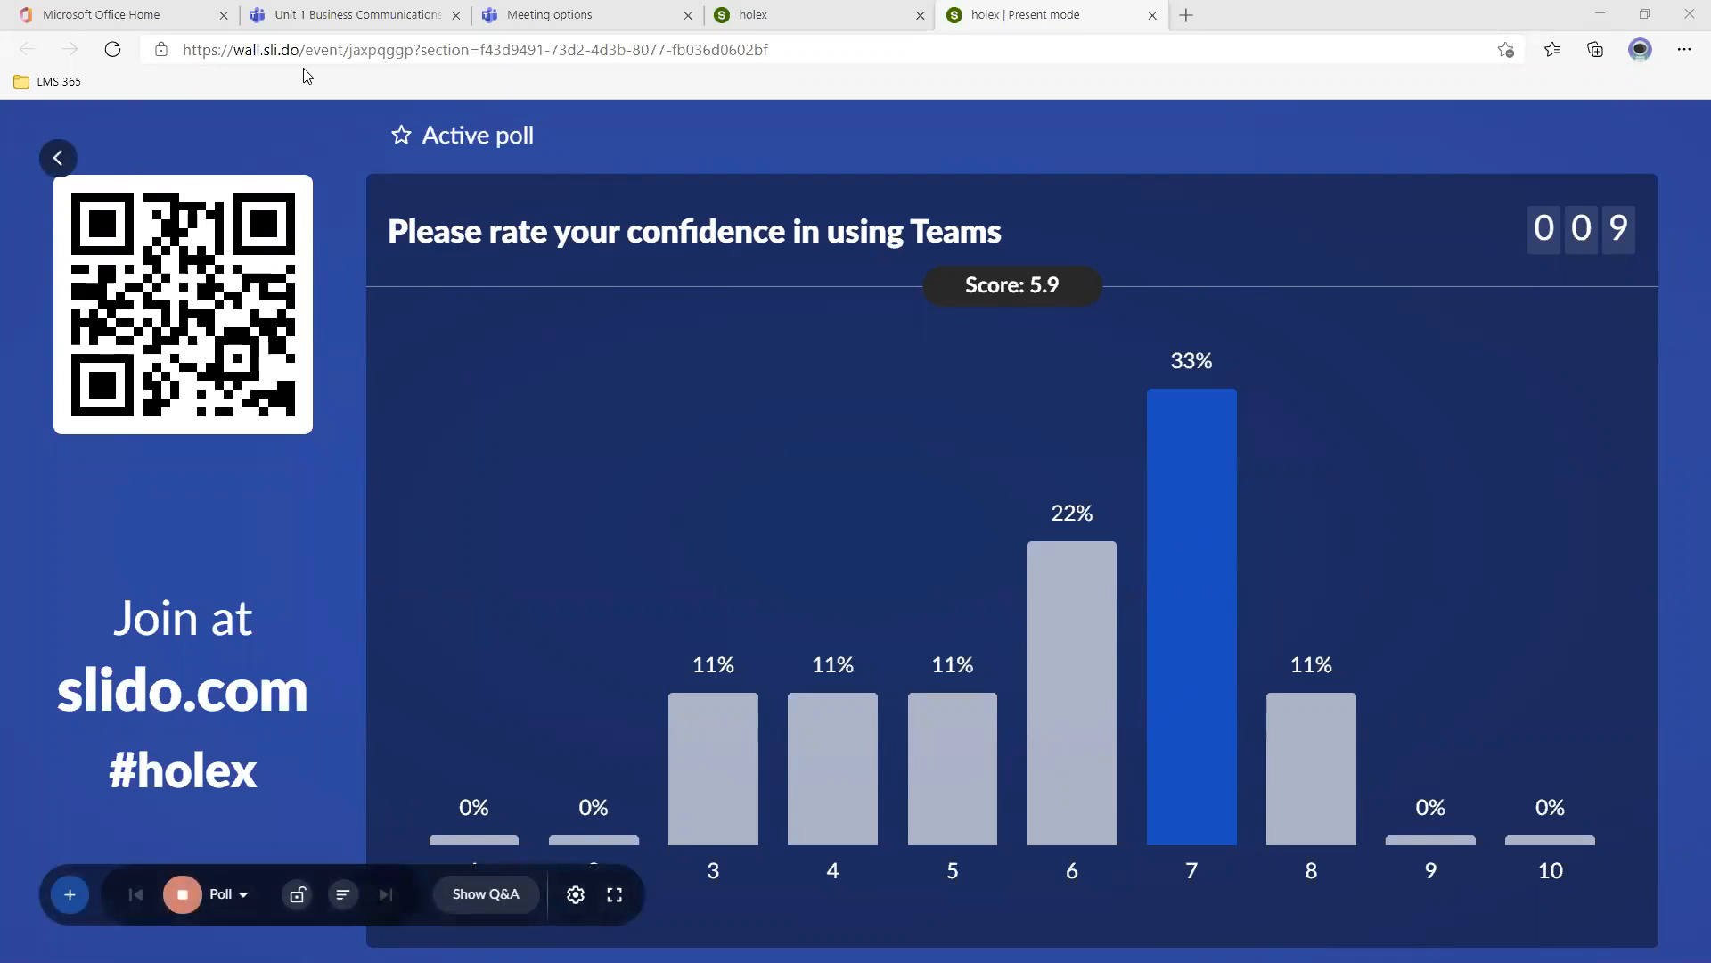
Switch to the Unit 1 Business Communications browser tab to view the channel's posts.
{"action": "left_click", "coordinate": [388, 7]}
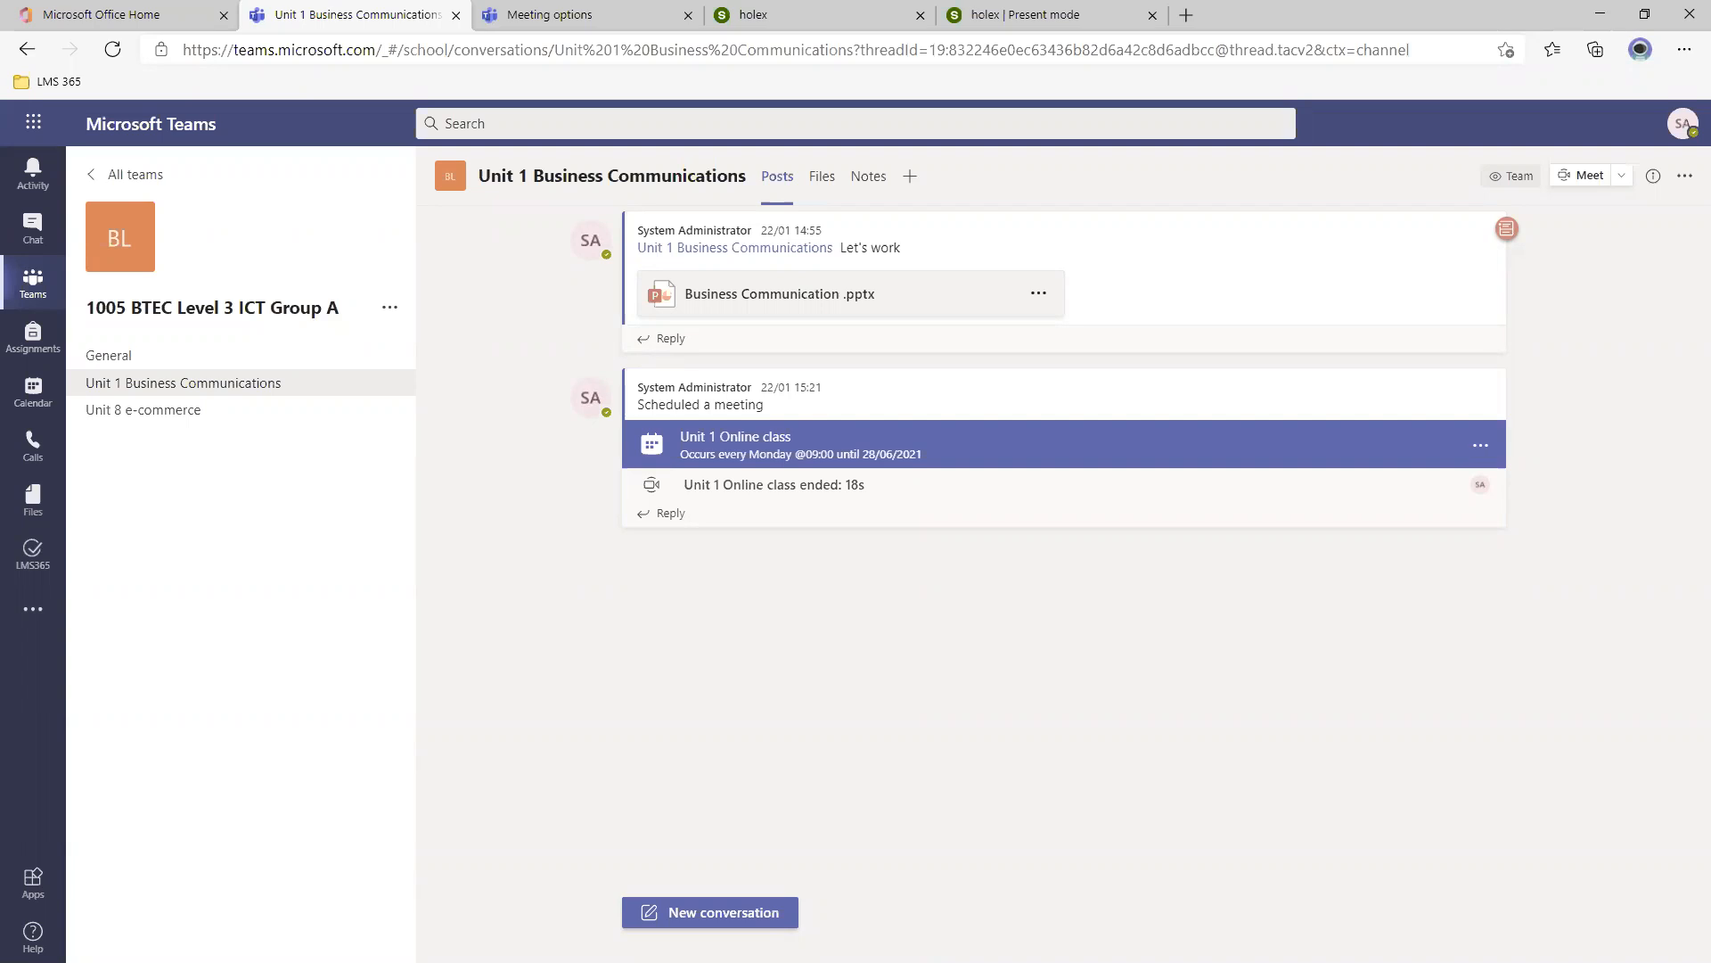
Show the teams grid and reorder tiles: Health Research first, Pineview School Science Teachers second.
{"action": "left_click", "coordinate": [38, 285]}
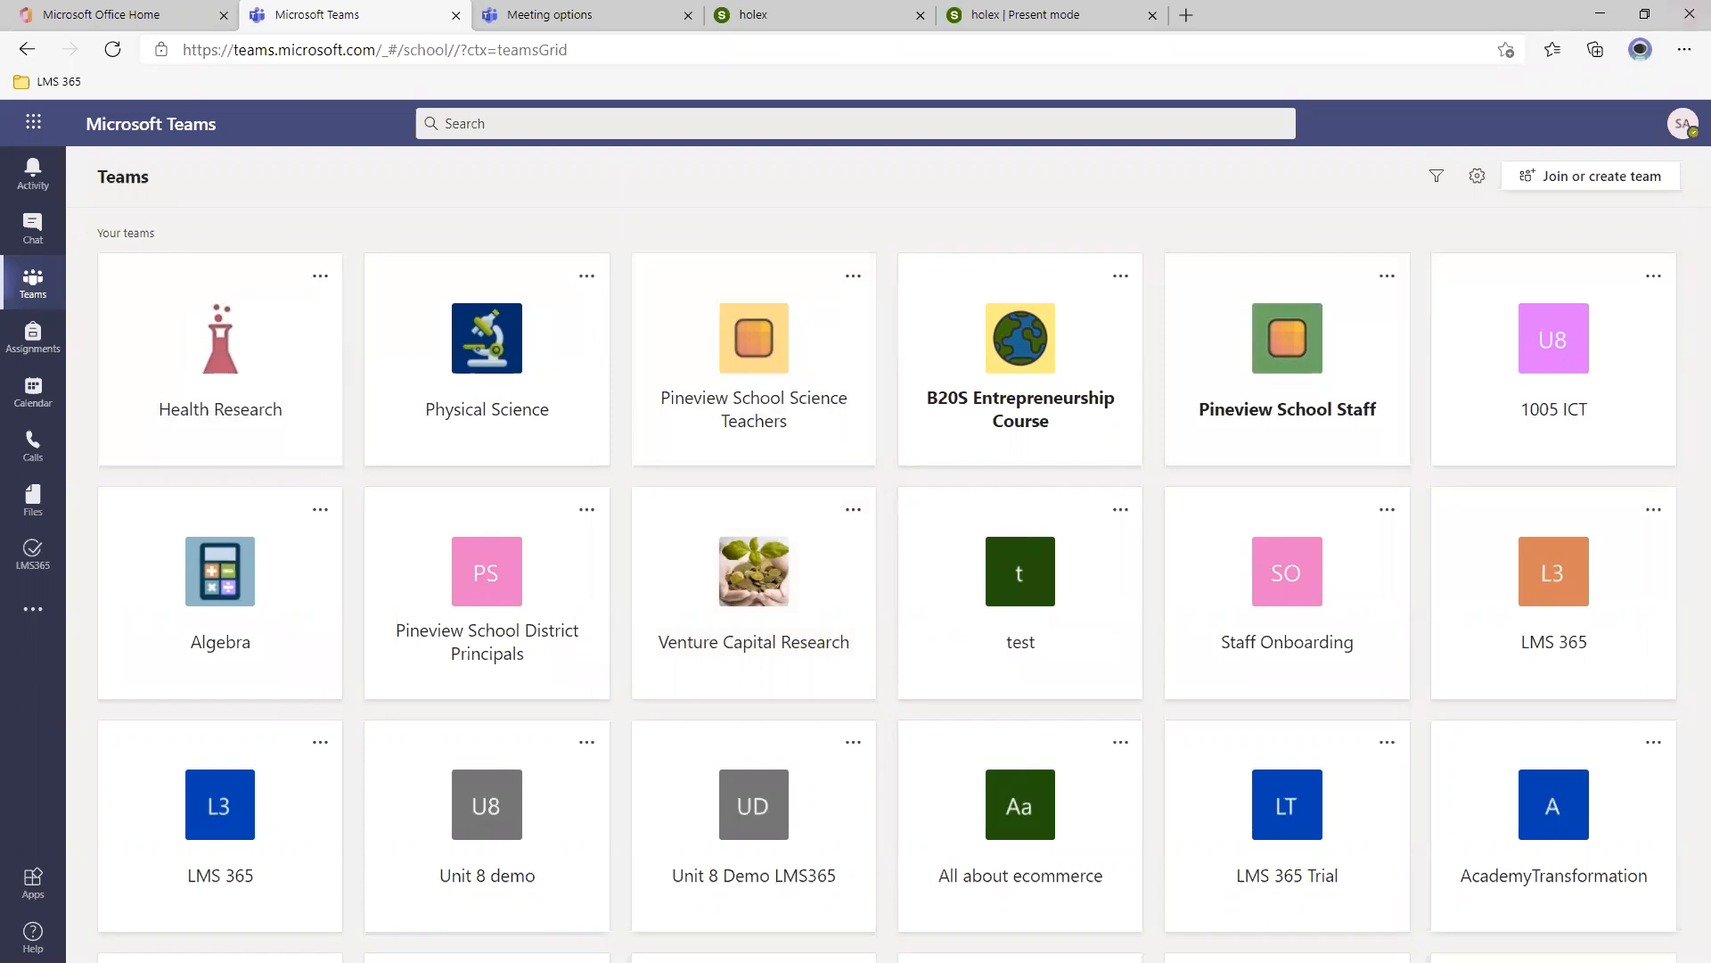
{"action": "left_click_drag", "start_coordinate": [475, 377], "coordinate": [228, 370]}
{"action": "left_click_drag", "start_coordinate": [757, 379], "coordinate": [236, 378]}
{"action": "mouse_move", "coordinate": [480, 383]}
{"action": "left_mouse_down"}
{"action": "mouse_move", "coordinate": [250, 381]}
{"action": "mouse_move", "coordinate": [241, 463]}
{"action": "left_mouse_up"}
{"action": "scroll", "coordinate": [1217, 427], "scroll_direction": "down", "scroll_amount": 5}
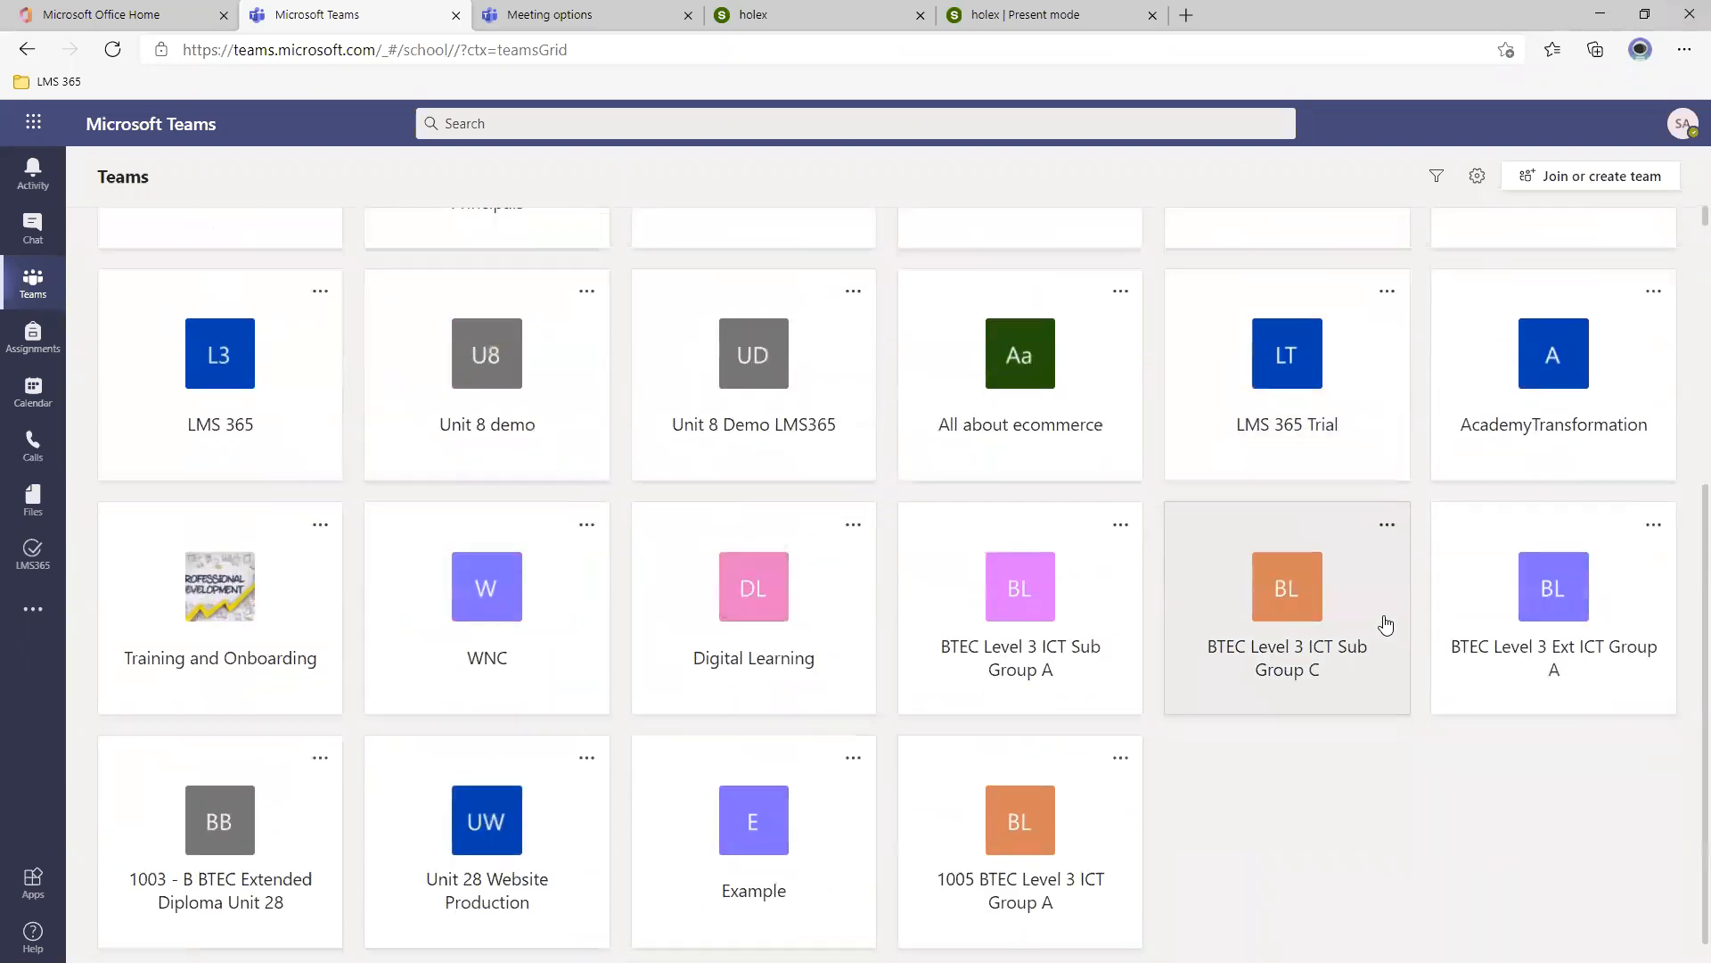
{"action": "scroll", "coordinate": [1382, 623], "scroll_direction": "up", "scroll_amount": 5}
{"action": "scroll", "coordinate": [1376, 584], "scroll_direction": "down", "scroll_amount": 2}
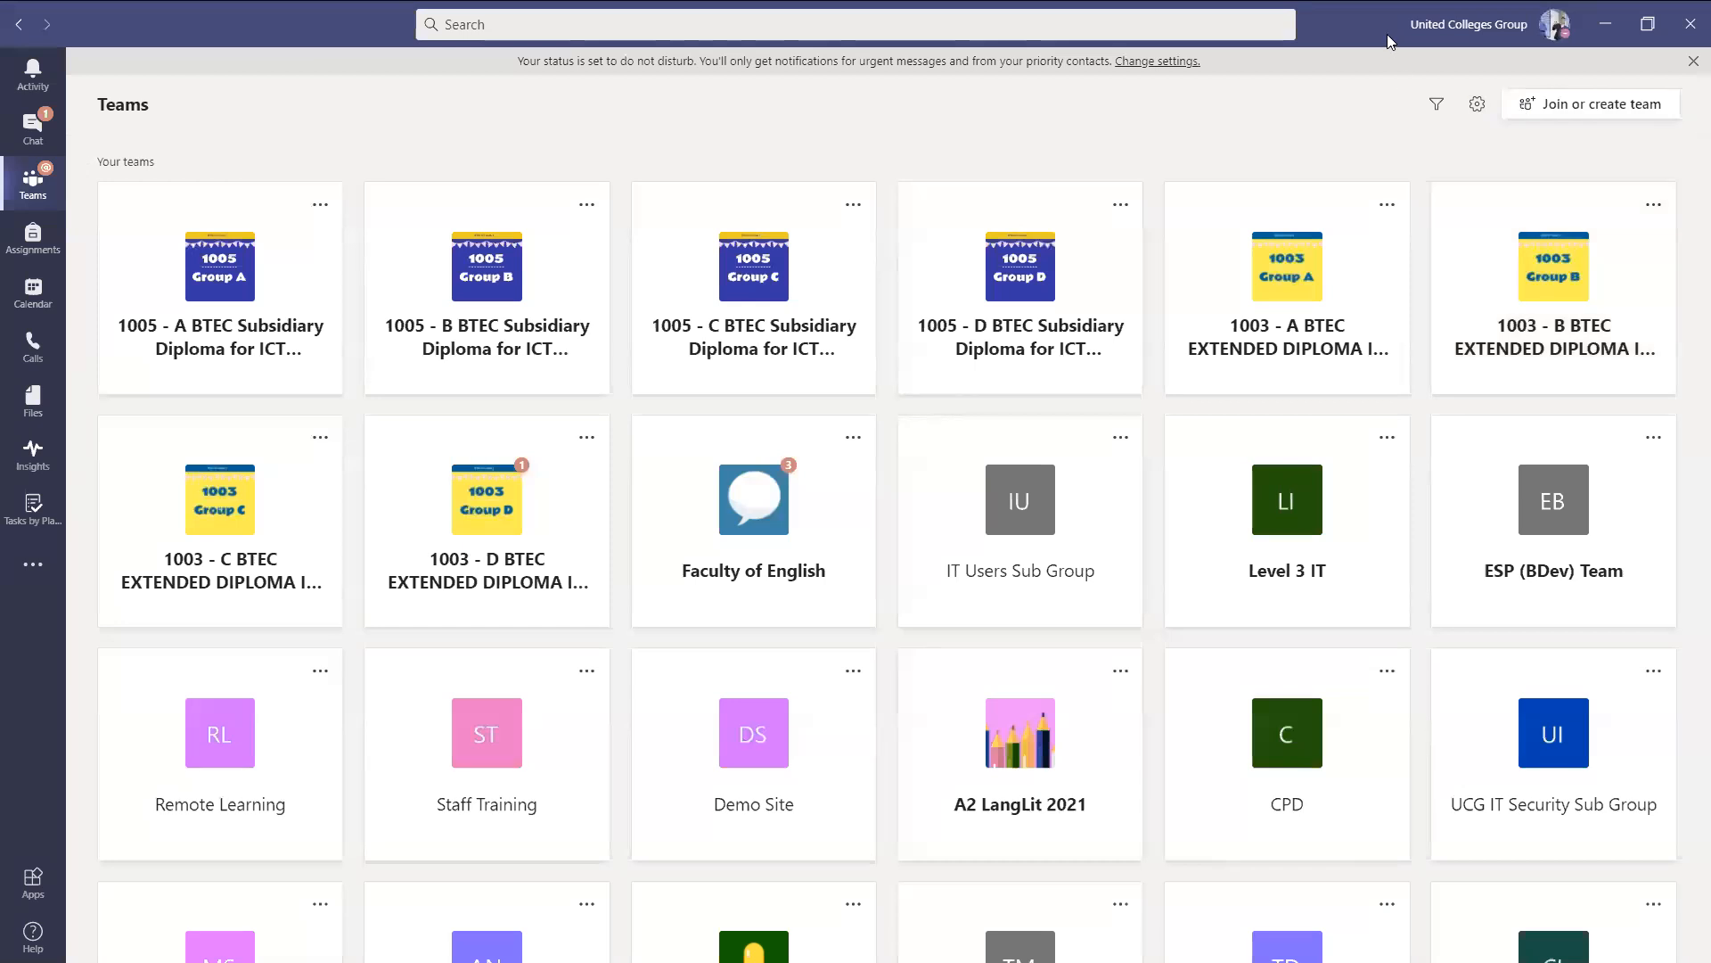
Drag the desktop Teams window off screen to reveal the browser's teams grid.
{"action": "scroll", "coordinate": [1472, 614], "scroll_direction": "down", "scroll_amount": 4}
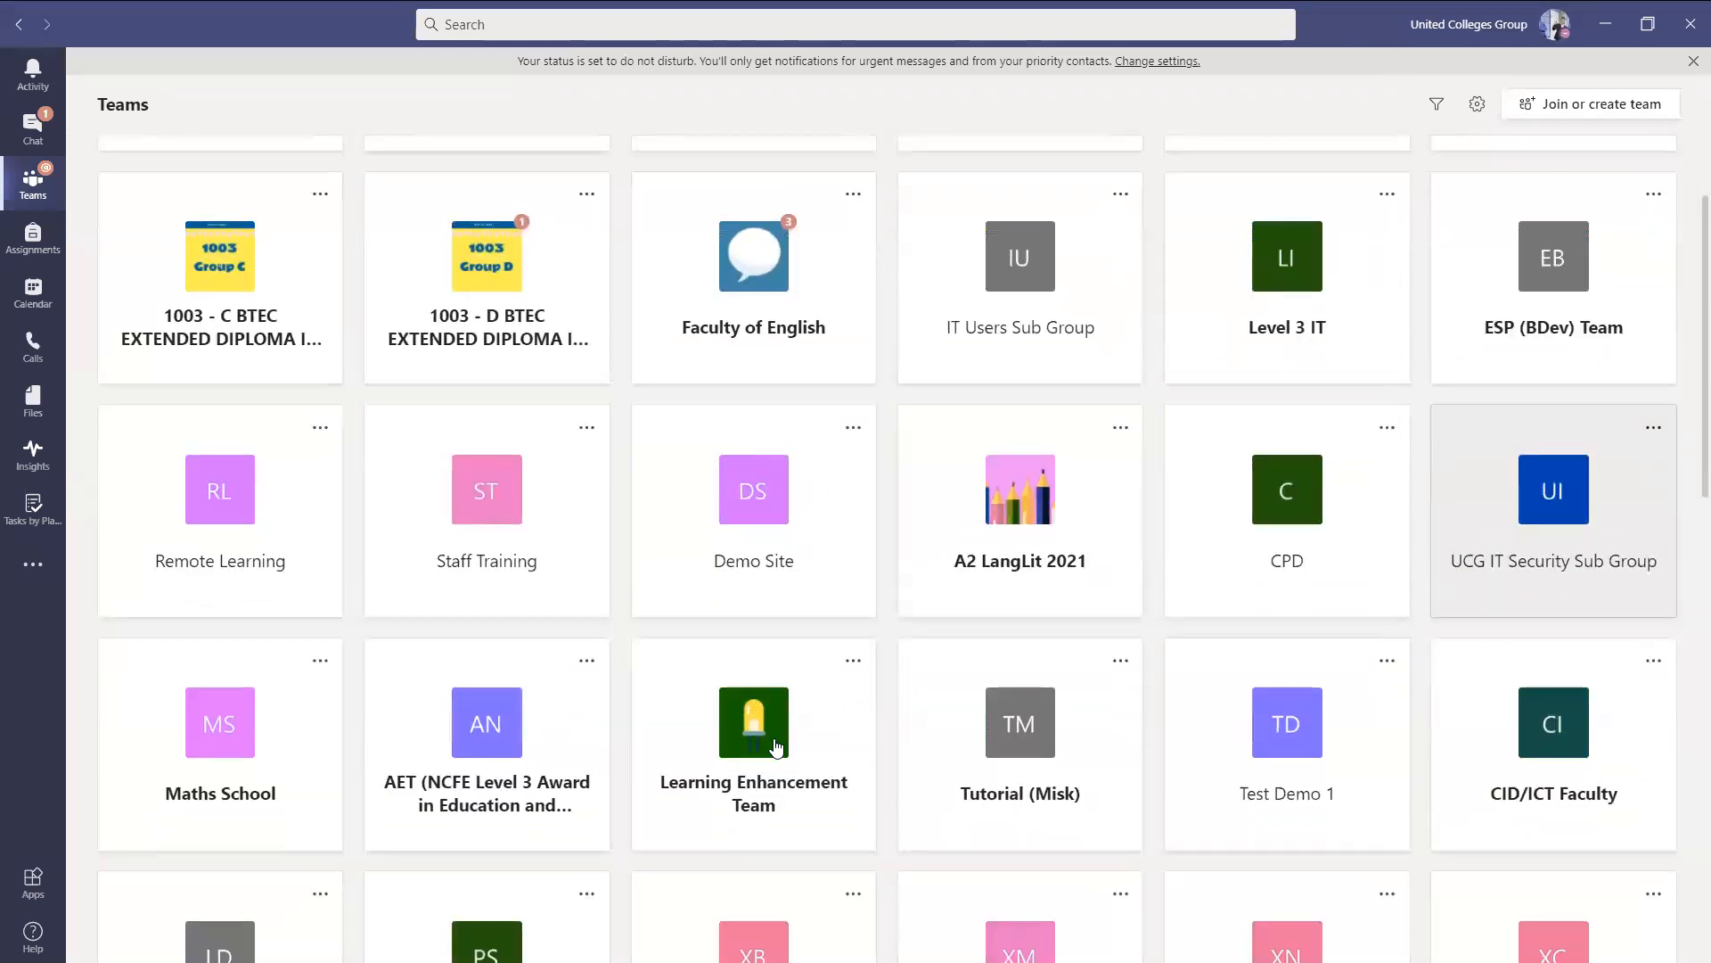
{"action": "scroll", "coordinate": [892, 640], "scroll_direction": "up", "scroll_amount": 4}
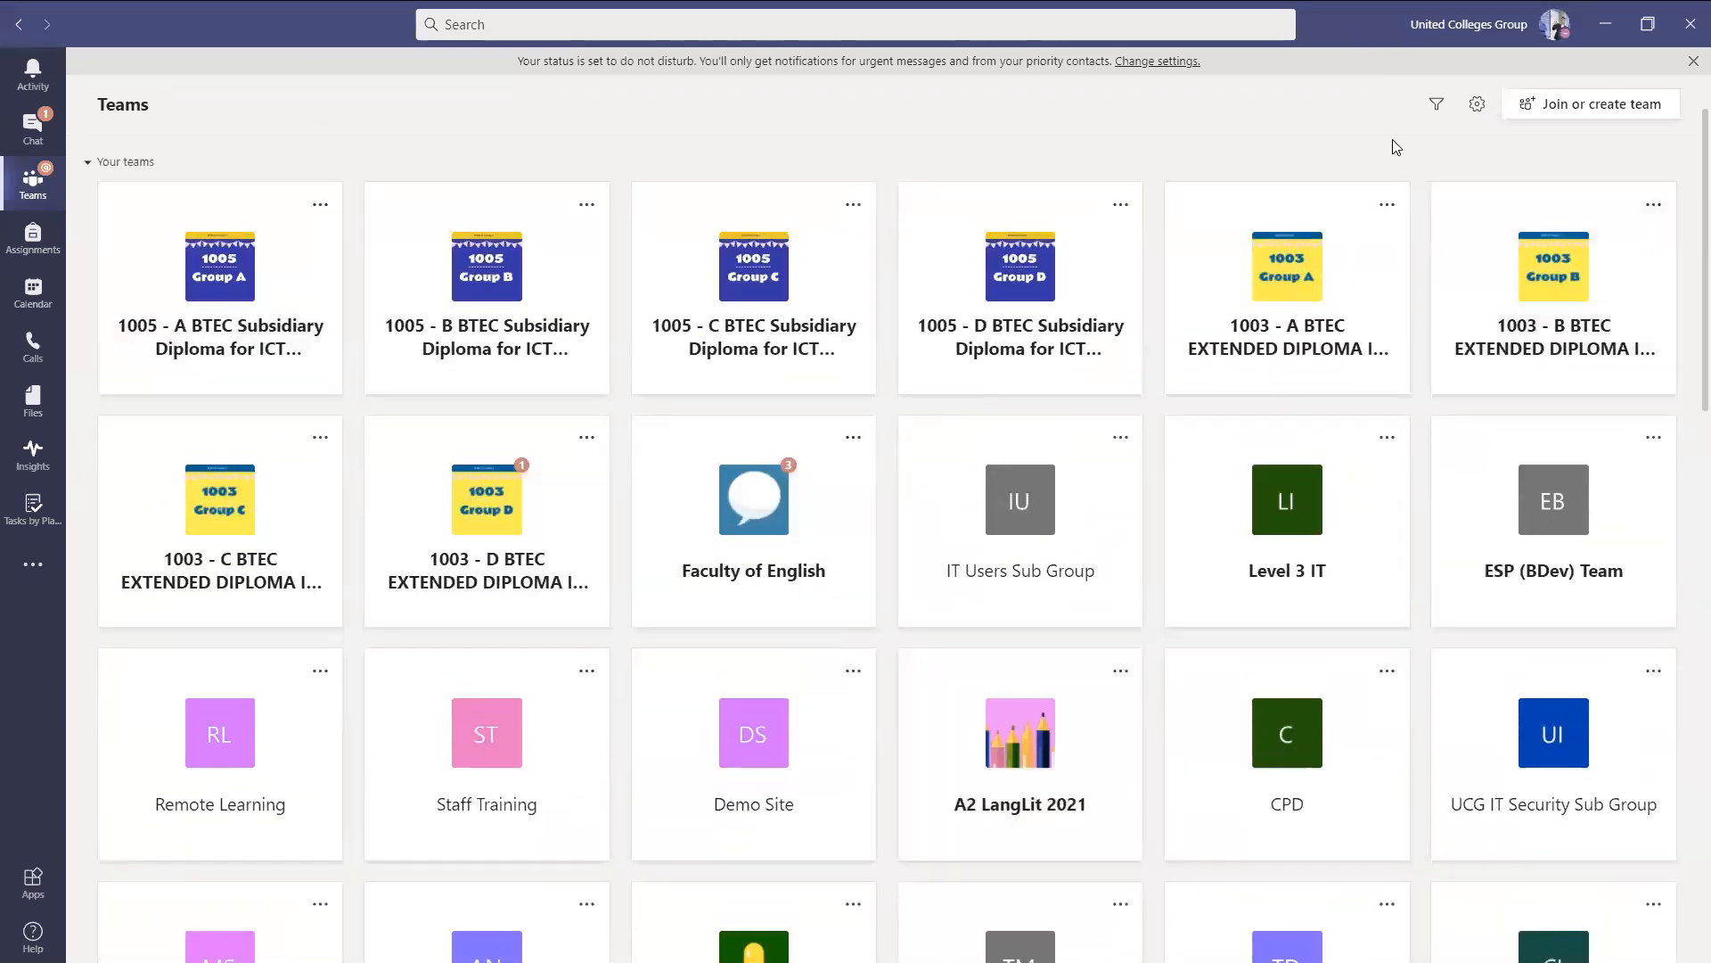
{"action": "left_click_drag", "start_coordinate": [1344, 20], "coordinate": [0, 357]}
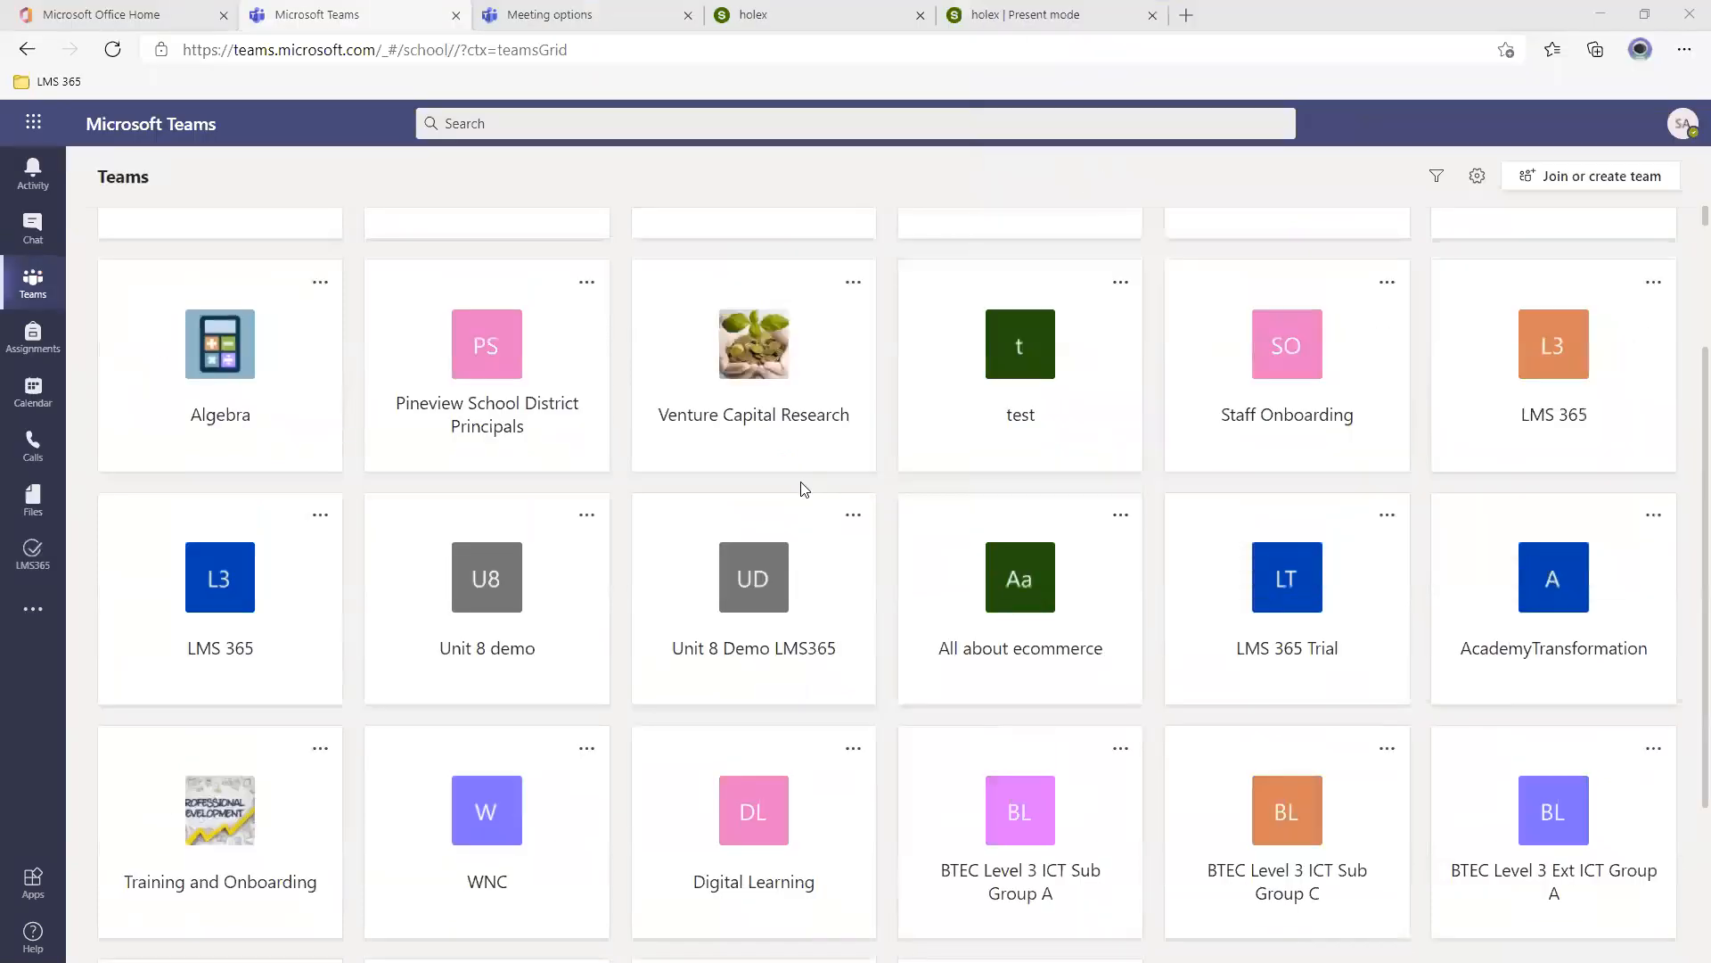
{"action": "scroll", "coordinate": [1082, 510], "scroll_direction": "up", "scroll_amount": 3}
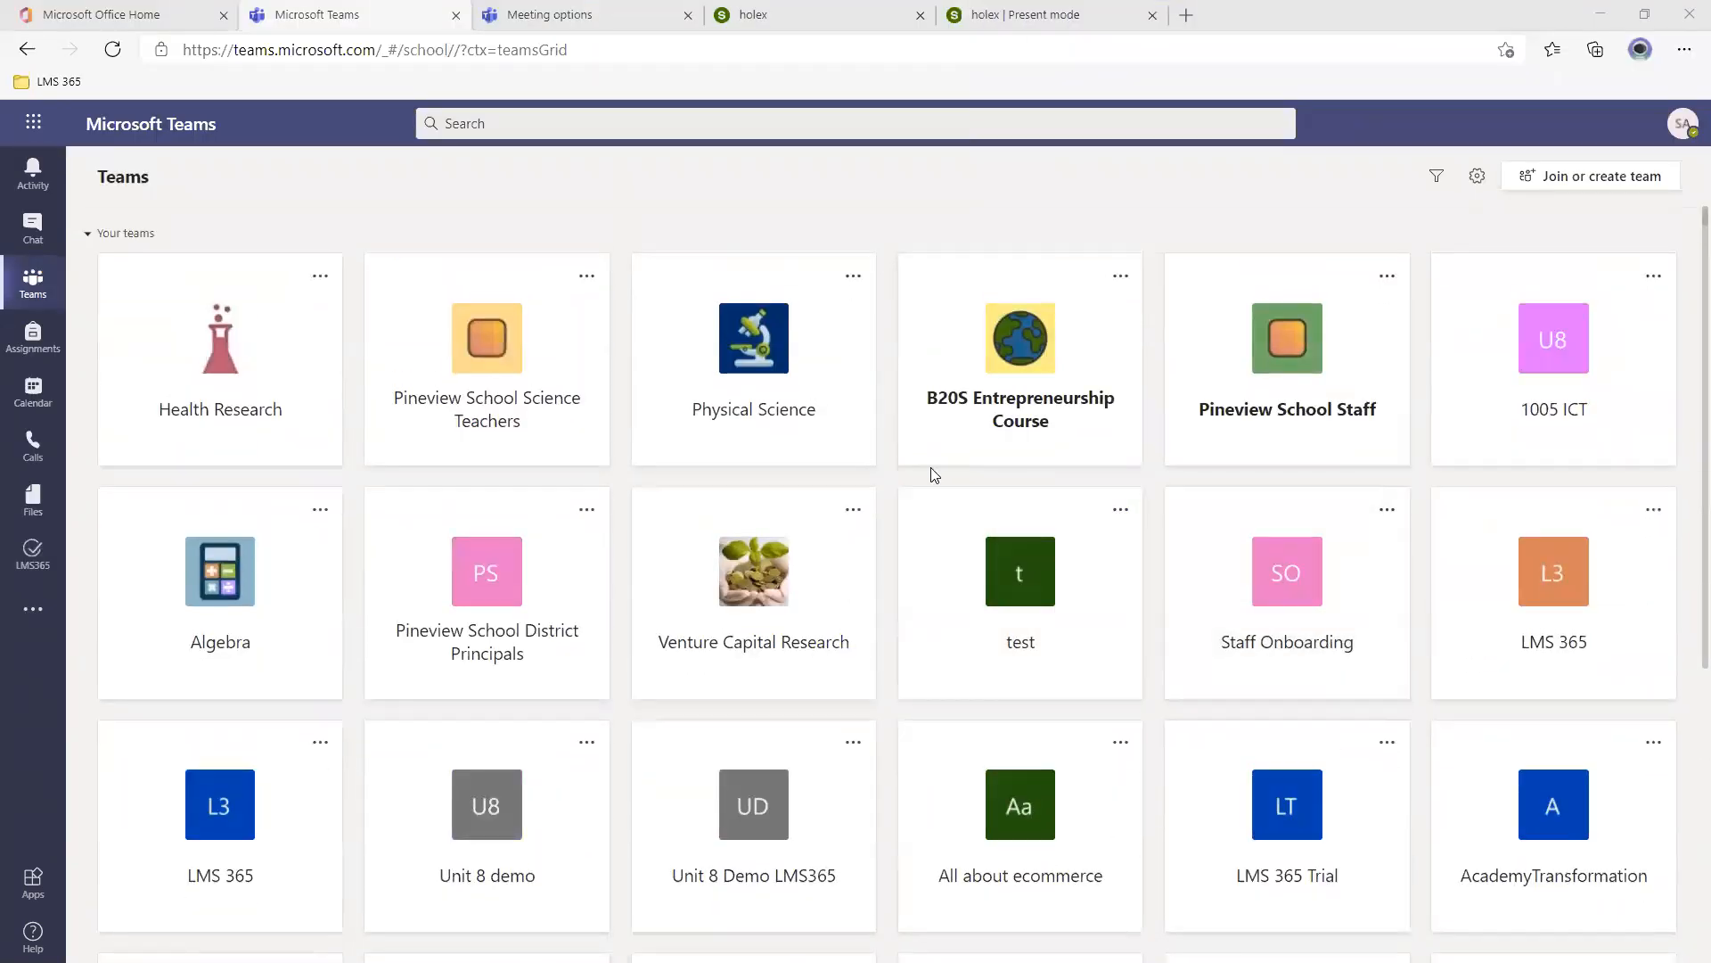
{"action": "left_click", "coordinate": [1120, 510]}
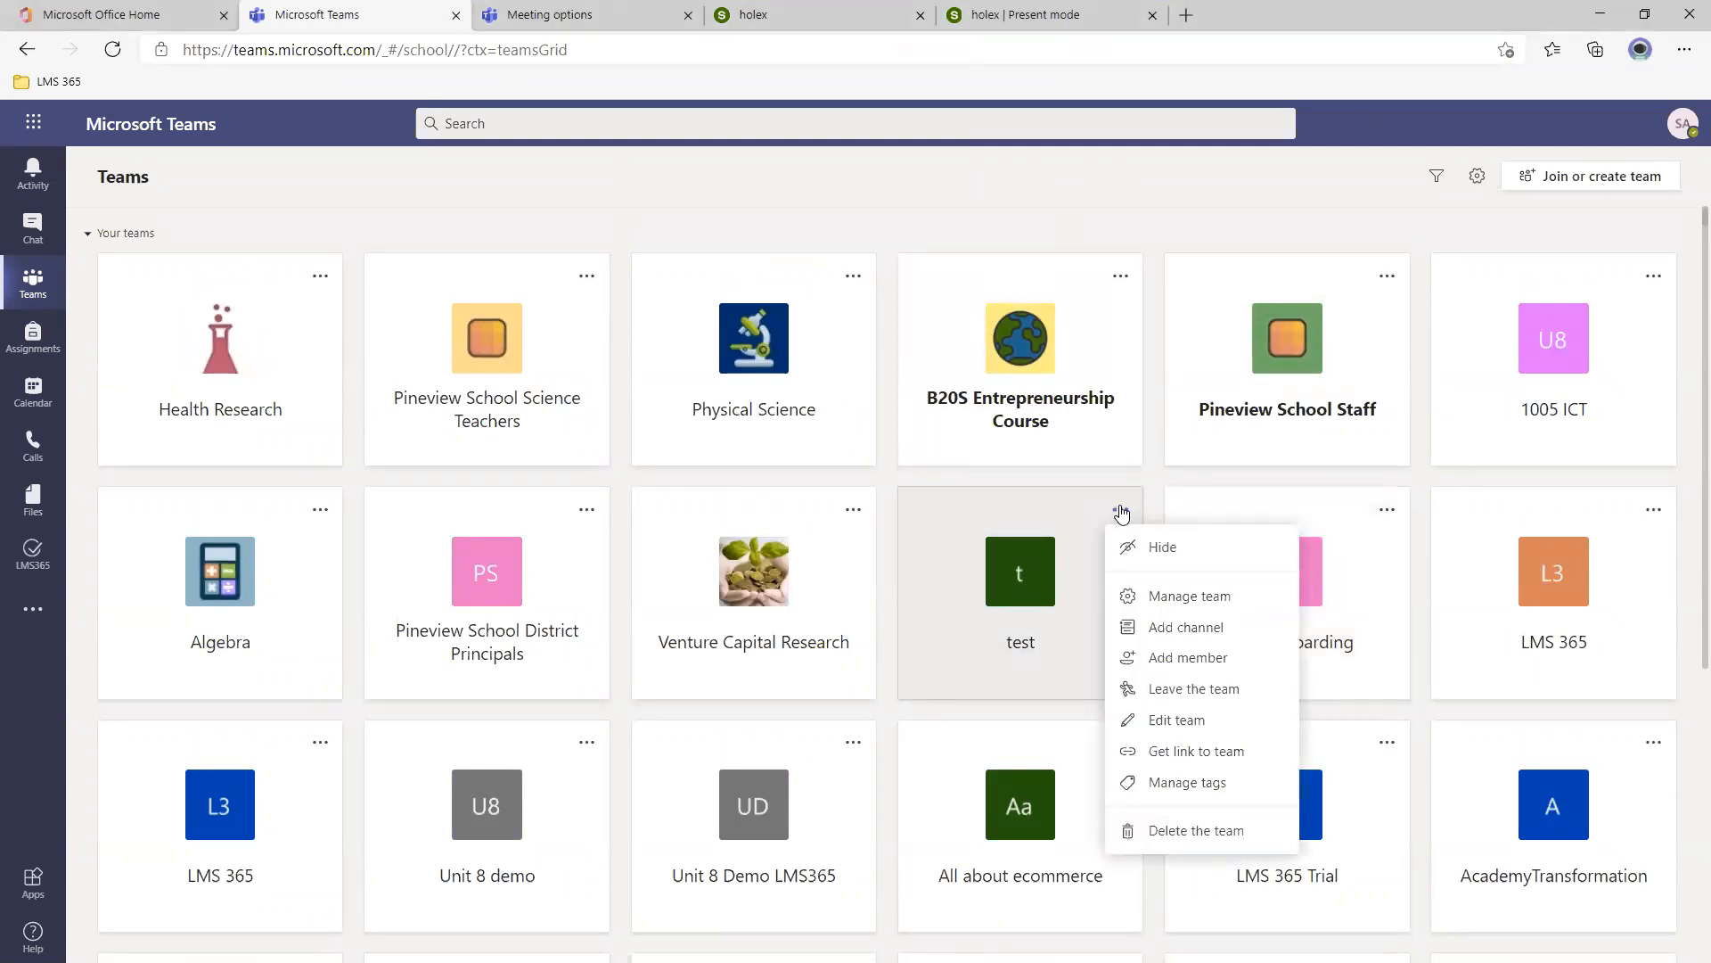
{"action": "left_click", "coordinate": [1204, 728]}
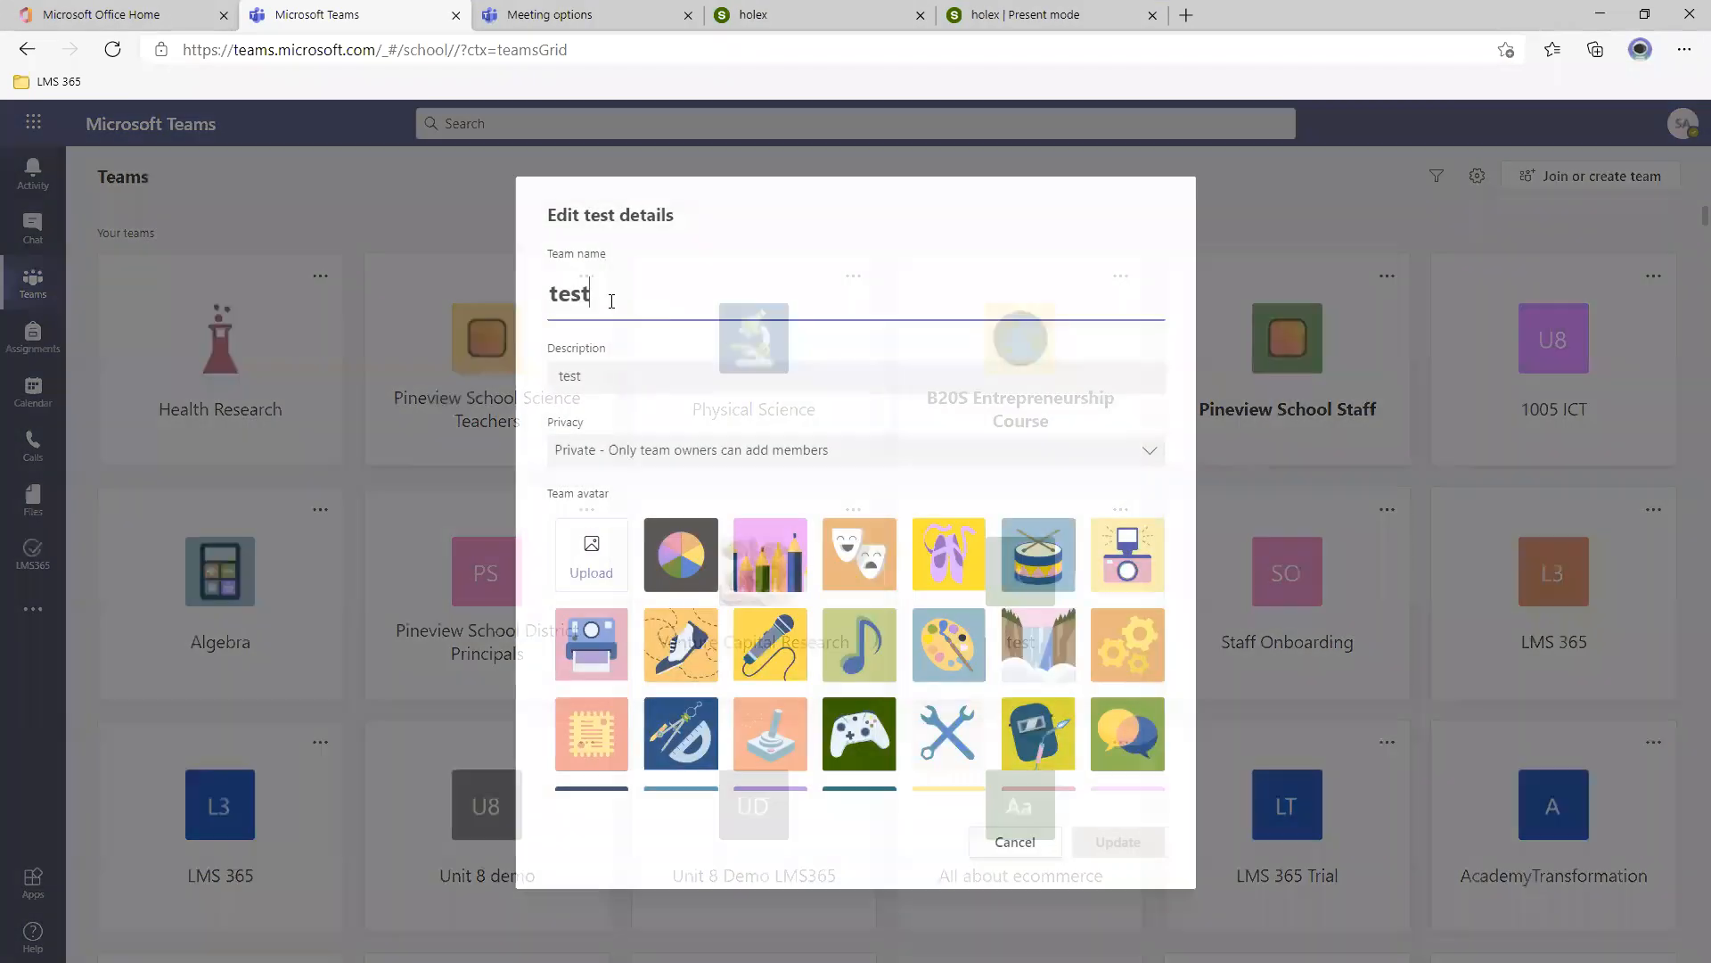
{"action": "left_click_drag", "start_coordinate": [611, 301], "coordinate": [478, 289]}
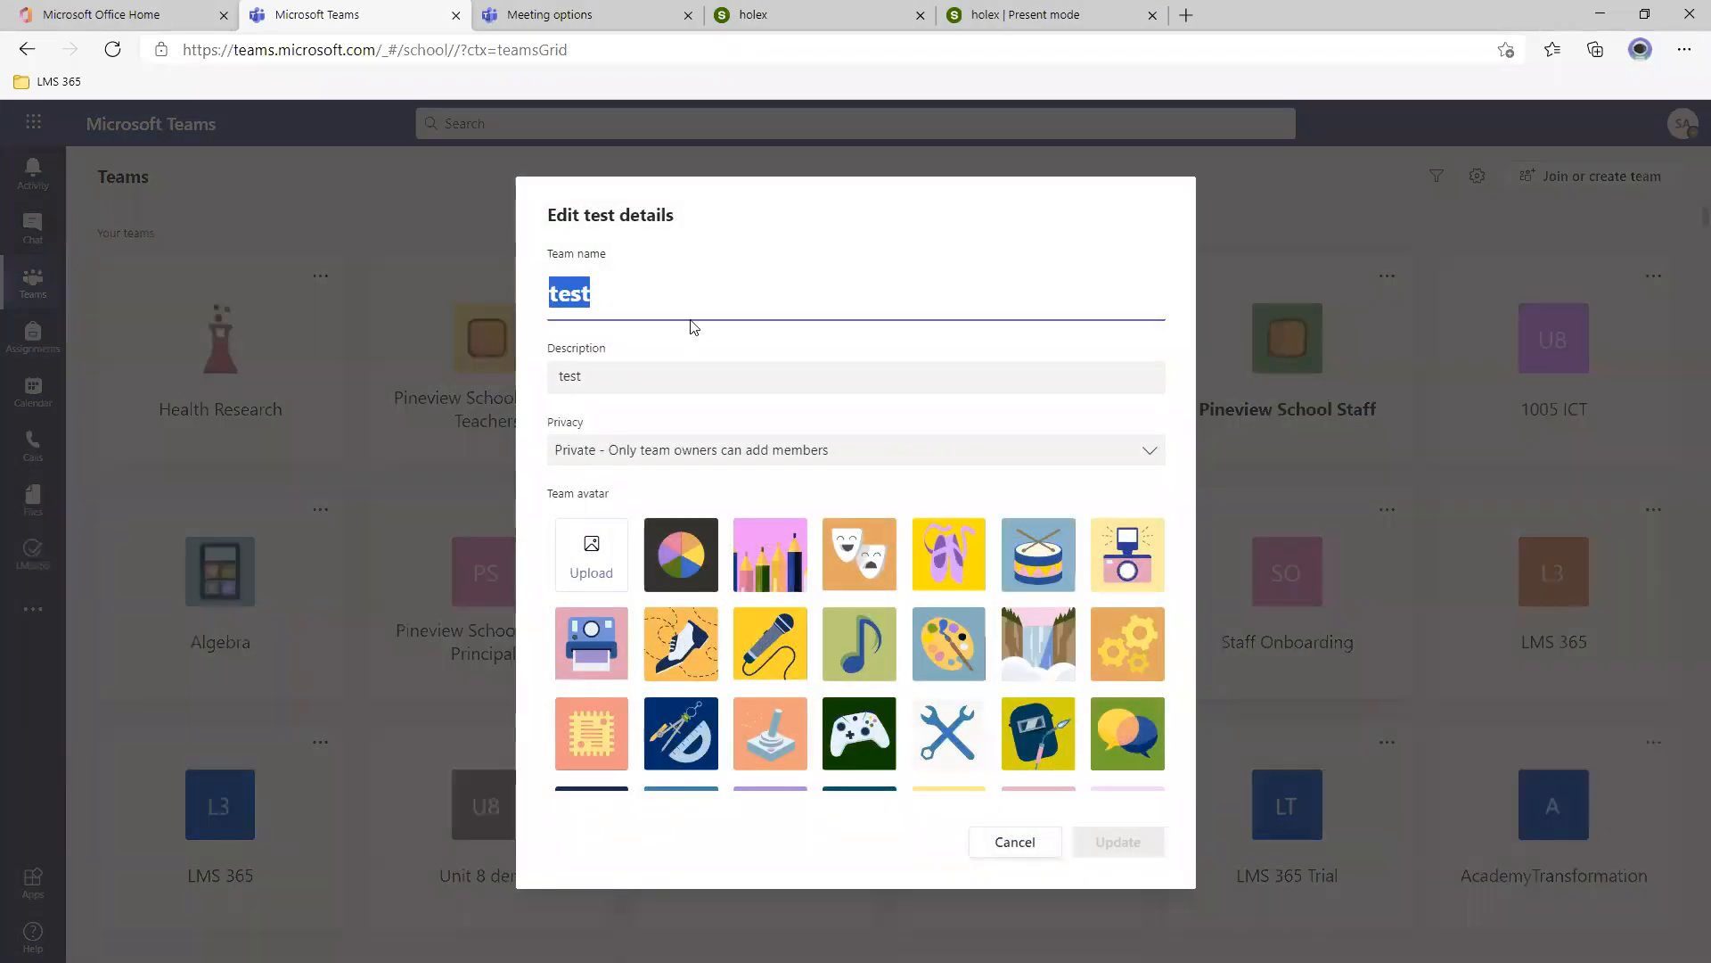
{"action": "scroll", "coordinate": [1008, 678], "scroll_direction": "down", "scroll_amount": 4}
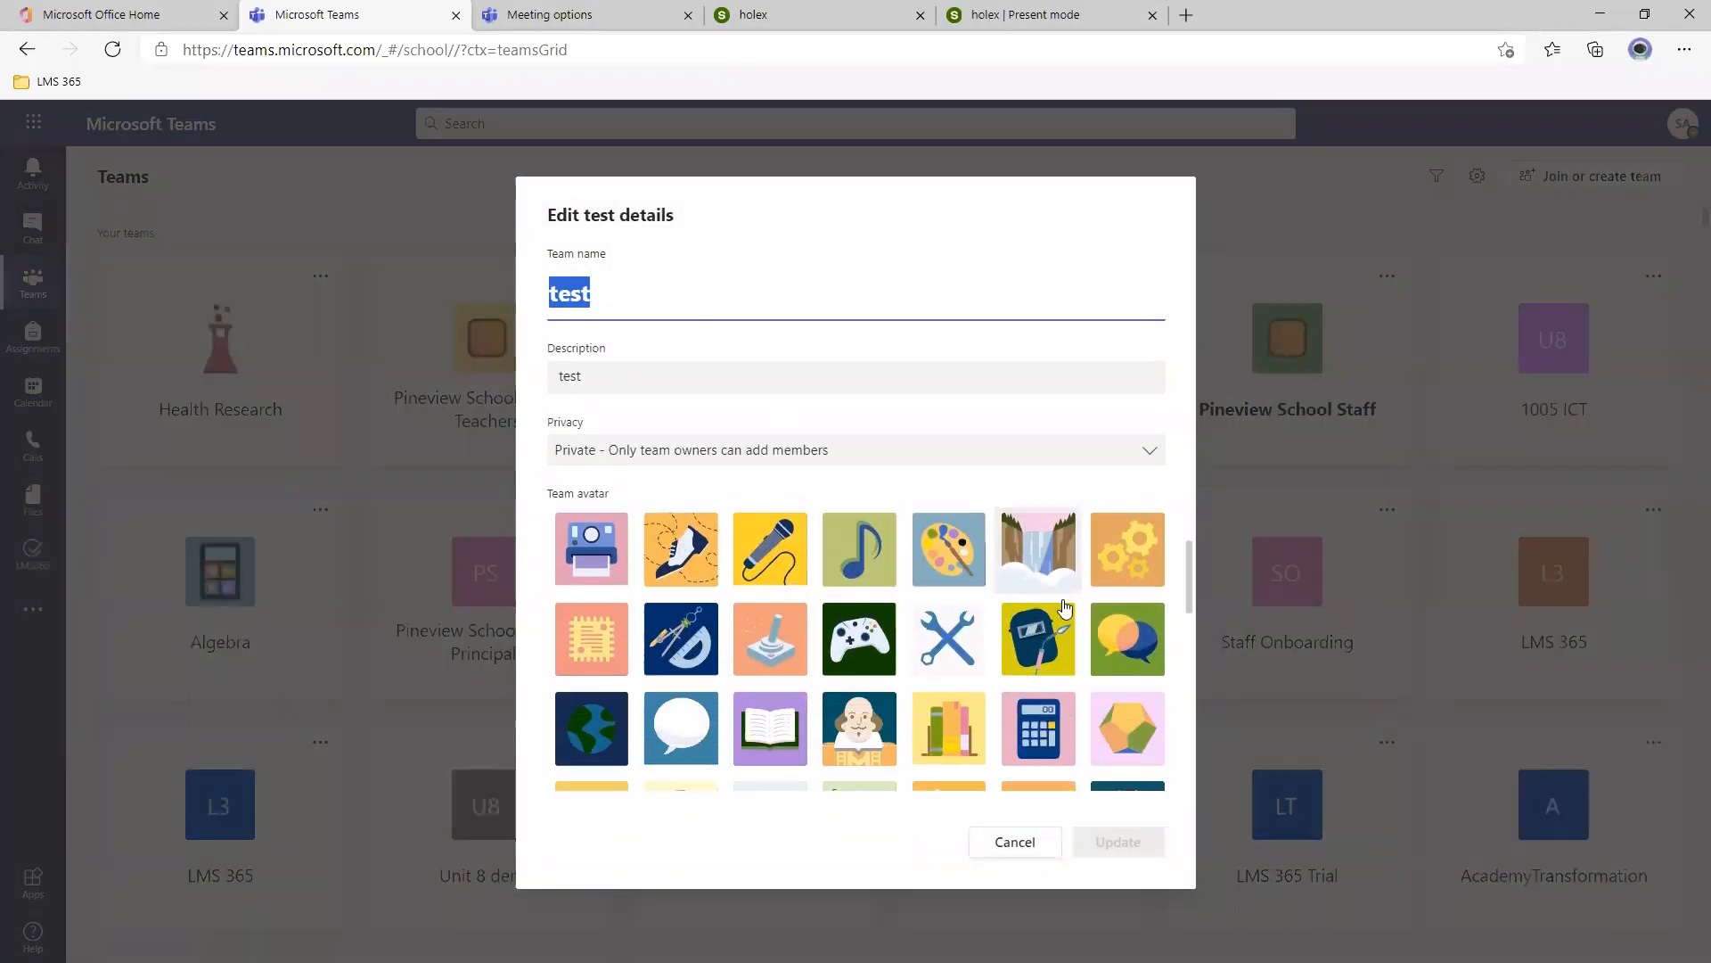
{"action": "scroll", "coordinate": [1070, 680], "scroll_direction": "down", "scroll_amount": 2}
{"action": "scroll", "coordinate": [1000, 668], "scroll_direction": "up", "scroll_amount": 2}
{"action": "left_click", "coordinate": [1031, 851]}
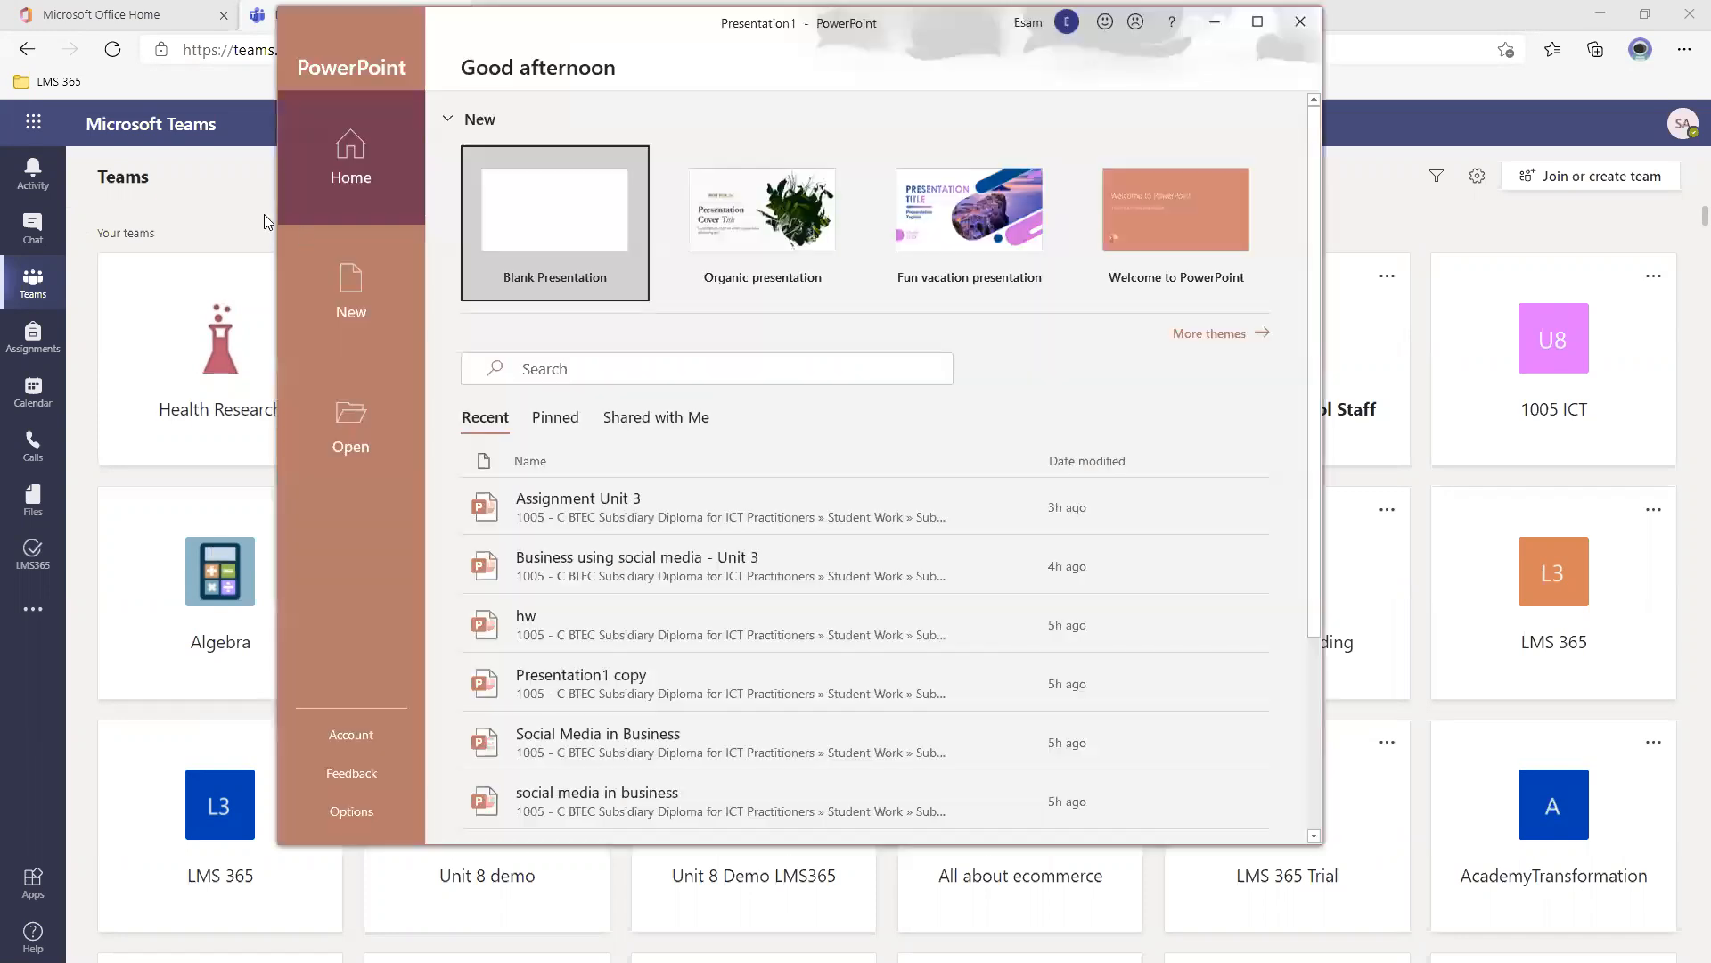
Create a maximized blank presentation and open Format Background for its title slide.
{"action": "left_click", "coordinate": [595, 200]}
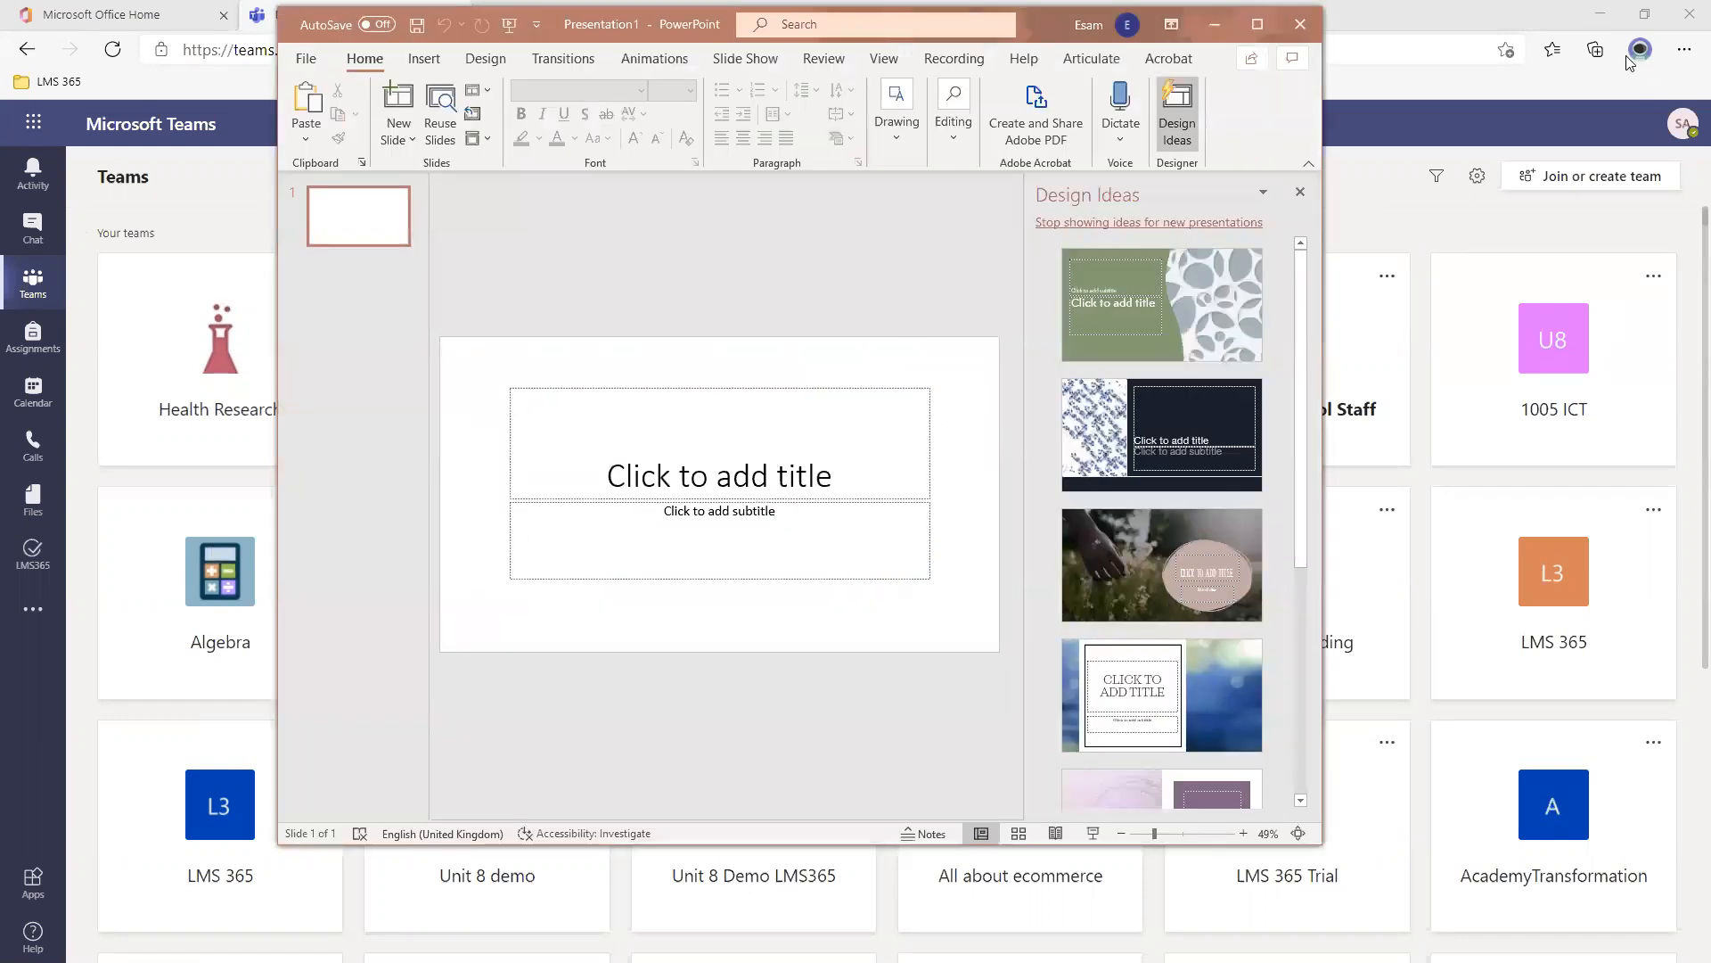
{"action": "left_click", "coordinate": [1259, 27]}
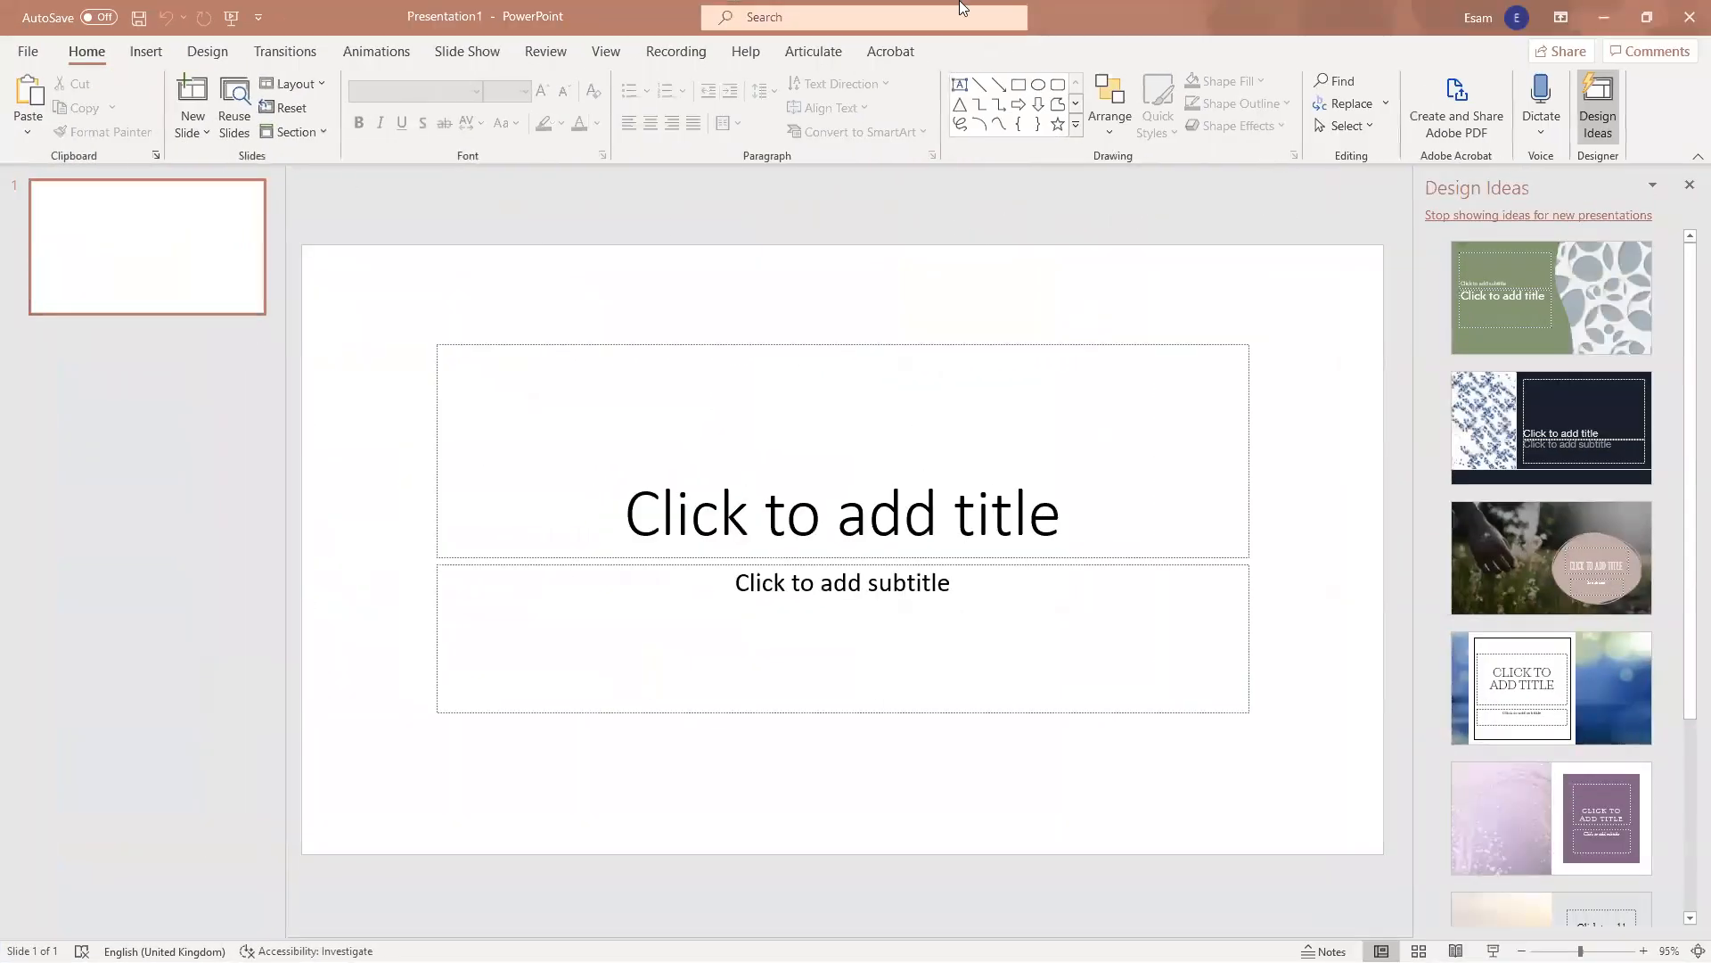
{"action": "right_click", "coordinate": [1283, 285]}
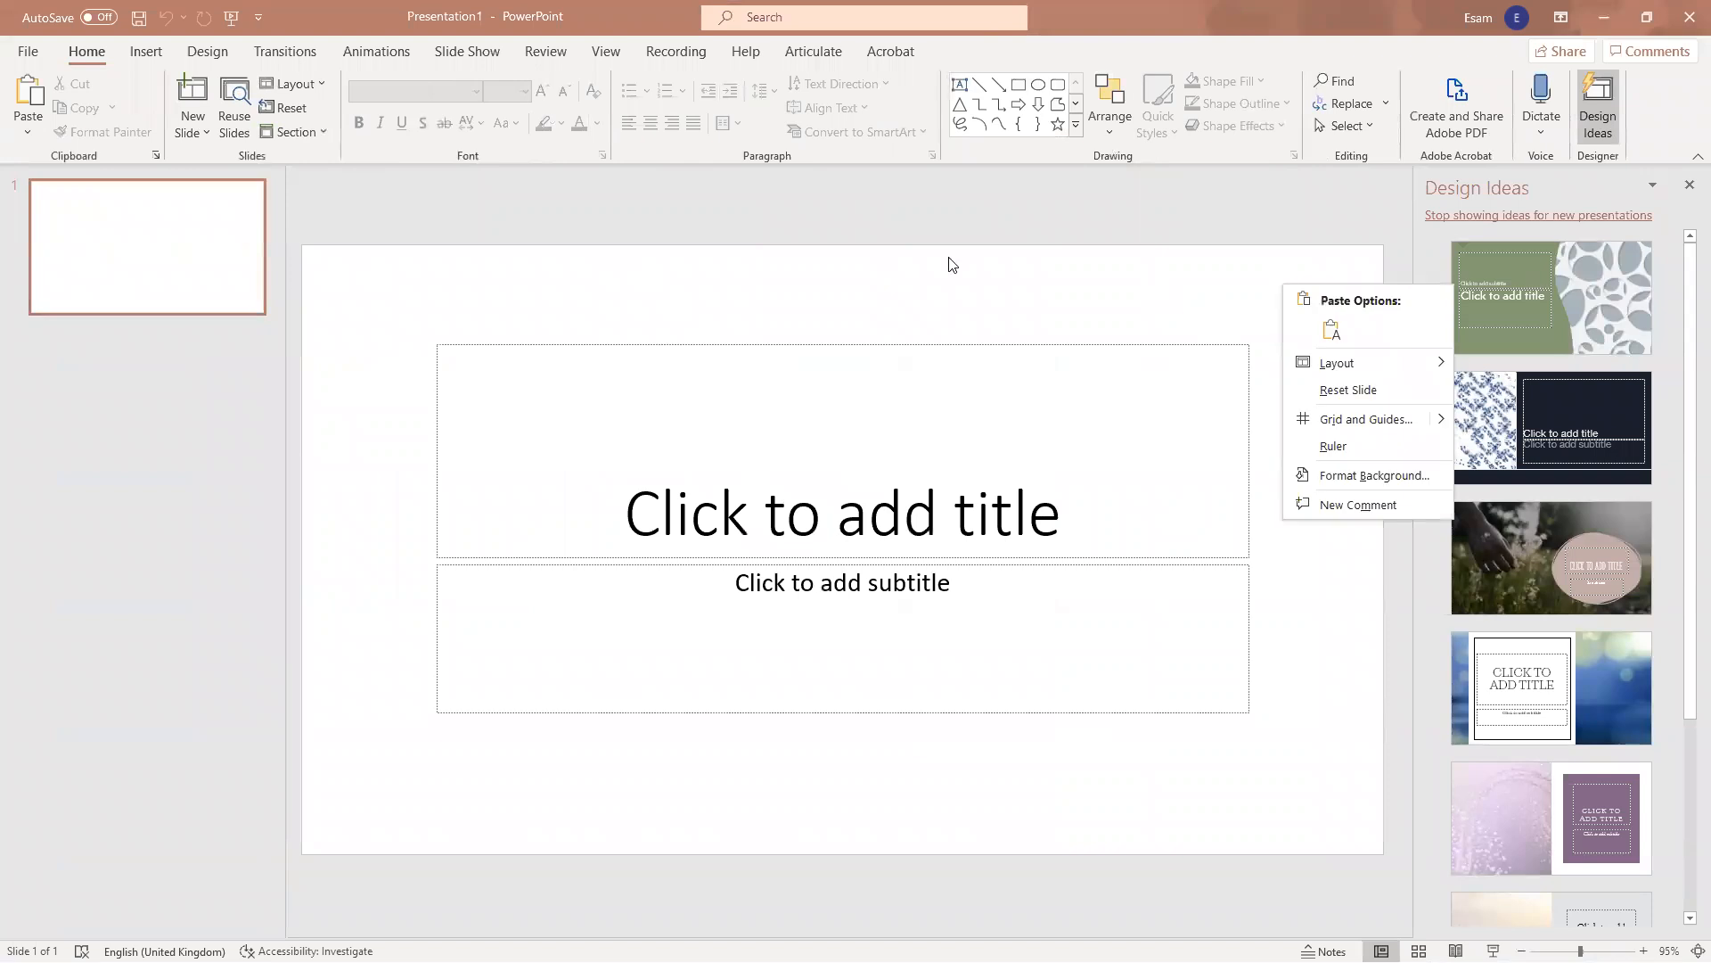
{"action": "left_click", "coordinate": [1353, 474]}
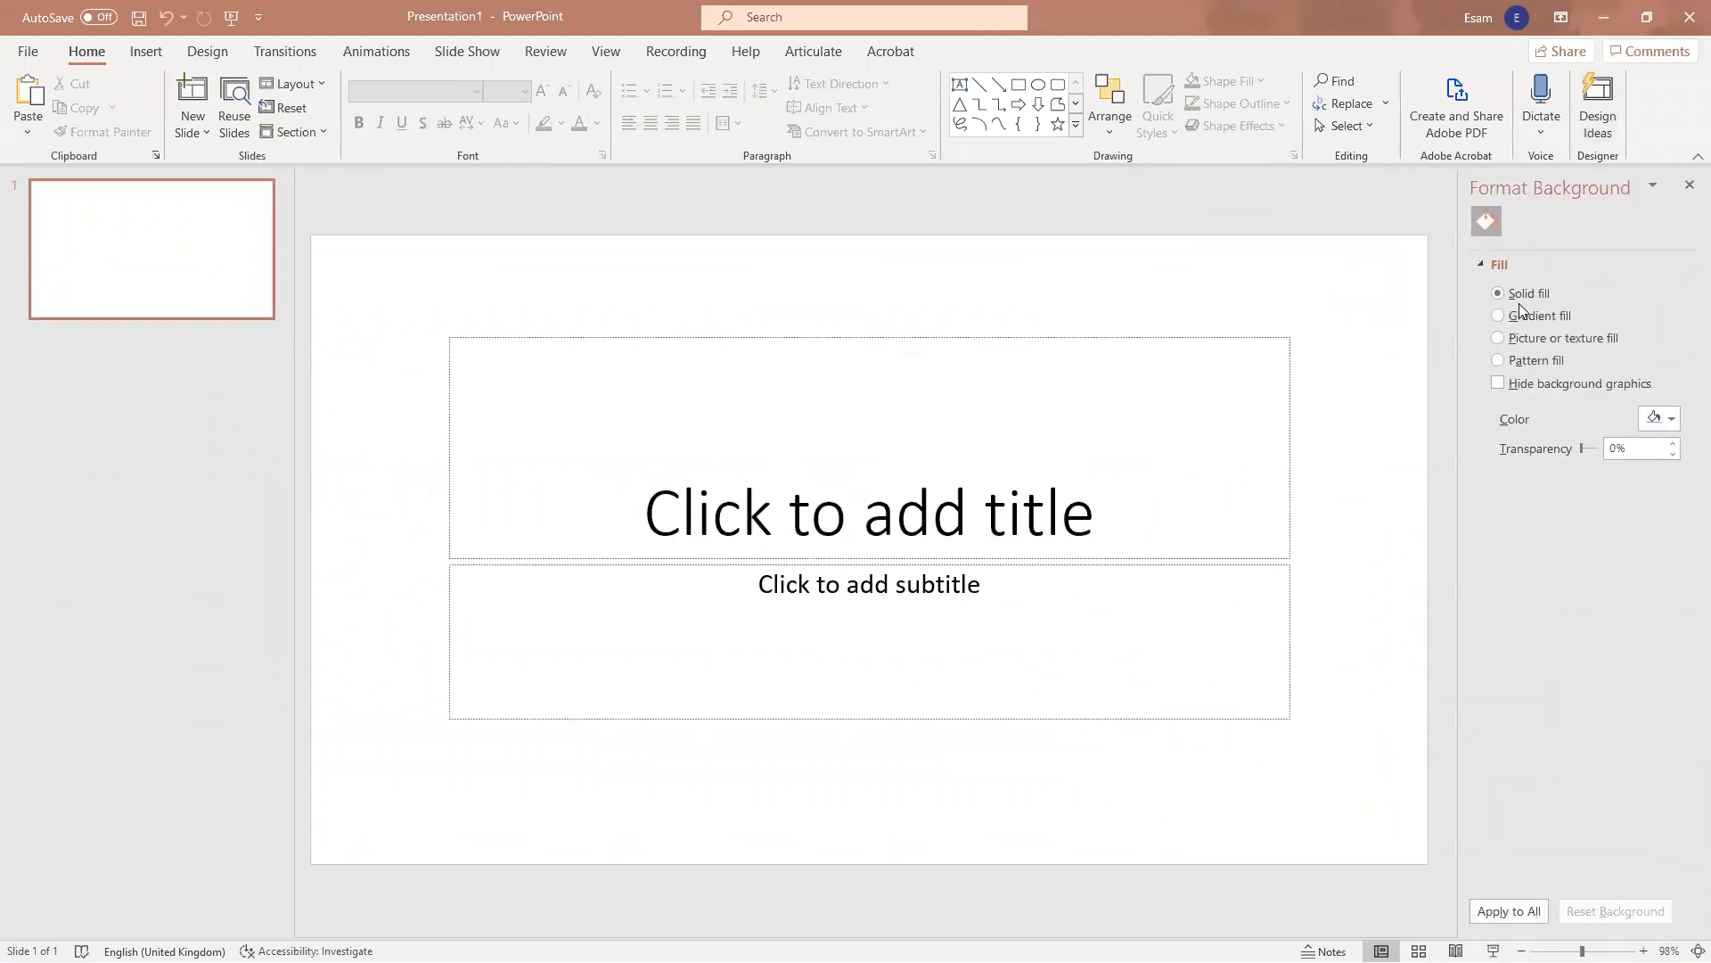
Fill the slide background with light blue and type '1005 Group C' as the title.
{"action": "left_click", "coordinate": [1670, 419]}
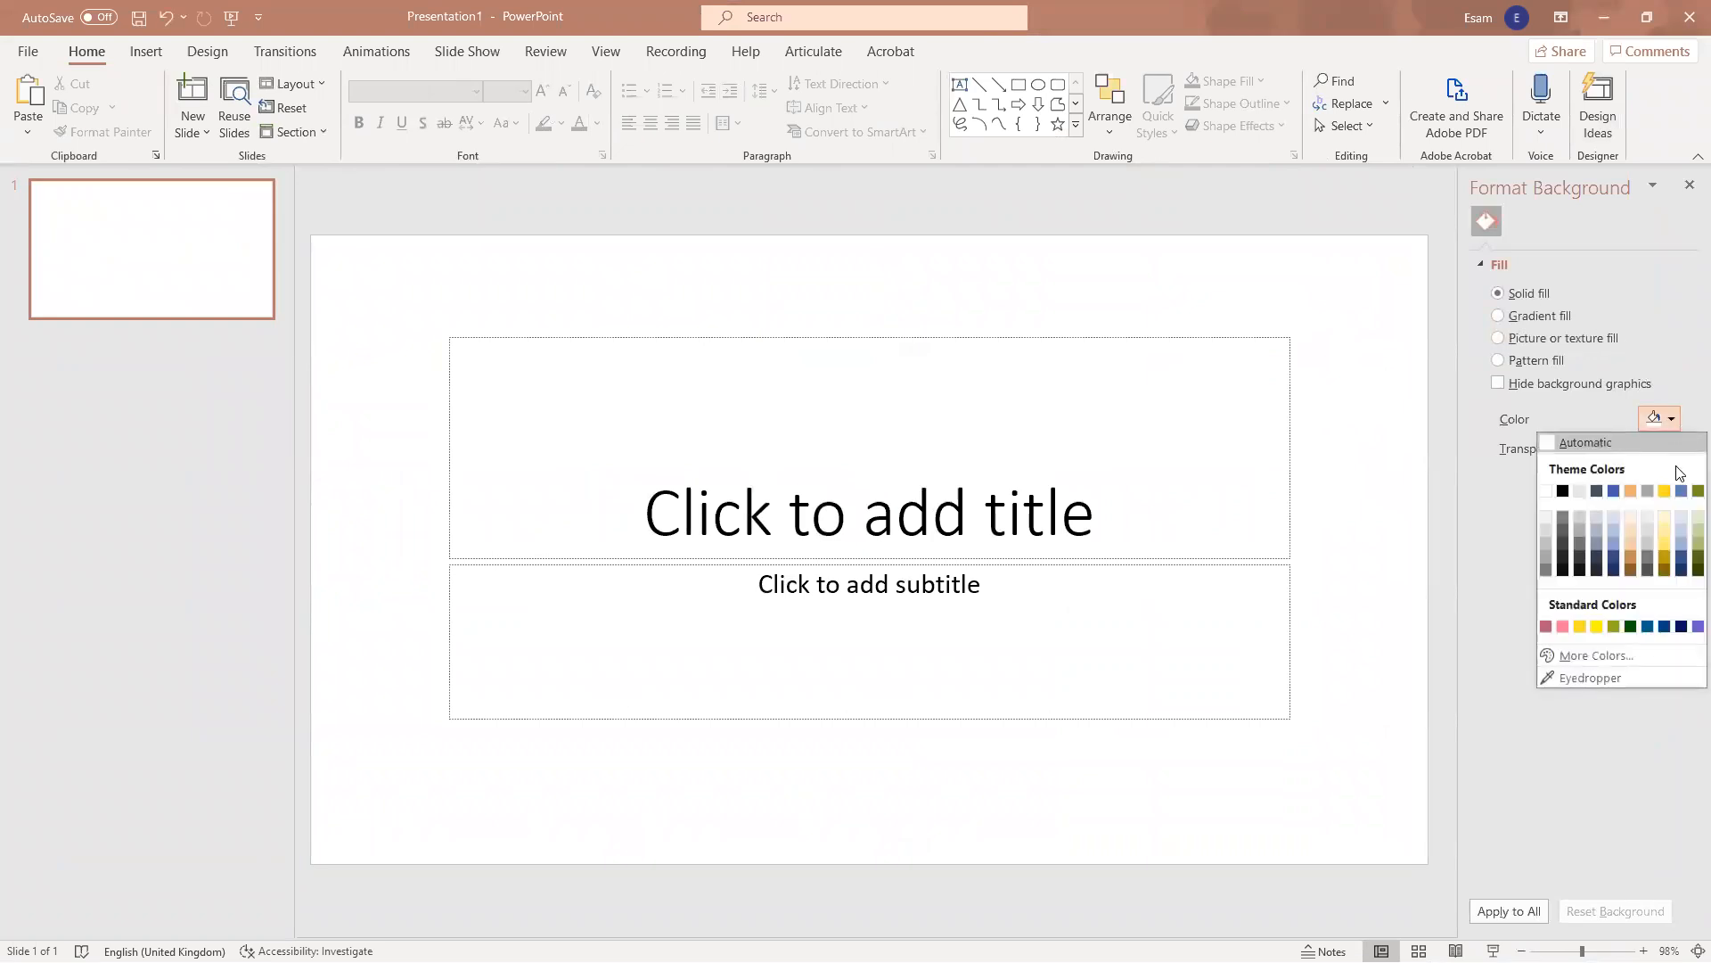
{"action": "left_click", "coordinate": [1611, 543]}
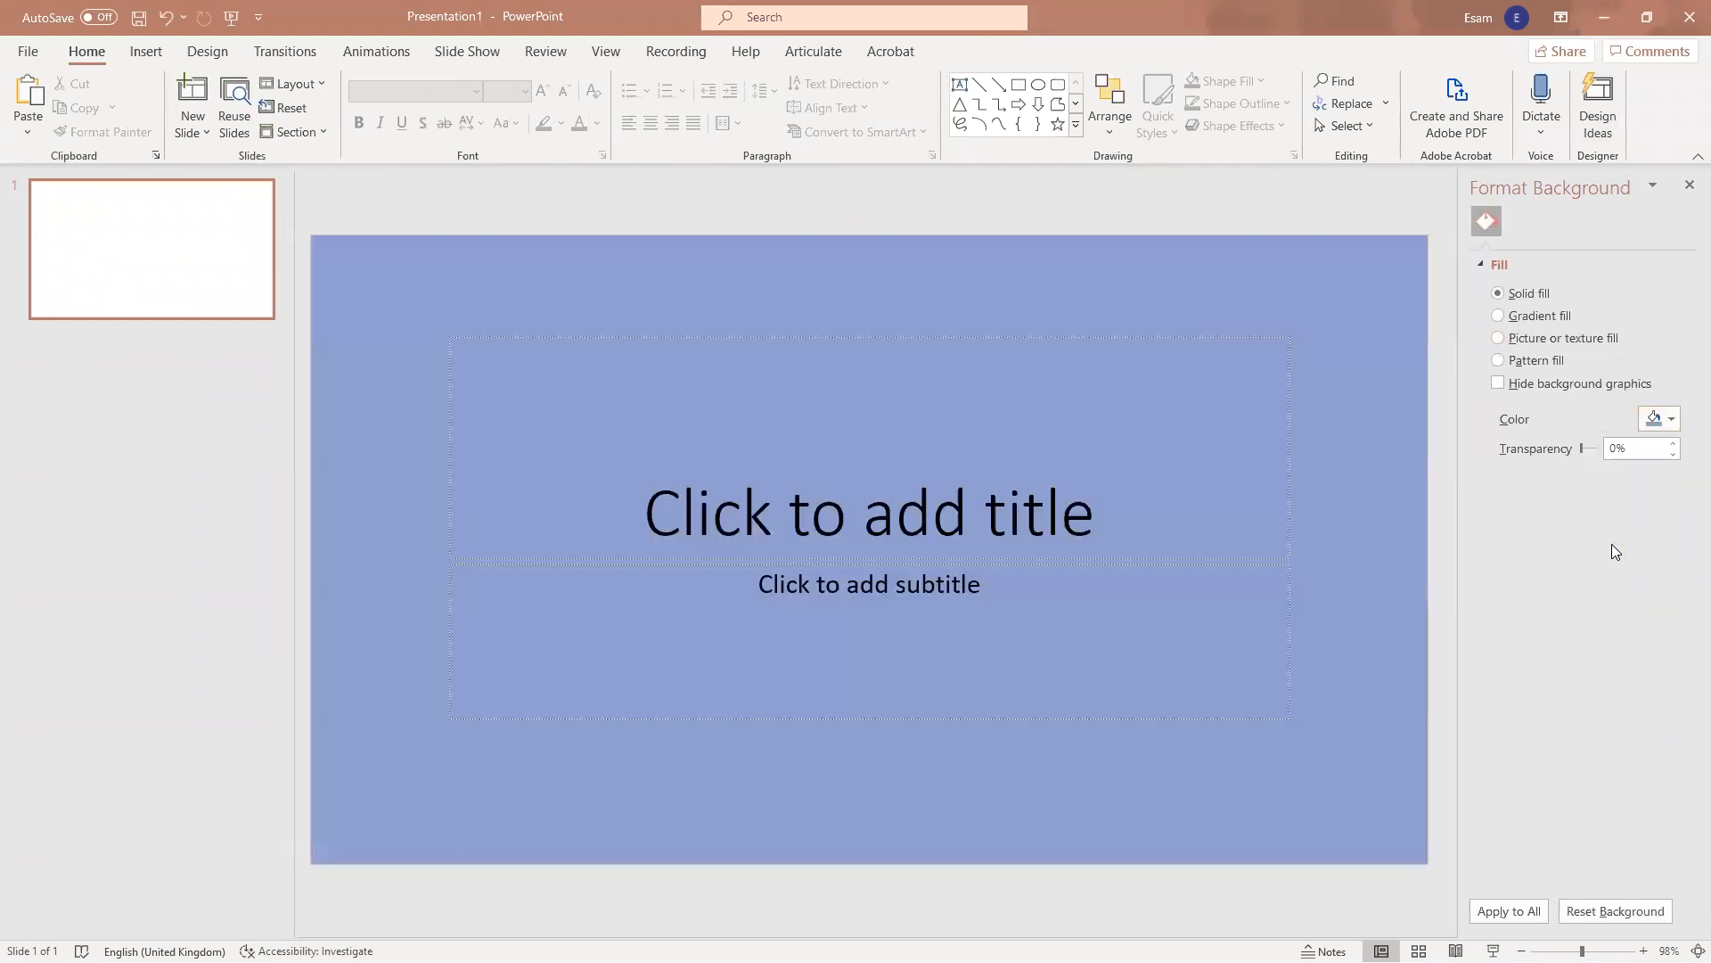
{"action": "left_click", "coordinate": [908, 517]}
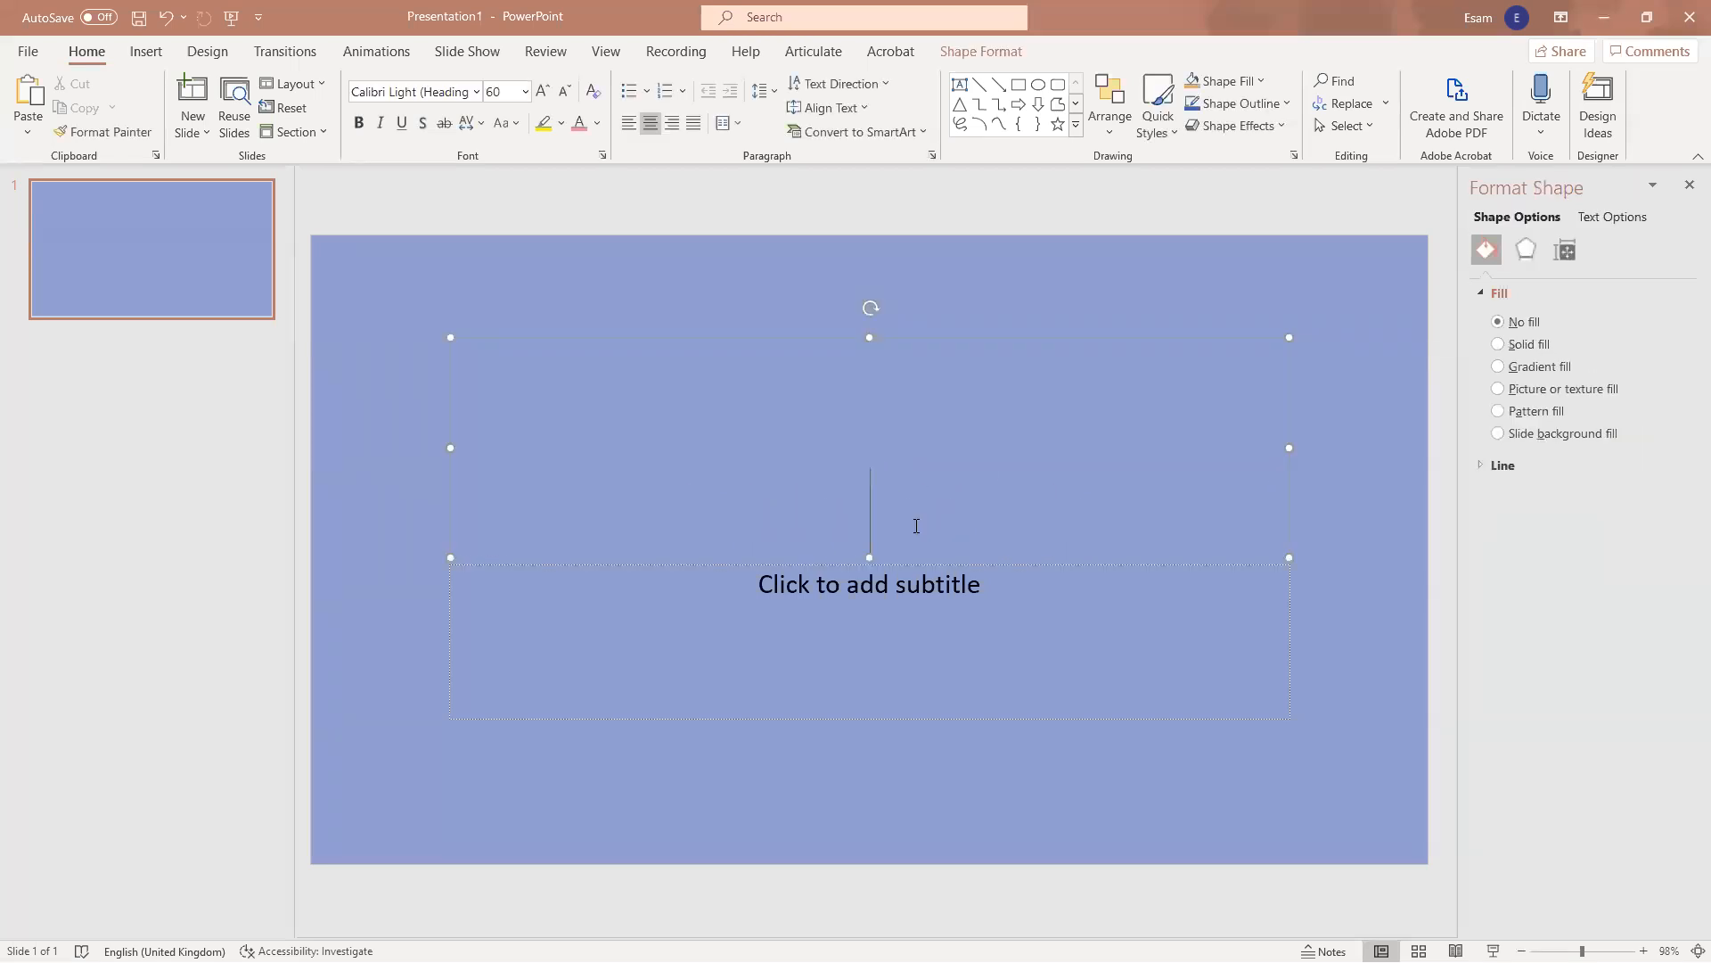
{"action": "type", "text": "1005"}
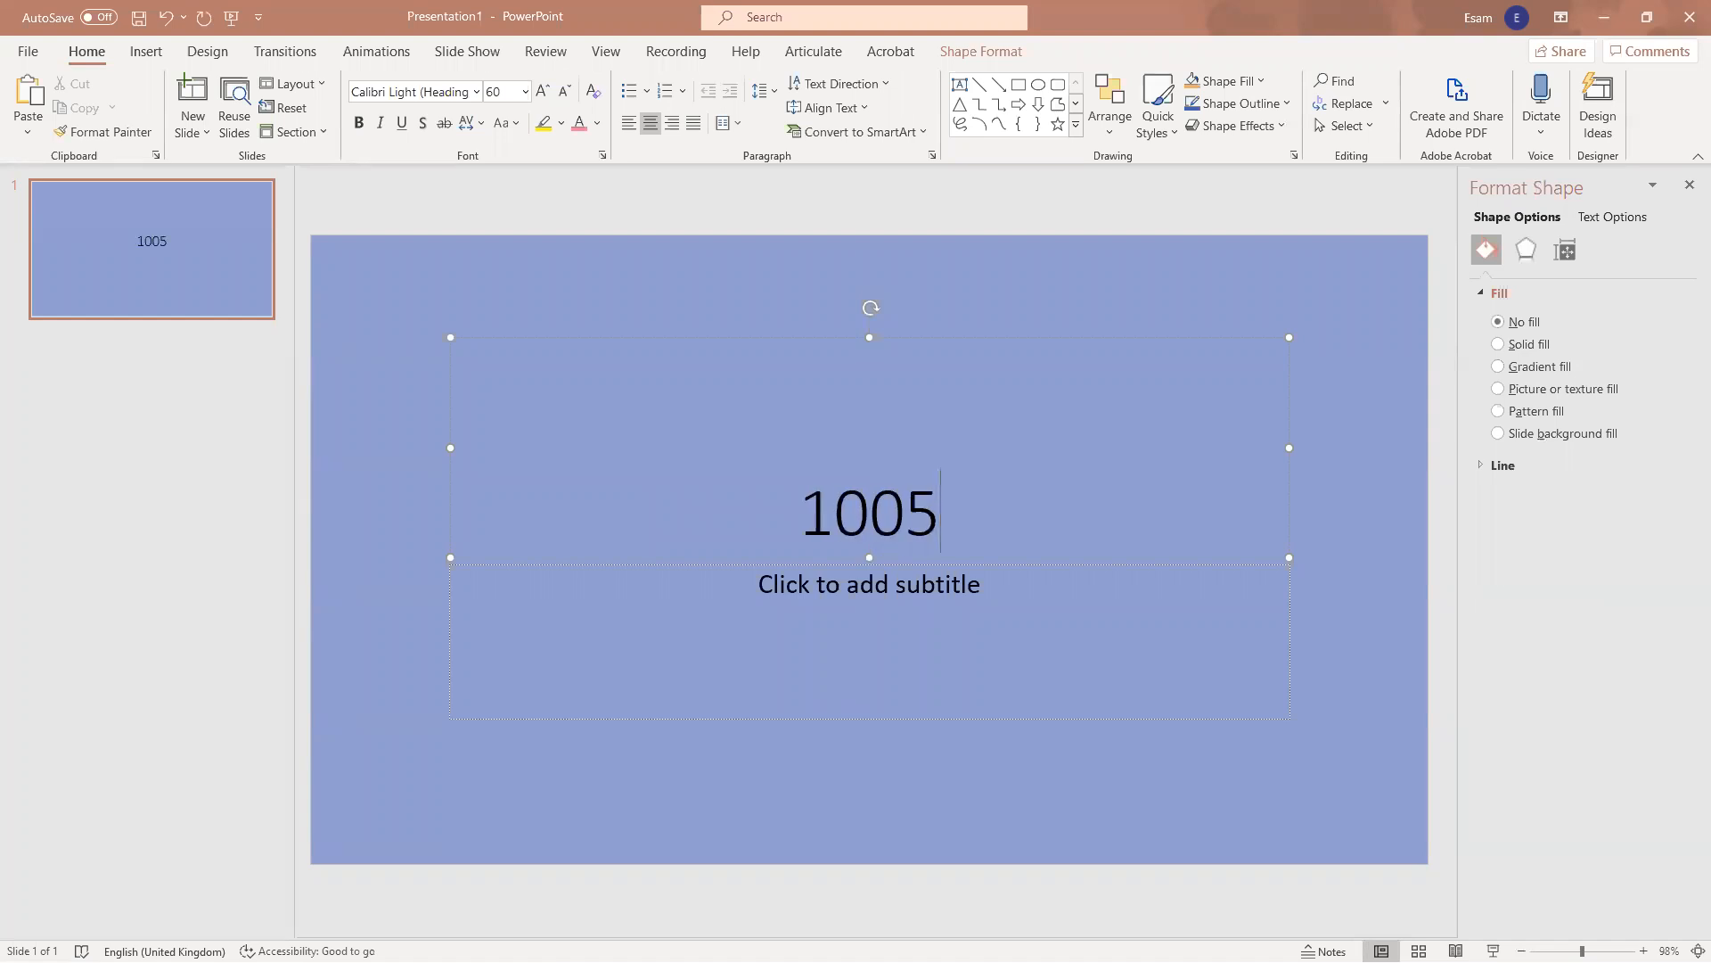
{"action": "type", "text": " Group"}
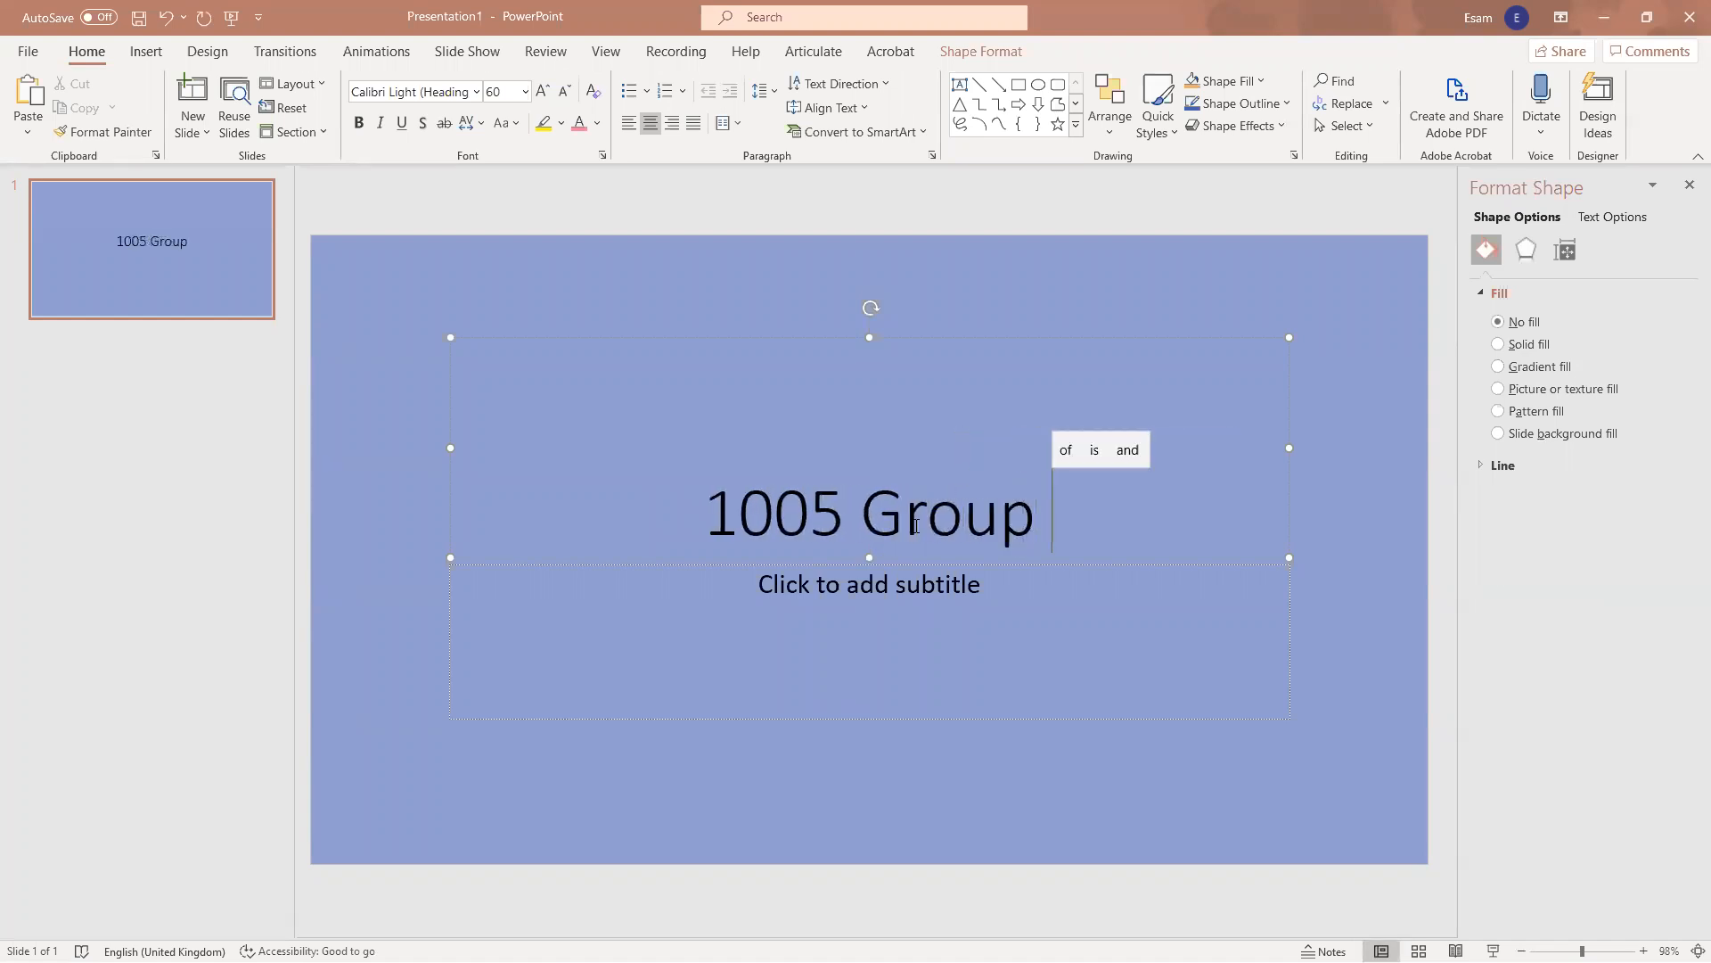
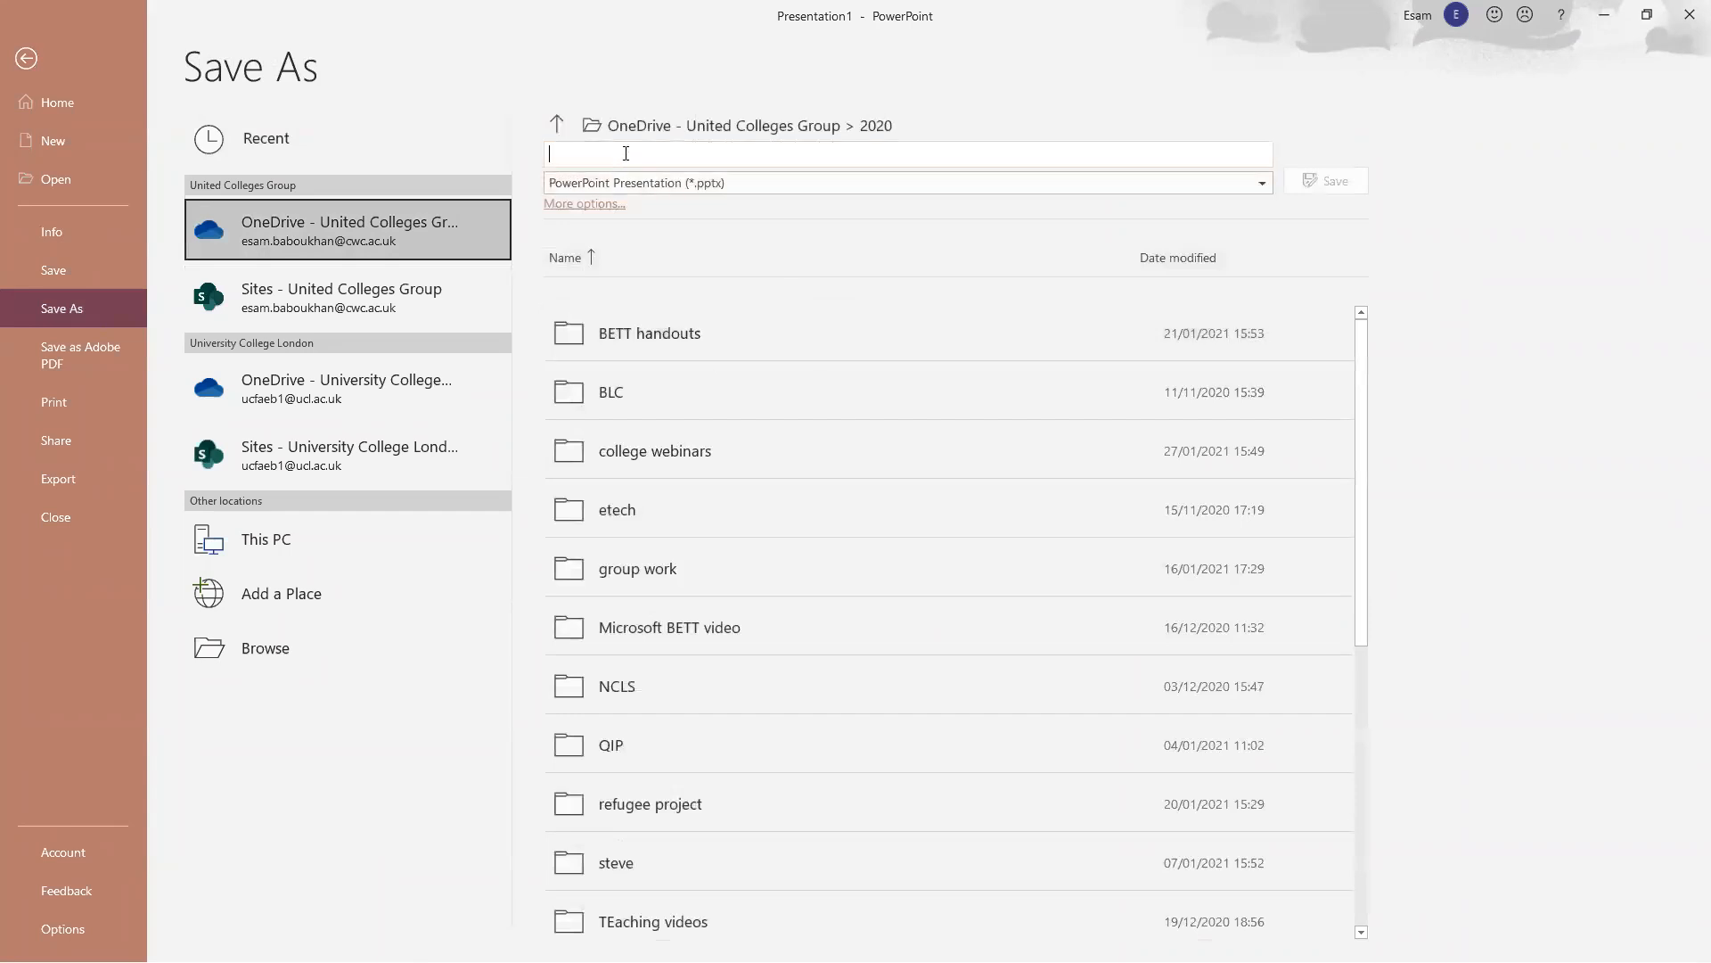
Save just the current slide as JPEG '1005 graphic' in the OneDrive 2020 folder.
{"action": "type", "text": "1005 graphic"}
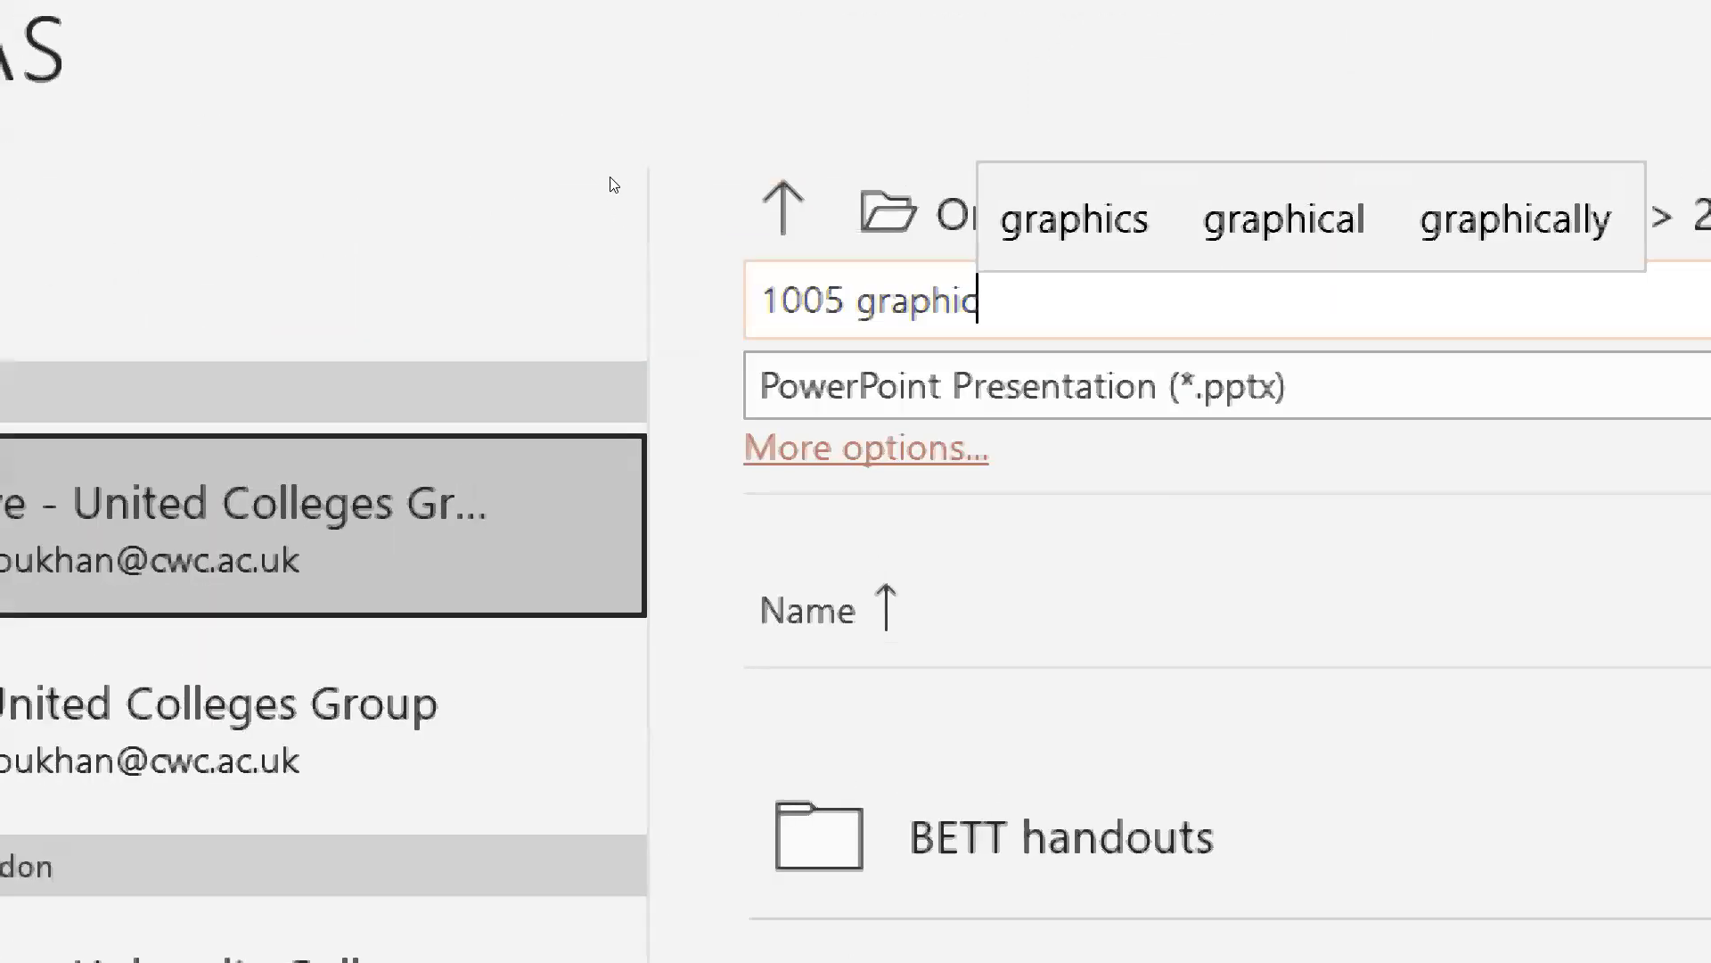
{"action": "left_click", "coordinate": [981, 374]}
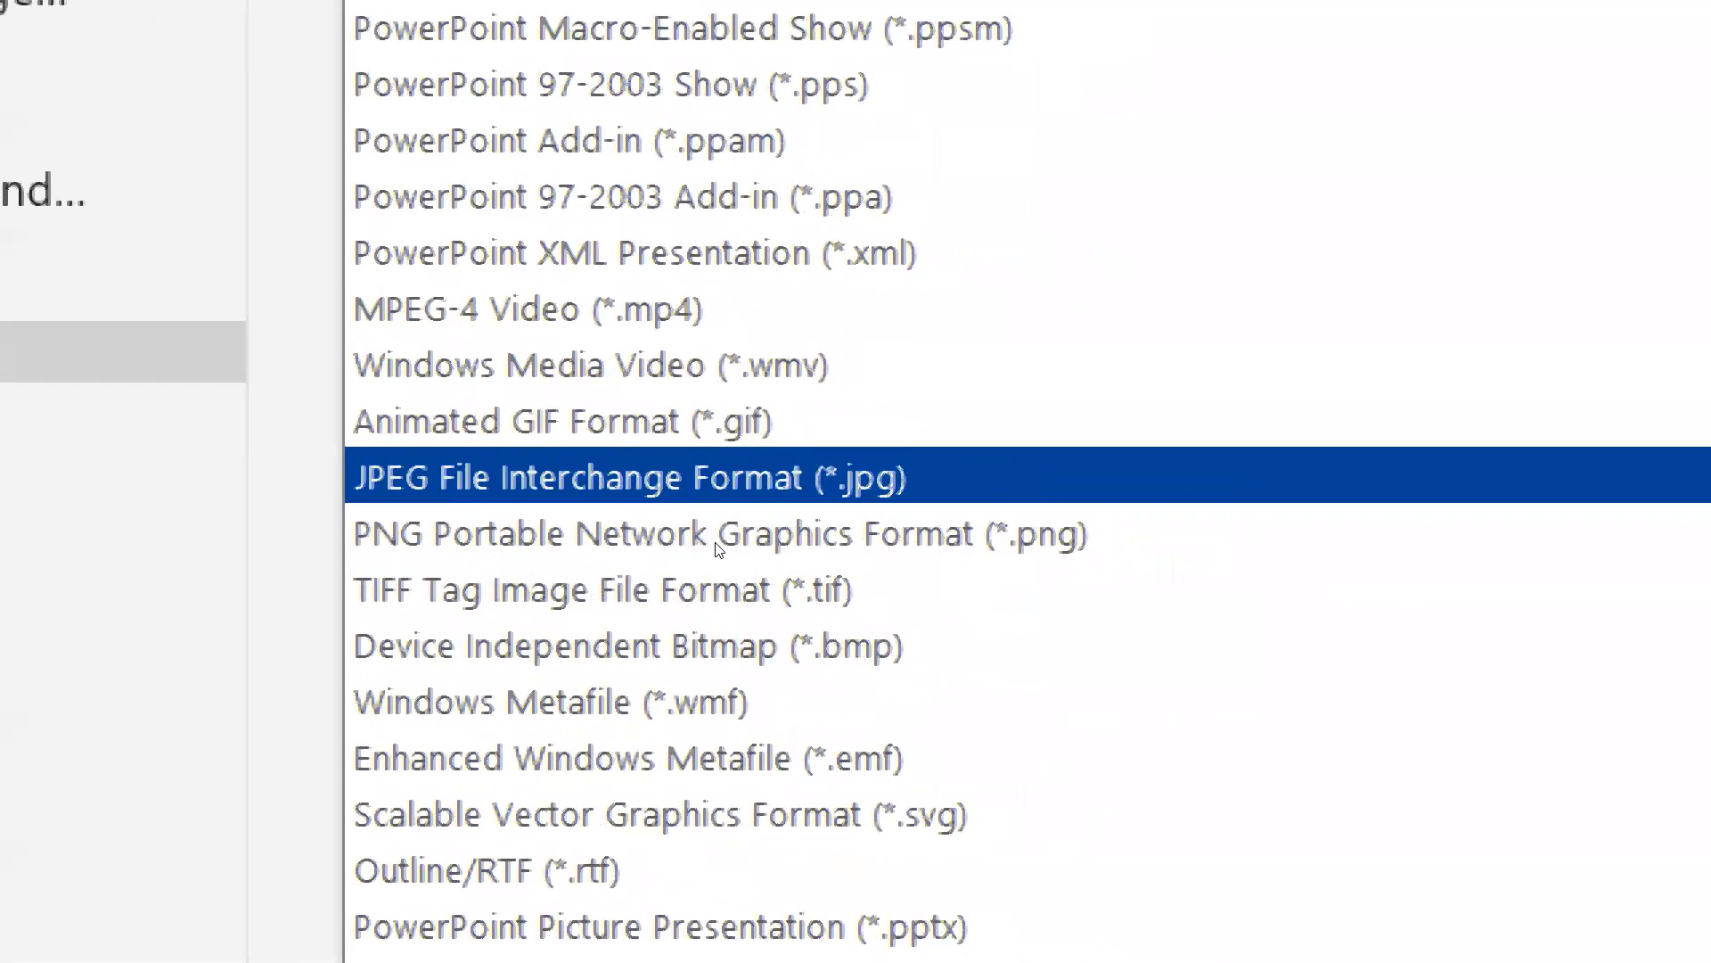
{"action": "left_click", "coordinate": [717, 544]}
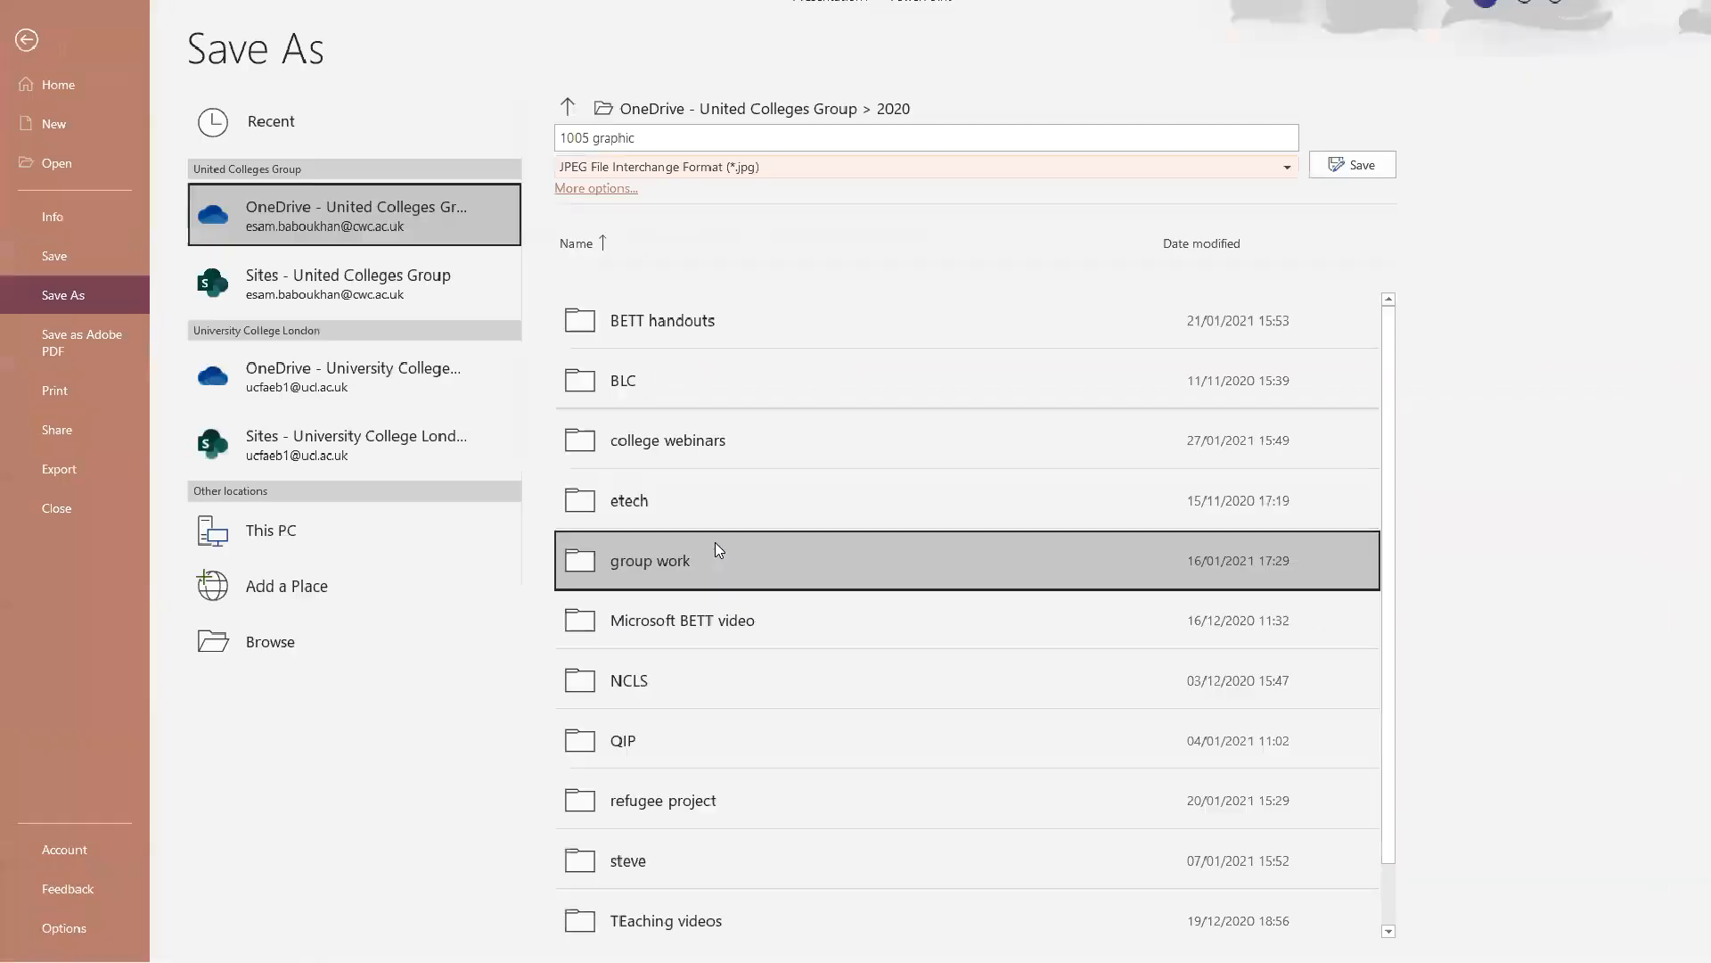
{"action": "left_click", "coordinate": [813, 137]}
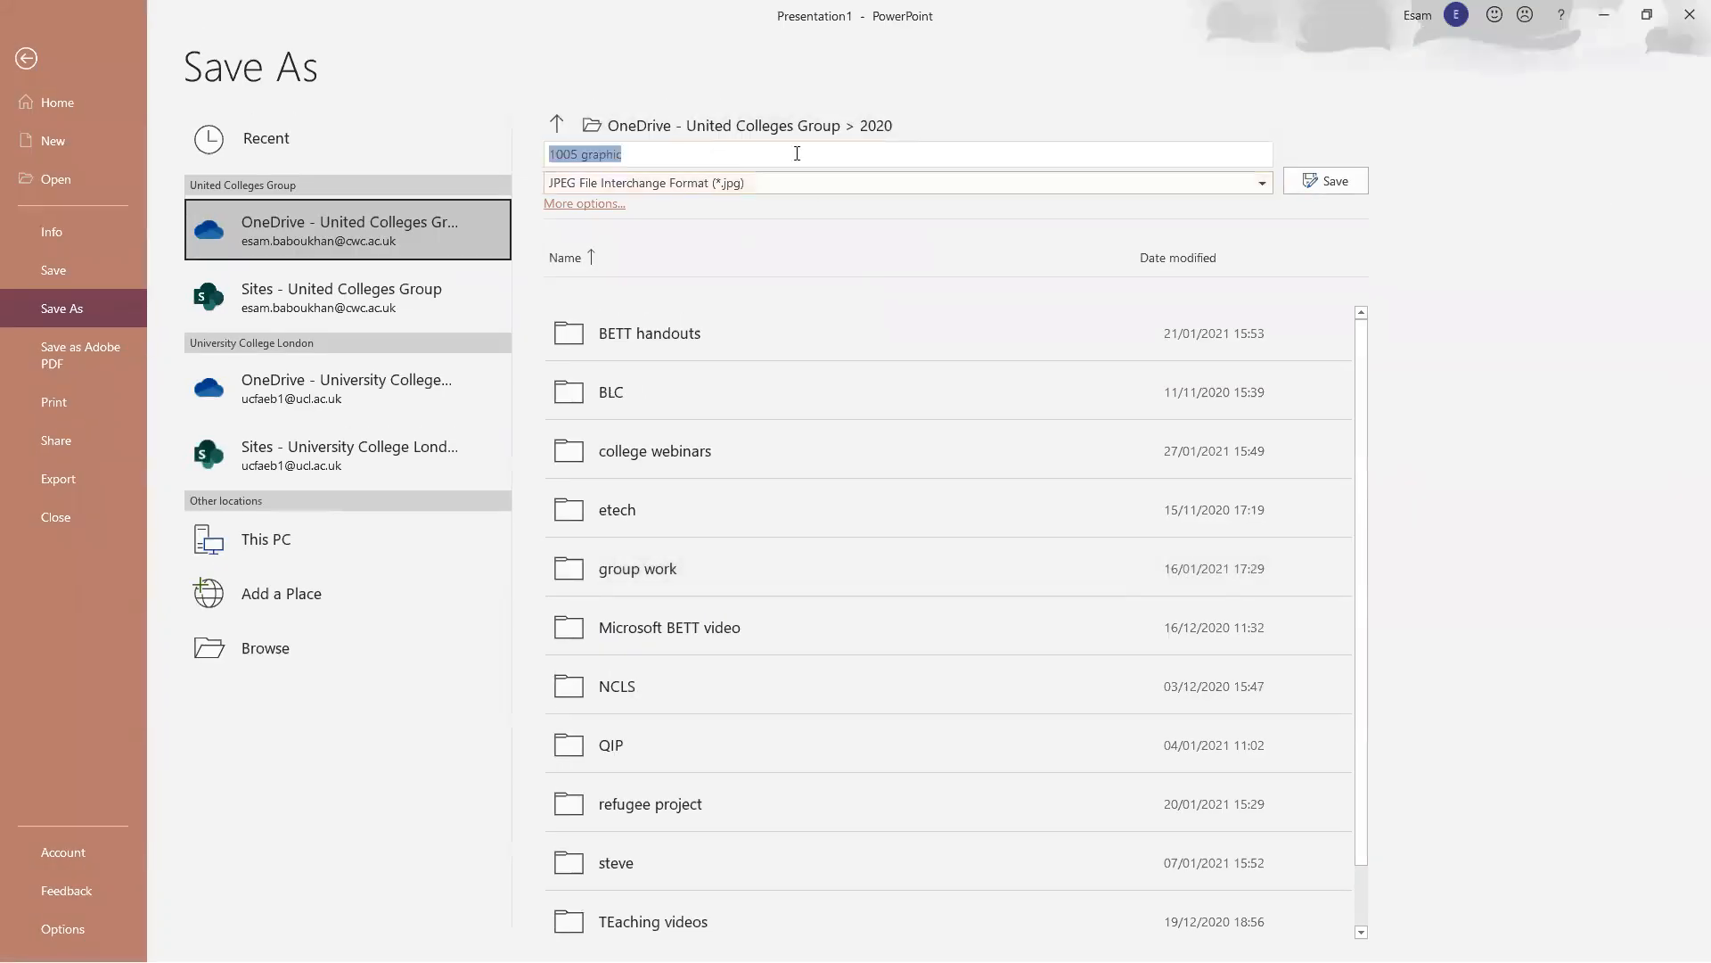
{"action": "left_click", "coordinate": [1301, 183]}
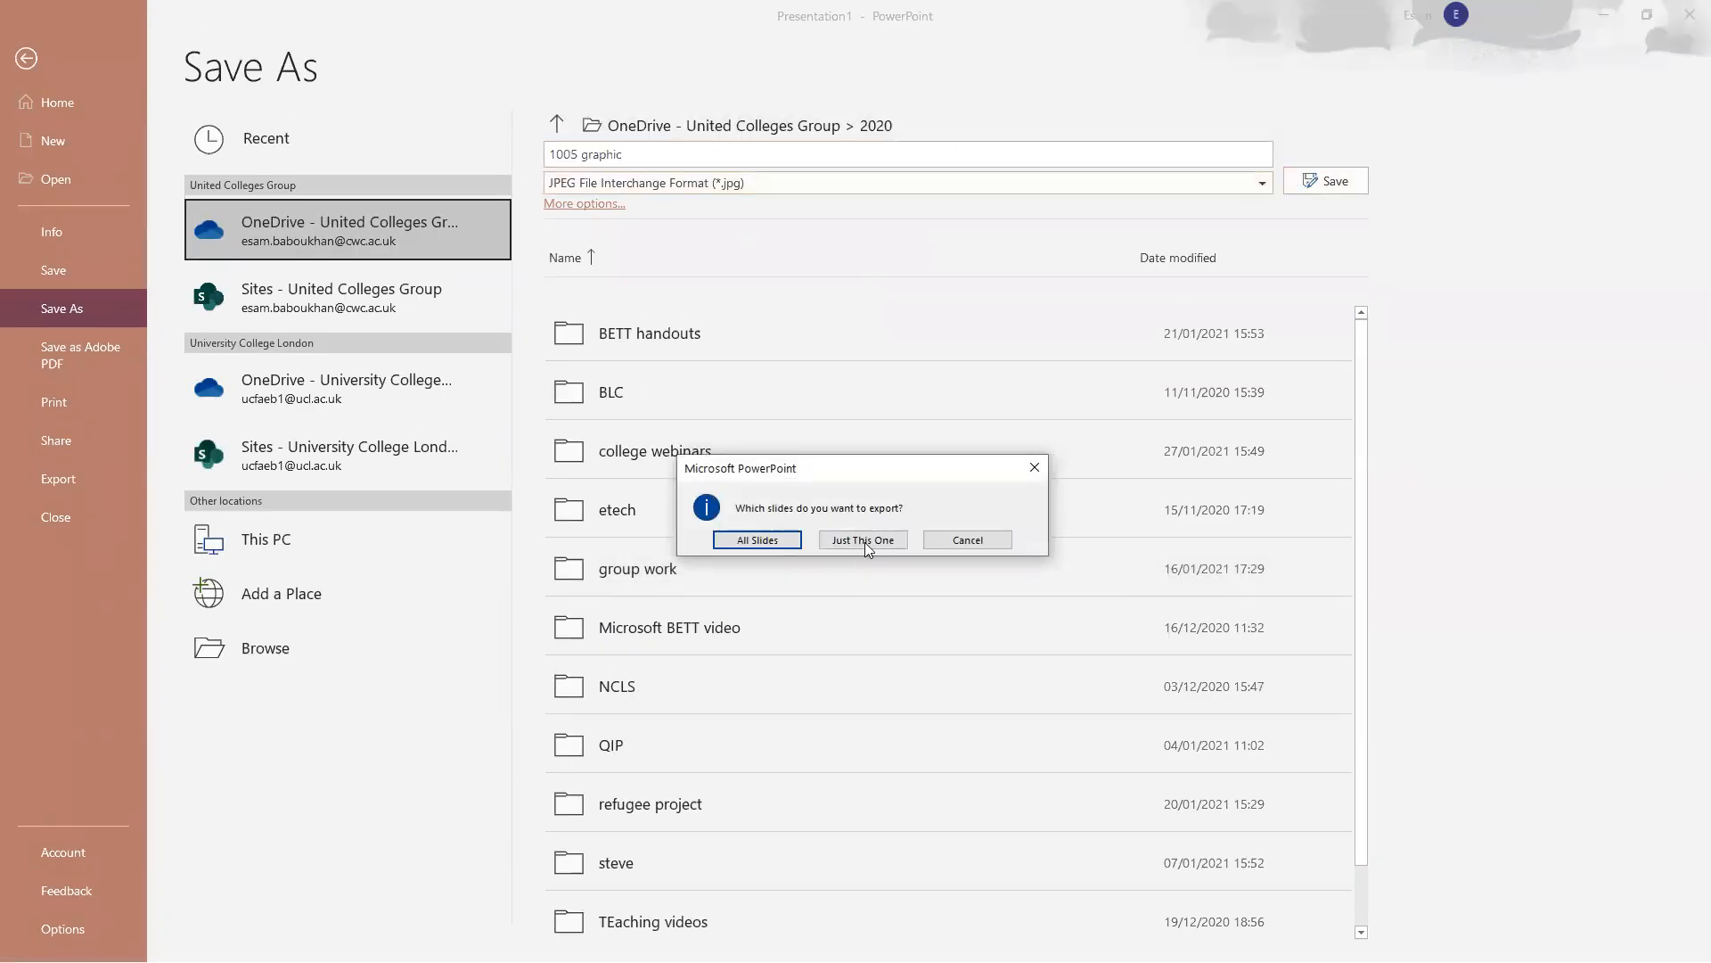
{"action": "left_click", "coordinate": [863, 540]}
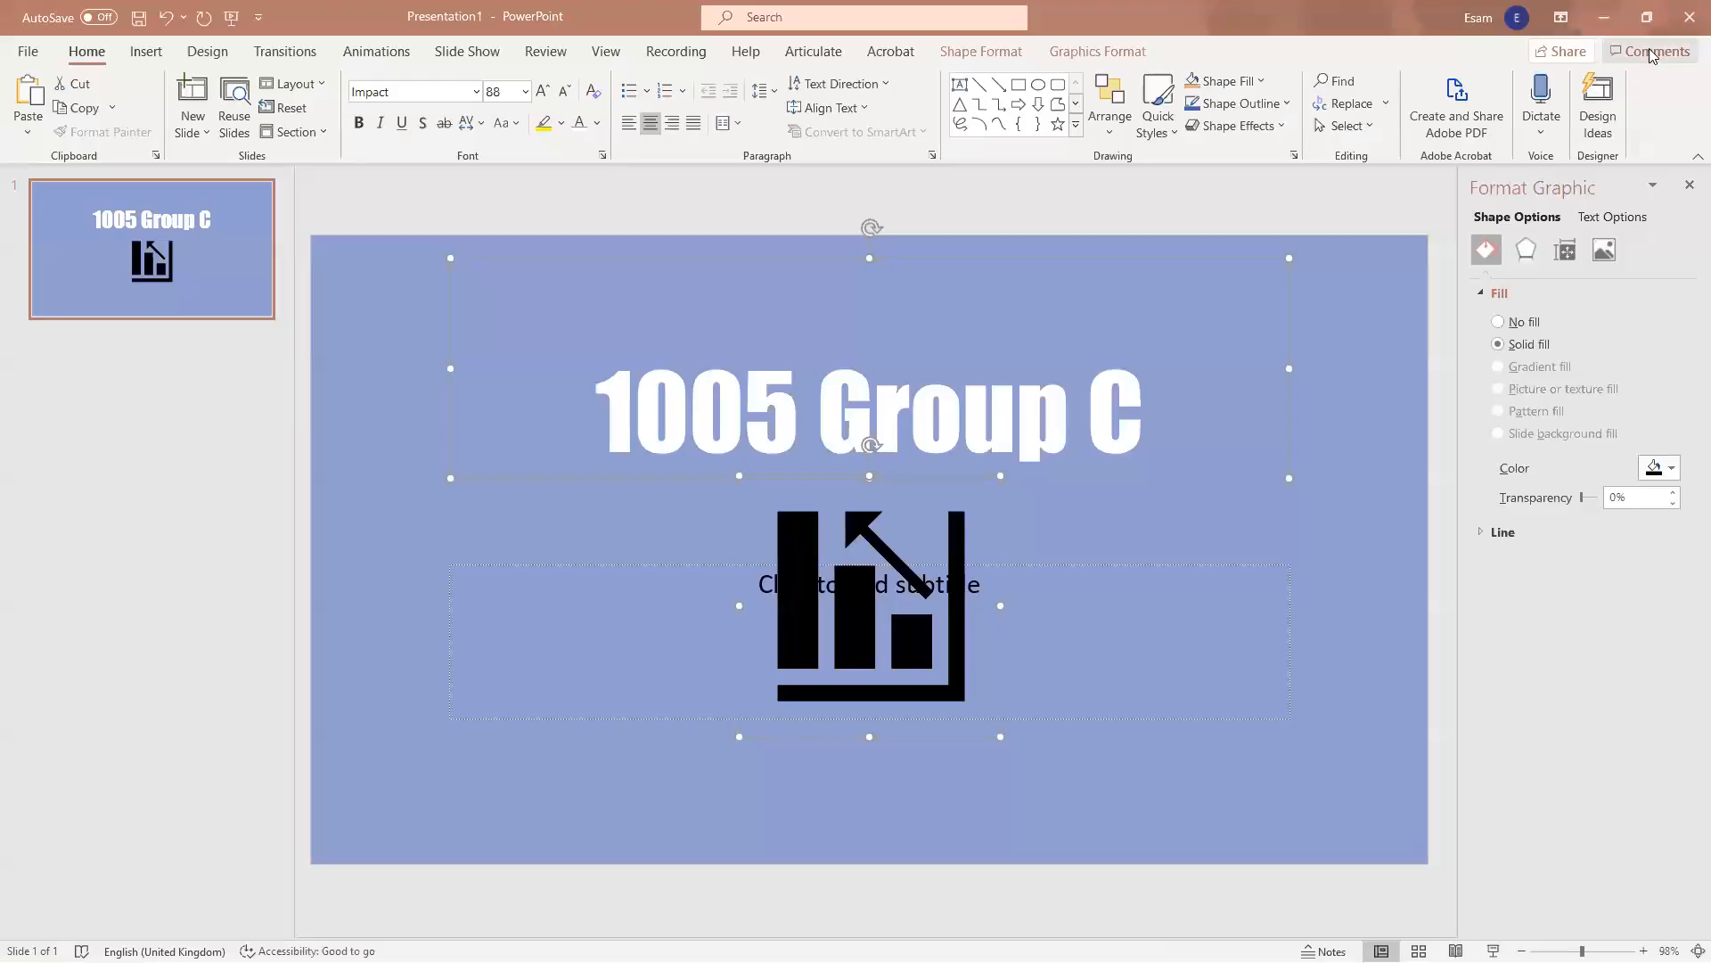
Upload '1005 graphic' from the 2020 folder as the test team's avatar and update it.
{"action": "left_click", "coordinate": [1605, 18]}
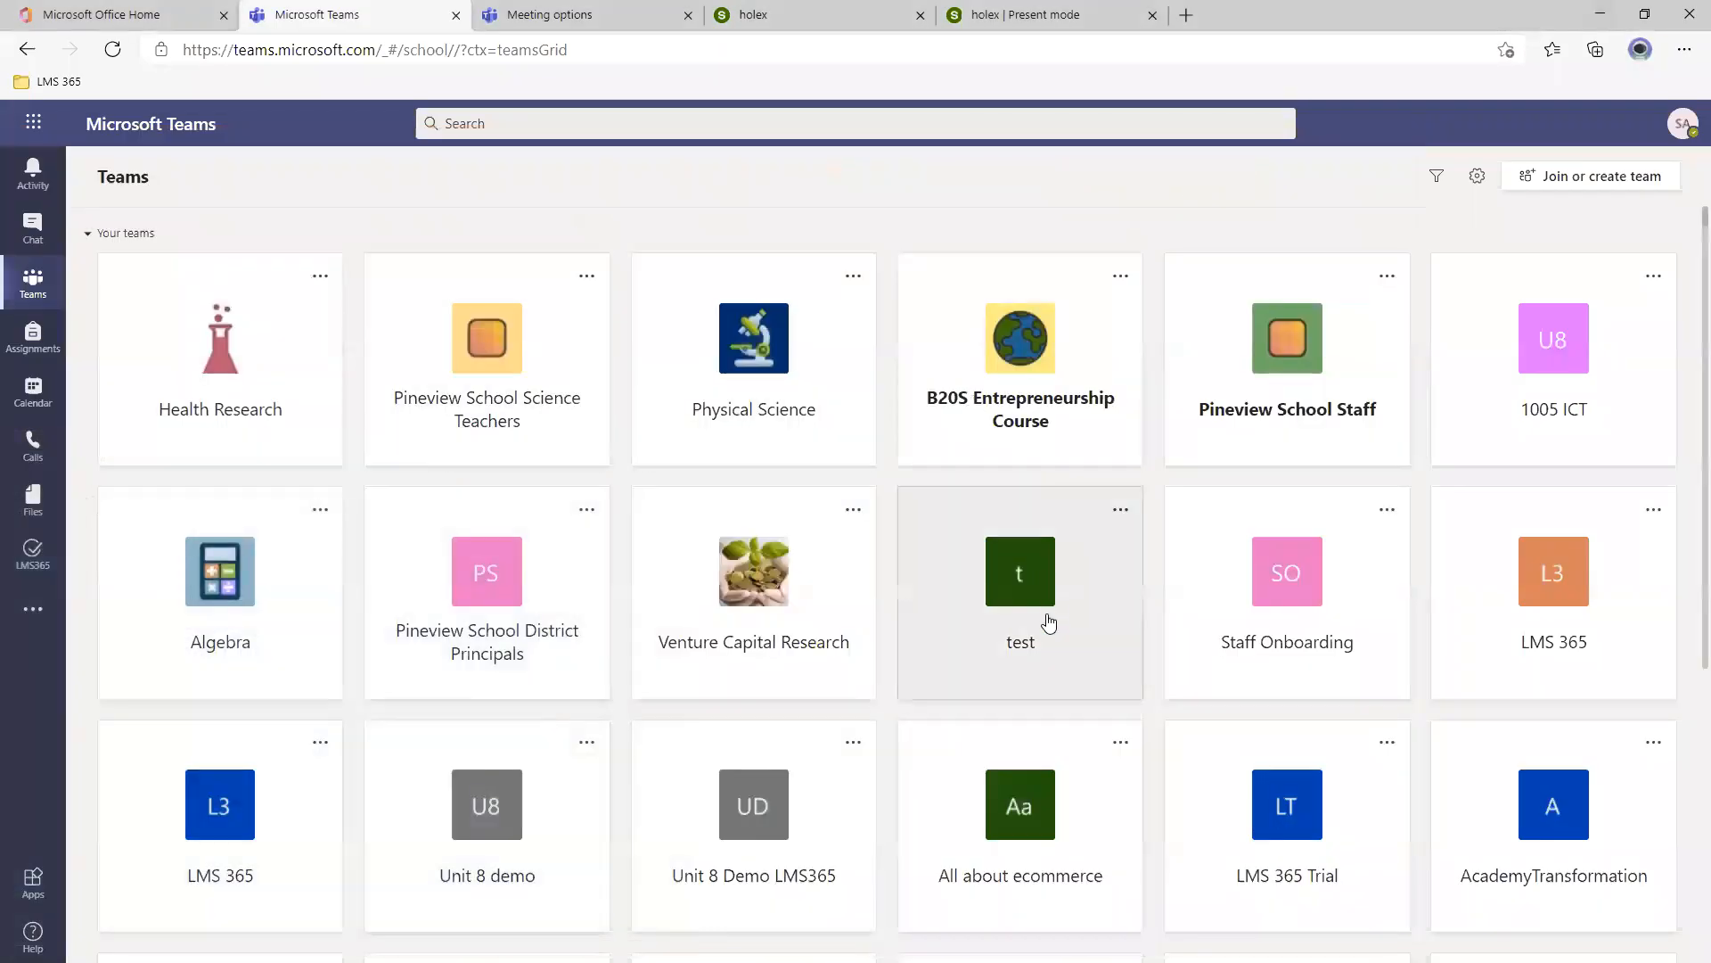
{"action": "left_click", "coordinate": [1120, 508]}
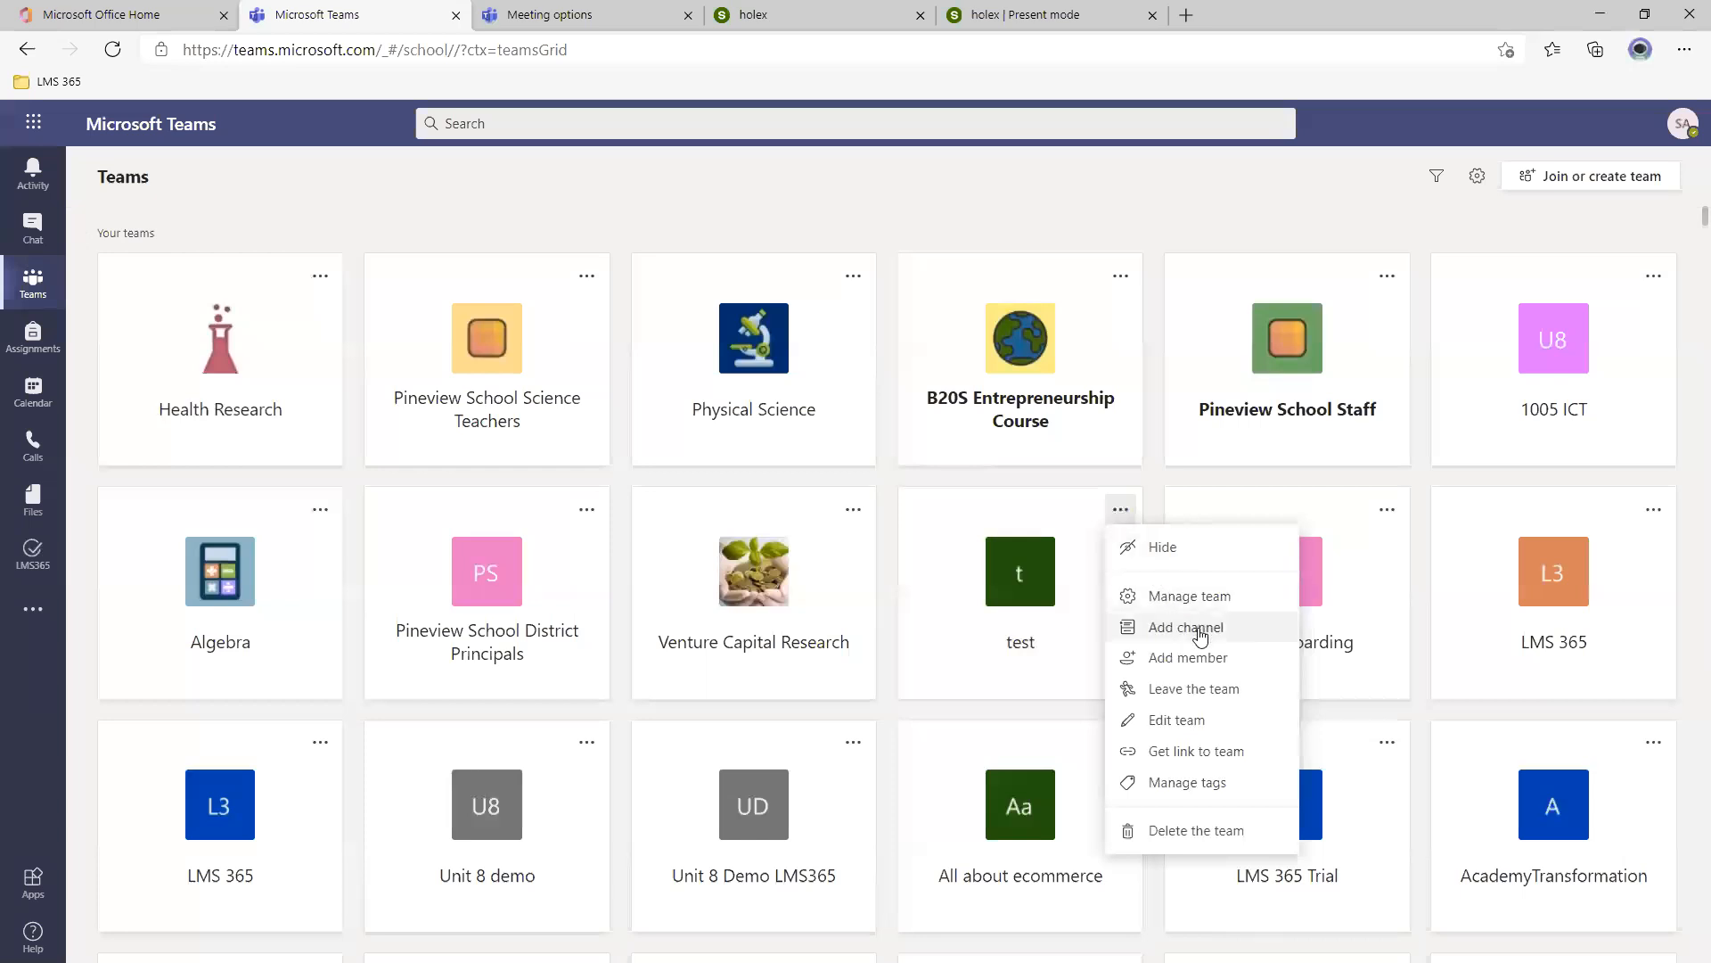
{"action": "left_click", "coordinate": [1198, 722]}
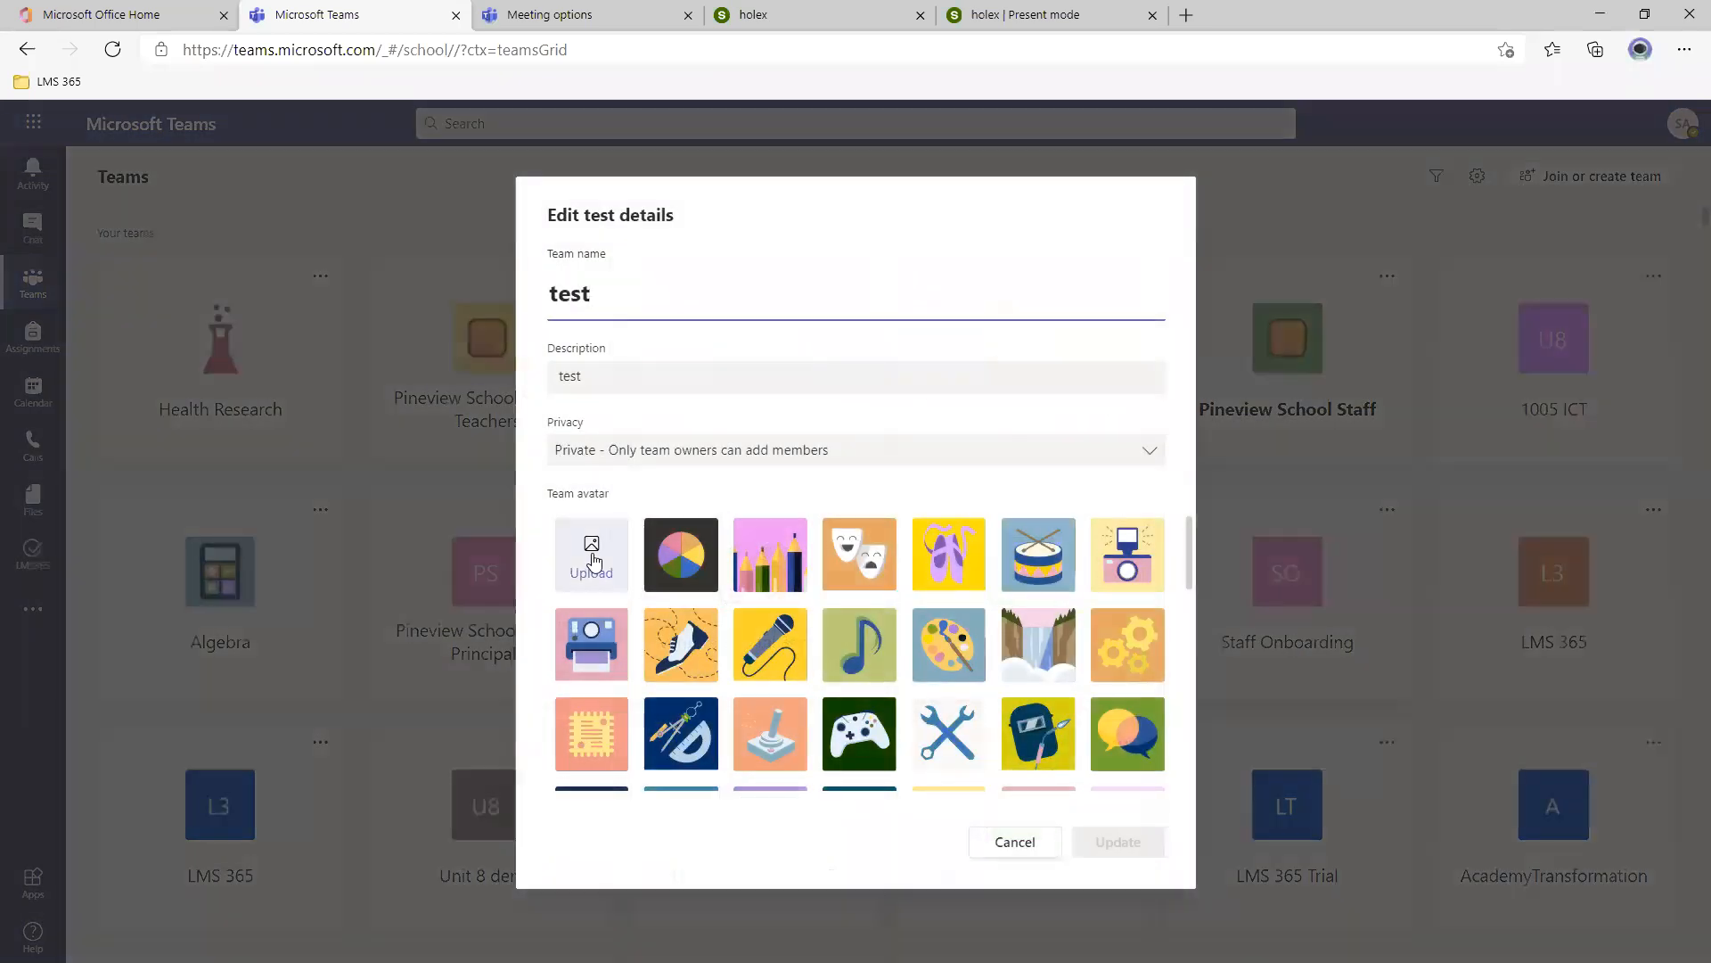
{"action": "left_click", "coordinate": [593, 559]}
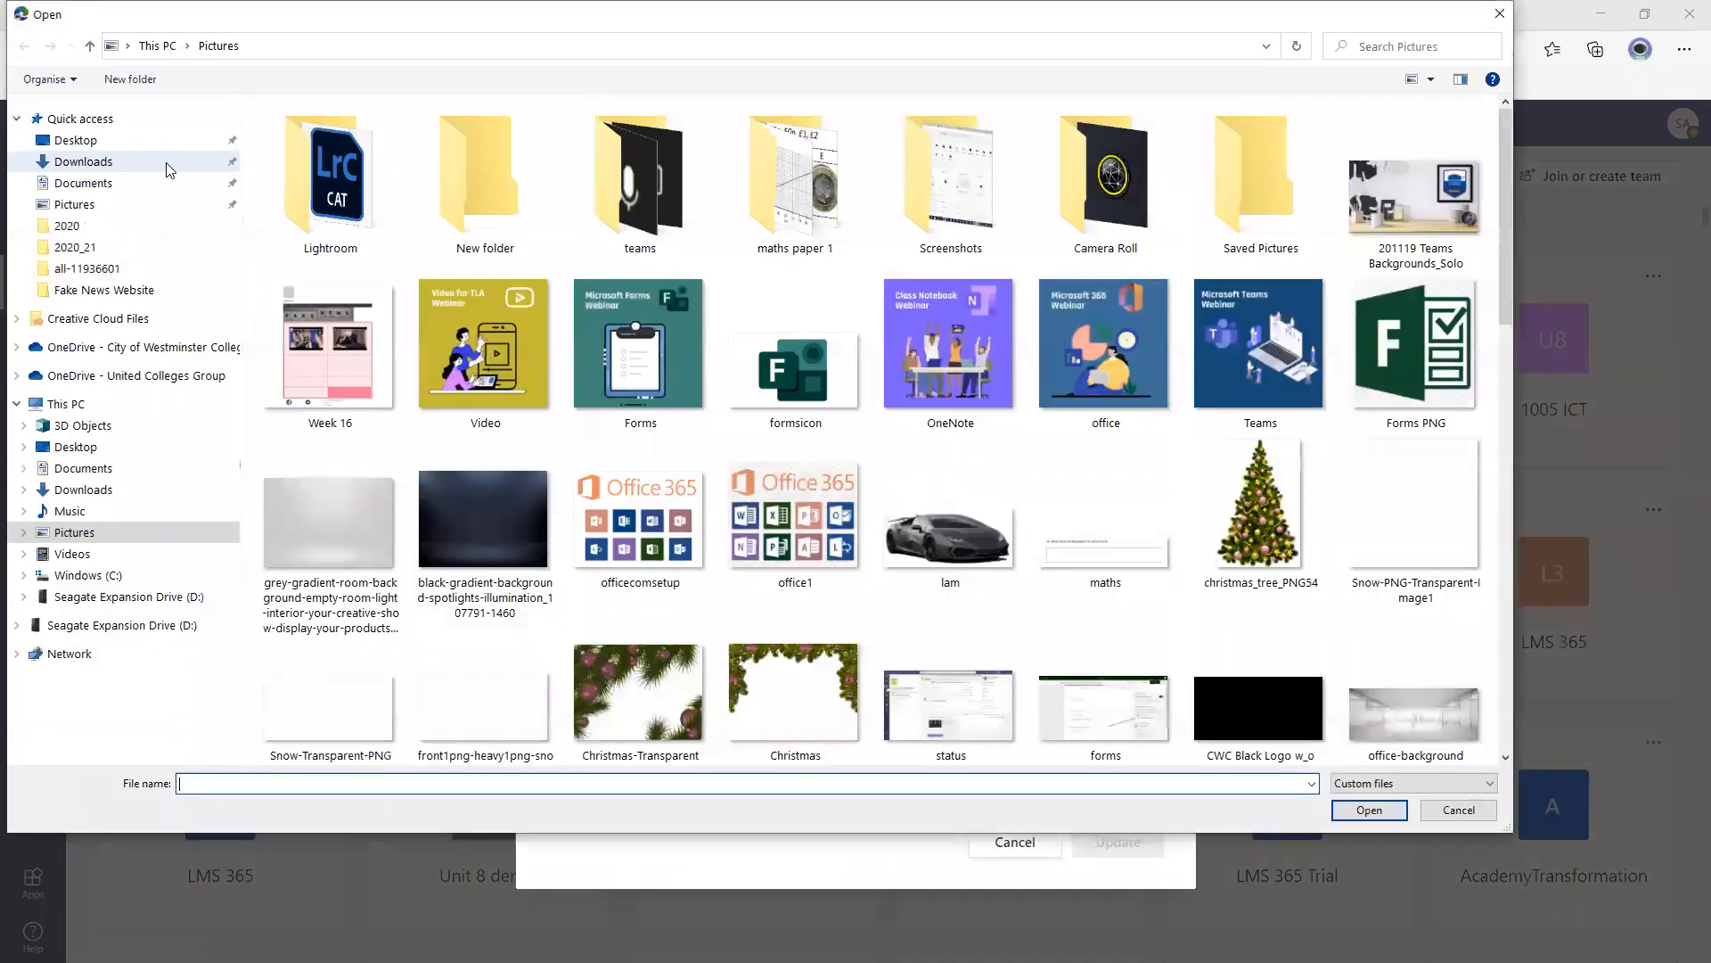
{"action": "left_click", "coordinate": [124, 227]}
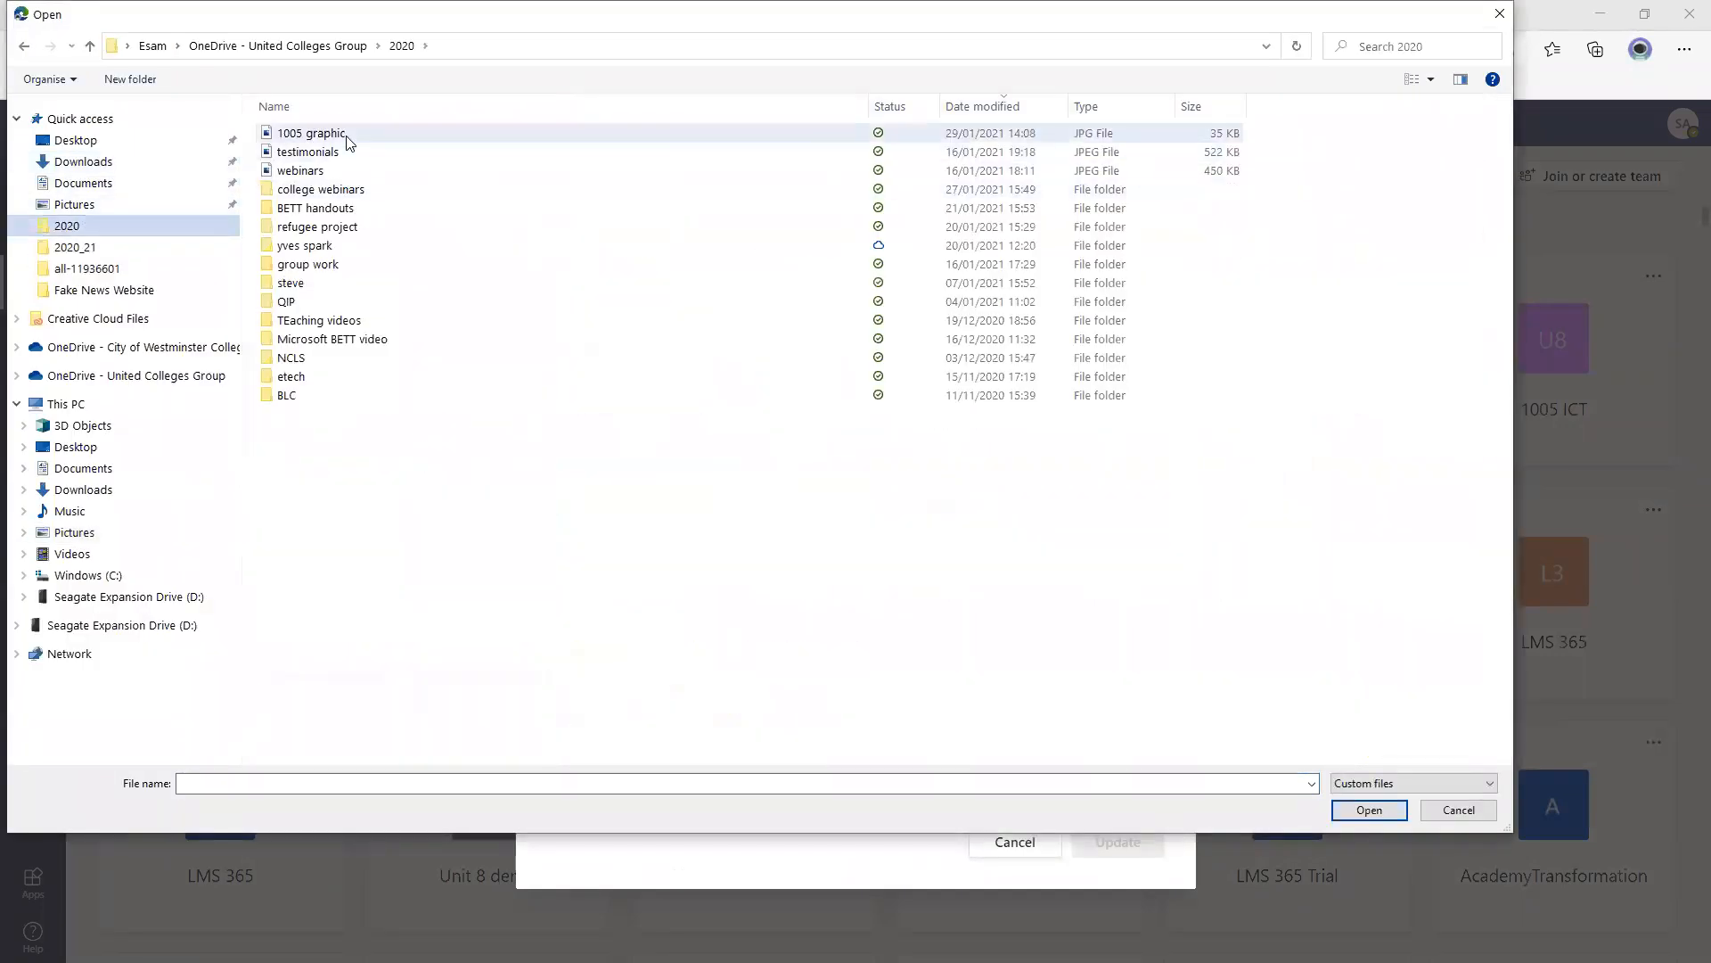
{"action": "double_click", "coordinate": [299, 134]}
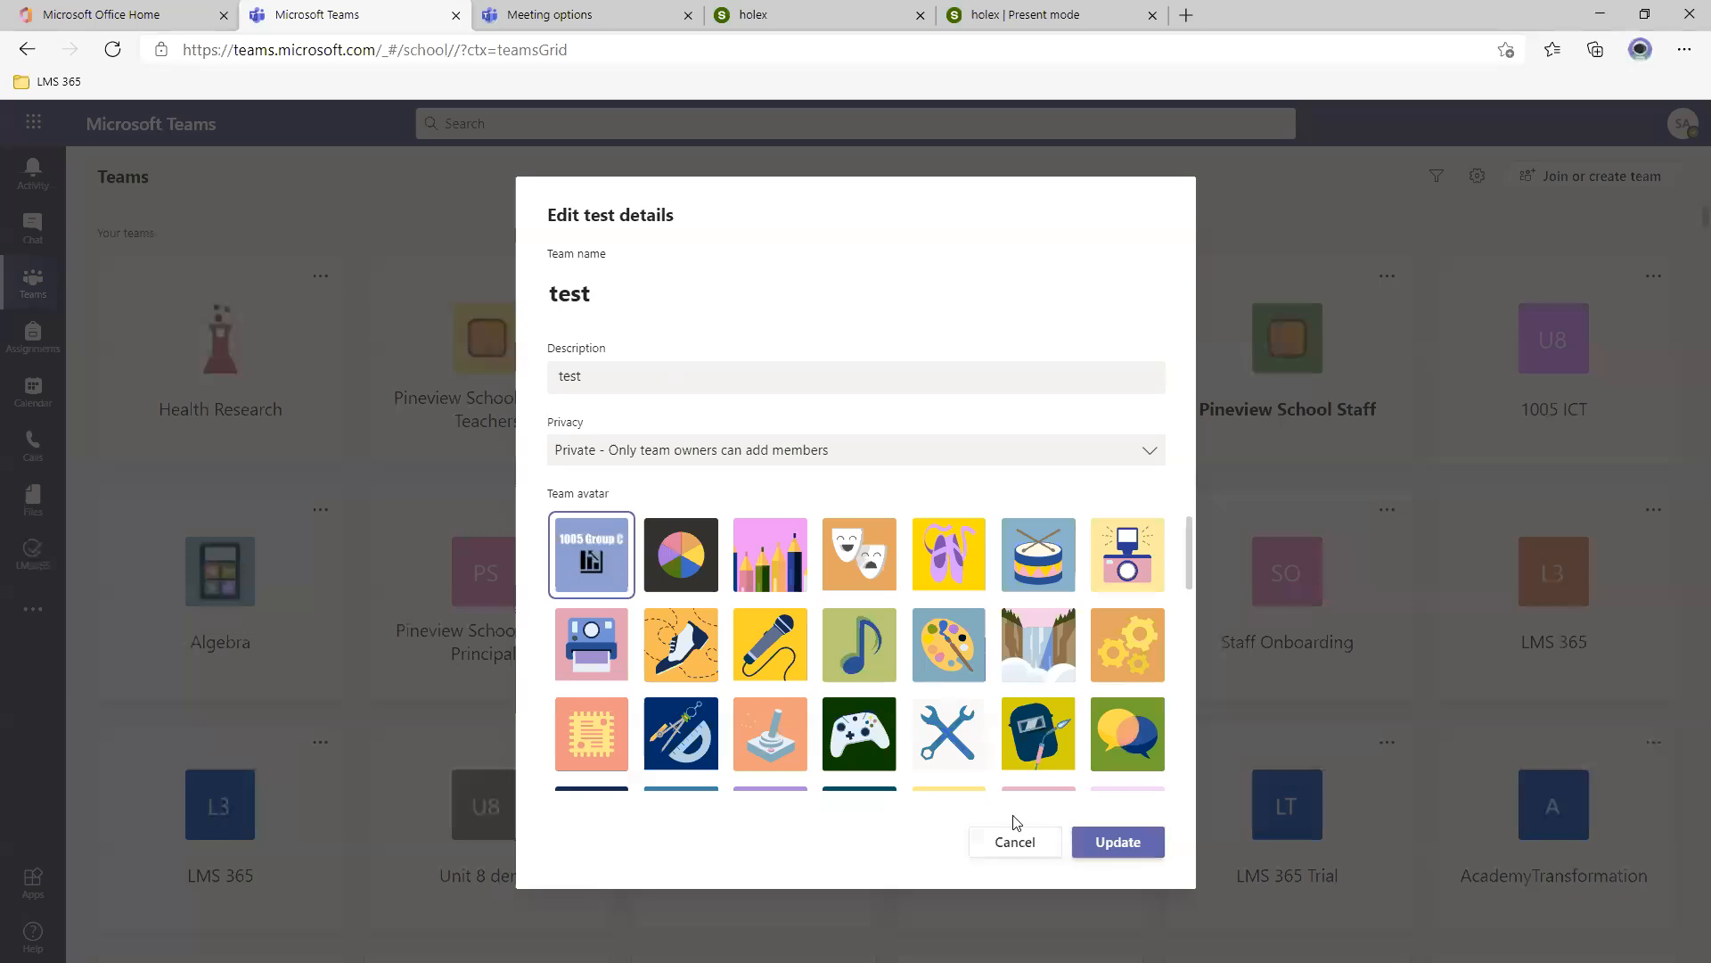
{"action": "left_click", "coordinate": [1114, 842]}
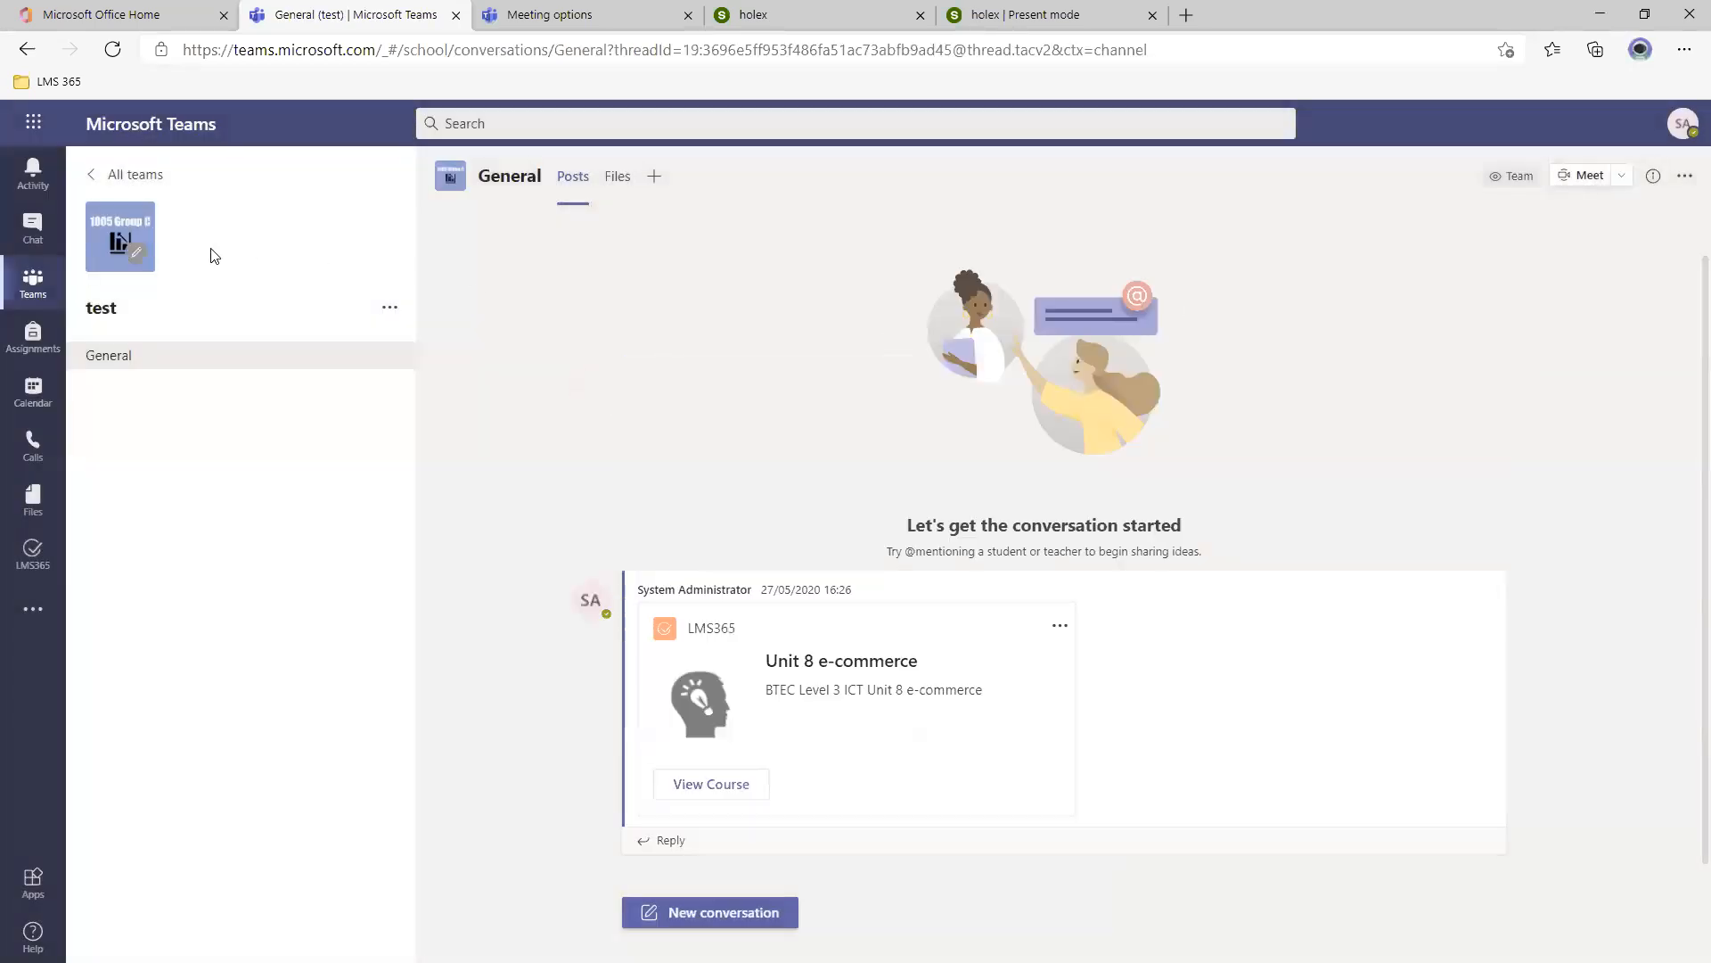
Drag the test team tile into the first slot of the all-teams grid.
{"action": "left_click", "coordinate": [126, 174]}
{"action": "left_click_drag", "start_coordinate": [1040, 627], "coordinate": [231, 395]}
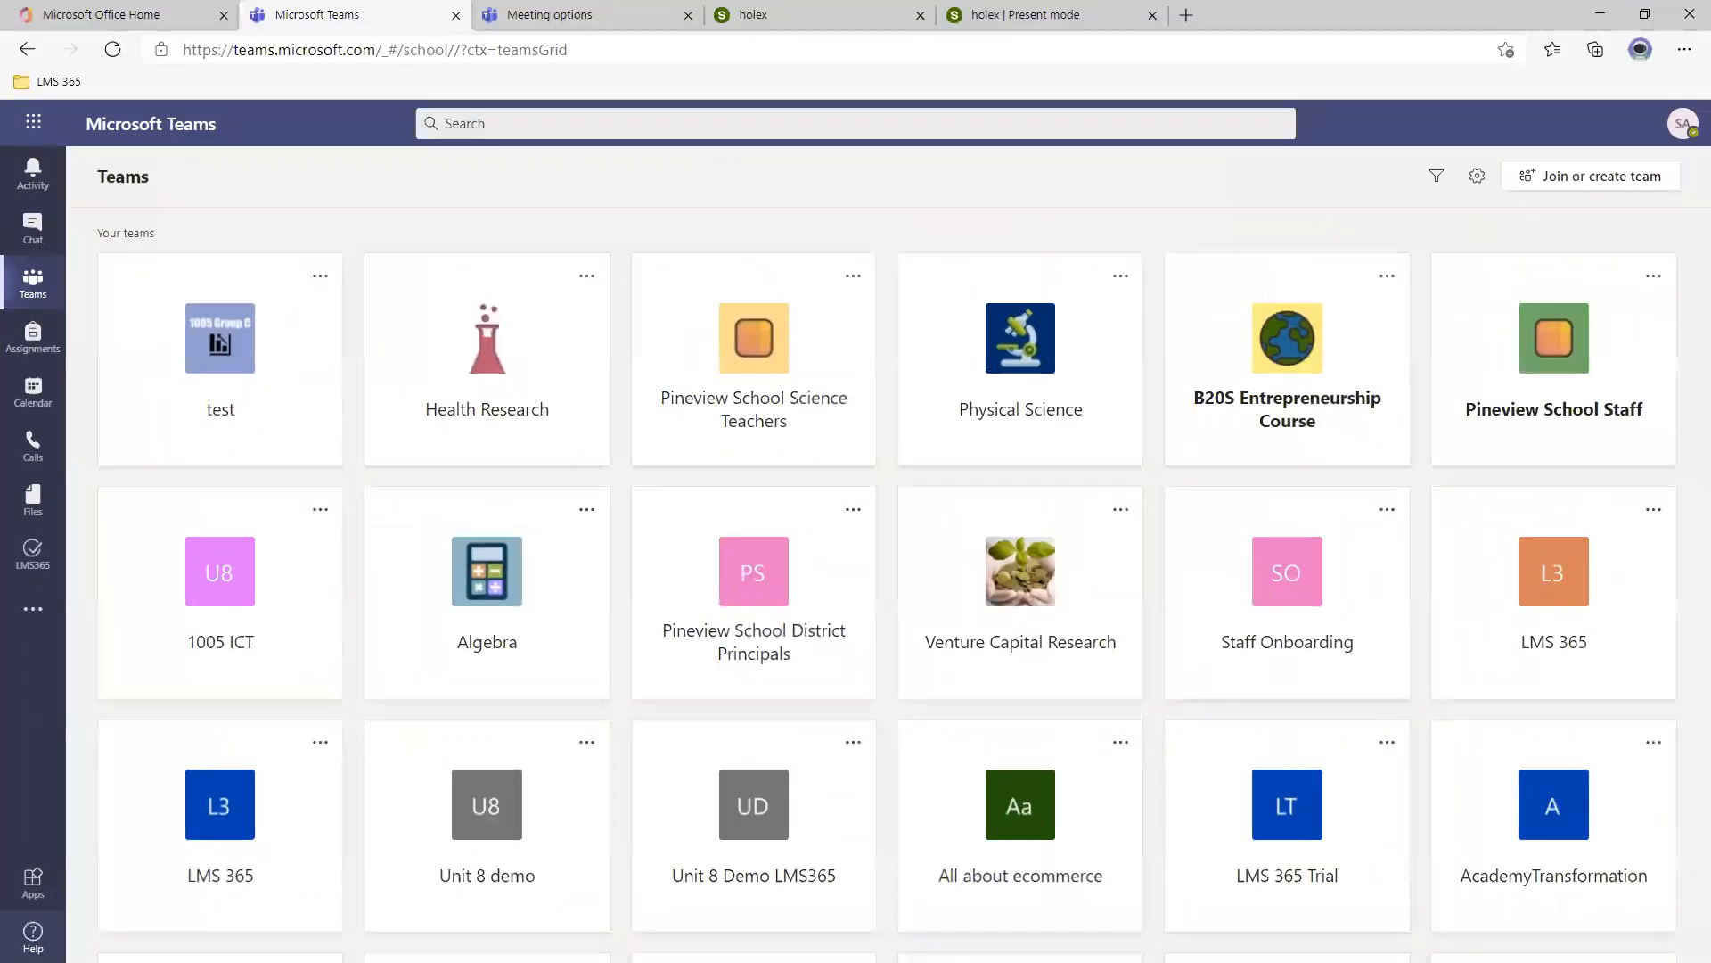
Open Help > Training and browse down through the education training videos.
{"action": "left_click", "coordinate": [33, 936]}
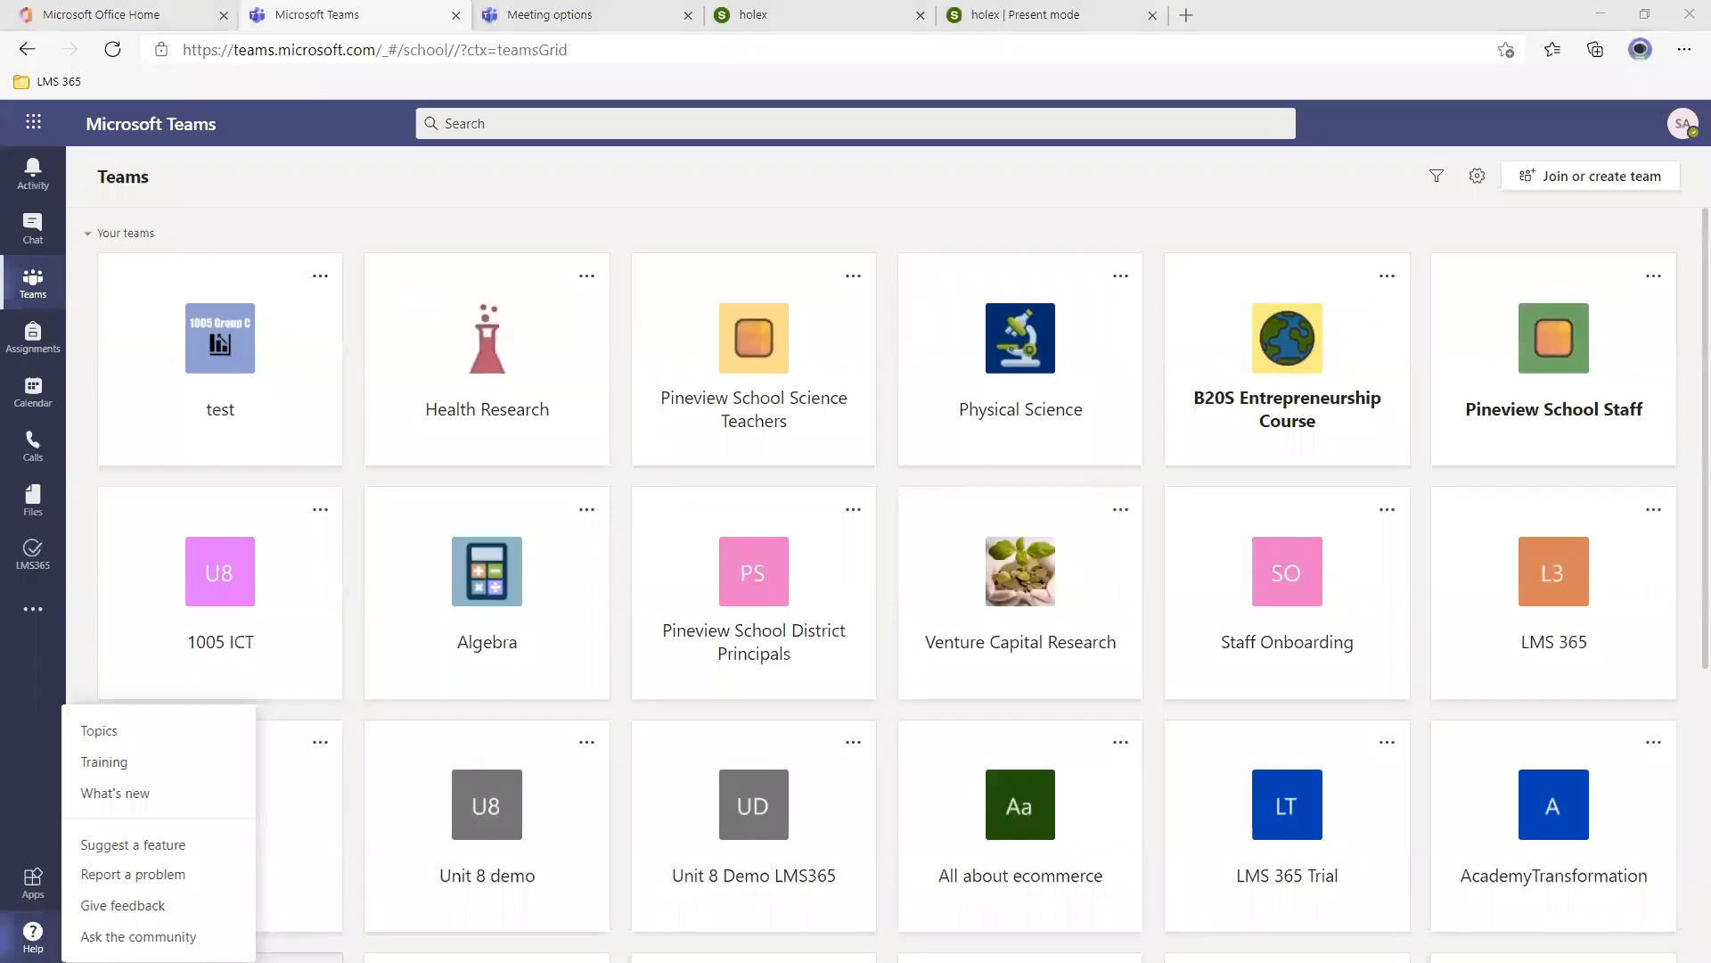
{"action": "left_click", "coordinate": [133, 762]}
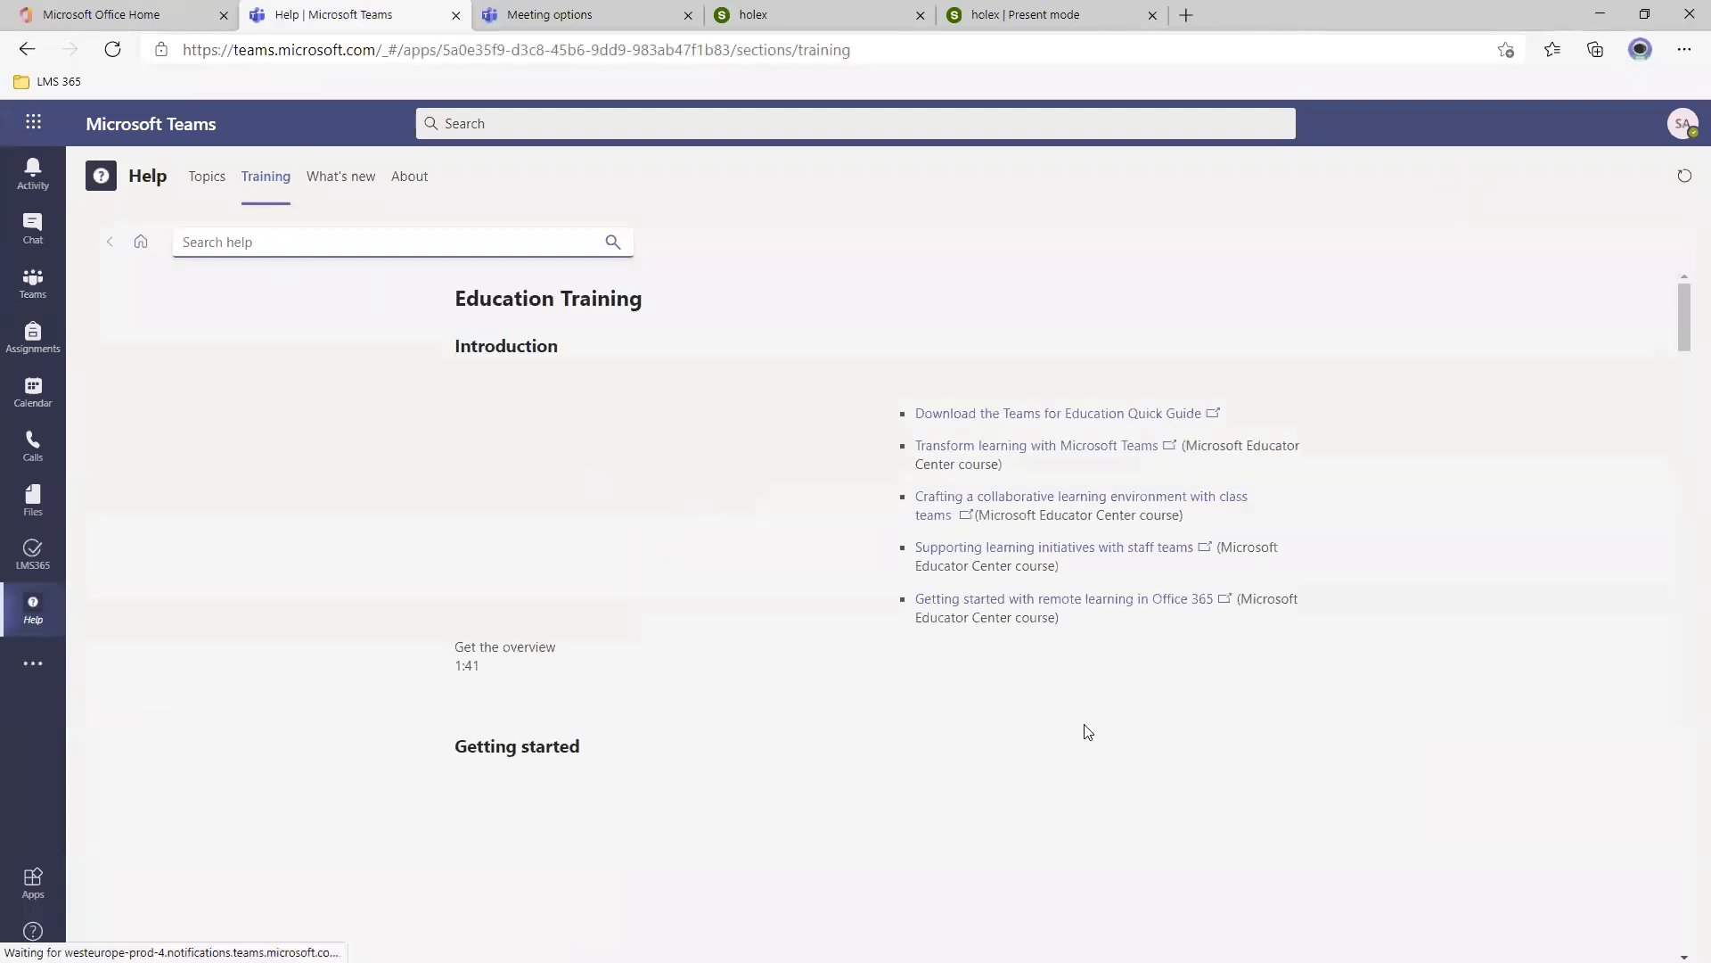
{"action": "scroll", "coordinate": [722, 643], "scroll_direction": "down", "scroll_amount": 3}
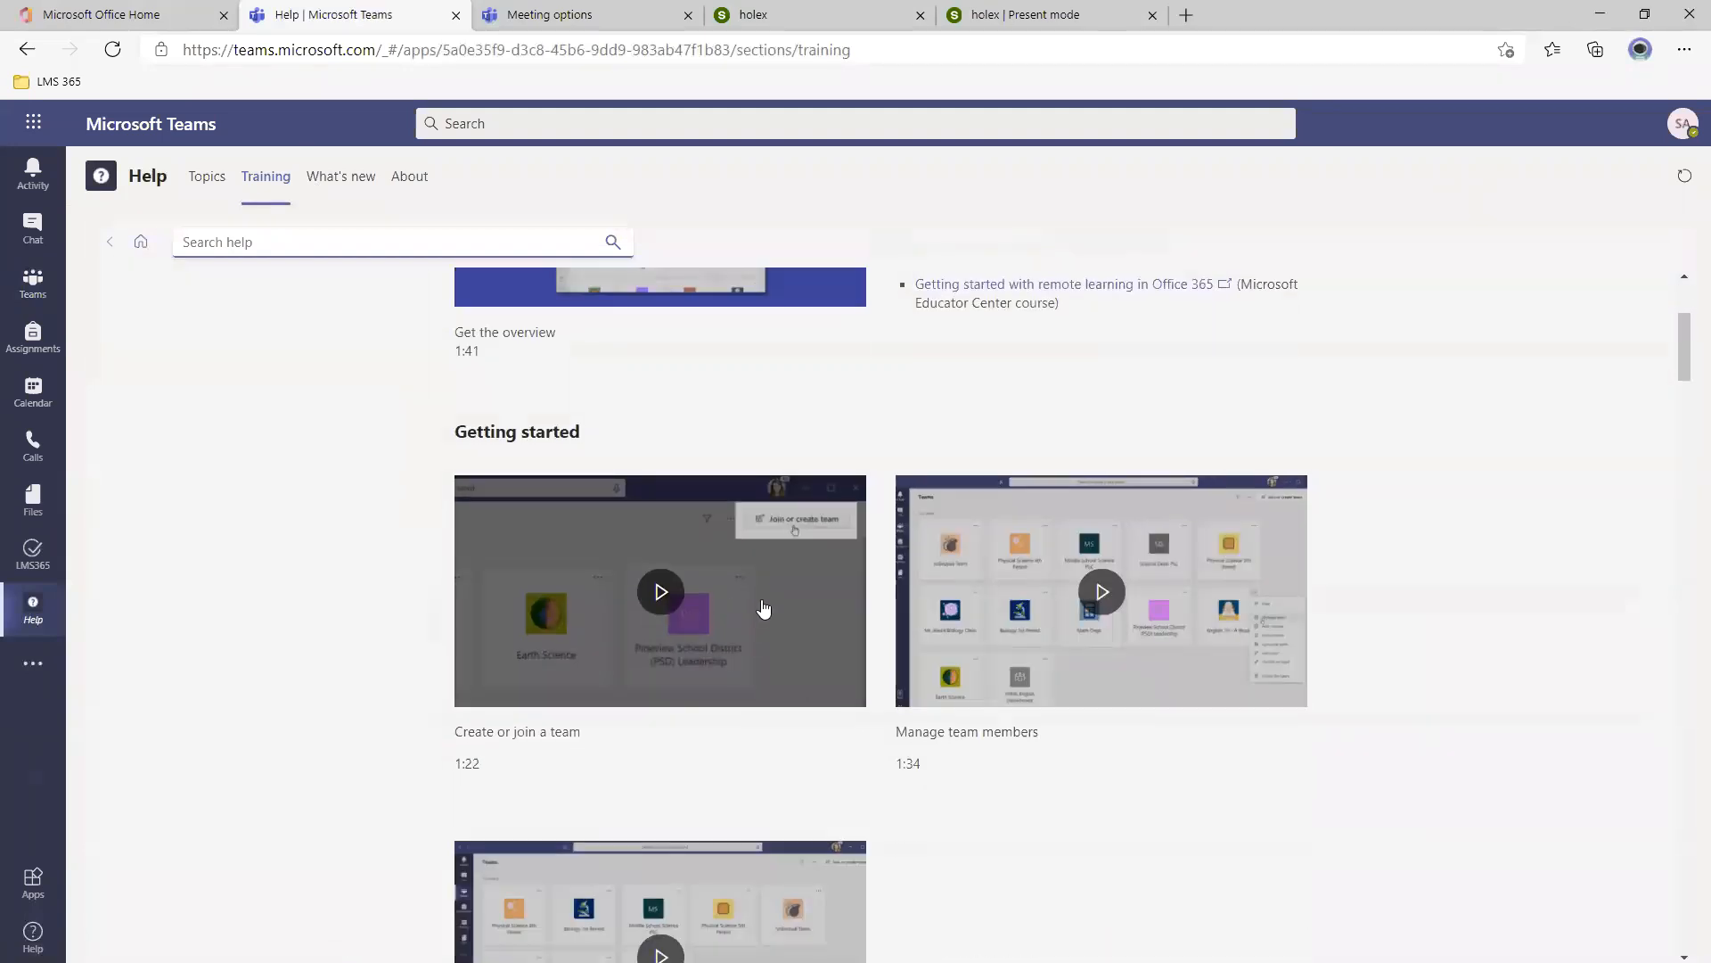
{"action": "scroll", "coordinate": [760, 615], "scroll_direction": "down", "scroll_amount": 6}
{"action": "scroll", "coordinate": [760, 615], "scroll_direction": "down", "scroll_amount": 3}
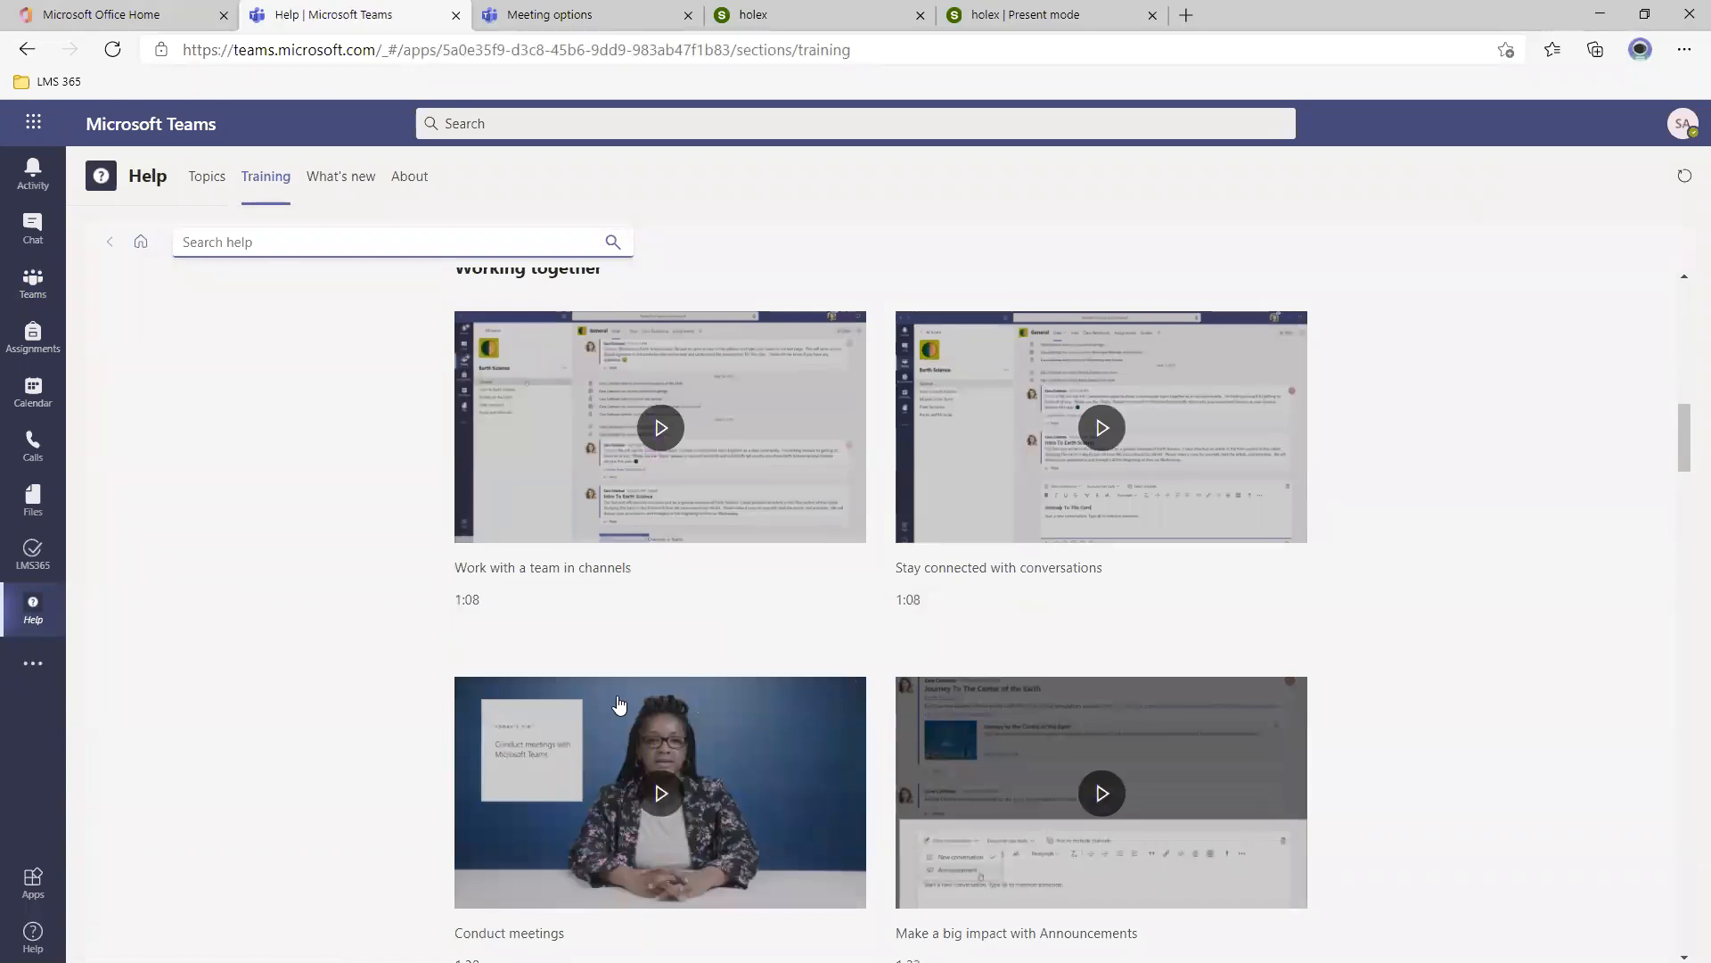
{"action": "scroll", "coordinate": [685, 702], "scroll_direction": "down", "scroll_amount": 6}
{"action": "scroll", "coordinate": [673, 718], "scroll_direction": "down", "scroll_amount": 2}
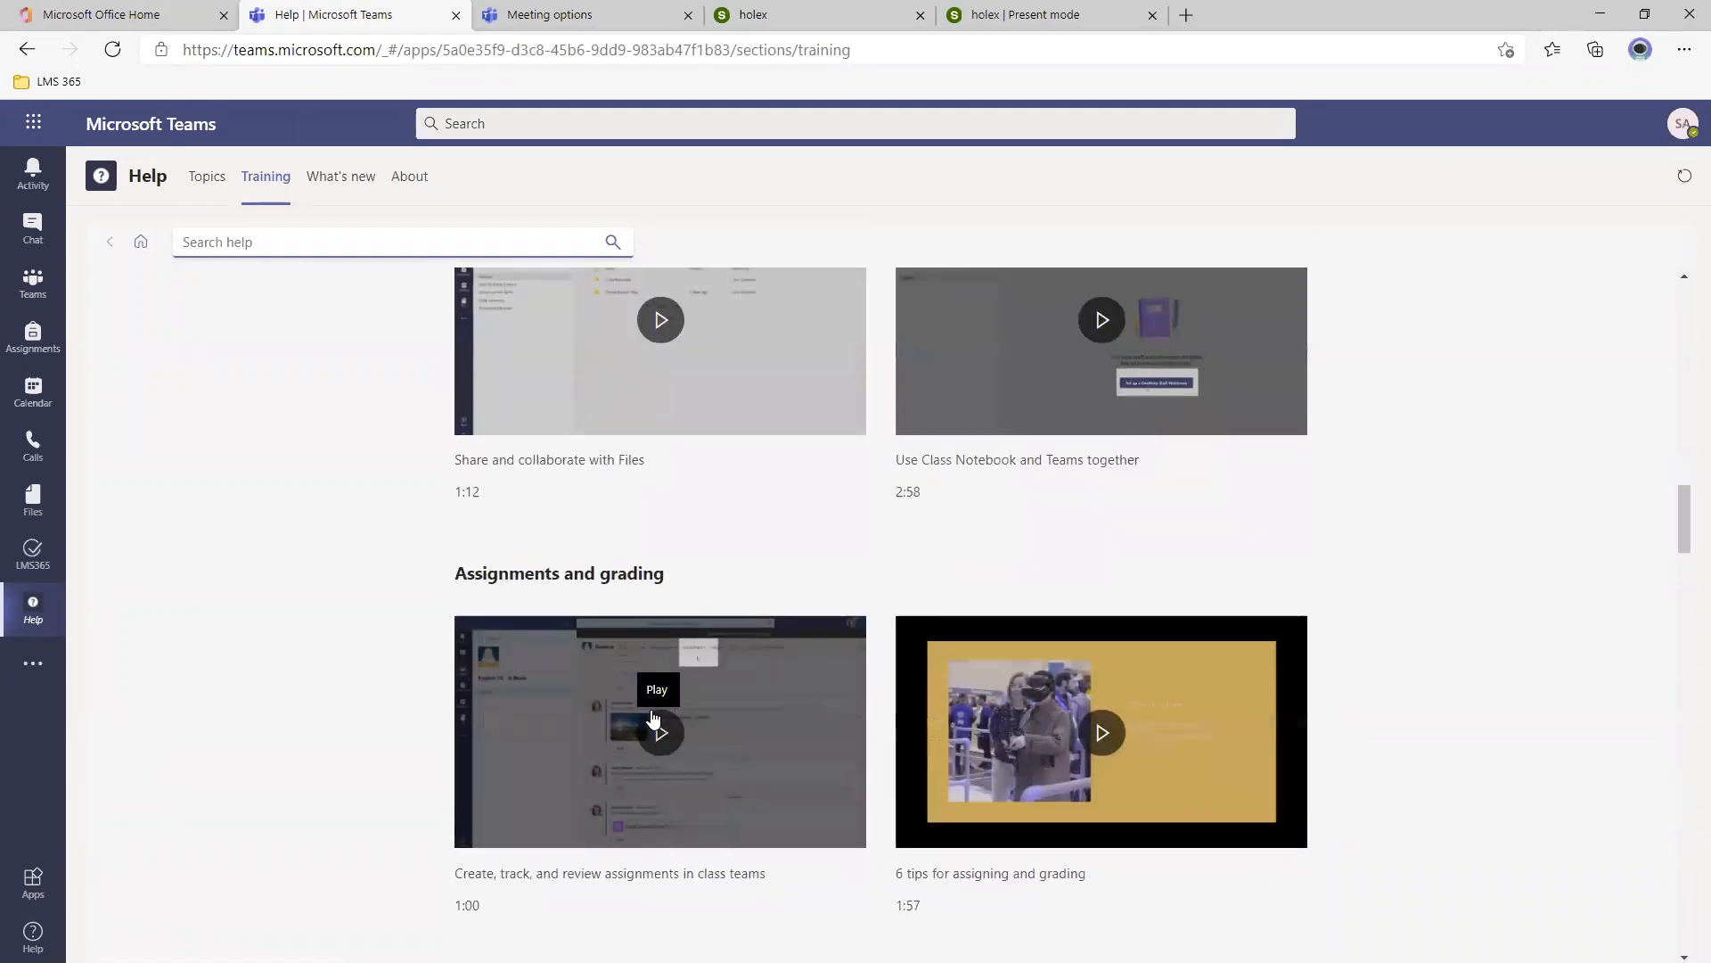
{"action": "scroll", "coordinate": [1025, 600], "scroll_direction": "down", "scroll_amount": 4}
Download the Teams for Education Quick Guide PDF and open it.
{"action": "scroll", "coordinate": [486, 358], "scroll_direction": "up", "scroll_amount": 2}
{"action": "scroll", "coordinate": [901, 688], "scroll_direction": "up", "scroll_amount": 10}
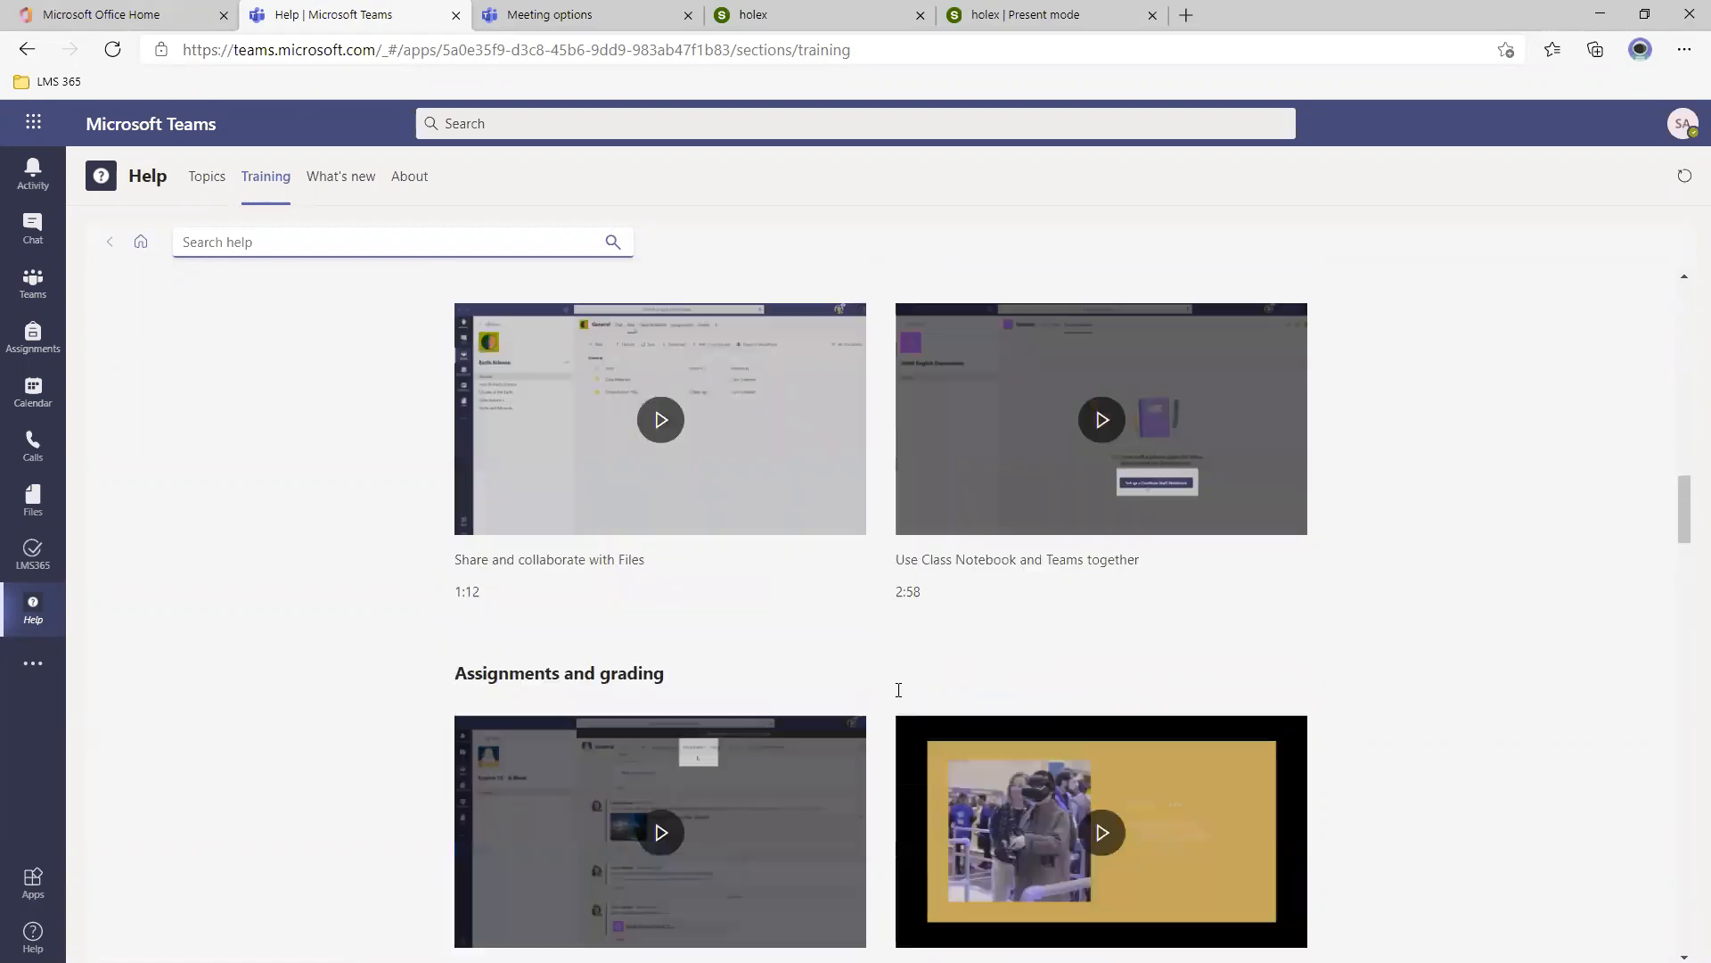
{"action": "scroll", "coordinate": [1126, 599], "scroll_direction": "up", "scroll_amount": 10}
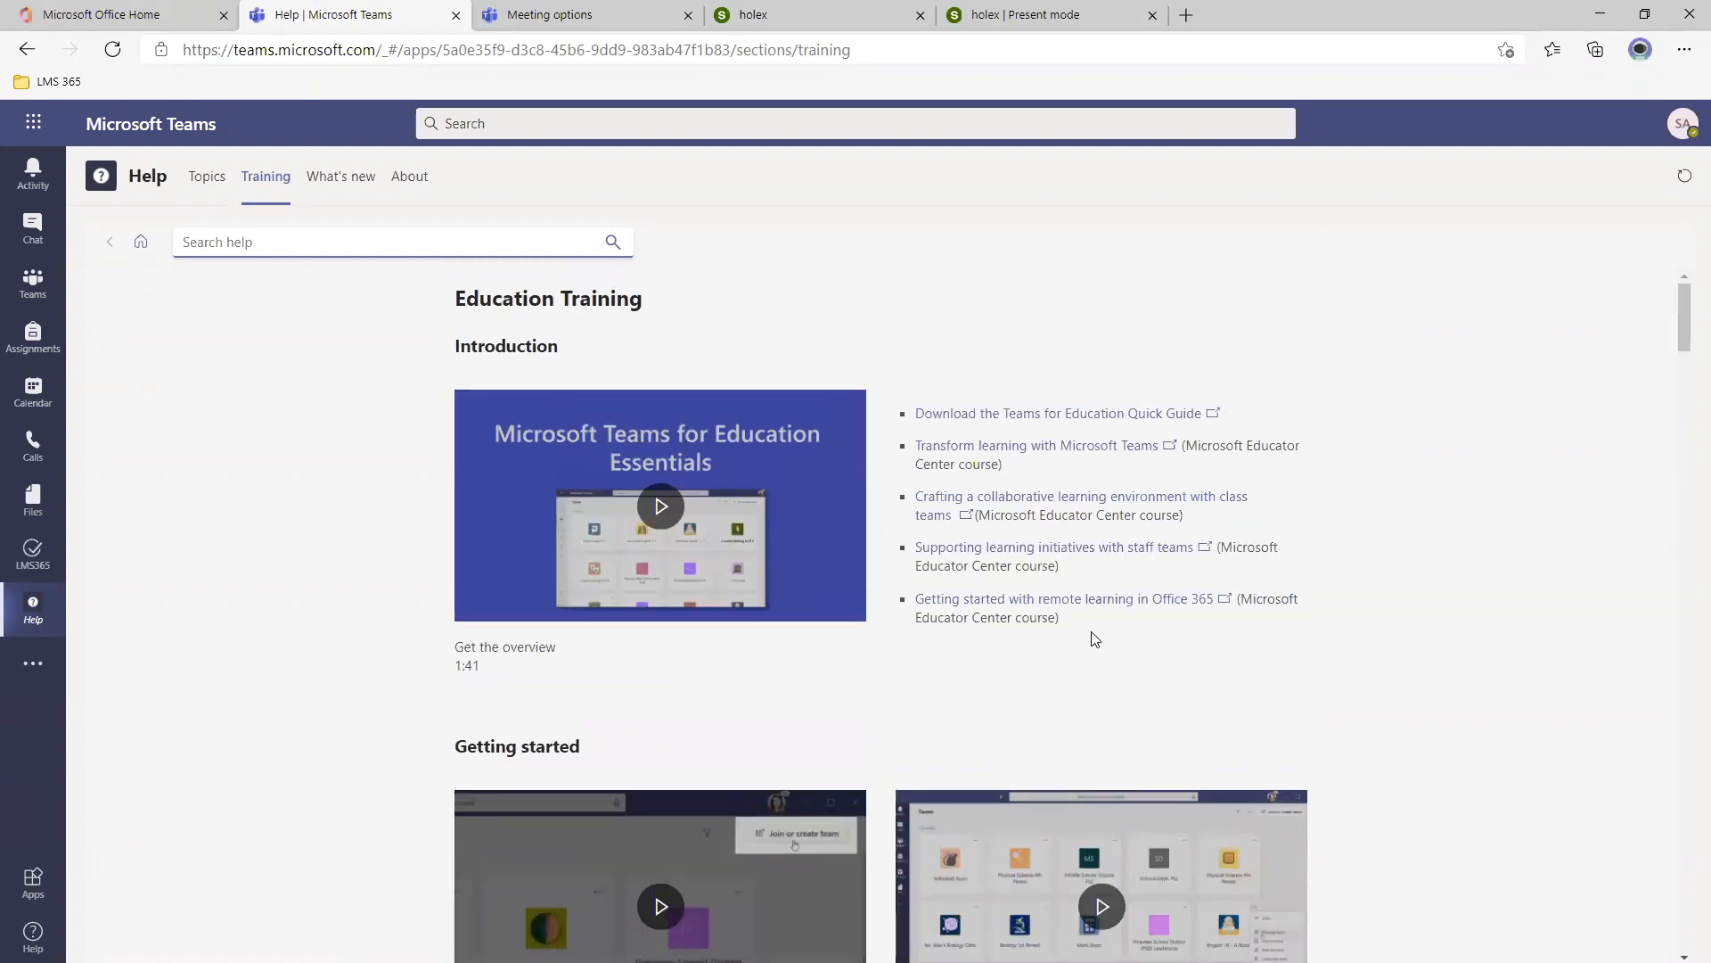
{"action": "left_click", "coordinate": [1101, 416]}
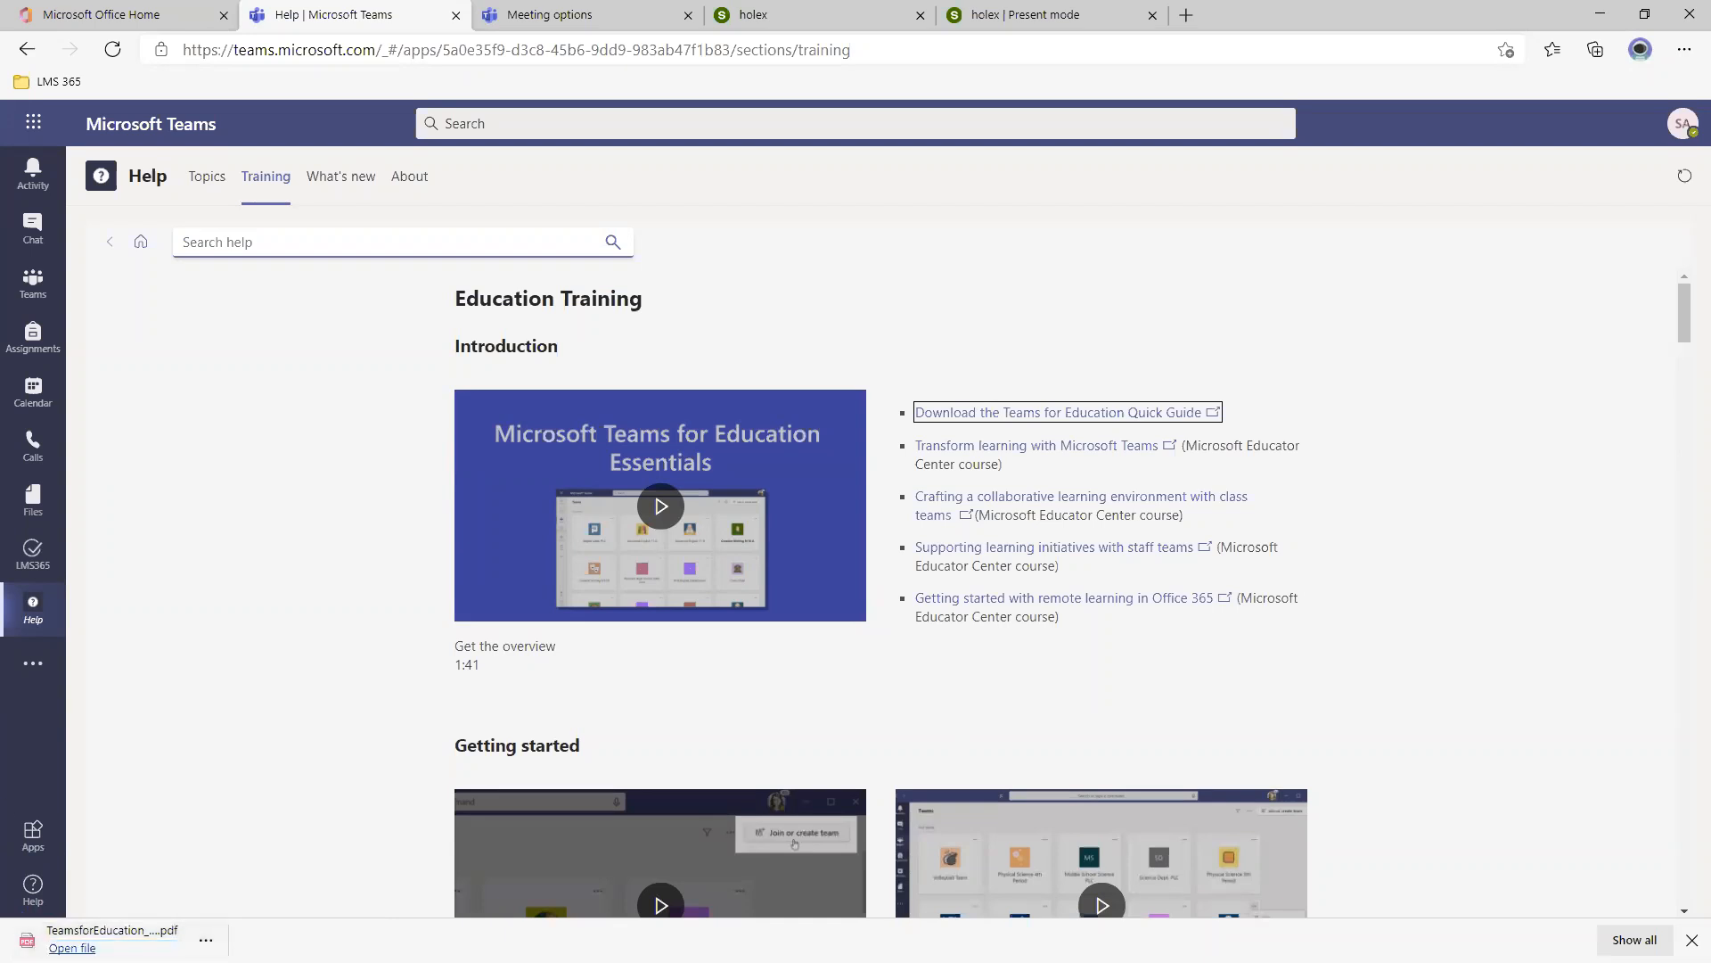
{"action": "left_click", "coordinate": [75, 947]}
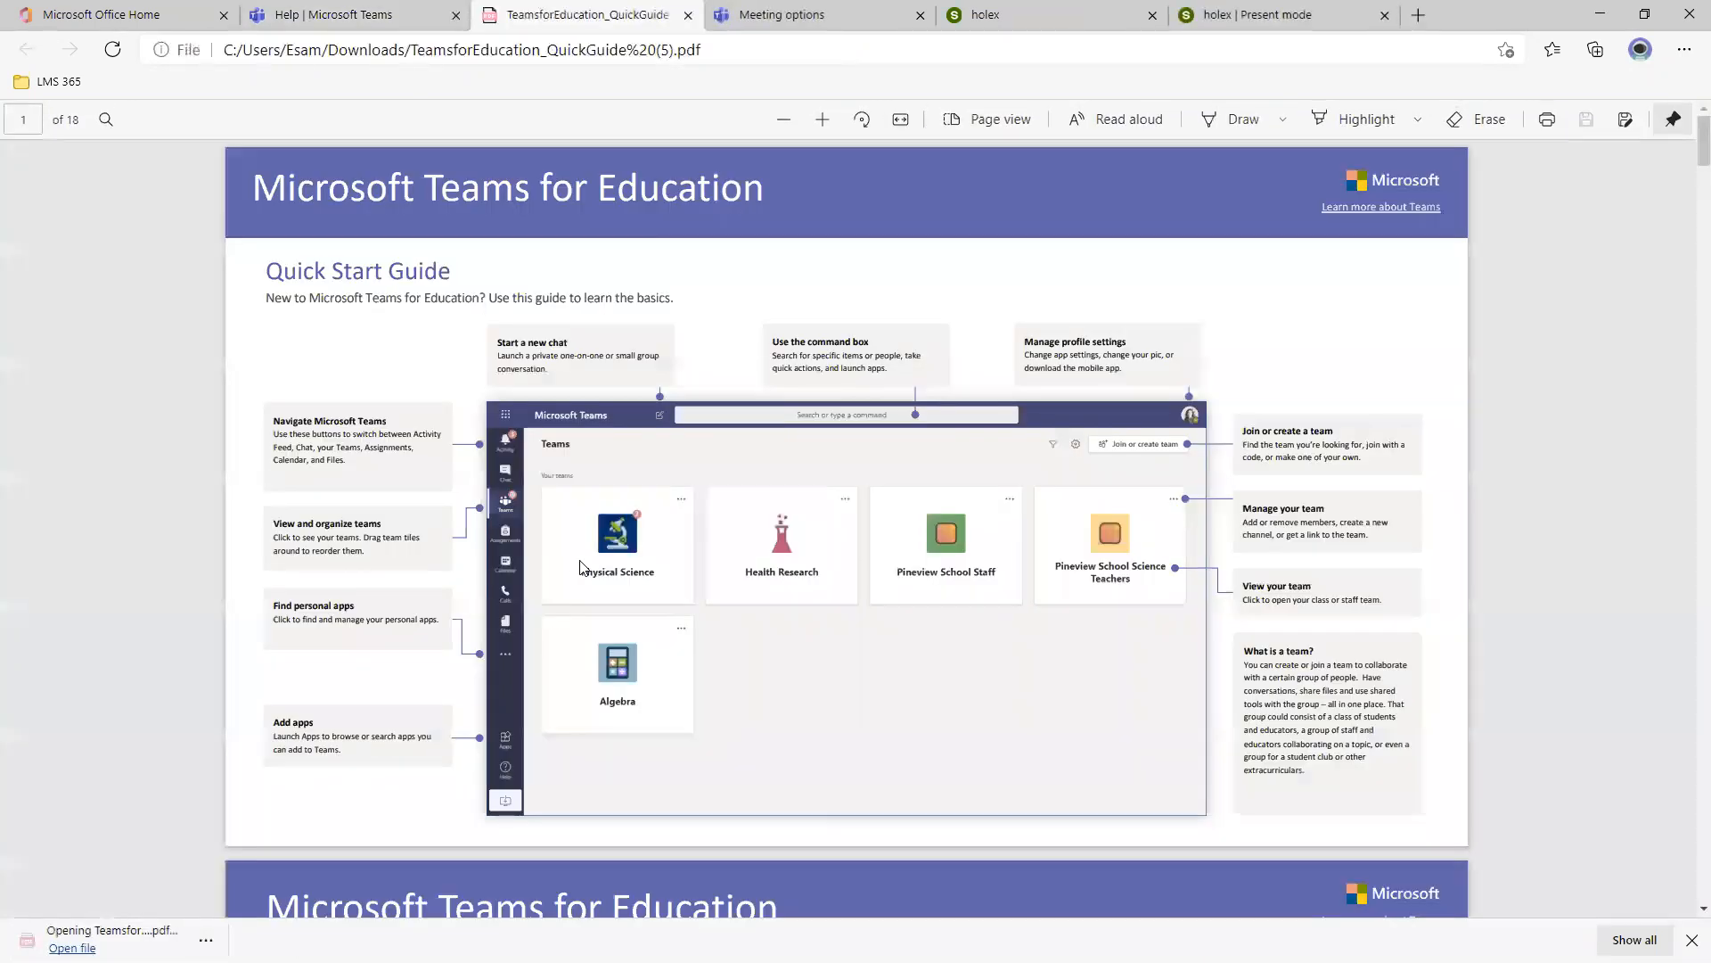
Skim the Quick Guide PDF to its meeting pages, then return to the Teams Help tab.
{"action": "scroll", "coordinate": [1014, 570], "scroll_direction": "down", "scroll_amount": 10}
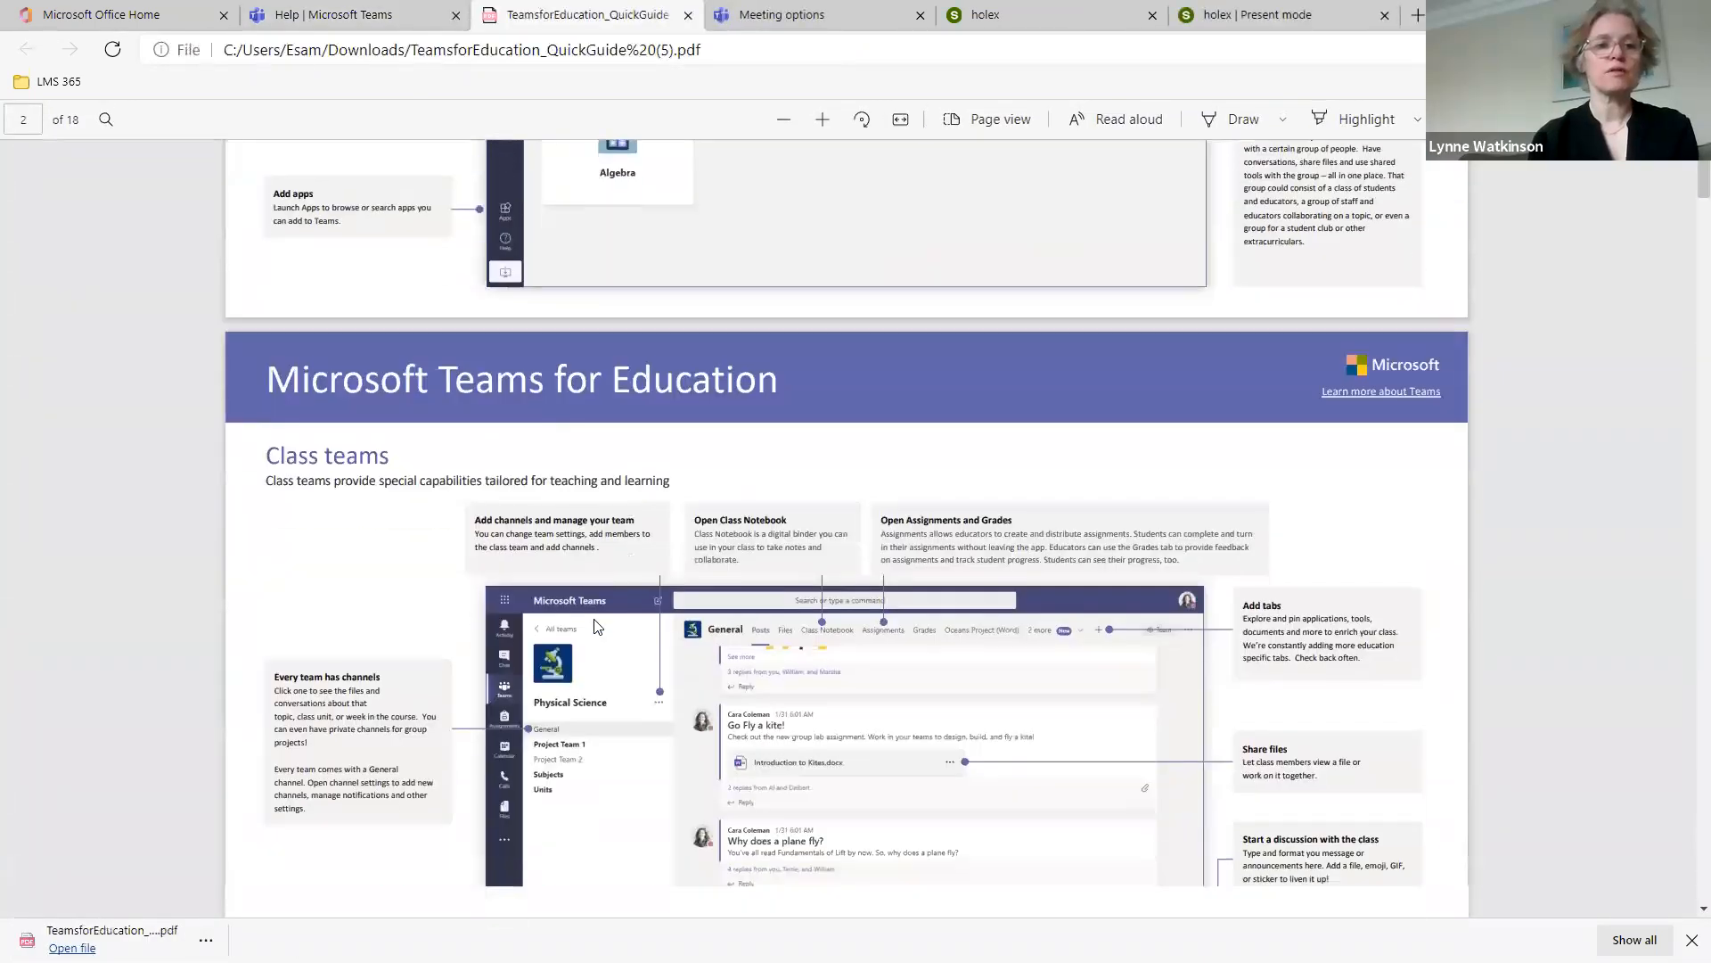
{"action": "scroll", "coordinate": [1014, 570], "scroll_direction": "down", "scroll_amount": 15}
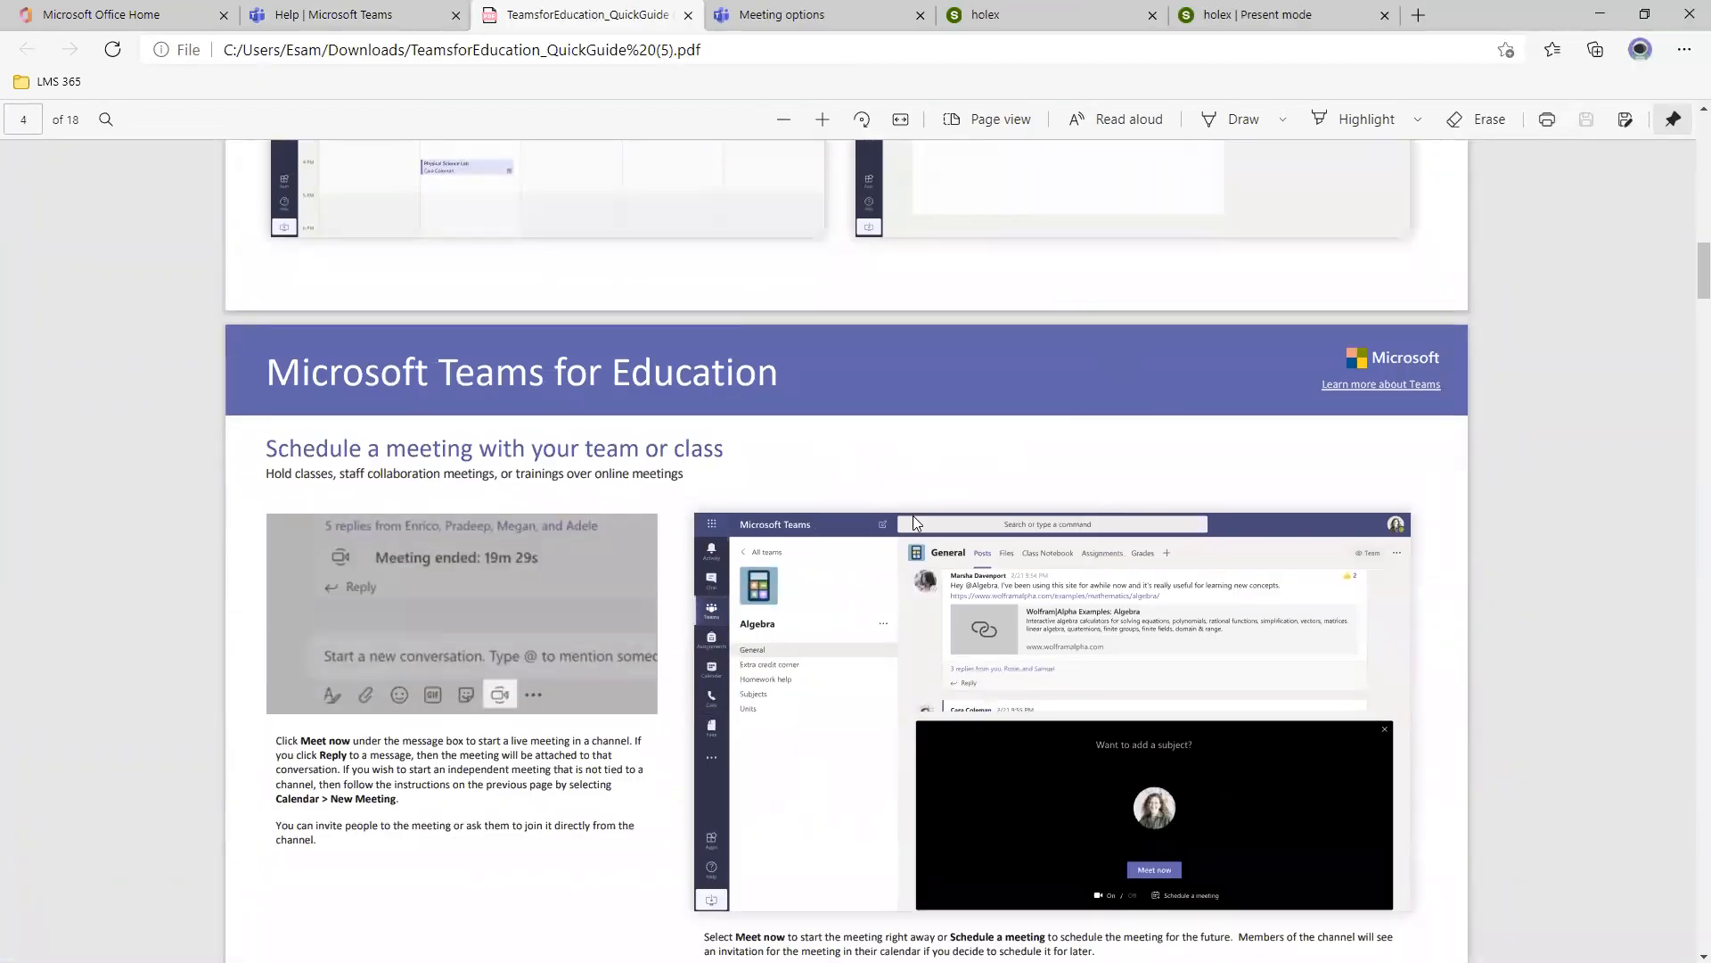
{"action": "scroll", "coordinate": [914, 519], "scroll_direction": "down", "scroll_amount": 10}
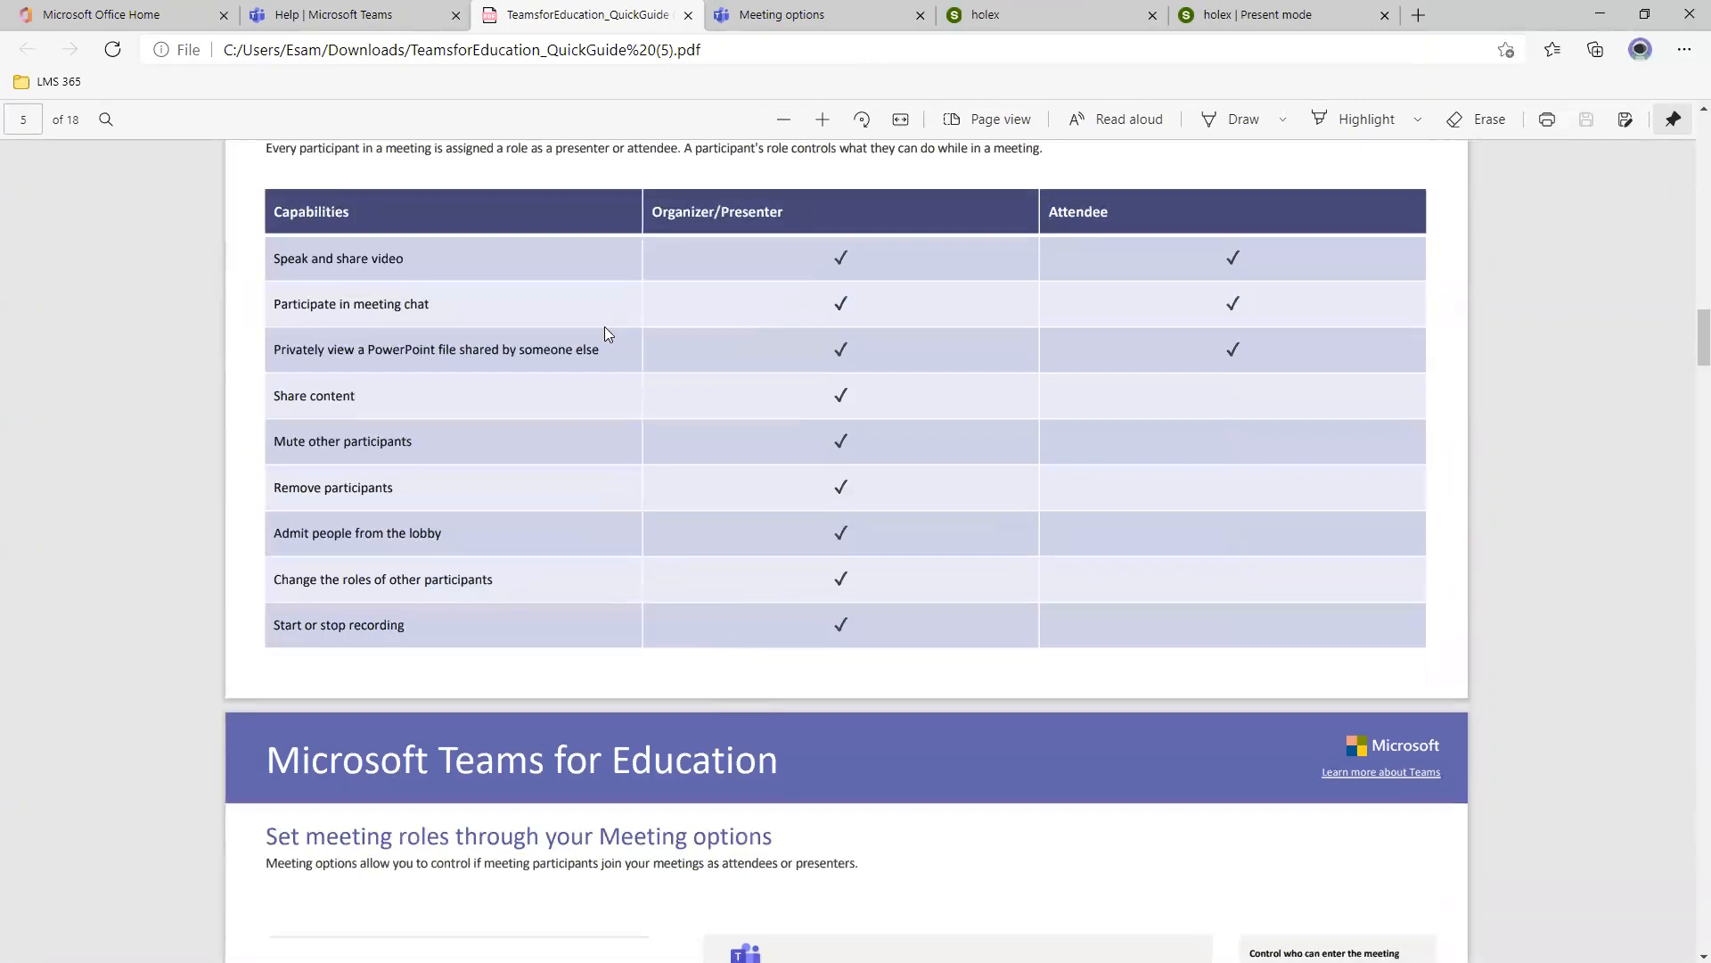
{"action": "scroll", "coordinate": [763, 336], "scroll_direction": "down", "scroll_amount": 20}
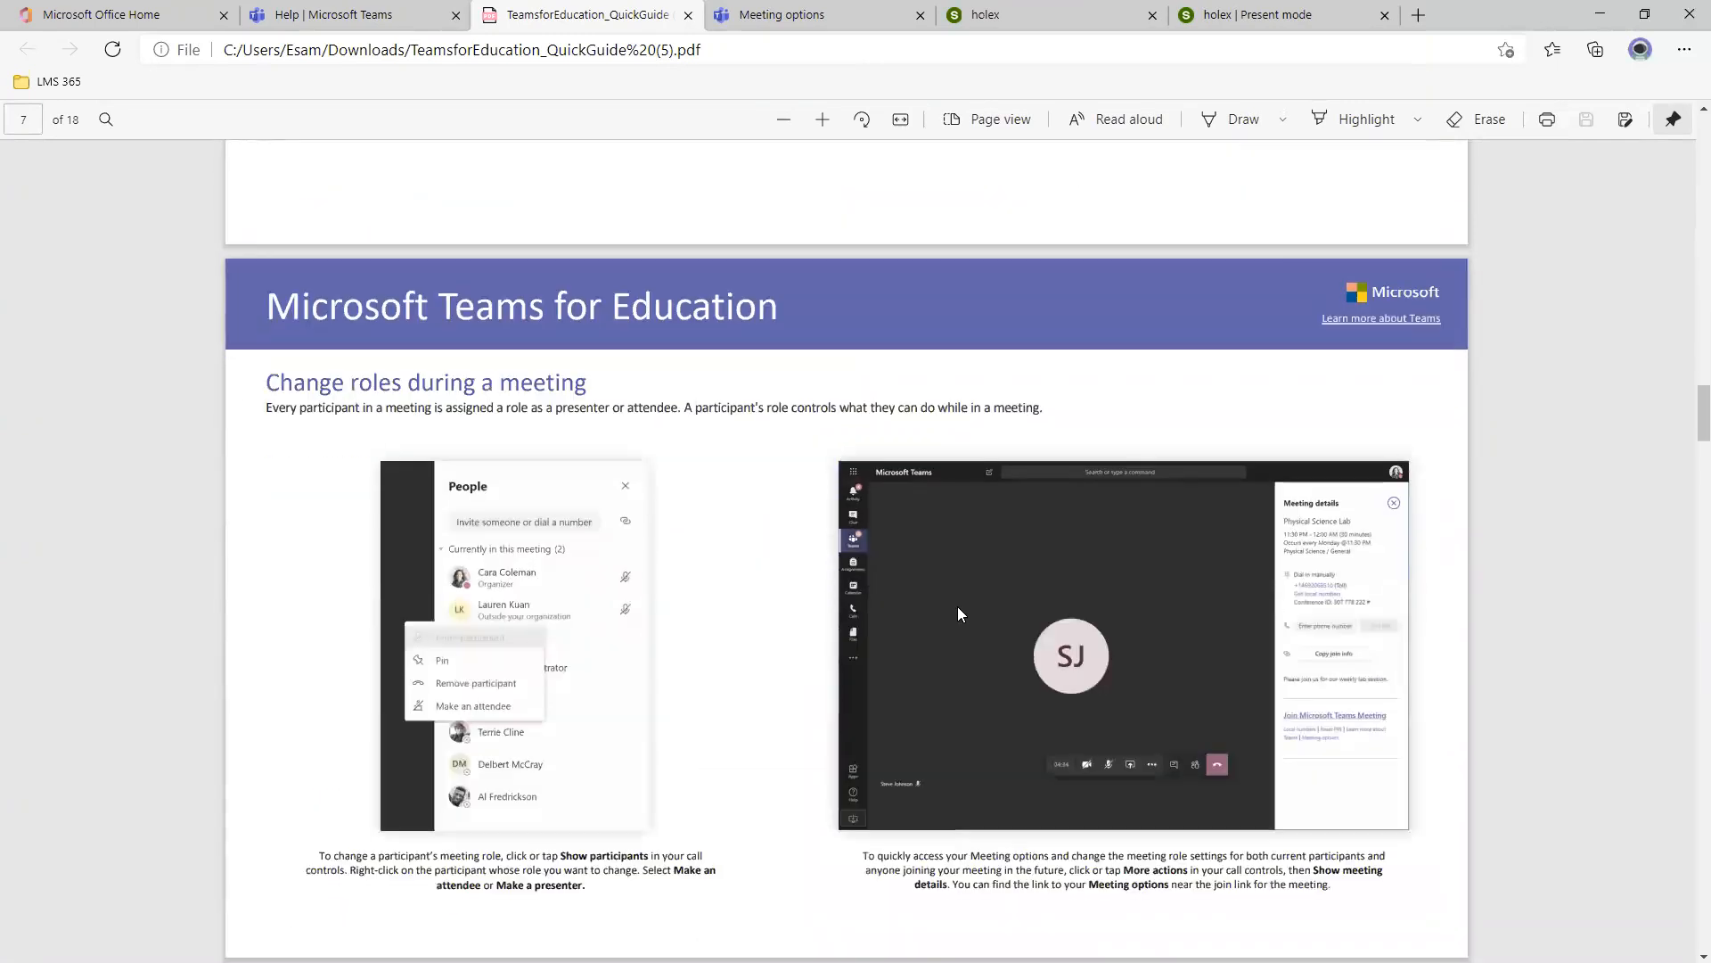
{"action": "scroll", "coordinate": [966, 615], "scroll_direction": "down", "scroll_amount": 5}
{"action": "left_click", "coordinate": [331, 12]}
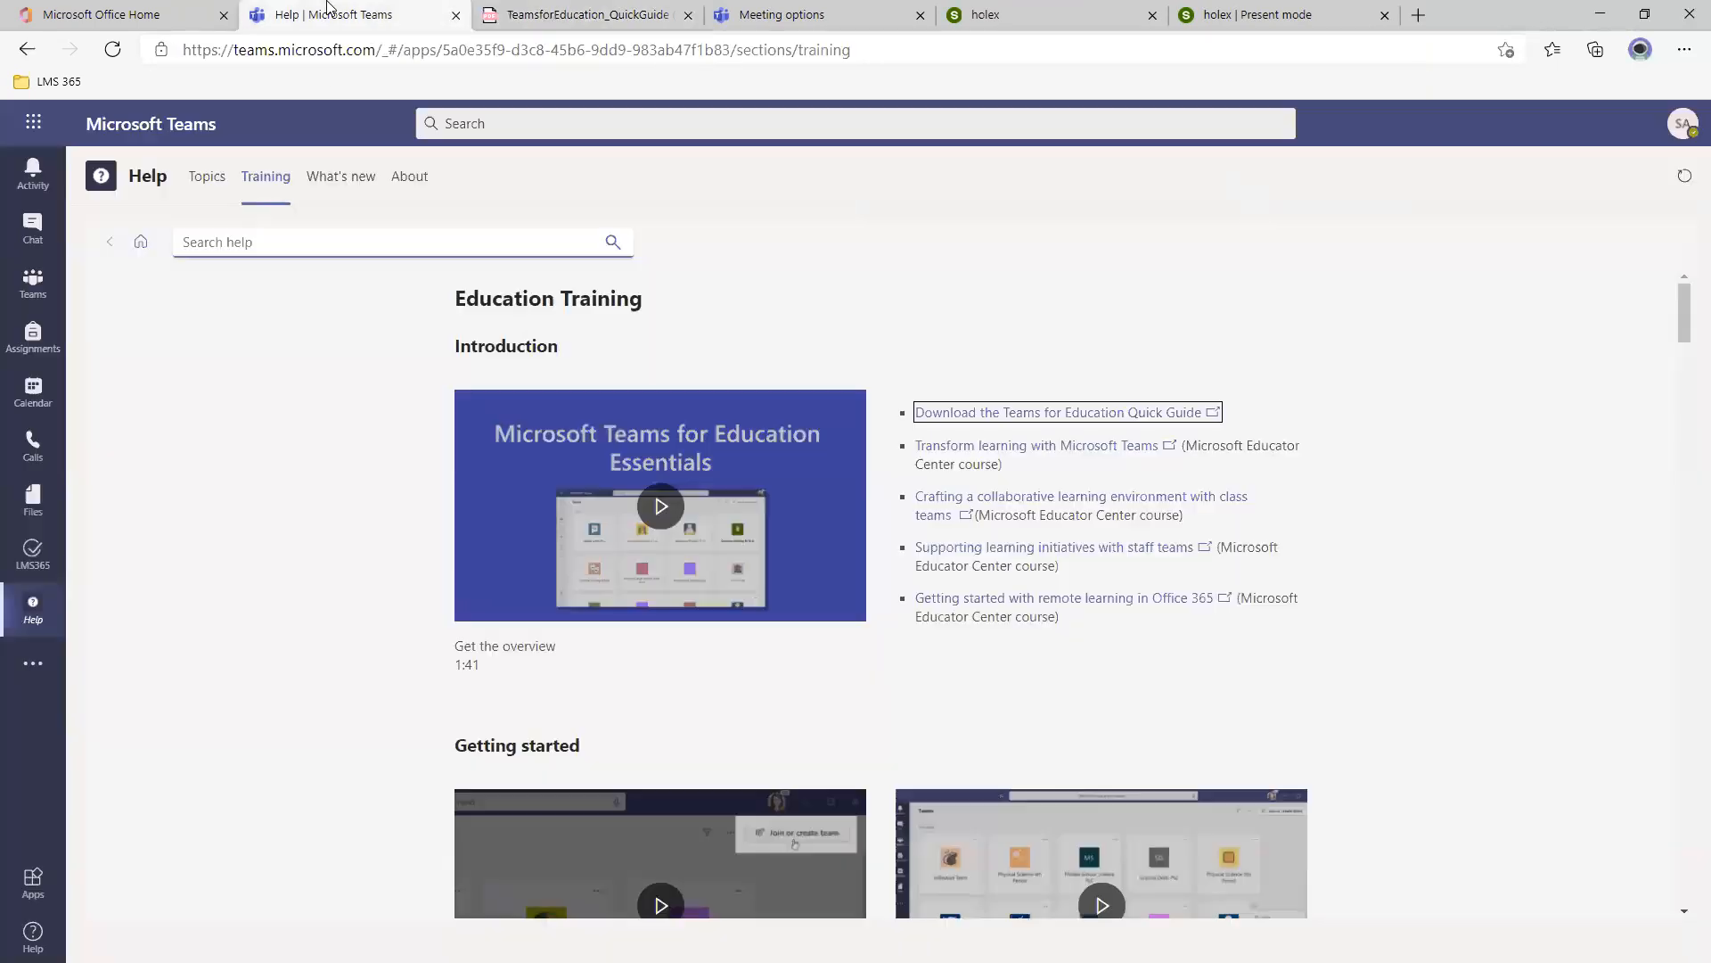
Leave the help pages for the Teams grid via the Teams rail icon.
{"action": "left_click", "coordinate": [33, 287]}
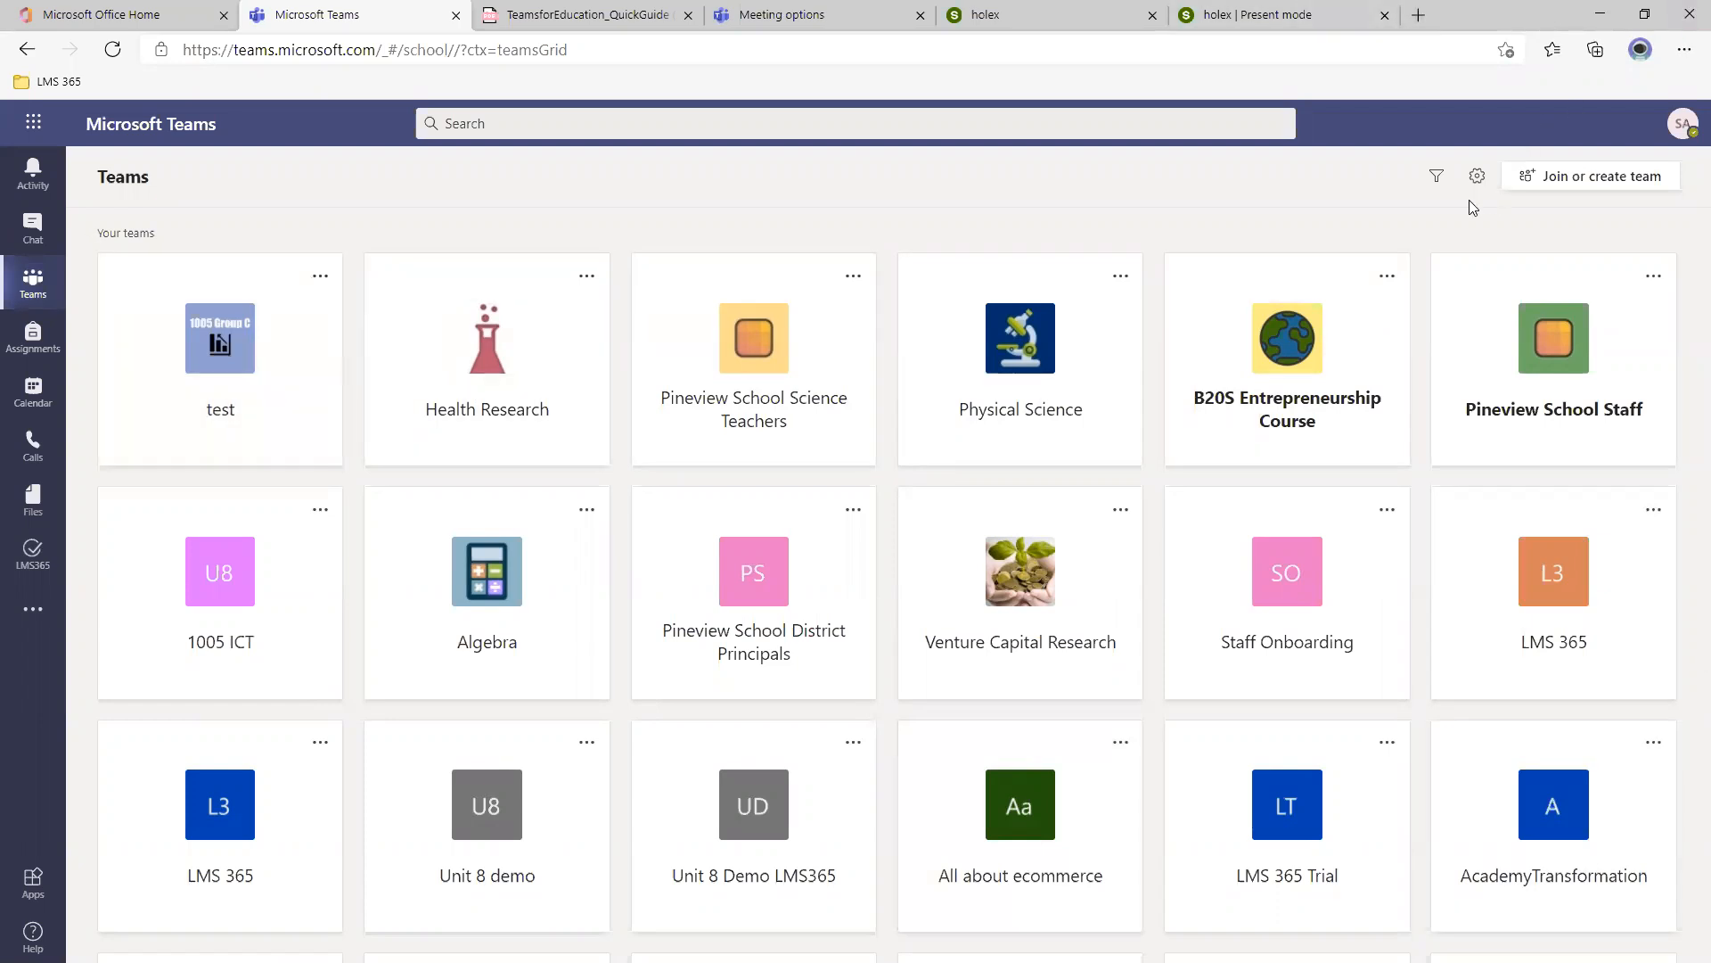
Start creating a new team, cancel the team-type choice, and return to the teams grid.
{"action": "left_click", "coordinate": [1594, 177]}
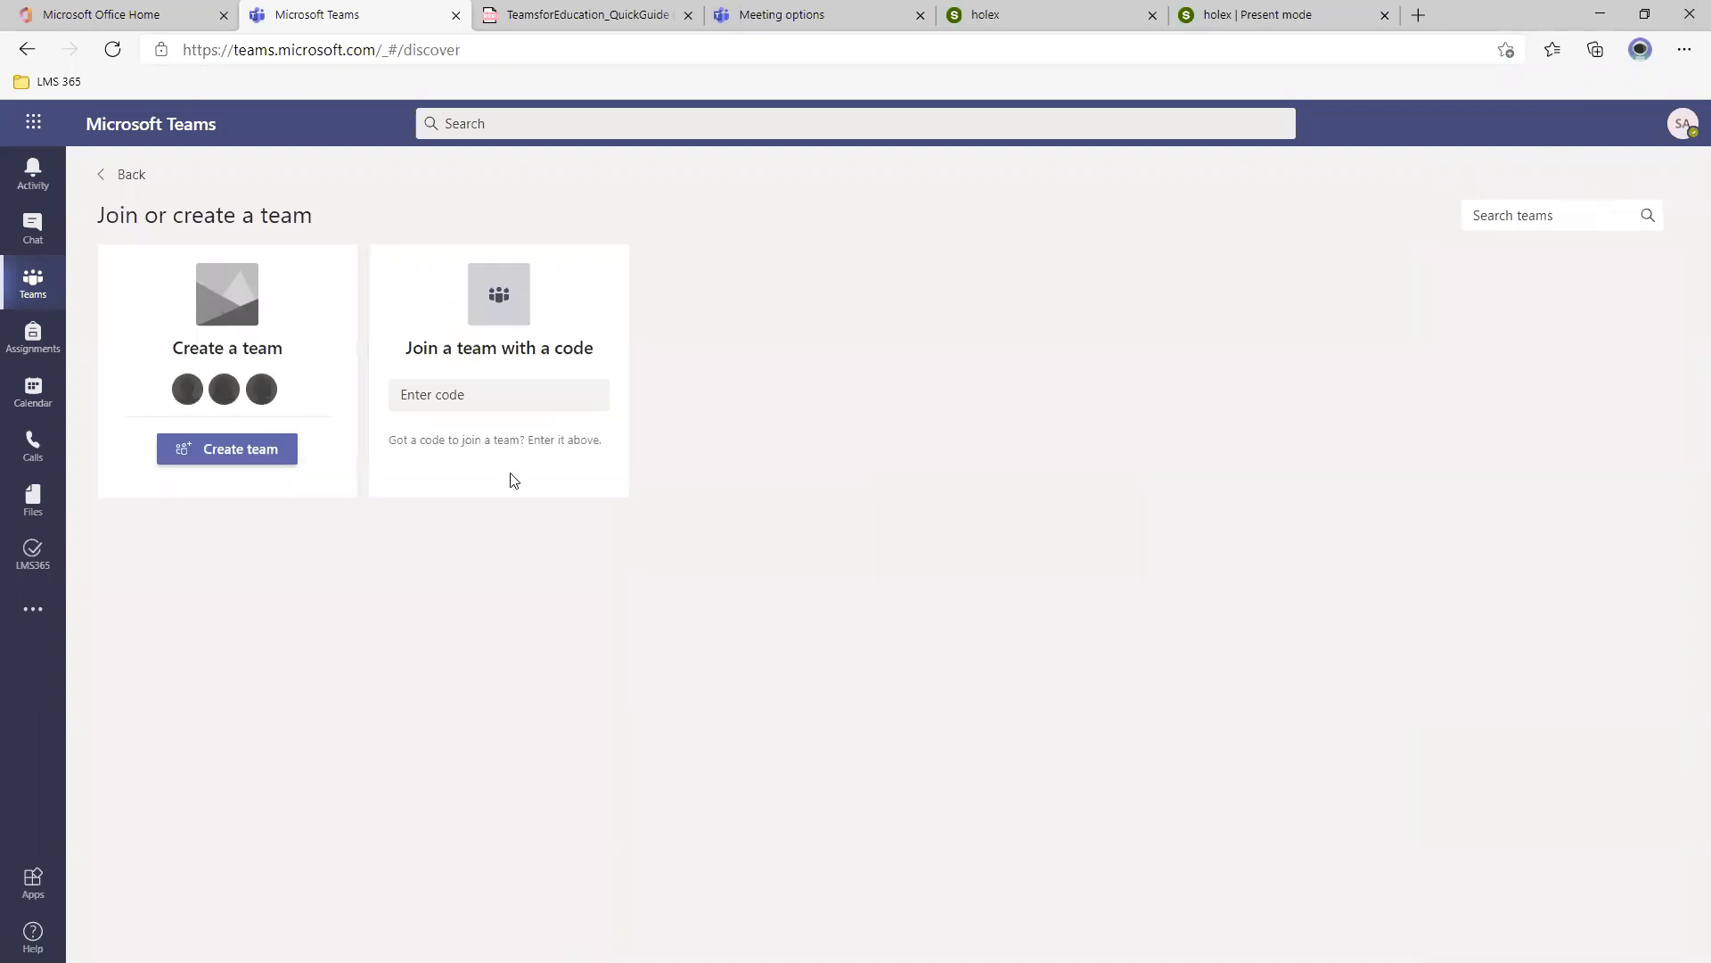
{"action": "left_click", "coordinate": [246, 450]}
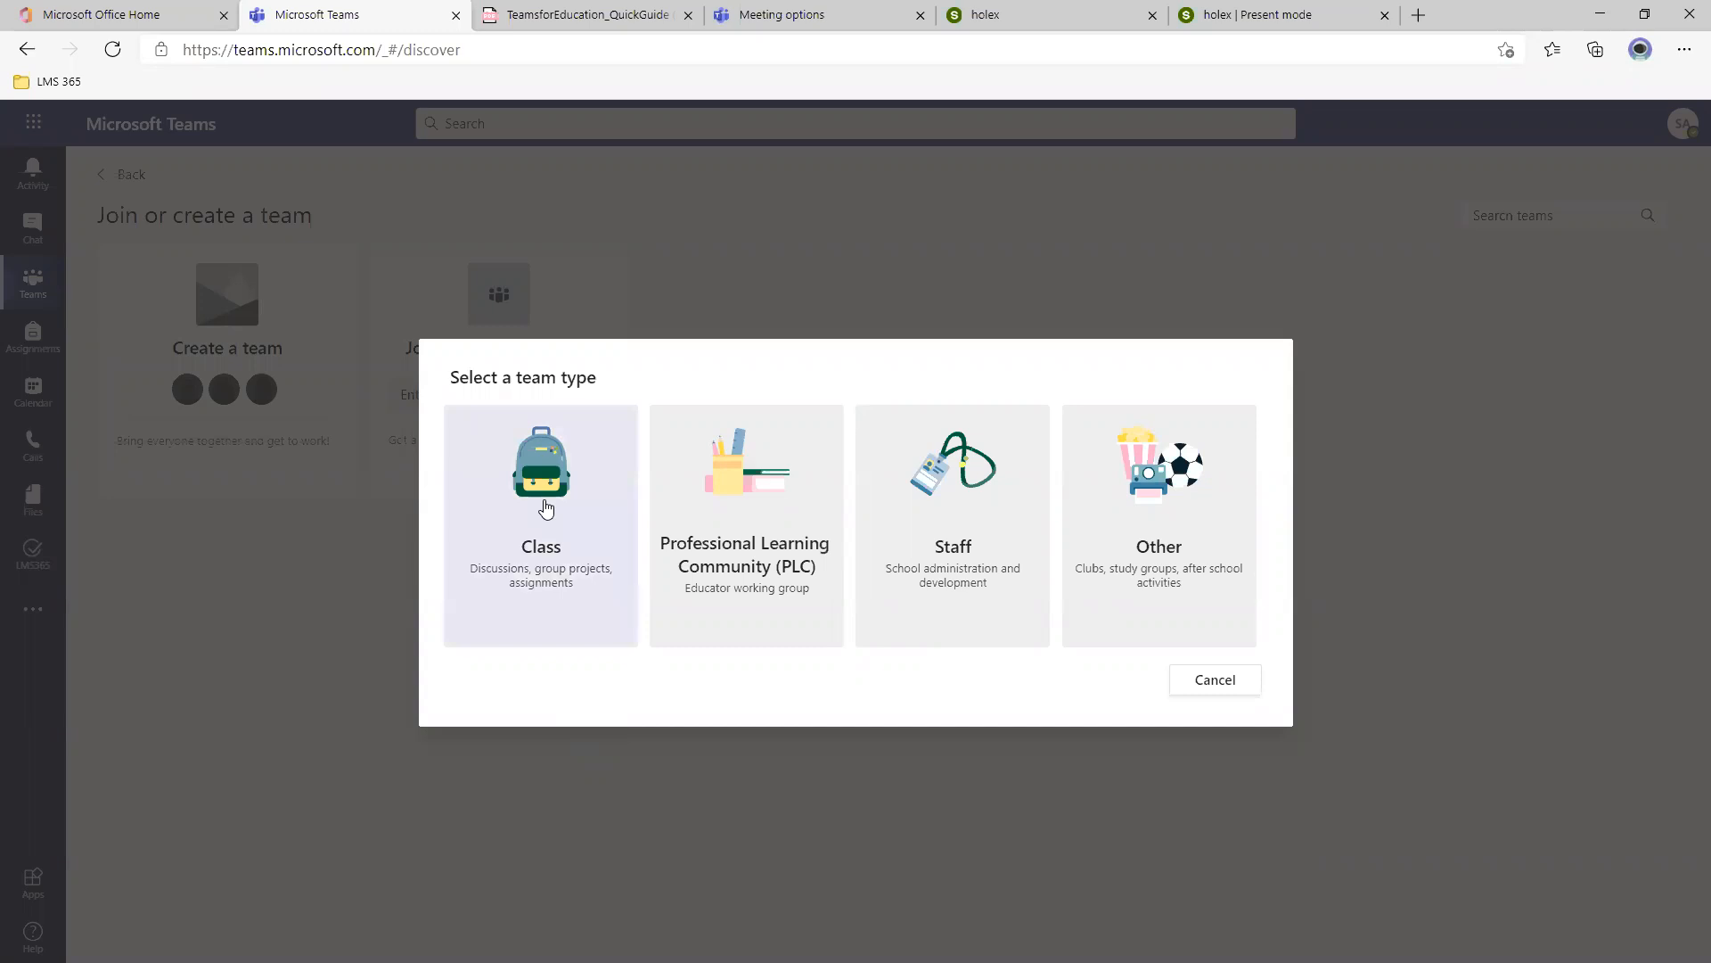
{"action": "left_click", "coordinate": [1212, 679]}
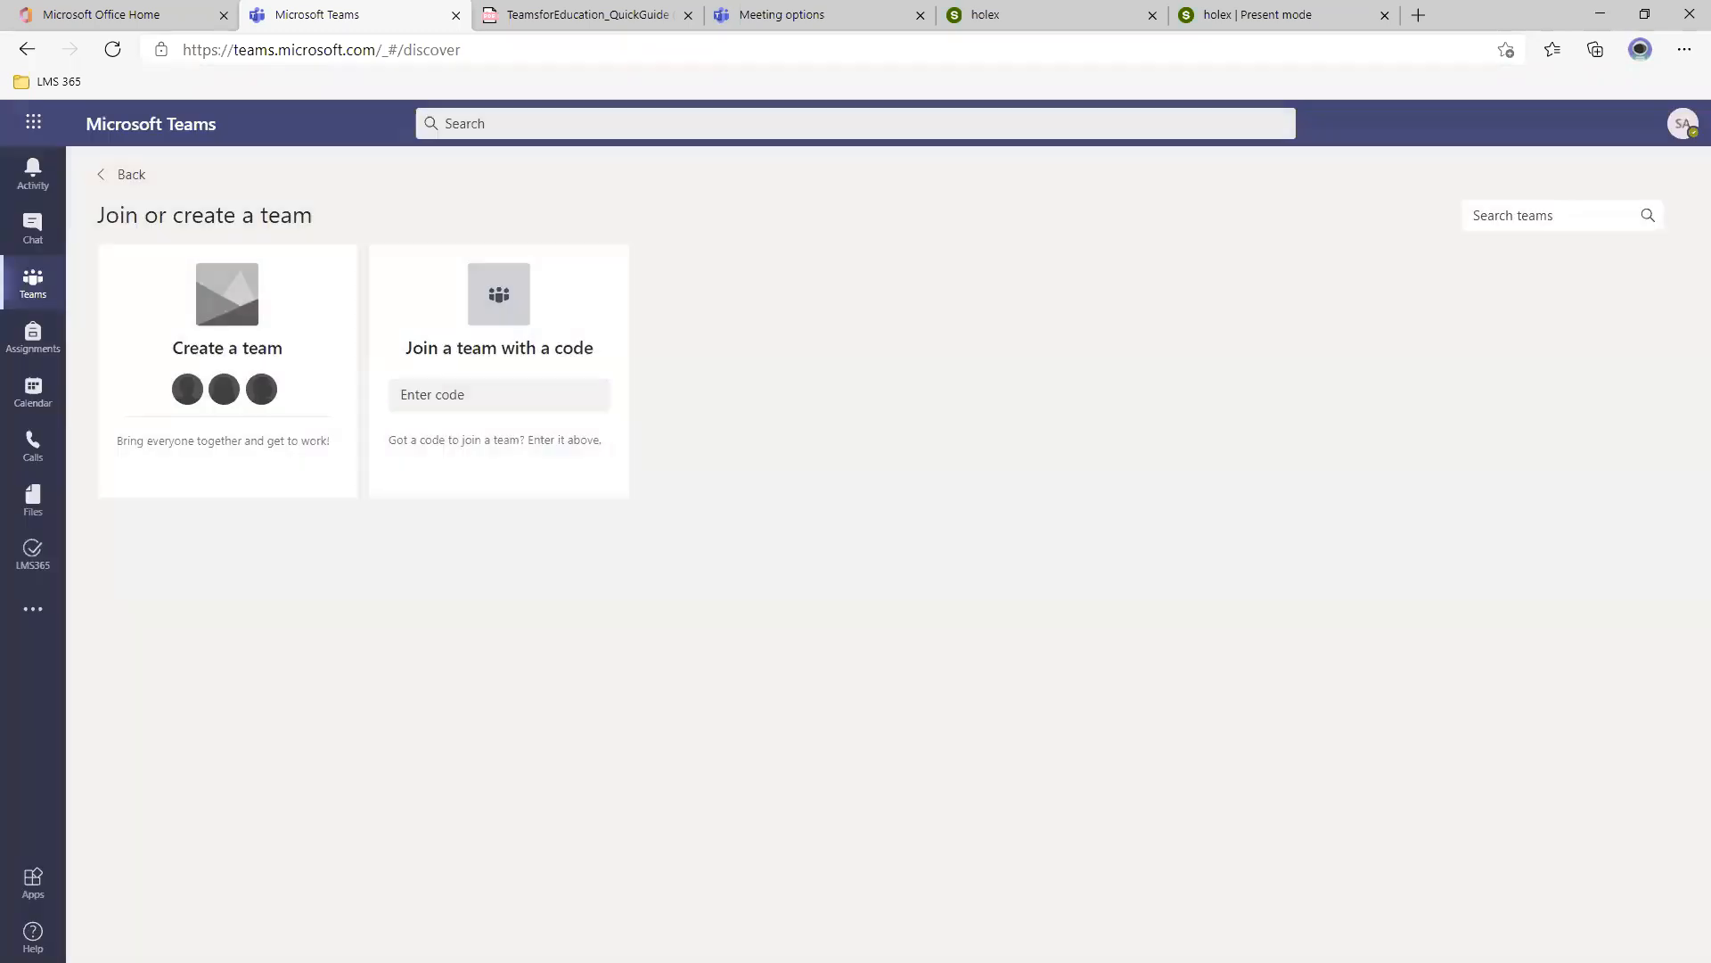
{"action": "left_click", "coordinate": [33, 284]}
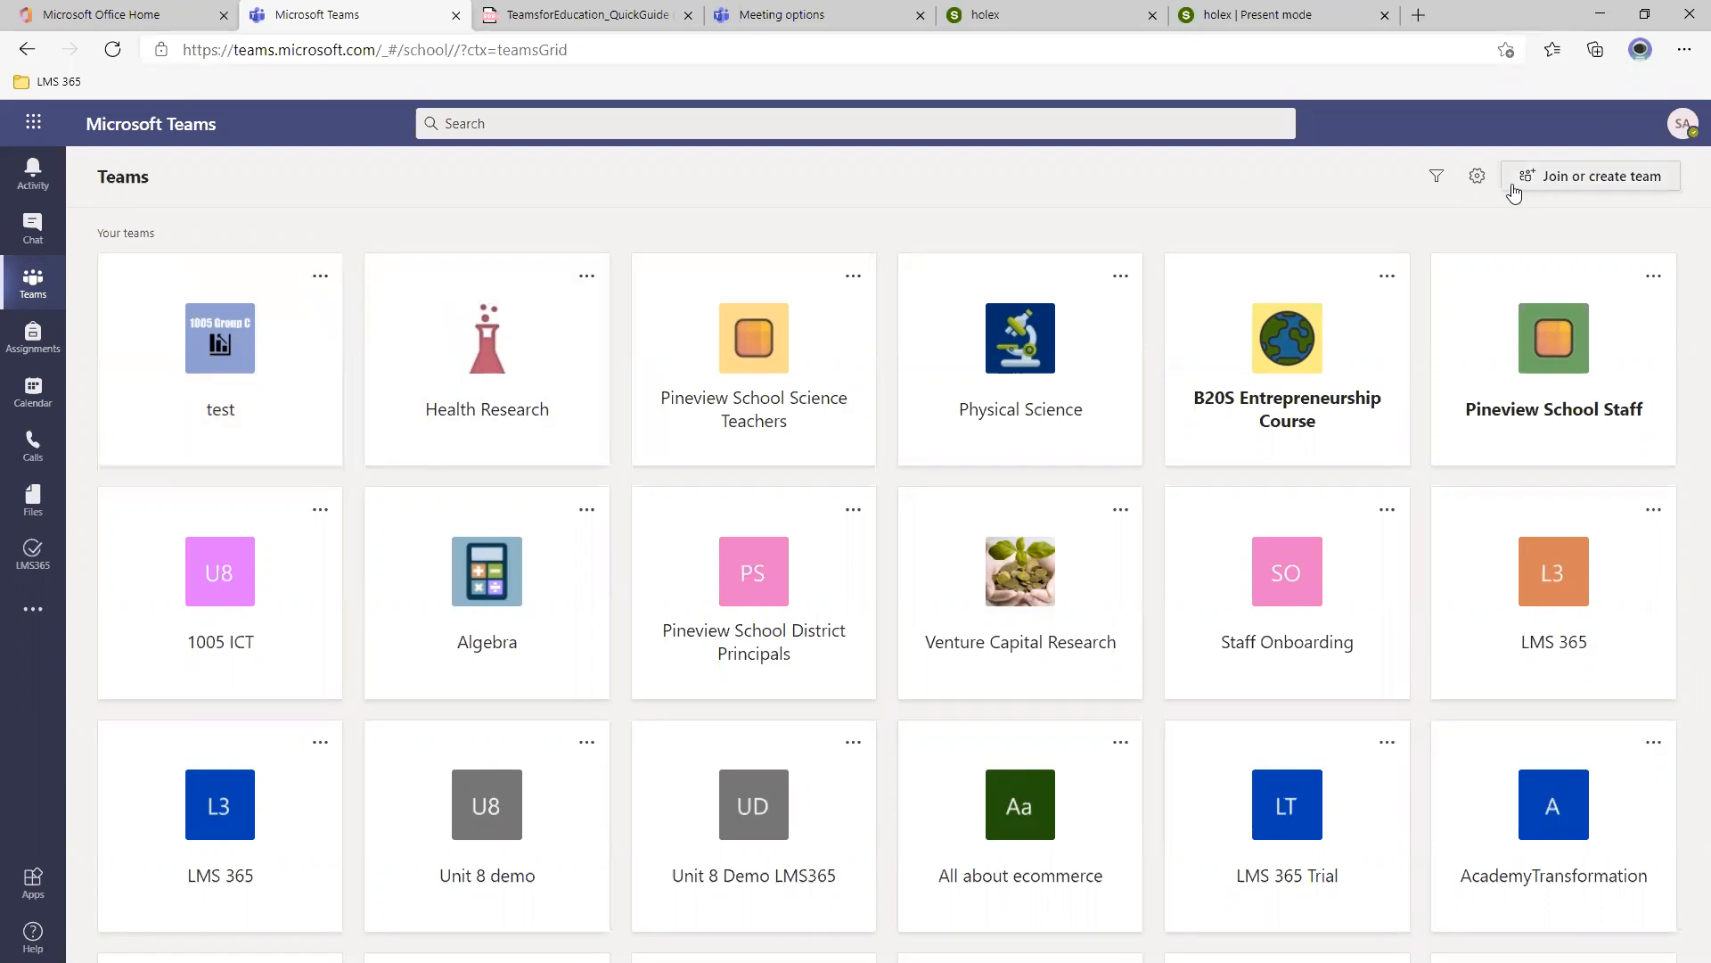
Start creating a team again, then back out of the team-type choice to the grid.
{"action": "left_click", "coordinate": [1585, 183]}
{"action": "left_click", "coordinate": [239, 446]}
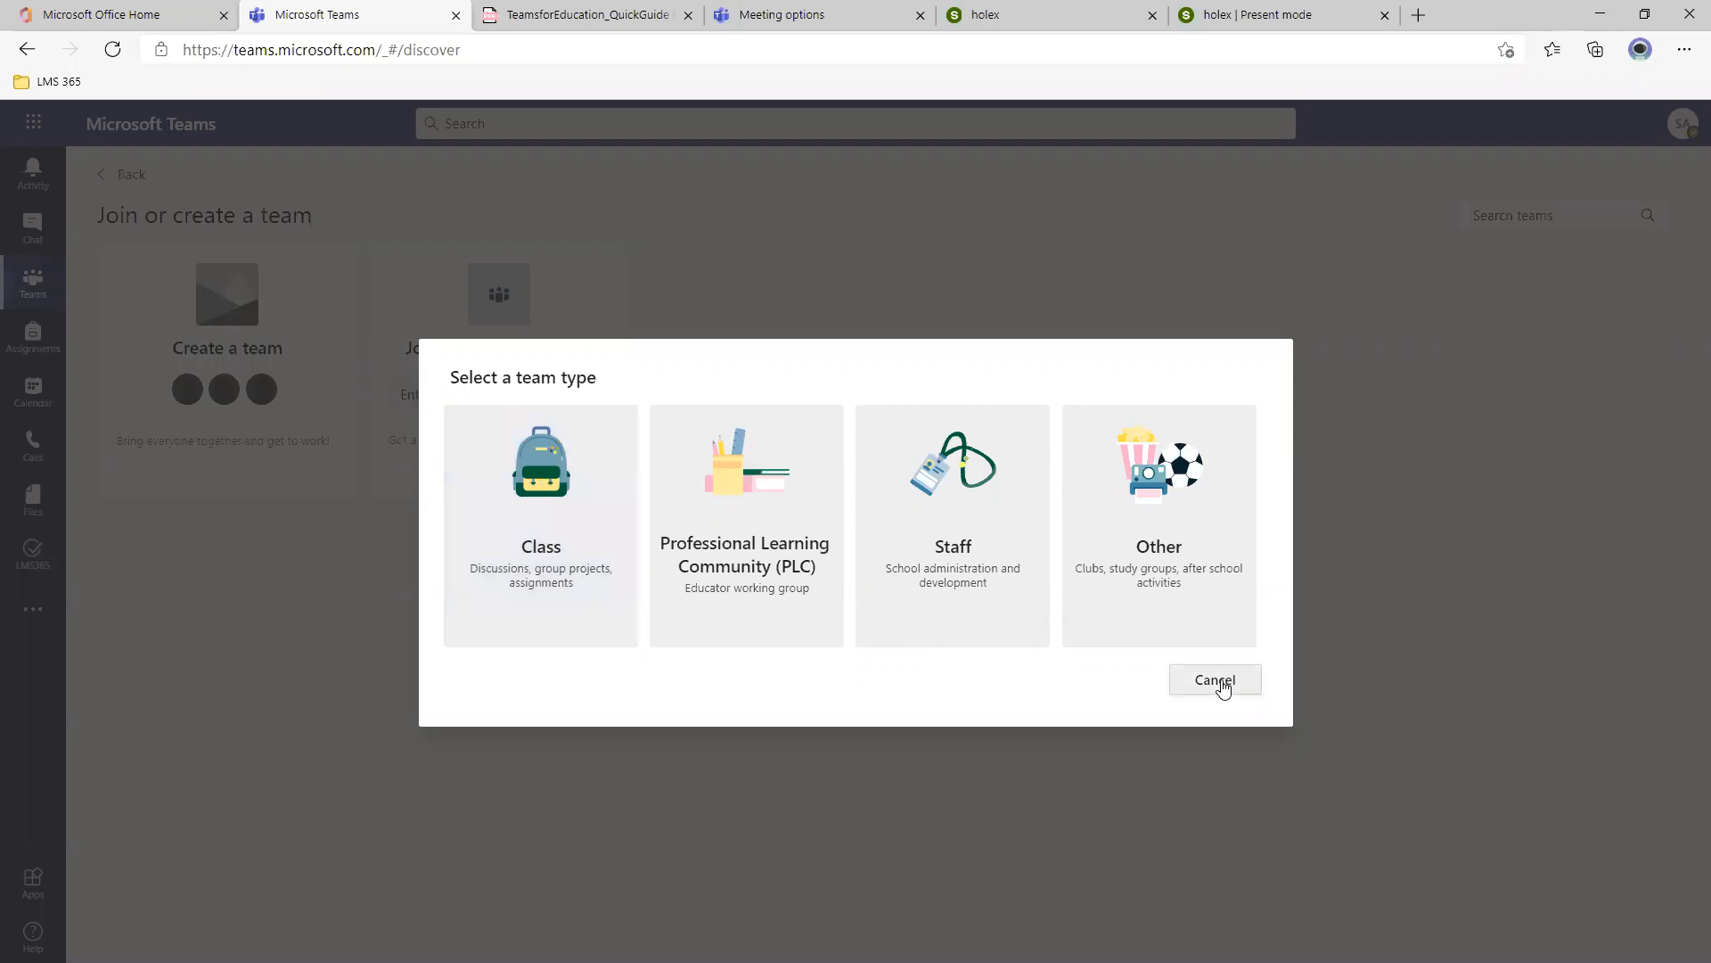
{"action": "left_click", "coordinate": [1216, 680]}
{"action": "left_click", "coordinate": [33, 284]}
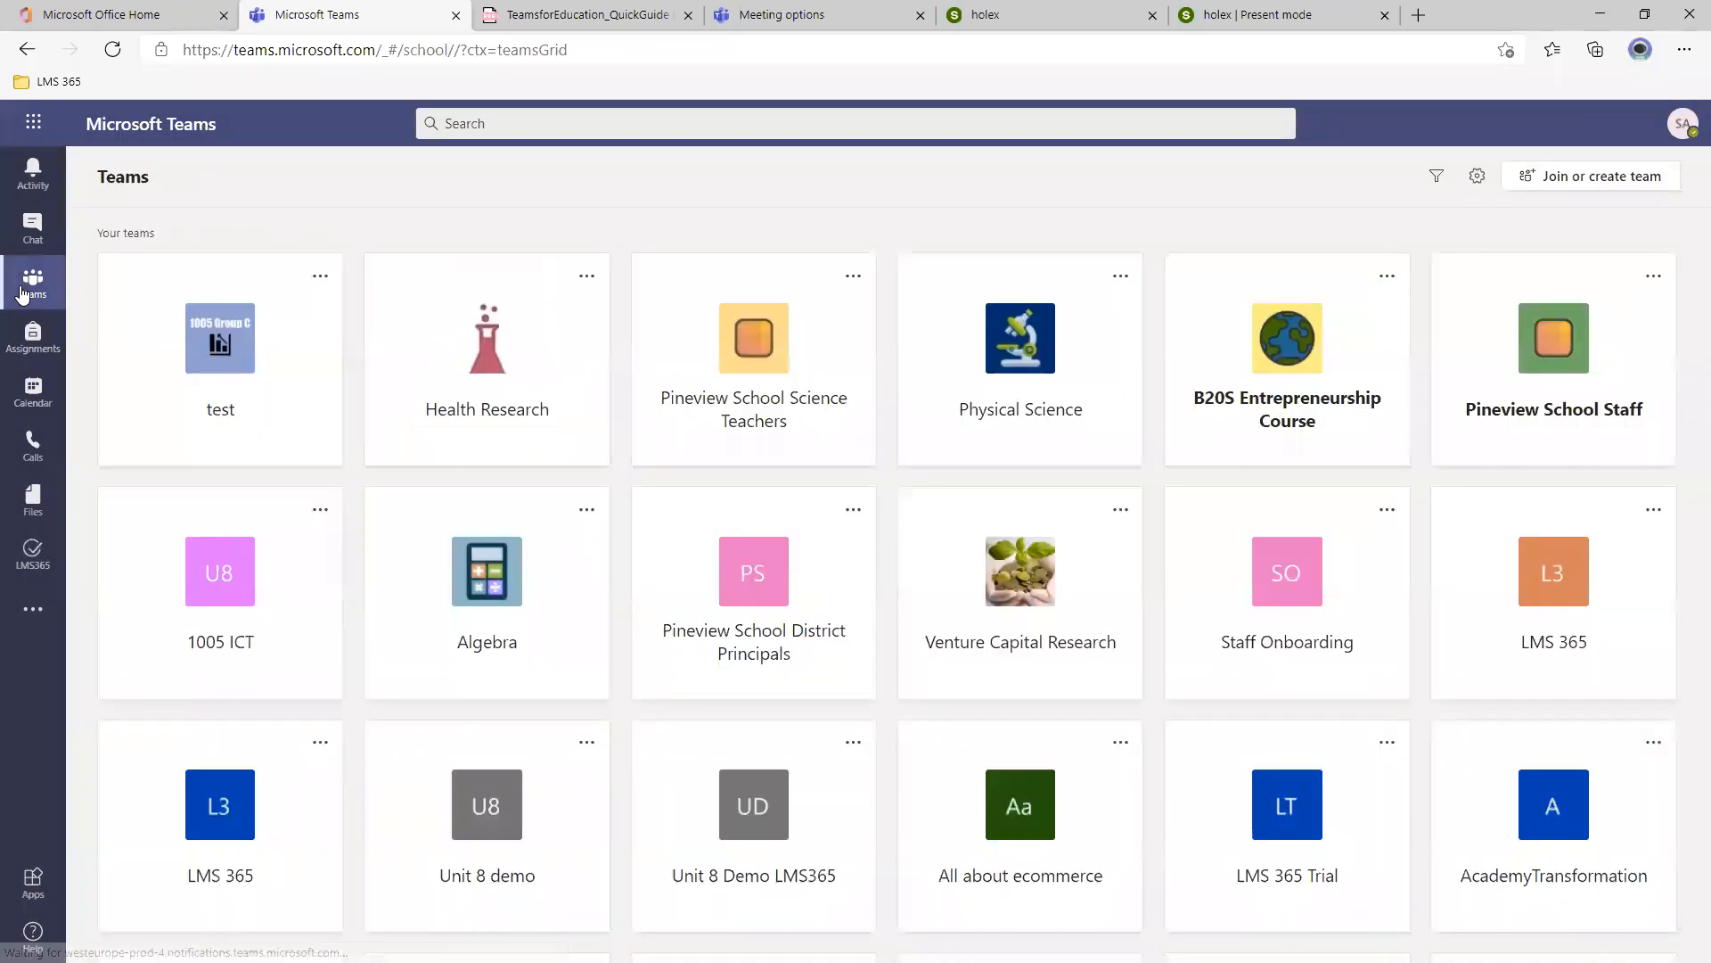
Create a new Class team, entering '1005 Group E' as the name.
{"action": "left_click", "coordinate": [1576, 179]}
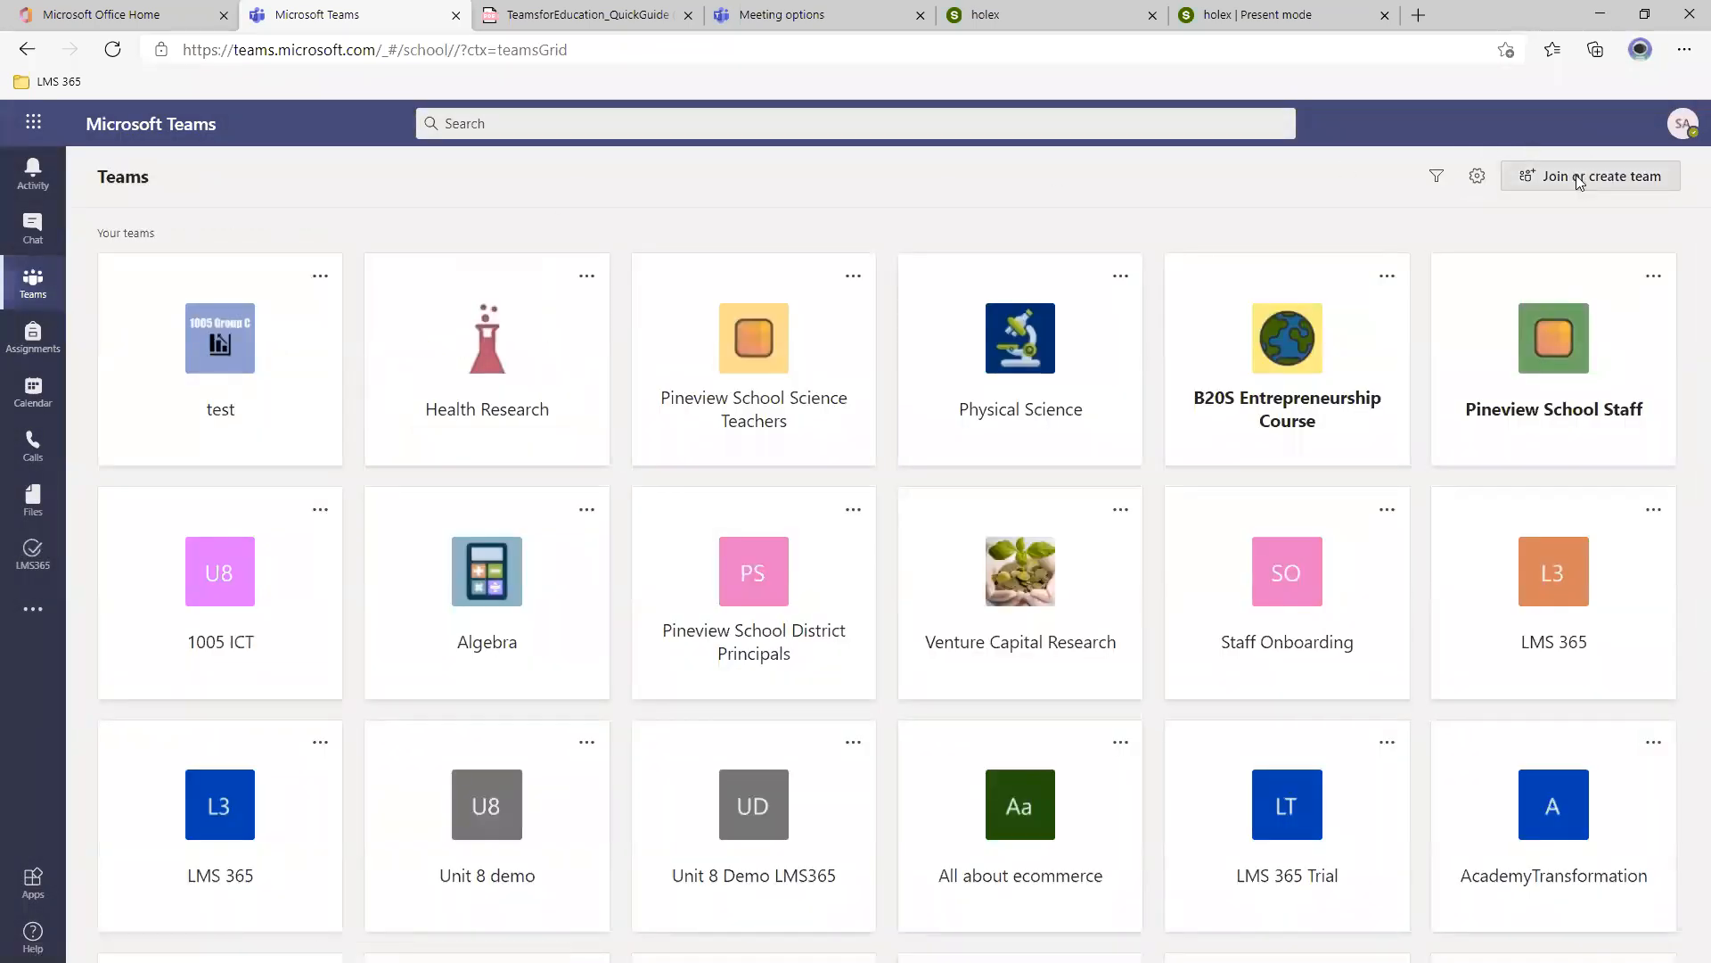
{"action": "left_click", "coordinate": [267, 459]}
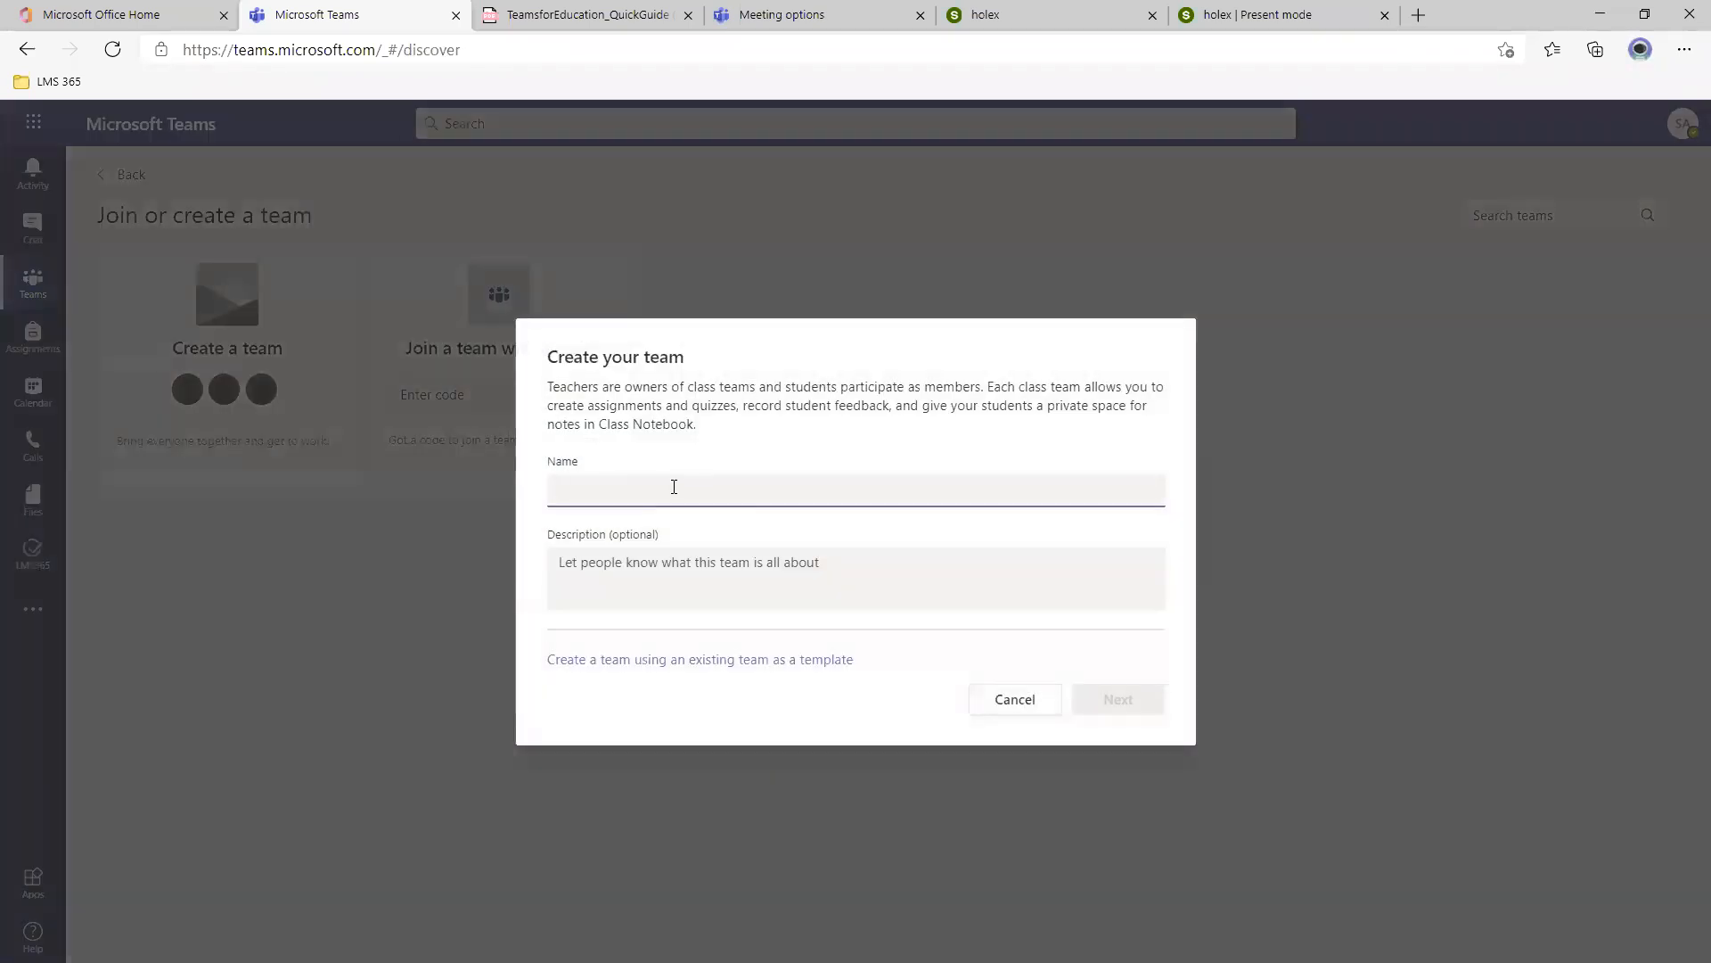
{"action": "left_click", "coordinate": [674, 489]}
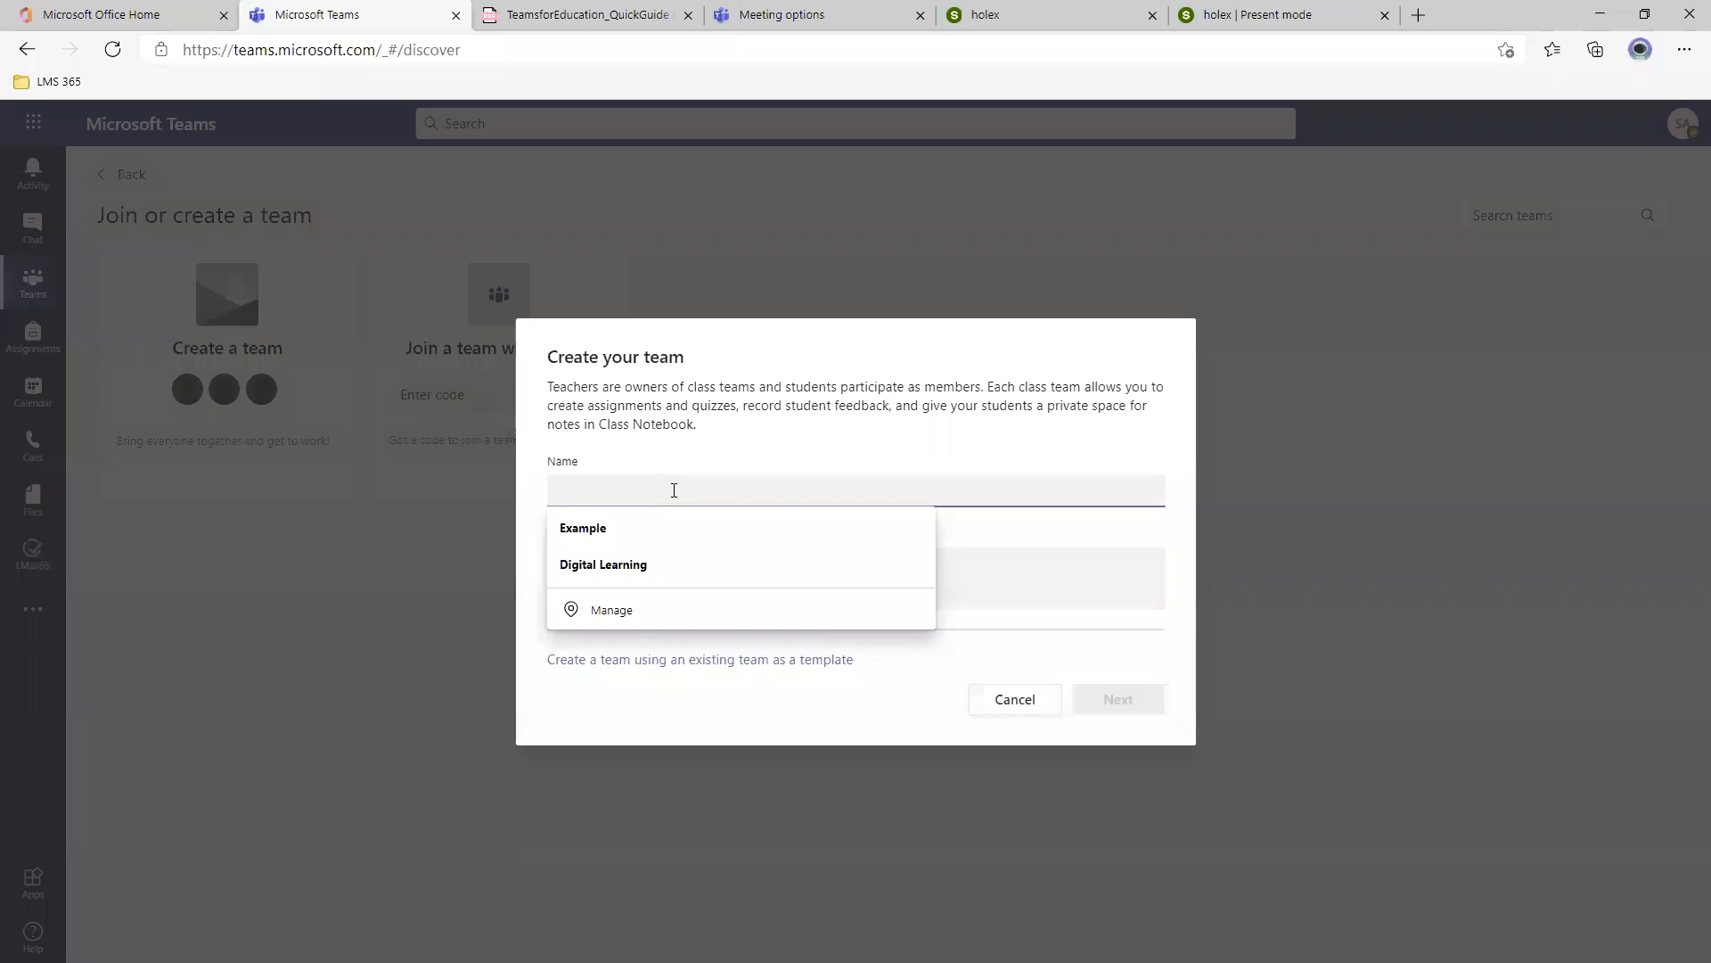
{"action": "type", "text": "1"}
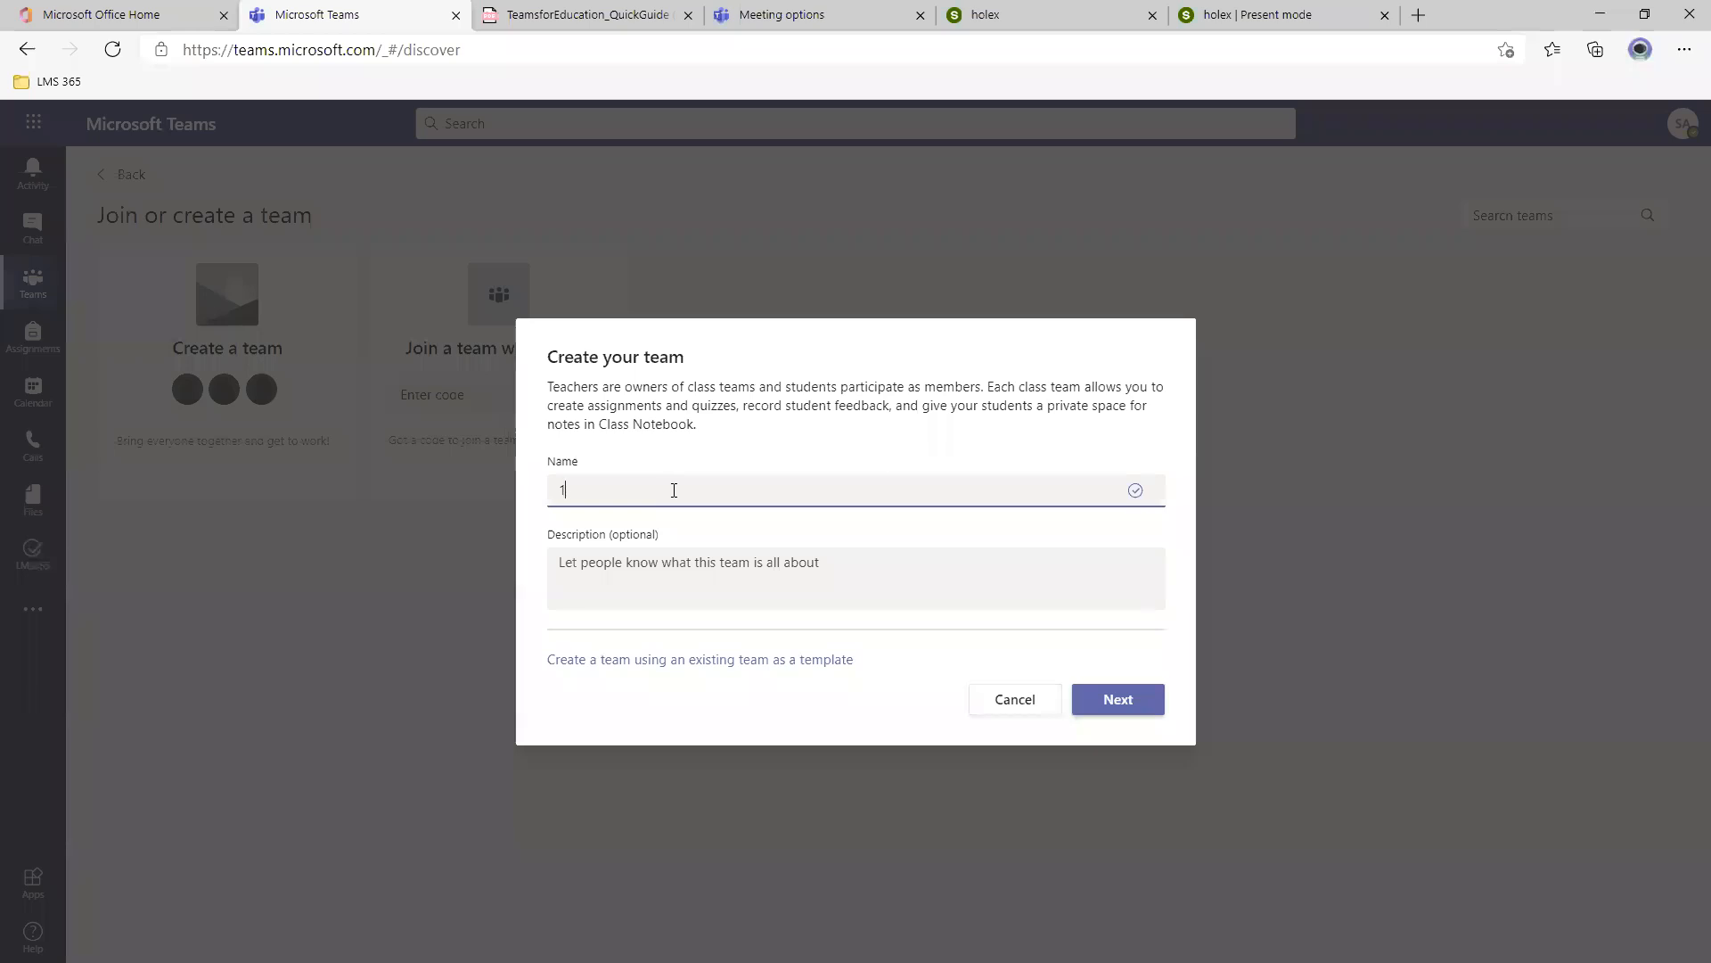
{"action": "type", "text": "005"}
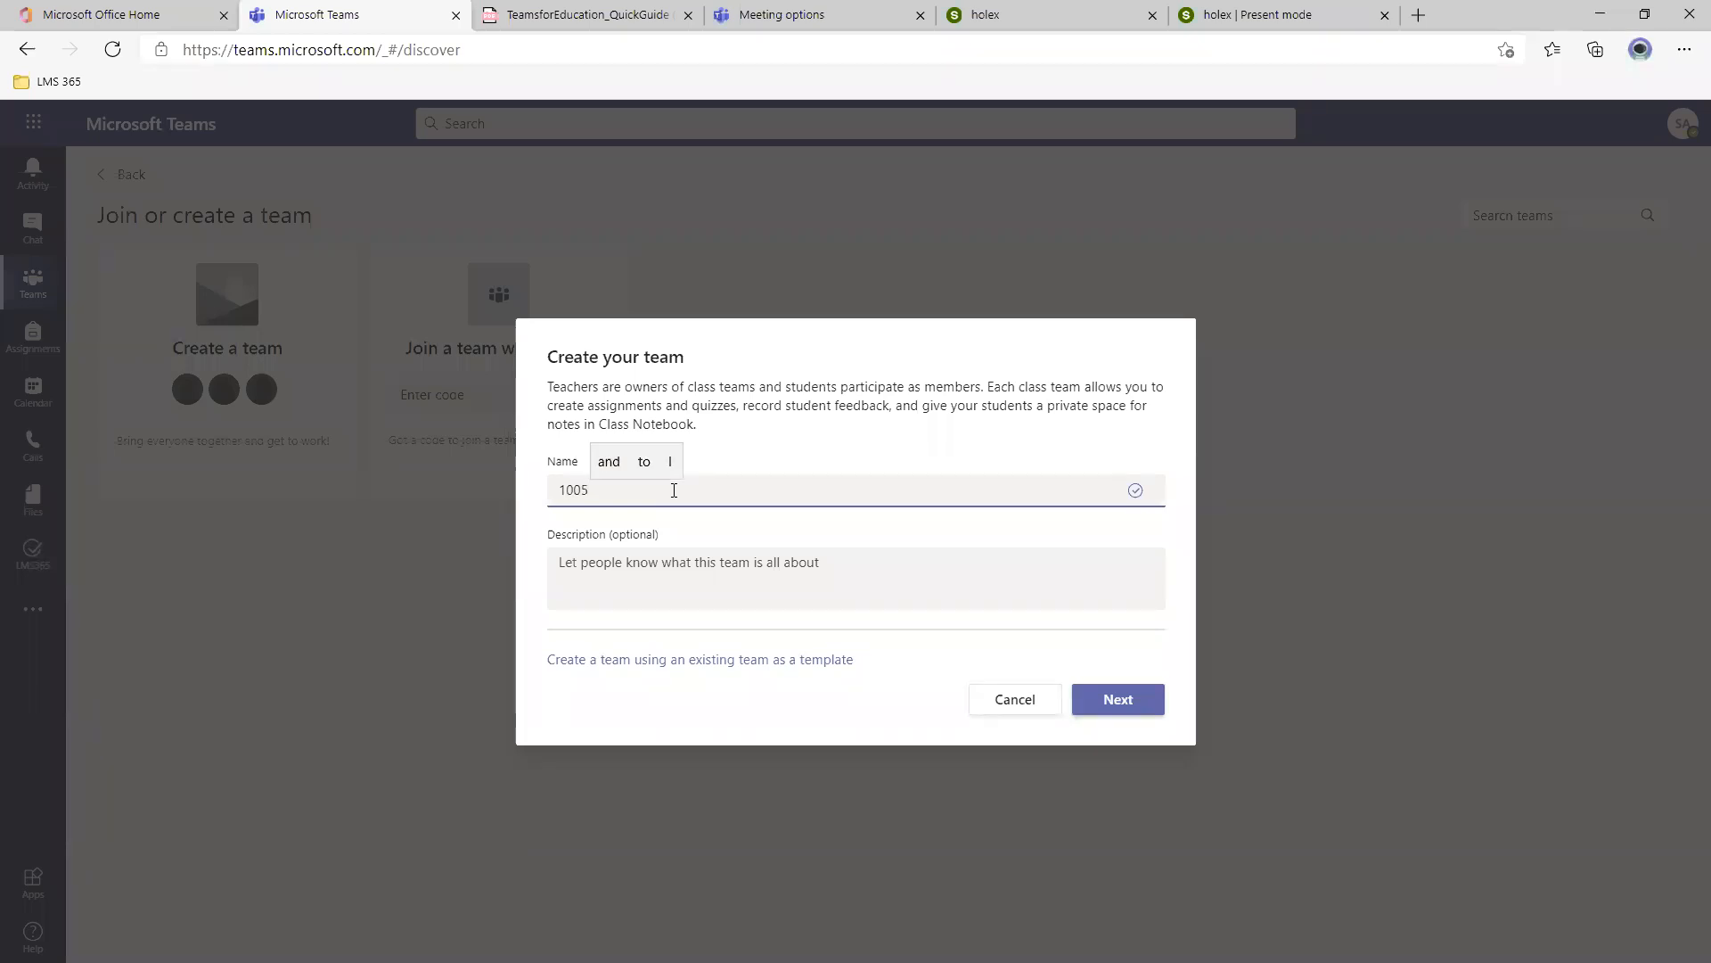
{"action": "type", "text": " Gr"}
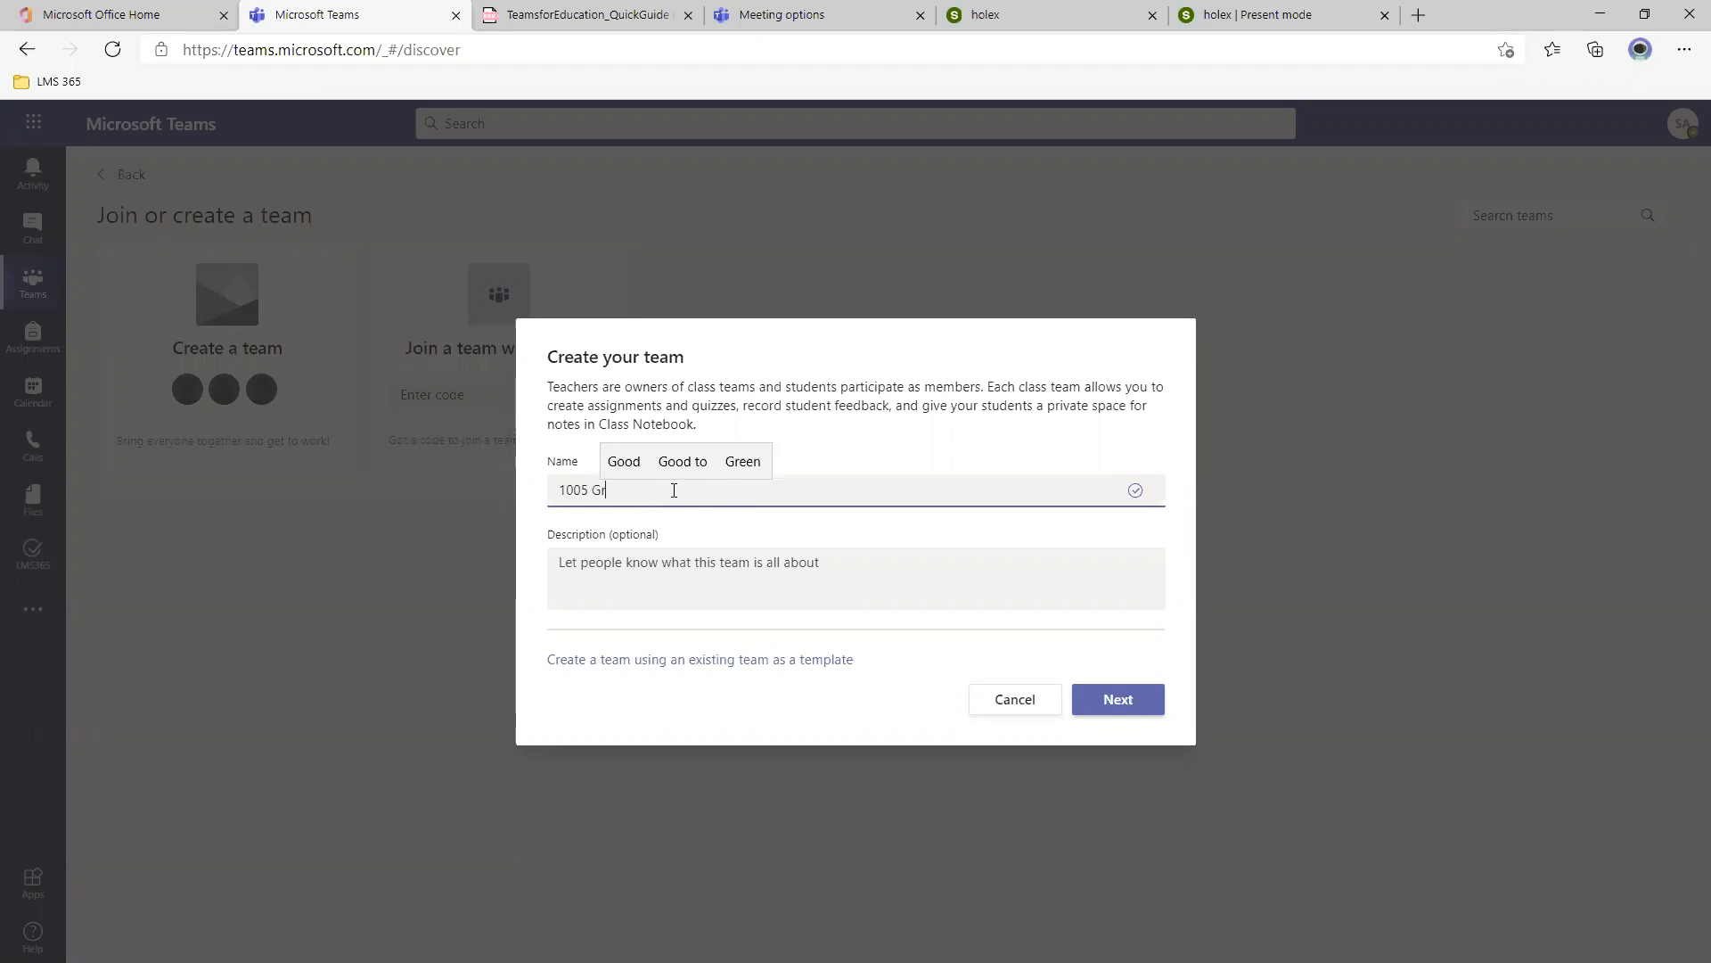
{"action": "type", "text": "oup E"}
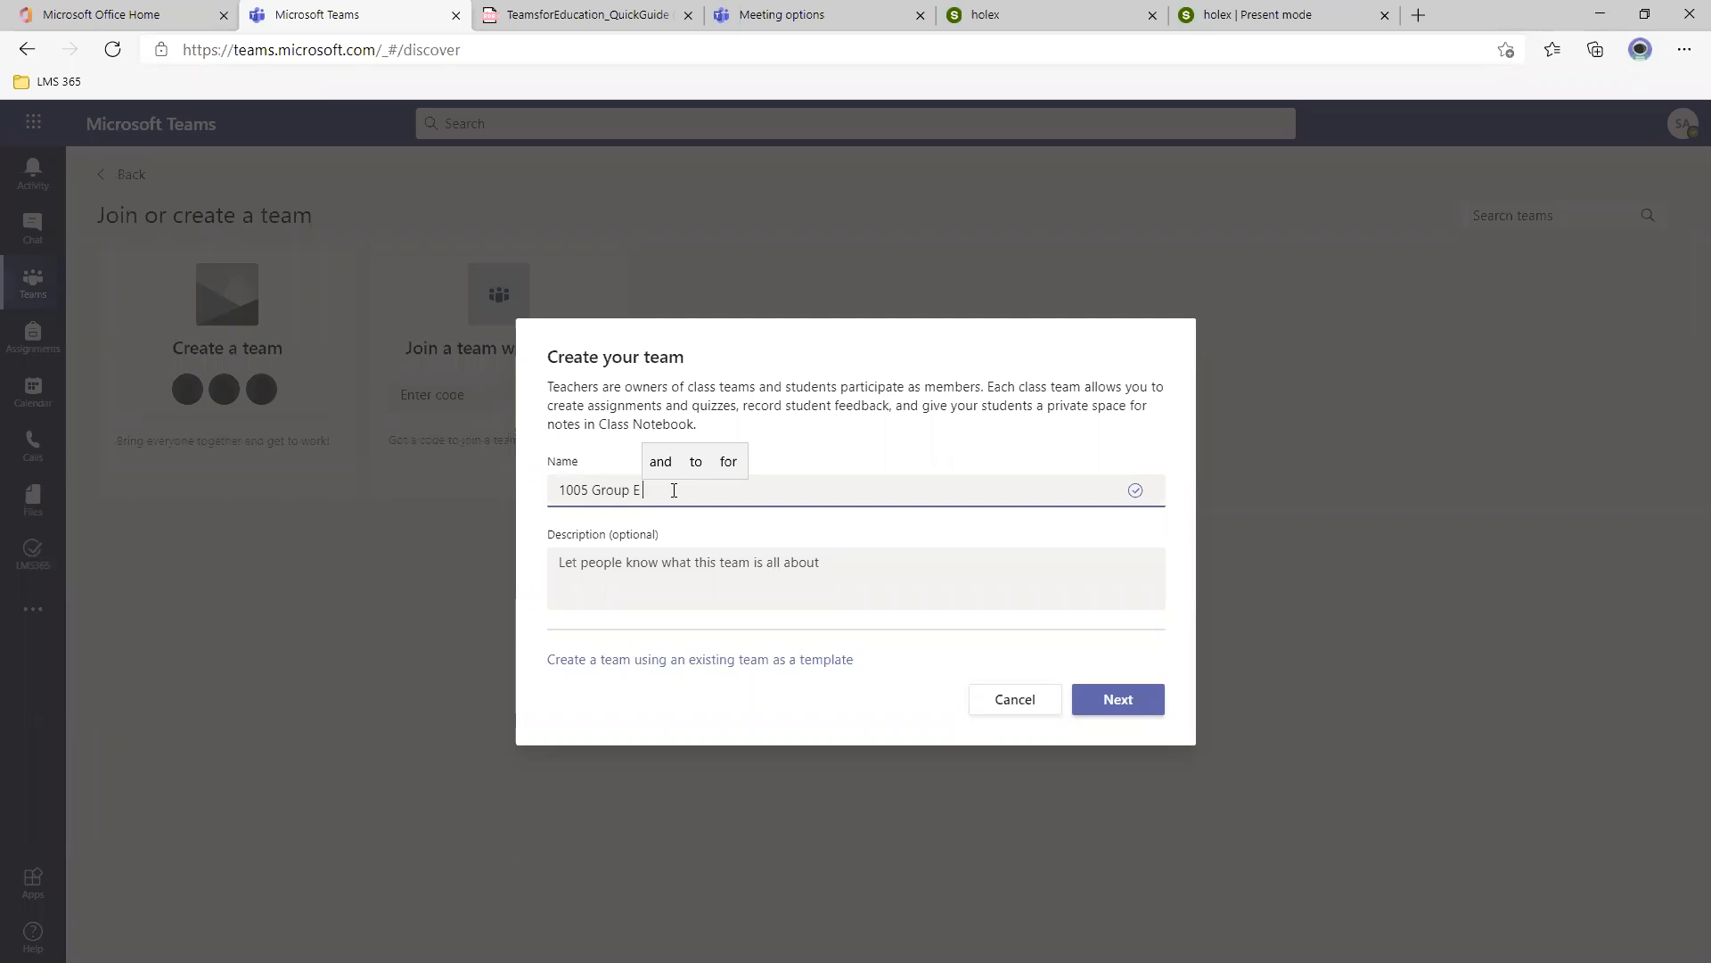
Complete the name as 'BTEC Level 3 1005 ICT Group E' and confirm it.
{"action": "left_click", "coordinate": [563, 492]}
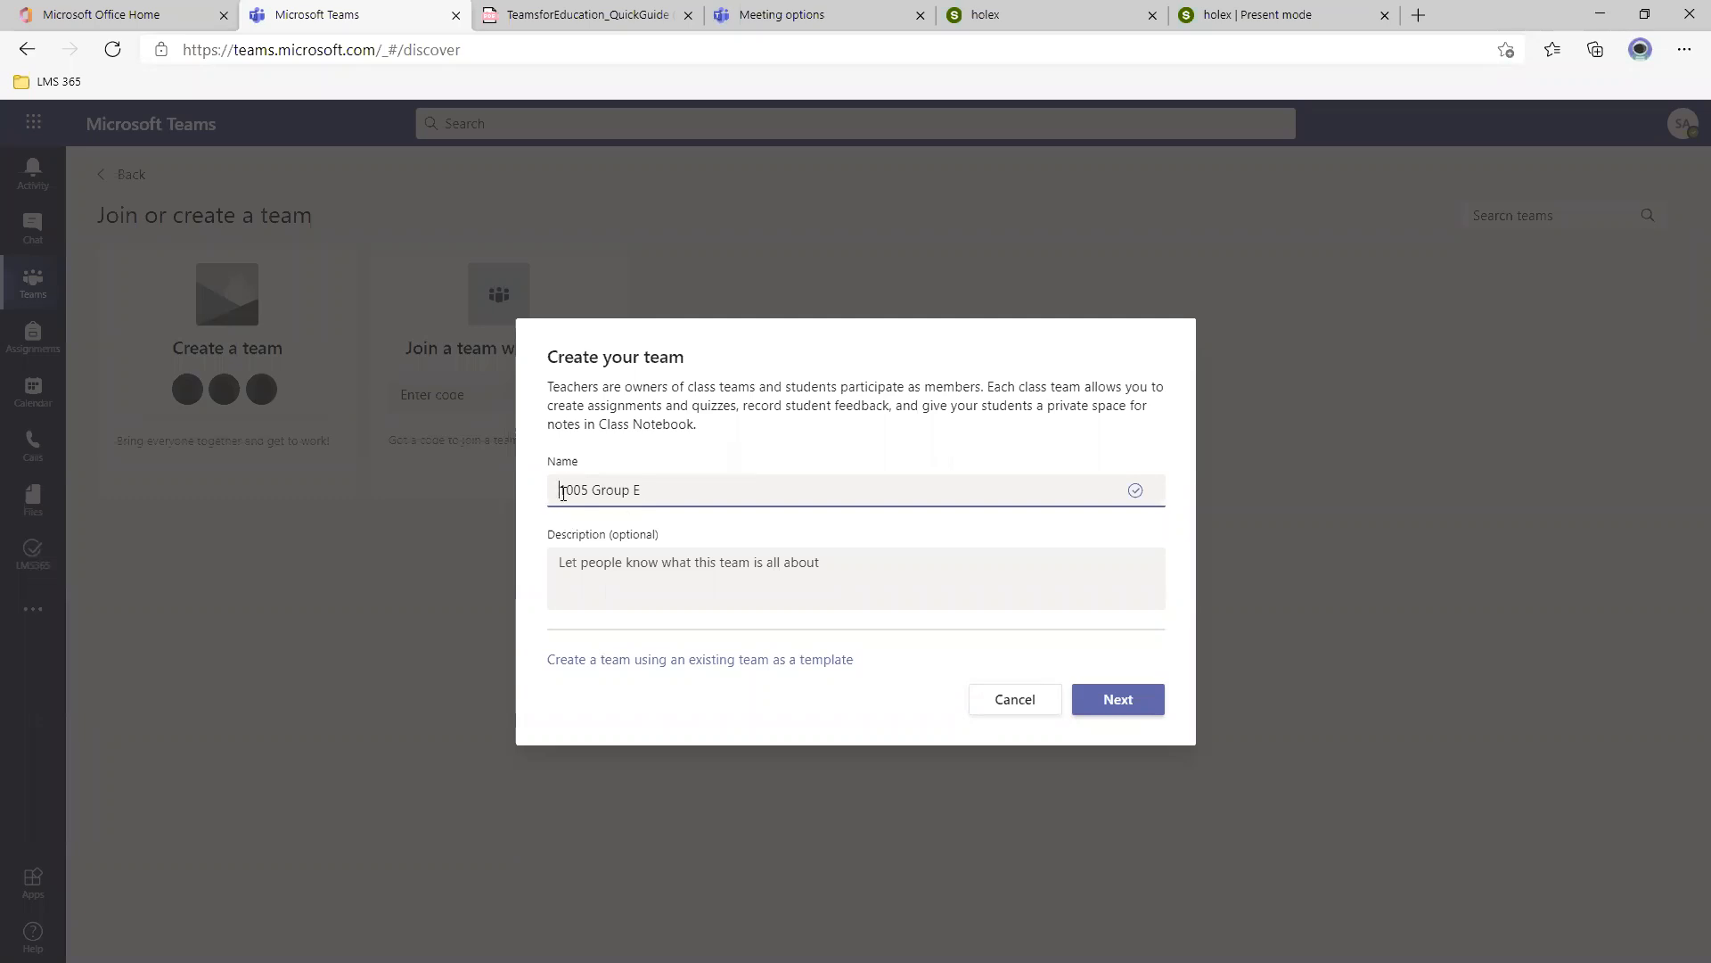
{"action": "type", "text": "BETC"}
{"action": "key", "text": "BackSpace"}
{"action": "key", "text": "BackSpace"}
{"action": "key", "text": "BackSpace"}
{"action": "type", "text": "TEC Level 3"}
{"action": "left_click", "coordinate": [799, 486]}
{"action": "type", "text": "ICT"}
{"action": "key", "text": "ctrl+a"}
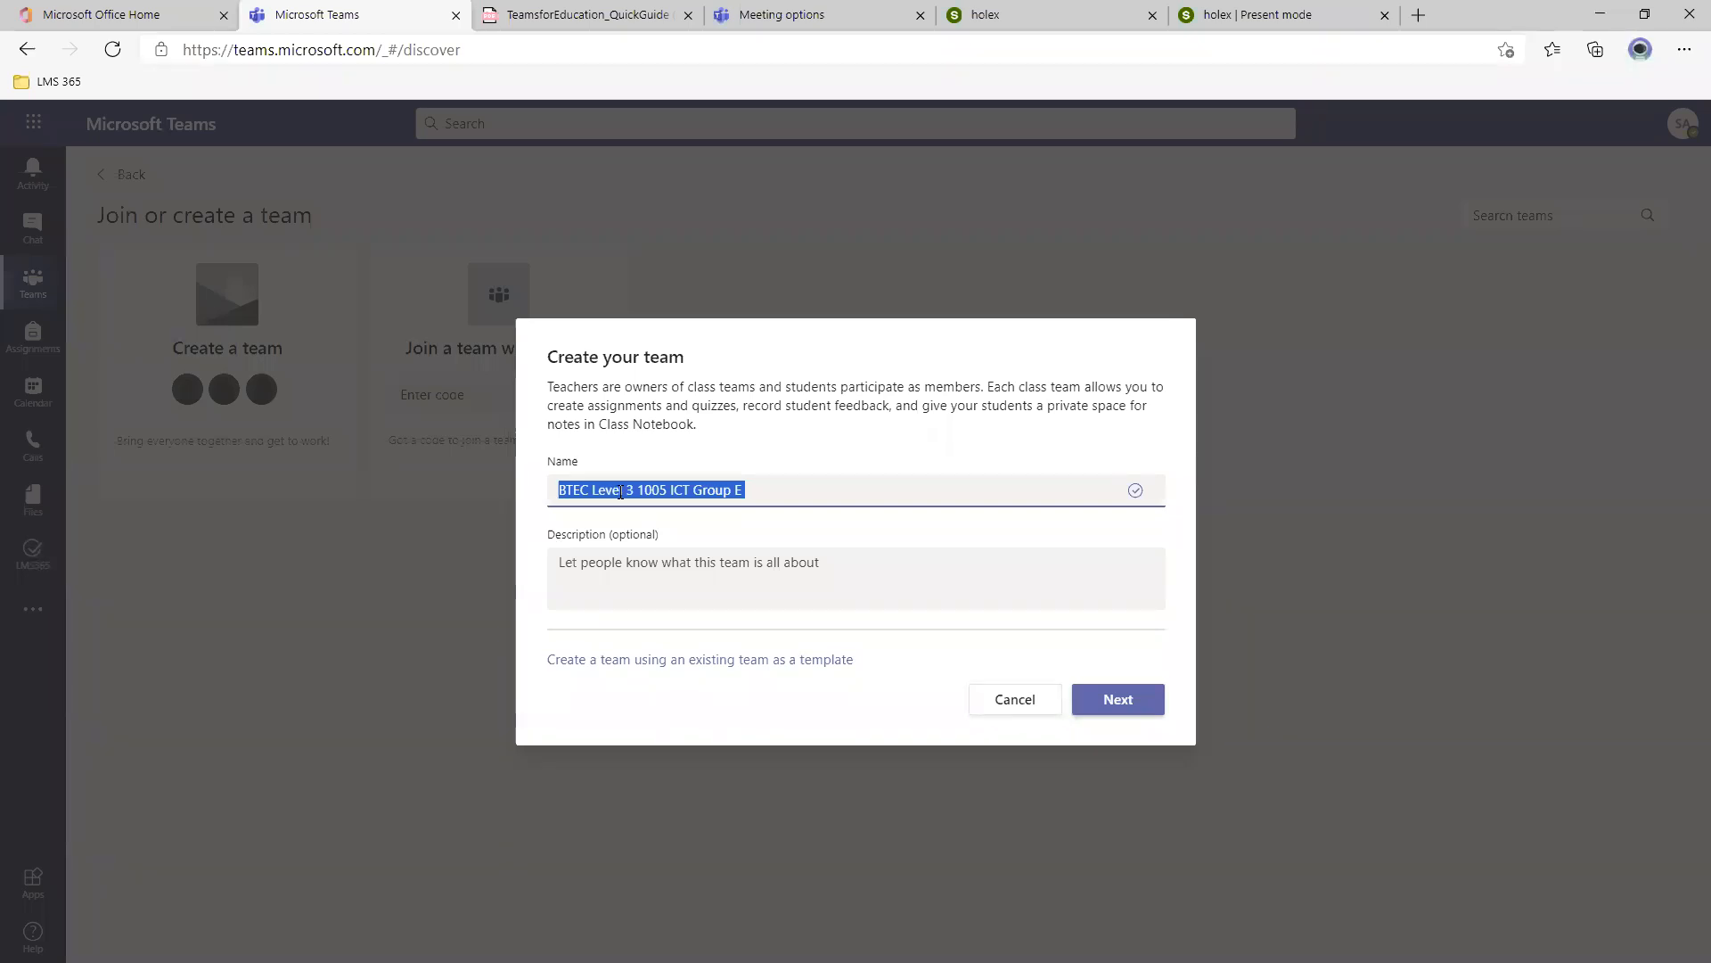
{"action": "left_click", "coordinate": [1118, 699]}
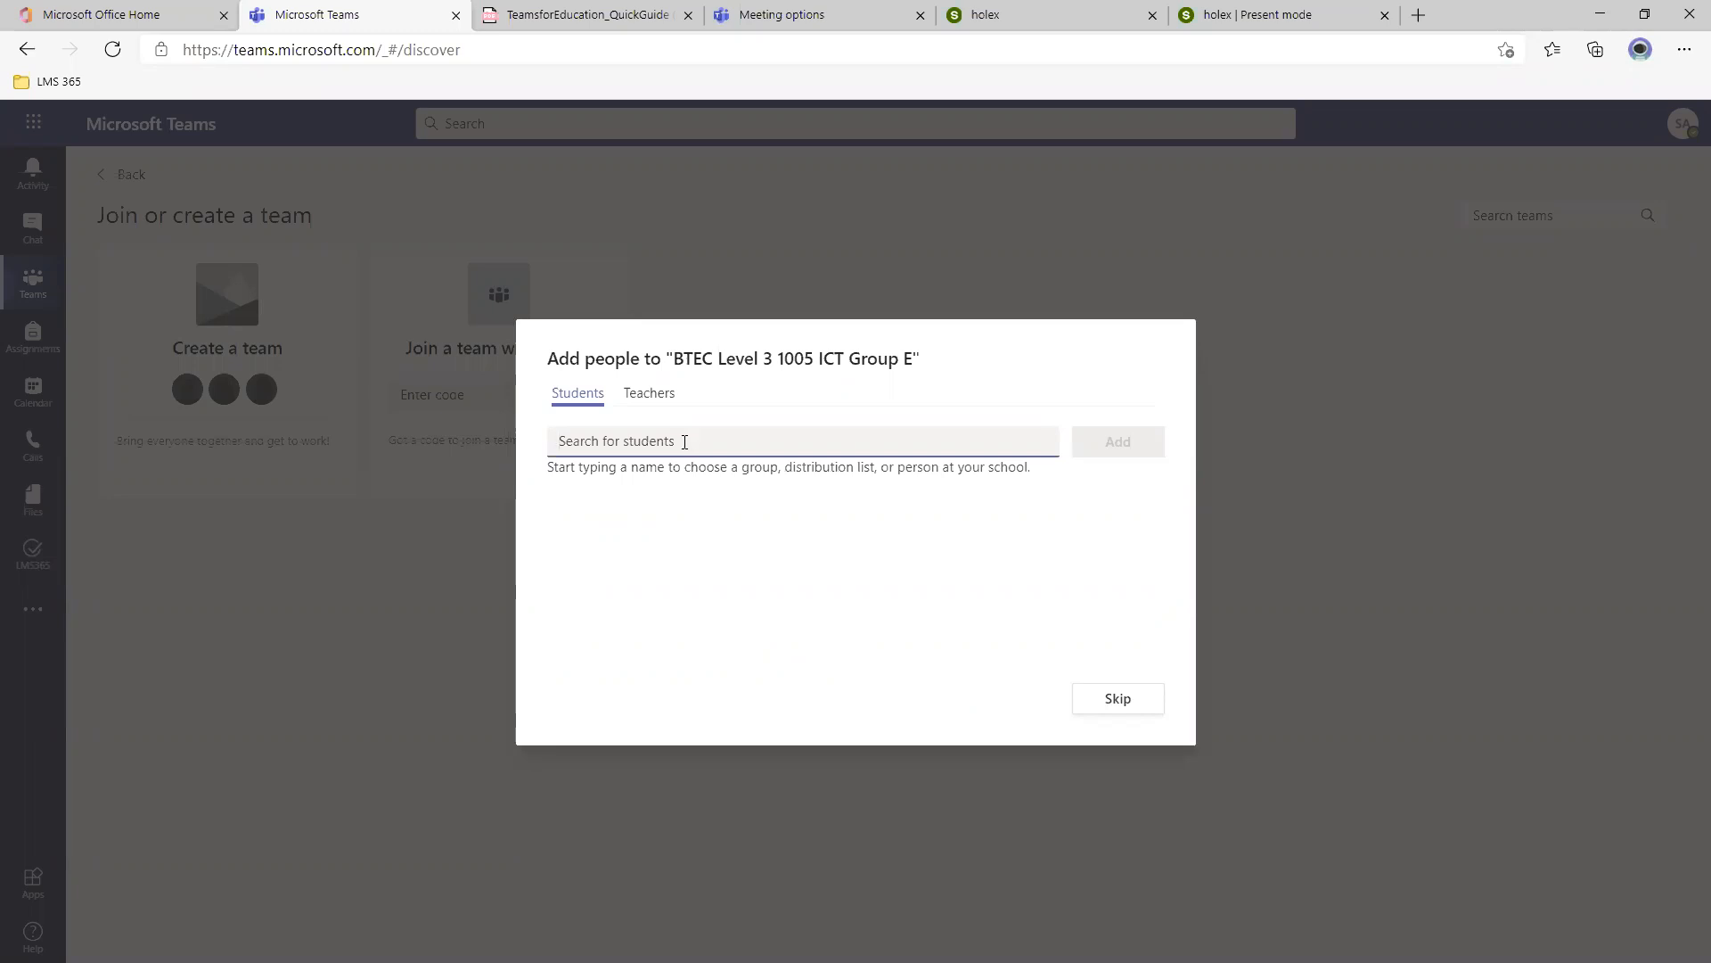
Search for and add three students to the class, then close to open its General channel.
{"action": "type", "text": "e"}
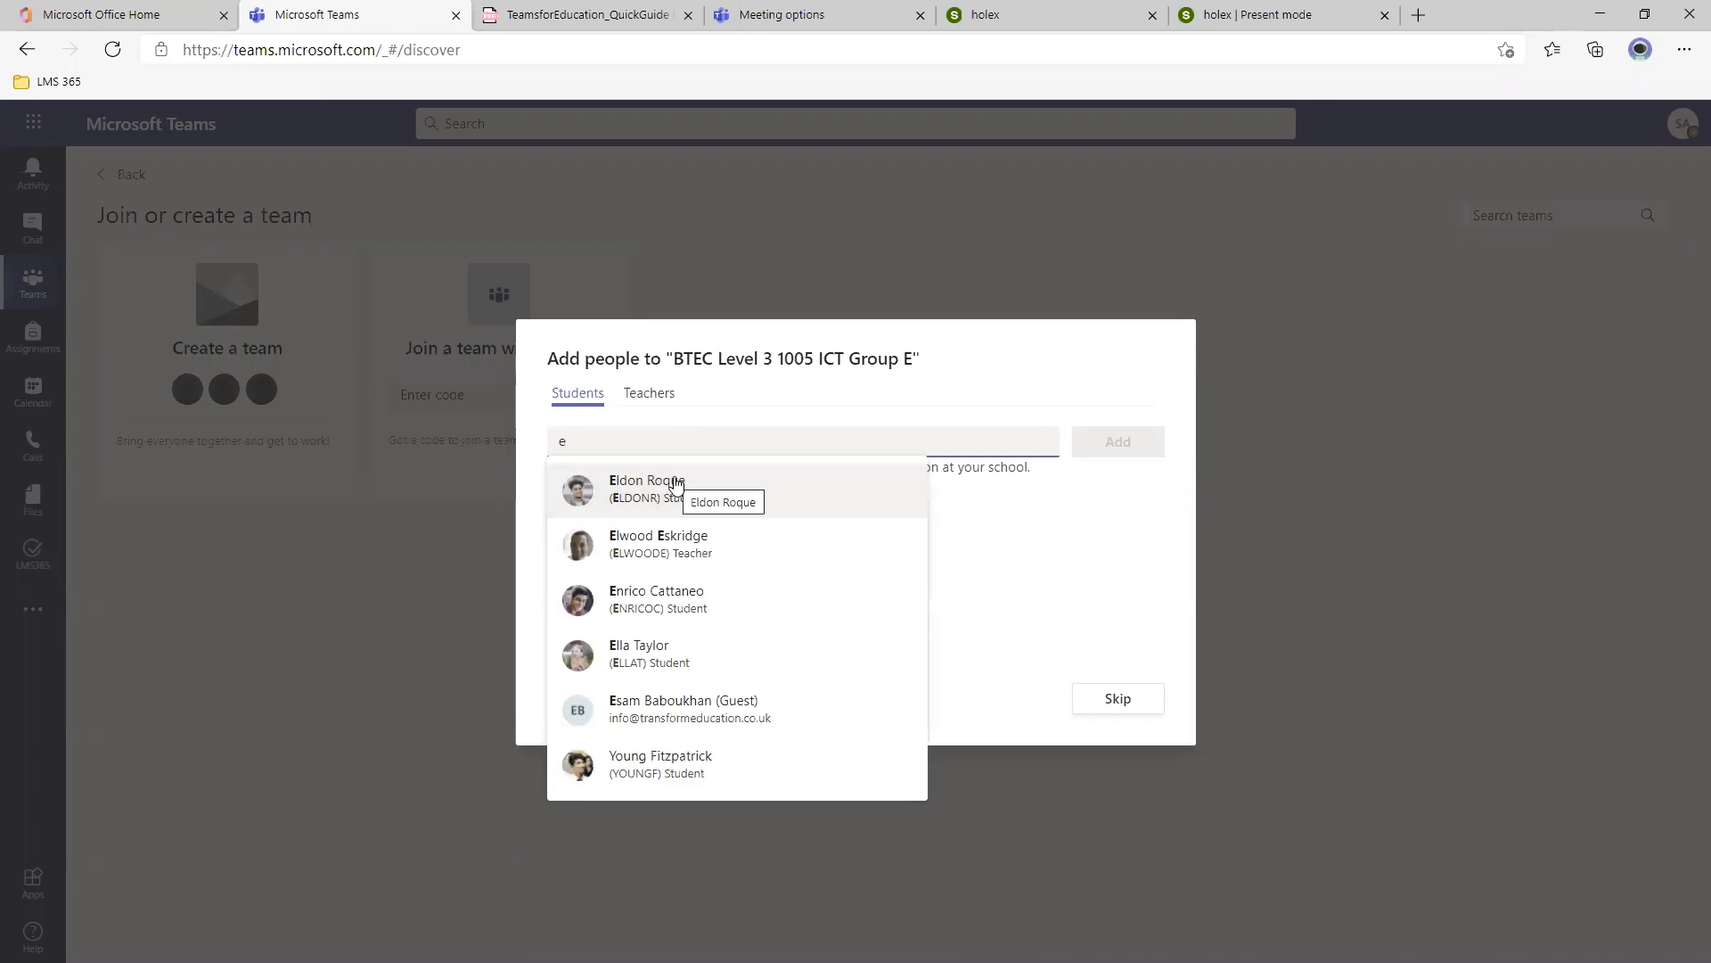
{"action": "left_click", "coordinate": [675, 487]}
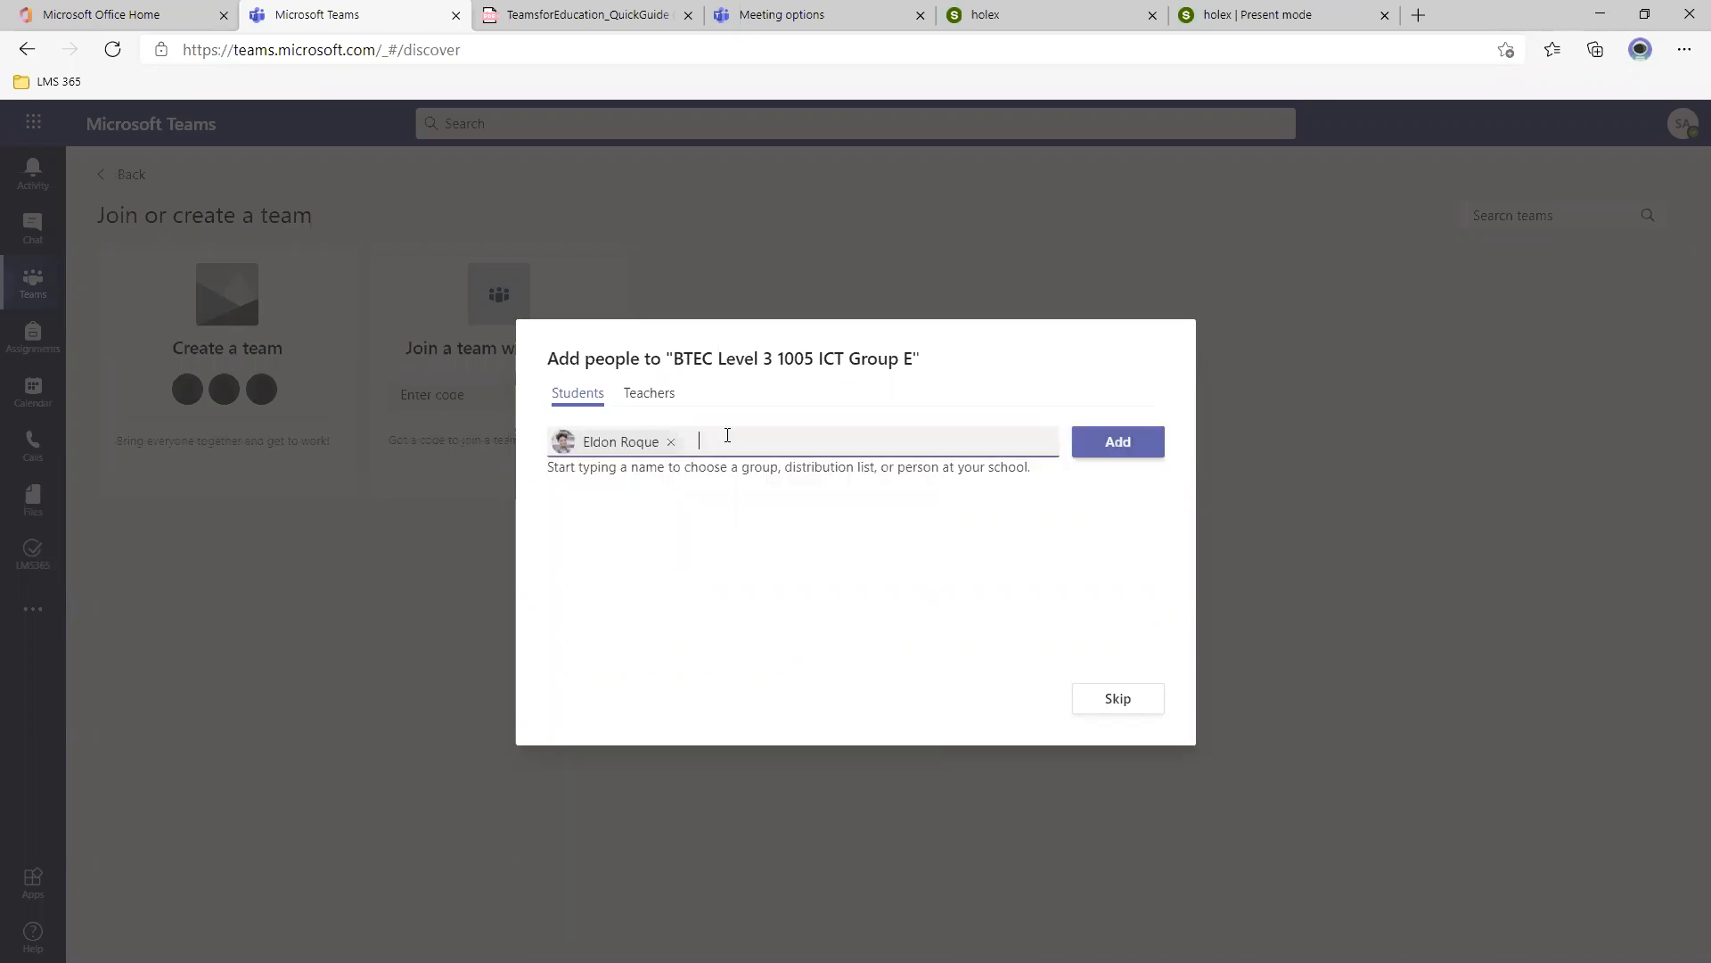
{"action": "type", "text": "t"}
{"action": "left_click", "coordinate": [799, 487]}
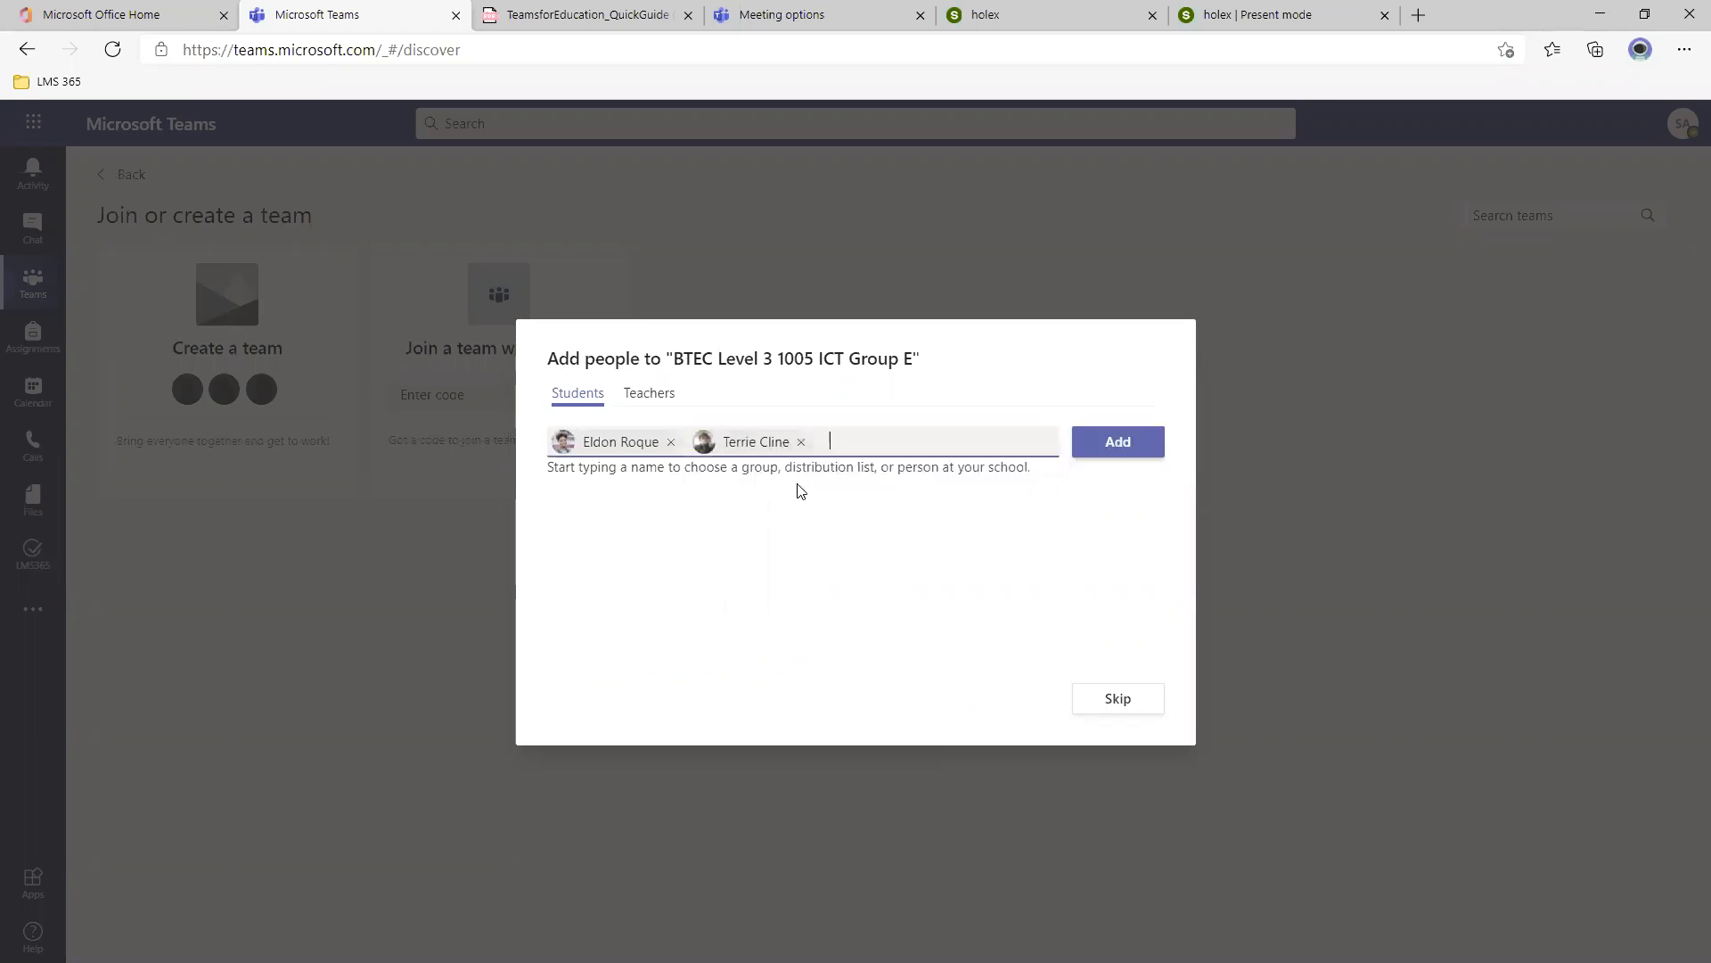
{"action": "type", "text": "f"}
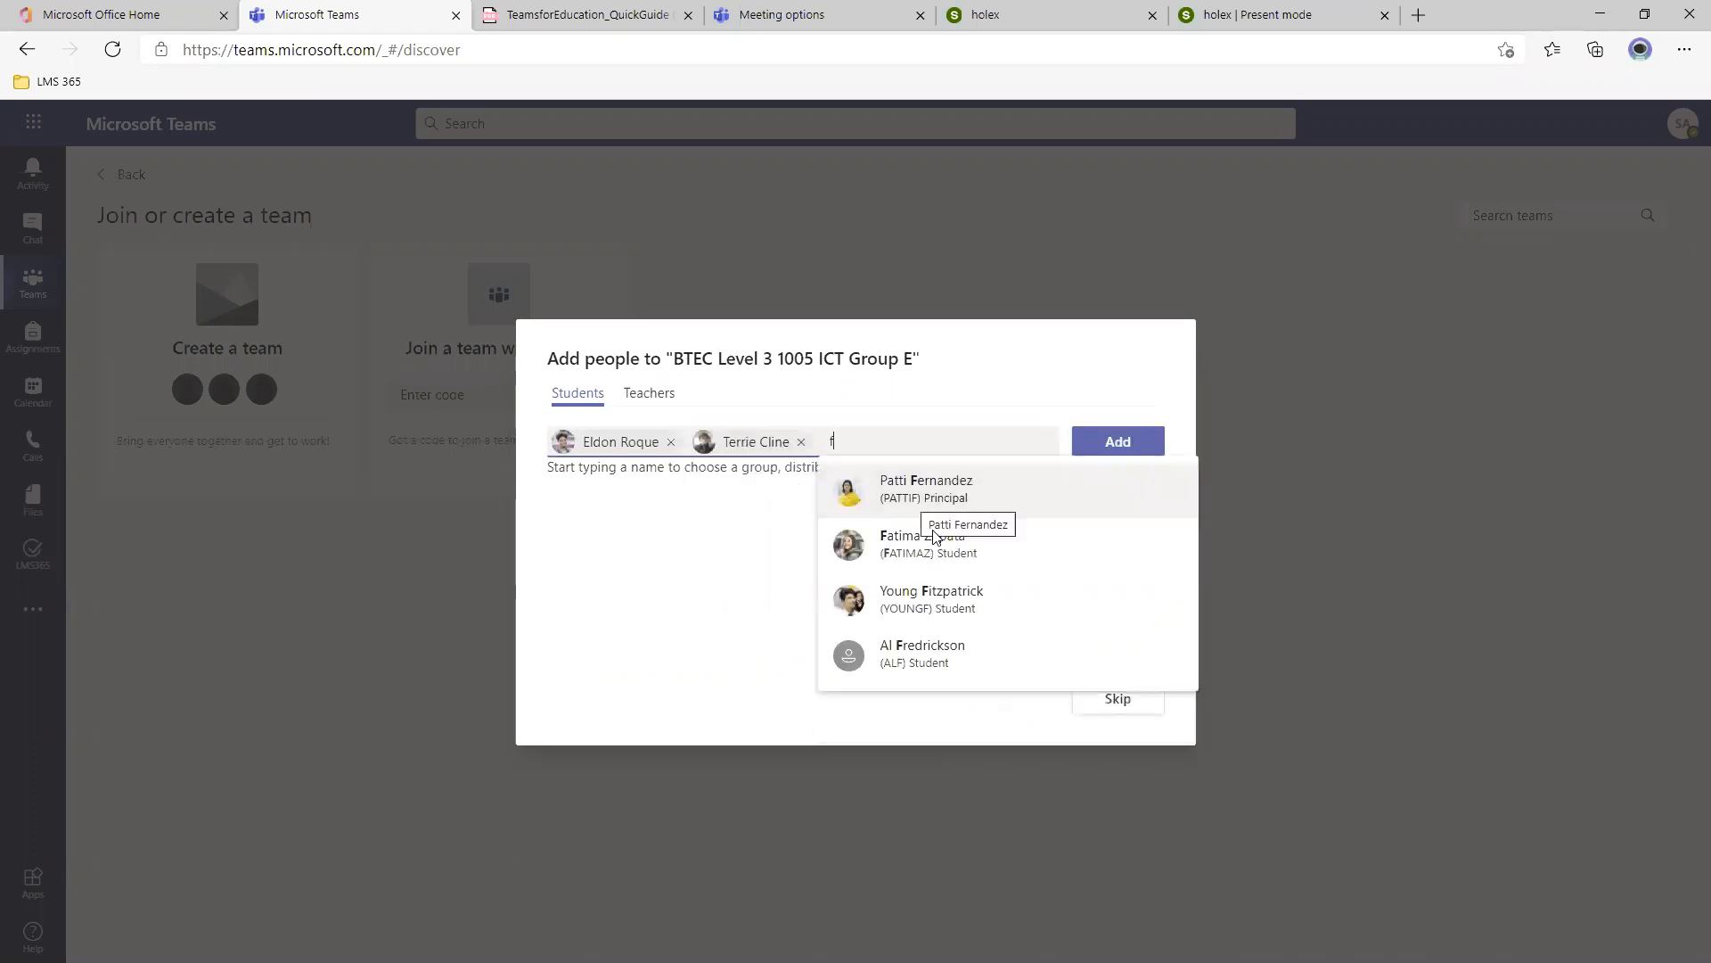
{"action": "left_click", "coordinate": [970, 557]}
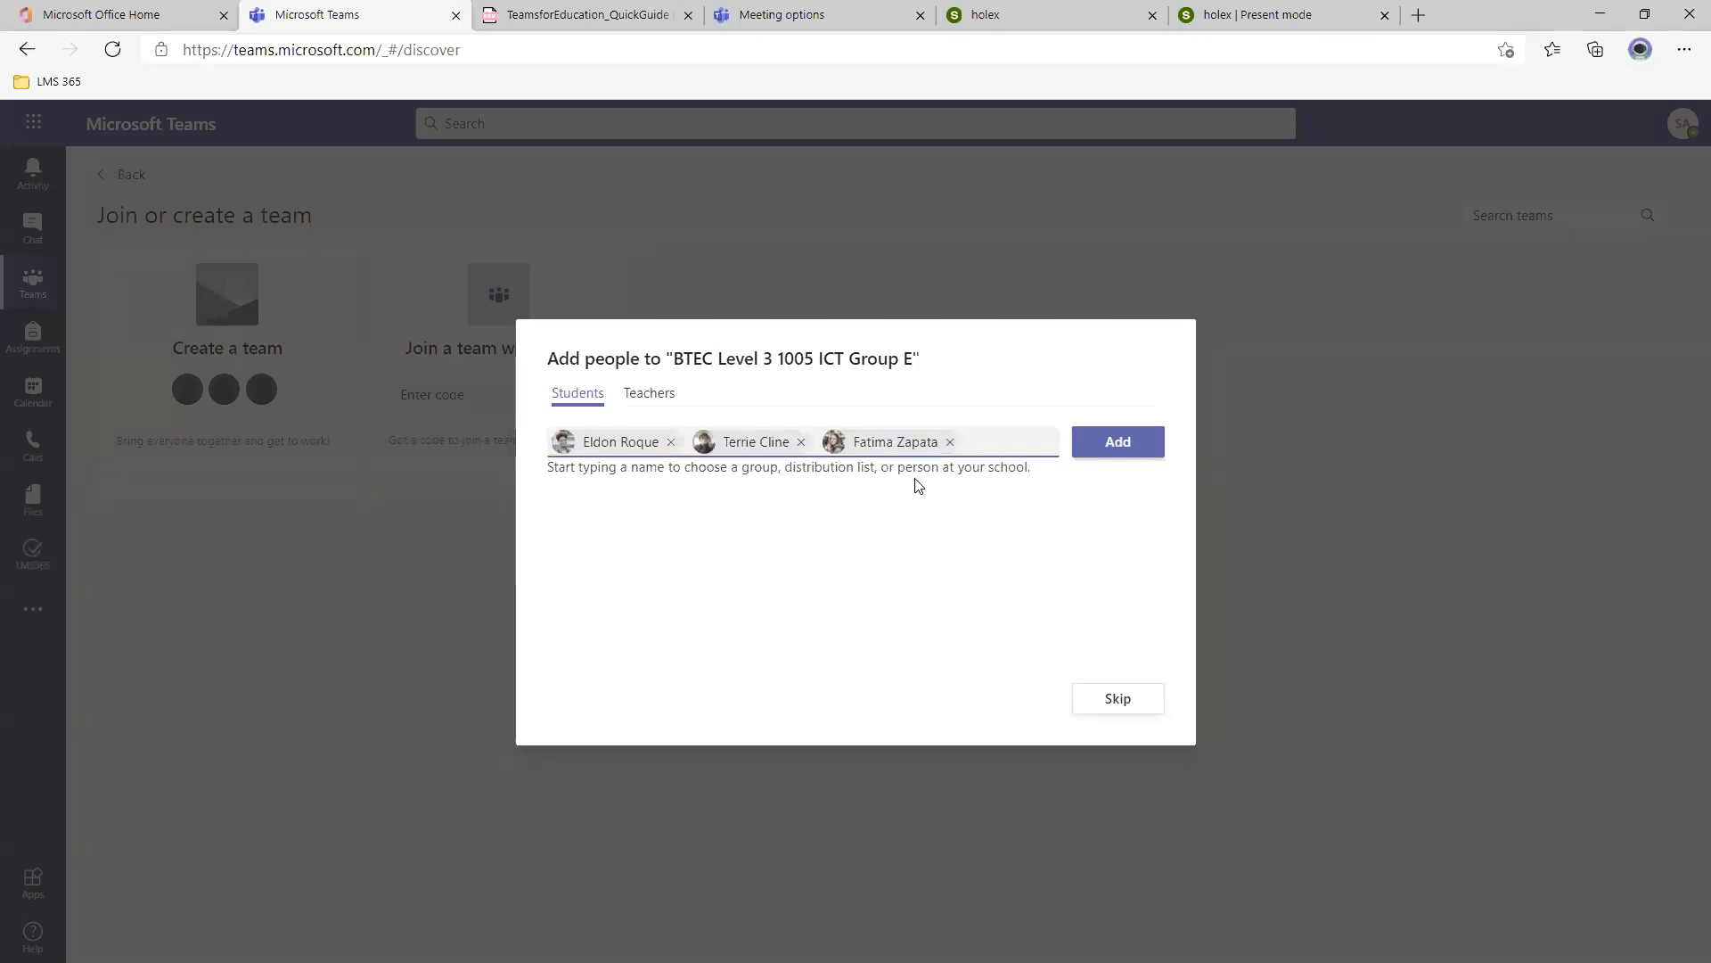
{"action": "left_click", "coordinate": [1144, 450]}
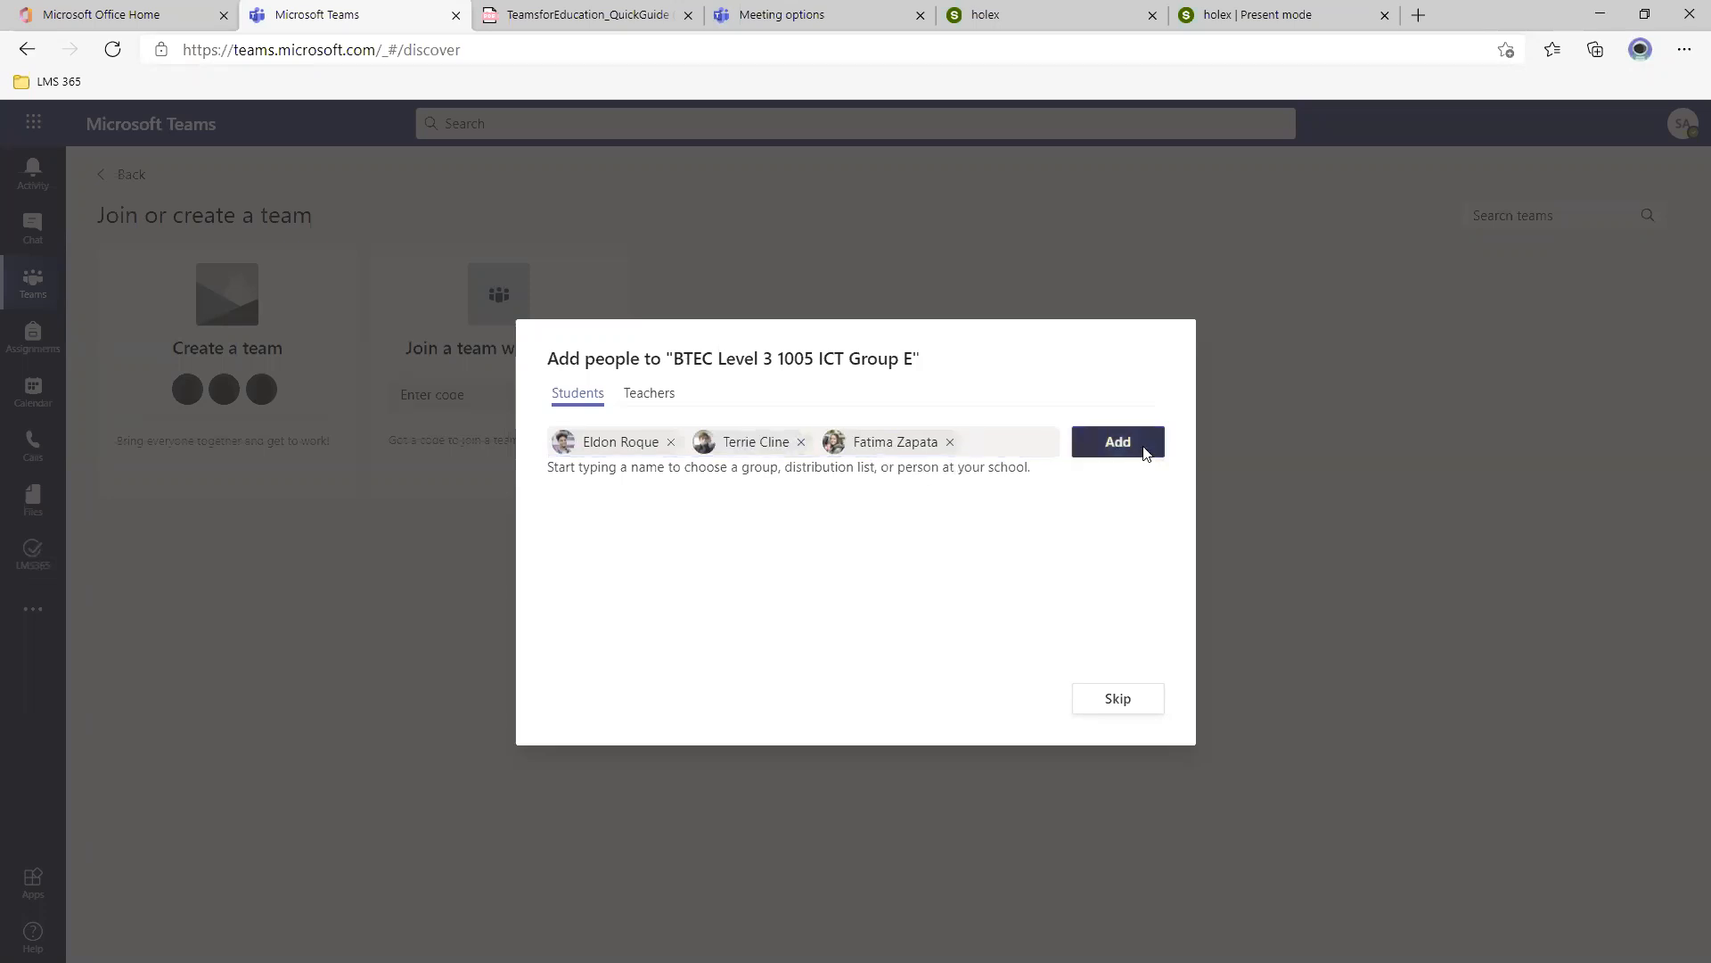
{"action": "left_click", "coordinate": [1116, 708]}
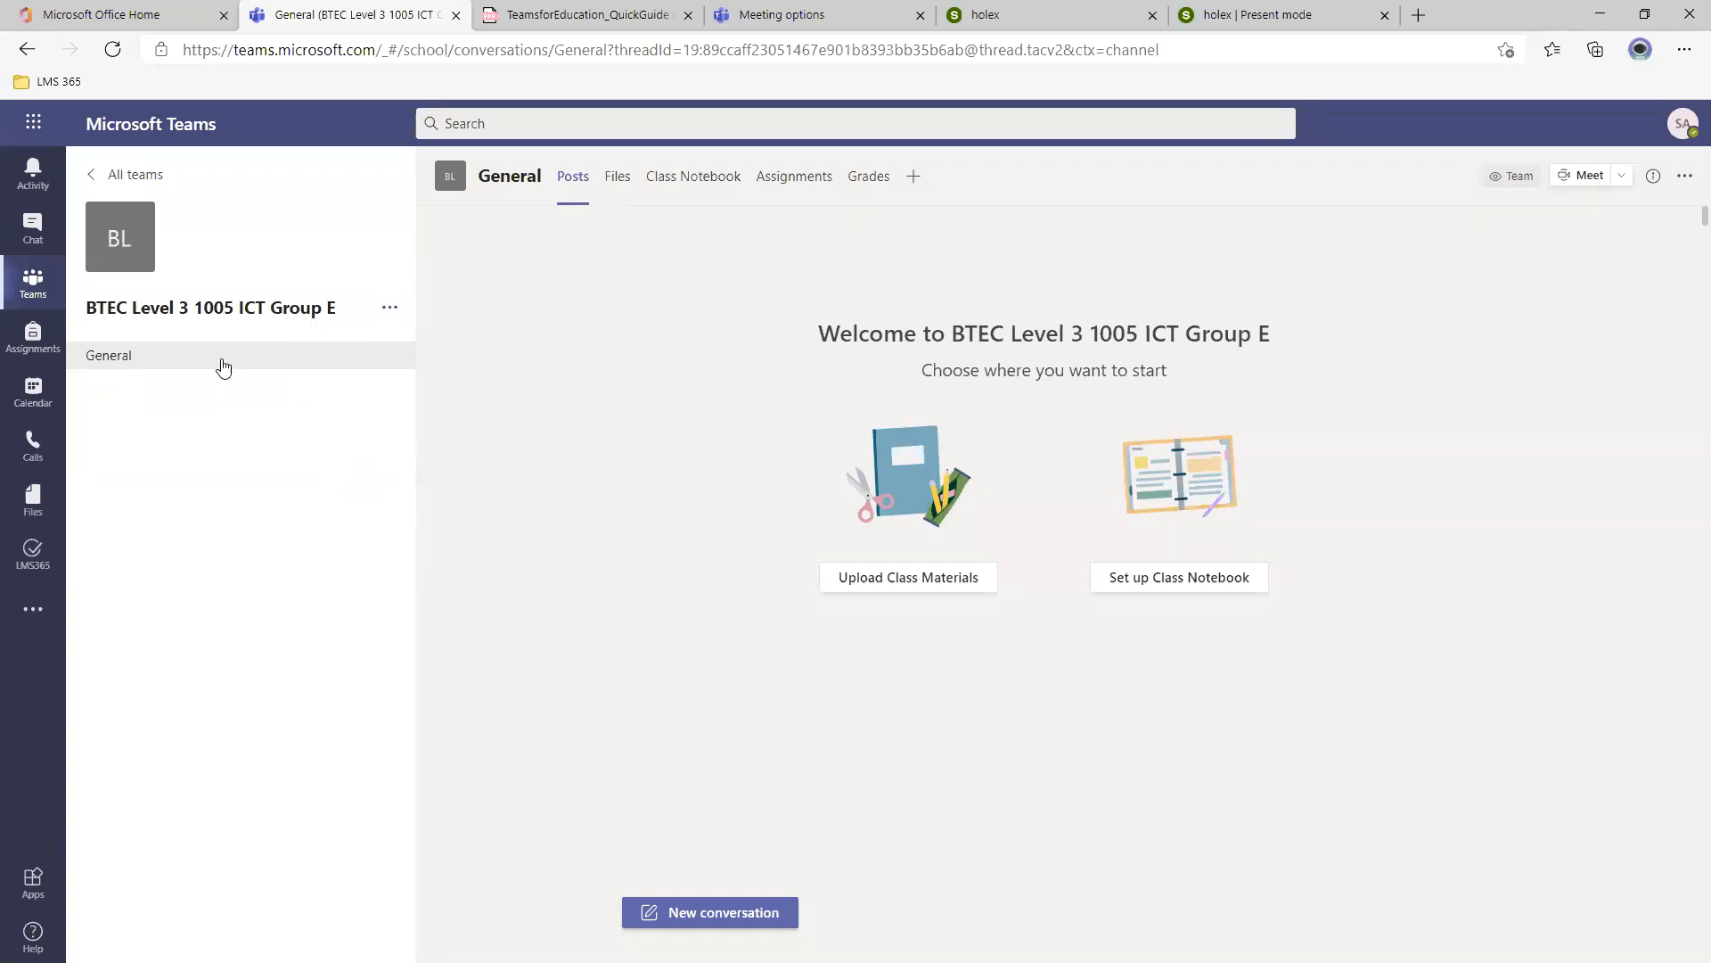
Open the BTEC Level 3 1005 ICT Group E team's More options menu, dismiss it, and reopen it.
{"action": "left_click", "coordinate": [389, 307]}
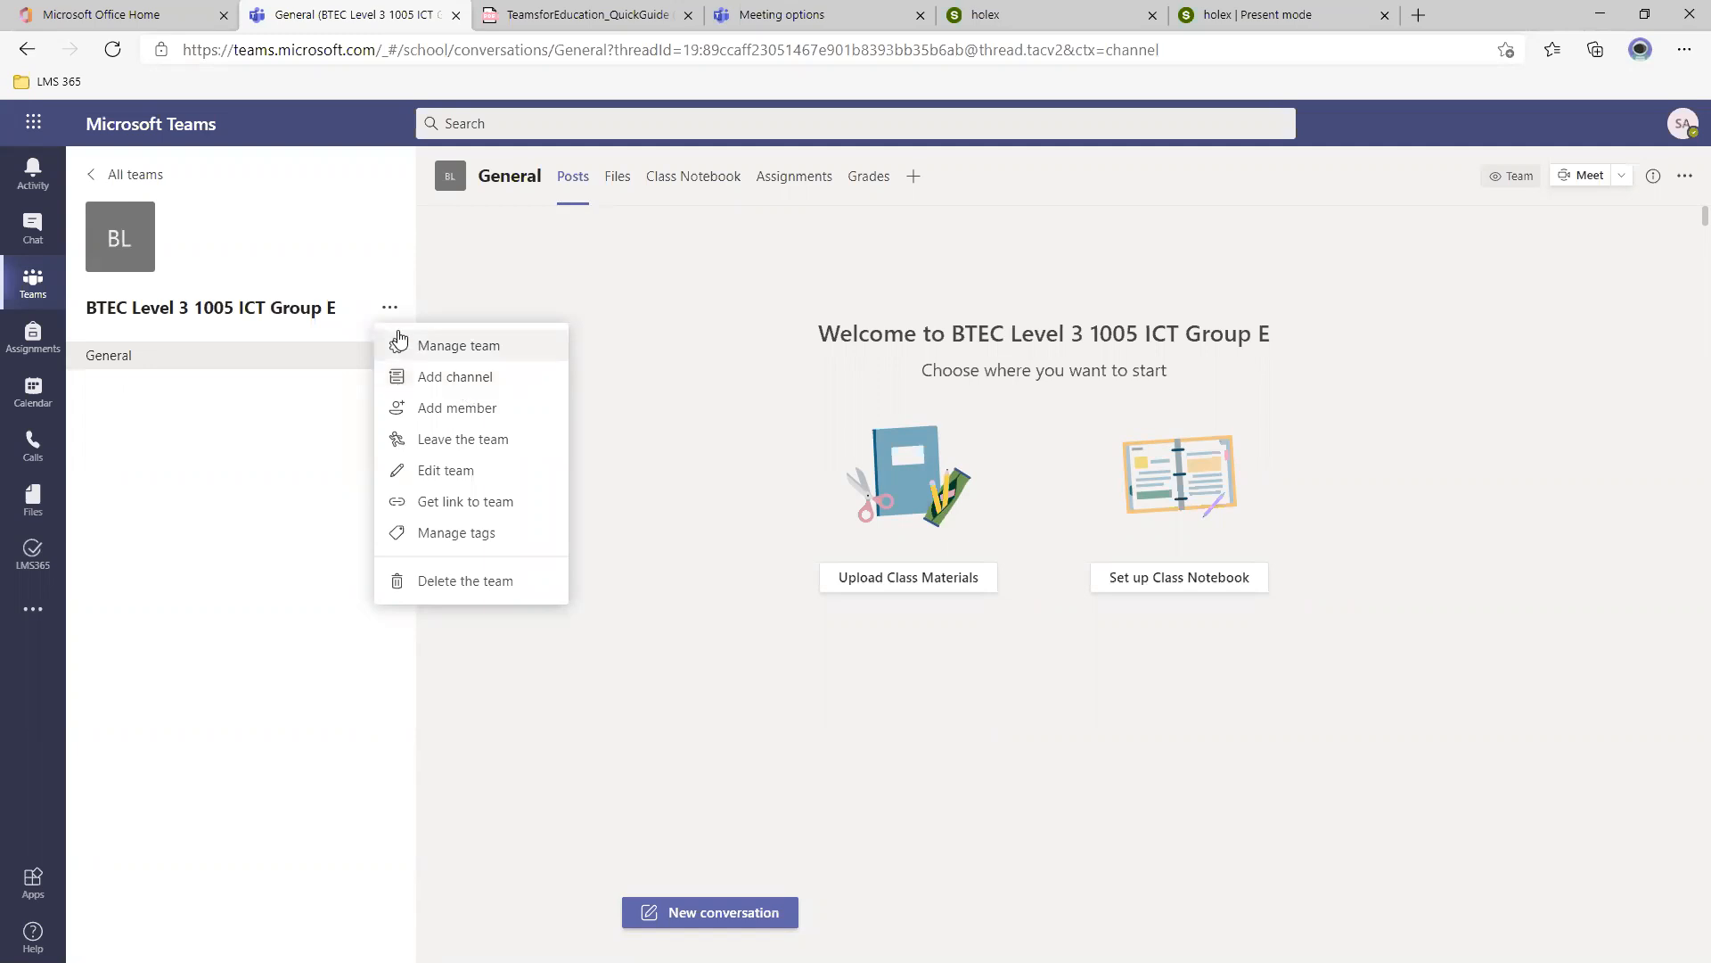
{"action": "left_click", "coordinate": [309, 426]}
{"action": "left_click", "coordinate": [391, 309]}
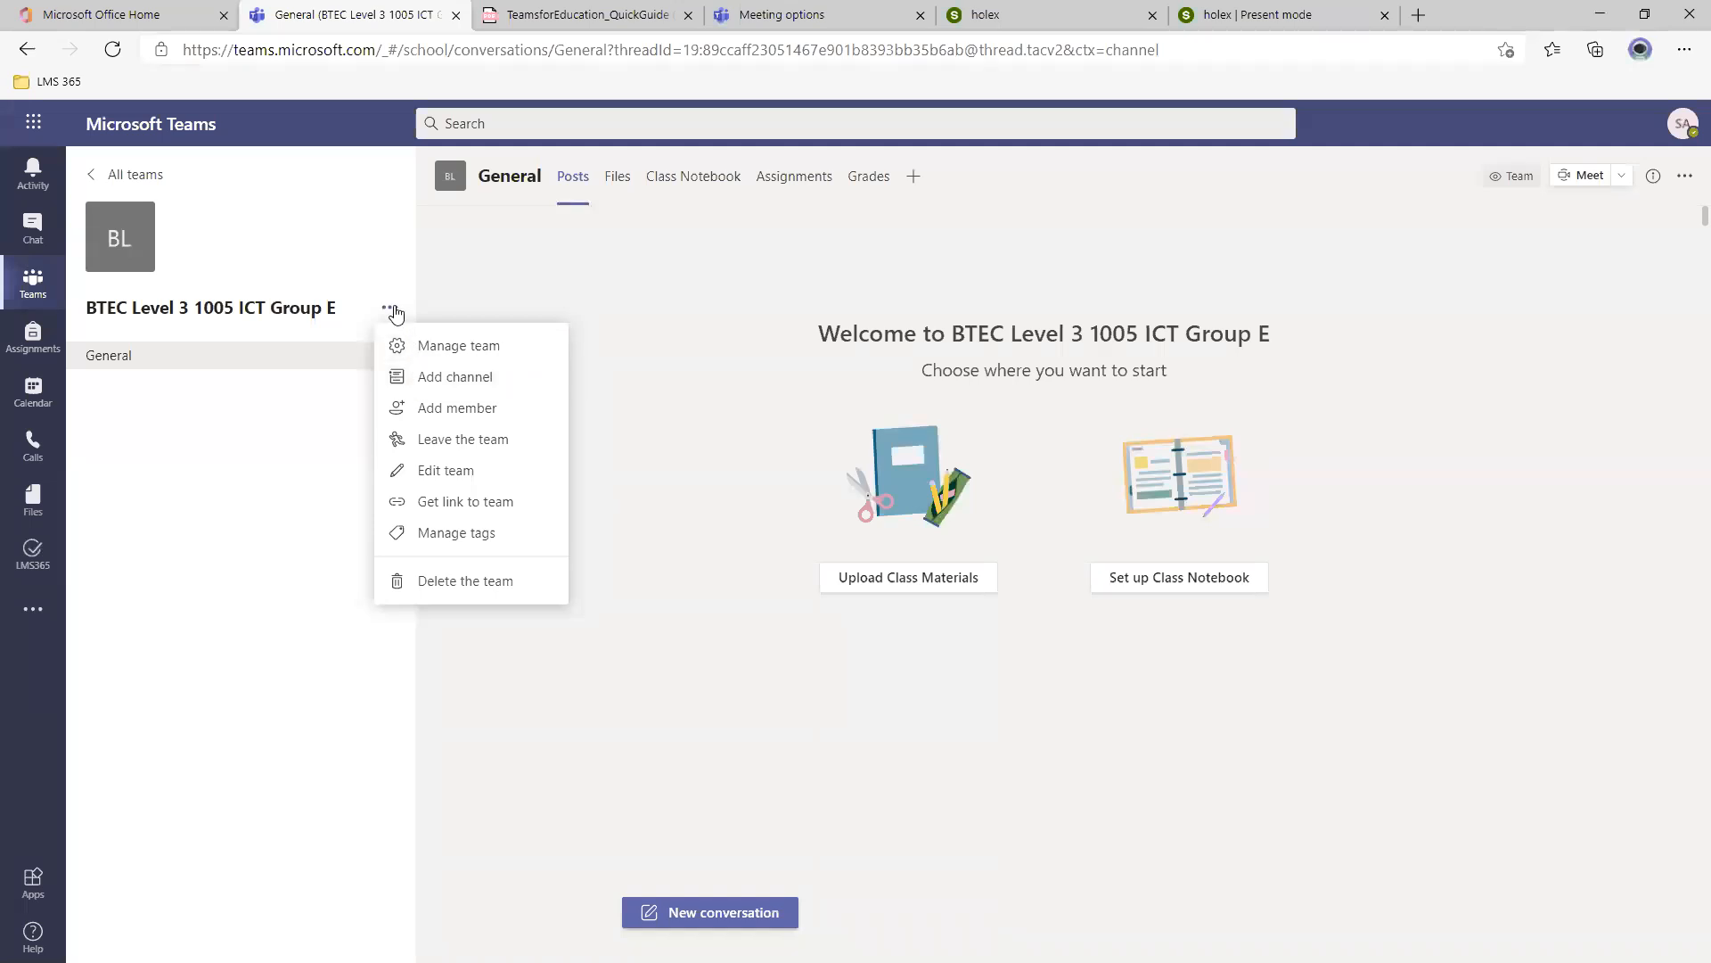
Add three channels to the team: Unit 1 Communication, Unit 2 e-commerce and Unit 3 Networking.
{"action": "left_click", "coordinate": [447, 377]}
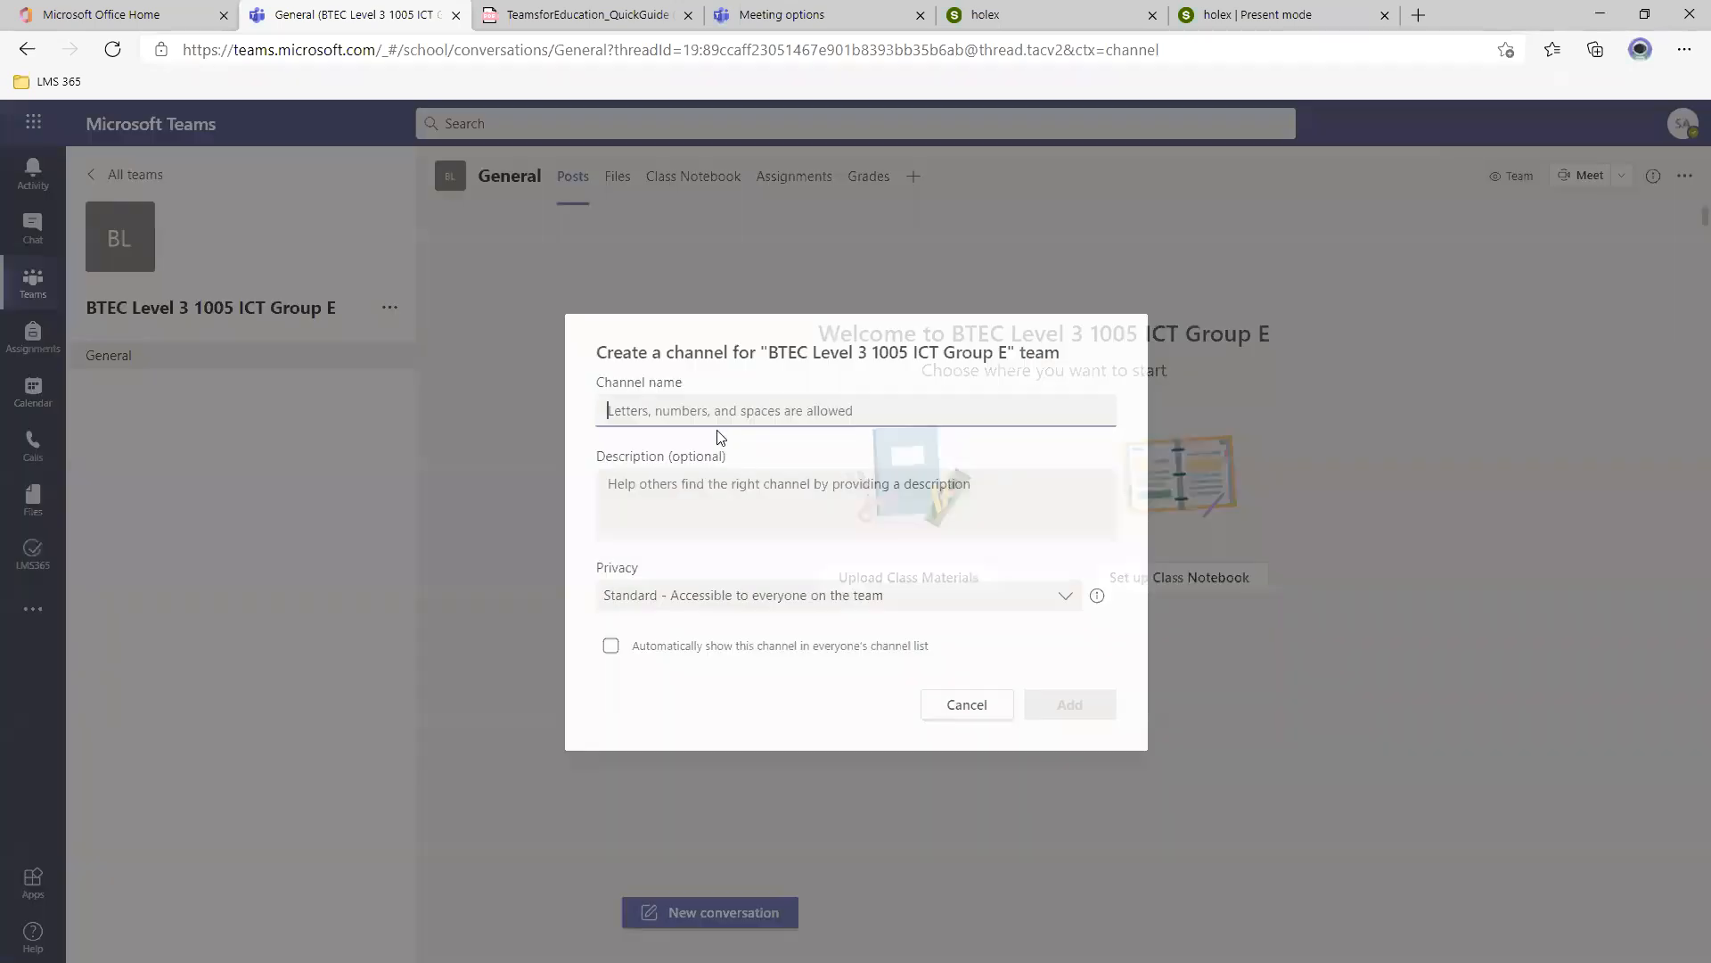
{"action": "type", "text": "Unit 1 "}
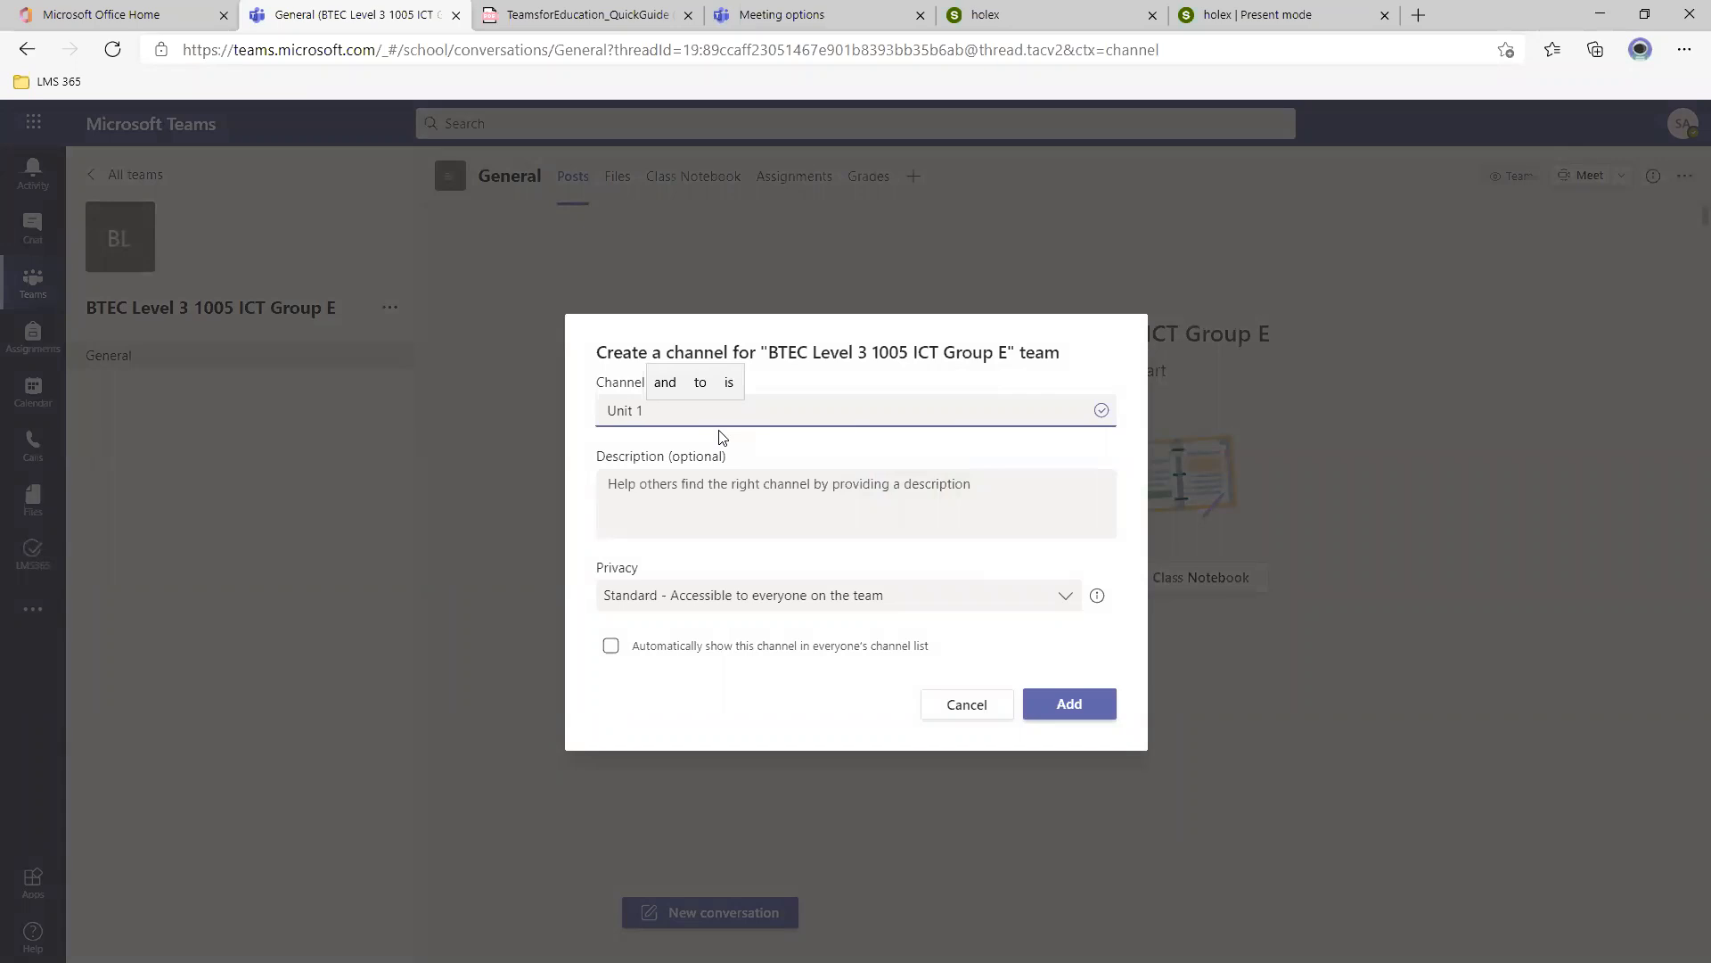
{"action": "type", "text": "Commu"}
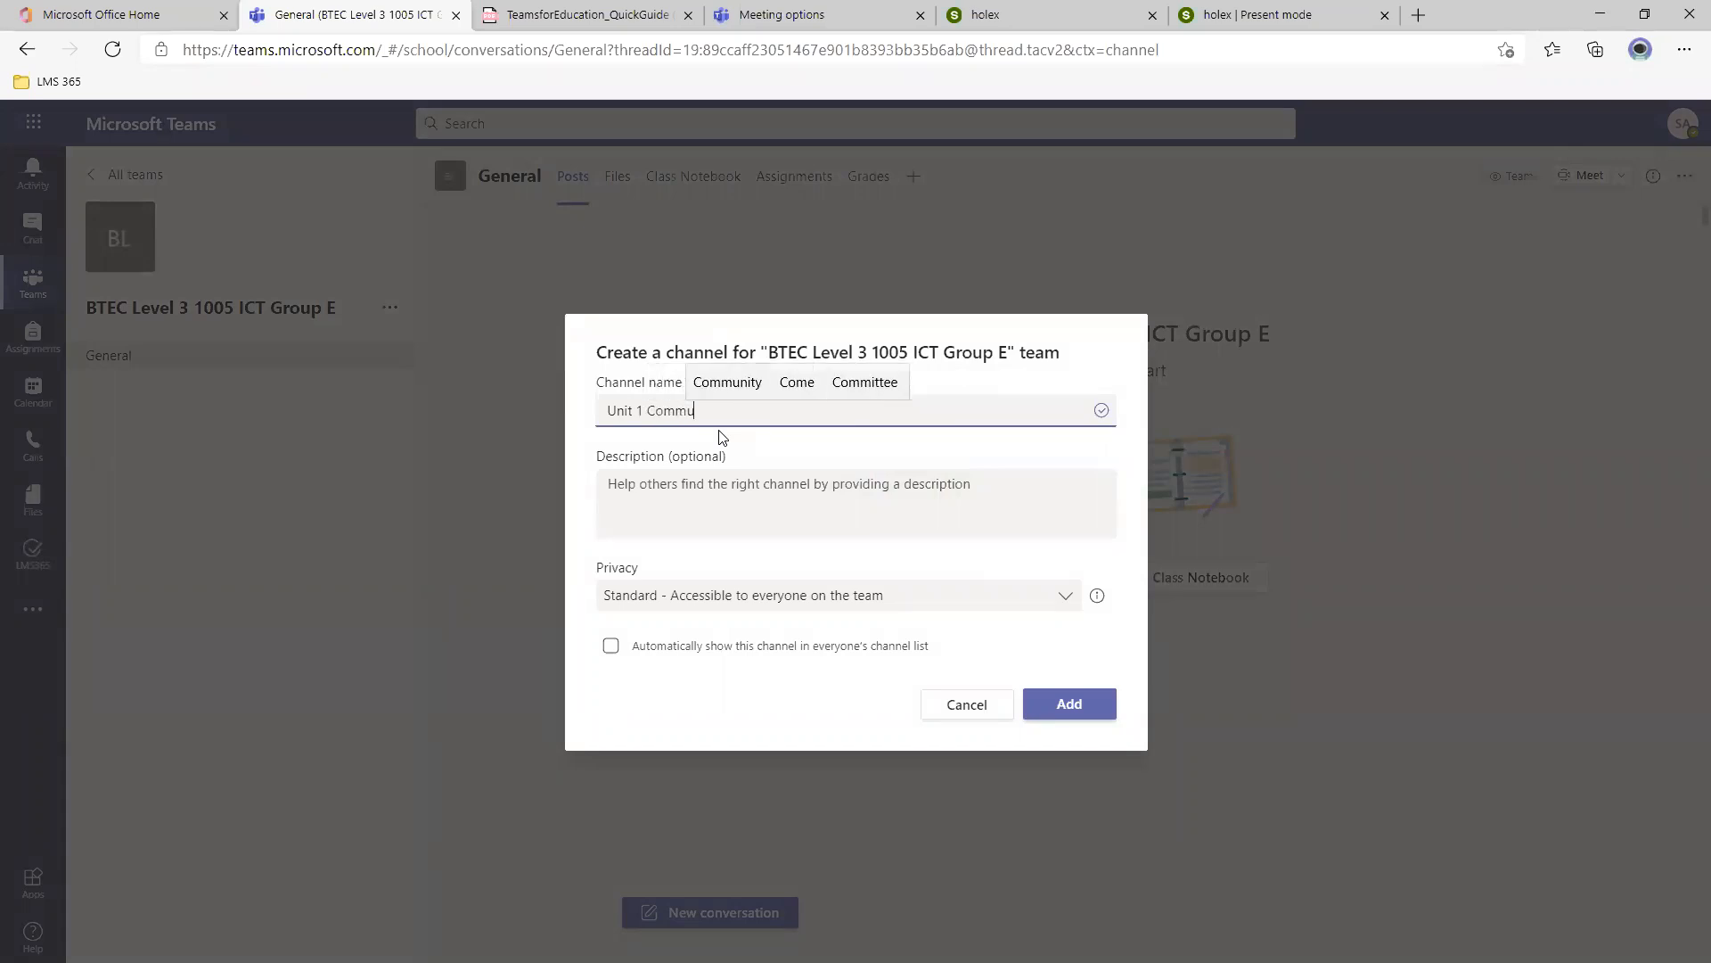
{"action": "type", "text": "nication"}
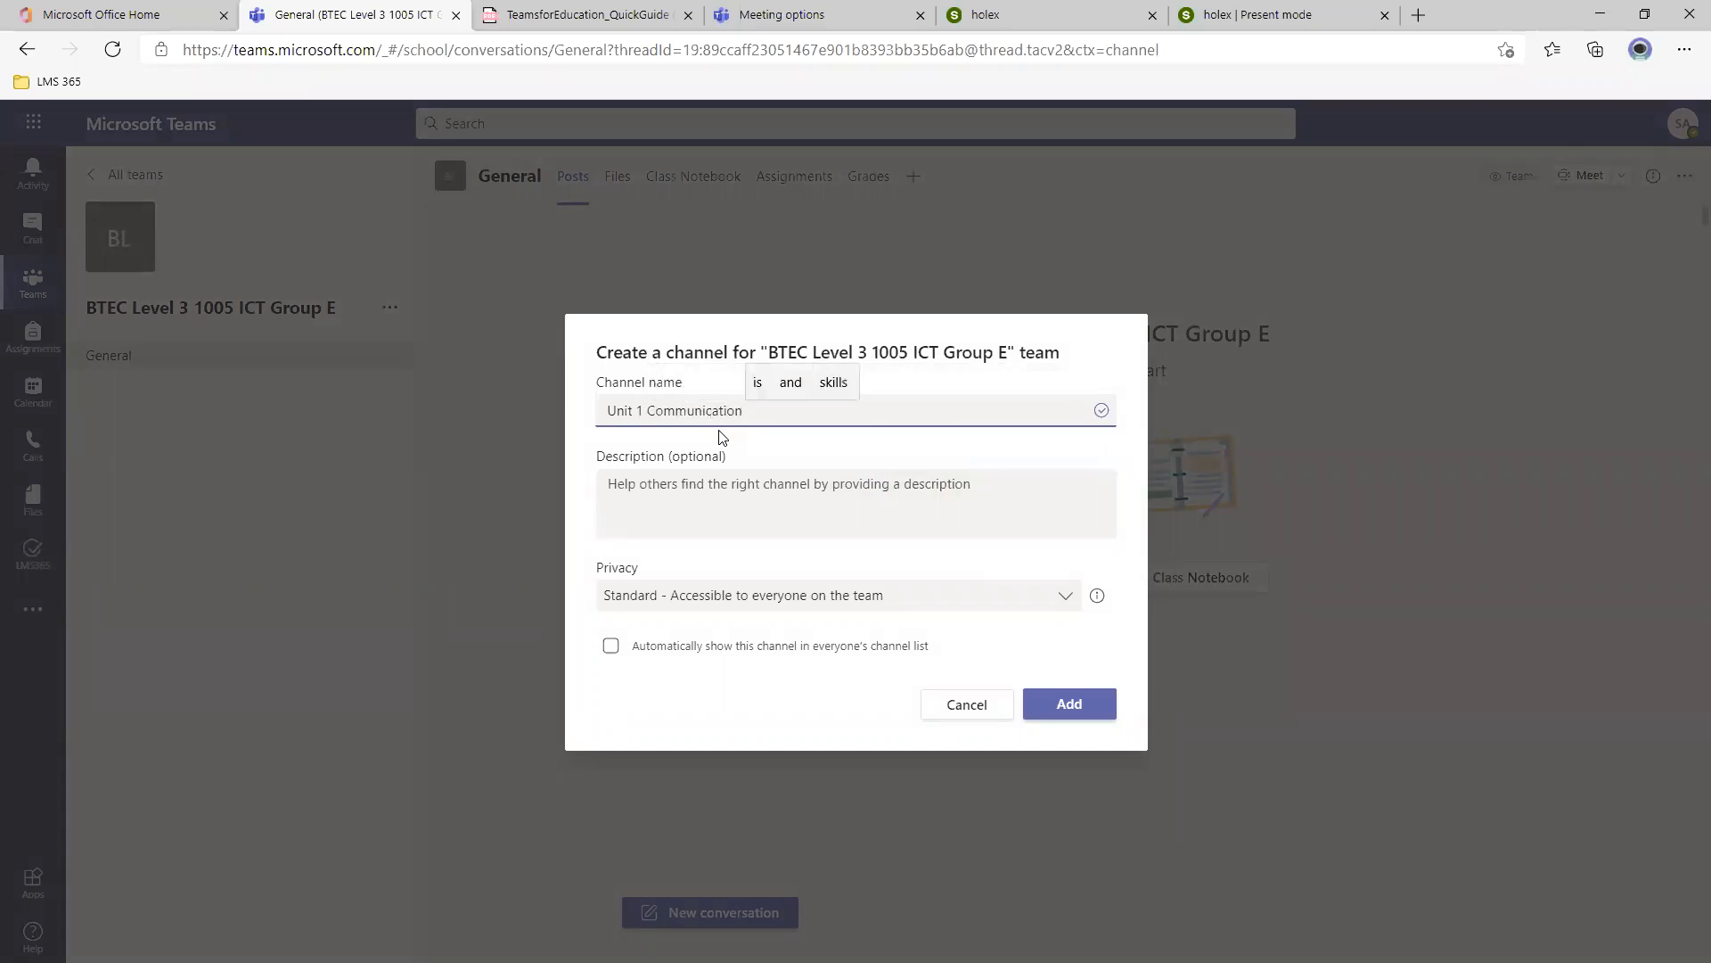
{"action": "left_click", "coordinate": [1045, 708]}
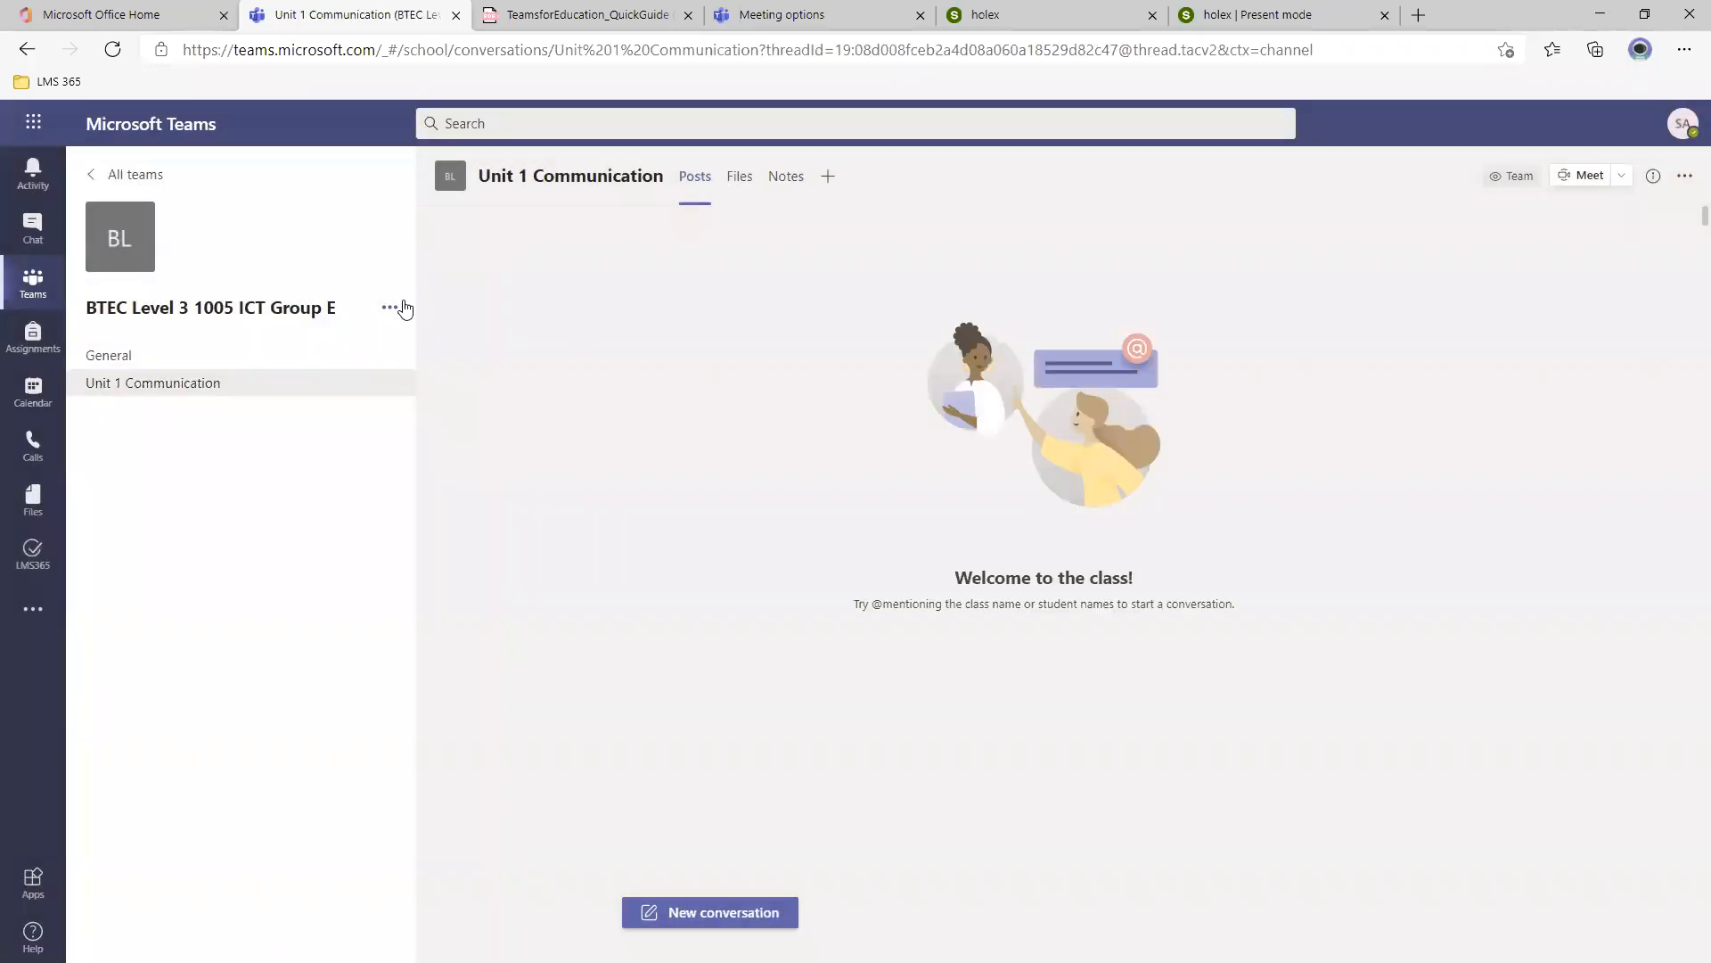
{"action": "left_click", "coordinate": [390, 307]}
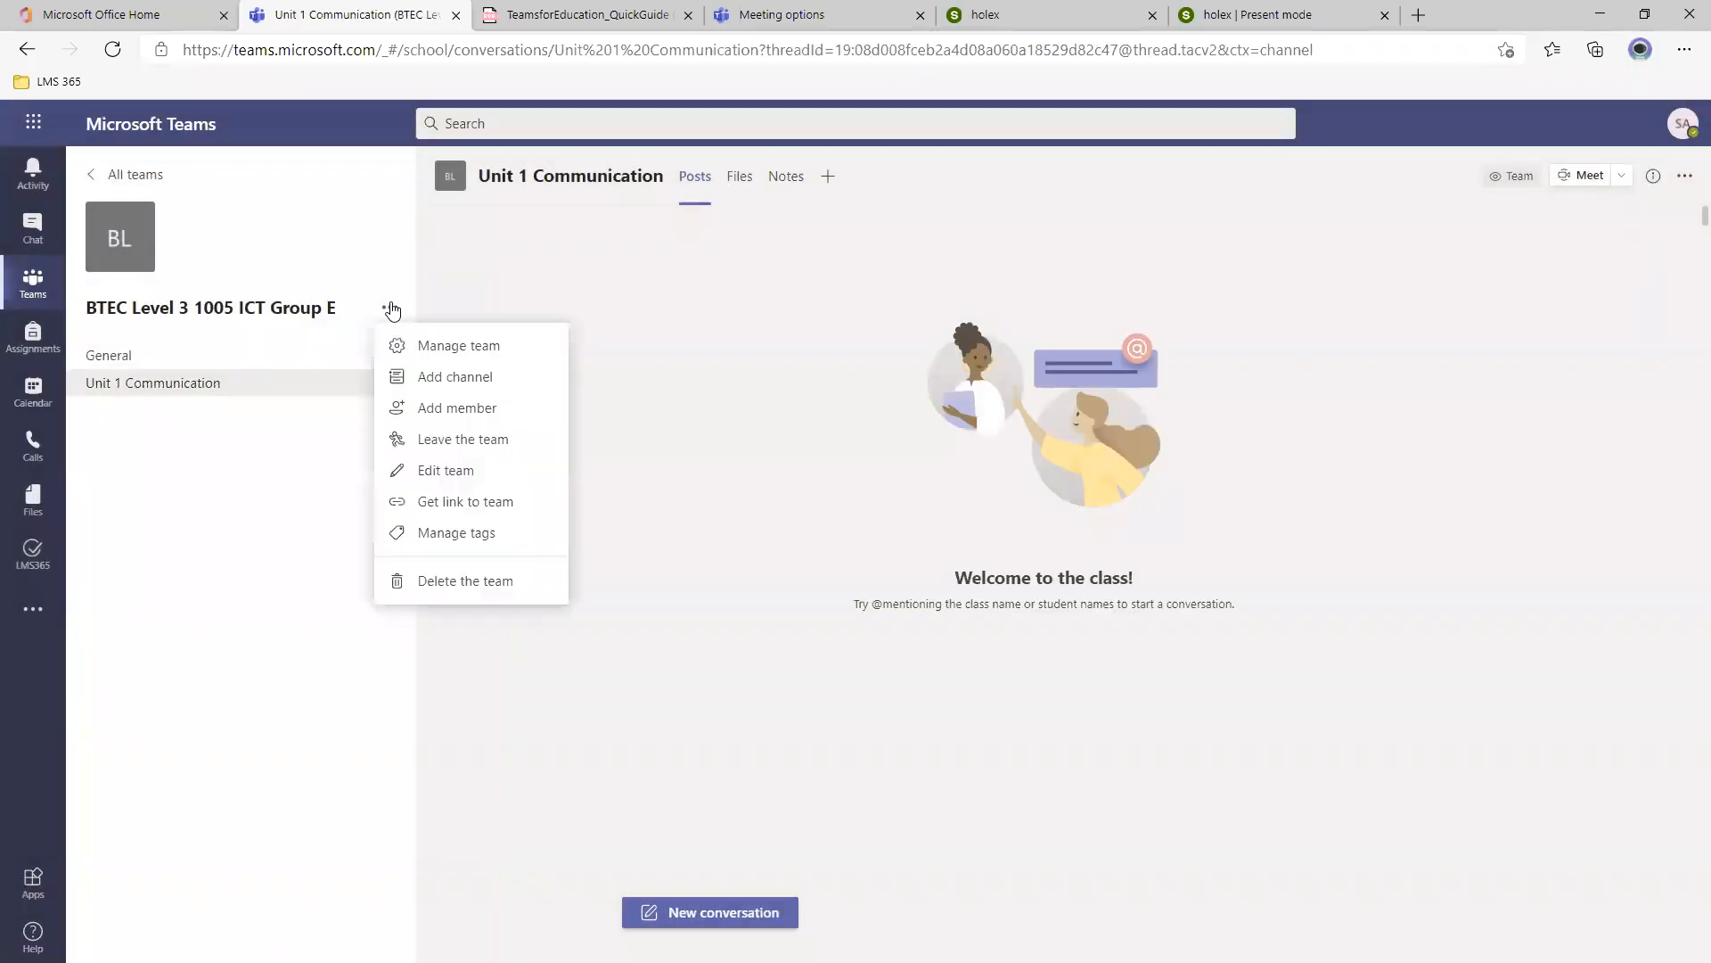
{"action": "left_click", "coordinate": [480, 383]}
{"action": "type", "text": "Uni"}
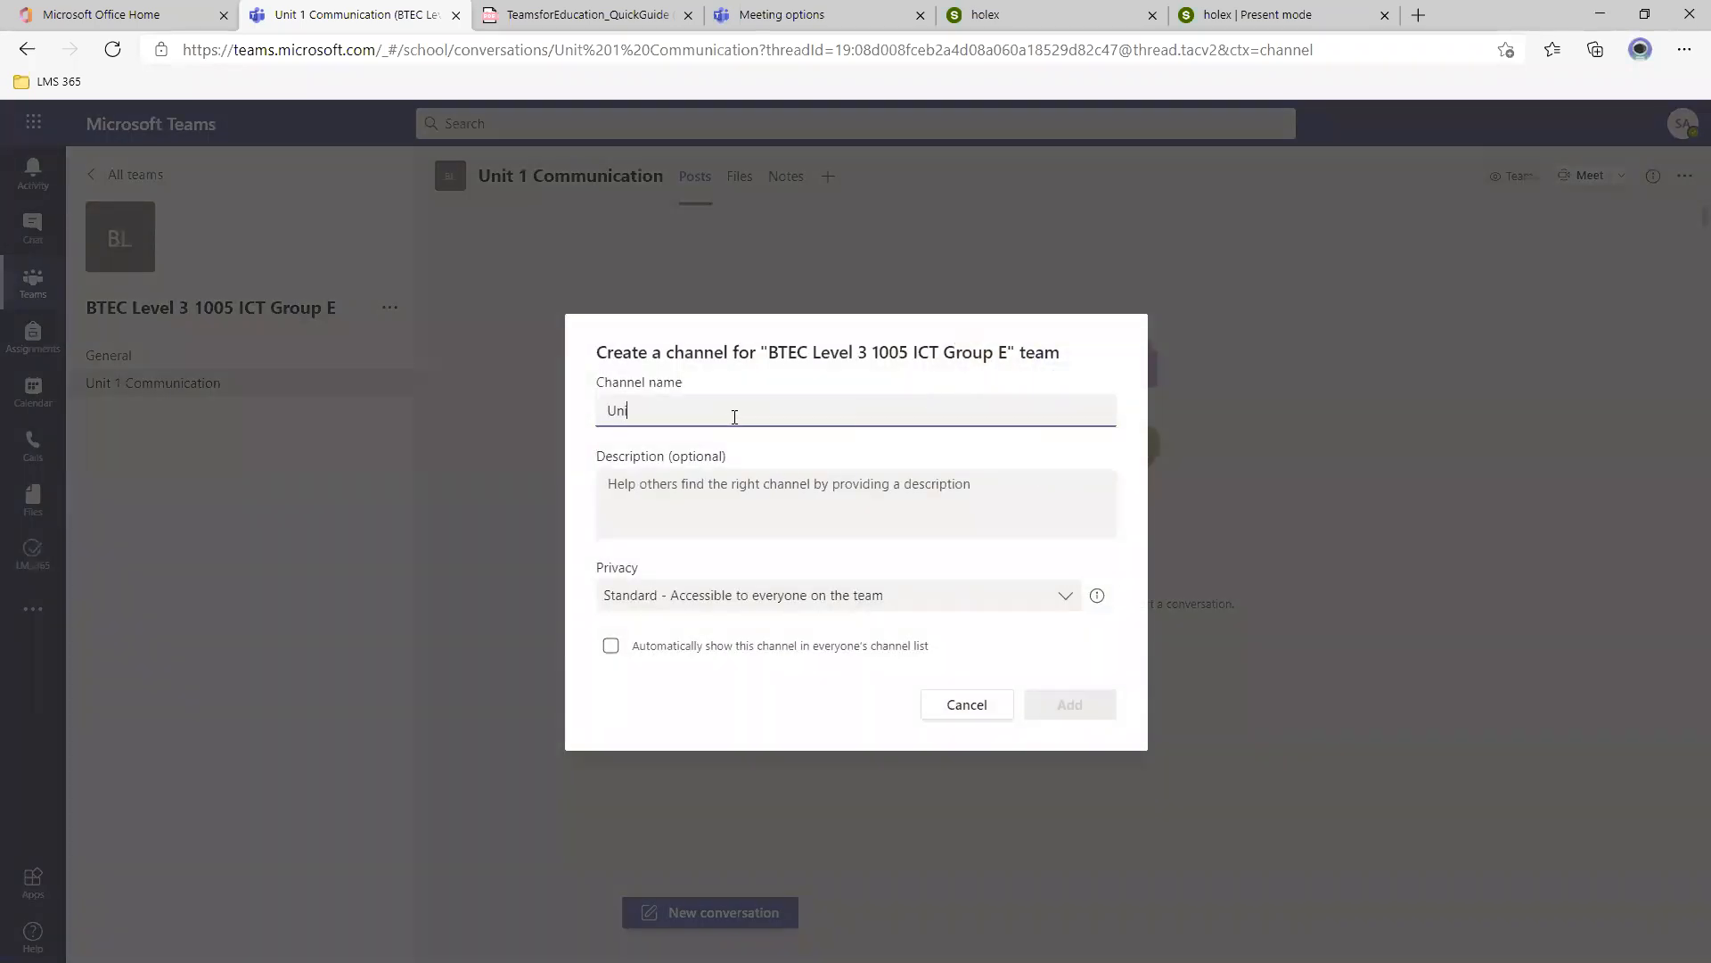
{"action": "type", "text": "t 2 e-commerce"}
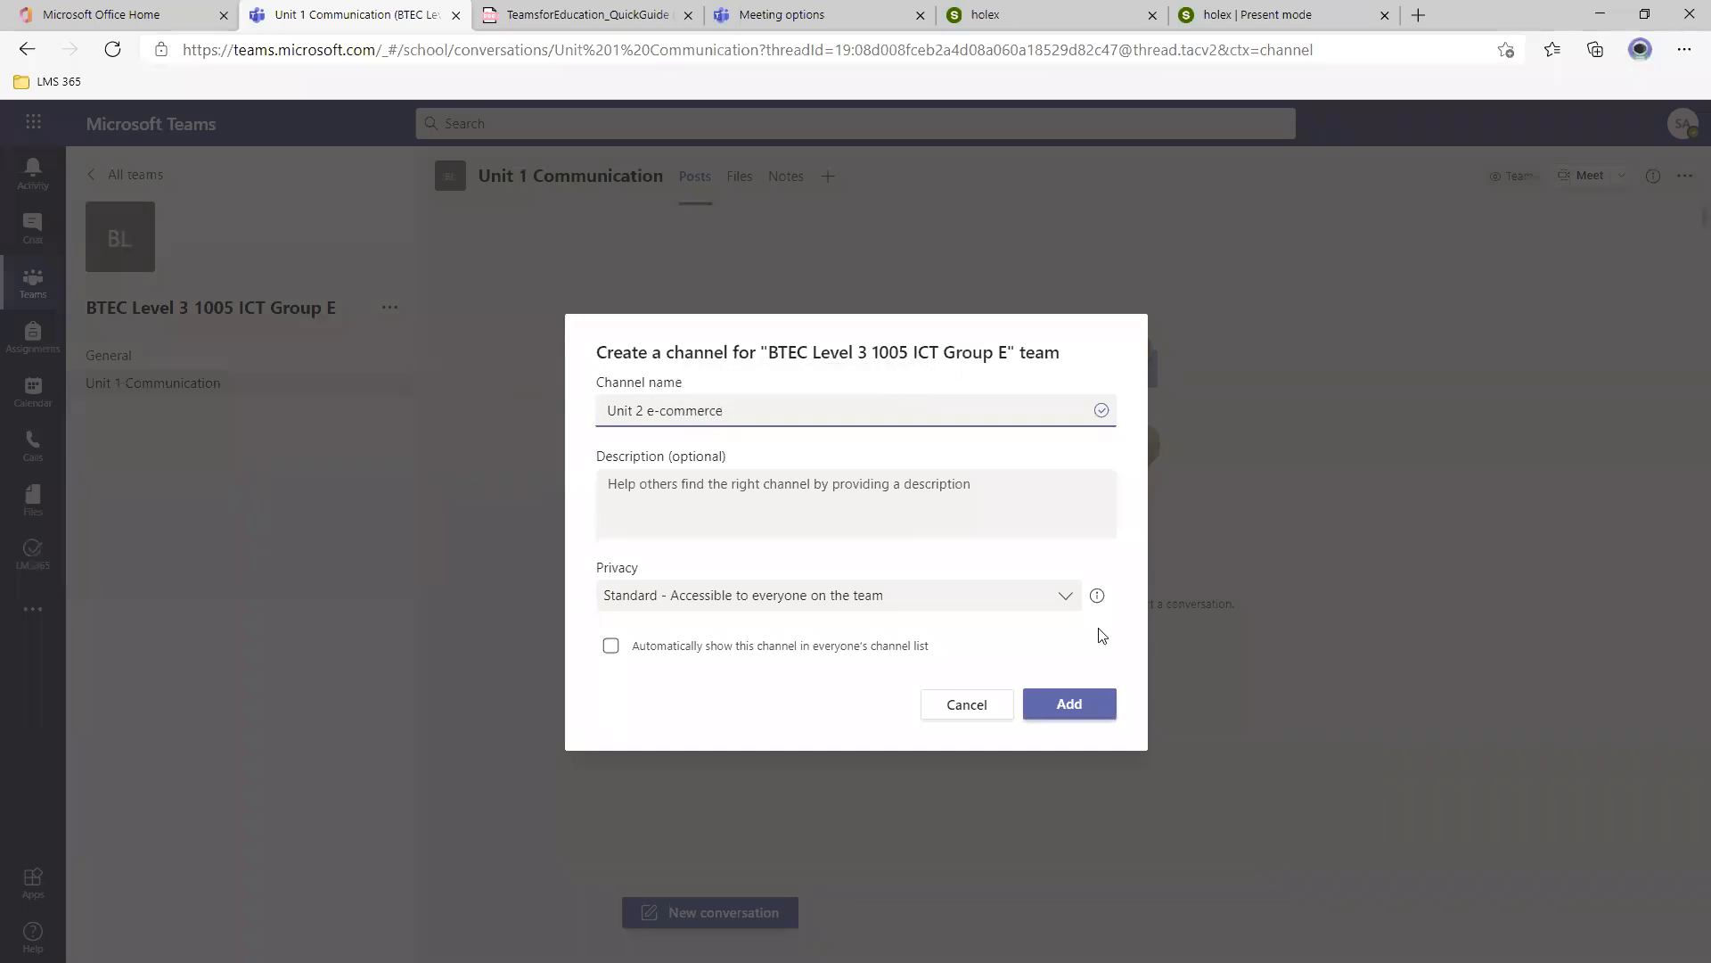
{"action": "left_click", "coordinate": [1079, 713]}
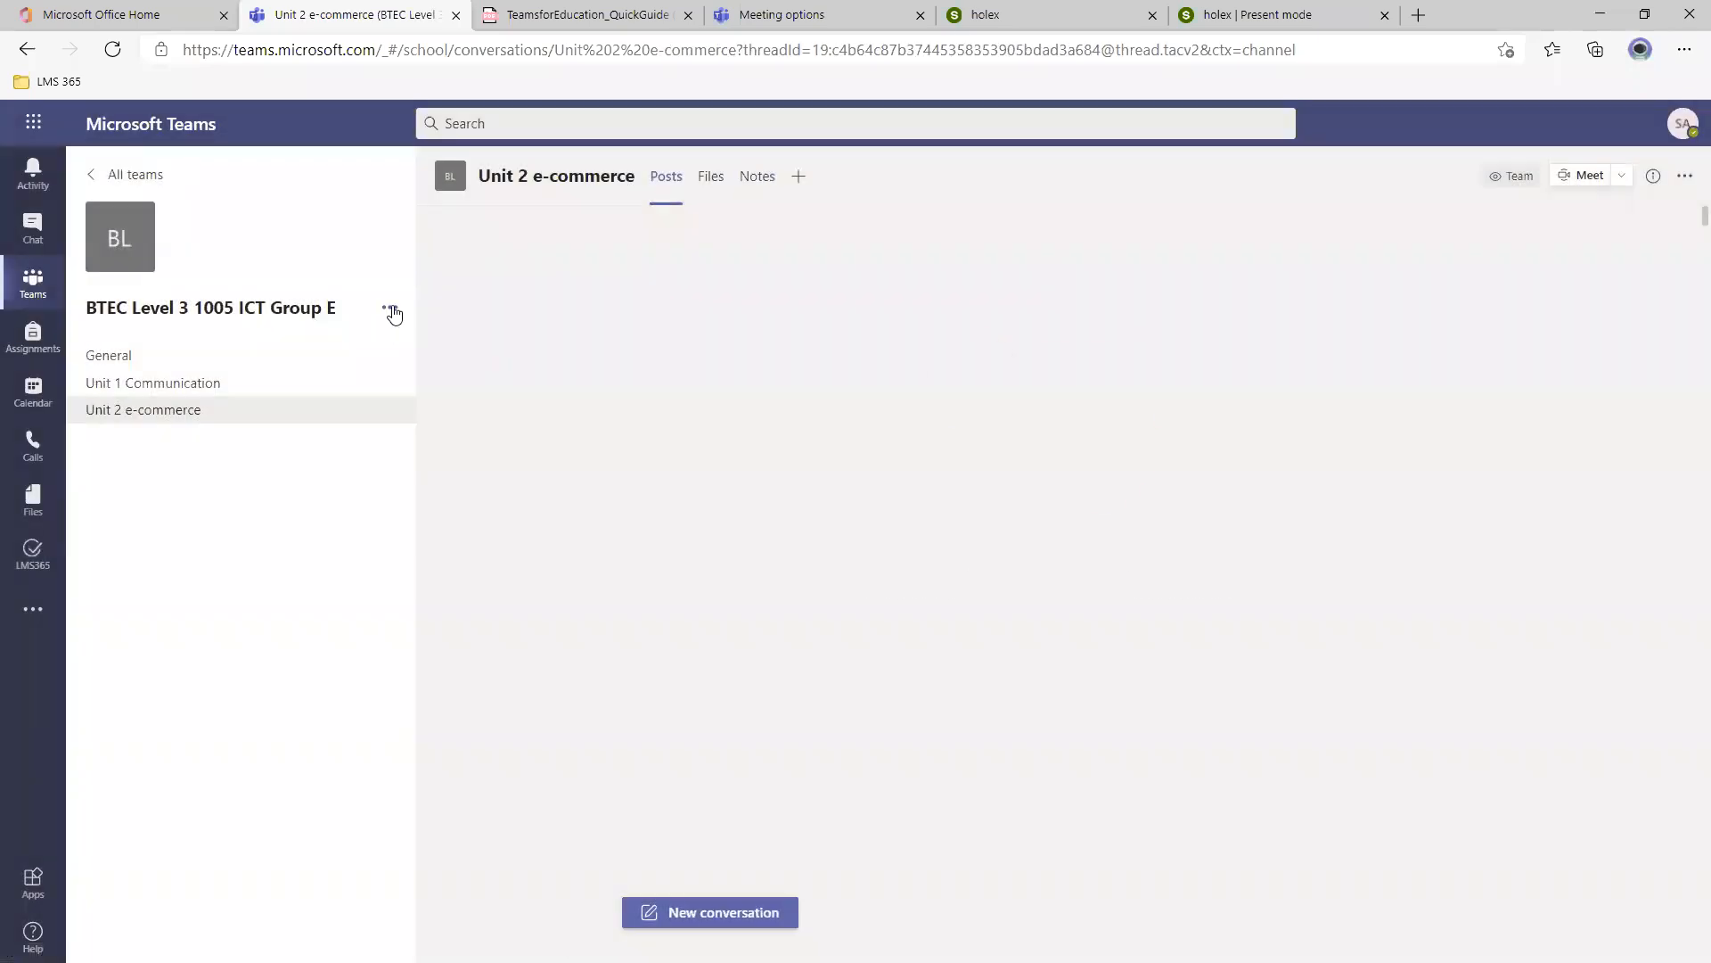
{"action": "left_click", "coordinate": [392, 311]}
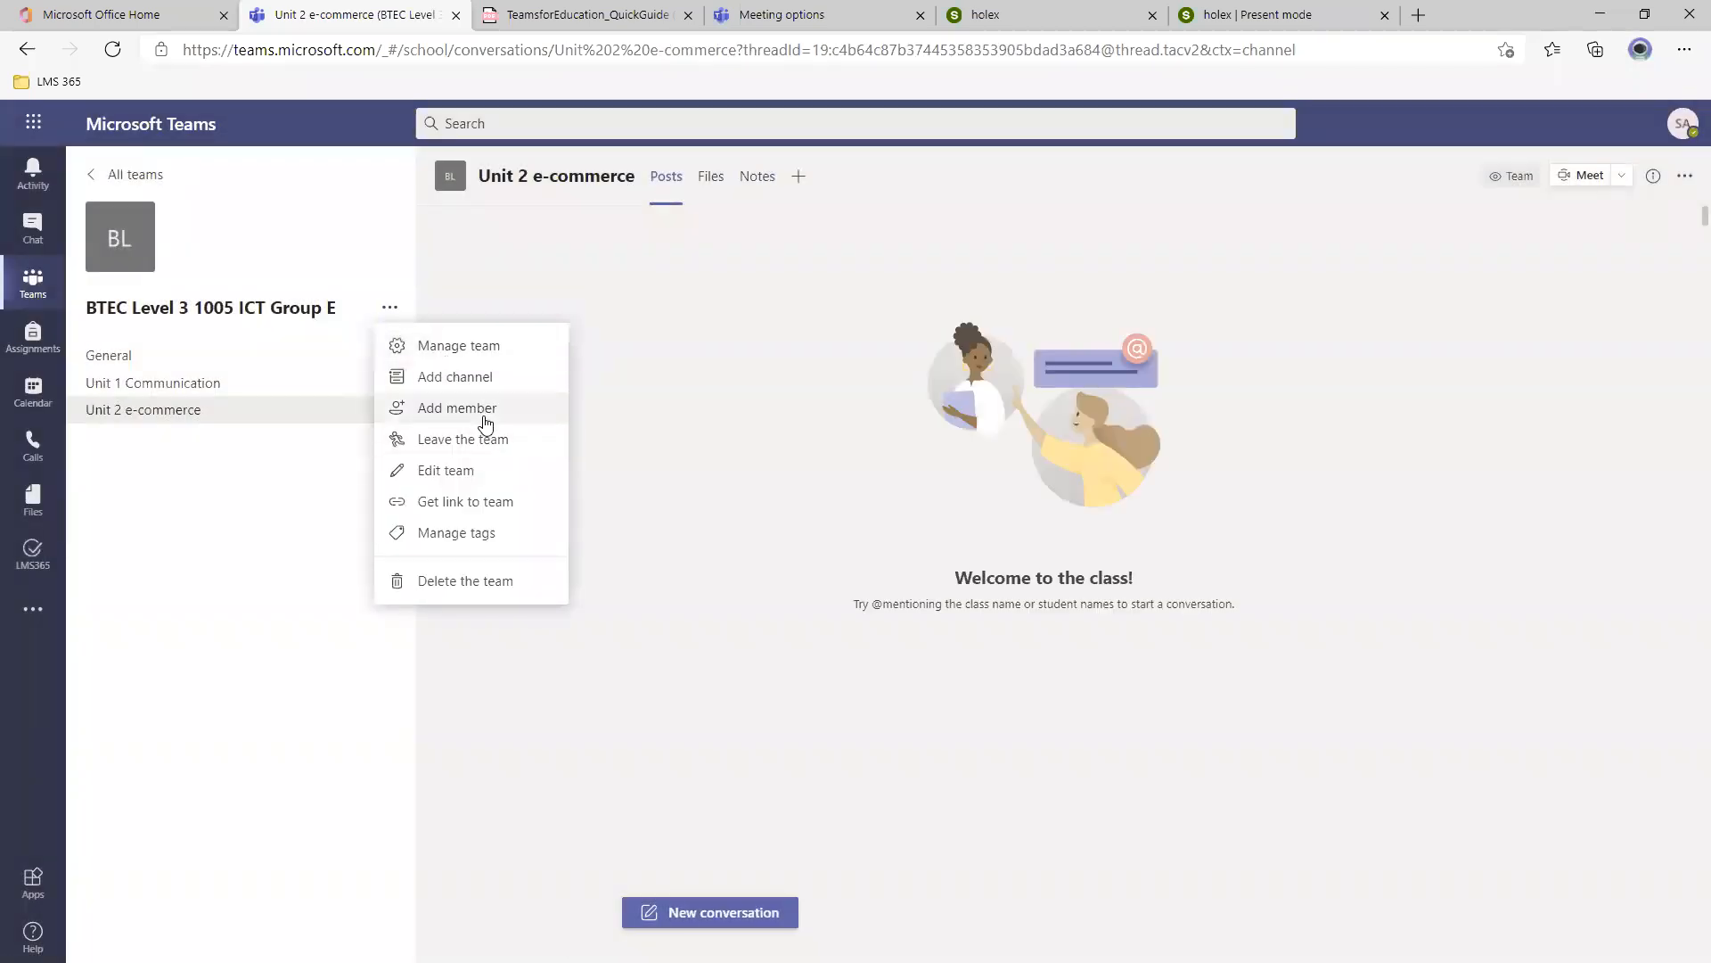
{"action": "left_click", "coordinate": [488, 385]}
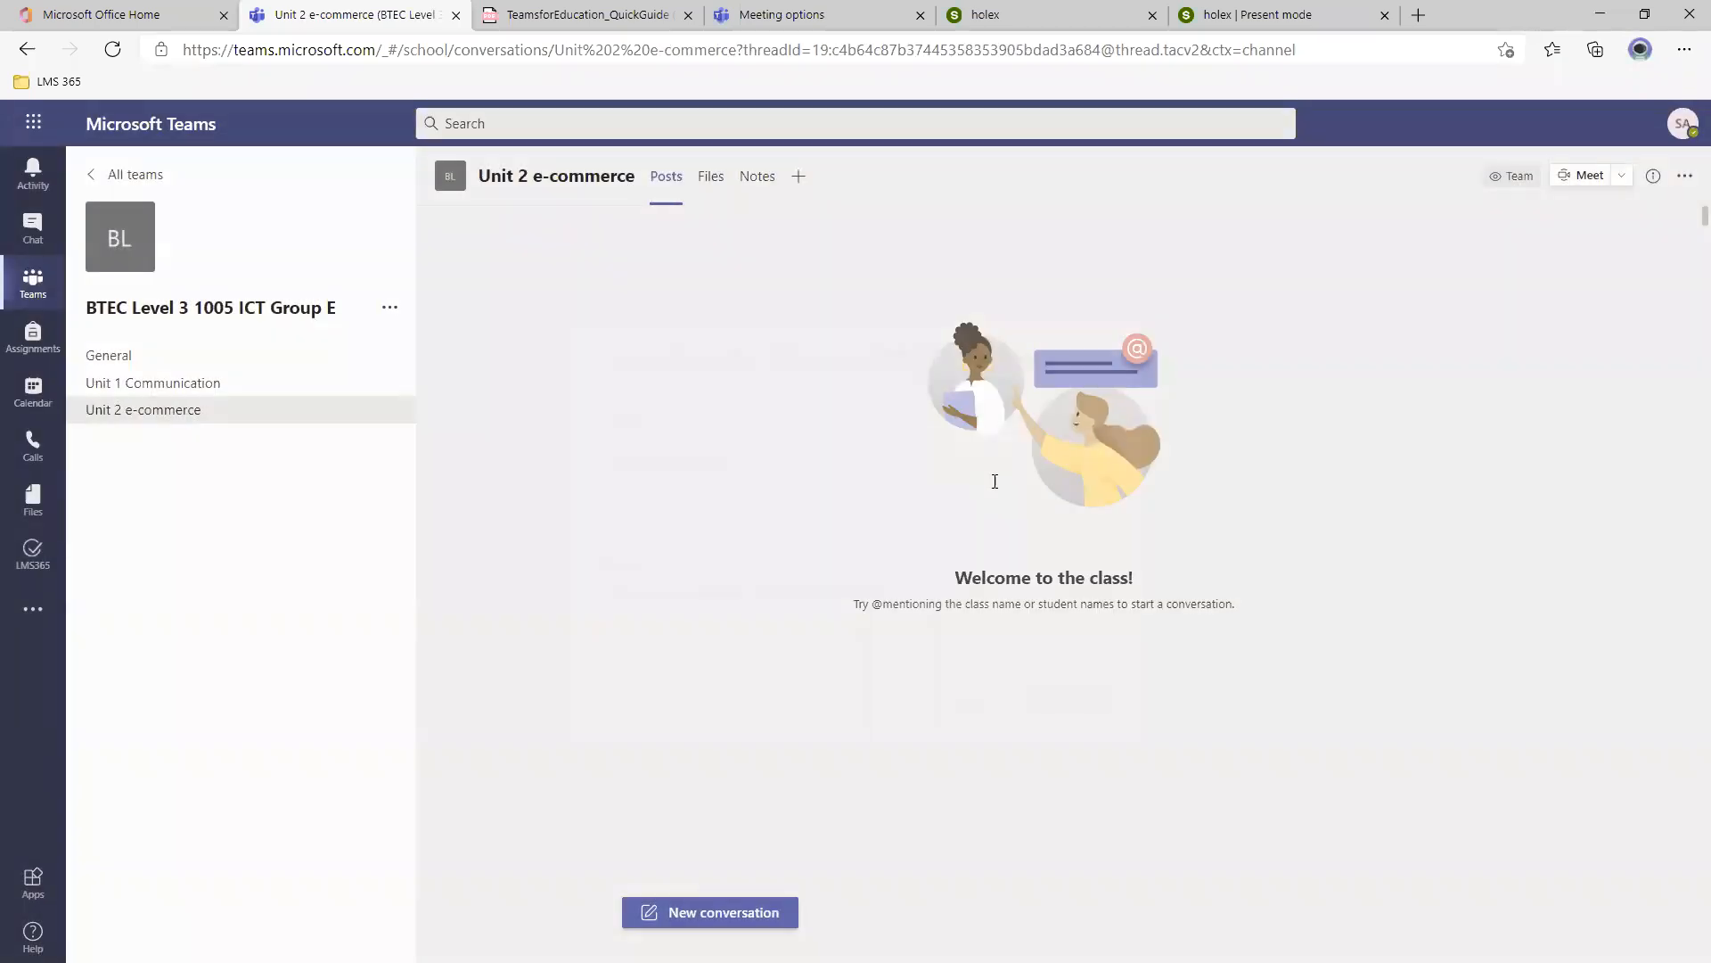
{"action": "type", "text": "Unit 3"}
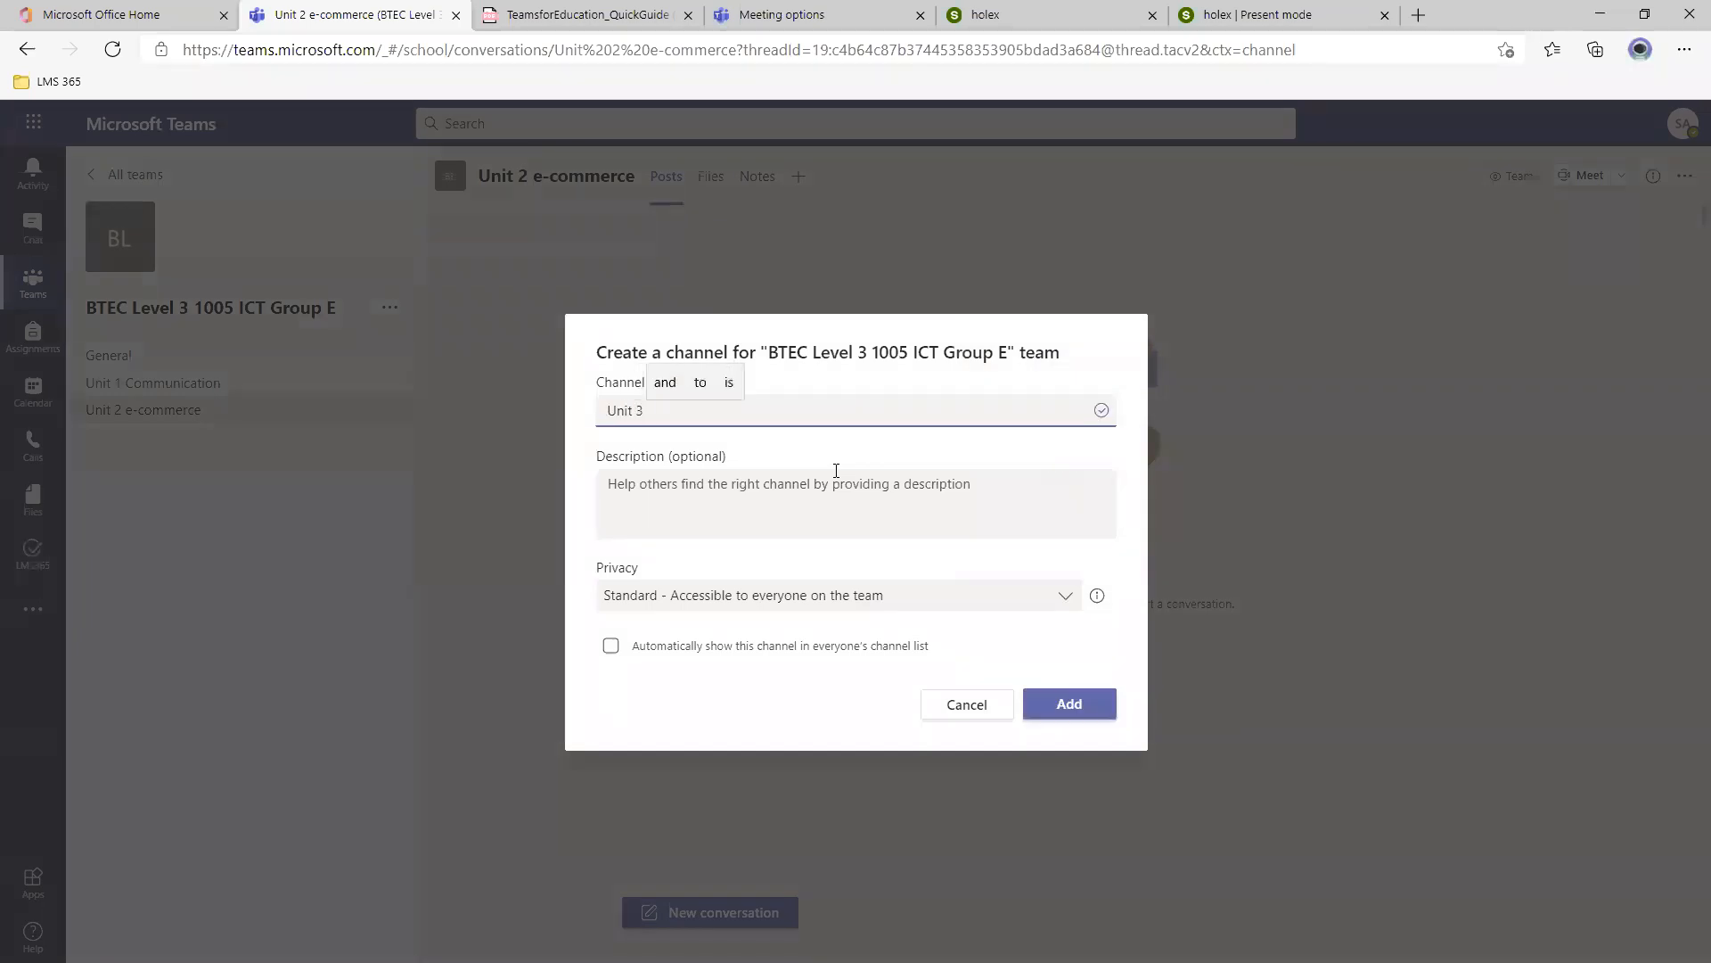
{"action": "type", "text": " Networking"}
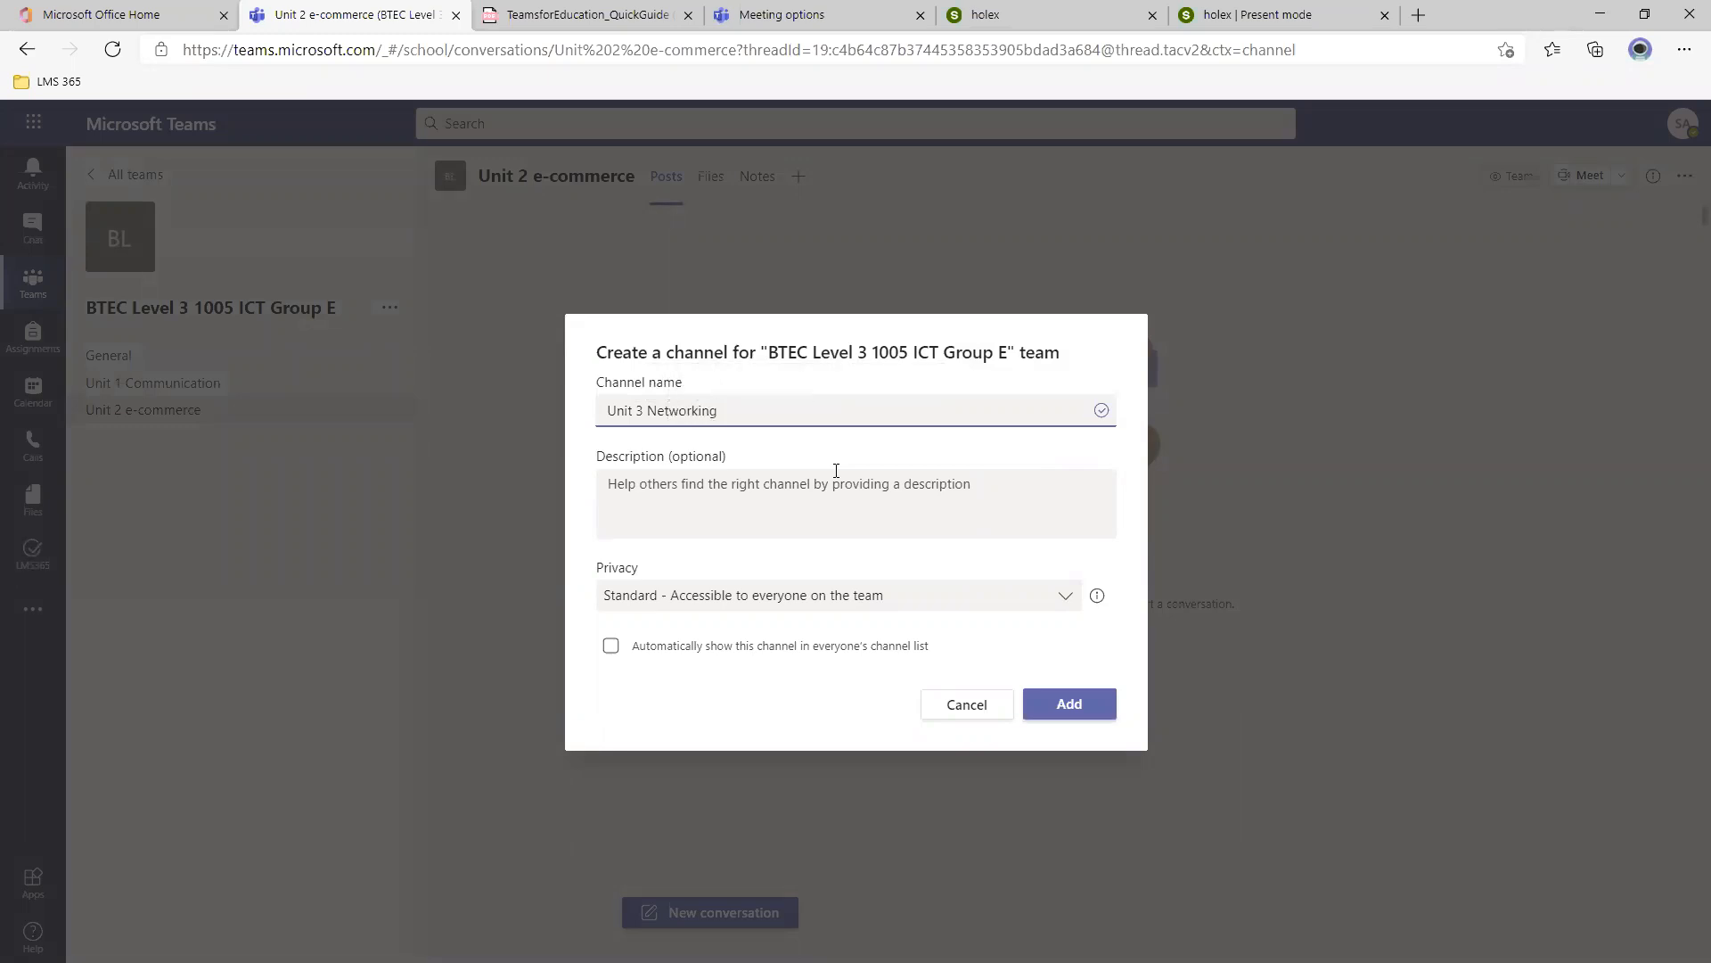
{"action": "left_click", "coordinate": [1042, 700]}
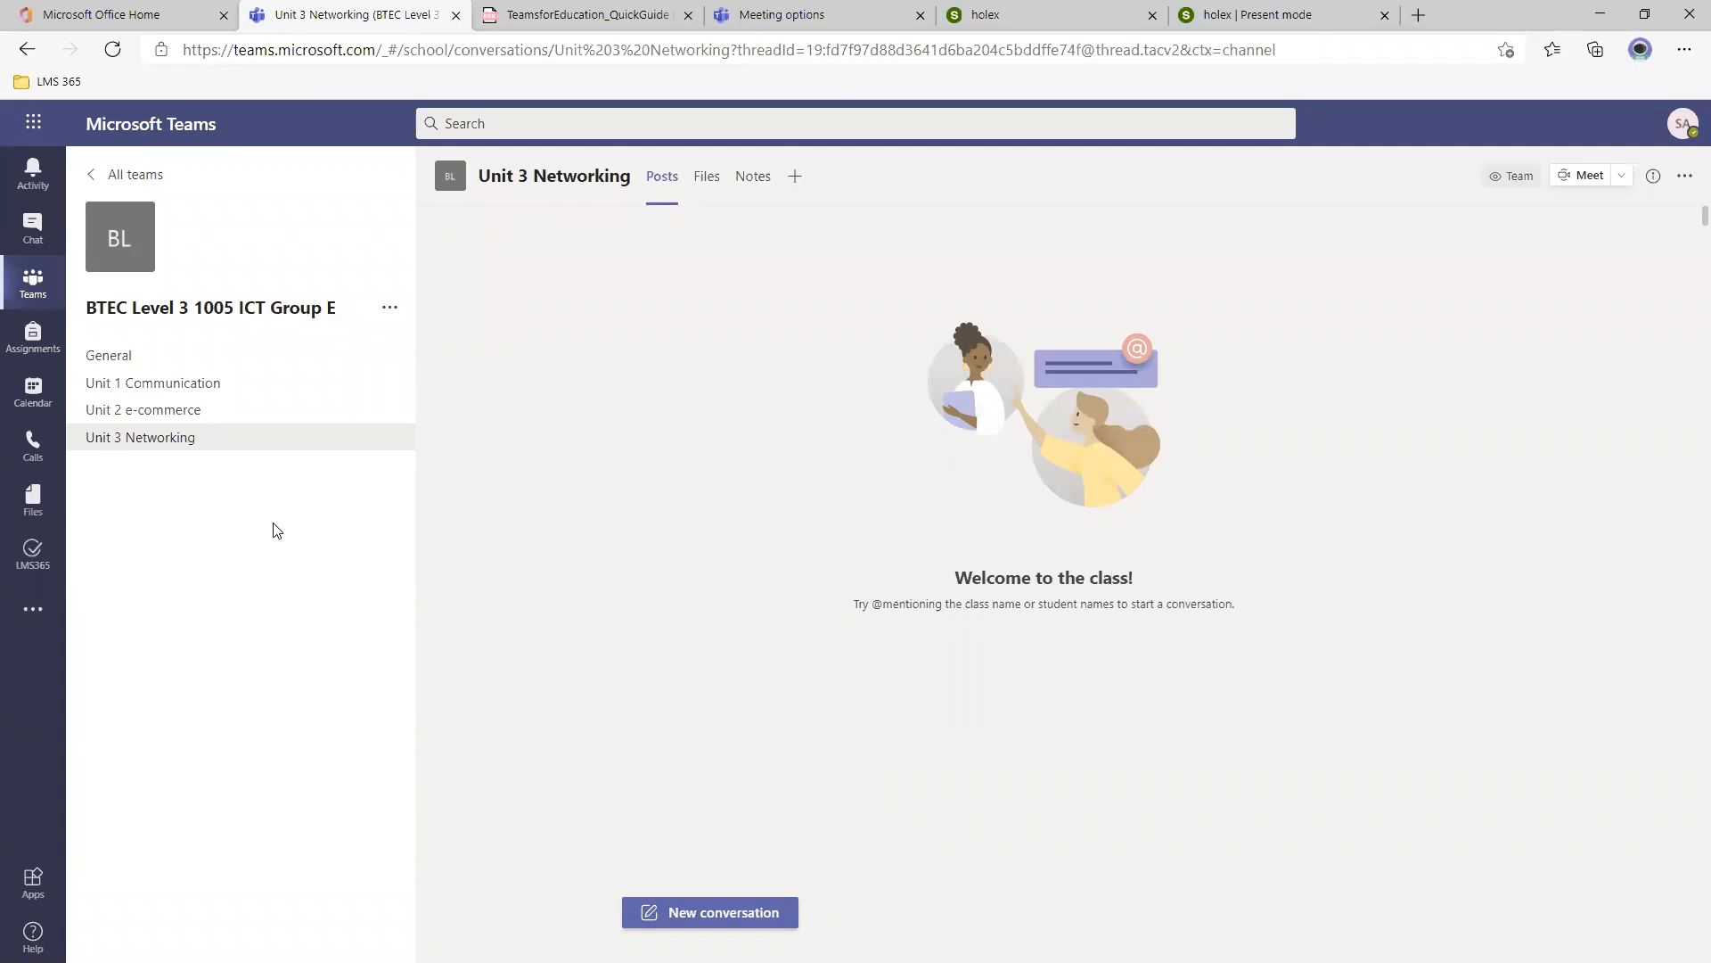
Look through the Unit 1, Unit 2 and Unit 3 channels and the General channel.
{"action": "left_click", "coordinate": [232, 385]}
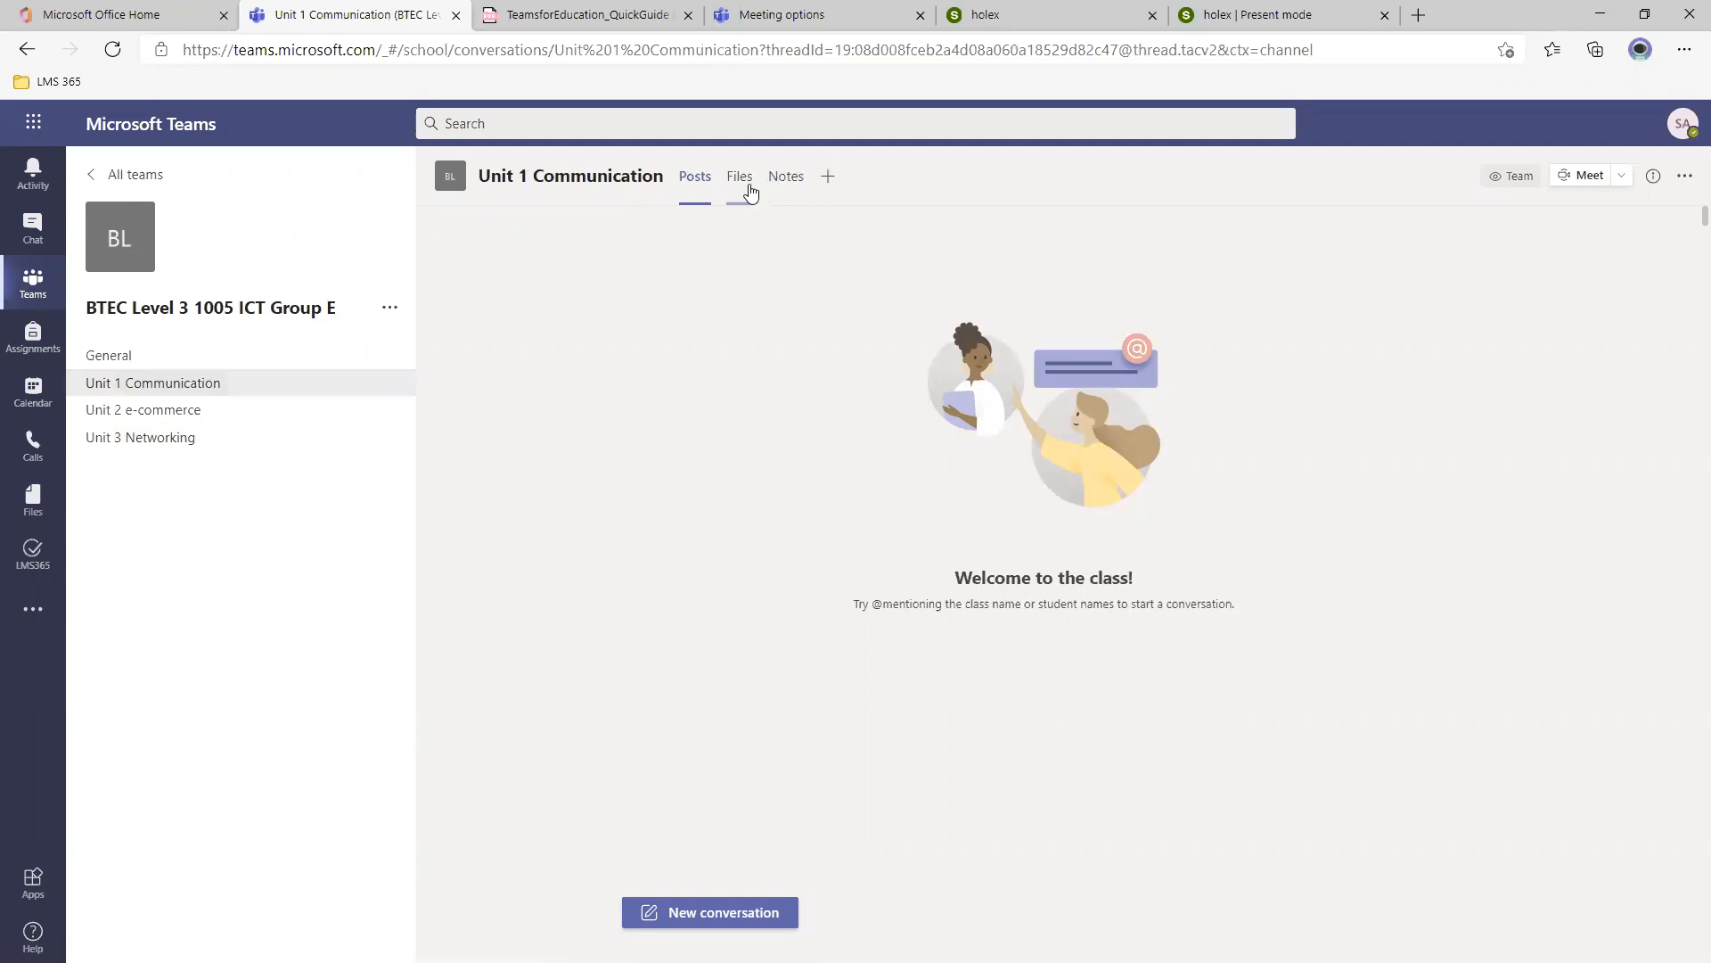
{"action": "left_click", "coordinate": [215, 415]}
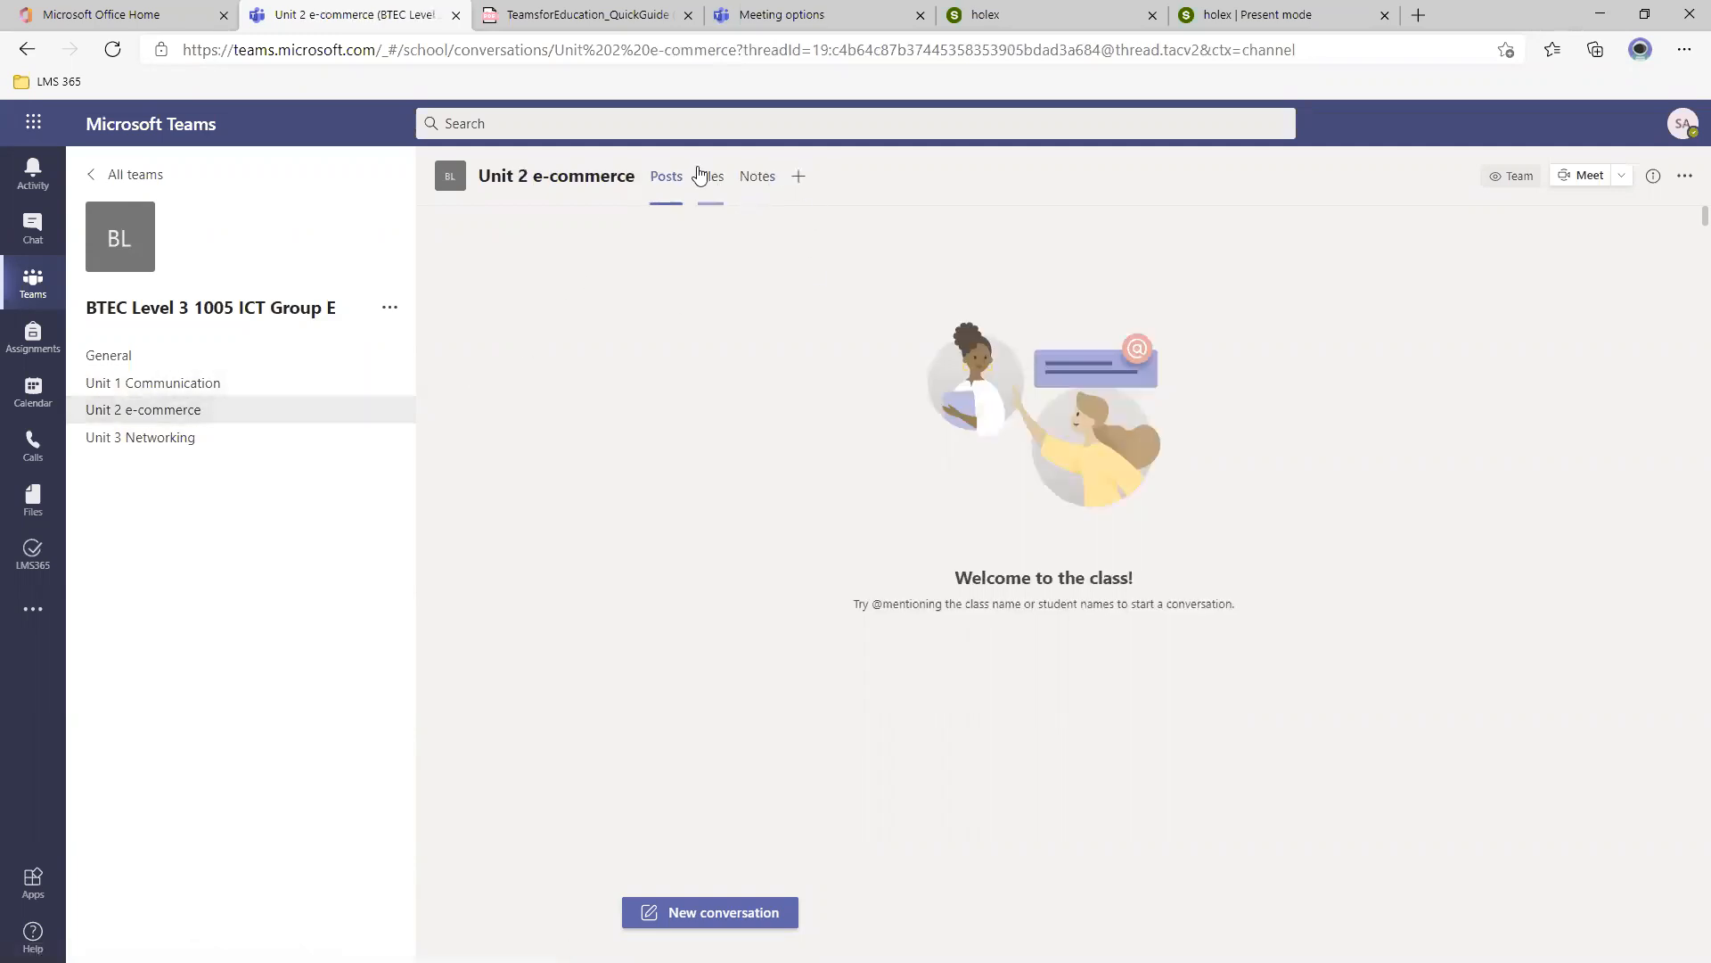
{"action": "left_click", "coordinate": [199, 381]}
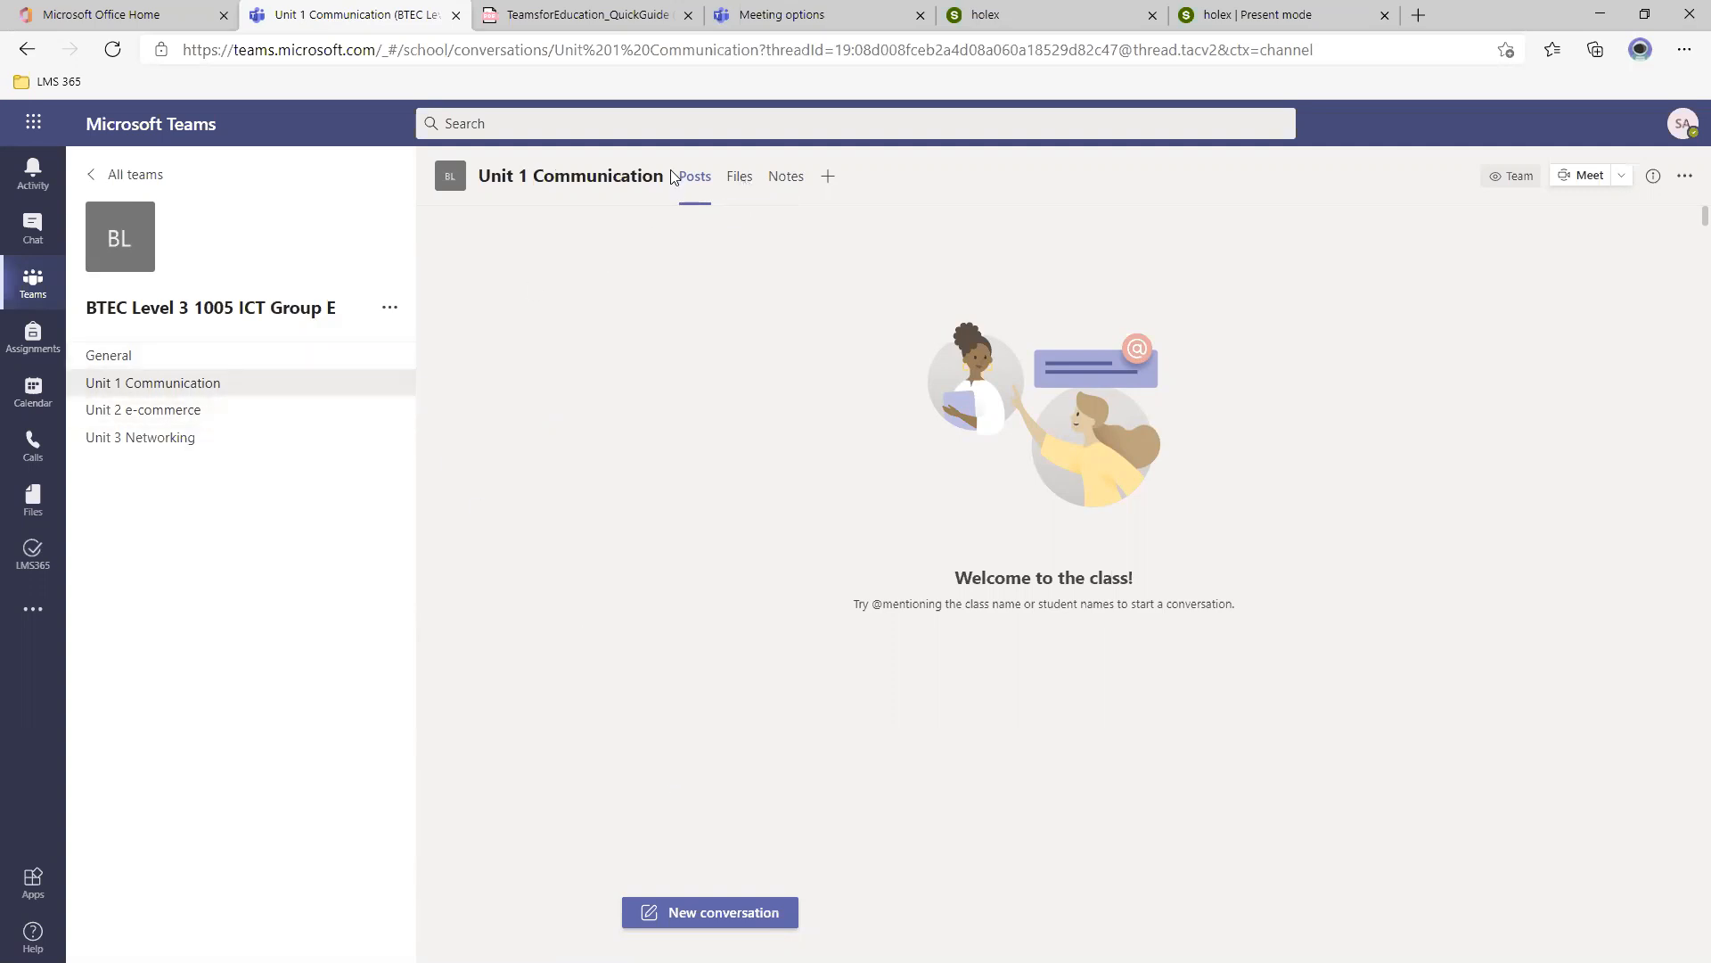
{"action": "left_click", "coordinate": [192, 412]}
{"action": "left_click", "coordinate": [198, 439]}
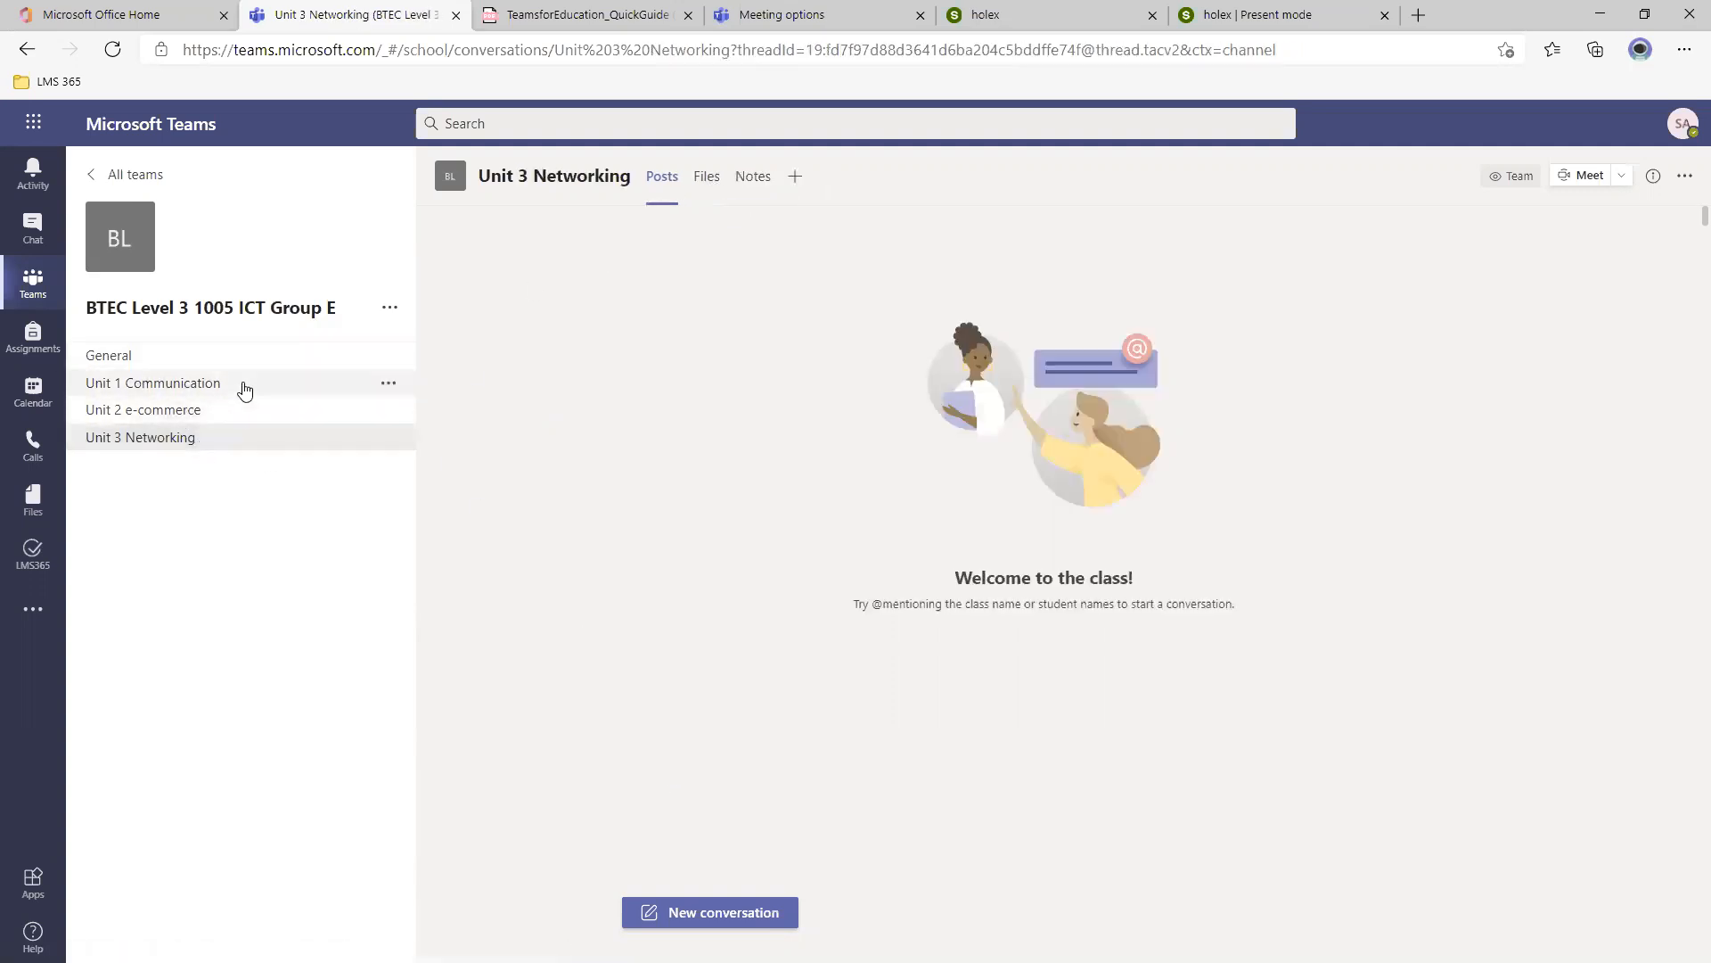
{"action": "left_click", "coordinate": [239, 385]}
{"action": "left_click", "coordinate": [228, 409]}
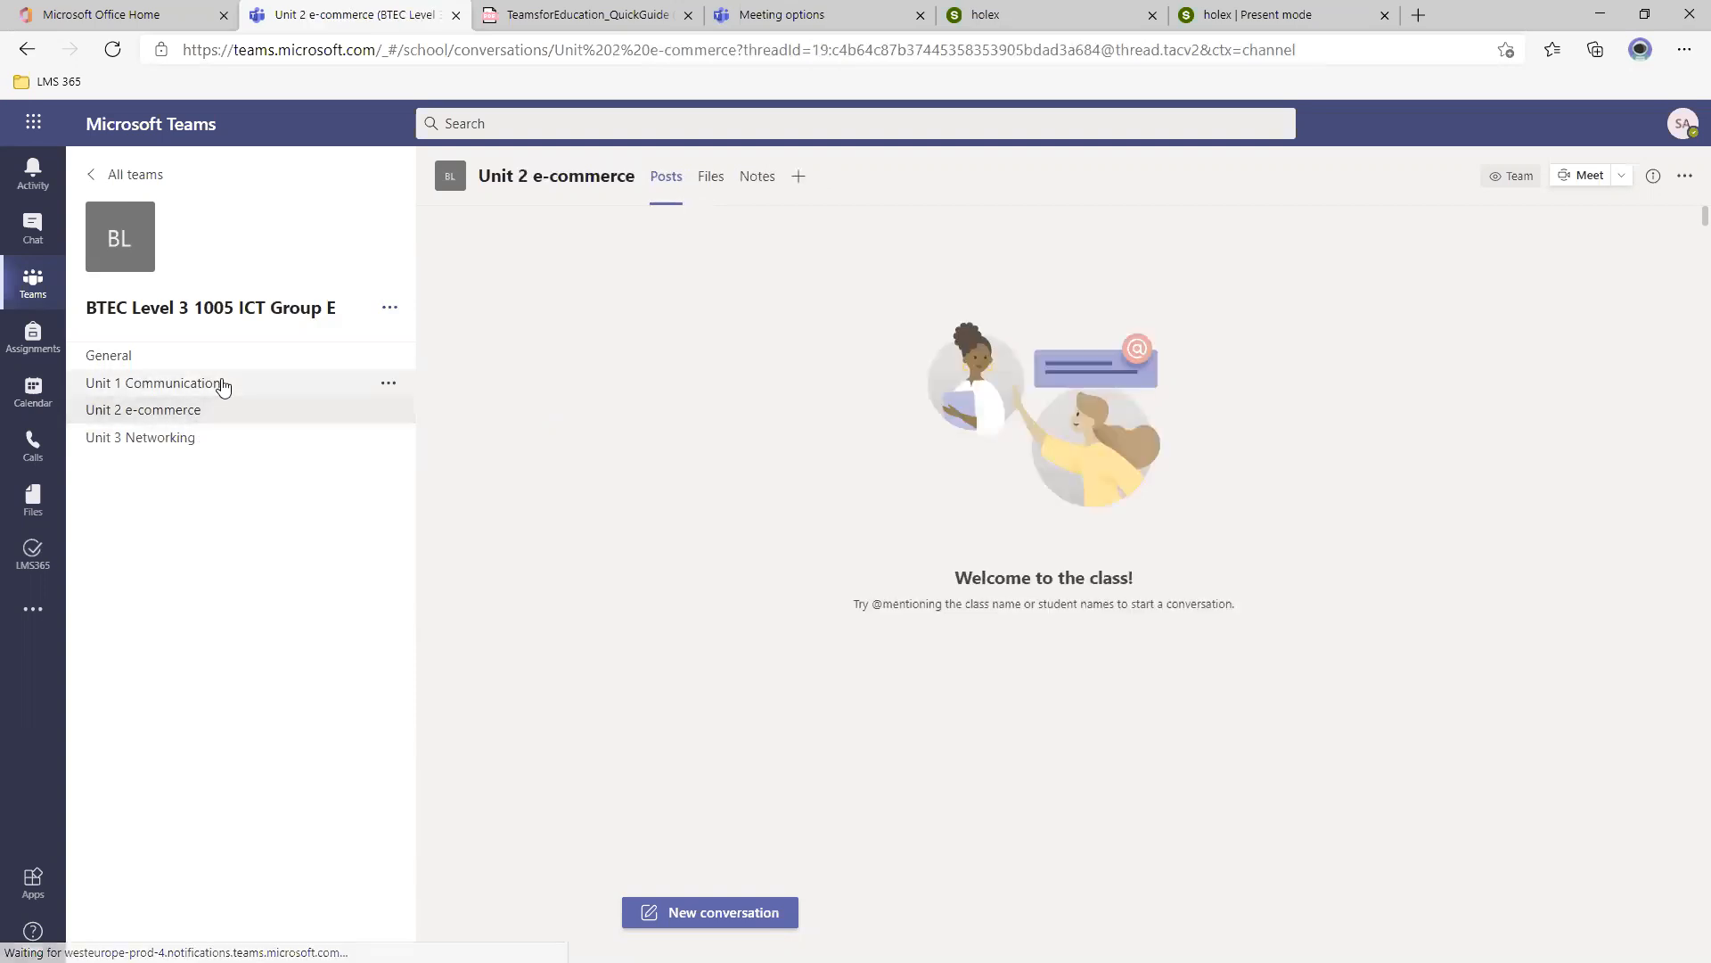
{"action": "left_click", "coordinate": [219, 382]}
{"action": "left_click", "coordinate": [223, 361]}
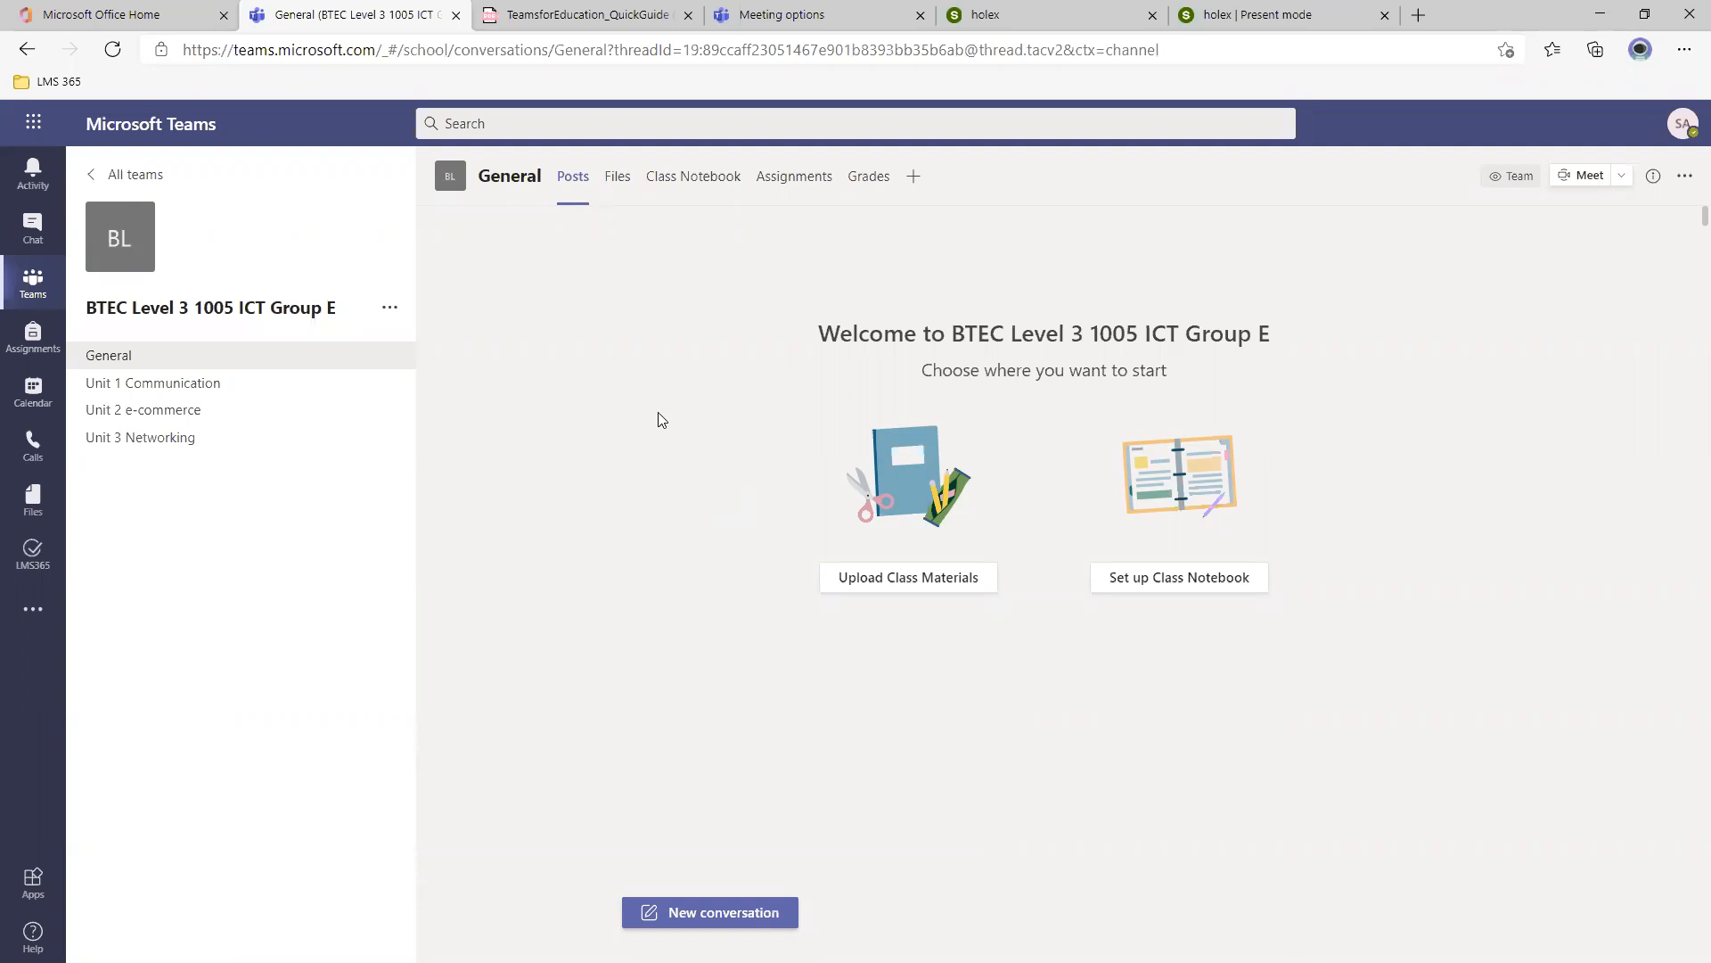
Open Unit 1 Communication's files and choose Upload > Files.
{"action": "left_click", "coordinate": [208, 387]}
{"action": "left_click", "coordinate": [743, 187]}
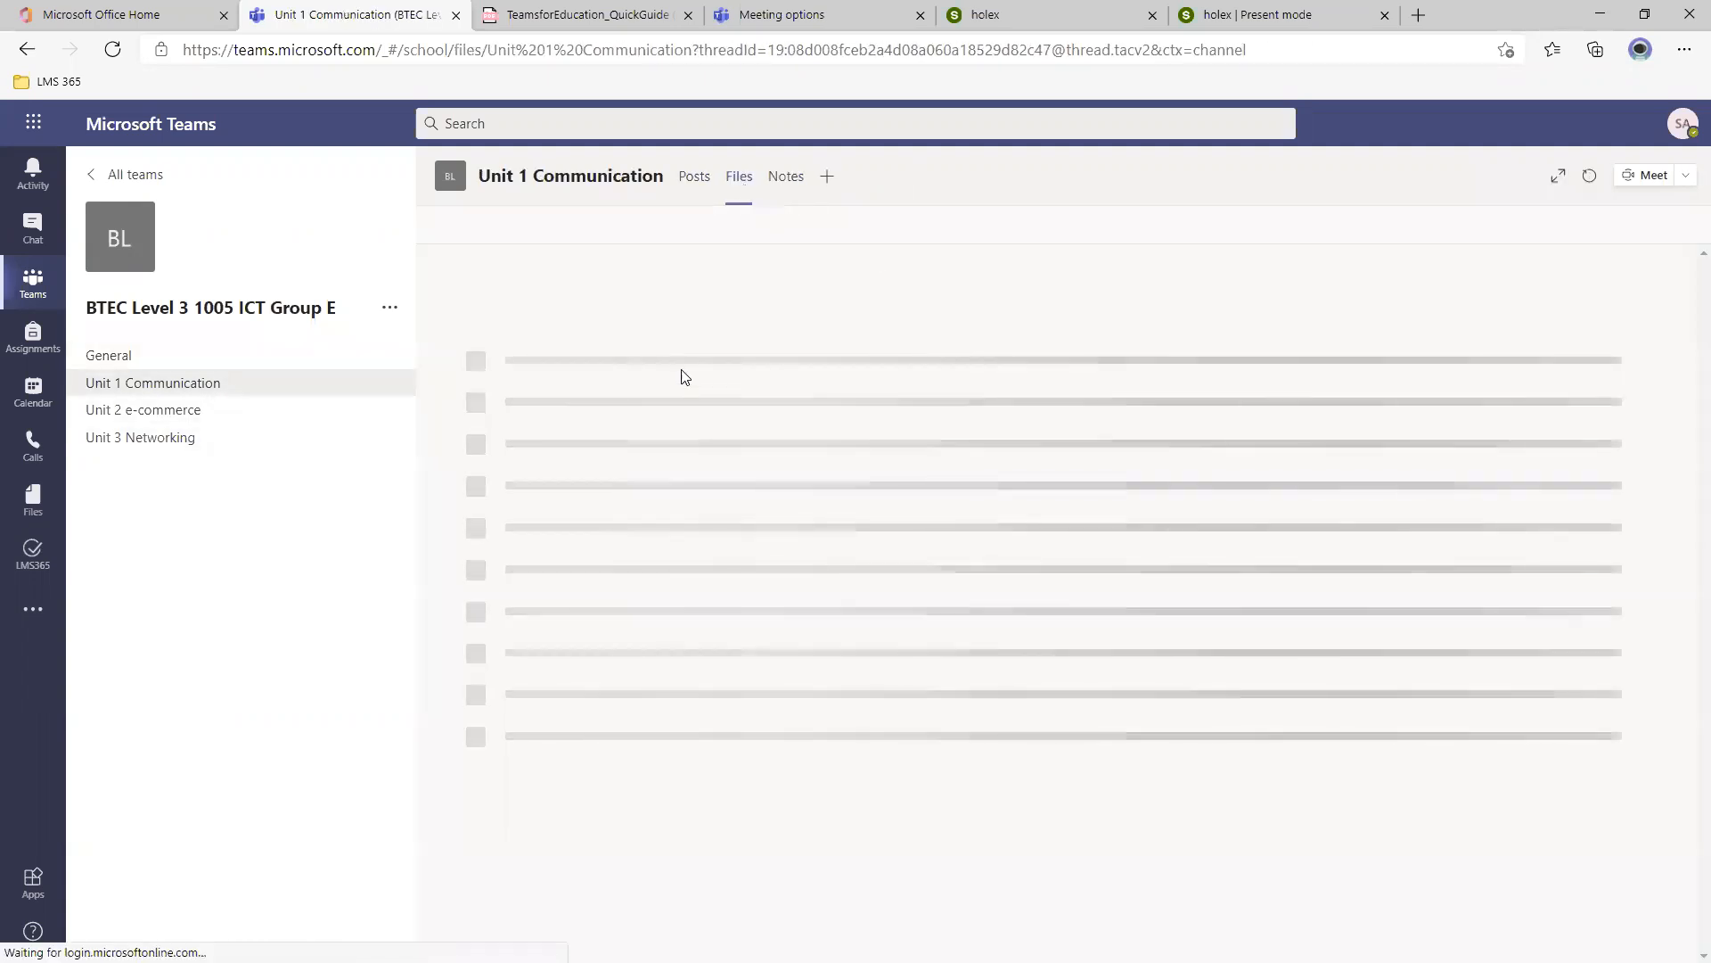
{"action": "left_click", "coordinate": [630, 235]}
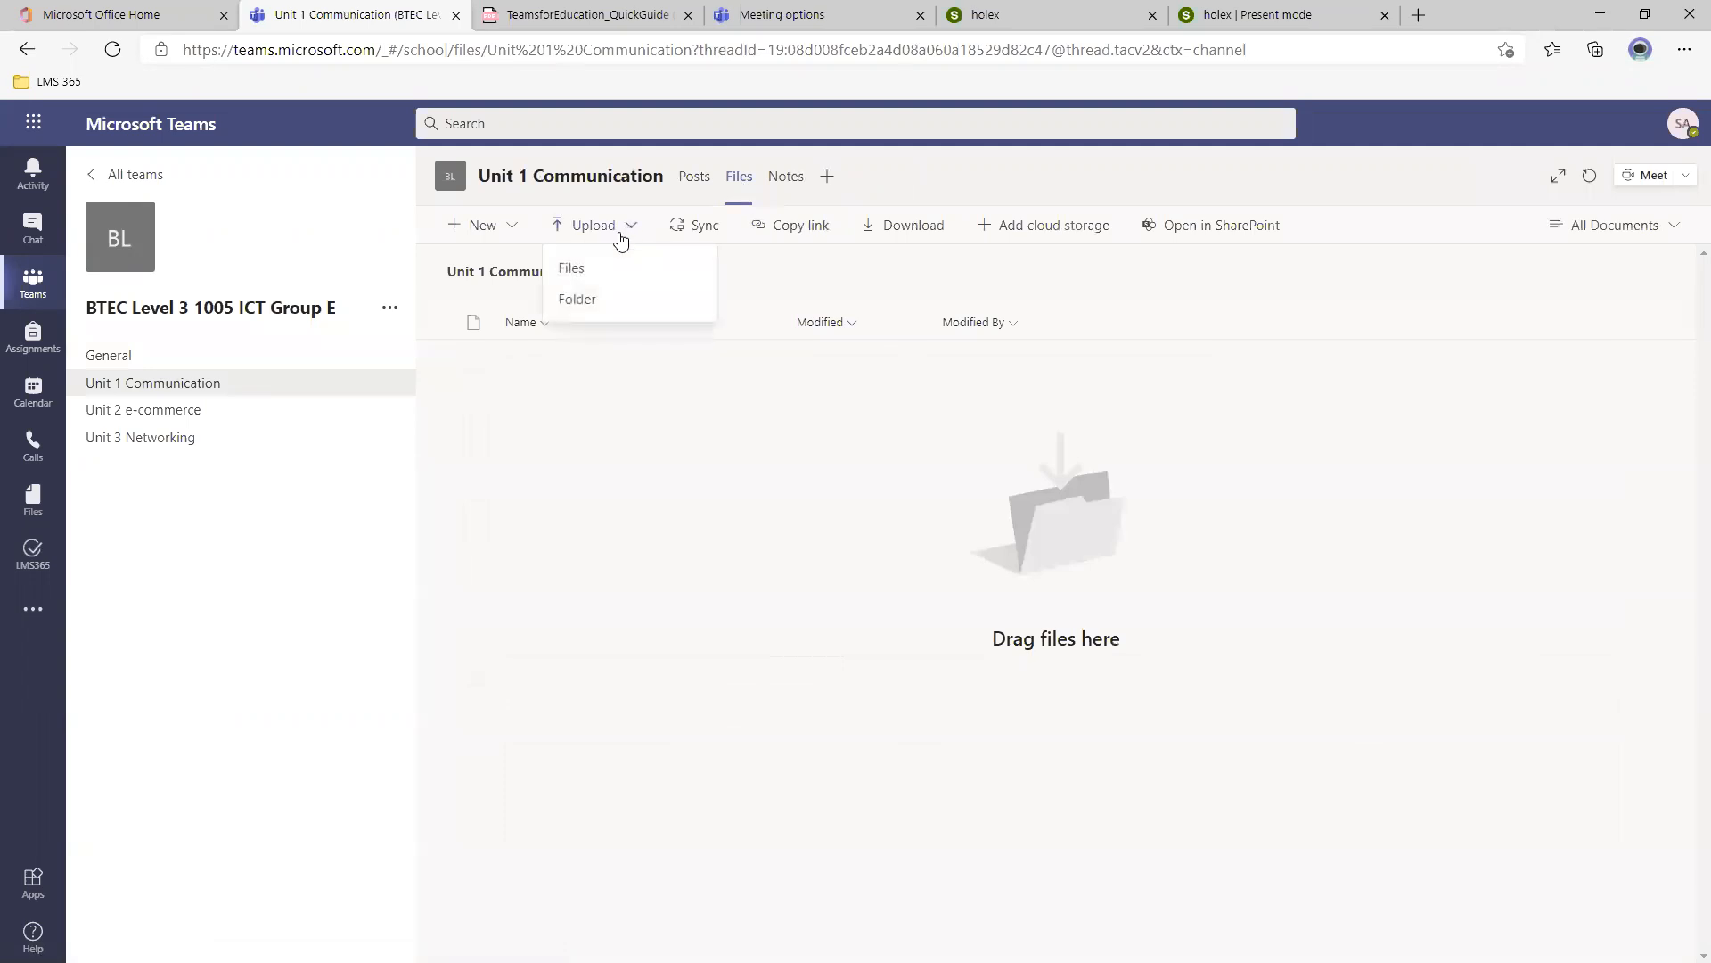
{"action": "left_click", "coordinate": [616, 266]}
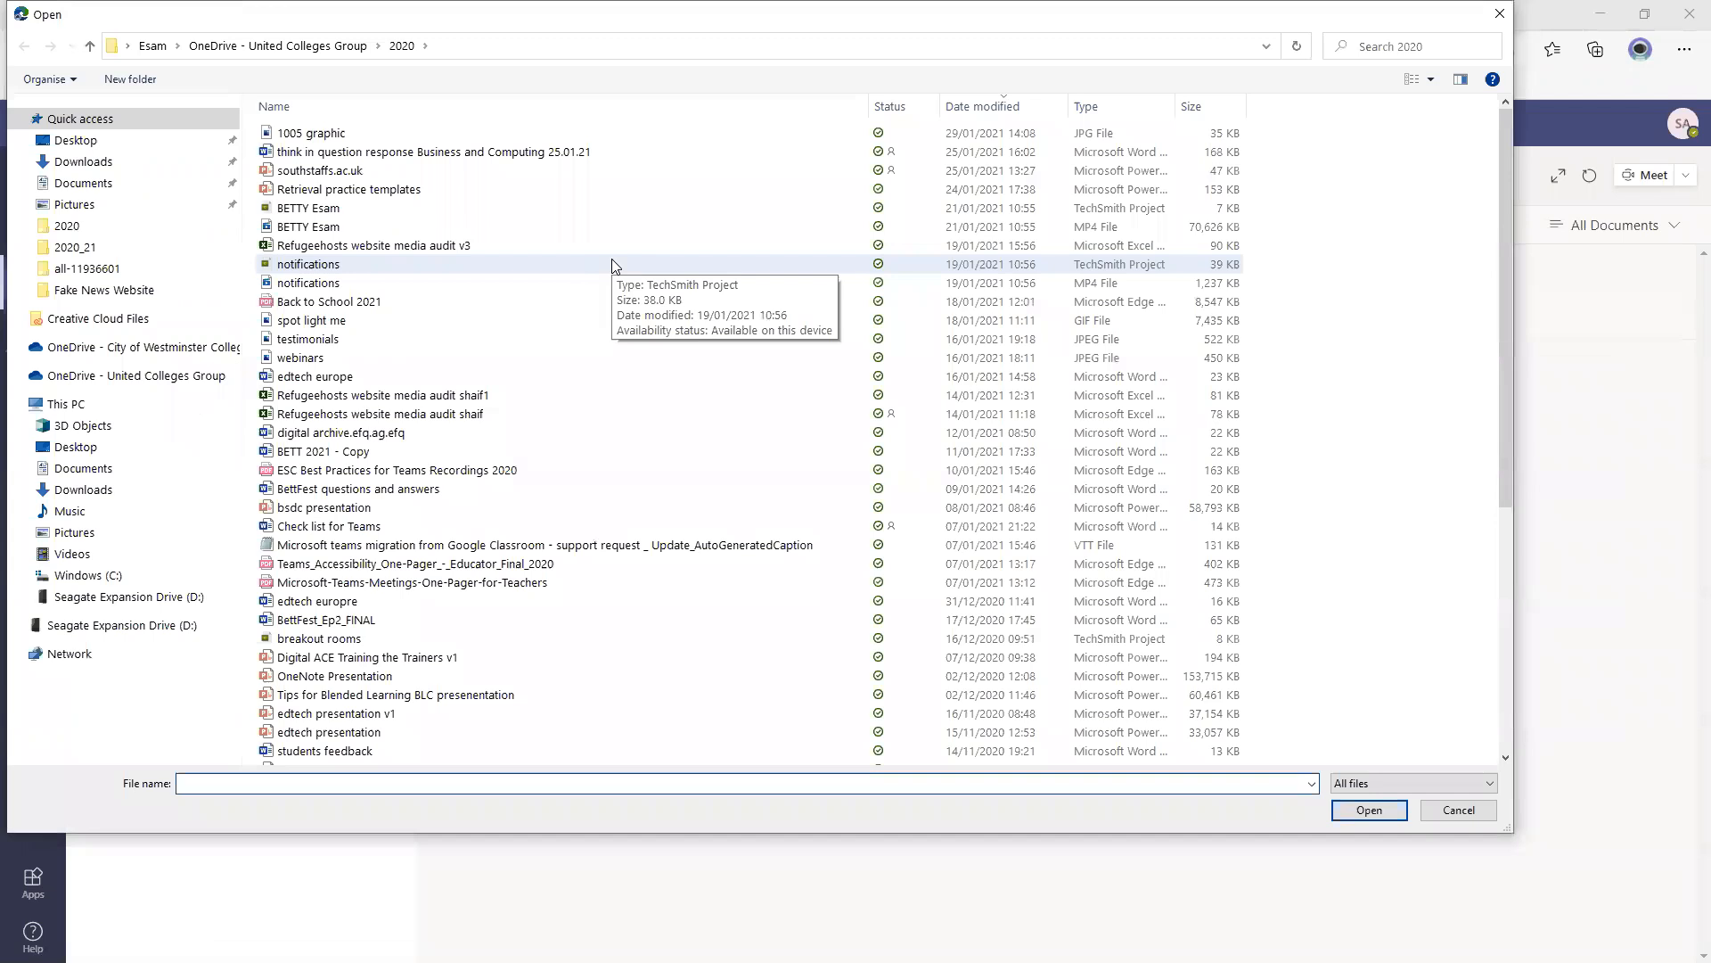
Upload the southstaffs.ac.uk presentation into Unit 1 Communication's files.
{"action": "double_click", "coordinate": [458, 175]}
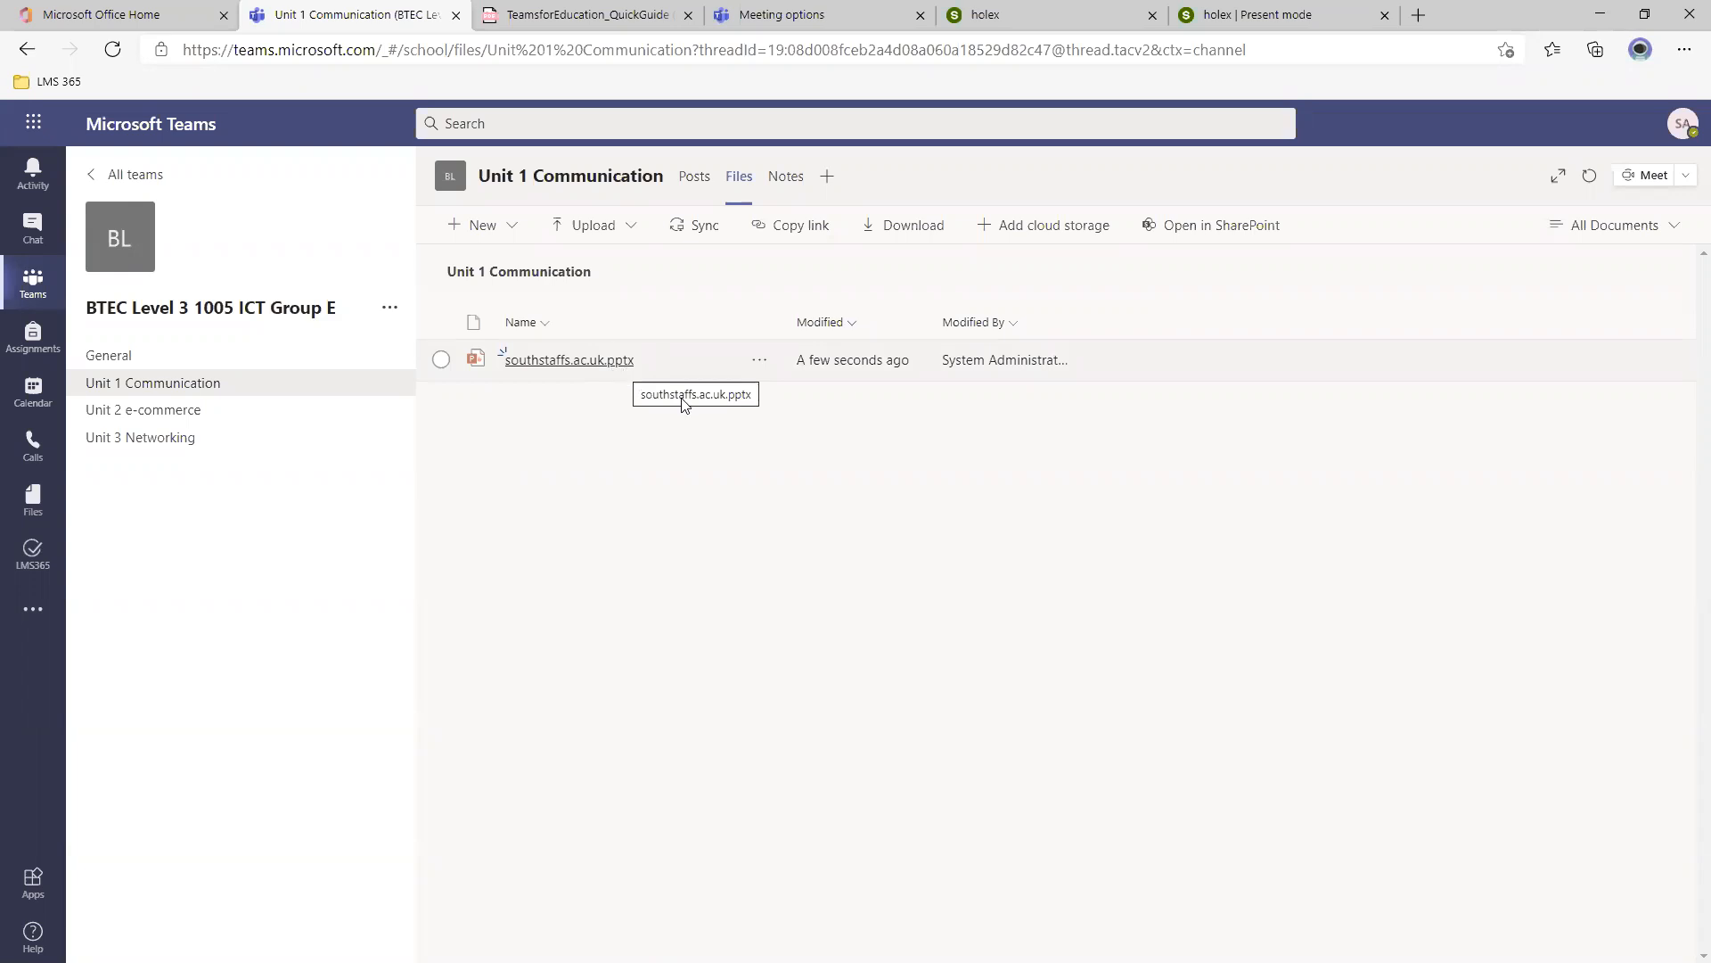
Upload southstaffs.ac.uk into General's Class Materials folder, then return to Unit 1 Communication.
{"action": "left_click", "coordinate": [165, 364]}
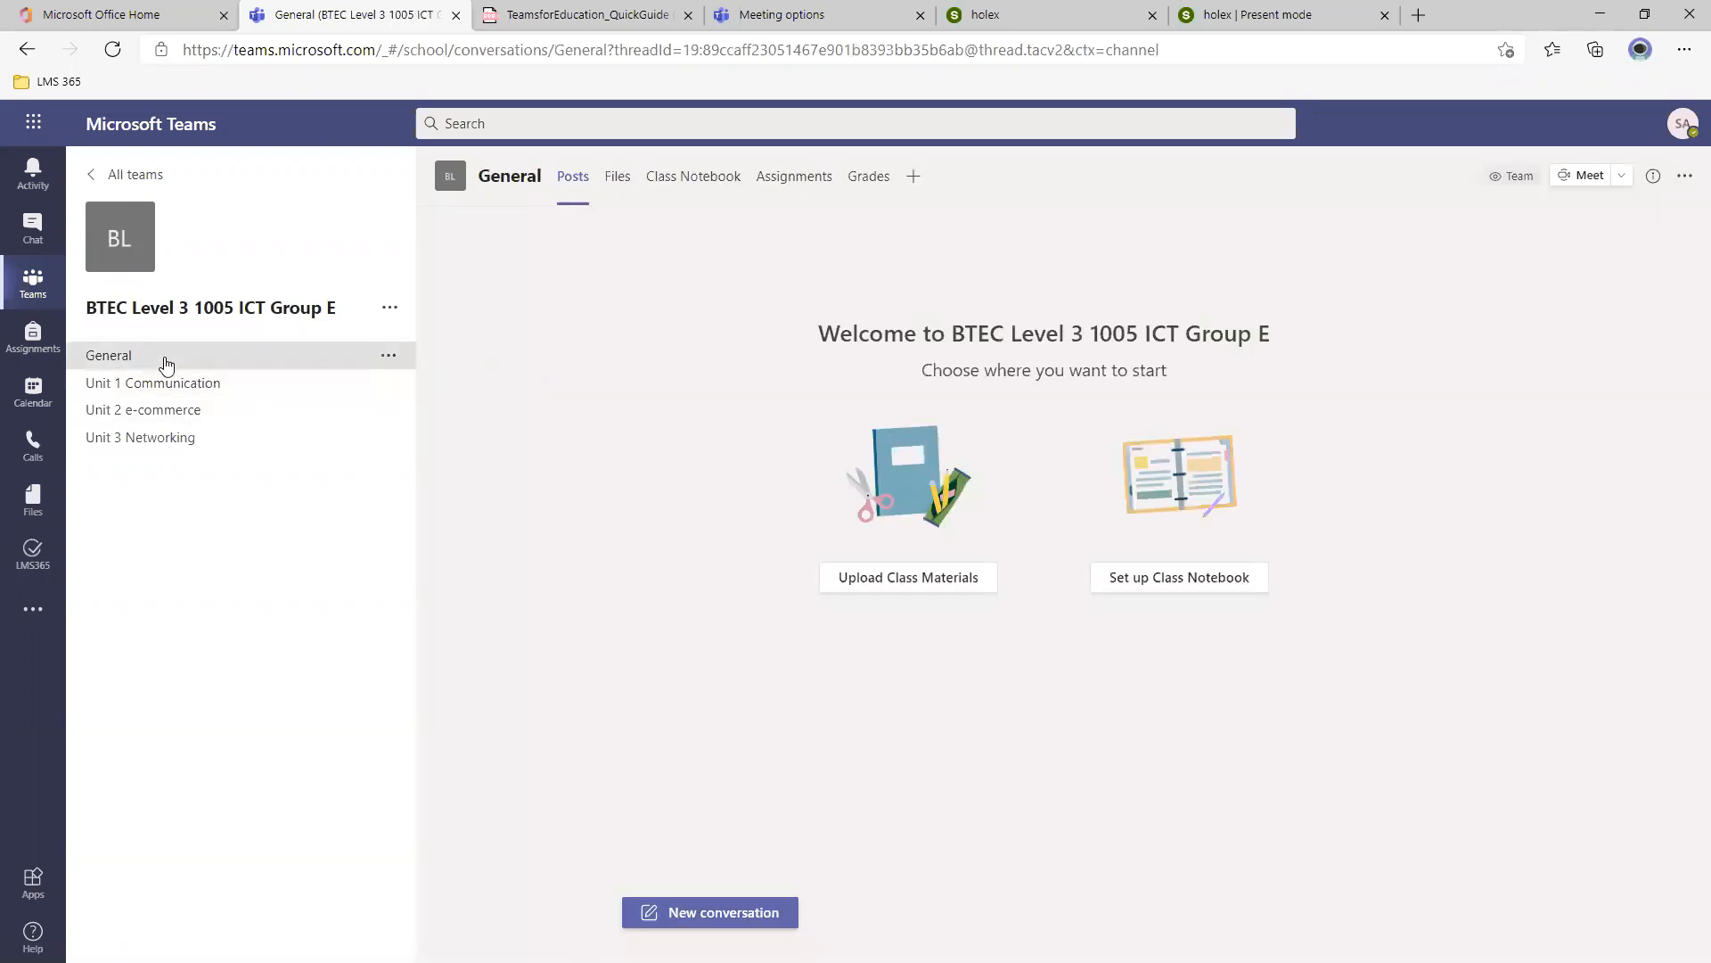
{"action": "left_click", "coordinate": [617, 178]}
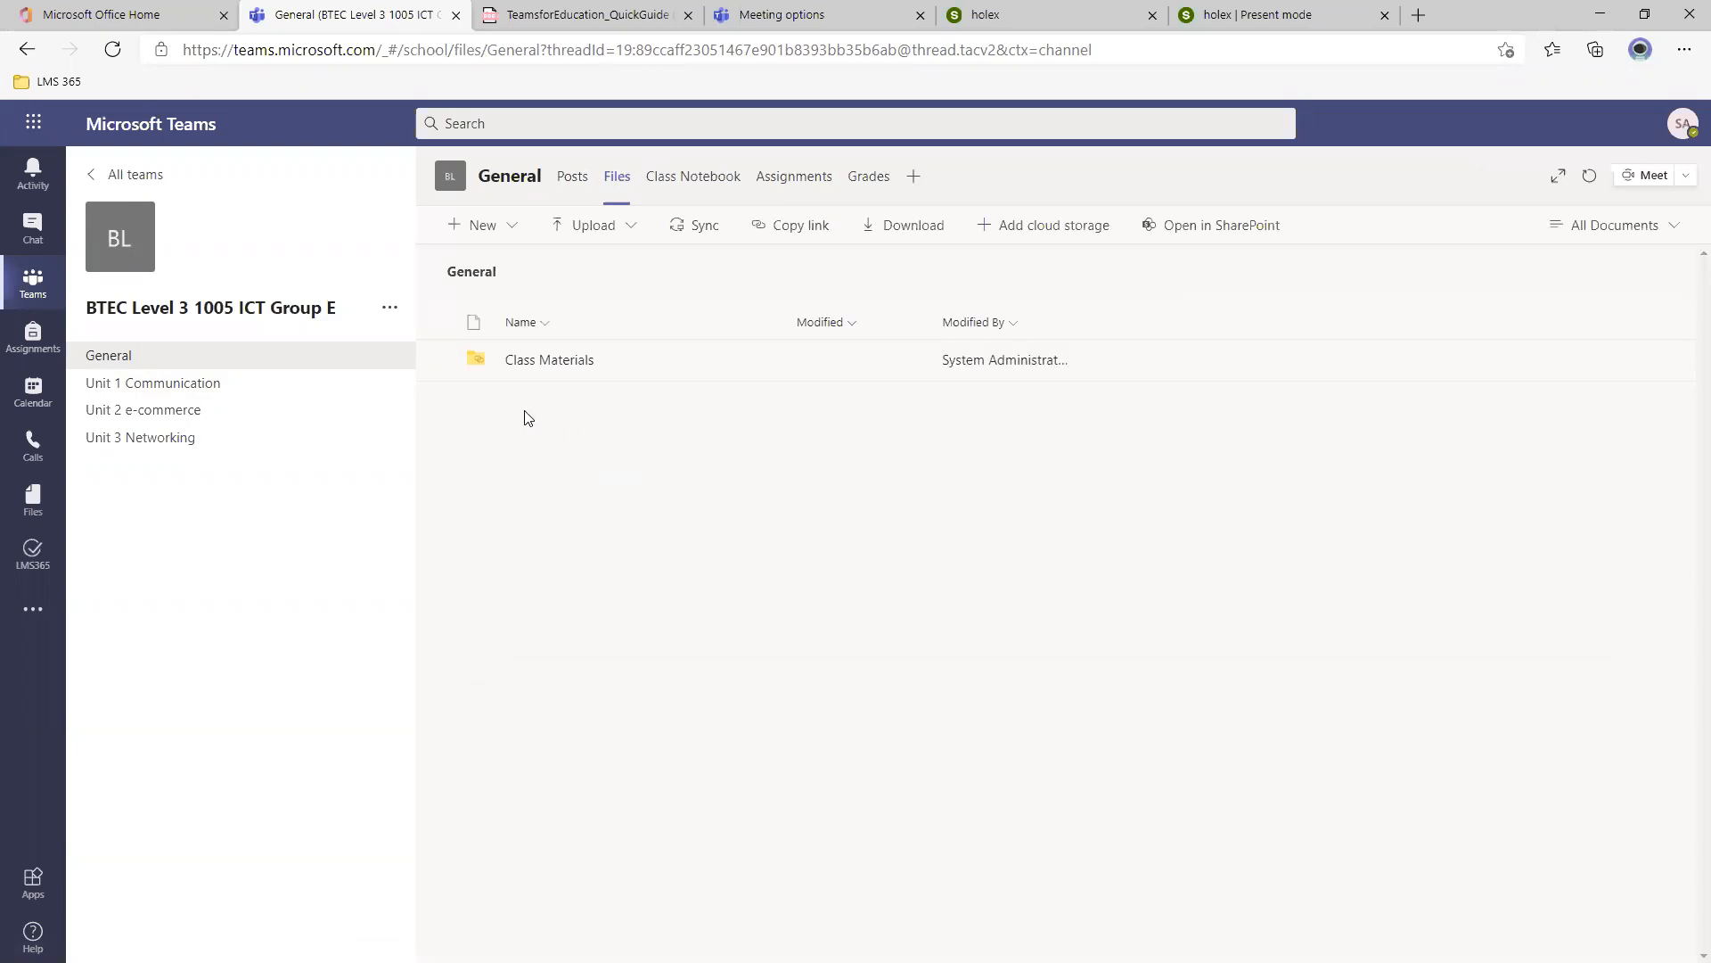
{"action": "left_click", "coordinate": [507, 370]}
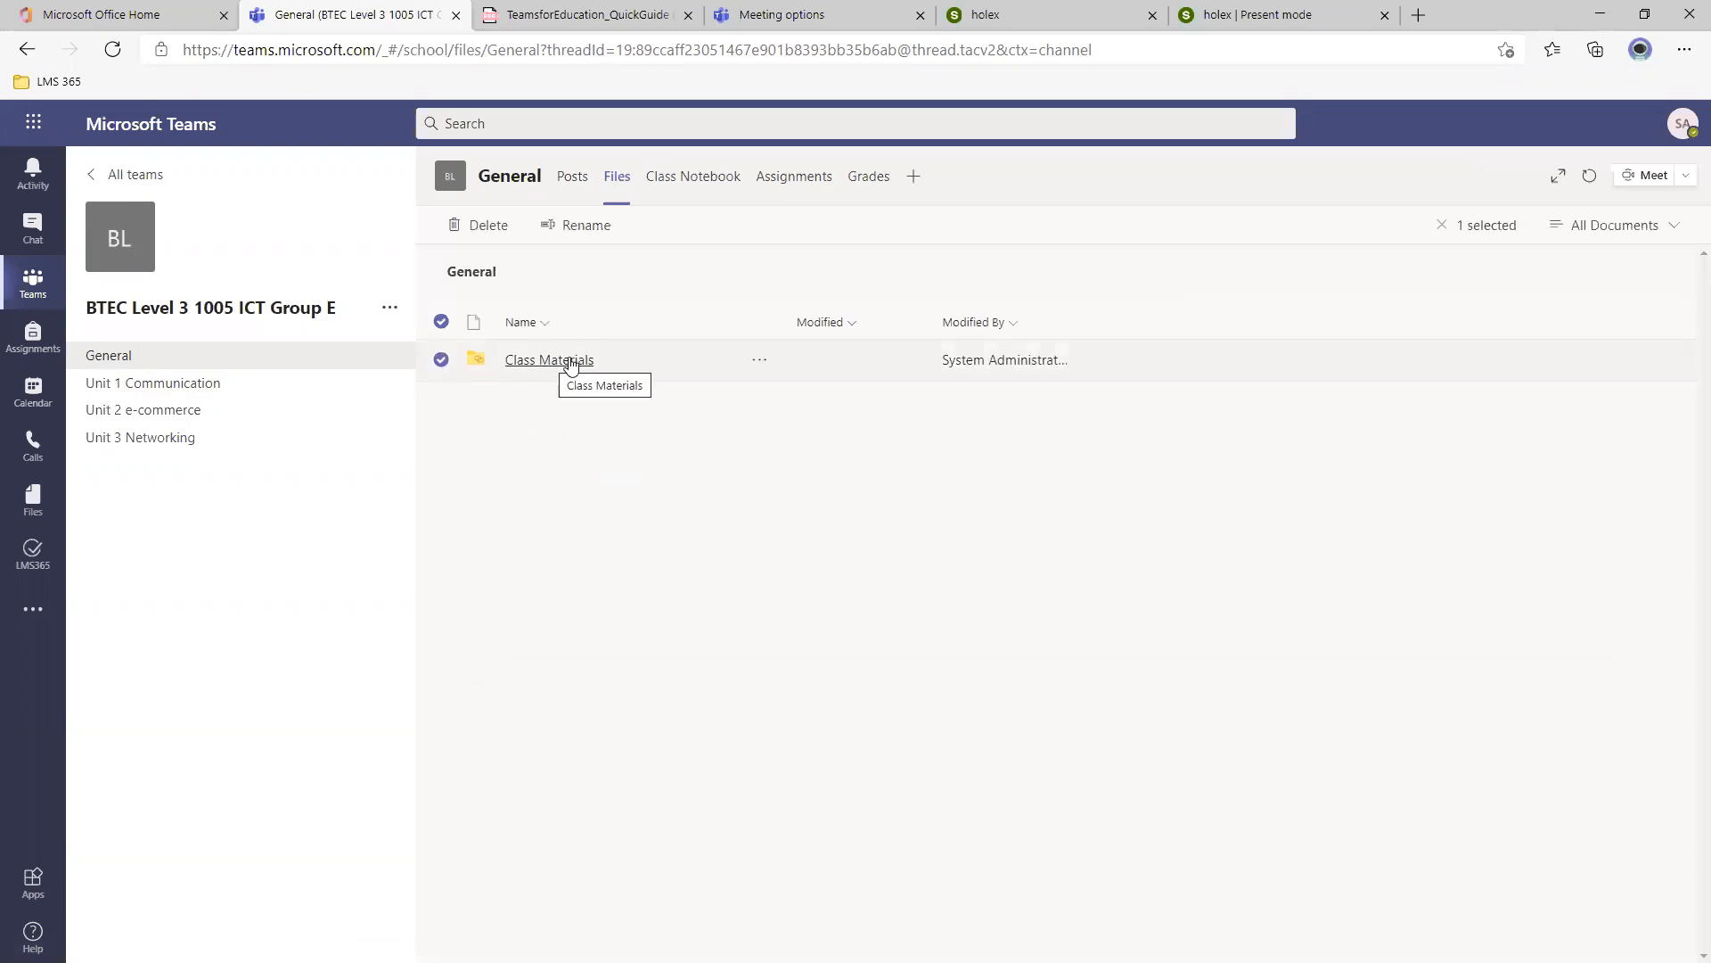
{"action": "left_click", "coordinate": [571, 361]}
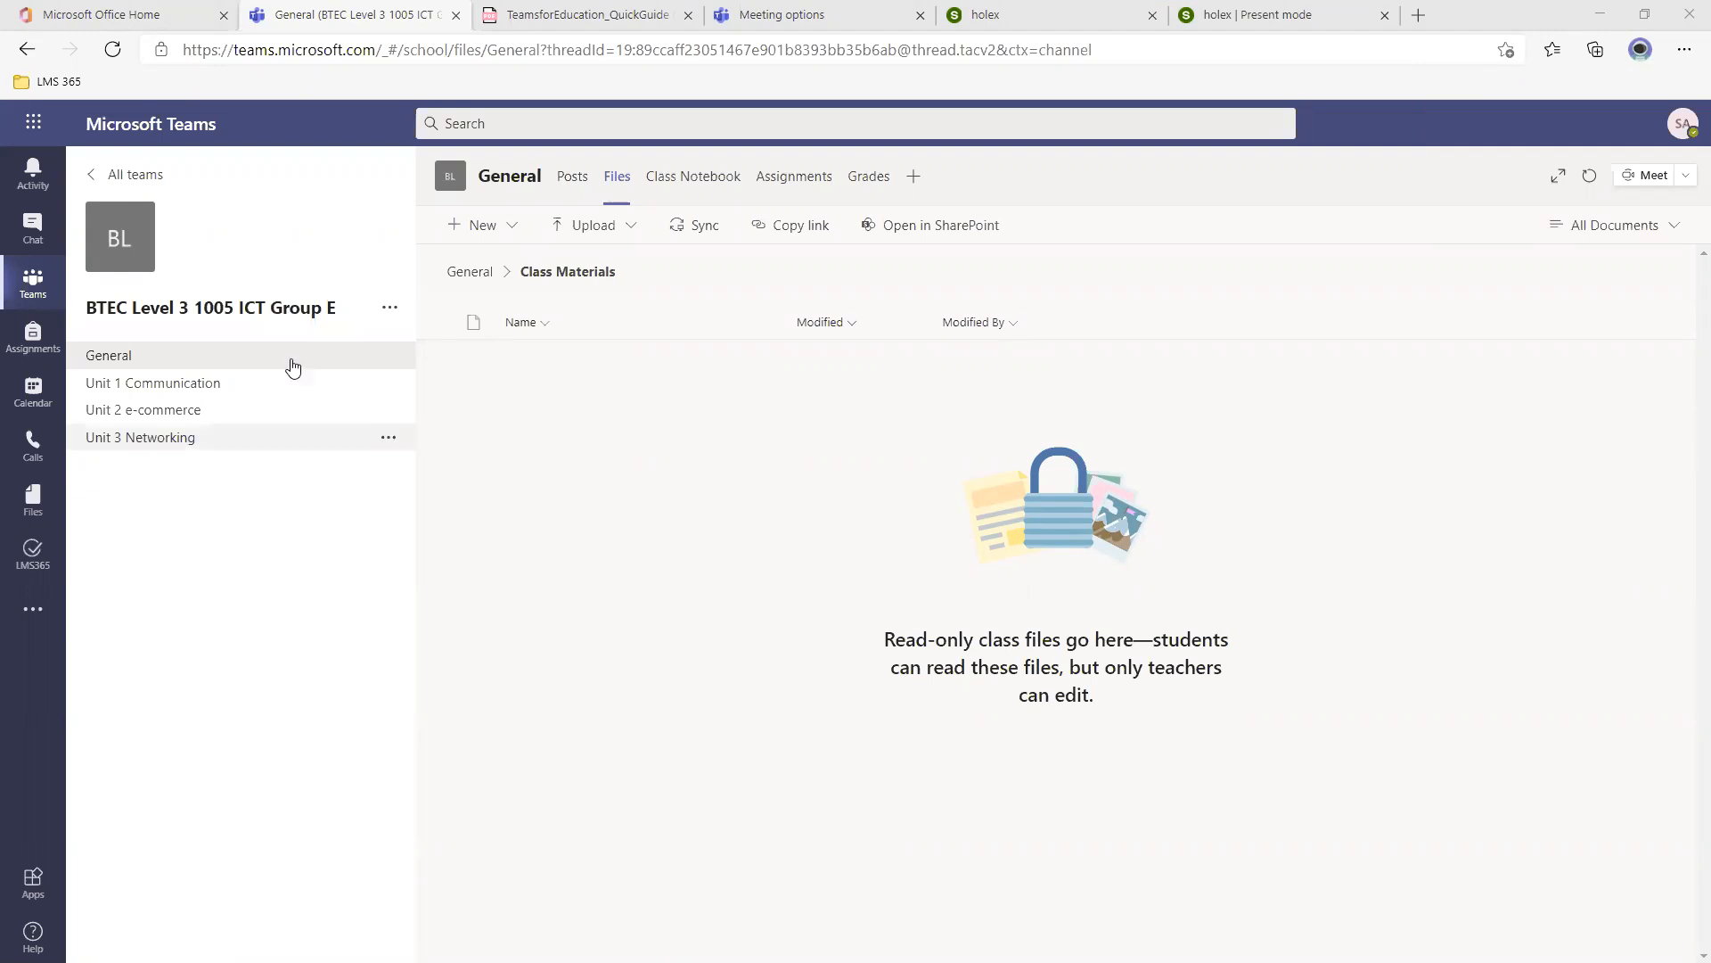
{"action": "left_click", "coordinate": [633, 230]}
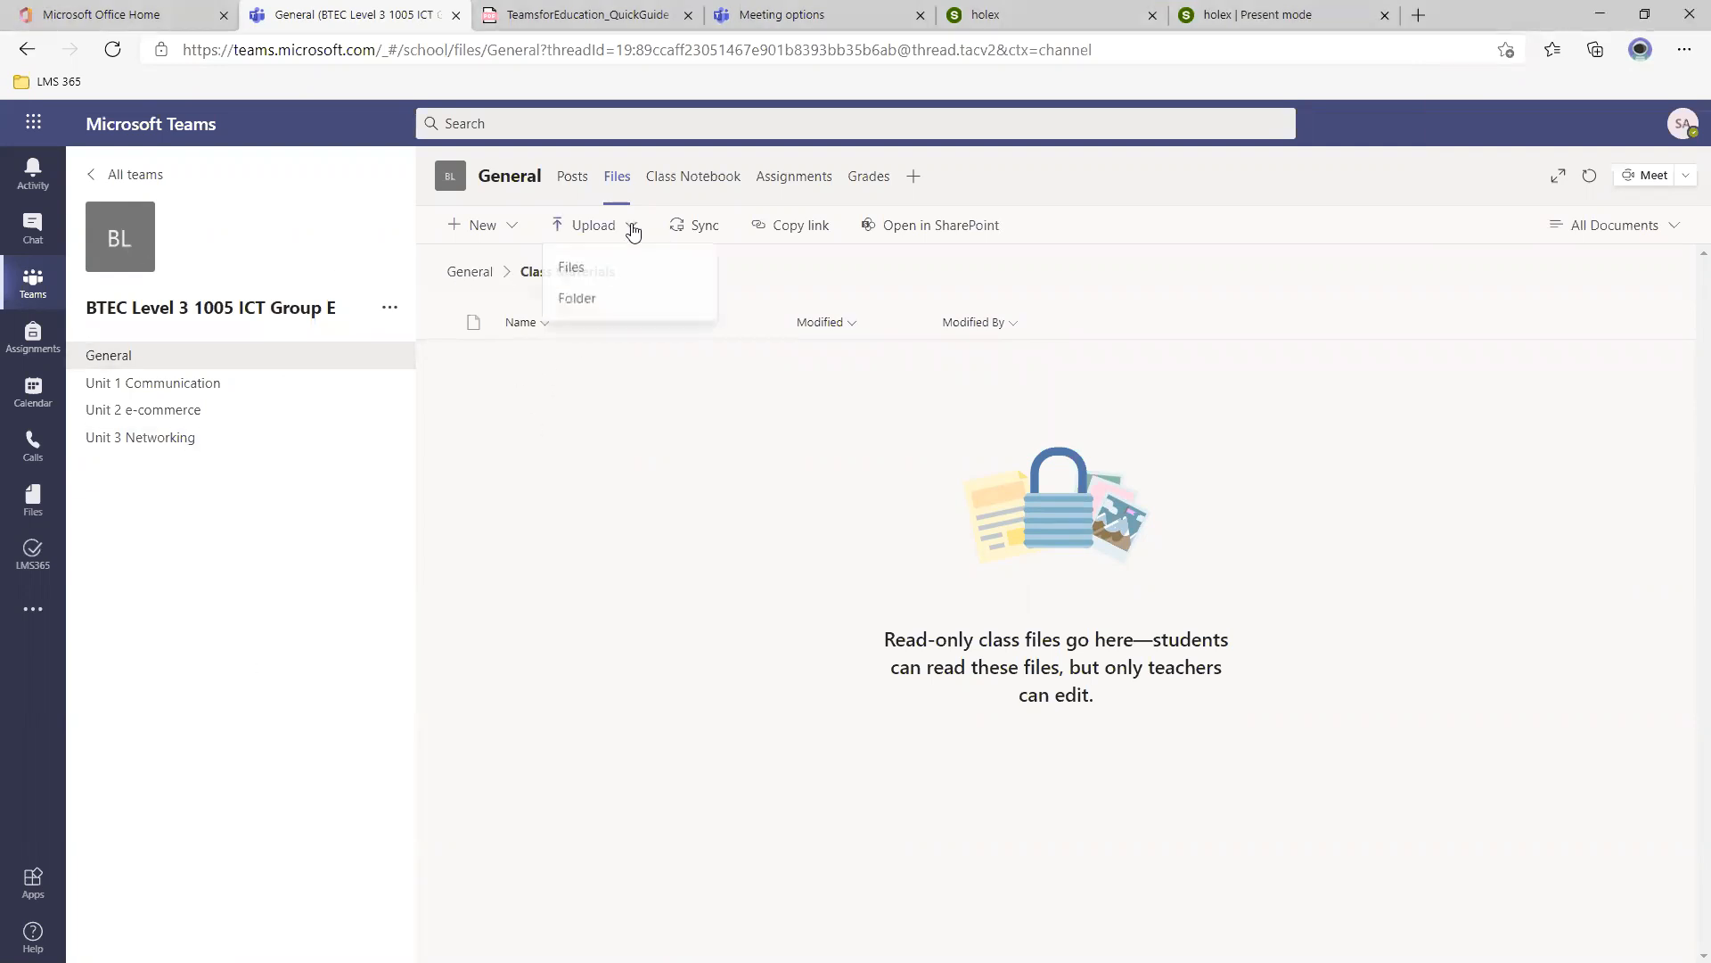
{"action": "left_click", "coordinate": [623, 269]}
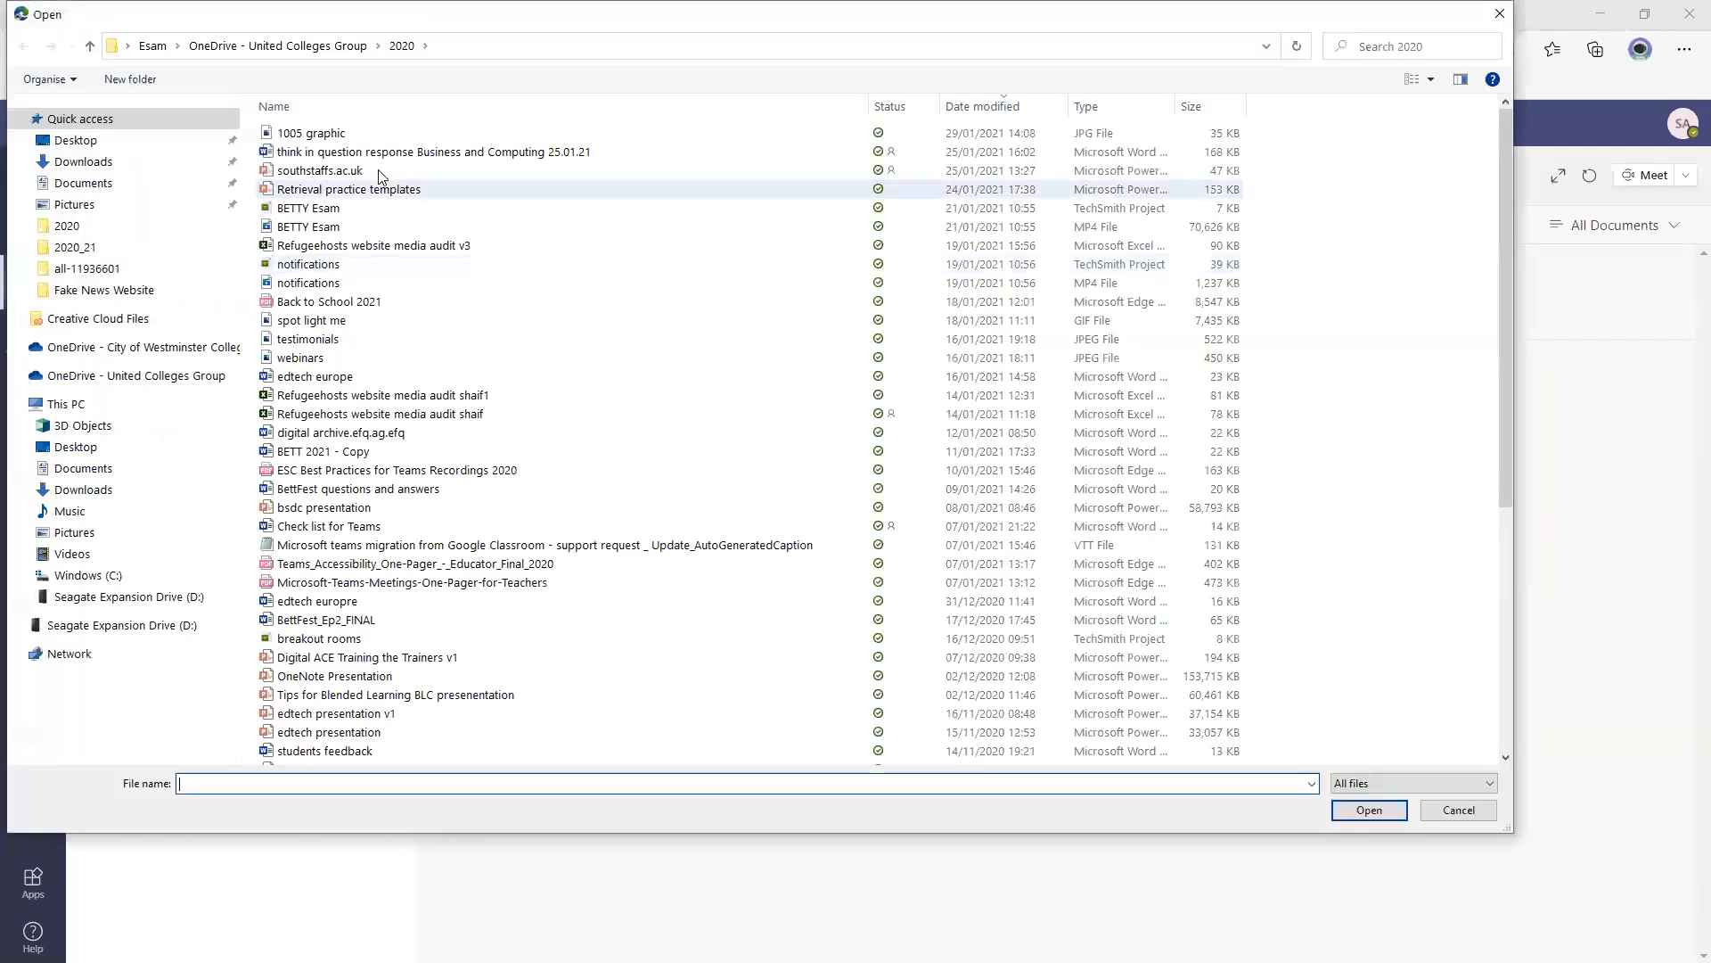
{"action": "double_click", "coordinate": [376, 170]}
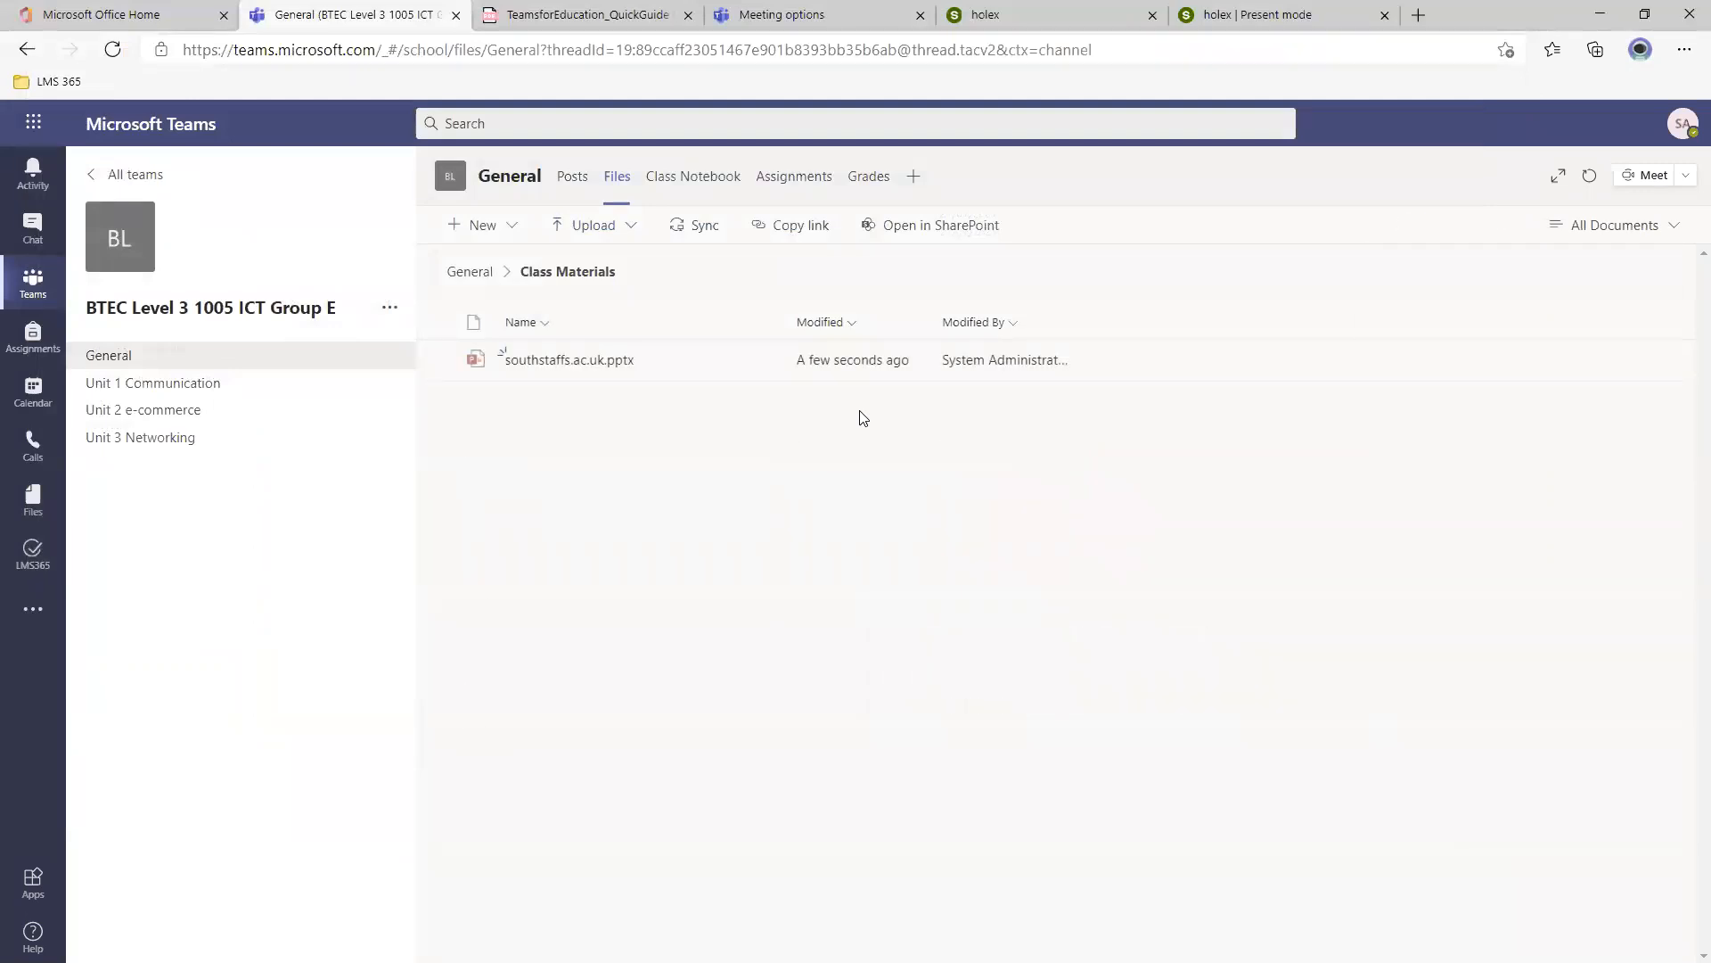
{"action": "left_click", "coordinate": [244, 385]}
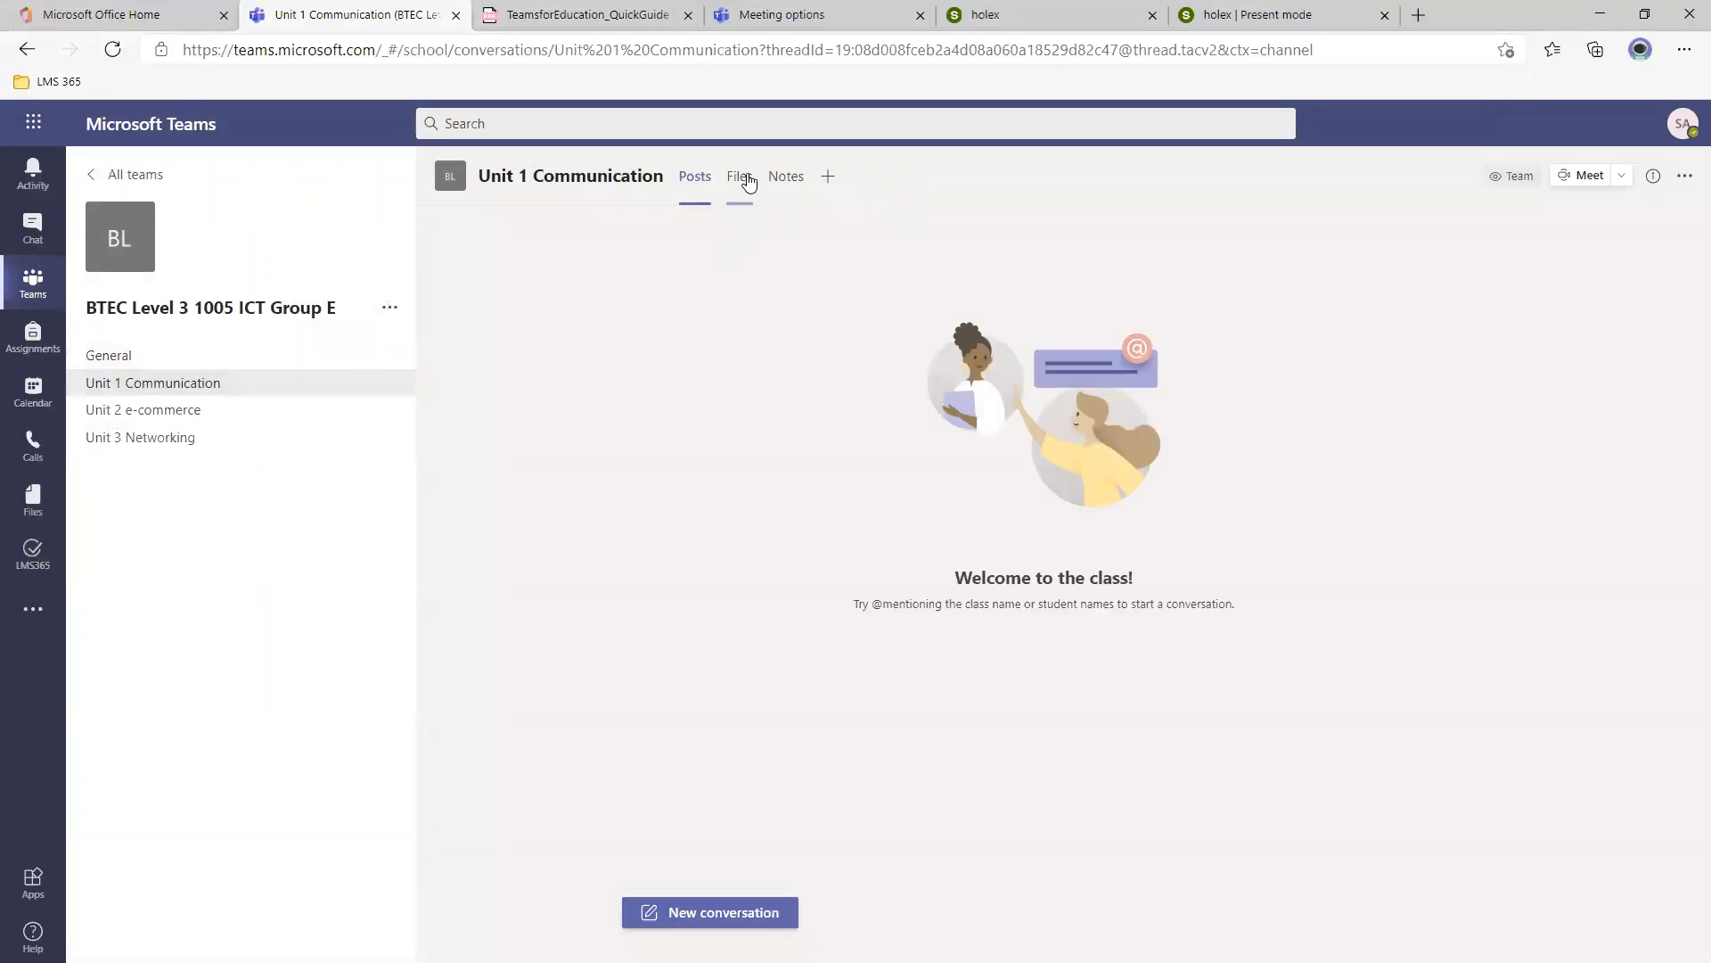
Create a folder named 'Resources' in Unit 1 Communication's files and select it.
{"action": "left_click", "coordinate": [739, 177]}
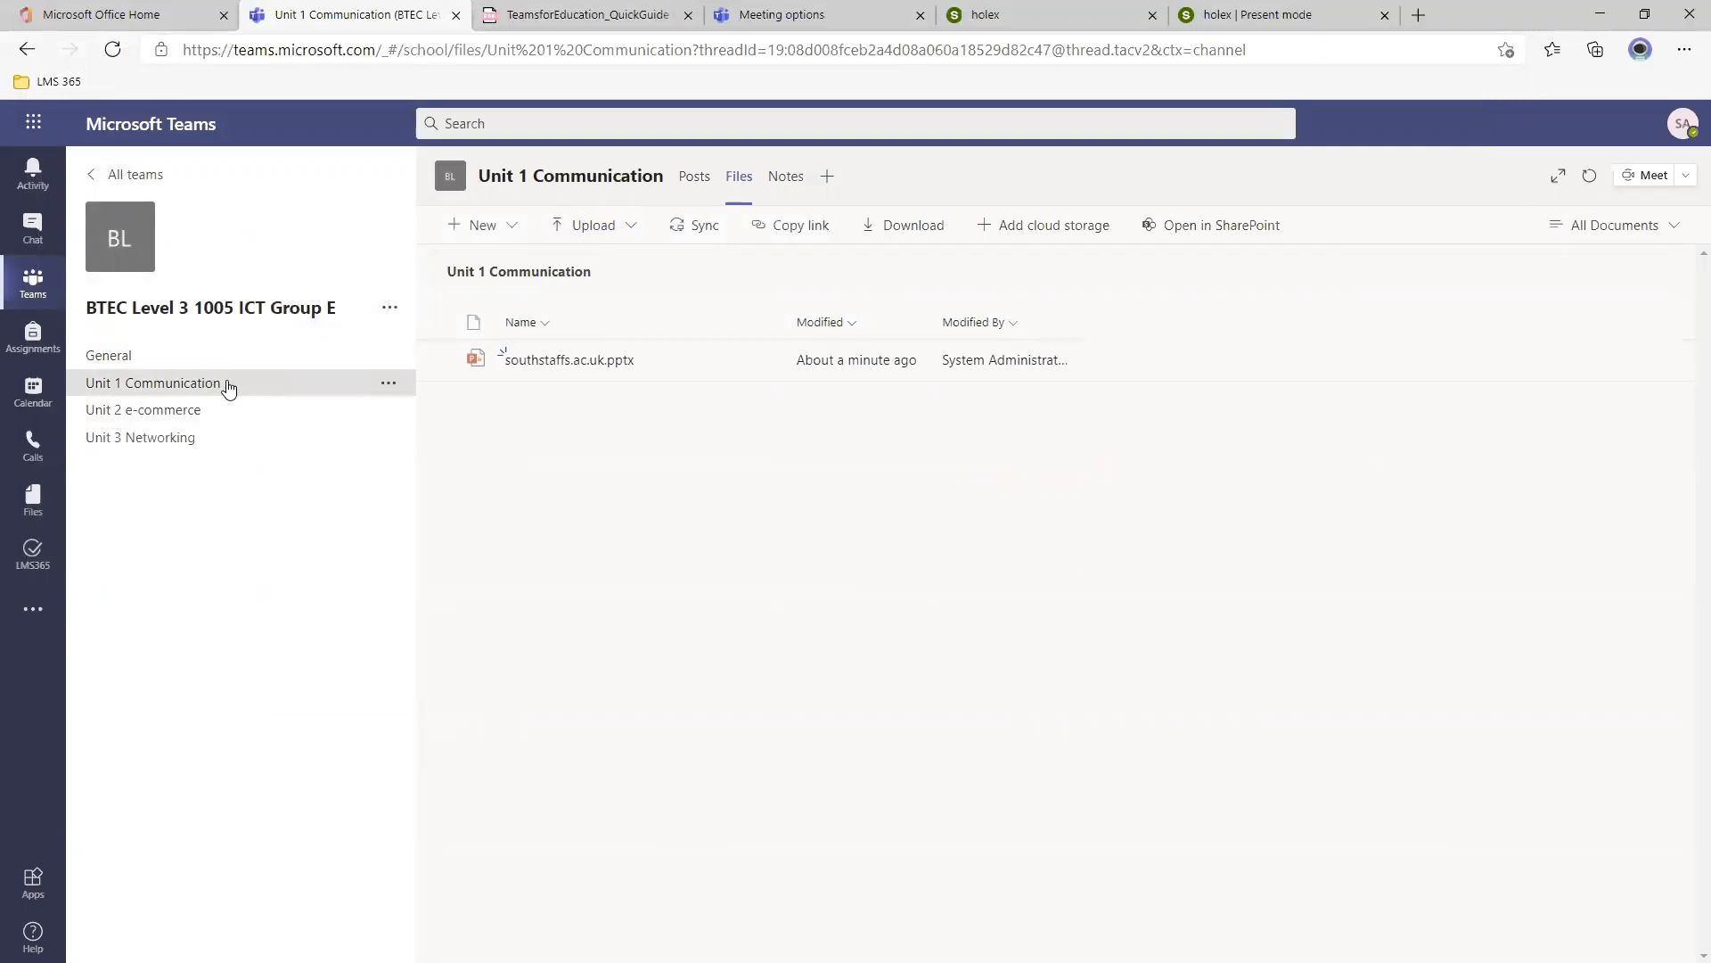
{"action": "left_click", "coordinate": [515, 226]}
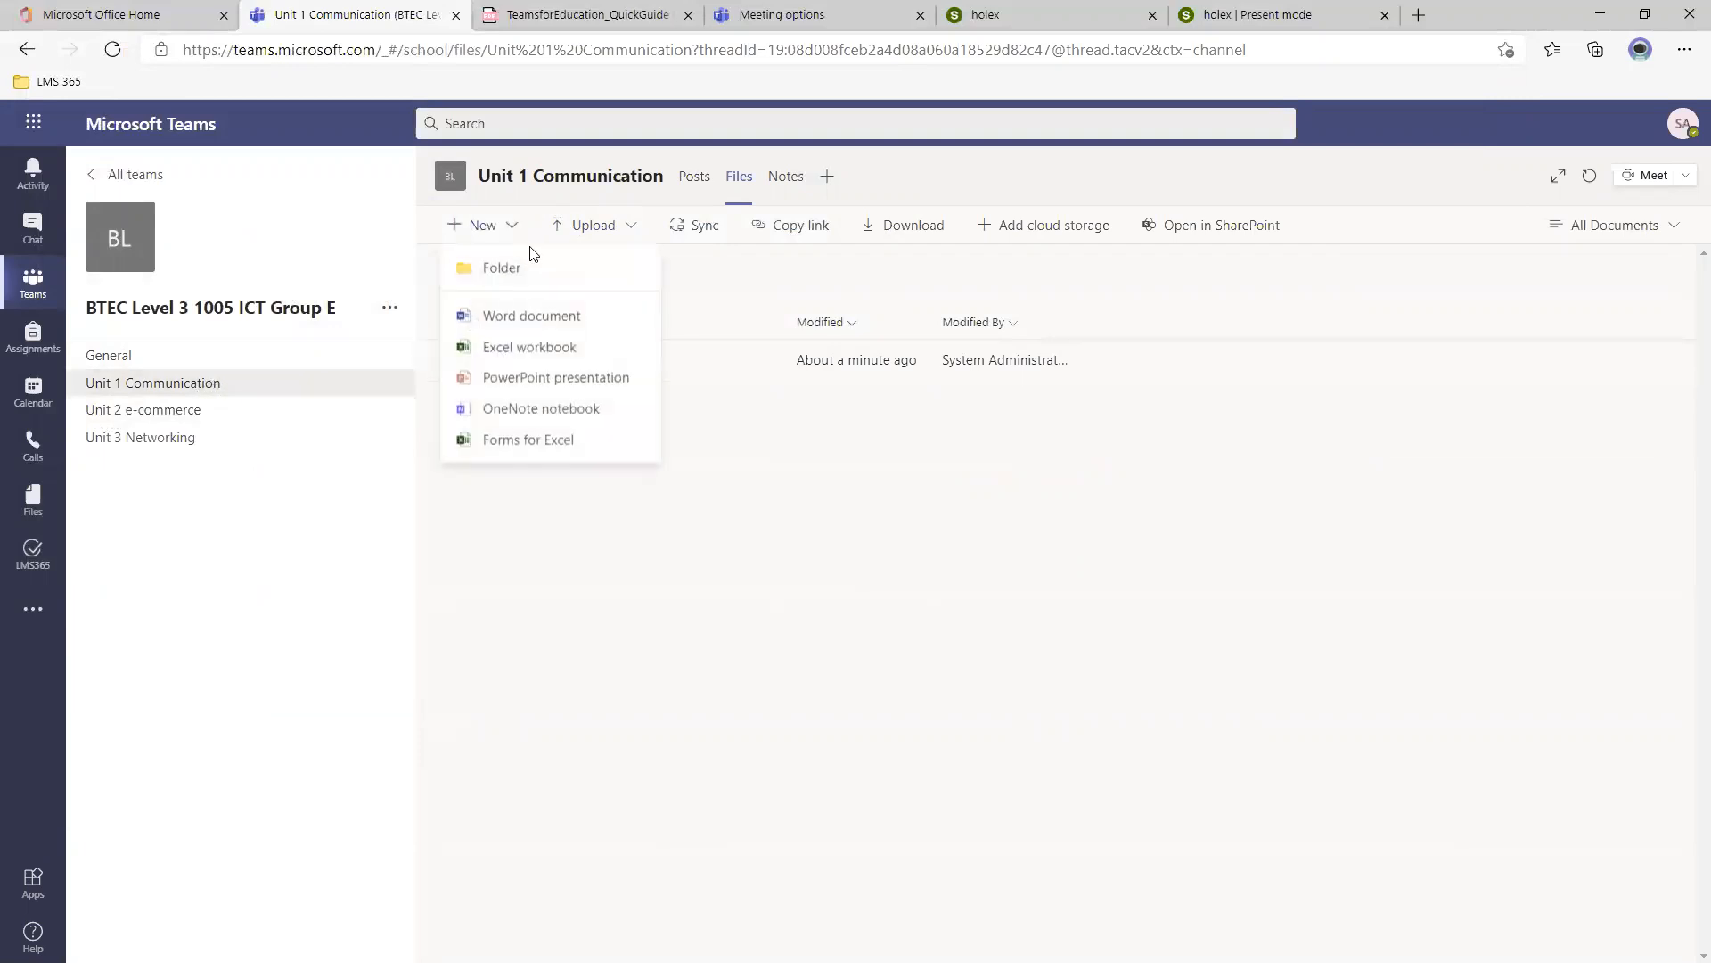
{"action": "left_click", "coordinate": [533, 269]}
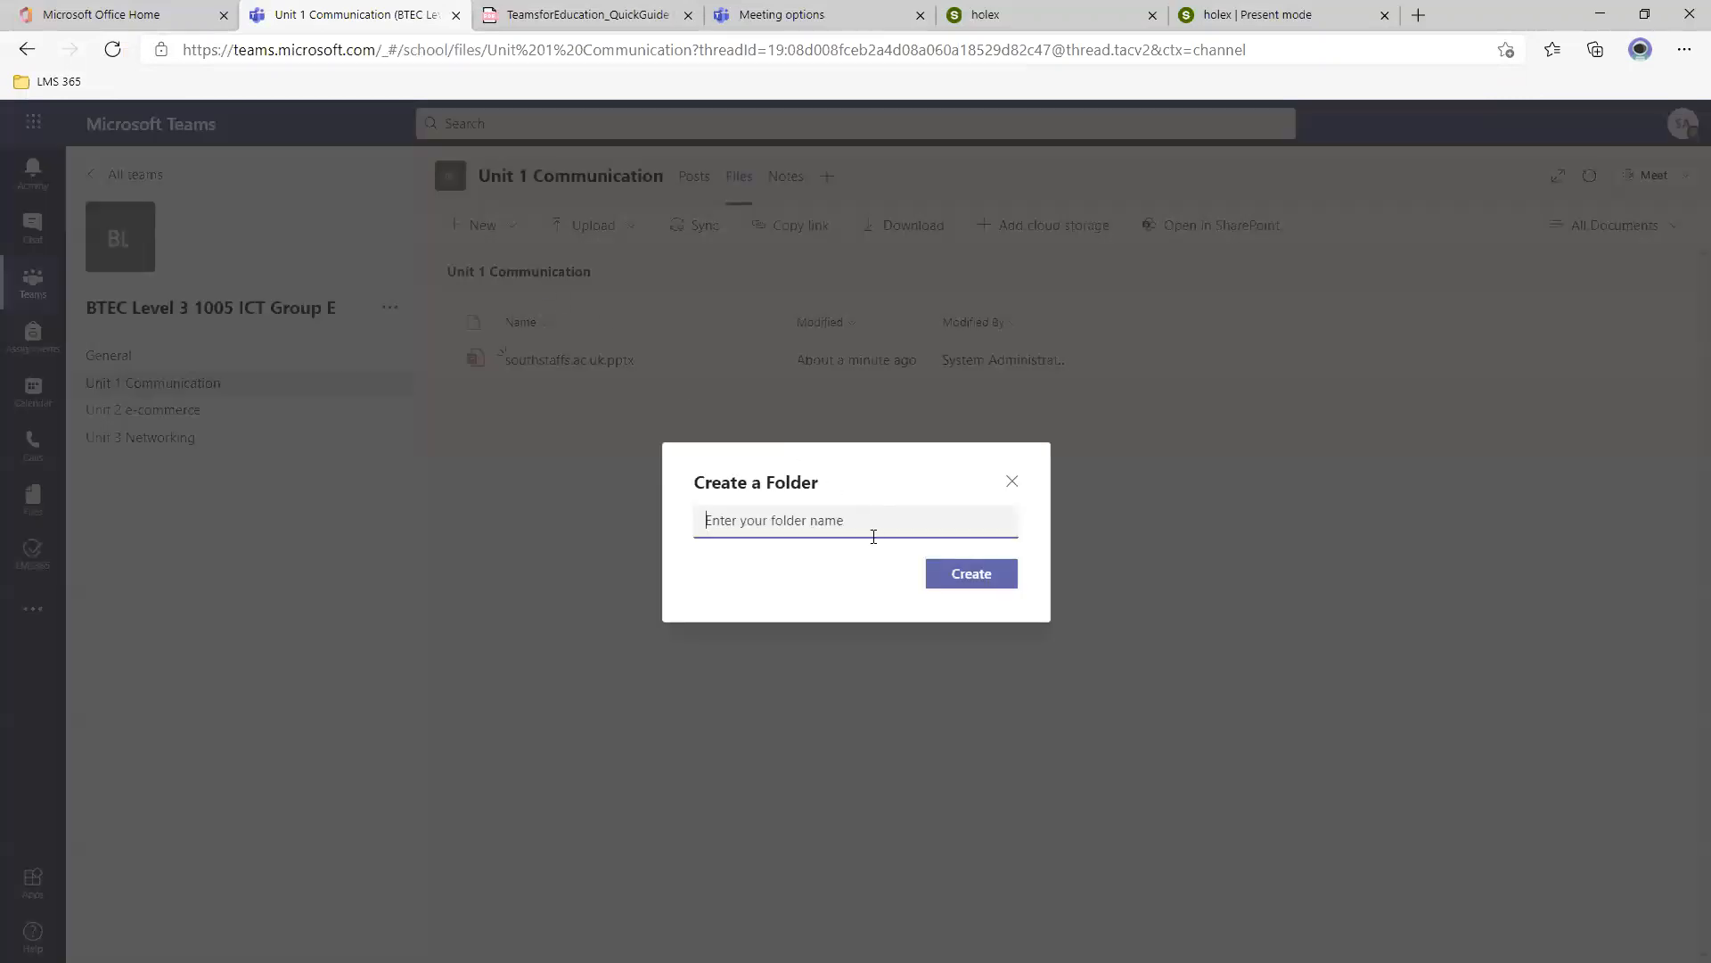
{"action": "type", "text": "Resources"}
{"action": "left_click", "coordinate": [767, 567]}
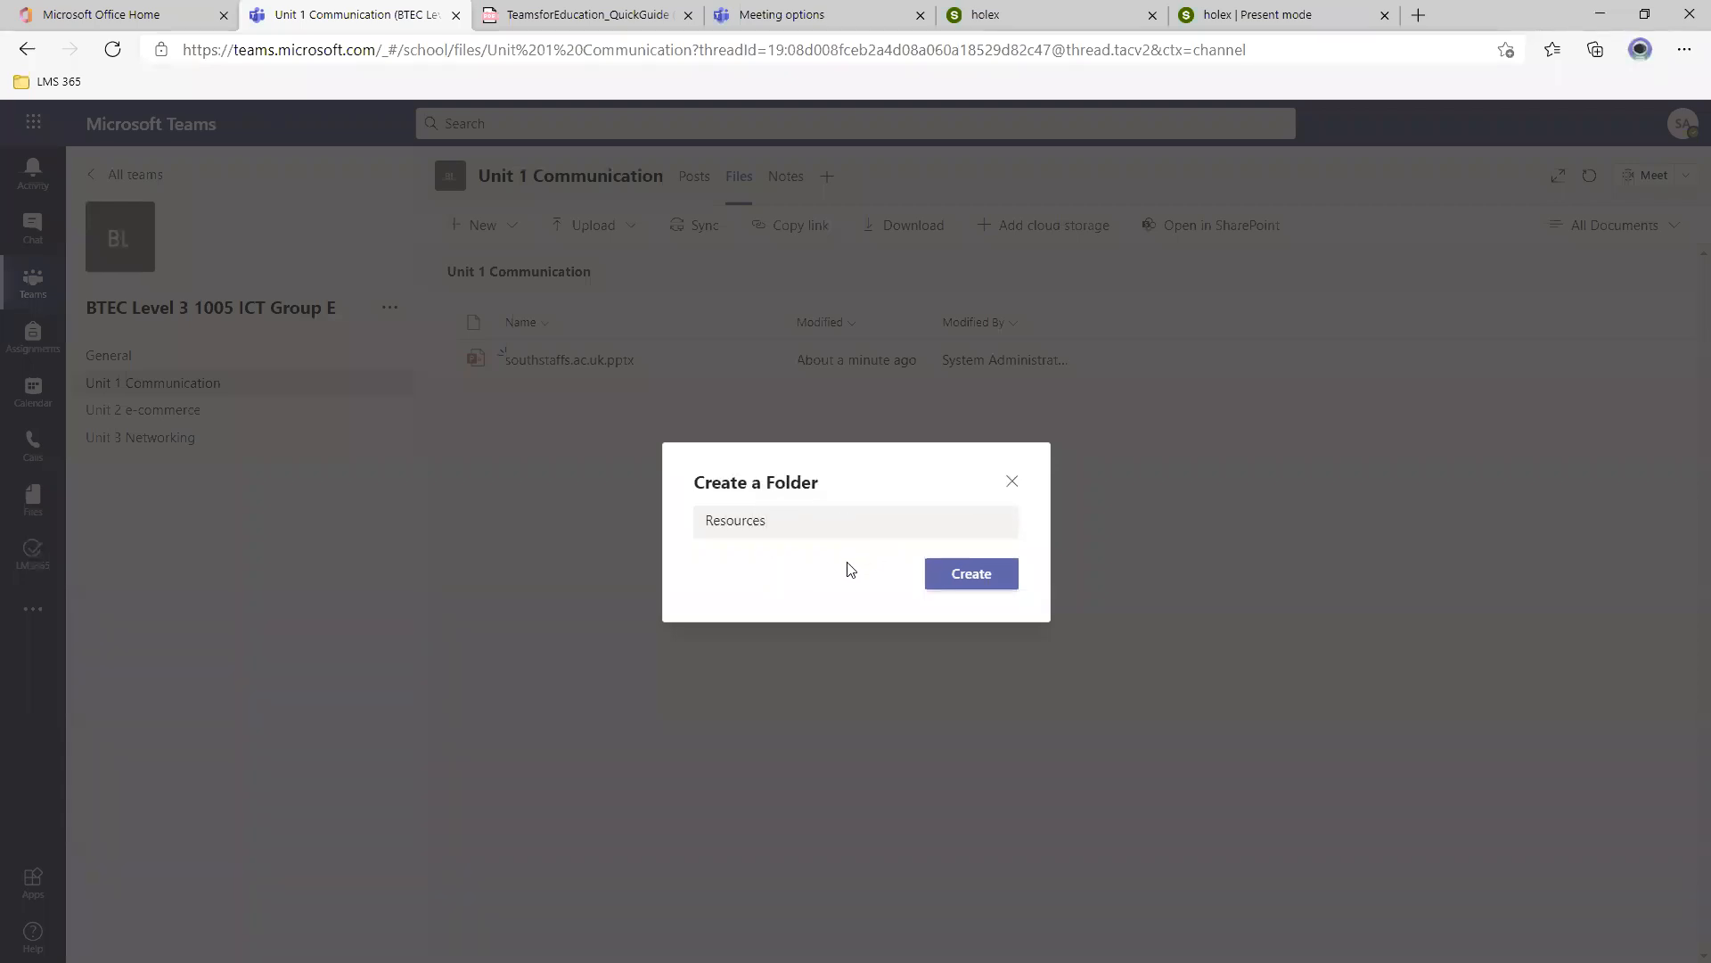
{"action": "left_click", "coordinate": [956, 578]}
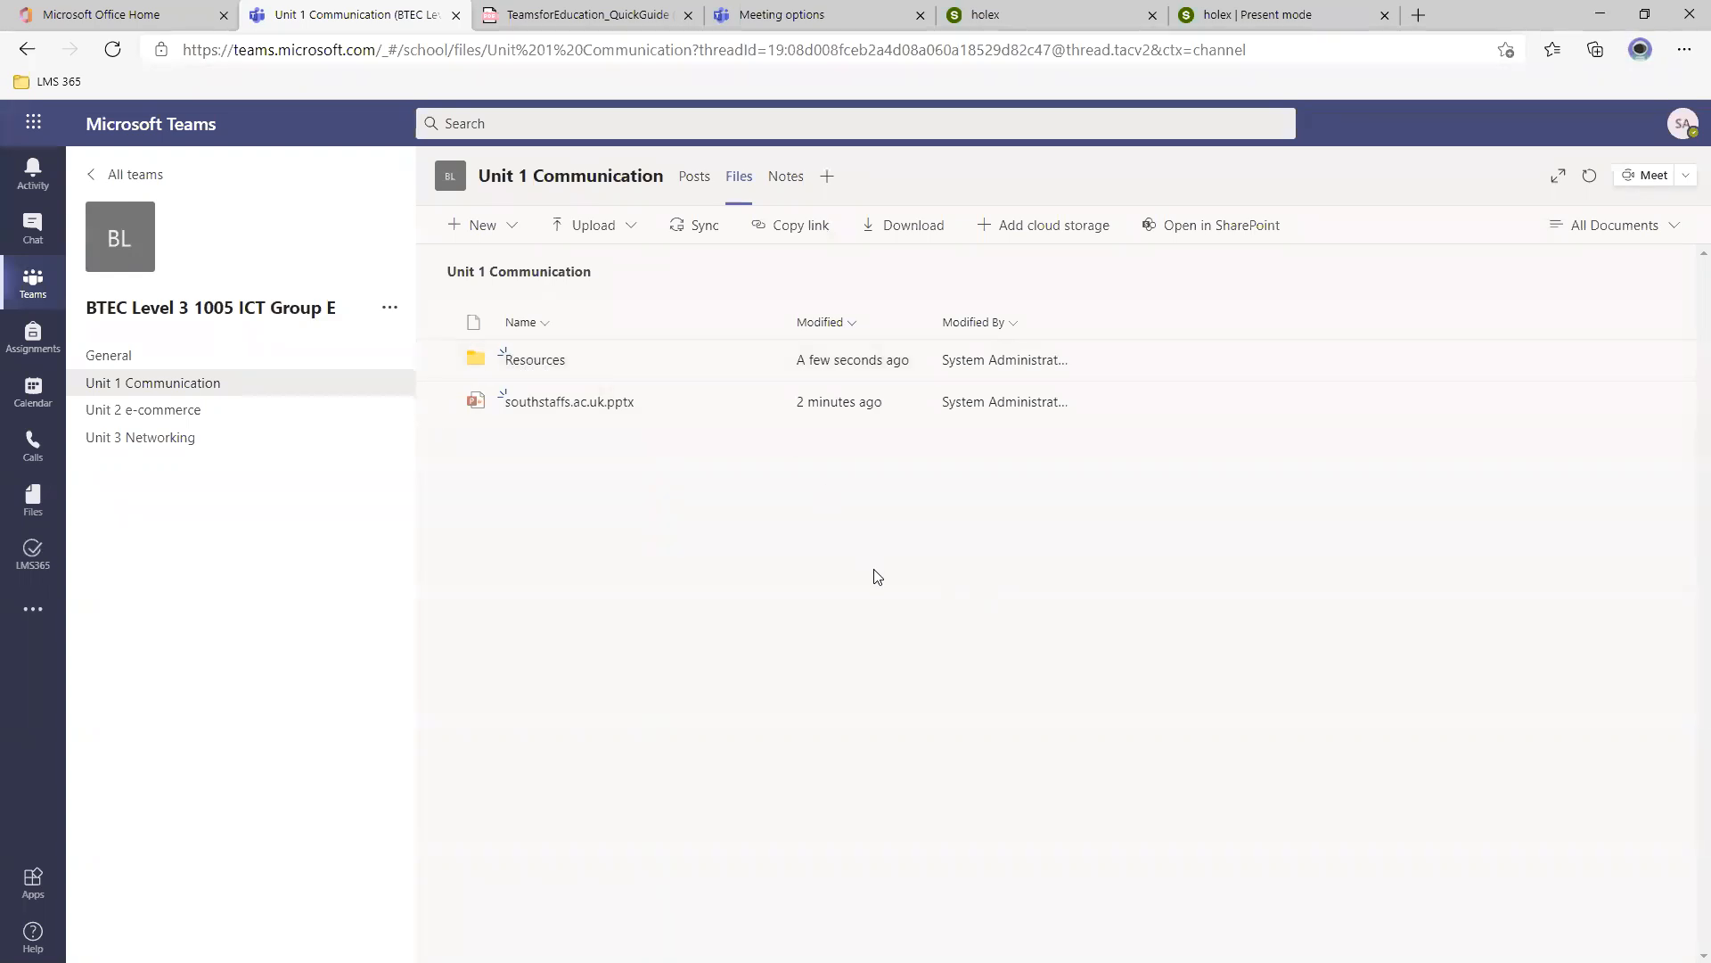
{"action": "left_click", "coordinate": [441, 361]}
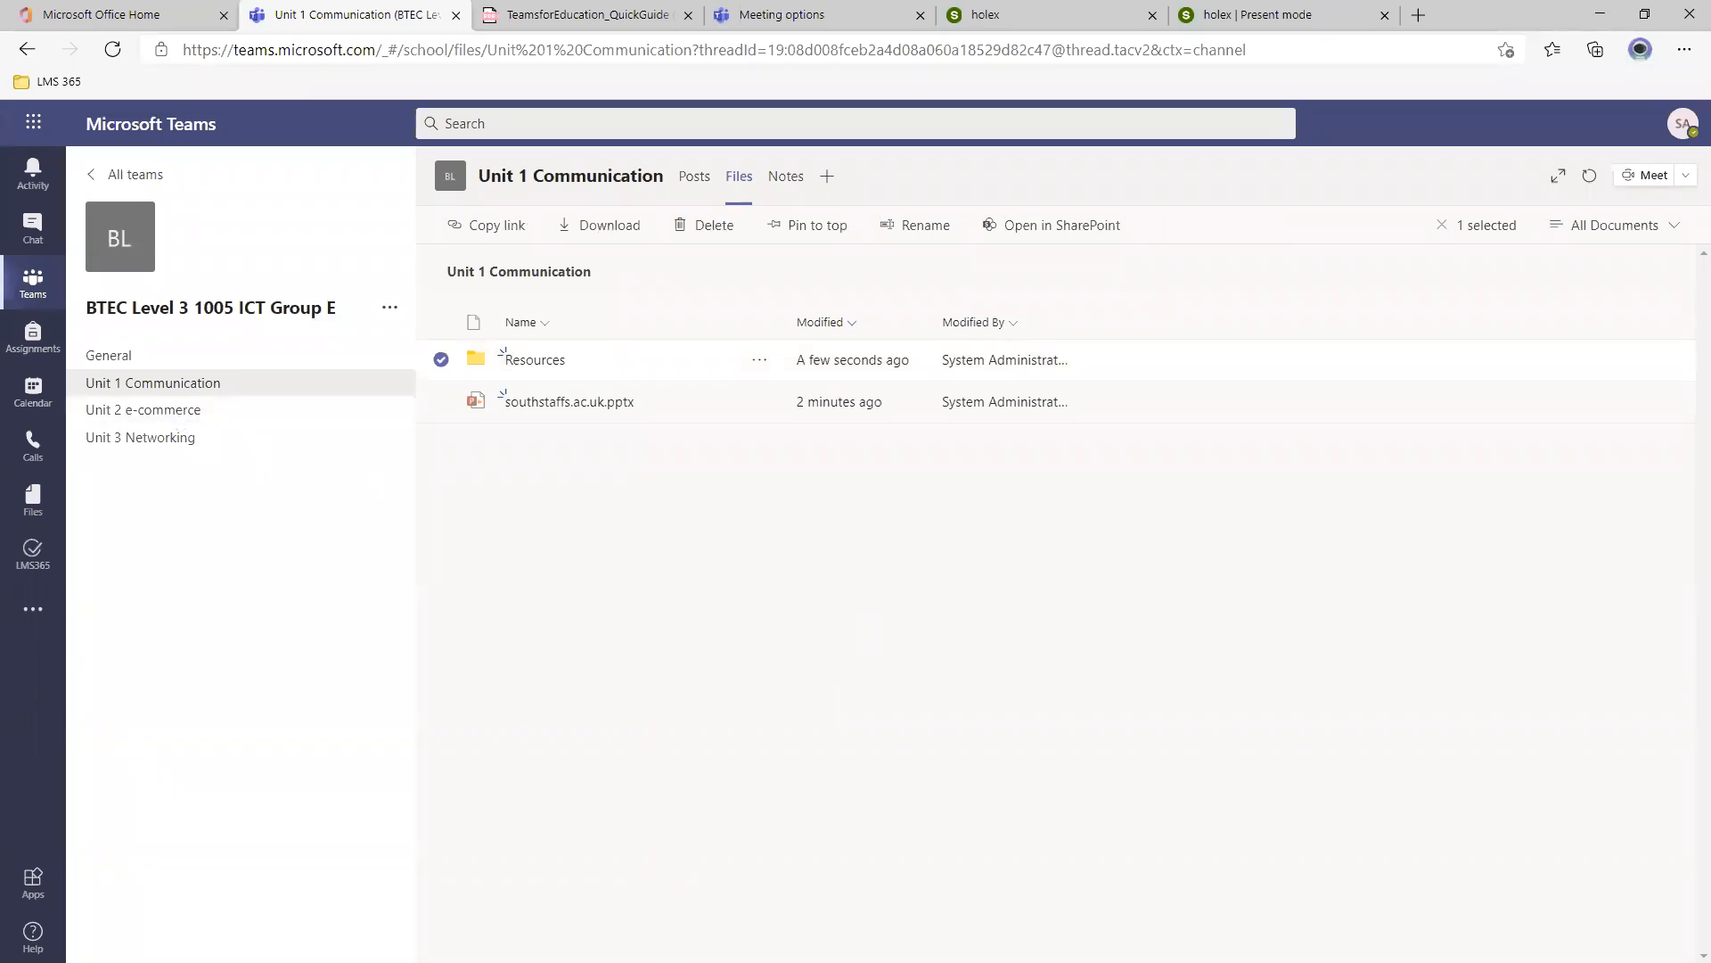
Open the selected Resources folder in SharePoint to see its access details.
{"action": "left_click", "coordinate": [762, 361]}
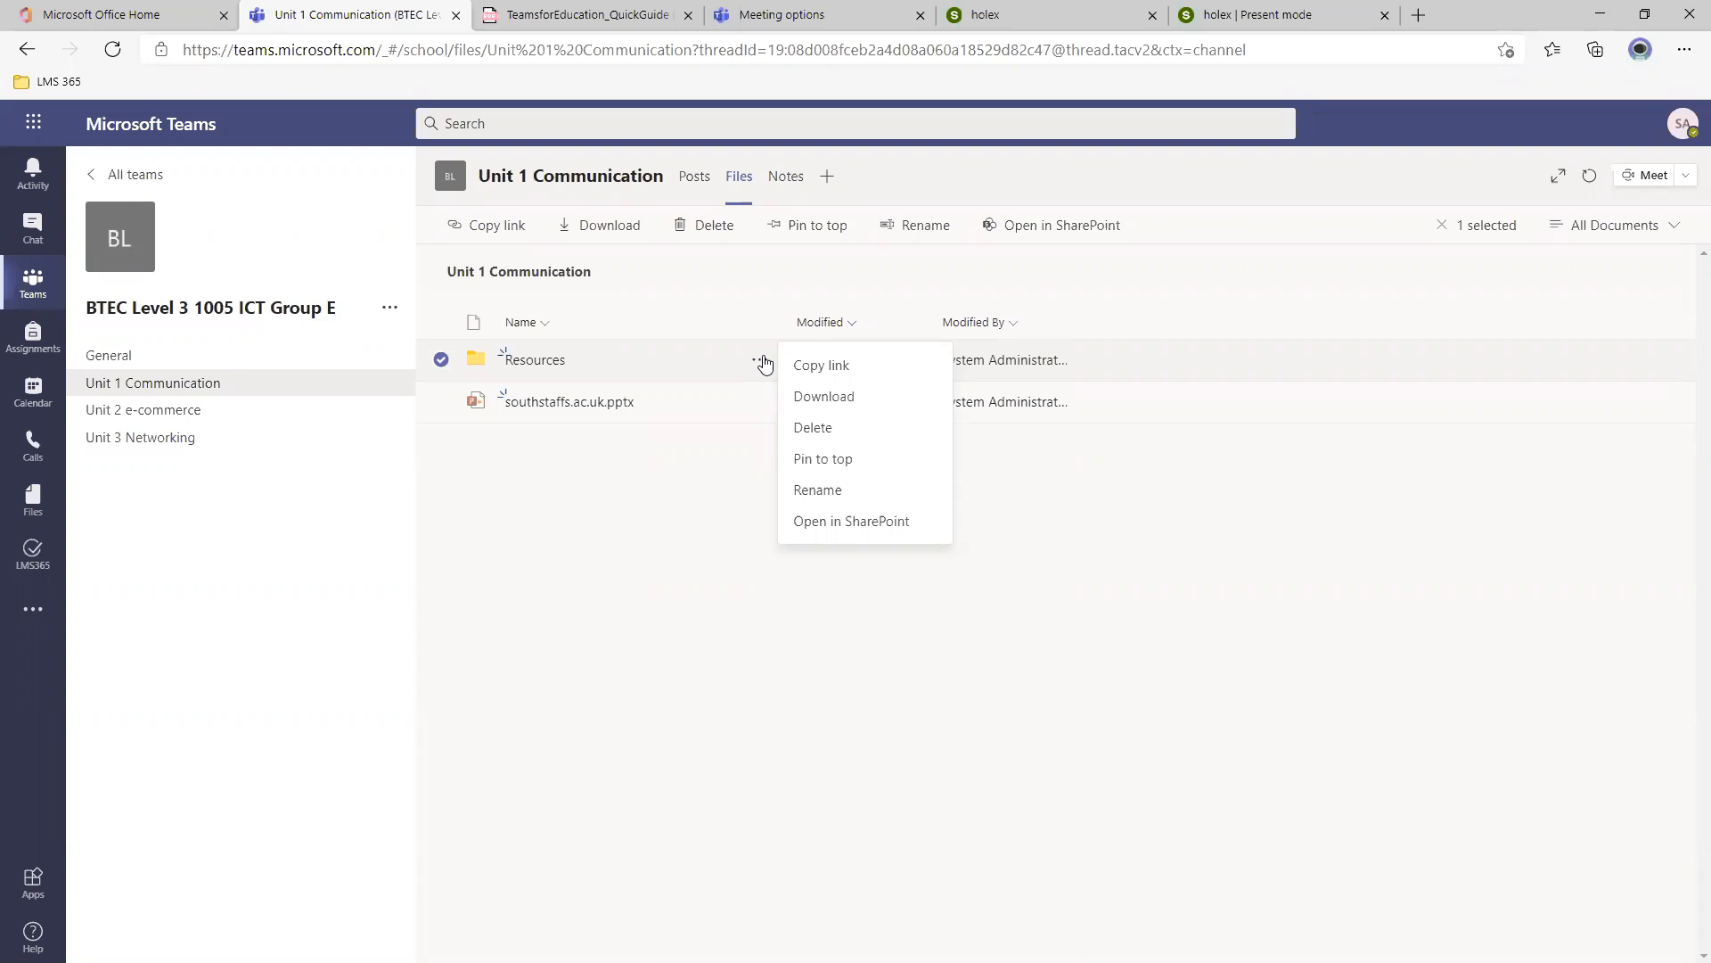
{"action": "left_click", "coordinate": [650, 596]}
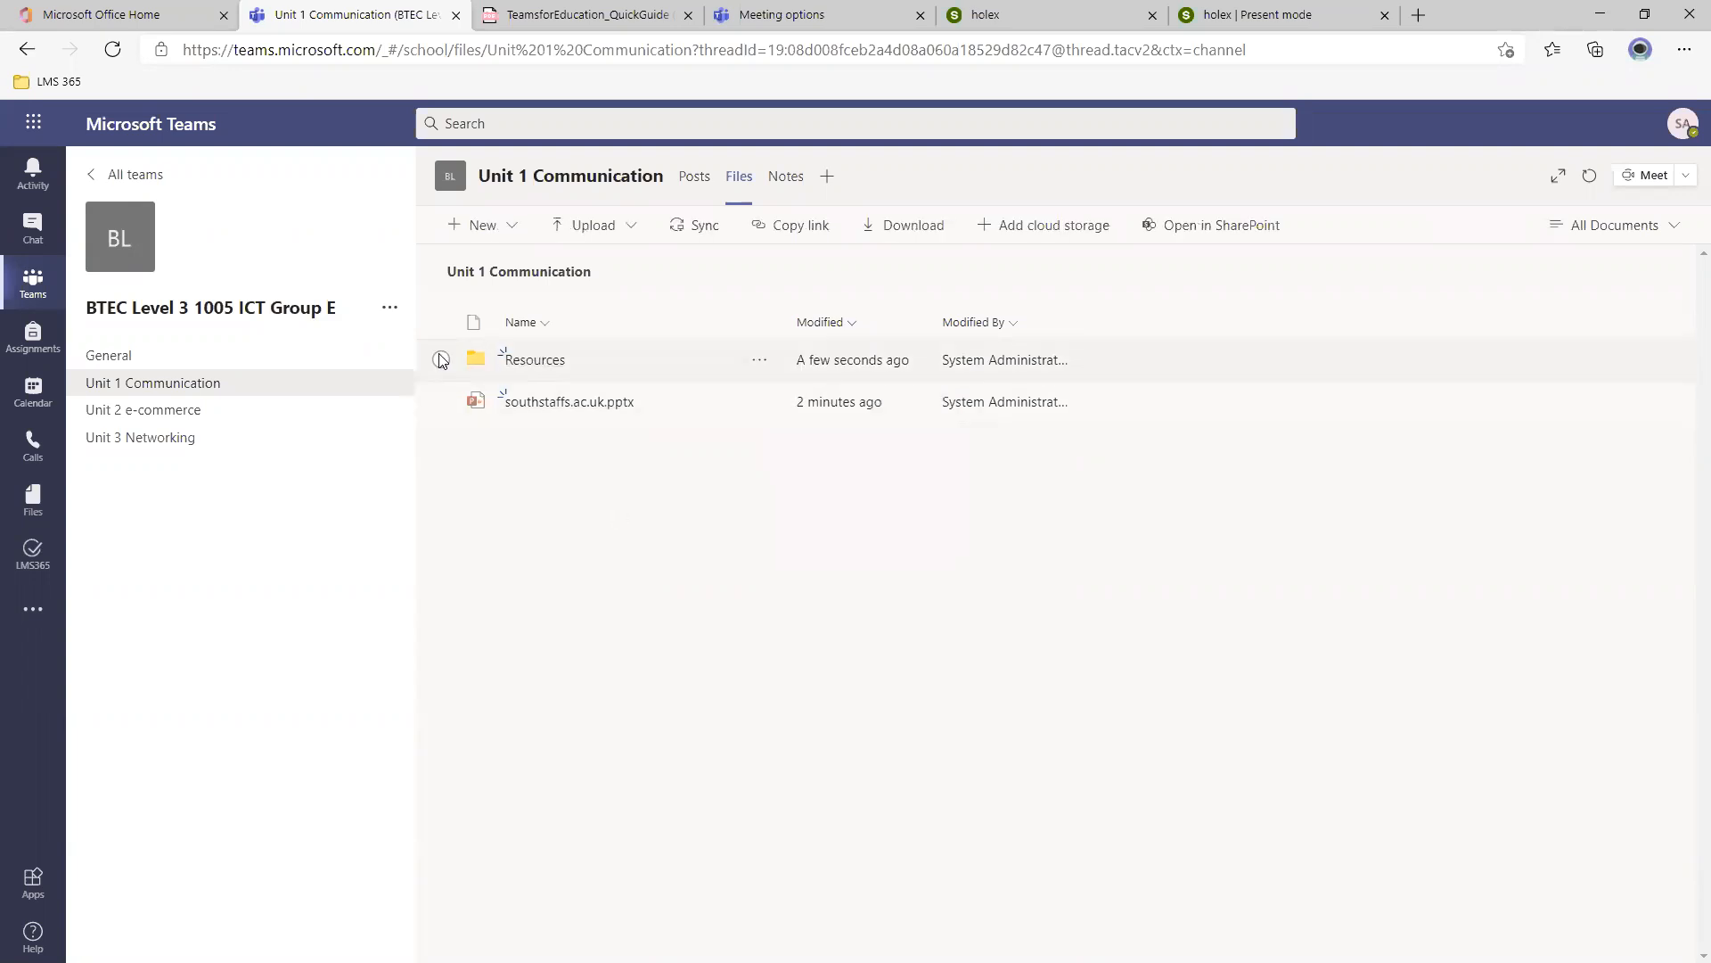
{"action": "left_click", "coordinate": [442, 360]}
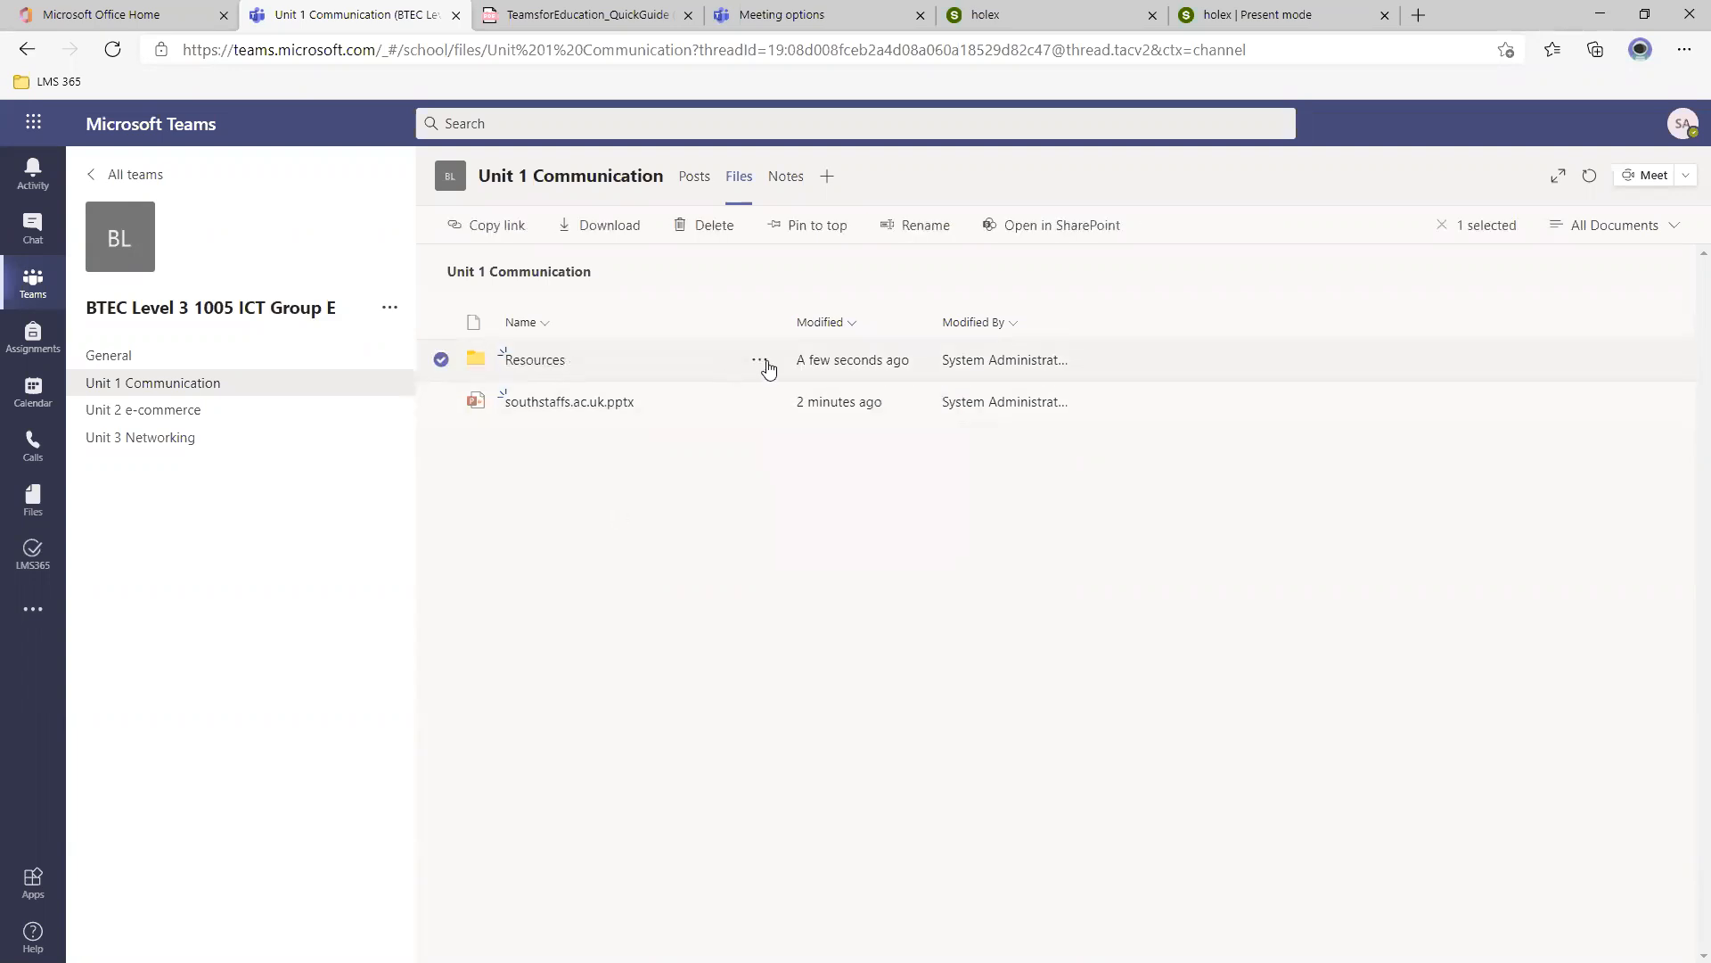
{"action": "left_click", "coordinate": [1091, 234]}
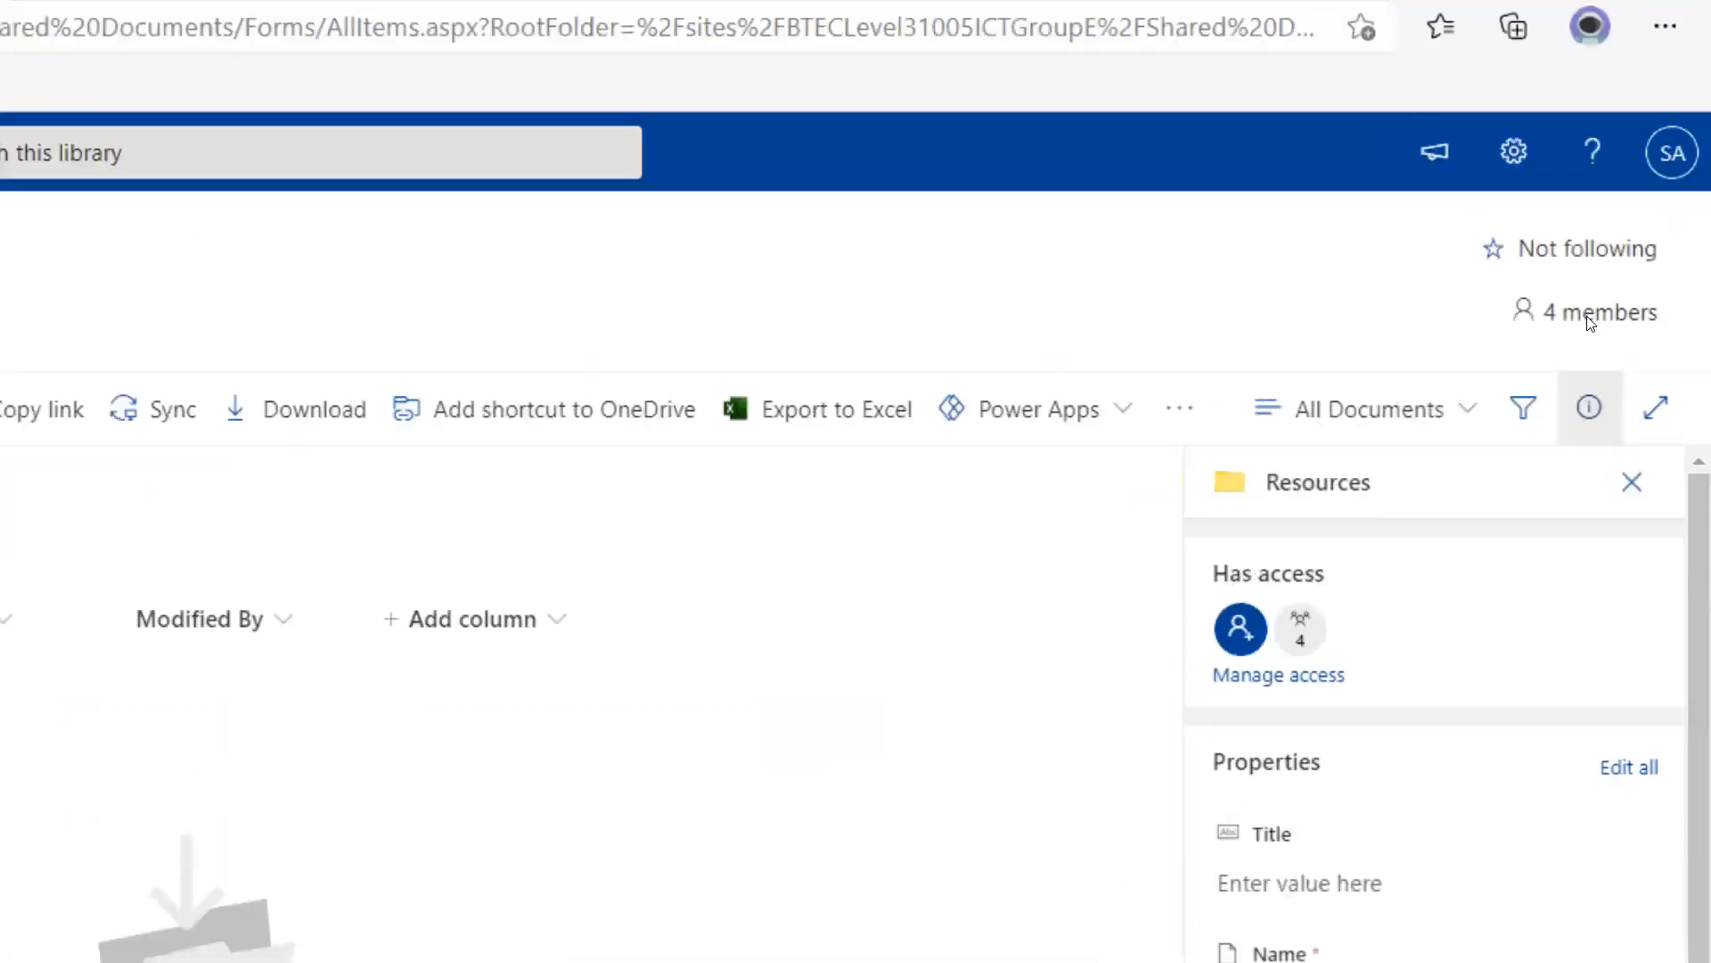
In Manage access, change the group with Can edit rights on Resources to Can view.
{"action": "left_click", "coordinate": [1589, 408]}
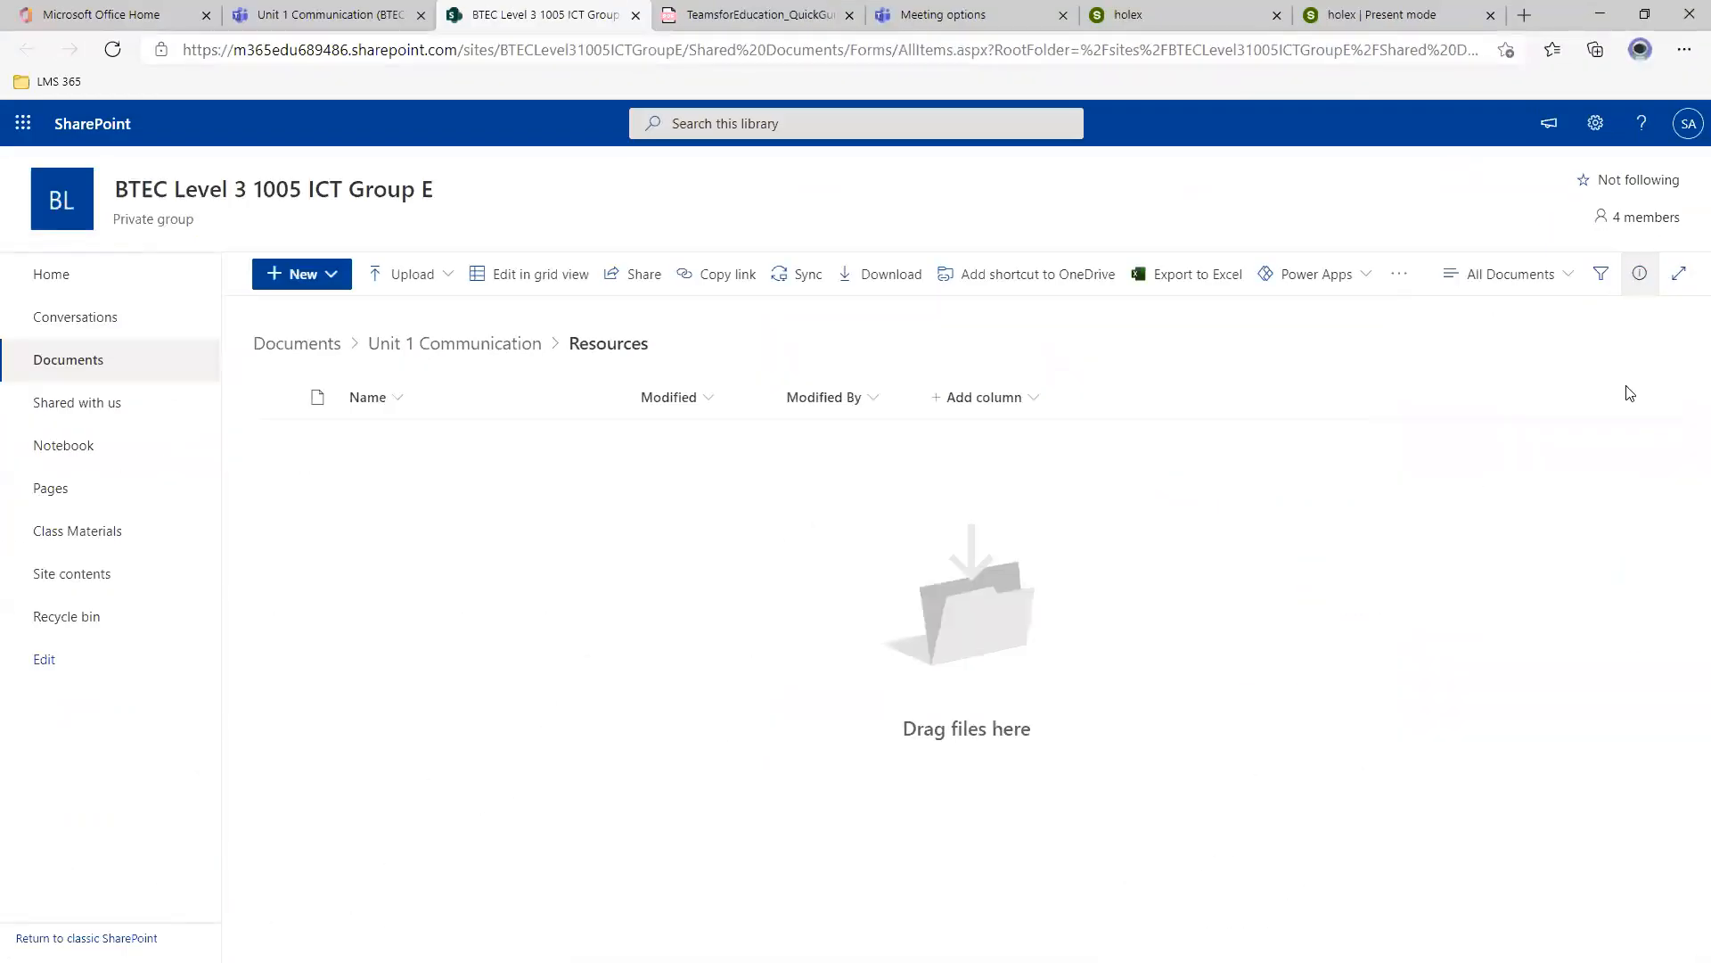
{"action": "left_click", "coordinate": [1639, 278]}
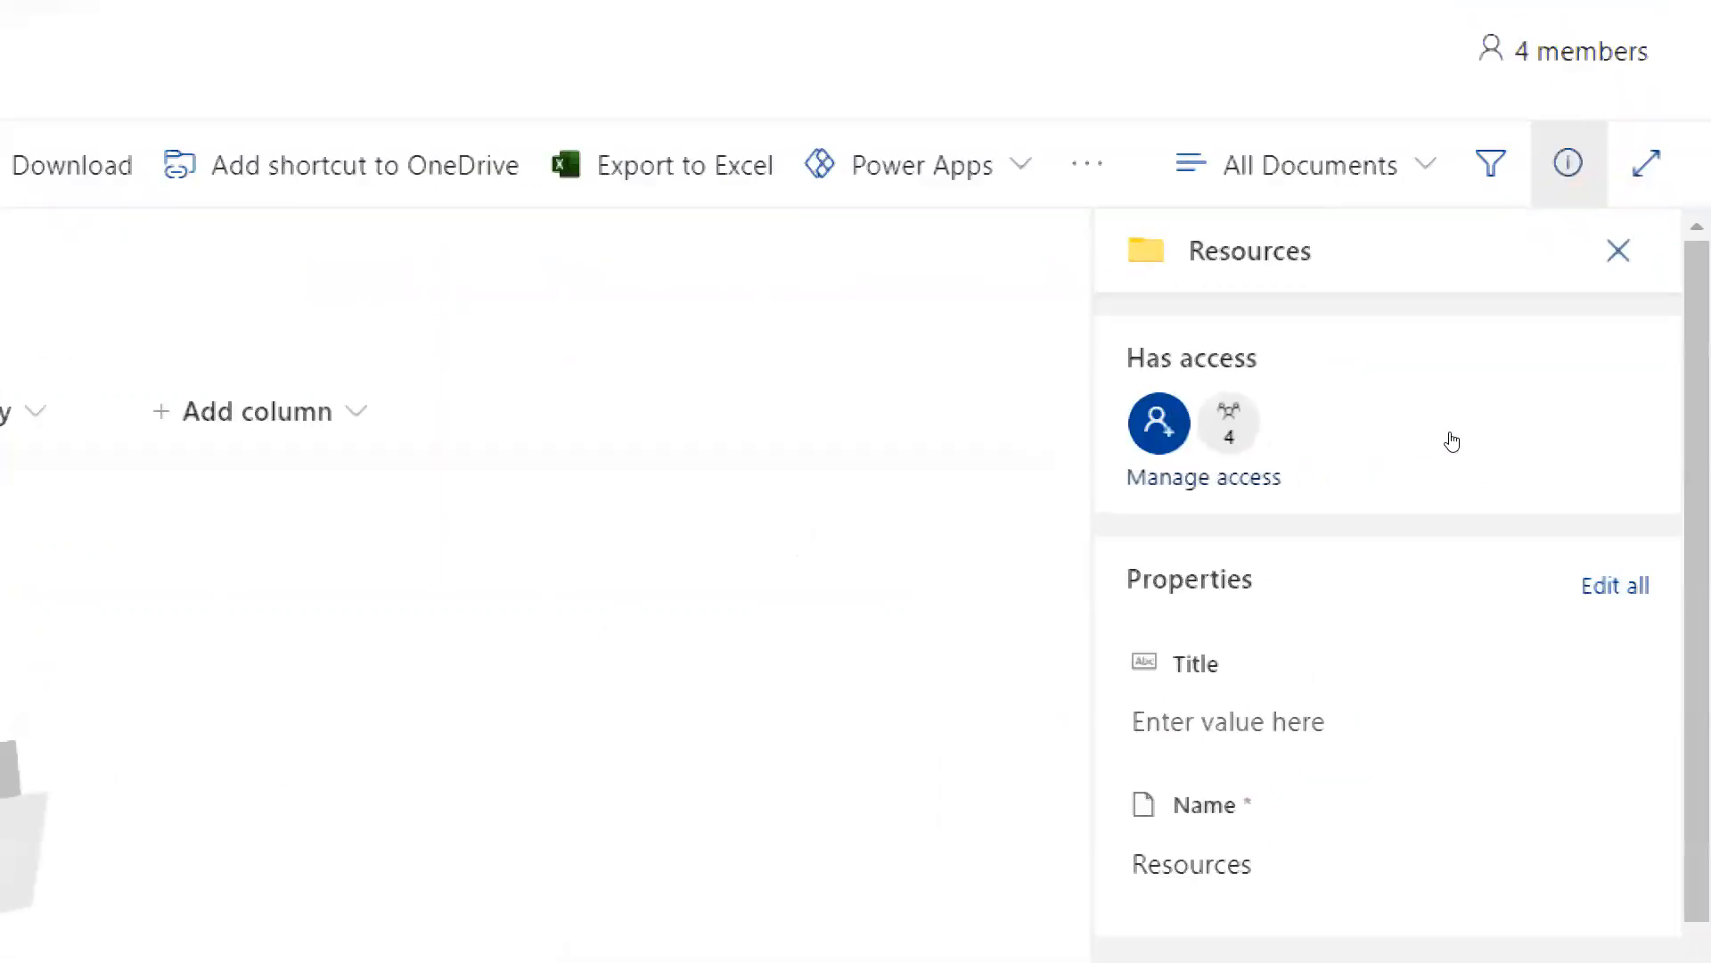
{"action": "left_click", "coordinate": [1452, 441]}
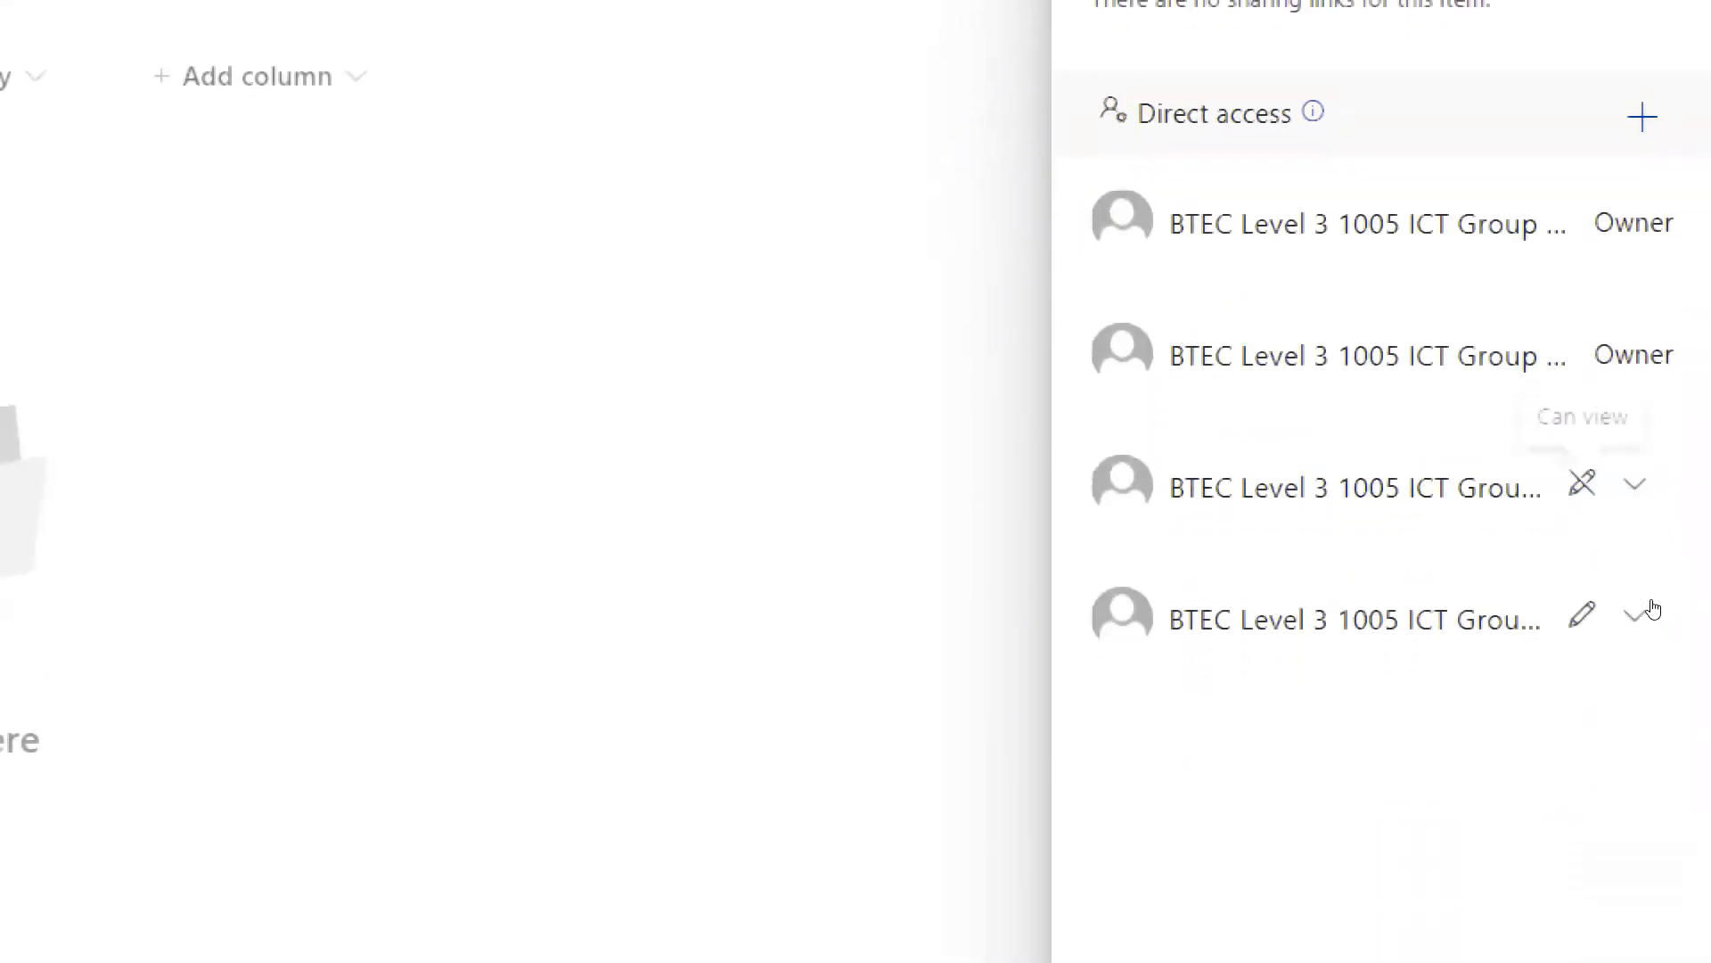
{"action": "left_click", "coordinate": [1636, 494]}
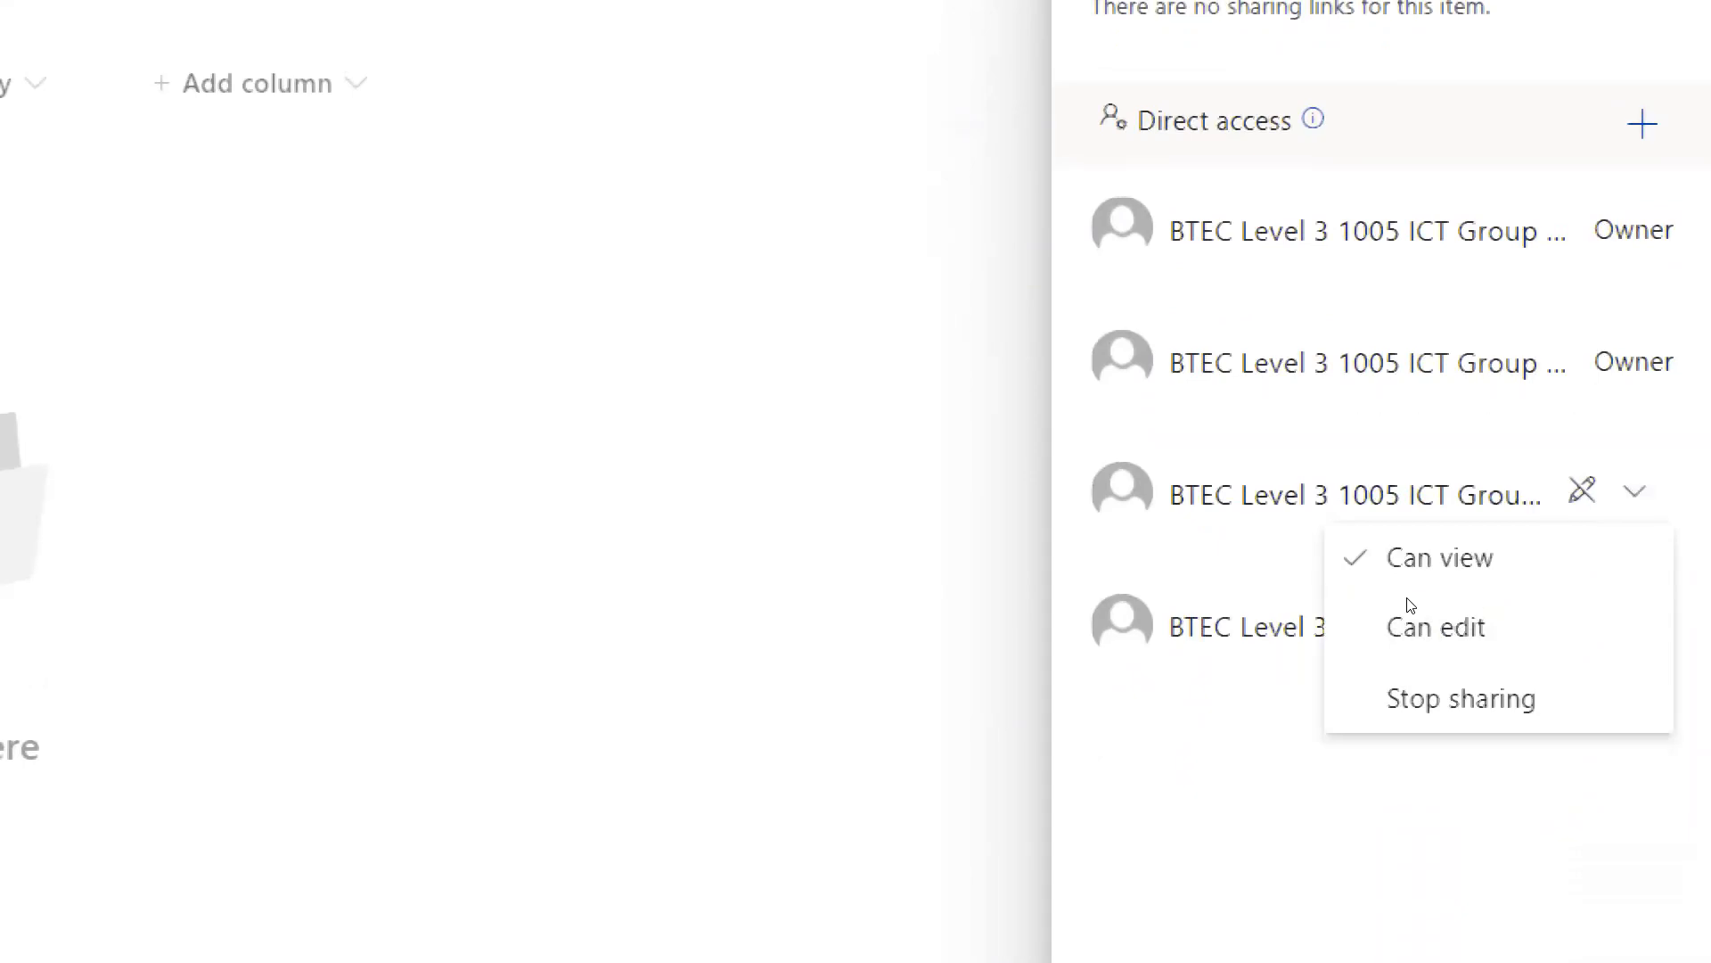
{"action": "left_click", "coordinate": [1477, 833]}
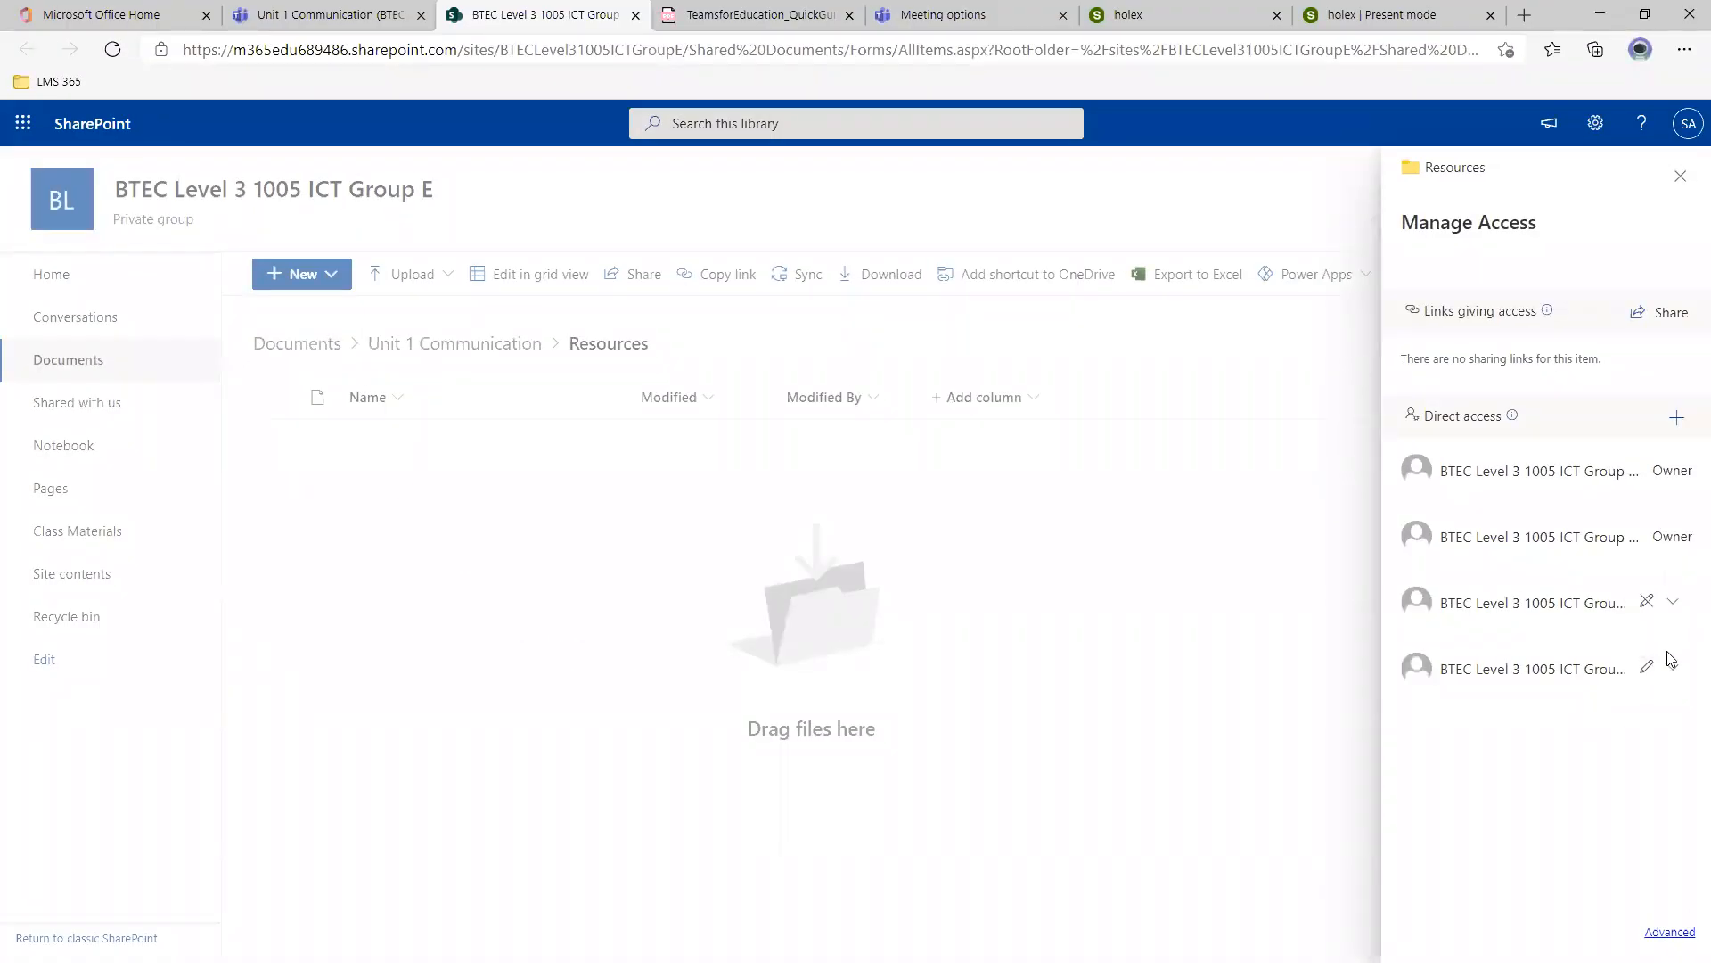
{"action": "left_click", "coordinate": [1669, 670]}
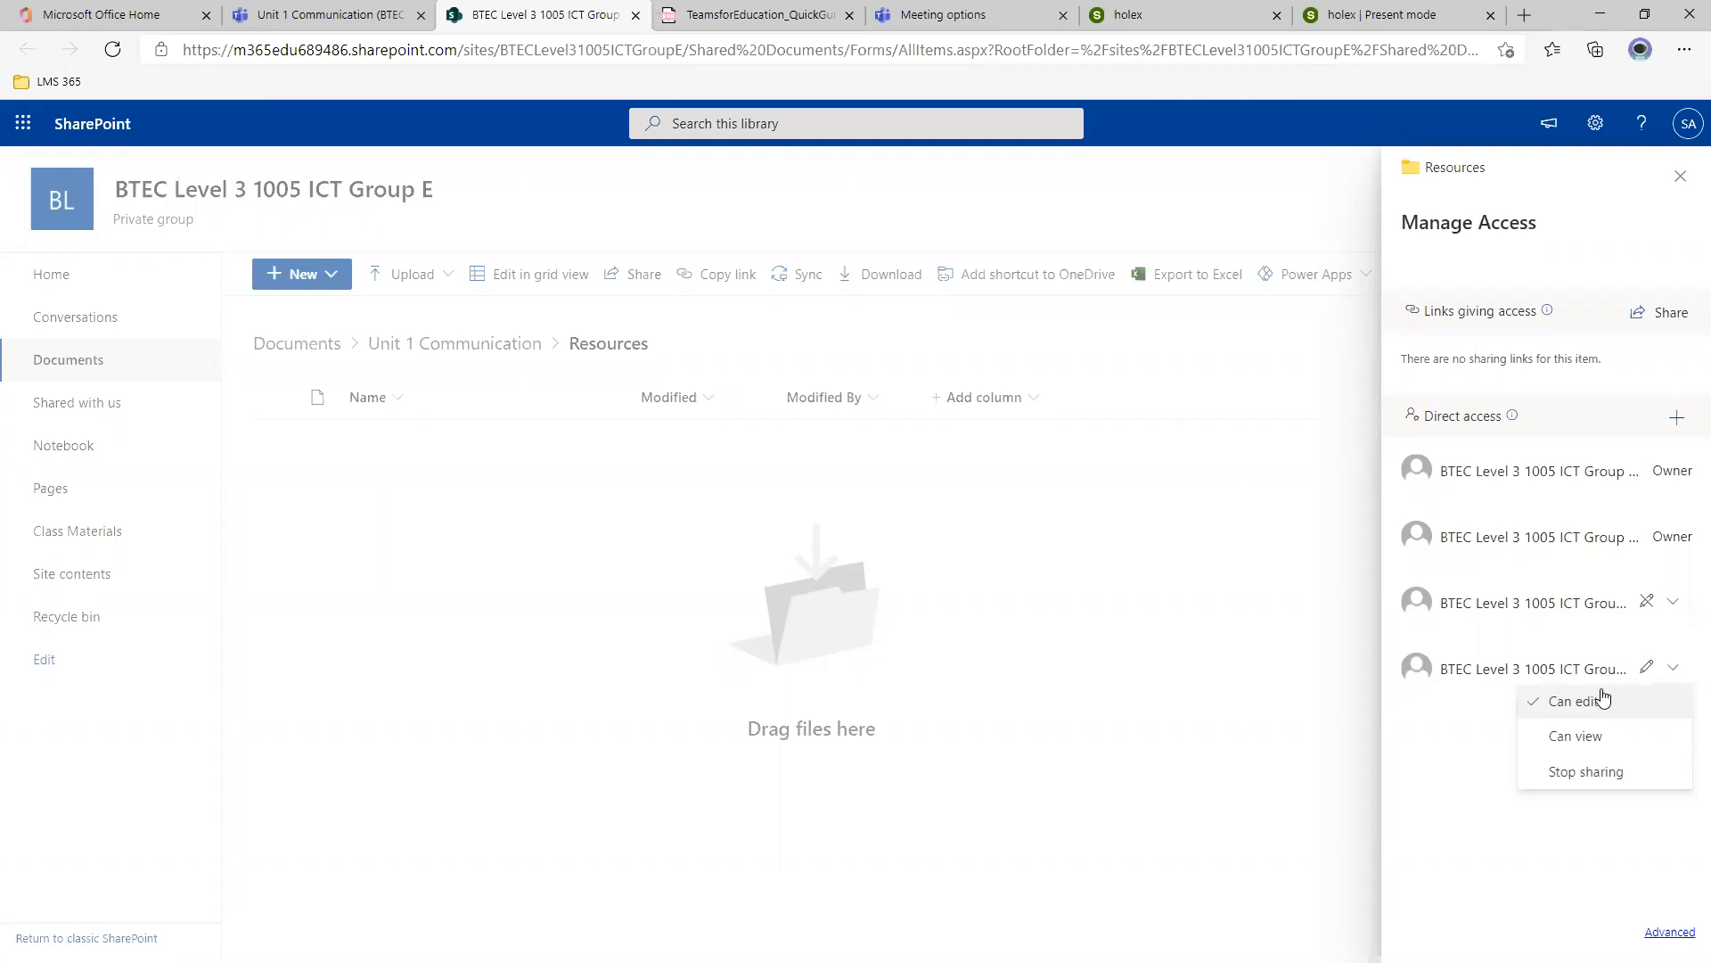
{"action": "left_click", "coordinate": [1631, 734]}
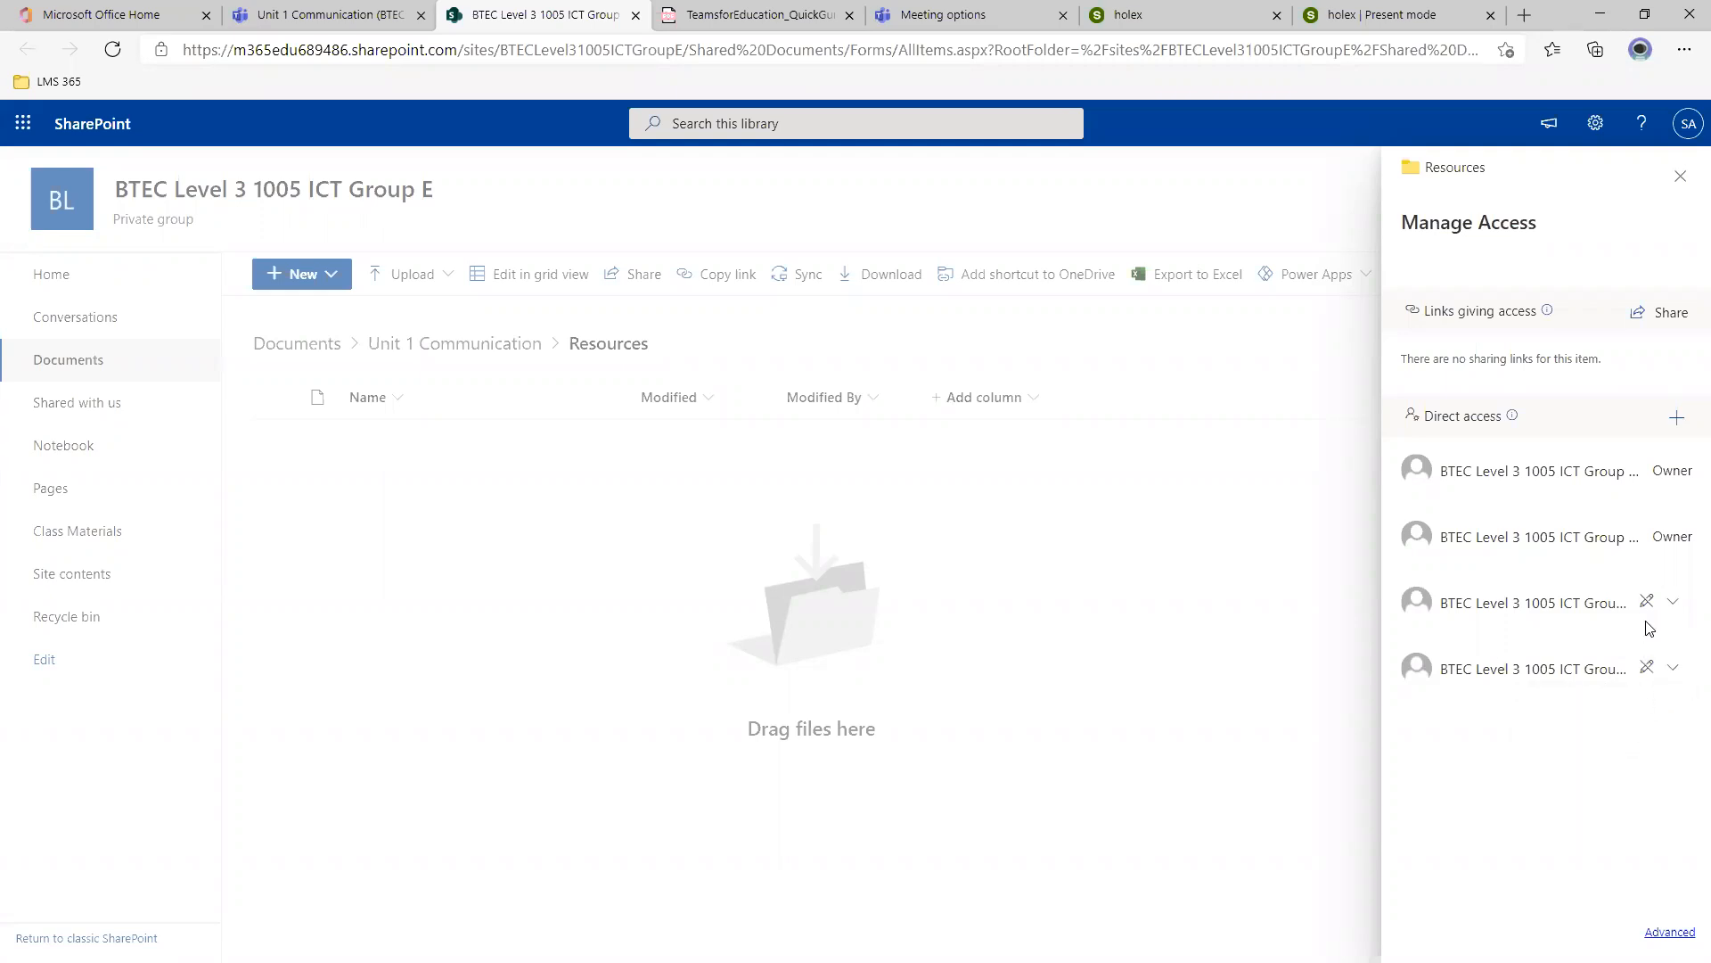
Go back to the Unit 1 Communication files in Teams and reload the page.
{"action": "left_click", "coordinate": [269, 13]}
{"action": "left_click", "coordinate": [597, 637]}
{"action": "key", "text": "F5"}
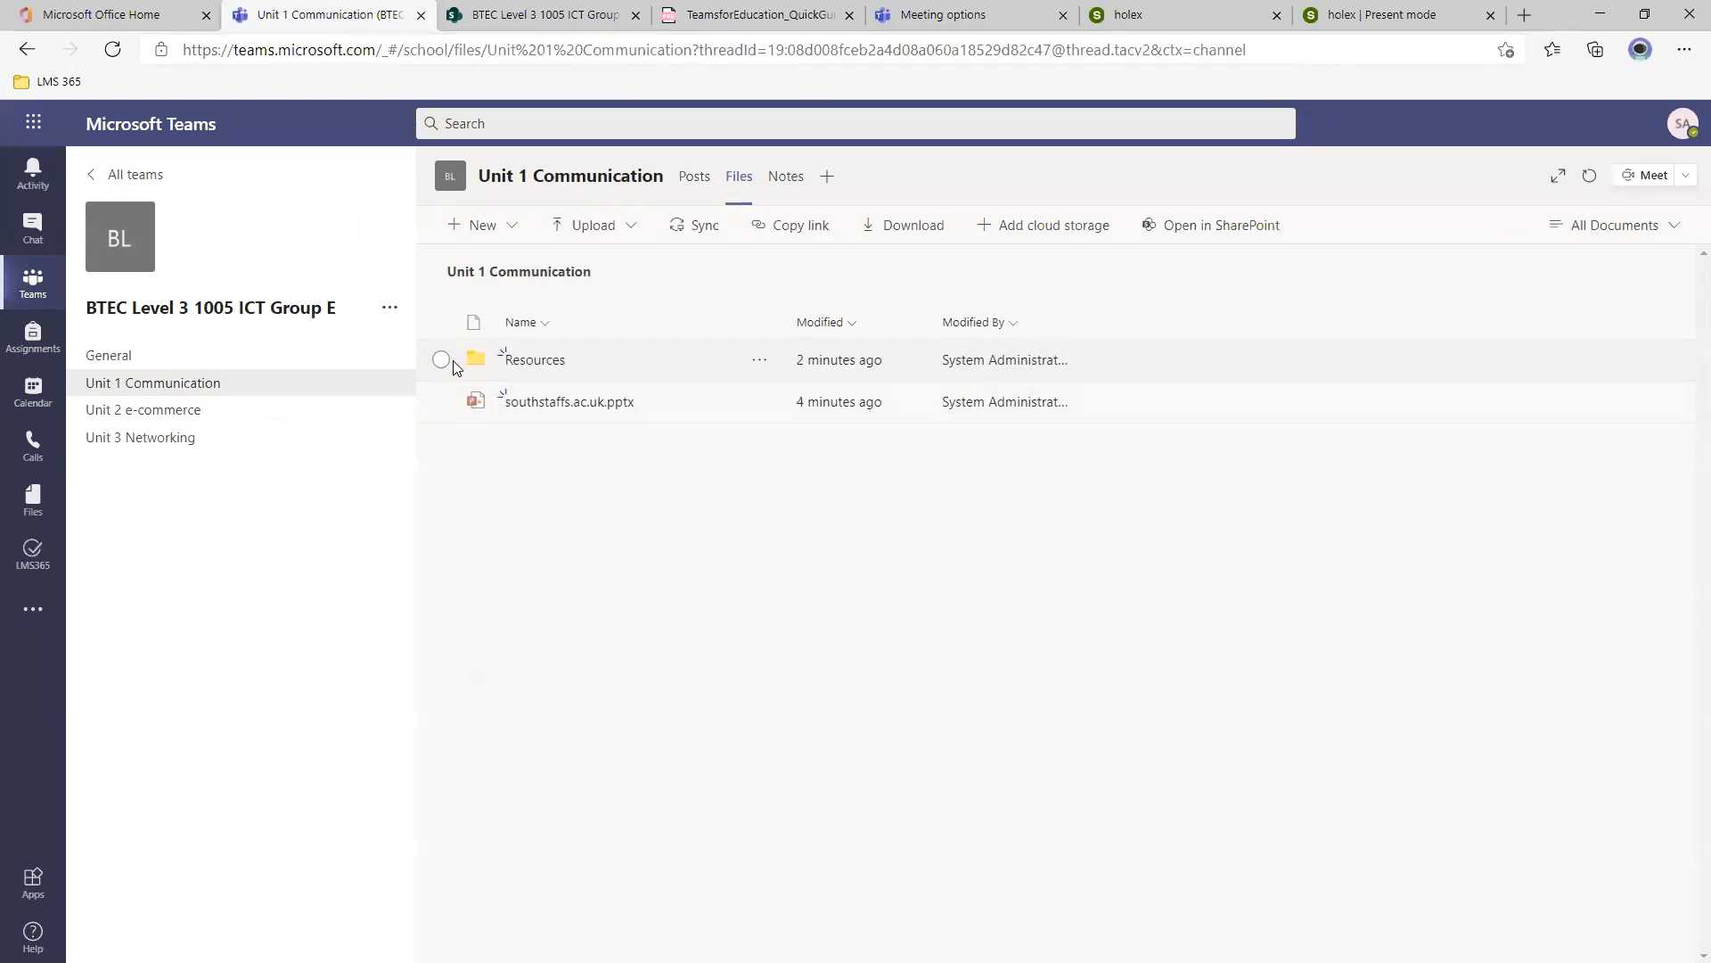
Upload 'think in question response Business and Computing 25.01.21' into Resources, then go back.
{"action": "left_click", "coordinate": [538, 368]}
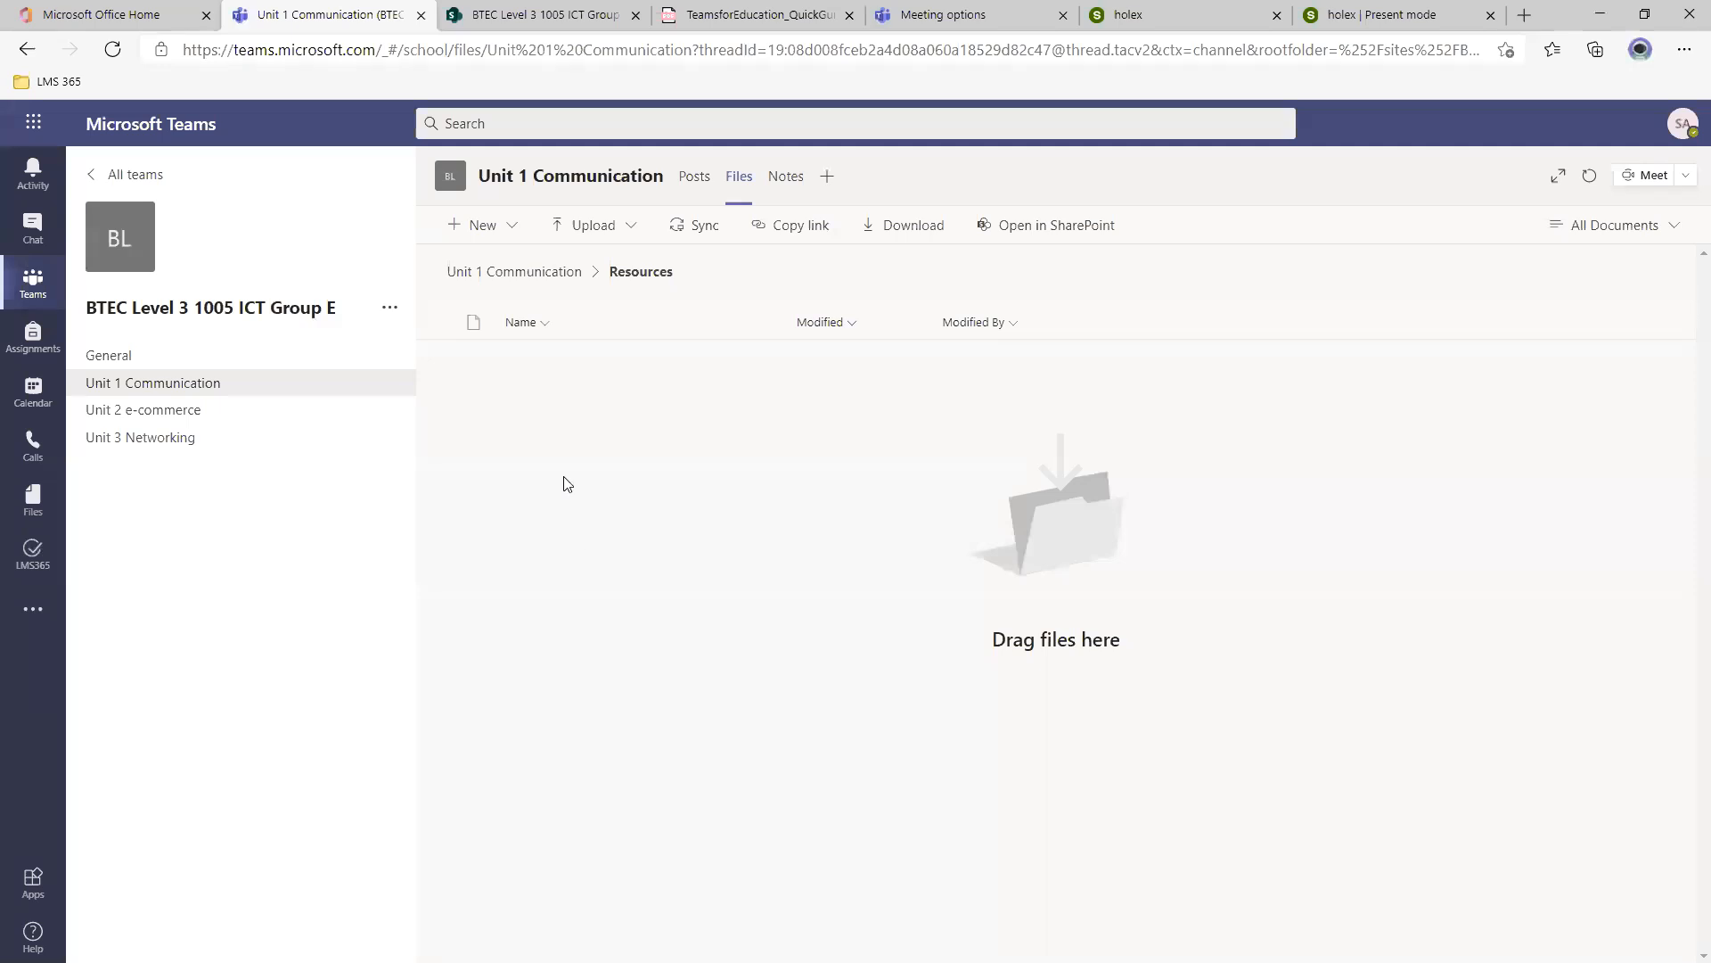
{"action": "left_click", "coordinate": [631, 226]}
{"action": "left_click", "coordinate": [630, 268]}
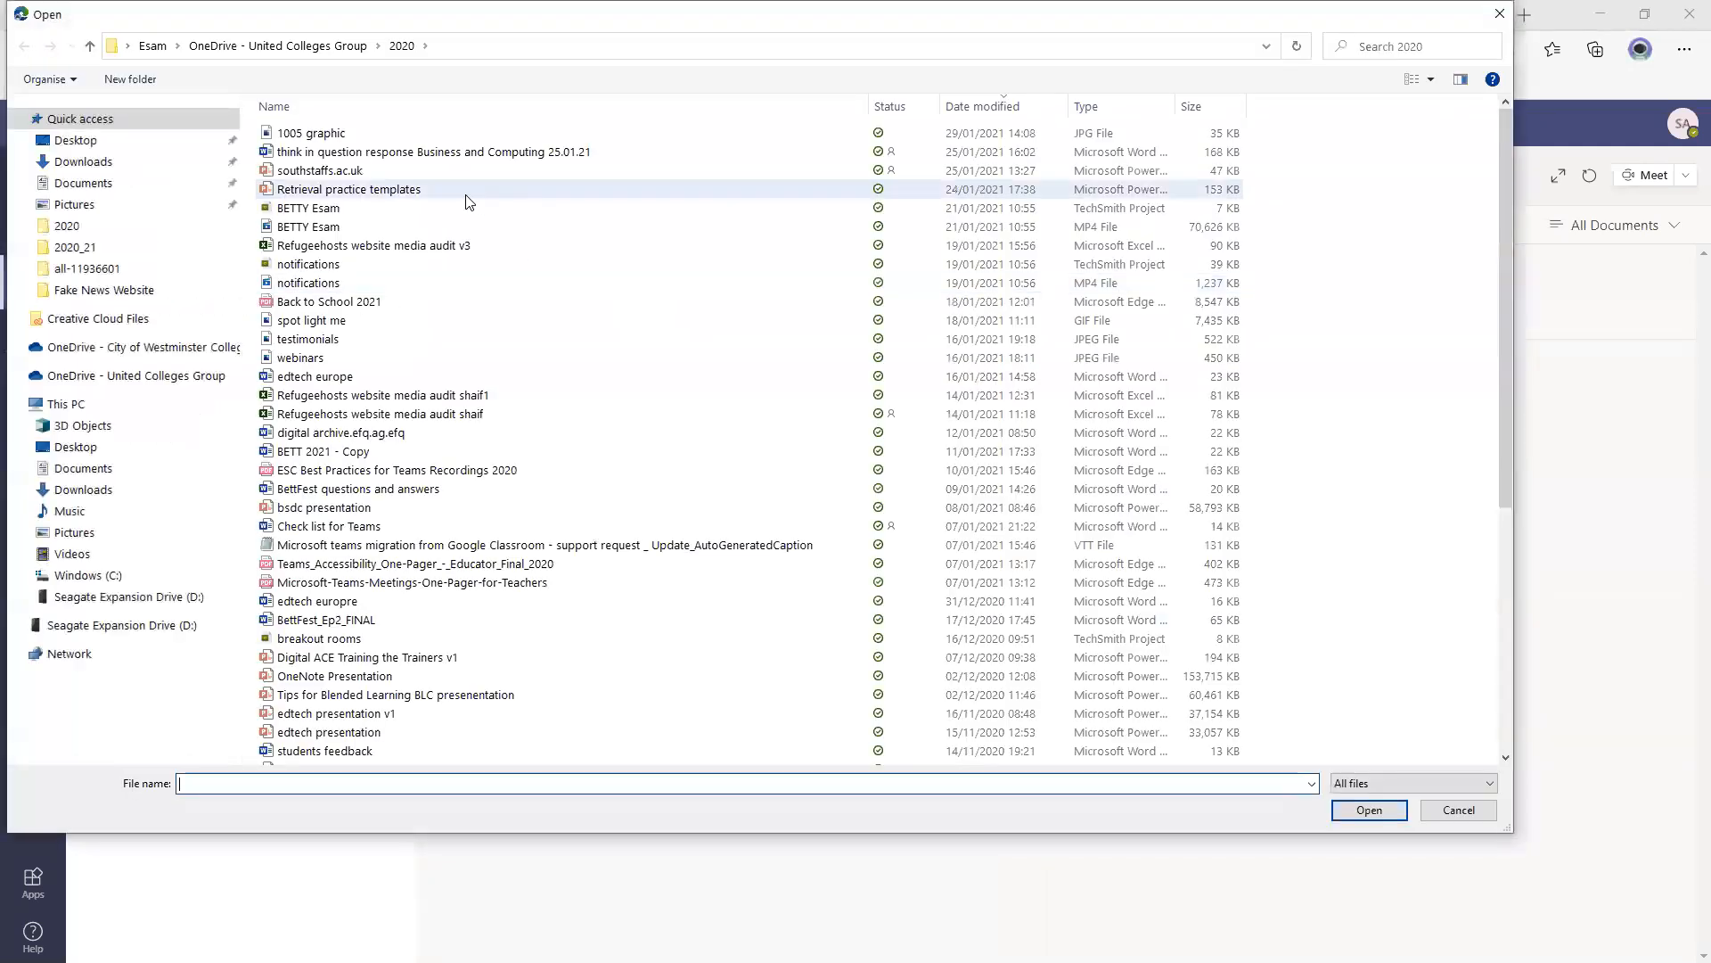
{"action": "double_click", "coordinate": [434, 153]}
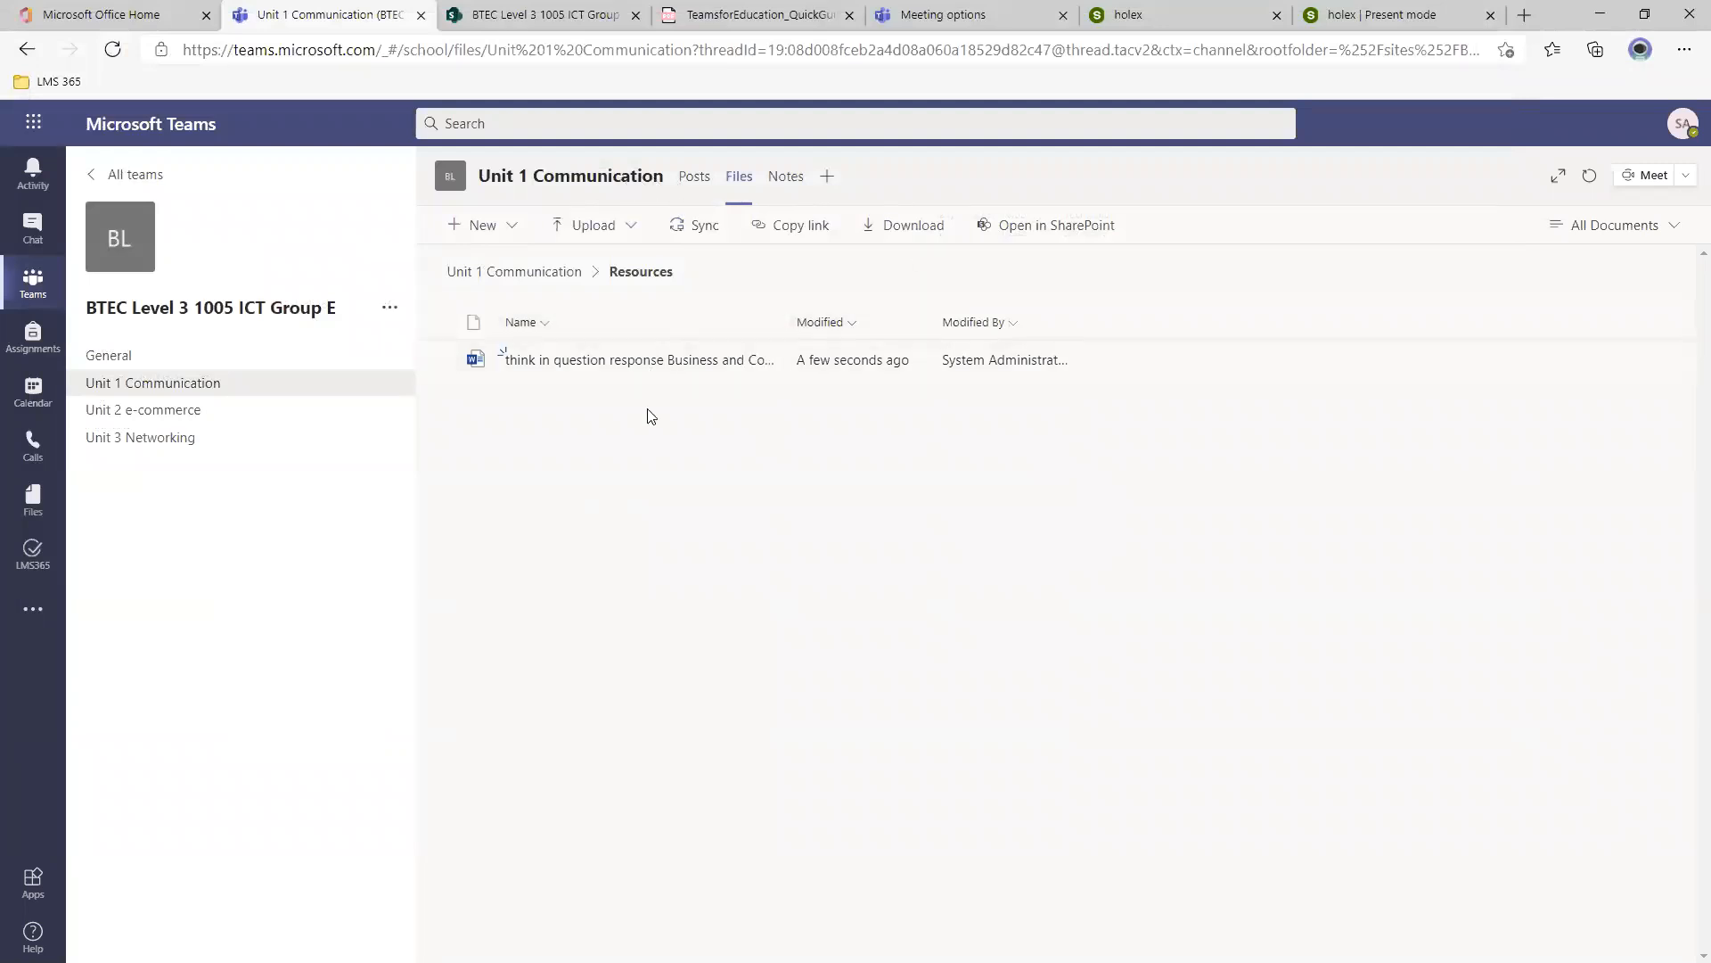
{"action": "left_click", "coordinate": [24, 53]}
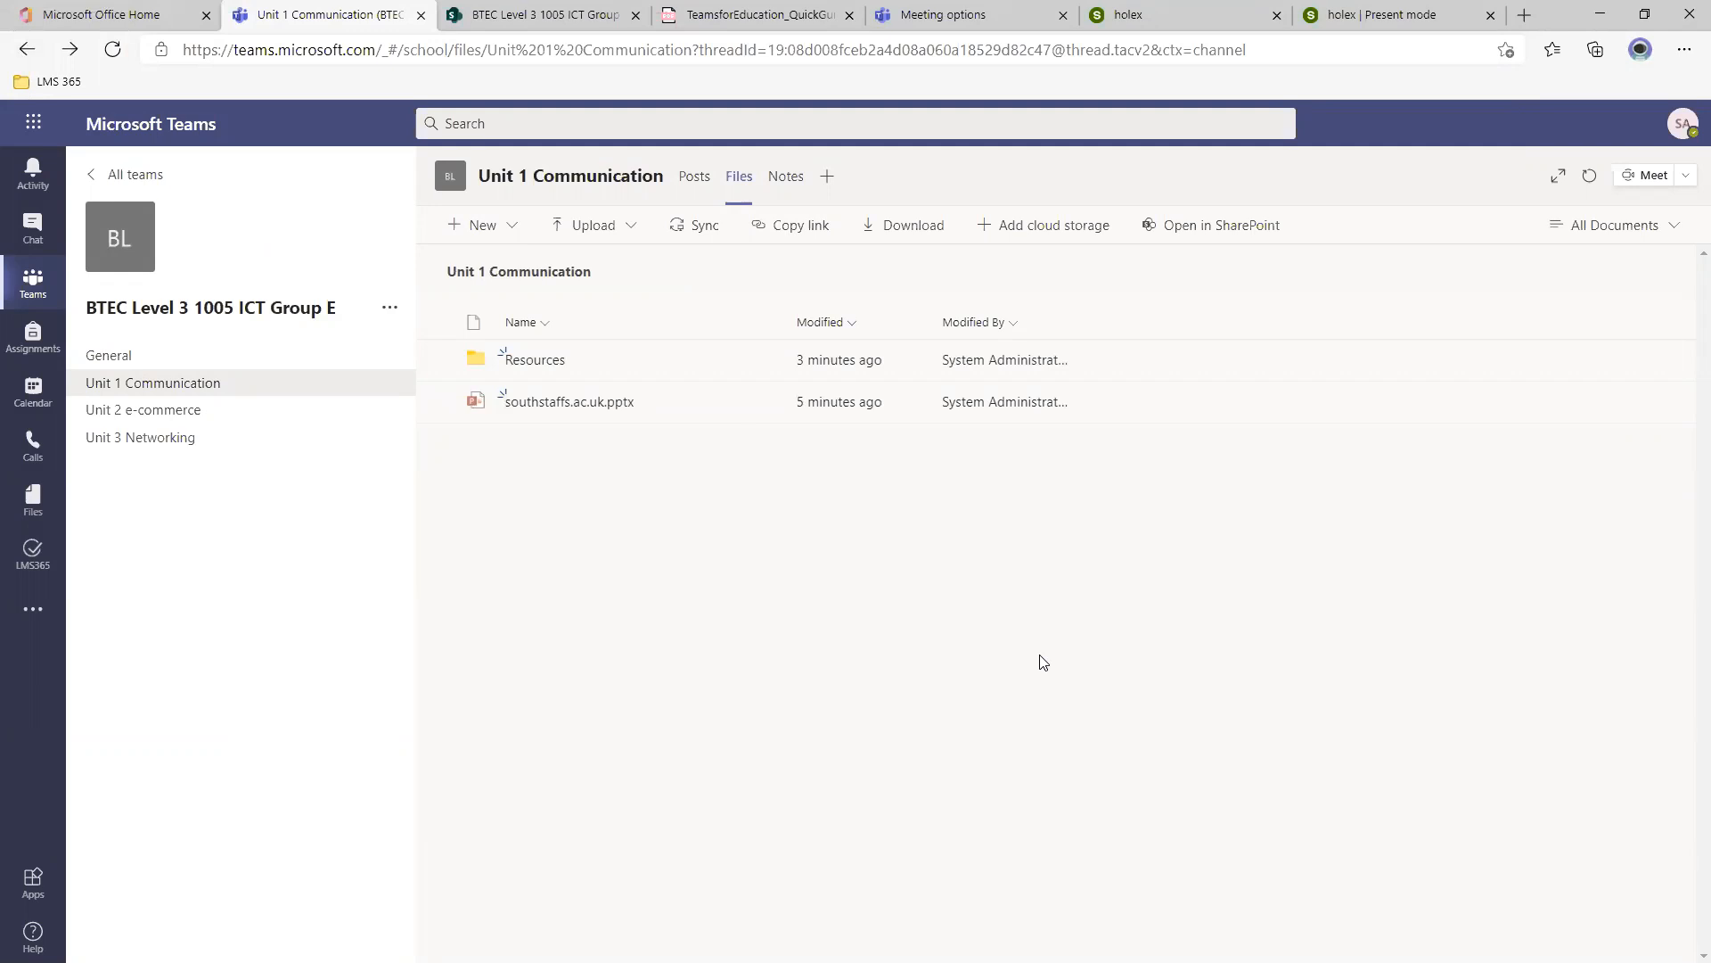
Open General, dismiss the Class Notebook tip, and highlight Class Notebook, Assignments and Grades.
{"action": "left_click", "coordinate": [143, 357]}
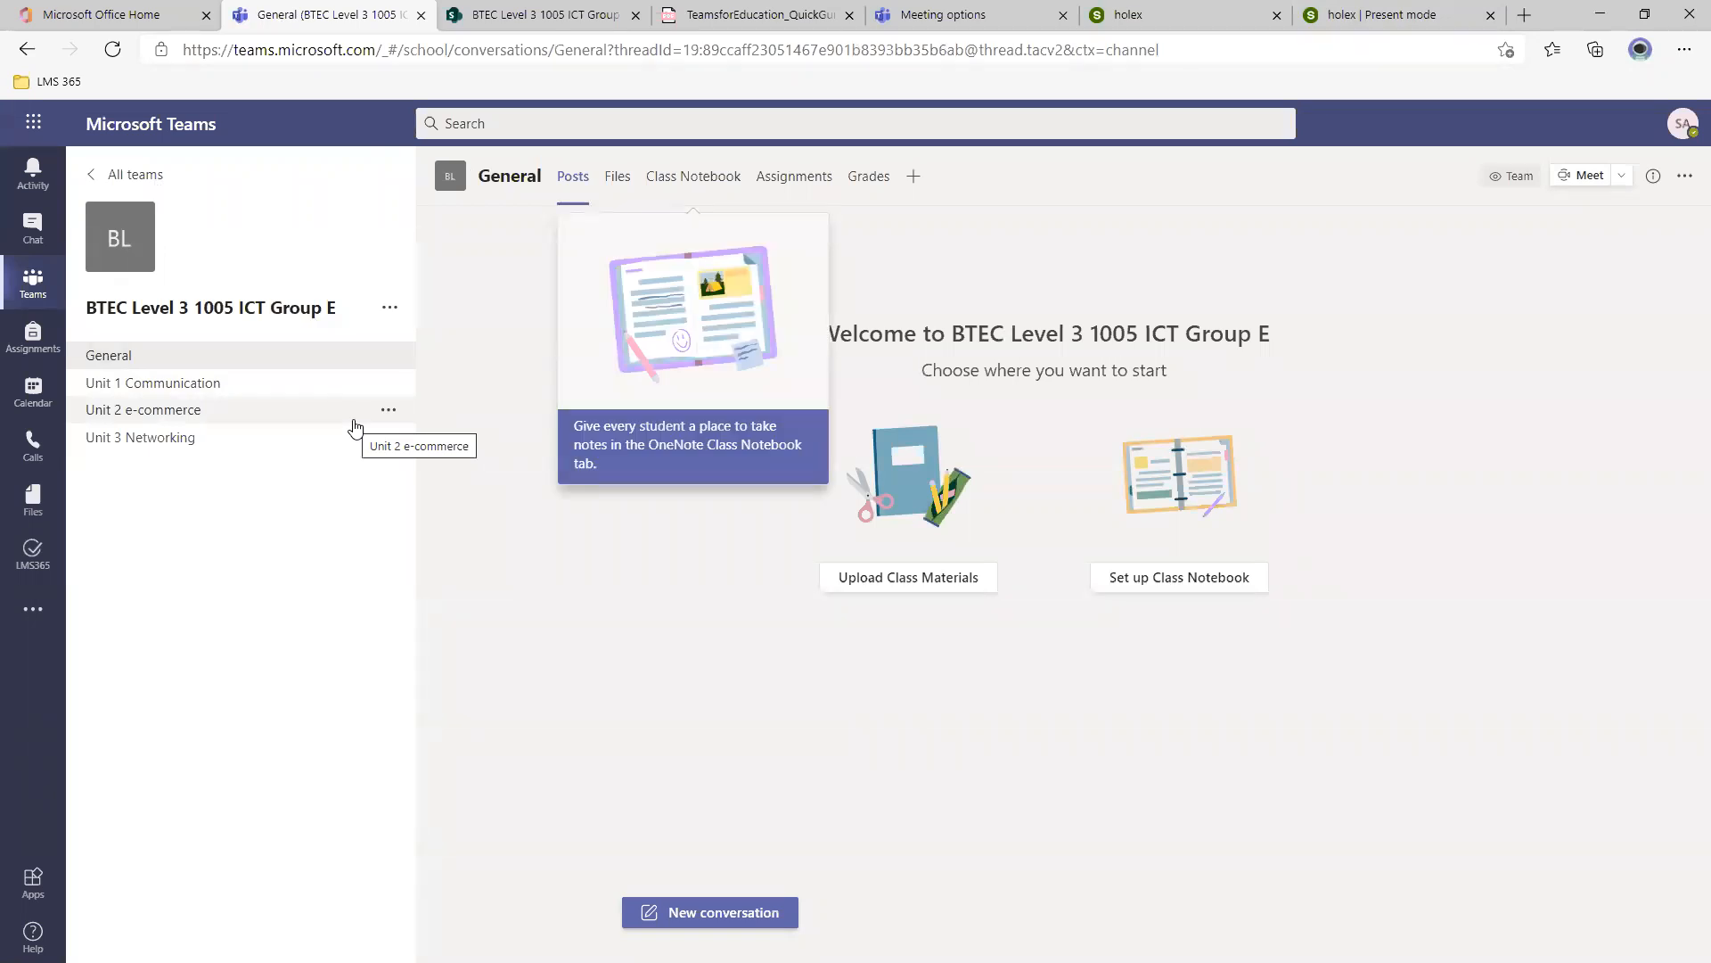
{"action": "left_click", "coordinate": [537, 568]}
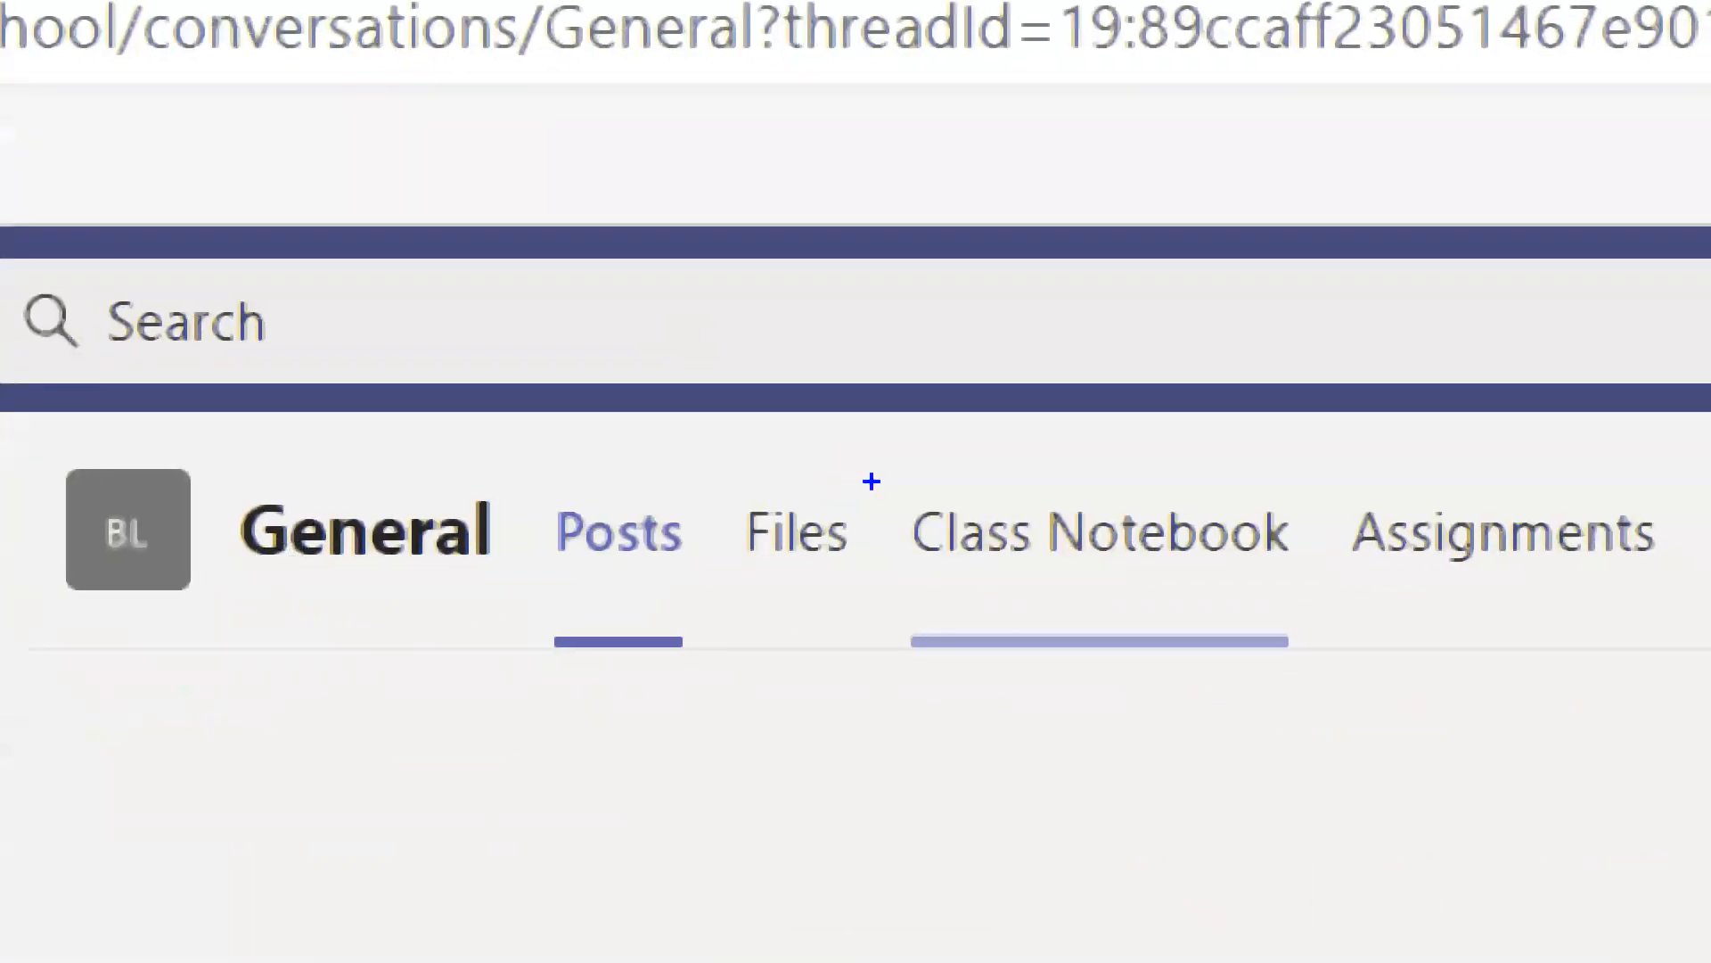
{"action": "mouse_move", "coordinate": [856, 481]}
{"action": "left_mouse_down"}
{"action": "mouse_move", "coordinate": [519, 475]}
{"action": "mouse_move", "coordinate": [455, 513]}
{"action": "mouse_move", "coordinate": [482, 610]}
{"action": "mouse_move", "coordinate": [1103, 509]}
{"action": "mouse_move", "coordinate": [1240, 356]}
{"action": "left_mouse_up"}
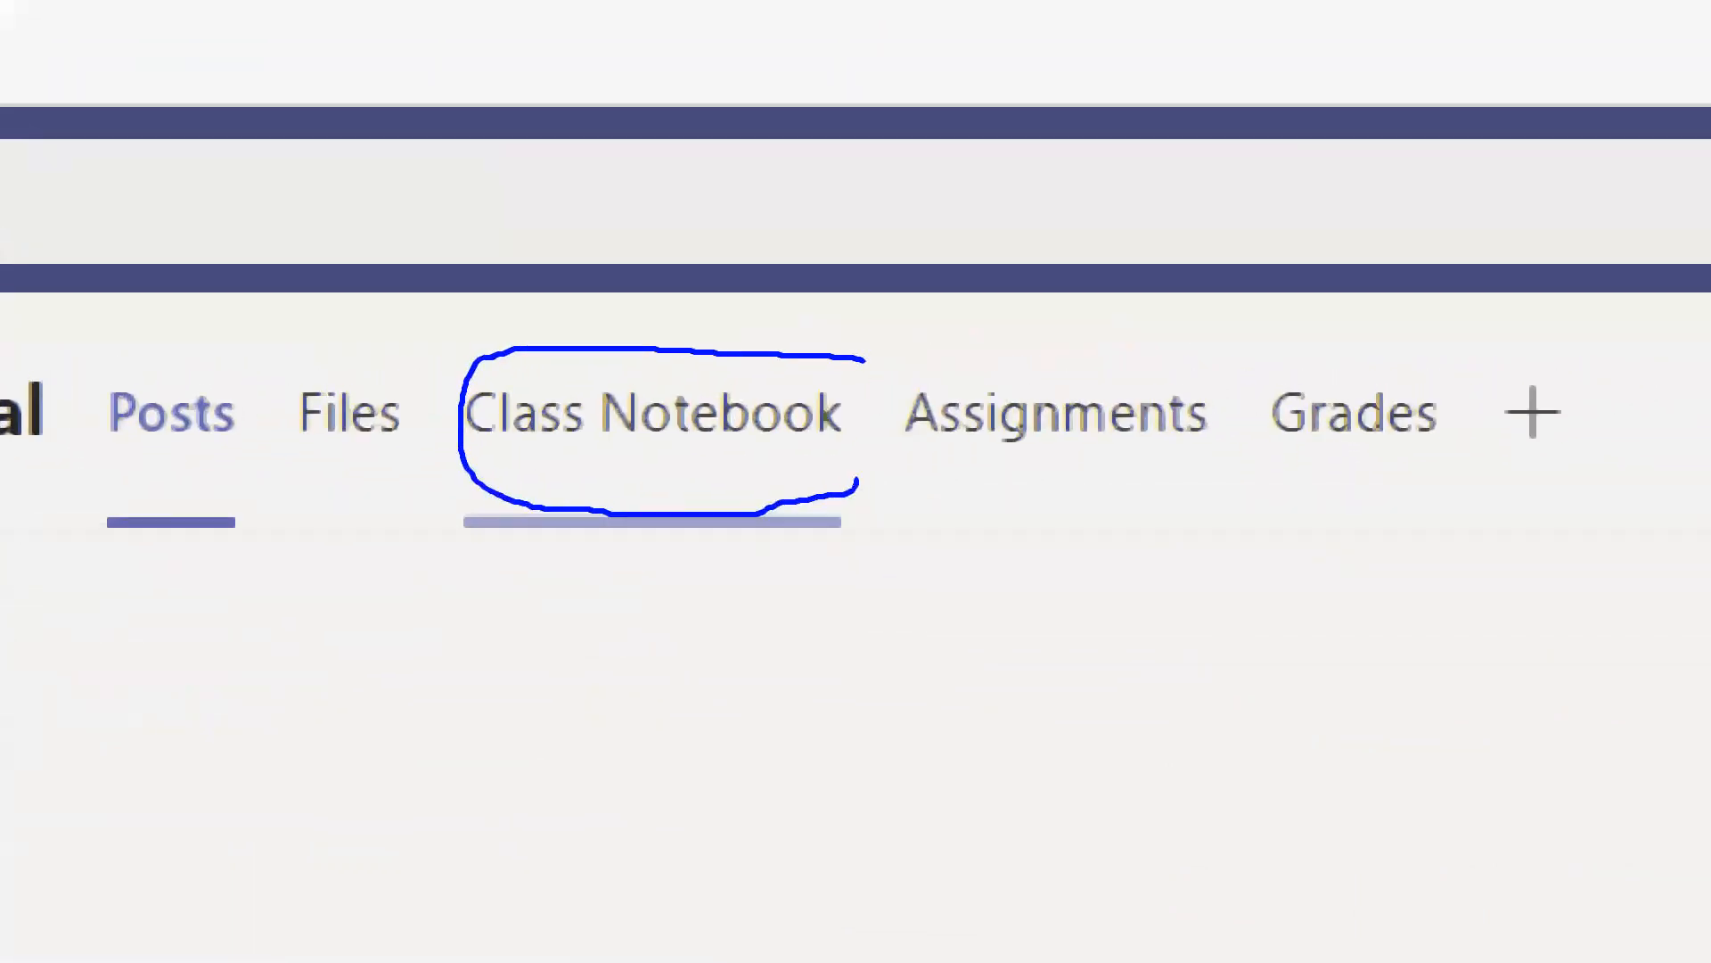
{"action": "mouse_move", "coordinate": [813, 470]}
{"action": "left_mouse_down"}
{"action": "mouse_move", "coordinate": [647, 447]}
{"action": "mouse_move", "coordinate": [505, 495]}
{"action": "mouse_move", "coordinate": [1102, 567]}
{"action": "mouse_move", "coordinate": [1160, 468]}
{"action": "left_mouse_up"}
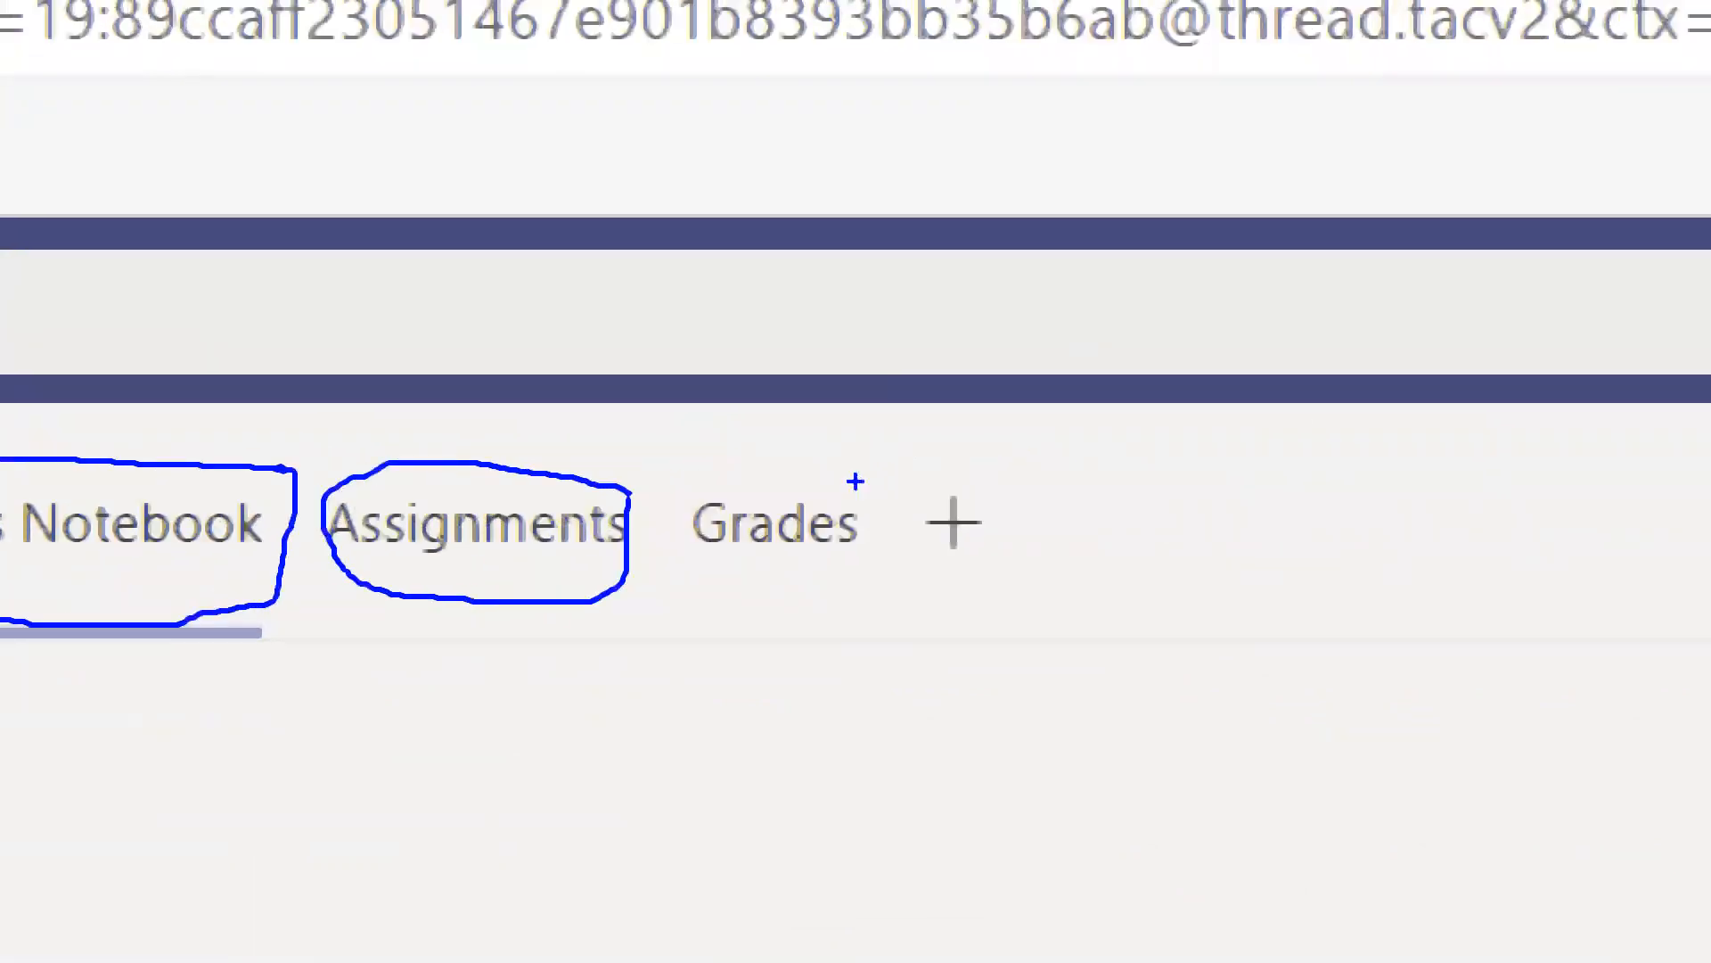
{"action": "mouse_move", "coordinate": [855, 482]}
{"action": "left_mouse_down"}
{"action": "mouse_move", "coordinate": [679, 470]}
{"action": "mouse_move", "coordinate": [674, 528]}
{"action": "mouse_move", "coordinate": [721, 607]}
{"action": "mouse_move", "coordinate": [998, 445]}
{"action": "mouse_move", "coordinate": [992, 361]}
{"action": "left_mouse_up"}
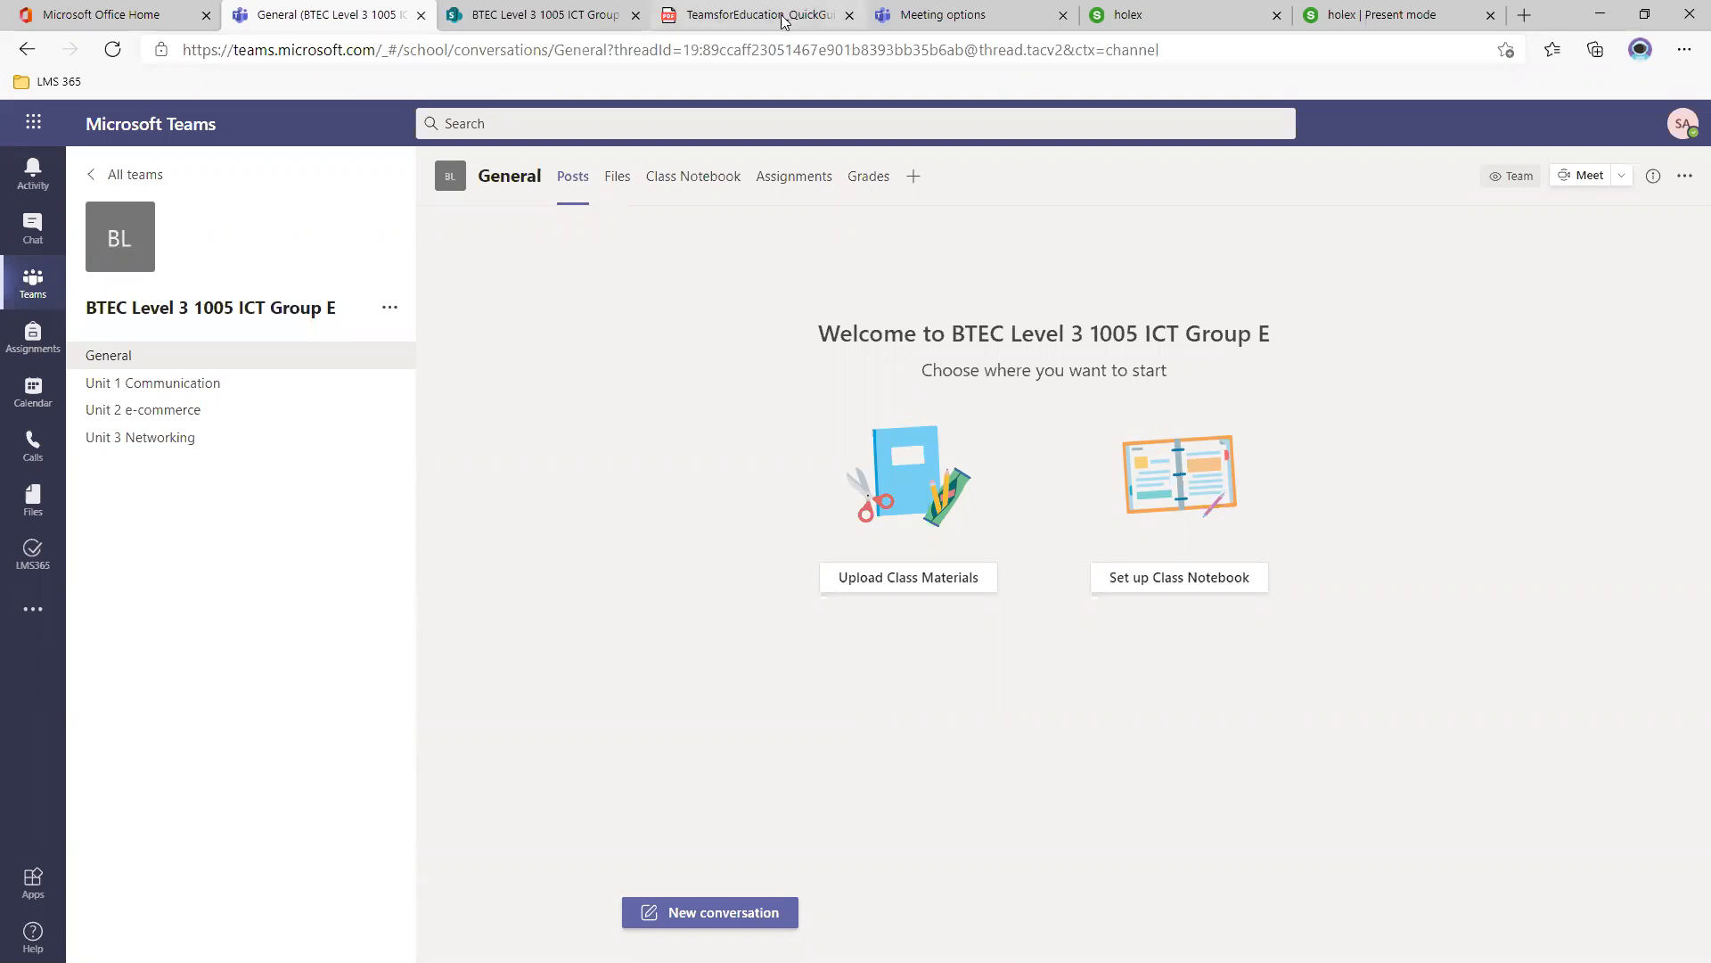
Set up class Assignments, cancel the From existing option, and start a new blank assignment.
{"action": "left_click", "coordinate": [797, 188]}
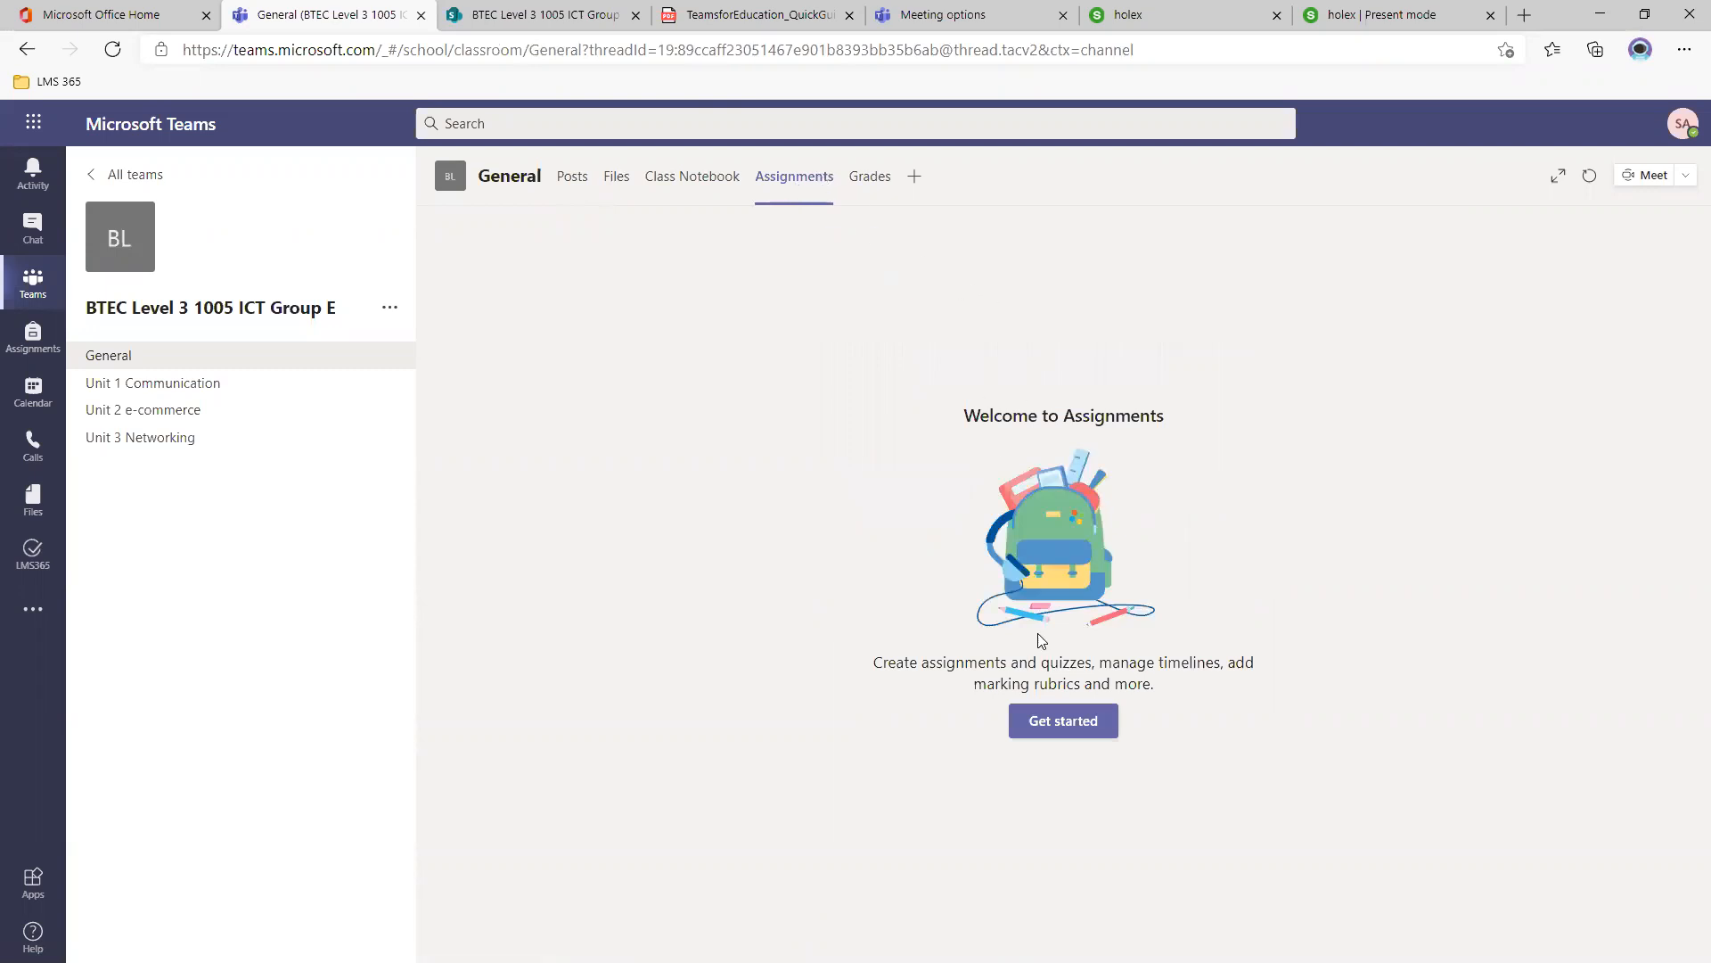
{"action": "left_click", "coordinate": [1066, 722]}
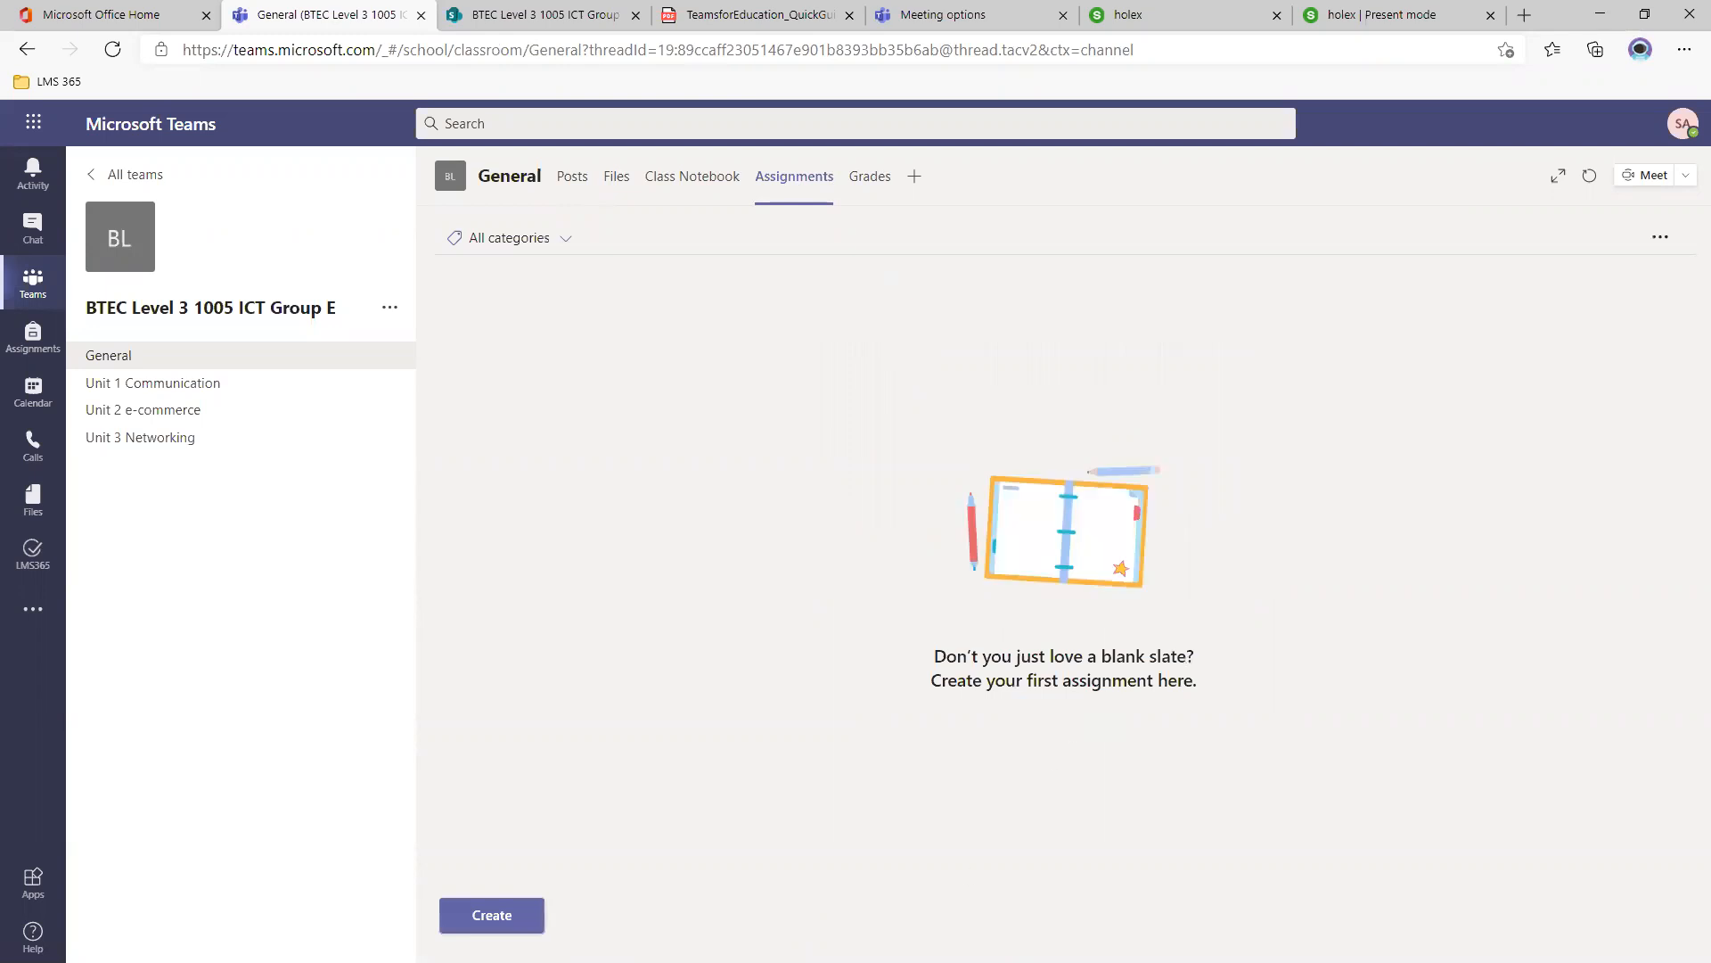
{"action": "left_click", "coordinate": [485, 931]}
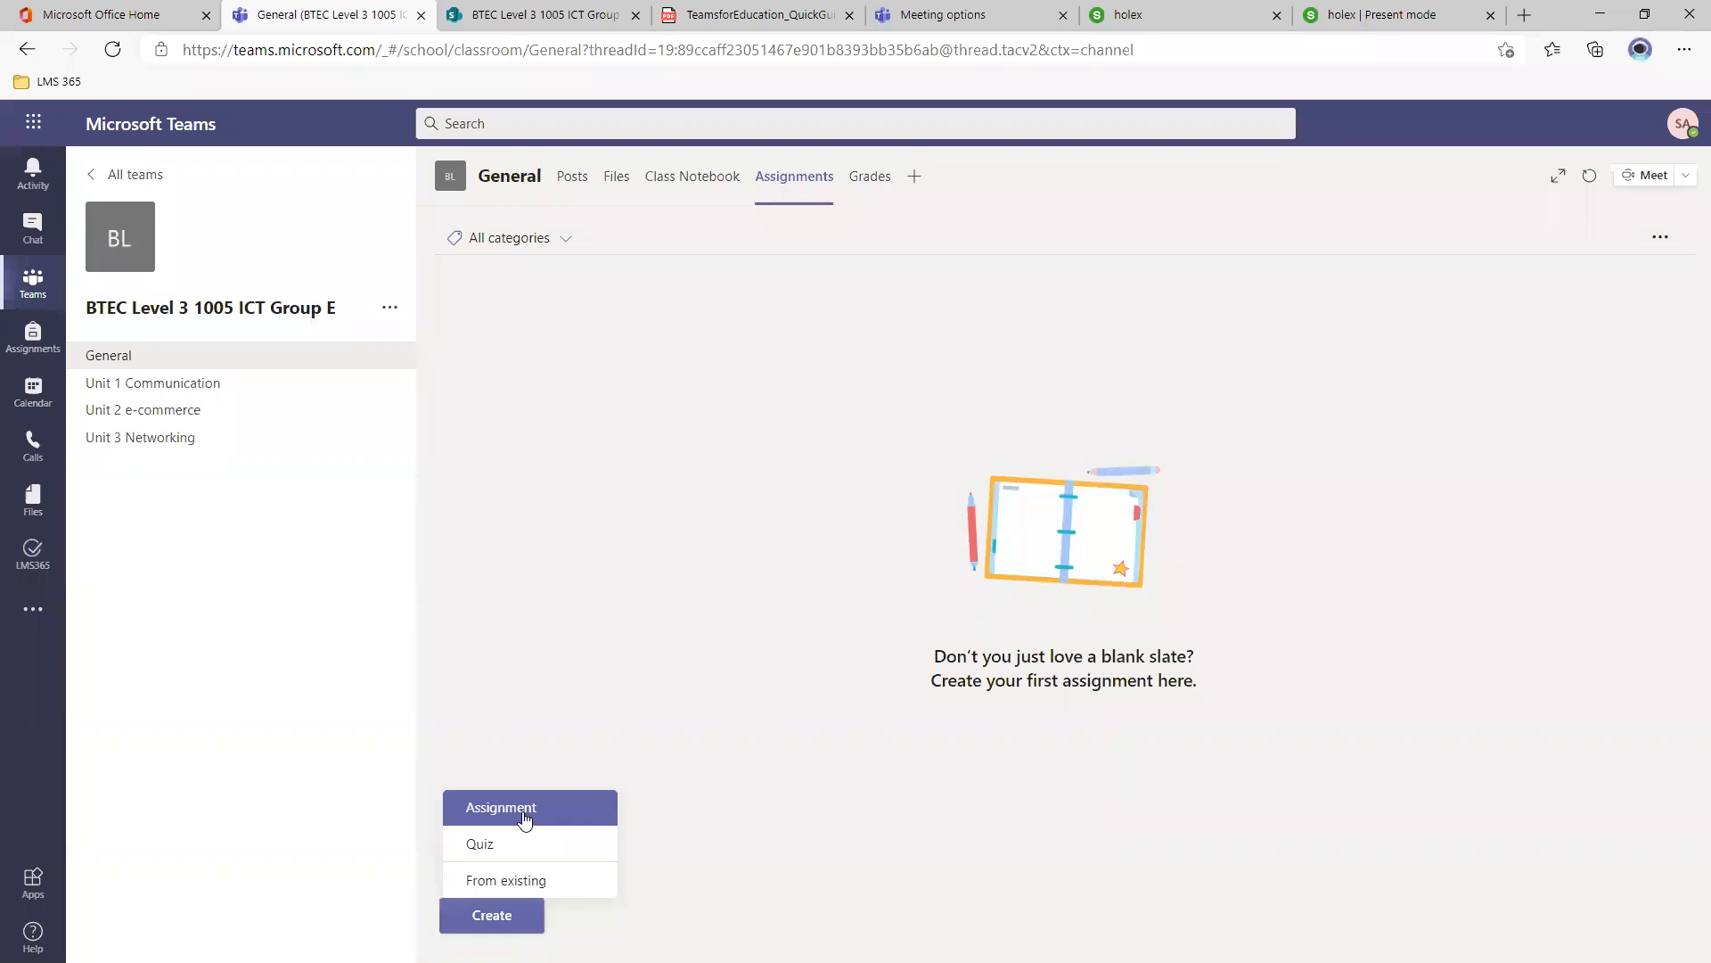
{"action": "left_click", "coordinate": [549, 883]}
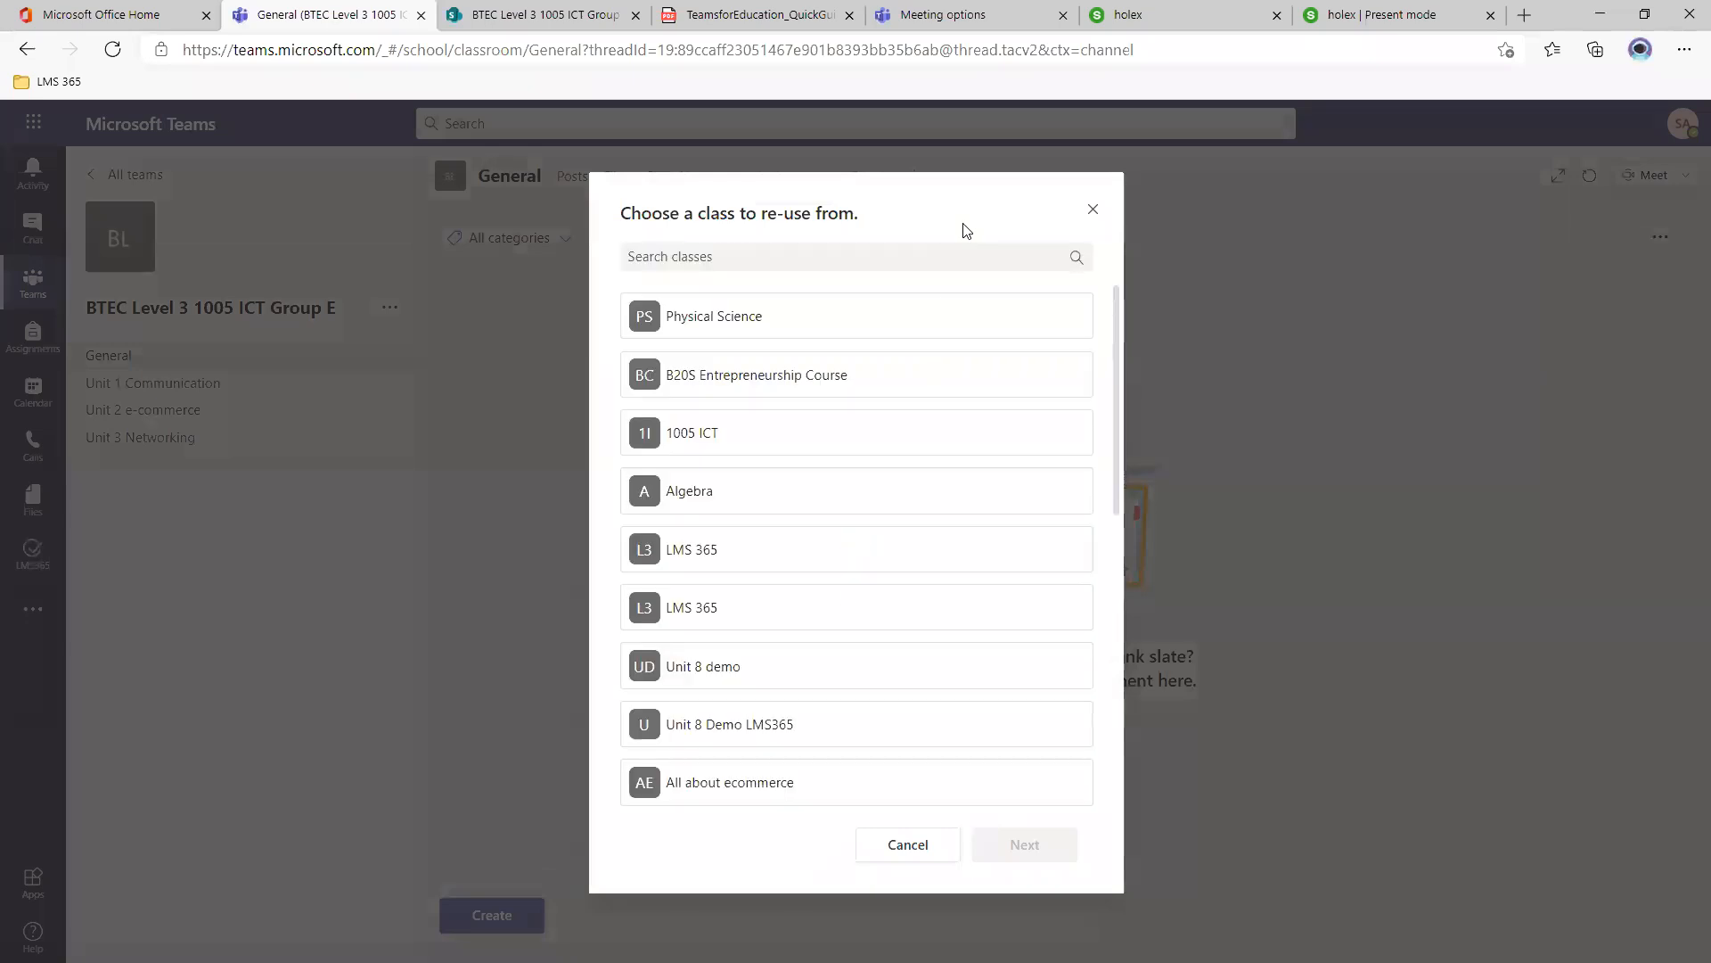
{"action": "scroll", "coordinate": [909, 463], "scroll_direction": "down", "scroll_amount": 3}
{"action": "scroll", "coordinate": [976, 410], "scroll_direction": "up", "scroll_amount": 3}
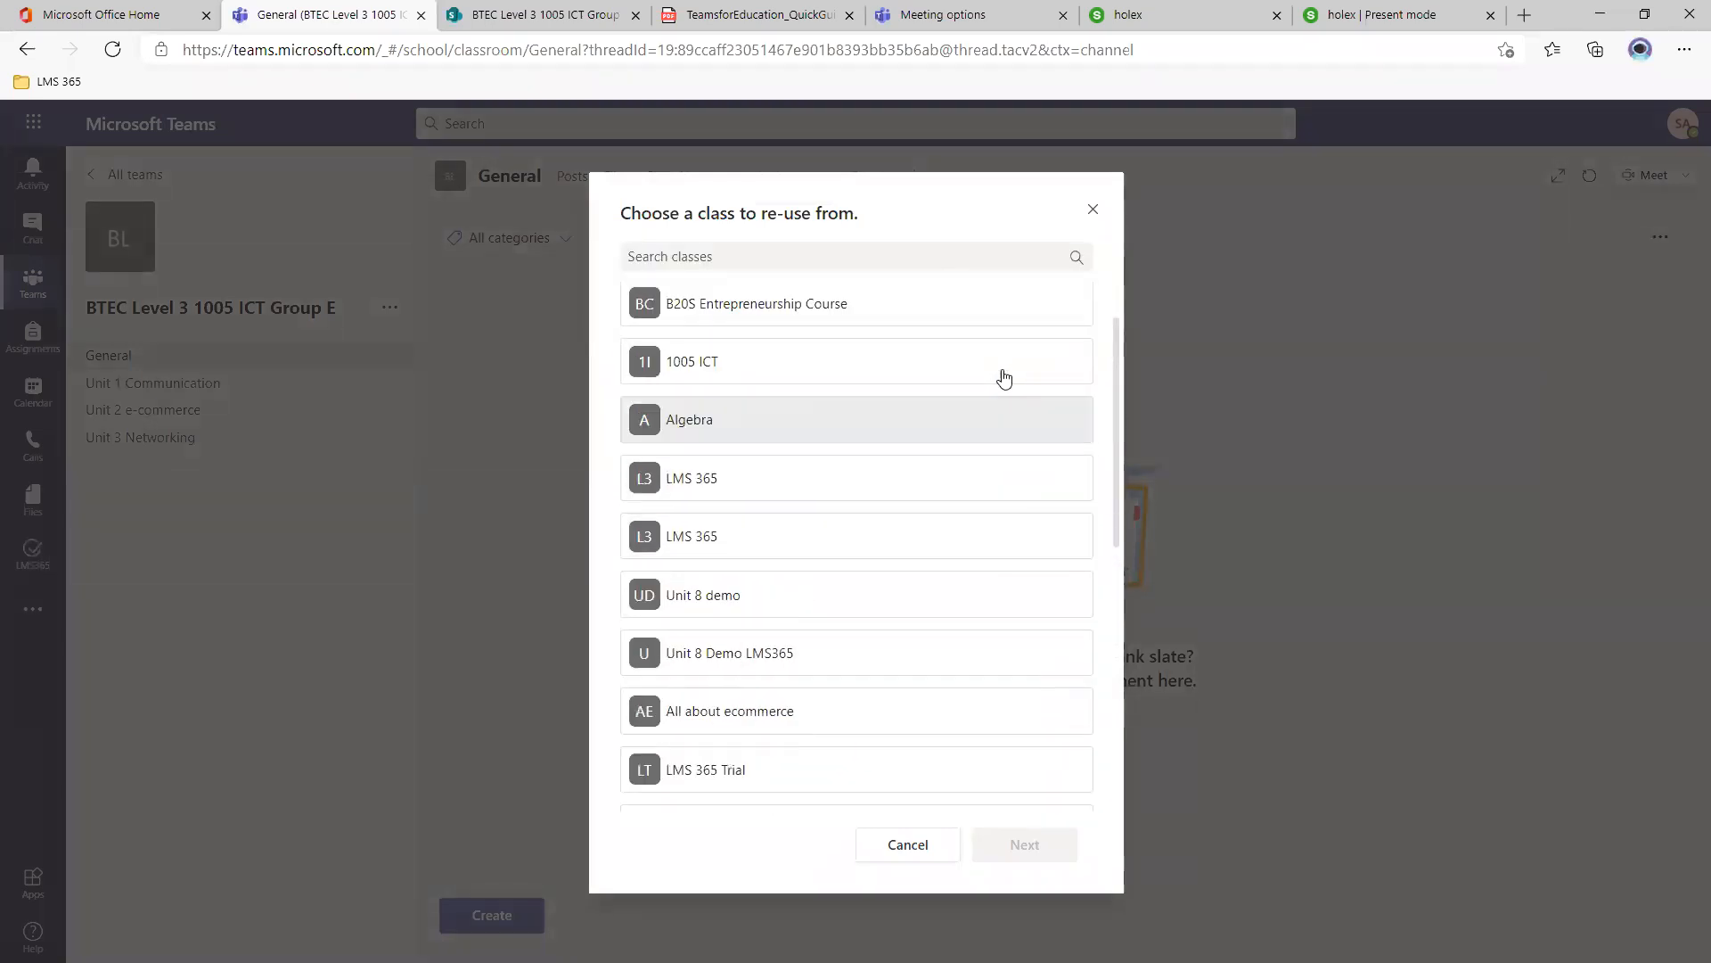
{"action": "left_click", "coordinate": [1094, 211]}
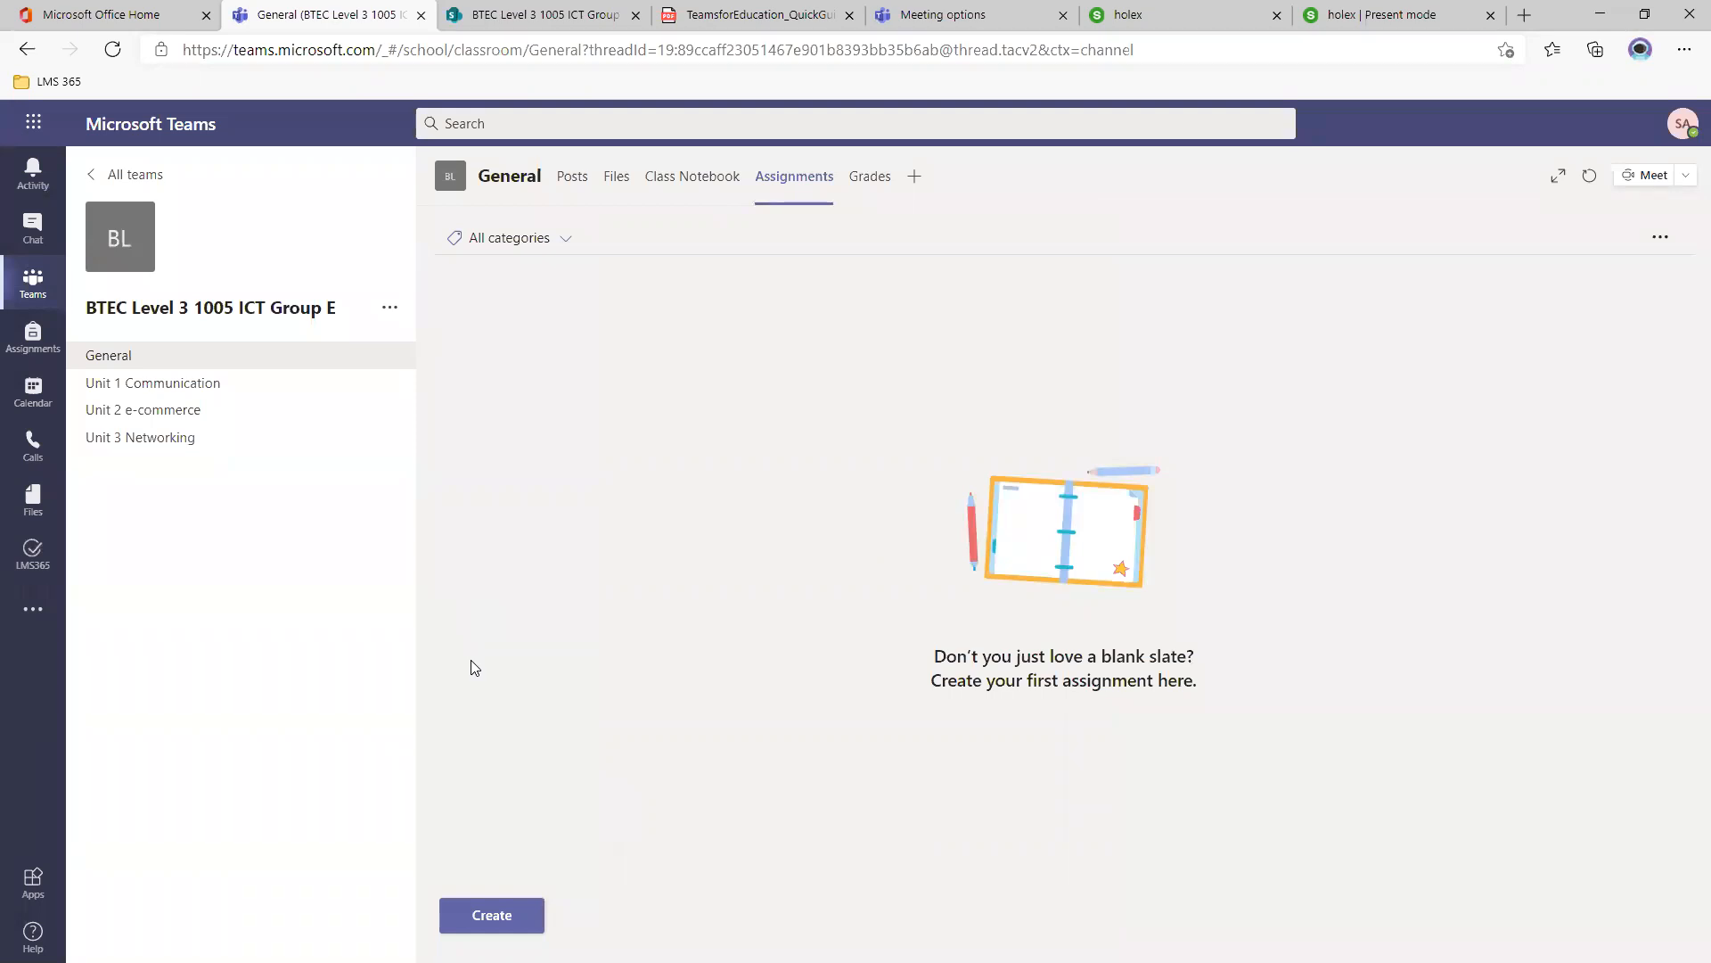
{"action": "left_click", "coordinate": [492, 914]}
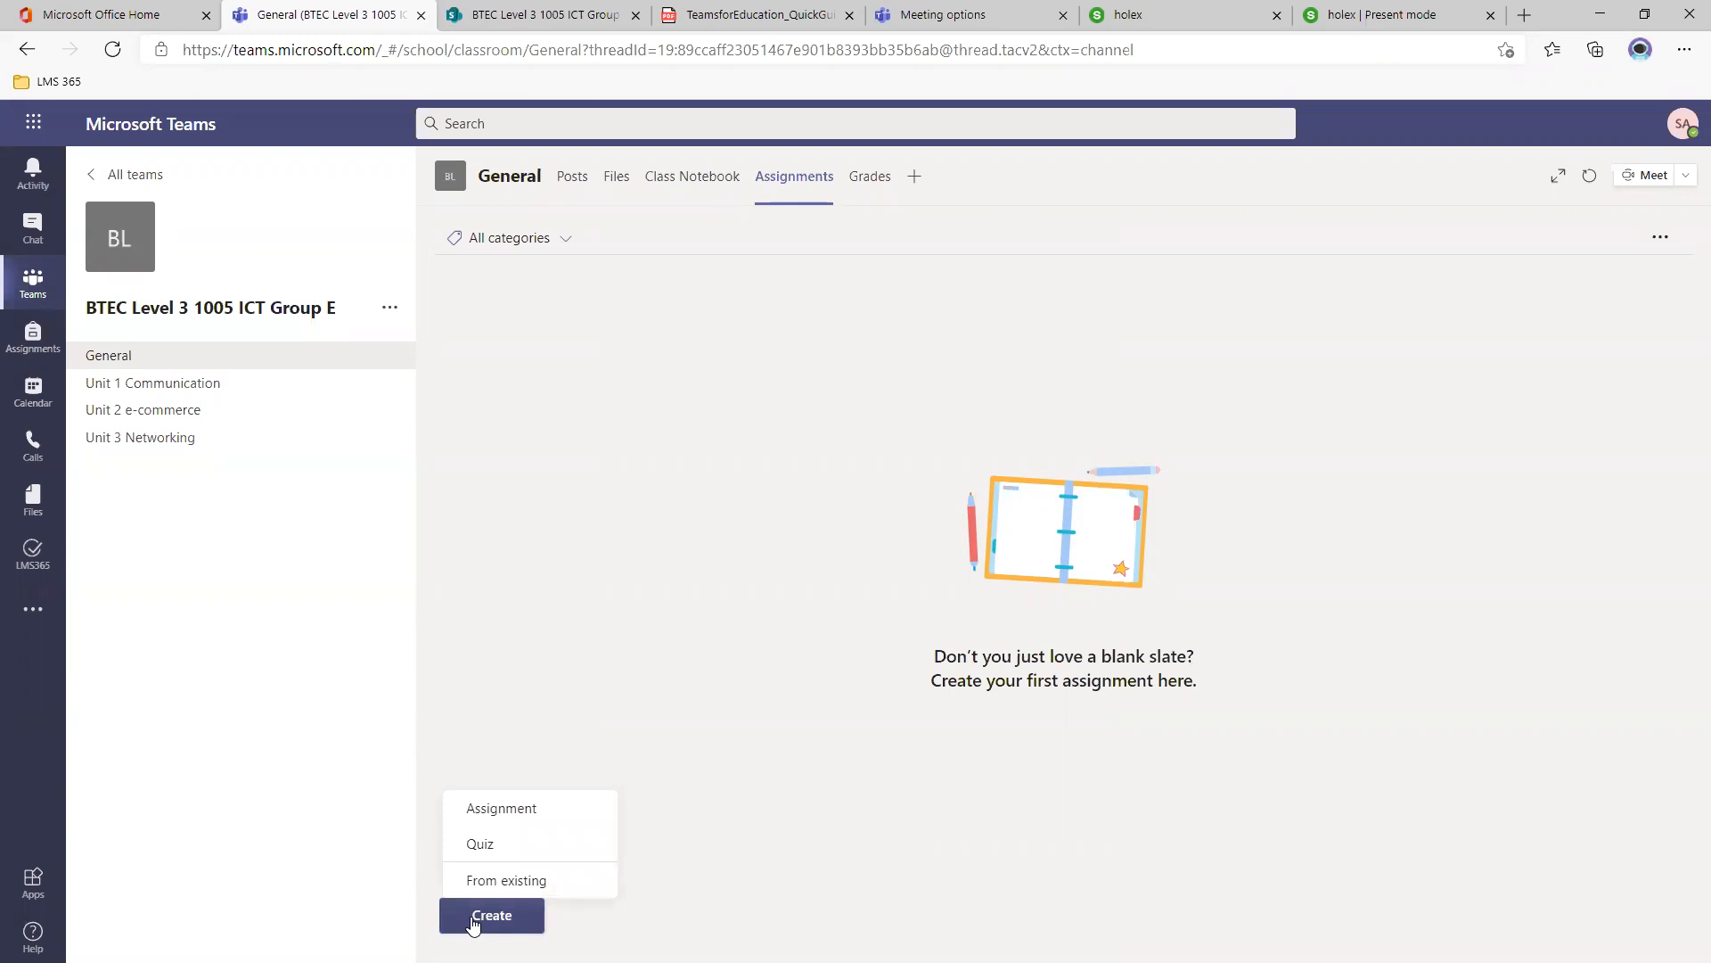
{"action": "left_click", "coordinate": [534, 822]}
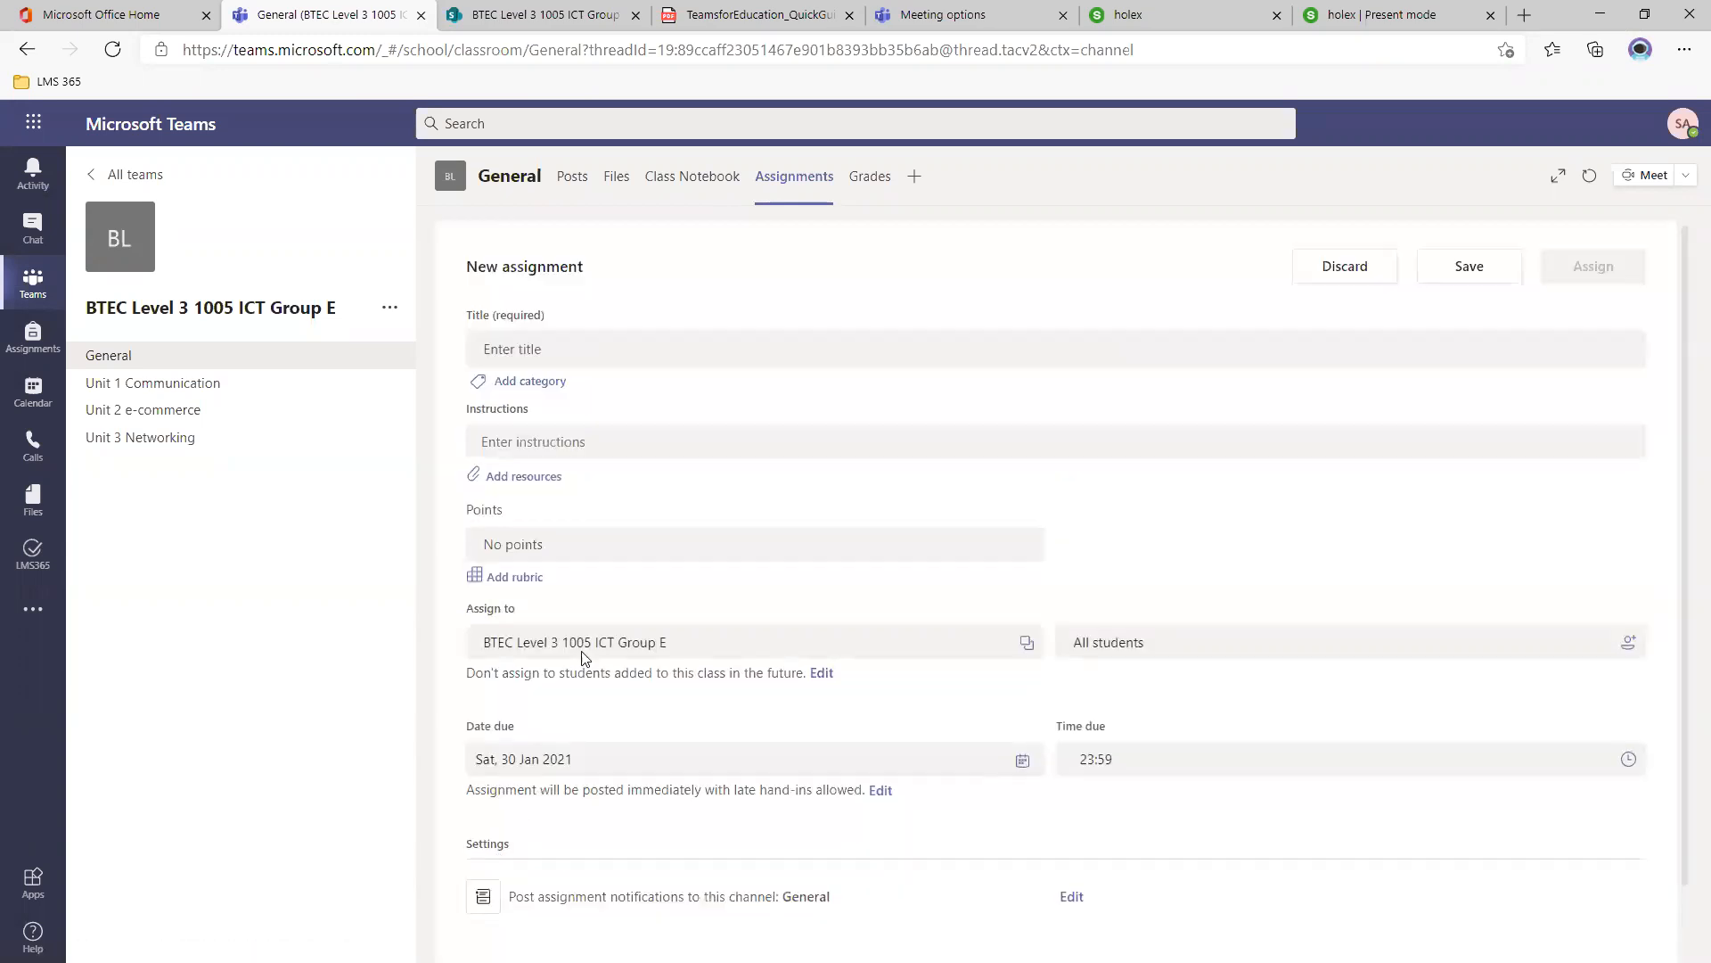
Title the assignment 'English Task 1' and add the category tag Unit 4.
{"action": "left_click", "coordinate": [574, 355]}
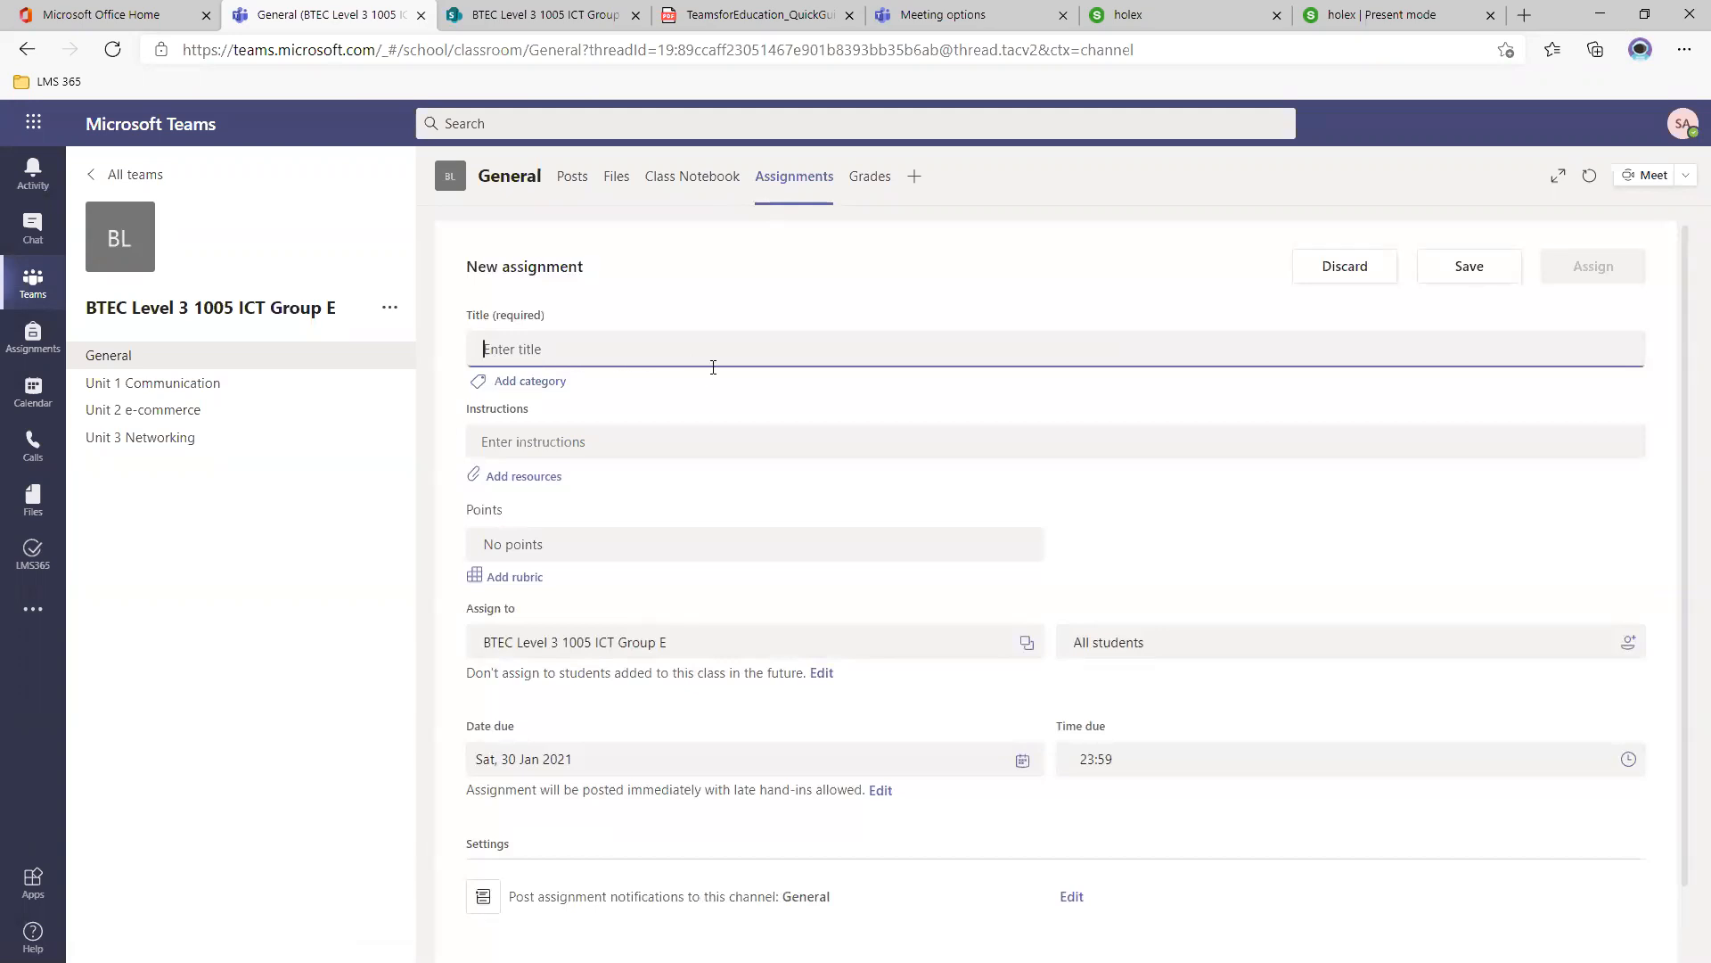
{"action": "type", "text": "English "}
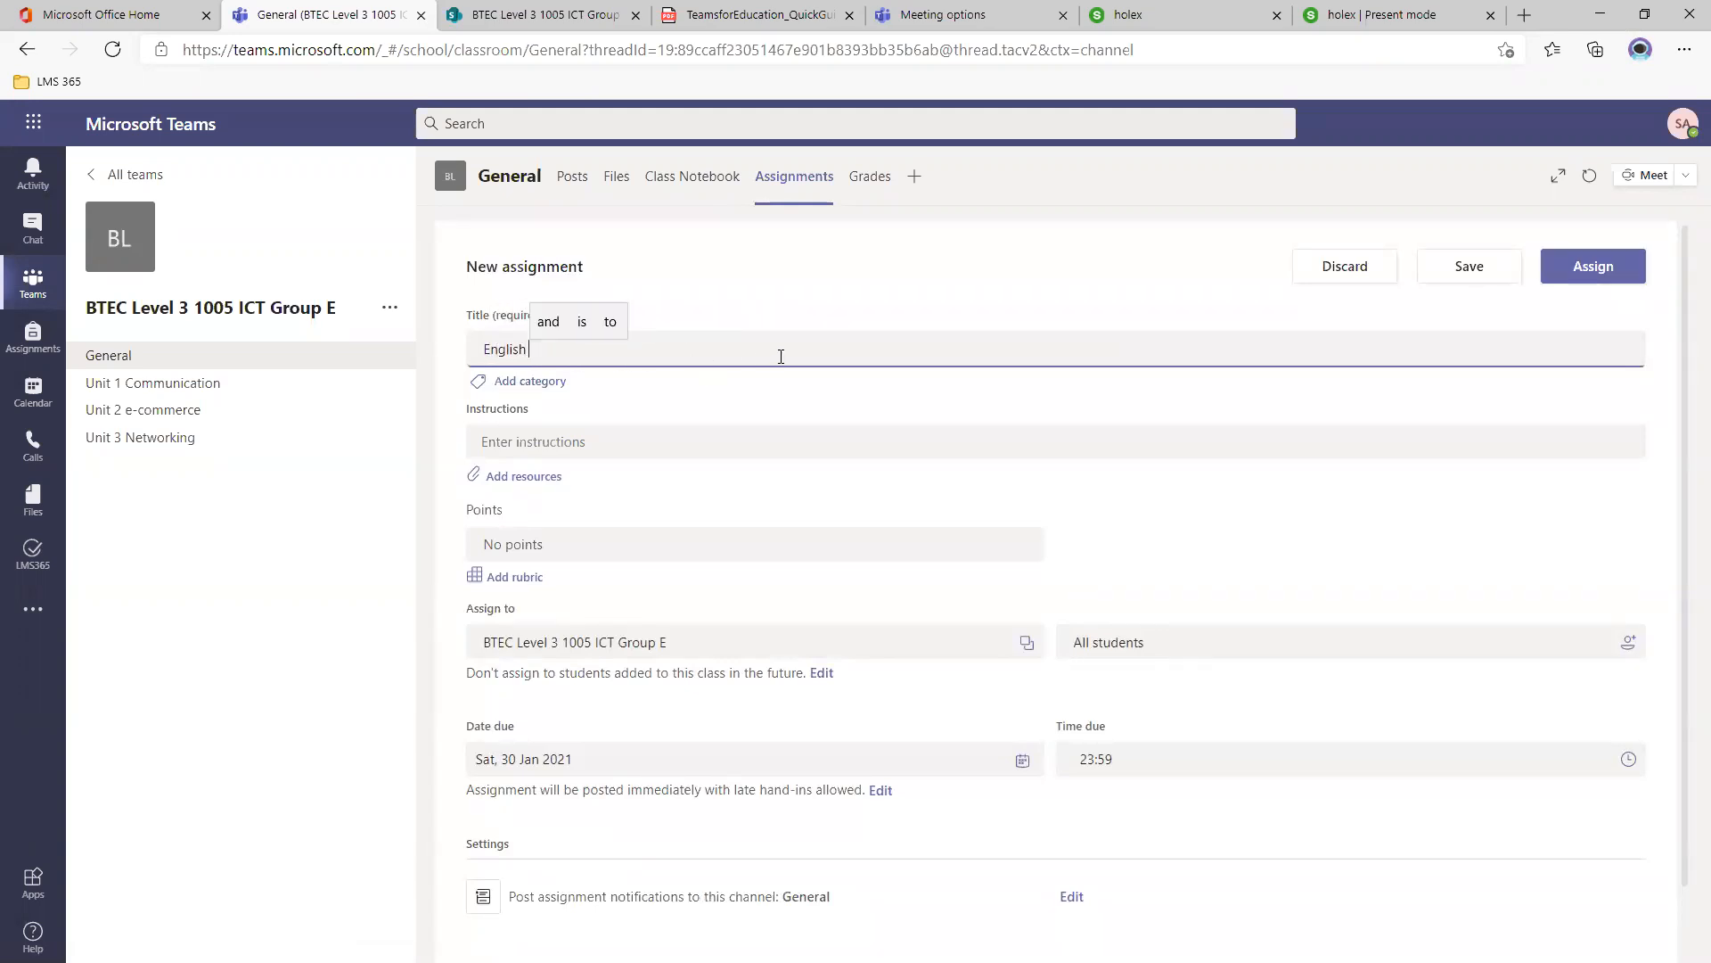
{"action": "type", "text": "Task 1"}
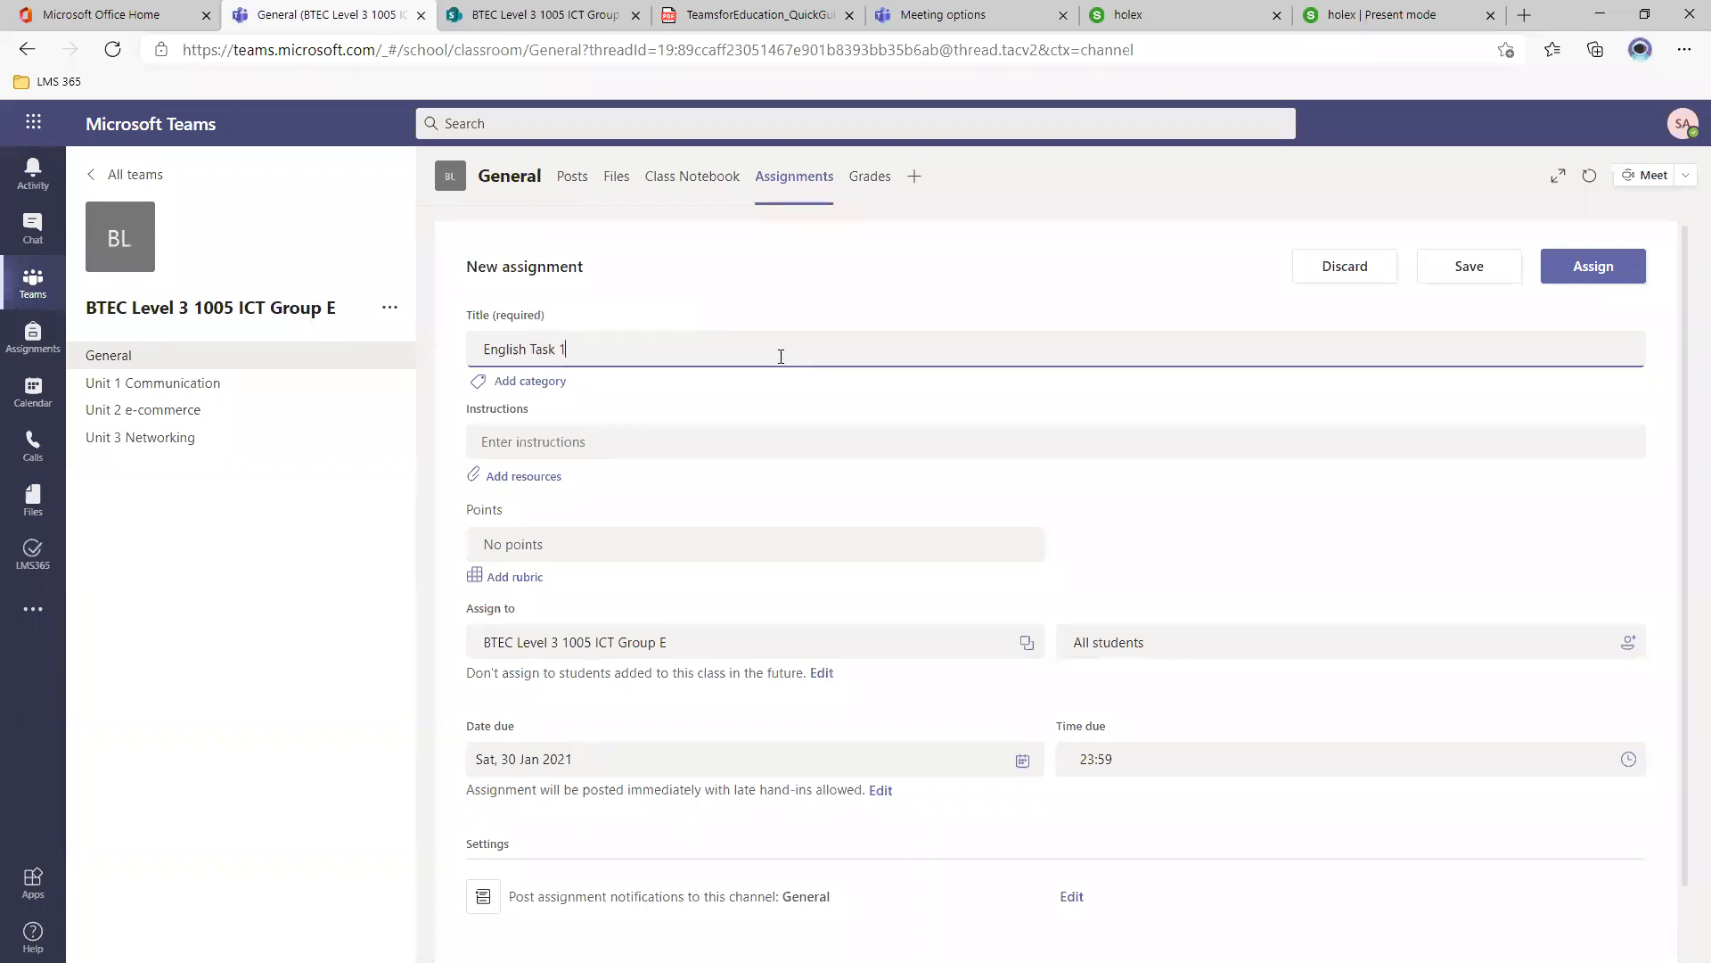
{"action": "left_click", "coordinate": [560, 385]}
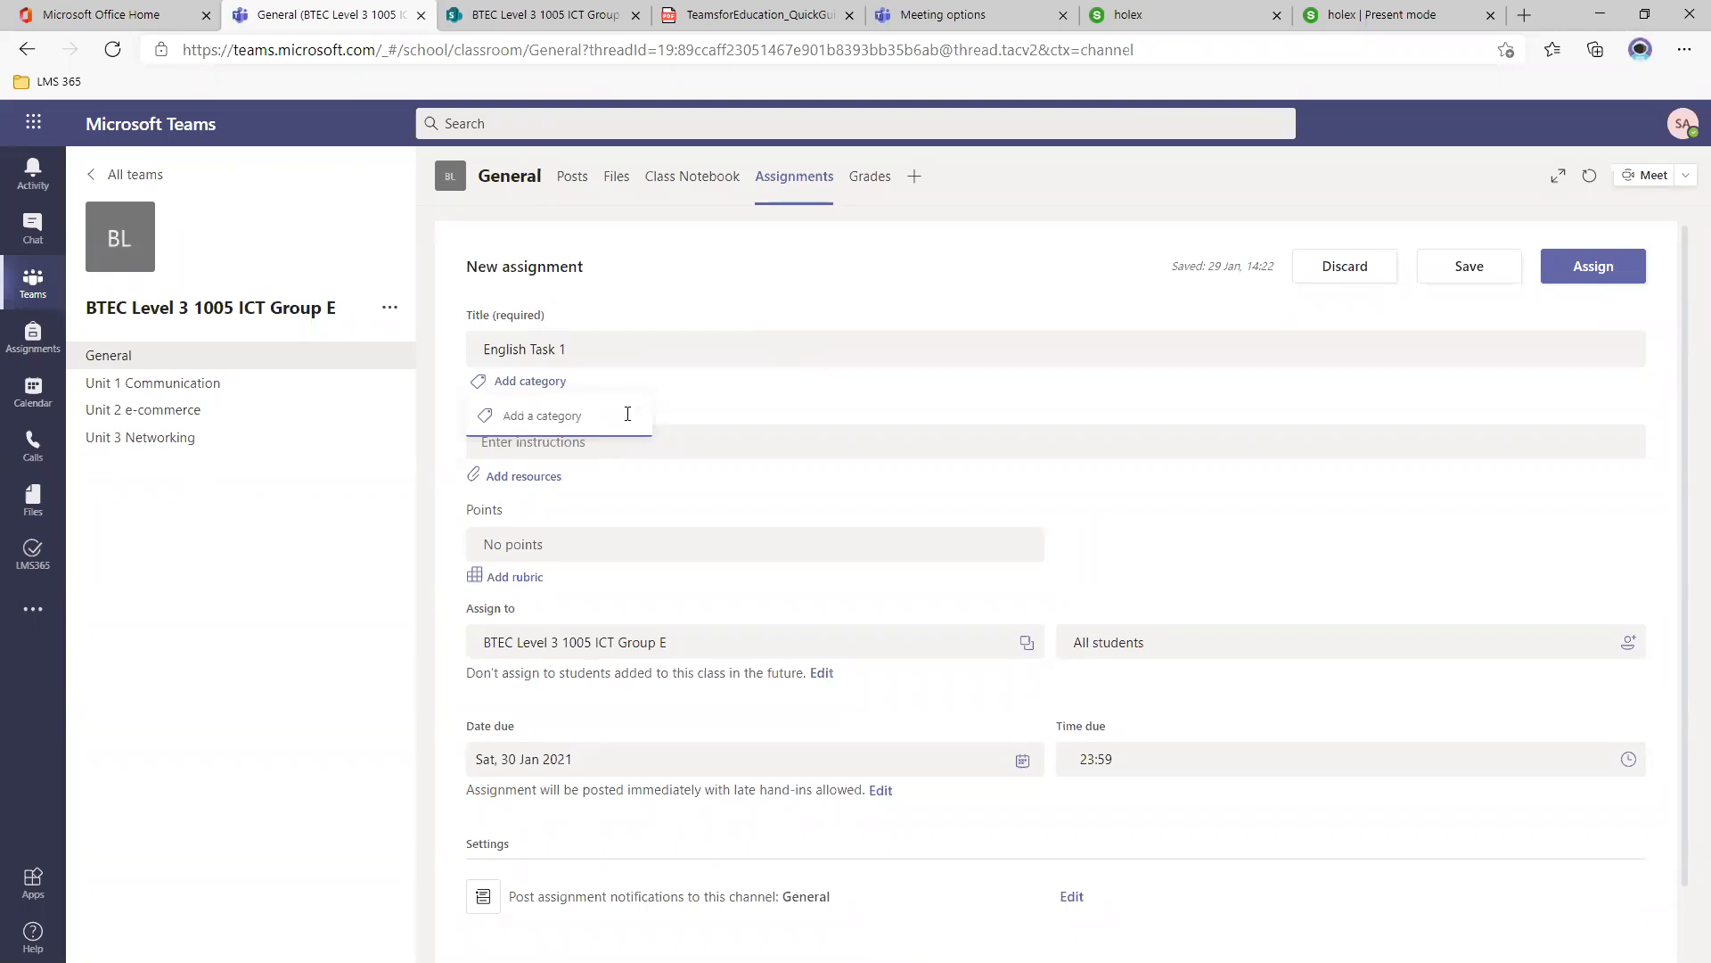
{"action": "type", "text": "Unit 4"}
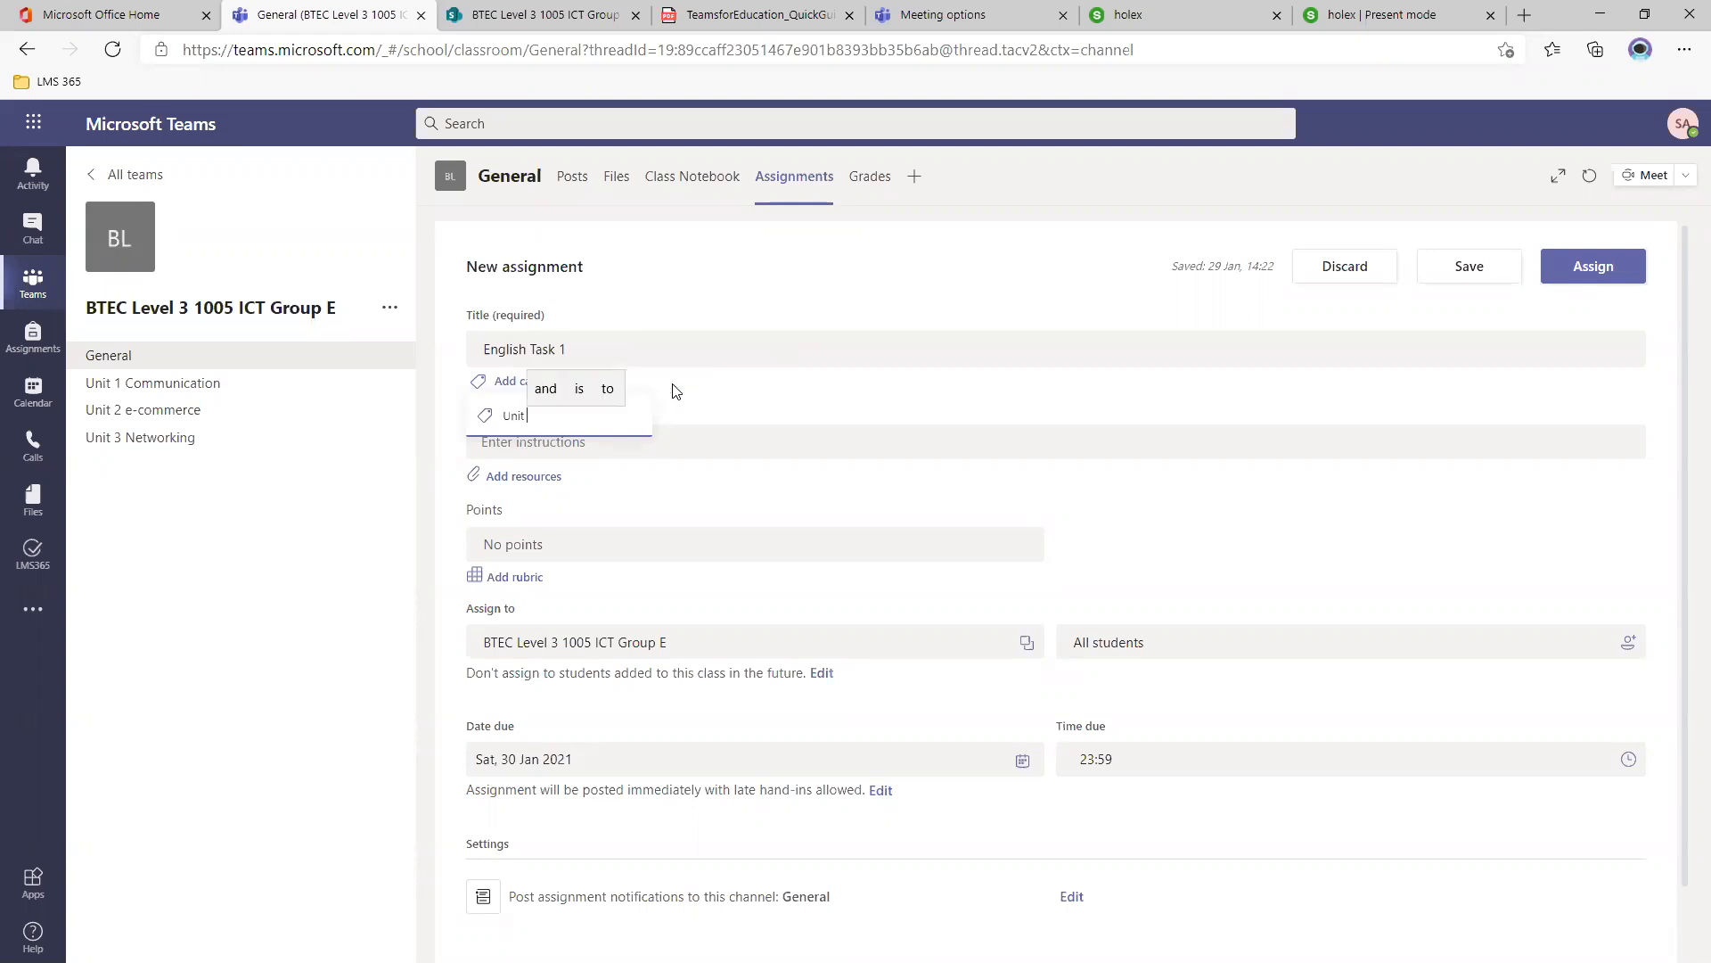
{"action": "key", "text": "Return"}
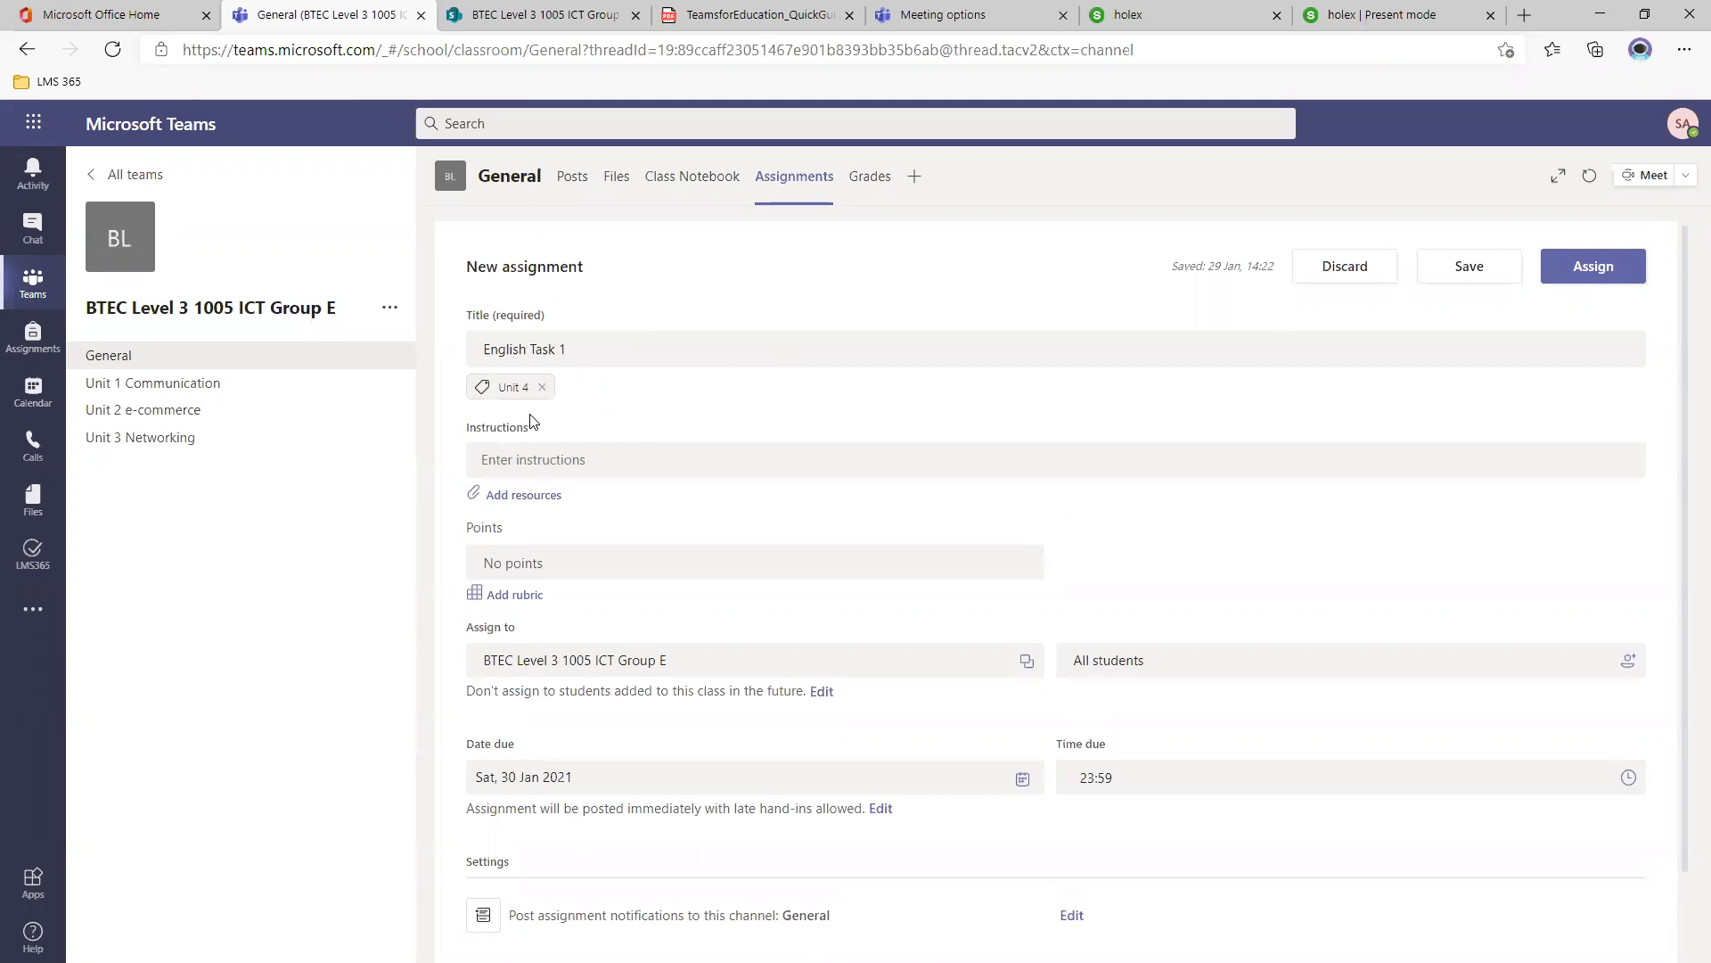
{"action": "left_click", "coordinate": [645, 464]}
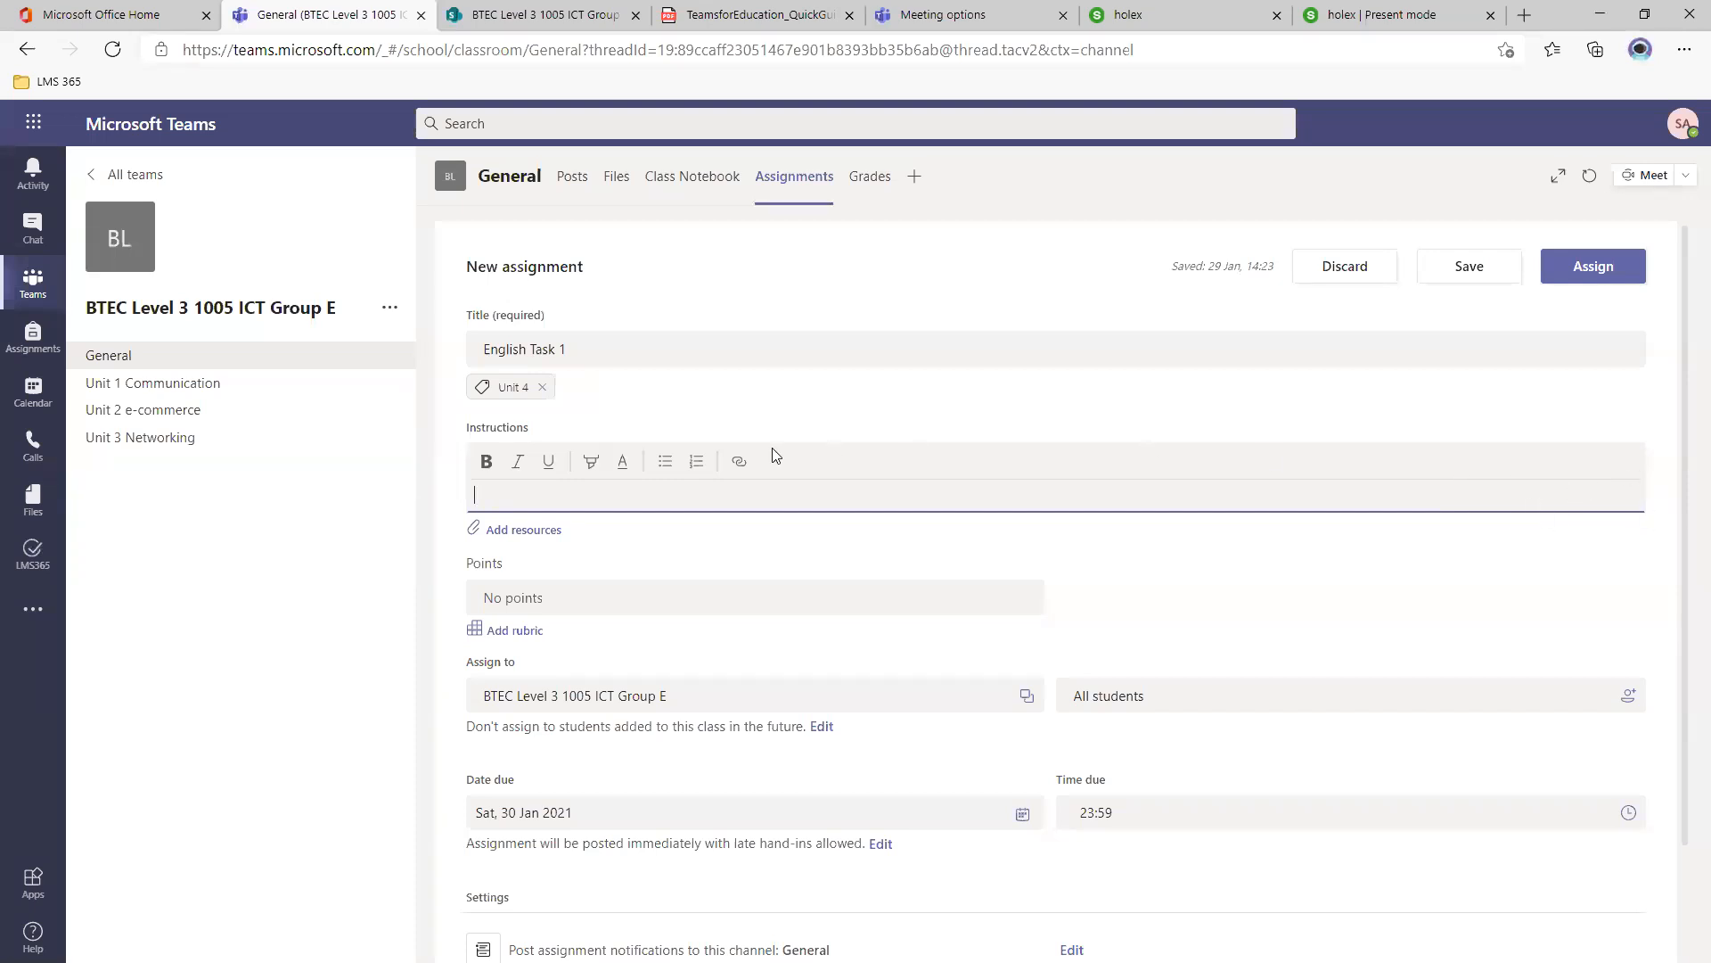
Enter instructions asking students to complete the task and check their grammar and spelling, correcting typos.
{"action": "type", "text": "PLa"}
{"action": "type", "text": "lease comple"}
{"action": "type", "text": "te the tas"}
{"action": "type", "text": "k provided and"}
{"action": "type", "text": " make su"}
{"action": "type", "text": "e"}
{"action": "key", "text": "BackSpace"}
{"action": "key", "text": "BackSpace"}
{"action": "key", "text": "BackSpace"}
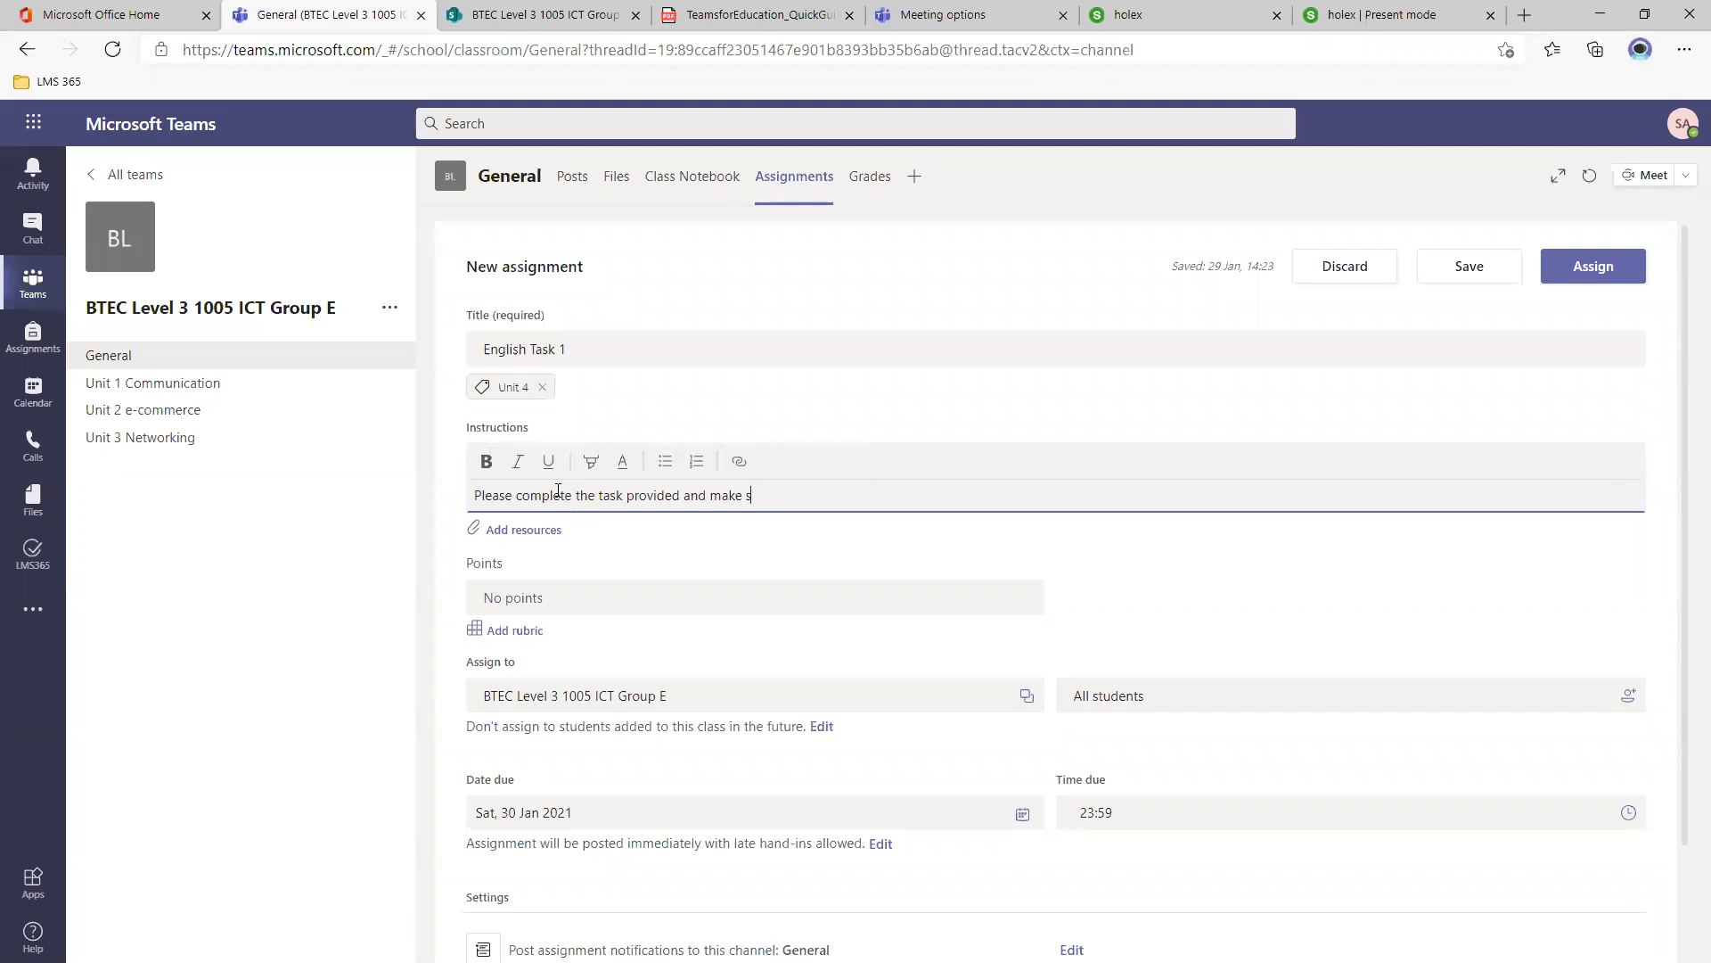
{"action": "type", "text": "you check"}
{"action": "key", "text": "super+h"}
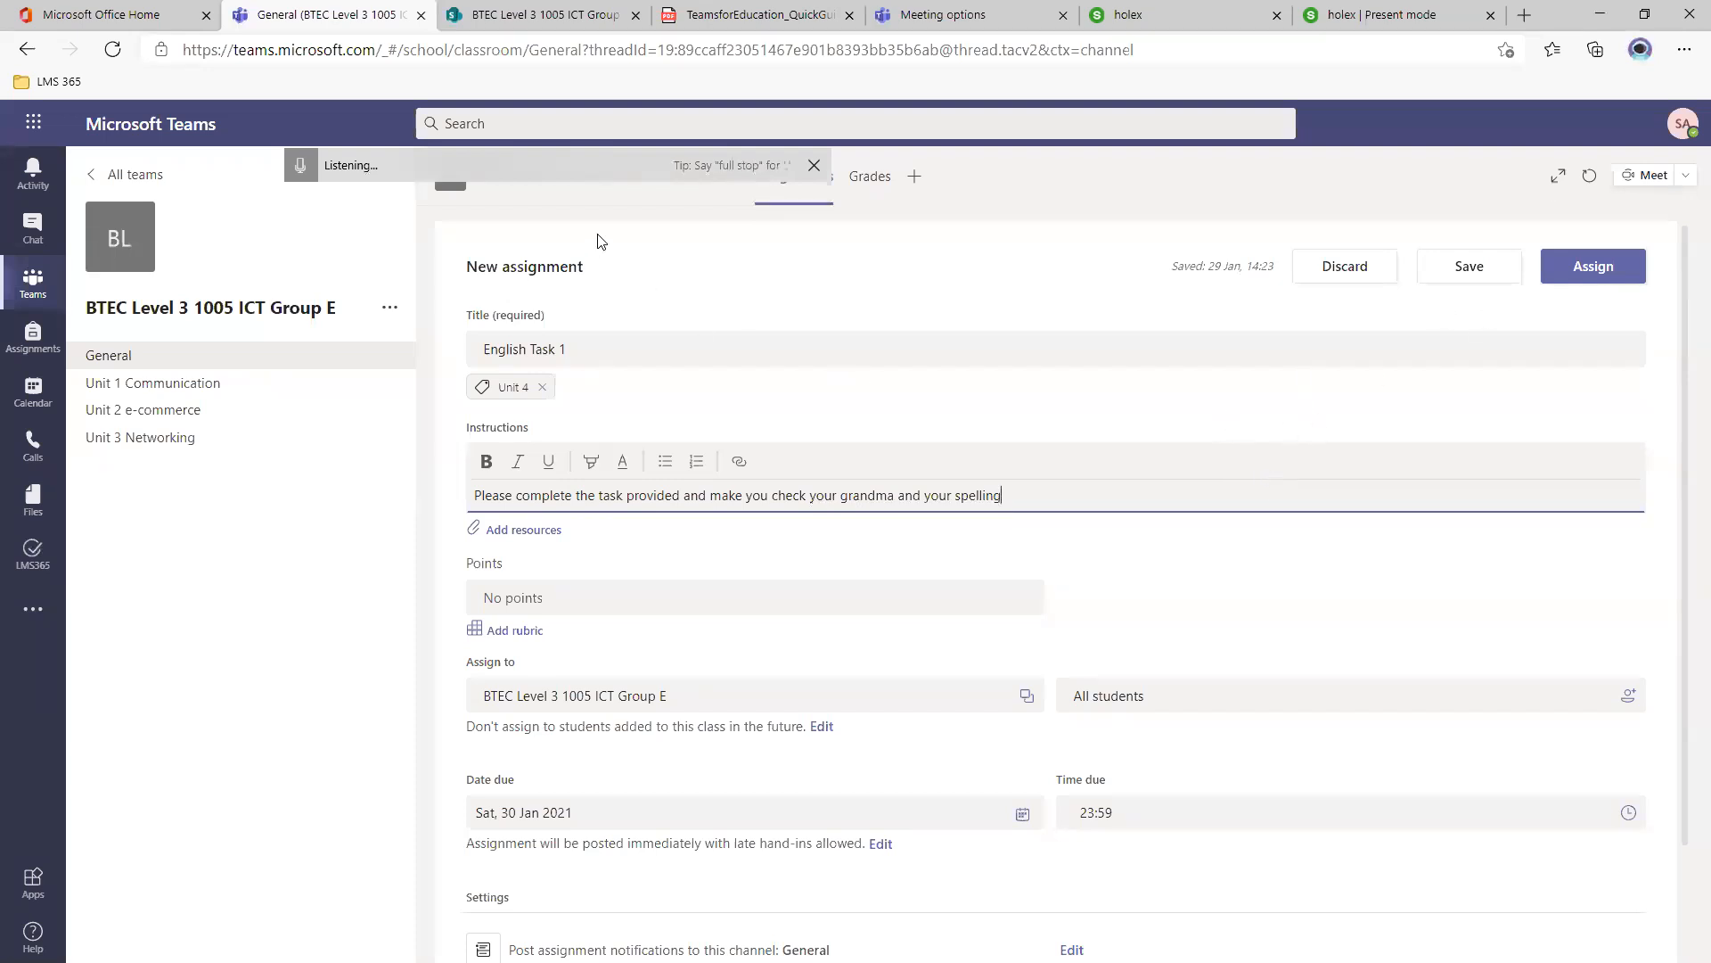
{"action": "left_click", "coordinate": [312, 168]}
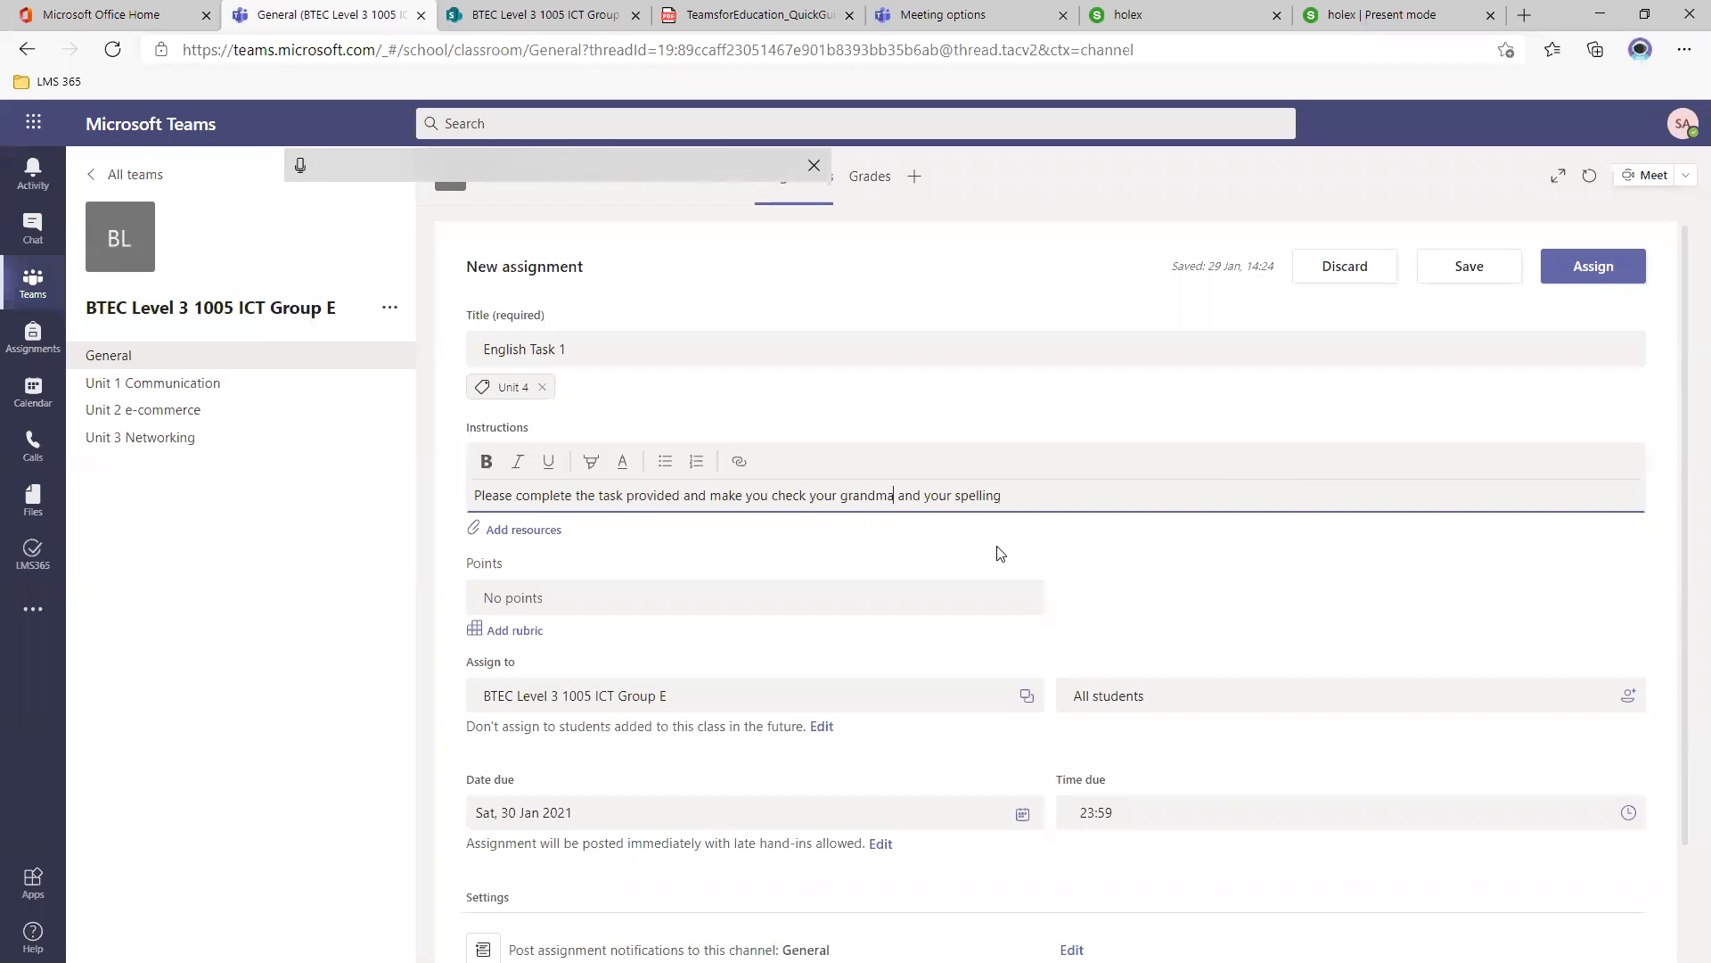
{"action": "key", "text": "BackSpace"}
{"action": "key", "text": "BackSpace"}
{"action": "key", "text": "BackSpace"}
{"action": "key", "text": "BackSpace"}
{"action": "type", "text": "mmar"}
Choose to attach a web link from the assignment's Add resources options.
{"action": "left_click", "coordinate": [556, 538]}
{"action": "left_click", "coordinate": [546, 498]}
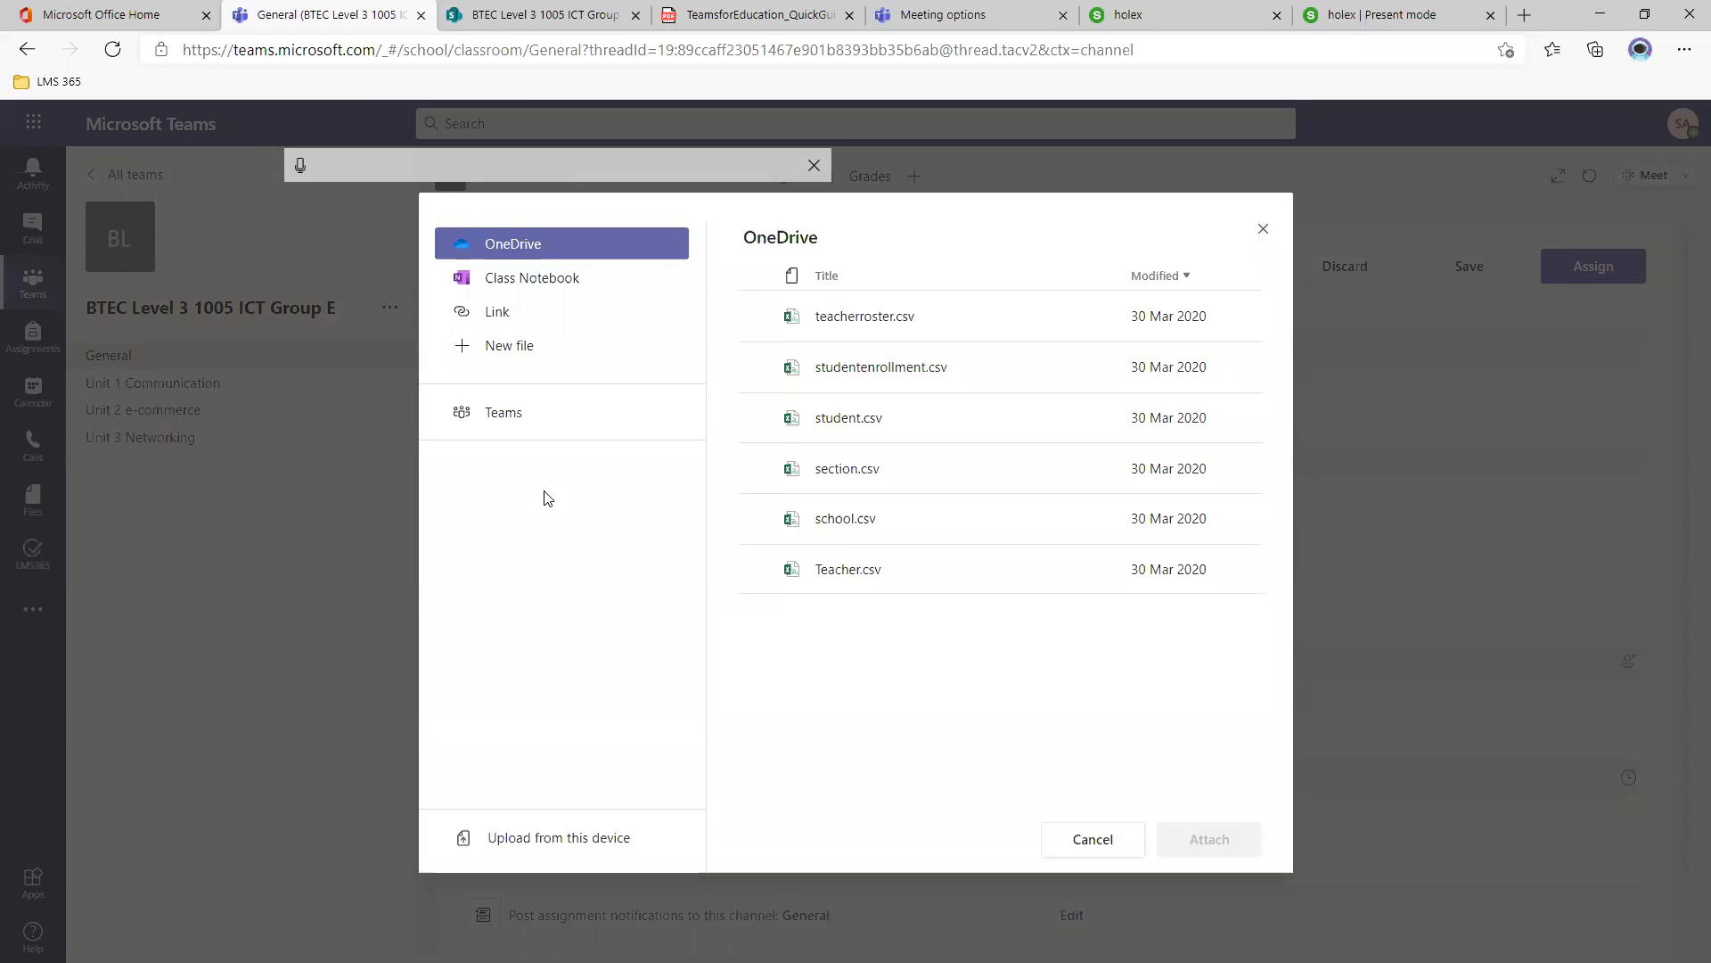
{"action": "left_click", "coordinate": [535, 317]}
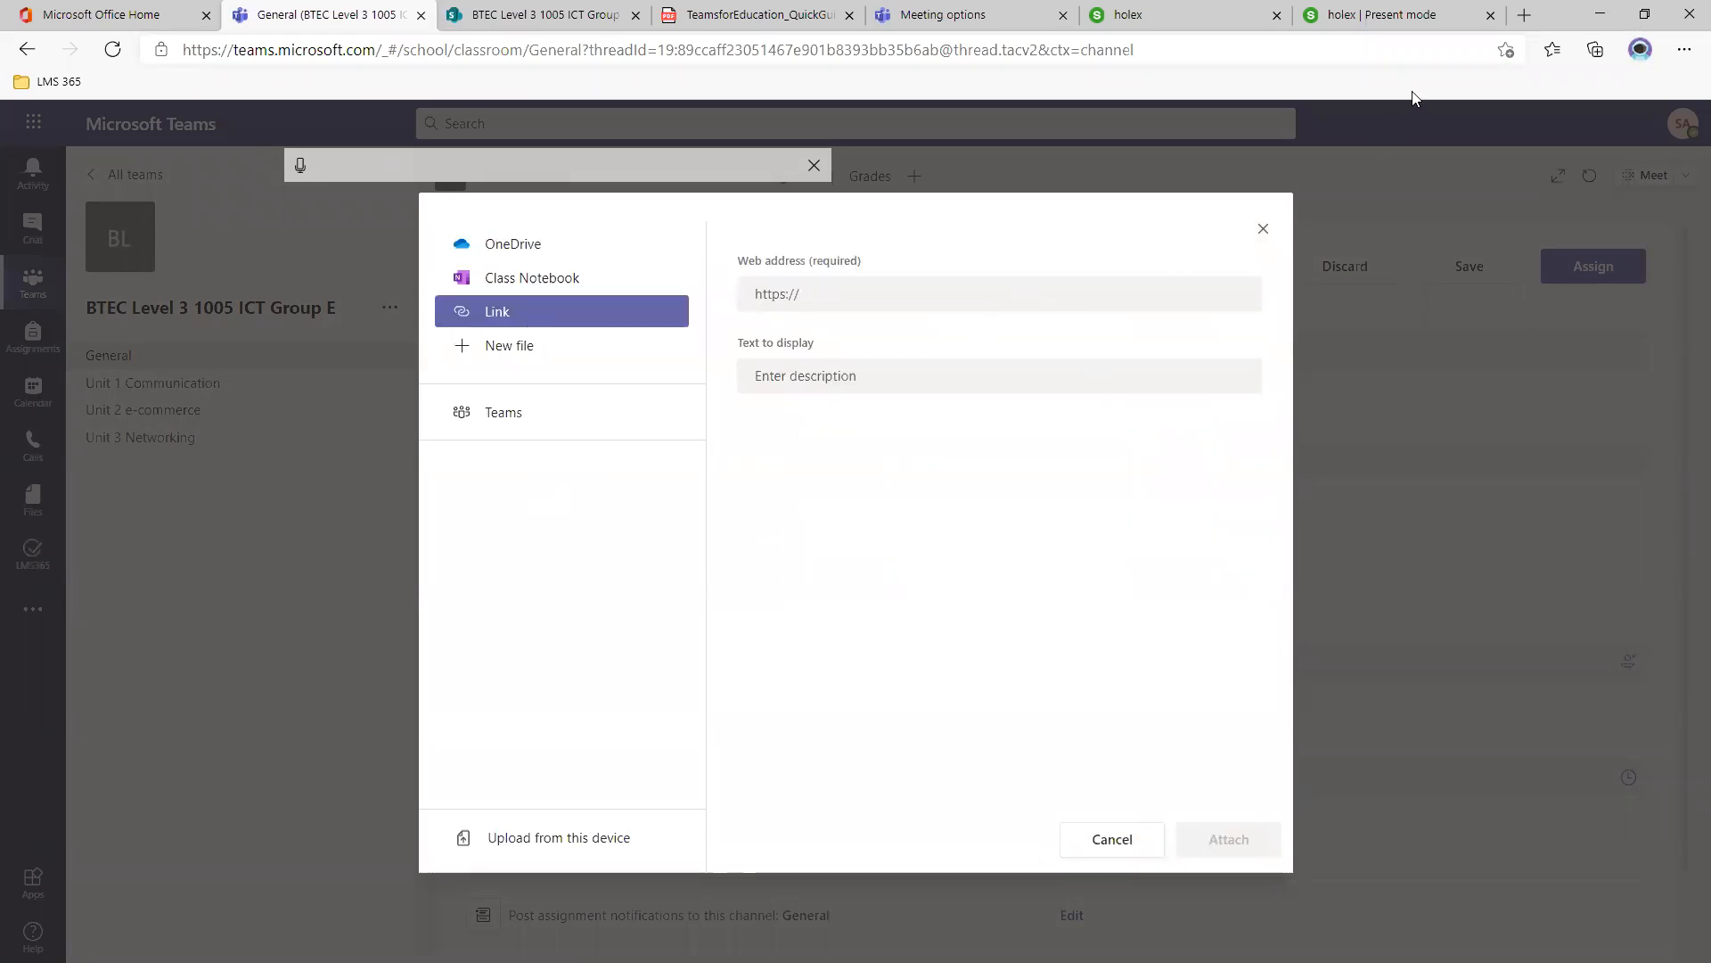
{"action": "left_click", "coordinate": [1524, 15]}
{"action": "type", "text": "bbc"}
{"action": "key", "text": "Return"}
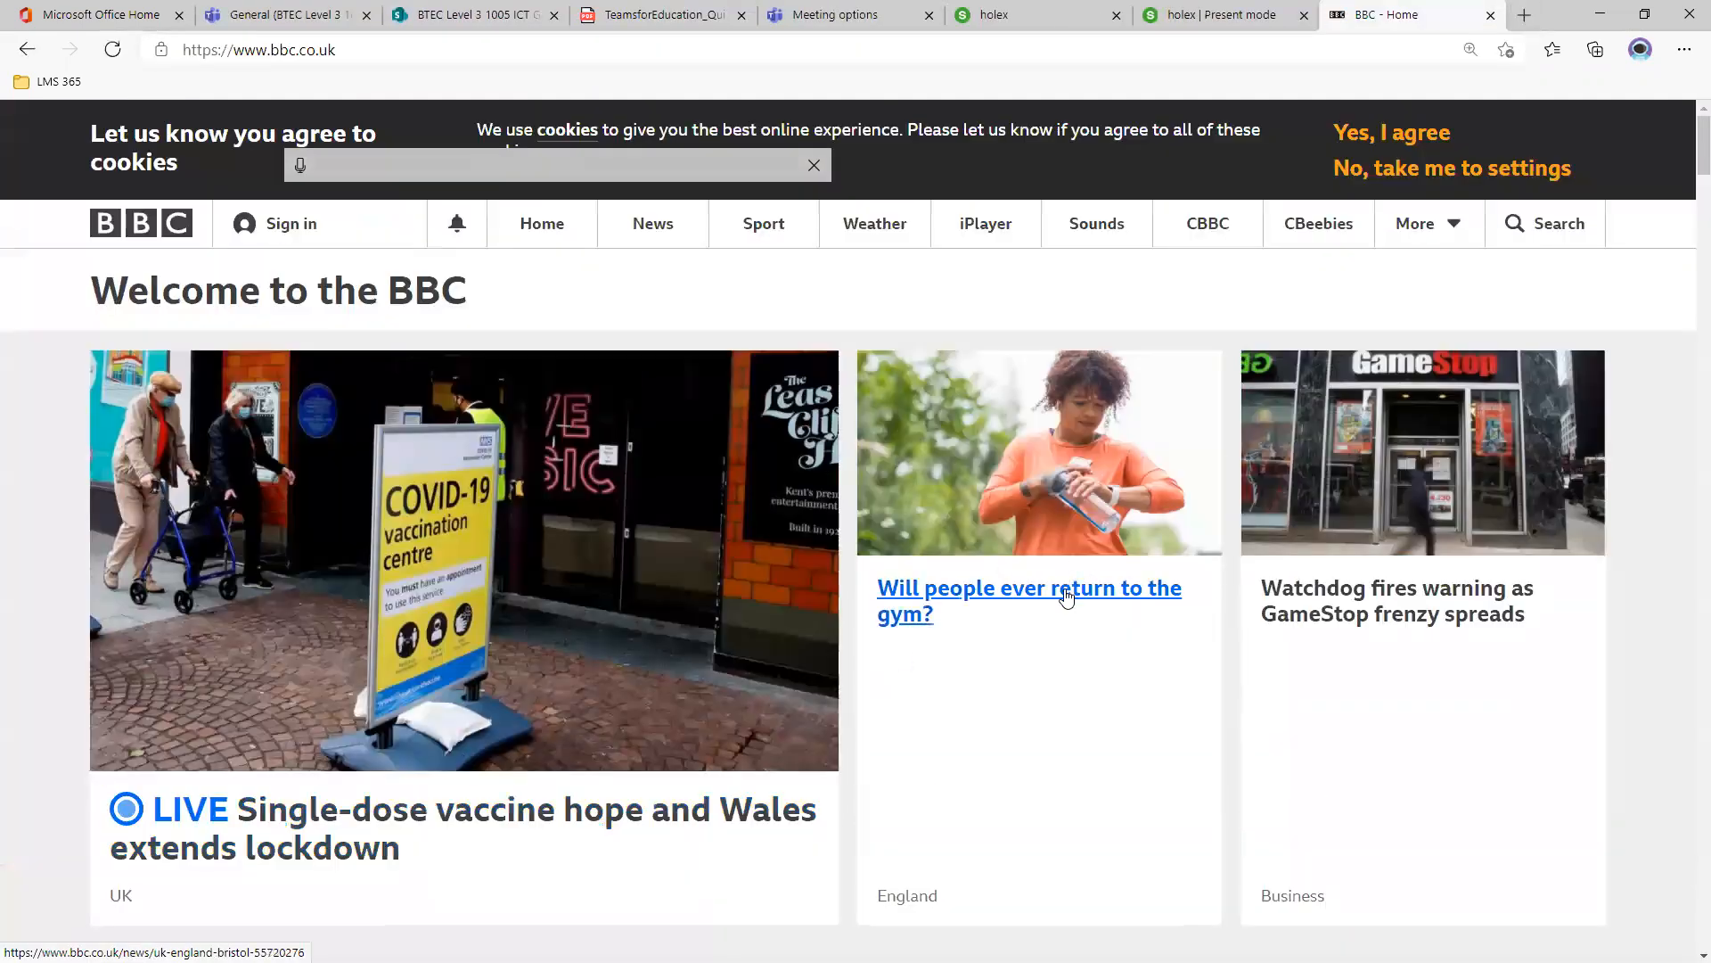
Copy the web address of the BBC article on gyms needing to 'adapt to survive'.
{"action": "left_click", "coordinate": [1066, 590]}
{"action": "left_click", "coordinate": [482, 55]}
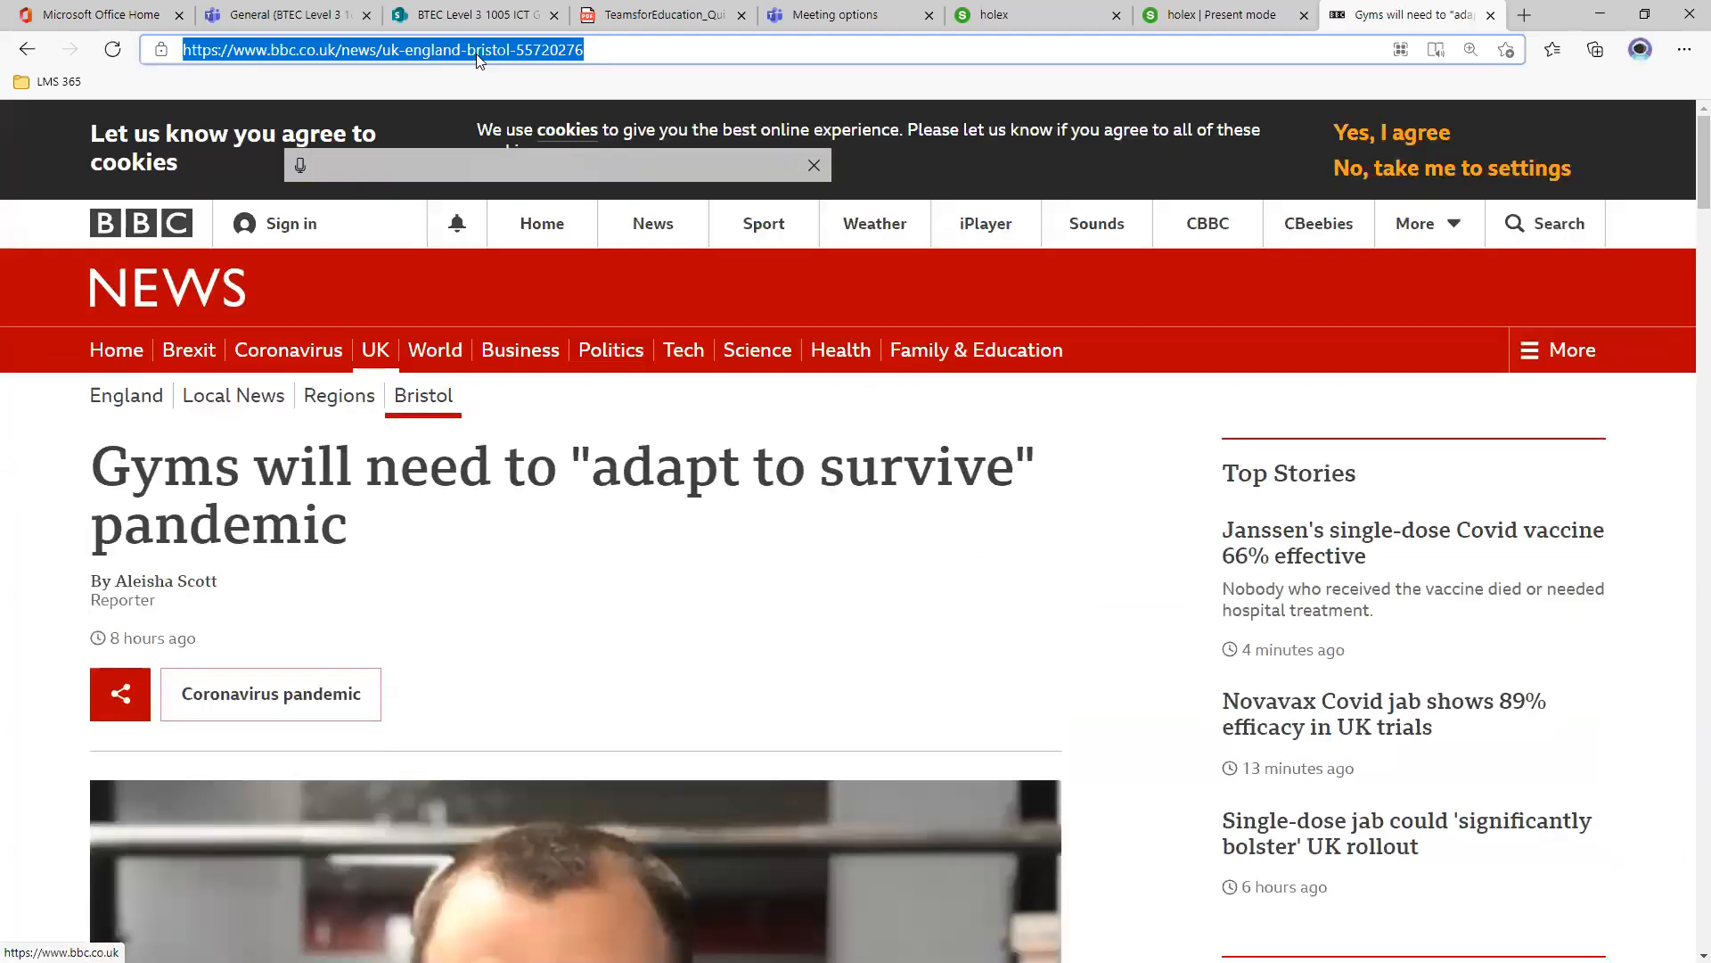
{"action": "right_click", "coordinate": [480, 55]}
{"action": "left_click", "coordinate": [814, 165]}
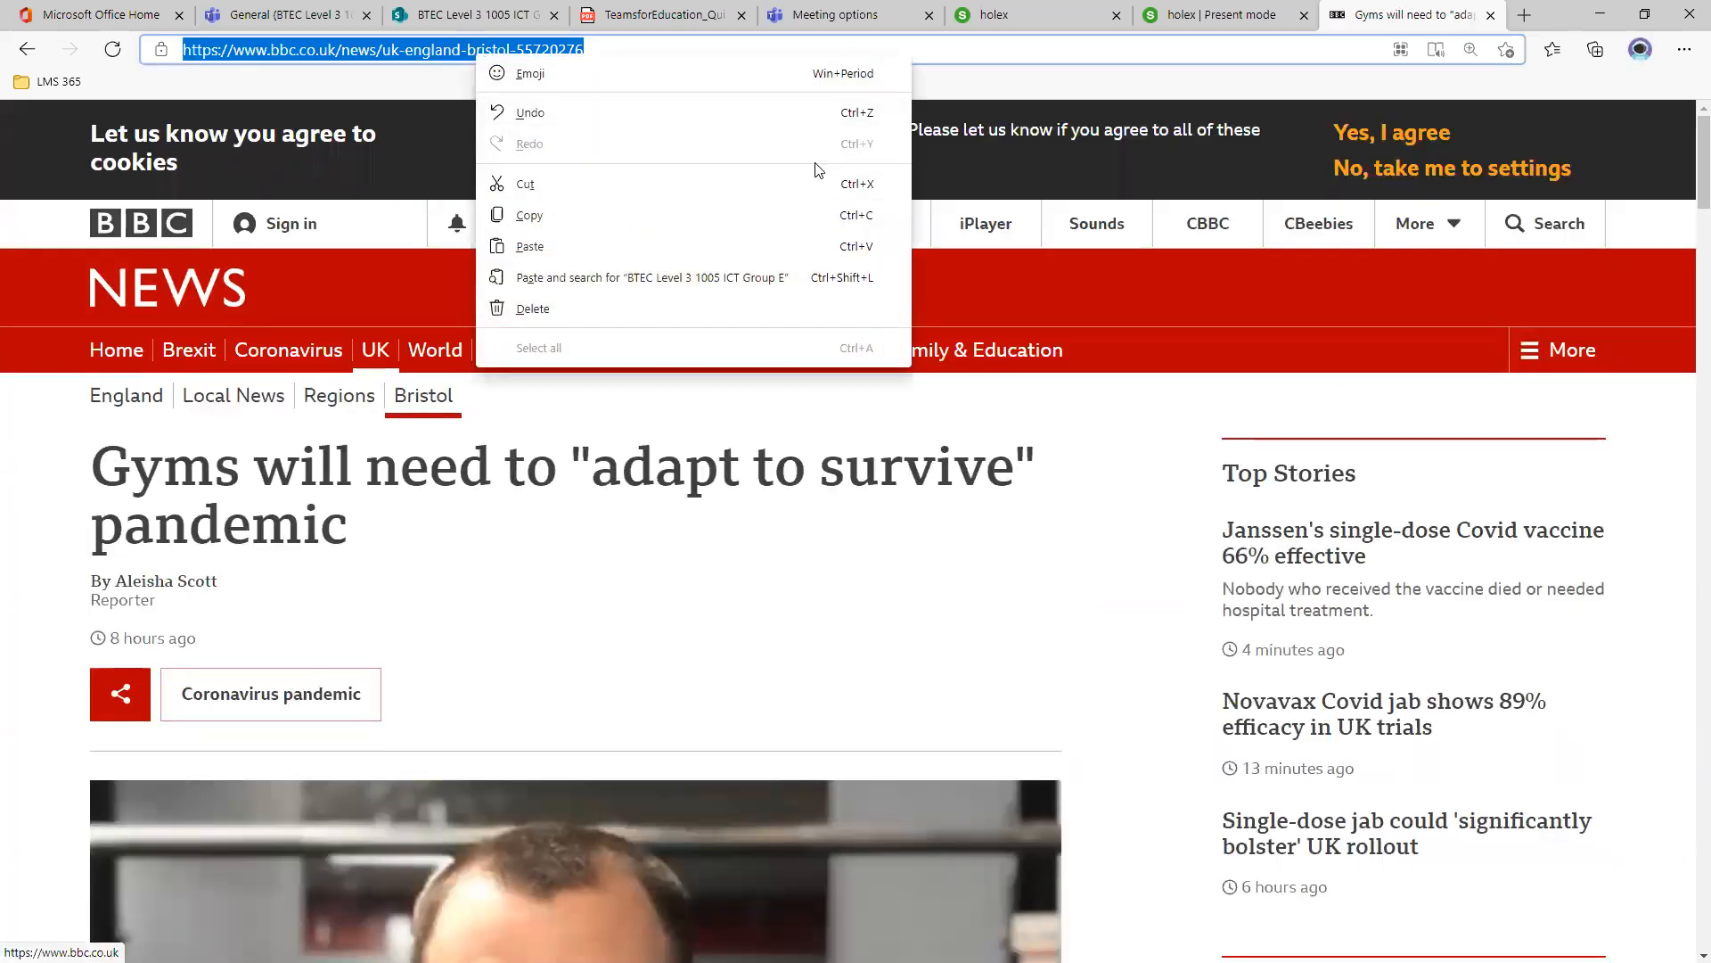
{"action": "left_click", "coordinate": [627, 217]}
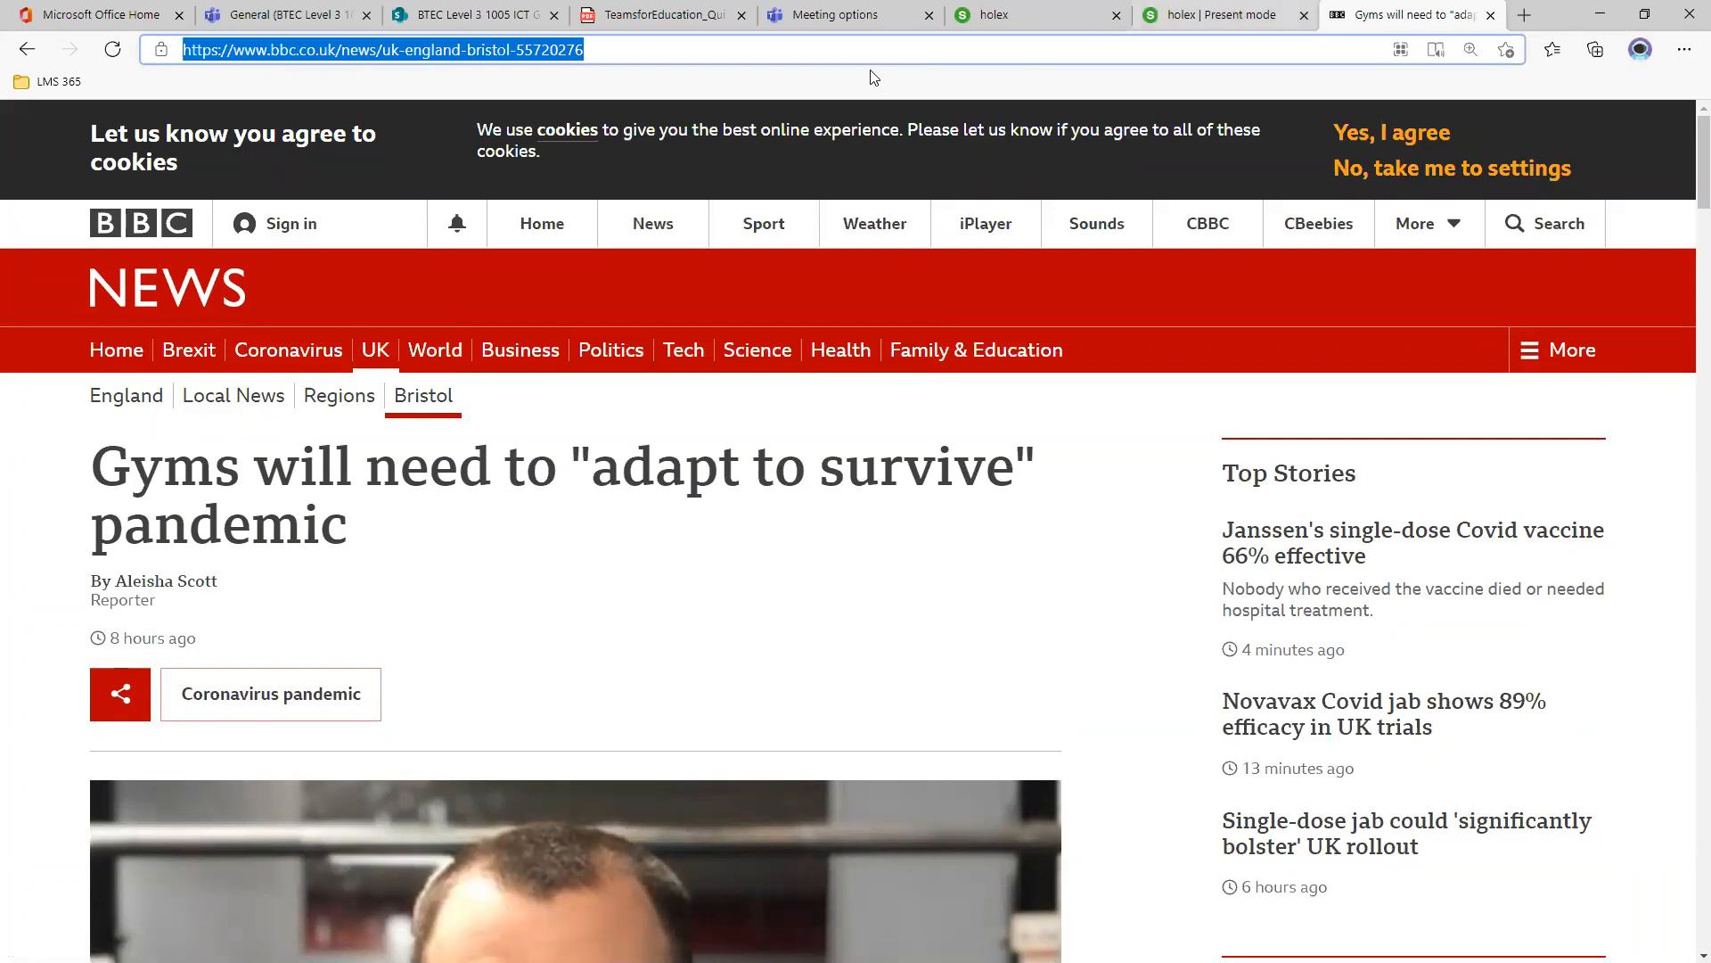
{"action": "left_click", "coordinate": [824, 15]}
{"action": "left_click", "coordinate": [314, 9]}
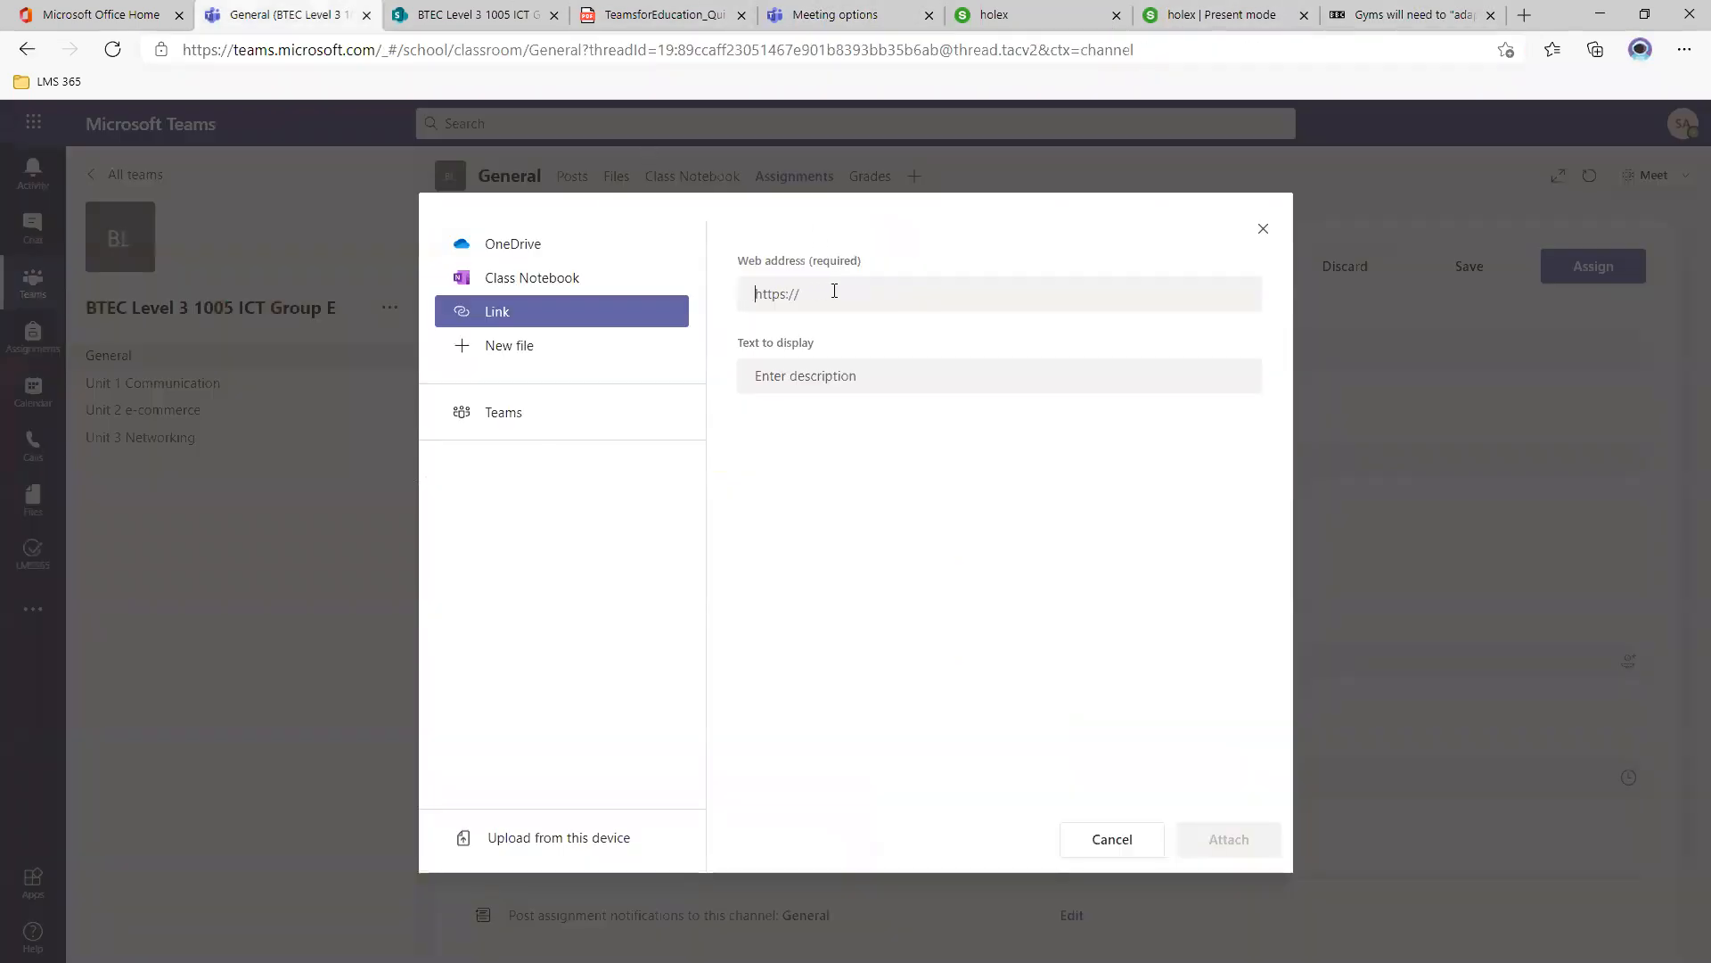
Paste the article URL as the web address and attach it displayed as 'Getting fit'.
{"action": "key", "text": "ctrl+v"}
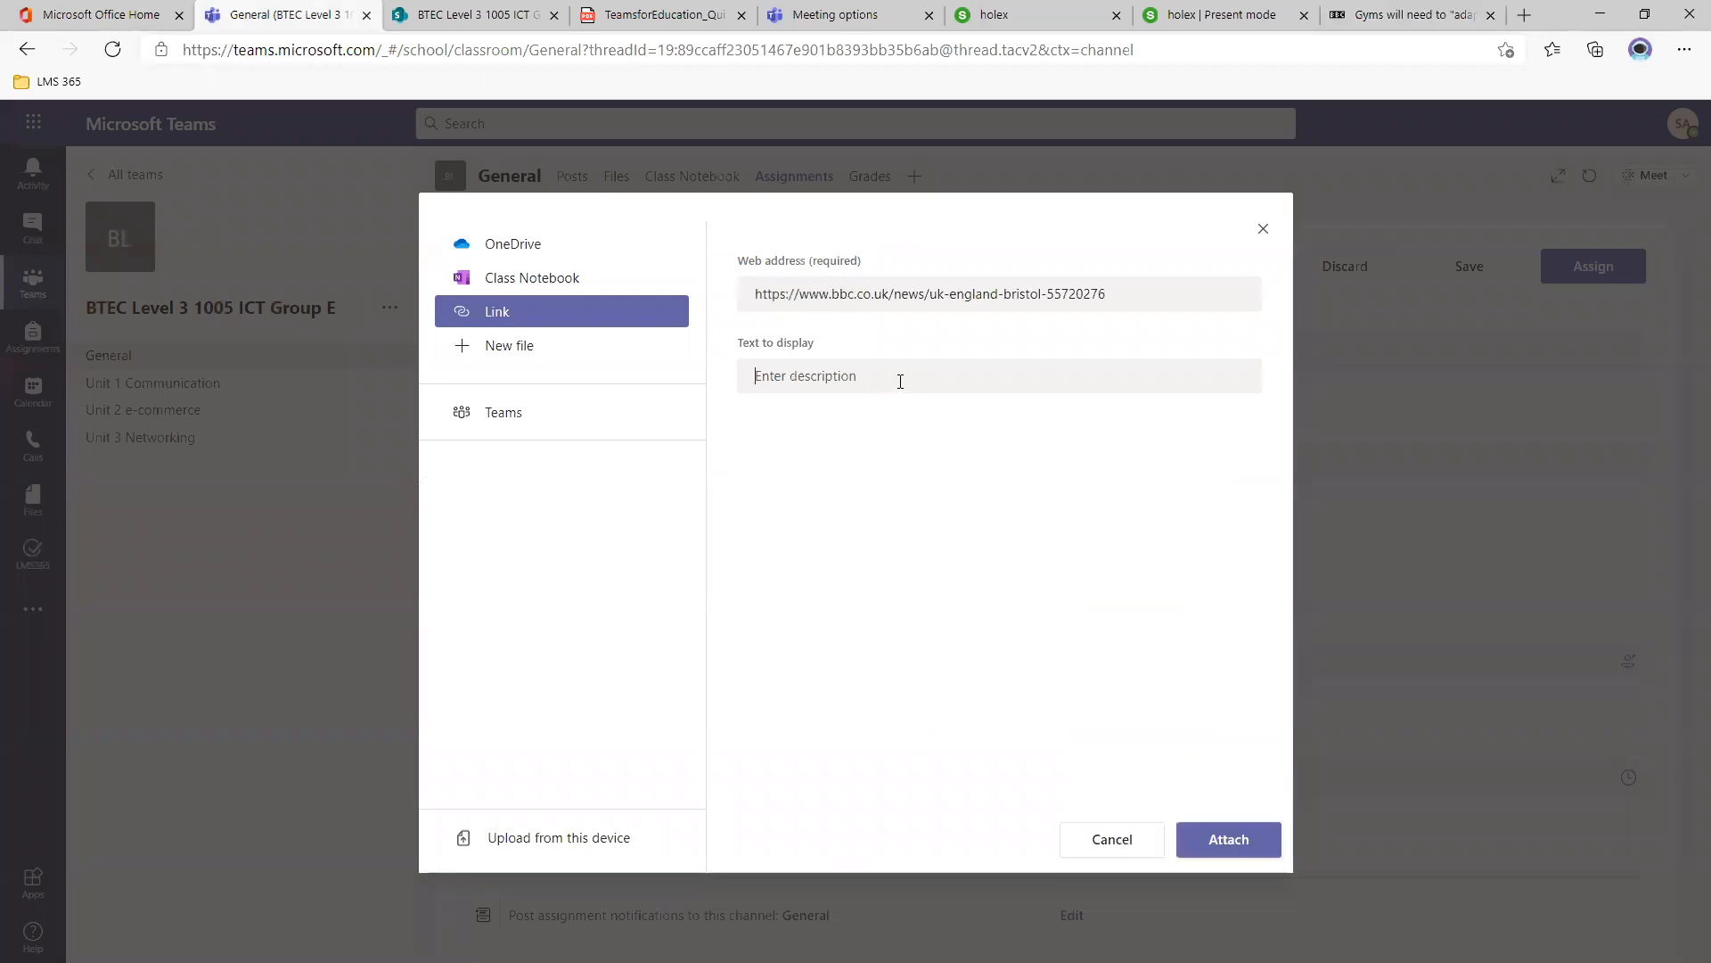
{"action": "type", "text": "Getting t"}
{"action": "type", "text": "it"}
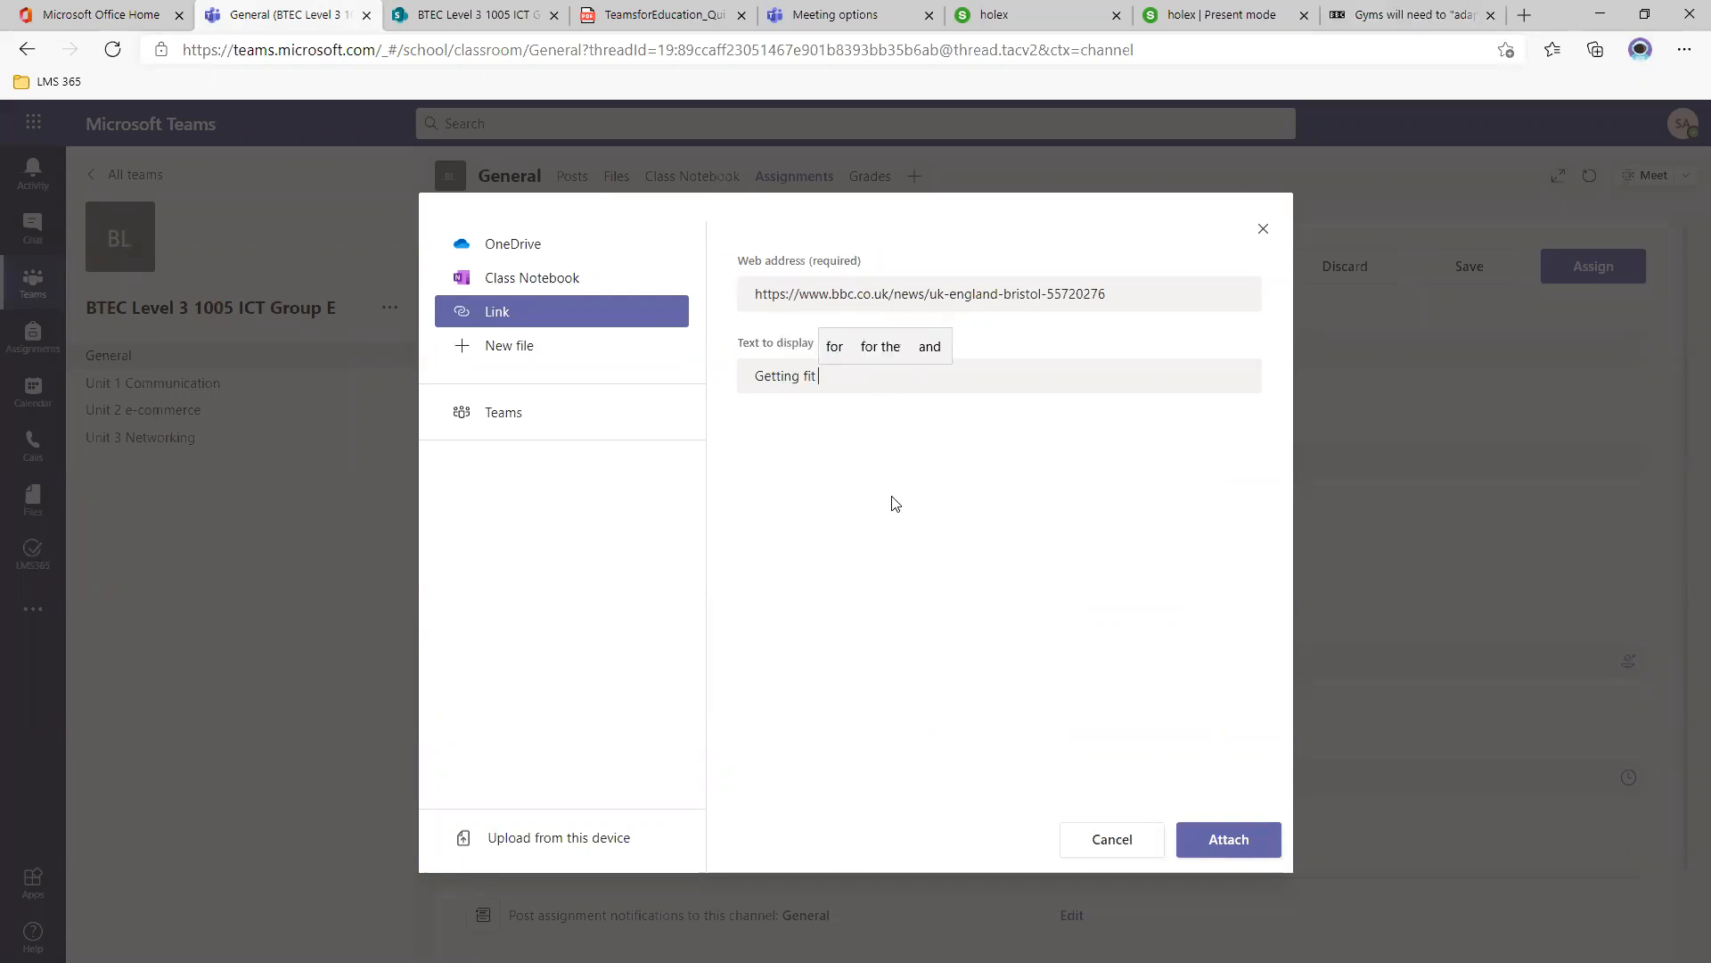
{"action": "left_click", "coordinate": [1233, 838]}
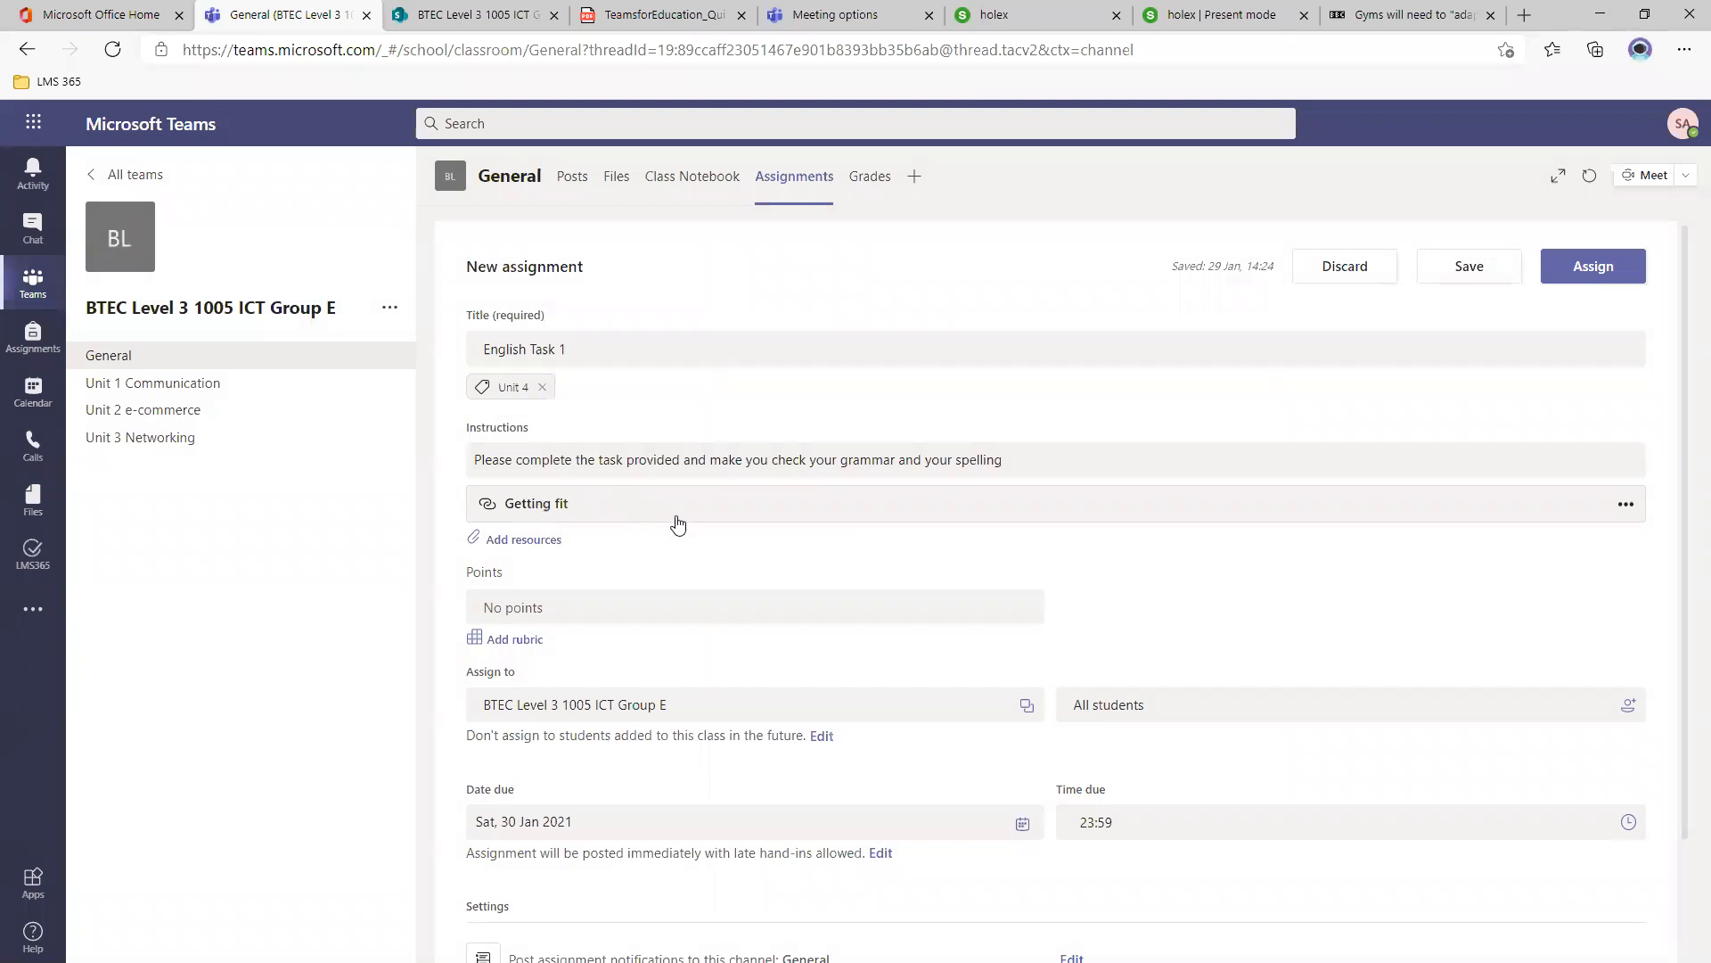
{"action": "left_click", "coordinate": [545, 547]}
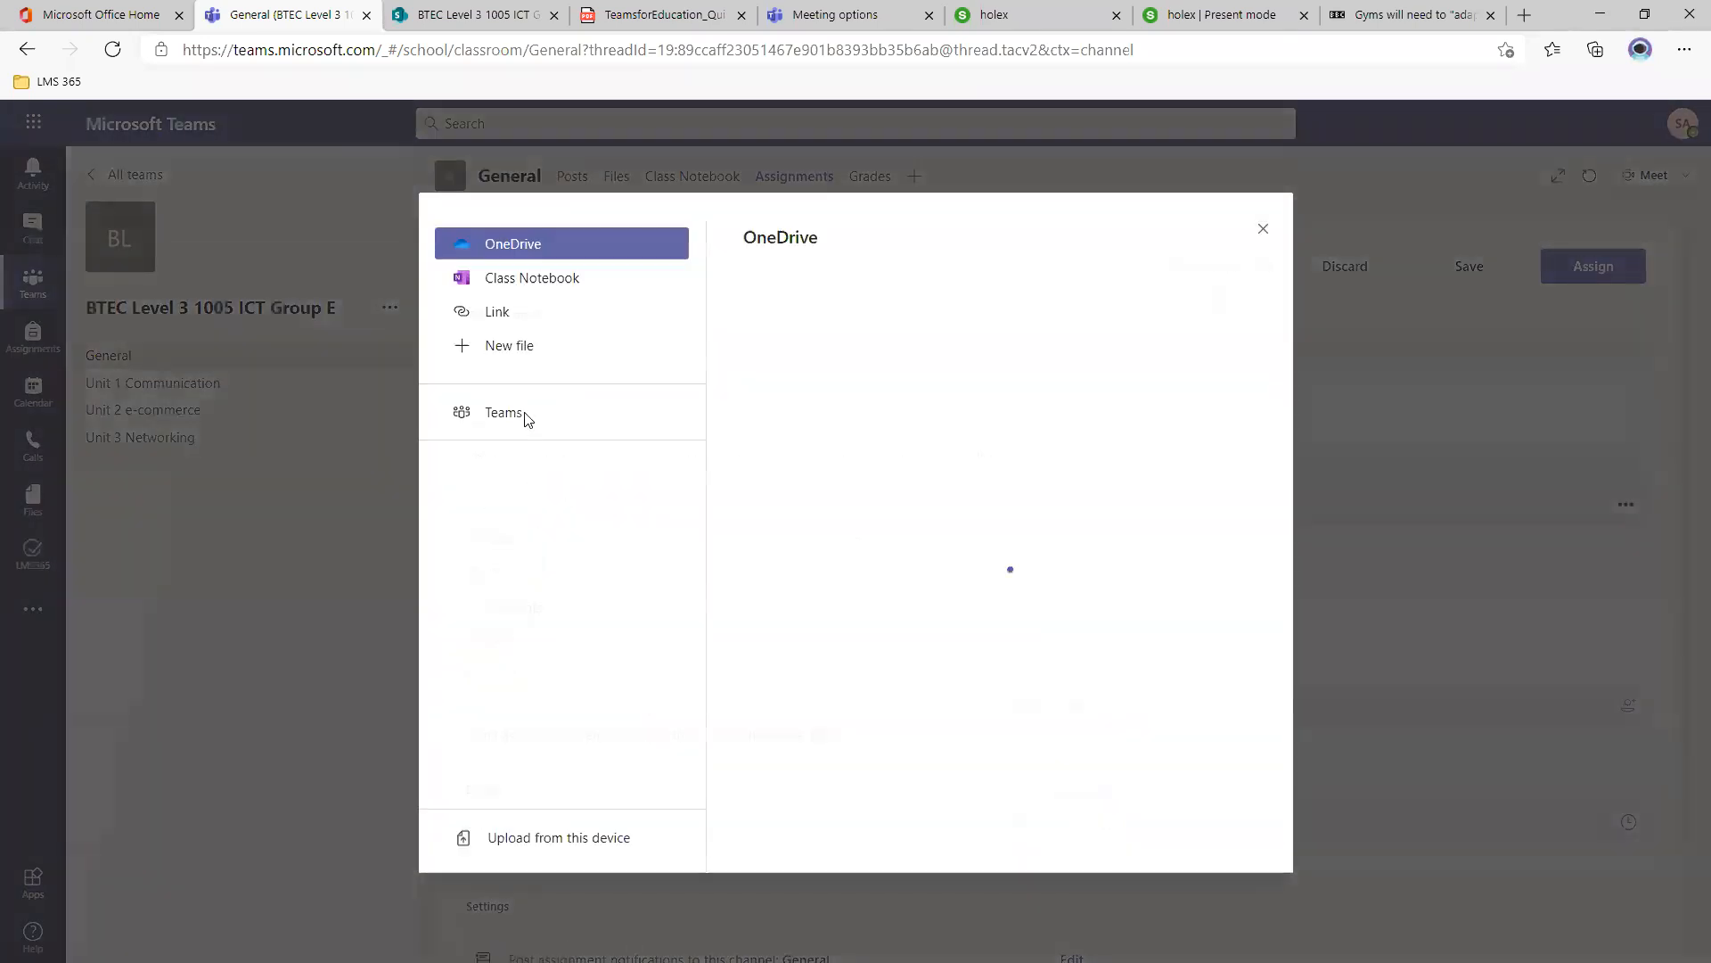
{"action": "left_click", "coordinate": [549, 277]}
{"action": "left_click", "coordinate": [548, 319]}
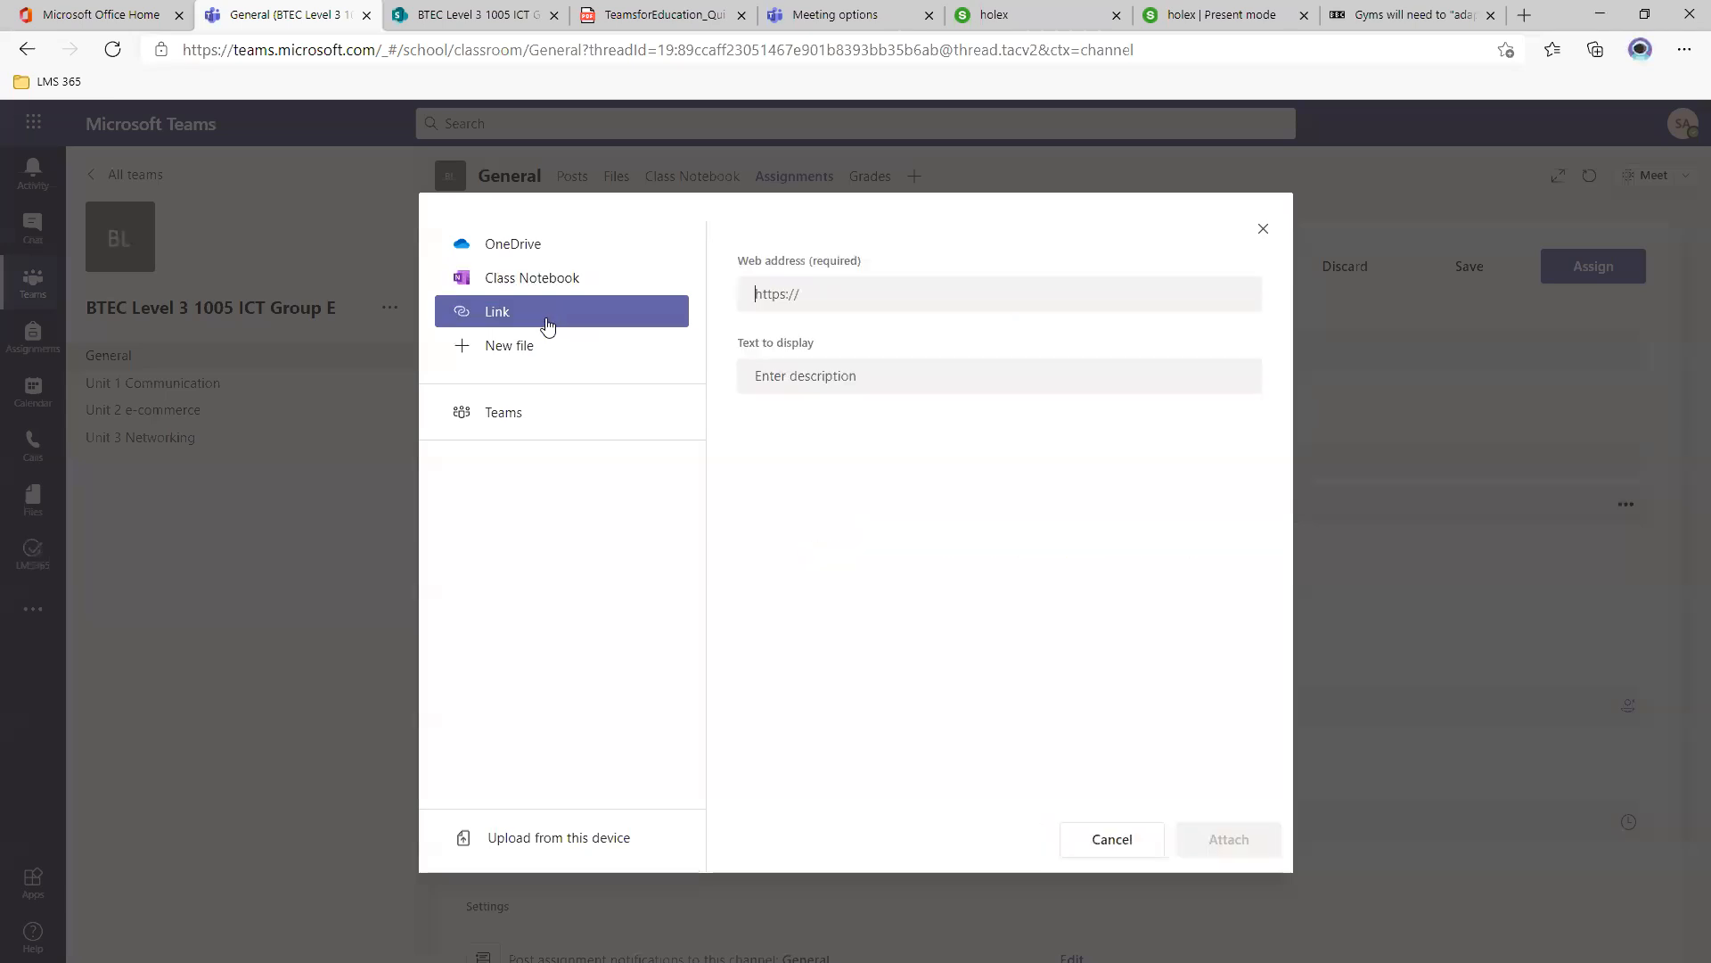
{"action": "left_click", "coordinate": [553, 350]}
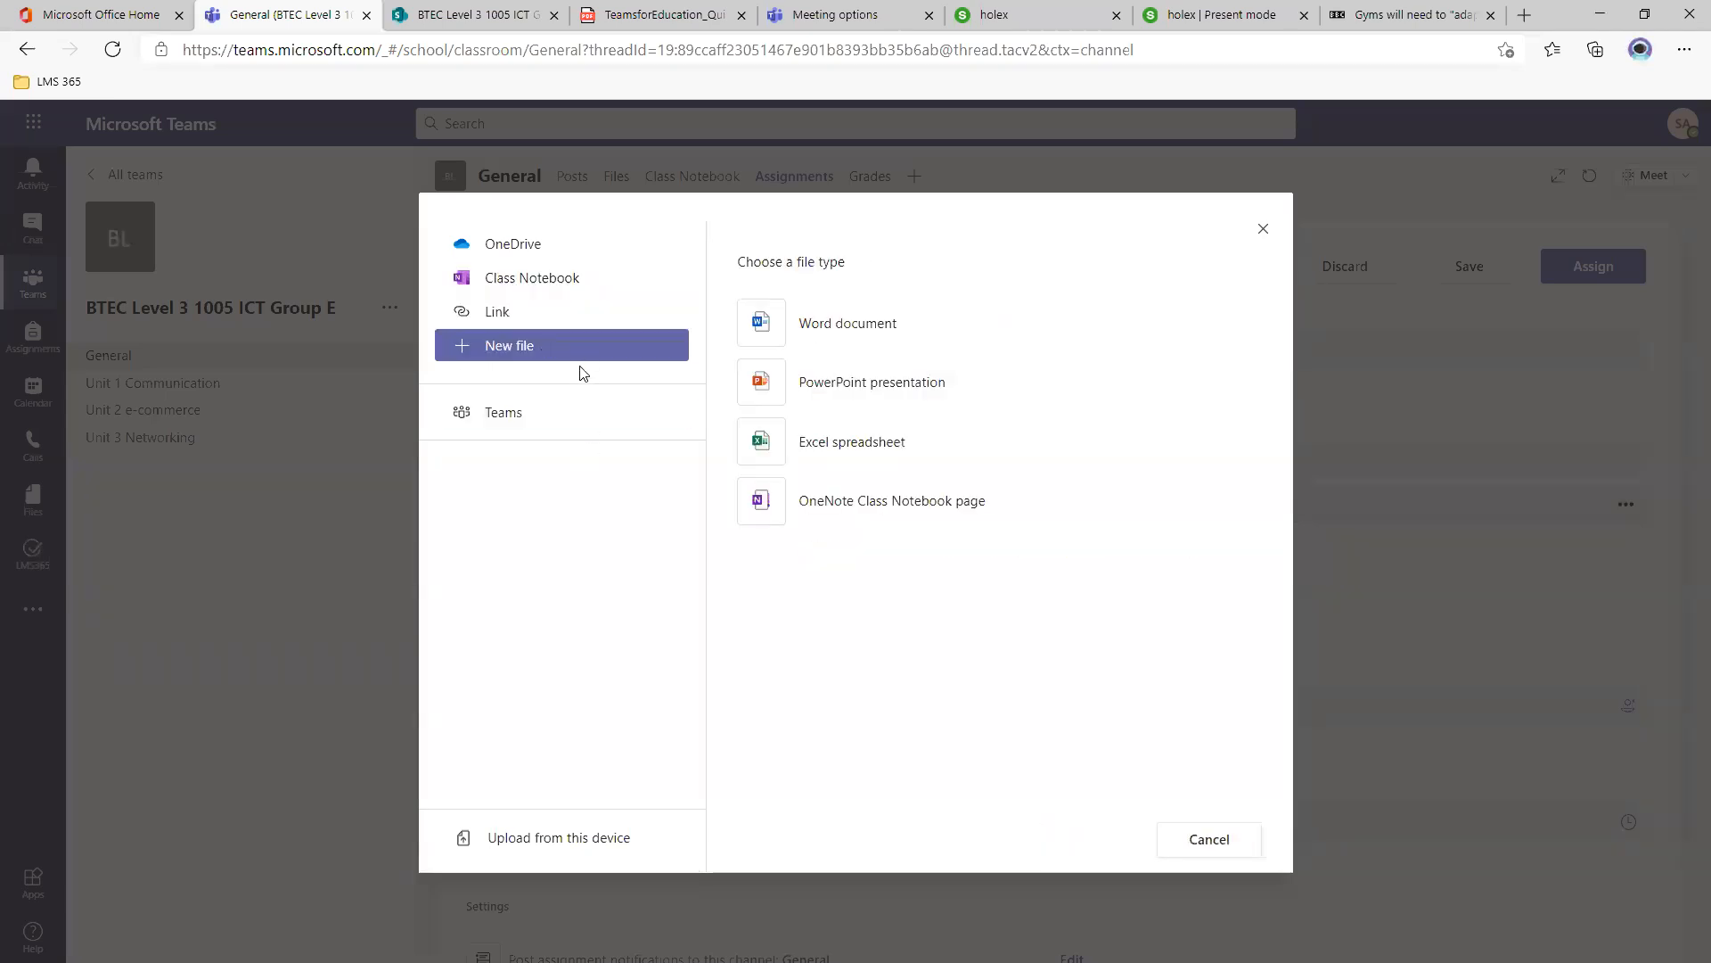
{"action": "left_click", "coordinate": [558, 277]}
{"action": "left_click", "coordinate": [554, 257]}
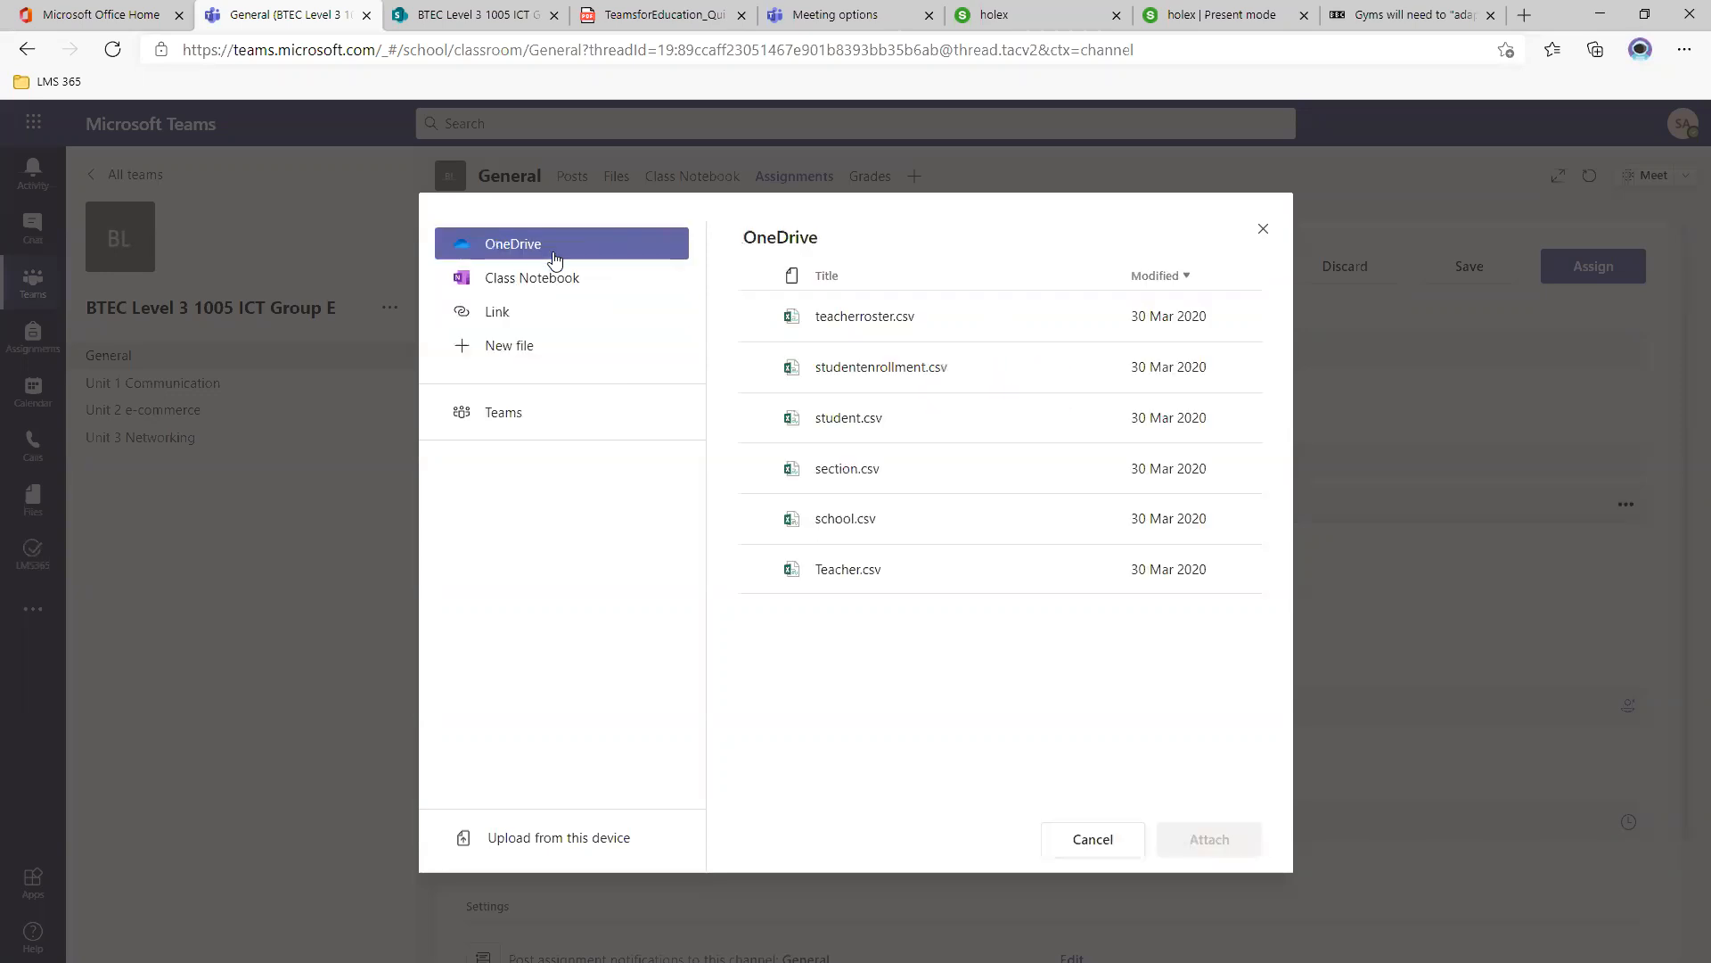
{"action": "left_click", "coordinate": [1263, 229]}
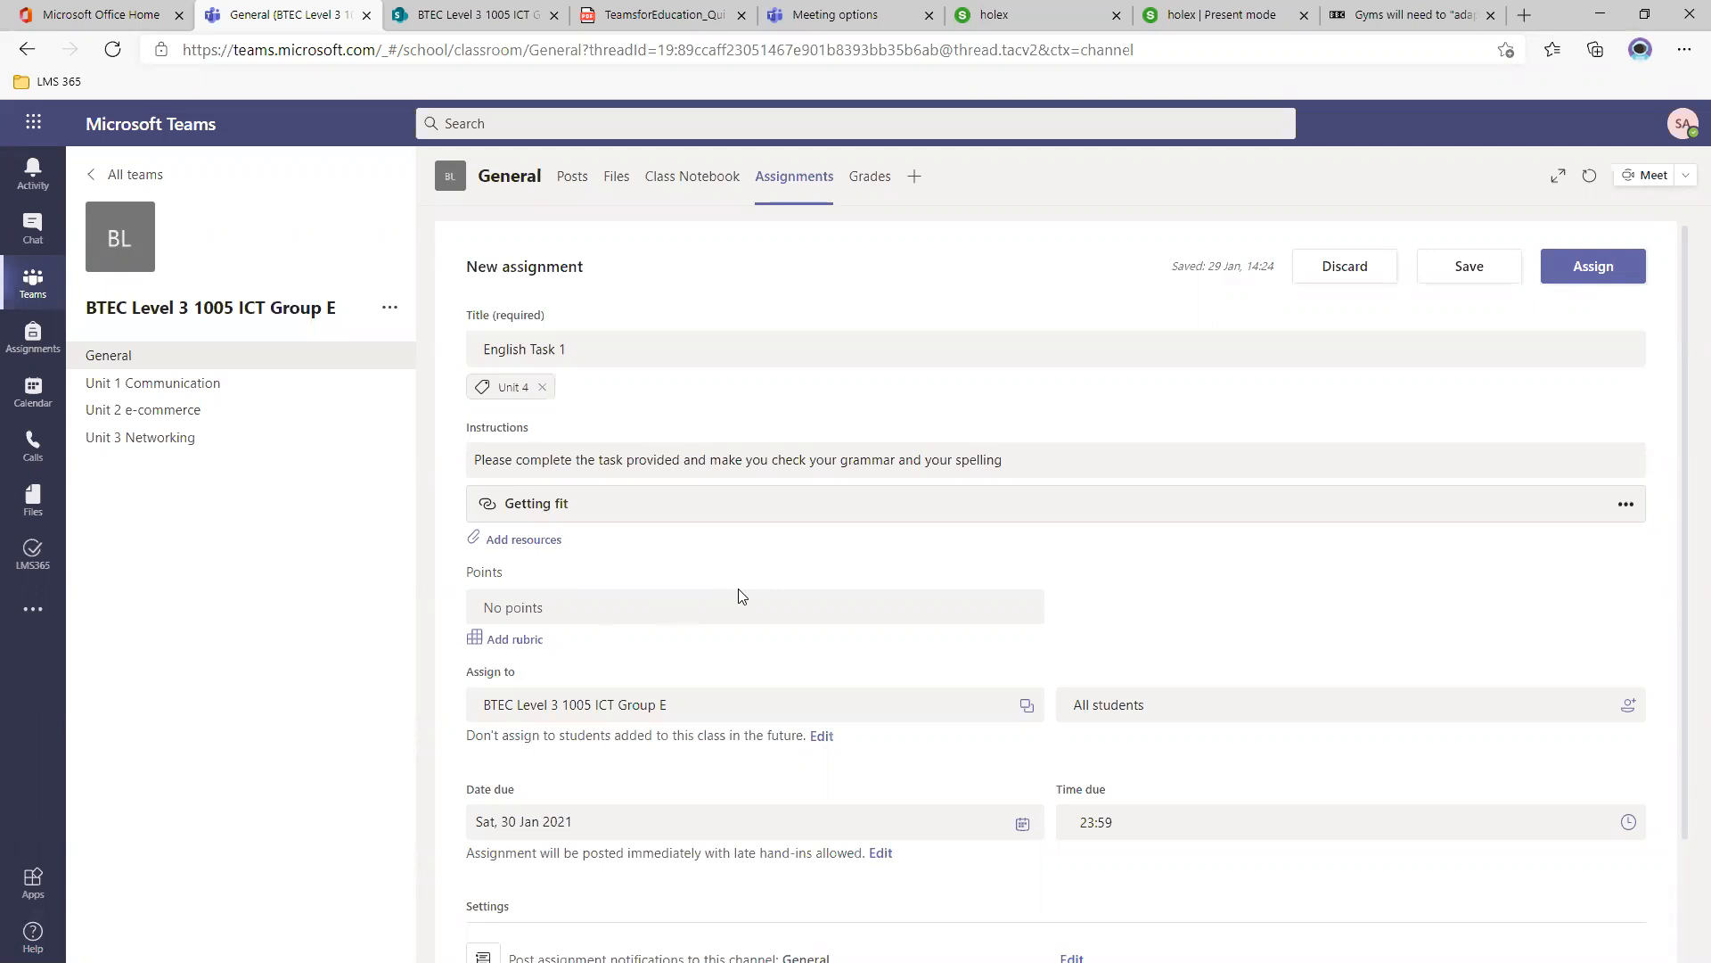
Open Add resources and cancel without adding anything.
{"action": "scroll", "coordinate": [776, 595], "scroll_direction": "down", "scroll_amount": 1}
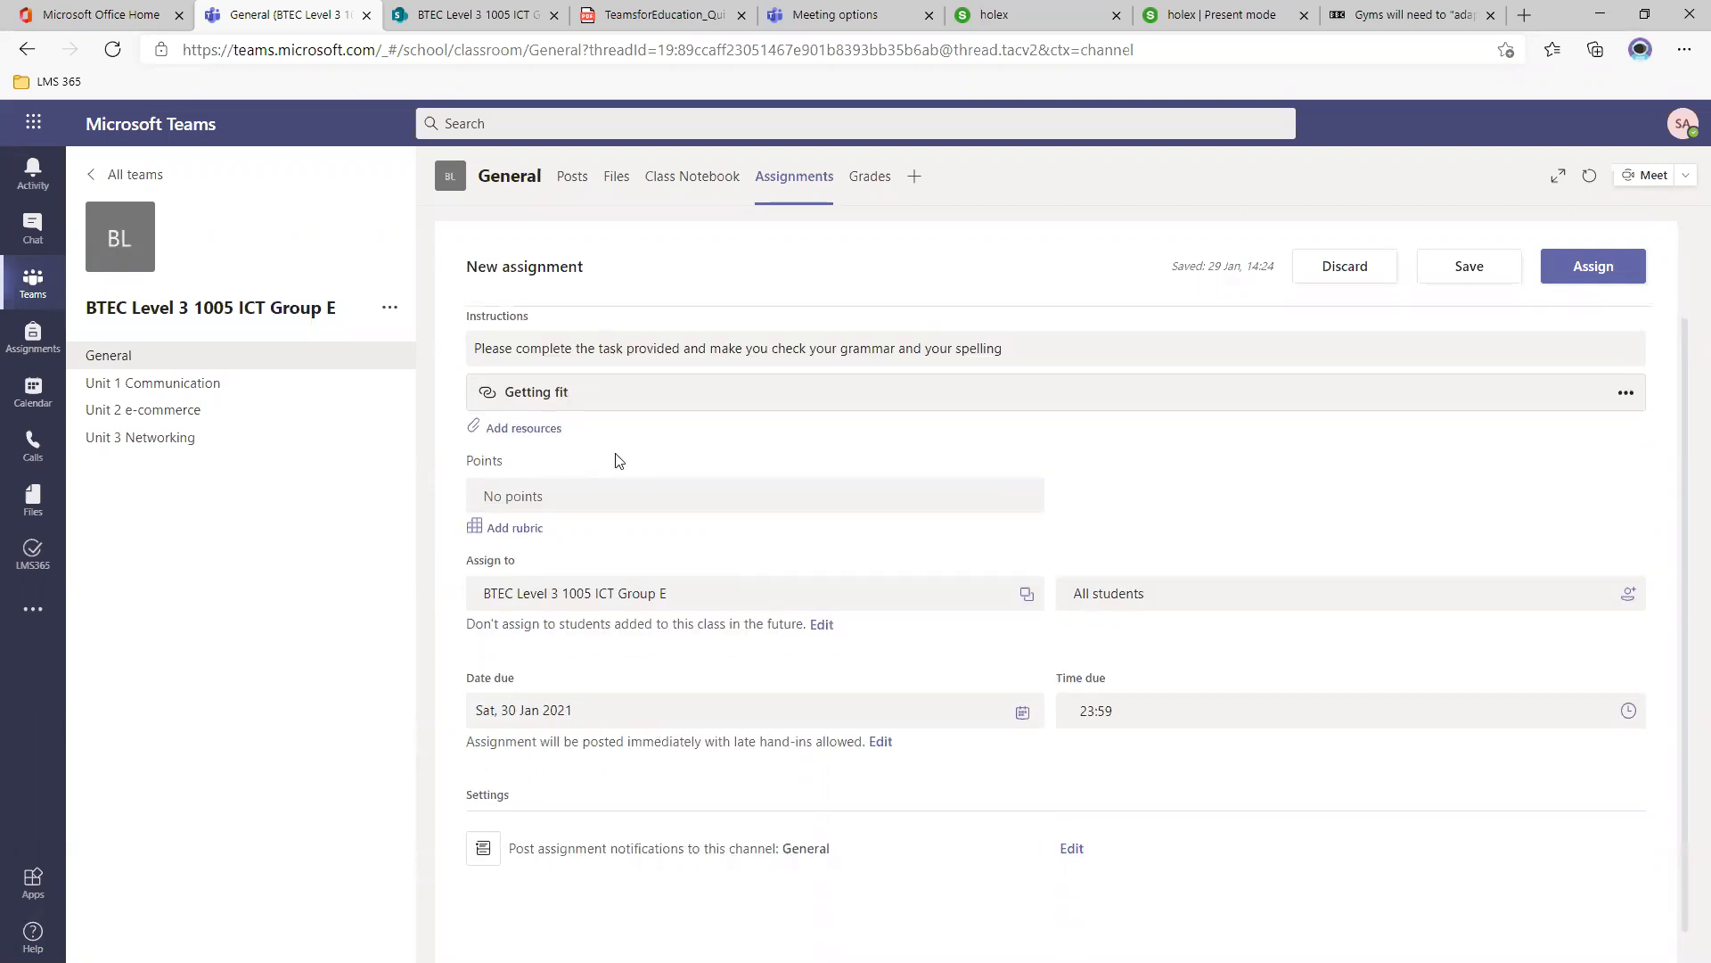
{"action": "left_click", "coordinate": [538, 433]}
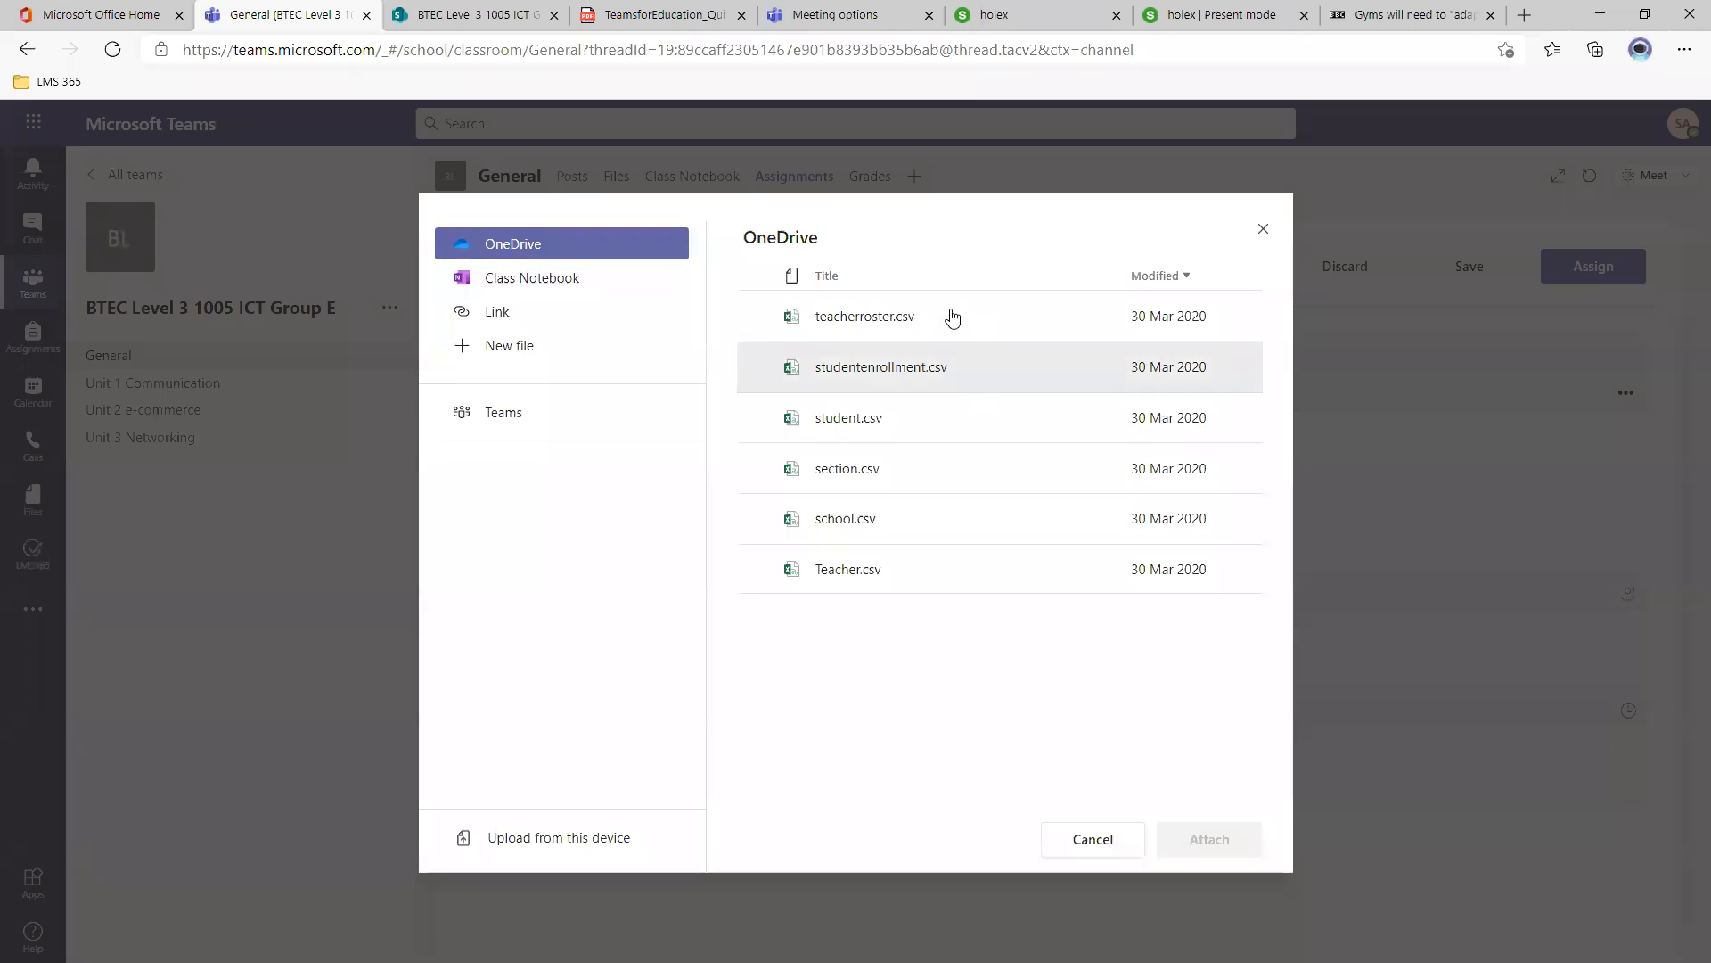
{"action": "left_click", "coordinate": [1079, 835]}
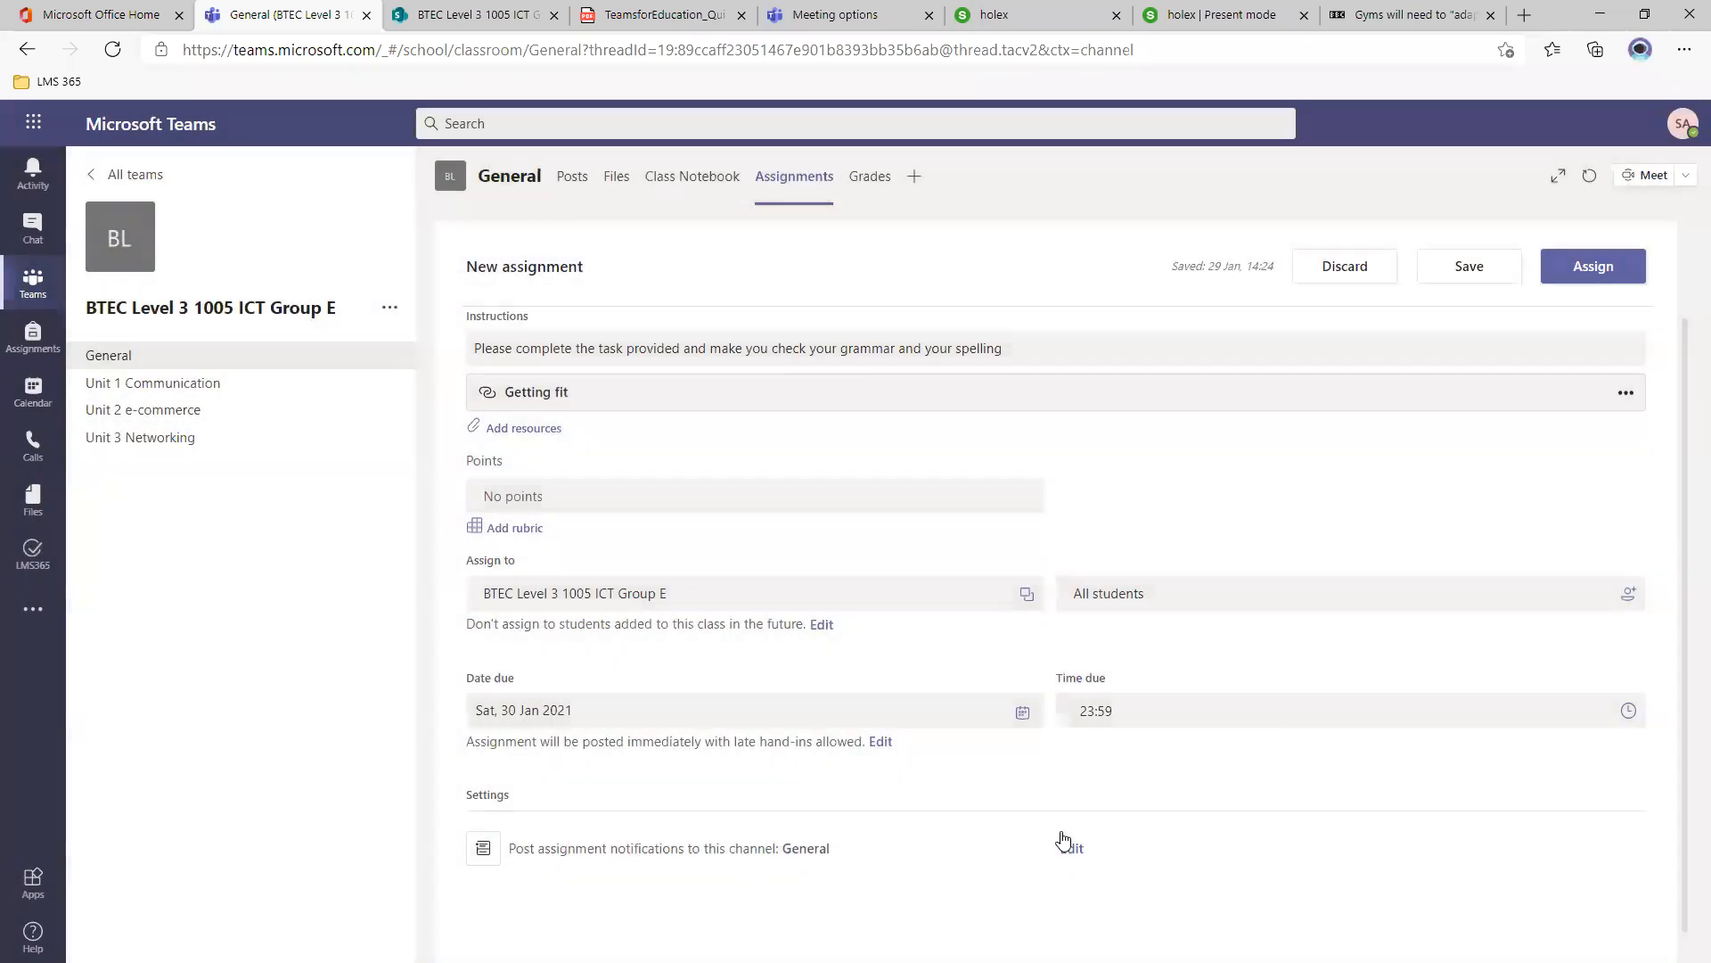
Add 1005 ICT and BTEC Level 3 ICT Sub Group C to the assigned classes.
{"action": "scroll", "coordinate": [519, 596], "scroll_direction": "down", "scroll_amount": 1}
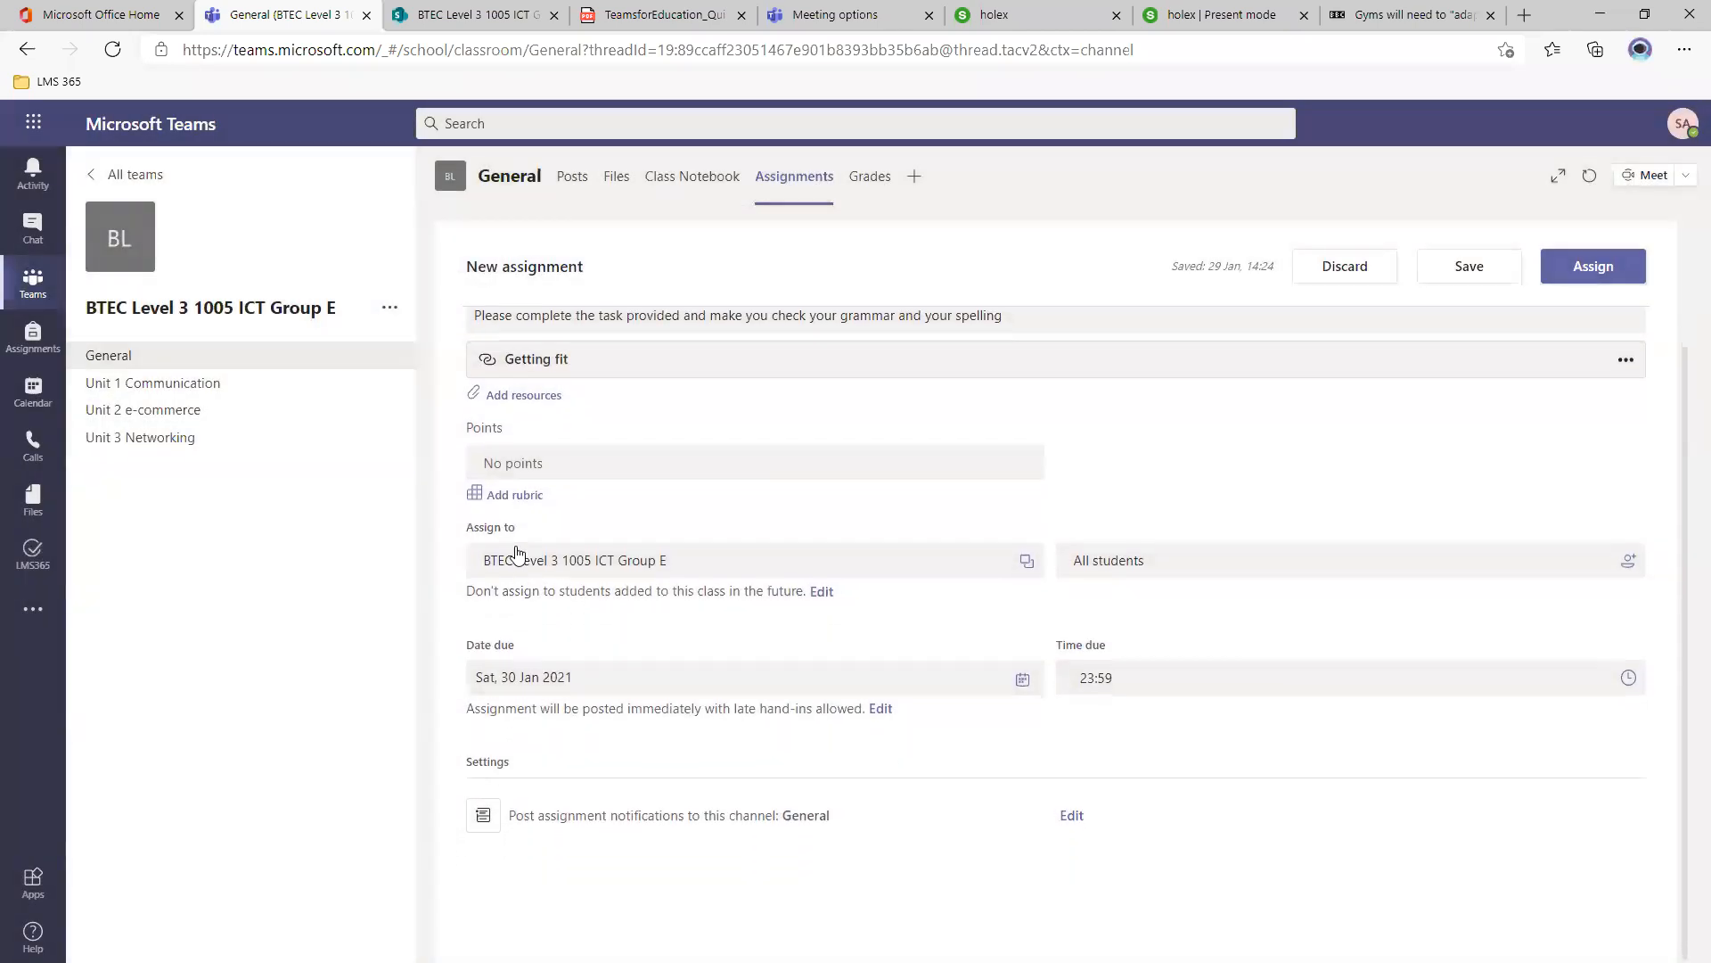
{"action": "left_click", "coordinate": [791, 566]}
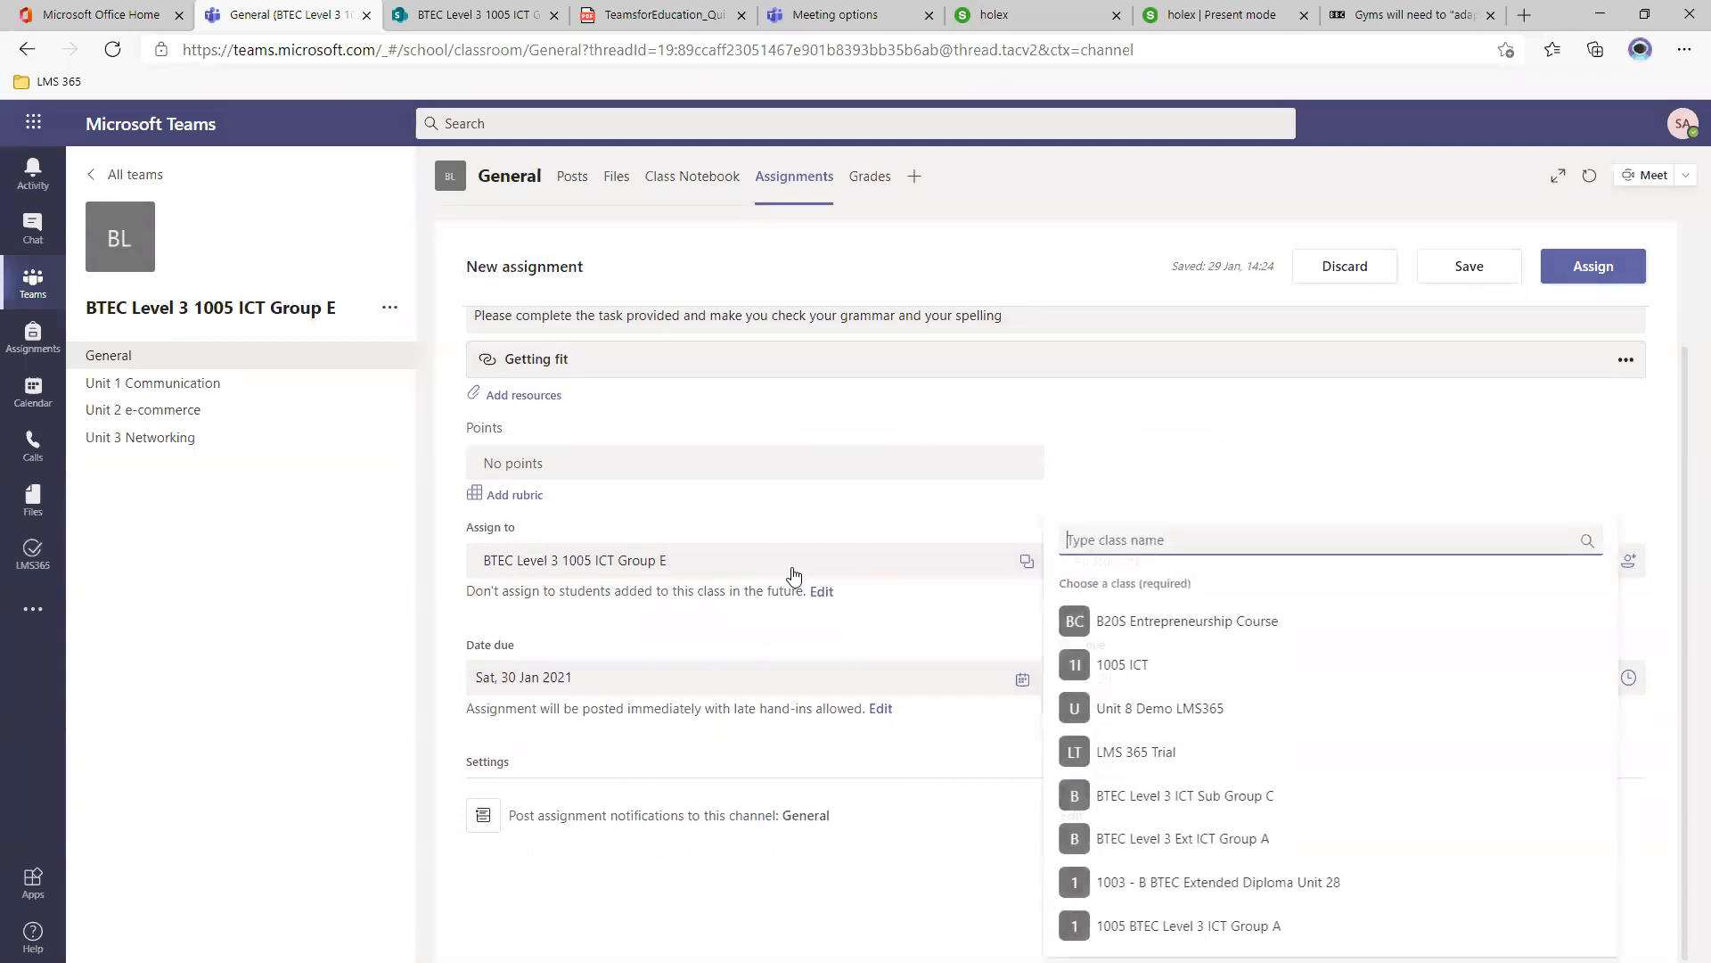
{"action": "left_click", "coordinate": [1228, 664]}
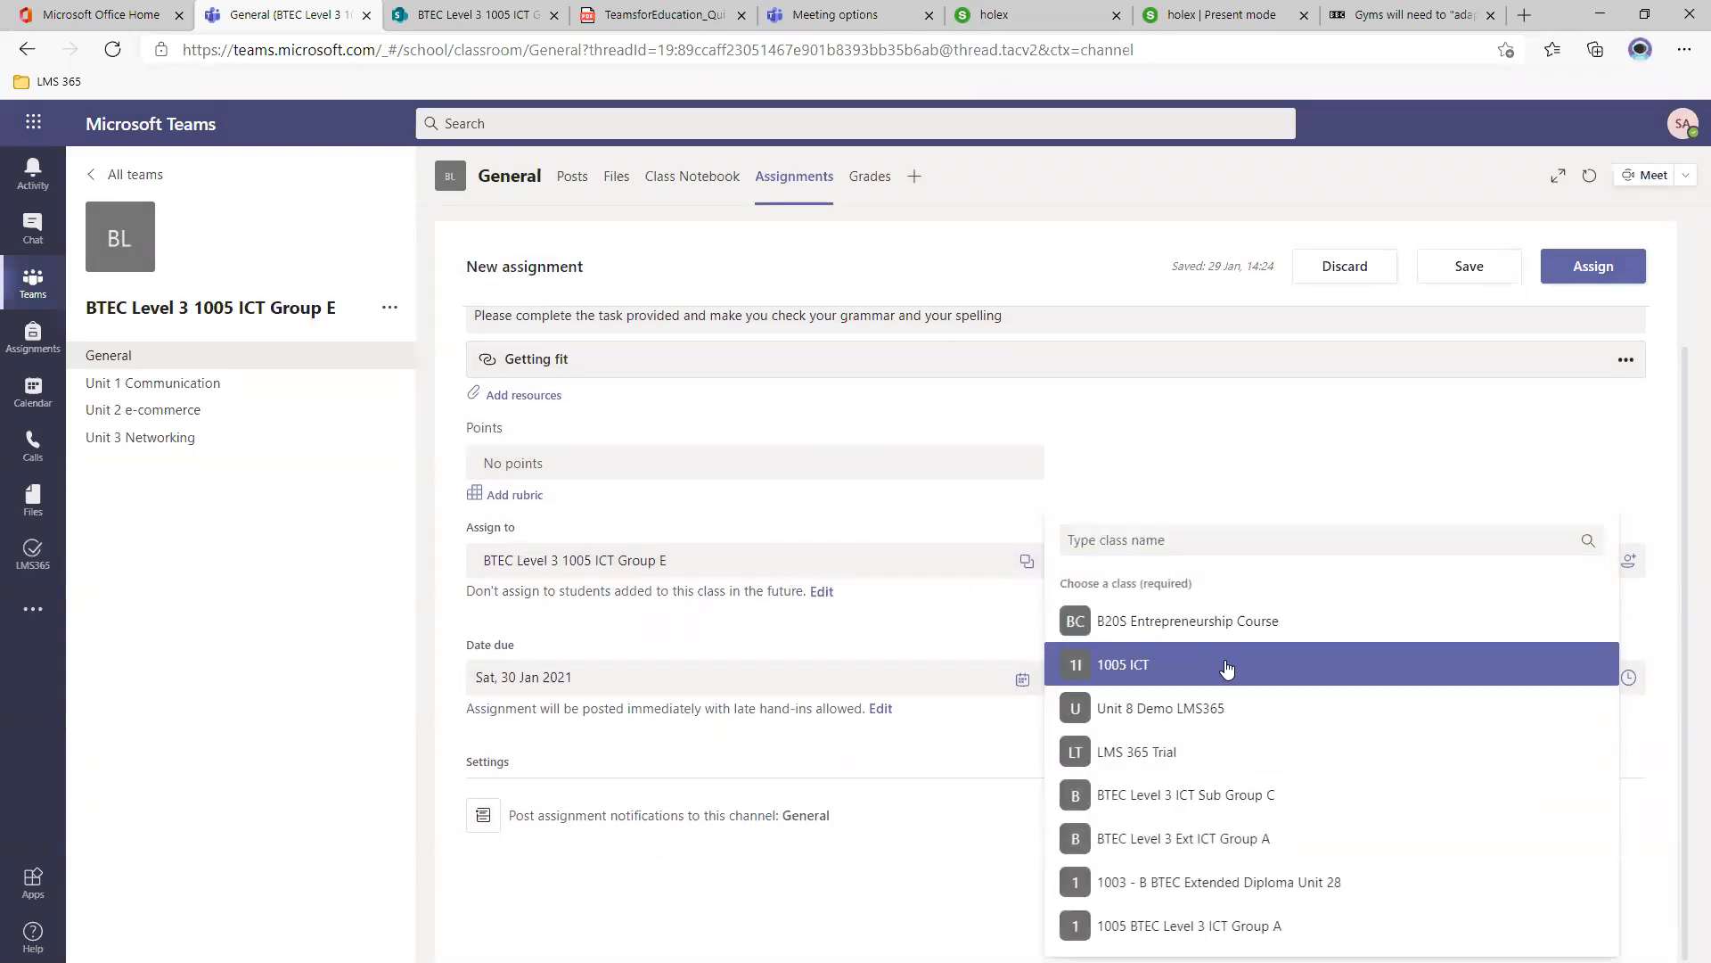
{"action": "left_click", "coordinate": [1266, 754]}
{"action": "left_click", "coordinate": [1263, 796]}
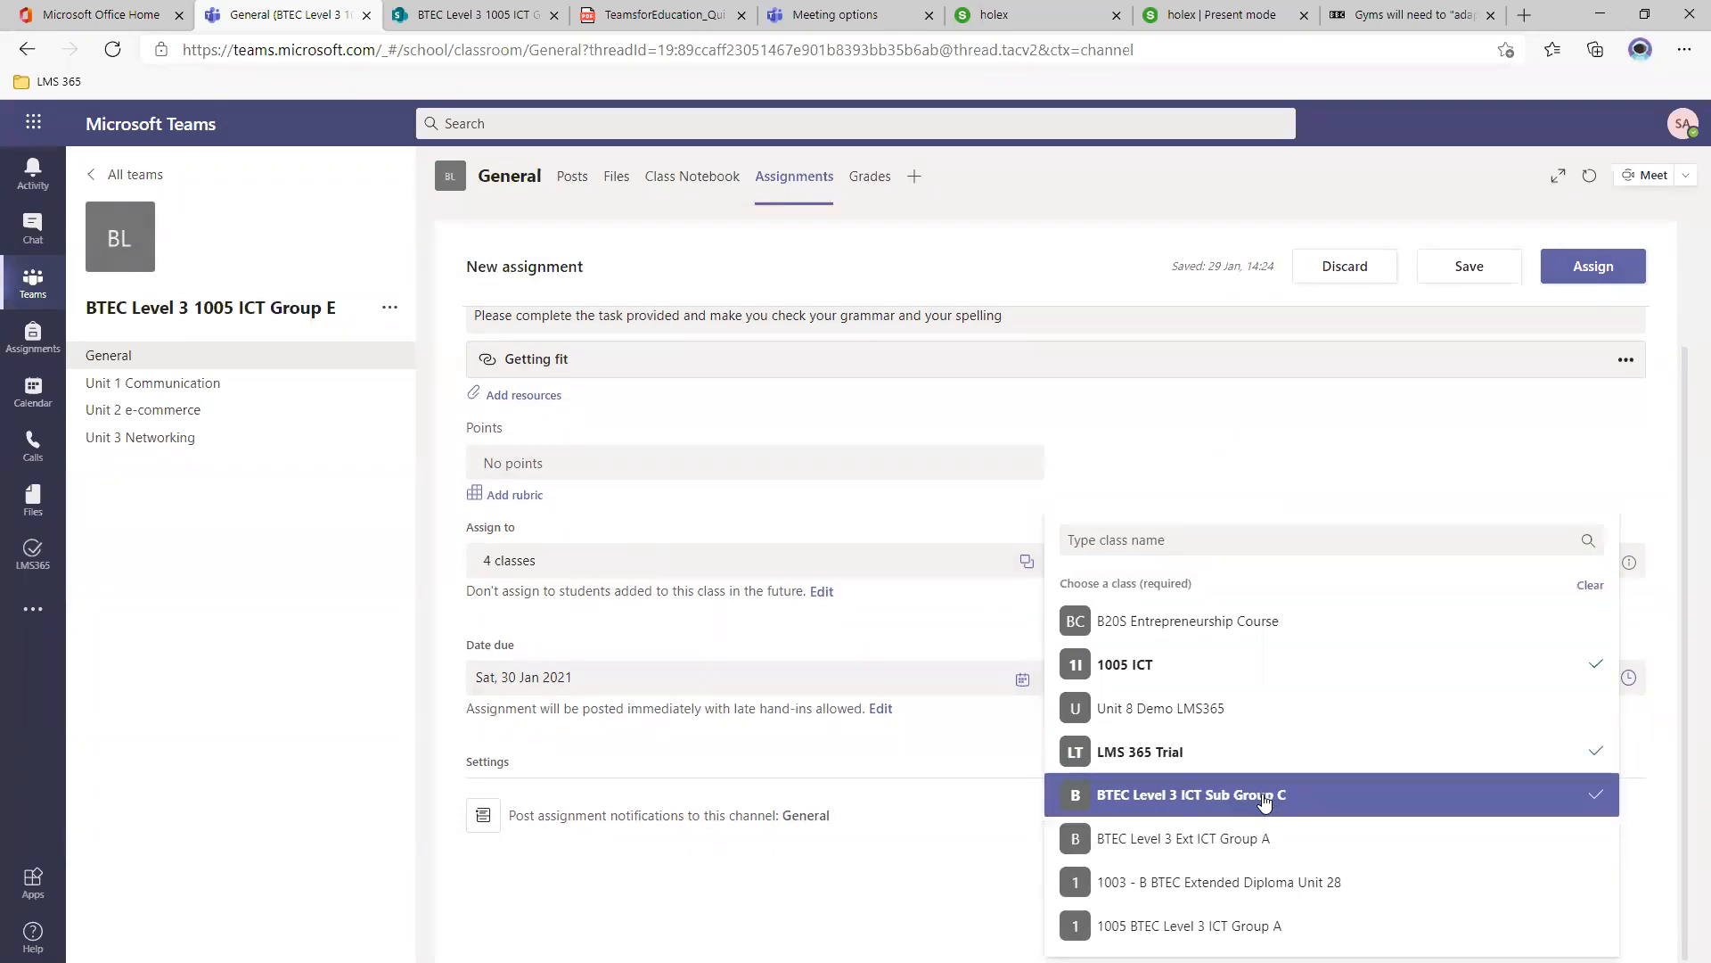
{"action": "left_click", "coordinate": [1246, 757]}
{"action": "left_click", "coordinate": [953, 883]}
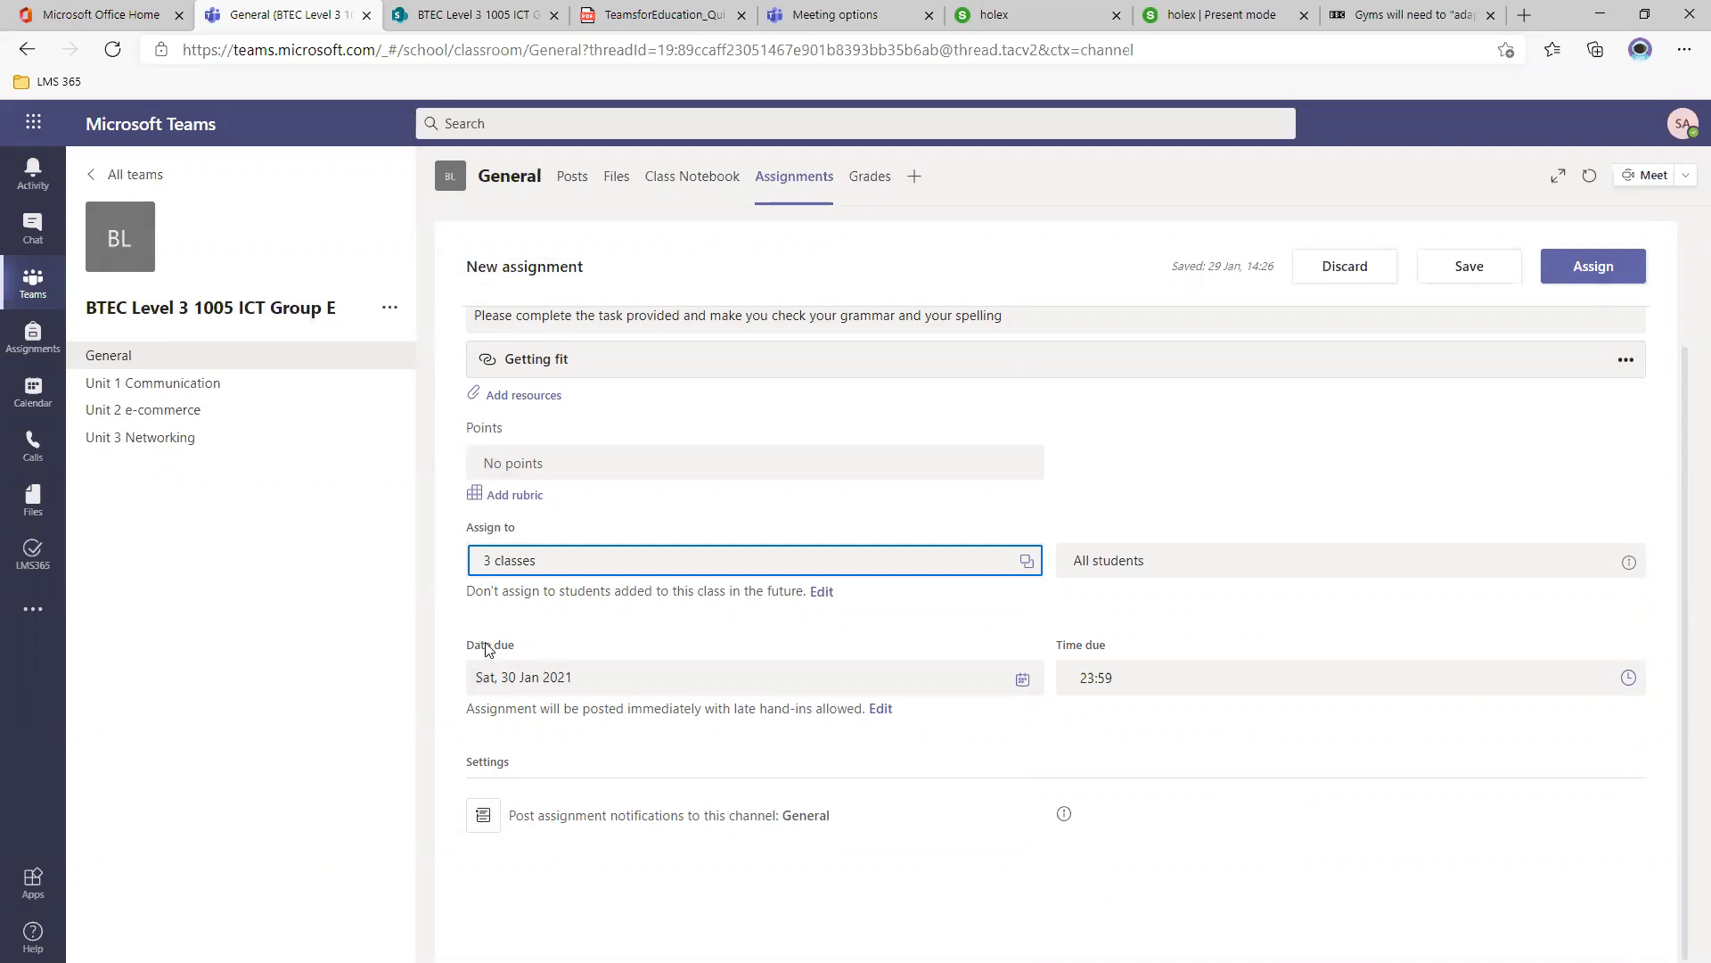
Set the assignment due date to Thu 25 Feb 2021.
{"action": "left_click", "coordinate": [1025, 681]}
{"action": "left_click", "coordinate": [656, 398]}
{"action": "left_click", "coordinate": [577, 540]}
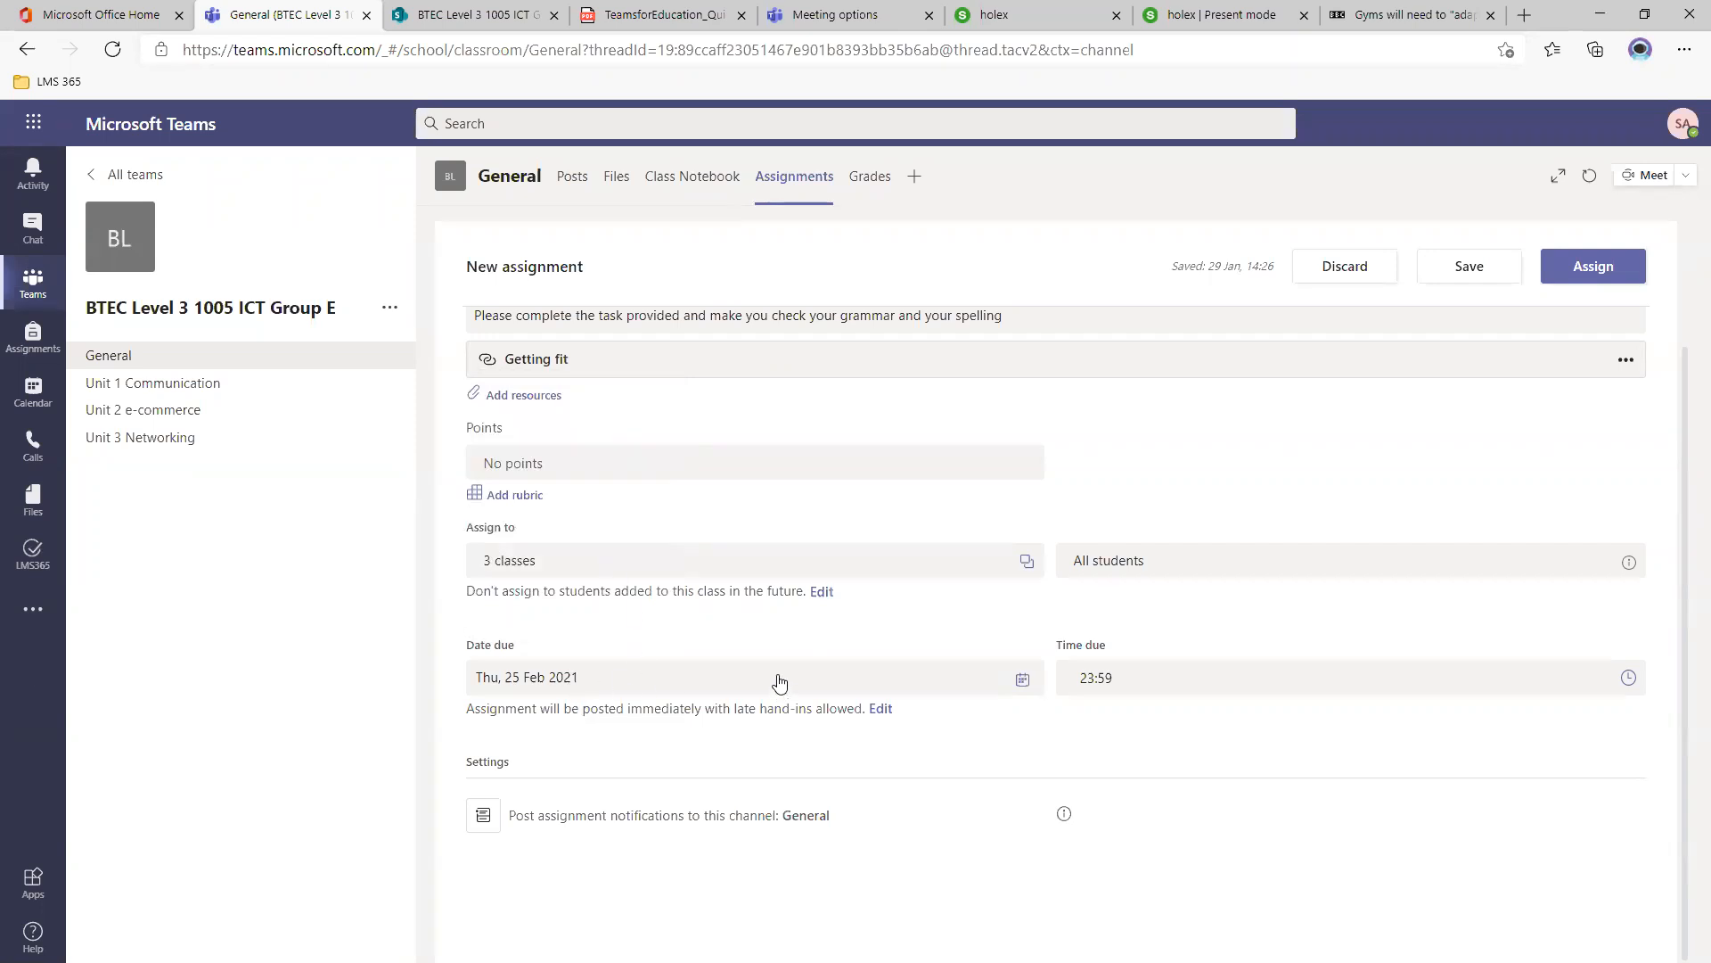
In the assignment timeline, schedule posting for 22 Feb 2021 at 09:00.
{"action": "left_click", "coordinate": [885, 711]}
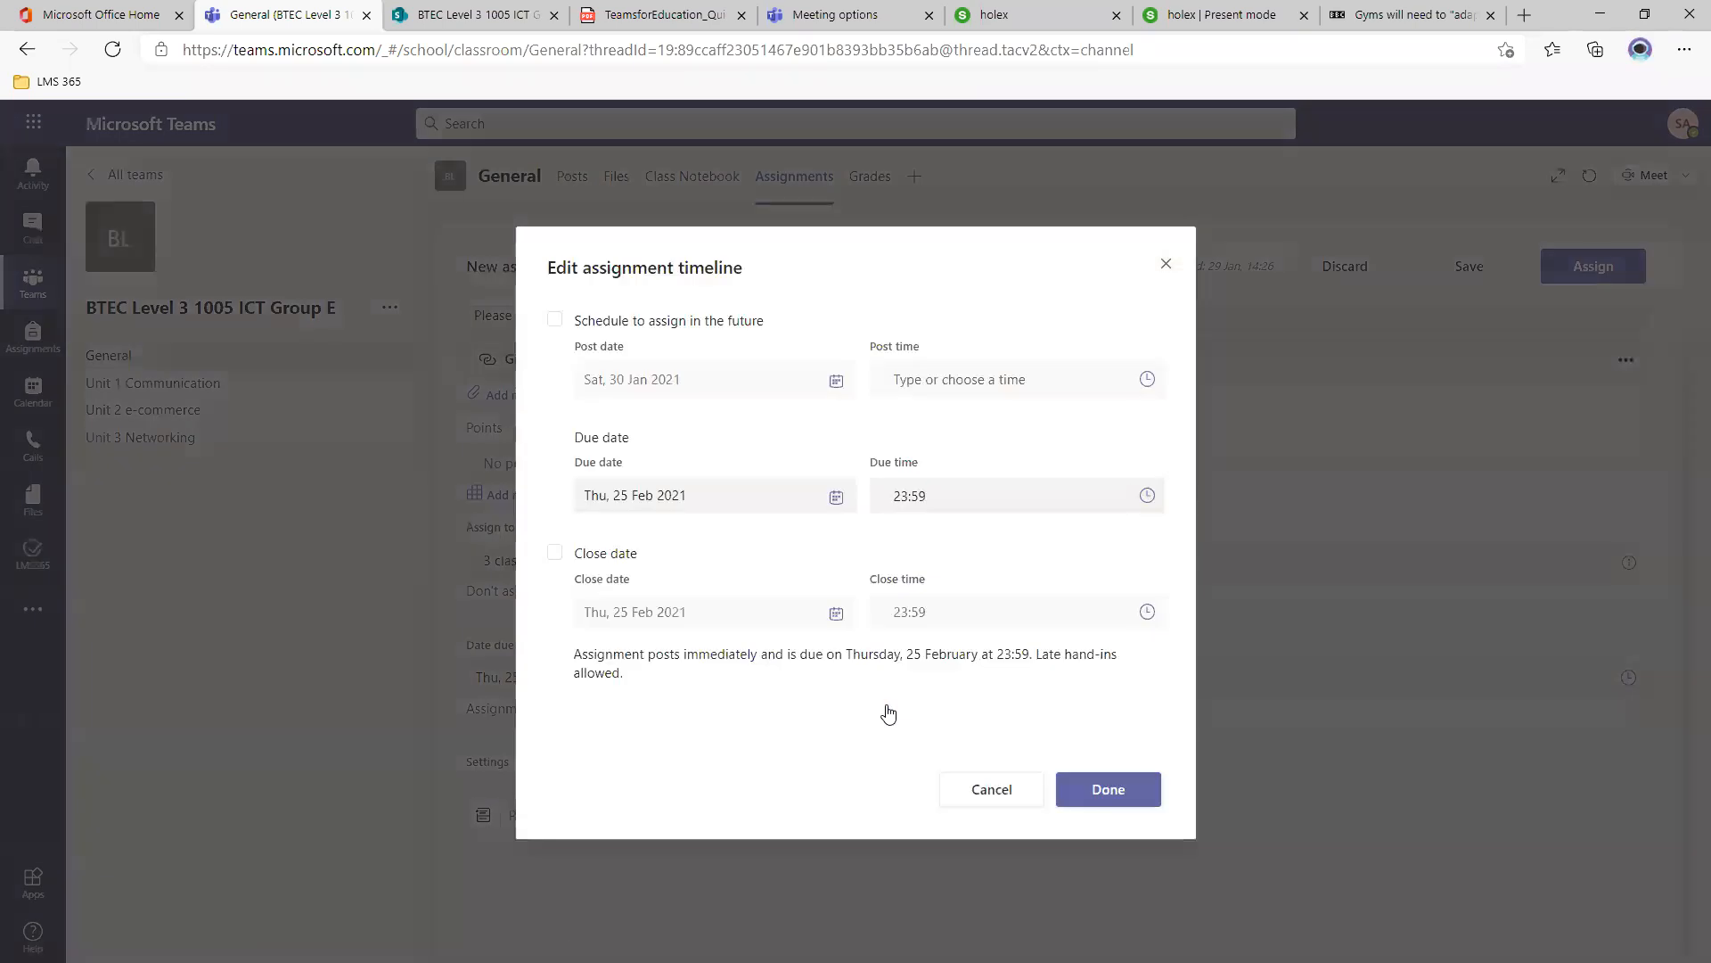
{"action": "left_click", "coordinate": [555, 319]}
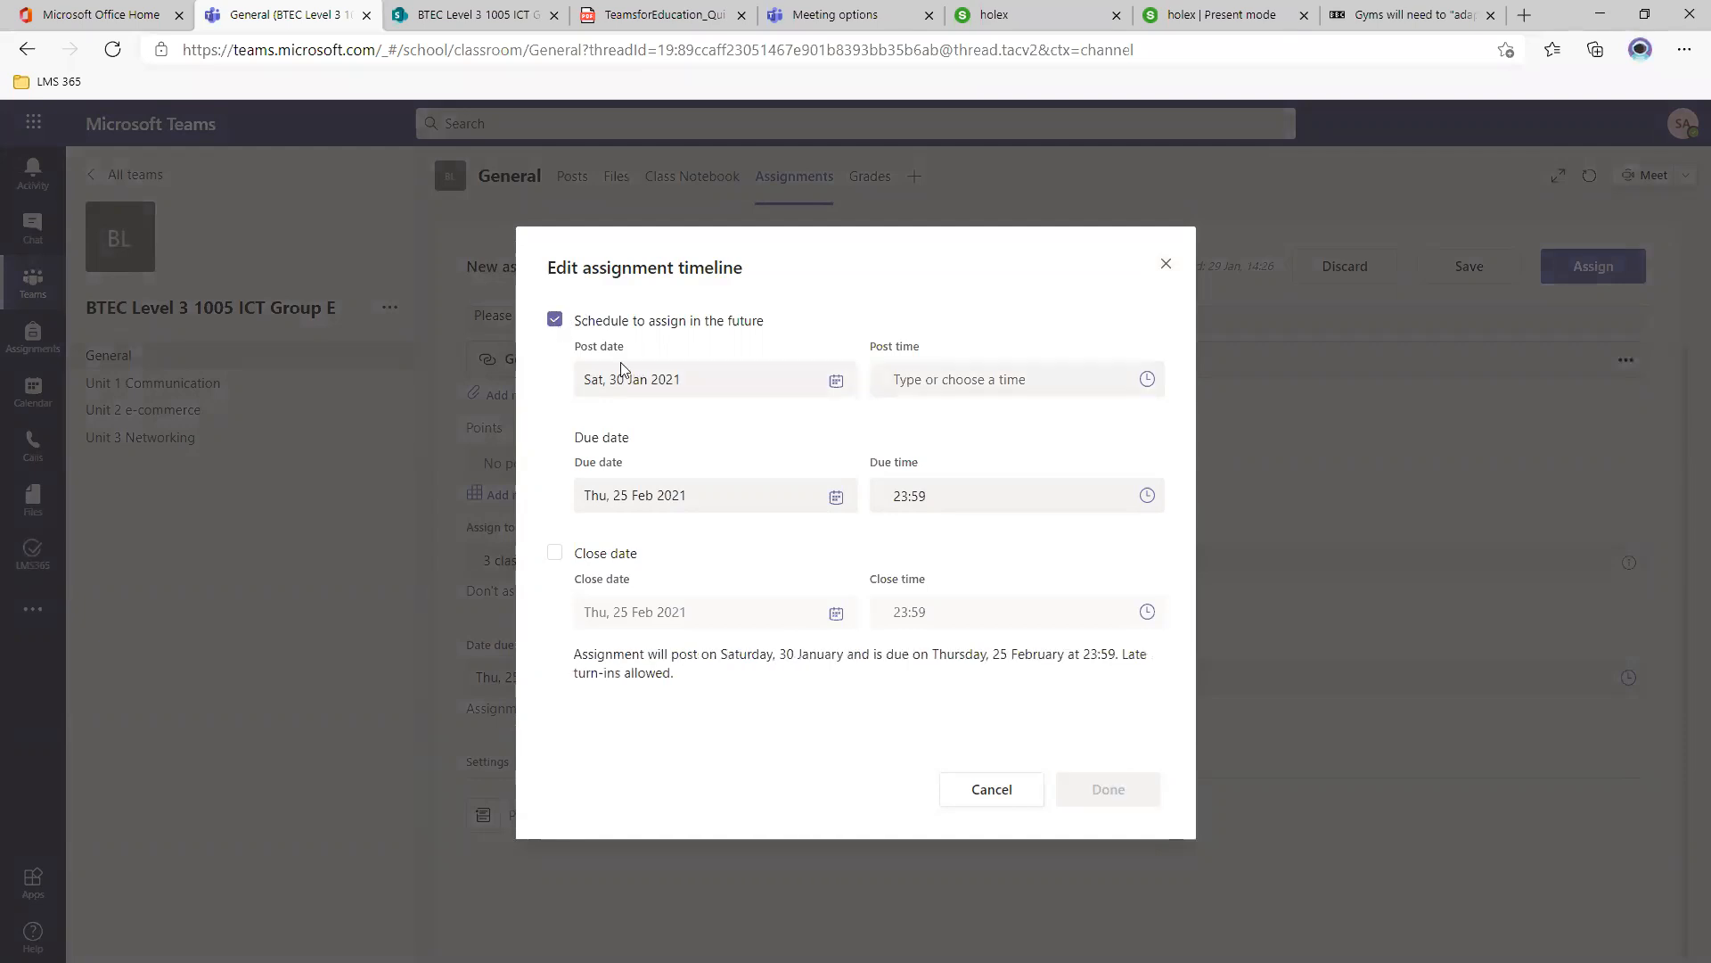
{"action": "left_click", "coordinate": [835, 384]}
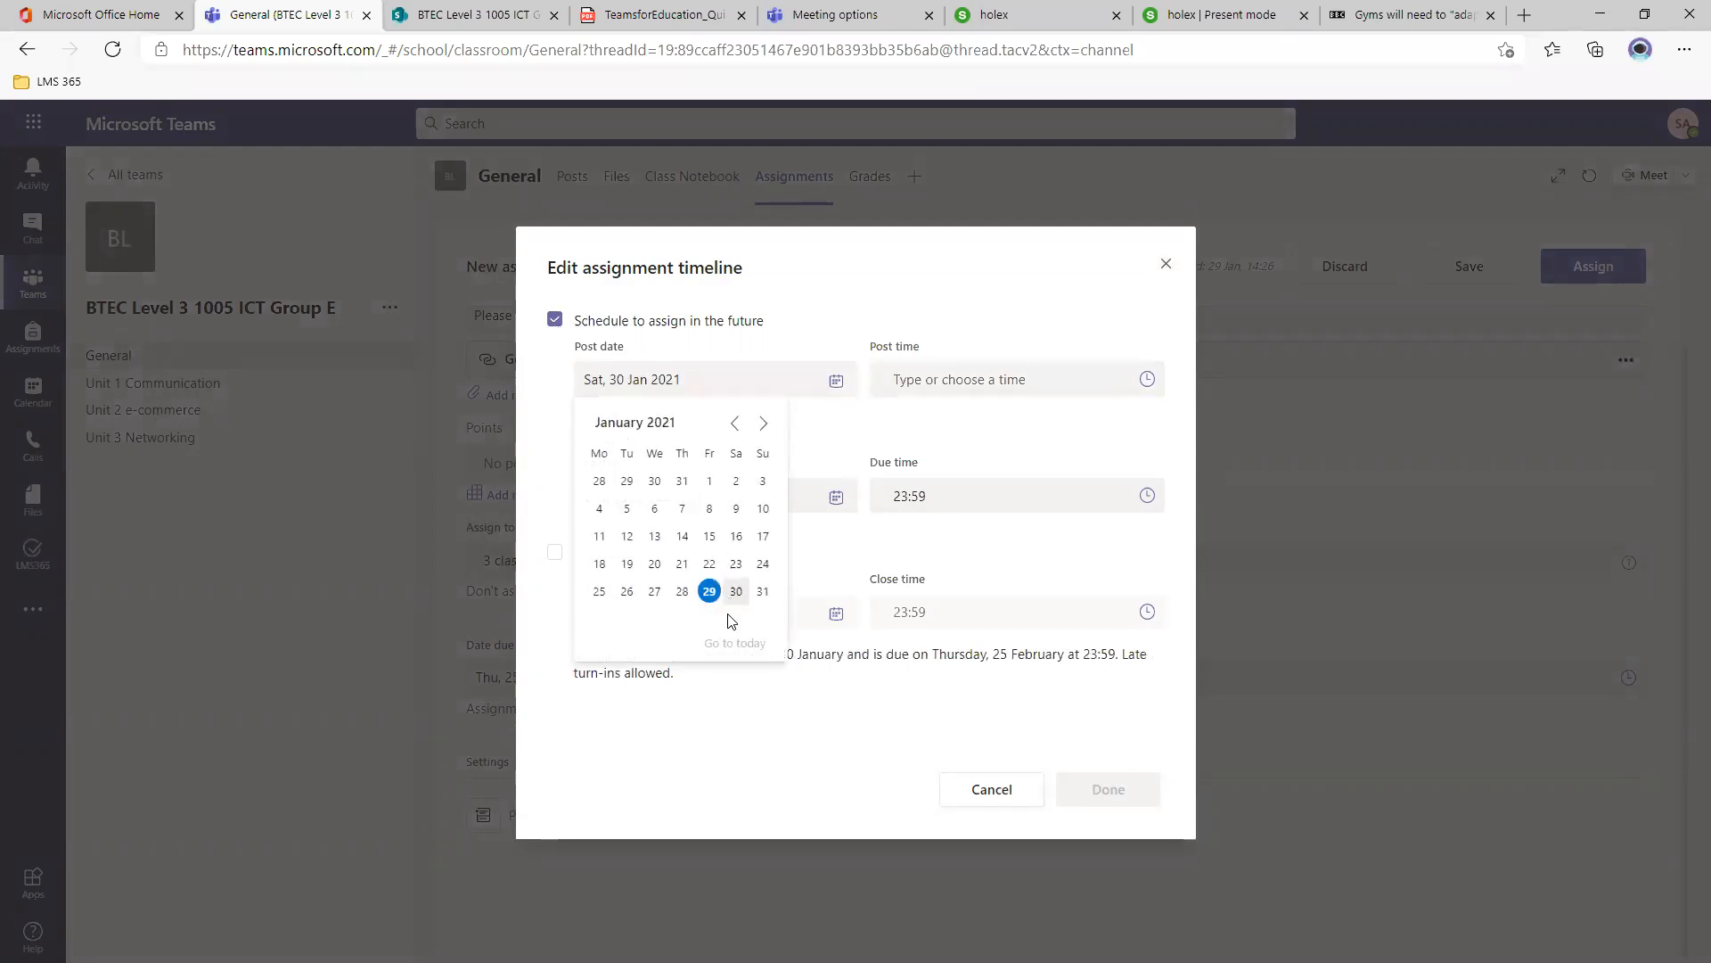
{"action": "left_click", "coordinate": [763, 423]}
{"action": "left_click", "coordinate": [598, 563]}
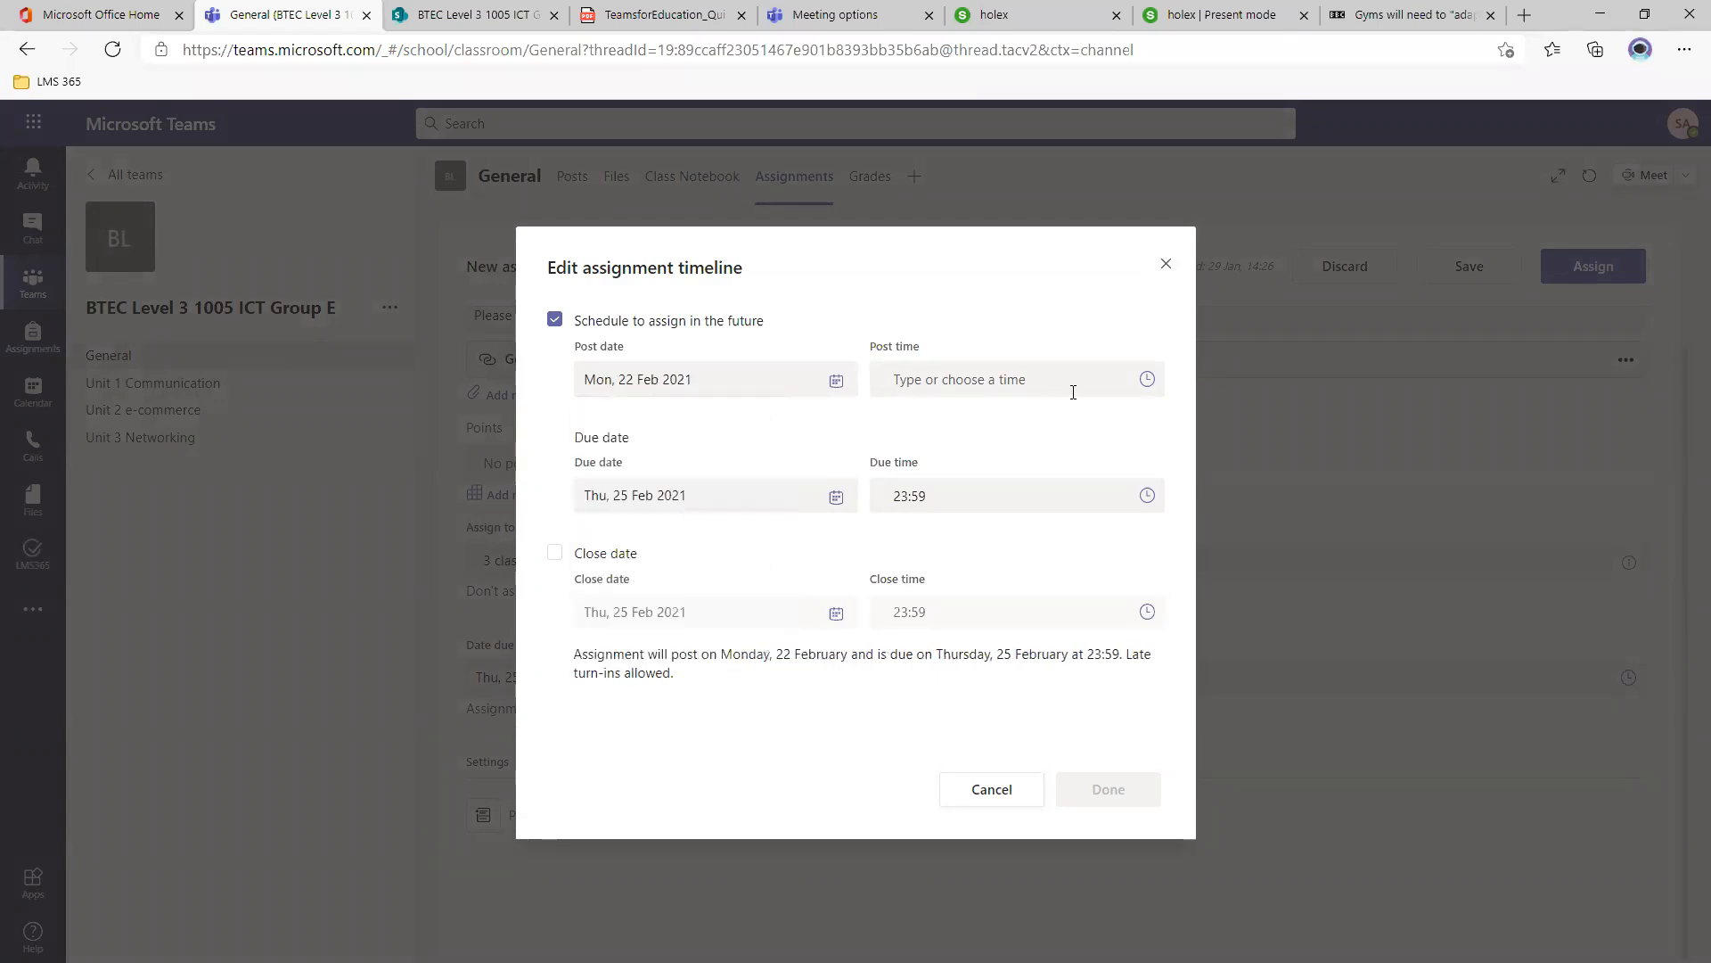
{"action": "left_click", "coordinate": [1146, 389]}
{"action": "scroll", "coordinate": [722, 547], "scroll_direction": "down", "scroll_amount": 3}
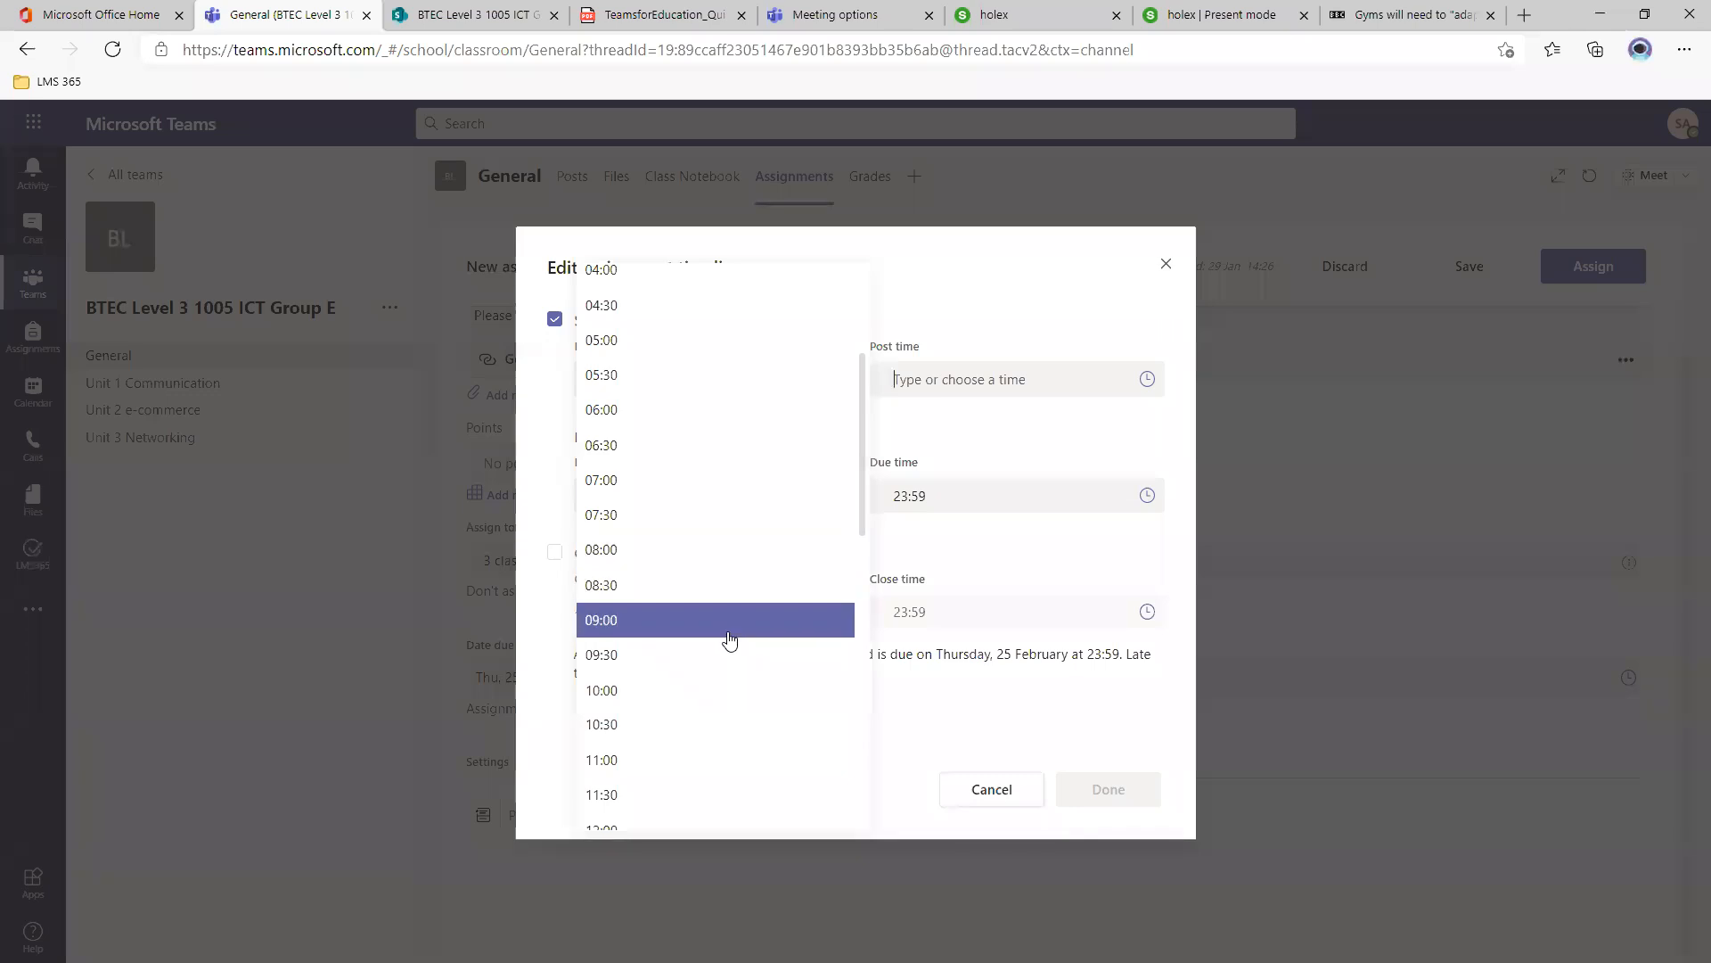
{"action": "left_click", "coordinate": [729, 631]}
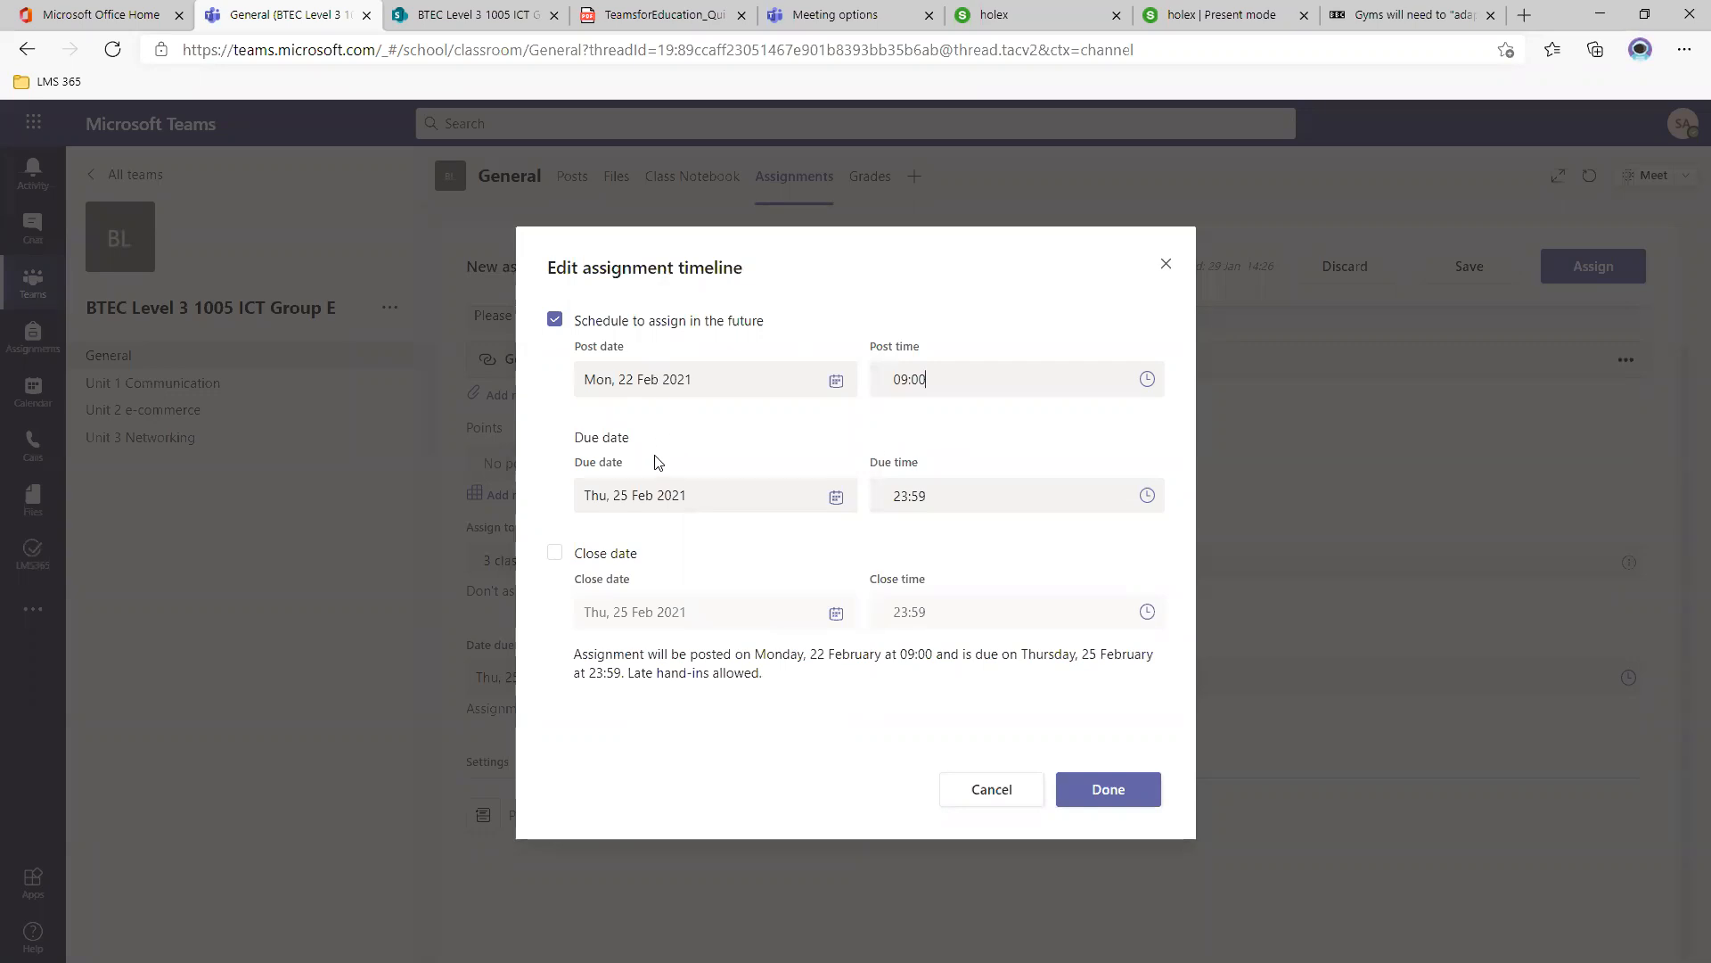
Leave the close date off to allow late hand-ins, switch to posting immediately, and confirm.
{"action": "left_click", "coordinate": [555, 557]}
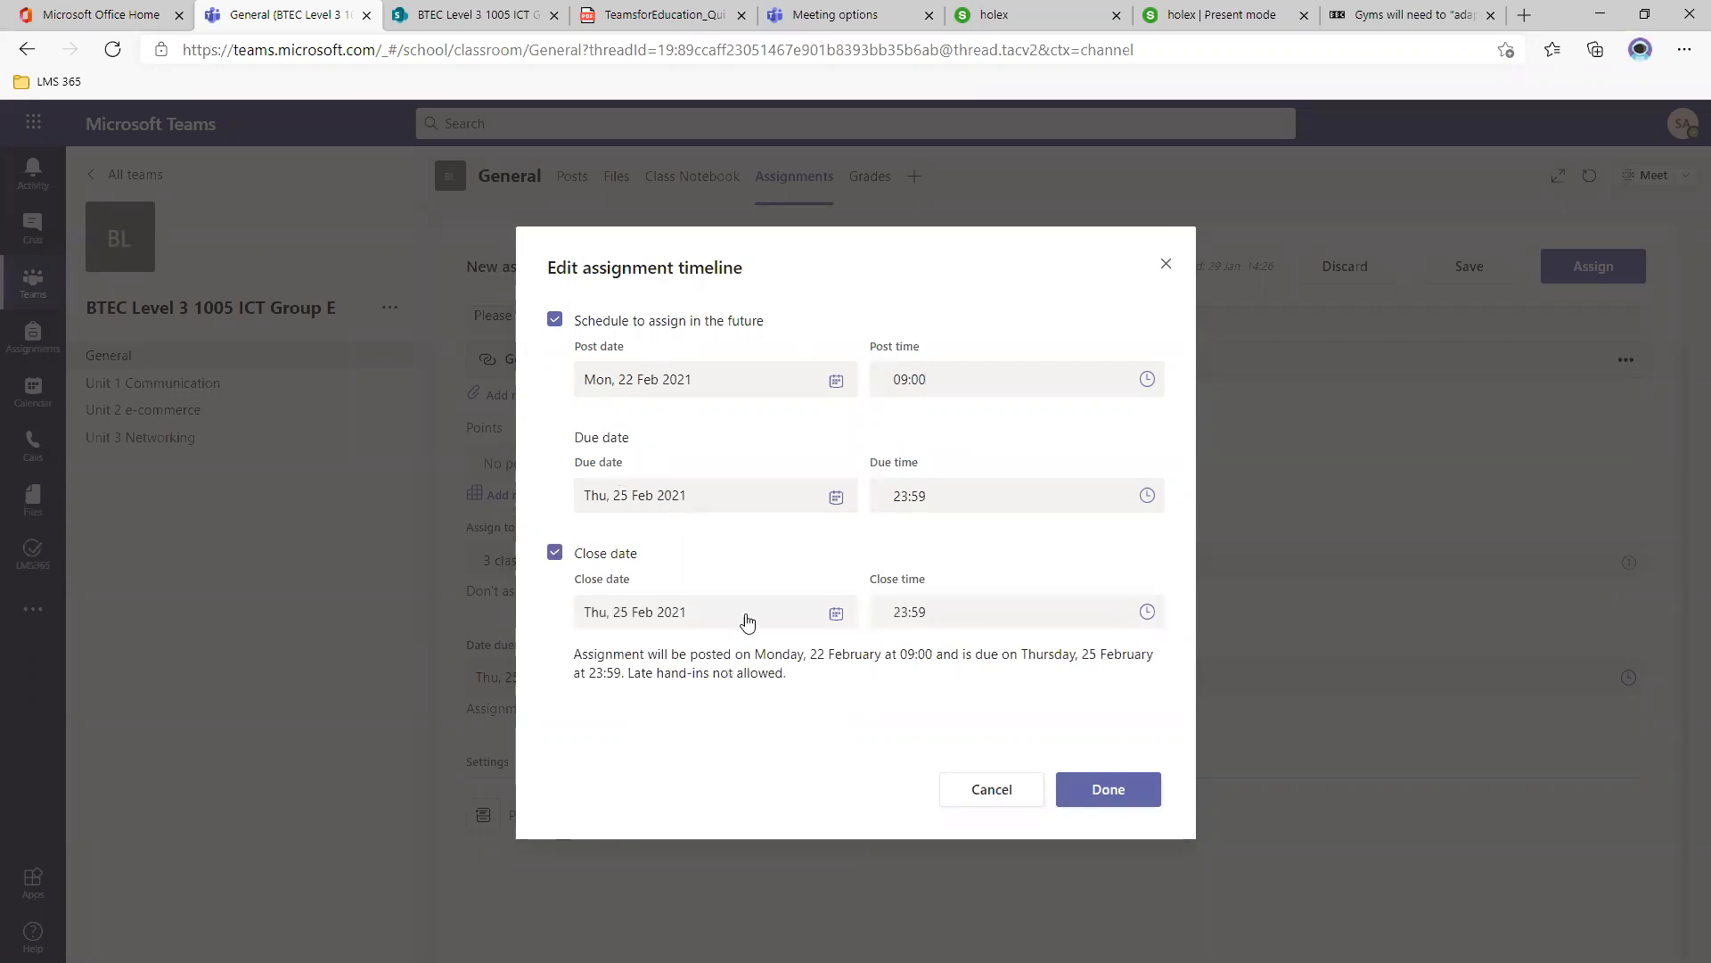
{"action": "left_click", "coordinate": [556, 556]}
{"action": "left_click", "coordinate": [555, 557]}
{"action": "left_click", "coordinate": [557, 554]}
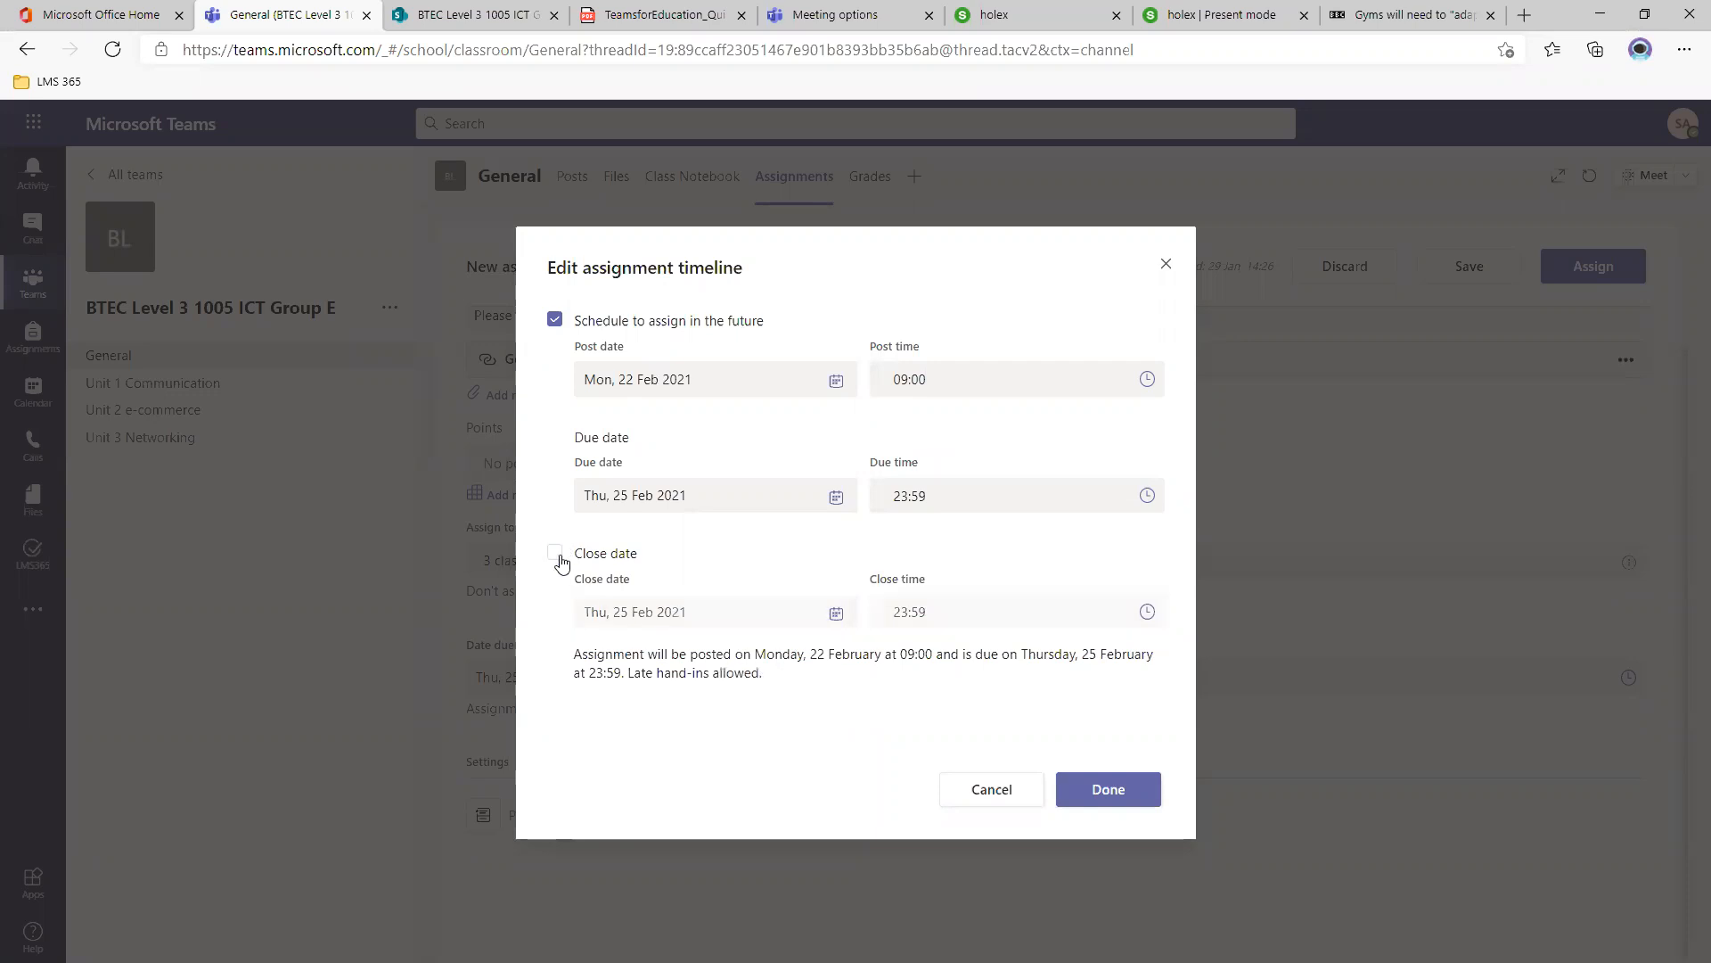
{"action": "left_click", "coordinate": [557, 555]}
{"action": "left_click", "coordinate": [557, 554]}
{"action": "left_click", "coordinate": [556, 320]}
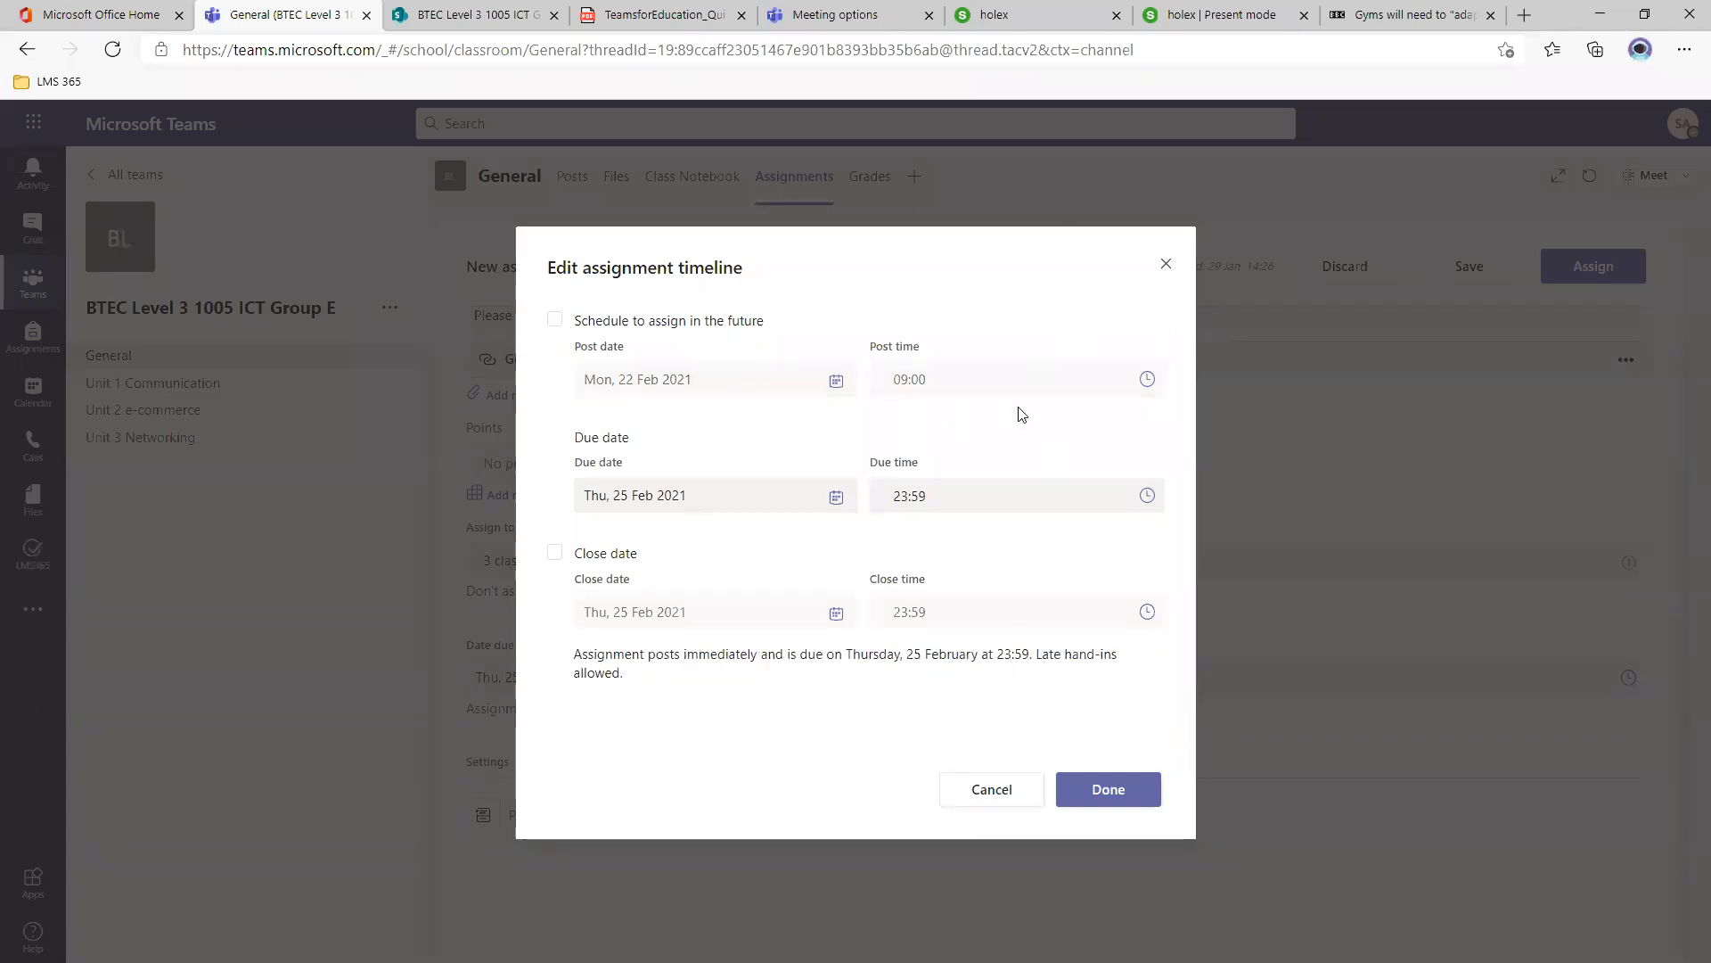
{"action": "left_click", "coordinate": [1152, 801]}
Publish English Task 1 with Assign, then view its announcement in the General channel posts.
{"action": "mouse_move", "coordinate": [1068, 820]}
{"action": "scroll", "coordinate": [1465, 409], "scroll_direction": "up", "scroll_amount": 1}
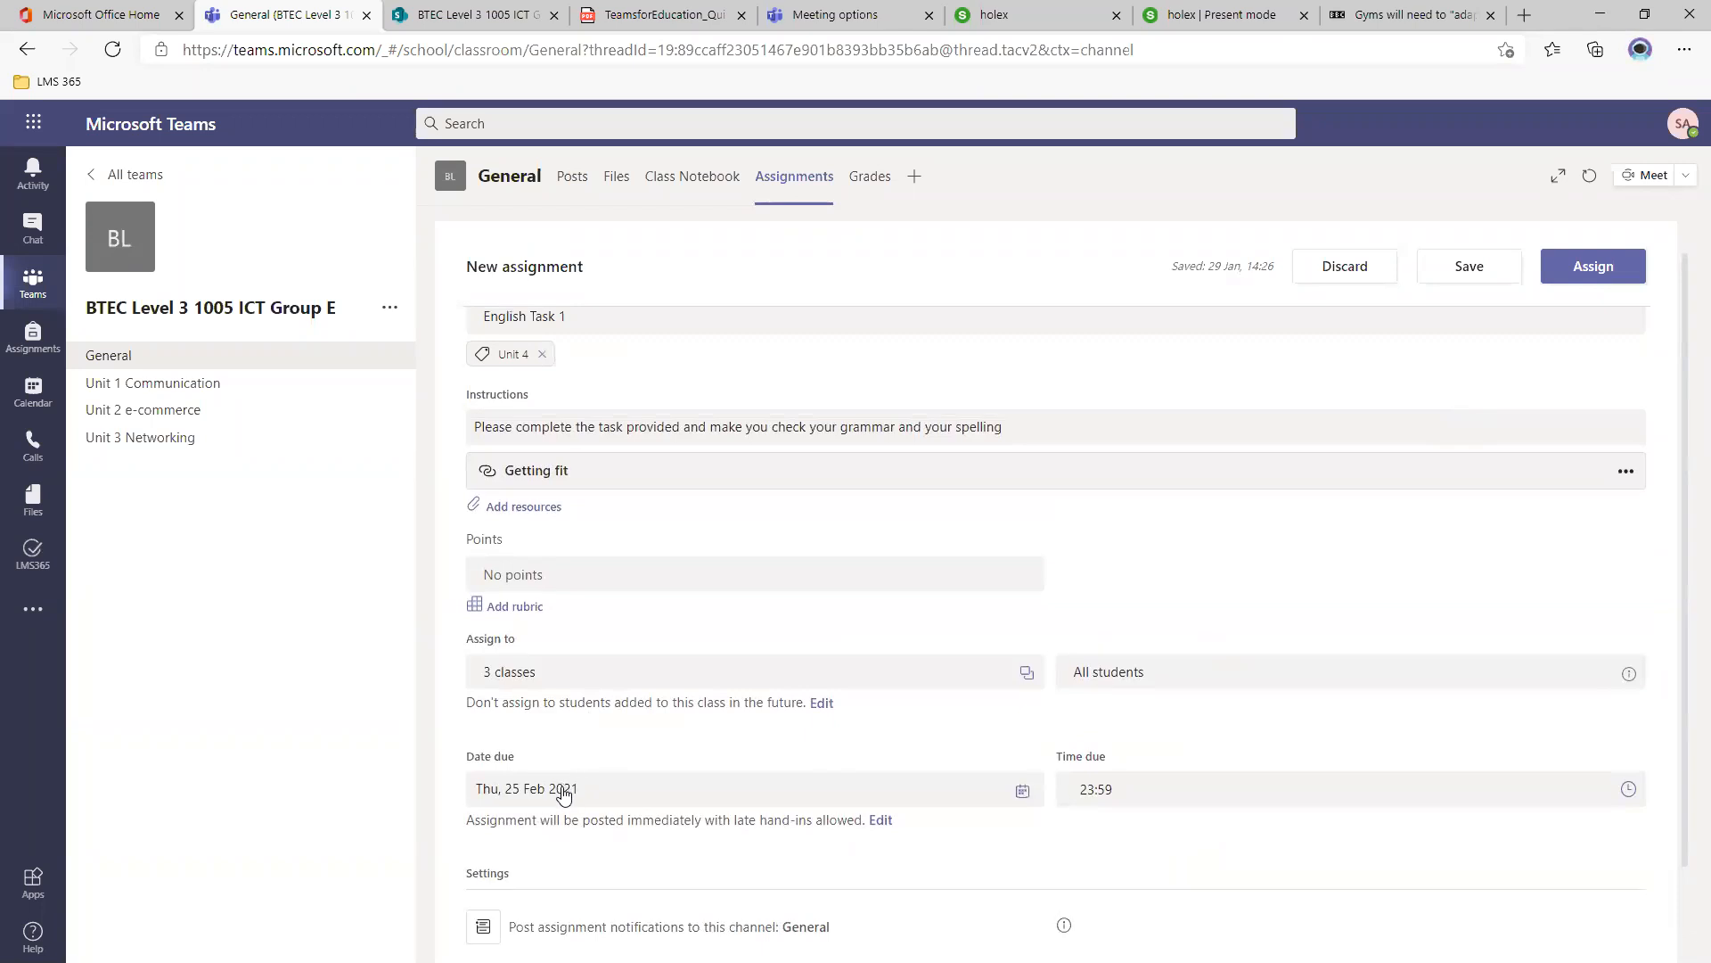
{"action": "scroll", "coordinate": [631, 634], "scroll_direction": "up", "scroll_amount": 1}
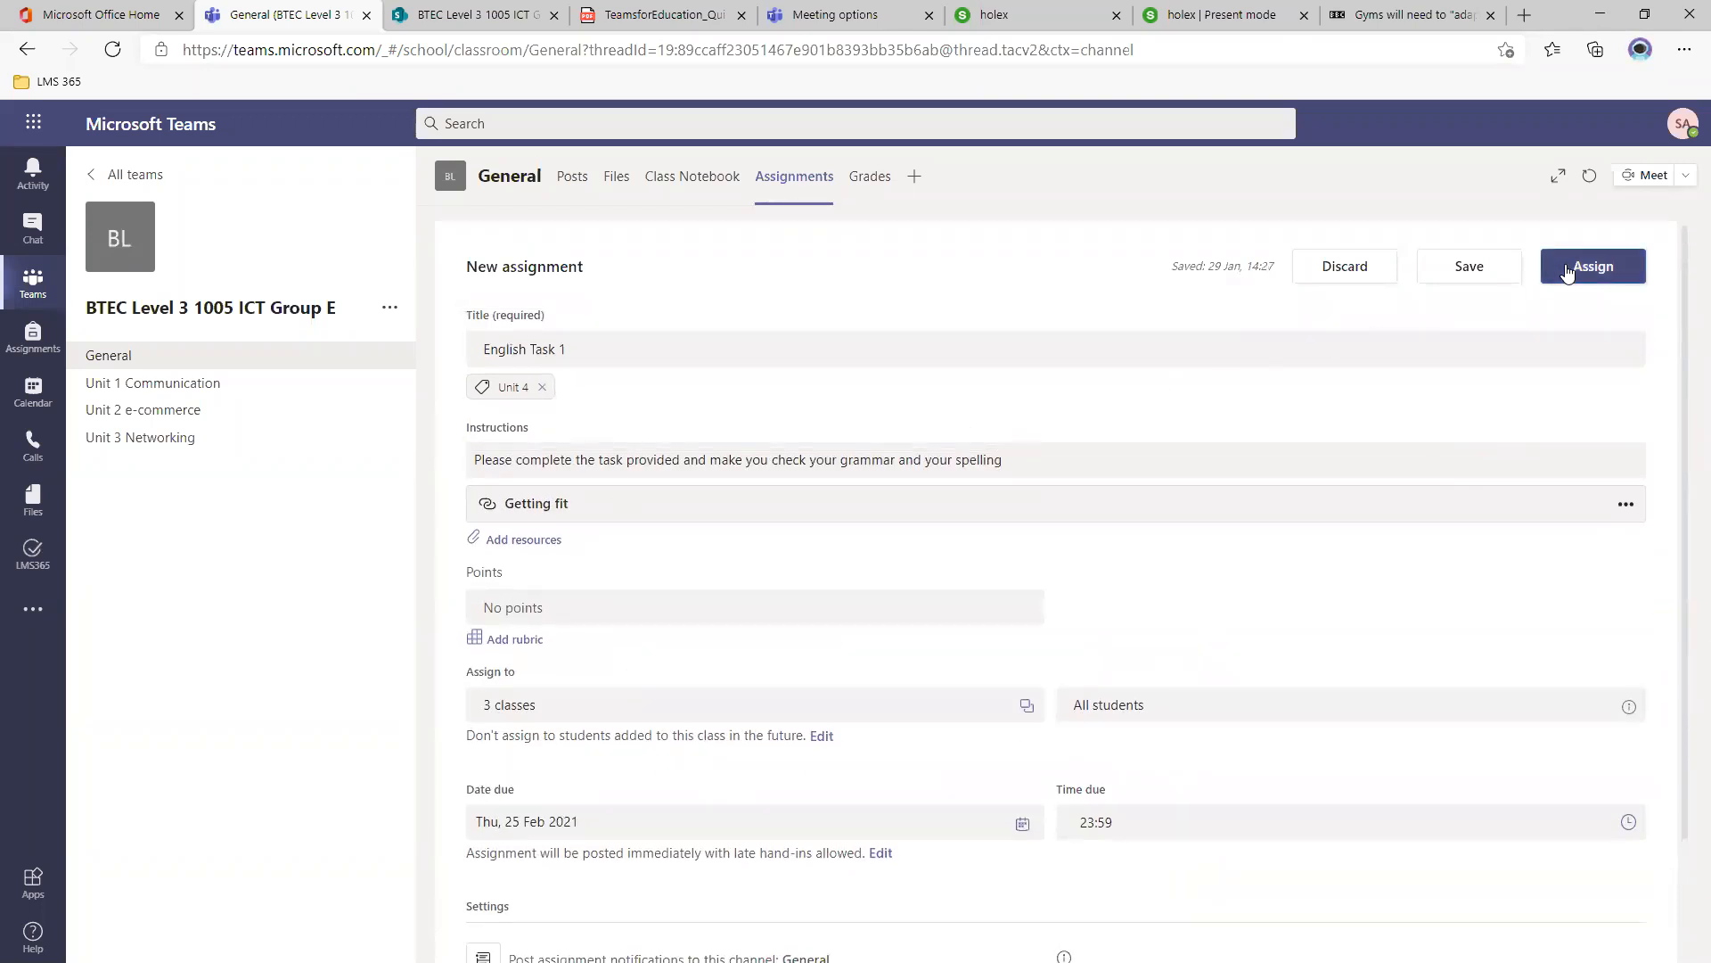
{"action": "left_click", "coordinate": [1567, 269]}
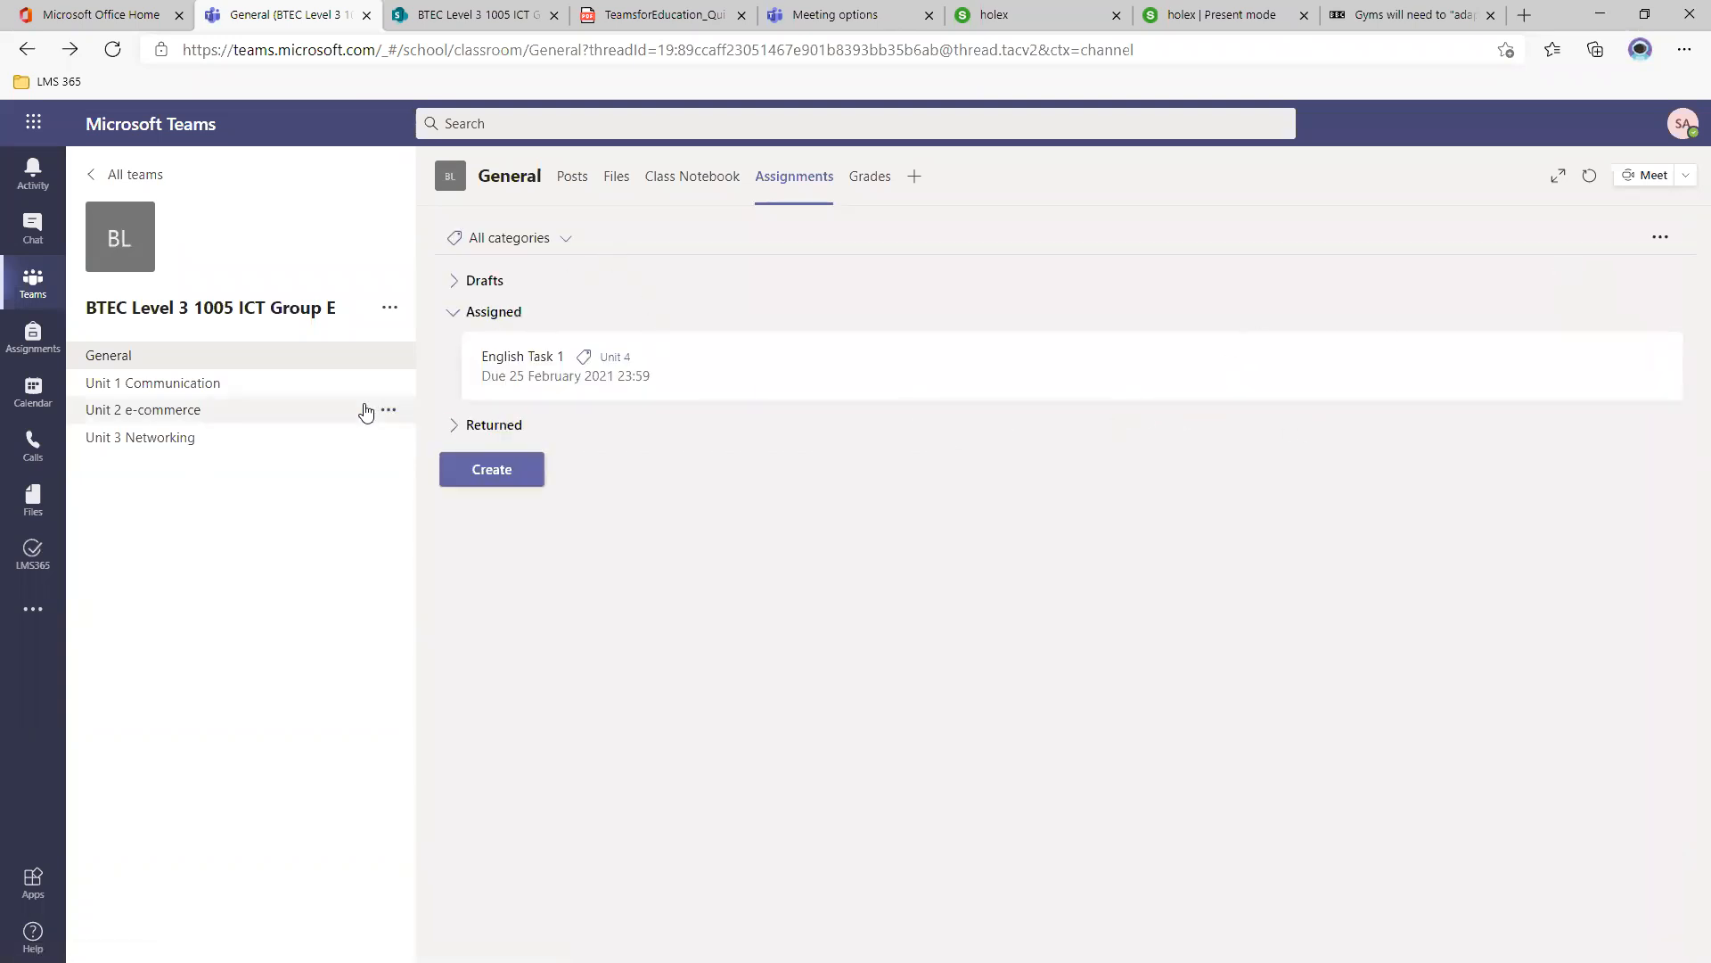
{"action": "left_click", "coordinate": [264, 364]}
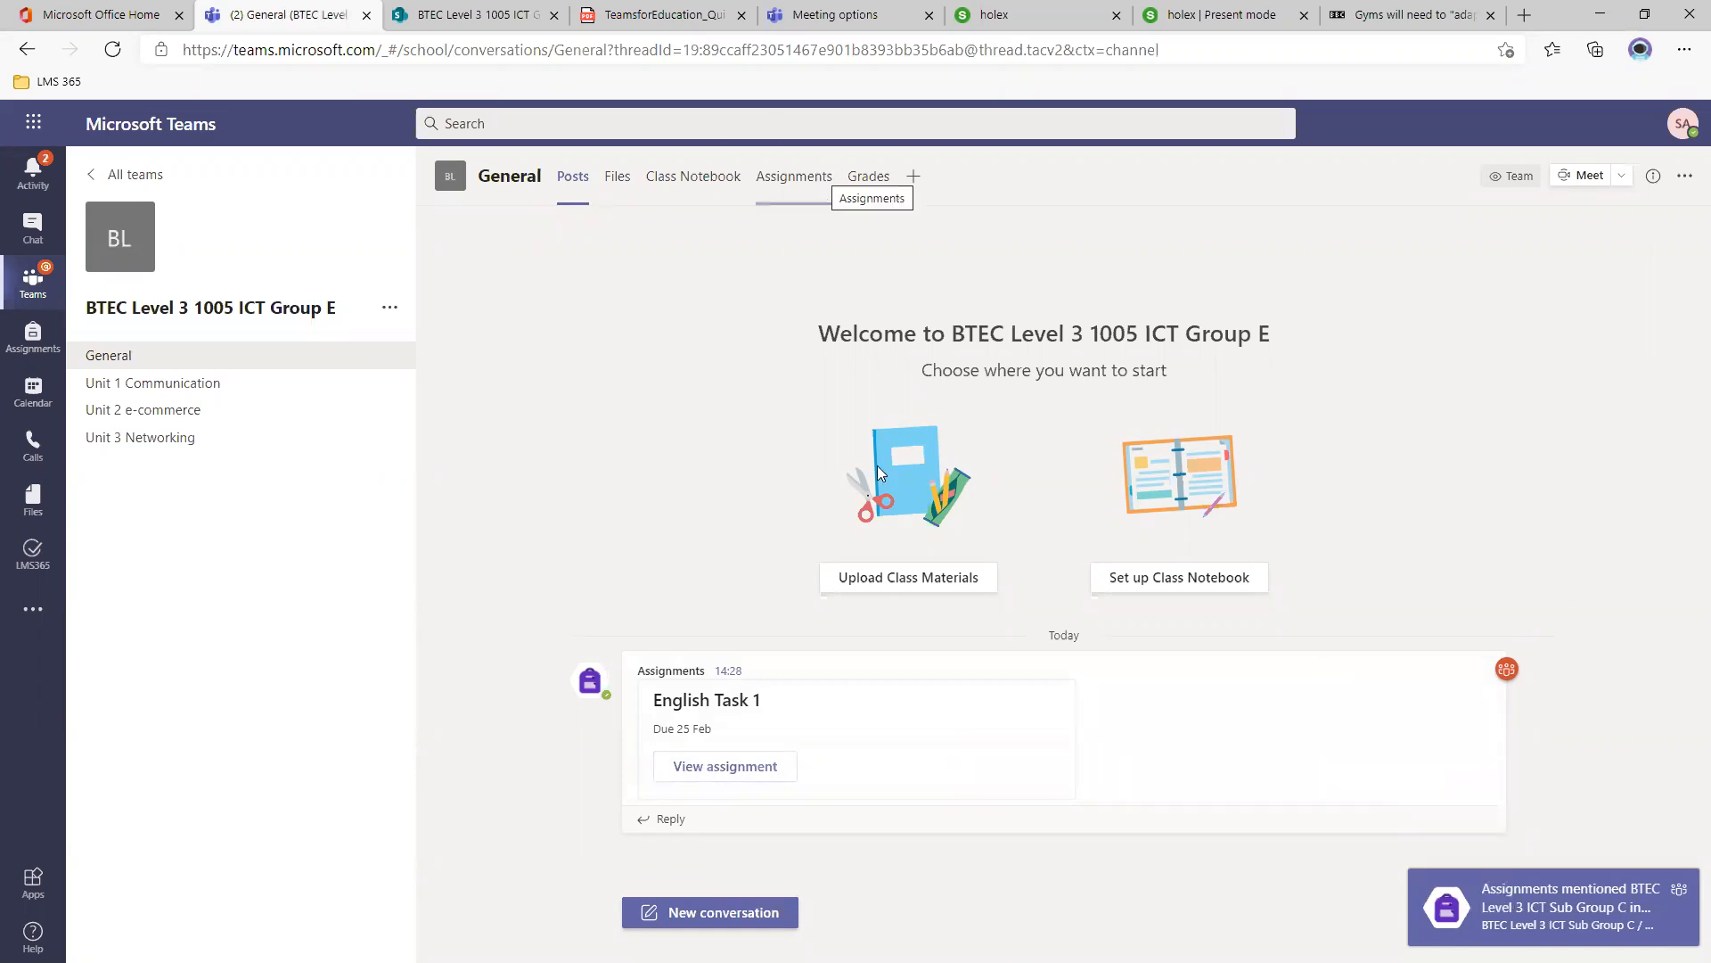
Open the posted English Task 1, glance at a student's grading view, then switch to Student view.
{"action": "left_click", "coordinate": [784, 767]}
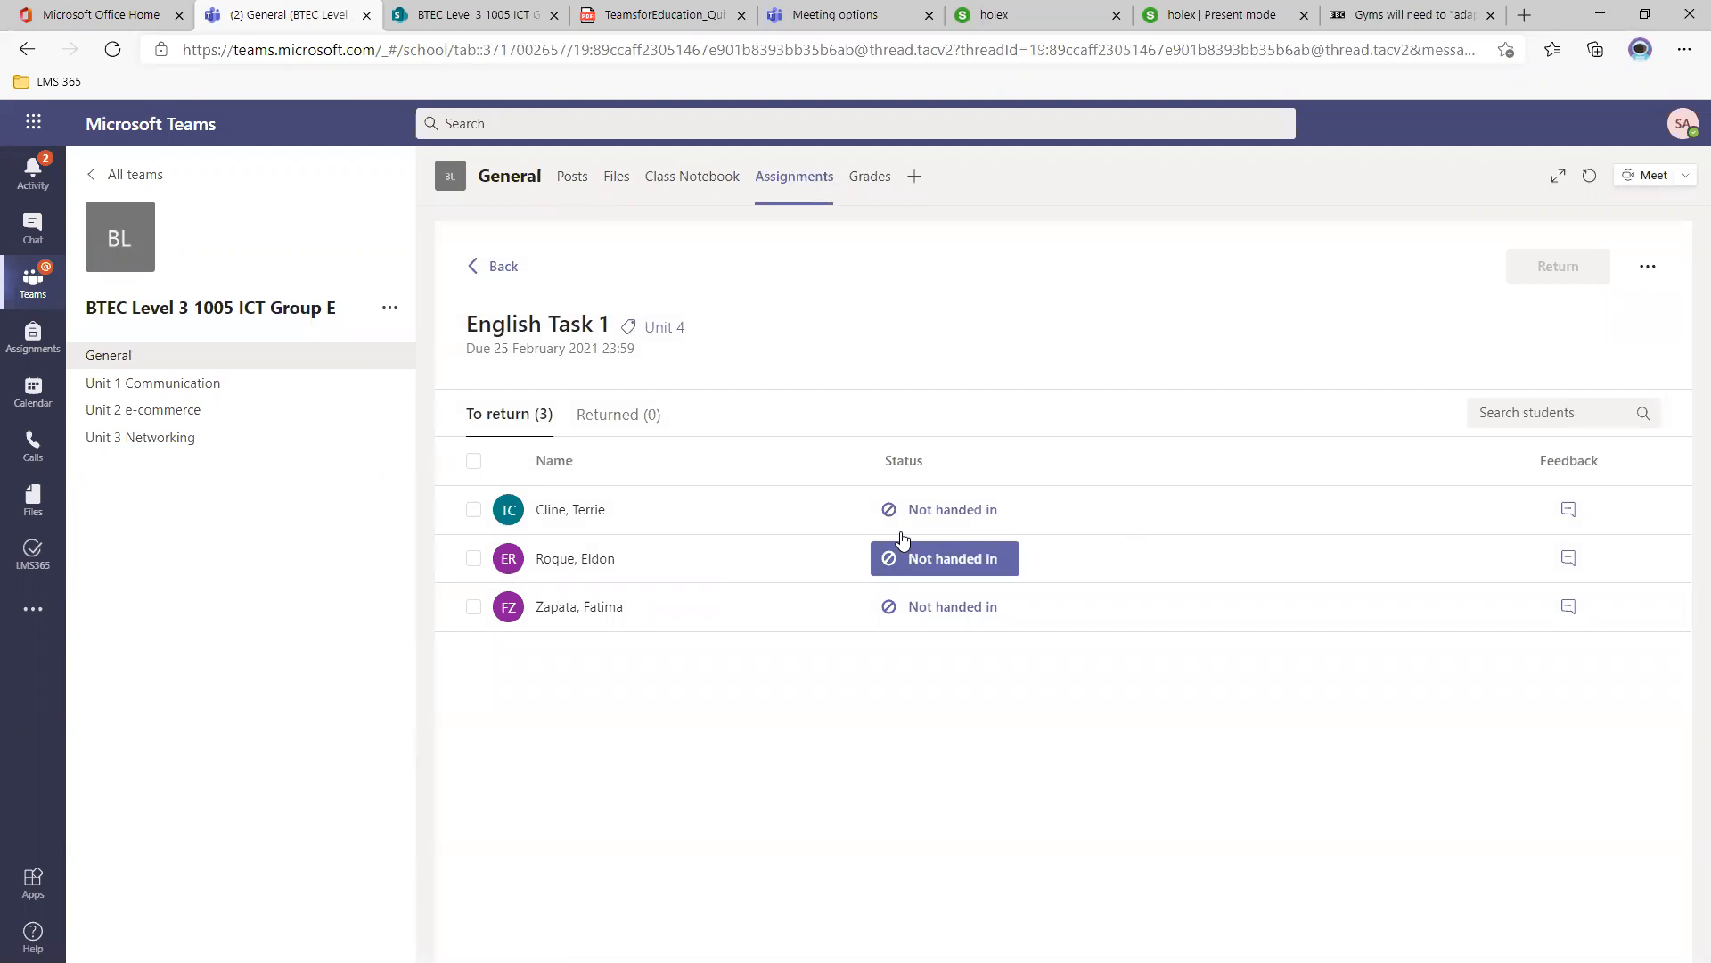
{"action": "left_click", "coordinate": [712, 510]}
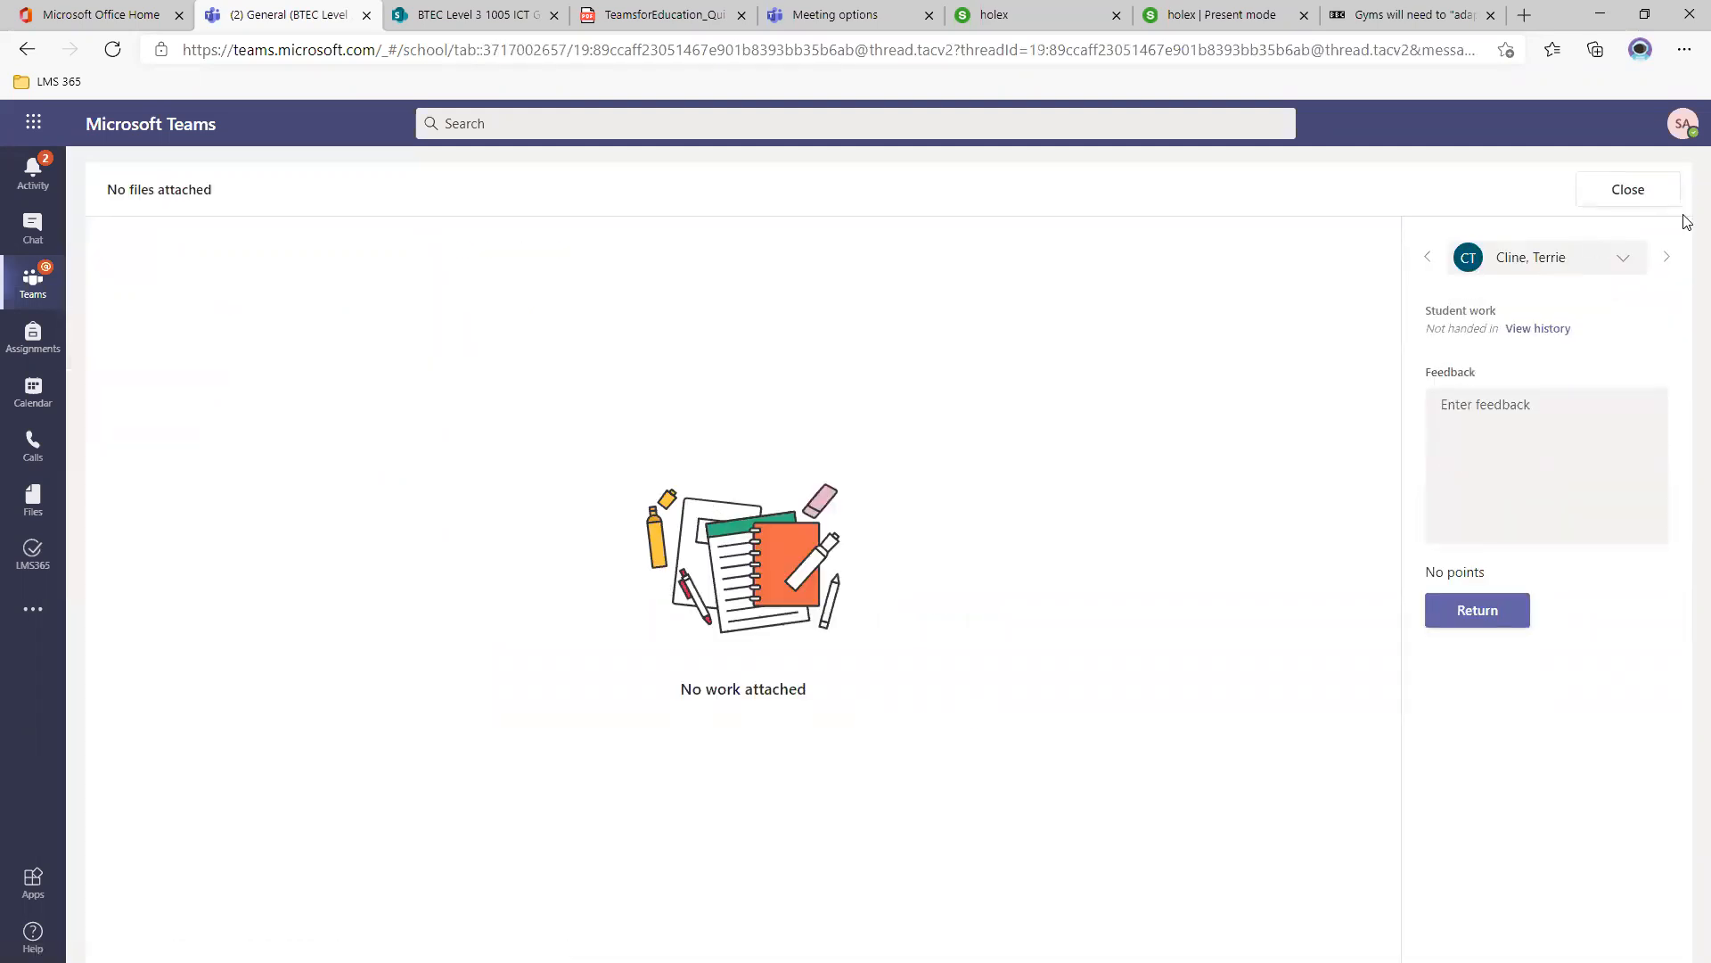
{"action": "left_click", "coordinate": [1638, 189]}
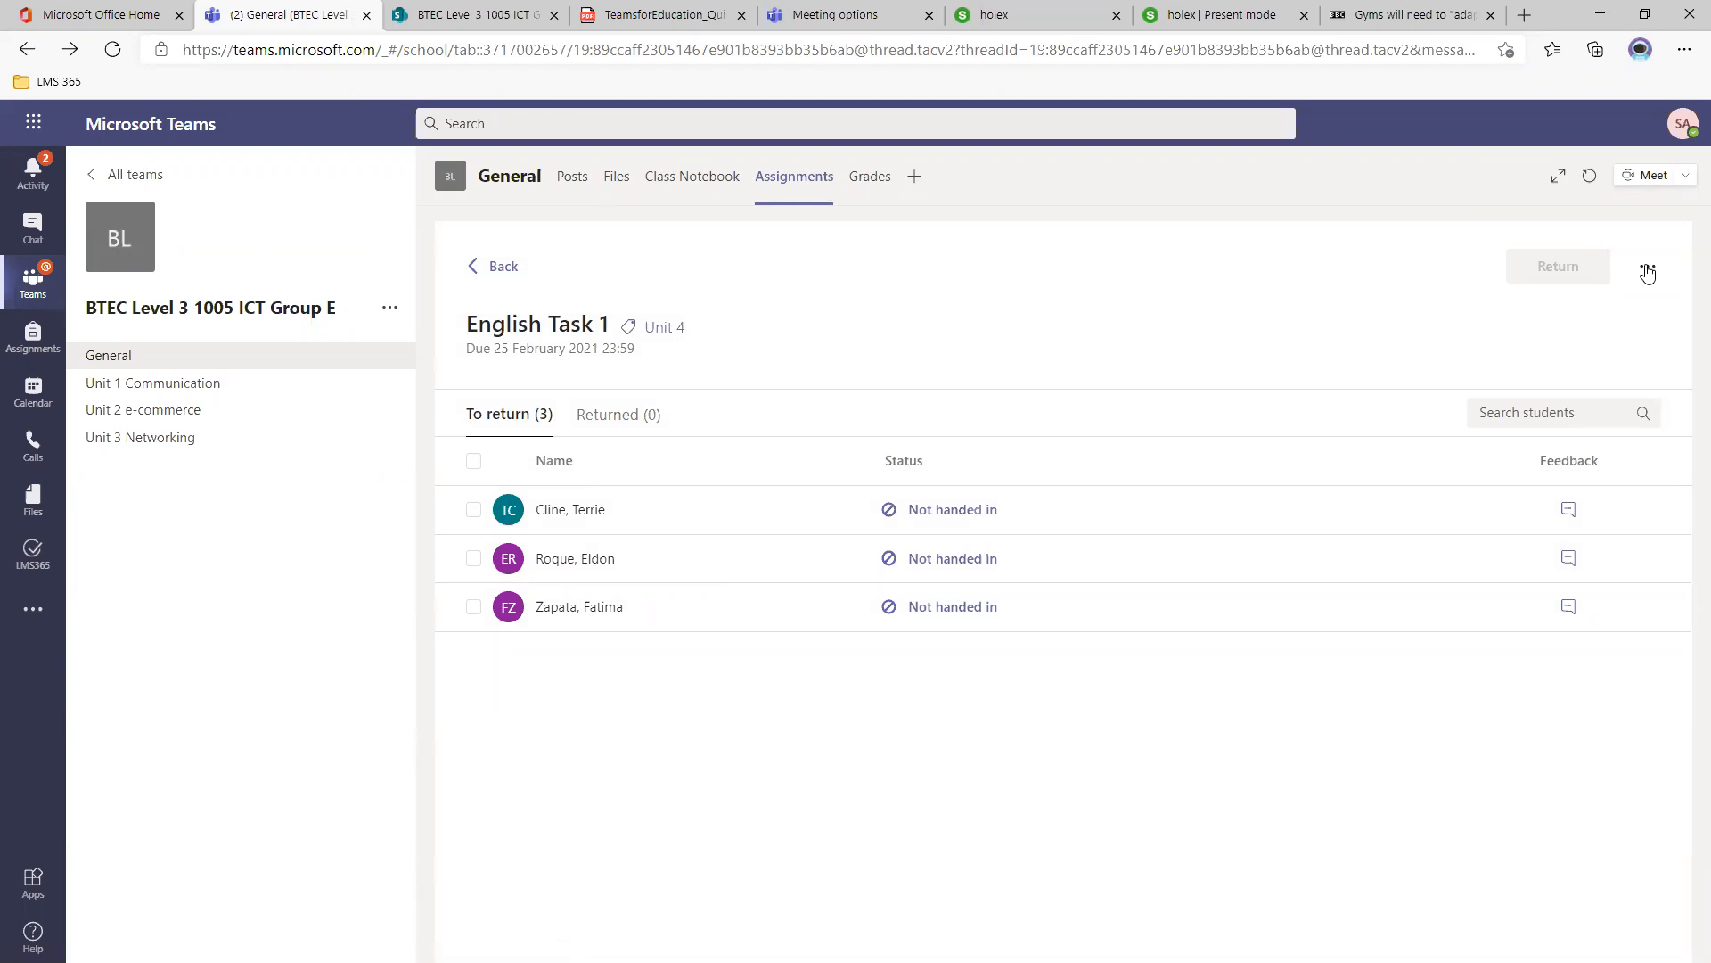
{"action": "left_click", "coordinate": [1646, 270]}
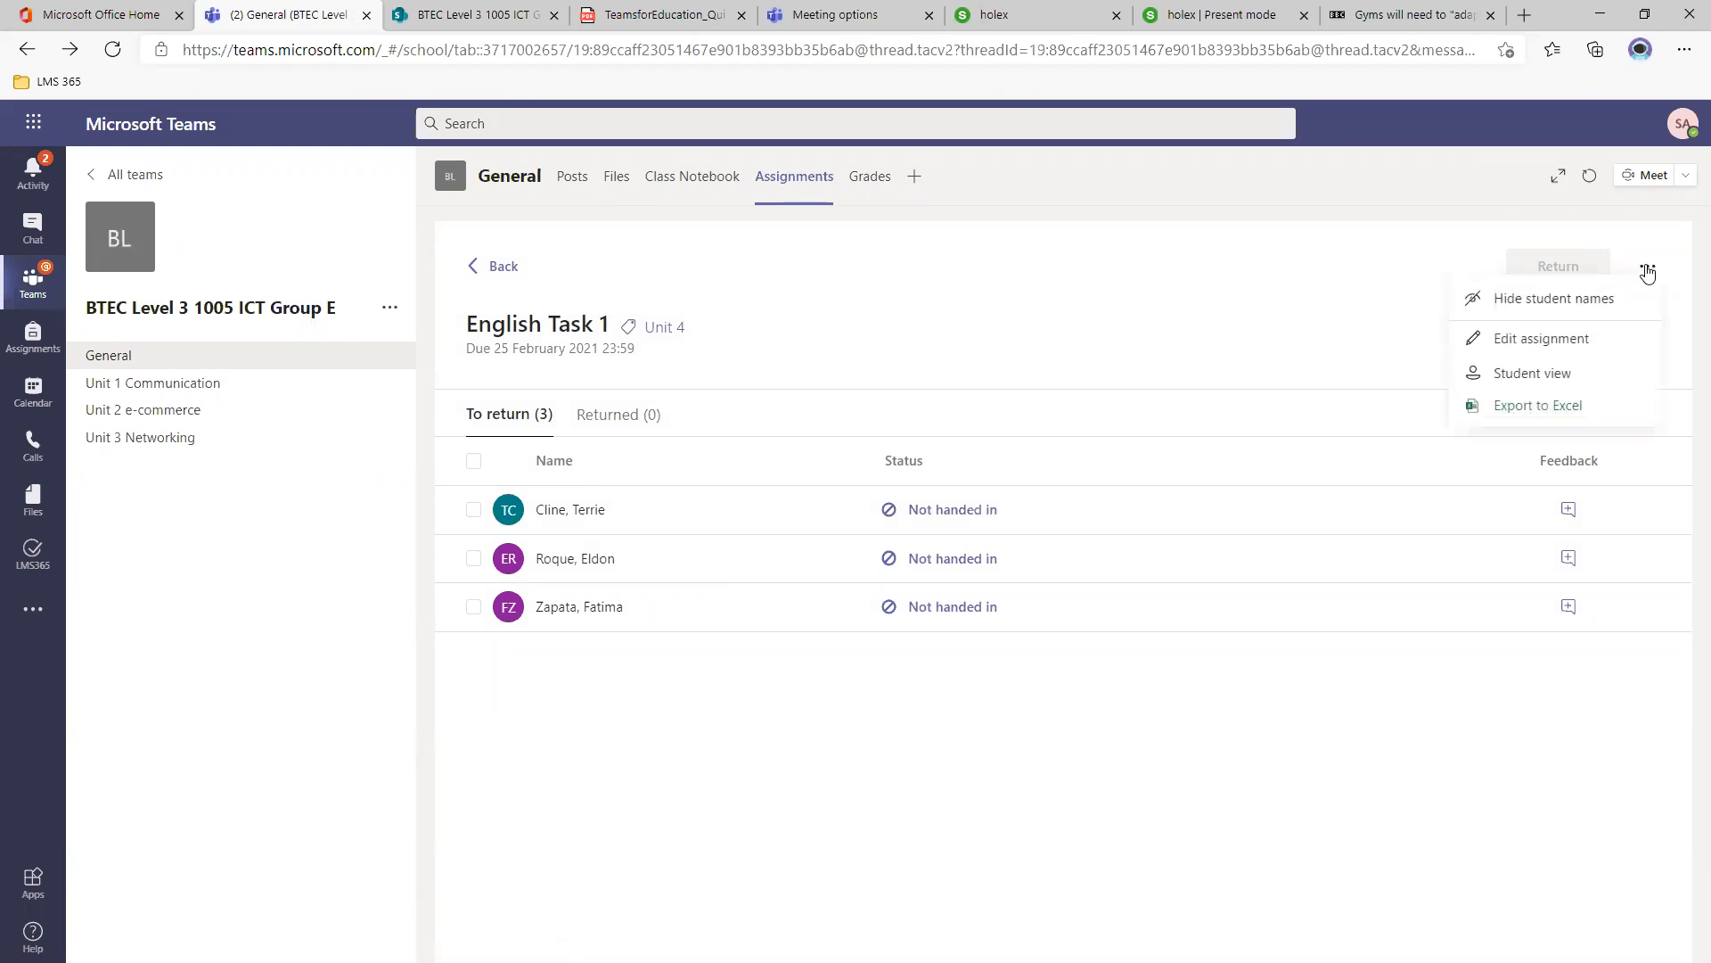
{"action": "left_click", "coordinate": [1573, 373]}
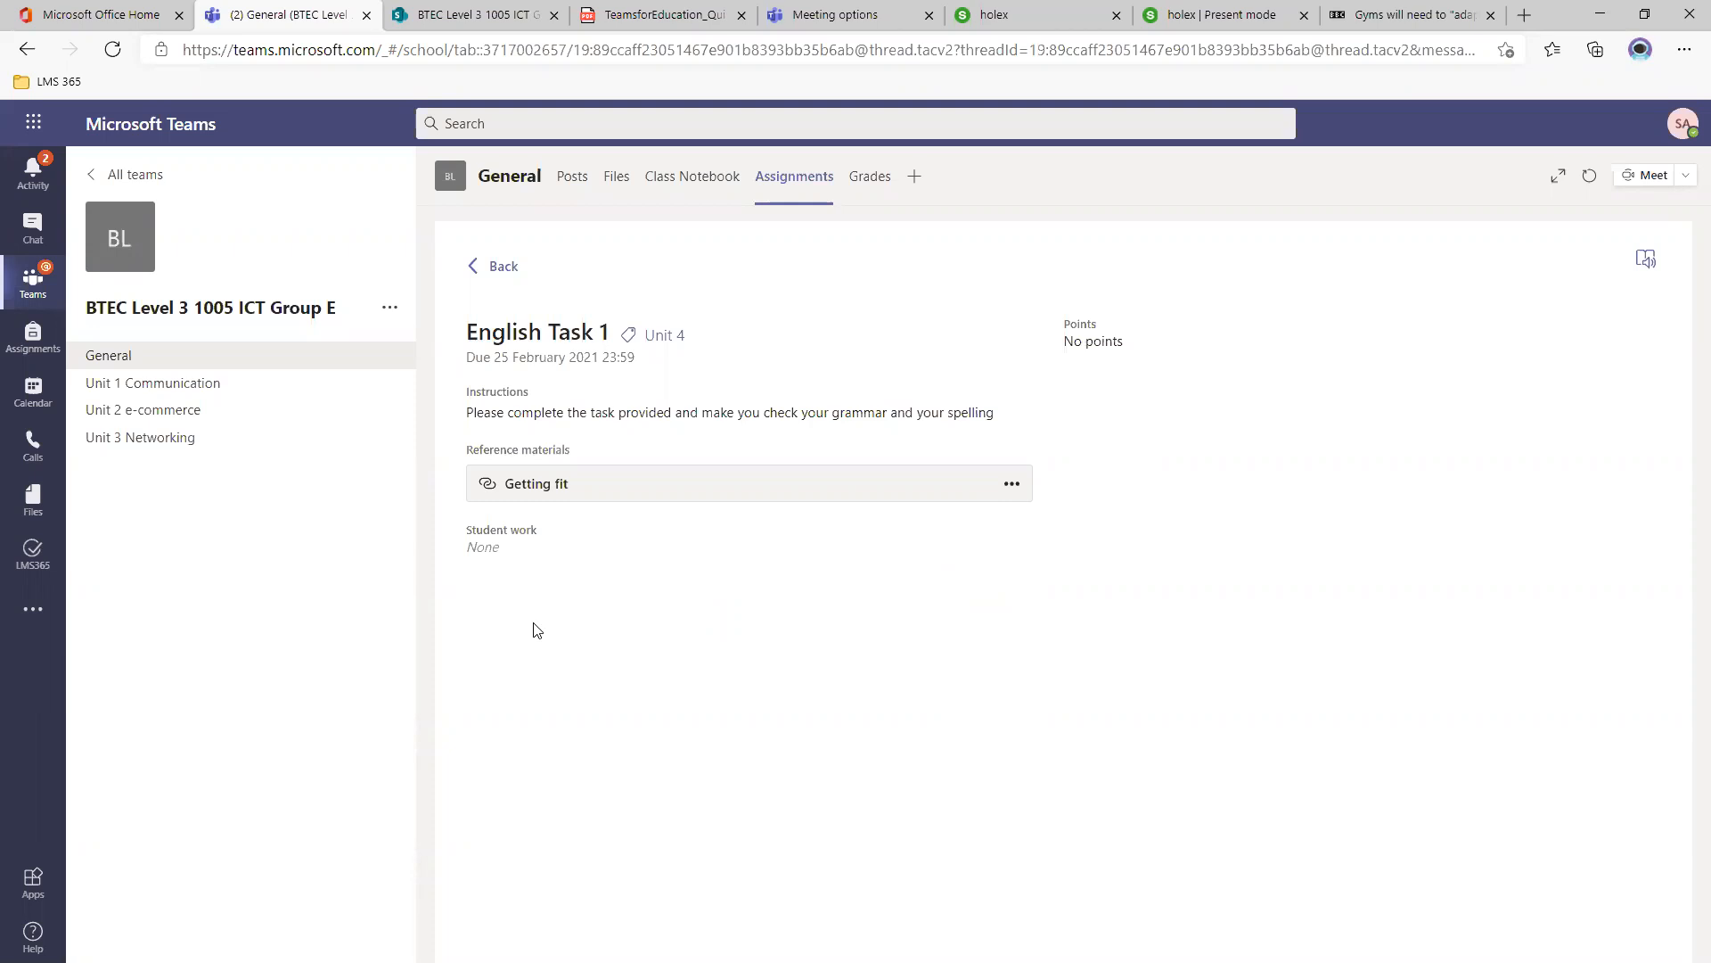
{"action": "left_click", "coordinate": [1646, 259]}
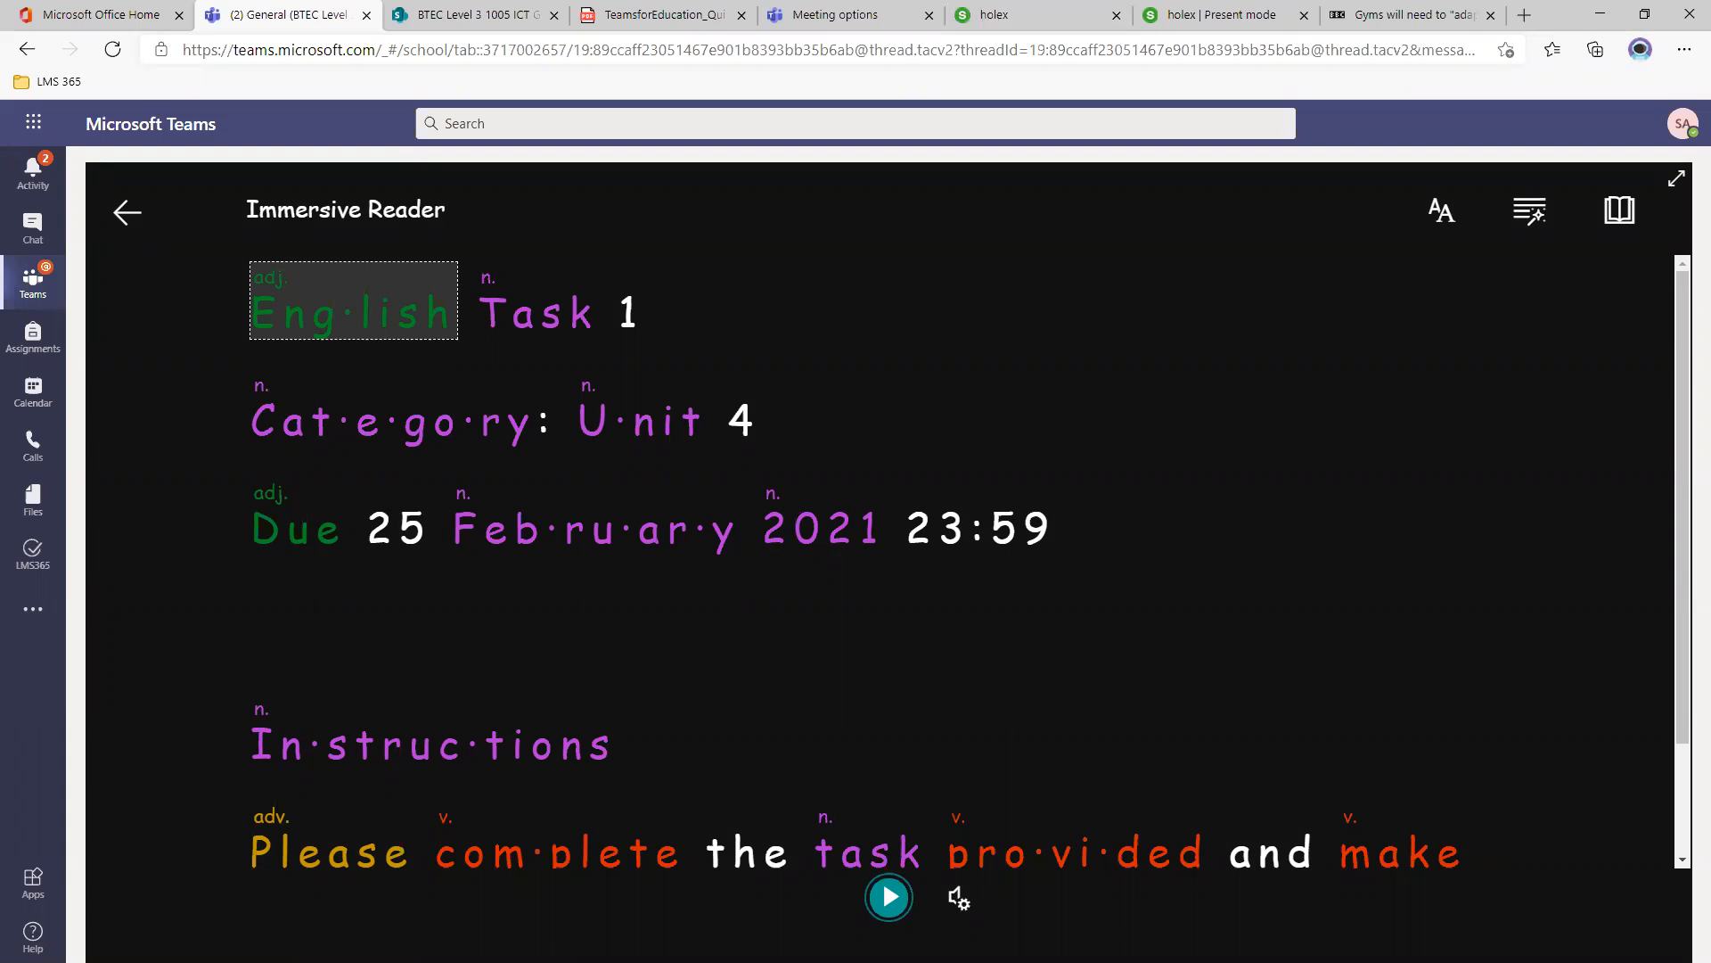
{"action": "left_click", "coordinate": [888, 897]}
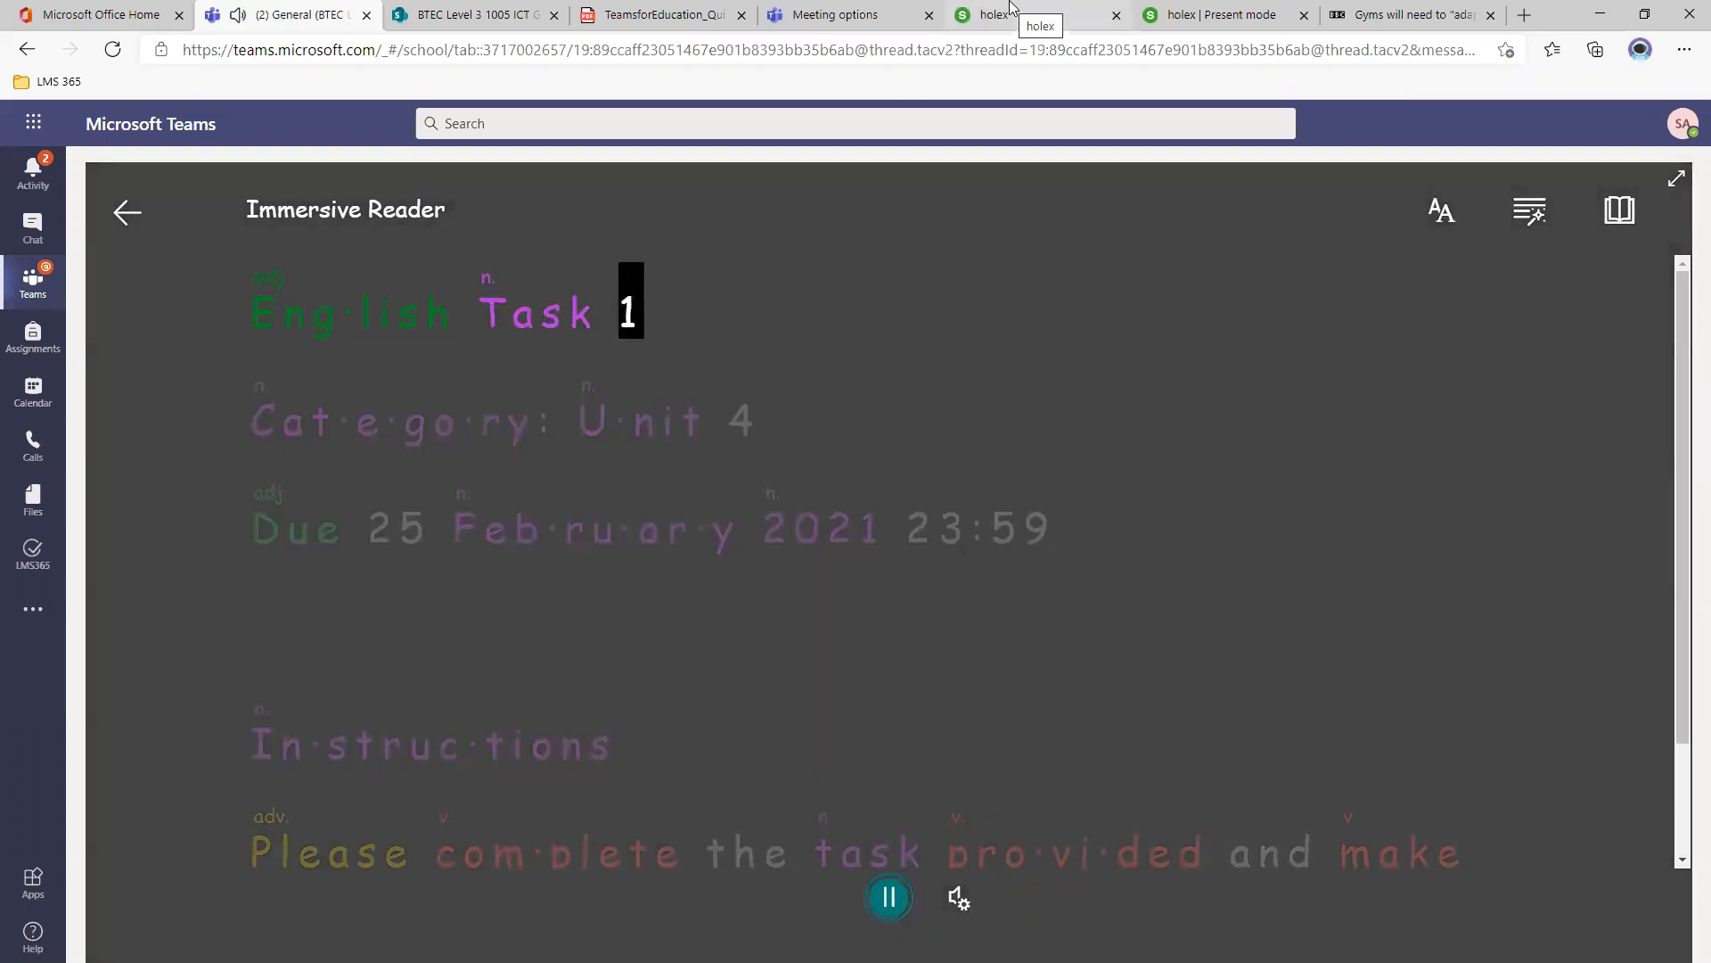
{"action": "left_click", "coordinate": [892, 911]}
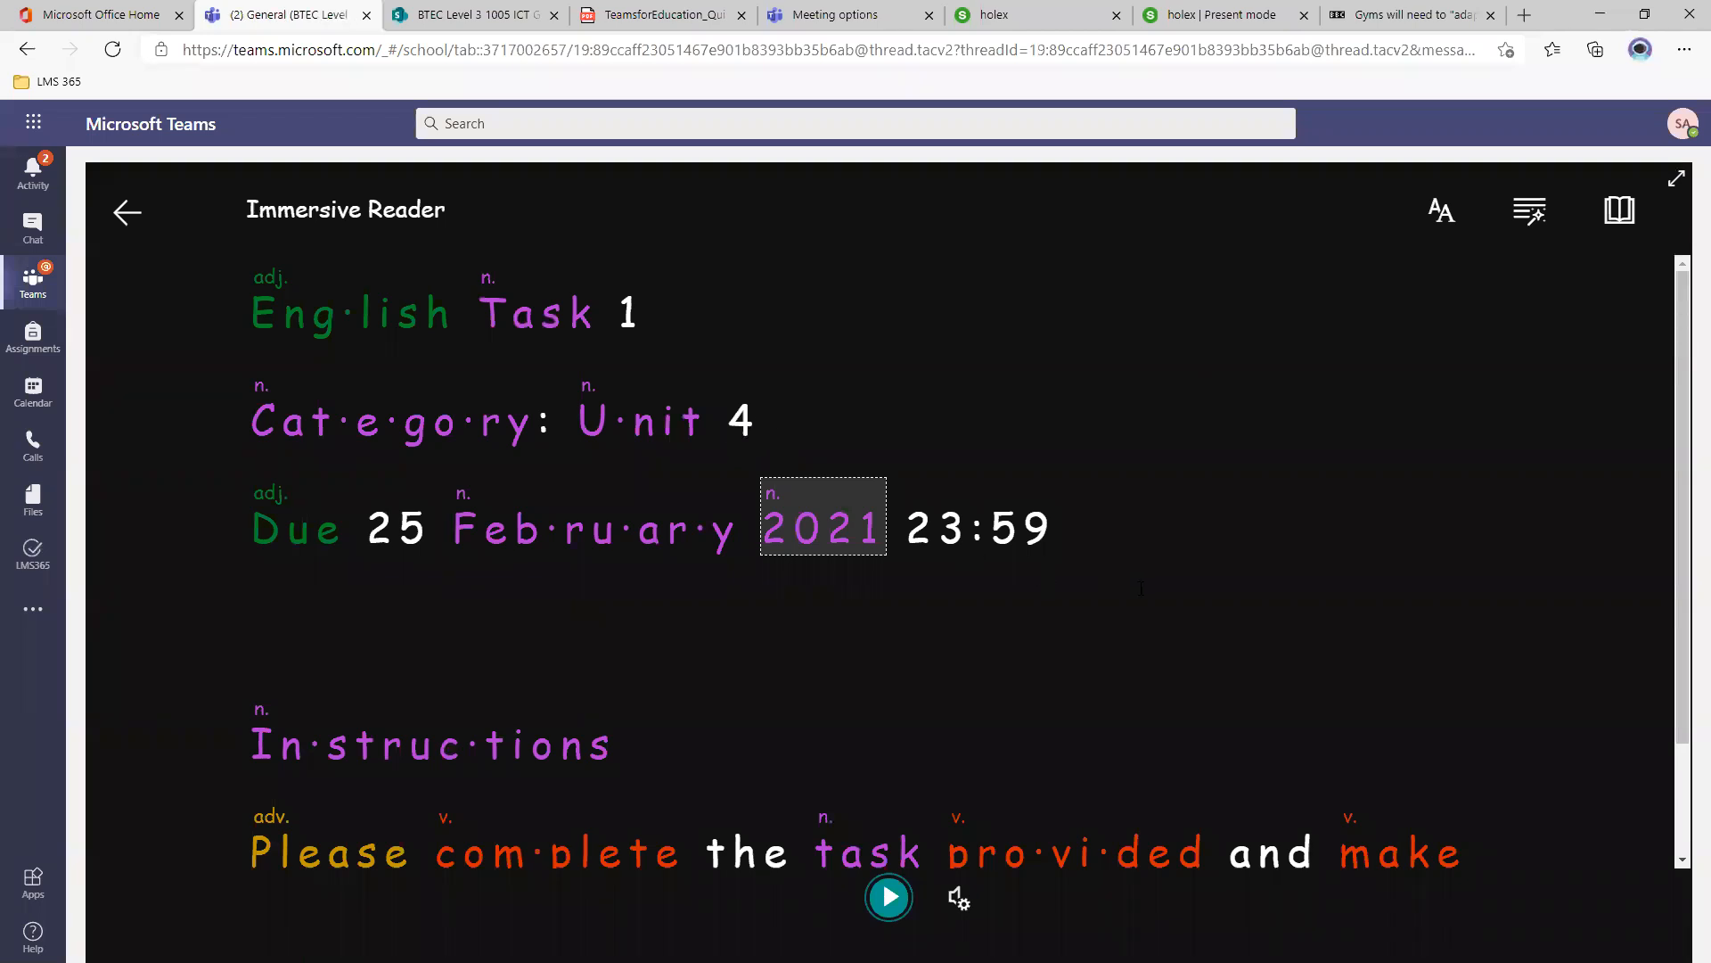
{"action": "left_click", "coordinate": [880, 904]}
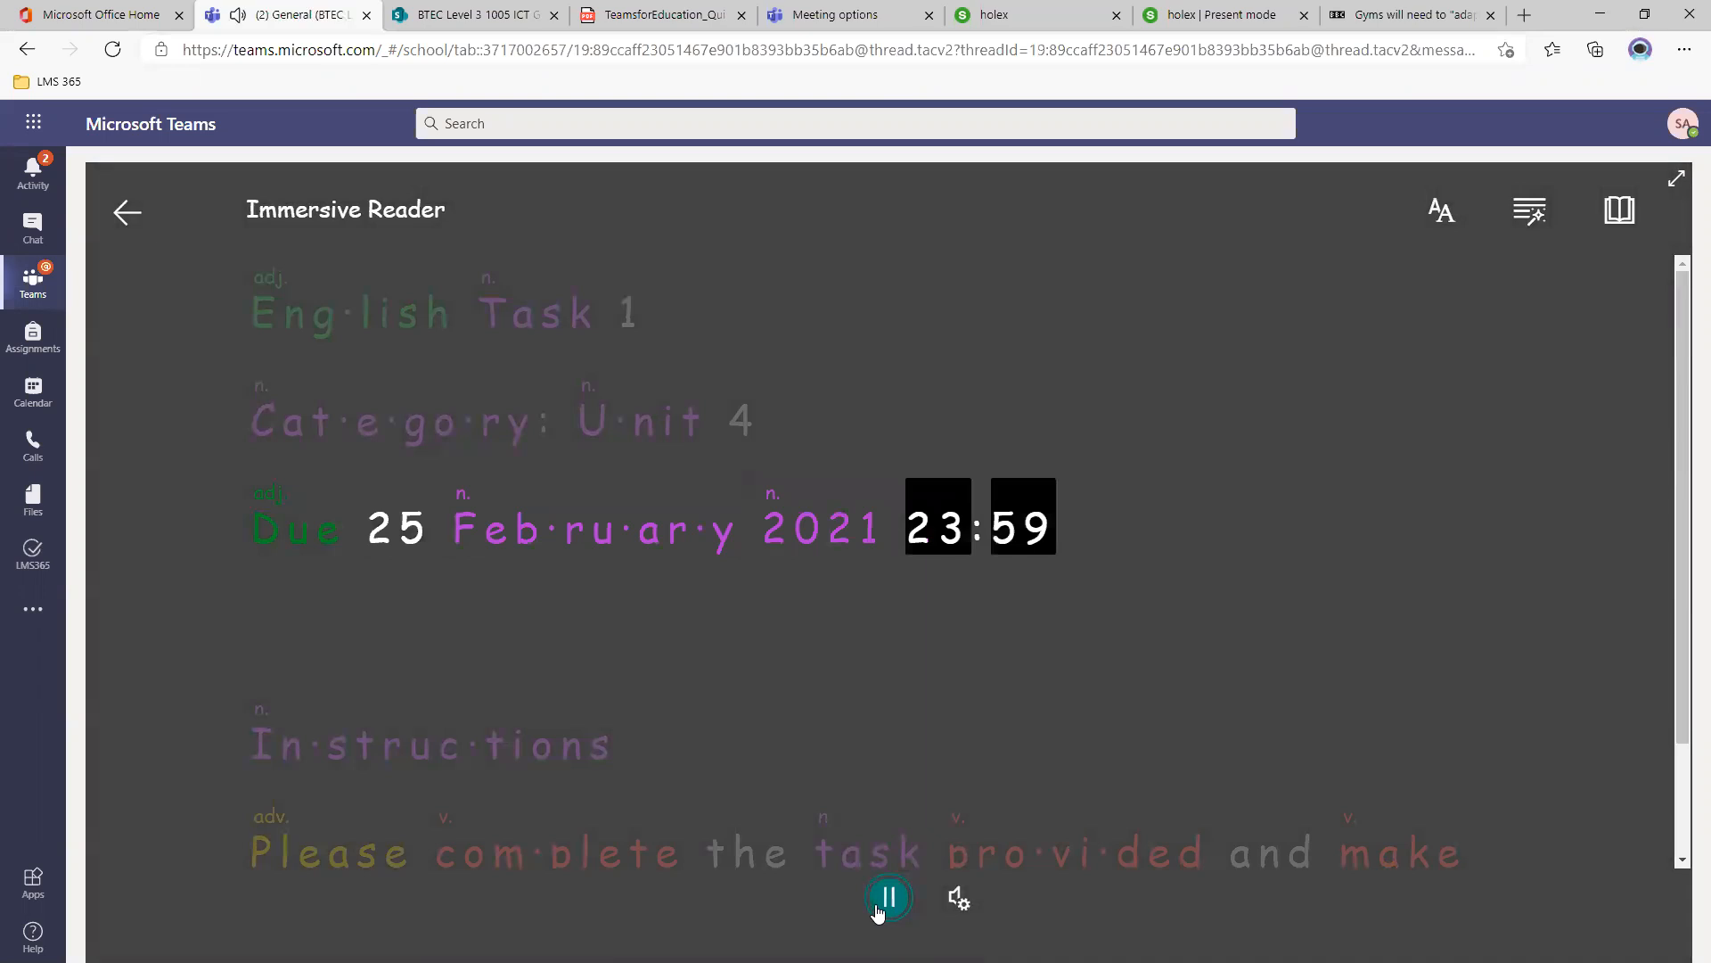
{"action": "left_click", "coordinate": [888, 900]}
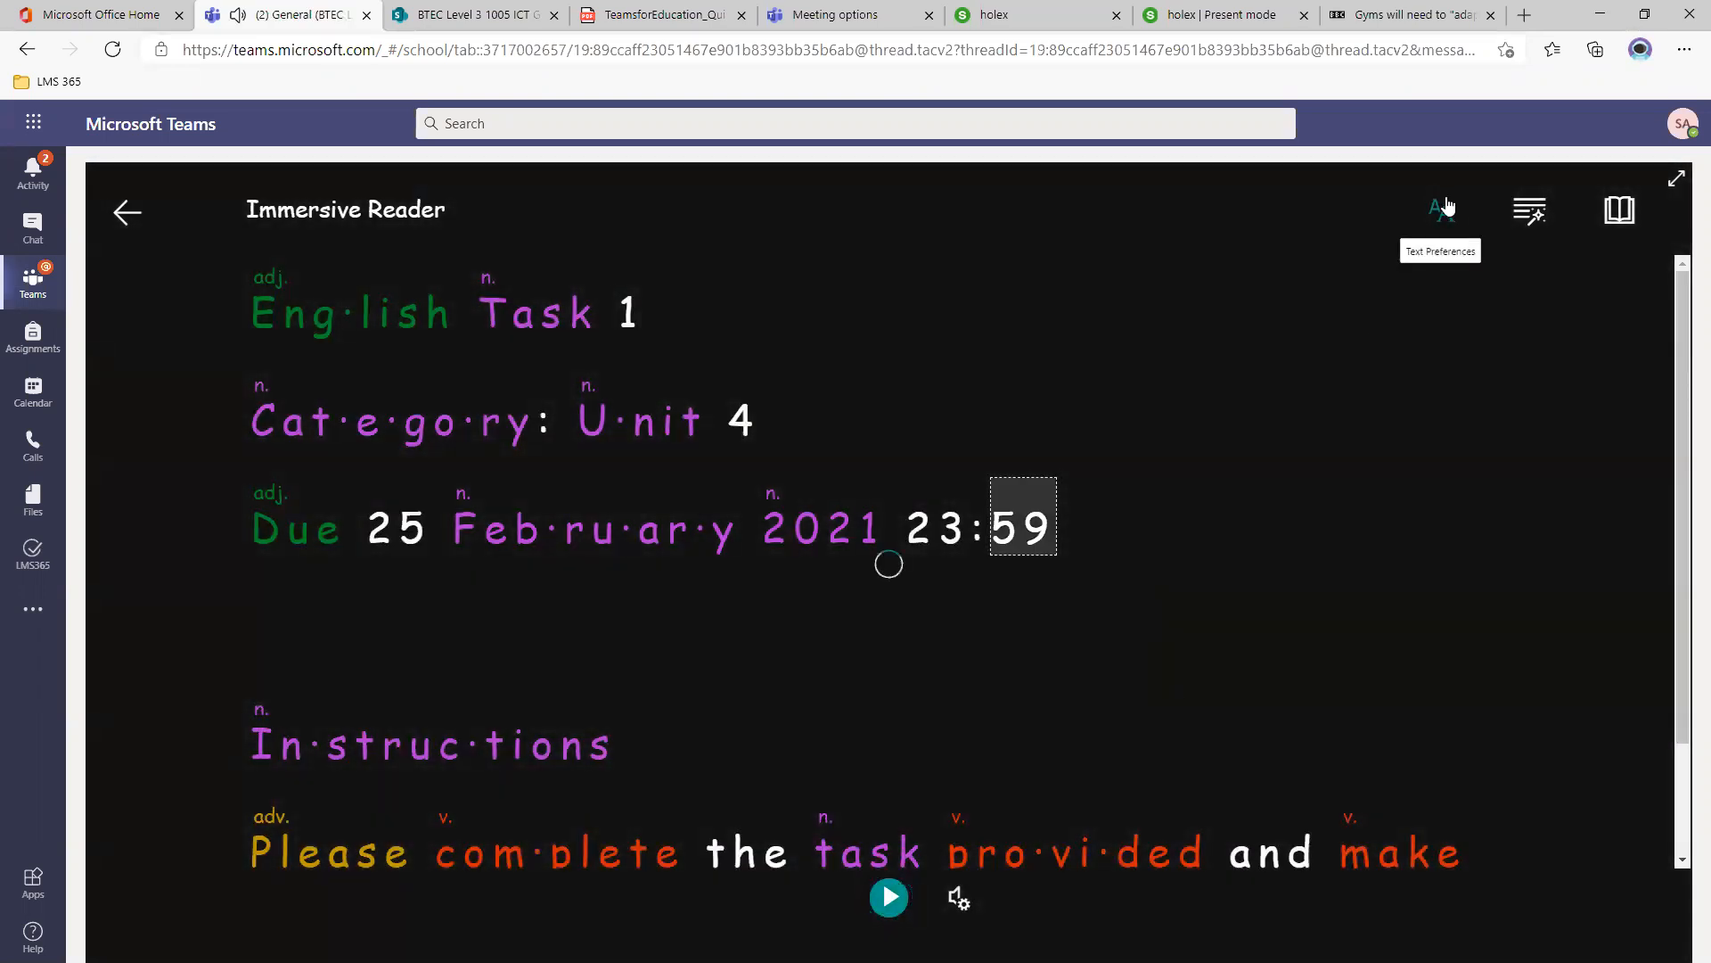
{"action": "left_click", "coordinate": [1441, 214]}
{"action": "scroll", "coordinate": [1541, 631], "scroll_direction": "down", "scroll_amount": 1}
{"action": "scroll", "coordinate": [1649, 534], "scroll_direction": "up", "scroll_amount": 1}
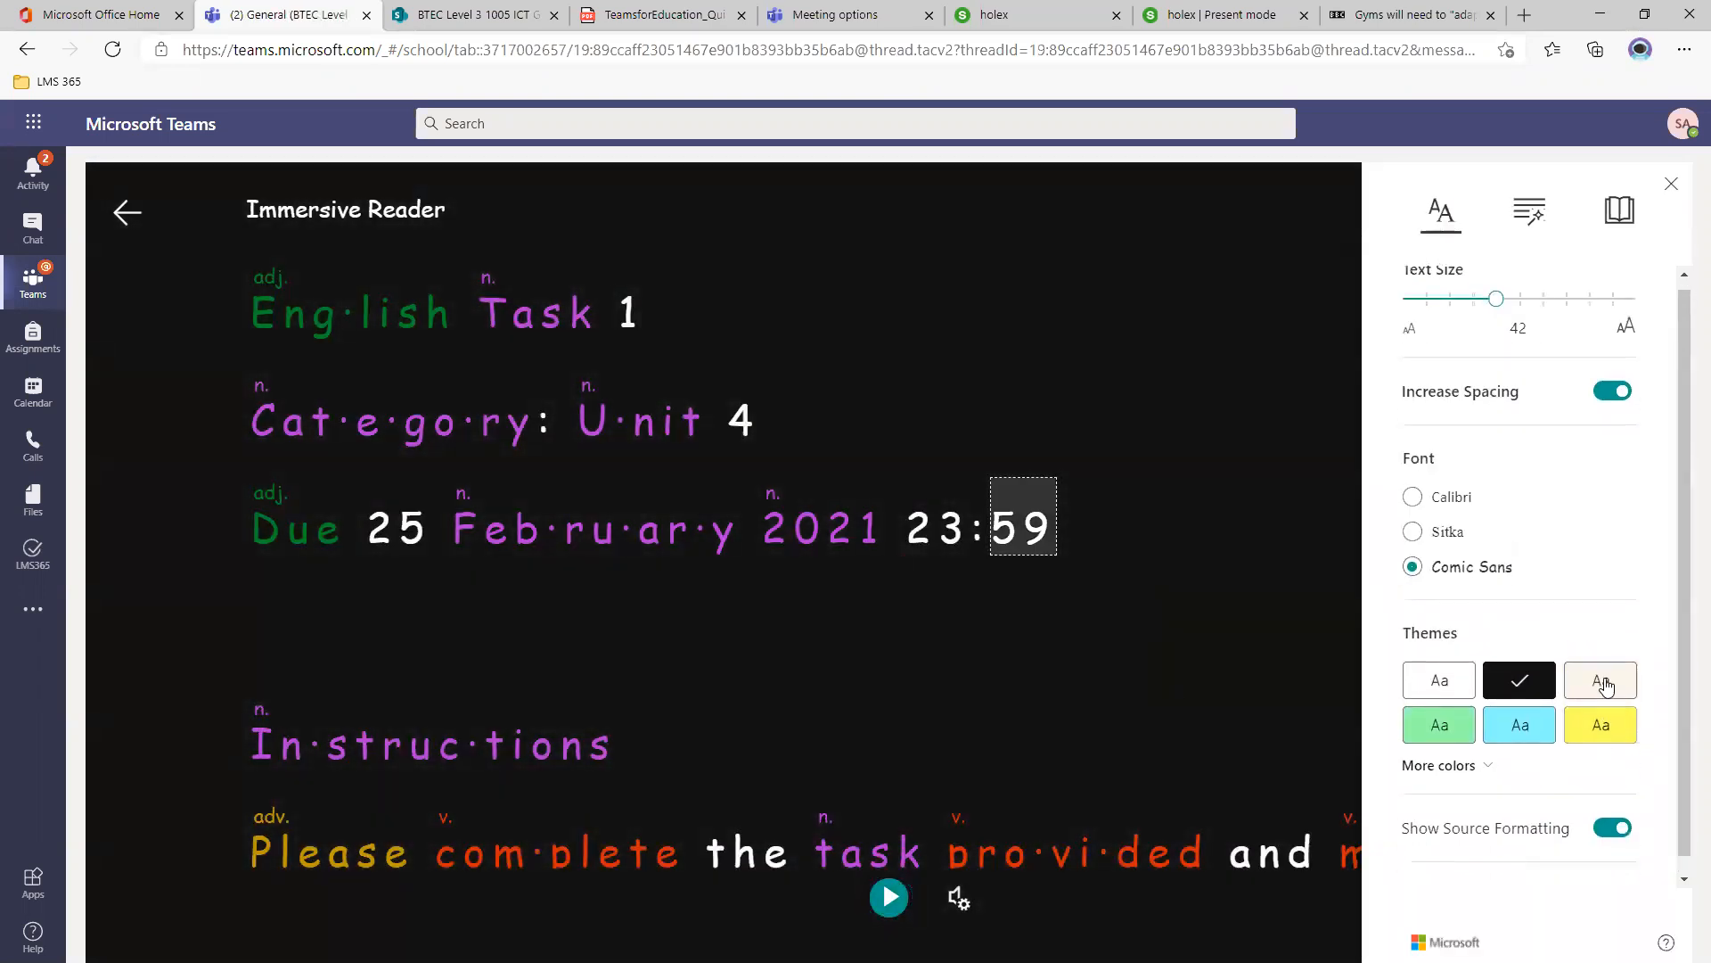
{"action": "left_click", "coordinate": [1530, 214]}
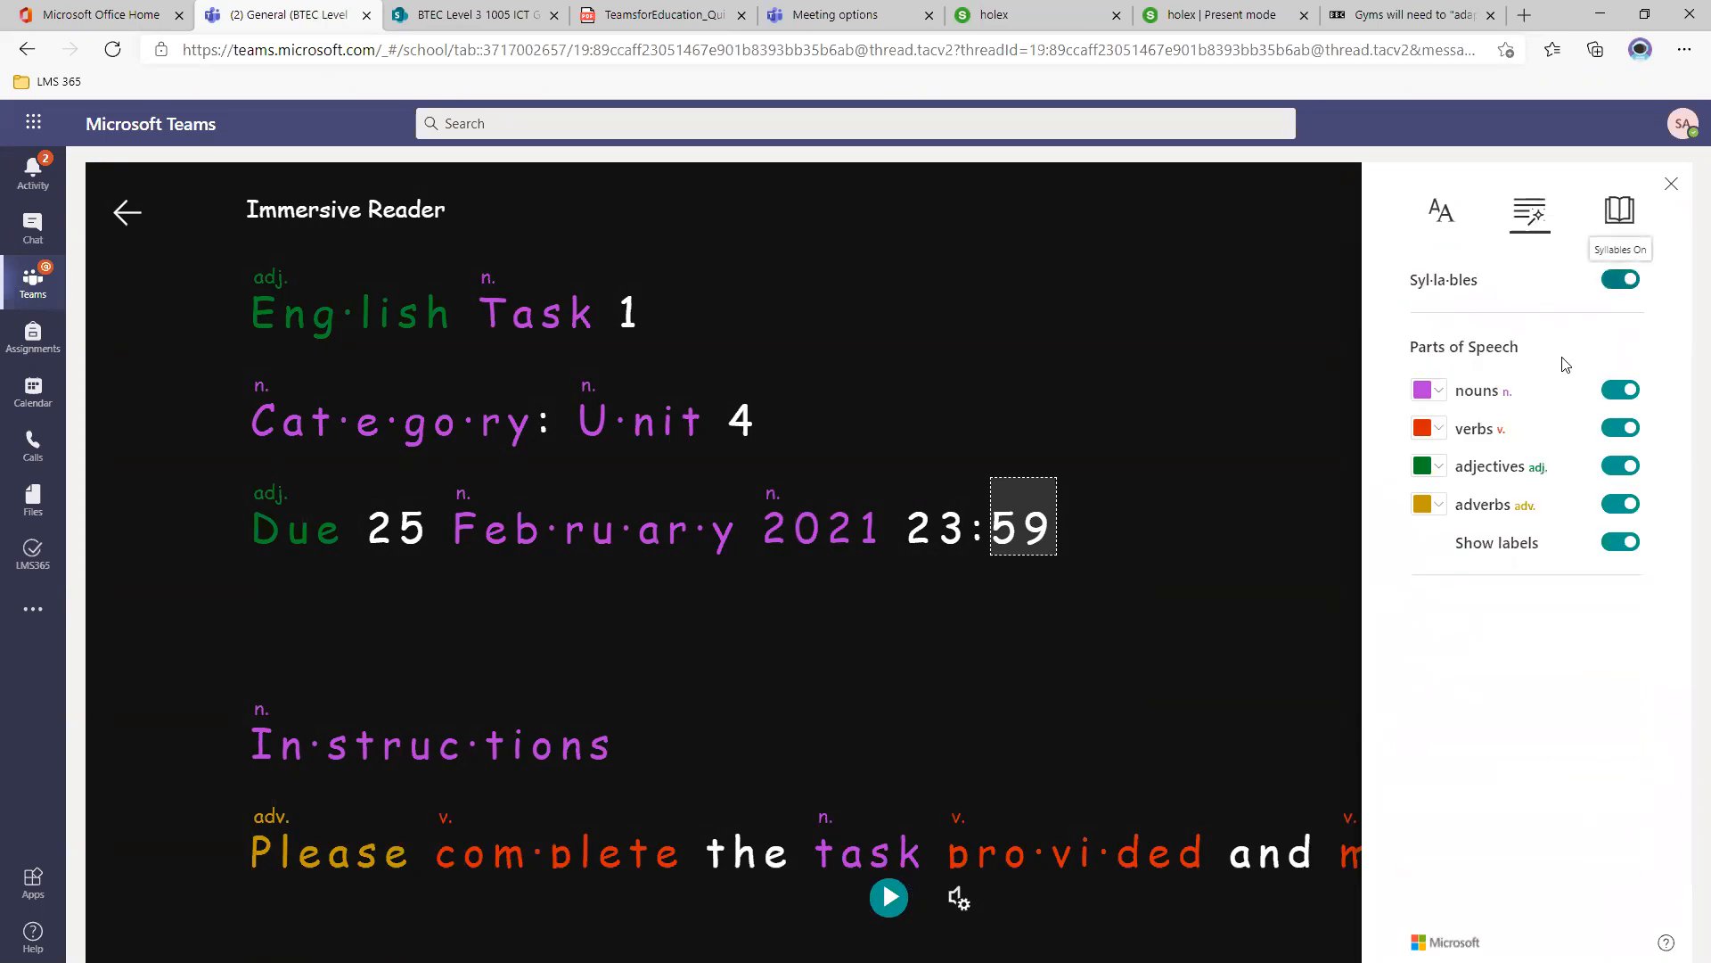
{"action": "left_click", "coordinate": [1620, 212]}
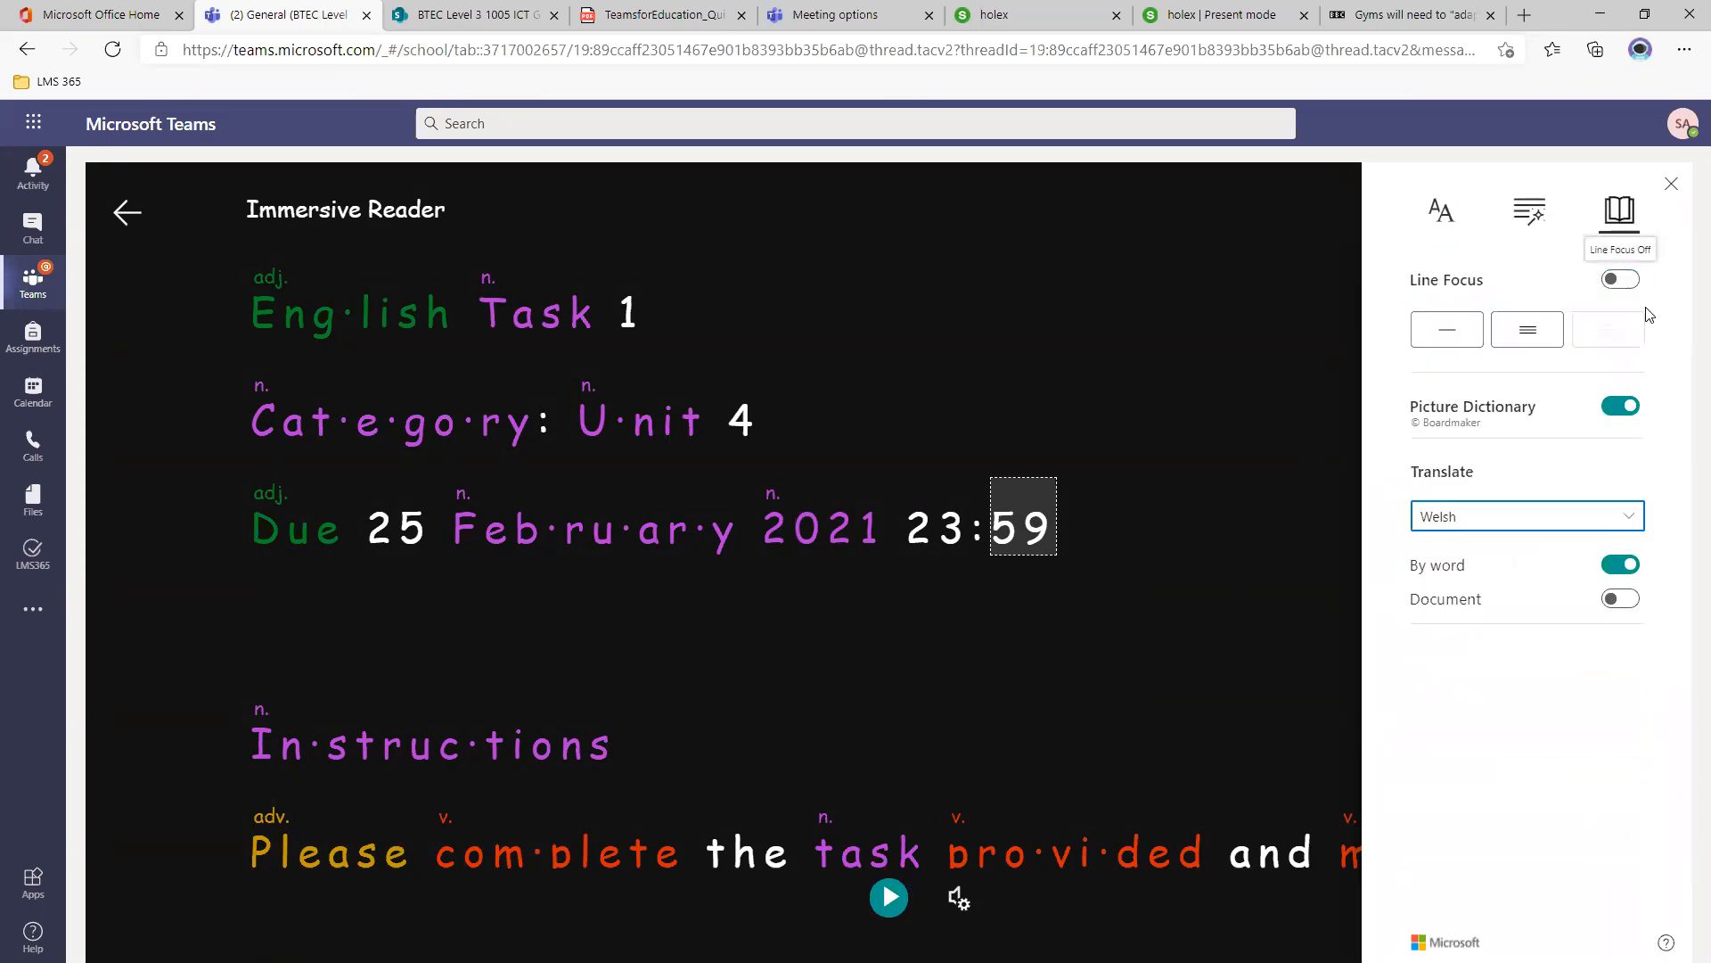
{"action": "left_click", "coordinate": [1528, 330]}
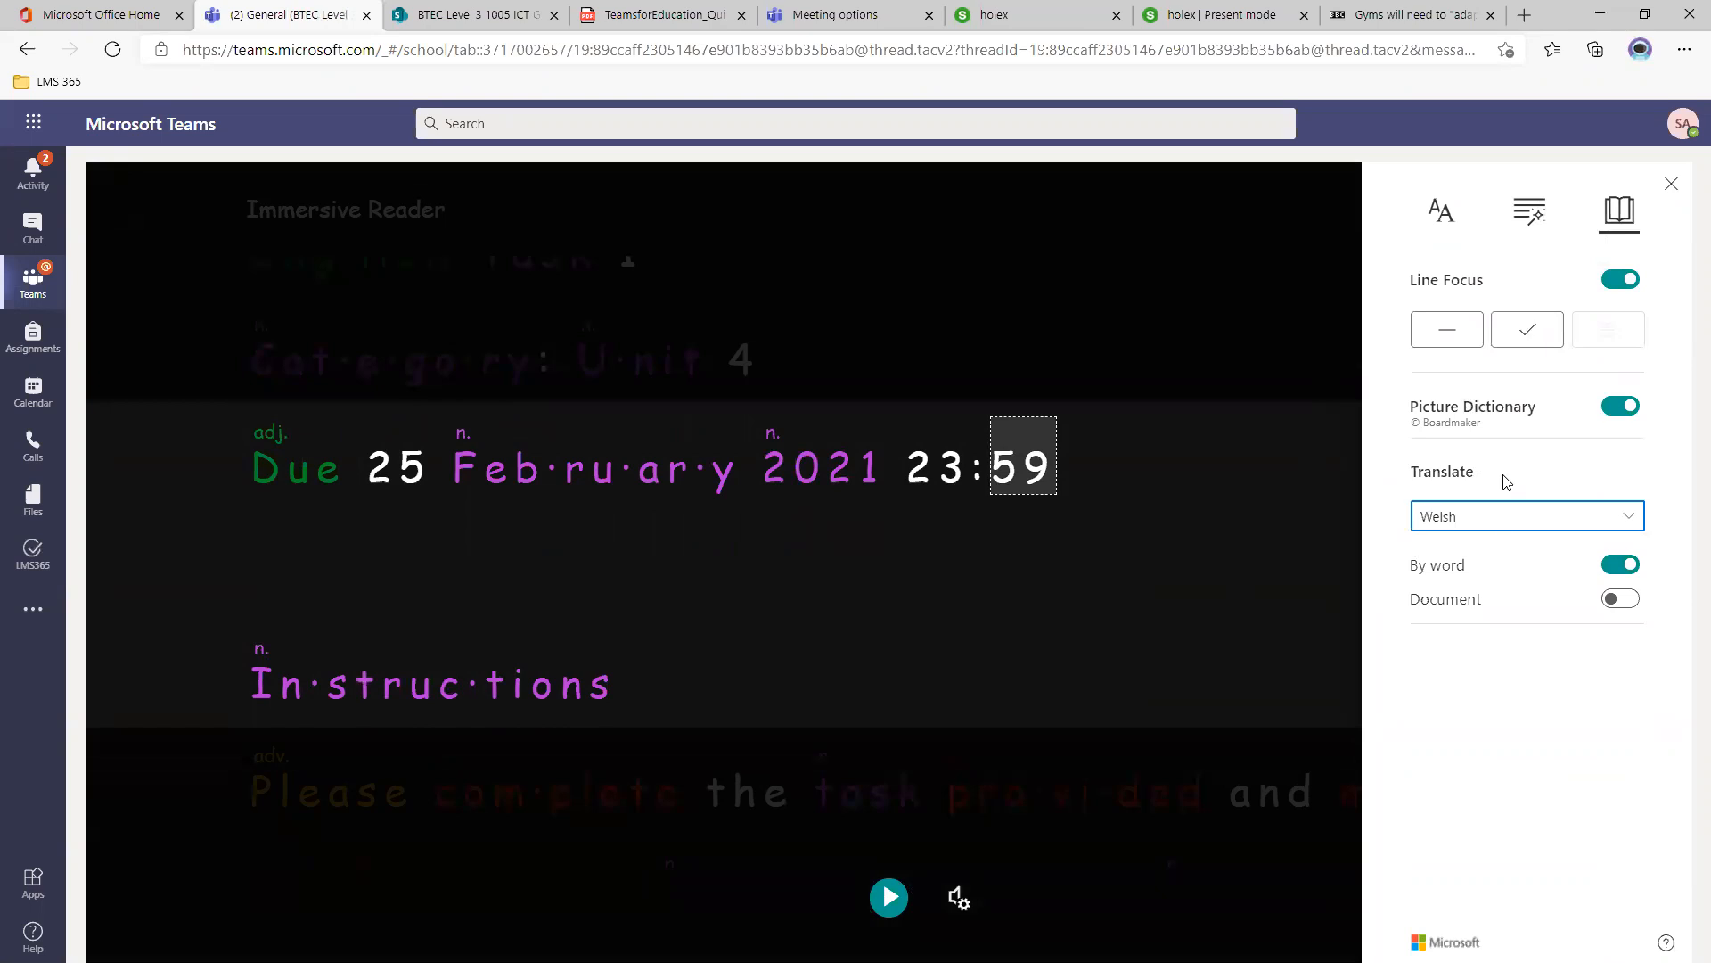
{"action": "left_click", "coordinate": [1500, 520]}
{"action": "left_click", "coordinate": [1500, 547]}
{"action": "left_click", "coordinate": [1620, 598]}
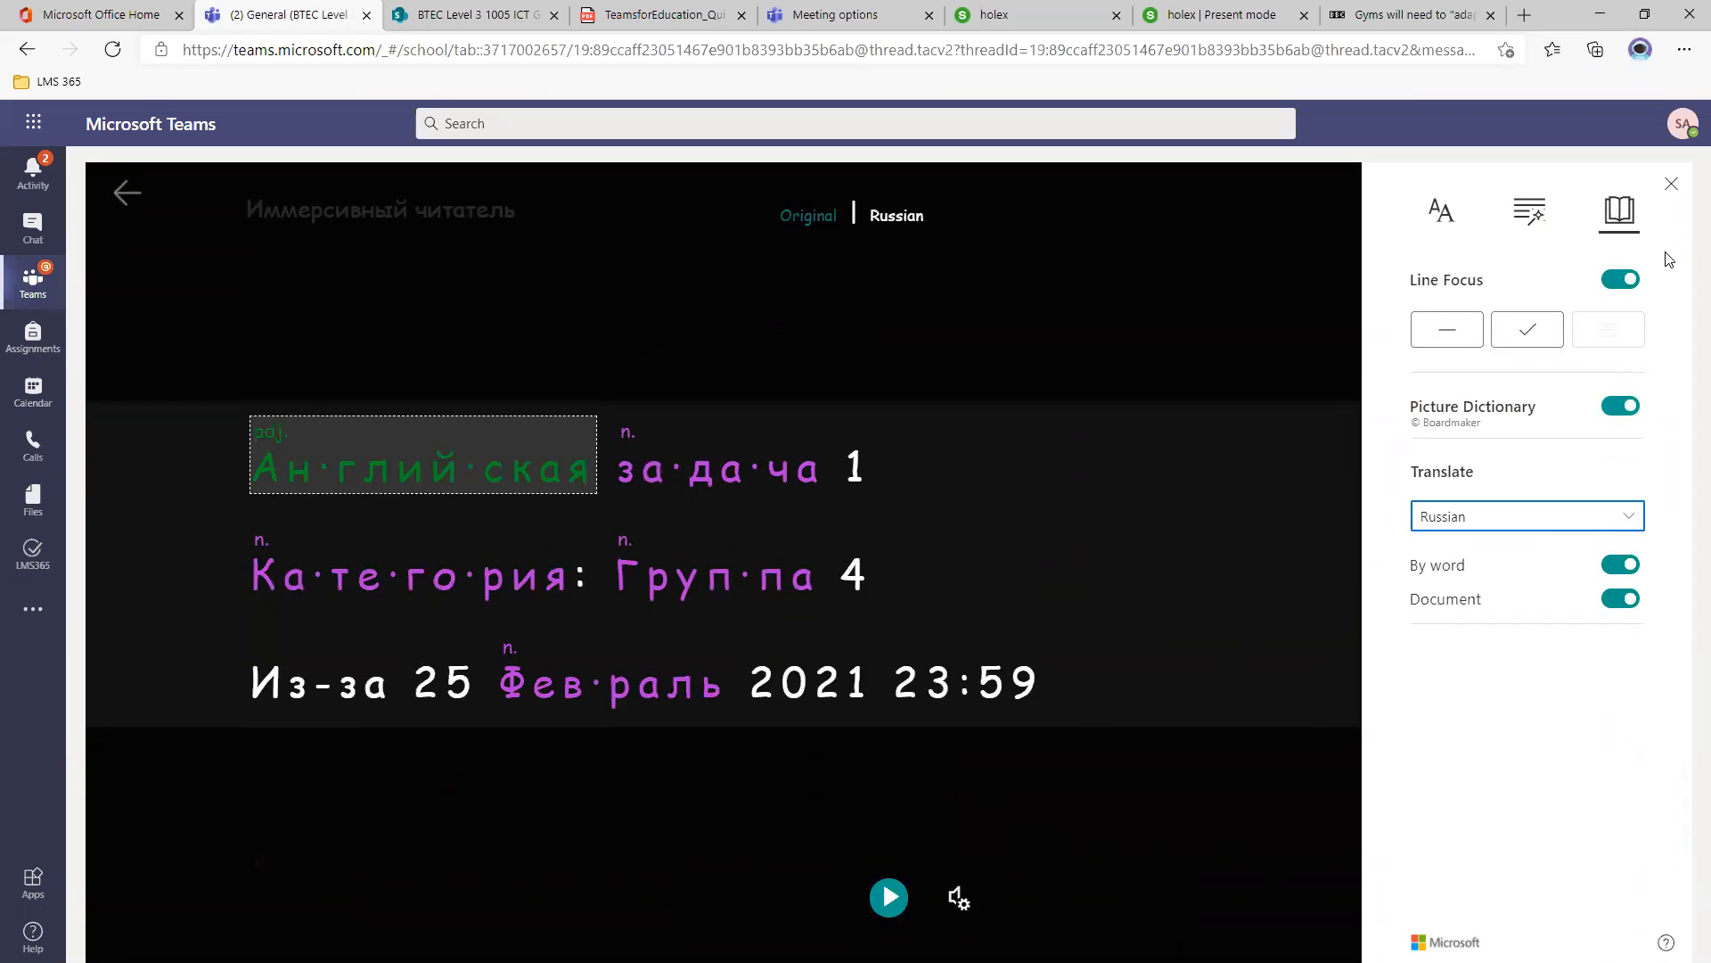
{"action": "left_click", "coordinate": [1672, 184]}
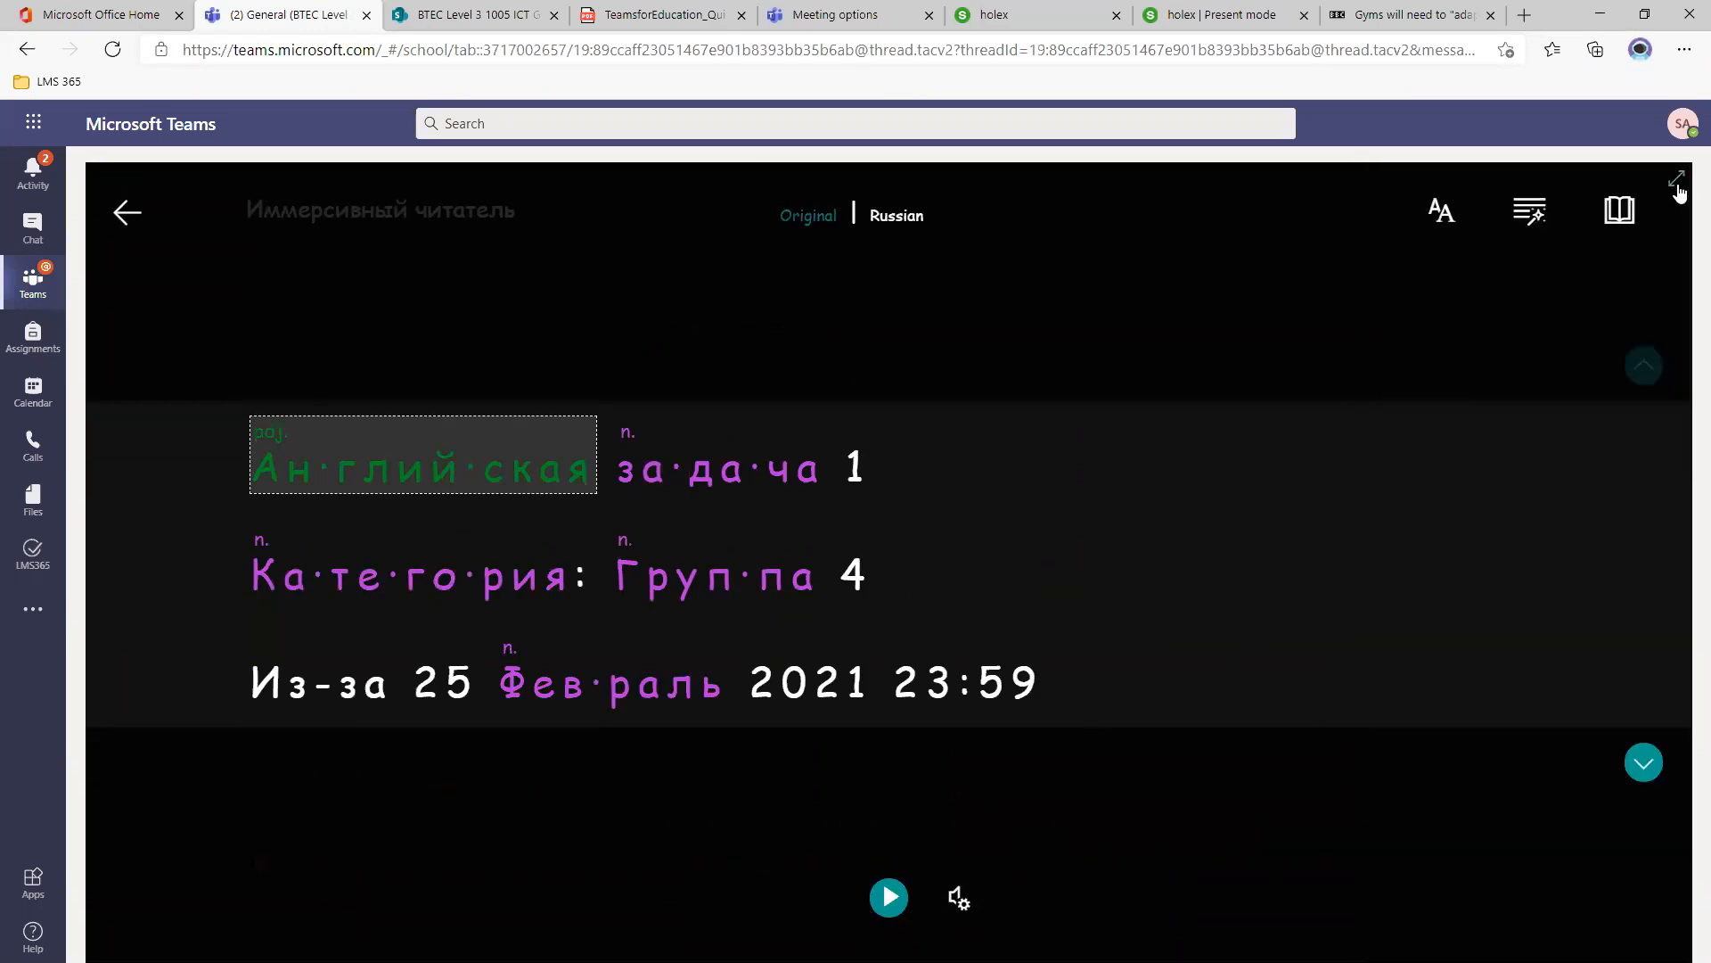
{"action": "left_click", "coordinate": [155, 212]}
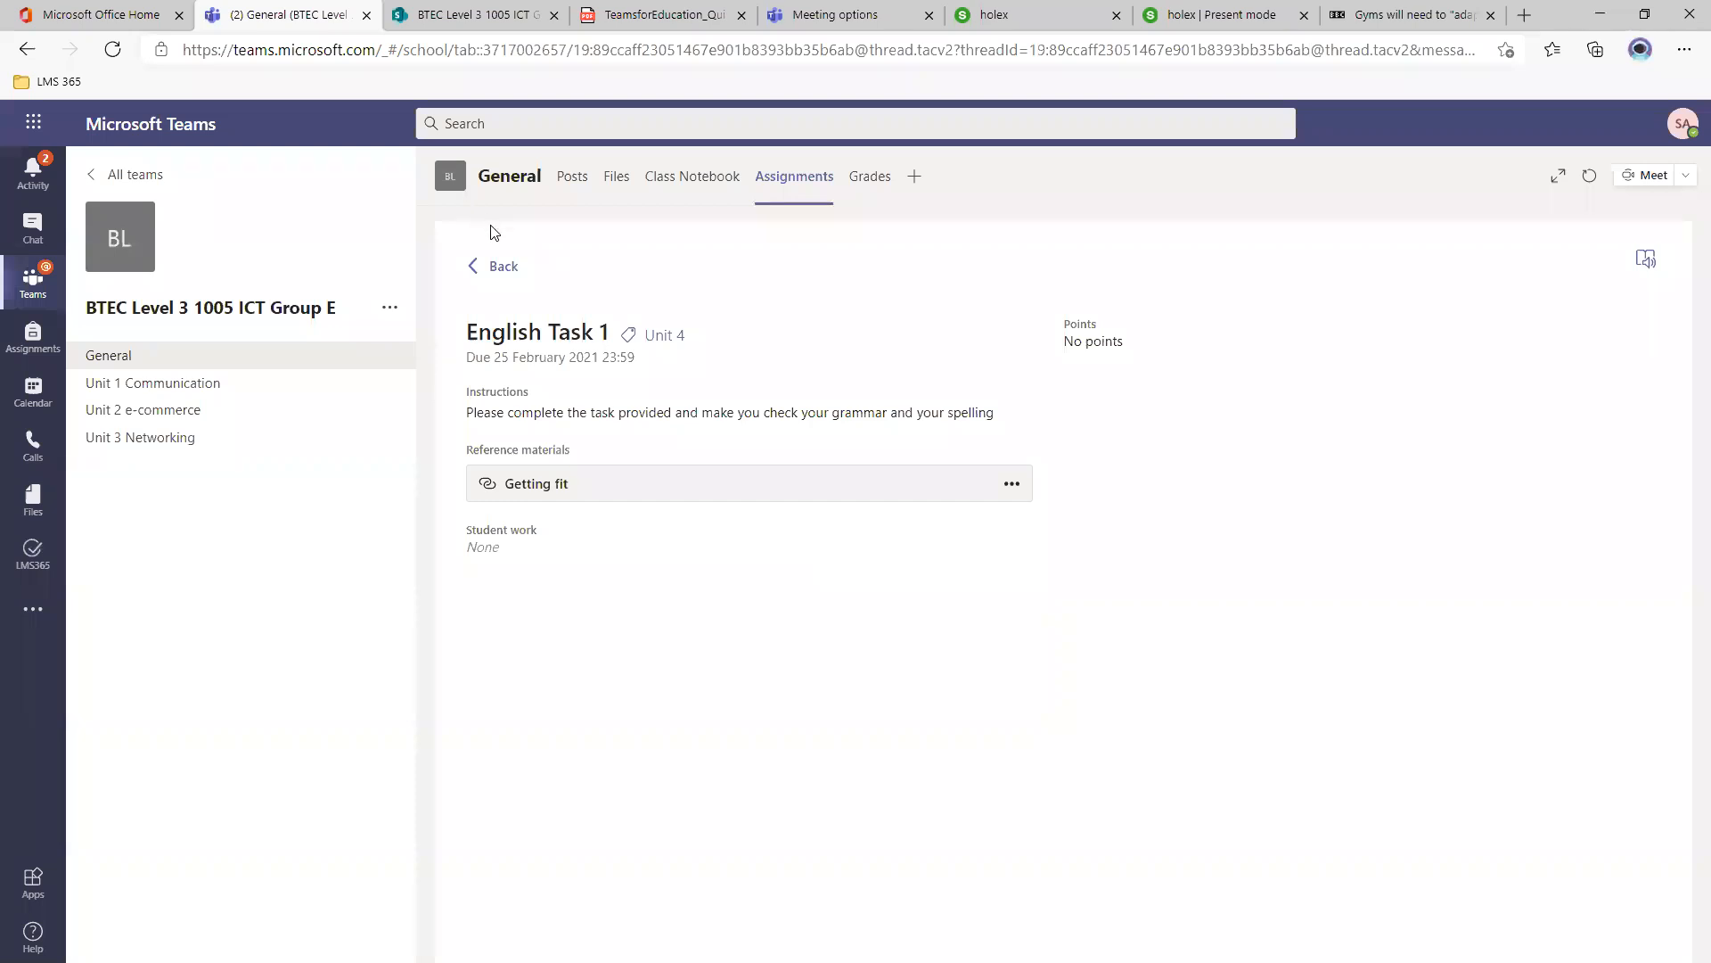
Go back from student view to English Task 1's hand-in list.
{"action": "left_click", "coordinate": [501, 266]}
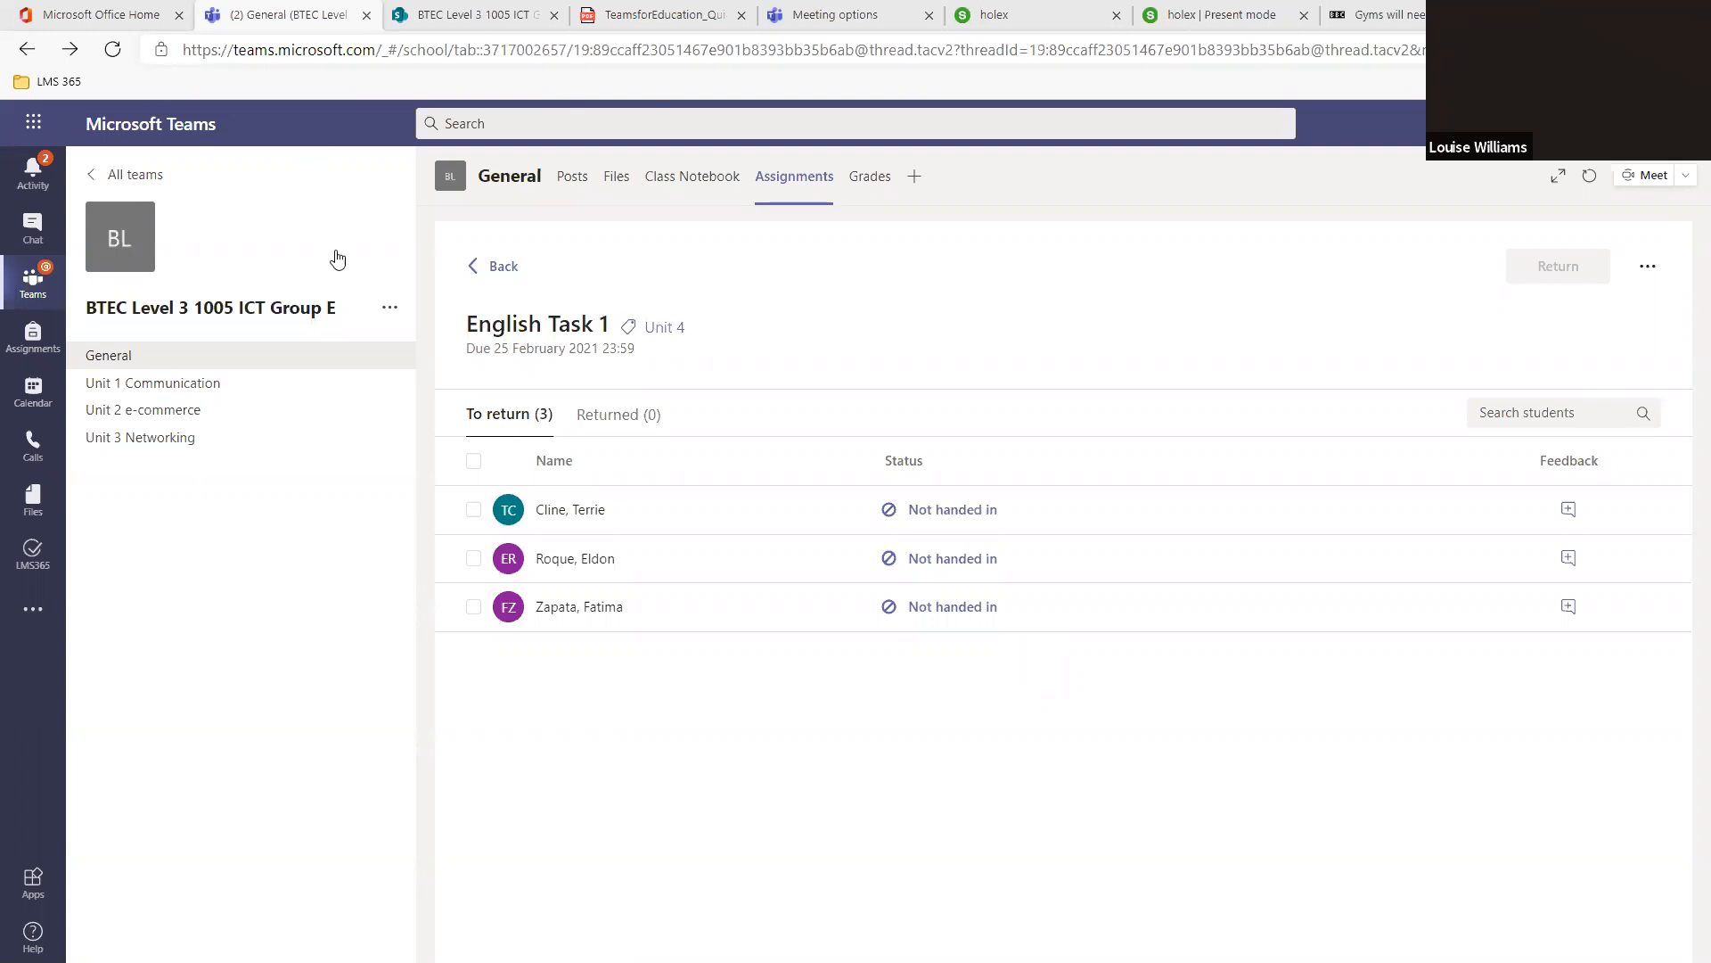
Review each of the three students' empty English Task 1 submissions, then return to the Assignments list.
{"action": "left_click", "coordinate": [734, 510]}
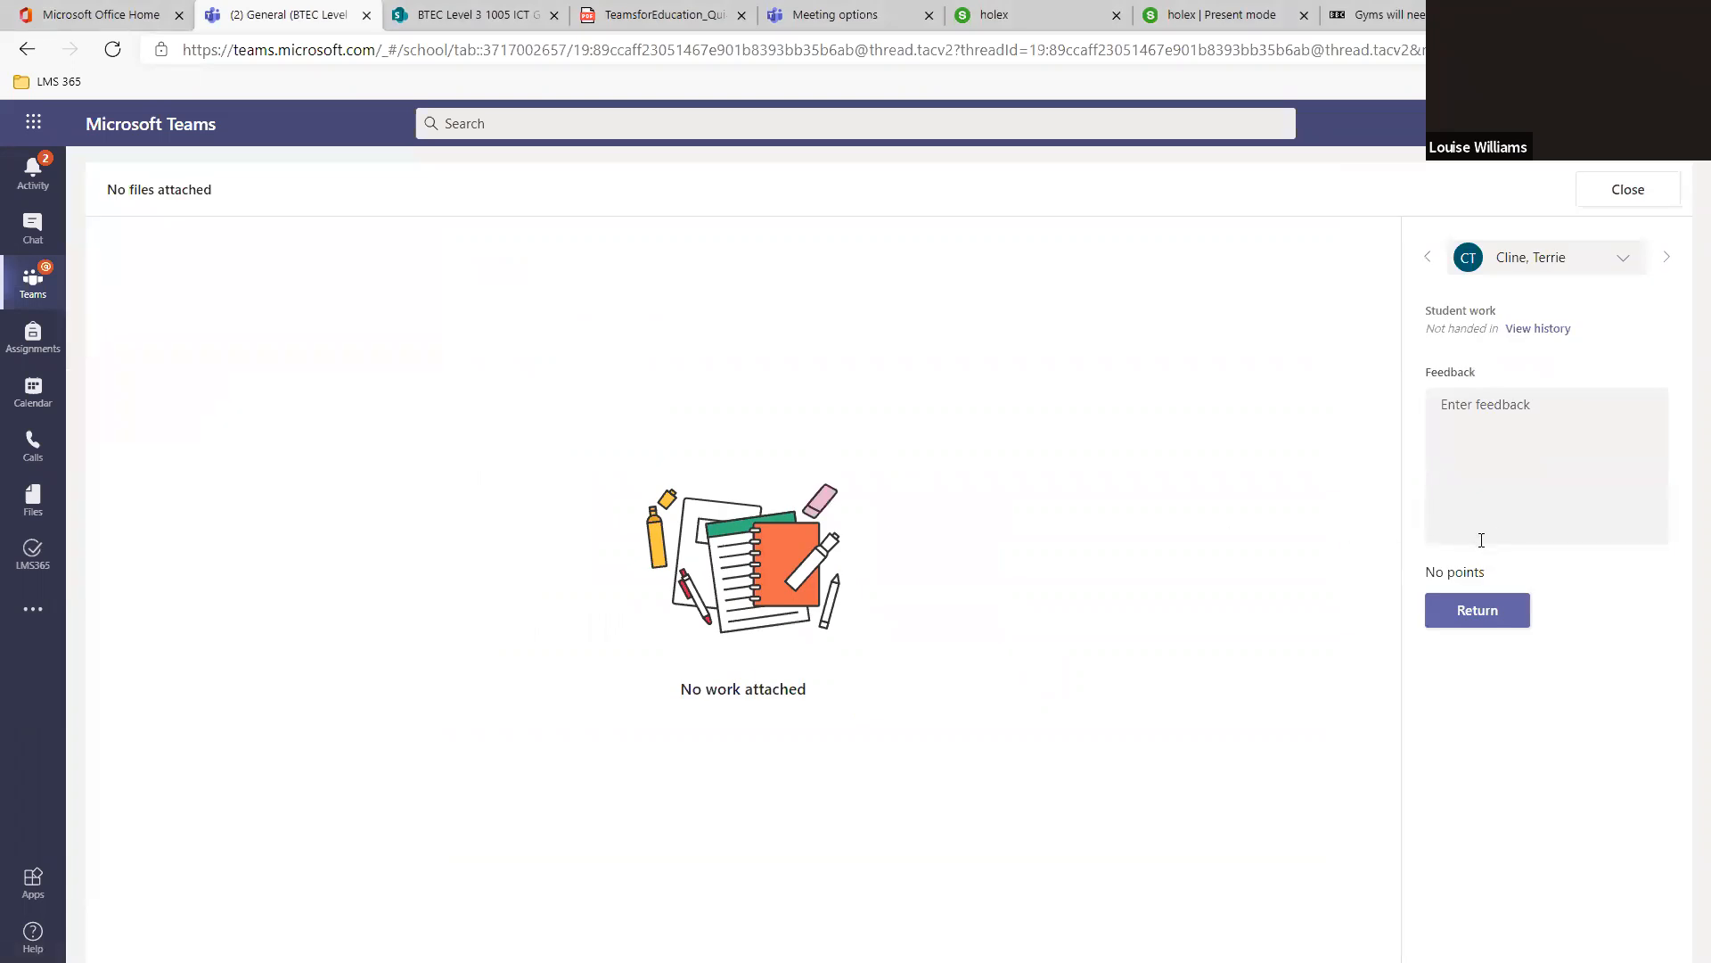
{"action": "left_click", "coordinate": [1428, 259]}
{"action": "left_click", "coordinate": [1428, 259]}
{"action": "left_click", "coordinate": [1493, 453]}
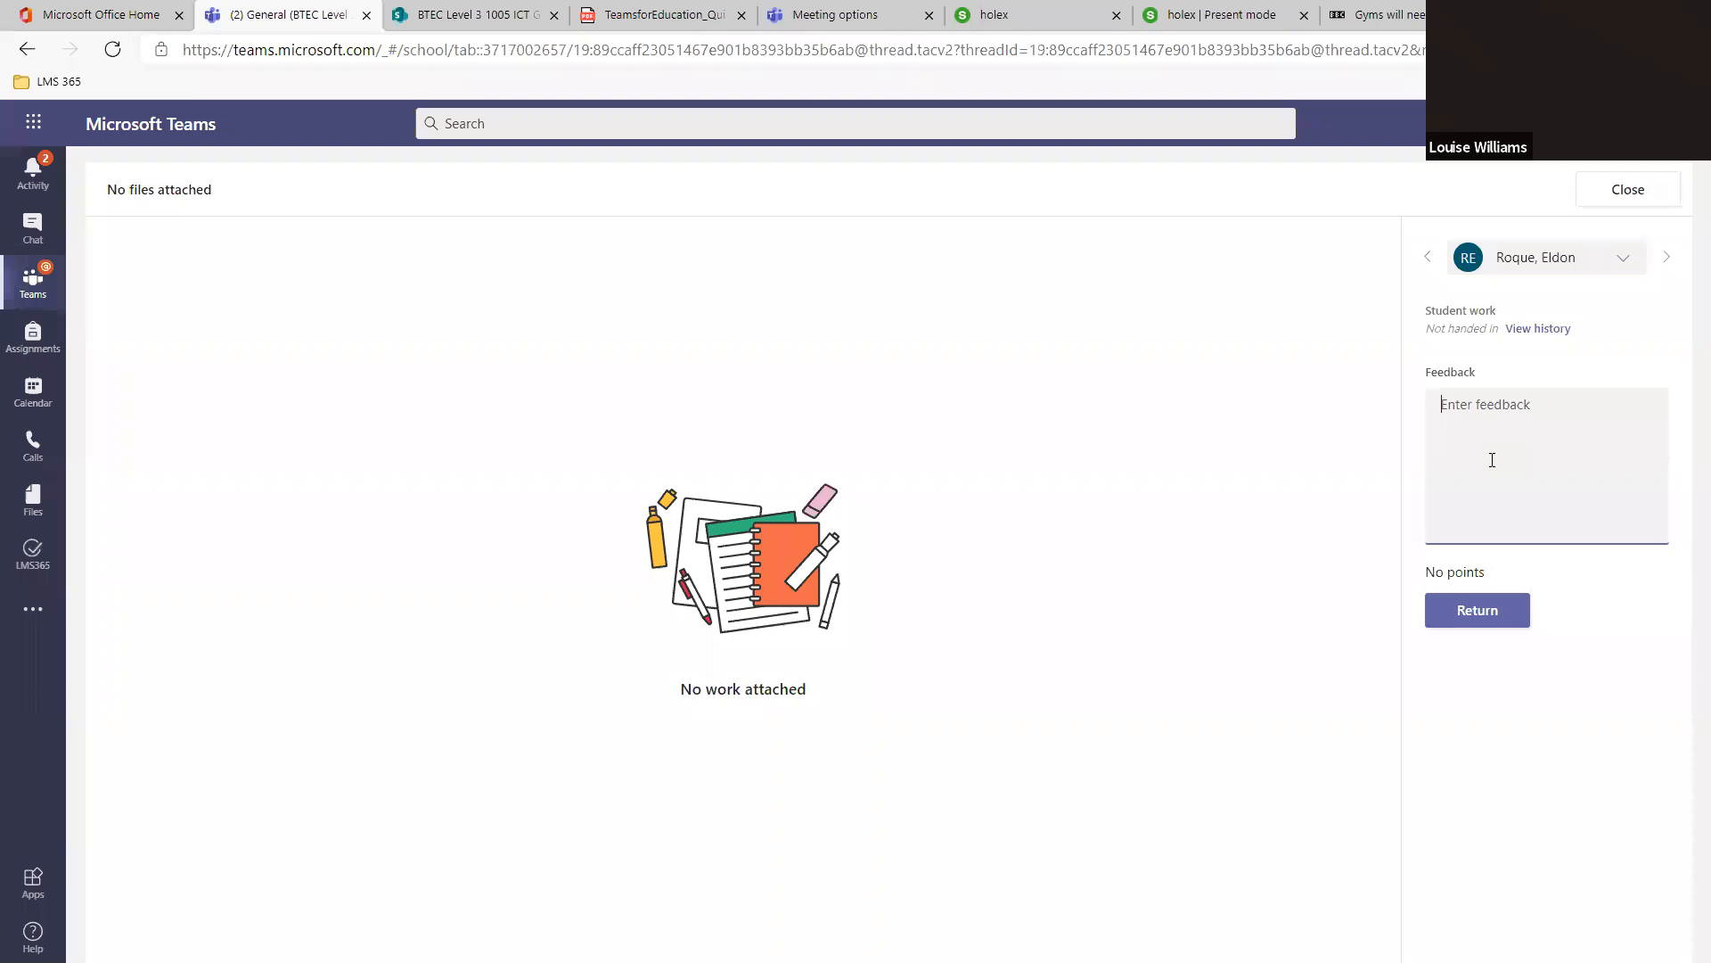
{"action": "left_click", "coordinate": [1649, 203]}
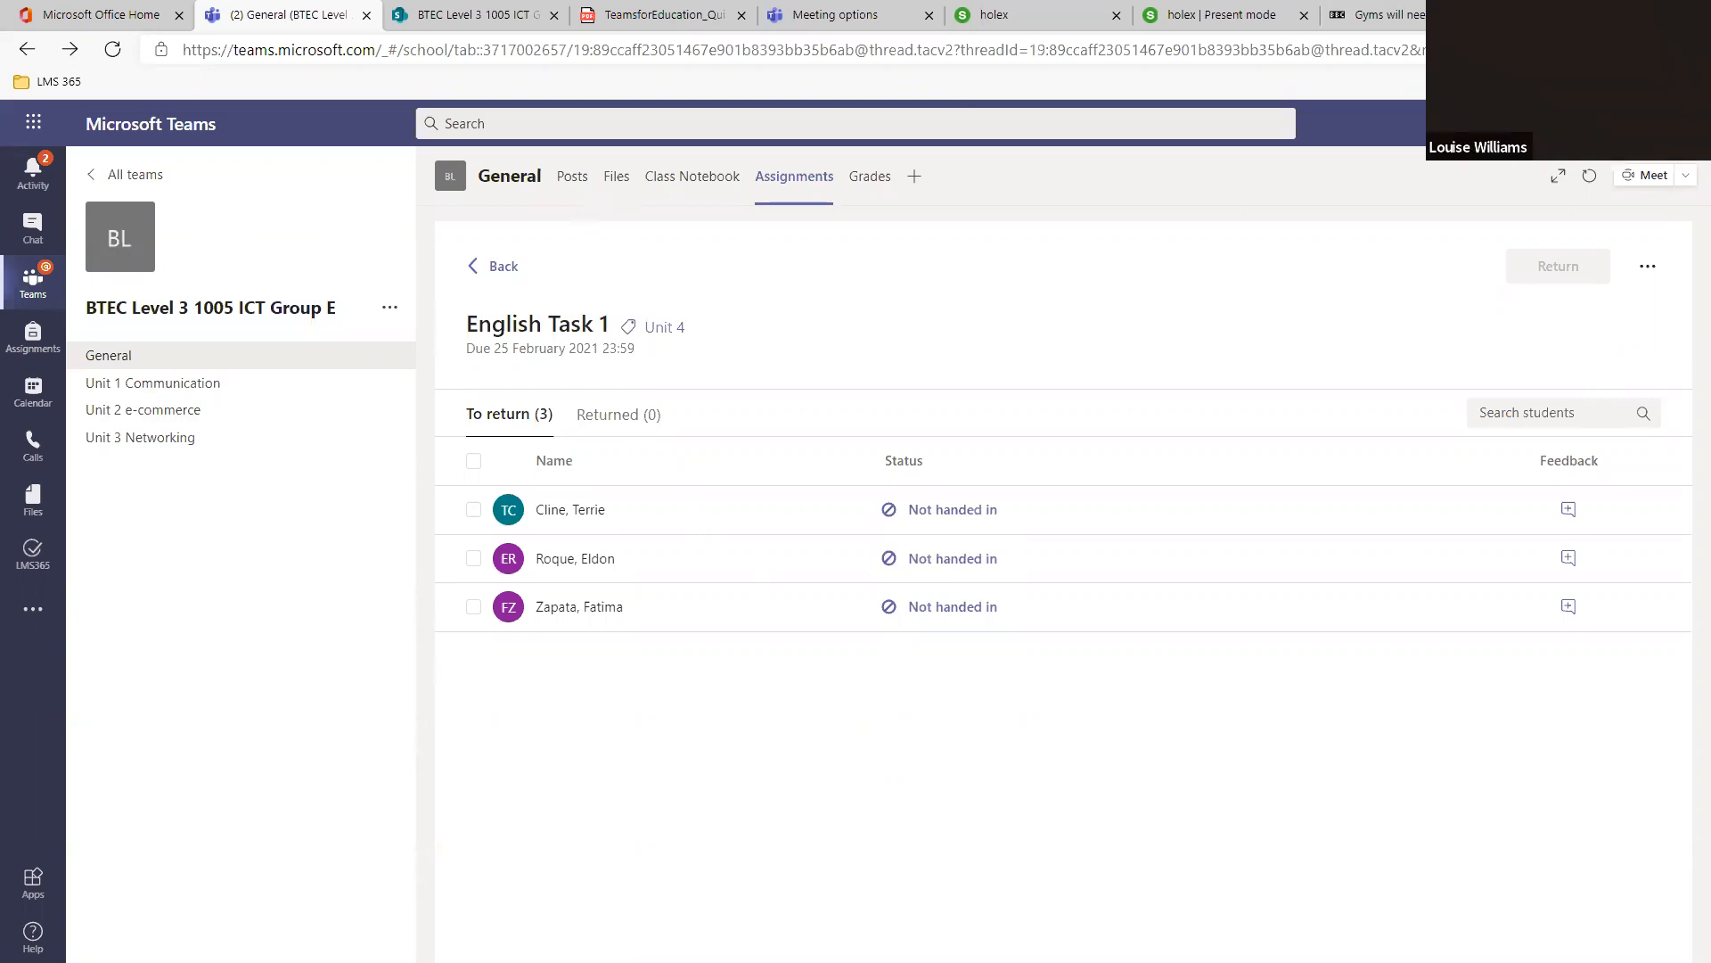
{"action": "left_click", "coordinate": [504, 268]}
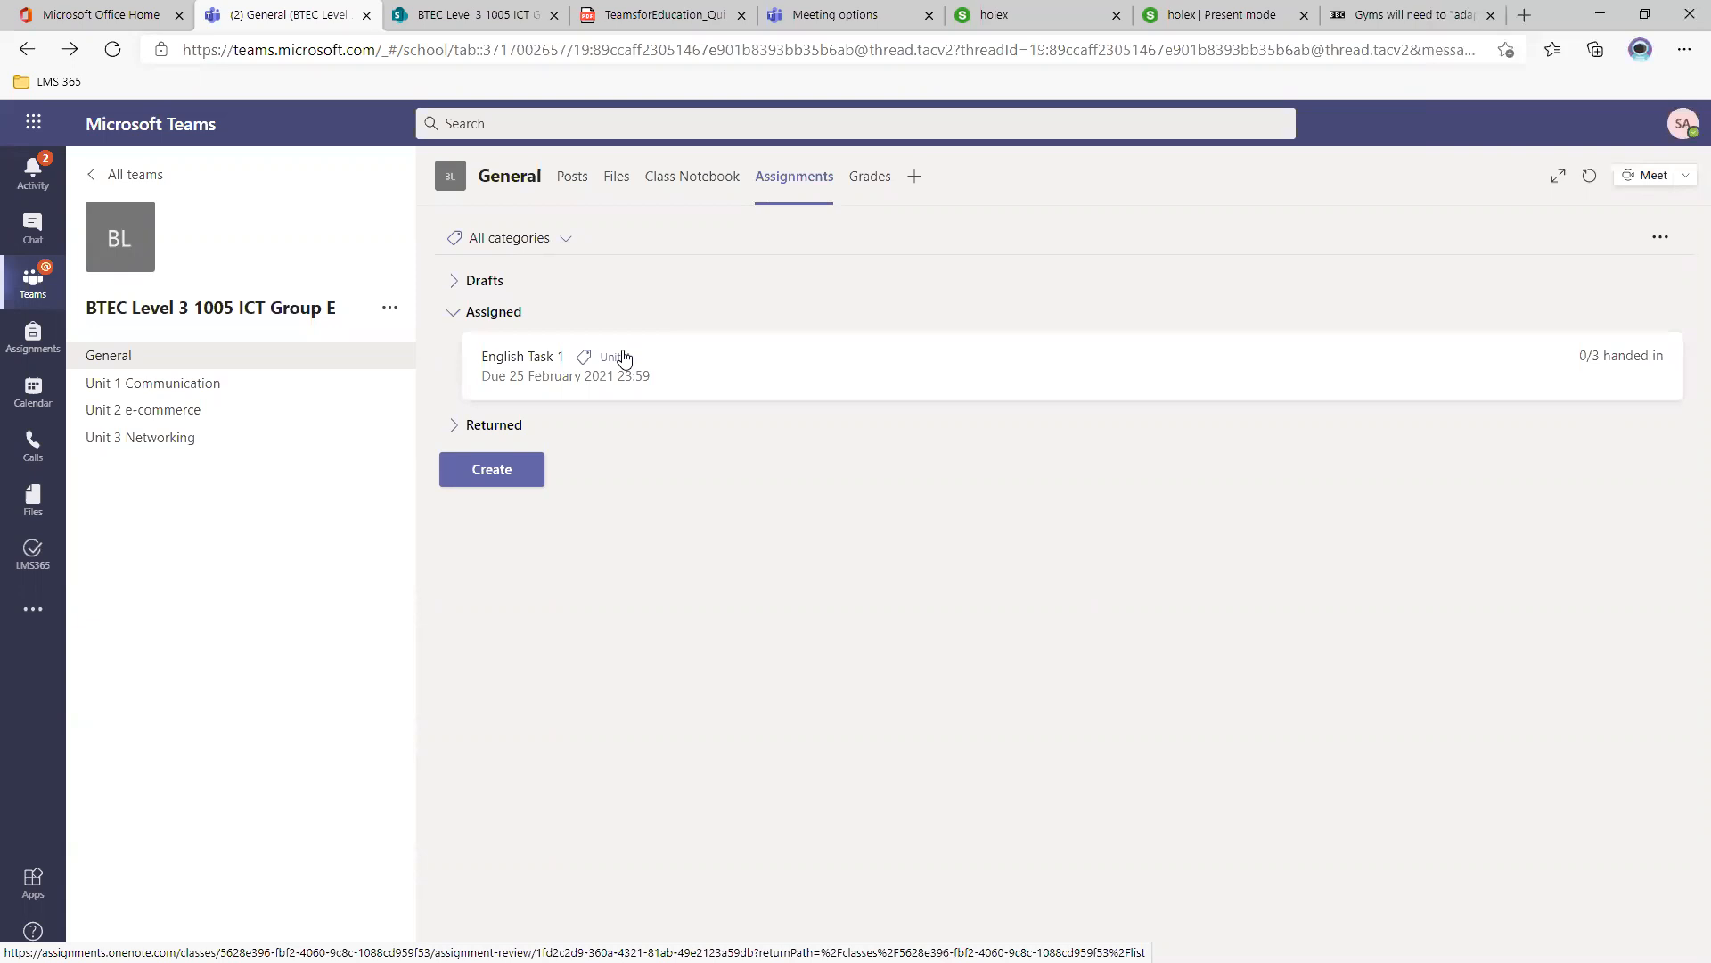
Create a new class assignment and enter 'English 1' as its title.
{"action": "left_click", "coordinate": [486, 479]}
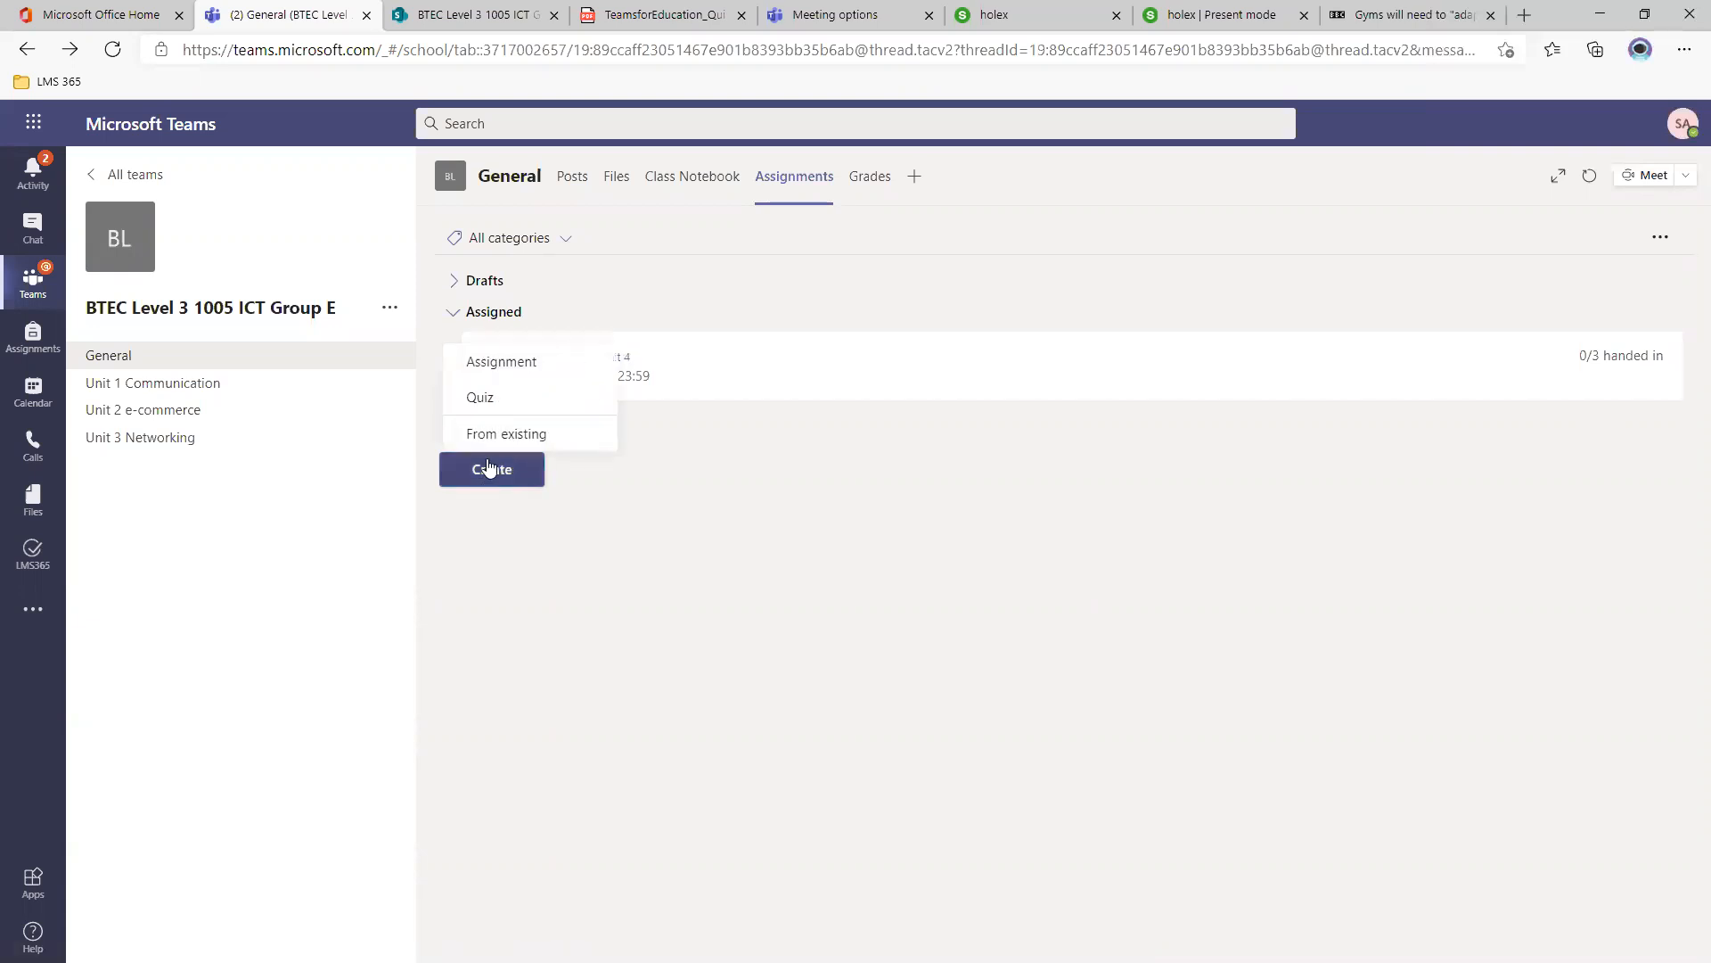
{"action": "left_click", "coordinate": [517, 366]}
{"action": "type", "text": "English 1"}
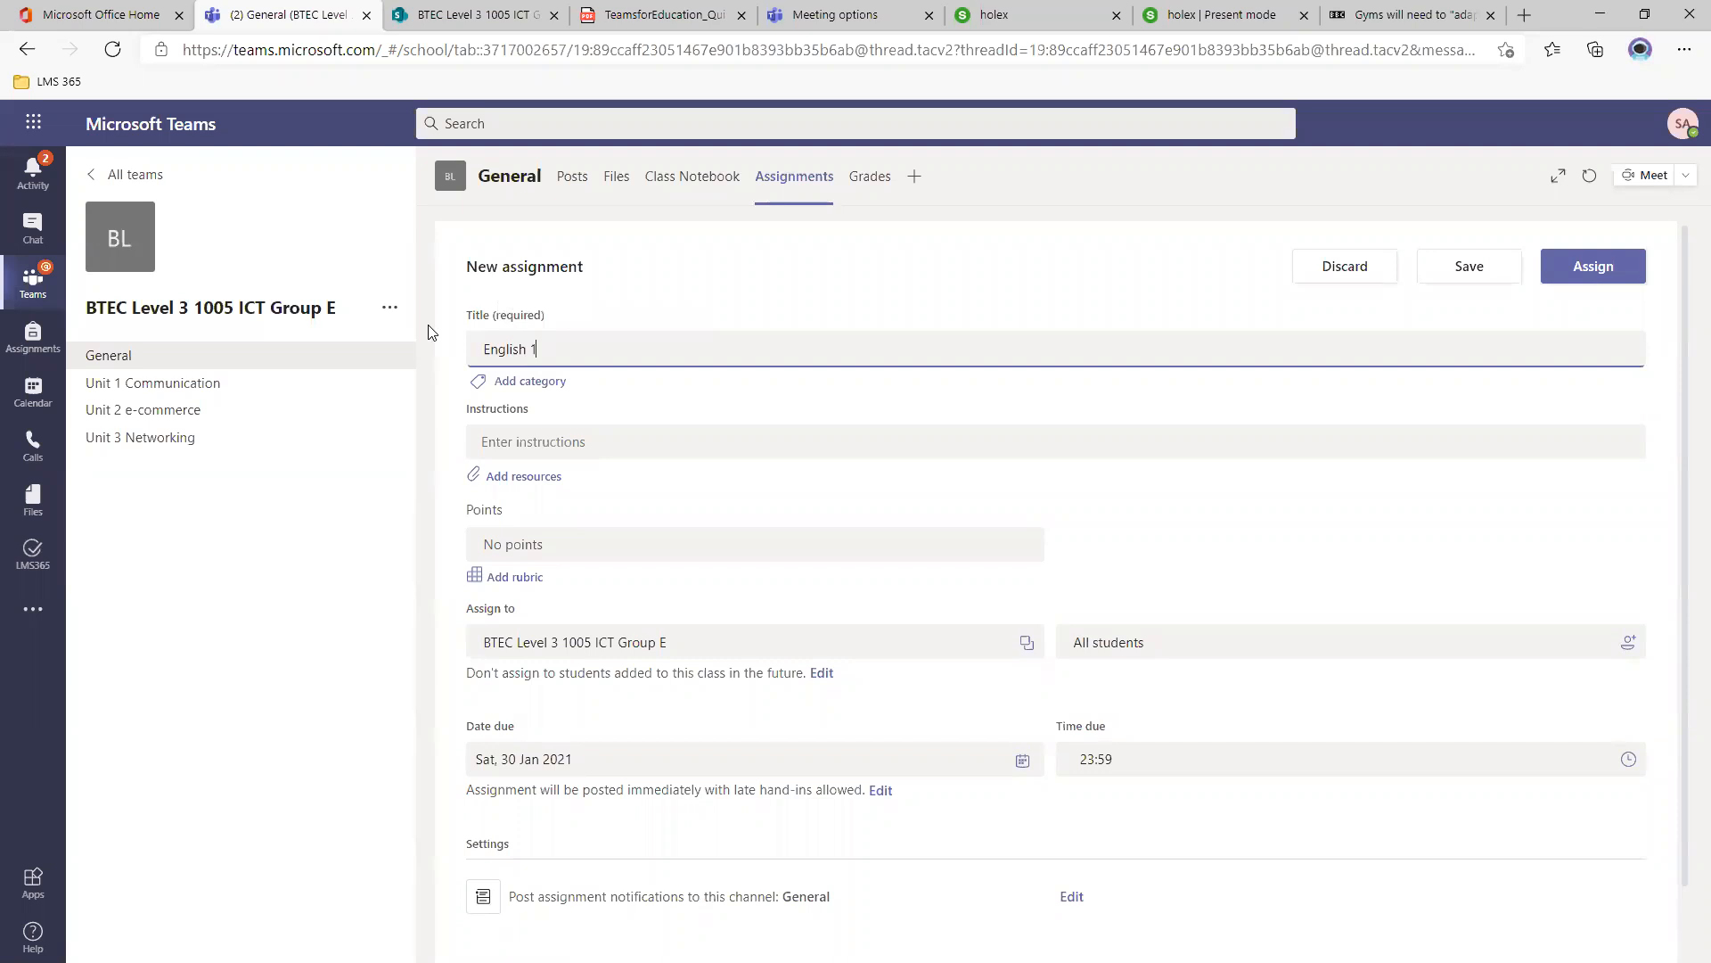
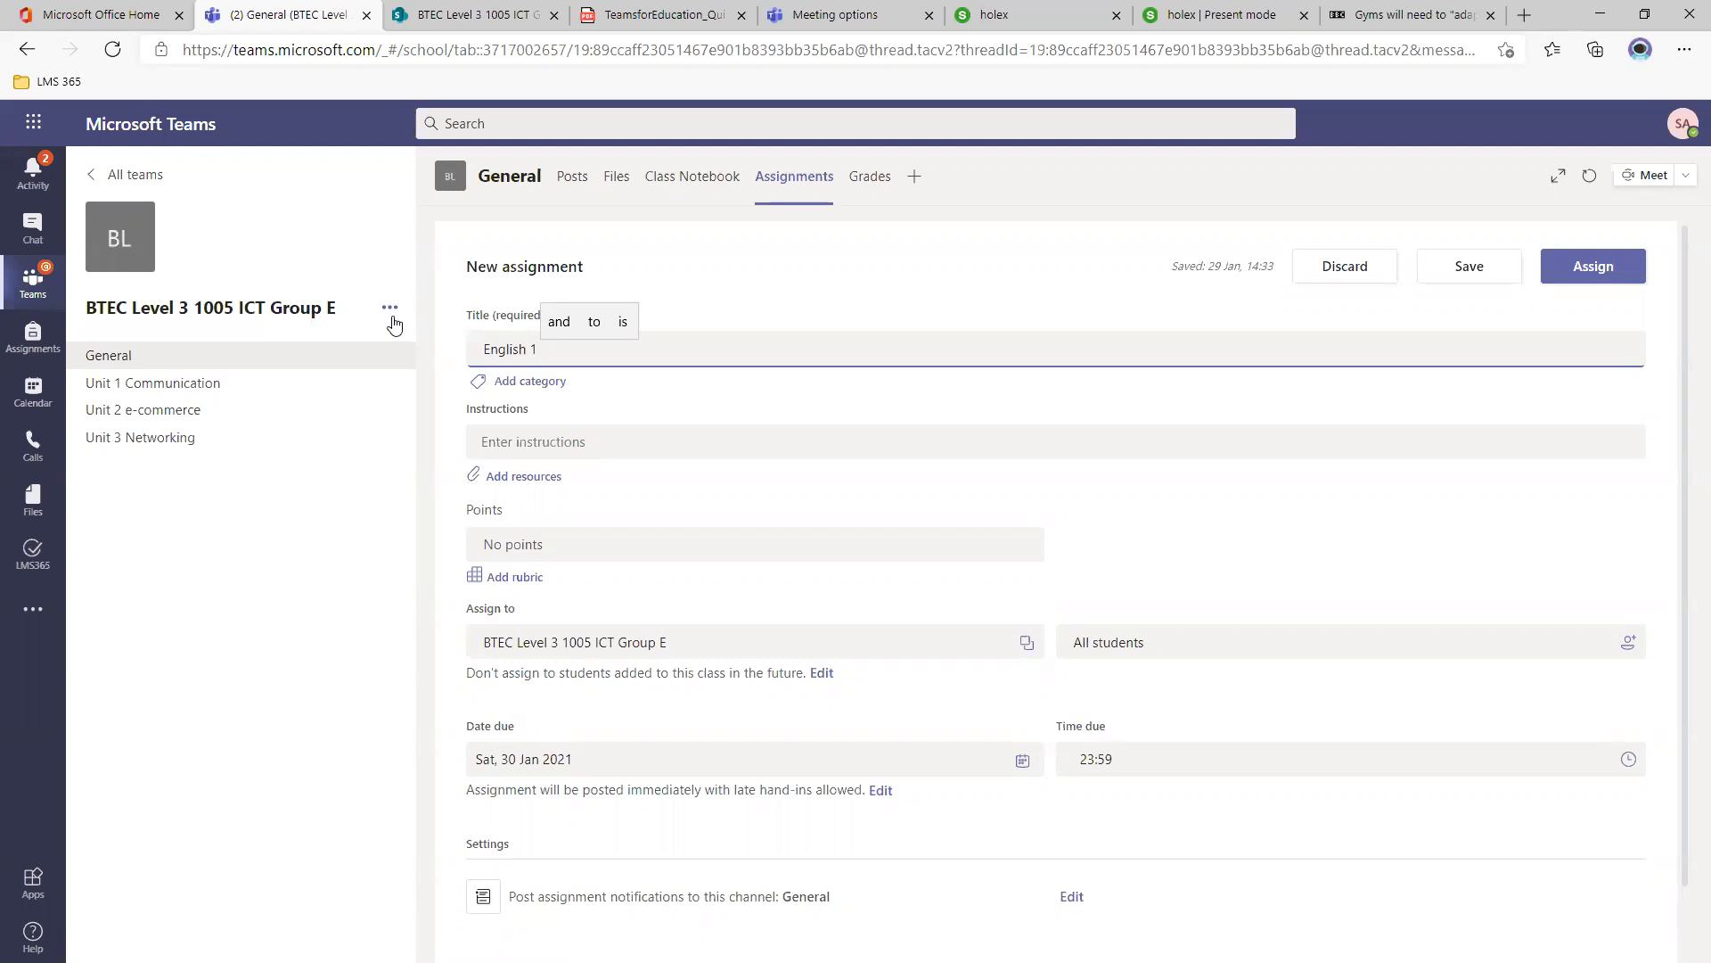
Retitle the assignment 'English Task 2' and tag it with the Unit 4 category.
{"action": "key", "text": "BackSpace"}
{"action": "type", "text": "Task 2"}
{"action": "left_click", "coordinate": [548, 381]}
{"action": "left_click", "coordinate": [553, 417]}
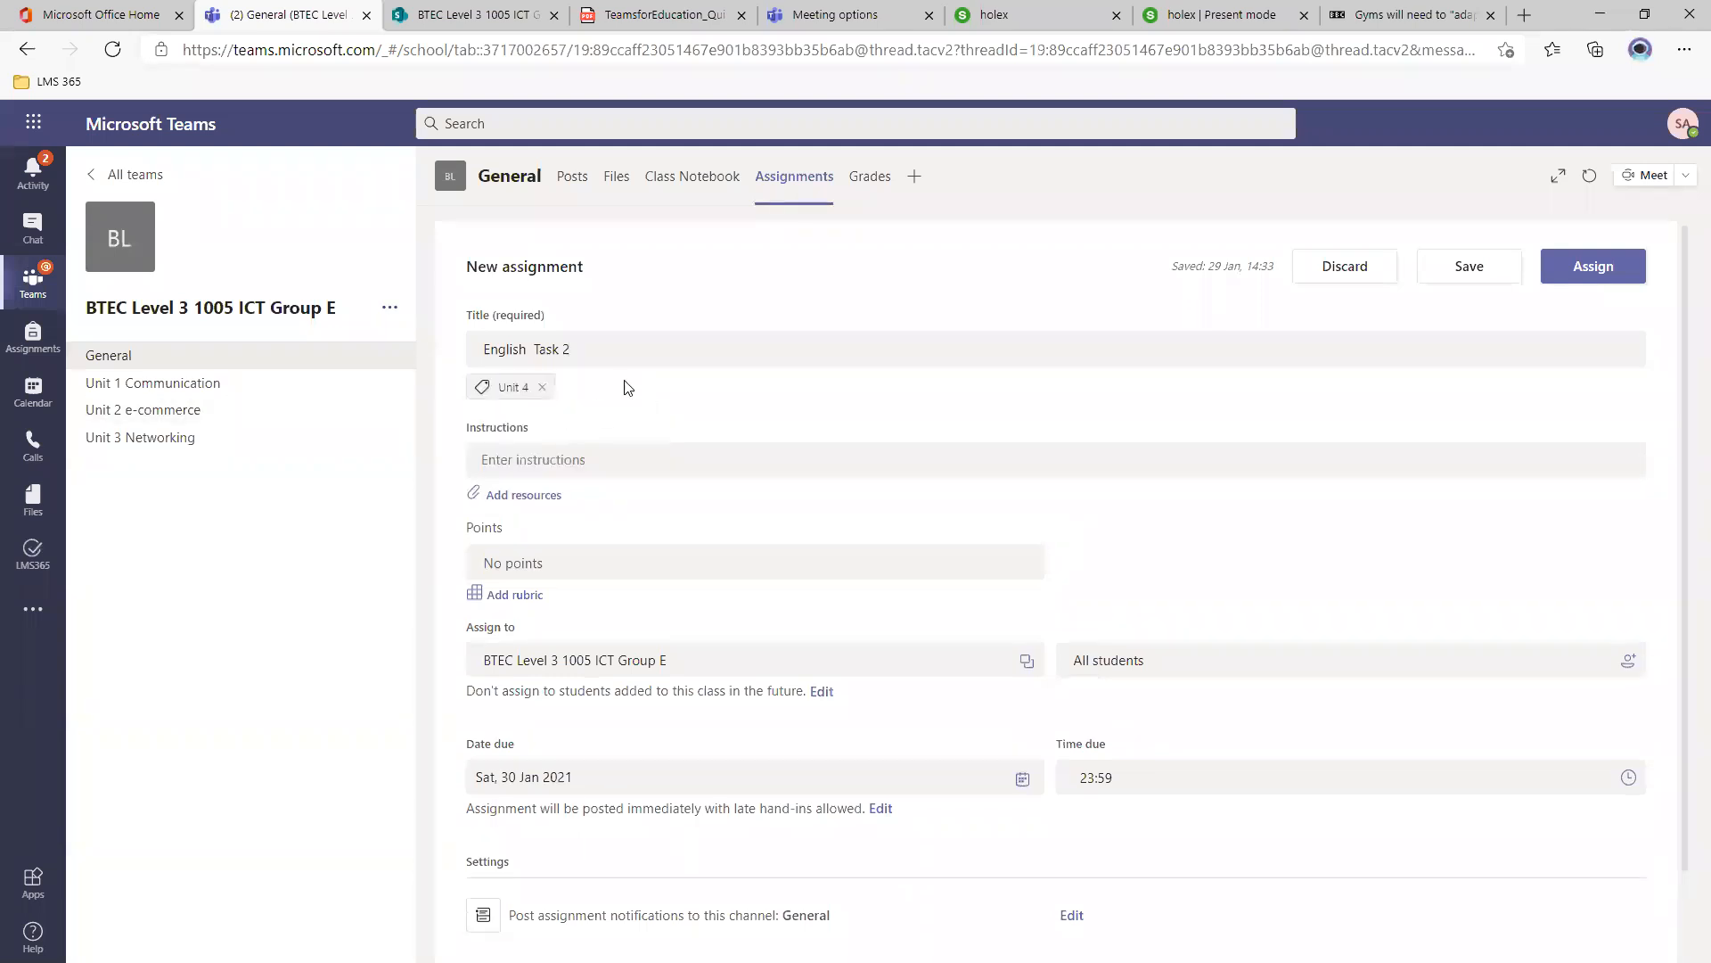
{"action": "left_click", "coordinate": [546, 350]}
{"action": "key", "text": "Delete"}
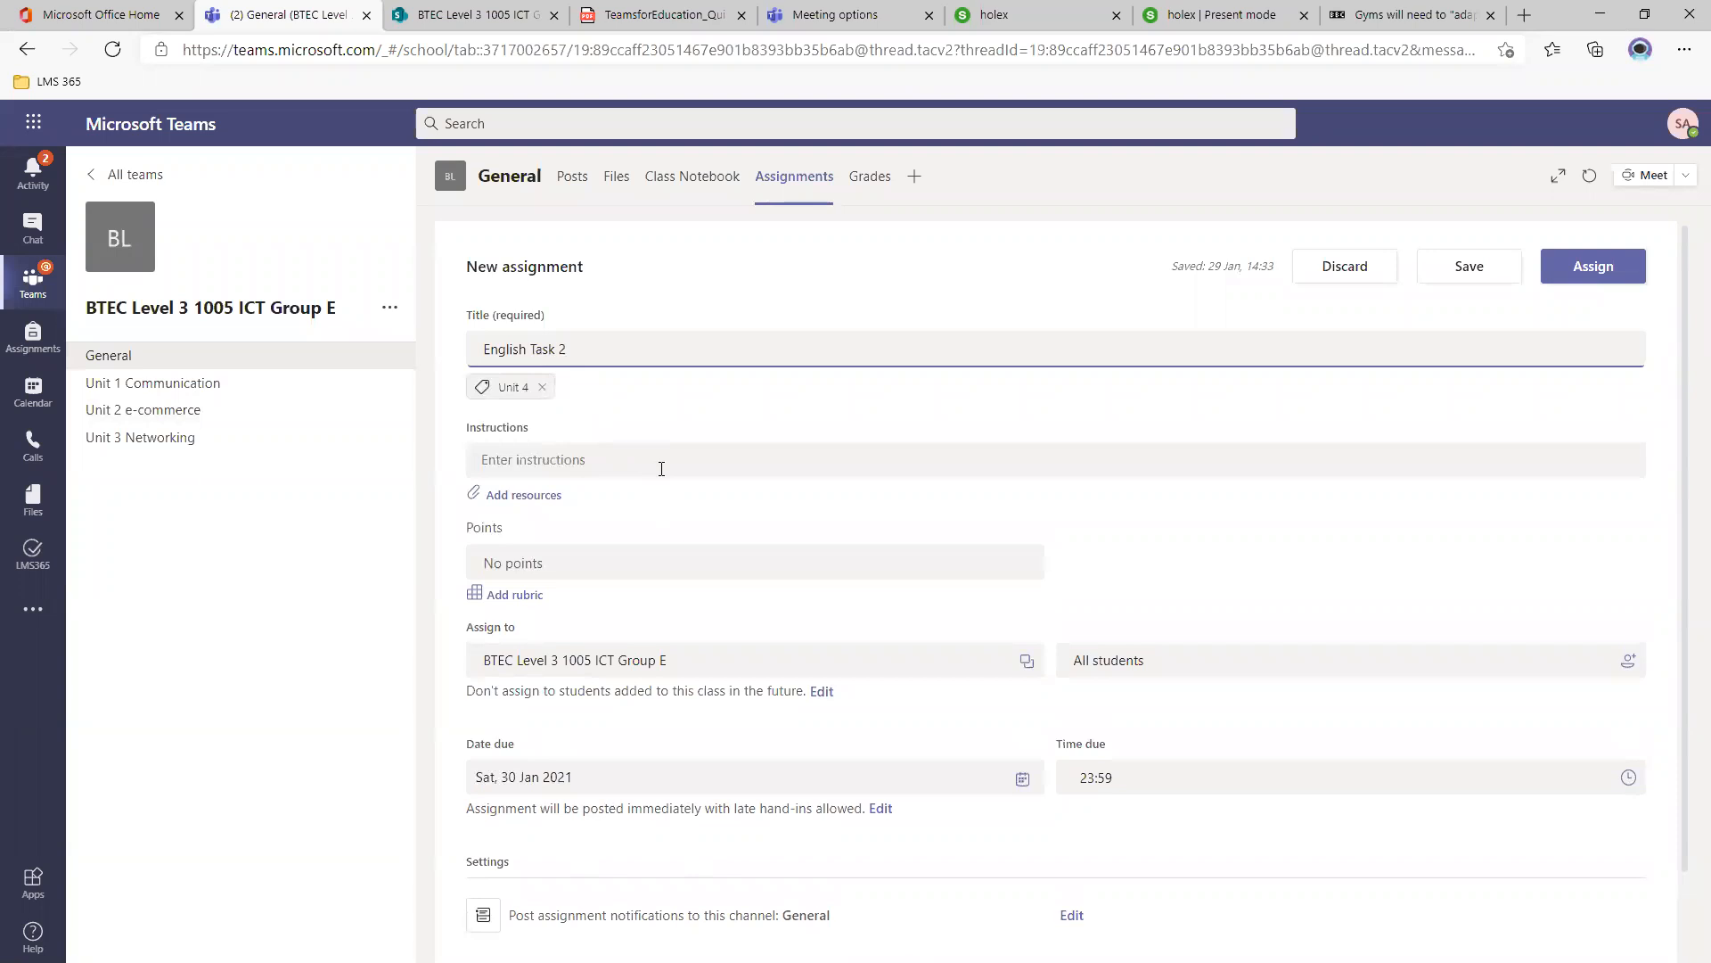
Dictate instructions for completing the template into the Instructions box.
{"action": "left_click", "coordinate": [661, 468]}
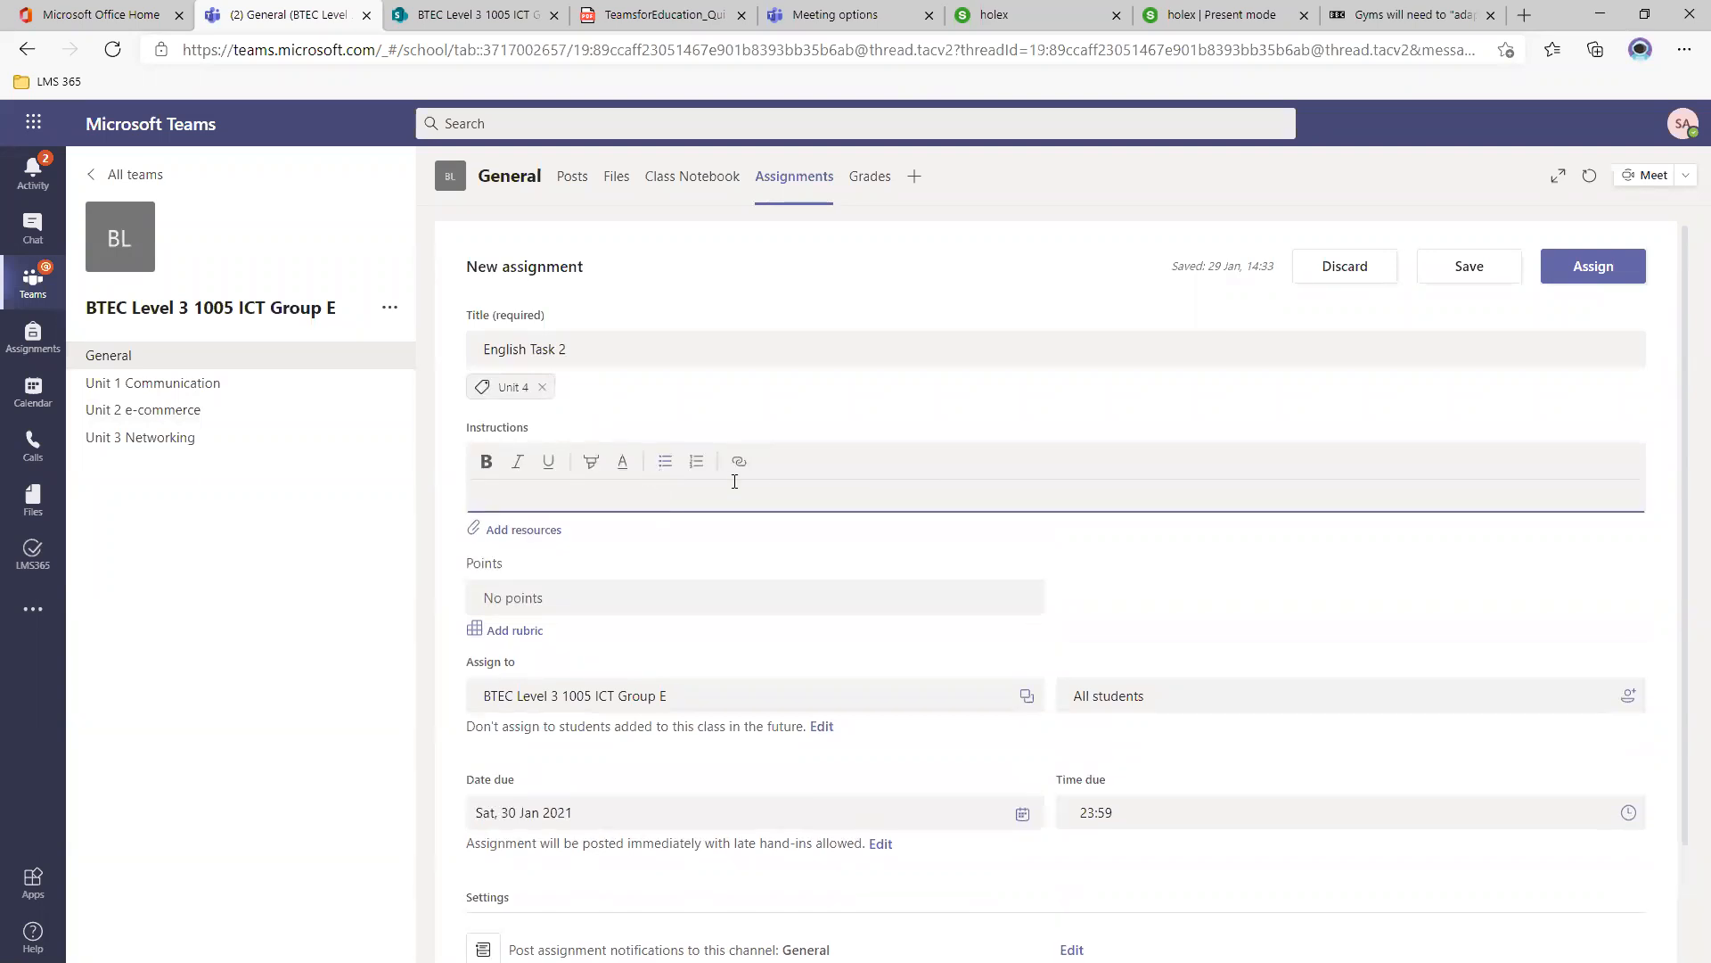
{"action": "key", "text": "super+h"}
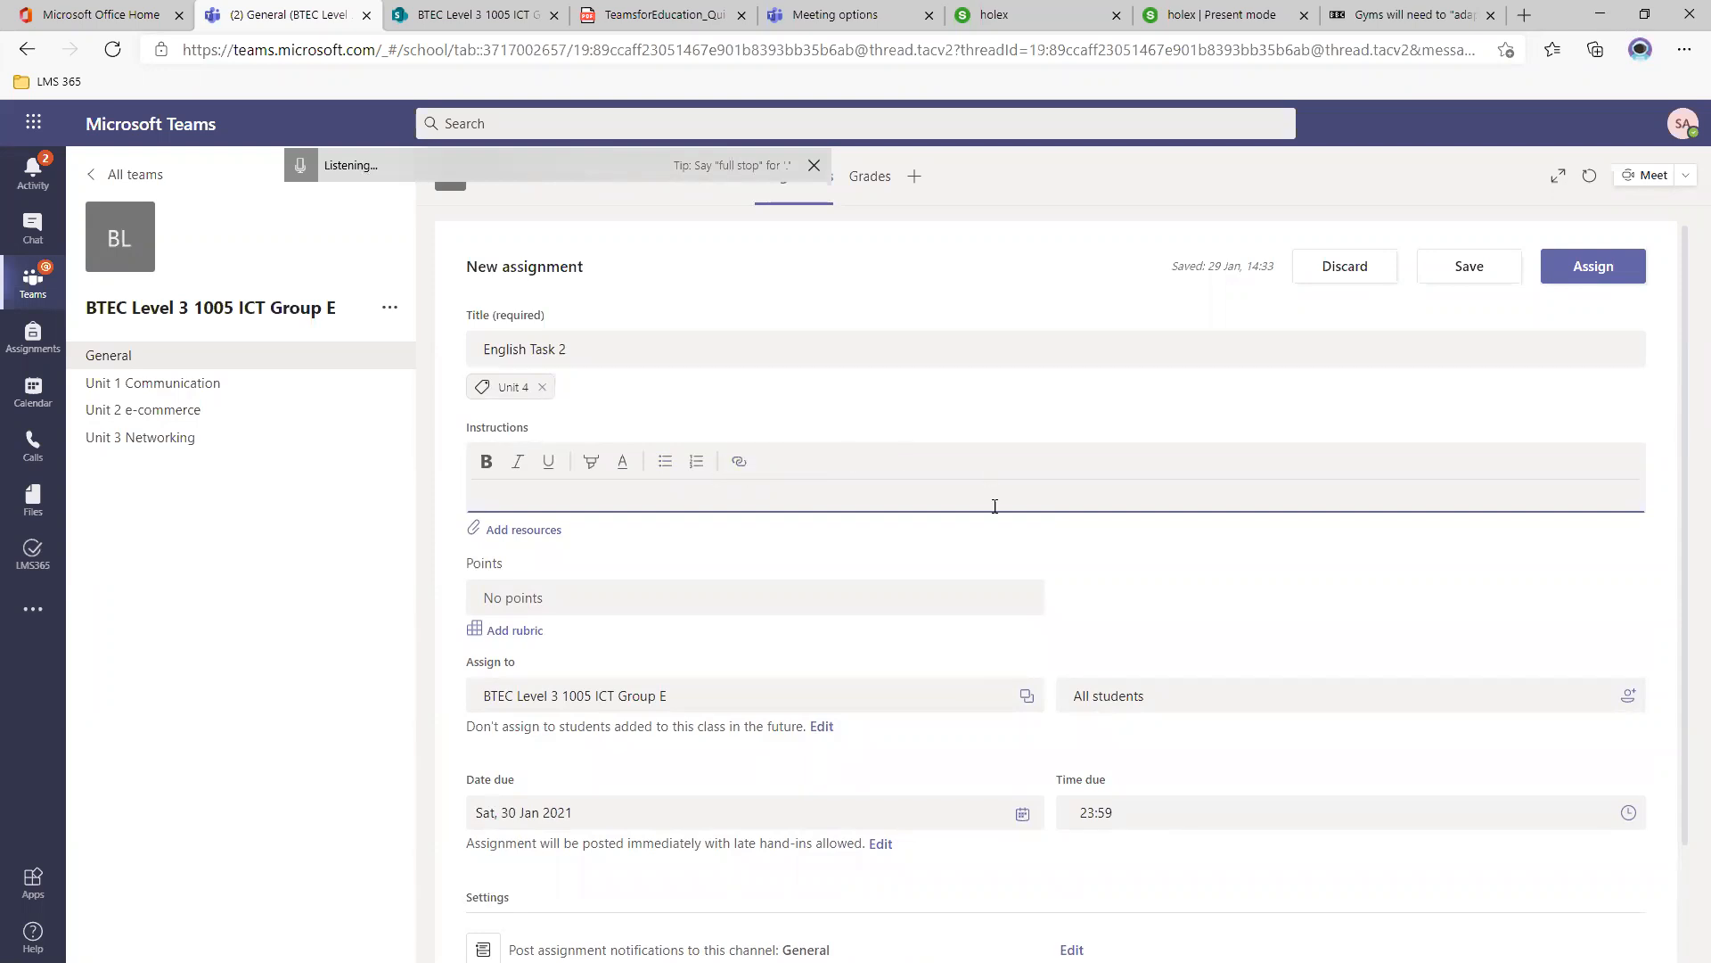
{"action": "left_click", "coordinate": [301, 171]}
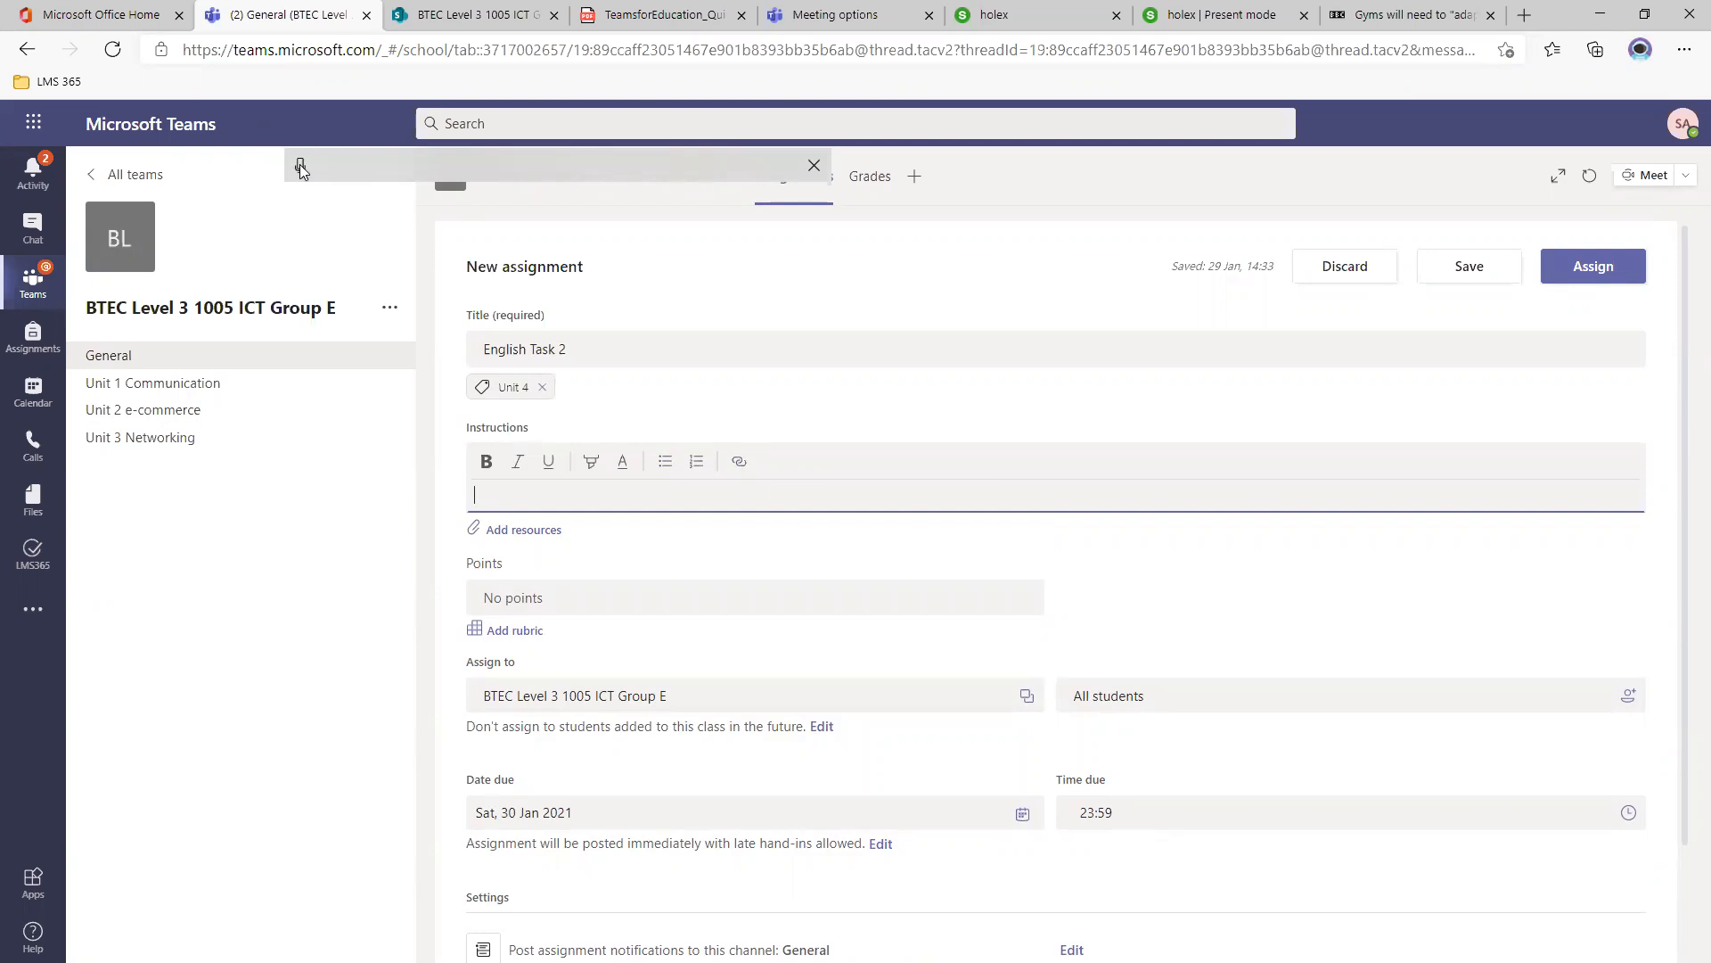
{"action": "left_click", "coordinate": [302, 171]}
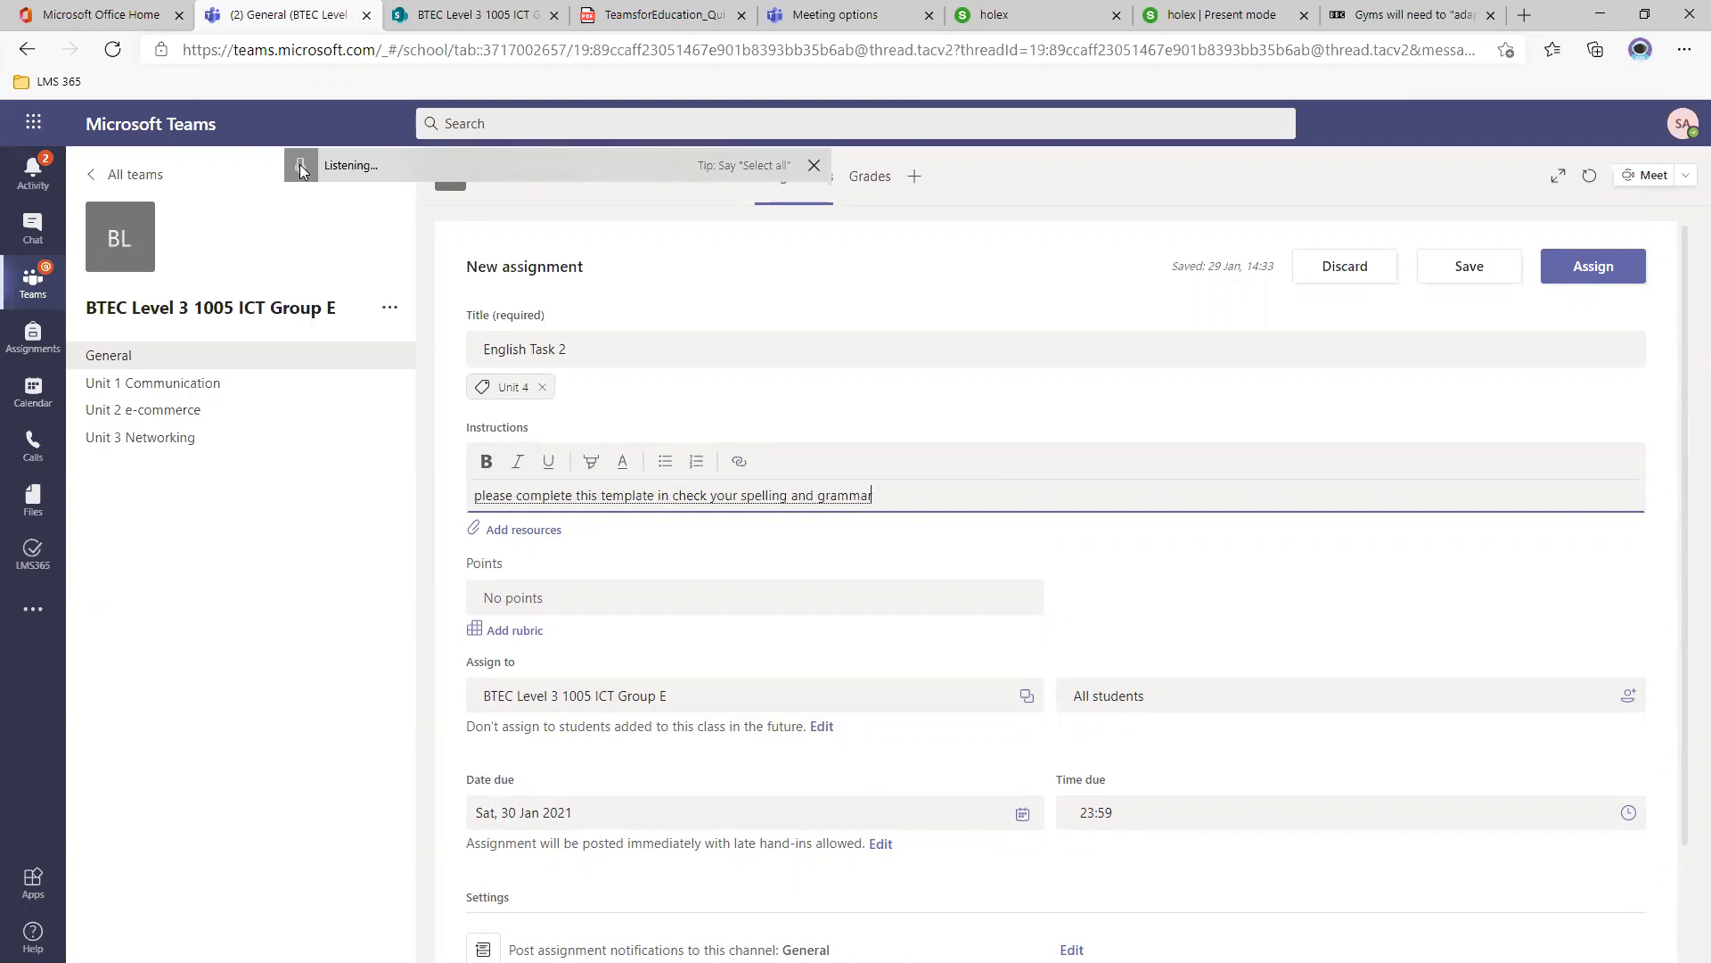
{"action": "left_click", "coordinate": [301, 170]}
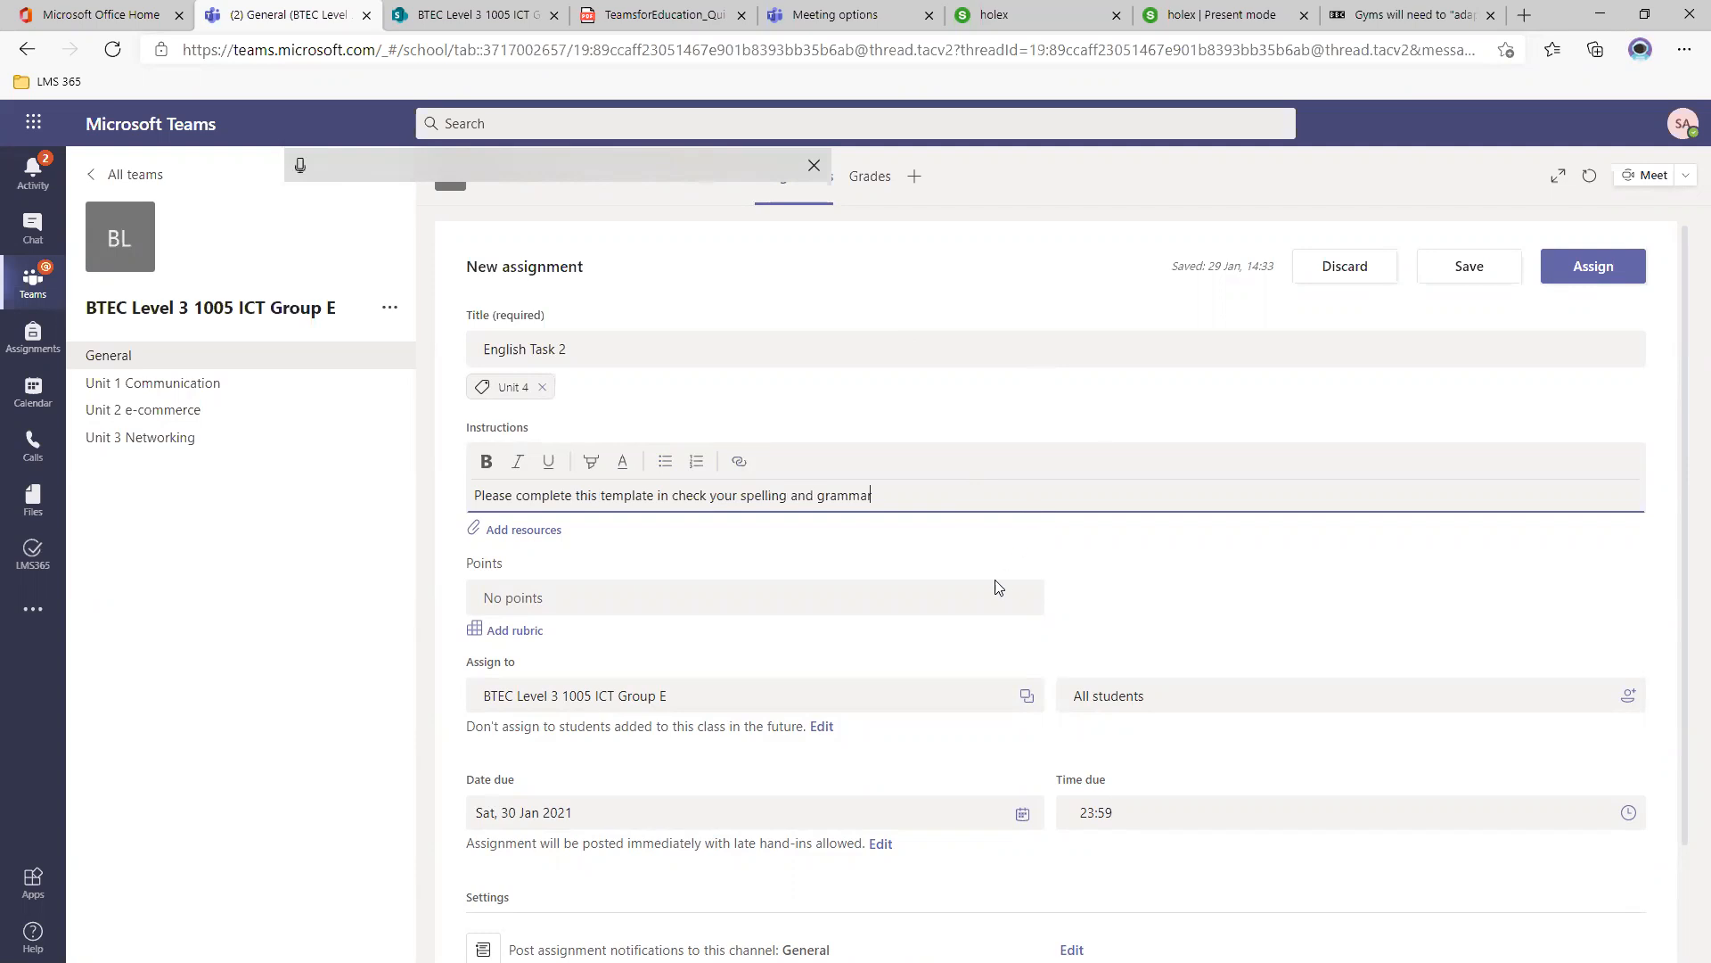
Bring up the Add resources file attachment choices.
{"action": "scroll", "coordinate": [993, 585], "scroll_direction": "down", "scroll_amount": 2}
{"action": "left_click", "coordinate": [526, 395]}
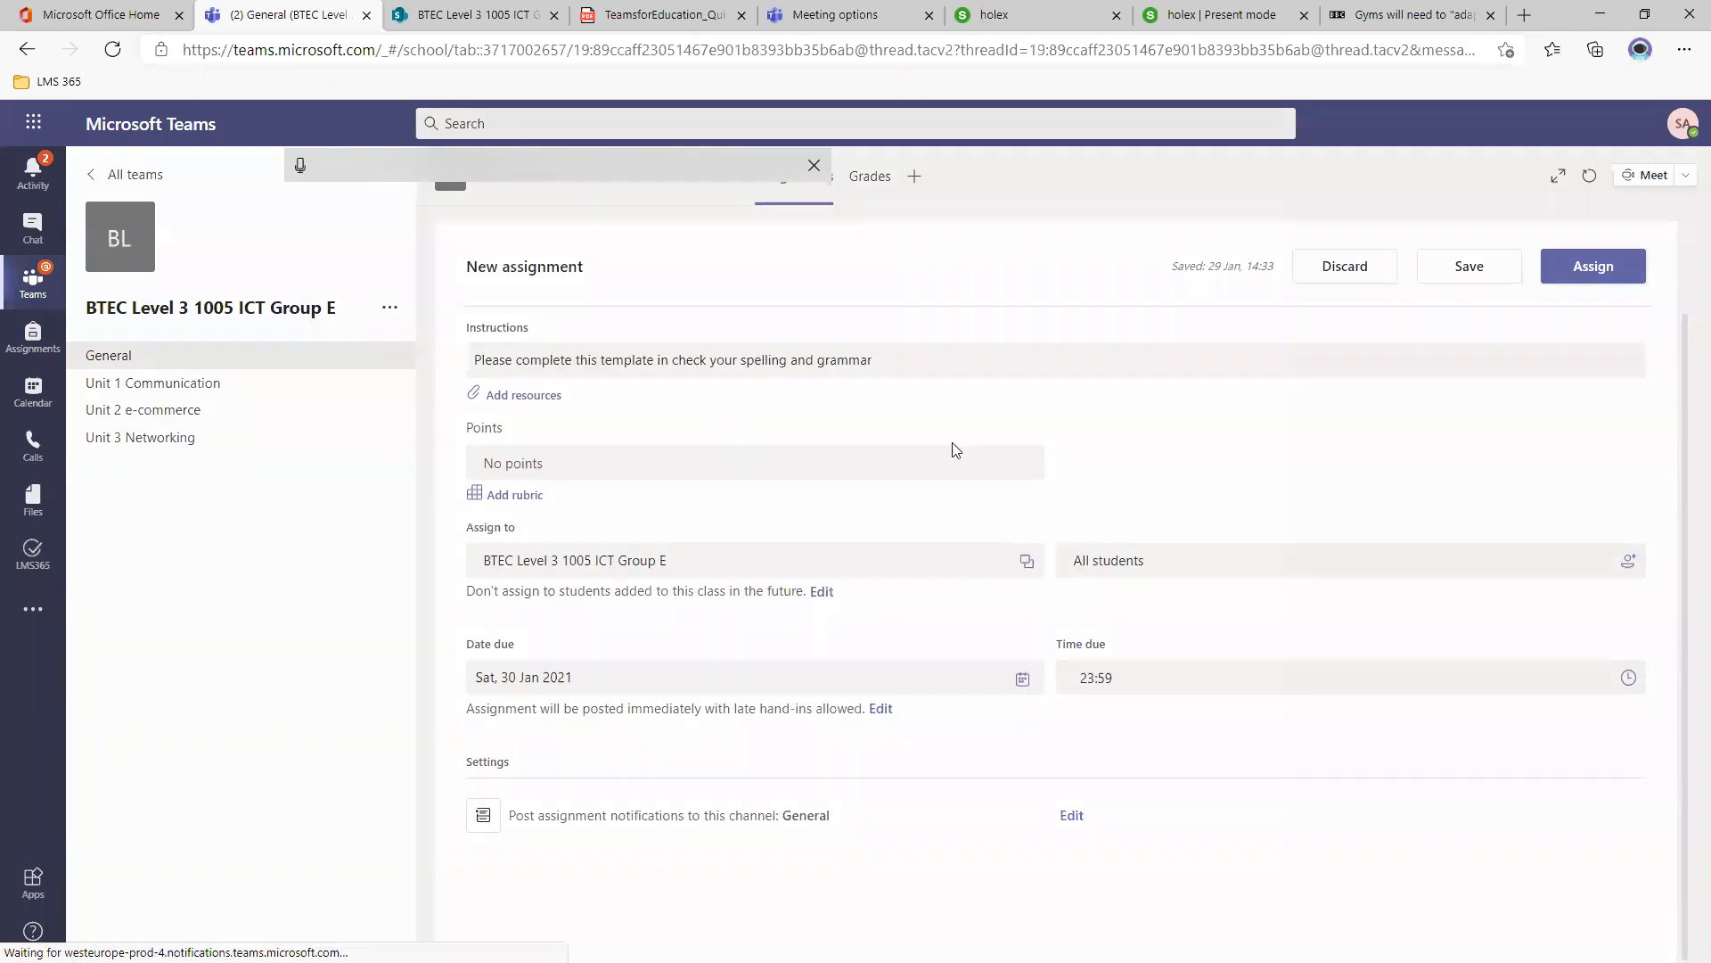
{"action": "left_click", "coordinate": [1262, 231]}
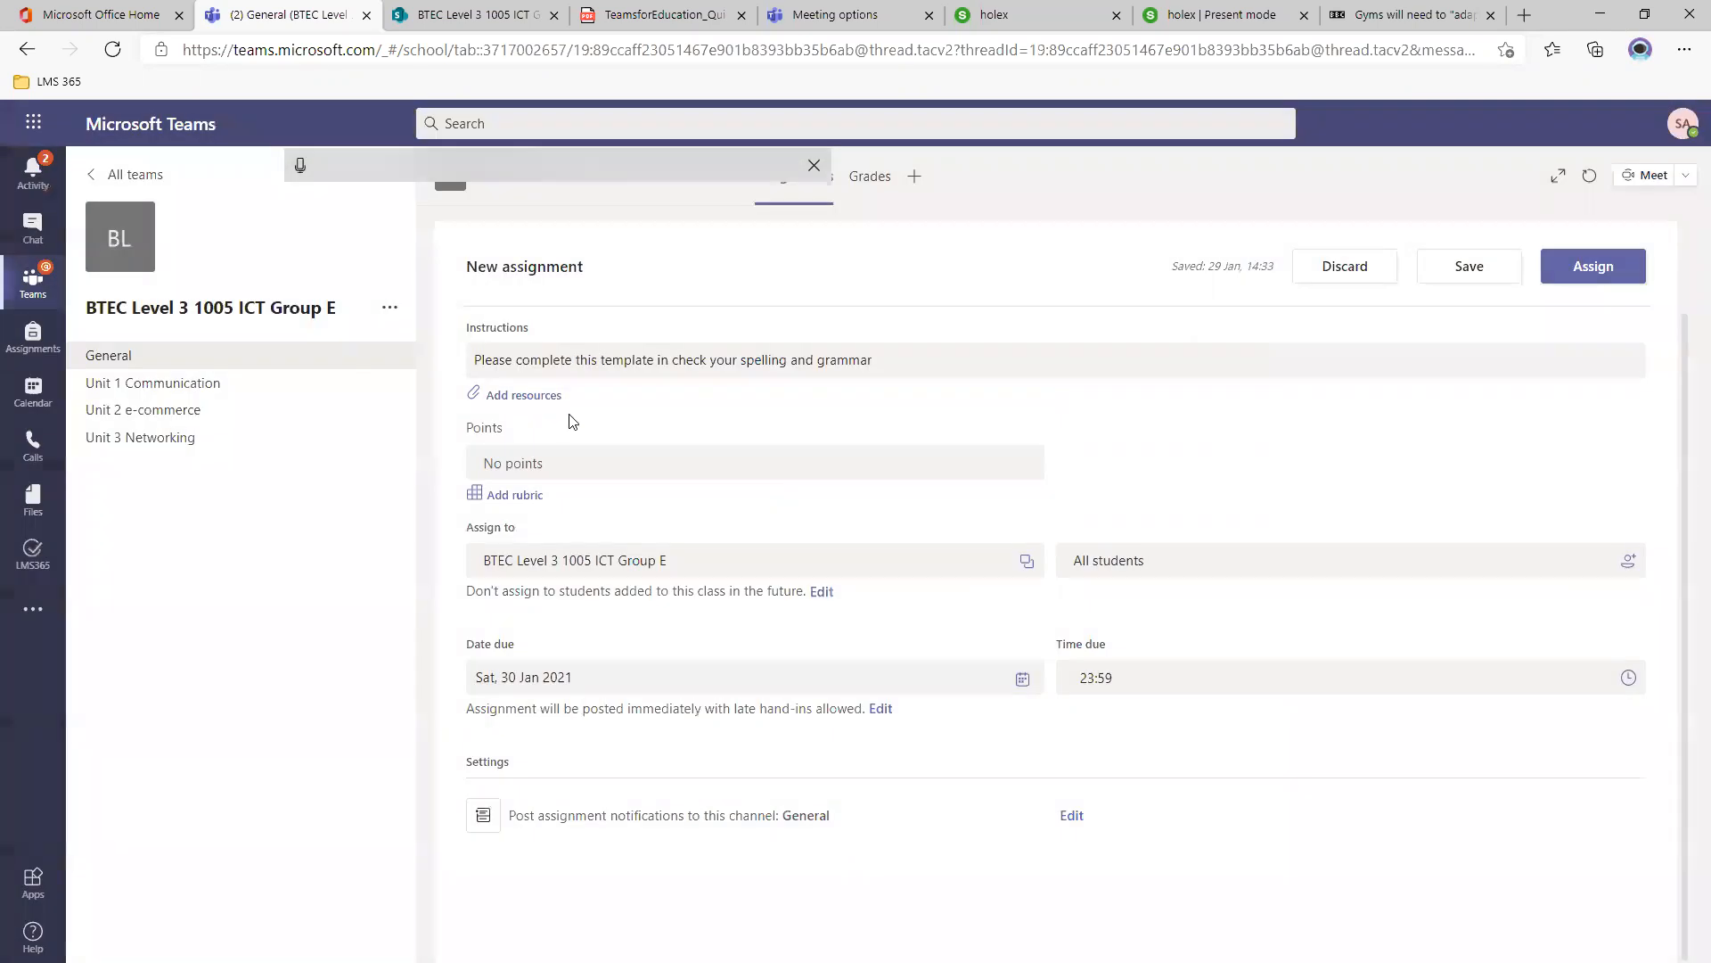
{"action": "left_click", "coordinate": [525, 397]}
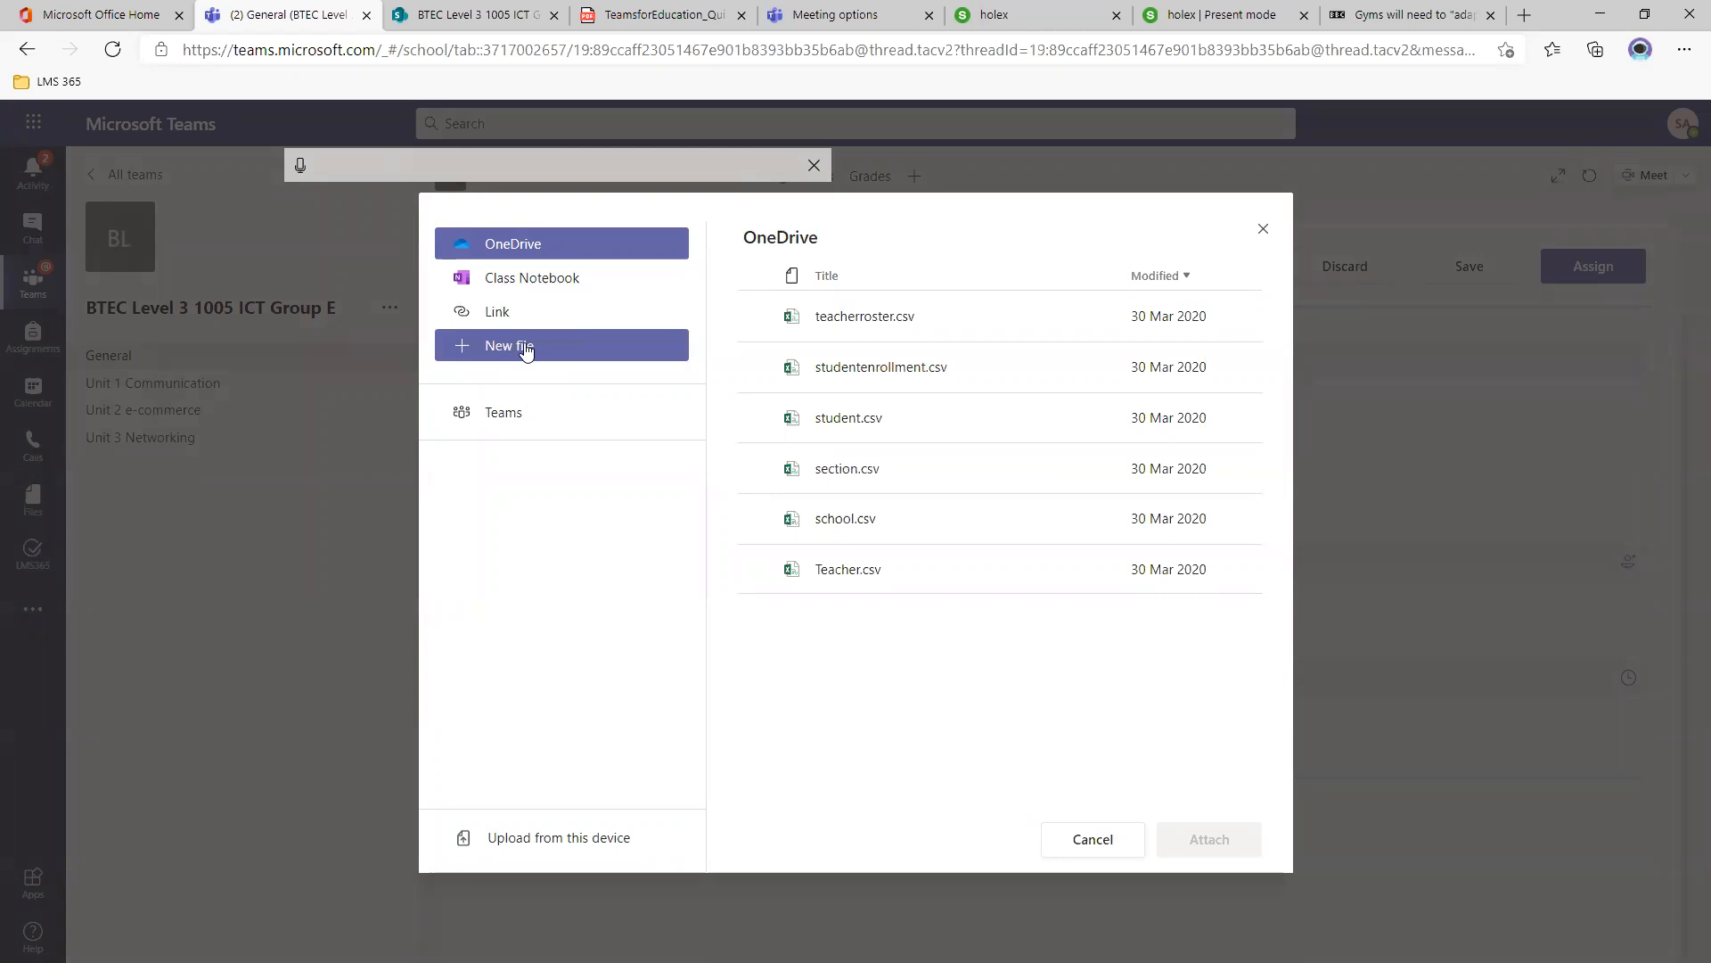
Create a new Word document named 'Task 2' and attach it to the assignment.
{"action": "left_click", "coordinate": [527, 352]}
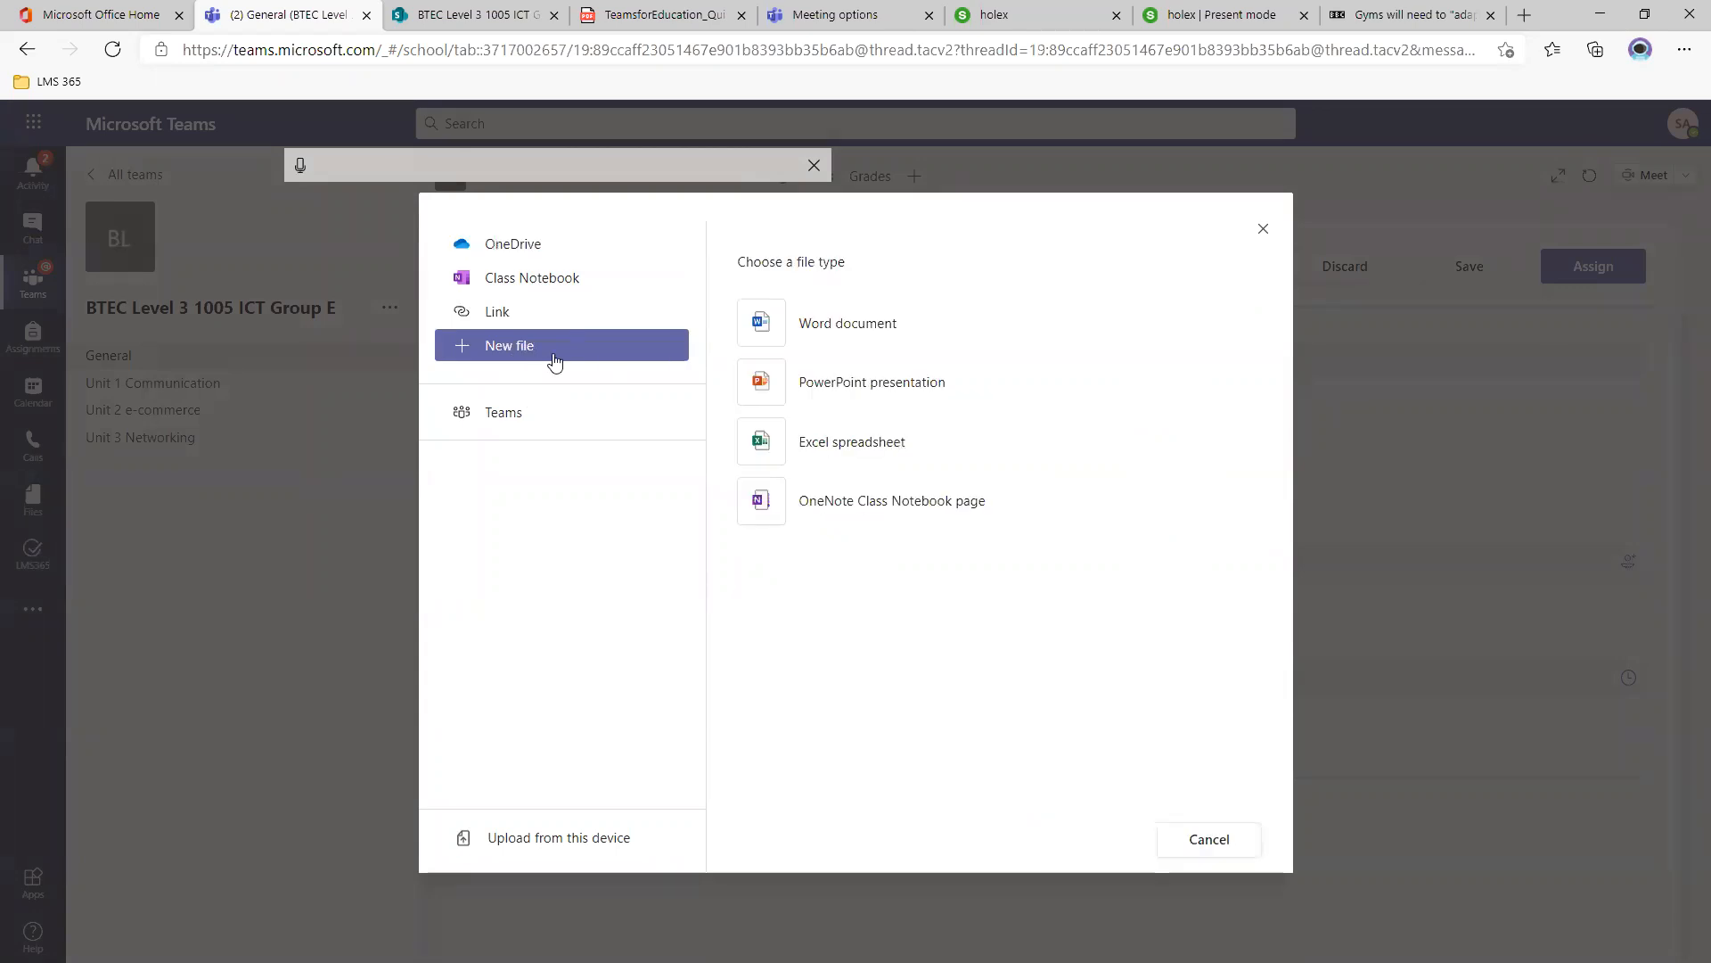
{"action": "left_click", "coordinate": [867, 323]}
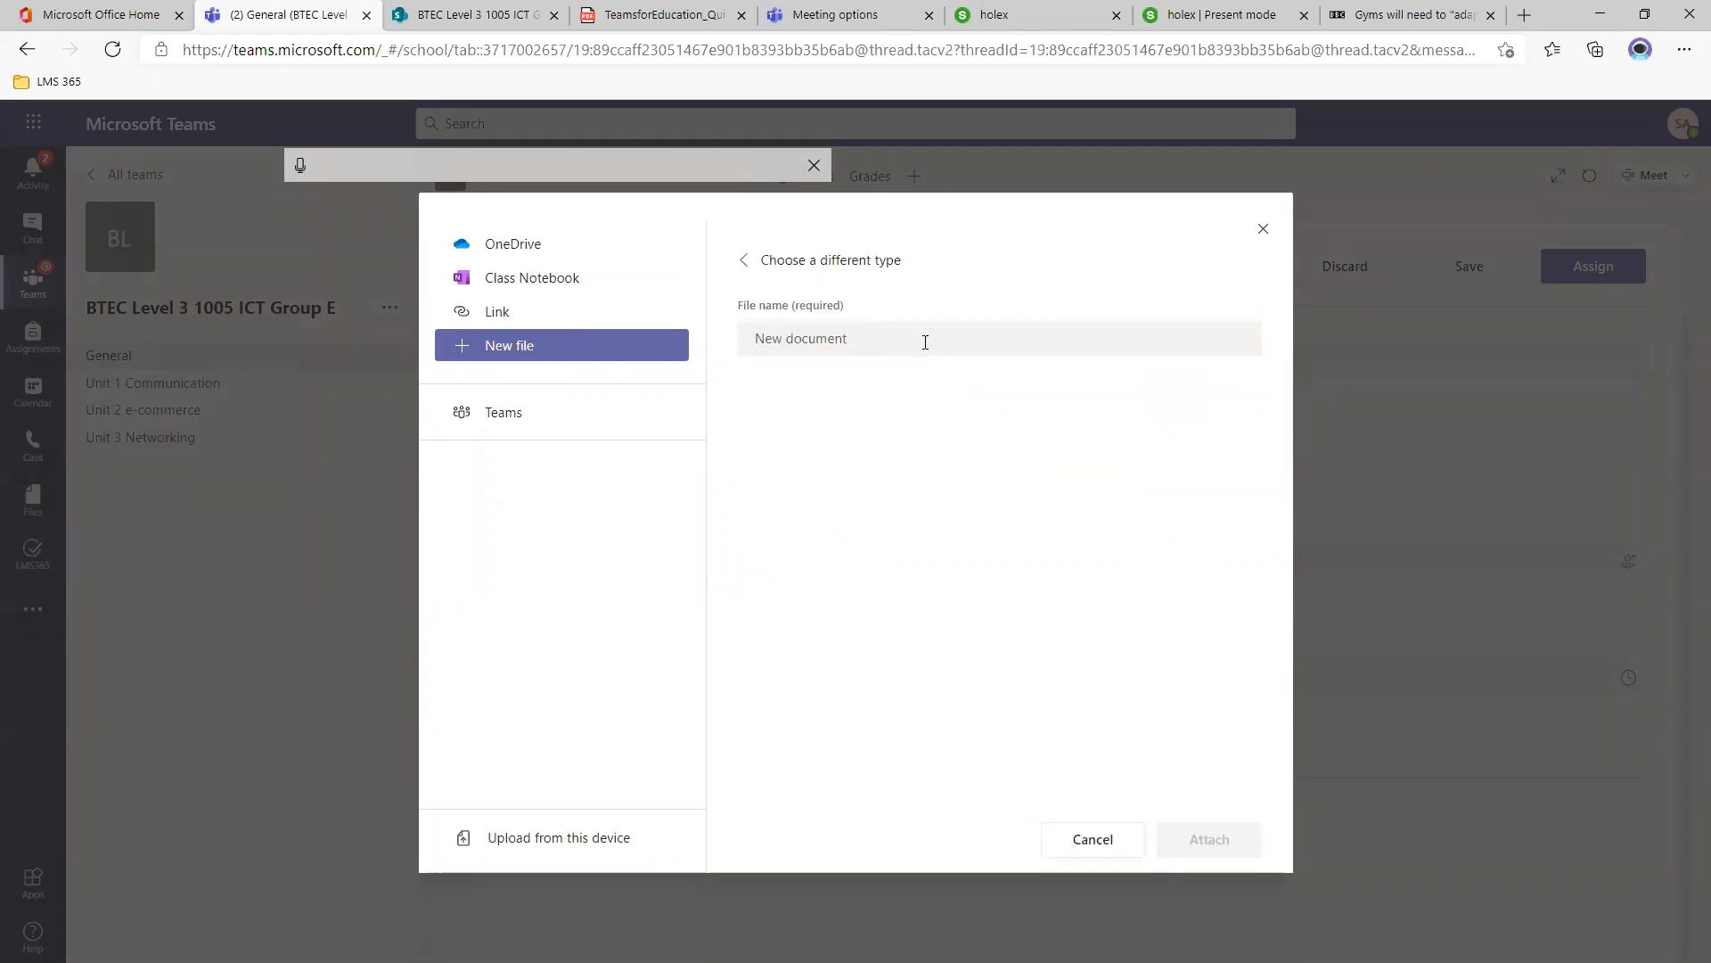
{"action": "type", "text": "E"}
{"action": "key", "text": "BackSpace"}
{"action": "type", "text": "Task 2"}
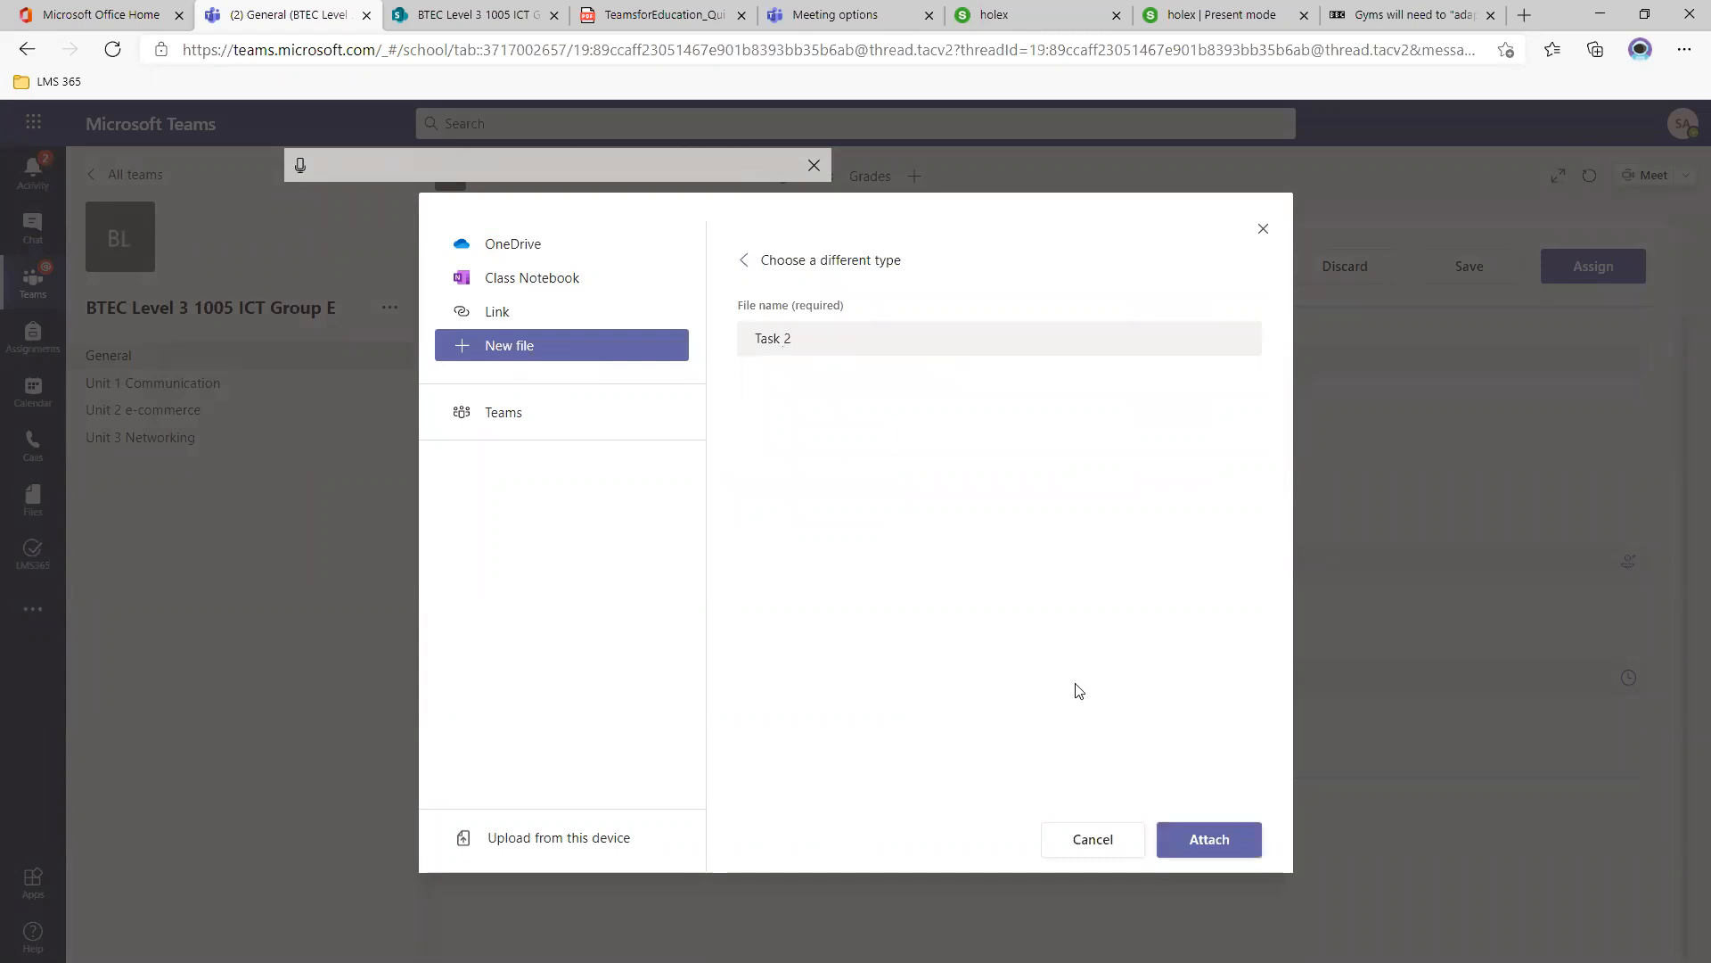
{"action": "left_click", "coordinate": [1209, 841]}
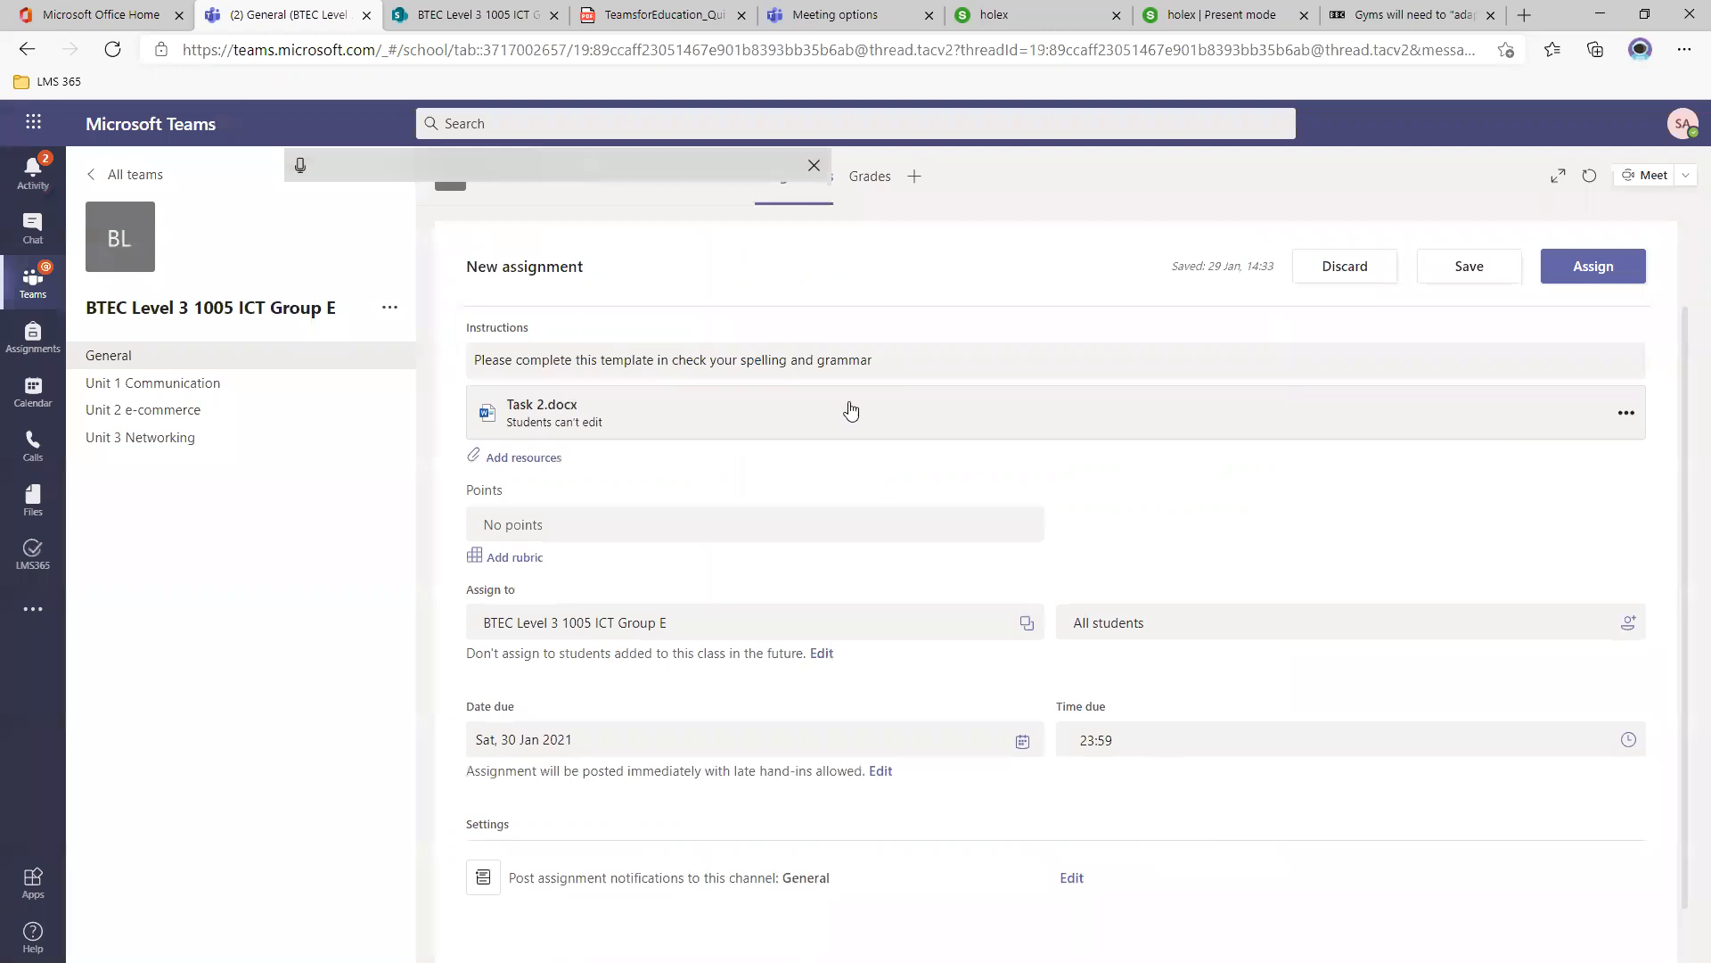
{"action": "scroll", "coordinate": [847, 419], "scroll_direction": "up", "scroll_amount": 2}
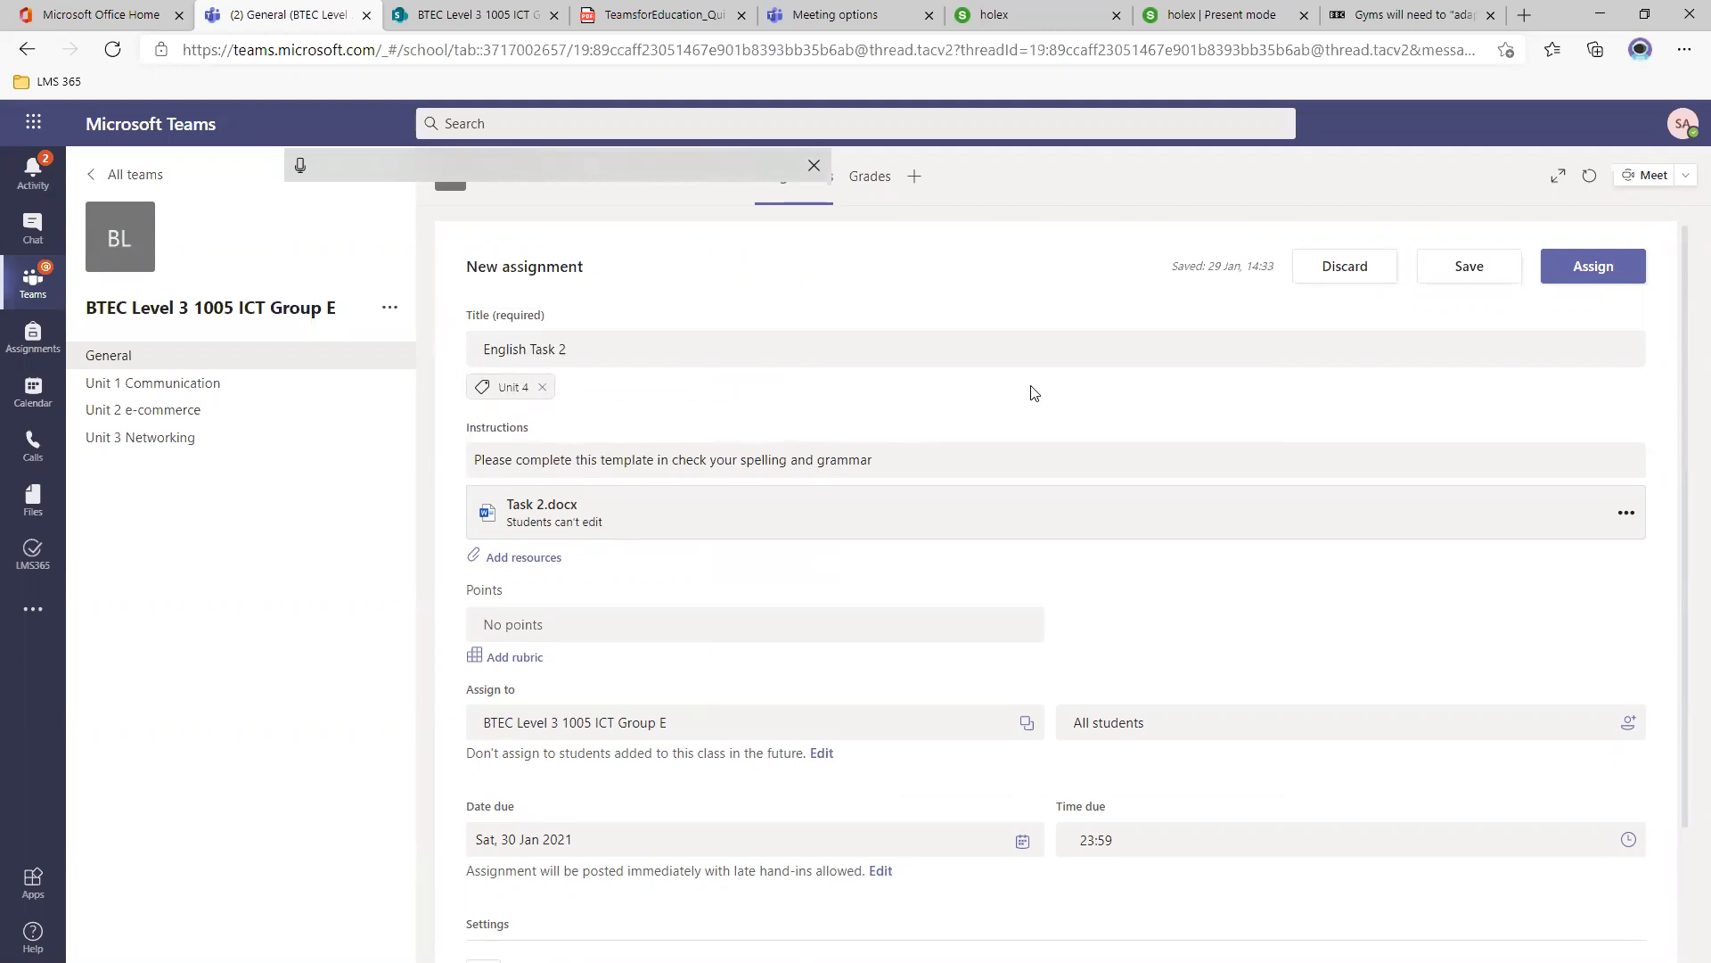
Set Task 2.docx so each student edits their own copy, then open it.
{"action": "left_click", "coordinate": [1627, 516]}
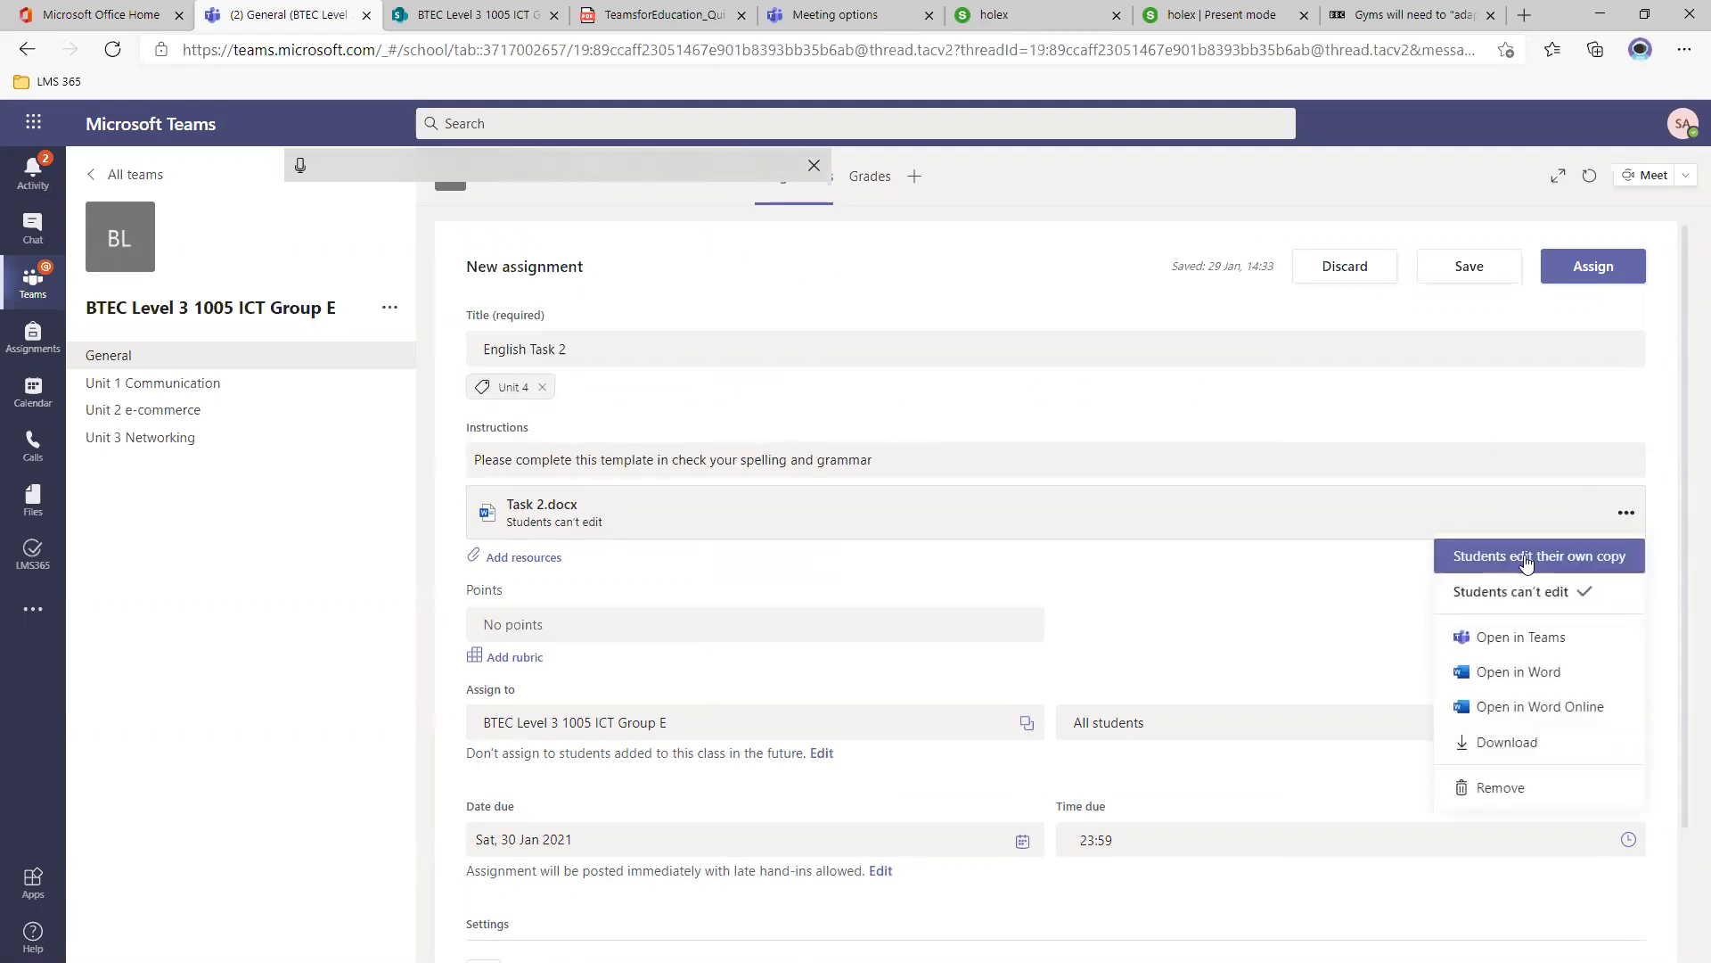
{"action": "left_click", "coordinate": [1552, 564]}
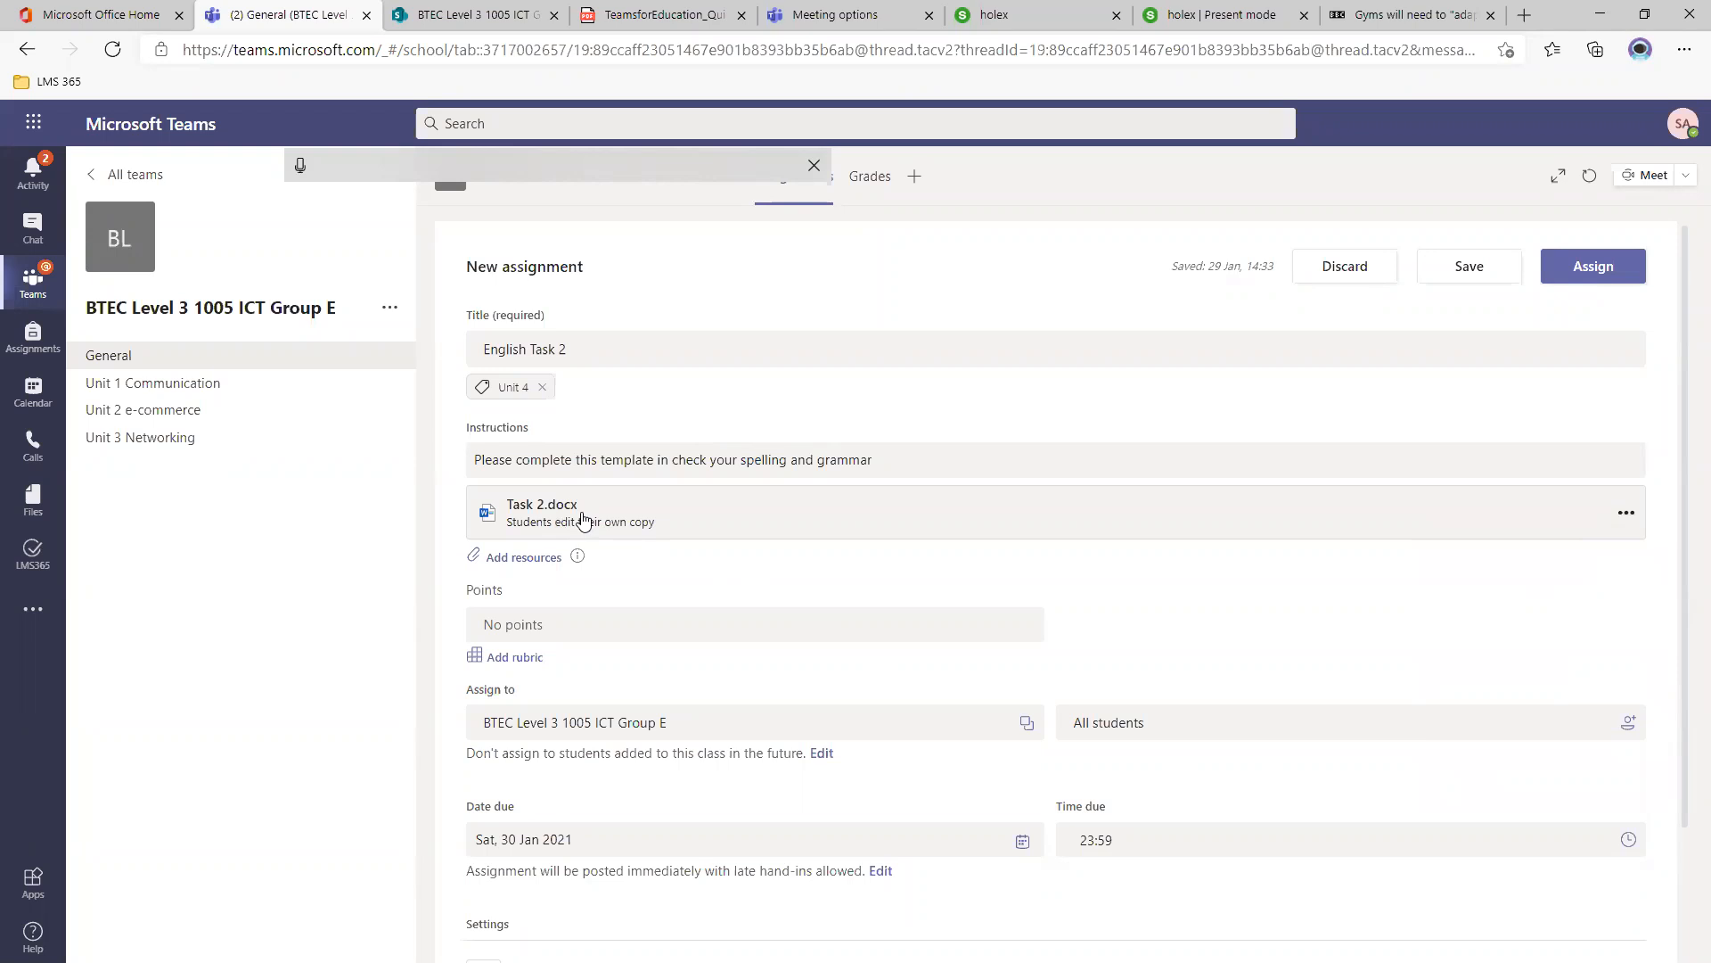
{"action": "left_click", "coordinate": [584, 520]}
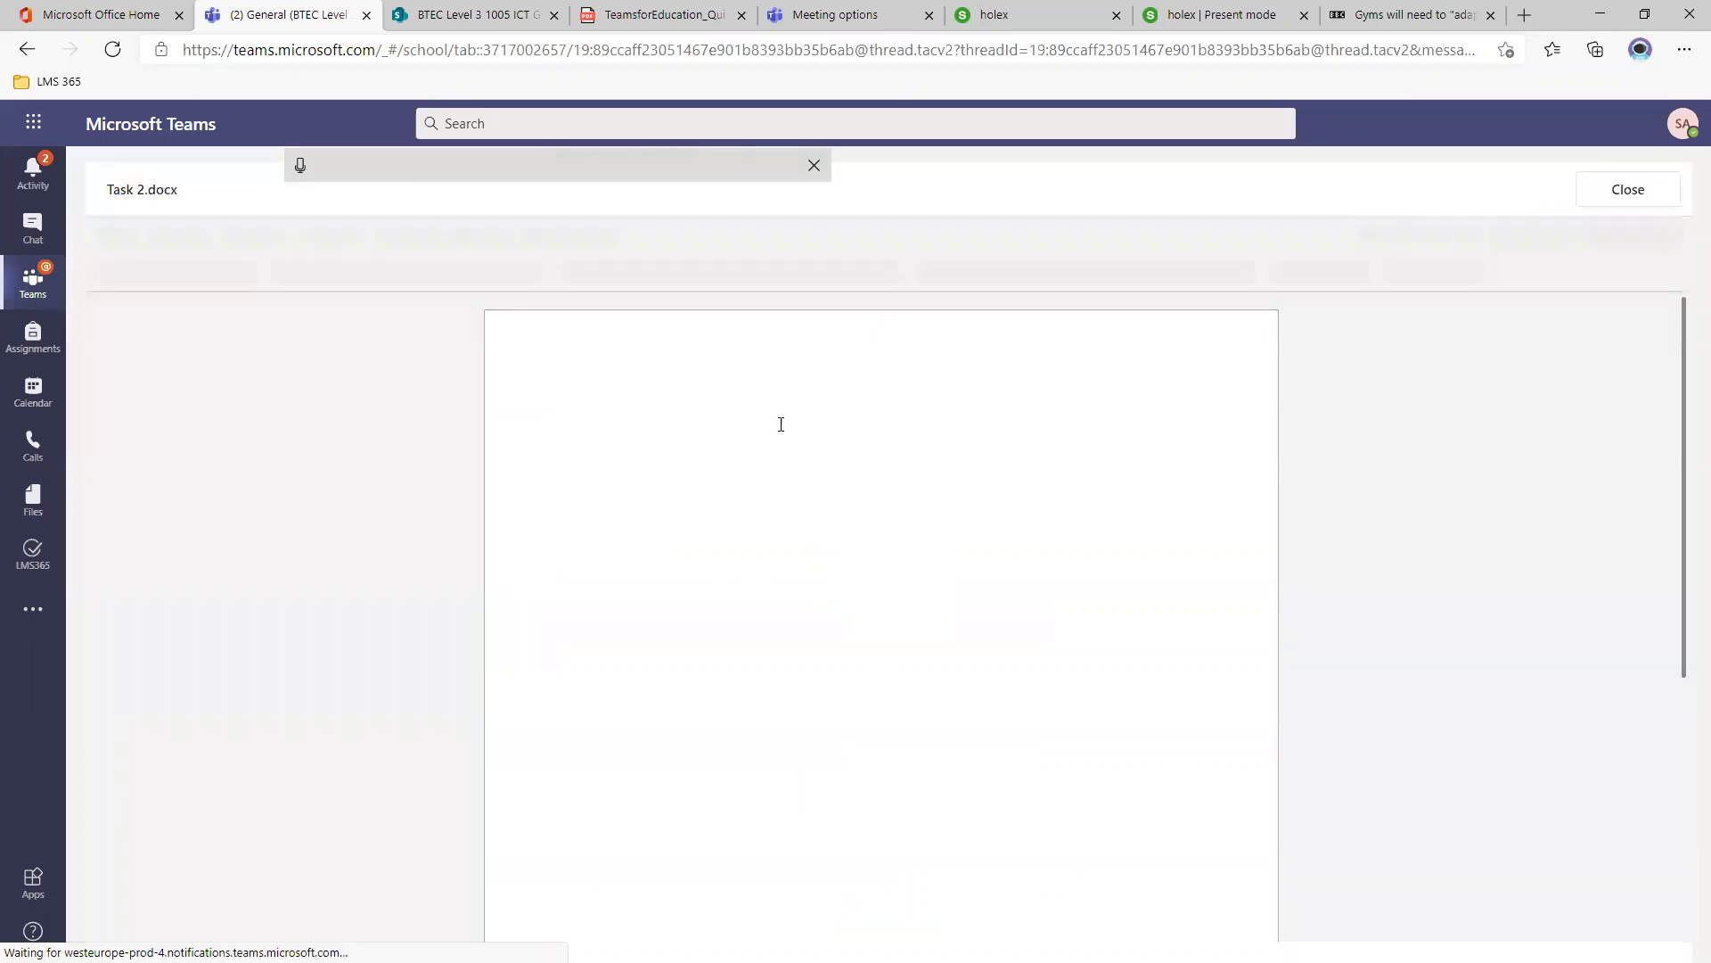
Insert a two-column, eight-row table into Task 2.docx.
{"action": "left_click", "coordinate": [813, 165]}
{"action": "left_click", "coordinate": [246, 231]}
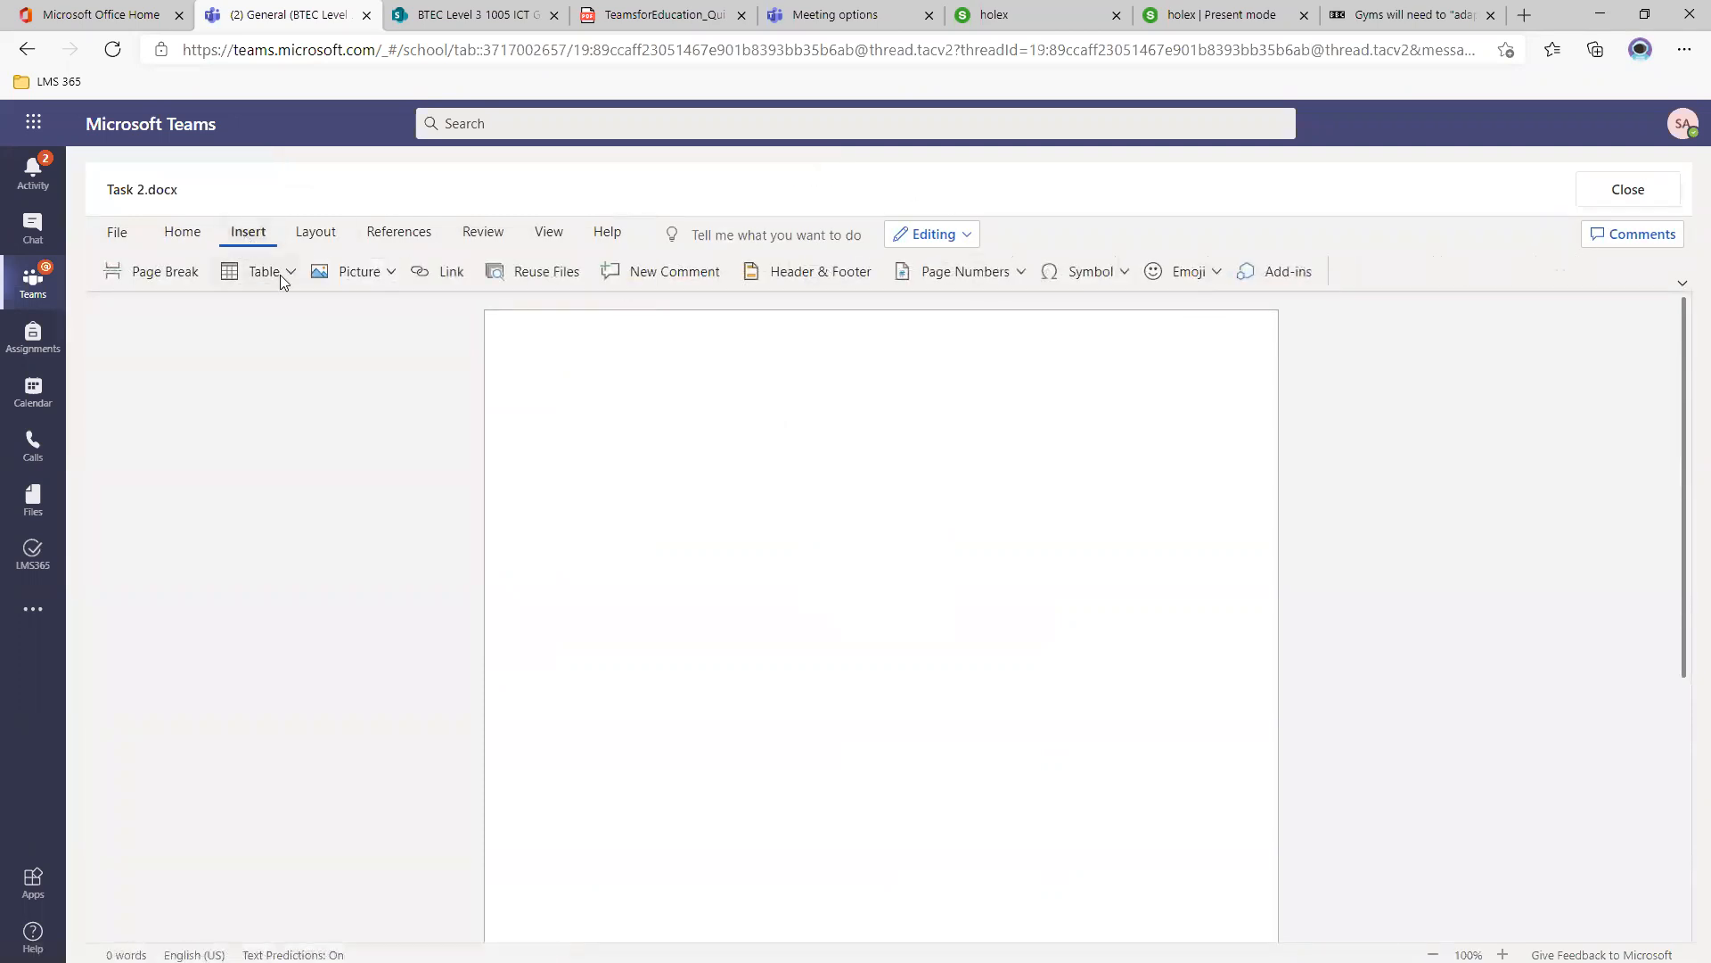
{"action": "left_click", "coordinate": [291, 273]}
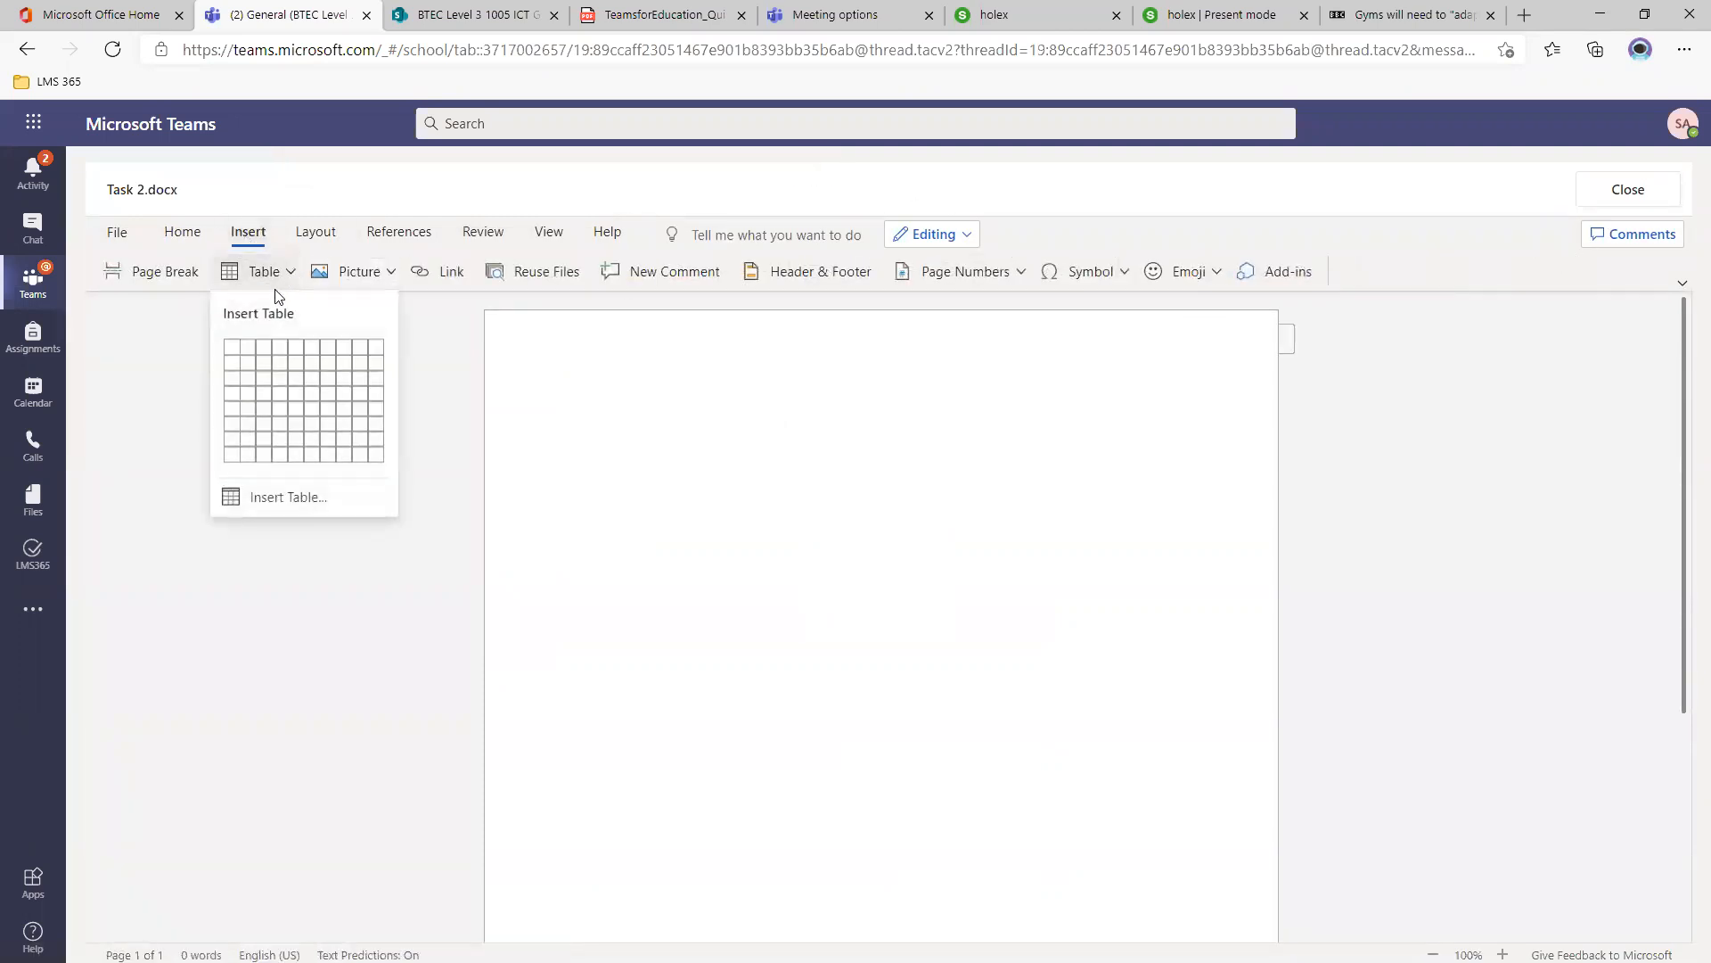
{"action": "left_click", "coordinate": [247, 456]}
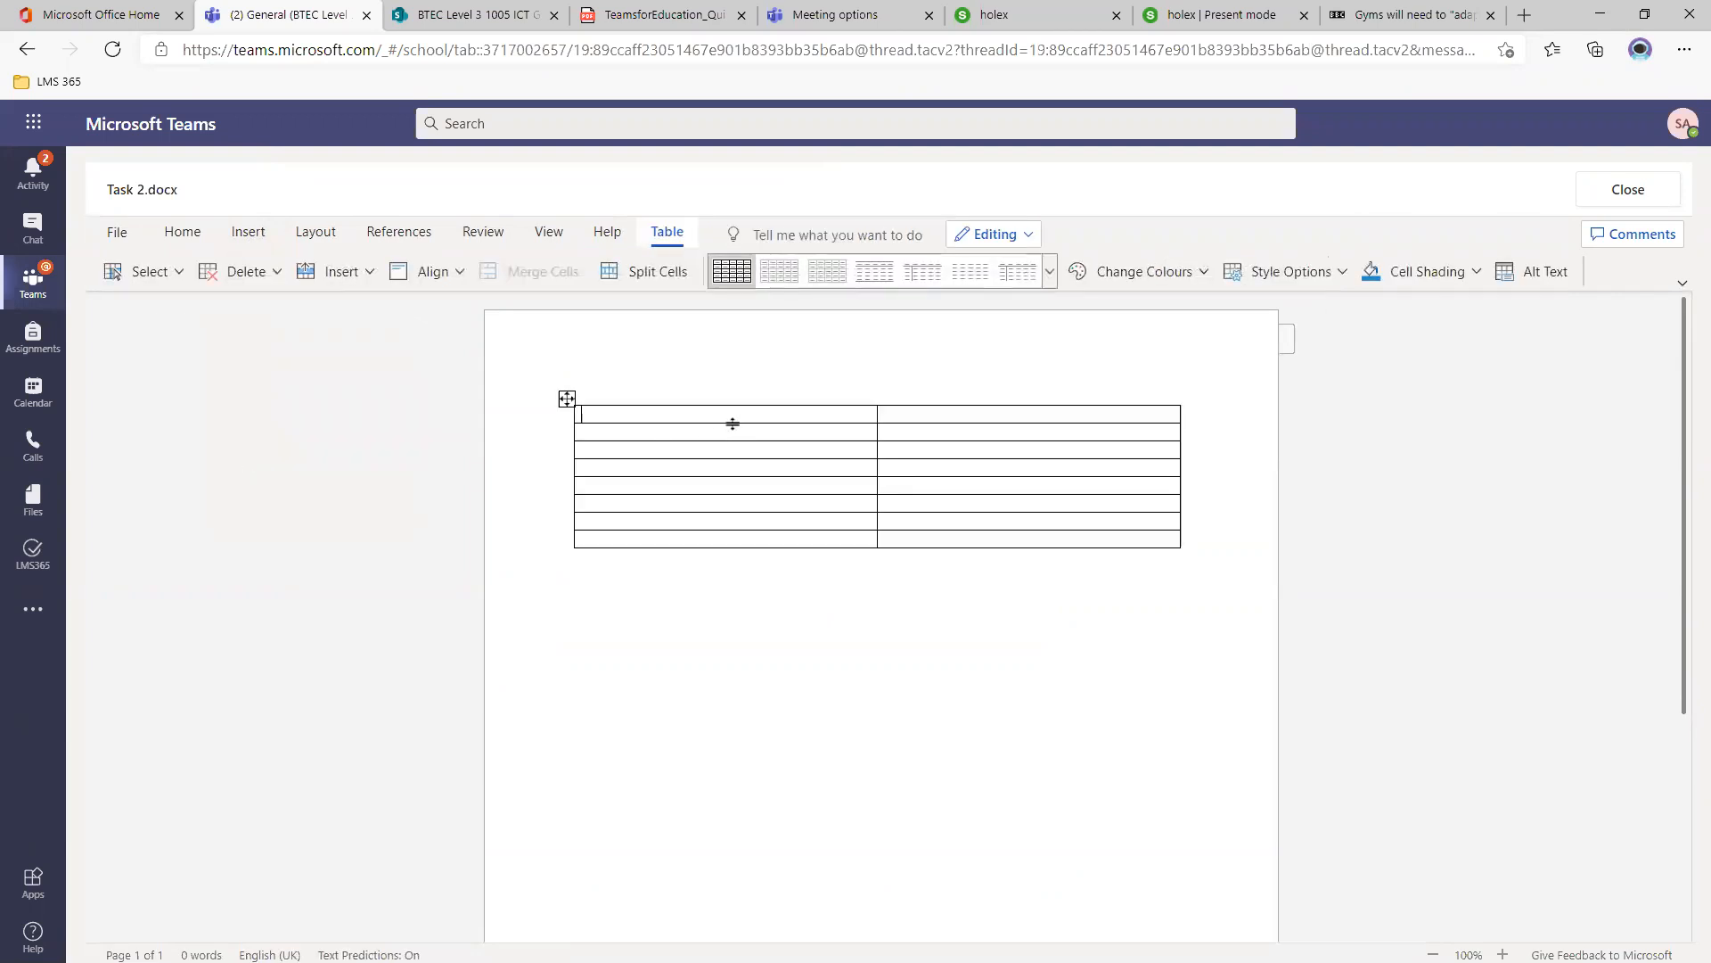
Enter 'Verb' in the table's first cell, clearing the stray 'Item 1' and 'Explain' text.
{"action": "type", "text": "Item 1"}
{"action": "left_click_drag", "start_coordinate": [665, 417], "coordinate": [623, 412]}
{"action": "left_click", "coordinate": [651, 431]}
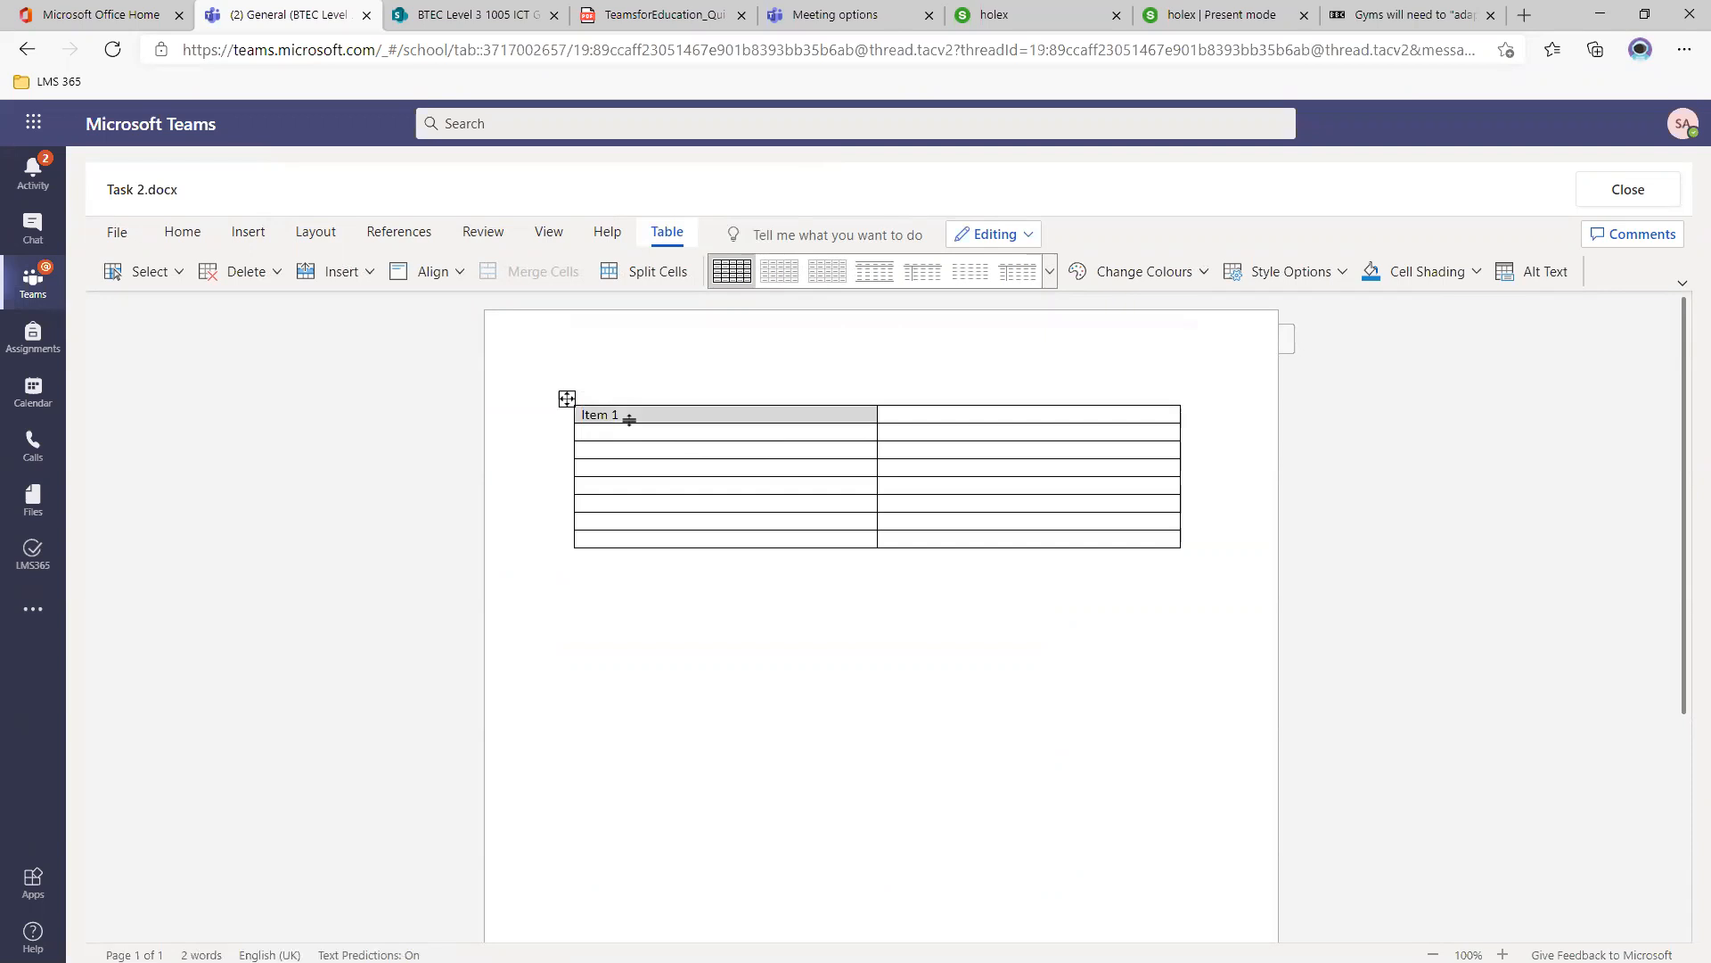
{"action": "left_click", "coordinate": [765, 413]}
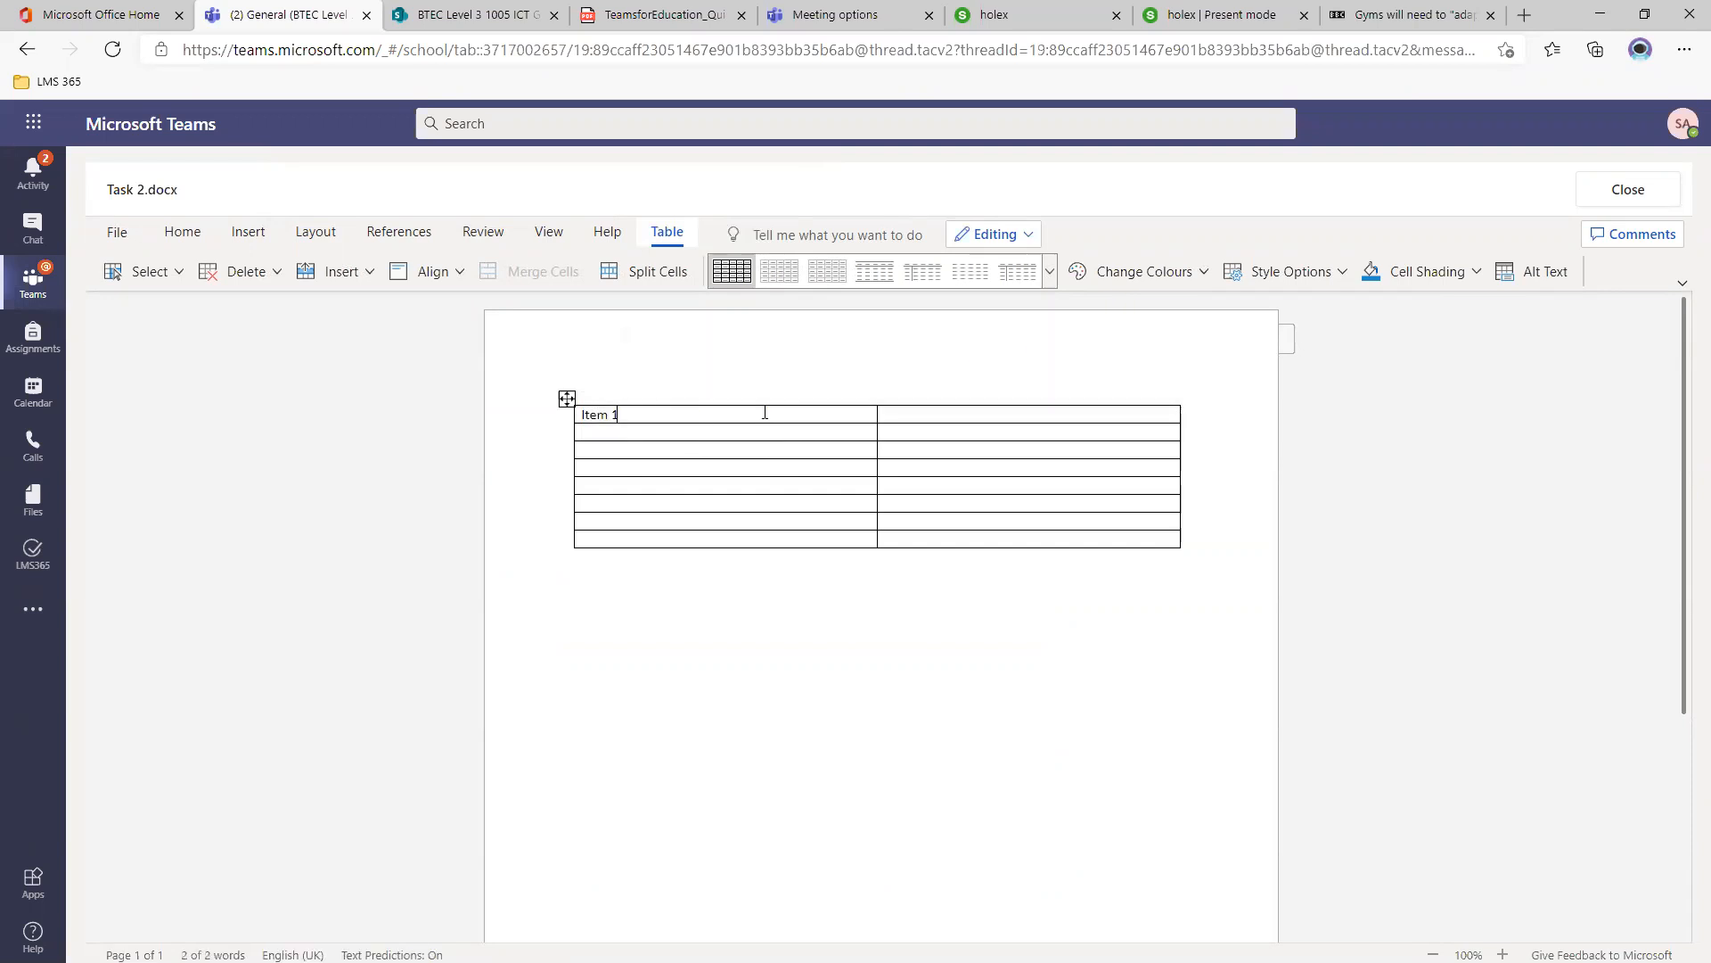
{"action": "left_click", "coordinate": [956, 418]}
{"action": "type", "text": "Explain"}
{"action": "mouse_move", "coordinate": [615, 413]}
{"action": "left_mouse_down"}
{"action": "mouse_move", "coordinate": [582, 413]}
{"action": "mouse_move", "coordinate": [640, 413]}
{"action": "mouse_move", "coordinate": [581, 411]}
{"action": "left_mouse_up"}
{"action": "key", "text": "BackSpace"}
{"action": "type", "text": "Vewr"}
{"action": "key", "text": "BackSpace"}
{"action": "key", "text": "BackSpace"}
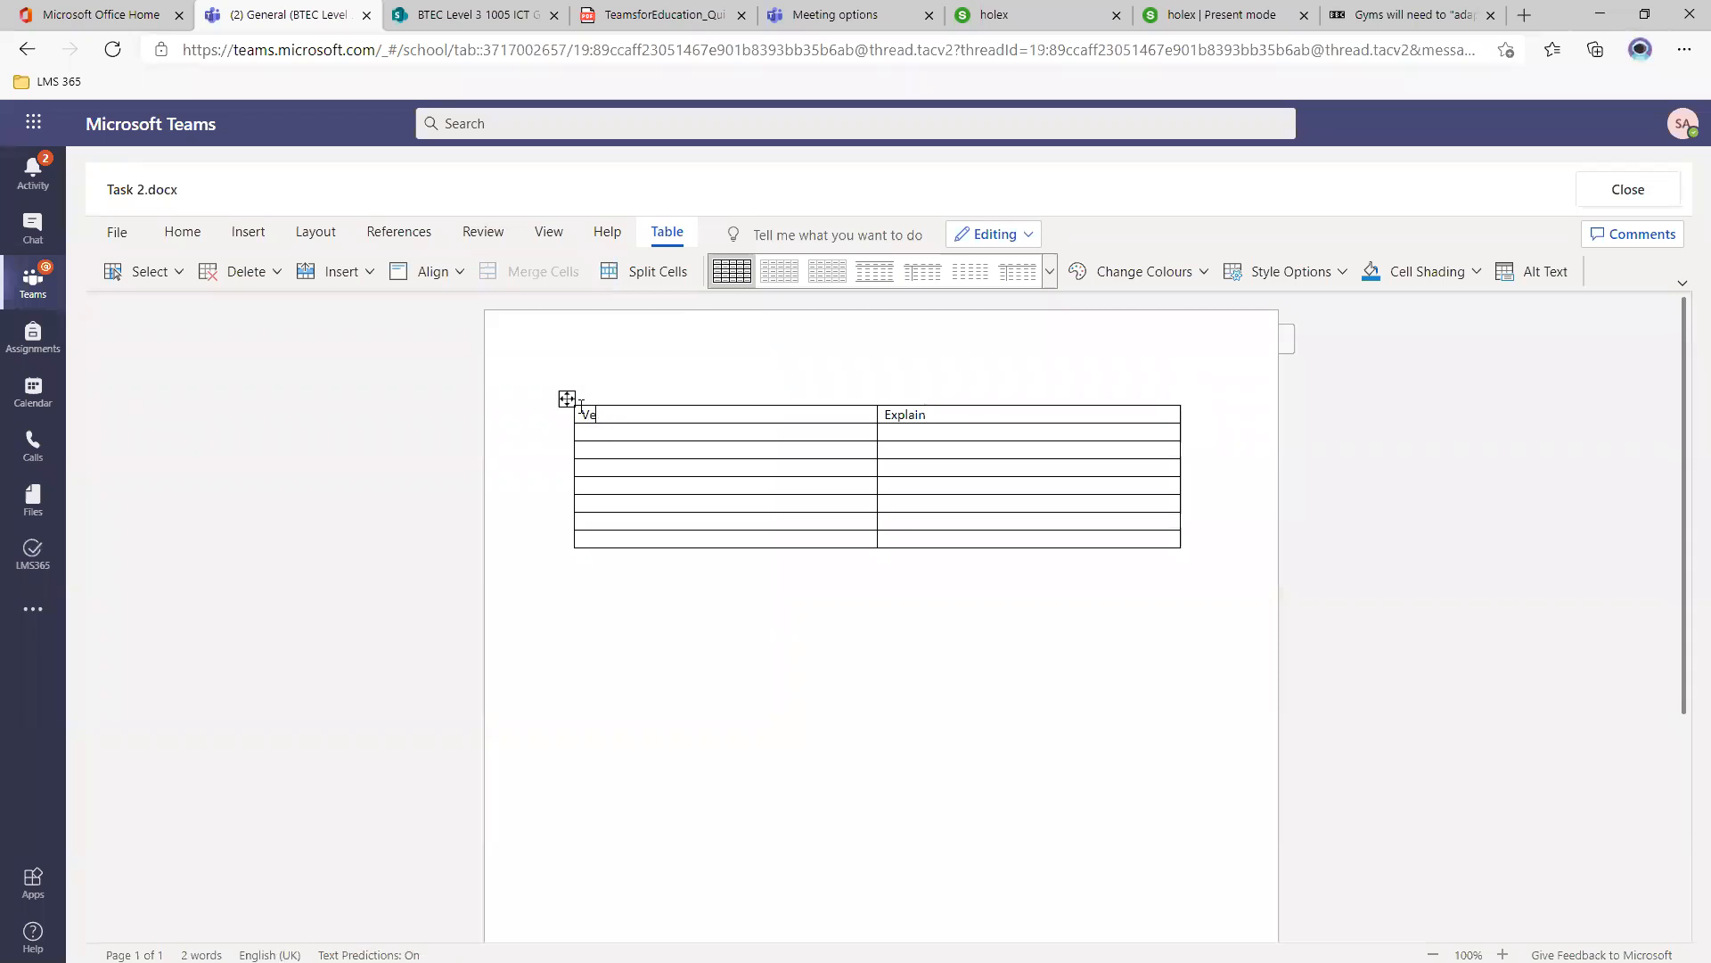
{"action": "type", "text": "rb"}
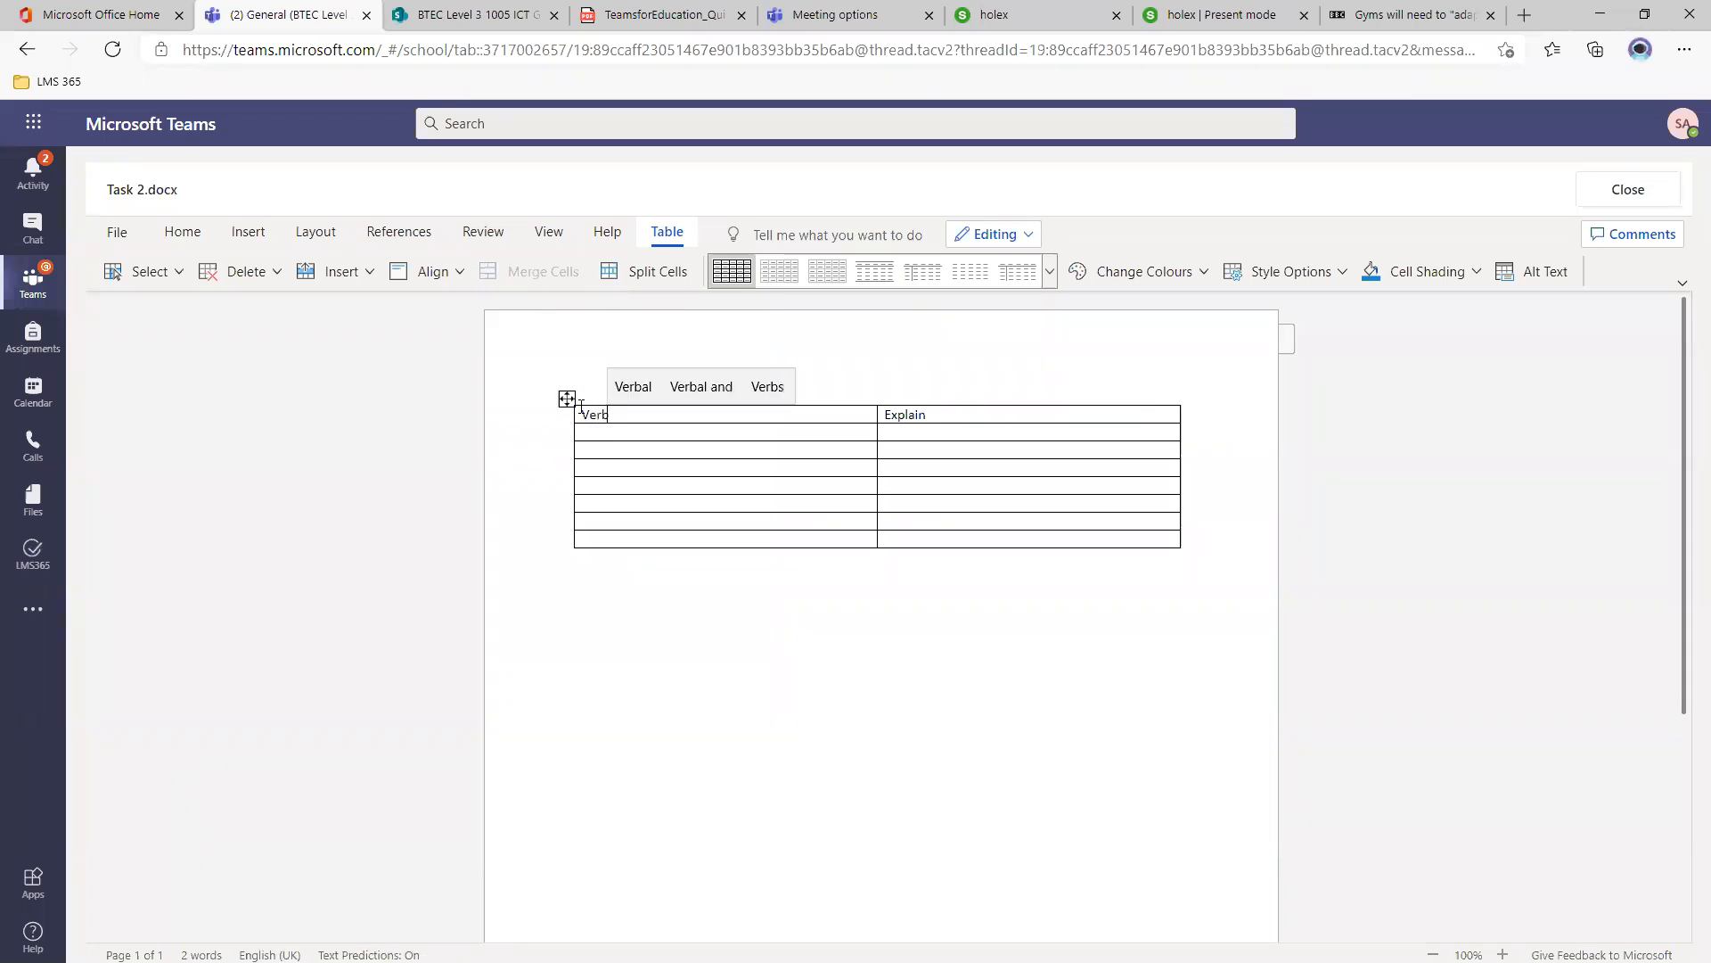
{"action": "double_click", "coordinate": [904, 414]}
{"action": "key", "text": "Delete"}
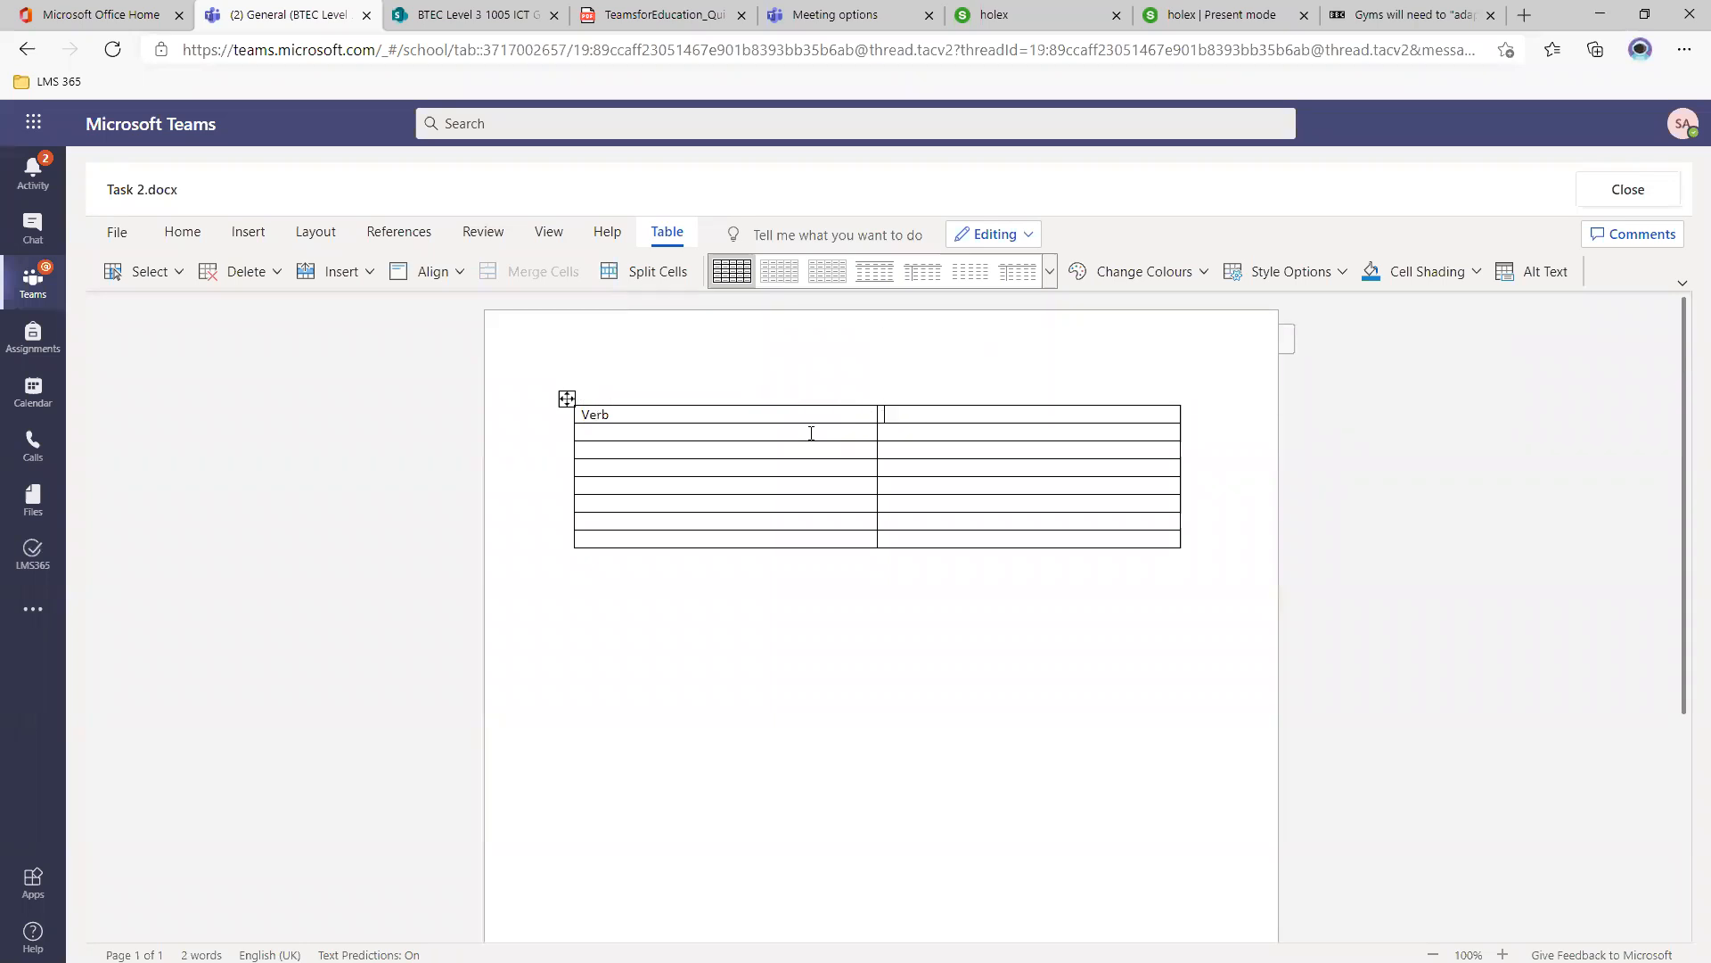
Enter 'Adjective' in the first cell of the second row.
{"action": "left_click", "coordinate": [643, 433]}
{"action": "type", "text": "A"}
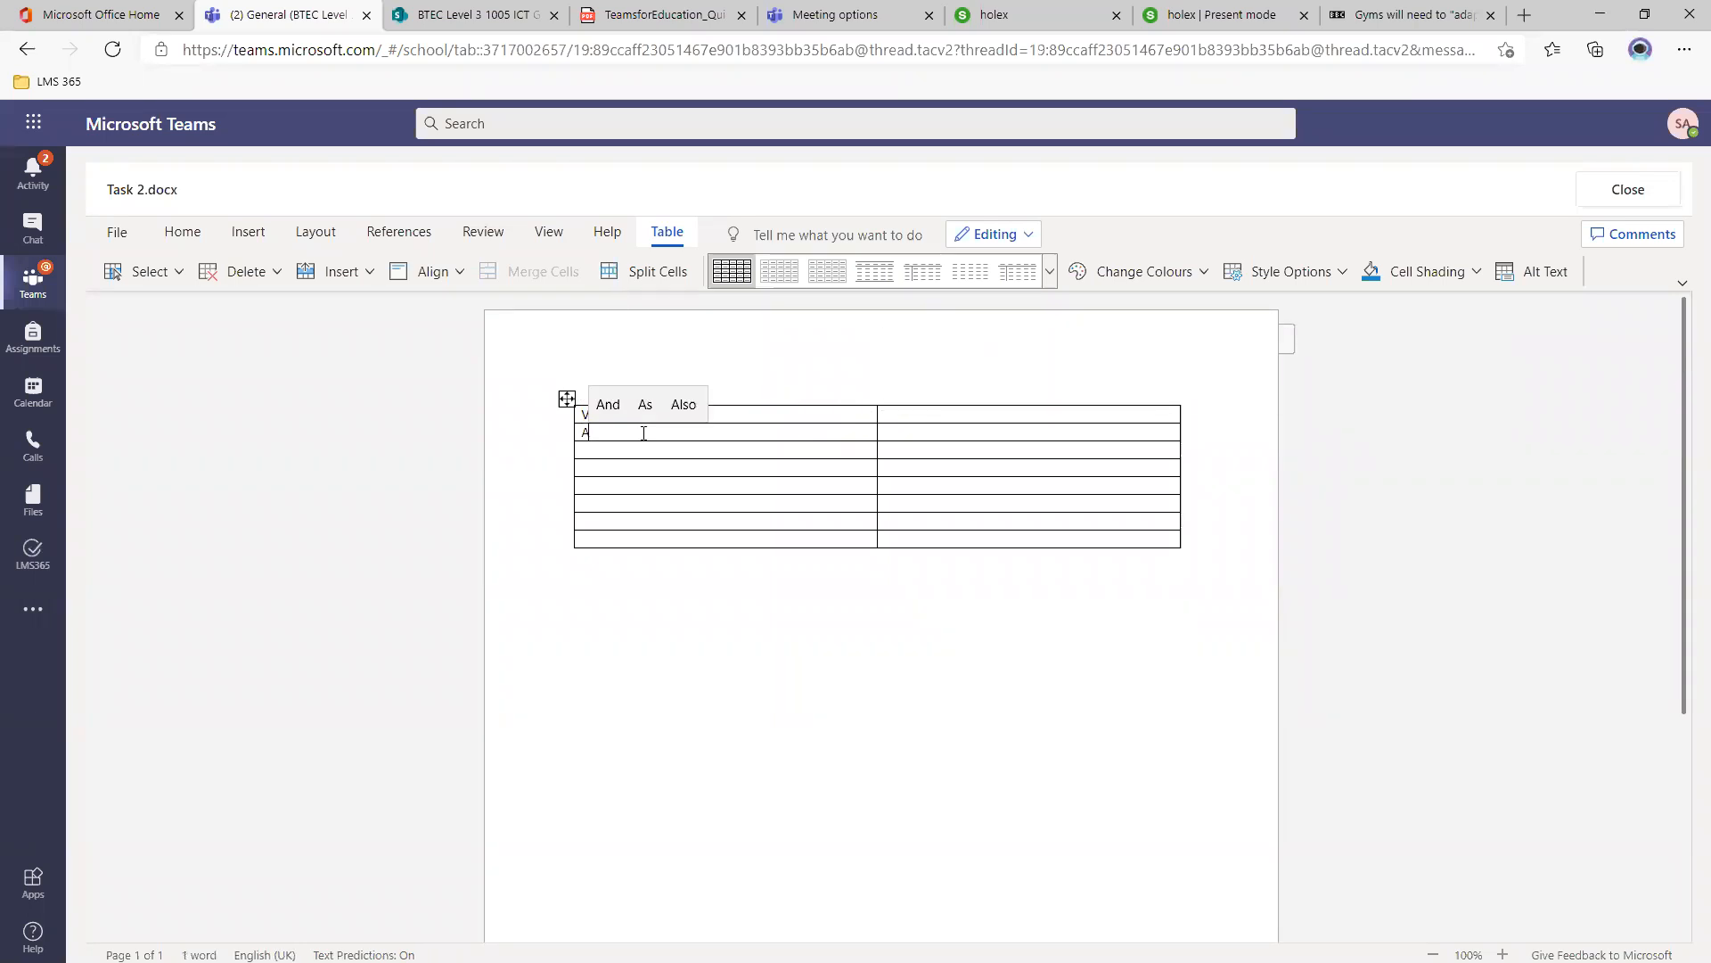
{"action": "type", "text": "djective"}
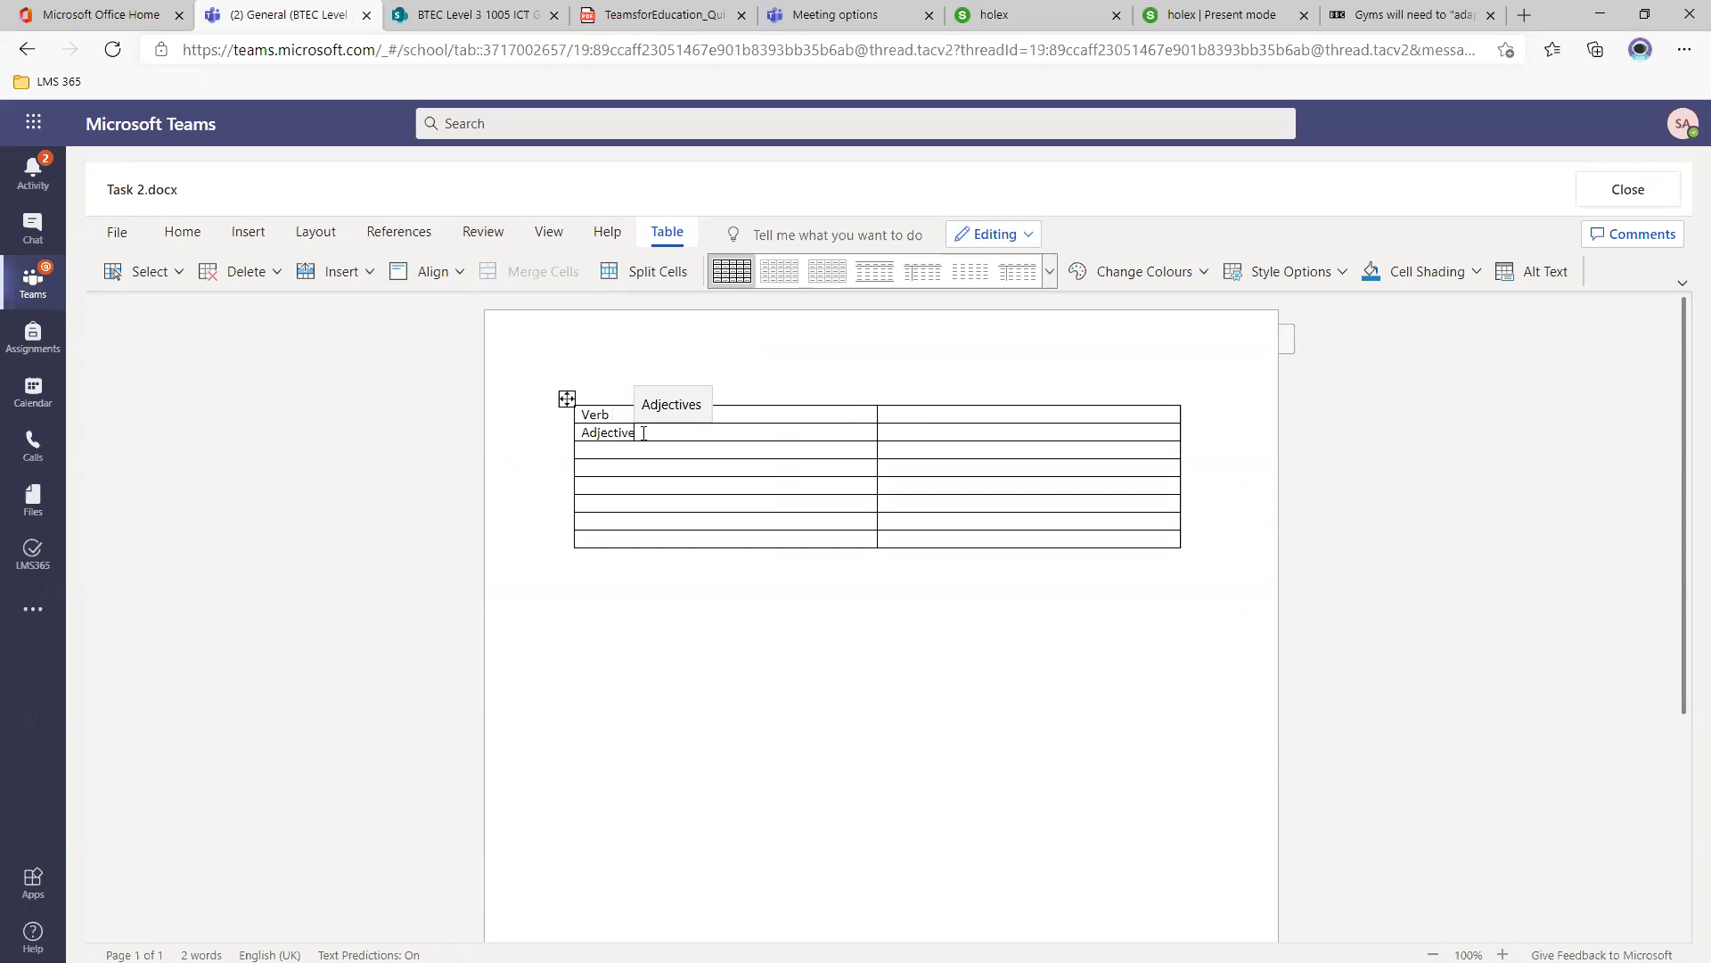
{"action": "left_click", "coordinate": [901, 417]}
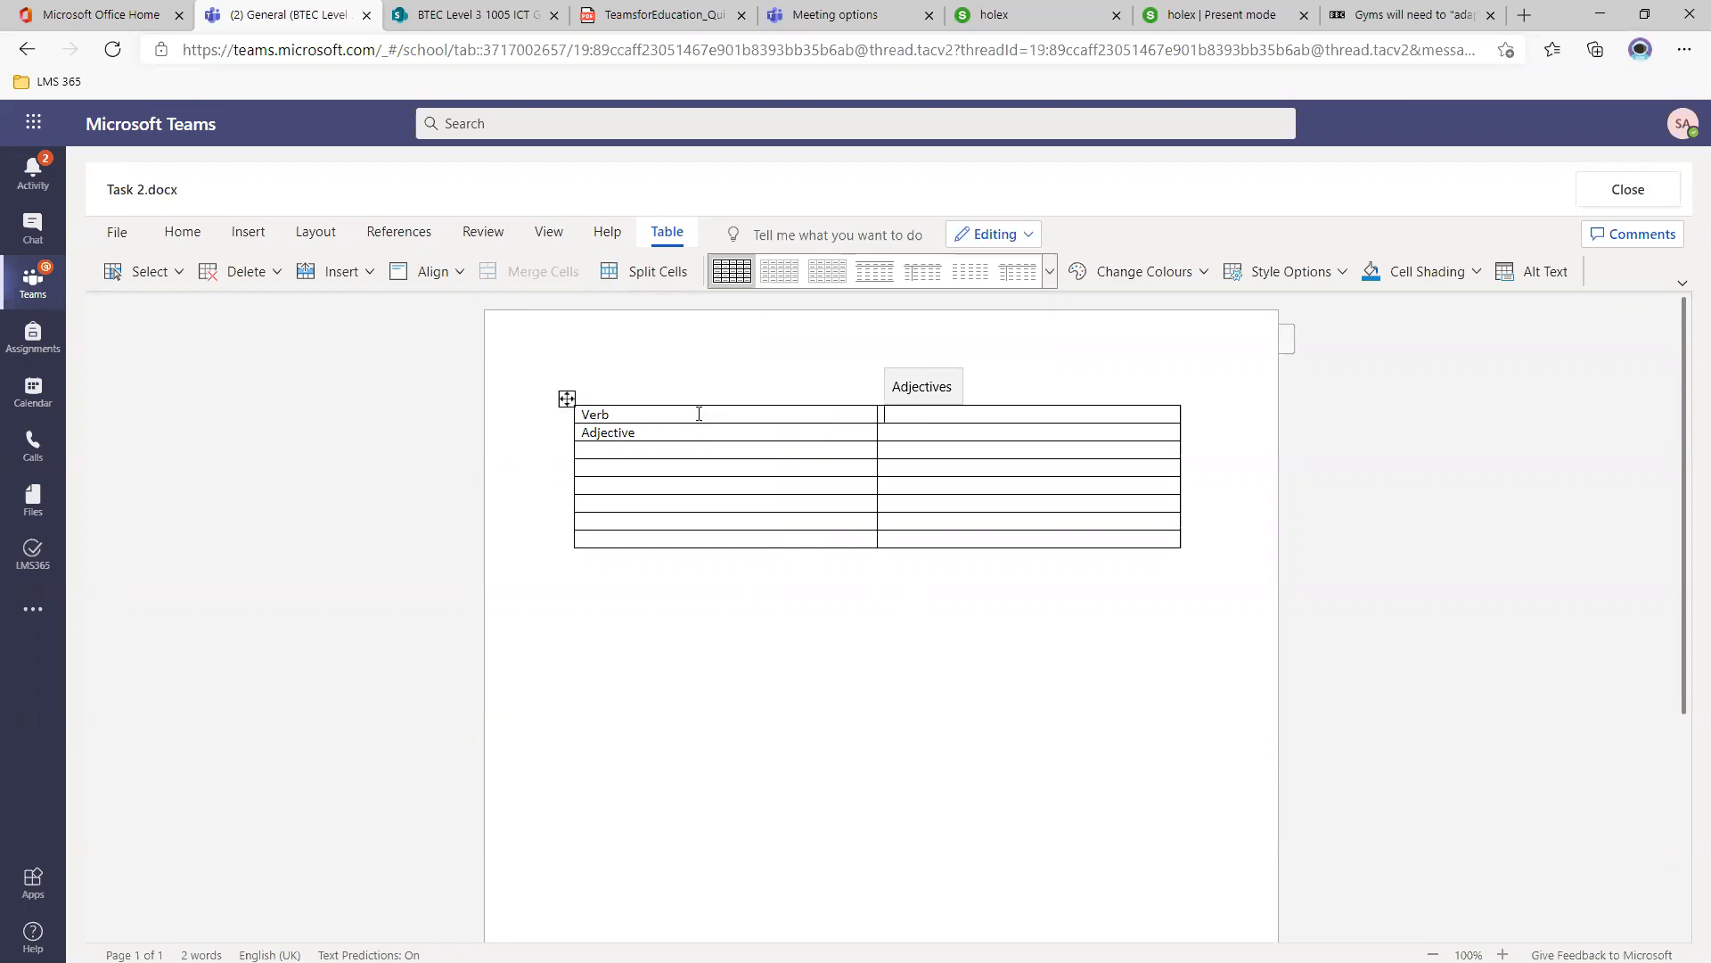
{"action": "left_click", "coordinate": [904, 416]}
{"action": "left_click", "coordinate": [906, 437]}
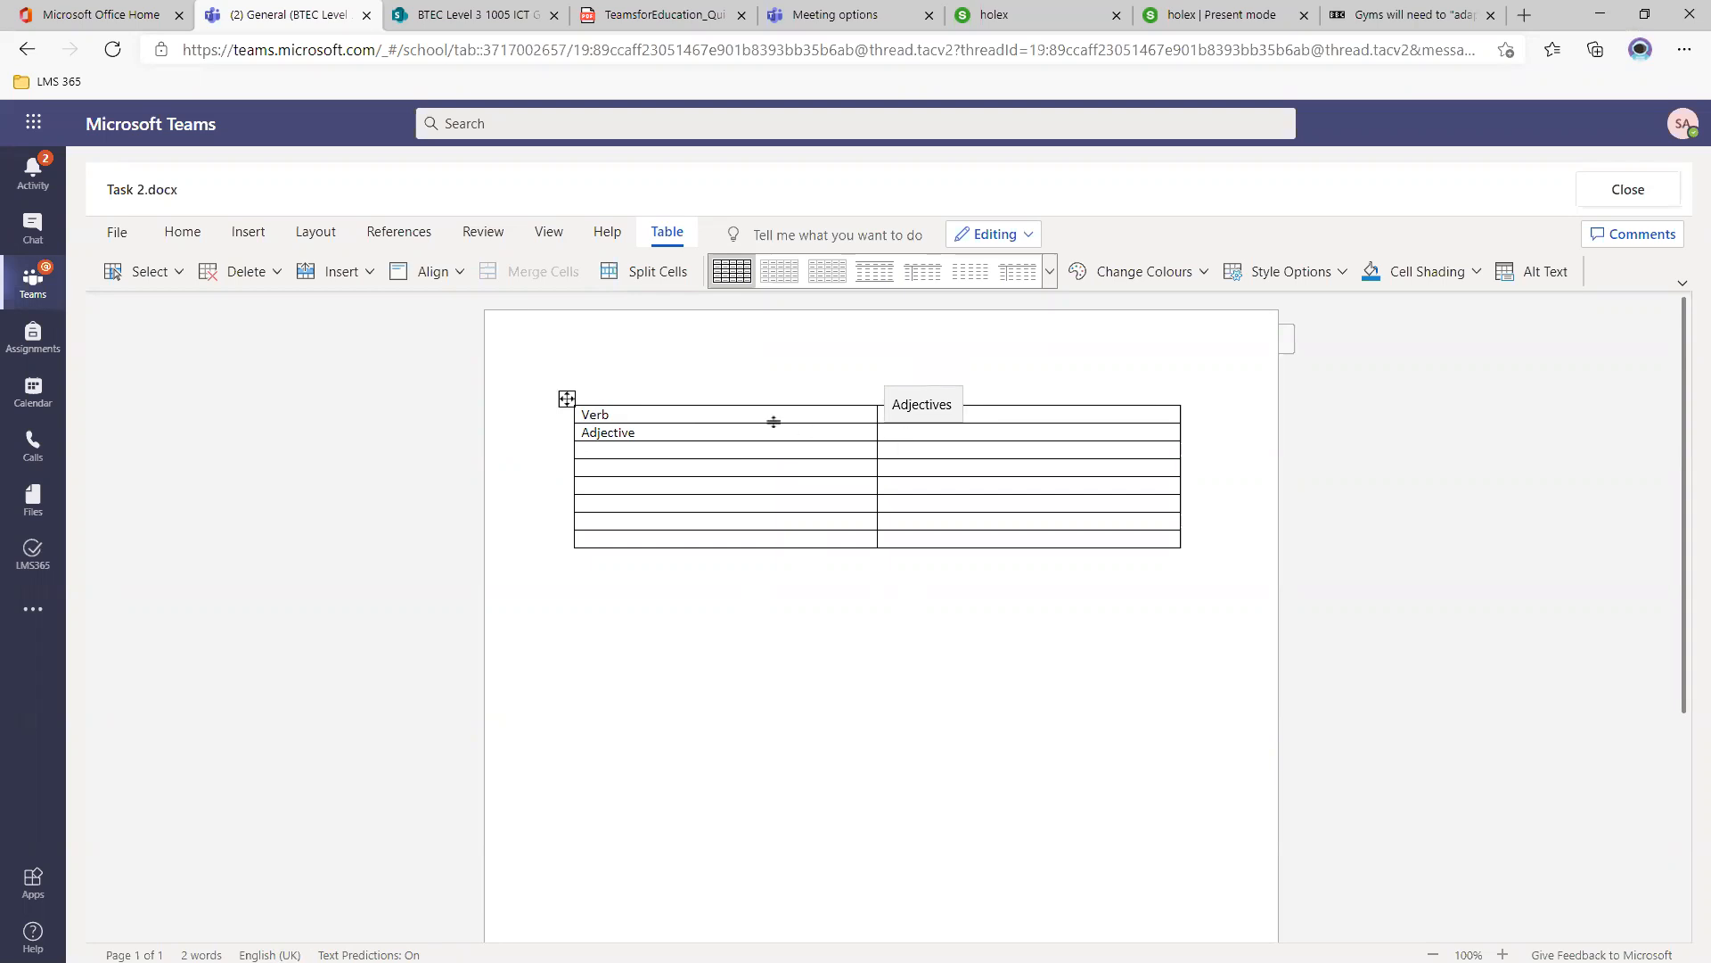
Insert a row above Verb with the headings 'Item' and 'Explain'.
{"action": "right_click", "coordinate": [669, 416]}
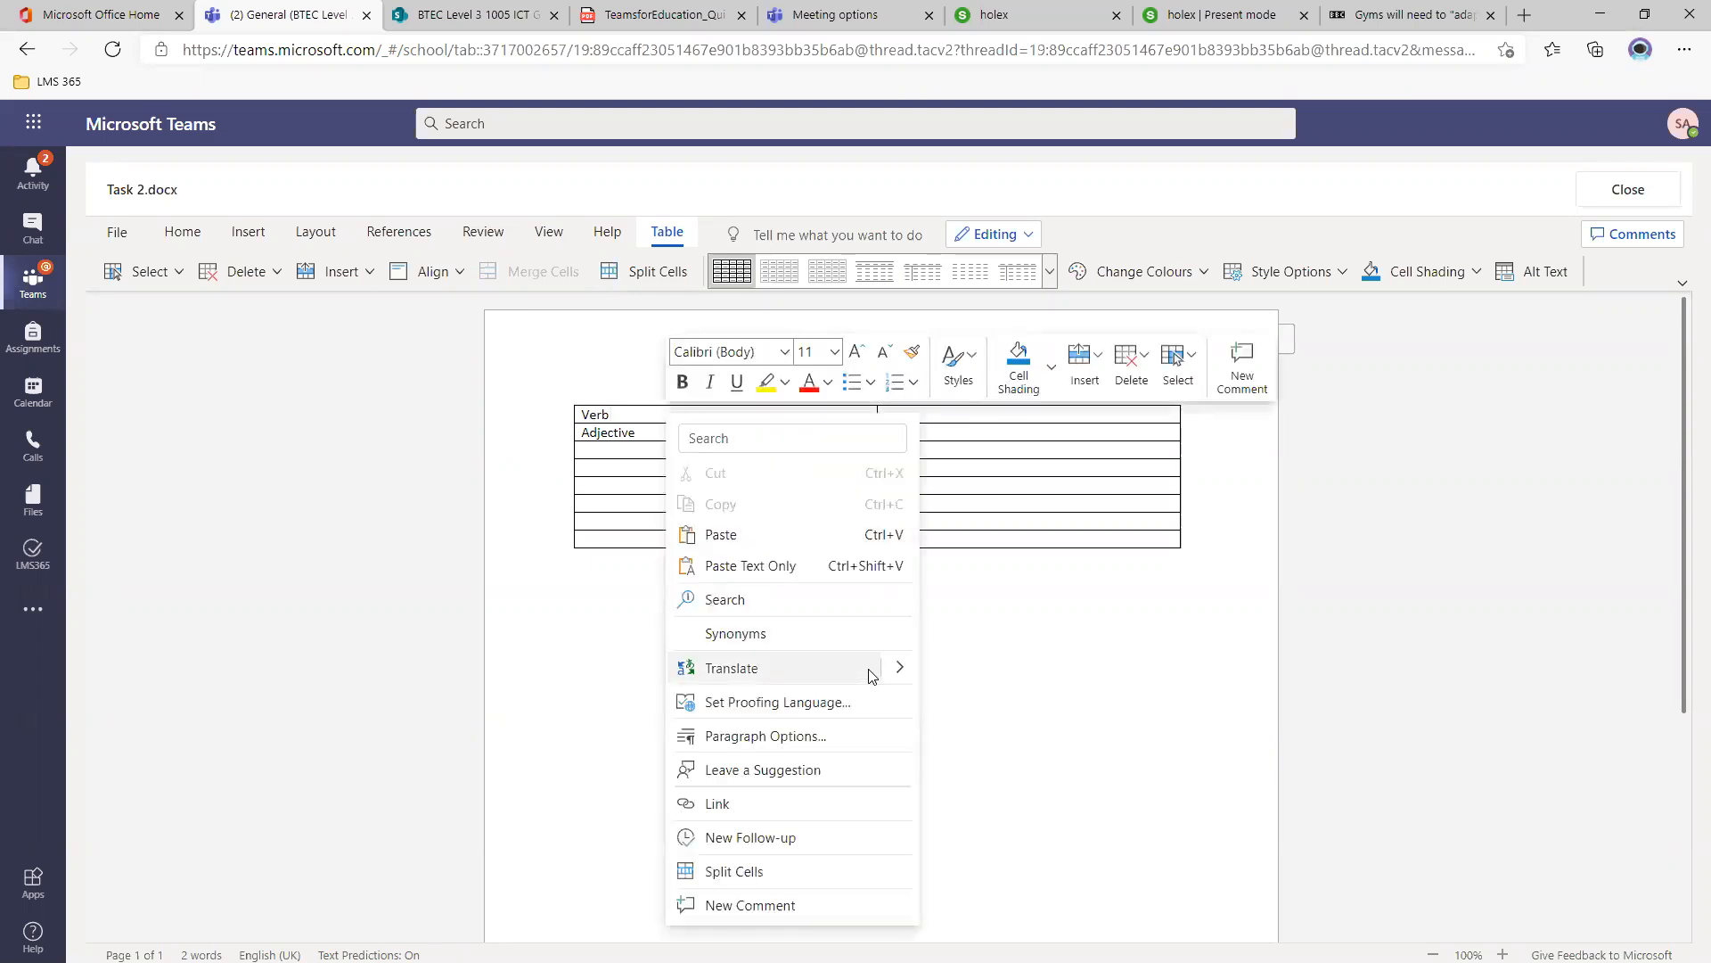
{"action": "left_click", "coordinate": [1104, 376]}
{"action": "left_click", "coordinate": [1120, 418]}
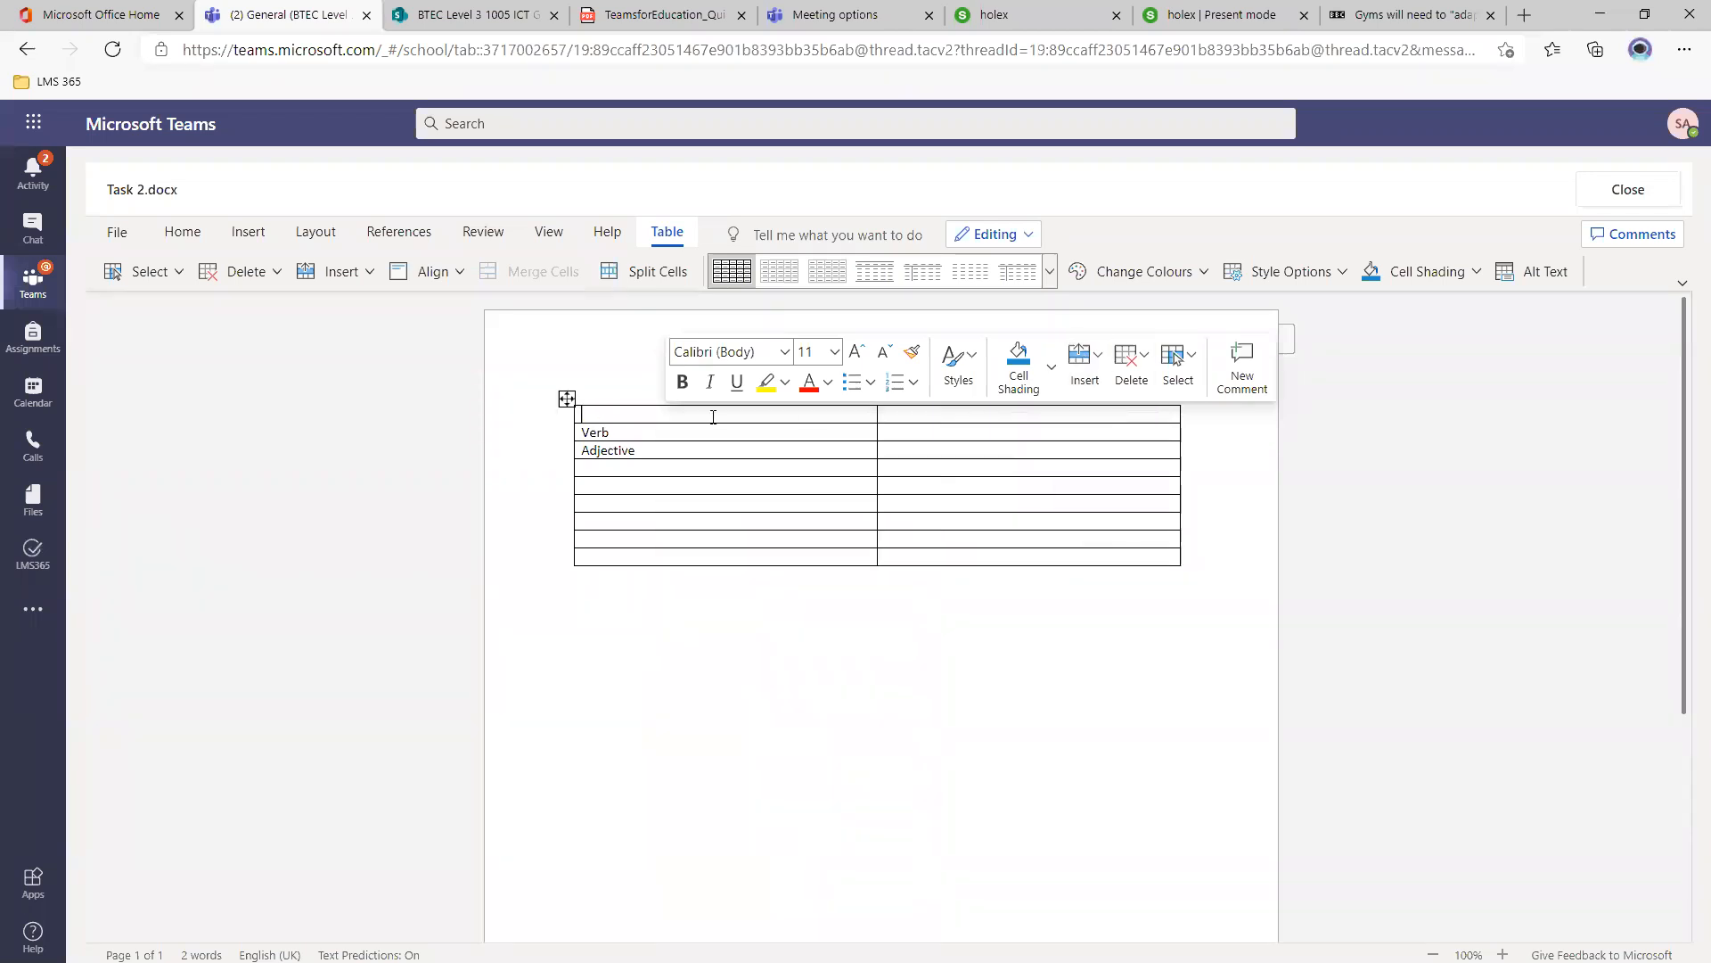
{"action": "type", "text": "Item"}
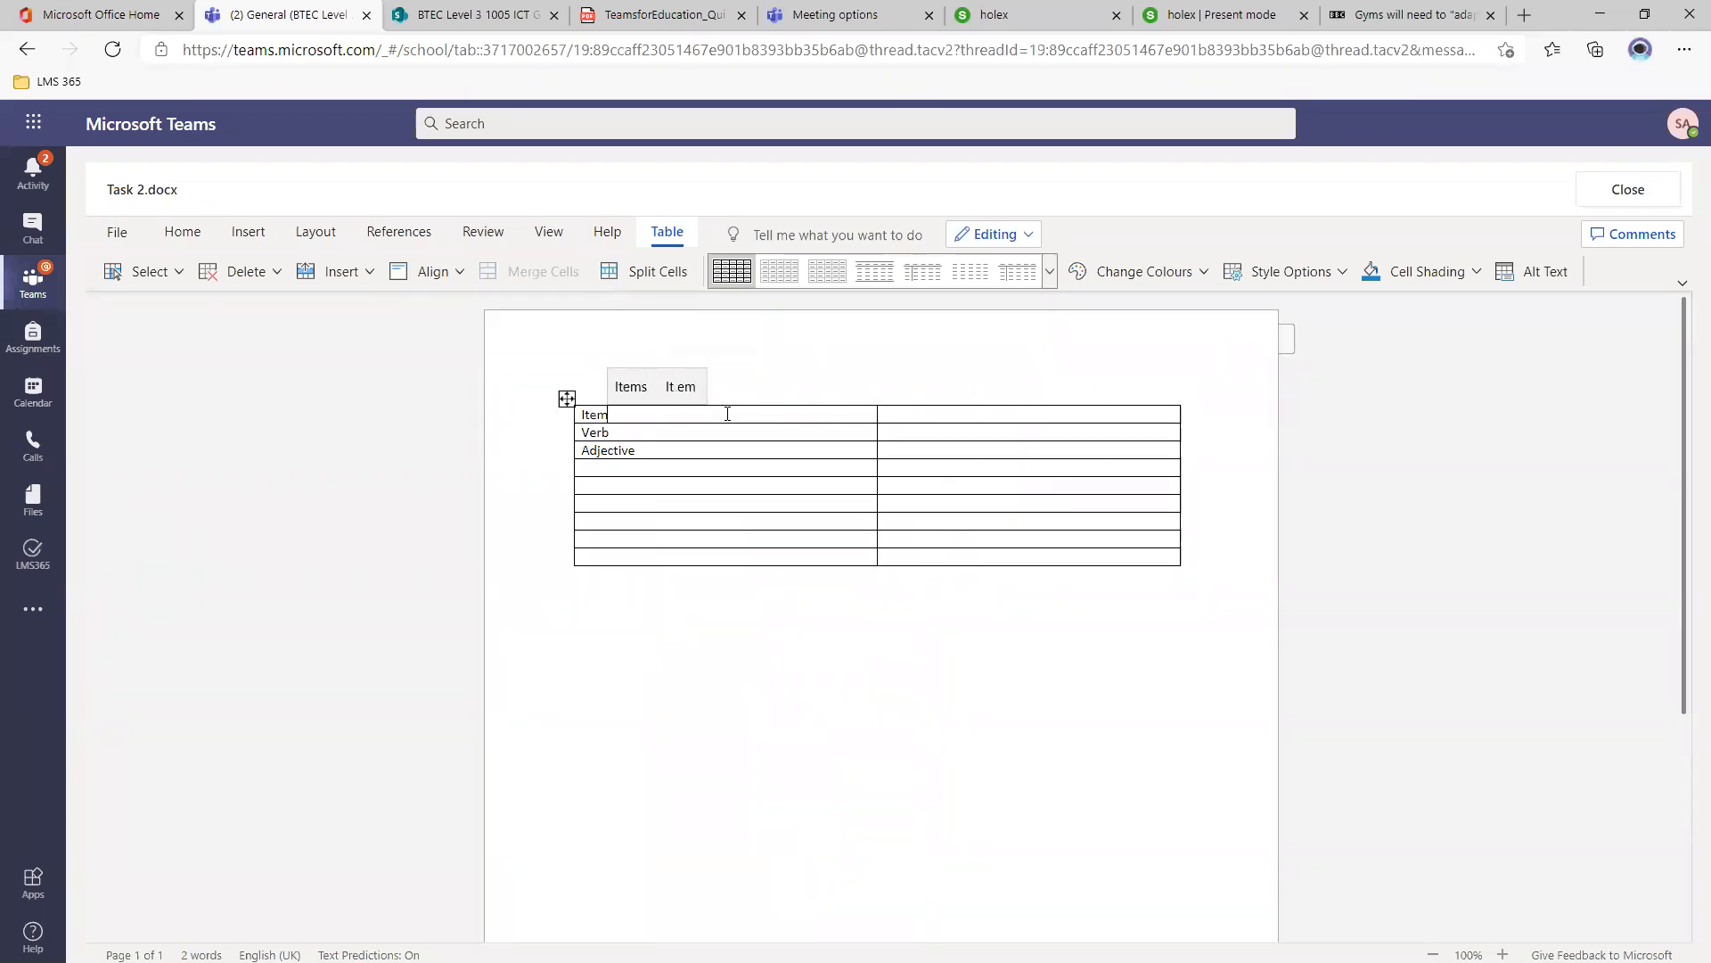
{"action": "key", "text": "Tab"}
{"action": "type", "text": "Explain"}
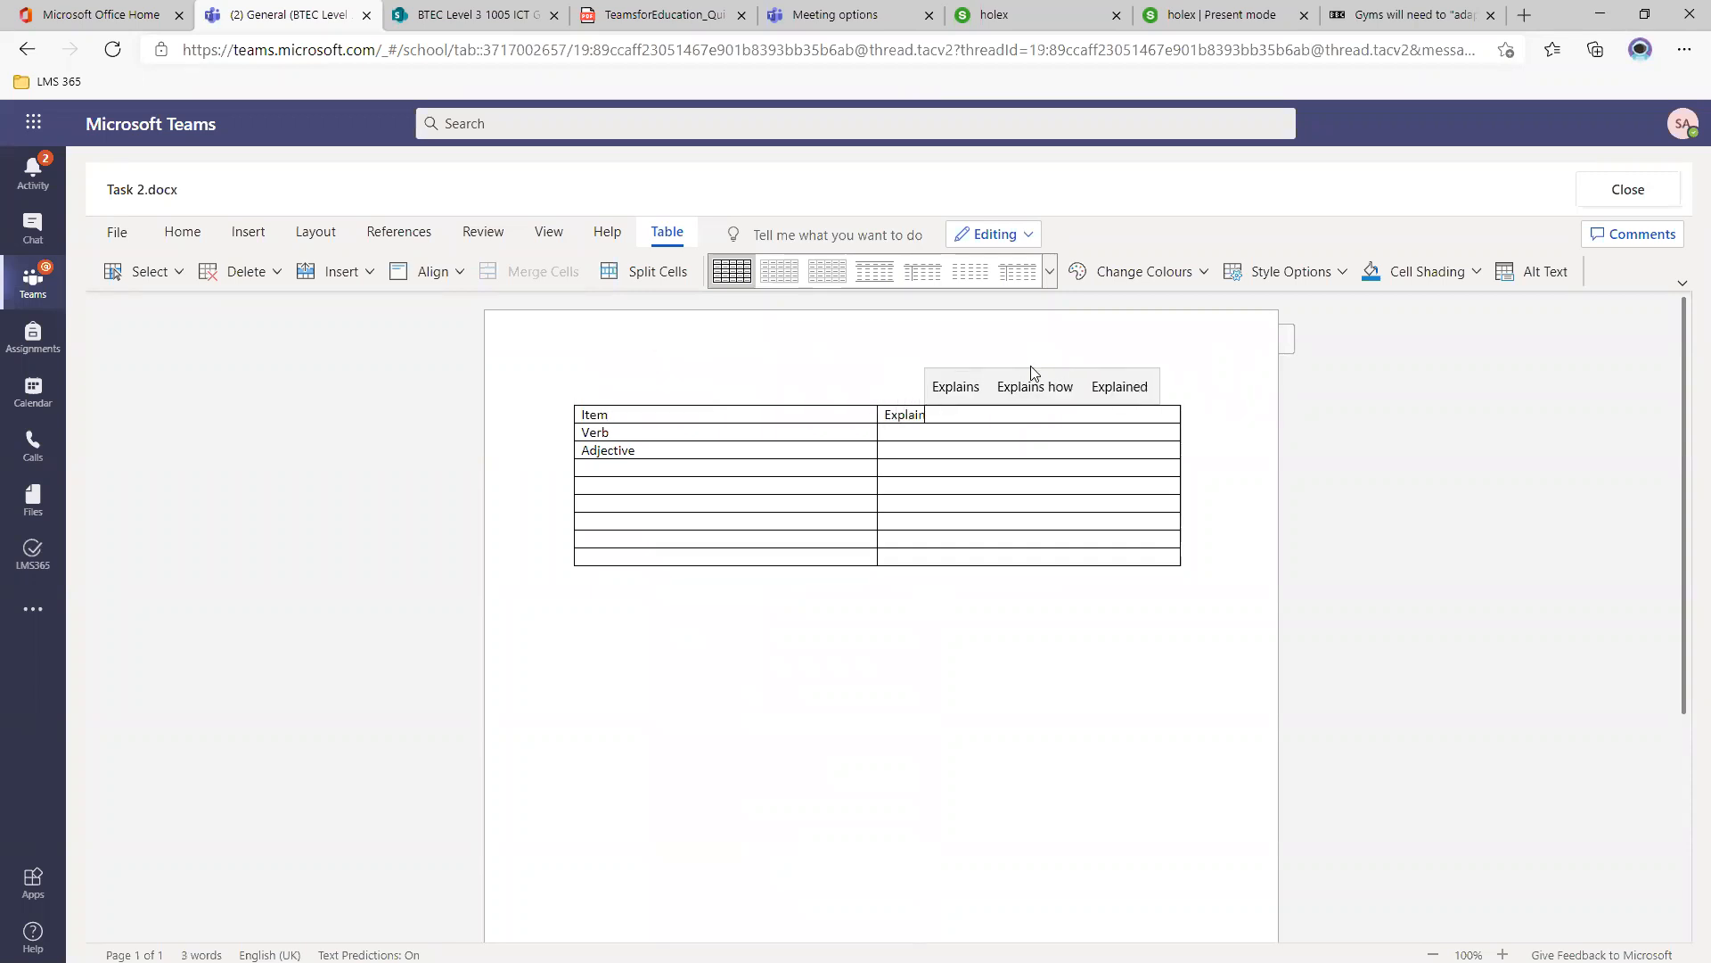
Shade the header row grey, make it bold, and close the document.
{"action": "left_click_drag", "start_coordinate": [954, 415], "coordinate": [719, 411]}
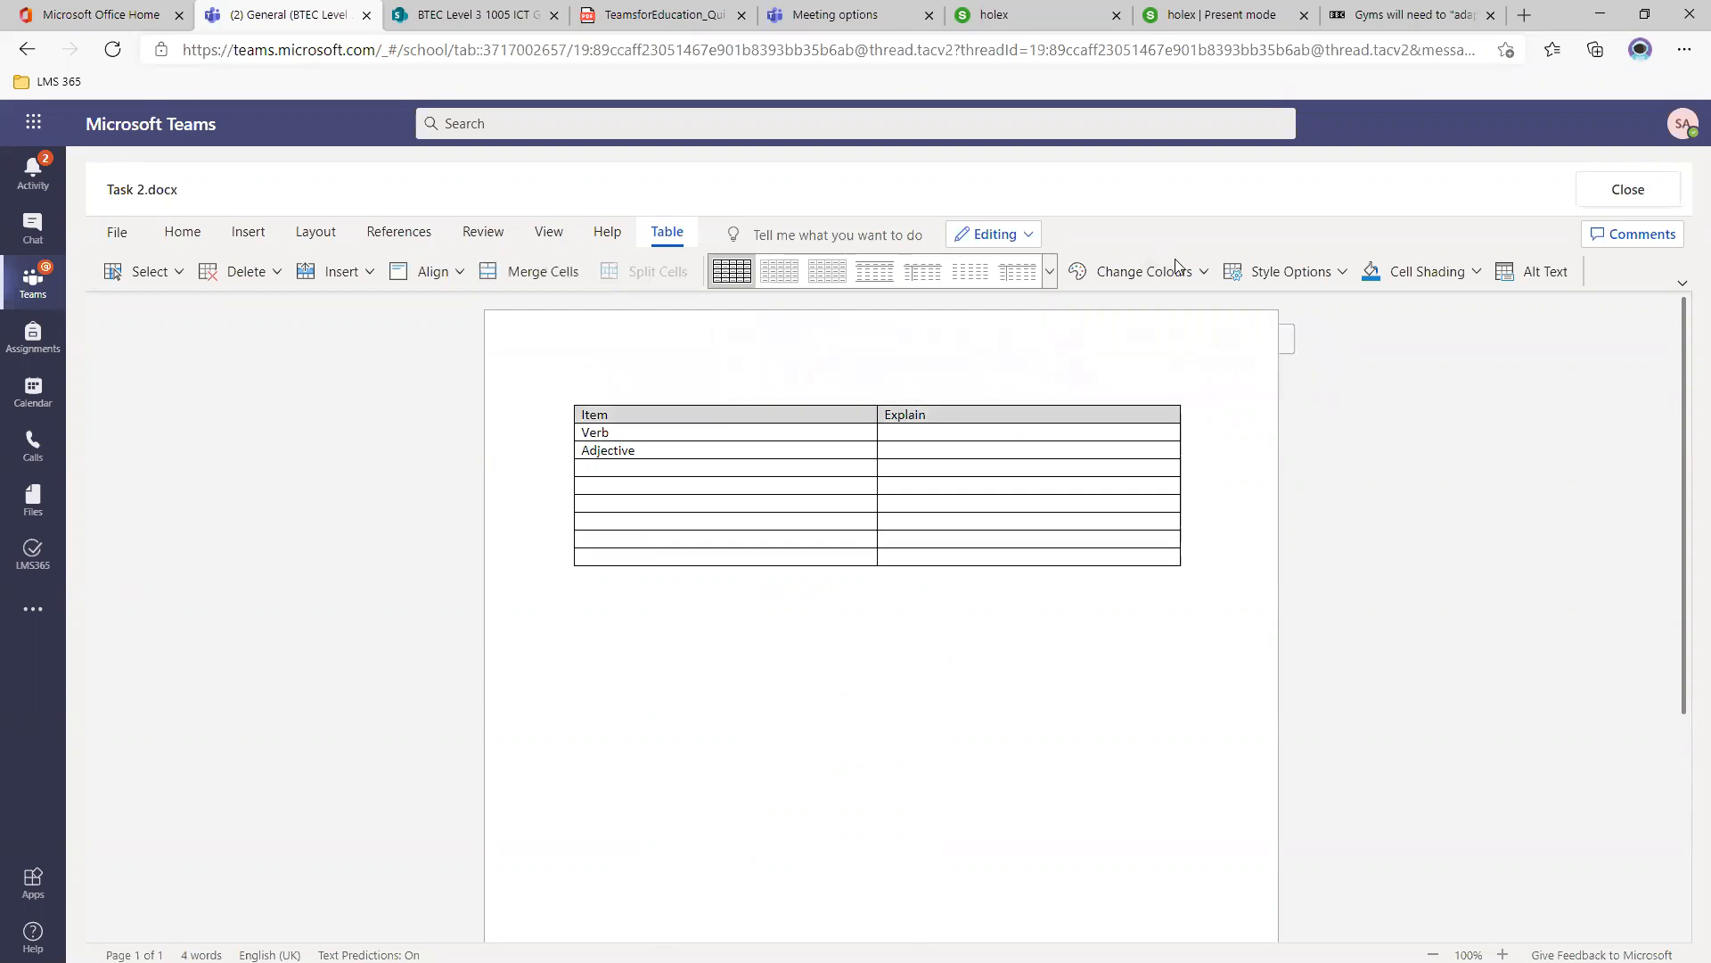
{"action": "left_click", "coordinate": [1477, 271]}
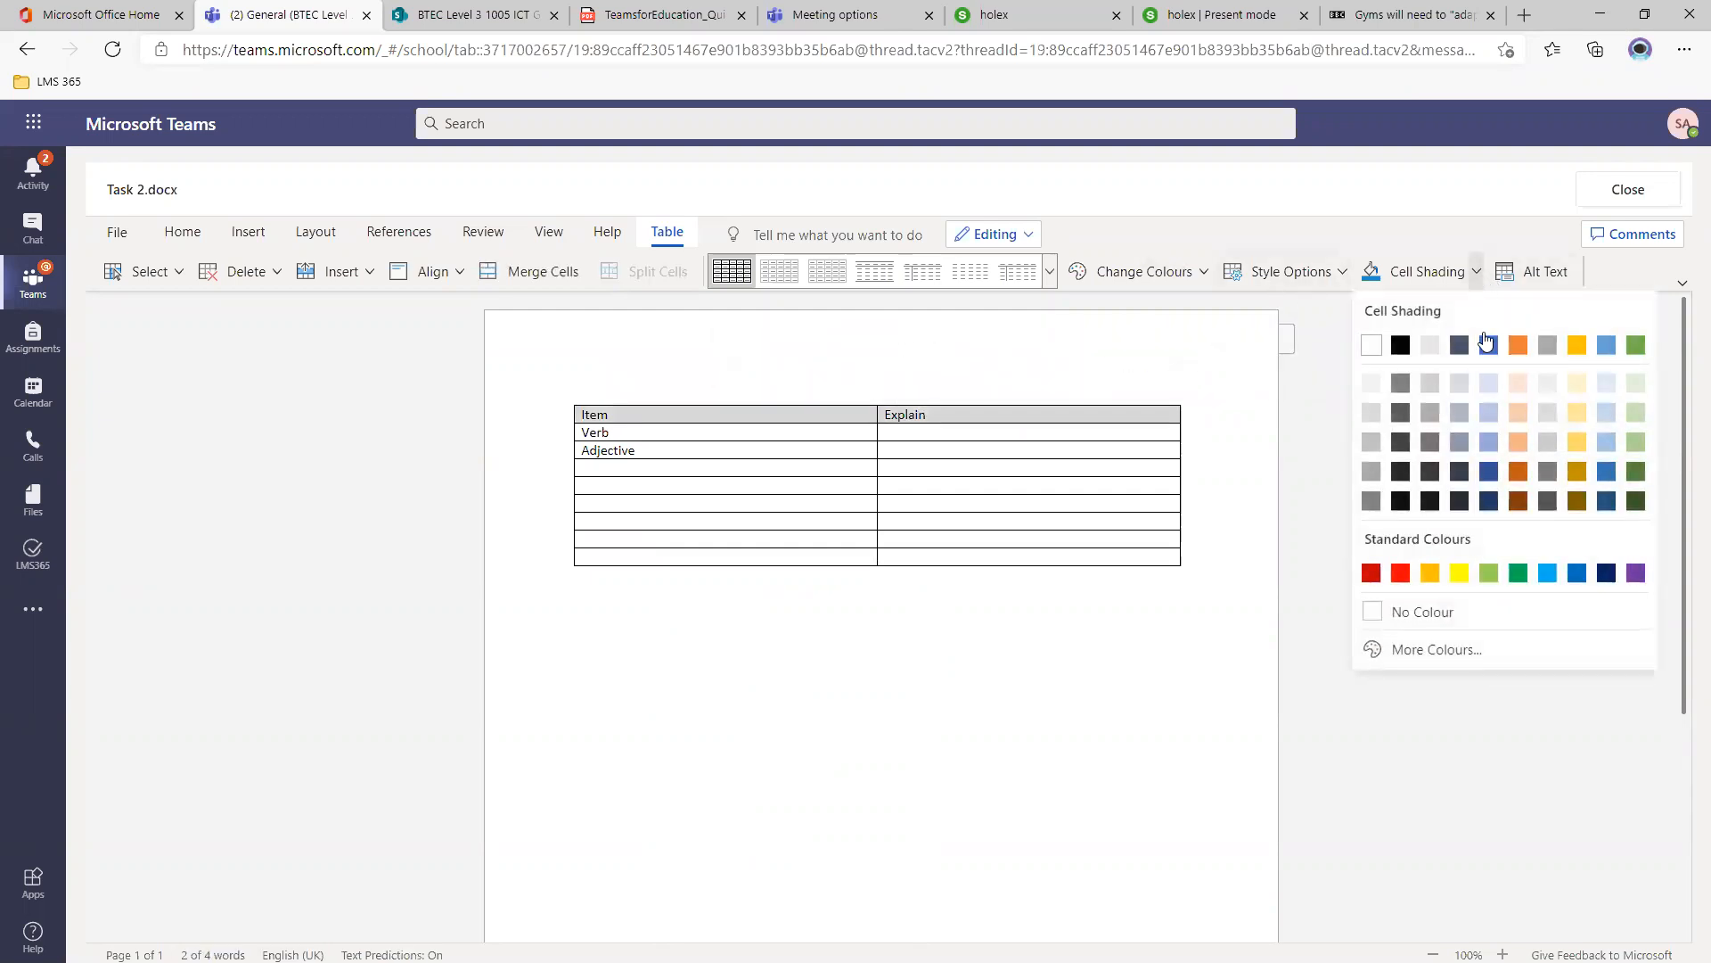
{"action": "left_click", "coordinate": [1371, 470]}
{"action": "left_click", "coordinate": [965, 399]}
{"action": "left_click", "coordinate": [954, 414]}
{"action": "key", "text": "ctrl+b"}
{"action": "left_click", "coordinate": [683, 451]}
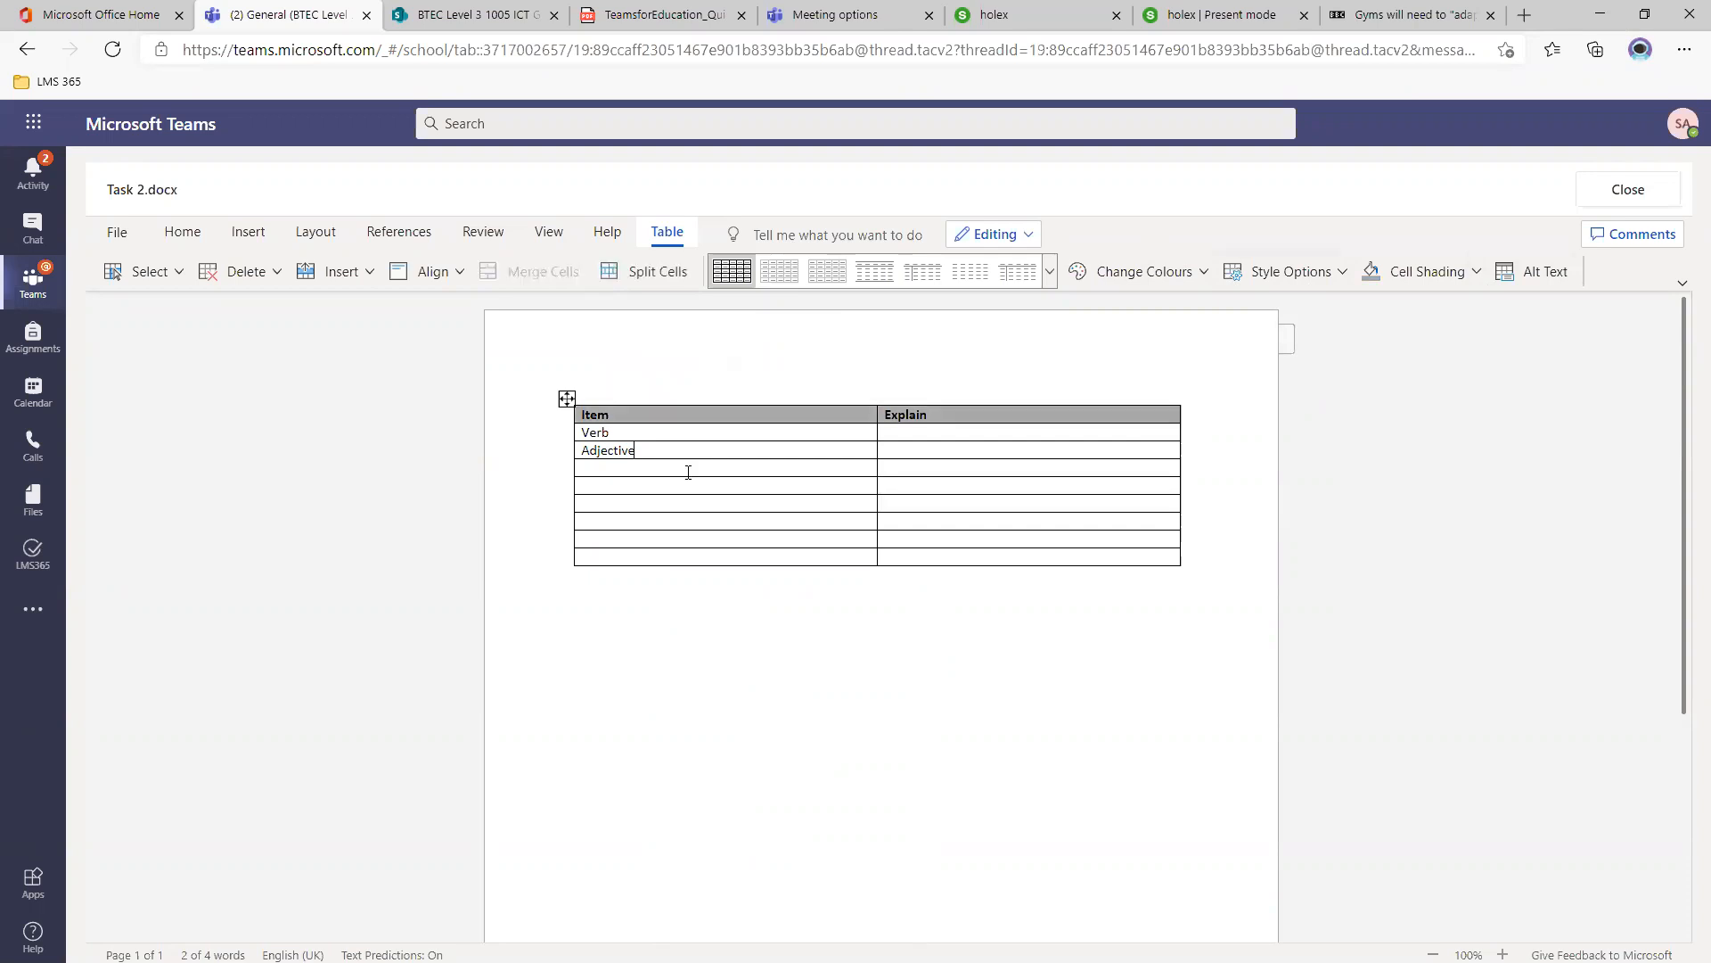
{"action": "left_click", "coordinate": [1624, 191]}
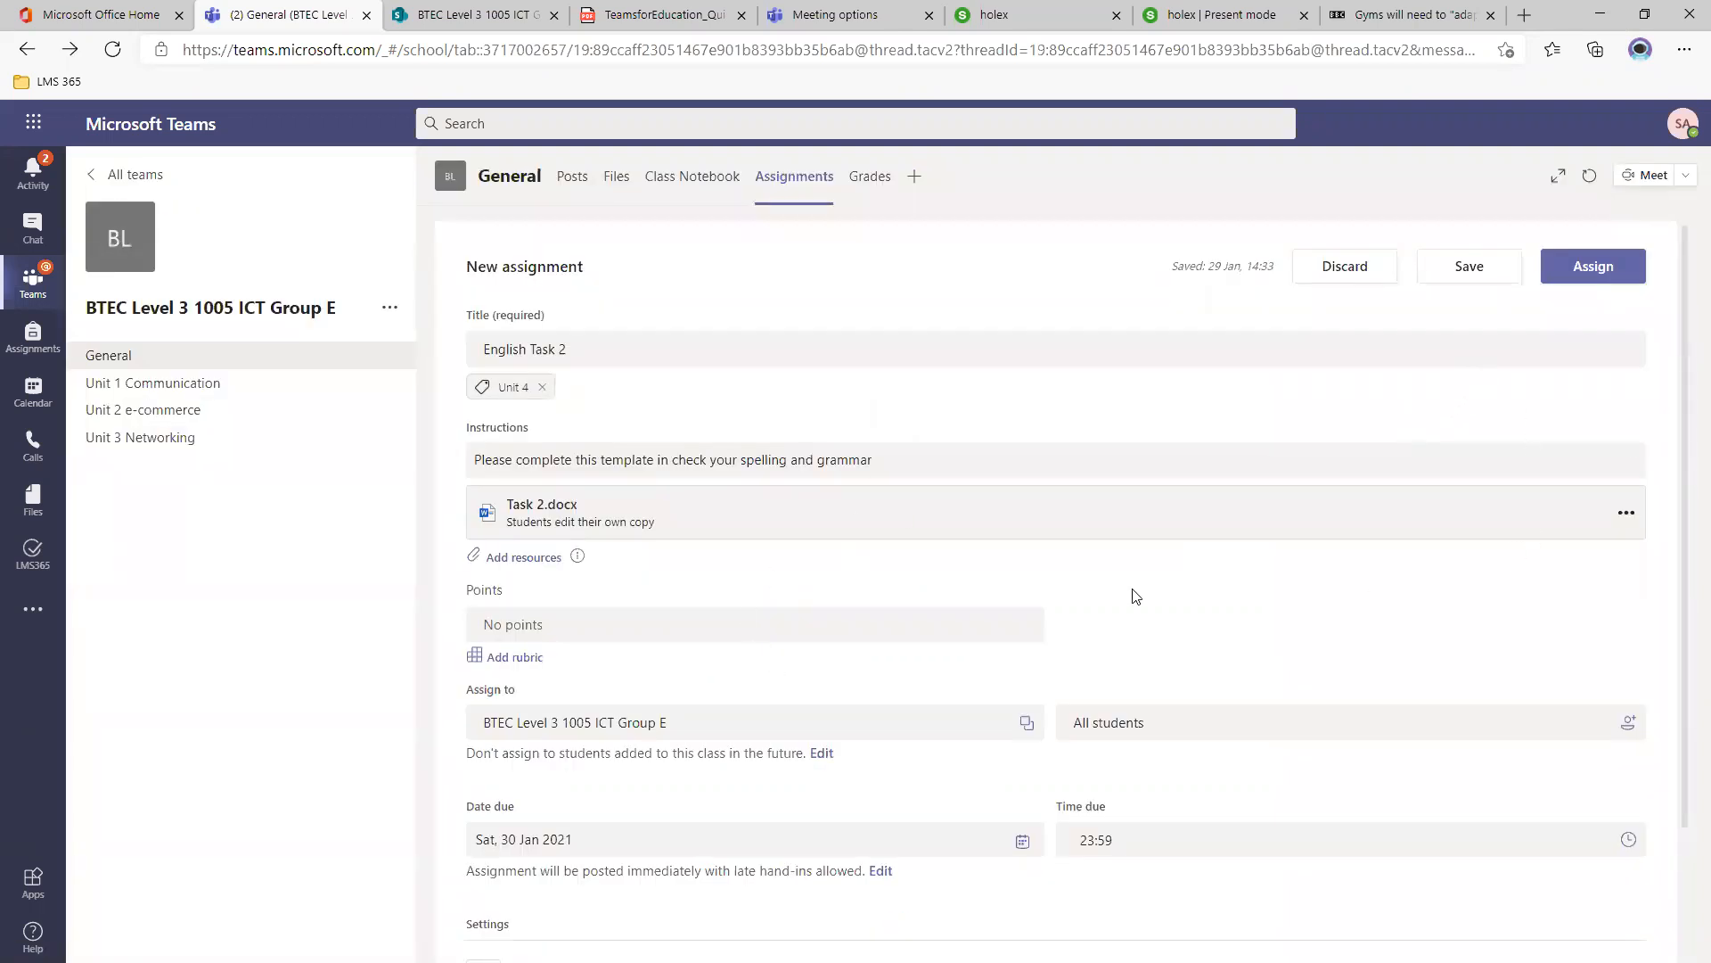
Review the English Task 2 form and assign it, due tomorrow at 23:59.
{"action": "scroll", "coordinate": [1069, 592], "scroll_direction": "down", "scroll_amount": 2}
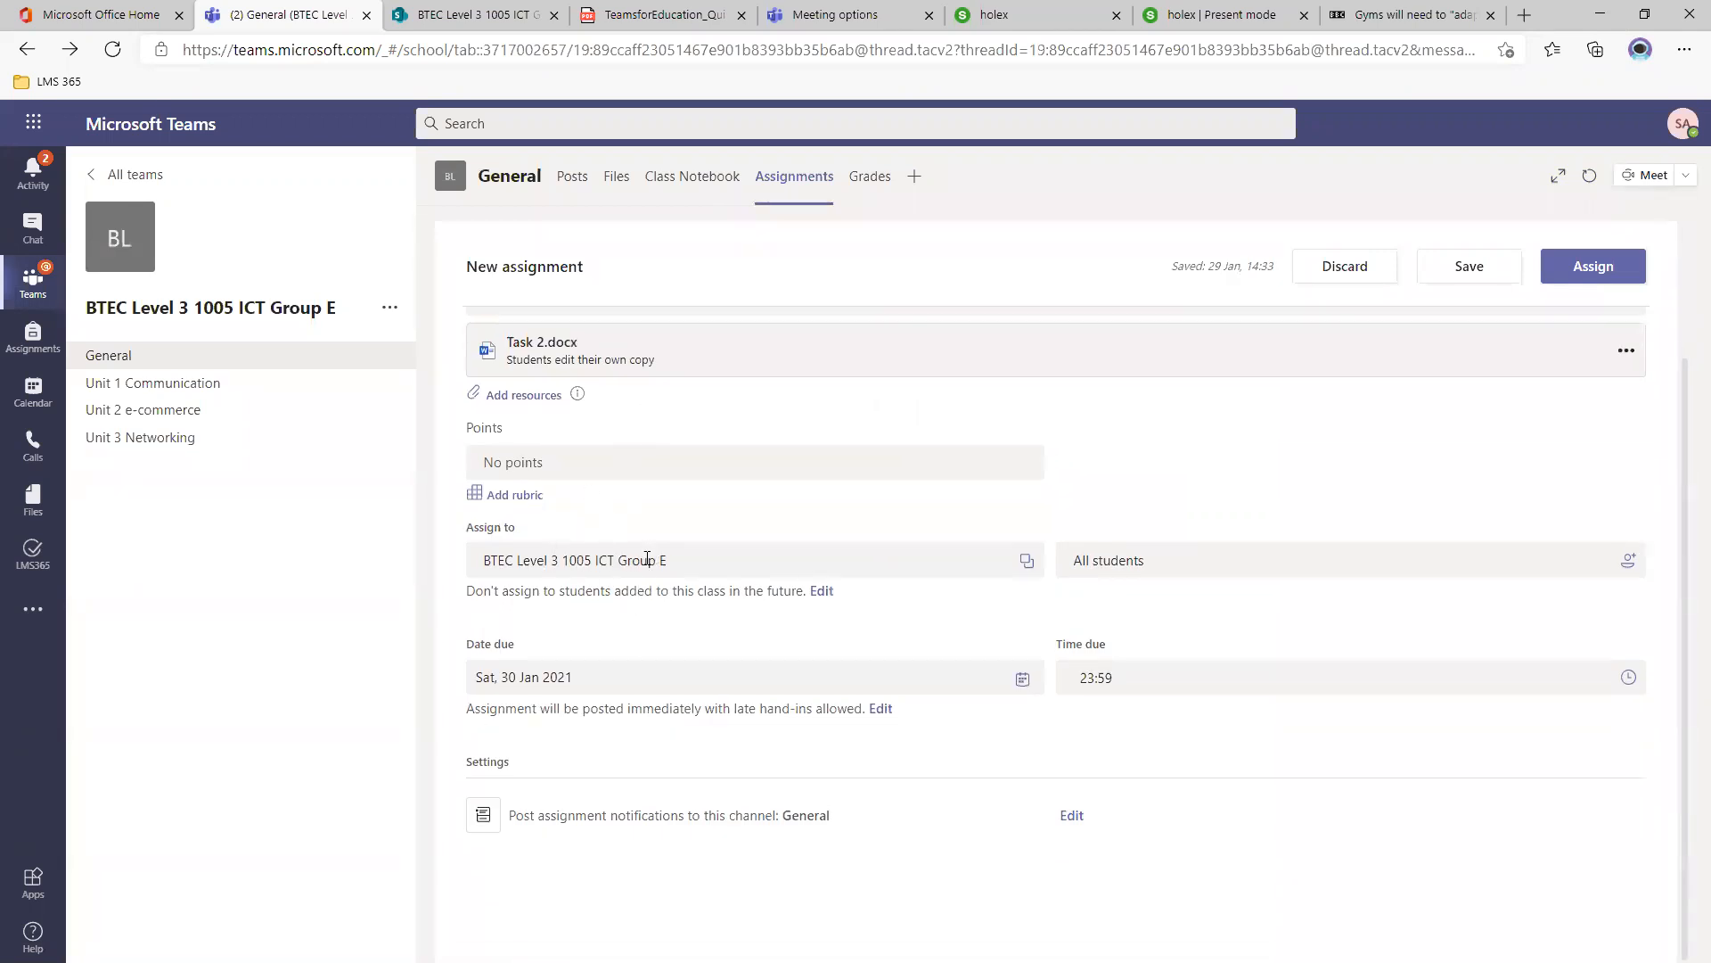
{"action": "scroll", "coordinate": [784, 748], "scroll_direction": "up", "scroll_amount": 2}
{"action": "left_click", "coordinate": [1592, 266]}
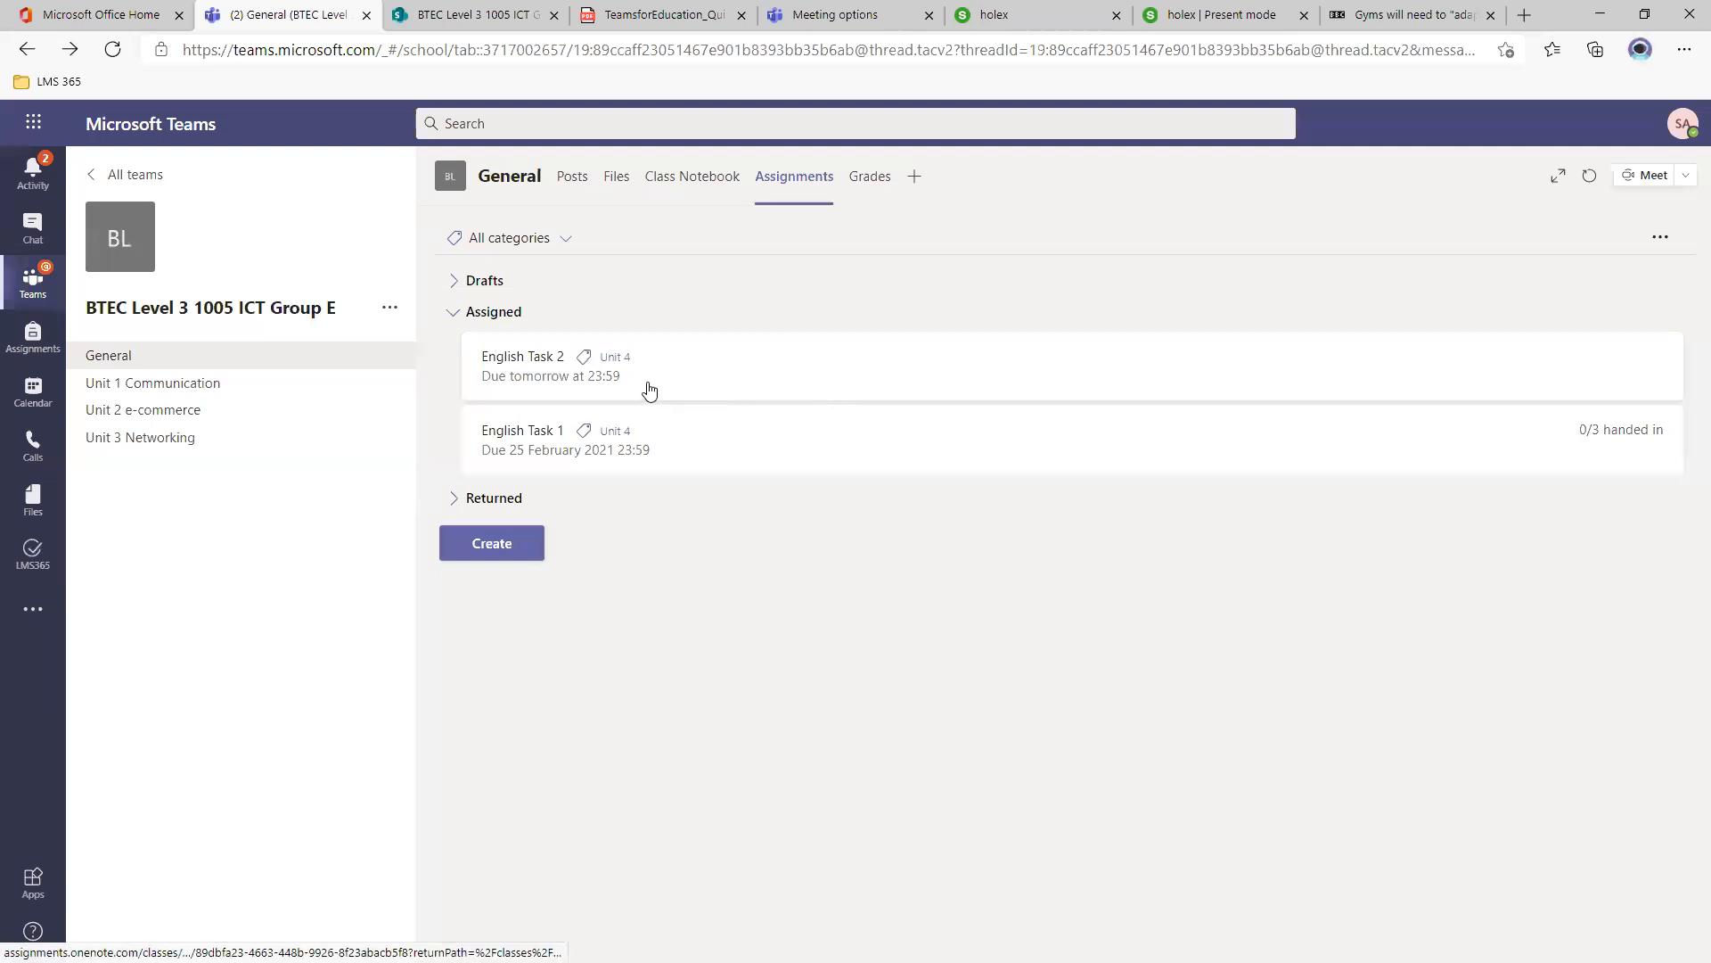
Preview English Task 2 in Student view, including the Task 2.docx table.
{"action": "left_click", "coordinate": [775, 365]}
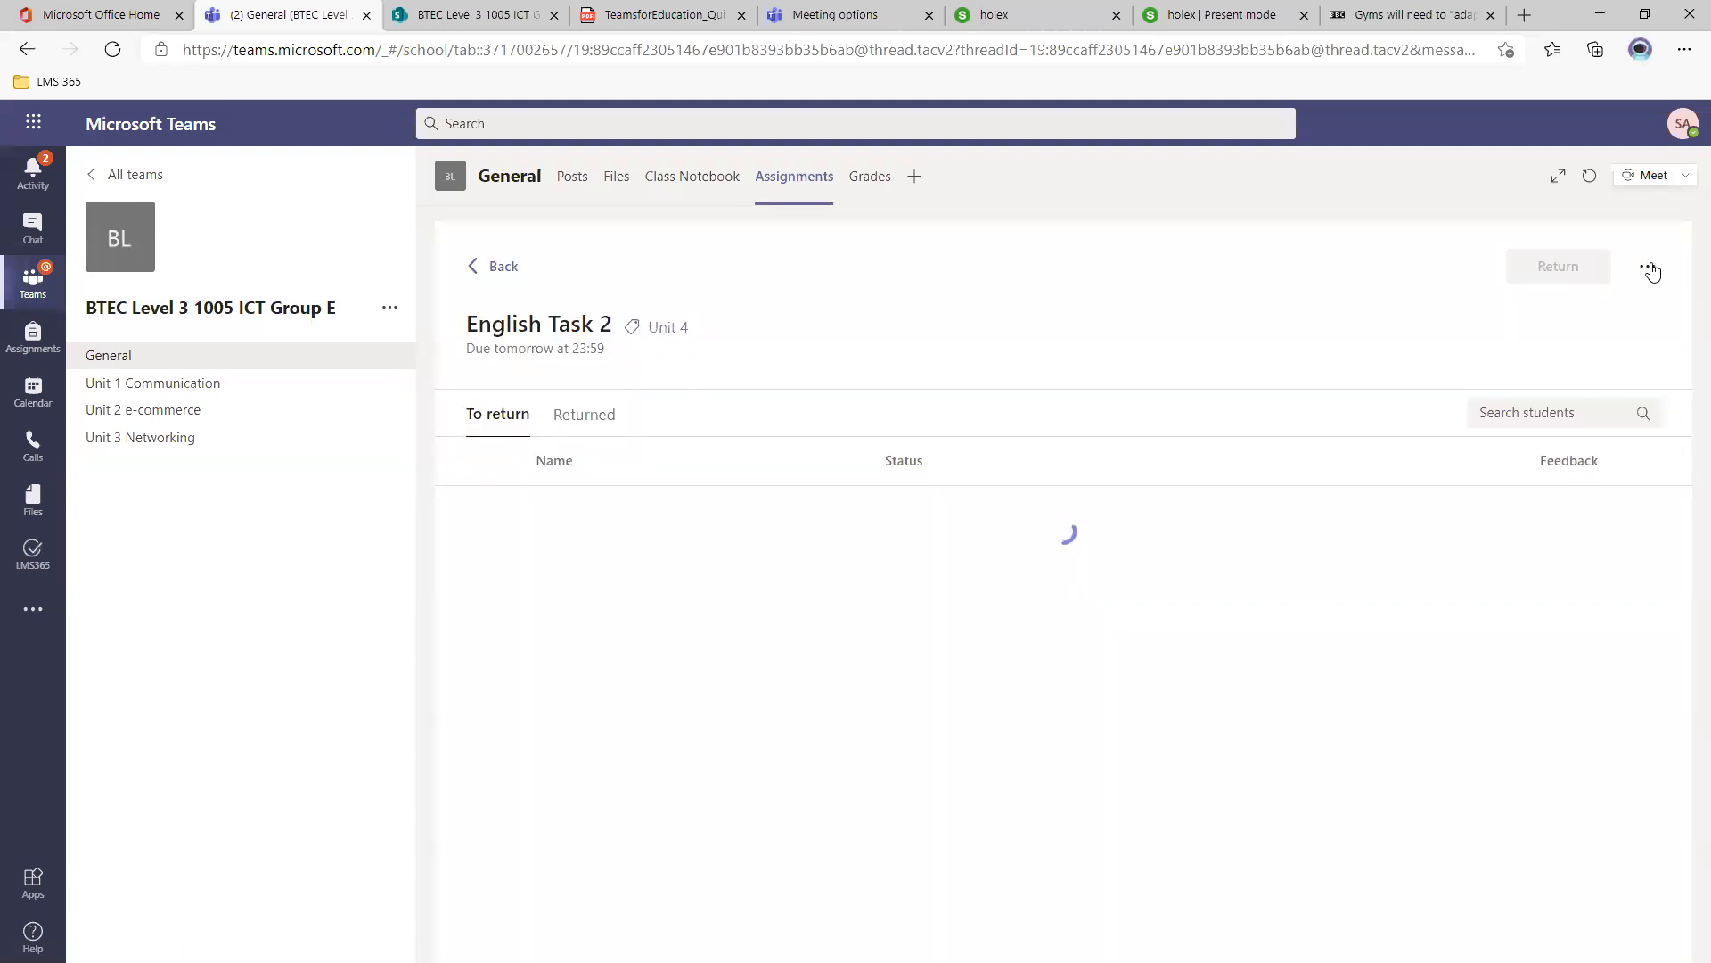
{"action": "left_click", "coordinate": [1649, 268]}
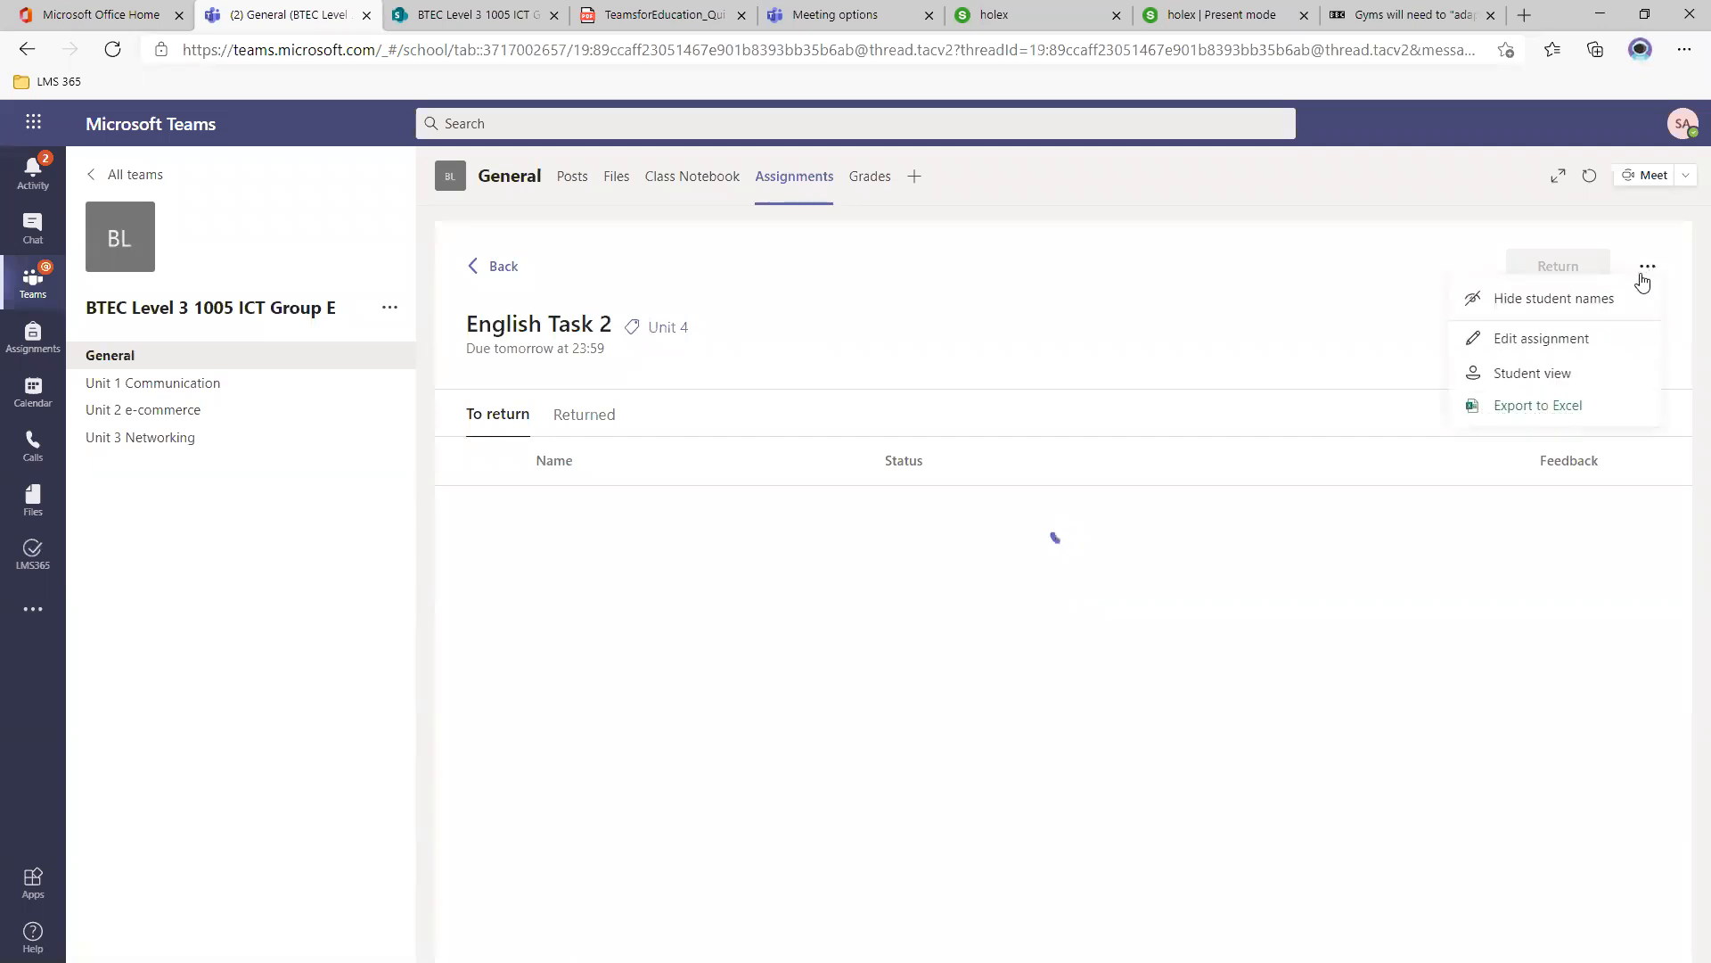
{"action": "left_click", "coordinate": [1584, 377]}
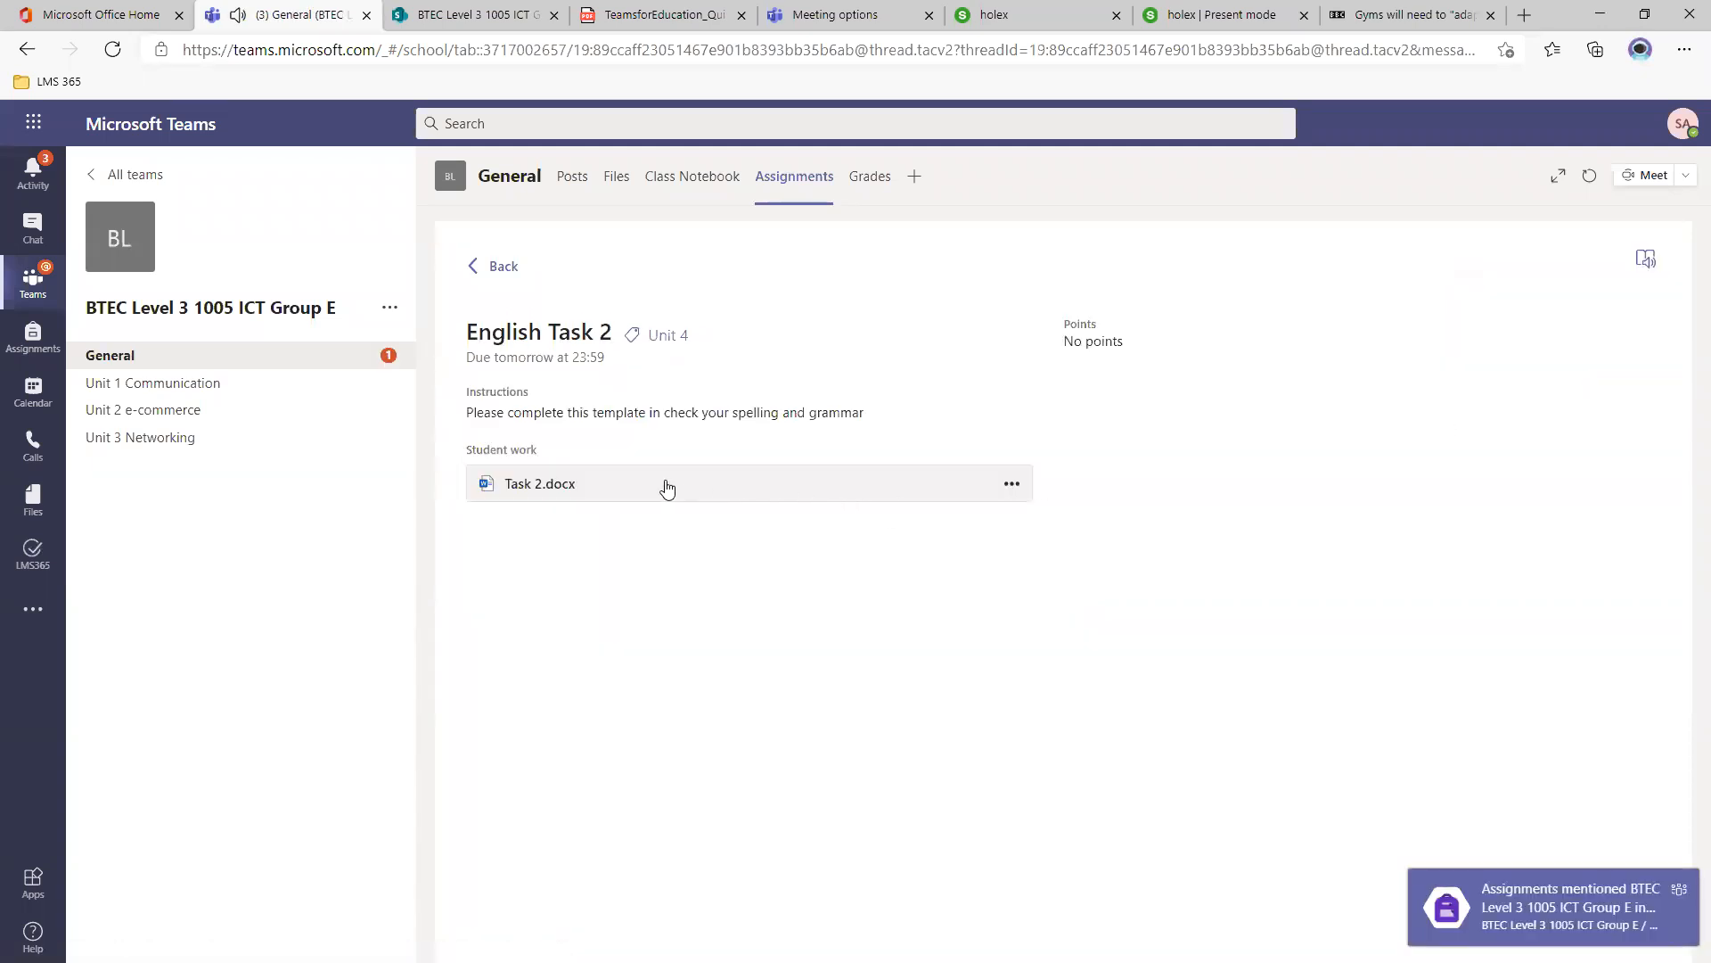
{"action": "left_click", "coordinate": [630, 497]}
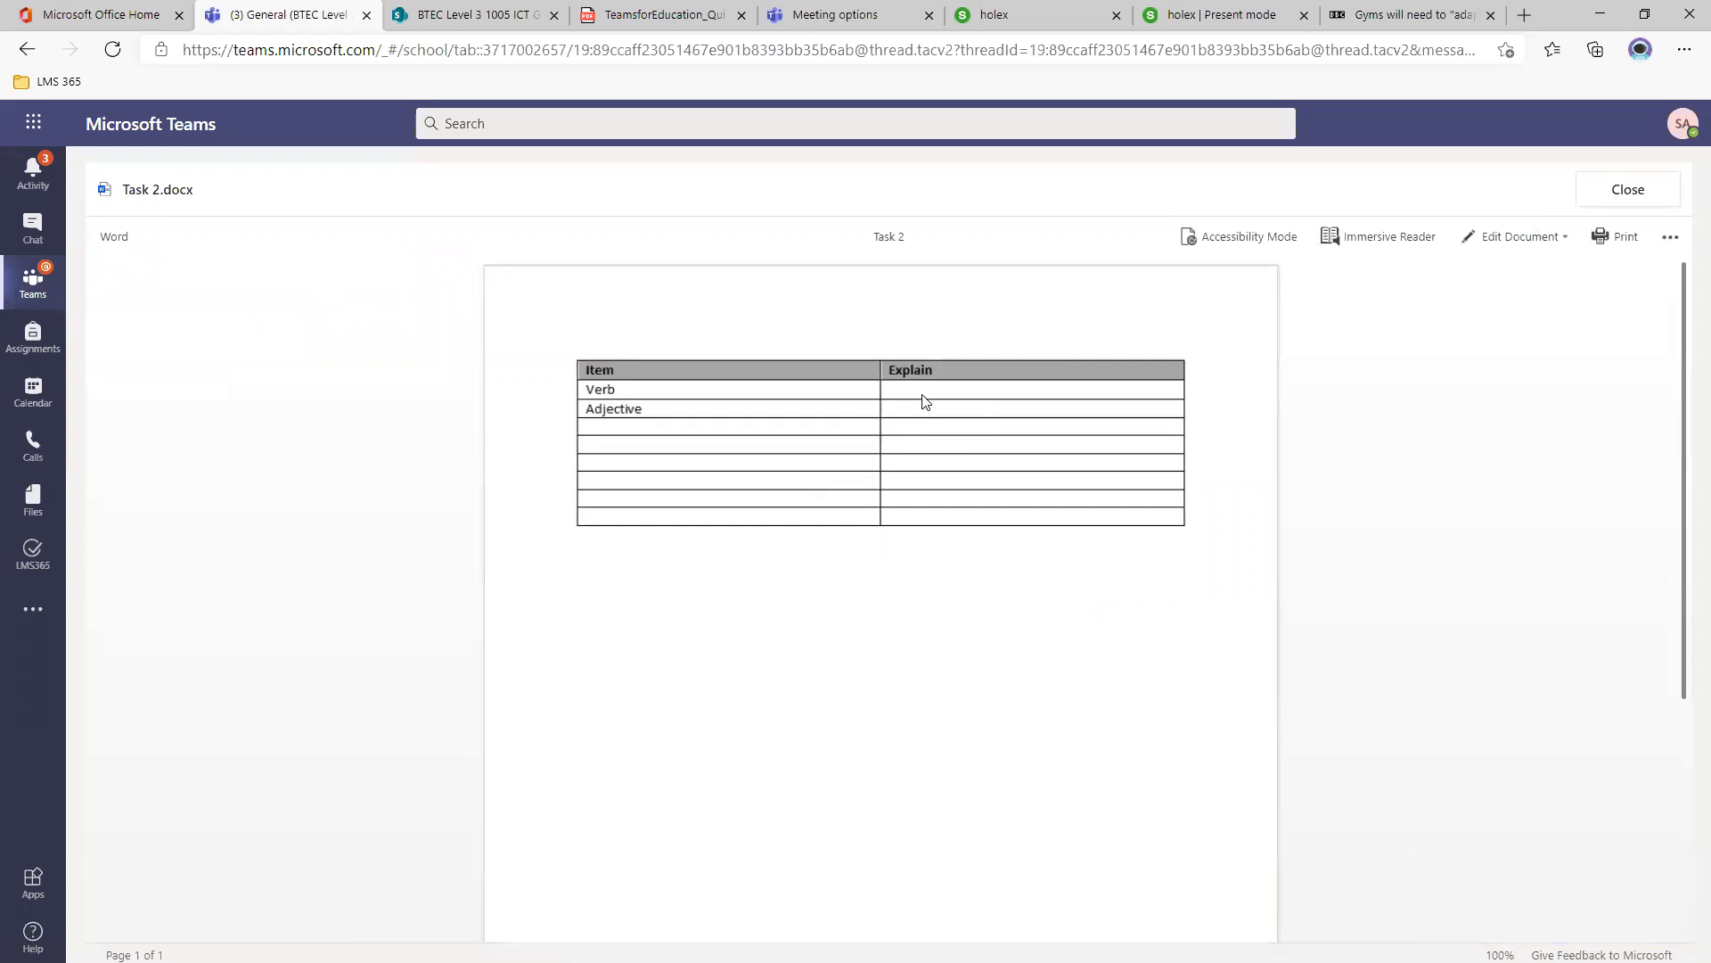
{"action": "left_click", "coordinate": [1629, 188]}
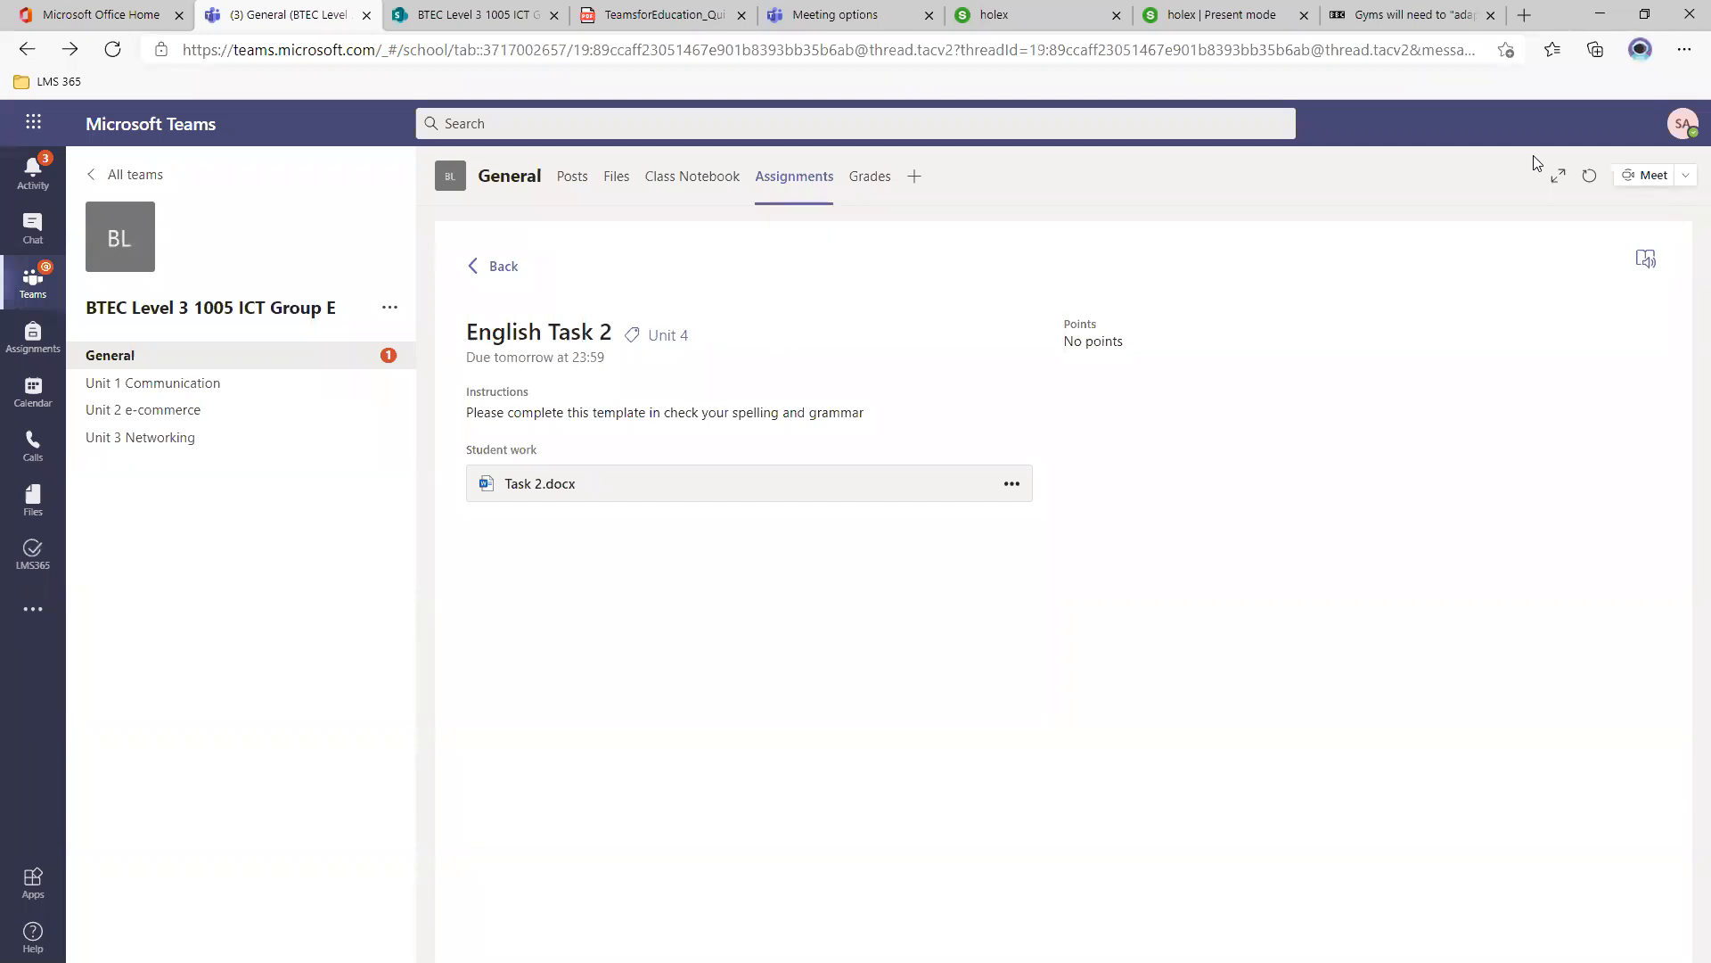
Return to the assignments list, edit English Task 1, and choose Add rubric.
{"action": "left_click", "coordinate": [486, 269]}
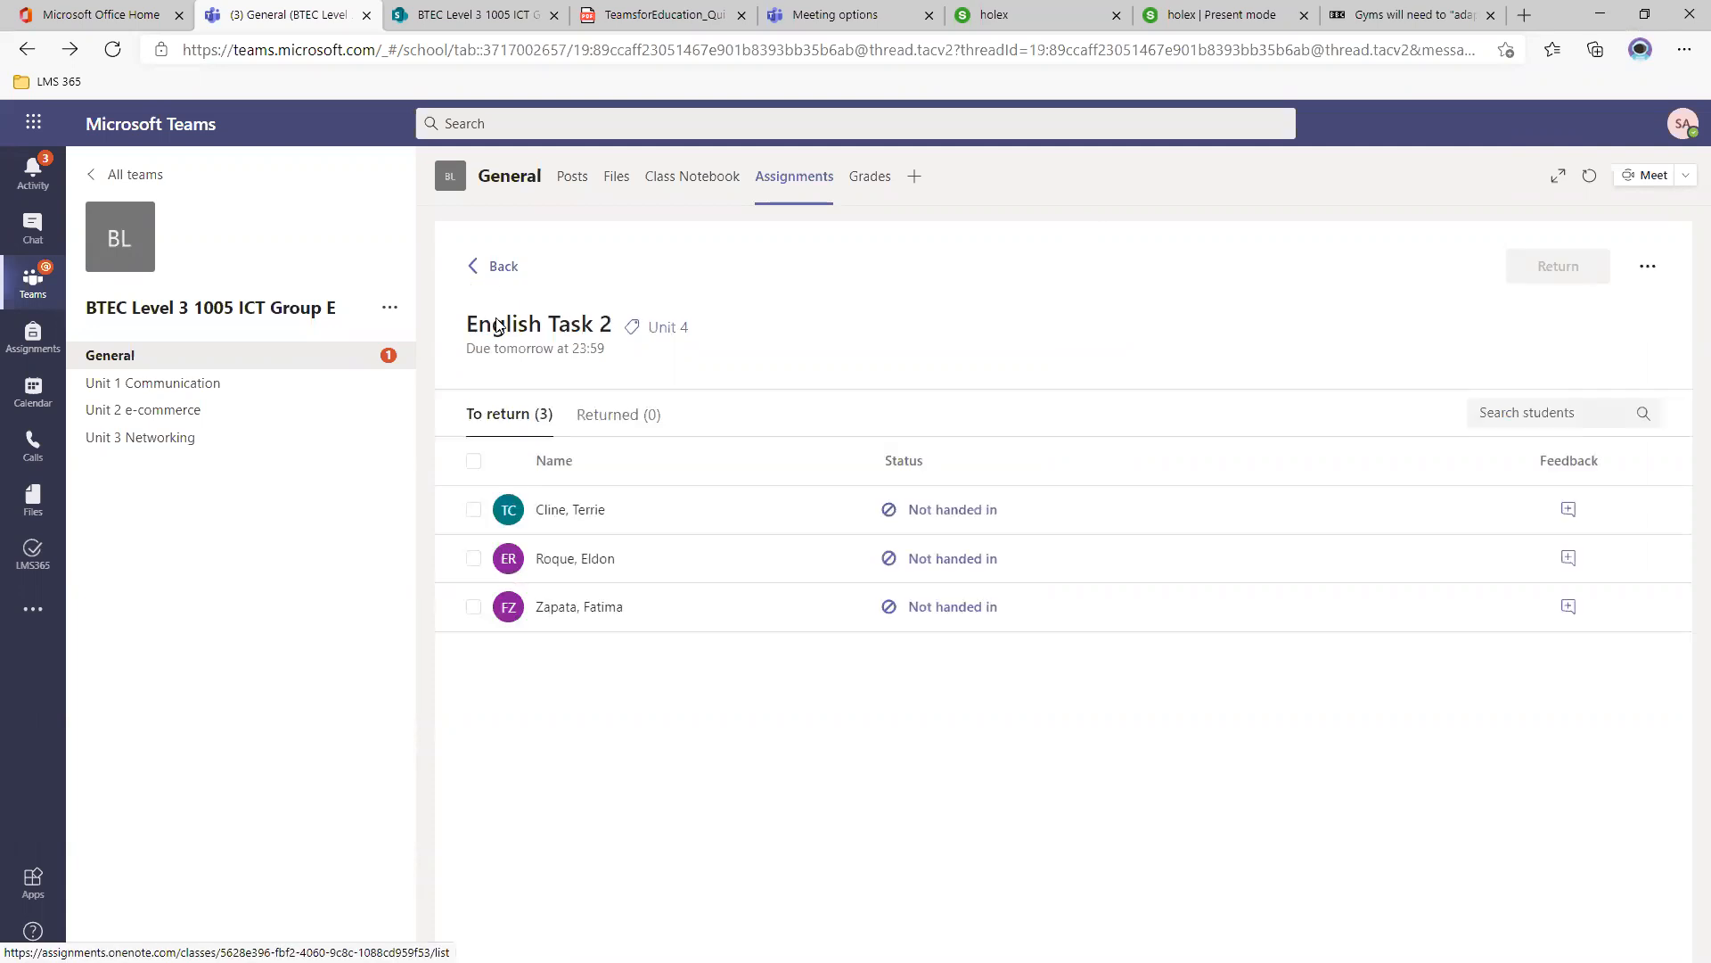
{"action": "left_click", "coordinate": [492, 266]}
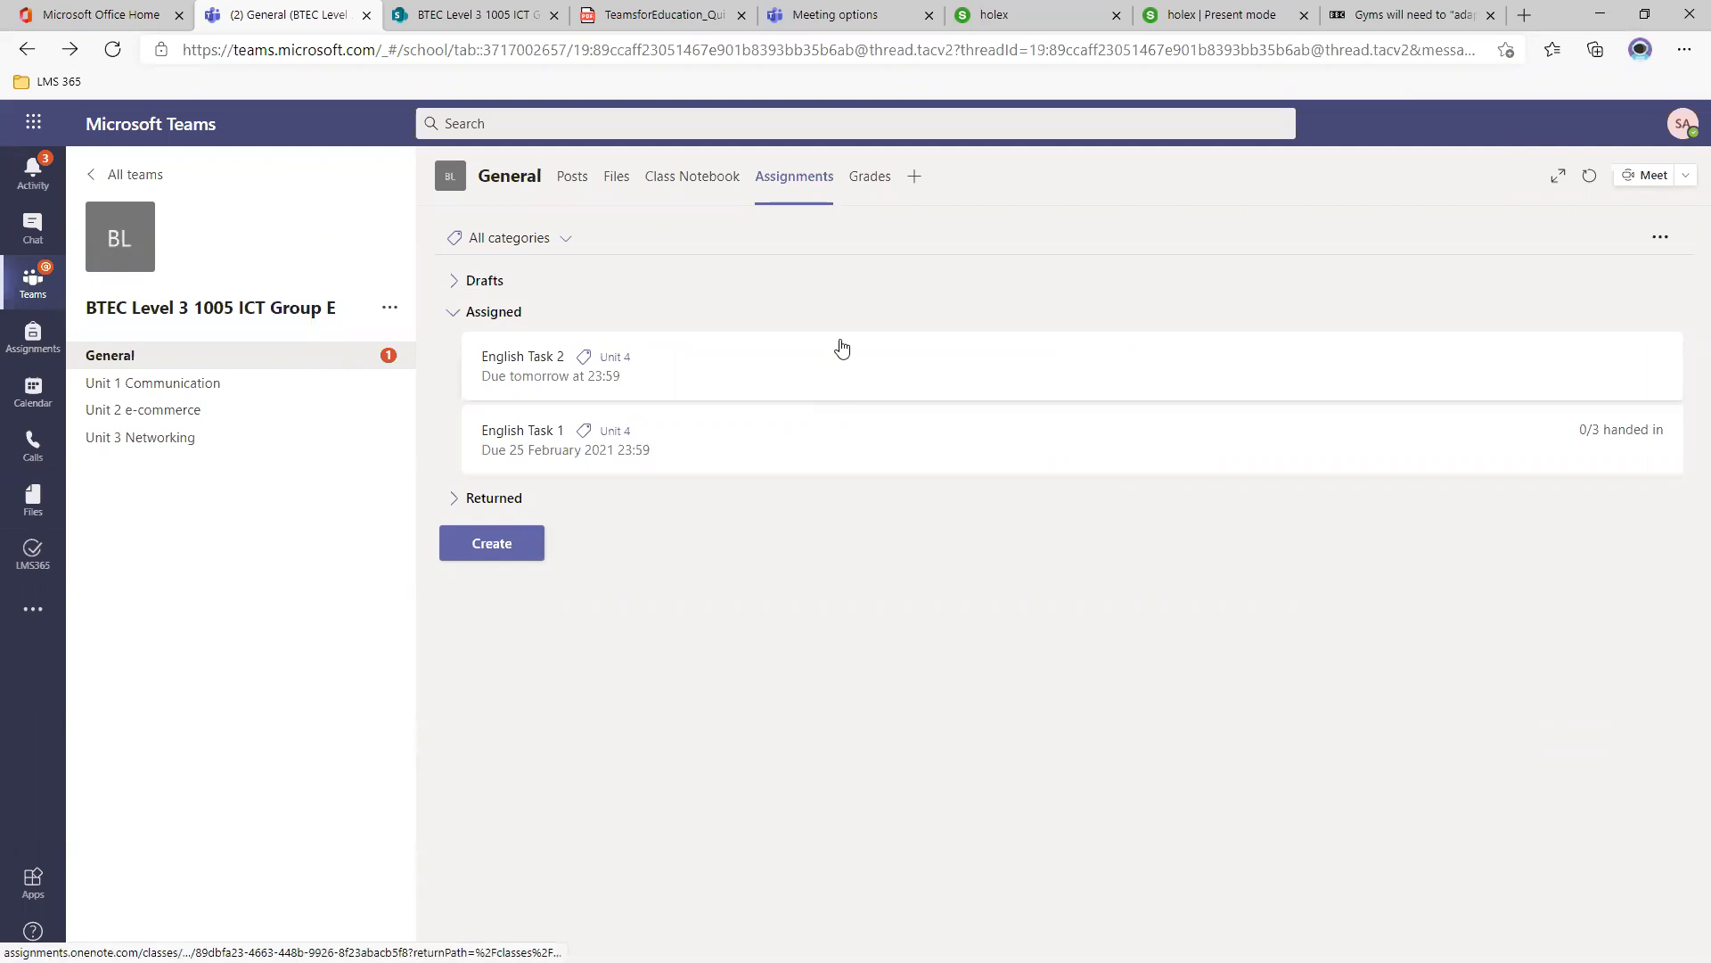
{"action": "left_click", "coordinate": [775, 441]}
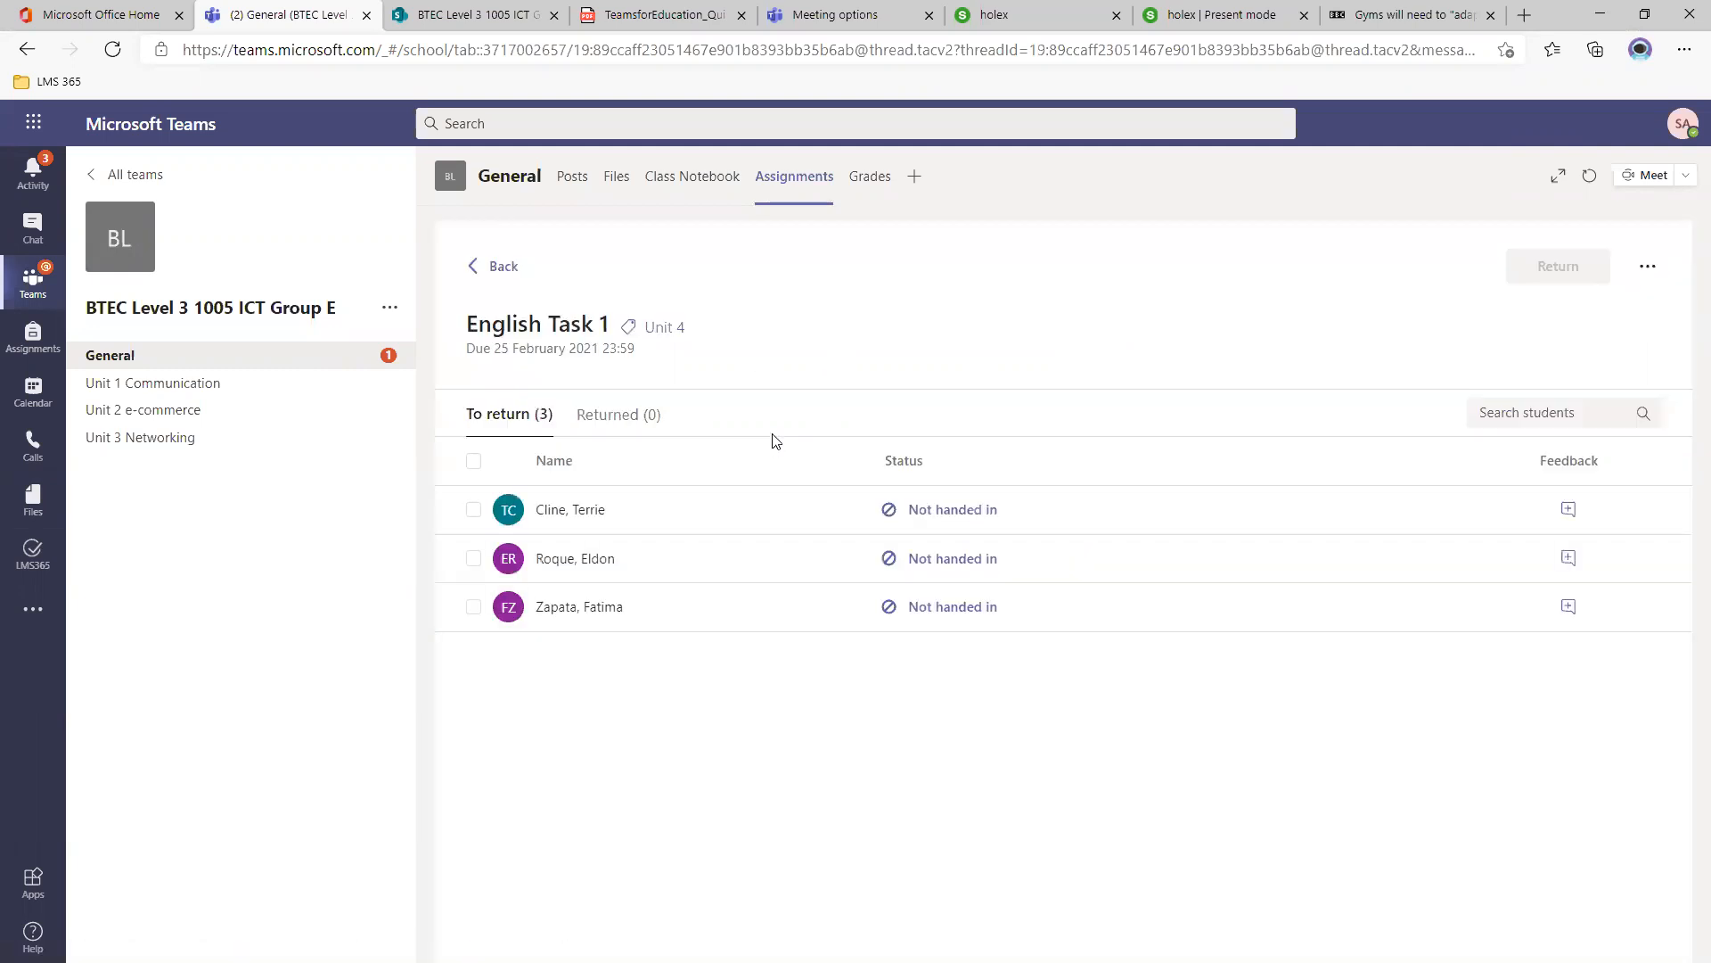
{"action": "left_click", "coordinate": [1648, 271]}
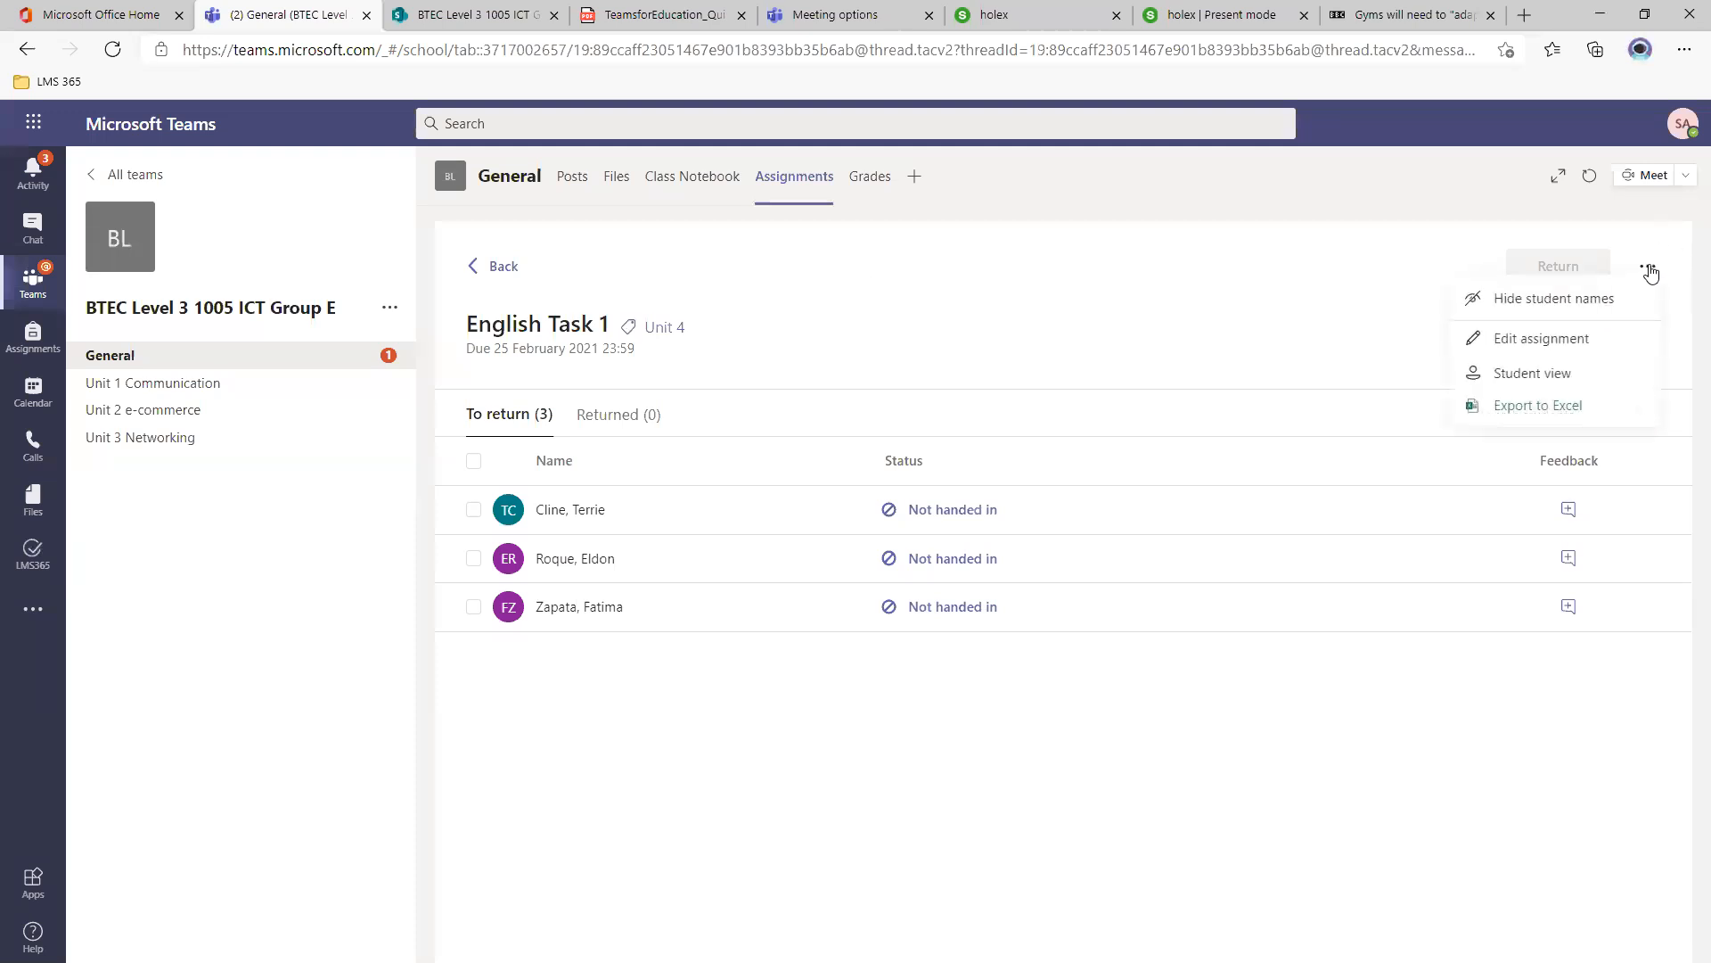
{"action": "left_click", "coordinate": [1577, 340]}
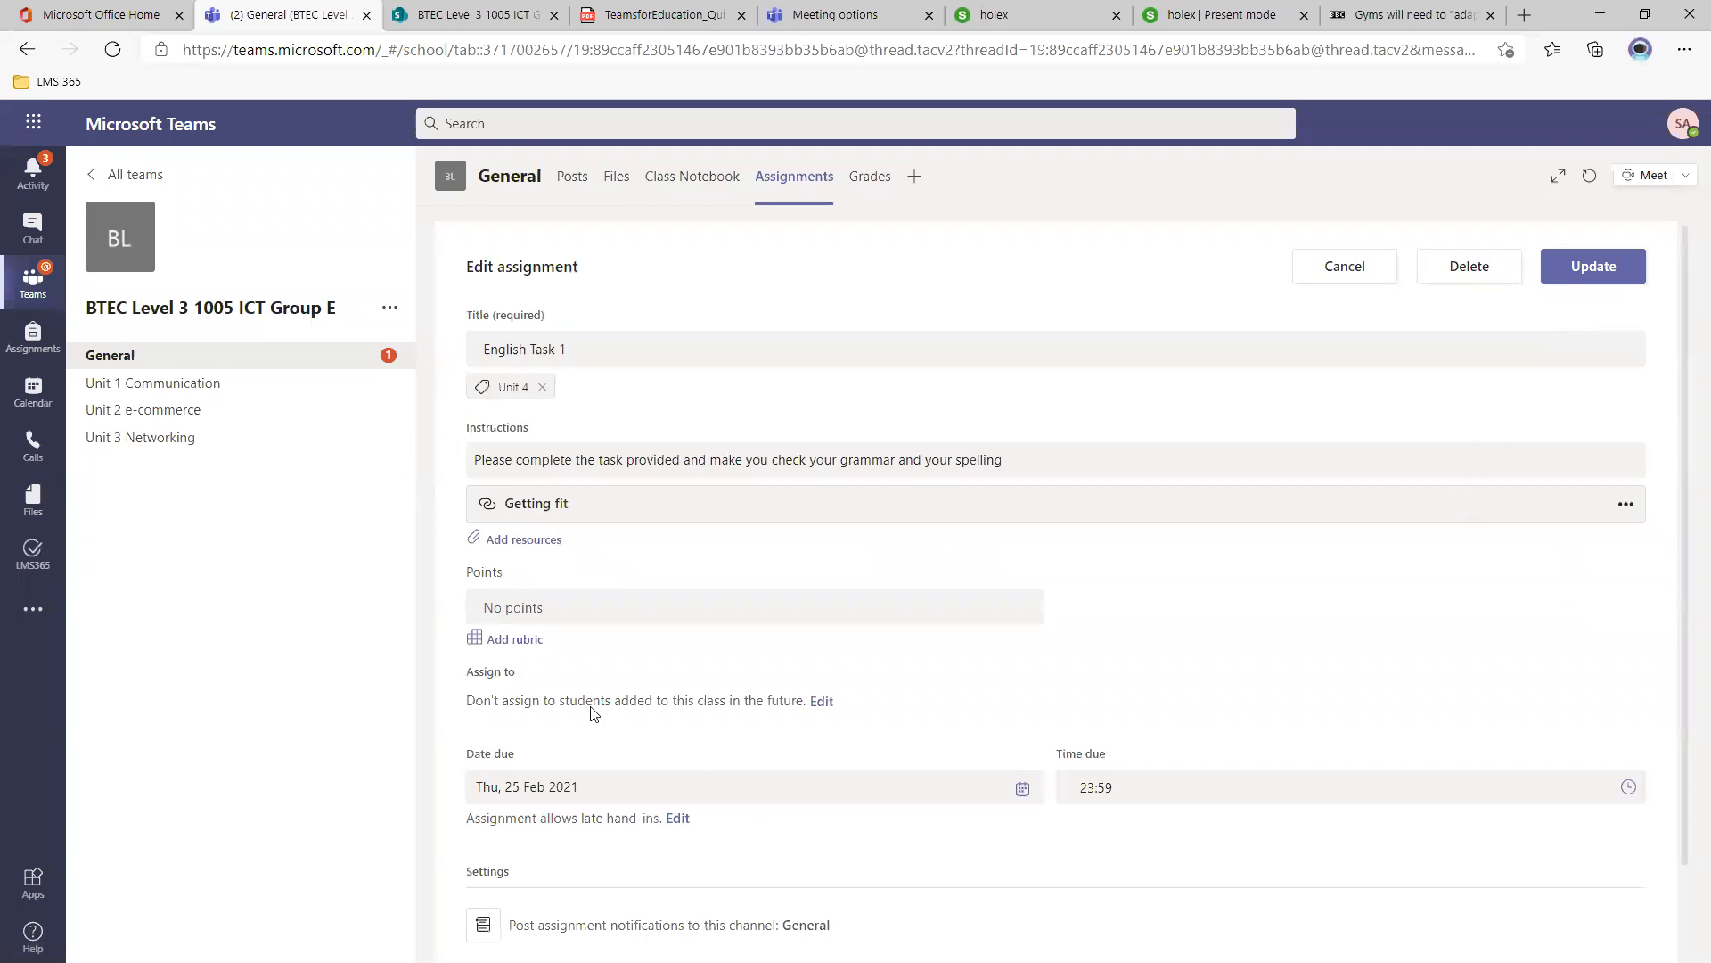
{"action": "left_click", "coordinate": [511, 642]}
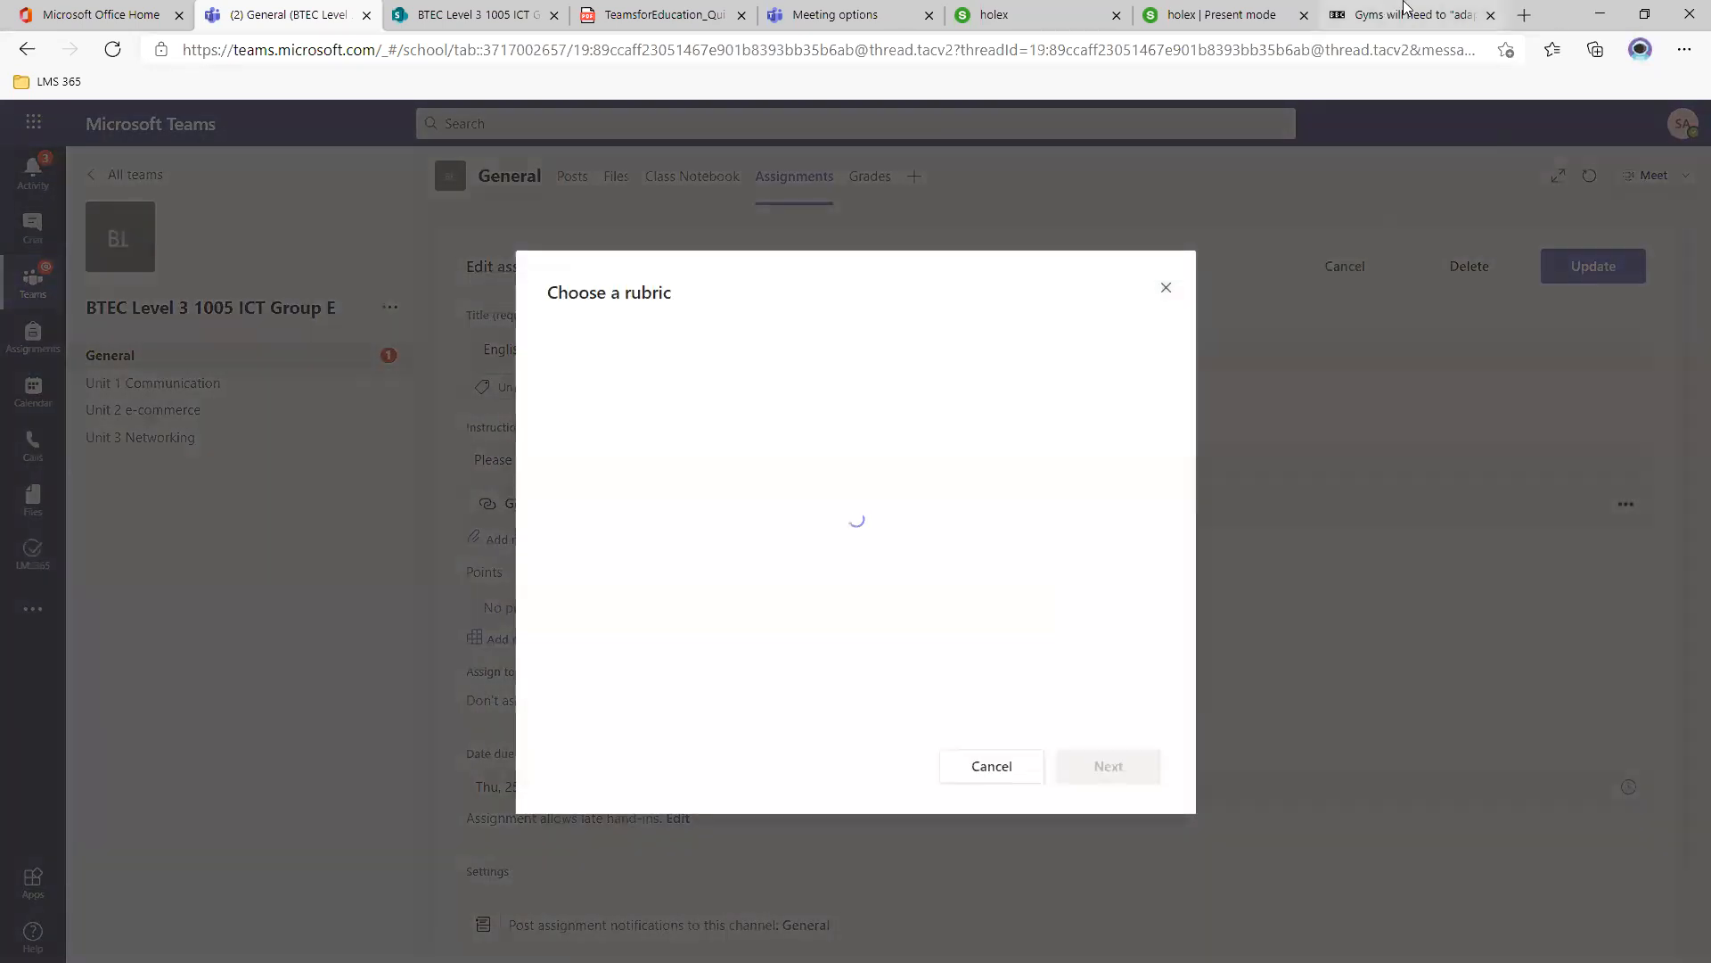
{"action": "left_click", "coordinate": [1405, 7]}
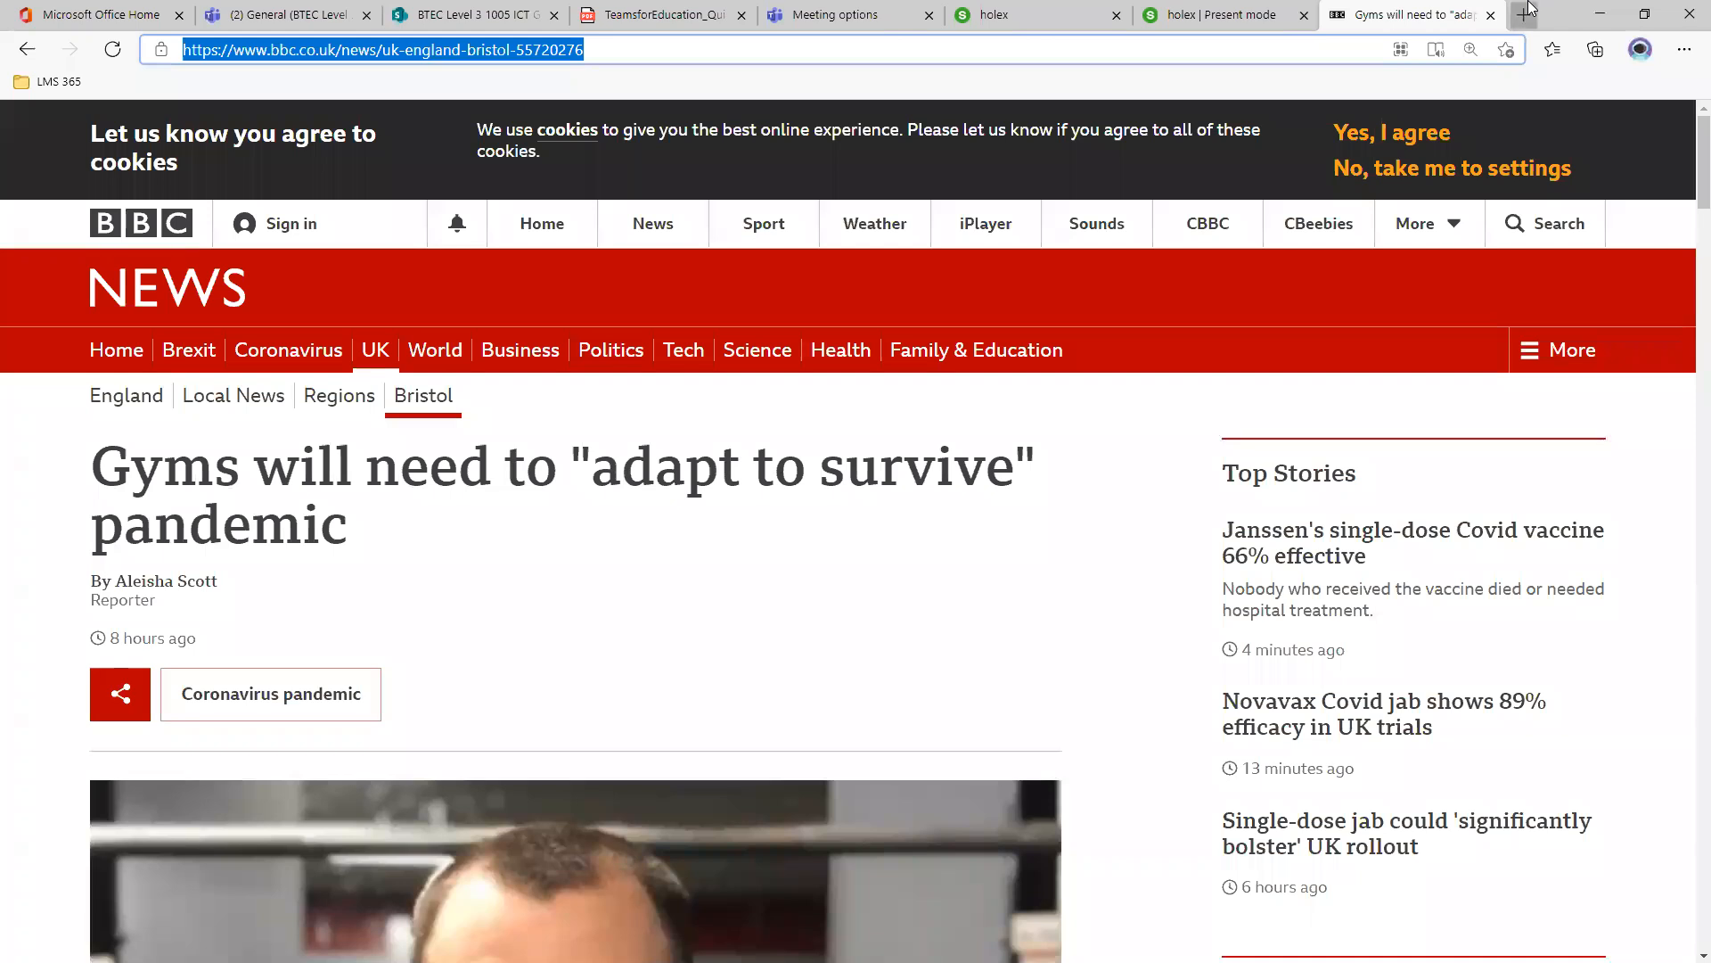
Search Google for 'define rubric' and read through the definitions.
{"action": "key", "text": "ctrl+t"}
{"action": "type", "text": "goog"}
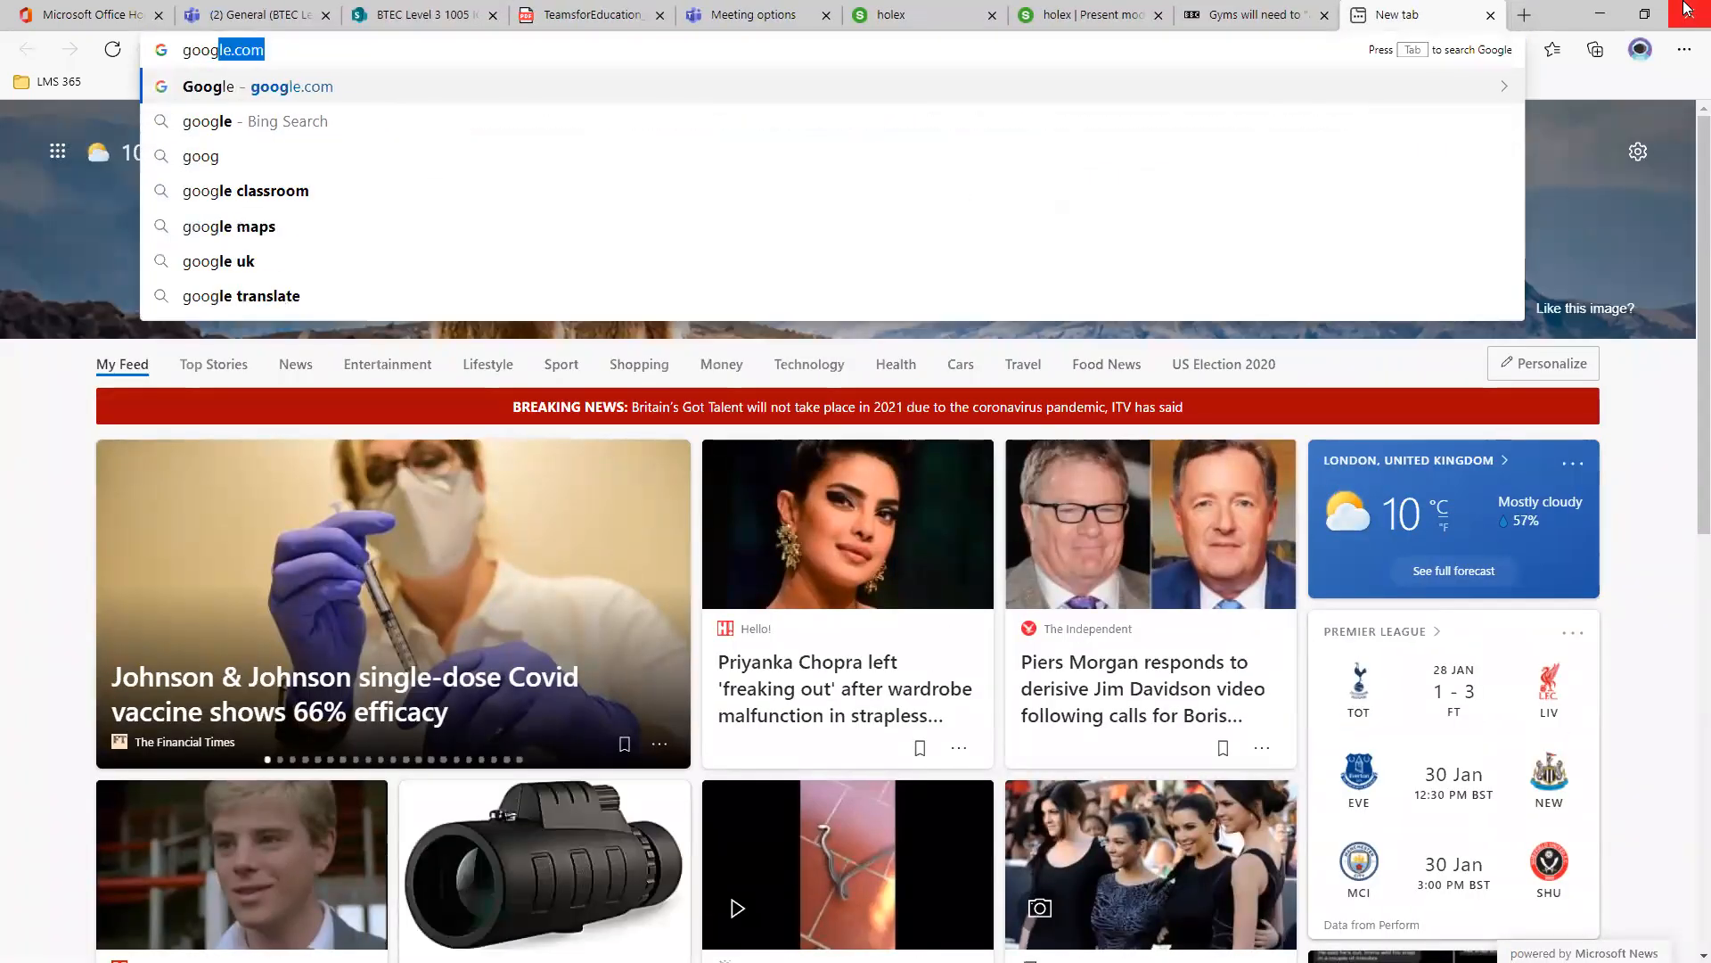
{"action": "key", "text": "Return"}
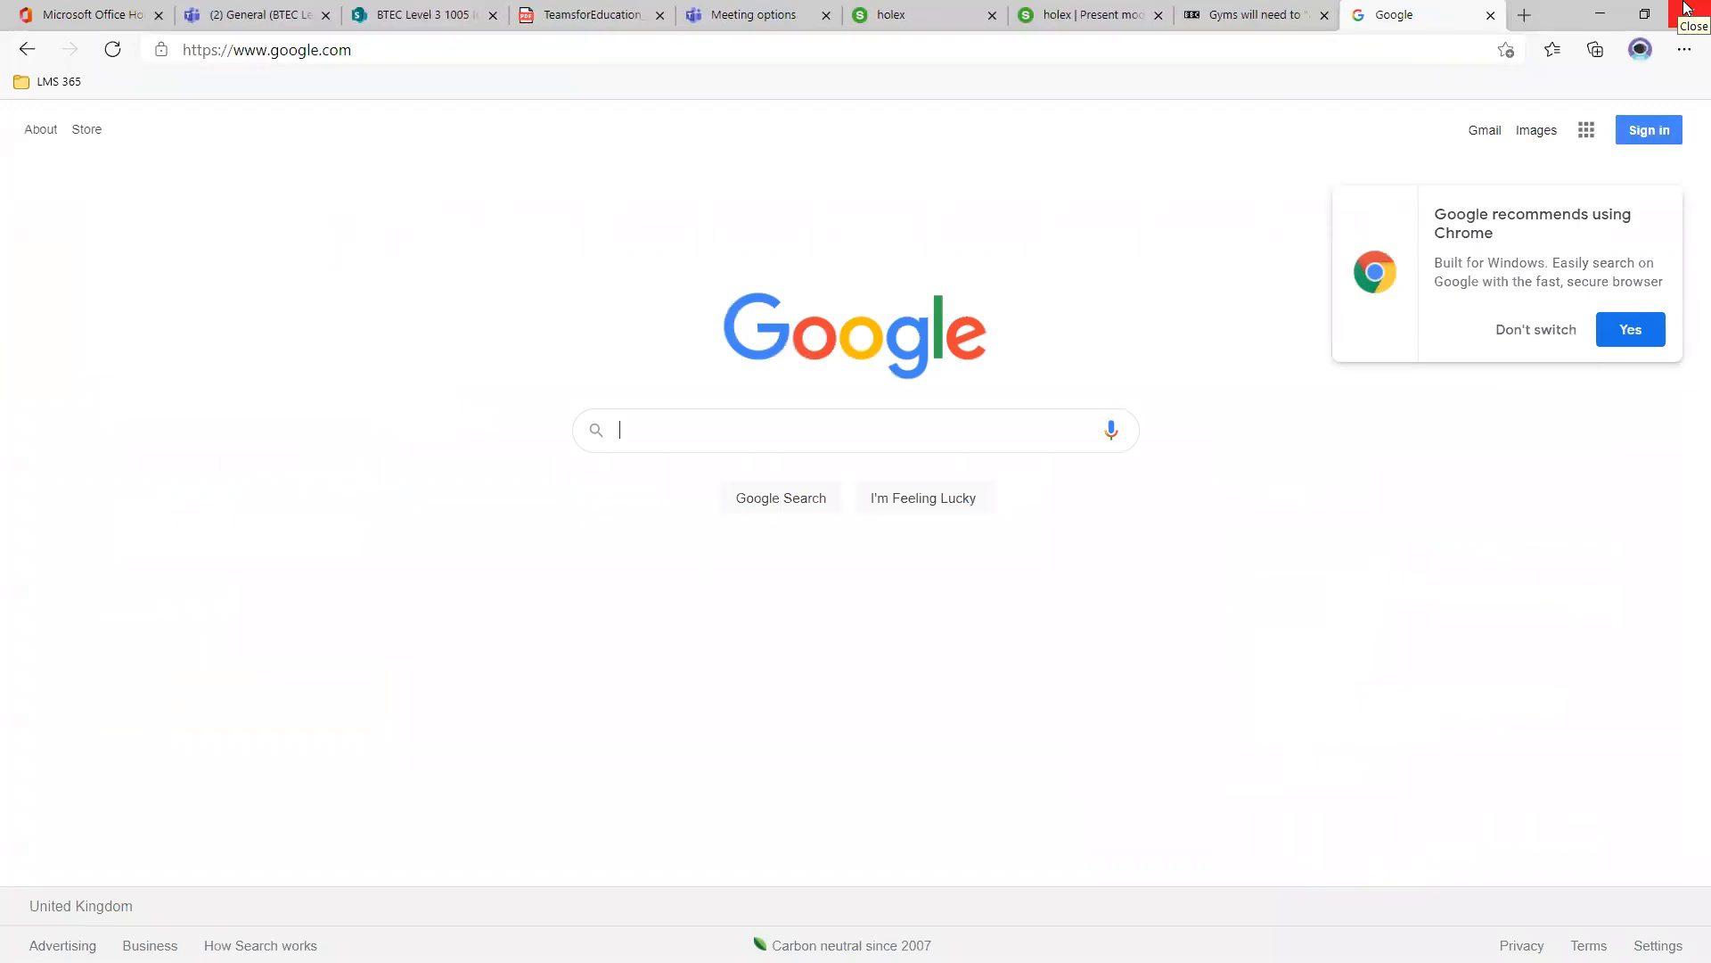
{"action": "type", "text": "de"}
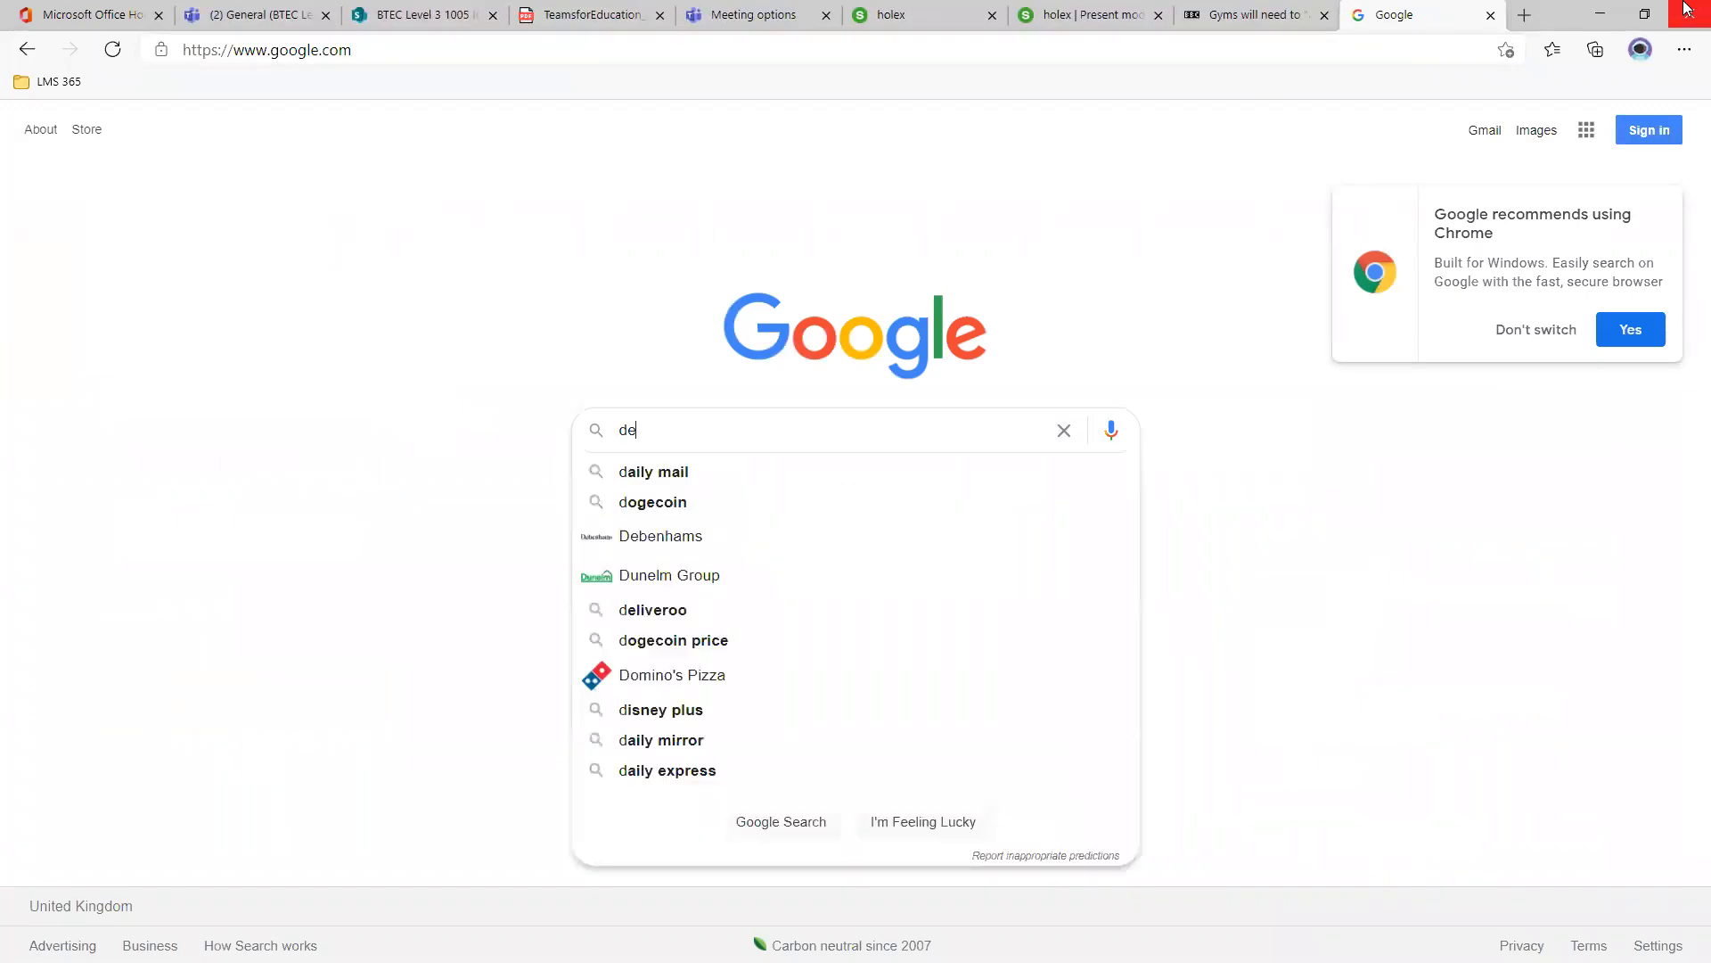
{"action": "type", "text": "fine rubric"}
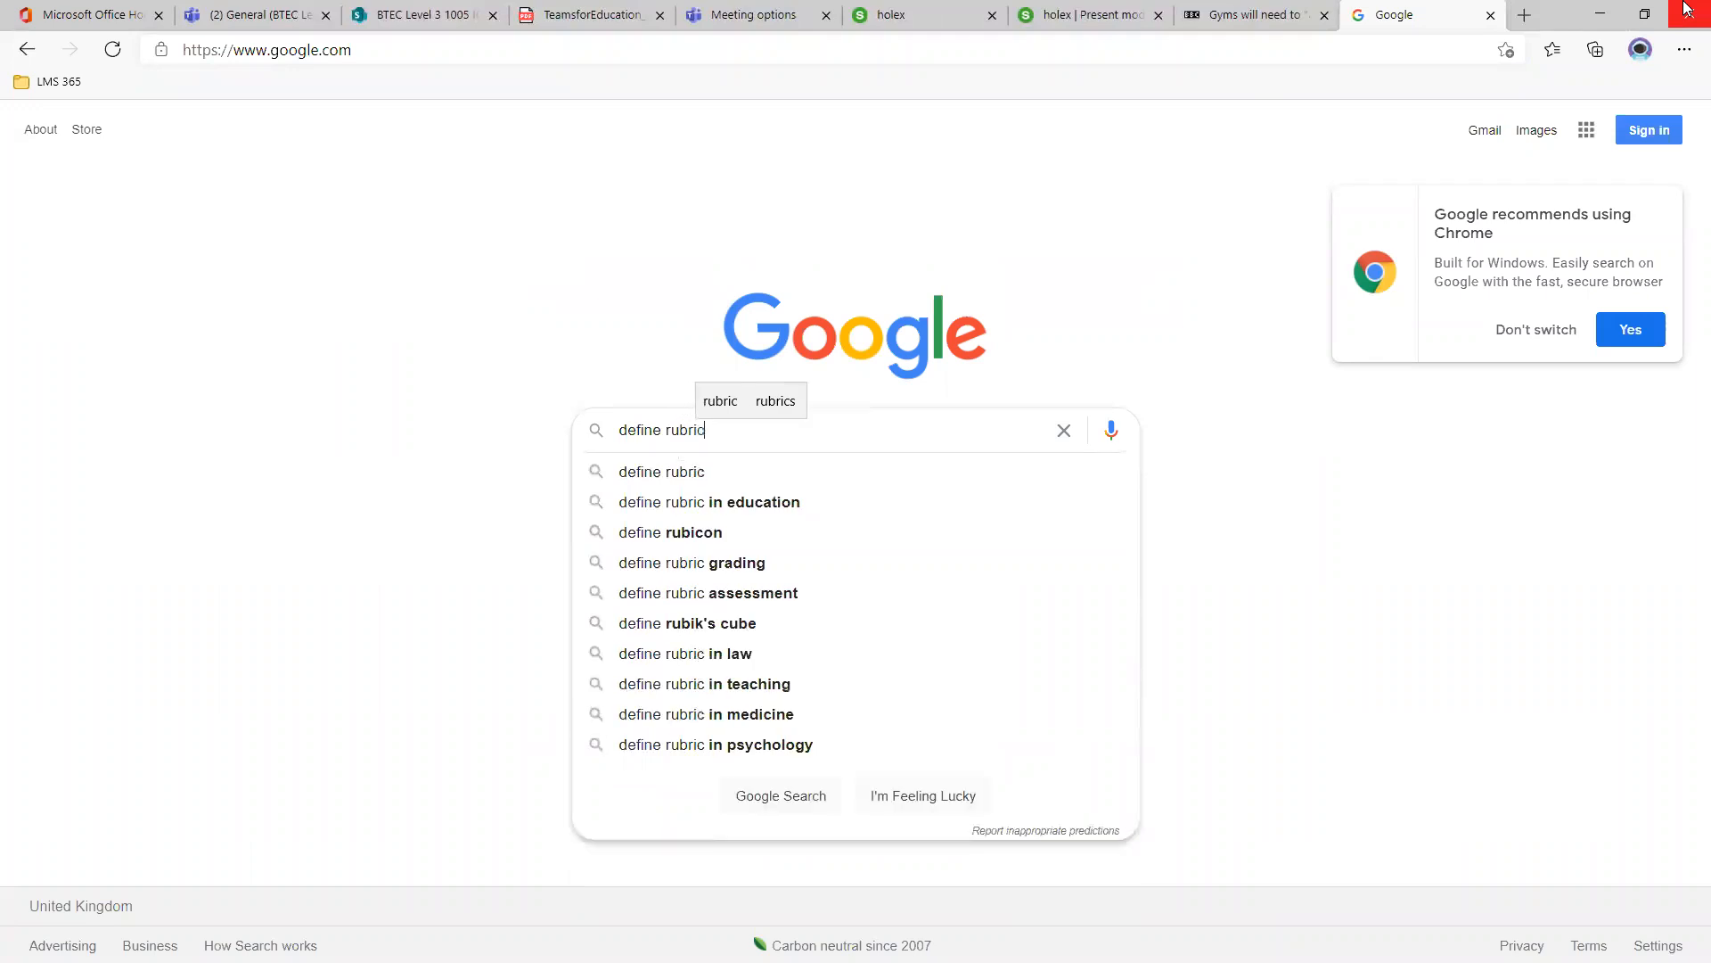
{"action": "key", "text": "Return"}
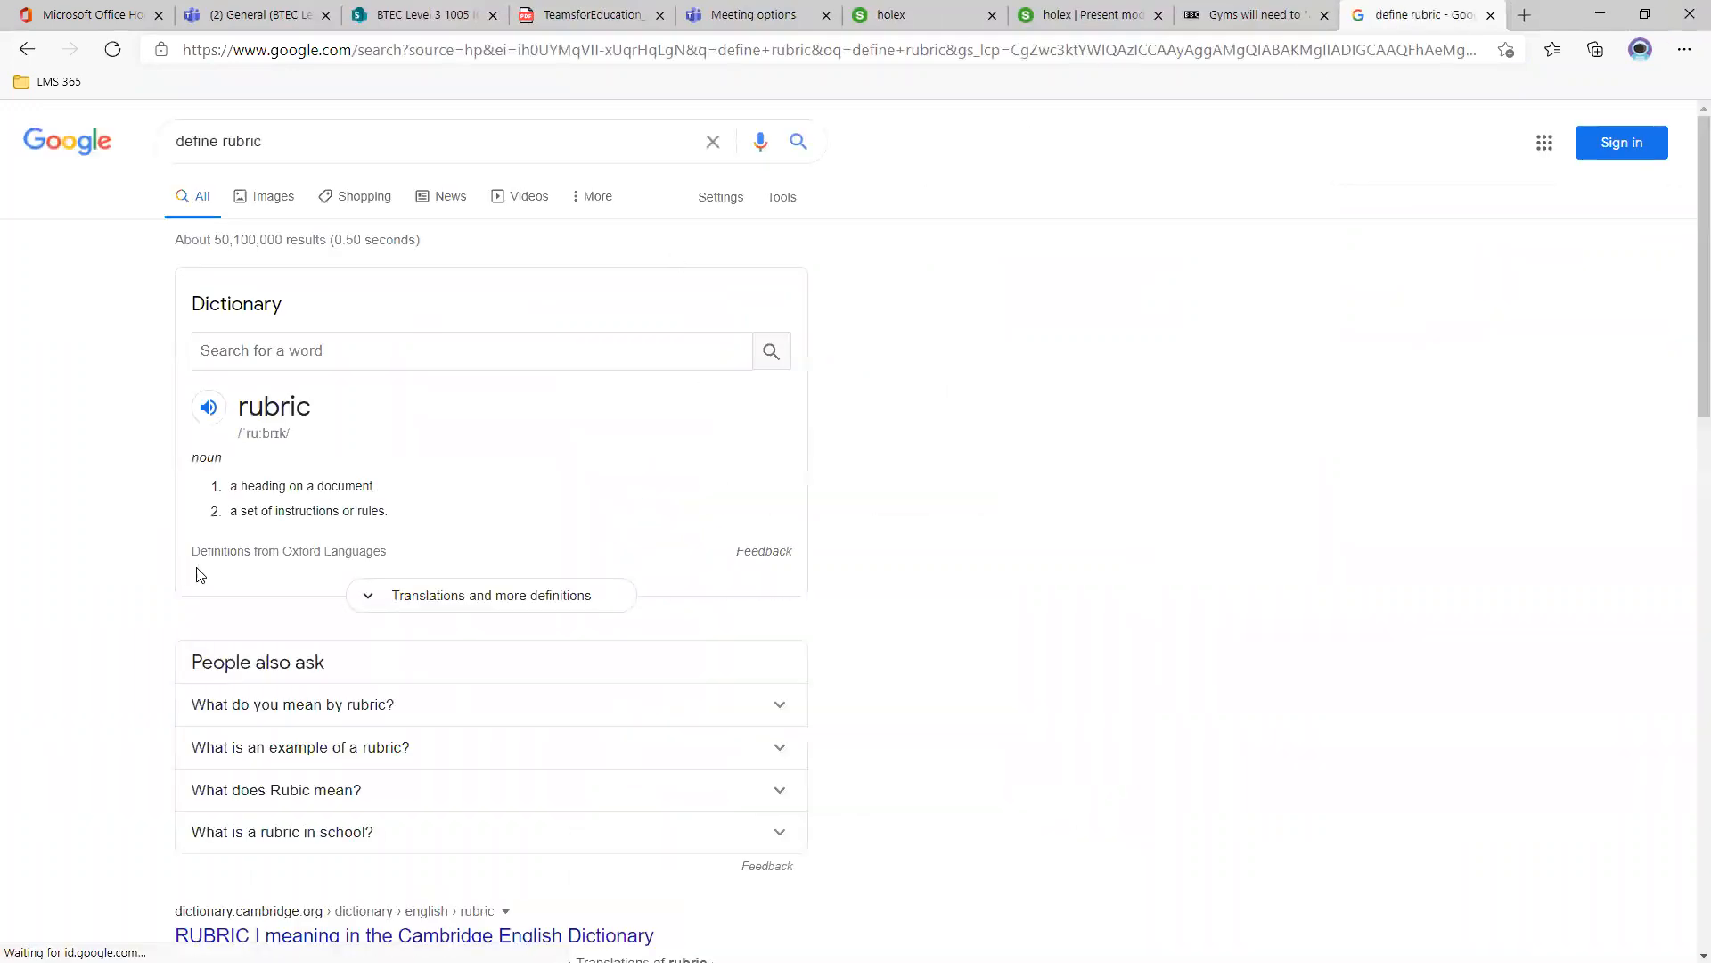
{"action": "scroll", "coordinate": [306, 508], "scroll_direction": "down", "scroll_amount": 1}
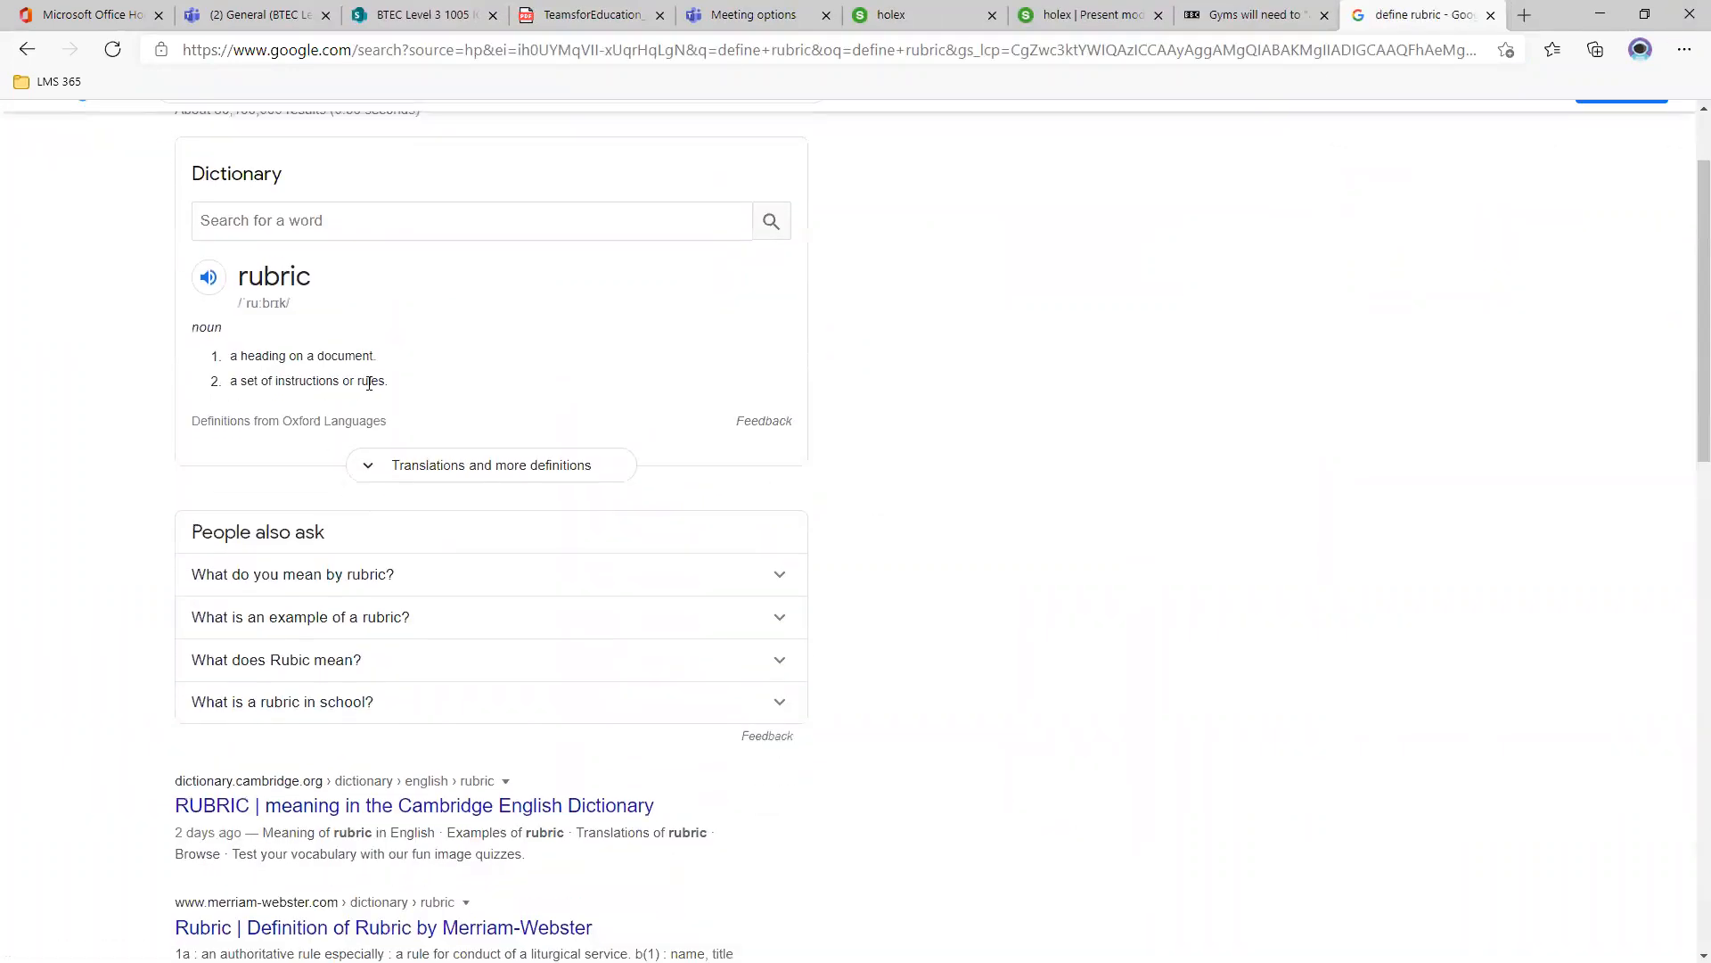
{"action": "scroll", "coordinate": [425, 362], "scroll_direction": "down", "scroll_amount": 3}
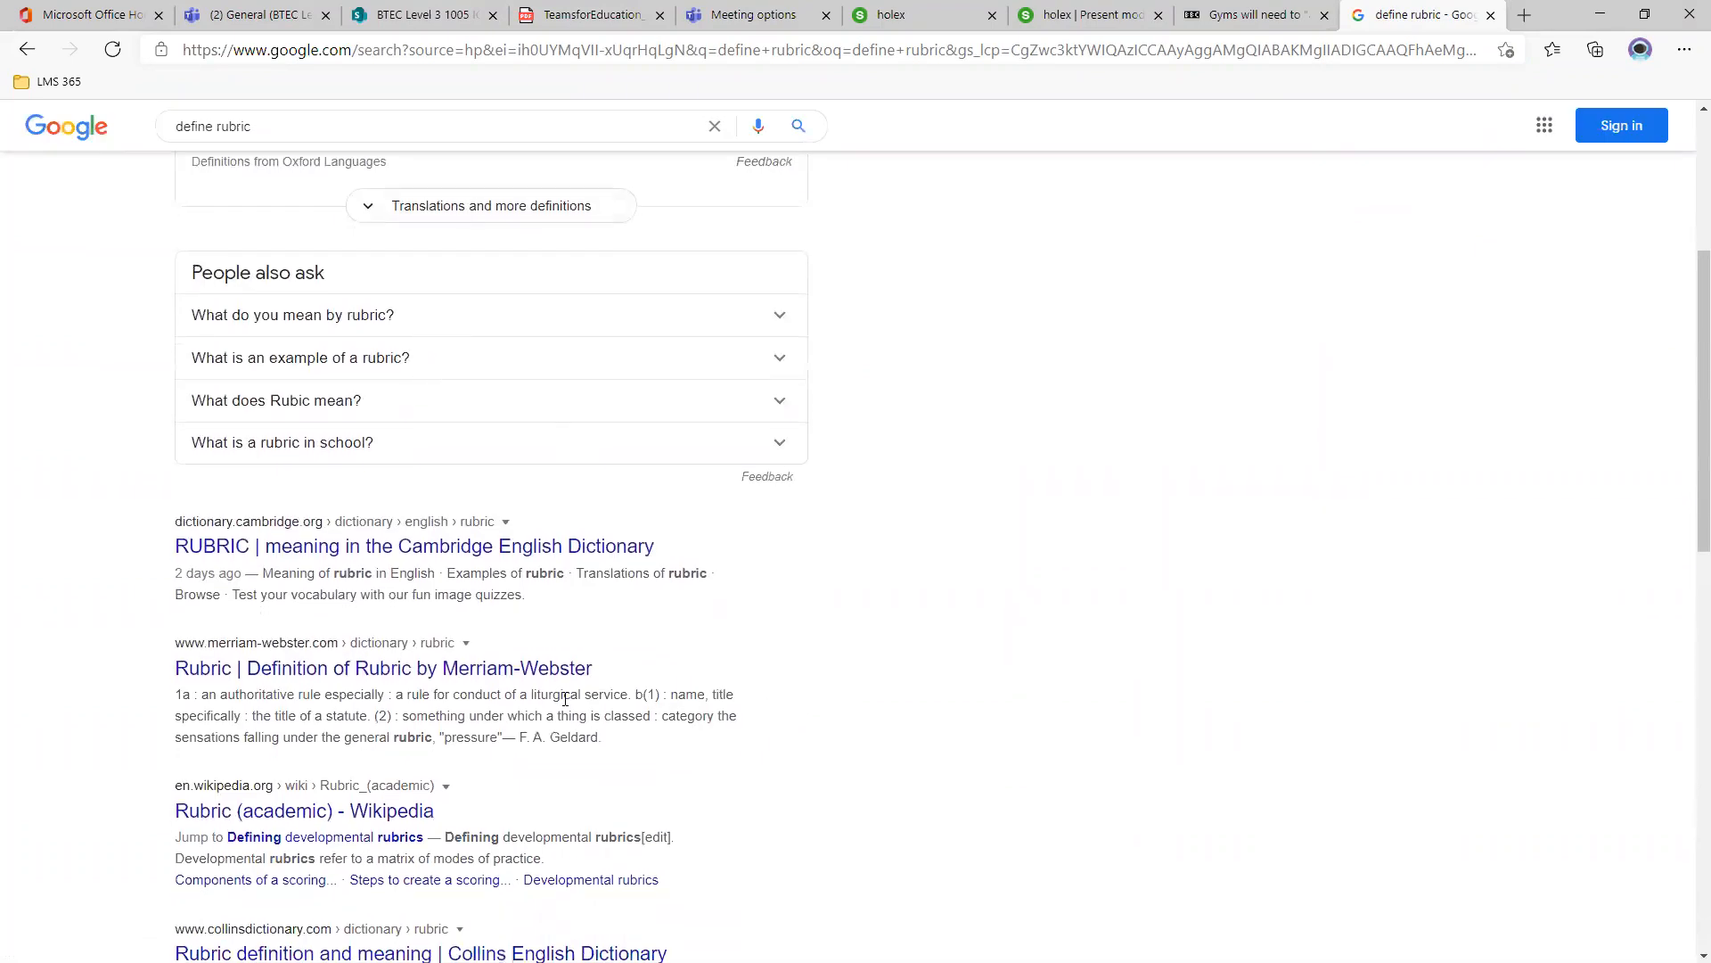
{"action": "scroll", "coordinate": [484, 561], "scroll_direction": "down", "scroll_amount": 3}
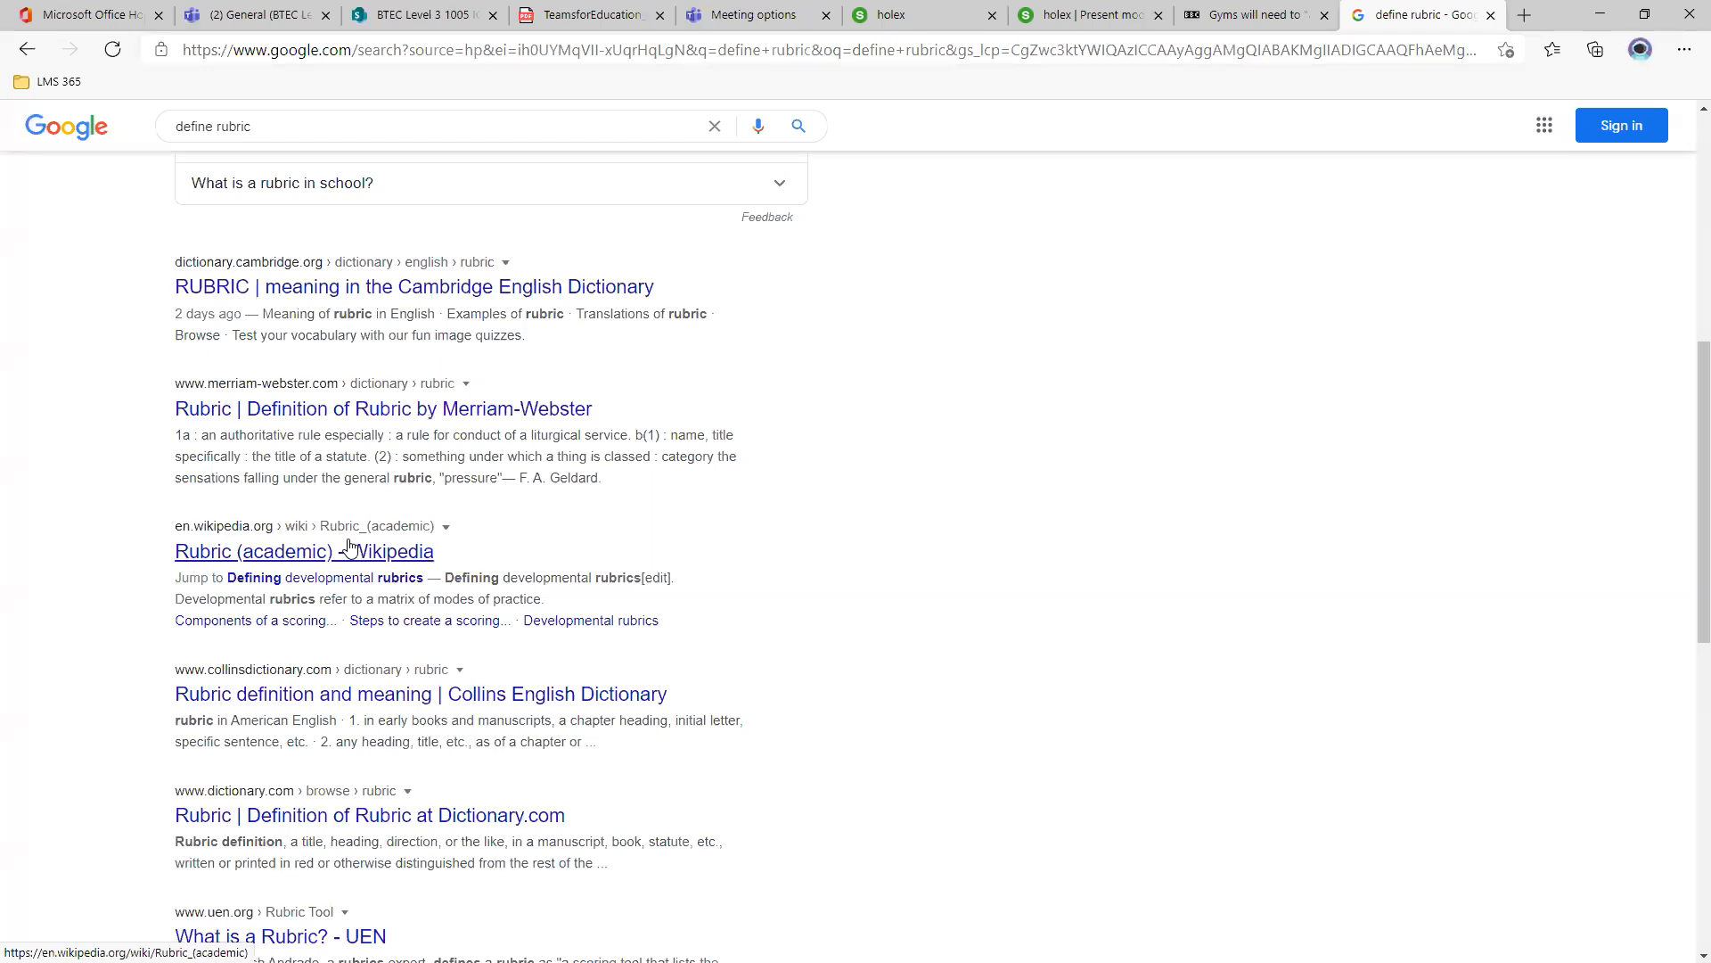
{"action": "scroll", "coordinate": [882, 727], "scroll_direction": "down", "scroll_amount": 4}
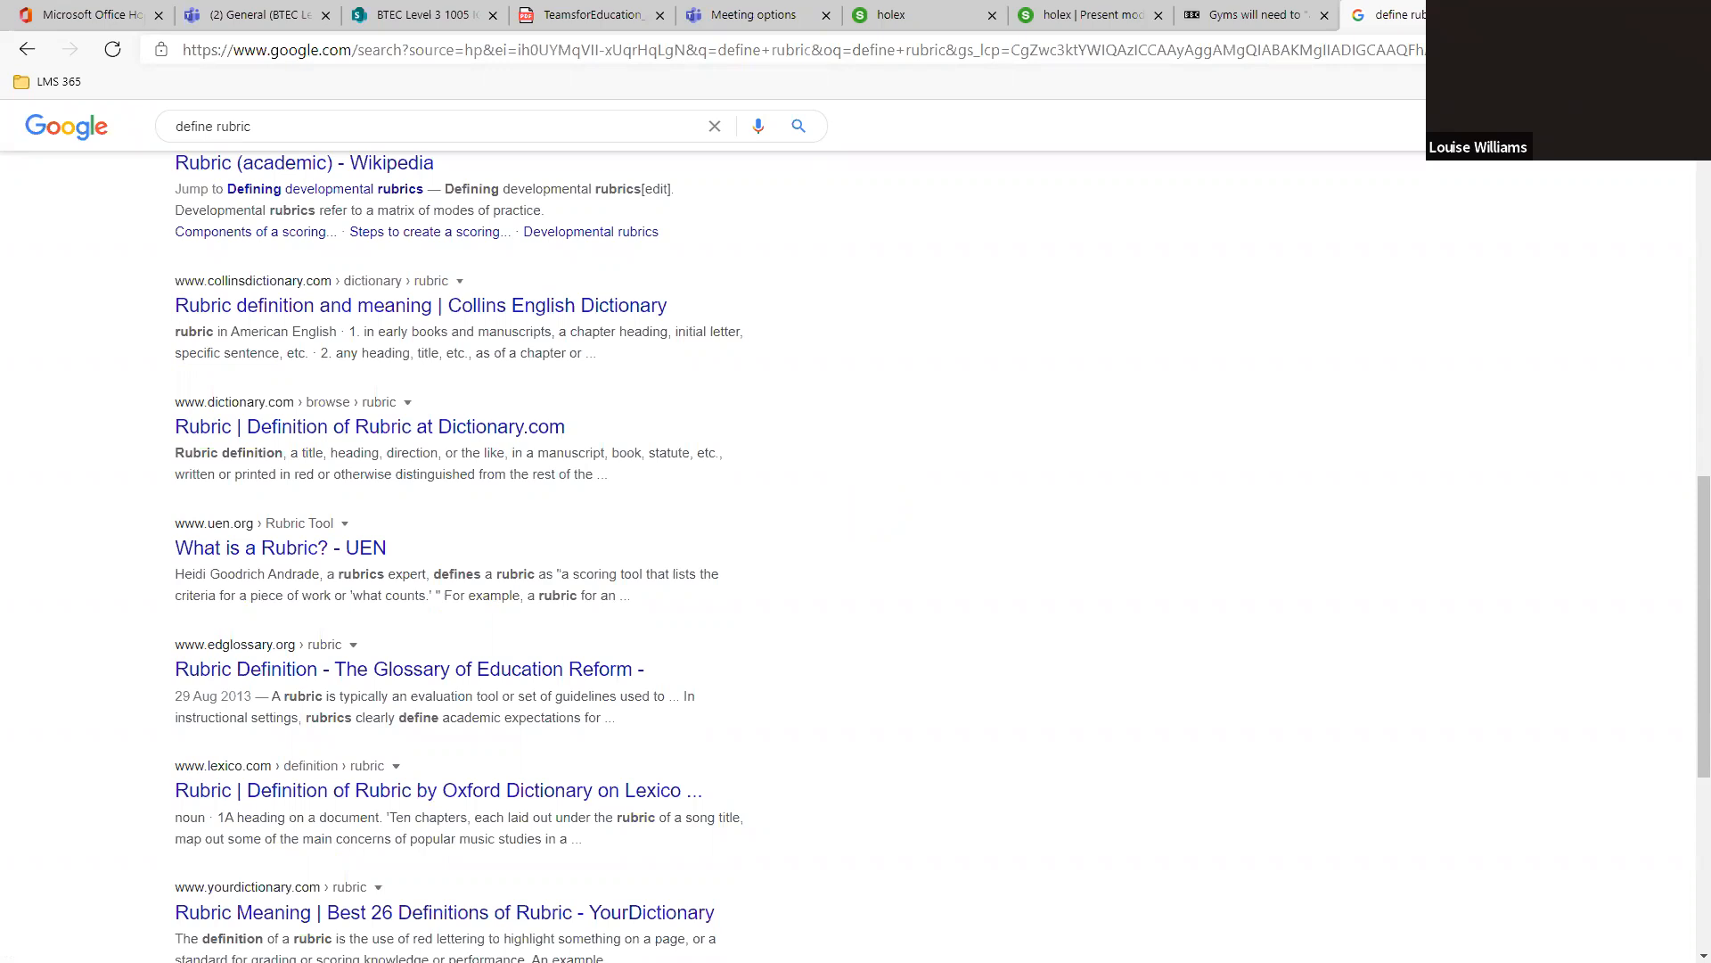
{"action": "left_click", "coordinate": [756, 15]}
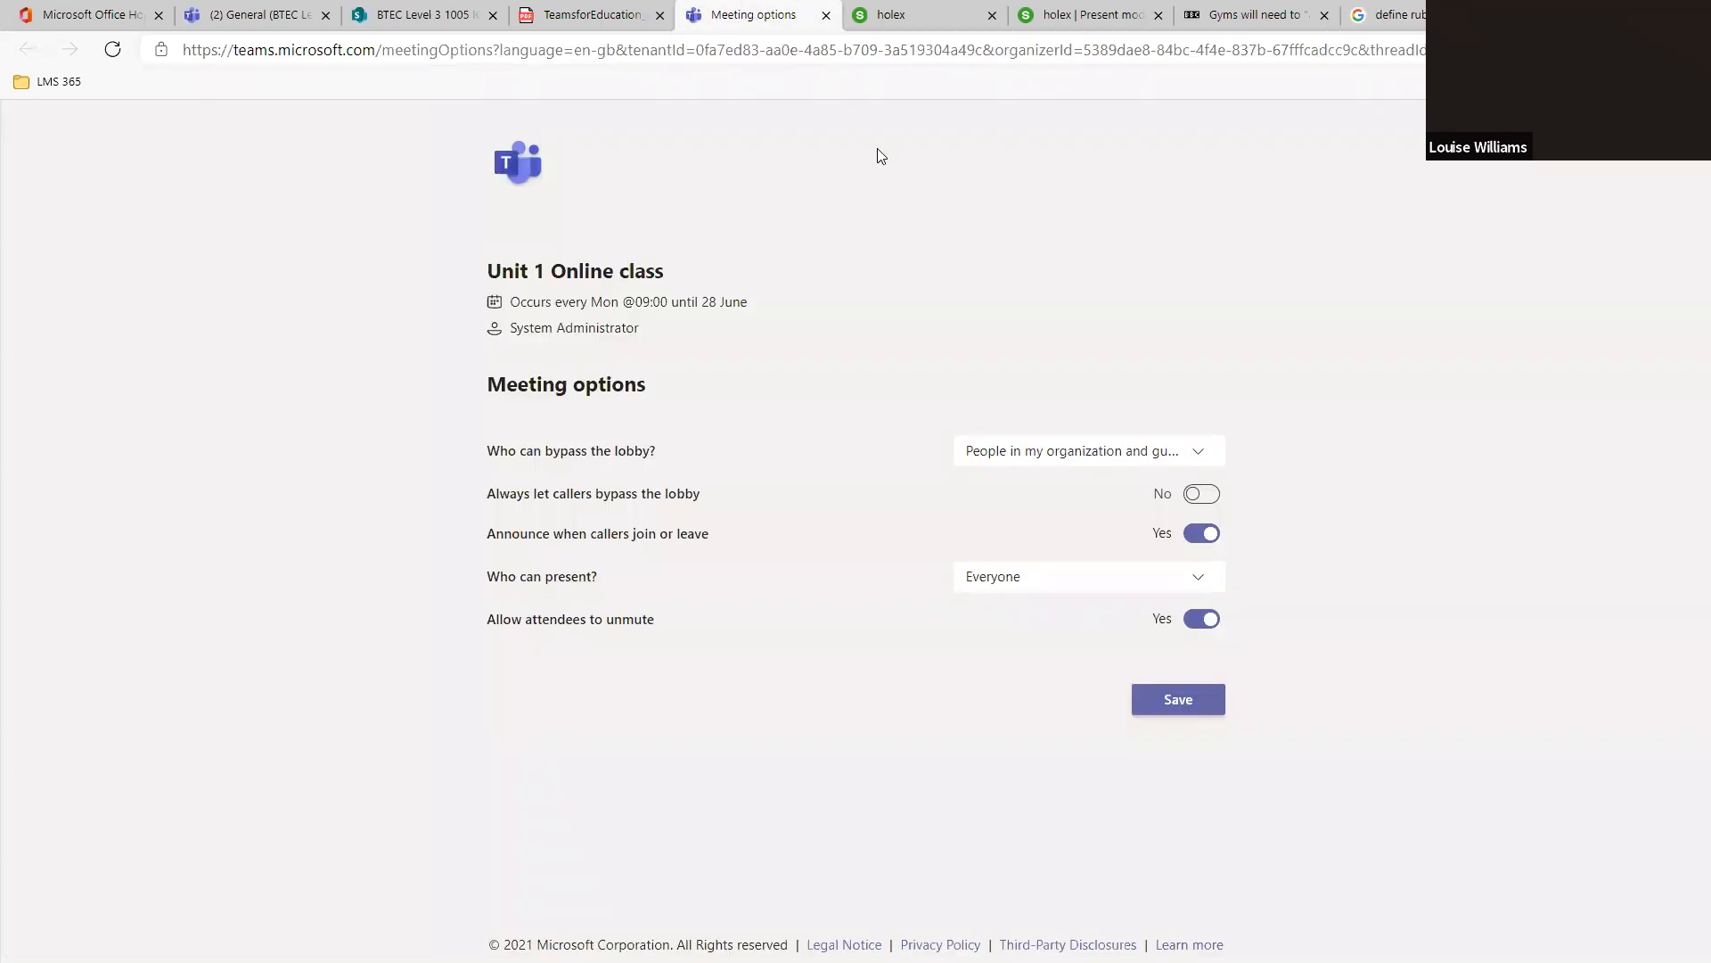
Return to English Task 1's Choose a rubric dialog, which lists no rubrics.
{"action": "left_click", "coordinate": [420, 11]}
{"action": "left_click", "coordinate": [304, 13]}
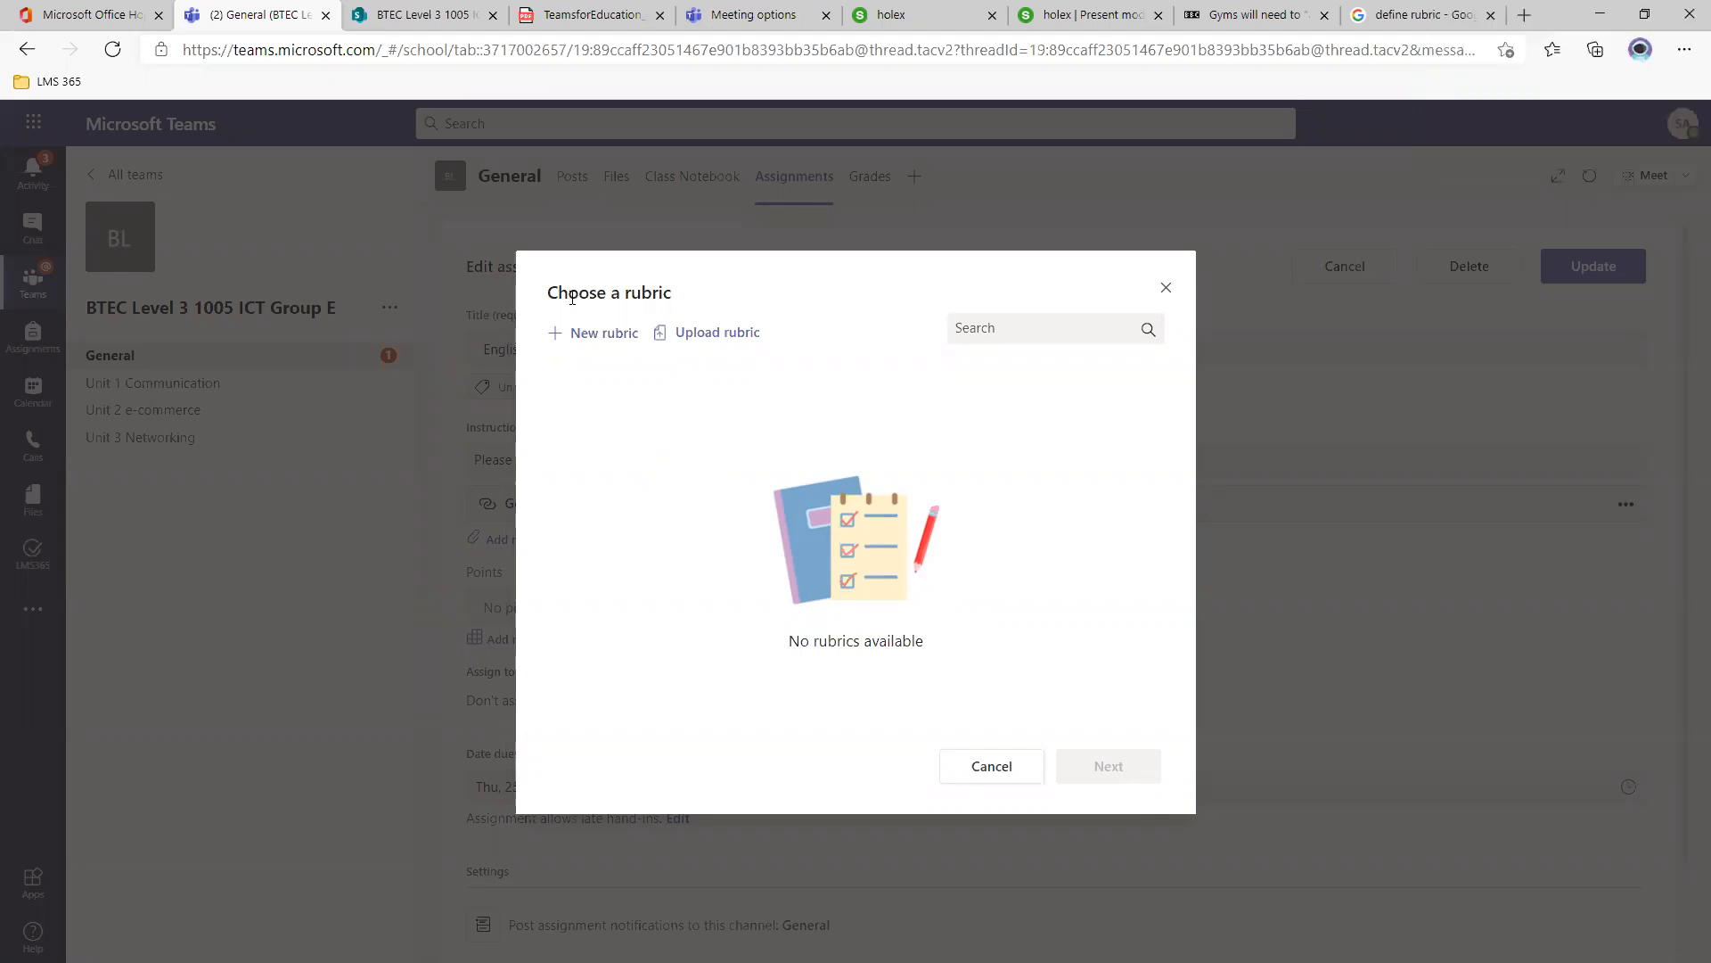
{"action": "left_click", "coordinate": [597, 339]}
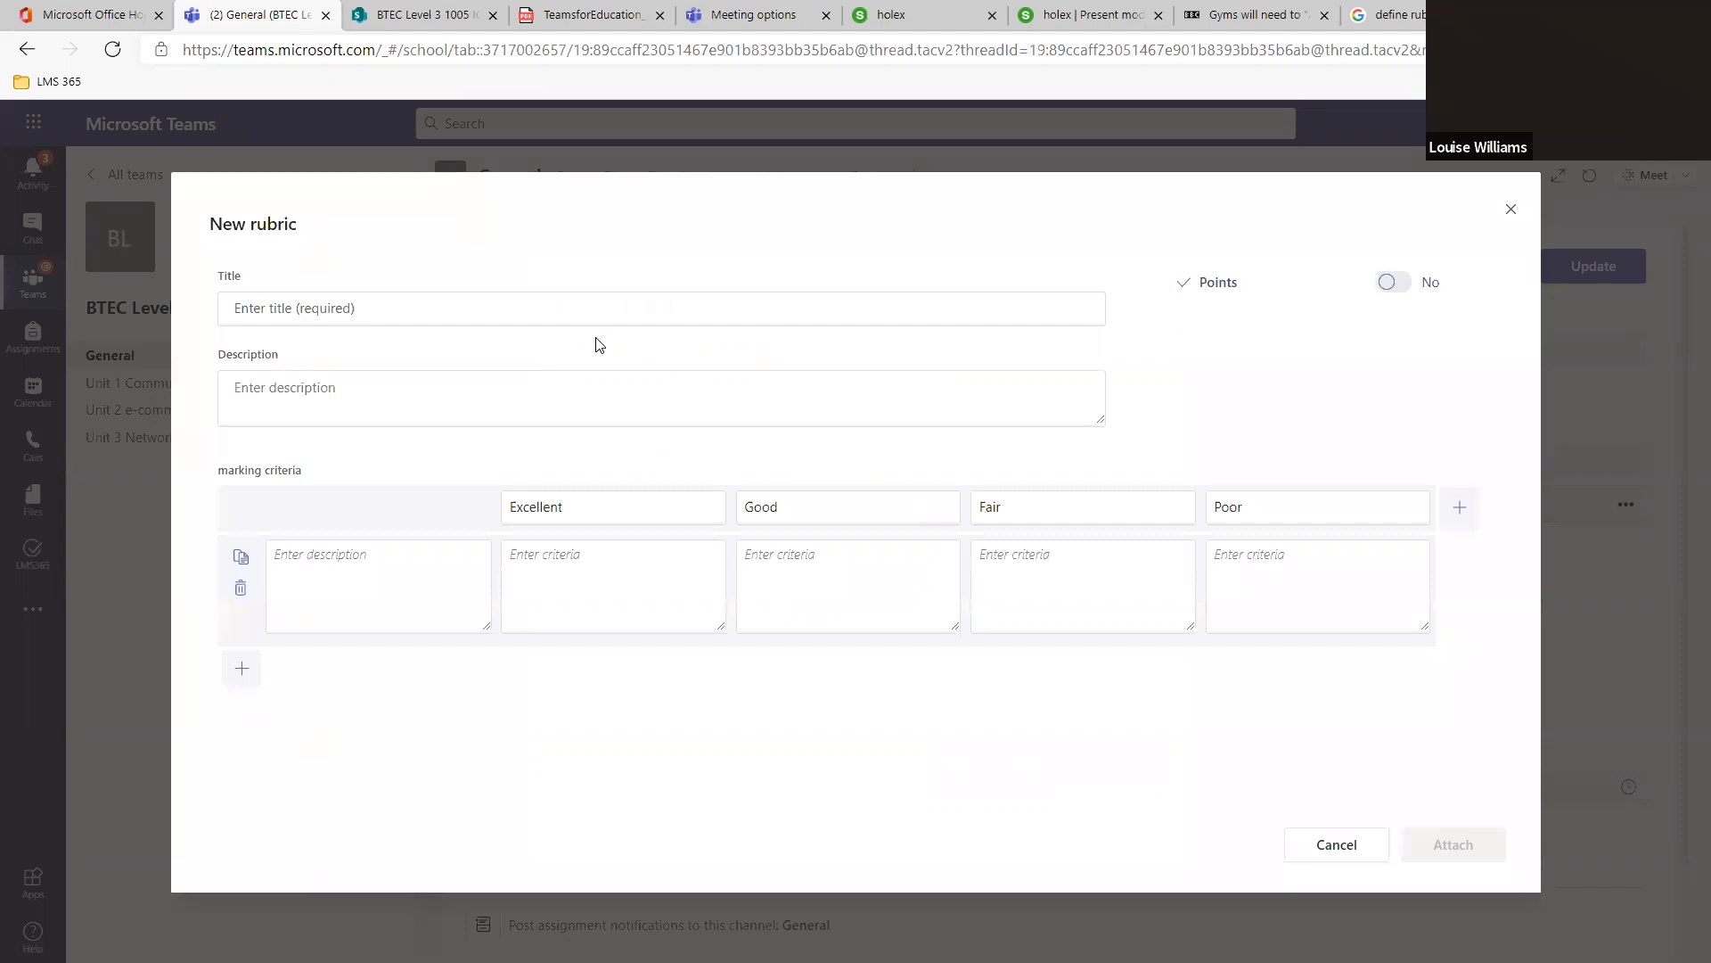
{"action": "left_click", "coordinate": [433, 574]}
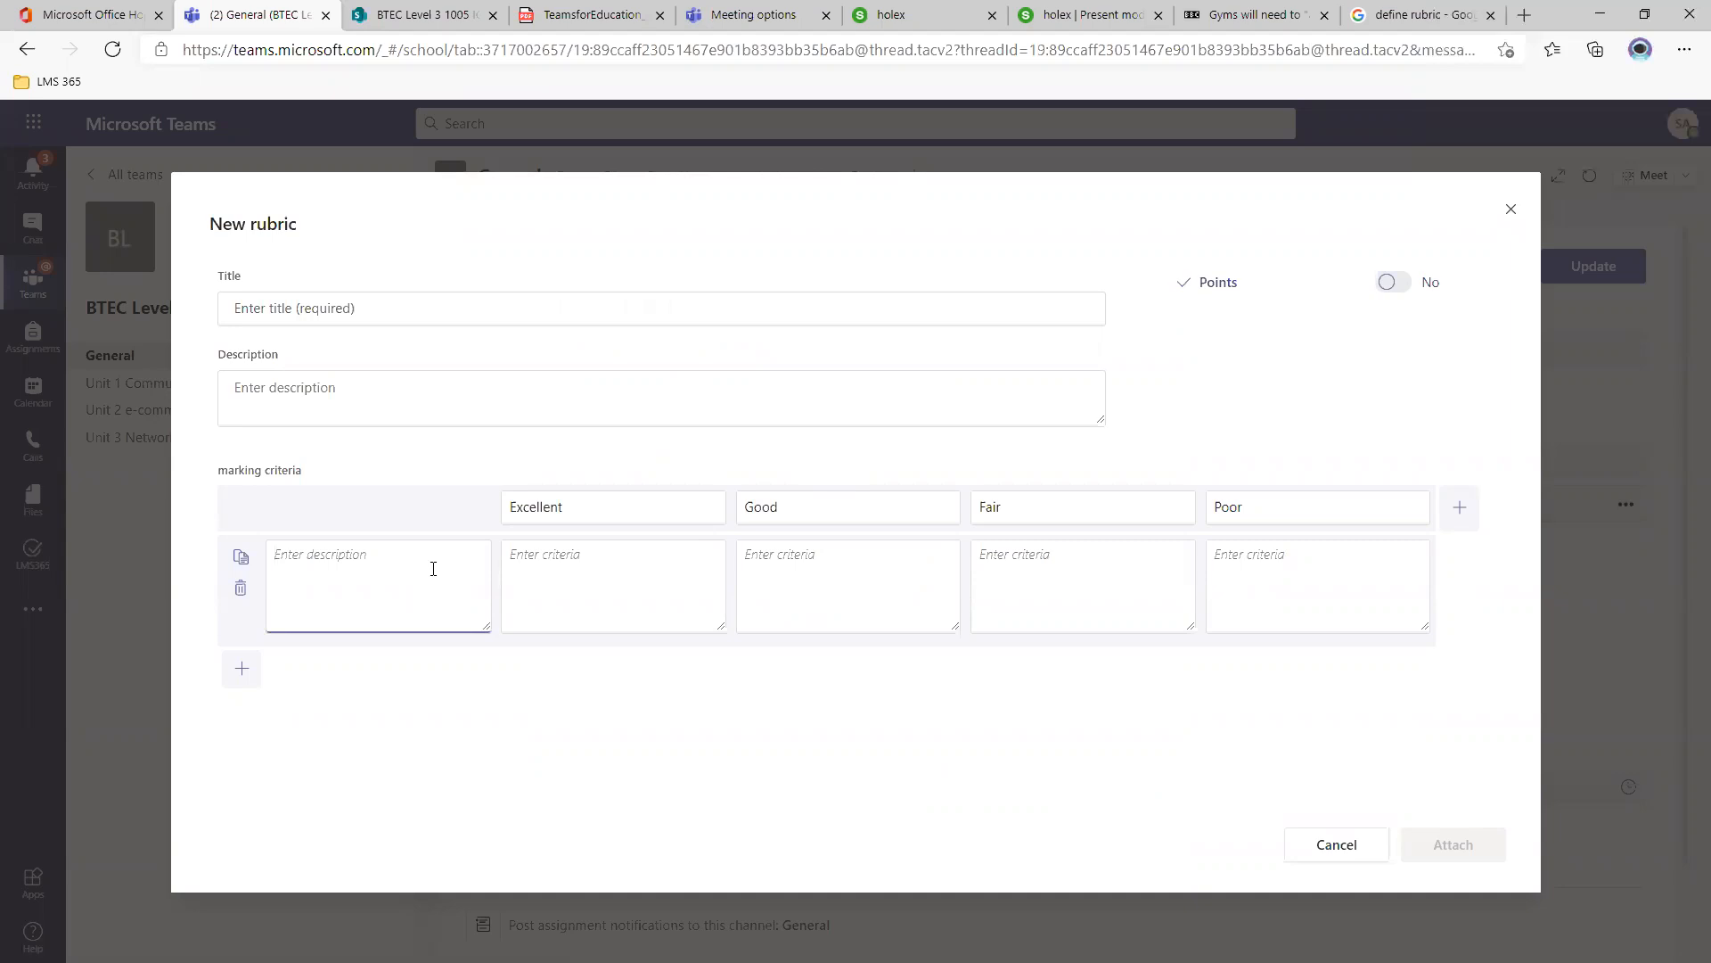
{"action": "left_click", "coordinate": [1511, 210]}
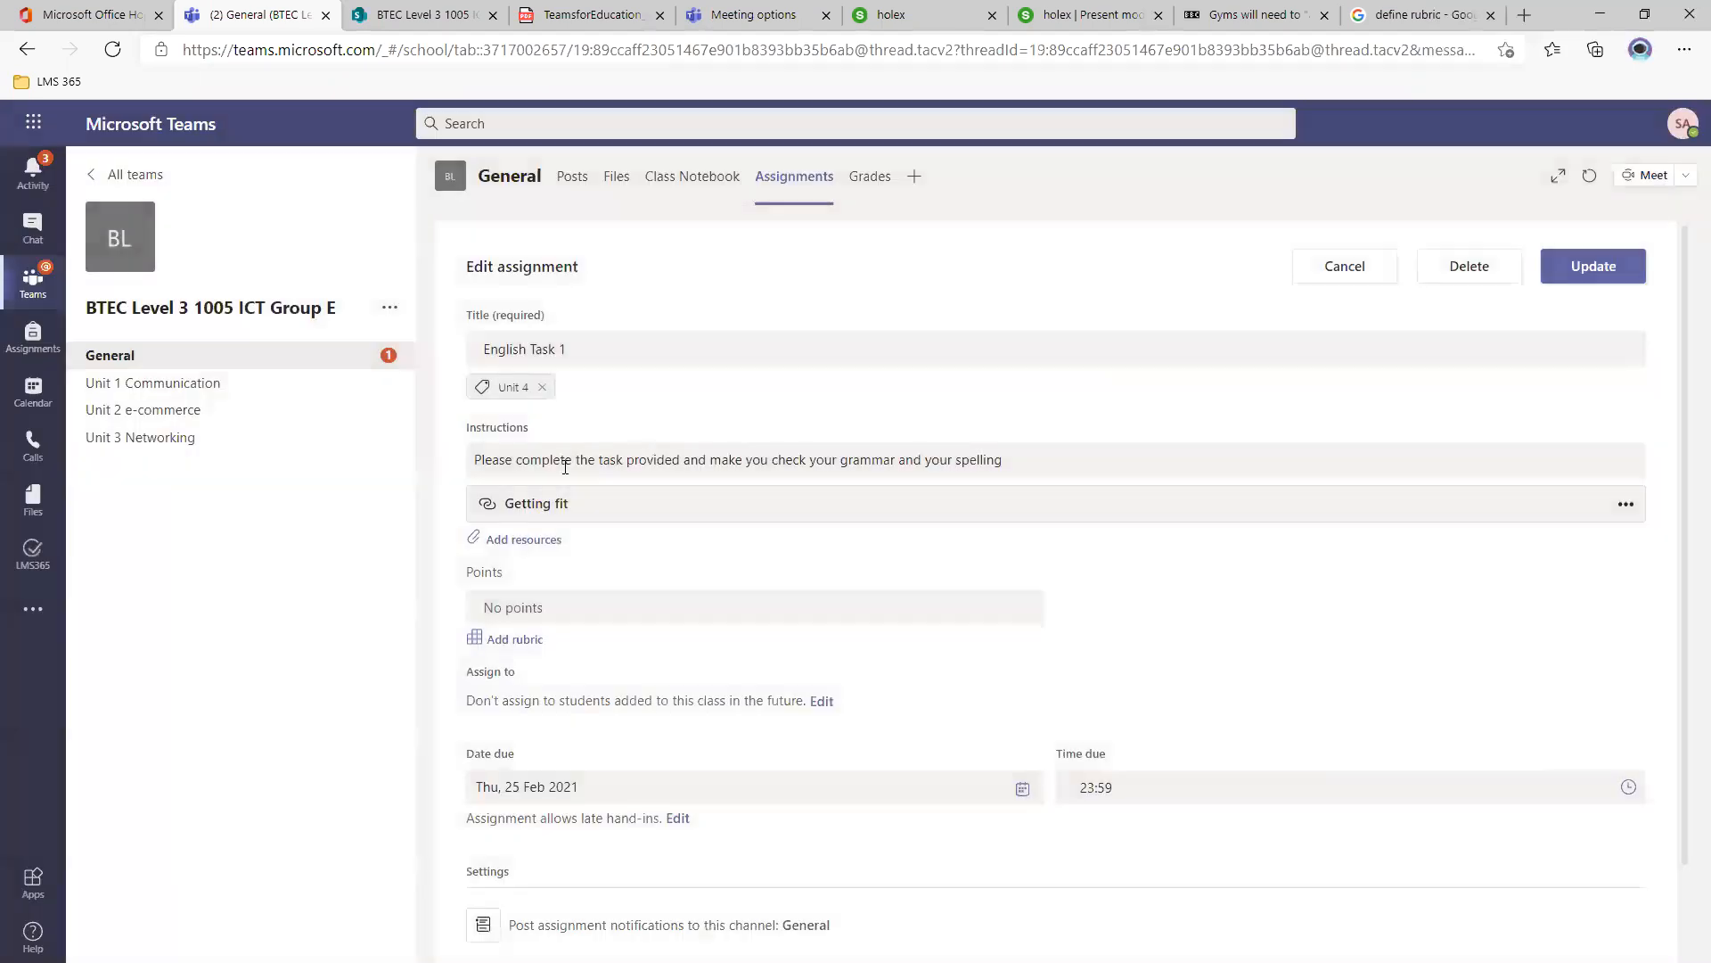
{"action": "scroll", "coordinate": [989, 619], "scroll_direction": "down", "scroll_amount": 2}
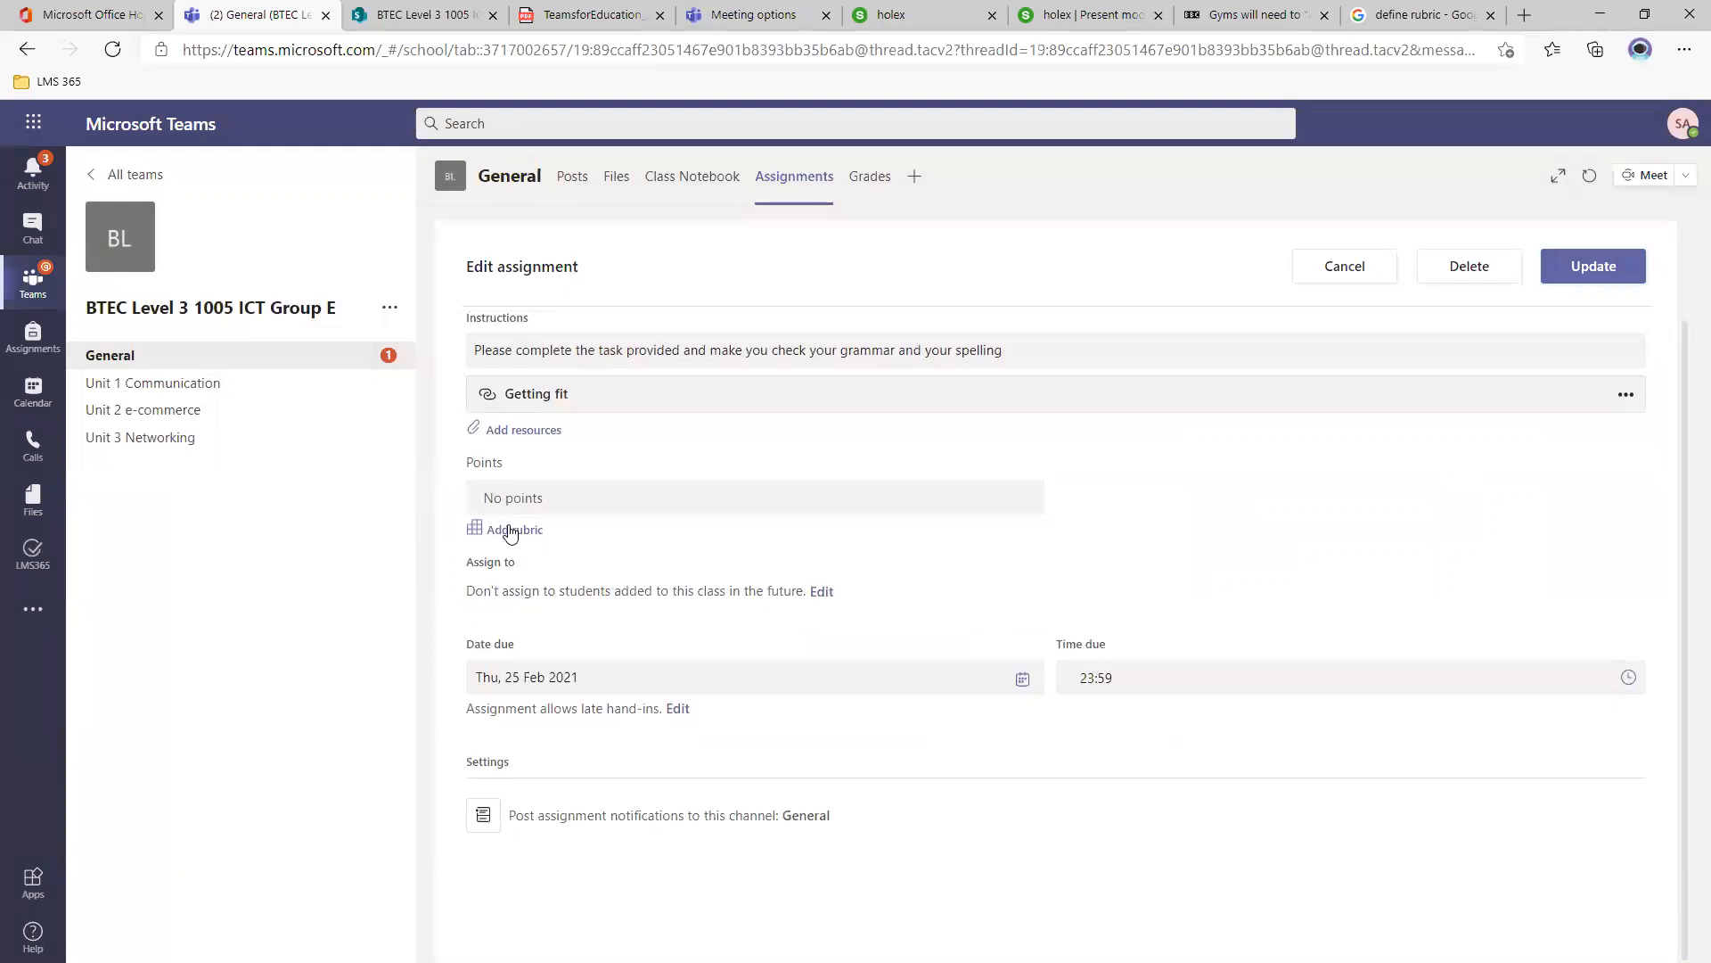
{"action": "left_click", "coordinate": [510, 529]}
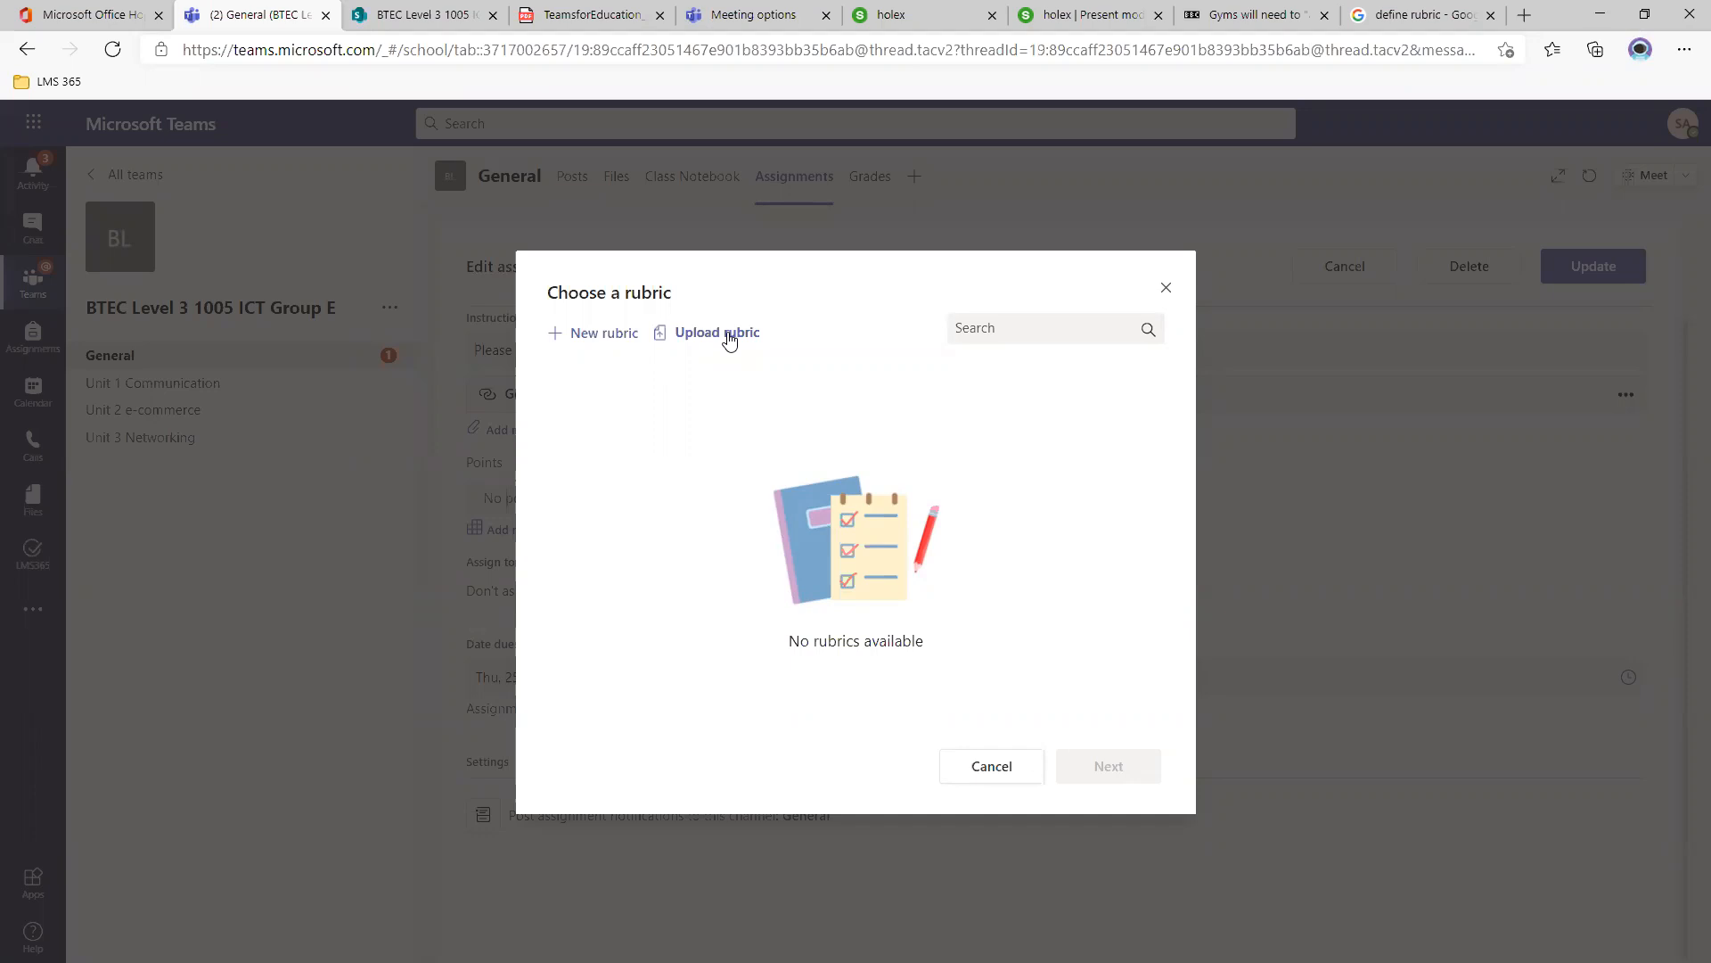
Start a new rubric titled 'Example', fixing the 'Exmaple' typo, and select the first criterion.
{"action": "left_click", "coordinate": [613, 335]}
{"action": "left_click", "coordinate": [383, 306]}
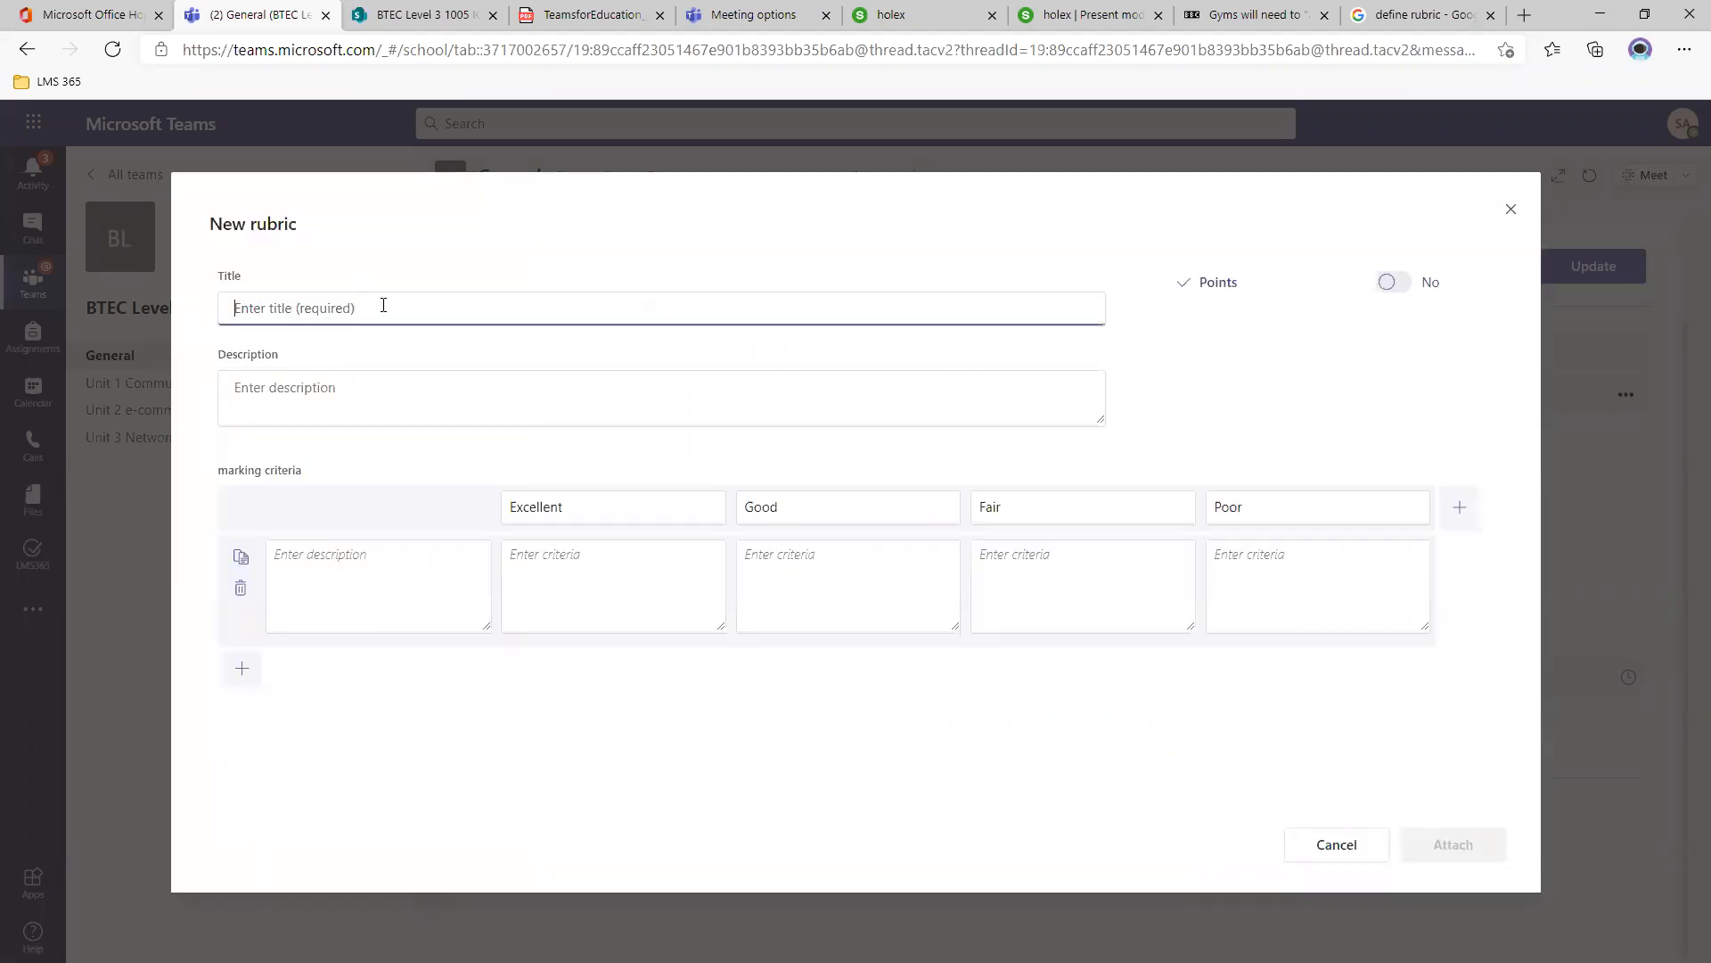
{"action": "type", "text": "Exmaple"}
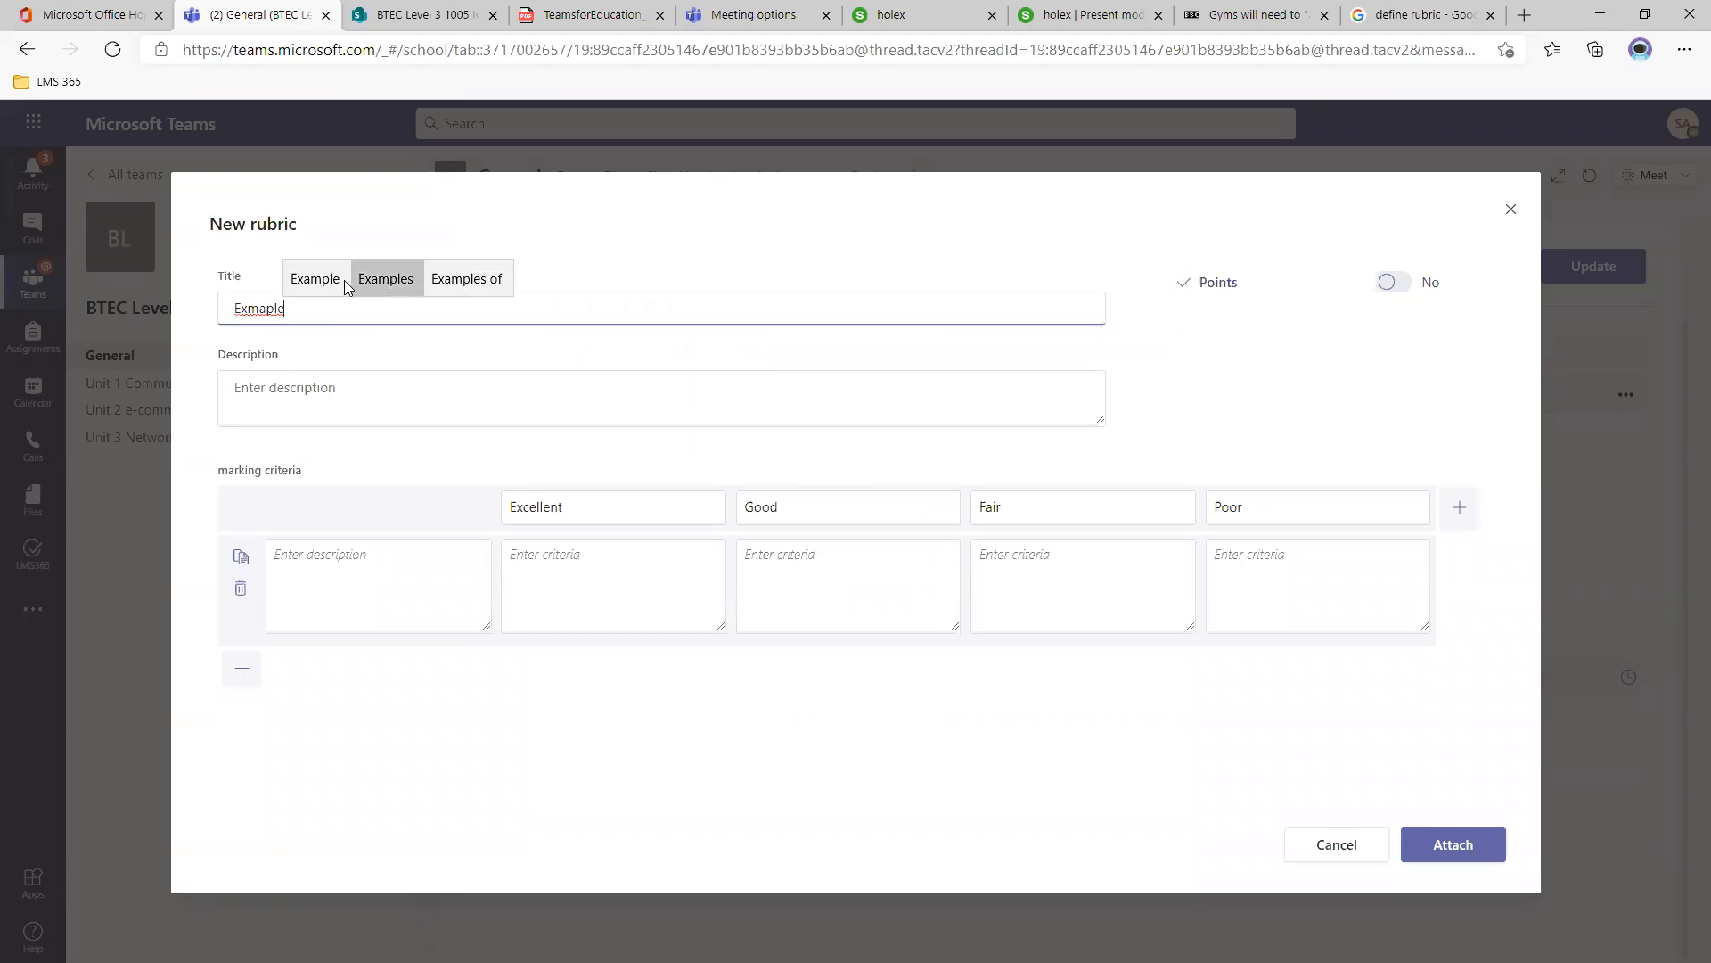
{"action": "left_click", "coordinate": [385, 278]}
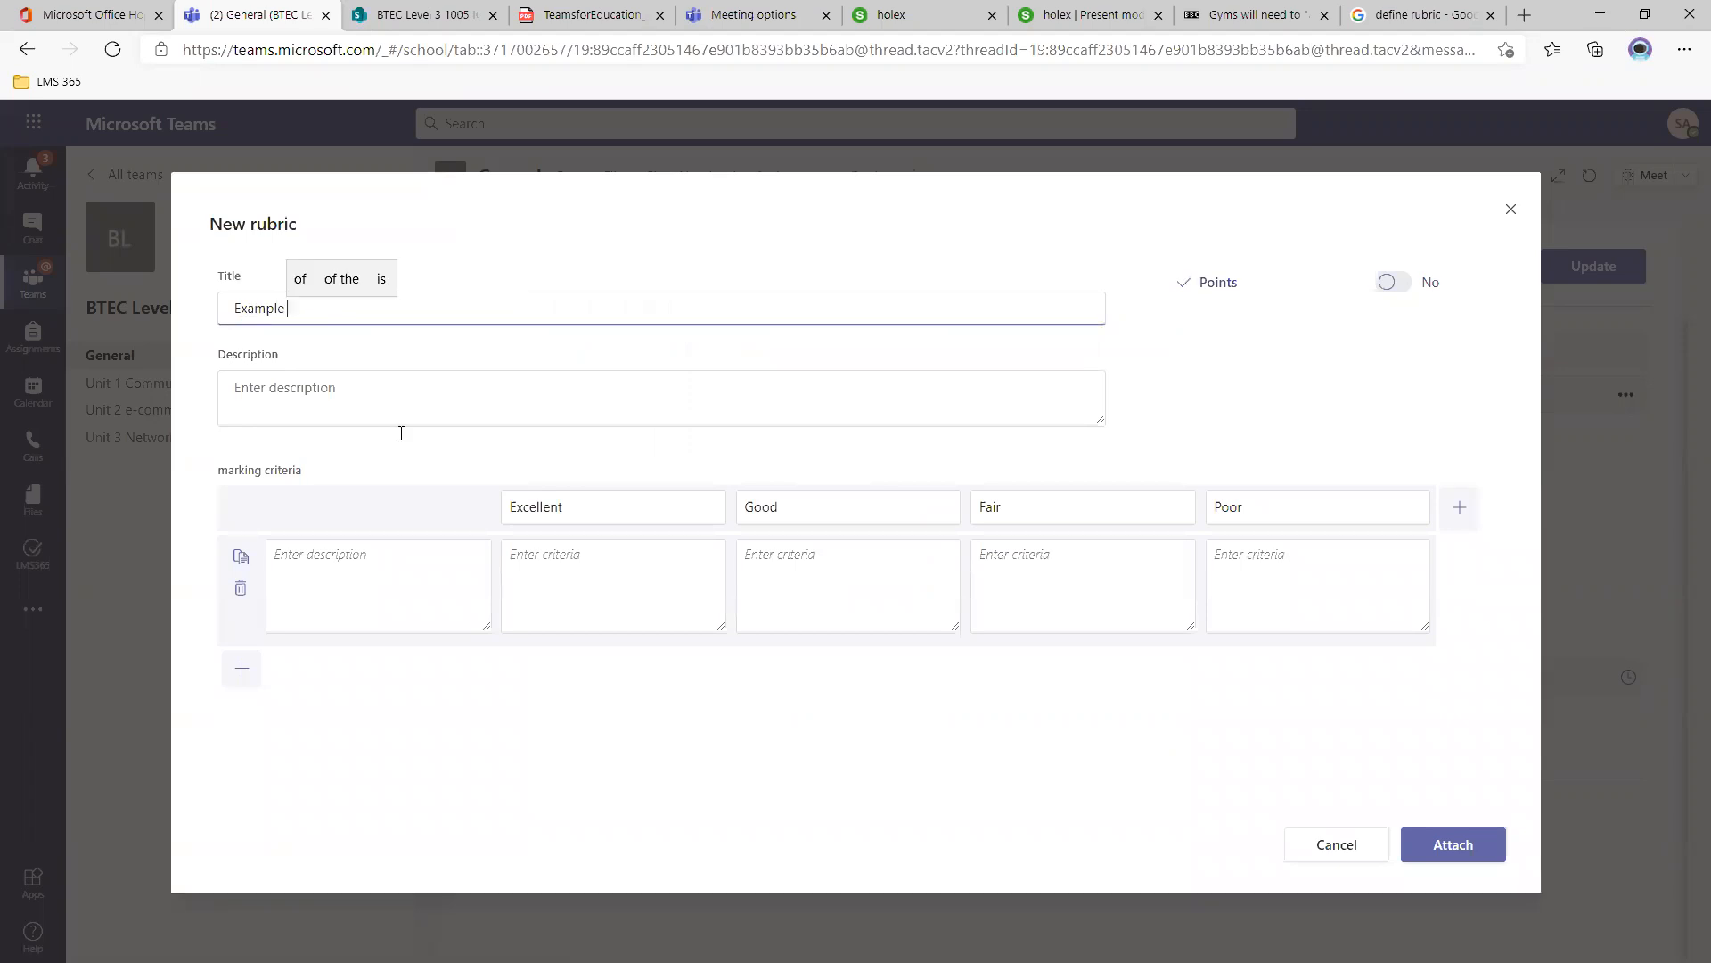
{"action": "left_click", "coordinate": [412, 570]}
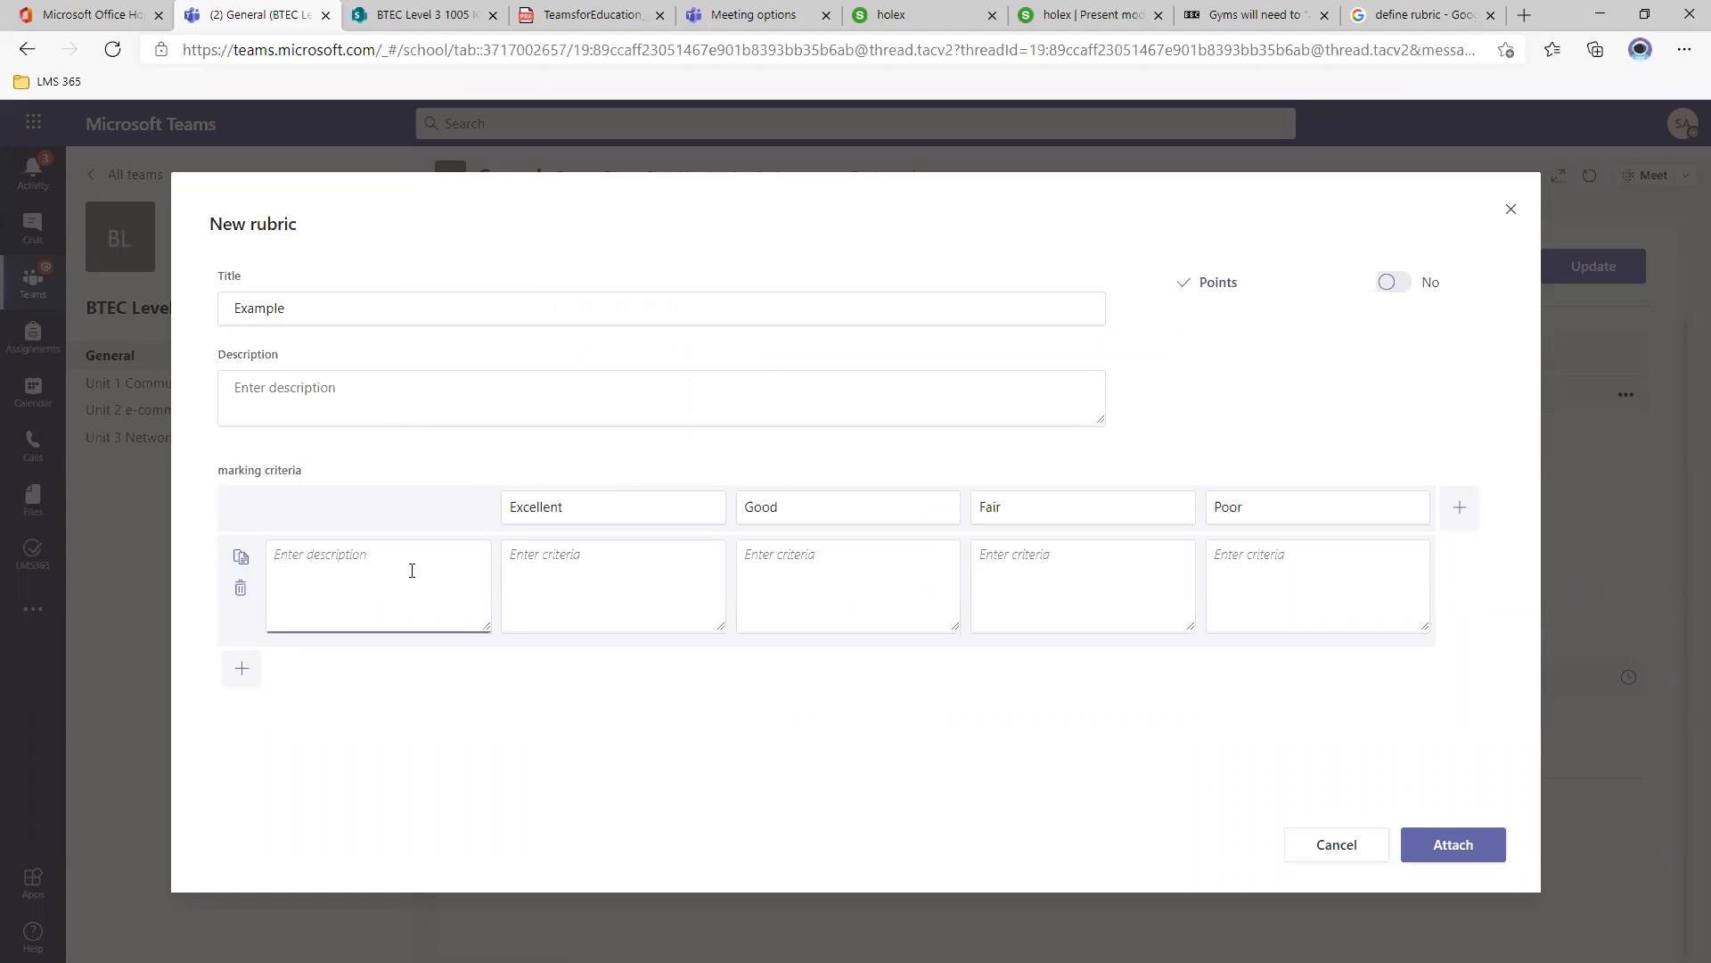
{"action": "left_click", "coordinate": [586, 581]}
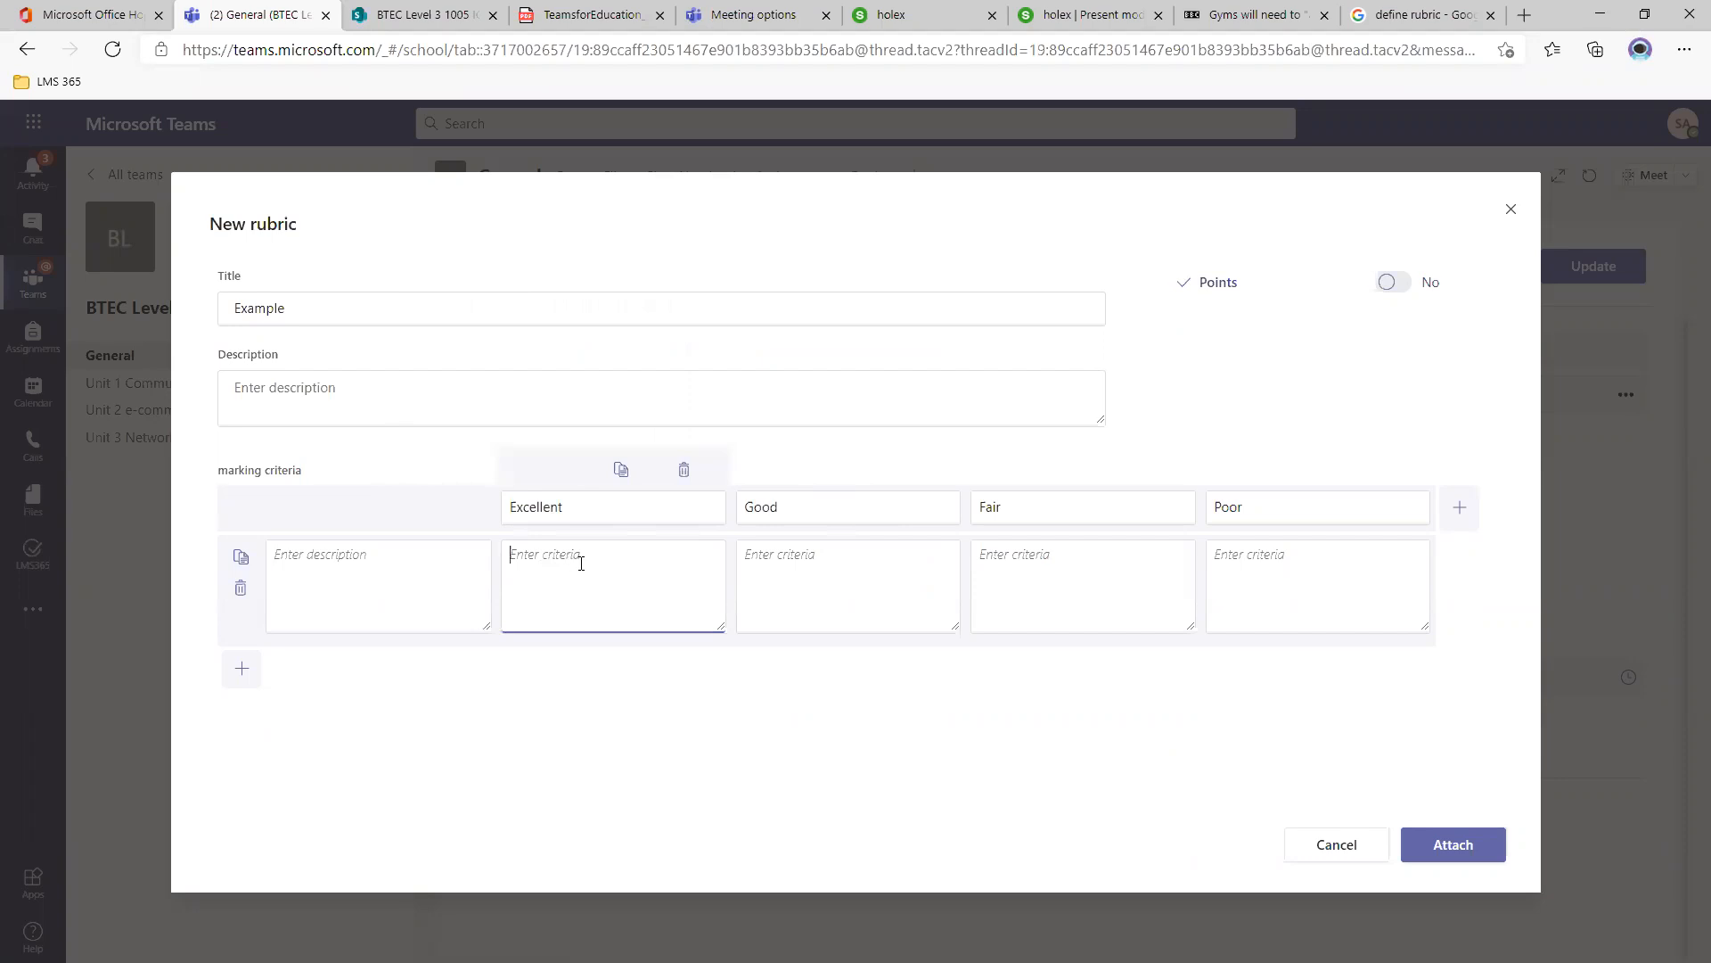
{"action": "left_click", "coordinate": [358, 567]}
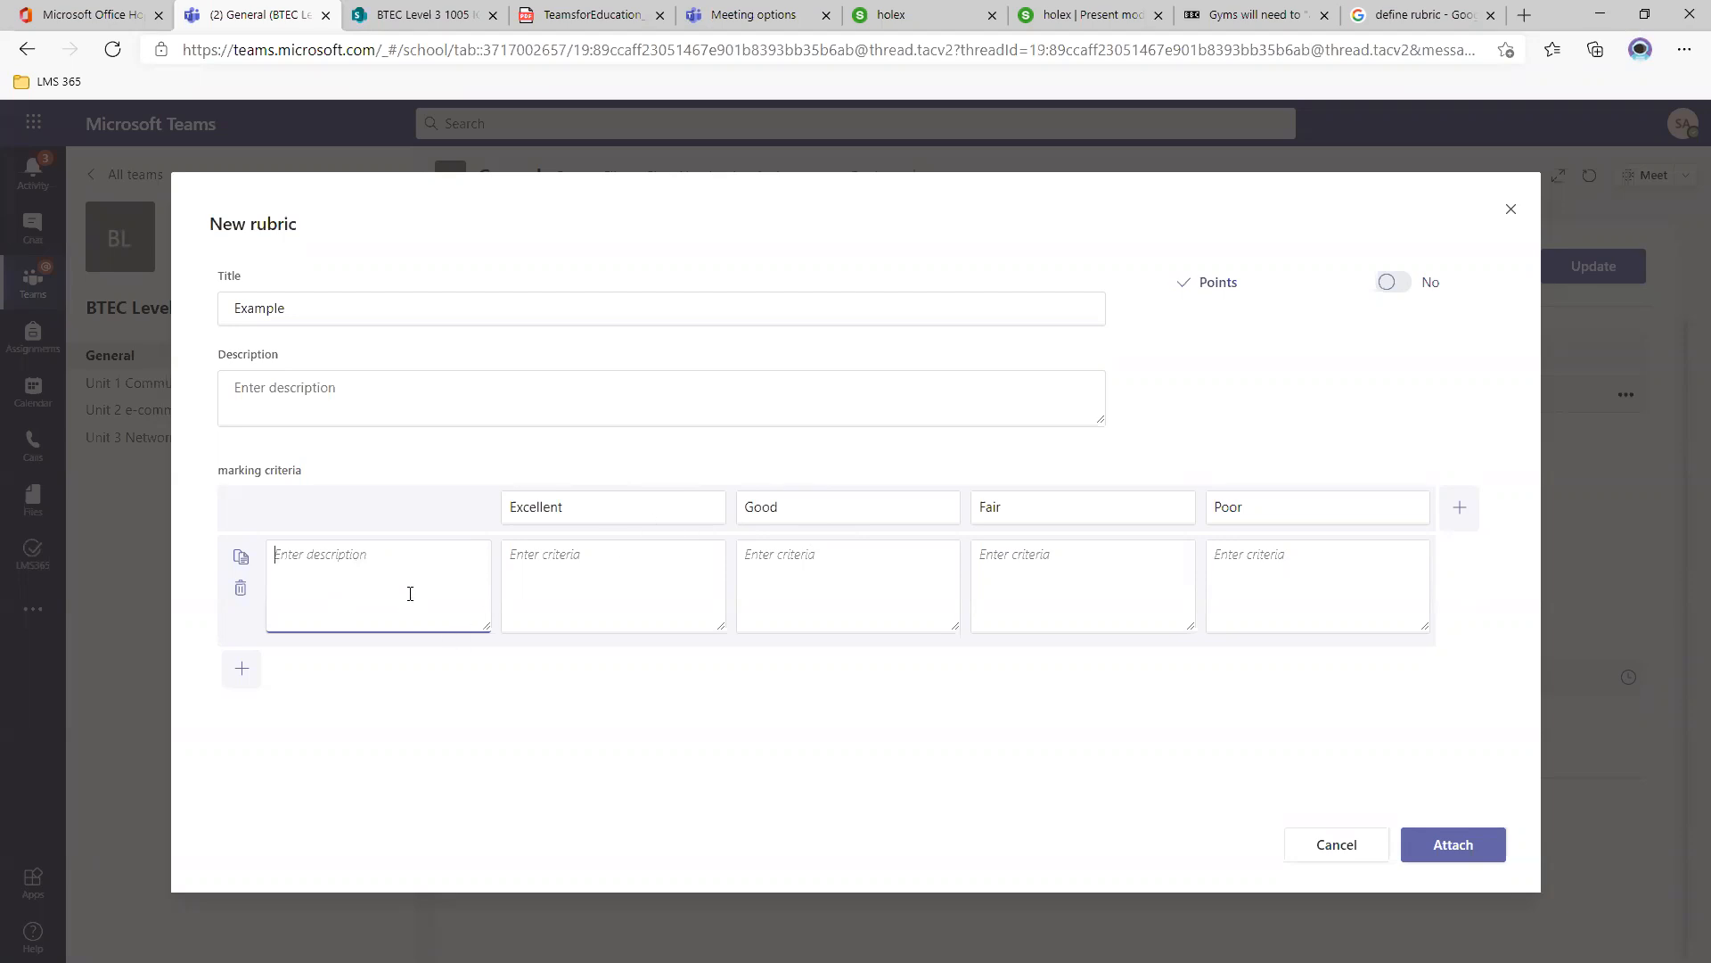
Toggle points scoring on and off, then rename the Excellent level to Pass.
{"action": "left_click", "coordinate": [1395, 285]}
{"action": "left_click", "coordinate": [1396, 286]}
{"action": "left_click", "coordinate": [519, 497]}
{"action": "double_click", "coordinate": [519, 495]}
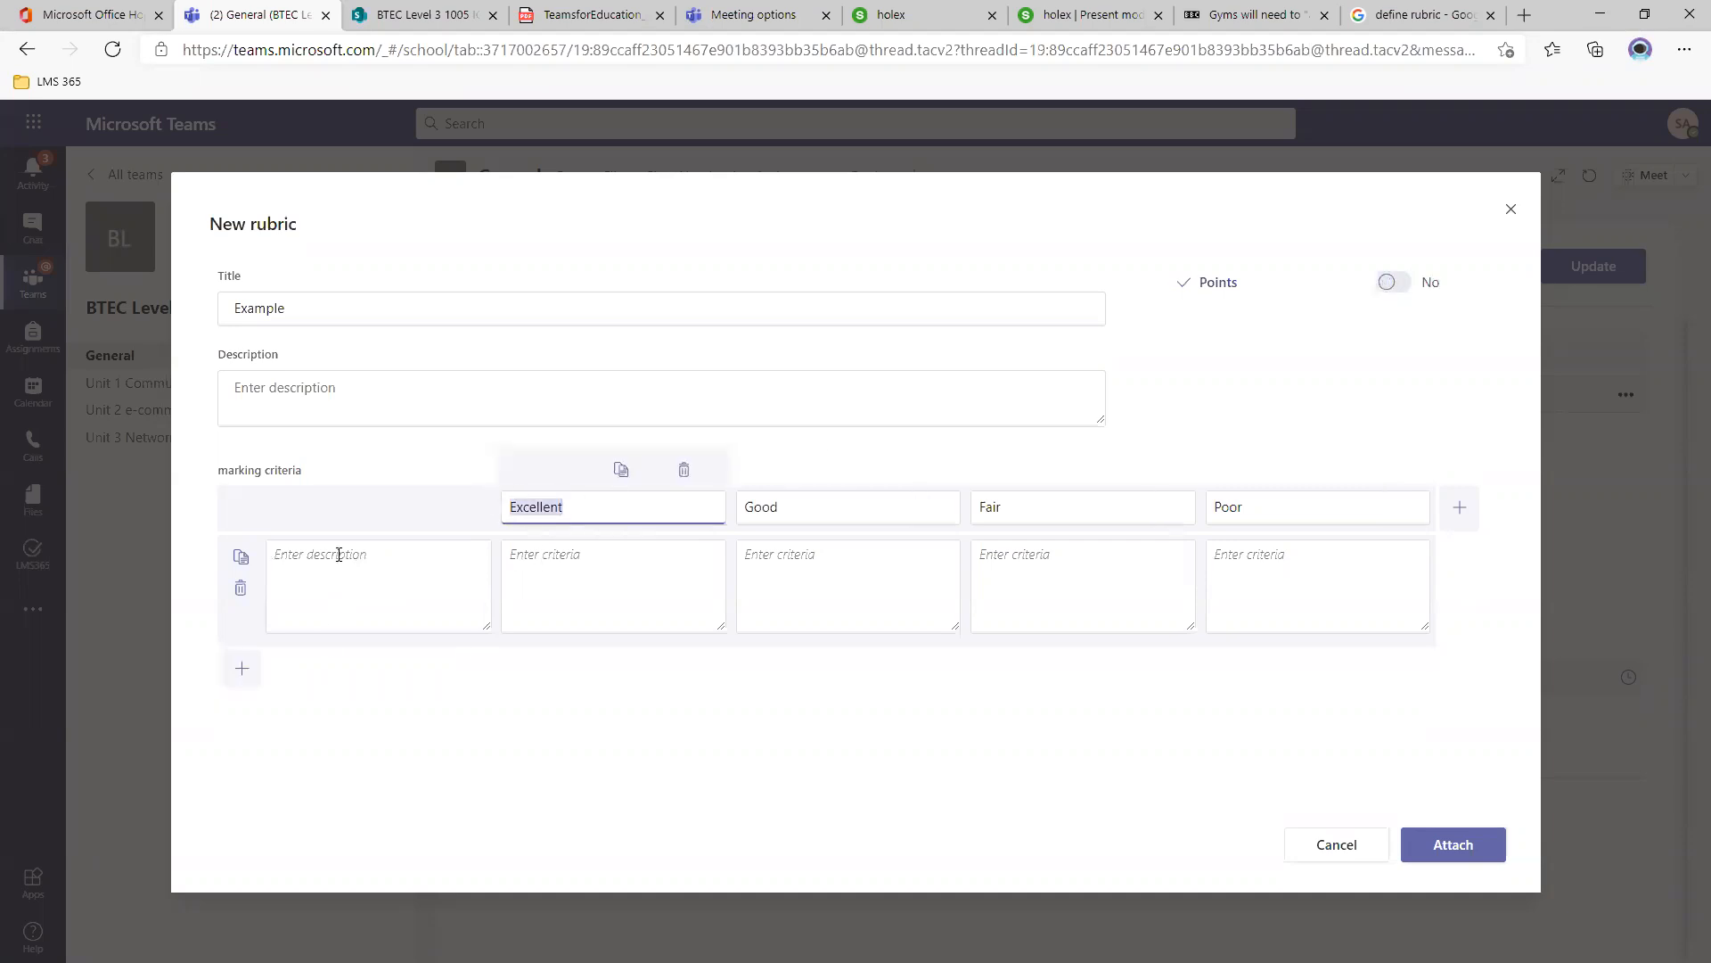
{"action": "left_click", "coordinate": [339, 555]}
{"action": "left_click", "coordinate": [508, 499]}
{"action": "double_click", "coordinate": [508, 499]}
{"action": "type", "text": "Pass"}
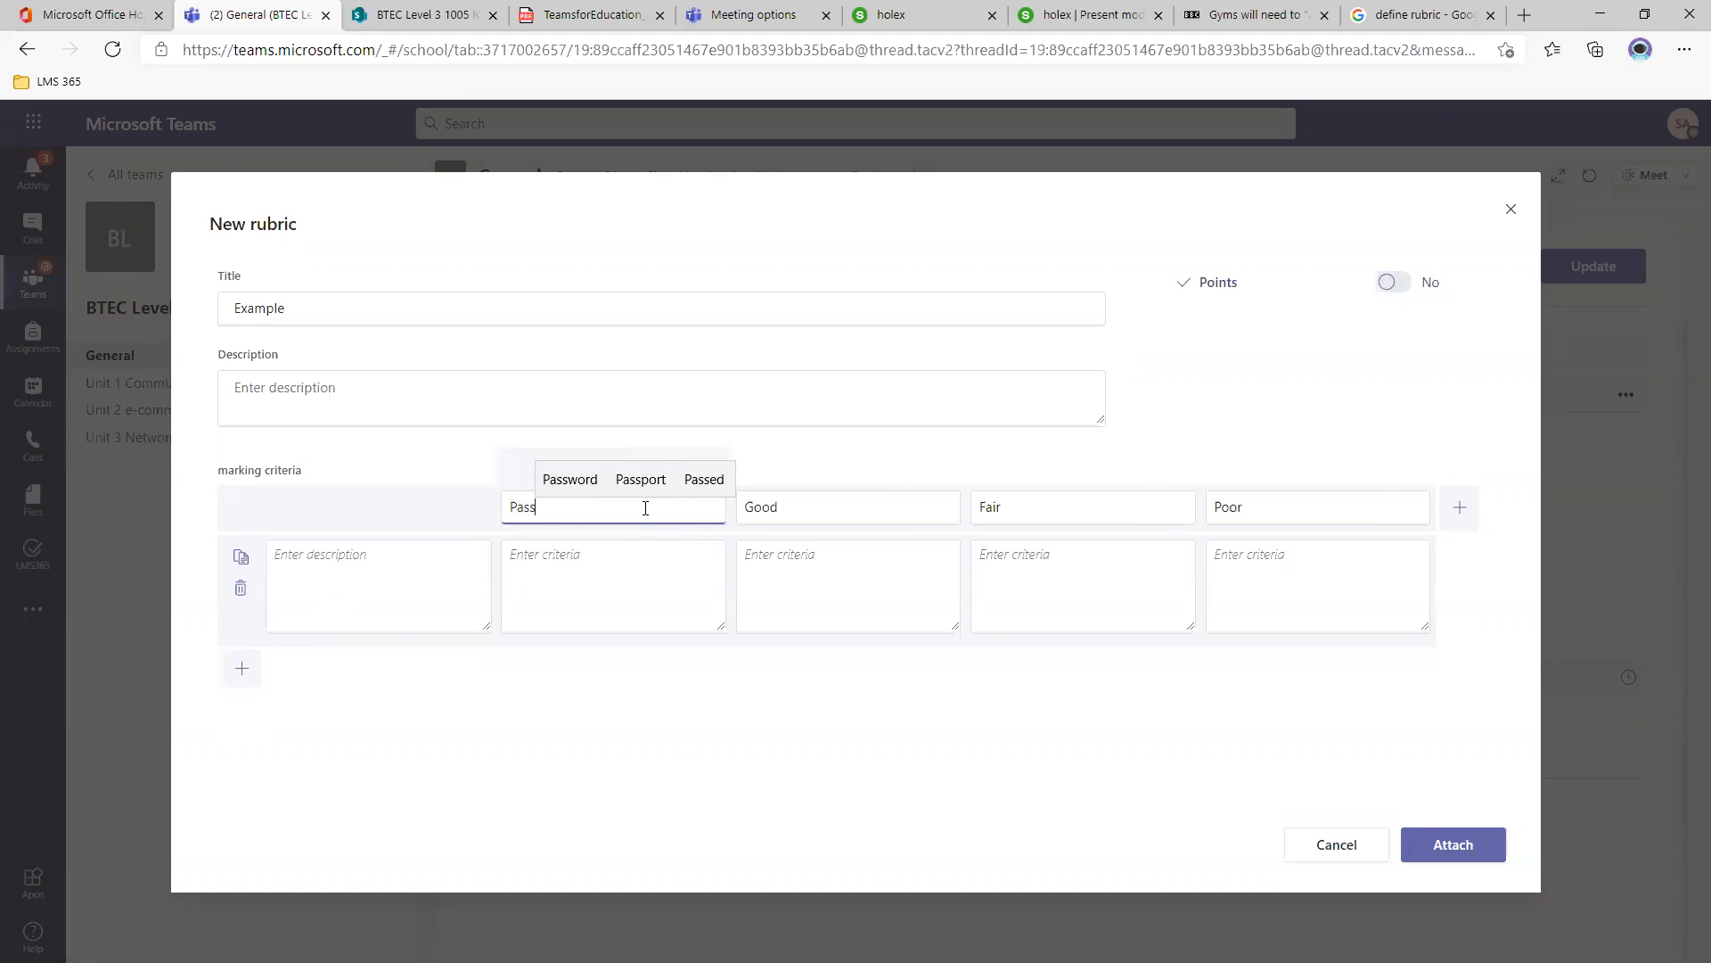
Rename the Good and Fair levels to Merit and Distinction, and delete the Poor level.
{"action": "left_click", "coordinate": [740, 505]}
{"action": "key", "text": "ctrl+a"}
{"action": "type", "text": "Merit"}
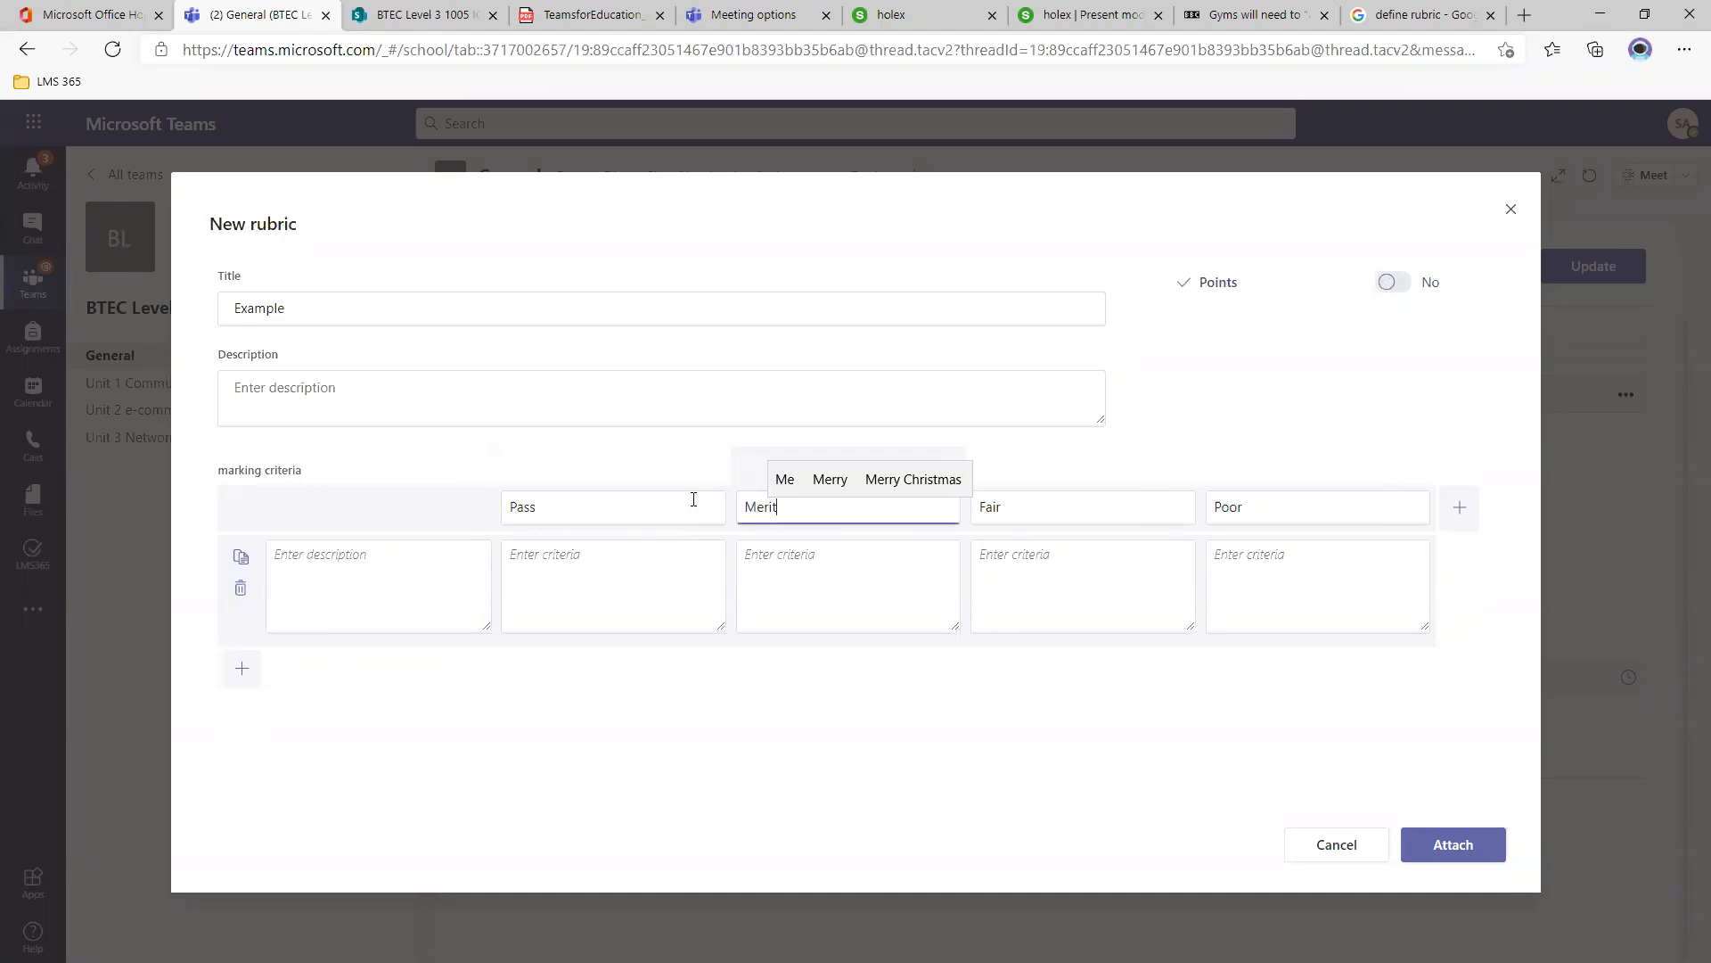
{"action": "double_click", "coordinate": [1028, 508]}
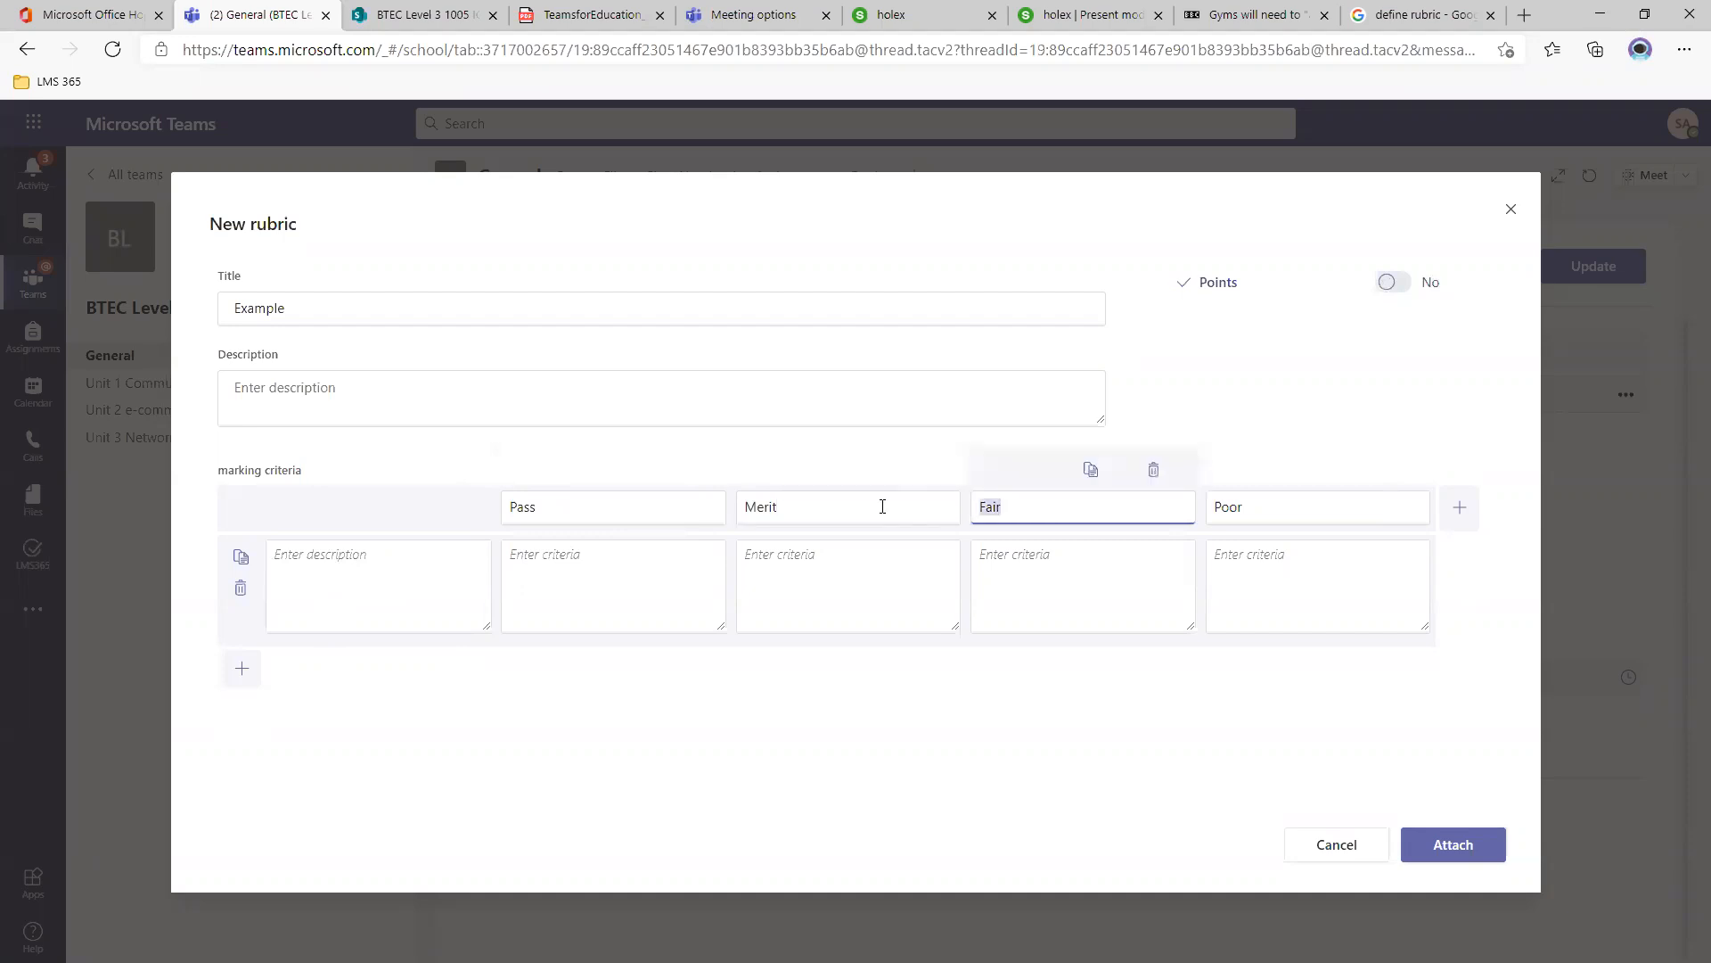
{"action": "type", "text": "Dic"}
{"action": "key", "text": "BackSpace"}
{"action": "type", "text": "s"}
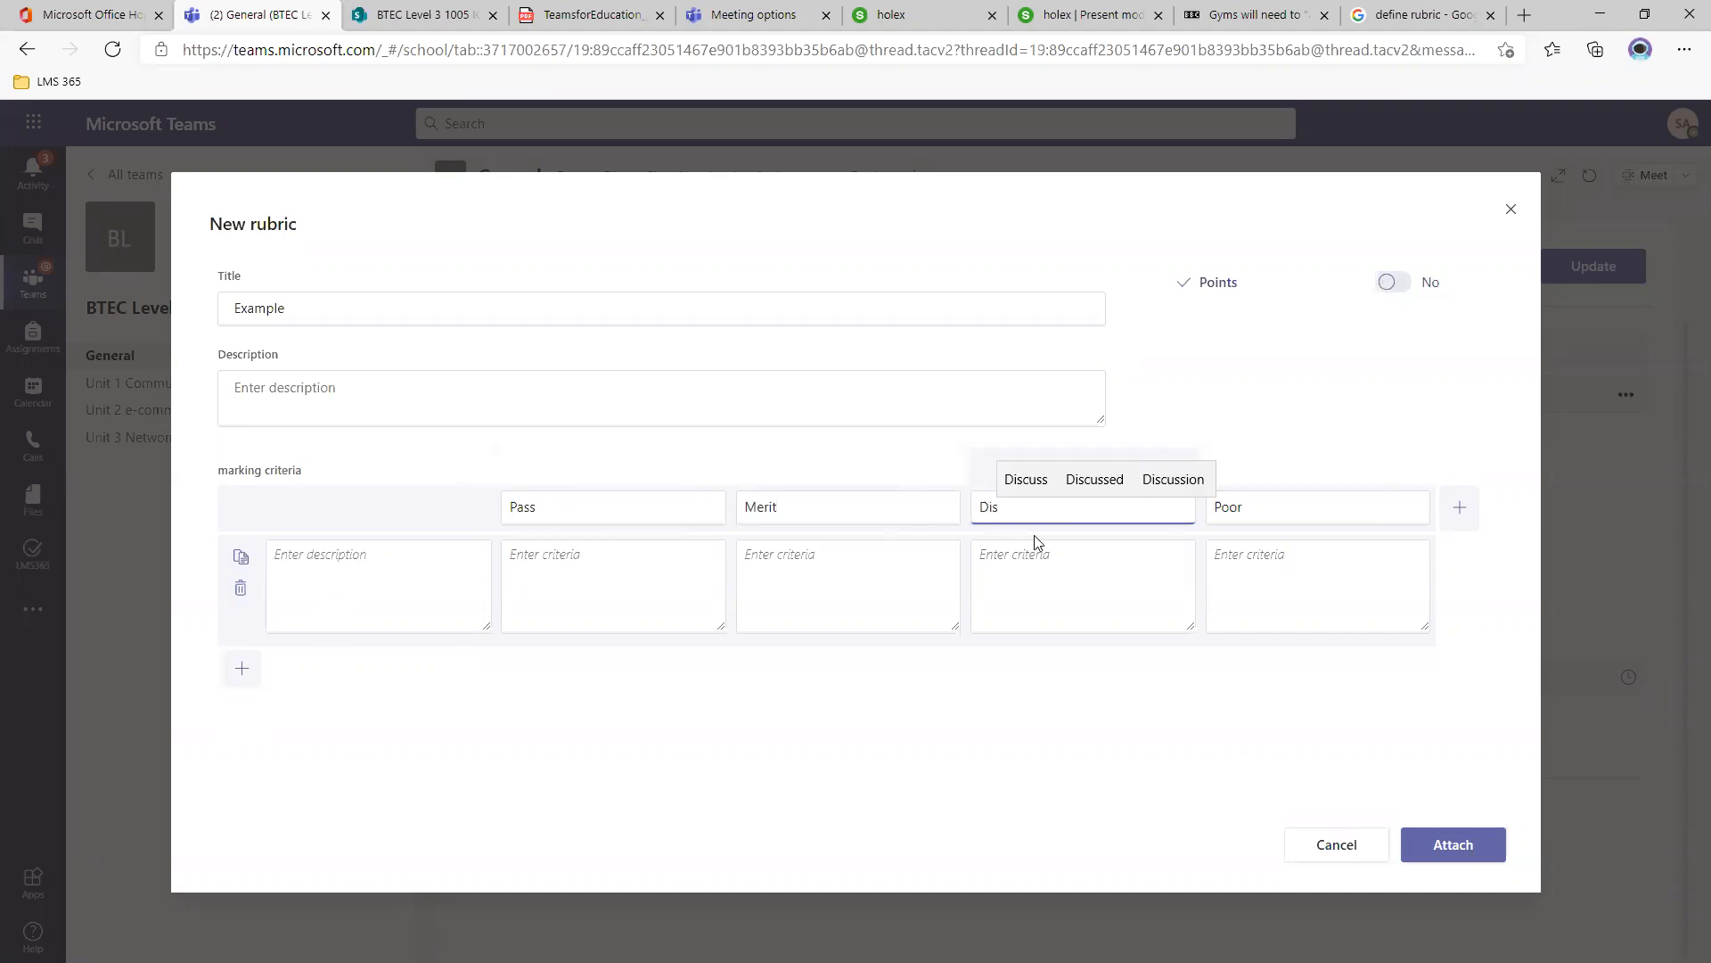
{"action": "type", "text": "tinction"}
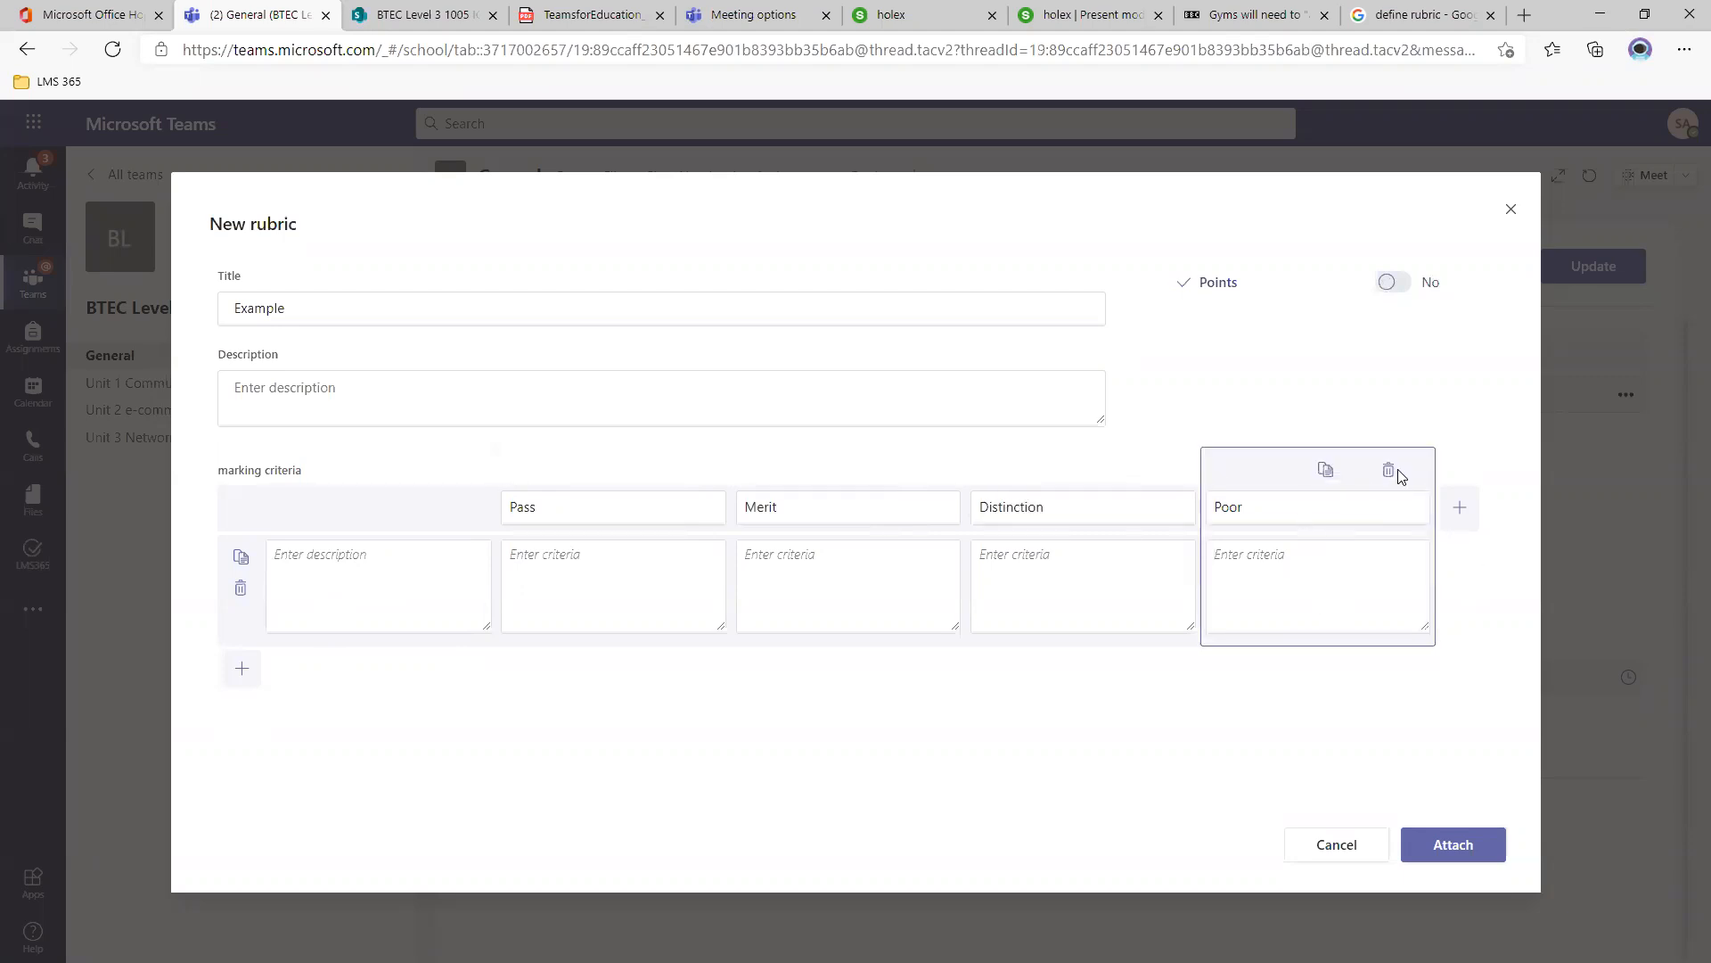
{"action": "left_click", "coordinate": [1393, 469]}
Revisit the first criterion's description and Pass cell, then switch to the 'define rubric' results.
{"action": "left_click", "coordinate": [456, 586]}
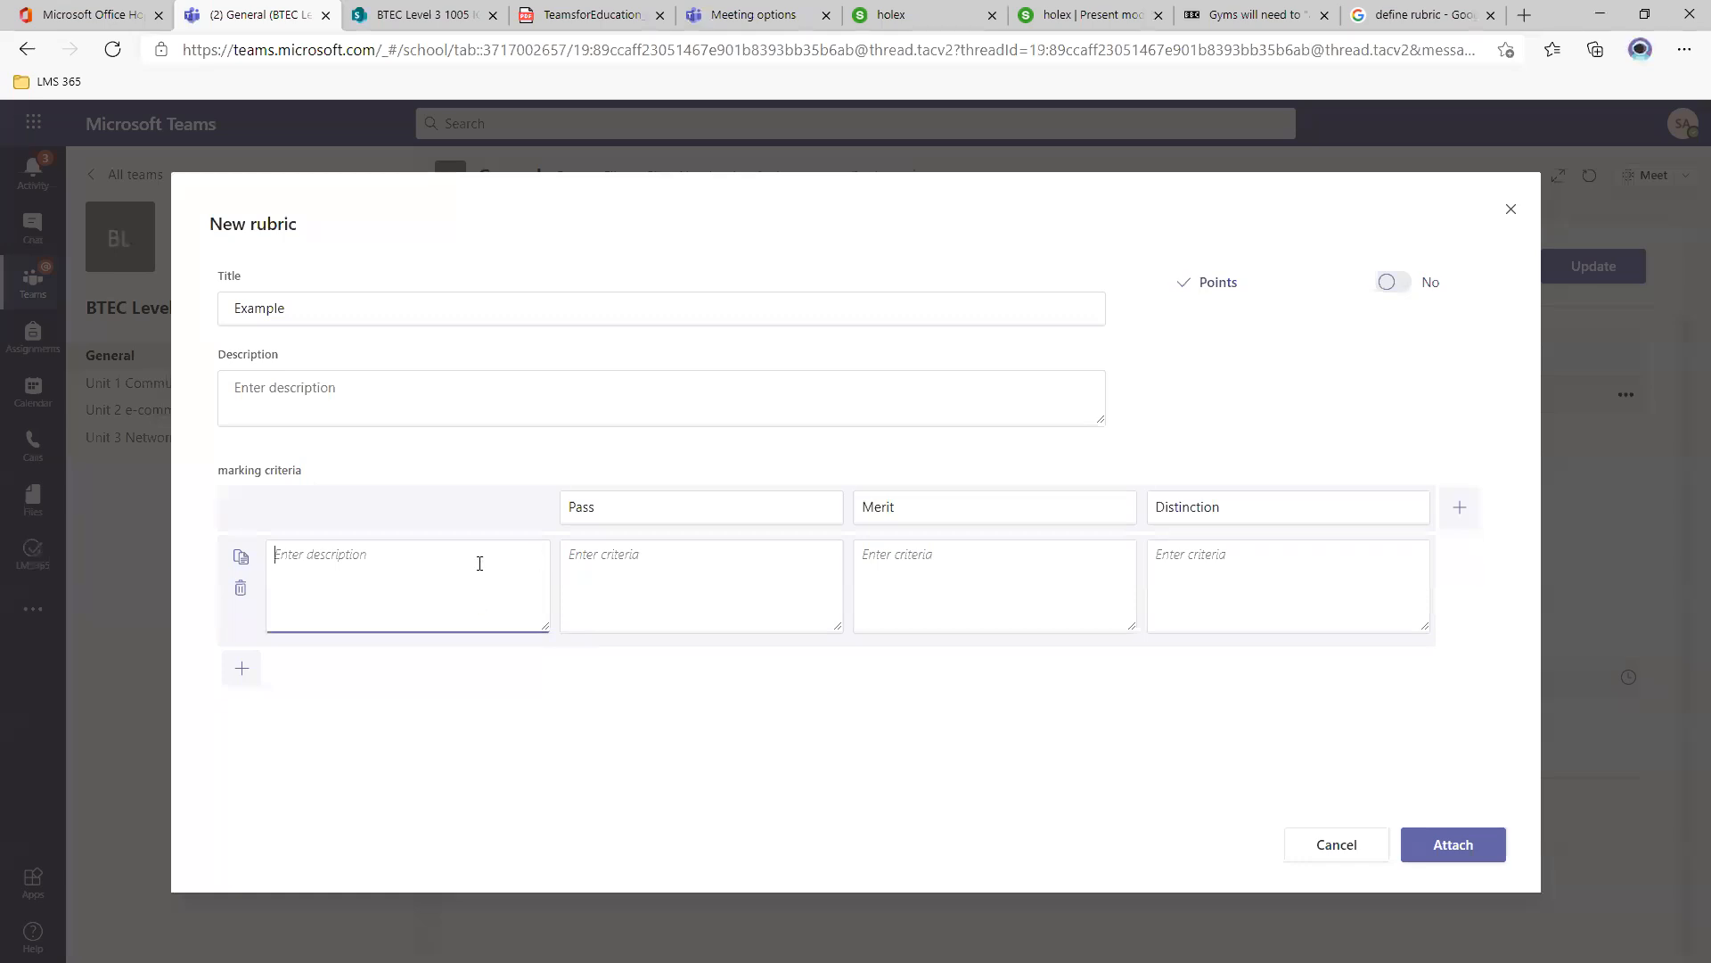
{"action": "left_click", "coordinate": [632, 568]}
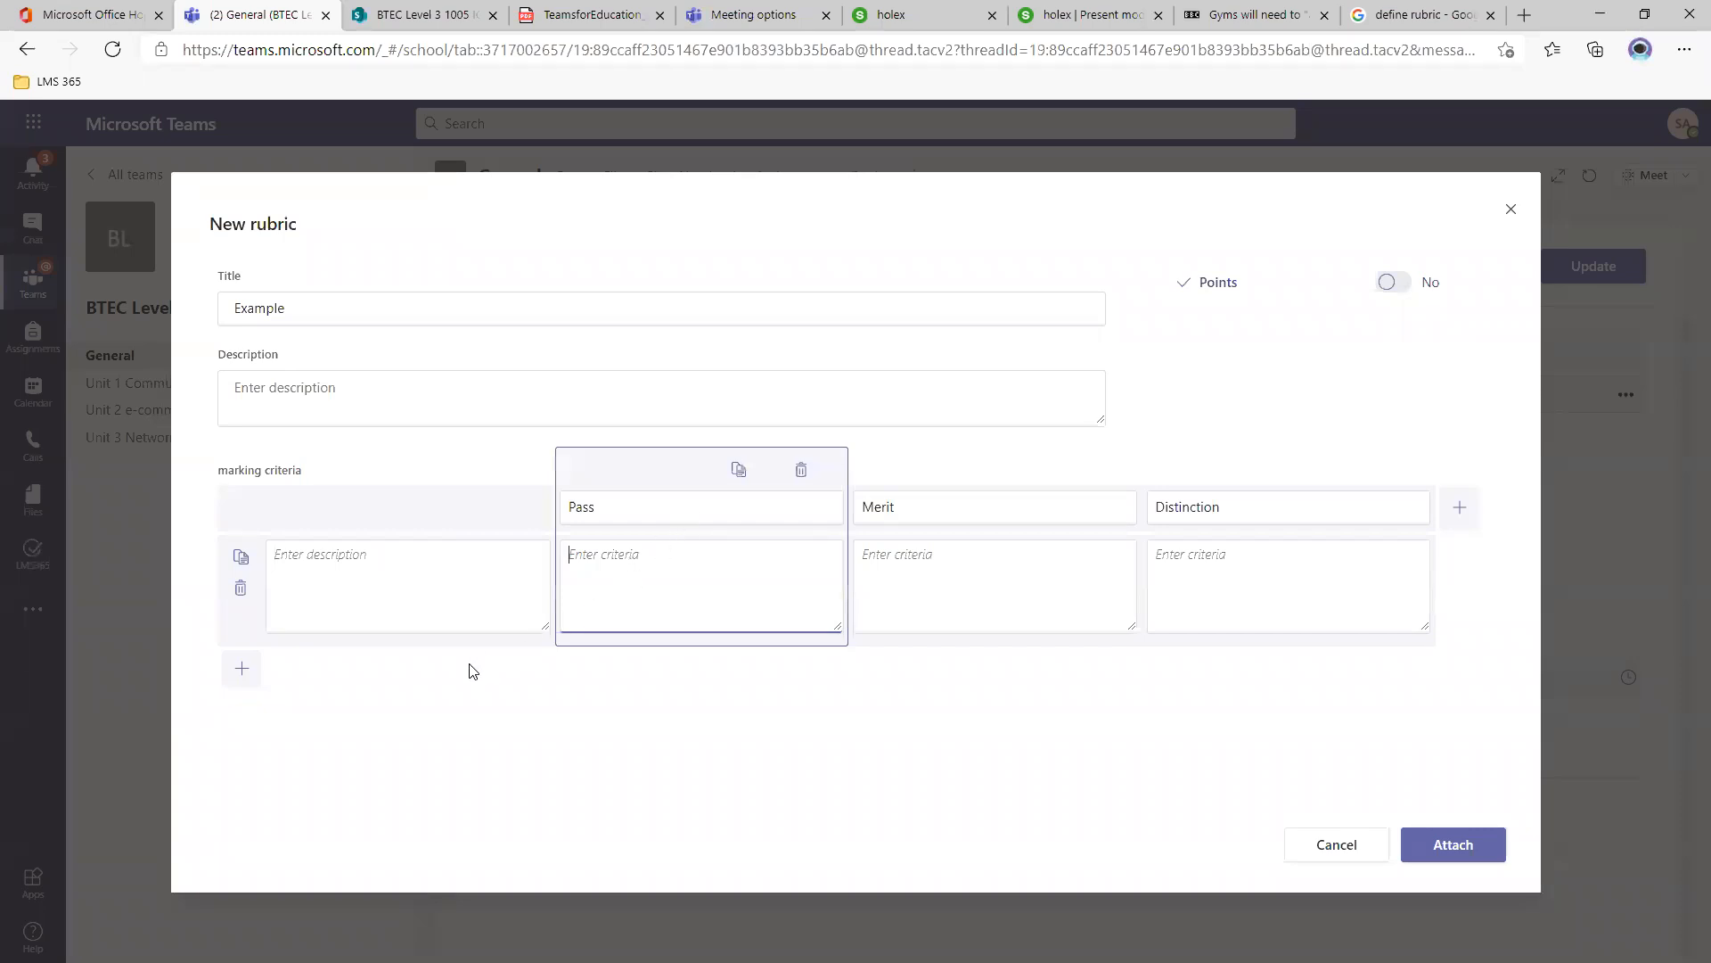
{"action": "left_click", "coordinate": [424, 601]}
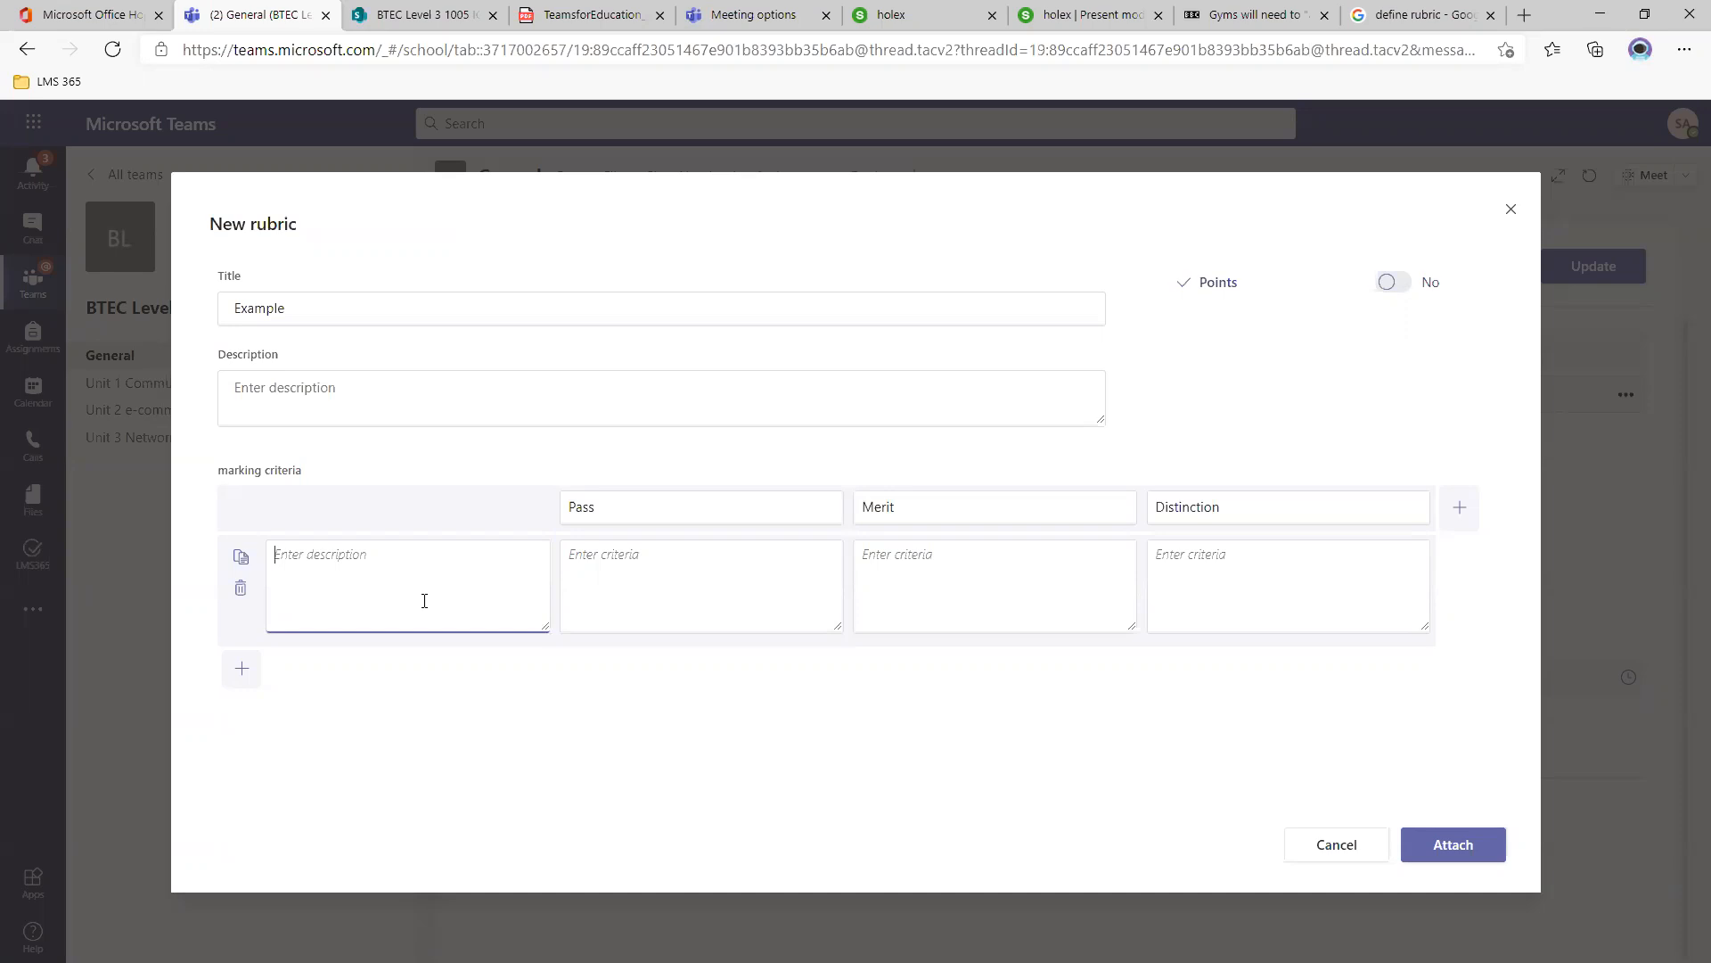
{"action": "left_click", "coordinate": [1419, 15]}
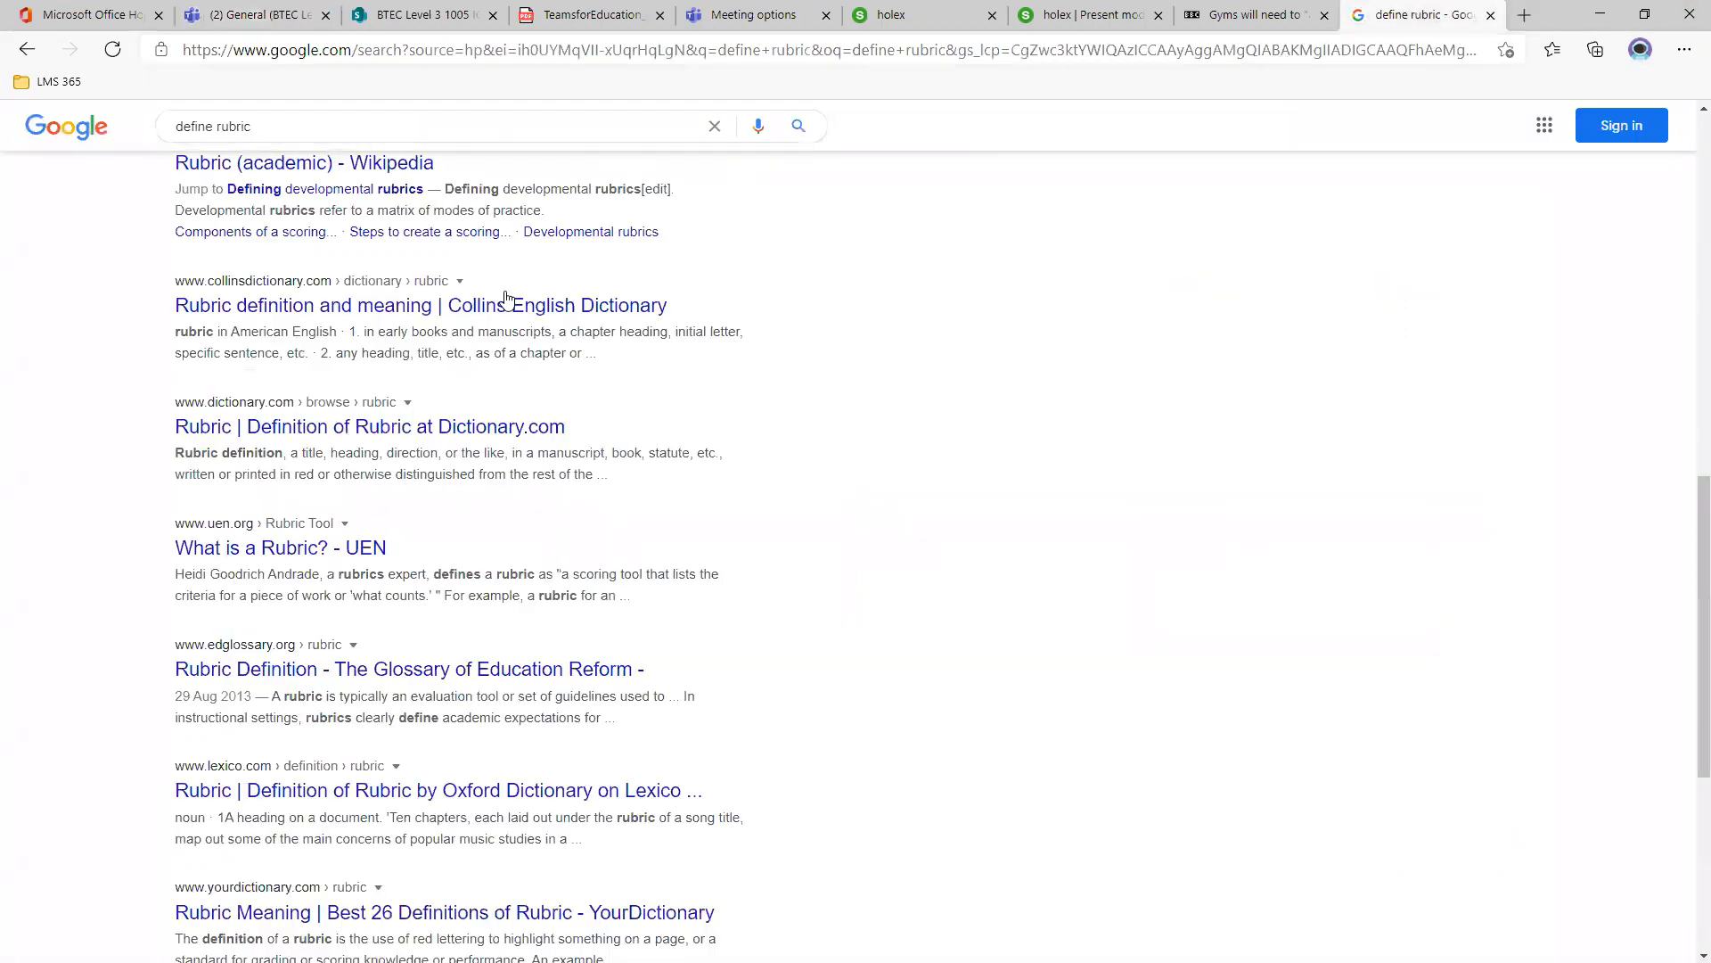
Change the Google query from 'define rubric' to 'rubric example' and search.
{"action": "scroll", "coordinate": [504, 297], "scroll_direction": "up", "scroll_amount": 6}
{"action": "double_click", "coordinate": [196, 125]}
{"action": "key", "text": "BackSpace"}
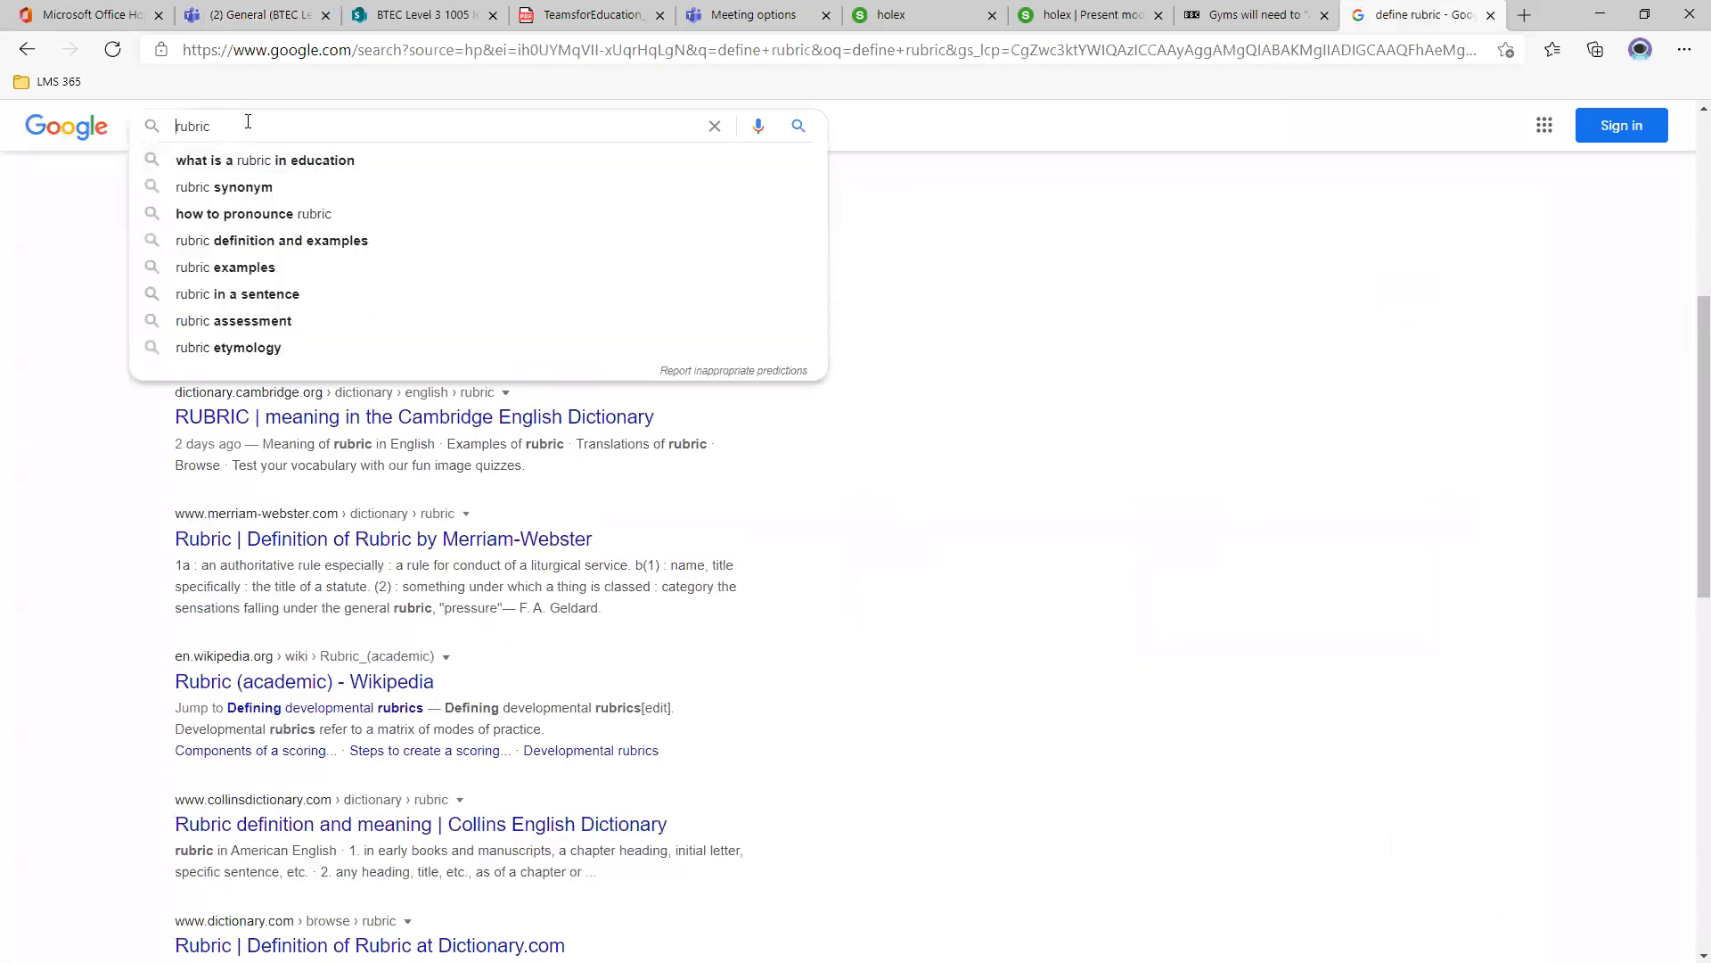
{"action": "left_click", "coordinate": [249, 121]}
{"action": "type", "text": "example"}
{"action": "key", "text": "Return"}
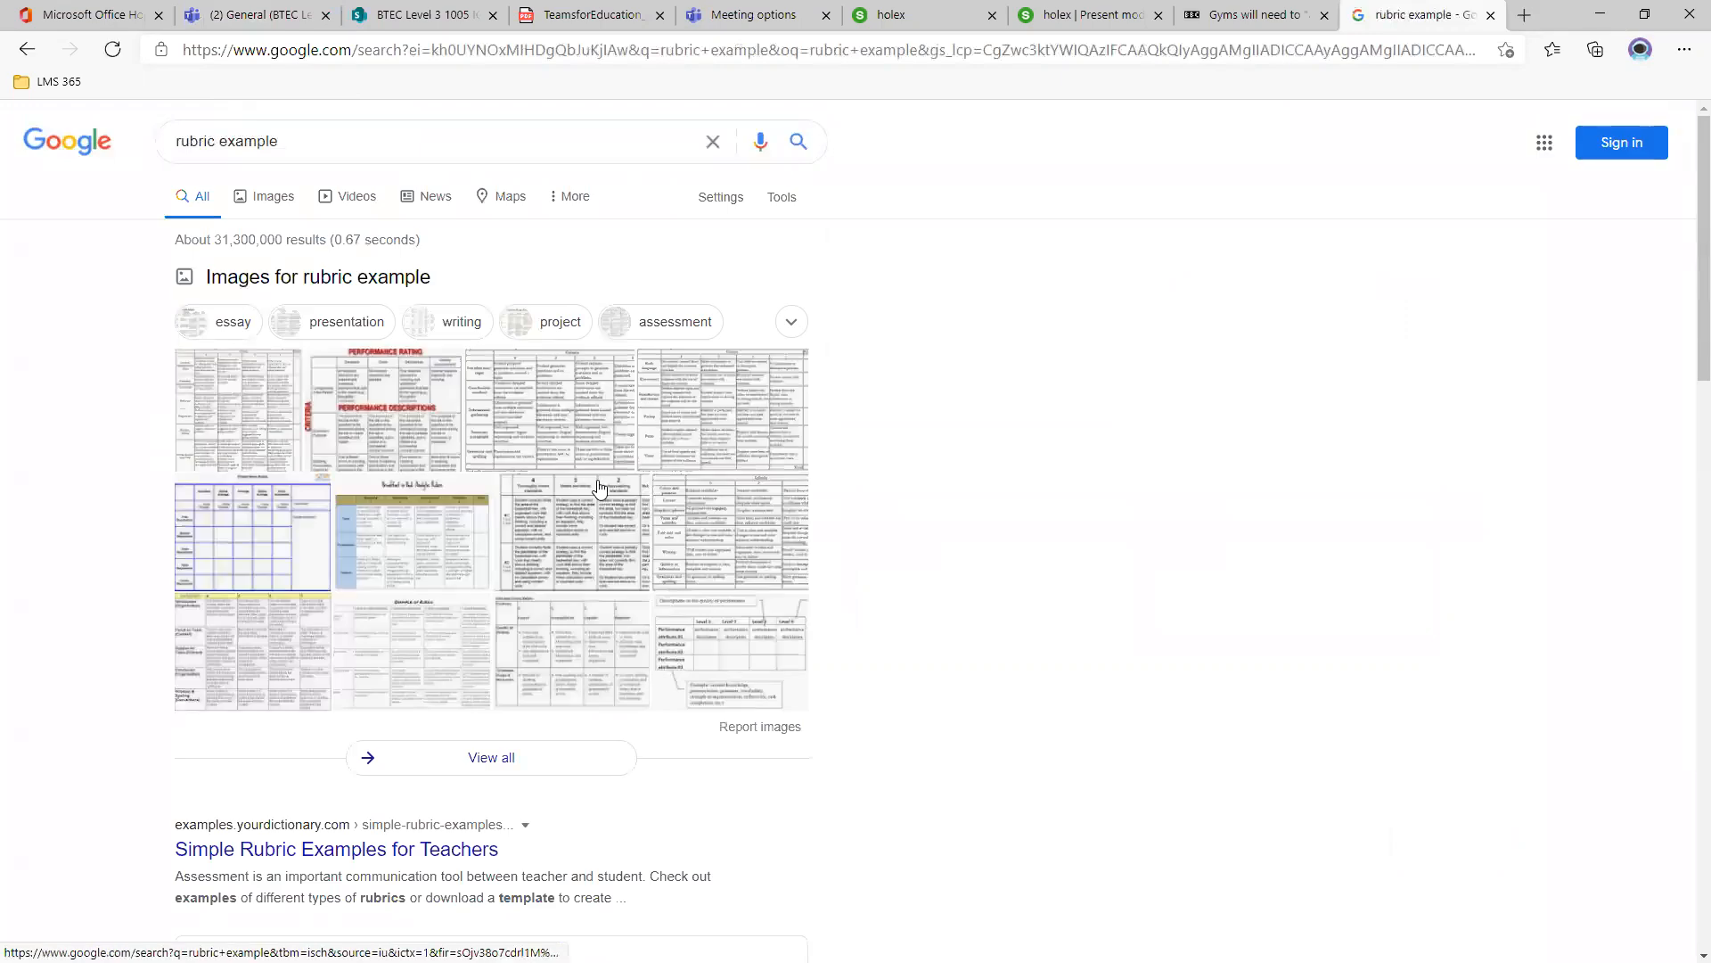
Open the SFUSD Mathematics rubrics page from the image results.
{"action": "left_click", "coordinate": [560, 415]}
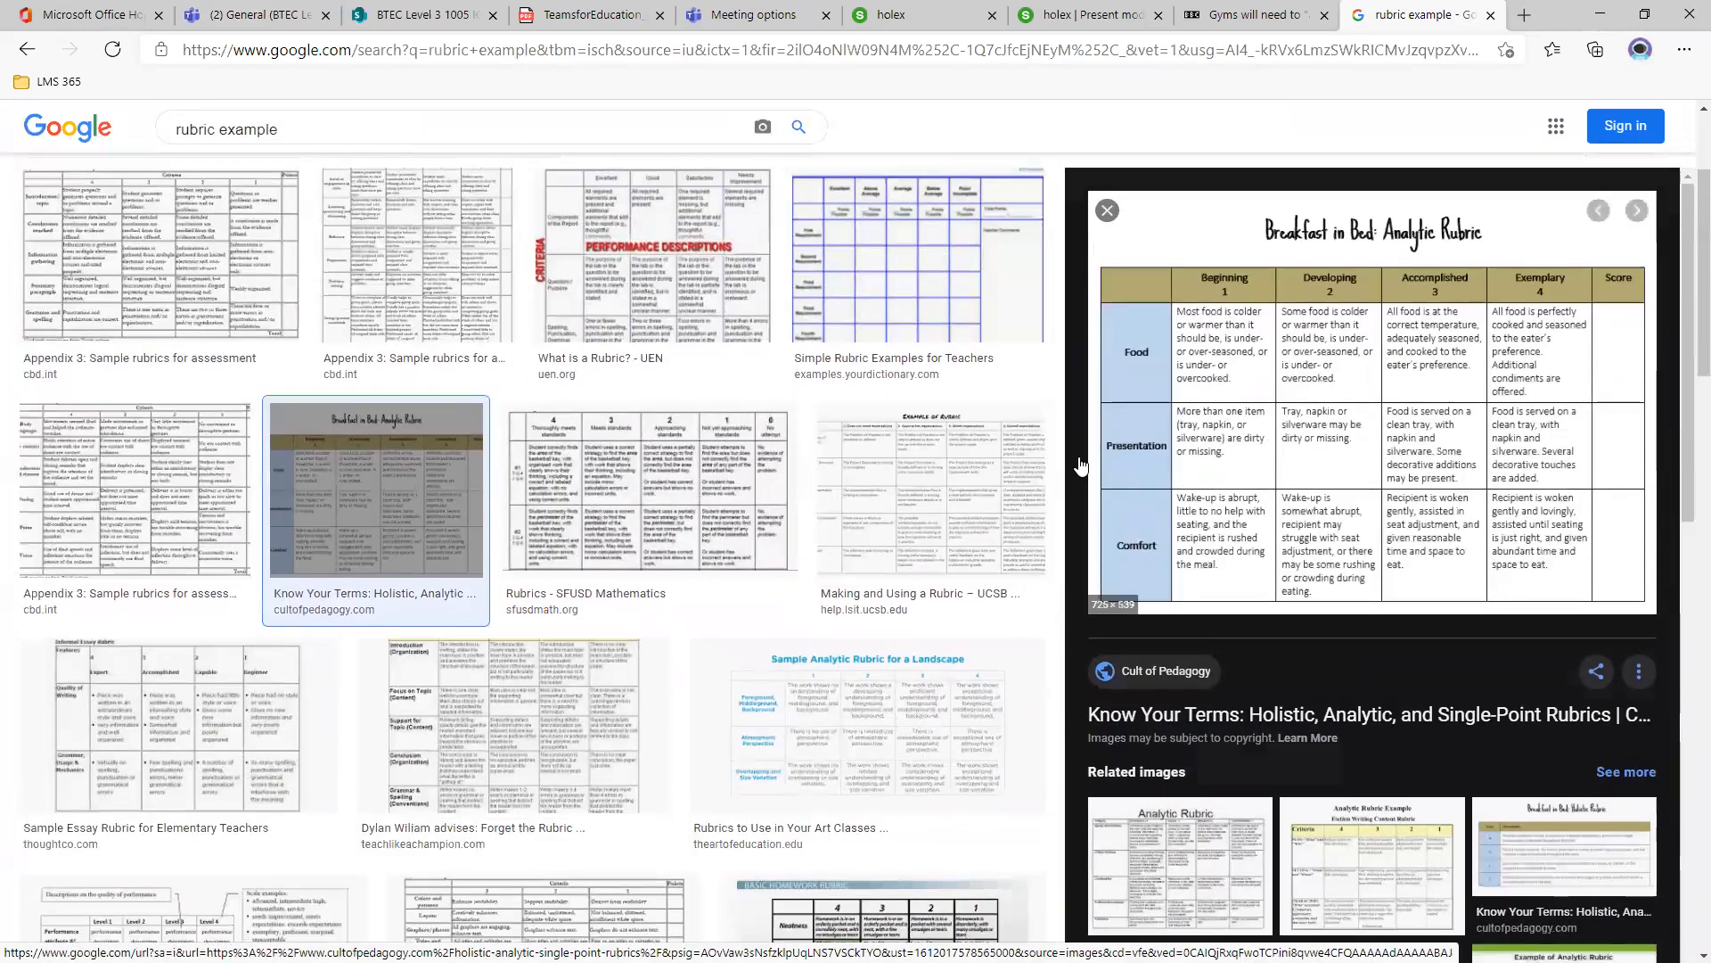
{"action": "left_click", "coordinate": [680, 485]}
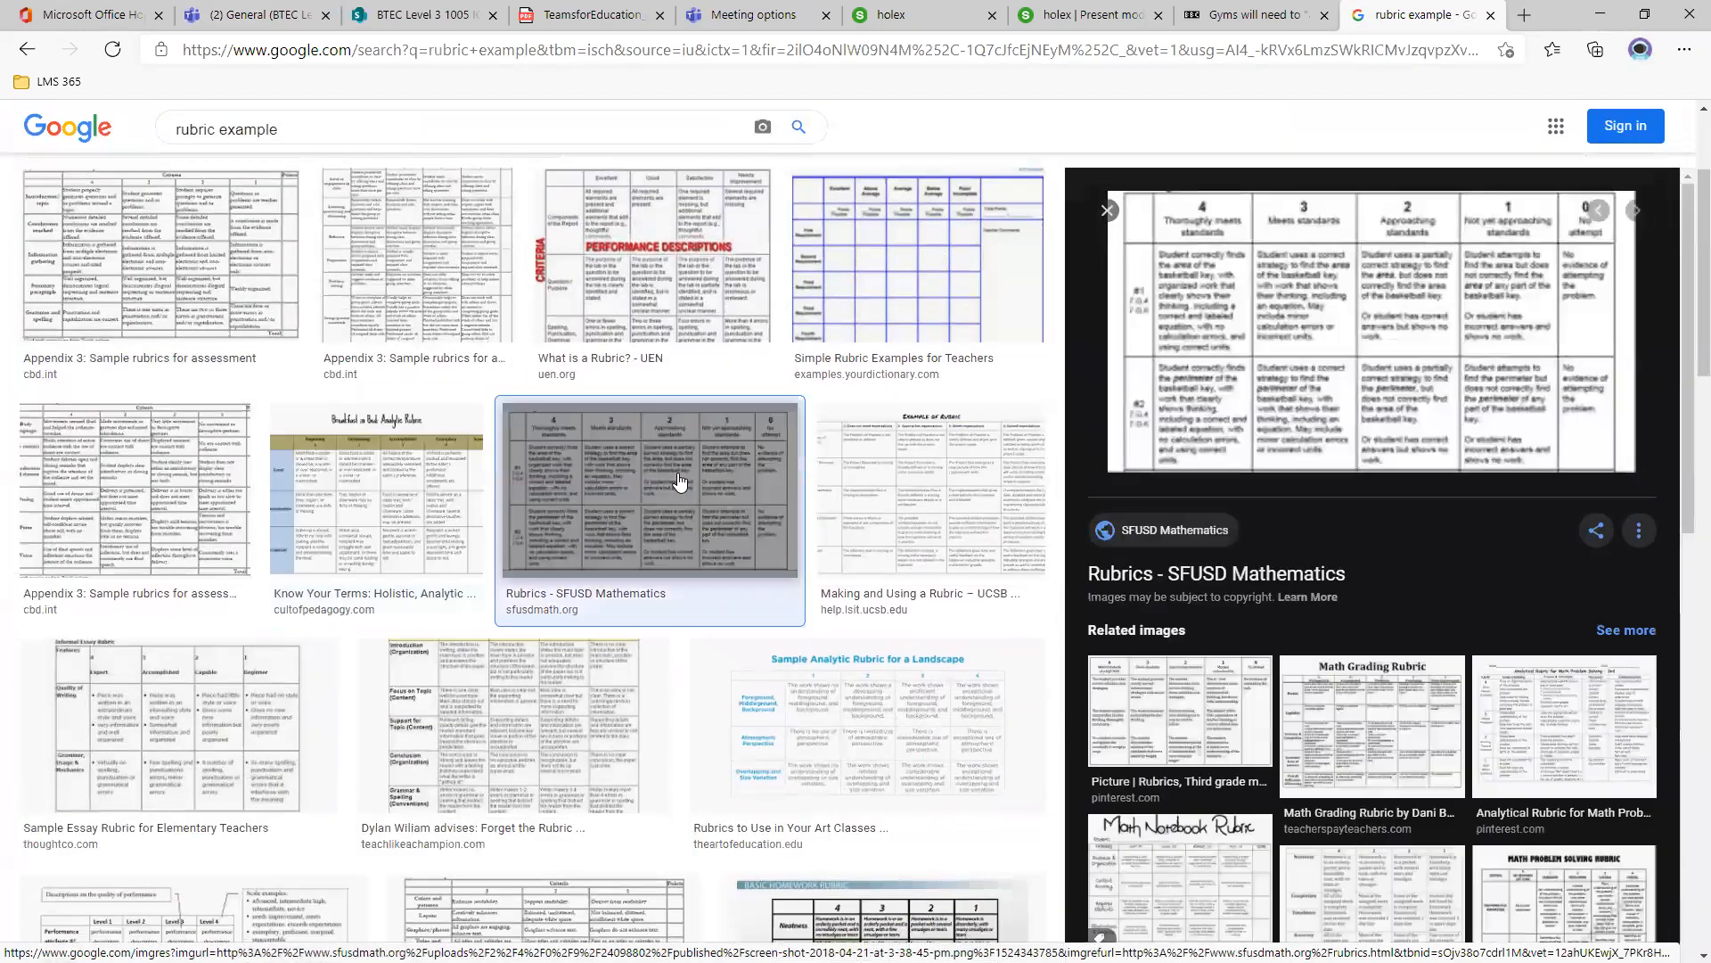
{"action": "left_click", "coordinate": [1251, 332]}
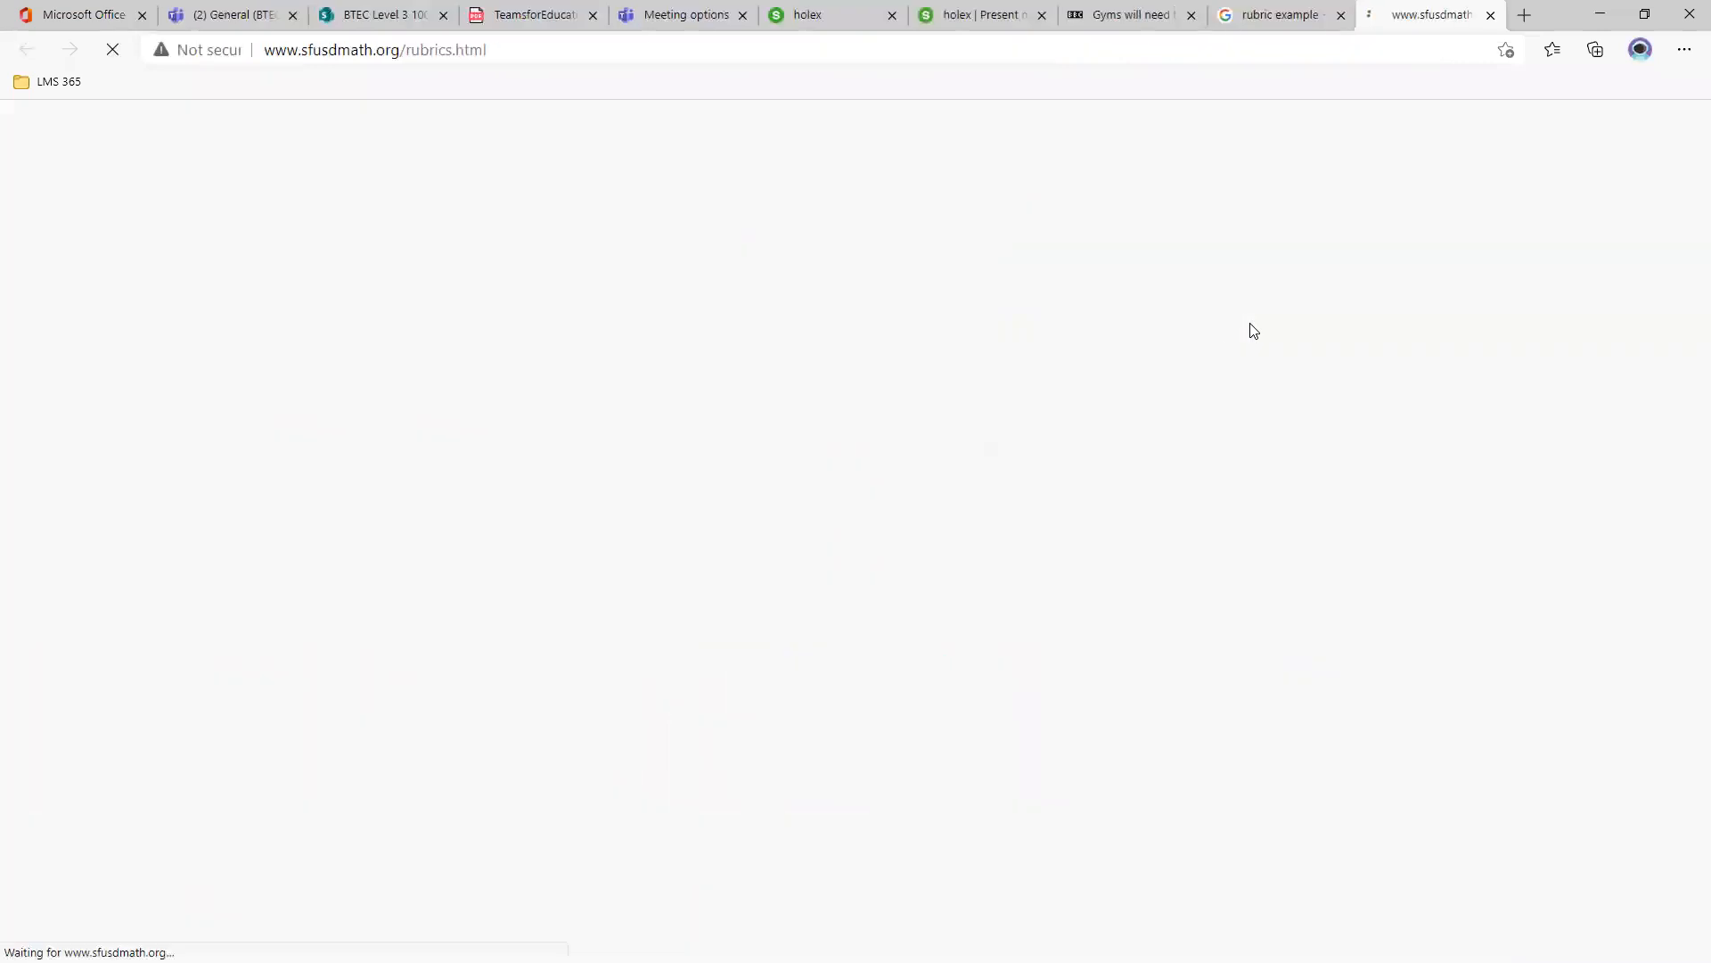
Read the SFUSD sample 4-point holistic rubric, then return to the Teams meeting options tab.
{"action": "scroll", "coordinate": [915, 459], "scroll_direction": "down", "scroll_amount": 2}
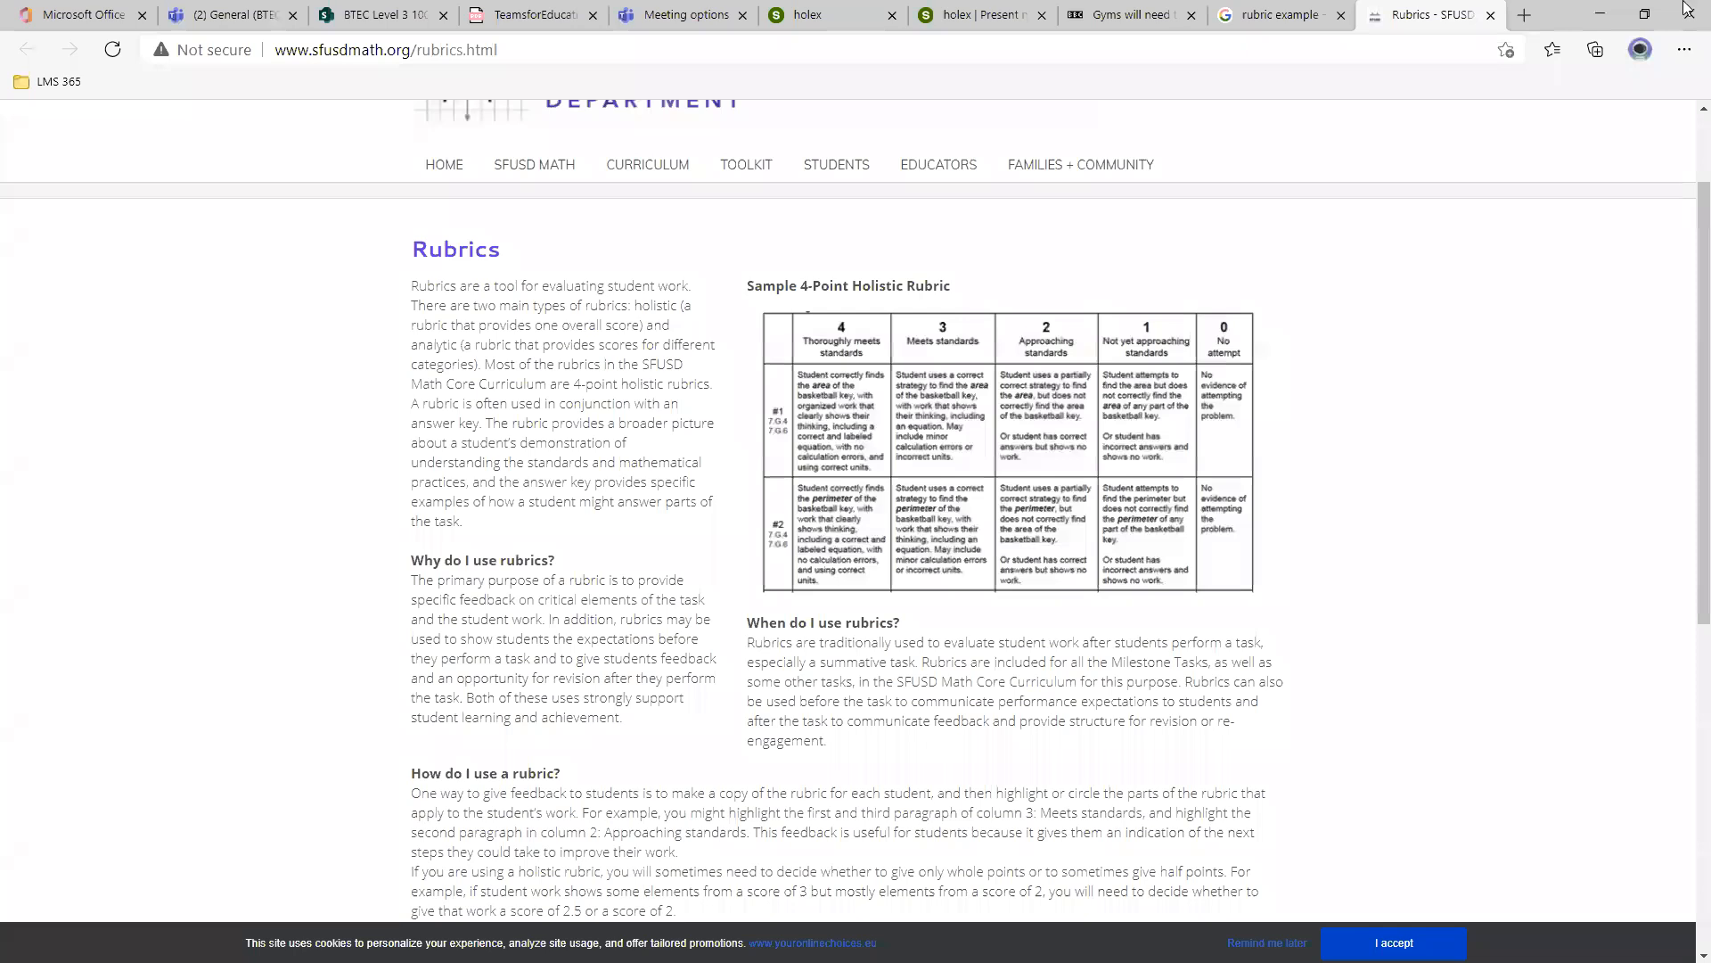
{"action": "left_click", "coordinate": [1261, 15]}
{"action": "left_click", "coordinate": [1138, 12]}
{"action": "left_click", "coordinate": [980, 16]}
{"action": "left_click", "coordinate": [834, 15]}
{"action": "left_click", "coordinate": [687, 16]}
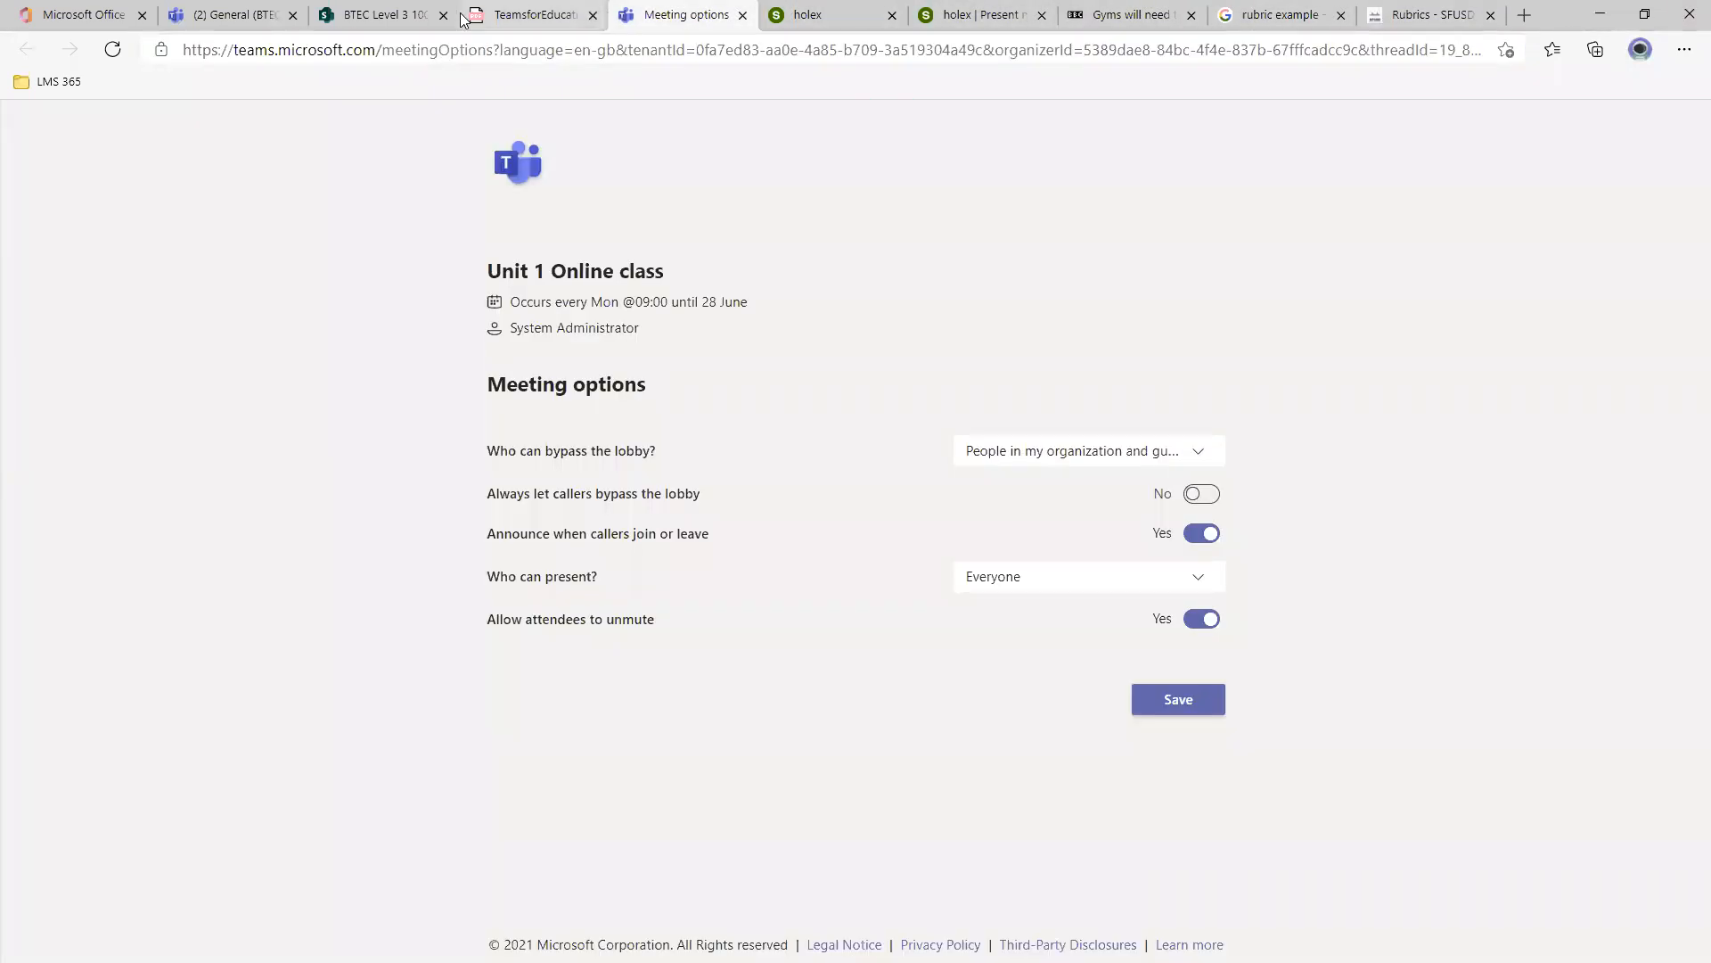
Display the Slido confidence poll results wall, briefly minimising and restoring the browser.
{"action": "left_click", "coordinate": [499, 15]}
{"action": "left_click", "coordinate": [378, 15]}
{"action": "left_click", "coordinate": [704, 12]}
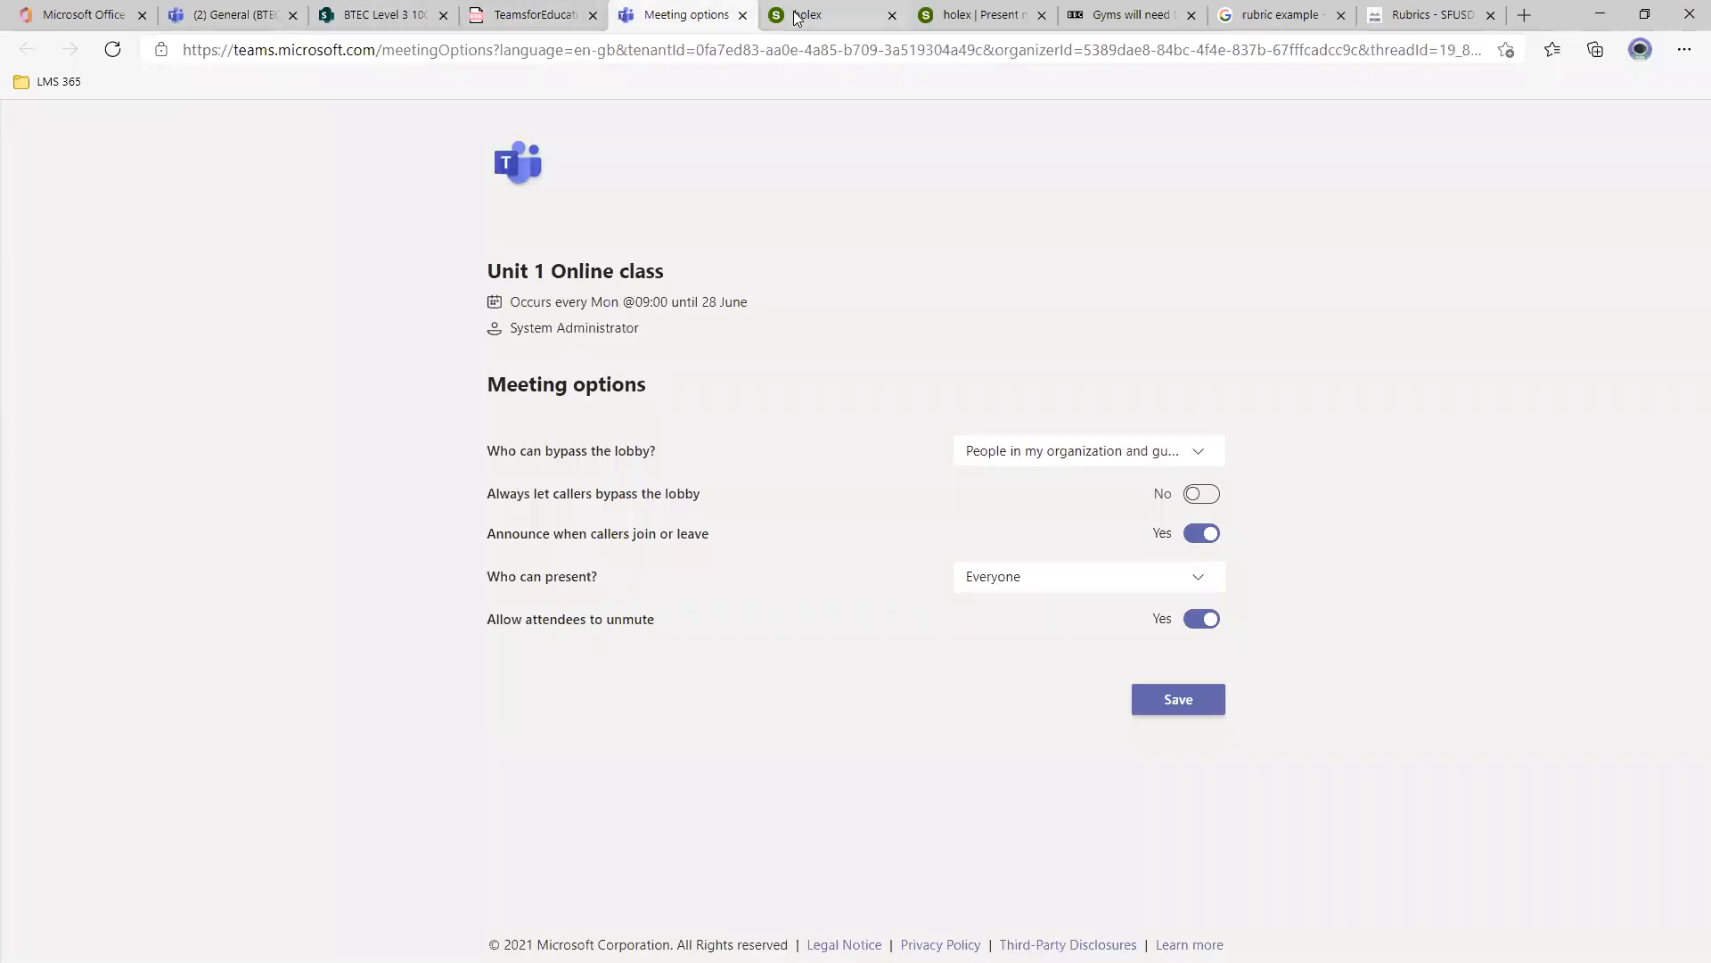
{"action": "left_click", "coordinate": [829, 15]}
{"action": "left_click", "coordinate": [981, 15]}
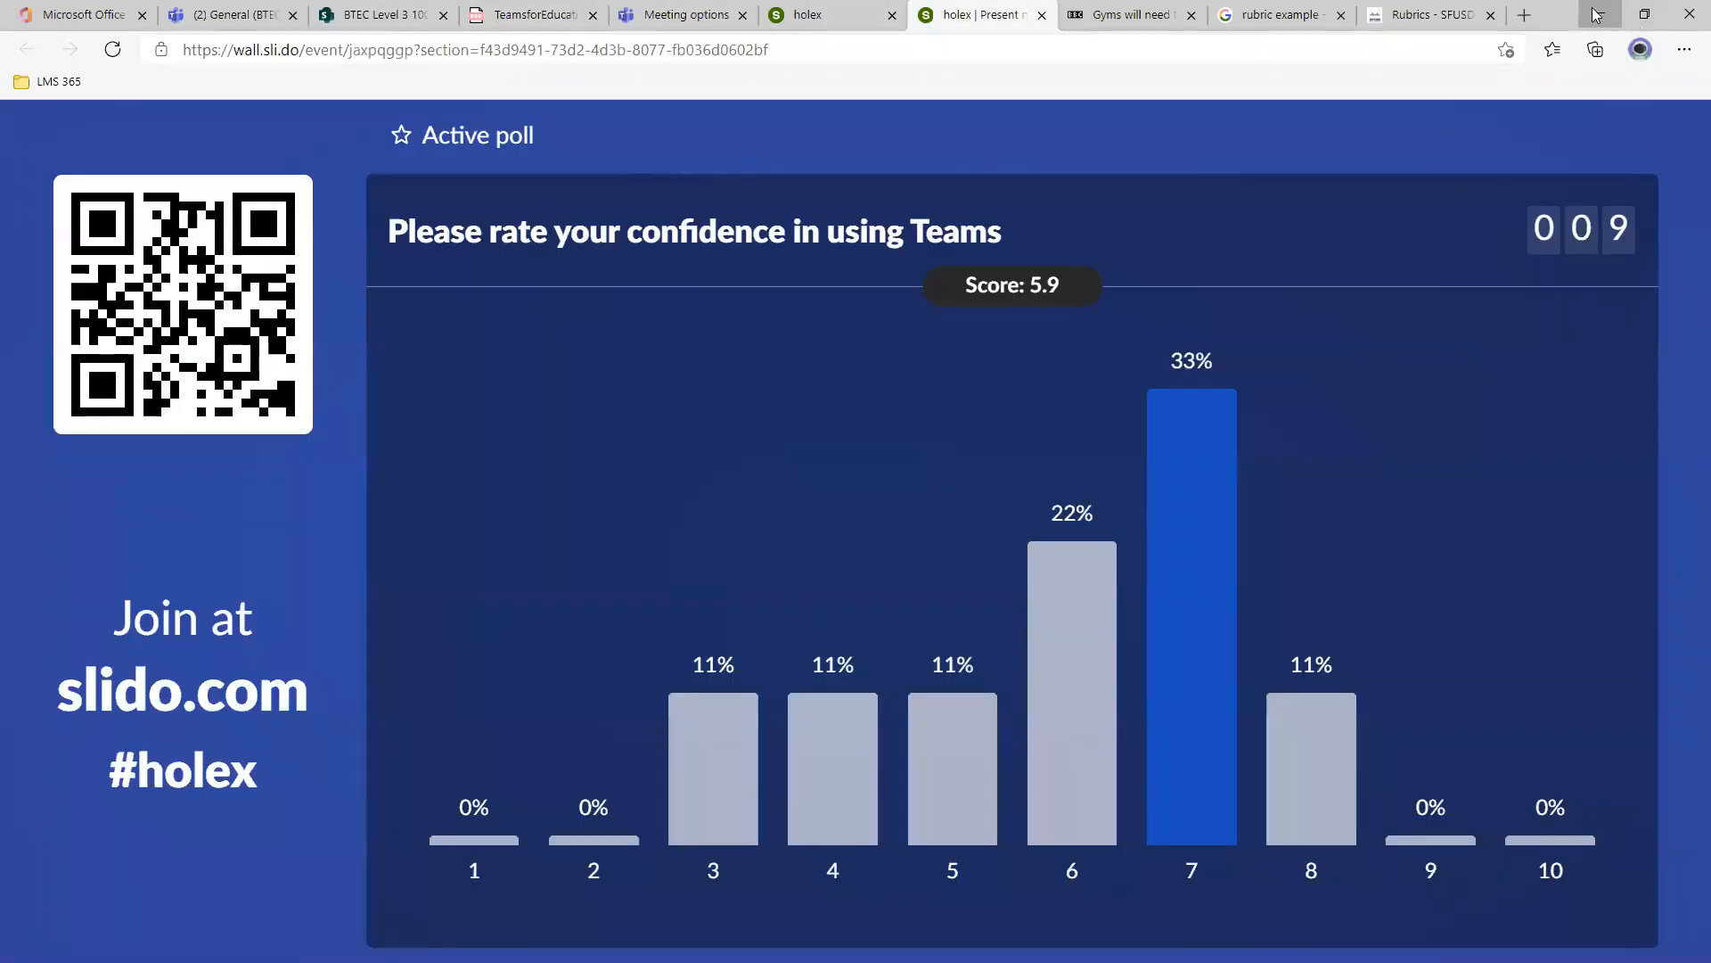
{"action": "left_click", "coordinate": [1601, 14]}
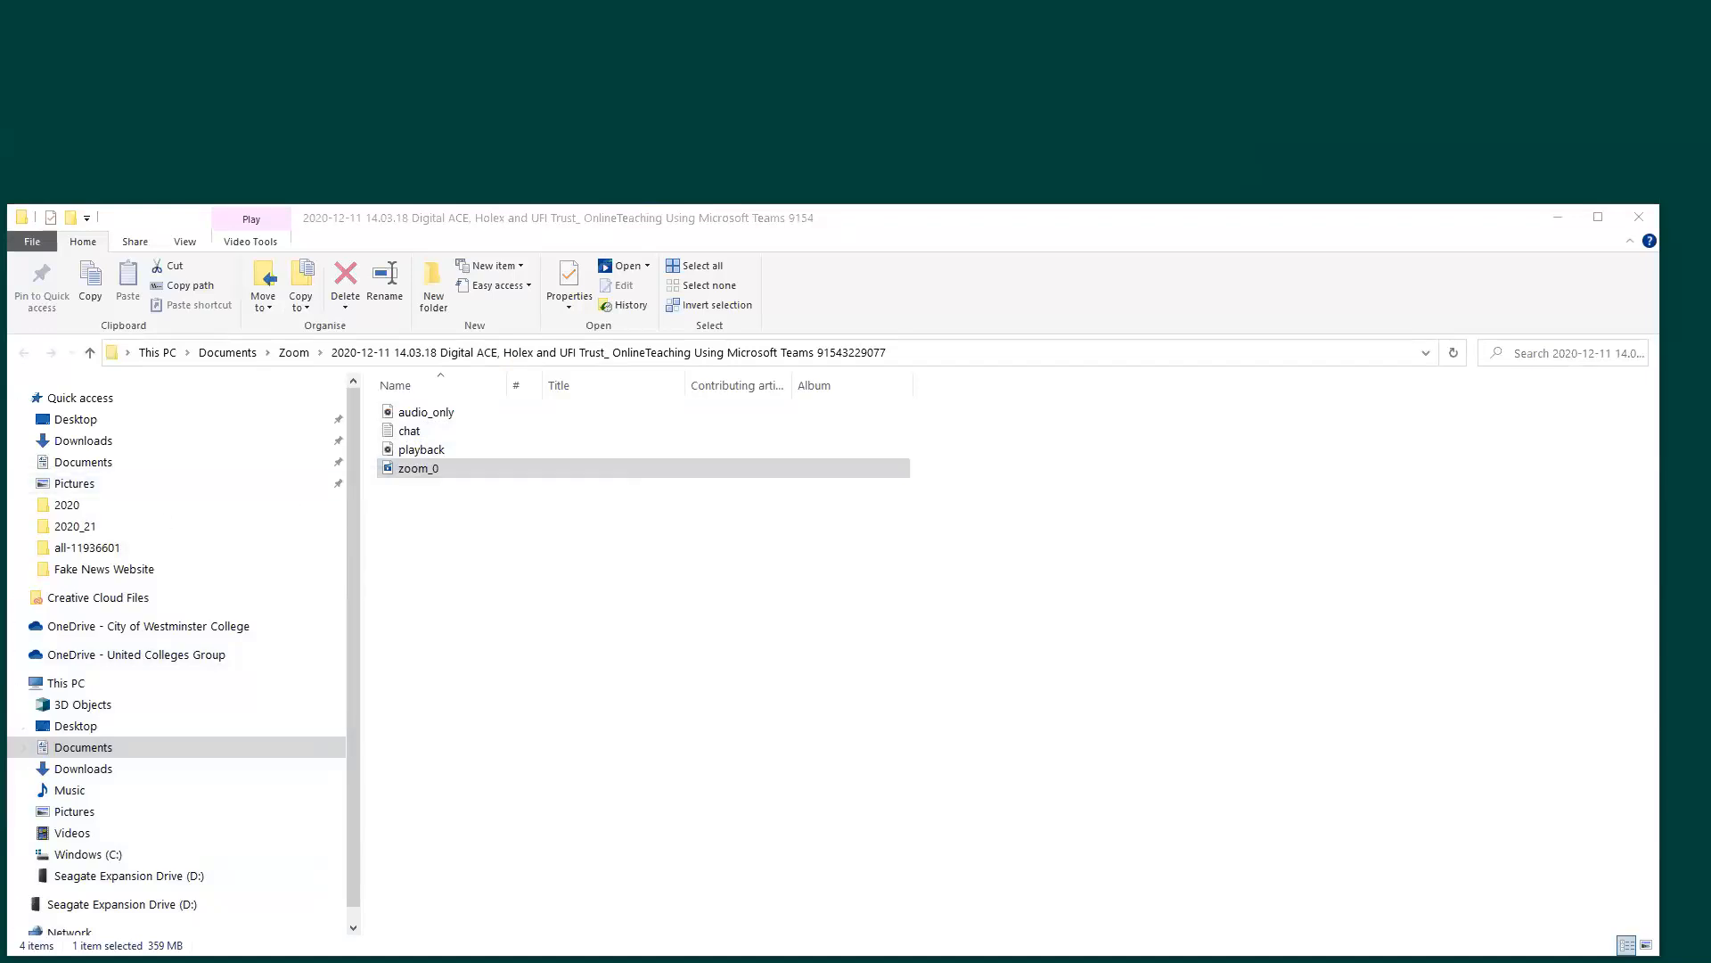
{"action": "key", "text": "alt+Tab"}
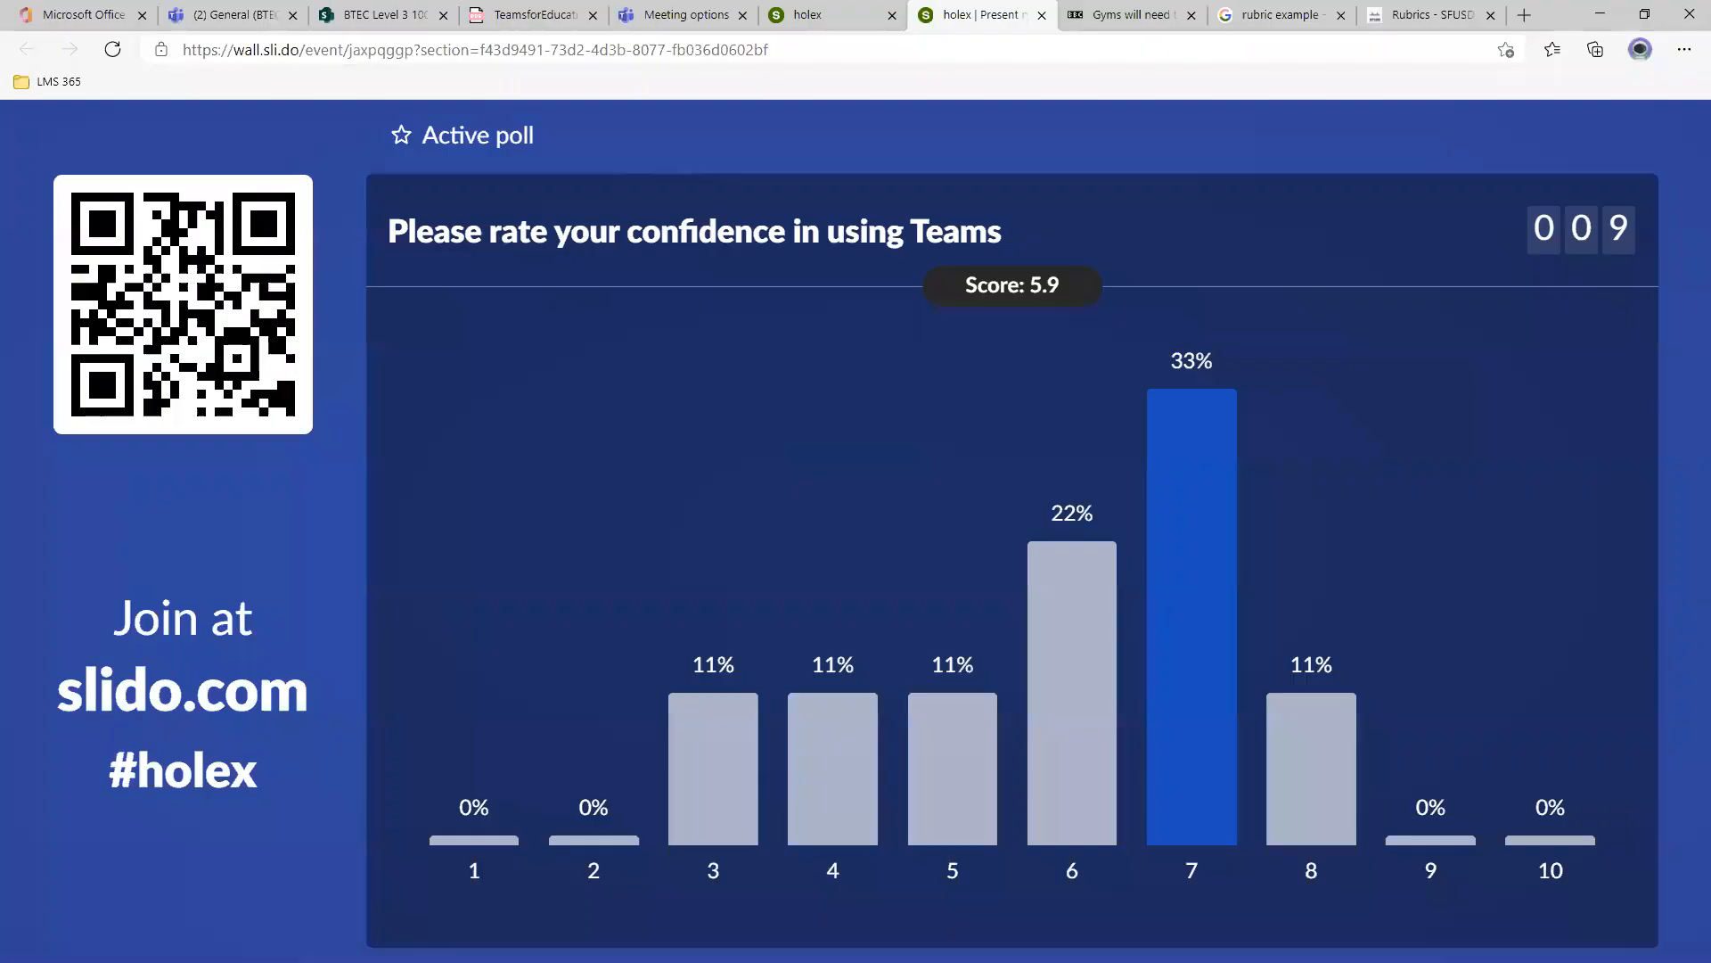
Go back through the Slido, meeting options, Teams for Education and SharePoint tabs to the rubric draft.
{"action": "left_click", "coordinate": [798, 13]}
{"action": "left_click", "coordinate": [723, 10]}
{"action": "left_click", "coordinate": [570, 14]}
{"action": "left_click", "coordinate": [419, 14]}
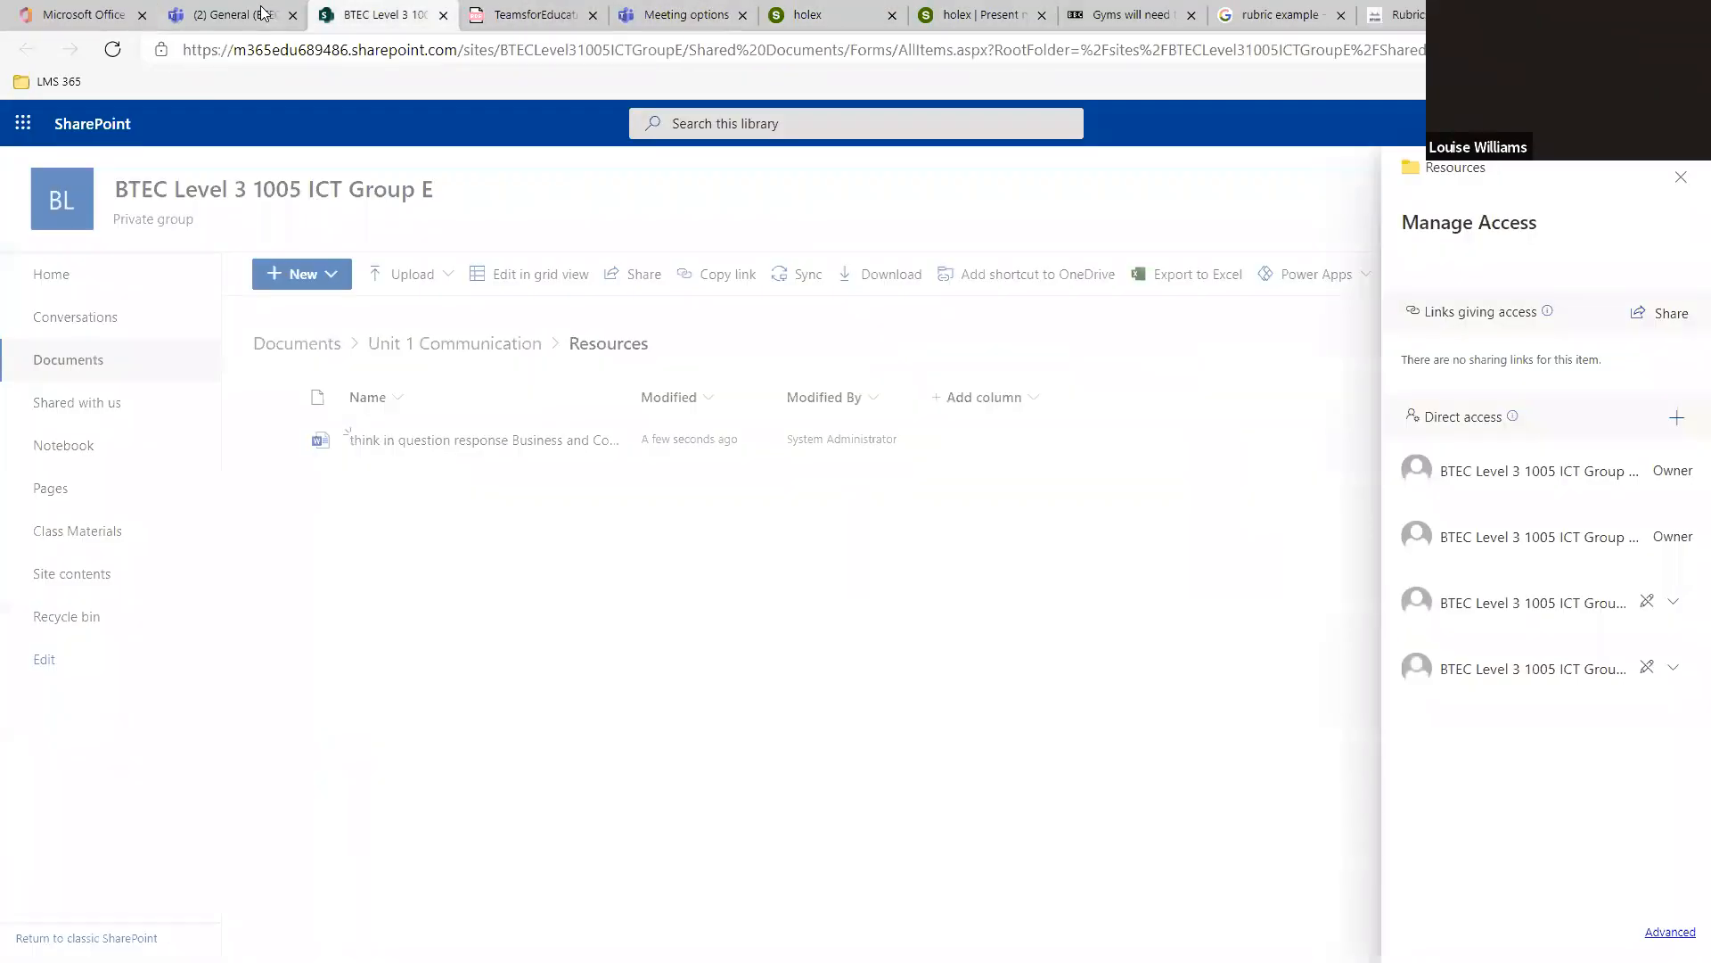
{"action": "left_click", "coordinate": [267, 14]}
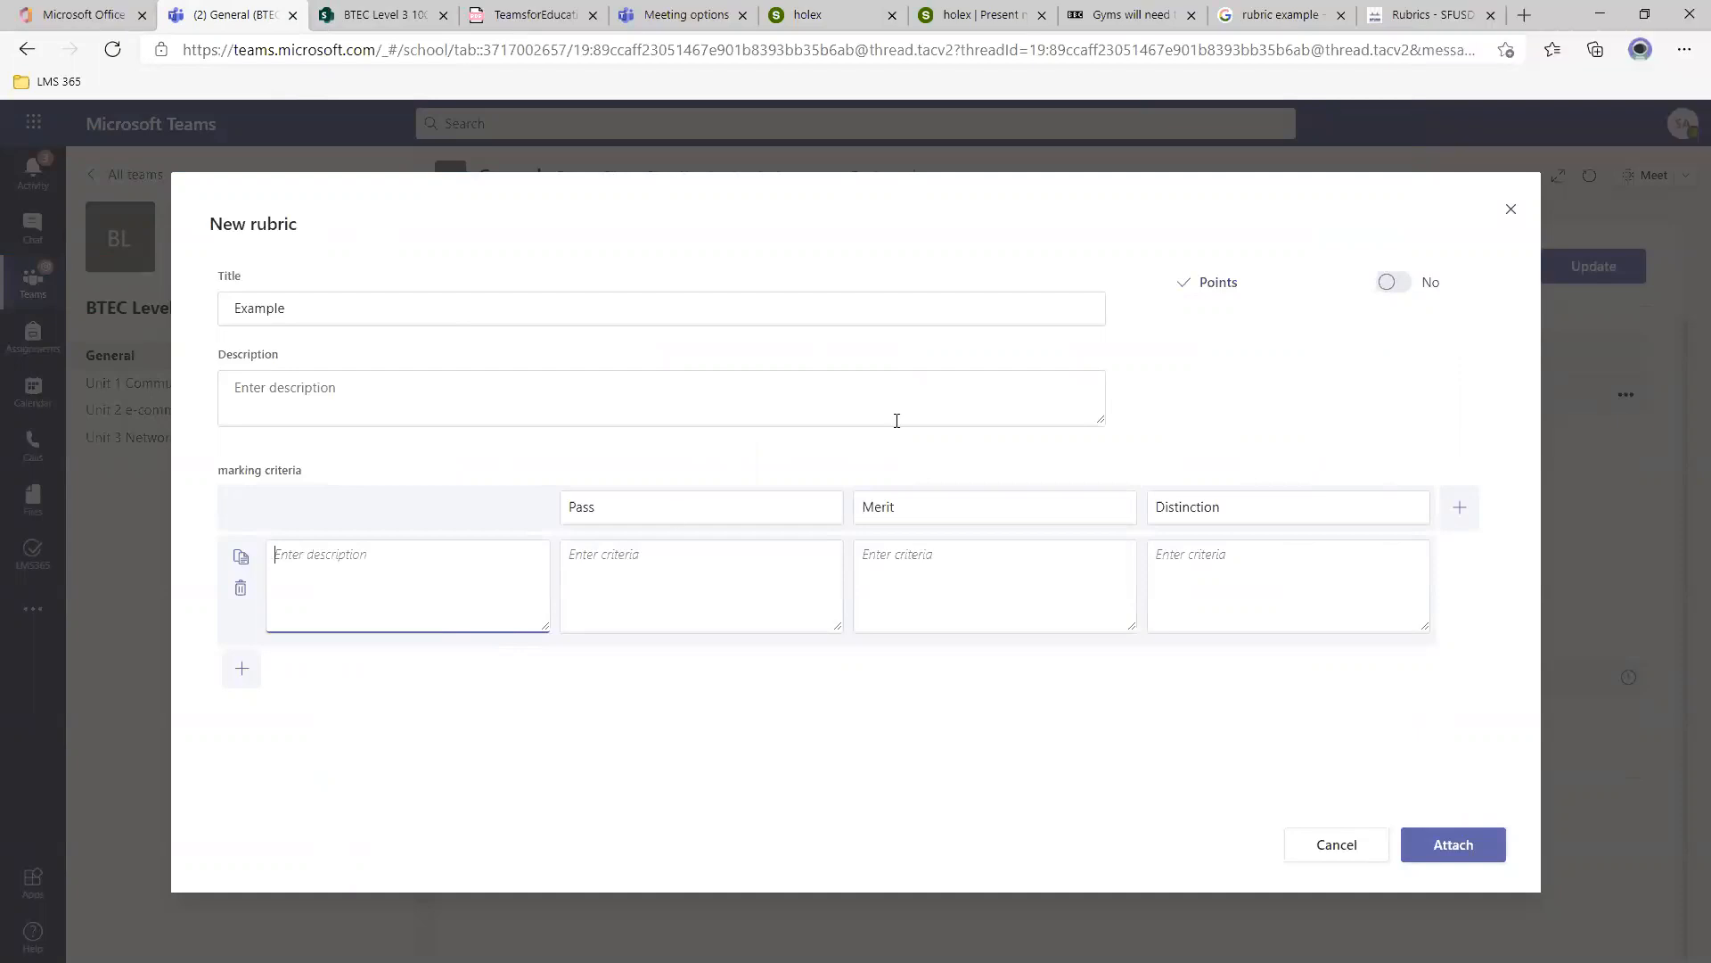
Discard the unfinished rubric and open a new tab from the SFUSD rubrics page.
{"action": "left_click", "coordinate": [1510, 210]}
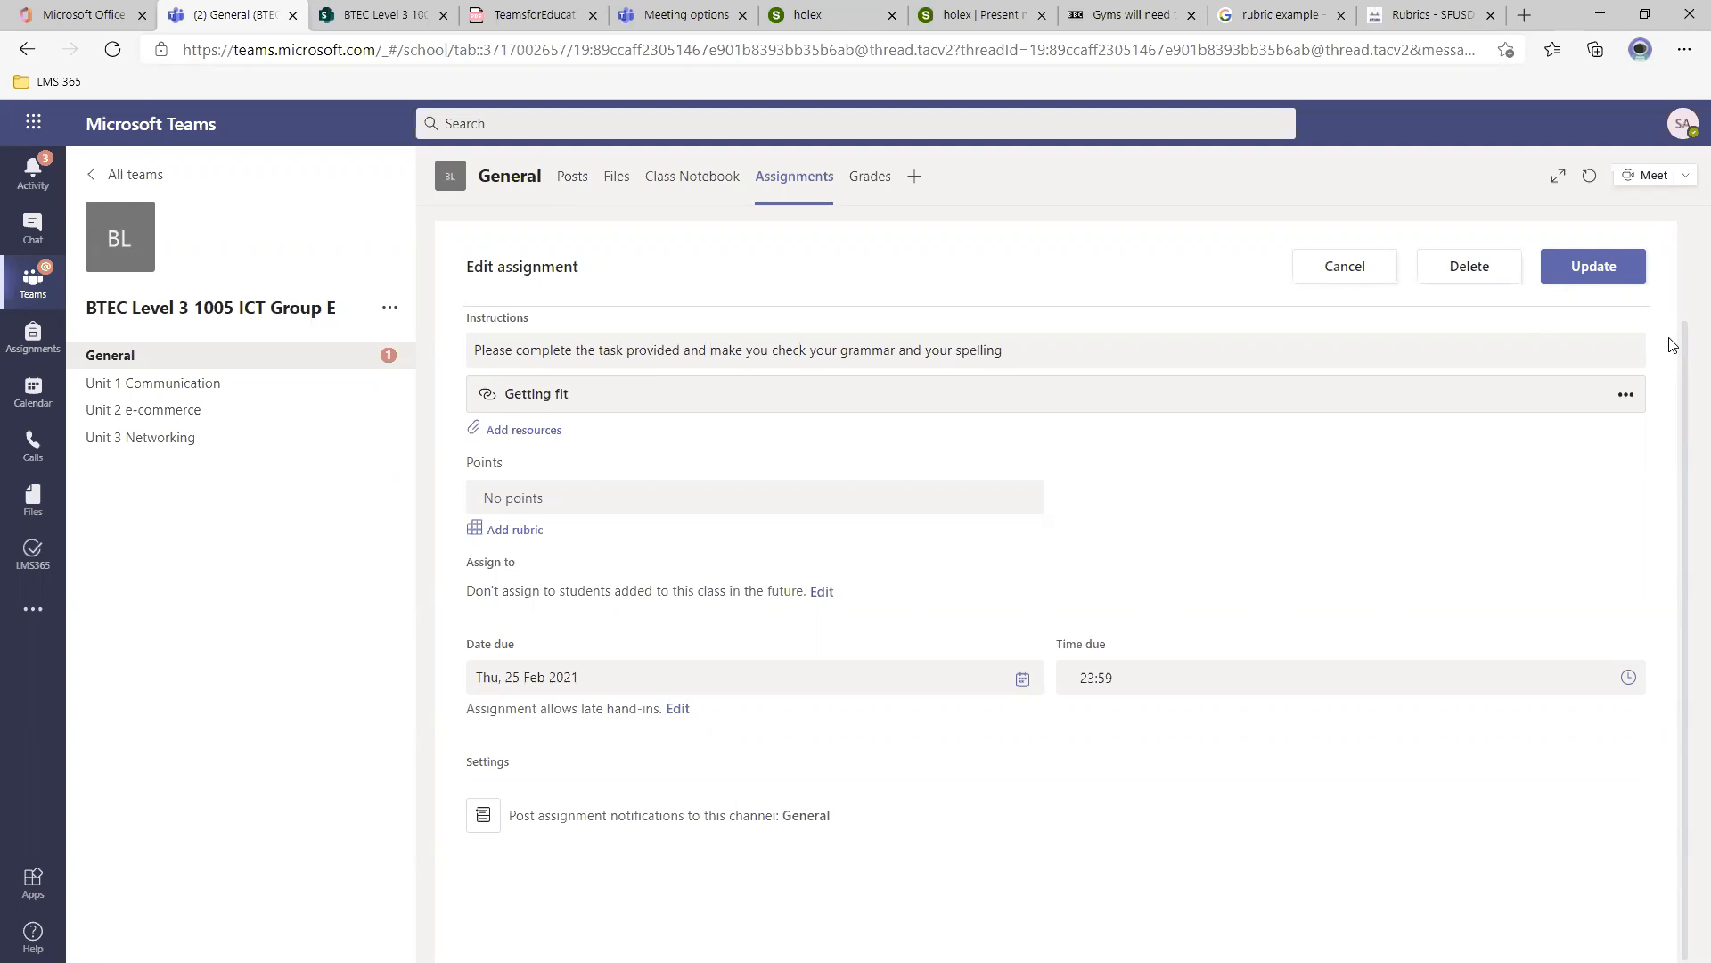
{"action": "left_click", "coordinate": [1452, 16]}
{"action": "left_click", "coordinate": [1526, 15]}
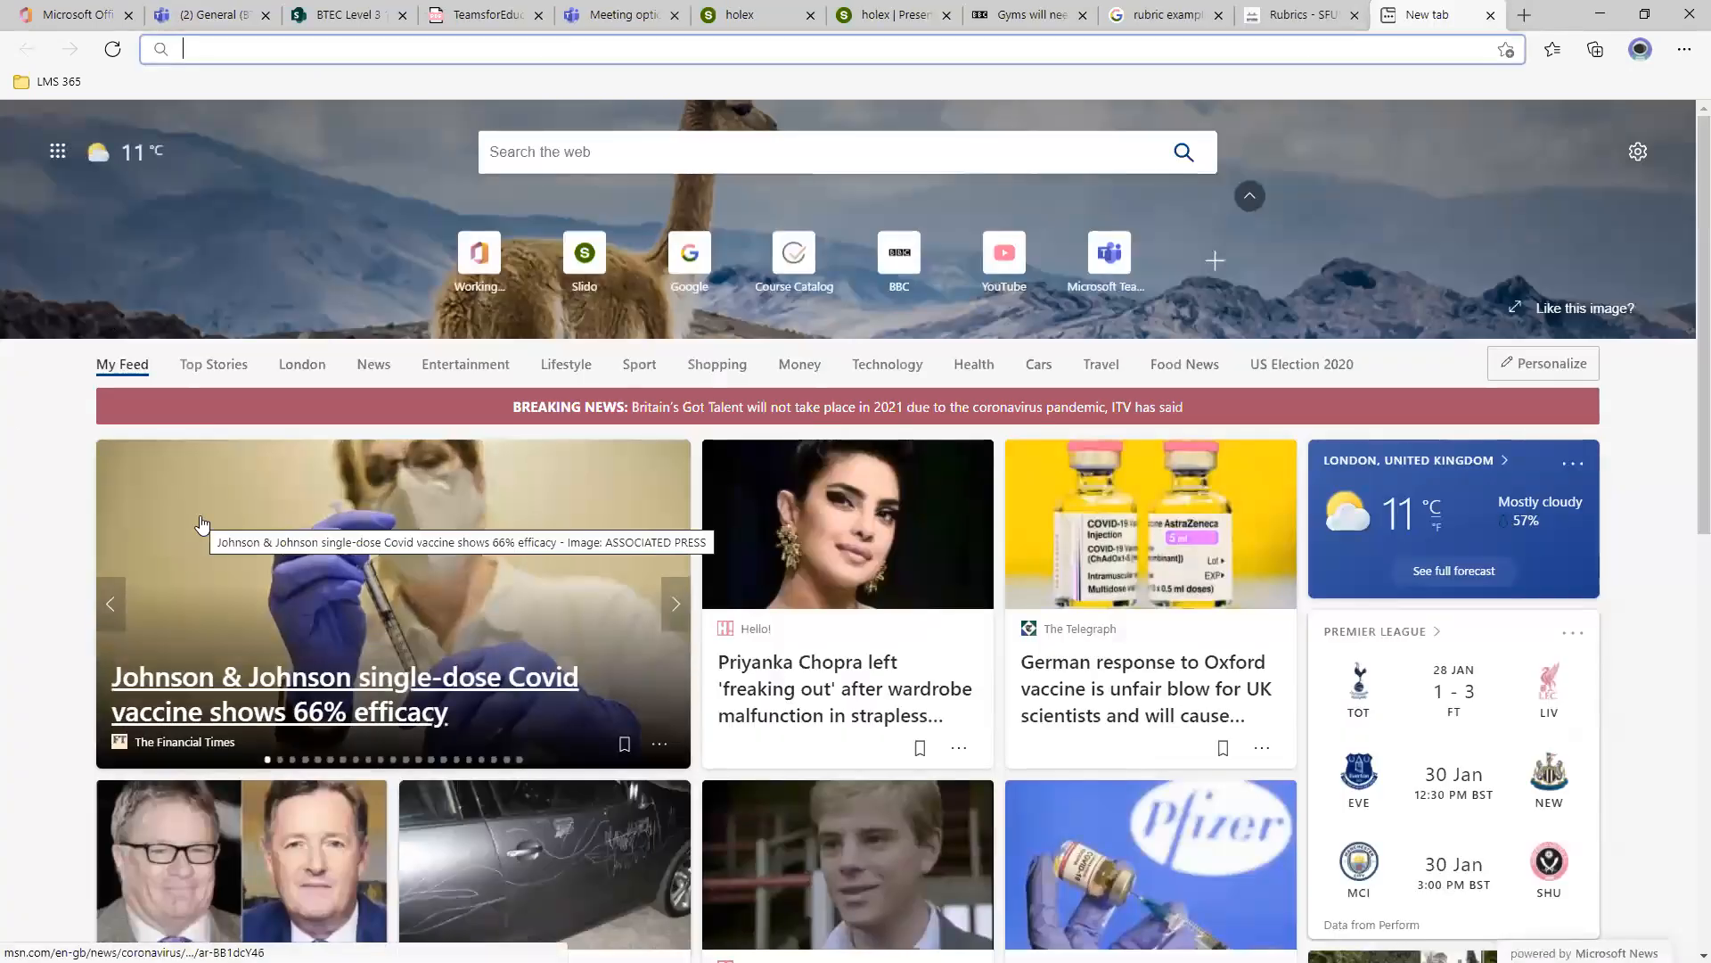
Load forms.office.com by entering 'forms' in the address bar.
{"action": "type", "text": "forms"}
{"action": "key", "text": "Return"}
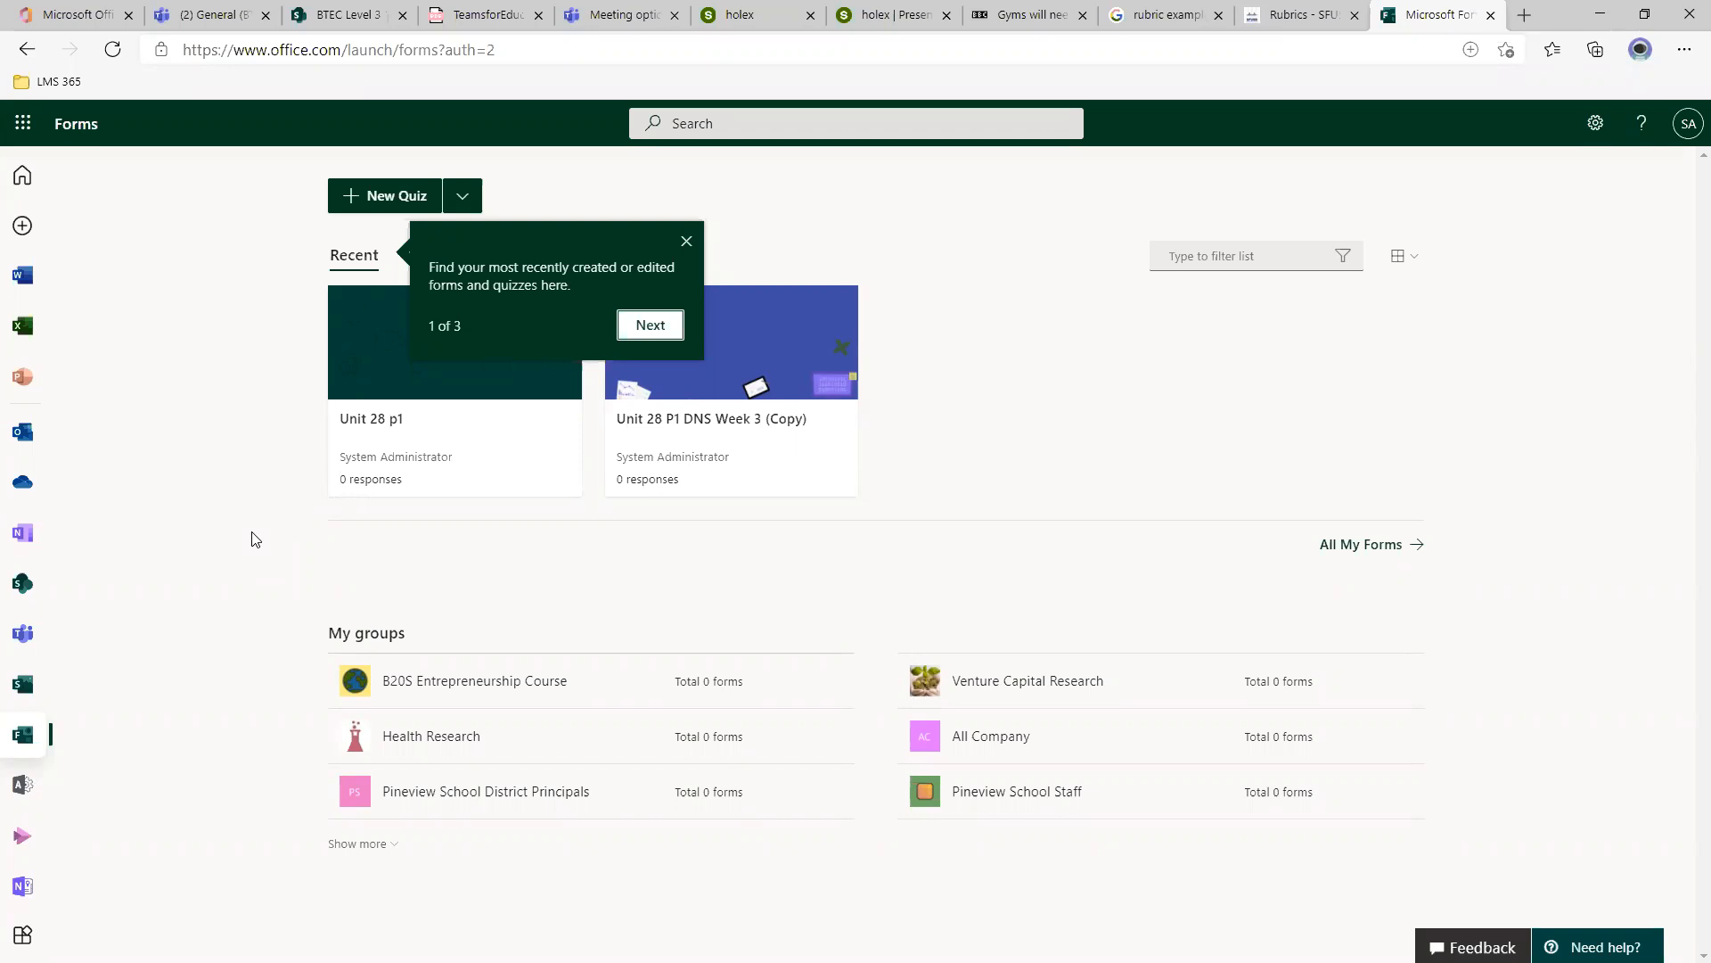
Close the 'Find your most recently created' tip on the Forms home page.
{"action": "left_click", "coordinate": [686, 241]}
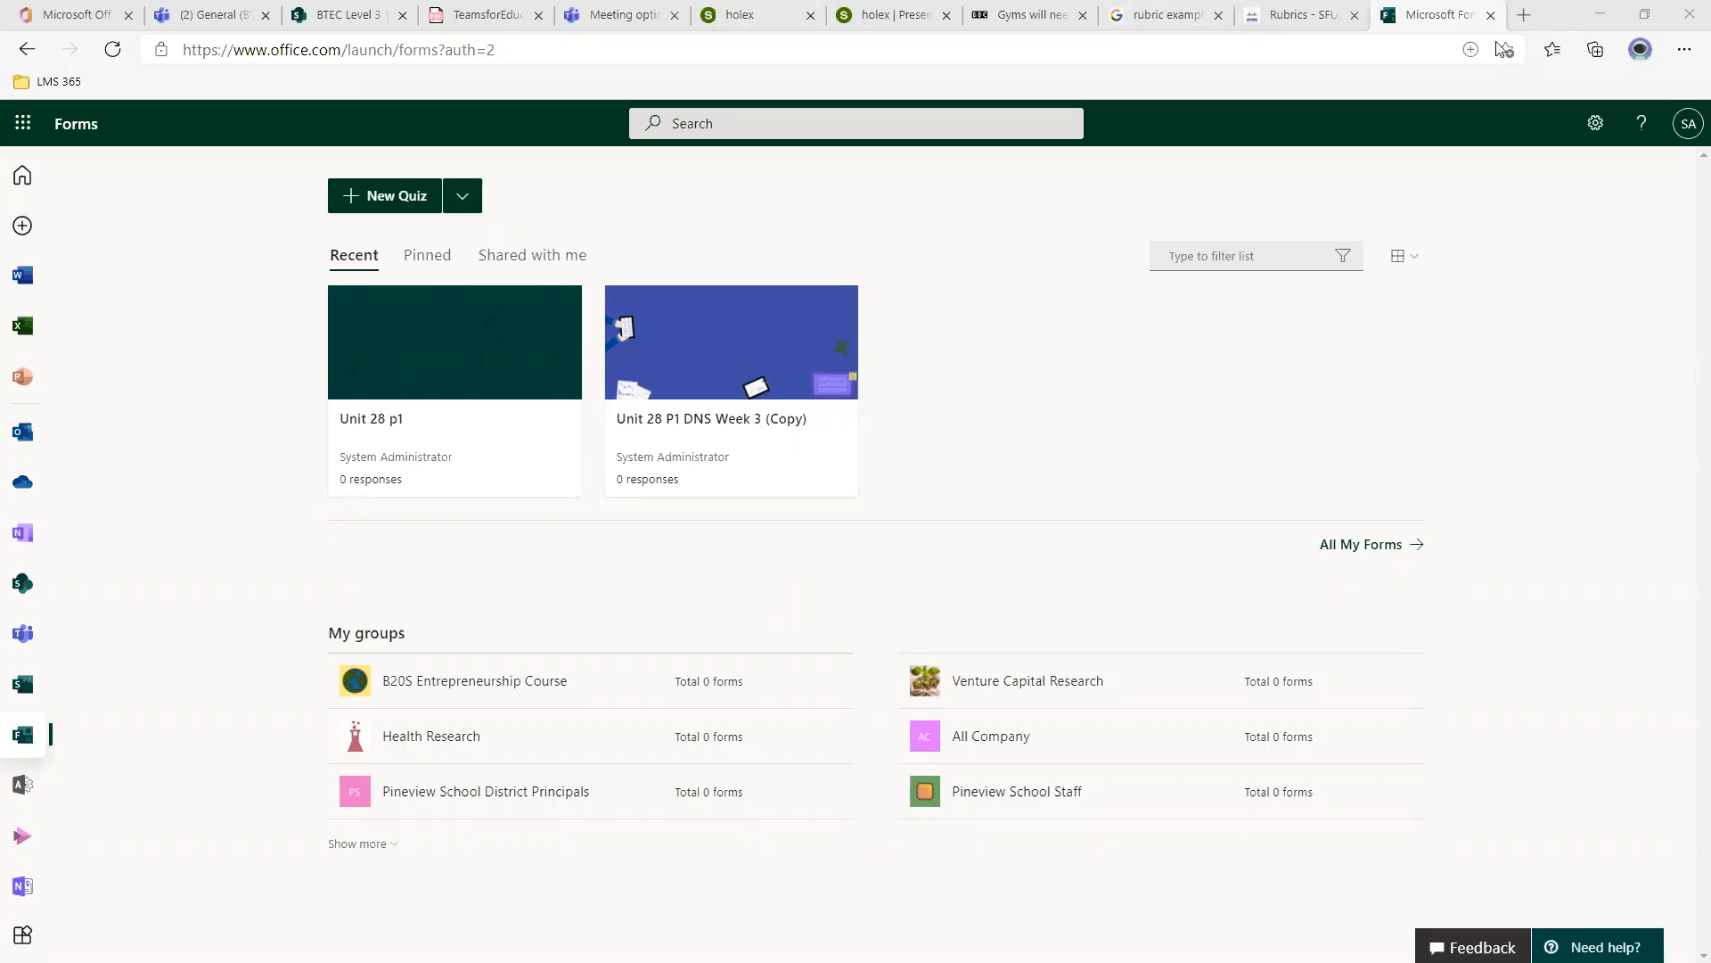
Create a new quiz titled 'Capitals of the world'.
{"action": "left_click", "coordinate": [367, 210]}
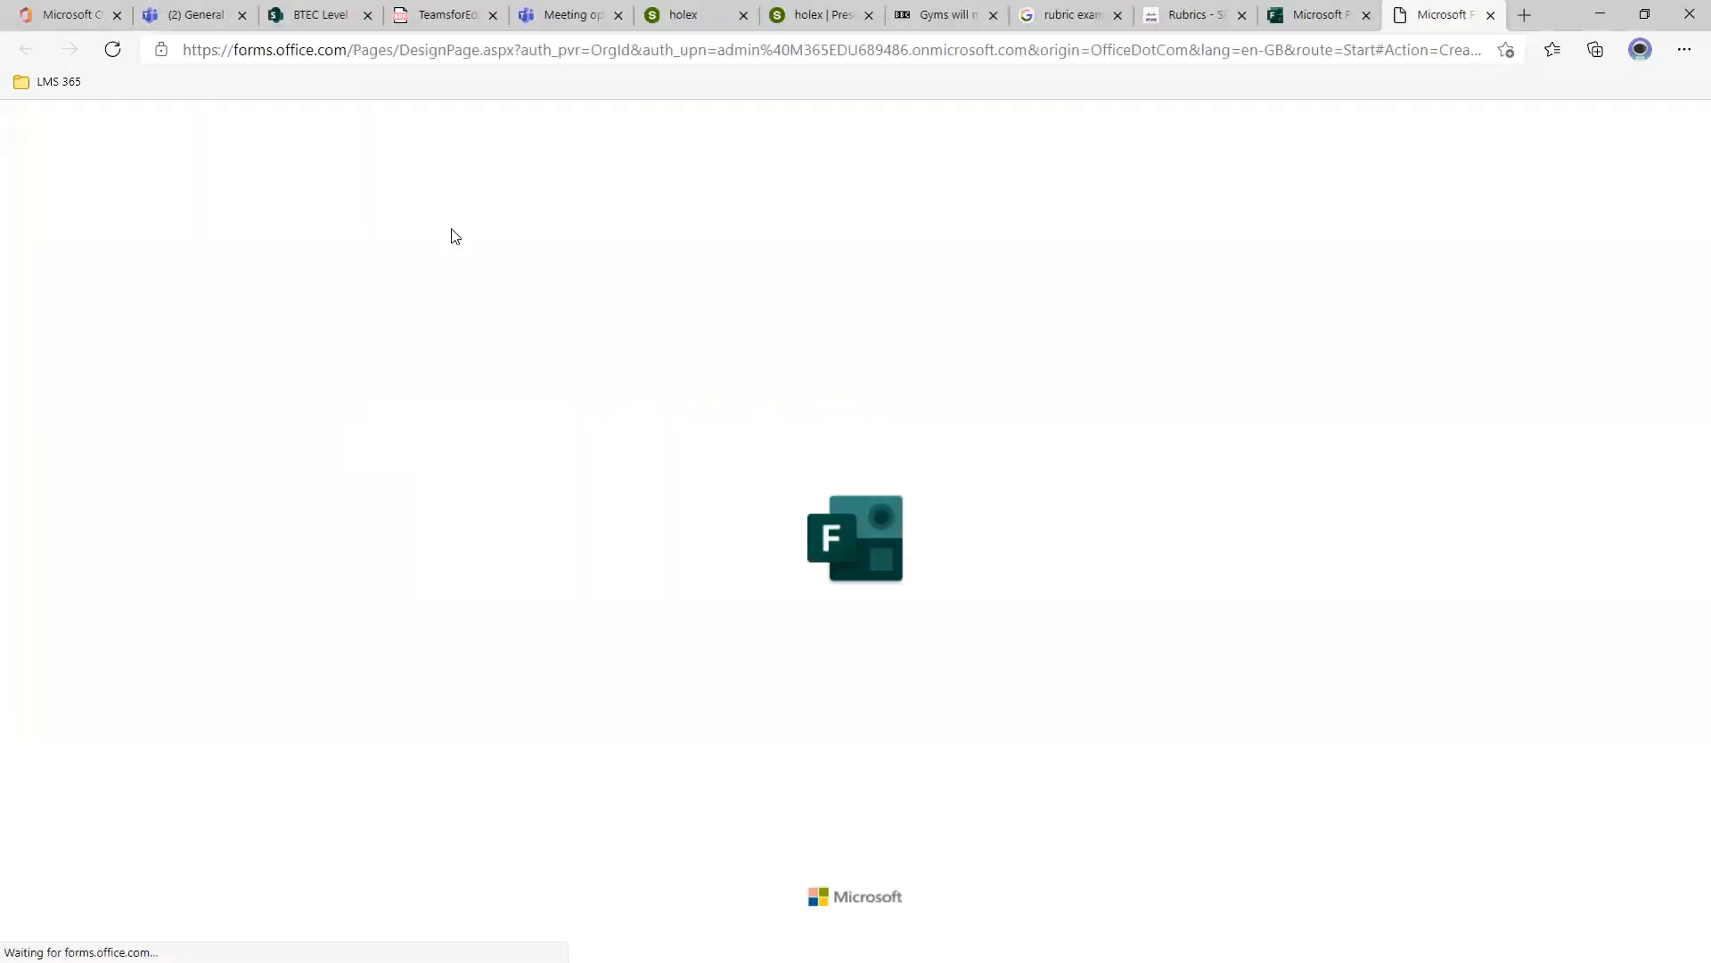
{"action": "left_click", "coordinate": [657, 363]}
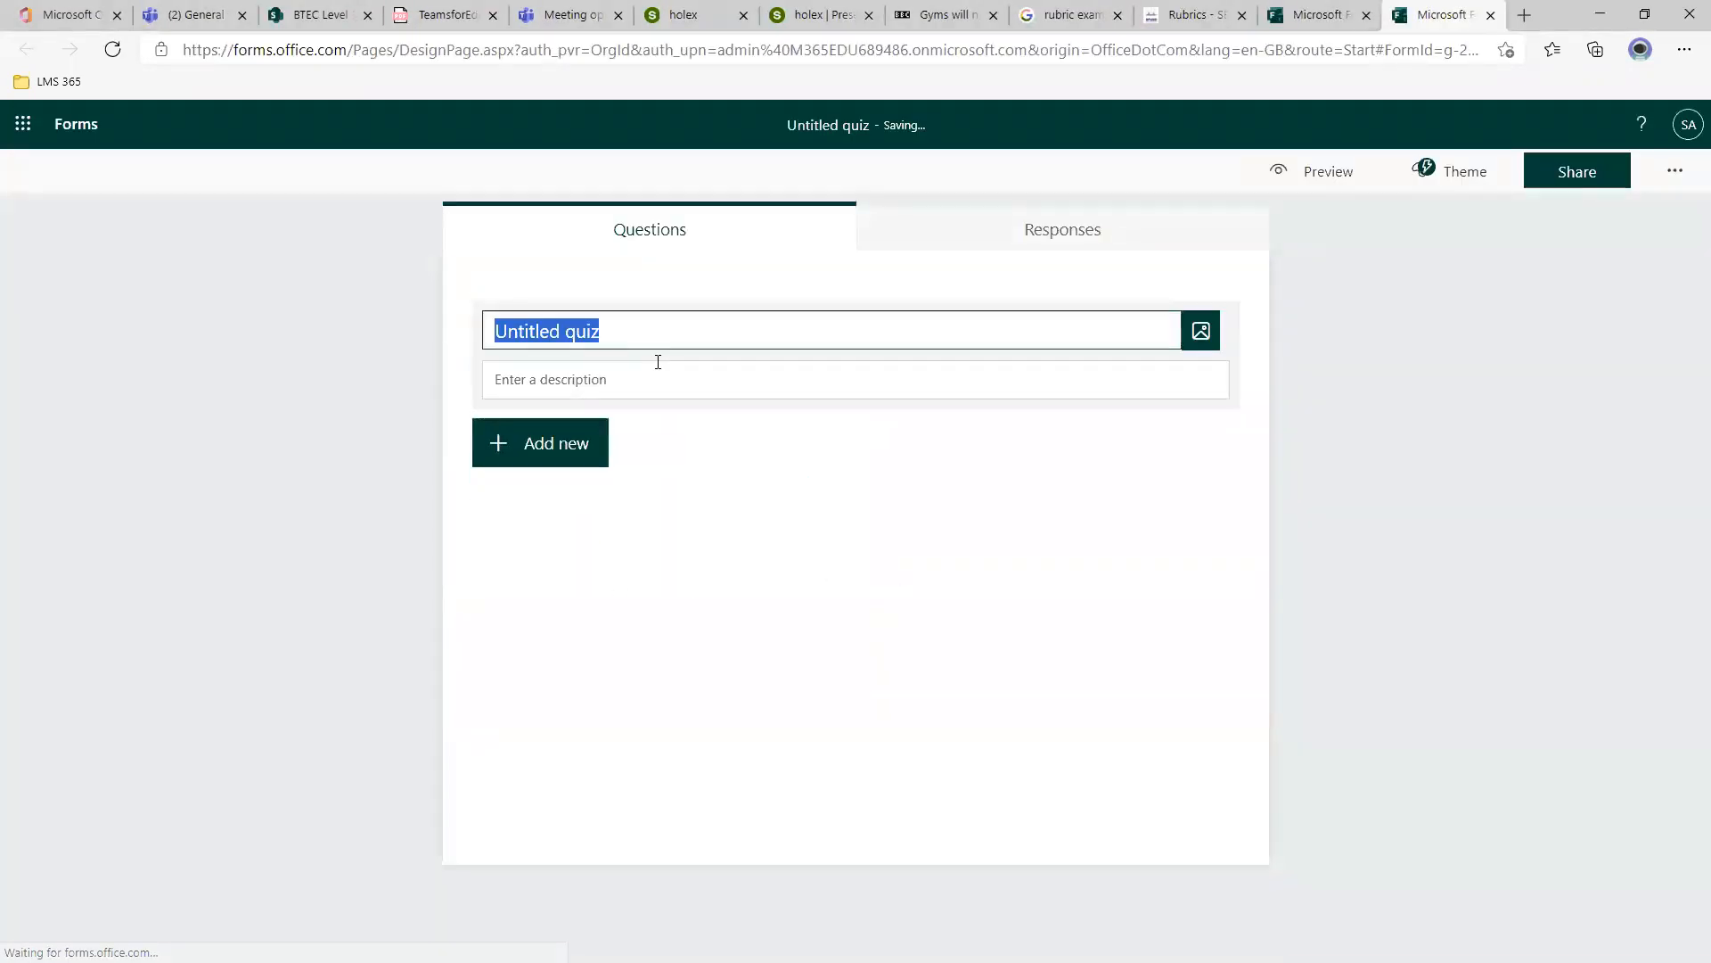
{"action": "type", "text": "Capitals o"}
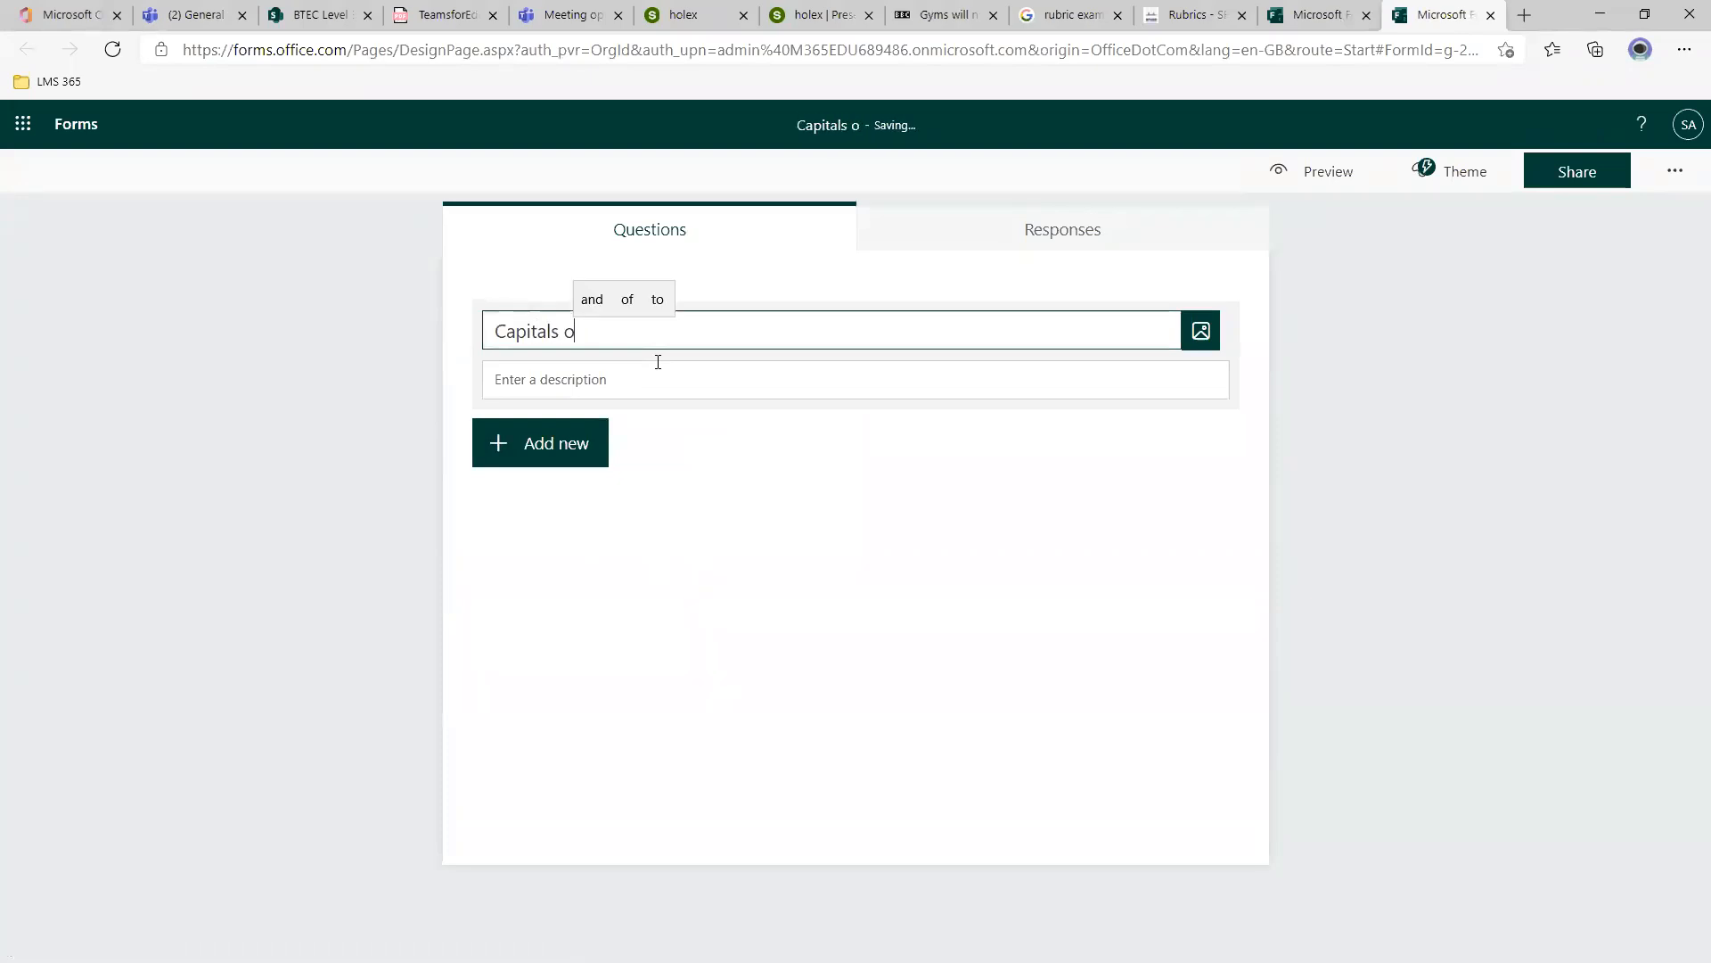
{"action": "type", "text": "f the world"}
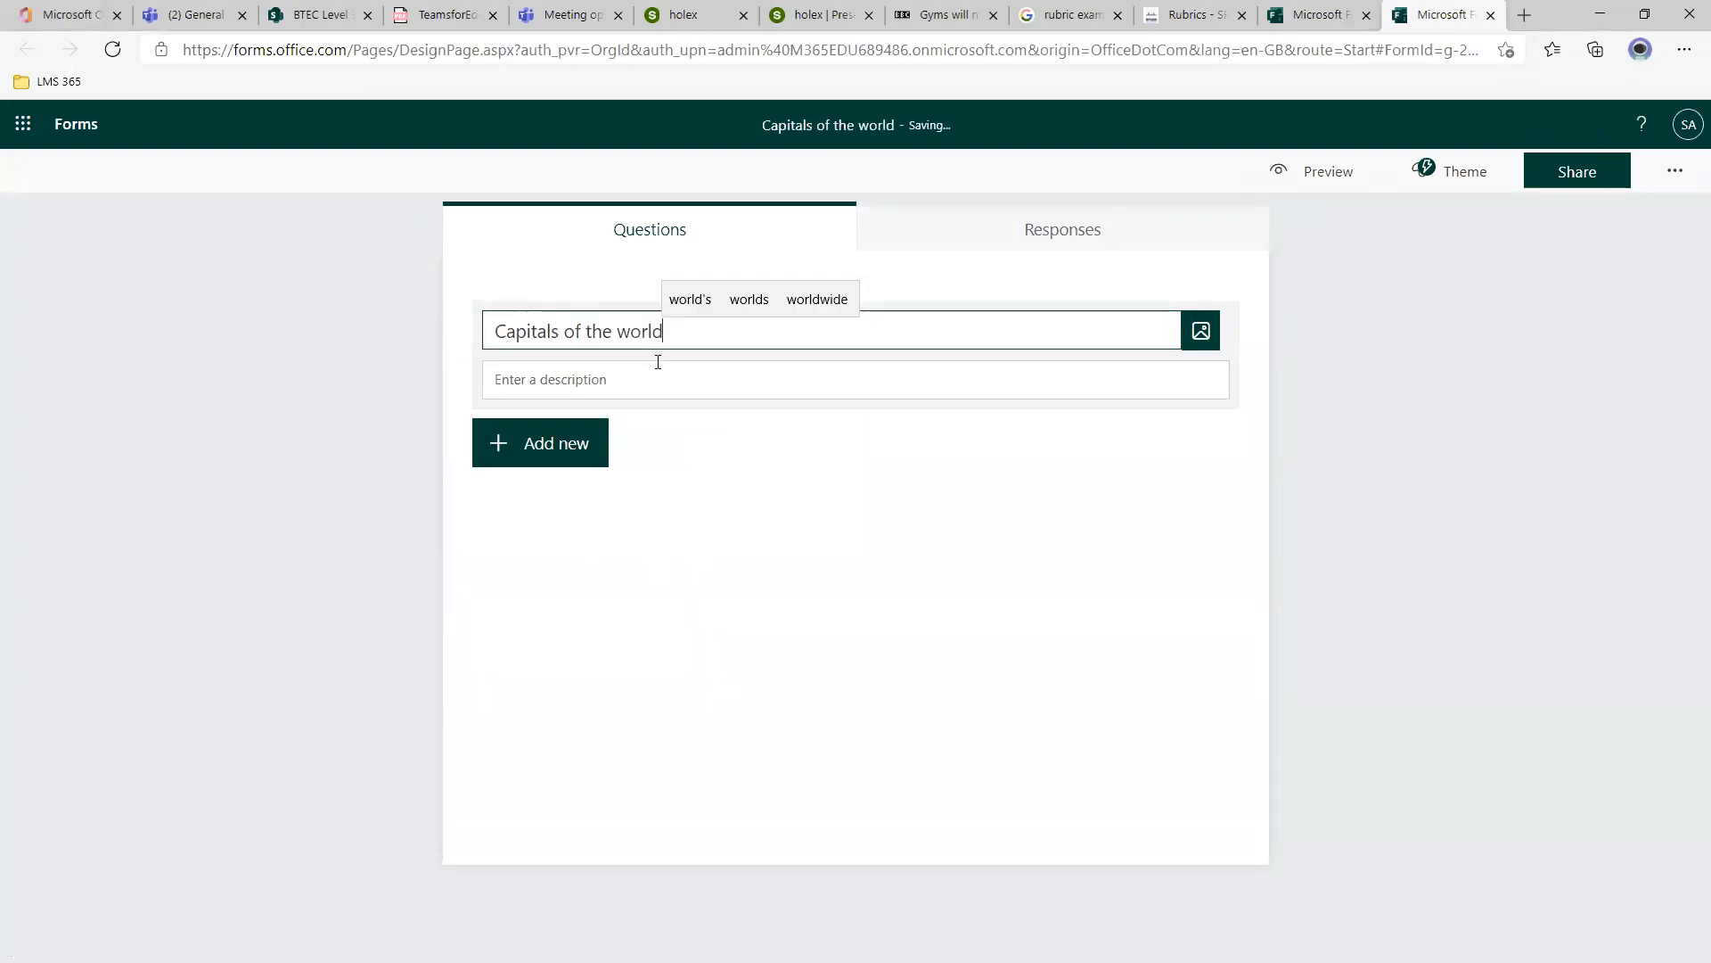
Add a Choice question reading 'what is the capital of france?', dictated by voice.
{"action": "left_click", "coordinate": [546, 459]}
{"action": "left_click", "coordinate": [567, 451]}
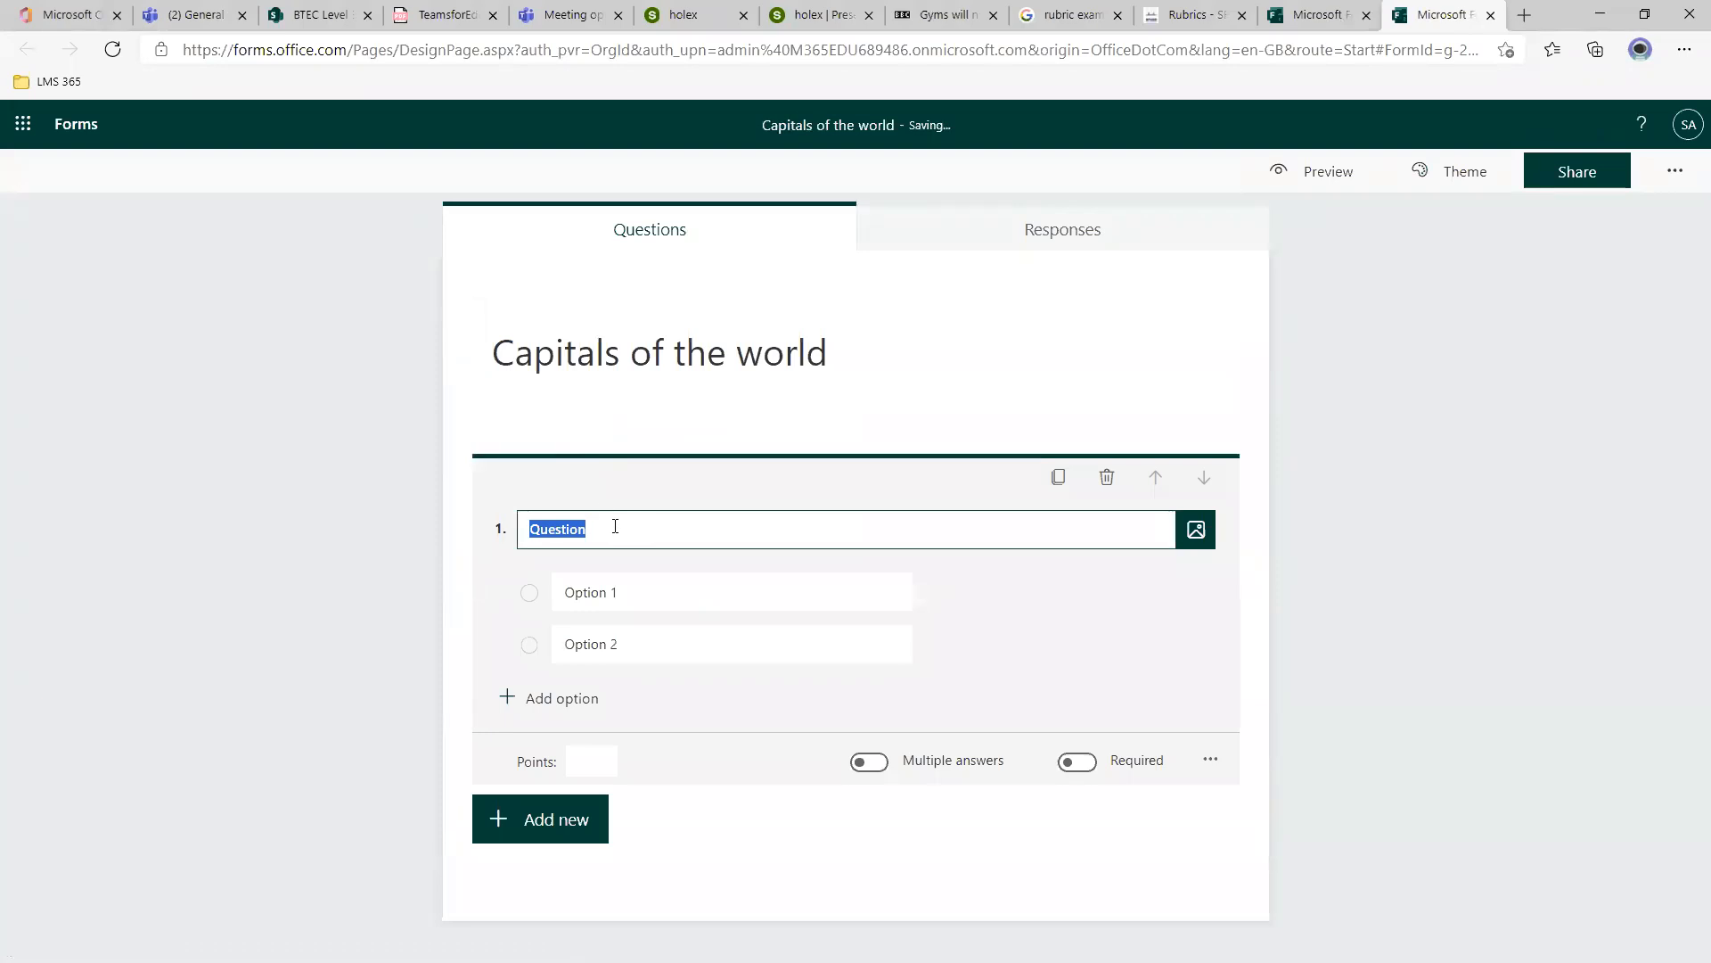
{"action": "key", "text": "BackSpace"}
{"action": "key", "text": "super+h"}
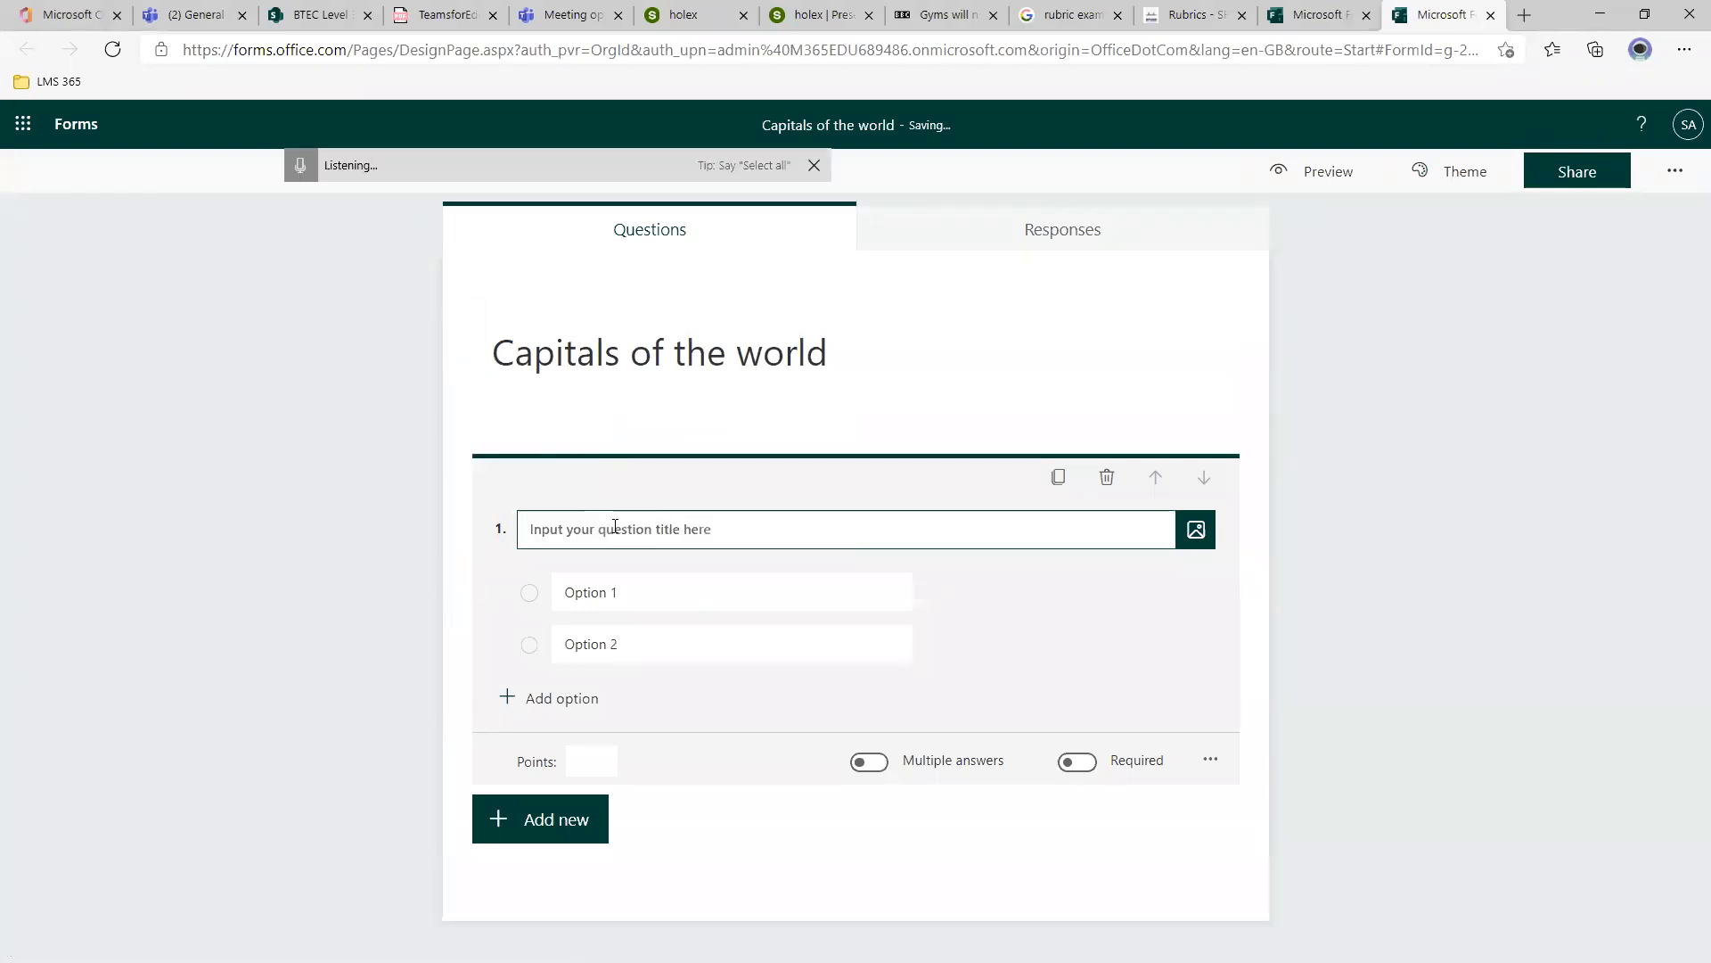
{"action": "type", "text": "what is the capital of france"}
{"action": "key", "text": "super+h"}
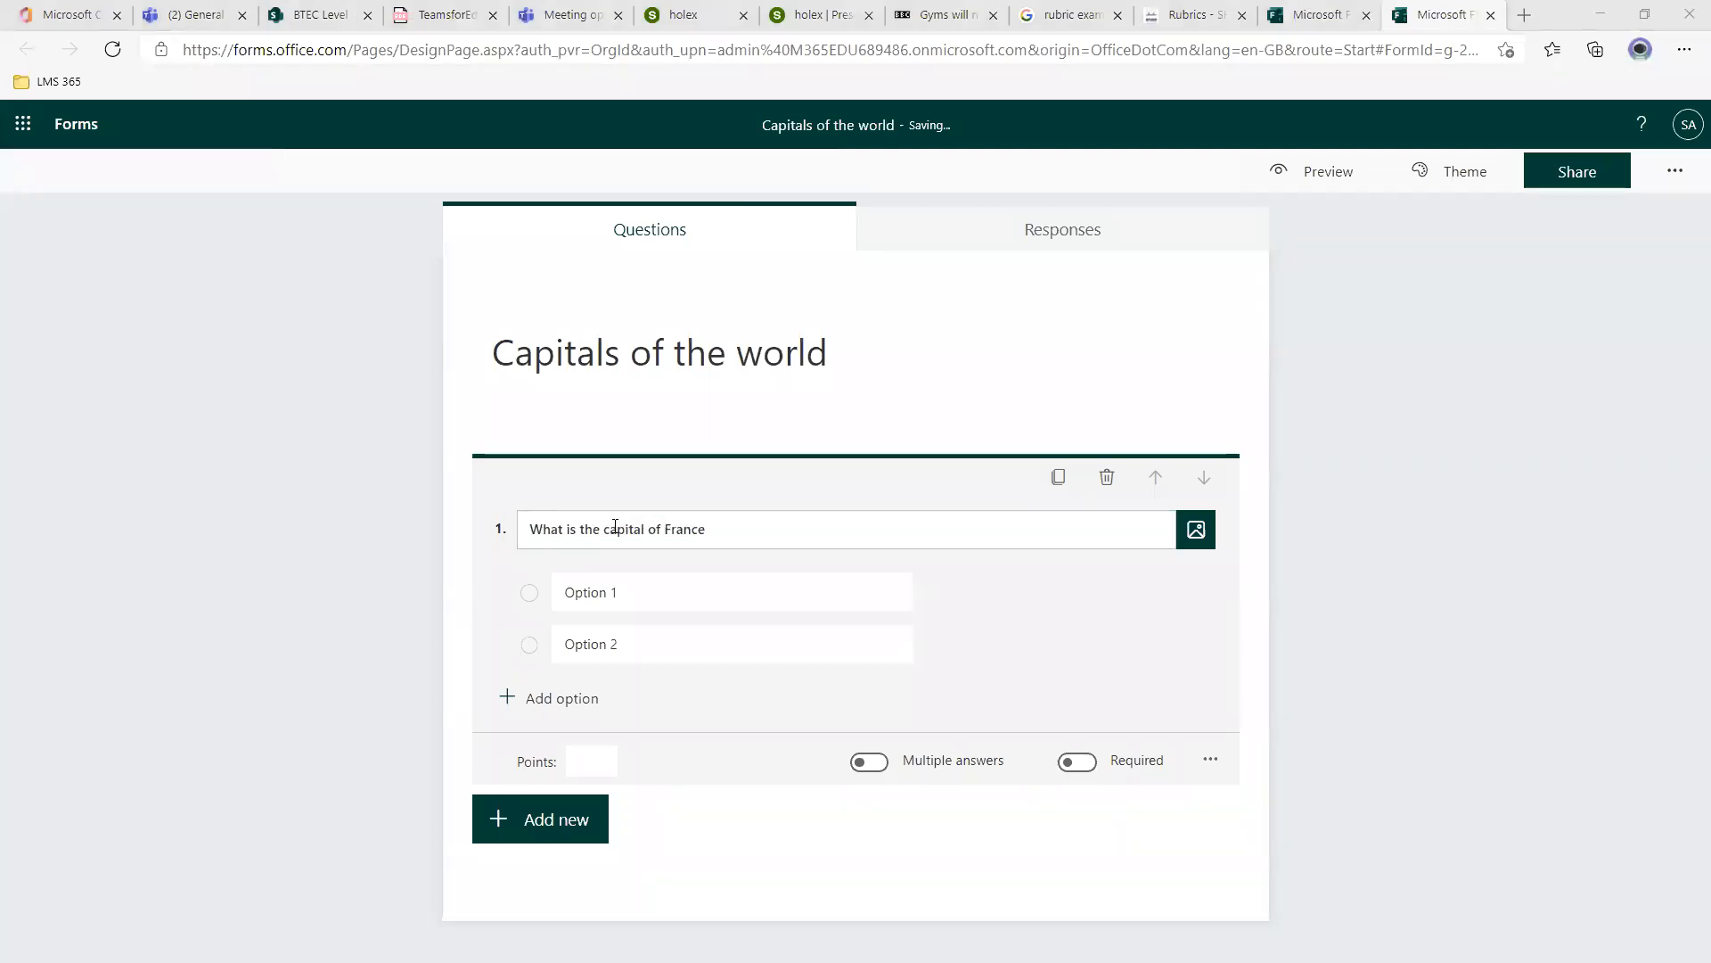
{"action": "type", "text": "?"}
Fill in options London, Liverpool, Leeds, Birmingham, Saint Petersburg and Budapest.
{"action": "left_click", "coordinate": [704, 594]}
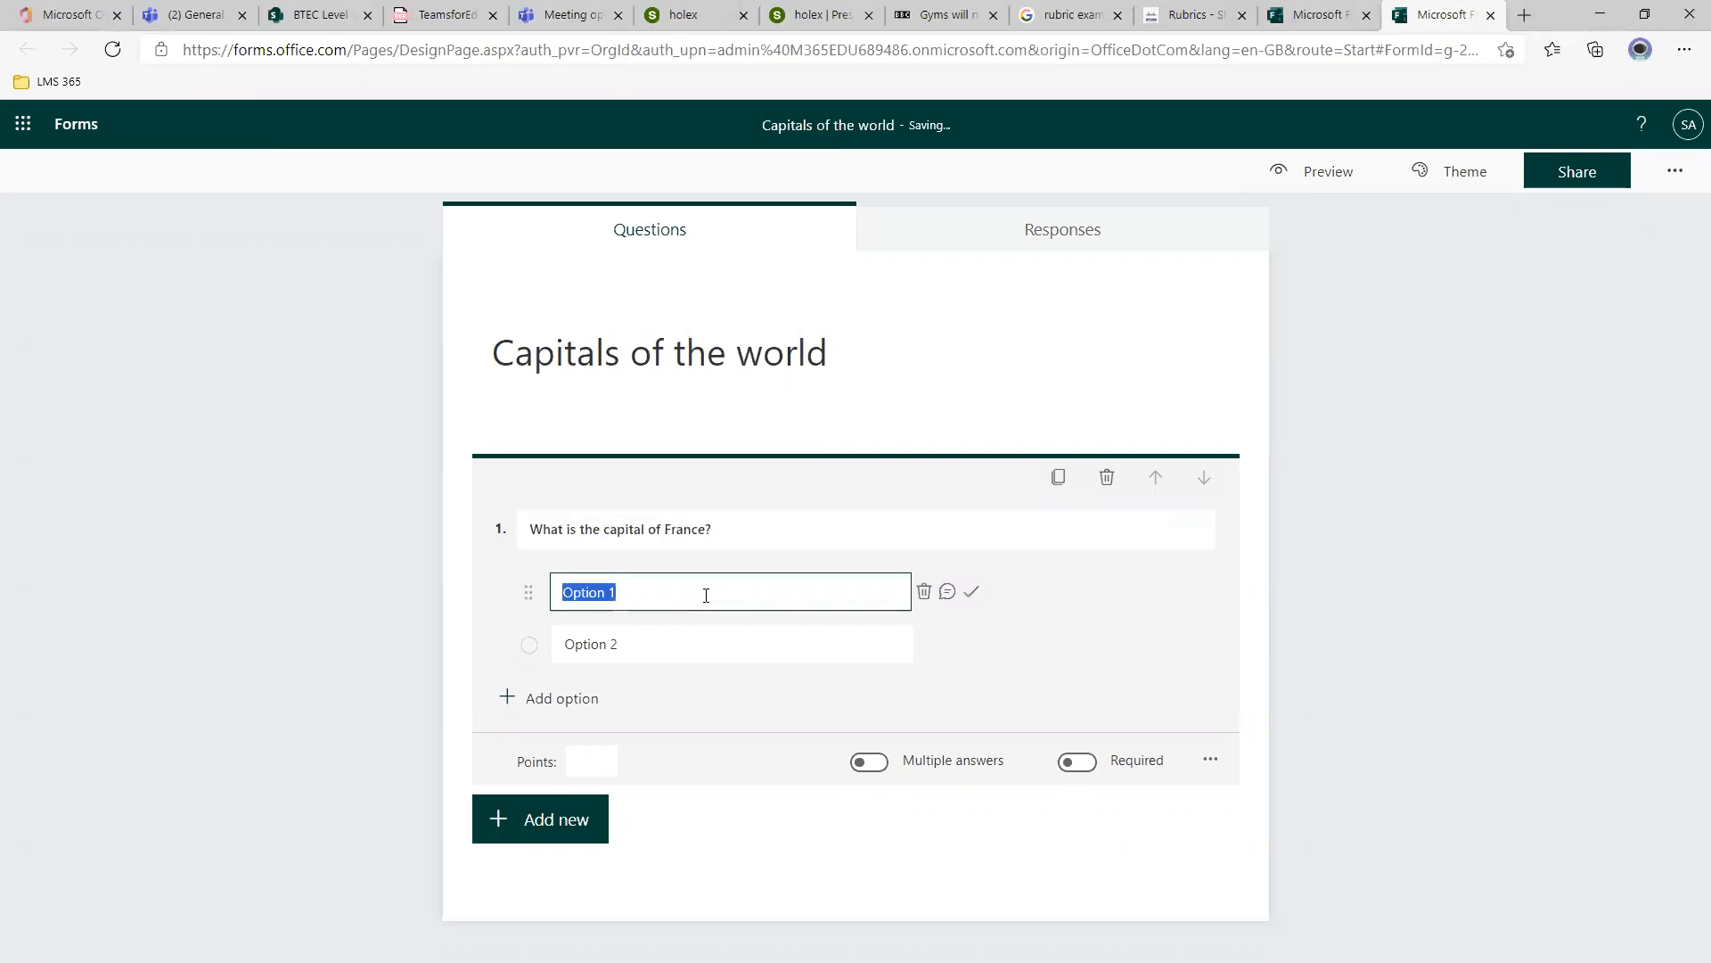
{"action": "type", "text": "London"}
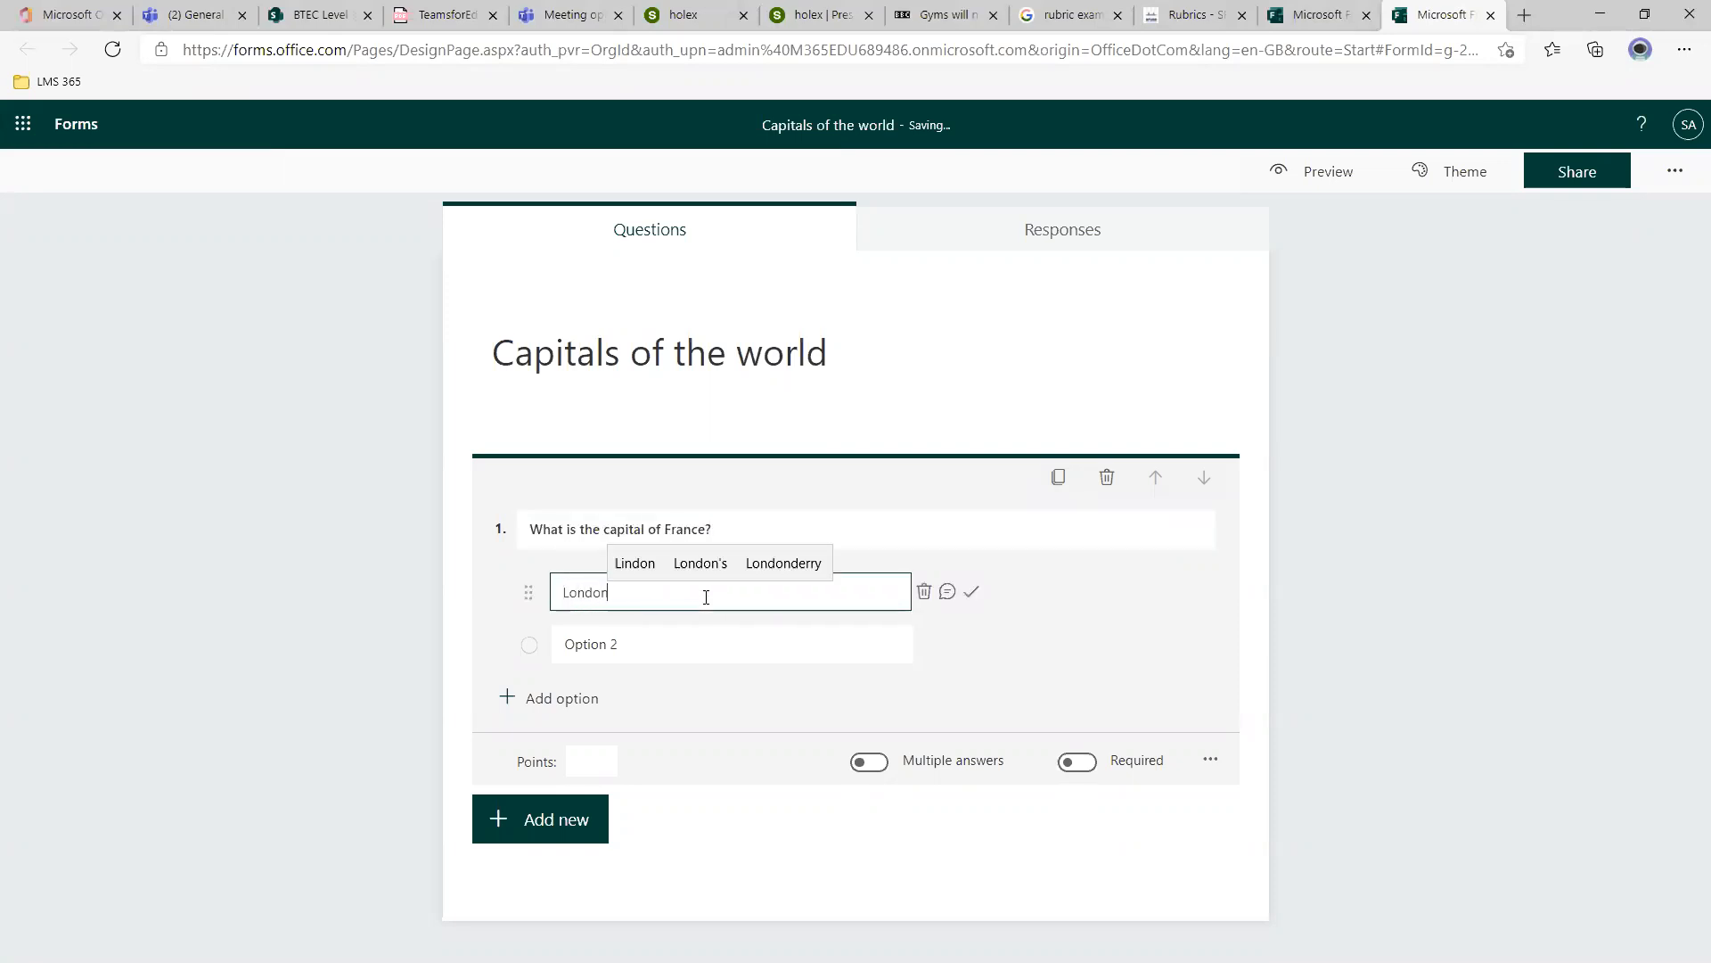
{"action": "left_click", "coordinate": [570, 696]}
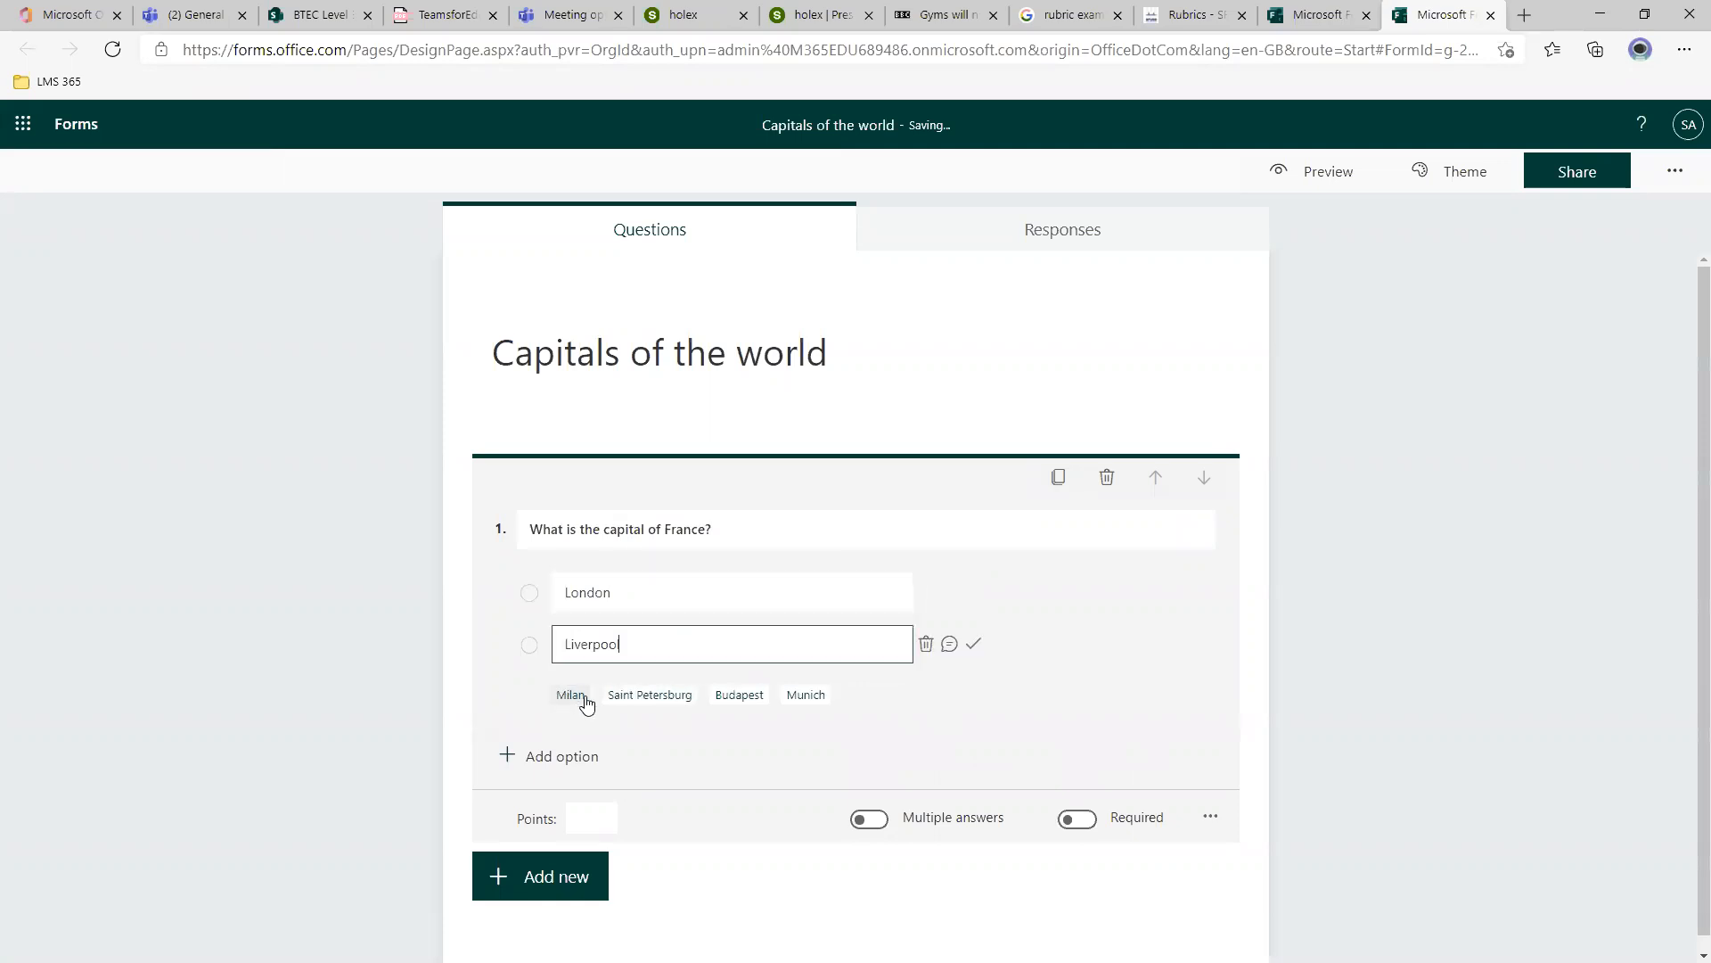
{"action": "left_click", "coordinate": [649, 695]}
{"action": "left_click", "coordinate": [695, 745]}
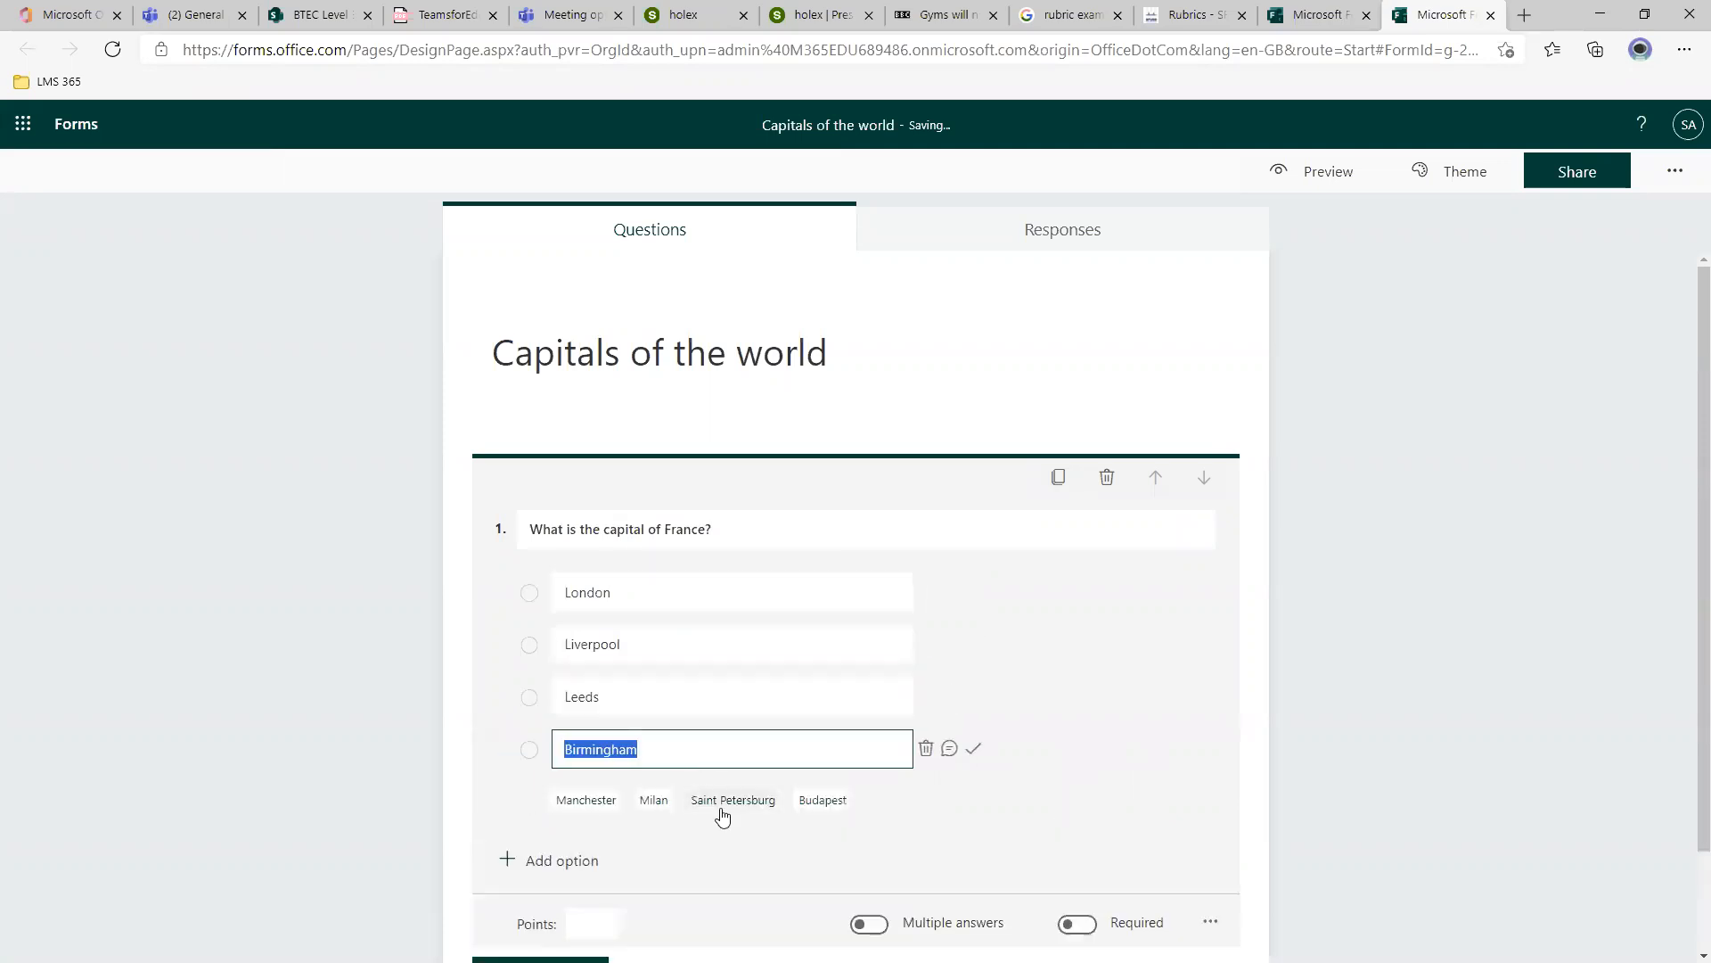
{"action": "left_click", "coordinate": [722, 810]}
{"action": "left_click", "coordinate": [712, 853]}
{"action": "left_click", "coordinate": [298, 761]}
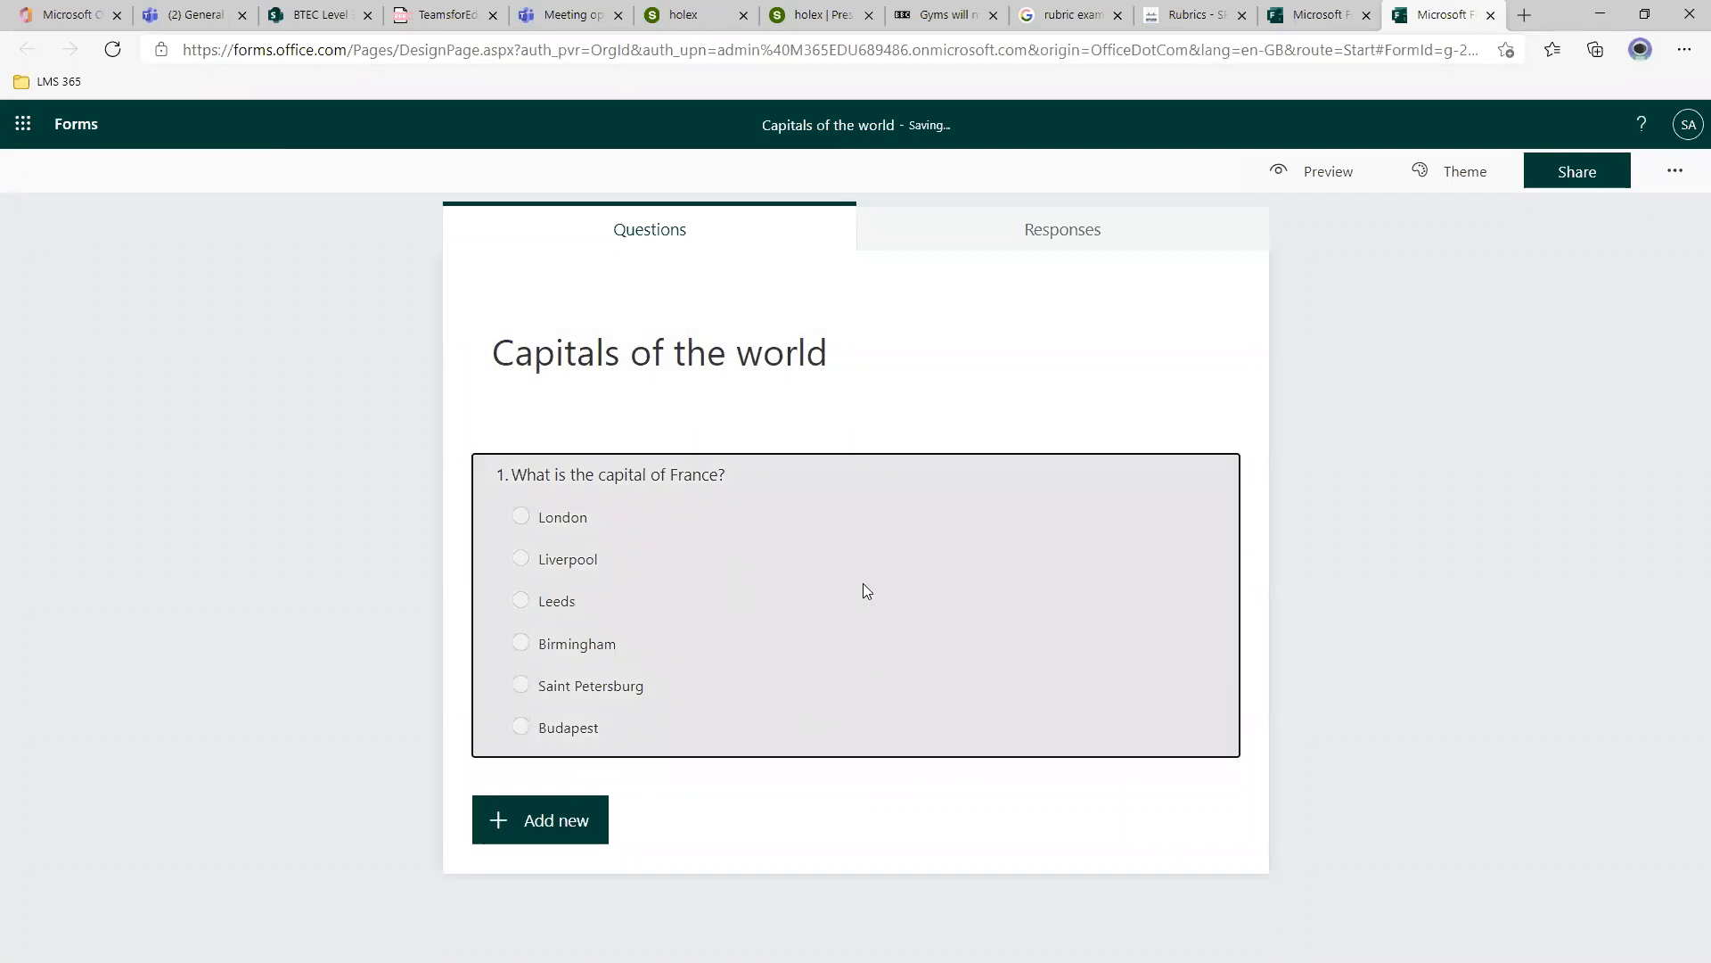
{"action": "left_click", "coordinate": [863, 584]}
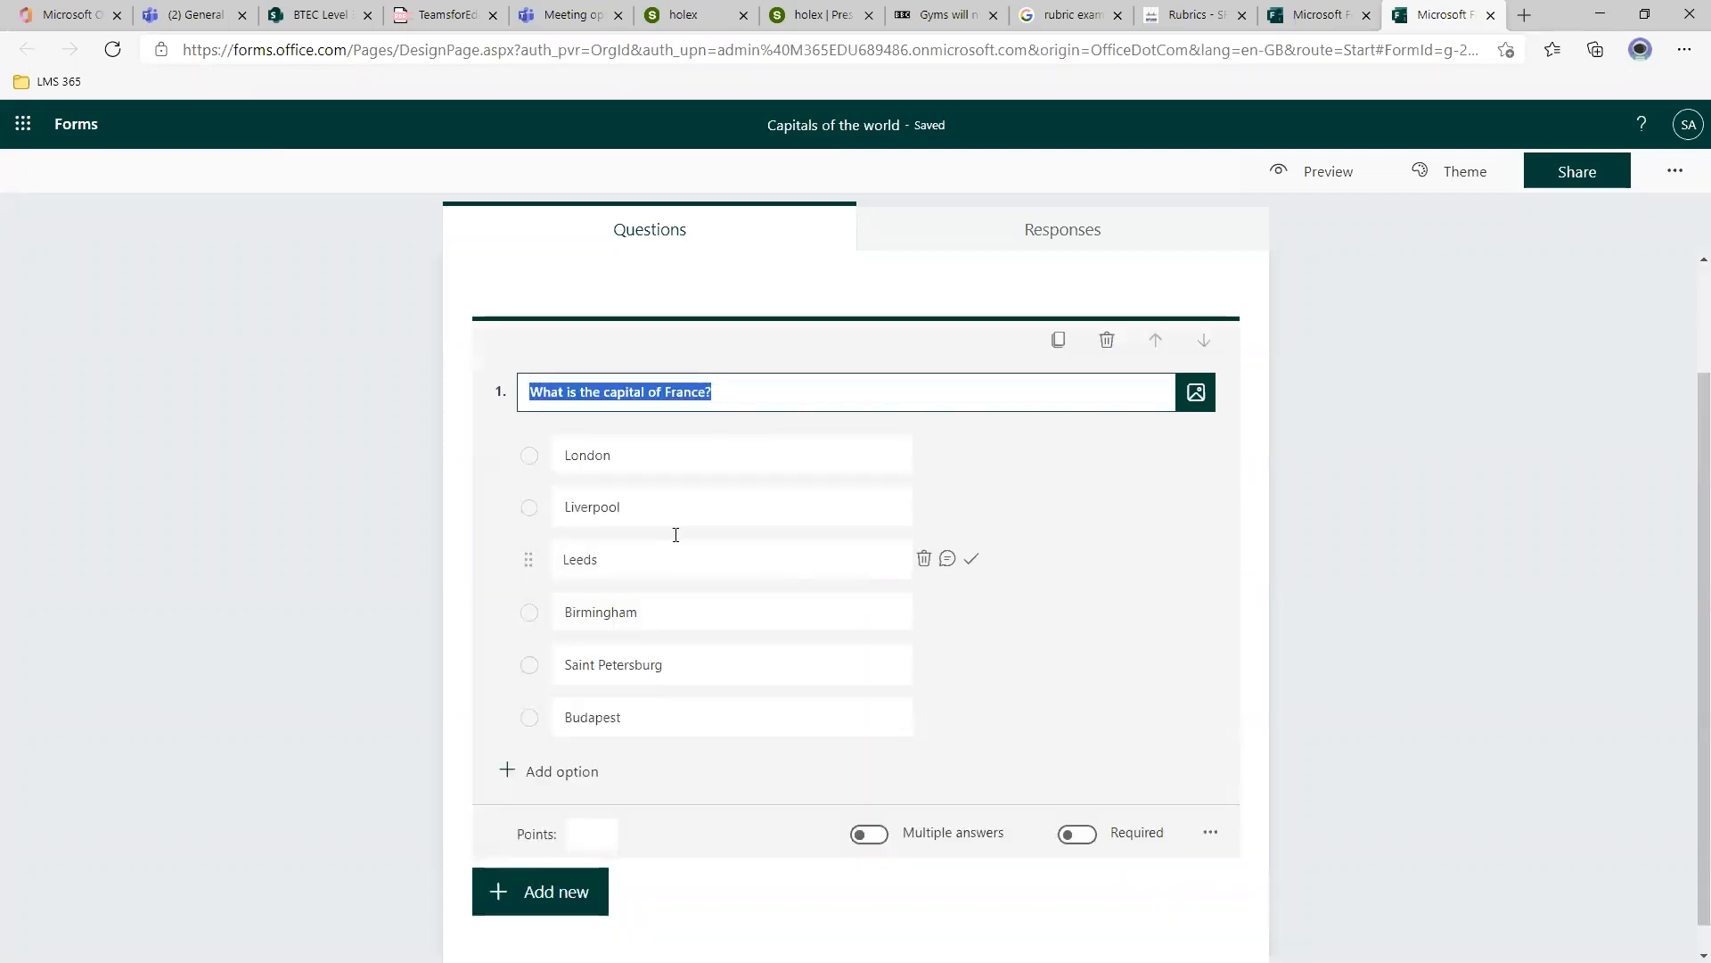
Add Paris as a seventh option and mark it as the correct answer.
{"action": "left_click", "coordinate": [561, 772]}
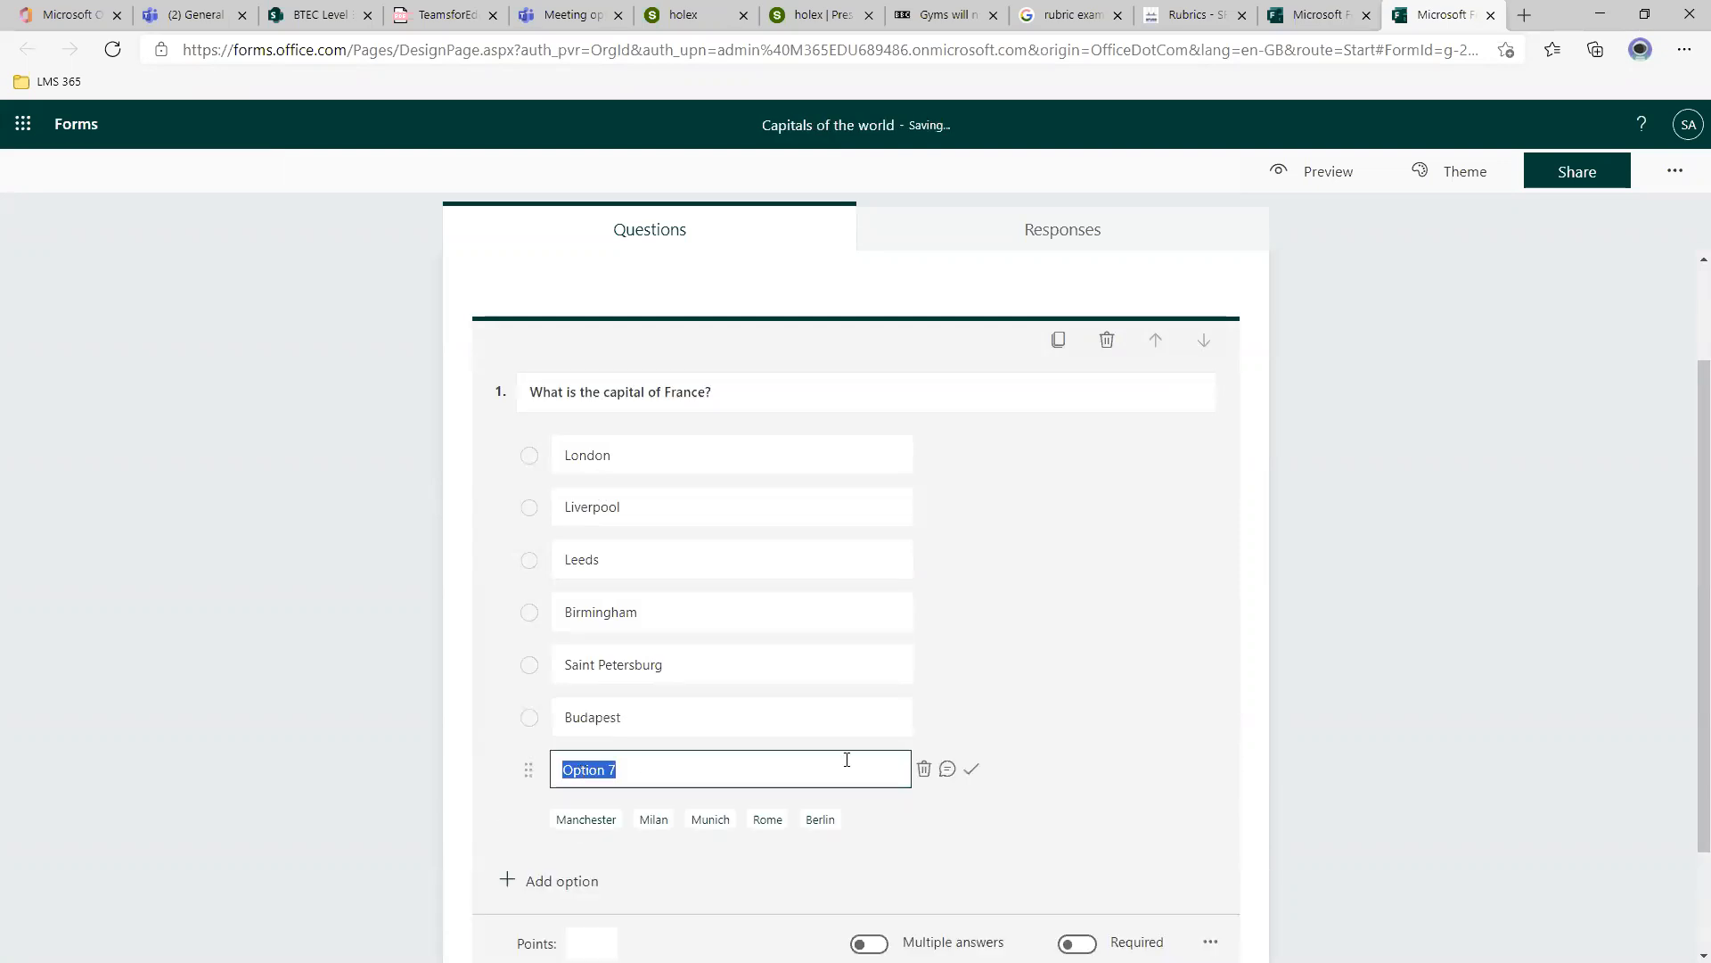
{"action": "type", "text": "Paris"}
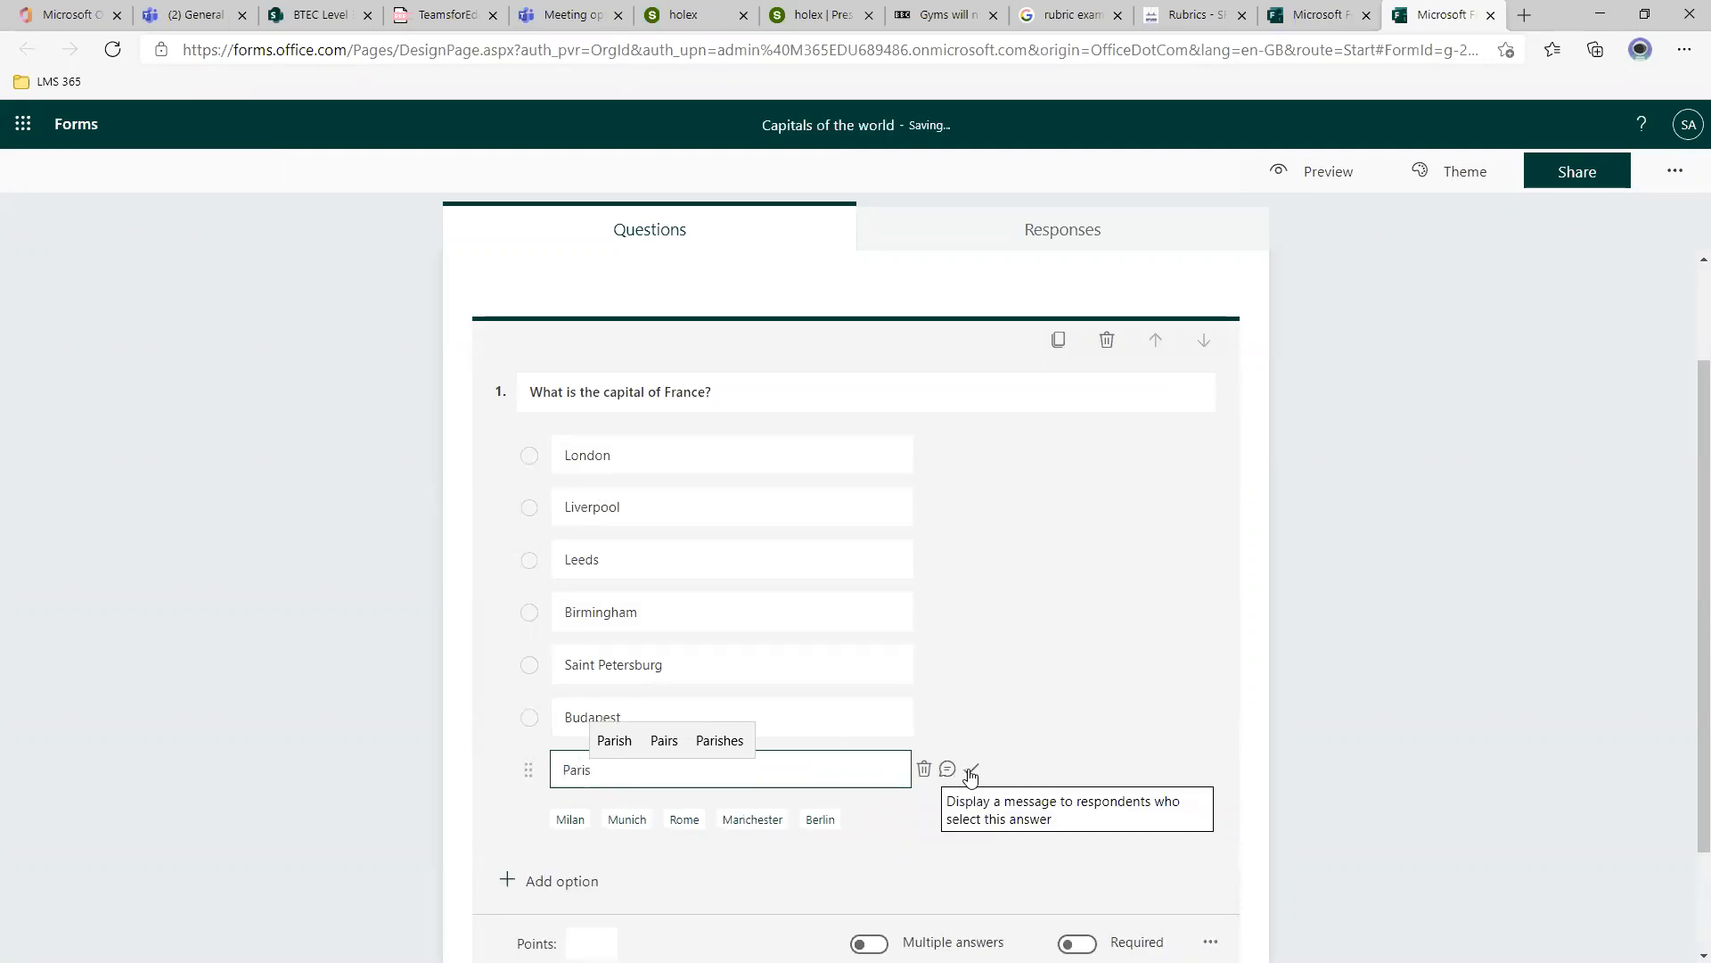
{"action": "left_click", "coordinate": [972, 772]}
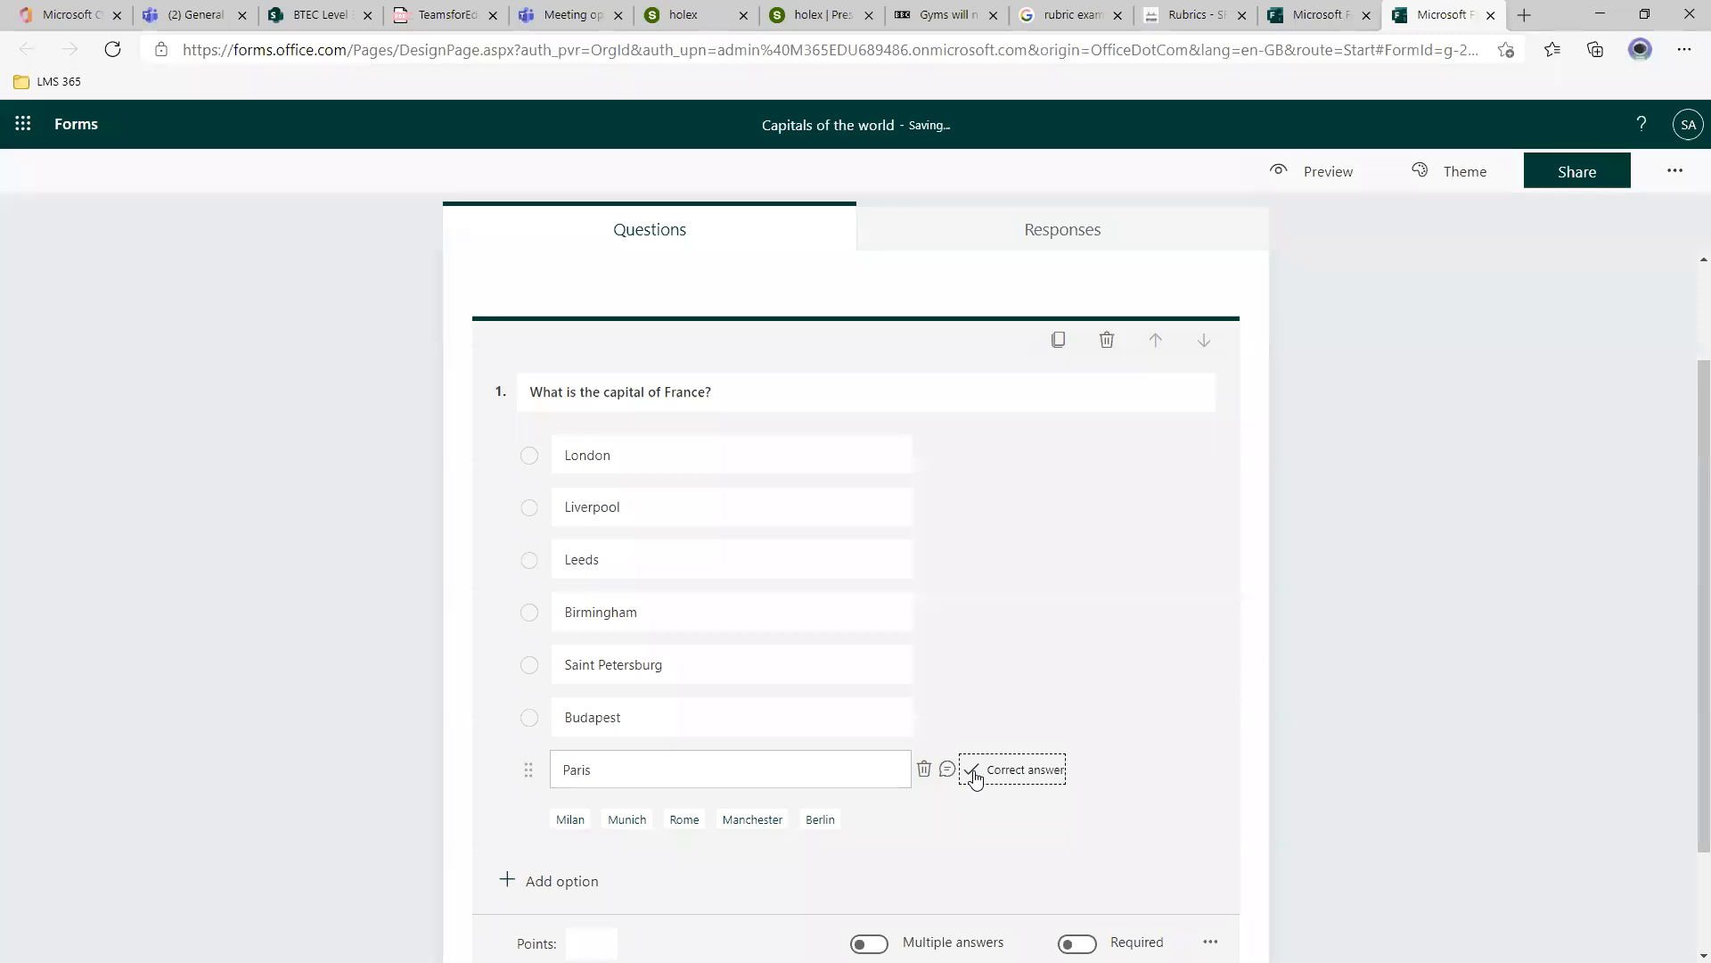
{"action": "left_click", "coordinate": [1310, 718]}
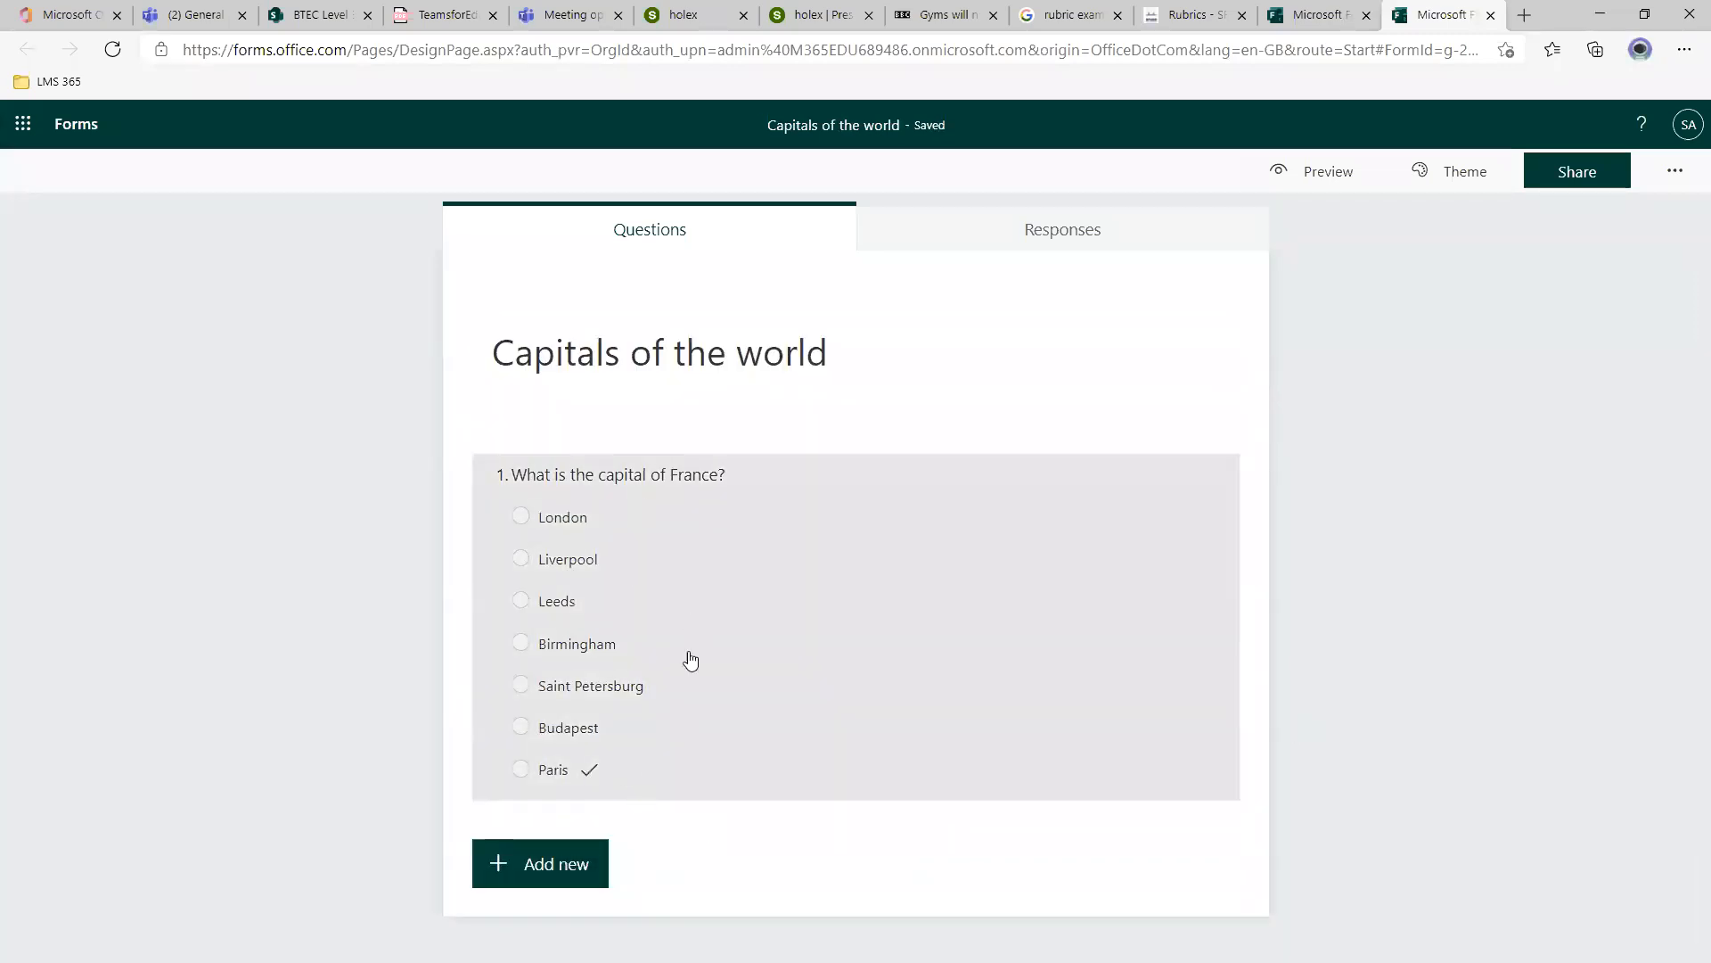
{"action": "left_click", "coordinate": [620, 770]}
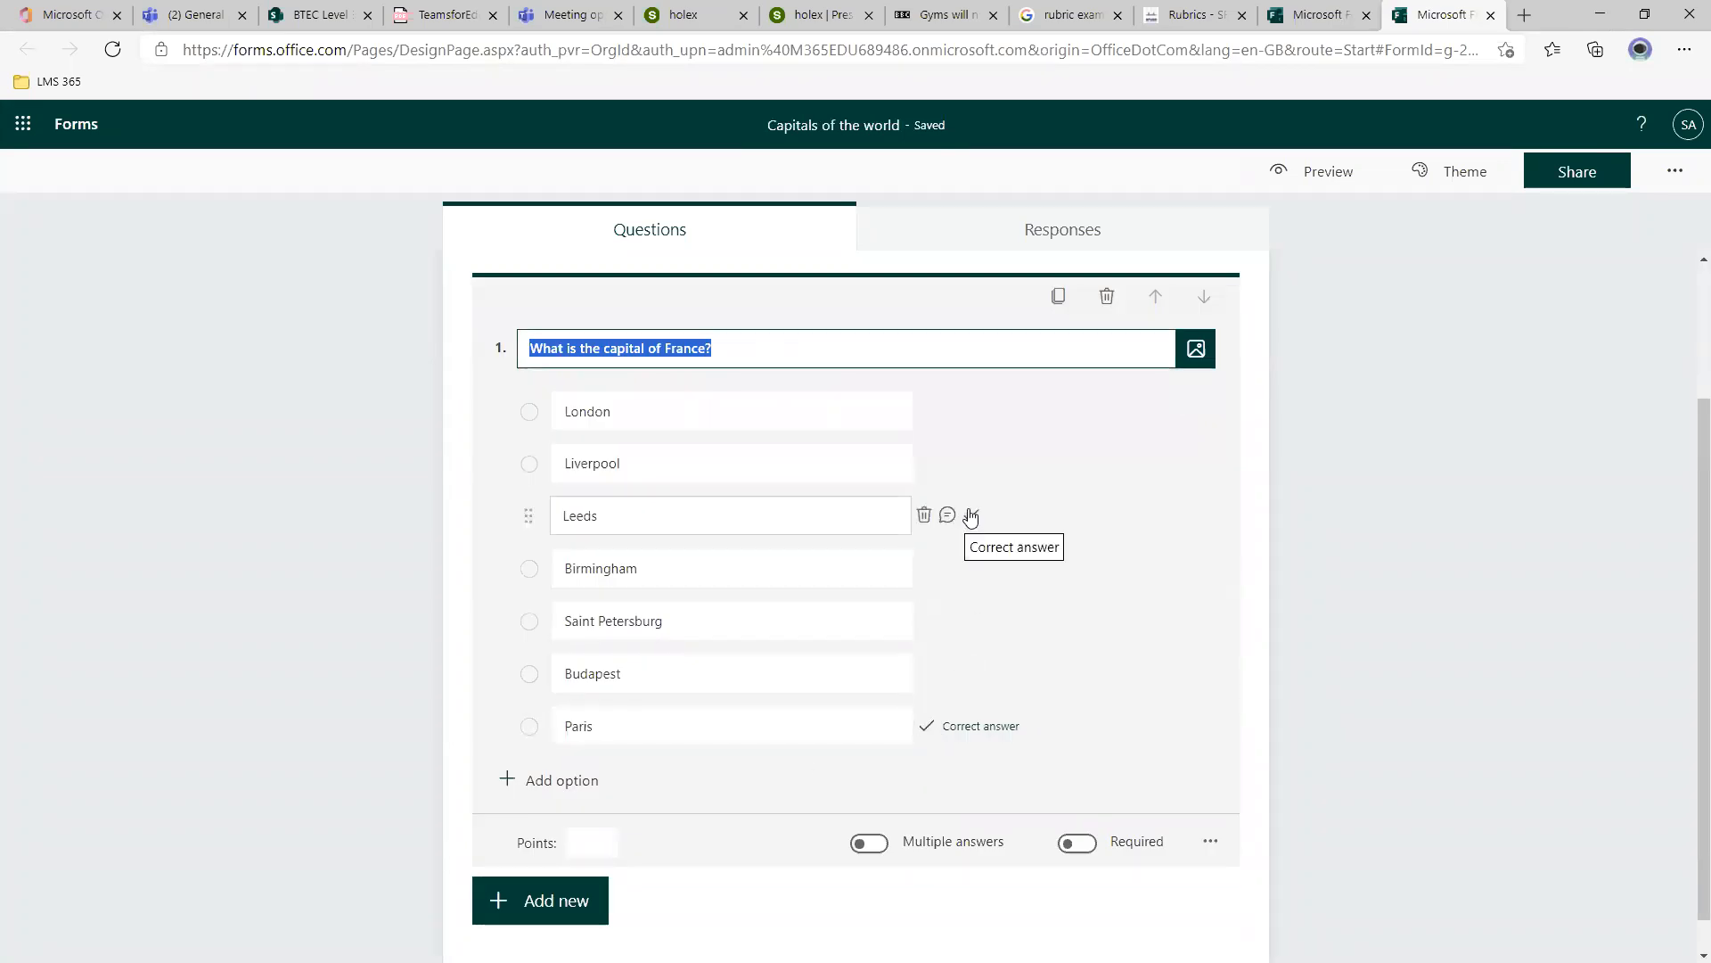
Toggle Multiple answers on and back off for question 1.
{"action": "left_click", "coordinate": [874, 844]}
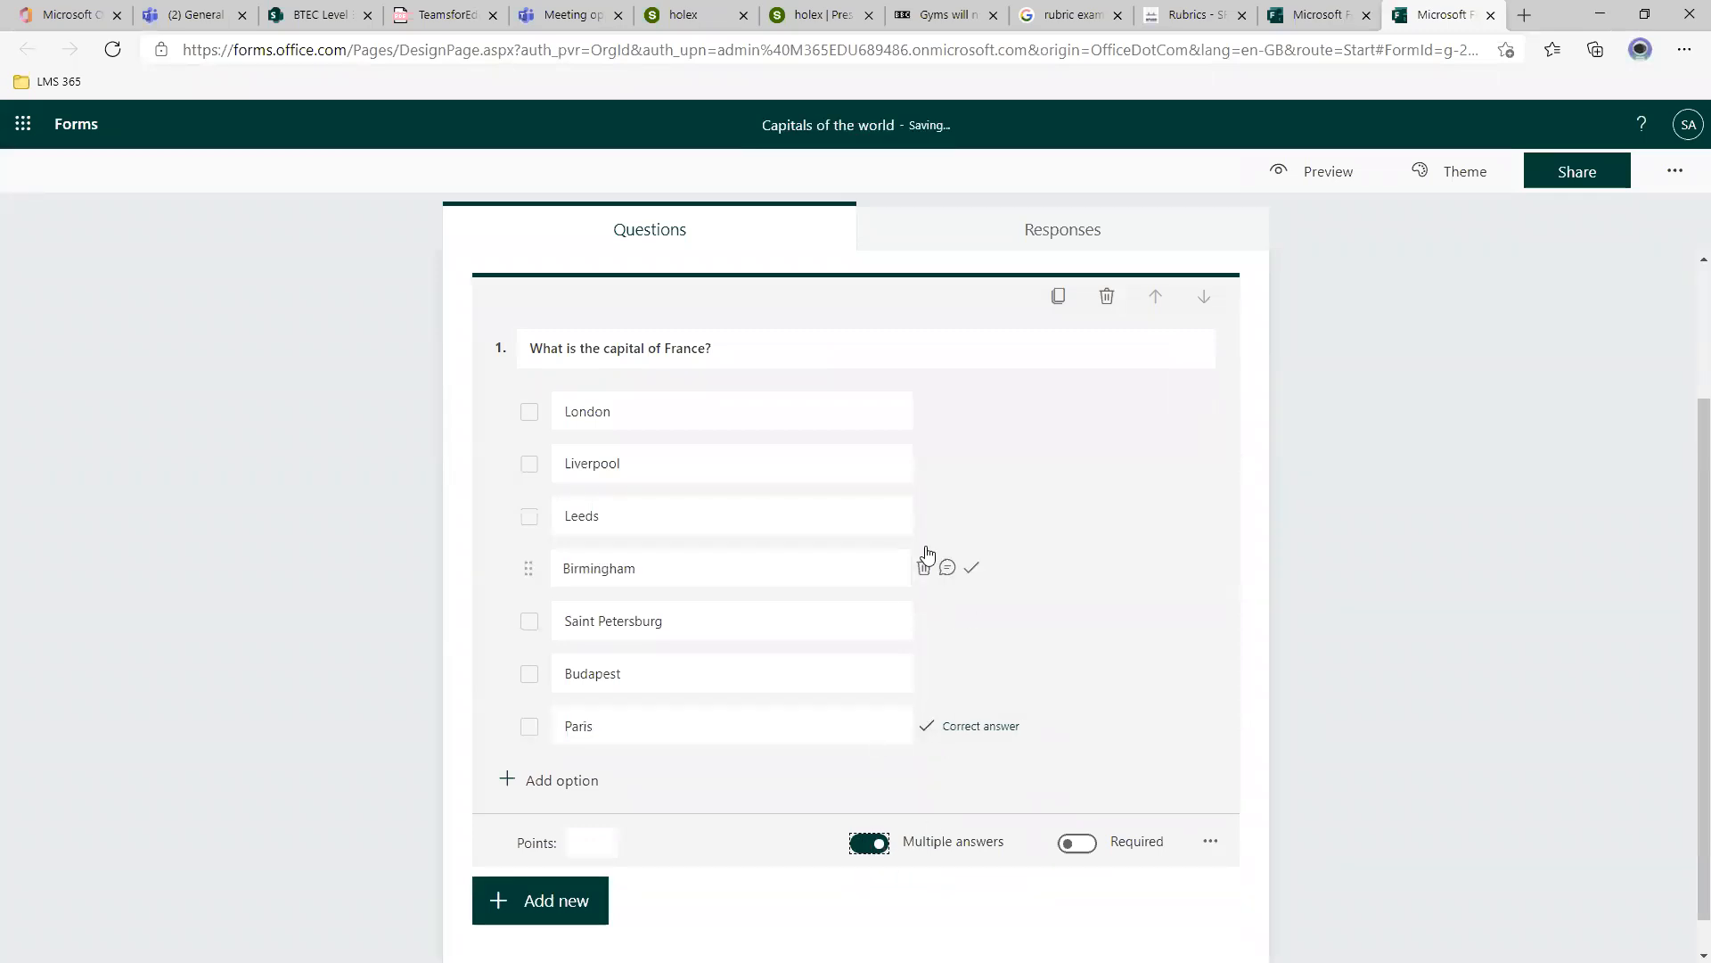
{"action": "left_click", "coordinate": [869, 845]}
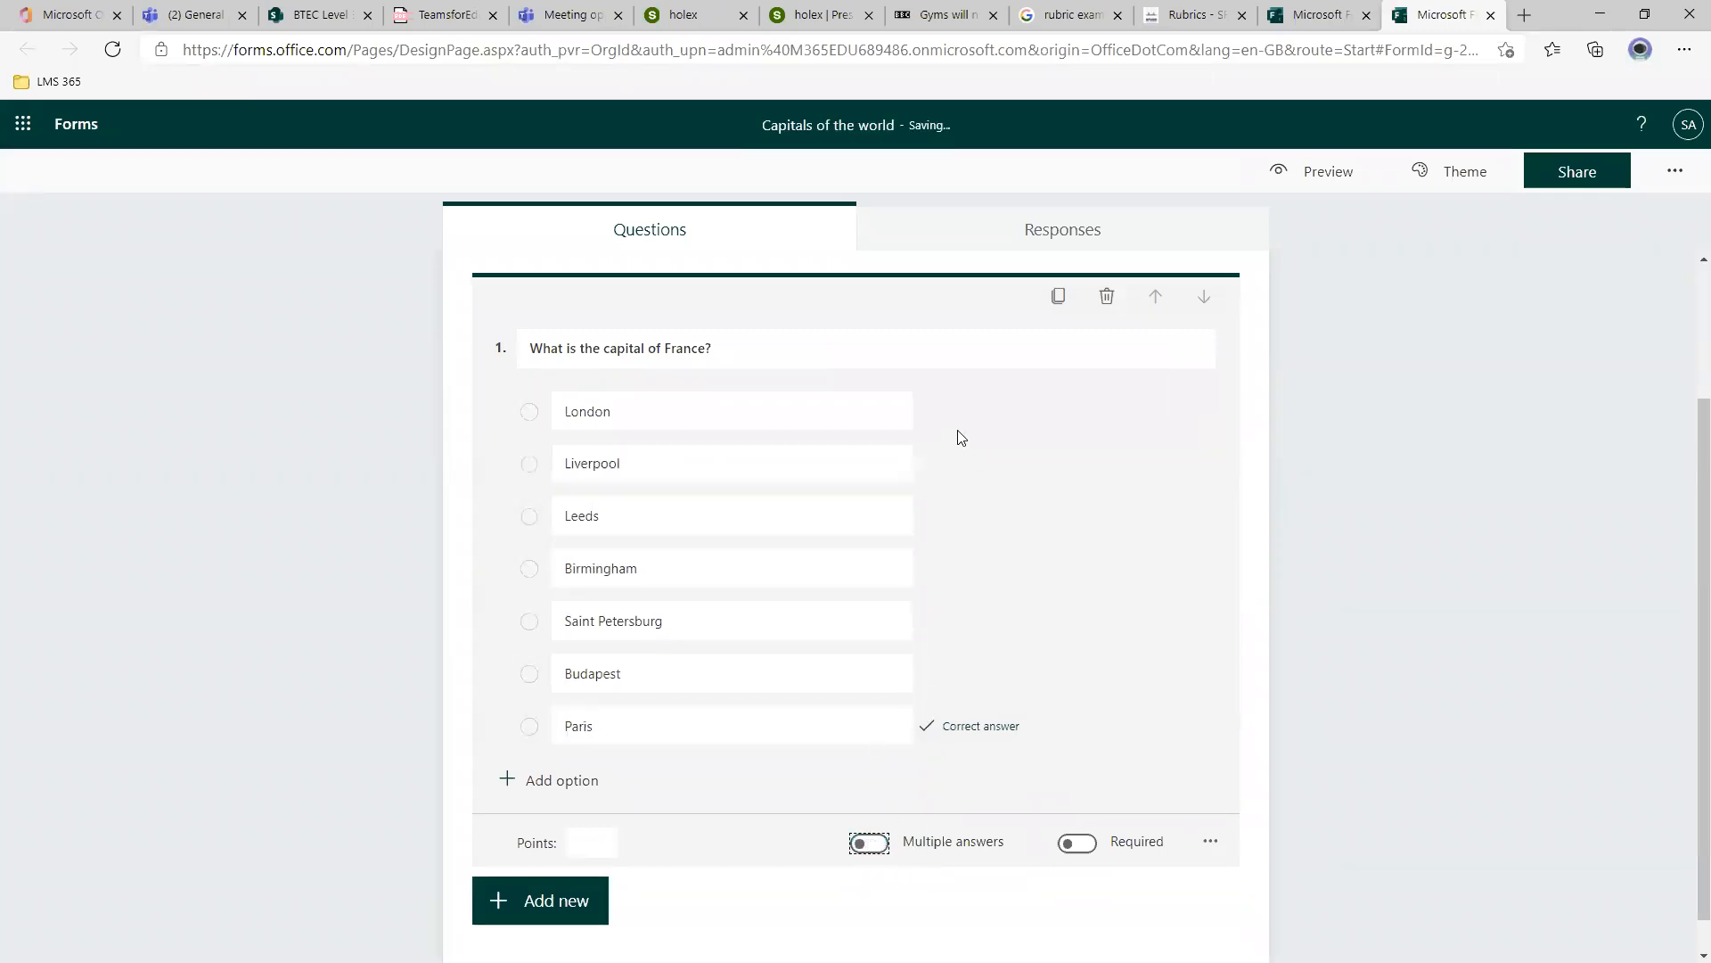
{"action": "left_click", "coordinate": [1424, 525]}
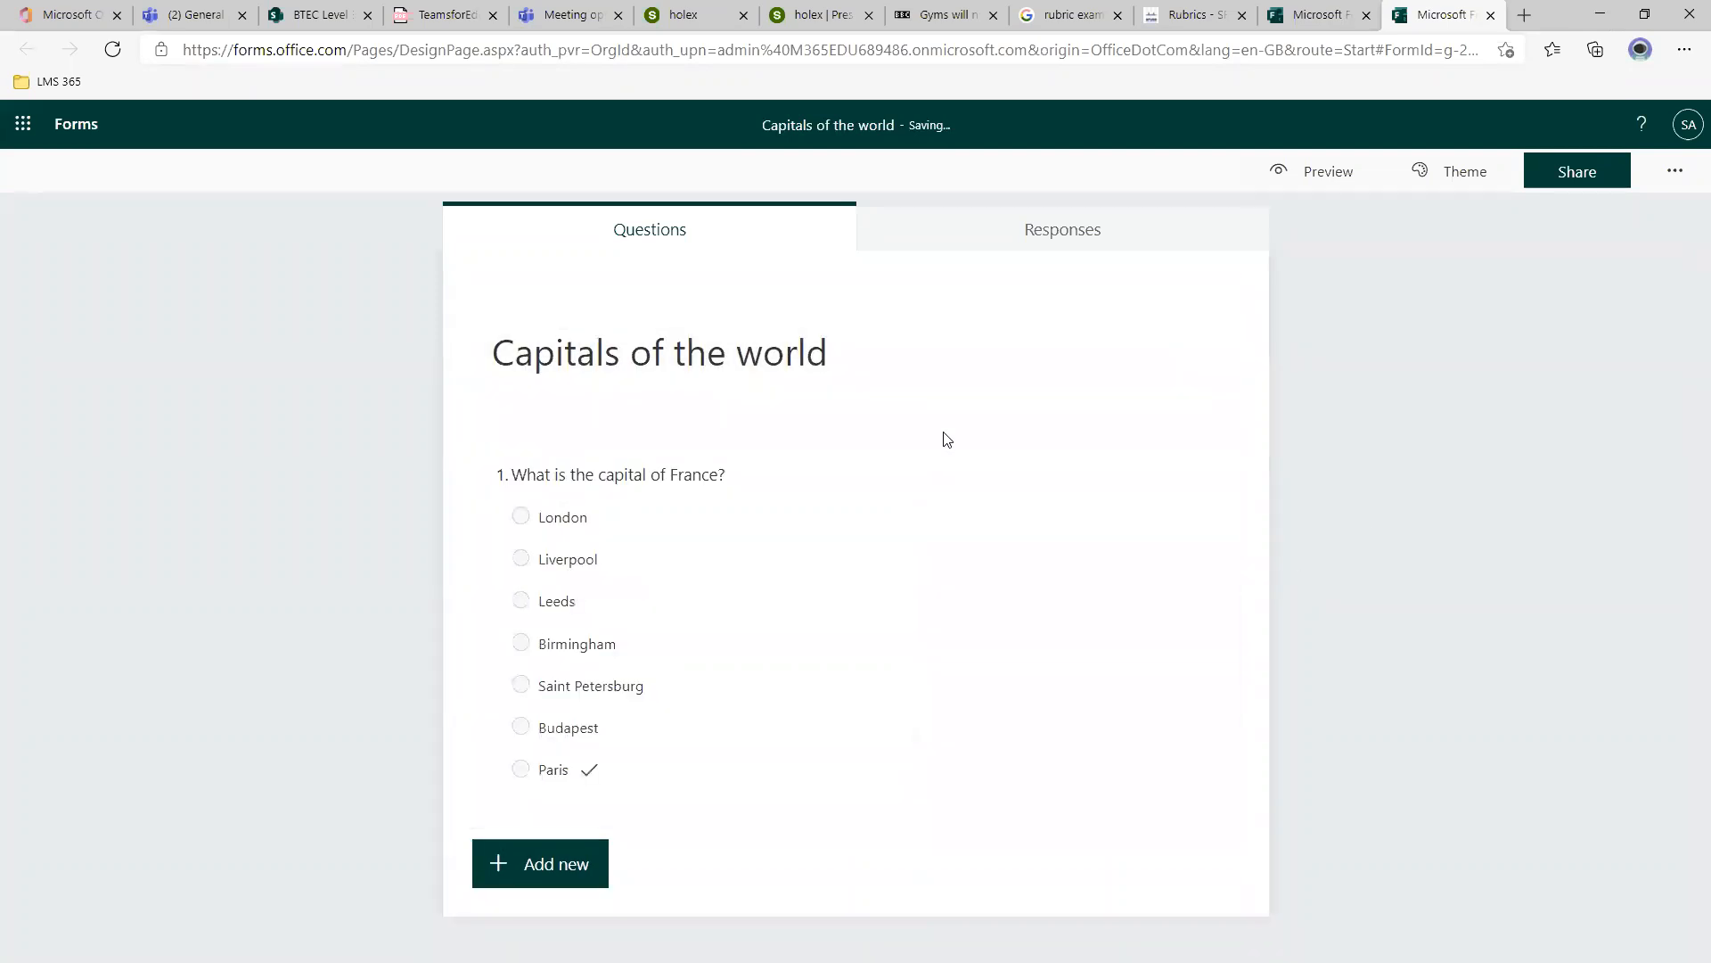
{"action": "left_click", "coordinate": [856, 537]}
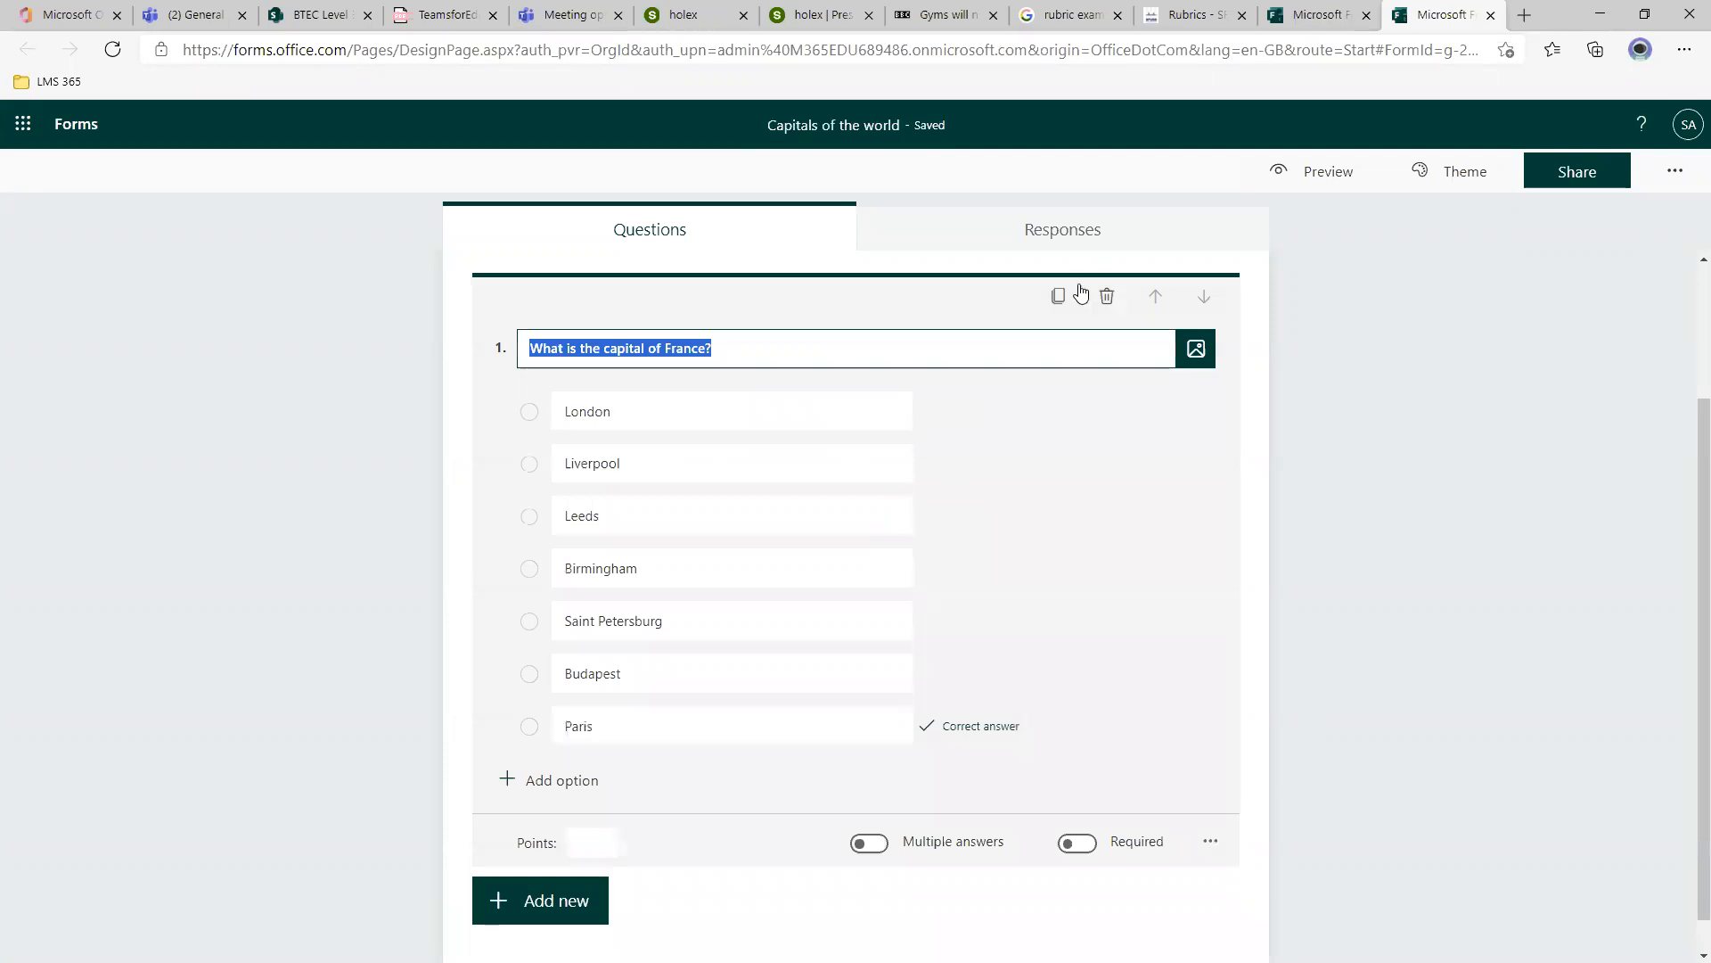
Duplicate question 1 and change the copy's title to 'What is the capital of Spain?'.
{"action": "left_click", "coordinate": [1059, 299]}
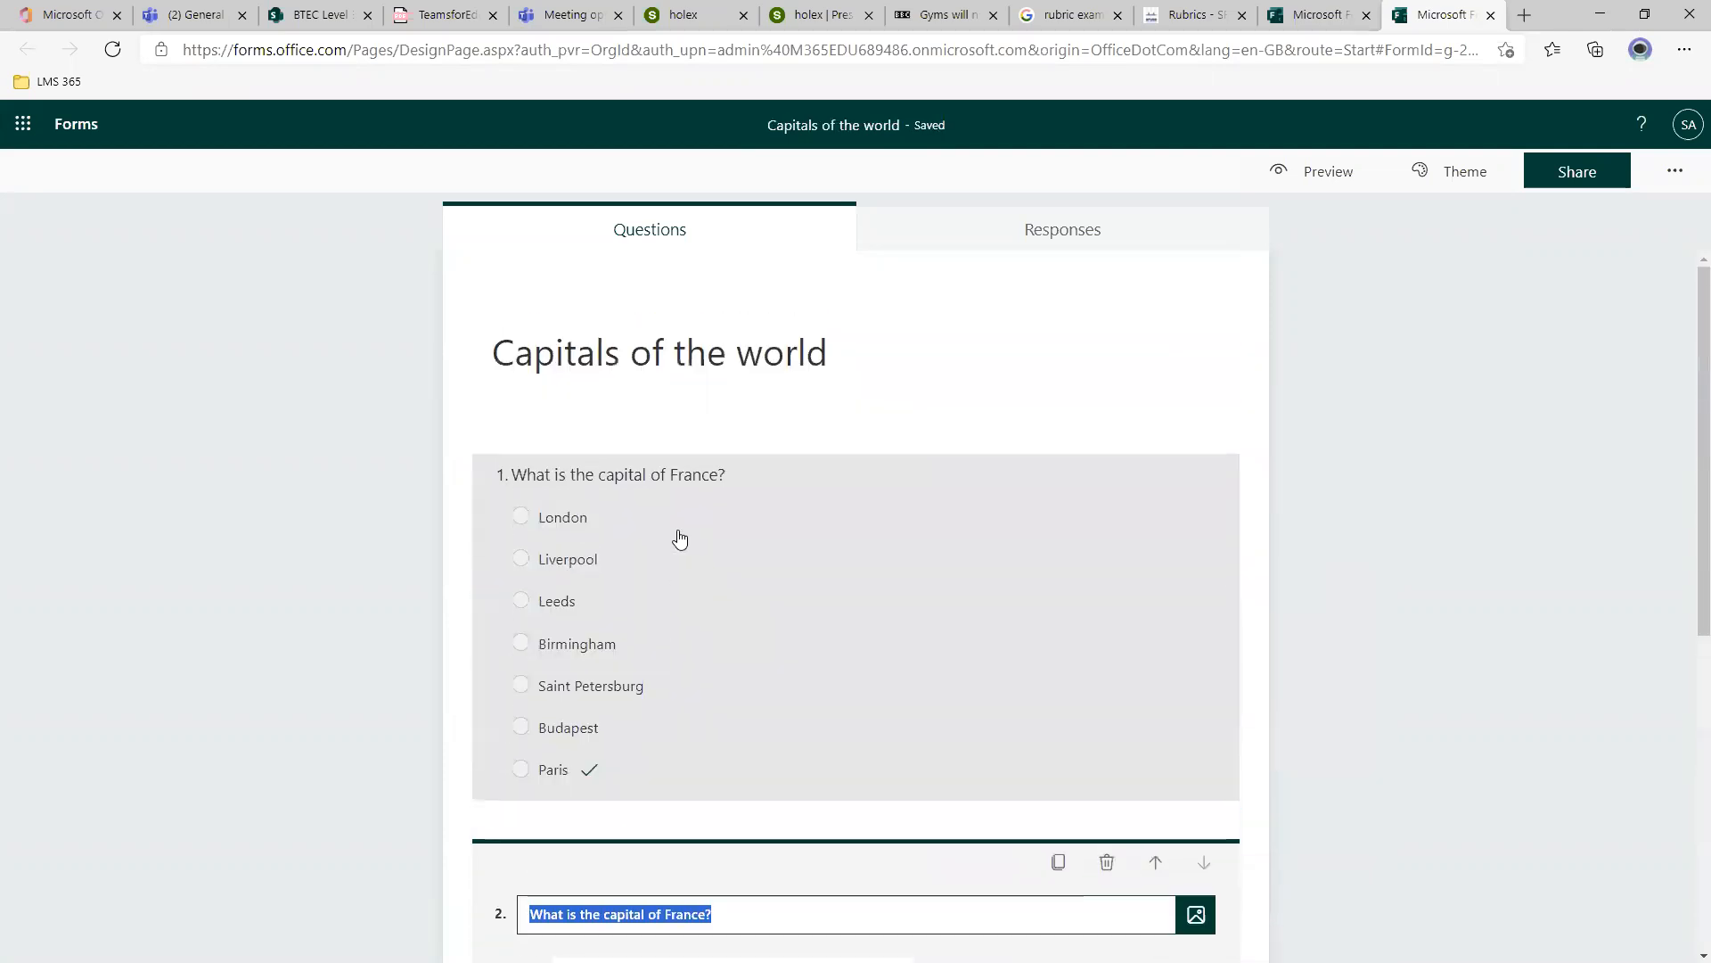
{"action": "double_click", "coordinate": [684, 808]}
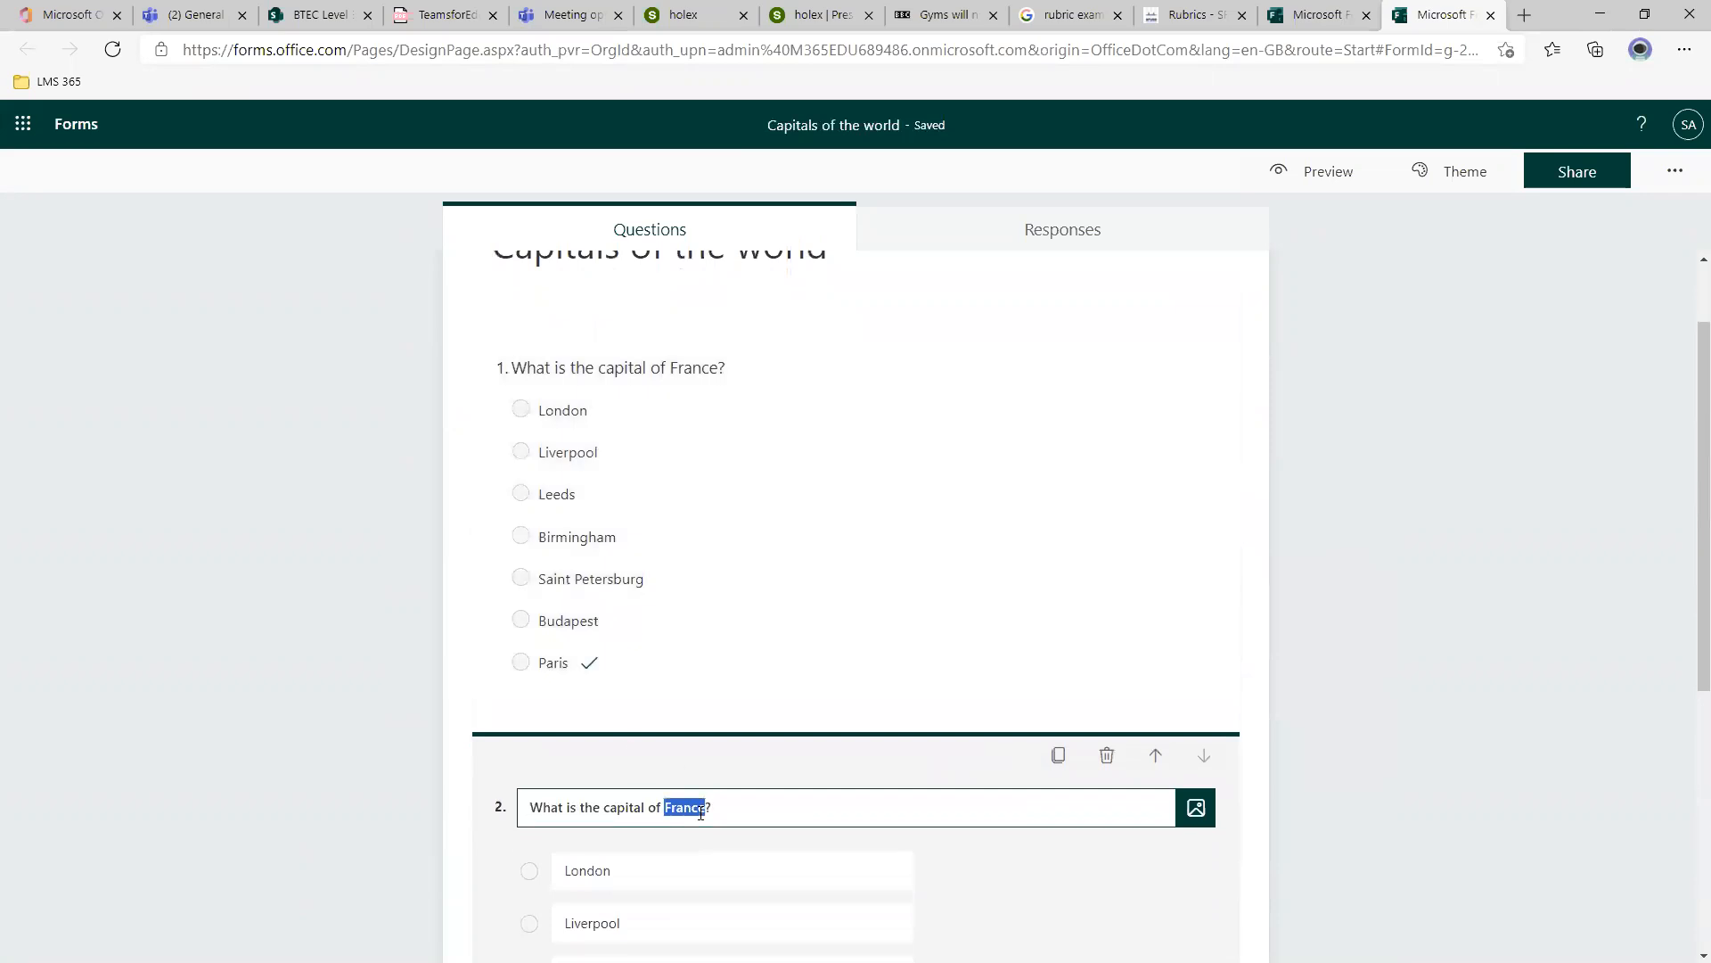
{"action": "type", "text": "Spainb"}
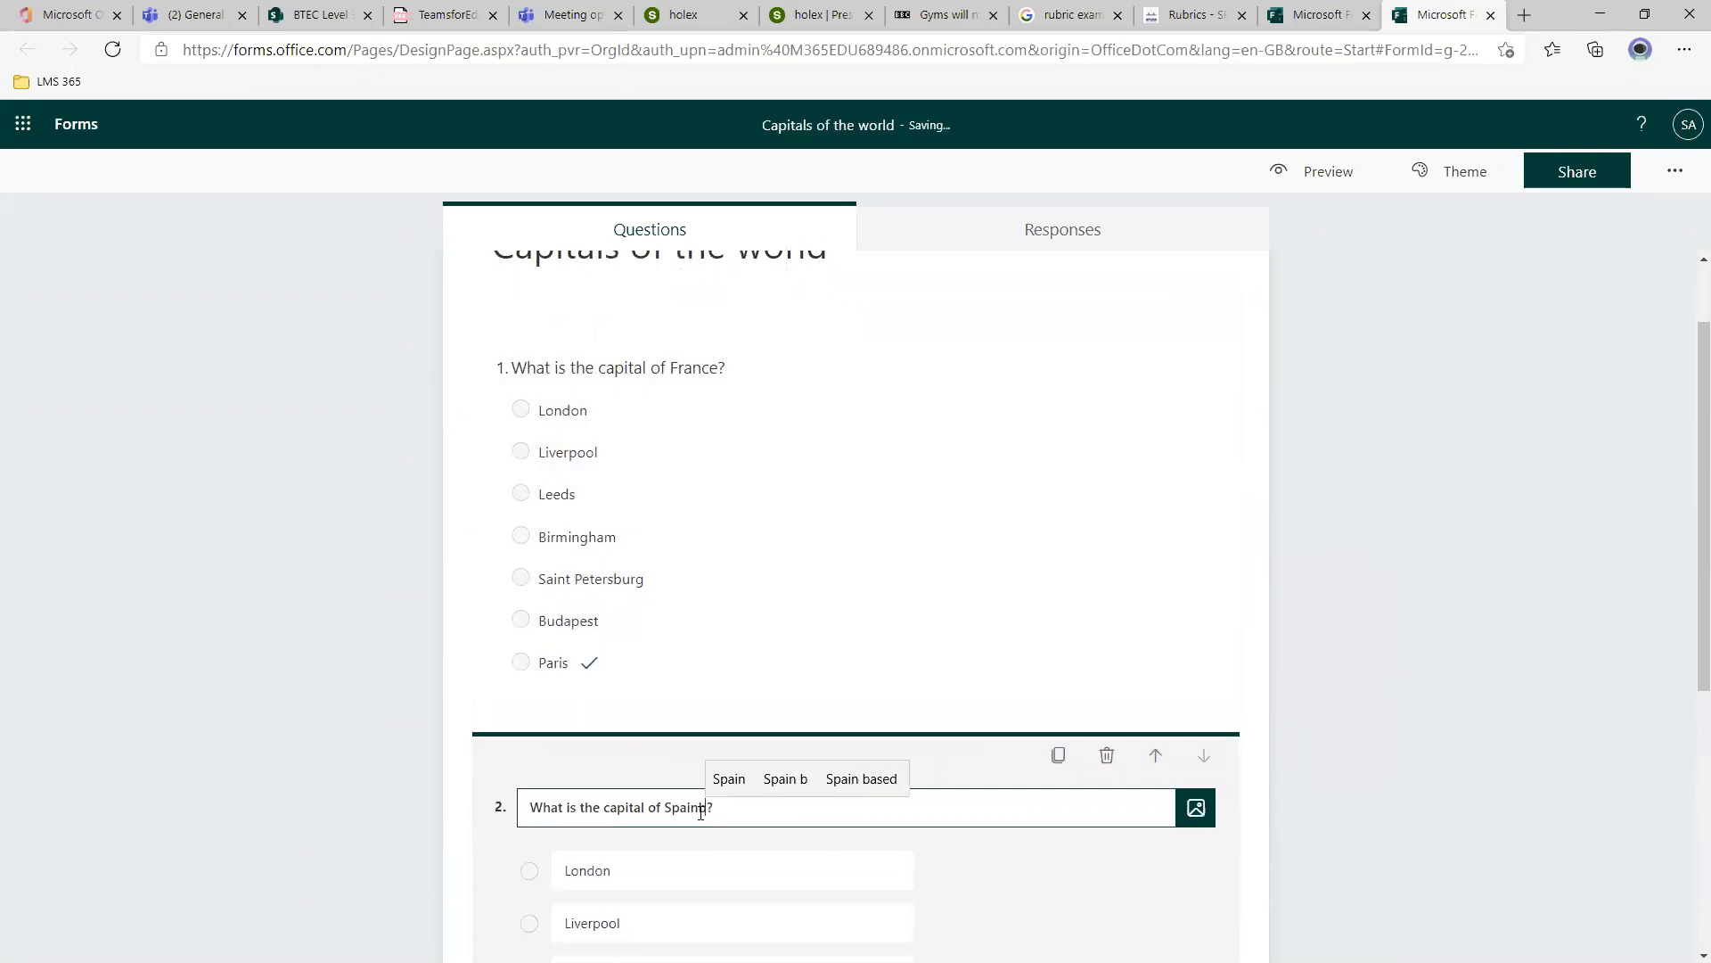
{"action": "key", "text": "BackSpace"}
{"action": "scroll", "coordinate": [947, 742], "scroll_direction": "down", "scroll_amount": 3}
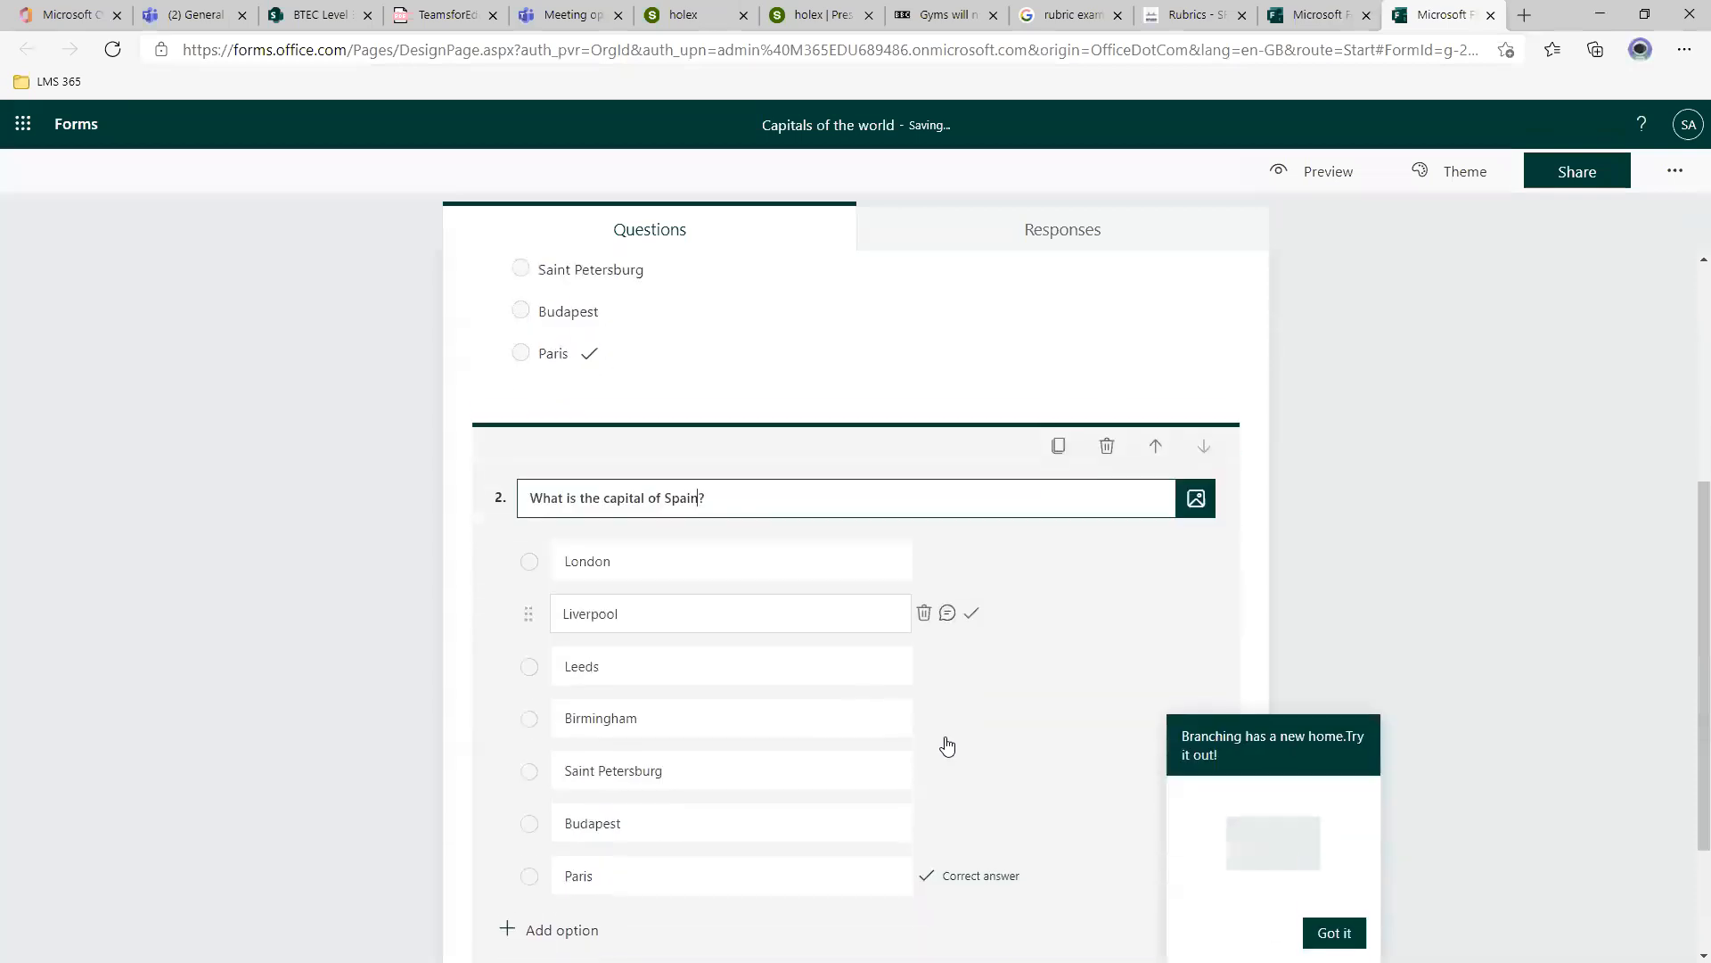
Replace the Budapest option with Madrid and mark Madrid as the correct answer.
{"action": "left_click", "coordinate": [713, 809]}
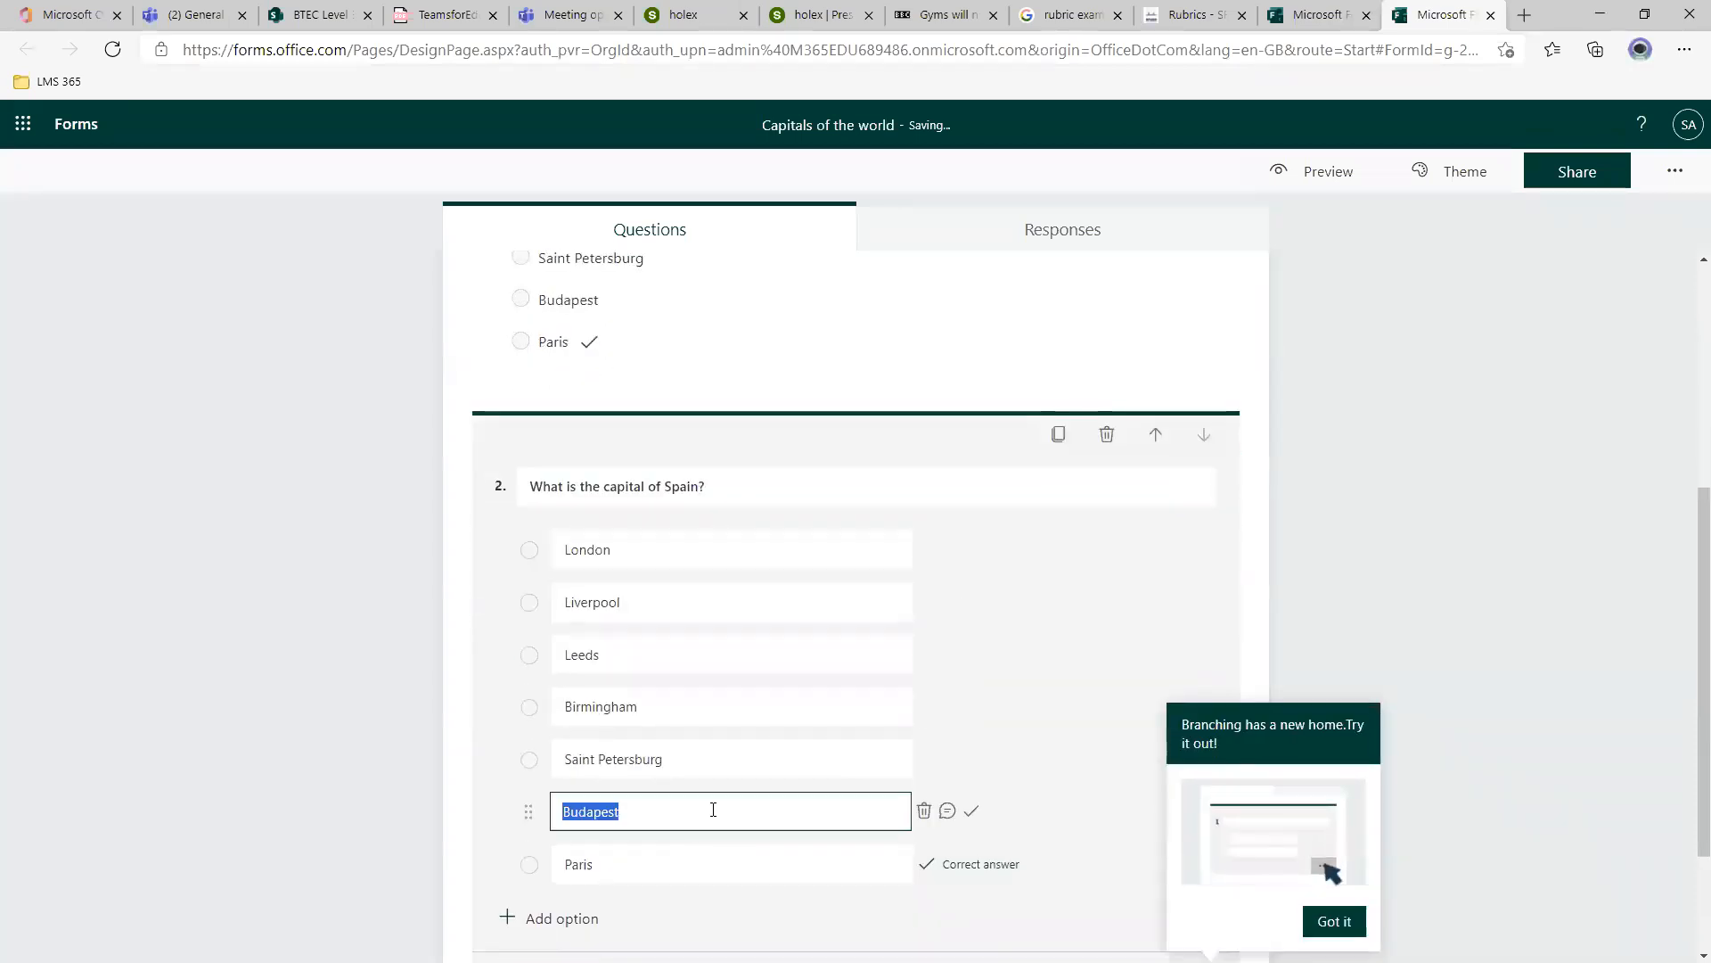
{"action": "type", "text": "Madrid"}
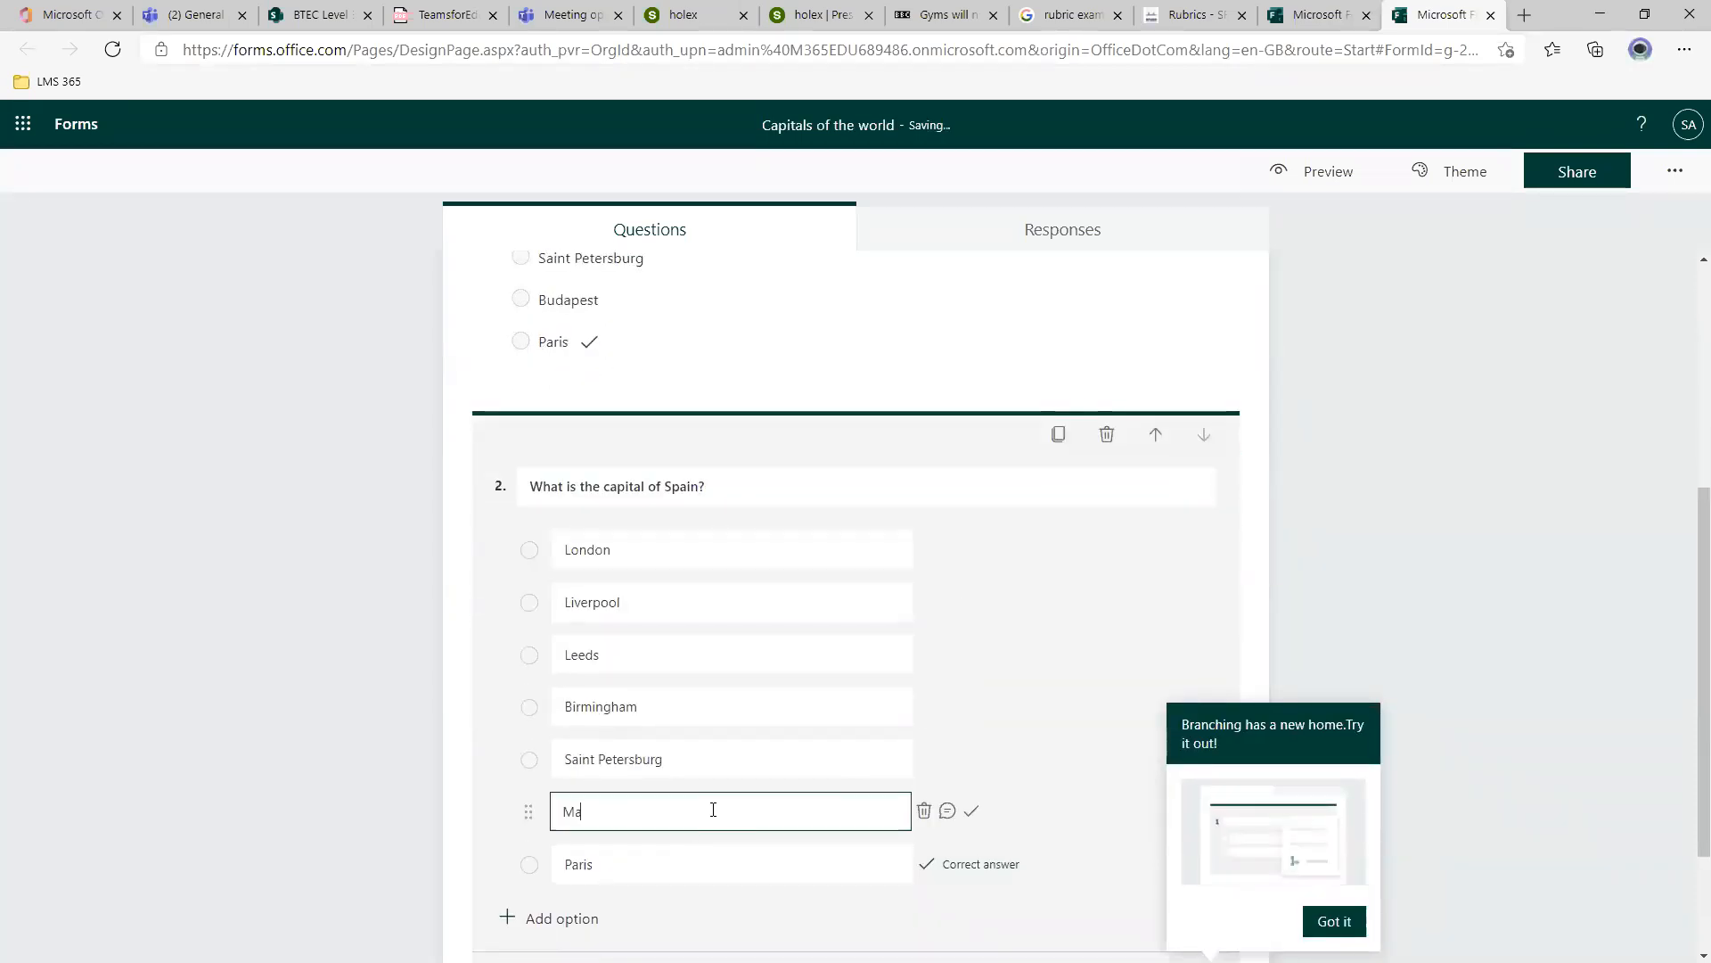
{"action": "left_click", "coordinate": [971, 810]}
{"action": "left_click", "coordinate": [1400, 601]}
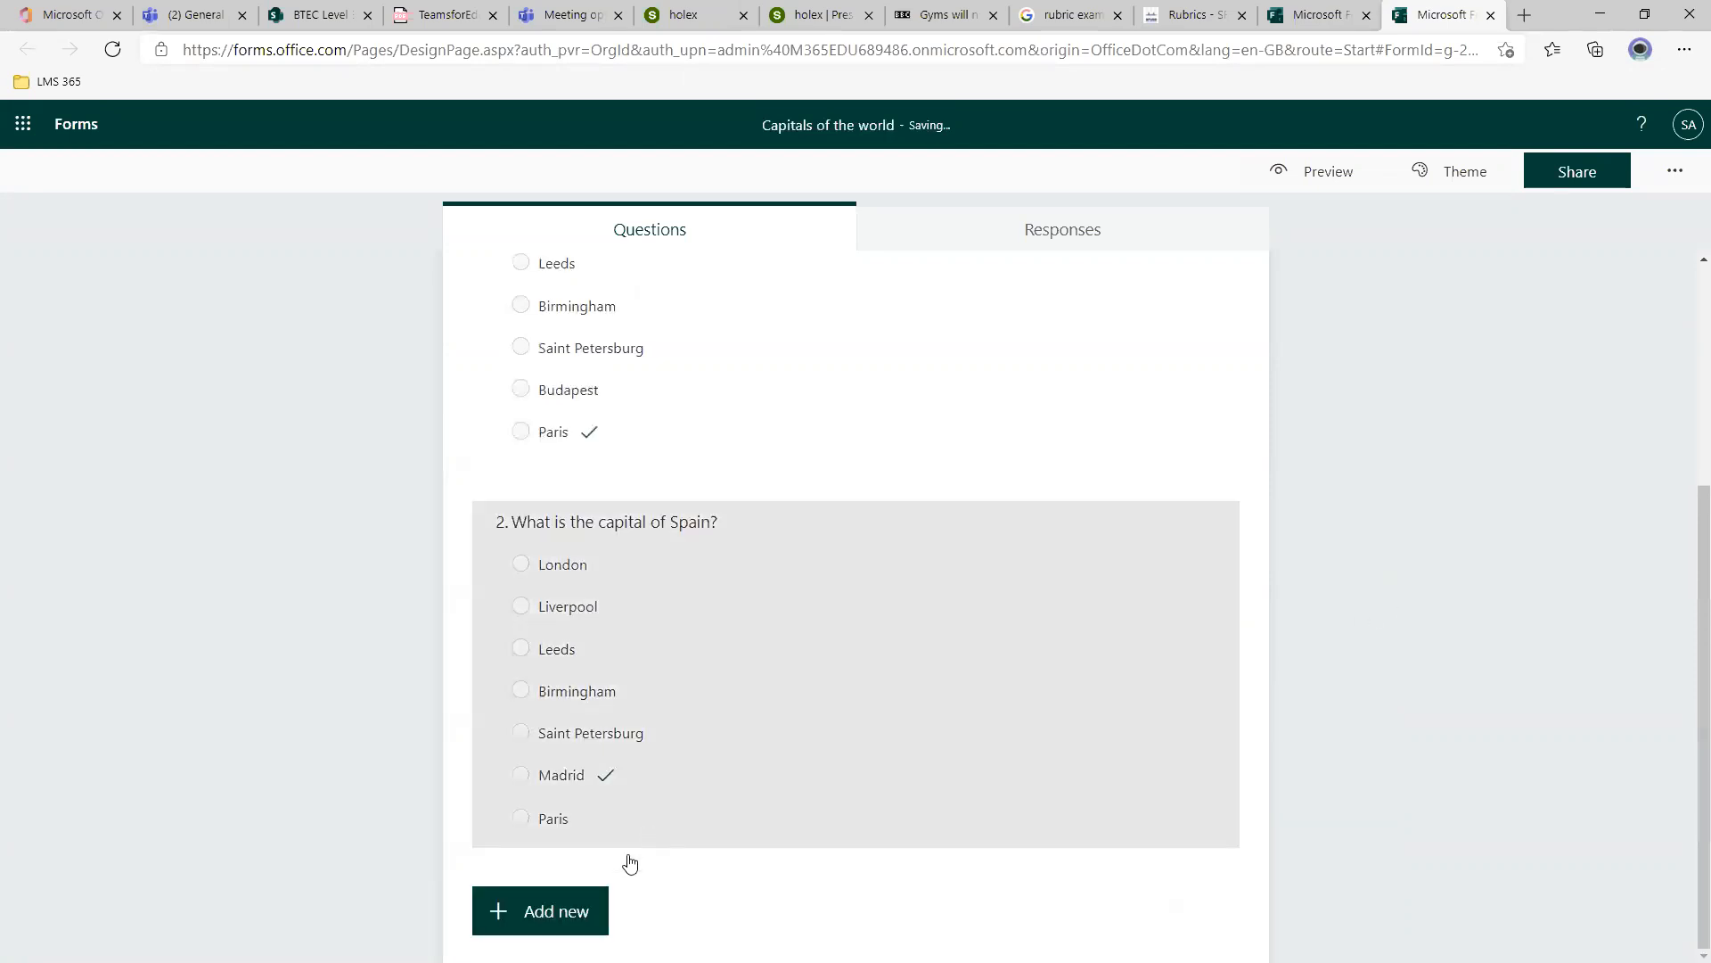
{"action": "left_click", "coordinate": [593, 916]}
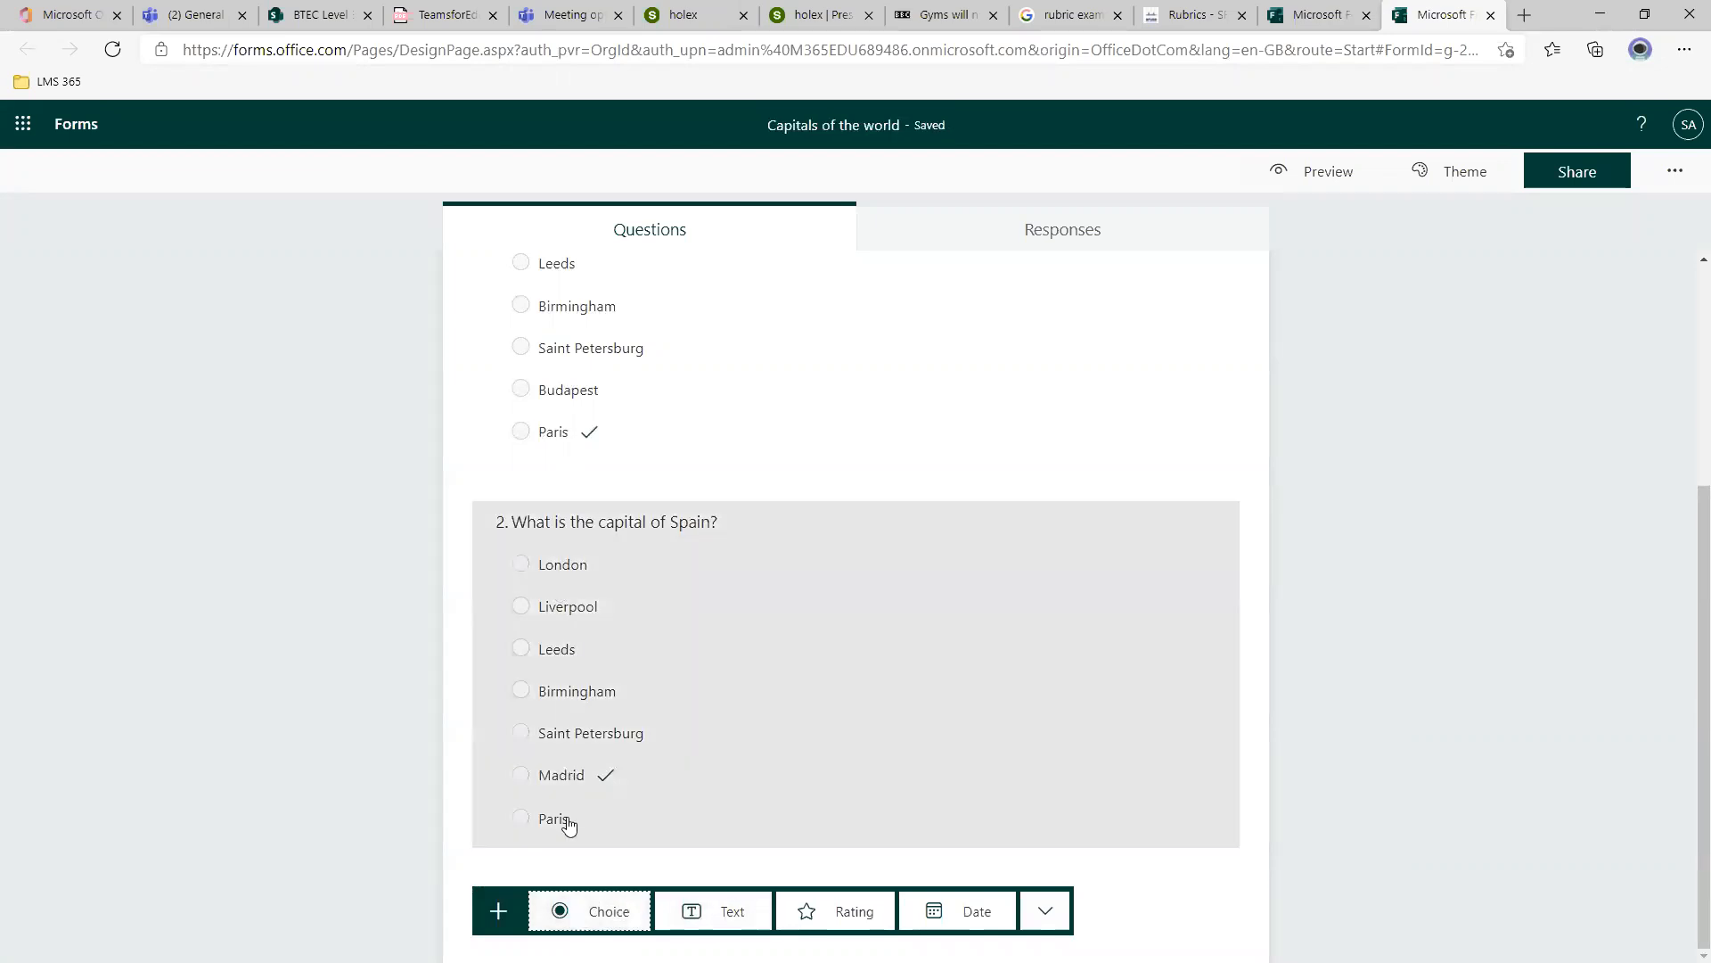
Add a text-answer question 3 titled 'What is the capital of Spain?' that accepts Madrid.
{"action": "left_click", "coordinate": [735, 914]}
{"action": "type", "text": "W"}
{"action": "key", "text": "BackSpace"}
{"action": "left_click", "coordinate": [806, 424]}
{"action": "key", "text": "ctrl+c"}
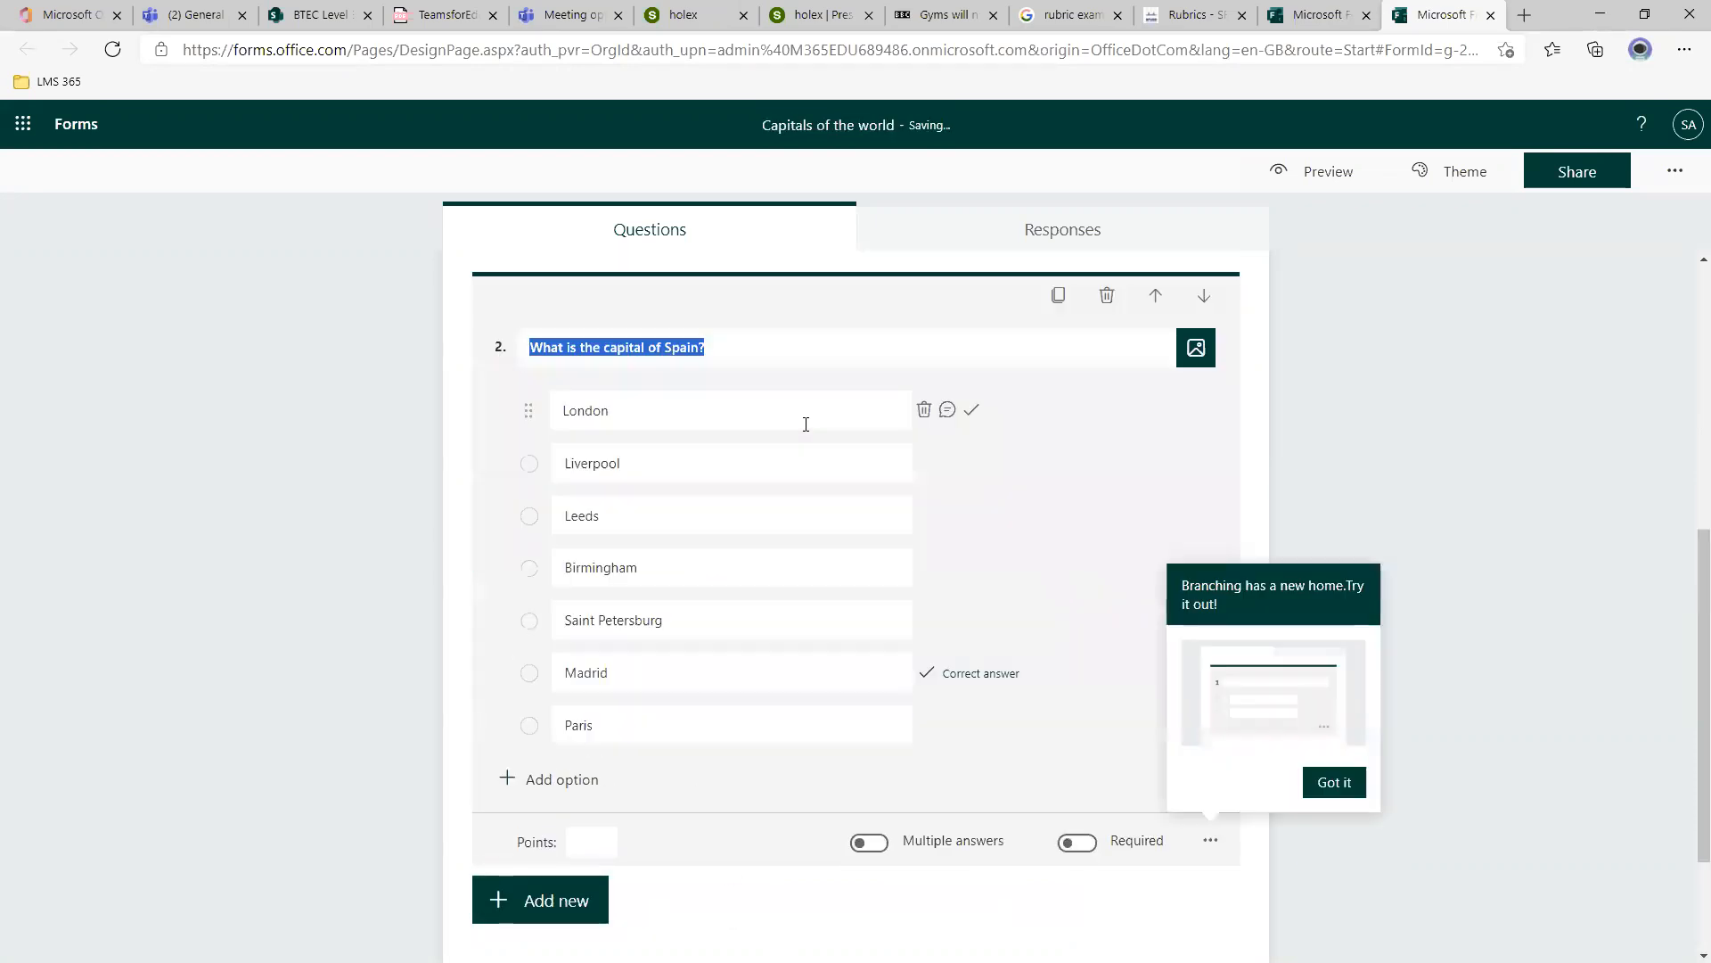
{"action": "left_click", "coordinate": [1453, 447]}
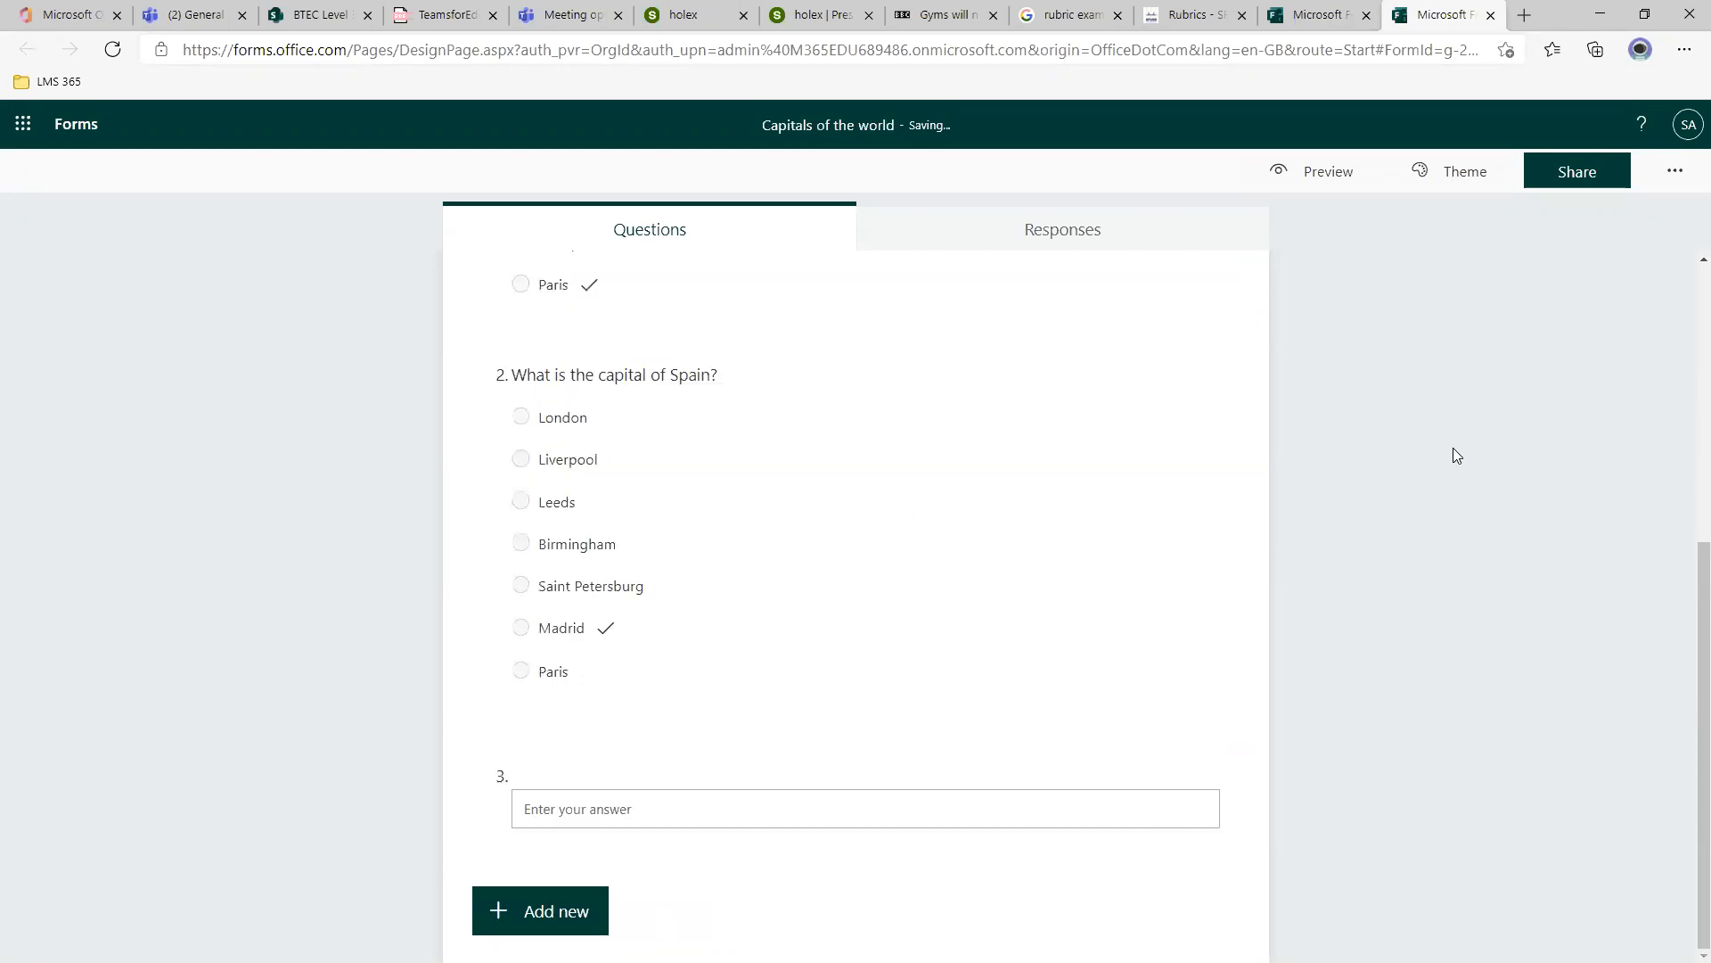
{"action": "left_click", "coordinate": [579, 810]}
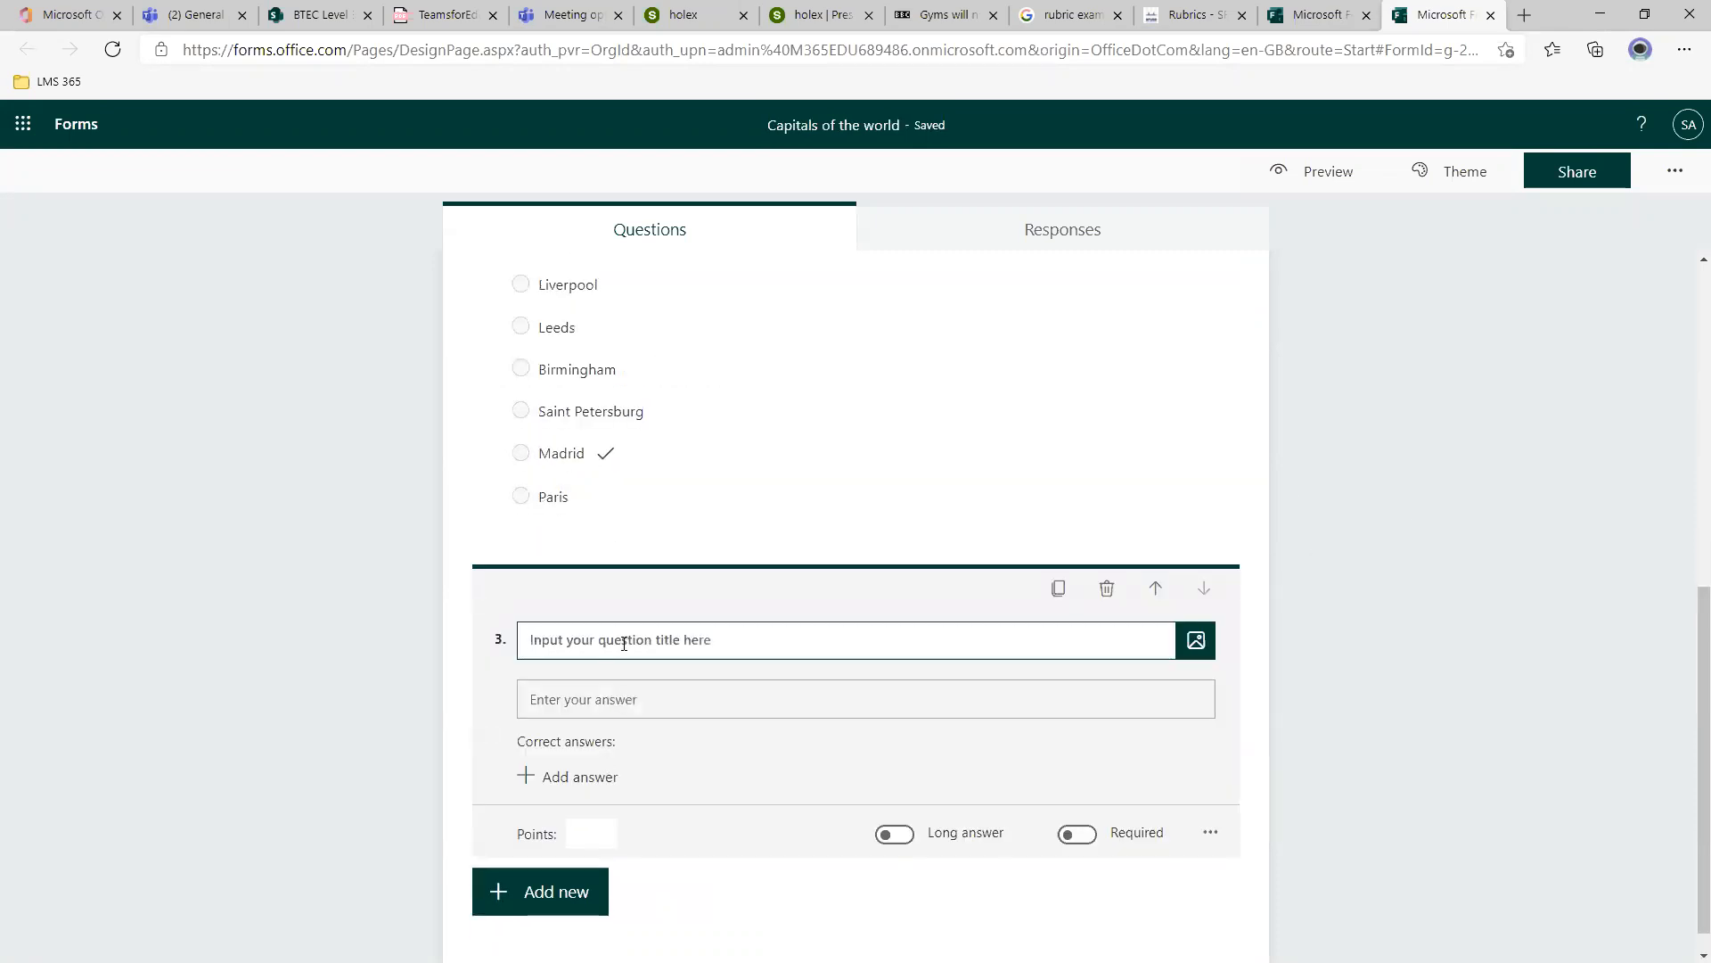
{"action": "key", "text": "ctrl+v"}
{"action": "left_click", "coordinate": [584, 786]}
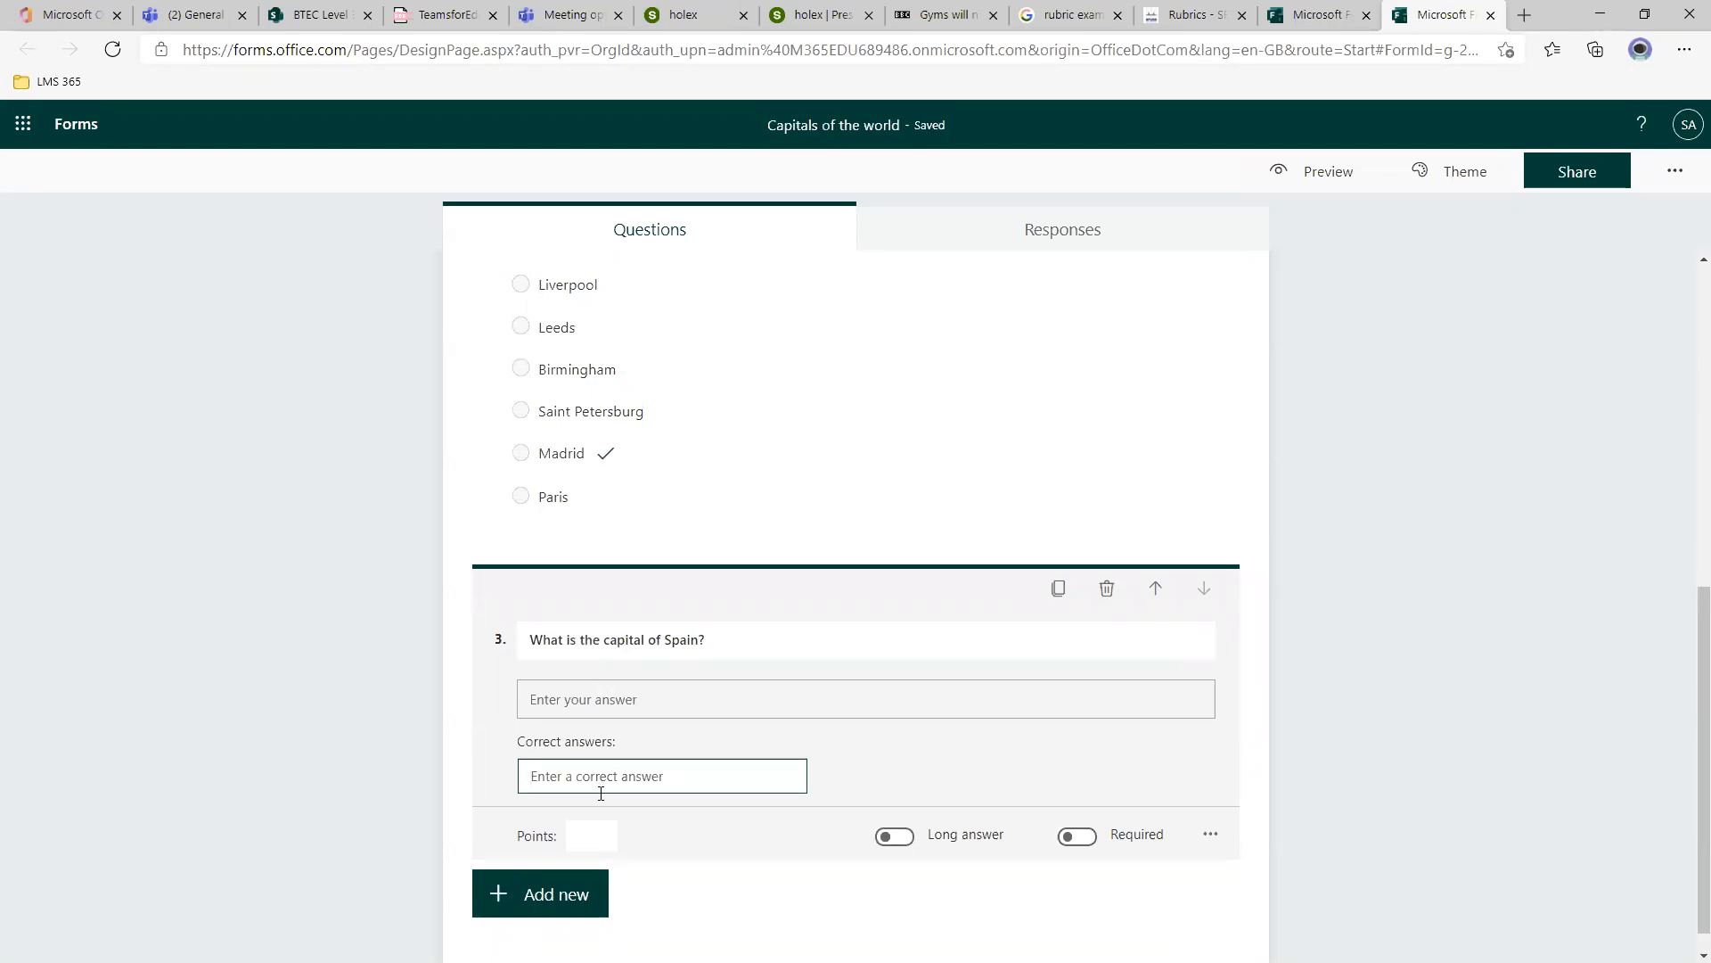
{"action": "type", "text": "Madrid"}
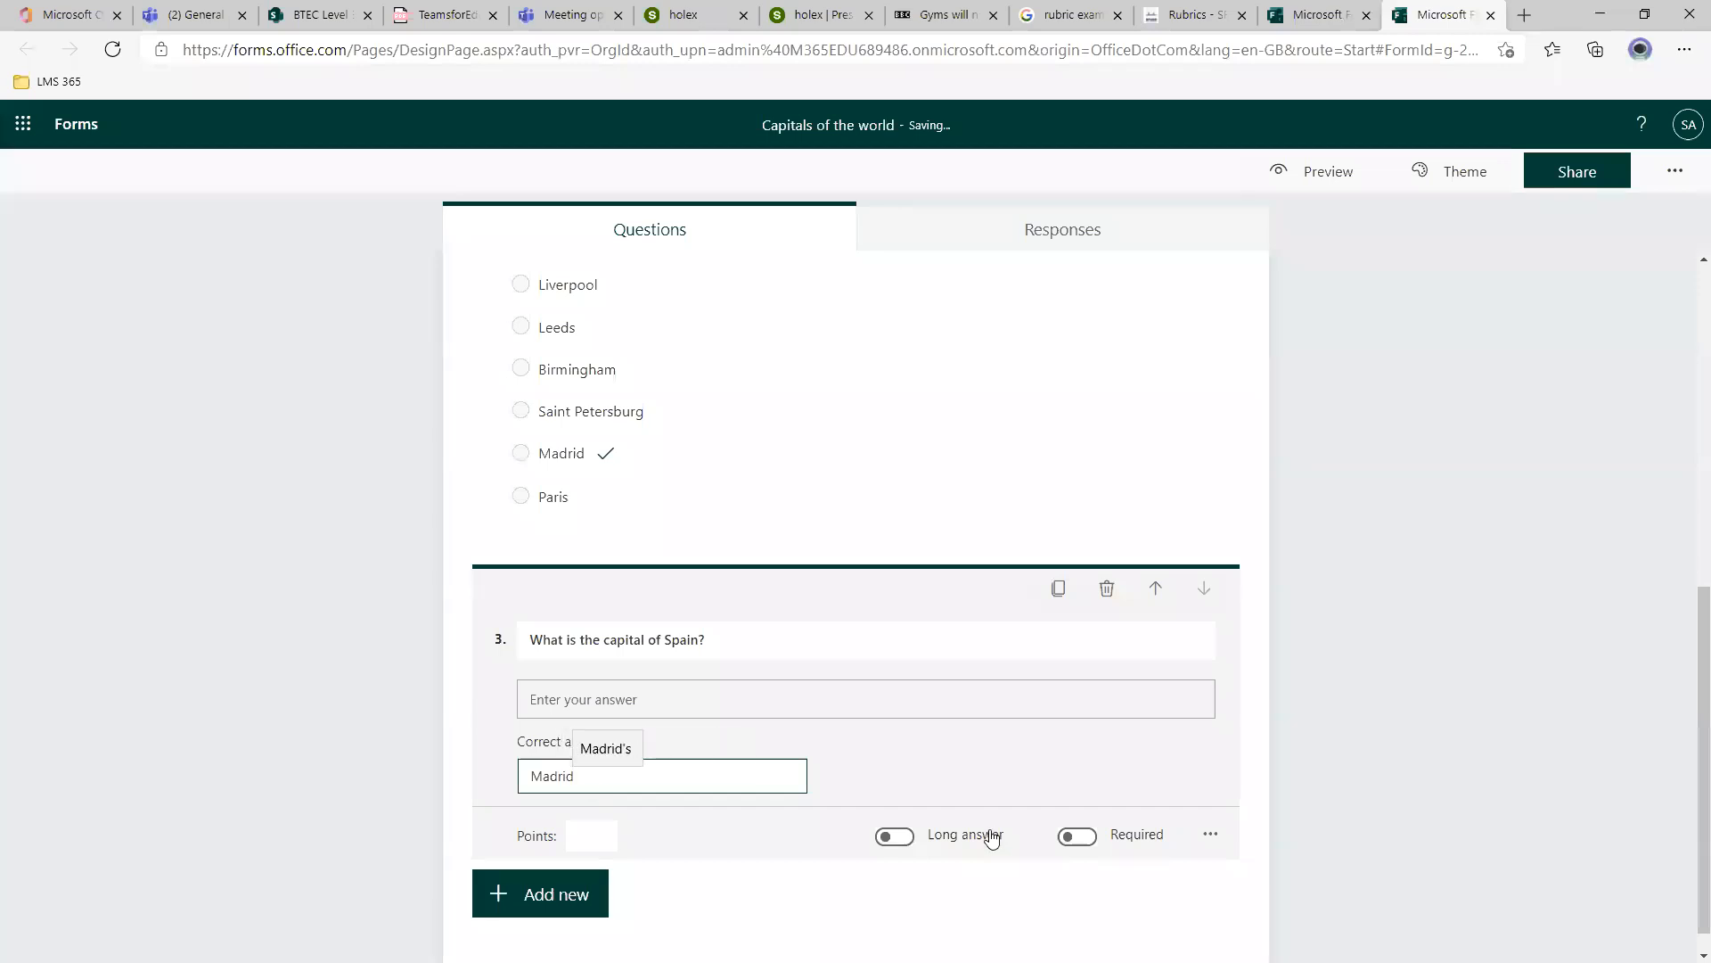
Switch on Required for questions 3, 2 and 1.
{"action": "left_click", "coordinate": [1078, 837]}
{"action": "left_click", "coordinate": [1105, 451]}
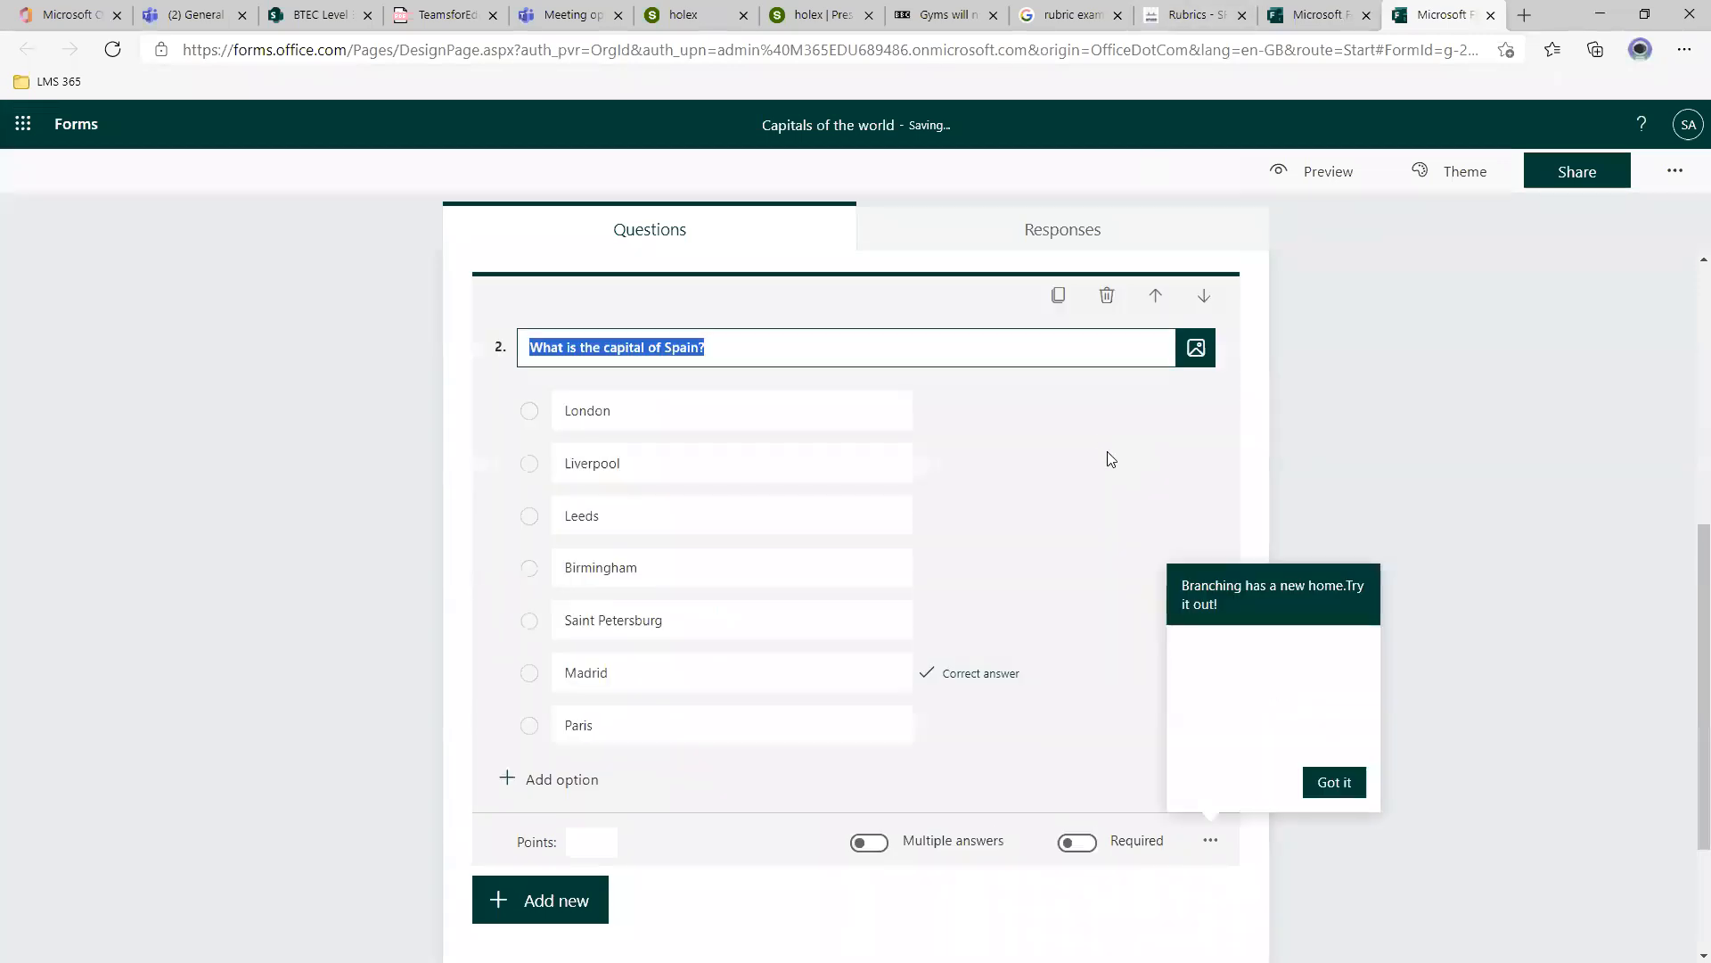
{"action": "left_click", "coordinate": [1076, 842]}
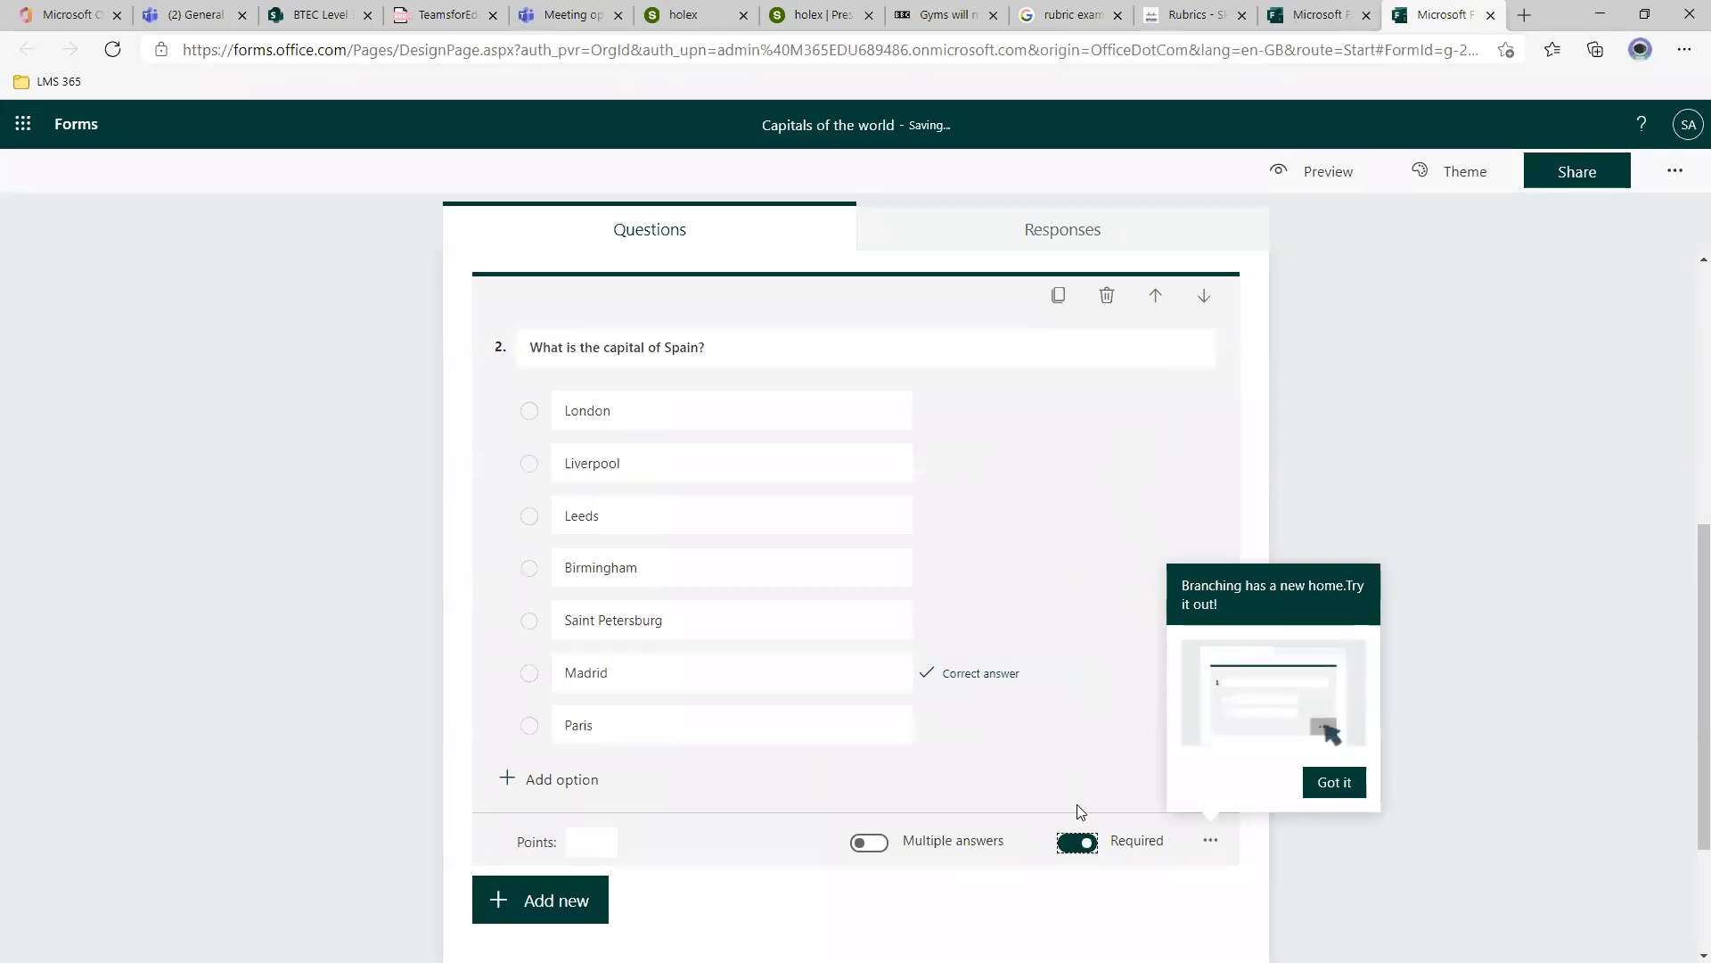
{"action": "scroll", "coordinate": [1024, 318], "scroll_direction": "up", "scroll_amount": 3}
{"action": "left_click", "coordinate": [1024, 317]}
{"action": "left_click", "coordinate": [1078, 843]}
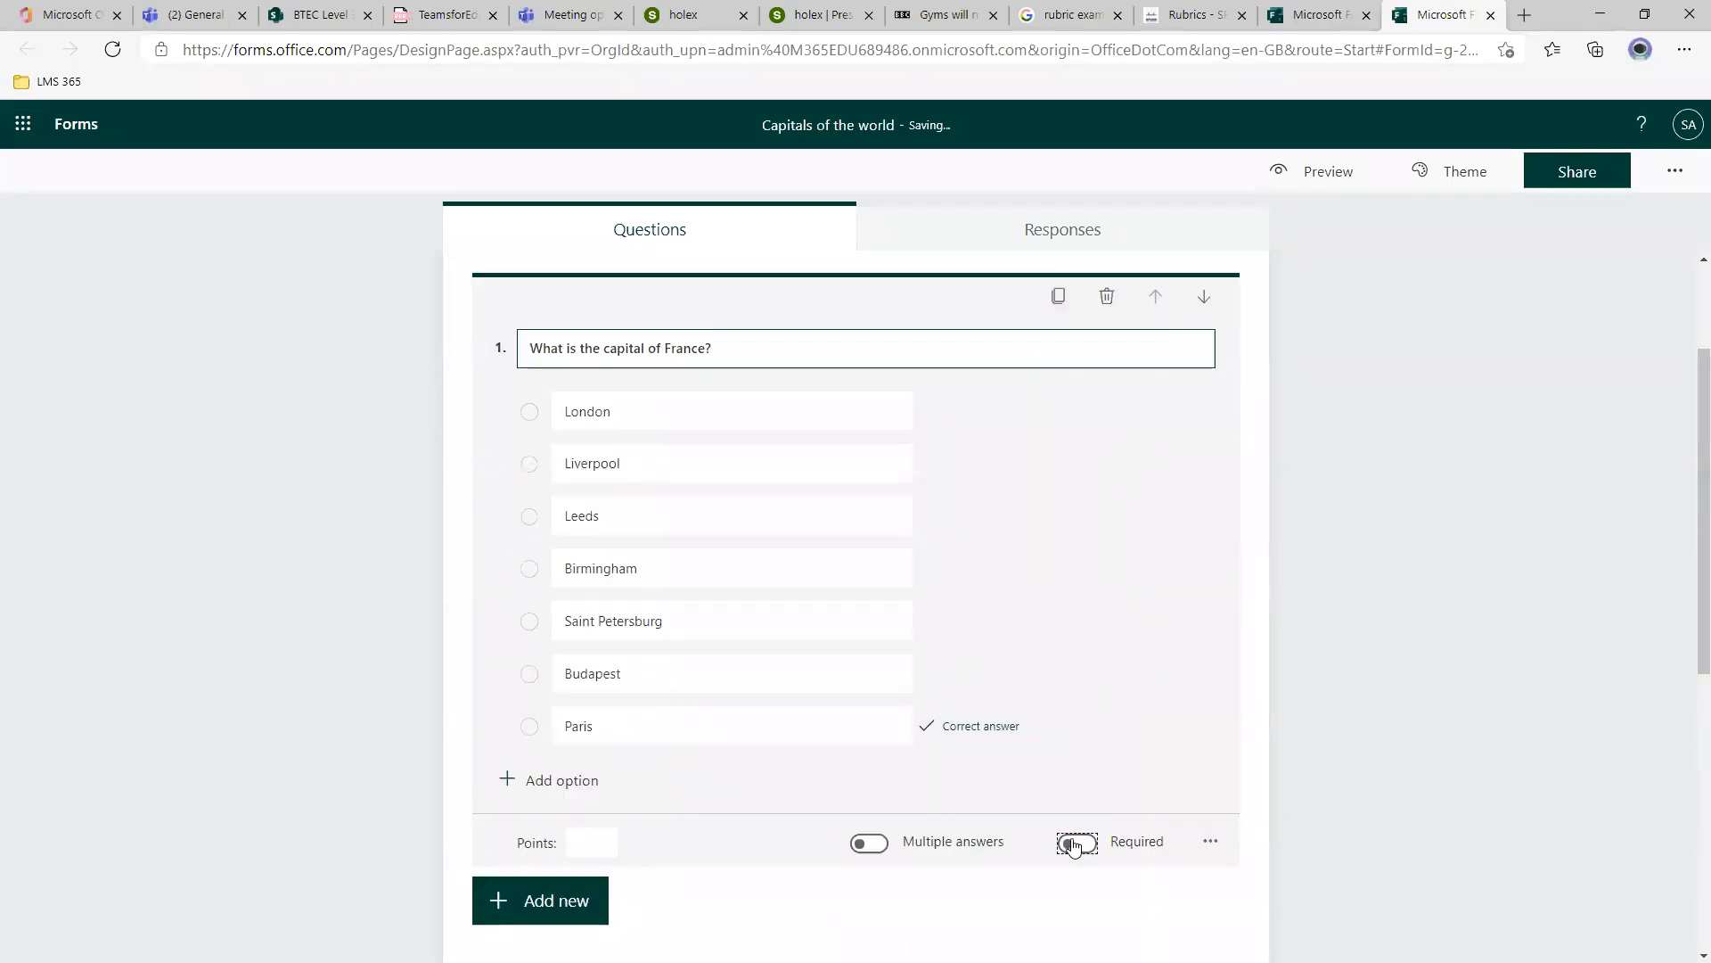
{"action": "left_click", "coordinate": [1312, 685]}
{"action": "scroll", "coordinate": [1262, 789], "scroll_direction": "down", "scroll_amount": 4}
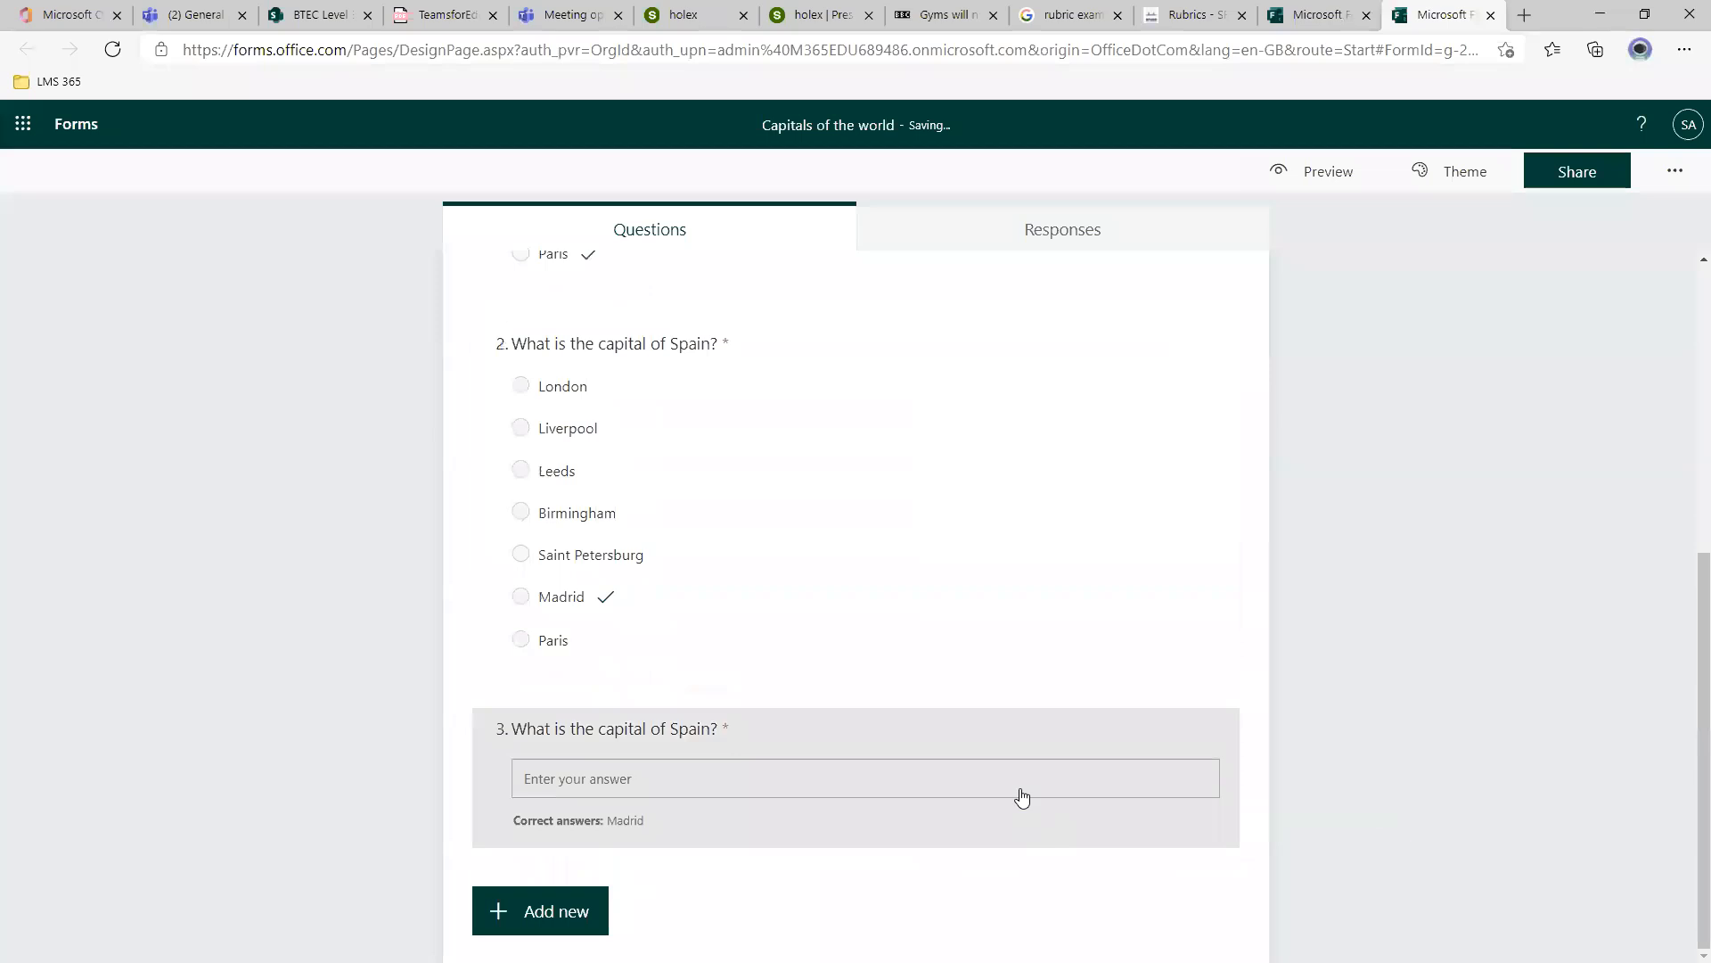
{"action": "scroll", "coordinate": [1023, 797], "scroll_direction": "up", "scroll_amount": 3}
Apply the underwater diver theme to the quiz.
{"action": "left_click", "coordinate": [1466, 173]}
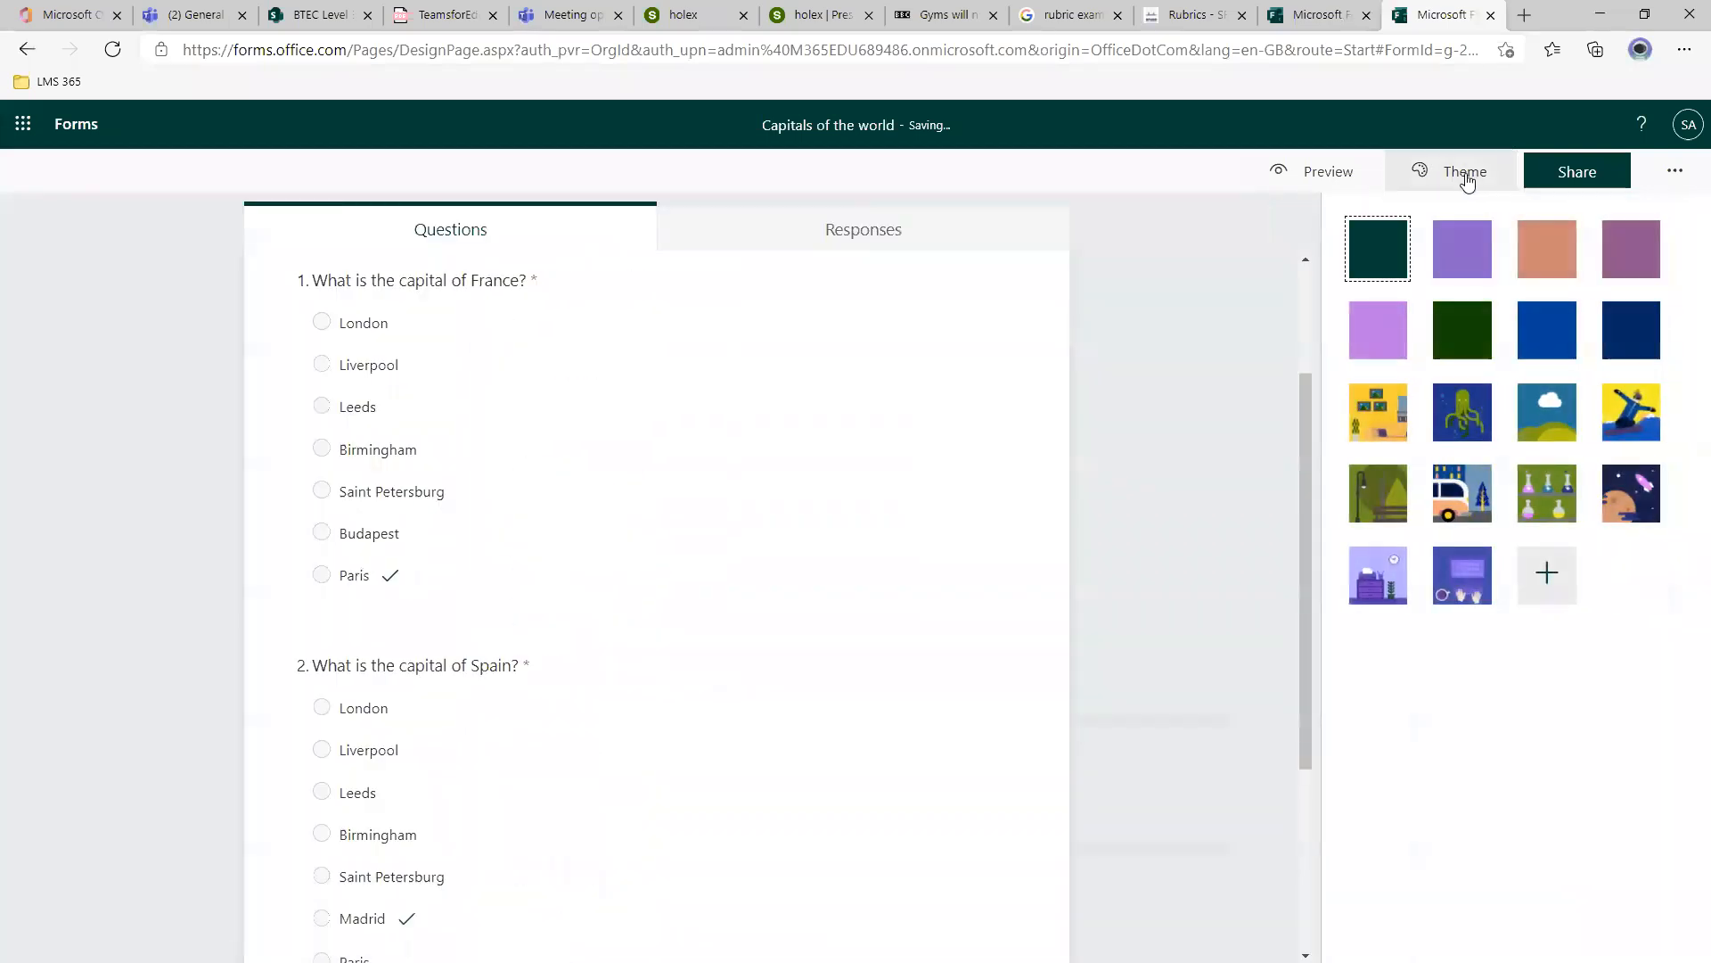
{"action": "left_click", "coordinate": [1622, 437]}
{"action": "left_click", "coordinate": [1435, 428]}
{"action": "left_click", "coordinate": [1245, 409]}
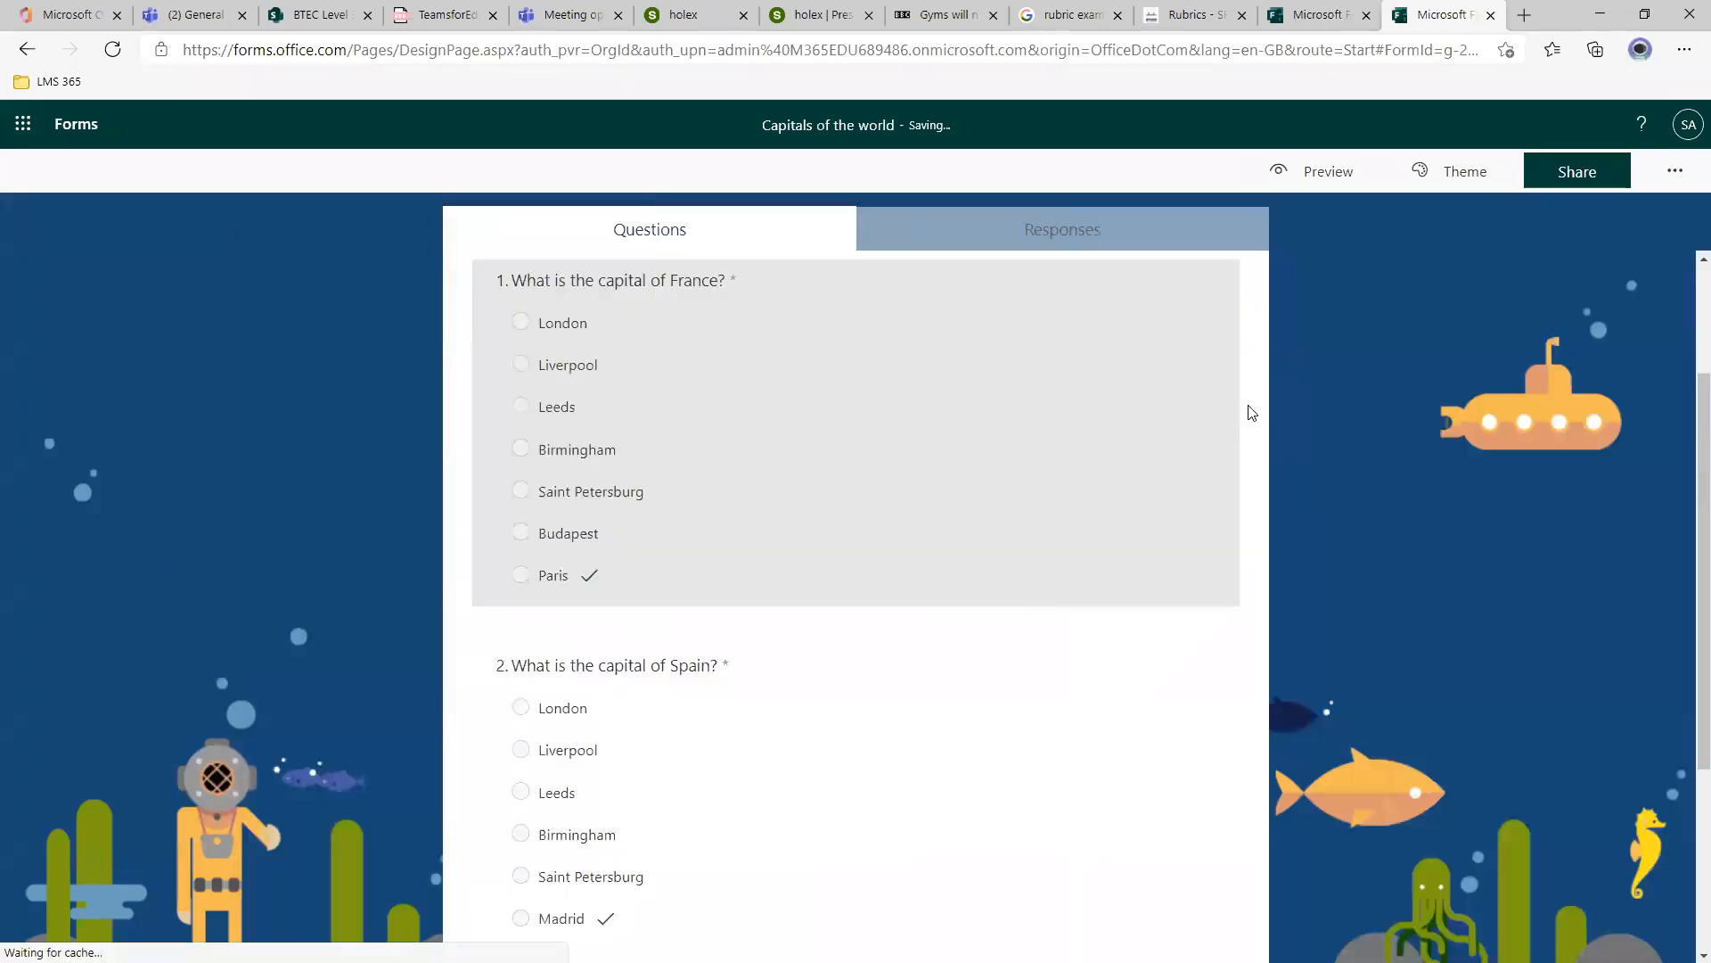
Preview the quiz in computer and mobile layouts, then return to editing.
{"action": "left_click", "coordinate": [1335, 169]}
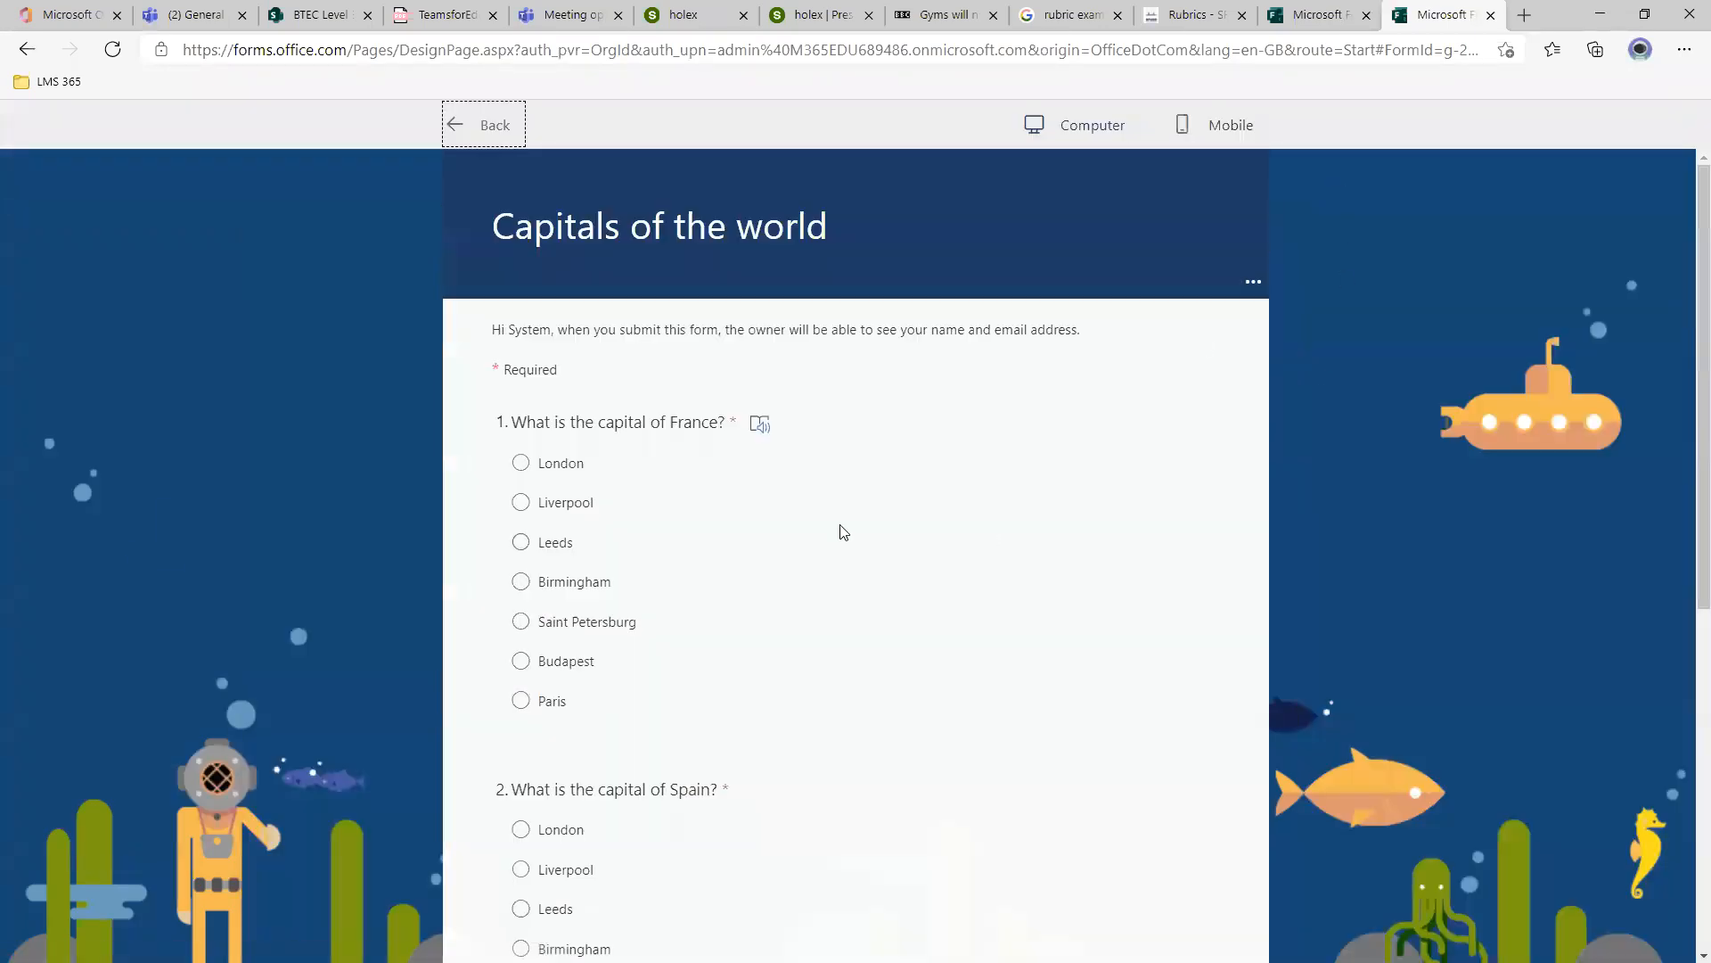
{"action": "scroll", "coordinate": [890, 600], "scroll_direction": "down", "scroll_amount": 7}
{"action": "scroll", "coordinate": [894, 639], "scroll_direction": "up", "scroll_amount": 7}
{"action": "left_click", "coordinate": [1239, 125]}
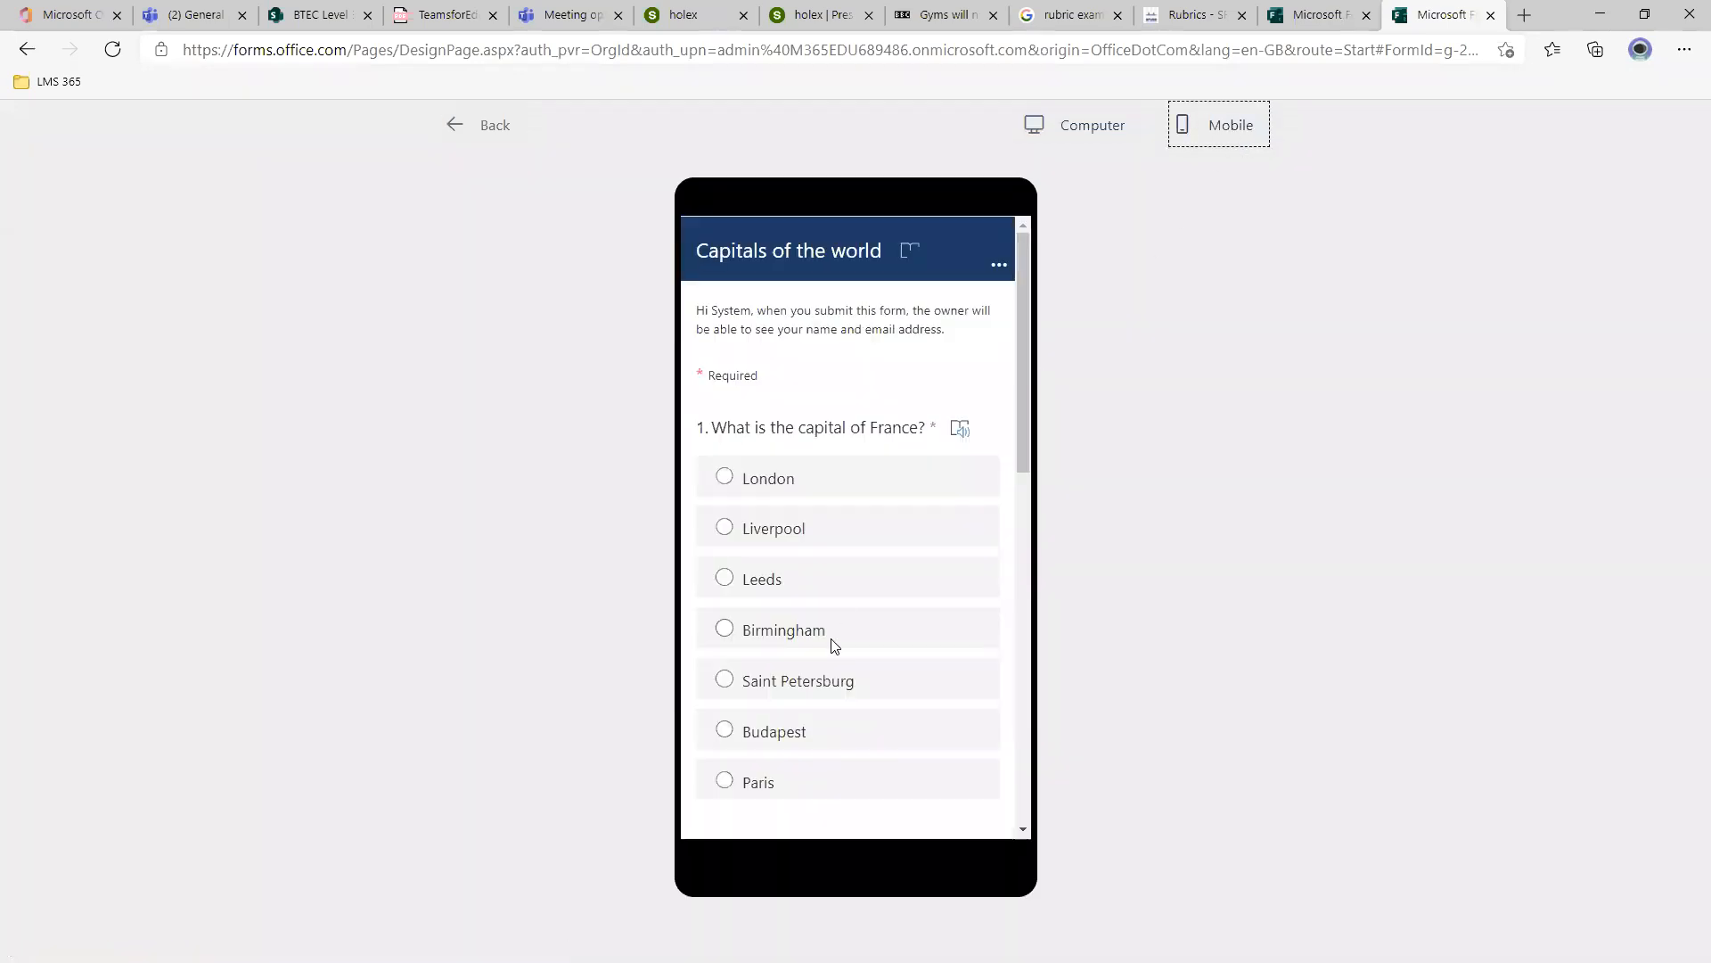
{"action": "scroll", "coordinate": [836, 645], "scroll_direction": "down", "scroll_amount": 6}
{"action": "scroll", "coordinate": [860, 642], "scroll_direction": "up", "scroll_amount": 6}
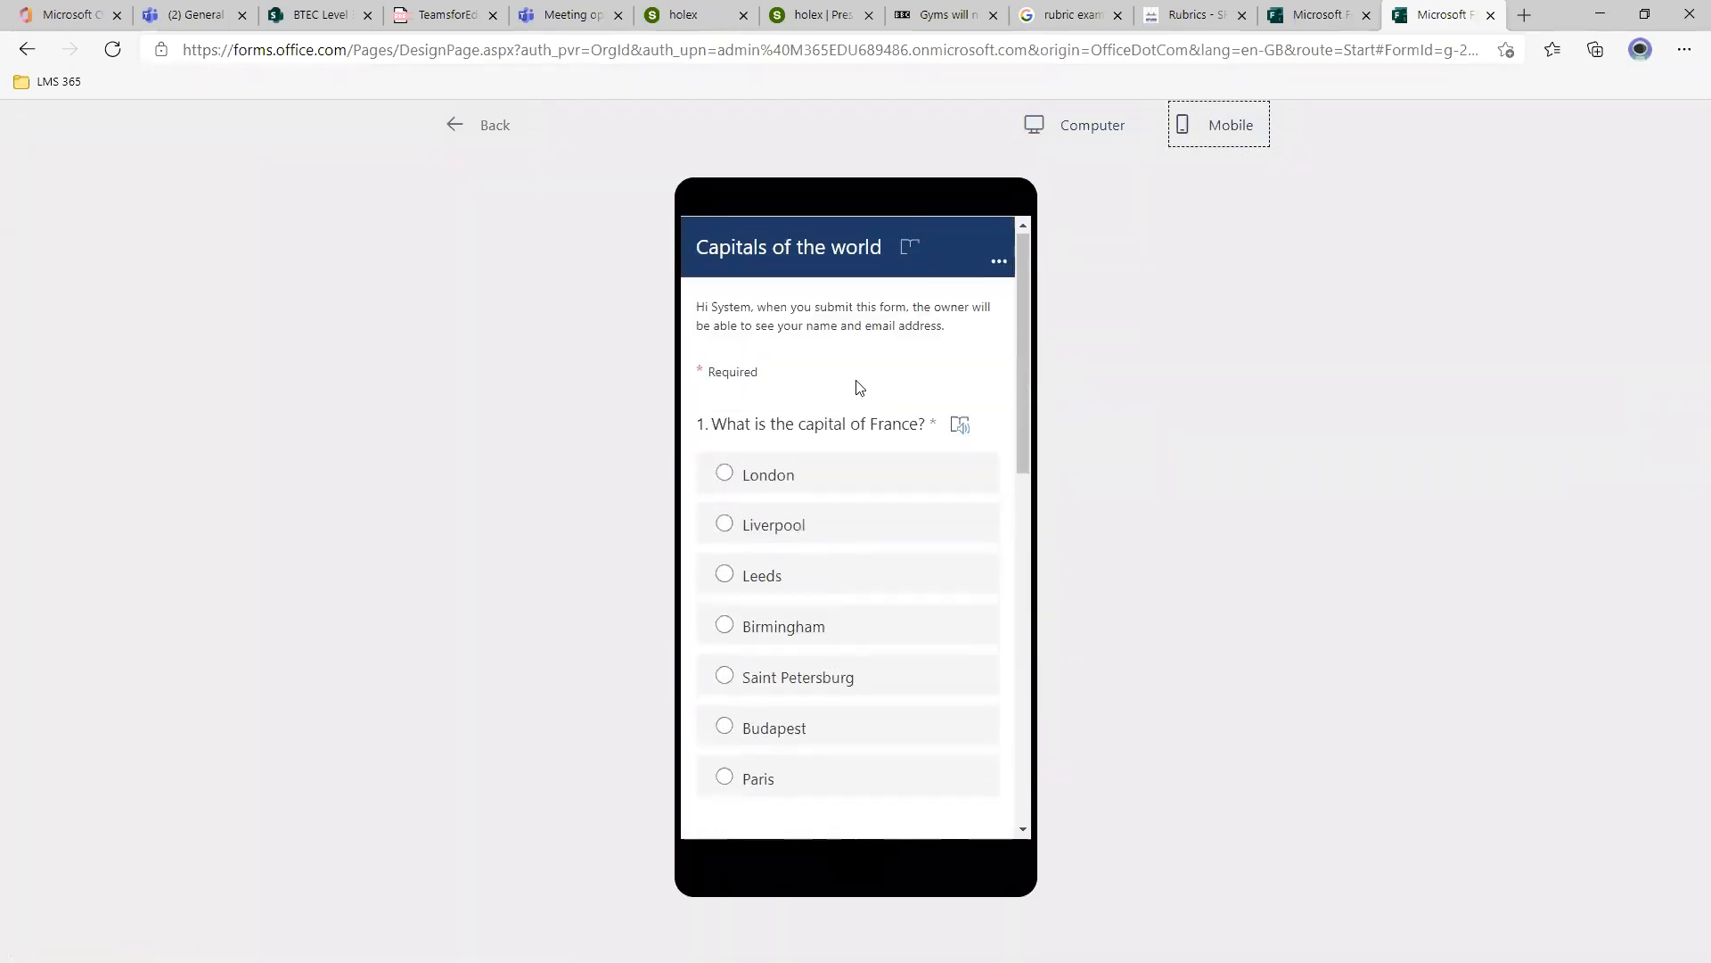
{"action": "left_click", "coordinate": [472, 130]}
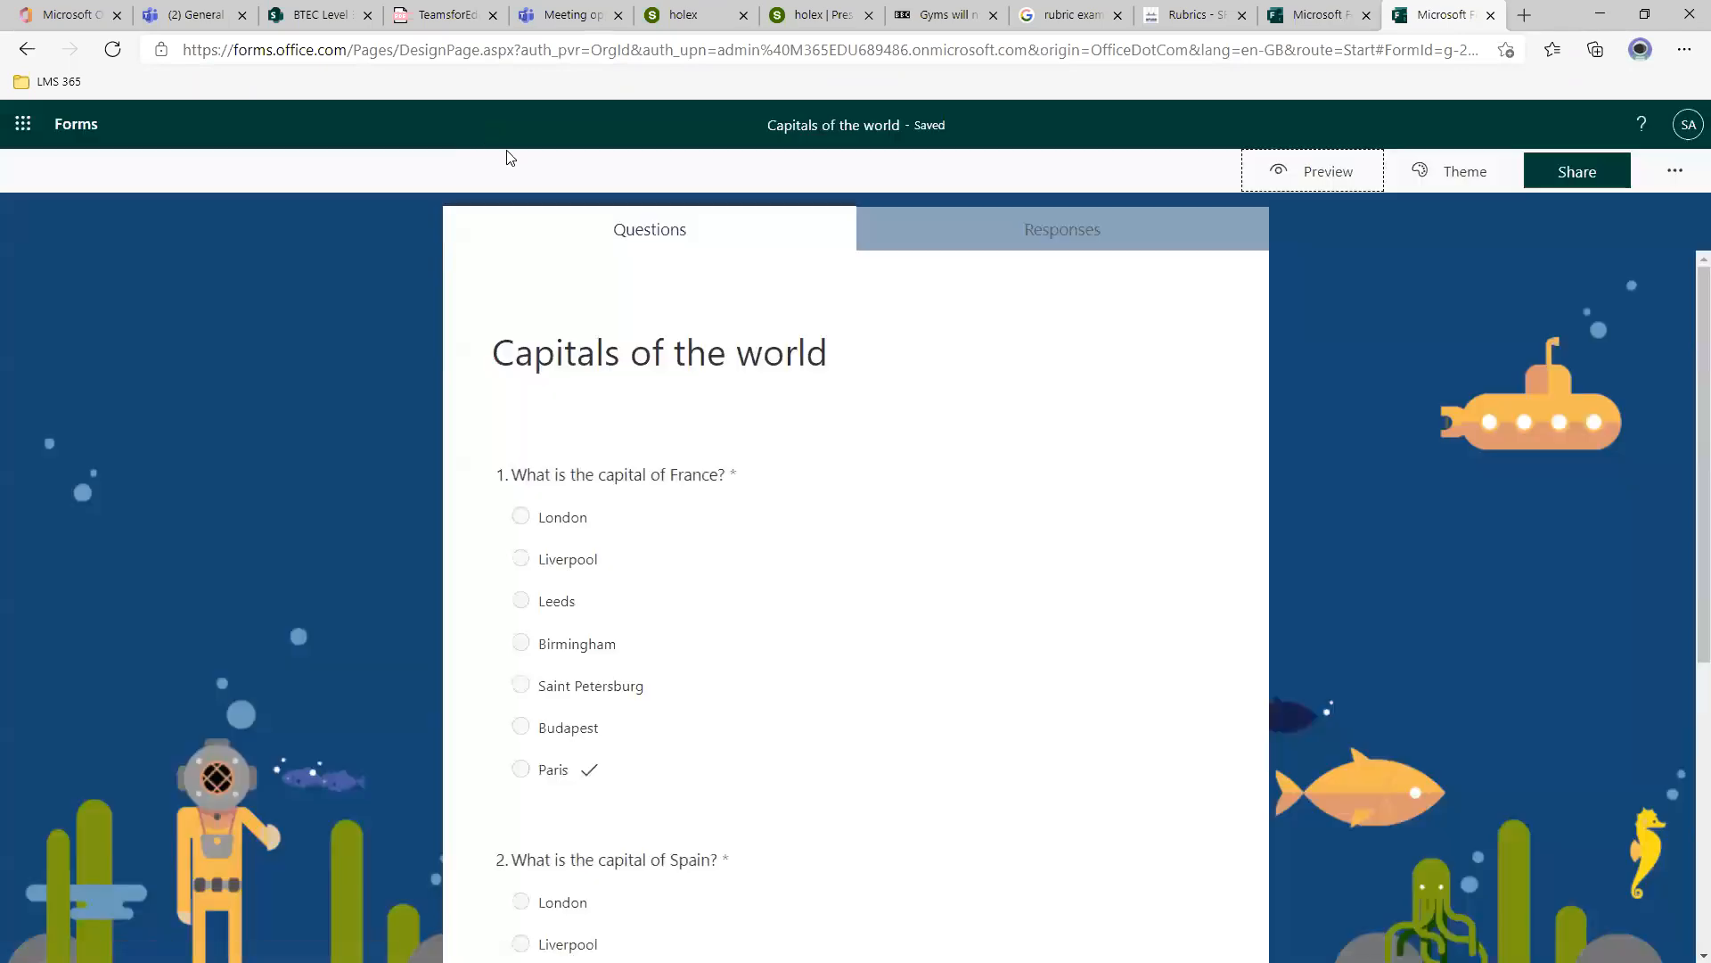
Go to YouTube in a new tab and open the 'Del's finally a millionaire!' video.
{"action": "left_click", "coordinate": [1524, 15]}
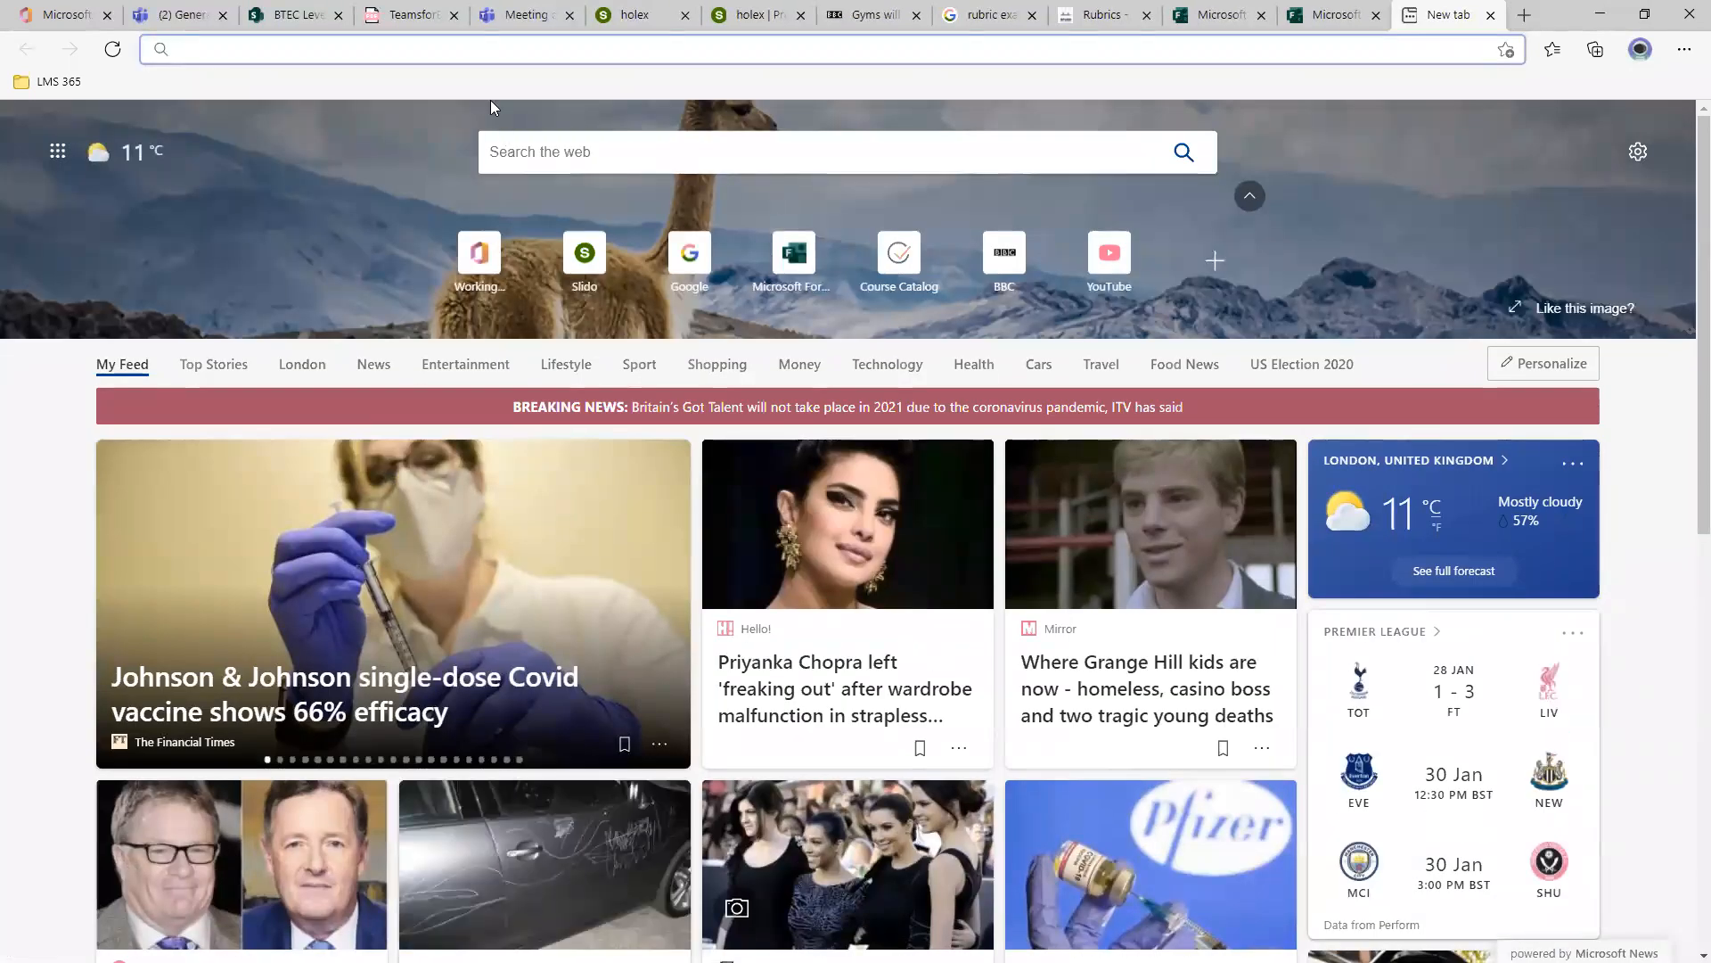
{"action": "type", "text": "youtube"}
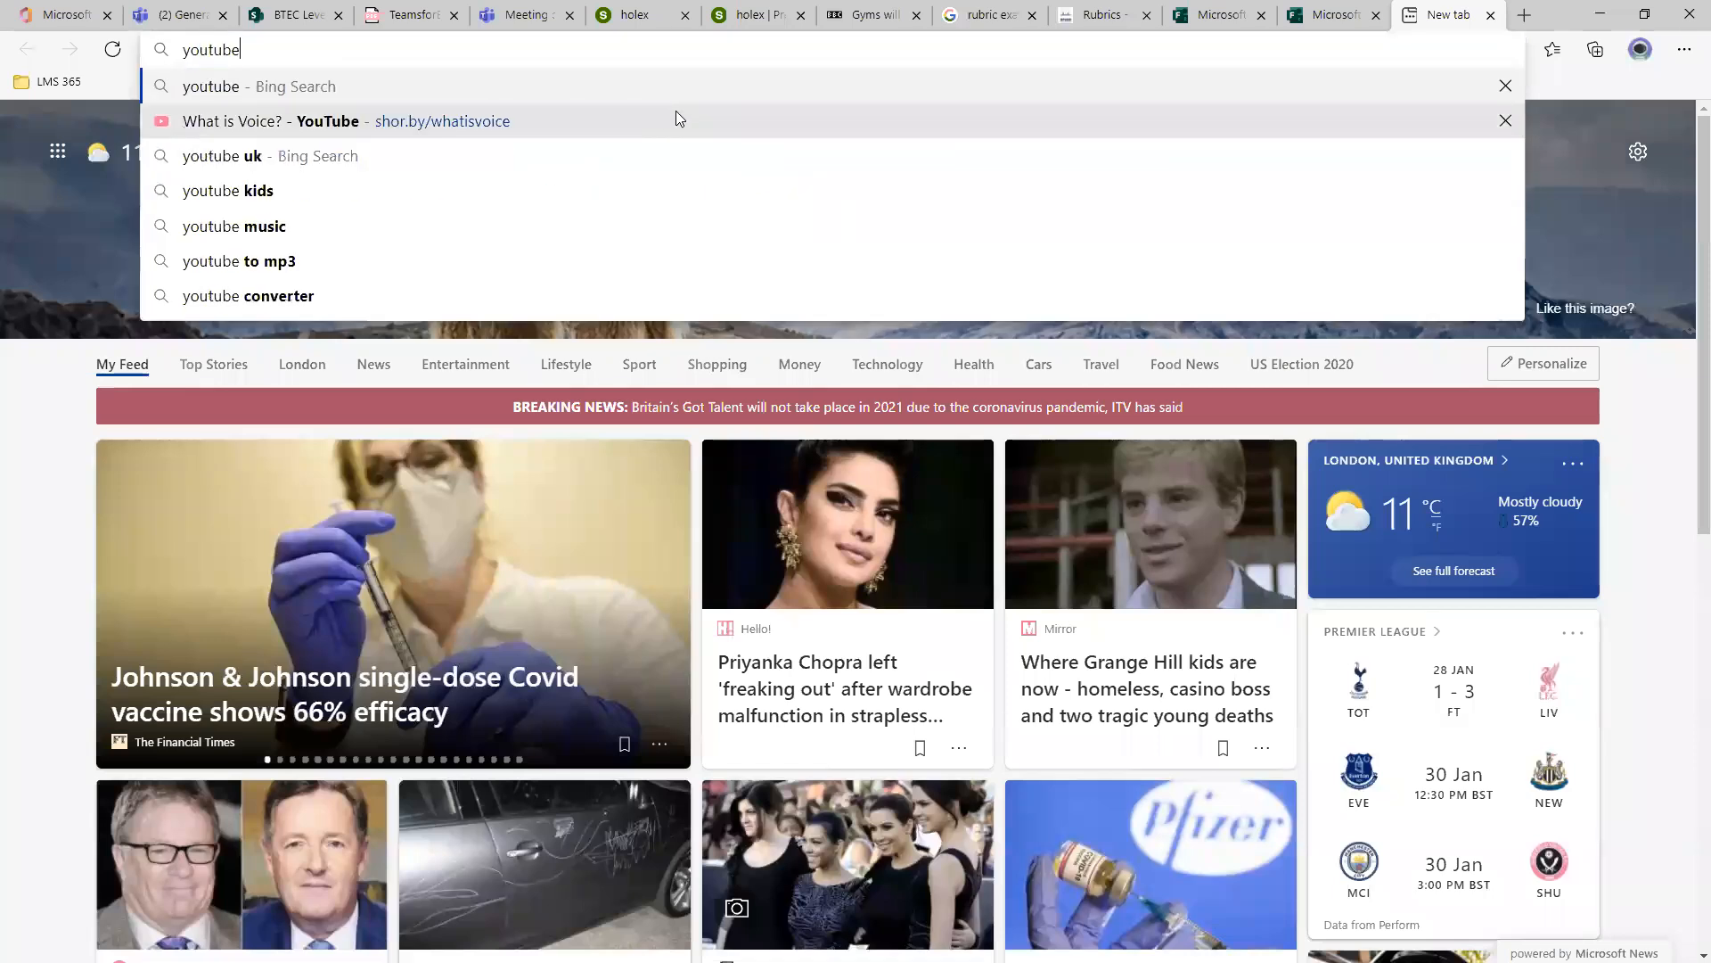
{"action": "key", "text": "Return"}
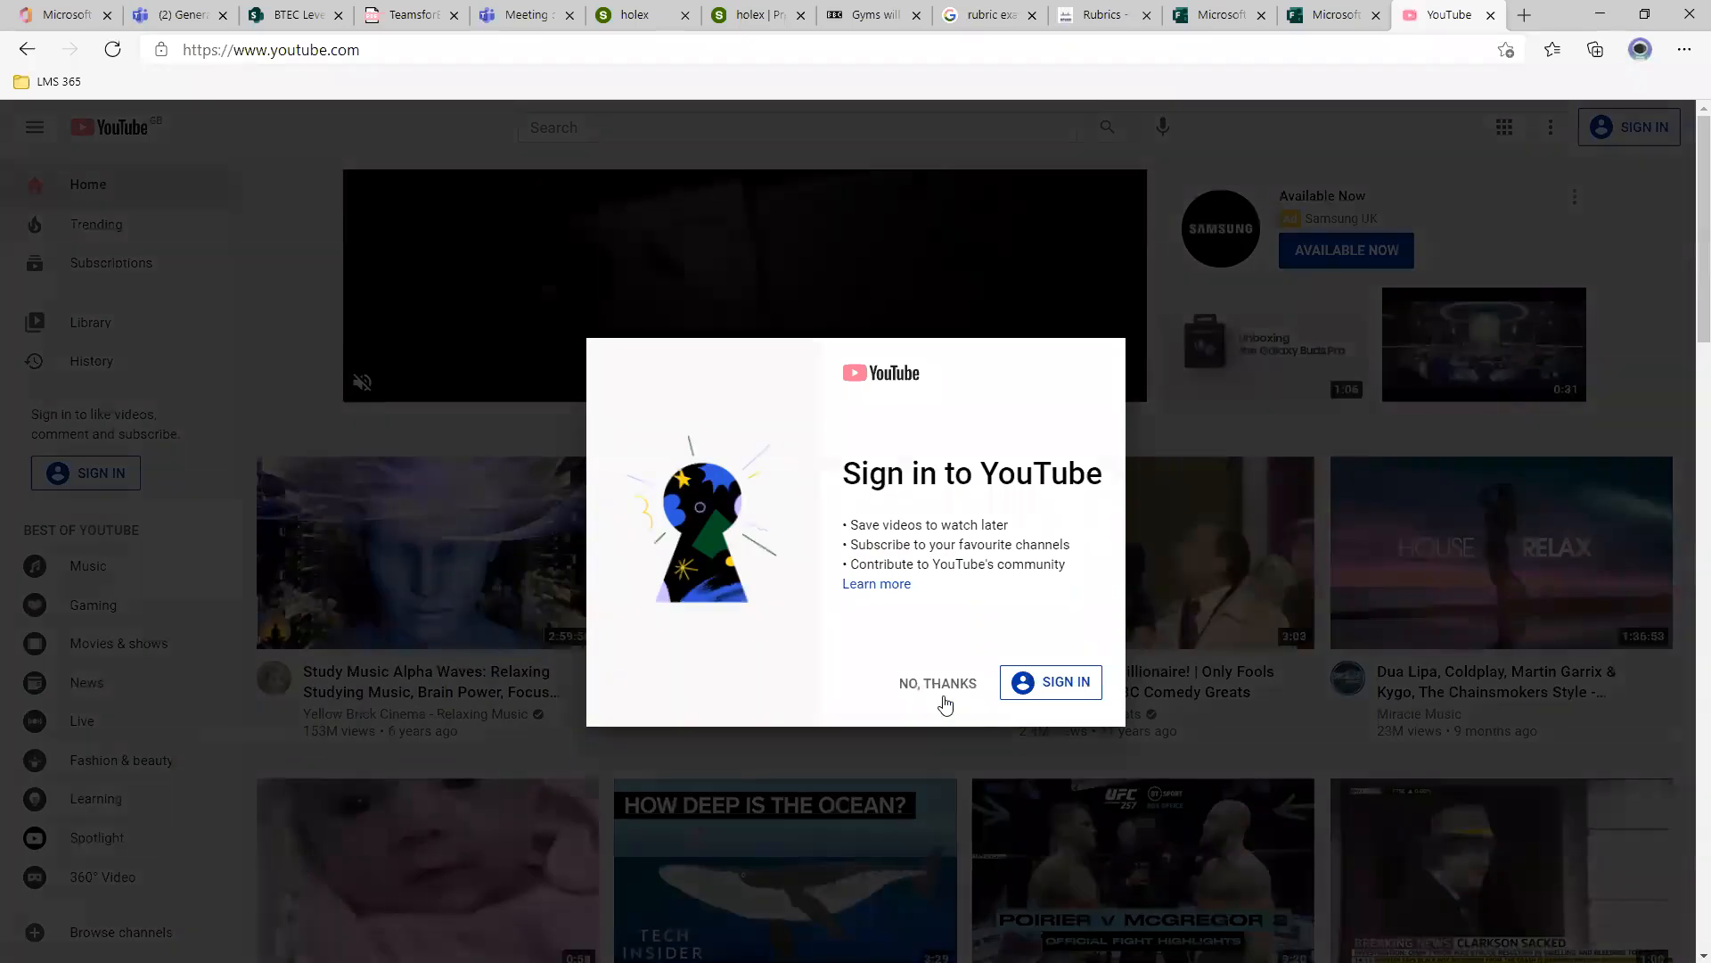
{"action": "left_click", "coordinate": [918, 687]}
{"action": "left_click", "coordinate": [1120, 572]}
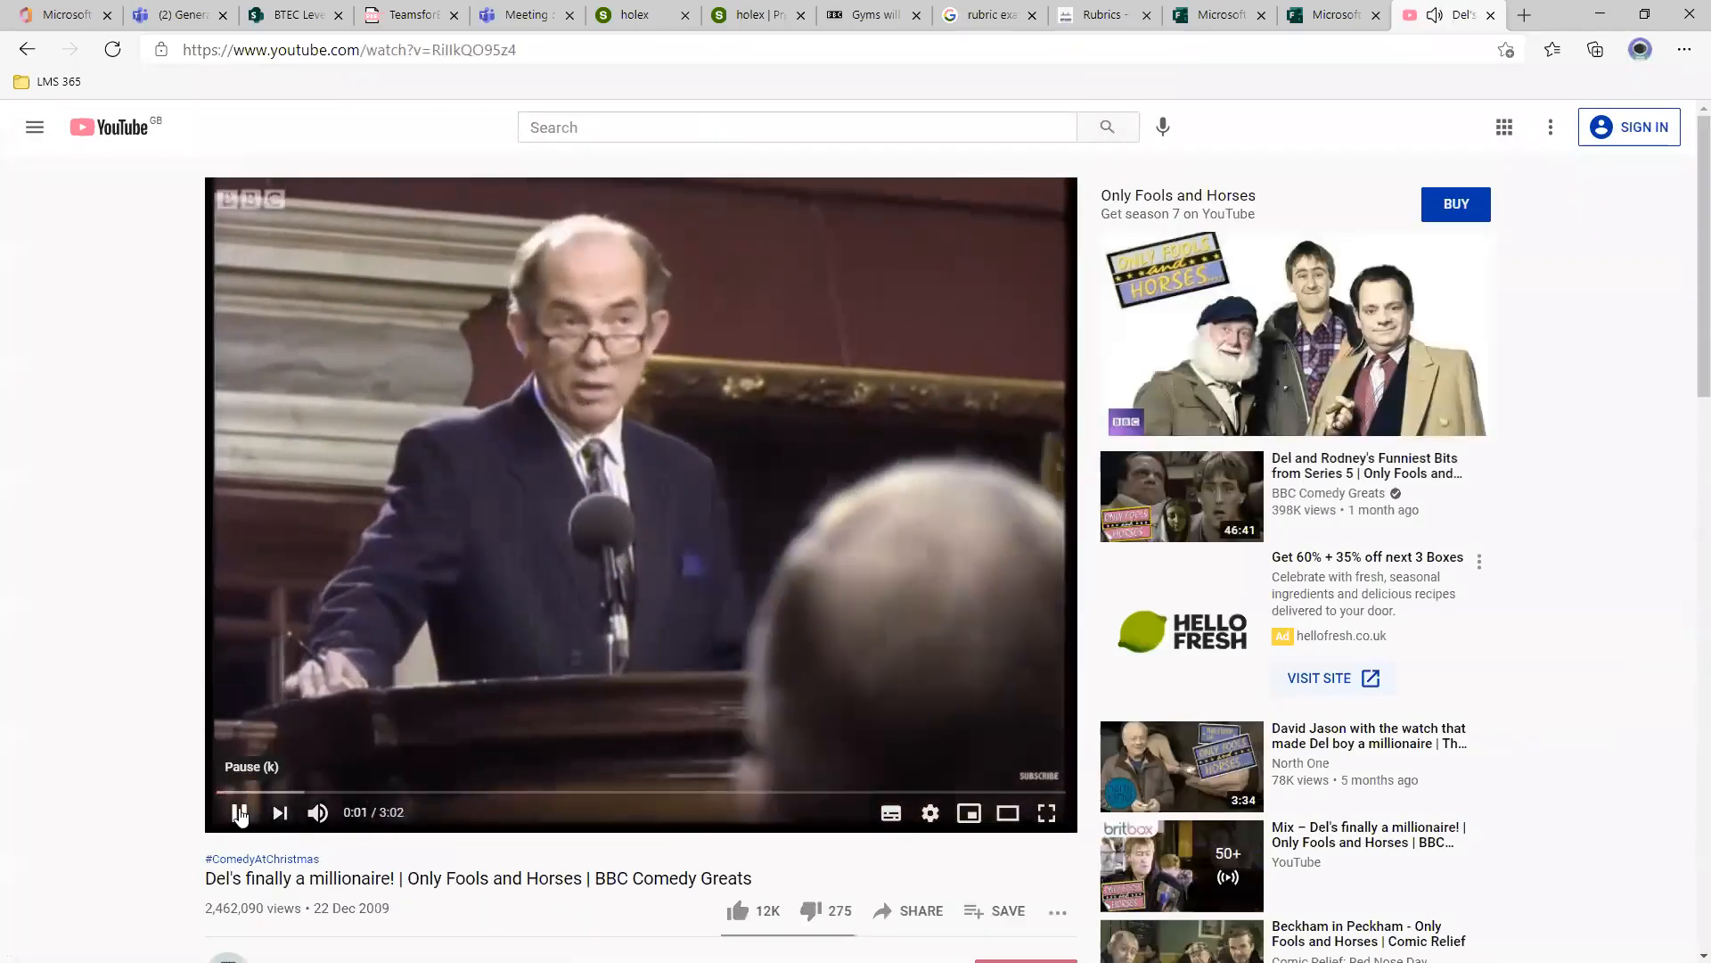
{"action": "left_click", "coordinate": [238, 812]}
Copy the video's share link and return to the Capitals of the world form.
{"action": "scroll", "coordinate": [175, 802], "scroll_direction": "down", "scroll_amount": 3}
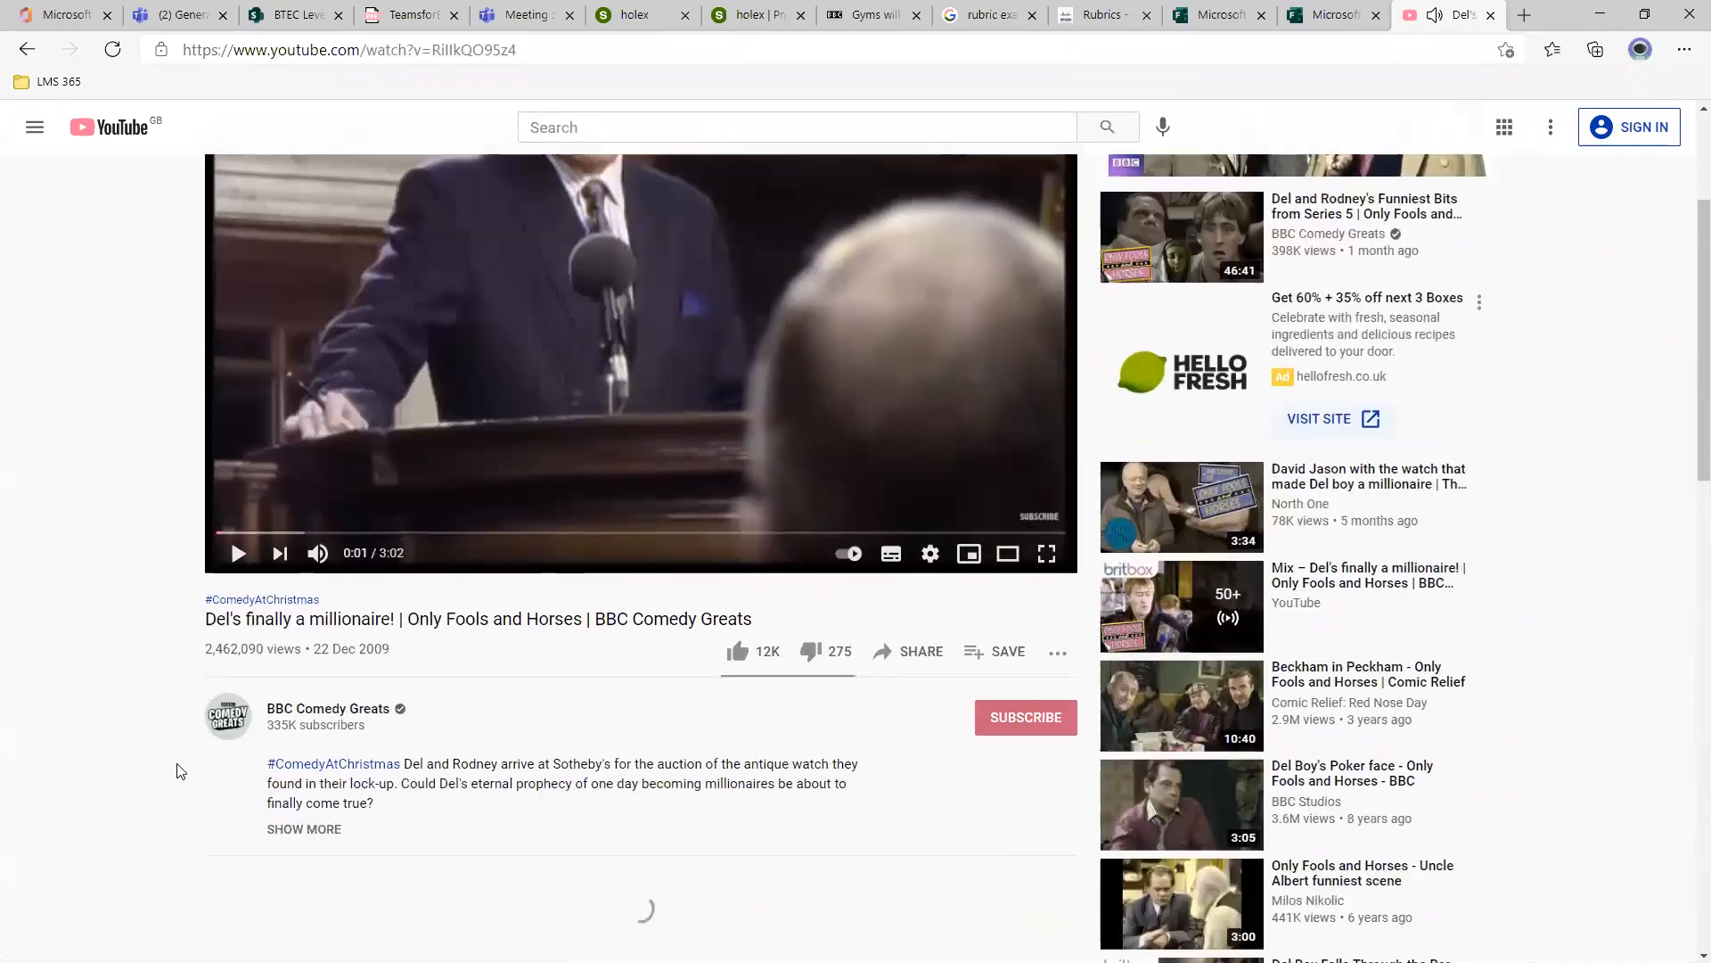
{"action": "left_click", "coordinate": [933, 656]}
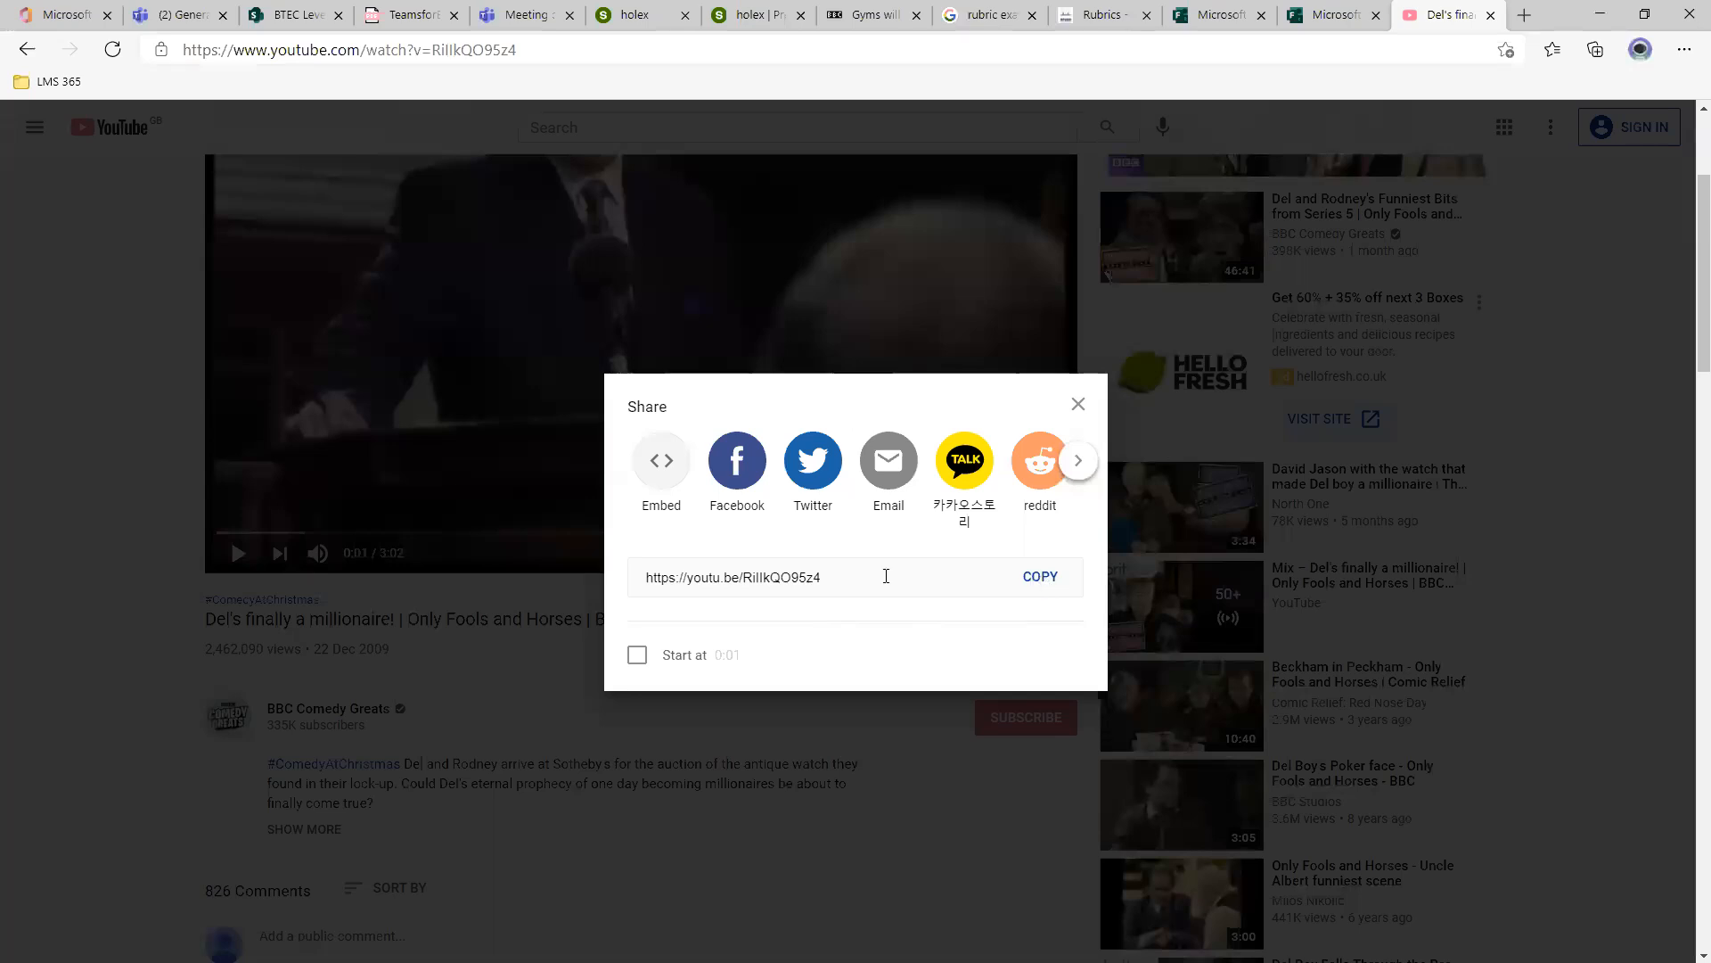
{"action": "left_click", "coordinate": [886, 577]}
{"action": "left_click", "coordinate": [1034, 584]}
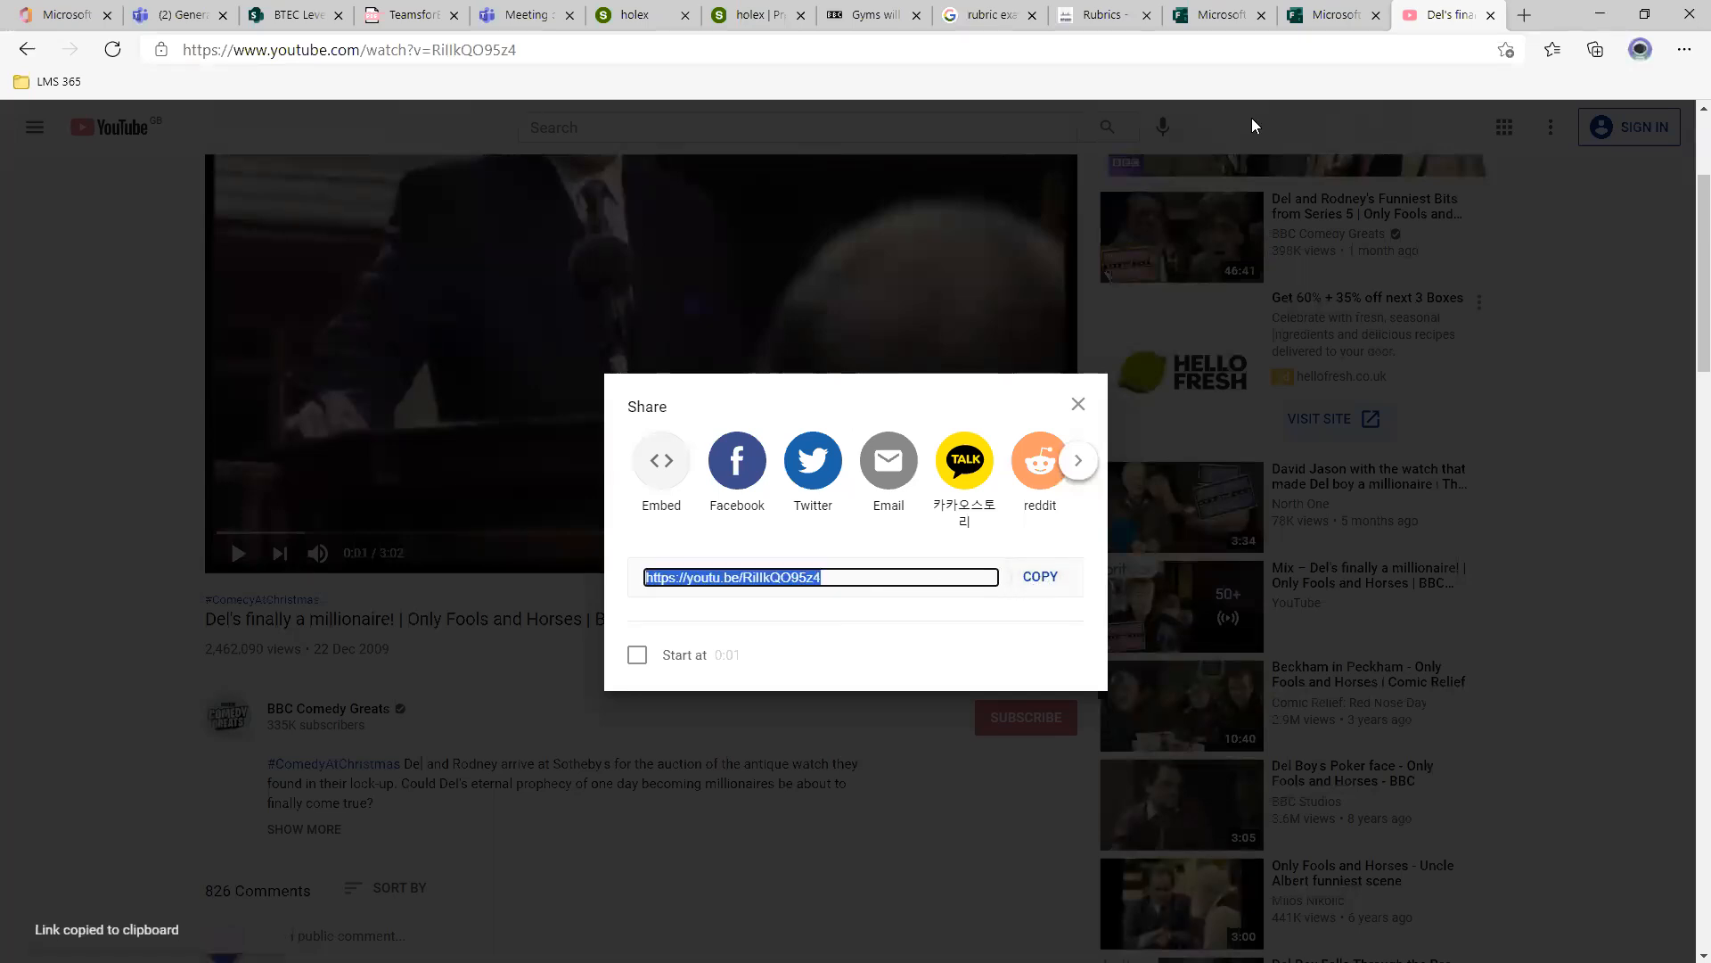
{"action": "left_click", "coordinate": [1349, 9]}
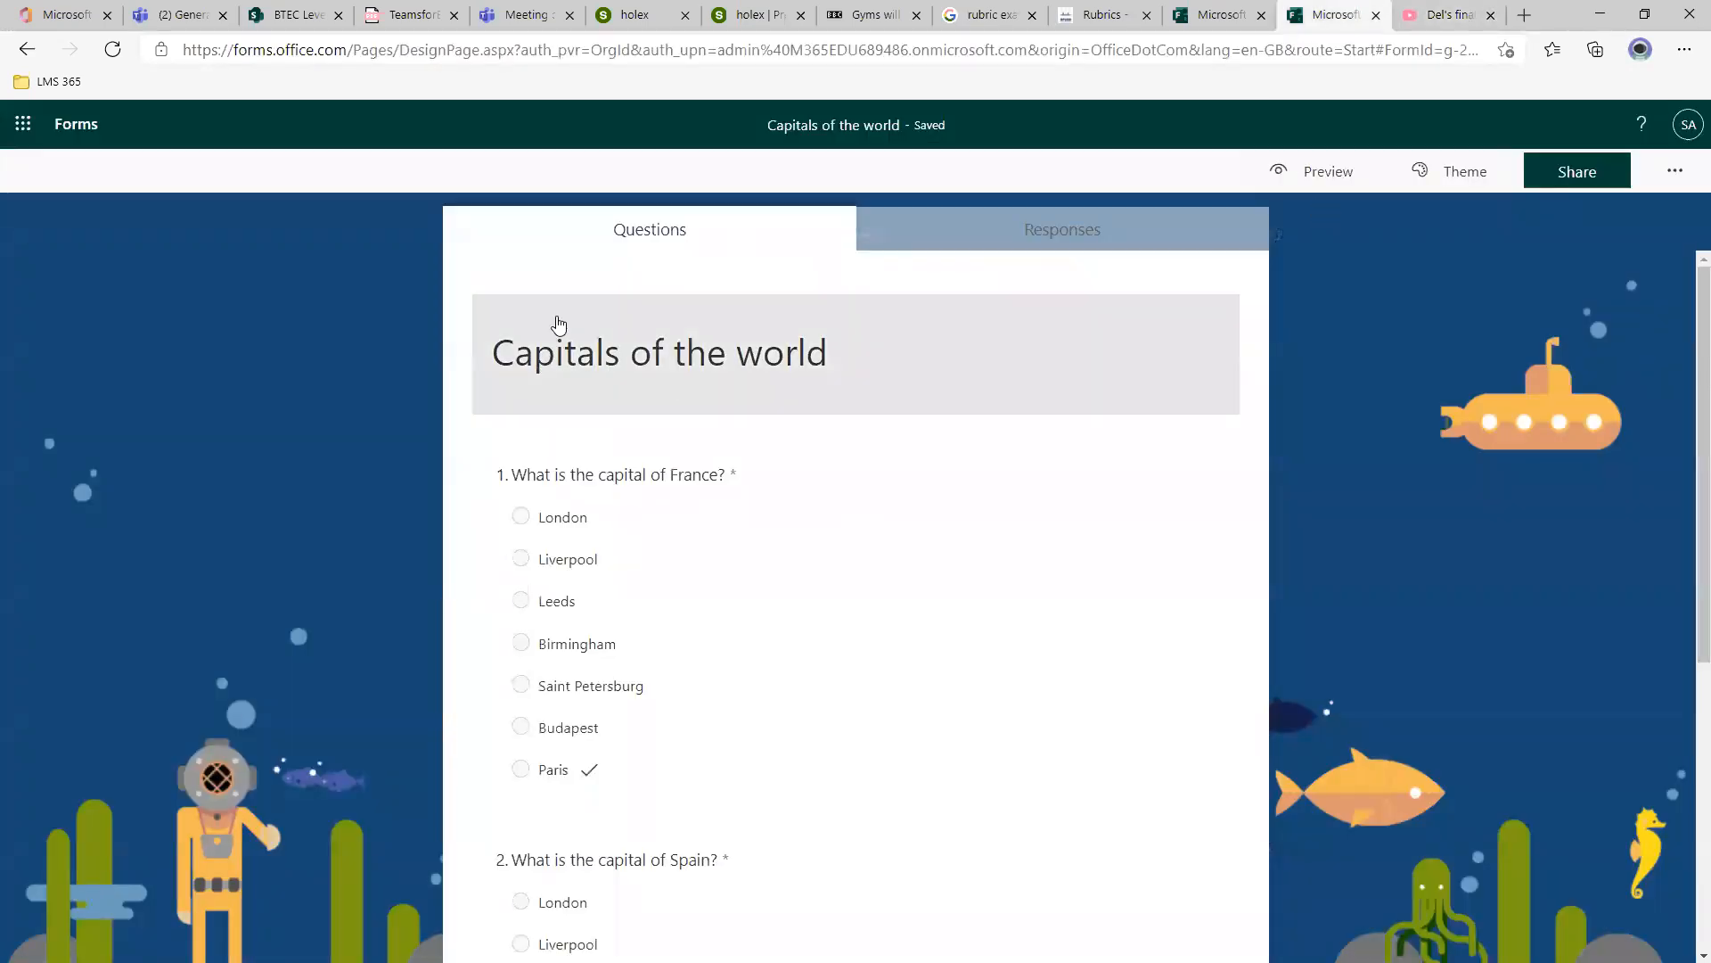
Add a star-rating question 'Please rate this video' with 10 levels.
{"action": "left_click", "coordinate": [558, 329]}
{"action": "left_click", "coordinate": [564, 457]}
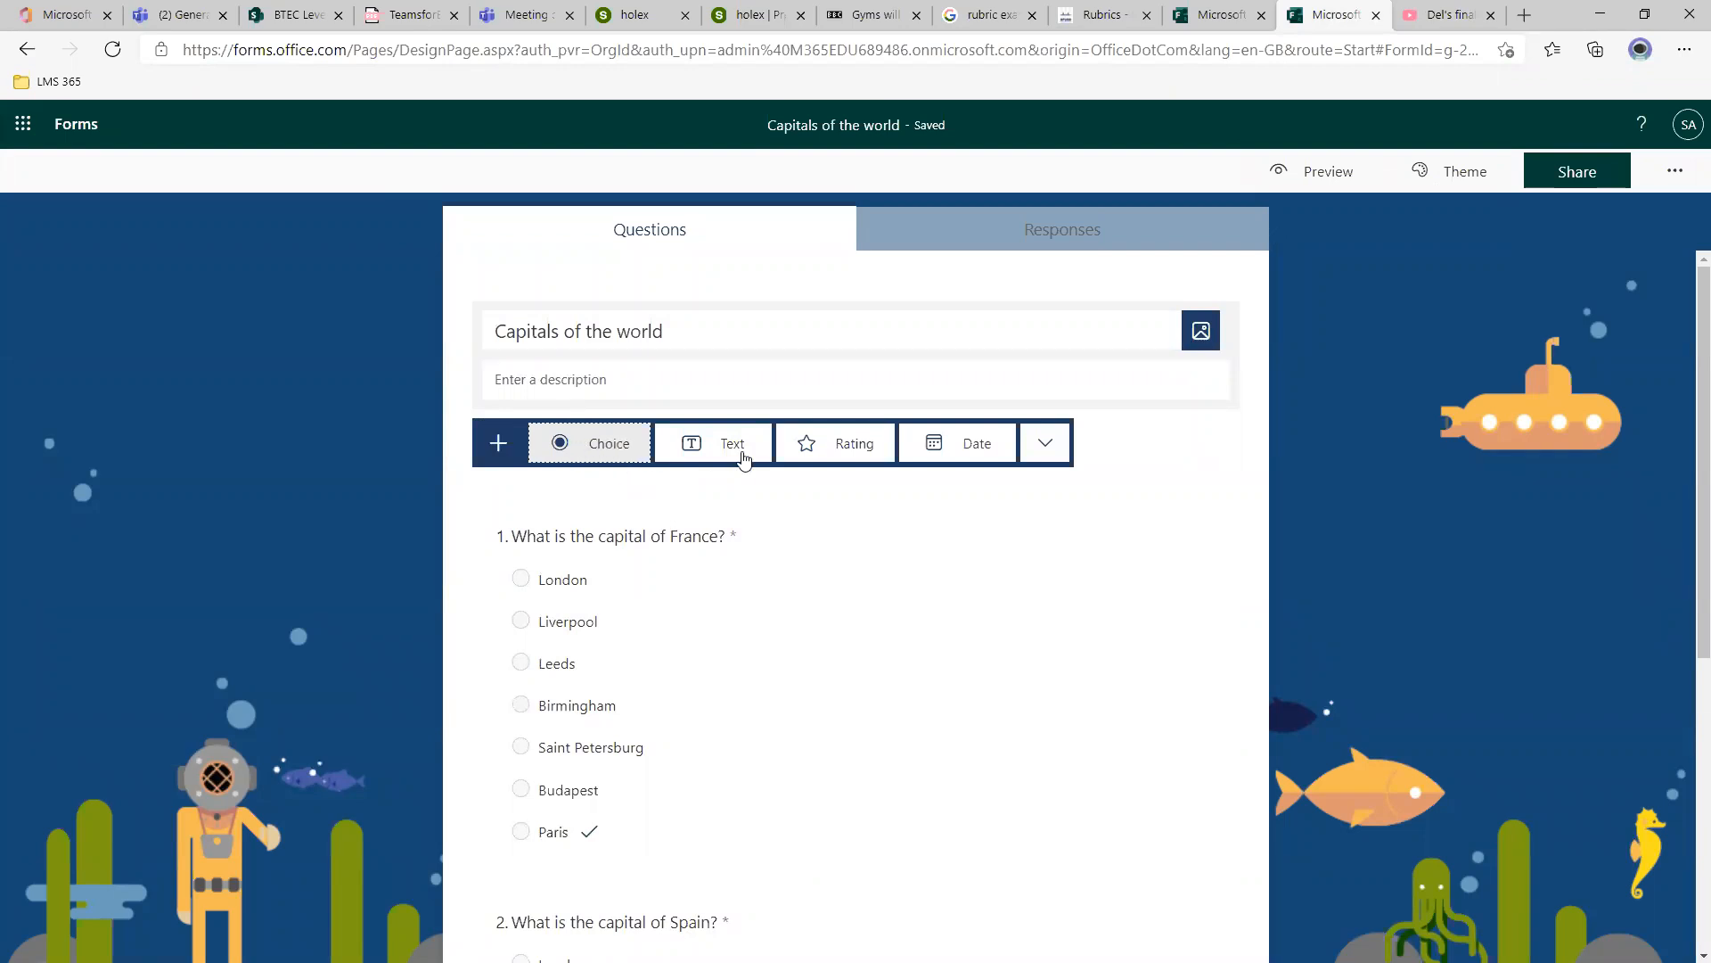
{"action": "left_click", "coordinate": [843, 467]}
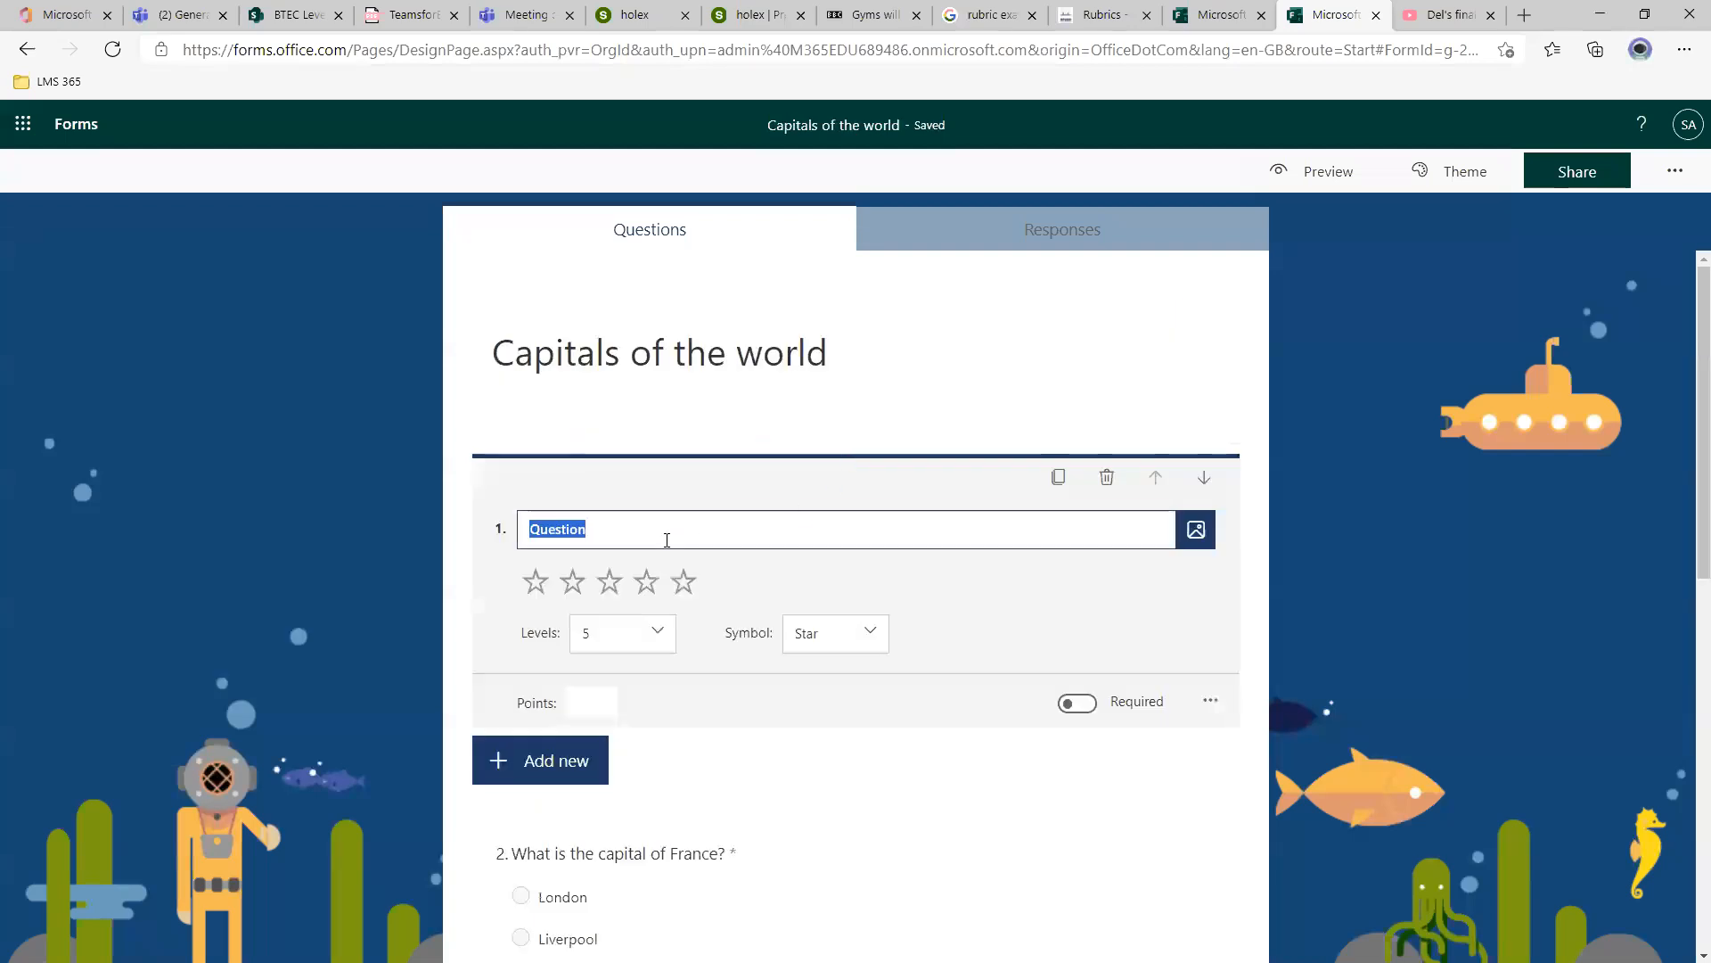
{"action": "type", "text": "Please rate this video"}
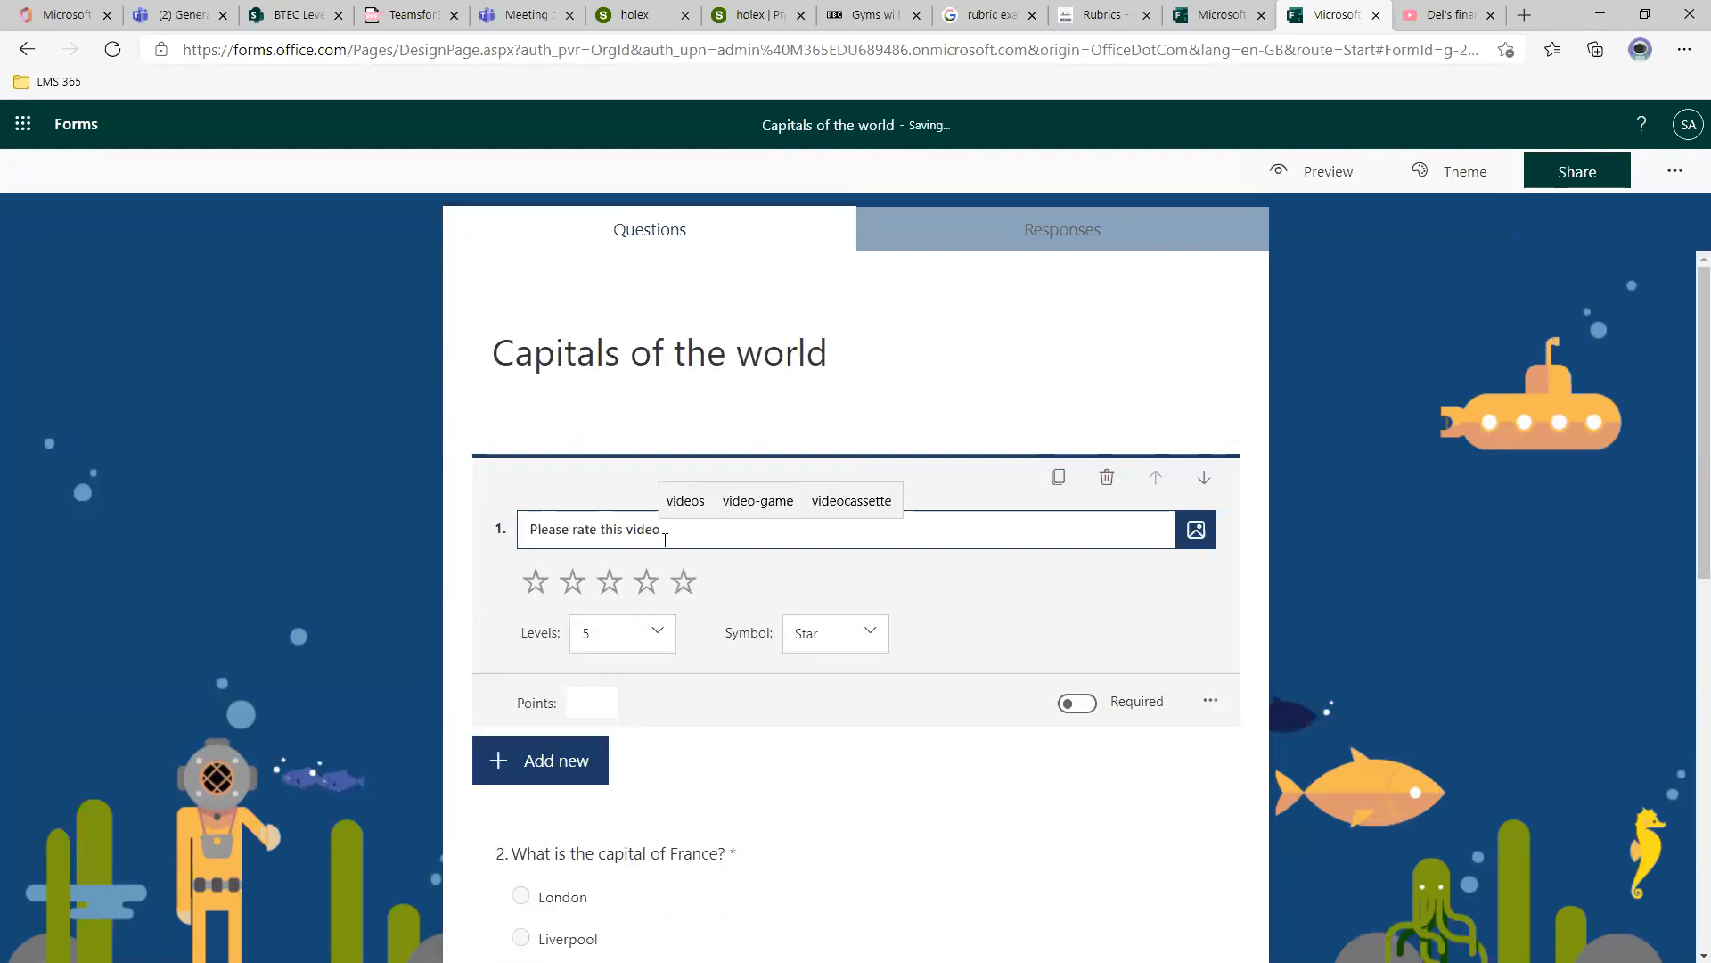
{"action": "left_click", "coordinate": [647, 639]}
{"action": "scroll", "coordinate": [656, 713], "scroll_direction": "down", "scroll_amount": 3}
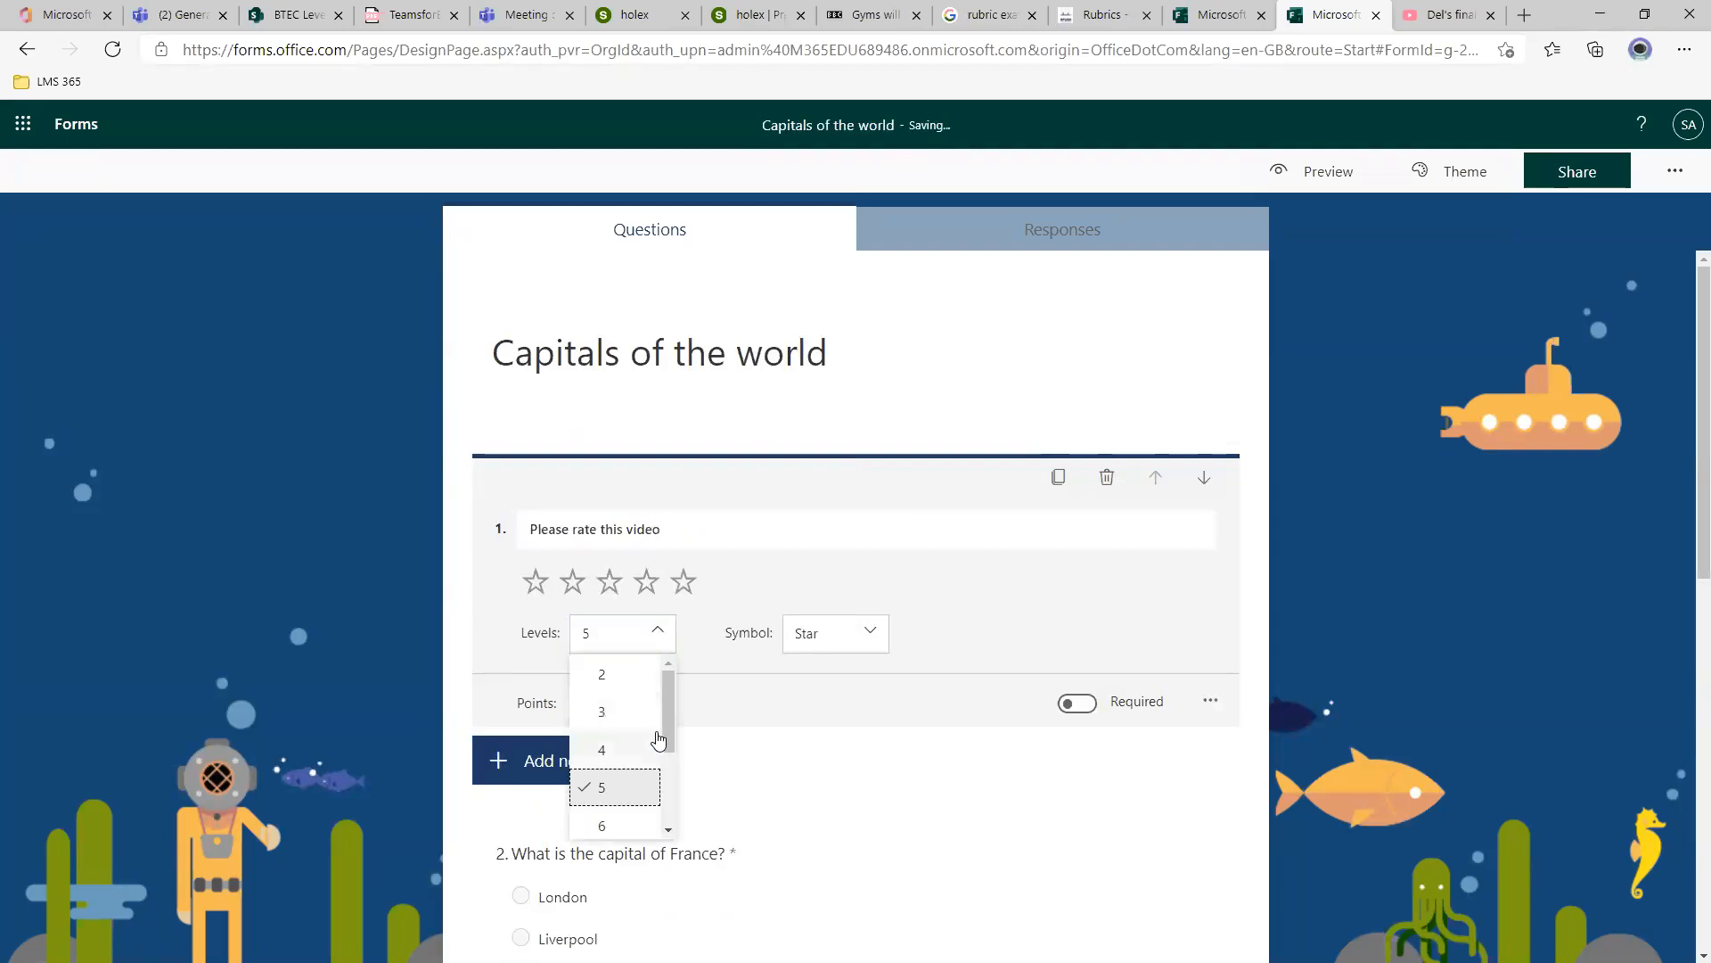
{"action": "left_click", "coordinate": [606, 821]}
{"action": "left_click", "coordinate": [382, 669]}
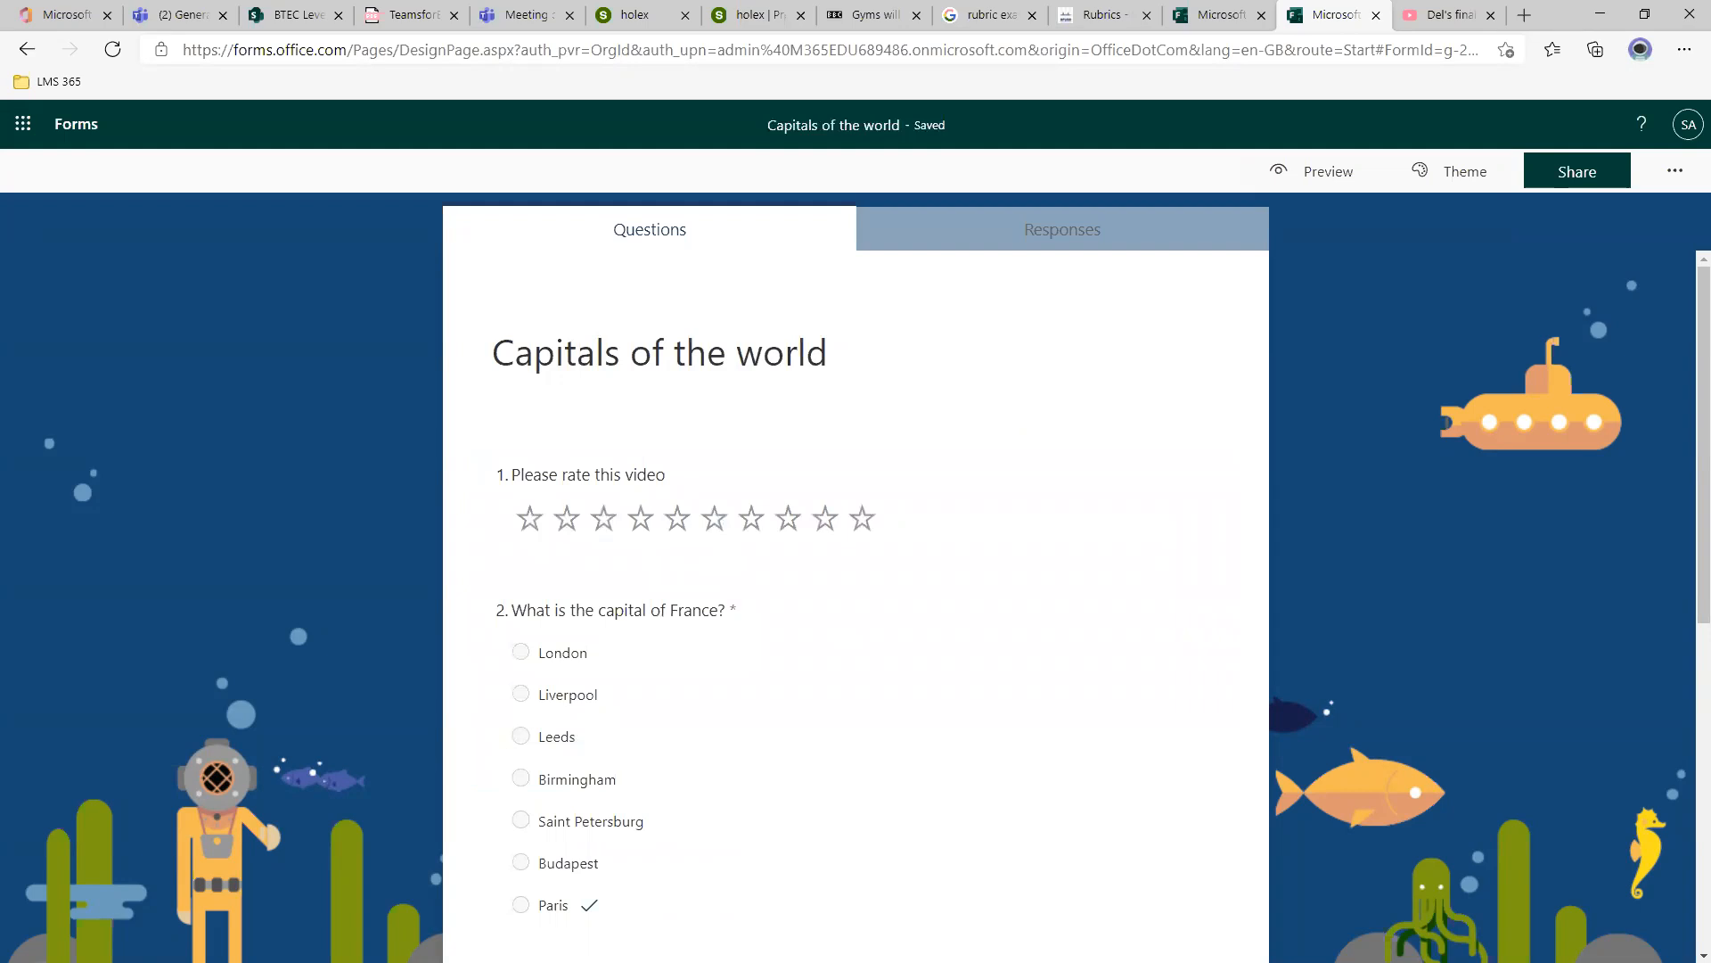
{"action": "left_click", "coordinate": [927, 524]}
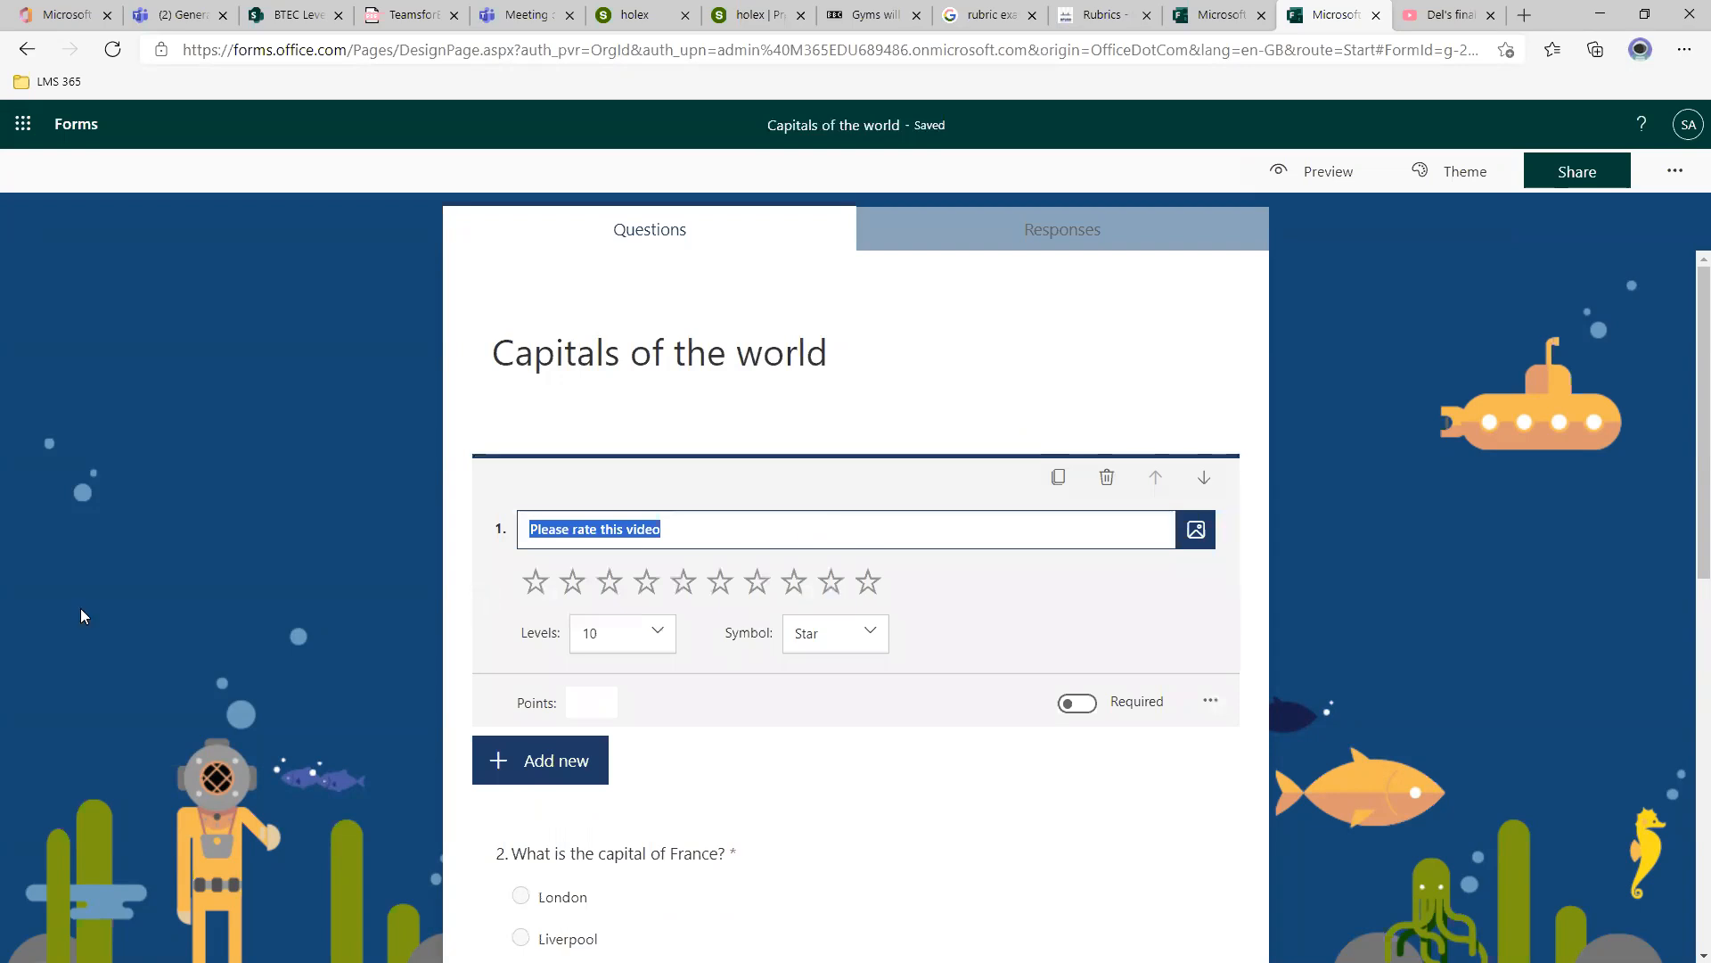
{"action": "scroll", "coordinate": [1432, 628], "scroll_direction": "down", "scroll_amount": 2}
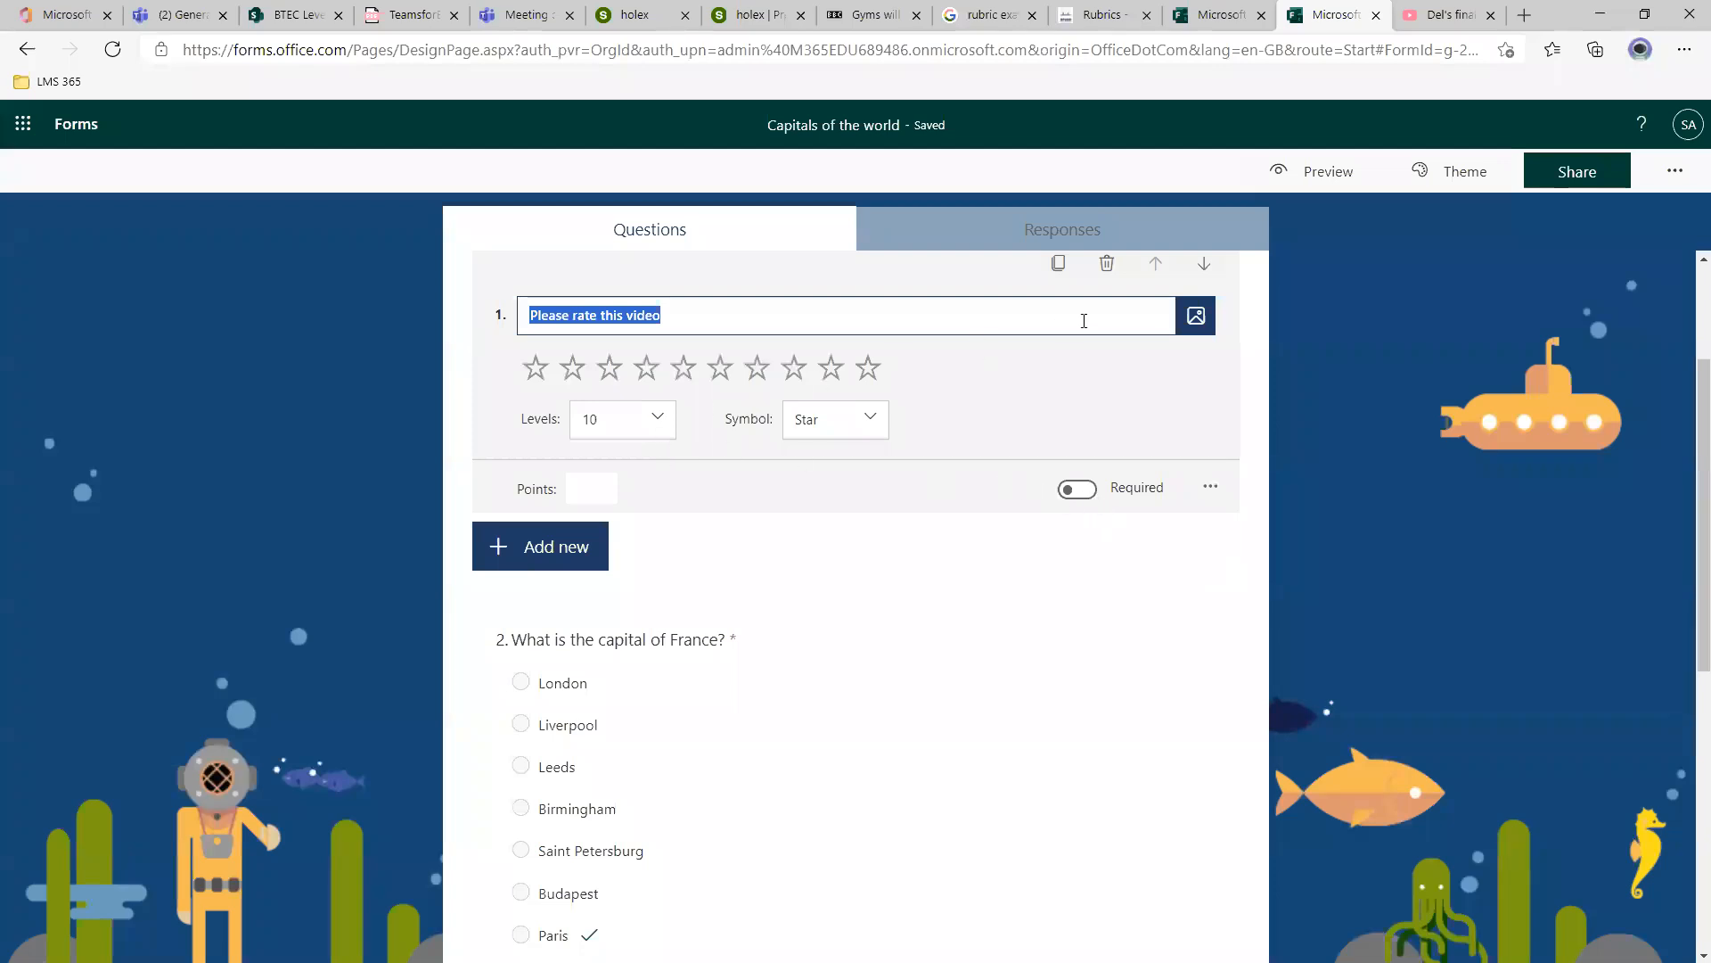
Embed the copied 'Del's finally a millionaire!' YouTube link as a video in question 1.
{"action": "left_click", "coordinate": [1195, 318]}
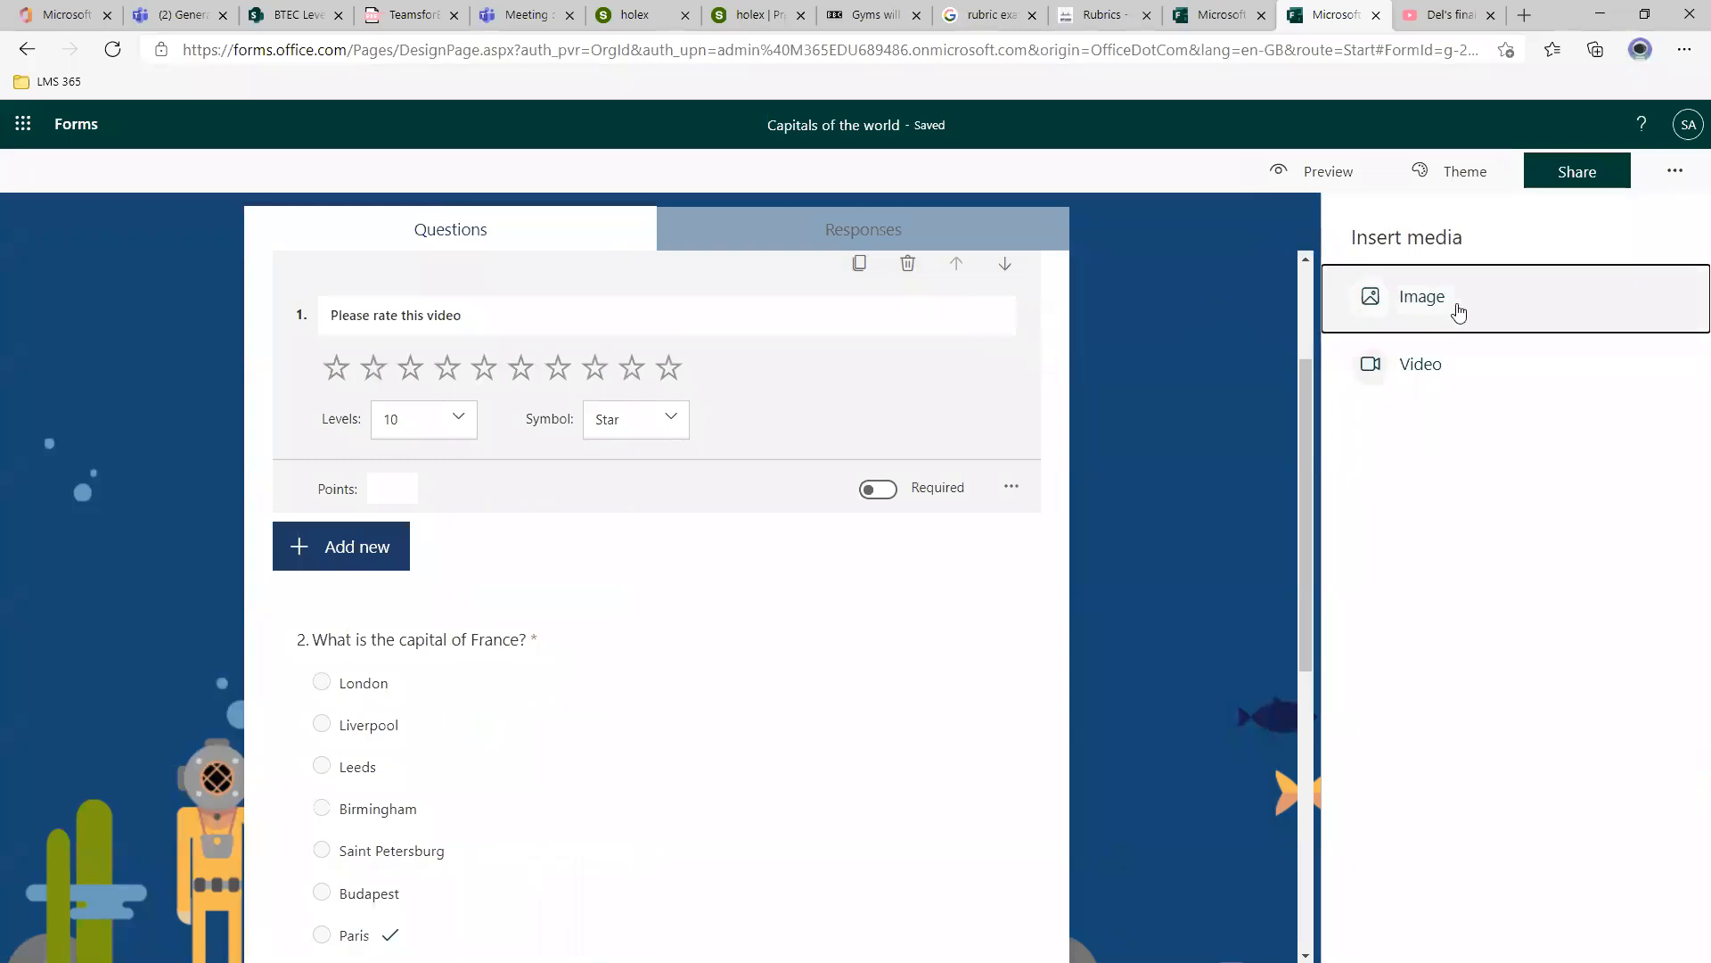
{"action": "left_click", "coordinate": [1481, 365]}
{"action": "key", "text": "ctrl+v"}
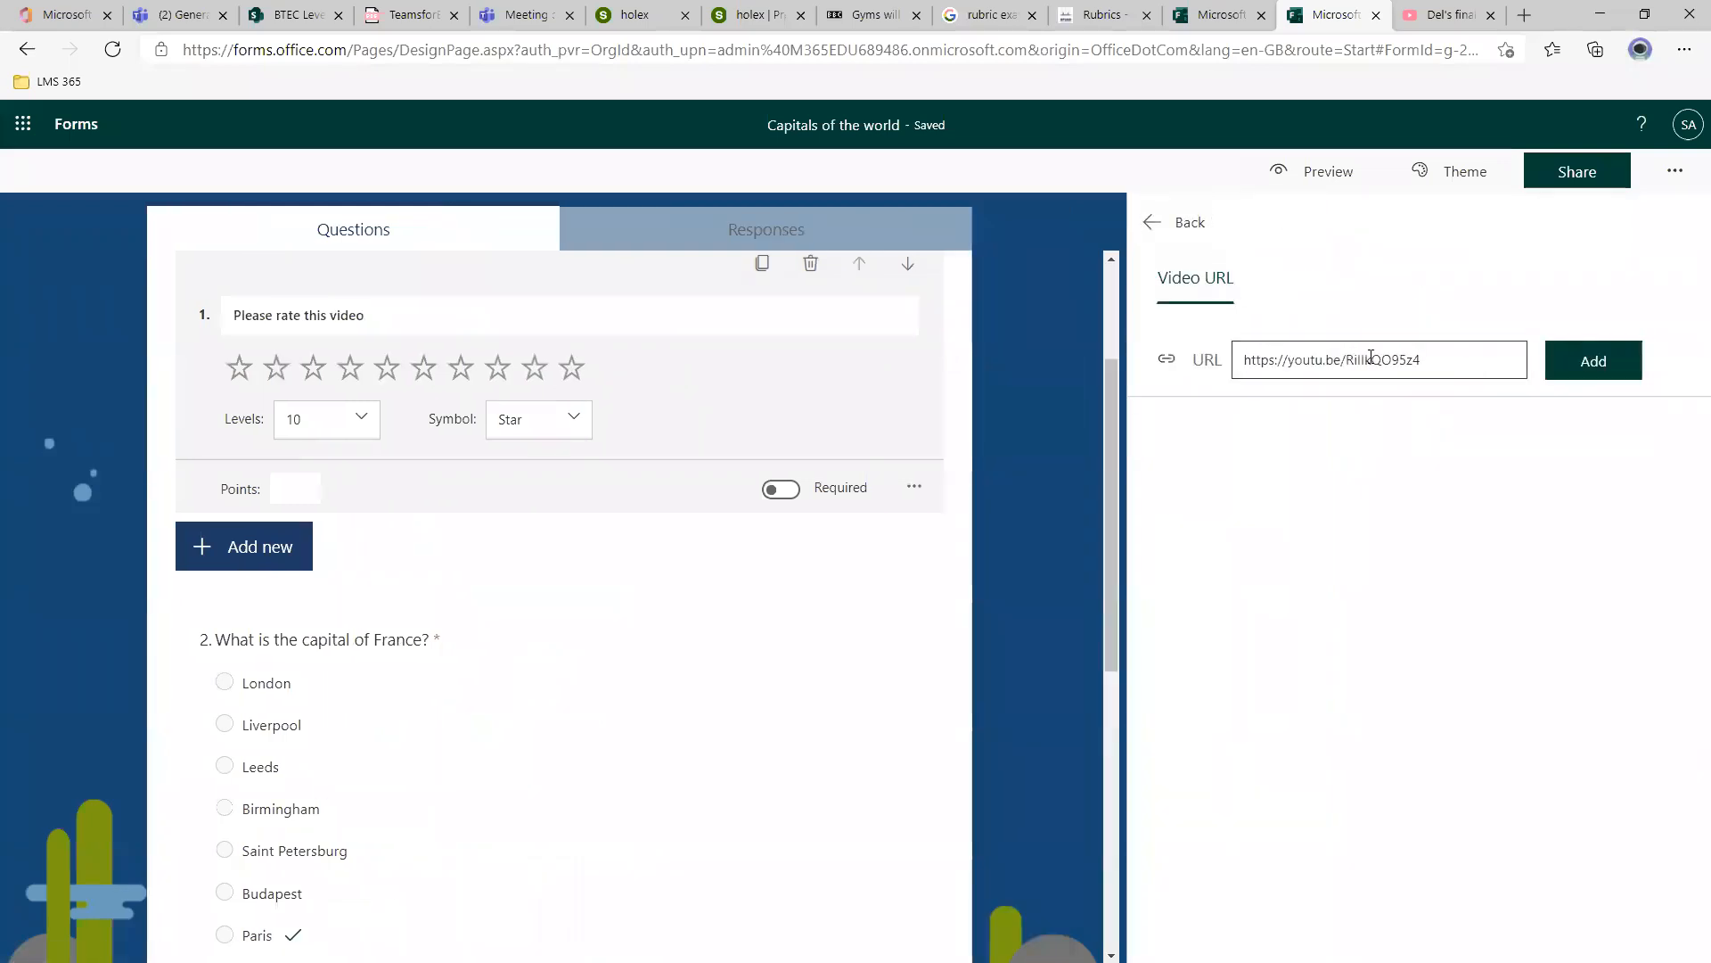
{"action": "left_click", "coordinate": [1570, 364]}
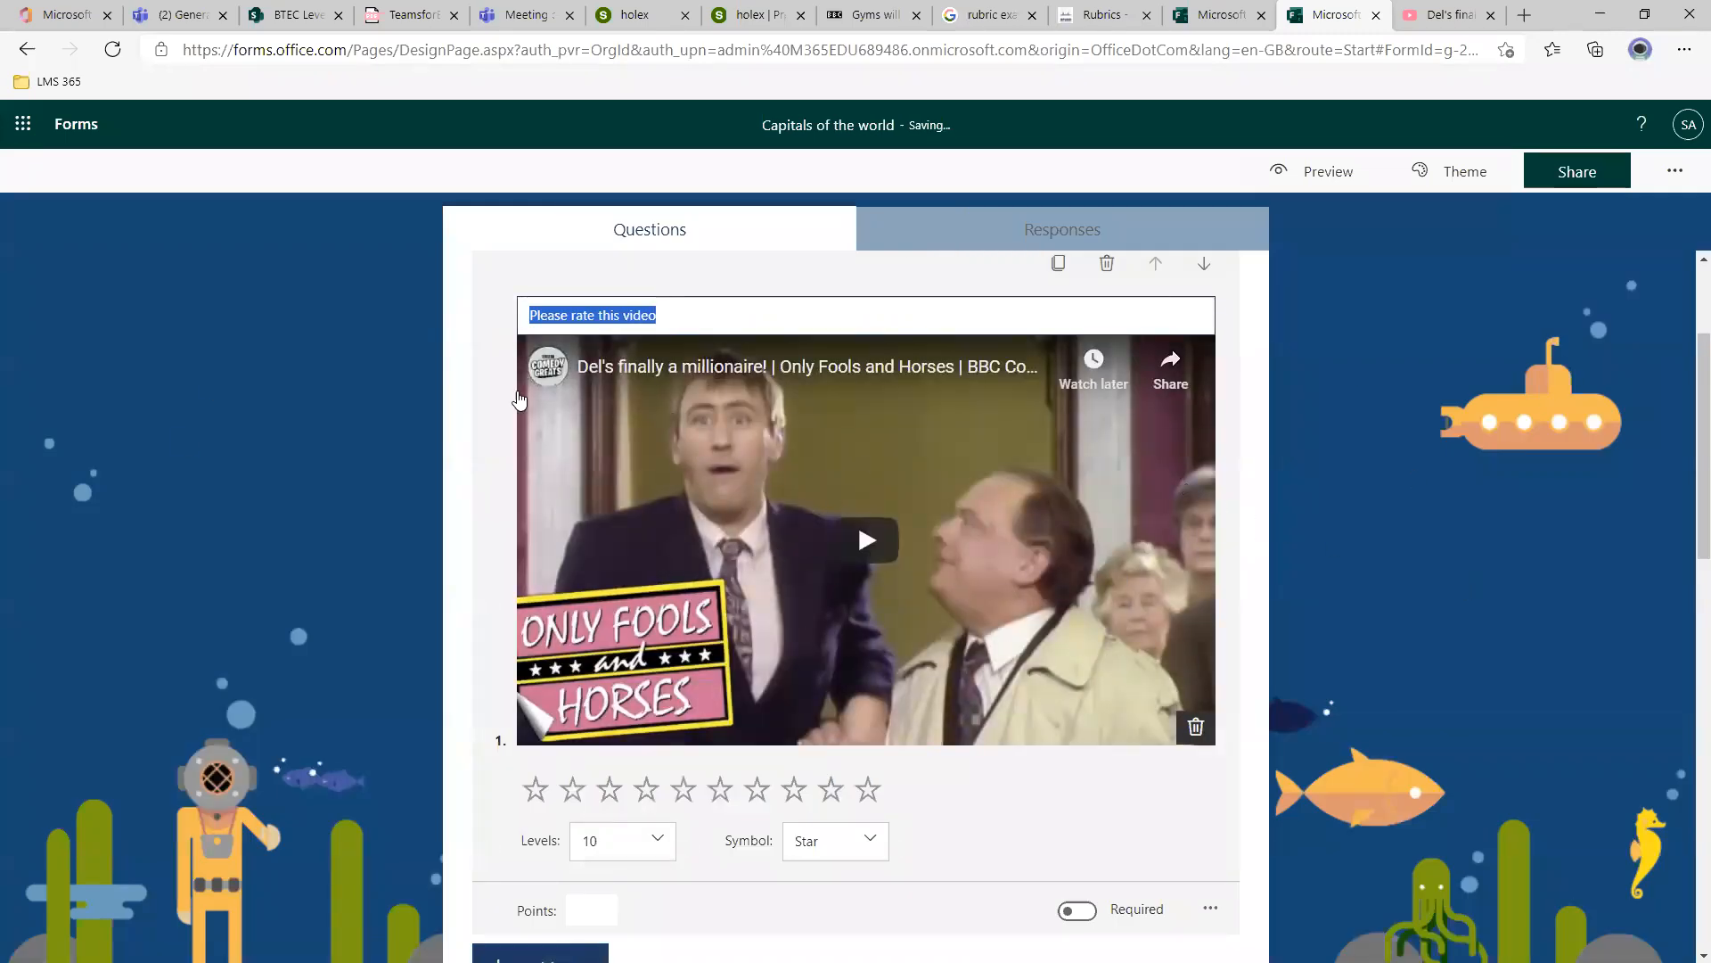
{"action": "scroll", "coordinate": [1146, 500], "scroll_direction": "down", "scroll_amount": 10}
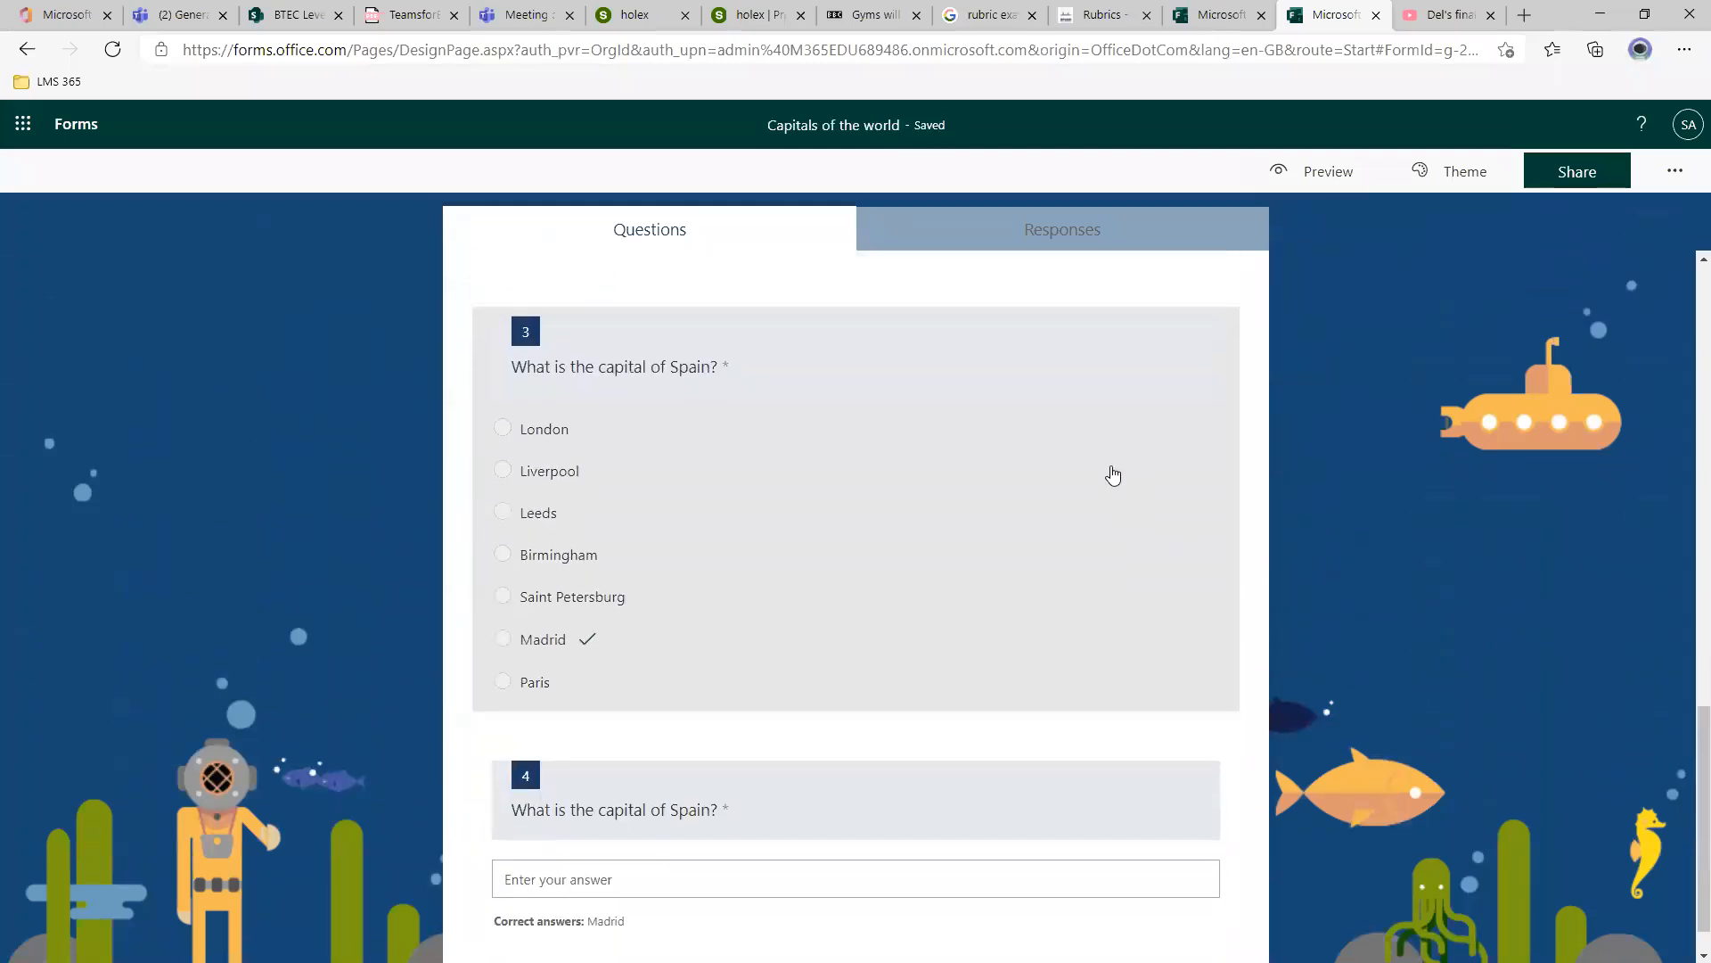
{"action": "scroll", "coordinate": [1109, 477], "scroll_direction": "up", "scroll_amount": 12}
{"action": "left_click", "coordinate": [1444, 361]}
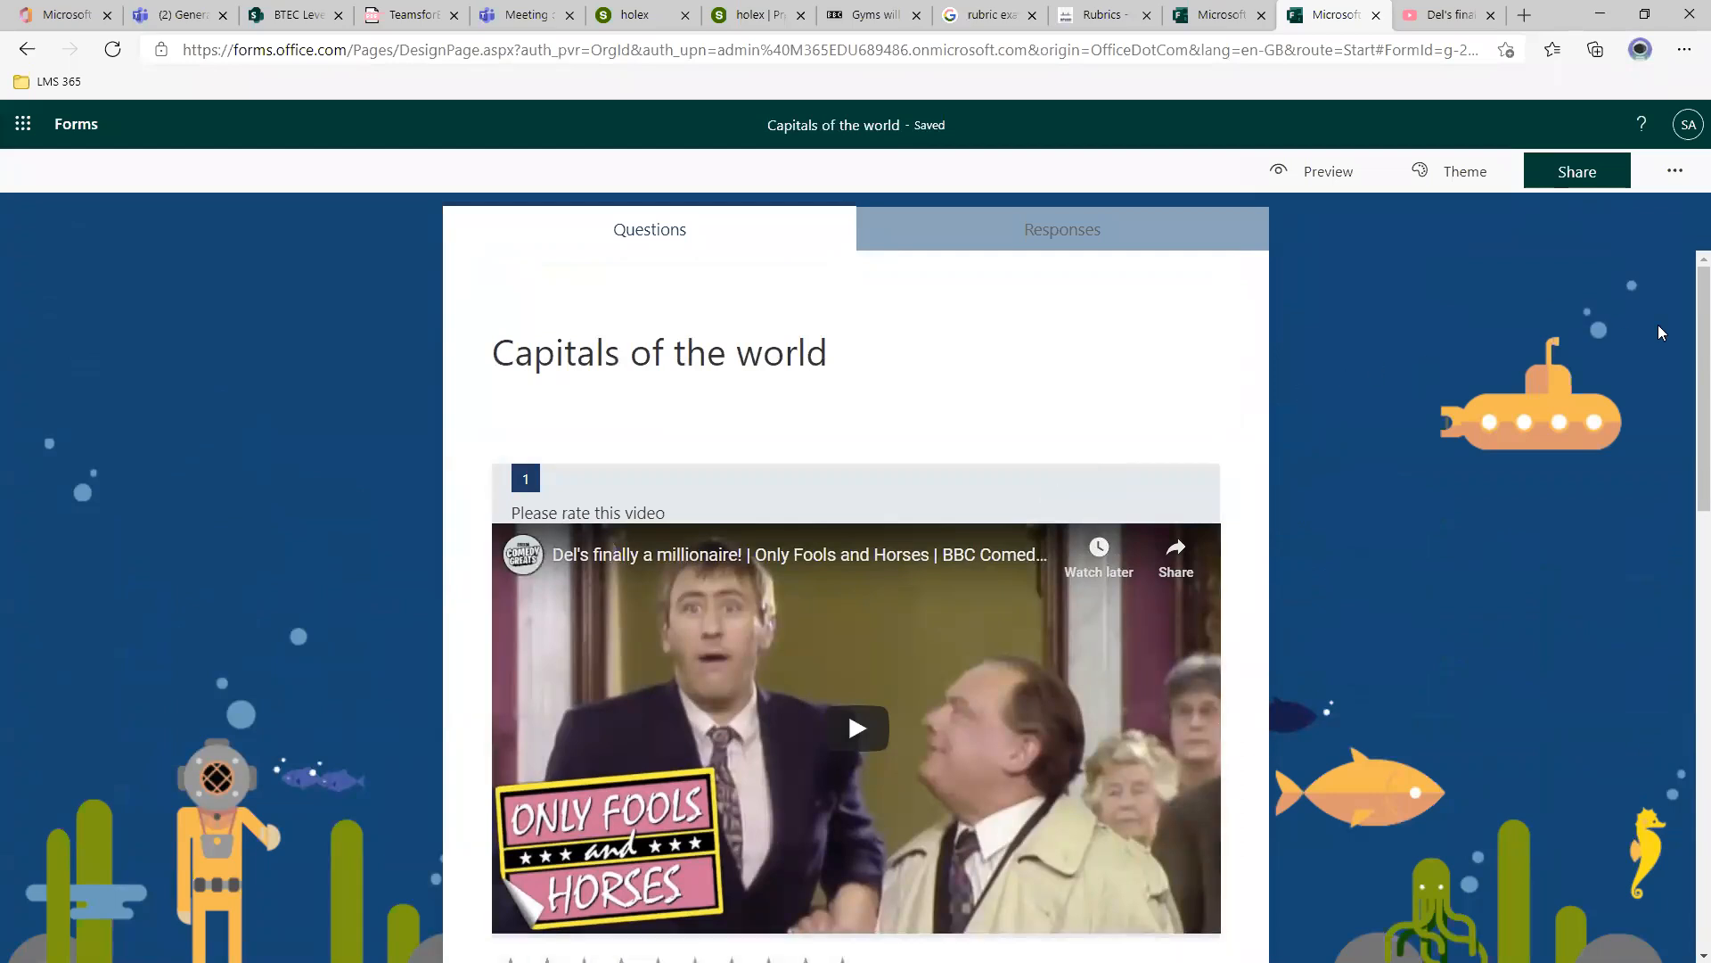
{"action": "left_click", "coordinate": [191, 15]}
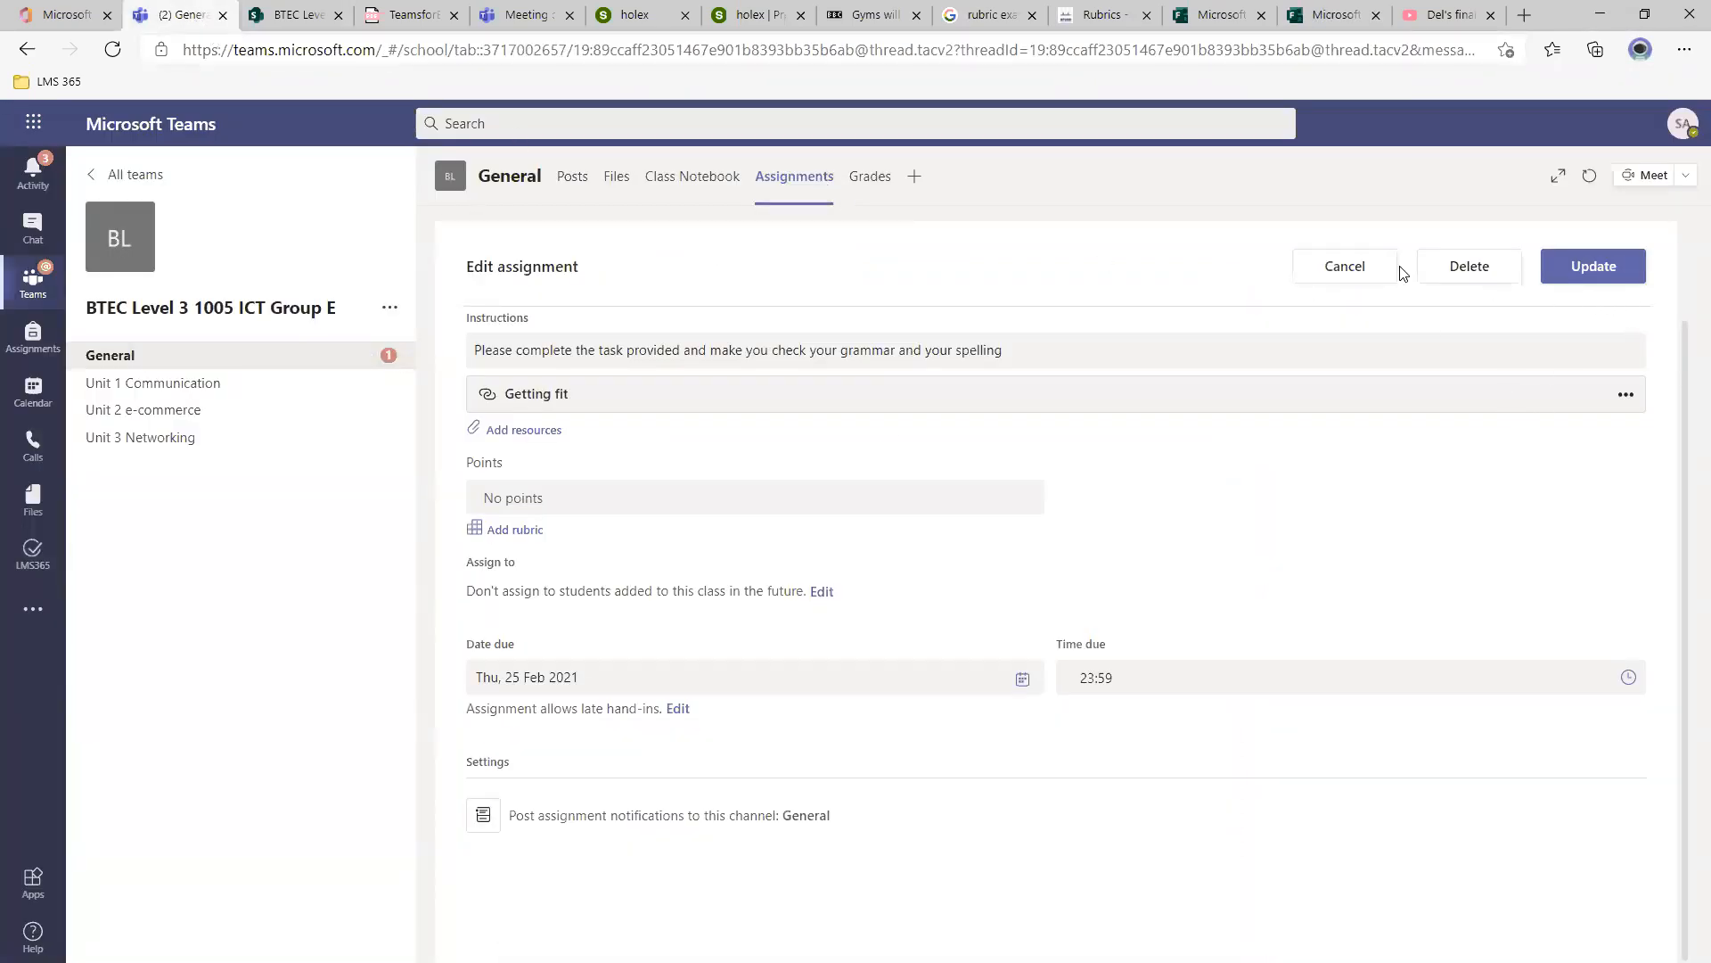
Discard the English Task 1 edit and create a quiz assignment from 'Capitals of the world'.
{"action": "left_click", "coordinate": [1353, 265]}
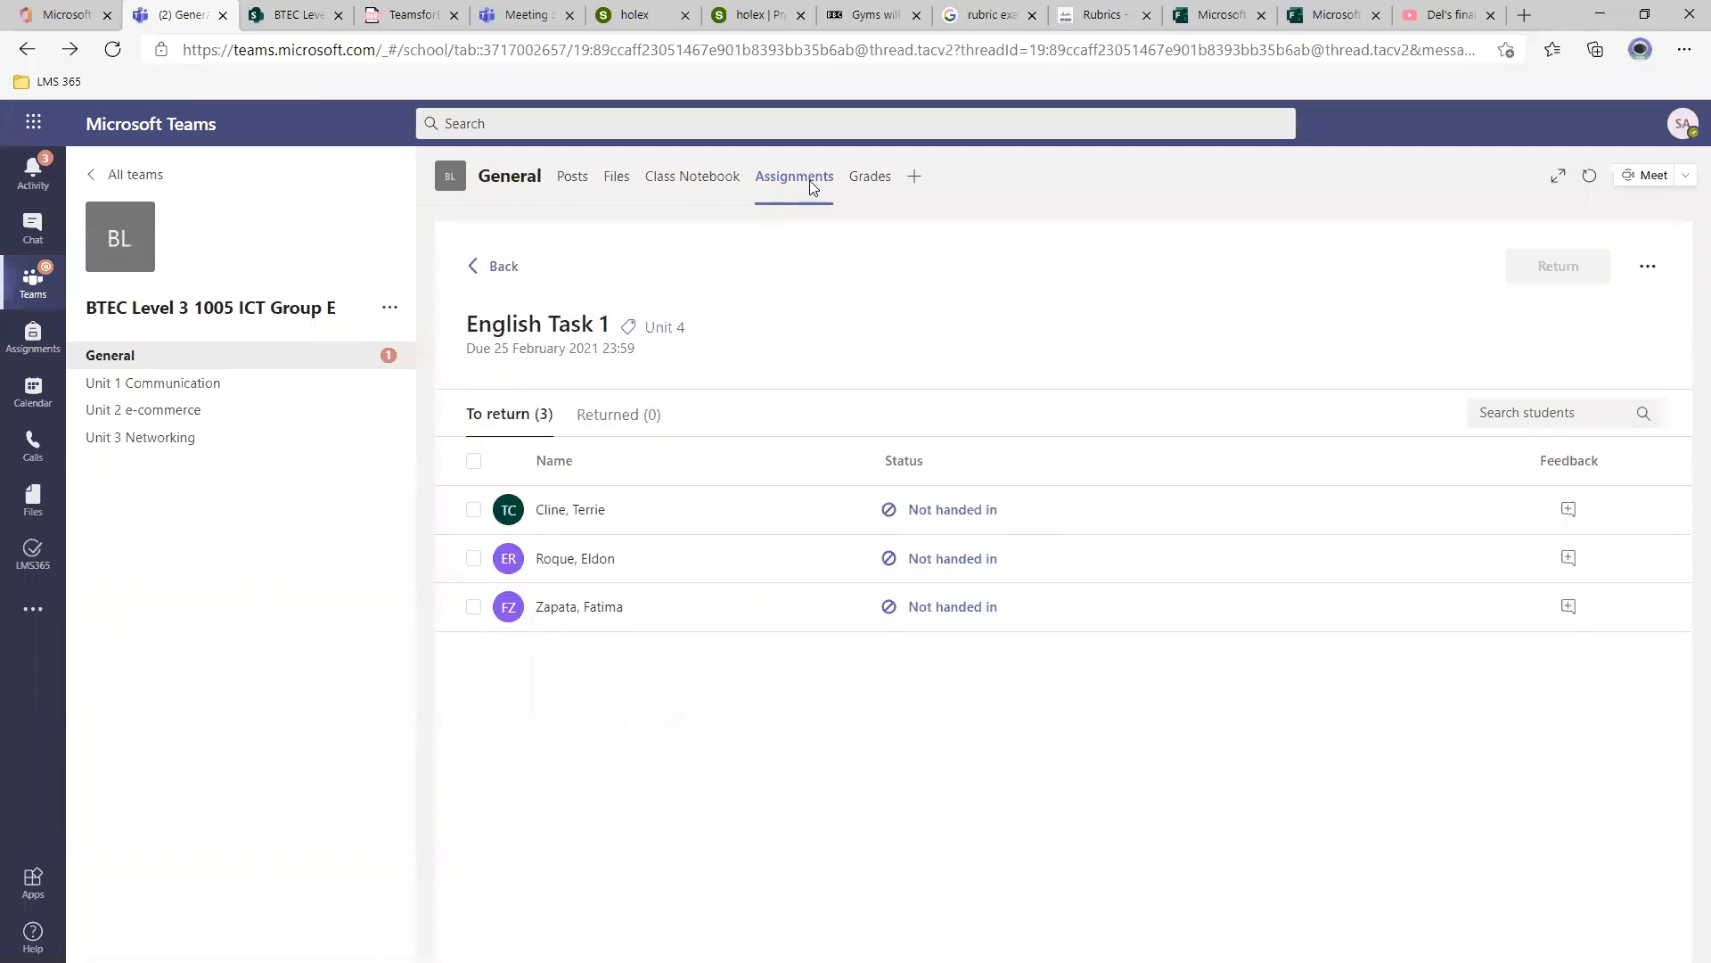
{"action": "left_click", "coordinate": [495, 266]}
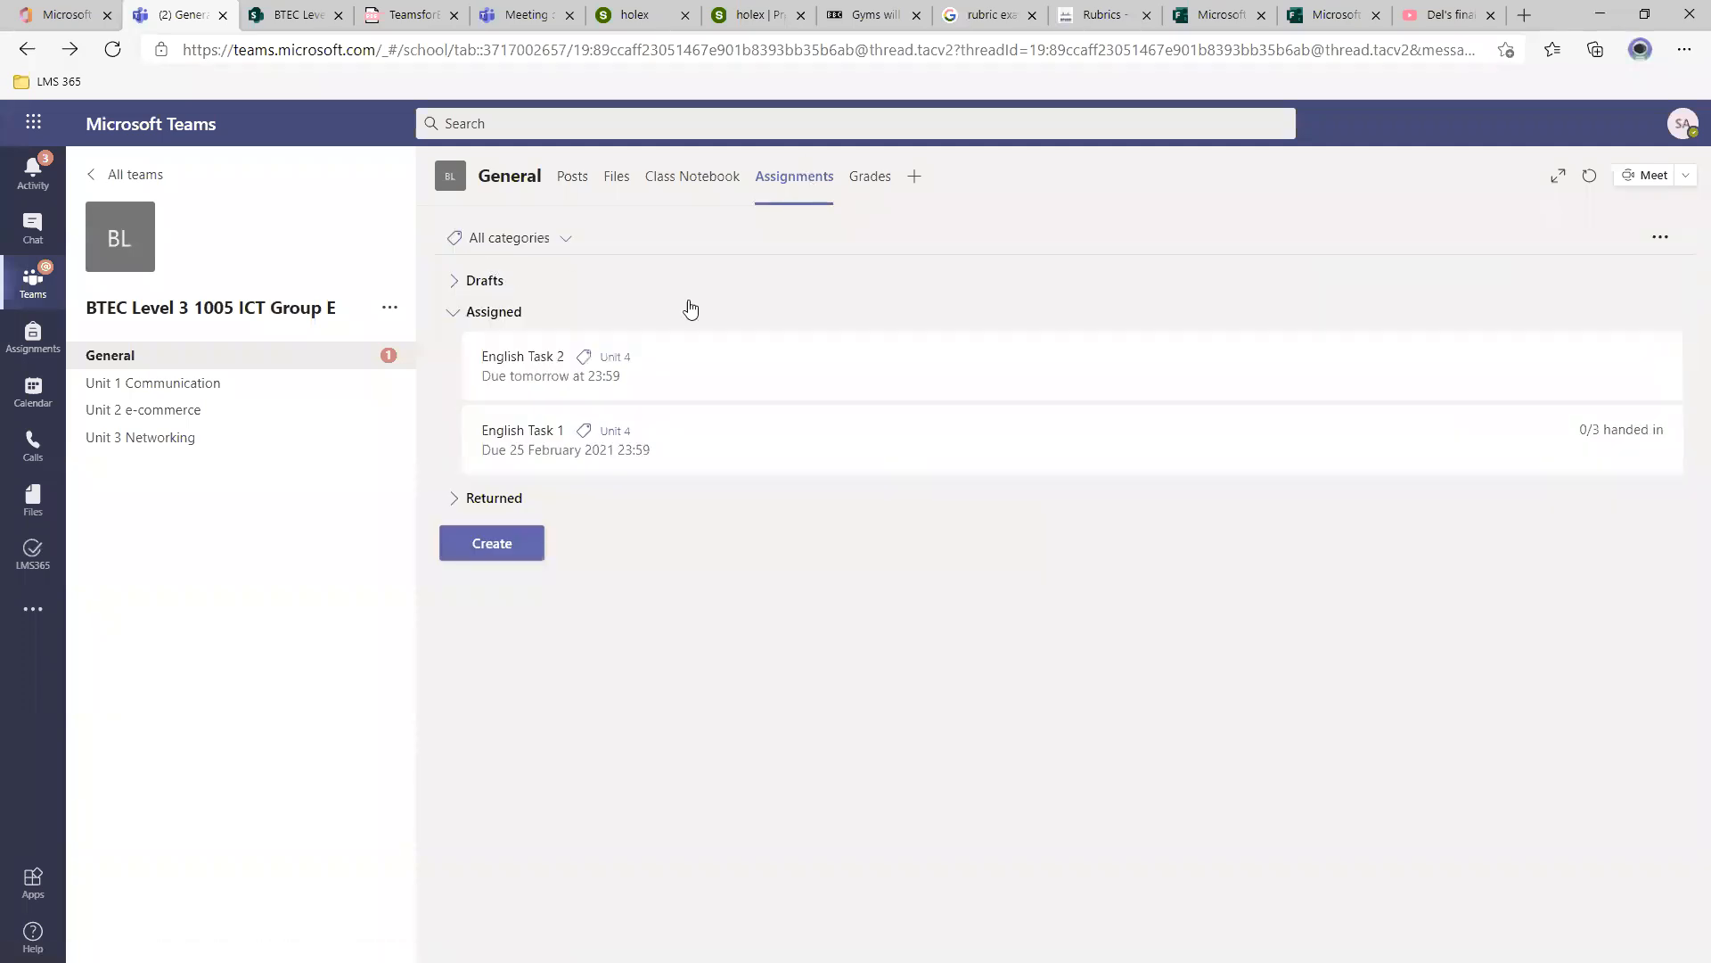
{"action": "left_click", "coordinate": [530, 544]}
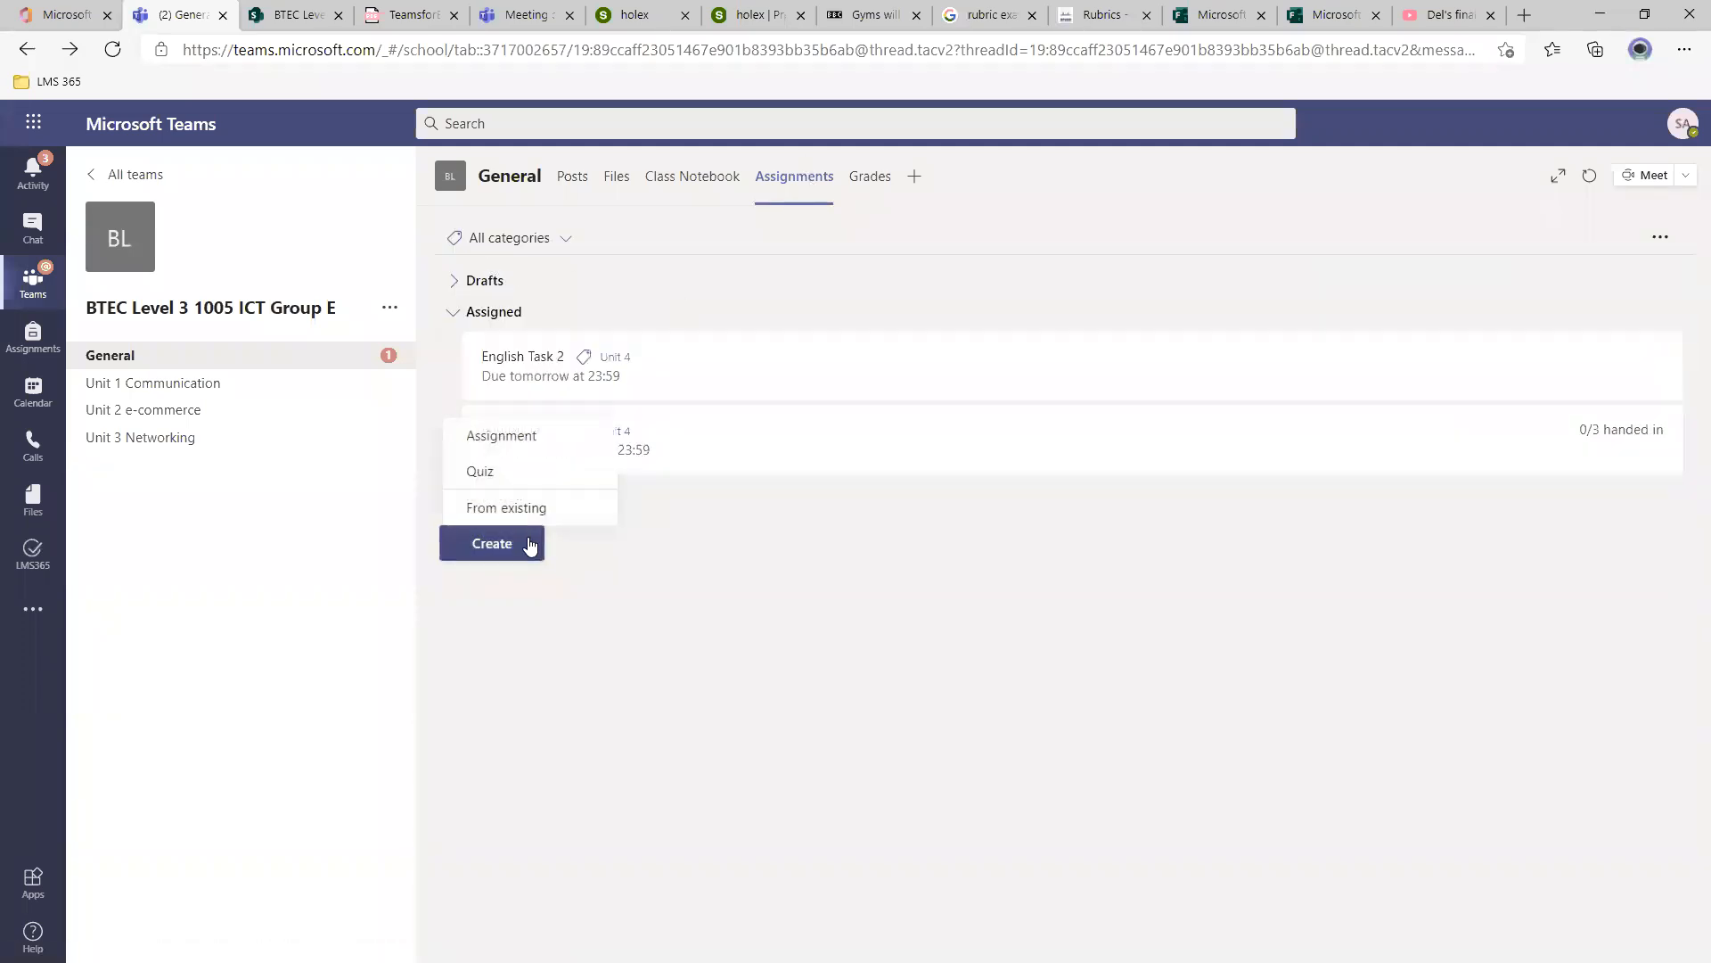
{"action": "left_click", "coordinate": [496, 486]}
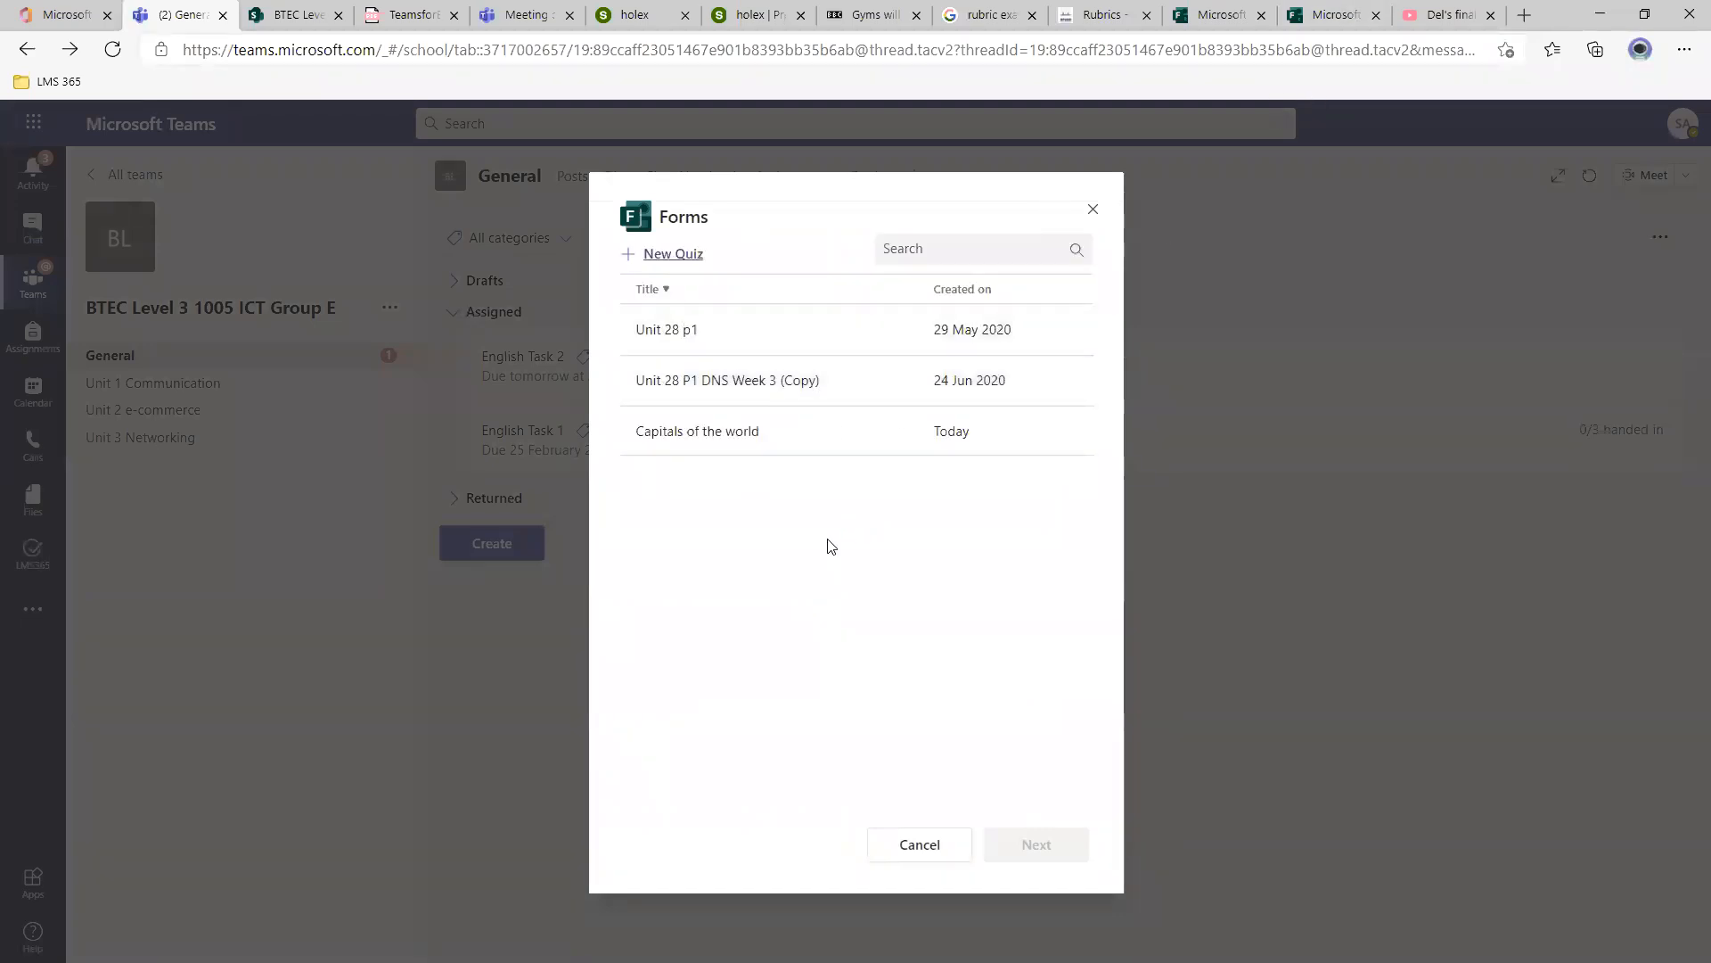
{"action": "left_click", "coordinate": [764, 430]}
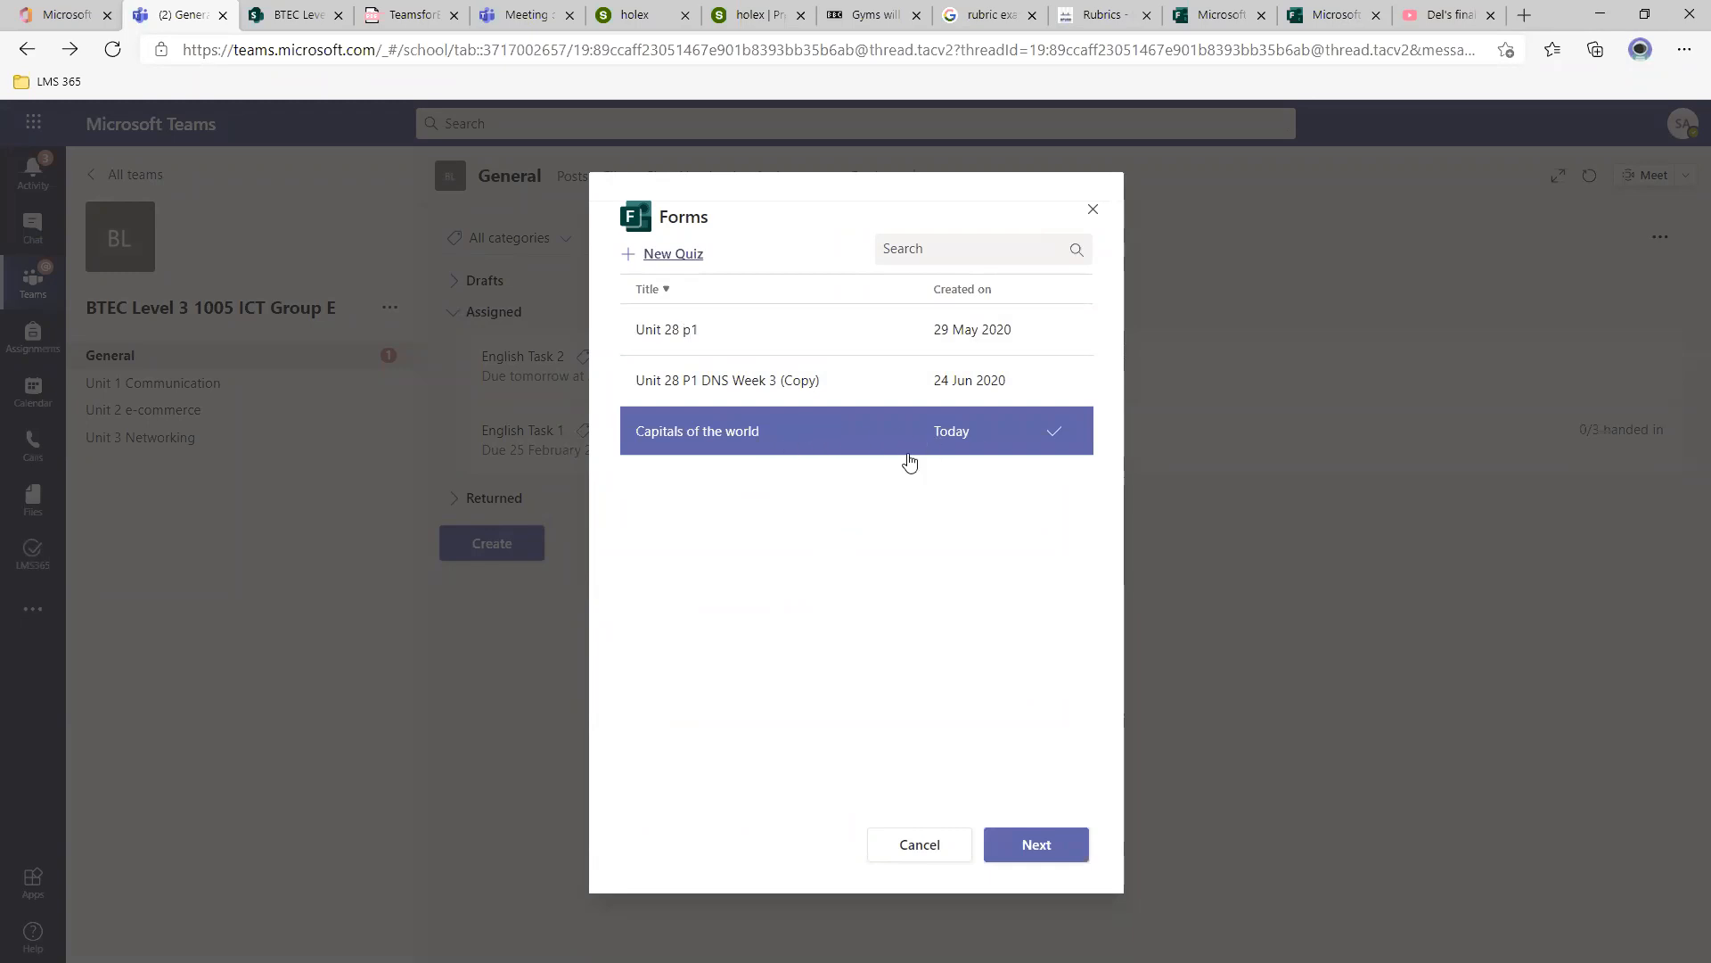
{"action": "left_click", "coordinate": [1064, 856]}
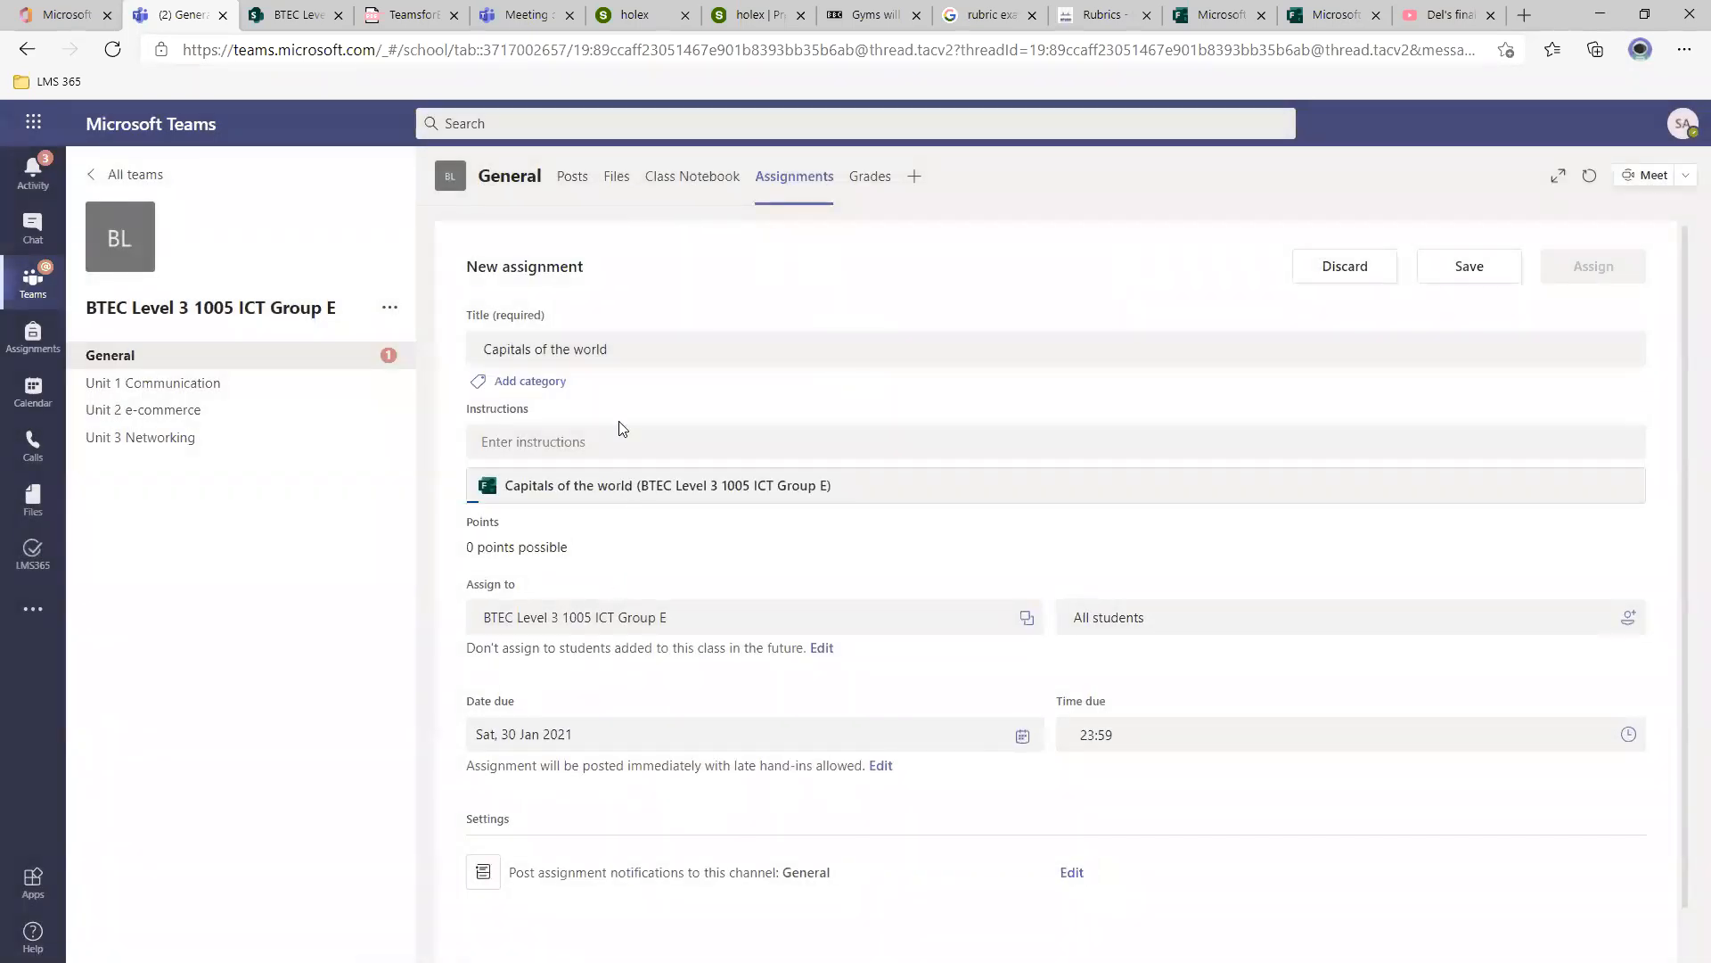
Add the instruction 'Please complete this quiz' with a green face emoji and assign the quiz.
{"action": "left_click", "coordinate": [622, 429]}
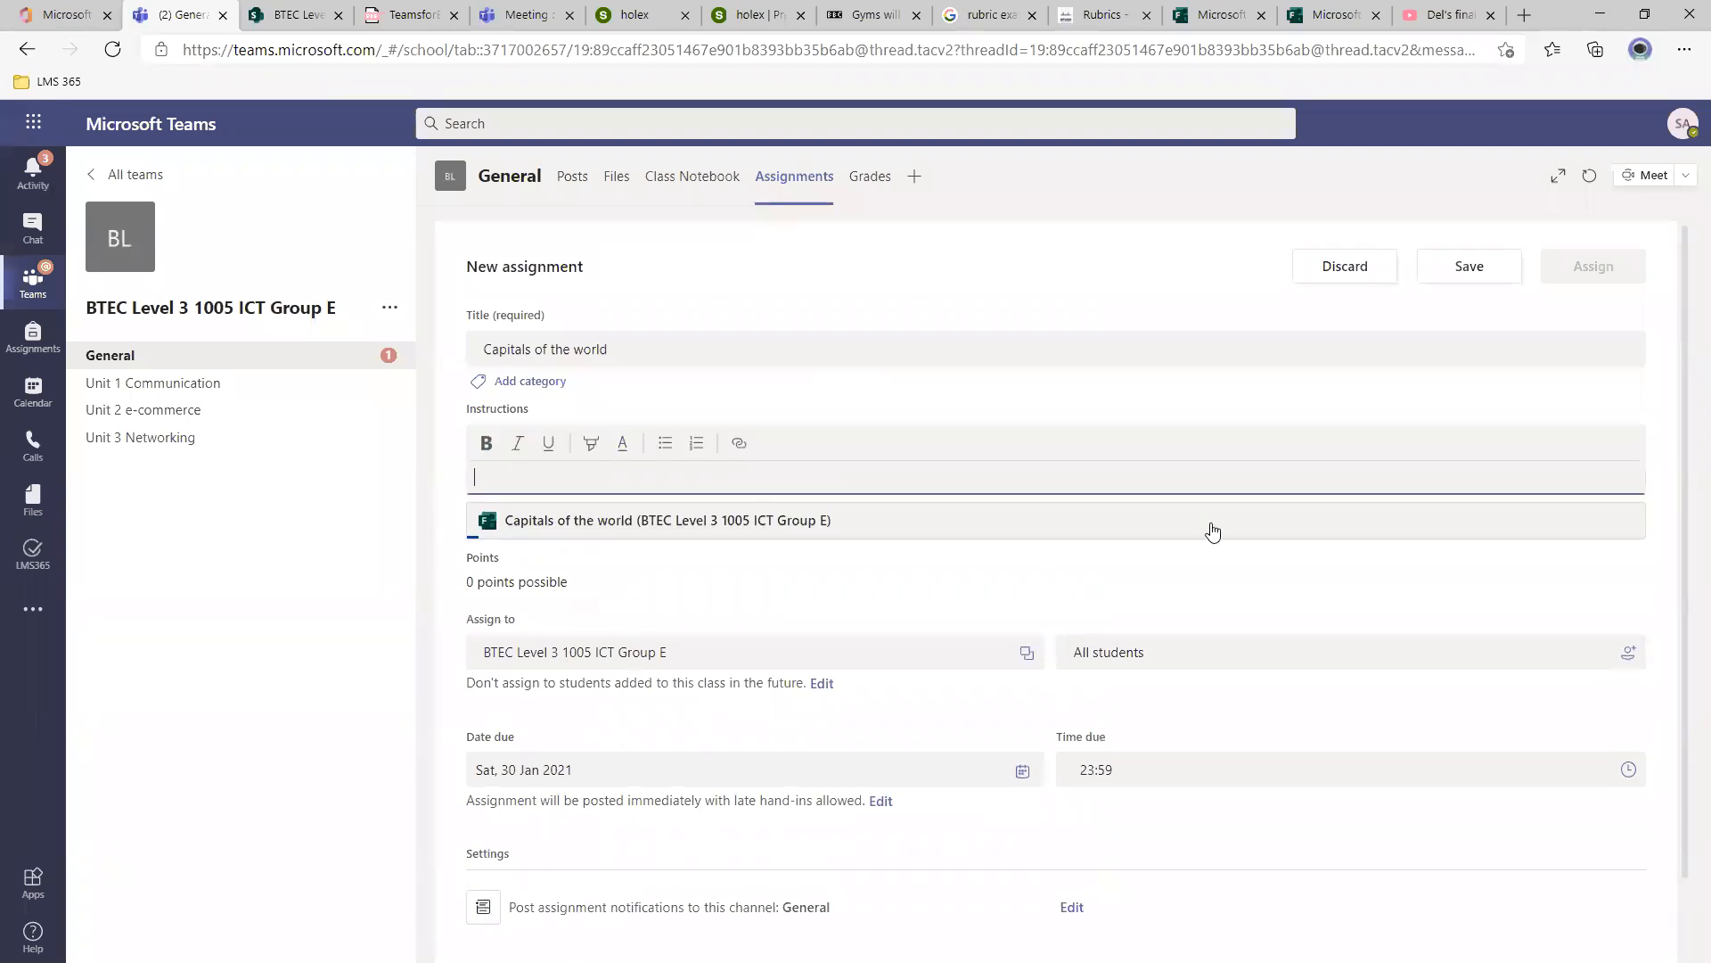
{"action": "type", "text": "plEAS"}
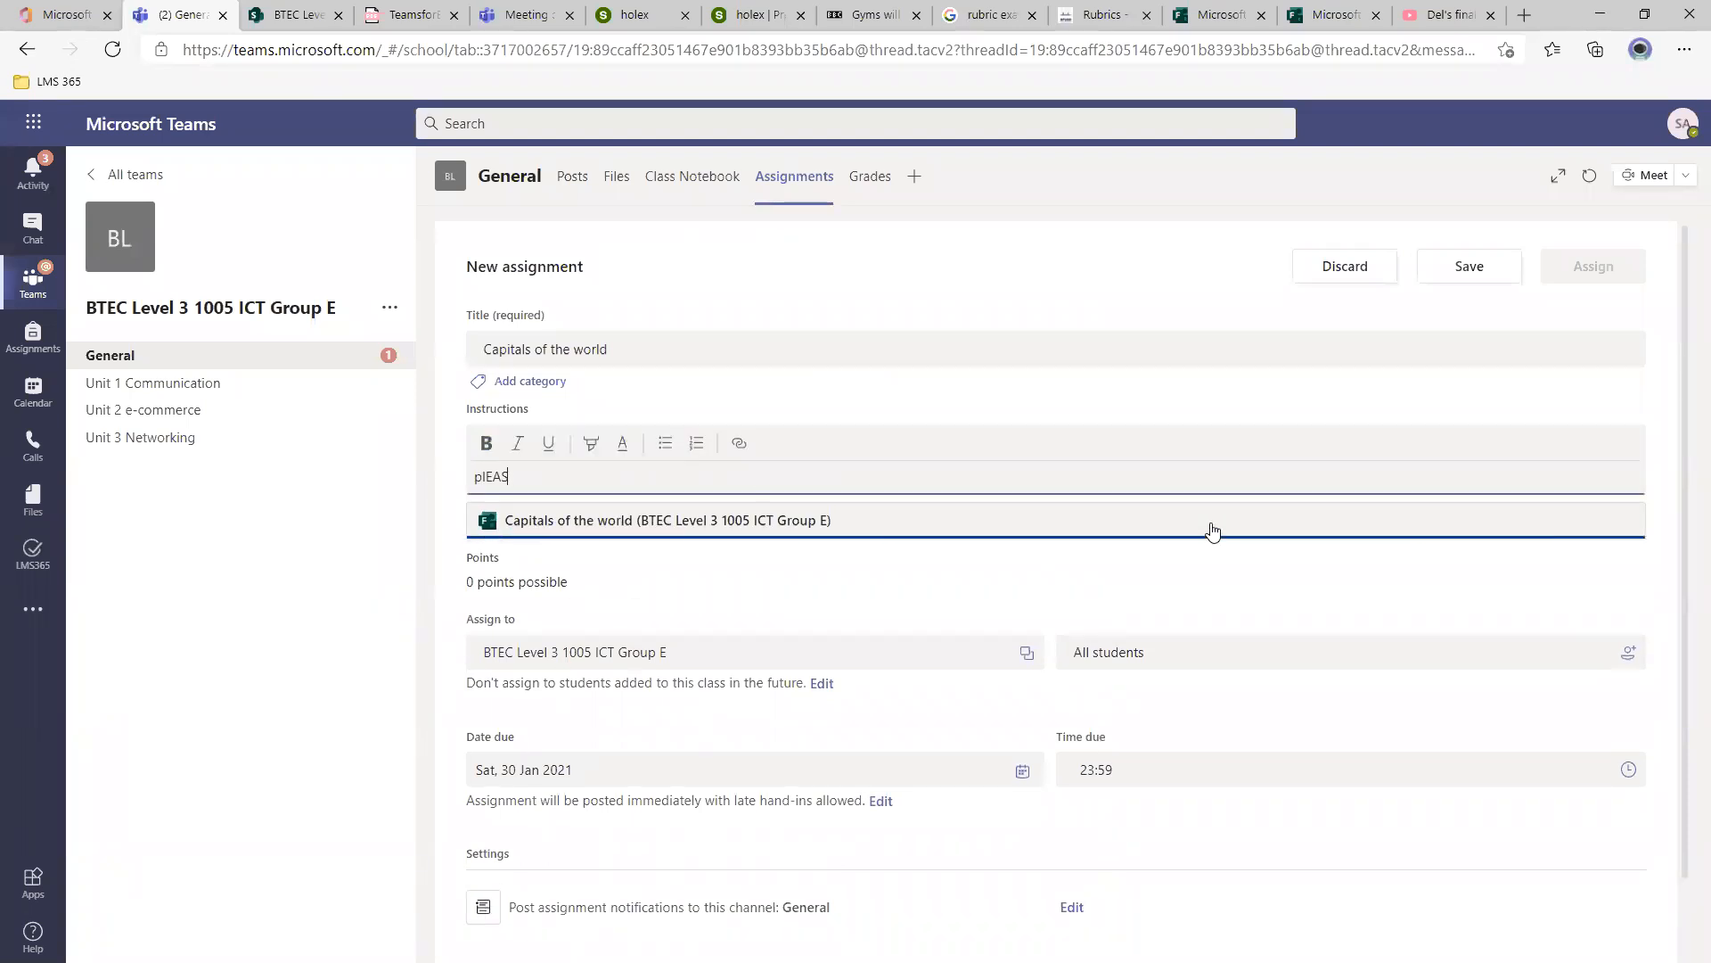
{"action": "type", "text": "e complete t"}
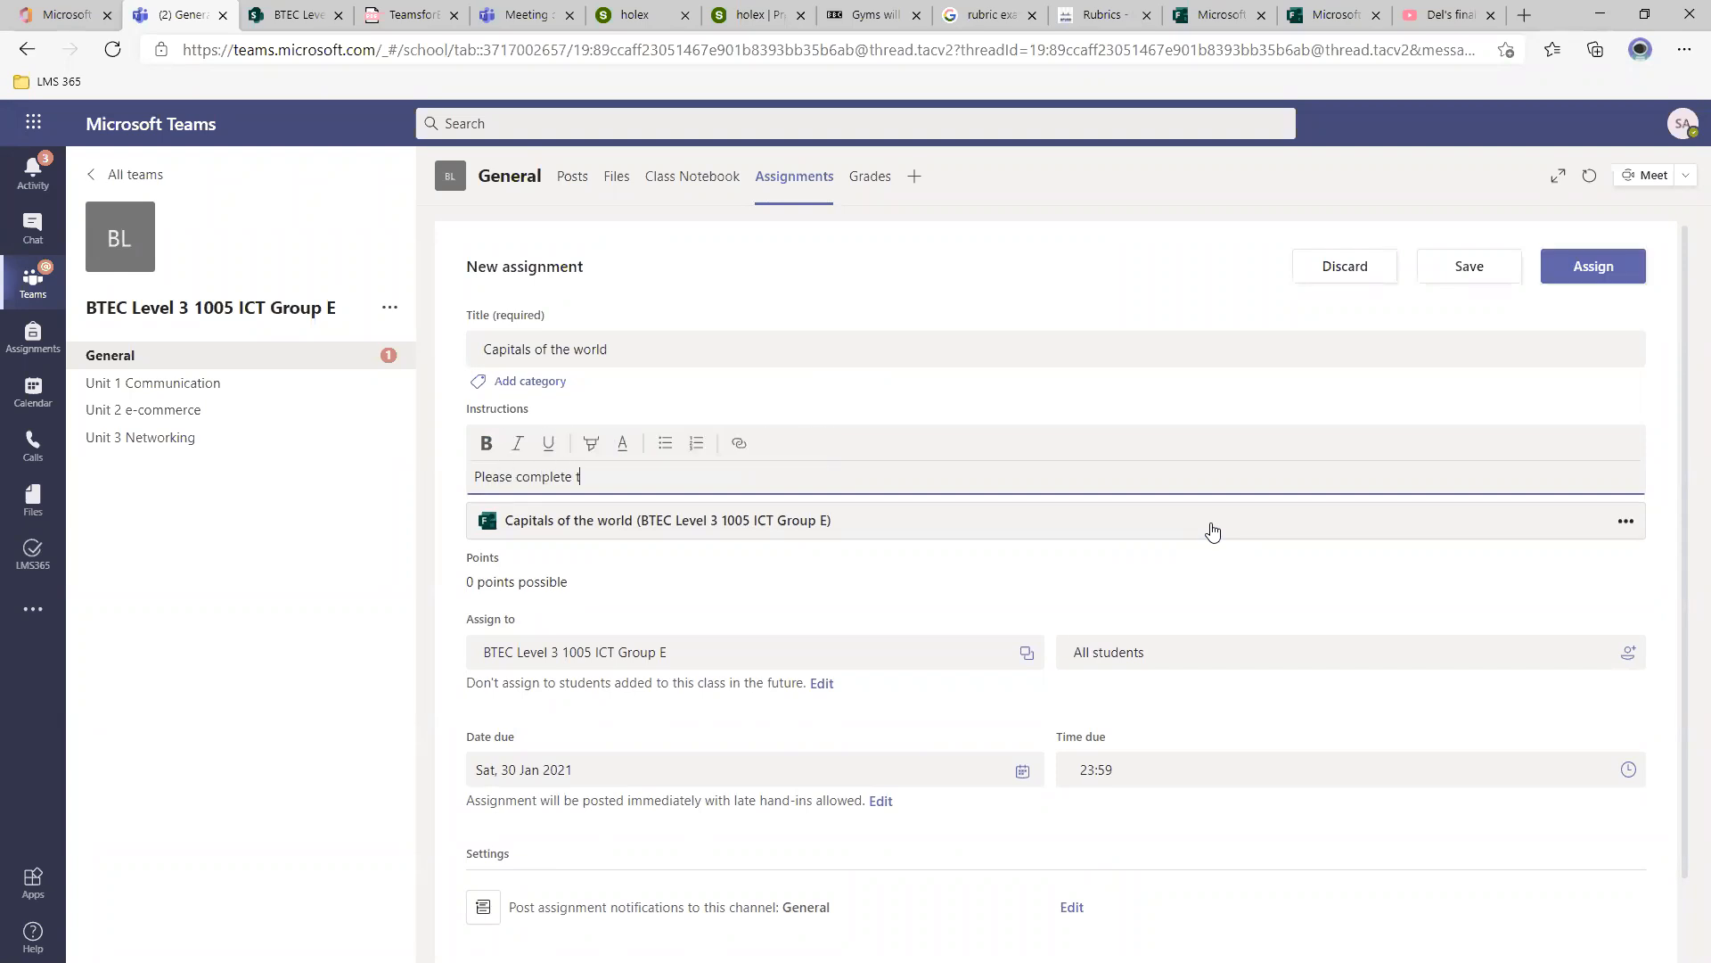
{"action": "type", "text": "his quiz"}
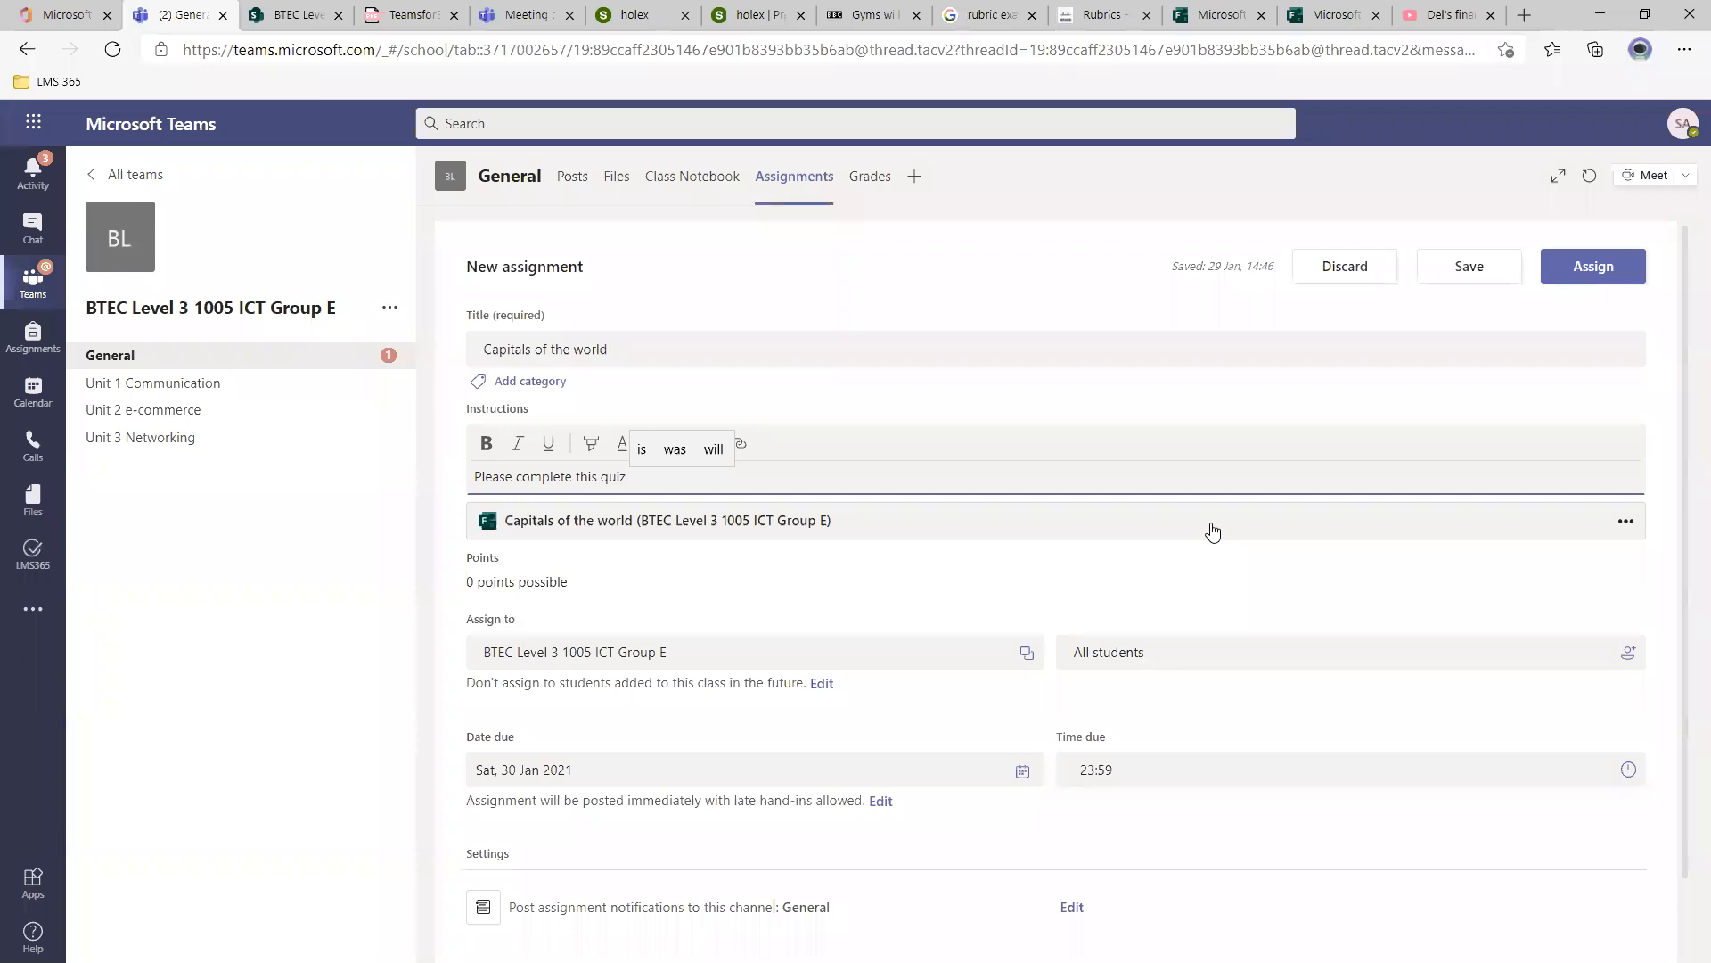
{"action": "key", "text": "super+period"}
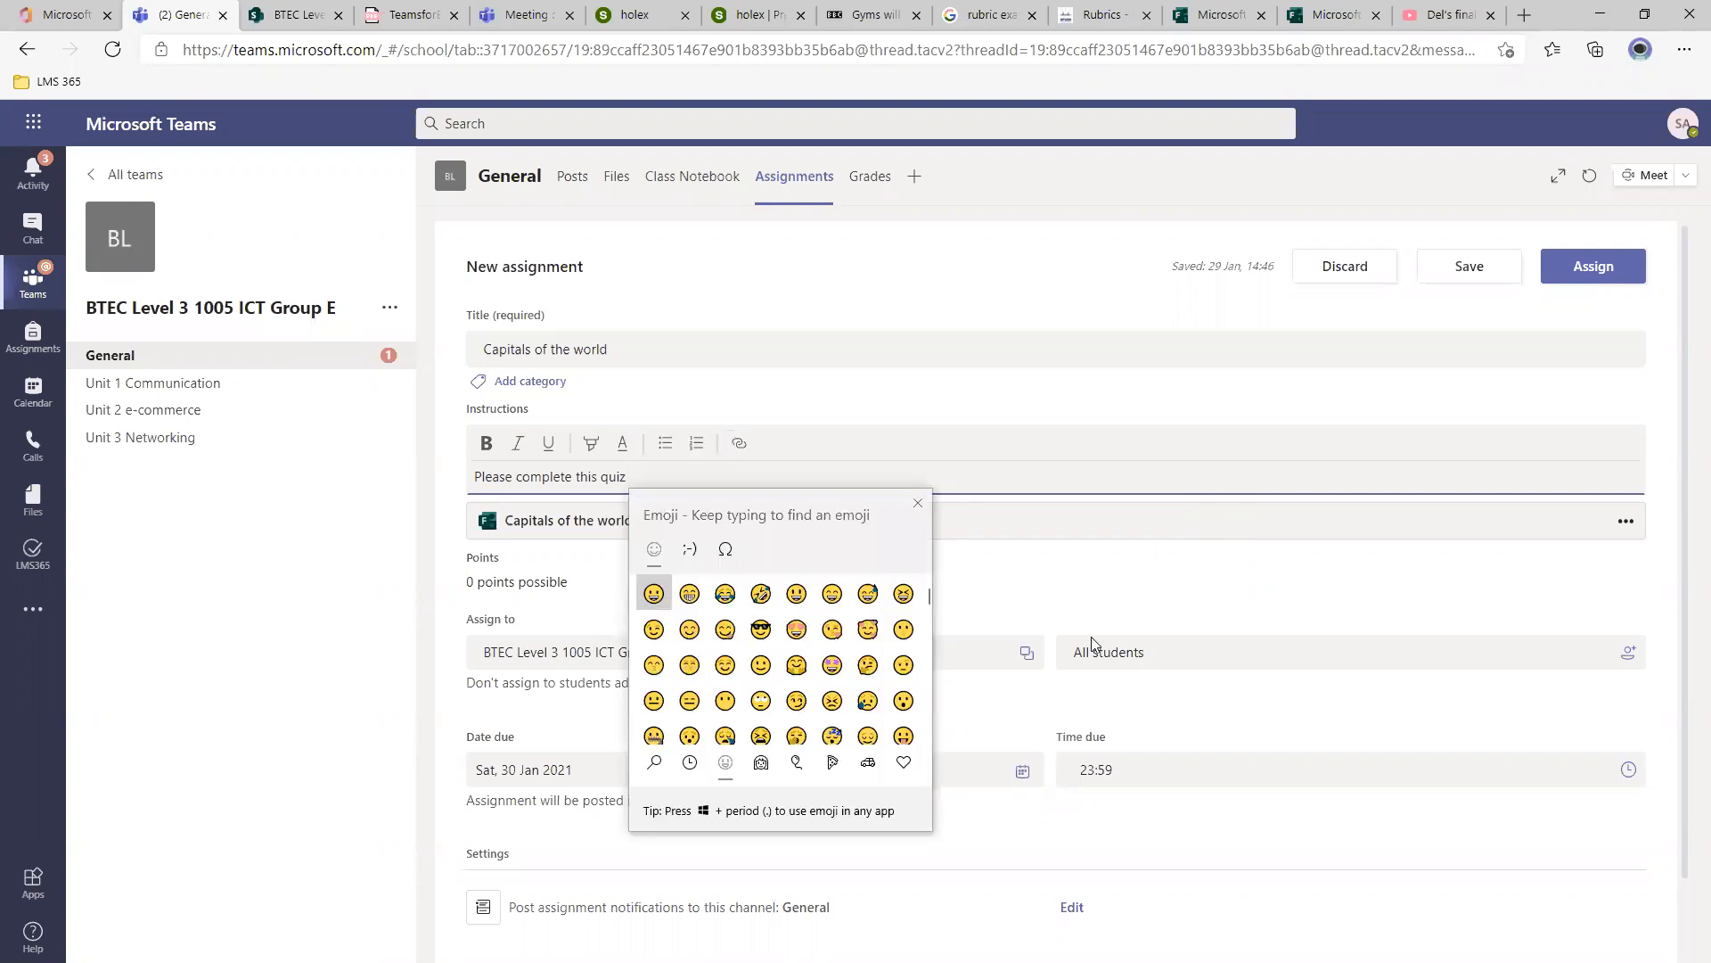
{"action": "scroll", "coordinate": [797, 664], "scroll_direction": "down", "scroll_amount": 2}
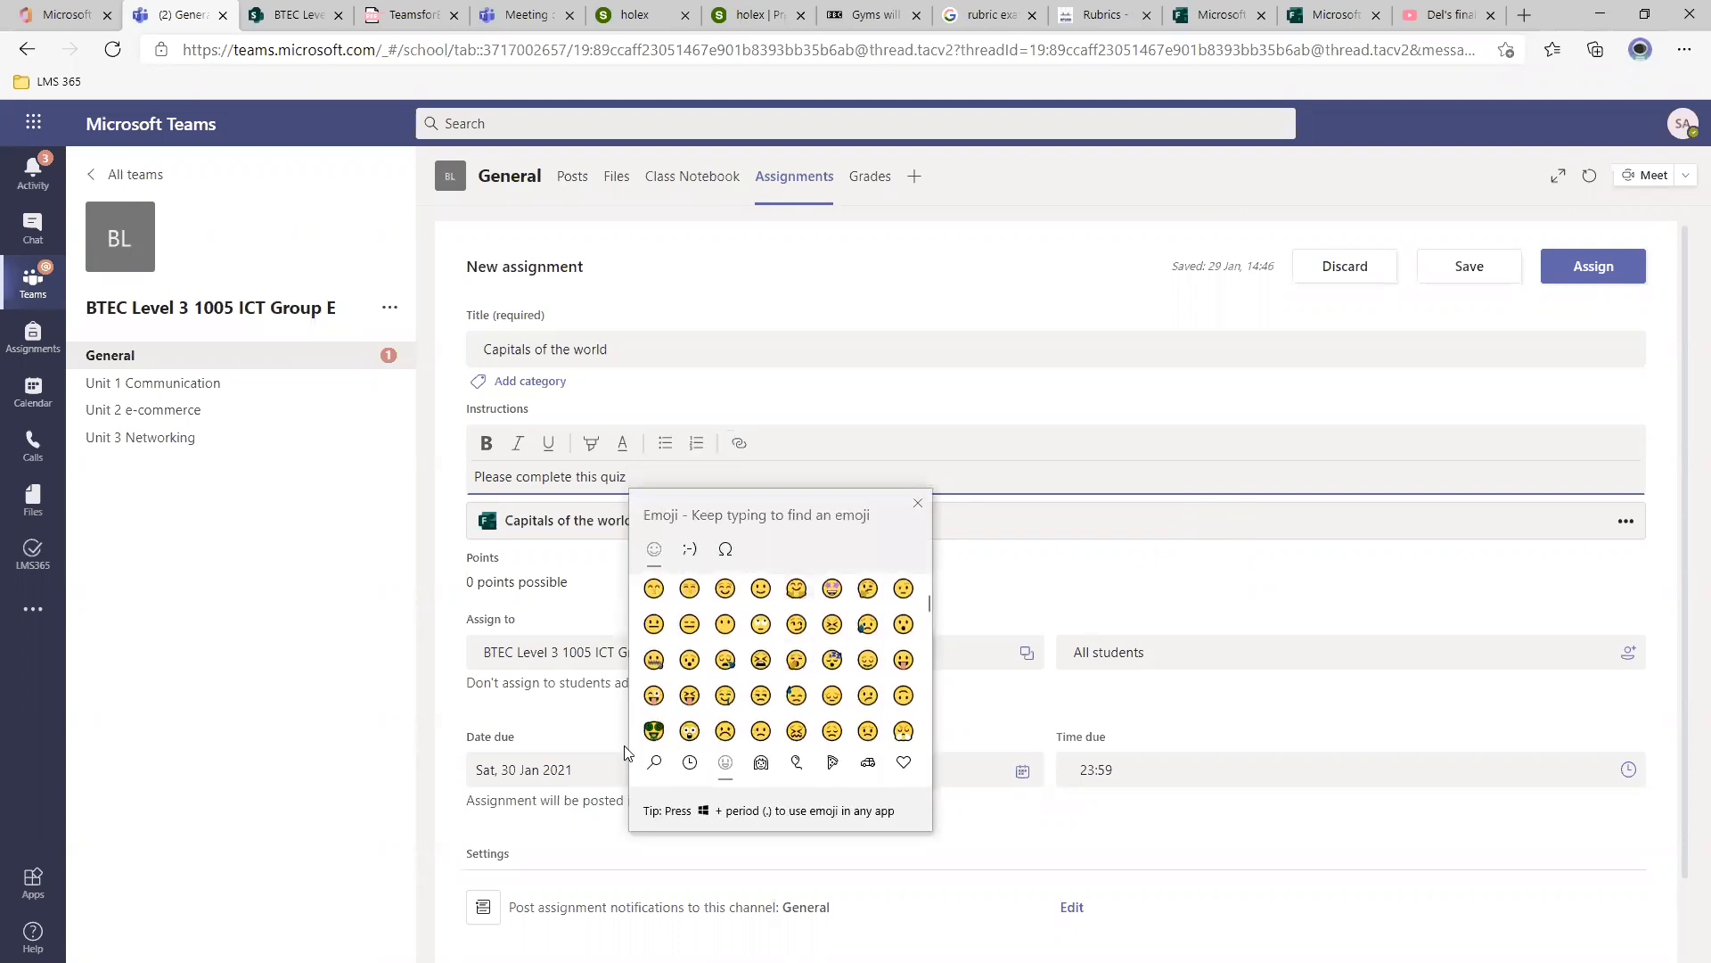
{"action": "left_click", "coordinate": [654, 727]}
{"action": "left_click", "coordinate": [1062, 474]}
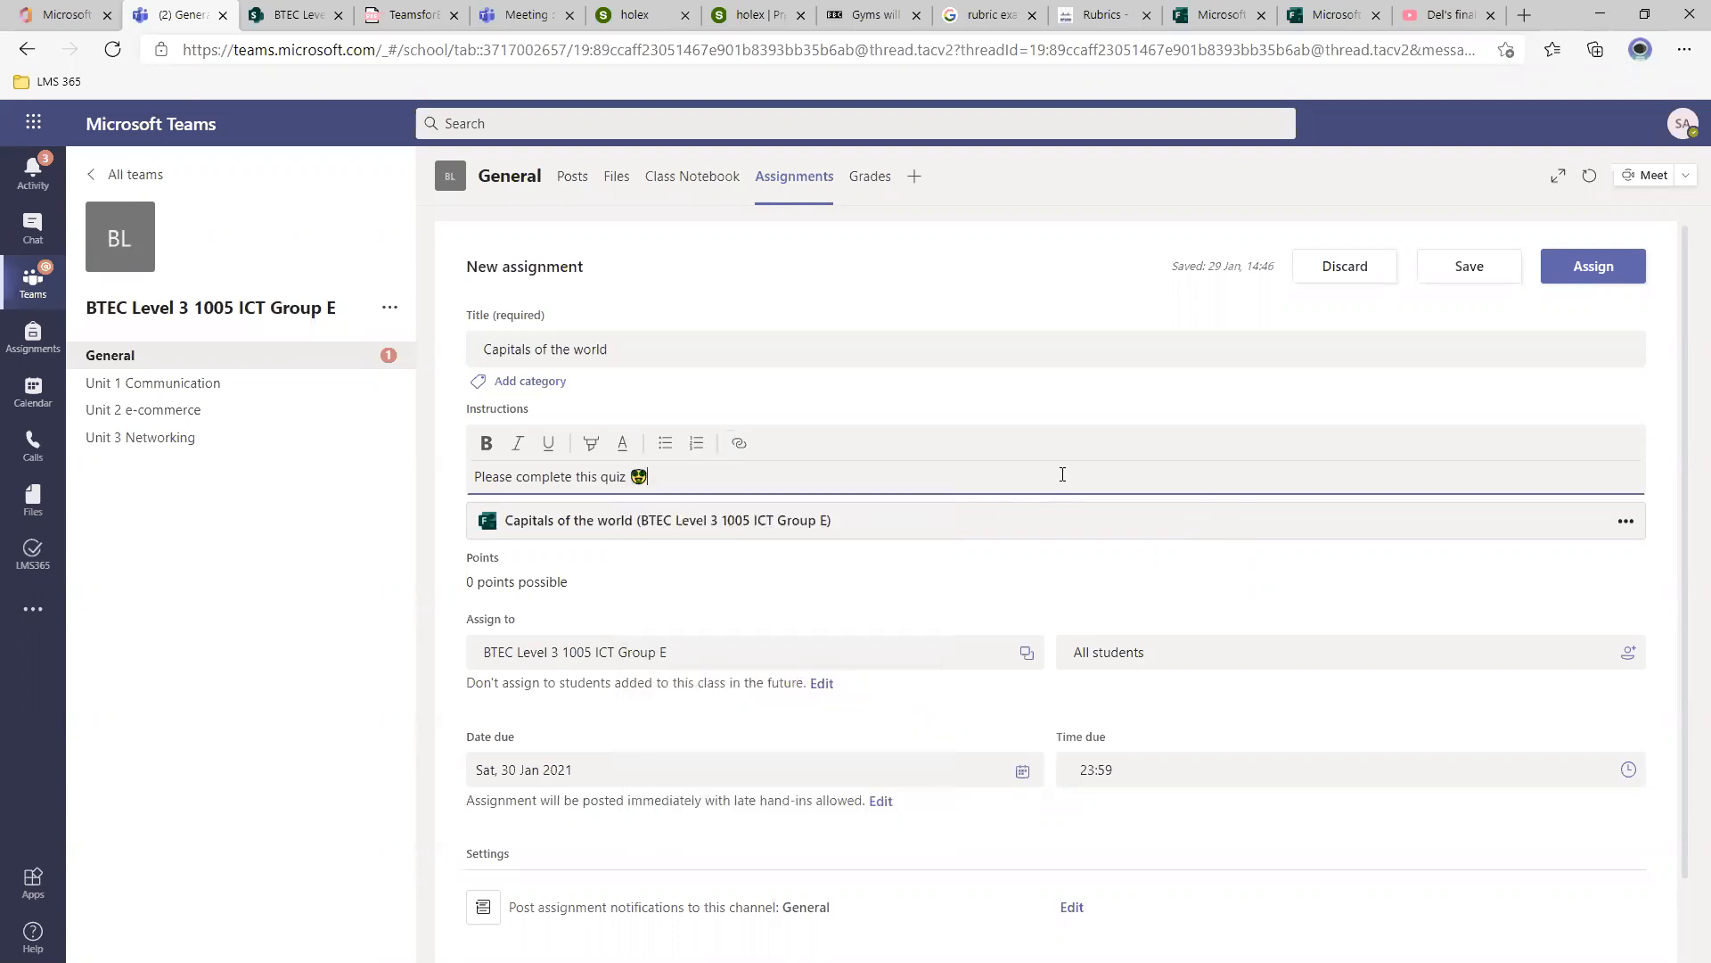
{"action": "scroll", "coordinate": [1126, 584], "scroll_direction": "down", "scroll_amount": 1}
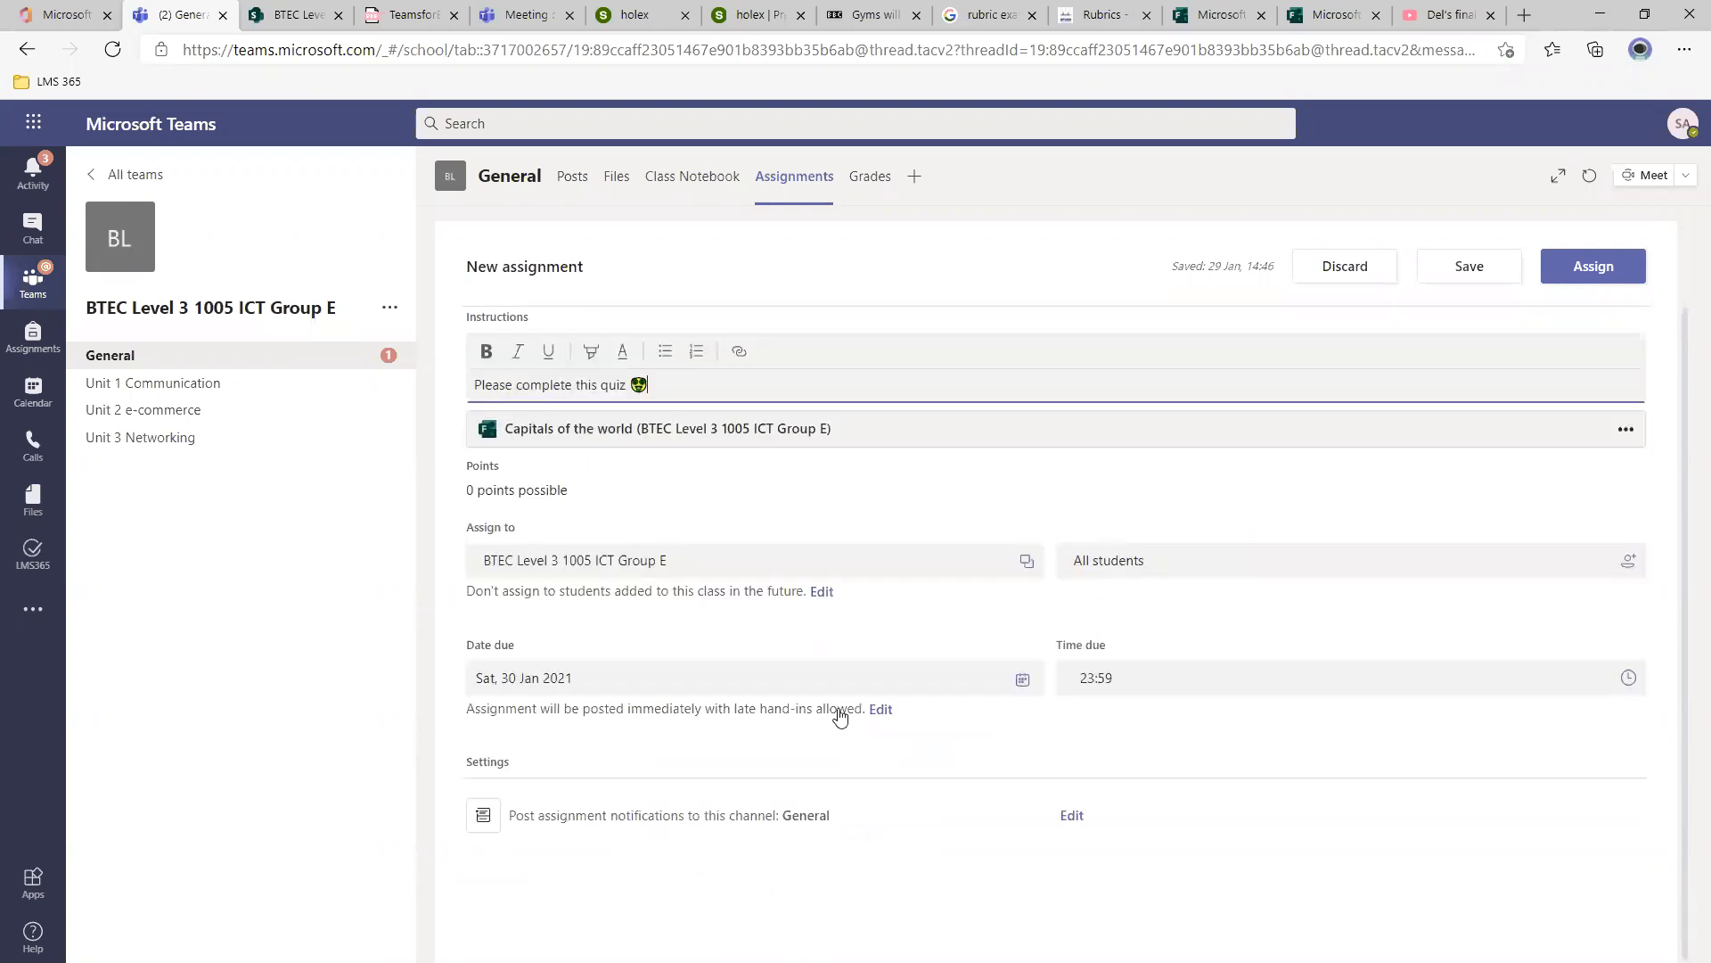
{"action": "scroll", "coordinate": [1129, 570], "scroll_direction": "up", "scroll_amount": 1}
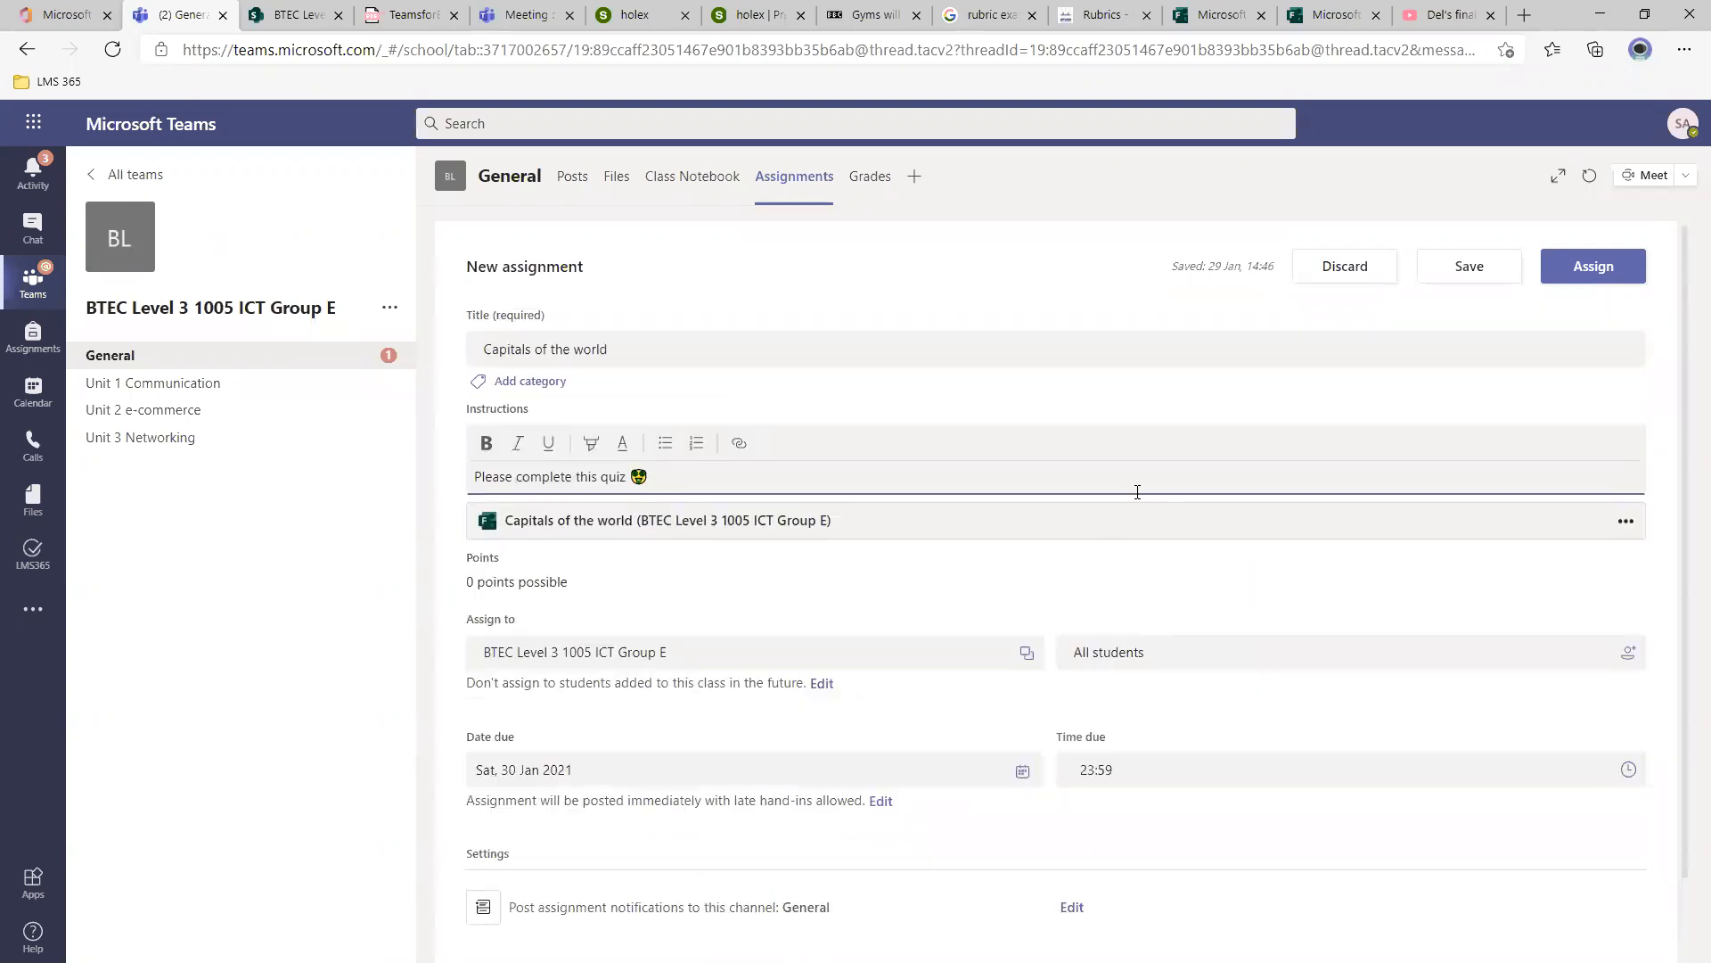
{"action": "left_click", "coordinate": [1596, 267]}
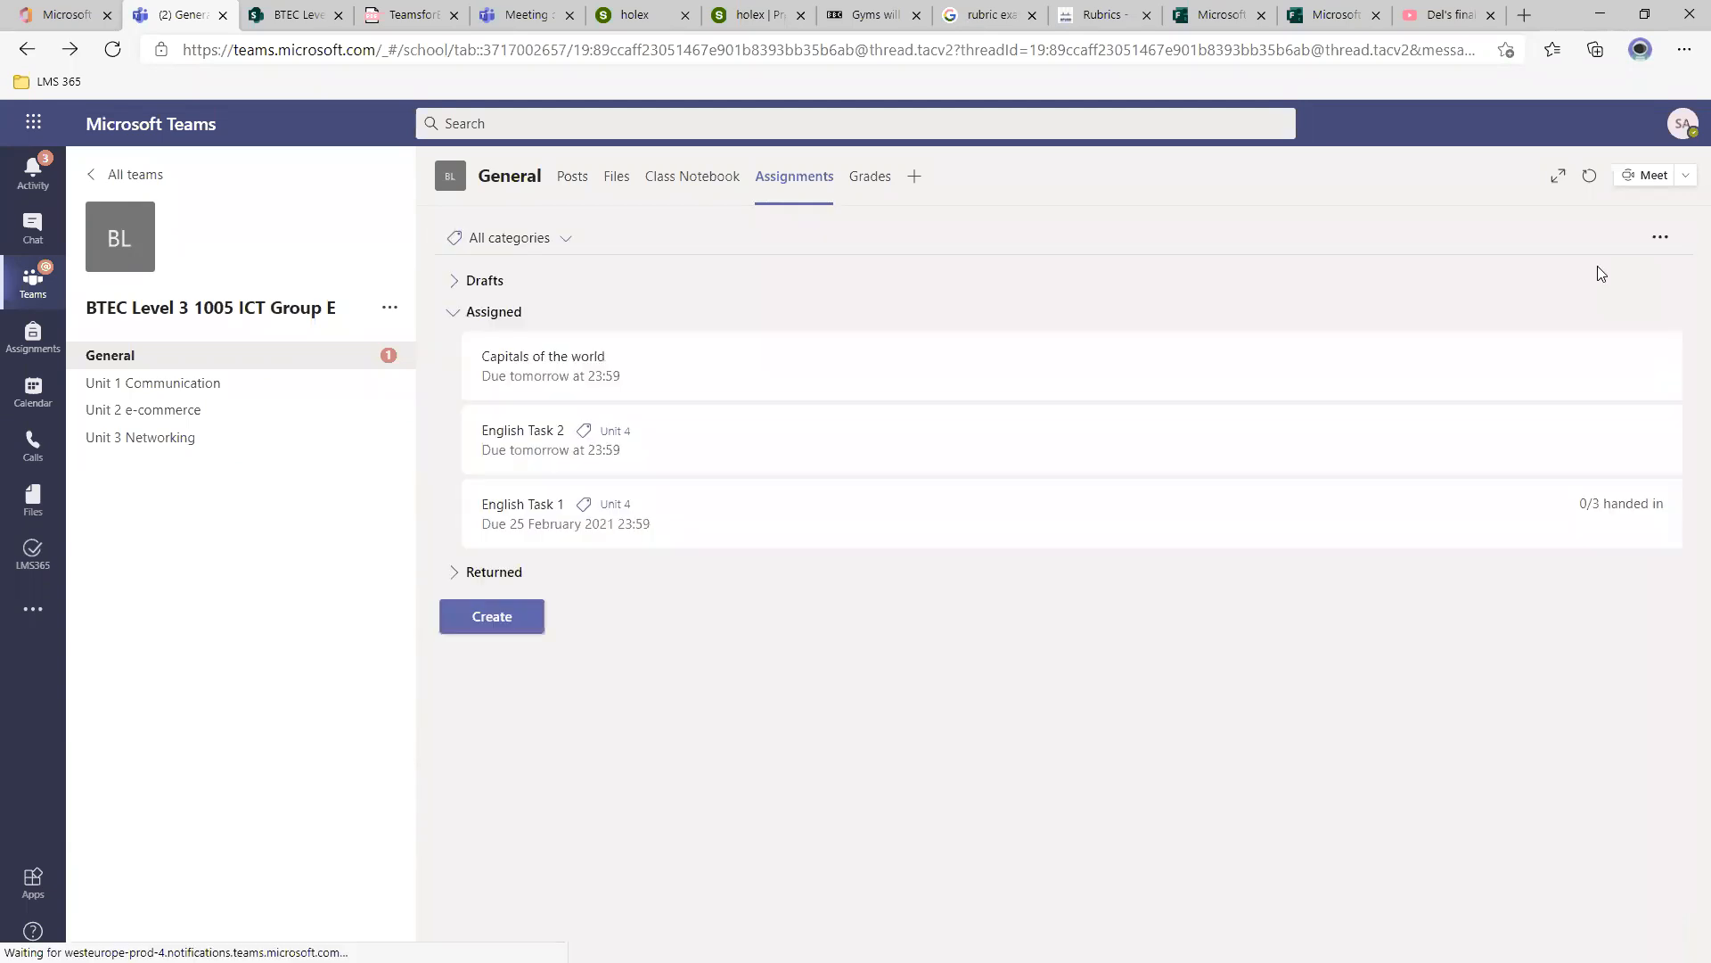
Open the Capitals of the world assignment in Student view and scroll through its quiz.
{"action": "left_click", "coordinate": [336, 358]}
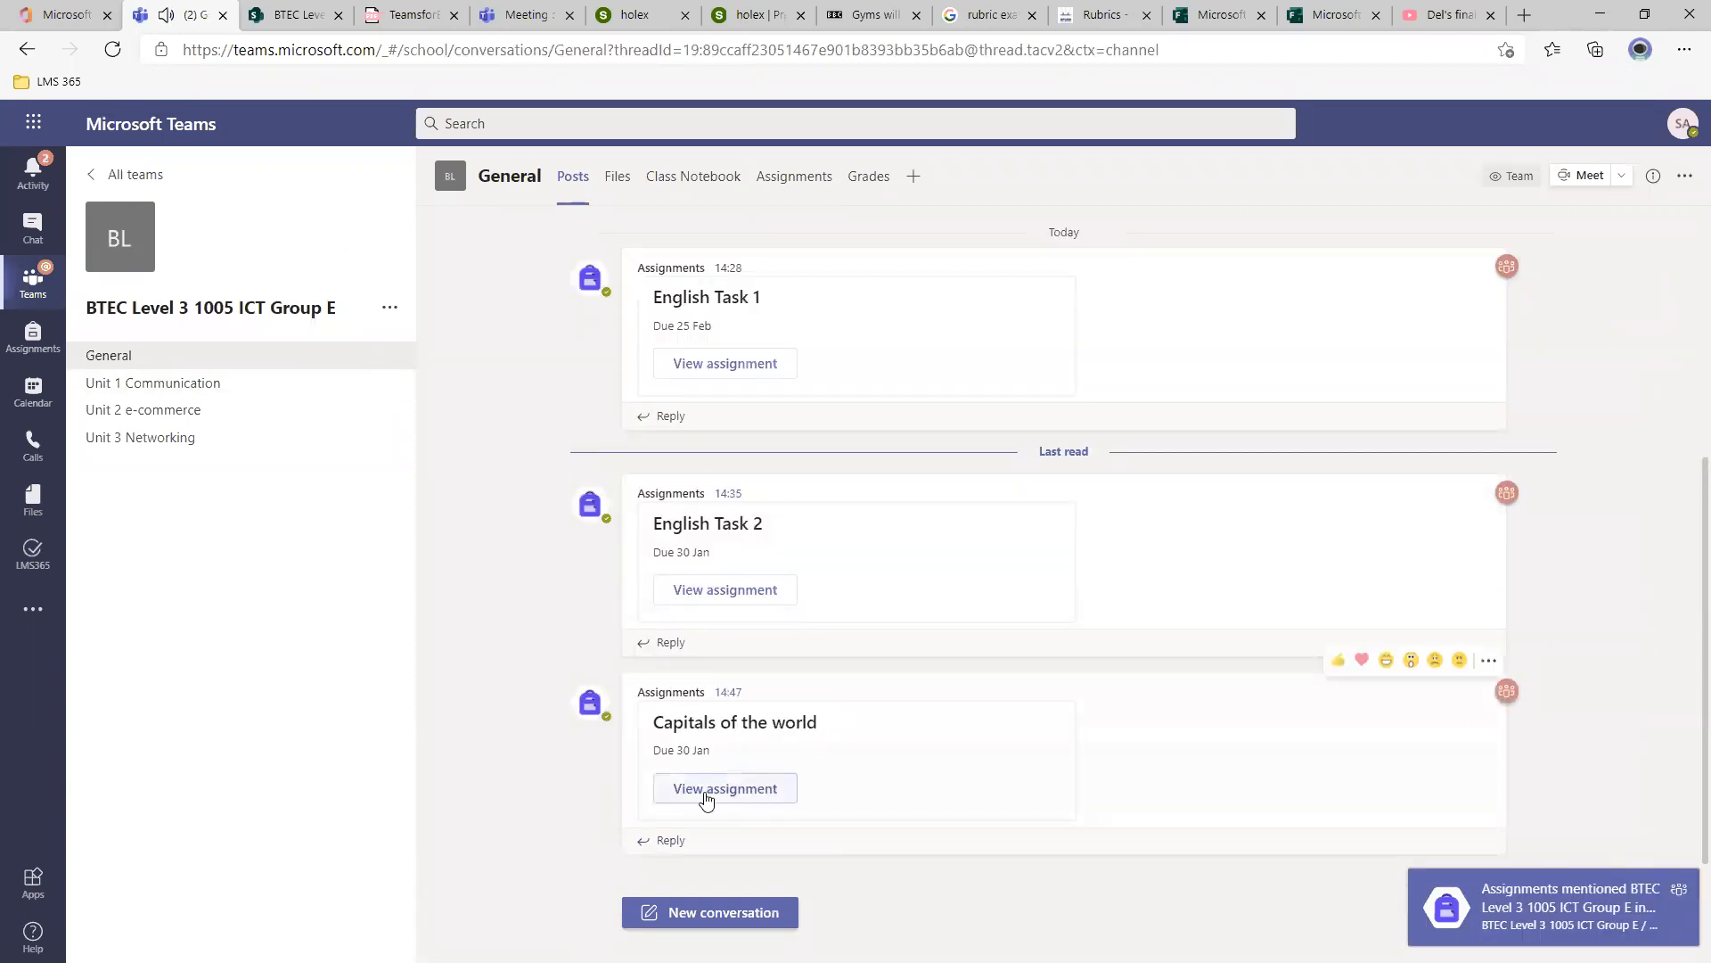
{"action": "left_click", "coordinate": [763, 790]}
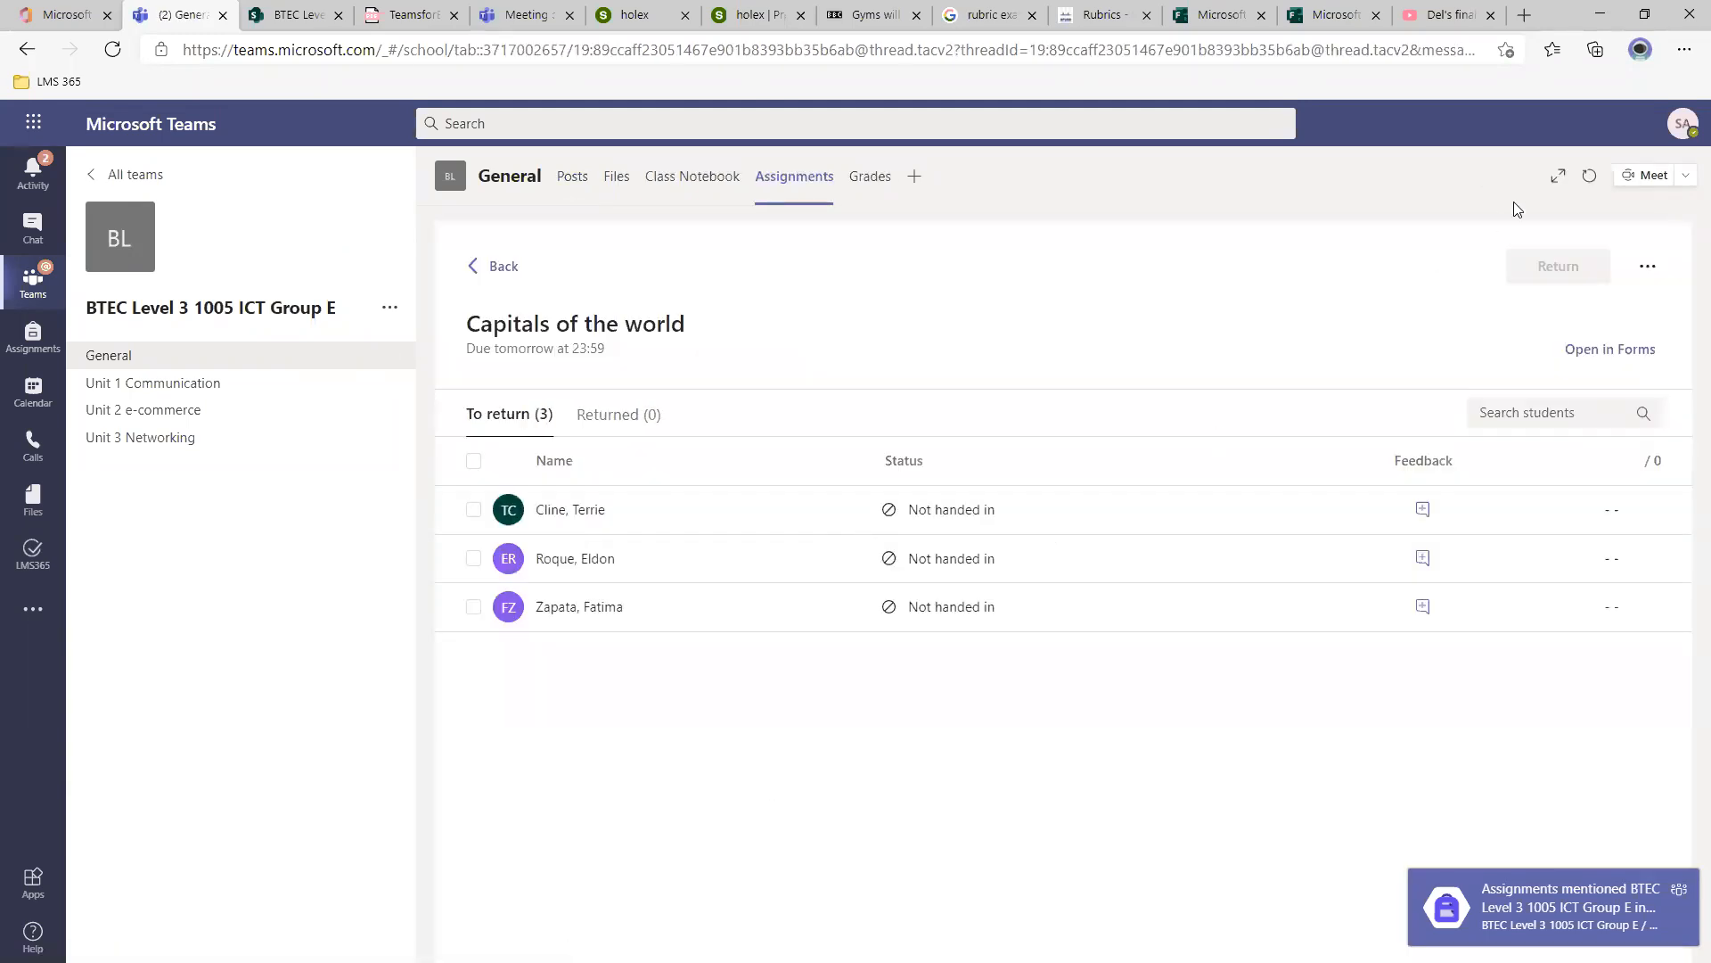
{"action": "left_click", "coordinate": [1648, 266]}
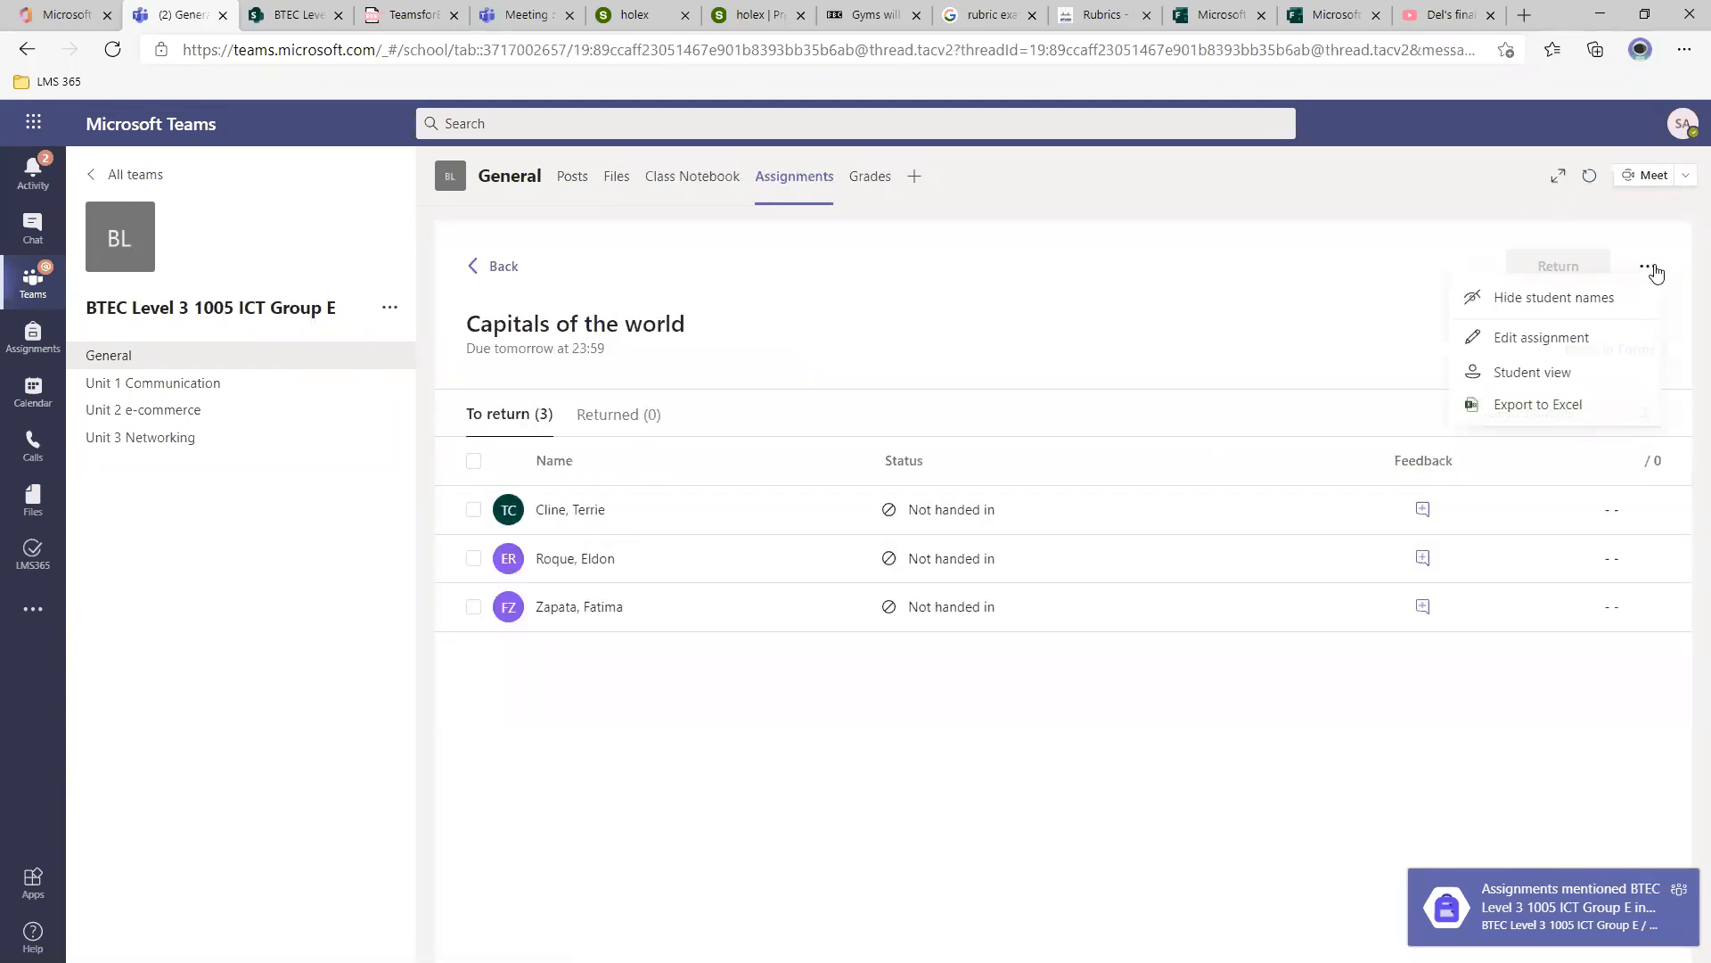
{"action": "left_click", "coordinate": [1558, 373]}
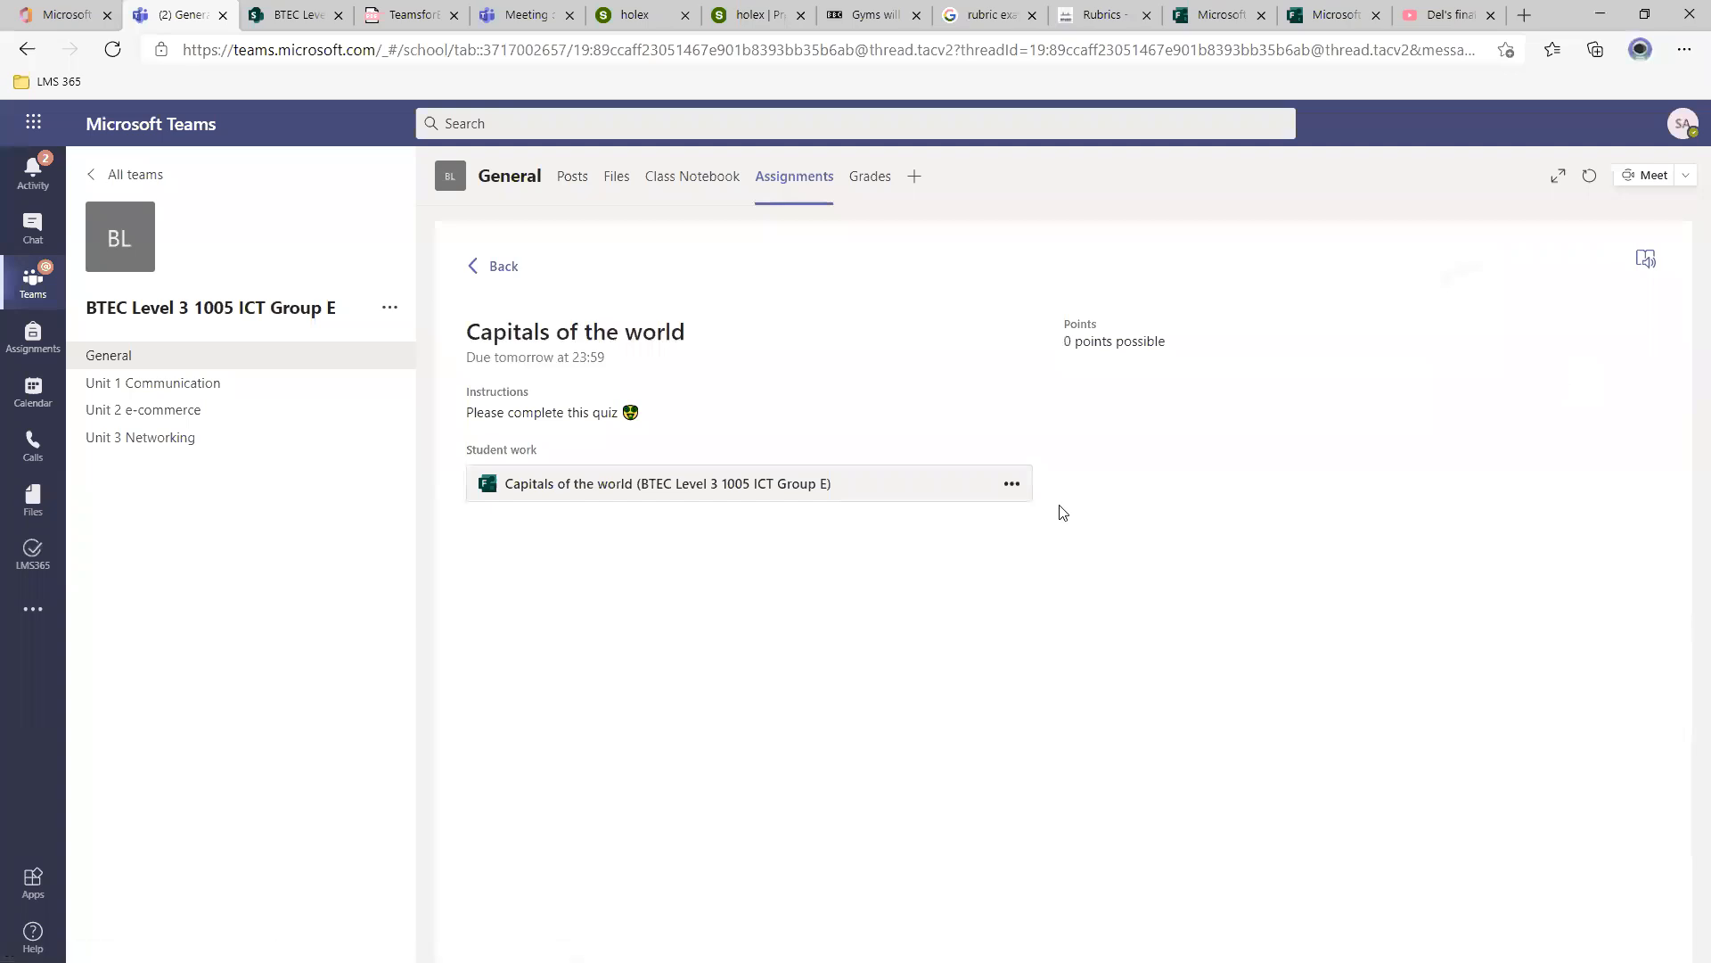
{"action": "left_click", "coordinate": [778, 498]}
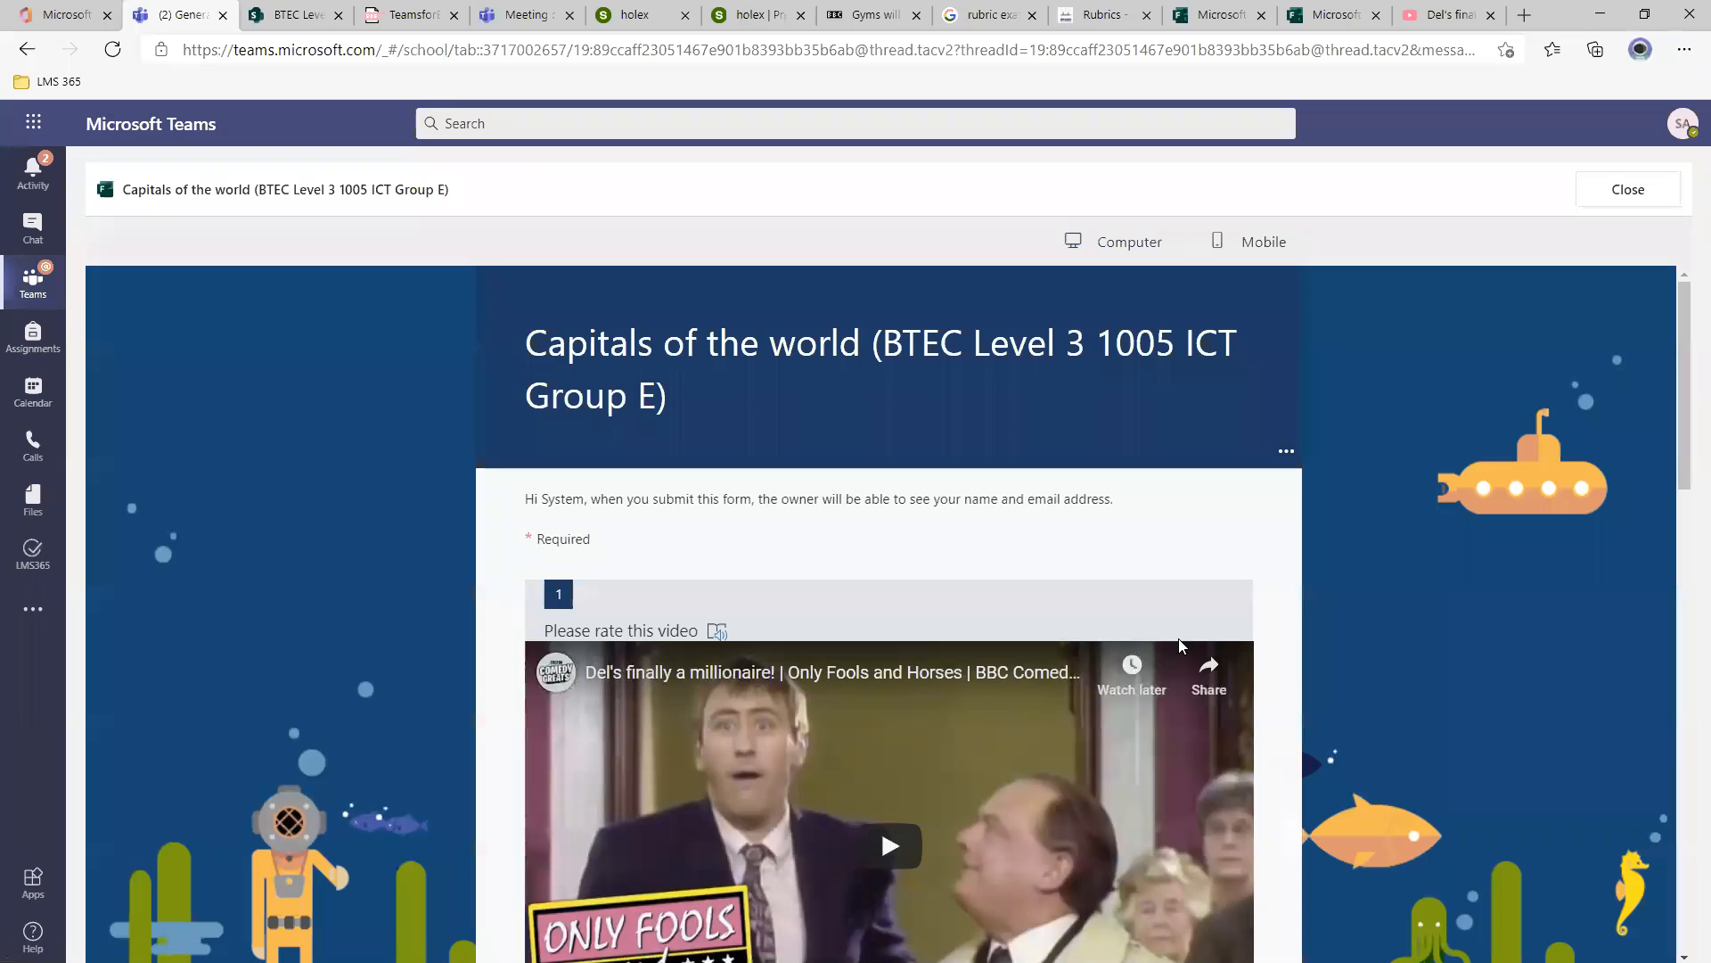
{"action": "scroll", "coordinate": [1189, 624], "scroll_direction": "down", "scroll_amount": 12}
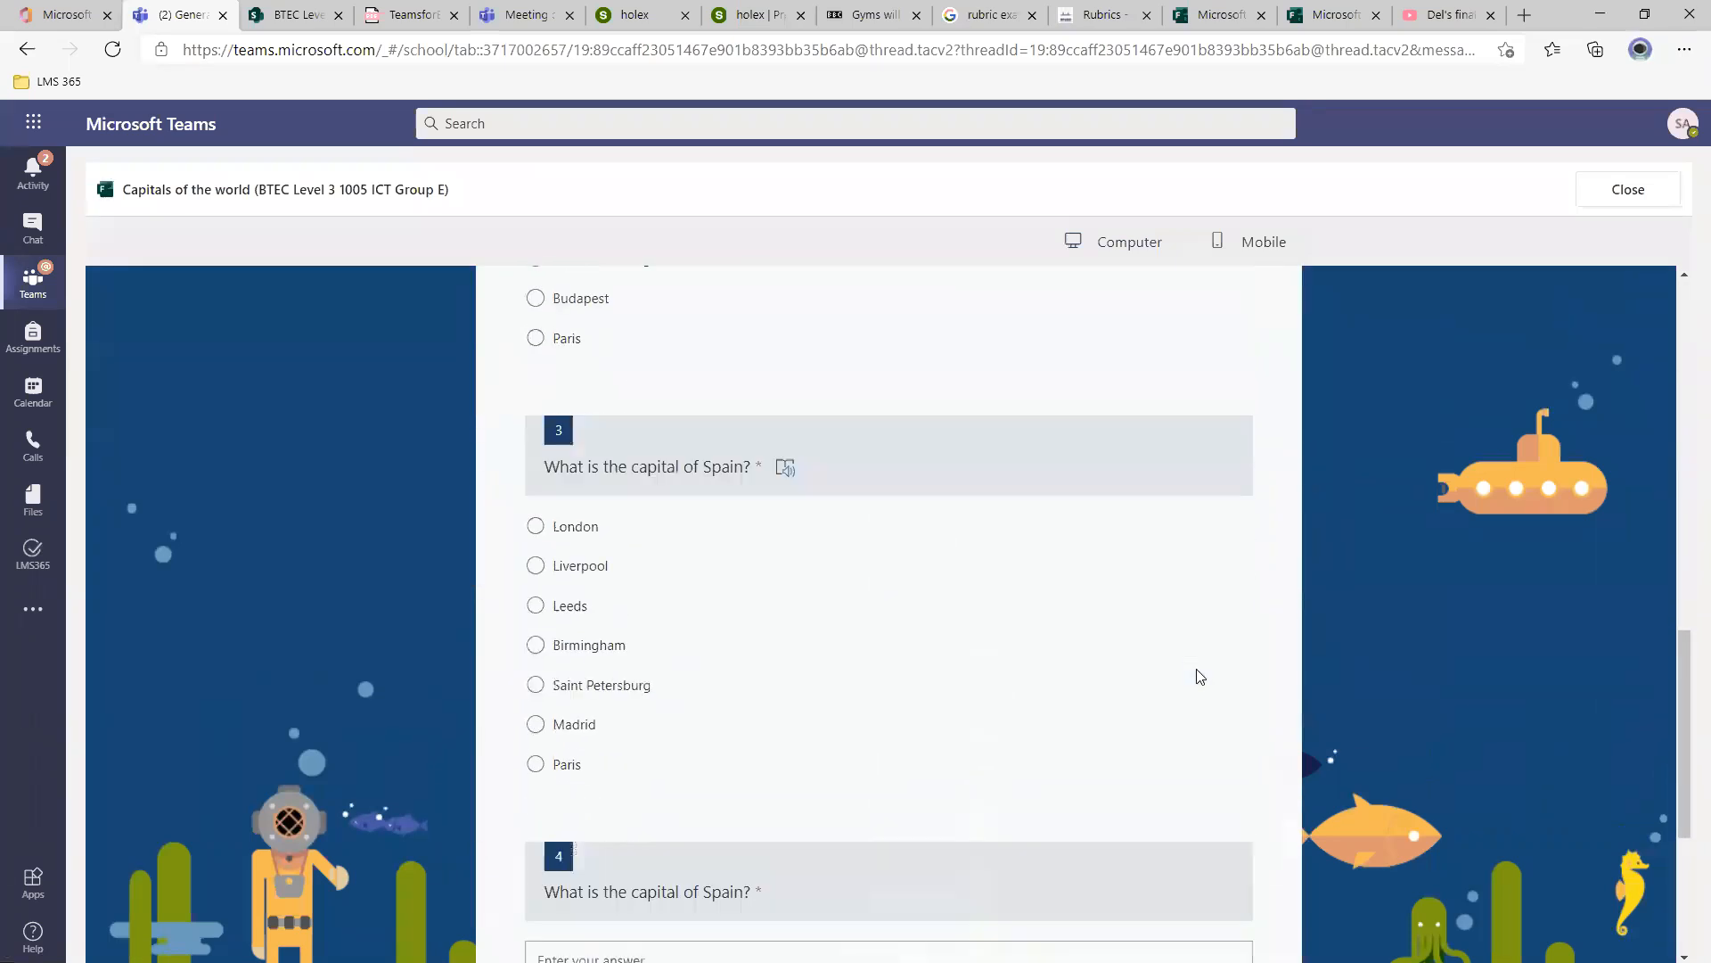
{"action": "scroll", "coordinate": [1199, 676], "scroll_direction": "down", "scroll_amount": 5}
{"action": "scroll", "coordinate": [1154, 639], "scroll_direction": "up", "scroll_amount": 9}
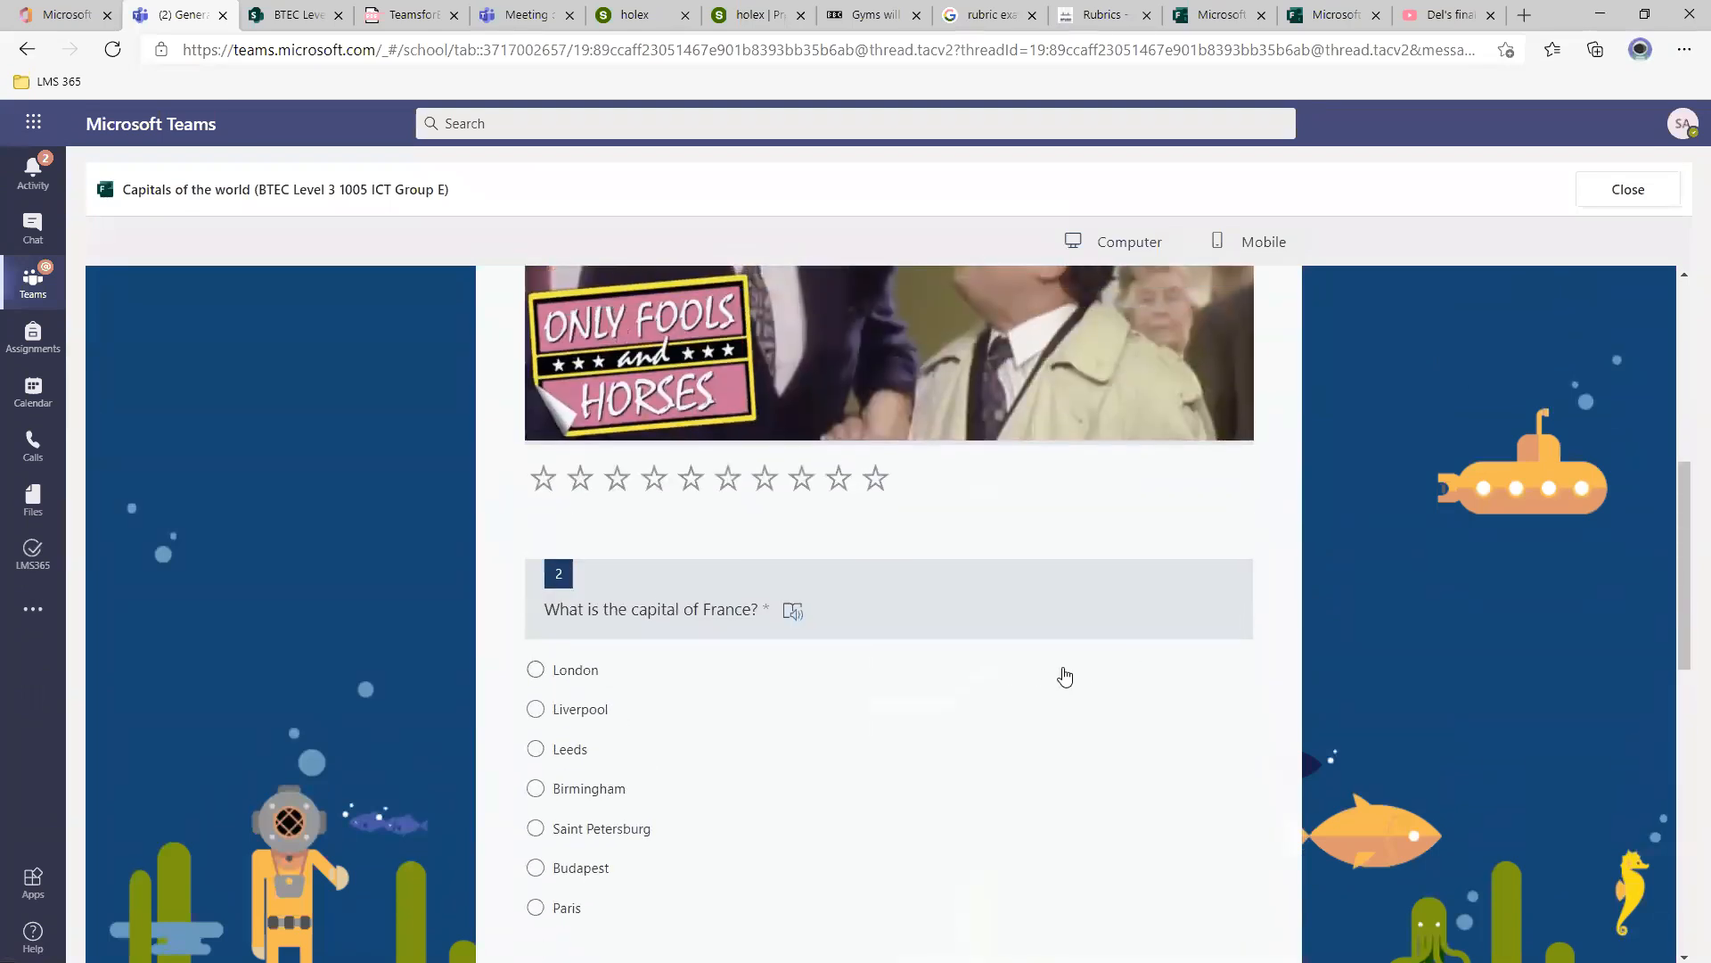
{"action": "scroll", "coordinate": [1065, 677], "scroll_direction": "up", "scroll_amount": 6}
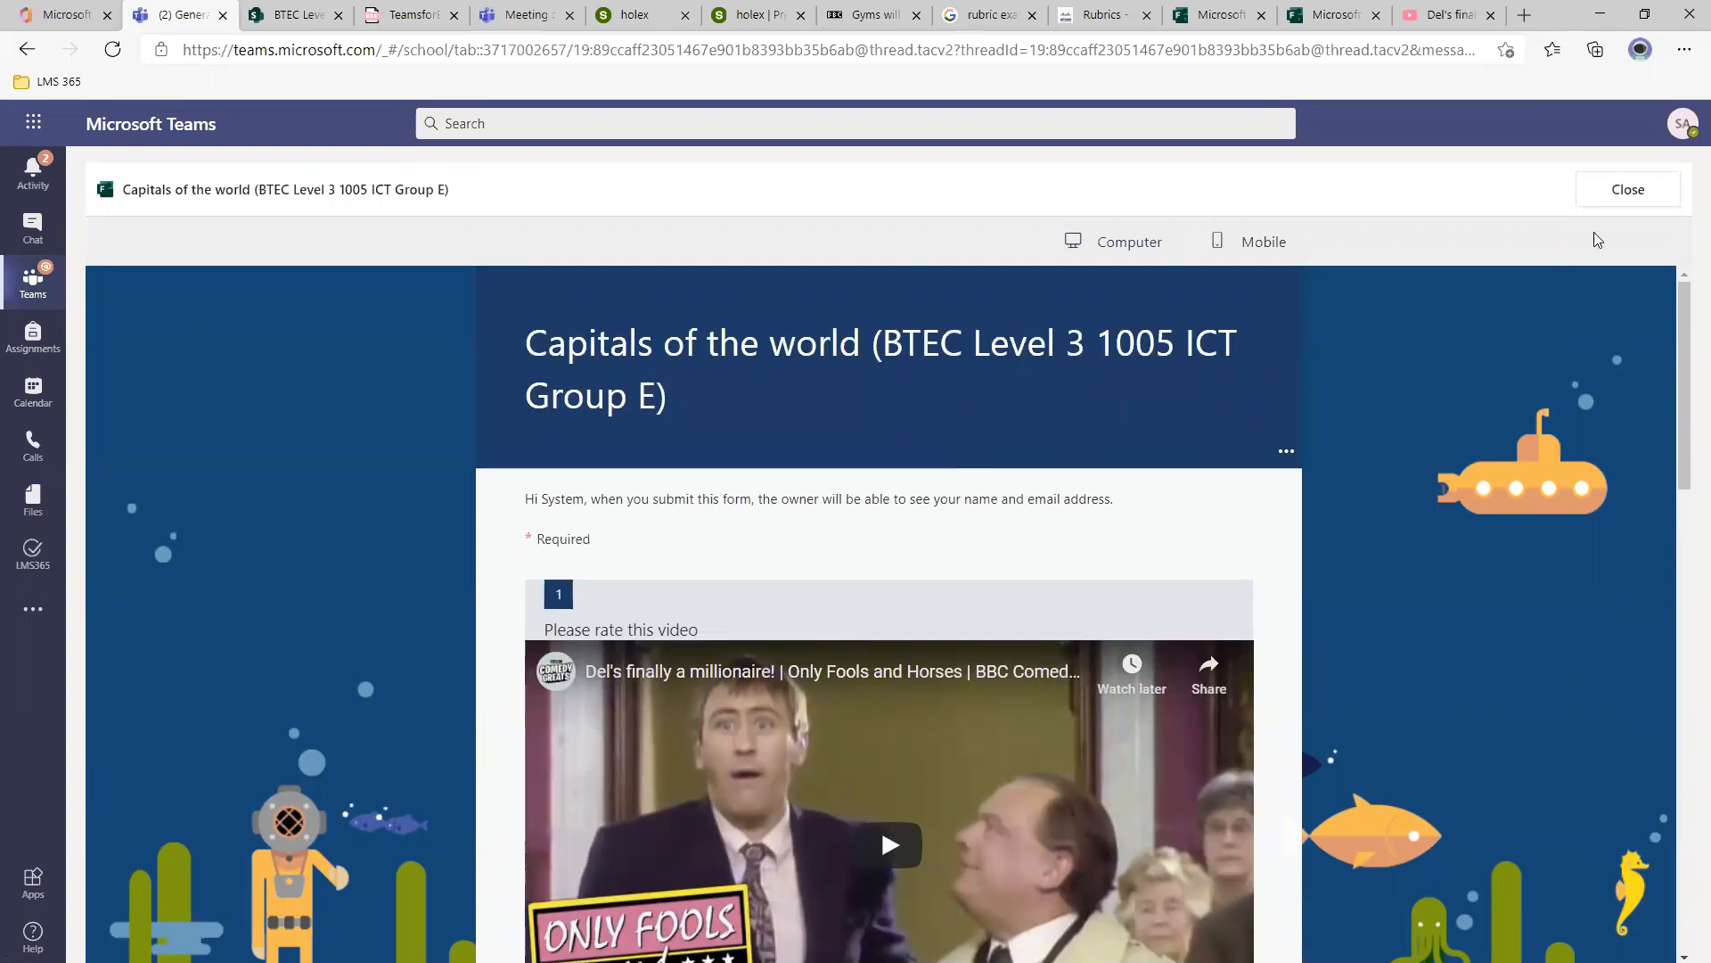
{"action": "left_click", "coordinate": [1633, 190]}
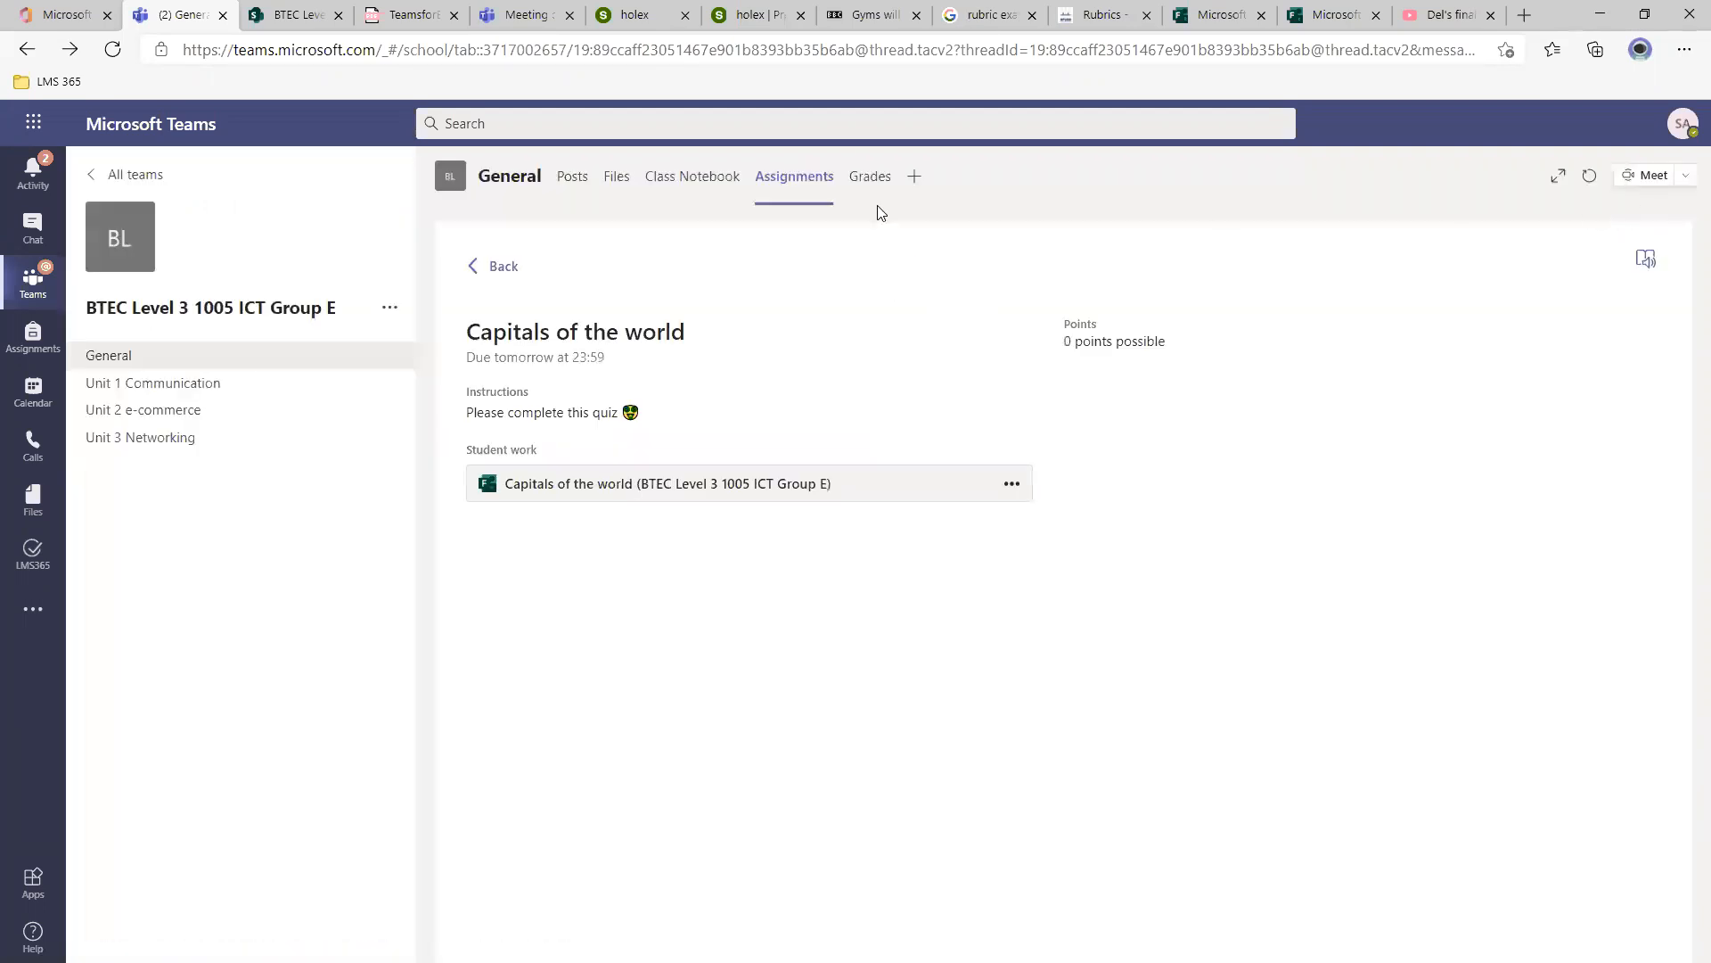
From All teams, open BTEC Level 3 ICT Sub Group C and go to its Class Notebook.
{"action": "left_click", "coordinate": [118, 178]}
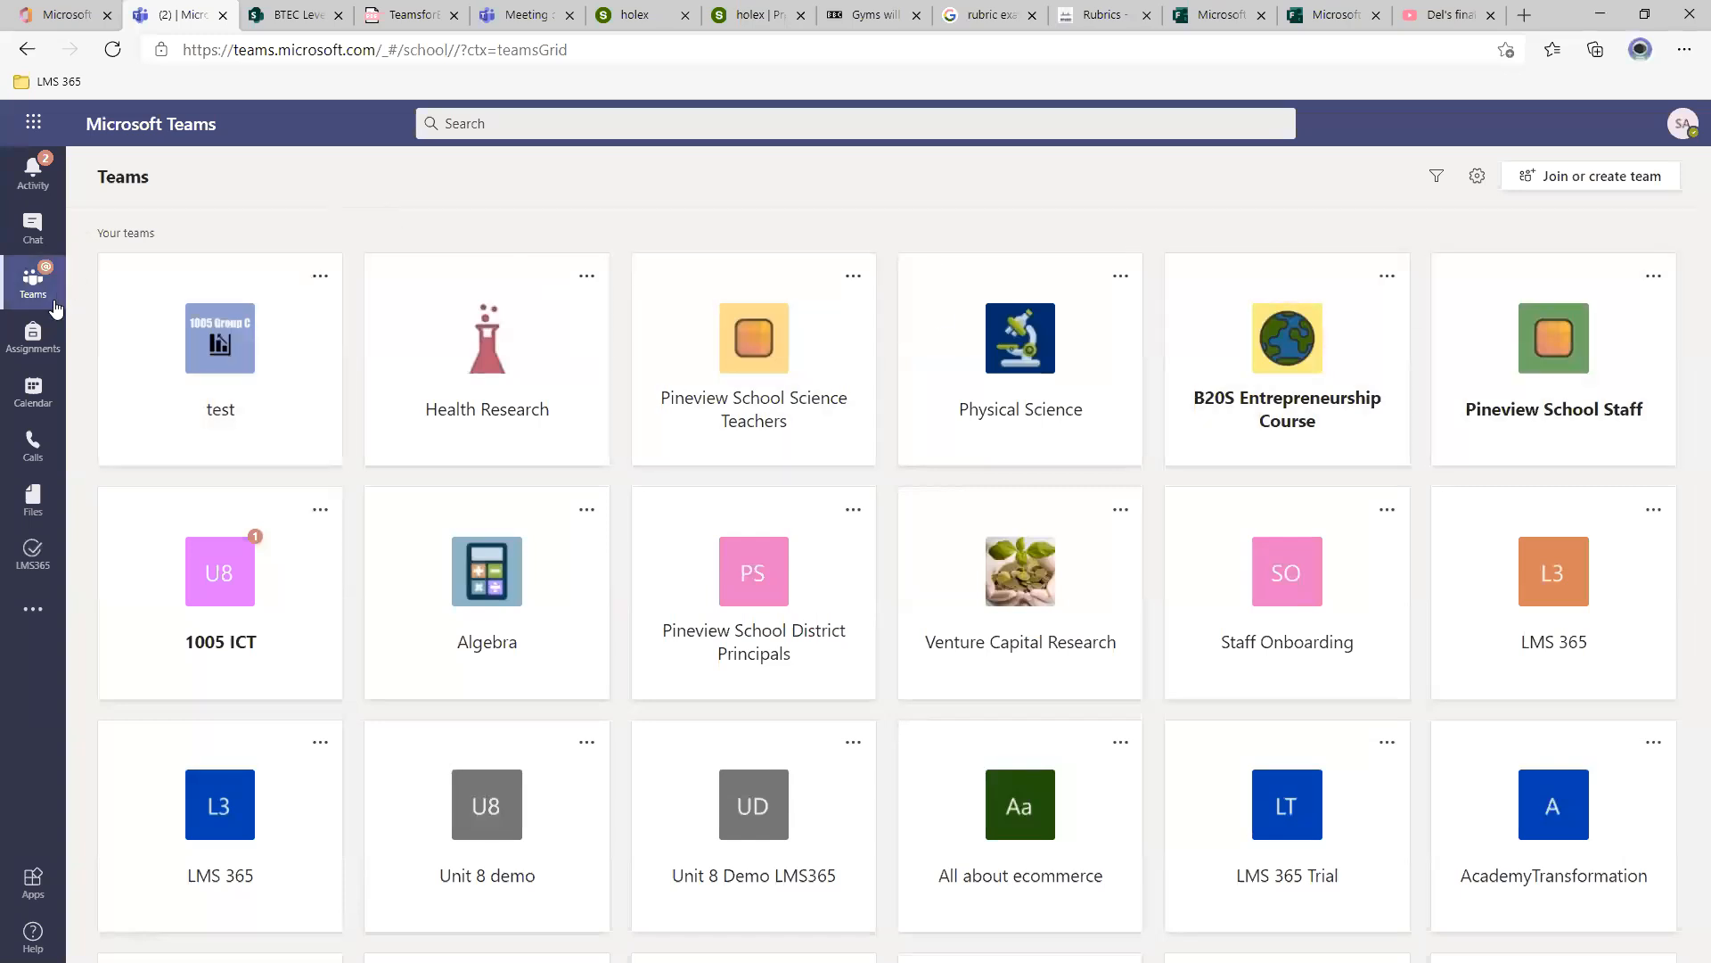
{"action": "scroll", "coordinate": [1158, 646], "scroll_direction": "down", "scroll_amount": 5}
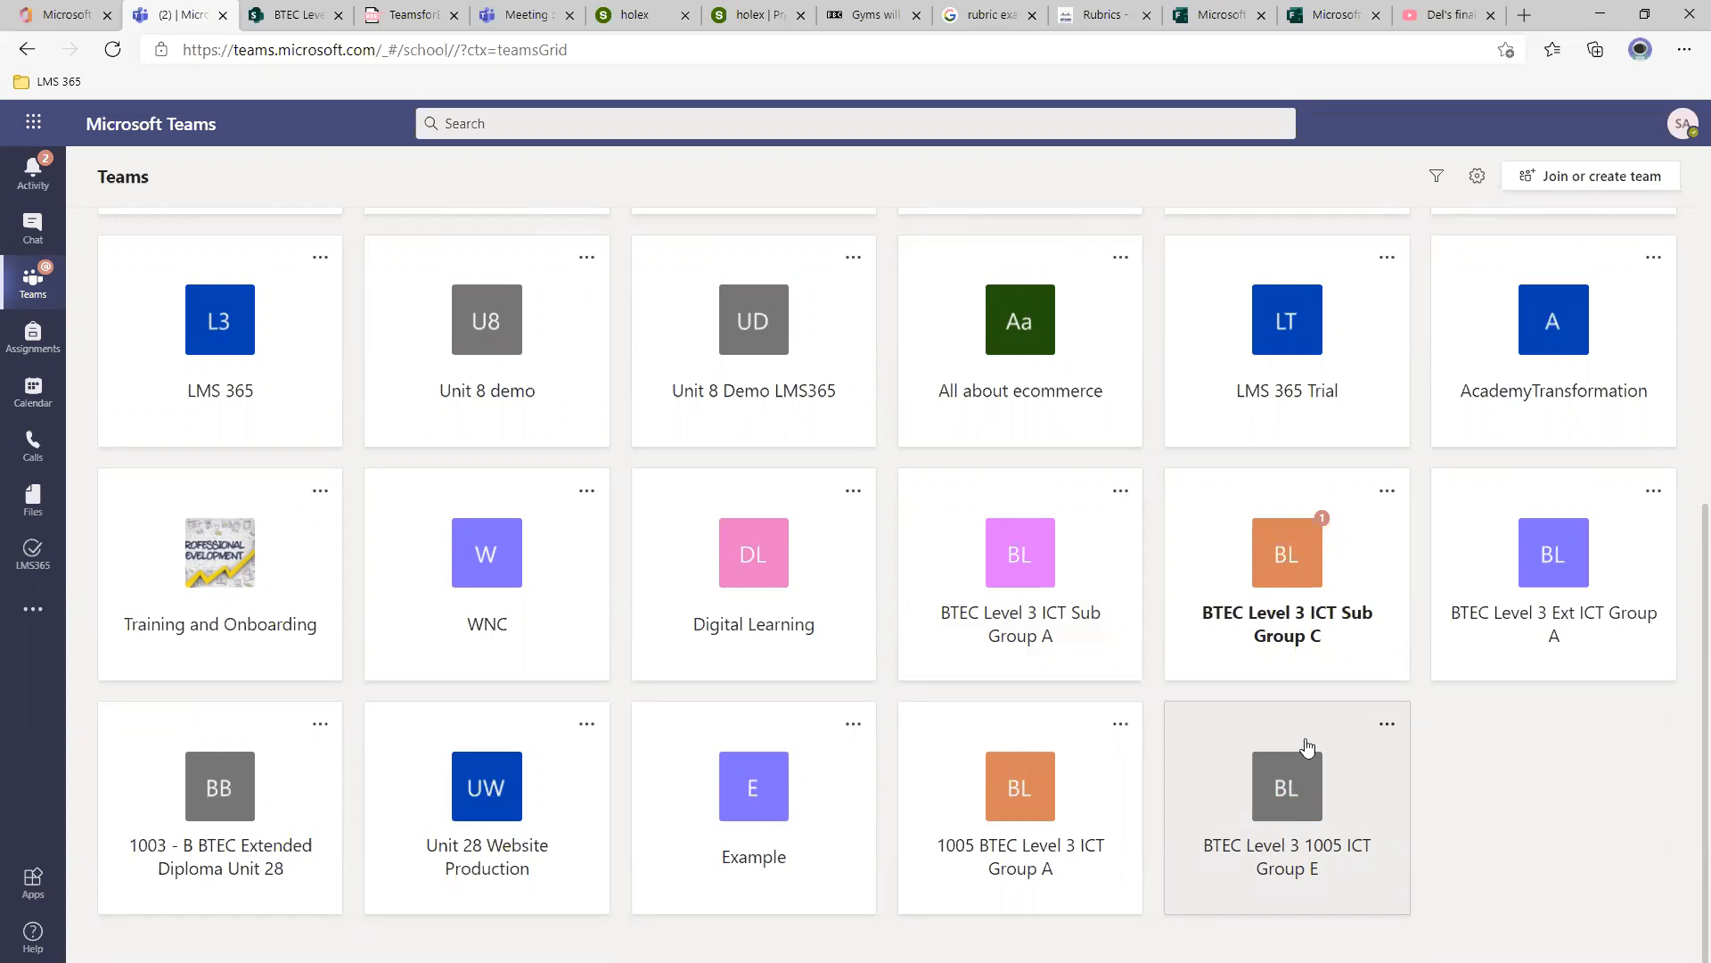
{"action": "left_click", "coordinate": [1325, 596]}
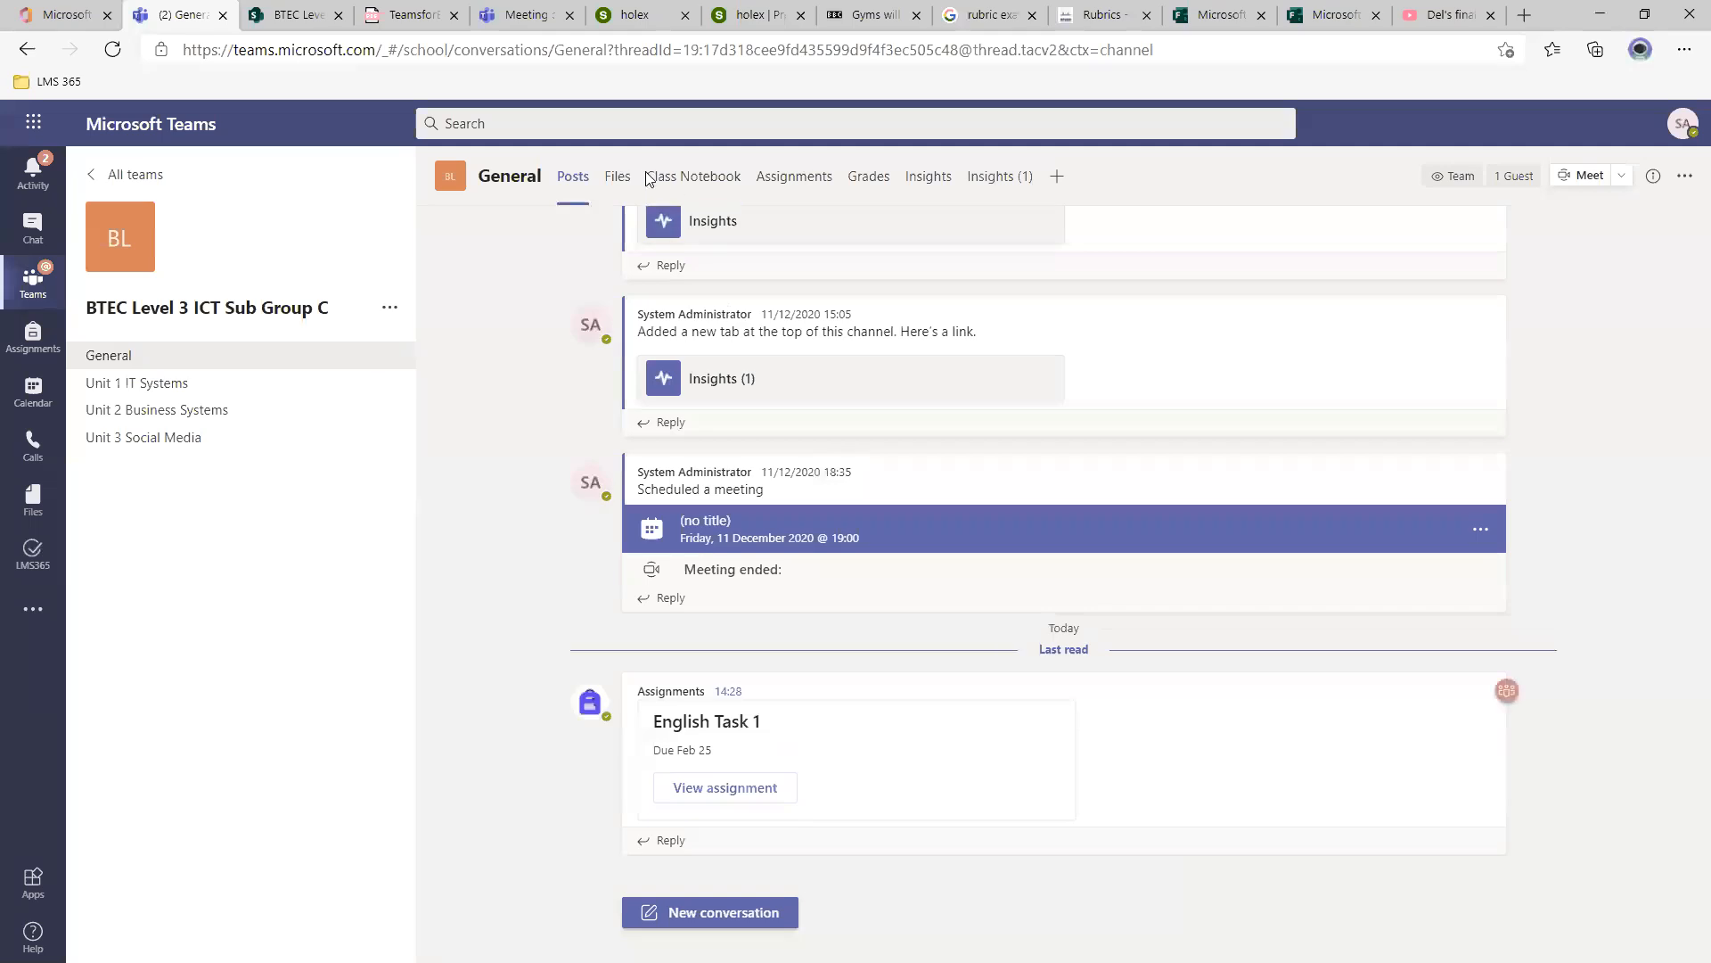
{"action": "left_click", "coordinate": [712, 181]}
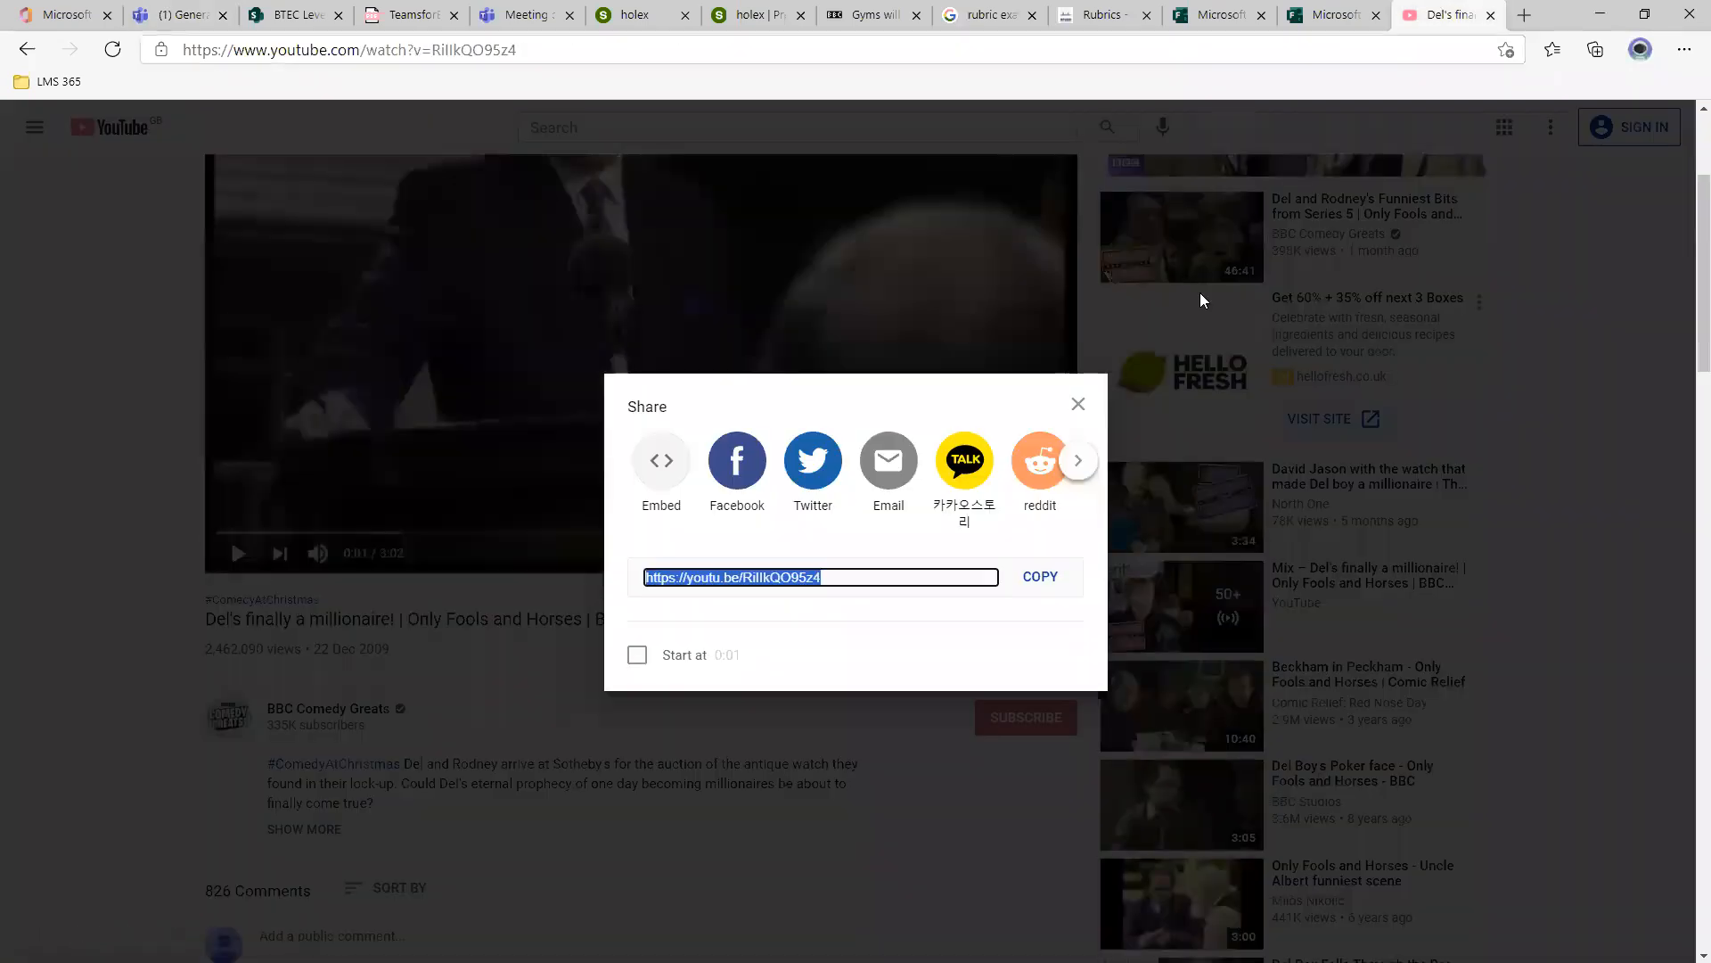
Close the share box on the YouTube video and open a new Edge tab.
{"action": "left_click", "coordinate": [1074, 407]}
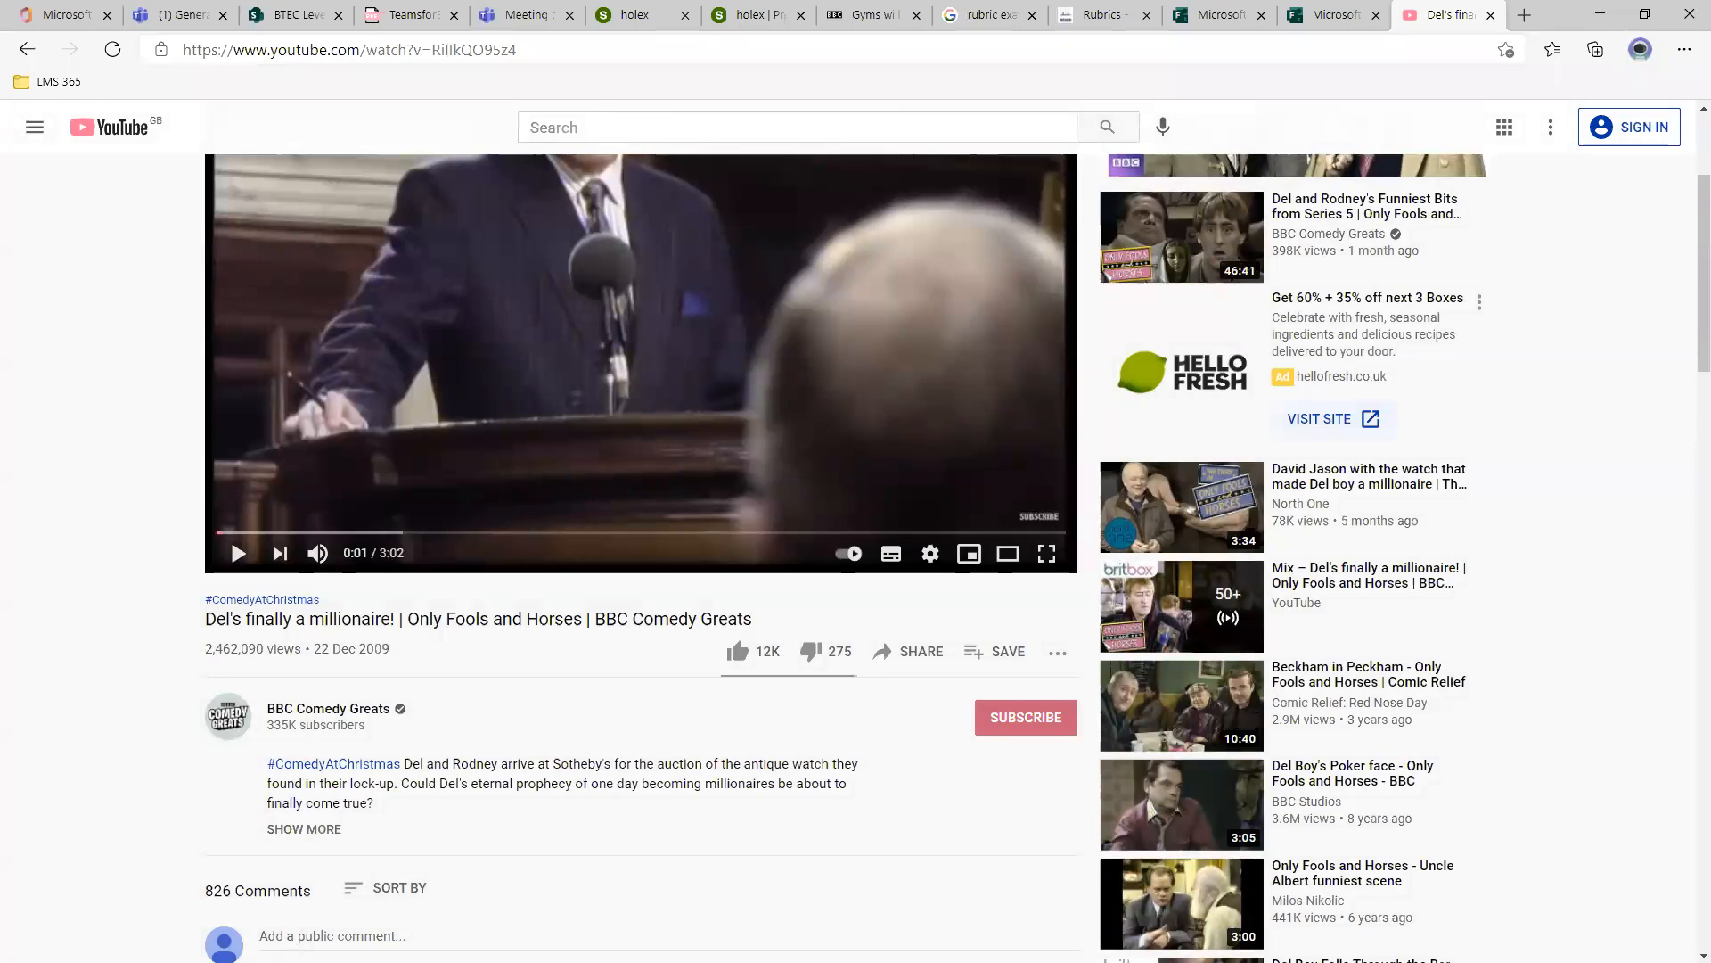
{"action": "key", "text": "alt+Tab"}
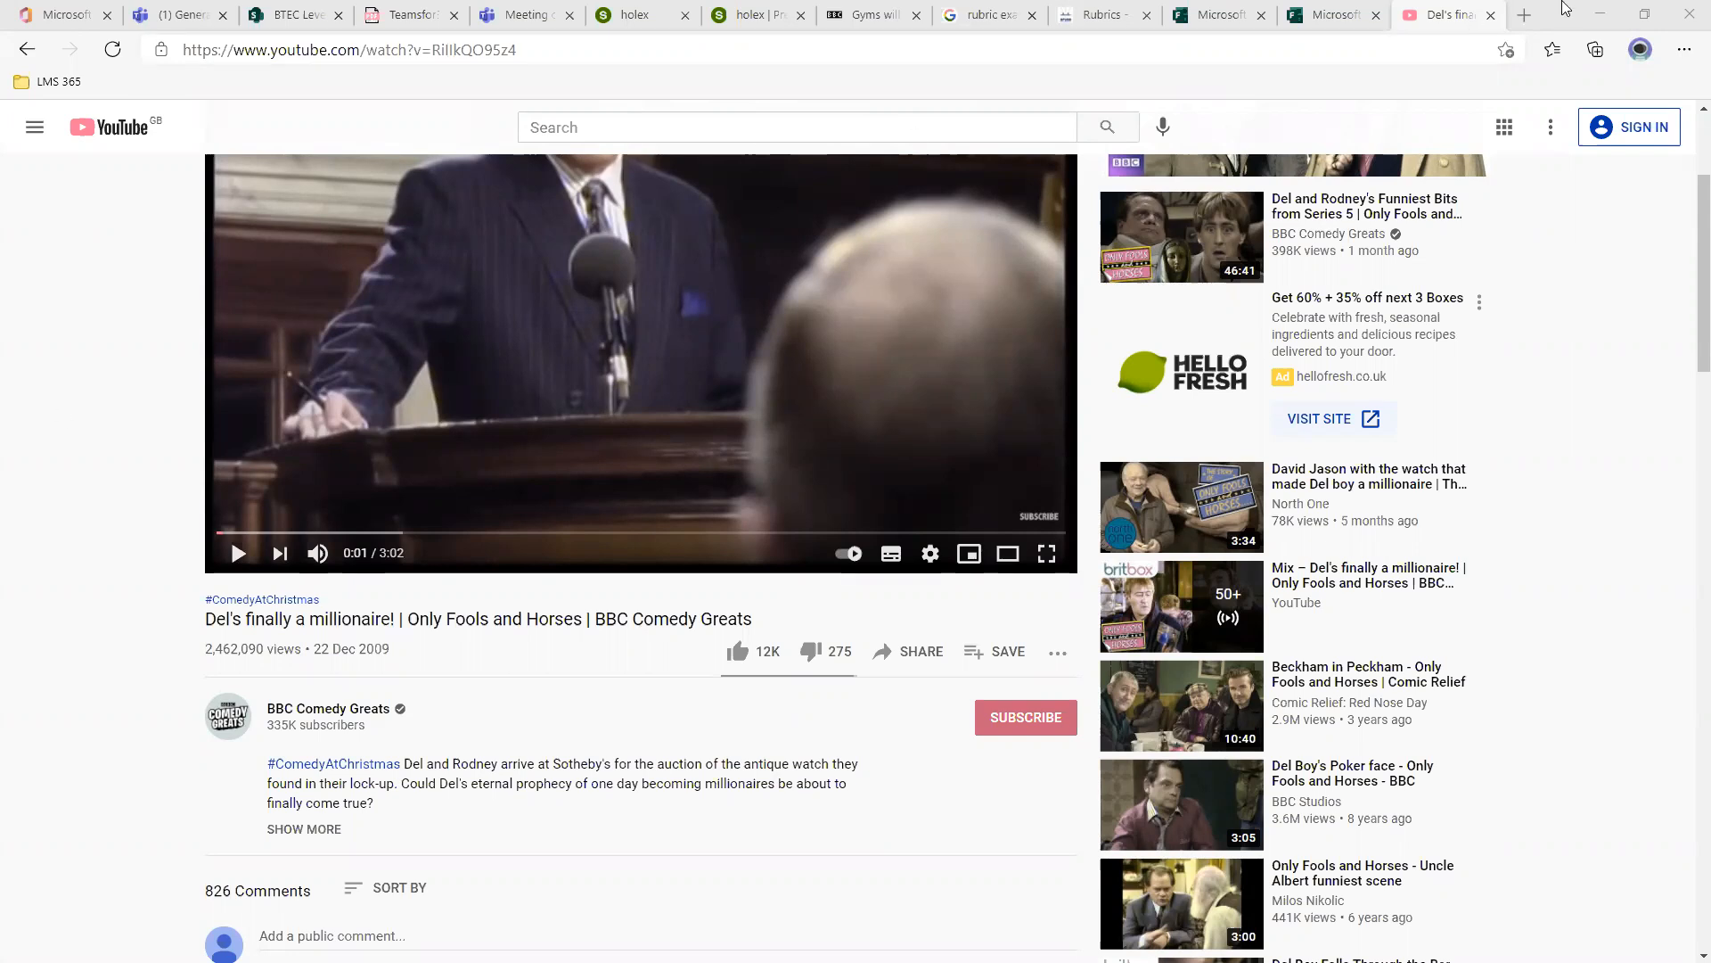
{"action": "left_click", "coordinate": [1523, 15]}
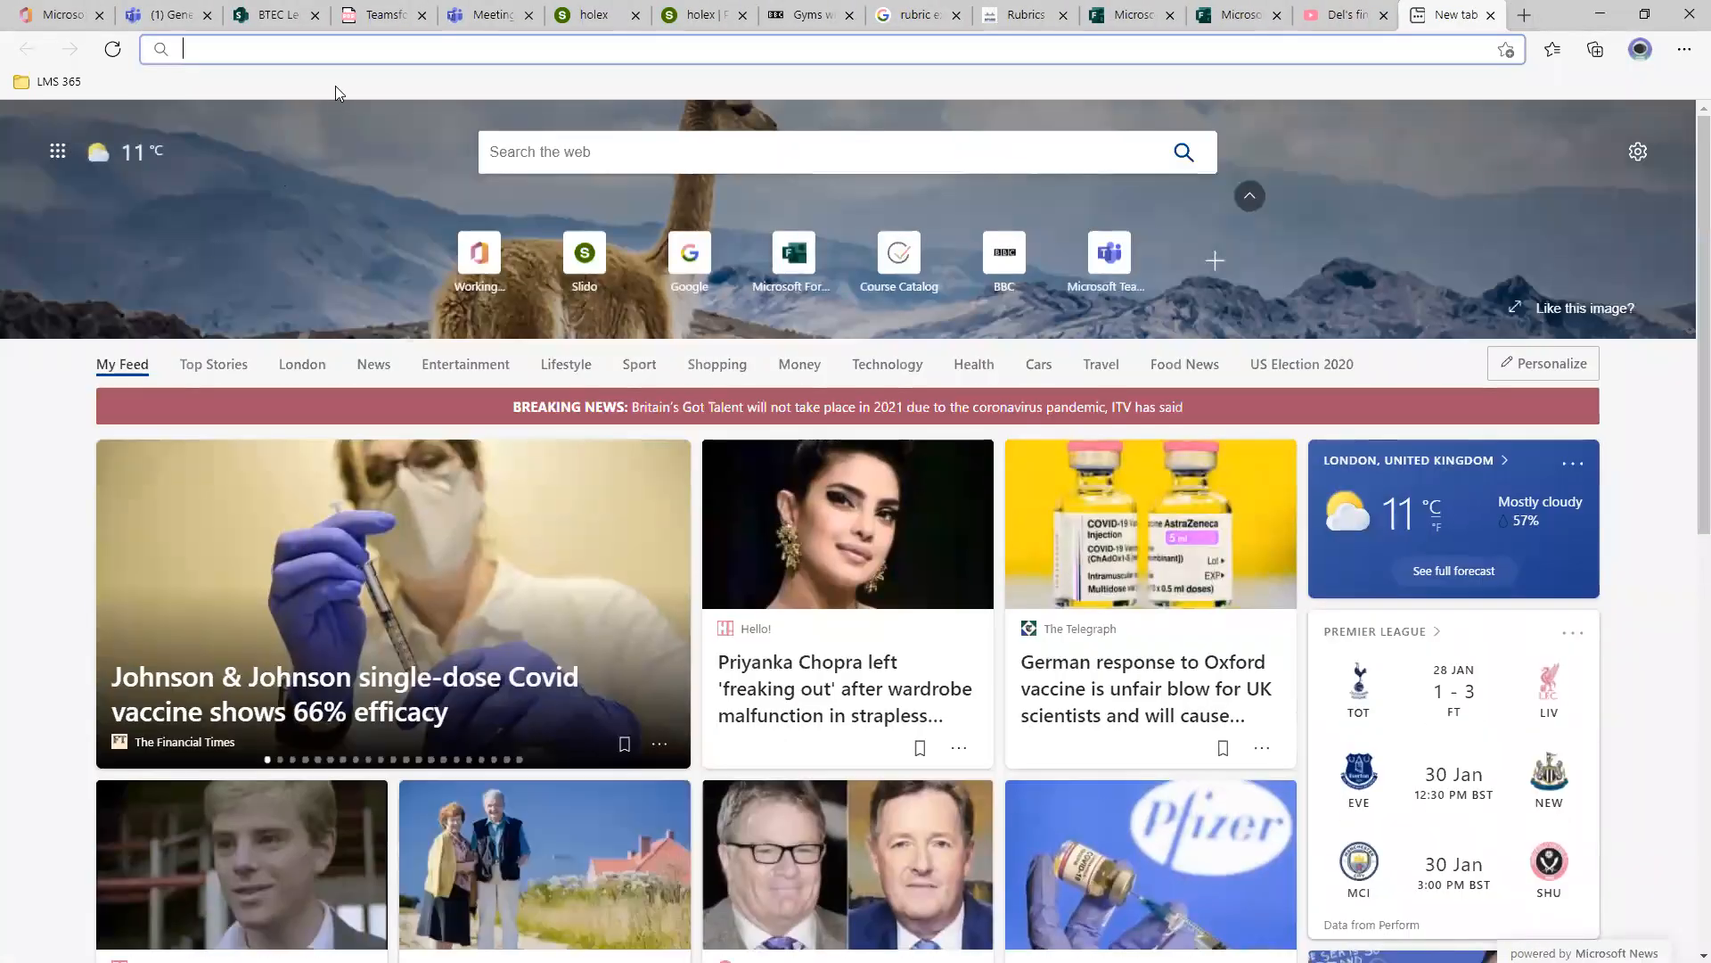
Search Bing for '3 ring binder' and view the image results.
{"action": "left_click", "coordinate": [663, 141]}
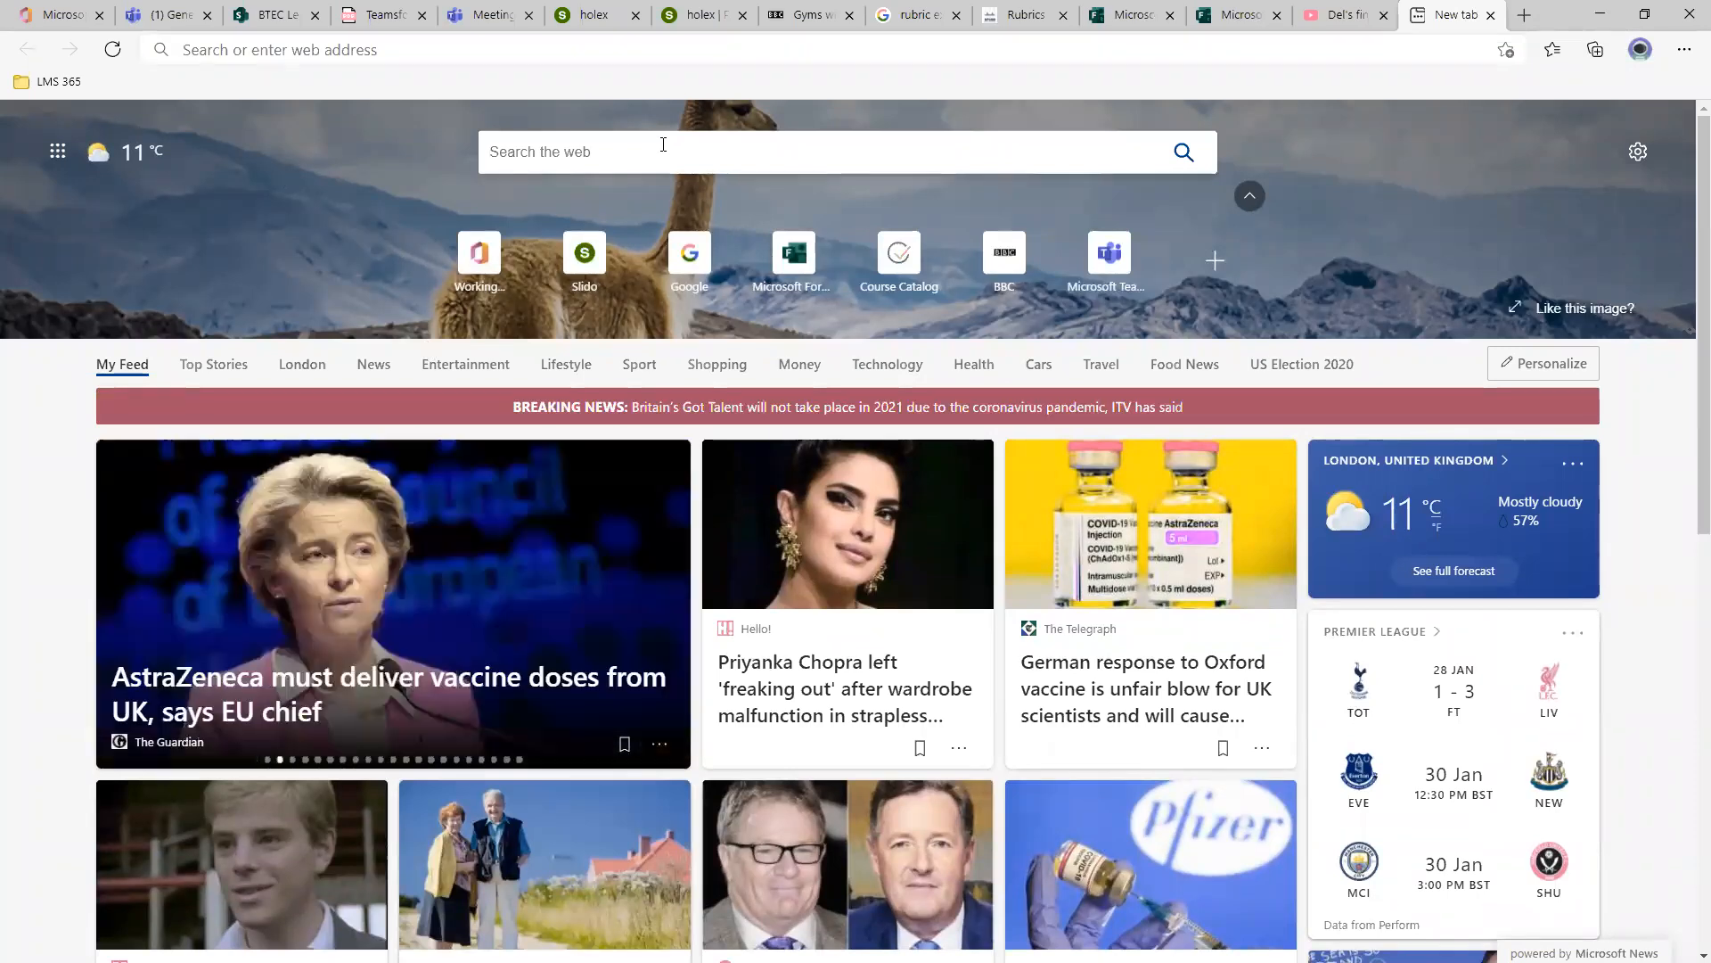
{"action": "type", "text": "3 ring binder"}
{"action": "key", "text": "Return"}
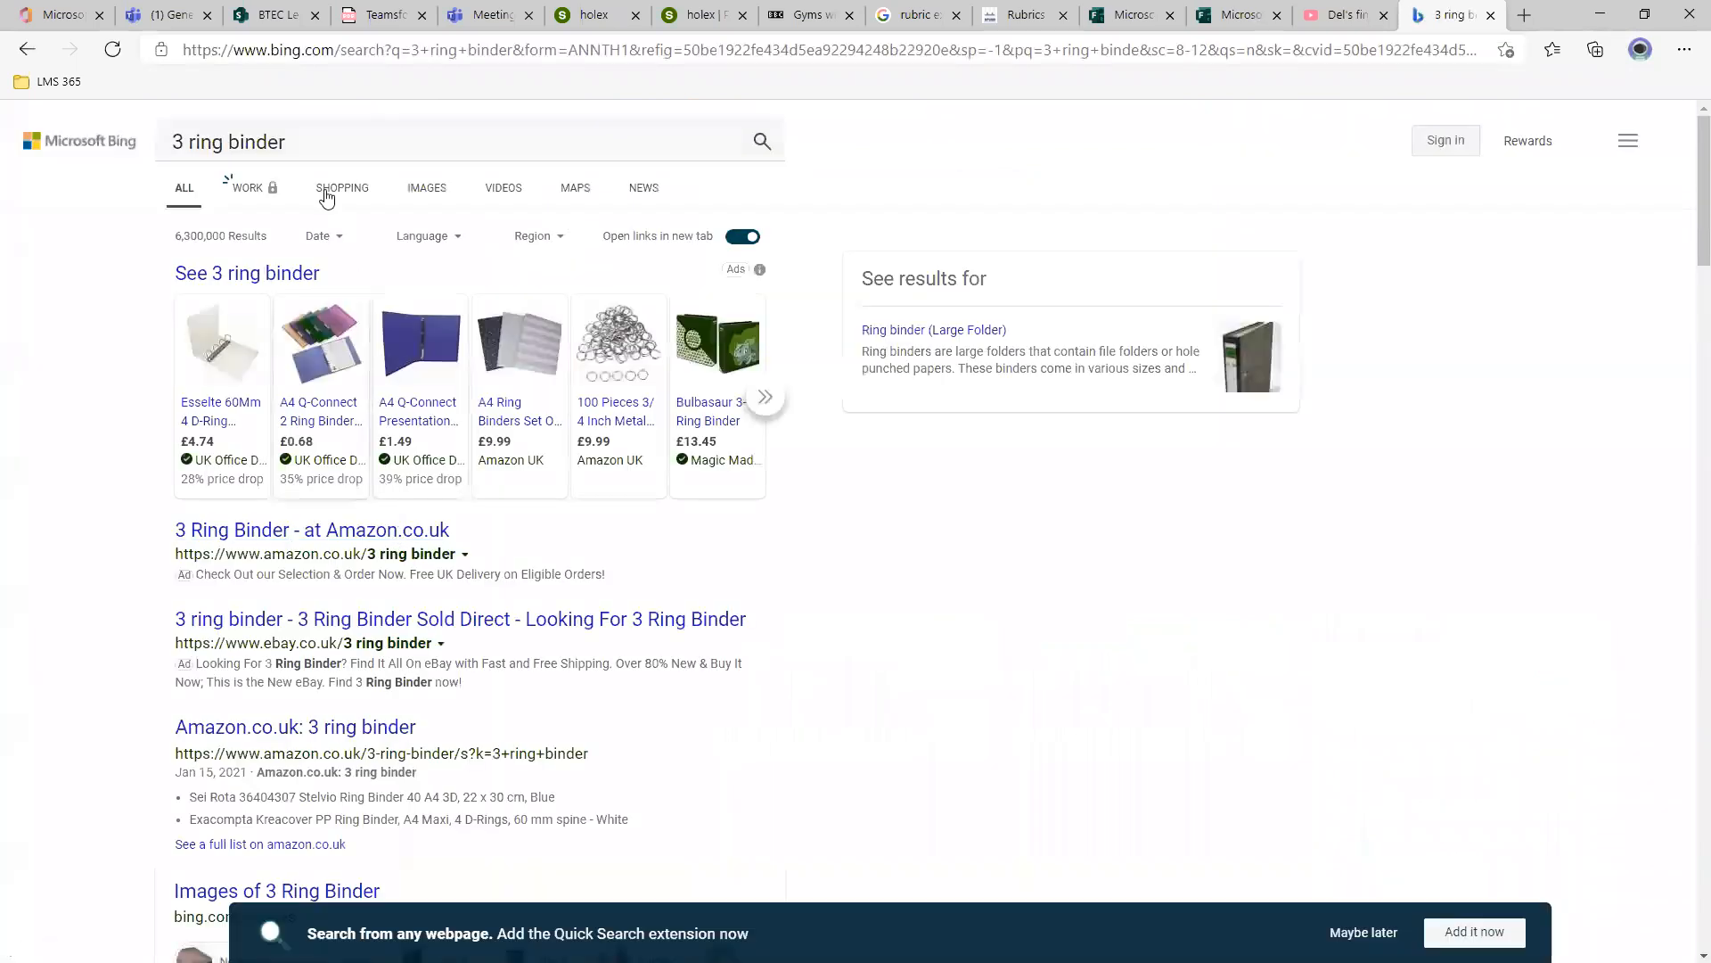
{"action": "left_click", "coordinate": [444, 189]}
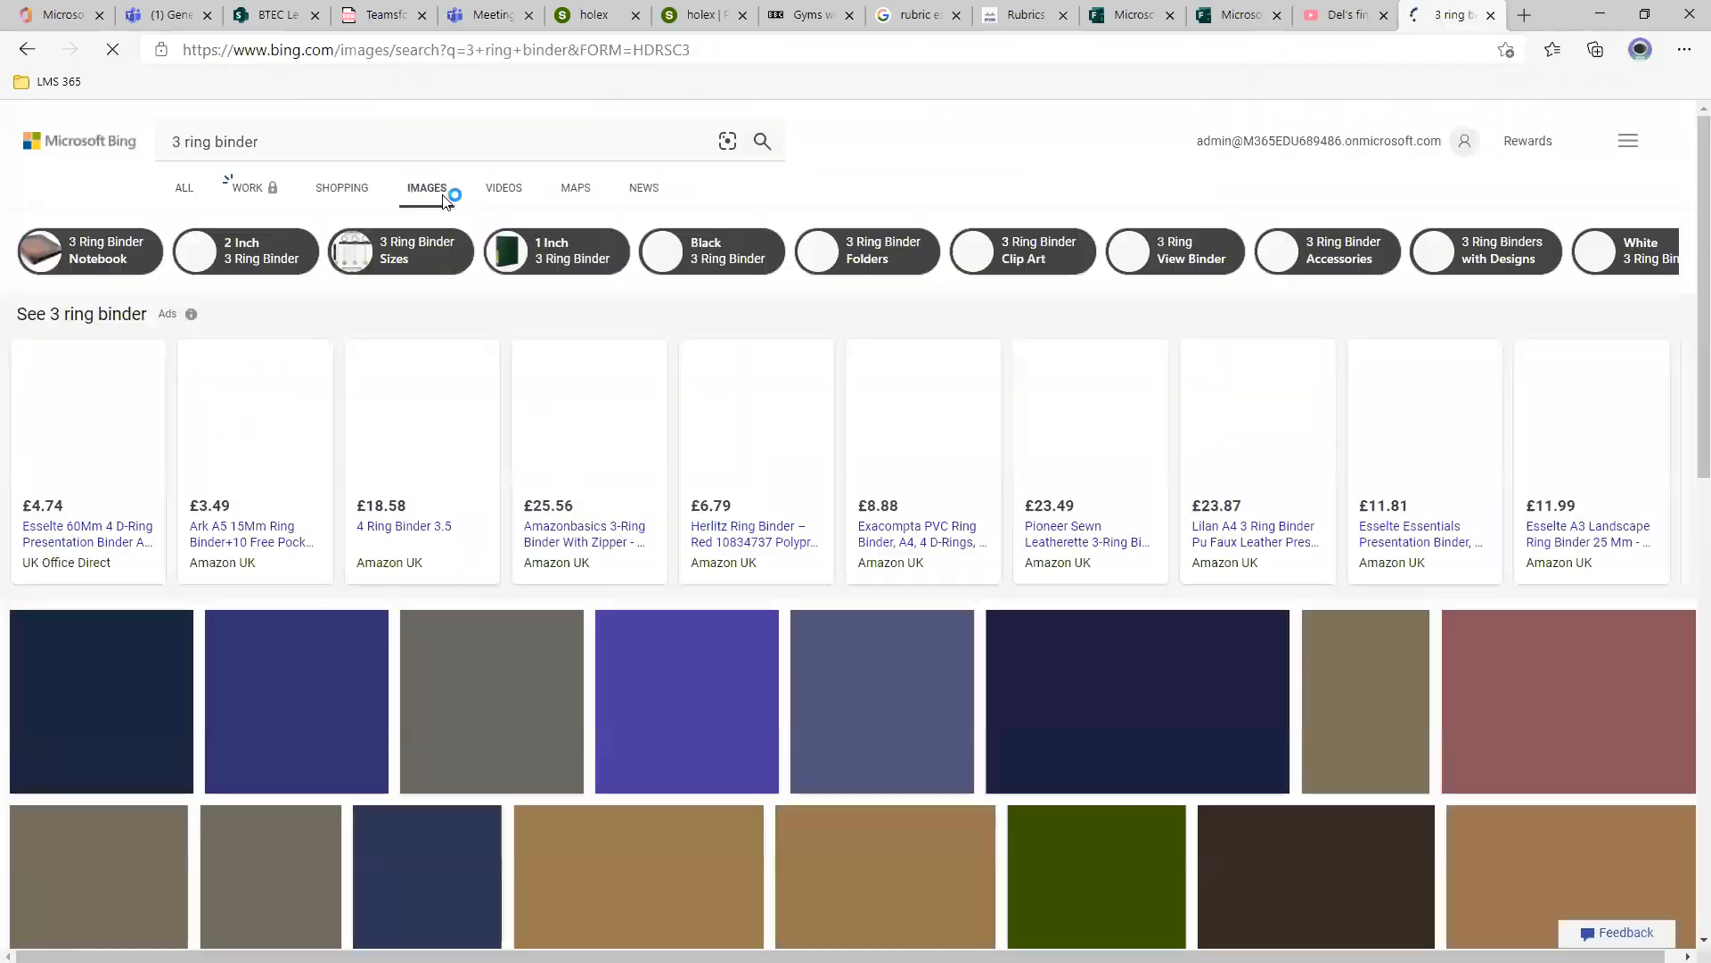
{"action": "scroll", "coordinate": [1073, 687], "scroll_direction": "down", "scroll_amount": 5}
{"action": "scroll", "coordinate": [1215, 722], "scroll_direction": "down", "scroll_amount": 9}
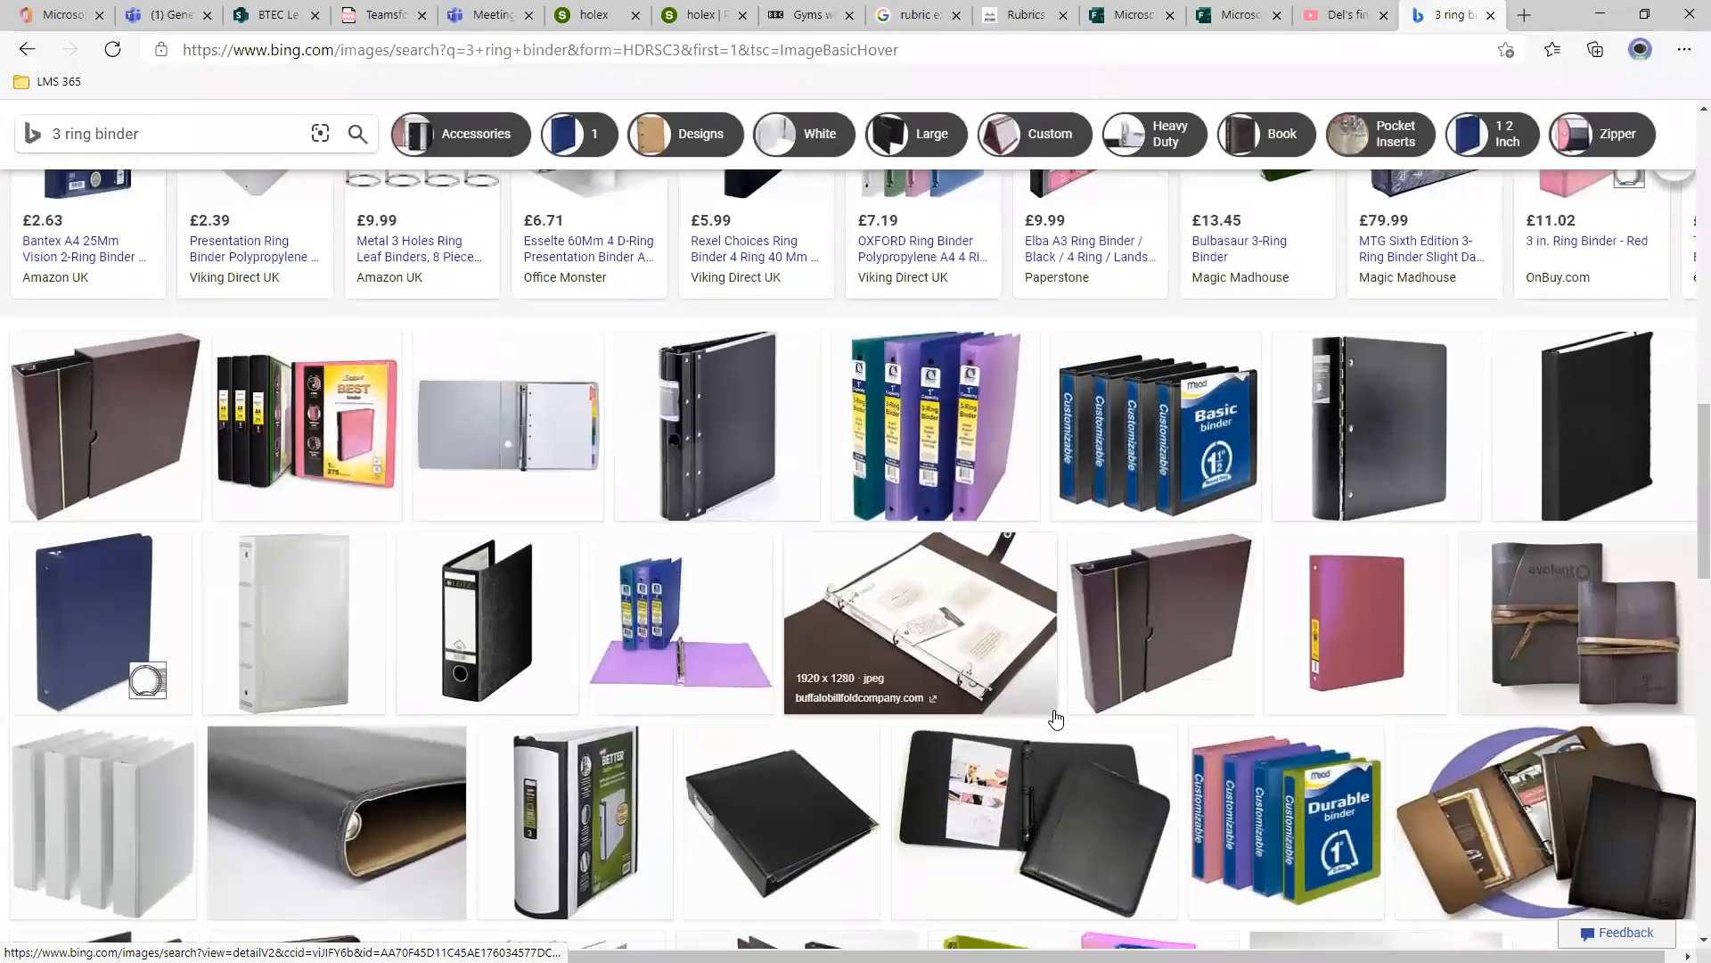
Browse the enlarged binder images one by one, then close the image viewer.
{"action": "left_click", "coordinate": [992, 599]}
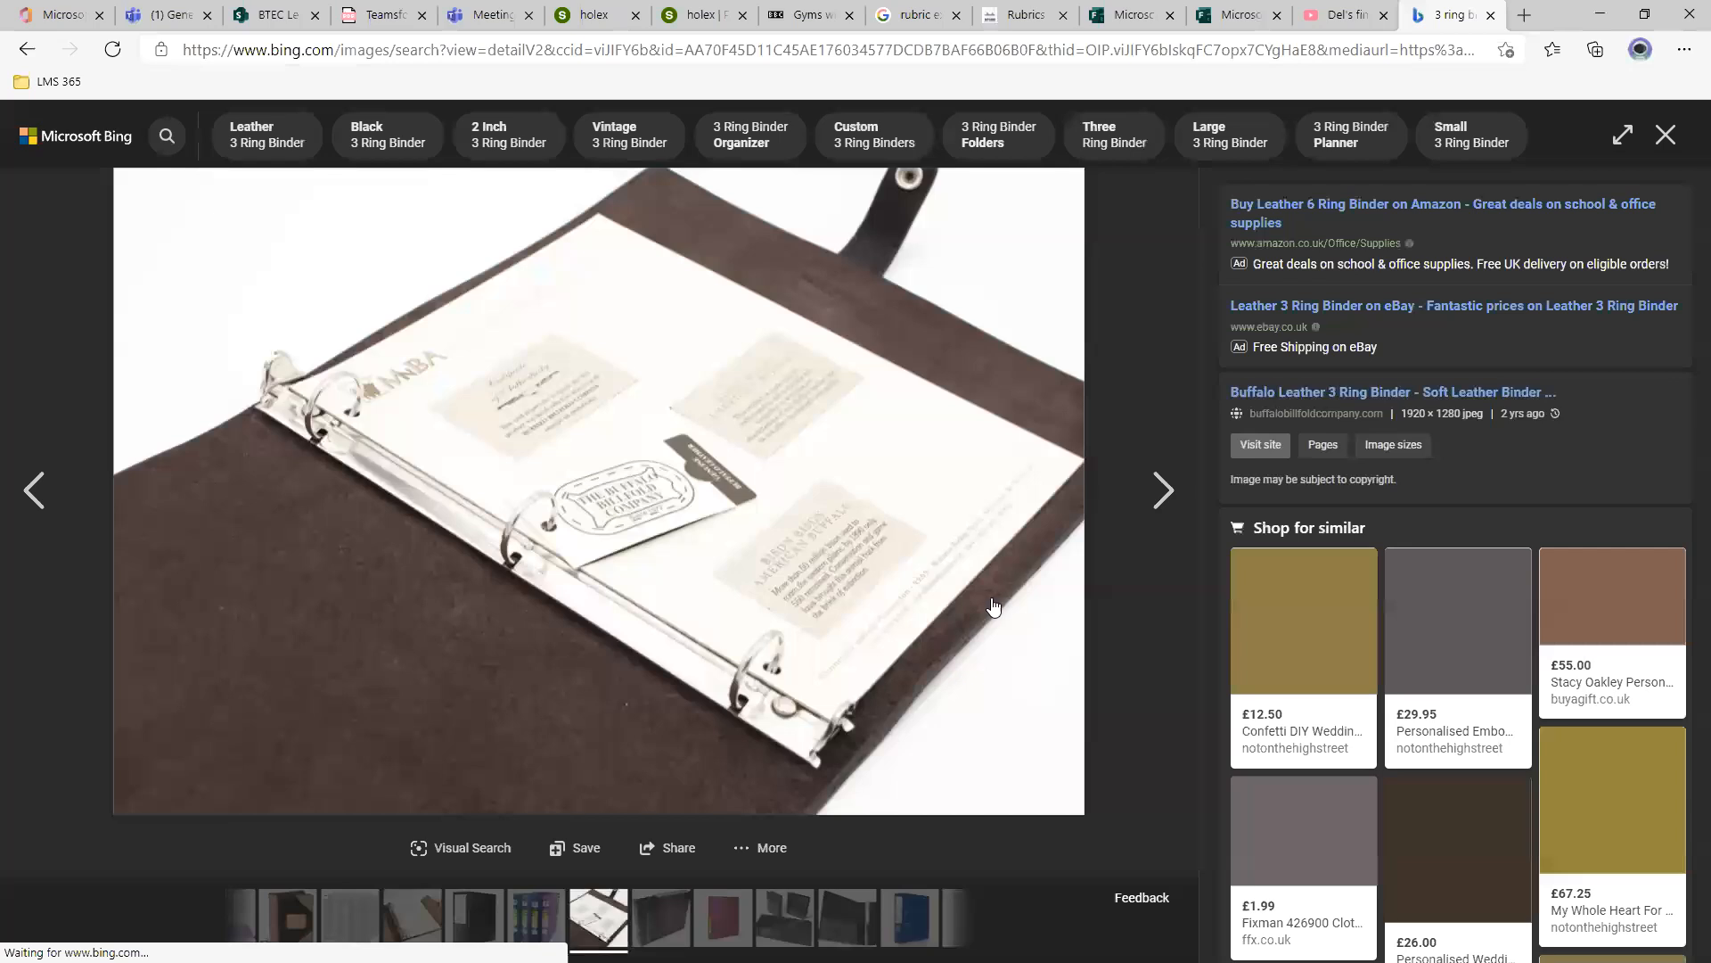
{"action": "left_click", "coordinate": [1148, 504]}
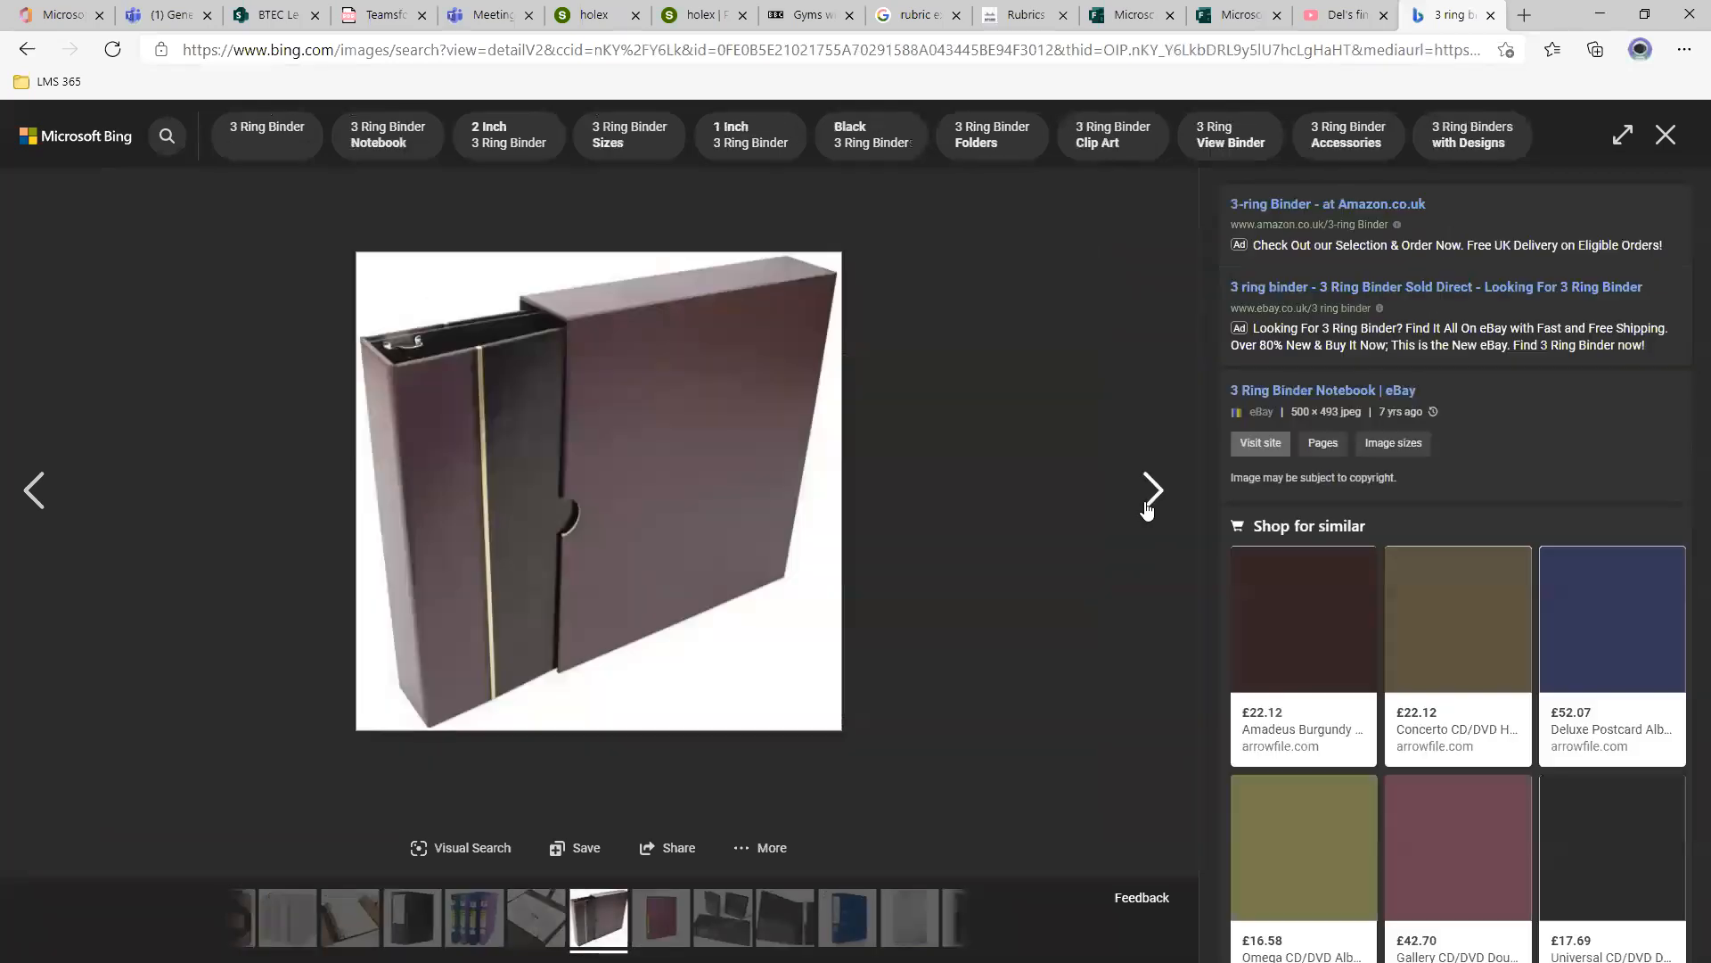
{"action": "left_click", "coordinate": [1148, 505]}
{"action": "left_click", "coordinate": [1148, 504]}
{"action": "left_click", "coordinate": [1148, 504]}
{"action": "left_click", "coordinate": [1148, 504]}
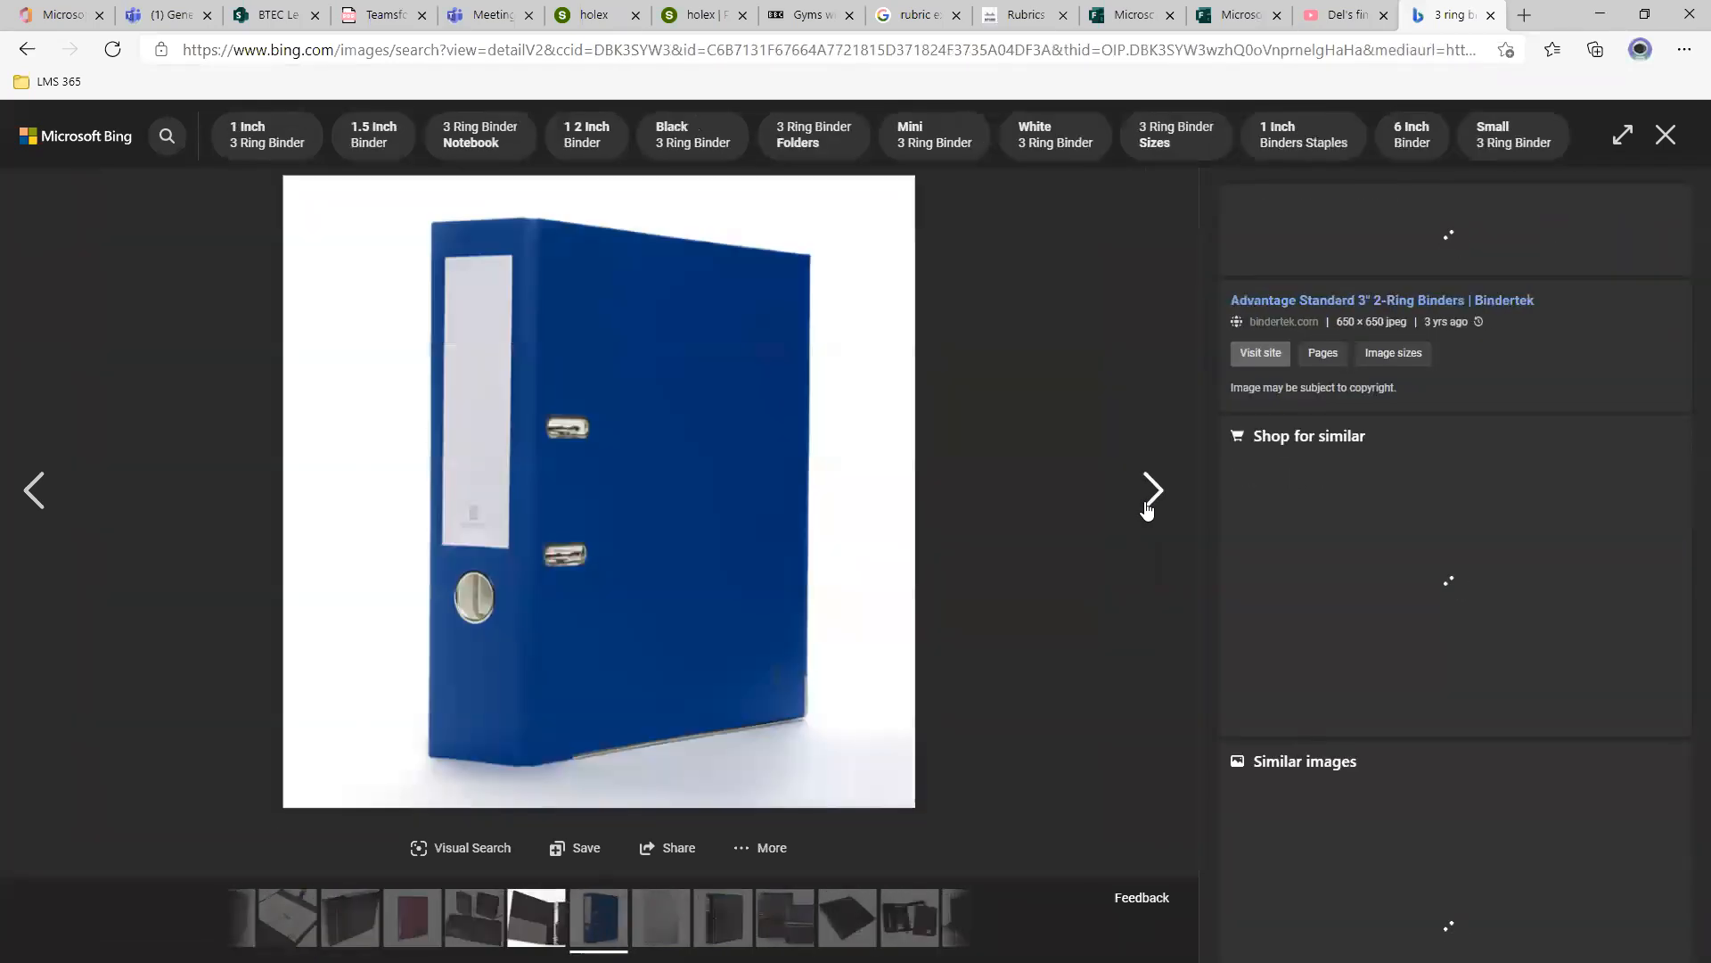
{"action": "left_click", "coordinate": [1148, 505]}
{"action": "left_click", "coordinate": [1148, 504]}
{"action": "left_click", "coordinate": [1148, 504]}
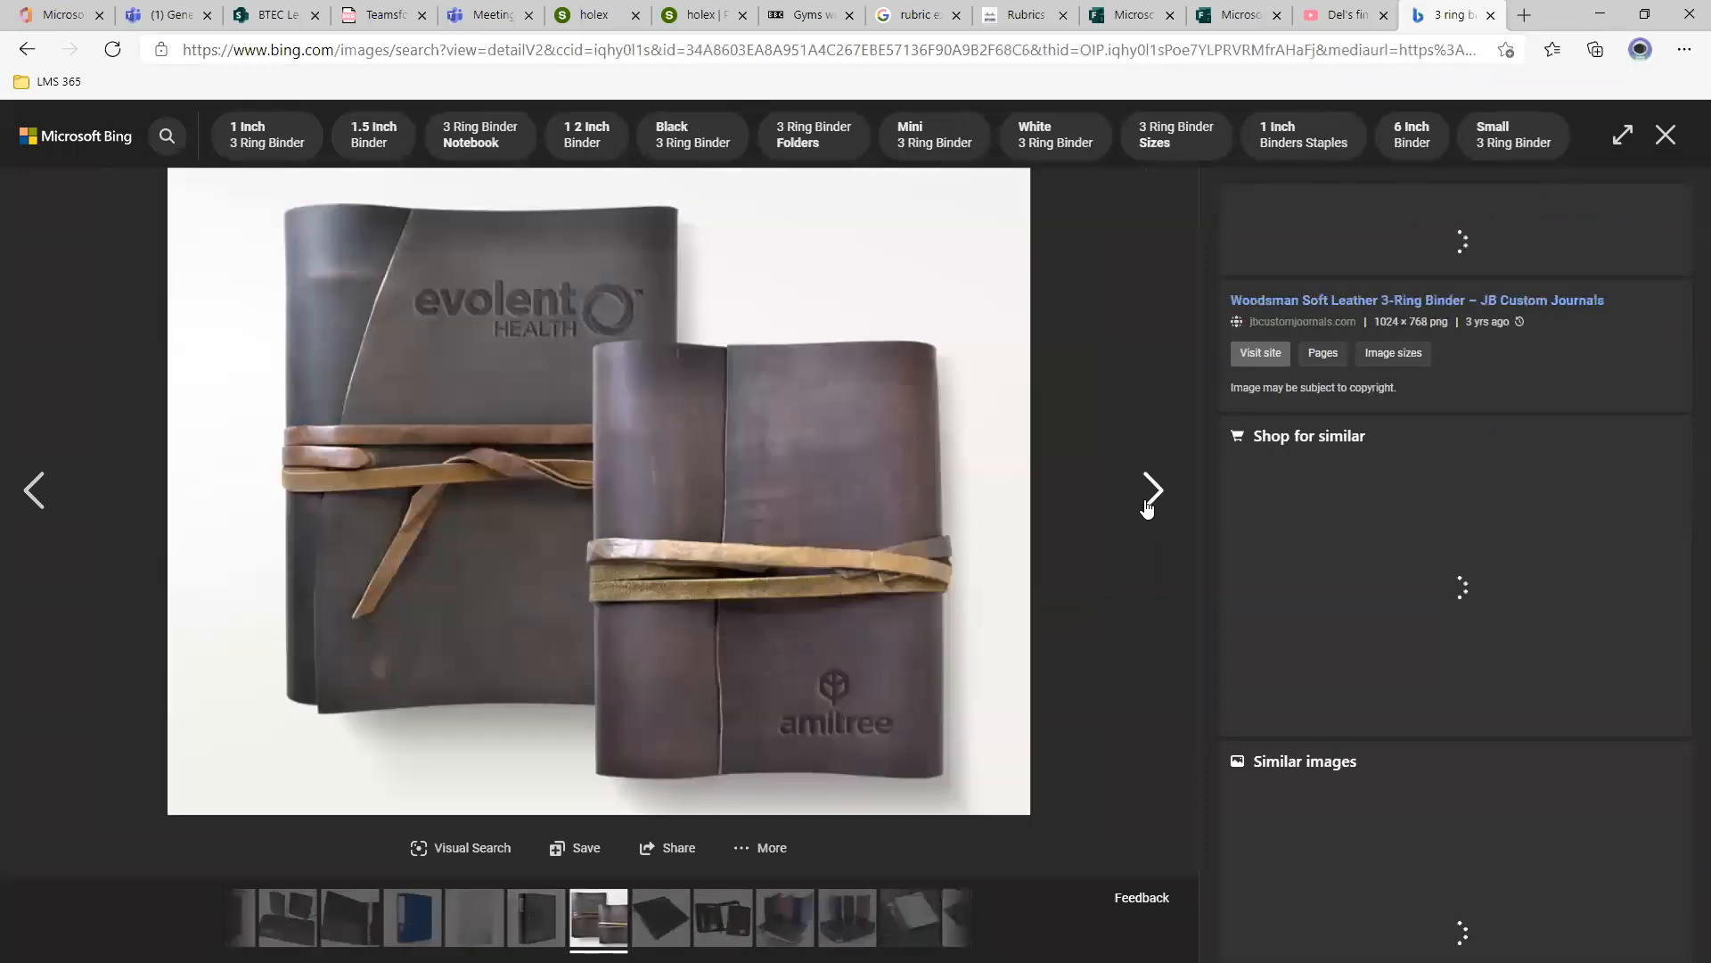
{"action": "left_click", "coordinate": [1148, 505]}
{"action": "left_click", "coordinate": [1148, 504]}
{"action": "left_click", "coordinate": [1148, 505]}
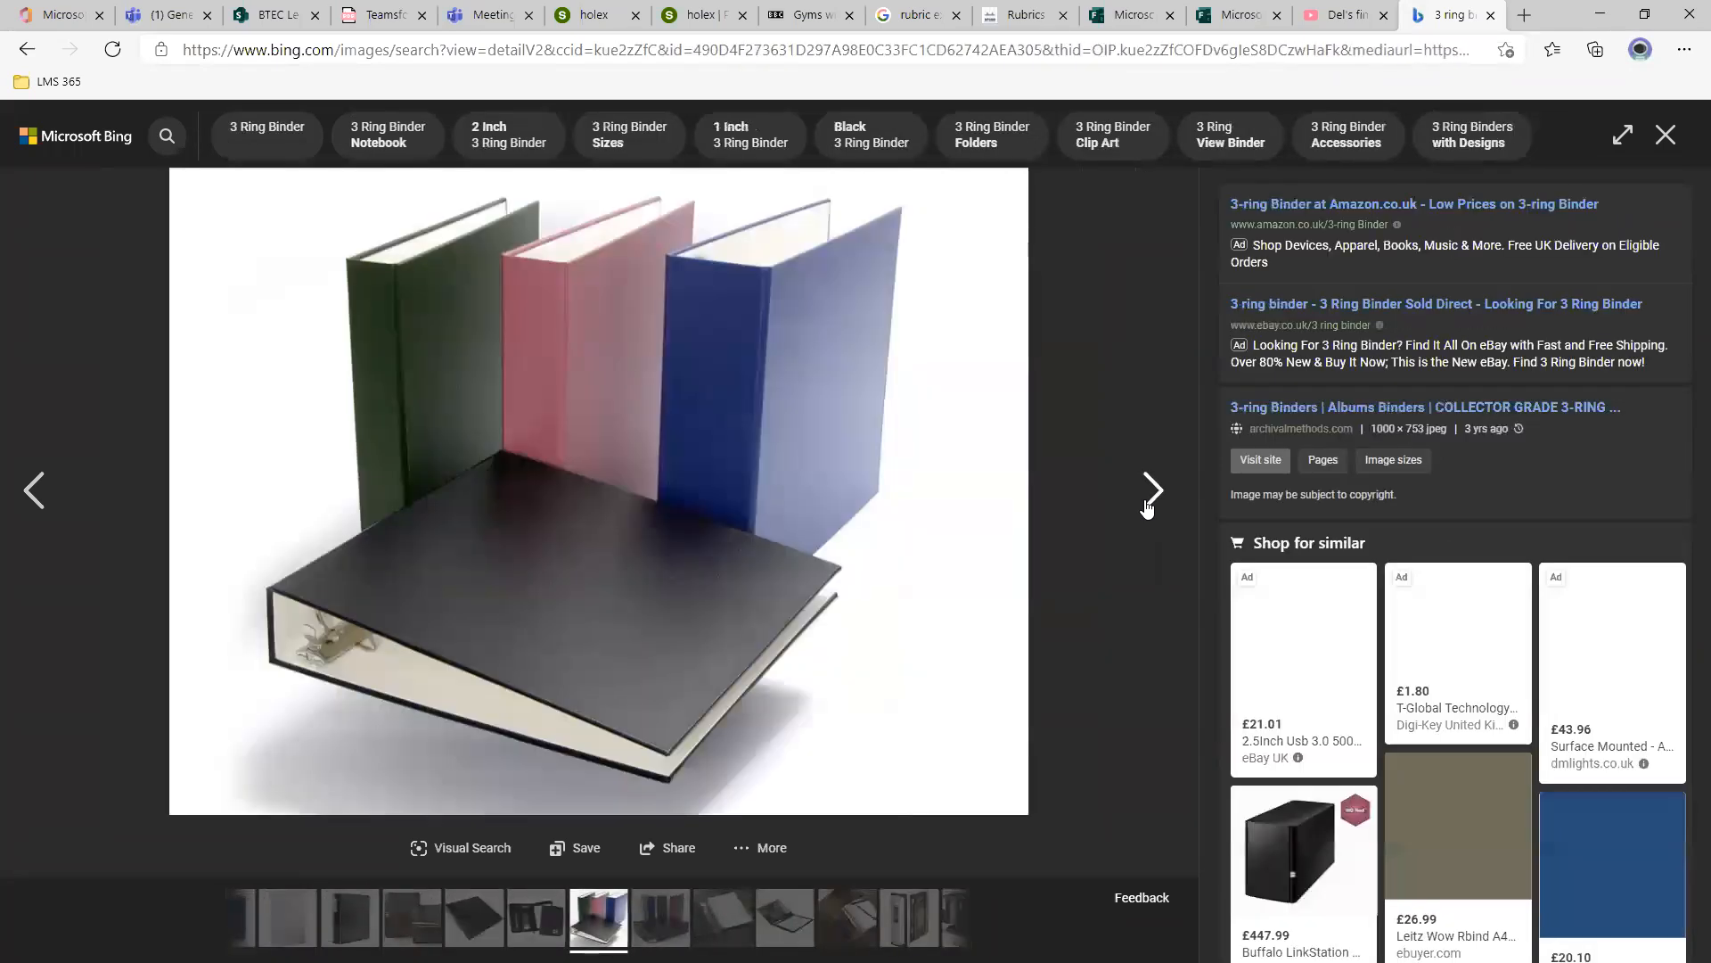
{"action": "left_click", "coordinate": [1148, 505]}
{"action": "left_click", "coordinate": [1148, 504]}
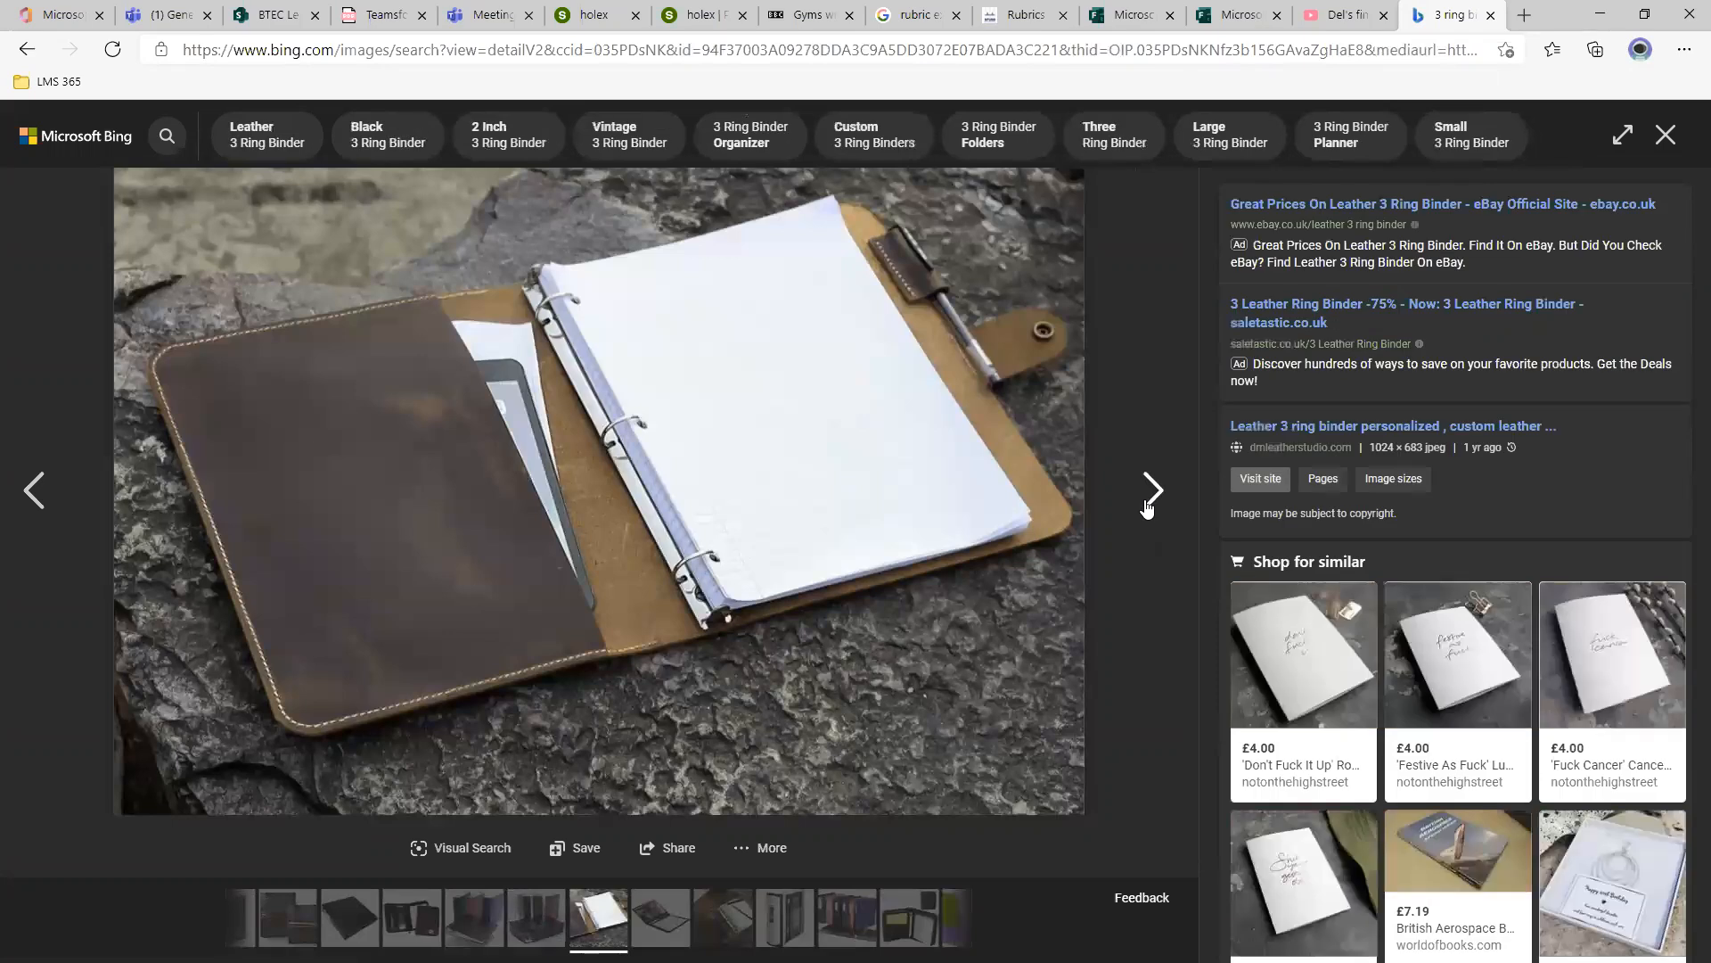
{"action": "left_click", "coordinate": [1148, 504]}
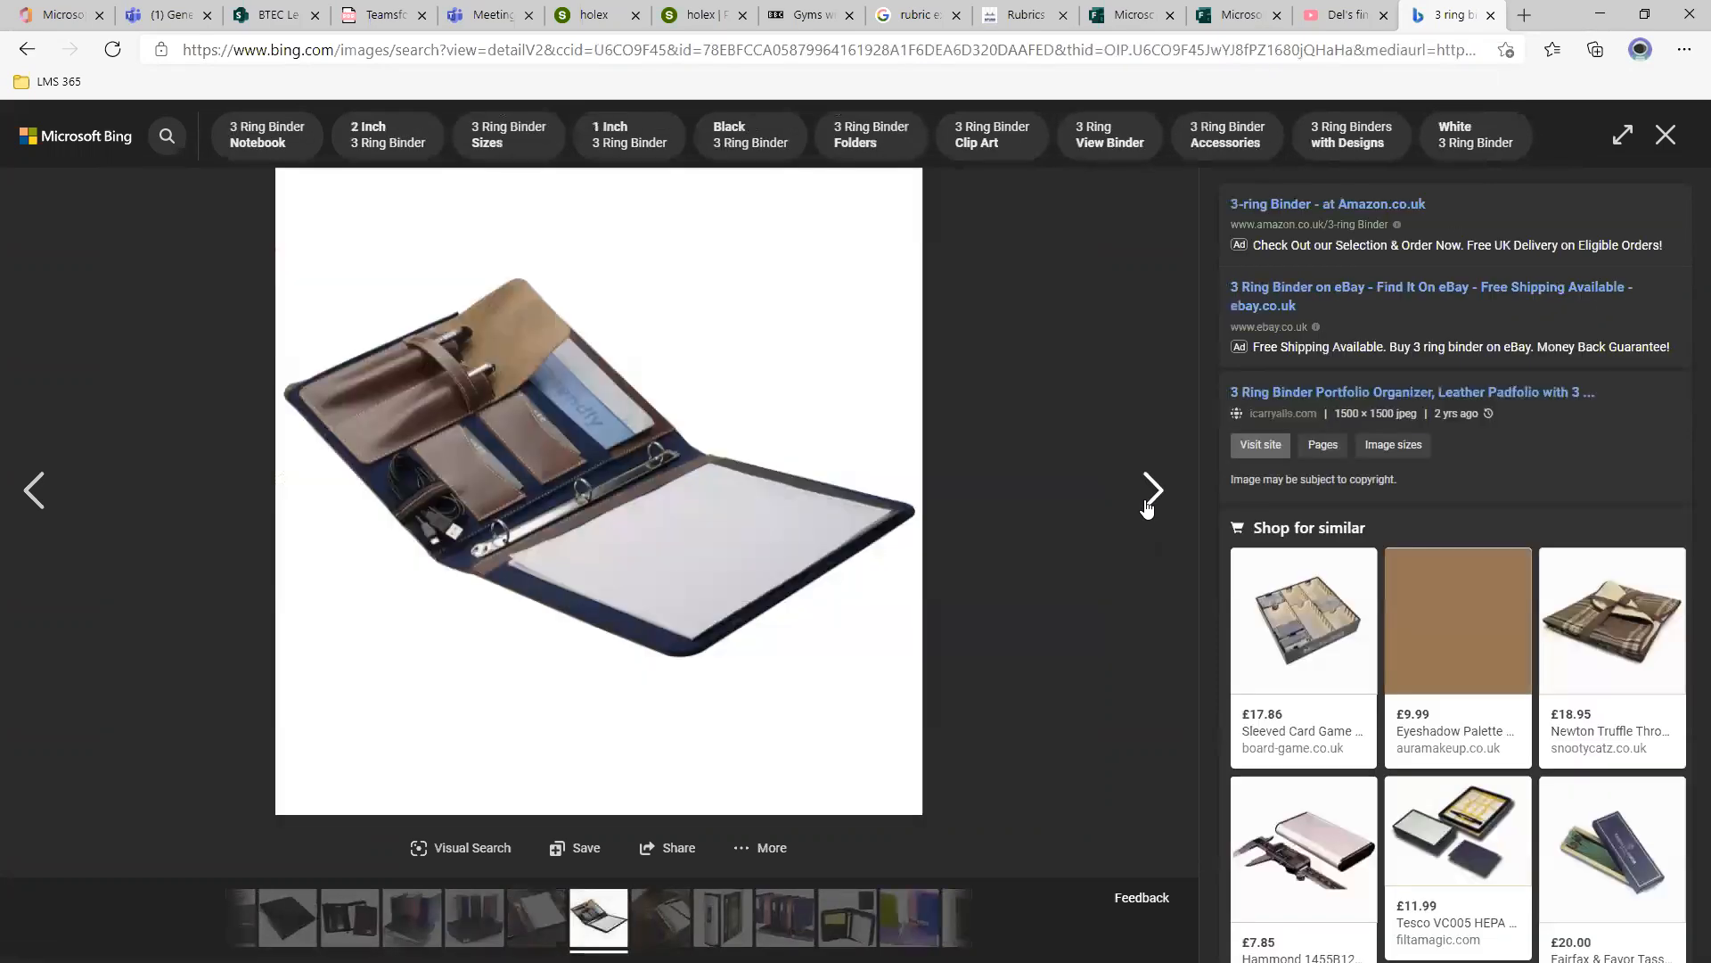
{"action": "left_click", "coordinate": [1148, 505]}
{"action": "left_click", "coordinate": [1148, 504]}
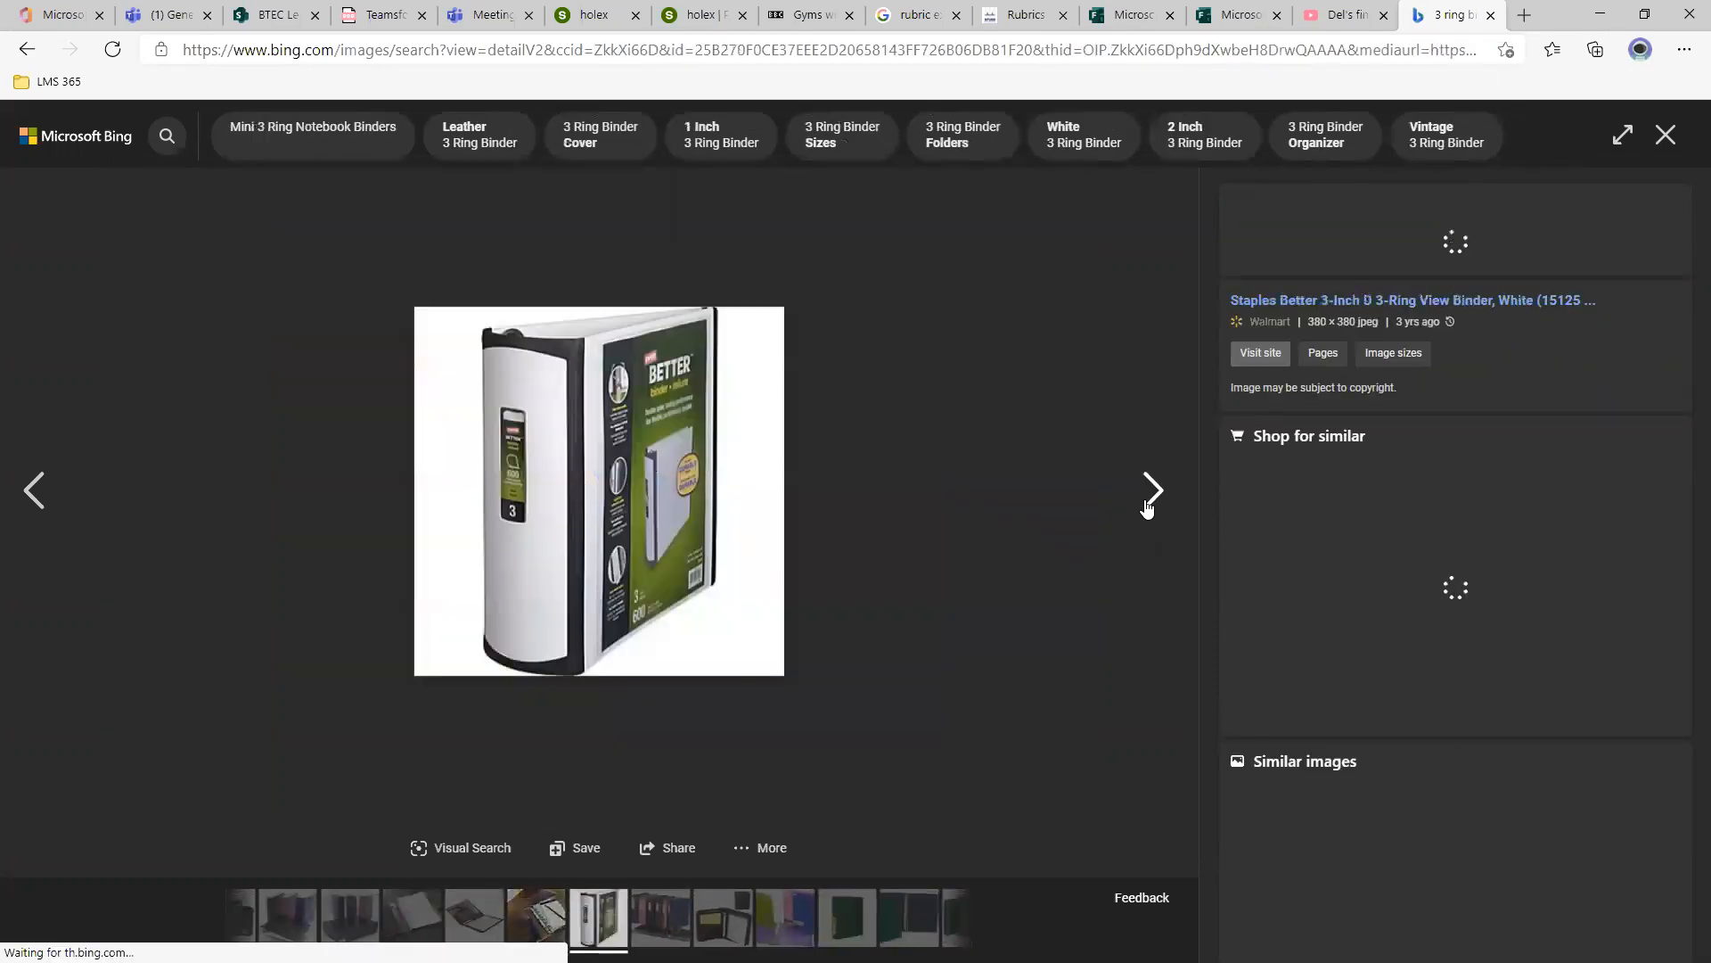
{"action": "left_click", "coordinate": [1148, 505]}
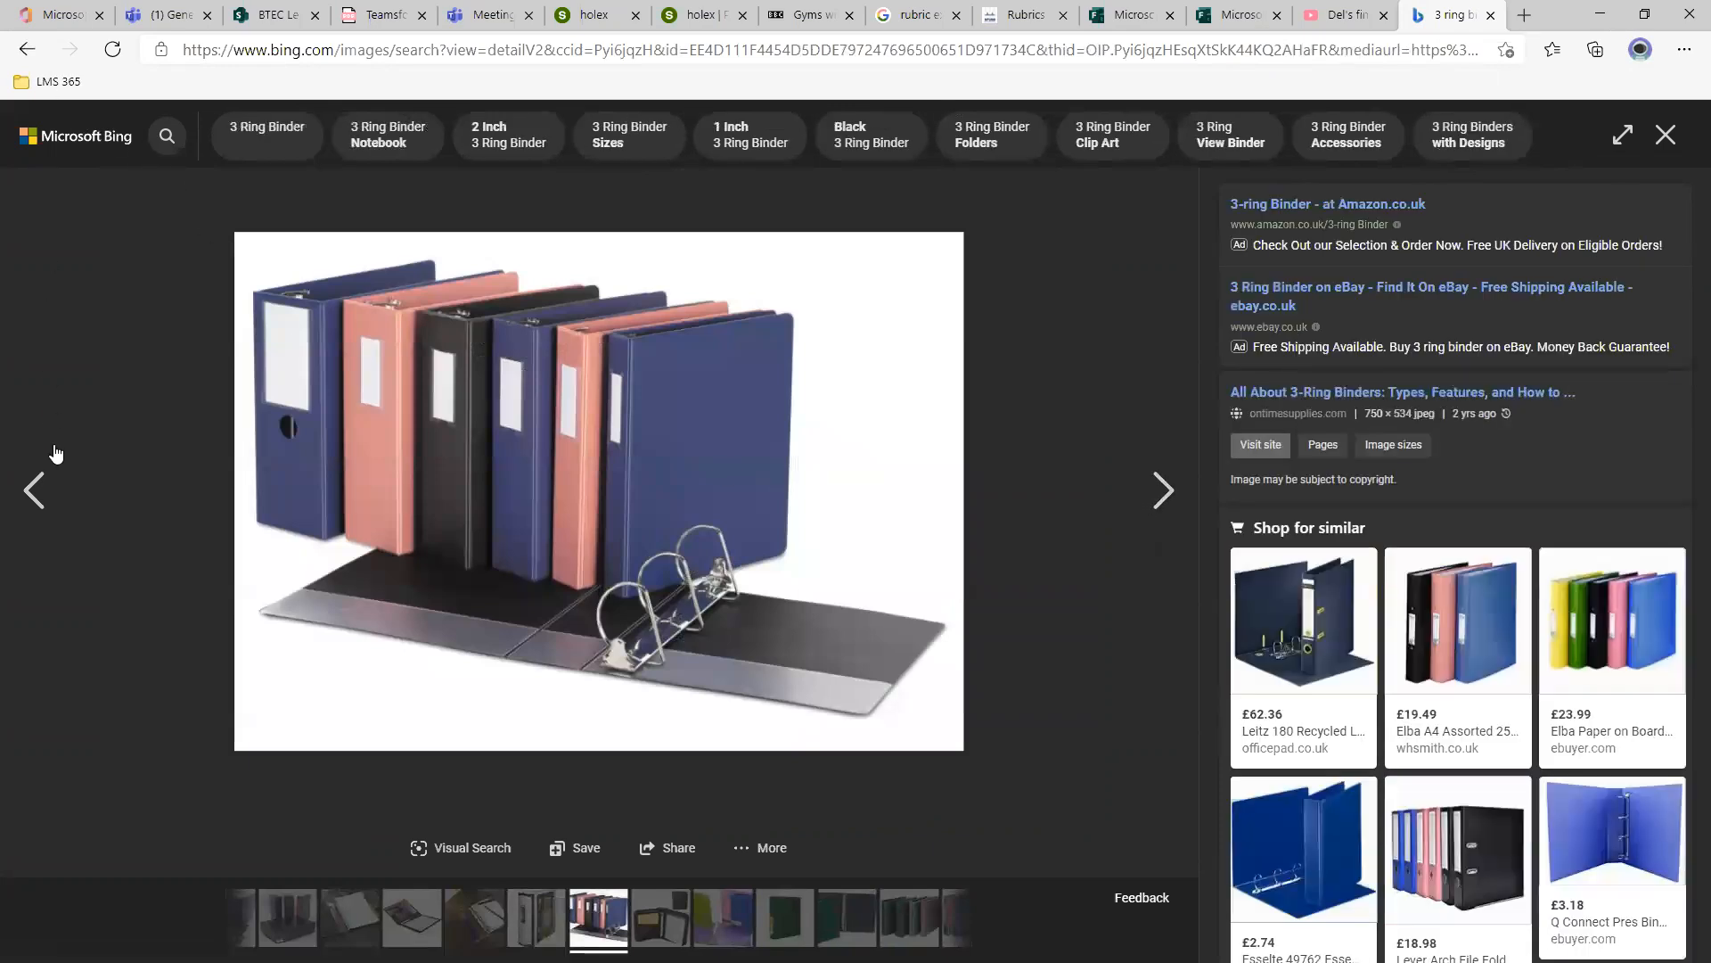
{"action": "left_click", "coordinate": [40, 488]}
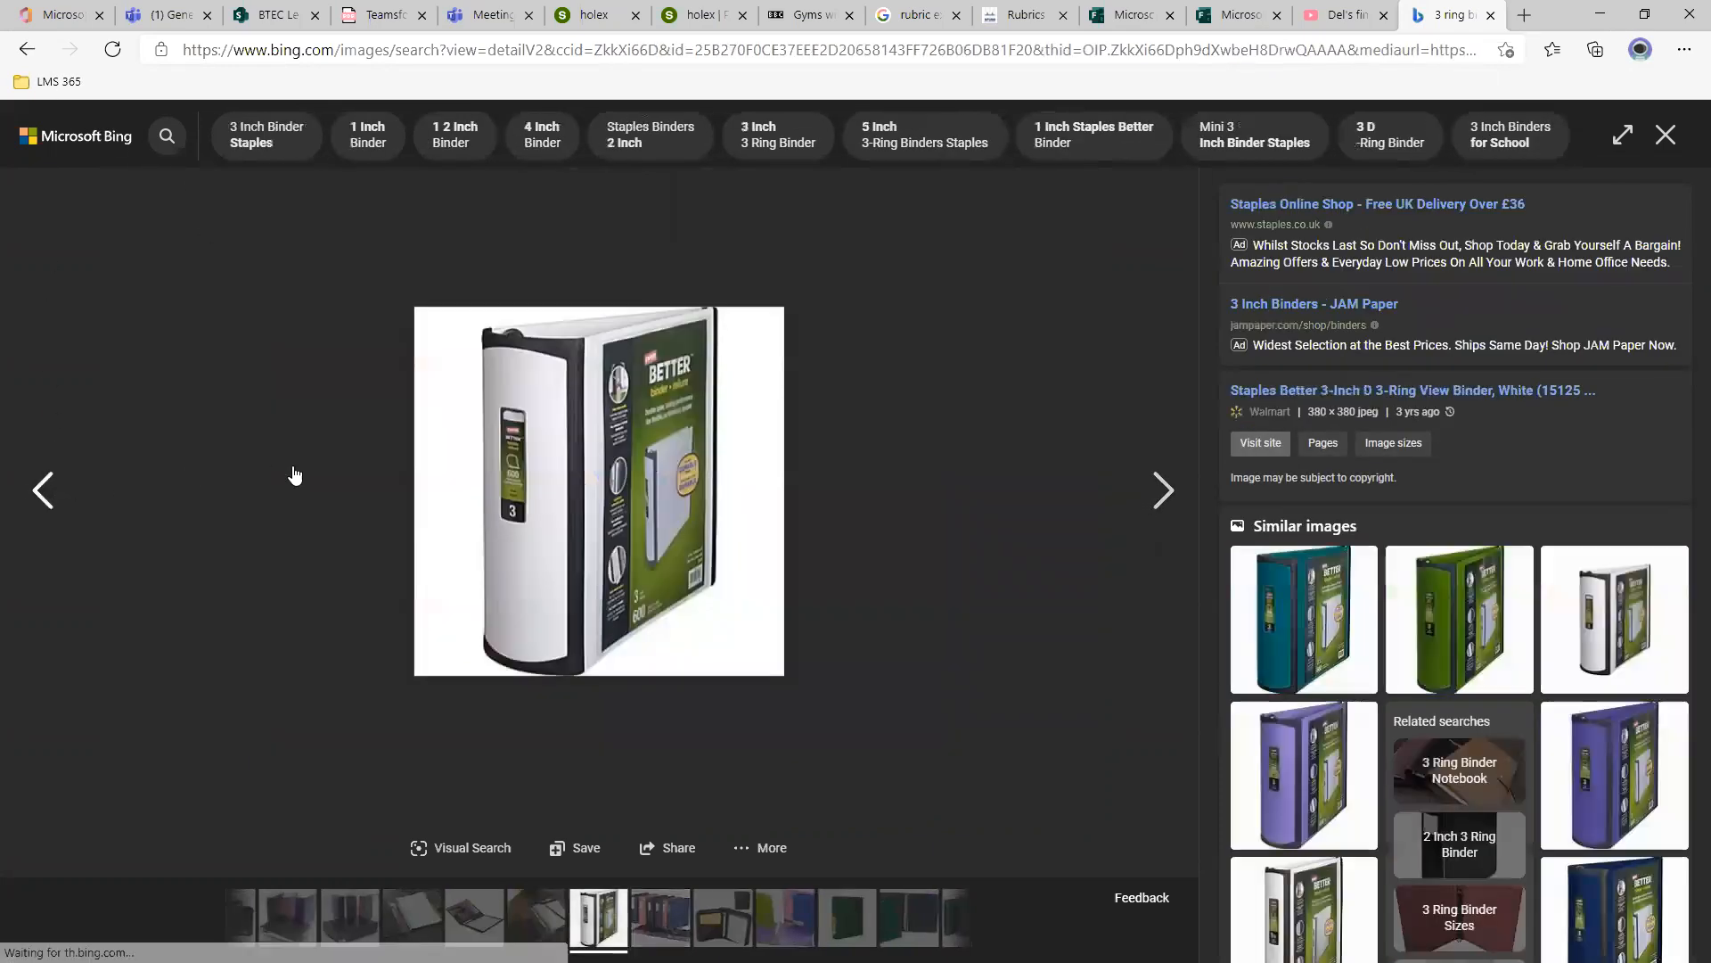
{"action": "left_click", "coordinate": [1665, 134]}
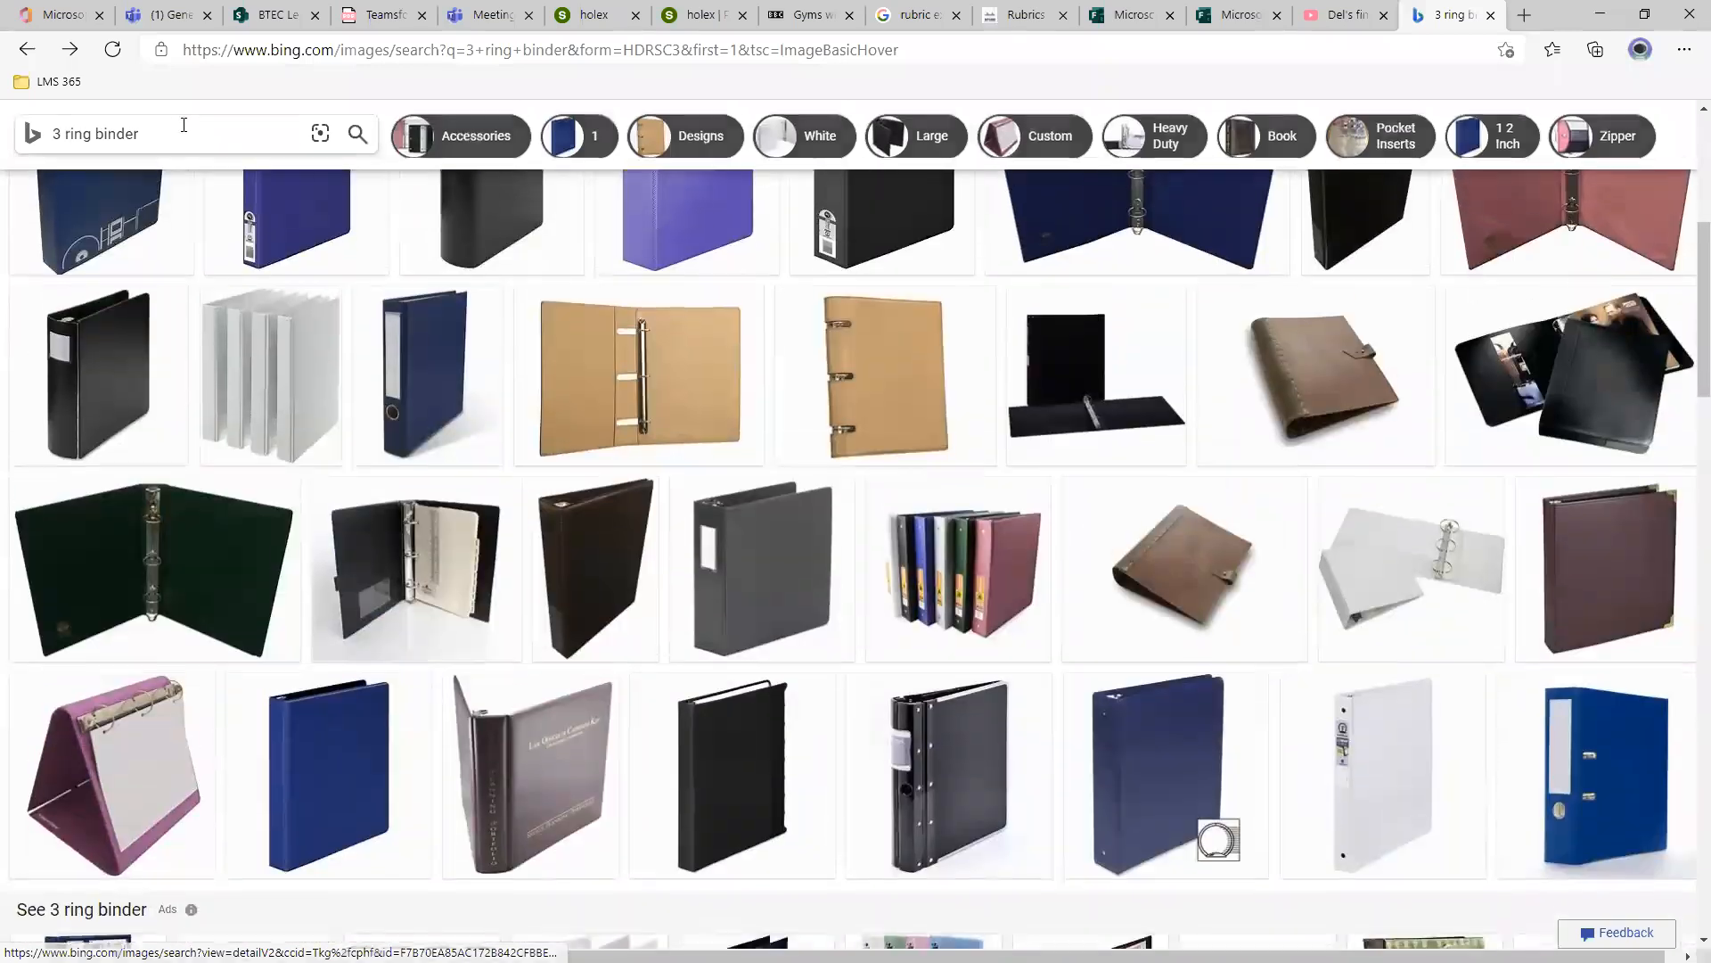
Refine the search to '3 ring binder with sections' and enlarge the Notebook Sections diagram.
{"action": "left_click", "coordinate": [183, 126]}
{"action": "type", "text": "with sections"}
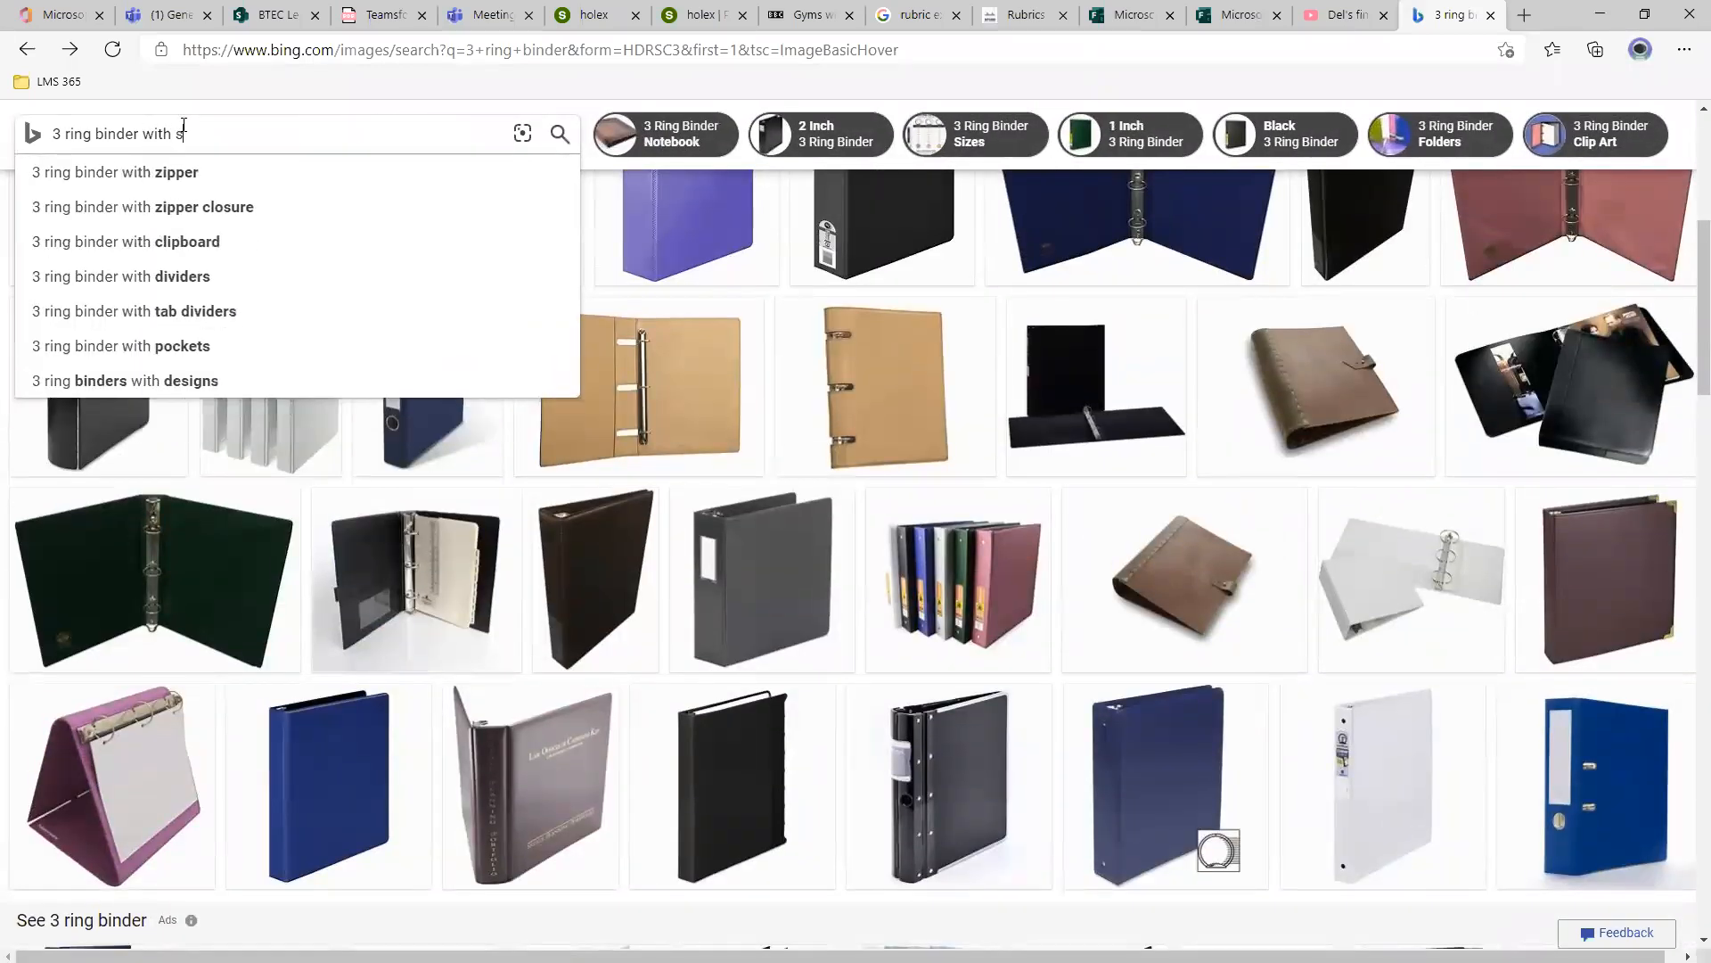
{"action": "key", "text": "Return"}
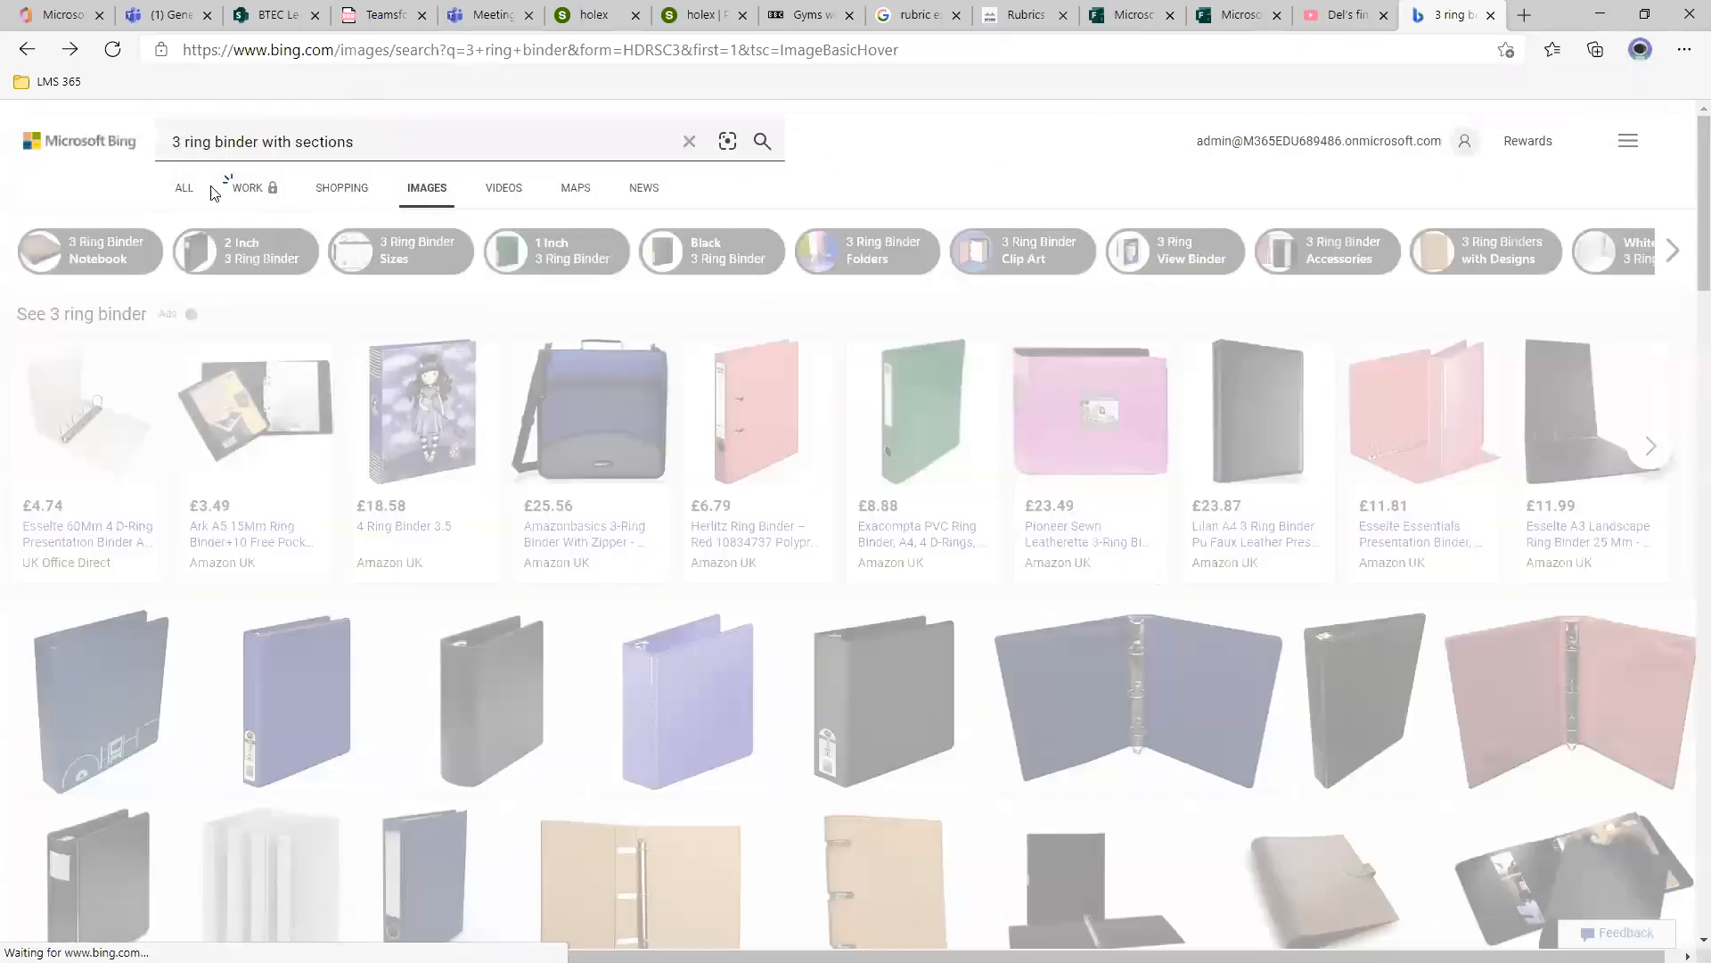
{"action": "scroll", "coordinate": [1129, 622], "scroll_direction": "down", "scroll_amount": 3}
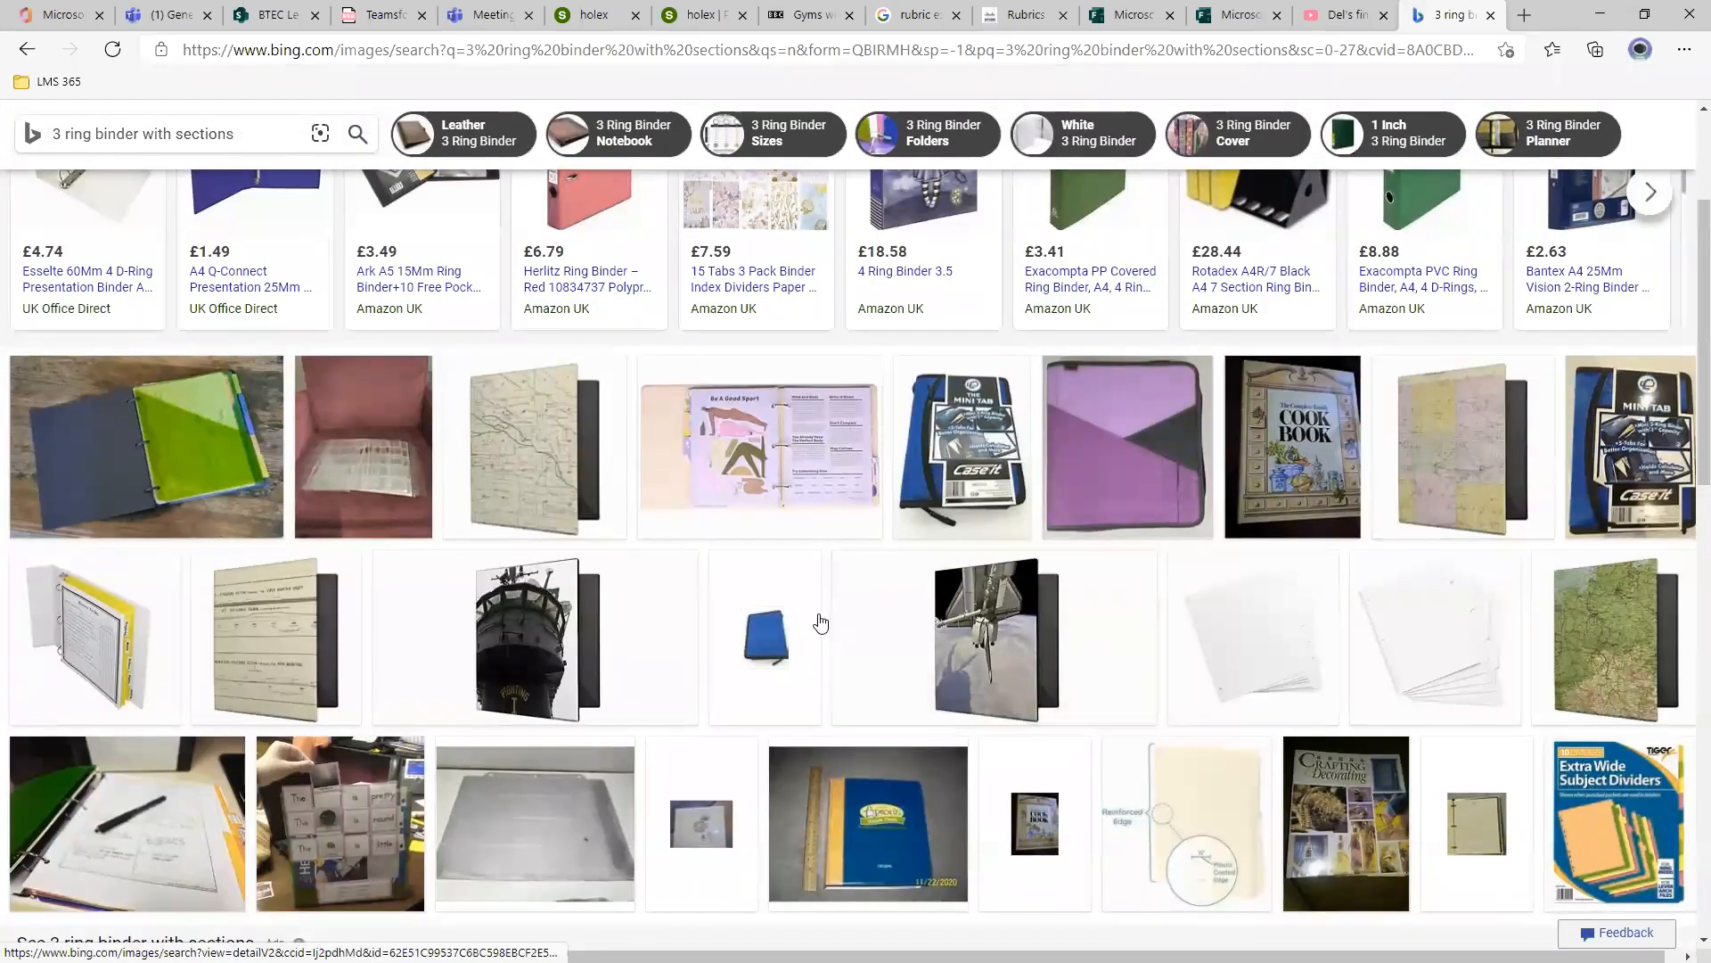
{"action": "scroll", "coordinate": [818, 613], "scroll_direction": "down", "scroll_amount": 4}
{"action": "scroll", "coordinate": [423, 501], "scroll_direction": "down", "scroll_amount": 8}
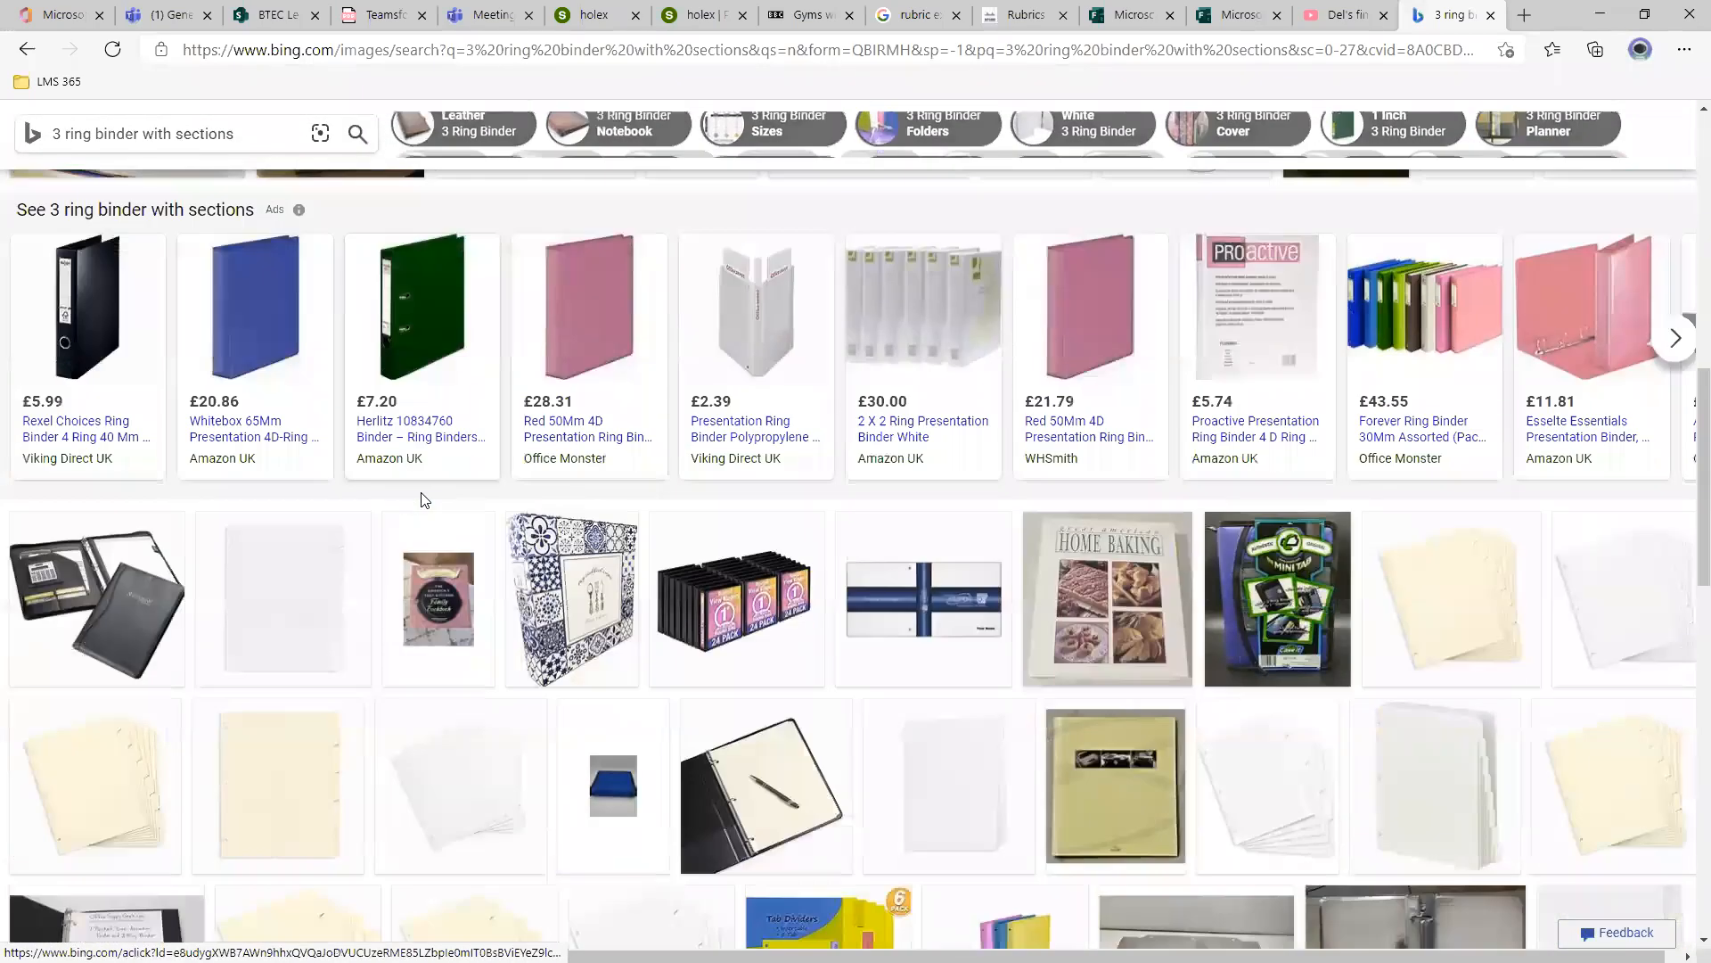
{"action": "scroll", "coordinate": [422, 523], "scroll_direction": "down", "scroll_amount": 3}
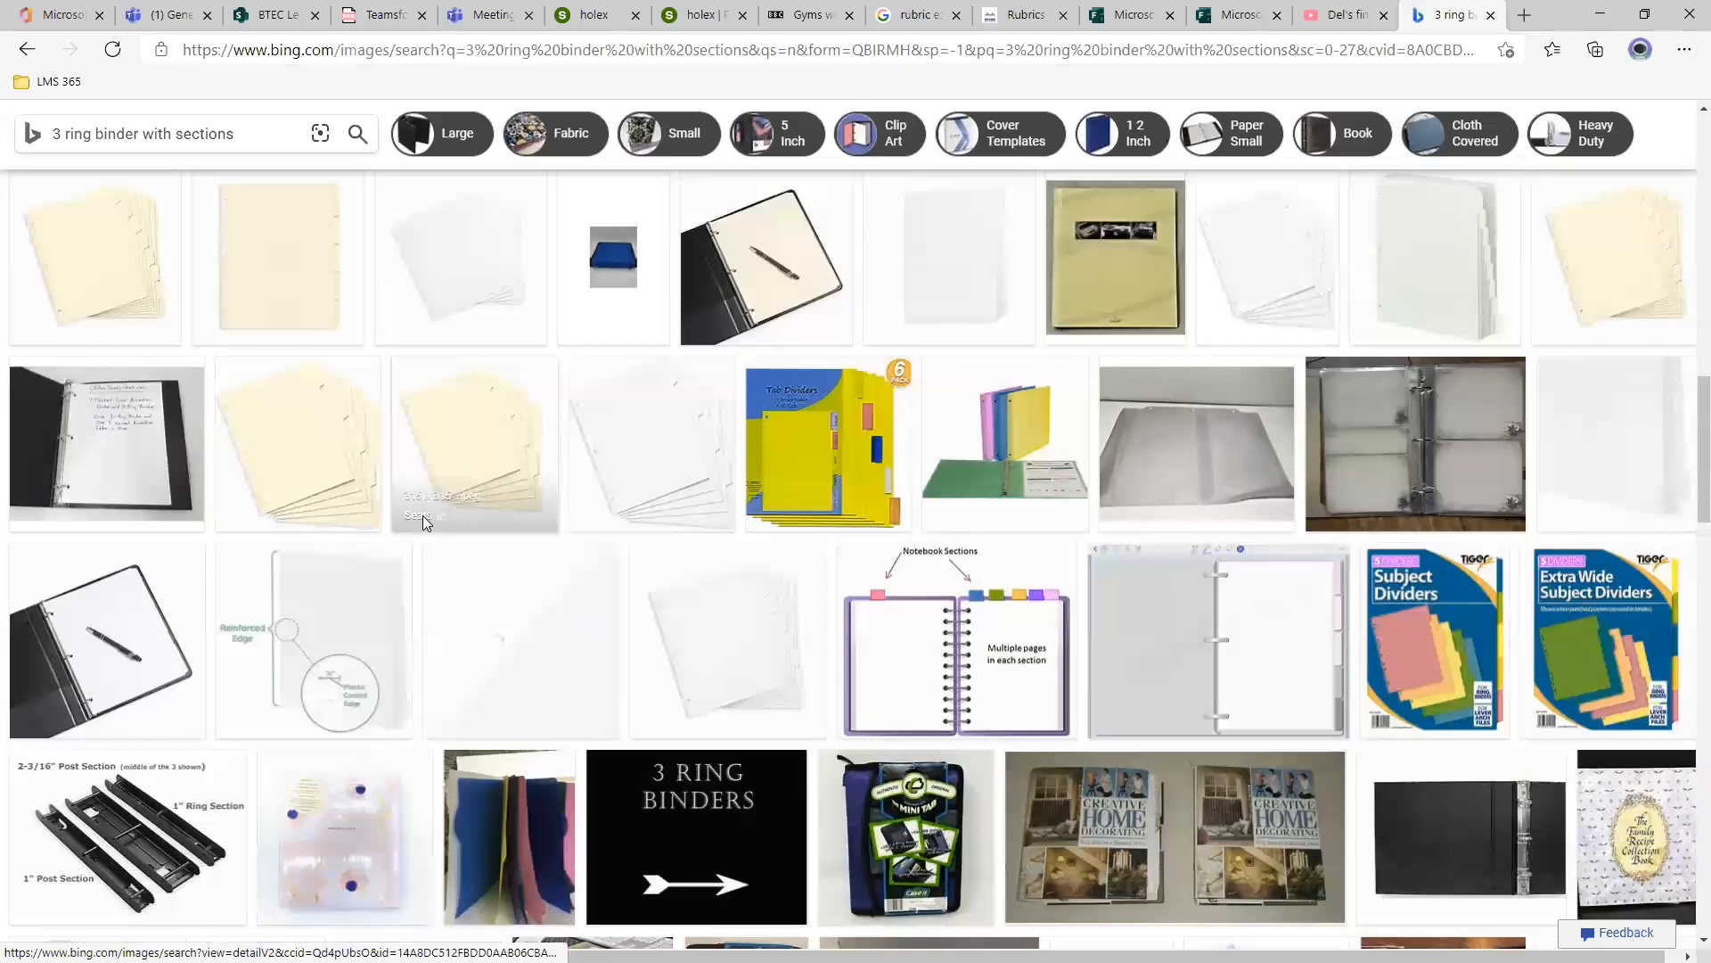
{"action": "left_click", "coordinate": [988, 515]}
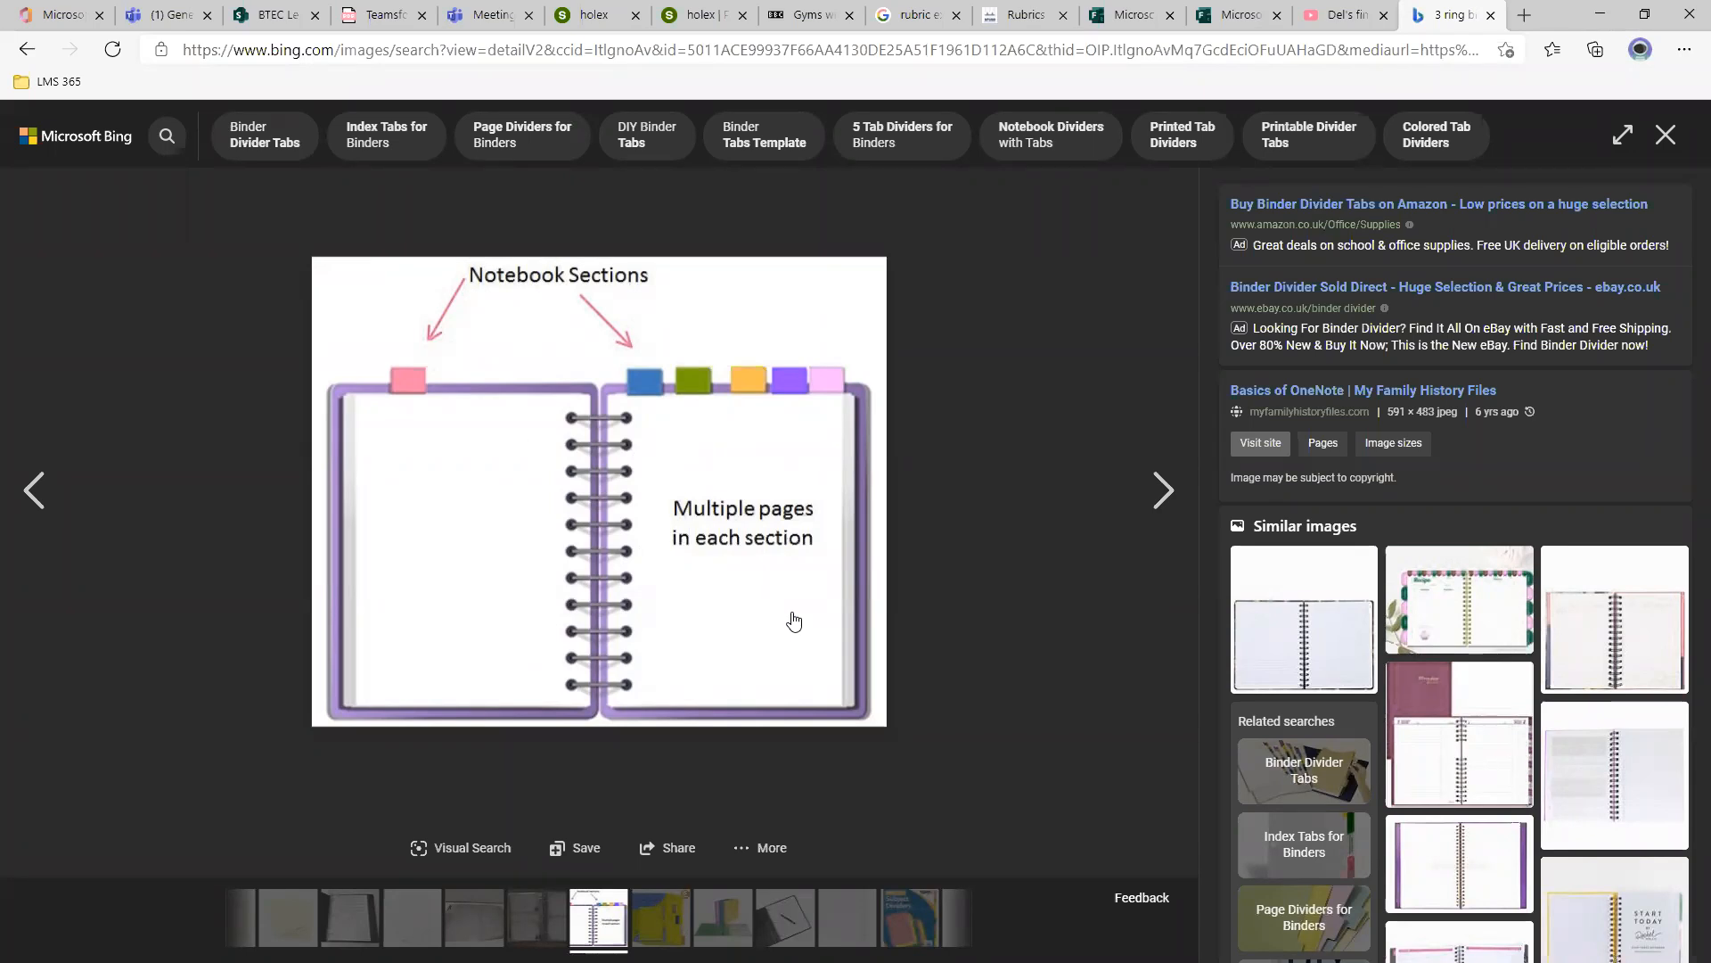
Switch back to the '(1) General' Teams browser tab showing the Class Notebook page.
{"action": "left_click", "coordinate": [145, 13]}
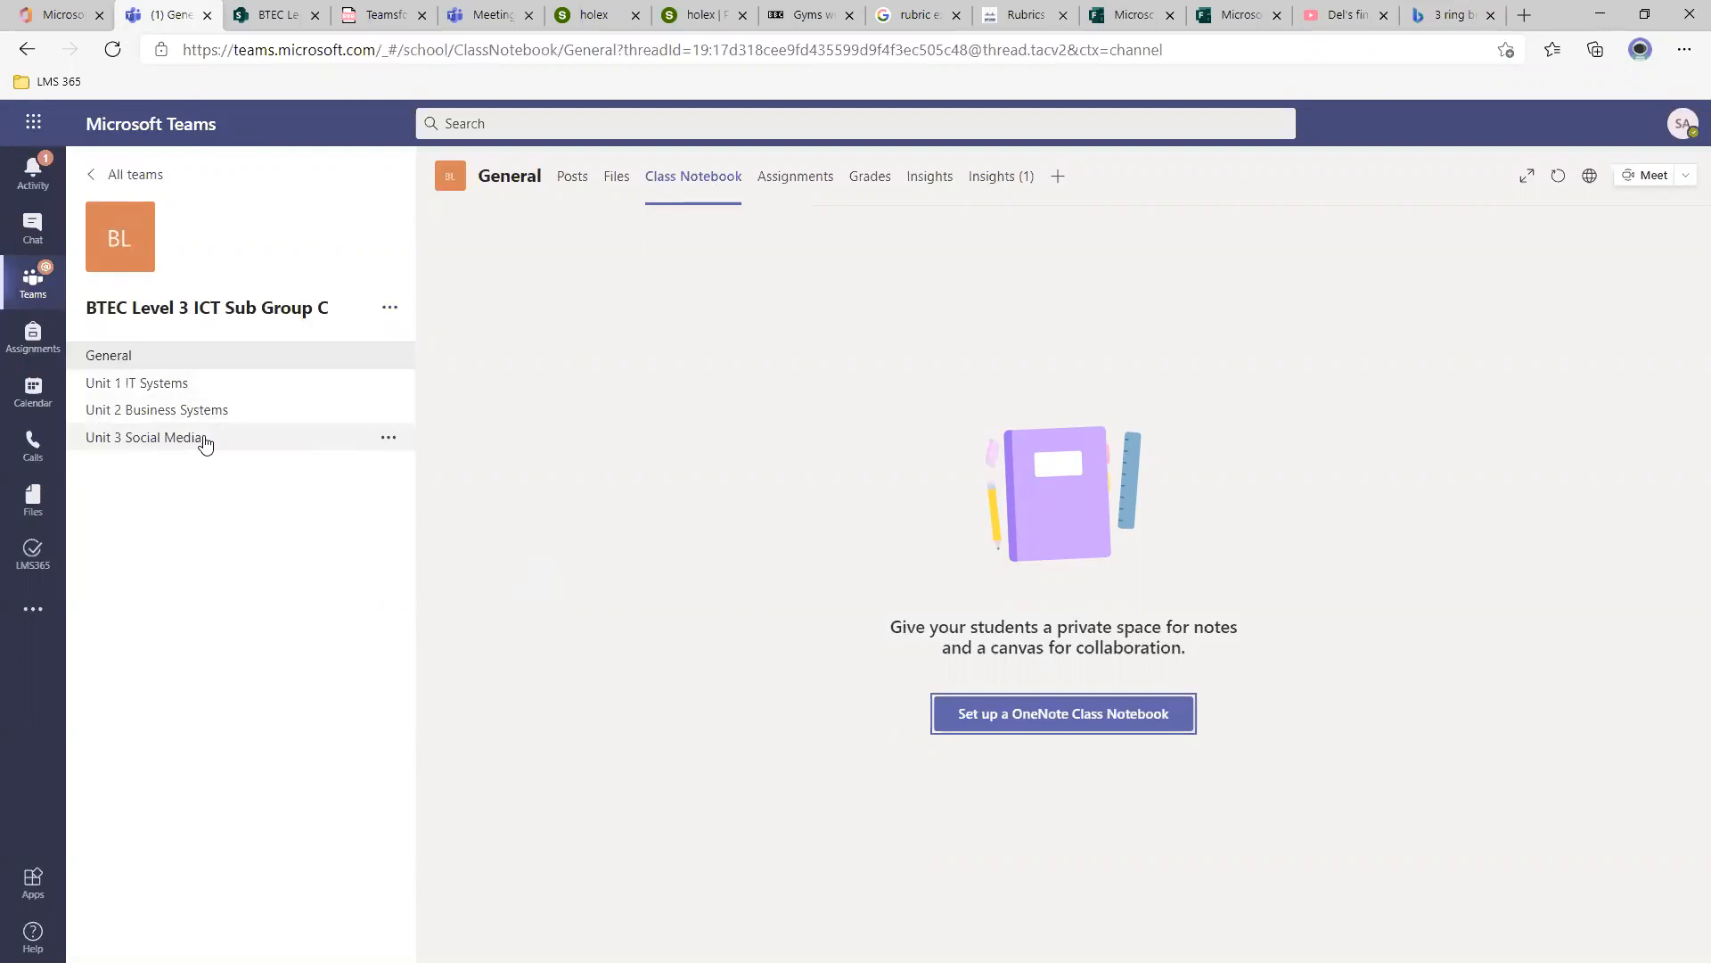
Visit Manage team, return to General's Class Notebook tab, and choose Set up a OneNote Class Notebook.
{"action": "left_click", "coordinate": [391, 311]}
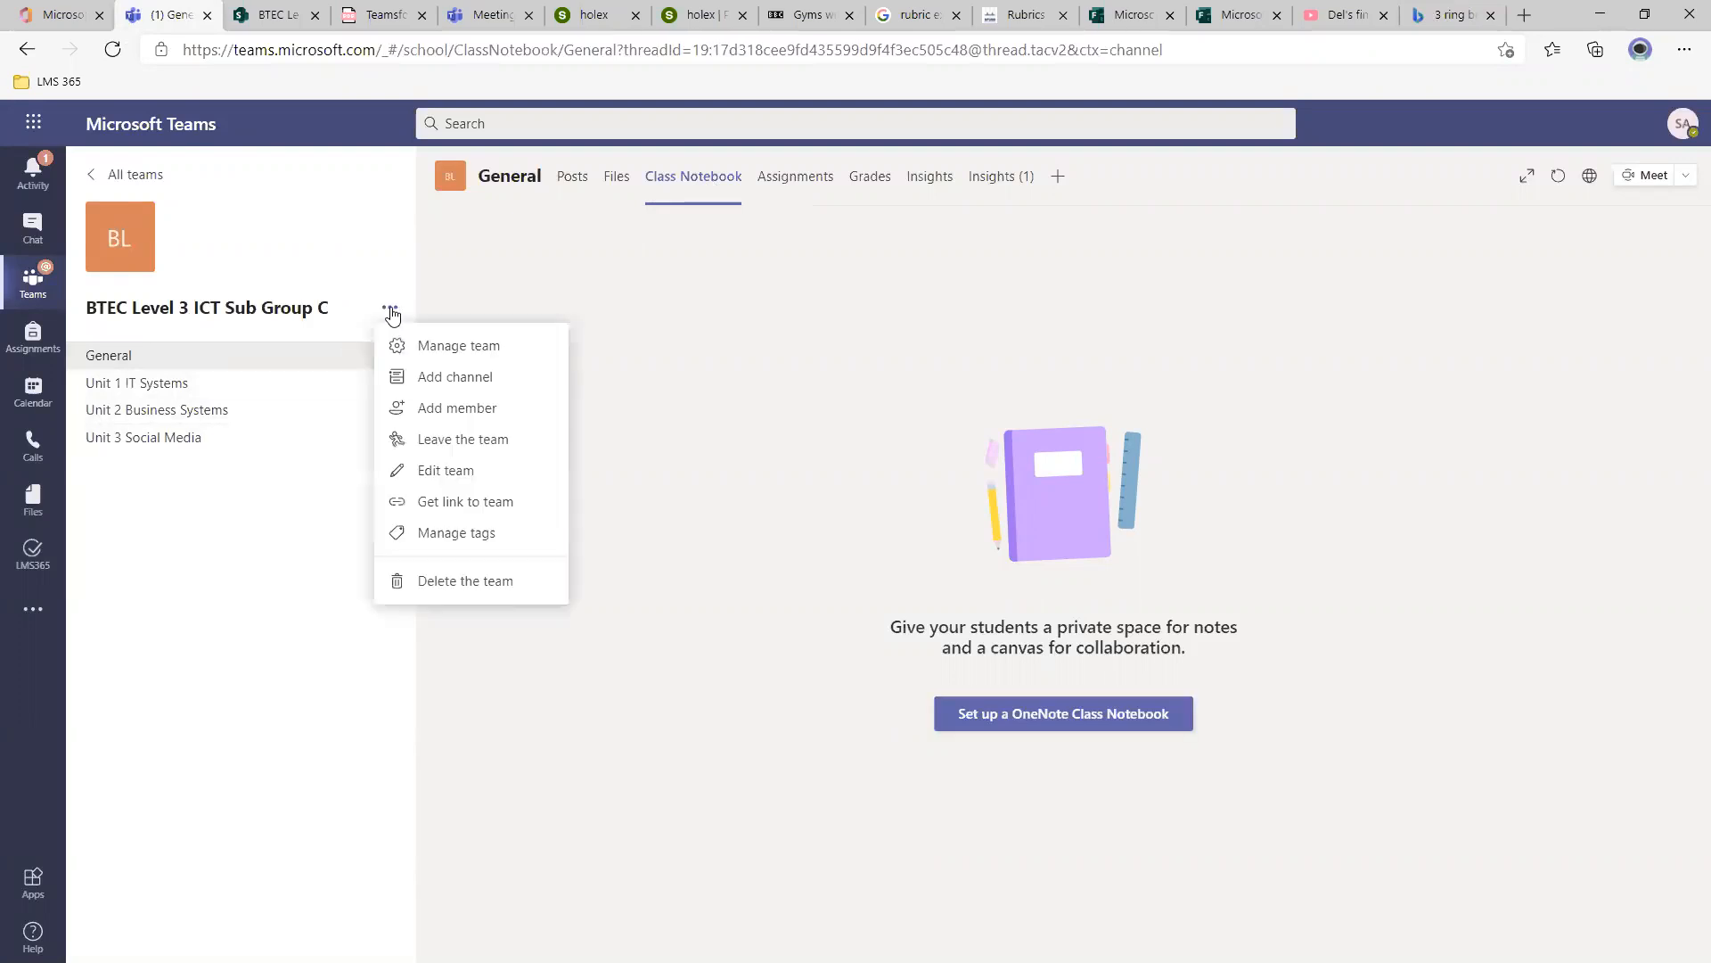
{"action": "left_click", "coordinate": [415, 345]}
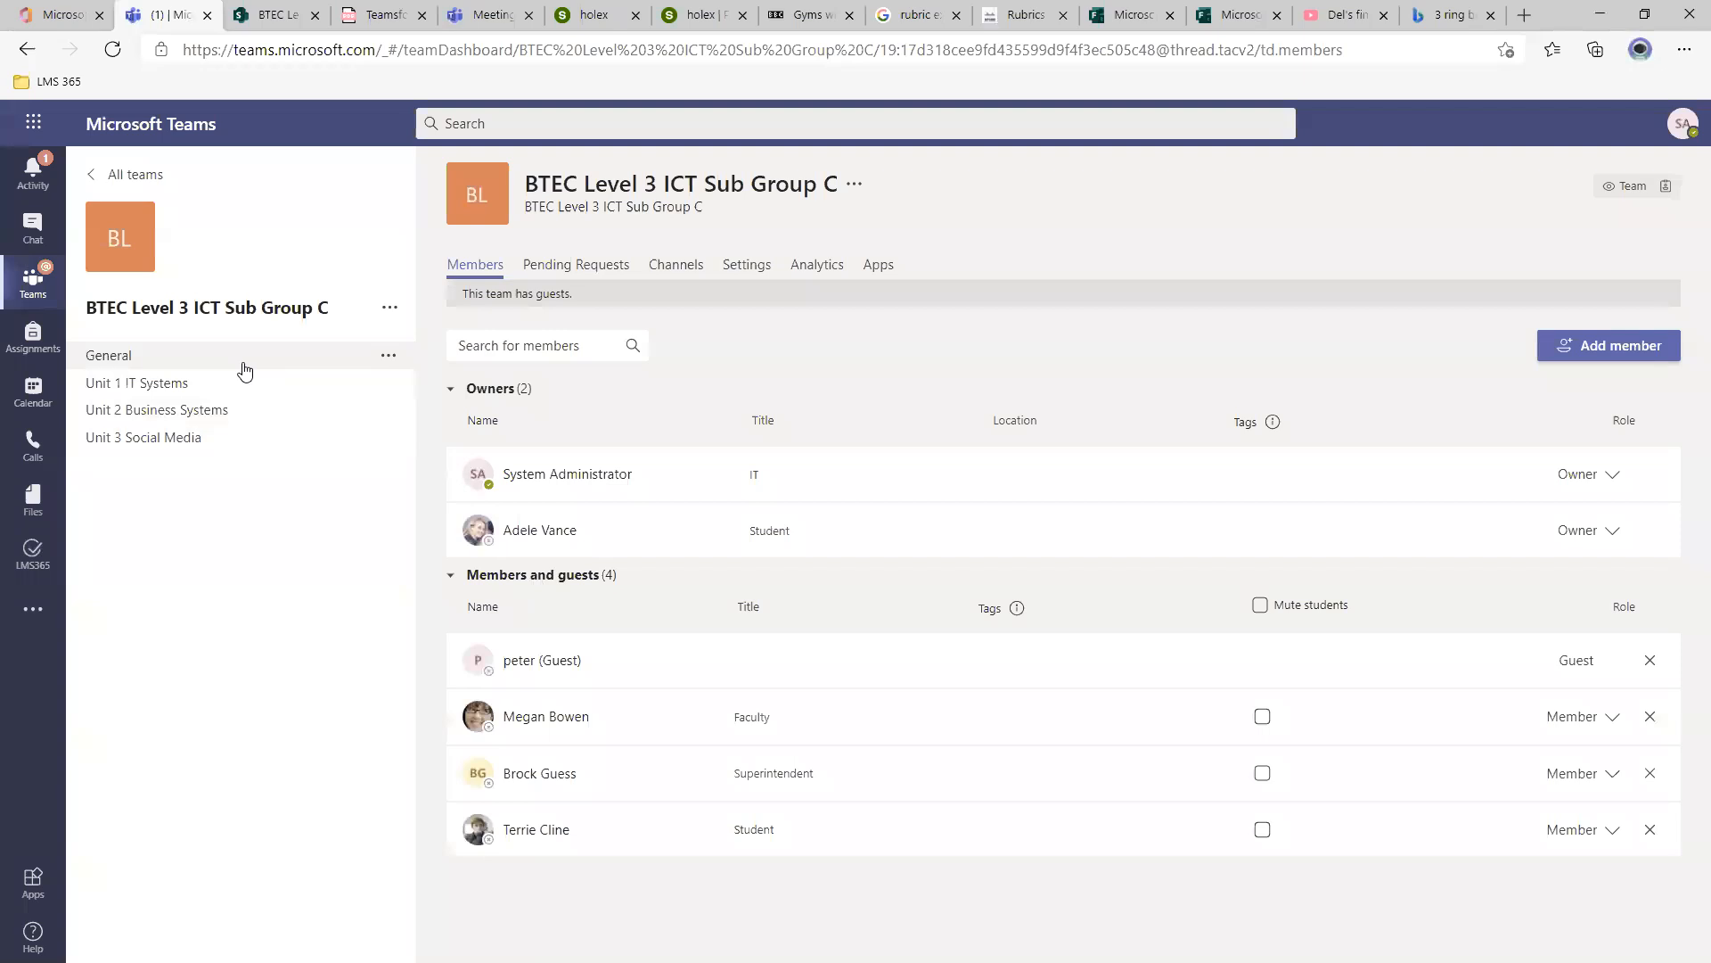
{"action": "left_click", "coordinate": [198, 358]}
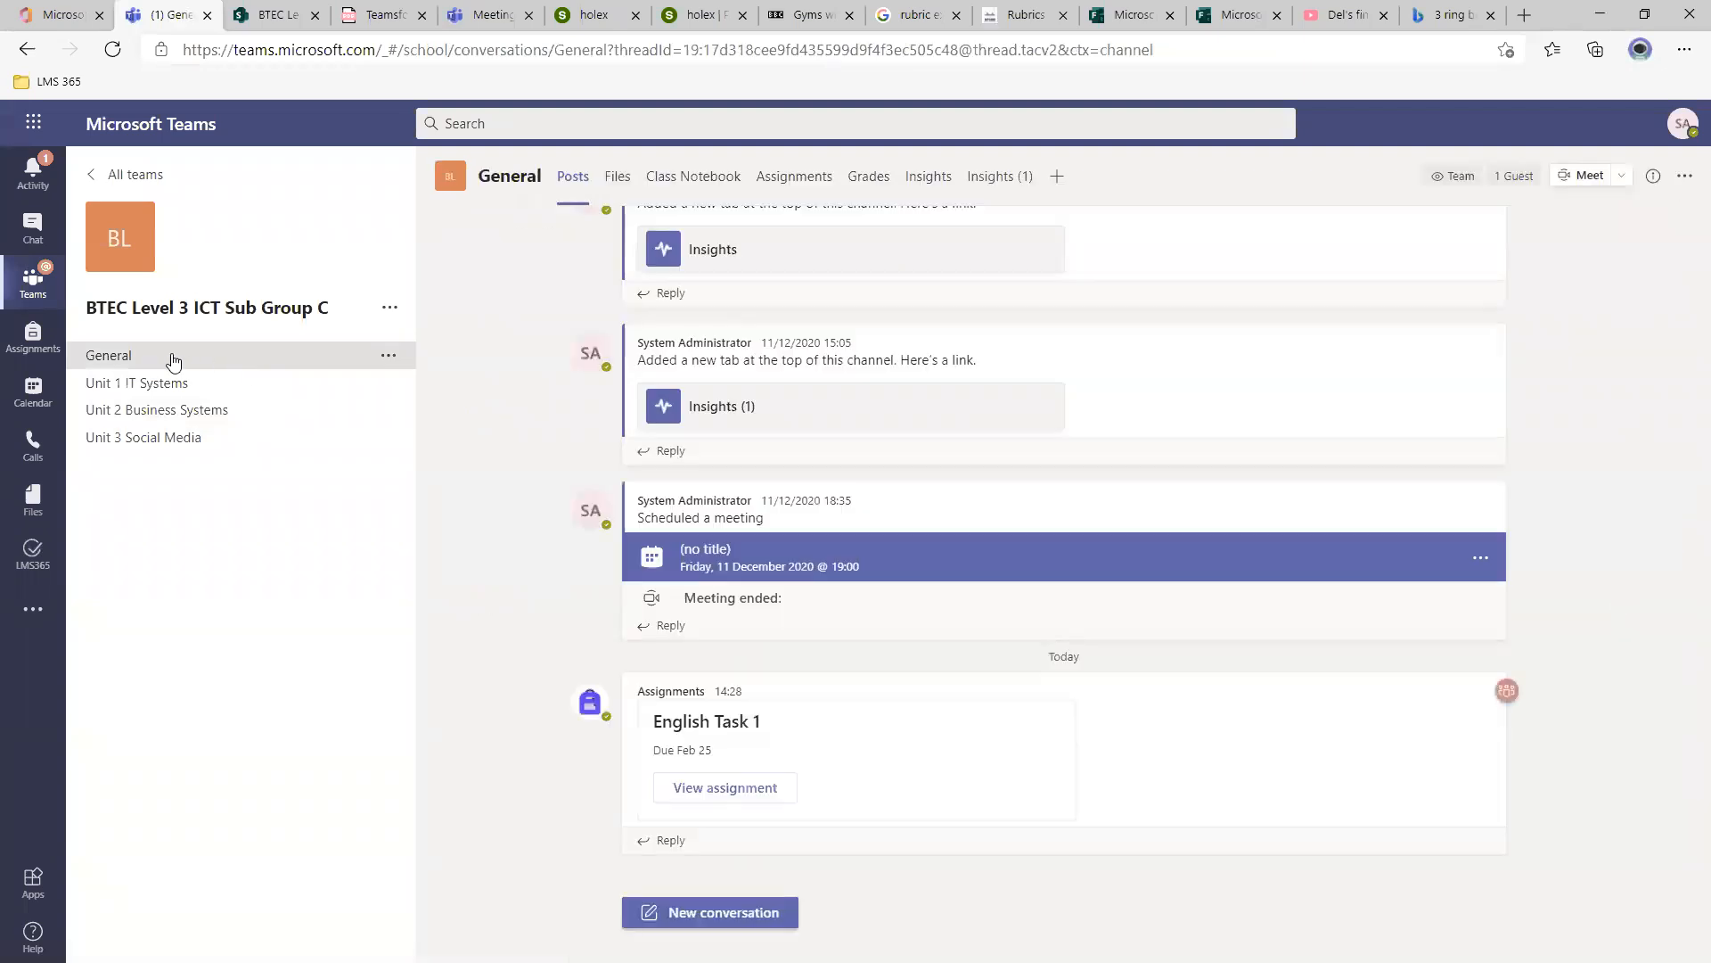
{"action": "left_click", "coordinate": [683, 181]}
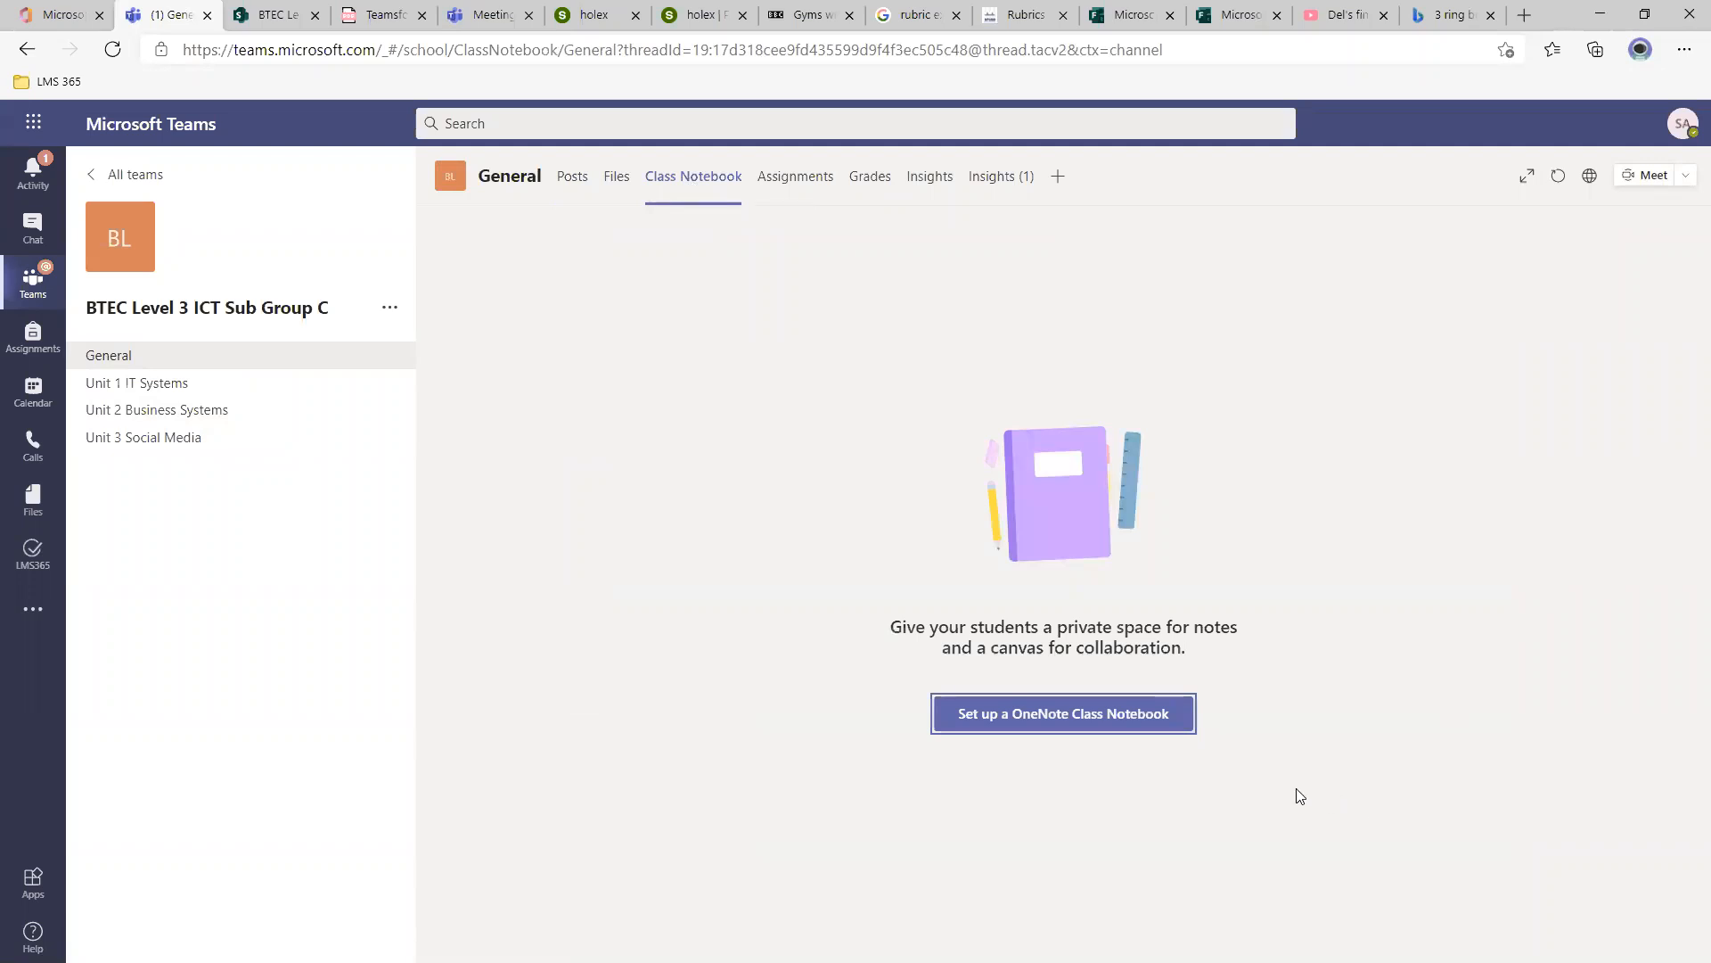
{"action": "left_click", "coordinate": [1063, 719]}
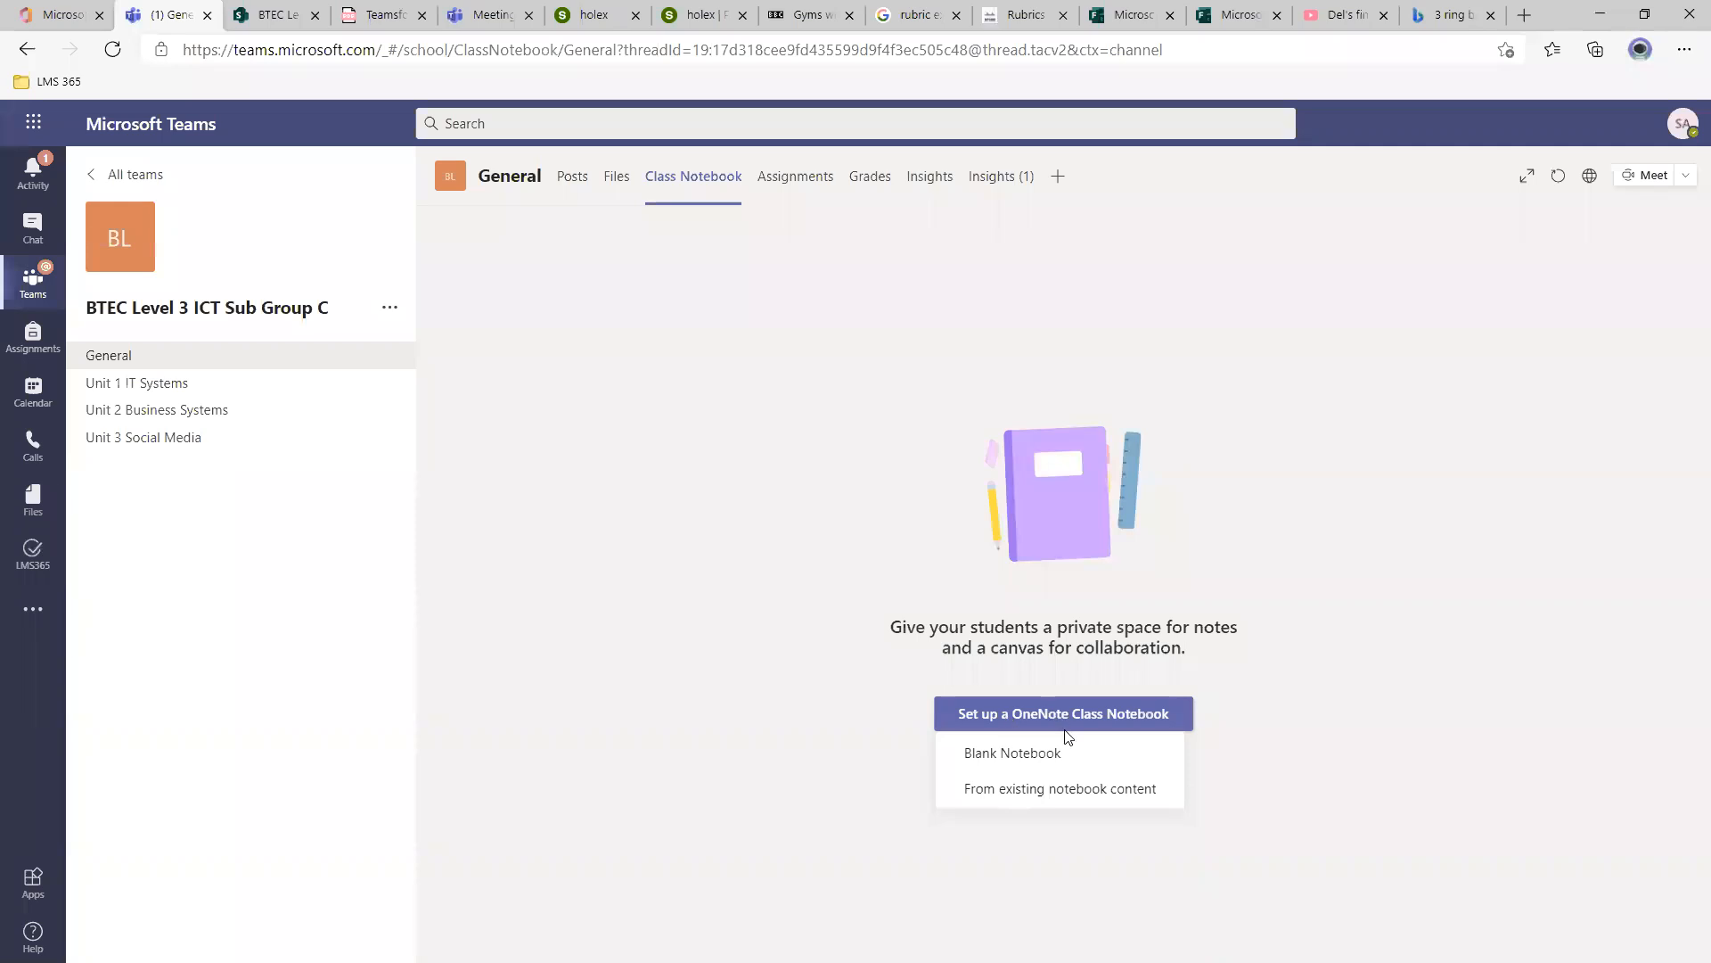
Choose Blank Notebook and highlight the Collaboration Space and Content Library headings.
{"action": "left_click", "coordinate": [1049, 753]}
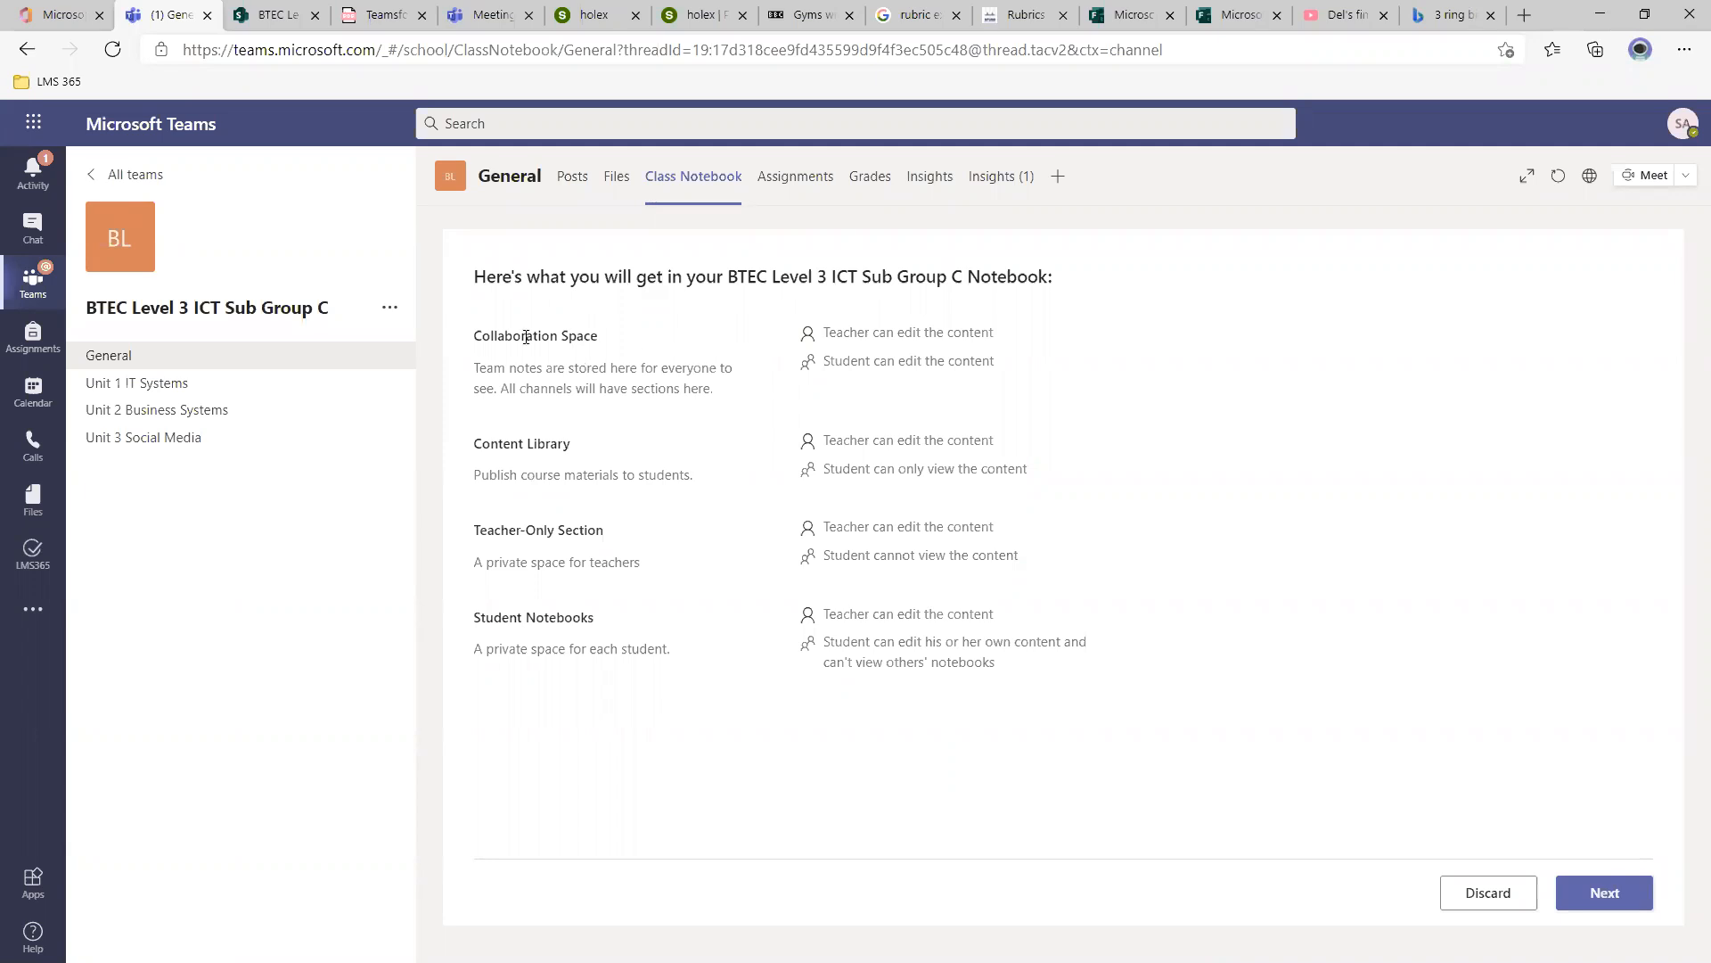
{"action": "left_click_drag", "start_coordinate": [483, 337], "coordinate": [634, 337]}
{"action": "left_click", "coordinate": [491, 337]}
{"action": "left_click_drag", "start_coordinate": [475, 338], "coordinate": [638, 336]}
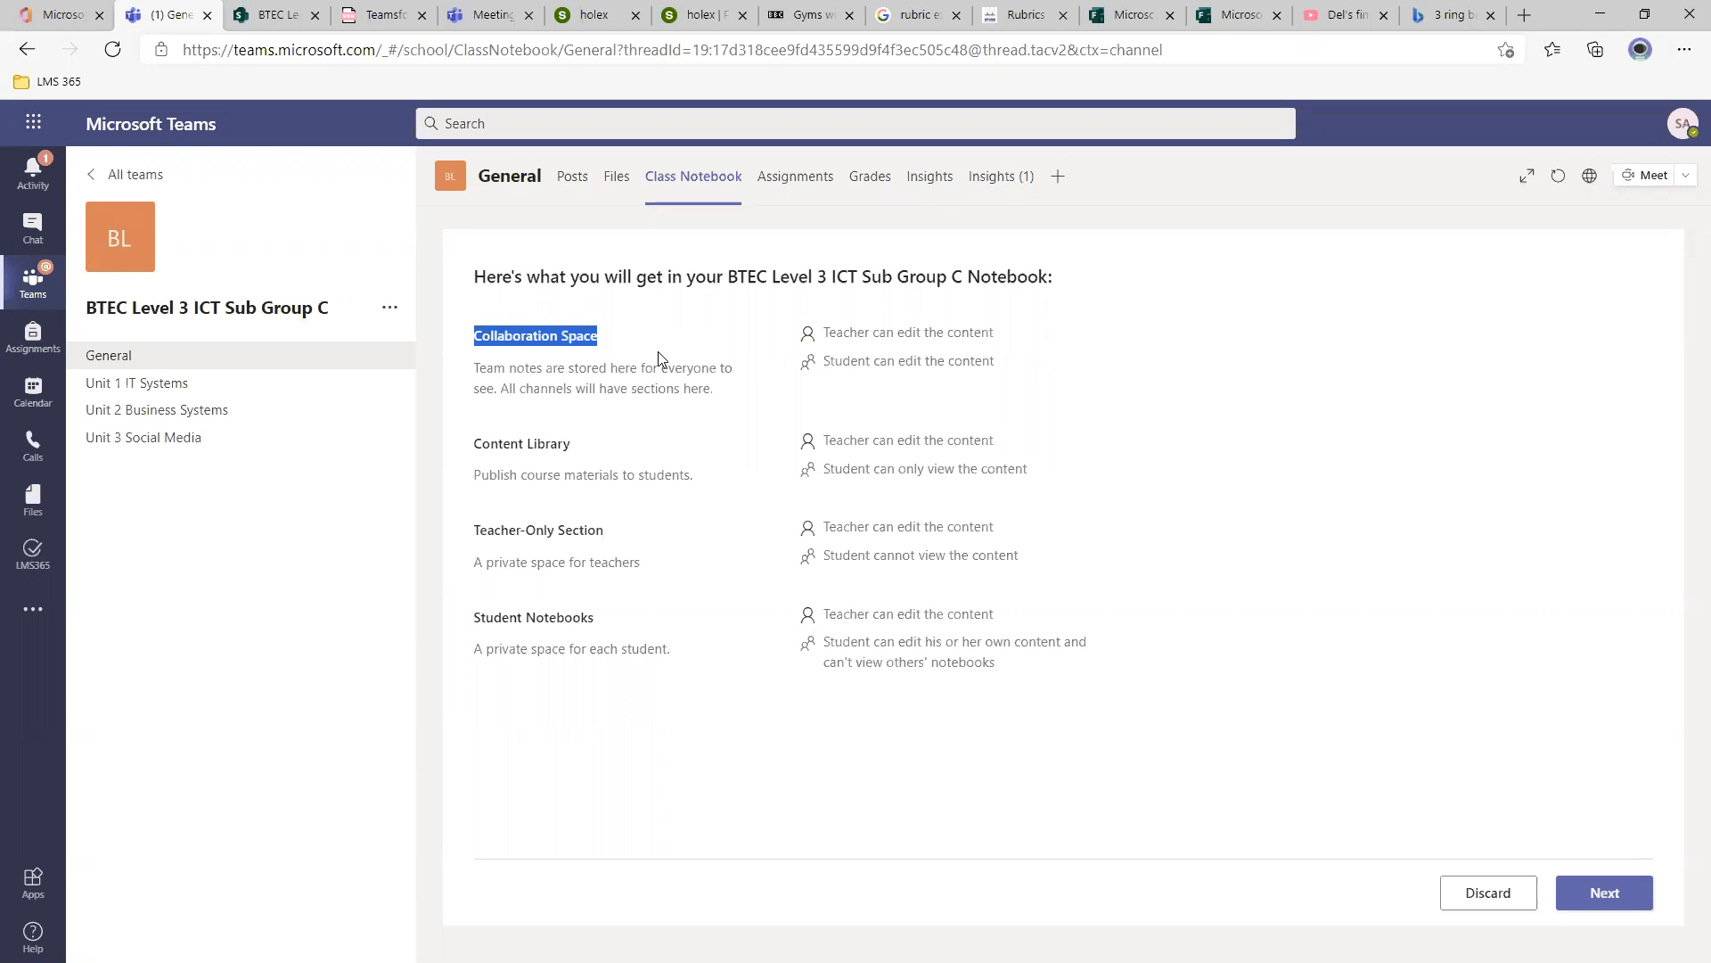
{"action": "left_click_drag", "start_coordinate": [473, 445], "coordinate": [578, 446]}
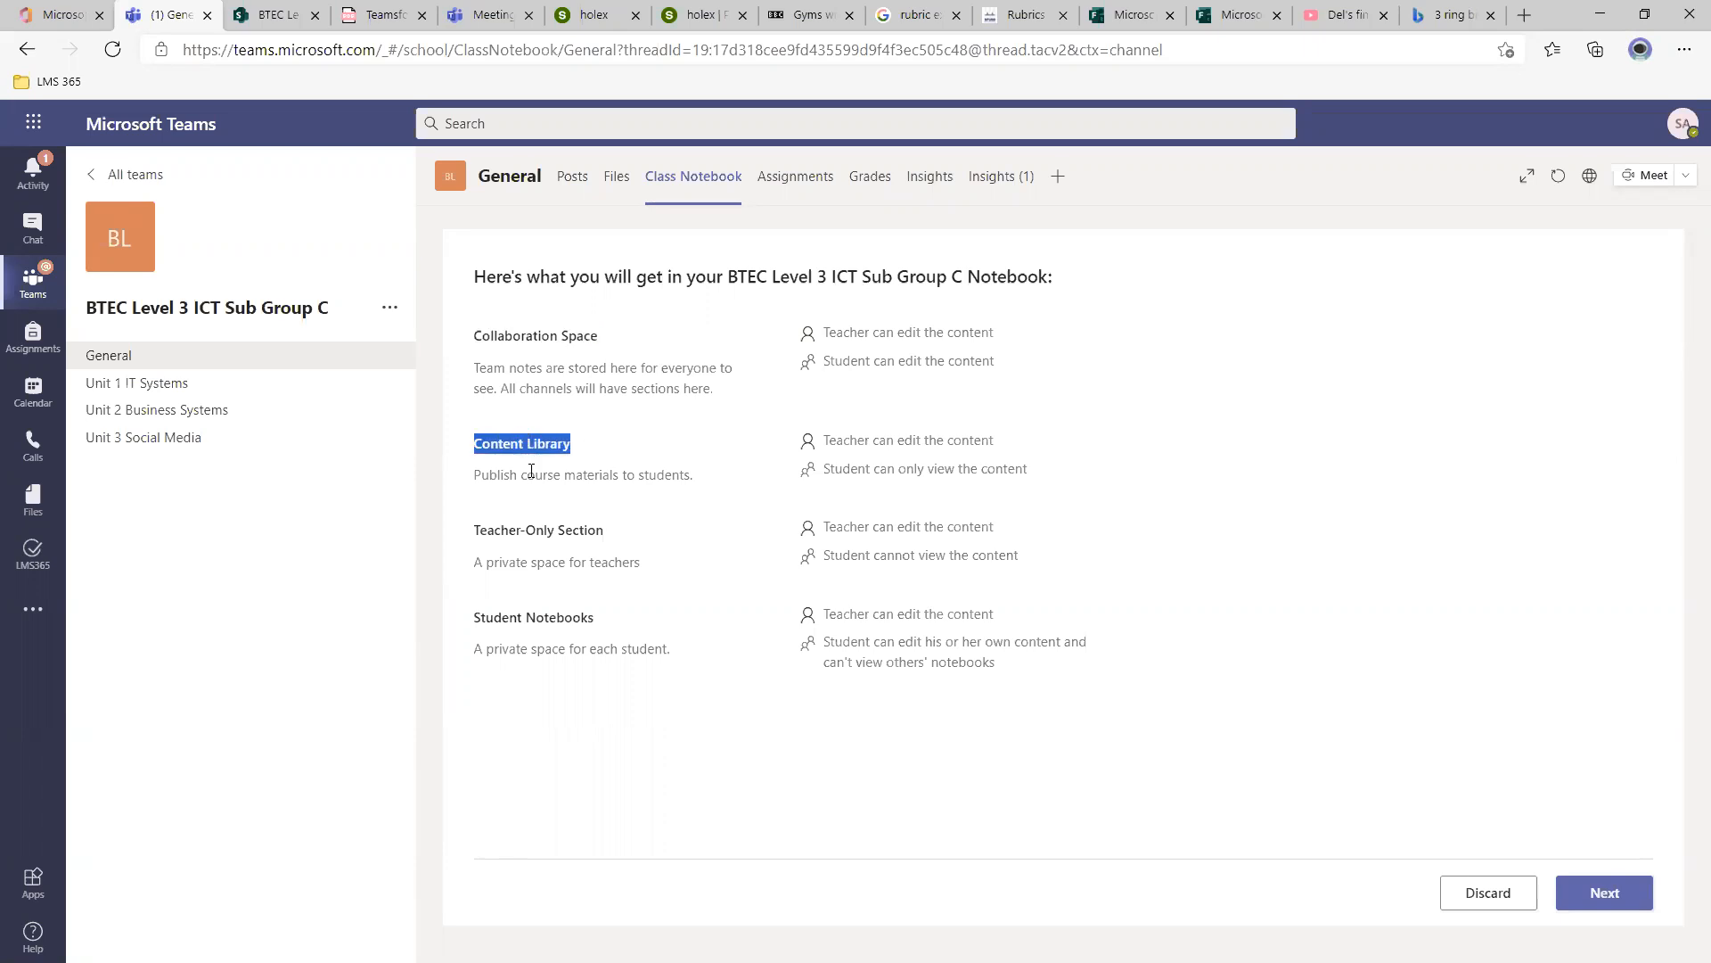
{"action": "left_click", "coordinate": [714, 501]}
Highlight the Teacher-Only Section and Student Notebooks headings, then continue to student sections.
{"action": "left_click_drag", "start_coordinate": [474, 529], "coordinate": [625, 533]}
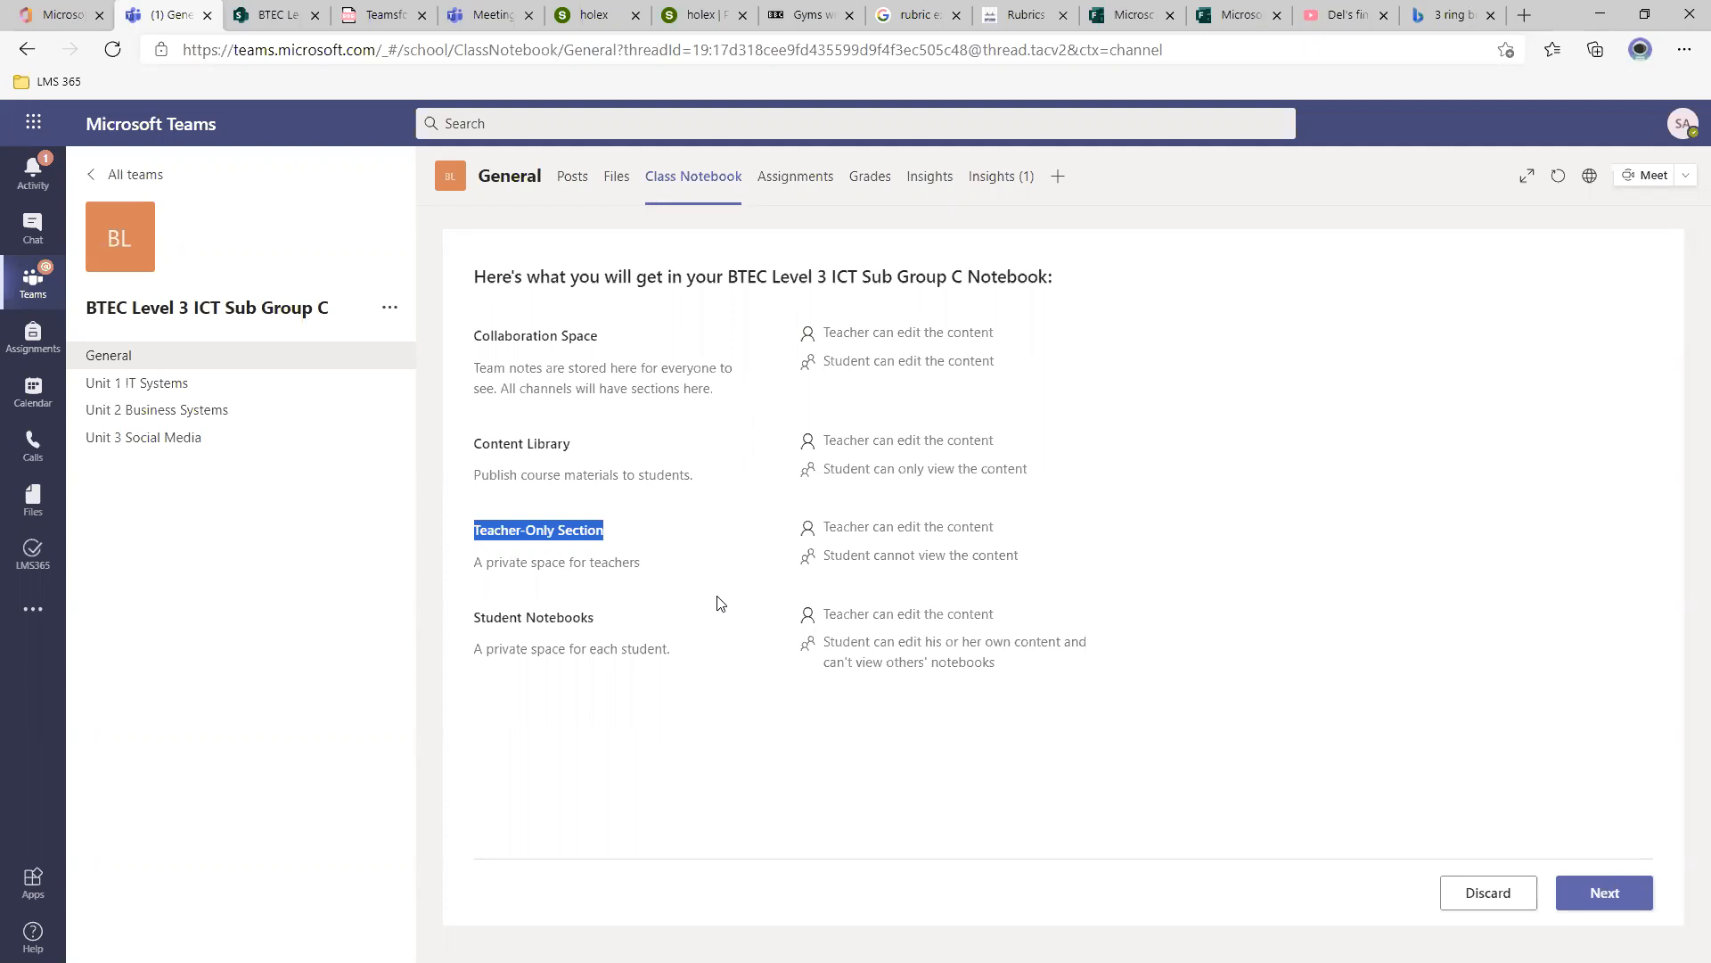
{"action": "left_click", "coordinate": [753, 715]}
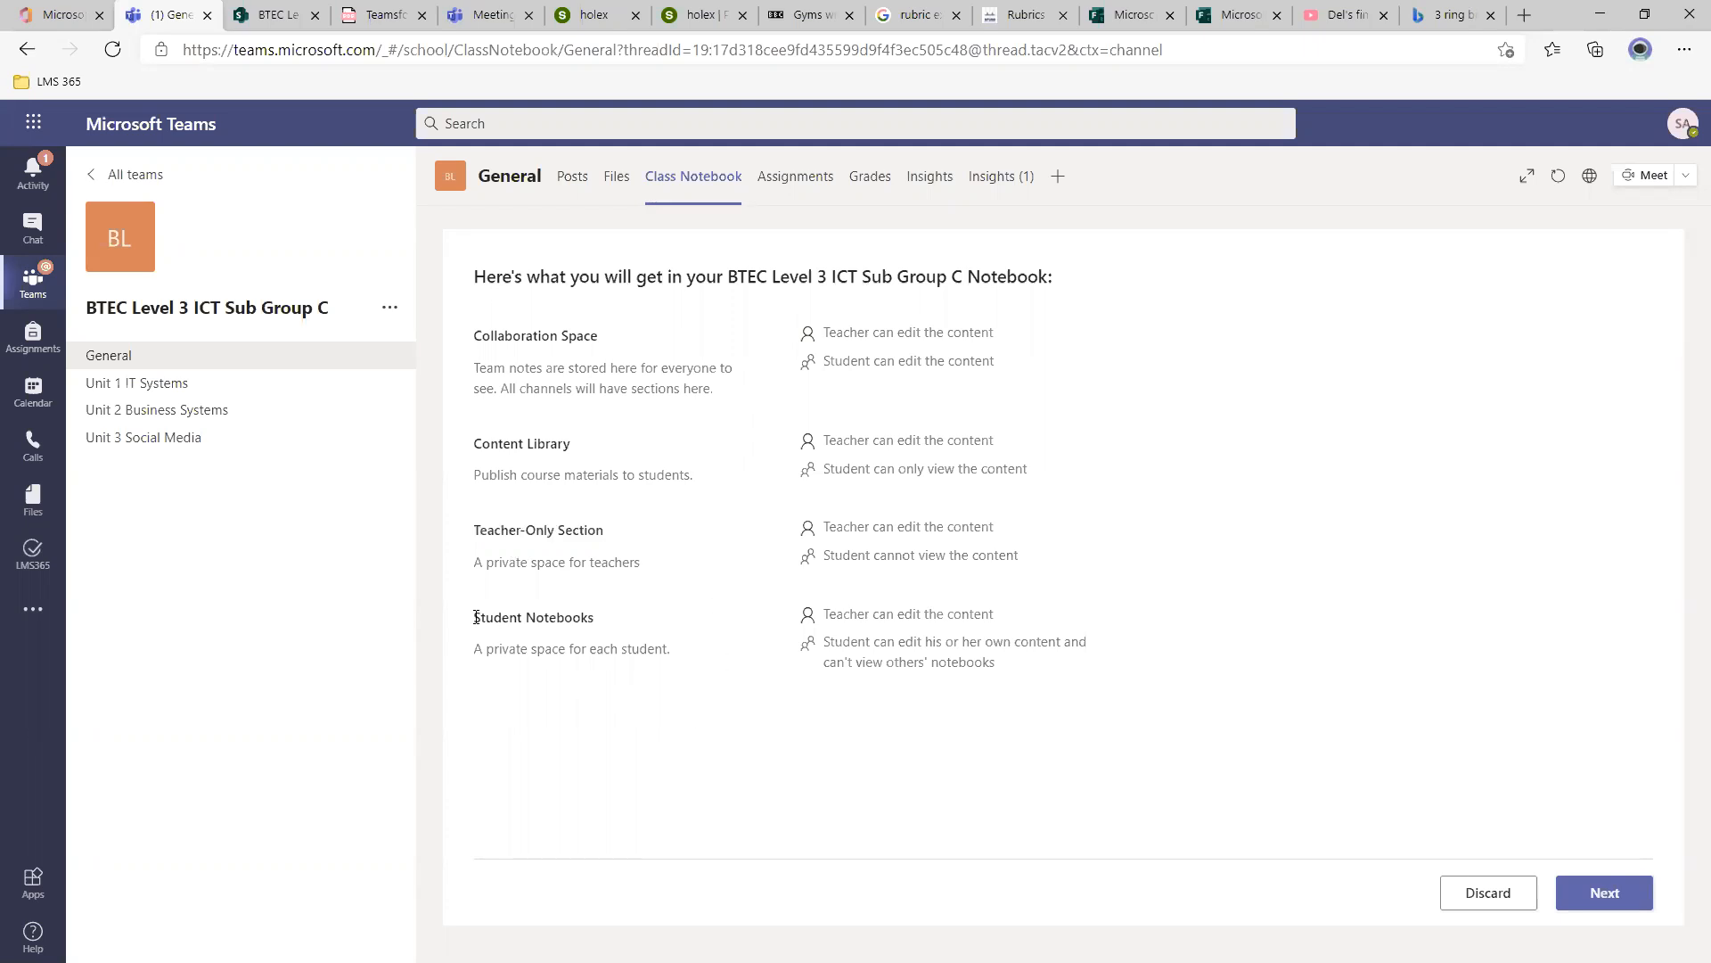
{"action": "left_click_drag", "start_coordinate": [475, 617], "coordinate": [627, 623]}
{"action": "left_click", "coordinate": [586, 672]}
{"action": "left_click_drag", "start_coordinate": [521, 664], "coordinate": [478, 646]}
{"action": "left_click", "coordinate": [475, 655]}
{"action": "left_click", "coordinate": [1602, 895]}
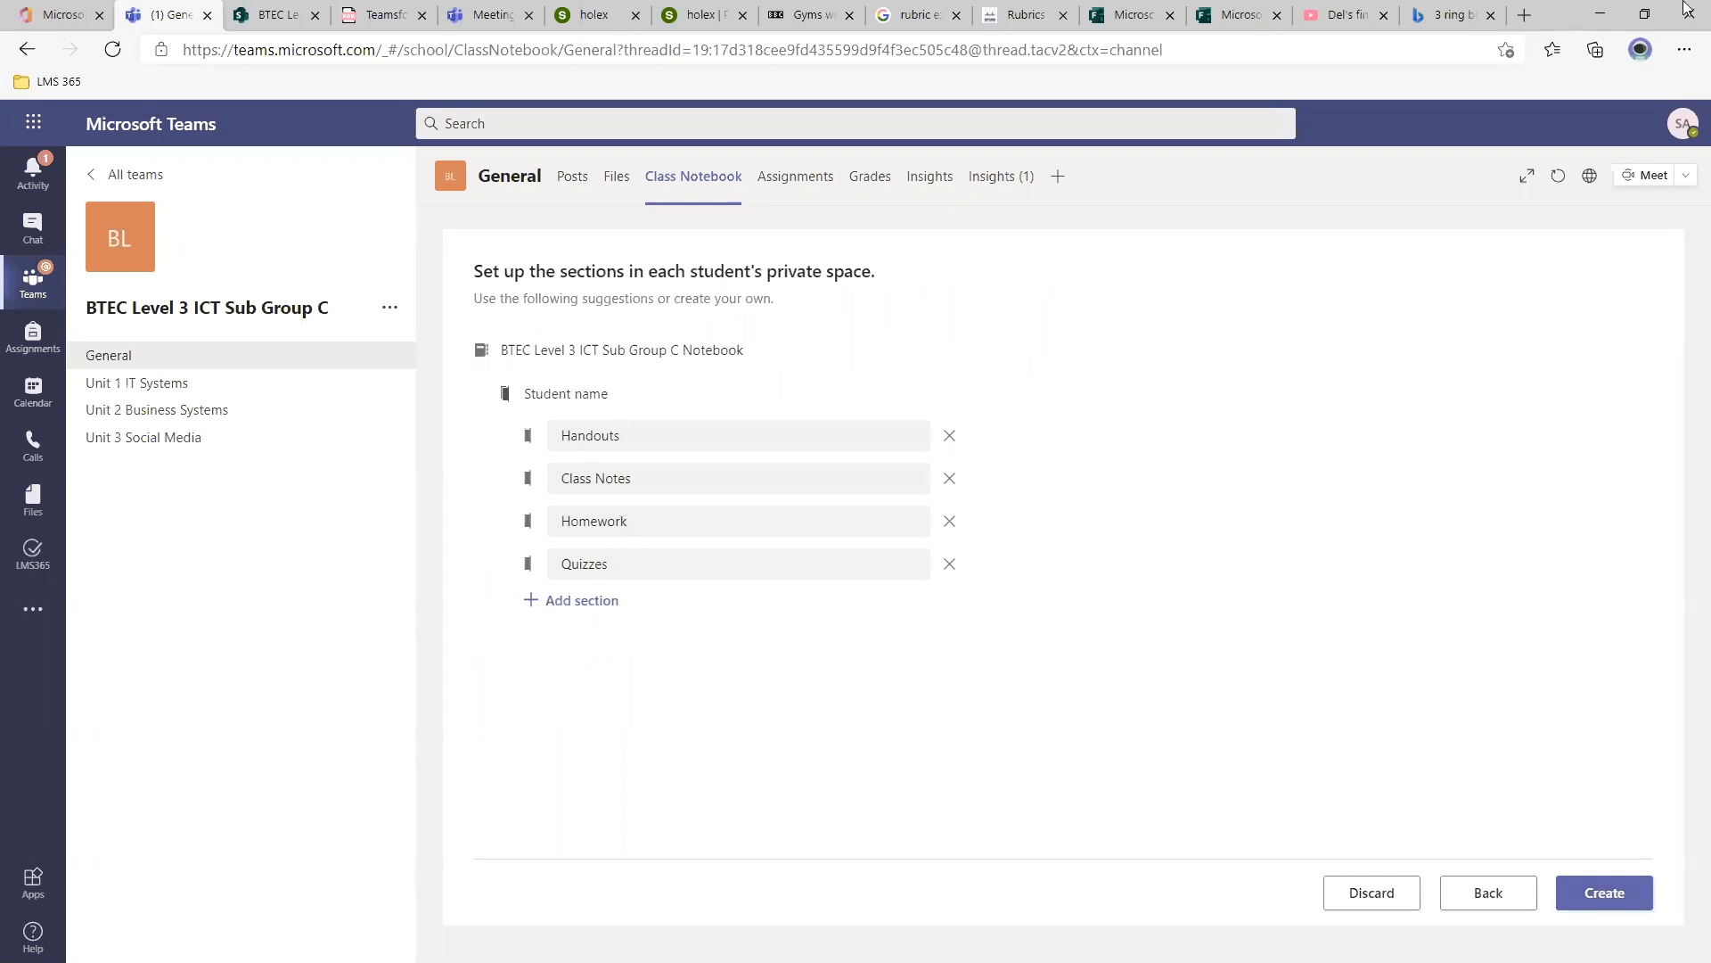
Recheck the Notebook Sections diagram, then rename the Handouts section to Starters.
{"action": "left_click", "coordinate": [1449, 16]}
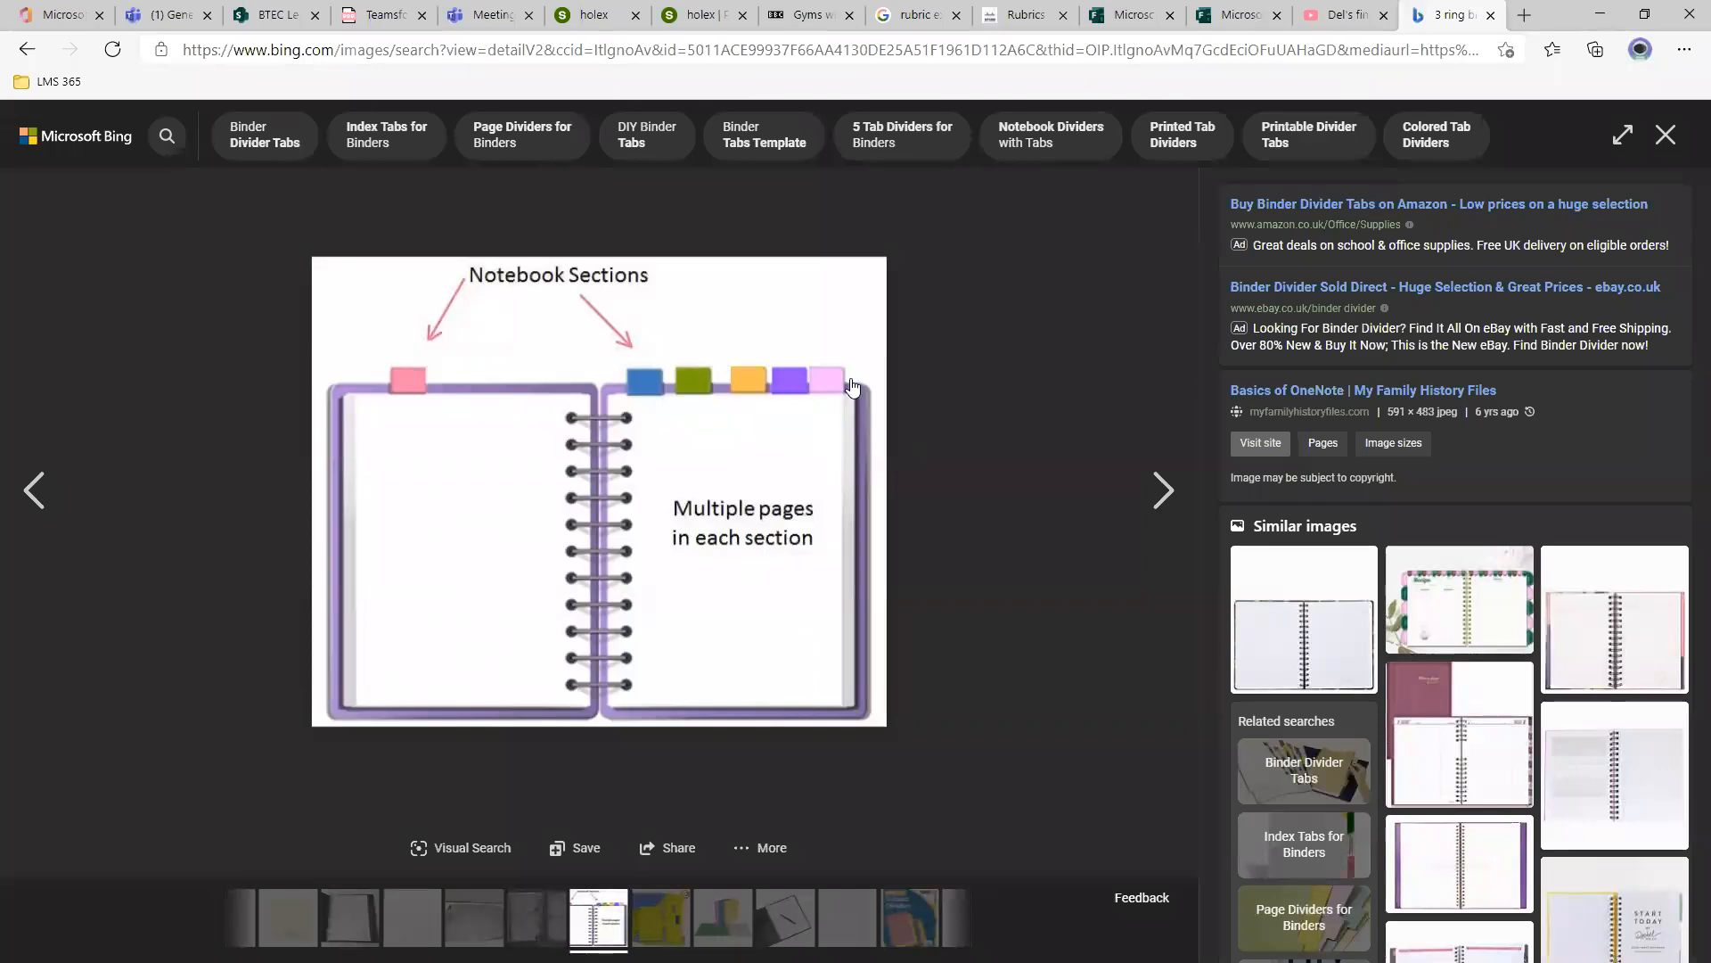
{"action": "left_click", "coordinate": [169, 15]}
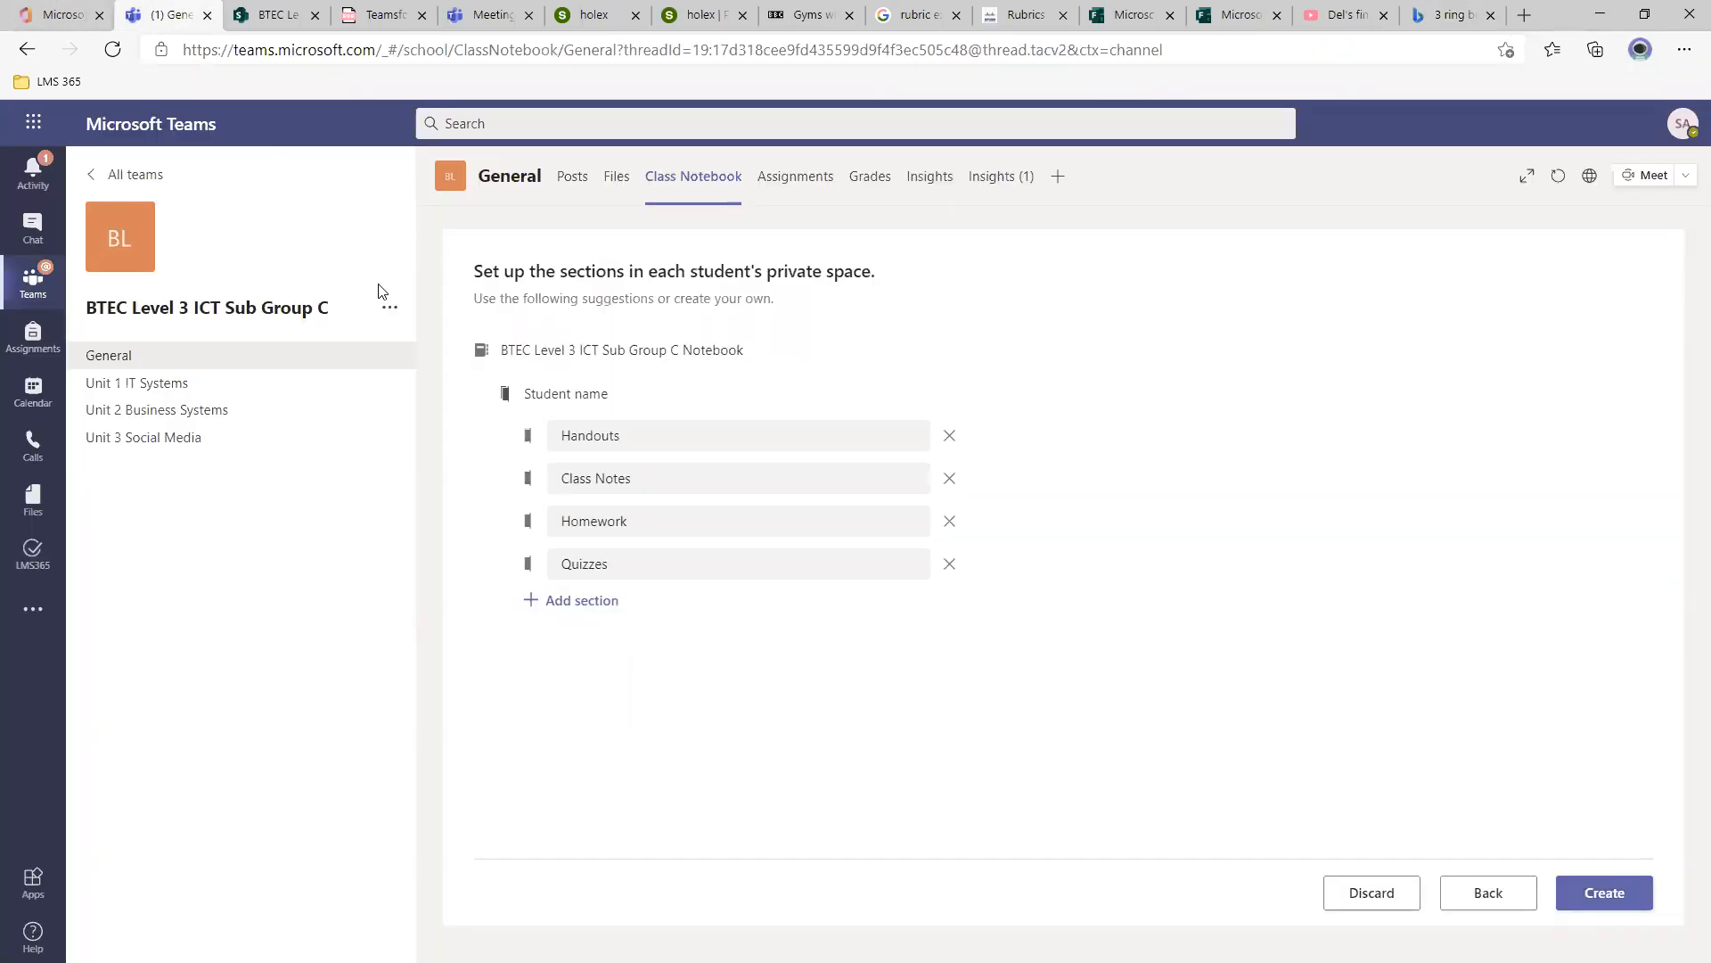
{"action": "double_click", "coordinate": [660, 437]}
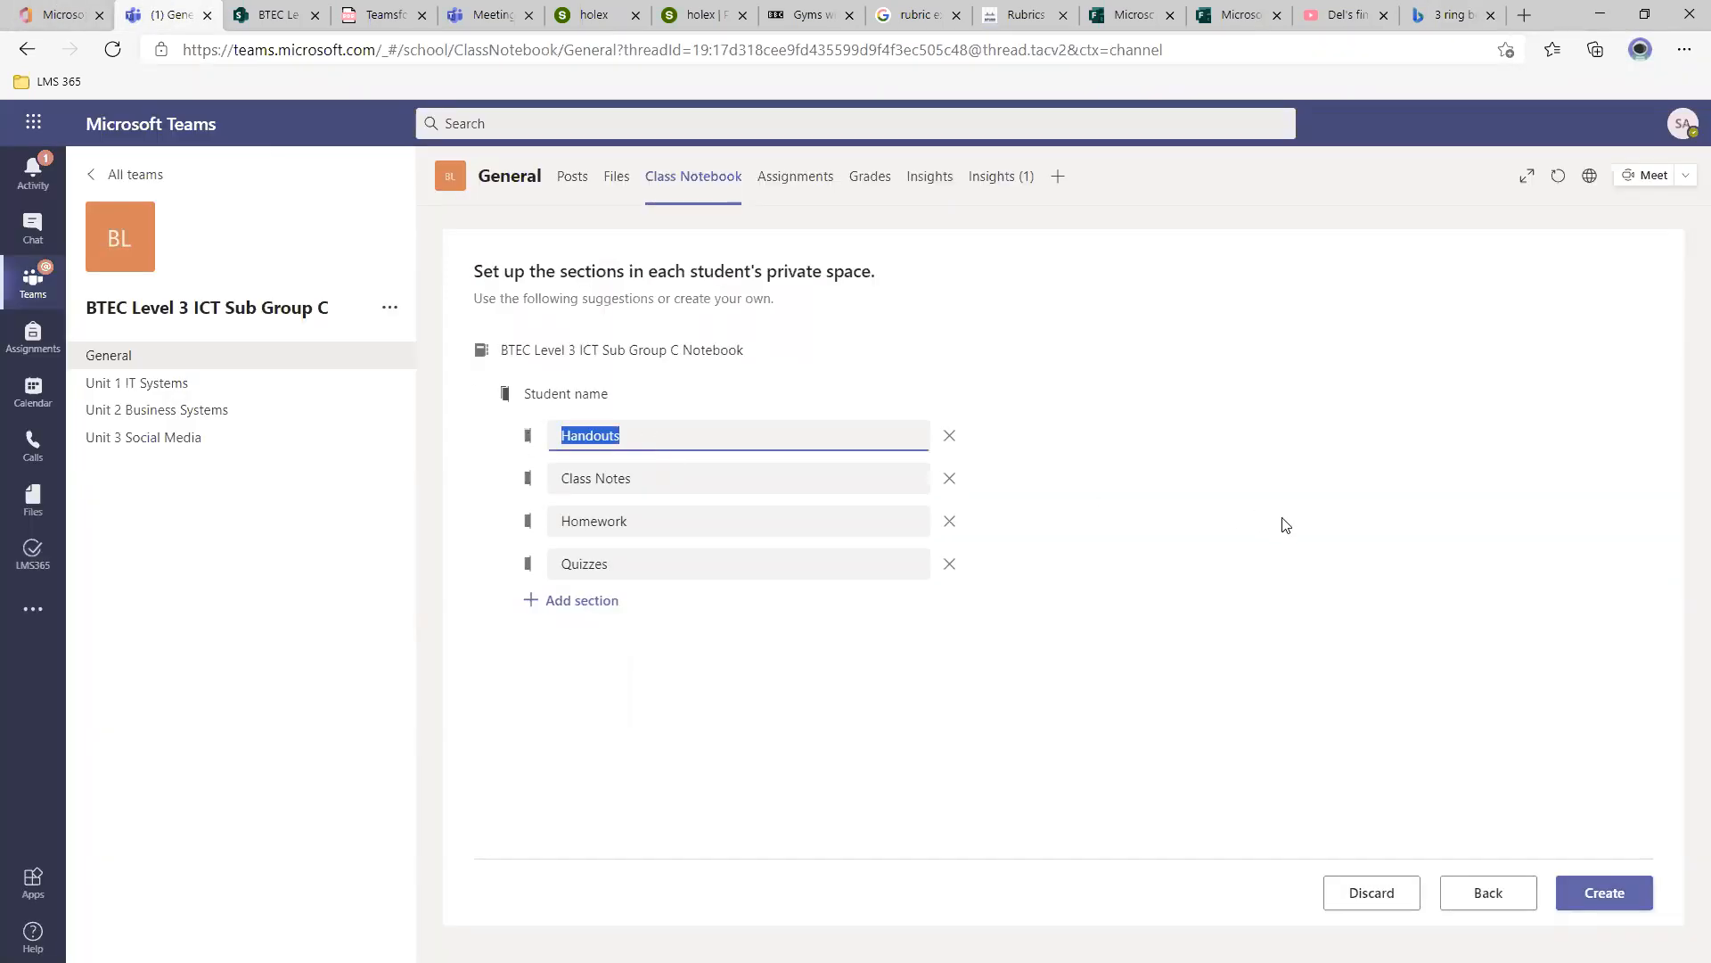
{"action": "type", "text": "Starters"}
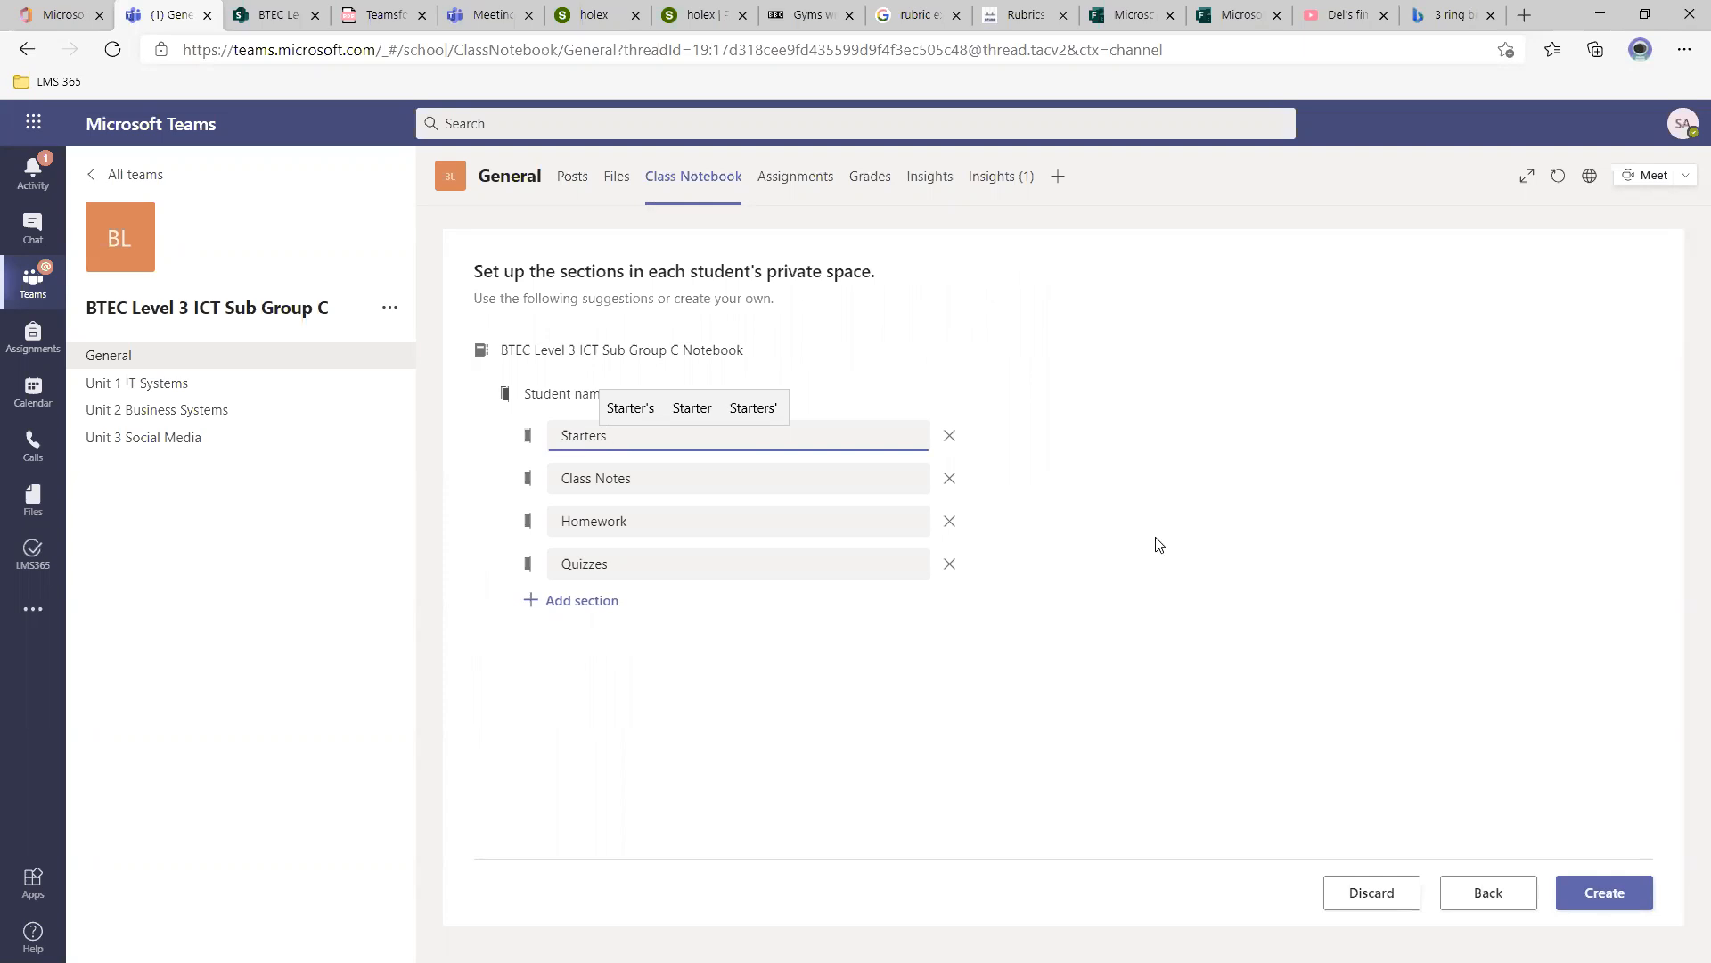
Rename Class Notes, Homework and Quizzes to Lesson Plan, Lesson Tasks and Lesson Review.
{"action": "left_click_drag", "start_coordinate": [680, 481], "coordinate": [553, 470]}
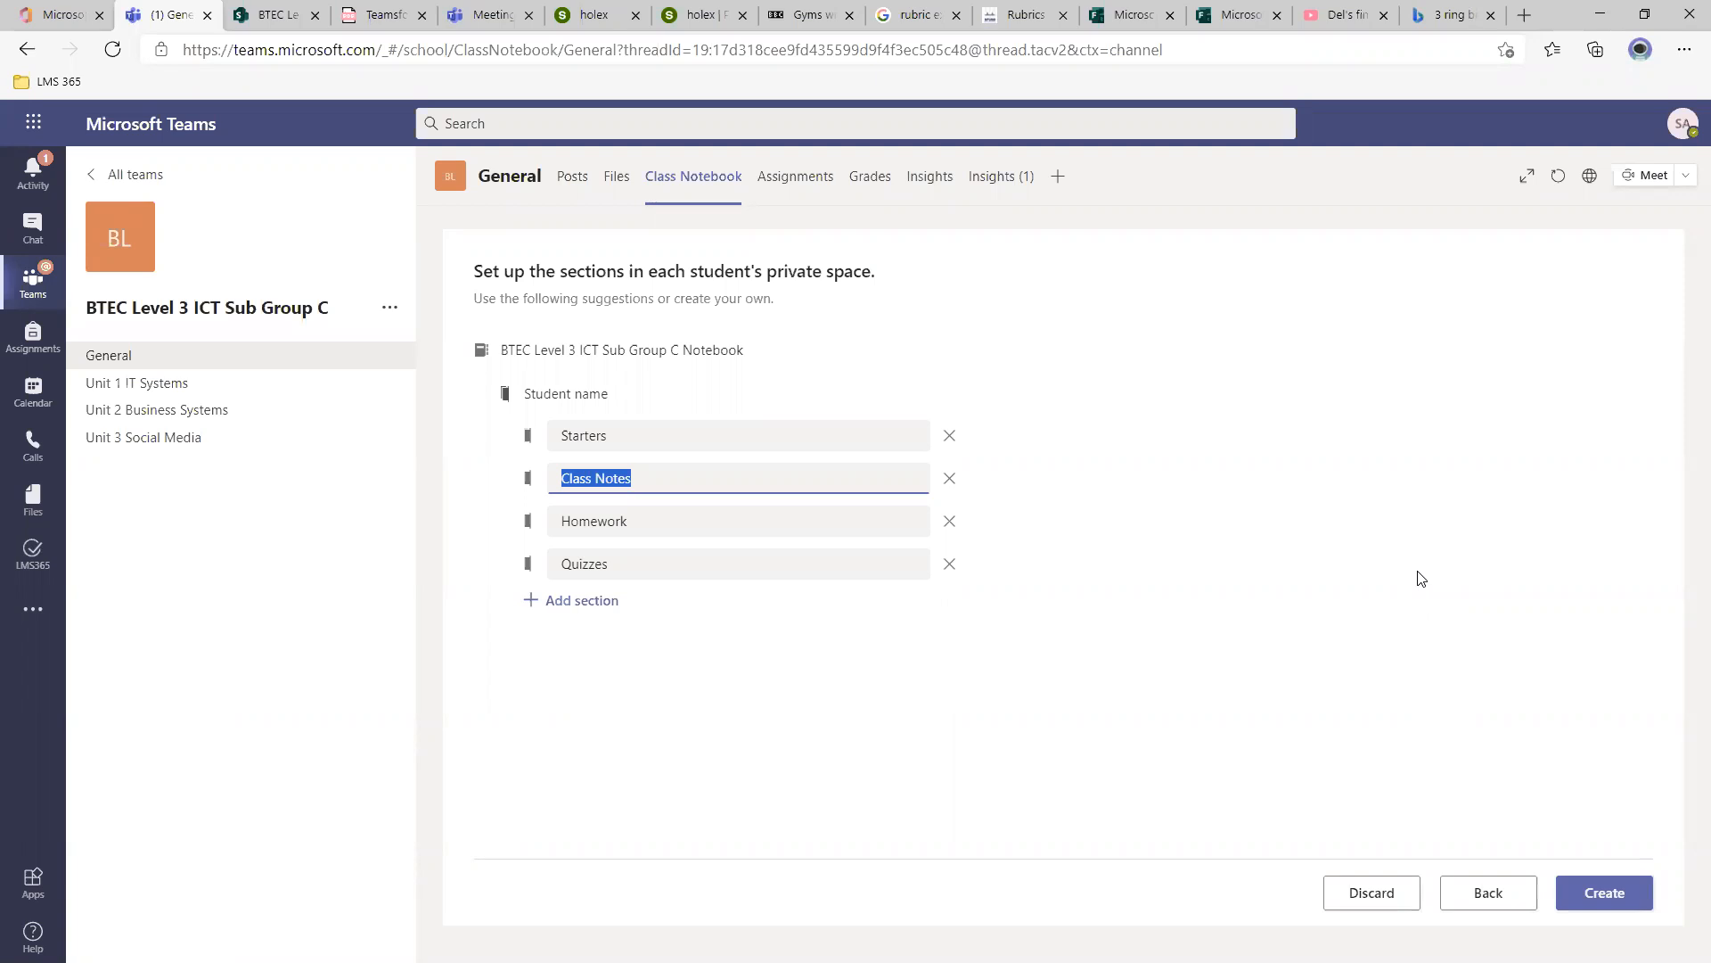
{"action": "type", "text": "Lesson Plan"}
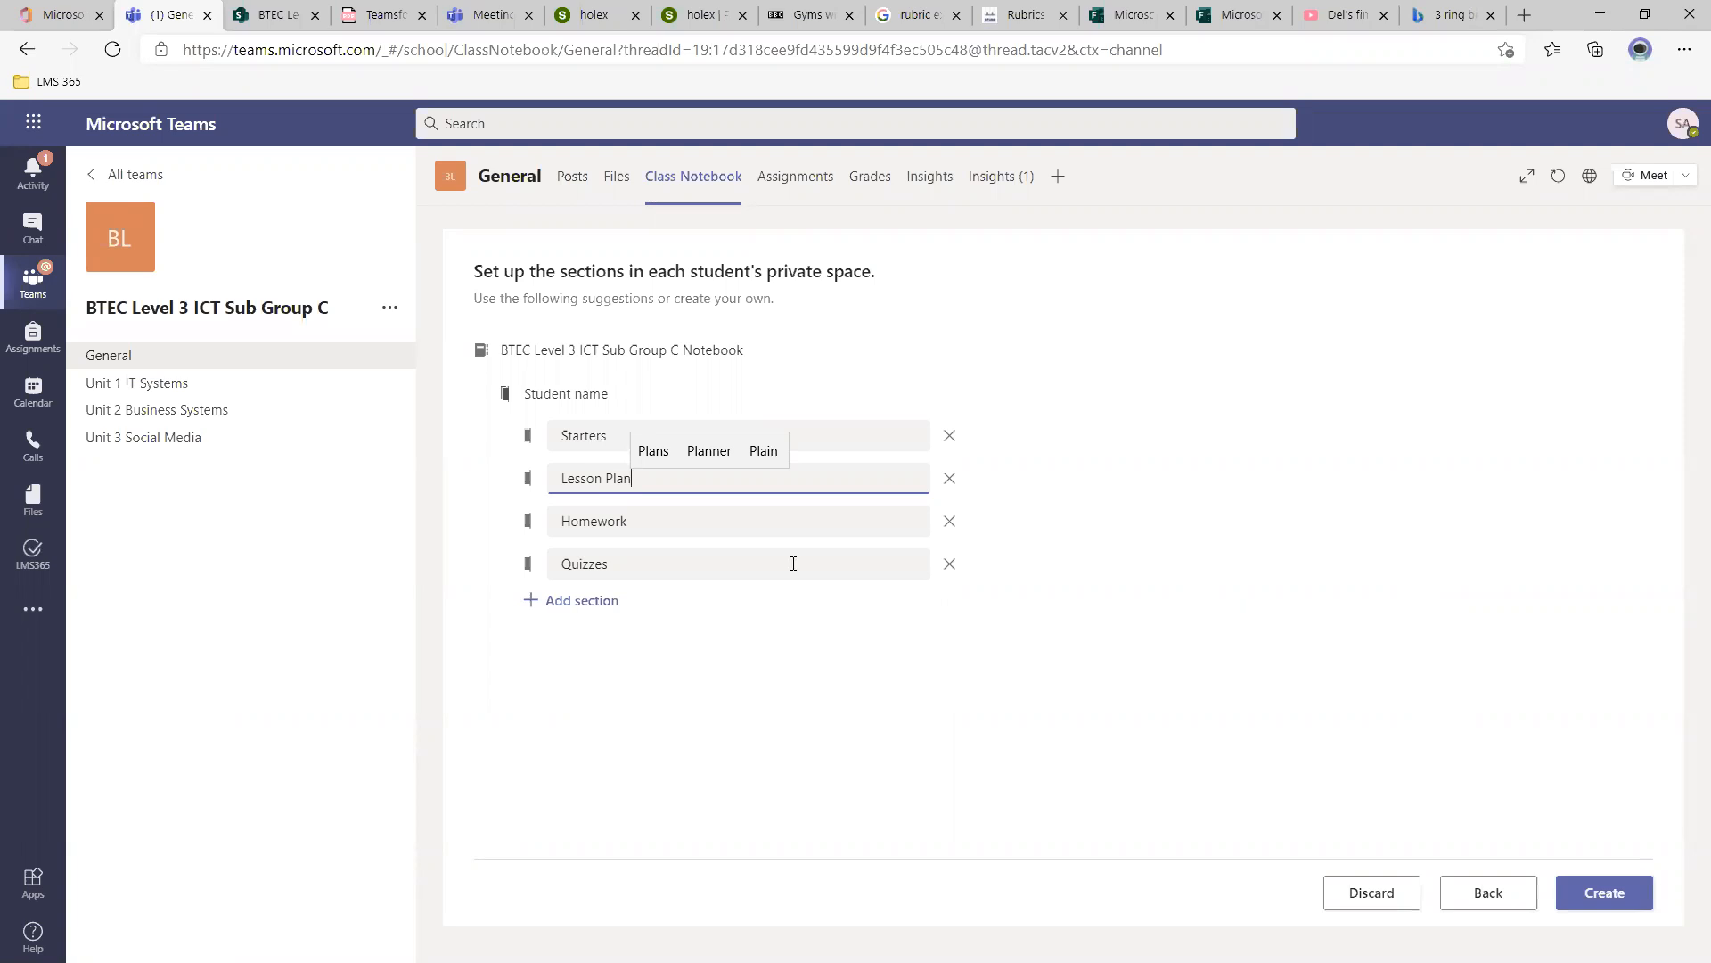
{"action": "key", "text": "Tab"}
{"action": "type", "text": "Le"}
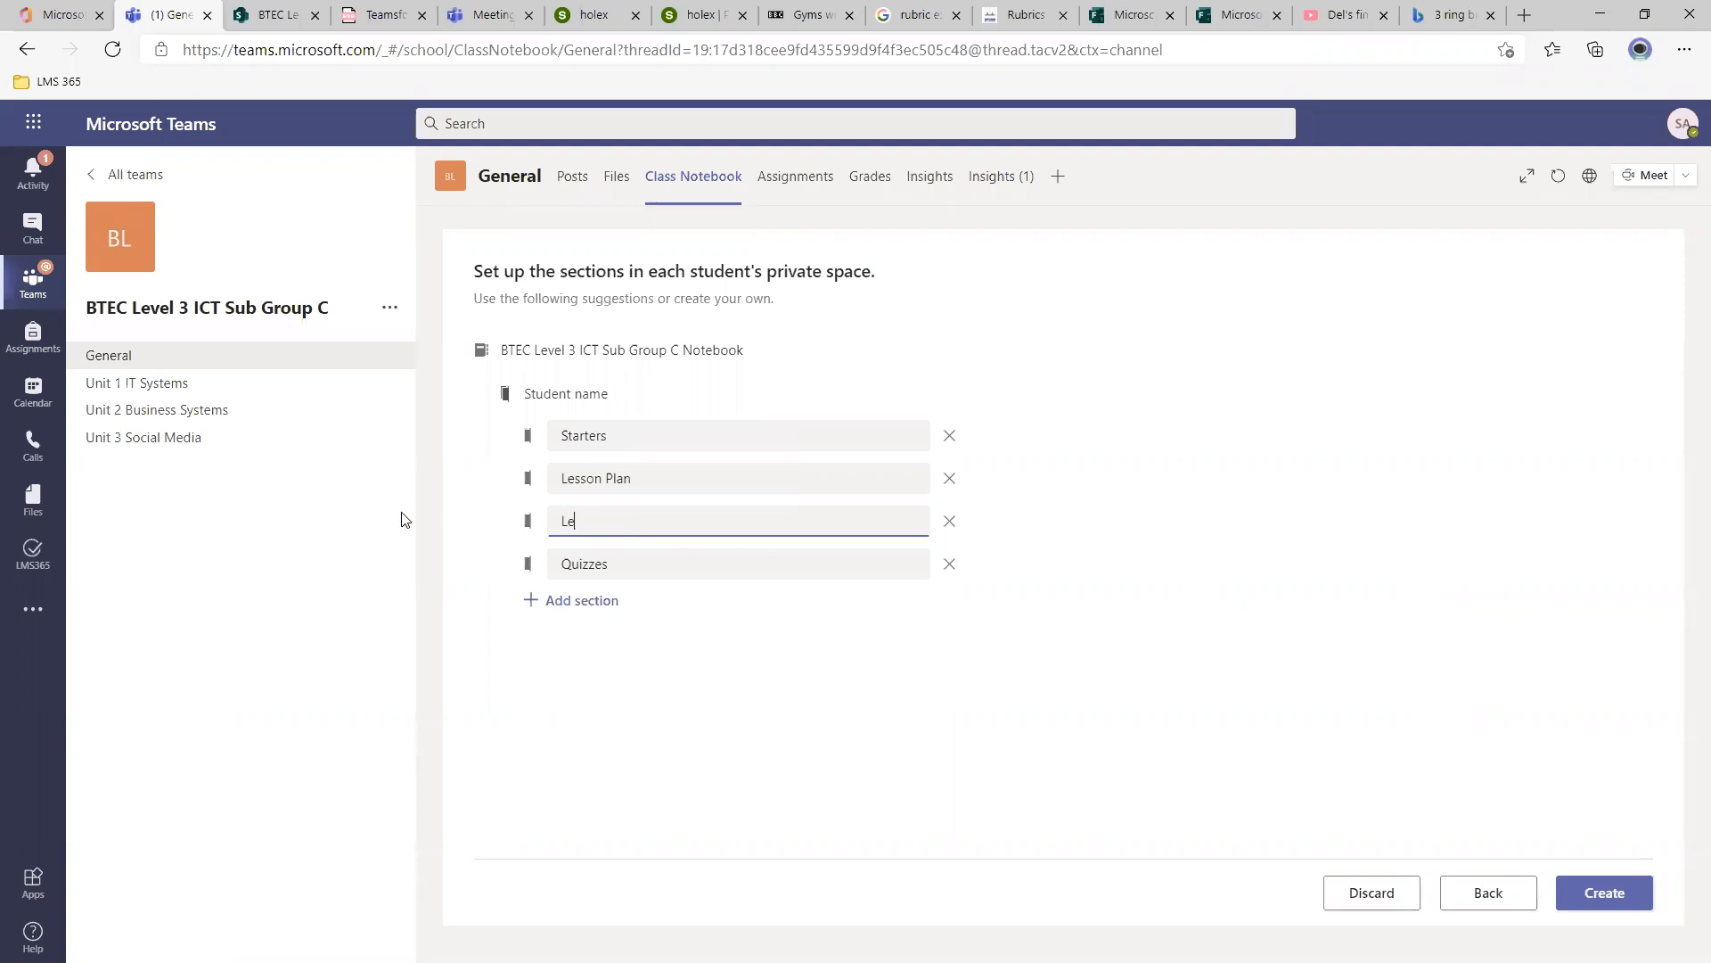
{"action": "type", "text": "sson Tasks"}
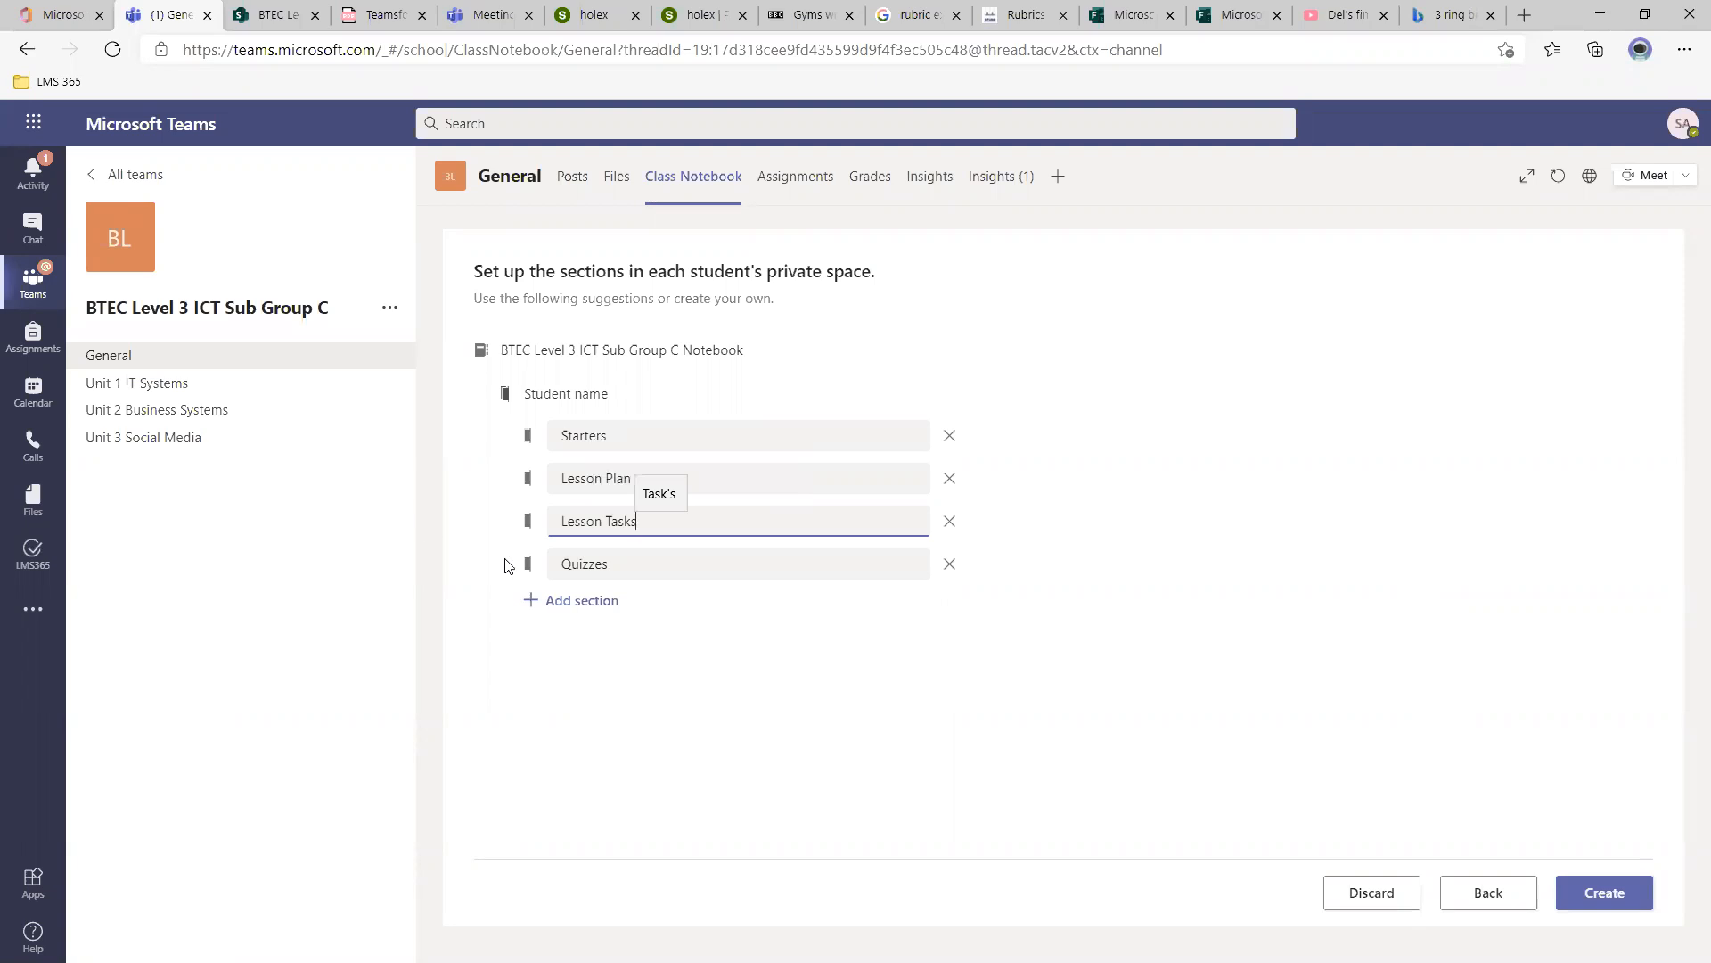
{"action": "key", "text": "Tab"}
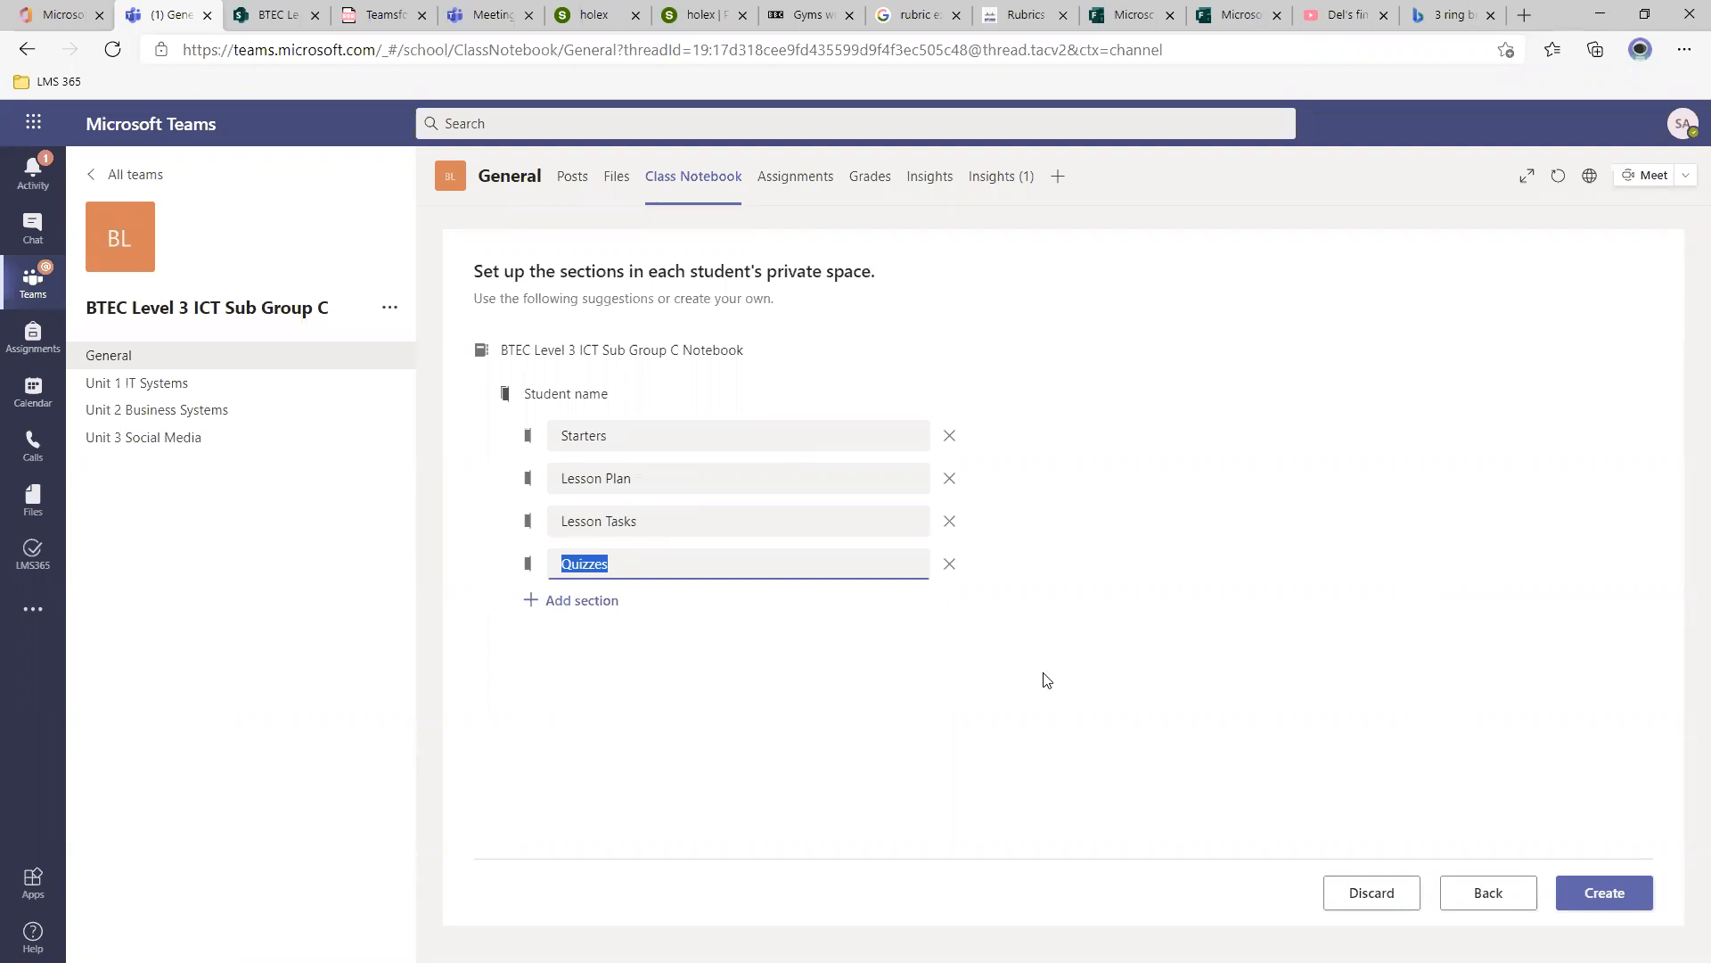
{"action": "type", "text": "Lesson"}
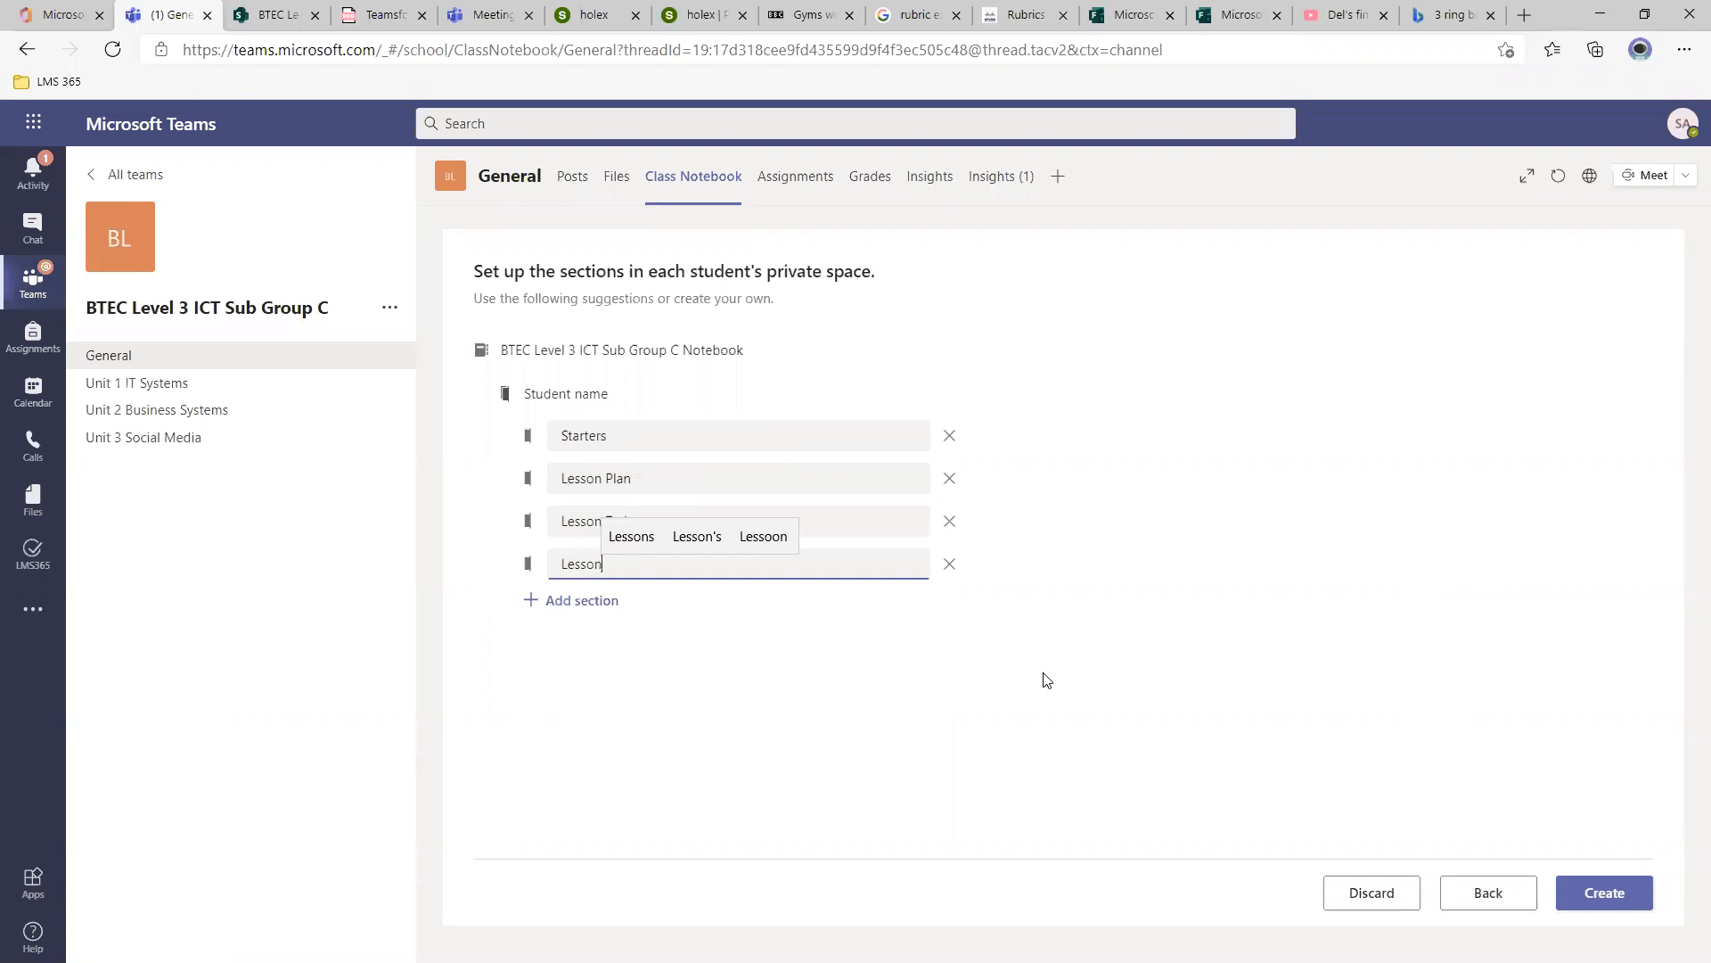
{"action": "type", "text": " Review"}
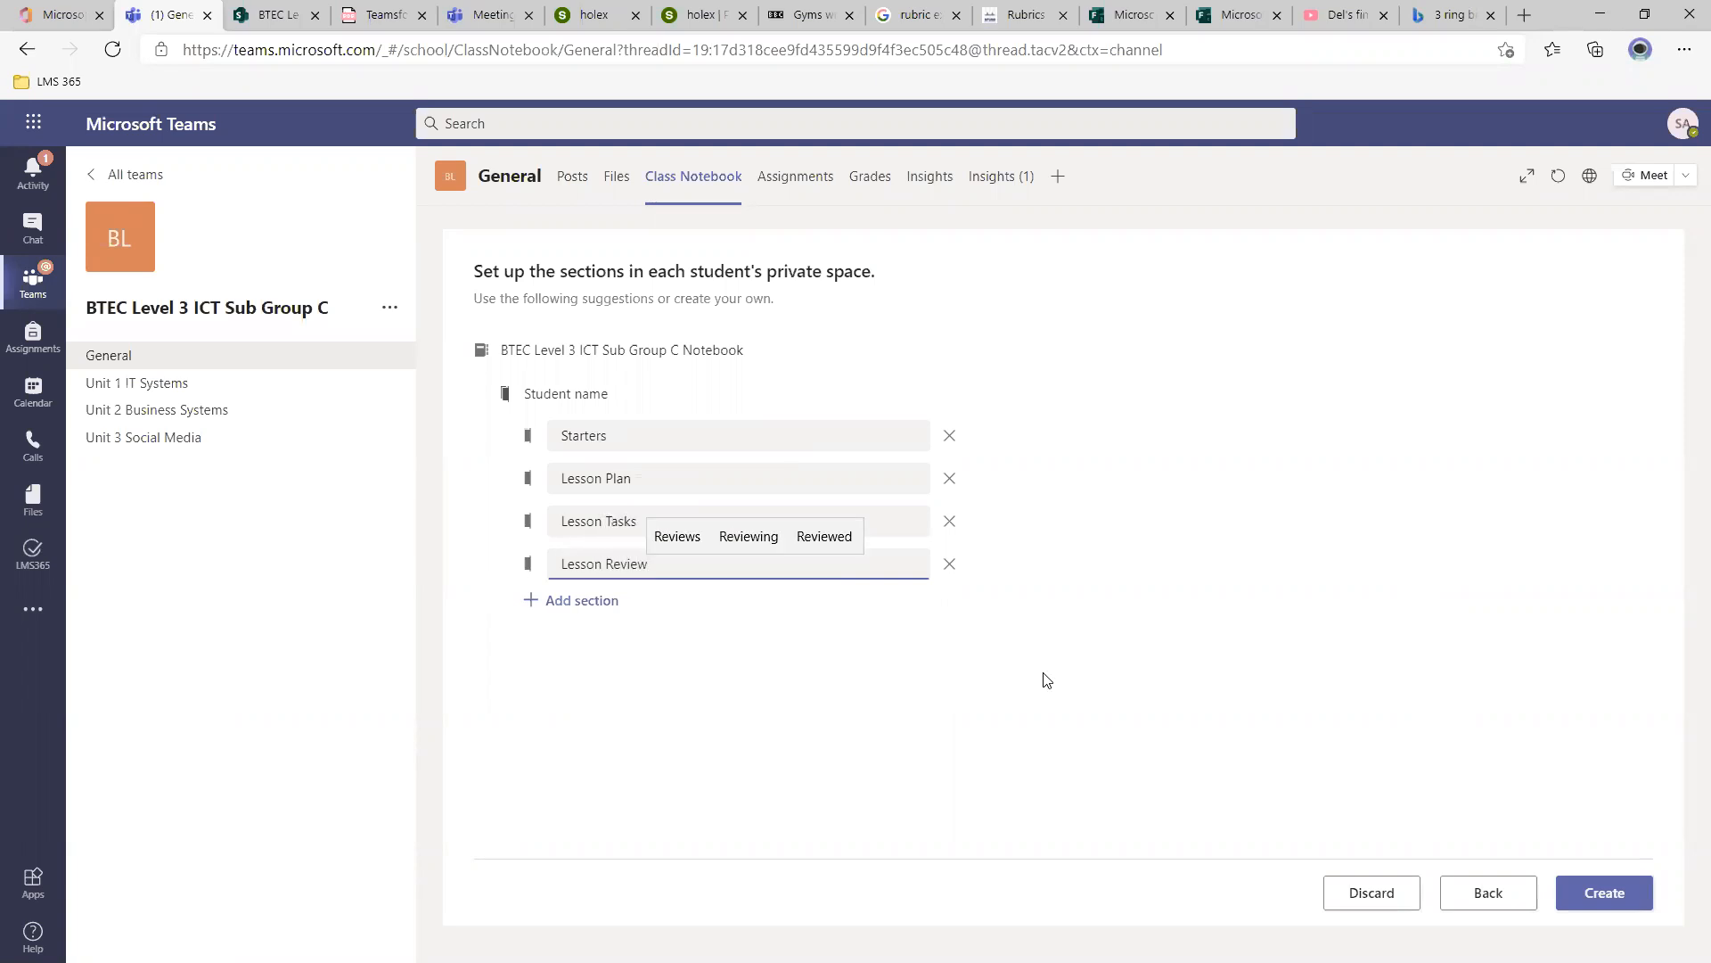
Confirm the Lesson Review name and create the class notebook with the four sections.
{"action": "left_click", "coordinate": [1110, 648]}
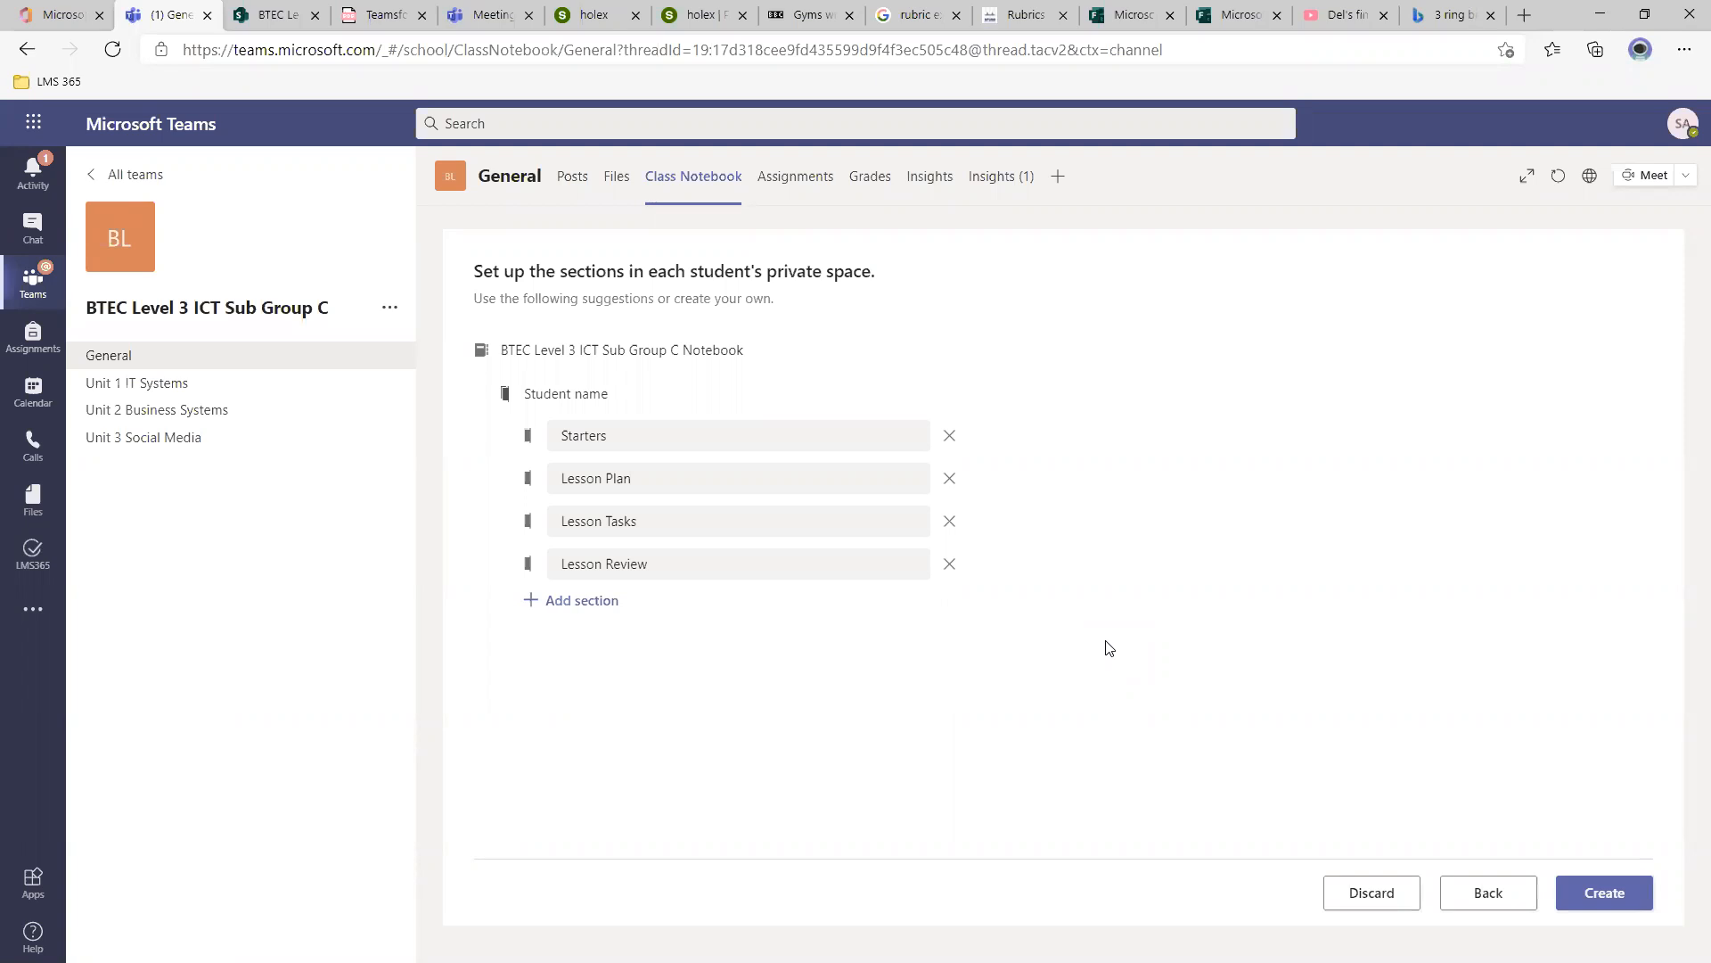
{"action": "left_click", "coordinate": [1610, 893]}
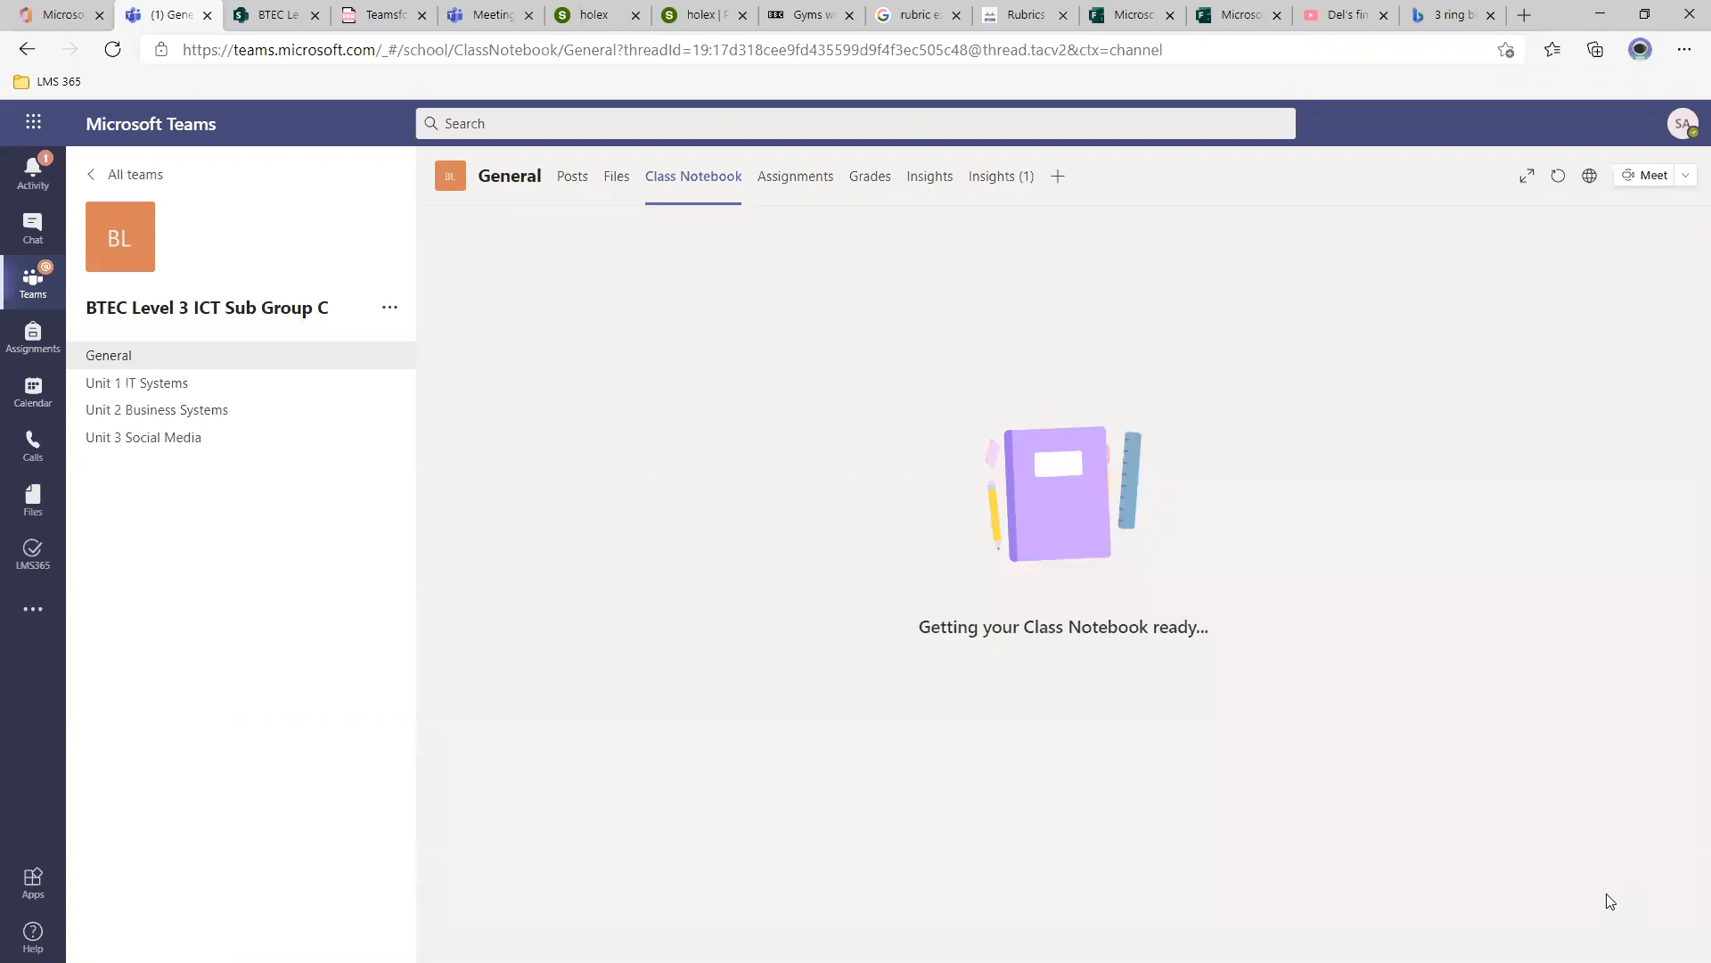
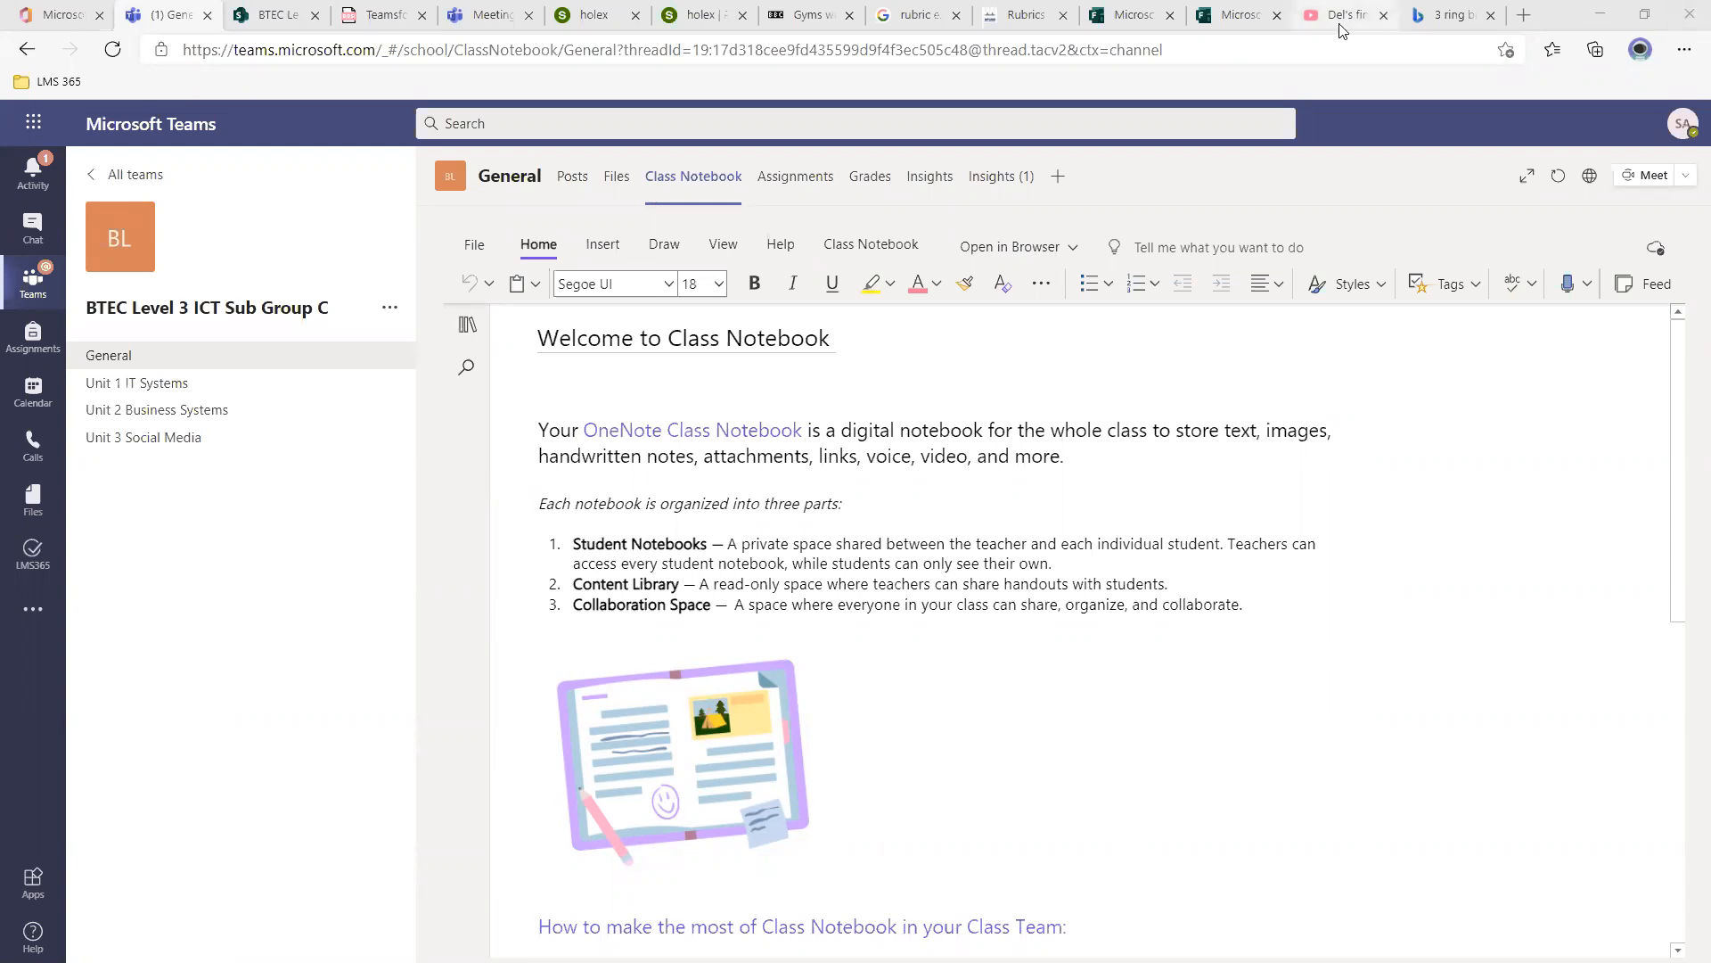
Glance at the sections diagram, then return to the Class Notebook and list its sections.
{"action": "left_click", "coordinate": [1449, 15]}
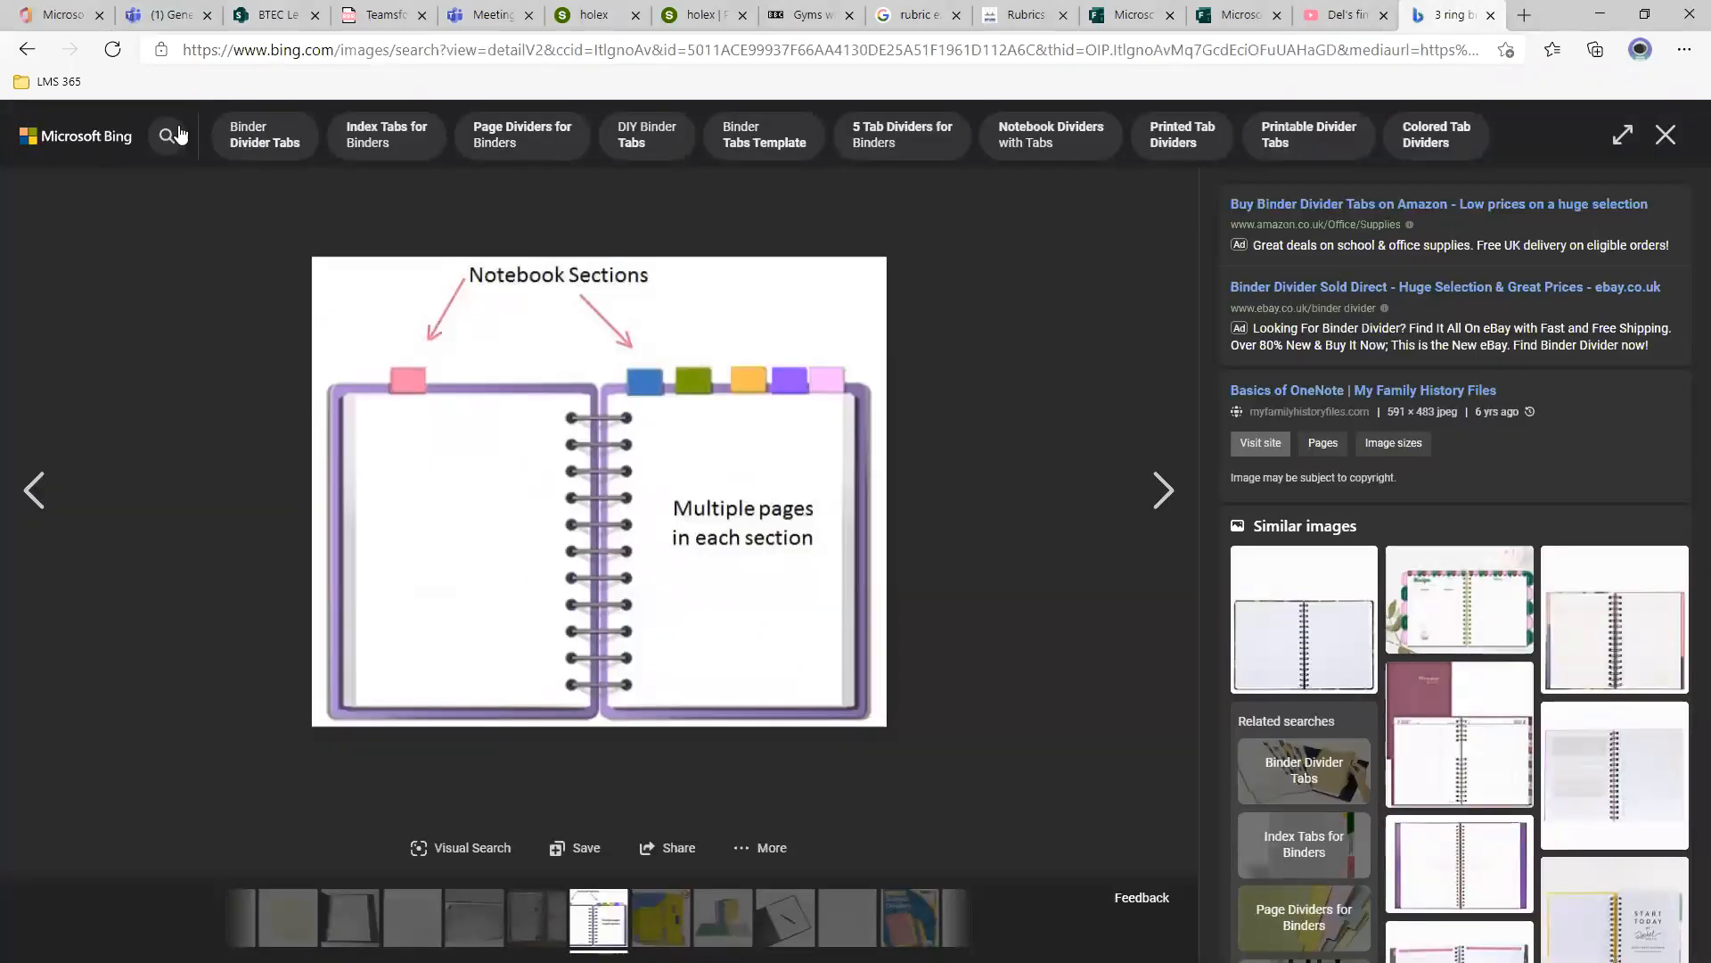
{"action": "left_click", "coordinate": [162, 16]}
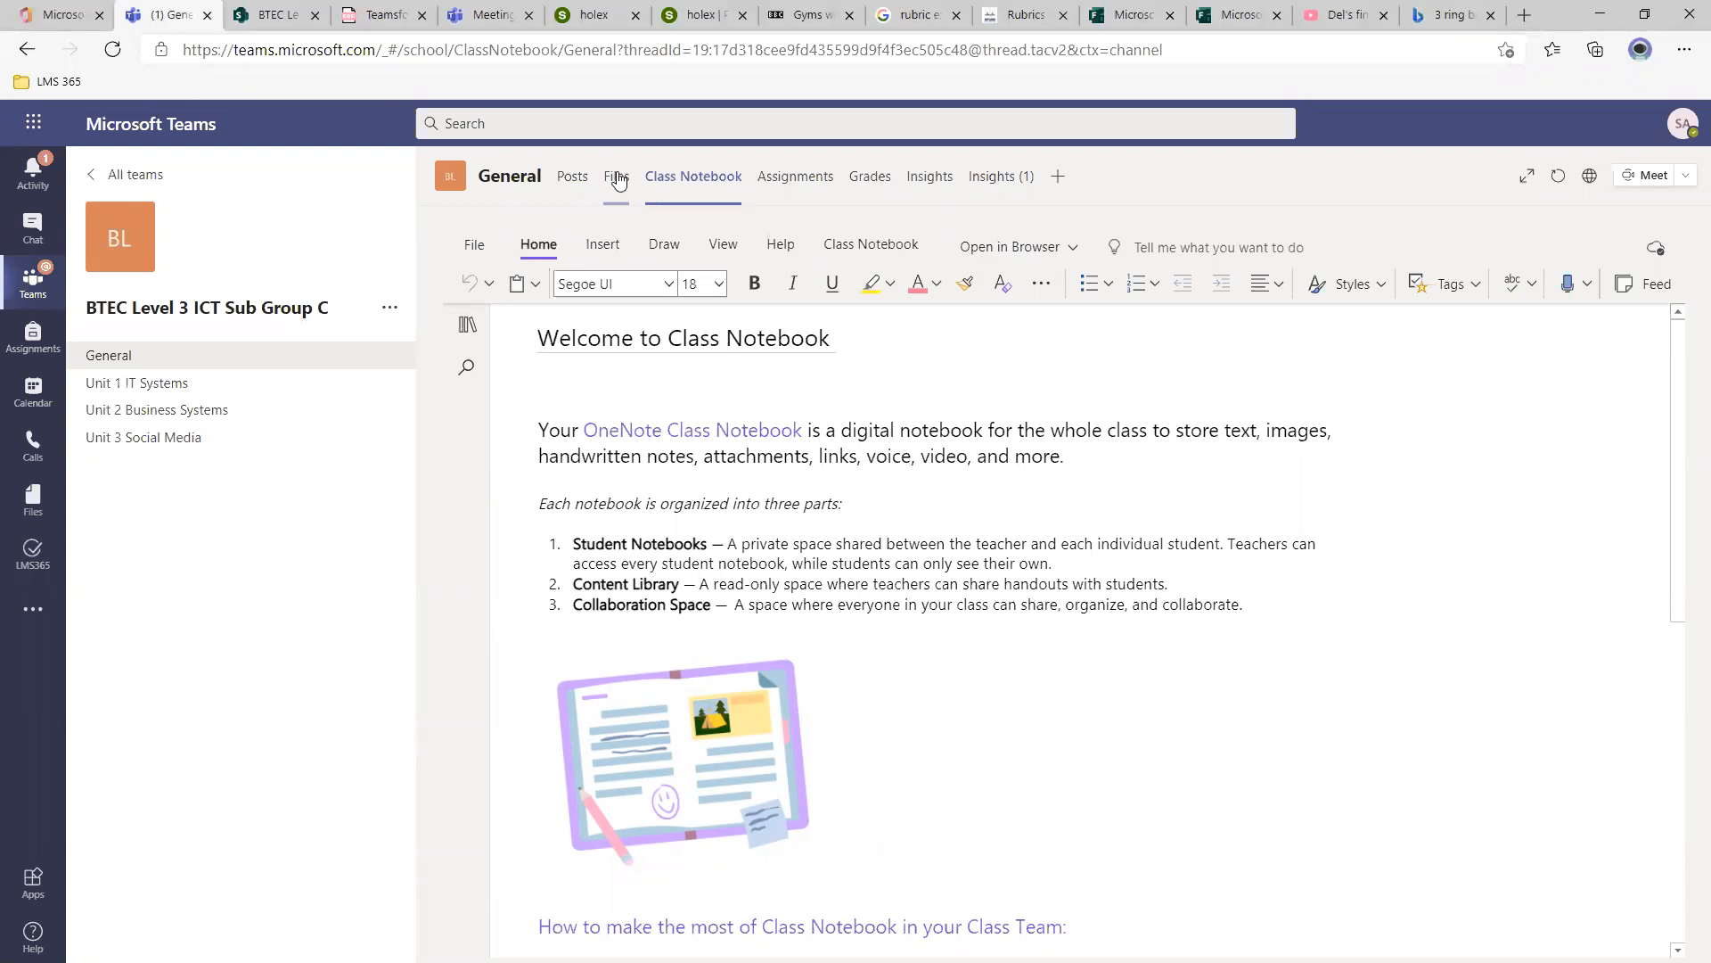
{"action": "left_click", "coordinate": [471, 337]}
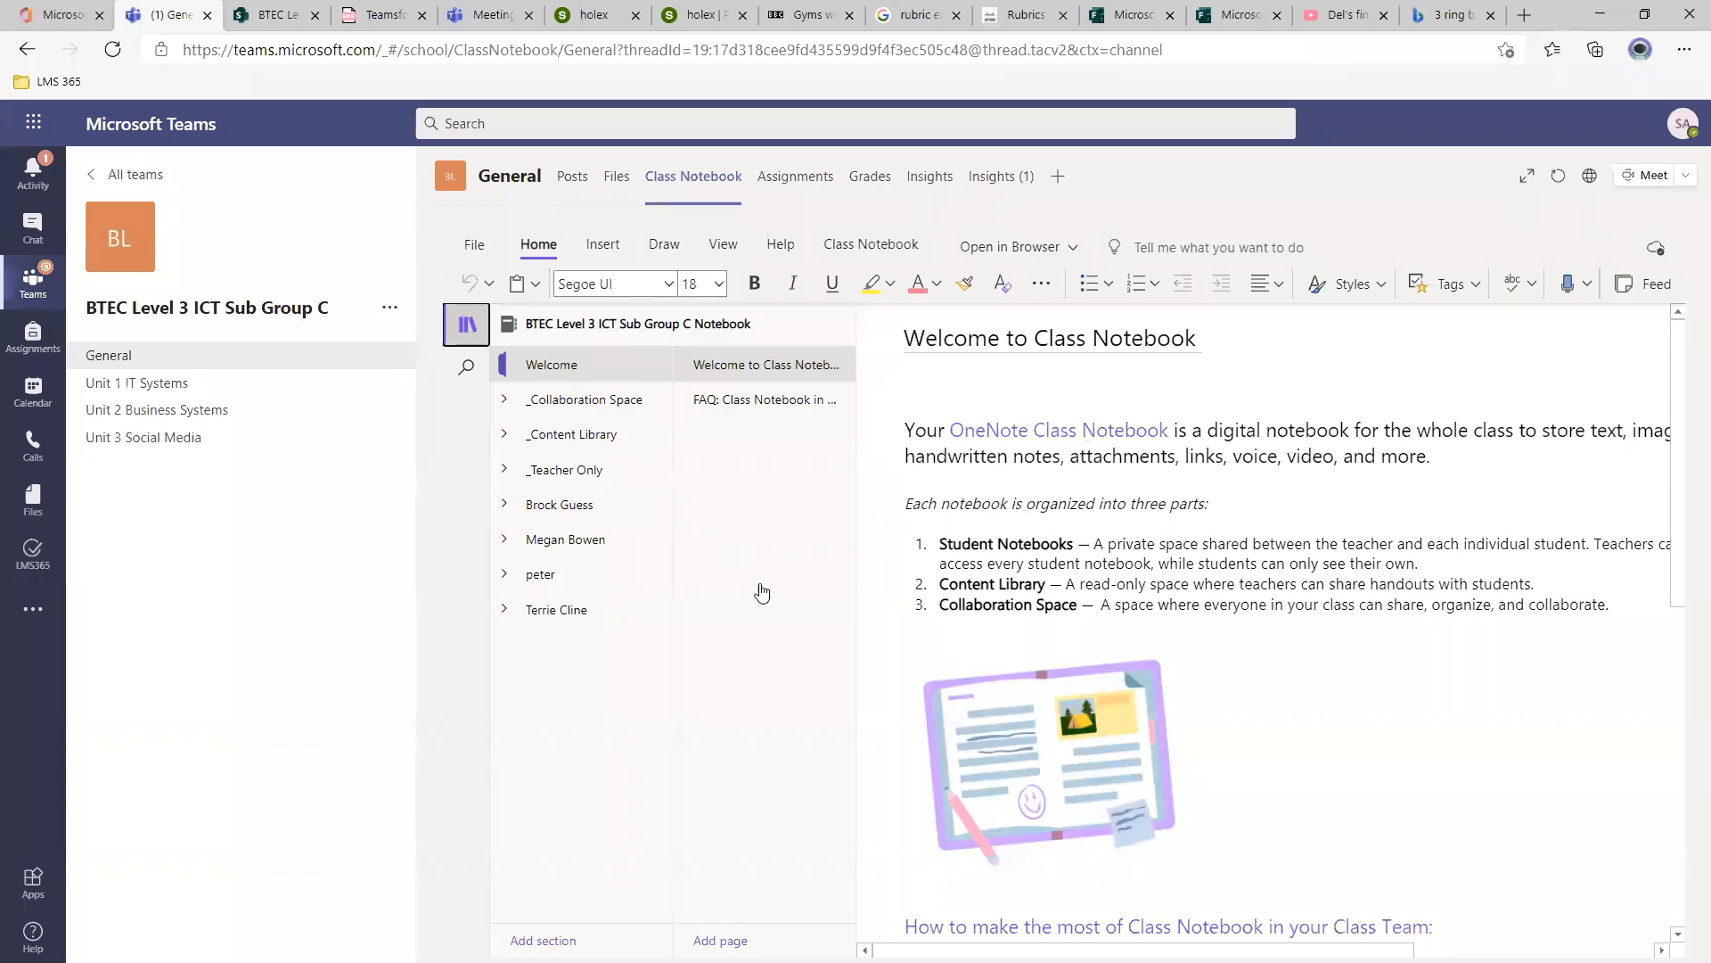
Open the Content Library and Teacher Only getting-started pages, then expand the first student's sections.
{"action": "left_click", "coordinate": [550, 448]}
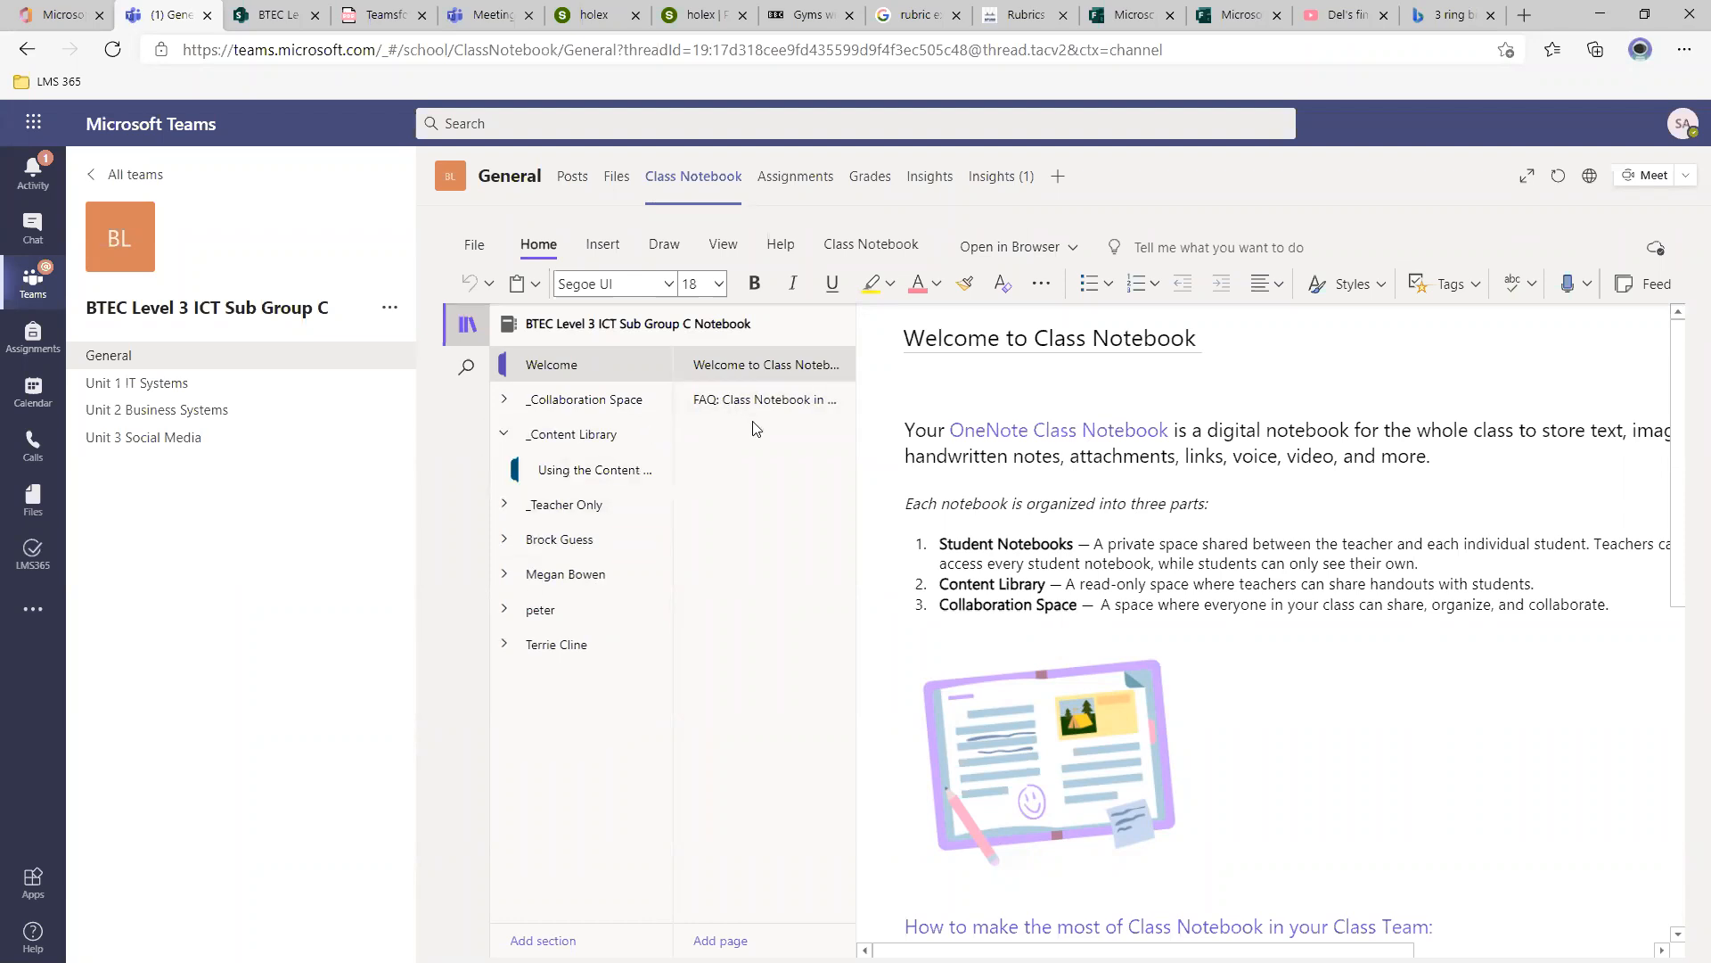
{"action": "left_click", "coordinate": [577, 477]}
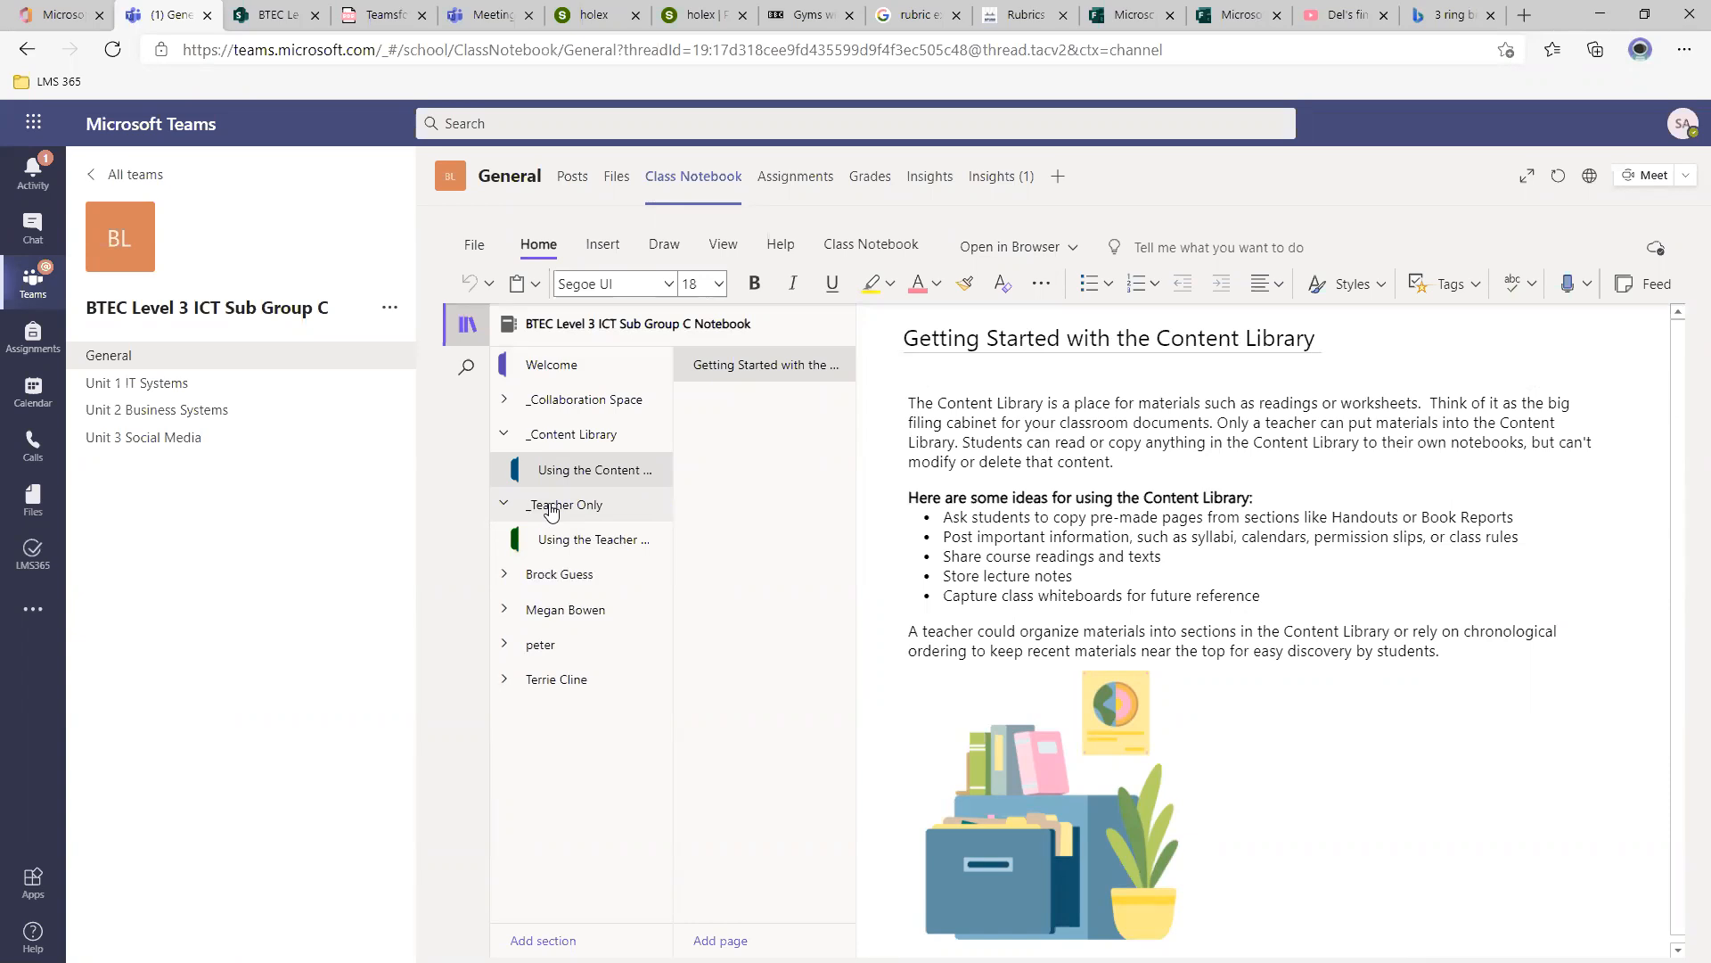
{"action": "left_click", "coordinate": [580, 531]}
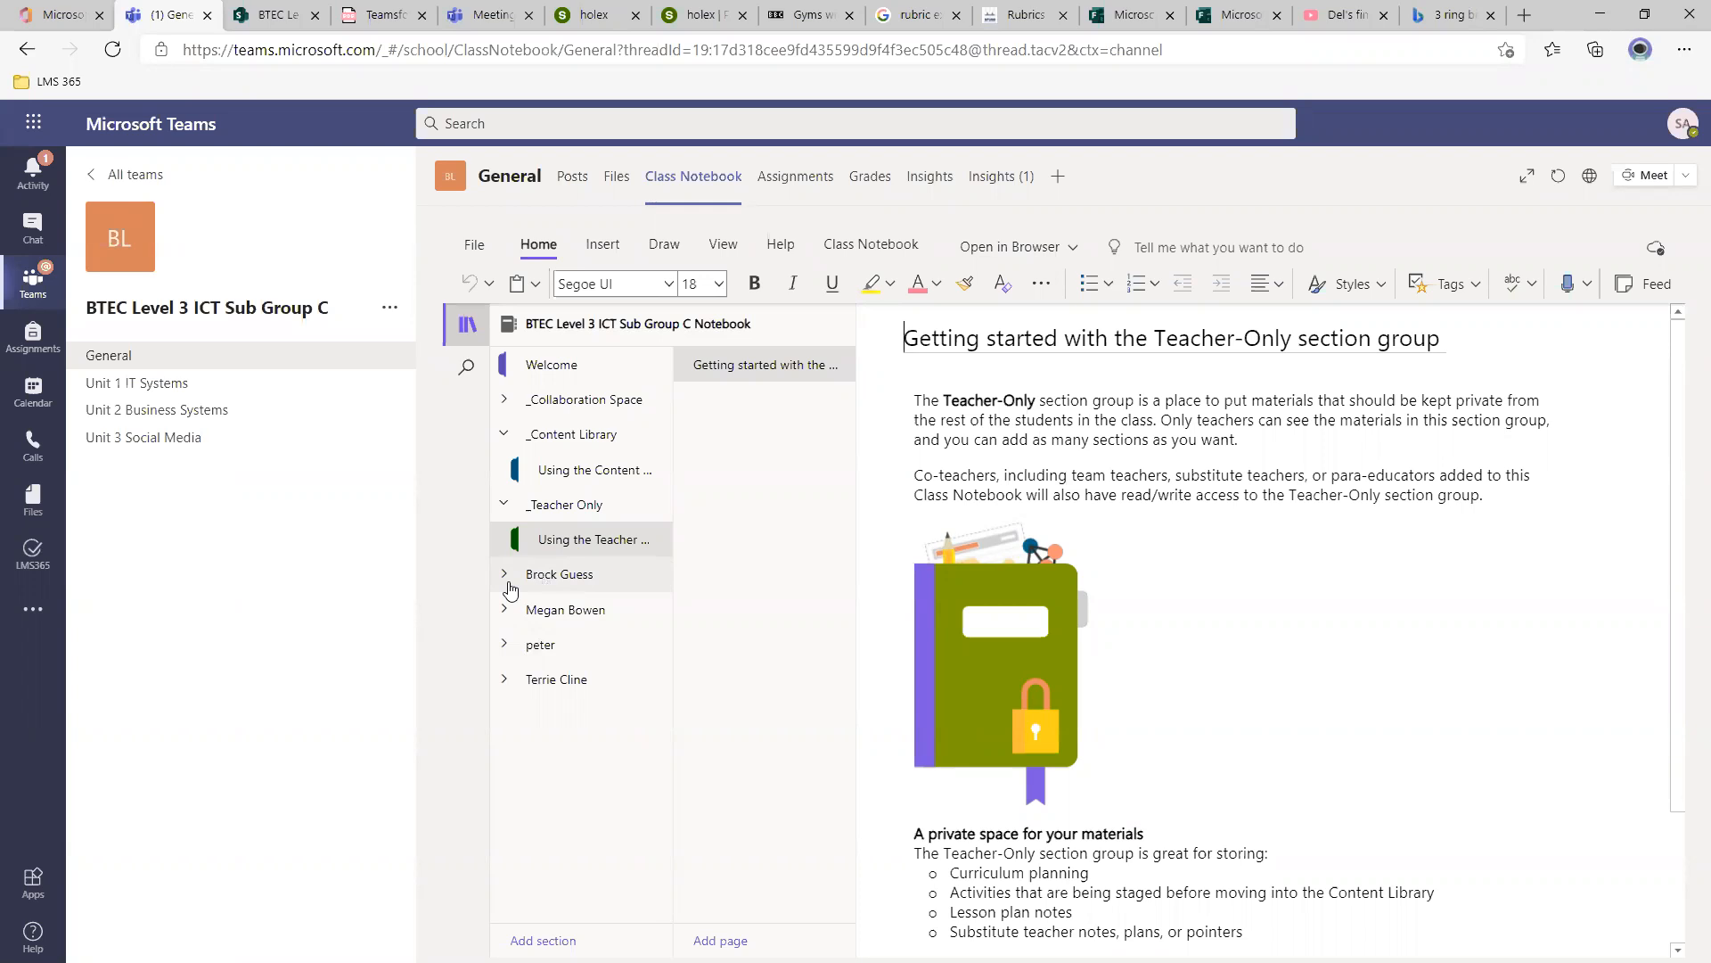
{"action": "left_click", "coordinate": [515, 584]}
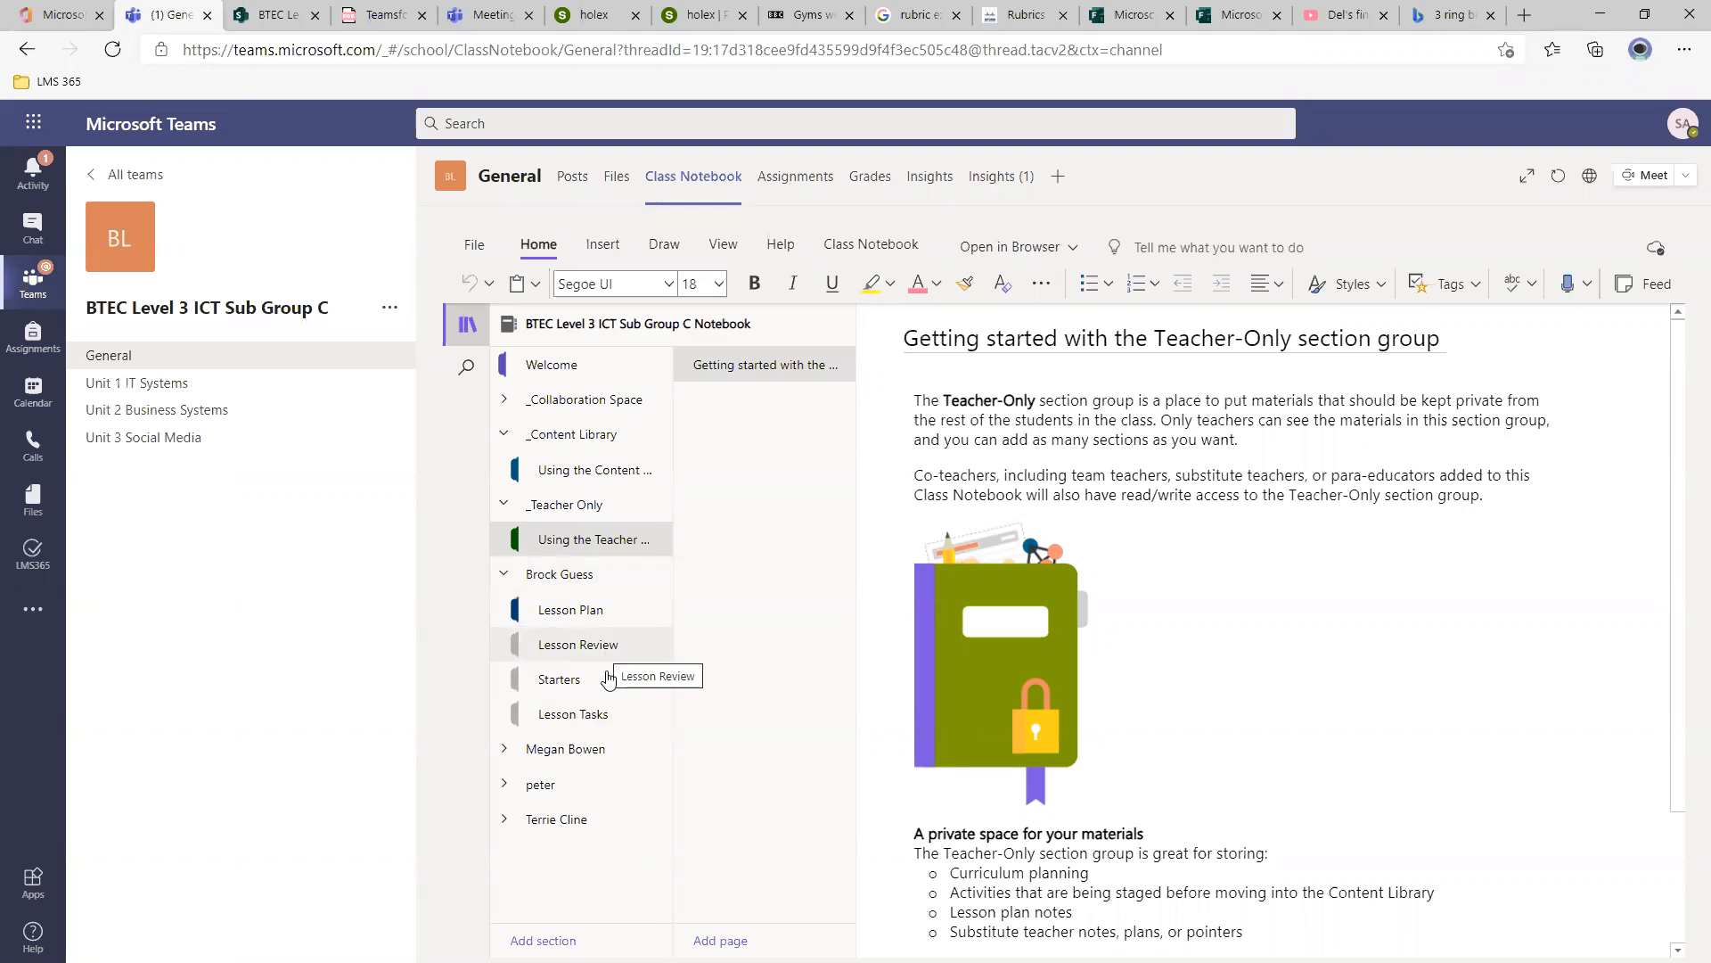
Expand the second, third and last students' section groups to list all their sections.
{"action": "left_click", "coordinate": [569, 681]}
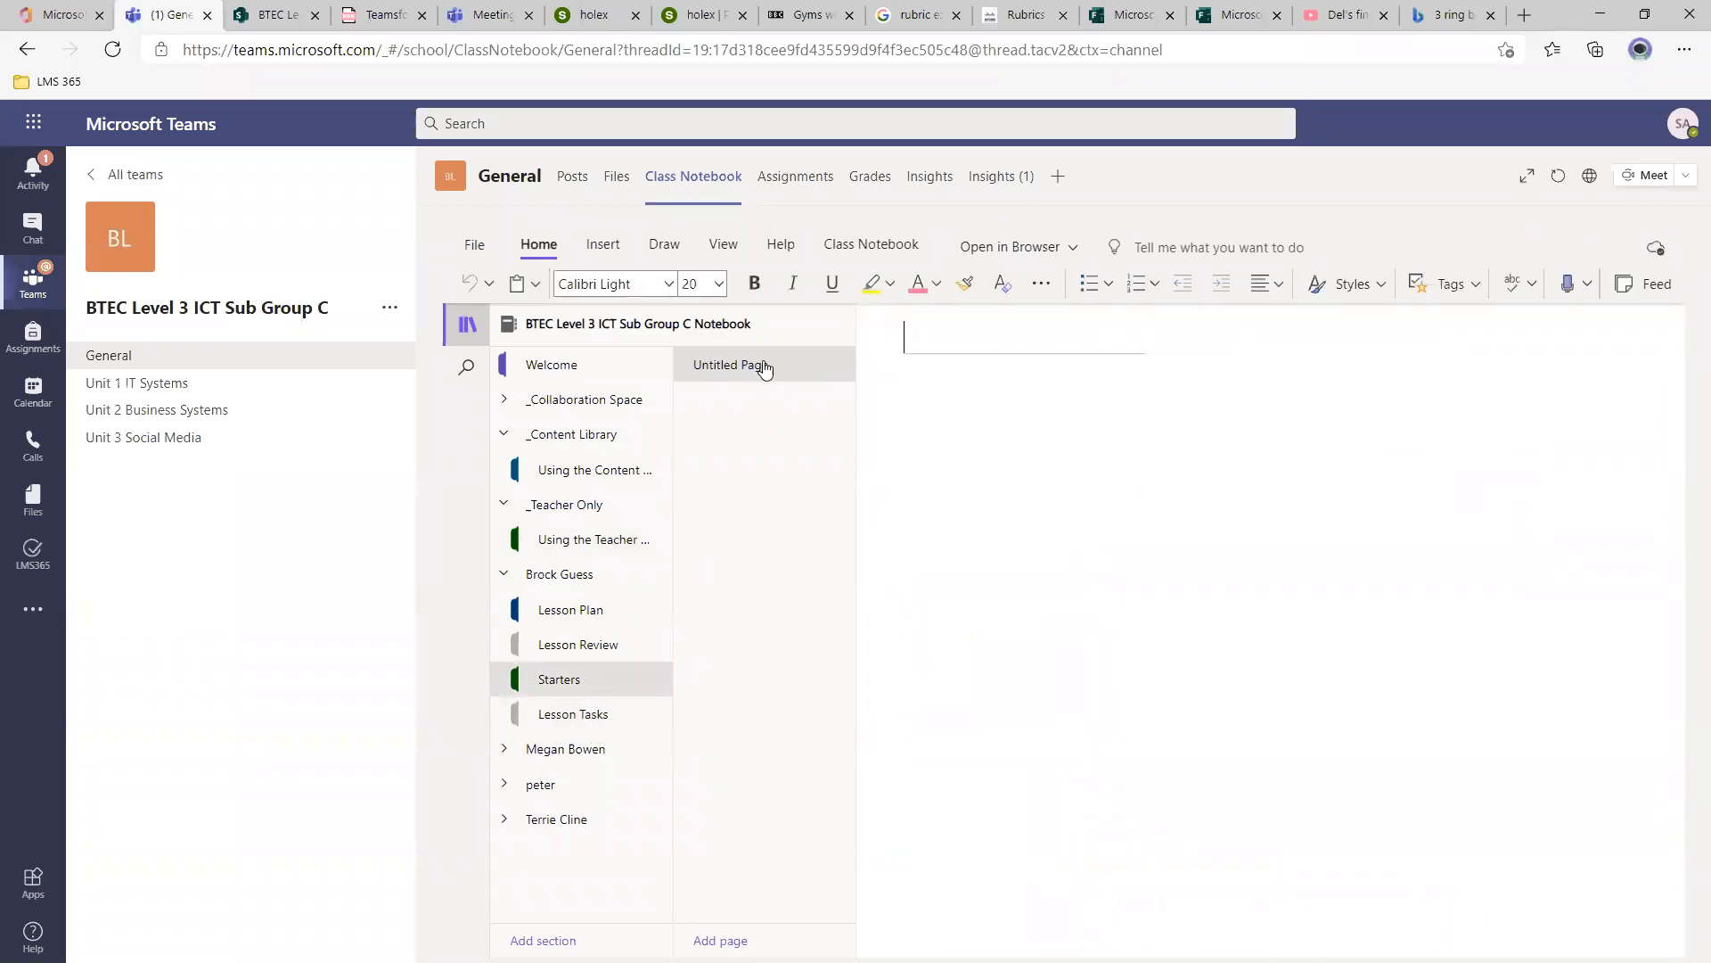
{"action": "left_click", "coordinate": [584, 719]}
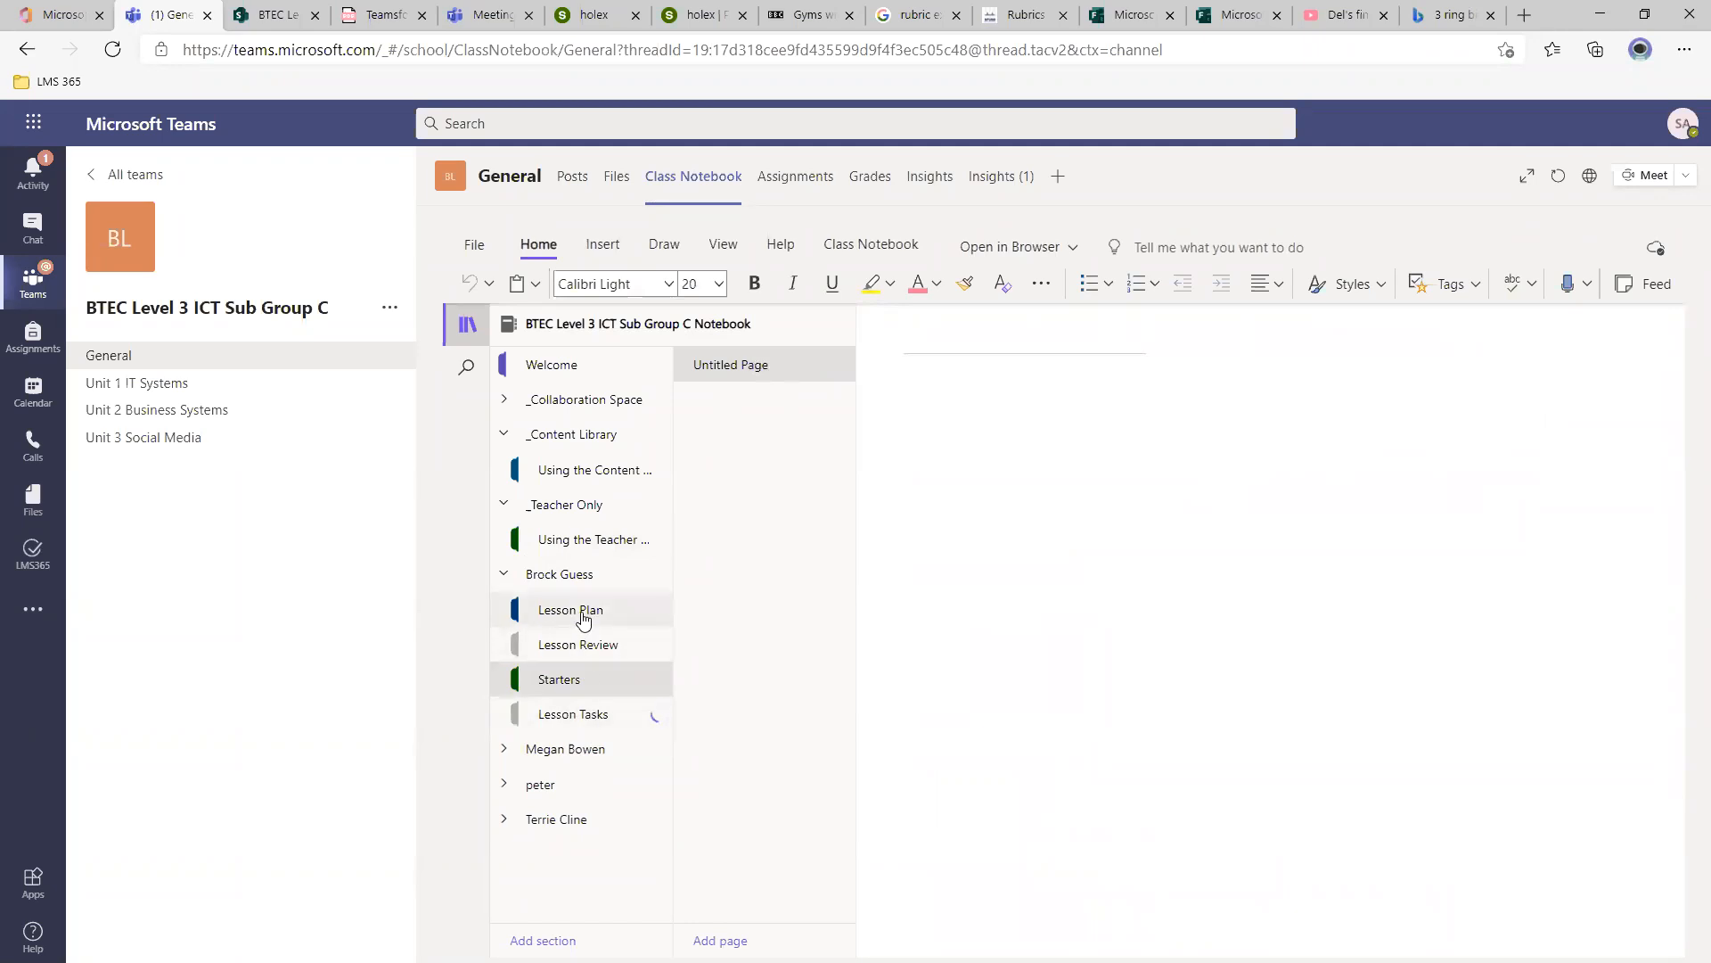
{"action": "left_click", "coordinate": [505, 754]}
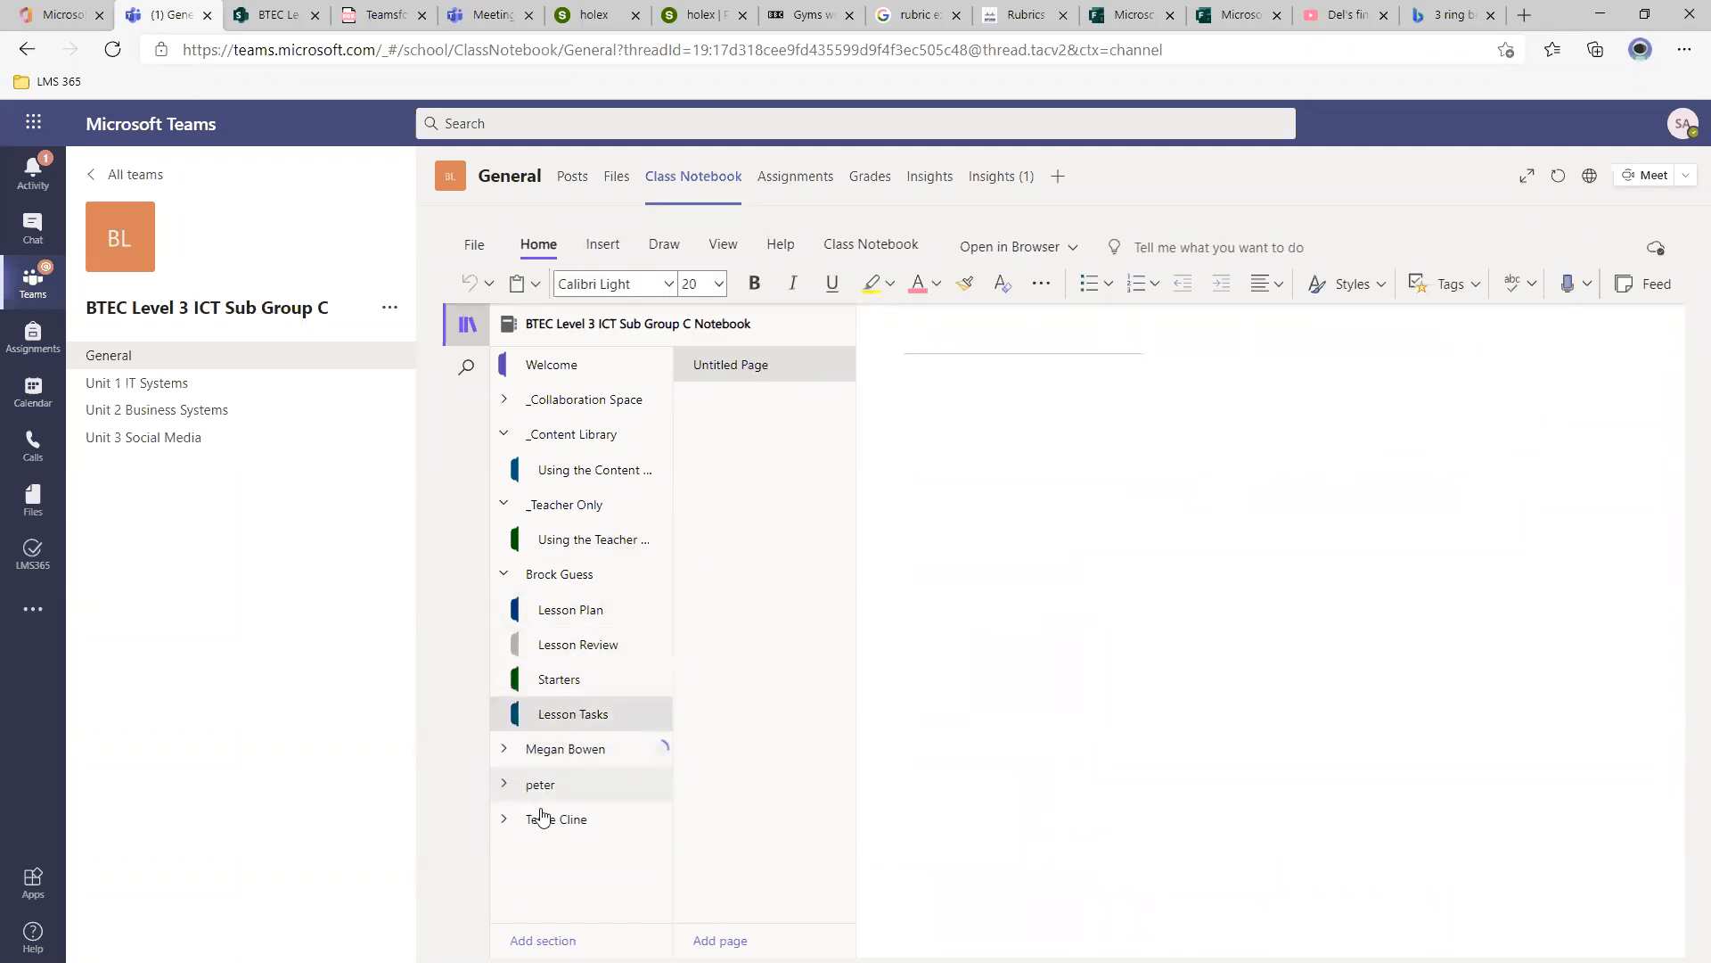
{"action": "scroll", "coordinate": [566, 806], "scroll_direction": "down", "scroll_amount": 1}
{"action": "left_click", "coordinate": [546, 875]}
{"action": "scroll", "coordinate": [557, 855], "scroll_direction": "down", "scroll_amount": 3}
{"action": "left_click", "coordinate": [548, 906]}
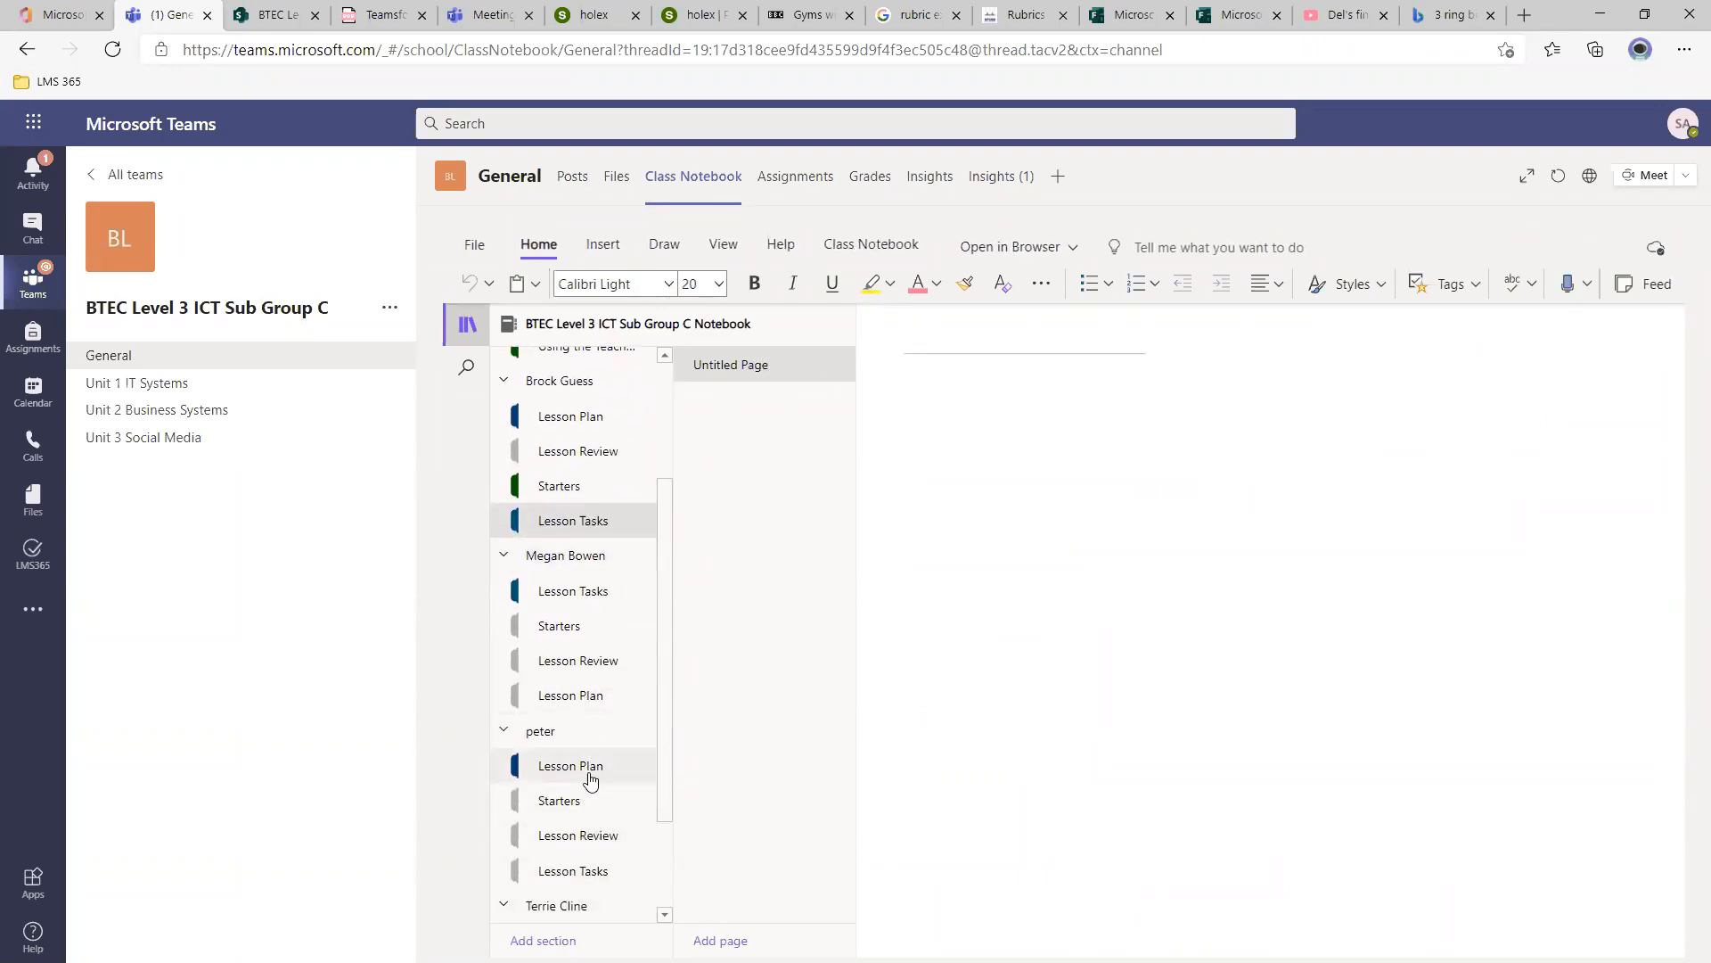
{"action": "scroll", "coordinate": [606, 767], "scroll_direction": "up", "scroll_amount": 4}
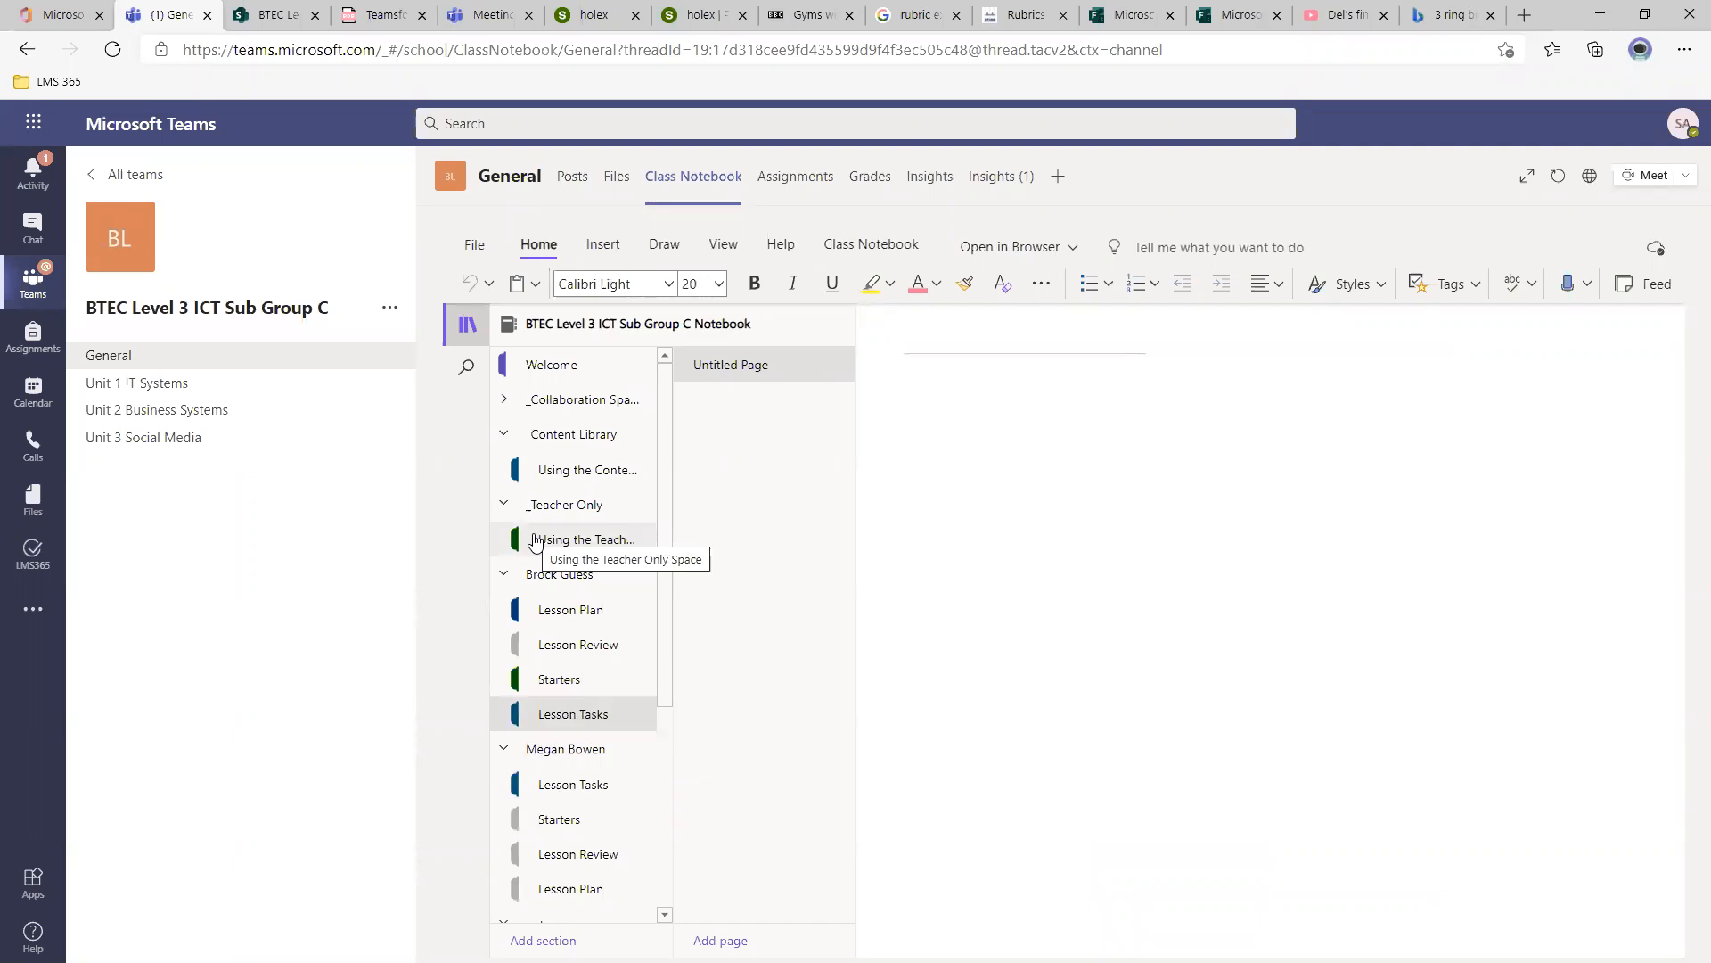
Refresh the _Teacher Only group and reopen its getting-started page.
{"action": "left_click", "coordinate": [533, 504]}
{"action": "left_click", "coordinate": [533, 505]}
{"action": "left_click", "coordinate": [563, 539]}
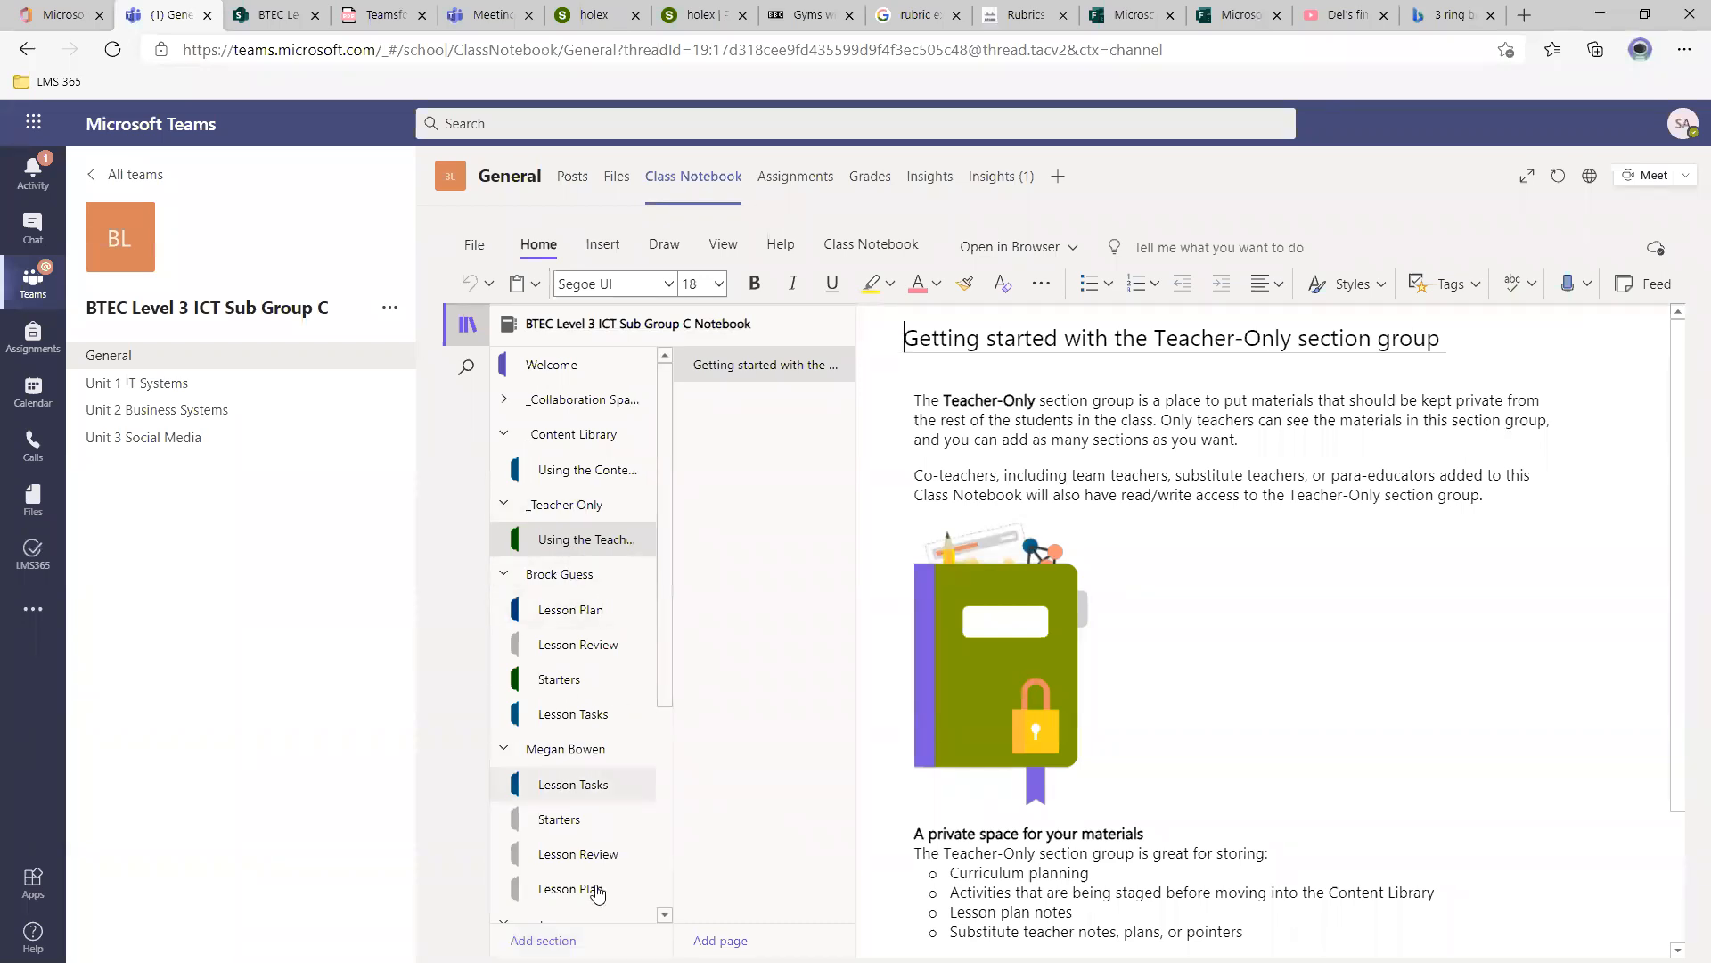
Add Starters and Lesson Plan sections to the _Teacher Only group.
{"action": "left_click", "coordinate": [543, 940]}
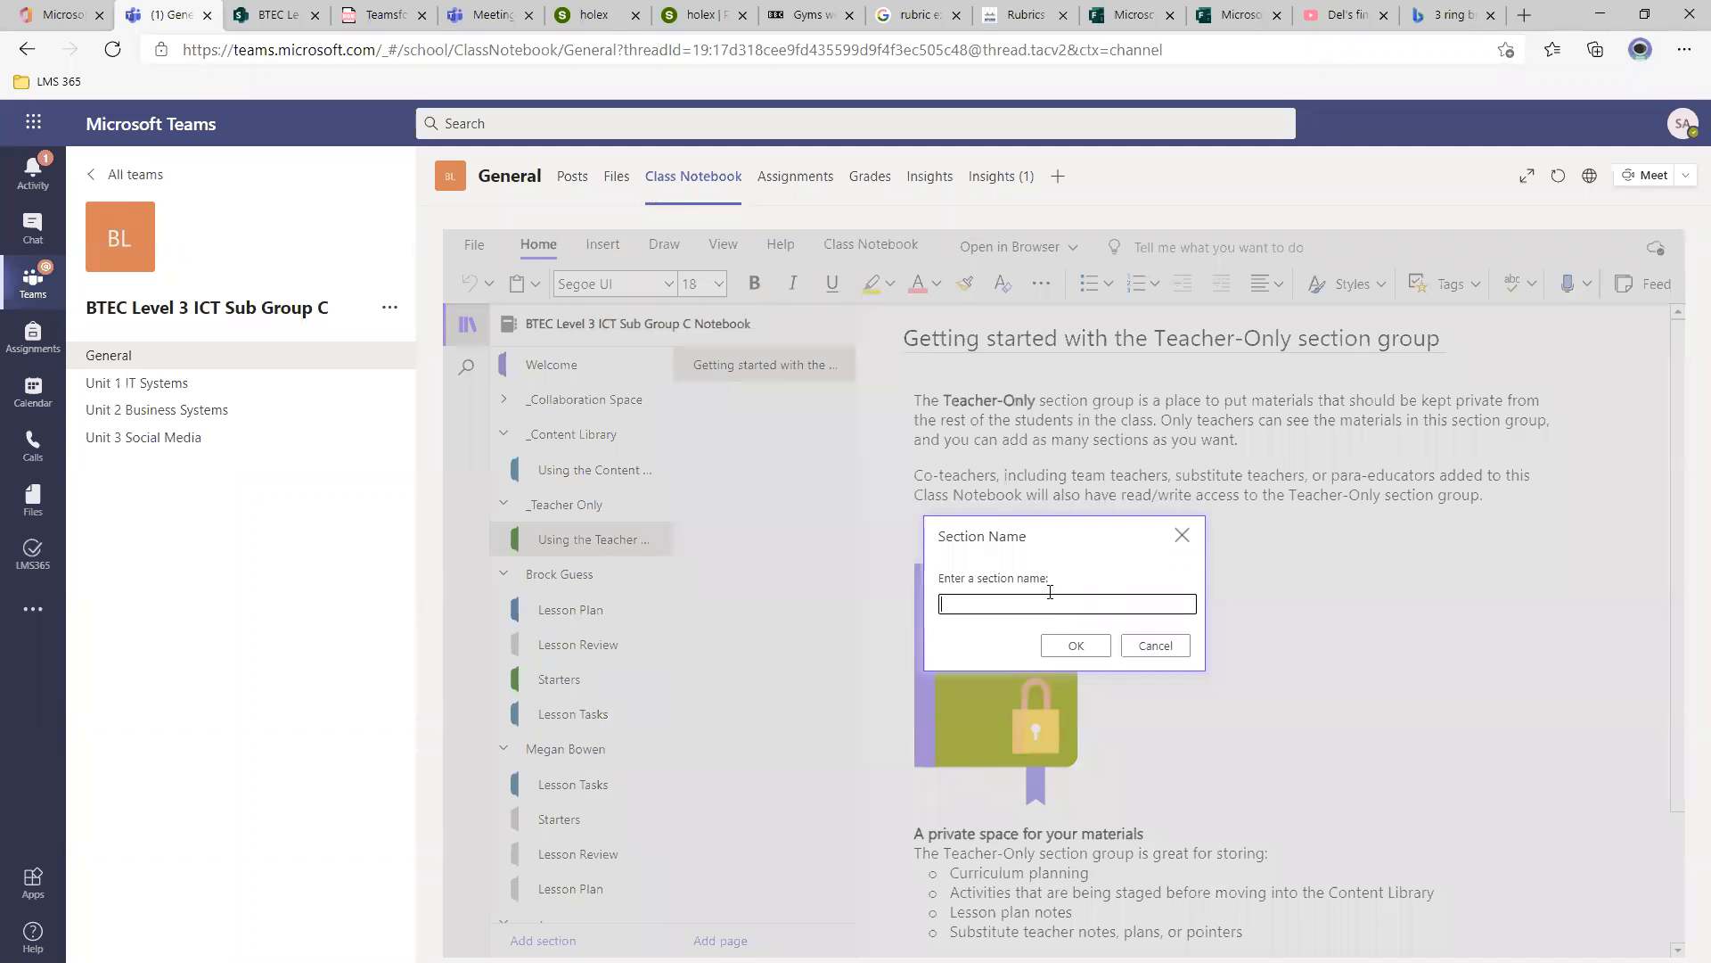
{"action": "type", "text": "Startets"}
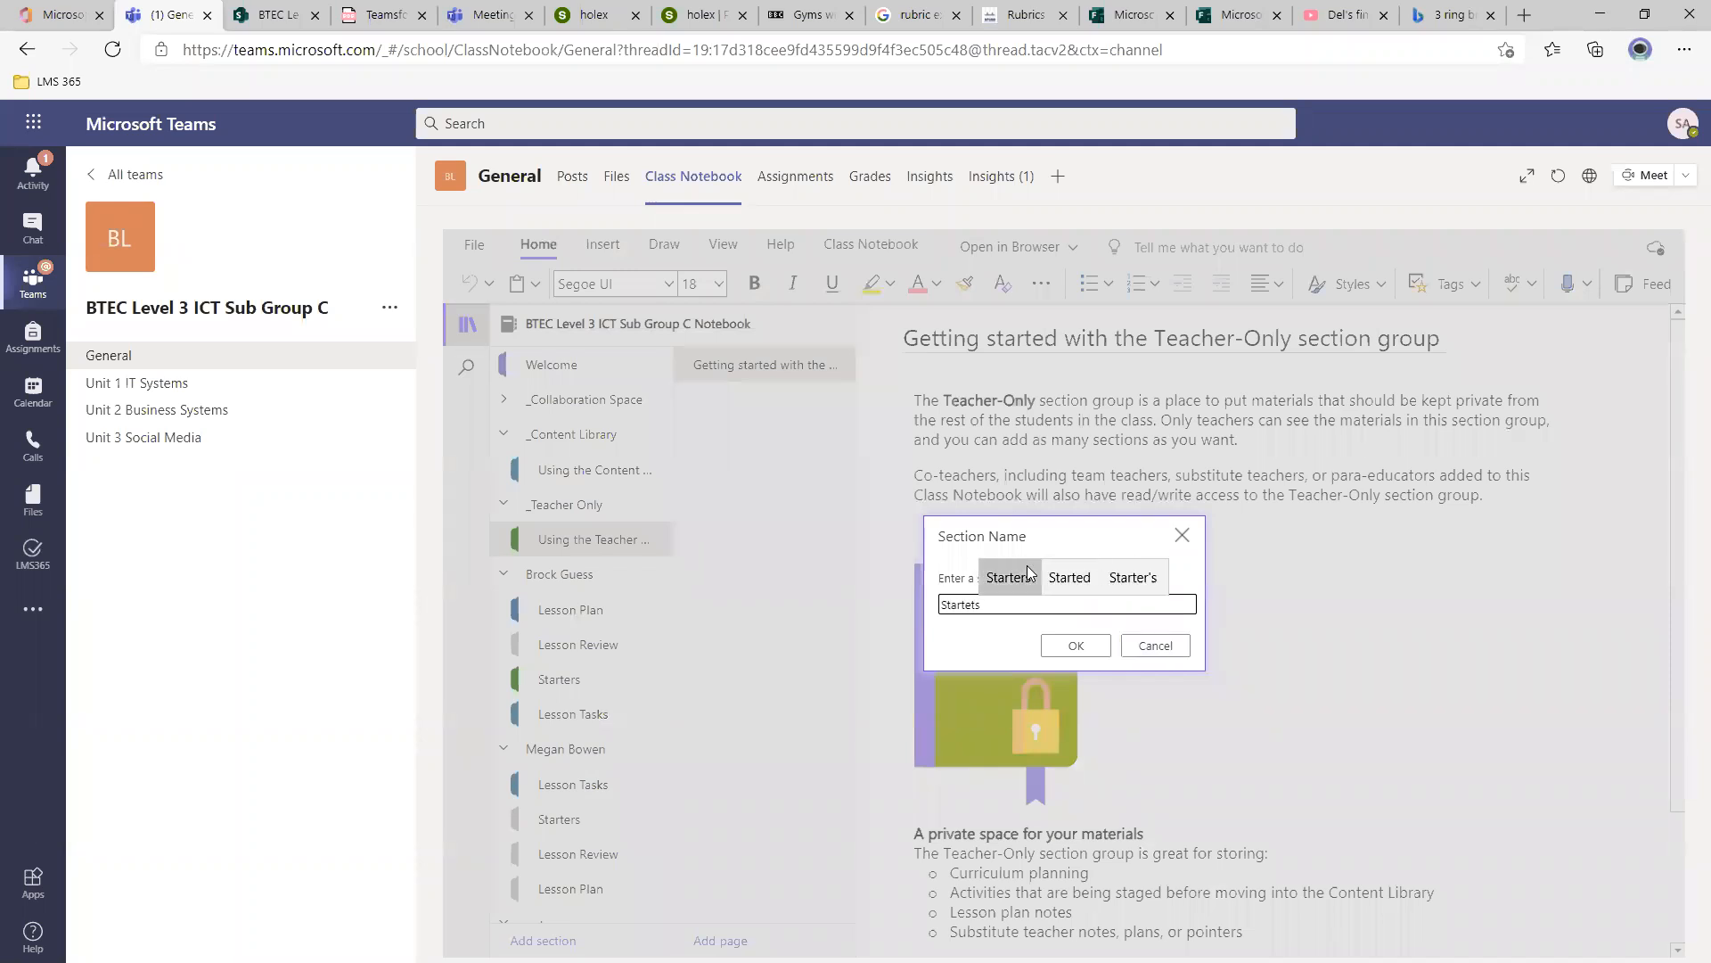
{"action": "left_click", "coordinate": [1007, 575]}
{"action": "left_click", "coordinate": [1076, 645]}
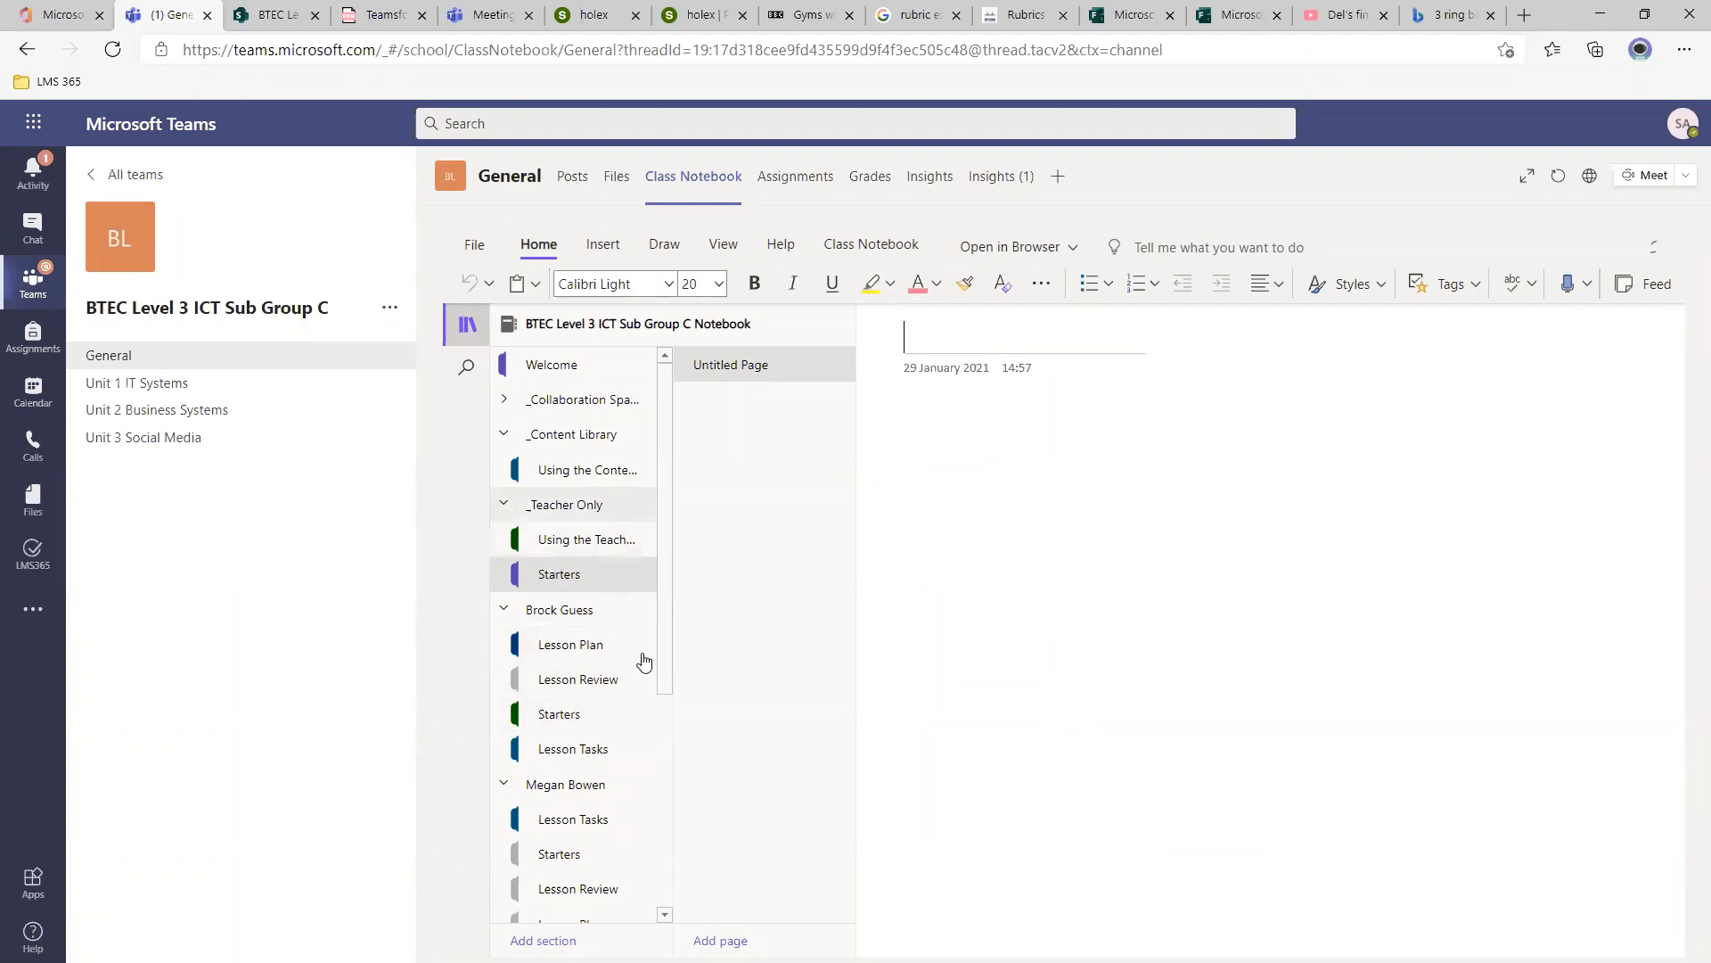
{"action": "left_click", "coordinate": [533, 938]}
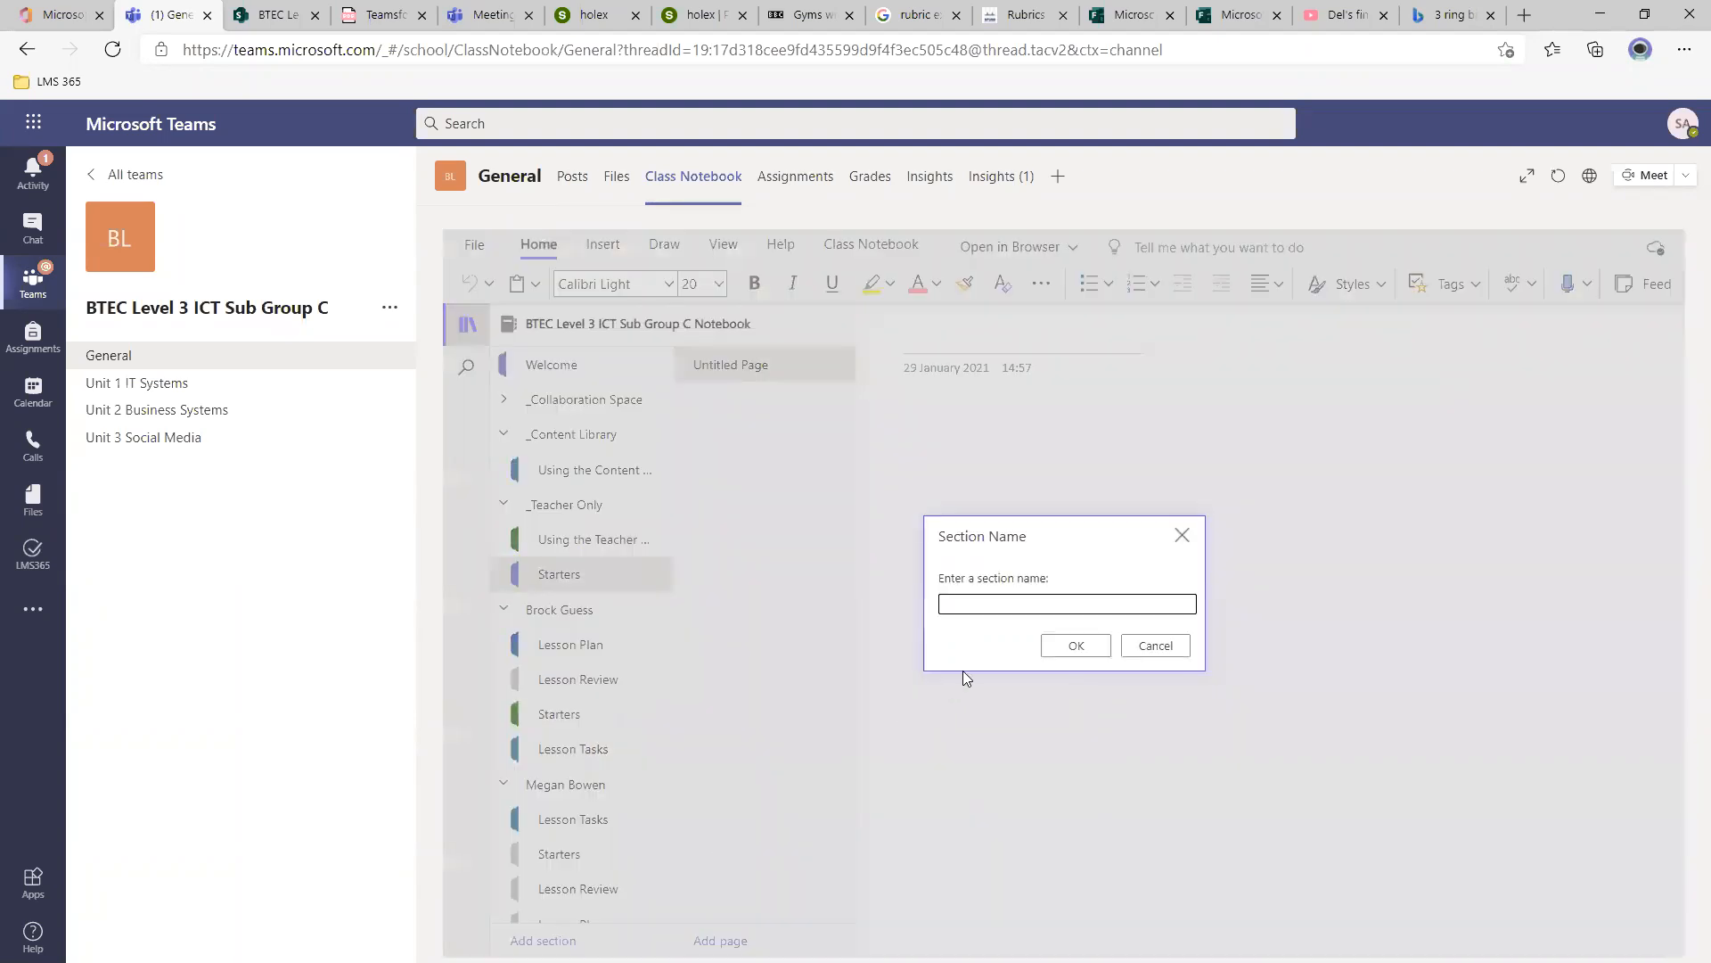
{"action": "type", "text": "Lesson"}
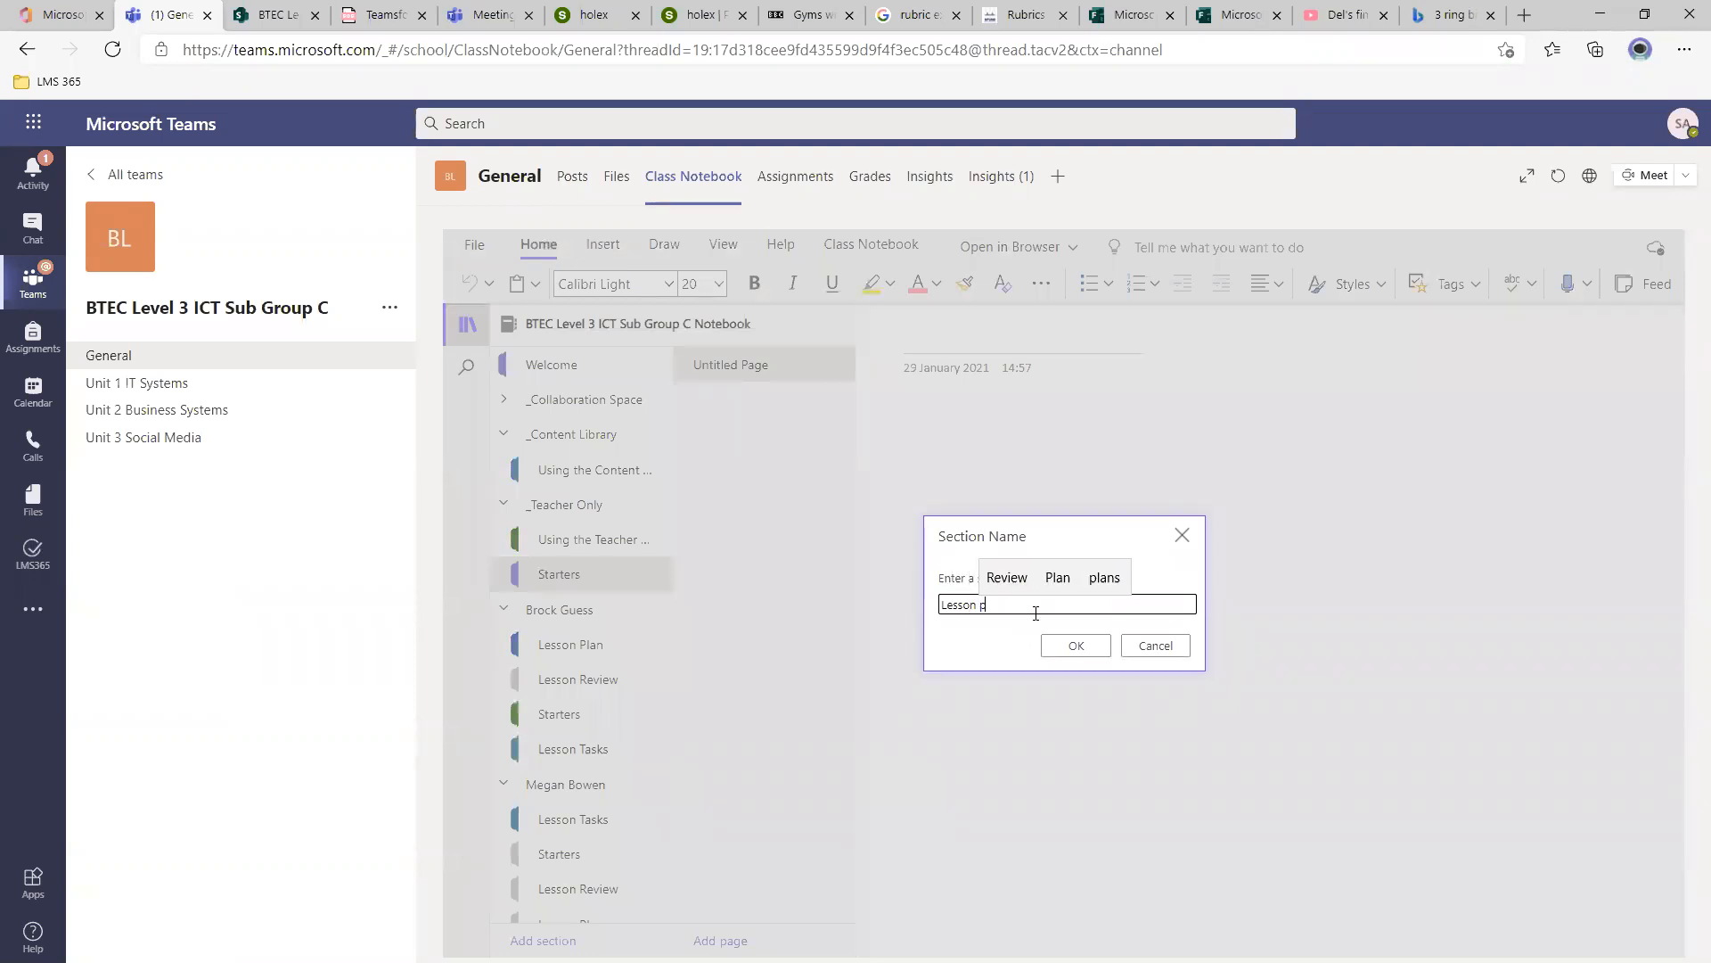
{"action": "type", "text": " Plan"}
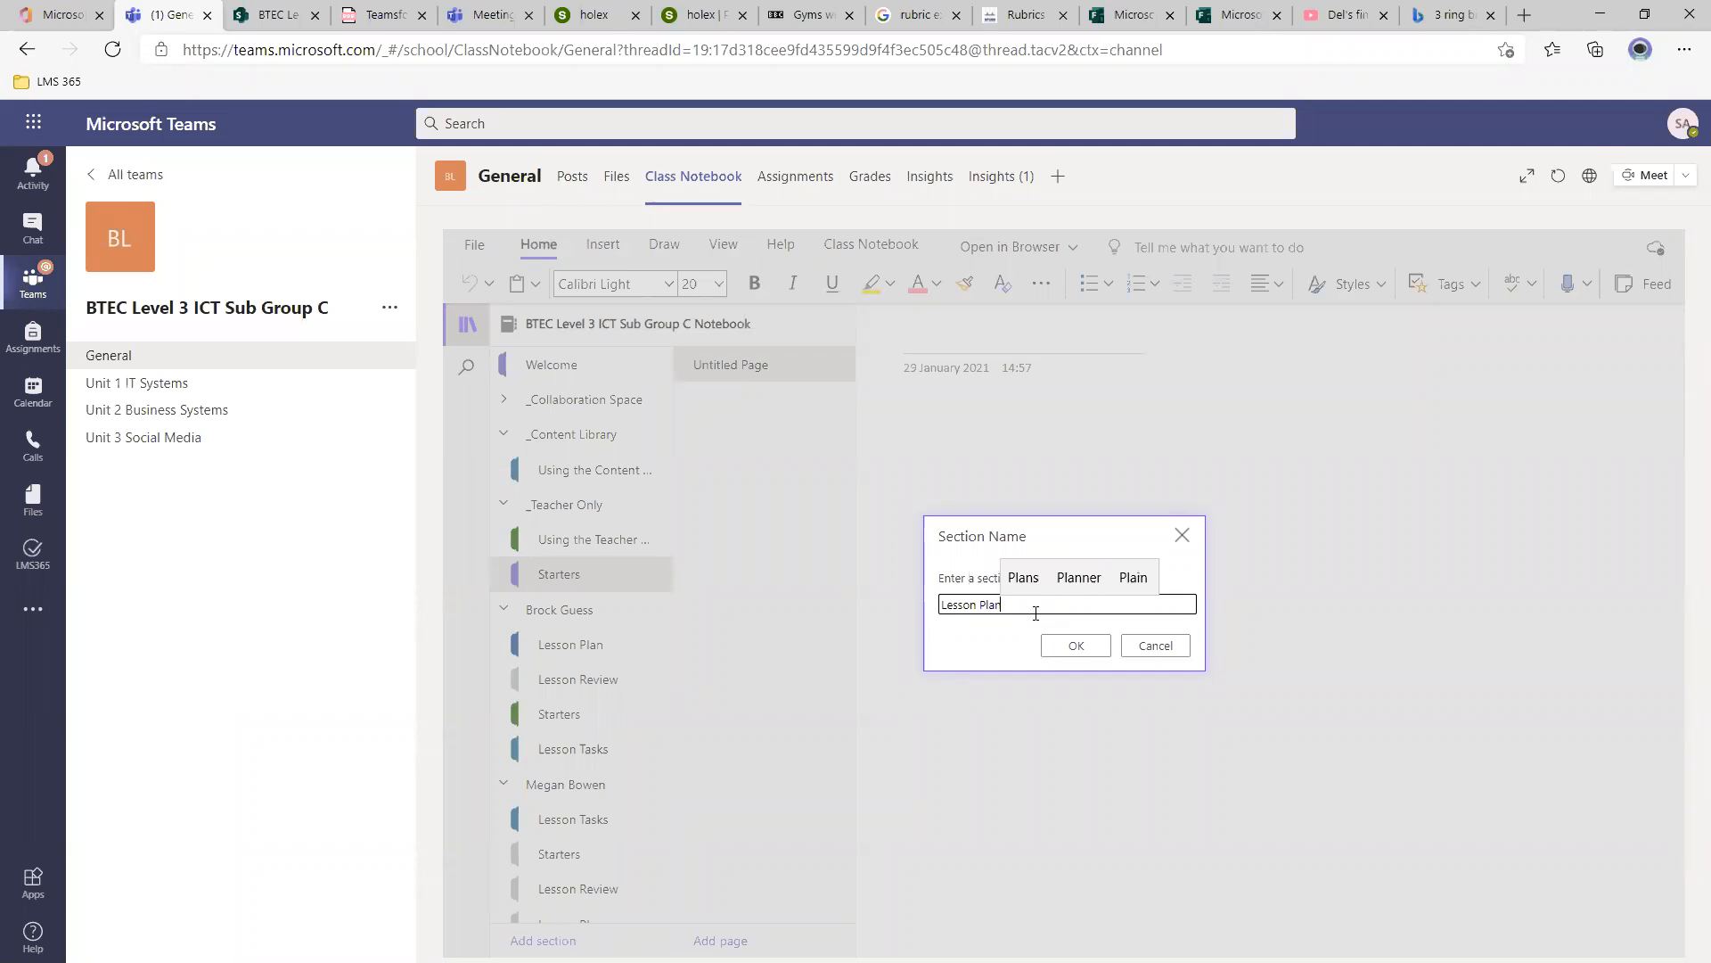
{"action": "left_click", "coordinate": [1074, 649]}
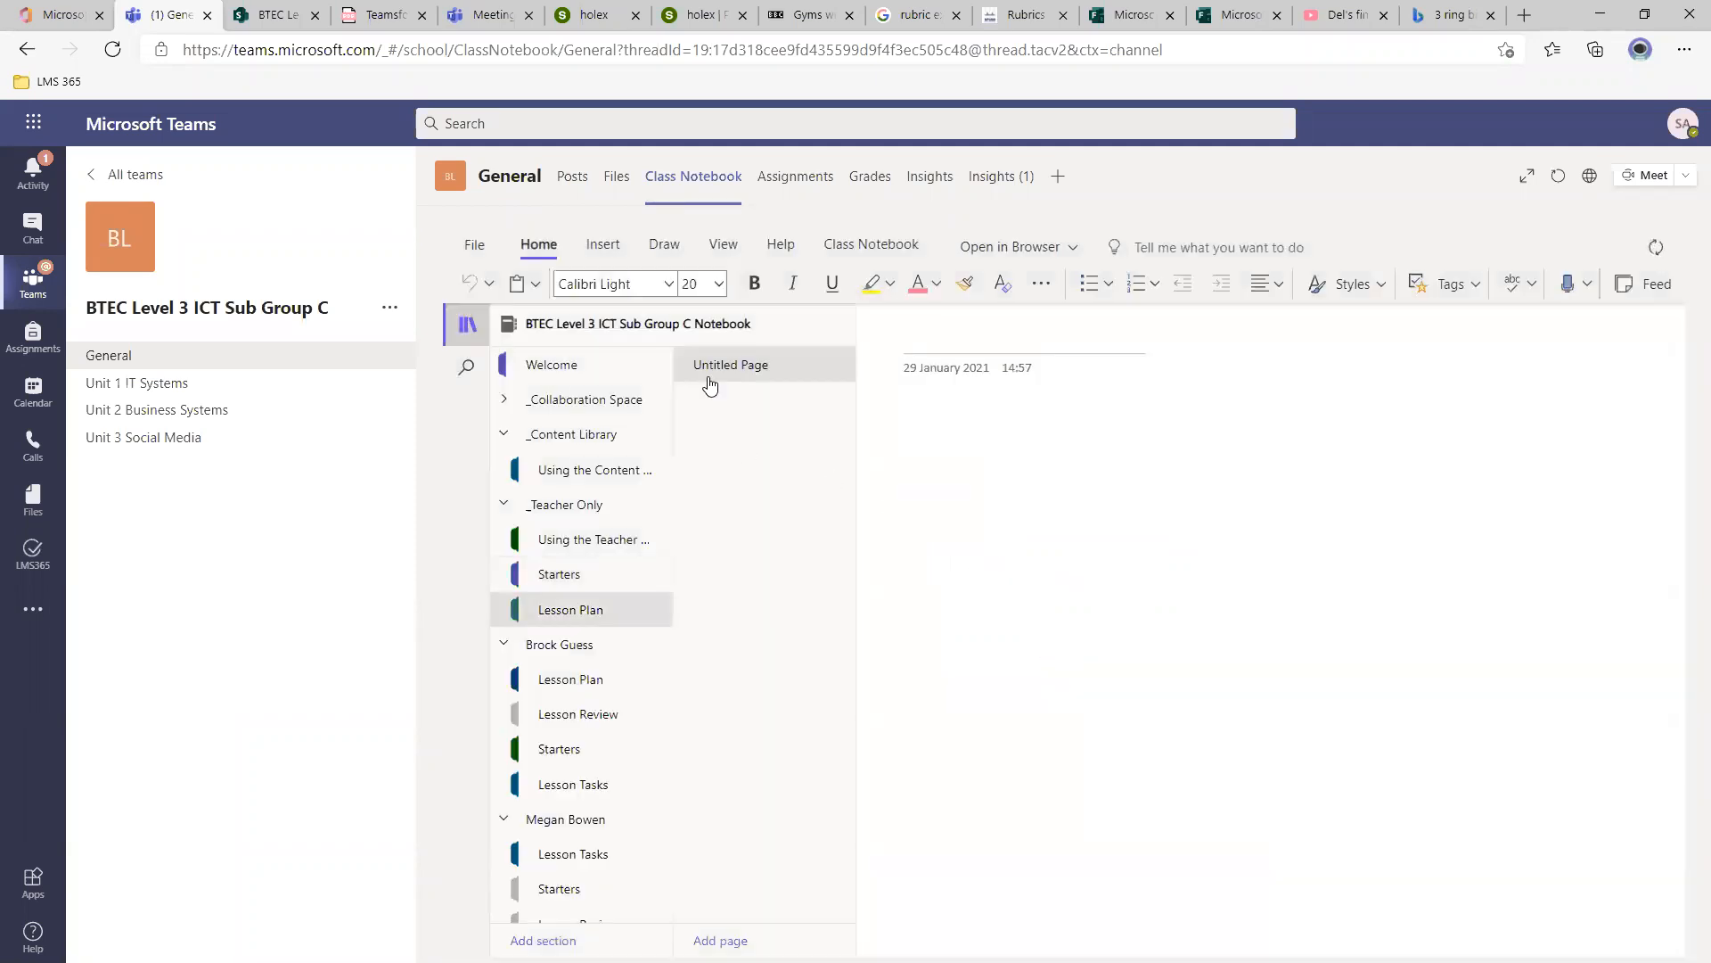
Add a Lesson Tasks section, correcting typos in the name.
{"action": "left_click", "coordinate": [543, 941]}
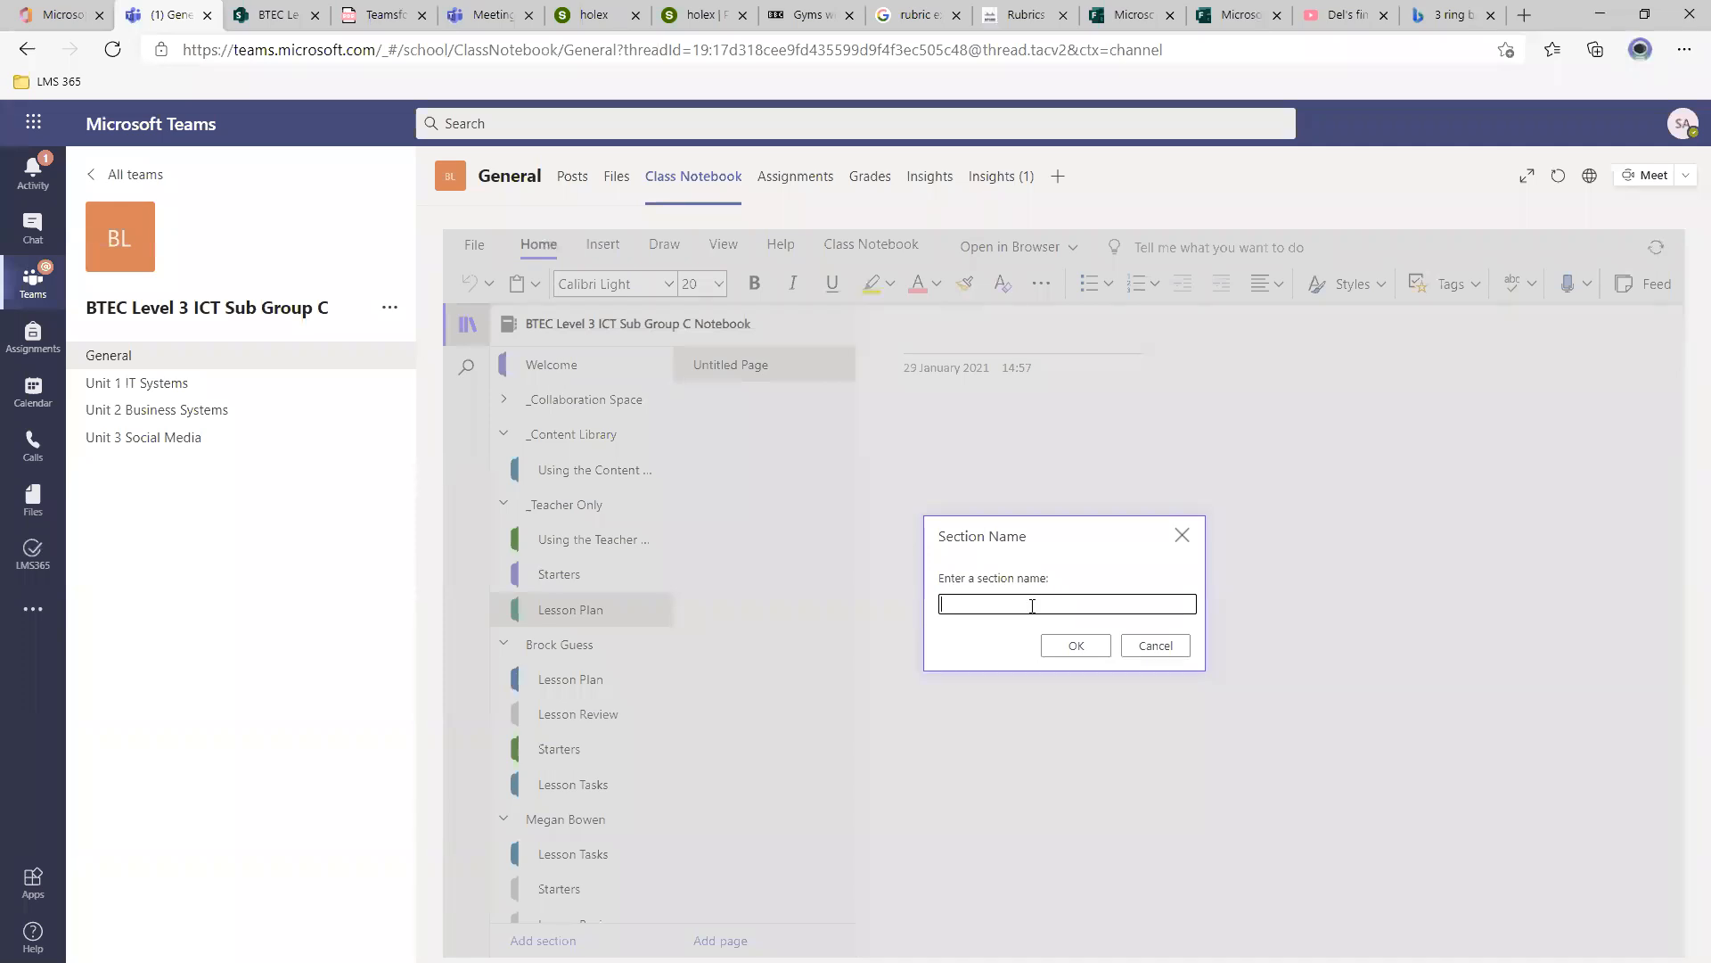
{"action": "type", "text": "Lessons"}
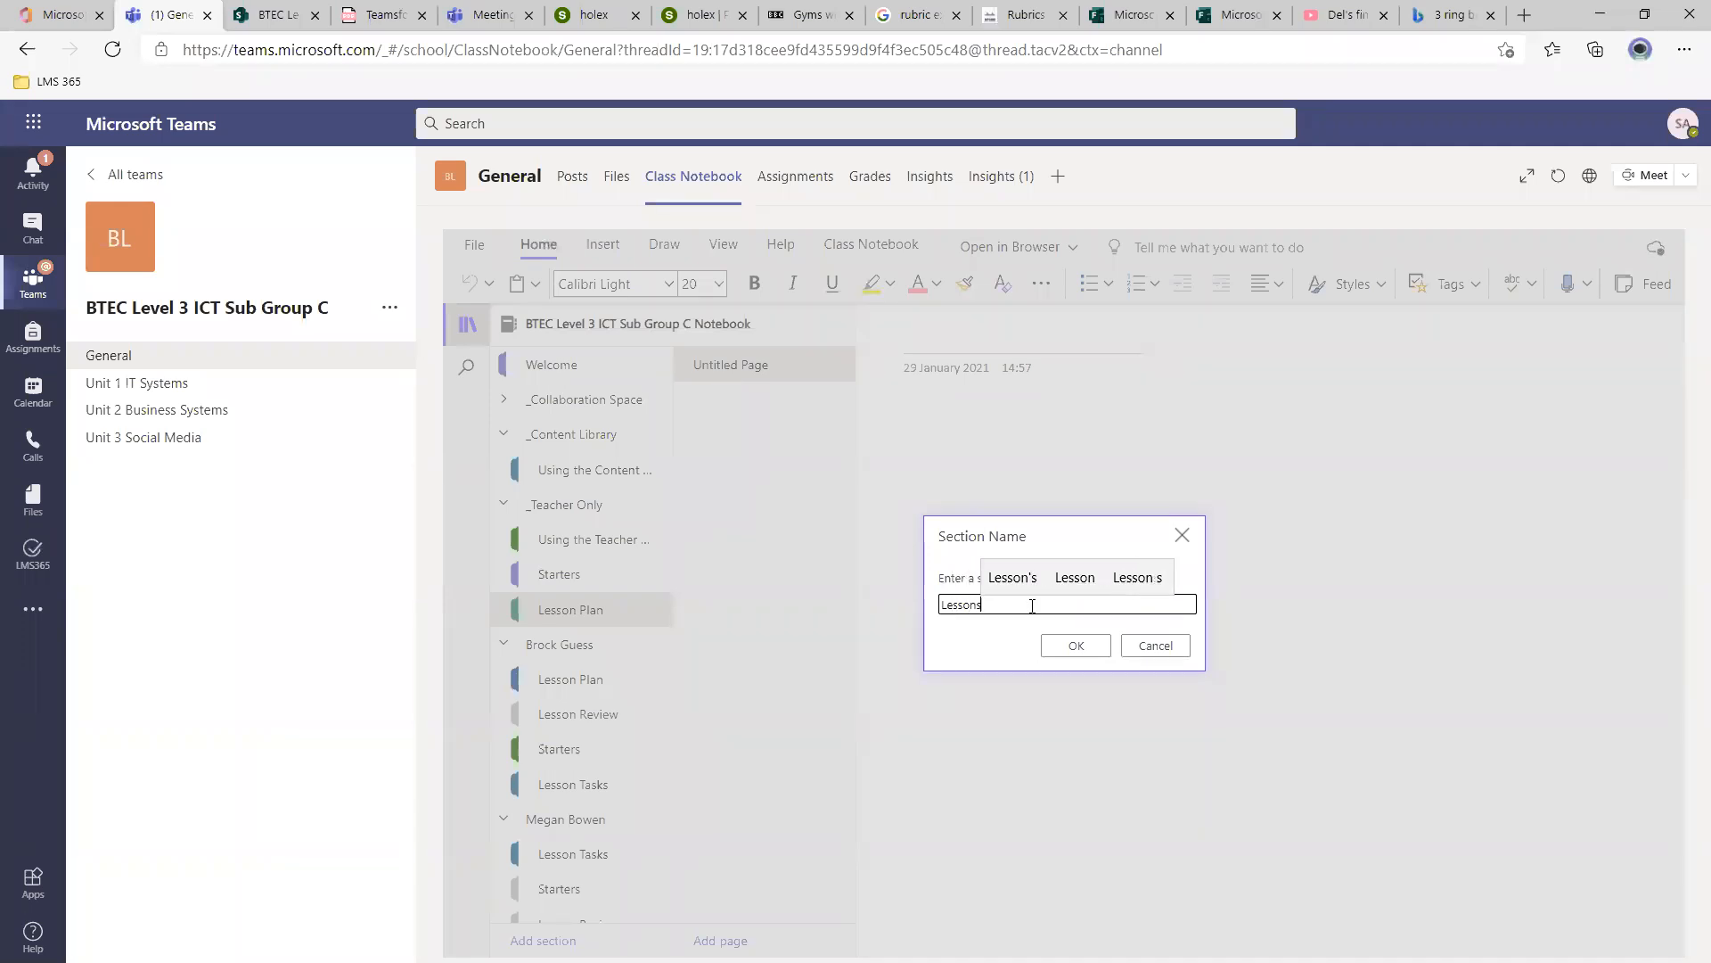
{"action": "key", "text": "BackSpace"}
{"action": "type", "text": "TR"}
{"action": "key", "text": "BackSpace"}
{"action": "type", "text": "as"}
{"action": "key", "text": "BackSpace"}
{"action": "key", "text": "BackSpace"}
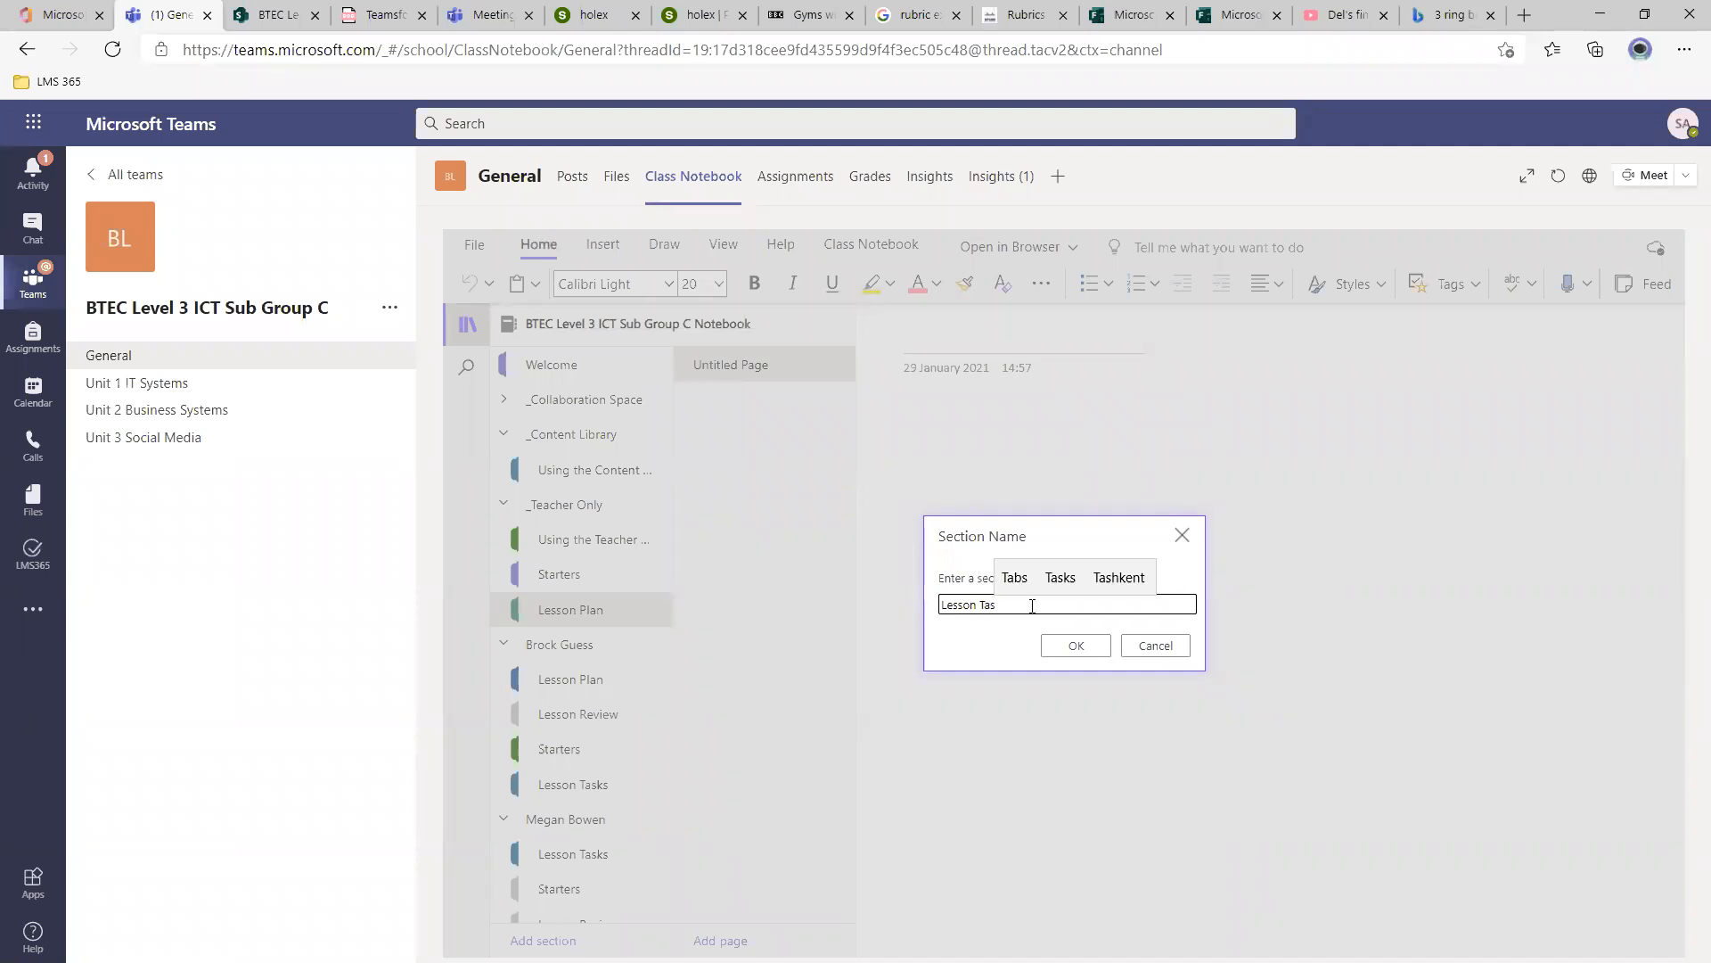
{"action": "left_click", "coordinate": [1045, 653]}
Add a Lesson Review section, then open the new Starters section.
{"action": "left_click", "coordinate": [543, 940]}
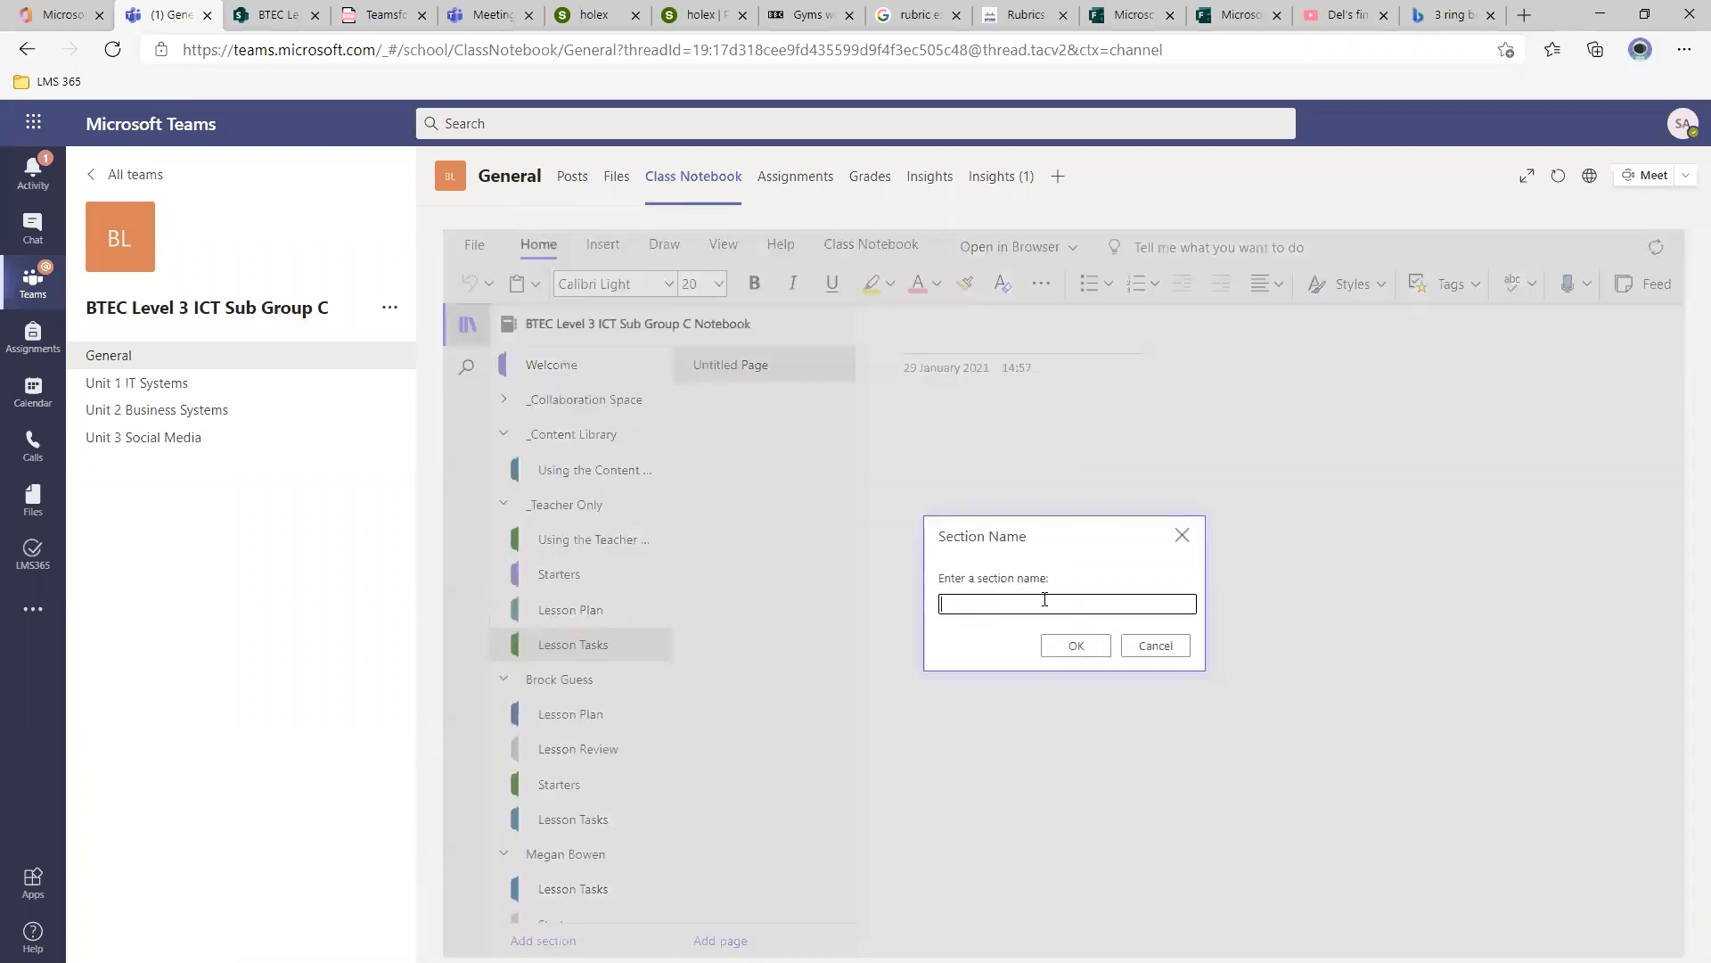
{"action": "type", "text": "Lesson Review"}
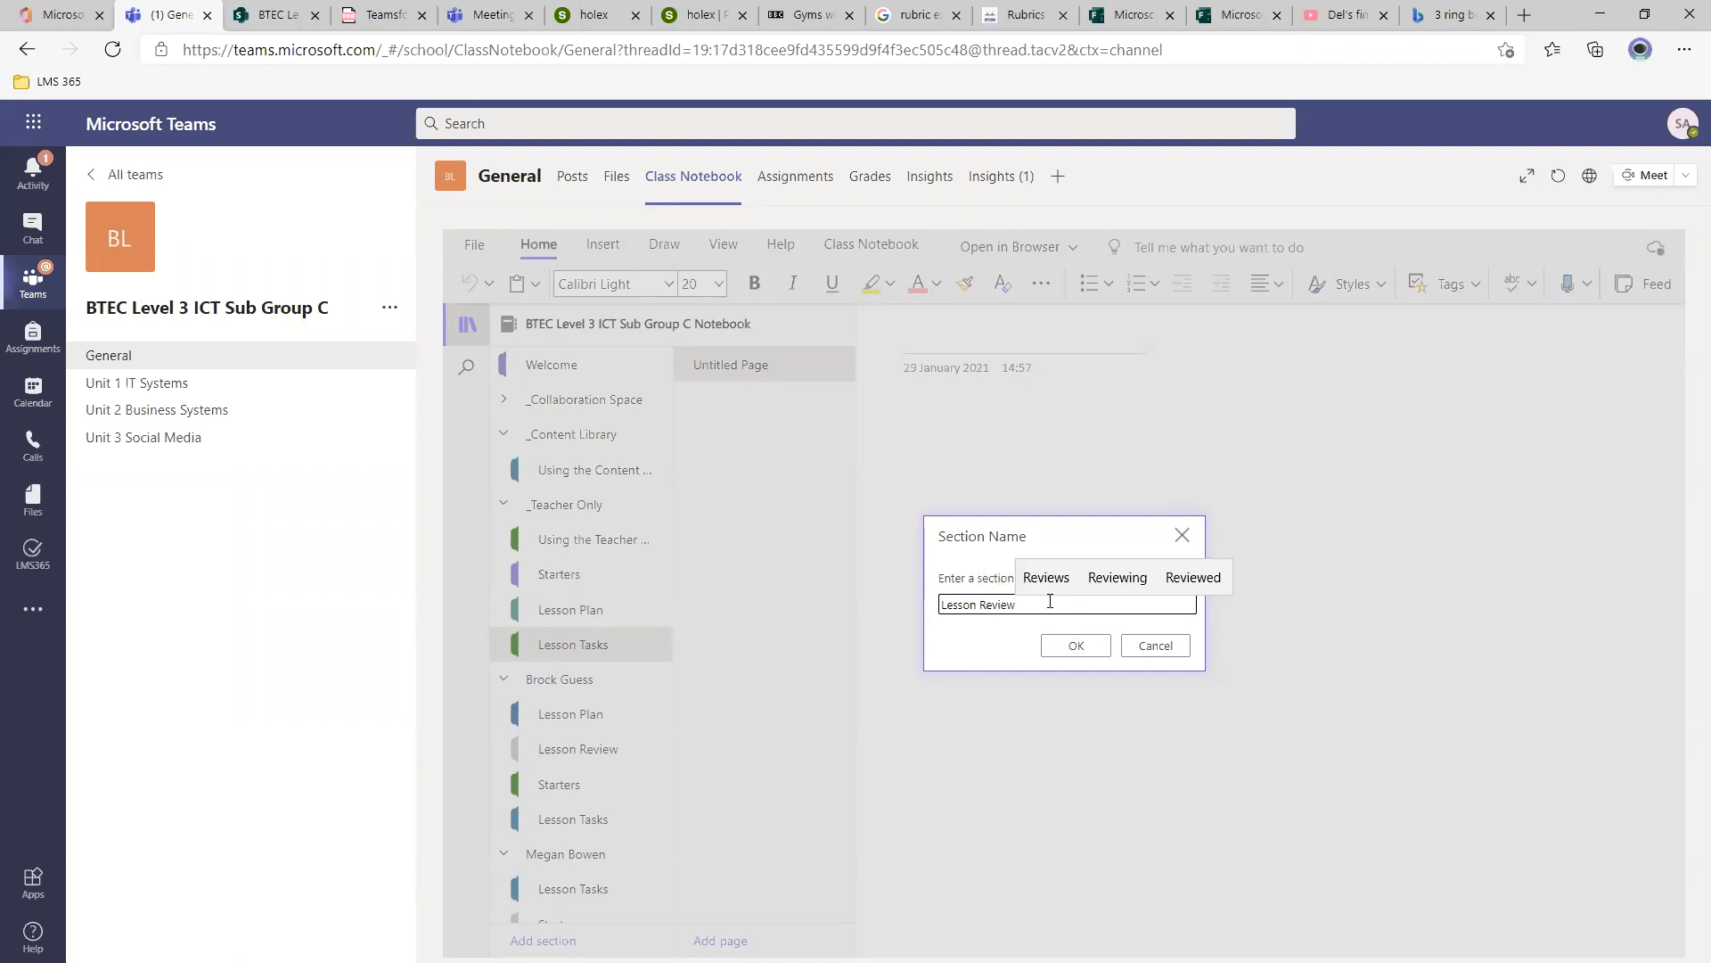
{"action": "left_click", "coordinate": [1063, 645]}
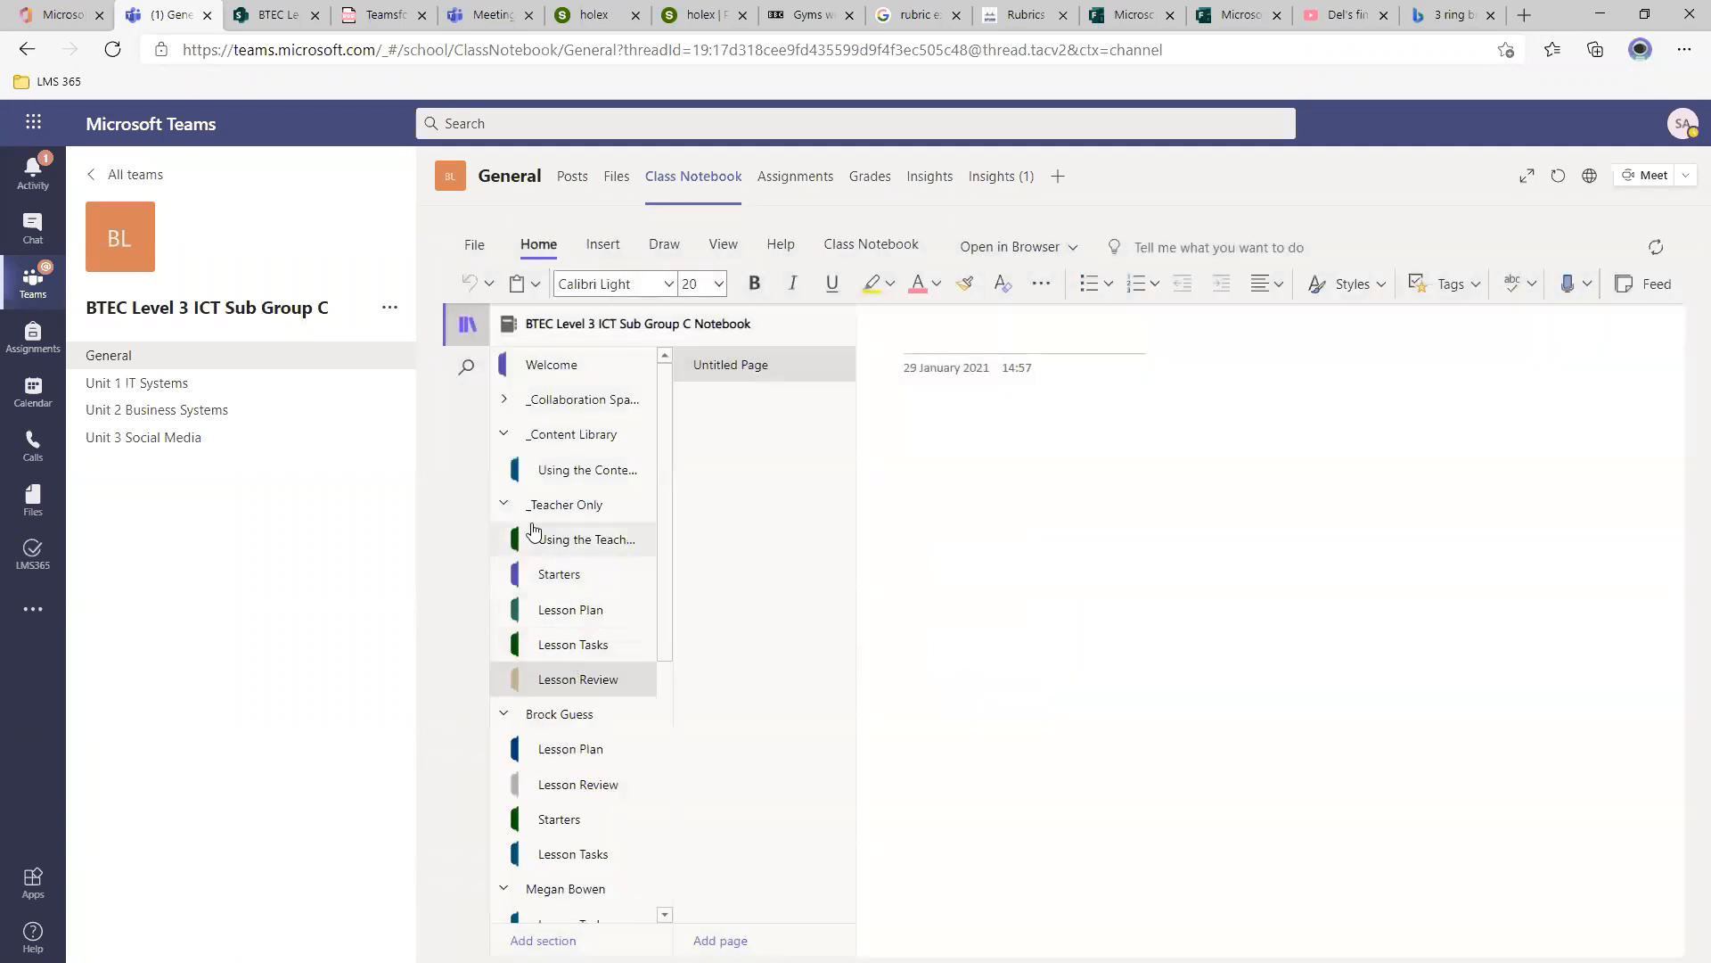
{"action": "left_click", "coordinate": [502, 505]}
{"action": "left_click", "coordinate": [501, 505]}
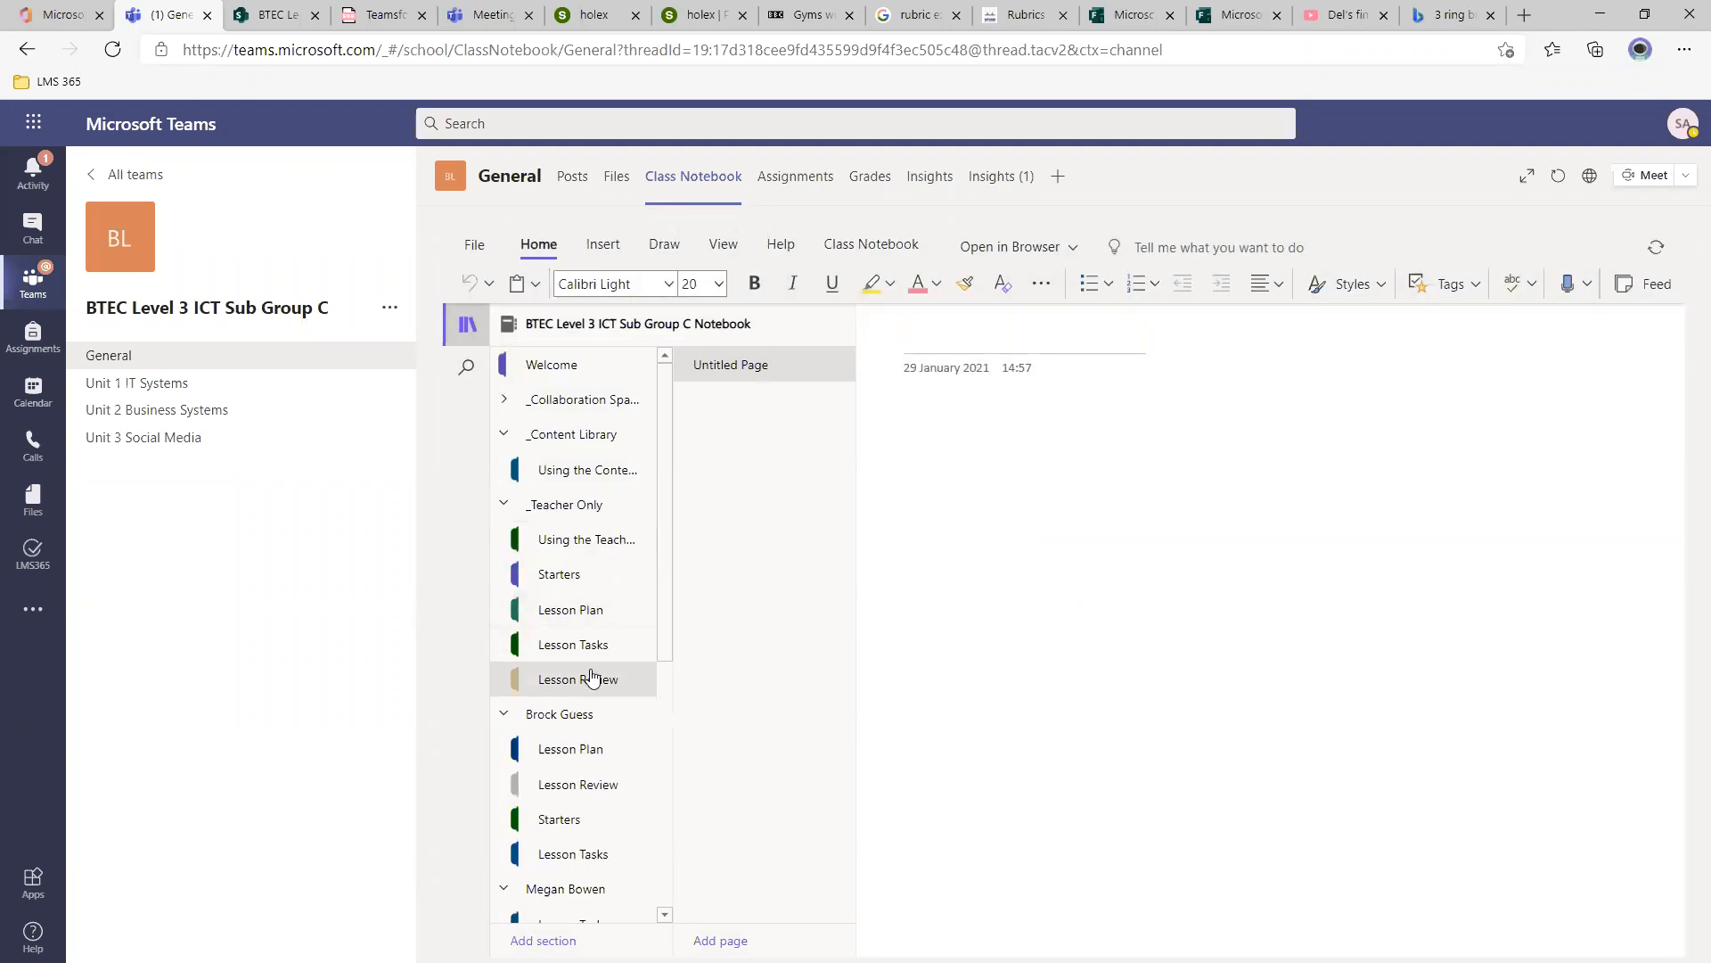
{"action": "left_click", "coordinate": [588, 581]}
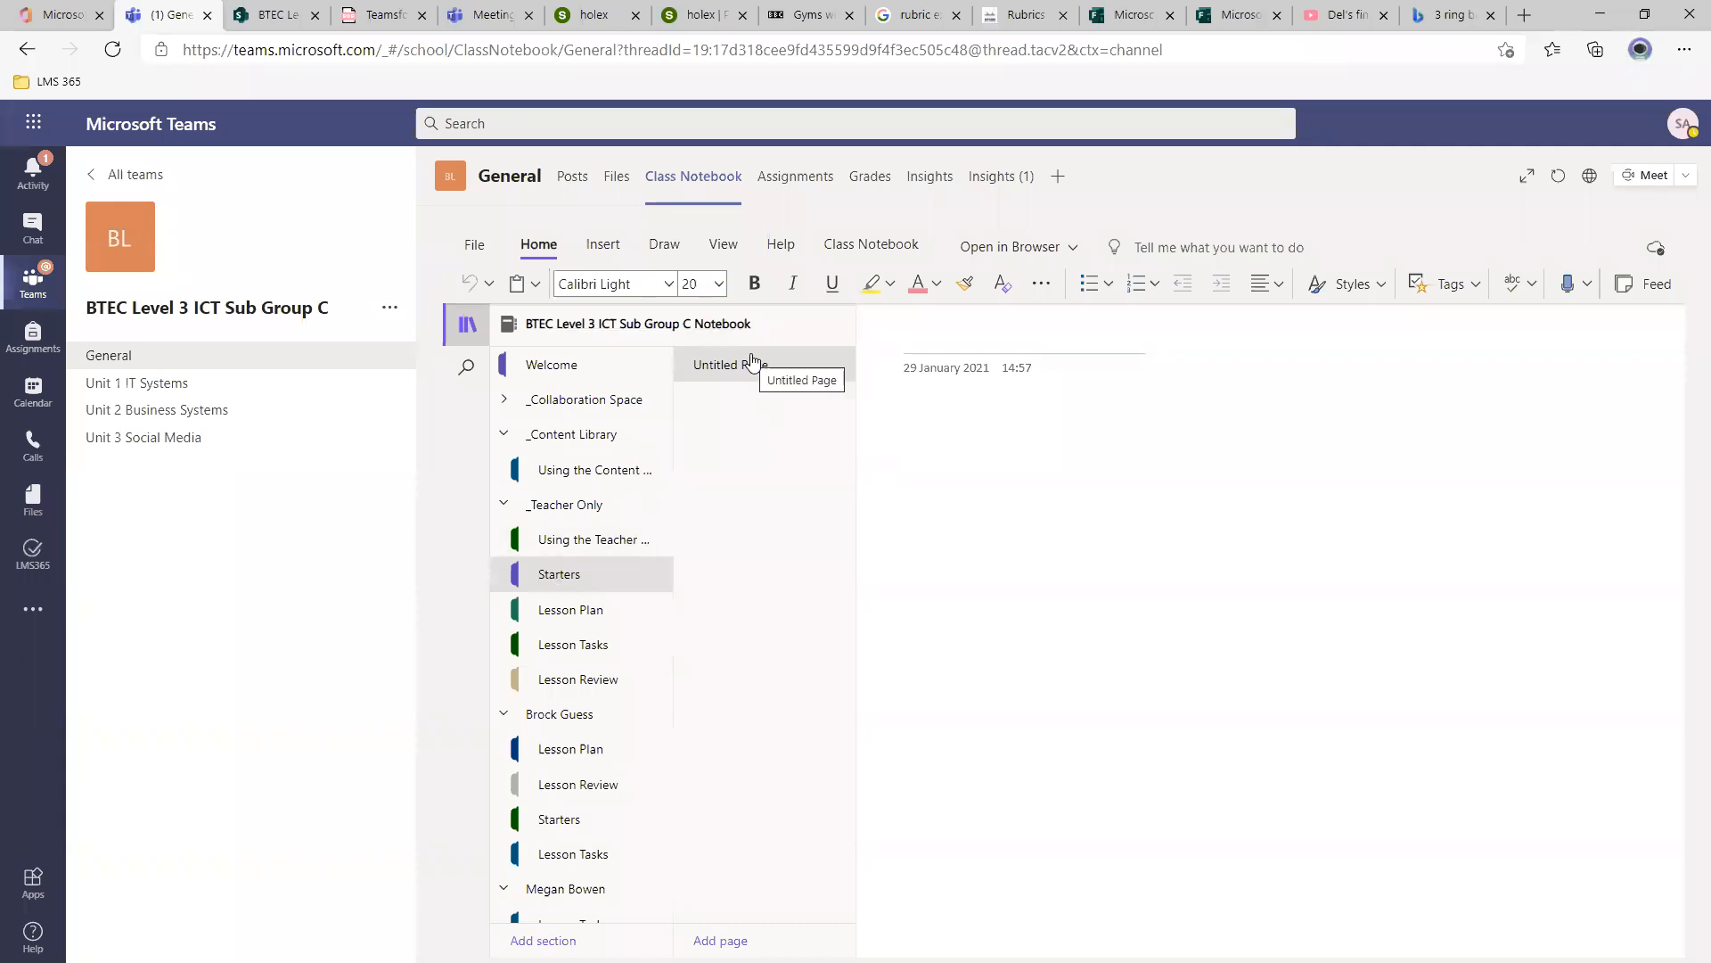
Title the Starters page 'Week 1'.
{"action": "left_click", "coordinate": [940, 335]}
{"action": "type", "text": "Week 1"}
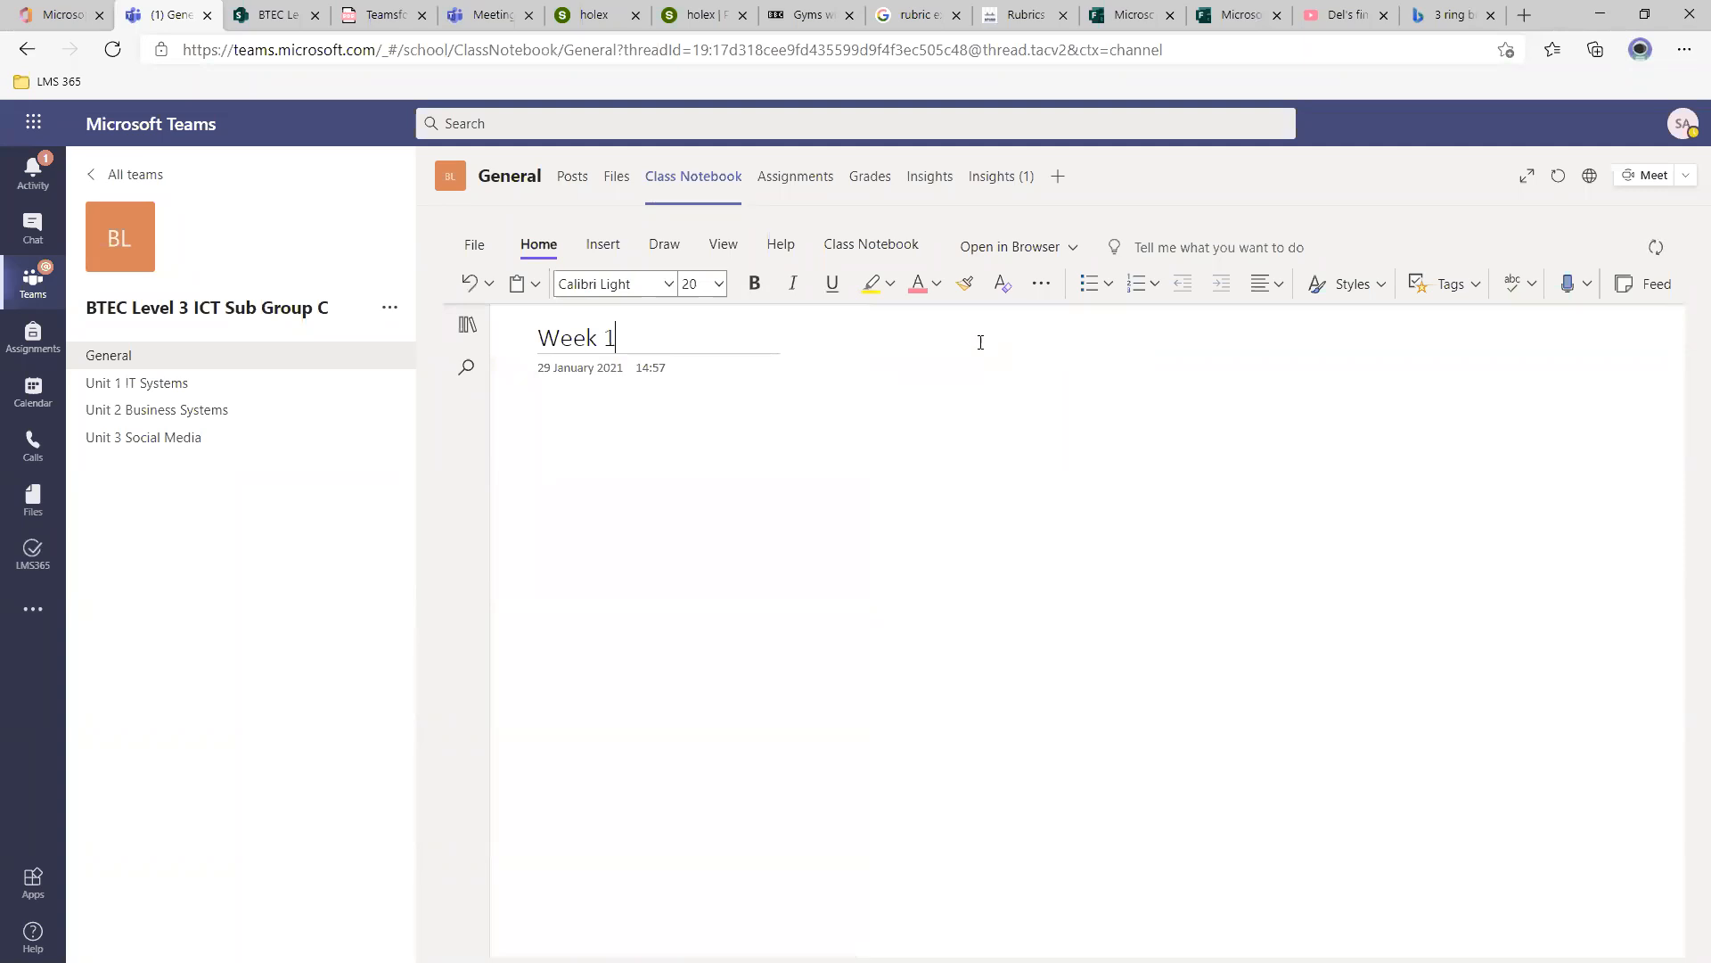
{"action": "left_click", "coordinate": [467, 325]}
Type and erase a test phrase below the date, leaving the page body empty.
{"action": "left_click", "coordinate": [933, 428]}
{"action": "type", "text": "Define the"}
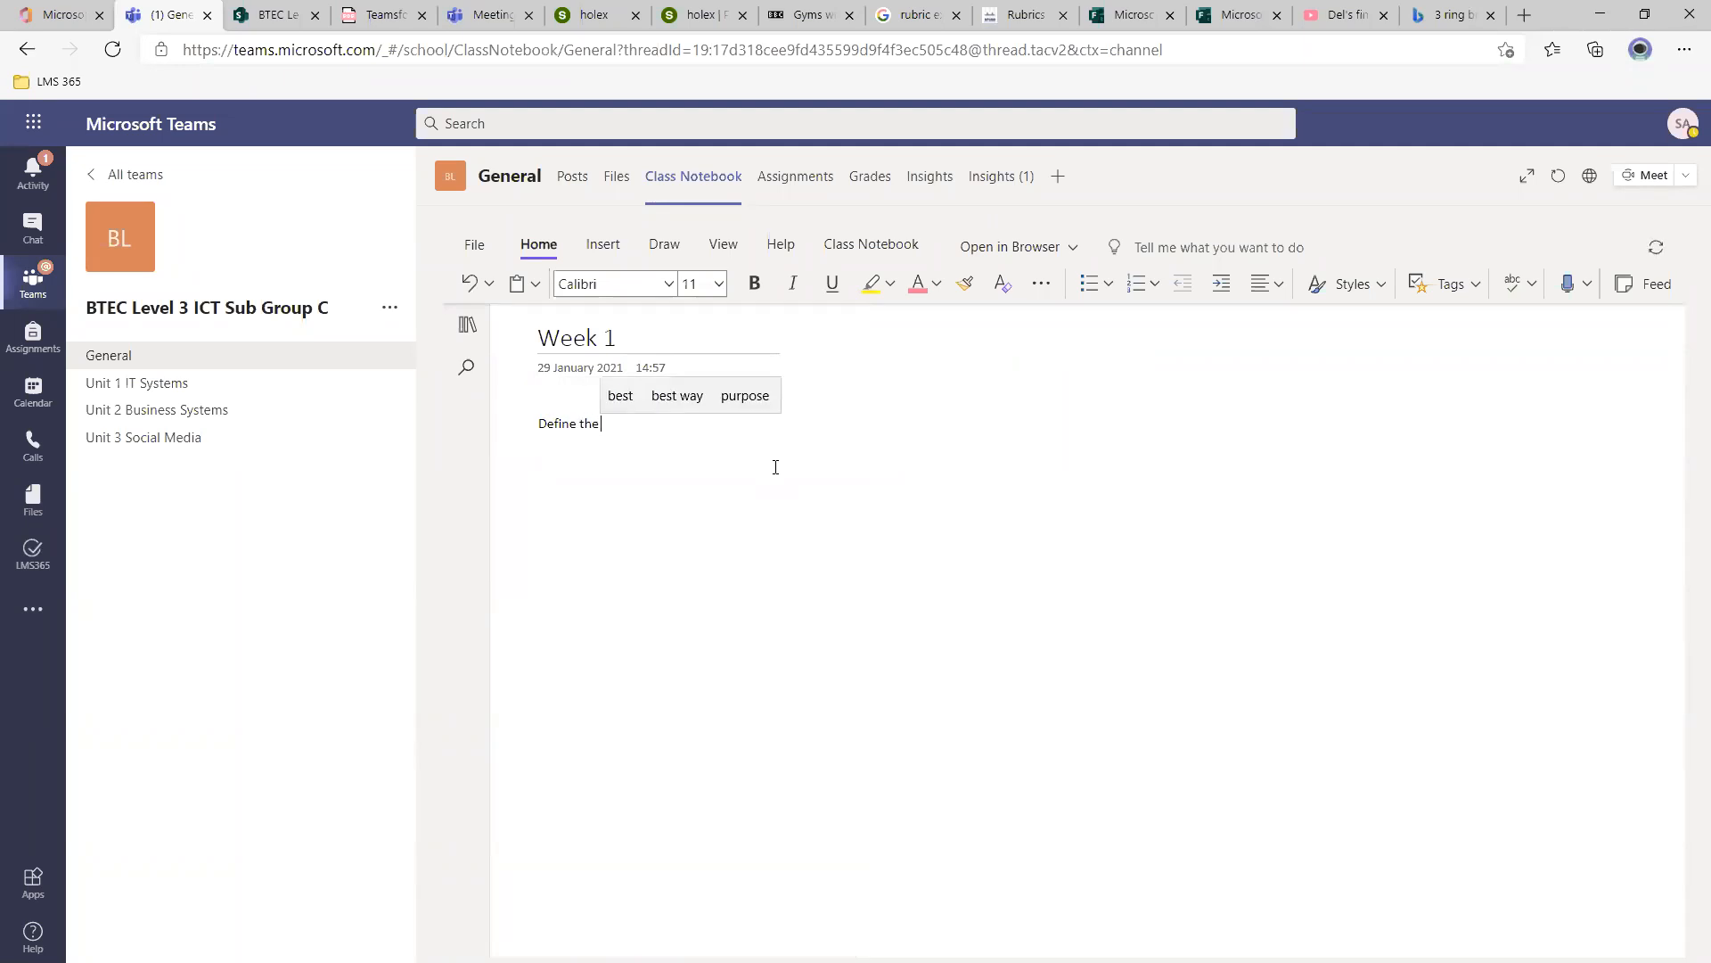
{"action": "key", "text": "BackSpace"}
{"action": "key", "text": "BackSpace"}
{"action": "key", "text": "BackSpace"}
{"action": "key", "text": "BackSpace"}
{"action": "key", "text": "BackSpace"}
{"action": "key", "text": "BackSpace"}
{"action": "key", "text": "BackSpace"}
{"action": "key", "text": "BackSpace"}
{"action": "key", "text": "BackSpace"}
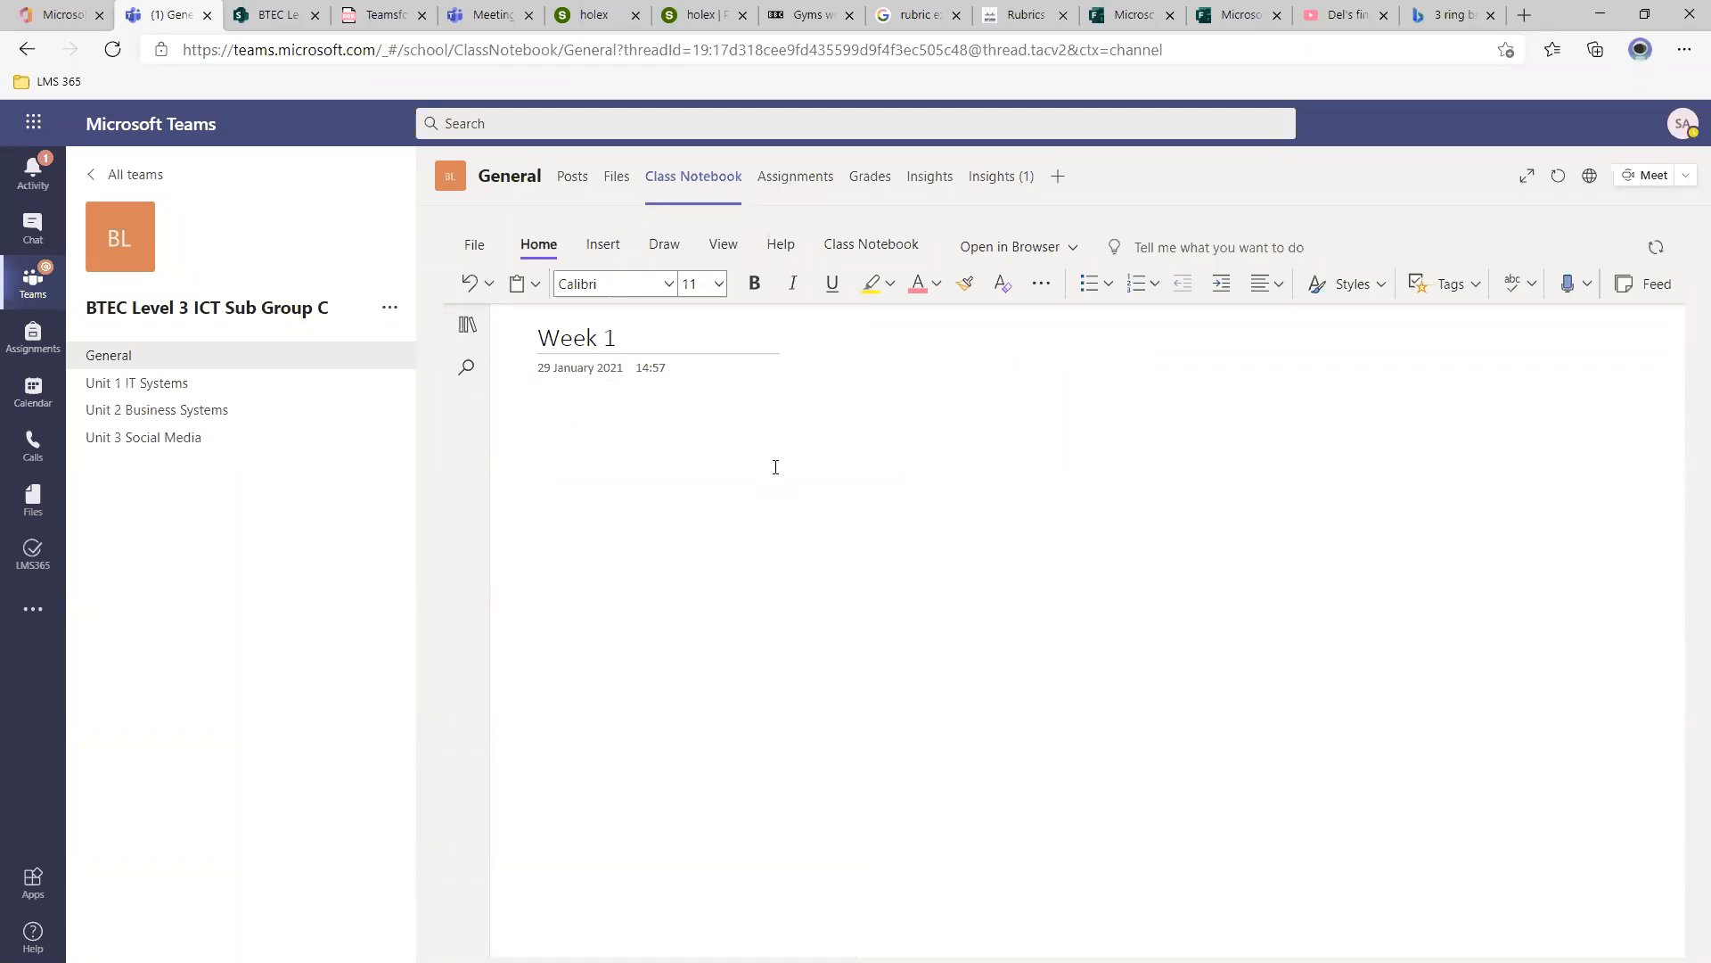
{"action": "left_click", "coordinate": [612, 246]}
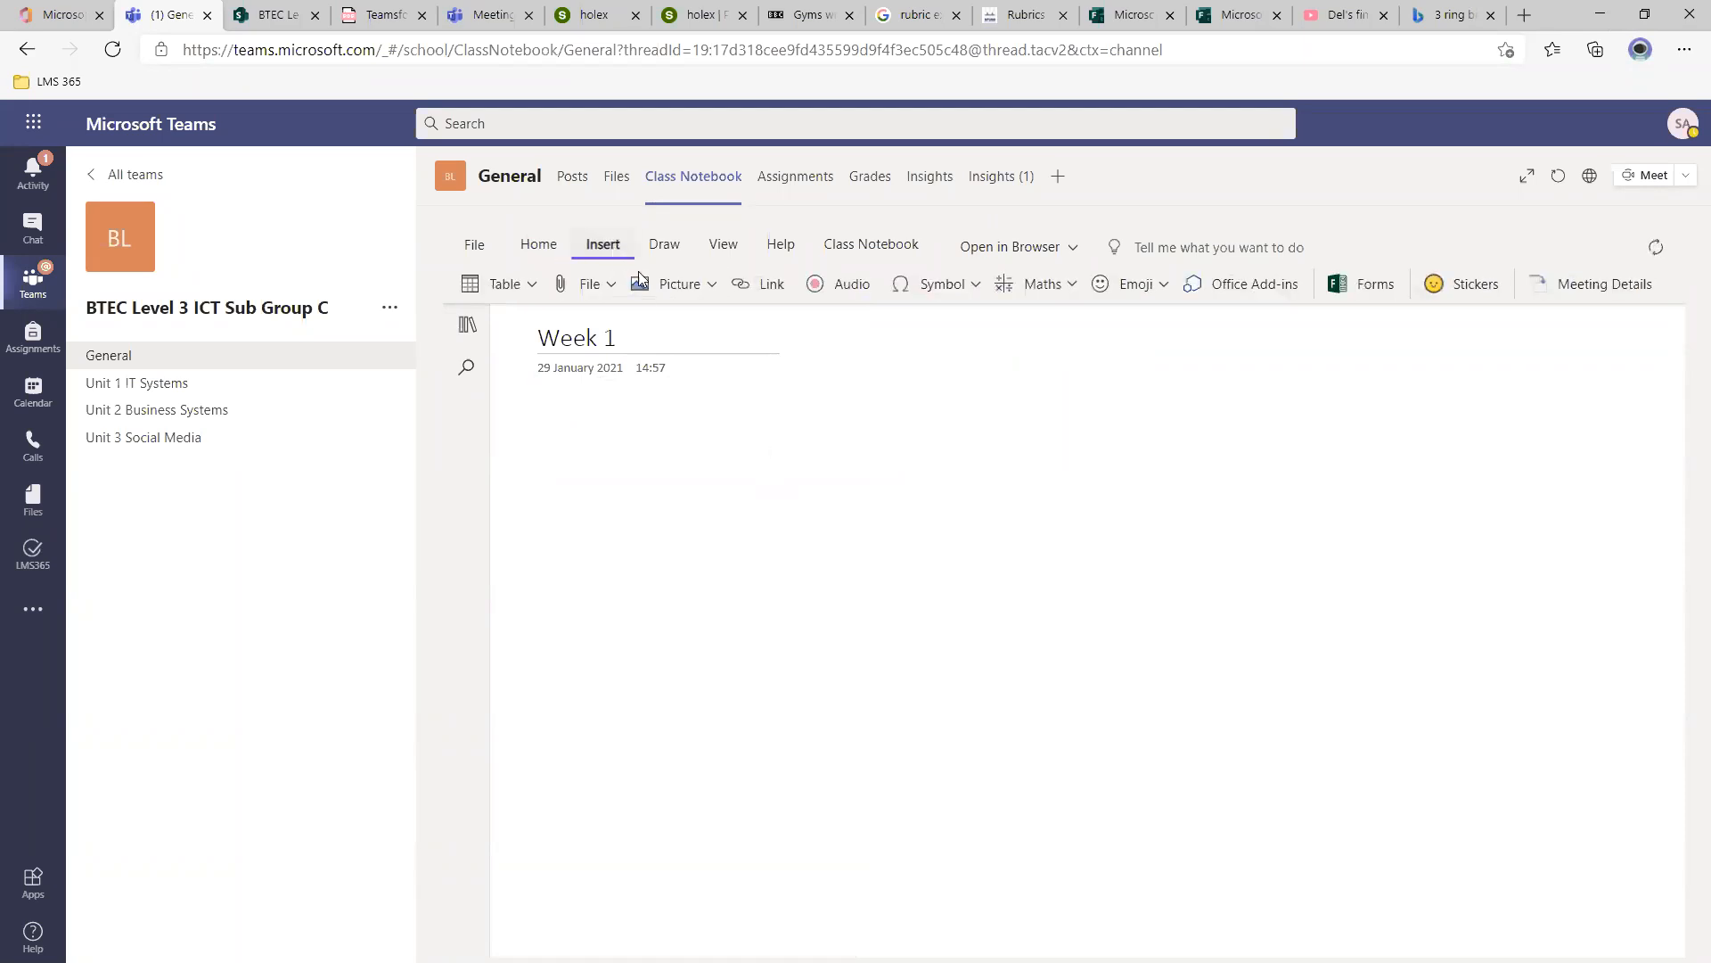
Insert a 2-column, 8-row table with 'Word' and 'Definition' header cells.
{"action": "left_click", "coordinate": [533, 280]}
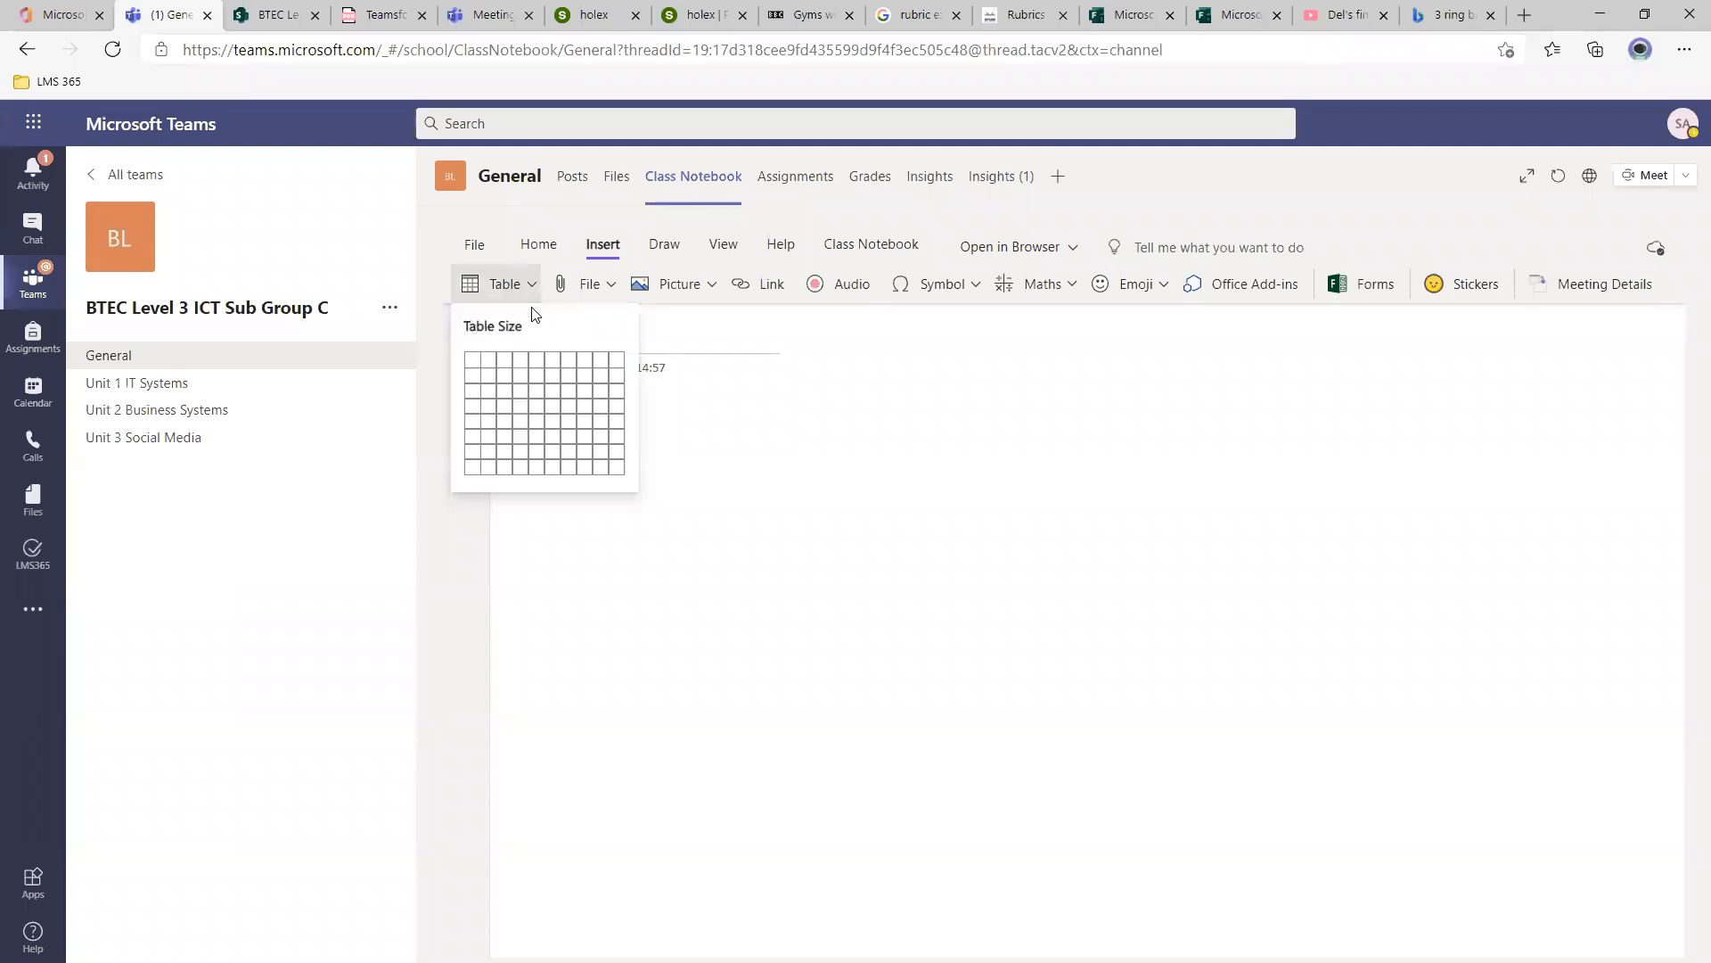
{"action": "left_click", "coordinate": [490, 466]}
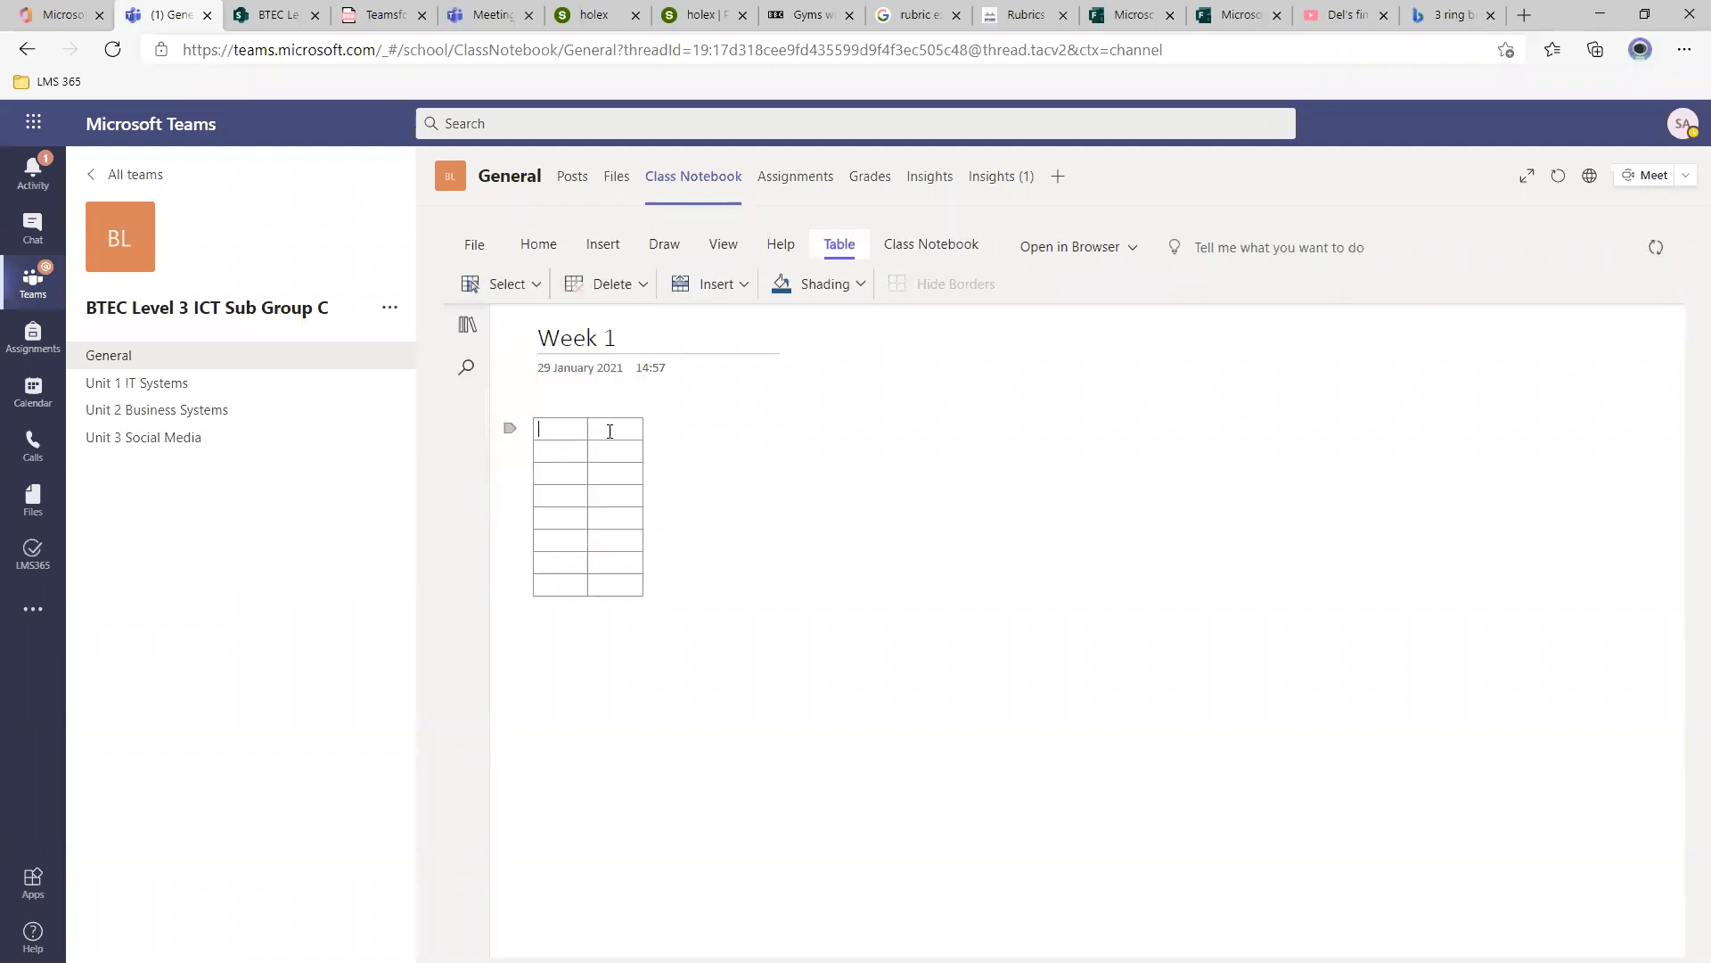
{"action": "type", "text": "Word"}
{"action": "left_click", "coordinate": [617, 430]}
{"action": "type", "text": "Def"}
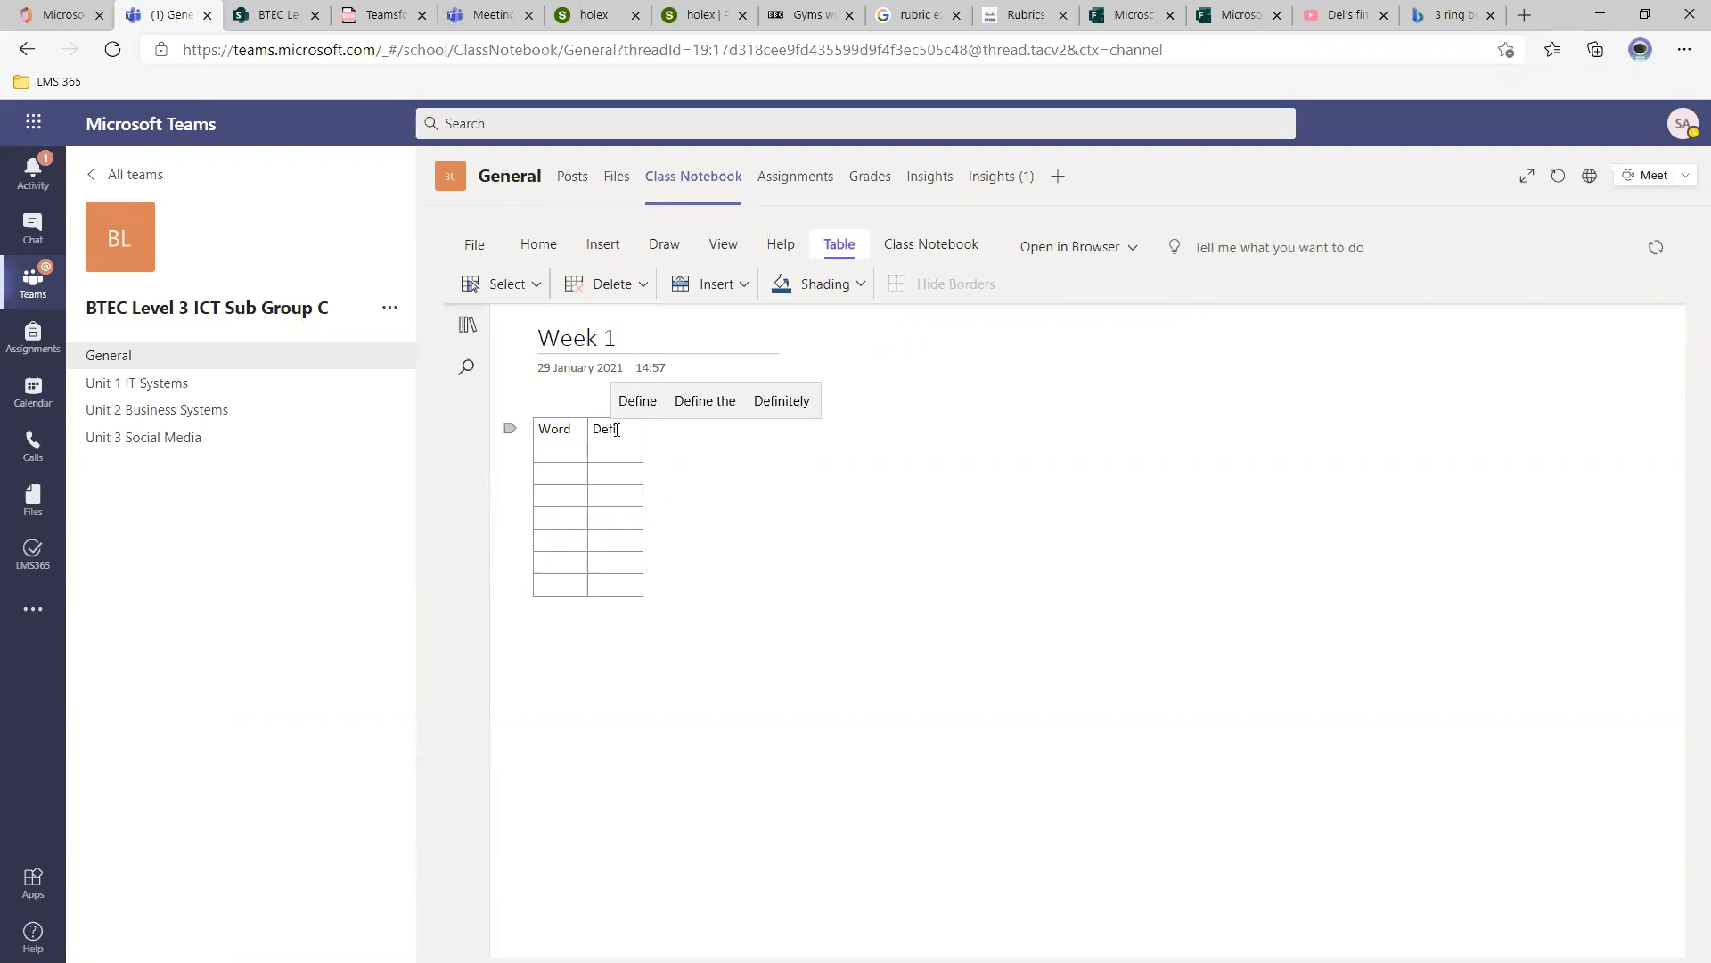
{"action": "type", "text": "intion"}
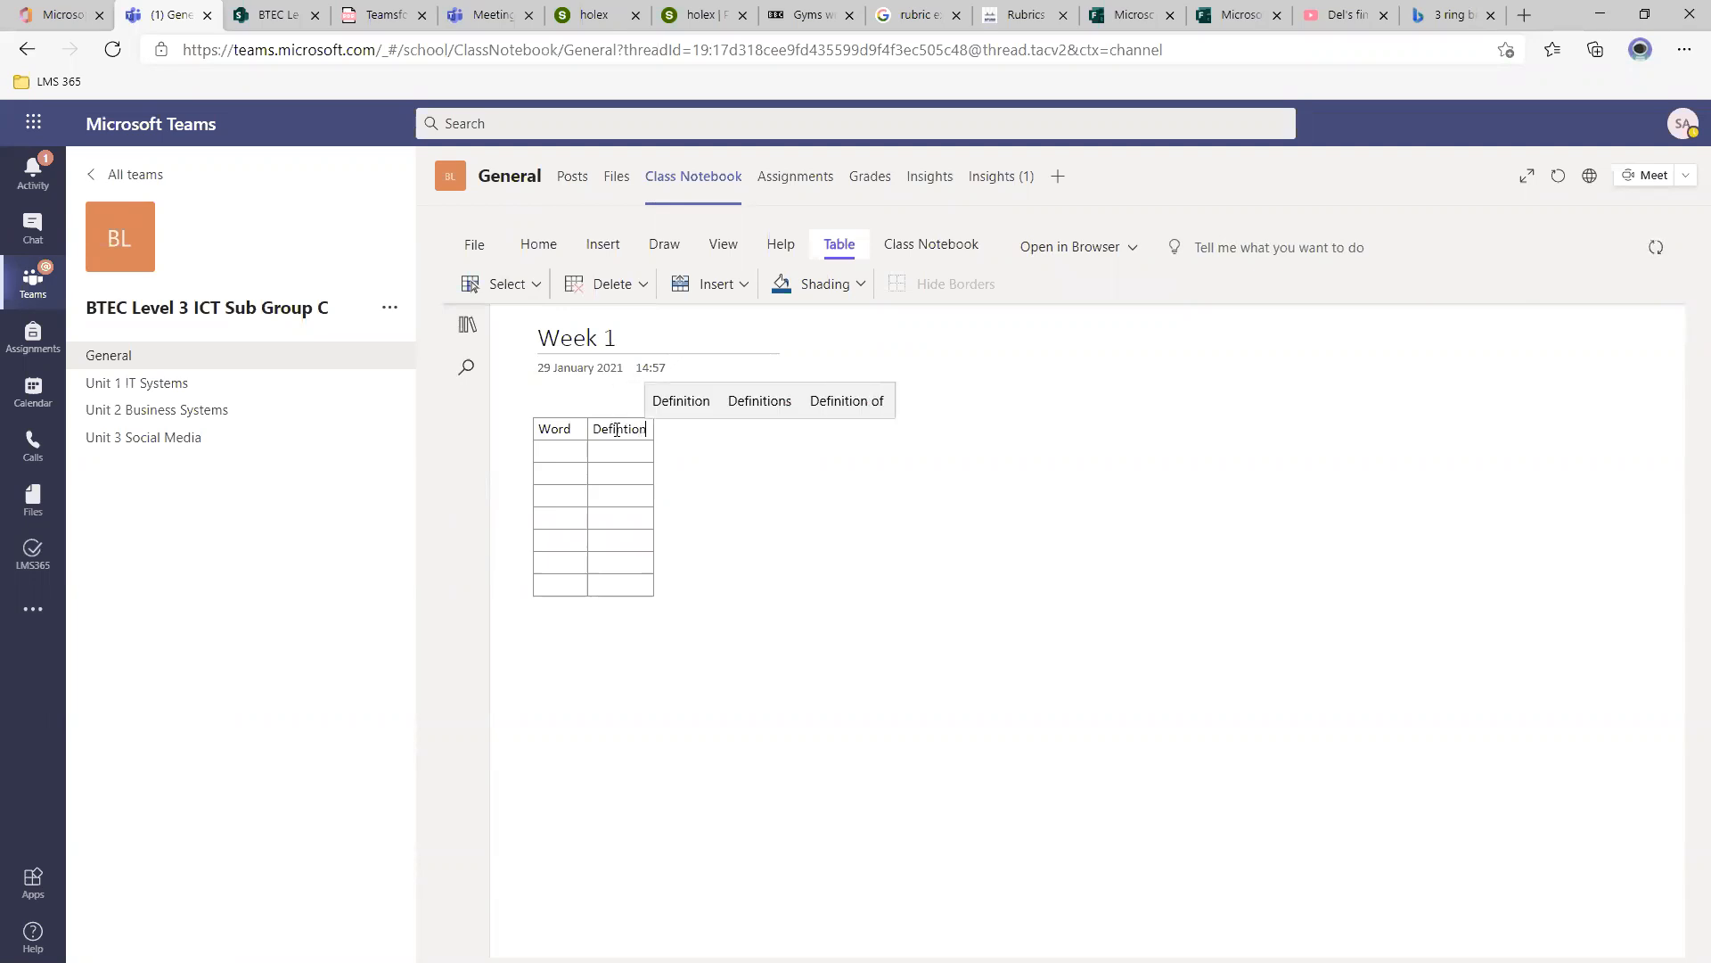
{"action": "left_click", "coordinate": [661, 410]}
{"action": "left_click_drag", "start_coordinate": [547, 432], "coordinate": [701, 434]}
{"action": "key", "text": "Delete"}
{"action": "left_click", "coordinate": [562, 451]}
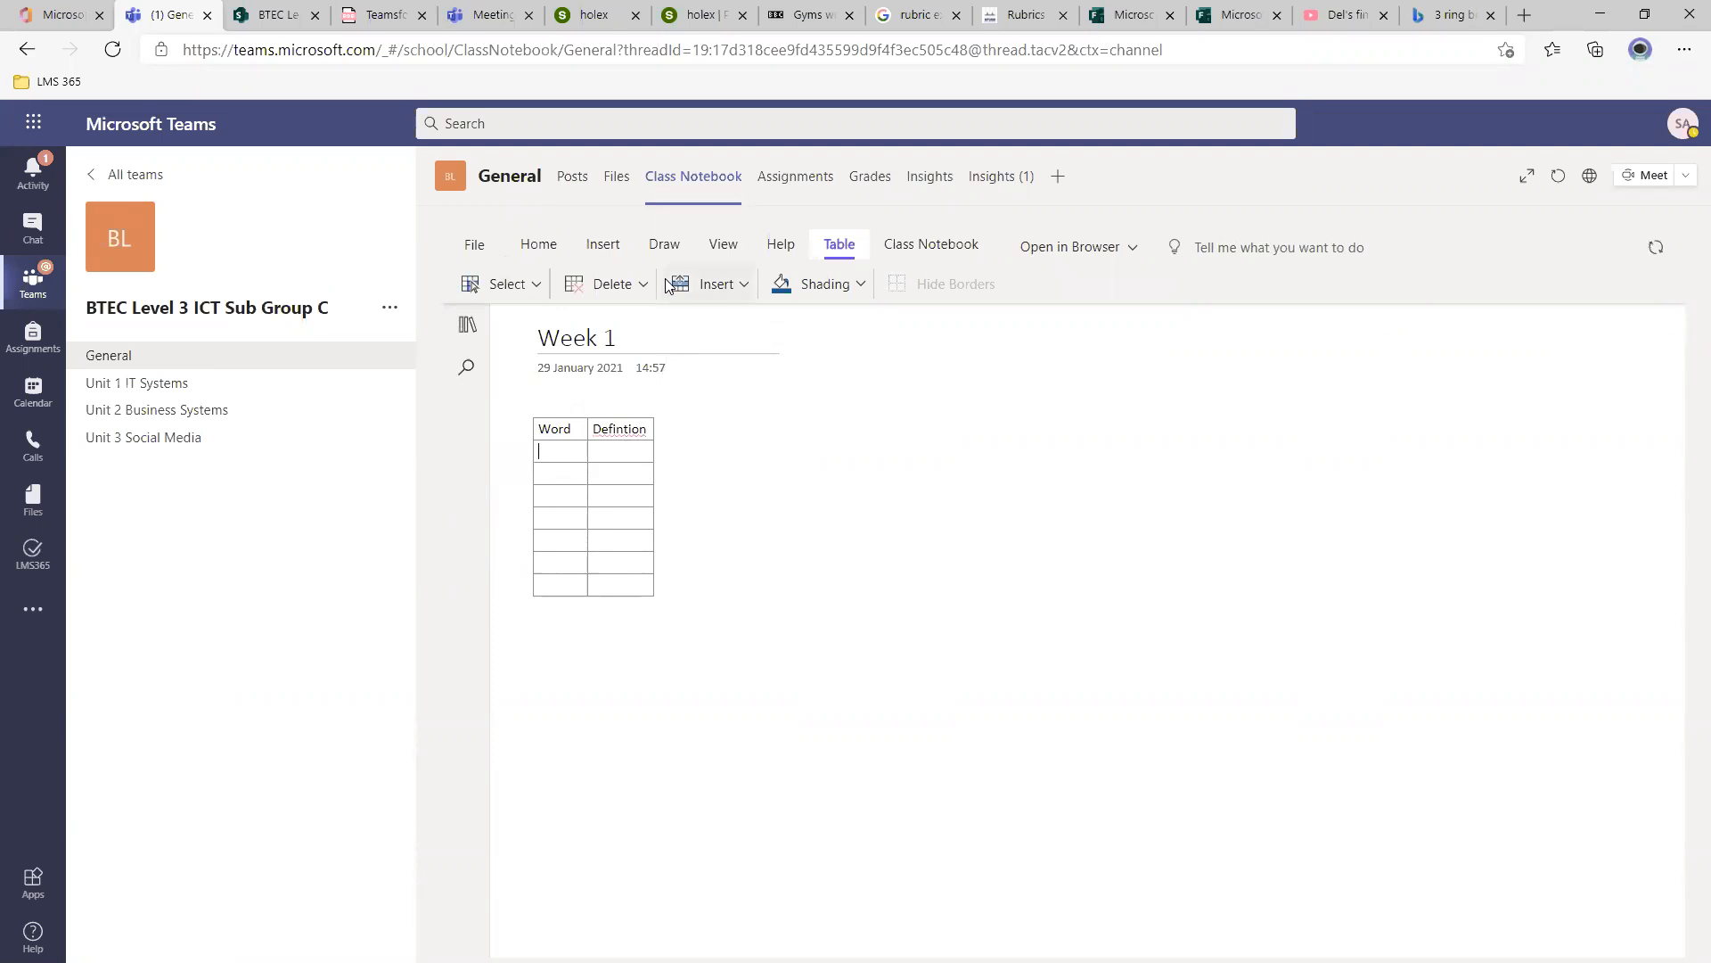
Try cell shading, correct the Definition header spelling, and widen both table columns.
{"action": "left_click", "coordinate": [861, 284]}
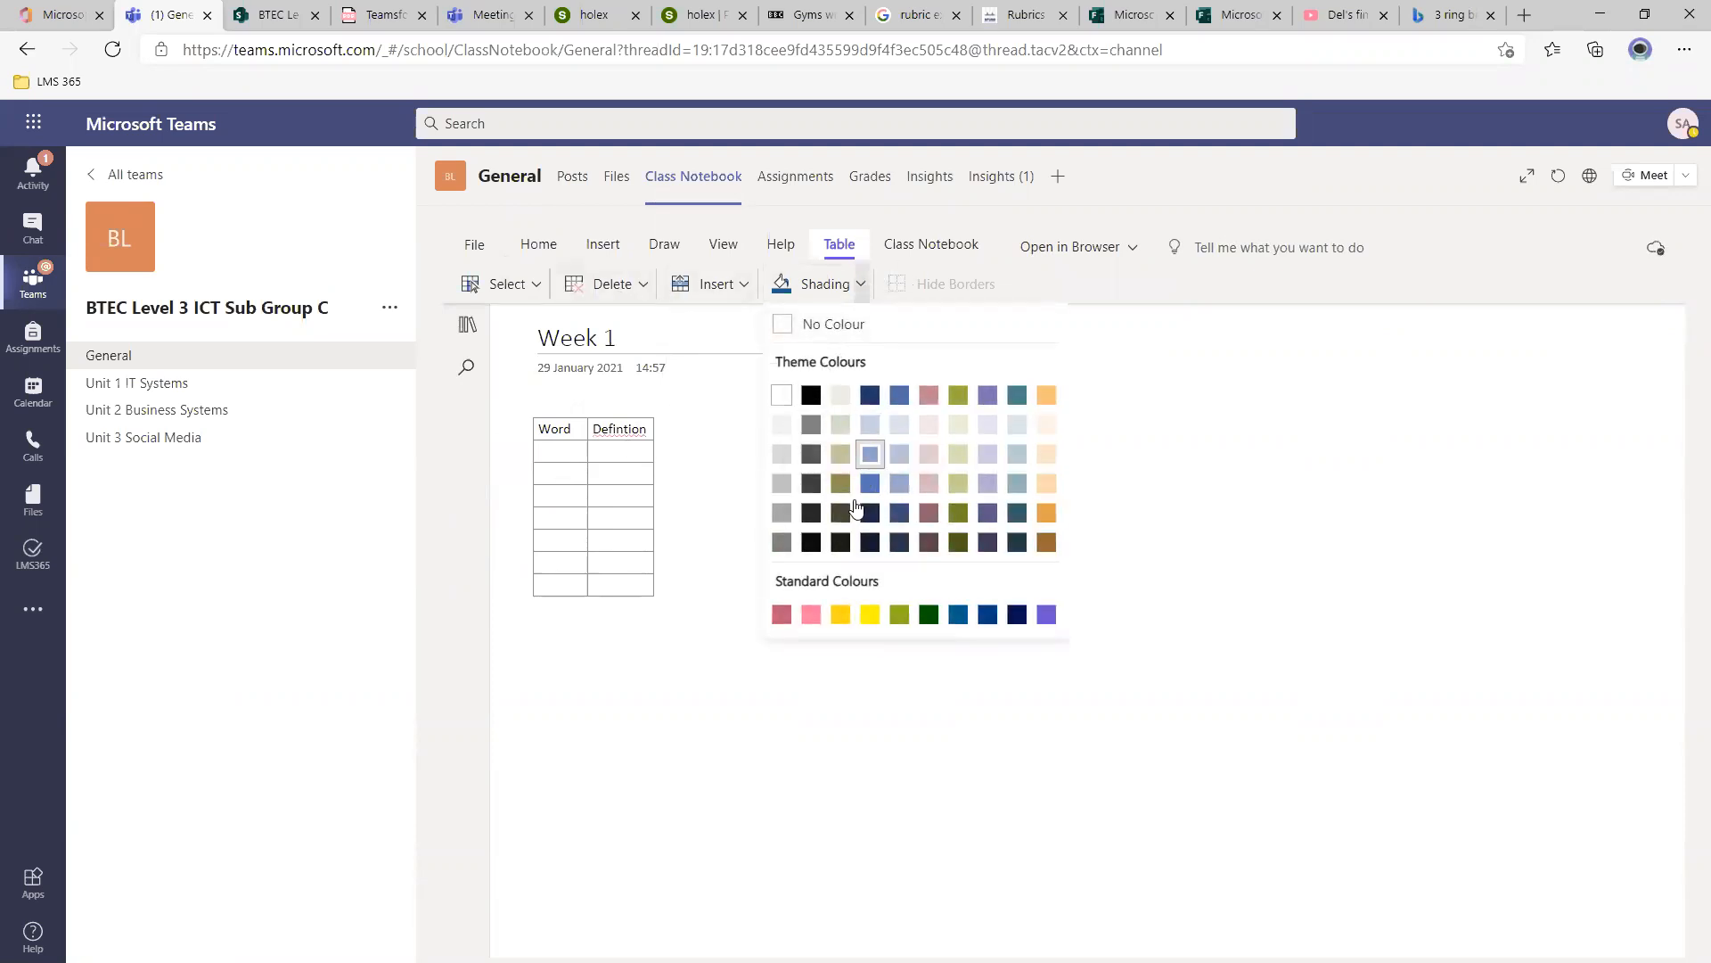
{"action": "left_click", "coordinate": [1016, 424]}
{"action": "key", "text": "ctrl+z"}
{"action": "left_click_drag", "start_coordinate": [575, 425], "coordinate": [628, 429]}
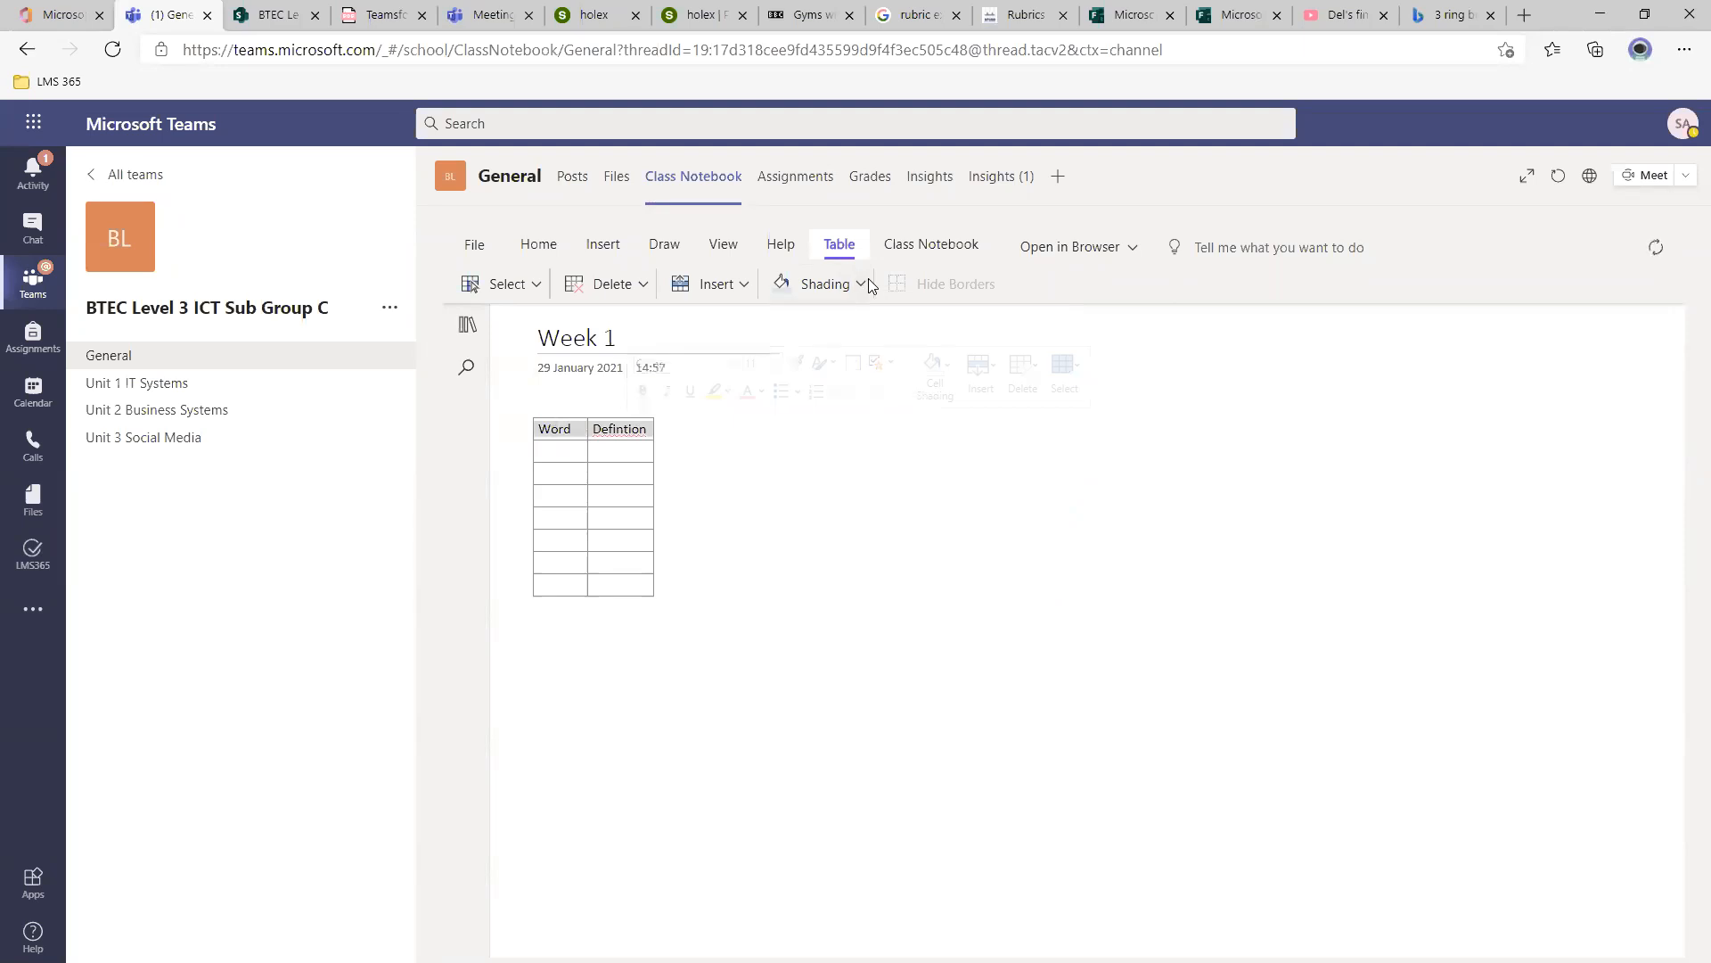
{"action": "right_click", "coordinate": [635, 430]}
{"action": "left_click", "coordinate": [731, 478]}
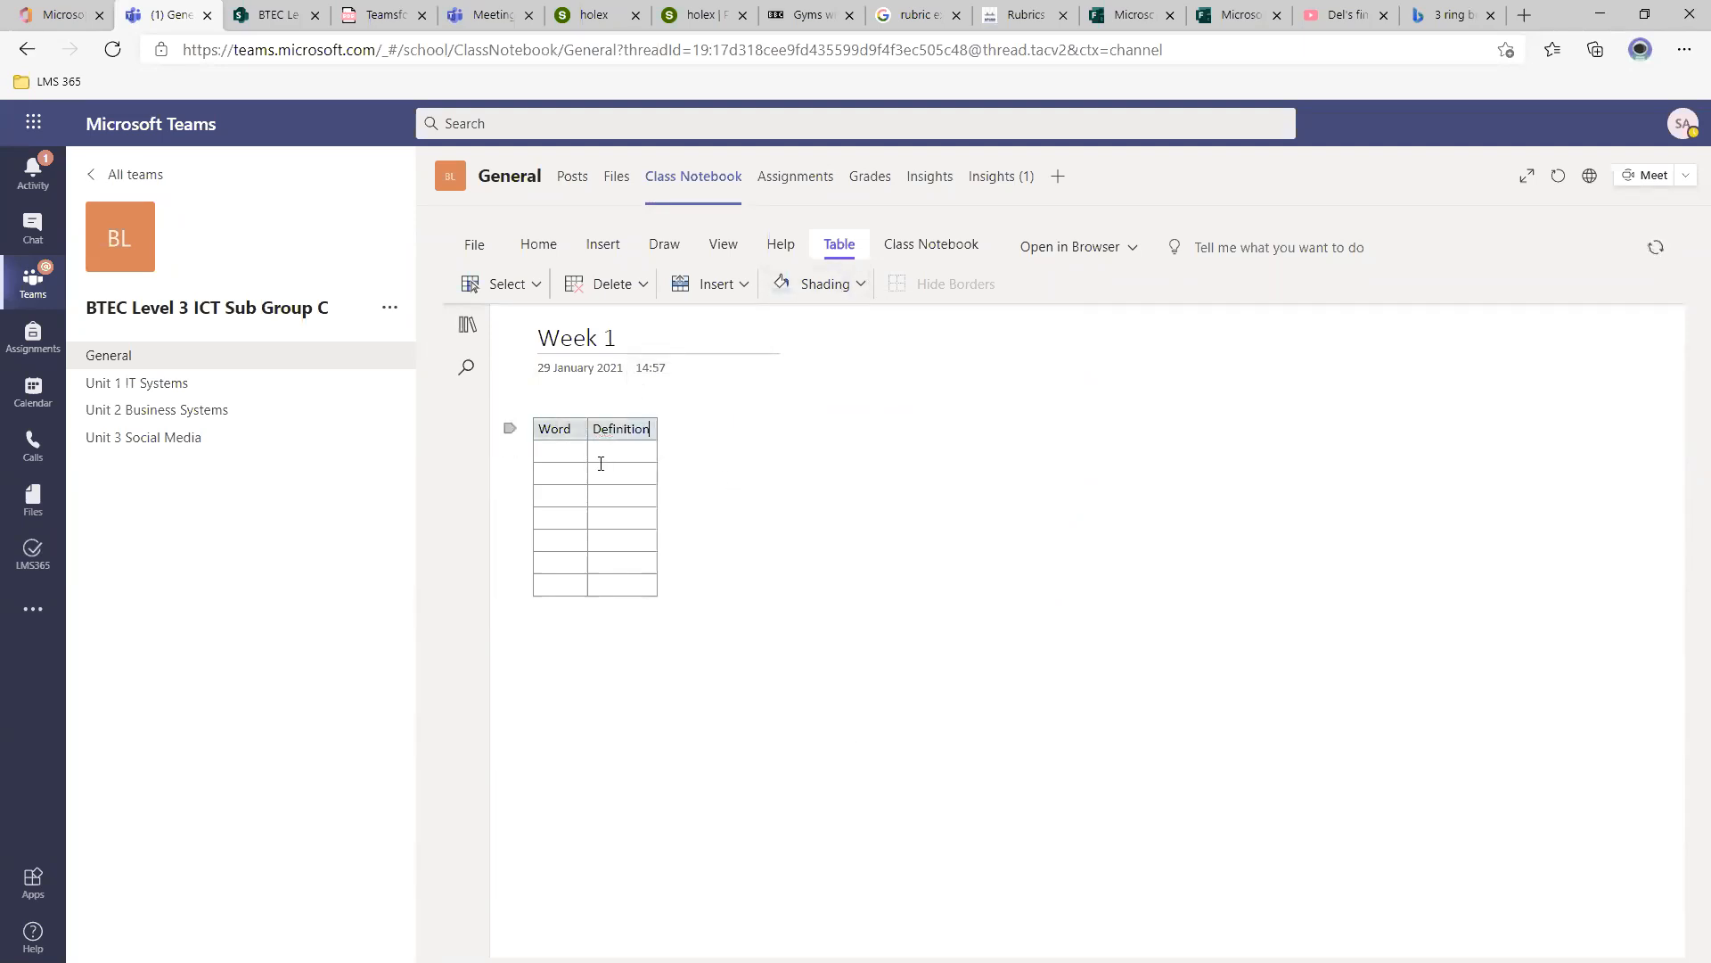
{"action": "left_click_drag", "start_coordinate": [649, 462], "coordinate": [983, 462]}
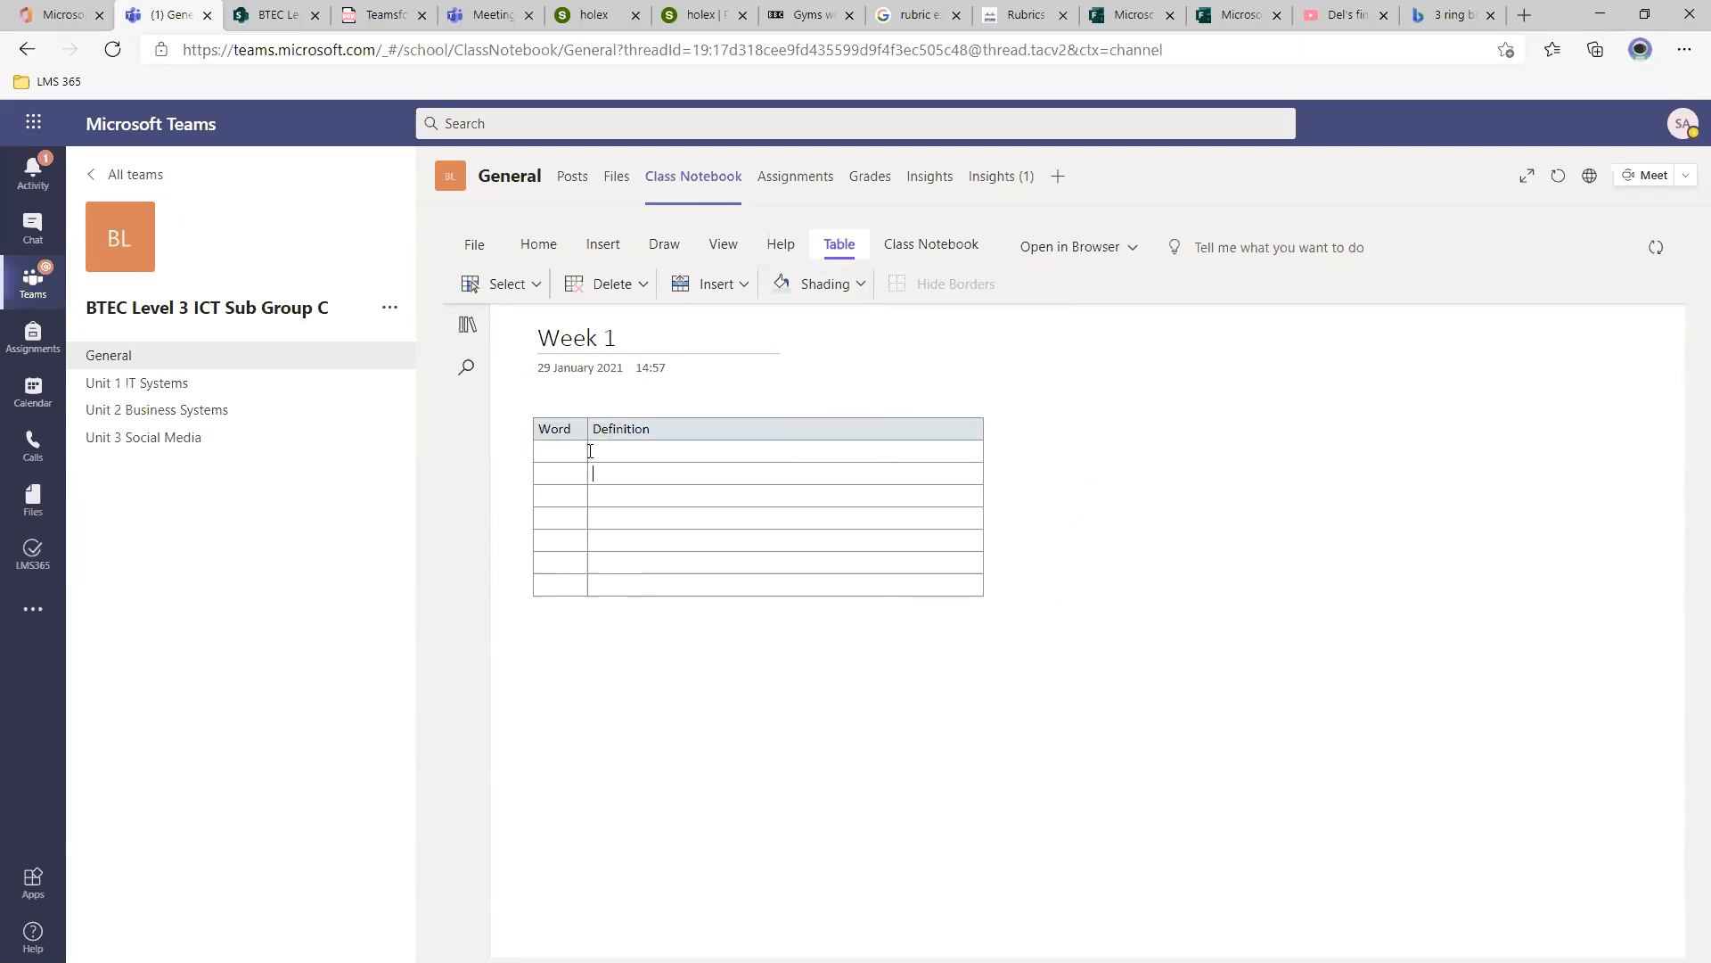
{"action": "left_click_drag", "start_coordinate": [588, 453], "coordinate": [728, 460]}
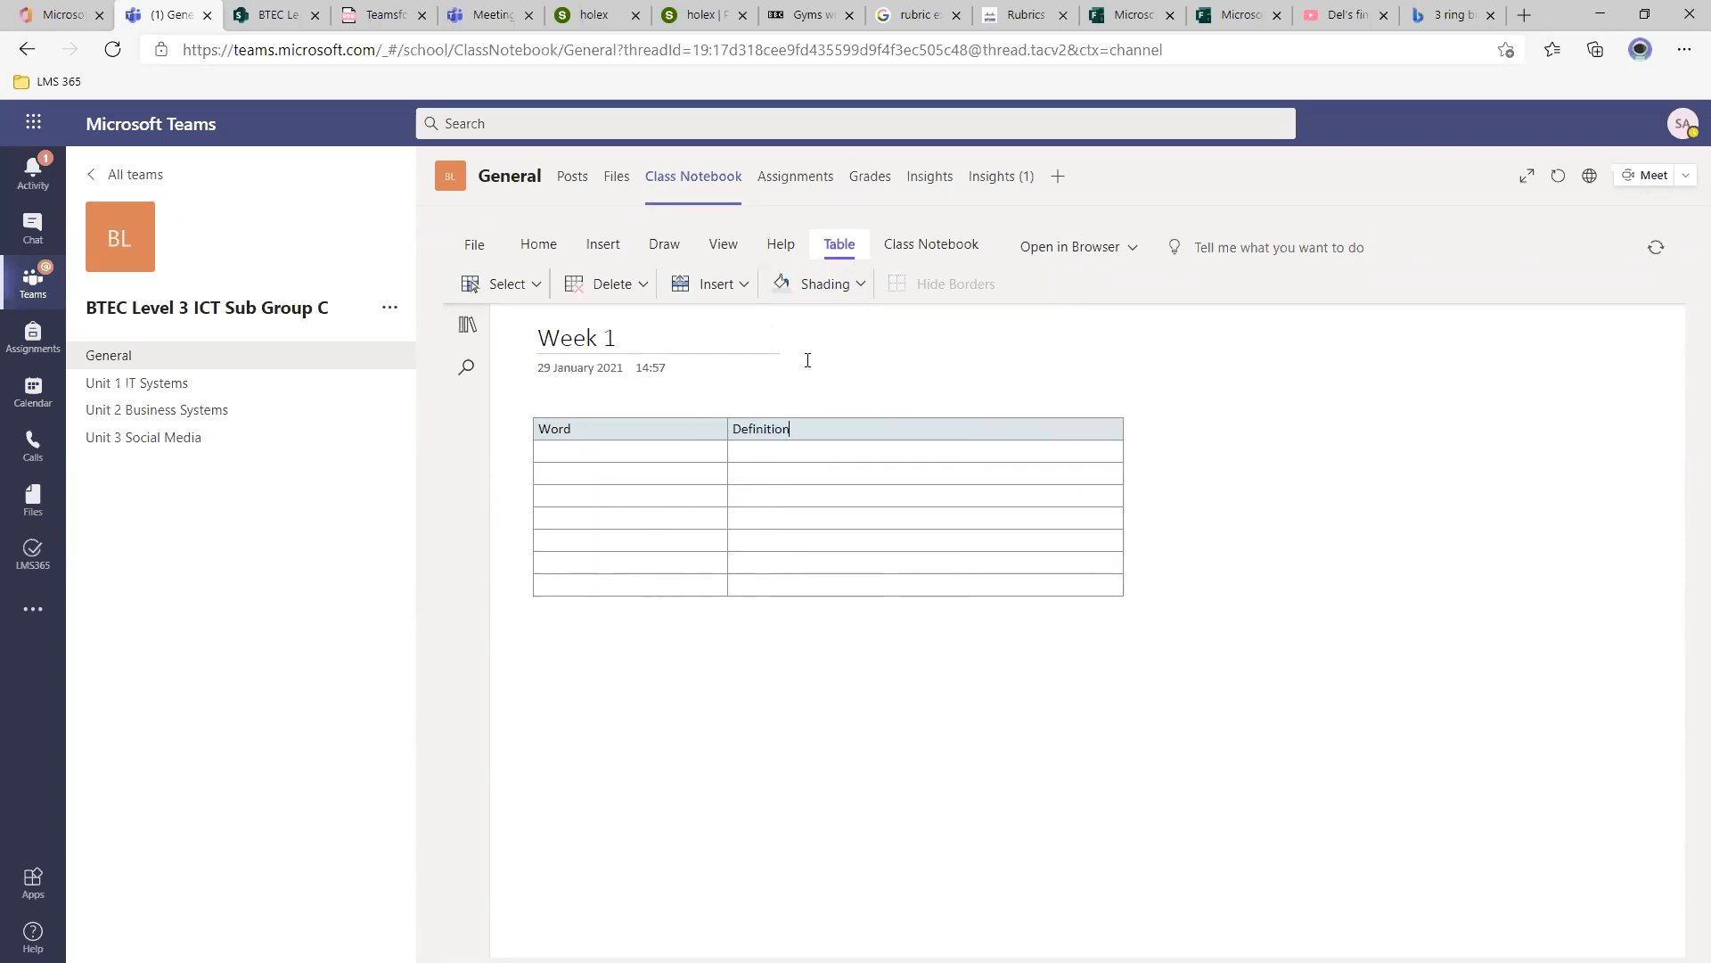
{"action": "left_click", "coordinate": [723, 246]}
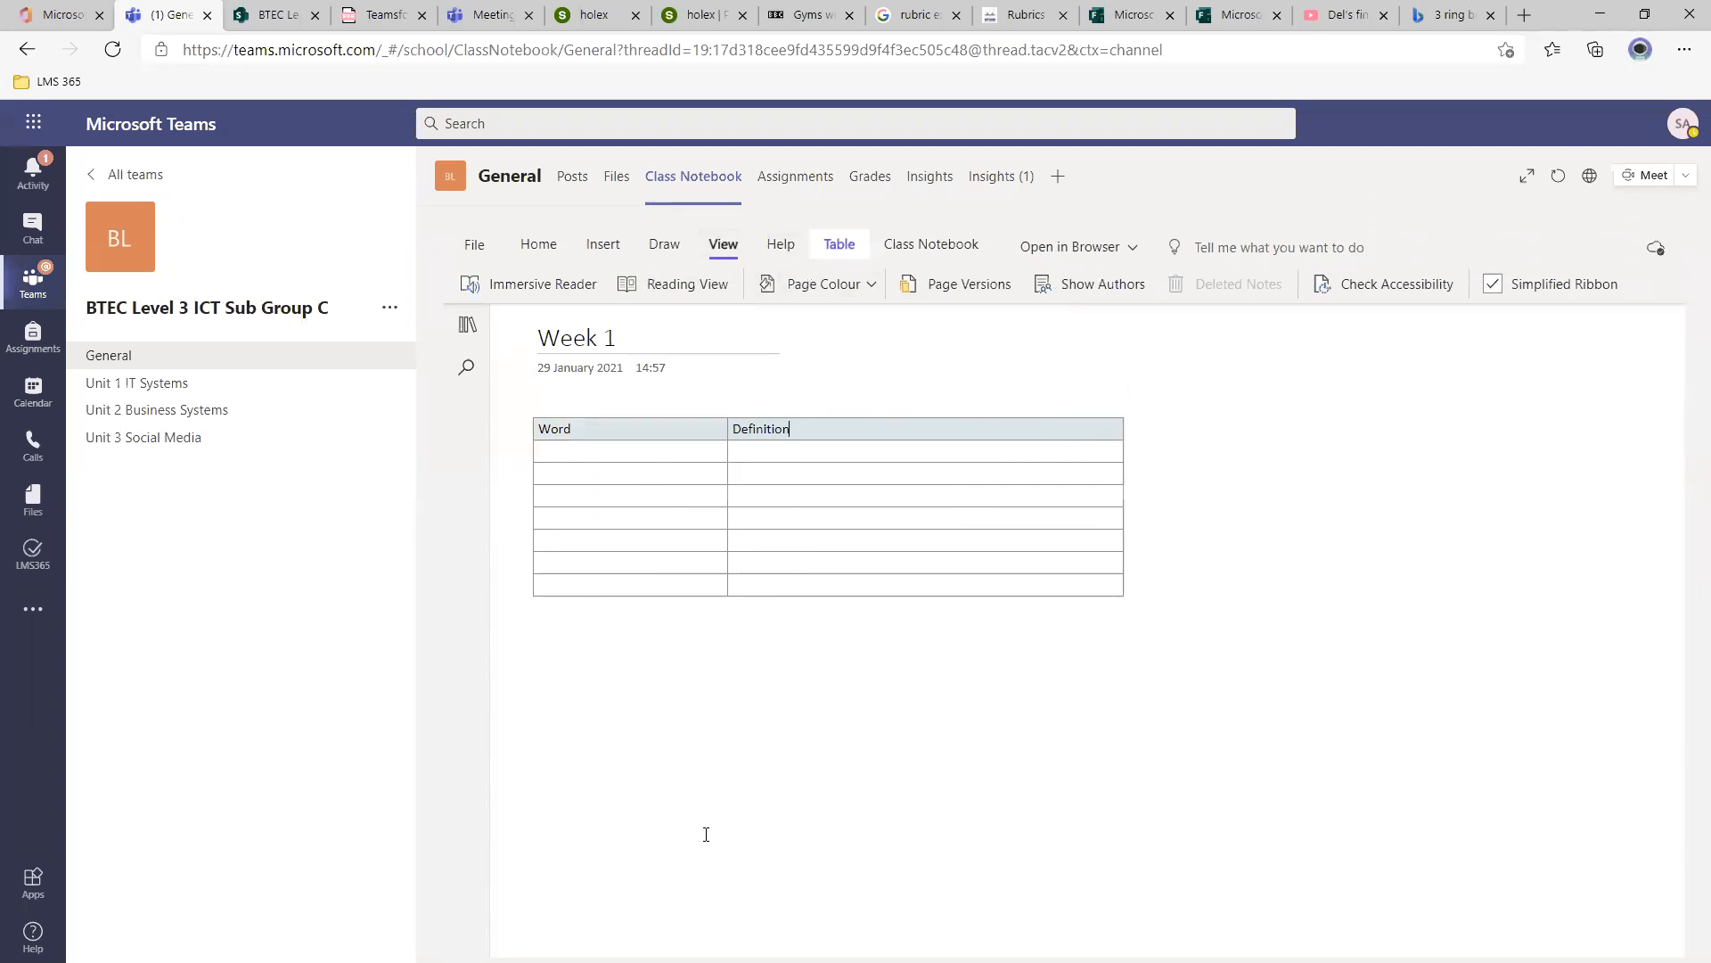
{"action": "left_click", "coordinate": [872, 286]}
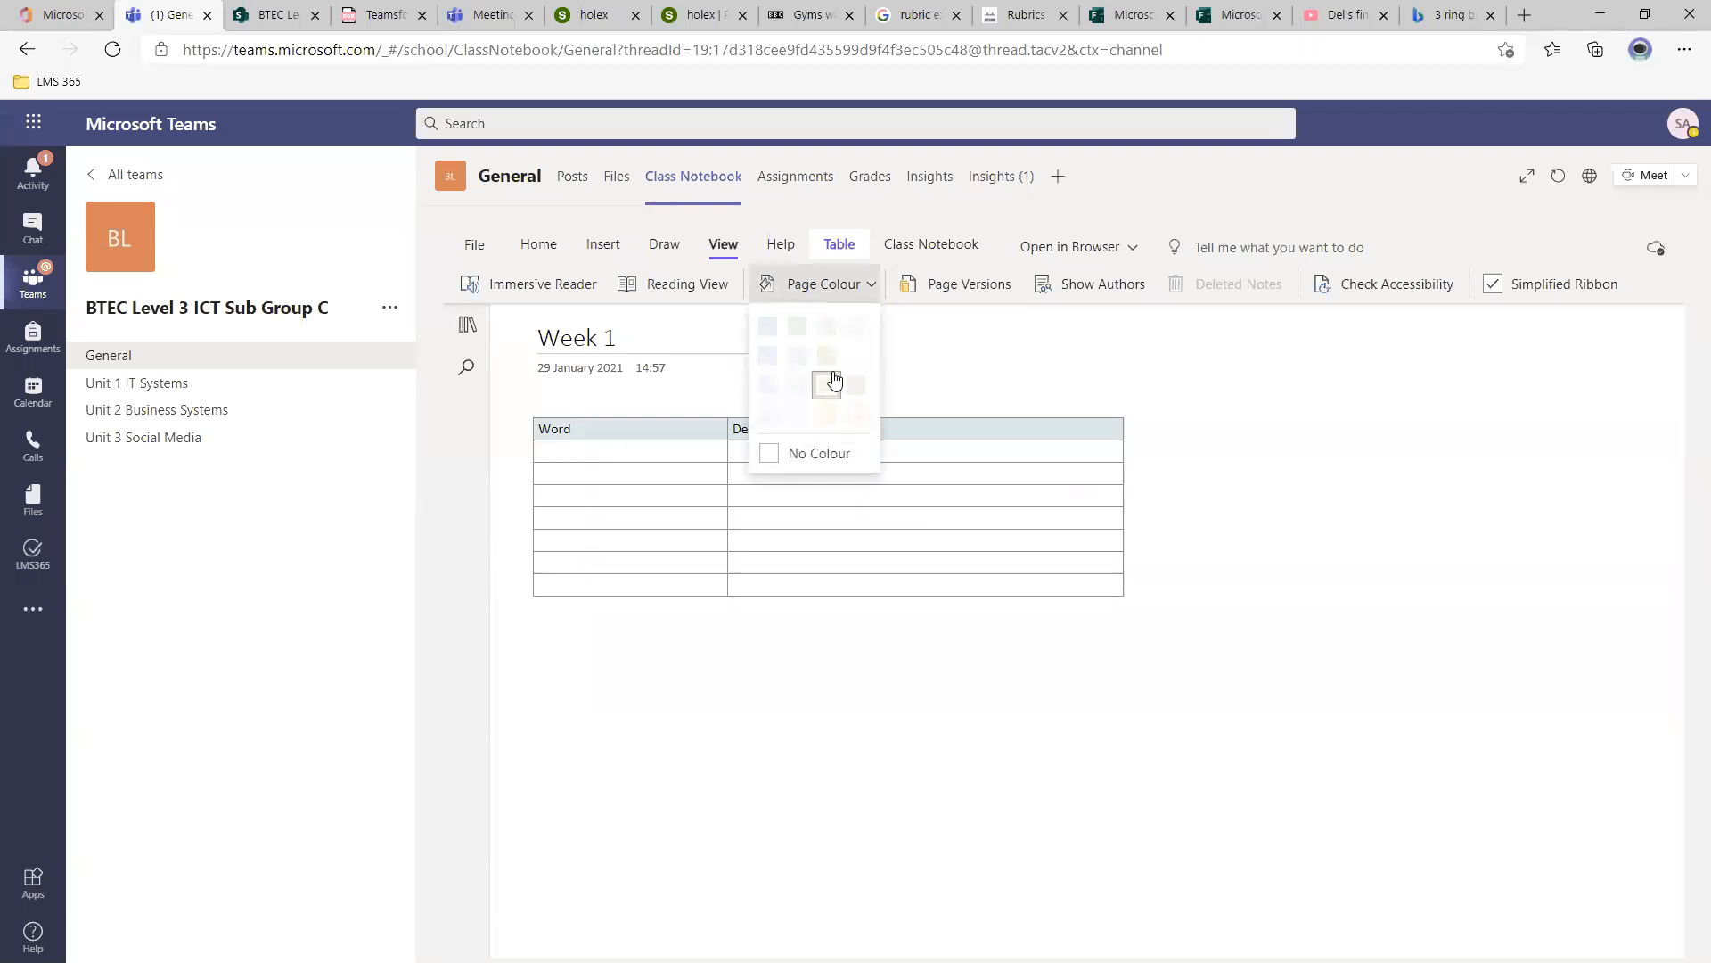
Apply a light grey-blue Page Colour to the Week 1 page.
{"action": "left_click", "coordinate": [797, 356]}
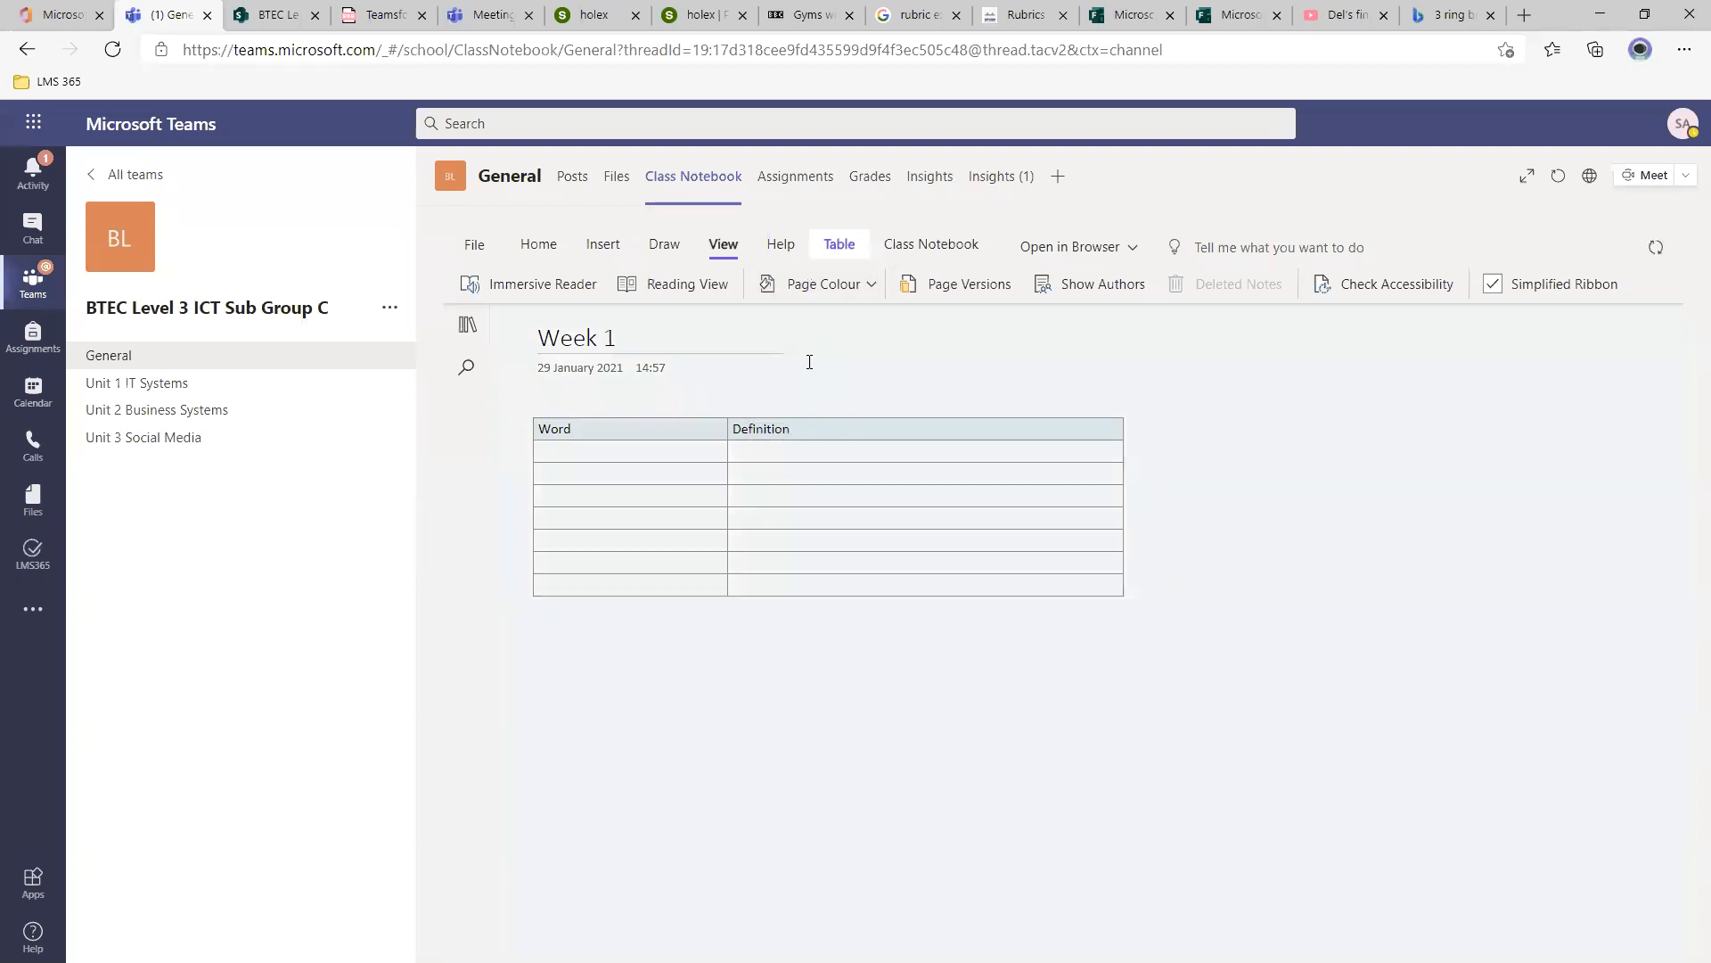
{"action": "left_click", "coordinate": [872, 286]}
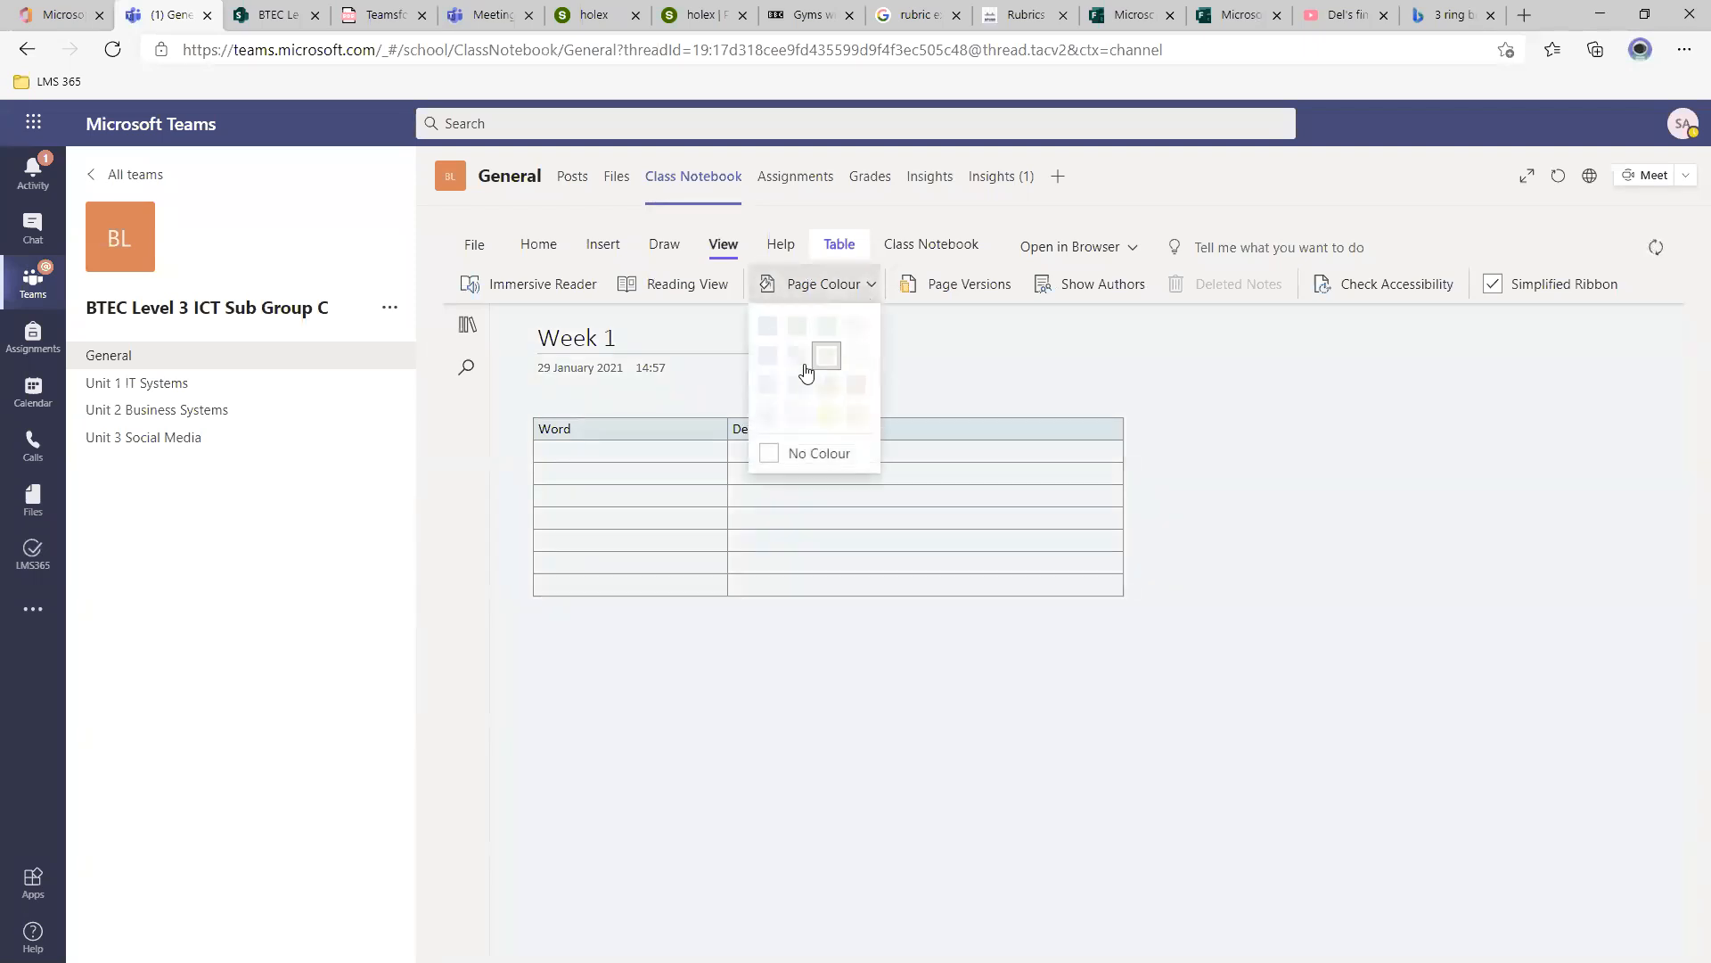
{"action": "left_click", "coordinate": [767, 409]}
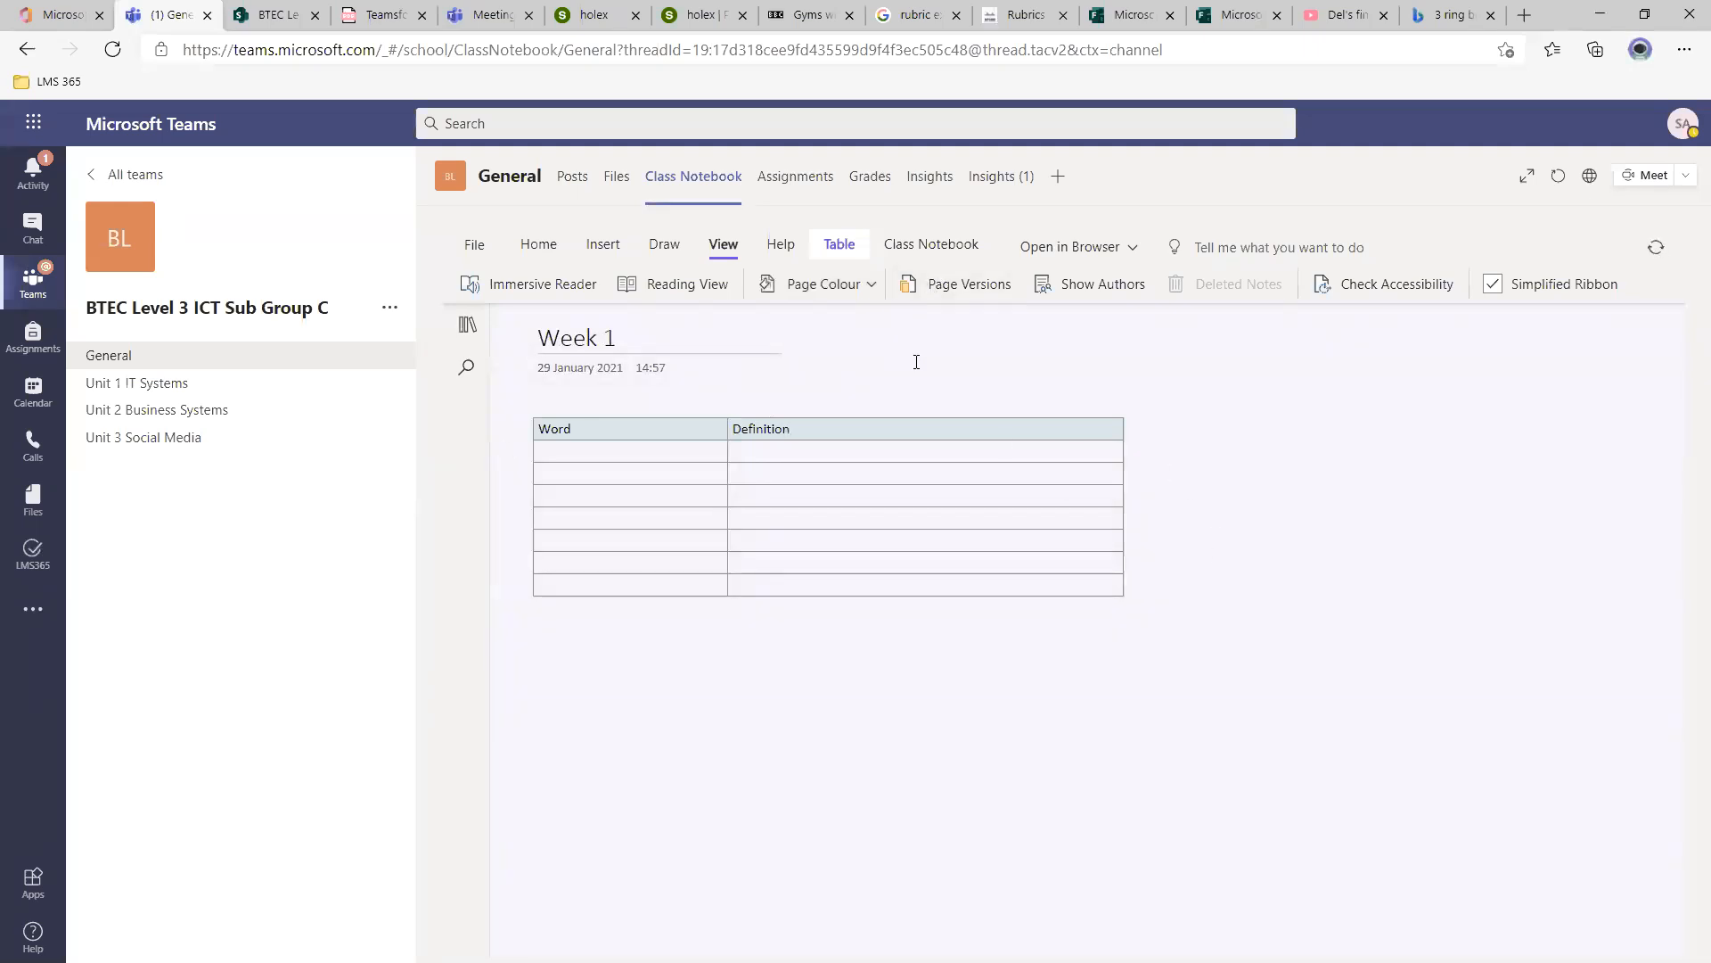
{"action": "left_click", "coordinate": [611, 459]}
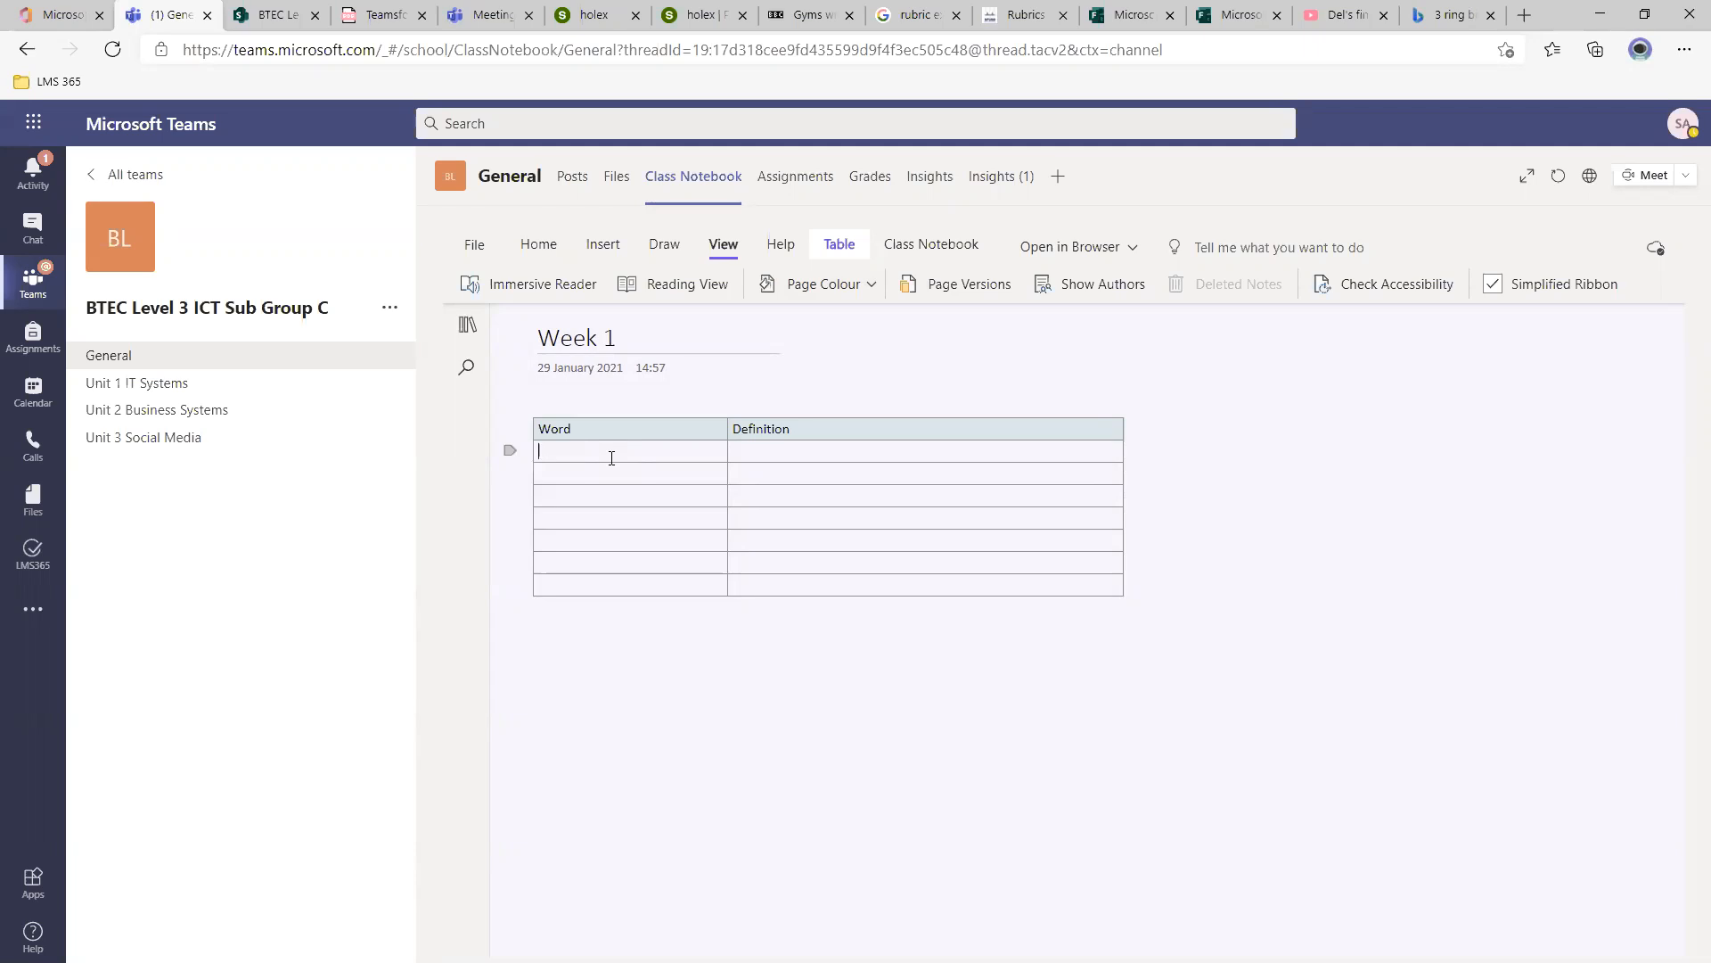
Enter Harangue, Bedlam, Fortitude and Copious in the Word column, fixing Copious's spelling.
{"action": "type", "text": "Harangued"}
{"action": "left_click", "coordinate": [602, 471]}
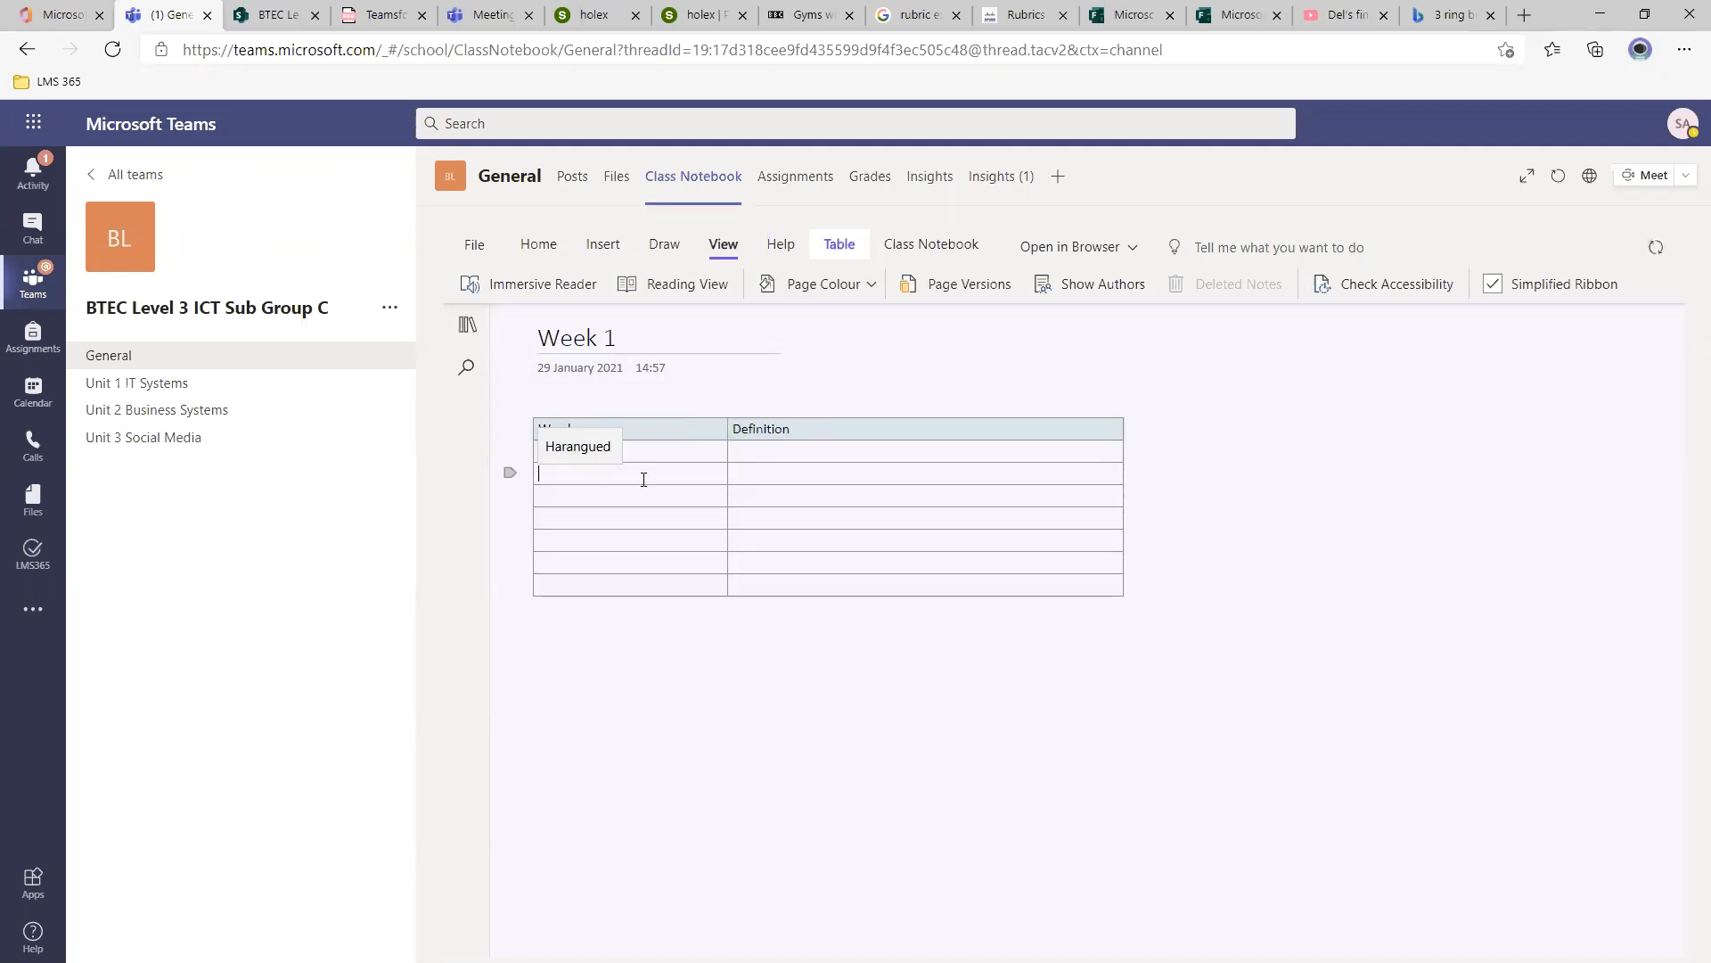
{"action": "type", "text": "Bedlam"}
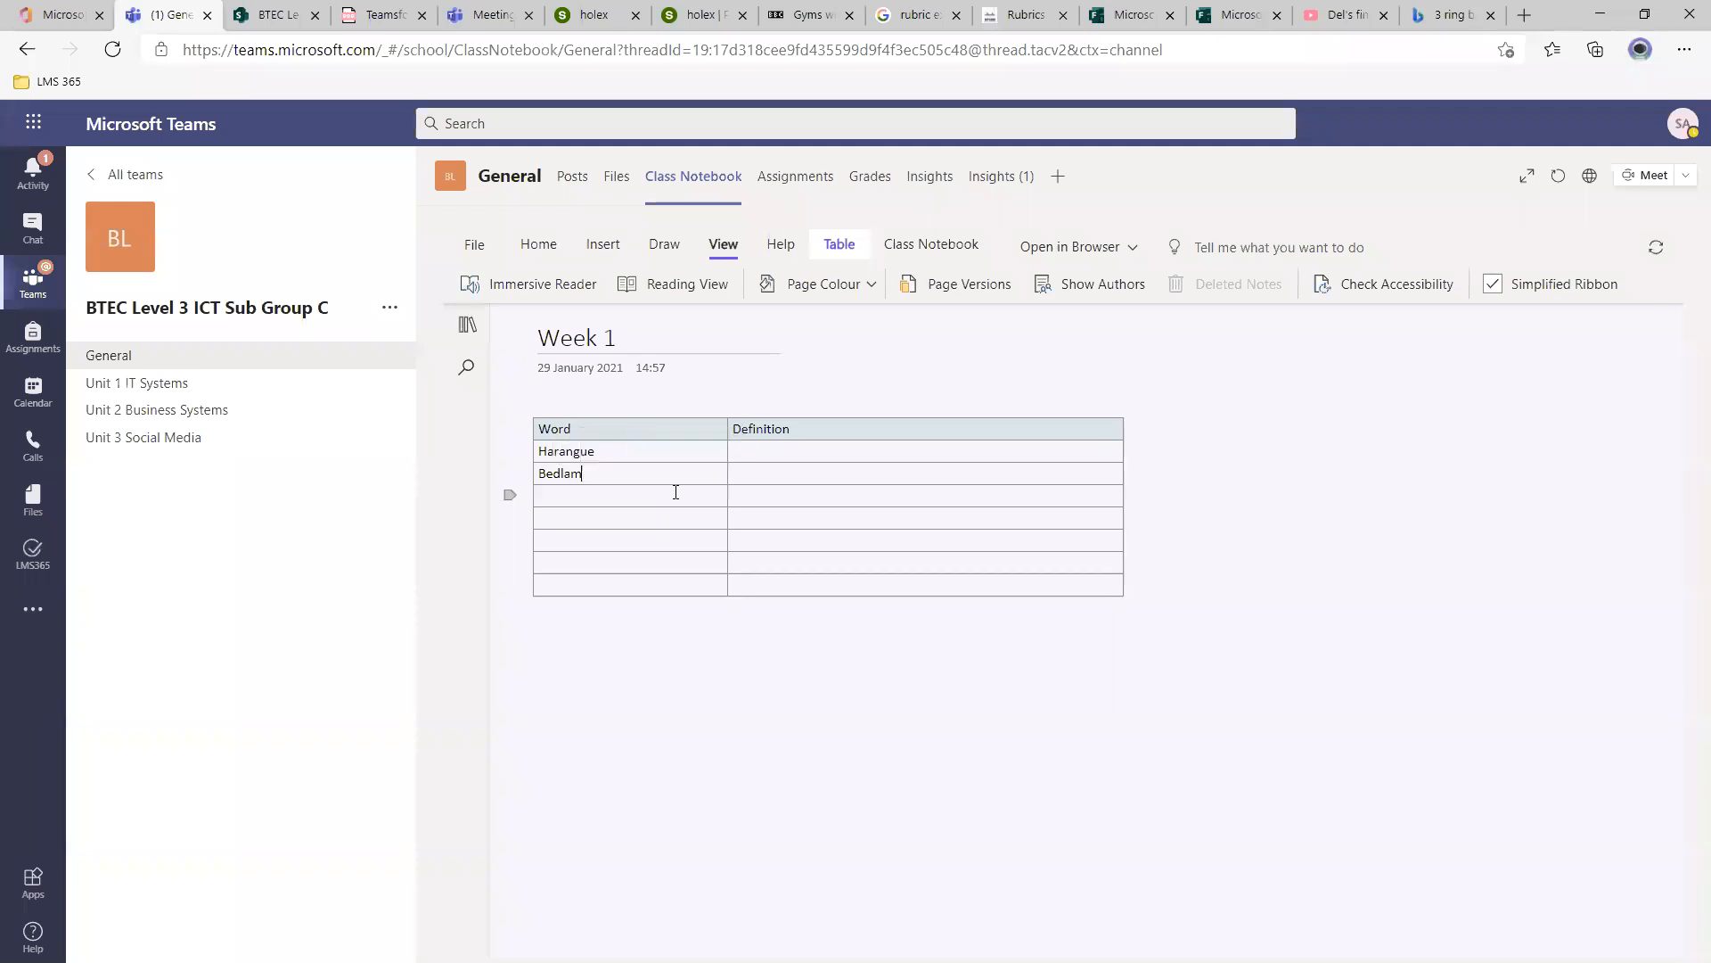
{"action": "left_click", "coordinate": [605, 497]}
{"action": "type", "text": "Fortitude"}
{"action": "left_click", "coordinate": [656, 515]}
{"action": "type", "text": "Copios"}
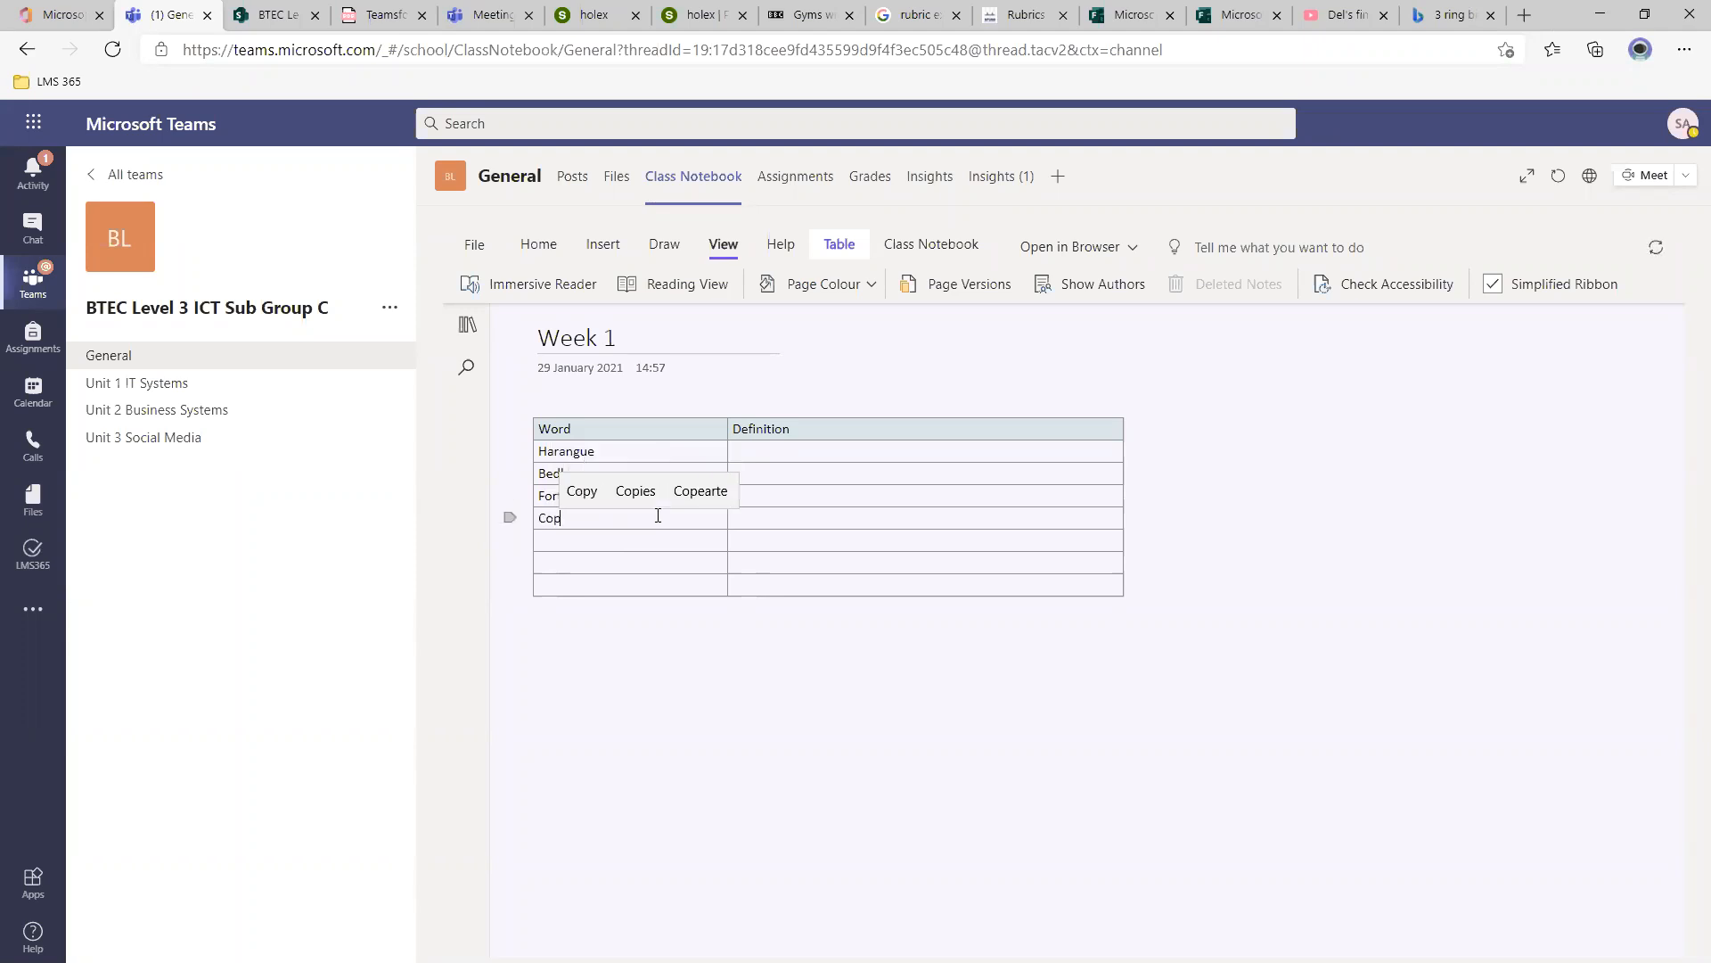
{"action": "left_click", "coordinate": [609, 492]}
{"action": "double_click", "coordinate": [599, 523]}
{"action": "key", "text": "BackSpace"}
{"action": "key", "text": "BackSpace"}
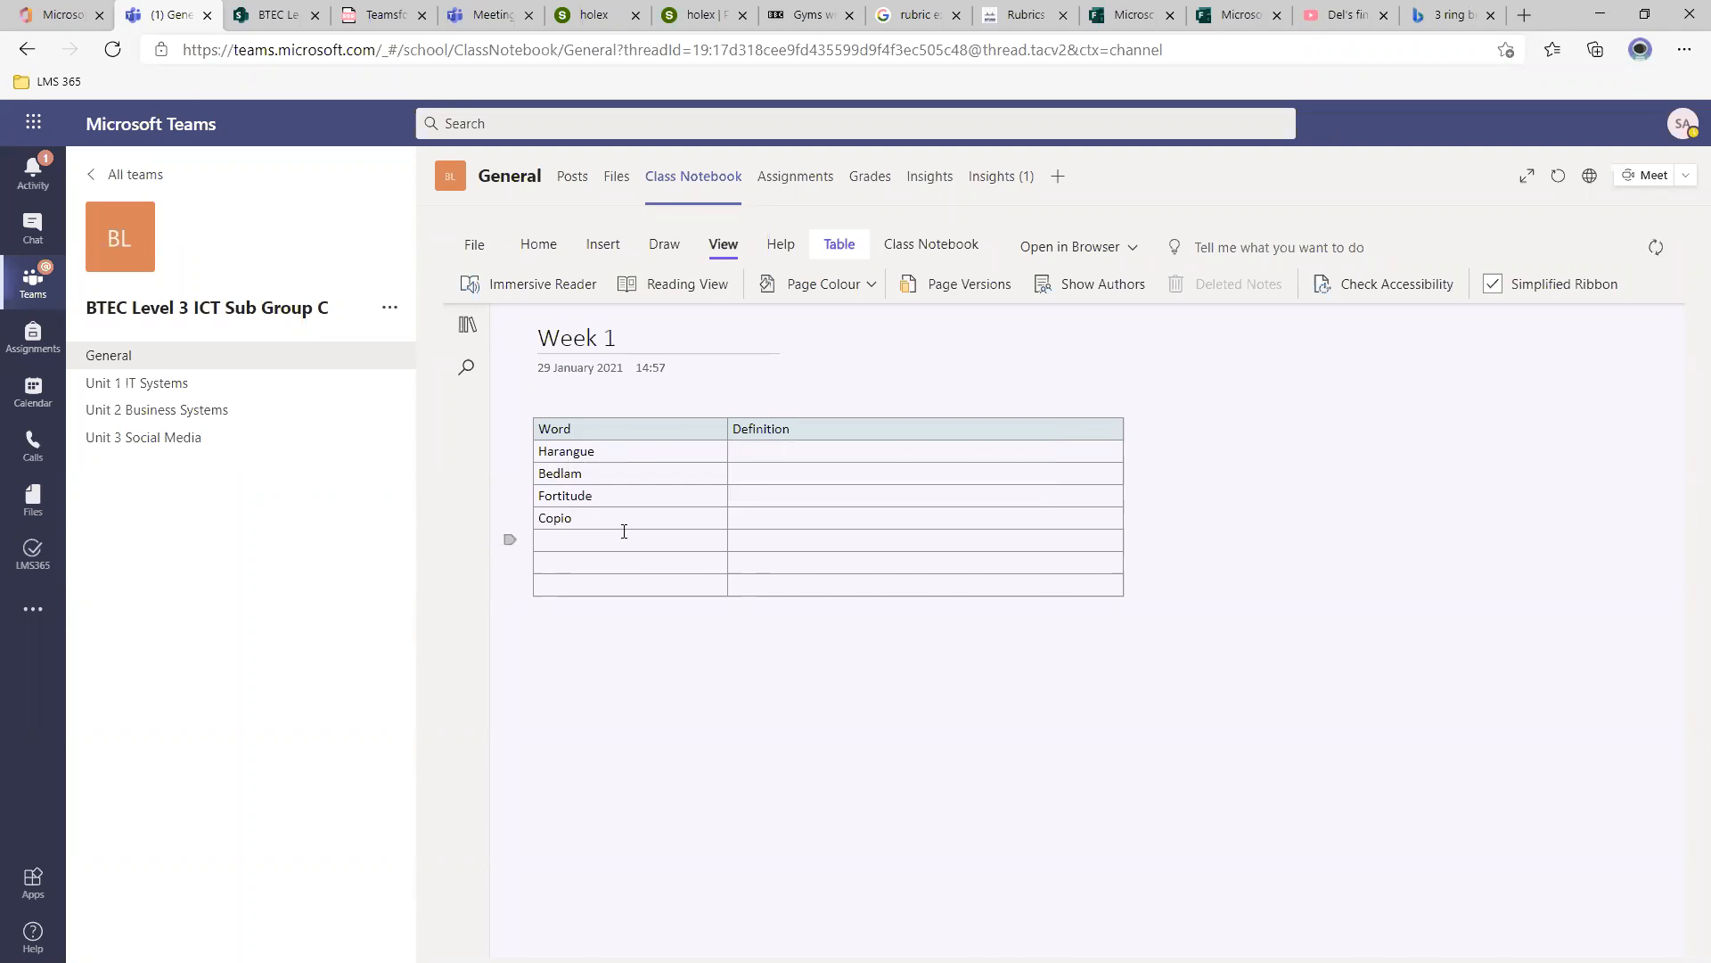
{"action": "key", "text": "BackSpace"}
{"action": "type", "text": "ous"}
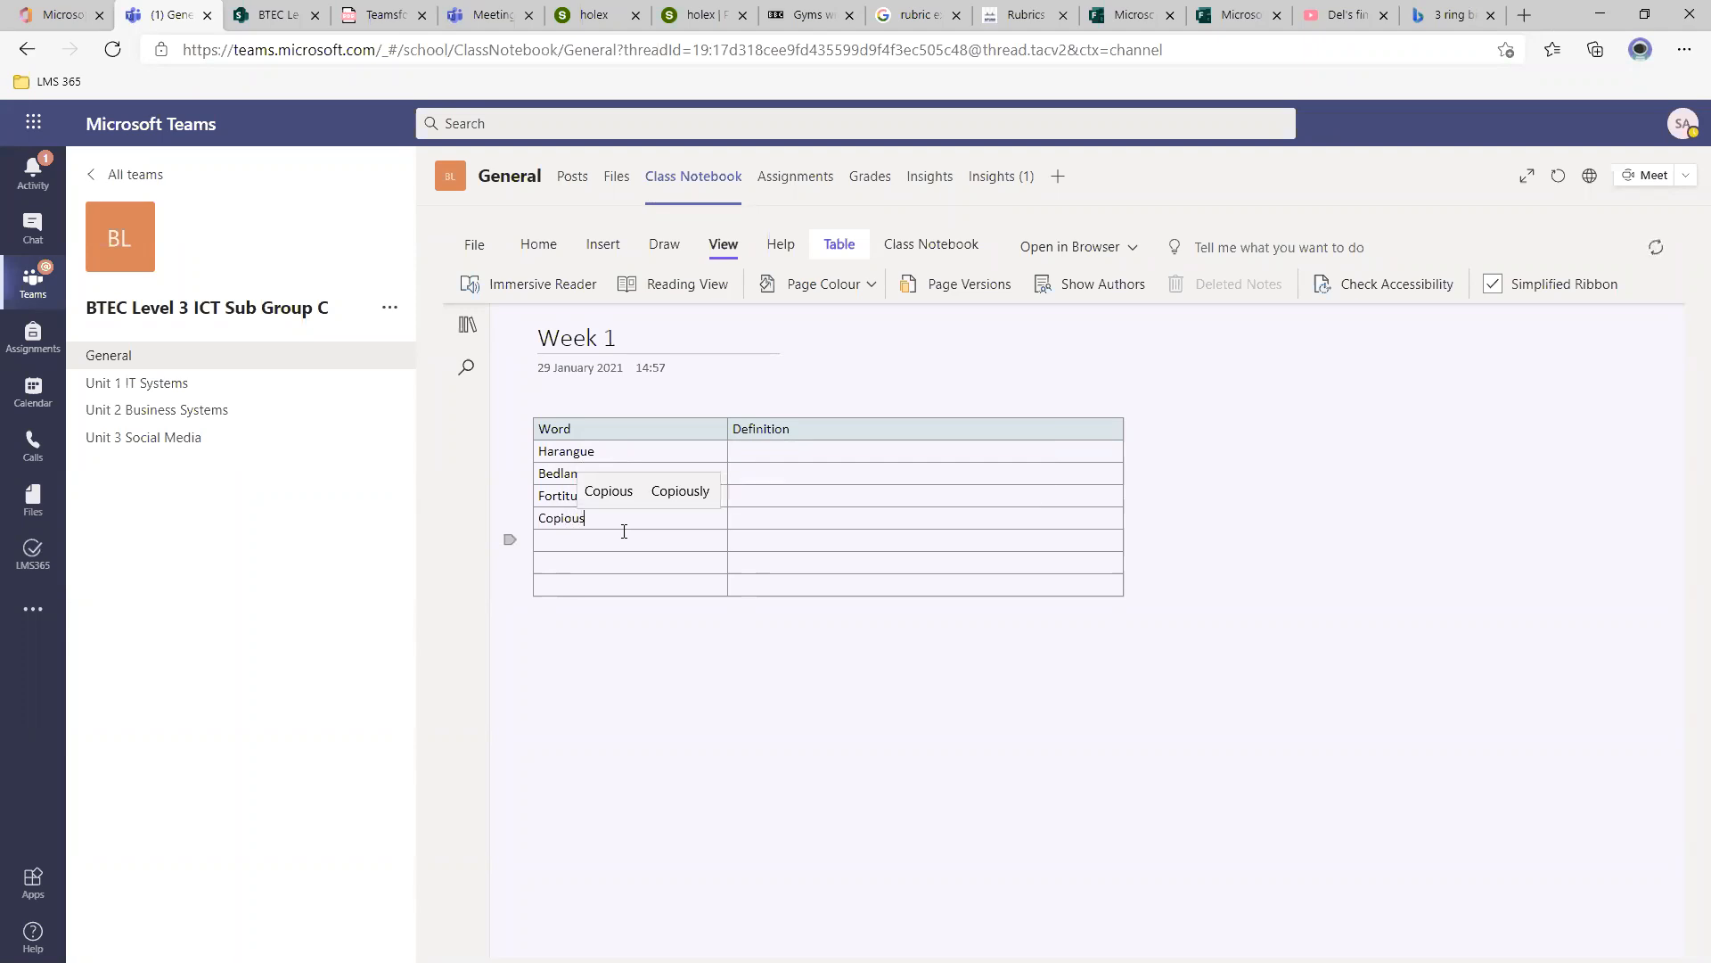
Add Sycophant and Nebulous, correcting Sycopant to Sycophant via spelling suggestions.
{"action": "left_click", "coordinate": [598, 535]}
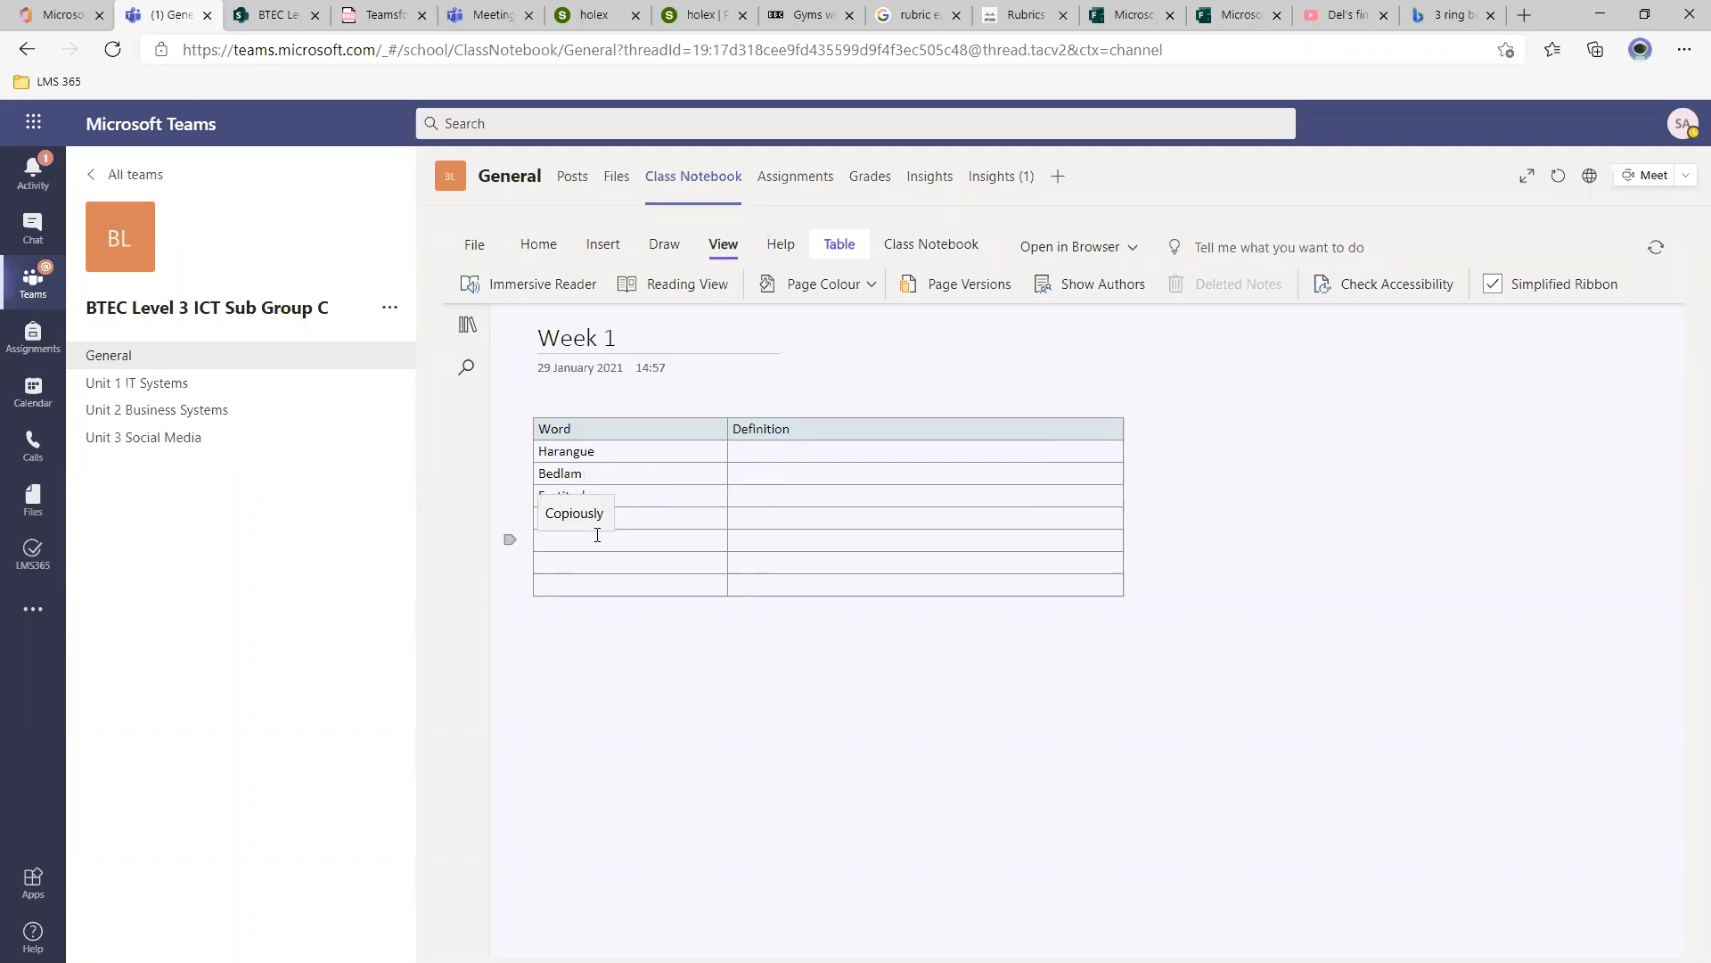
{"action": "type", "text": "Sy"}
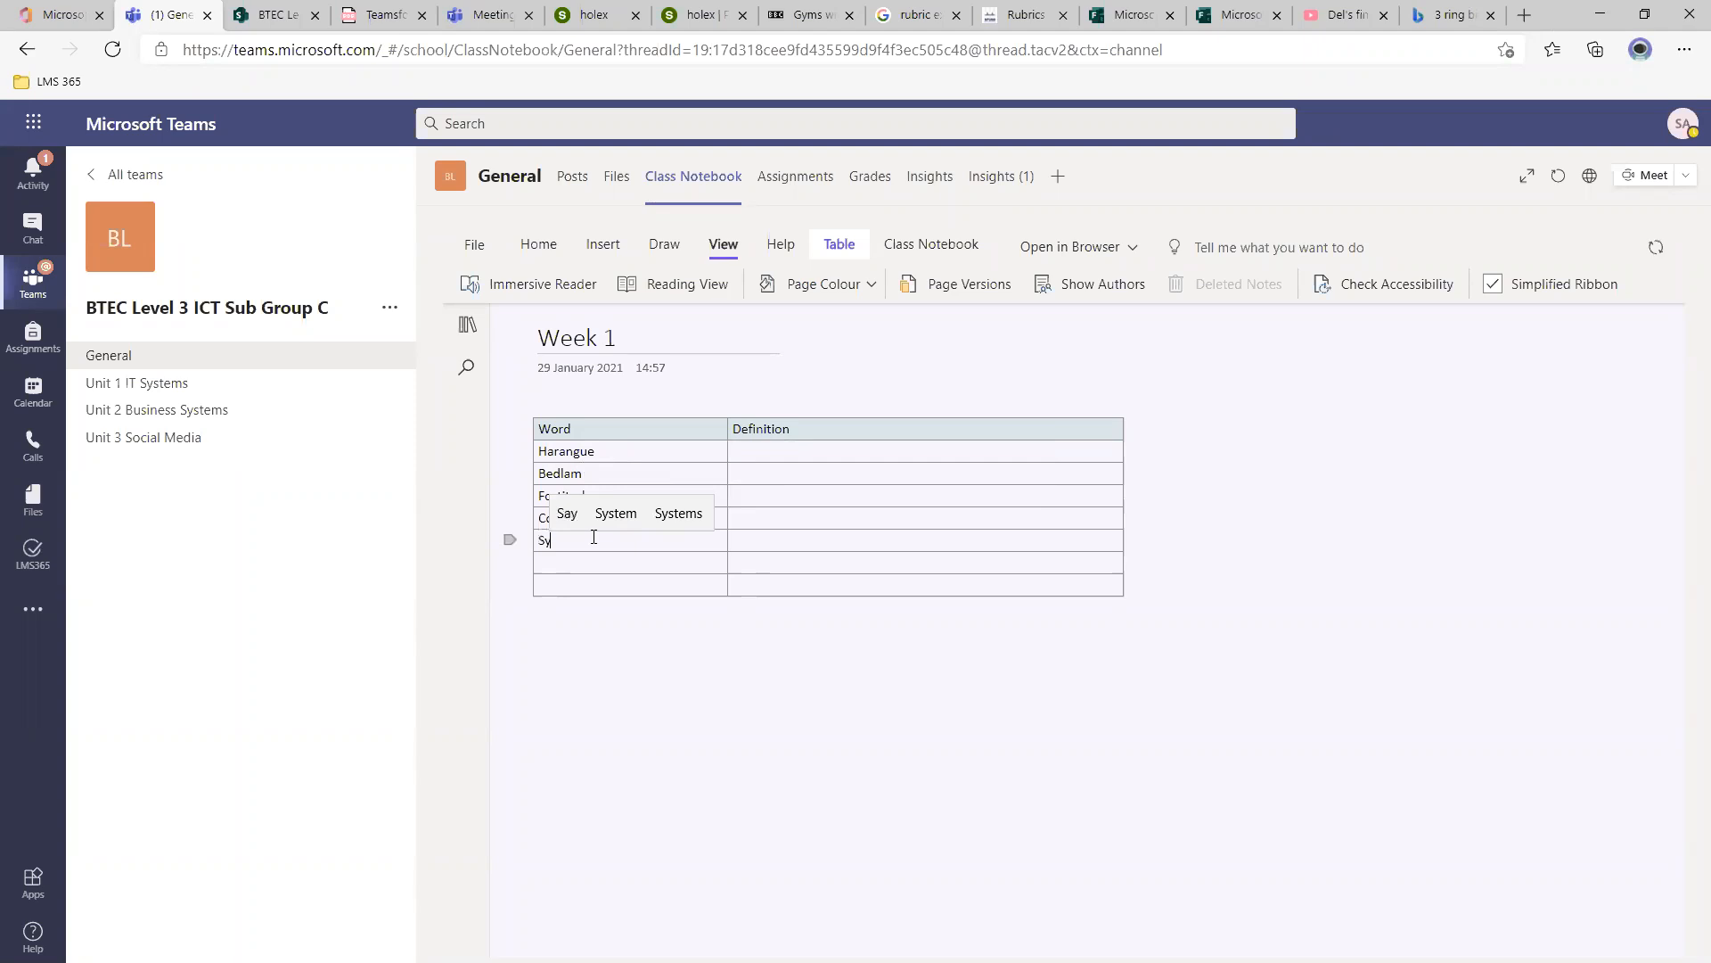
{"action": "type", "text": "copant"}
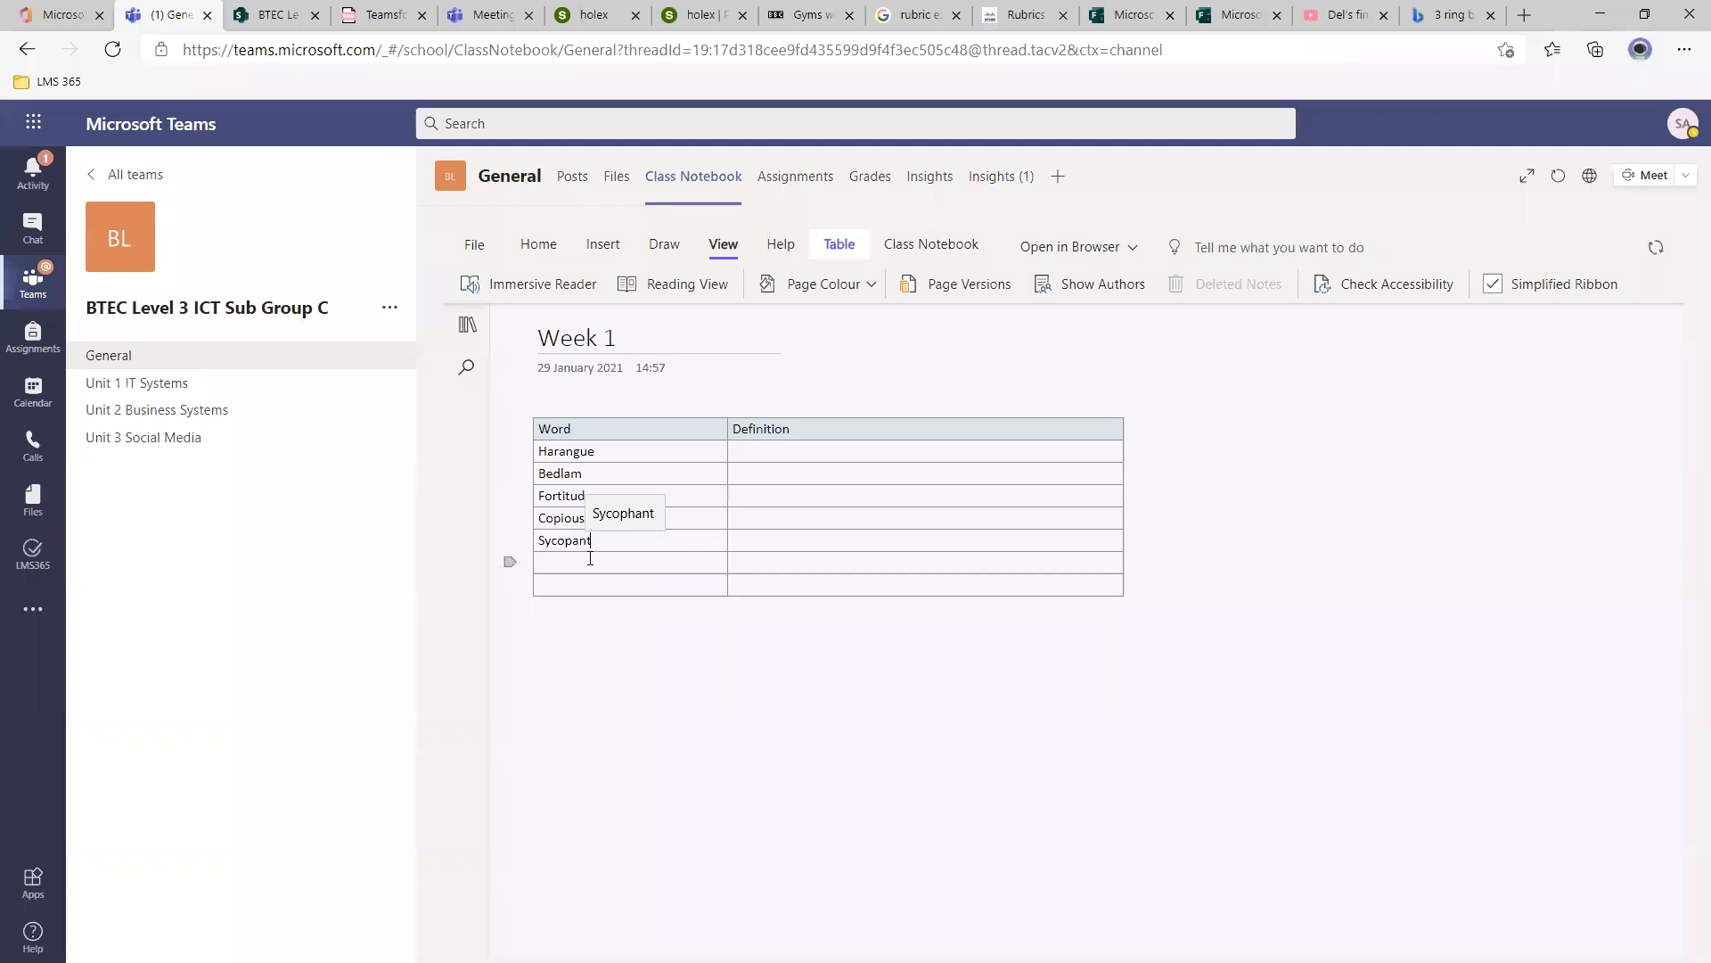
{"action": "left_click", "coordinate": [618, 517]}
{"action": "left_click_drag", "start_coordinate": [679, 540], "coordinate": [592, 546]}
{"action": "key", "text": "BackSpace"}
{"action": "left_click", "coordinate": [602, 562]}
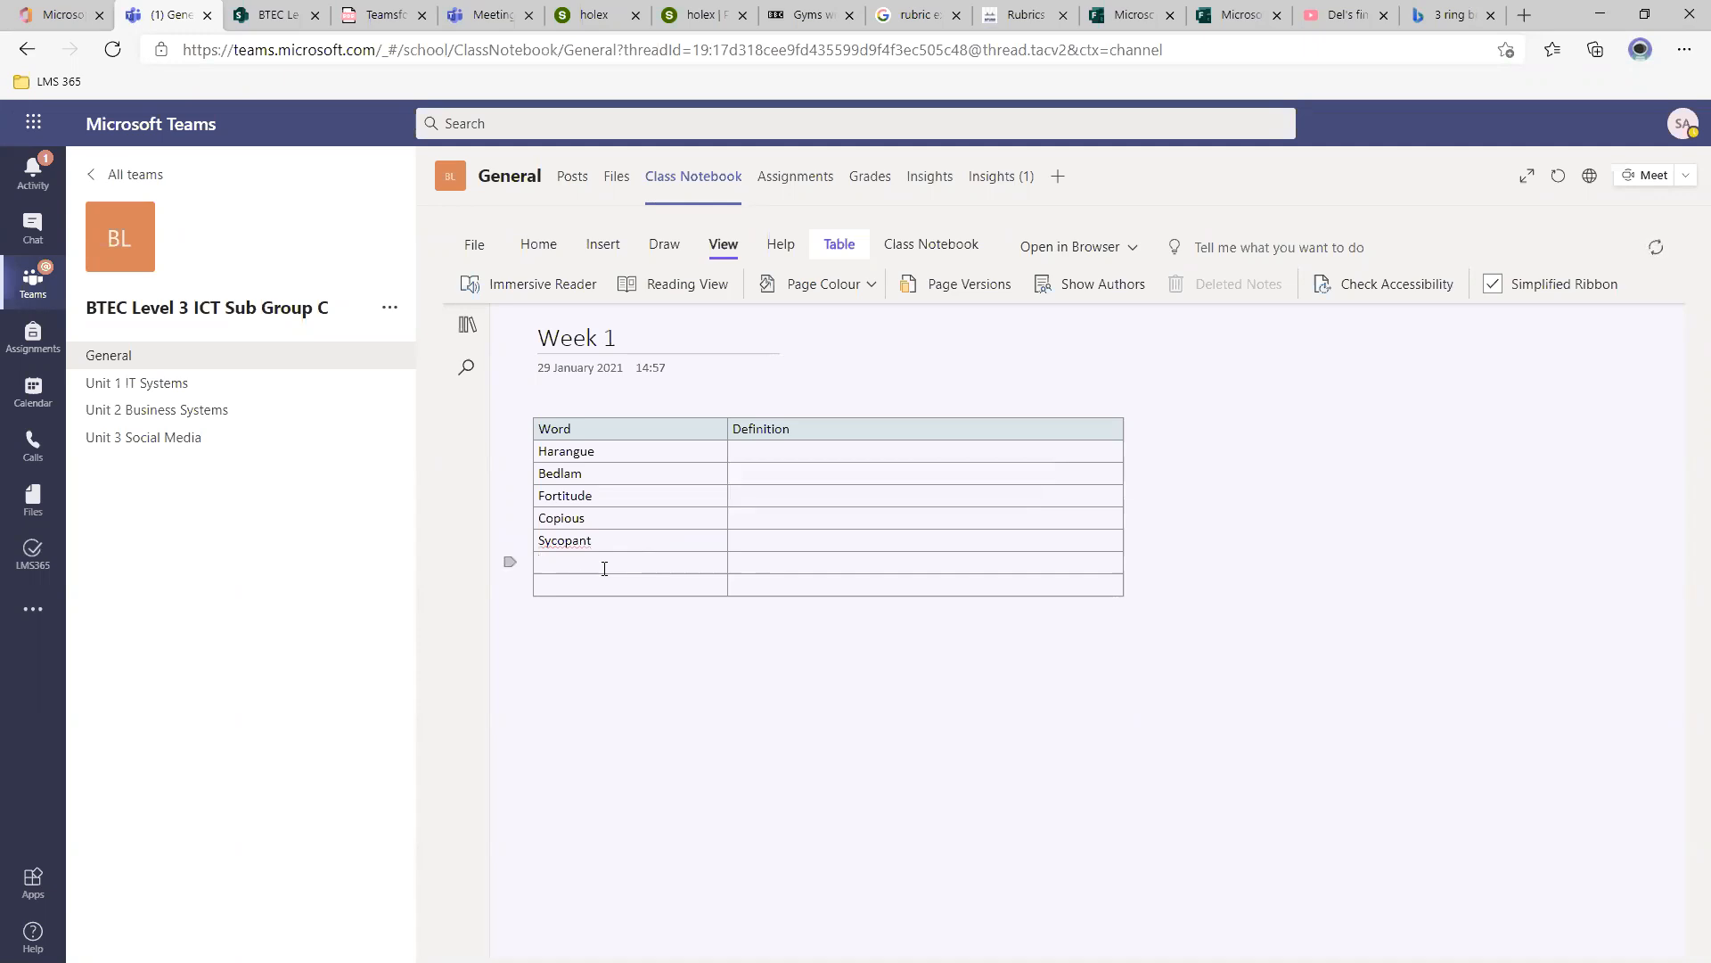
{"action": "type", "text": "Ne"}
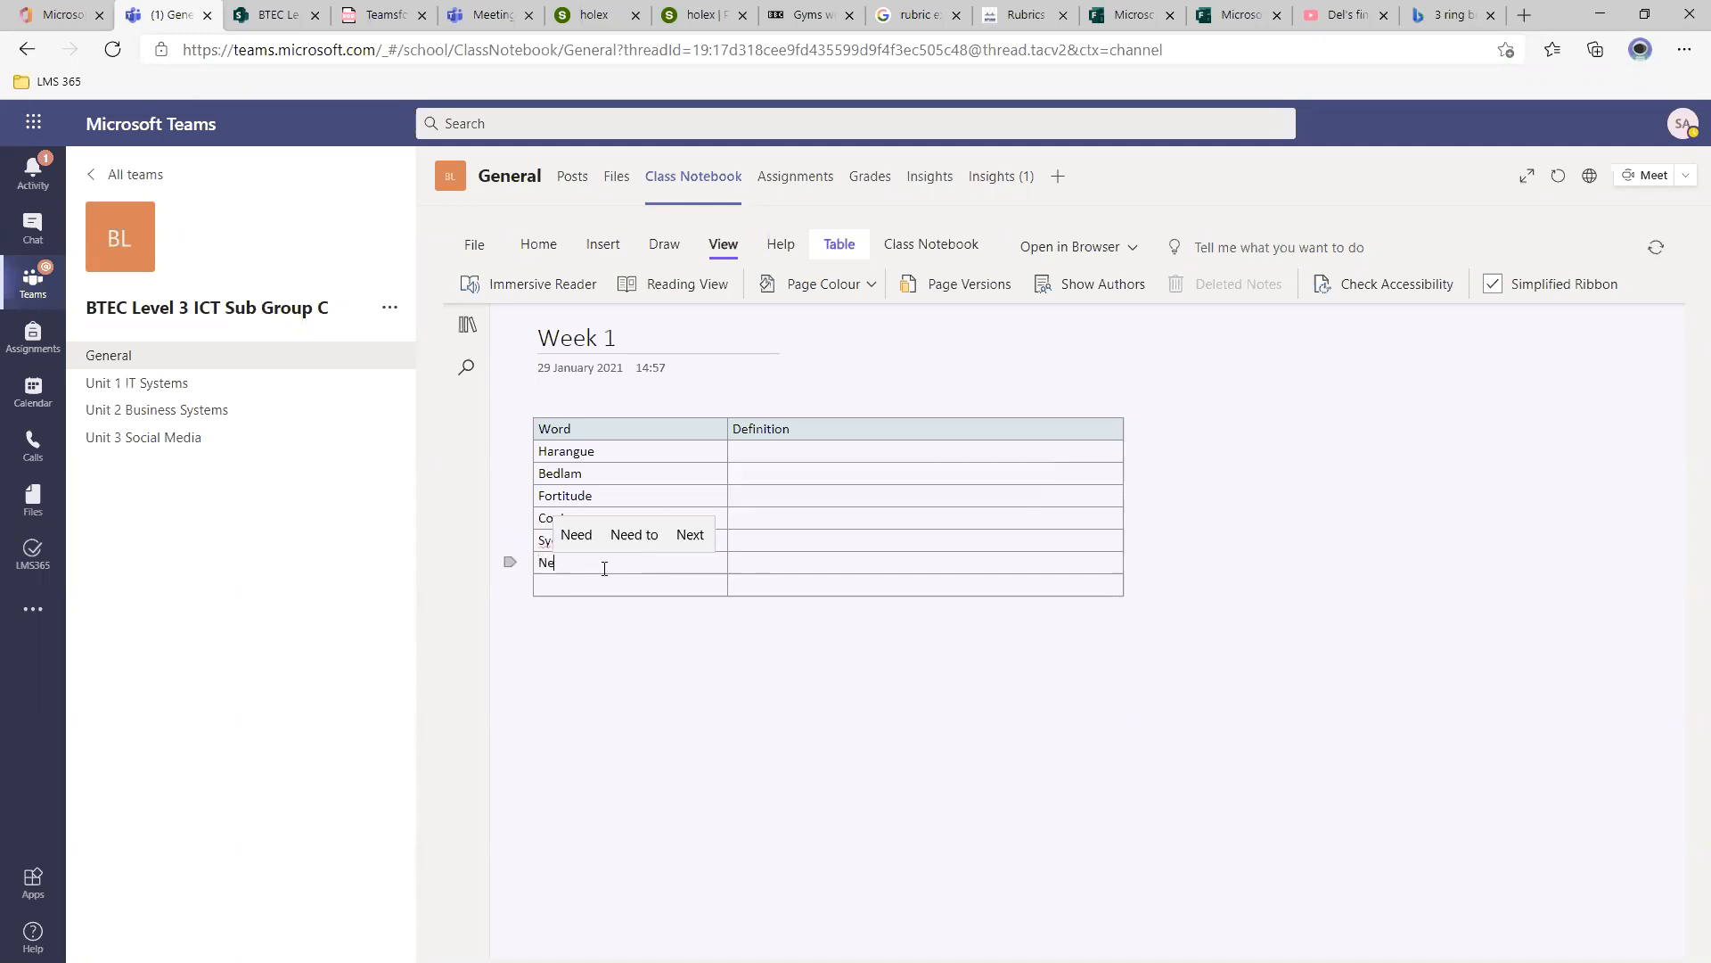
{"action": "type", "text": "bulo"}
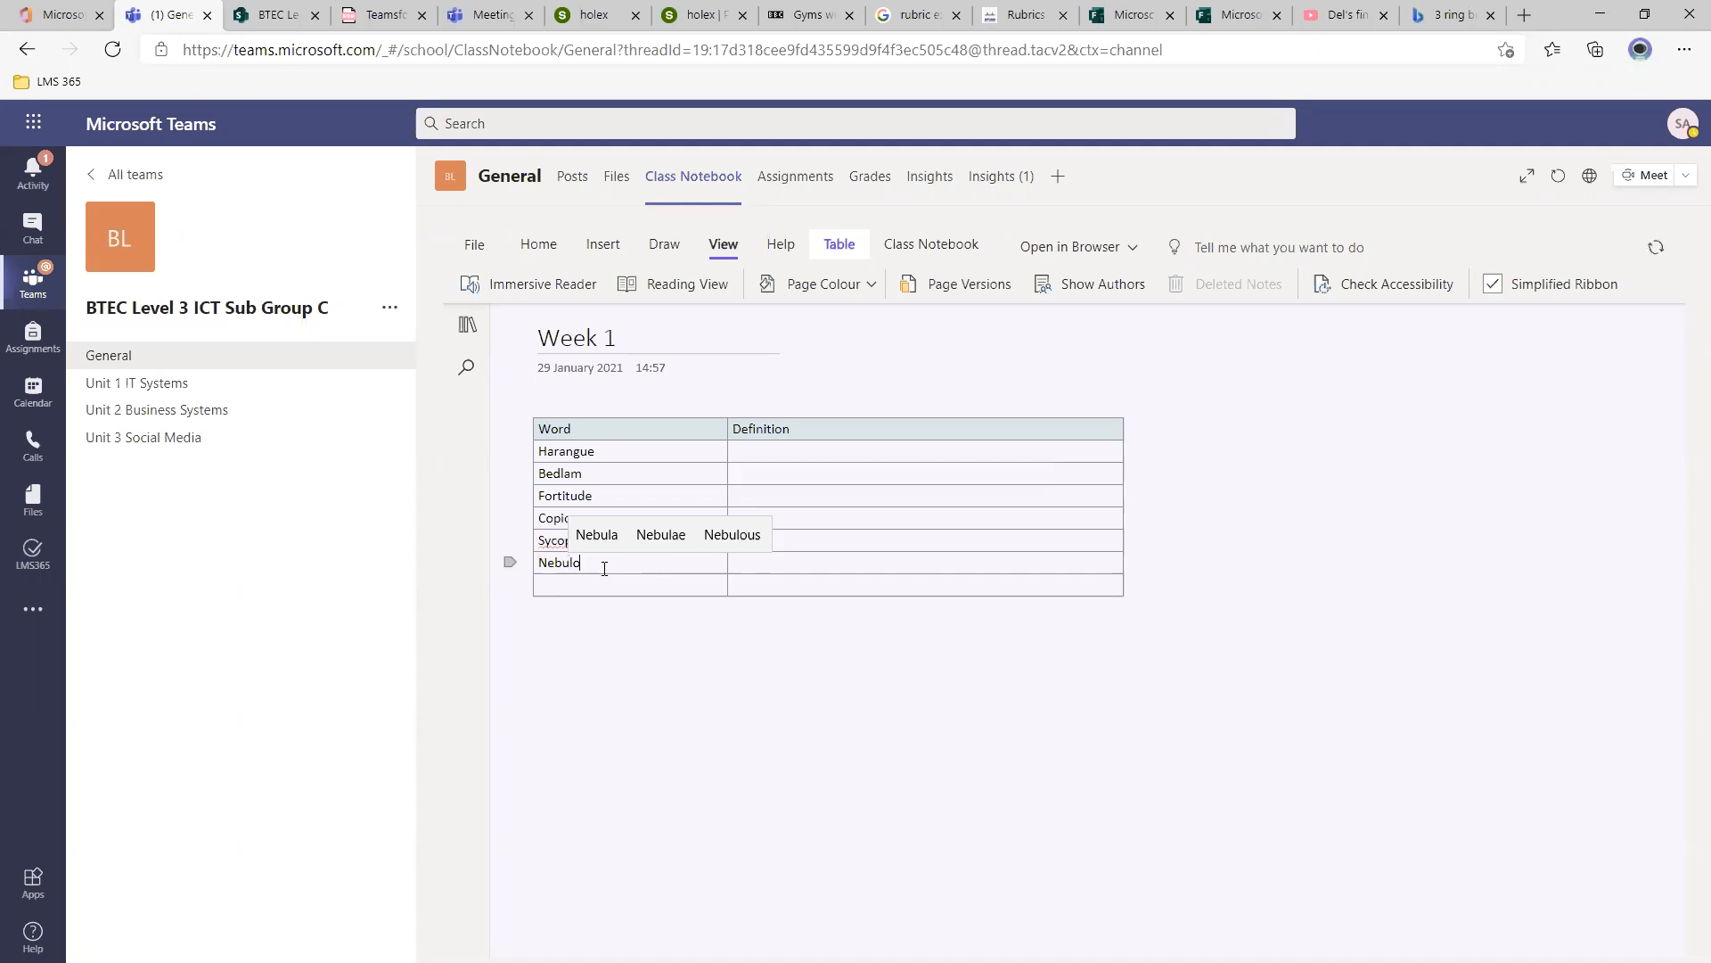
{"action": "type", "text": "us"}
{"action": "right_click", "coordinate": [565, 541]}
{"action": "left_click", "coordinate": [563, 542]}
{"action": "right_click", "coordinate": [562, 541]}
{"action": "left_click", "coordinate": [653, 586]}
Type Serville in the last row and delete the stray empty note container.
{"action": "left_click", "coordinate": [594, 586]}
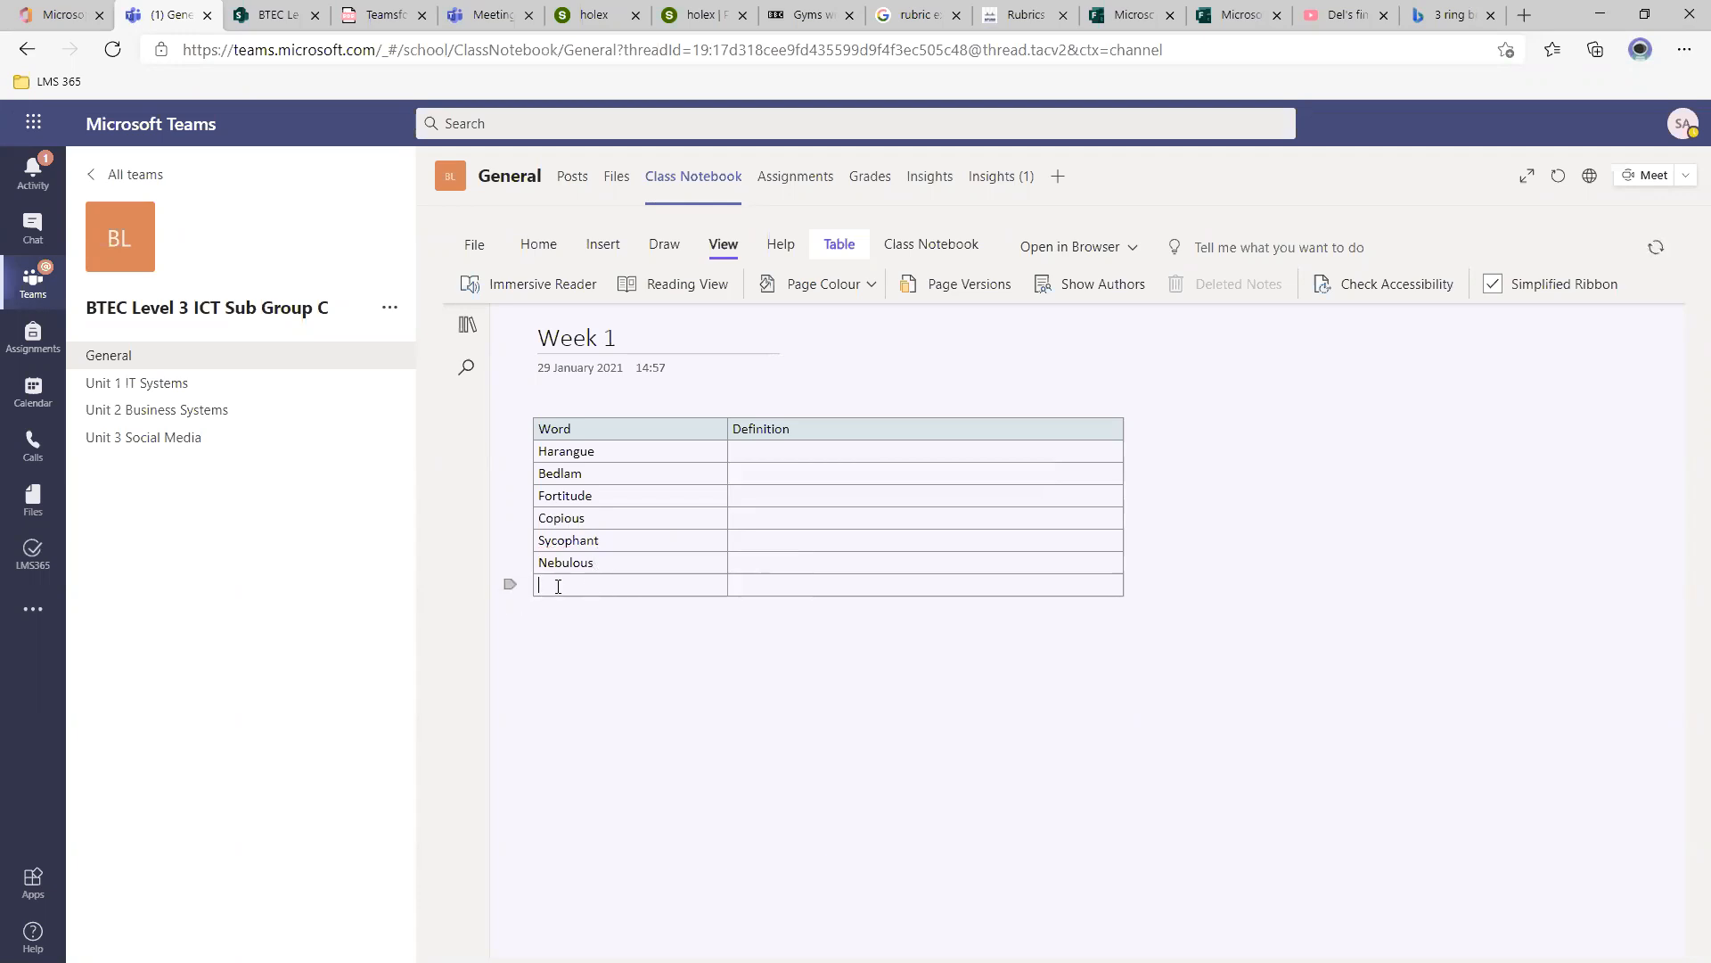
{"action": "type", "text": "Serville"}
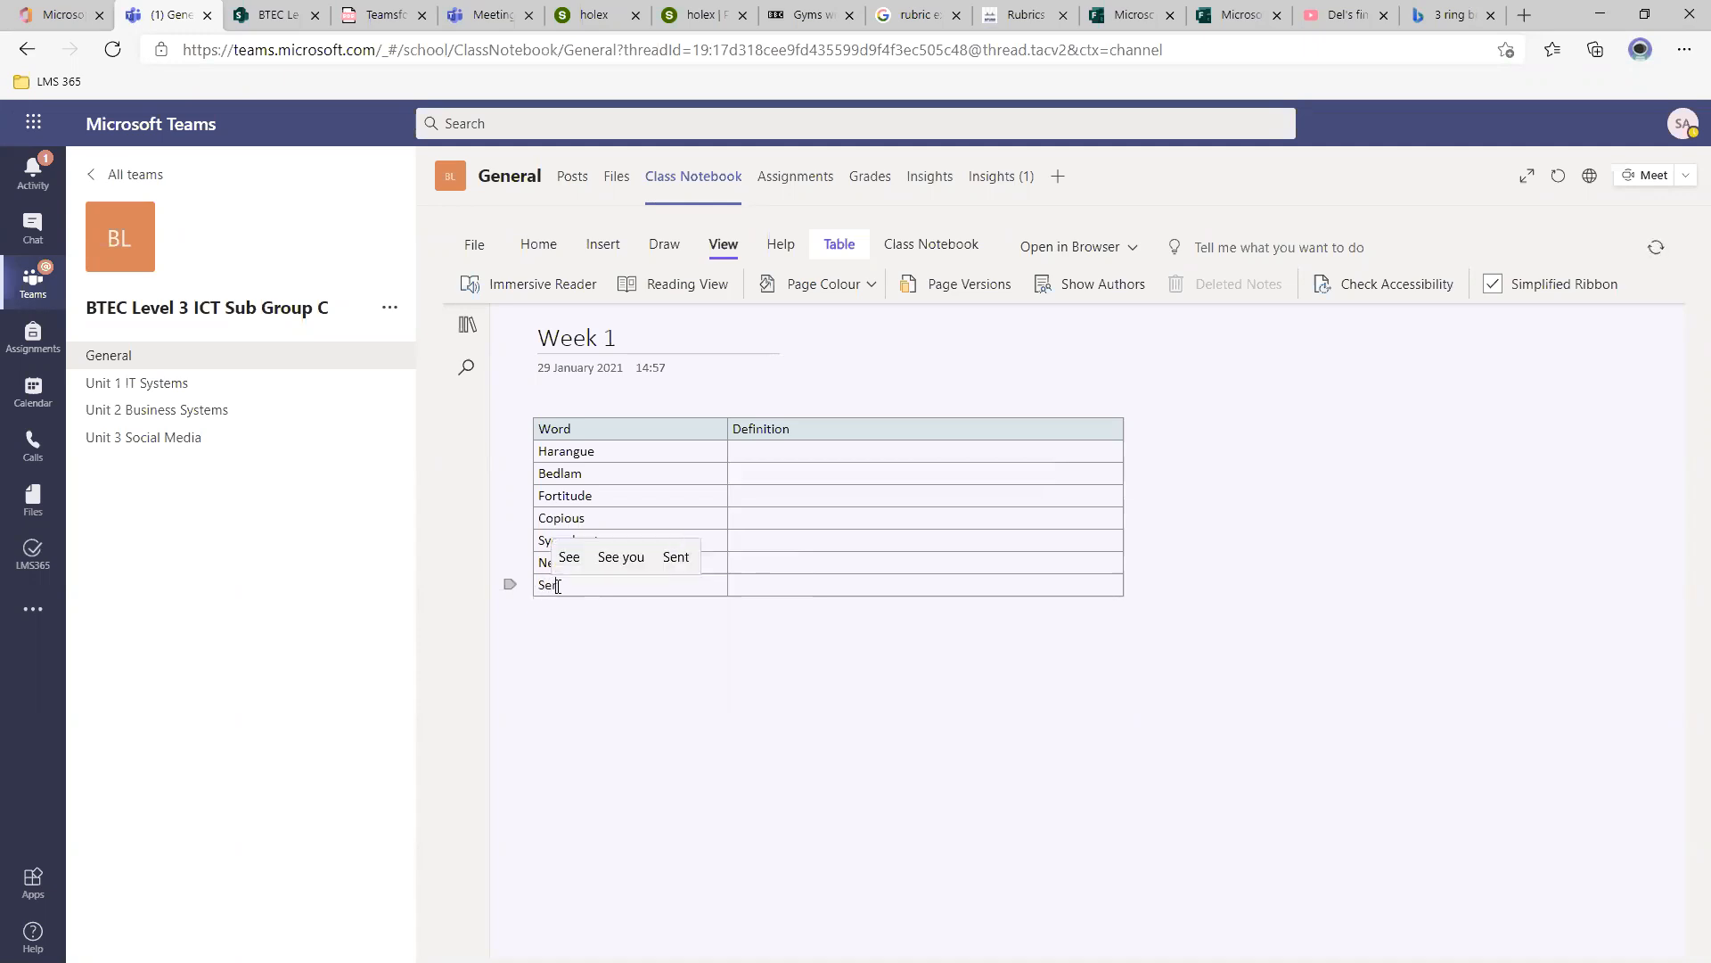
{"action": "left_click", "coordinate": [959, 730]}
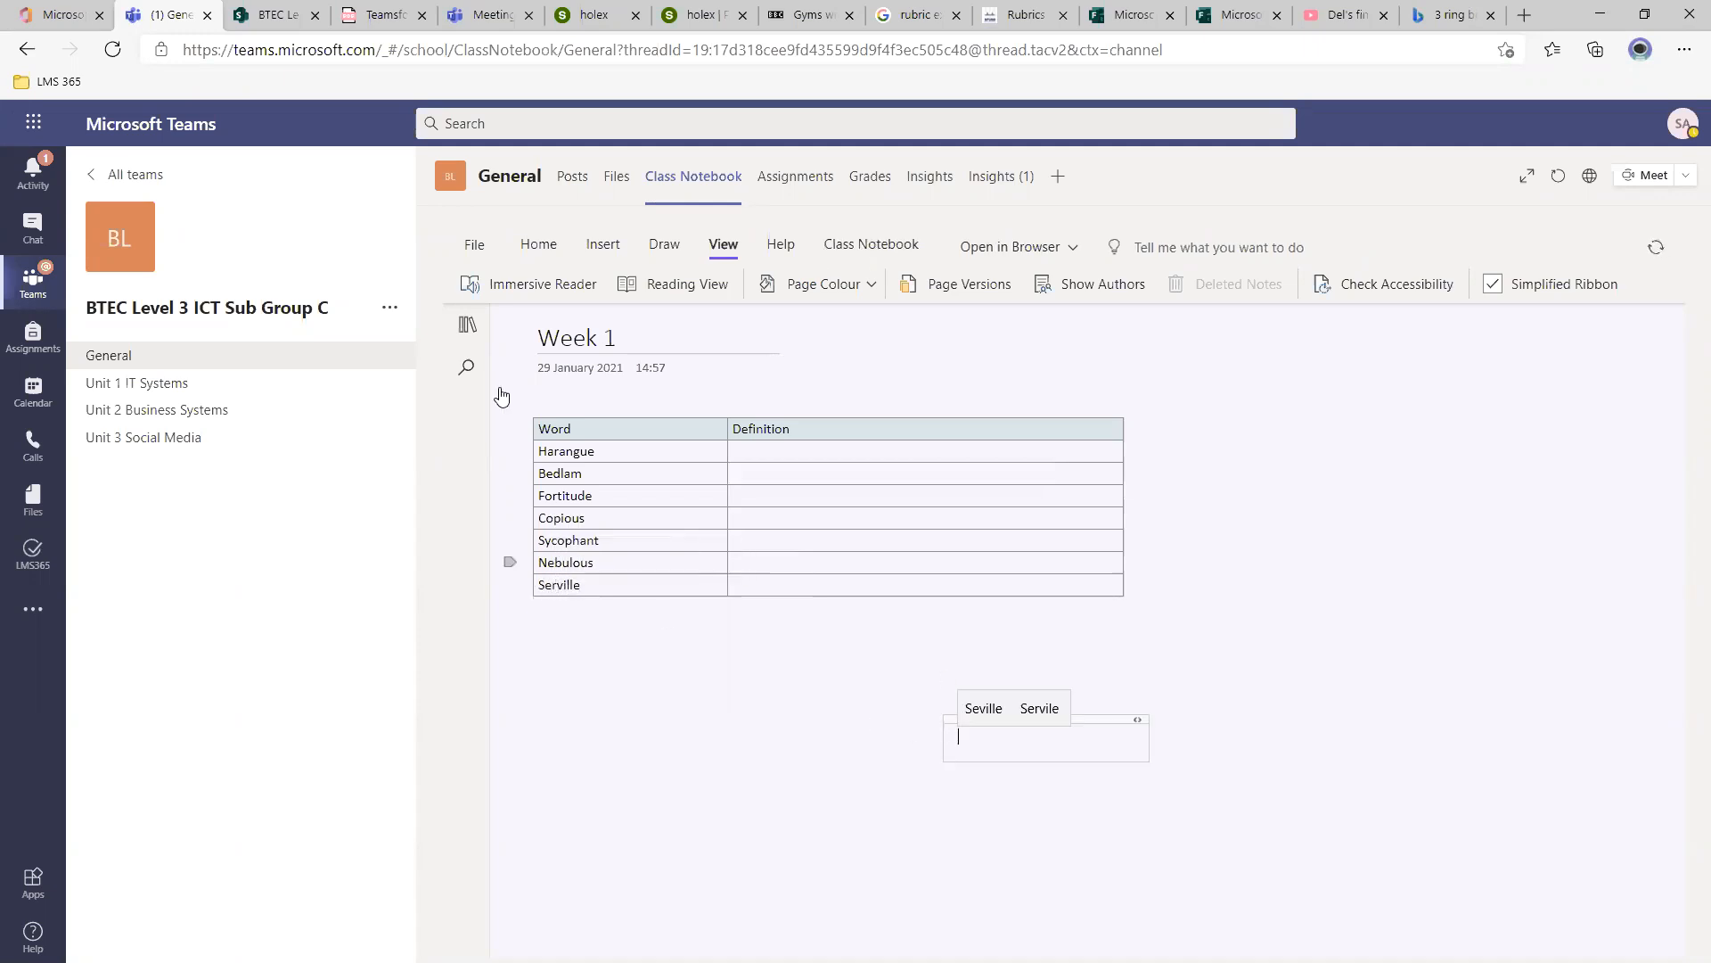
{"action": "left_click", "coordinate": [1100, 720]}
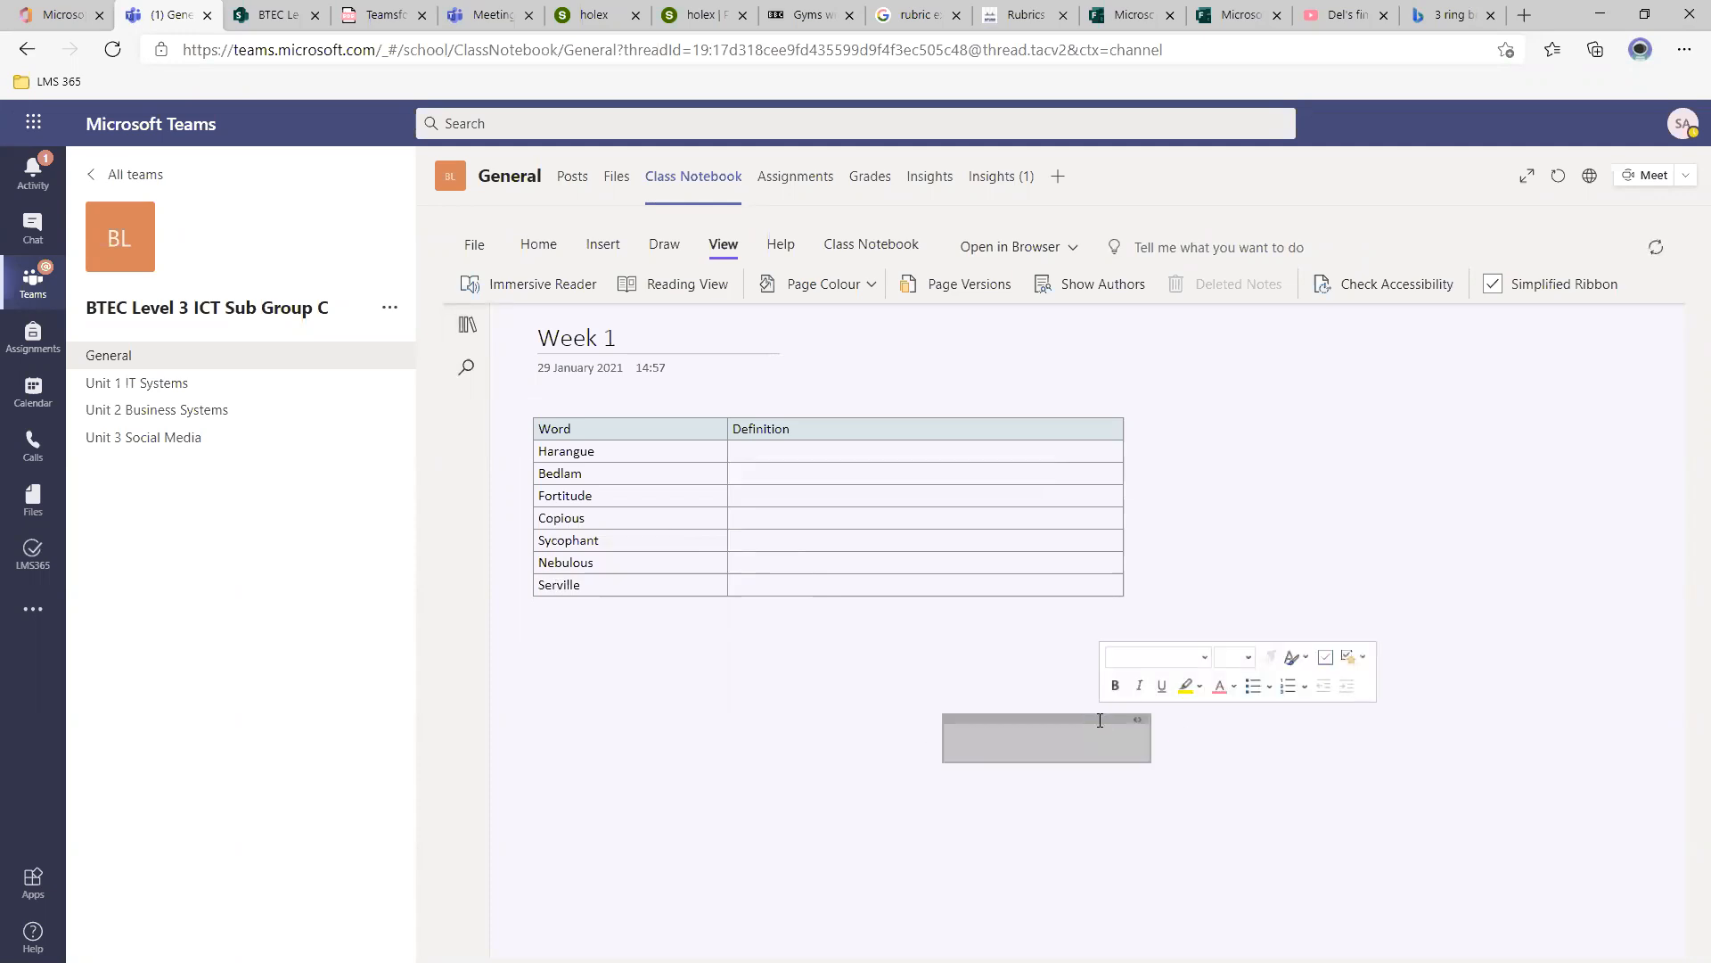
{"action": "key", "text": "Delete"}
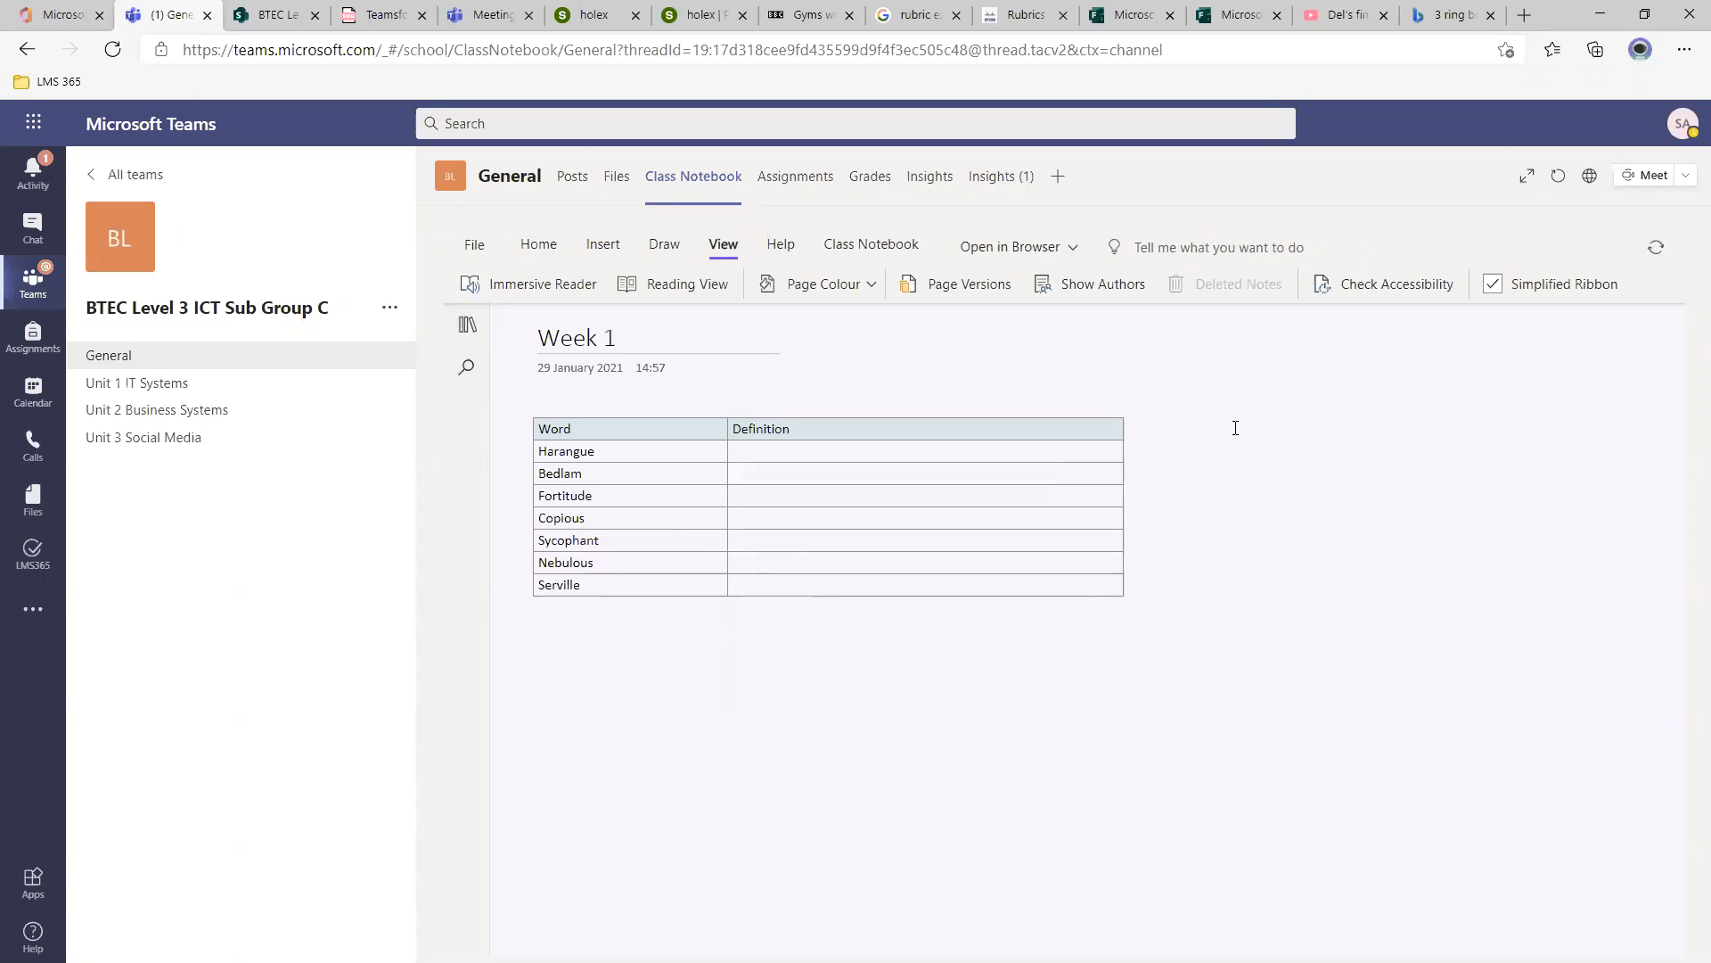
{"action": "left_click", "coordinate": [601, 243]}
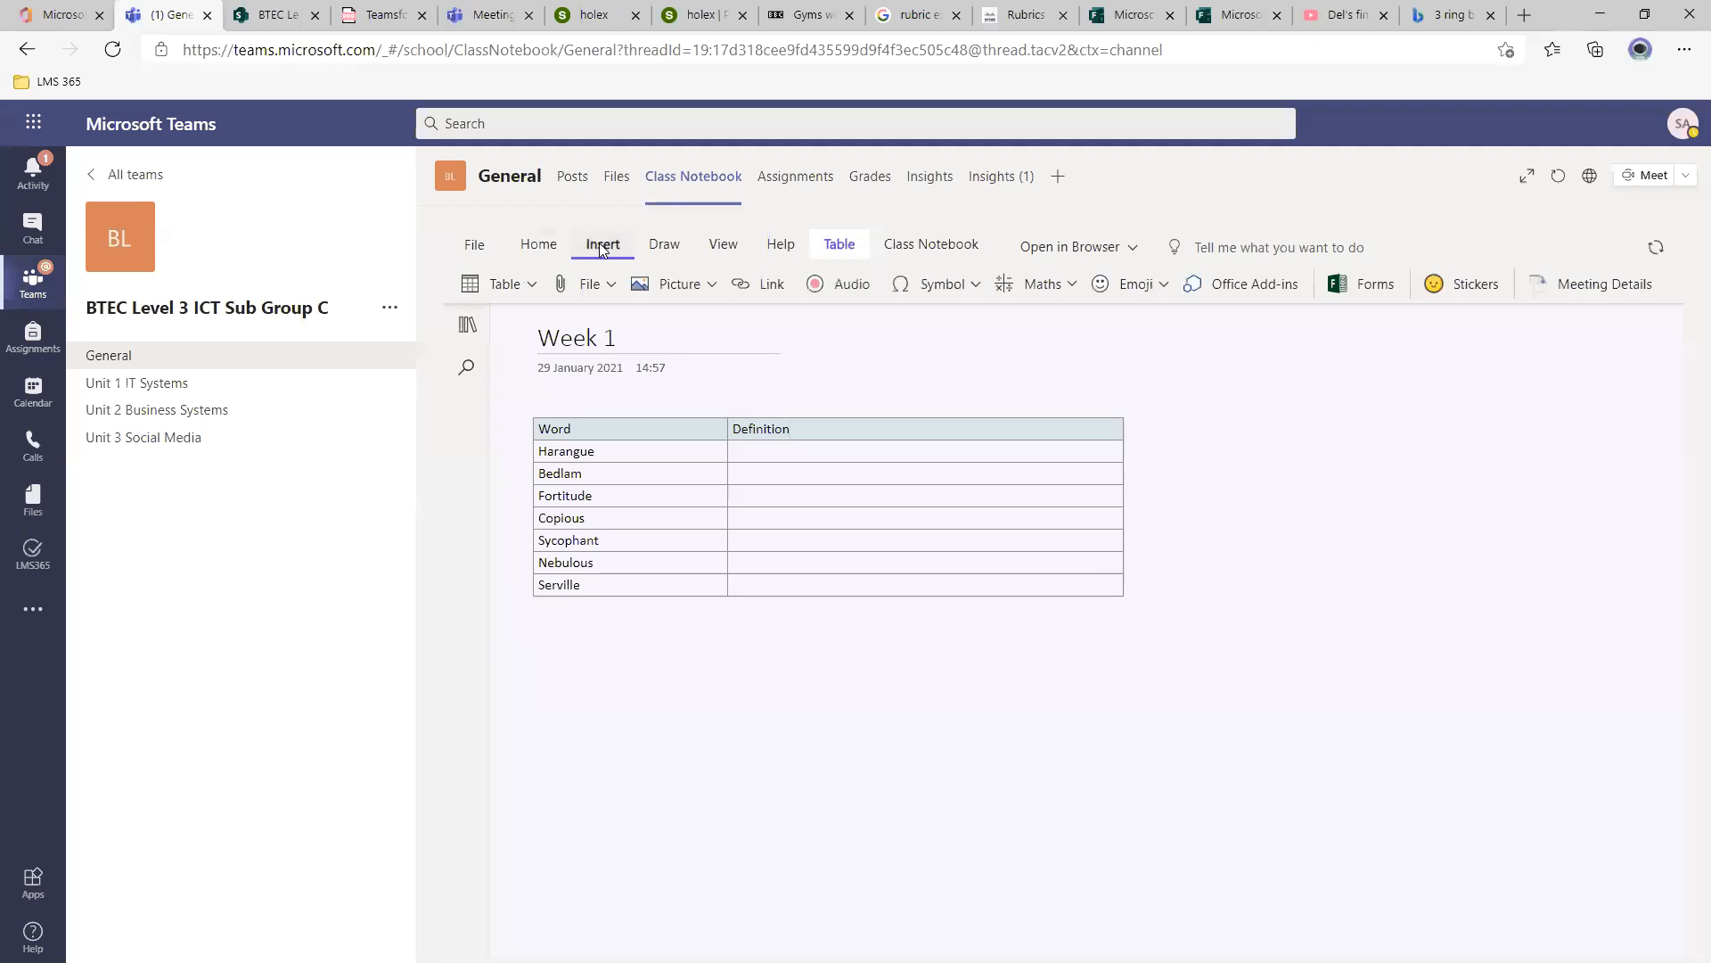
{"action": "left_click", "coordinate": [710, 284]}
{"action": "left_click", "coordinate": [711, 385]}
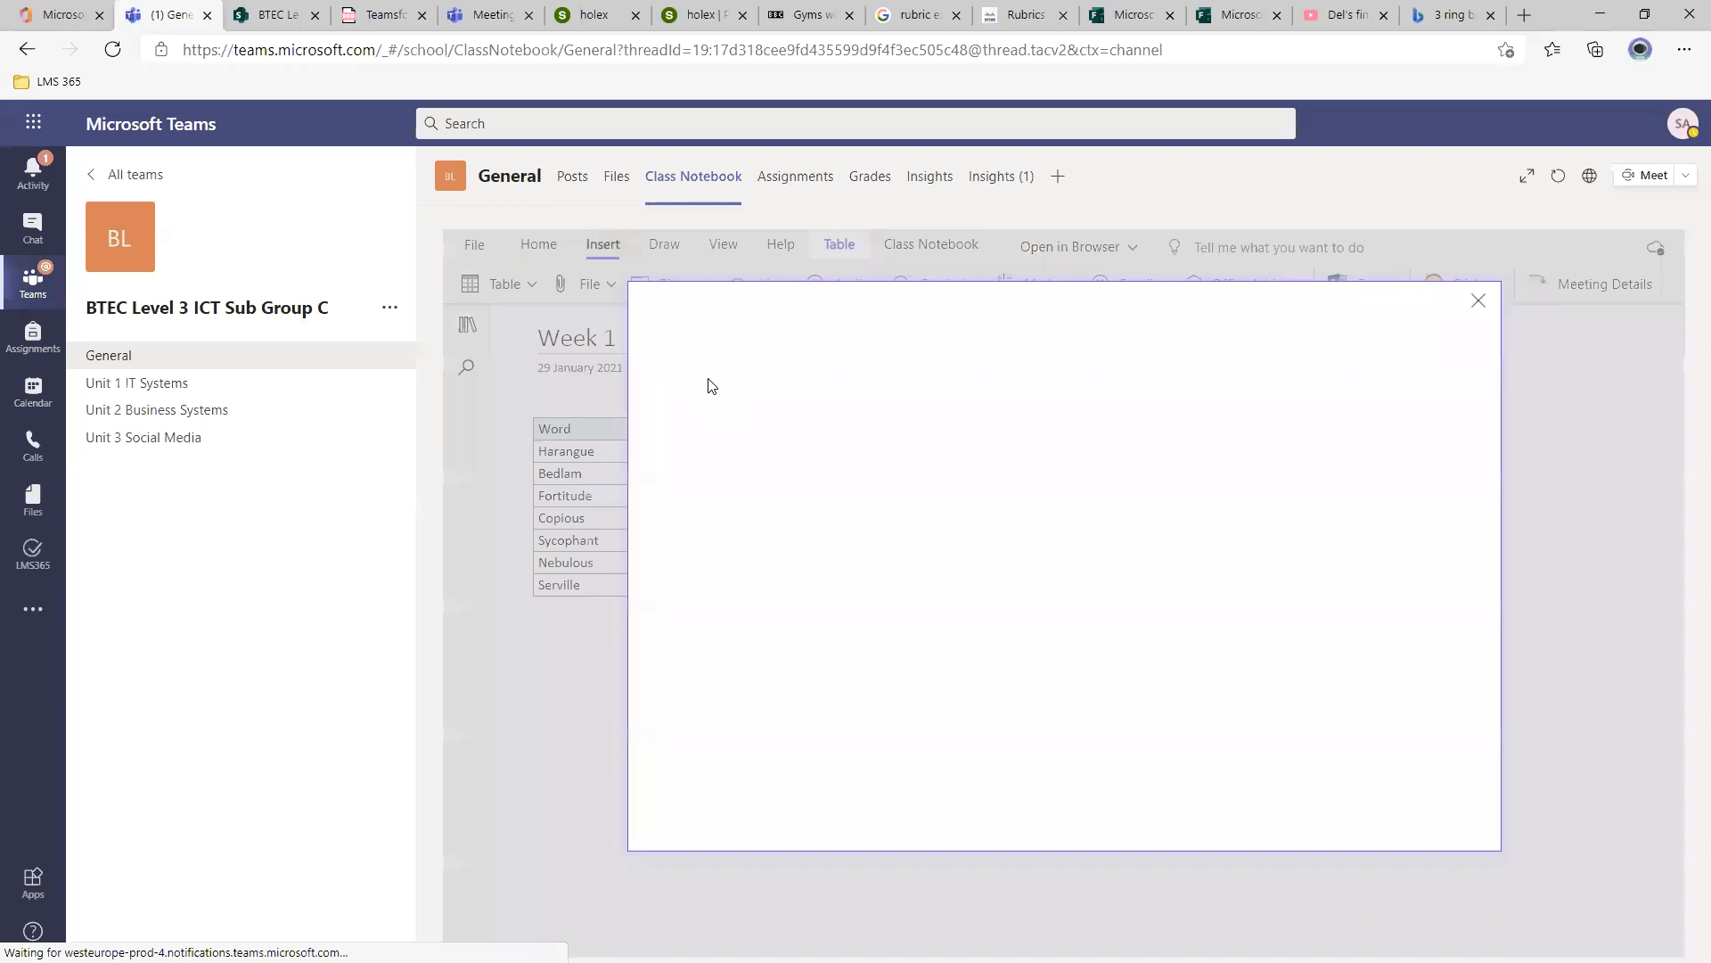
{"action": "type", "text": "tim"}
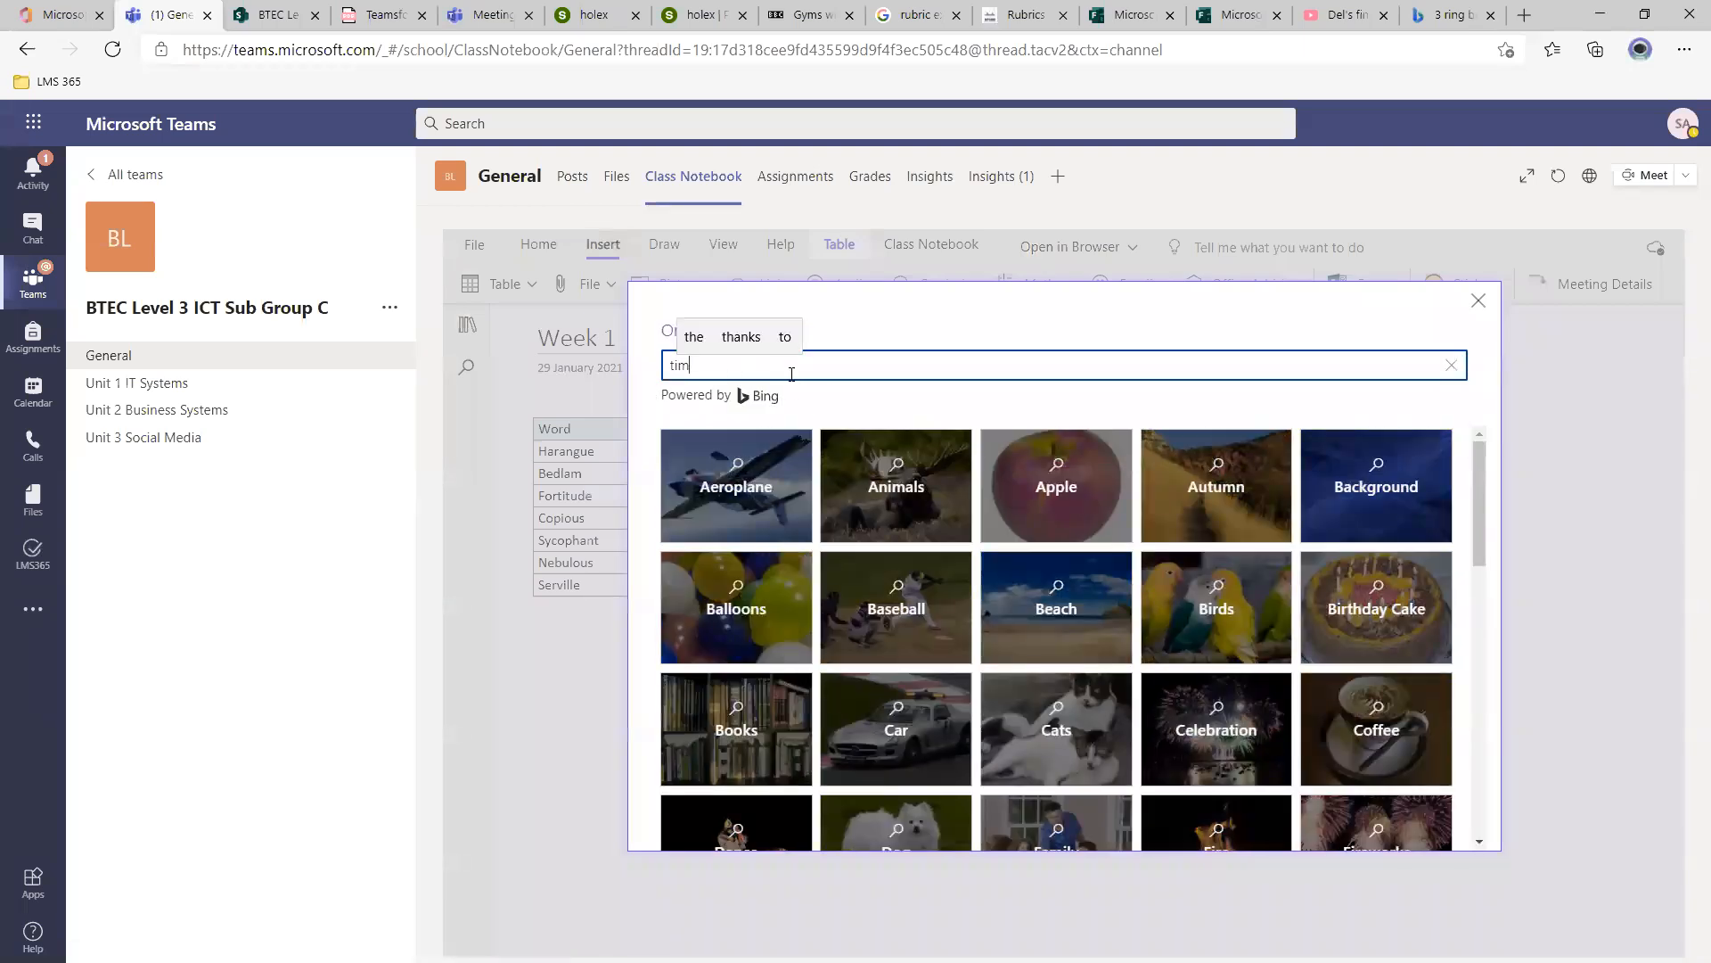
{"action": "type", "text": "er 10 mins"}
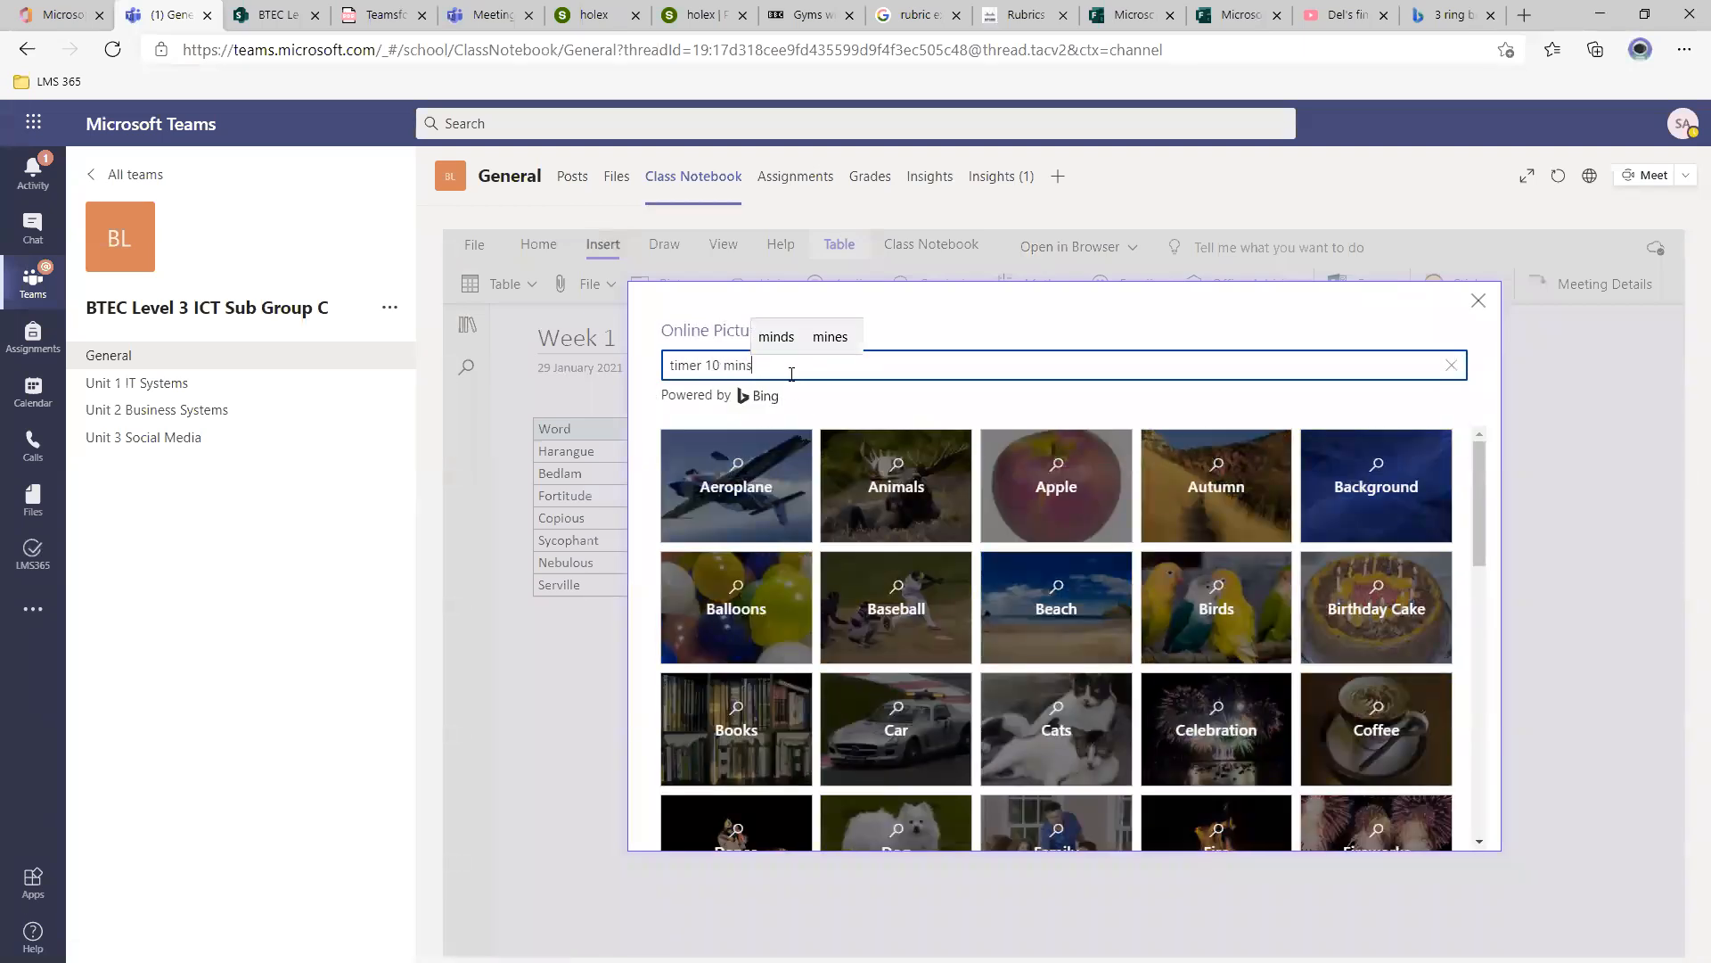
{"action": "key", "text": "Return"}
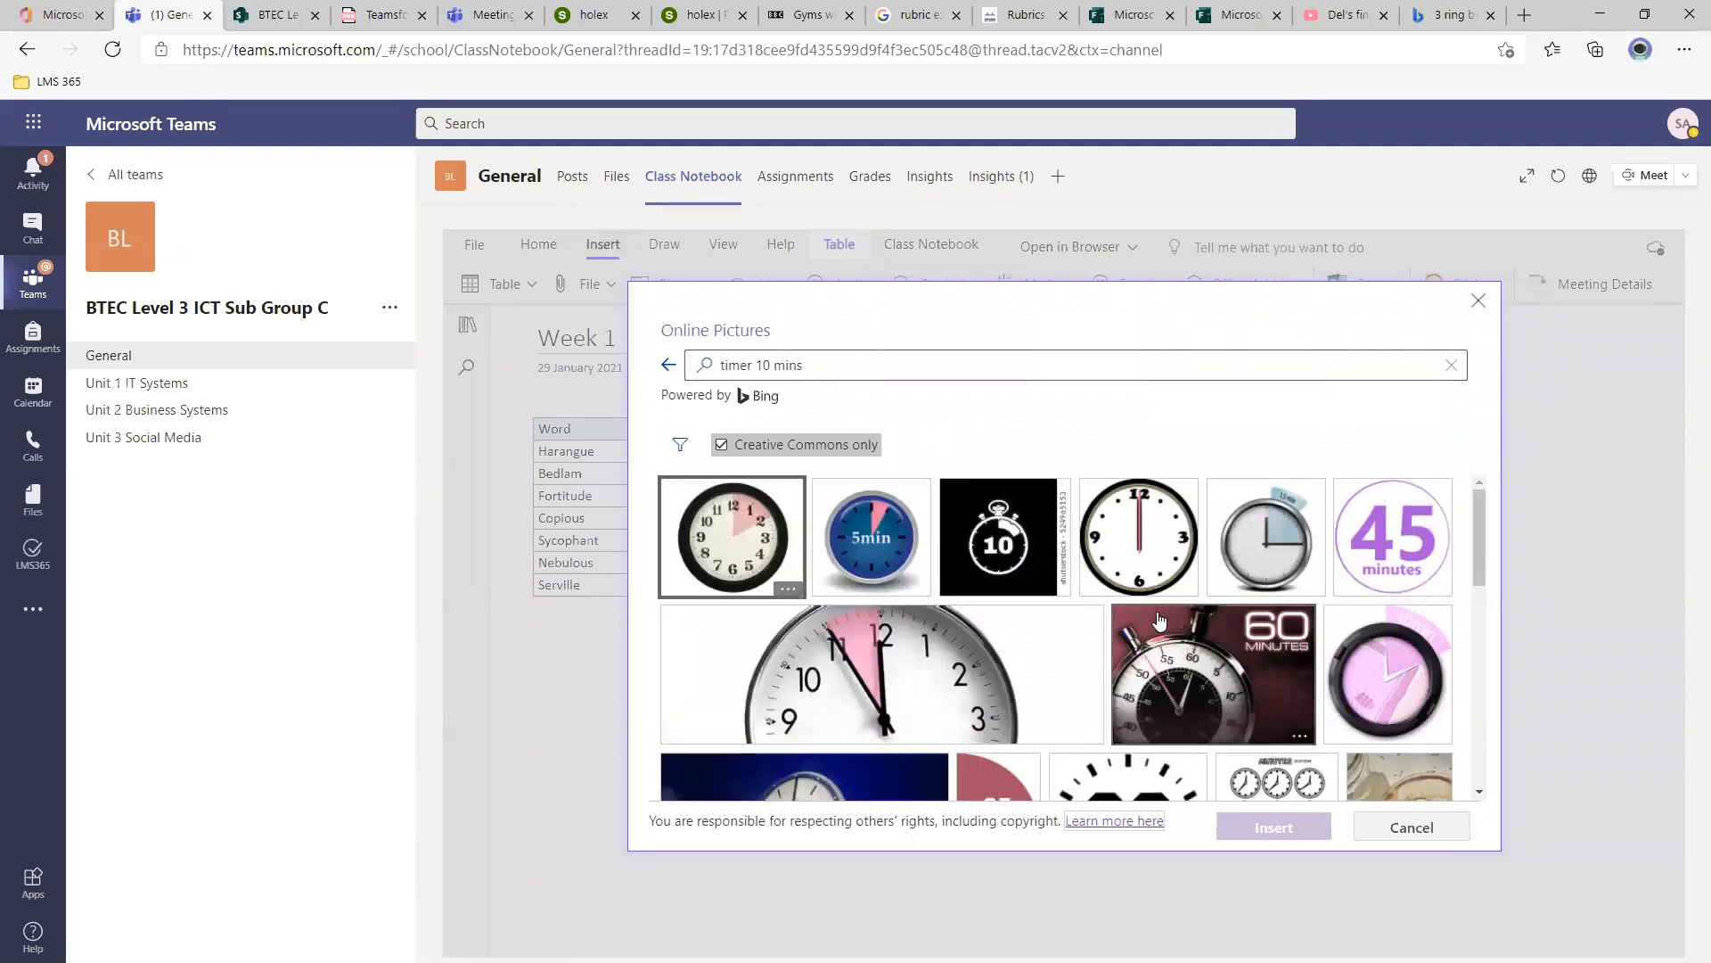
{"action": "scroll", "coordinate": [1088, 598], "scroll_direction": "down", "scroll_amount": 1}
{"action": "scroll", "coordinate": [1079, 598], "scroll_direction": "down", "scroll_amount": 3}
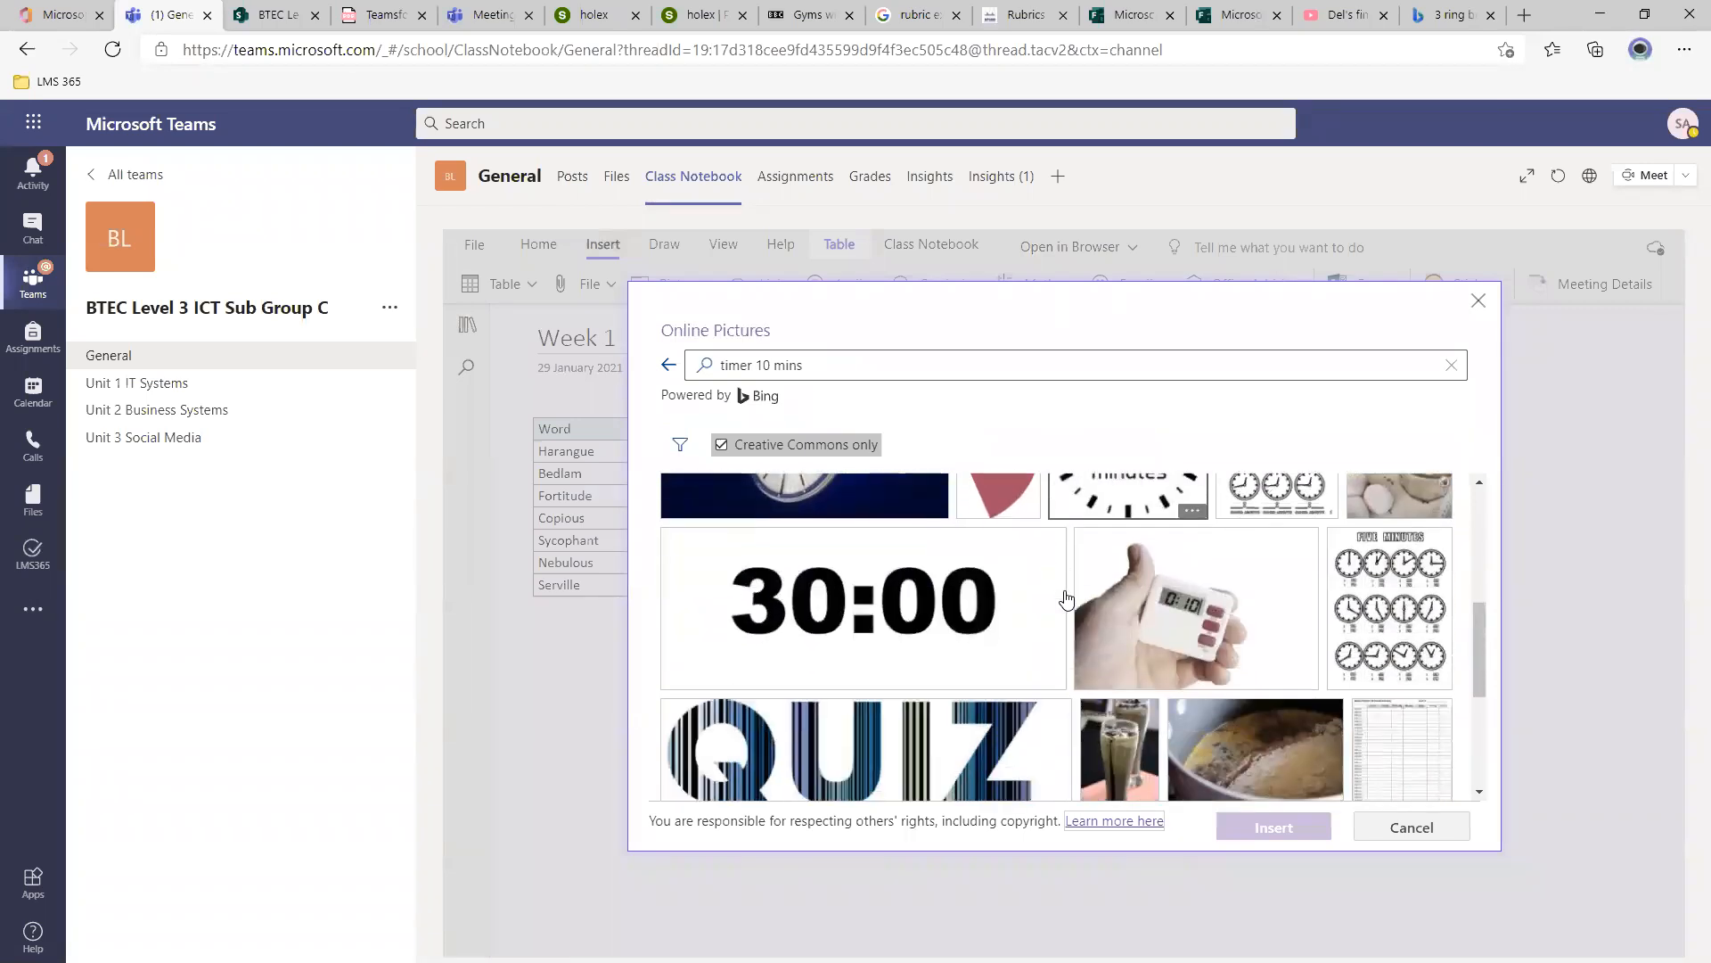
{"action": "left_click", "coordinate": [1155, 611]}
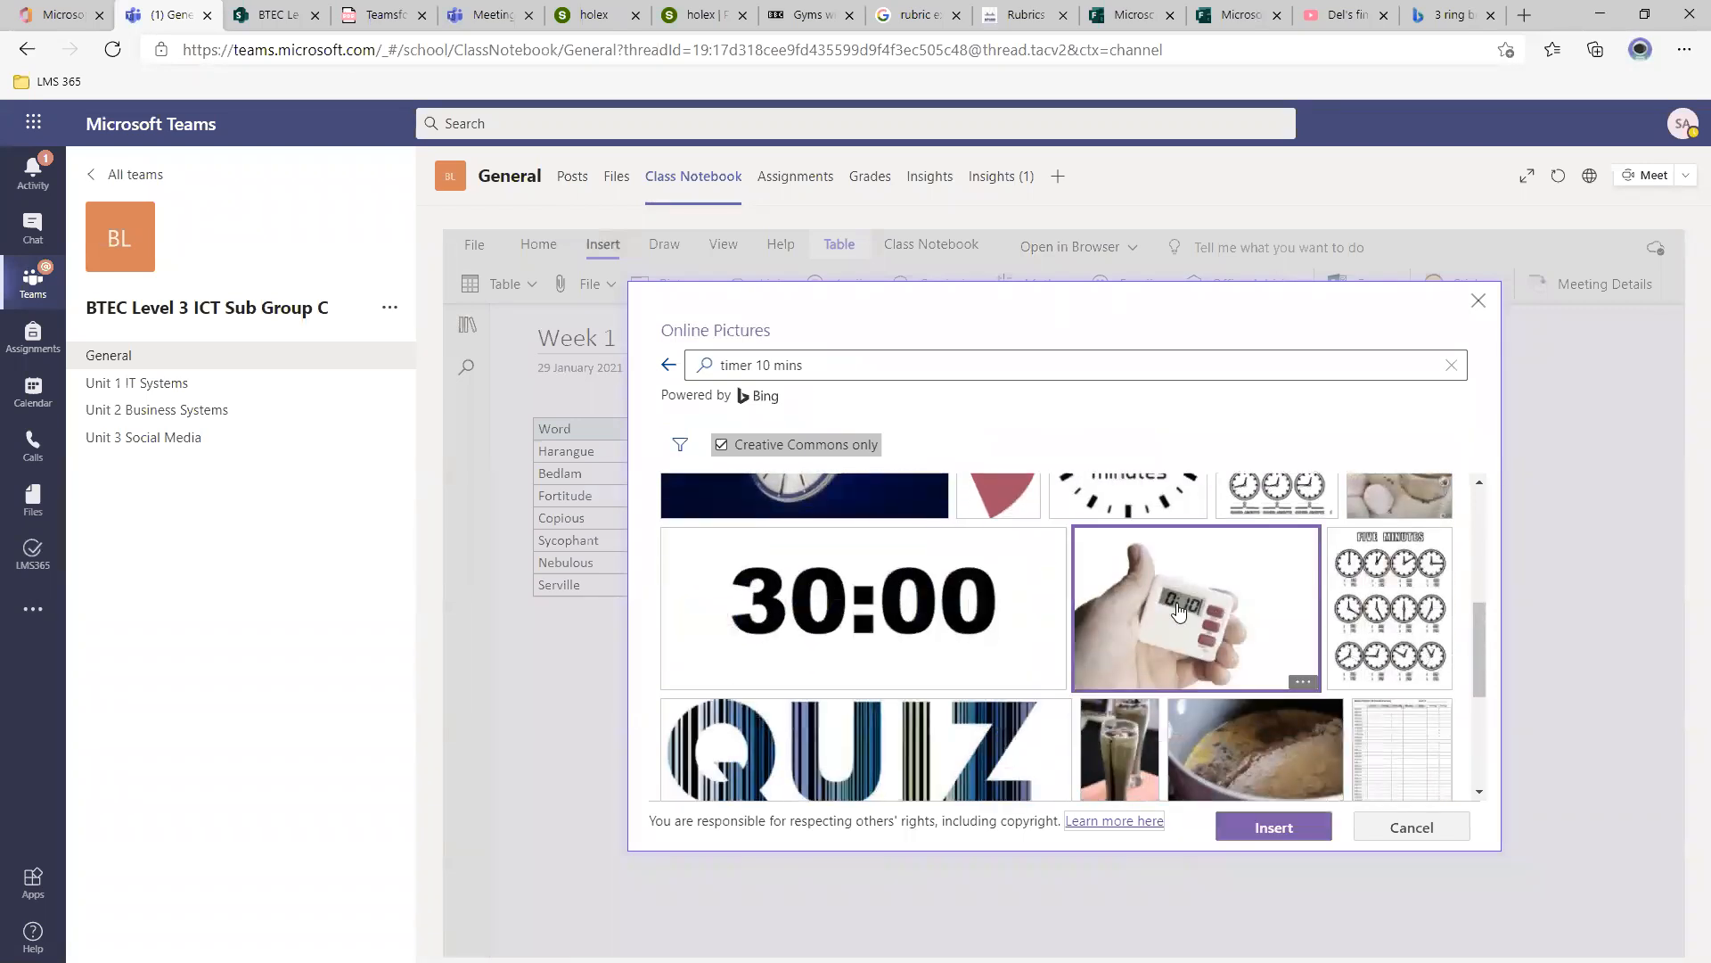
{"action": "left_click", "coordinate": [1300, 832]}
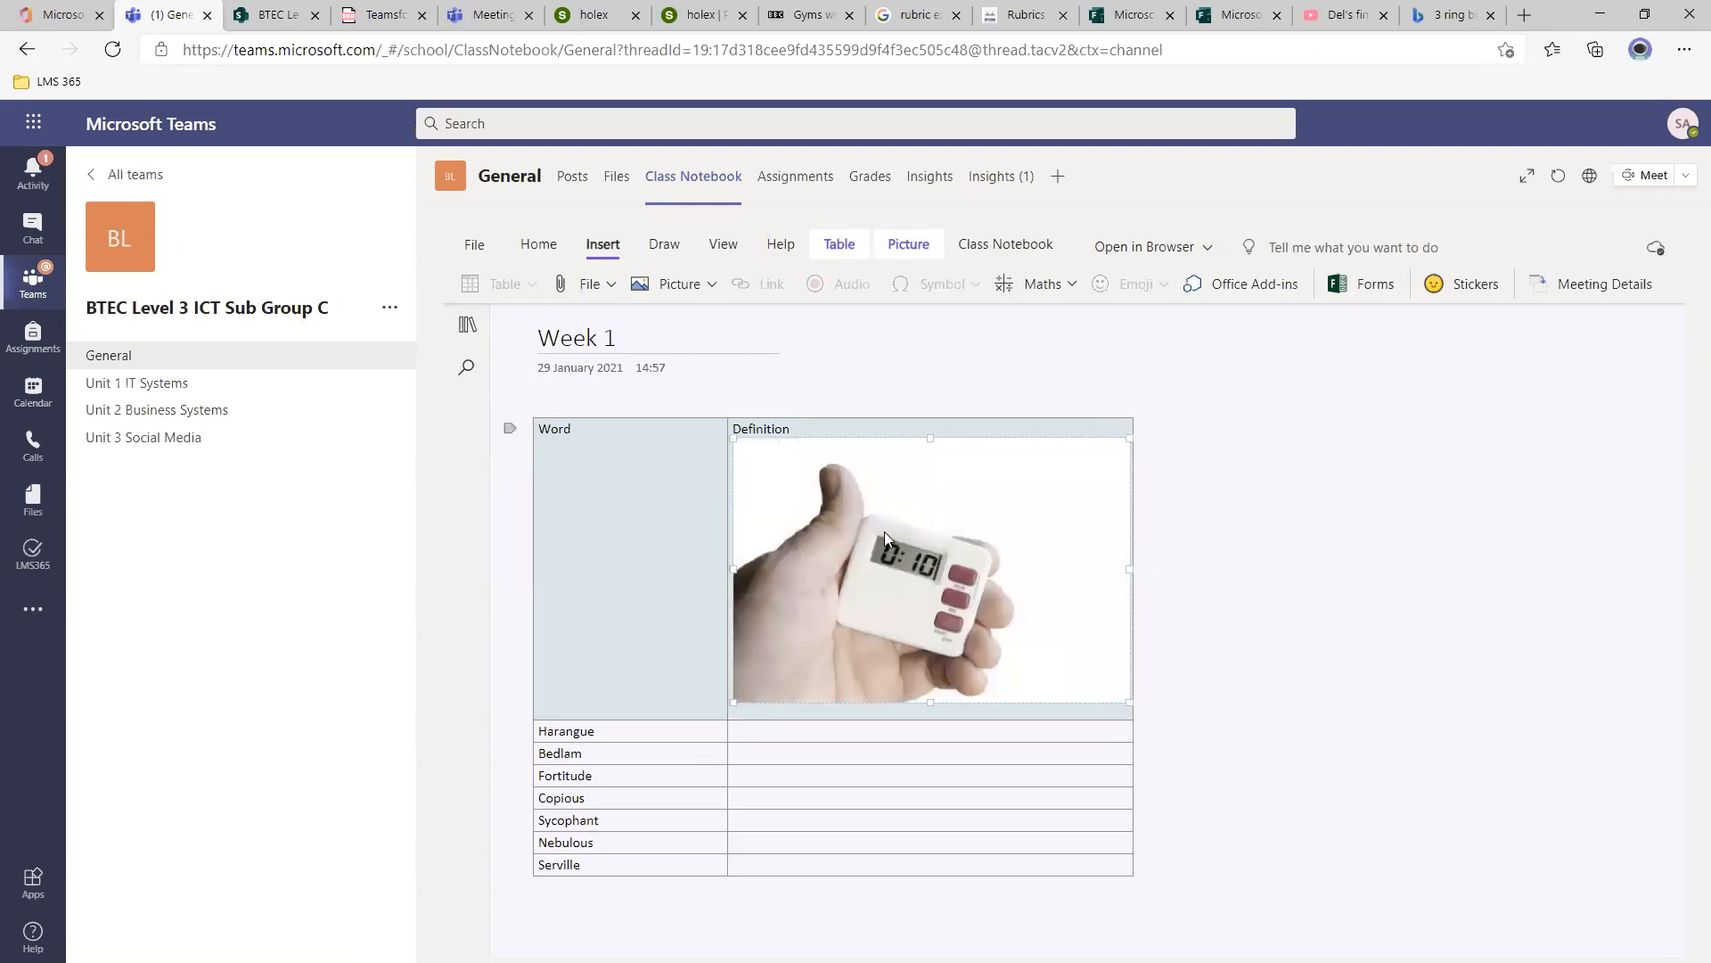
{"action": "key", "text": "Delete"}
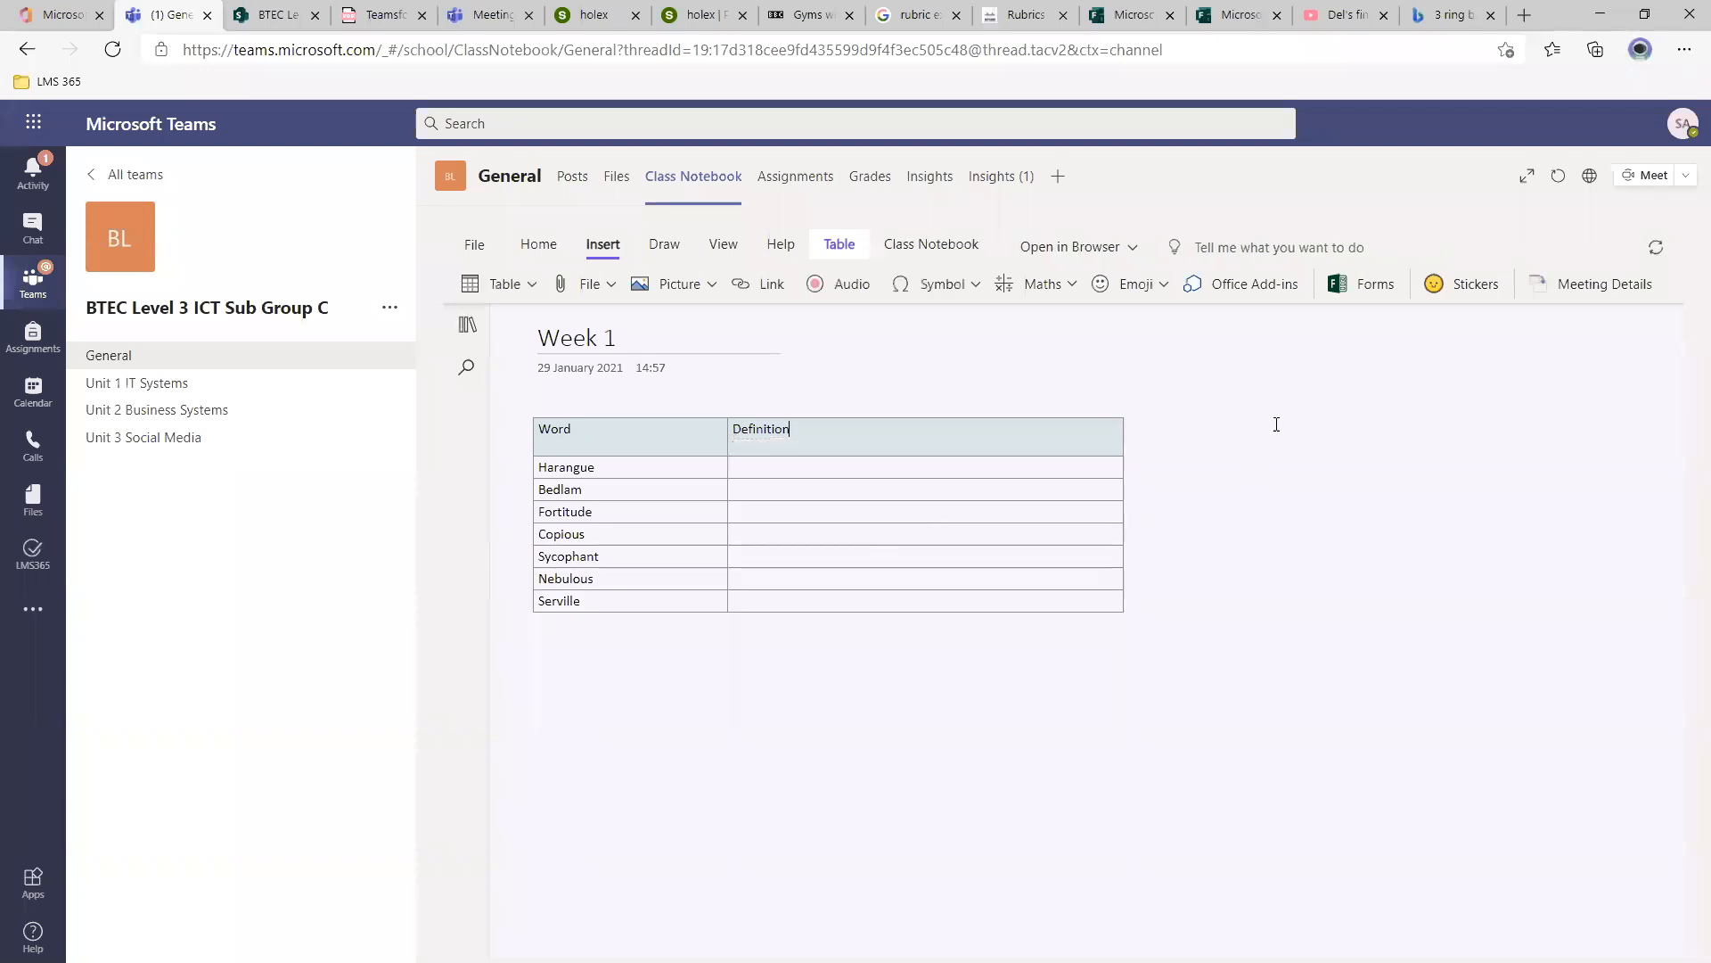
Paste the YouTube link into a new note on the page, then delete it again.
{"action": "left_click", "coordinate": [1244, 390]}
{"action": "double_click", "coordinate": [1306, 427]}
{"action": "key", "text": "Down"}
{"action": "left_click", "coordinate": [1082, 788]}
{"action": "type", "text": "https://youtu.be/RiIlkQO95z4"}
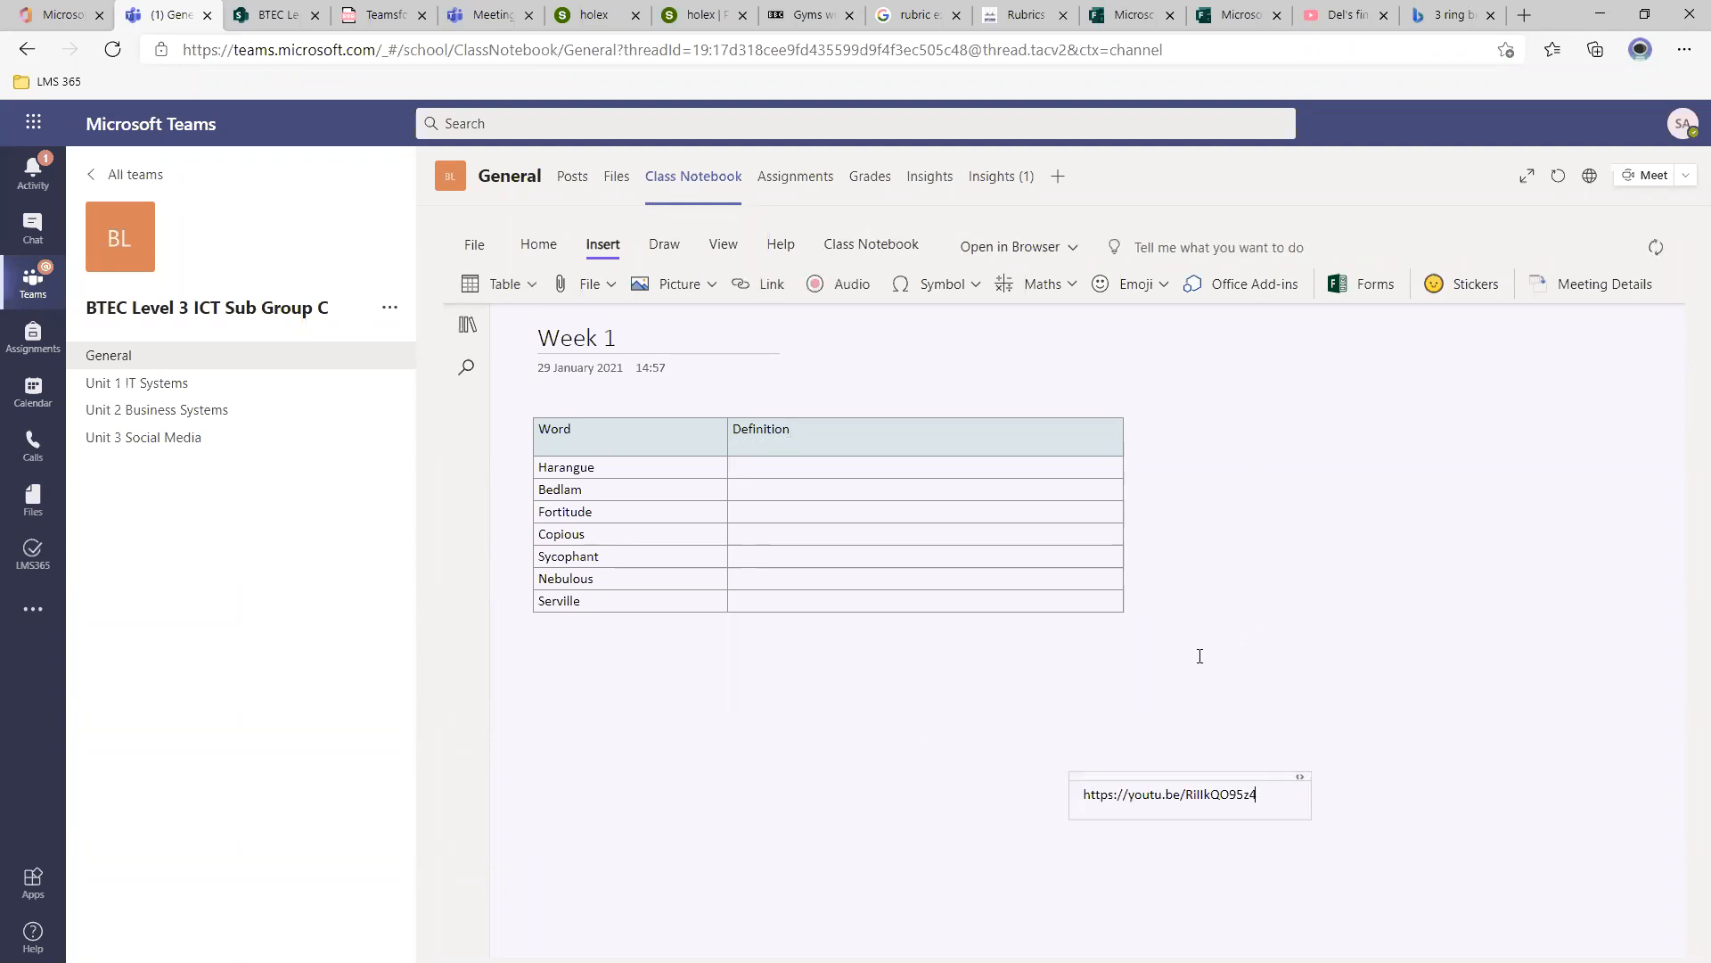
{"action": "left_click_drag", "start_coordinate": [1261, 798], "coordinate": [1081, 794]}
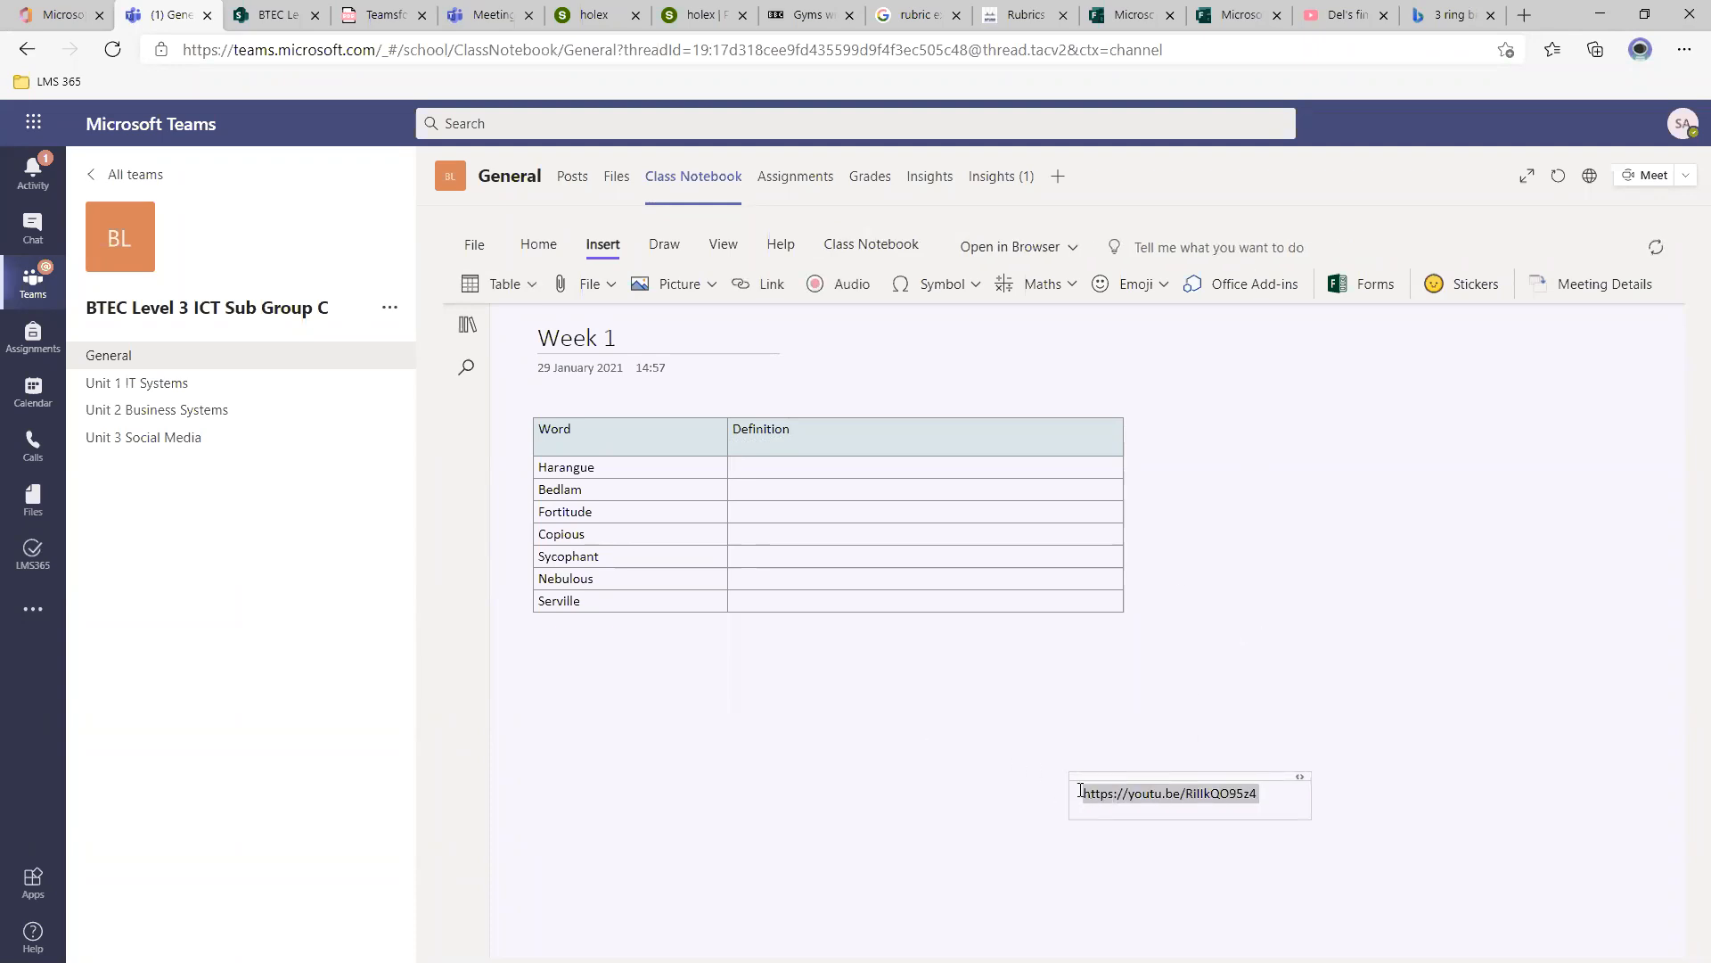
{"action": "key", "text": "BackSpace"}
Insert a hand-held timer picture from an online '10 mins timer' search beside the table.
{"action": "left_click", "coordinate": [1267, 457]}
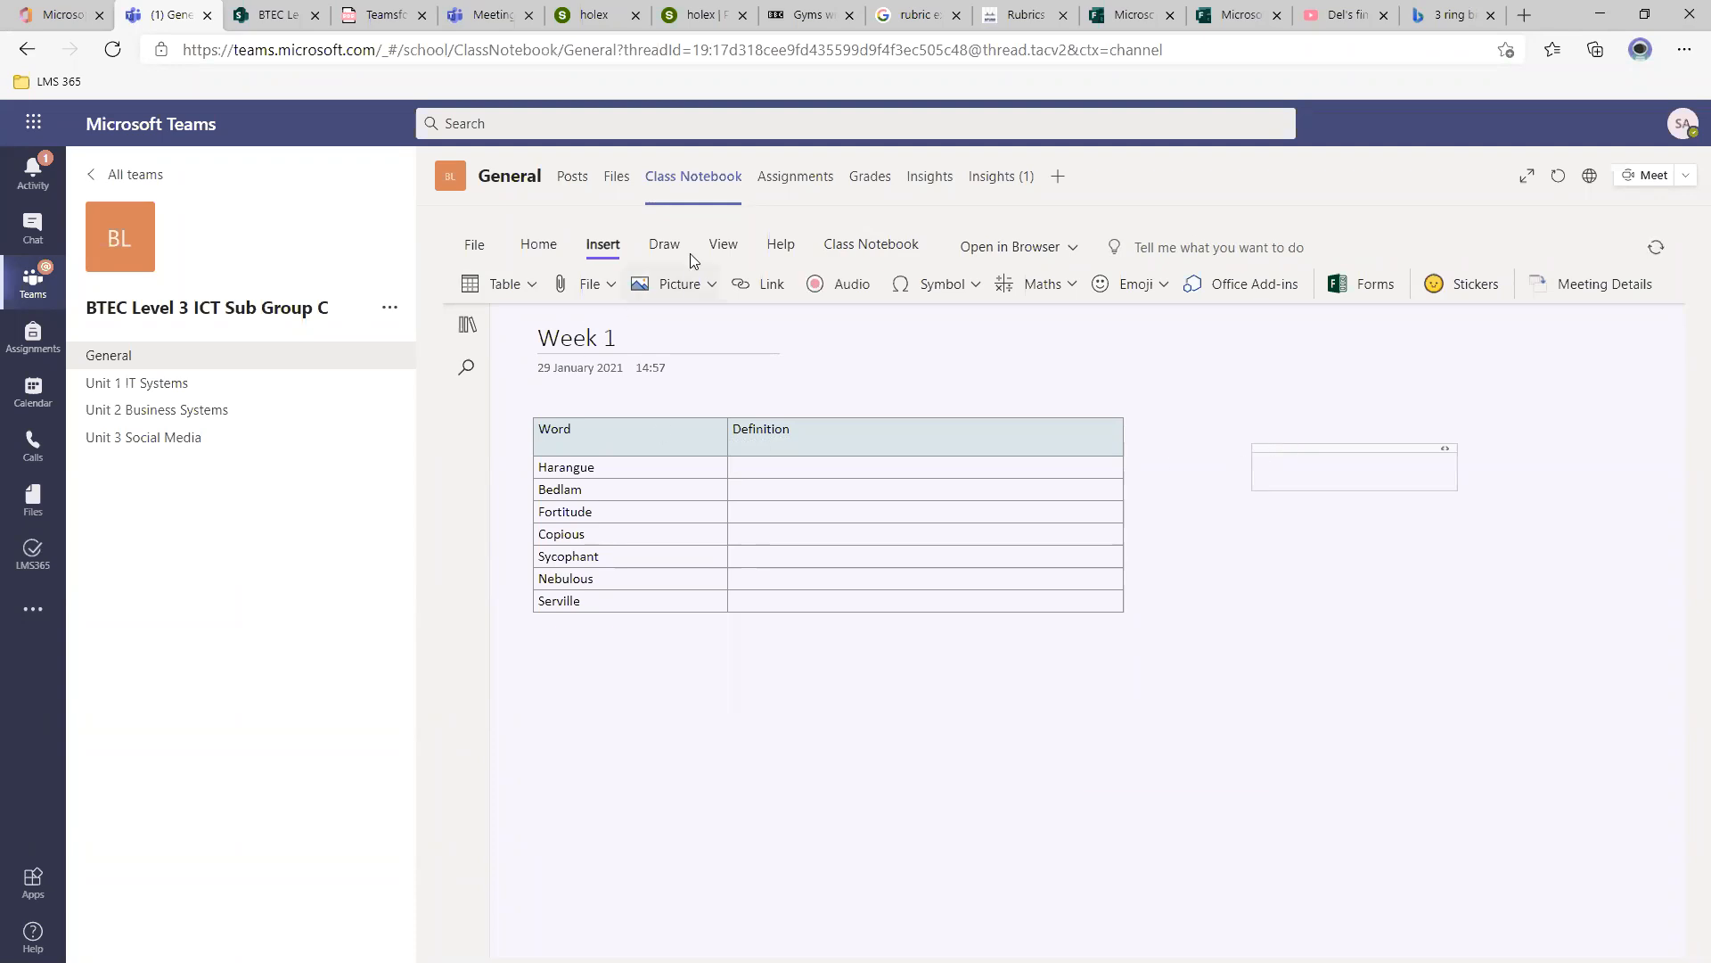
{"action": "left_click", "coordinate": [590, 284]}
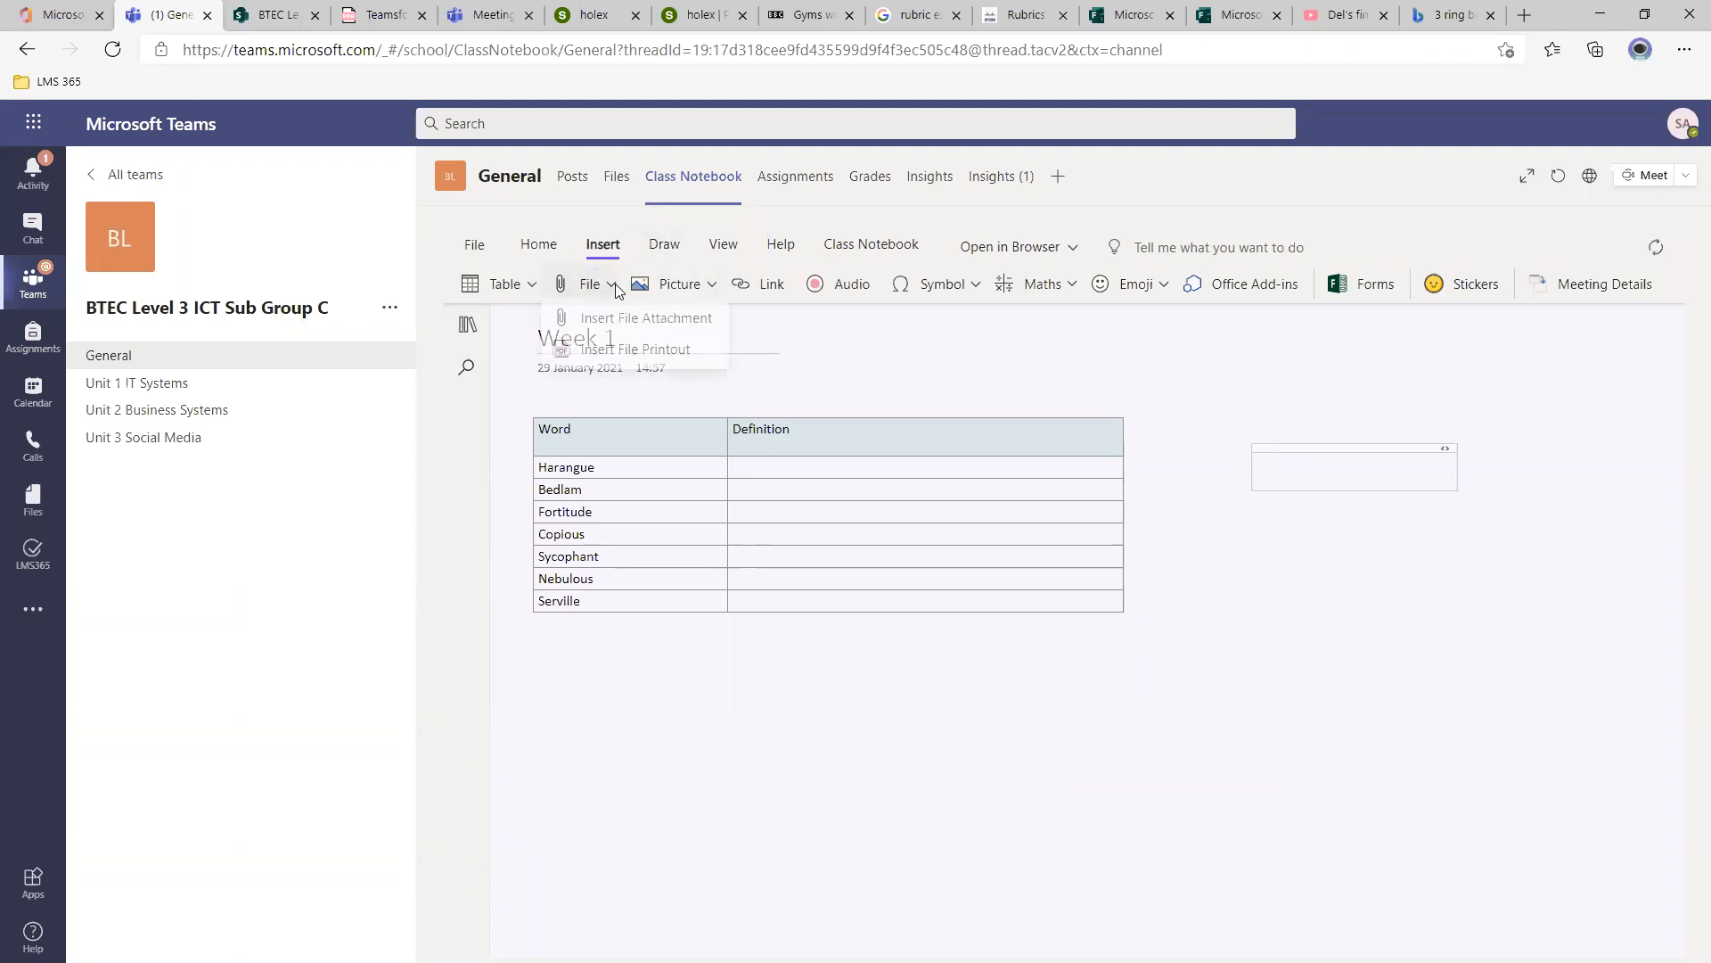
{"action": "left_click", "coordinate": [699, 287]}
{"action": "left_click", "coordinate": [709, 386]}
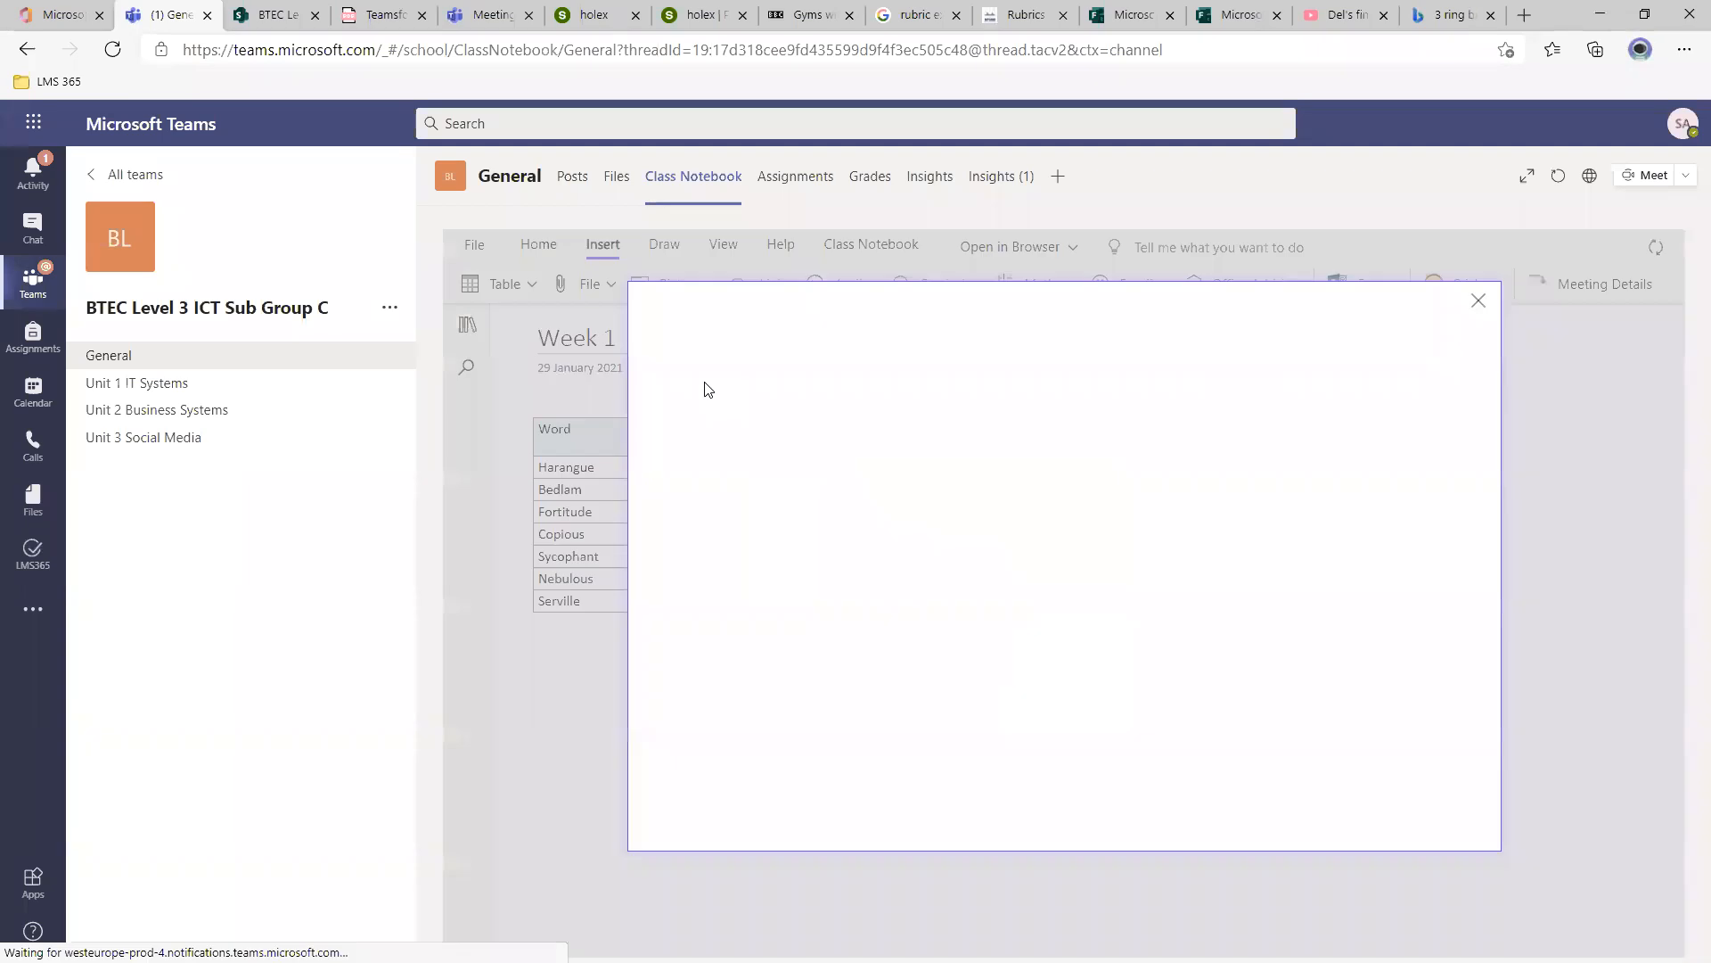
{"action": "type", "text": "10"}
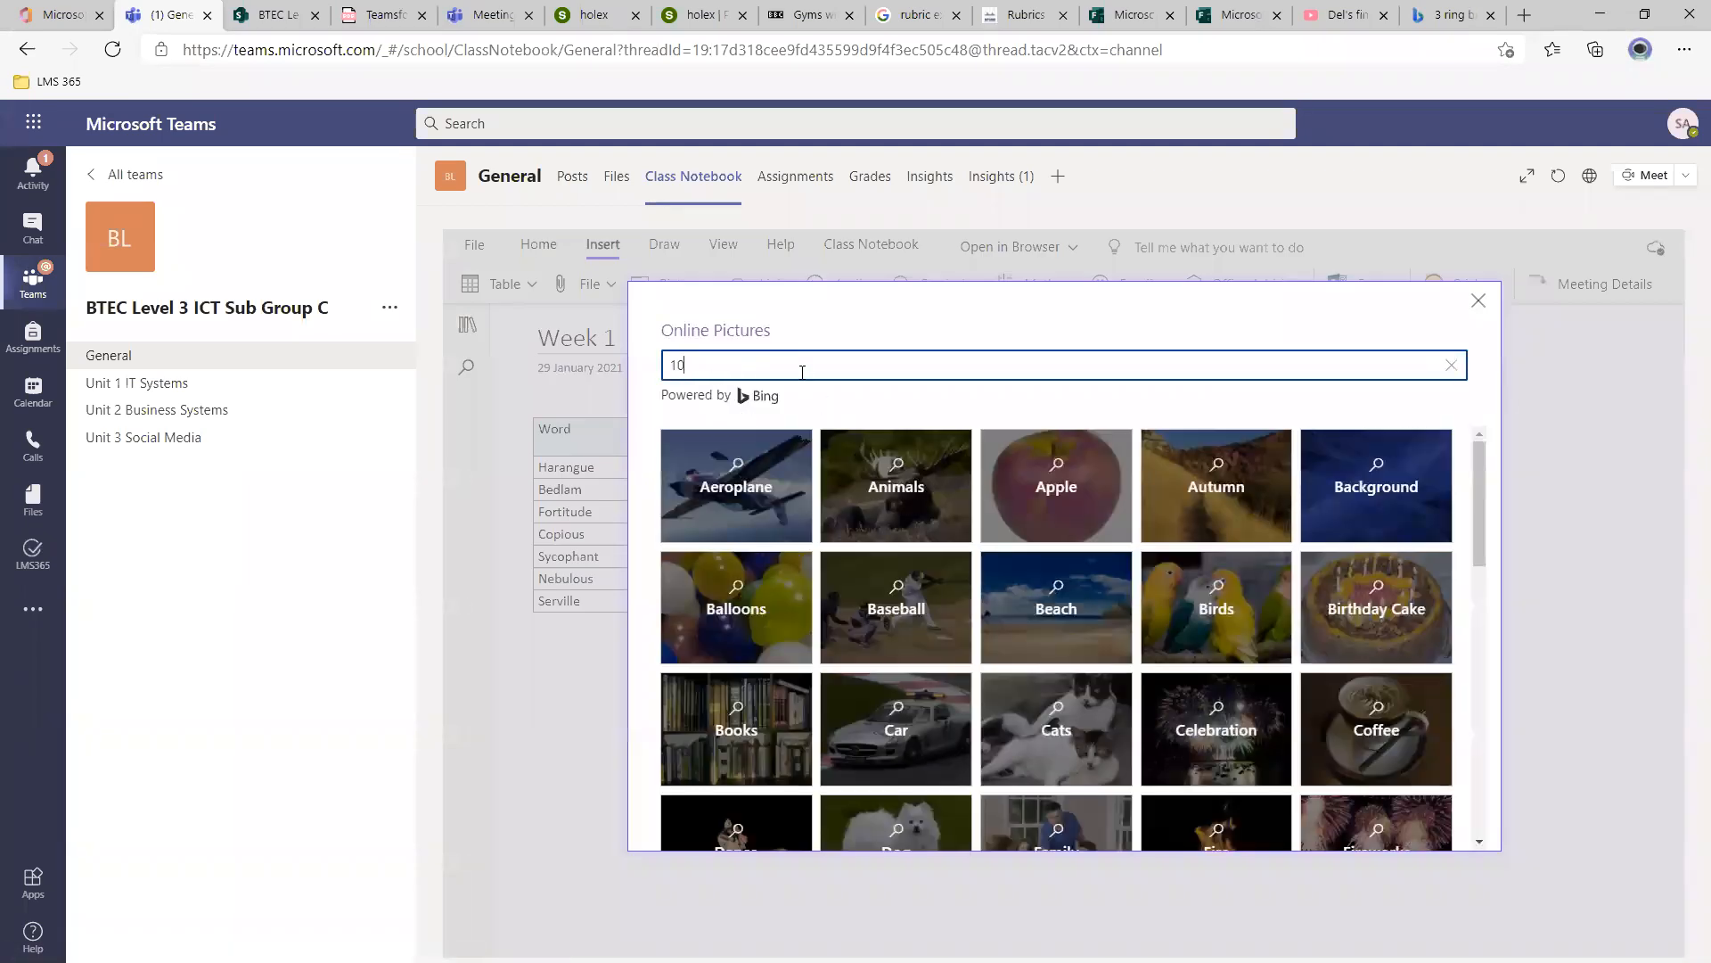
{"action": "type", "text": " mins timer"}
{"action": "key", "text": "Return"}
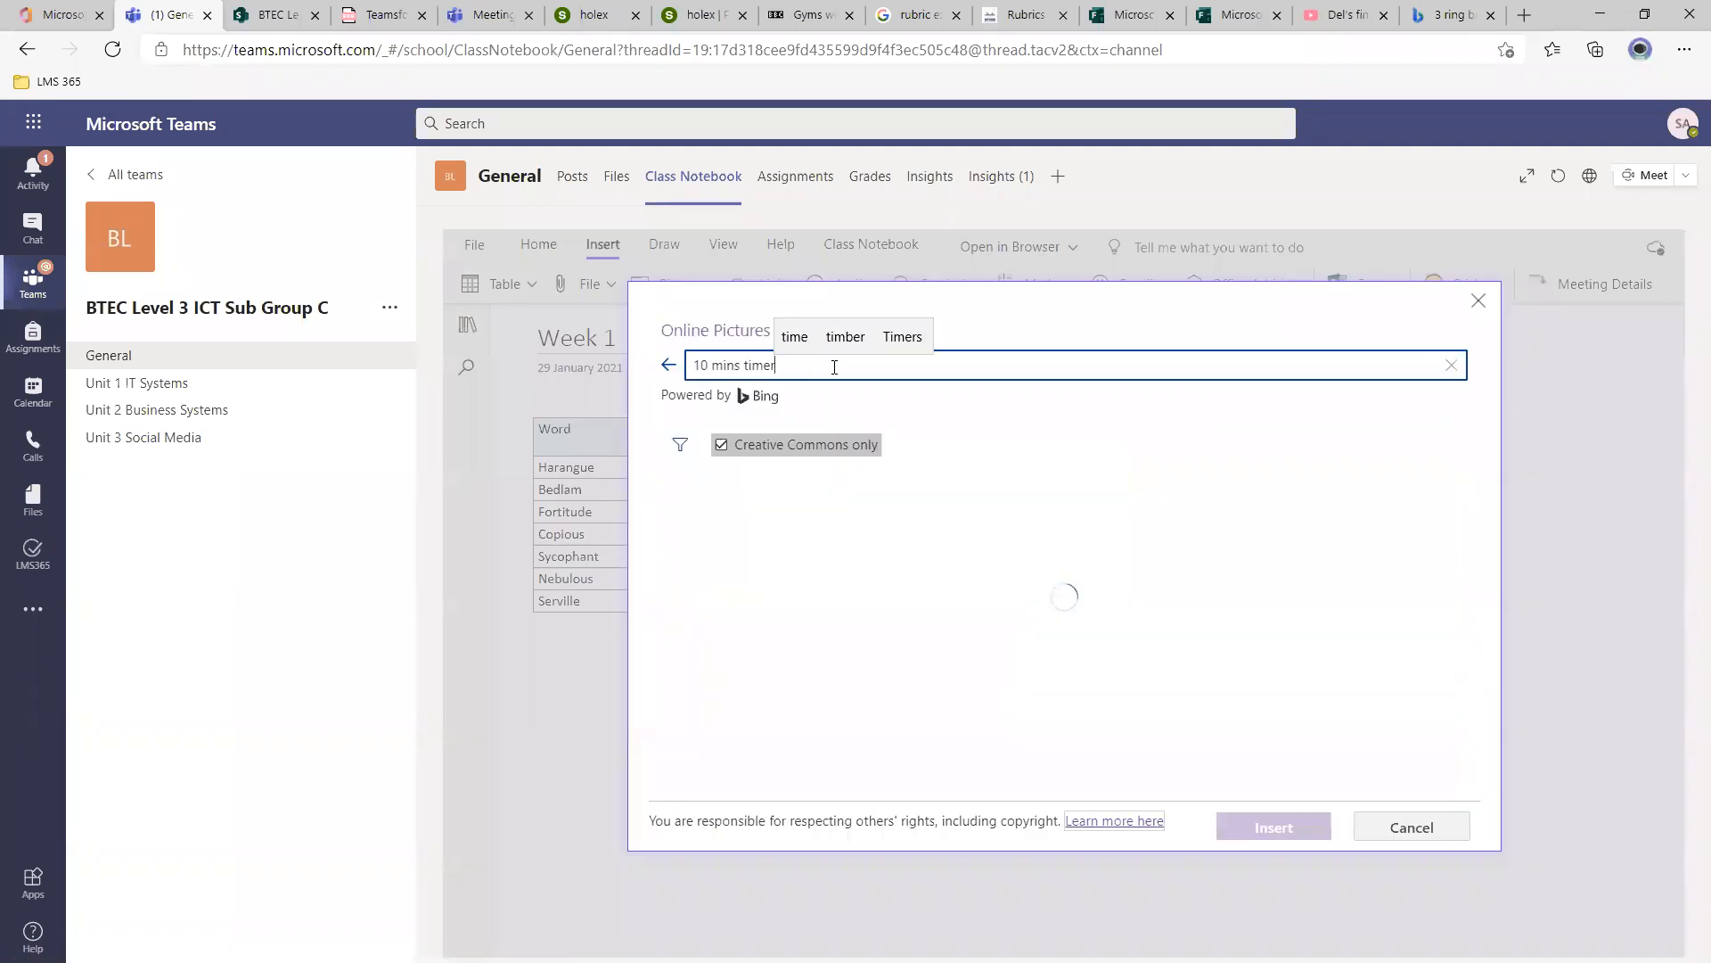
{"action": "scroll", "coordinate": [1048, 633], "scroll_direction": "down", "scroll_amount": 2}
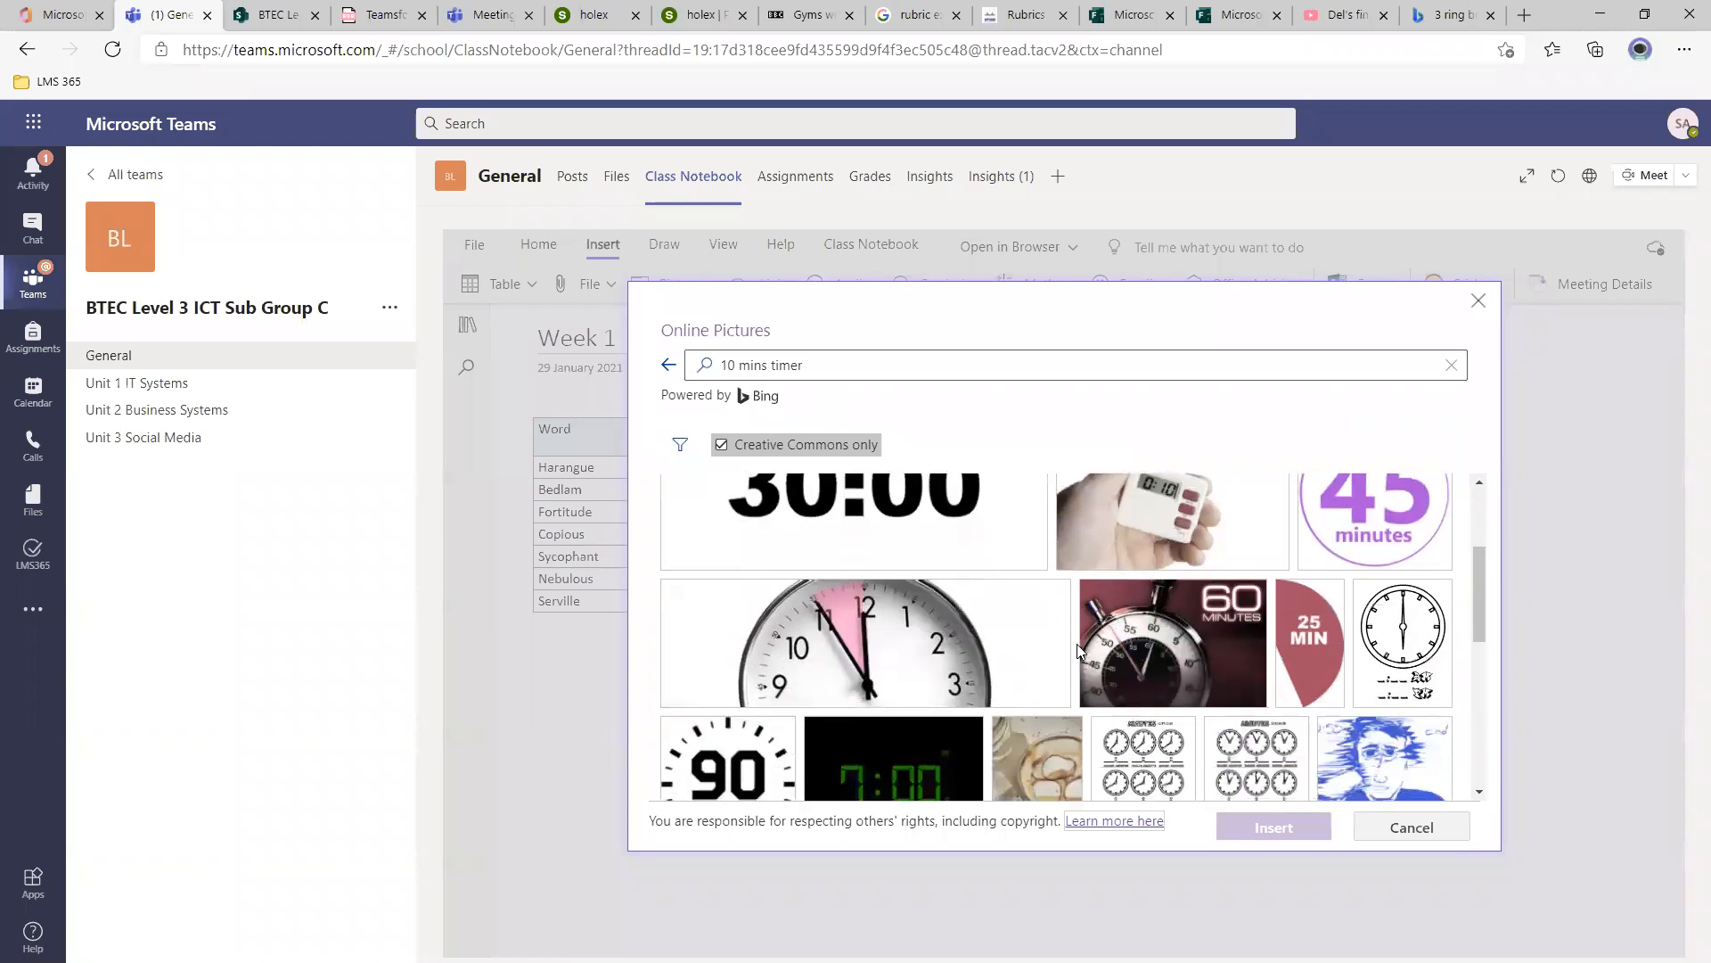
{"action": "left_click", "coordinate": [1132, 546]}
{"action": "left_click", "coordinate": [1272, 829]}
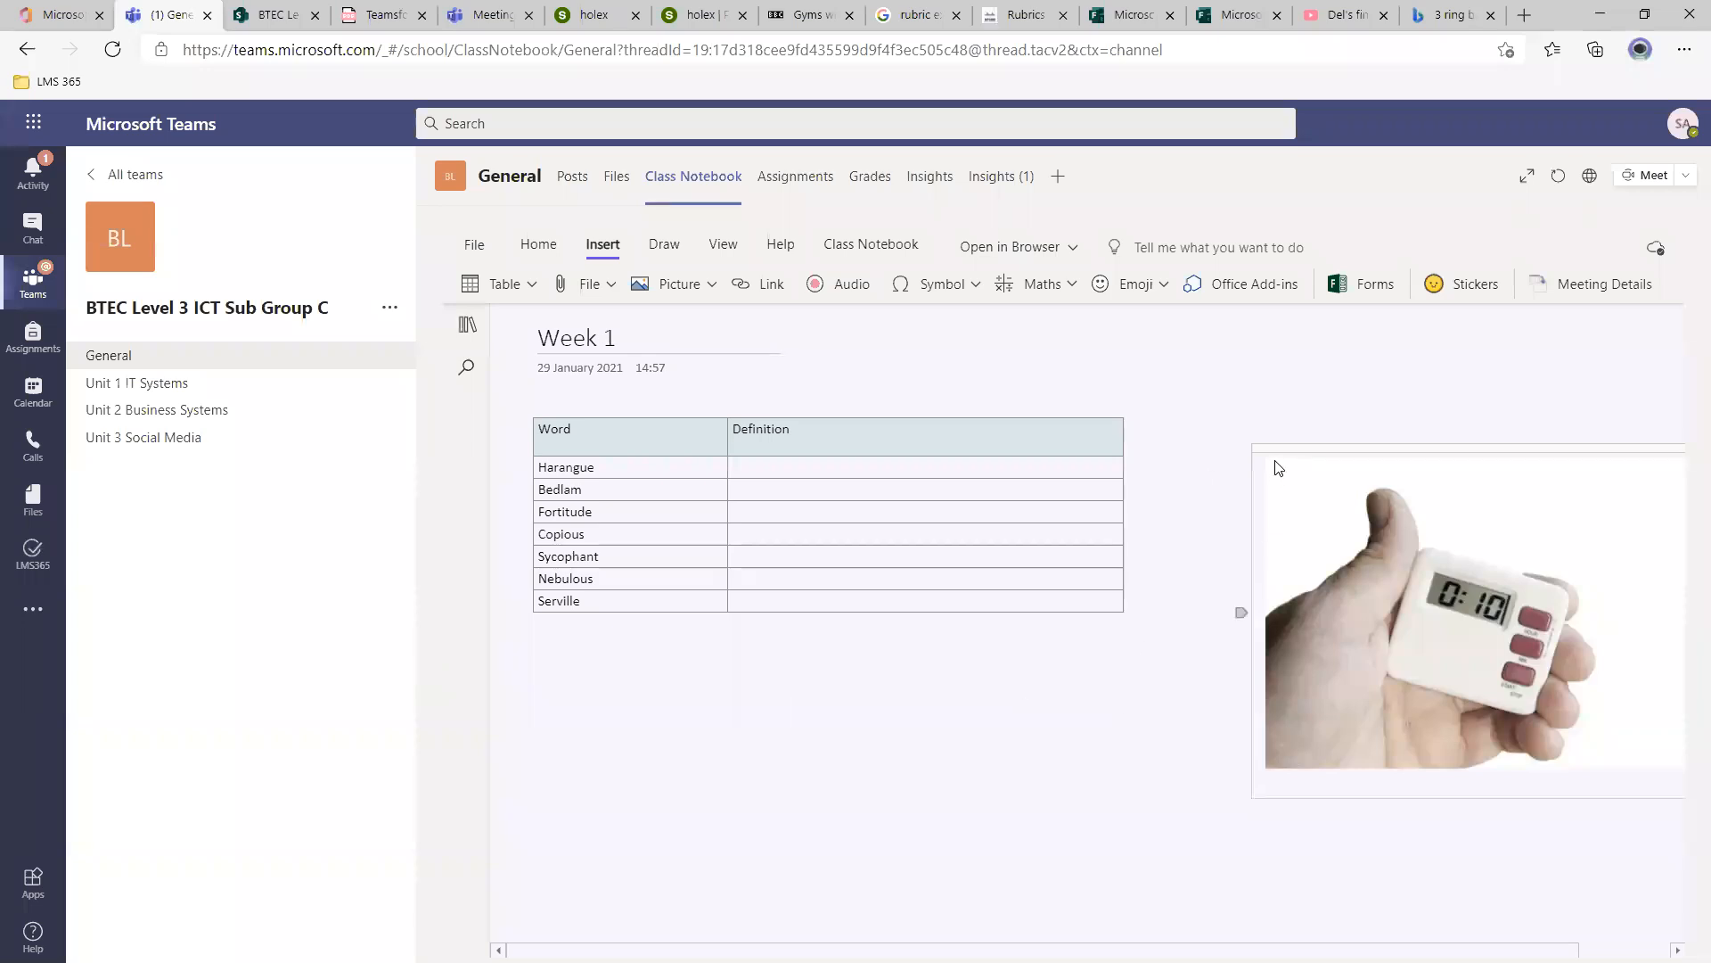
Move the timer picture further right beside the table.
{"action": "left_click", "coordinate": [1312, 714]}
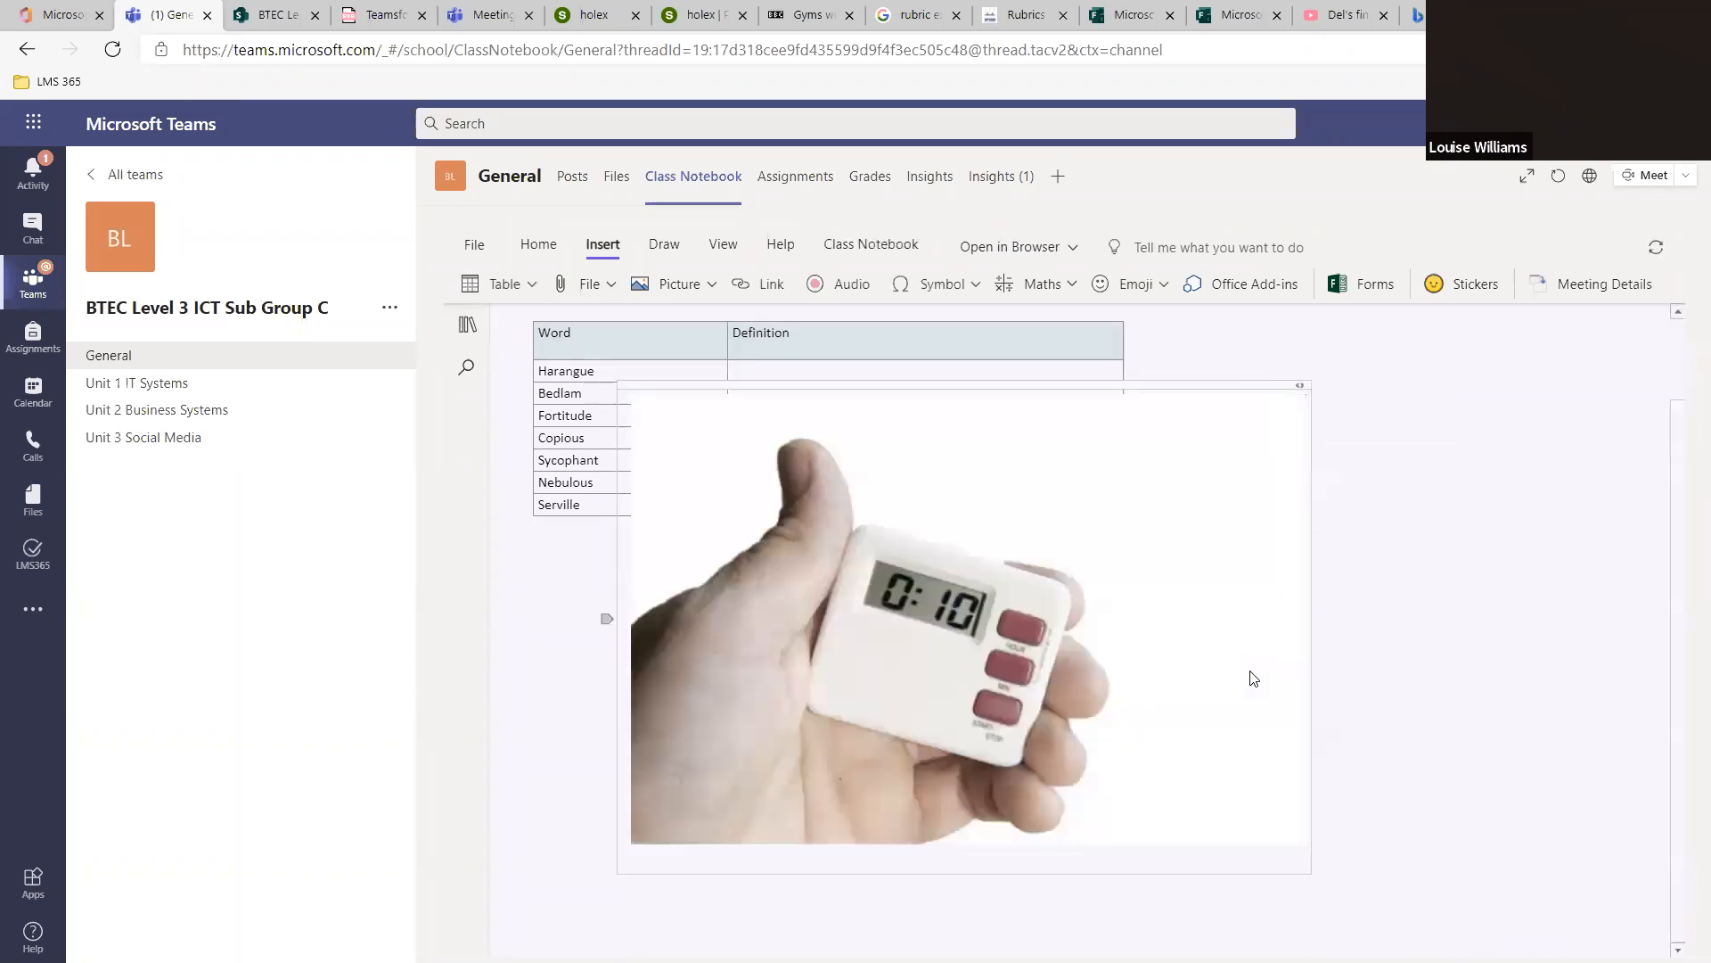
{"action": "left_click_drag", "start_coordinate": [1179, 471], "coordinate": [1026, 369]}
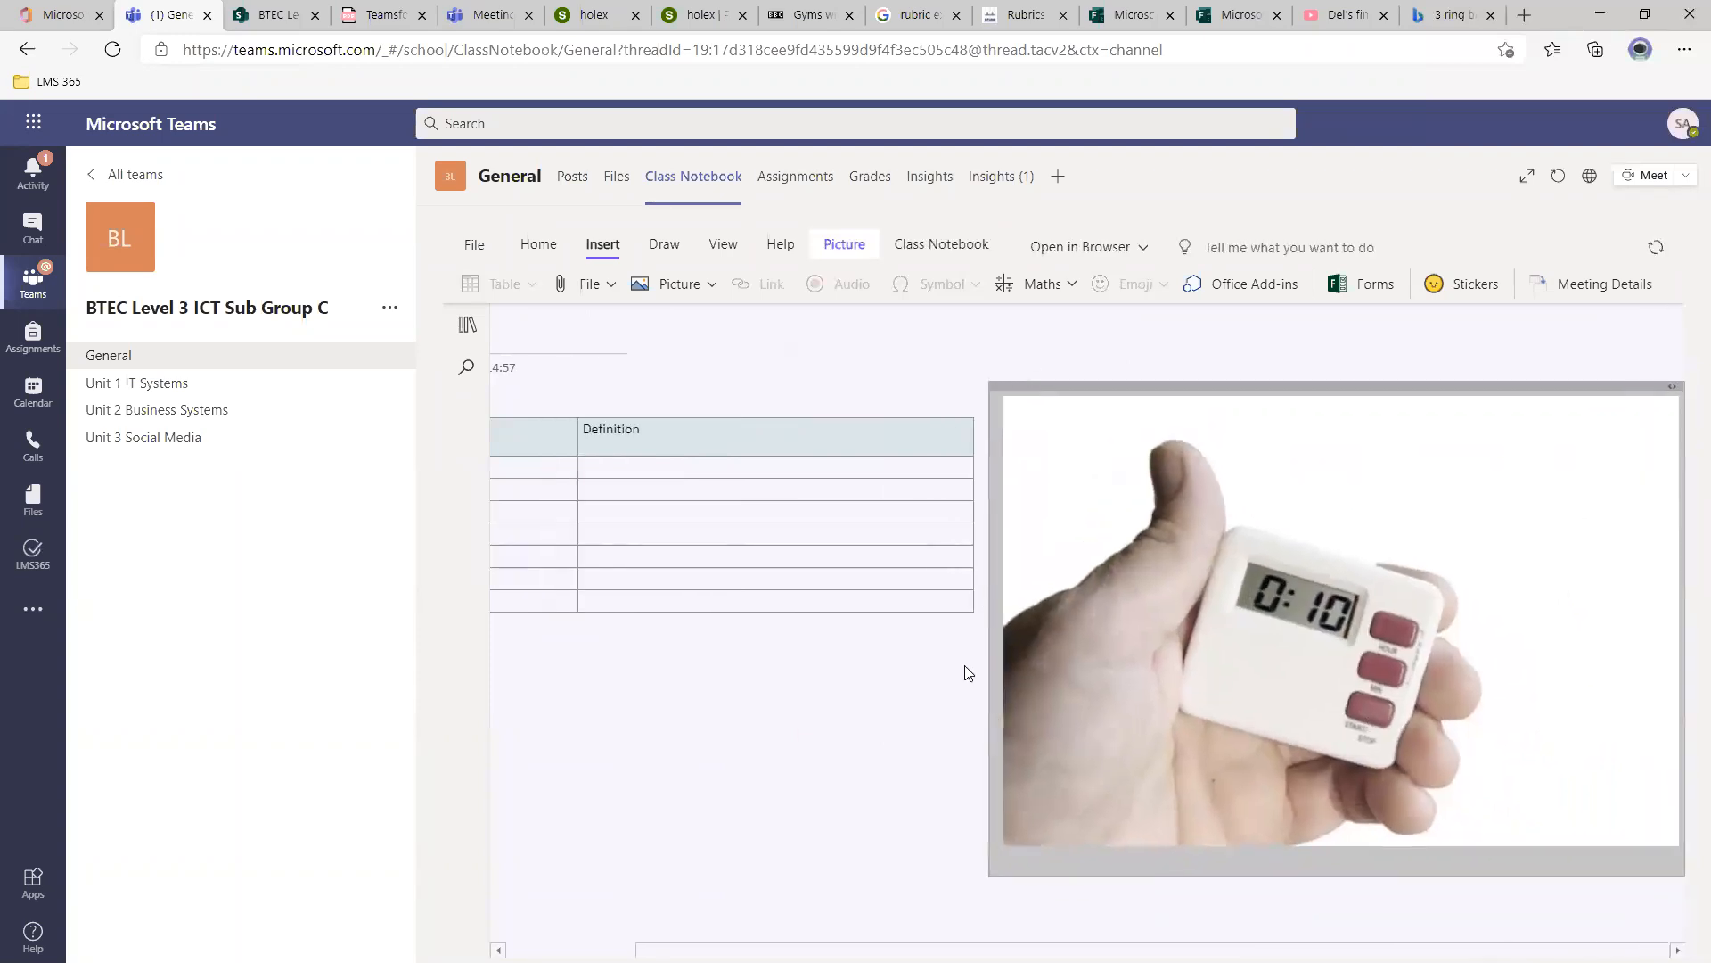
{"action": "left_click", "coordinate": [680, 816]}
Delete the timer picture from the Week 1 page.
{"action": "right_click", "coordinate": [1163, 499]}
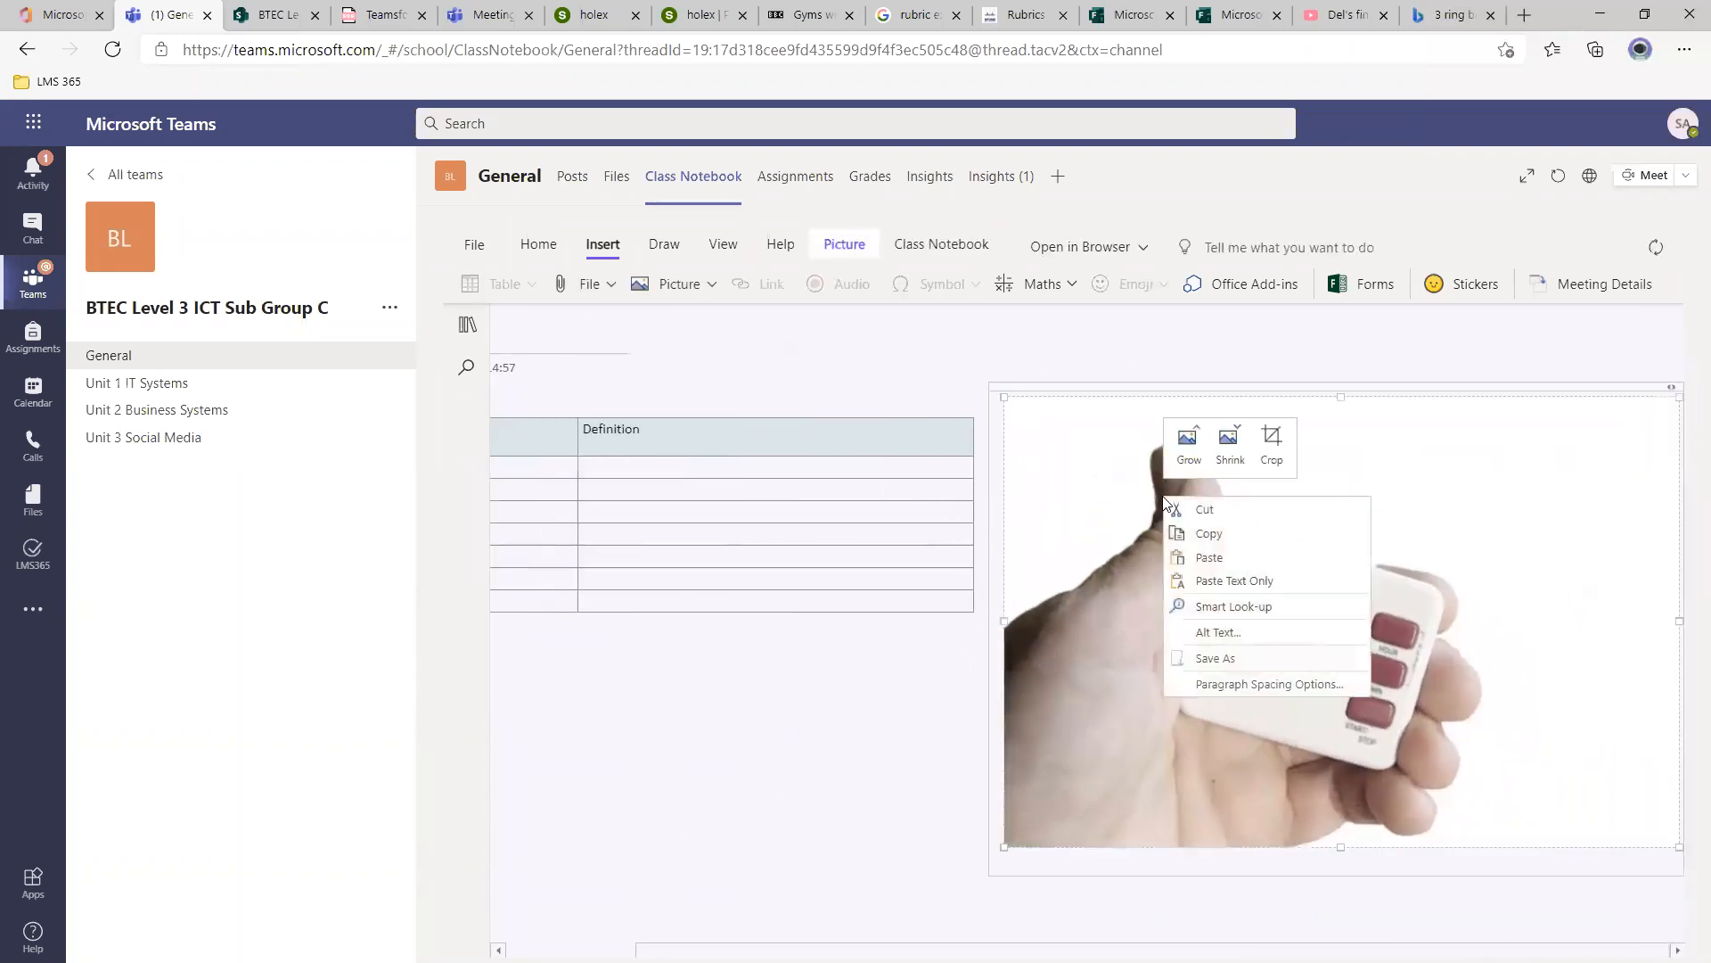
{"action": "left_click", "coordinate": [1118, 542]}
{"action": "right_click", "coordinate": [1118, 542]}
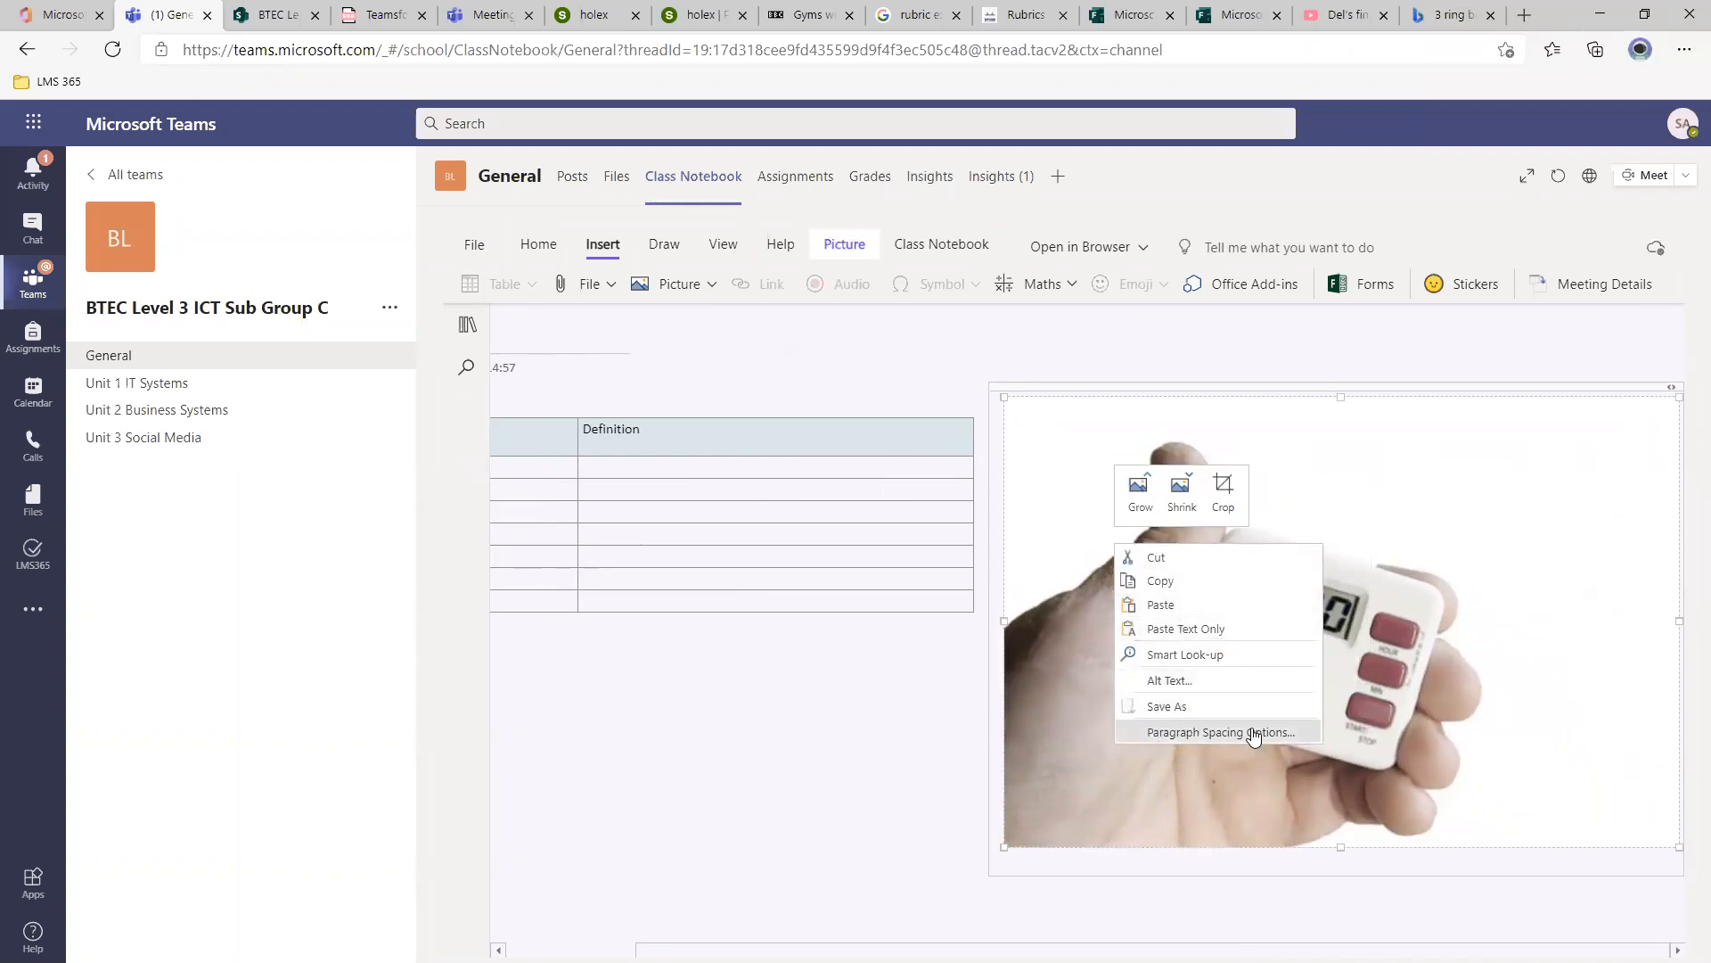
{"action": "left_click", "coordinate": [712, 284]}
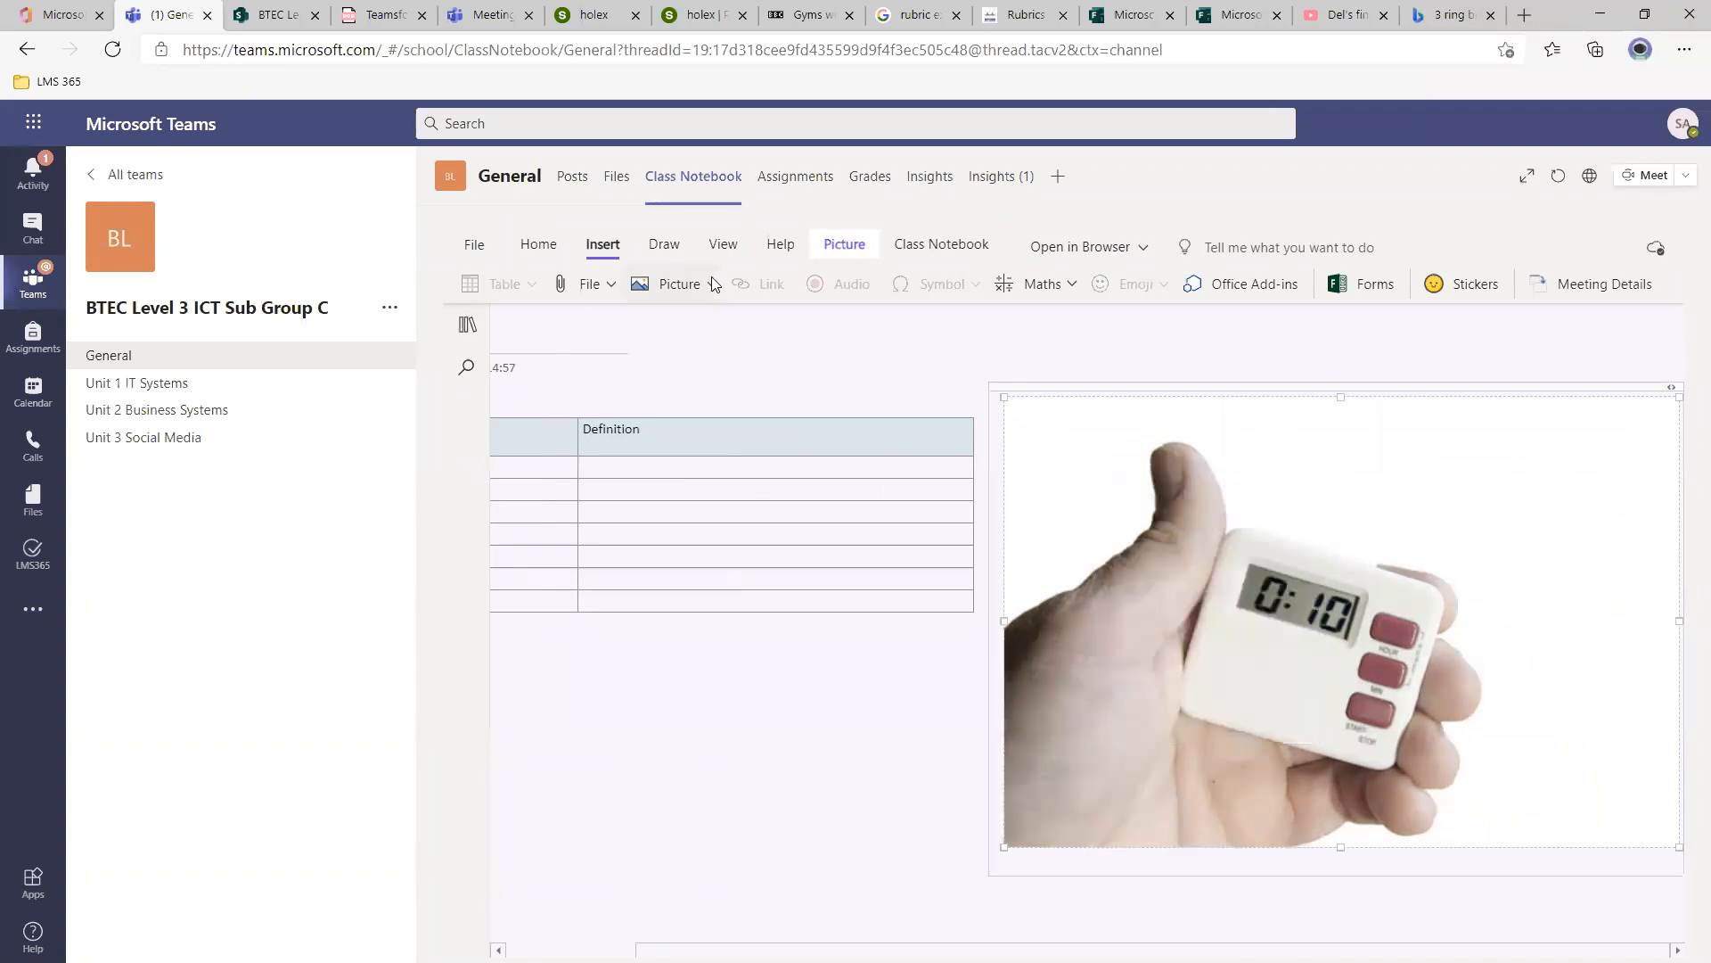
{"action": "left_click", "coordinate": [846, 777]}
{"action": "right_click", "coordinate": [1280, 423]}
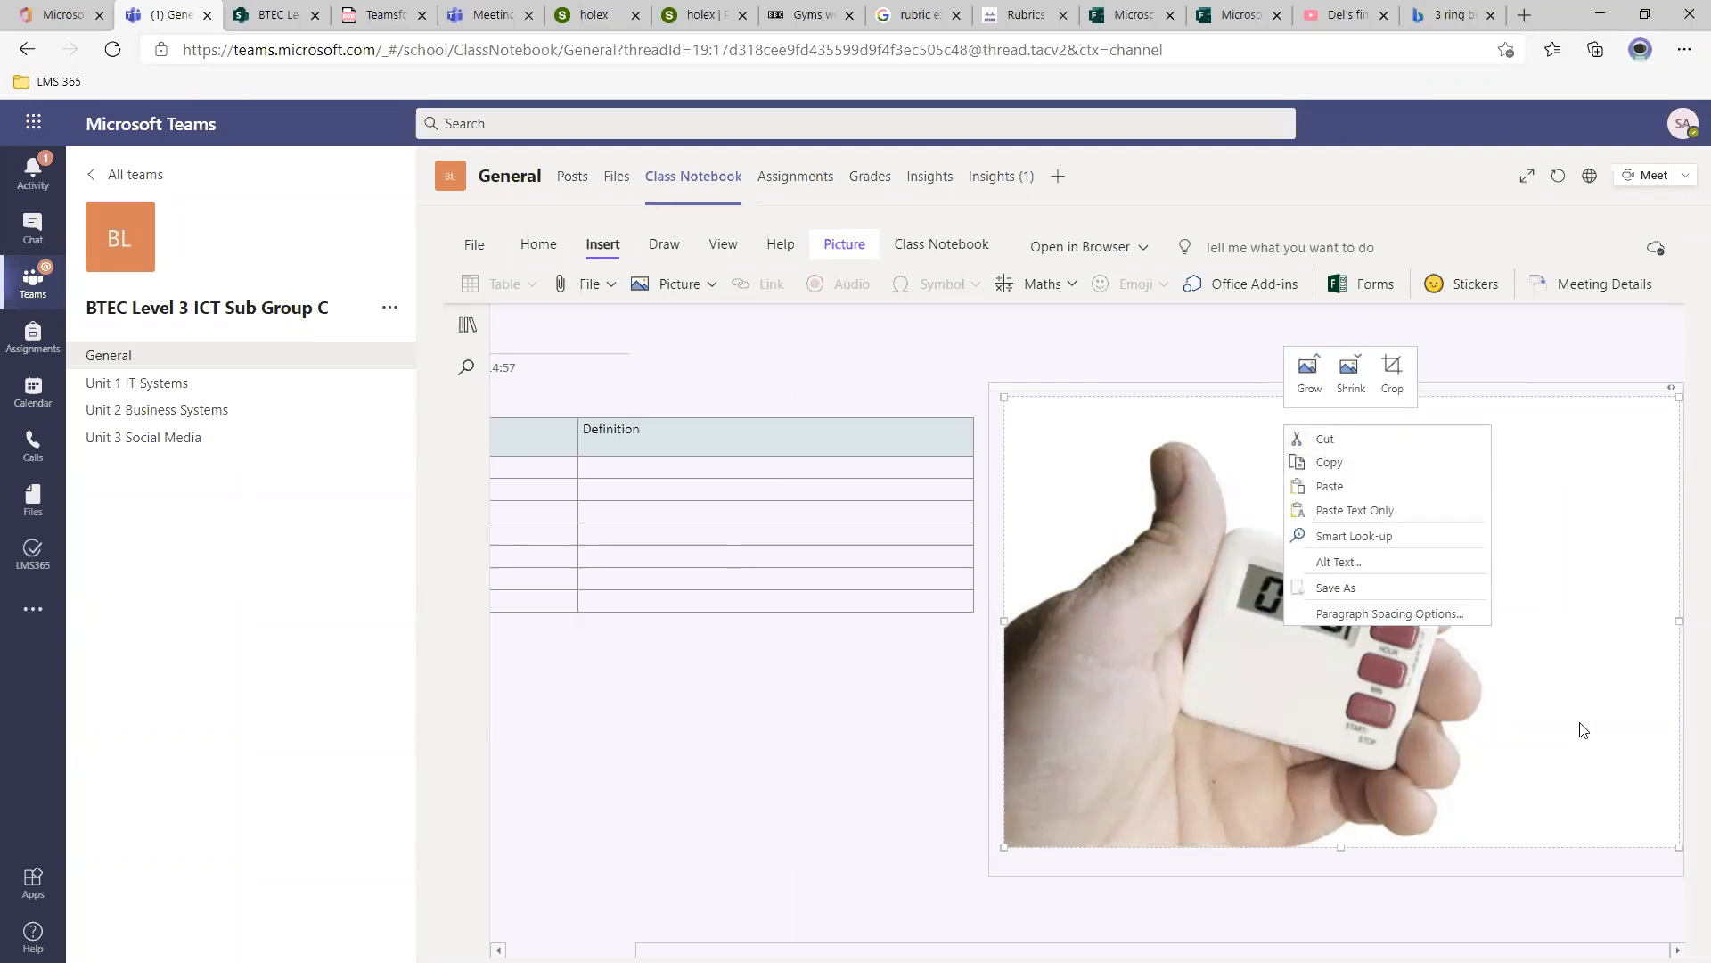
{"action": "left_click", "coordinate": [1377, 779]}
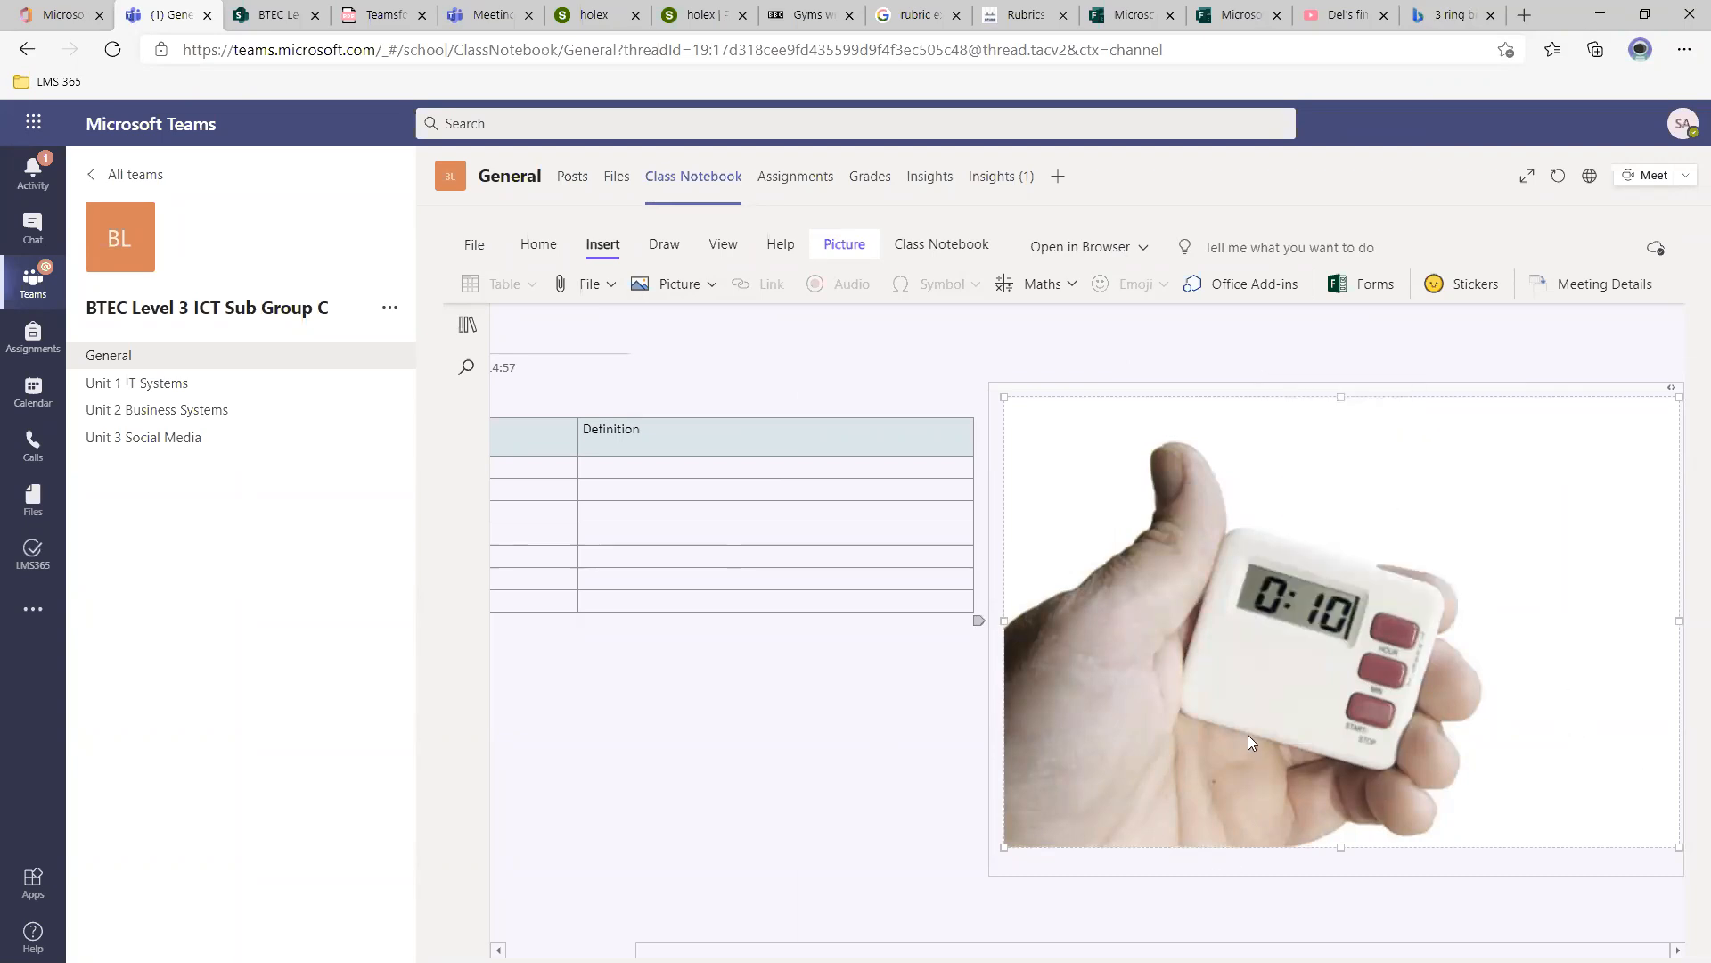
{"action": "key", "text": "Delete"}
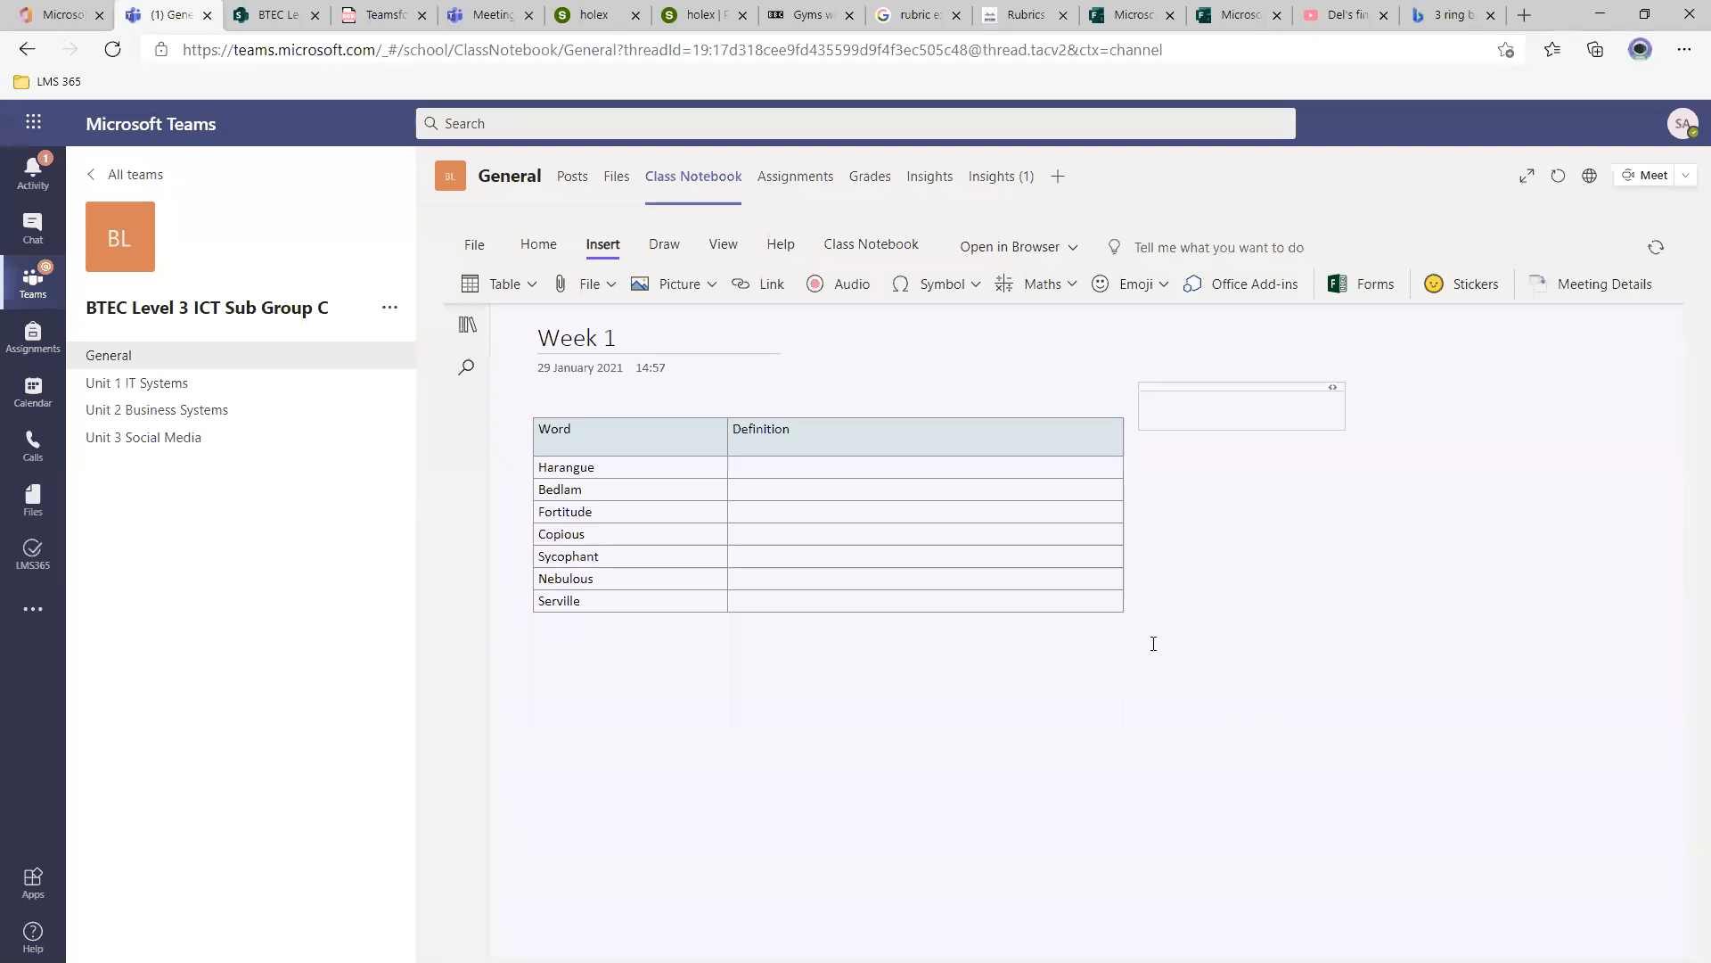
Check that a student's Starters section has no Week 1 page, then return to the teacher's Starters.
{"action": "left_click", "coordinate": [467, 324]}
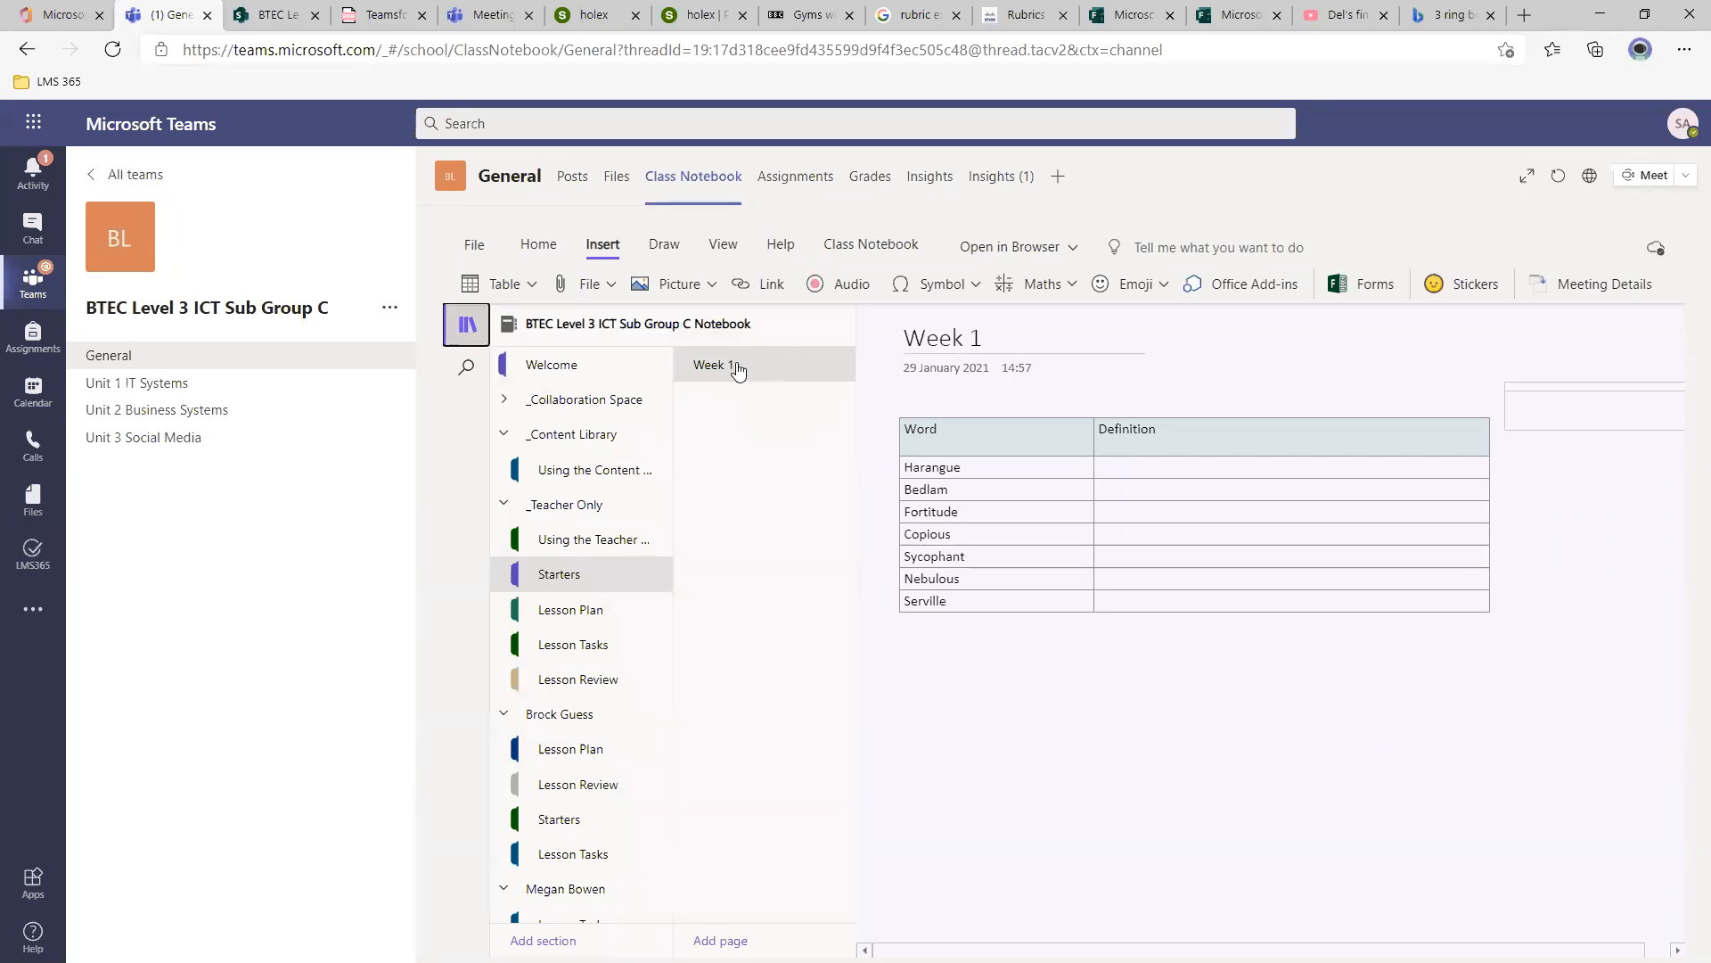
{"action": "left_click", "coordinate": [505, 505]}
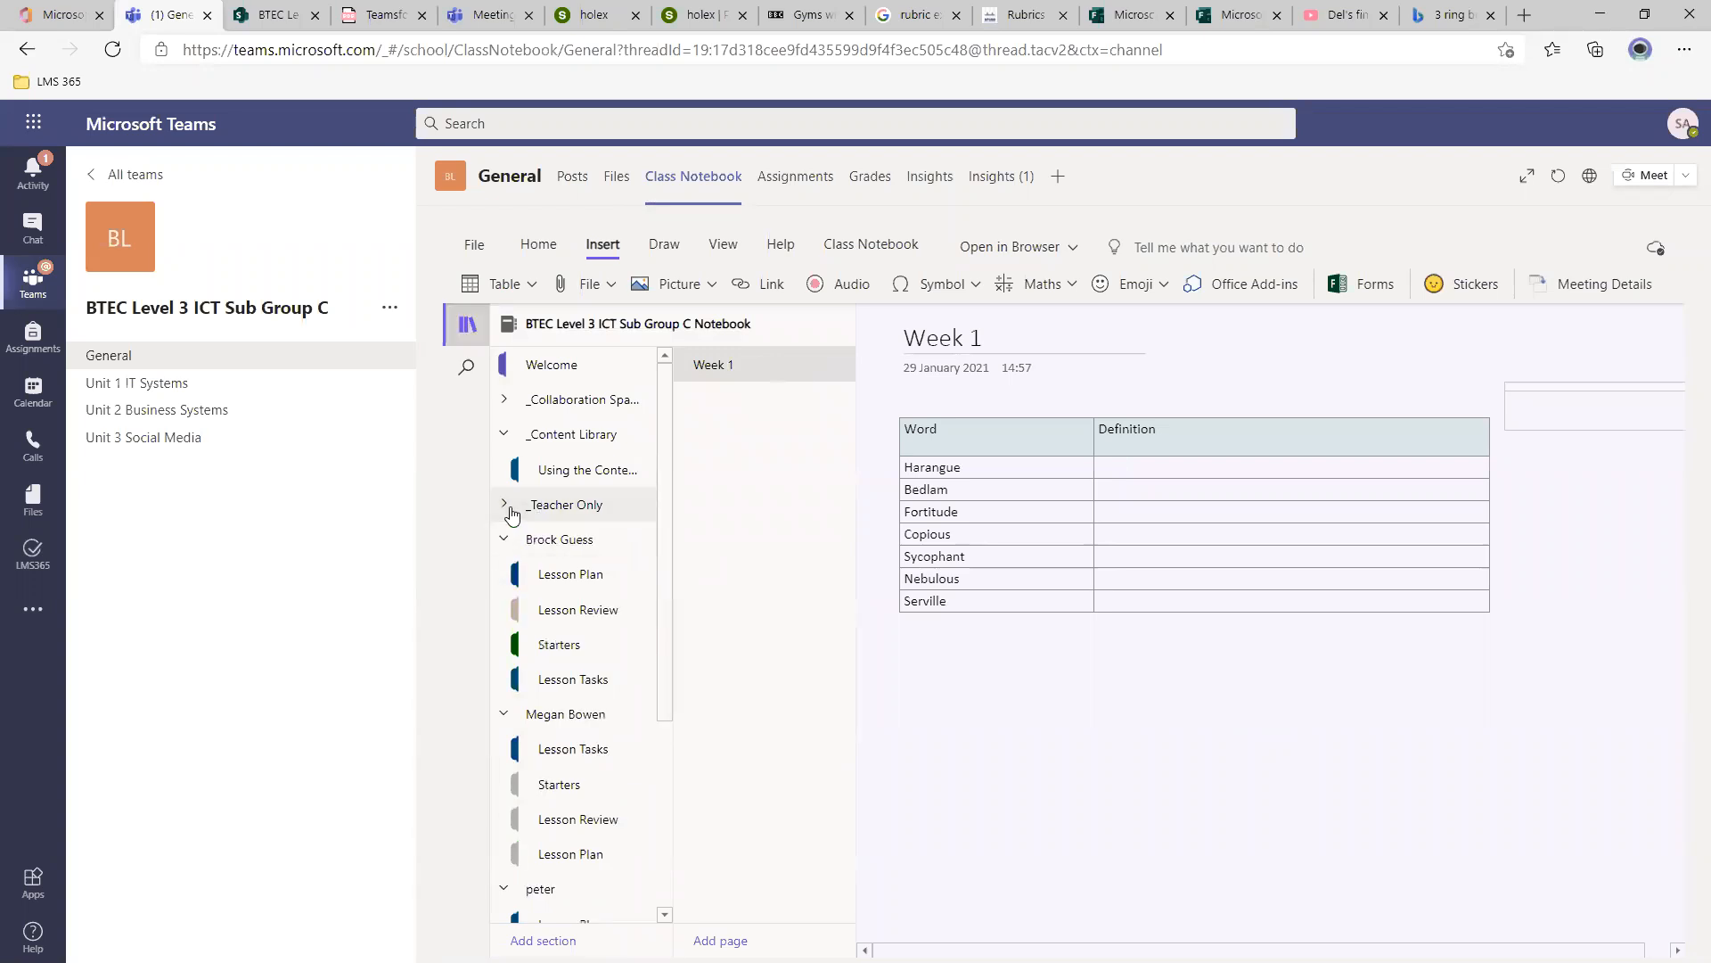
{"action": "left_click", "coordinate": [506, 505]}
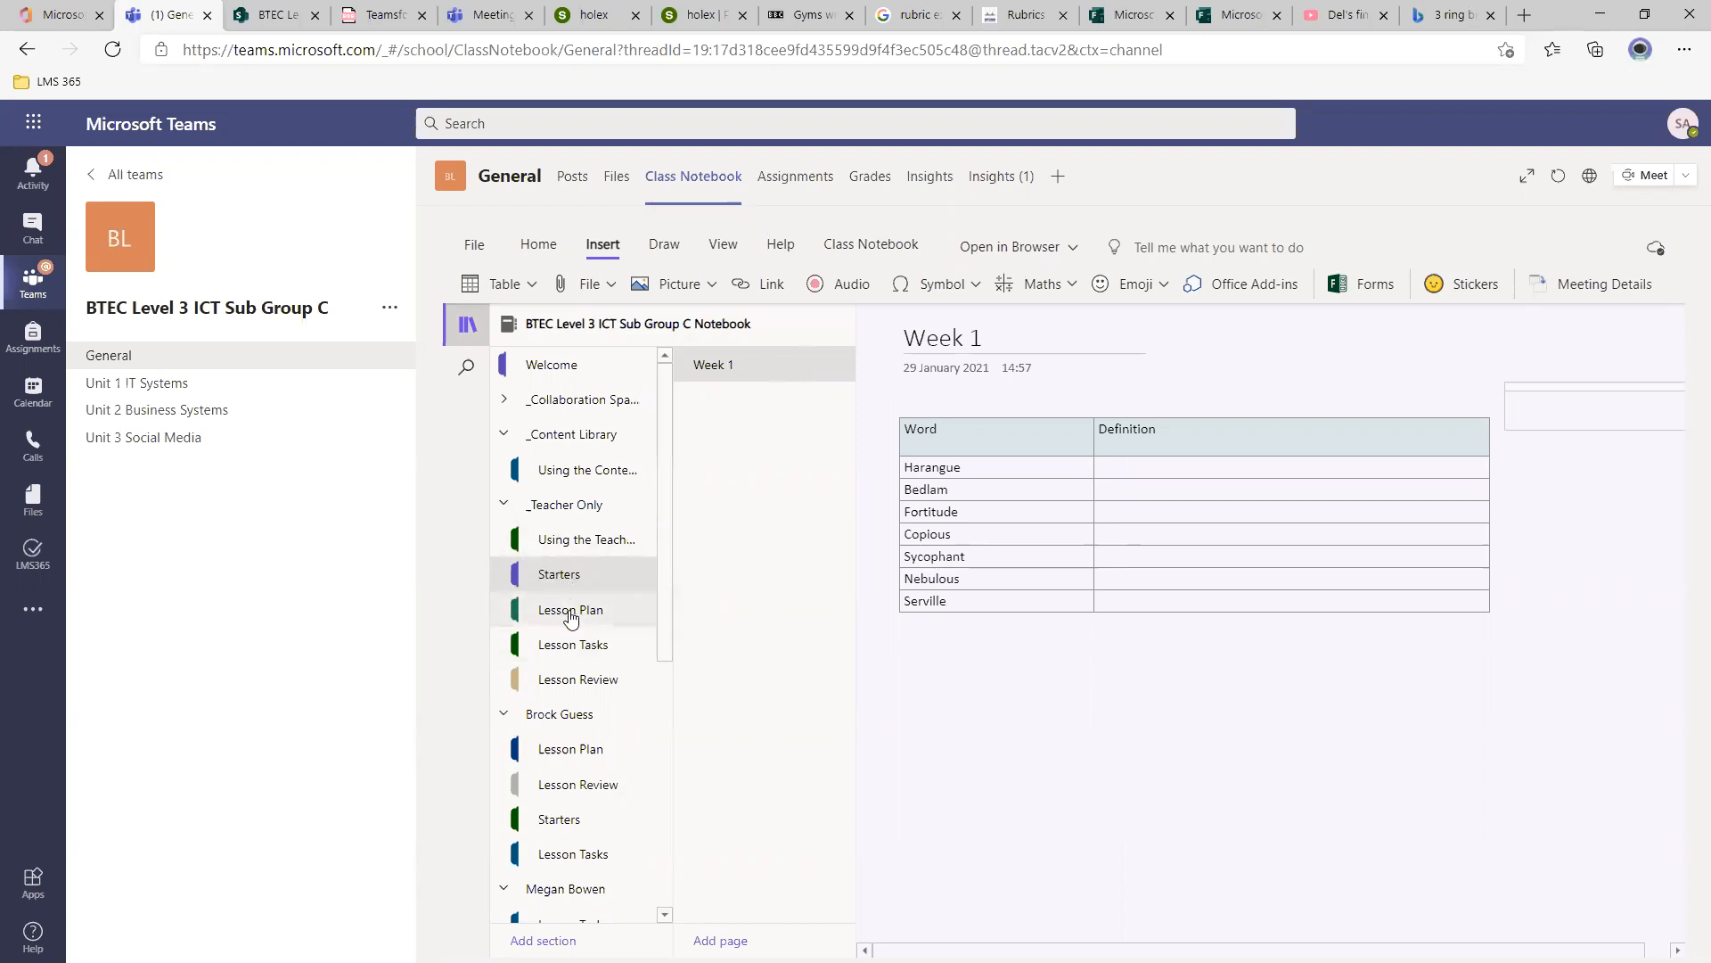
{"action": "scroll", "coordinate": [554, 606], "scroll_direction": "down", "scroll_amount": 2}
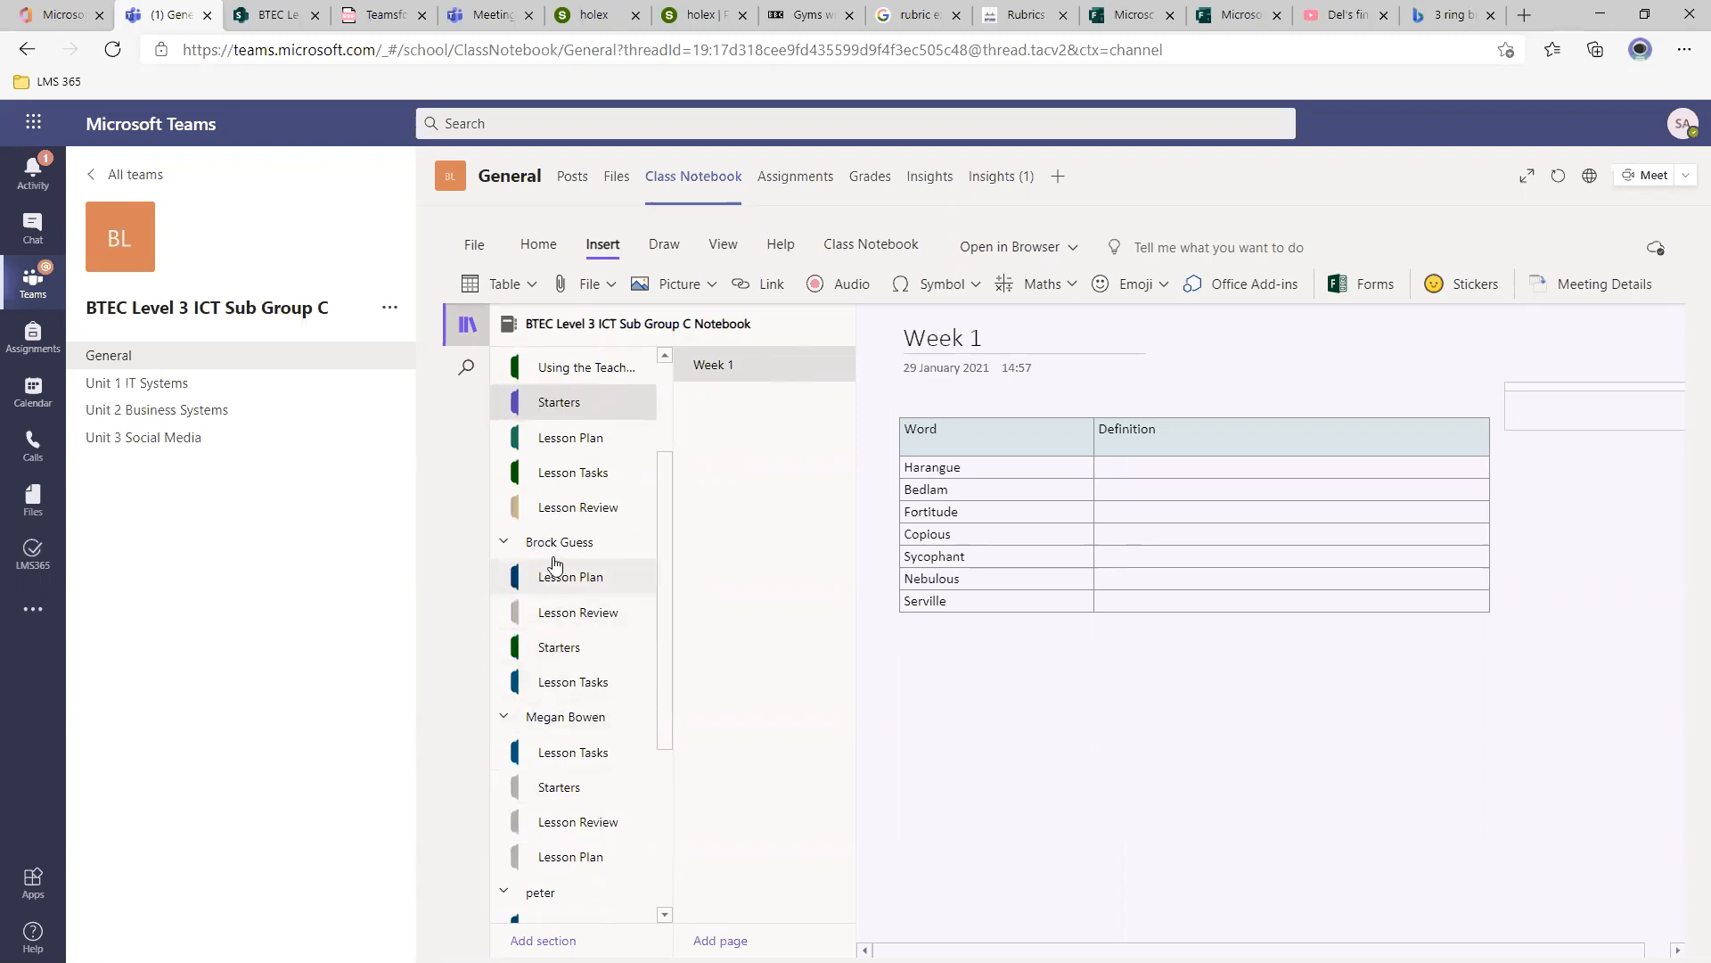
{"action": "left_click", "coordinate": [577, 650]}
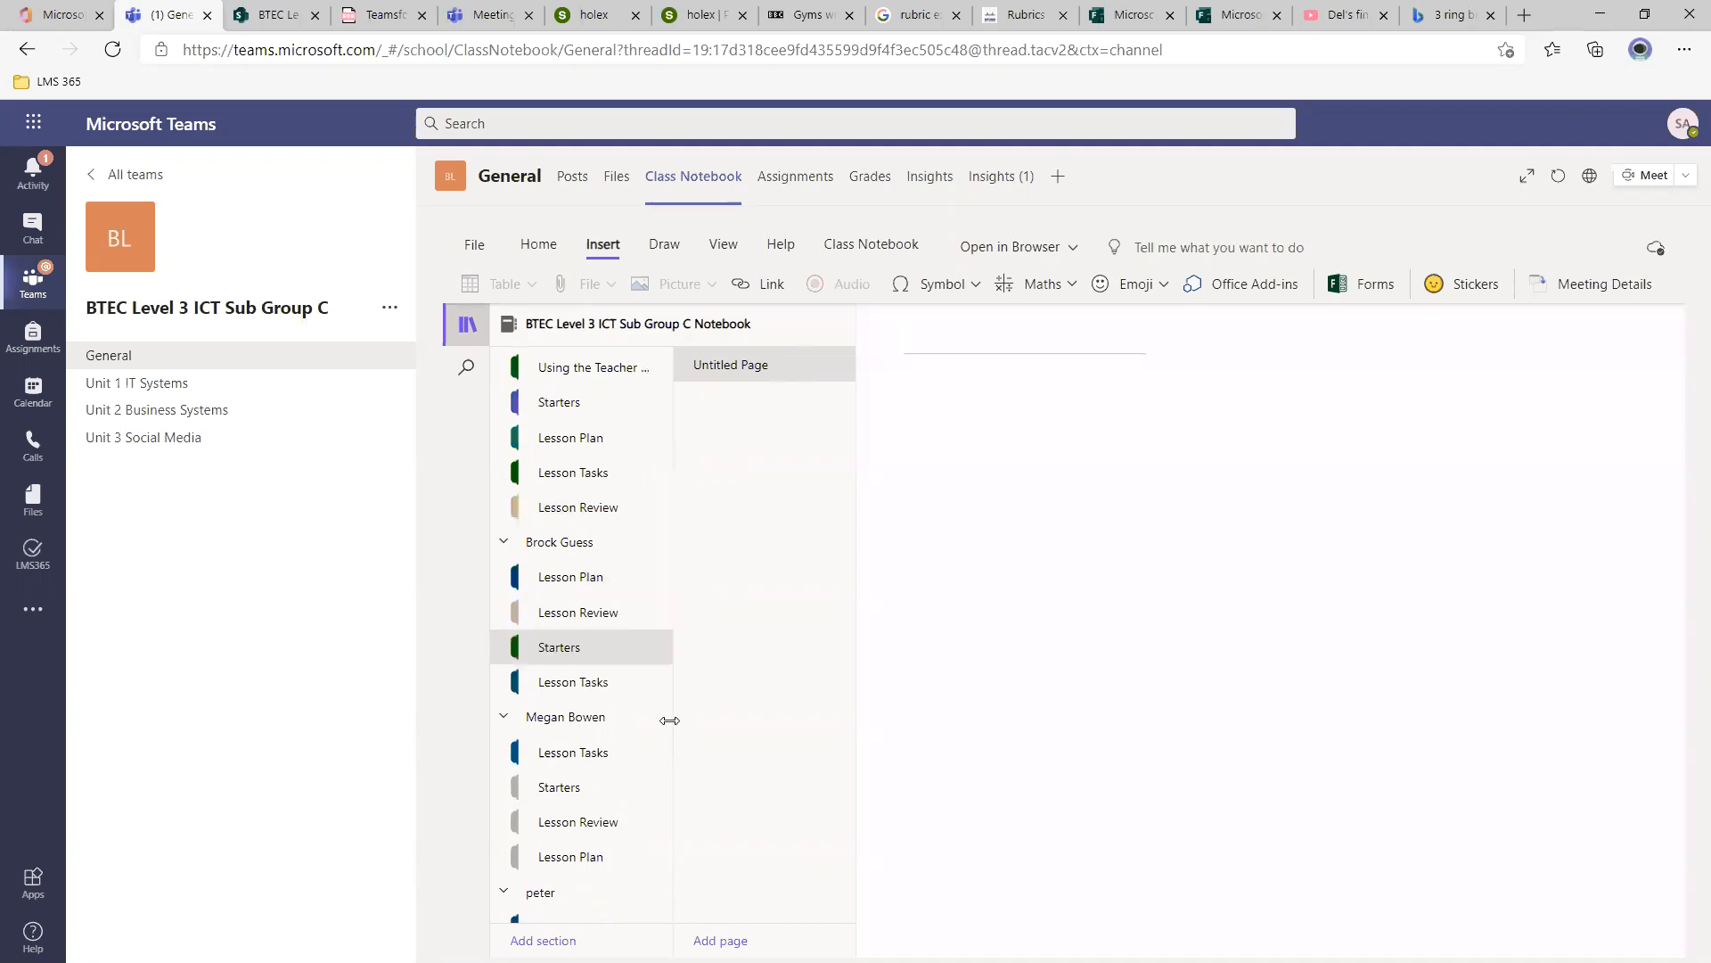
{"action": "left_click", "coordinate": [591, 403]}
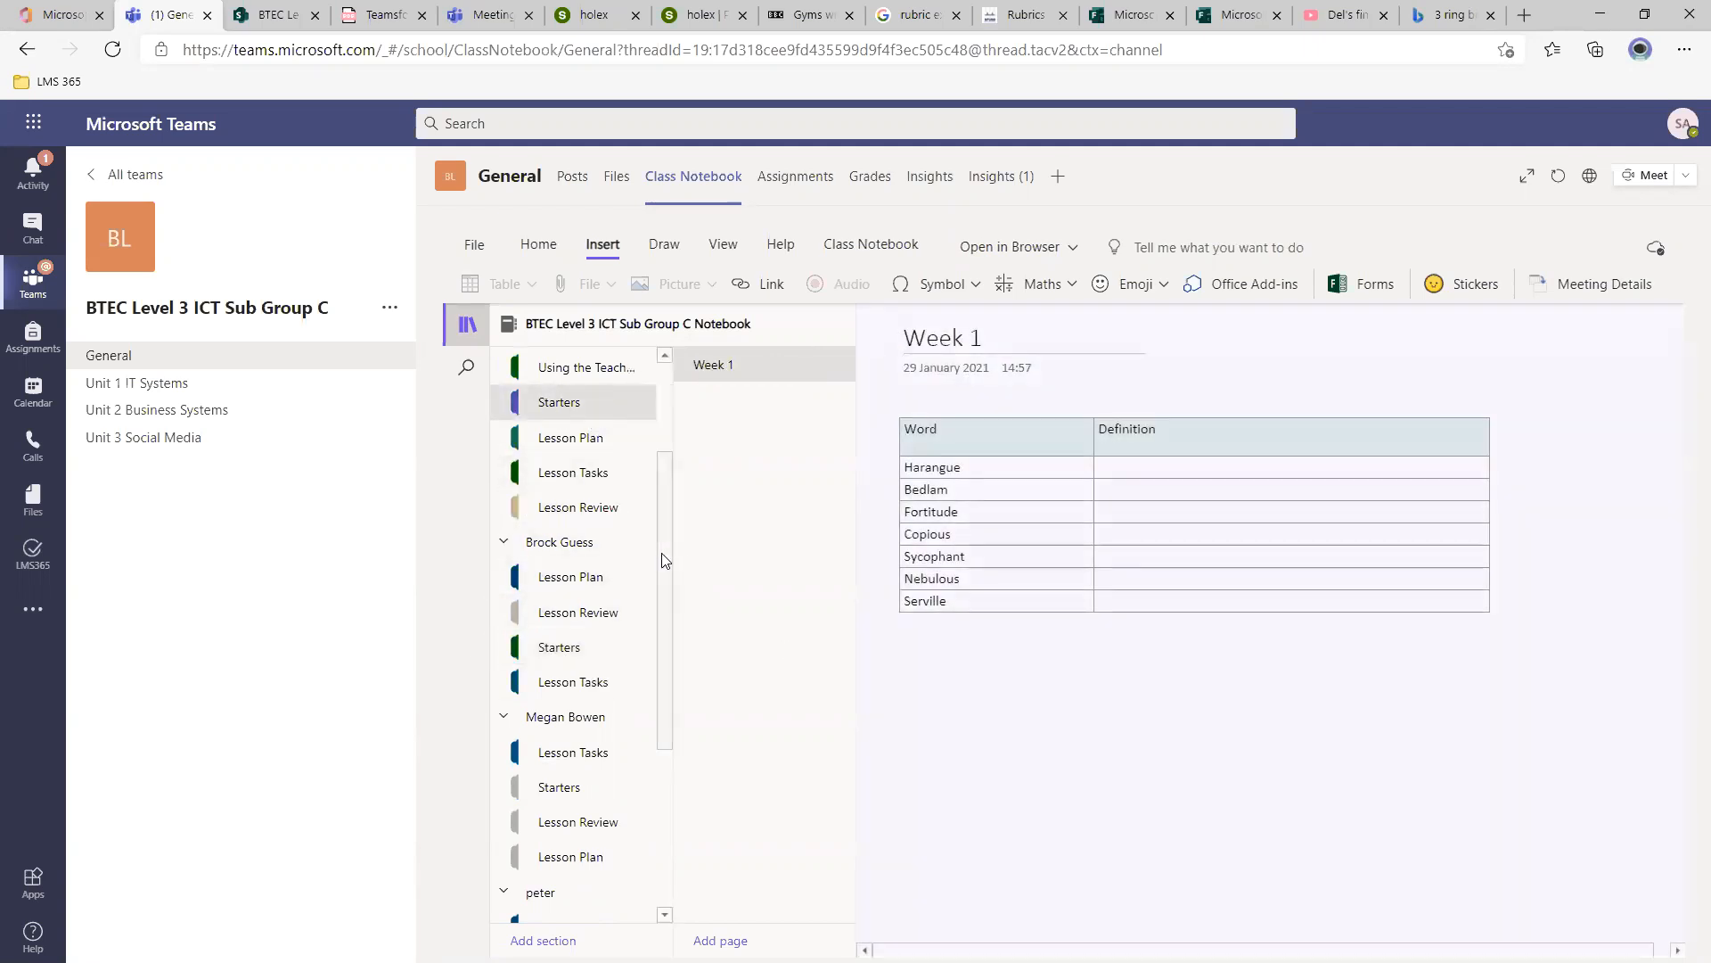
{"action": "scroll", "coordinate": [664, 560], "scroll_direction": "up", "scroll_amount": 3}
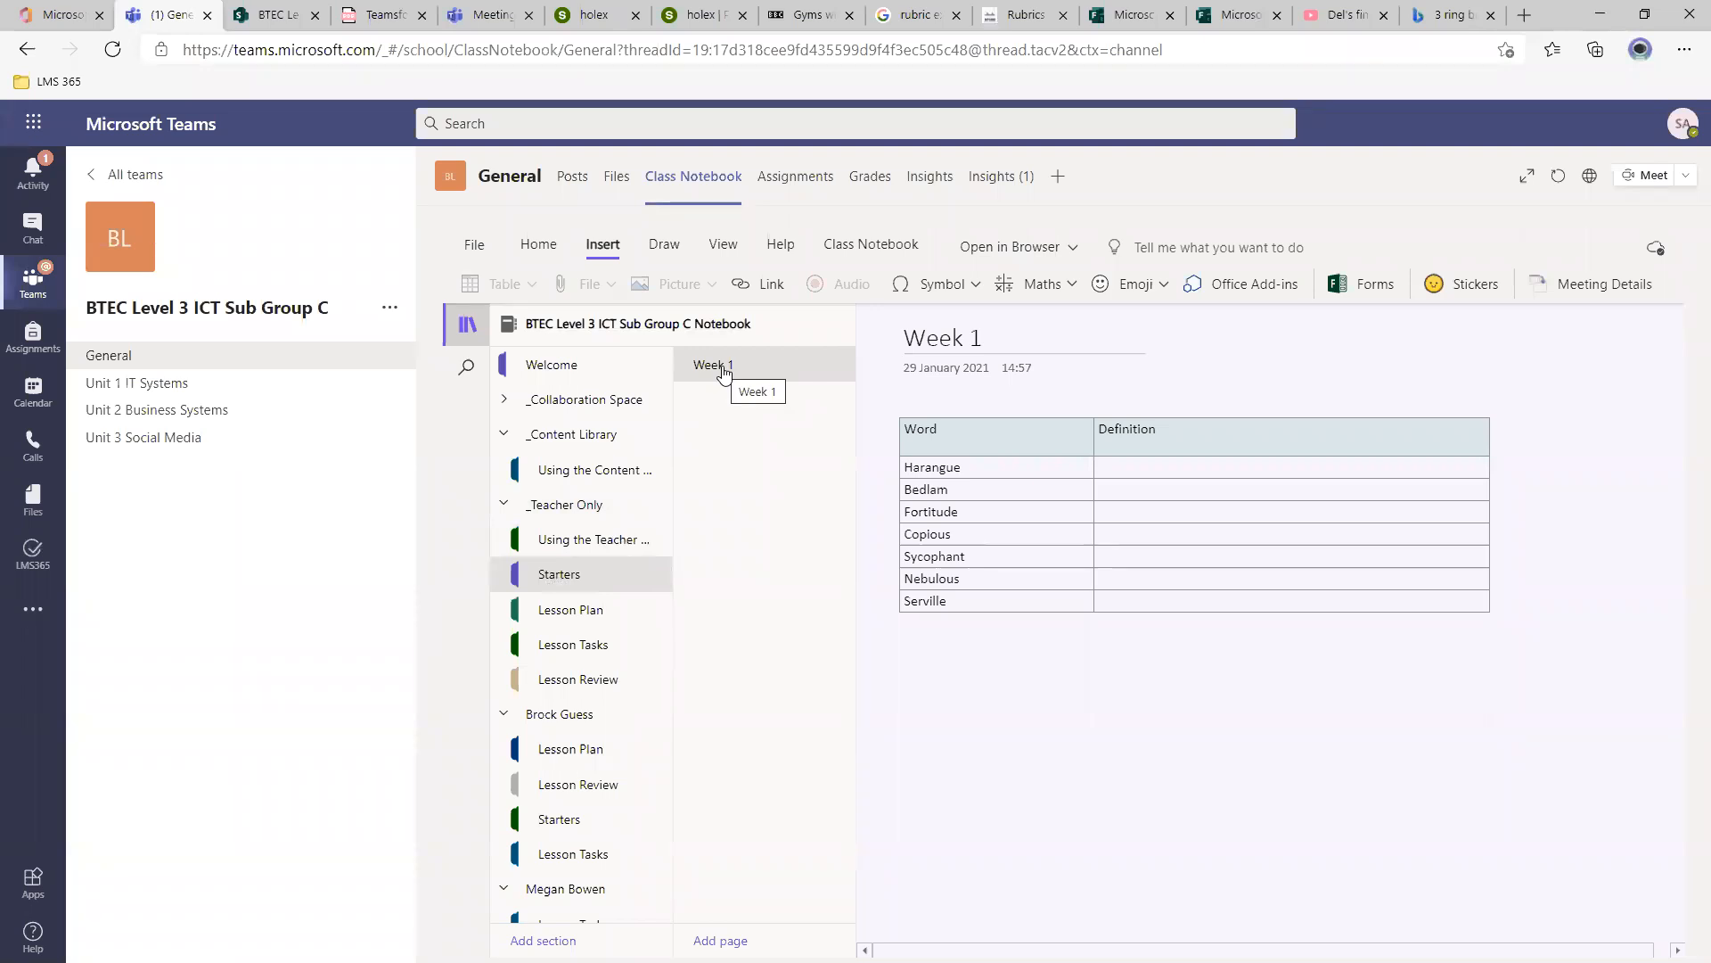
Distribute the Week 1 vocabulary page to every student's Starters section in the class notebook.
{"action": "left_click", "coordinate": [878, 245]}
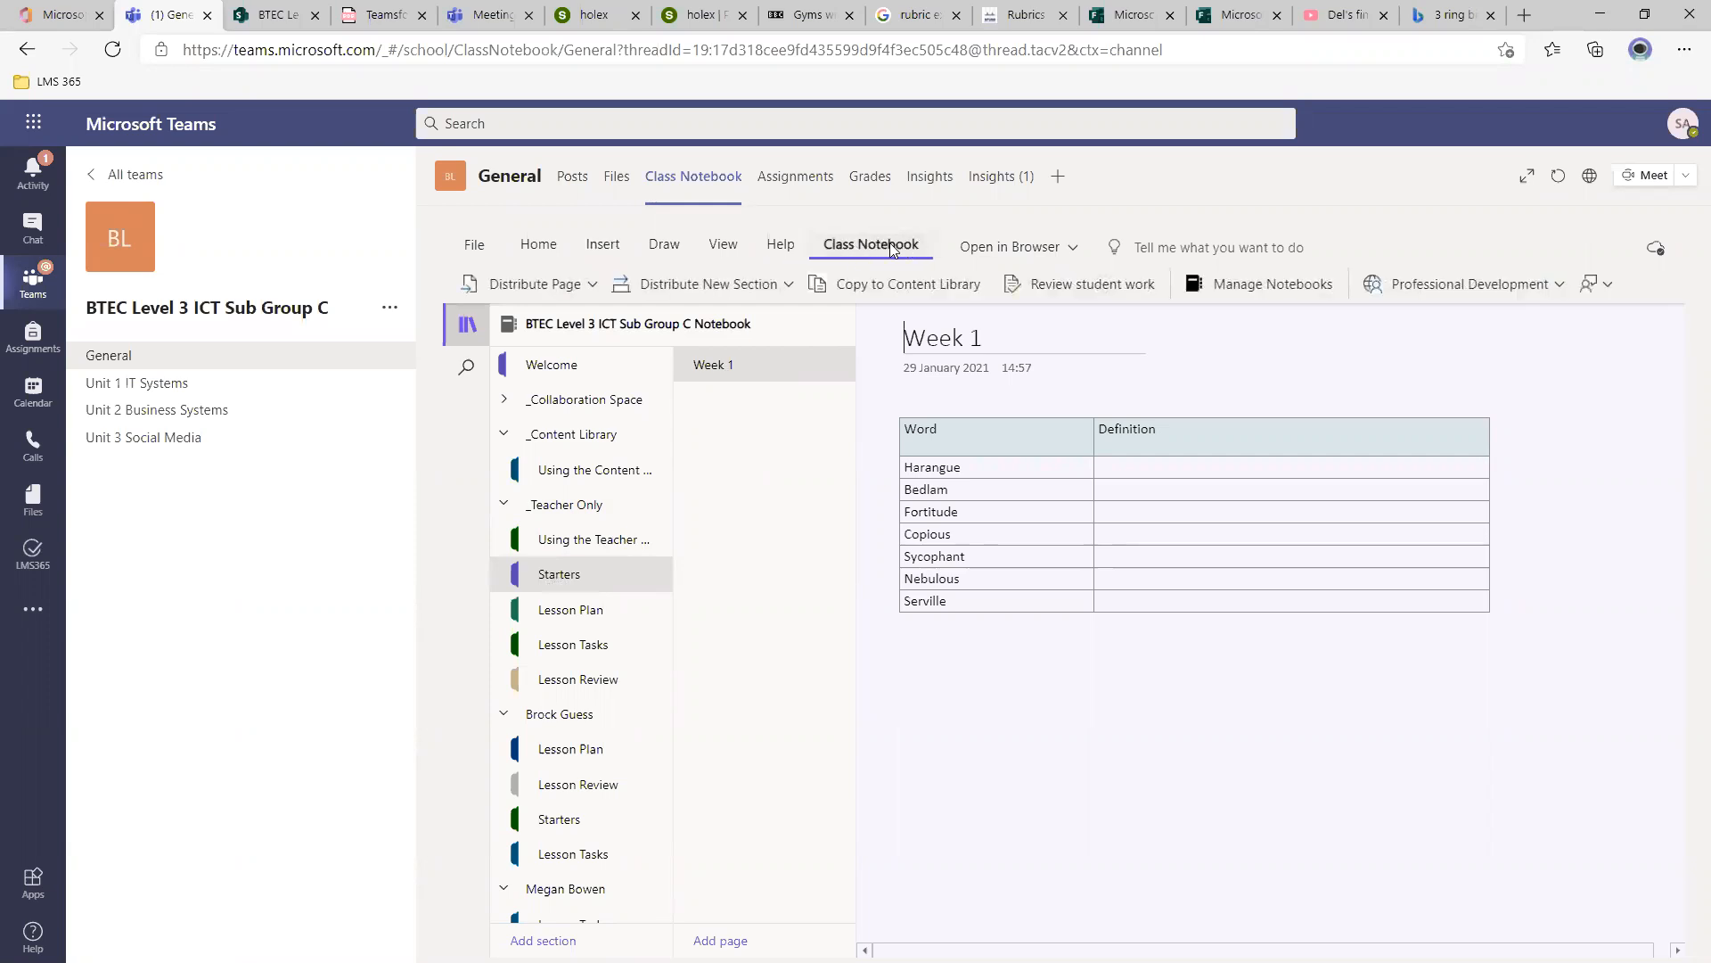
{"action": "left_click", "coordinate": [592, 285]}
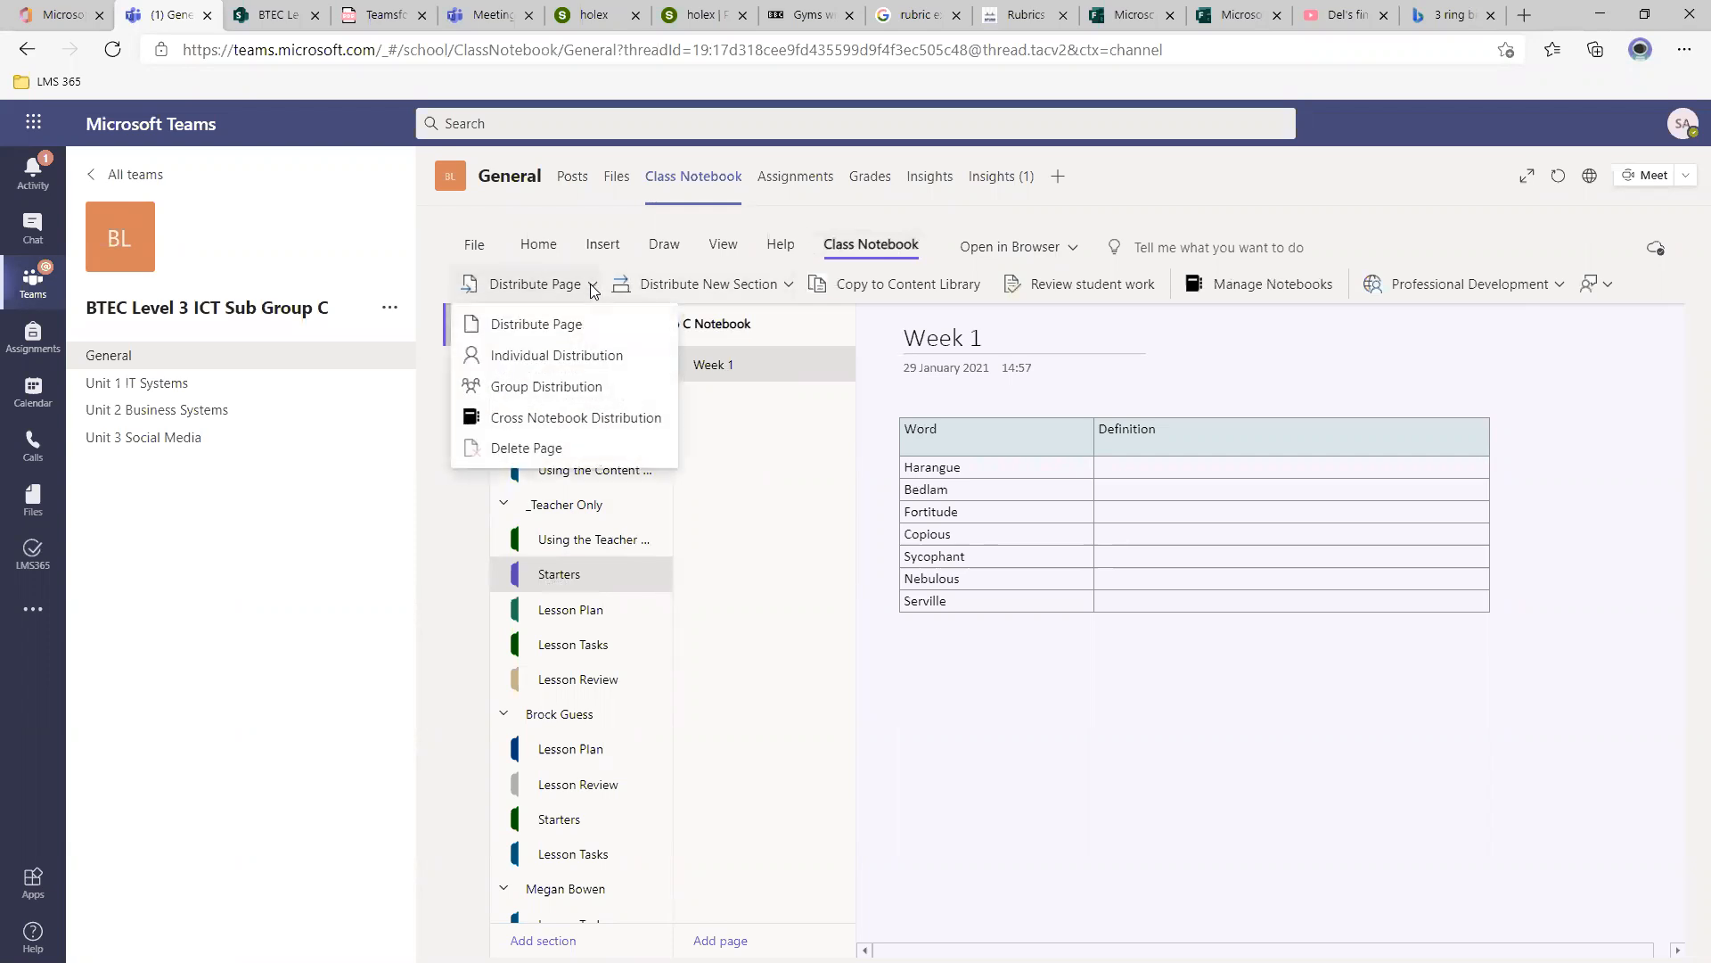
{"action": "left_click", "coordinate": [577, 330]}
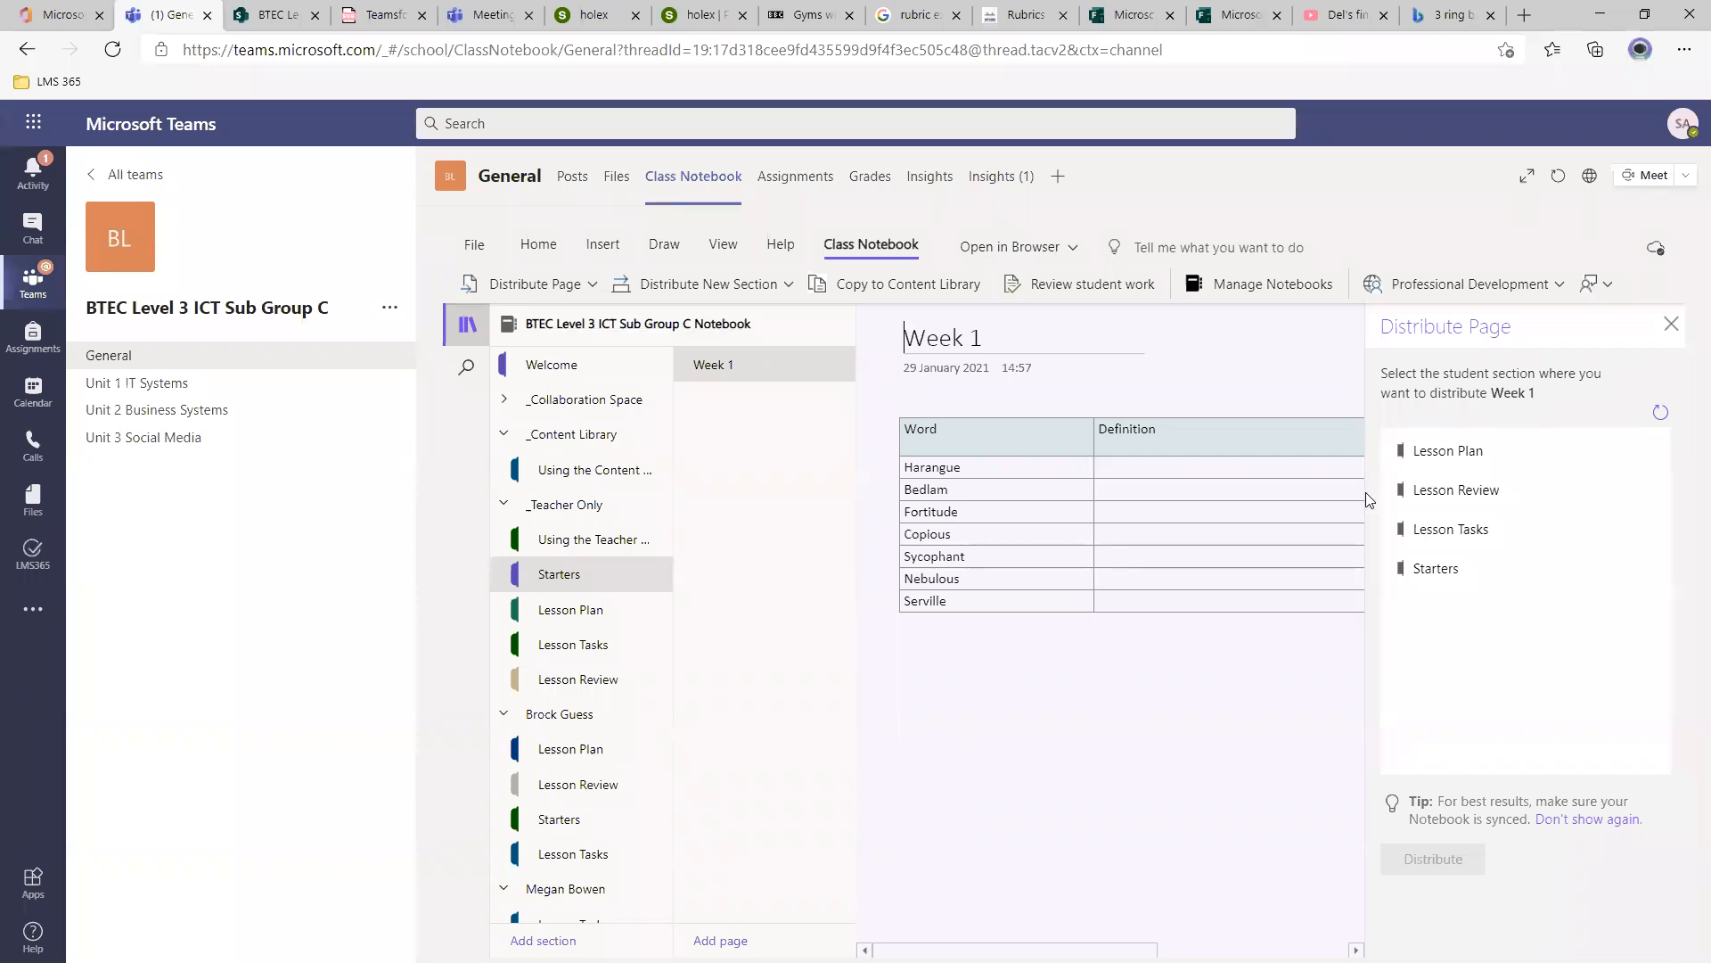
{"action": "left_click", "coordinate": [1433, 570]}
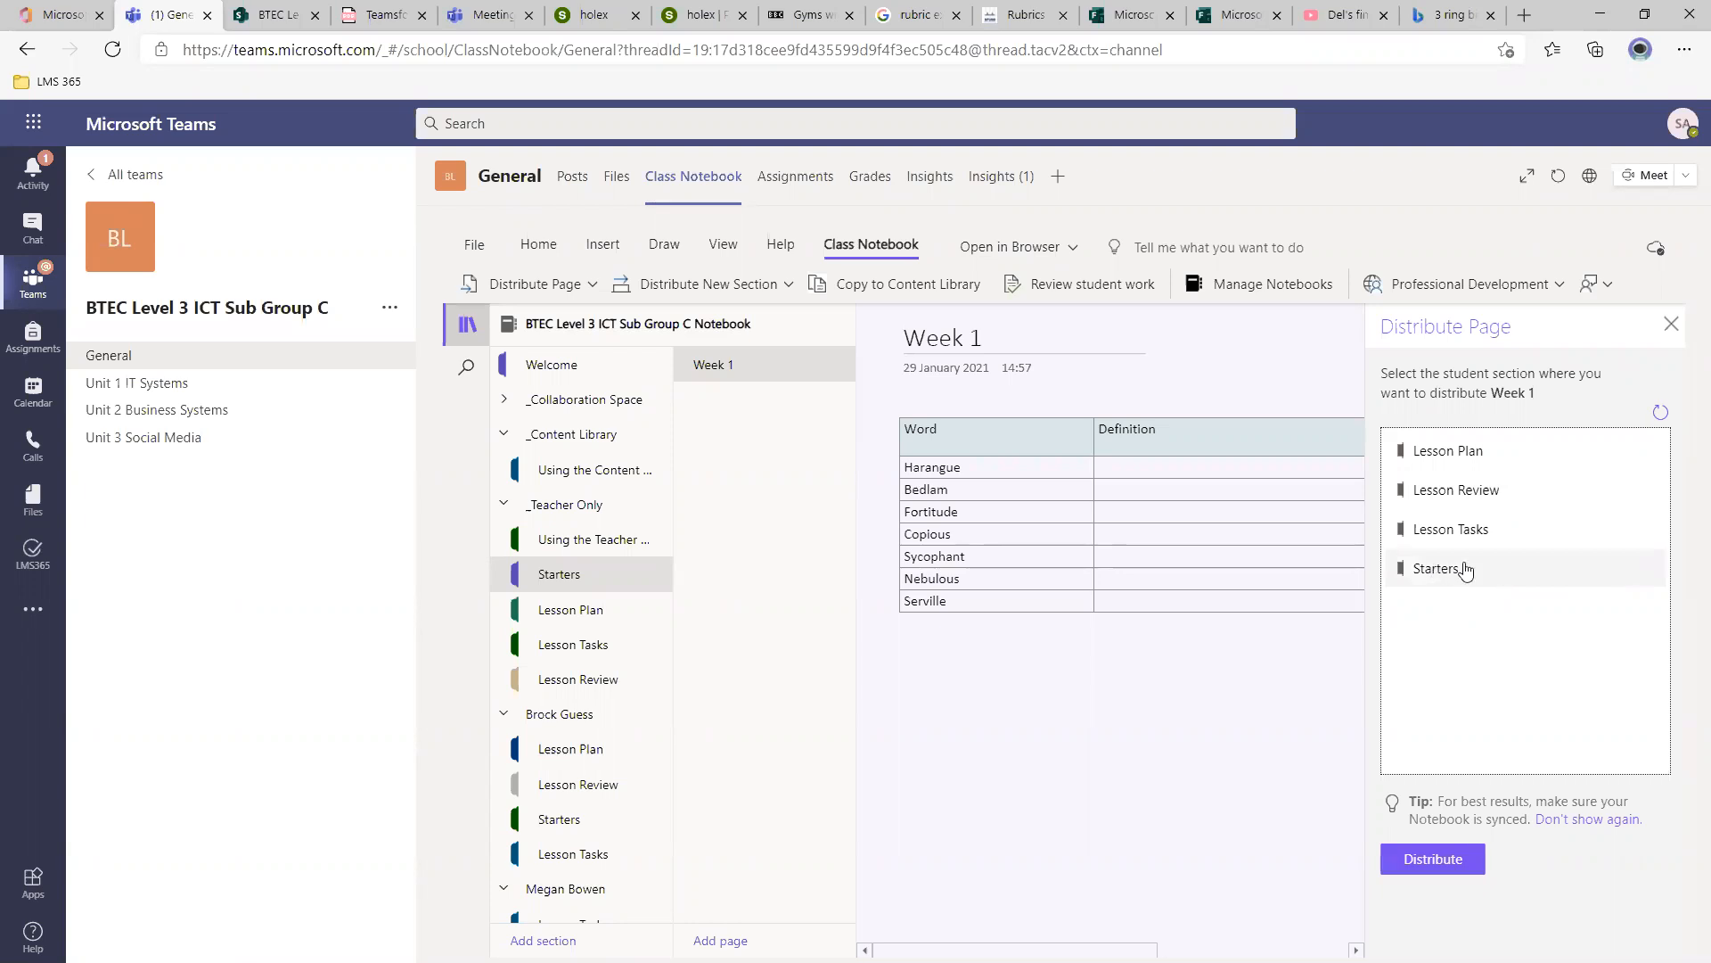
{"action": "left_click", "coordinate": [1451, 859]}
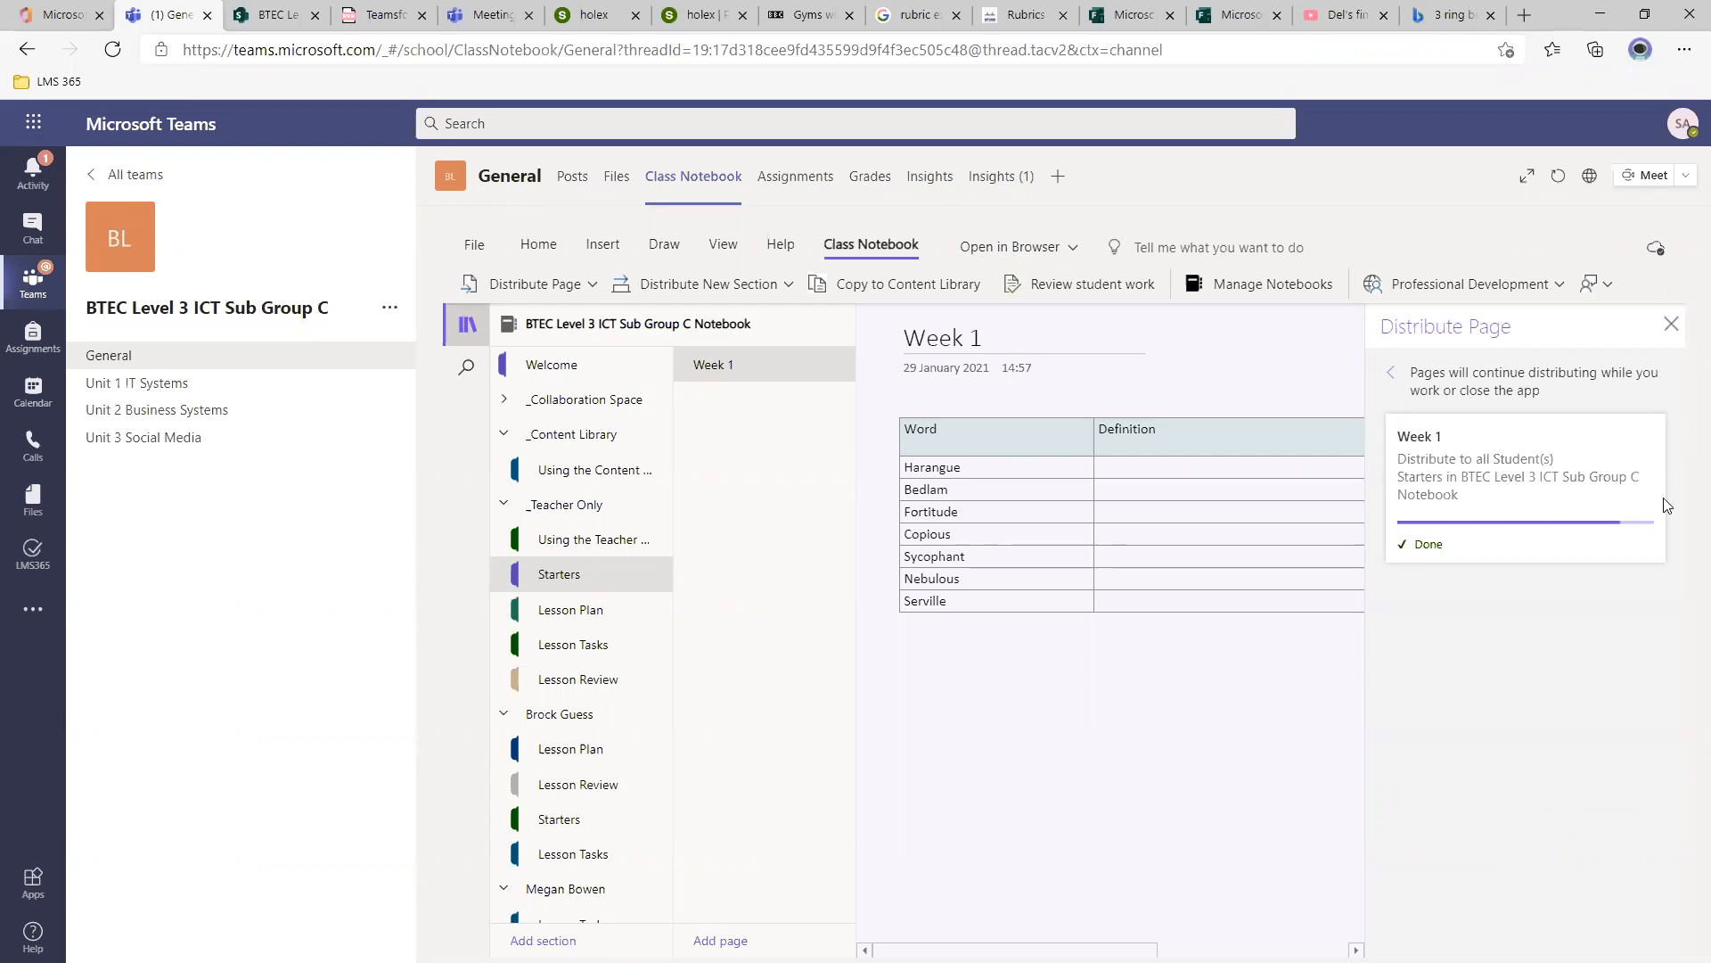
{"action": "left_click", "coordinate": [1671, 326]}
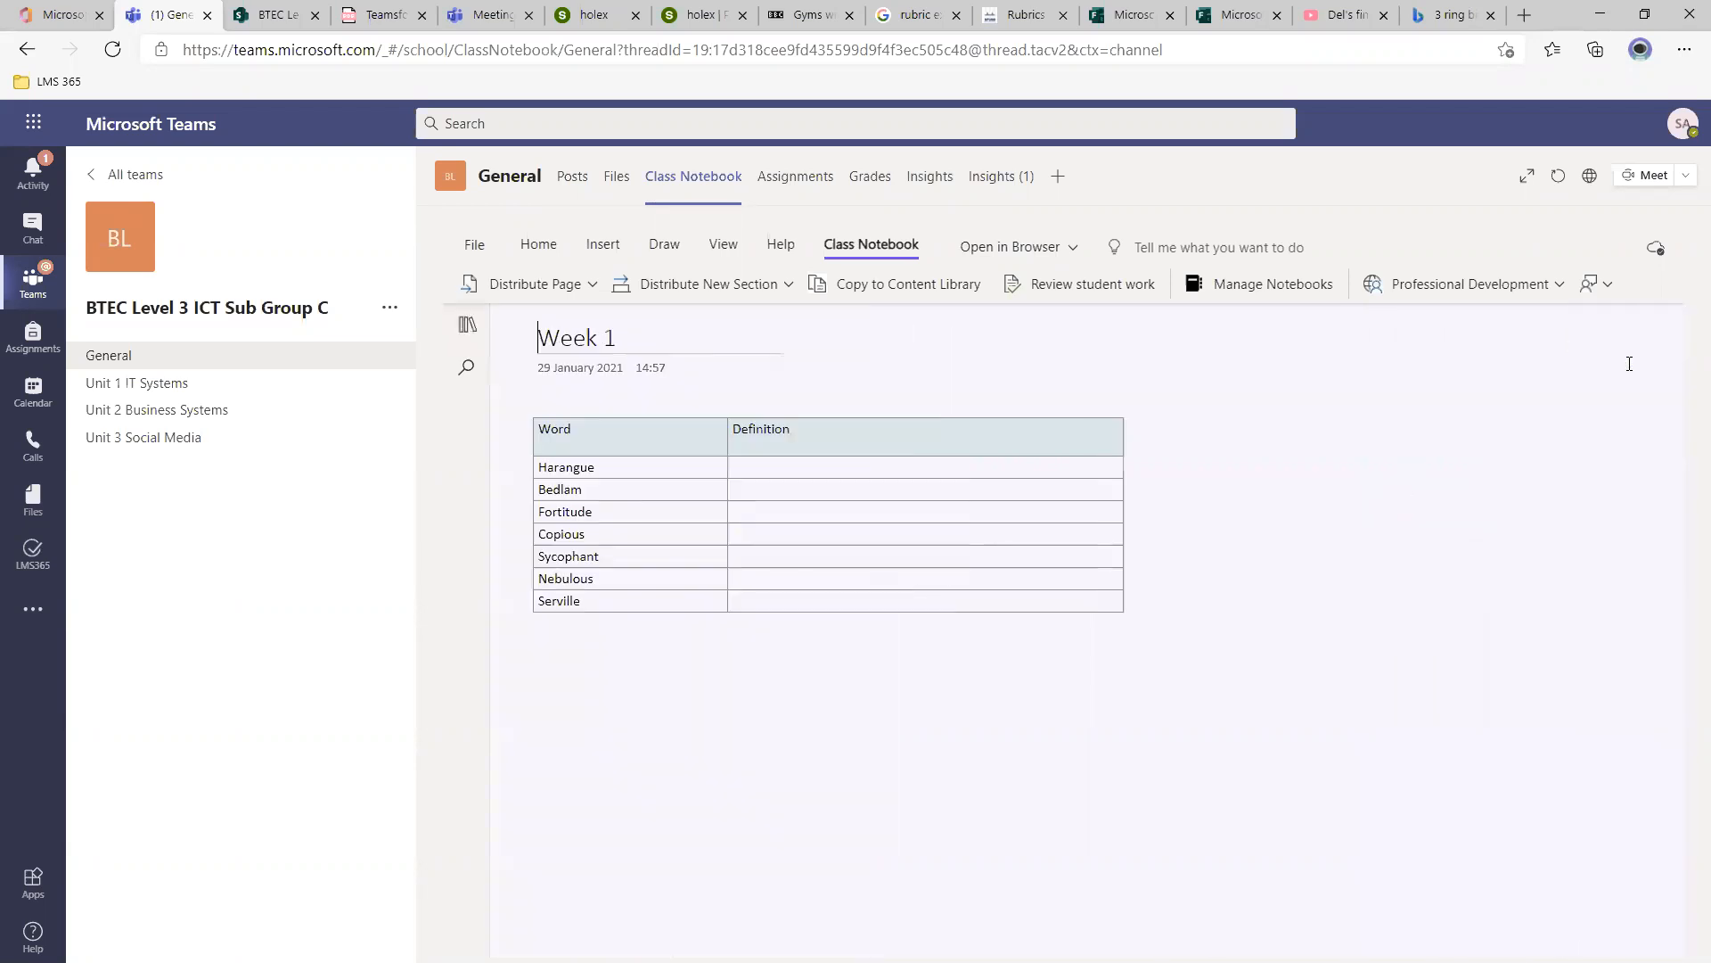
Check the first two students' Starters sections for their copy of the Week 1 page.
{"action": "left_click", "coordinate": [467, 323]}
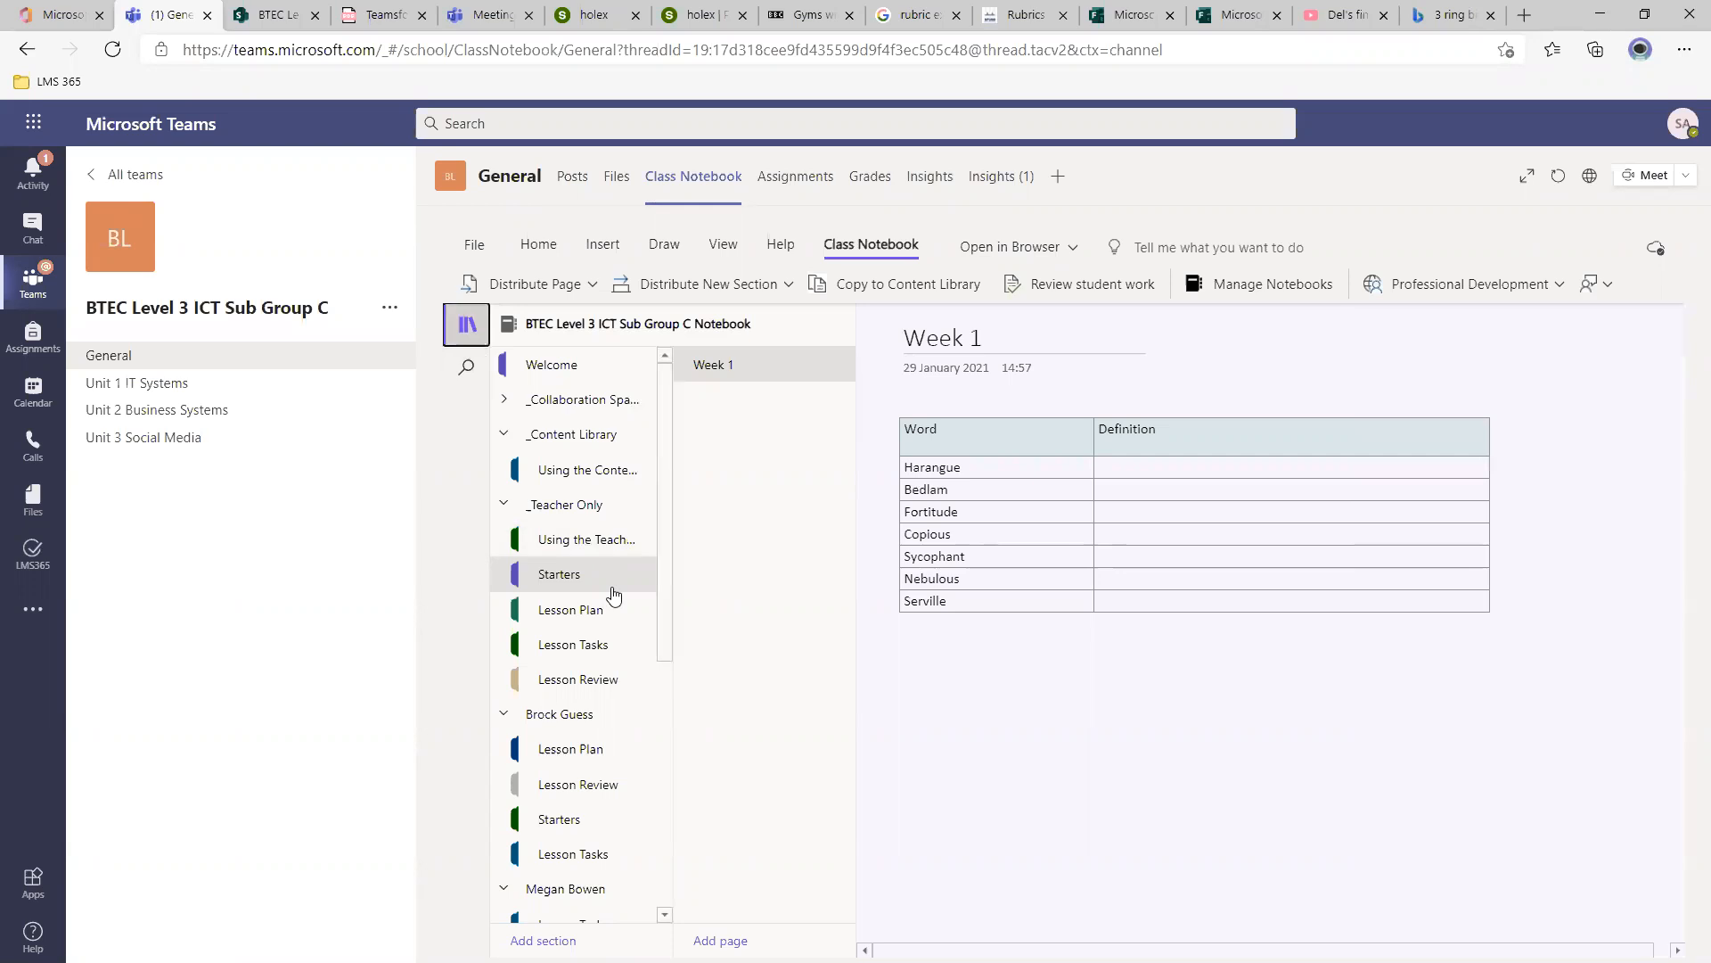
{"action": "scroll", "coordinate": [611, 606], "scroll_direction": "down", "scroll_amount": 3}
{"action": "left_click", "coordinate": [576, 645]}
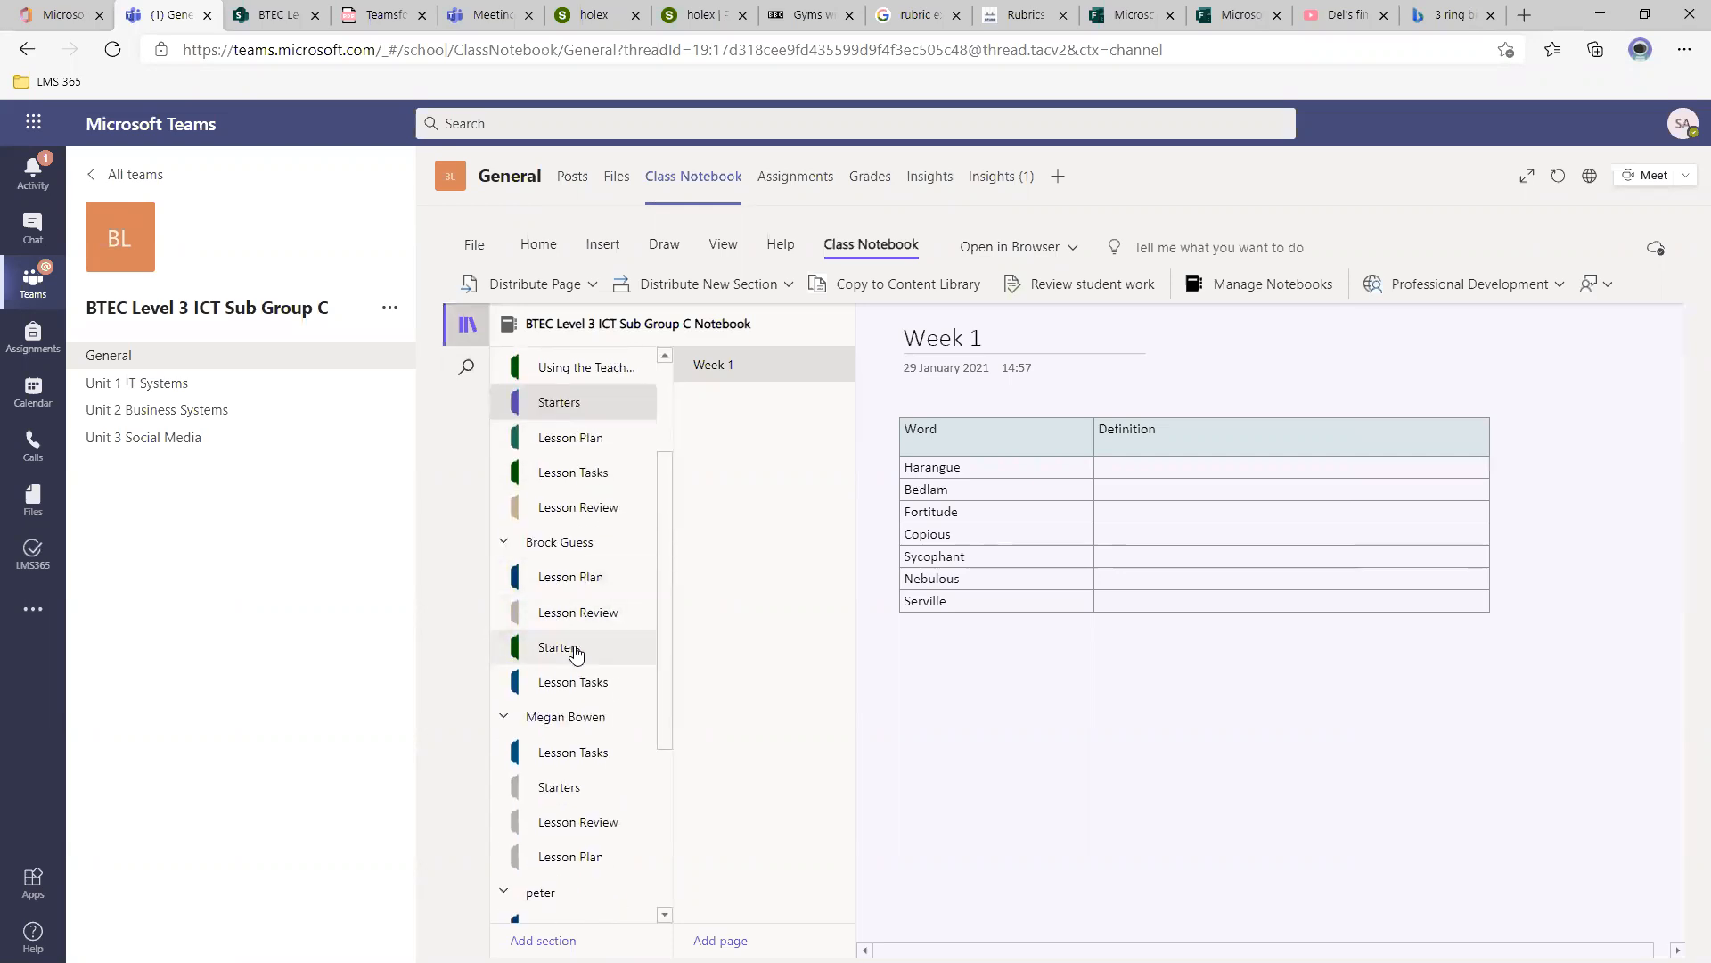
{"action": "left_click", "coordinate": [747, 401]}
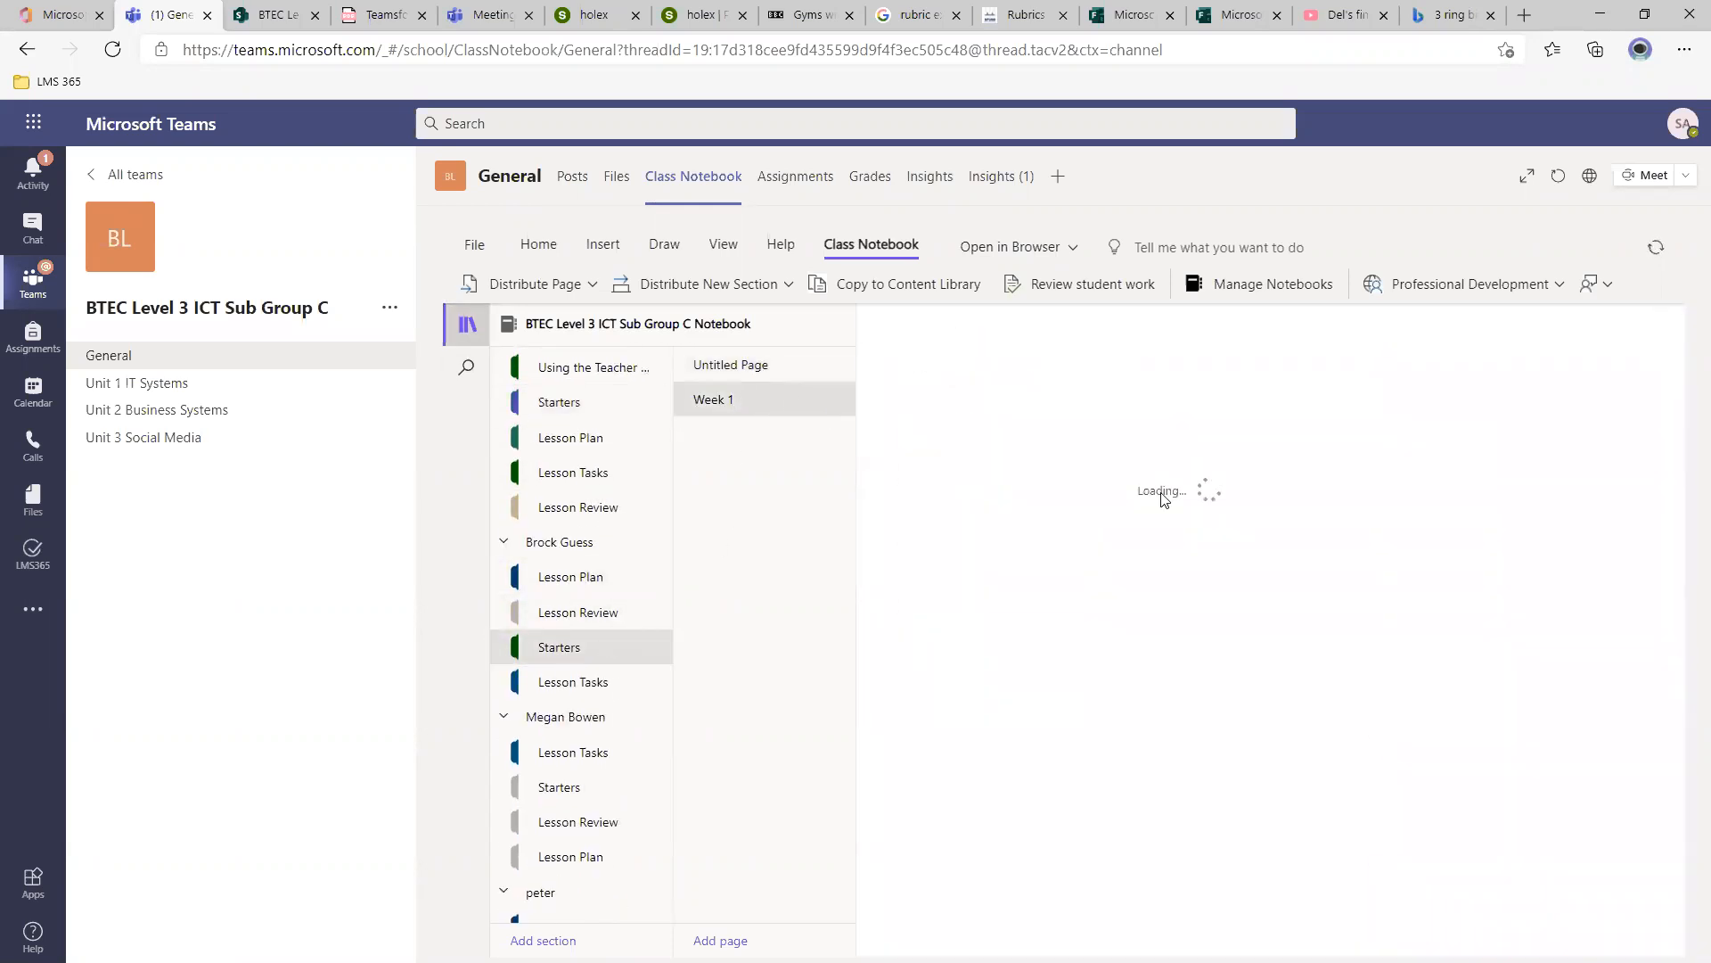
{"action": "scroll", "coordinate": [563, 738], "scroll_direction": "down", "scroll_amount": 2}
{"action": "left_click", "coordinate": [599, 611]}
{"action": "left_click", "coordinate": [764, 412]}
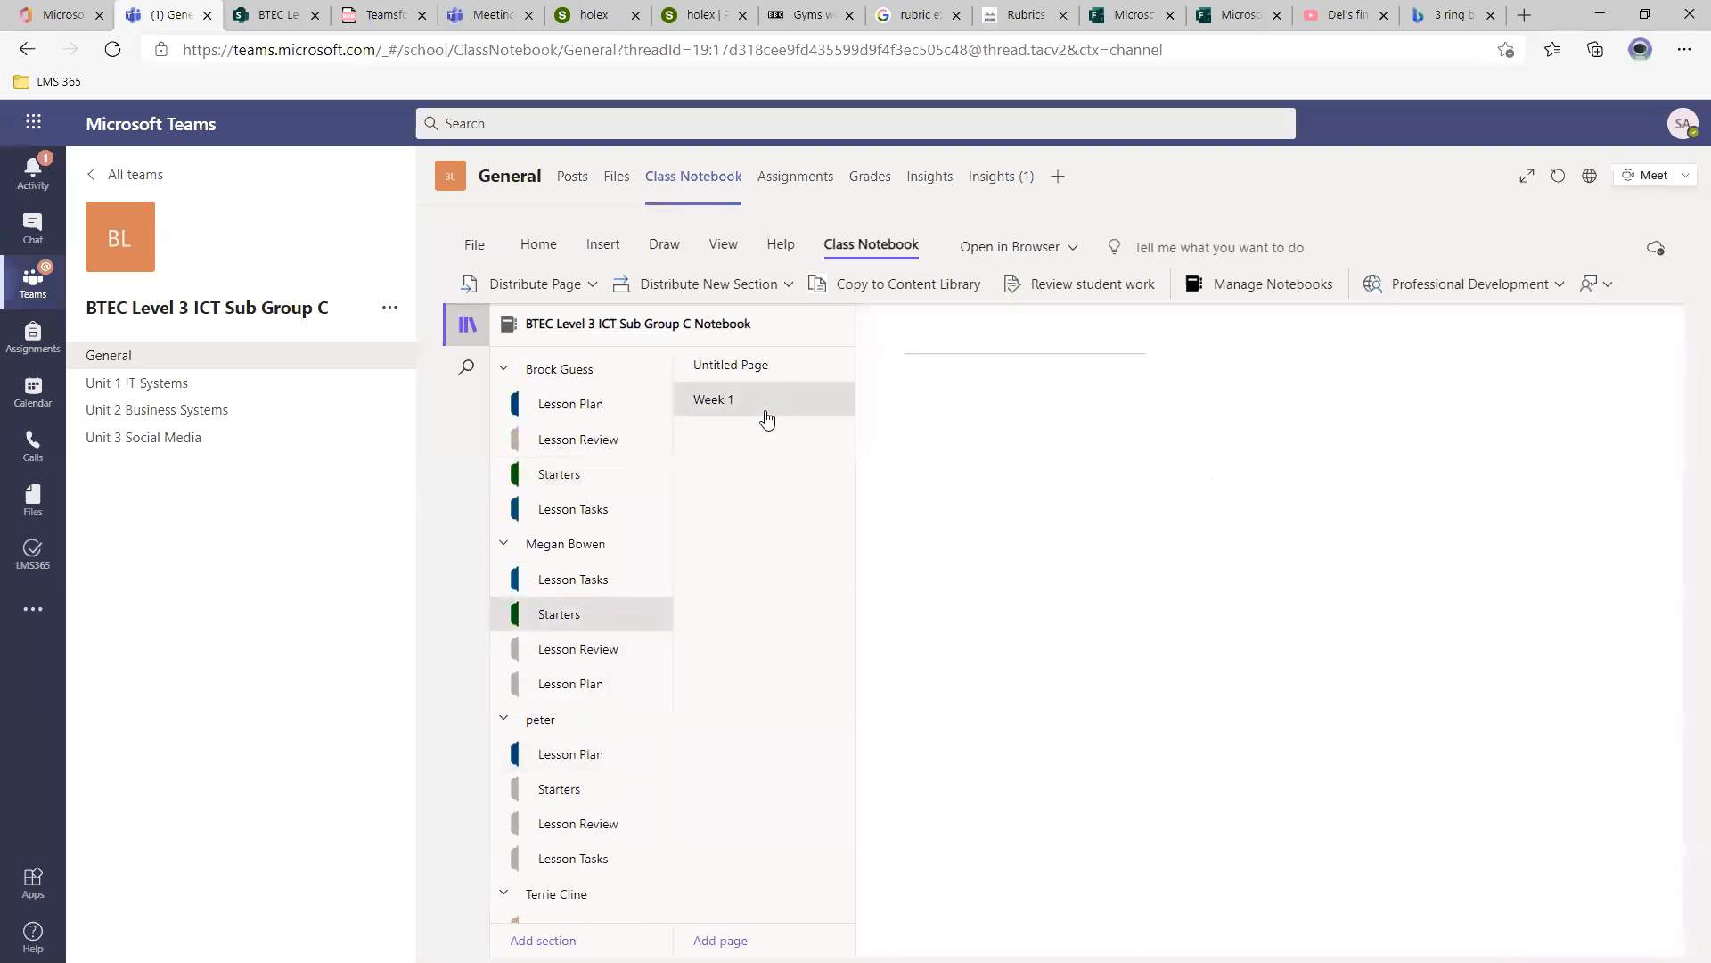
Check the remaining students' Week 1 copies, ending on one showing the blank vocabulary table.
{"action": "scroll", "coordinate": [624, 708], "scroll_direction": "down", "scroll_amount": 2}
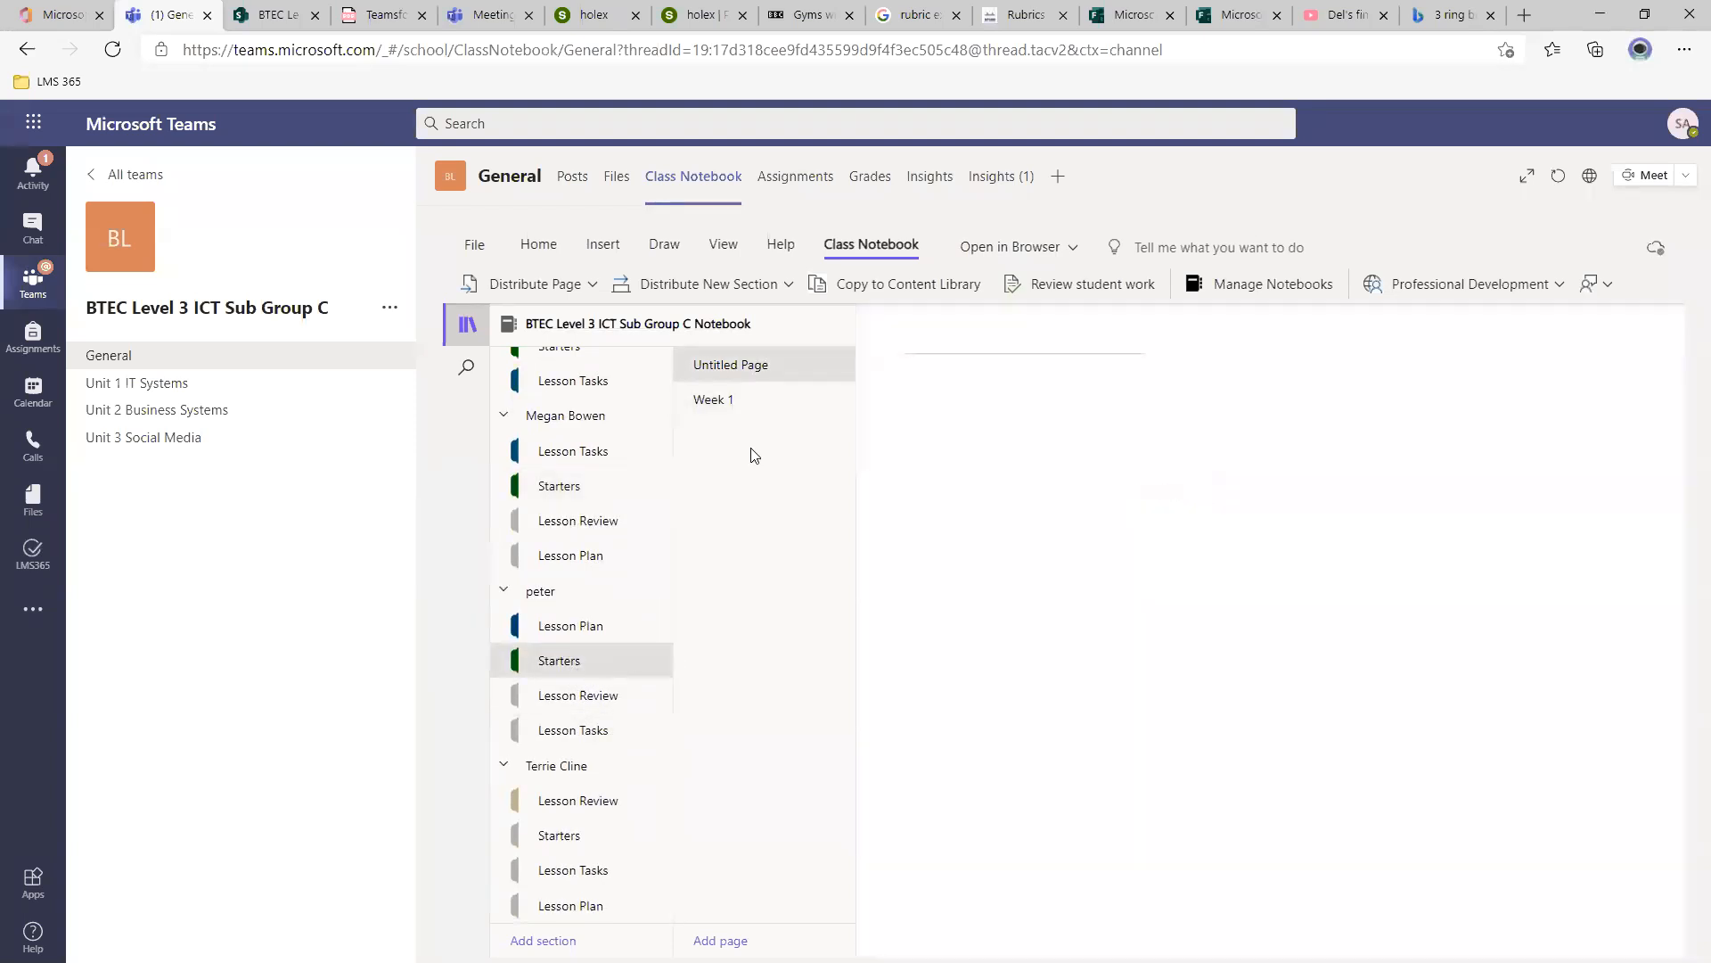
{"action": "left_click", "coordinate": [747, 408]}
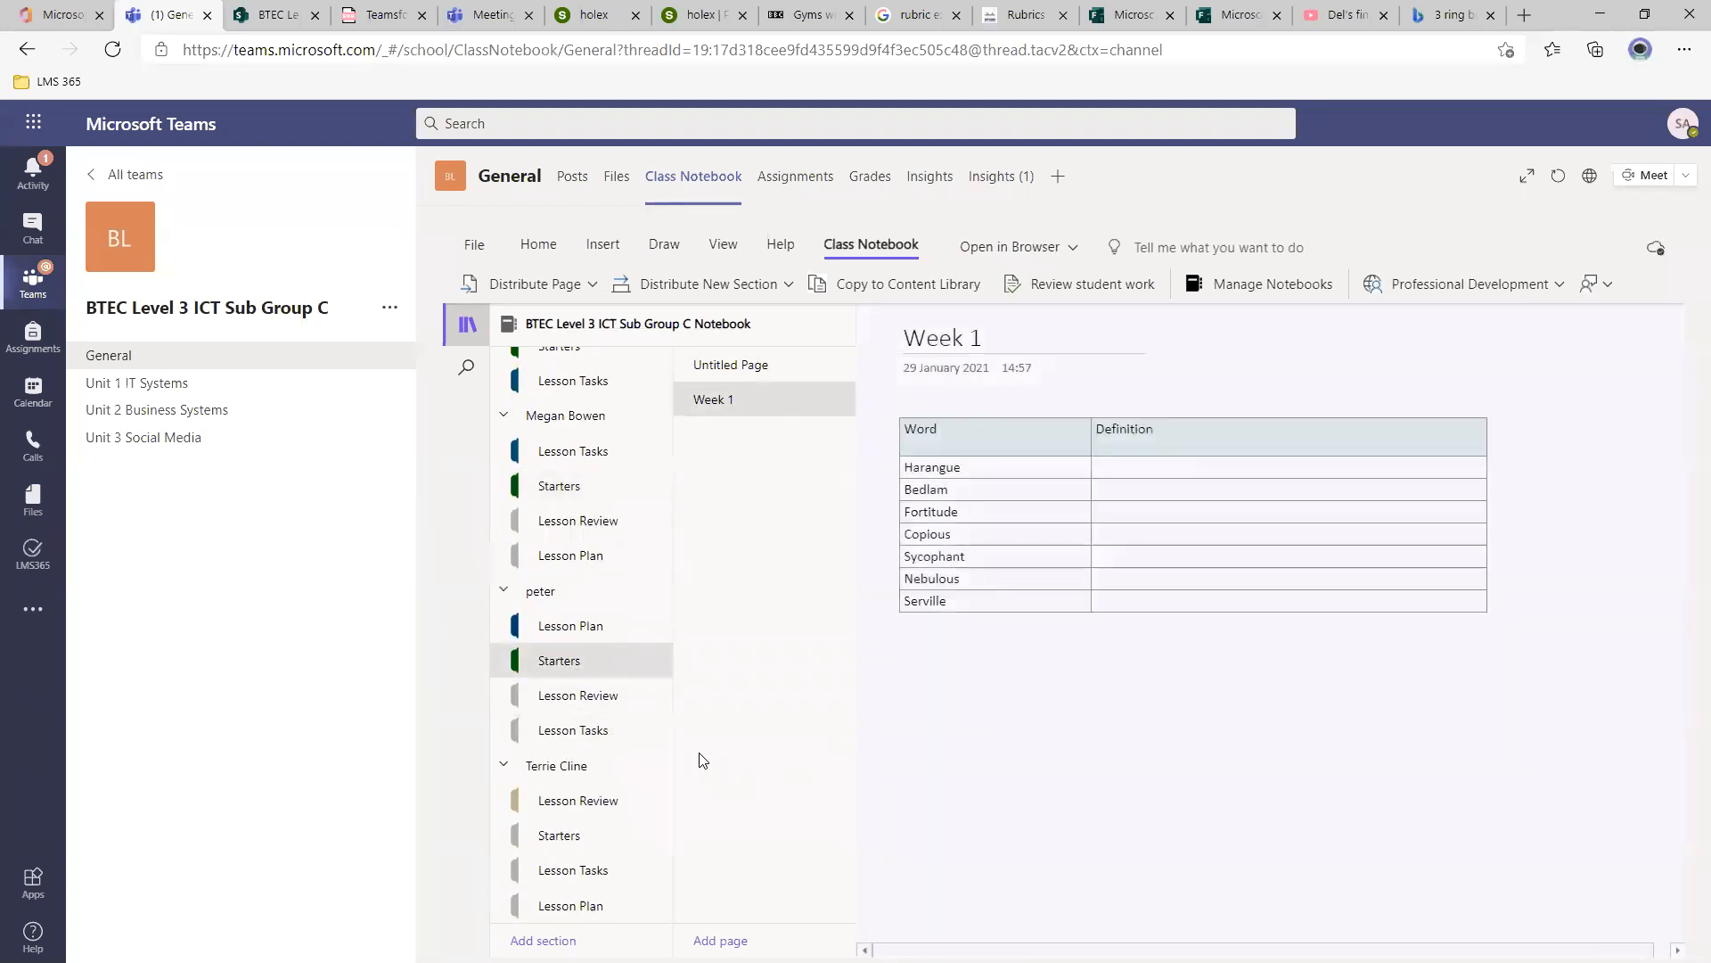
{"action": "left_click", "coordinate": [564, 842]}
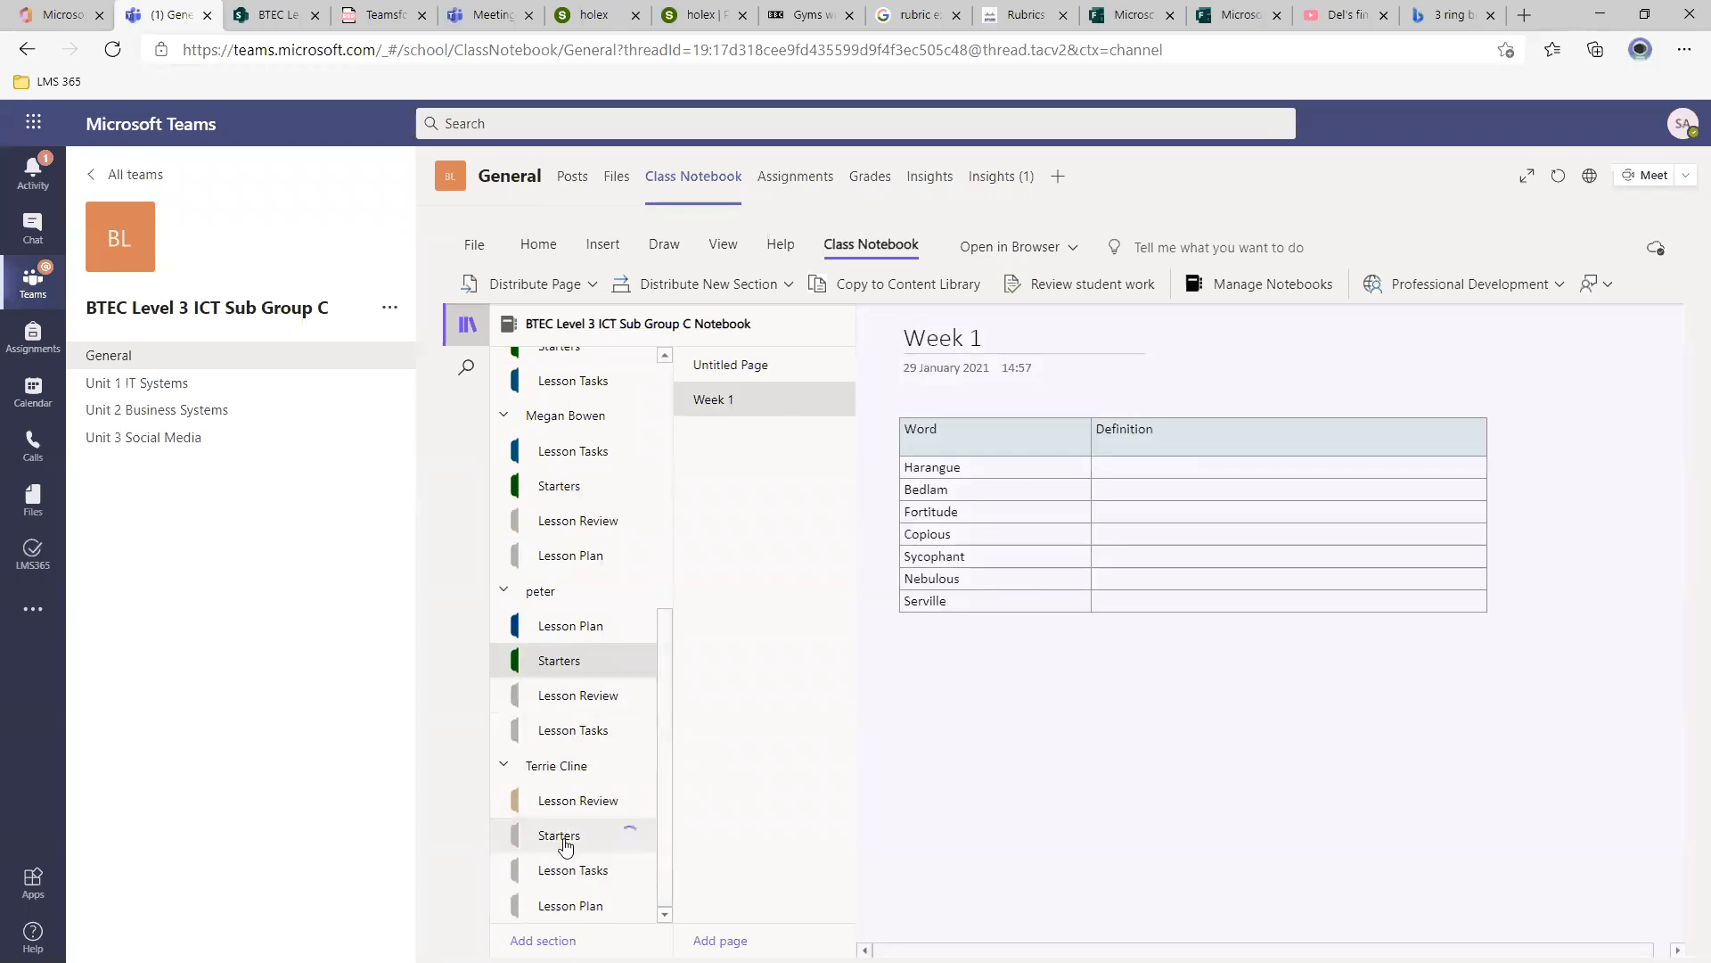
{"action": "left_click", "coordinate": [747, 410]}
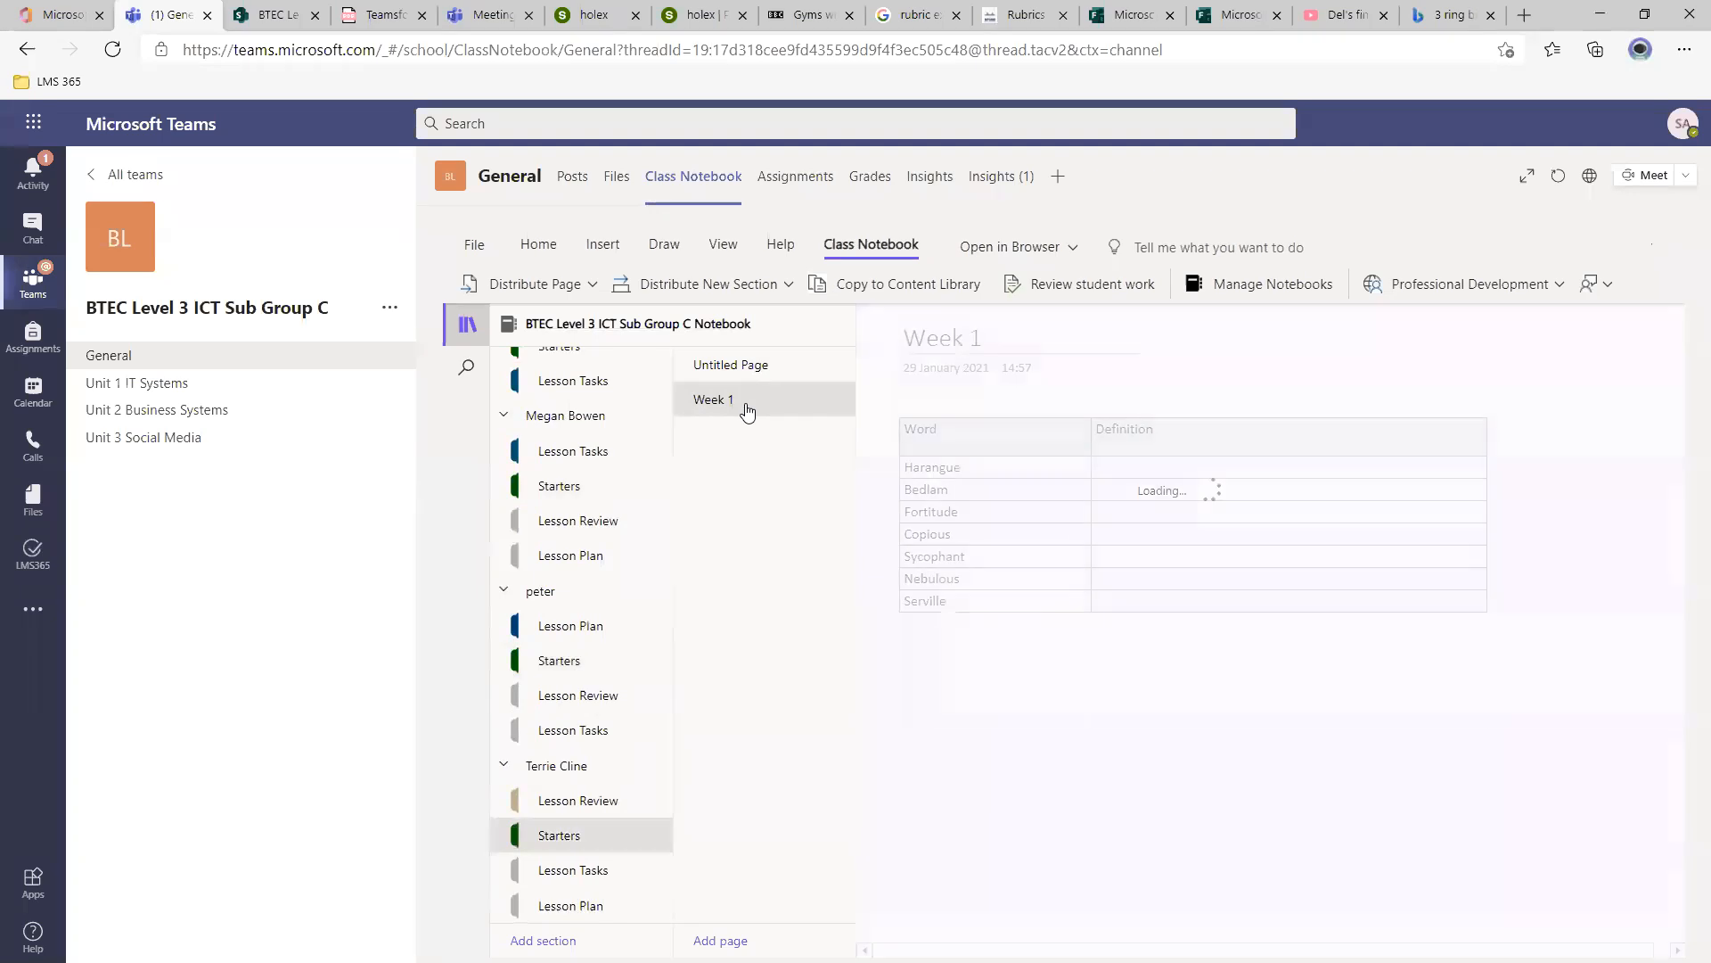
{"action": "left_click", "coordinate": [1170, 473]}
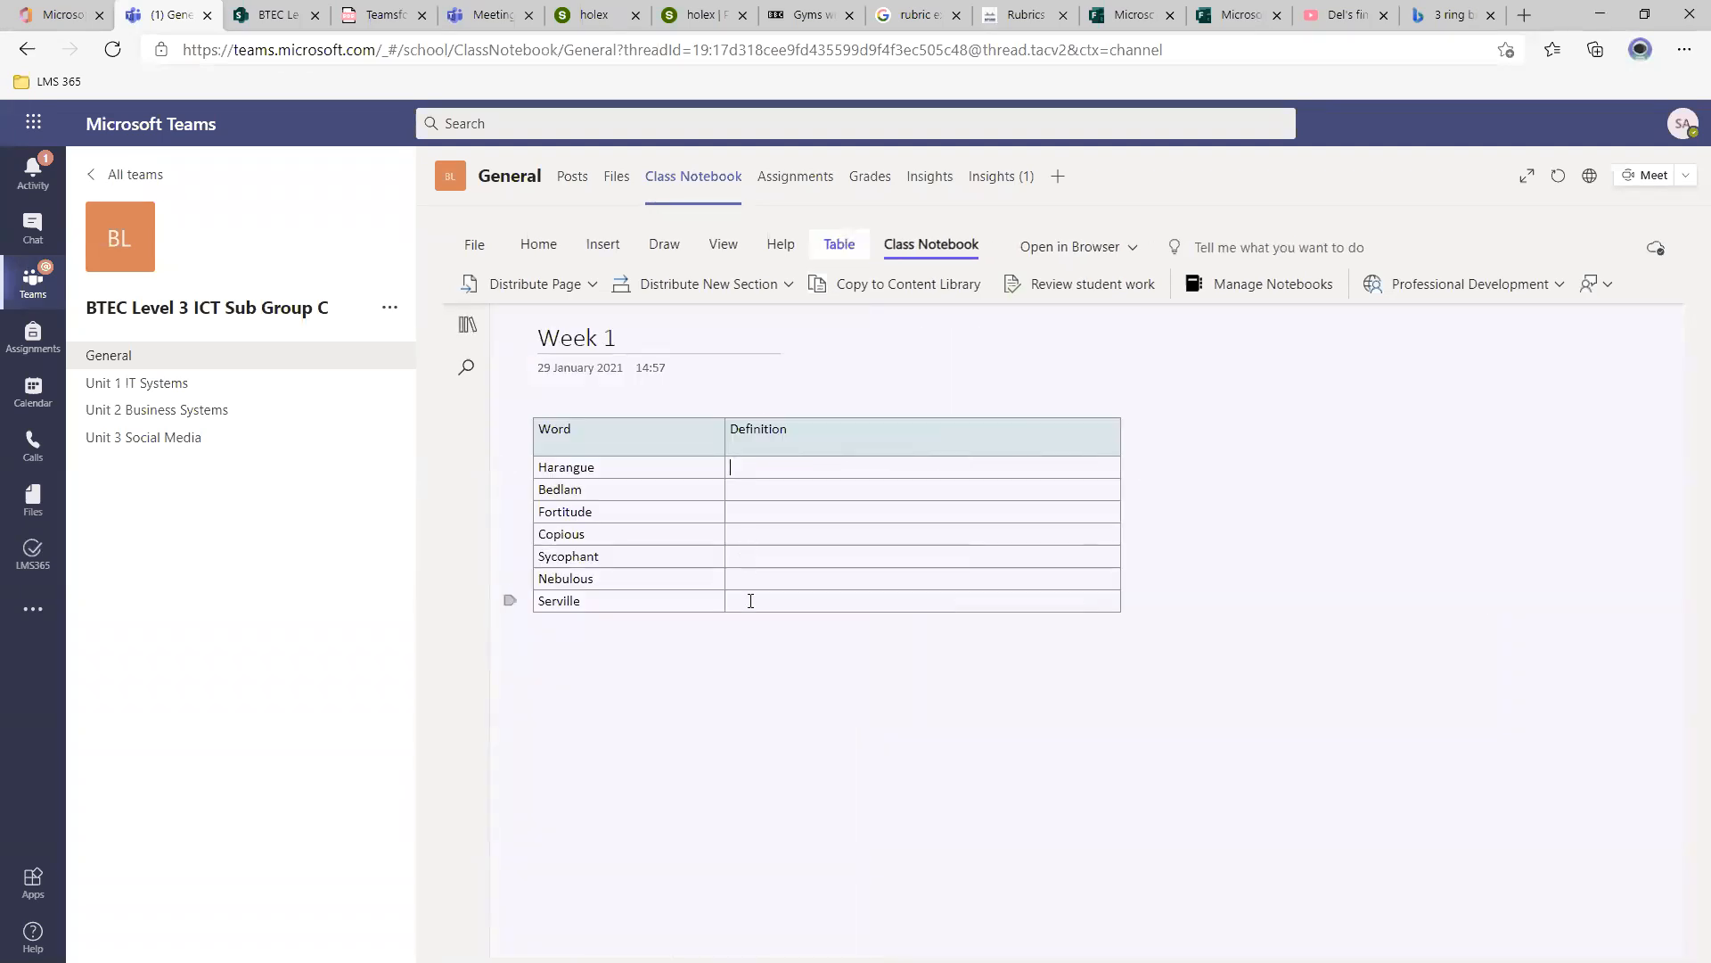
{"action": "left_click", "coordinate": [467, 324]}
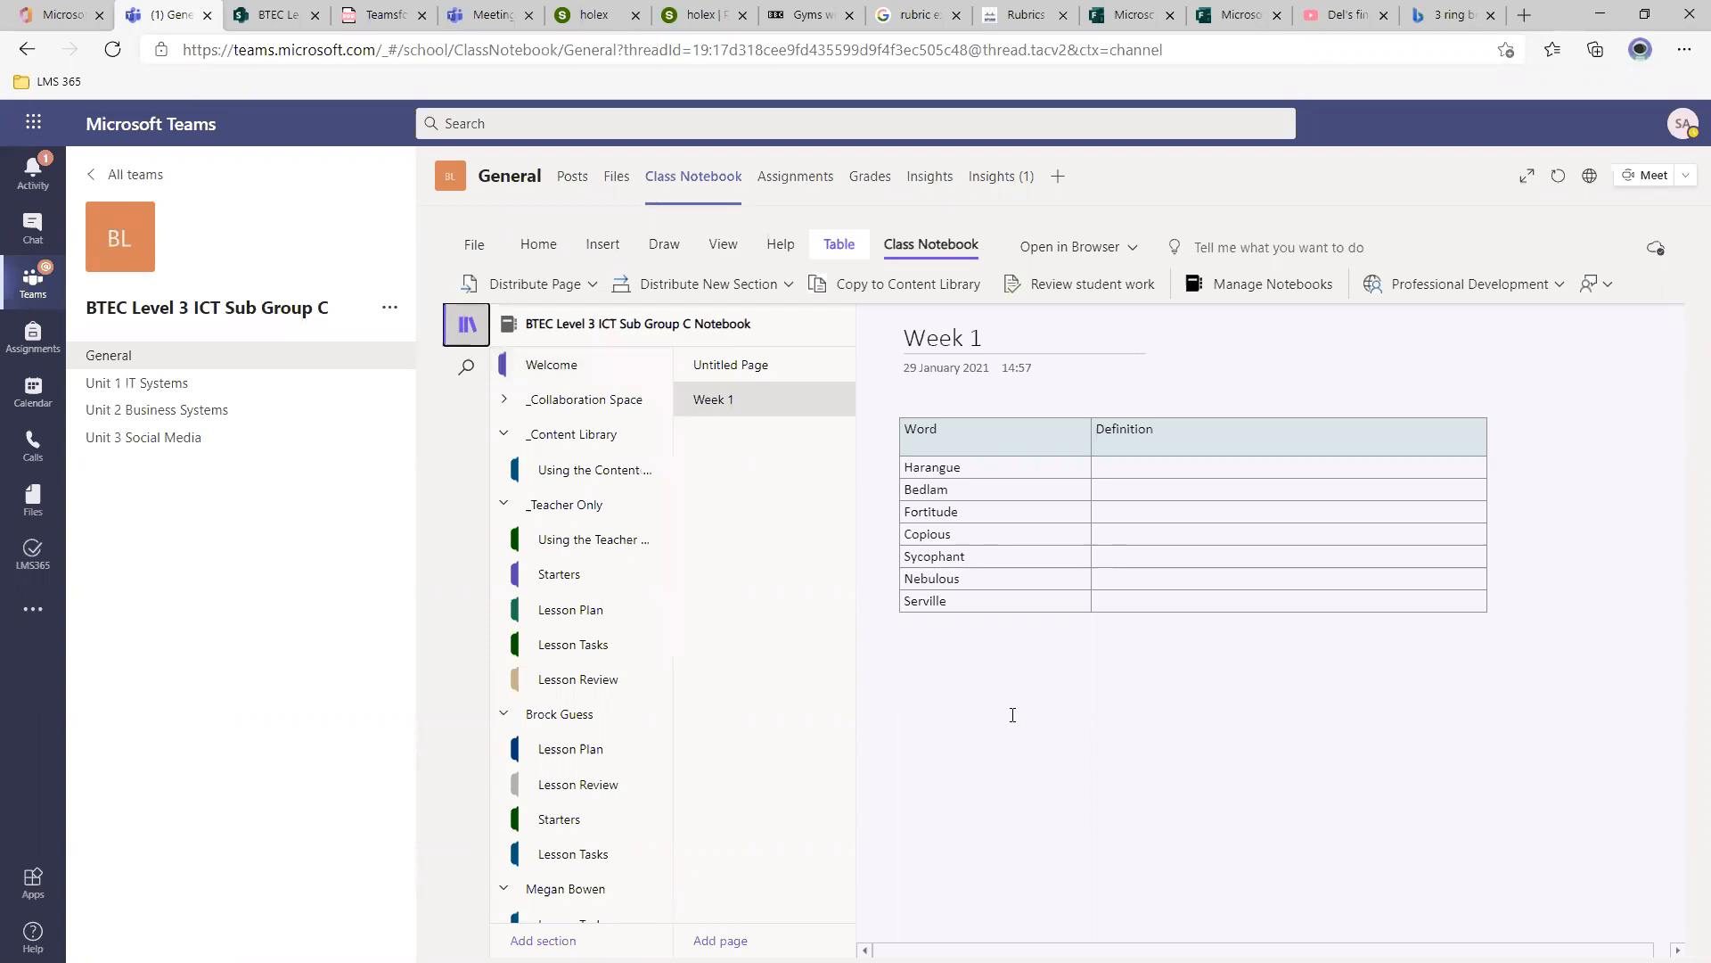
{"action": "left_click", "coordinate": [915, 647]}
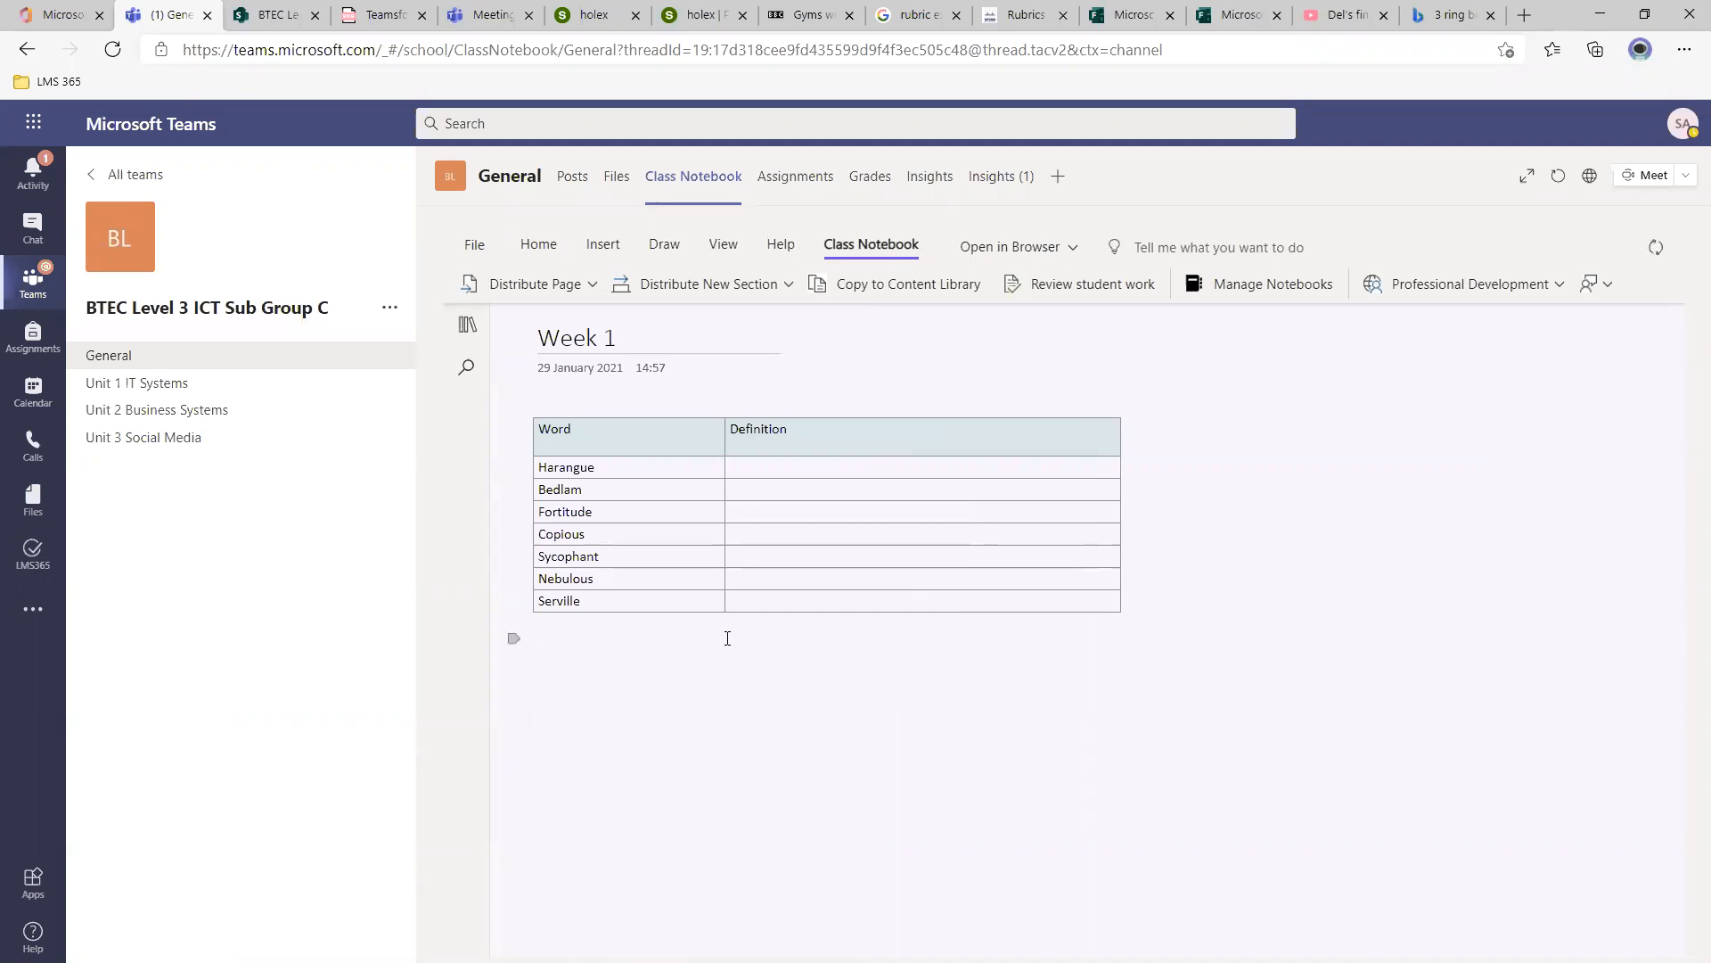
Create a new page titled 'Week 1' in the teacher's Lesson Tasks section.
{"action": "left_click", "coordinate": [472, 326]}
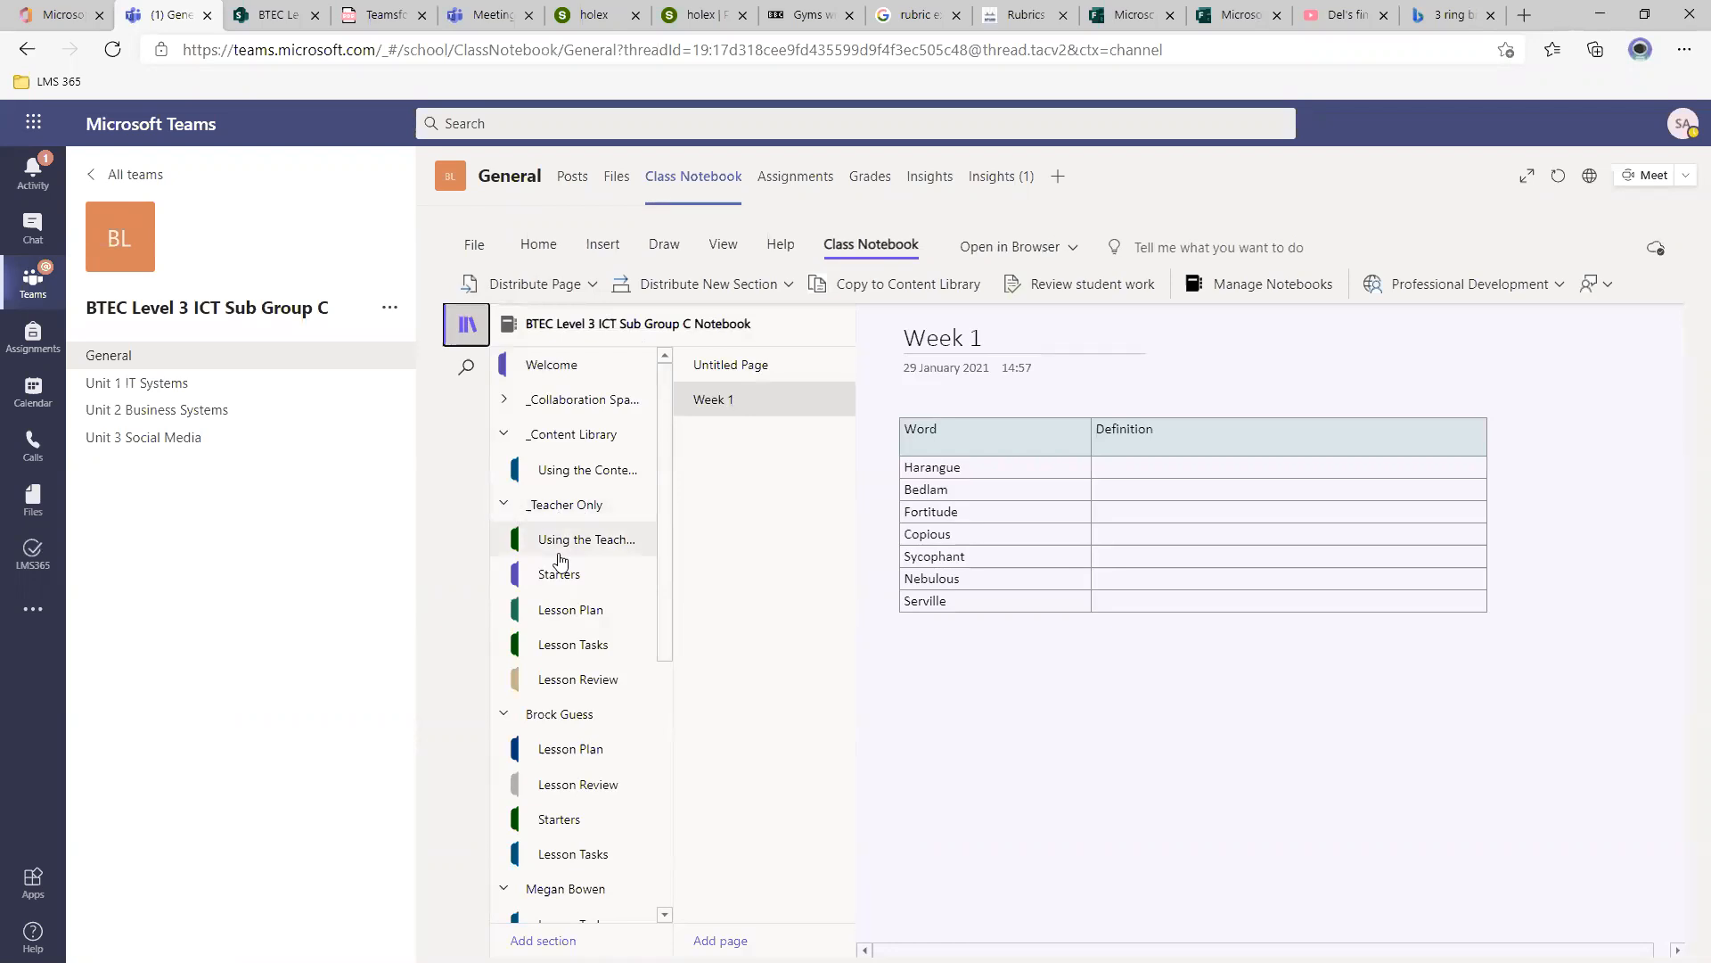
{"action": "left_click", "coordinate": [597, 644]}
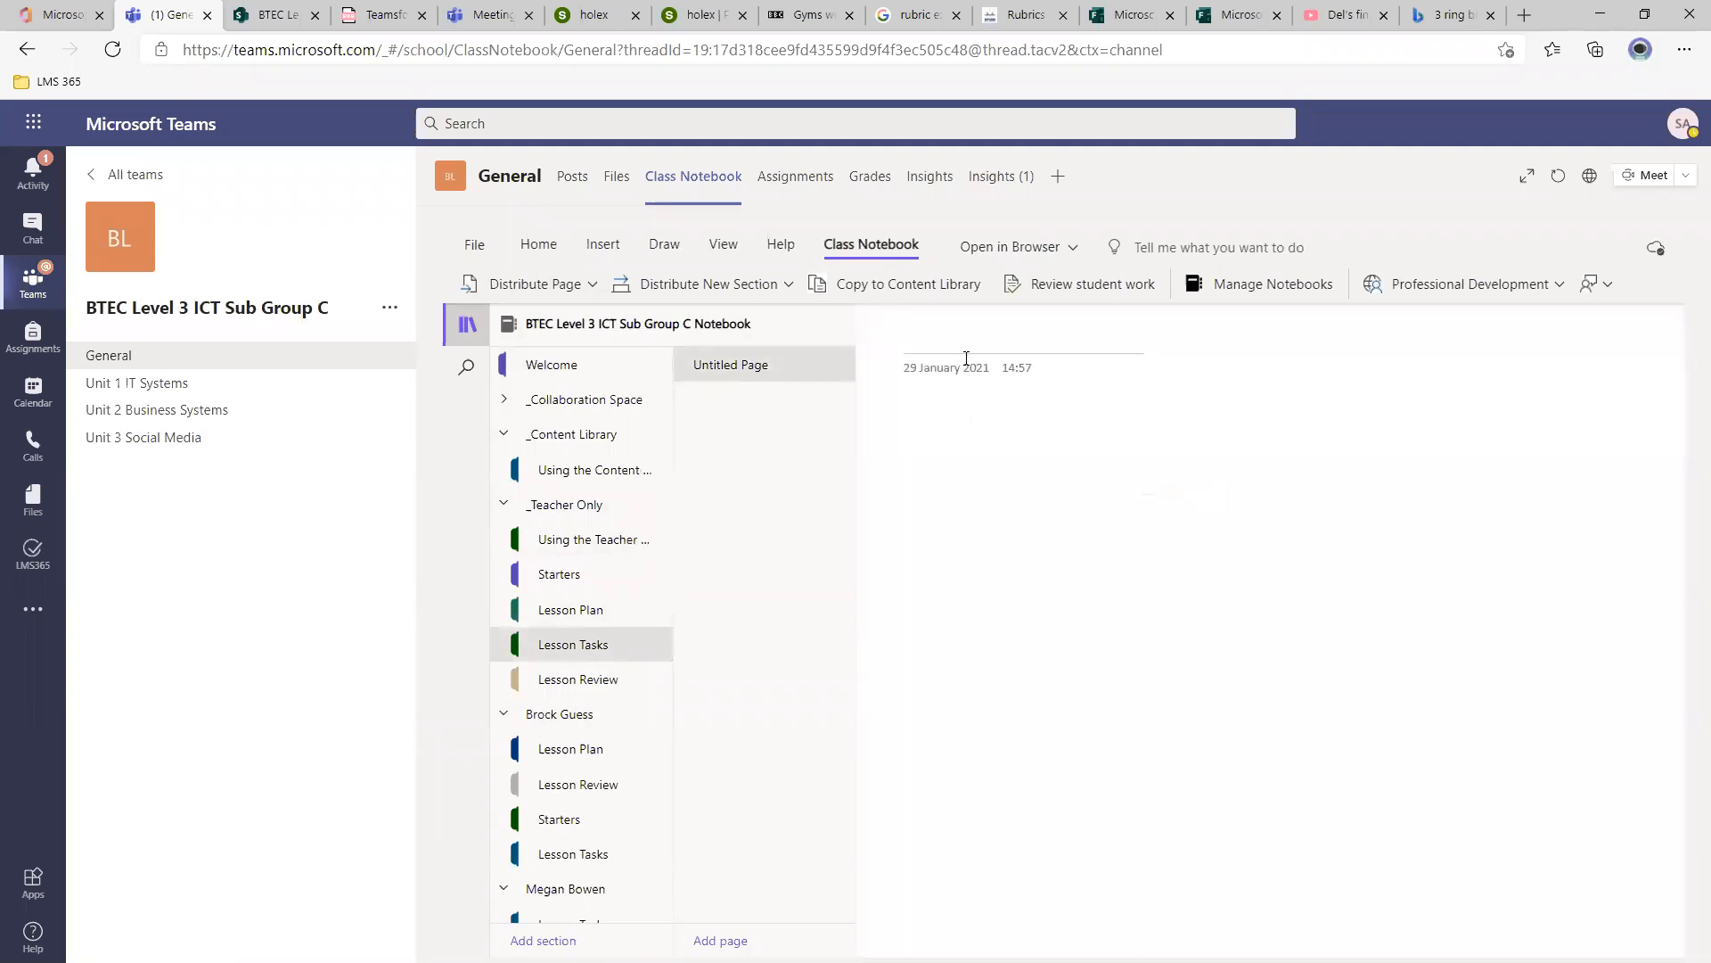
{"action": "type", "text": "Wee"}
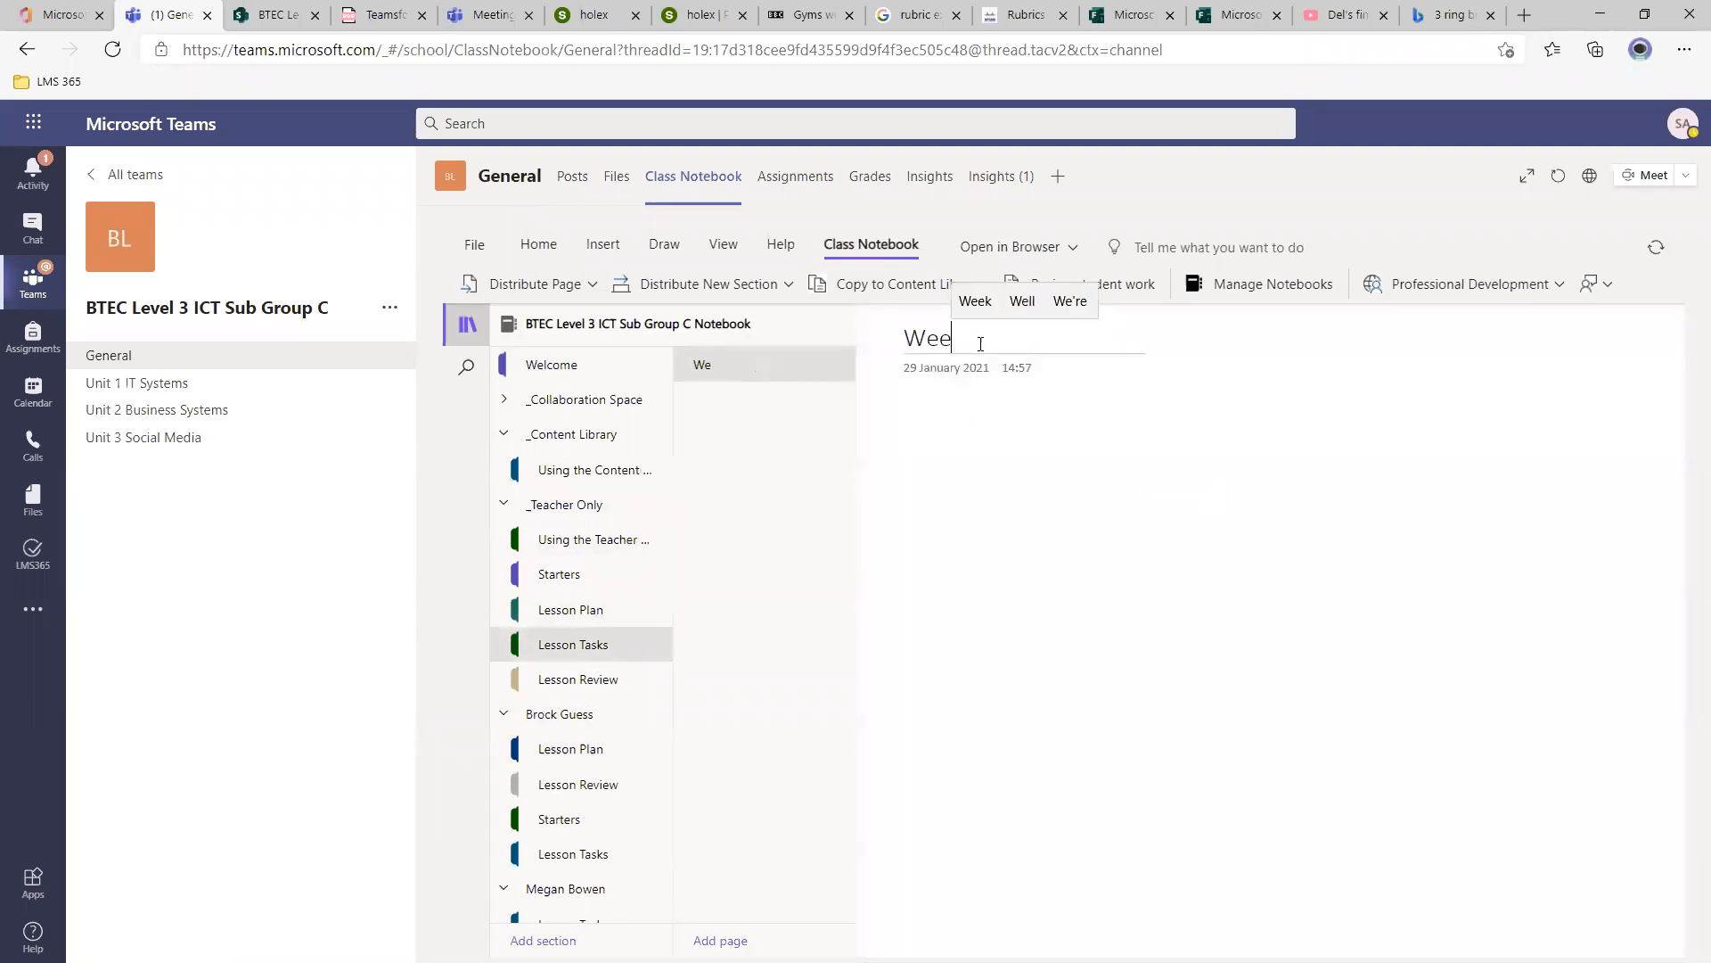
{"action": "type", "text": "k 1"}
{"action": "key", "text": "Return"}
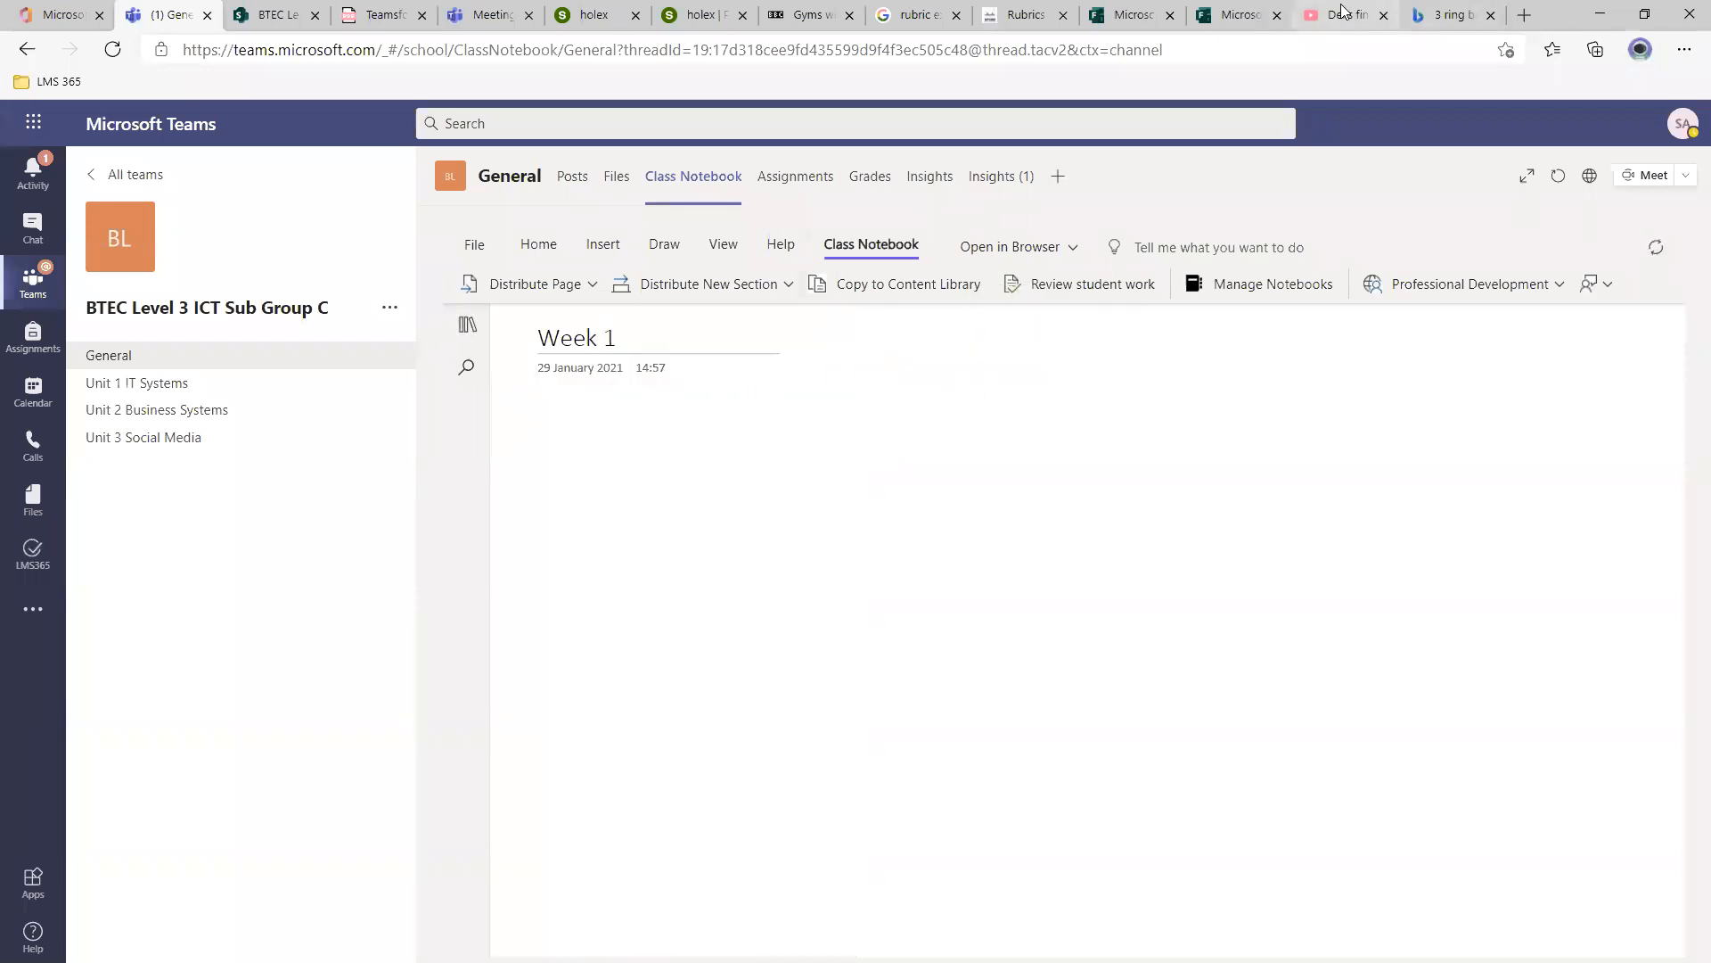
Insert a one-column, two-row table on the page and bring up the YouTube video.
{"action": "left_click", "coordinate": [595, 248]}
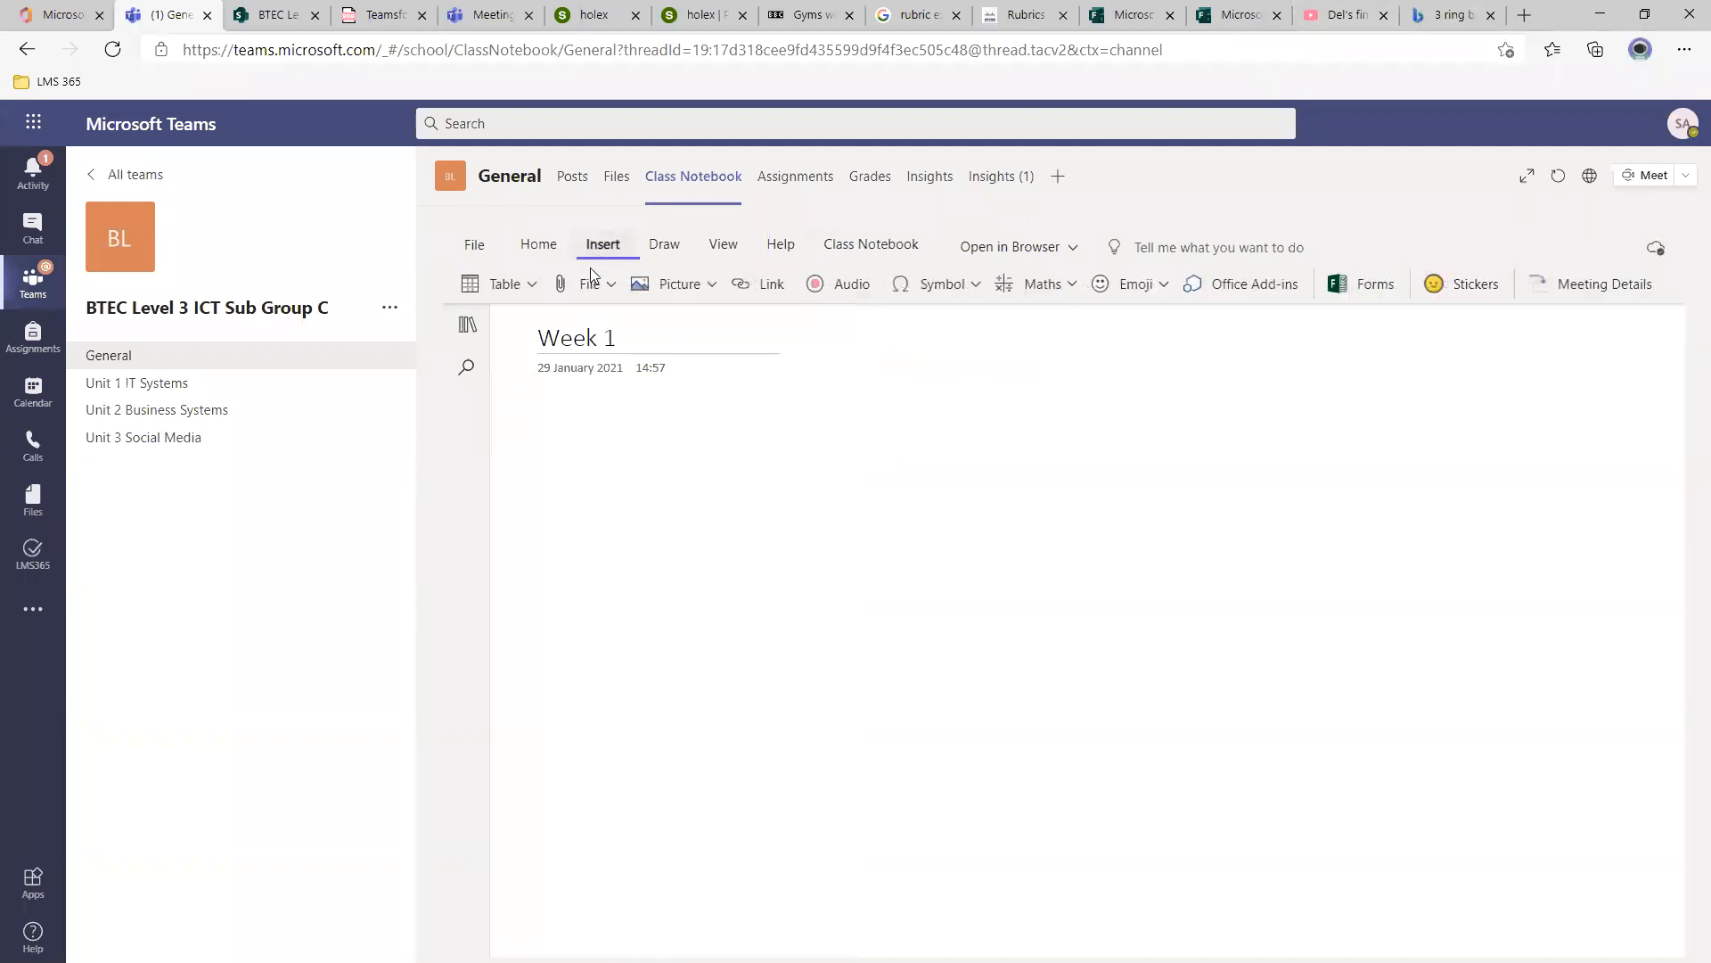
{"action": "left_click", "coordinate": [532, 284]}
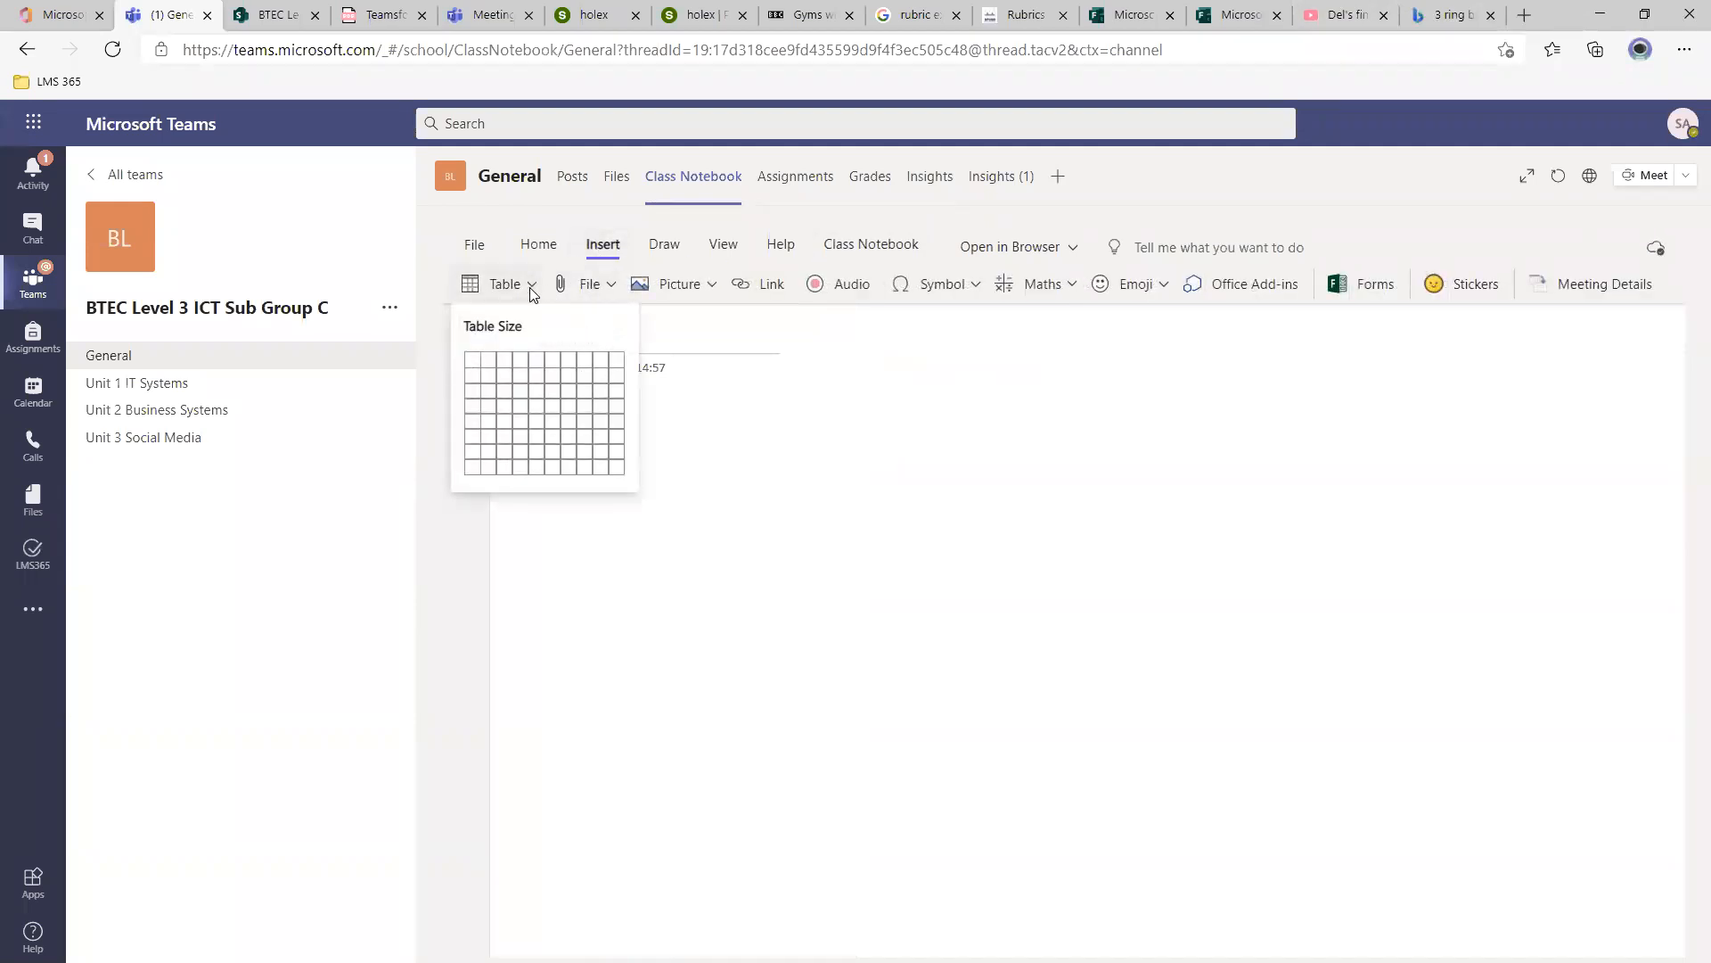
{"action": "left_click", "coordinate": [478, 383]}
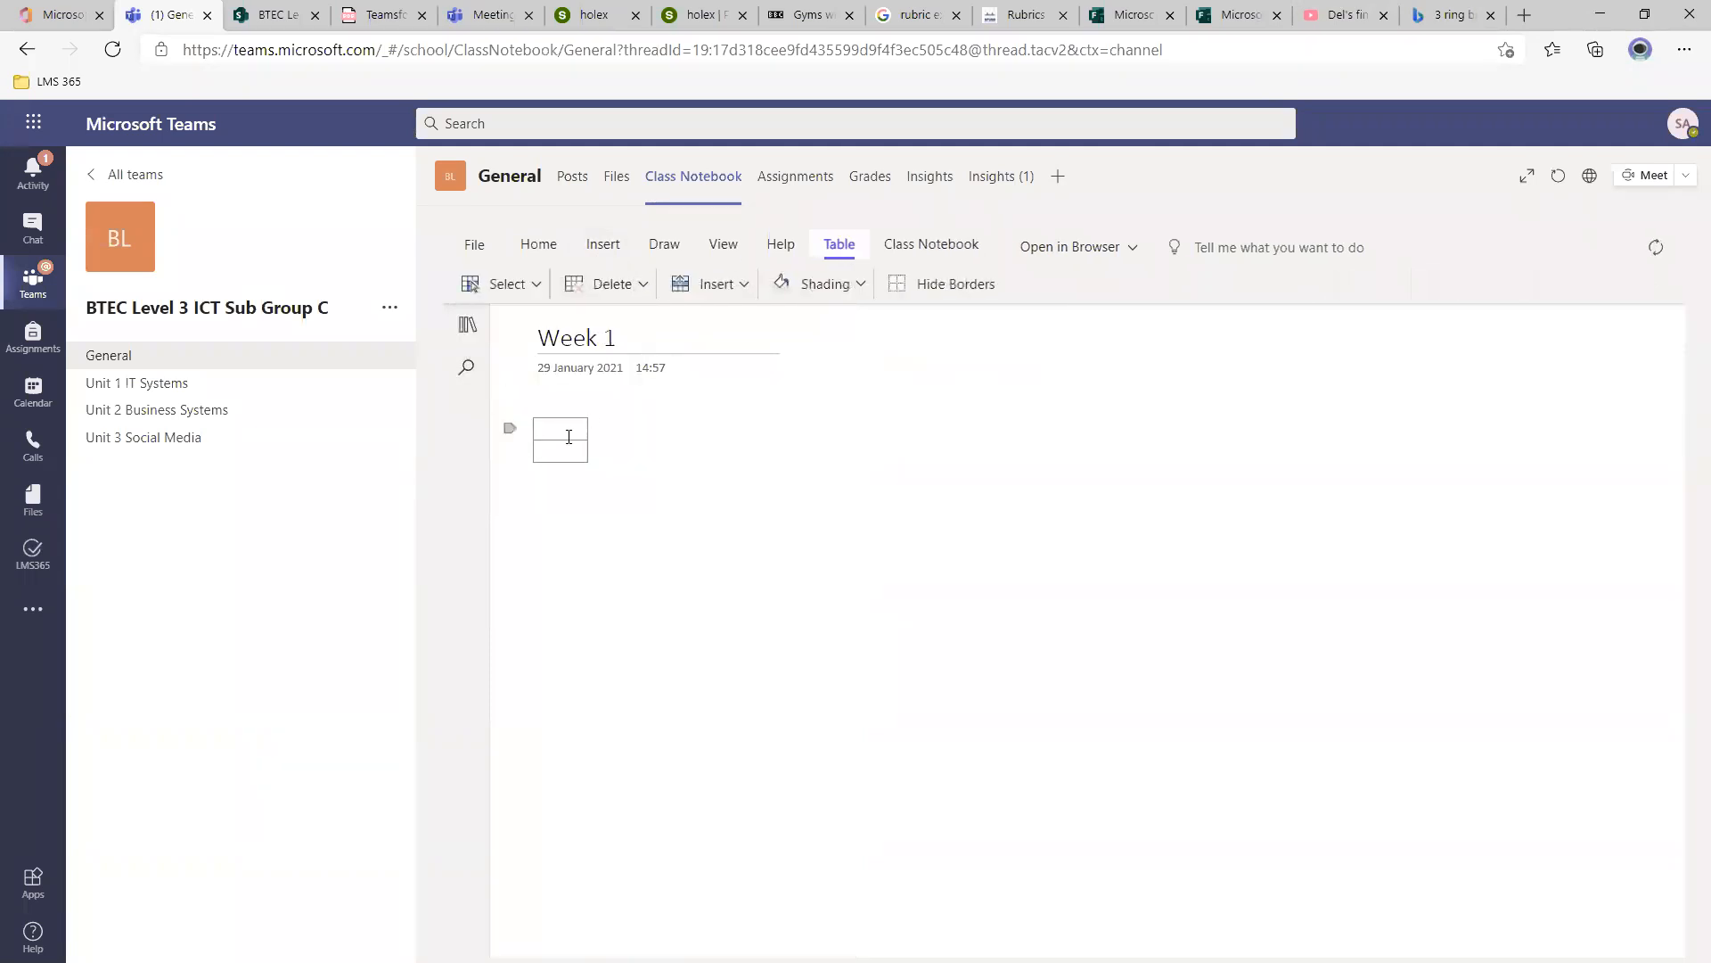
{"action": "left_click", "coordinate": [1337, 15]}
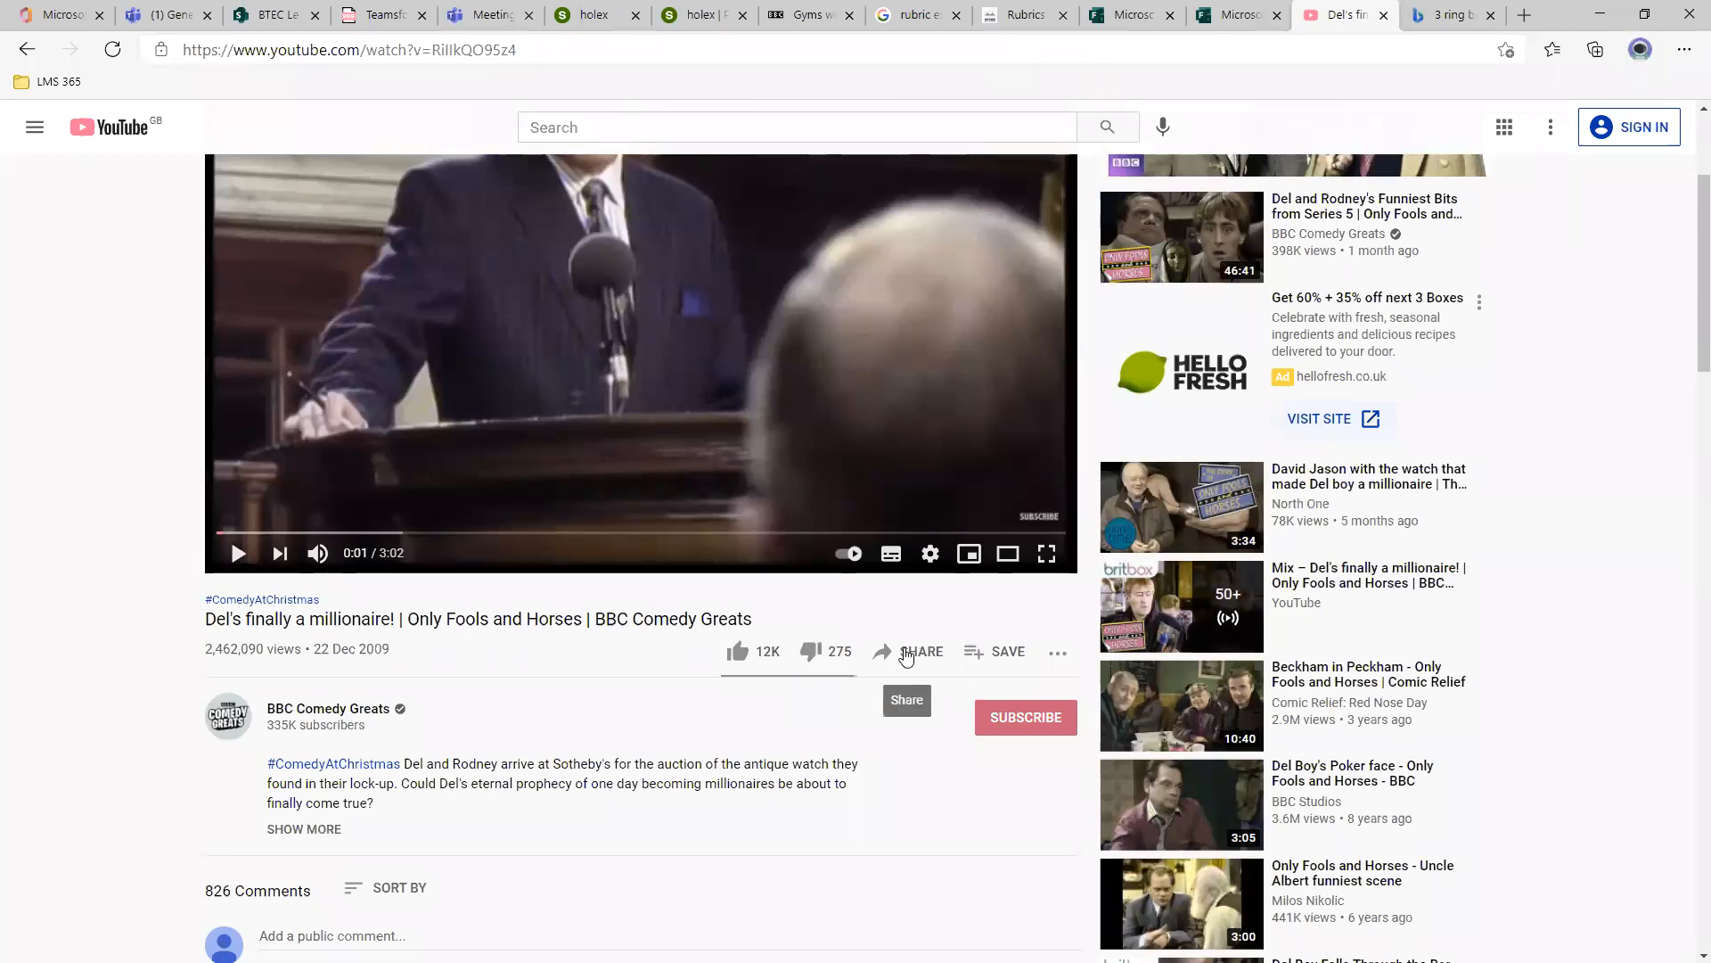
Copy the YouTube video's URL and head back through the browser tabs toward Teams.
{"action": "left_click", "coordinate": [406, 52]}
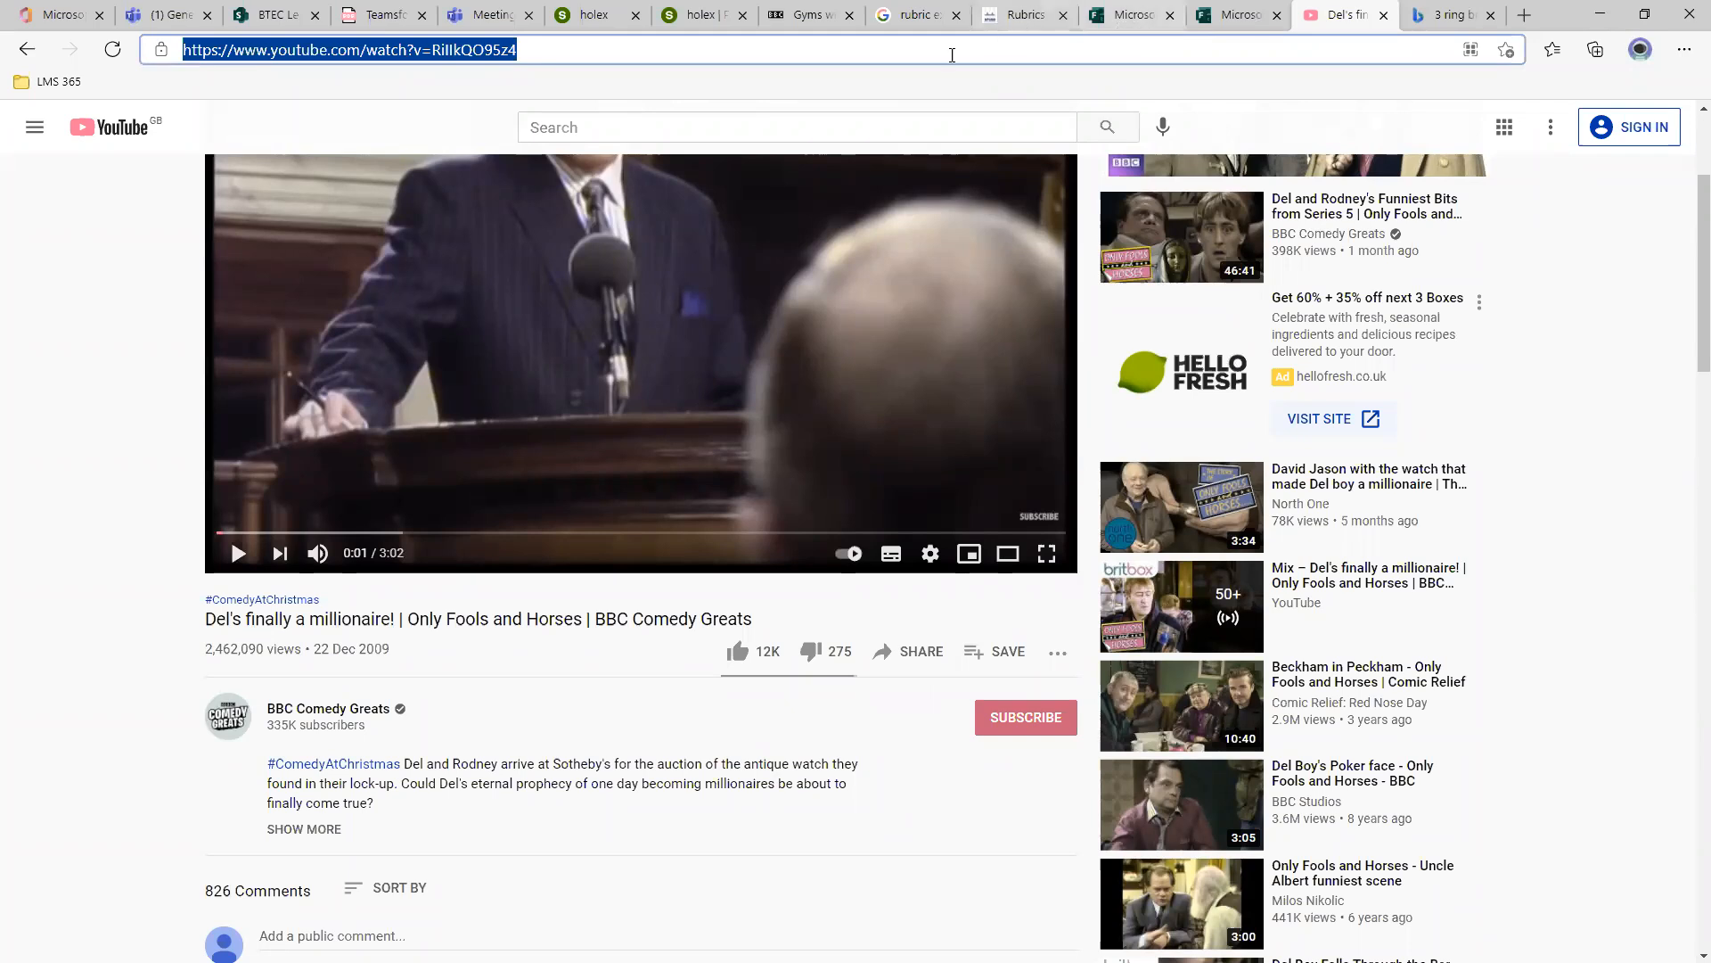
{"action": "left_click", "coordinate": [492, 15]}
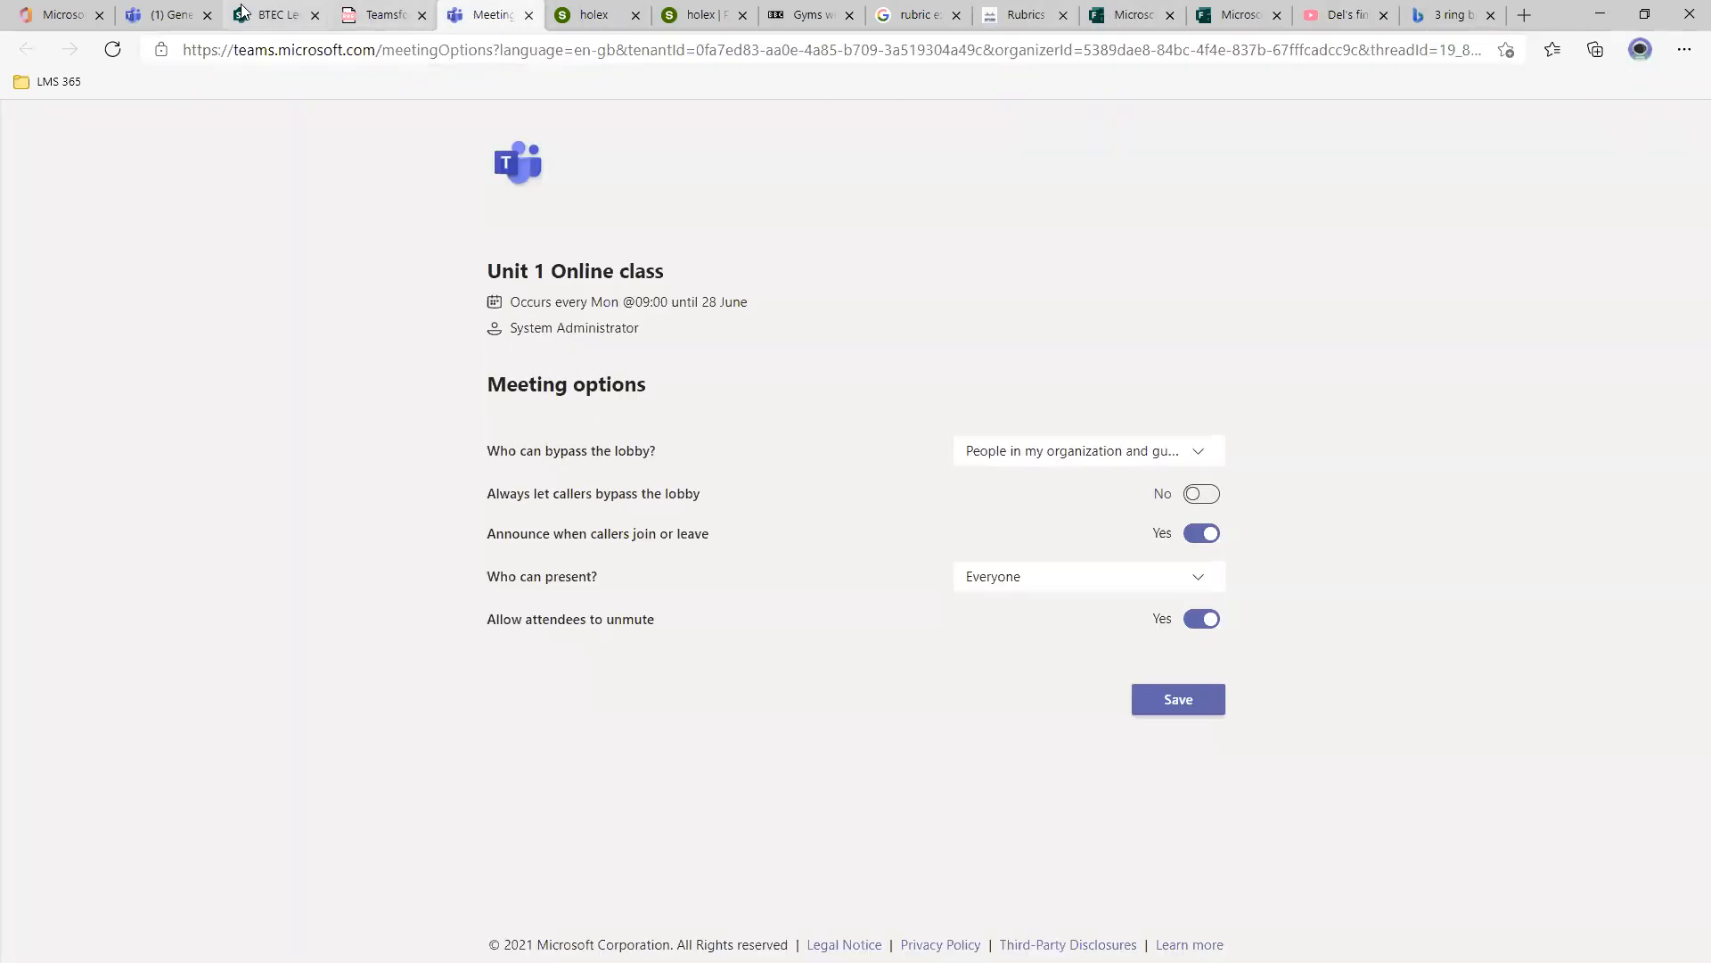
{"action": "left_click", "coordinate": [165, 15]}
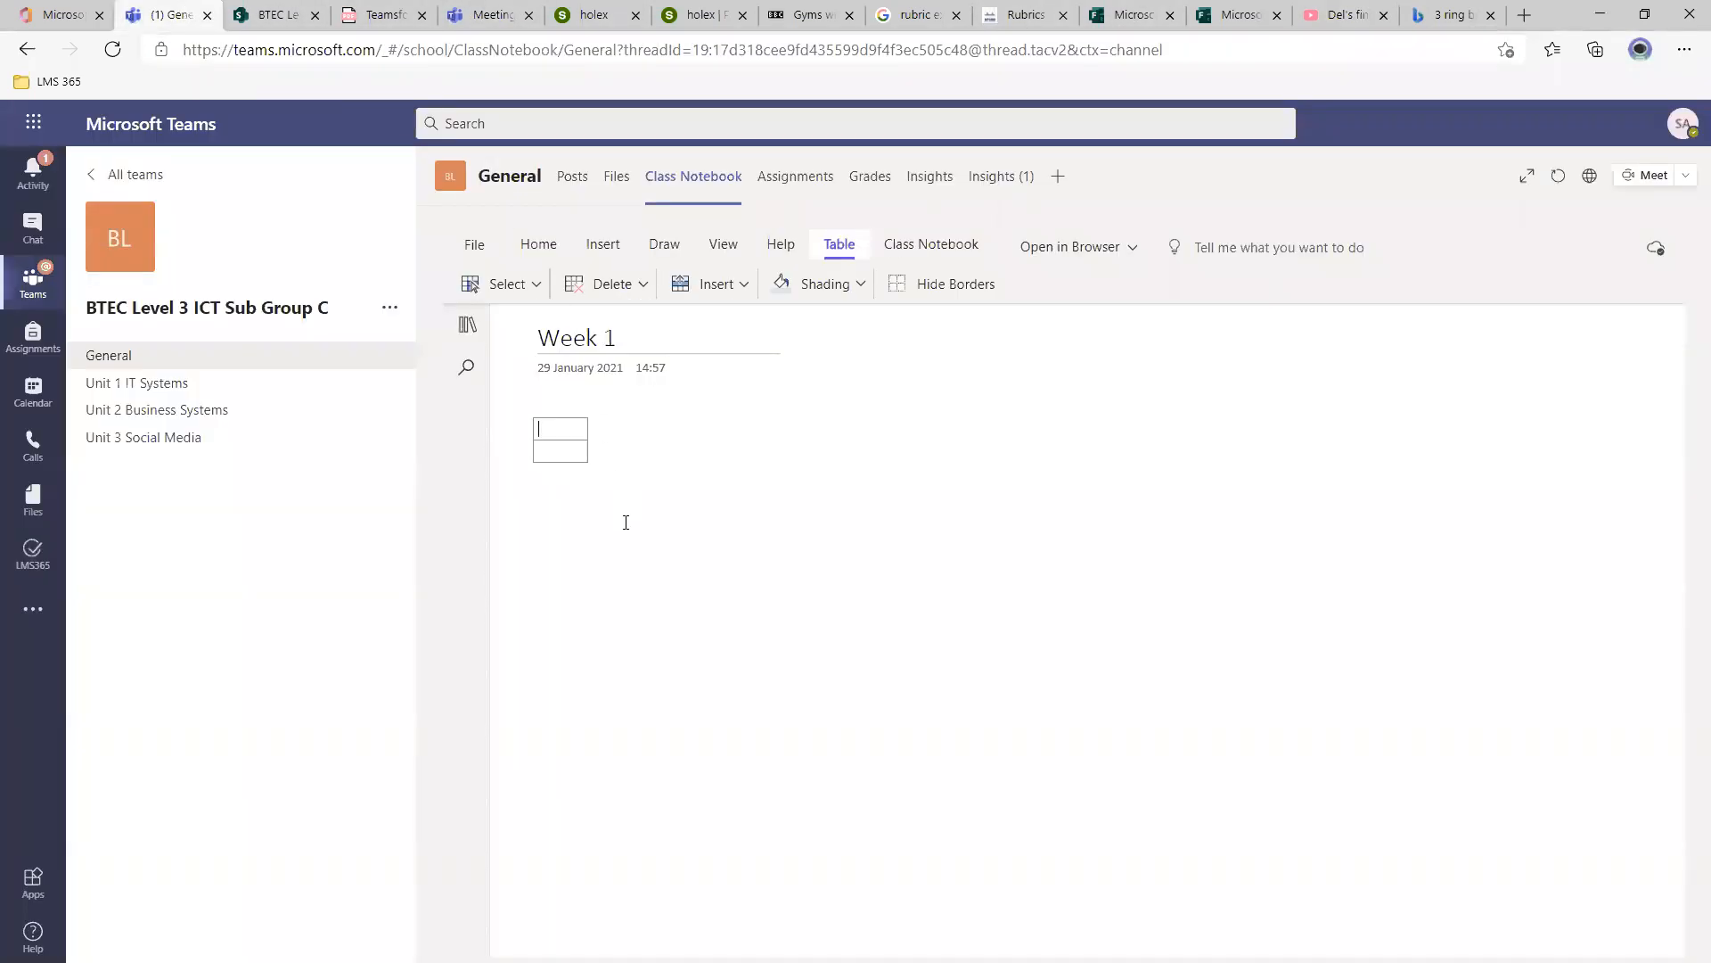
Embed the YouTube link in the top cell, then add 'Please describe this scene' and 'Answer:' rows.
{"action": "type", "text": "Del's finally a millionaire! | Only Fools and Horses | BBC Comedy Greats - YouTube"}
{"action": "left_click", "coordinate": [769, 613]}
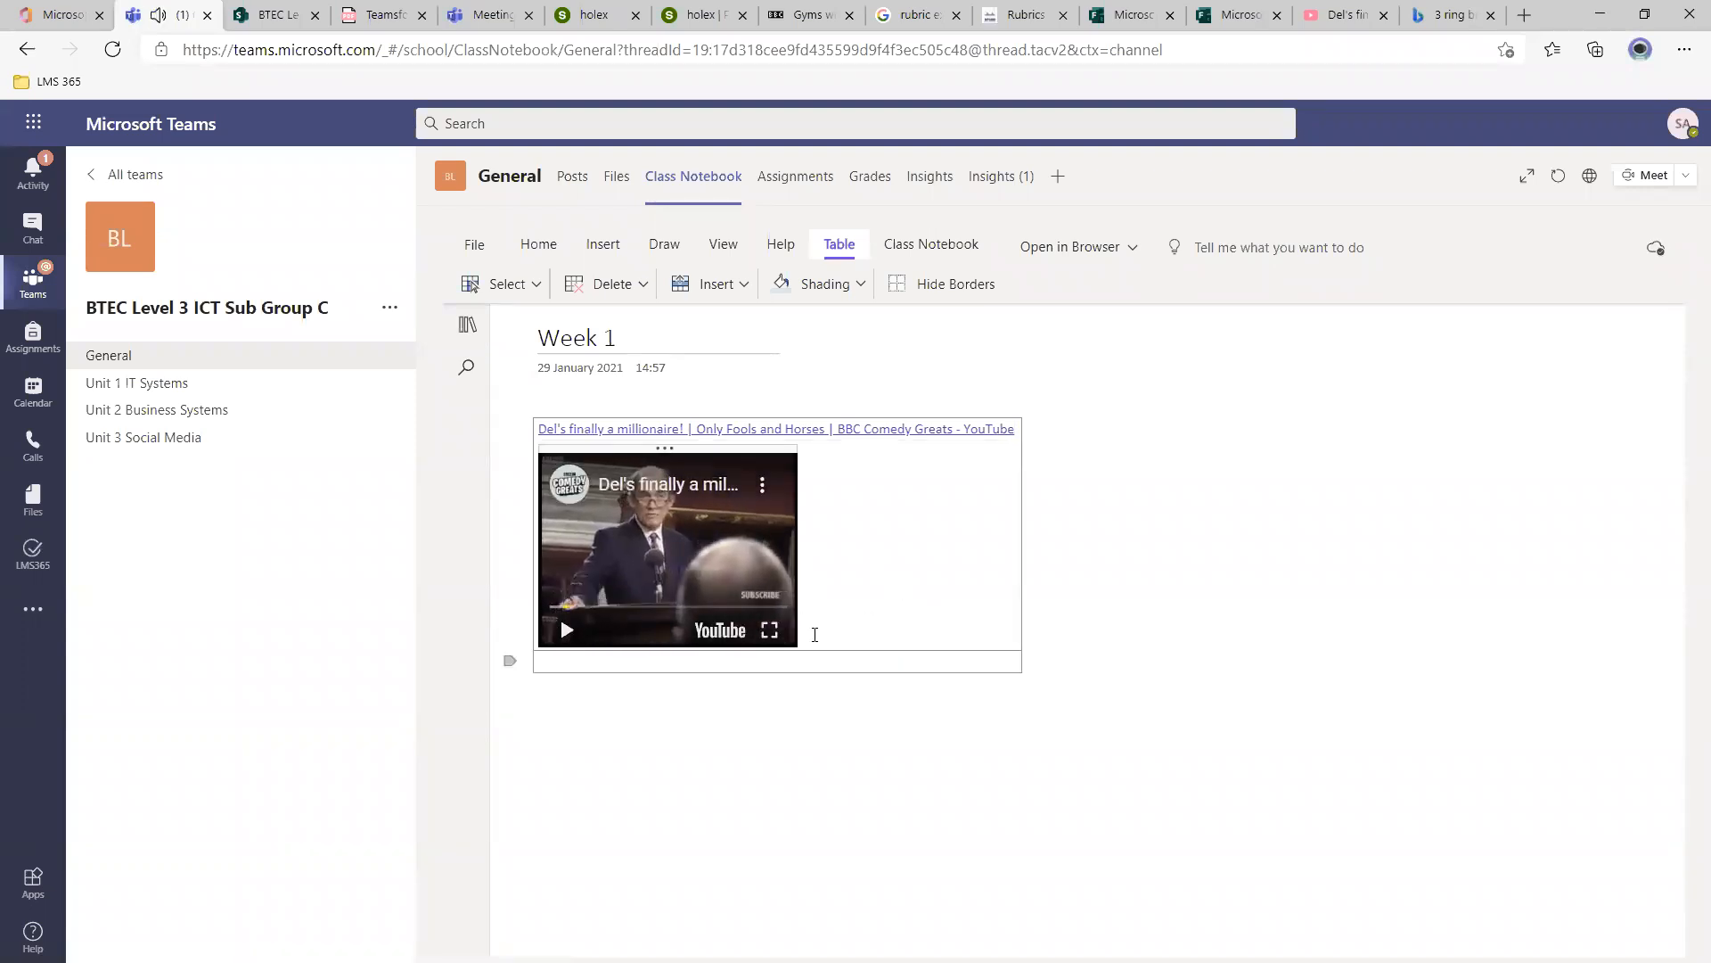
{"action": "left_click", "coordinate": [633, 663]}
{"action": "type", "text": "Please describe this scene"}
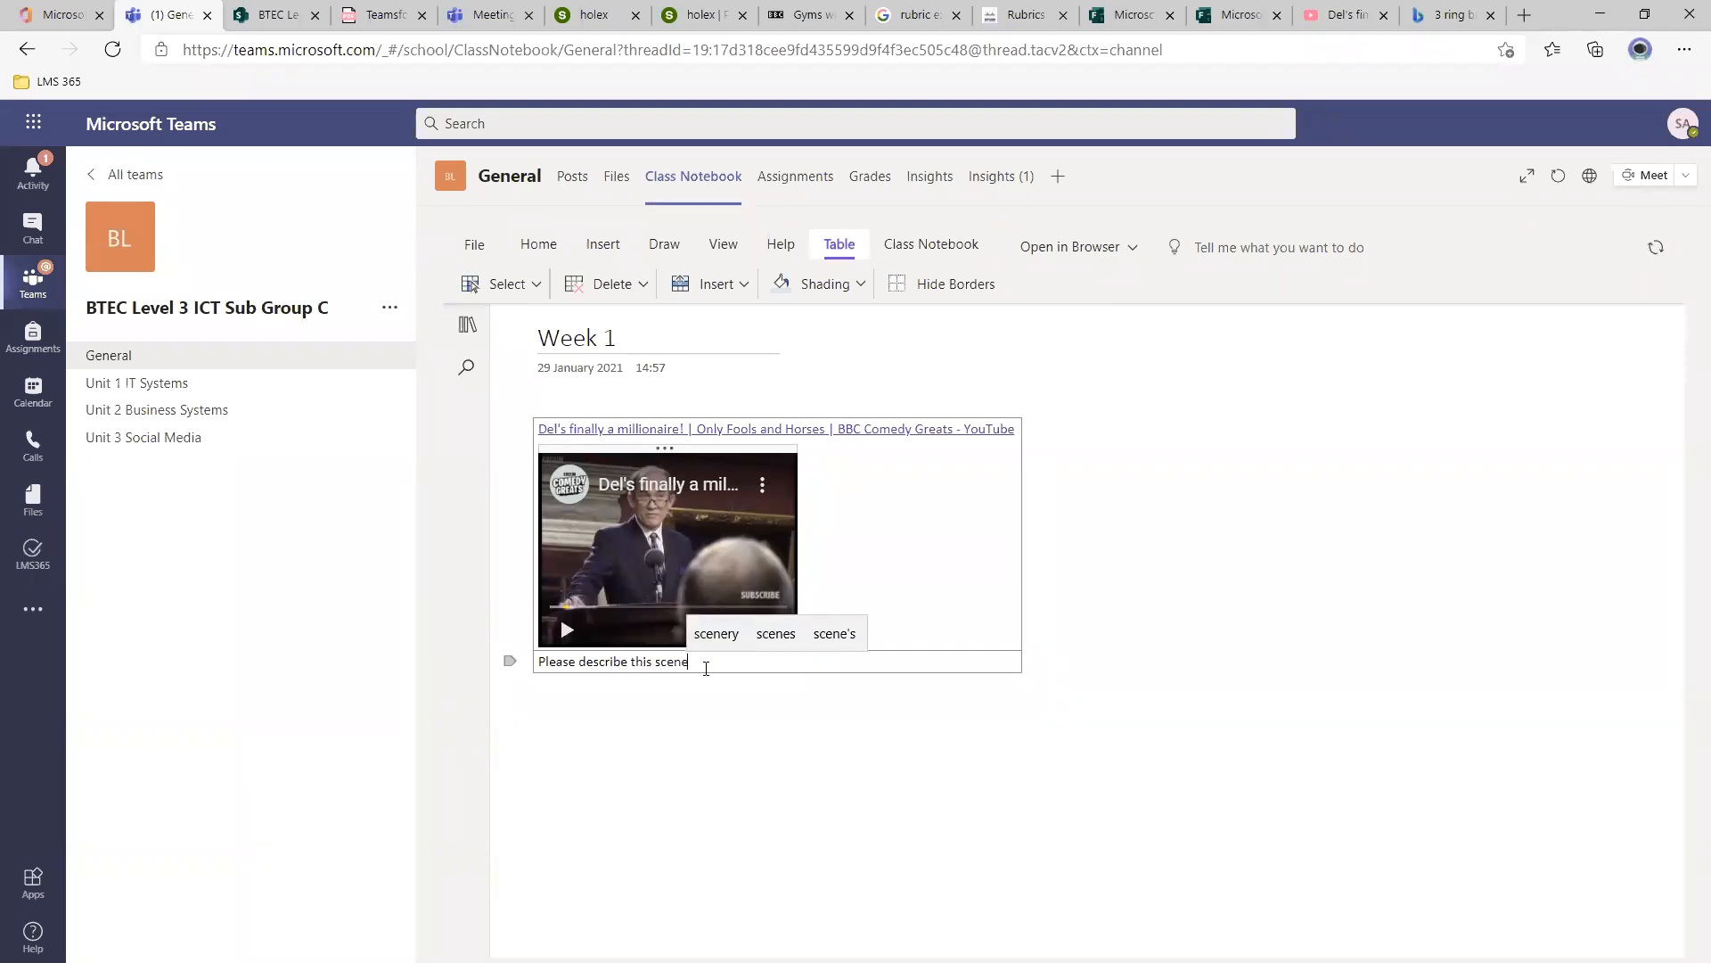
{"action": "key", "text": "Return"}
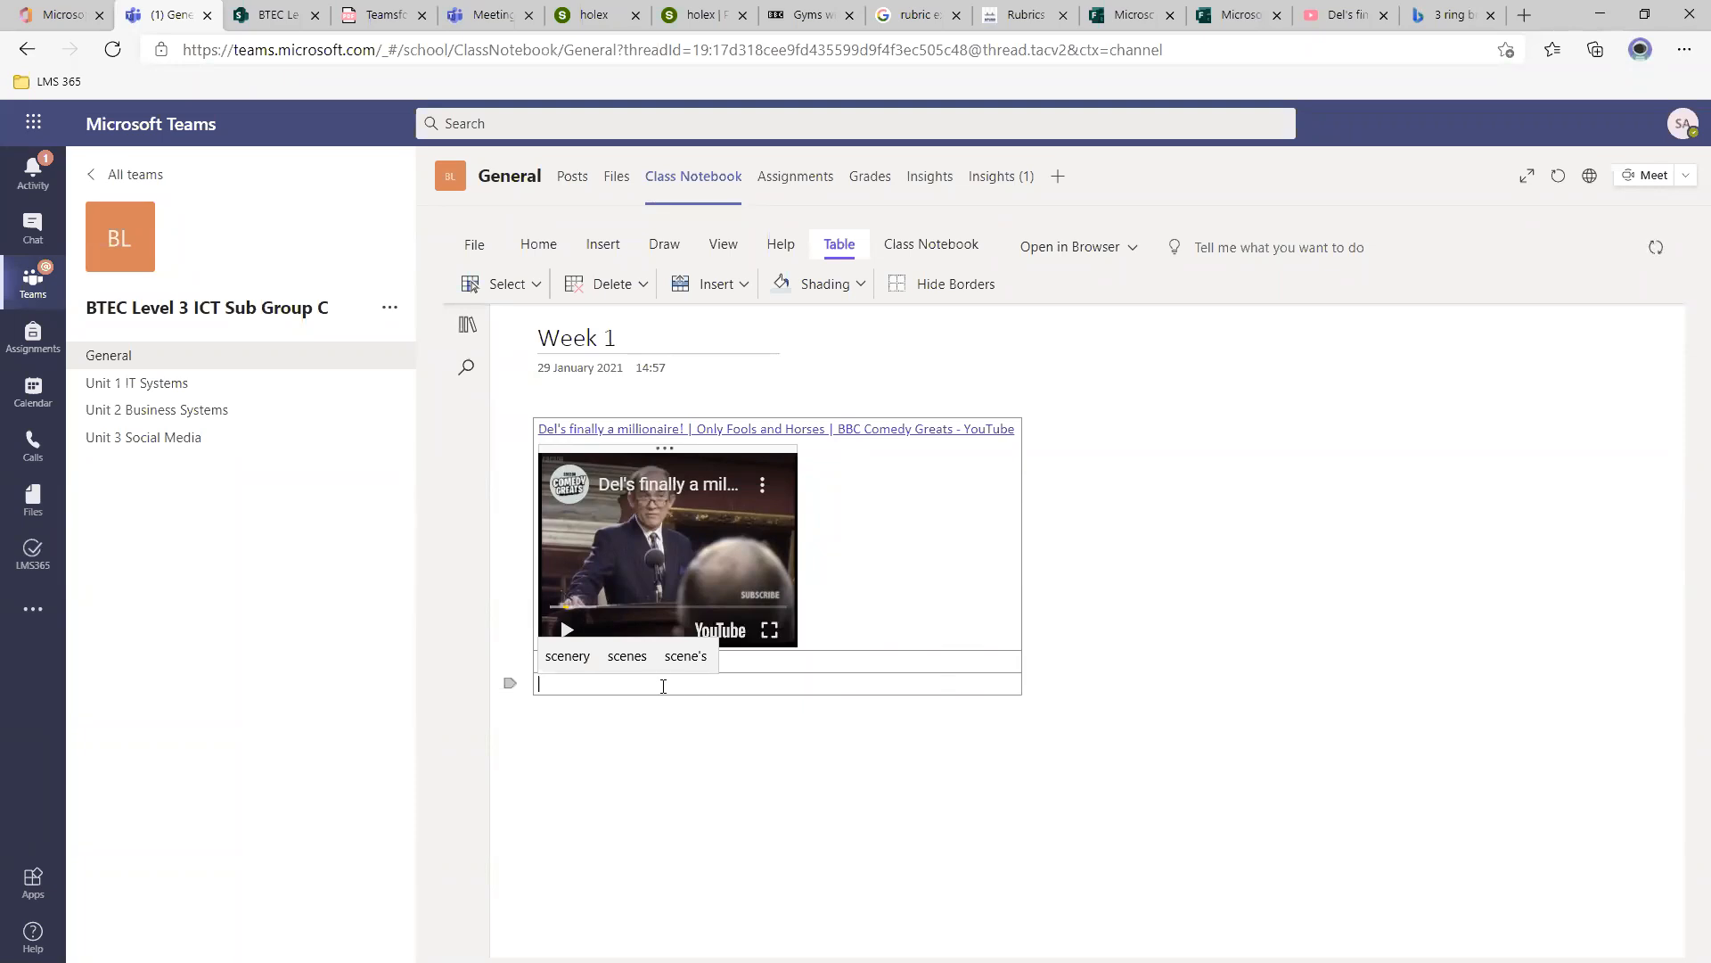
{"action": "type", "text": "Answer:"}
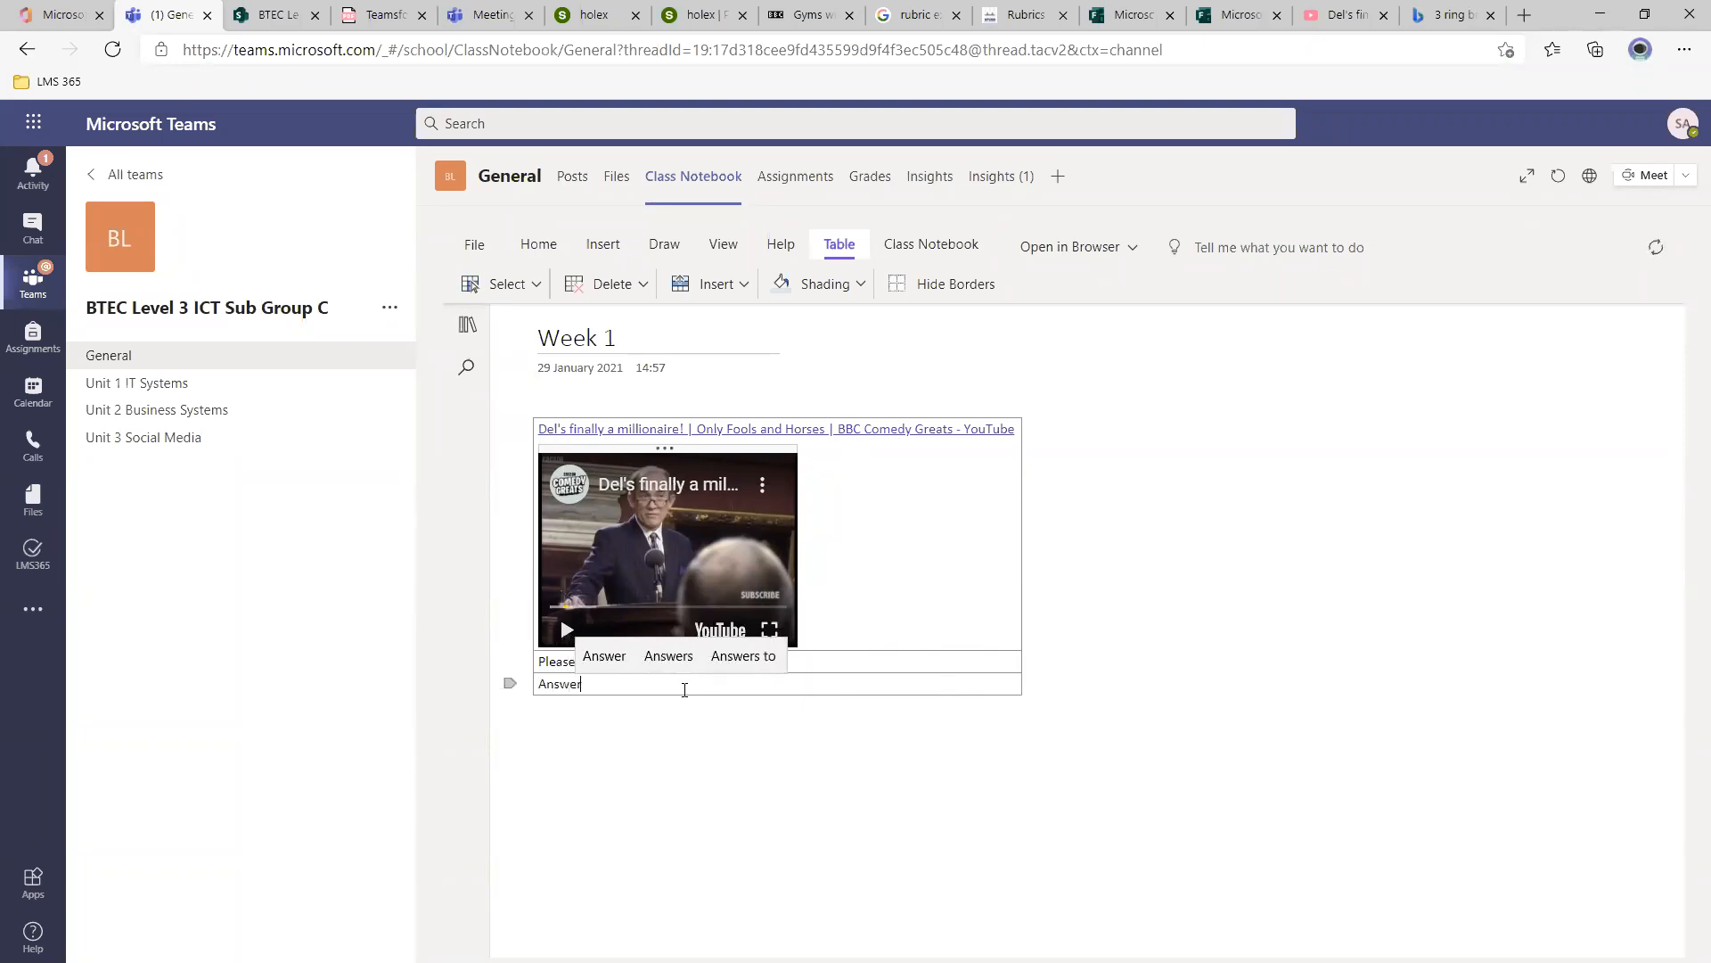
Shade the 'Please describe this scene' cell light blue and make its text bold at 28 pt.
{"action": "left_click_drag", "start_coordinate": [713, 660], "coordinate": [546, 662]}
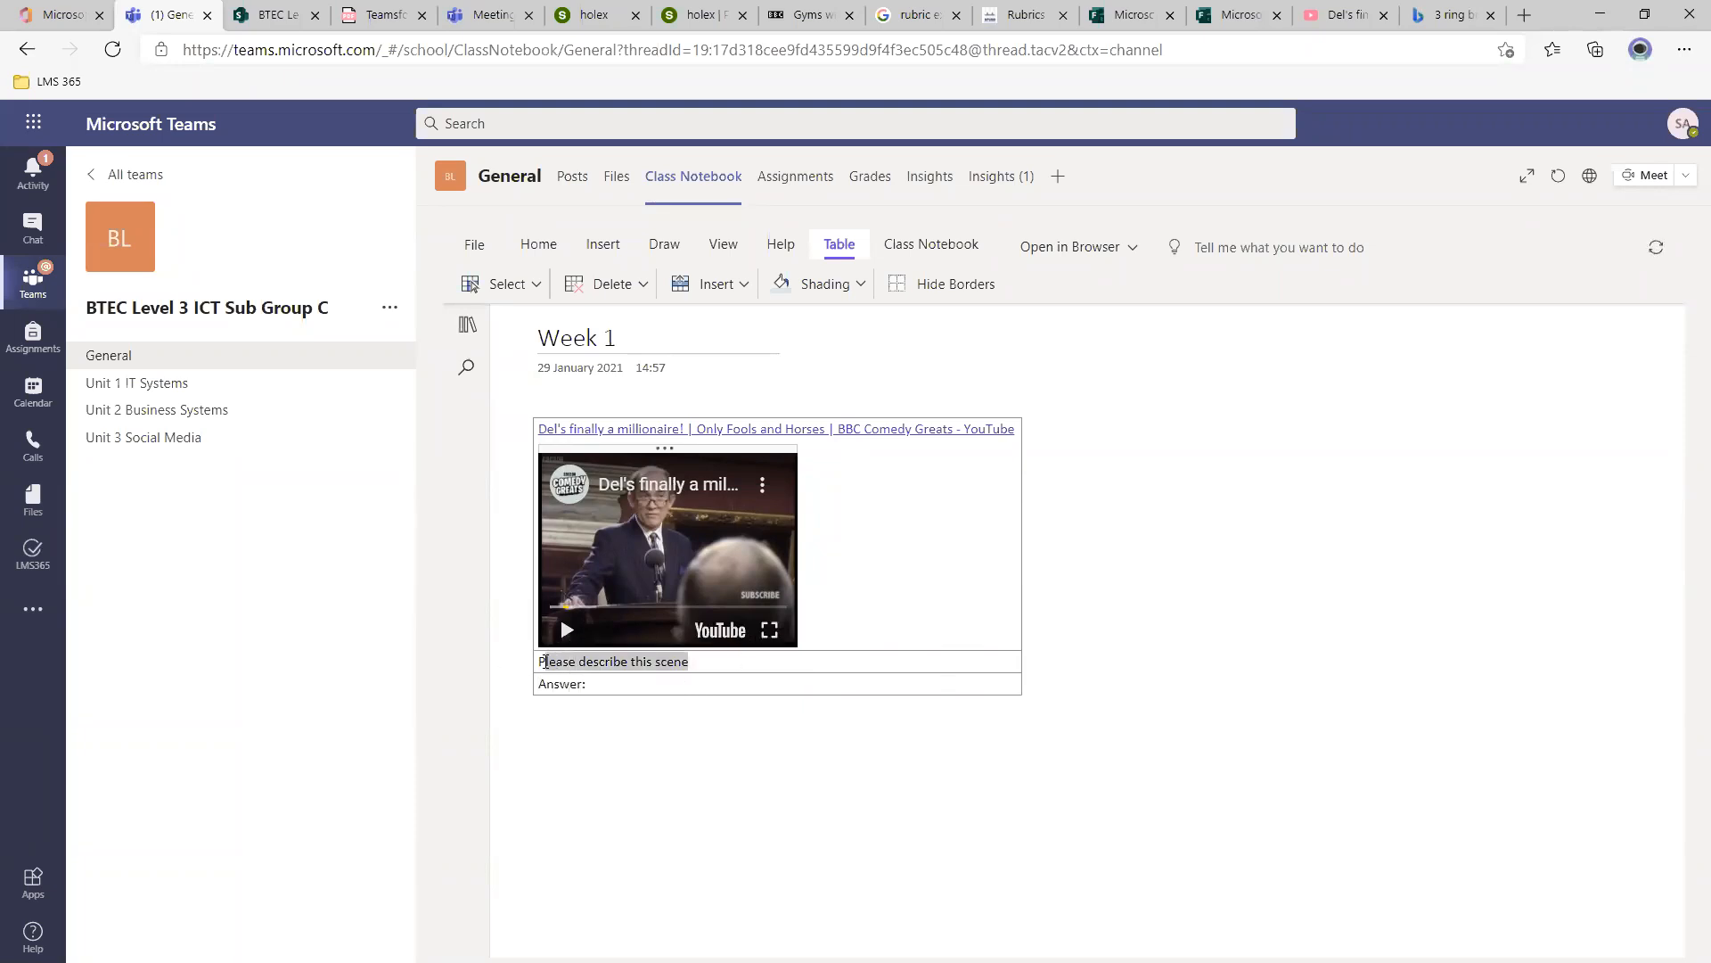
{"action": "left_click", "coordinate": [861, 283]}
{"action": "left_click", "coordinate": [870, 454]}
{"action": "left_click_drag", "start_coordinate": [704, 664], "coordinate": [547, 664]}
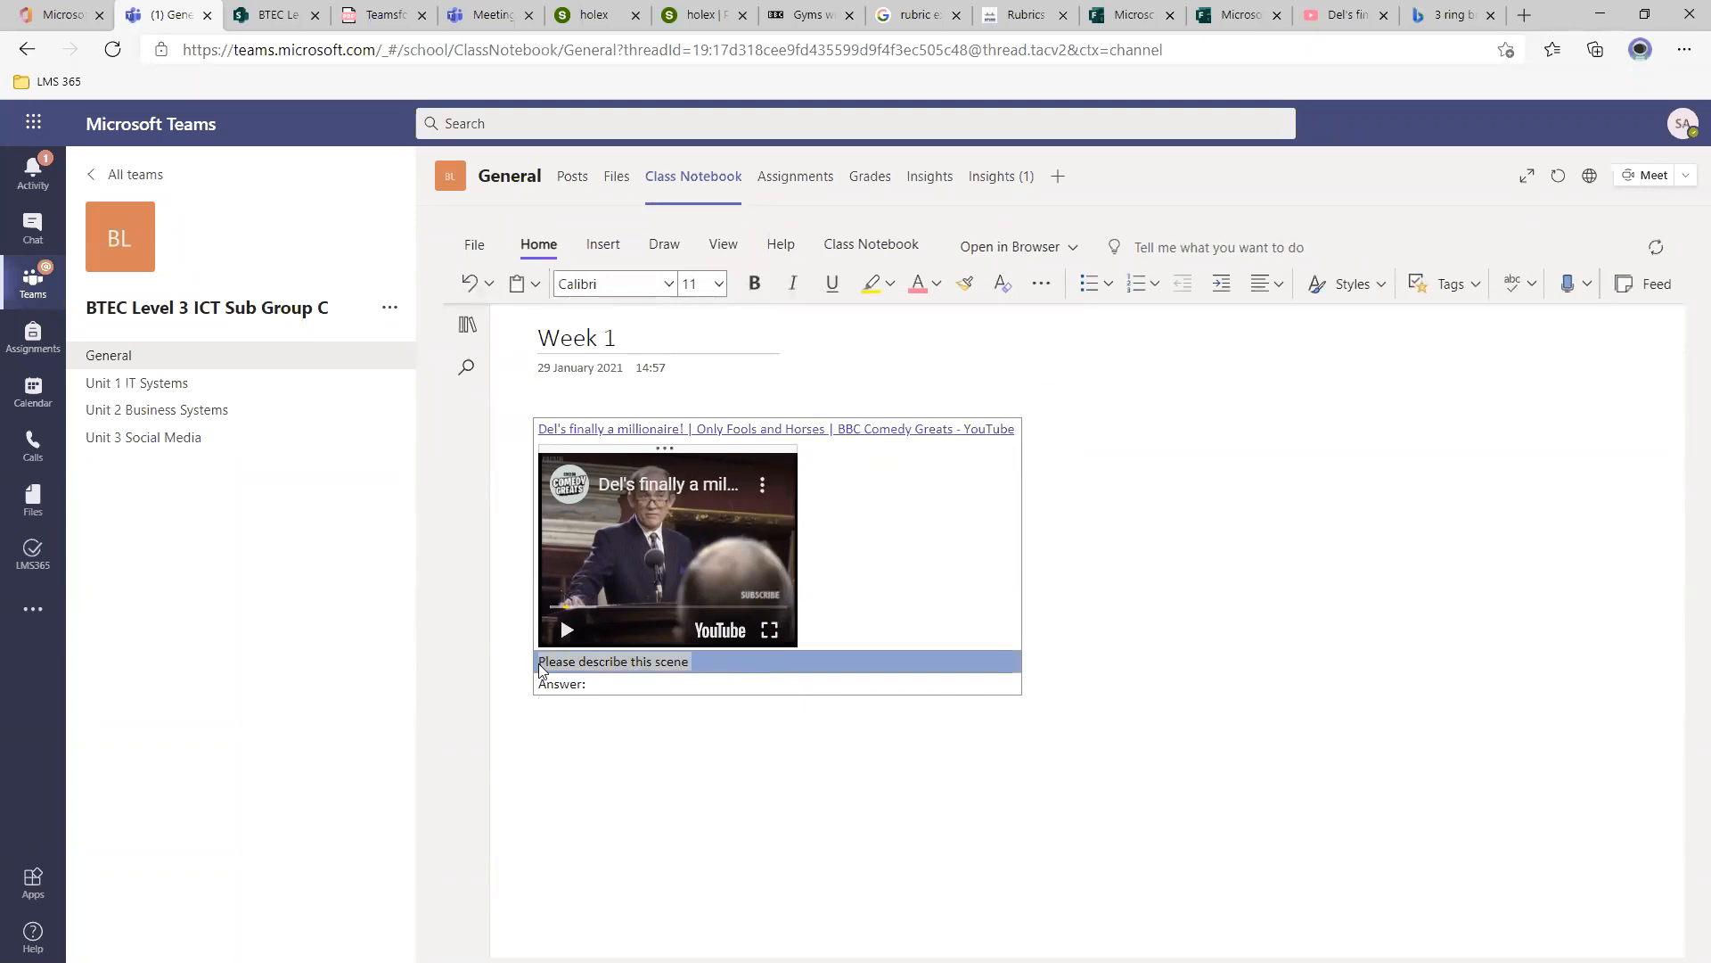
{"action": "key", "text": "ctrl+b"}
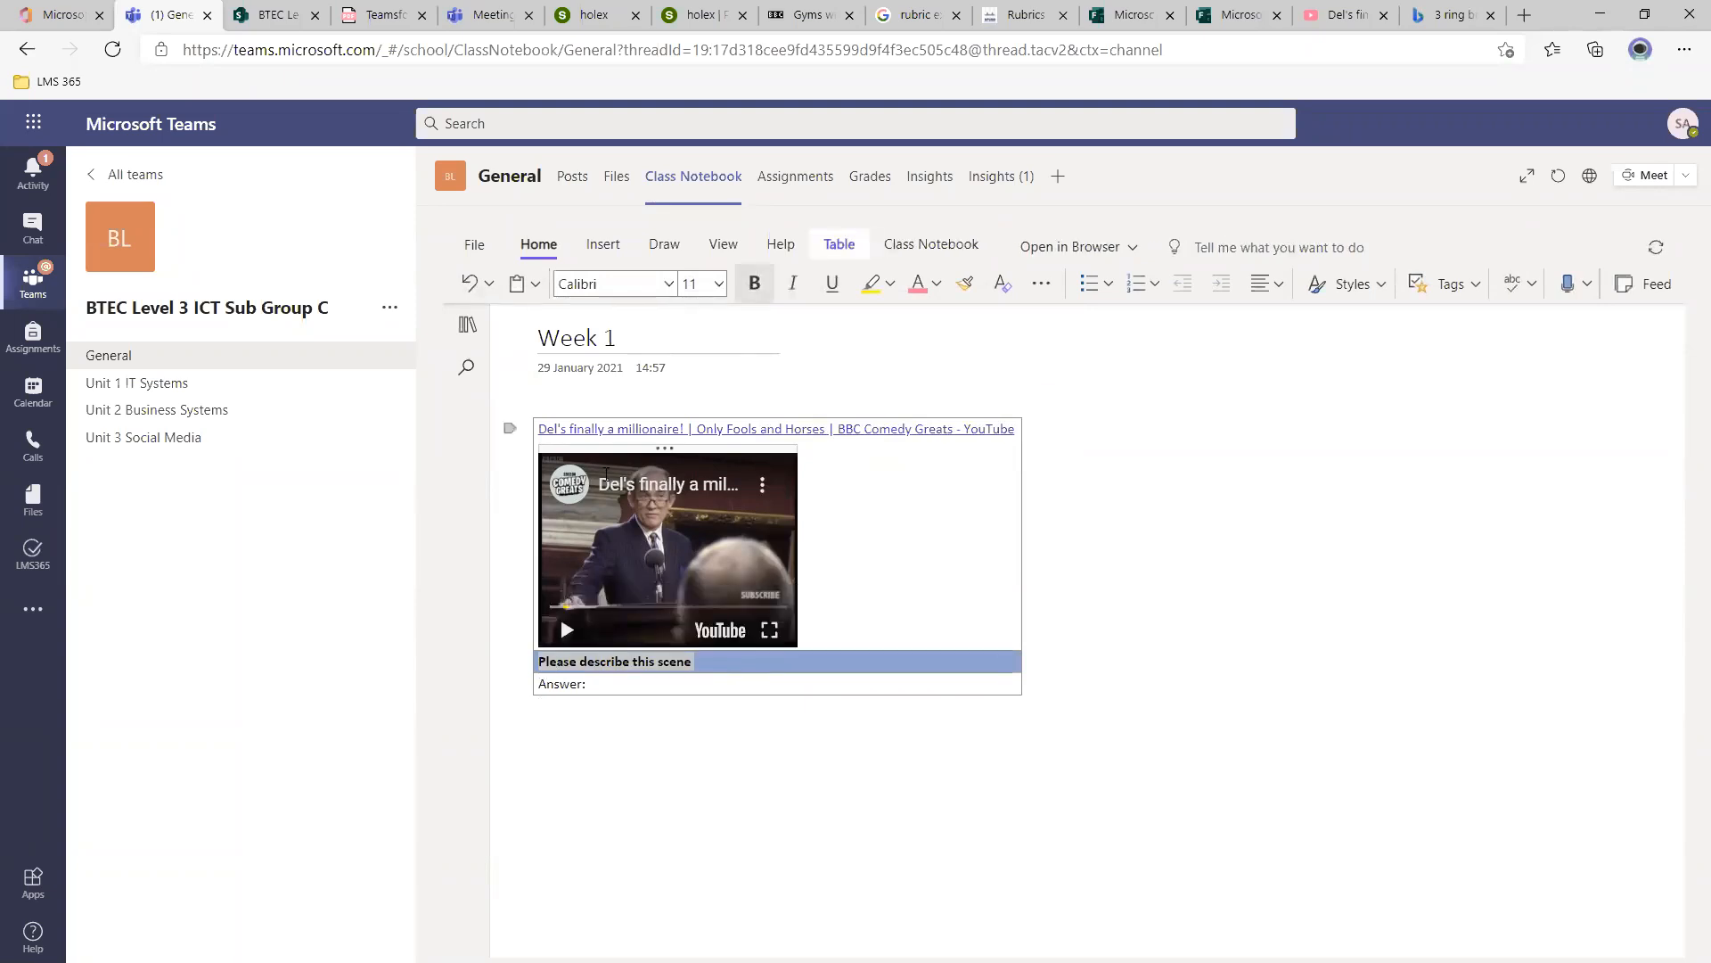
{"action": "left_click", "coordinate": [721, 284]}
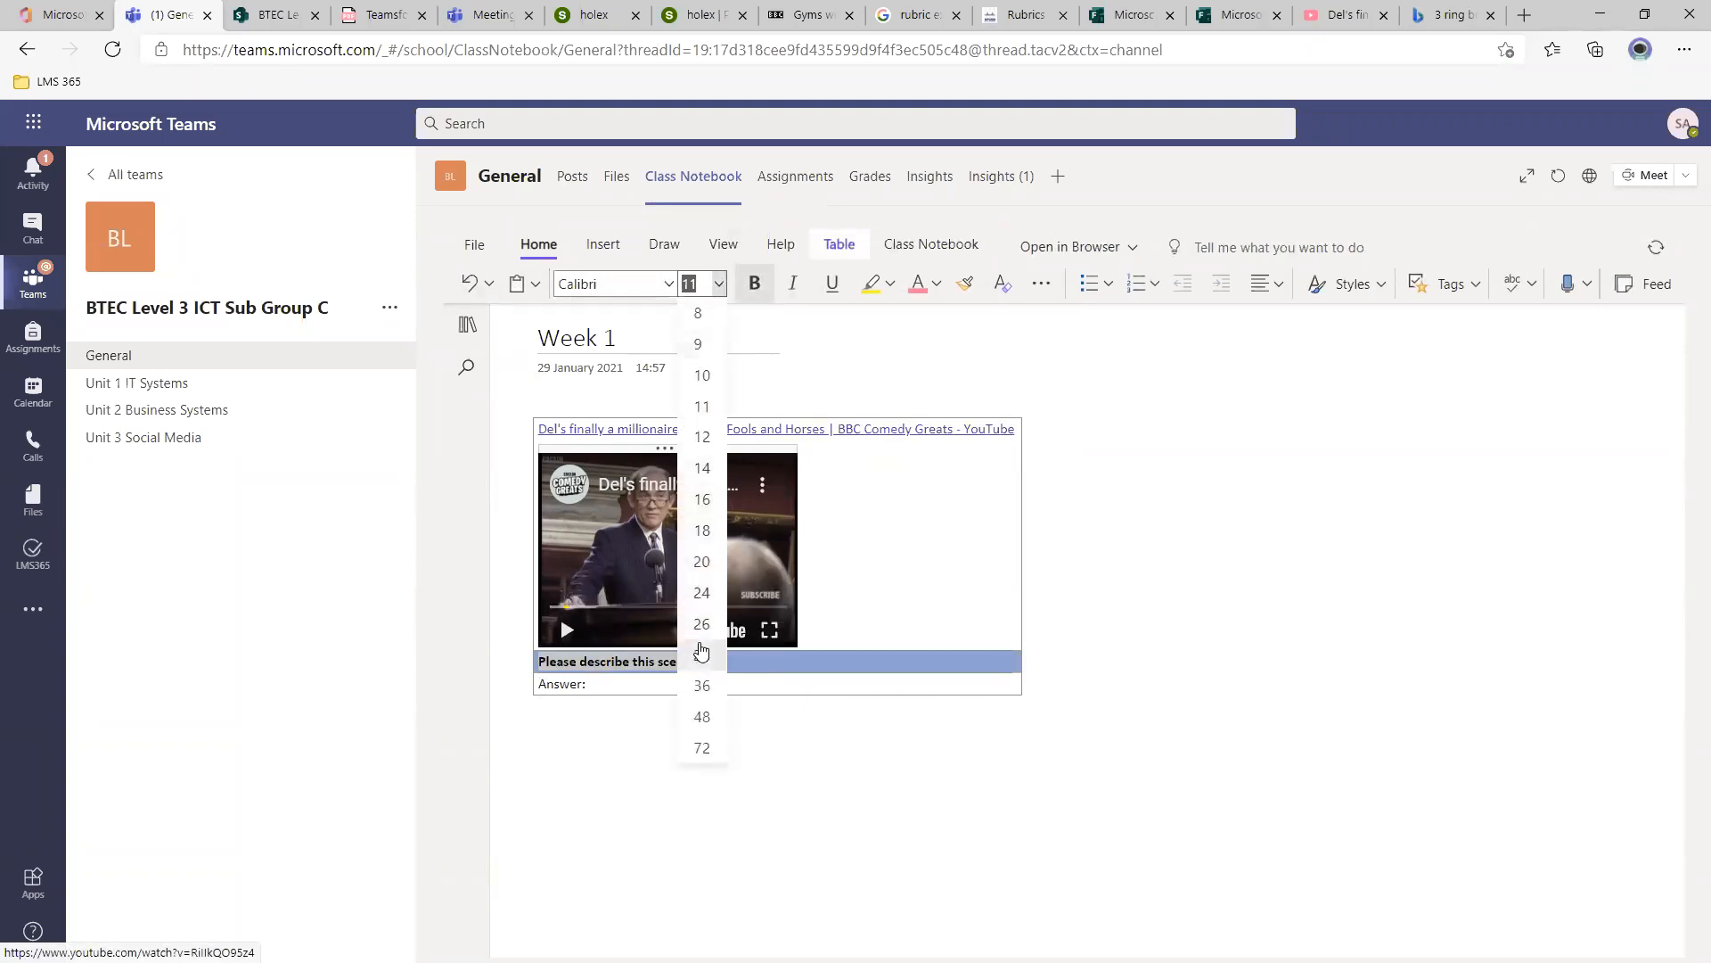
{"action": "left_click", "coordinate": [692, 658]}
{"action": "left_click", "coordinate": [664, 718]}
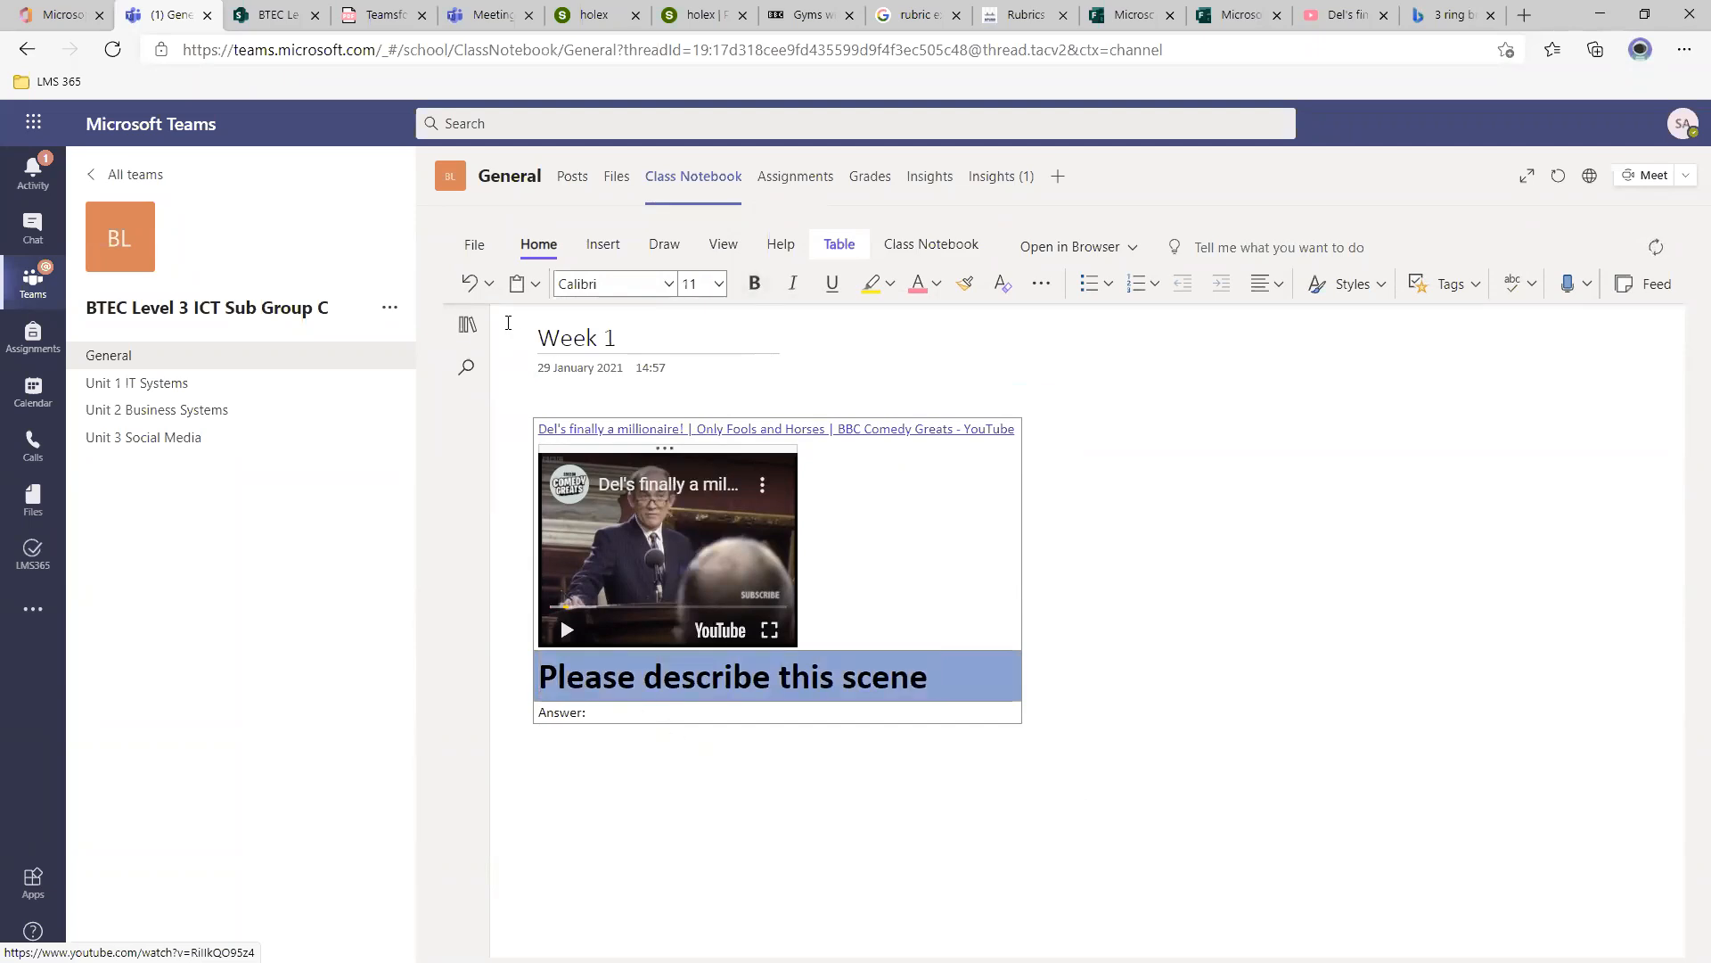
{"action": "left_click", "coordinate": [467, 324]}
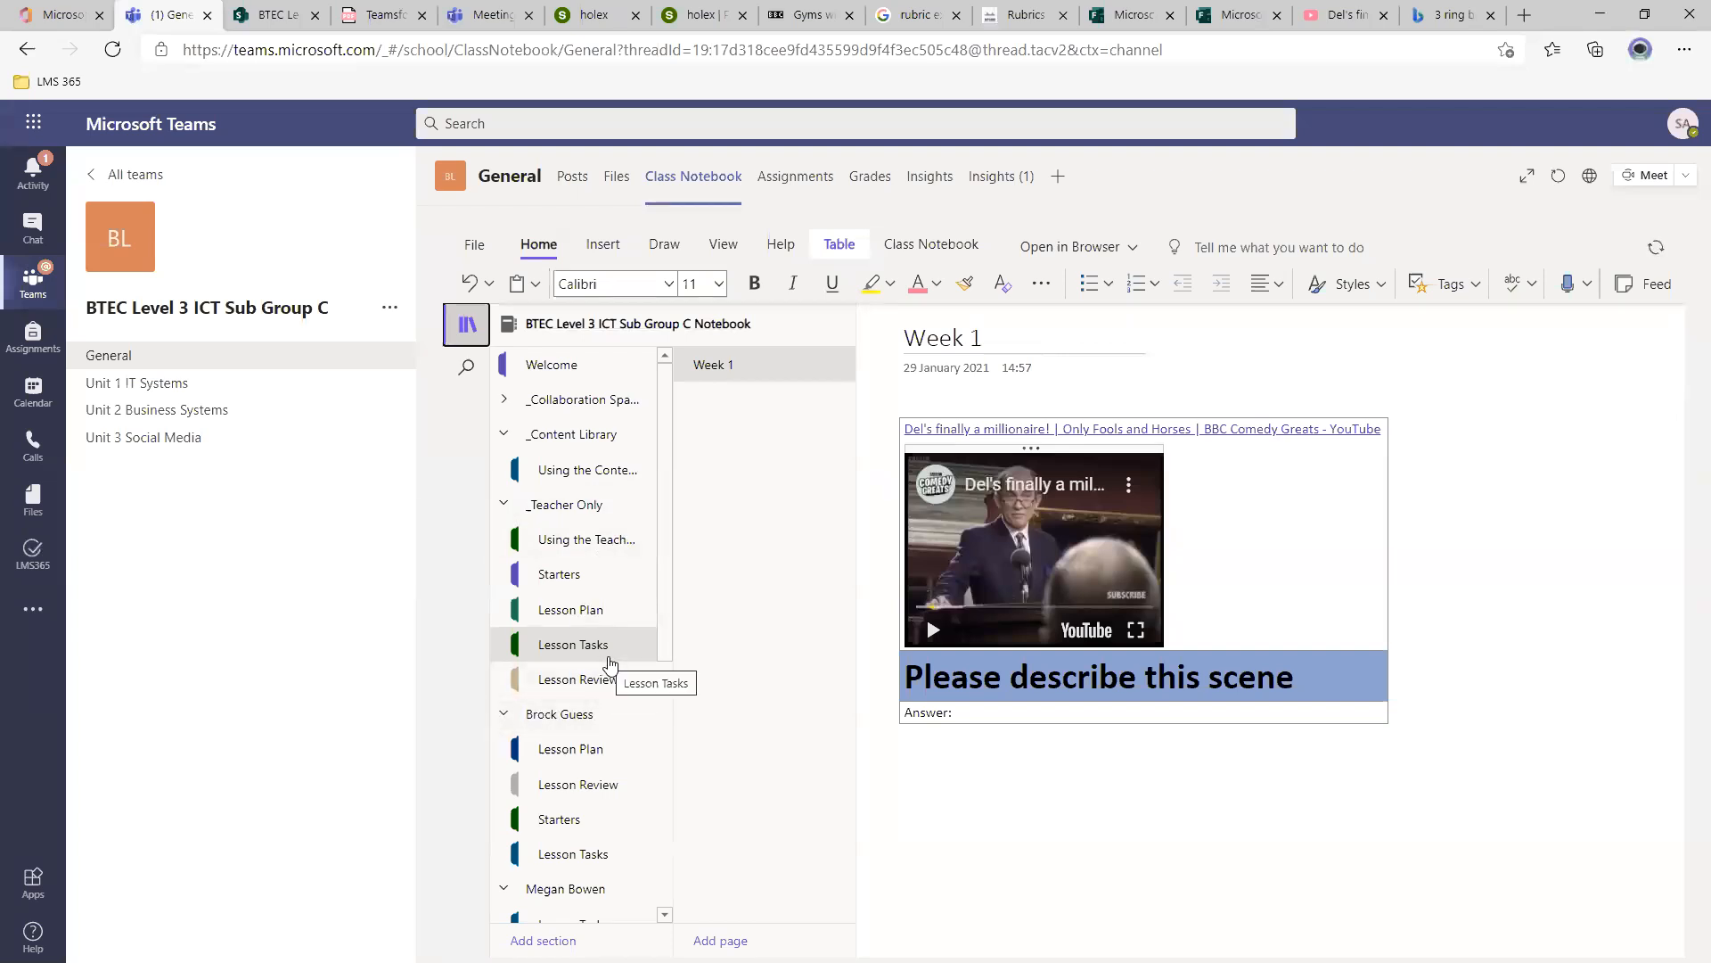
Send the Week 1 video page to every student's Lesson Tasks section.
{"action": "left_click", "coordinate": [962, 251]}
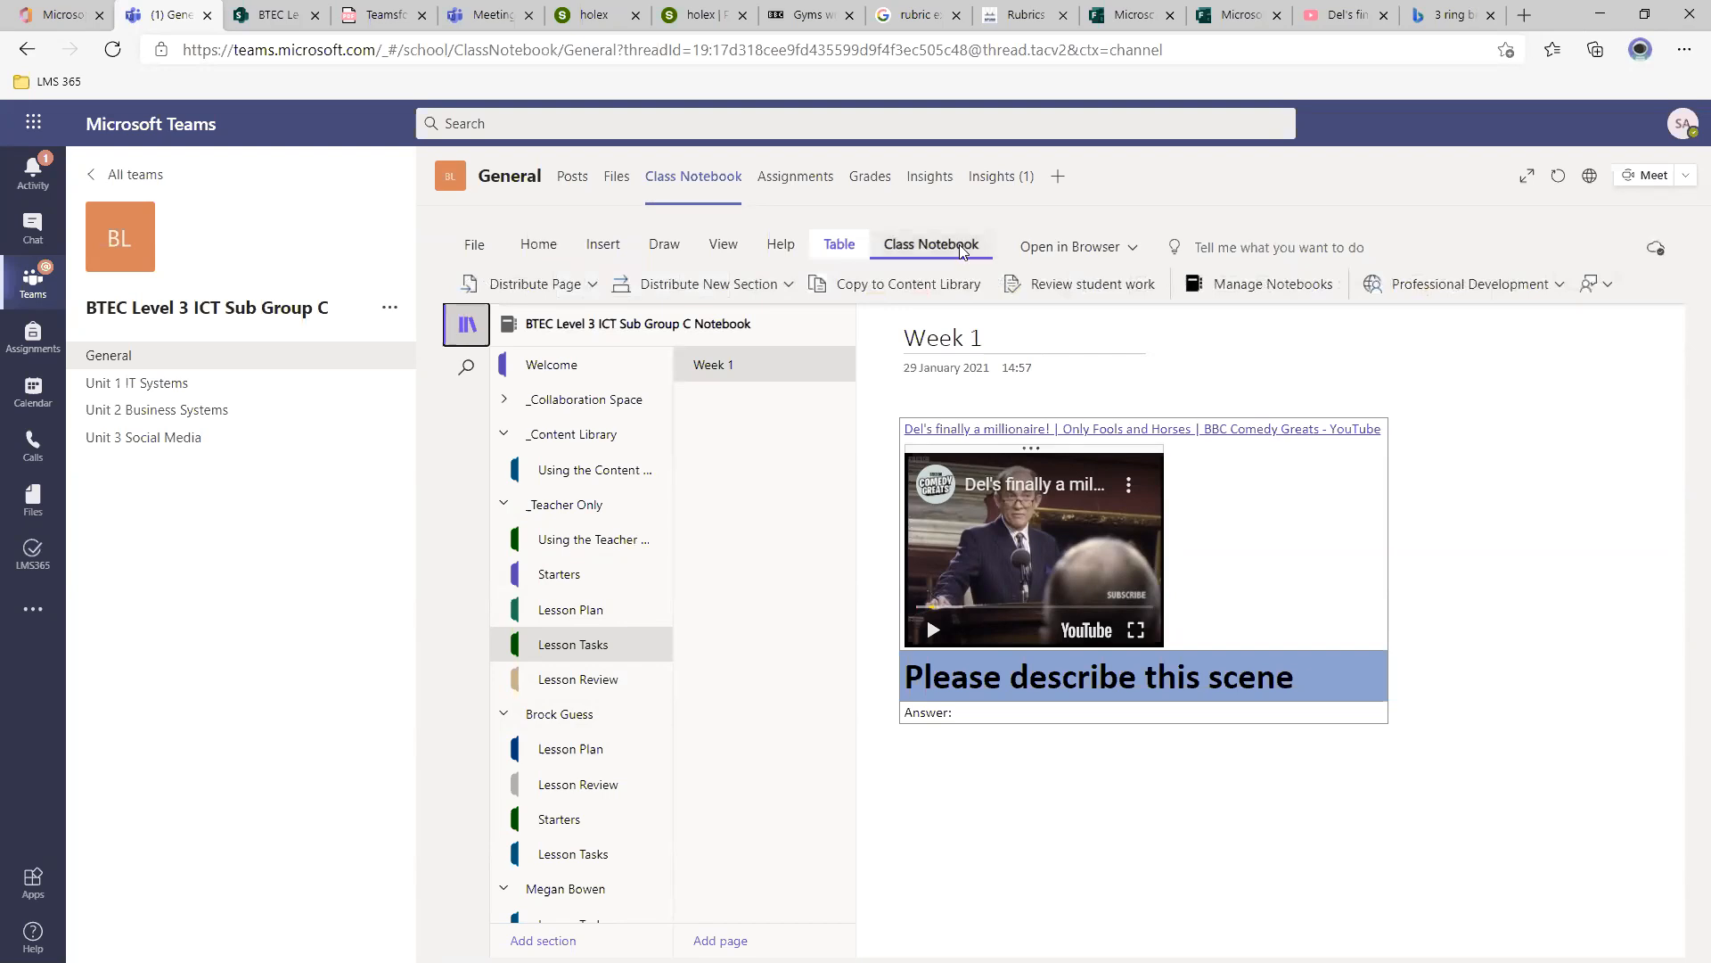
{"action": "left_click", "coordinate": [592, 284]}
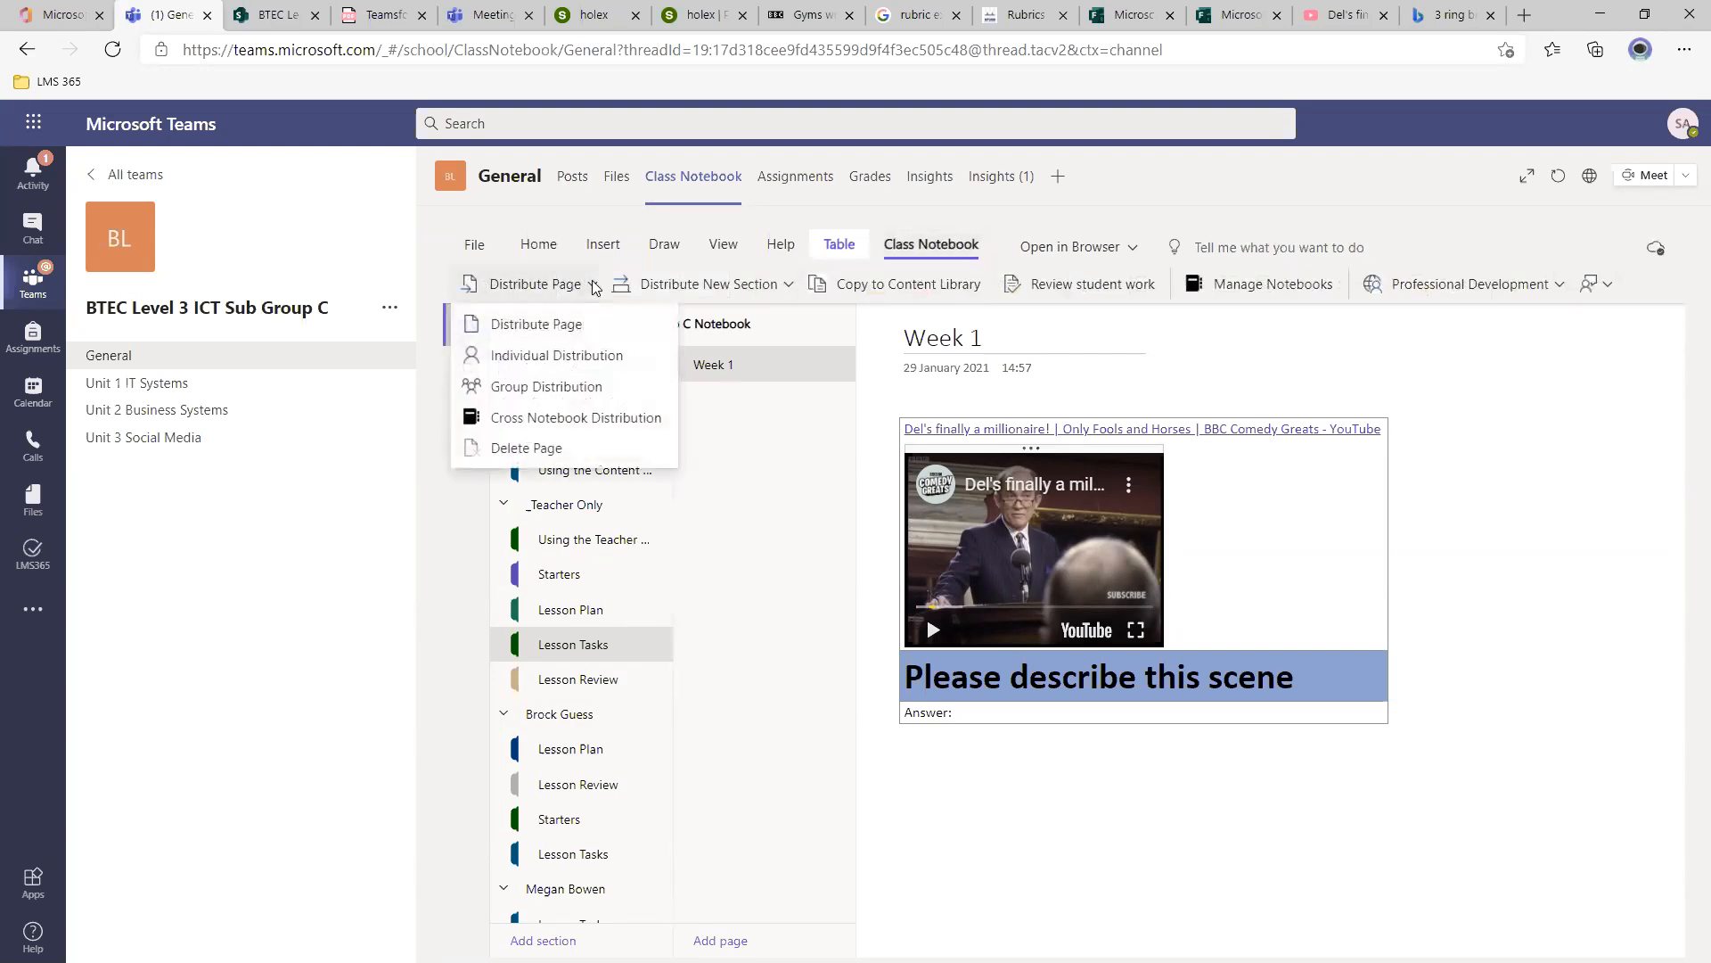
{"action": "left_click", "coordinate": [576, 323]}
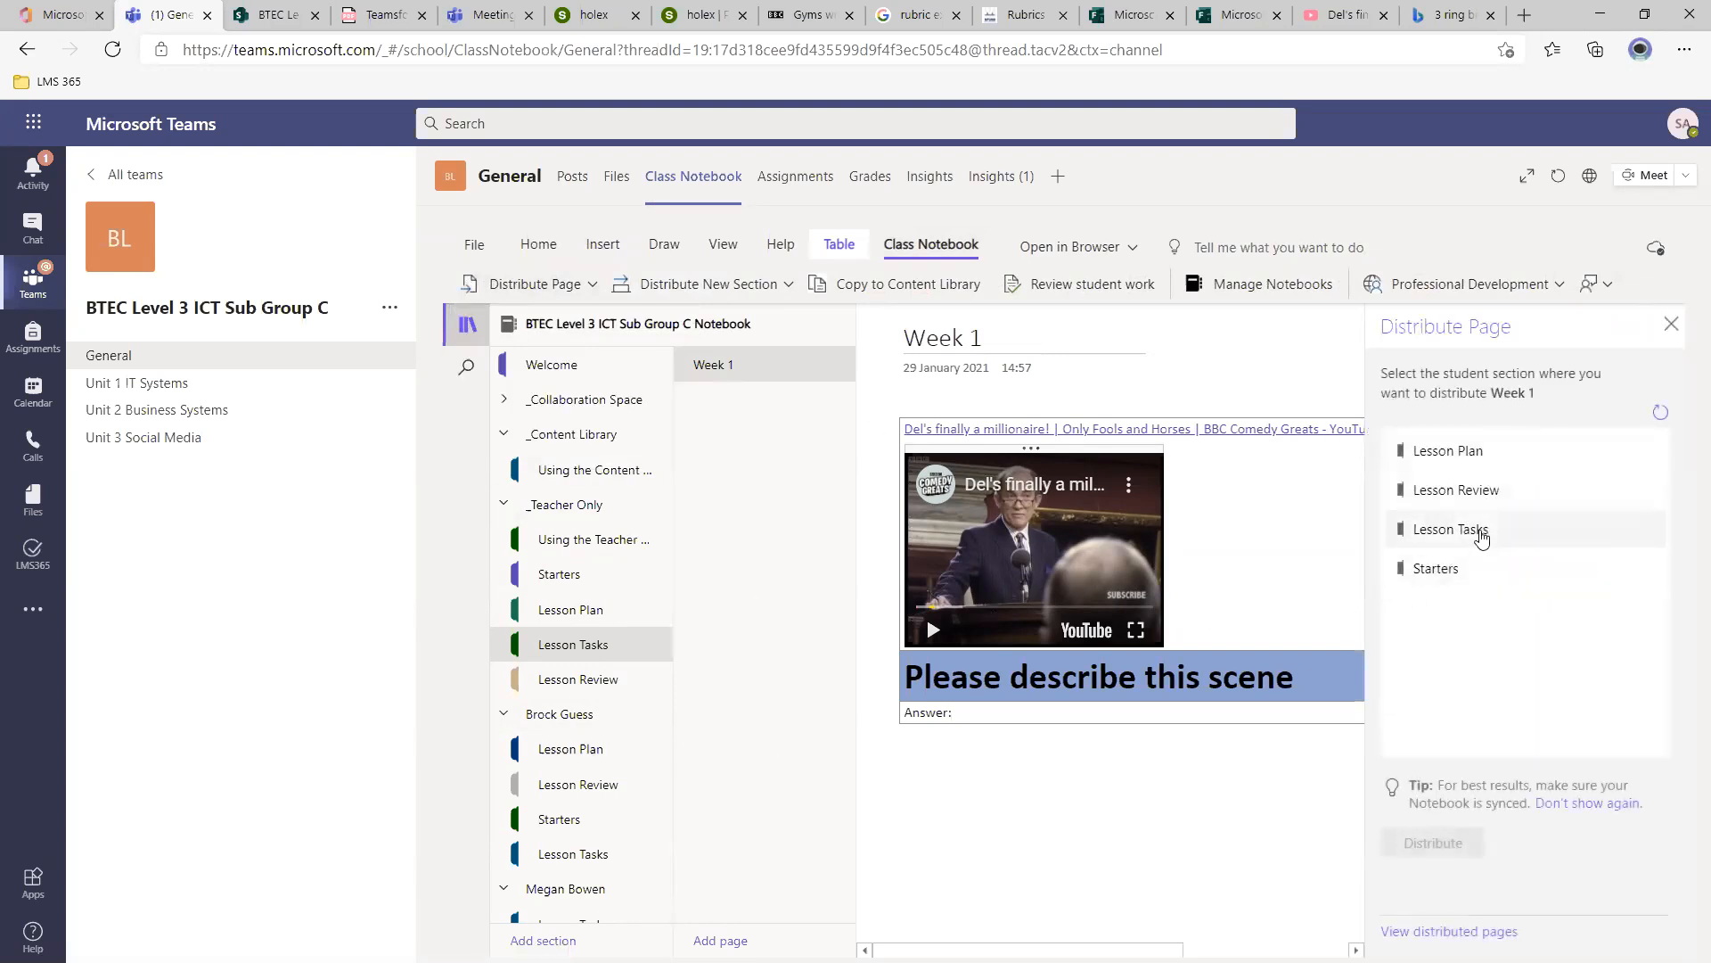
{"action": "left_click", "coordinate": [1481, 533]}
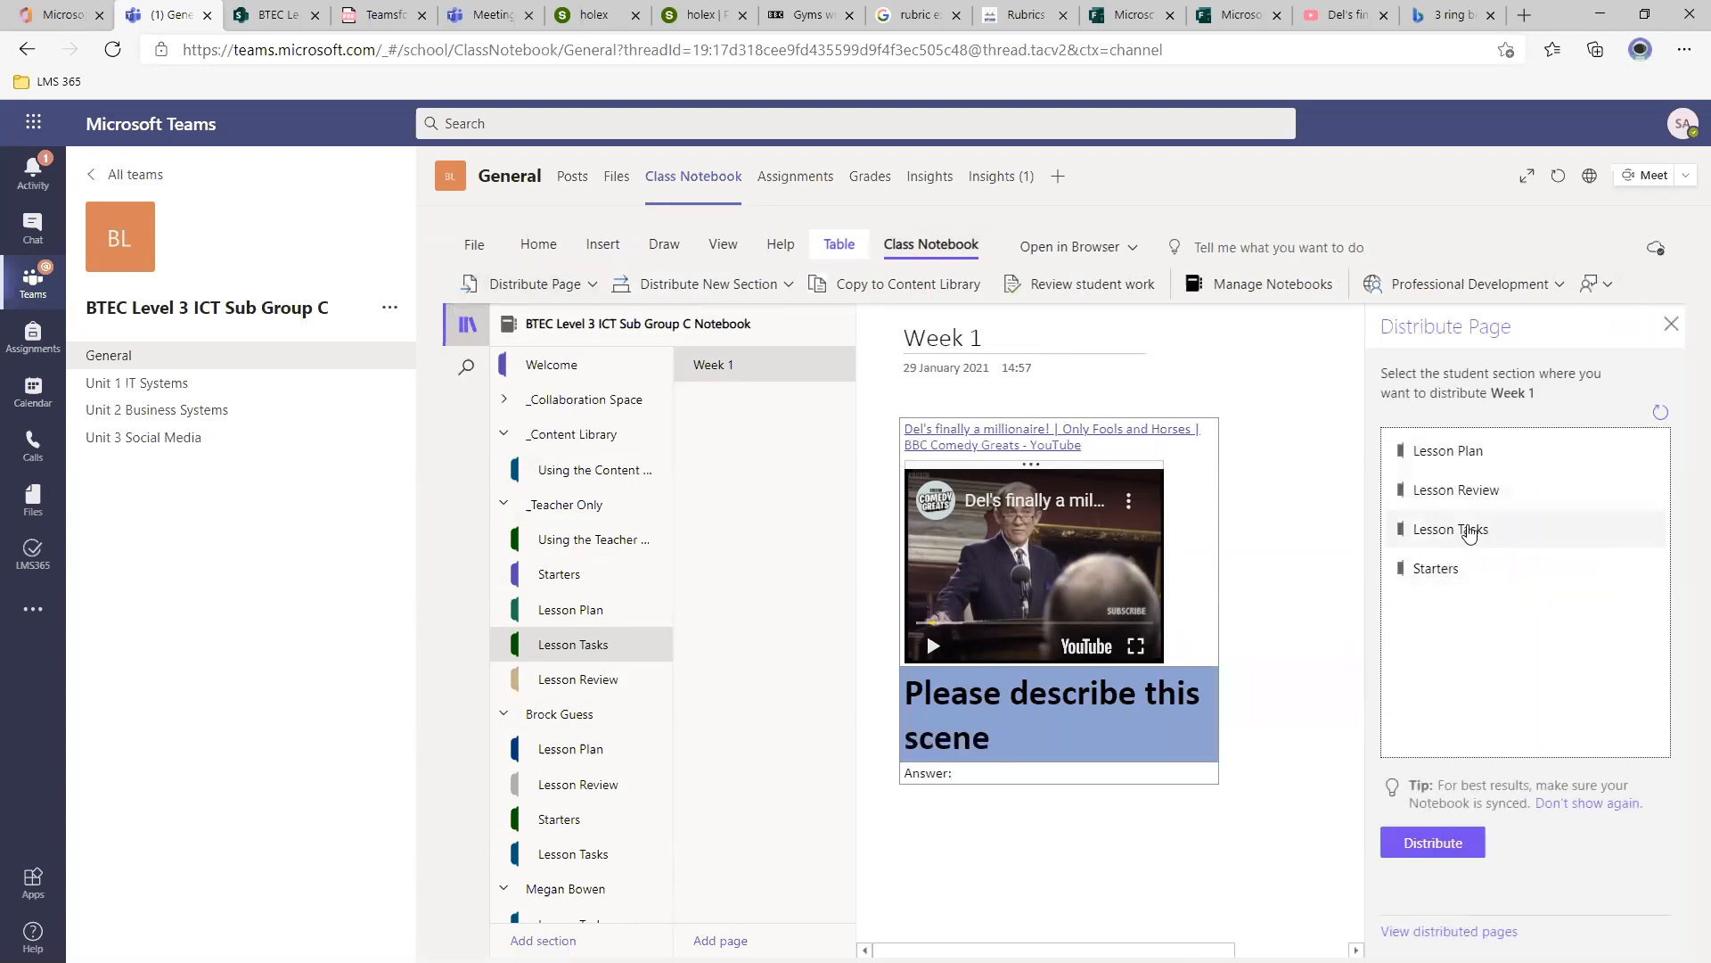
{"action": "left_click", "coordinate": [1444, 838]}
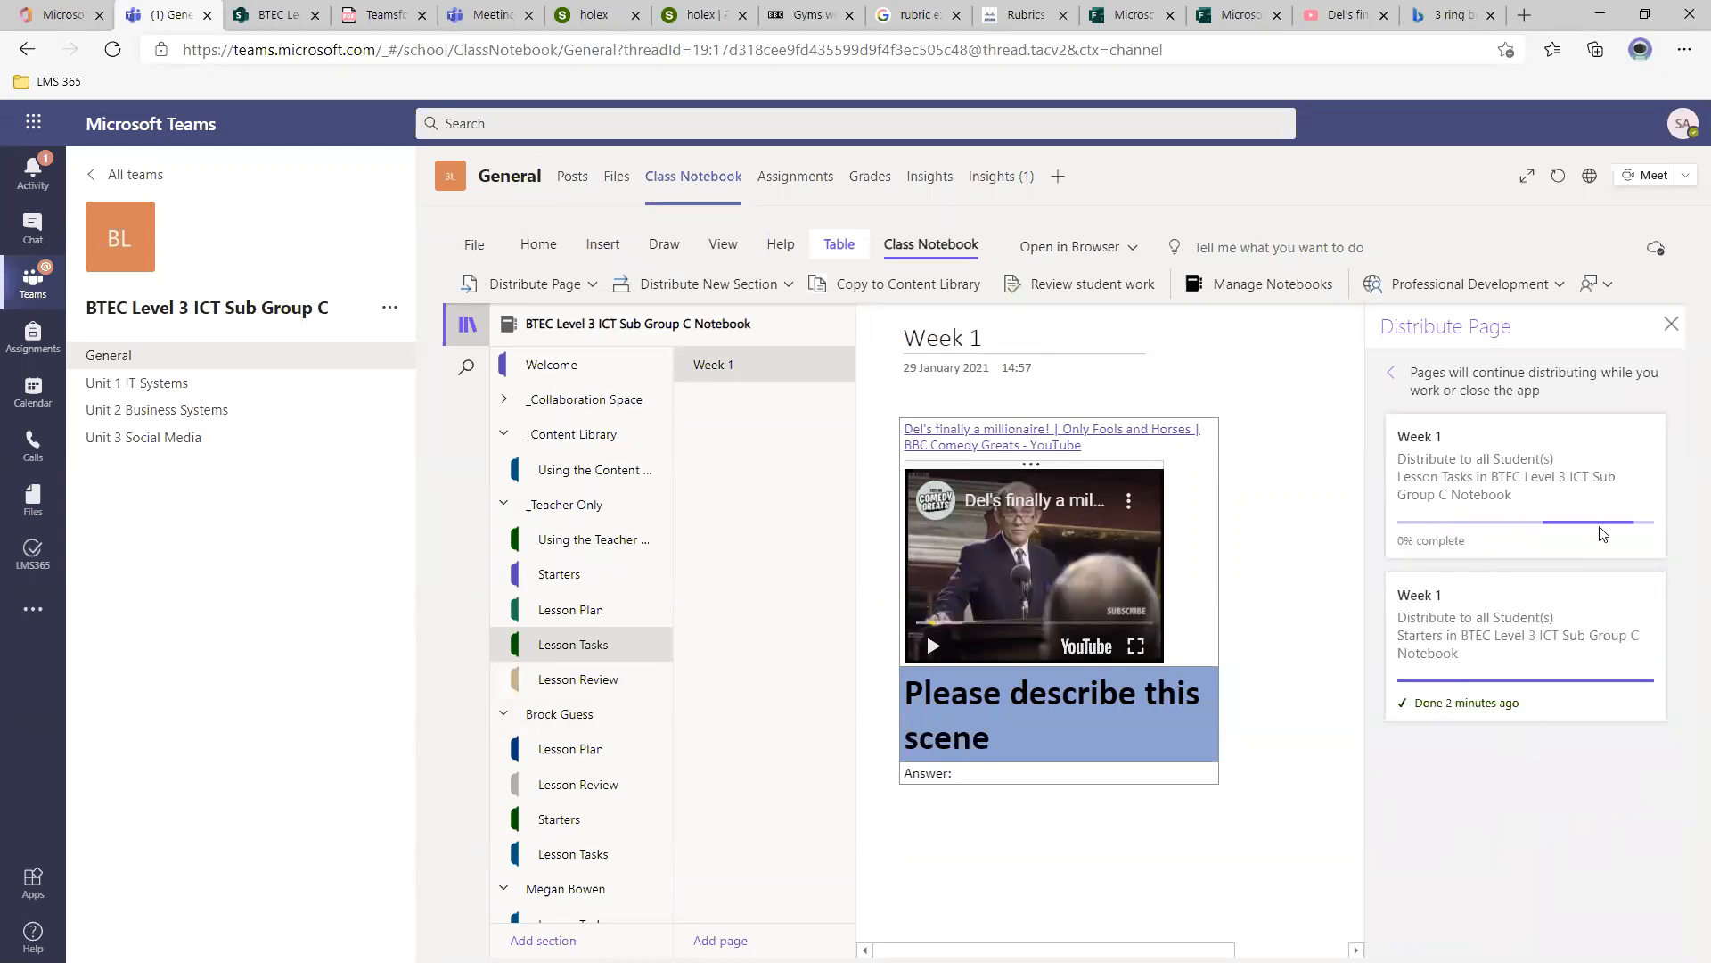
{"action": "scroll", "coordinate": [614, 655], "scroll_direction": "down", "scroll_amount": 4}
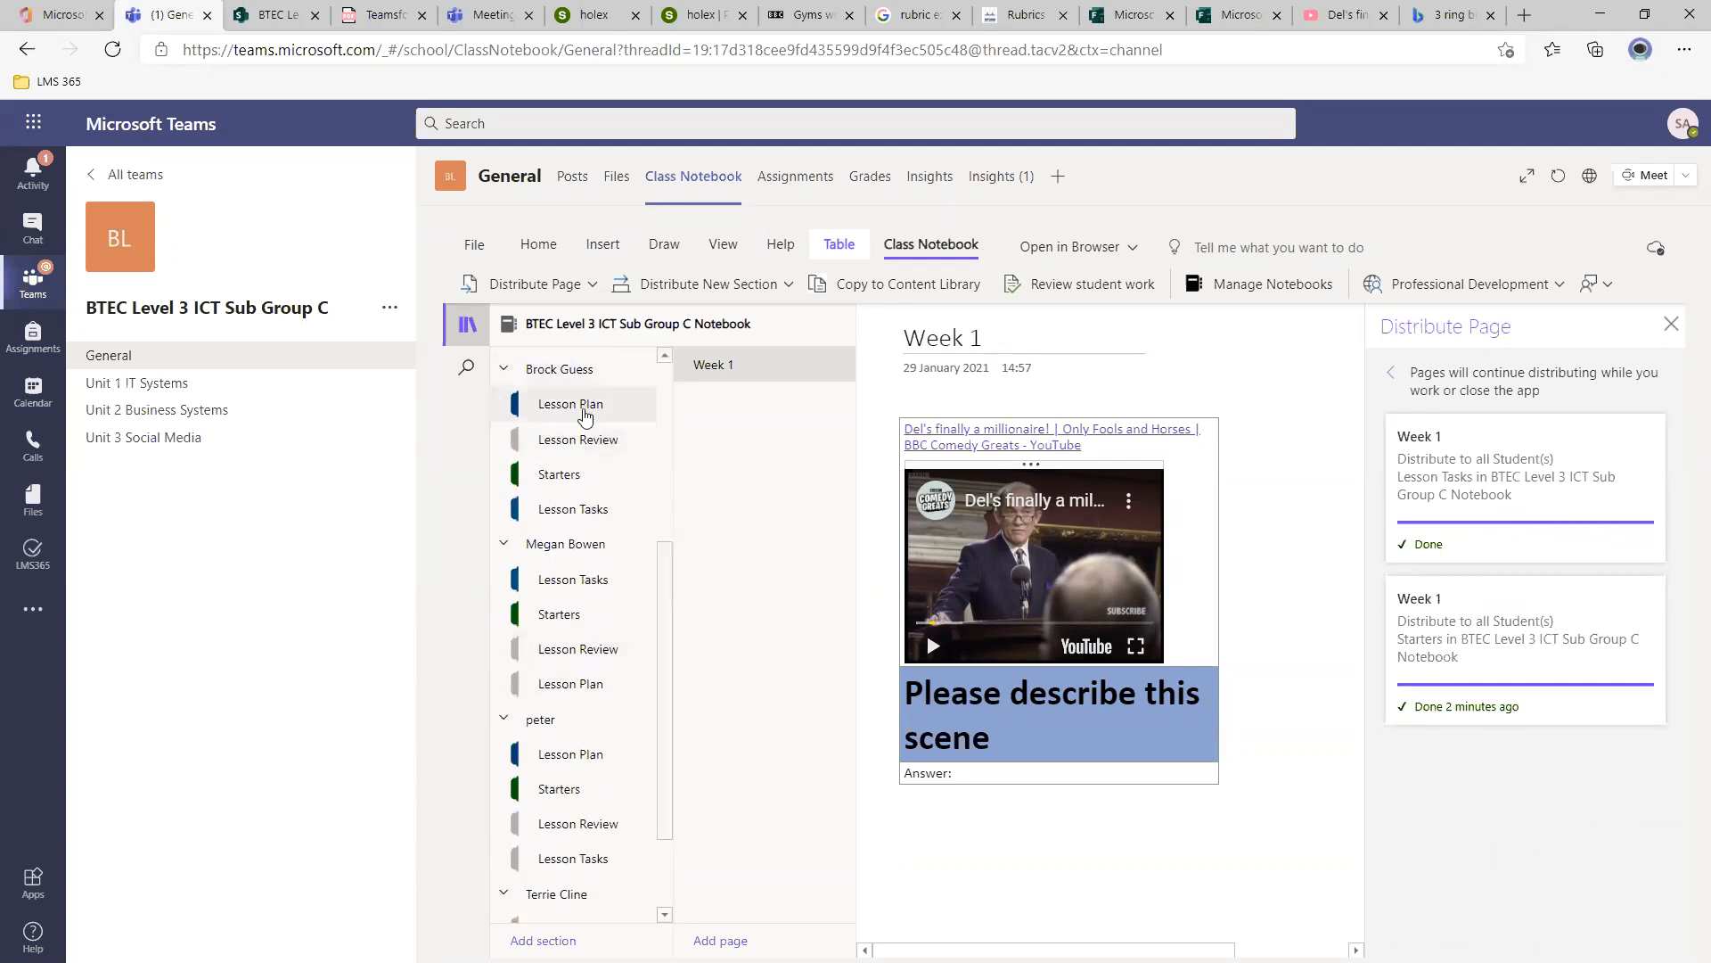
Open a student's Lesson Tasks copy of Week 1 and check its Answer row.
{"action": "left_click", "coordinate": [608, 509]}
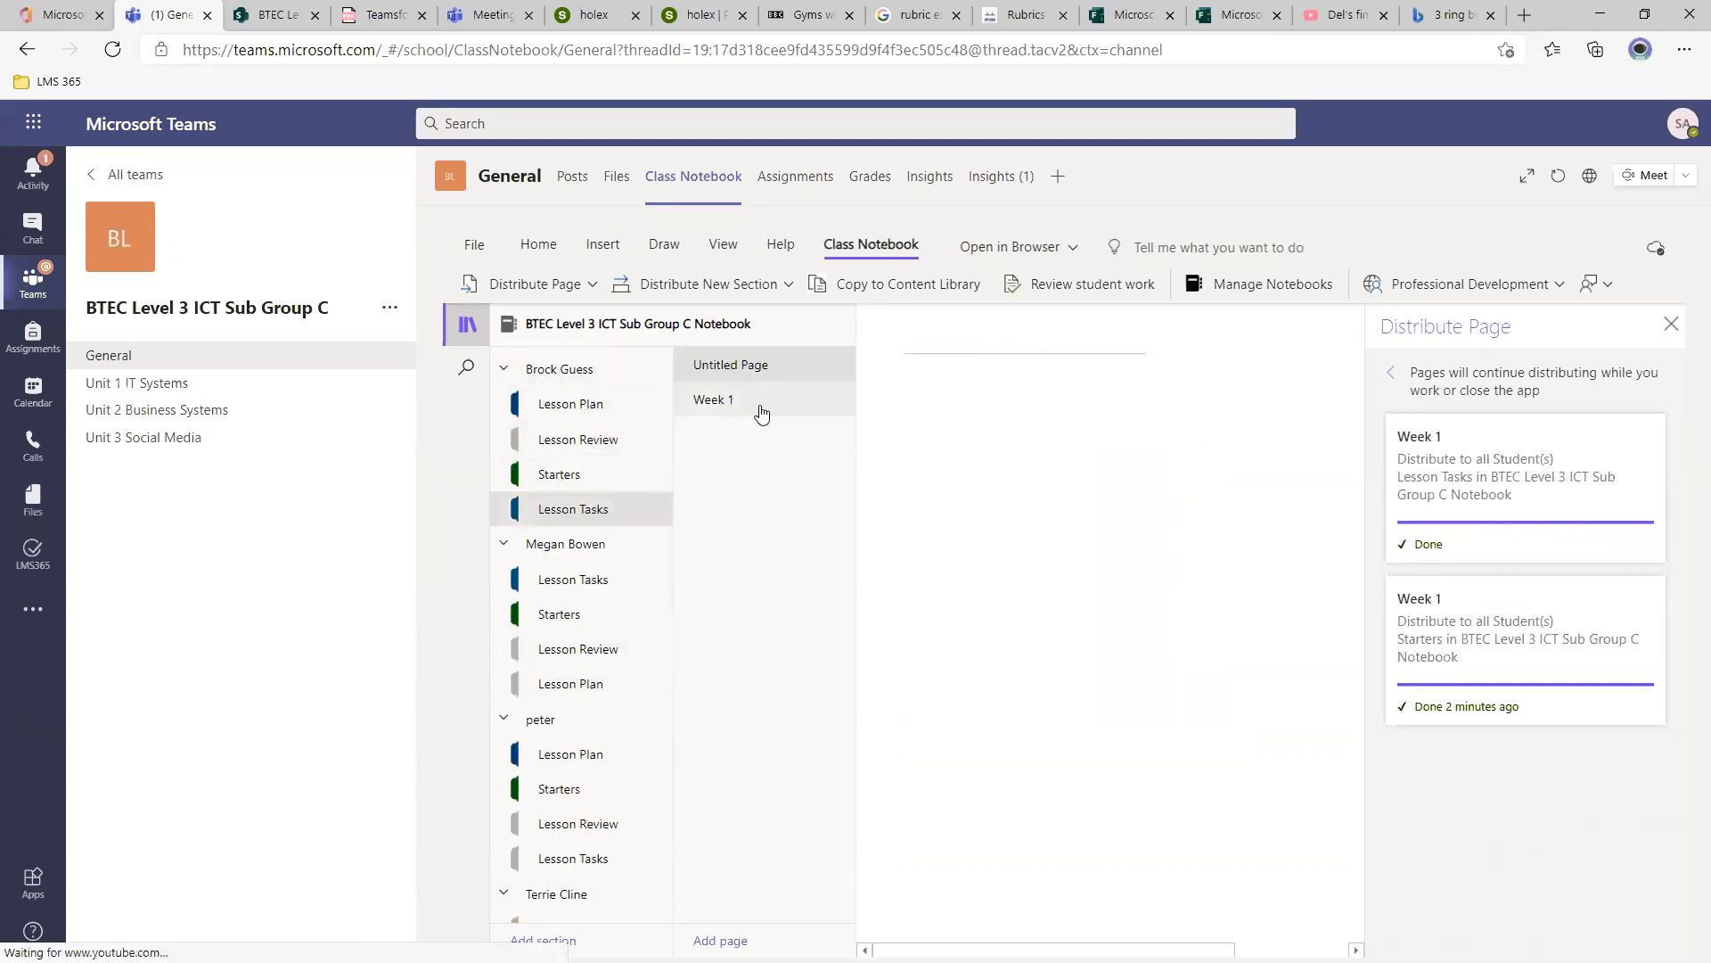
{"action": "left_click", "coordinate": [760, 412]}
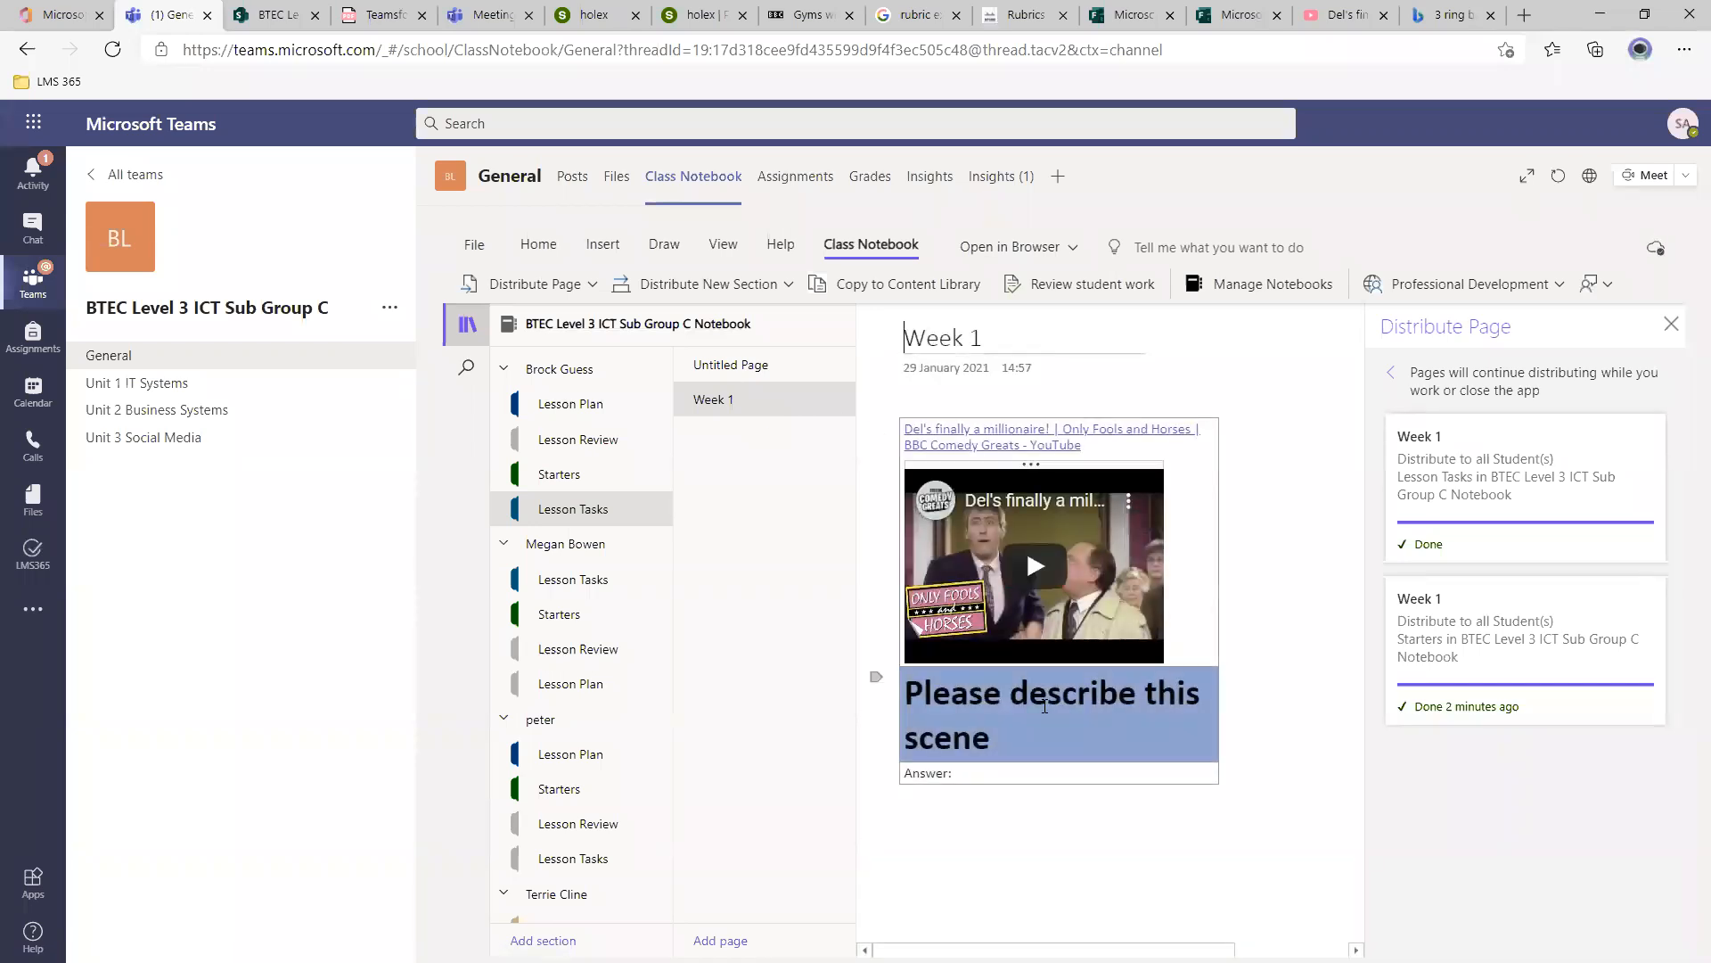
{"action": "left_click", "coordinate": [998, 774]}
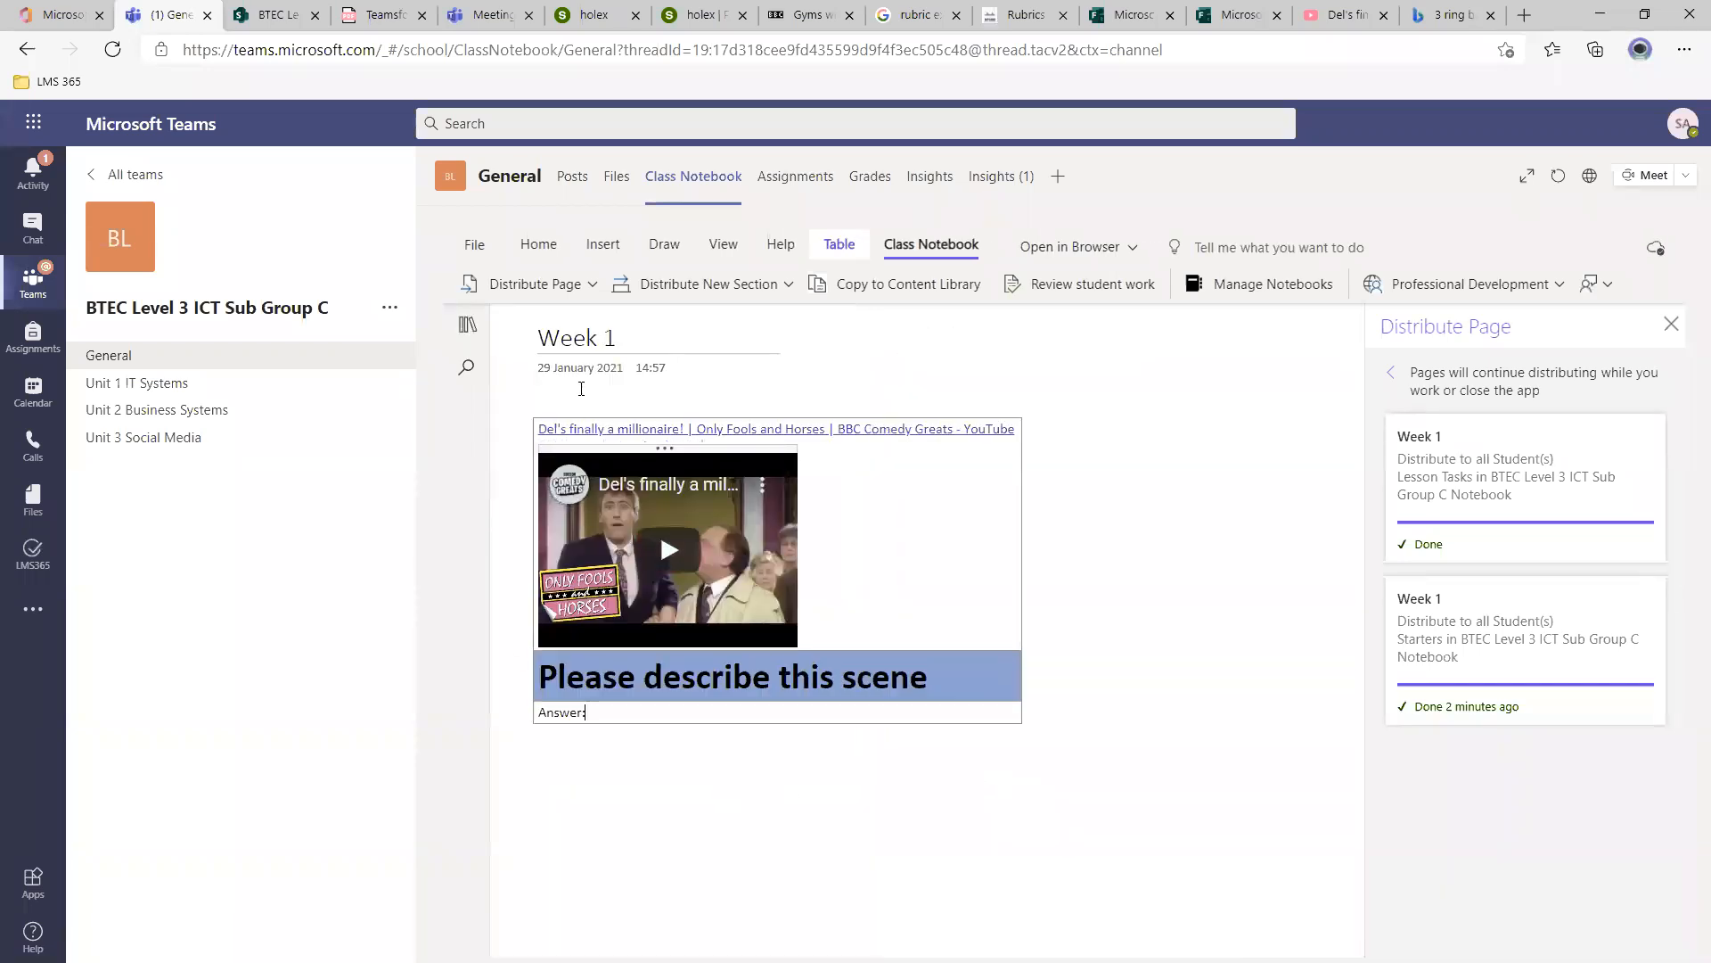
{"action": "left_click", "coordinate": [467, 326]}
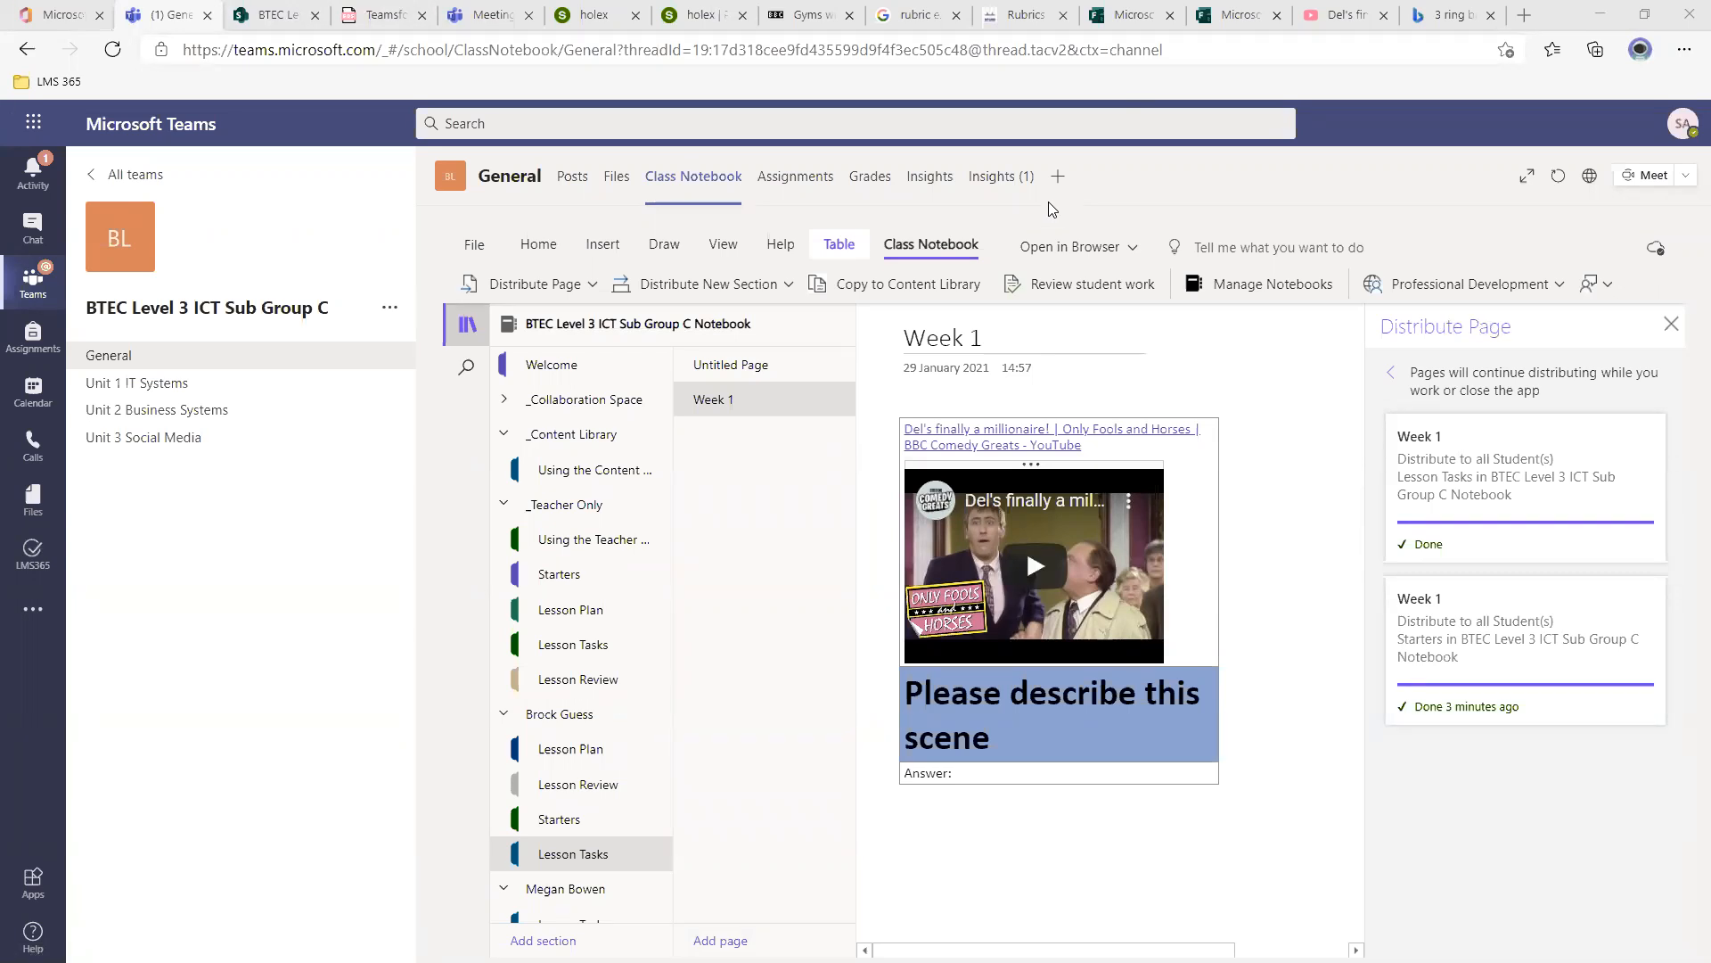
{"action": "left_click", "coordinate": [1058, 178]}
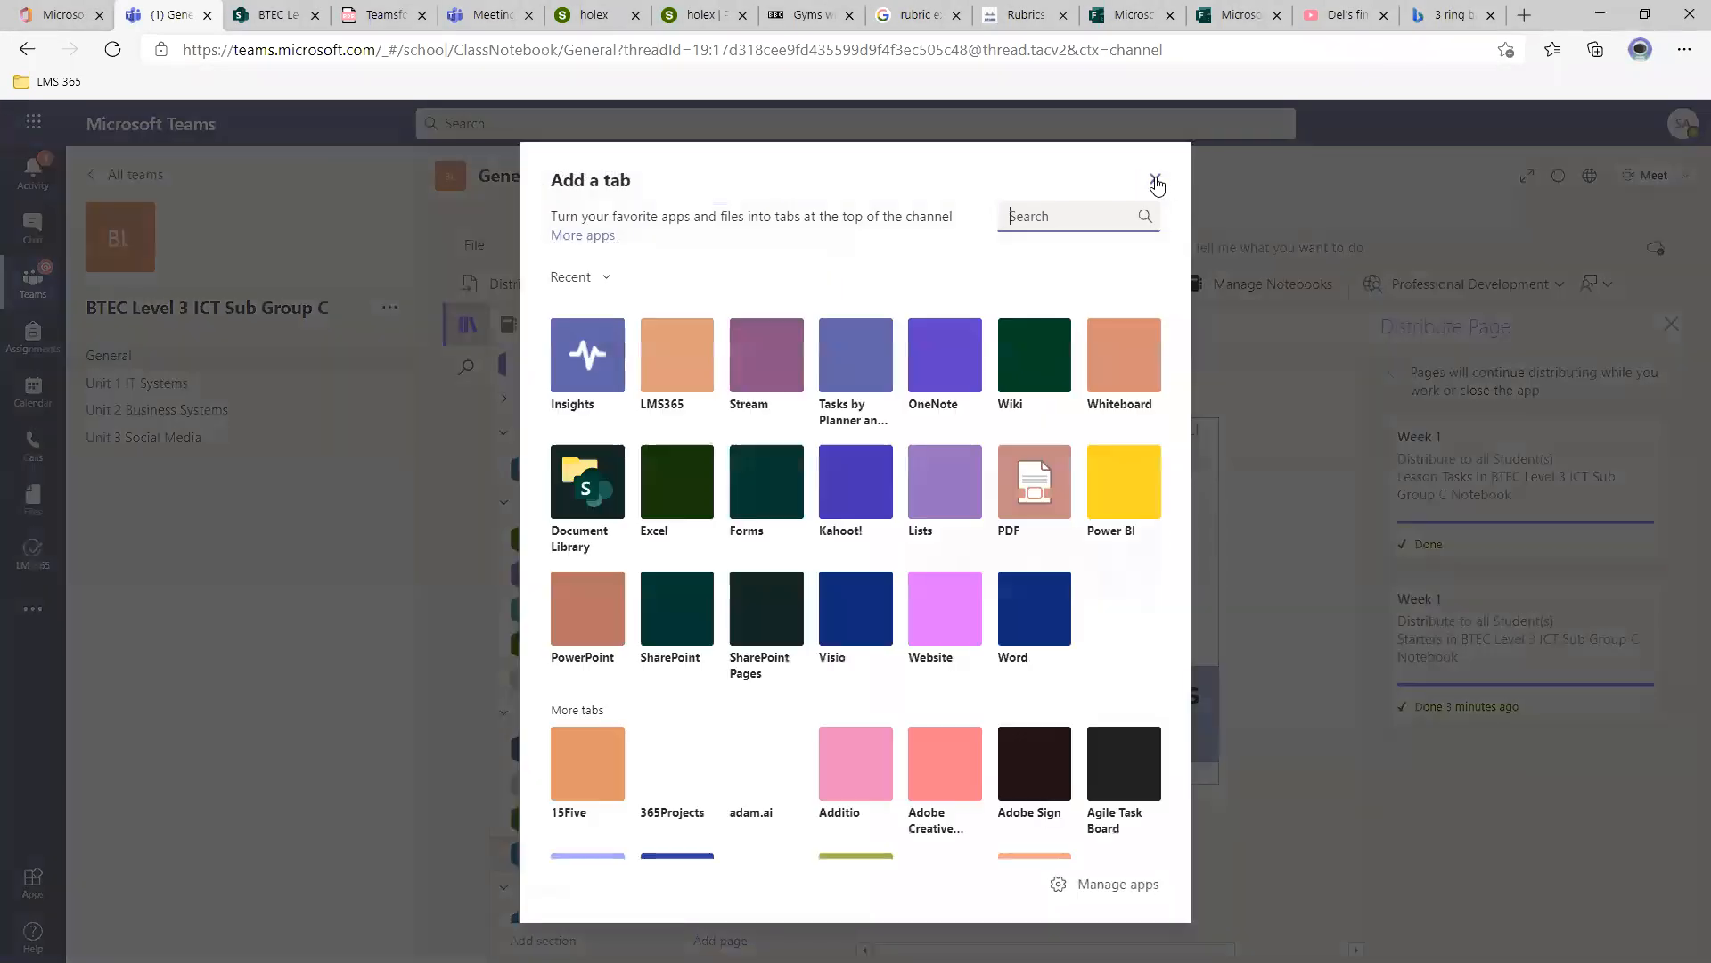
{"action": "left_click", "coordinate": [1156, 183]}
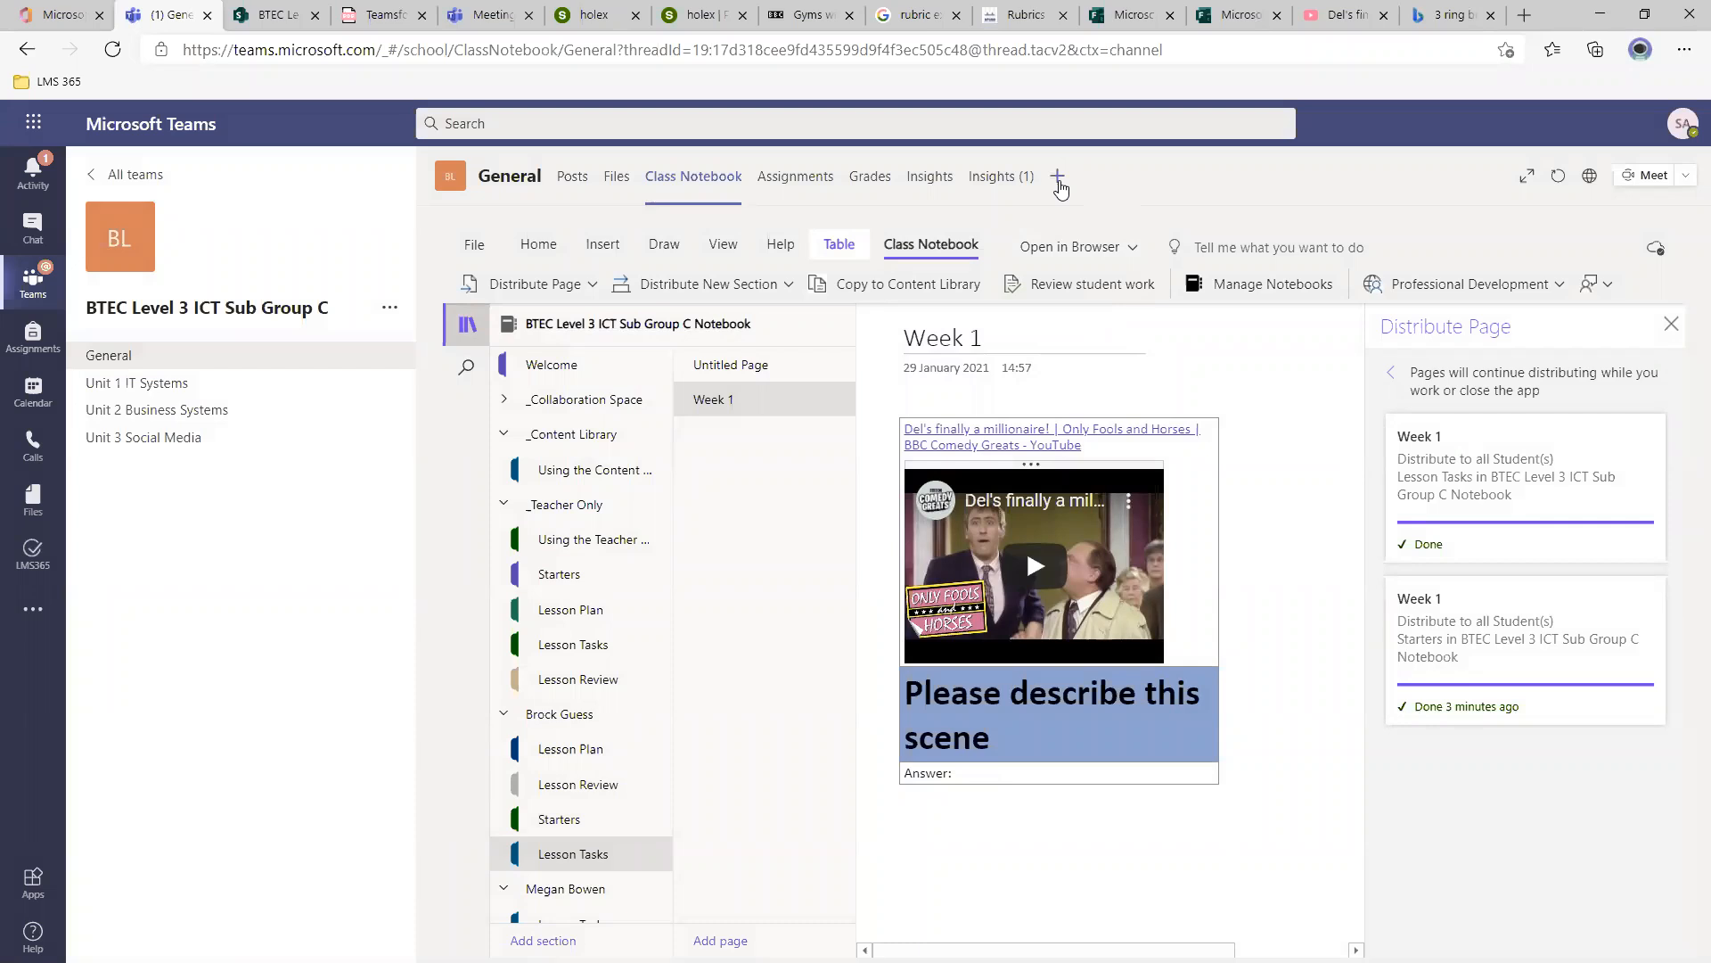
{"action": "left_click", "coordinate": [1059, 179]}
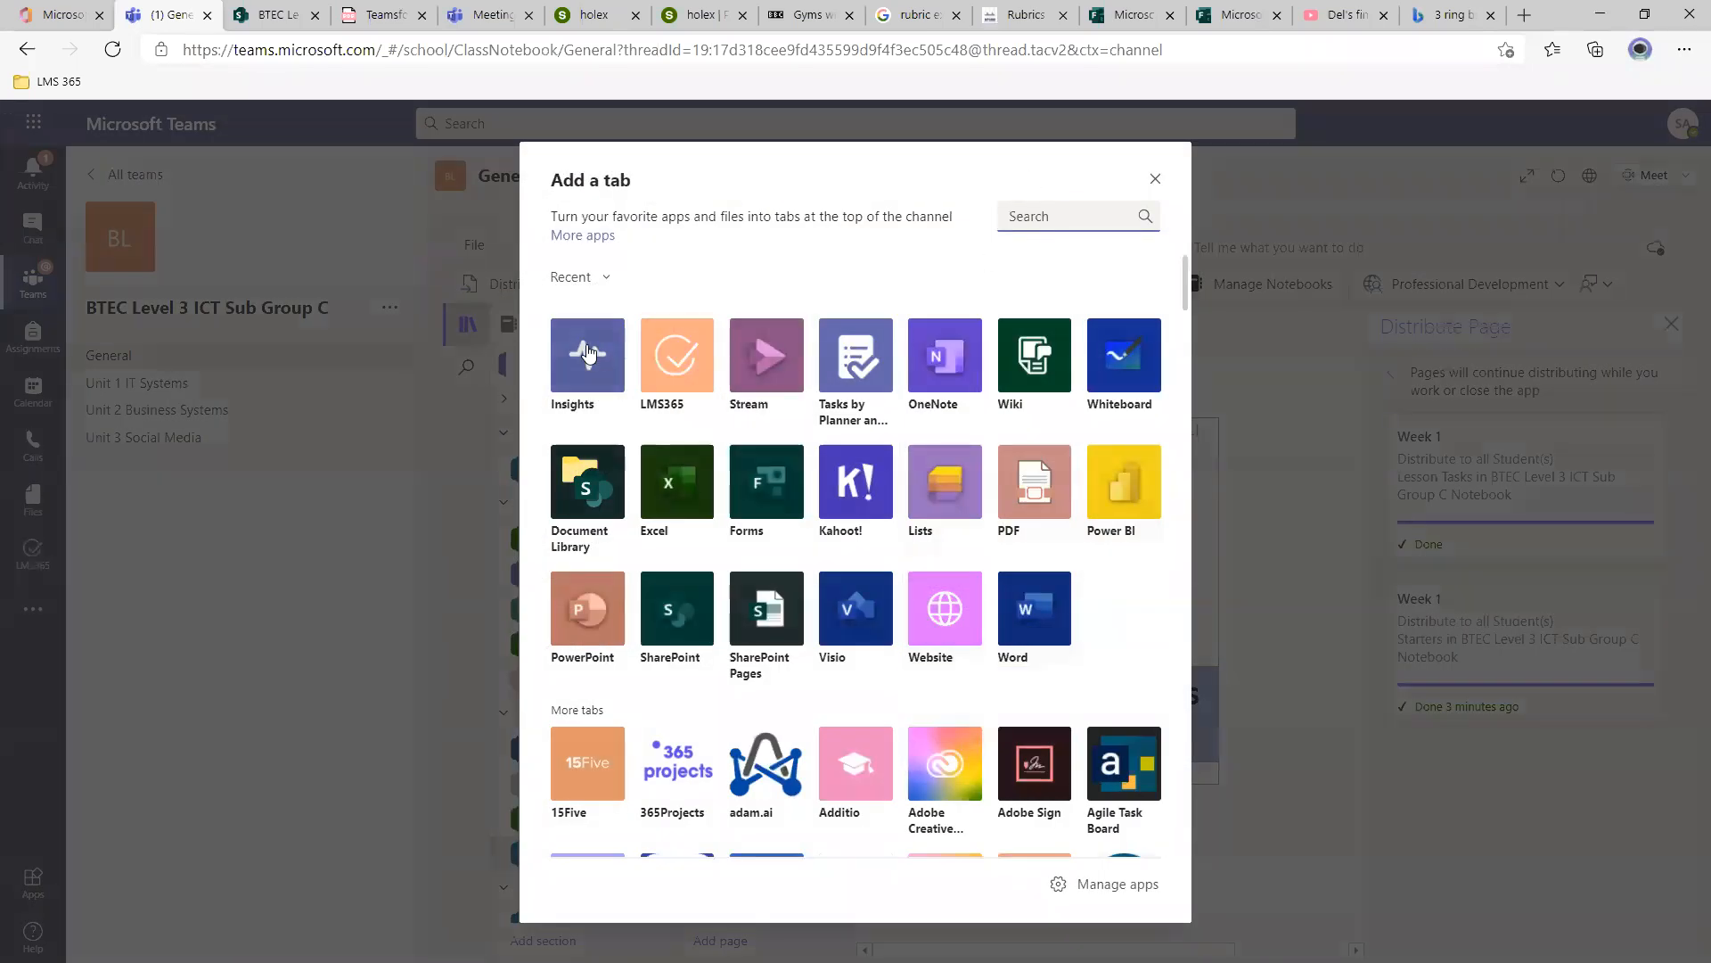
{"action": "left_click", "coordinate": [1159, 185]}
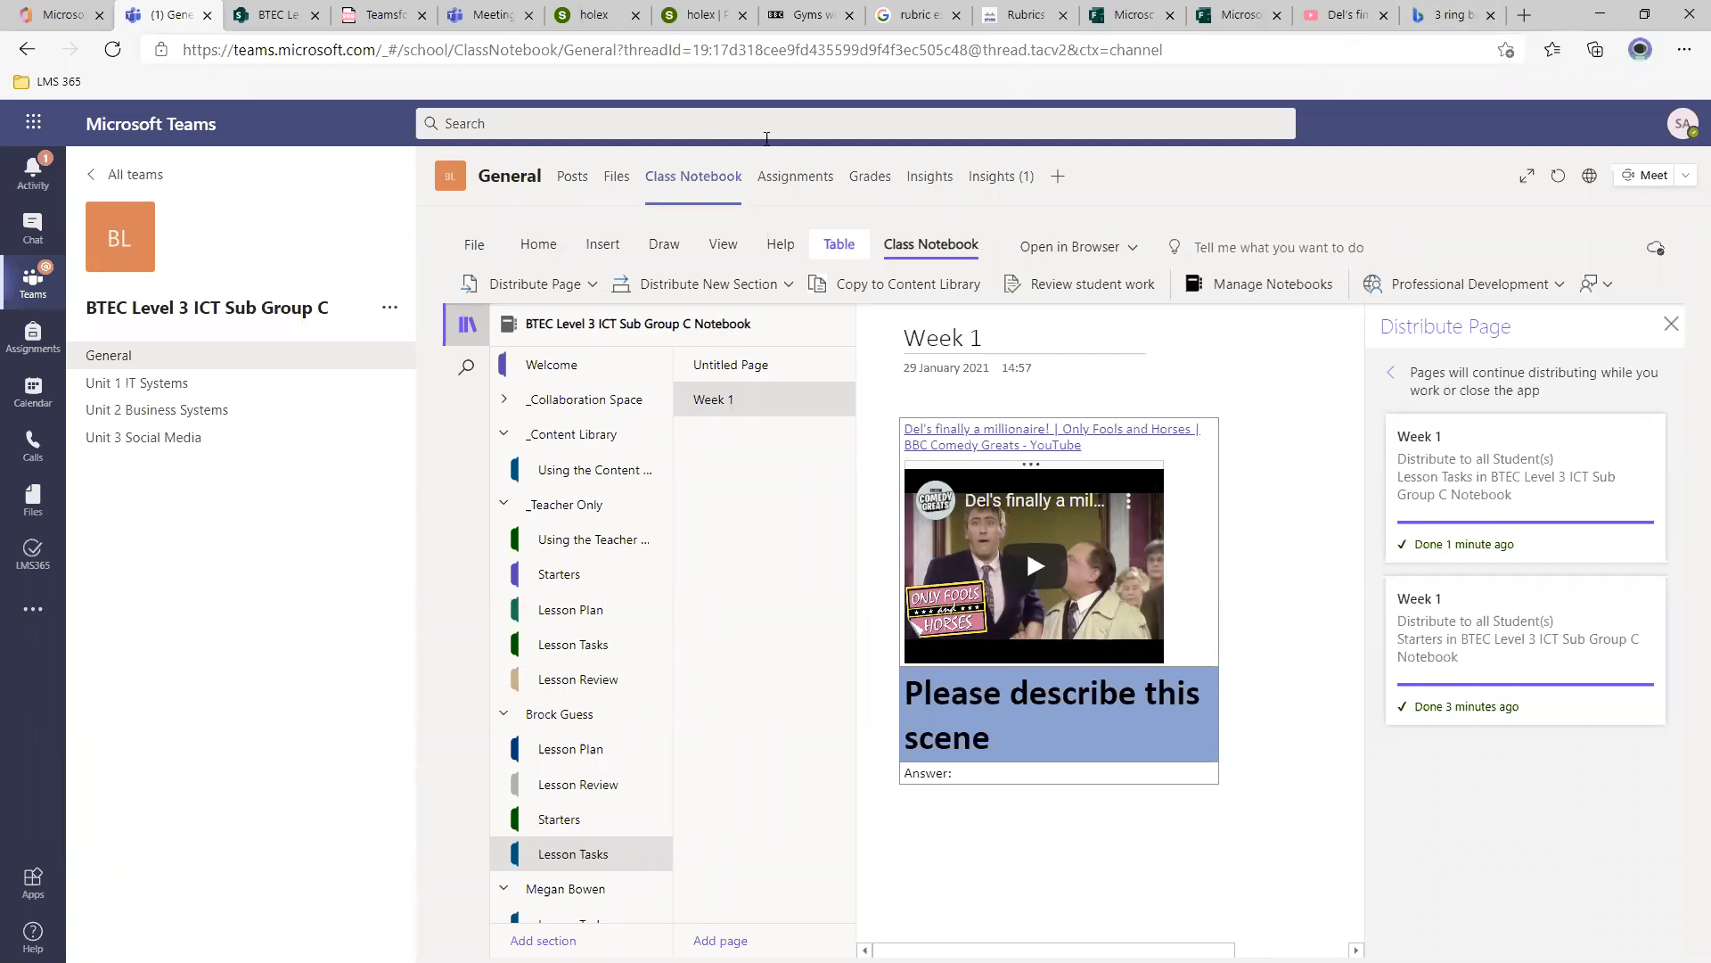
Open the General channel's Insights (1) tab, then move to the desktop app's teams grid.
{"action": "left_click", "coordinate": [1011, 183]}
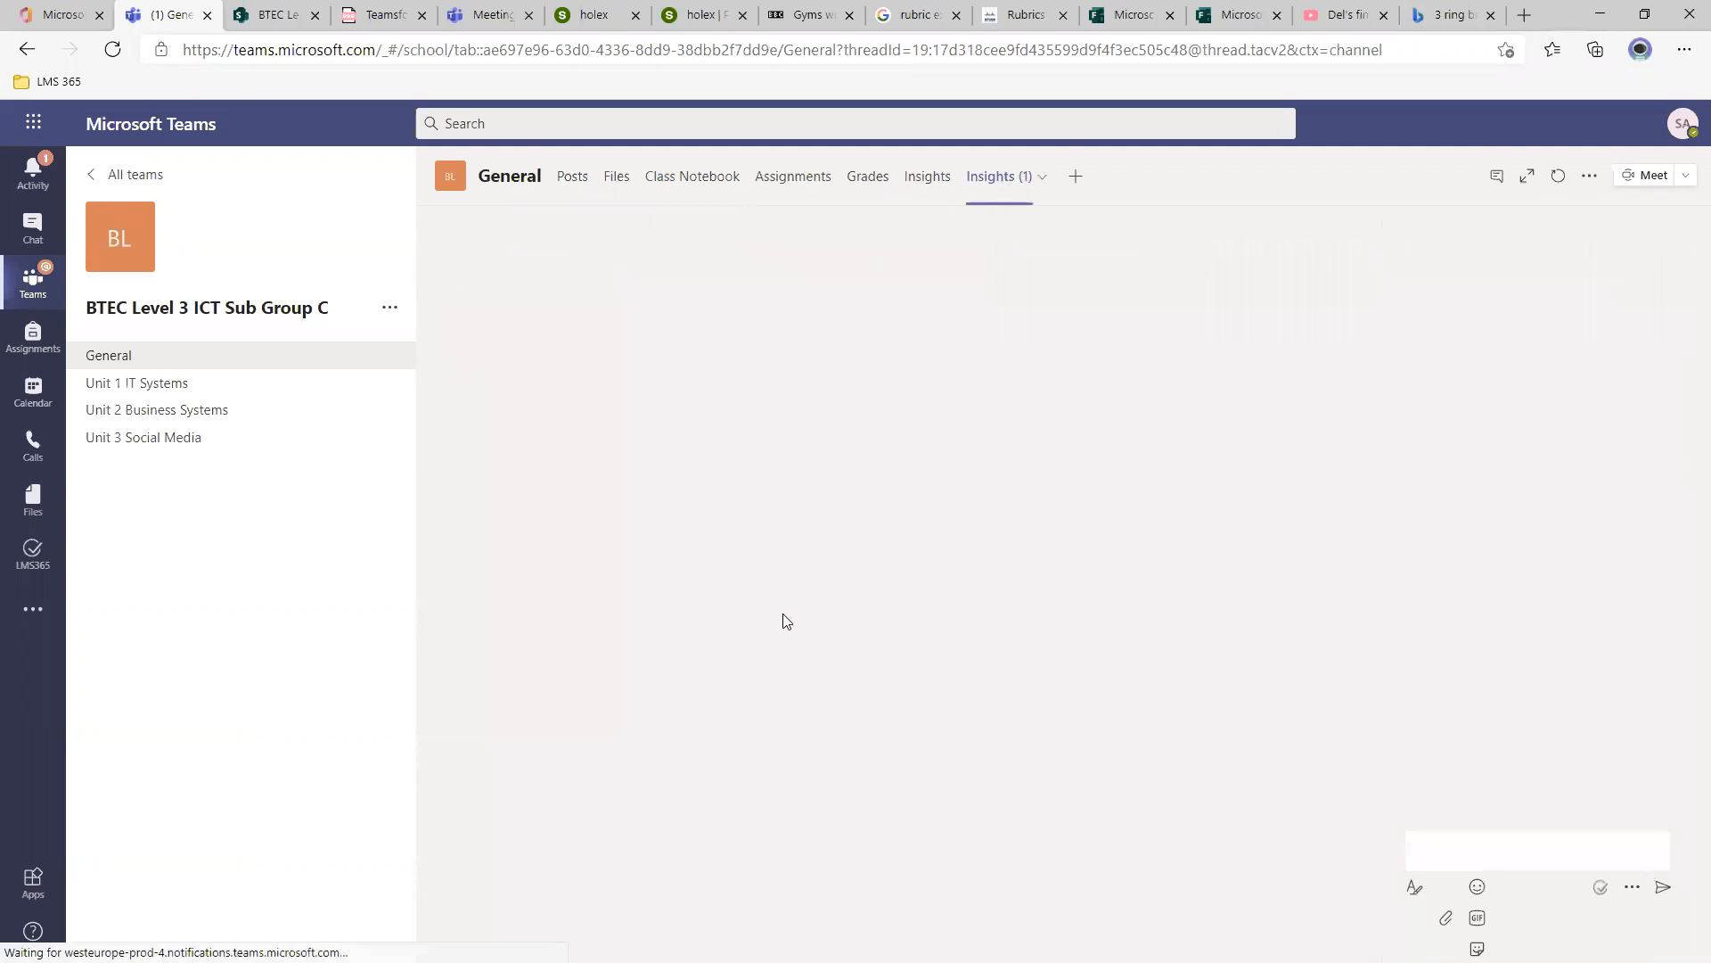
{"action": "type", "text": "a"}
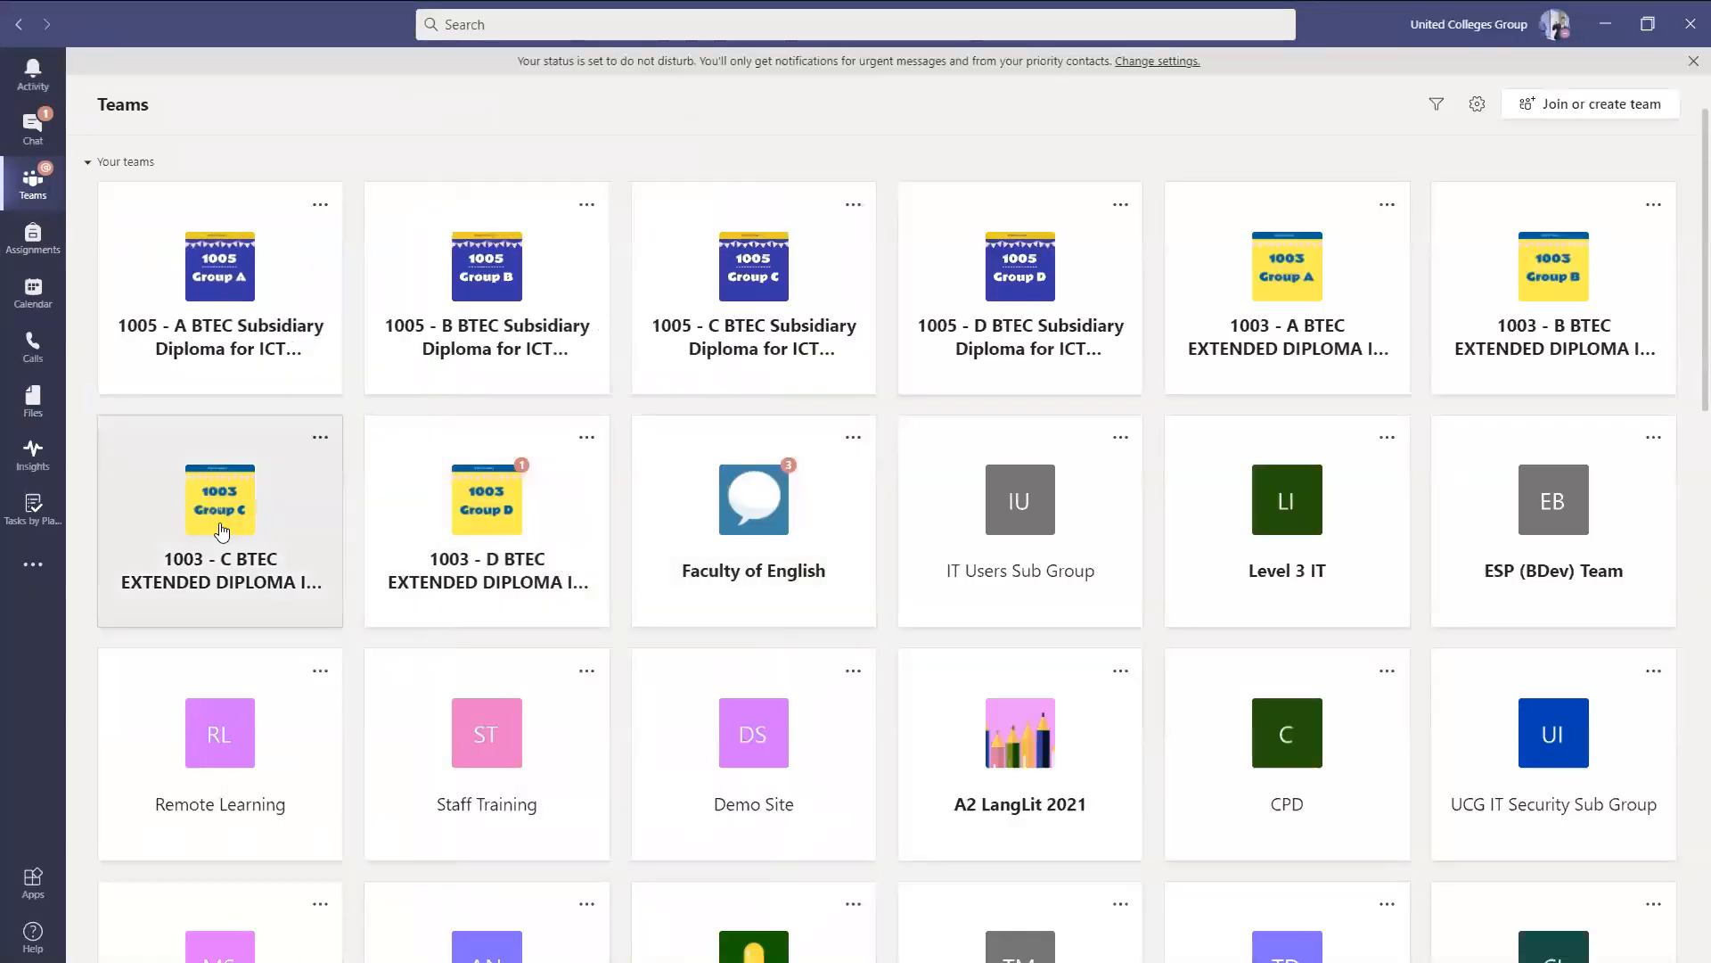
Review the weekly activity charts and class list in Insights for all classes.
{"action": "left_click", "coordinate": [48, 470]}
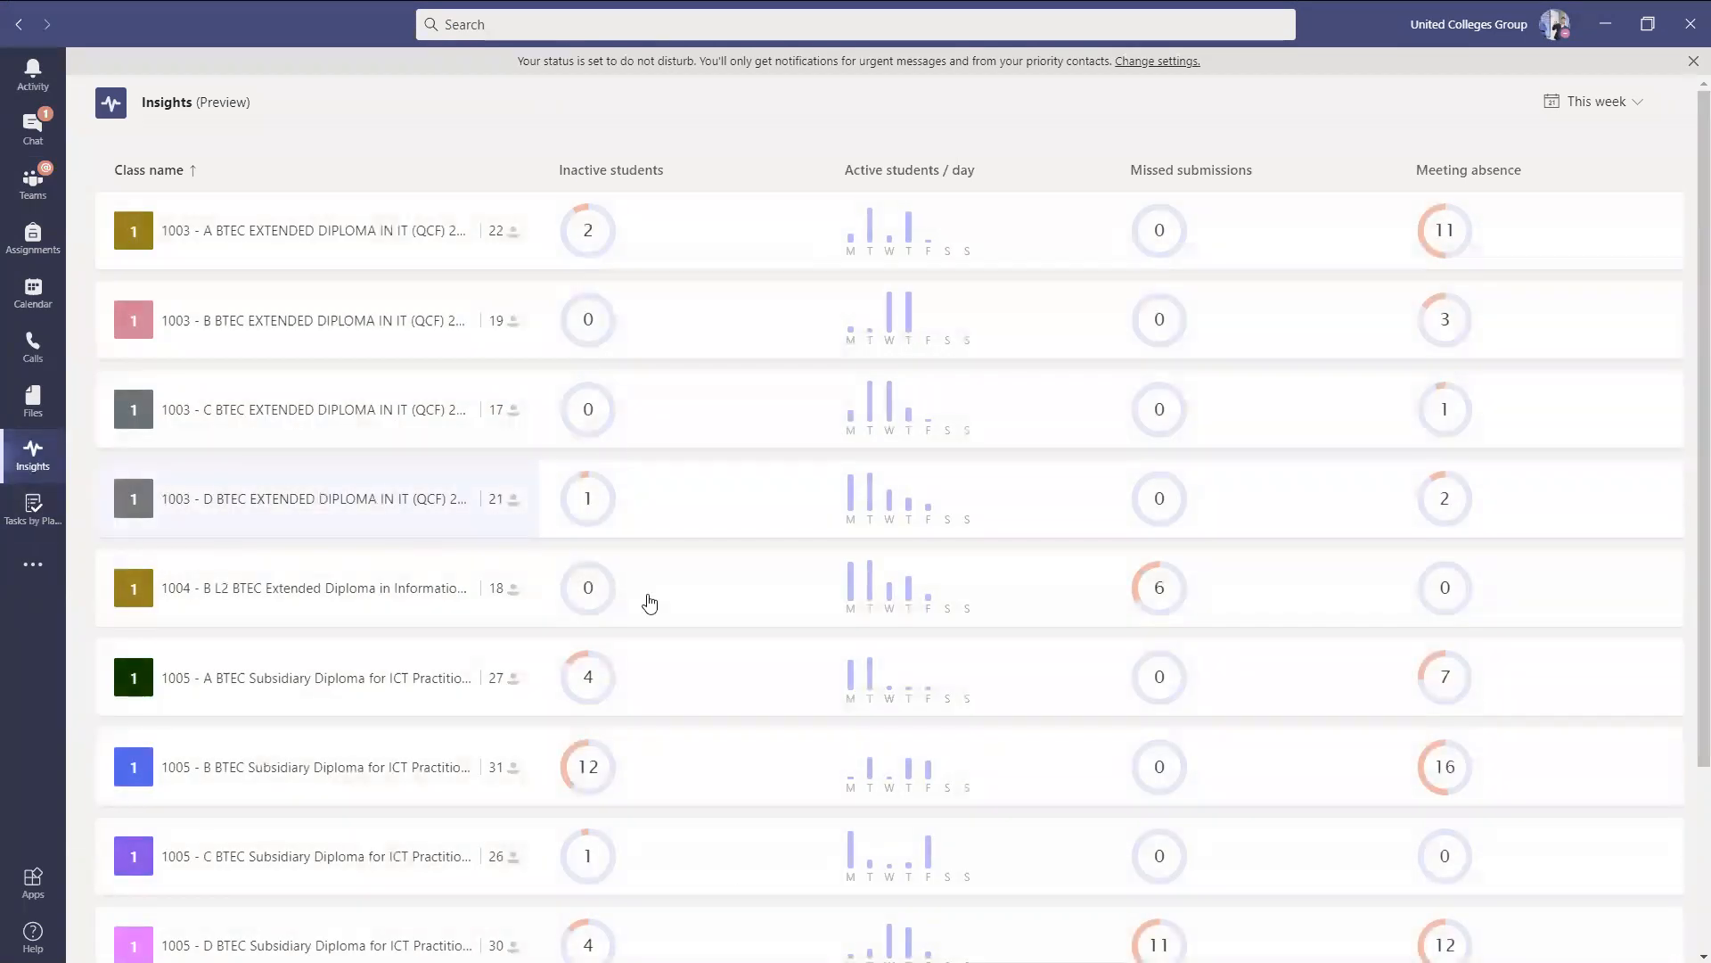
{"action": "mouse_move", "coordinate": [882, 853]}
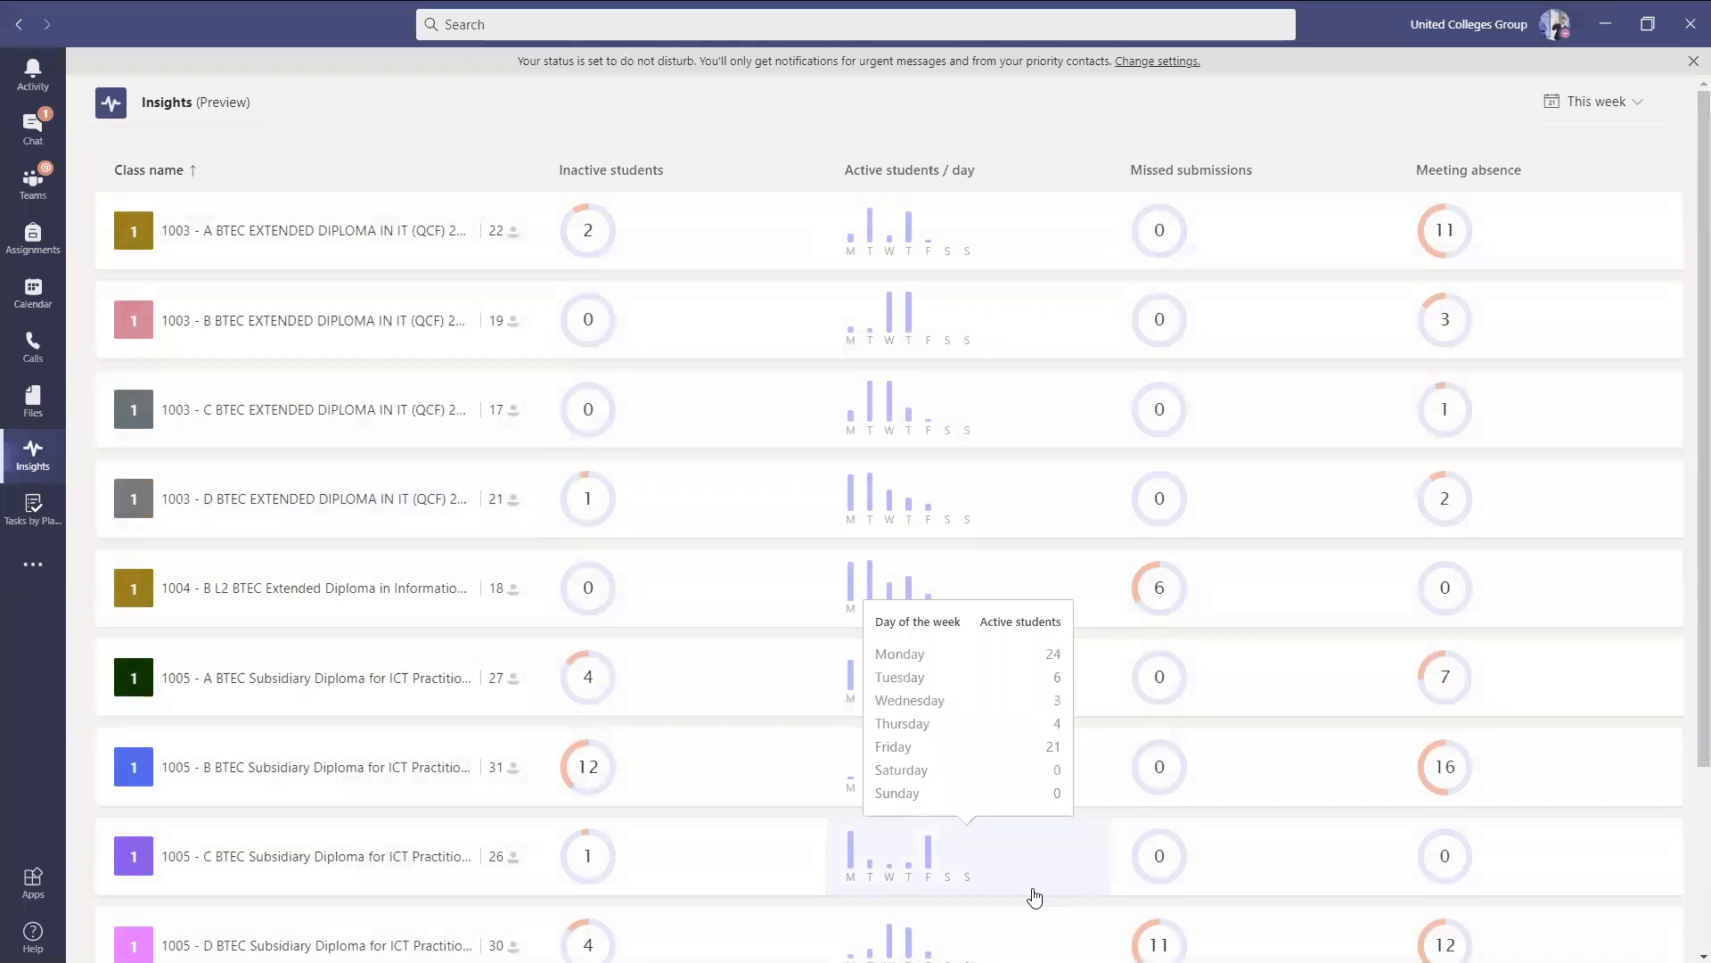
{"action": "mouse_move", "coordinate": [1308, 700]}
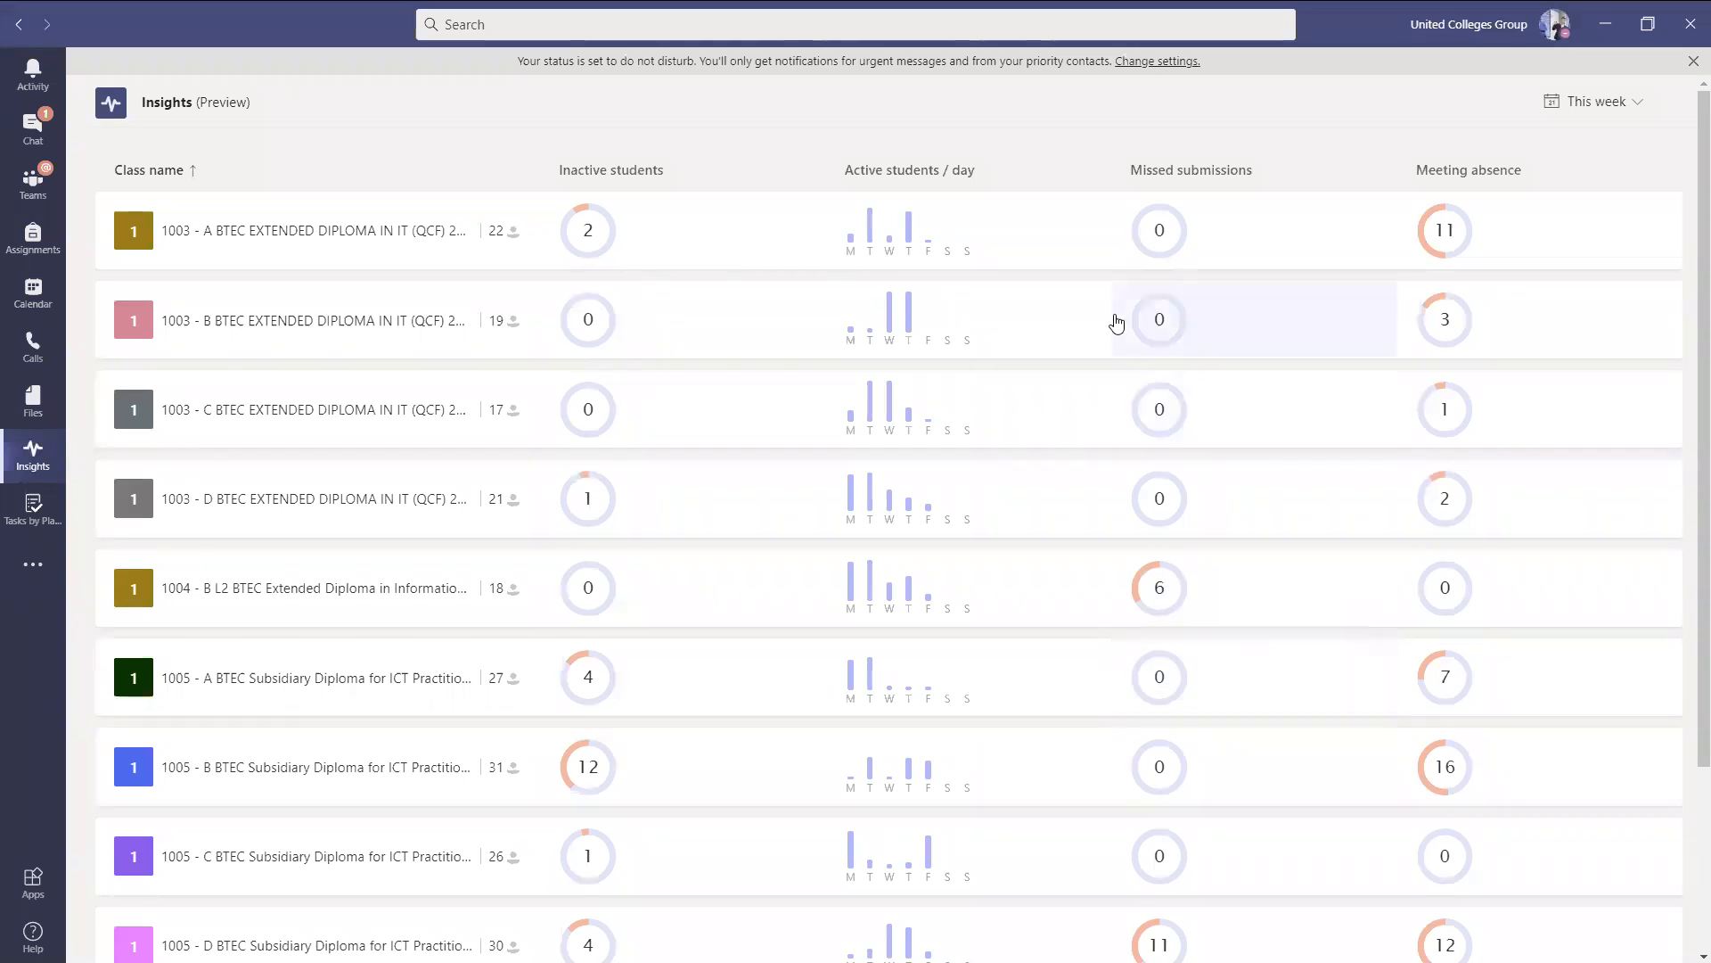
{"action": "scroll", "coordinate": [766, 634], "scroll_direction": "down", "scroll_amount": 3}
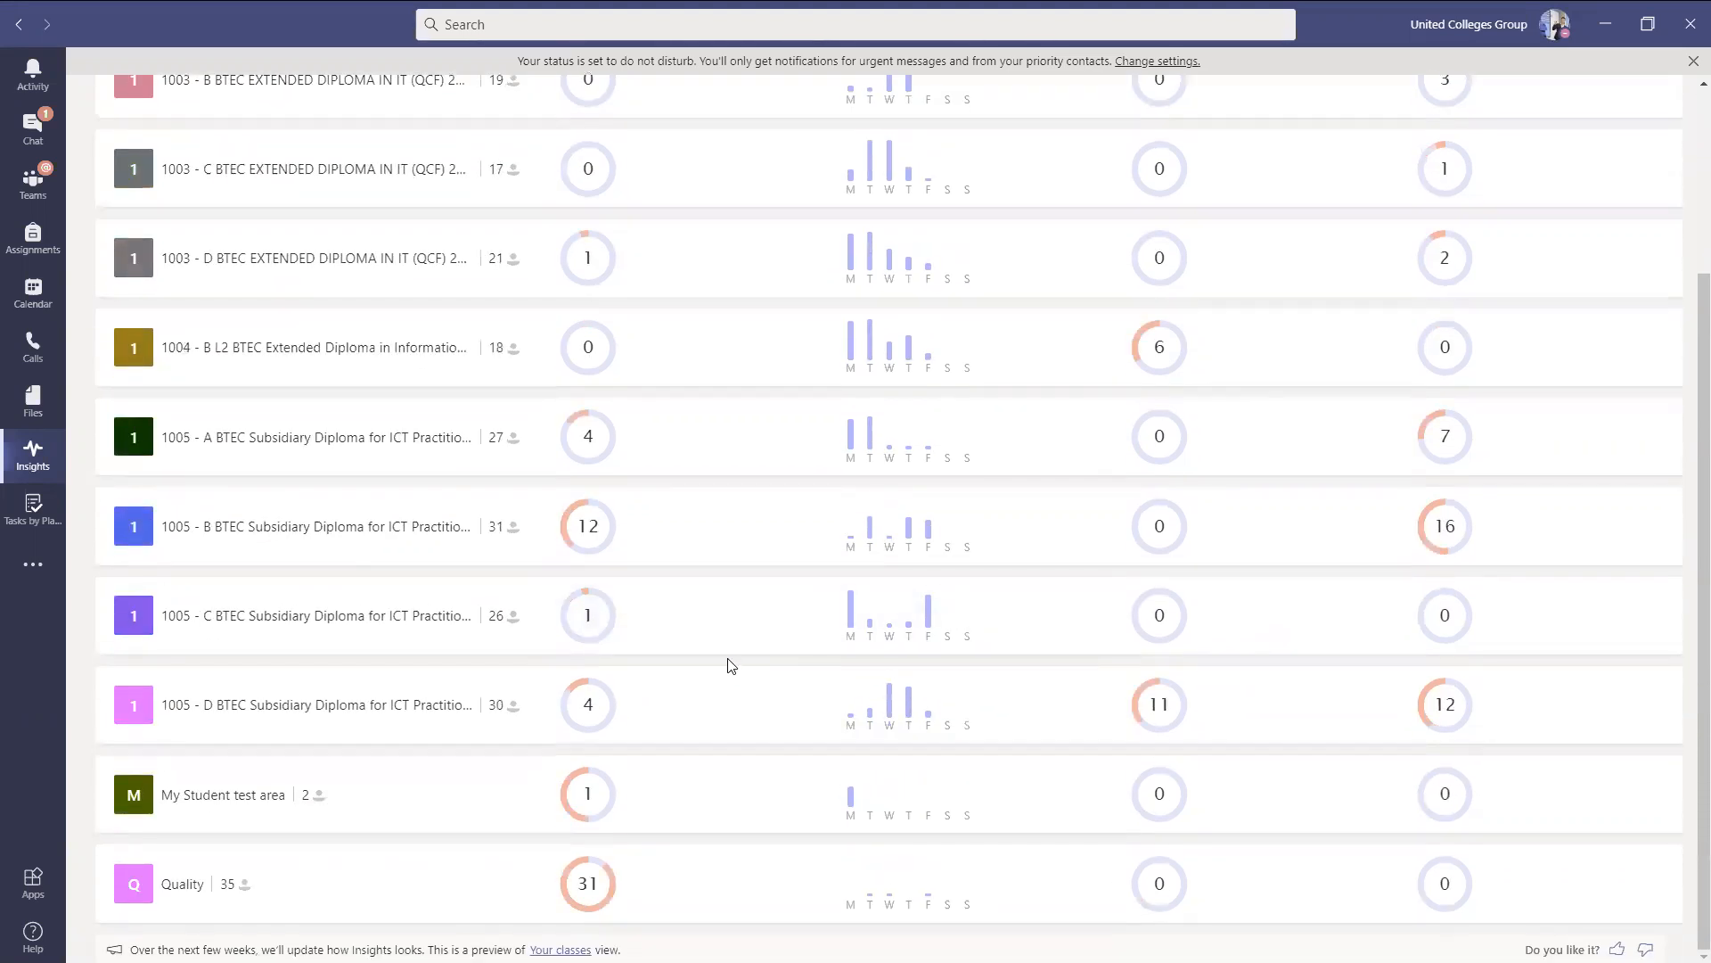
{"action": "scroll", "coordinate": [710, 653], "scroll_direction": "up", "scroll_amount": 3}
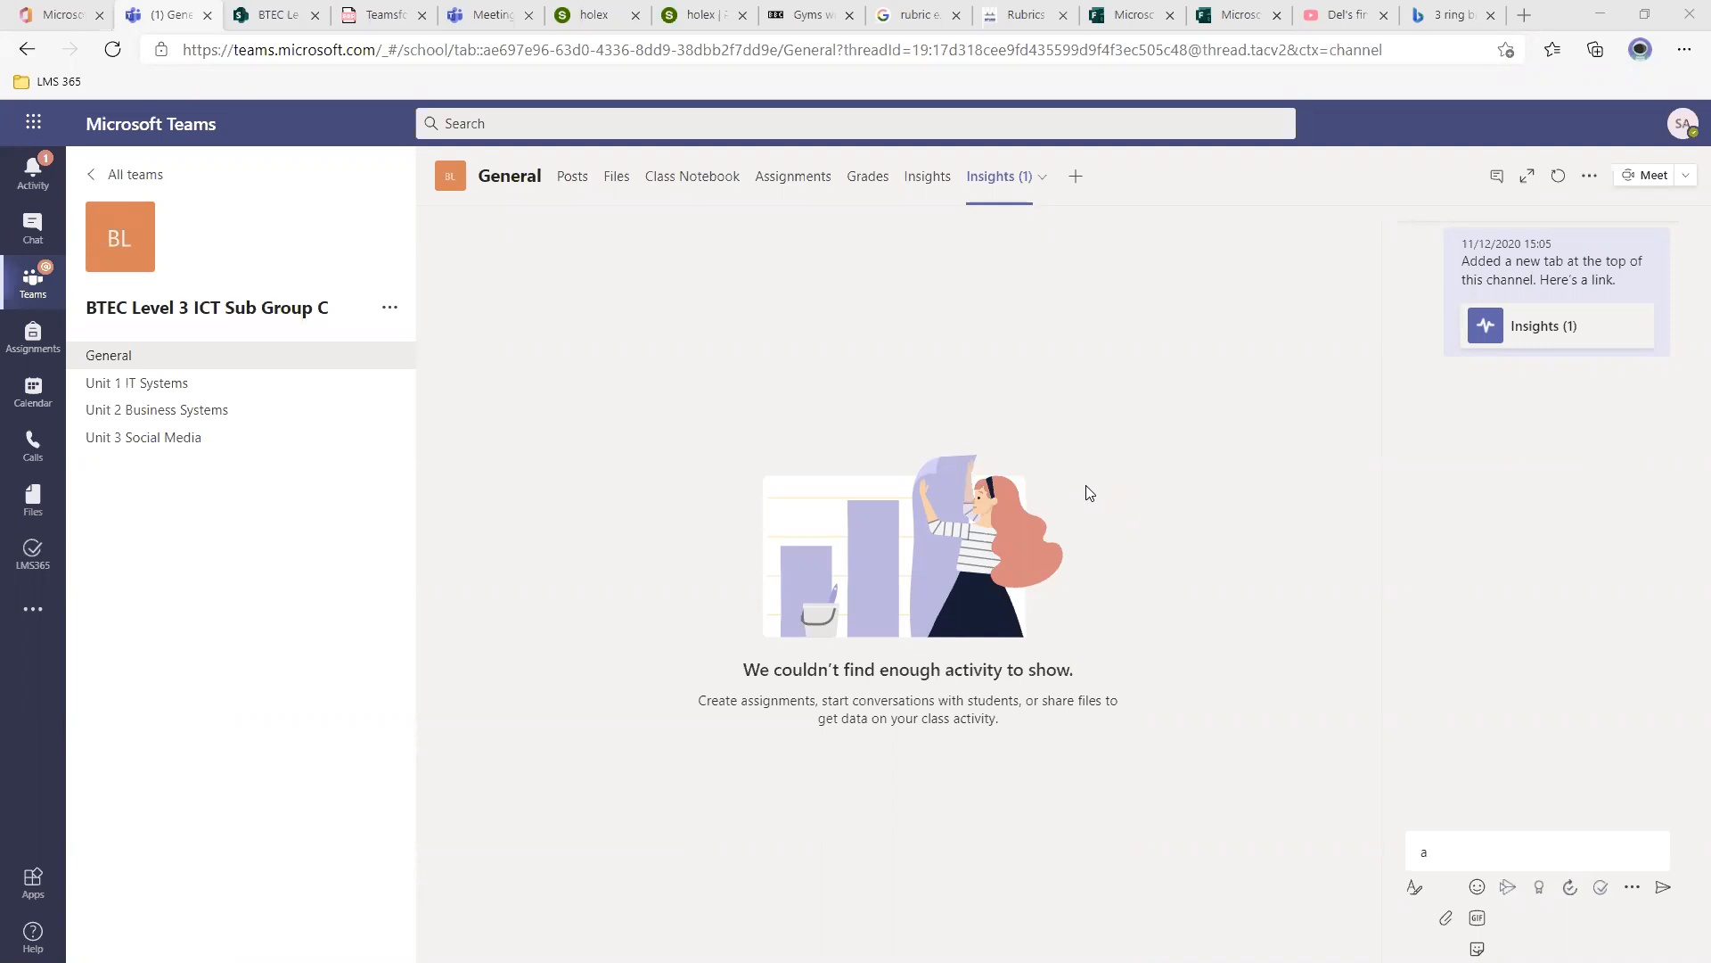
Open the Add a tab gallery from the + at the end of the General channel's tabs.
{"action": "left_click", "coordinate": [1075, 177]}
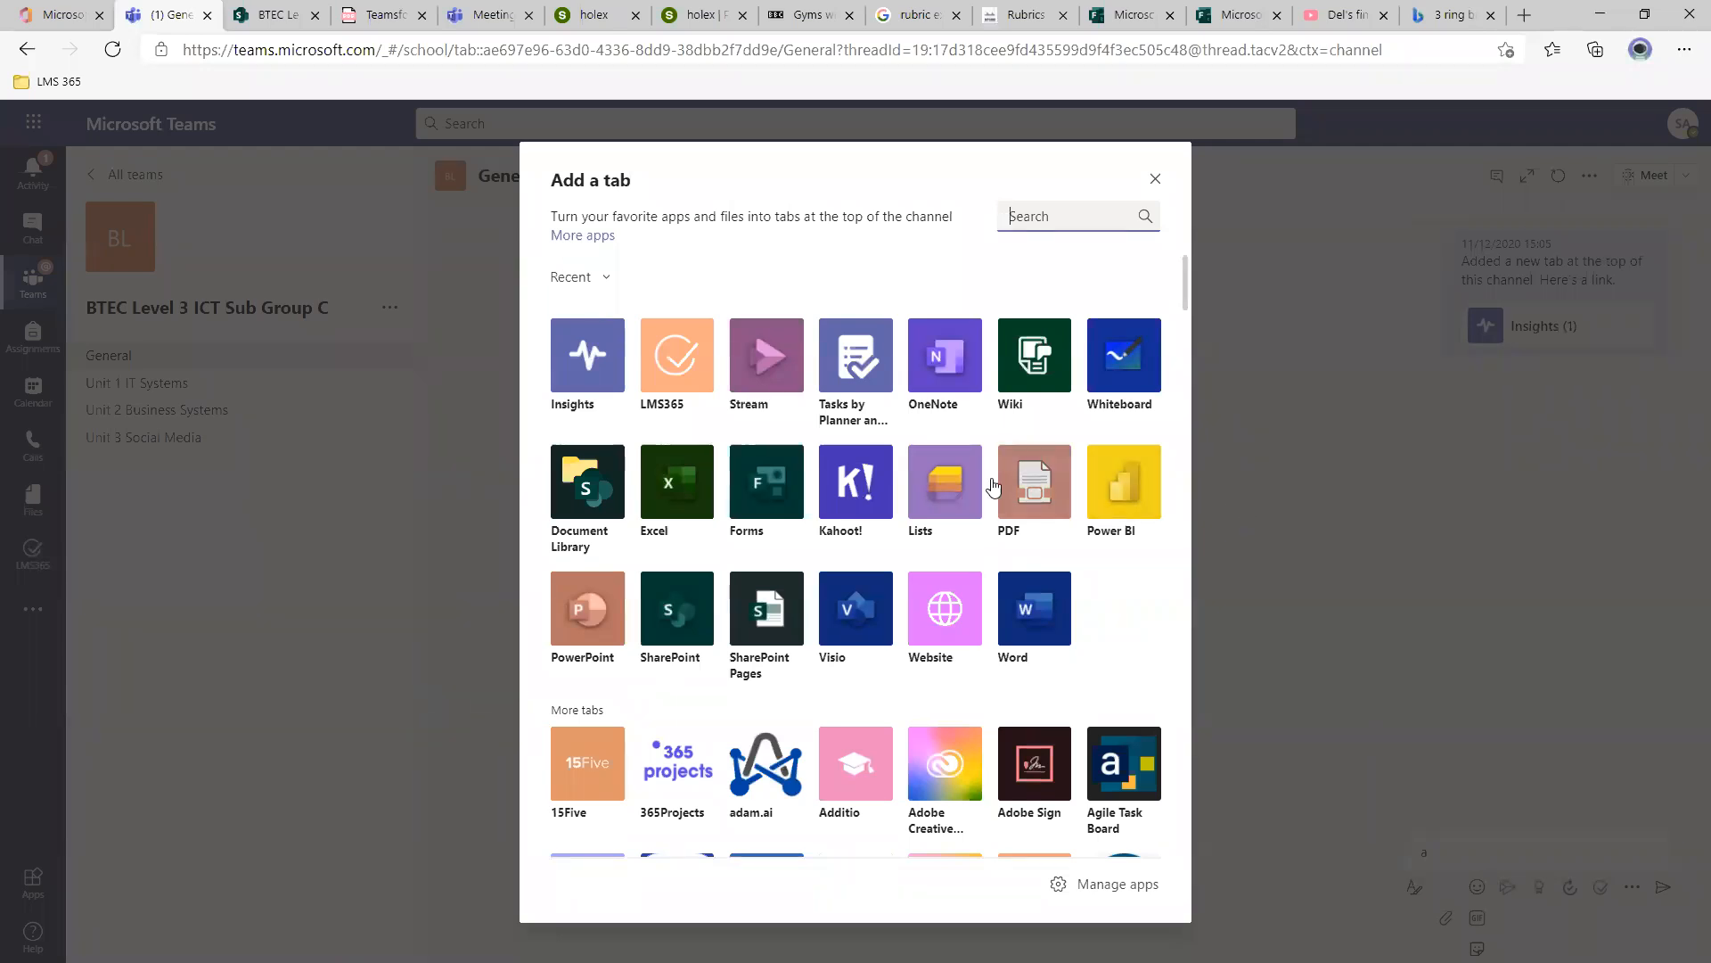
Add the Kahoot! app to the General channel as a new tab.
{"action": "left_click", "coordinate": [863, 477]}
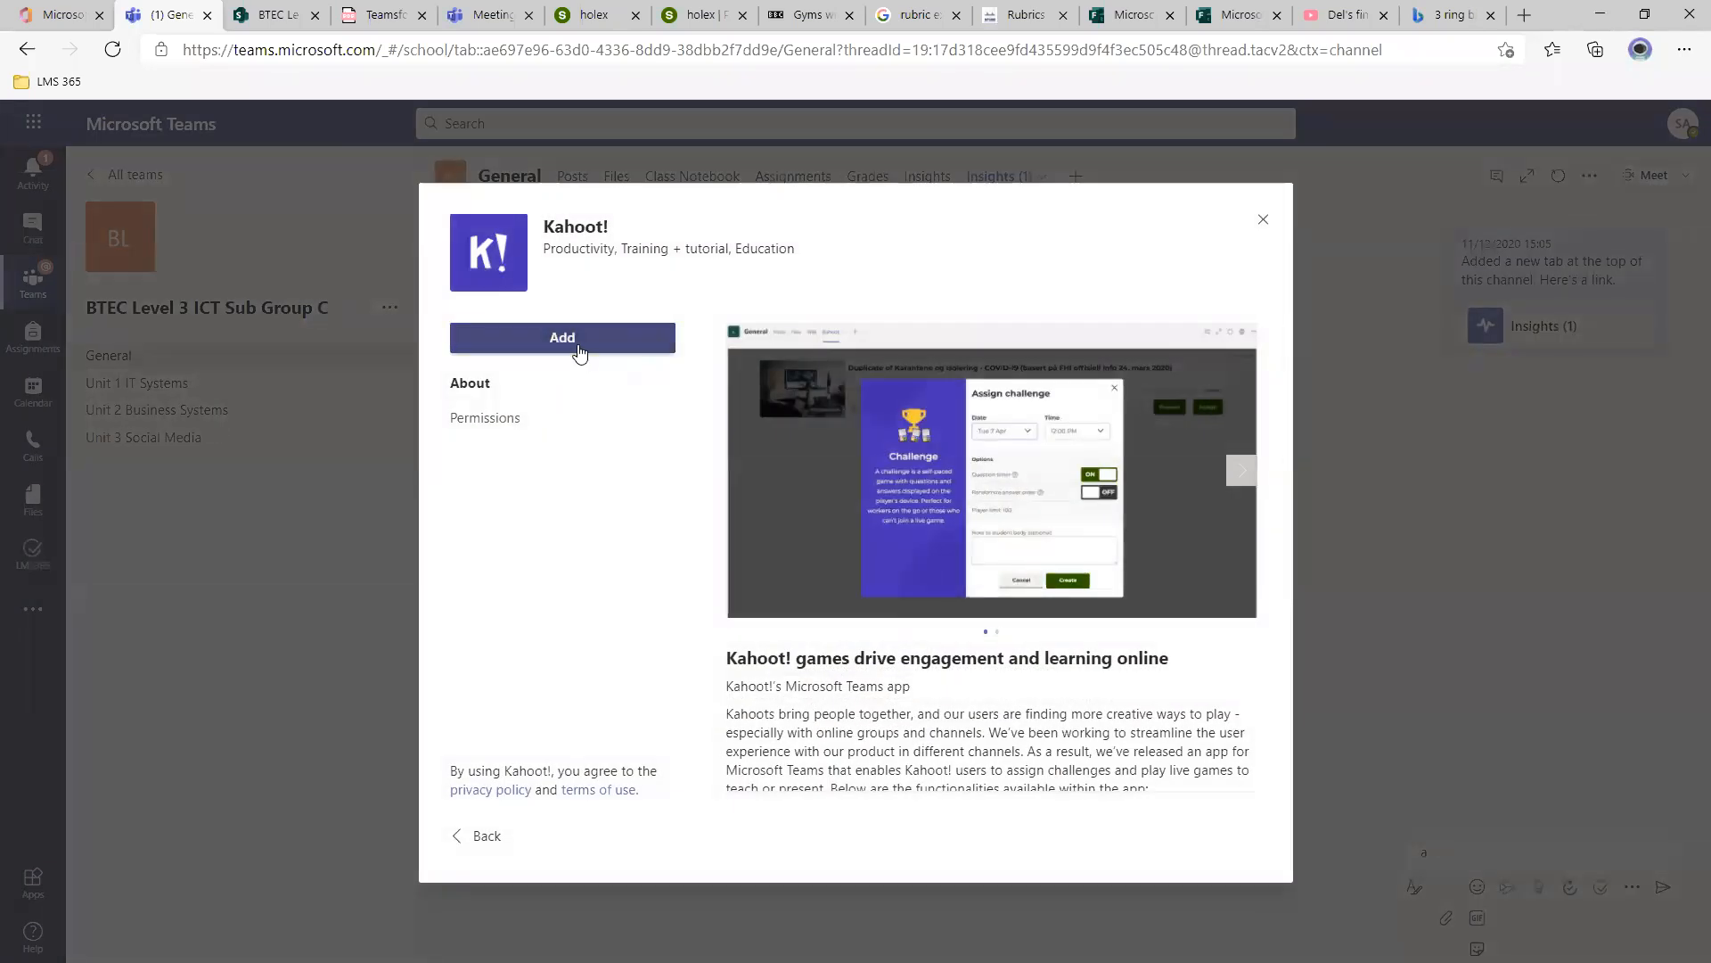
{"action": "left_click", "coordinate": [579, 352]}
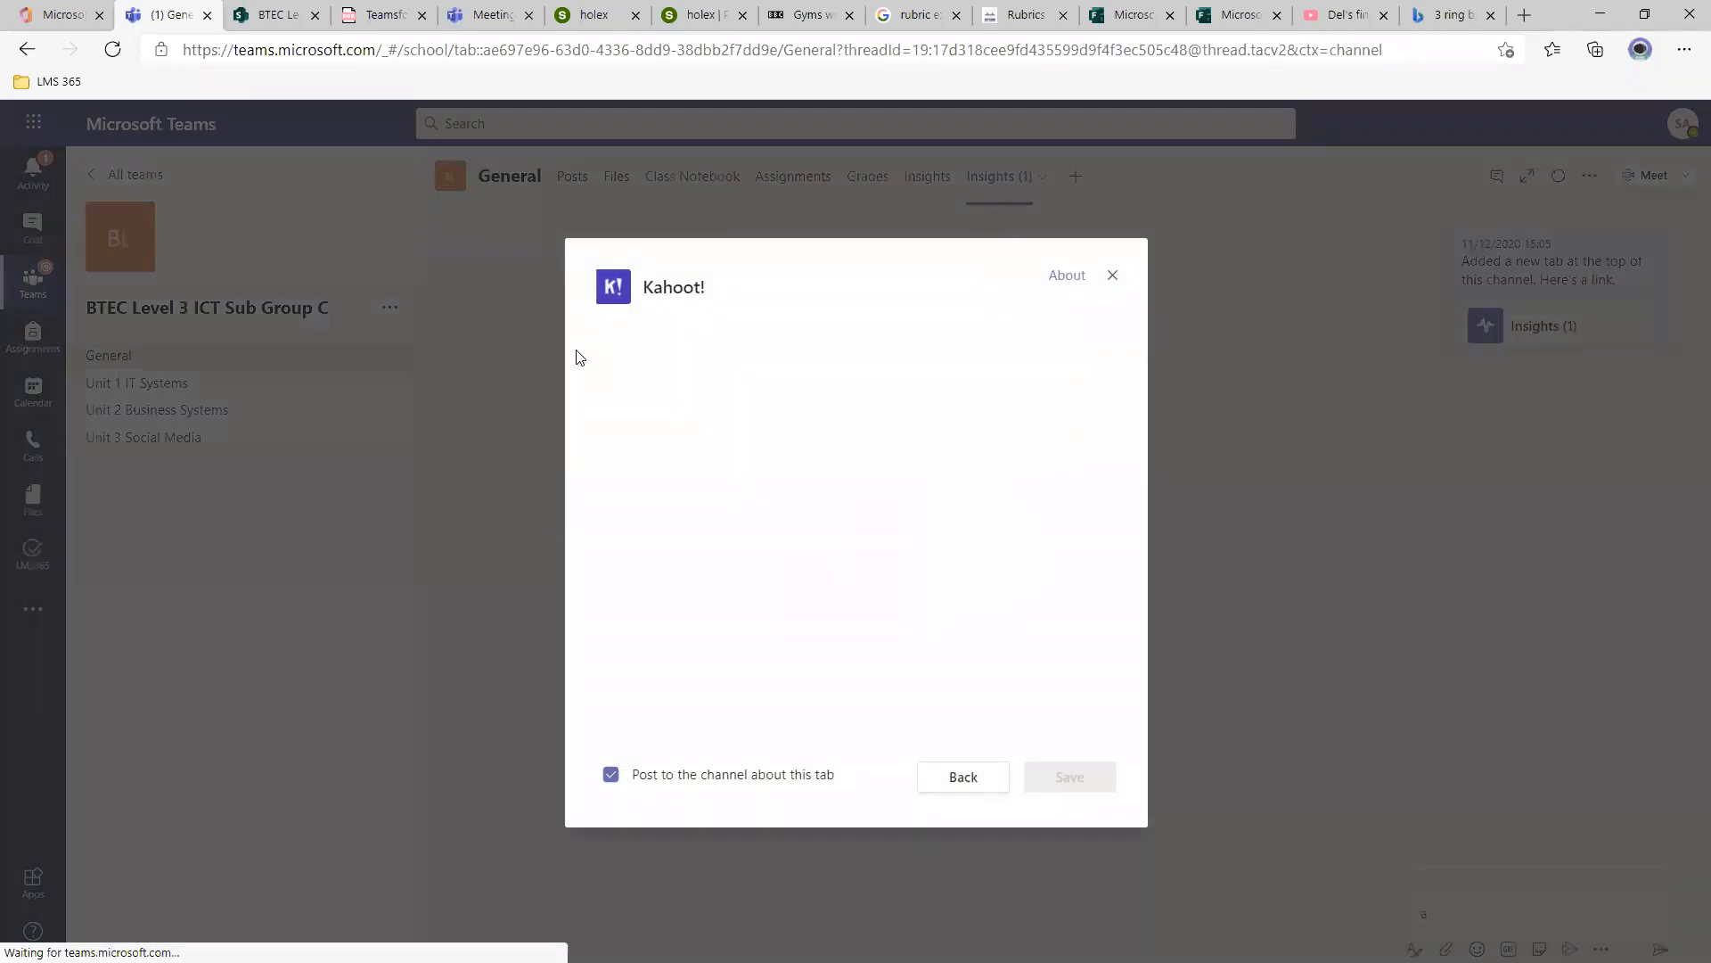
{"action": "left_click", "coordinate": [876, 613]}
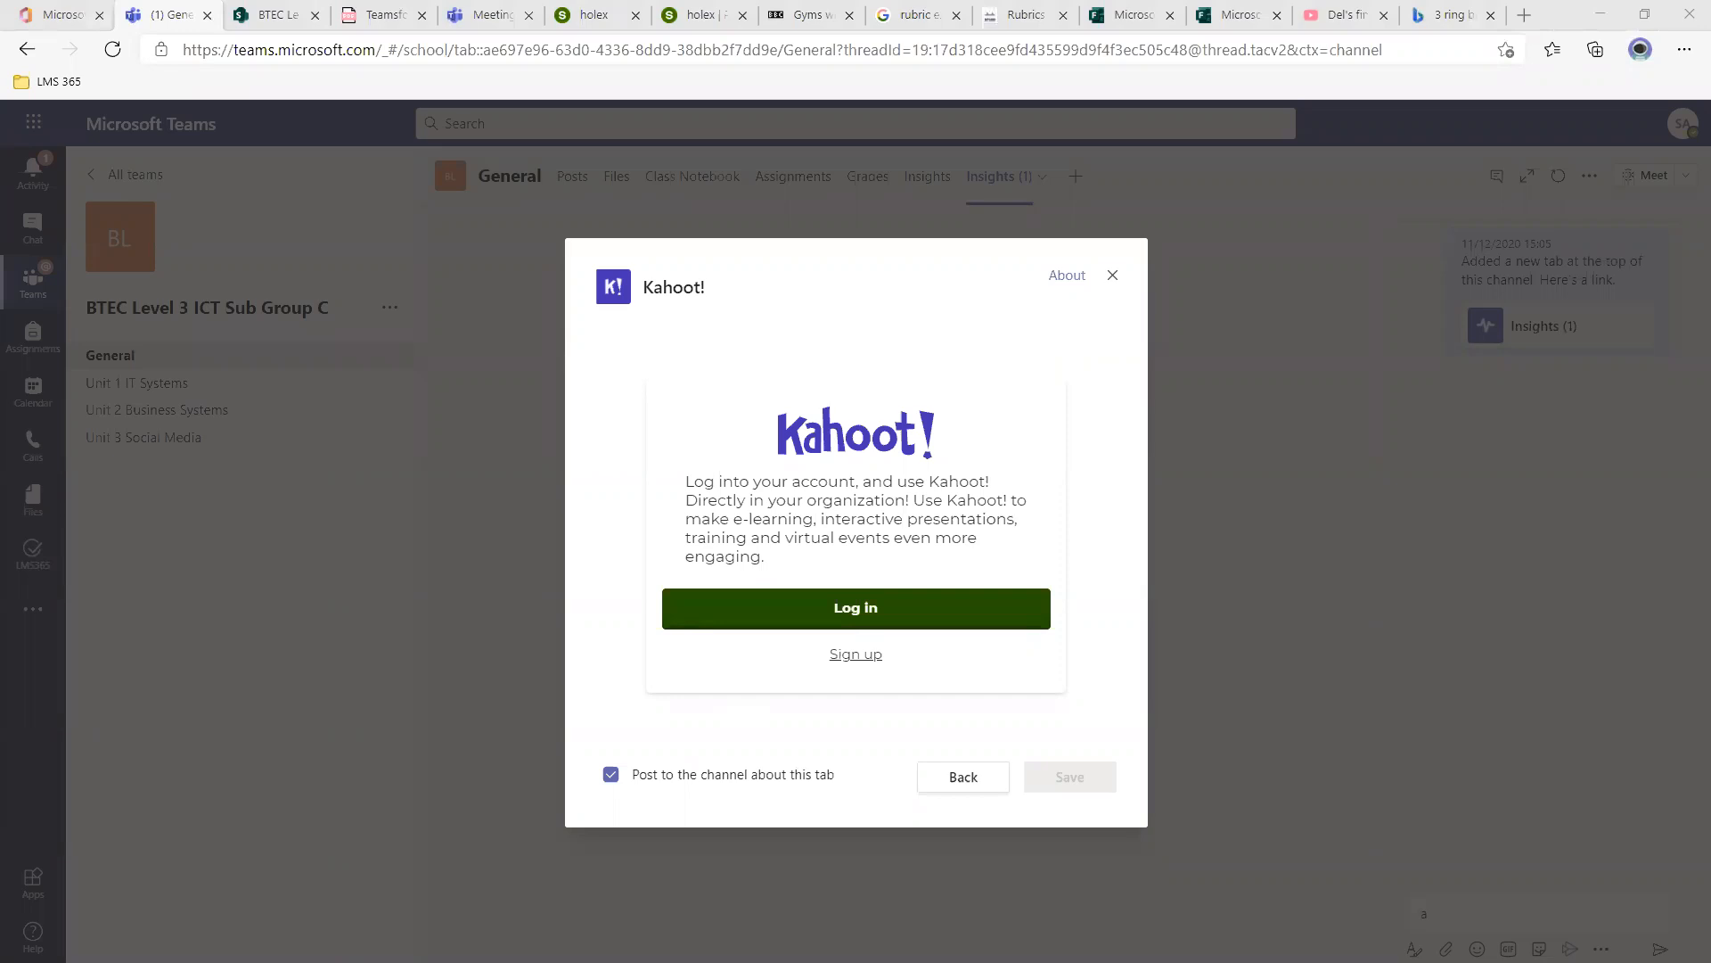
Sign into the Kahoot account, link it and save the tab listing its quizzes.
{"action": "left_click", "coordinate": [1200, 476]}
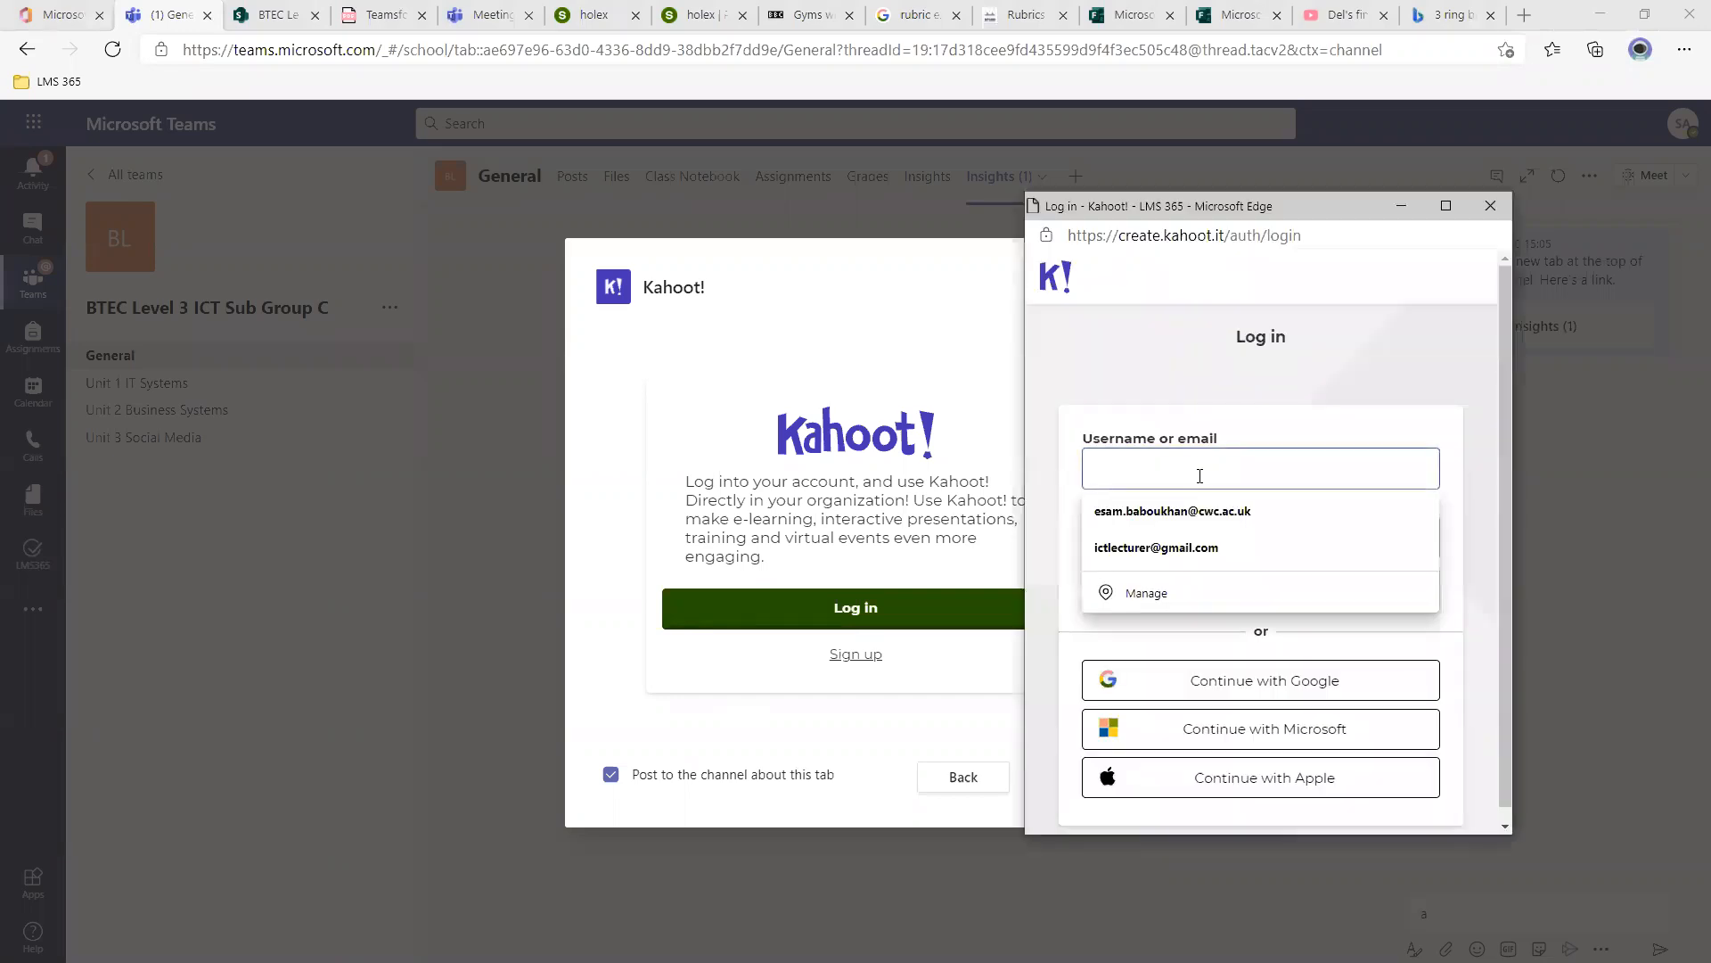
{"action": "type", "text": "sna"}
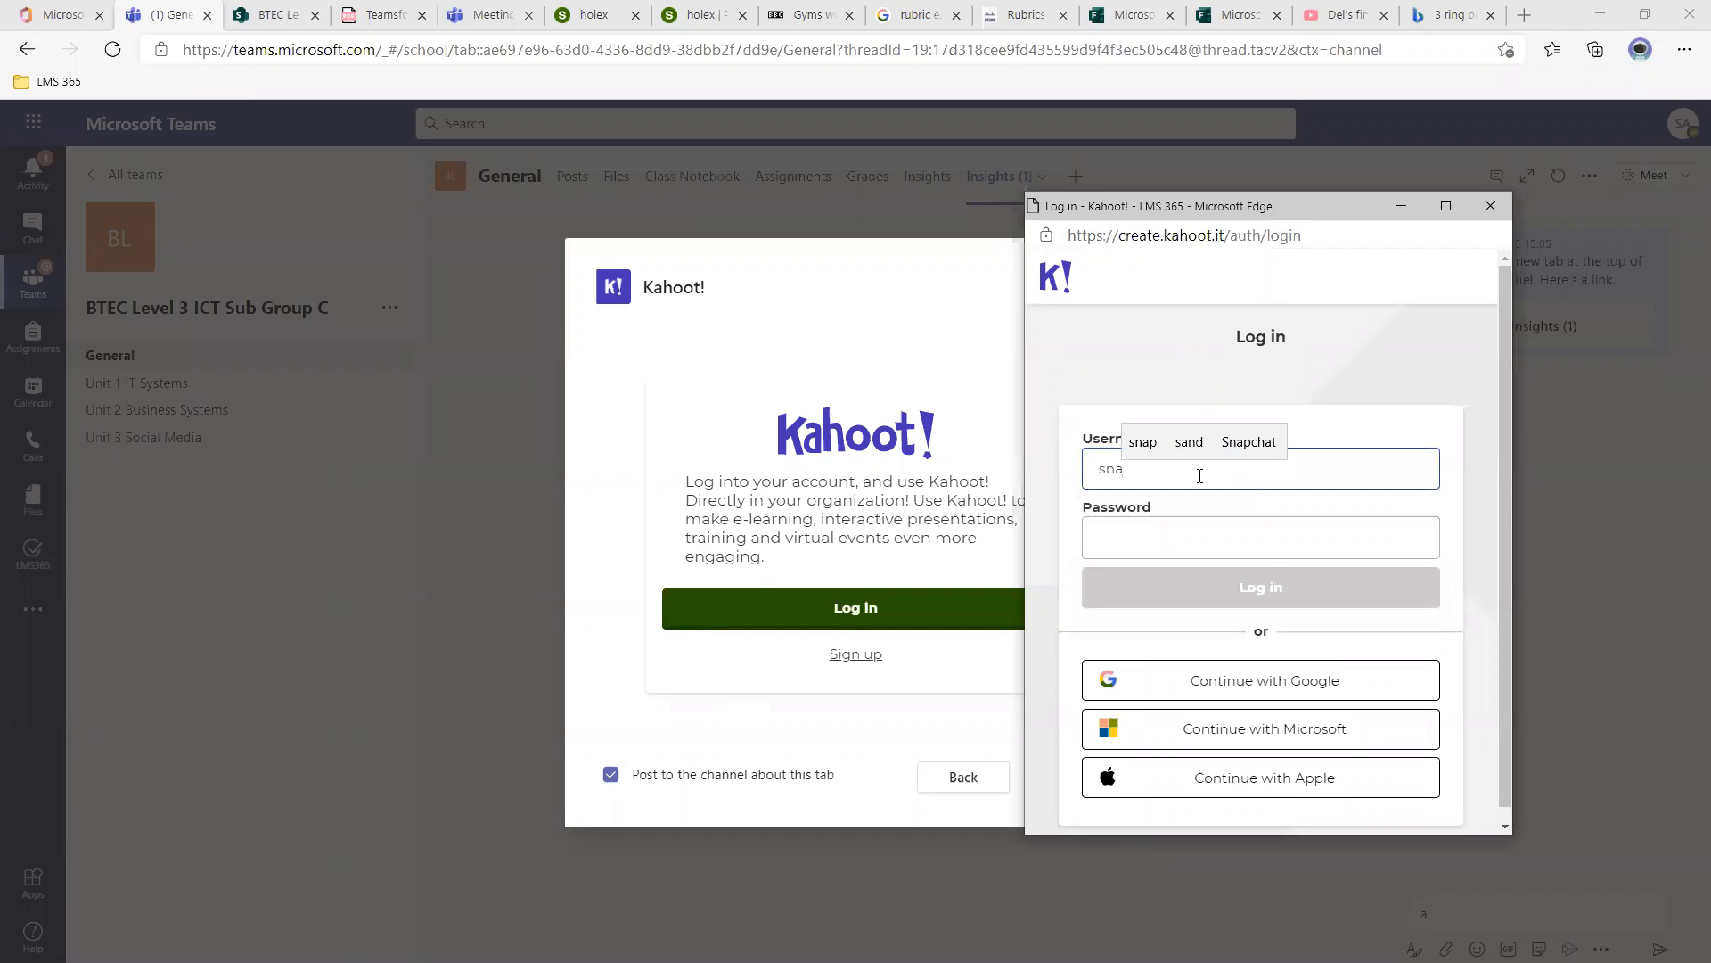
{"action": "key", "text": "BackSpace"}
{"action": "key", "text": "BackSpace"}
{"action": "key", "text": "BackSpace"}
{"action": "type", "text": "esam.b"}
{"action": "left_click", "coordinate": [1256, 524]}
{"action": "left_click", "coordinate": [1252, 543]}
{"action": "type", "text": "****"}
{"action": "key", "text": "Return"}
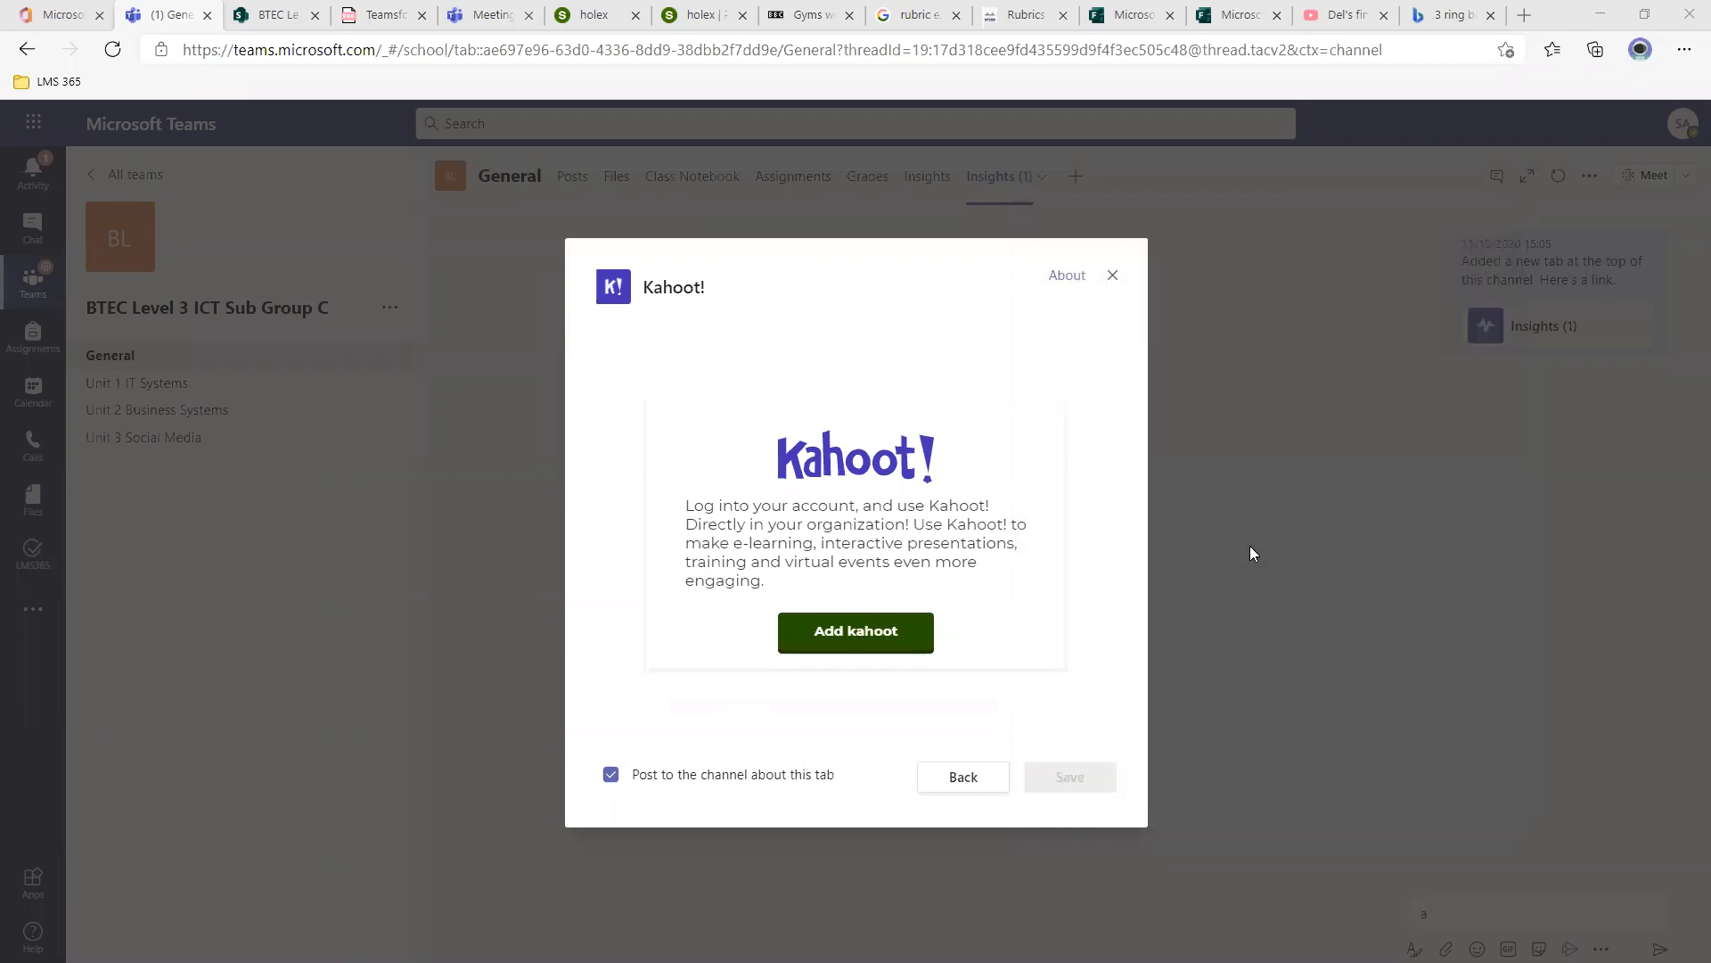
{"action": "left_click", "coordinate": [892, 631]}
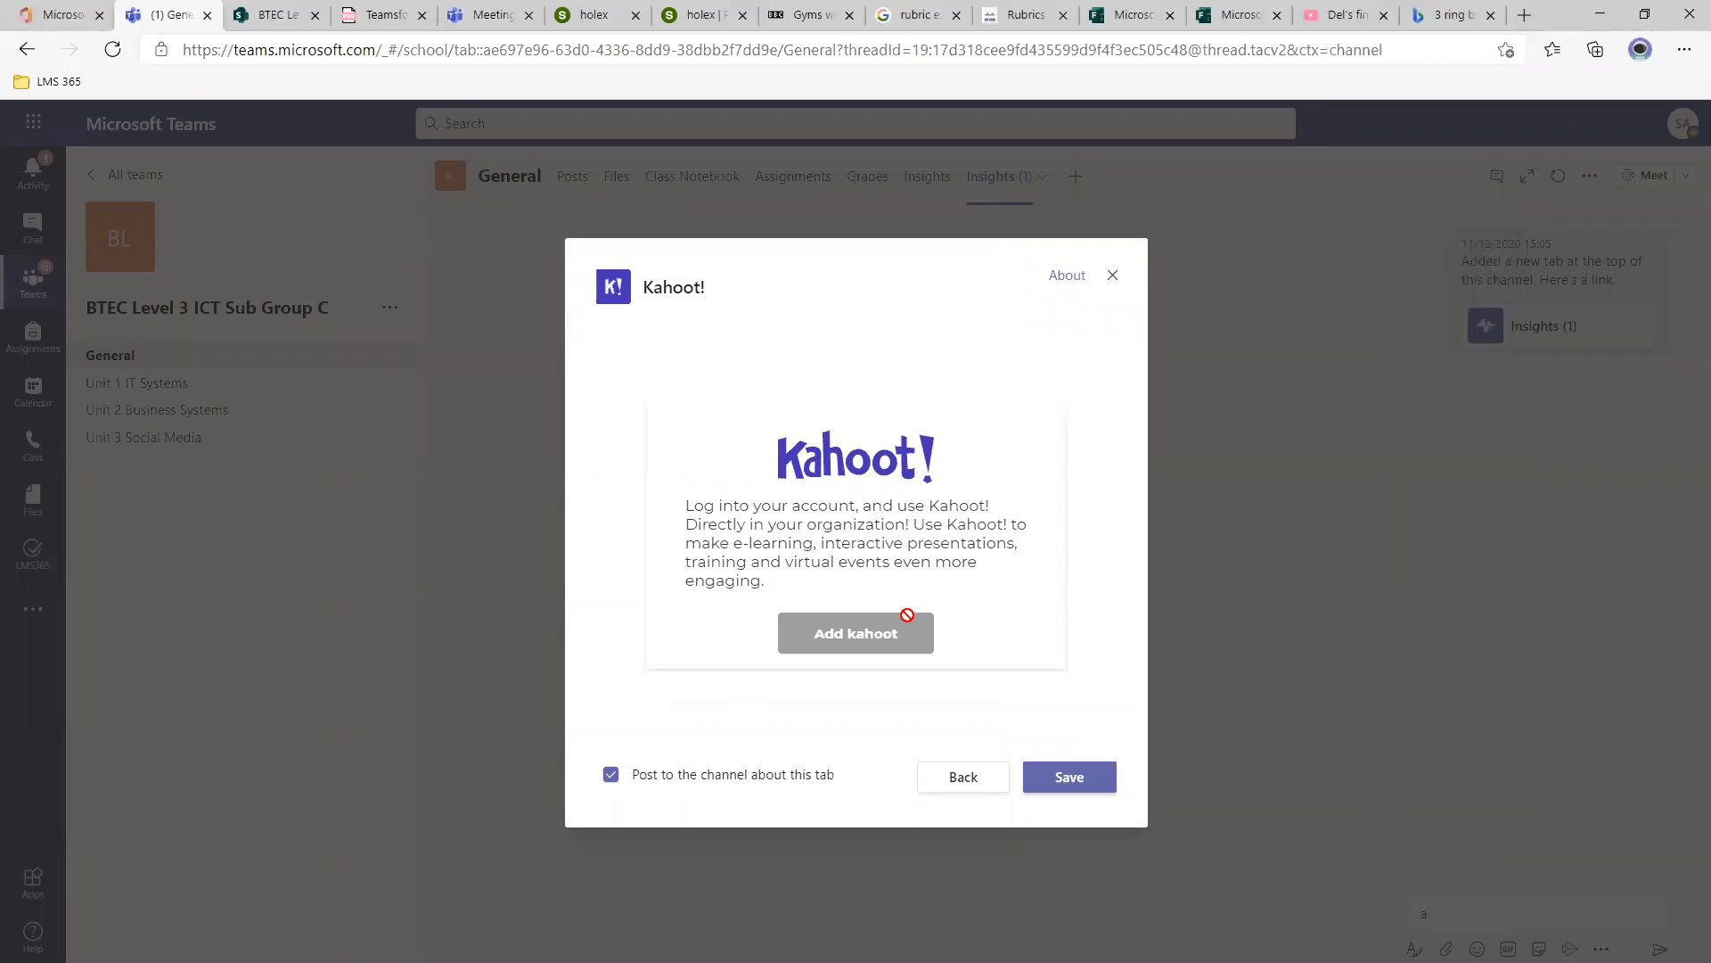
{"action": "left_click", "coordinate": [1070, 777]}
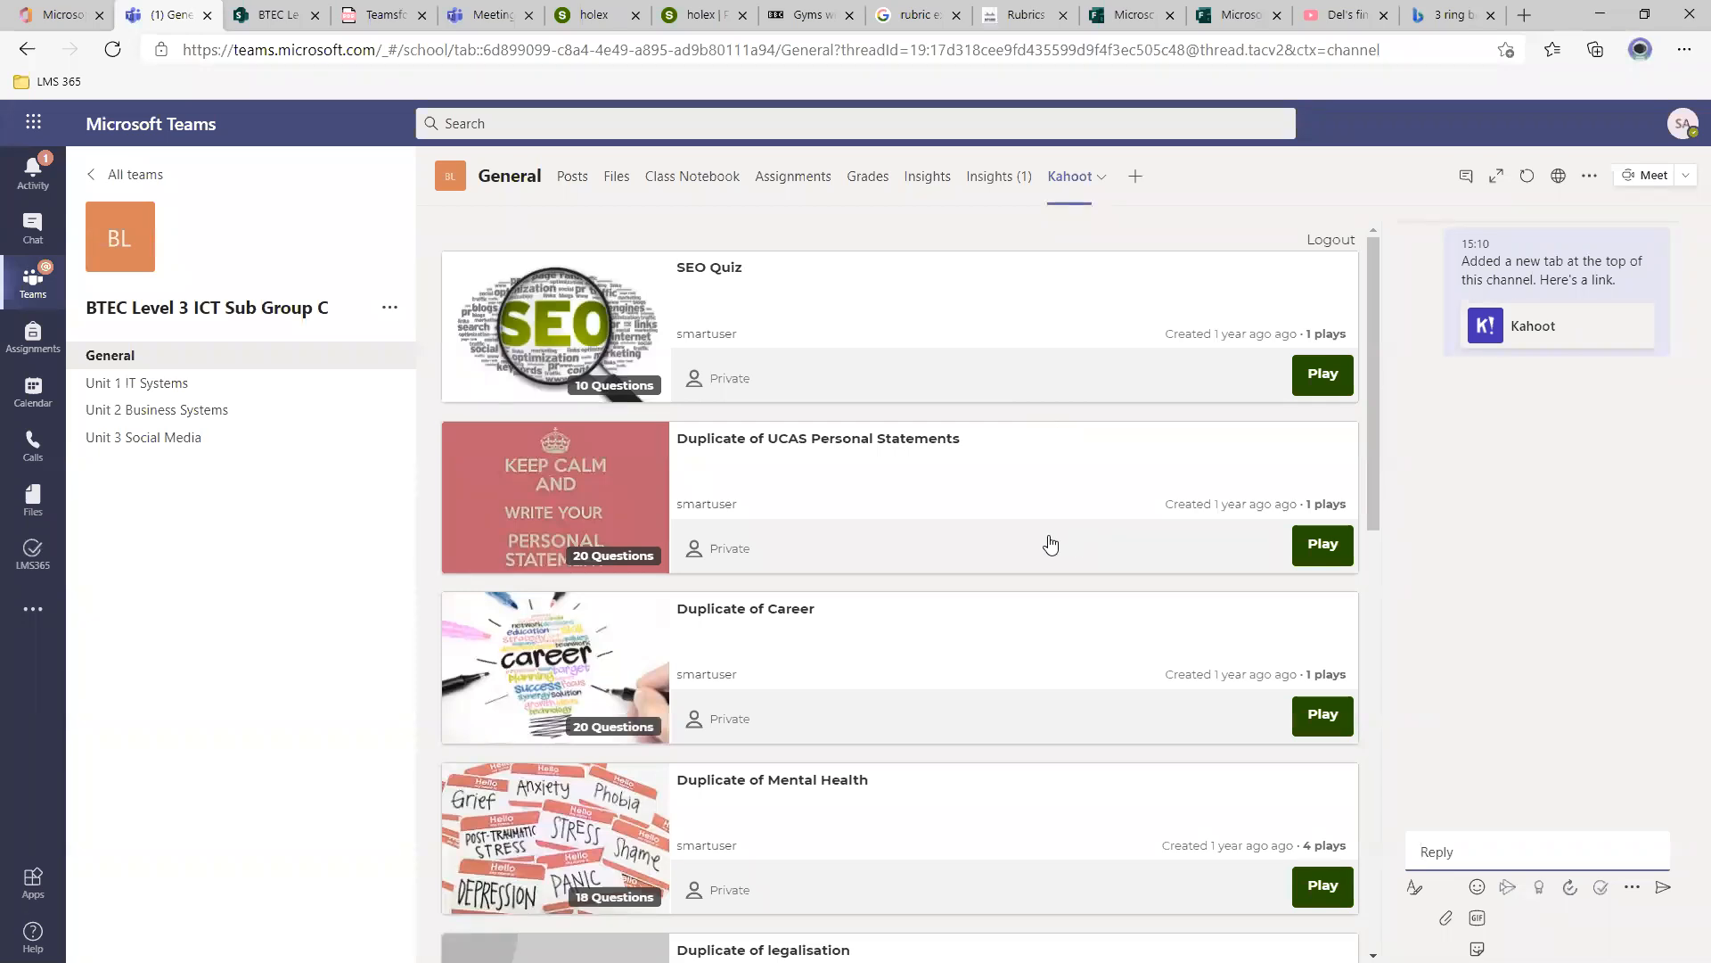
Find SEO Quiz in the Kahoot list and bring up its Teach, Assign and Practice options.
{"action": "scroll", "coordinate": [1061, 542], "scroll_direction": "down", "scroll_amount": 10}
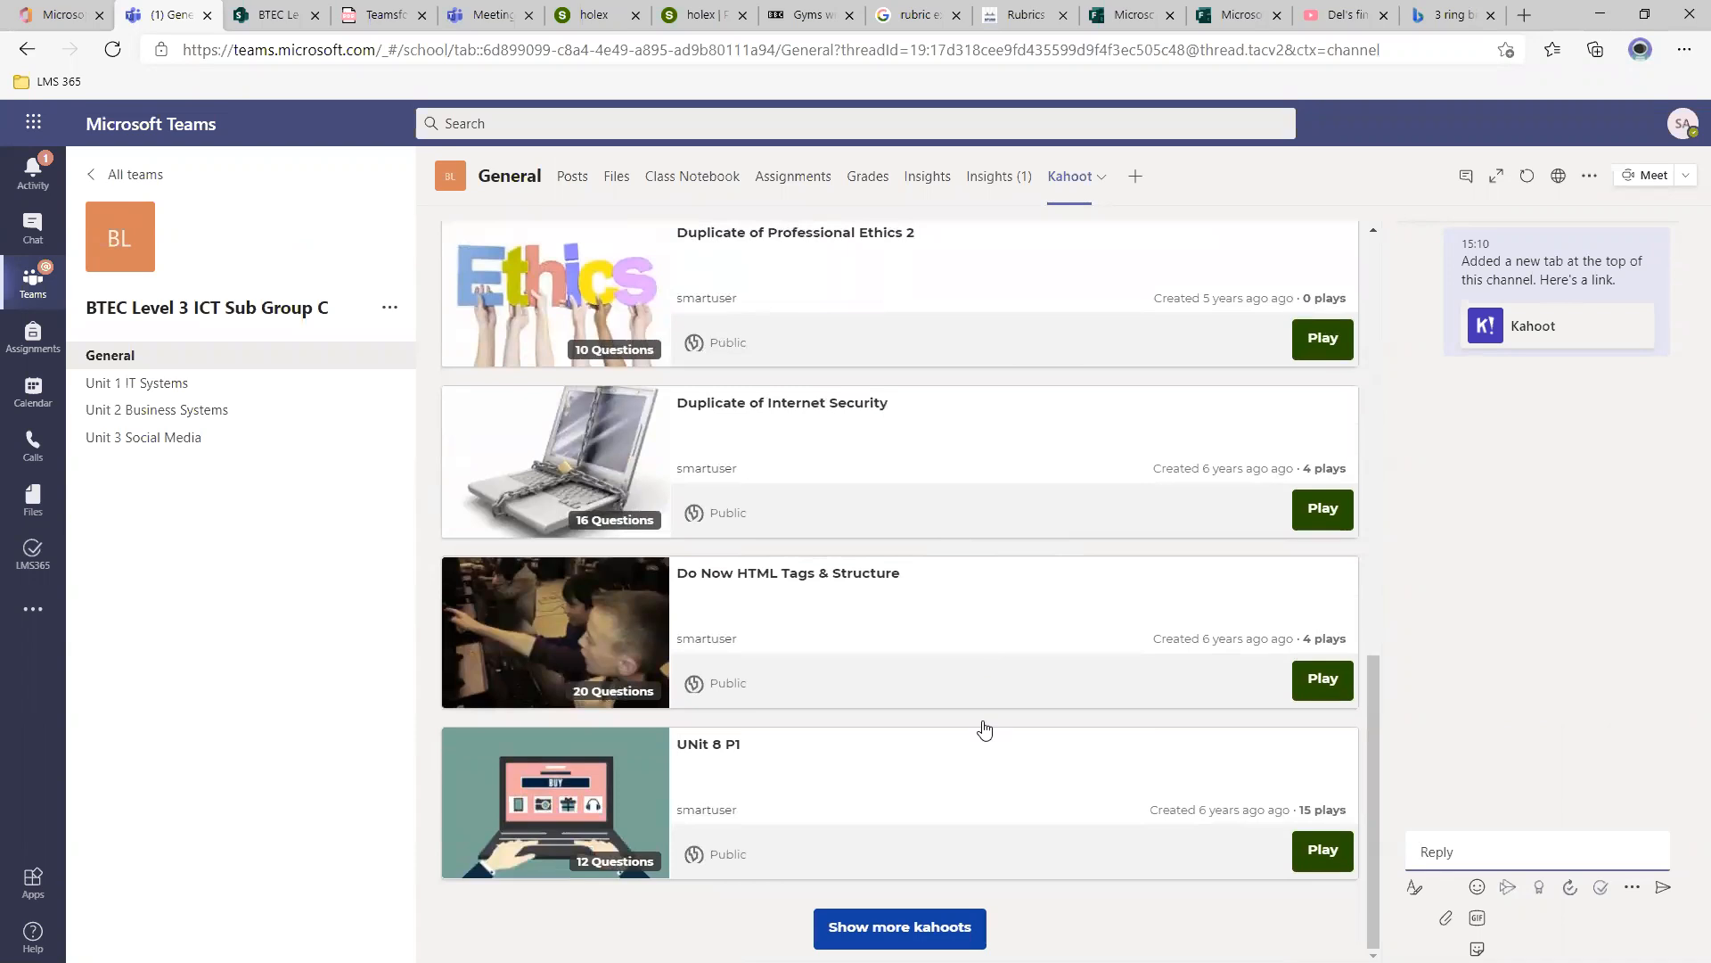
{"action": "scroll", "coordinate": [967, 499], "scroll_direction": "up", "scroll_amount": 7}
{"action": "scroll", "coordinate": [981, 534], "scroll_direction": "up", "scroll_amount": 4}
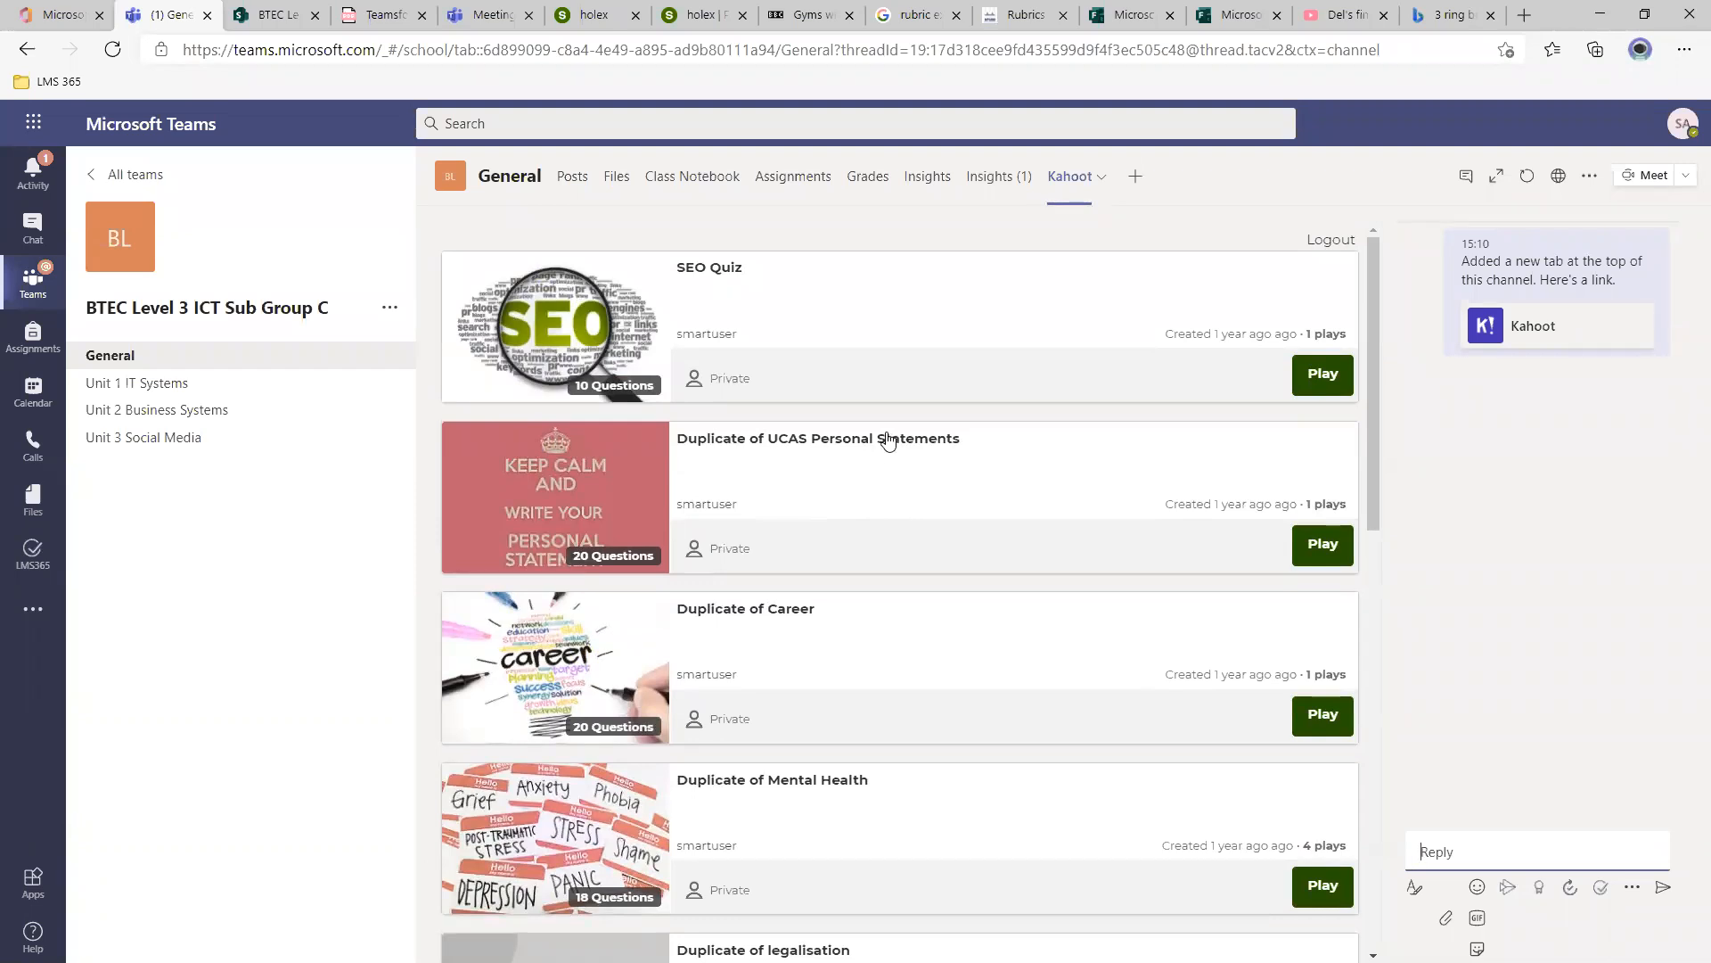
{"action": "left_click", "coordinate": [1322, 378]}
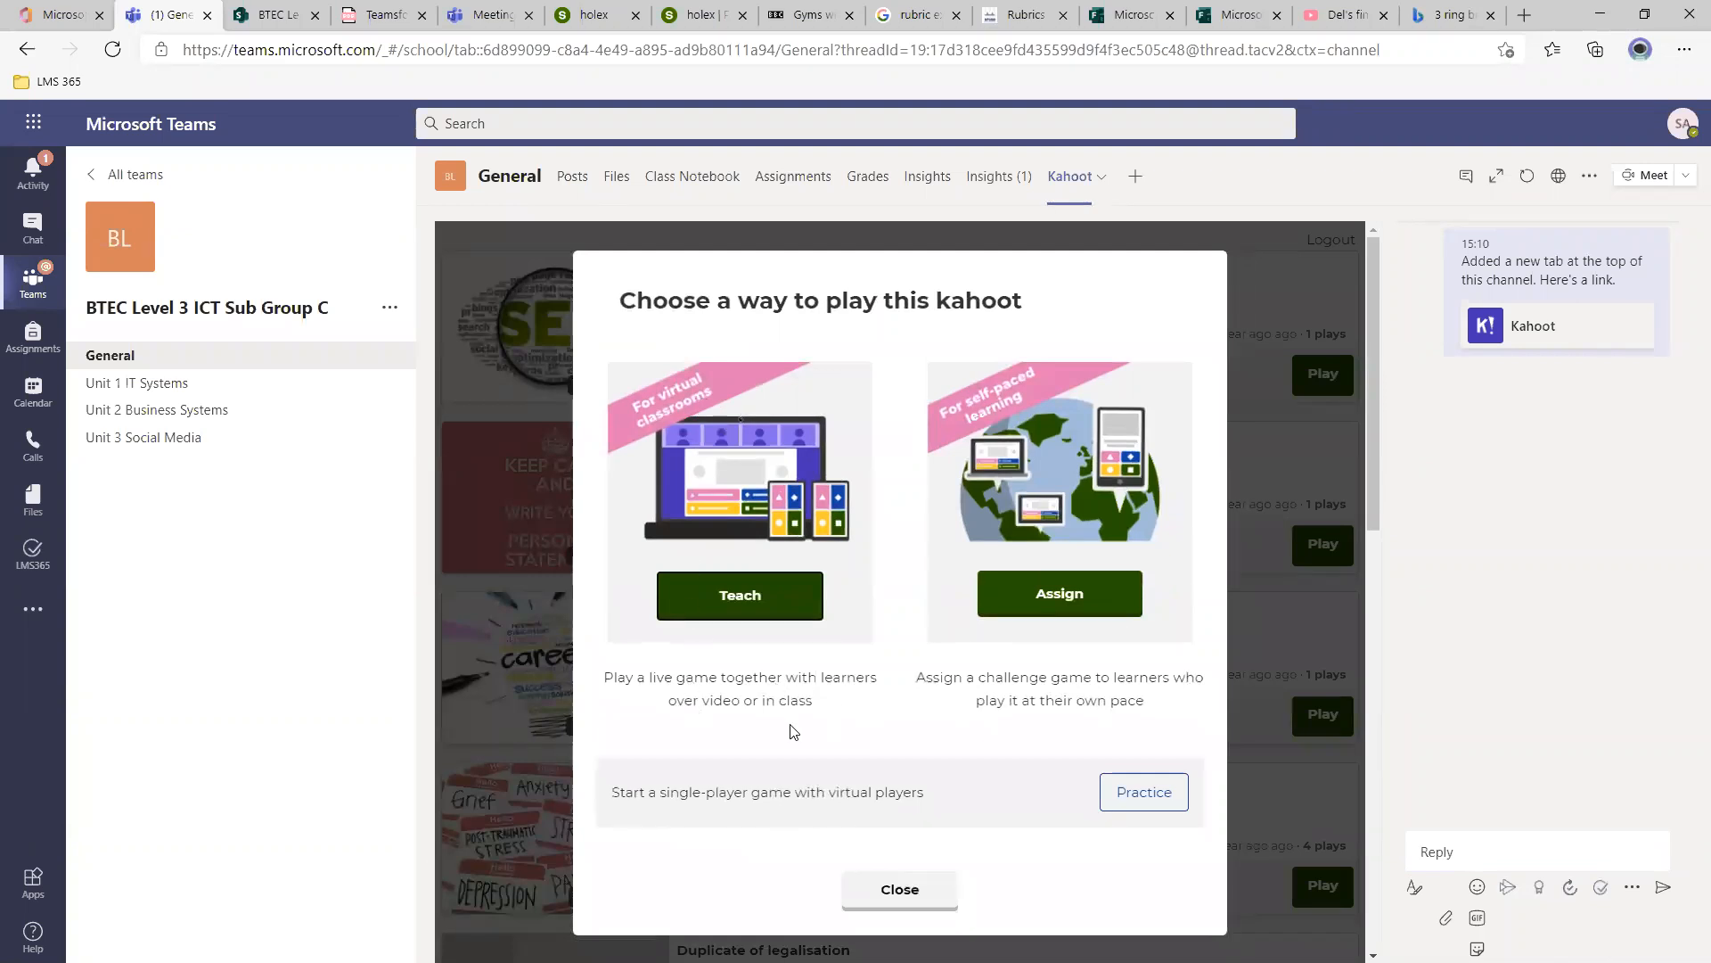
Host SEO Quiz with Teach in Classic mode, opening a lobby with a game PIN.
{"action": "left_click", "coordinate": [769, 606]}
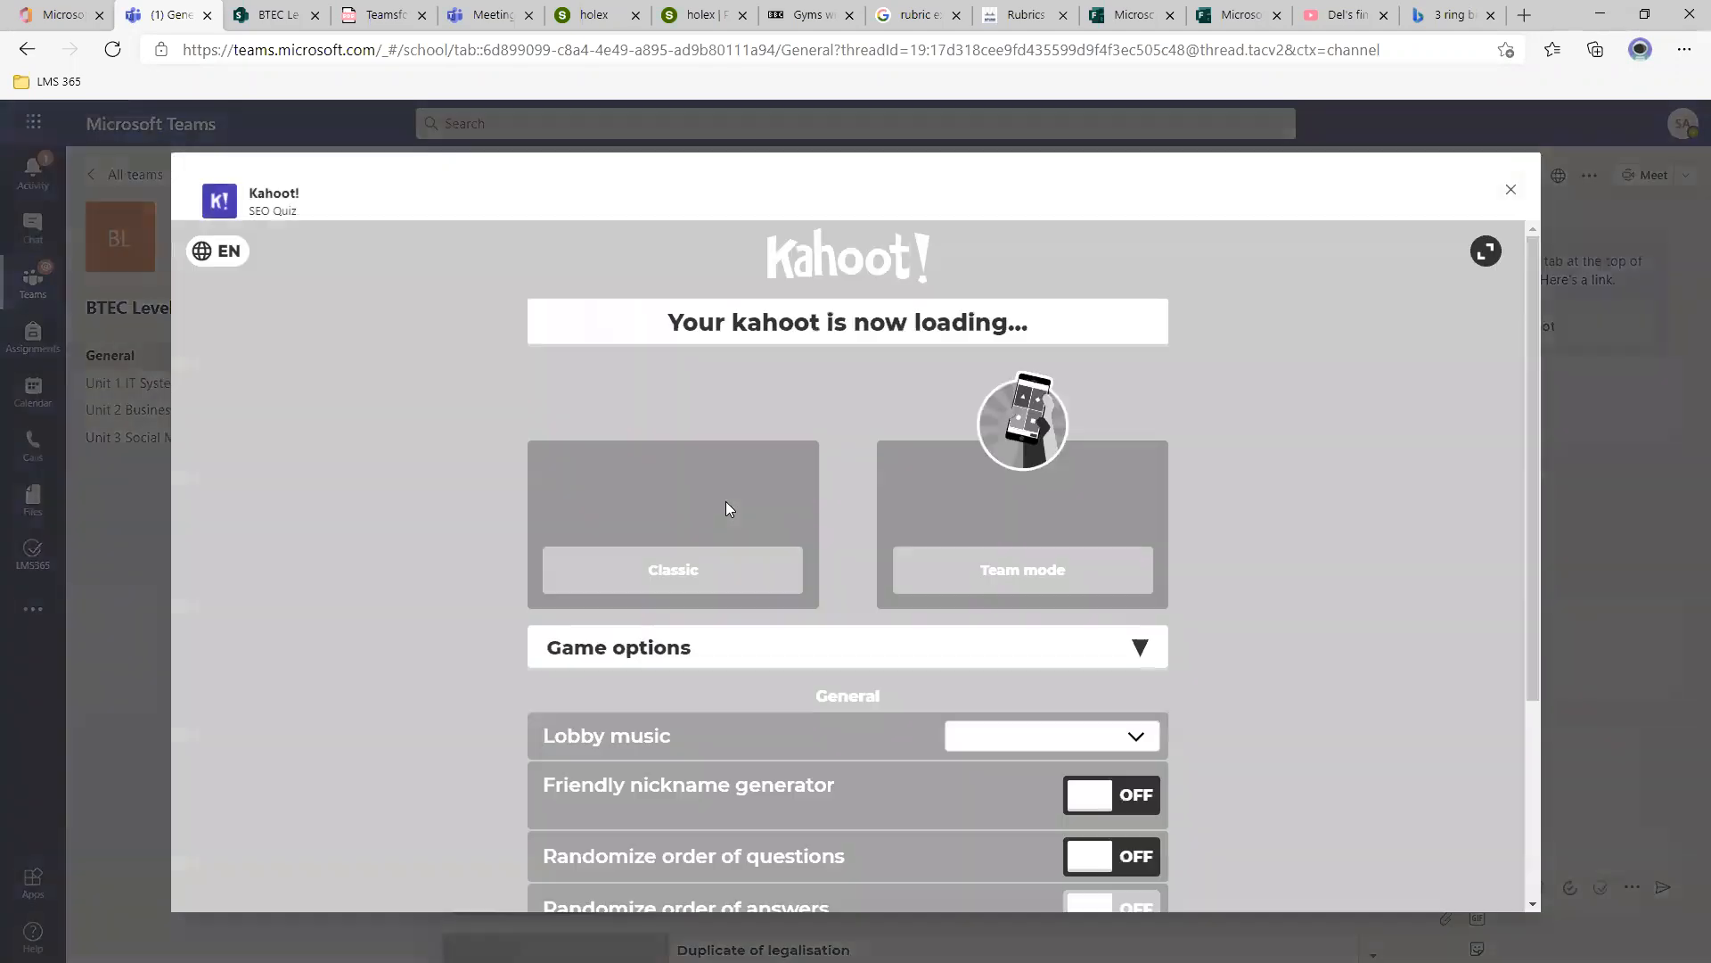
{"action": "scroll", "coordinate": [728, 589], "scroll_direction": "down", "scroll_amount": 1}
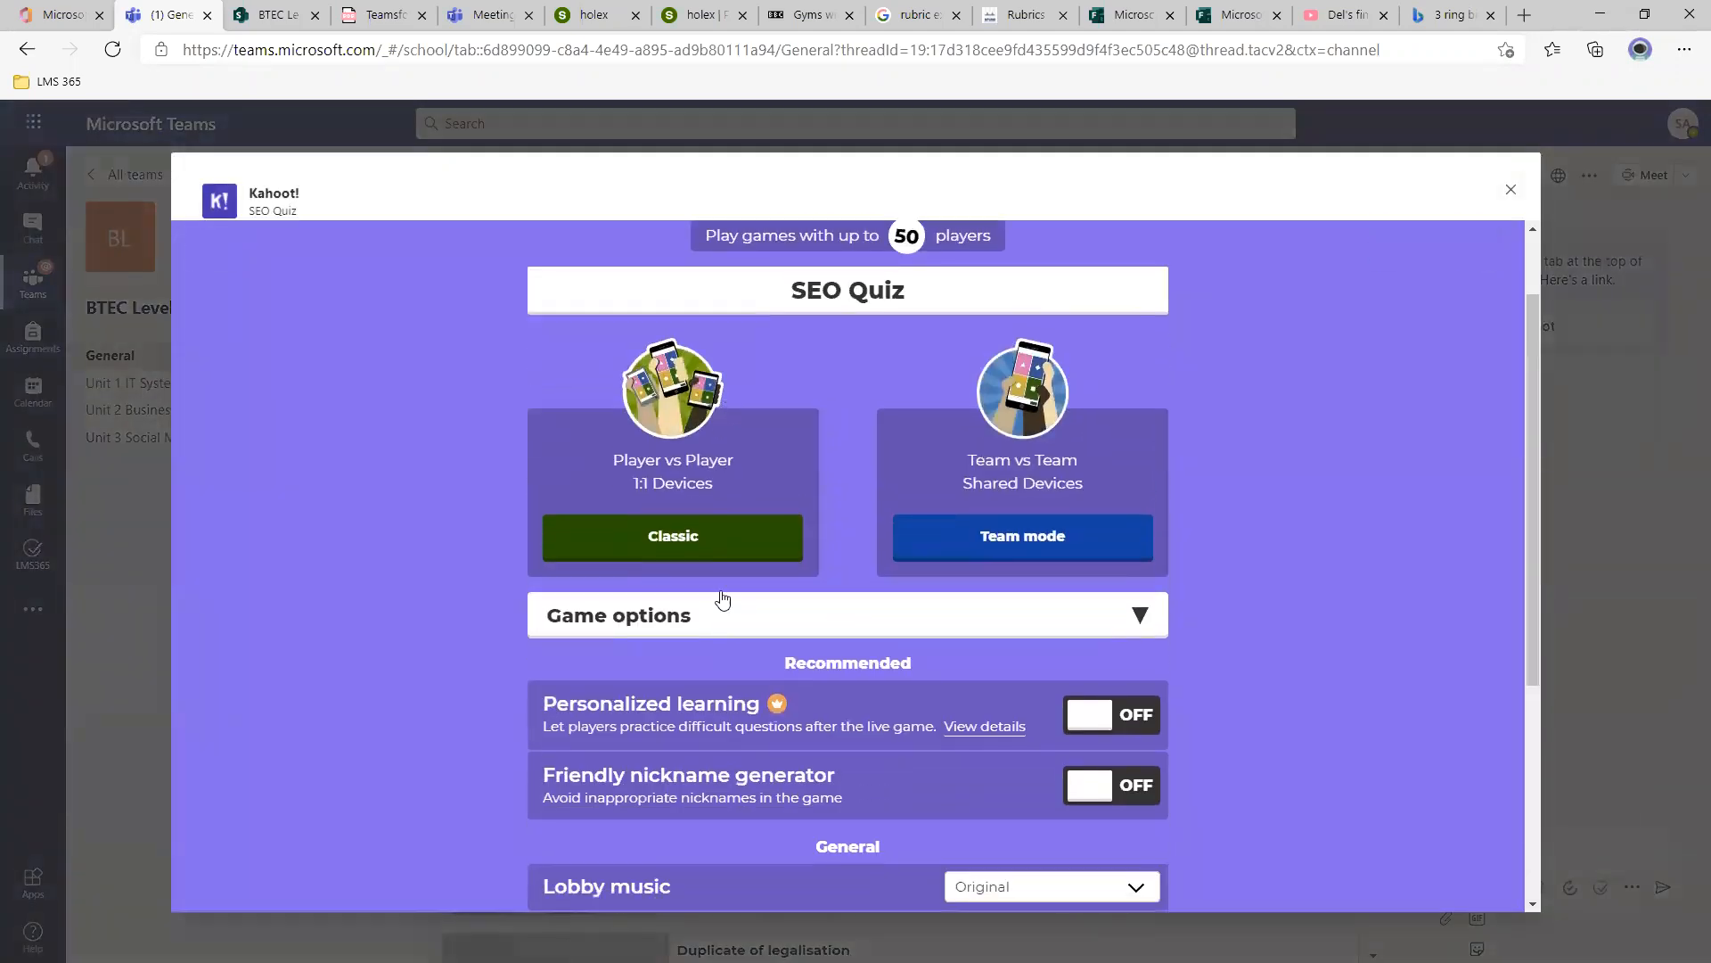
{"action": "left_click", "coordinate": [706, 546]}
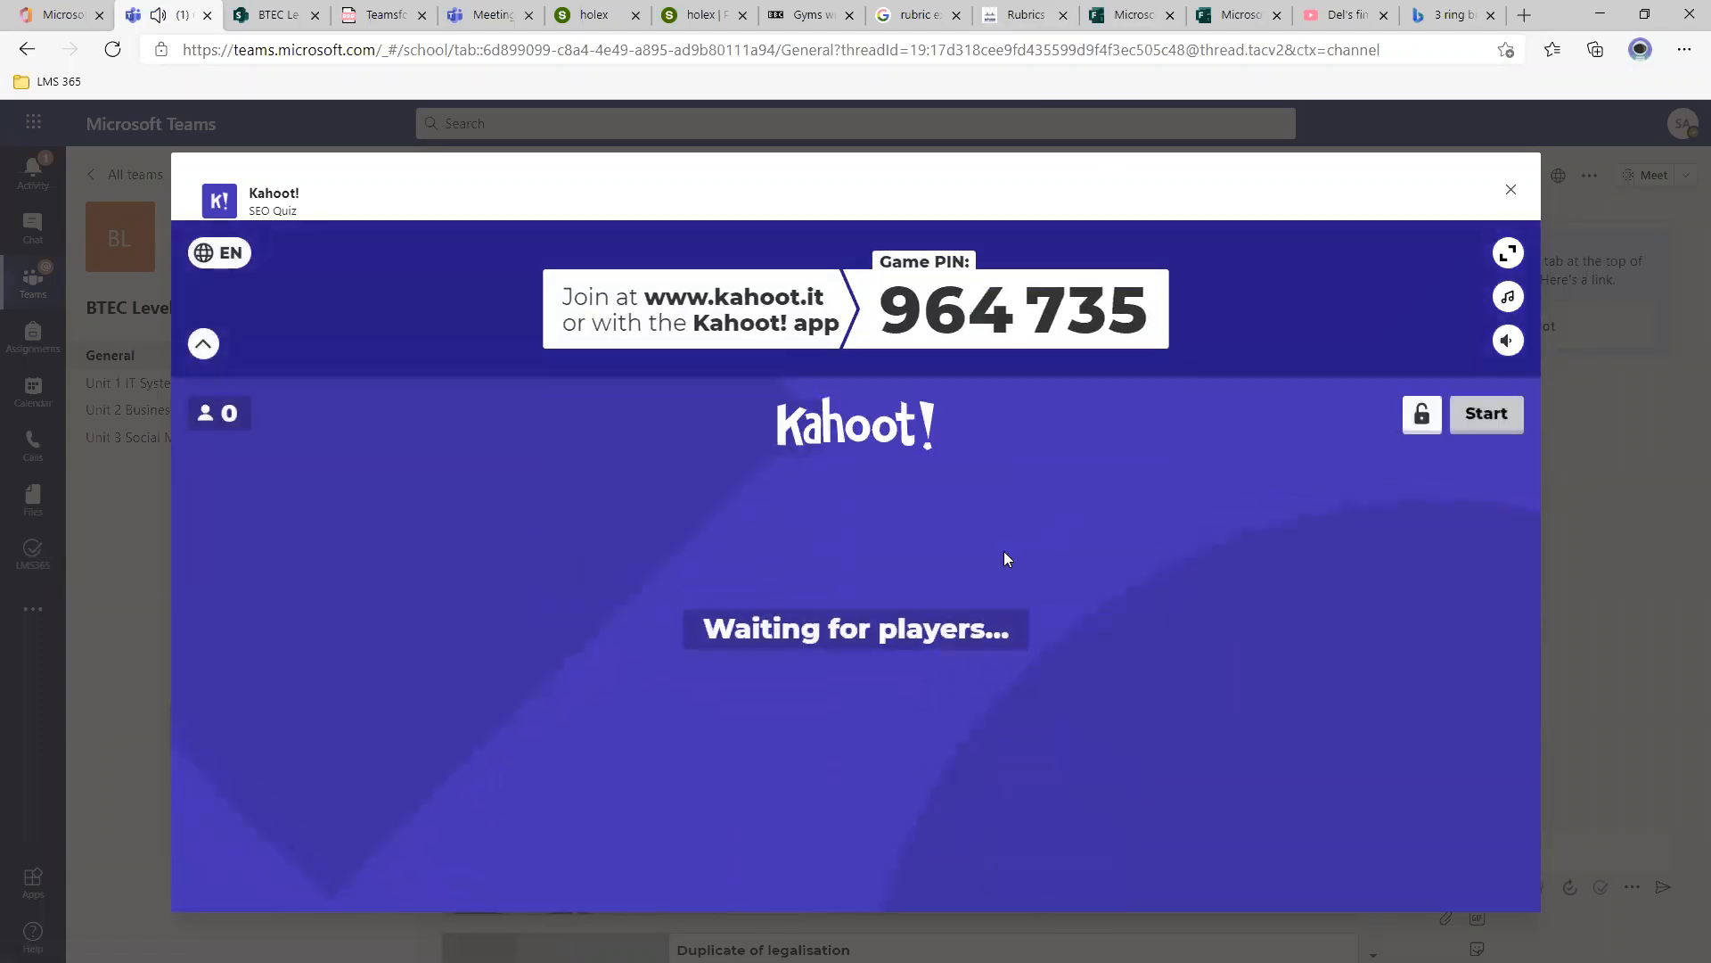
Close the lobby and assign SEO Quiz as a challenge due Mon 1 Feb, 12:00 PM.
{"action": "left_click", "coordinate": [1510, 189]}
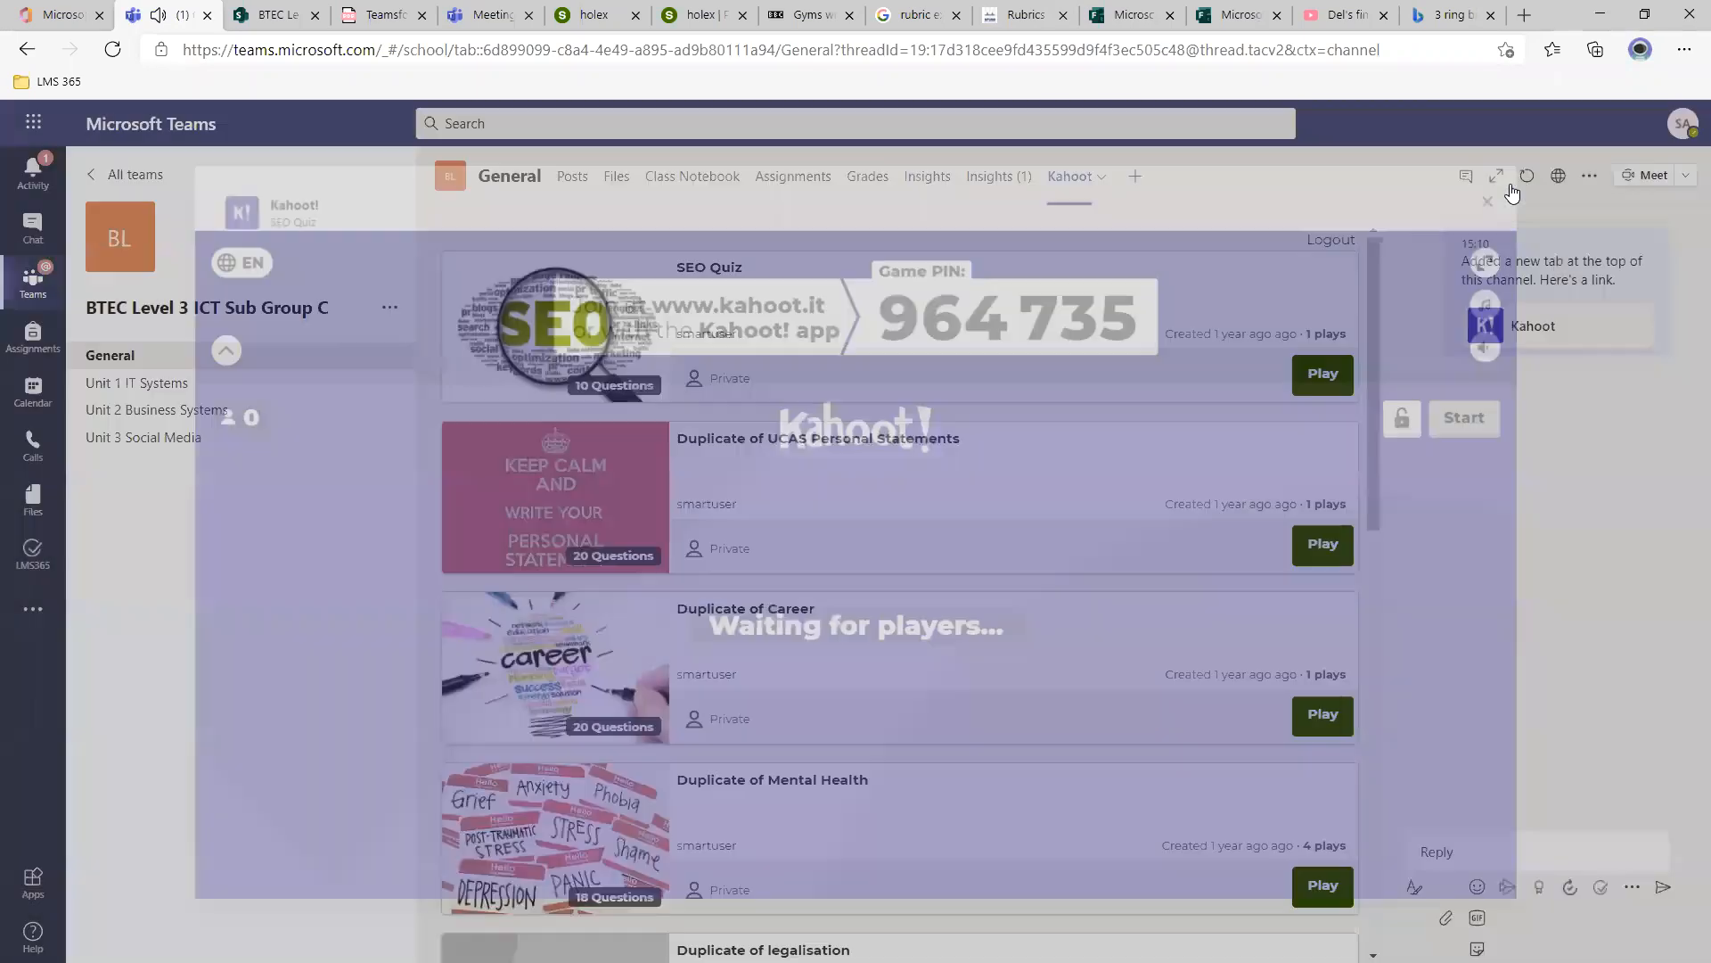
{"action": "left_click", "coordinate": [1309, 377]}
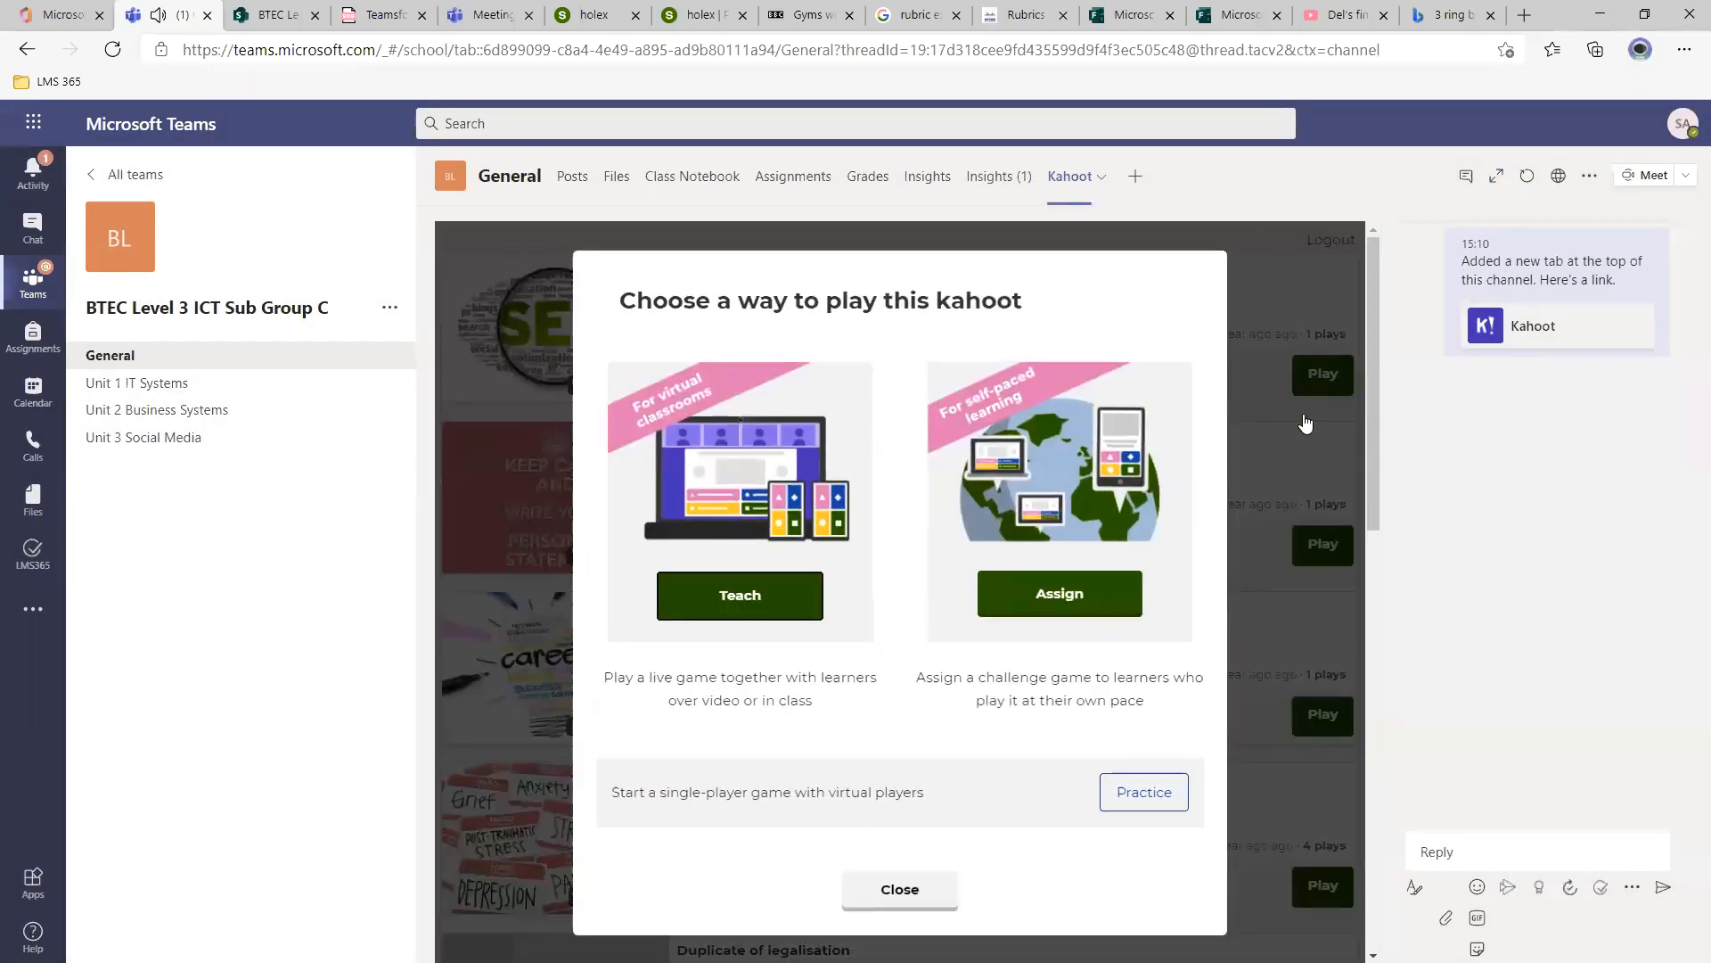
{"action": "left_click", "coordinate": [1066, 596]}
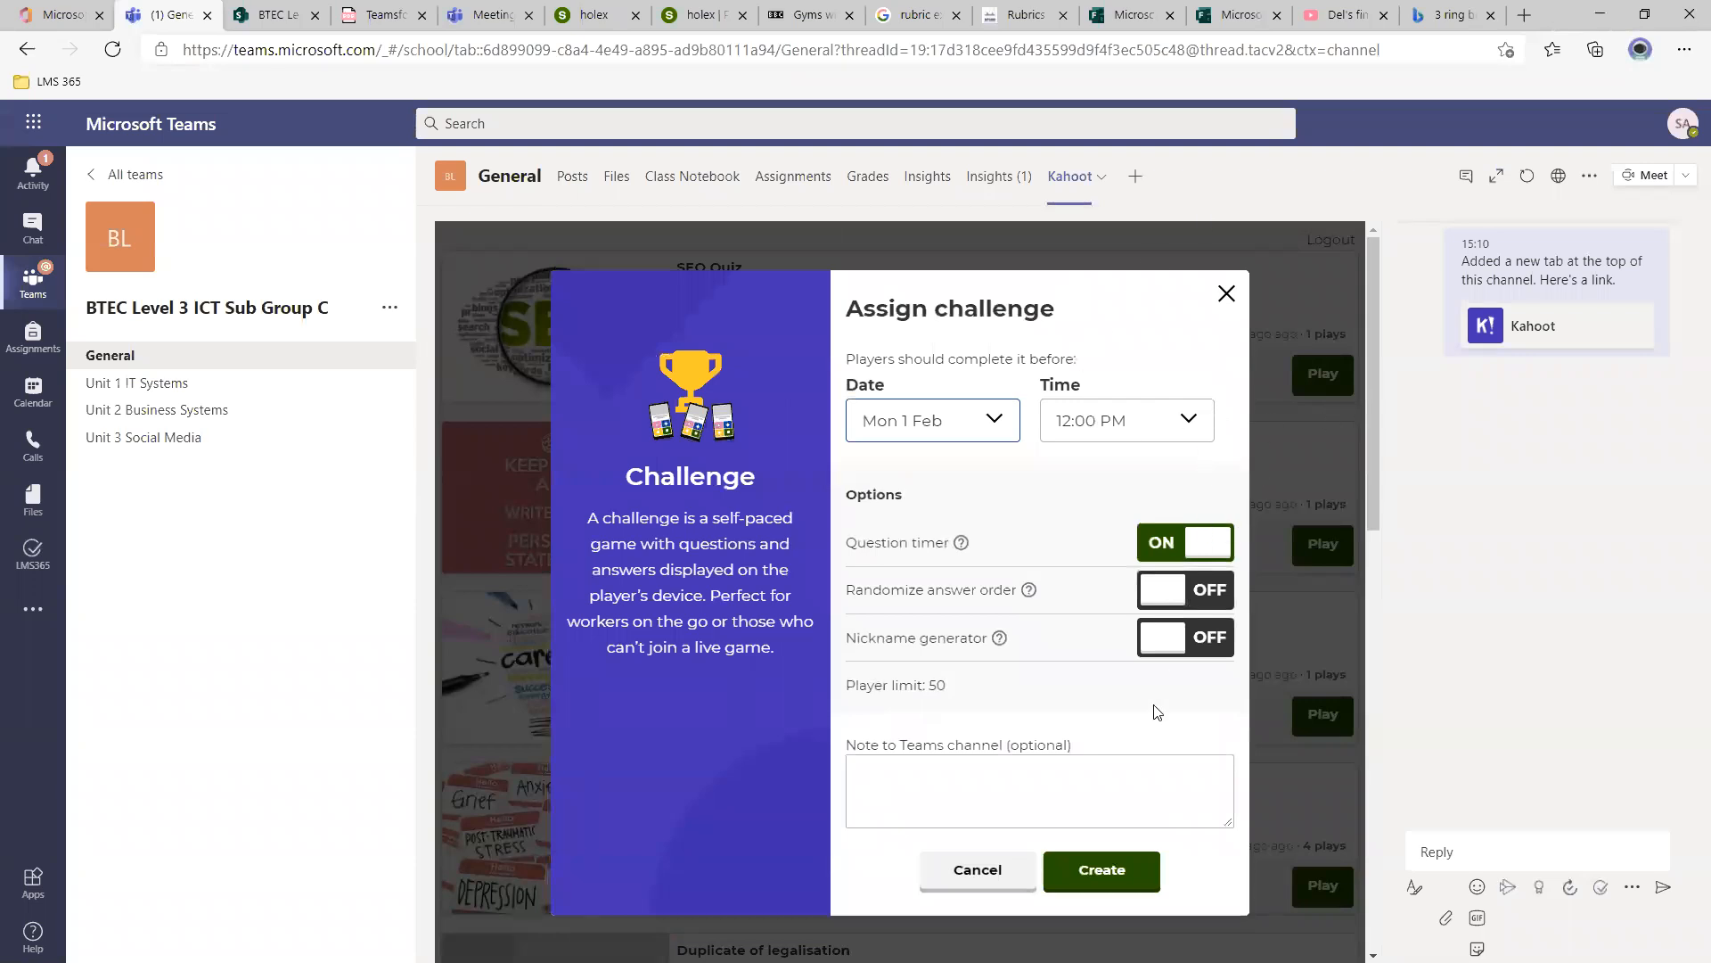
{"action": "left_click", "coordinate": [1125, 872]}
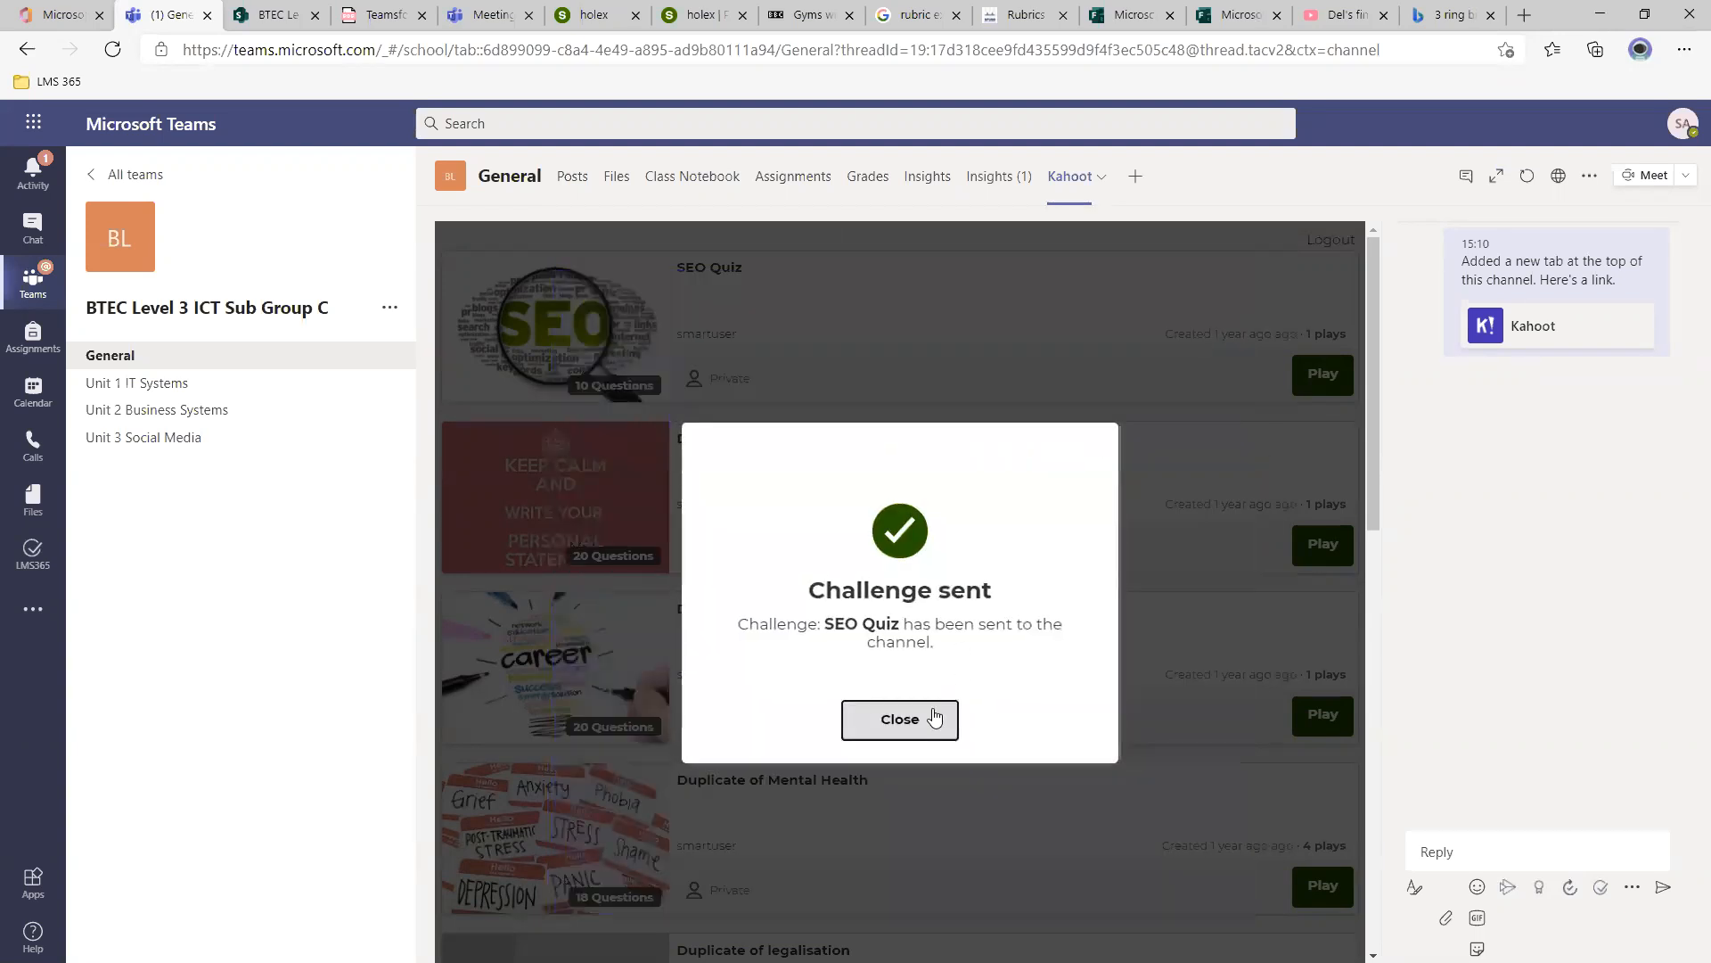
{"action": "left_click", "coordinate": [909, 726]}
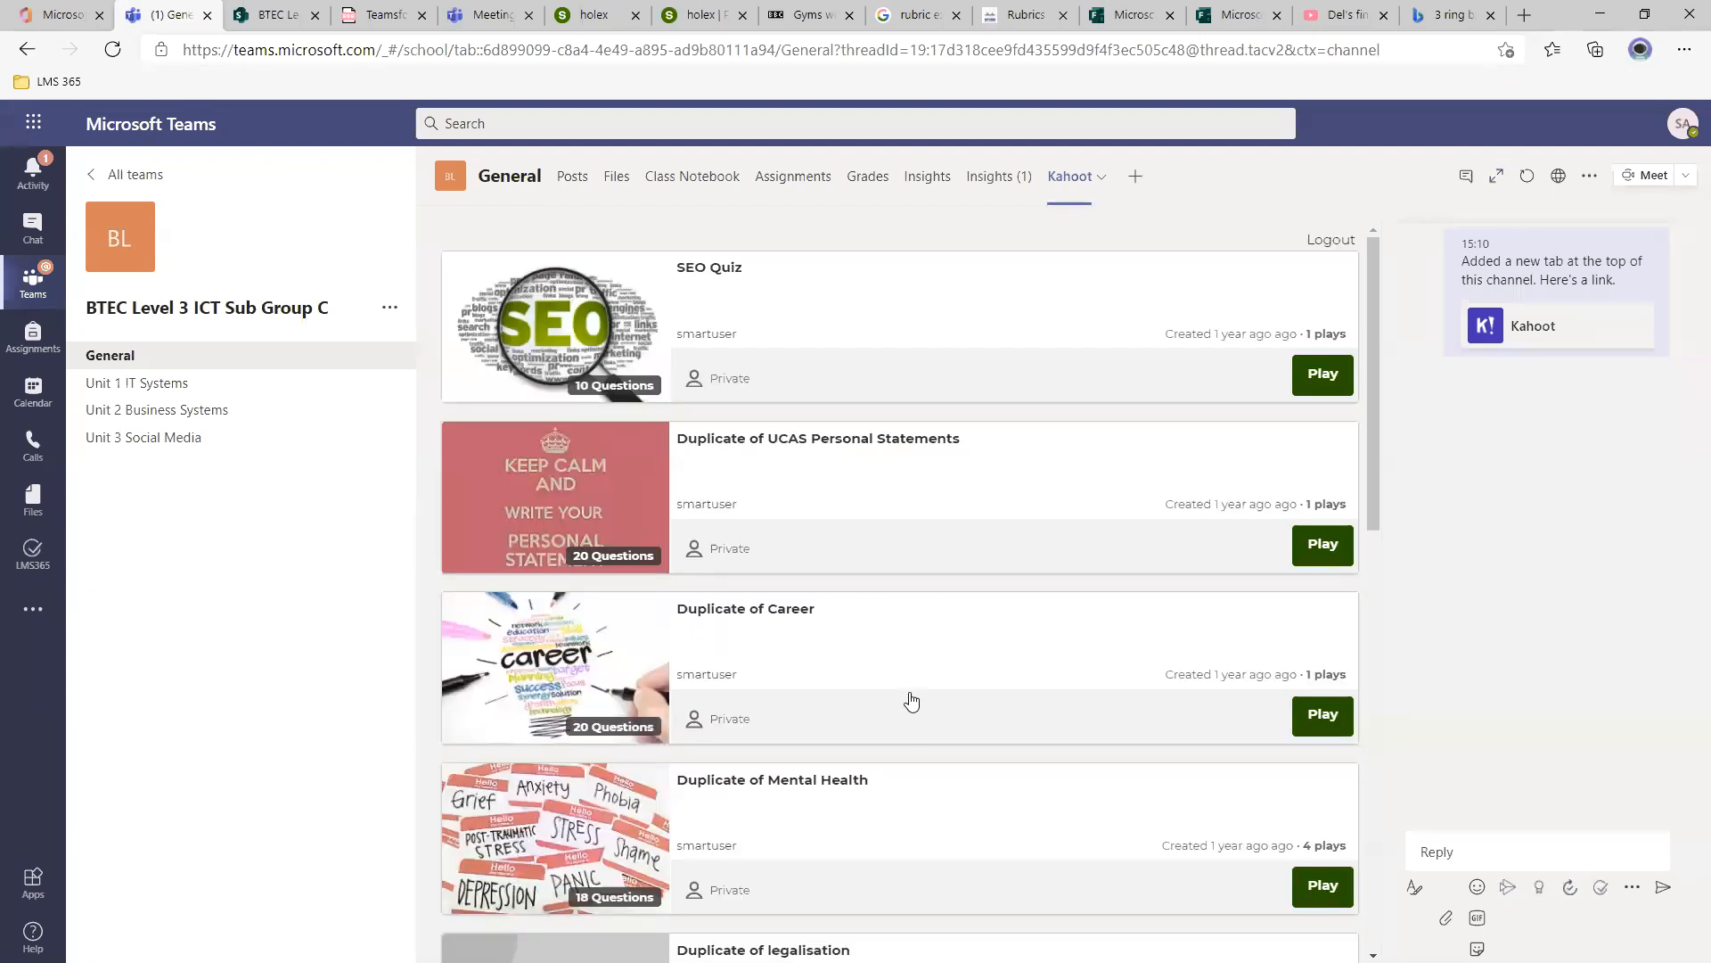
Preview the SEO Quiz challenge from its card in Posts, then close it.
{"action": "left_click", "coordinate": [577, 187]}
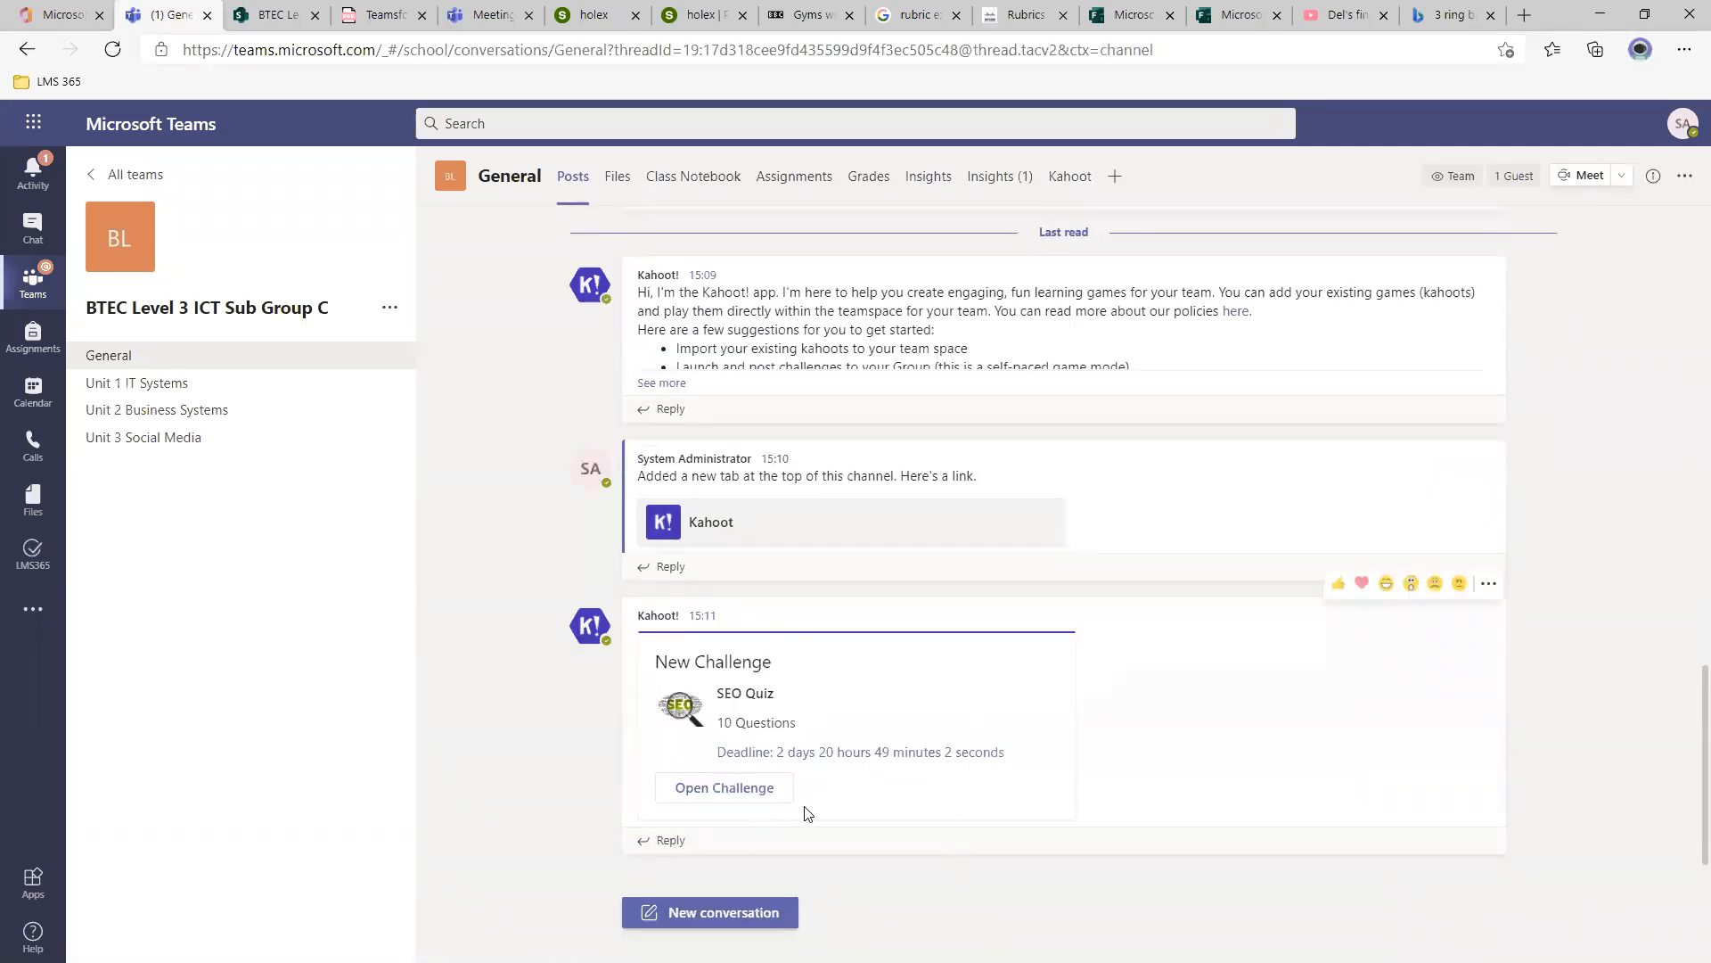
{"action": "left_click", "coordinate": [761, 802]}
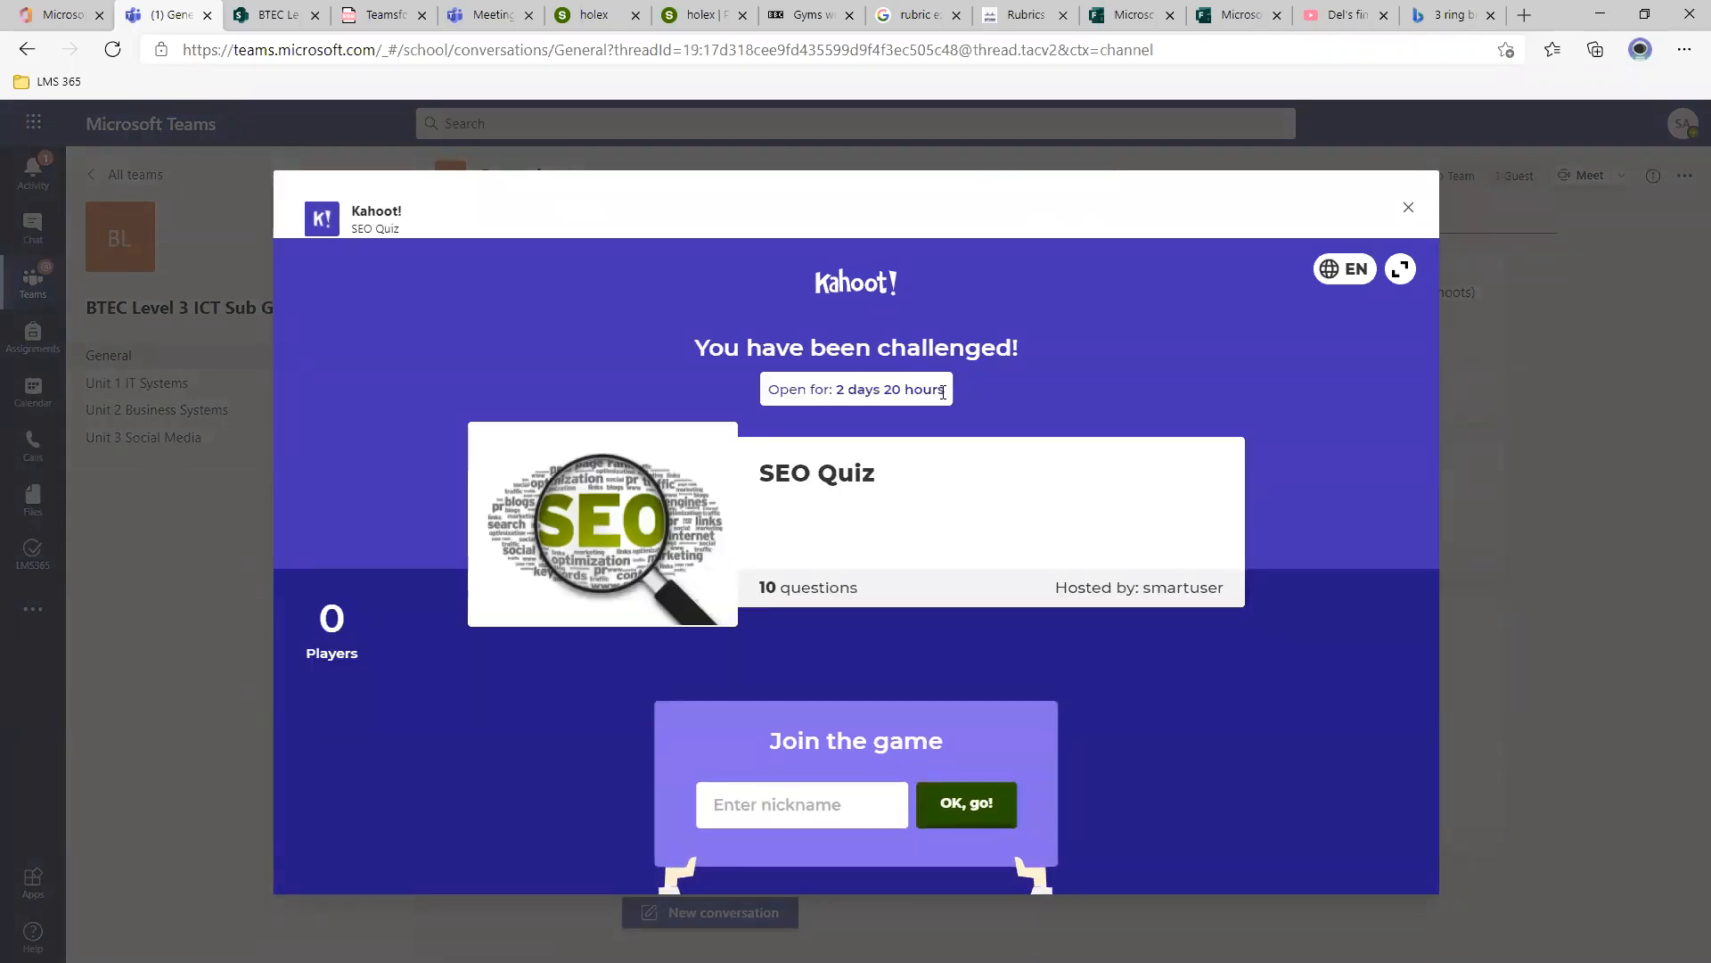
{"action": "left_click", "coordinate": [1404, 209]}
{"action": "left_click", "coordinate": [1115, 180]}
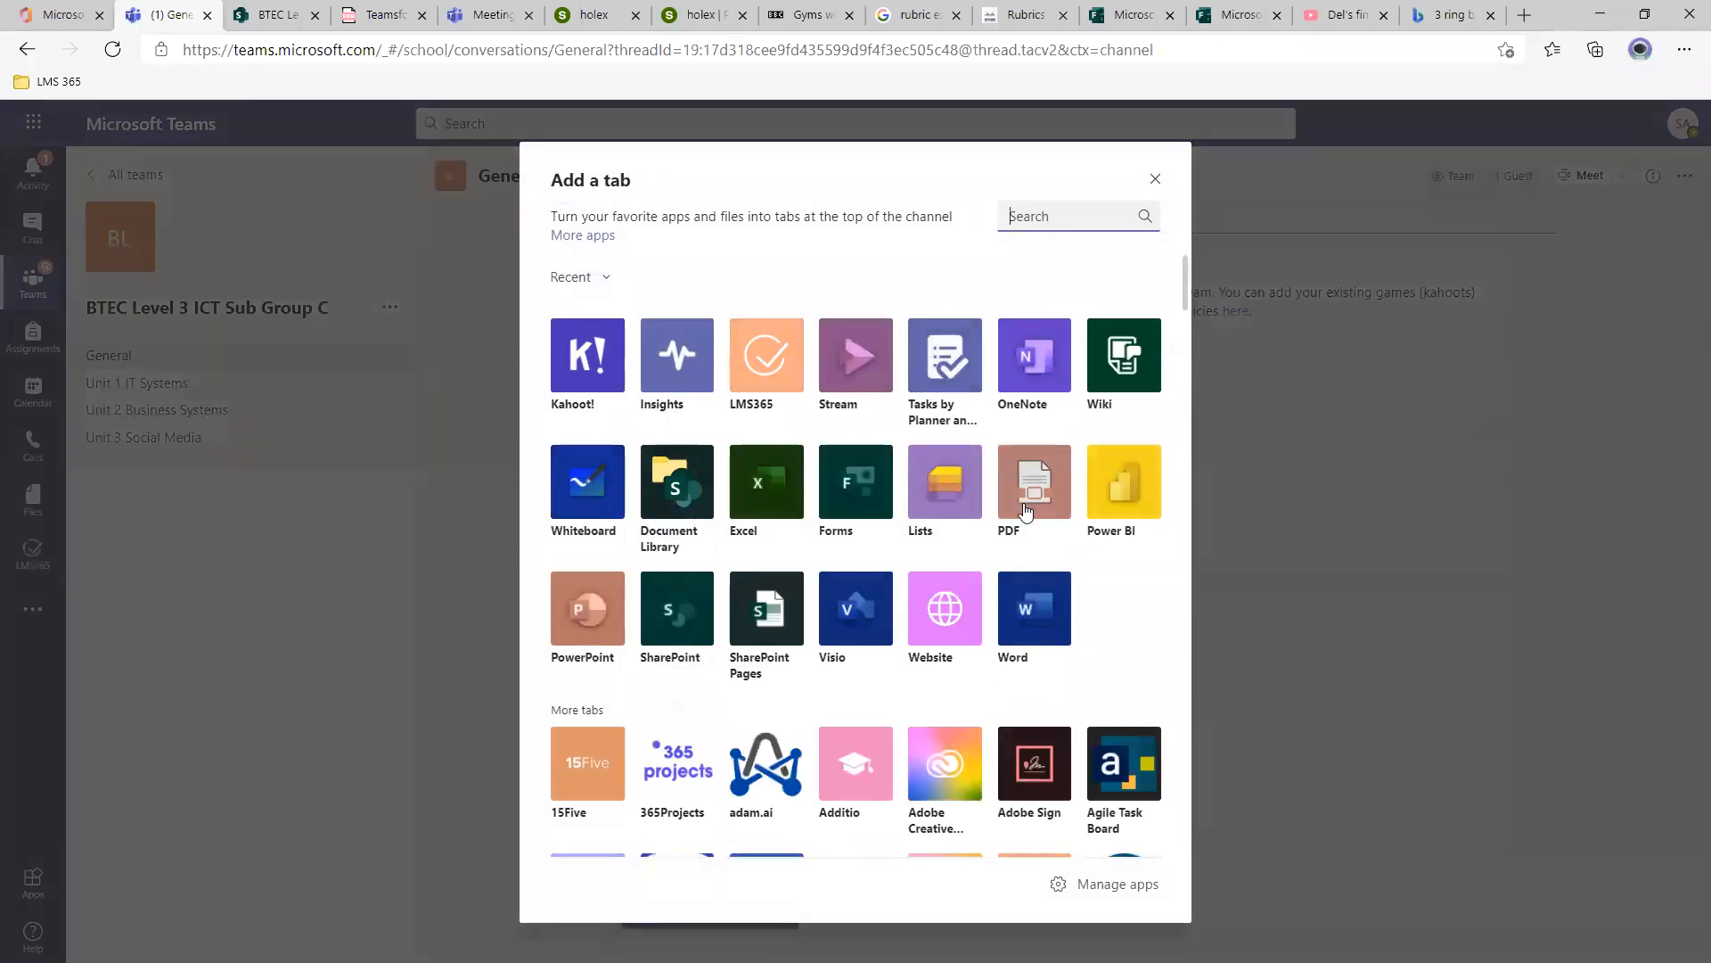
{"action": "scroll", "coordinate": [892, 428], "scroll_direction": "down", "scroll_amount": 2}
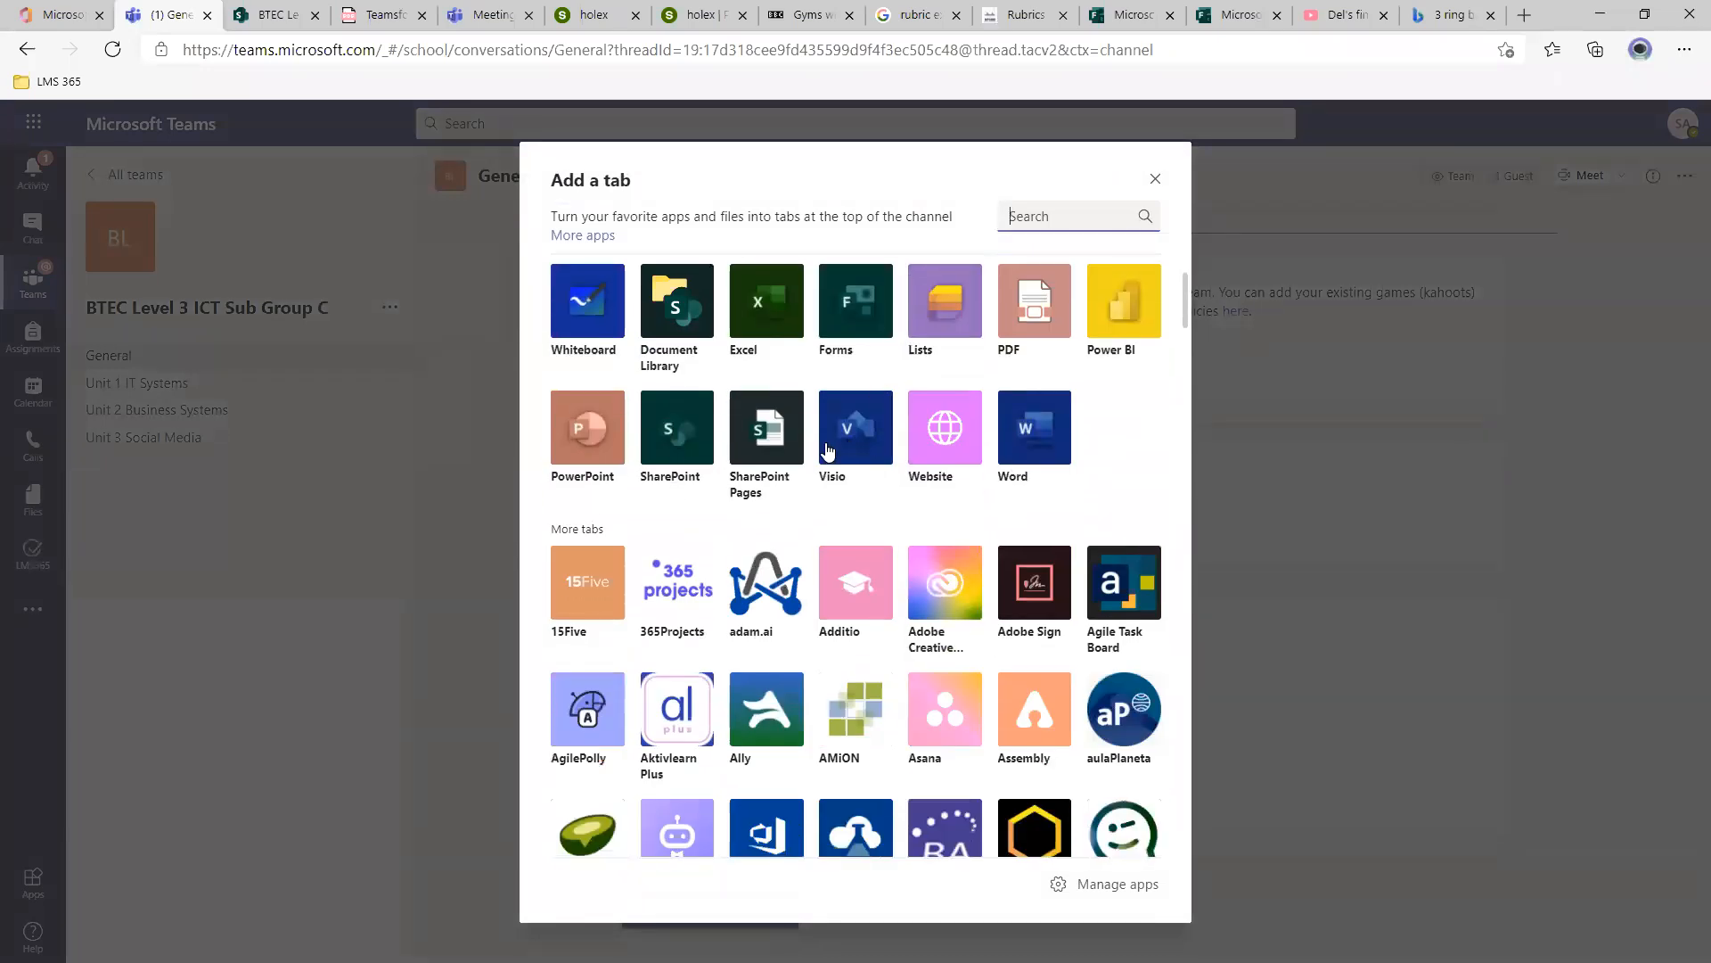
{"action": "scroll", "coordinate": [927, 548], "scroll_direction": "down", "scroll_amount": 3}
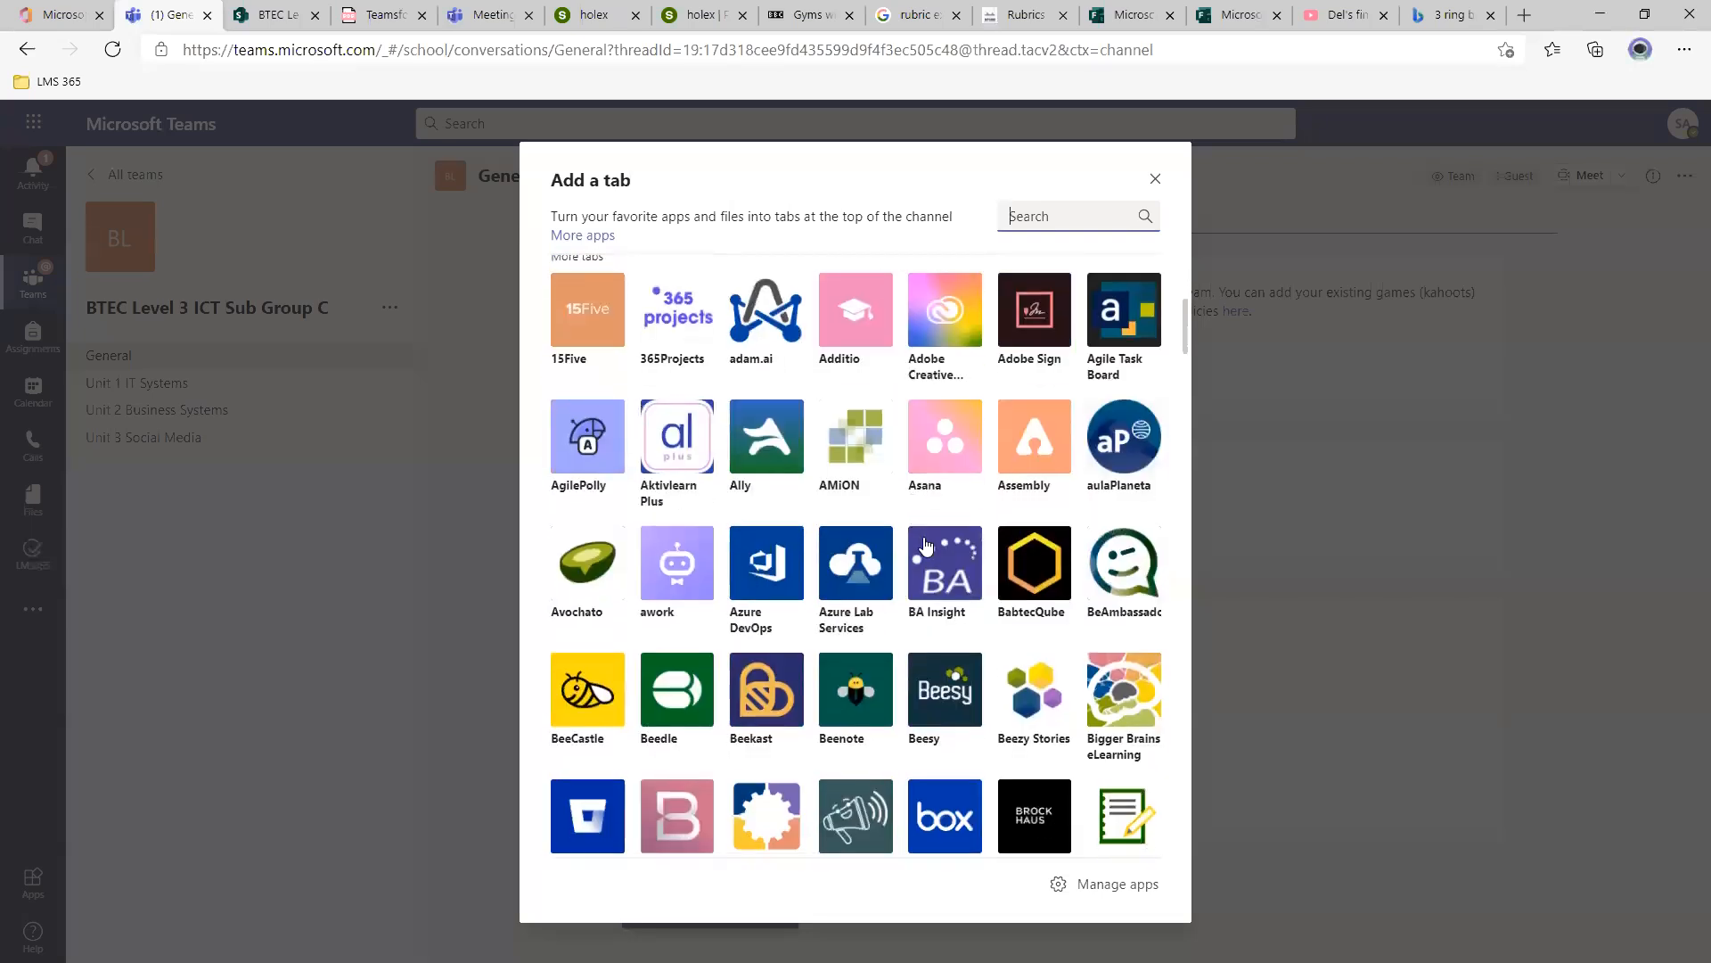
{"action": "scroll", "coordinate": [927, 548], "scroll_direction": "down", "scroll_amount": 3}
{"action": "scroll", "coordinate": [944, 624], "scroll_direction": "up", "scroll_amount": 8}
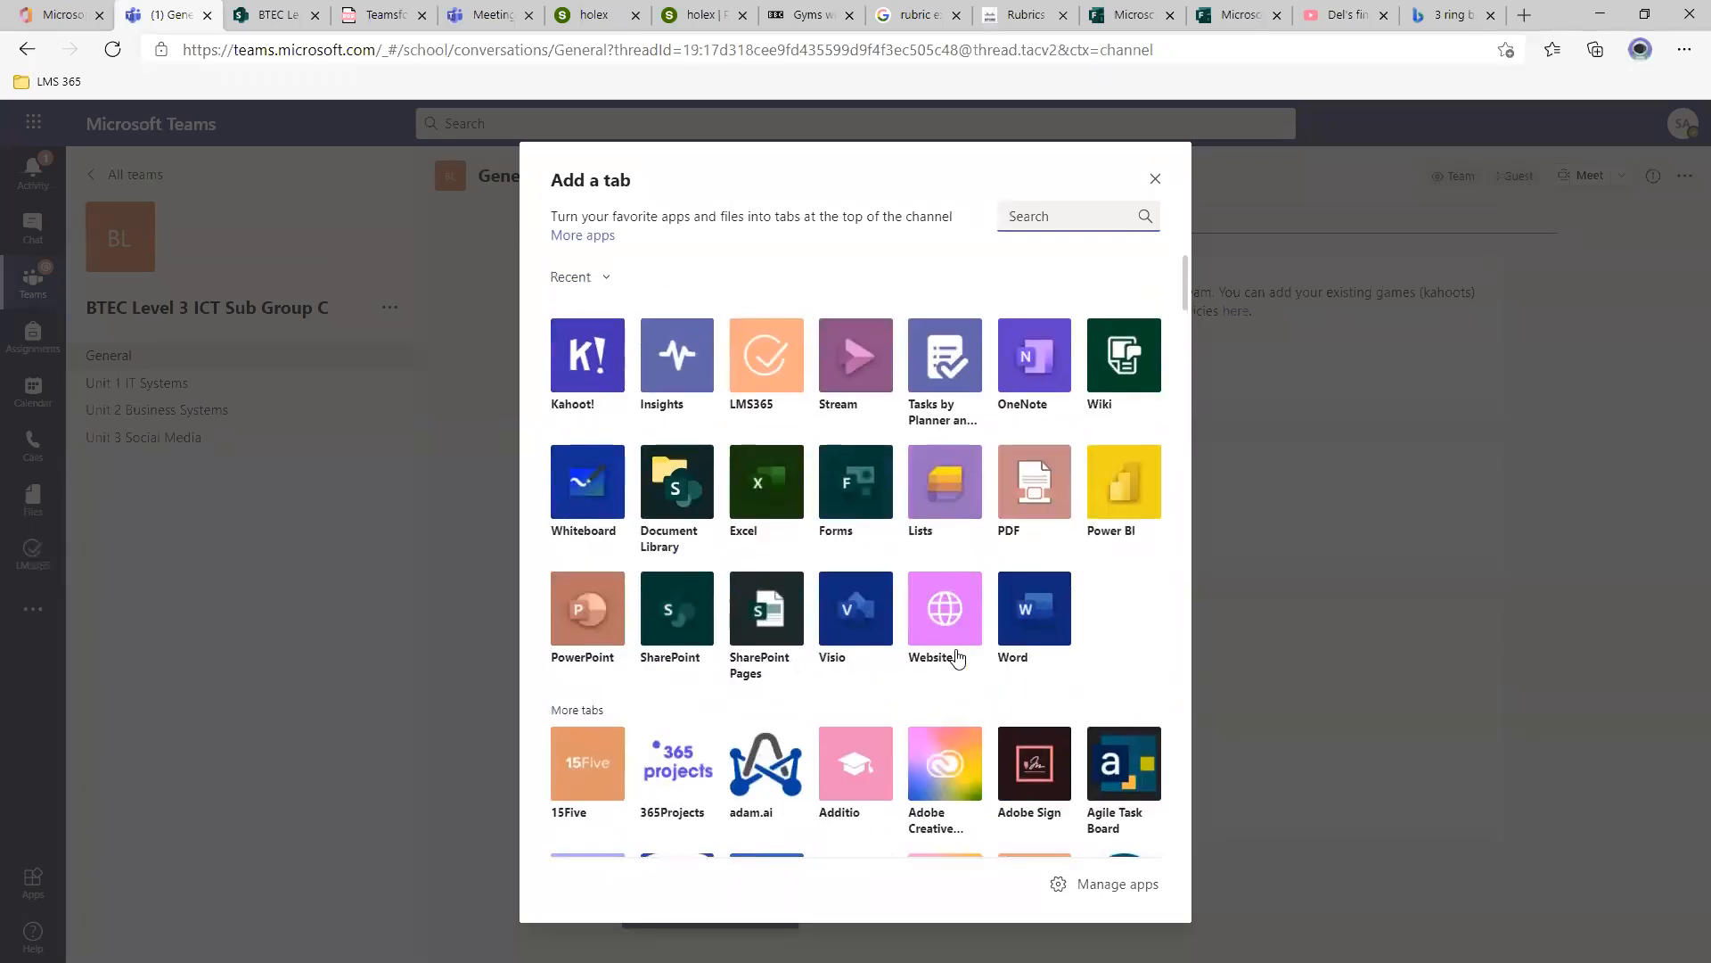
{"action": "left_click", "coordinate": [1152, 181]}
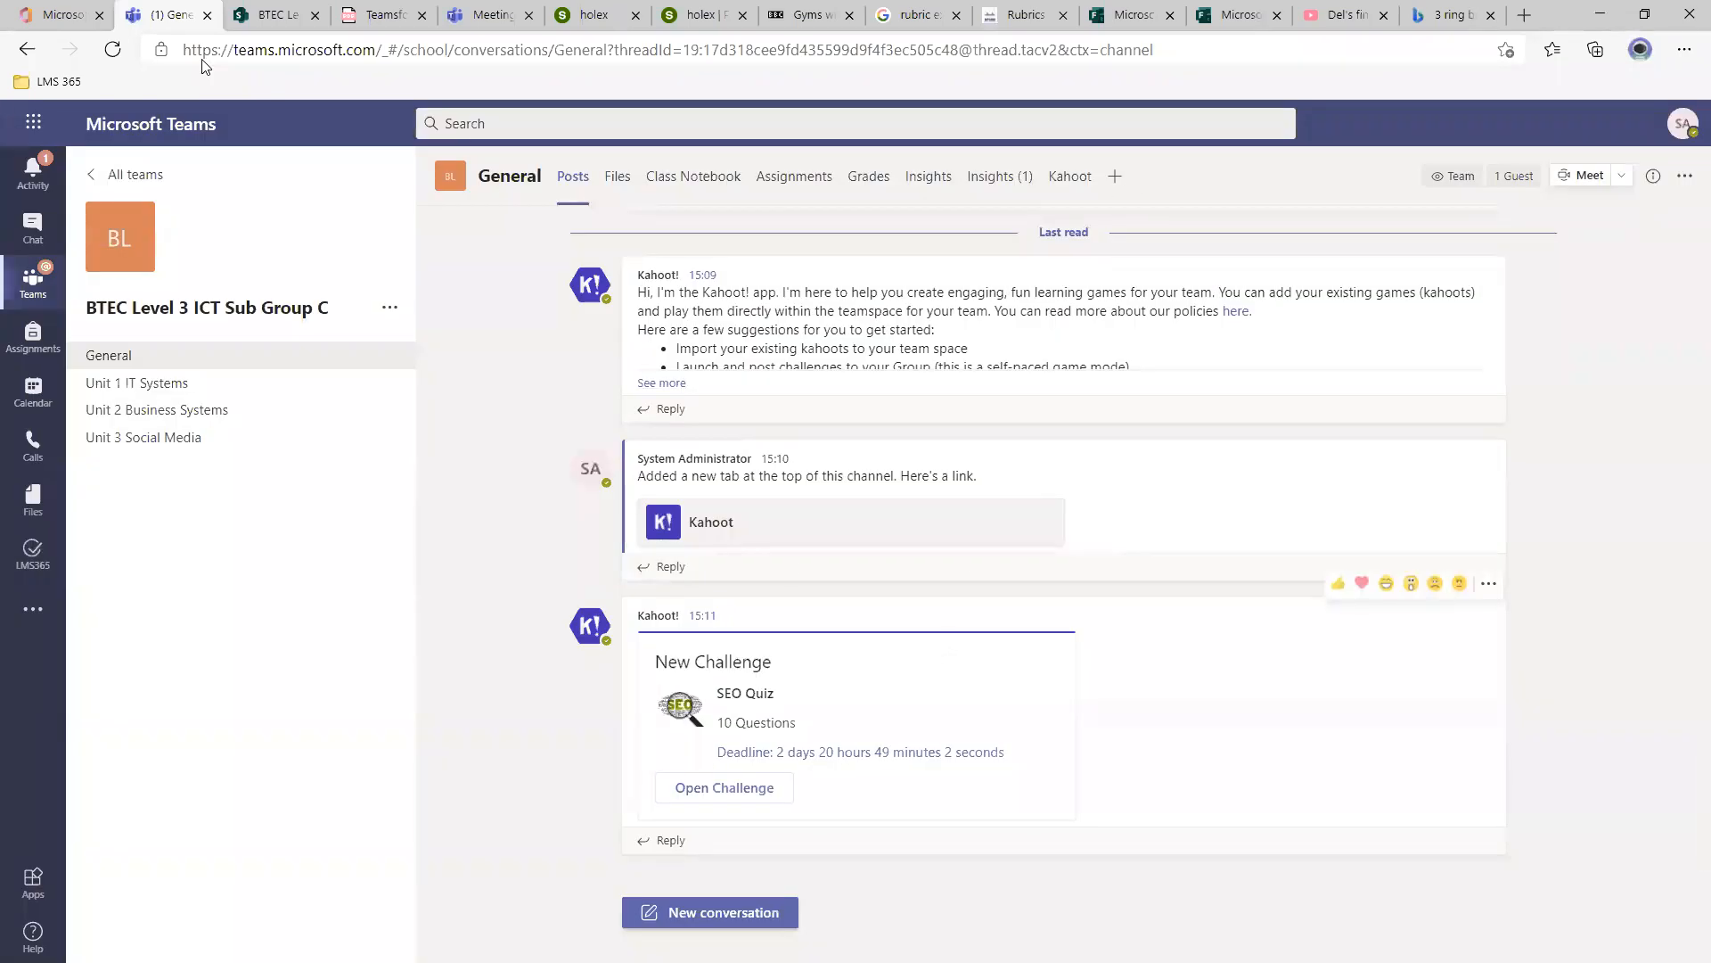
Load office.com in the browser and launch Microsoft Stream from the app launcher.
{"action": "left_click", "coordinate": [33, 123]}
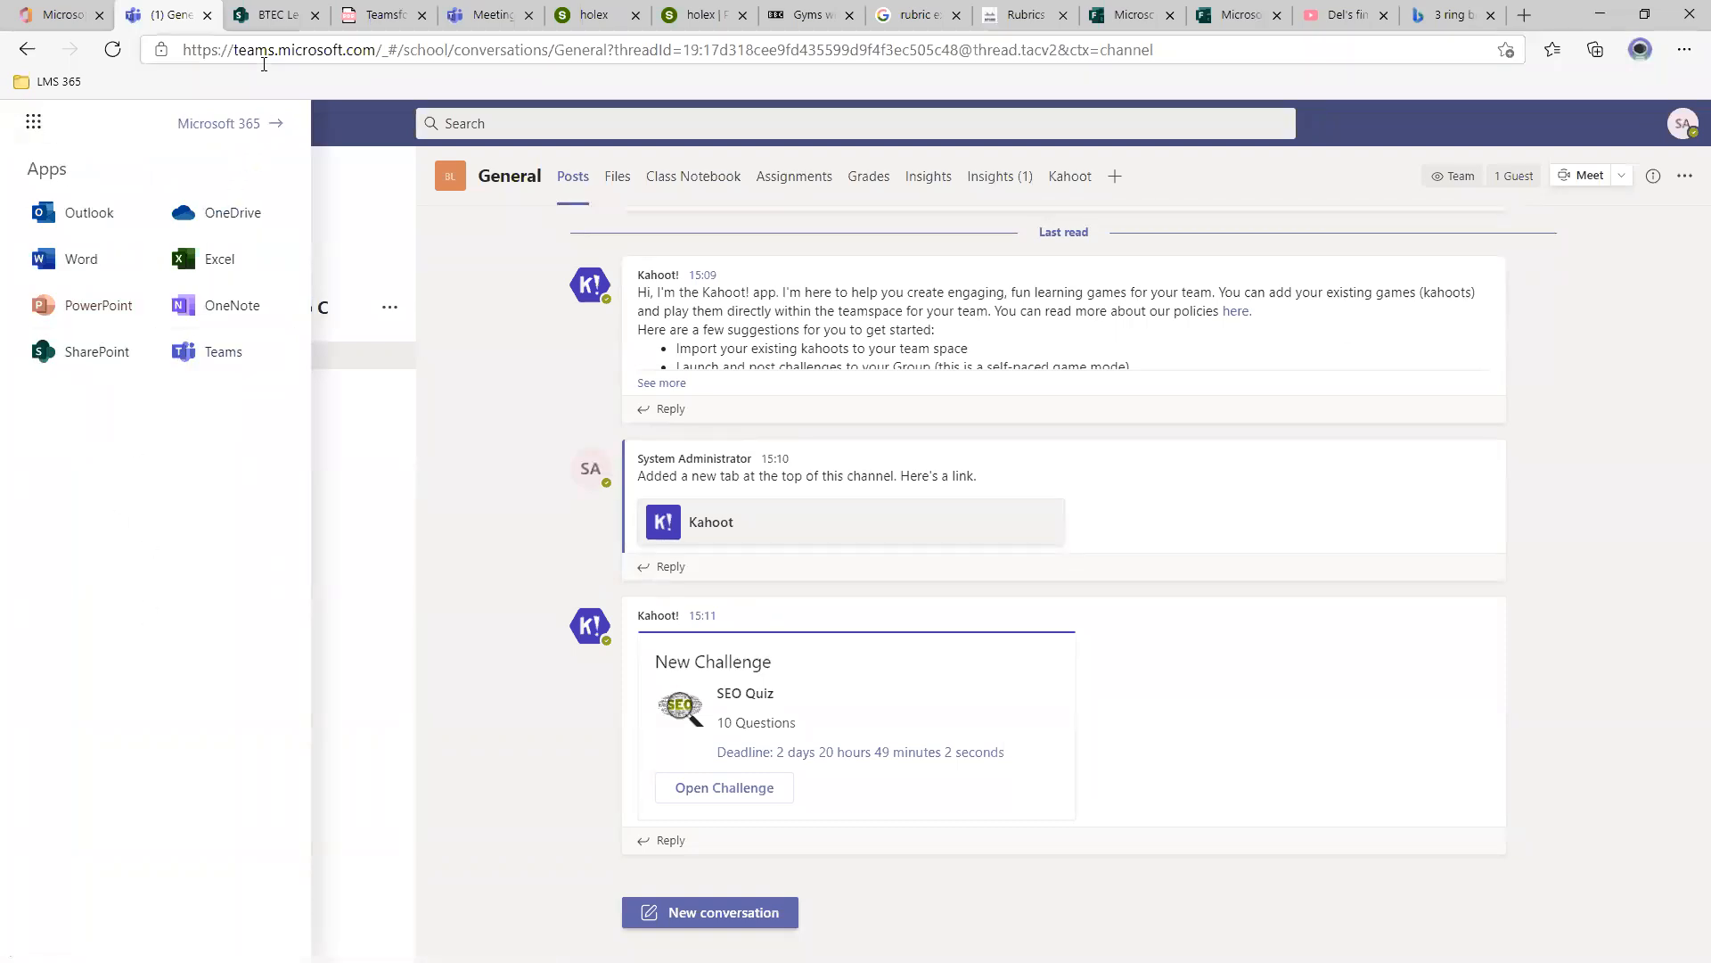
{"action": "left_click", "coordinate": [292, 16]}
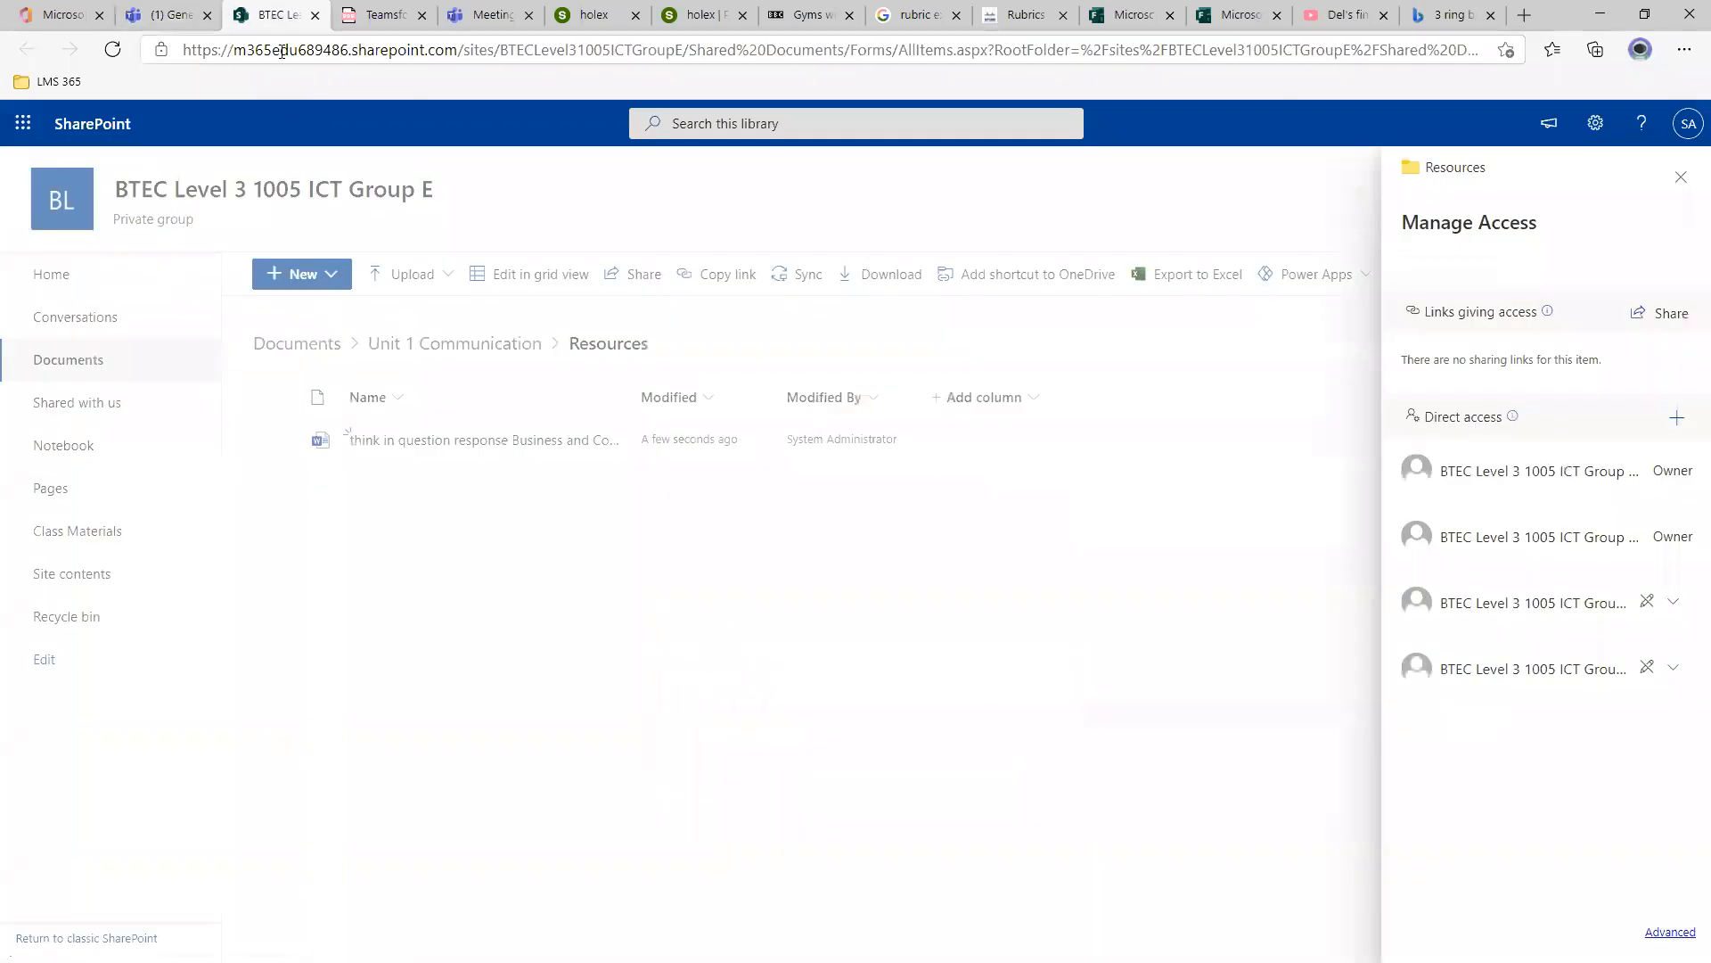
{"action": "left_click", "coordinate": [292, 54]}
{"action": "type", "text": "office.com"}
{"action": "key", "text": "Return"}
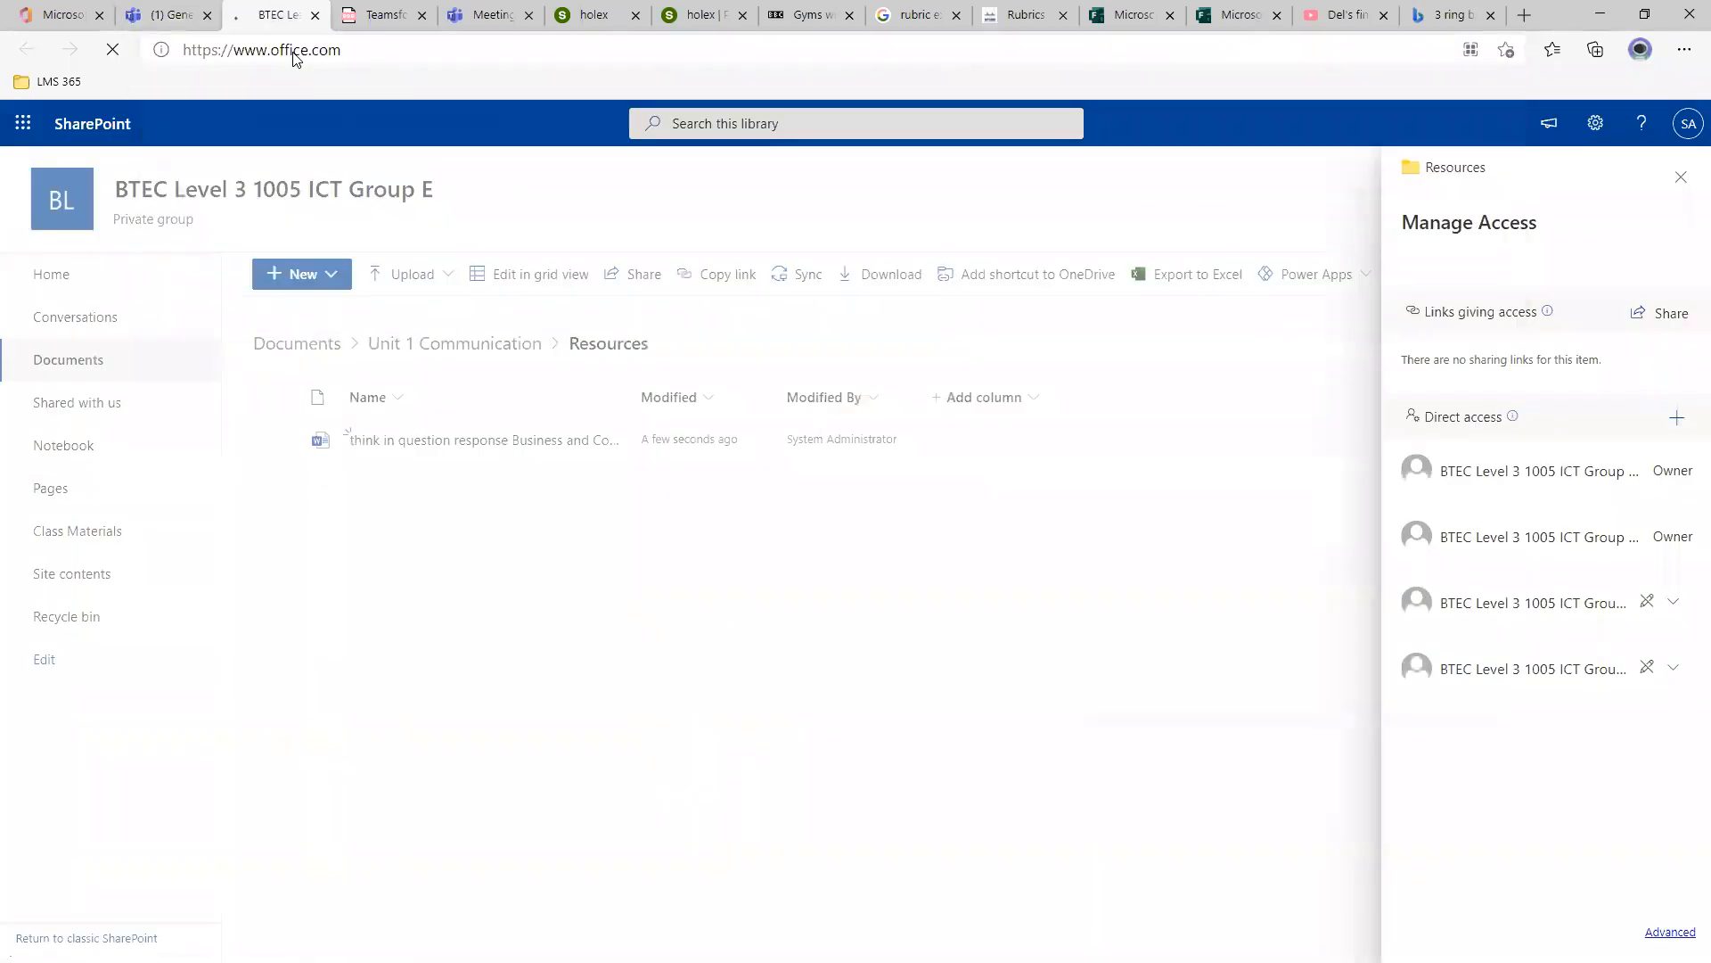
{"action": "left_click", "coordinate": [20, 124]}
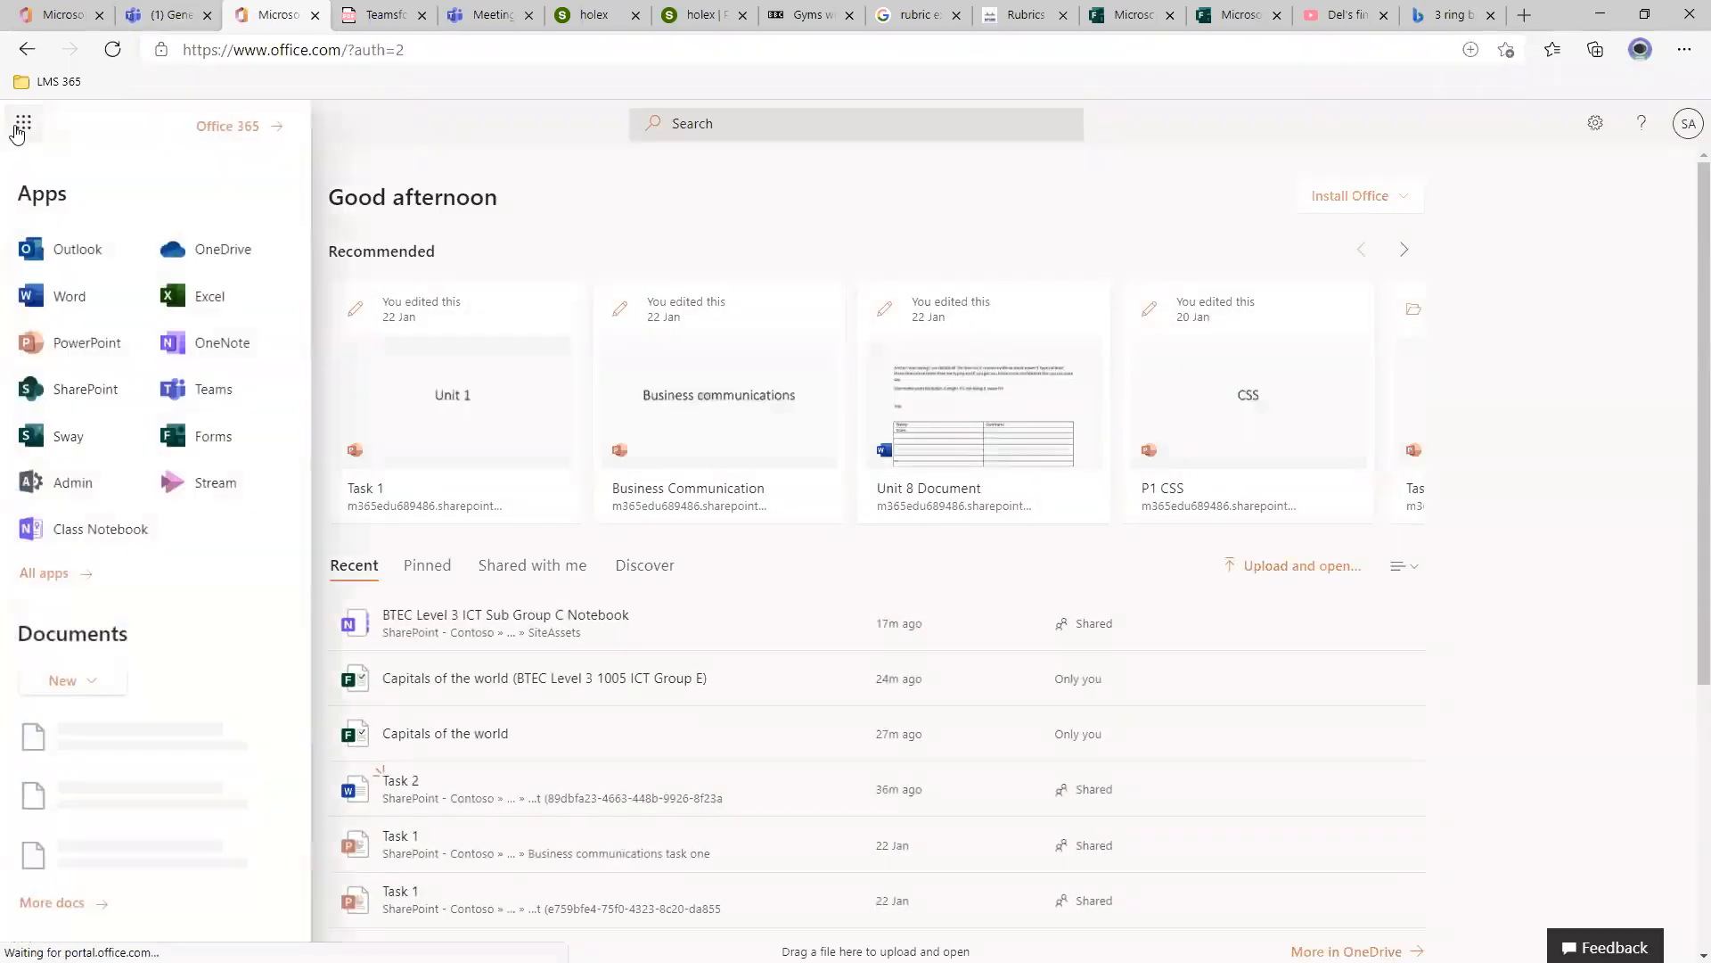
{"action": "left_click", "coordinate": [196, 484]}
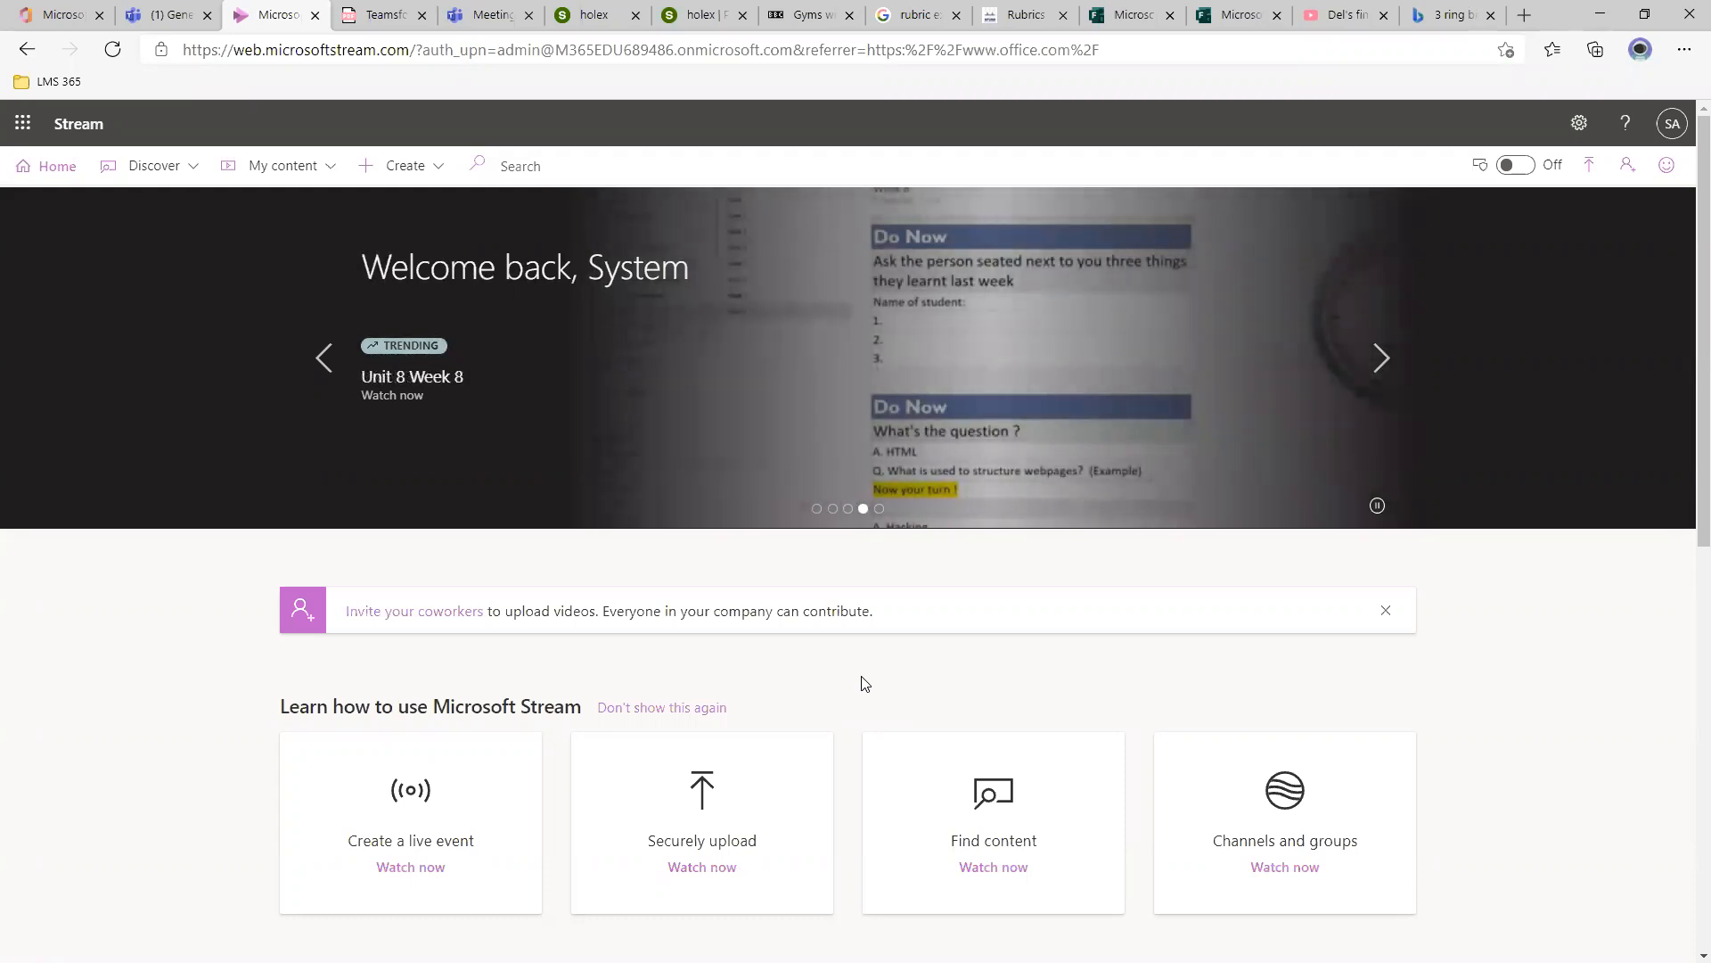
Open and pause the Unit 8-P6-Week18 video, then try and cancel transcript editing.
{"action": "scroll", "coordinate": [814, 661], "scroll_direction": "down", "scroll_amount": 7}
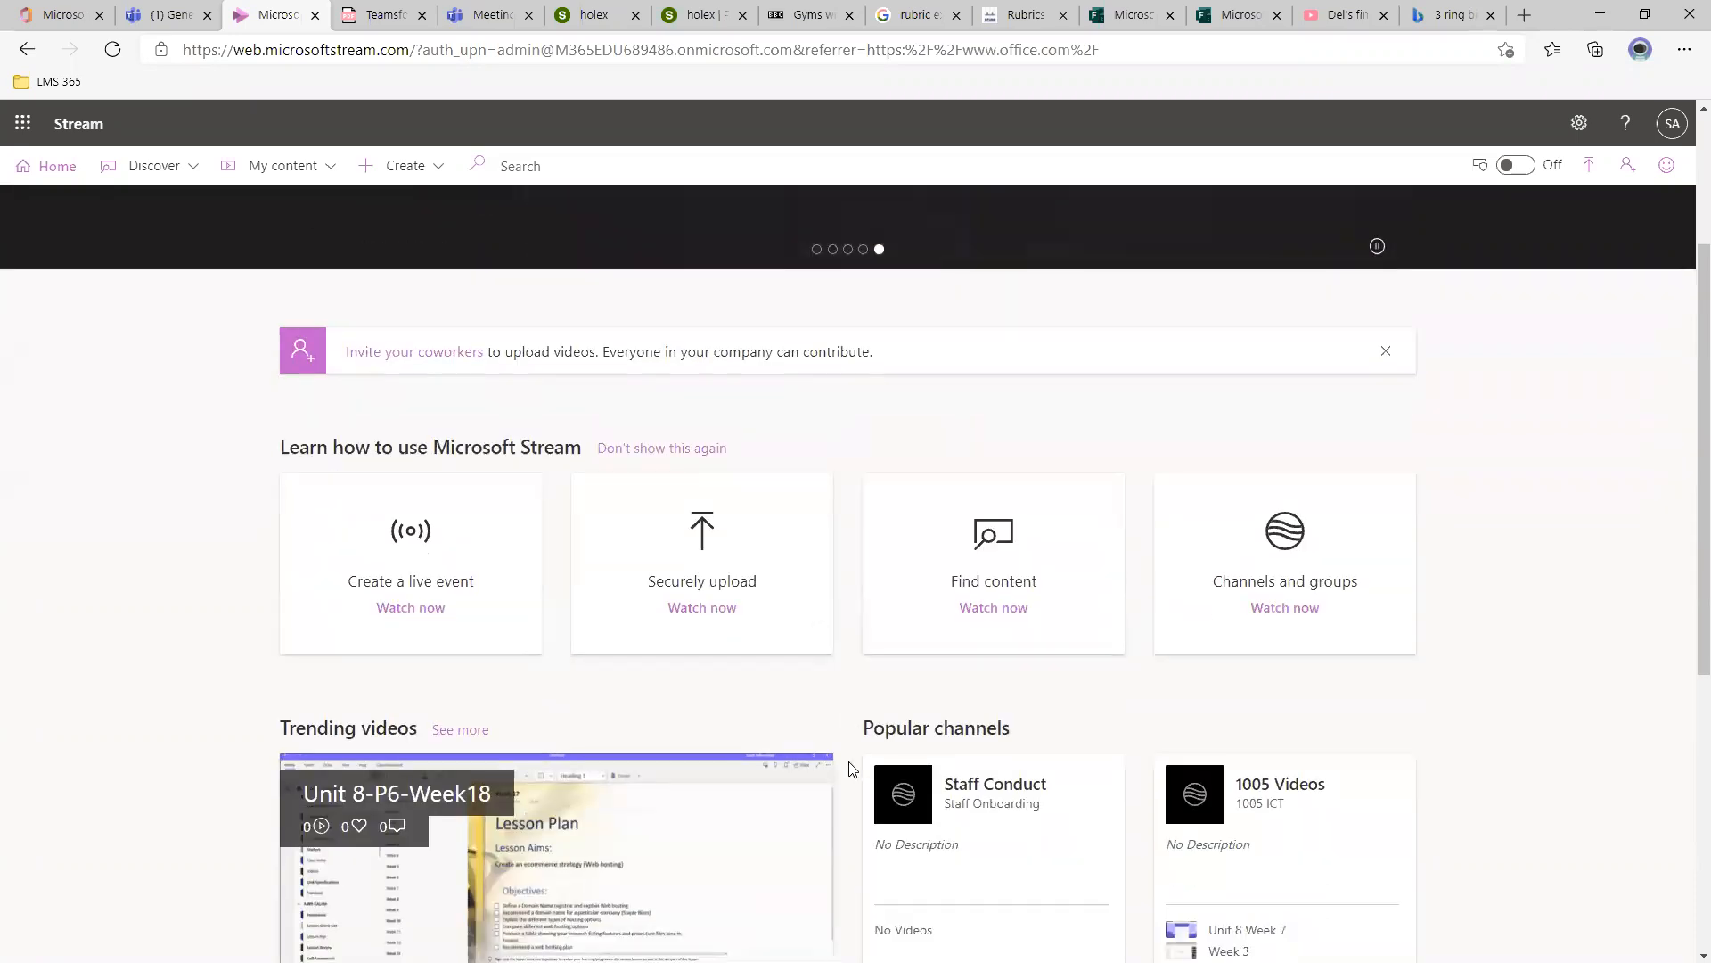
{"action": "left_click", "coordinate": [552, 548]}
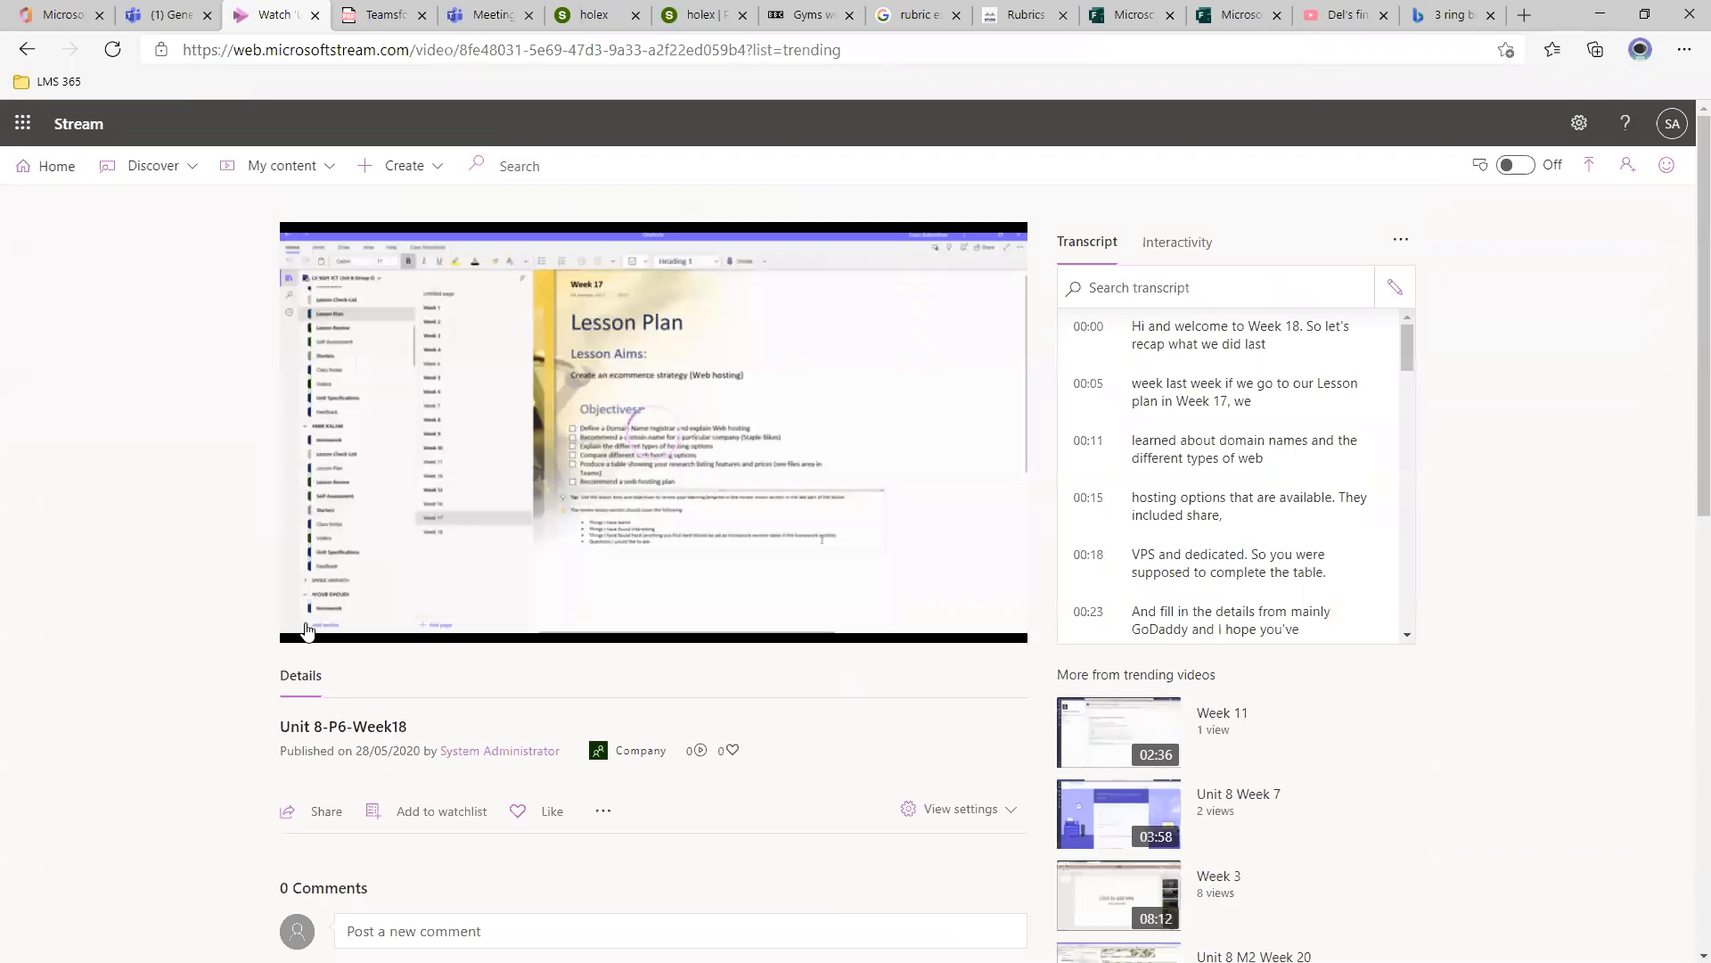
{"action": "left_click", "coordinate": [301, 620]}
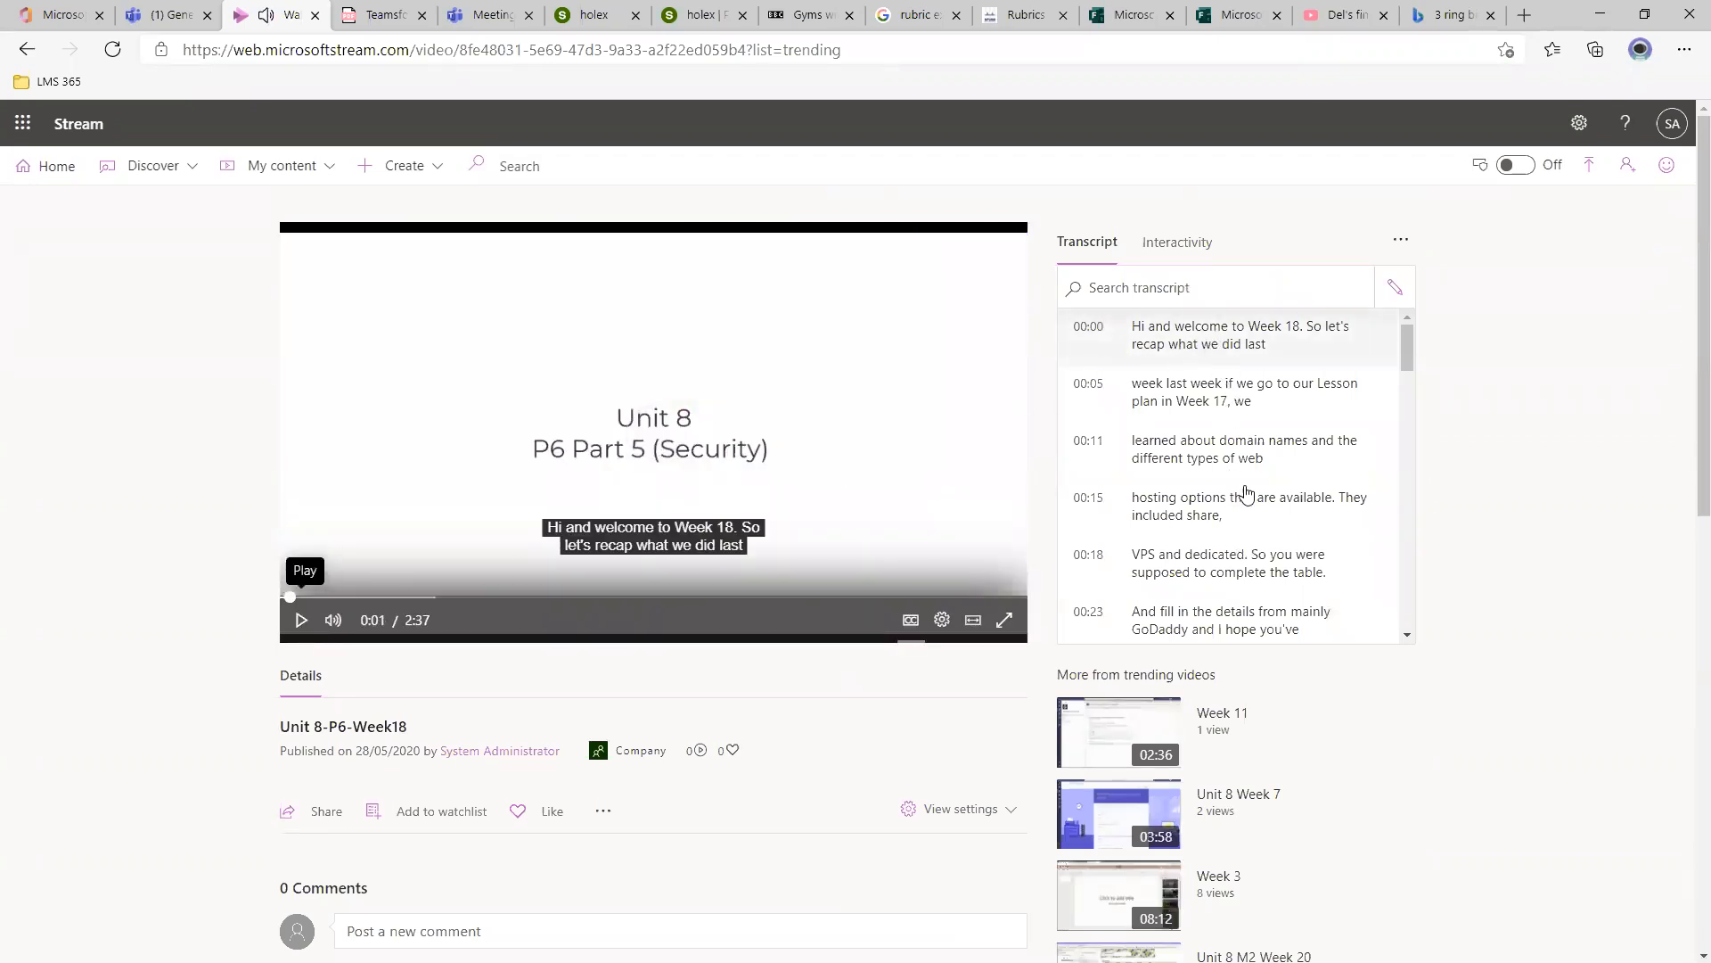
{"action": "scroll", "coordinate": [1328, 529], "scroll_direction": "down", "scroll_amount": 2}
{"action": "scroll", "coordinate": [1345, 496], "scroll_direction": "up", "scroll_amount": 2}
{"action": "scroll", "coordinate": [1328, 428], "scroll_direction": "down", "scroll_amount": 3}
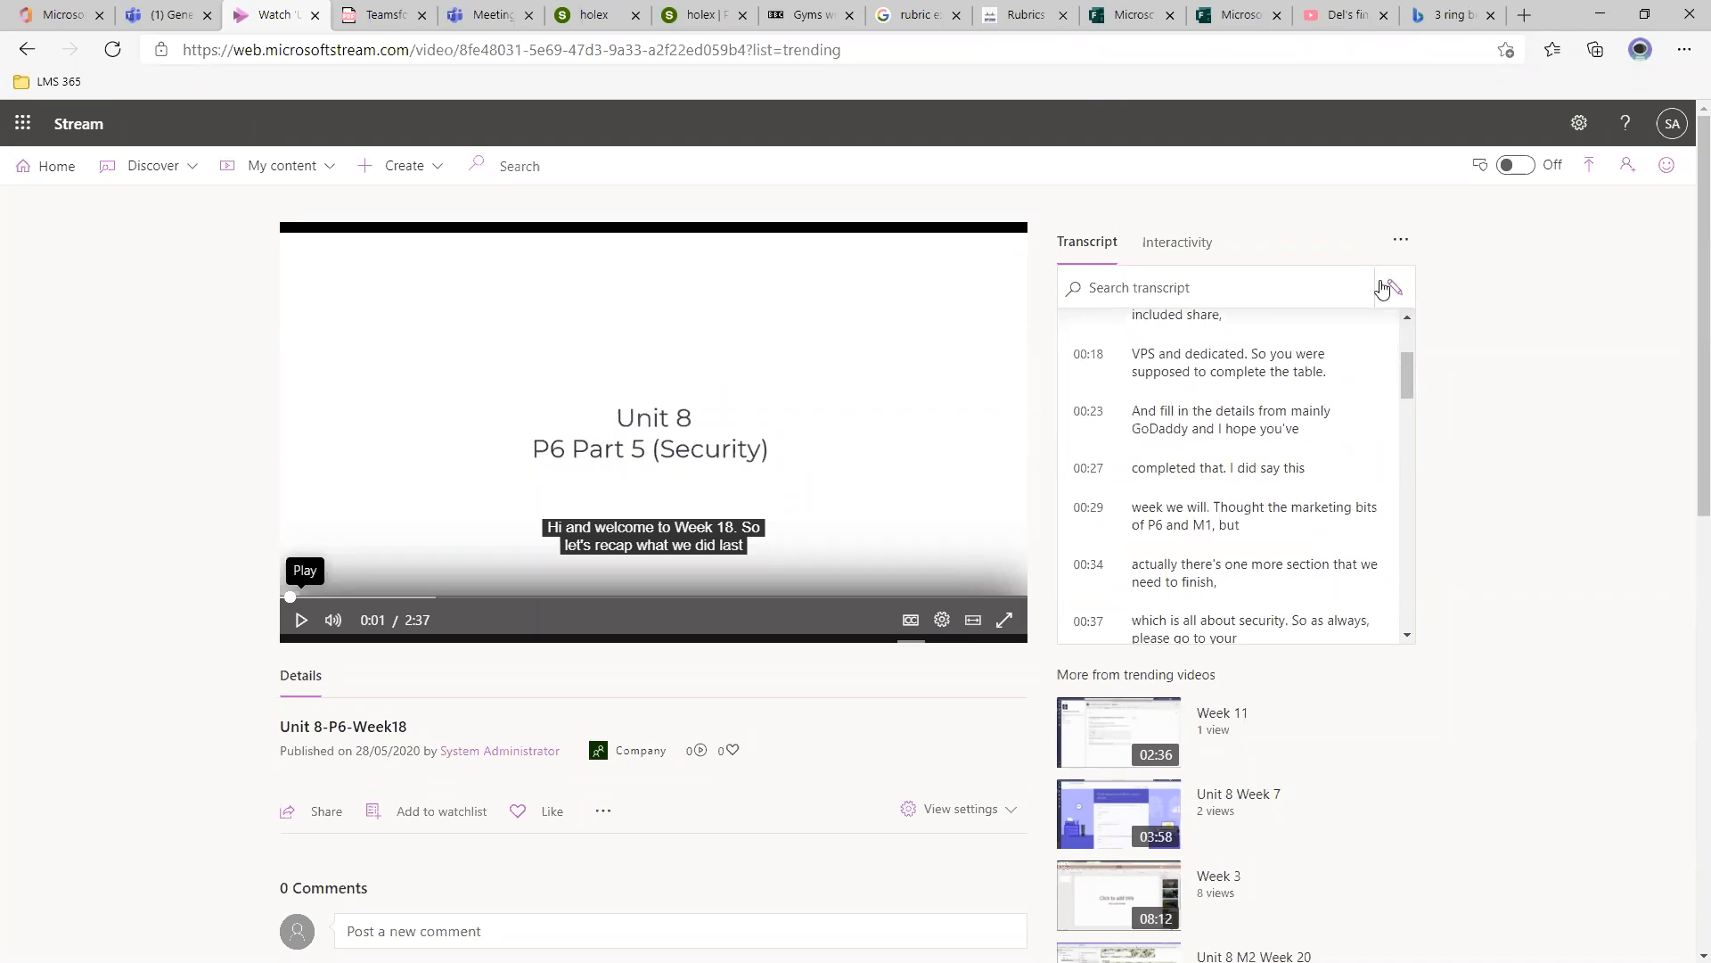
{"action": "left_click", "coordinate": [1393, 290]}
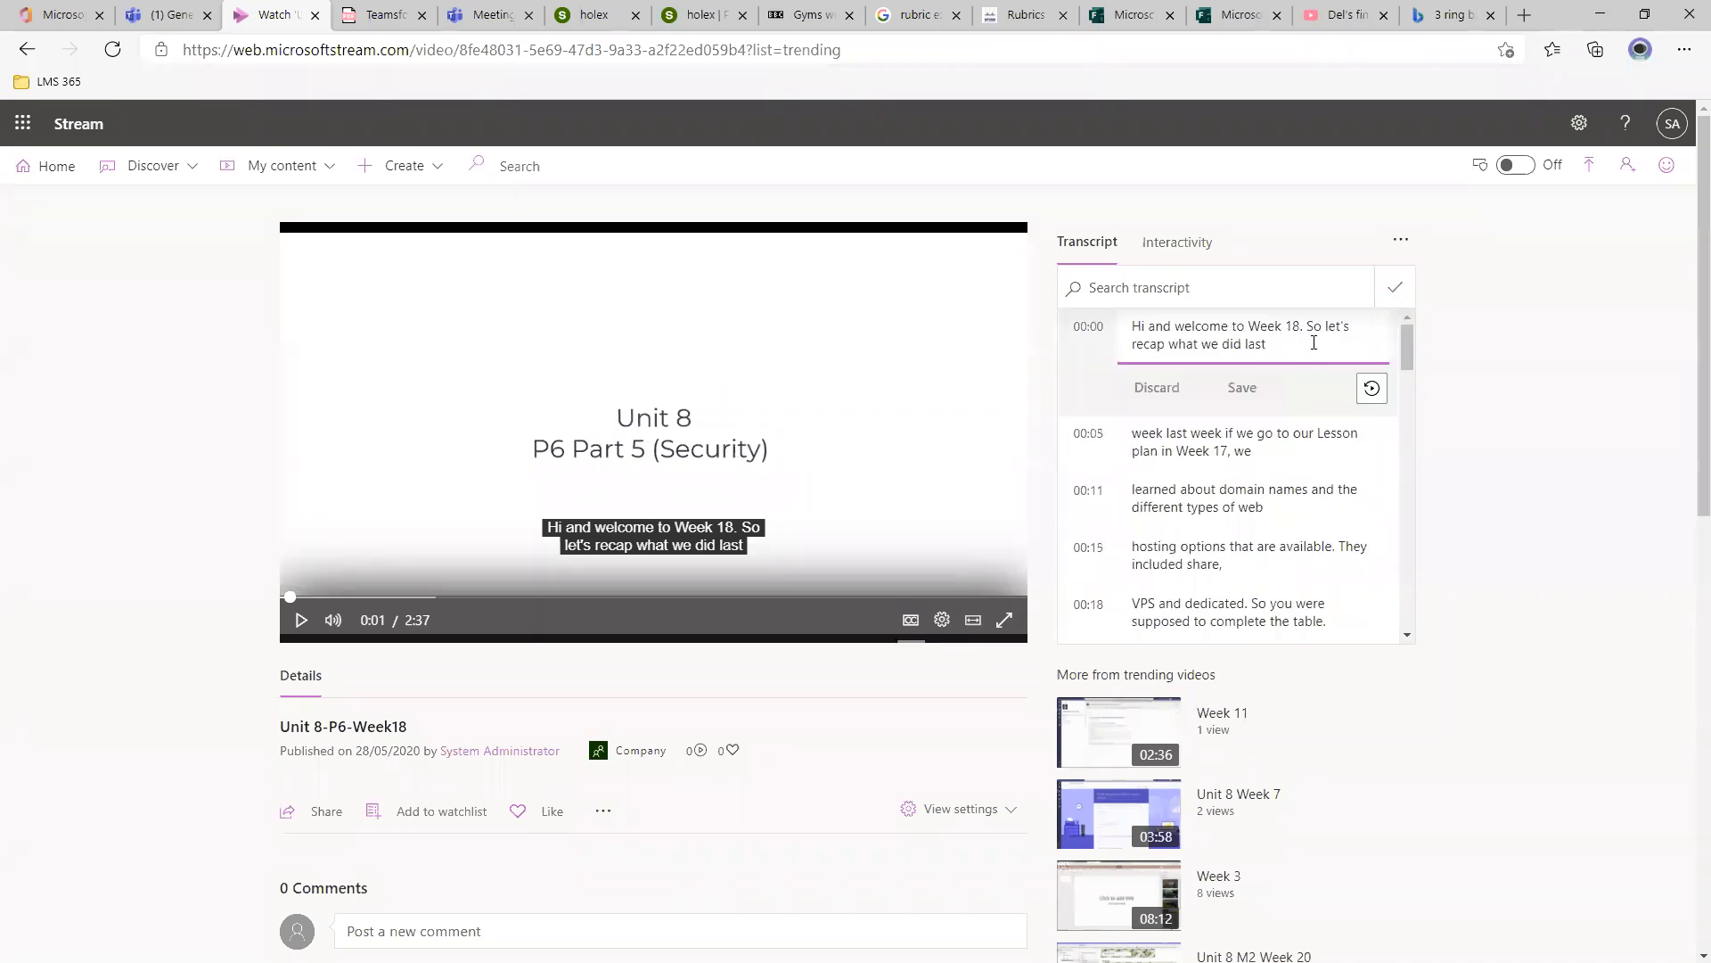
{"action": "left_click", "coordinate": [1395, 287]}
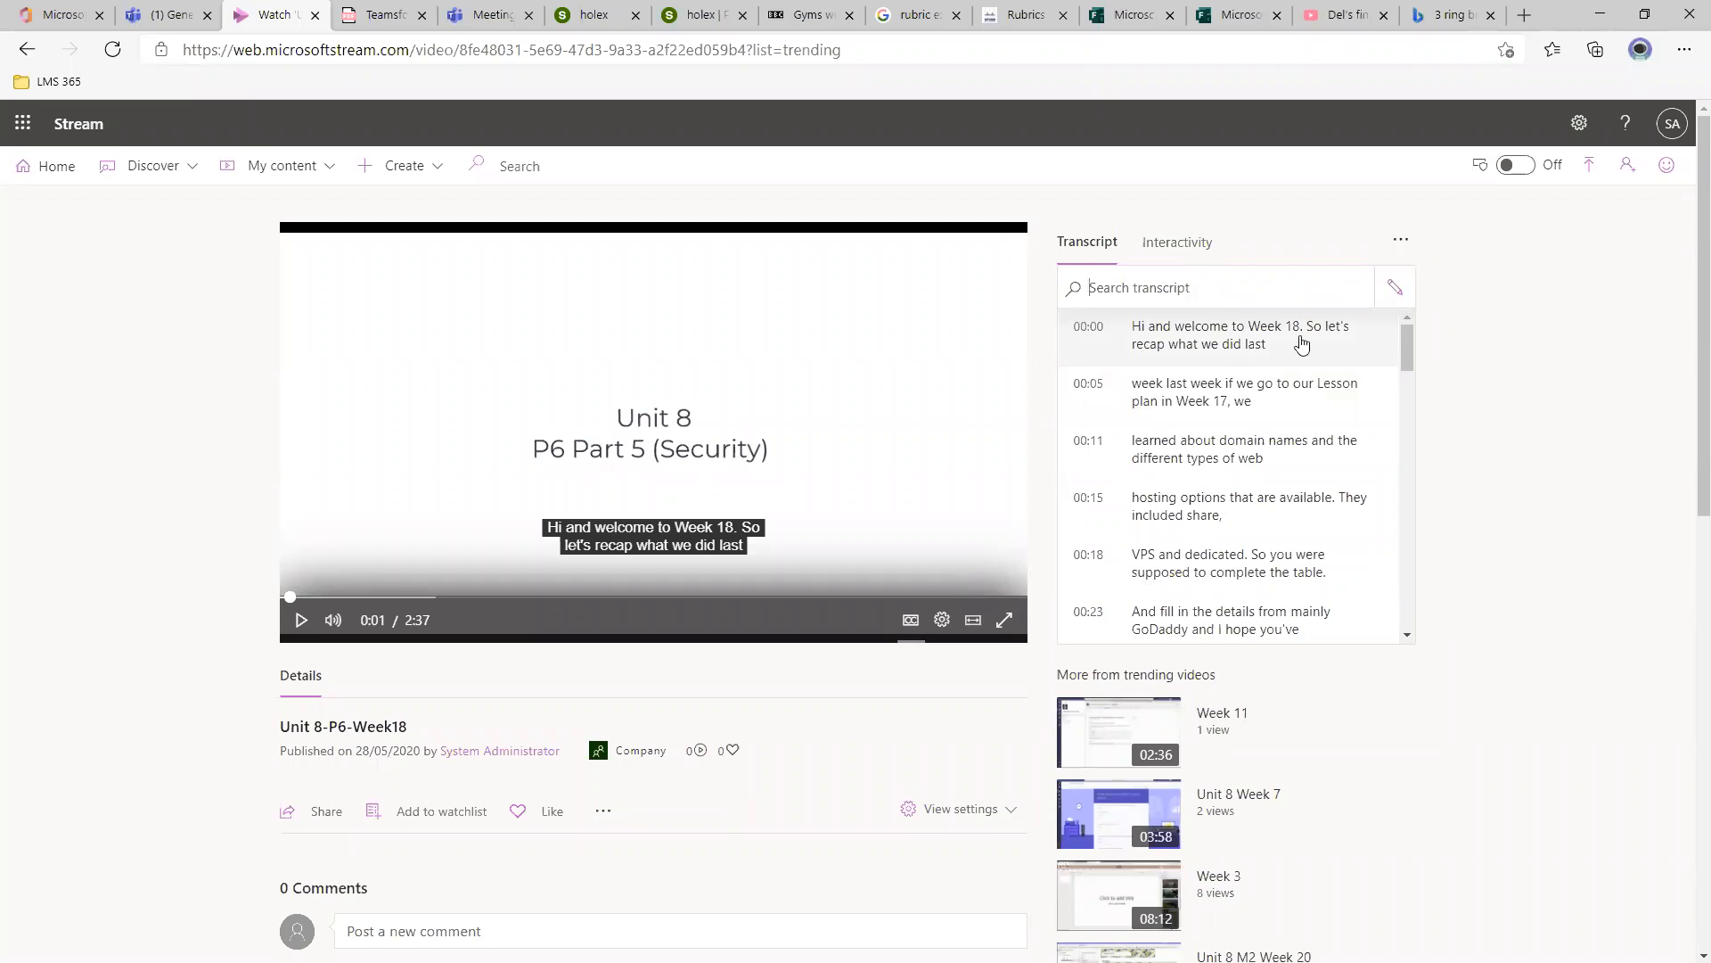
Search the transcript for VPS, jump to its 0:18 line and pause at 0:19.
{"action": "type", "text": "VPS"}
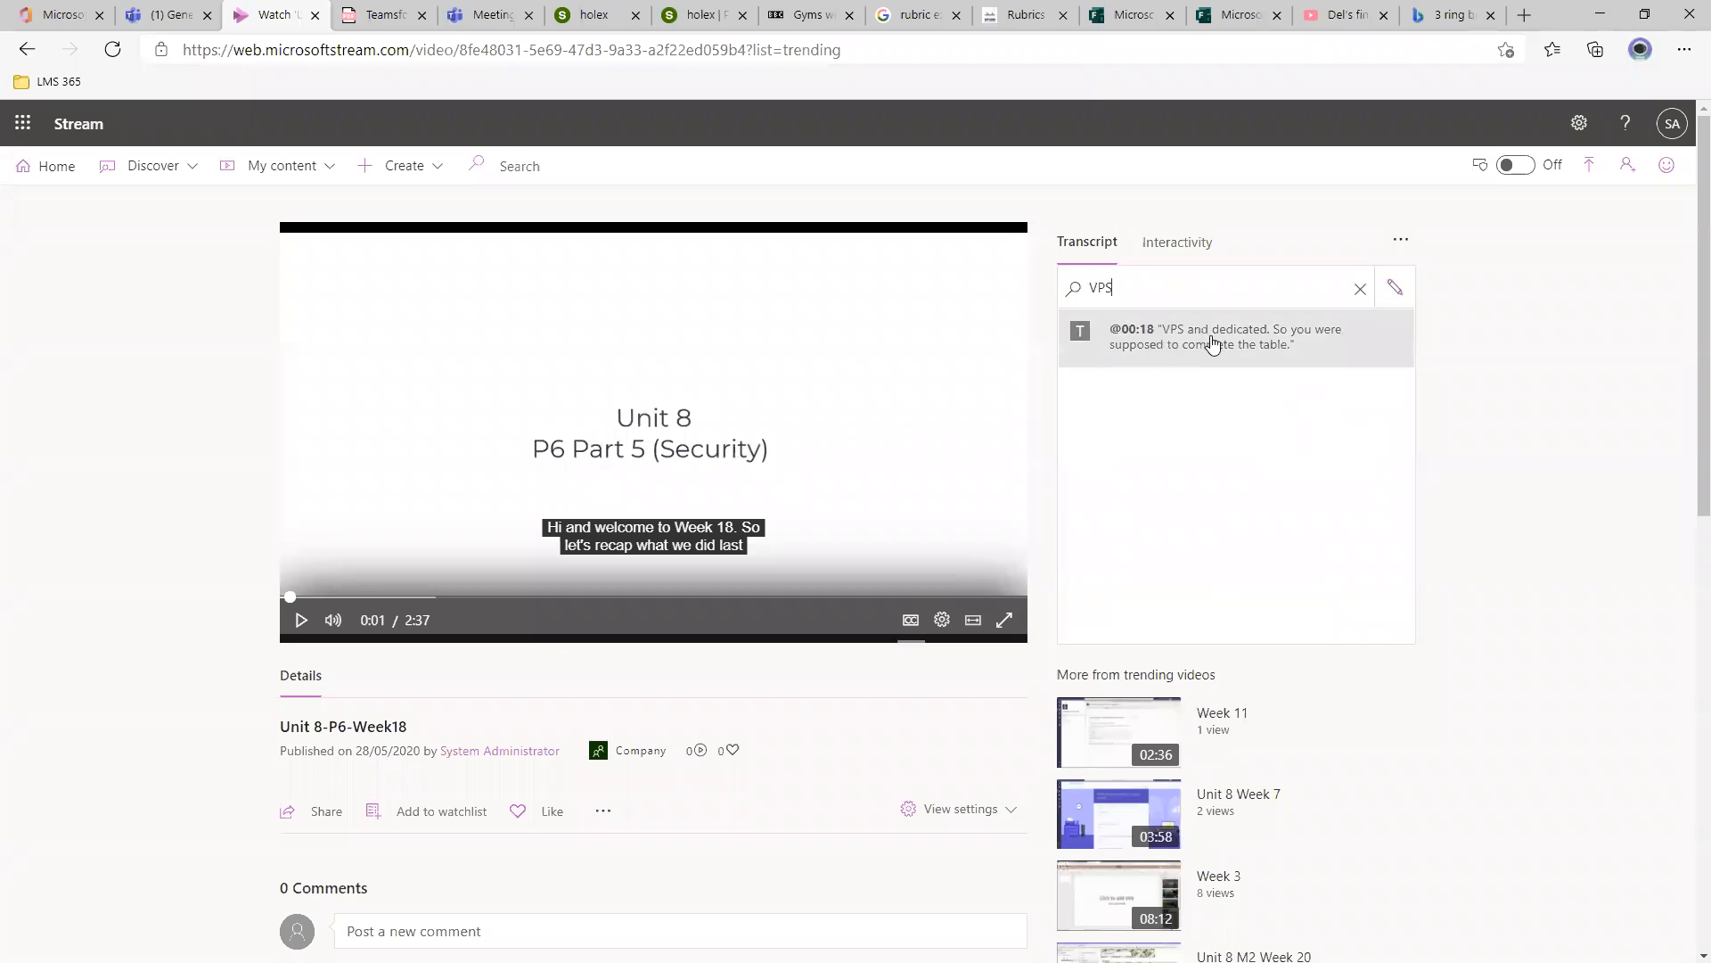
{"action": "left_click", "coordinate": [1160, 347]}
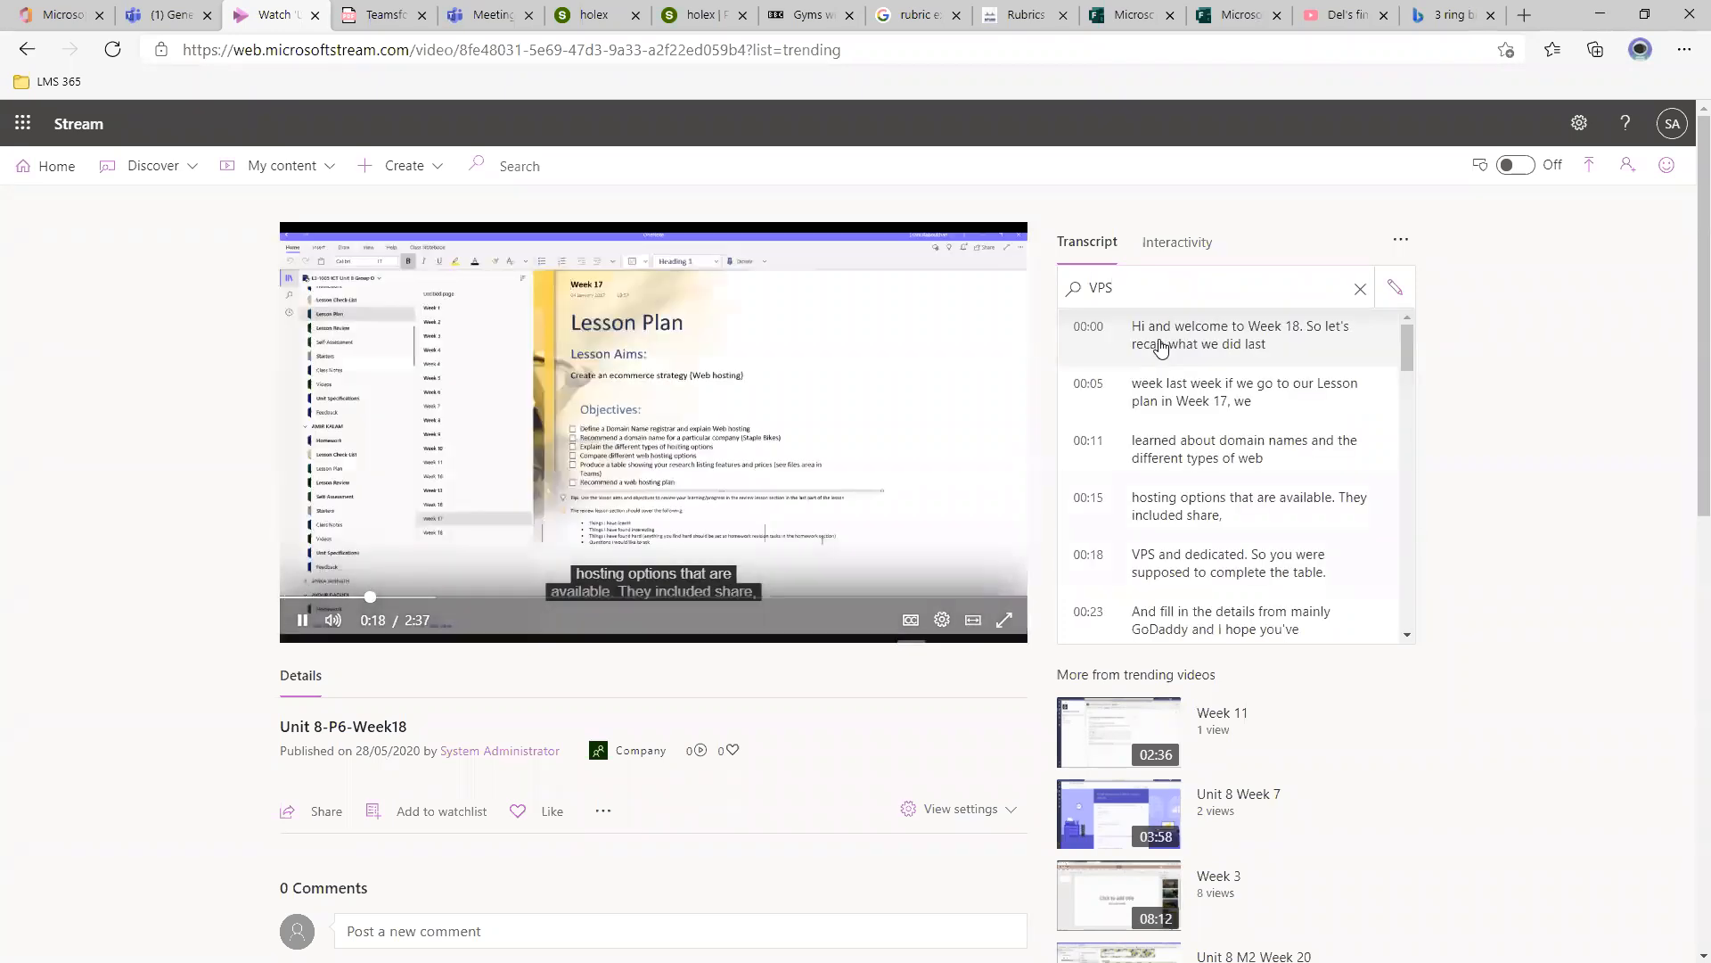
{"action": "left_click", "coordinate": [305, 621]}
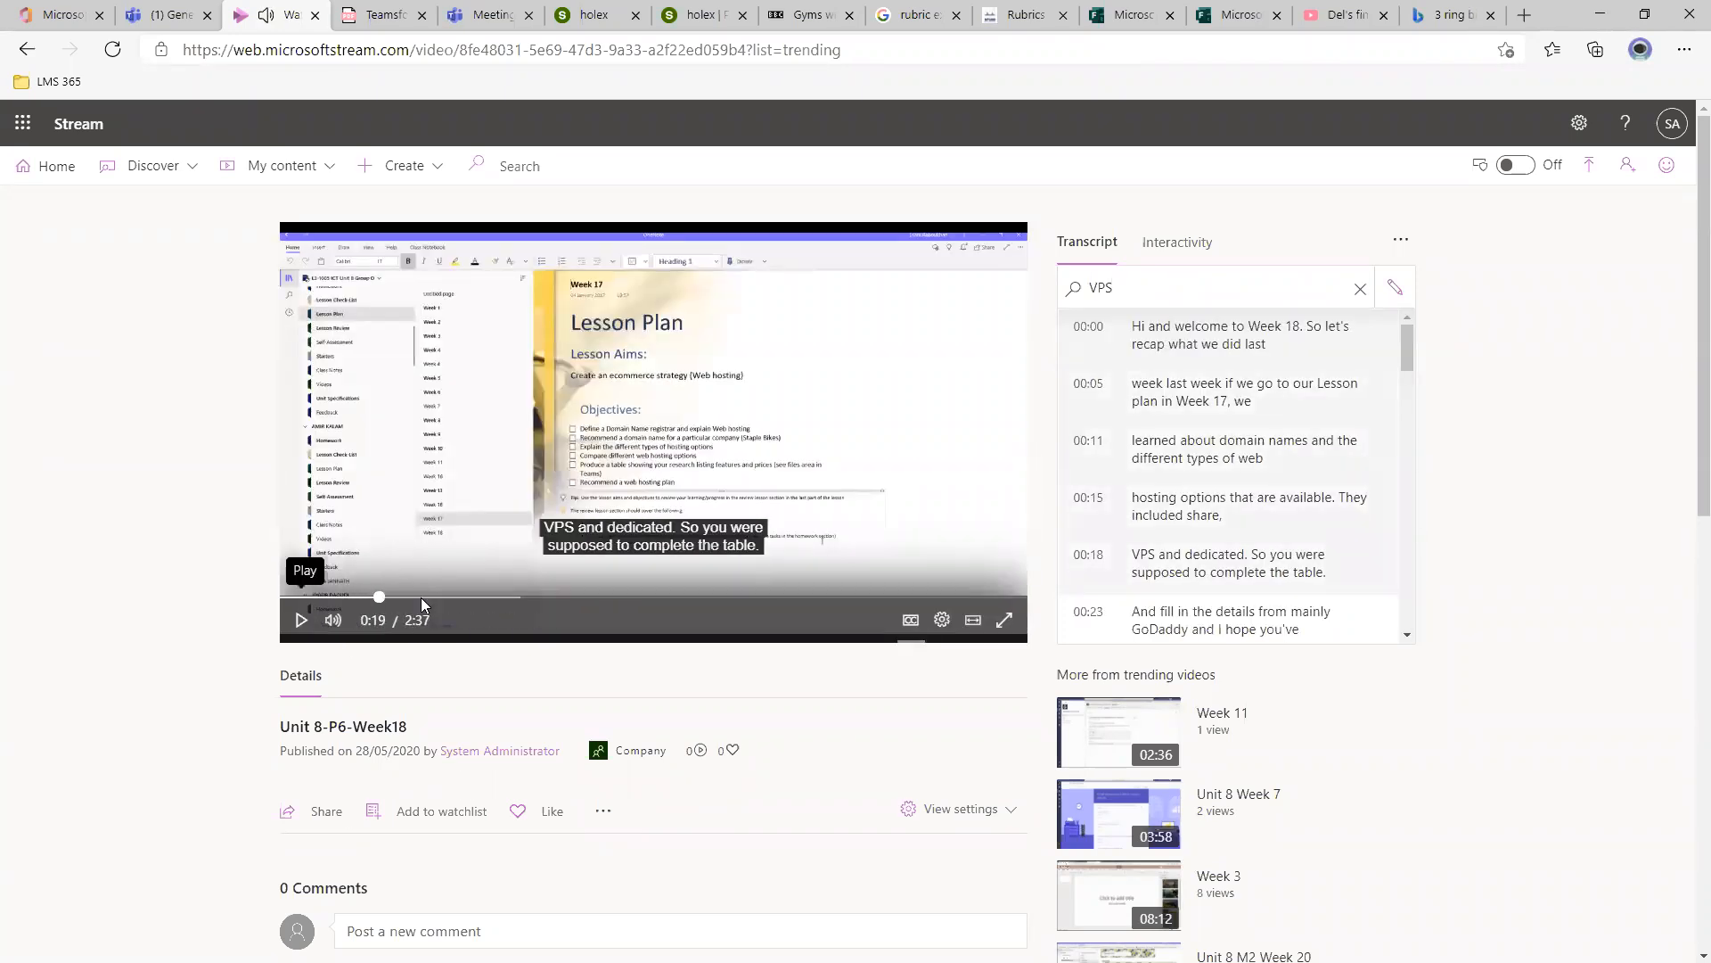
{"action": "scroll", "coordinate": [725, 695], "scroll_direction": "down", "scroll_amount": 3}
{"action": "scroll", "coordinate": [738, 807], "scroll_direction": "up", "scroll_amount": 3}
Copy the Capitals of the world quiz's share link in Forms, then go back to Stream.
{"action": "left_click", "coordinate": [1135, 9]}
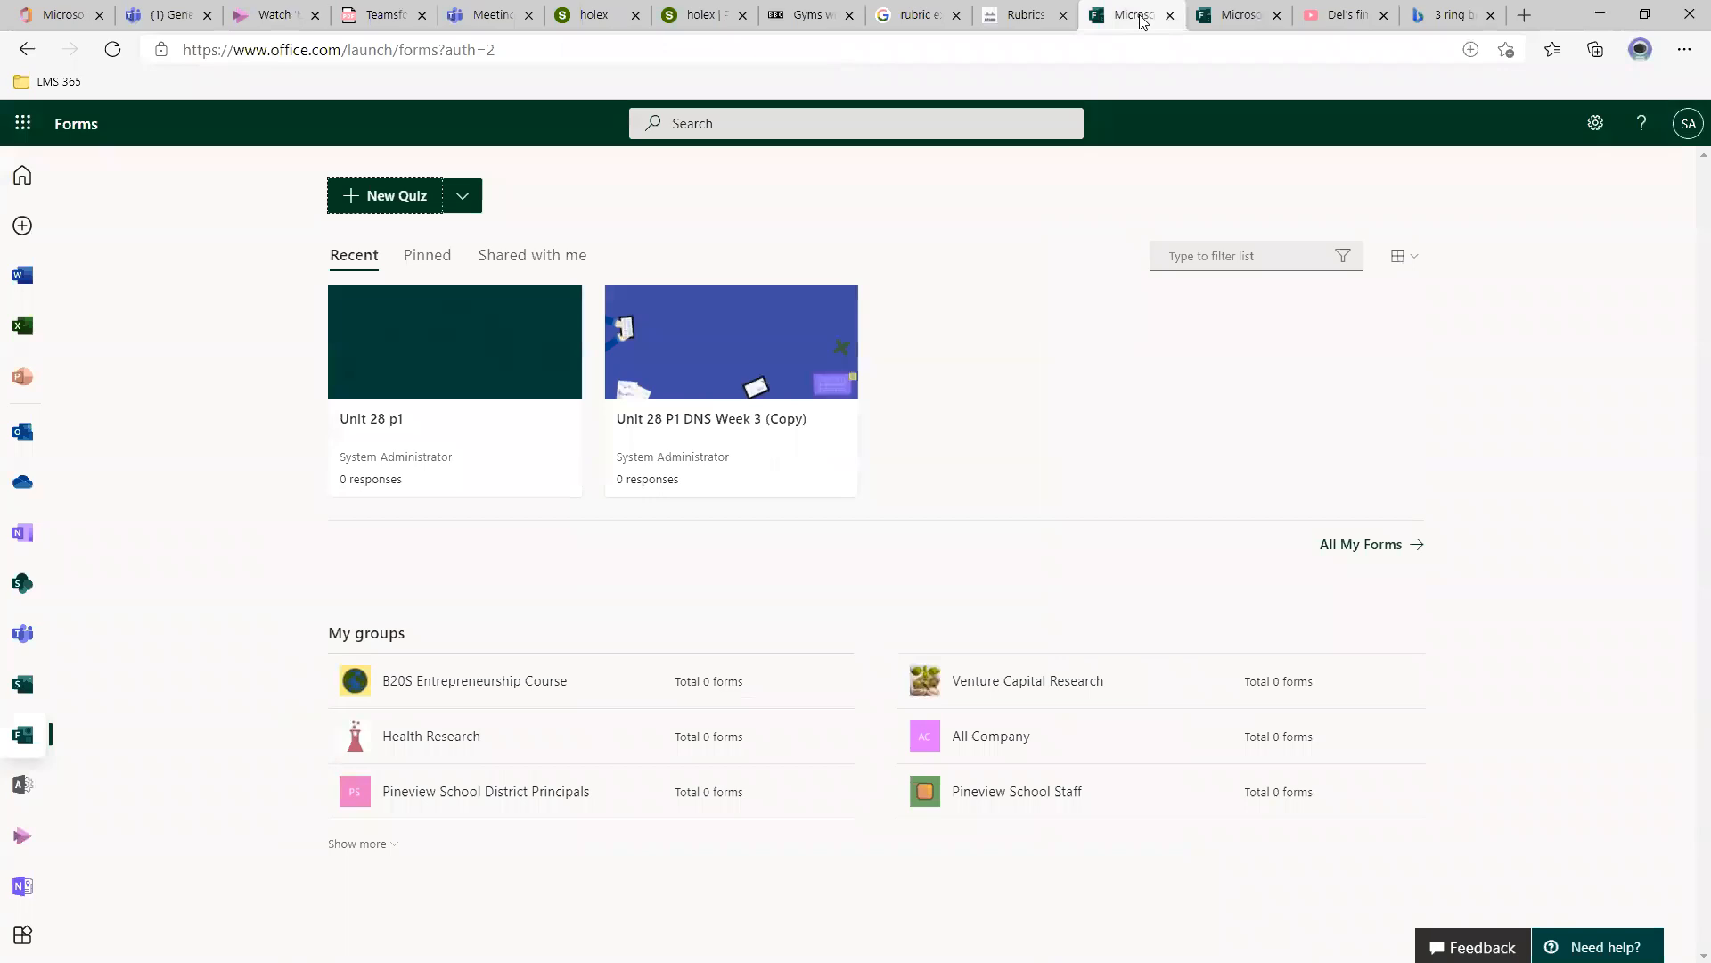
{"action": "left_click", "coordinate": [1239, 14]}
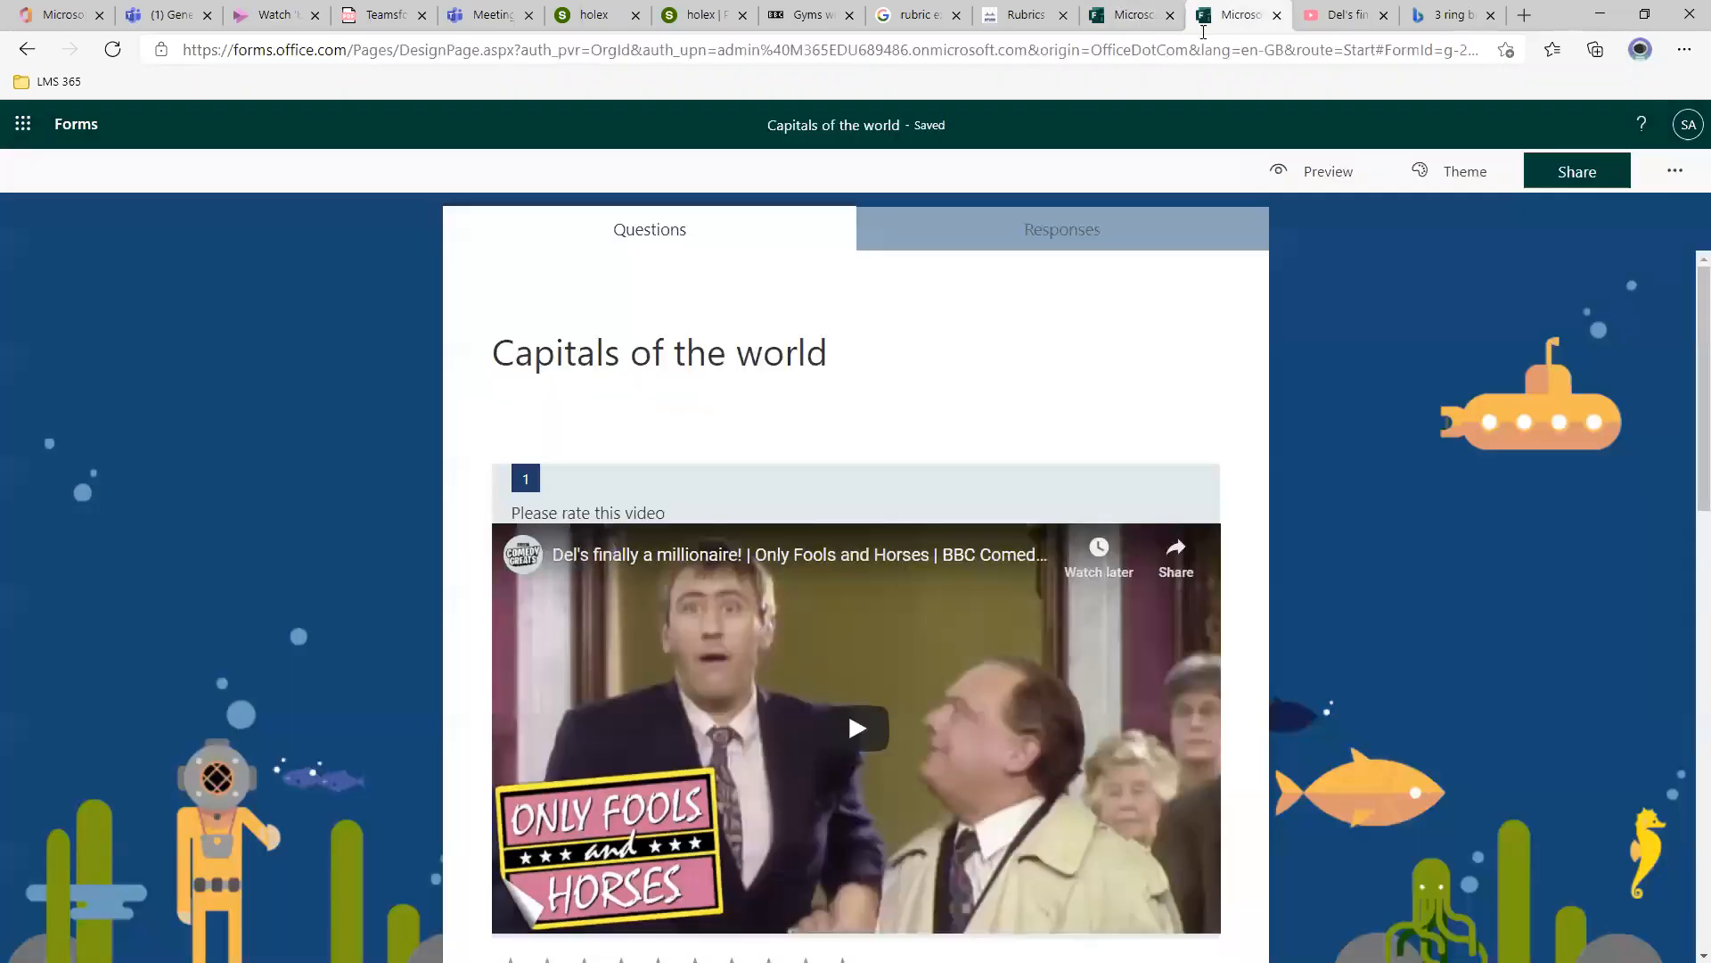
{"action": "left_click", "coordinate": [1574, 176]}
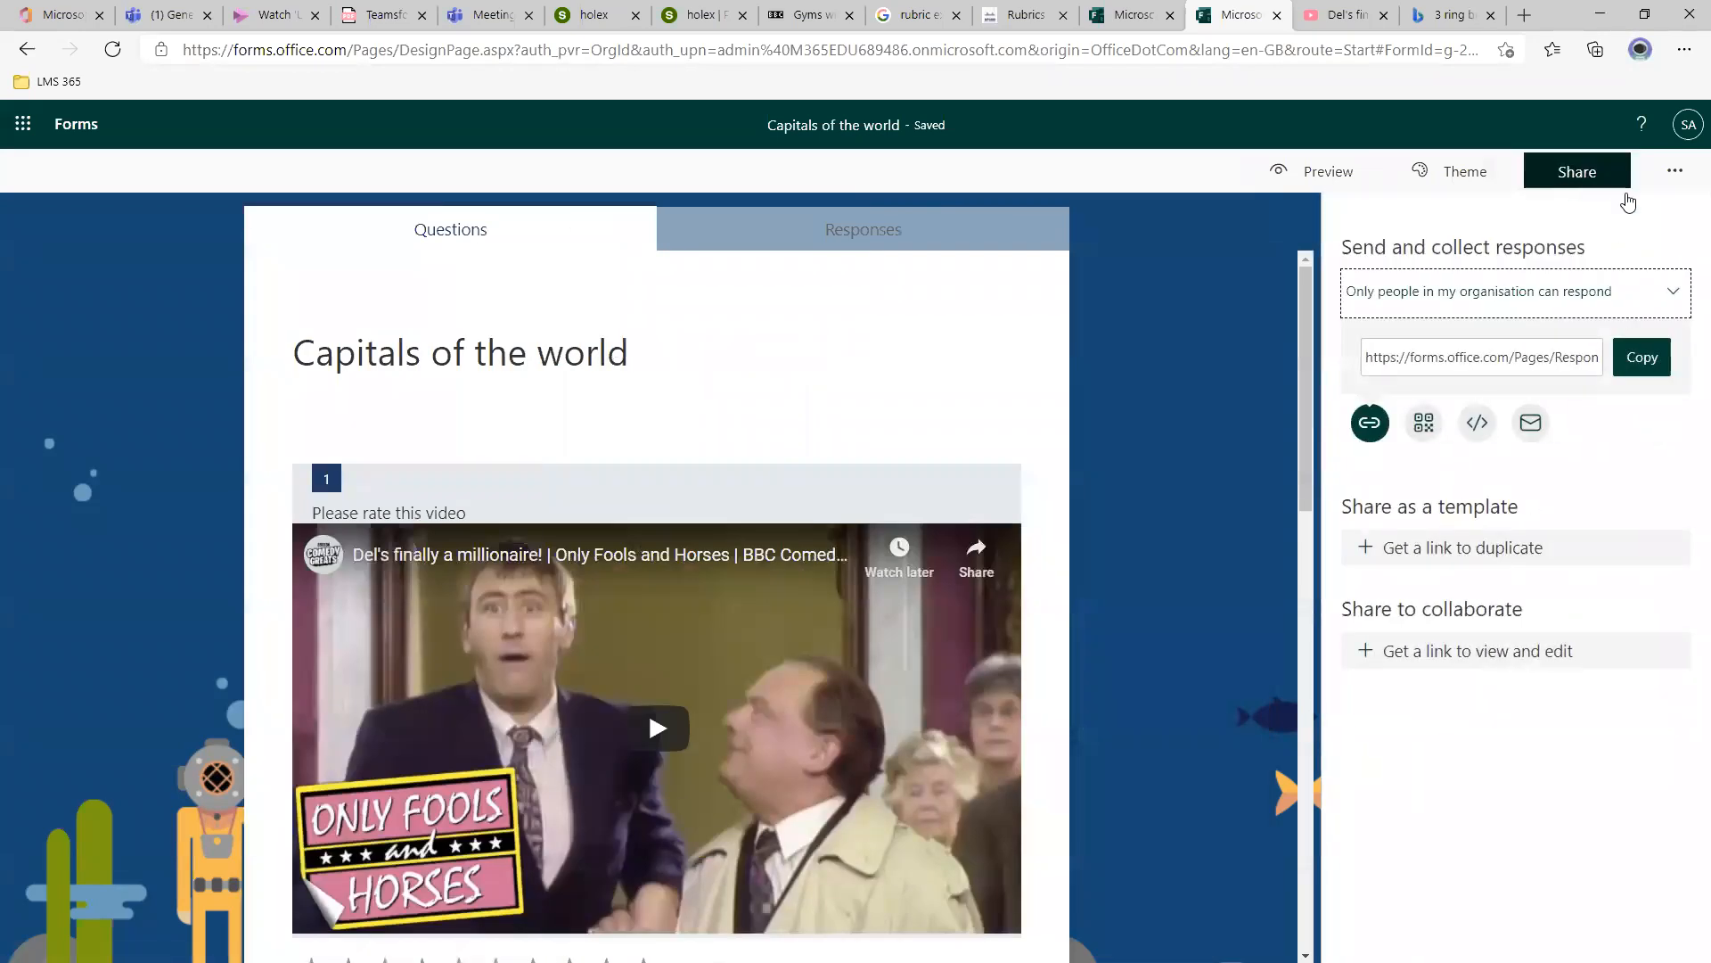
{"action": "left_click", "coordinate": [1645, 369]}
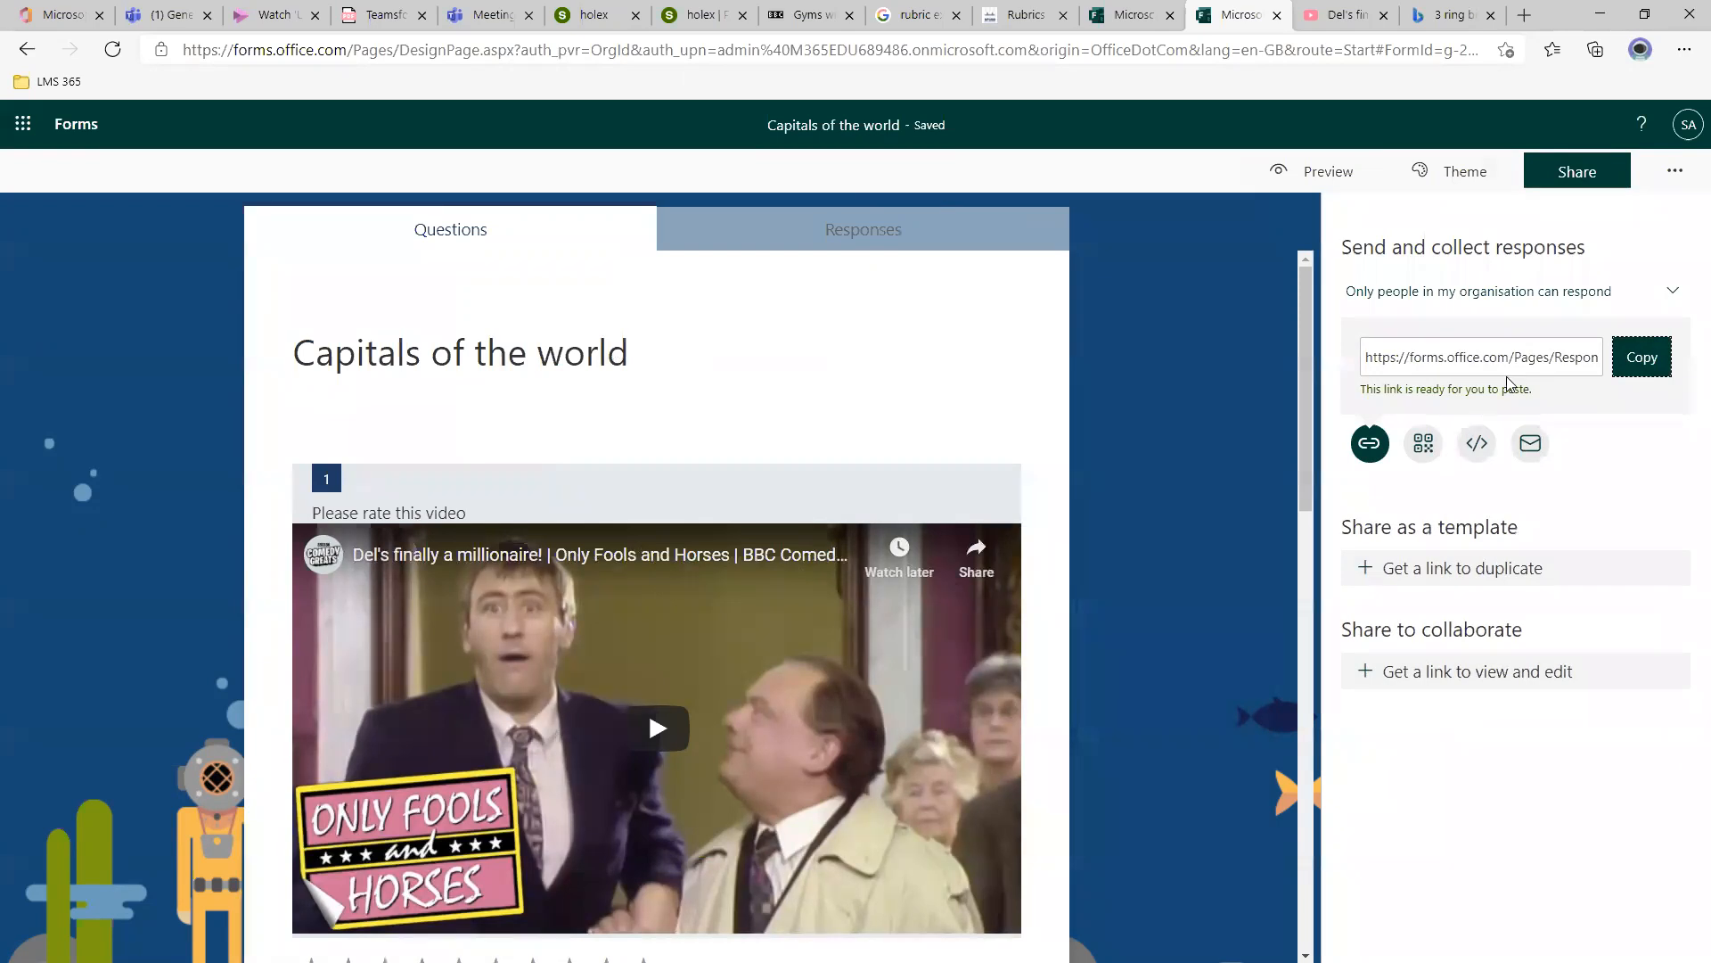
{"action": "left_click", "coordinate": [293, 18]}
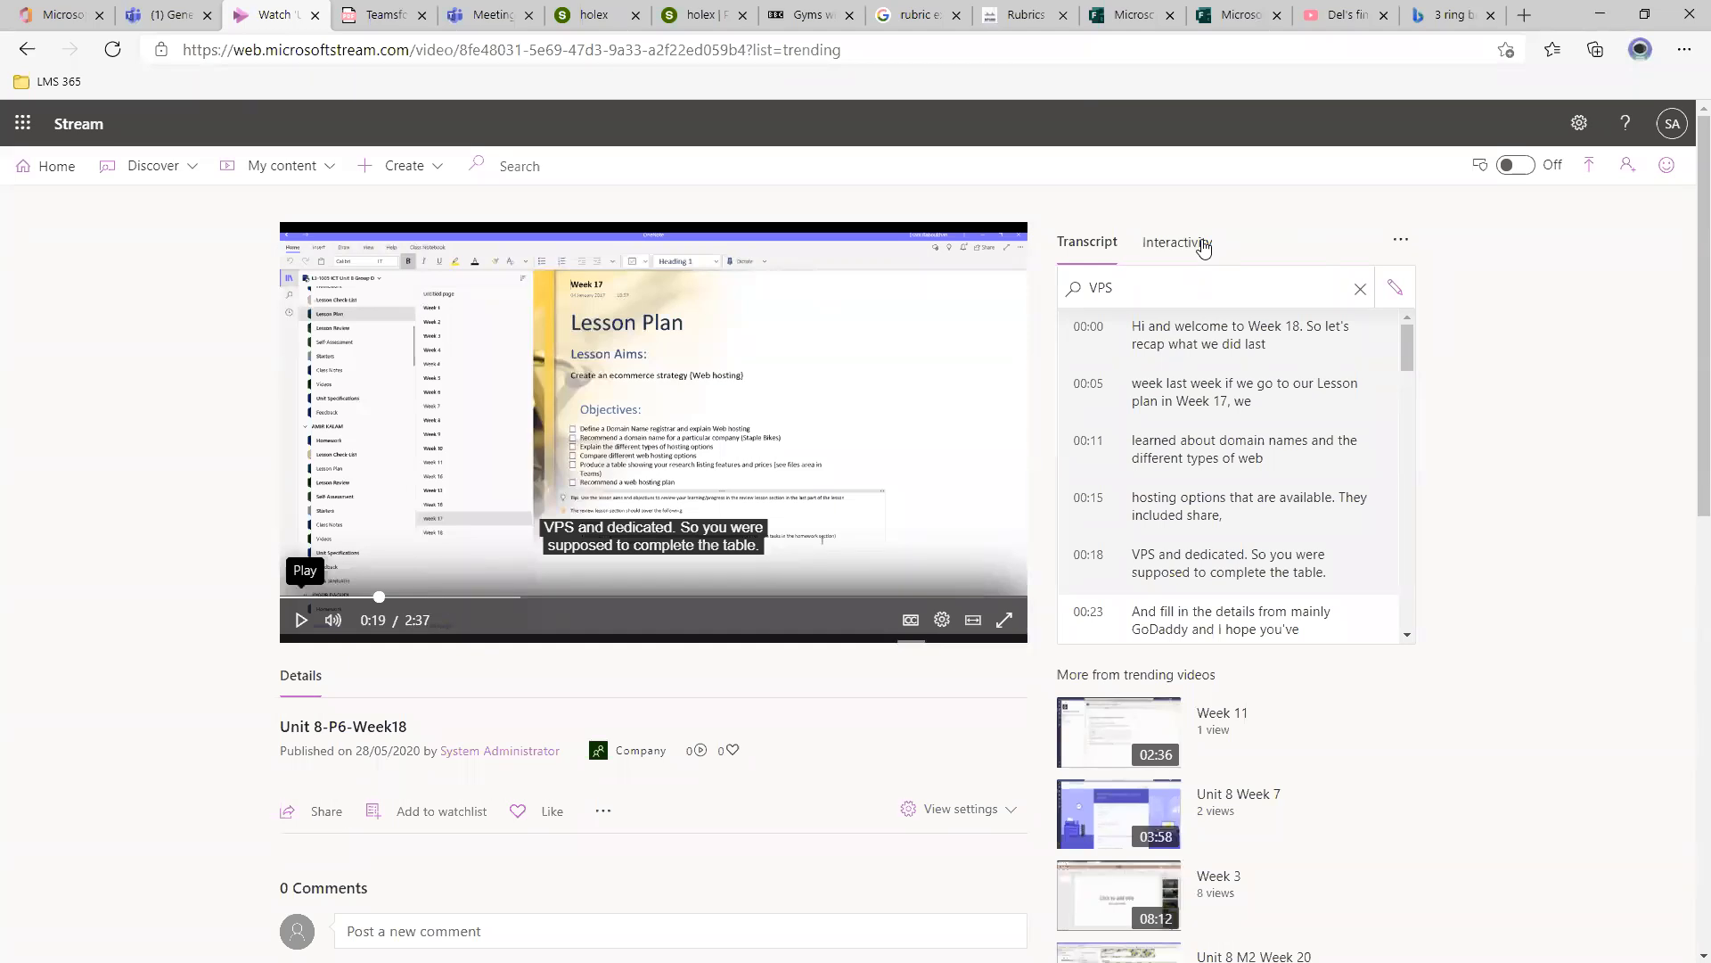
Add a 'check learning' form with the pasted Forms link to the timeline at 0:19.
{"action": "left_click", "coordinate": [1203, 247]}
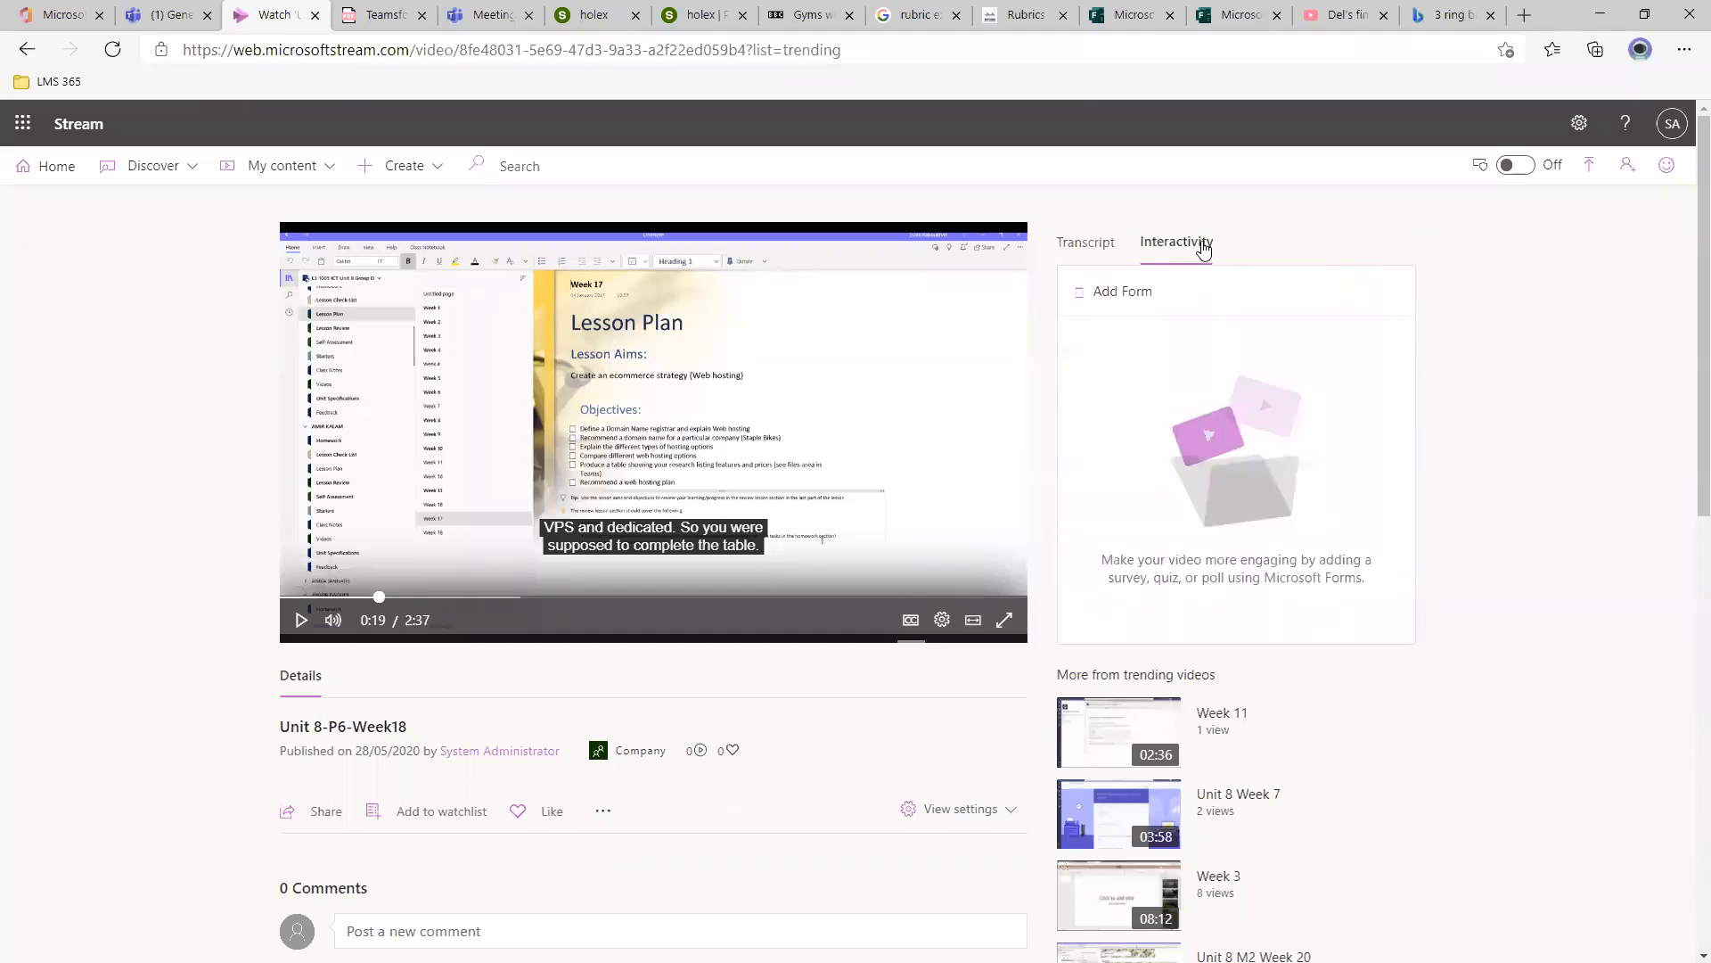
{"action": "left_click", "coordinate": [1138, 306]}
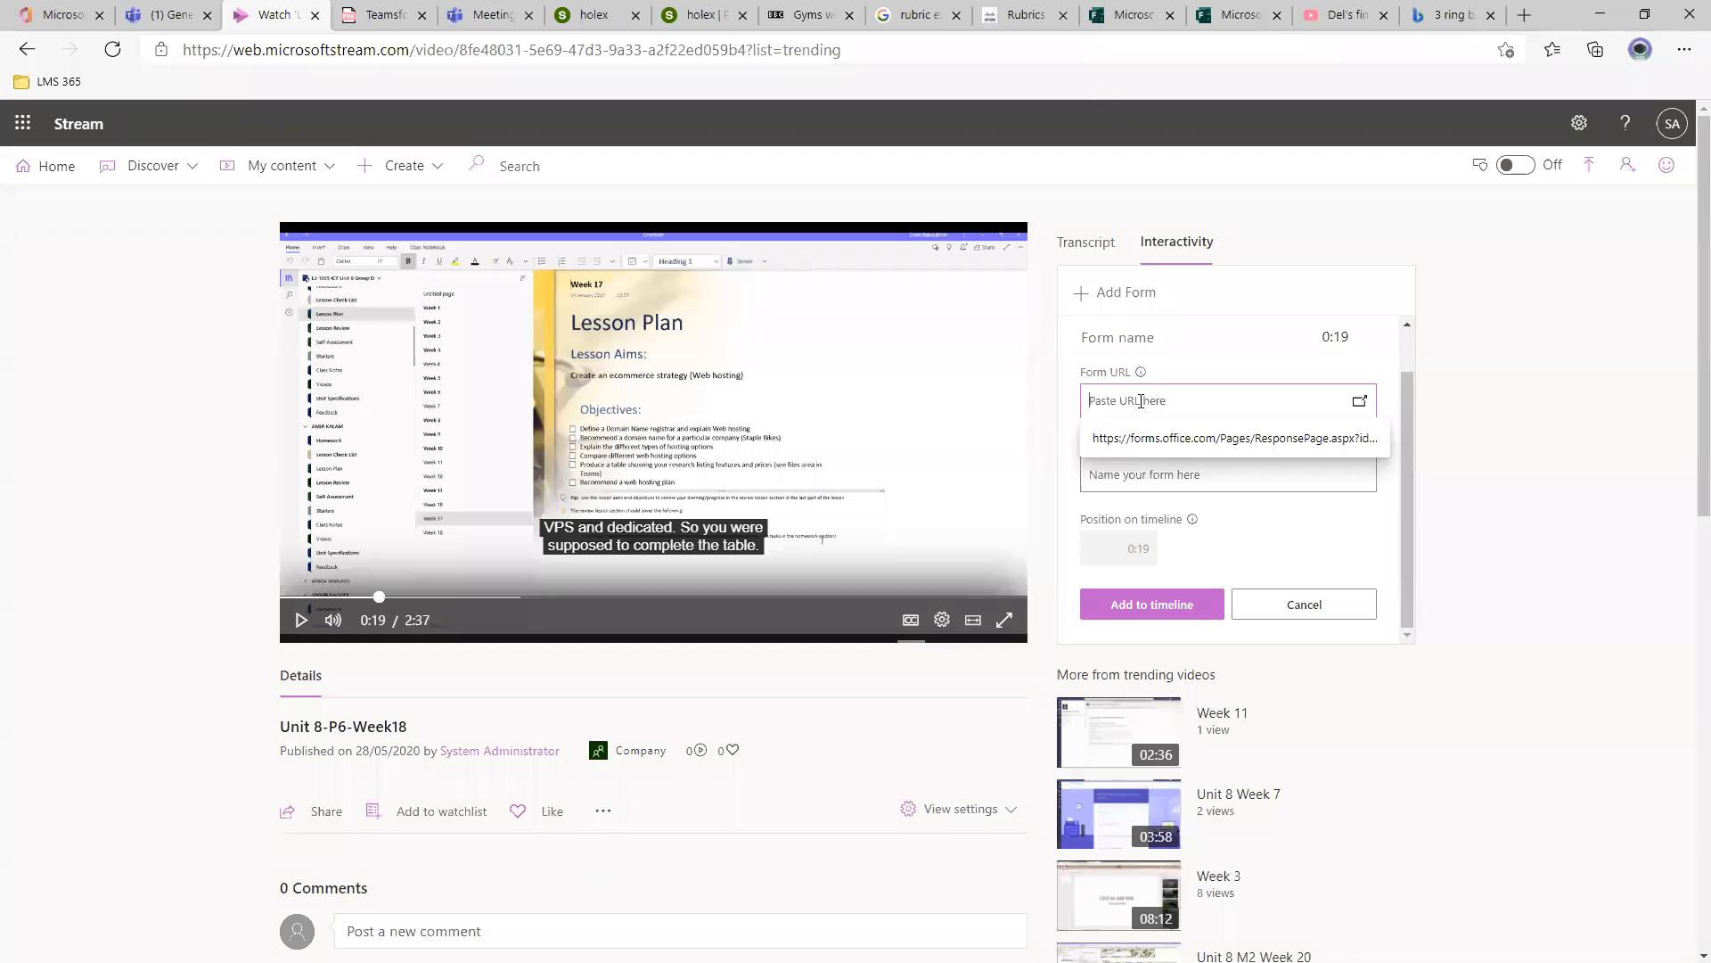
{"action": "key", "text": "ctrl+v"}
{"action": "left_click", "coordinate": [1194, 475]}
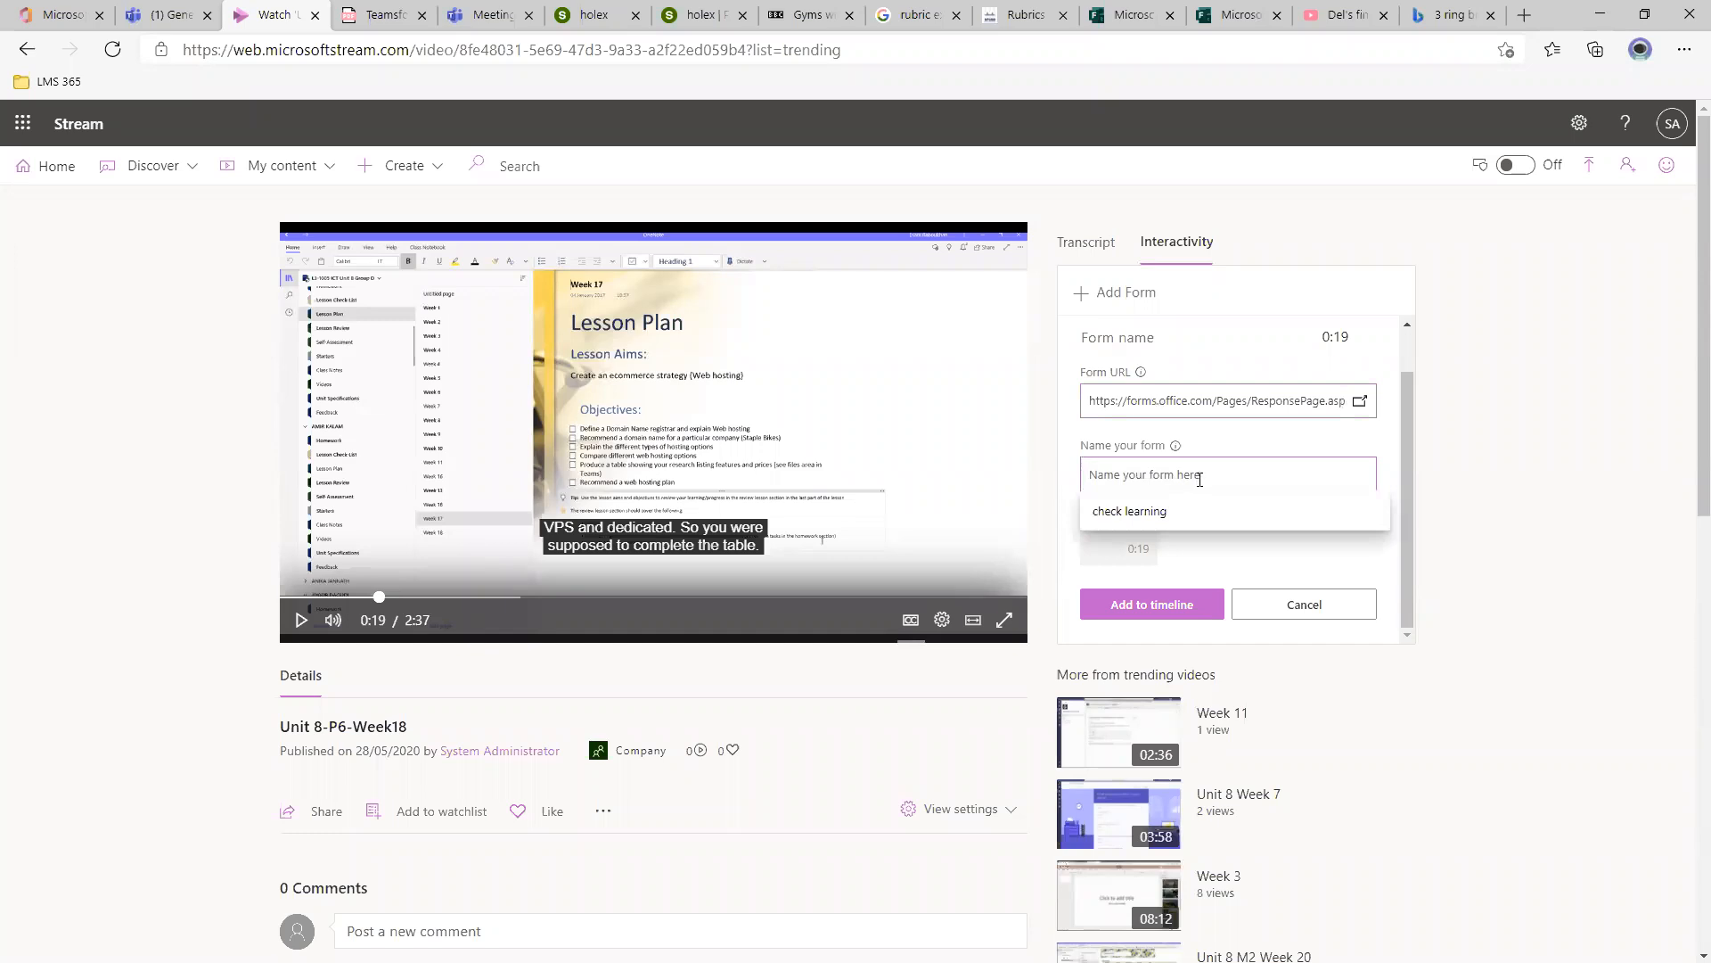
{"action": "left_click", "coordinate": [1181, 509]}
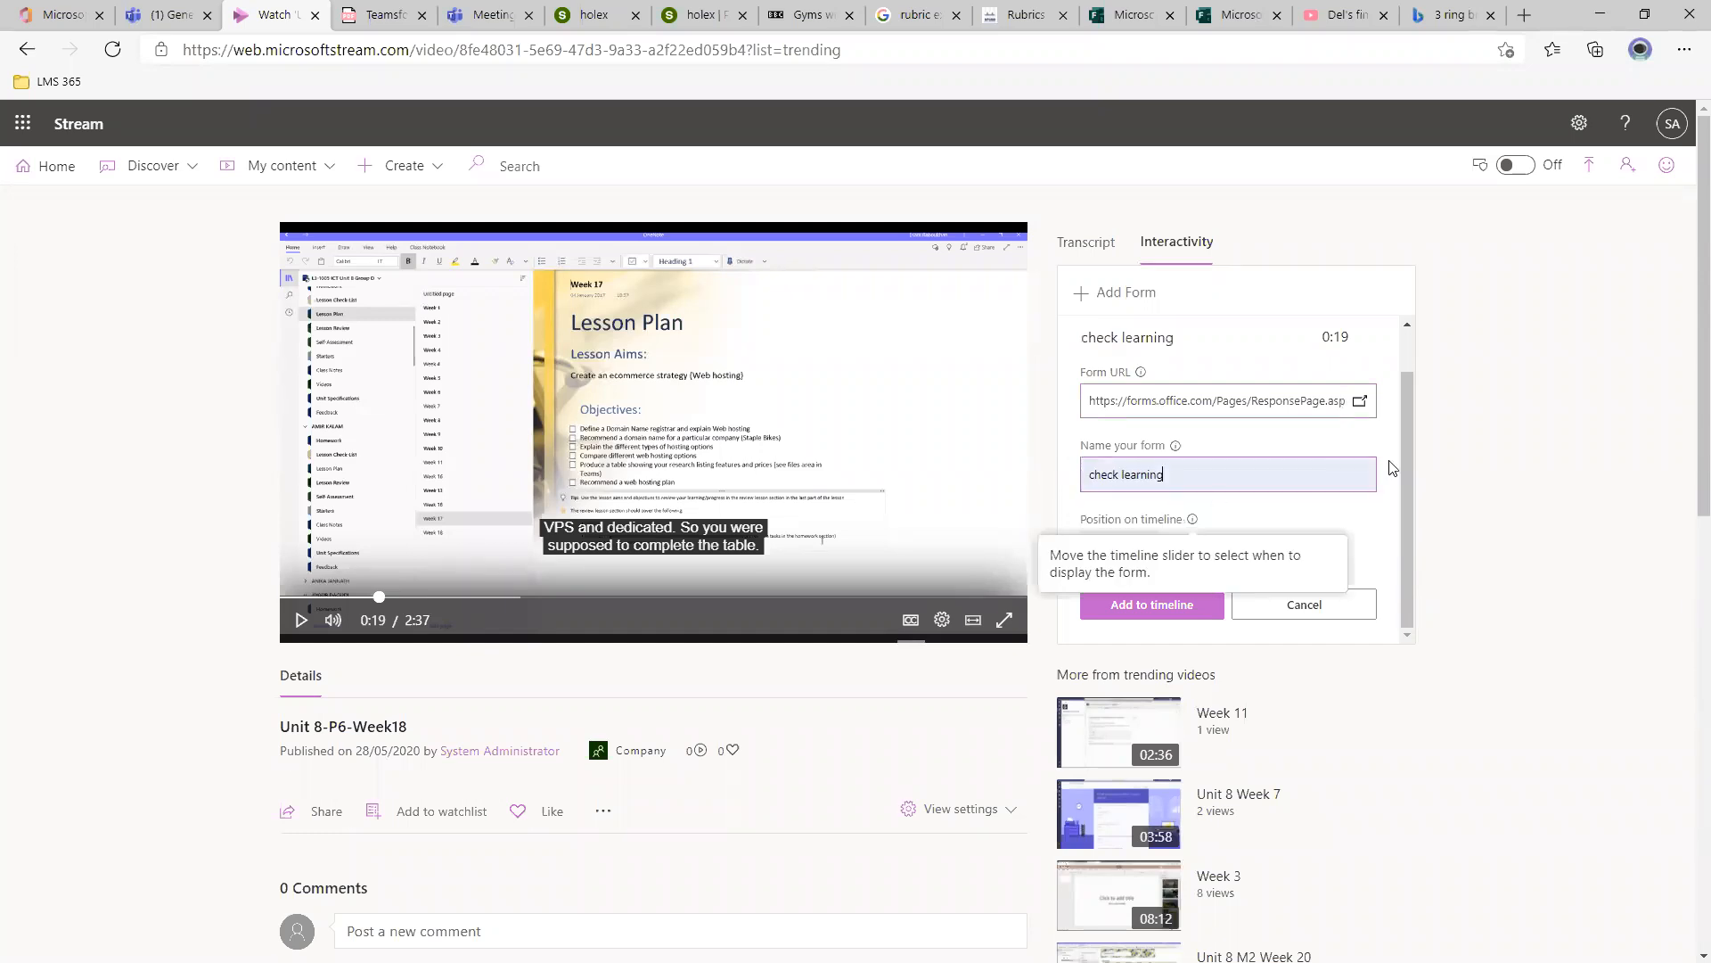
{"action": "left_click", "coordinate": [1172, 604]}
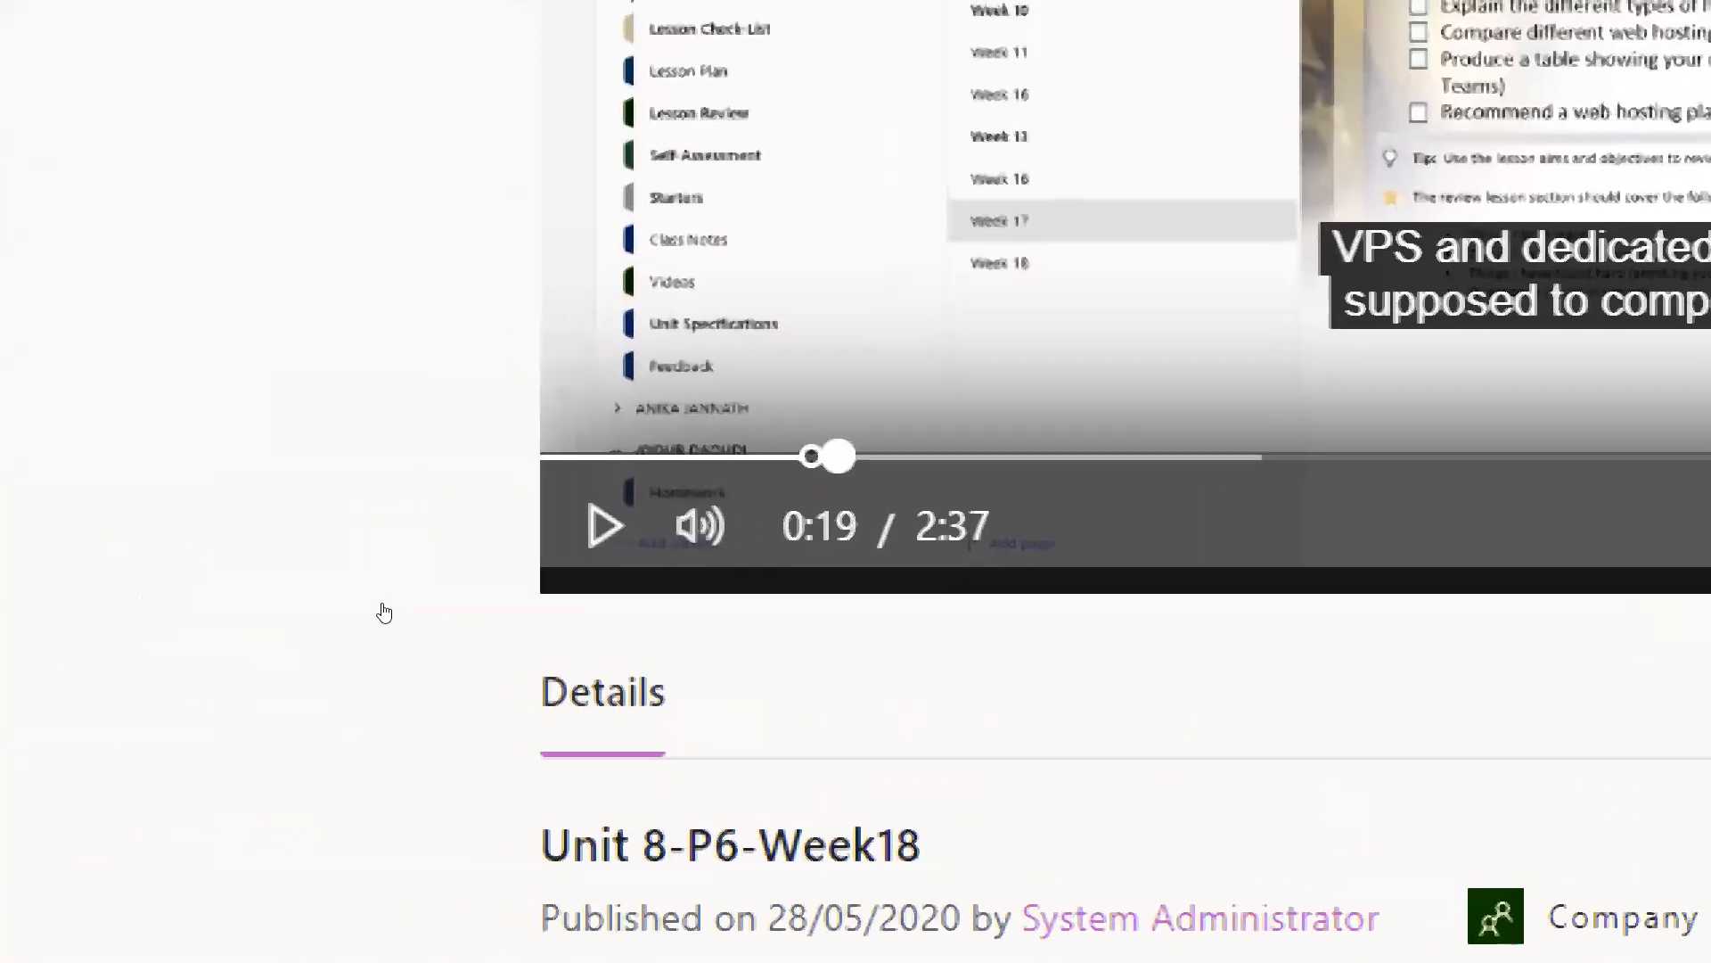
Rewind the video to 0:15 and resume playback.
{"action": "left_click_drag", "start_coordinate": [381, 606], "coordinate": [361, 608]}
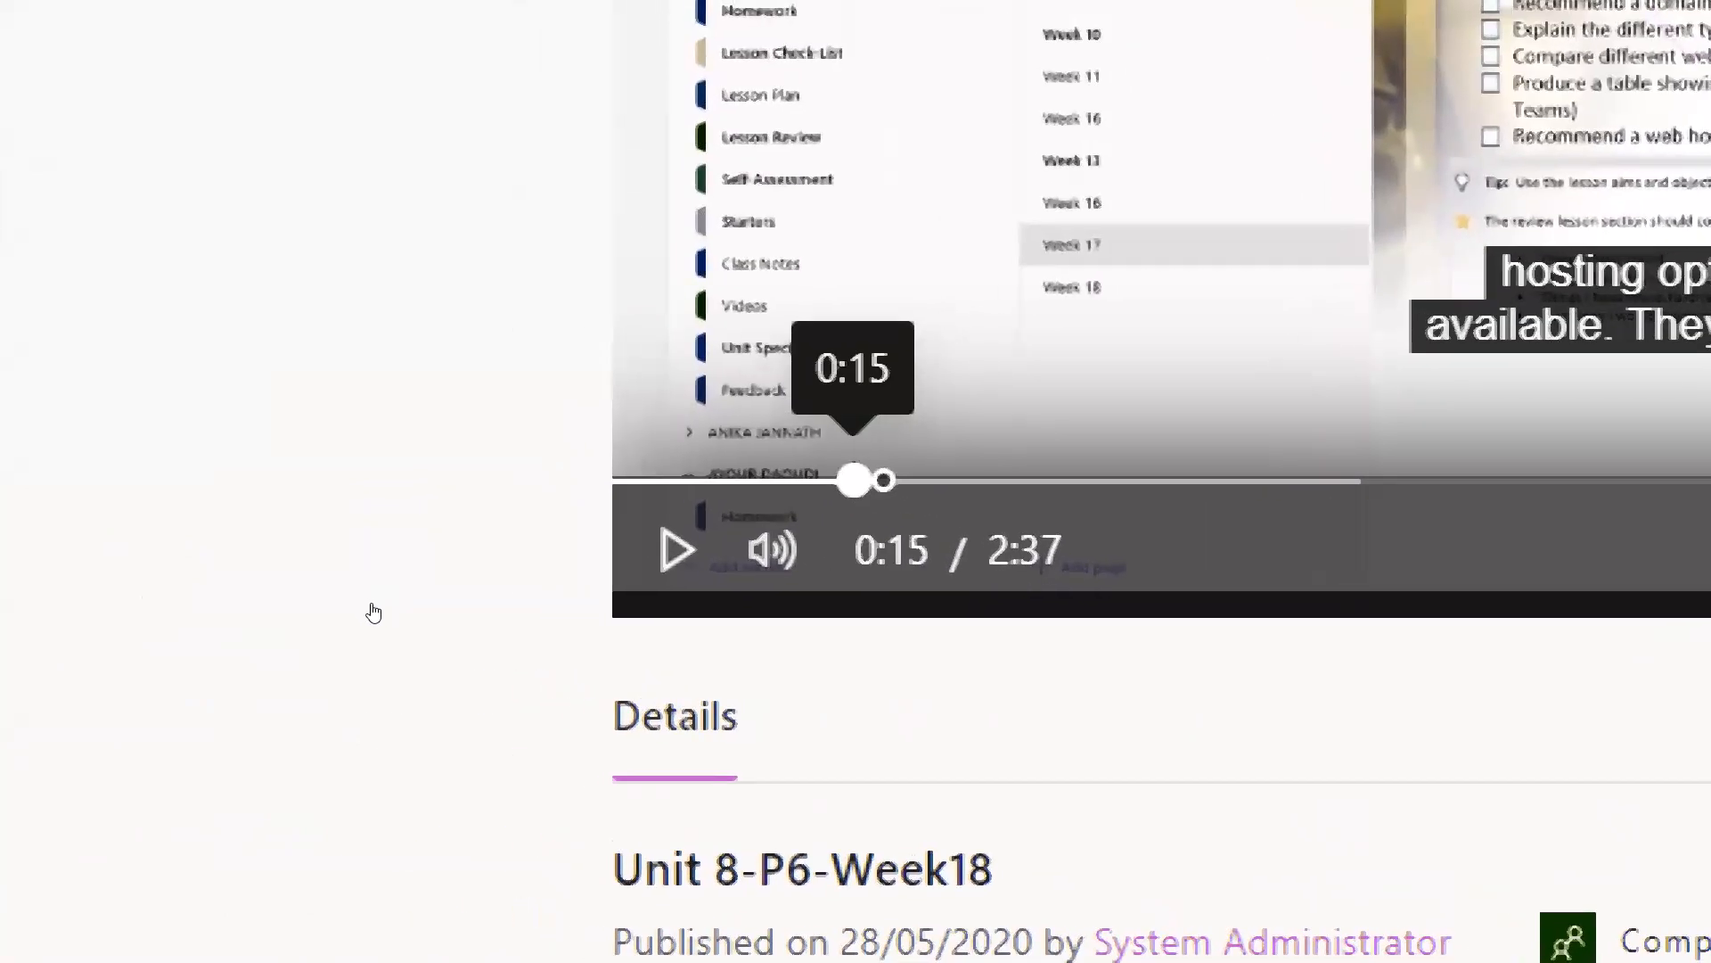
{"action": "mouse_move", "coordinate": [375, 605]}
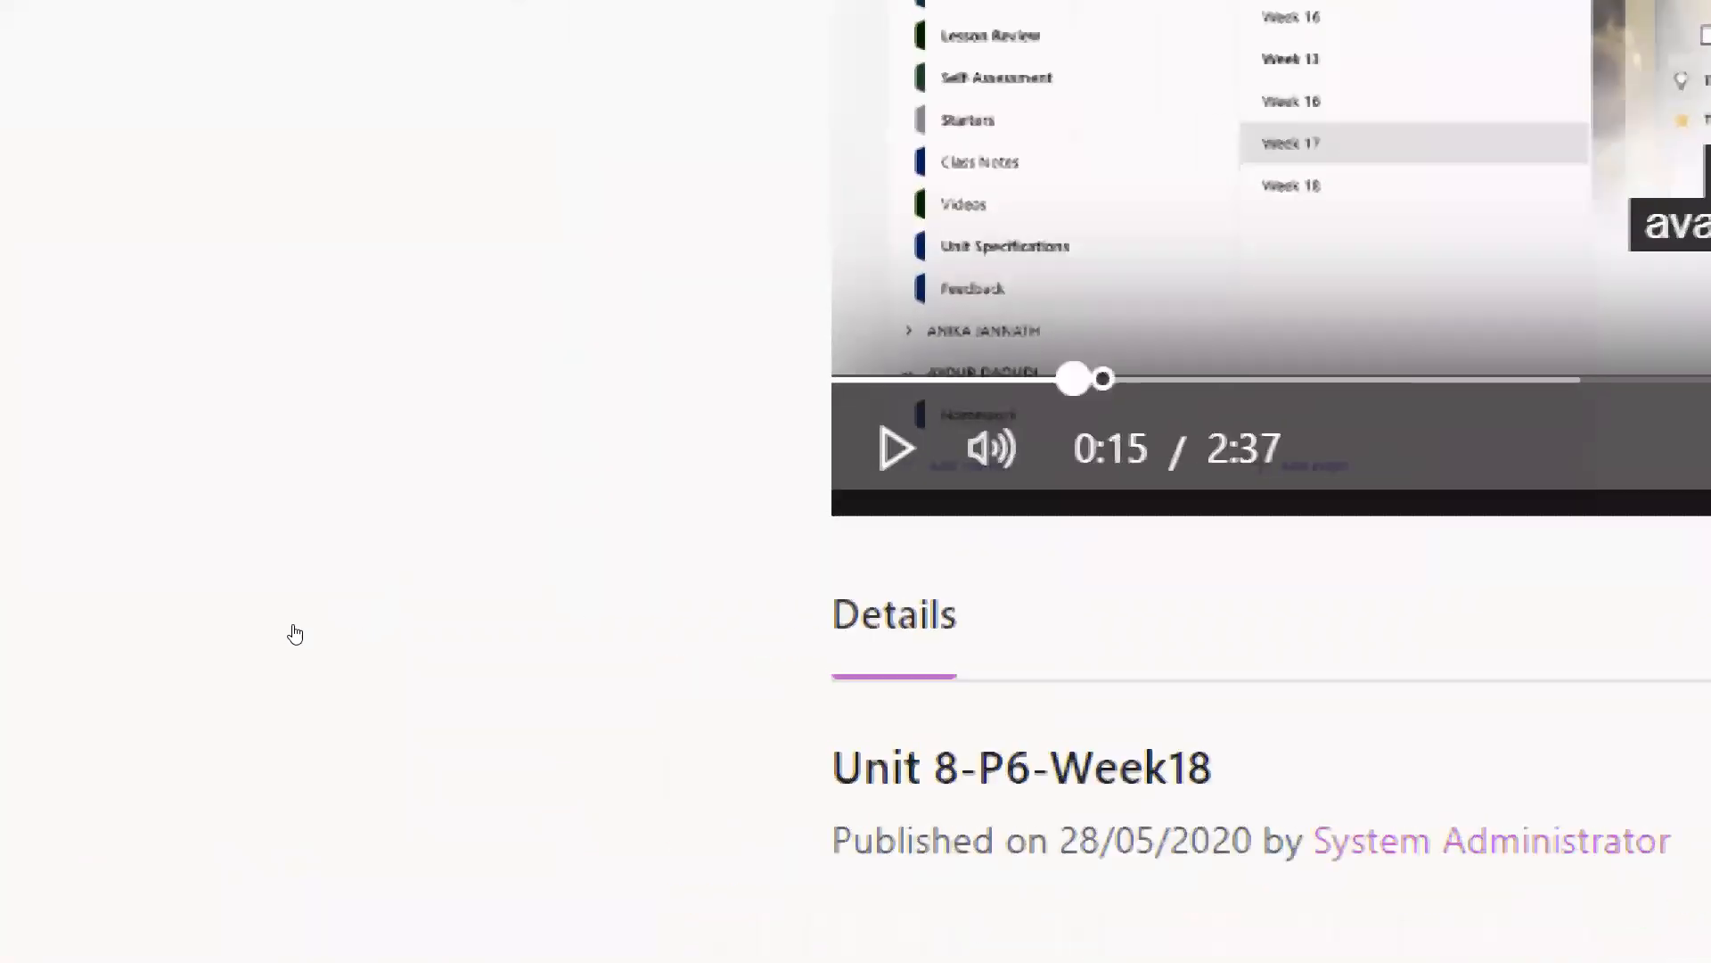
{"action": "left_click", "coordinate": [294, 636]}
{"action": "key", "text": "super+minus"}
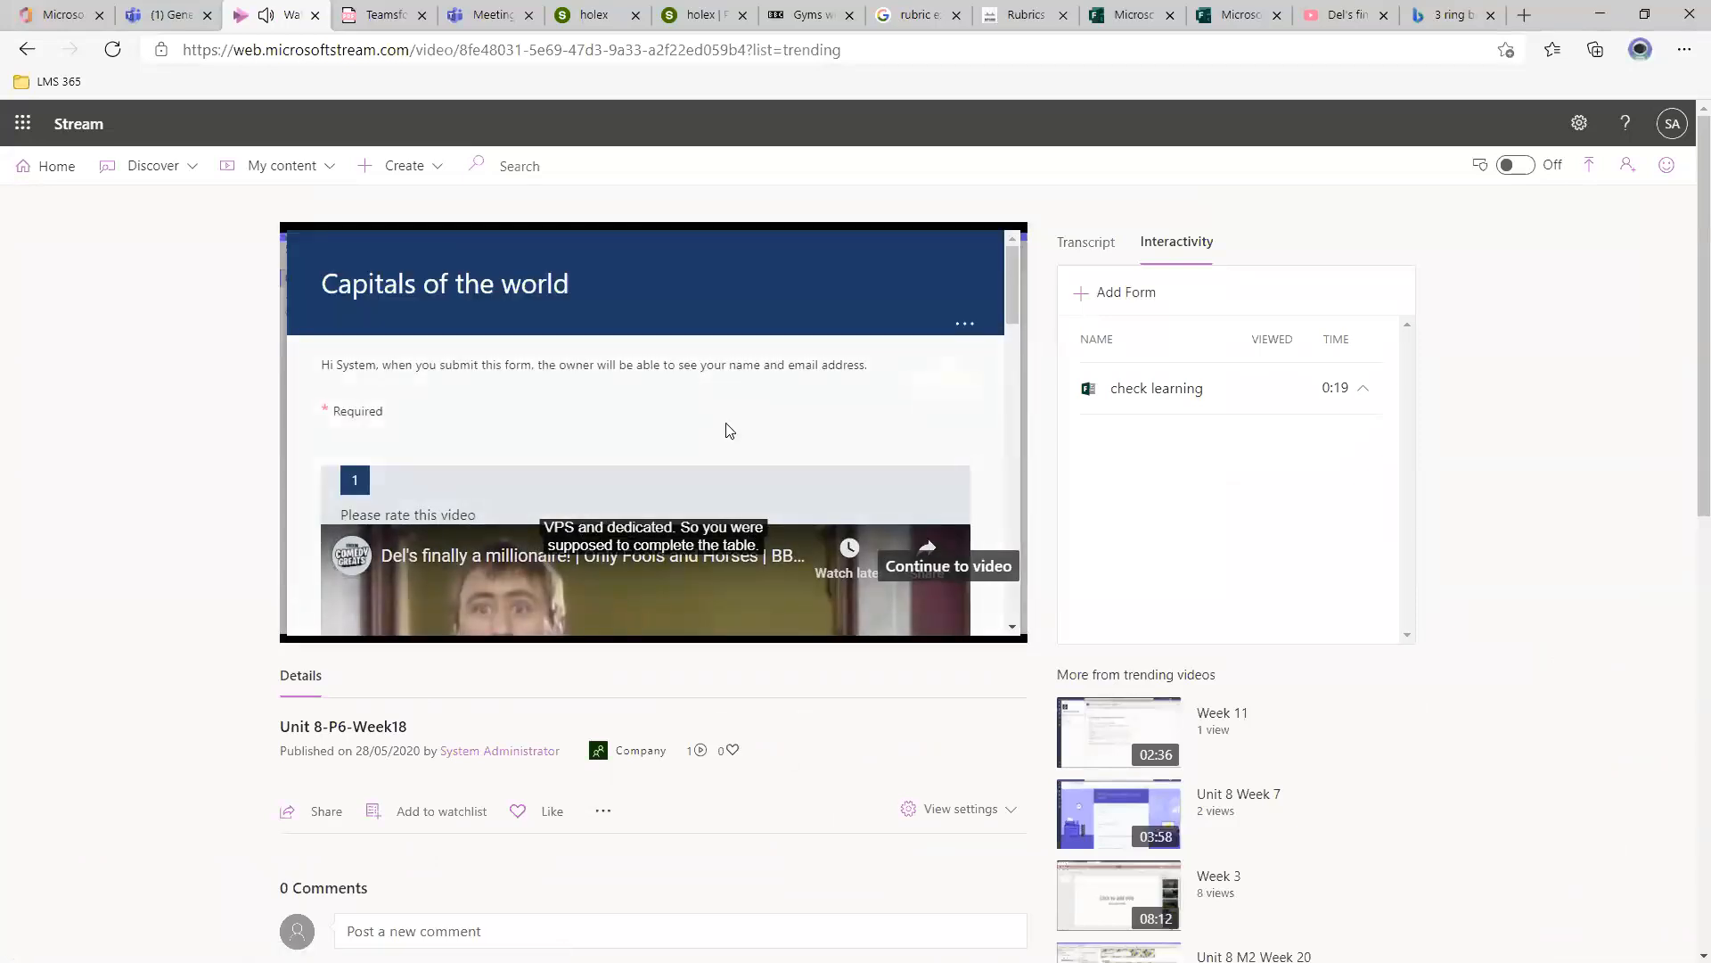
Play the Unit 8-P6-Week18 video to the Capitals of the world quiz and scroll to Submit.
{"action": "scroll", "coordinate": [713, 419], "scroll_direction": "down", "scroll_amount": 1}
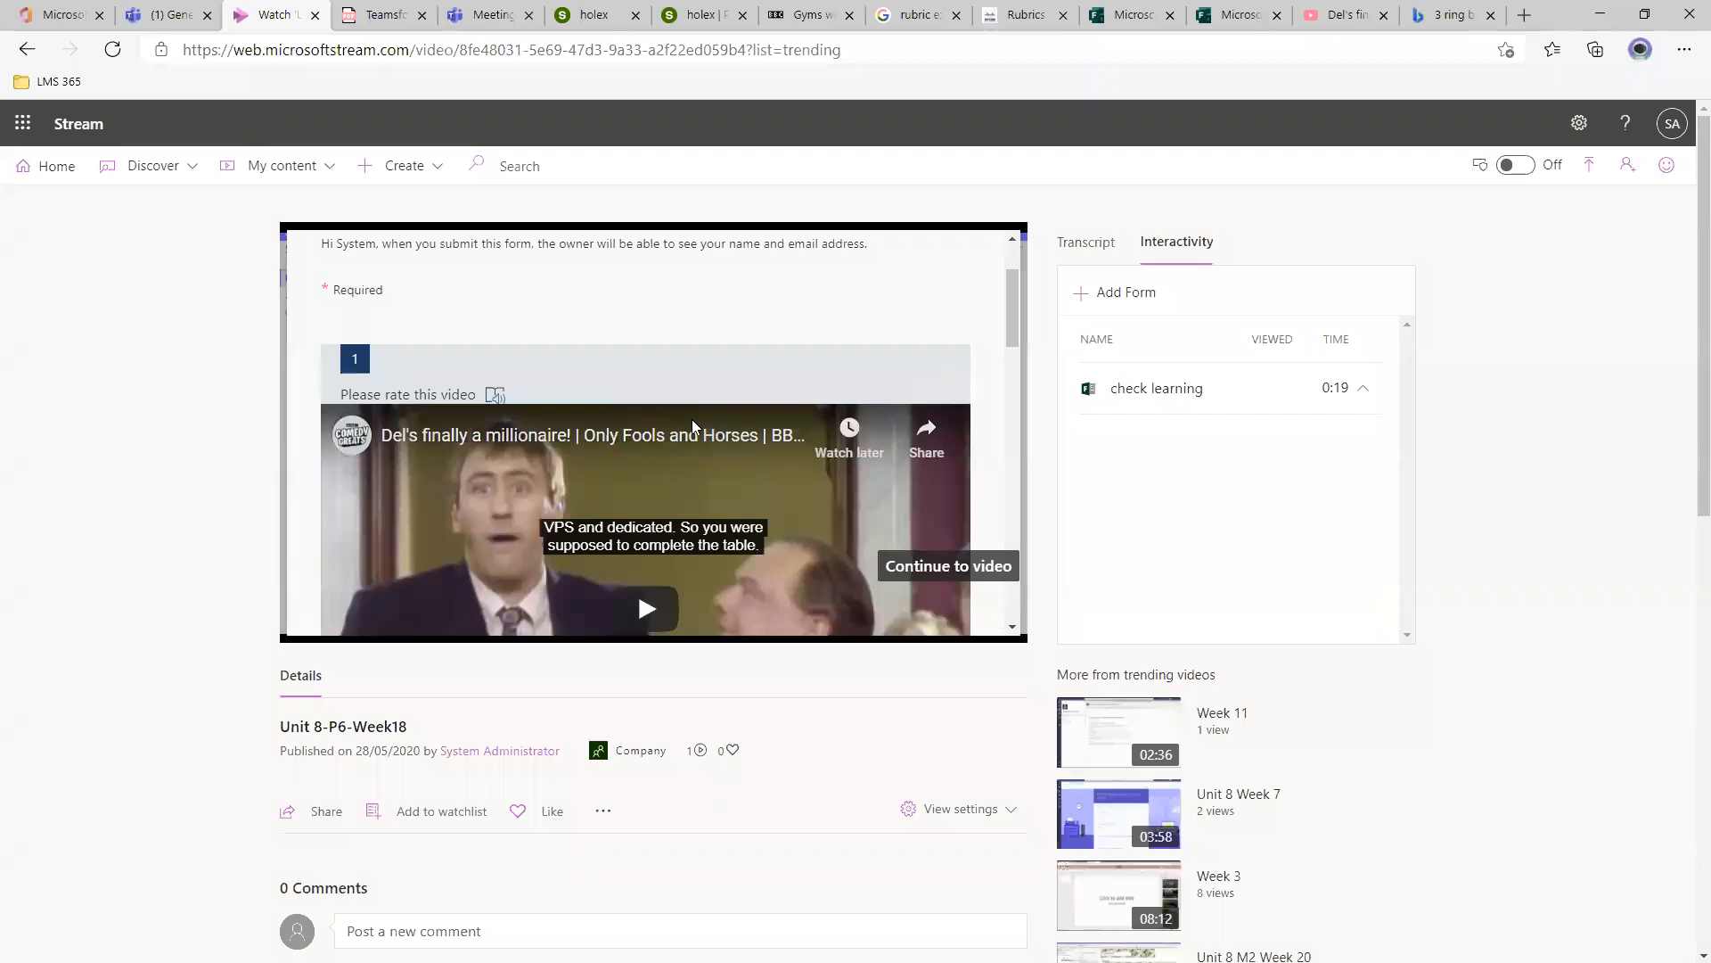
{"action": "scroll", "coordinate": [692, 419], "scroll_direction": "up", "scroll_amount": 1}
{"action": "scroll", "coordinate": [849, 357], "scroll_direction": "down", "scroll_amount": 1}
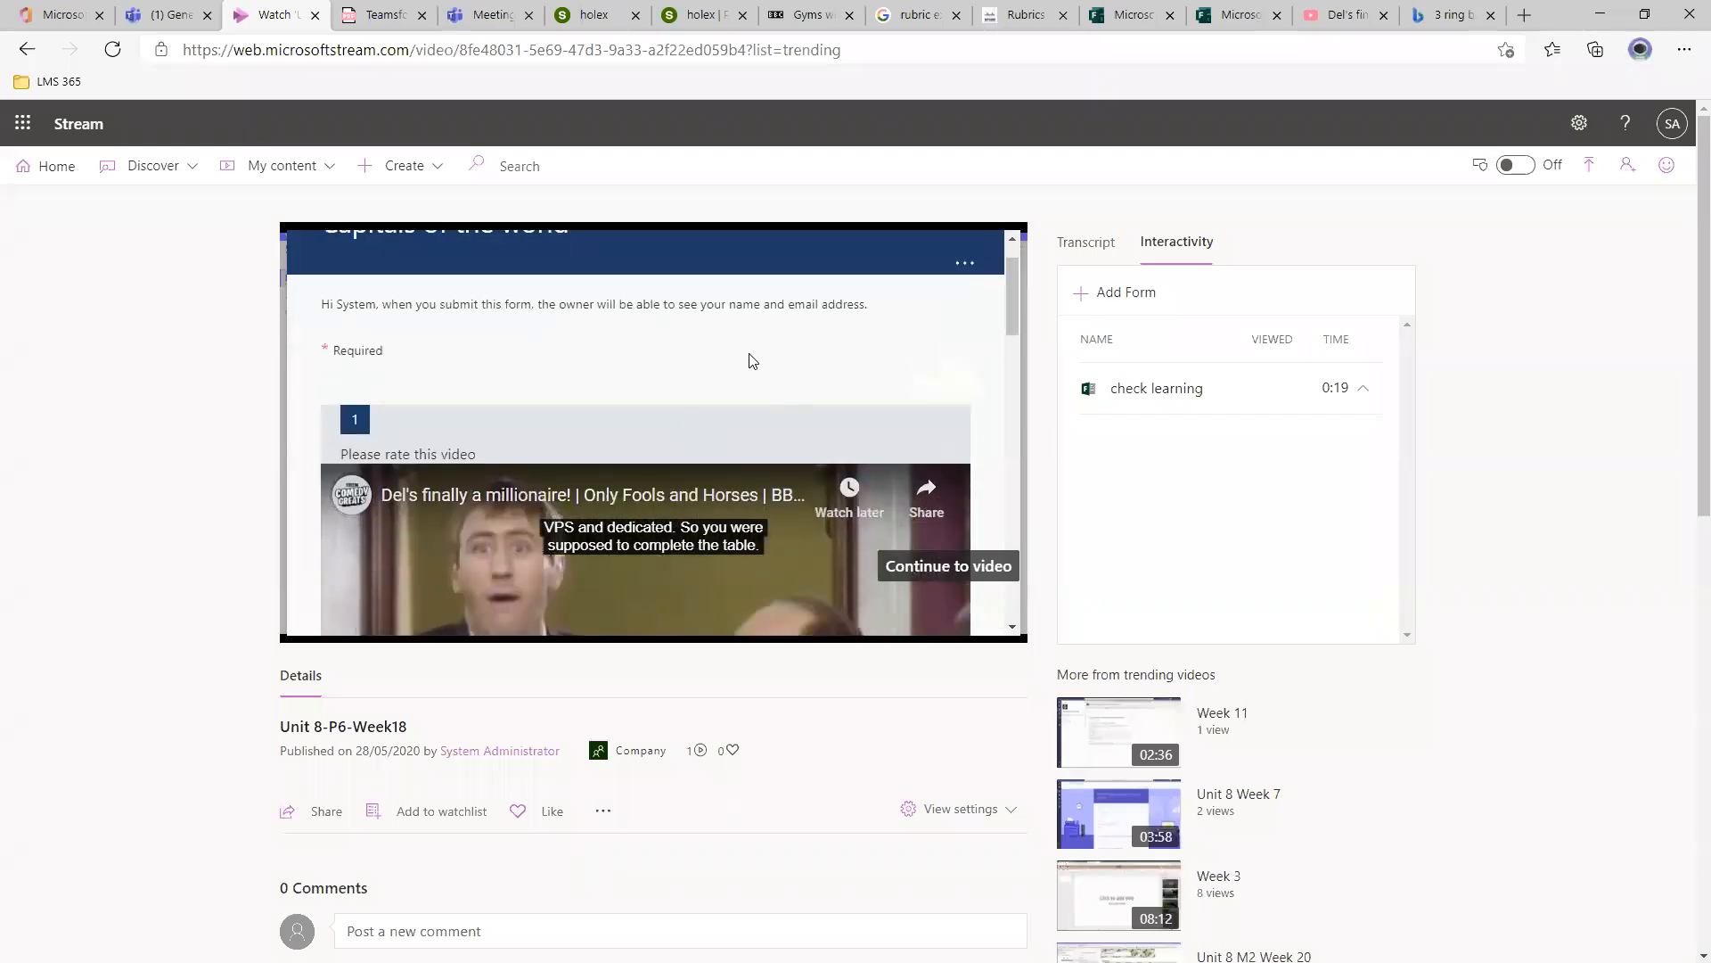
{"action": "scroll", "coordinate": [751, 360], "scroll_direction": "down", "scroll_amount": 5}
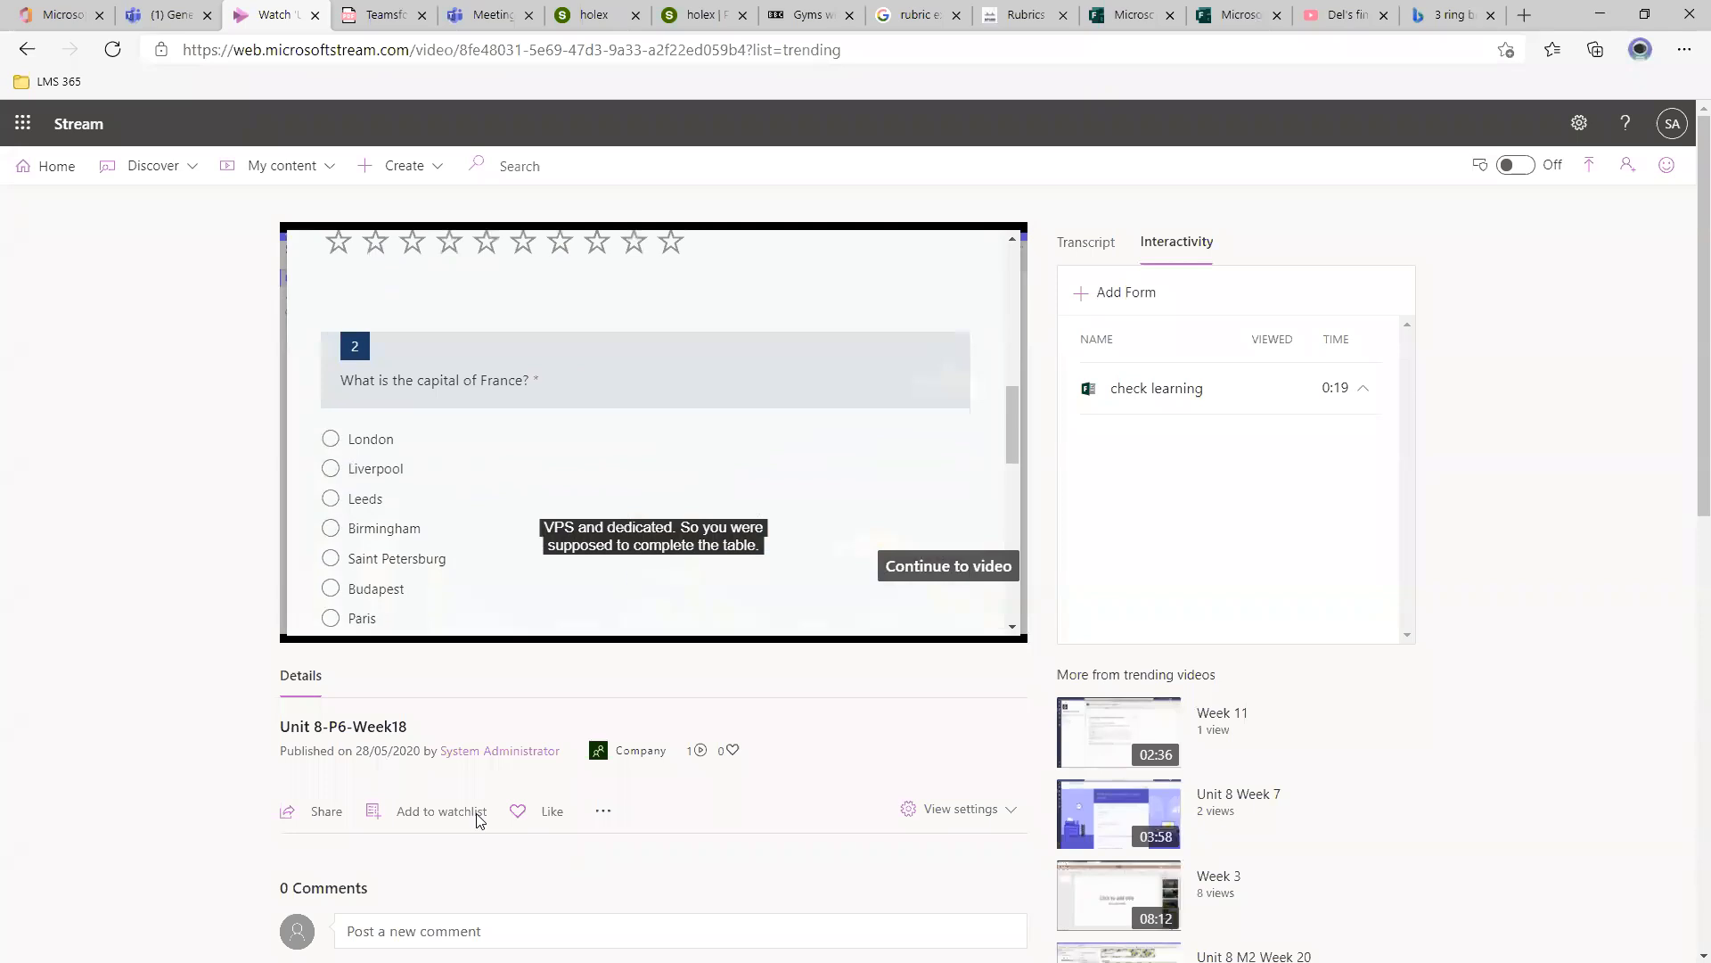
{"action": "scroll", "coordinate": [393, 464], "scroll_direction": "down", "scroll_amount": 3}
{"action": "scroll", "coordinate": [361, 603], "scroll_direction": "up", "scroll_amount": 3}
{"action": "left_click_drag", "start_coordinate": [1018, 410], "coordinate": [1025, 566]}
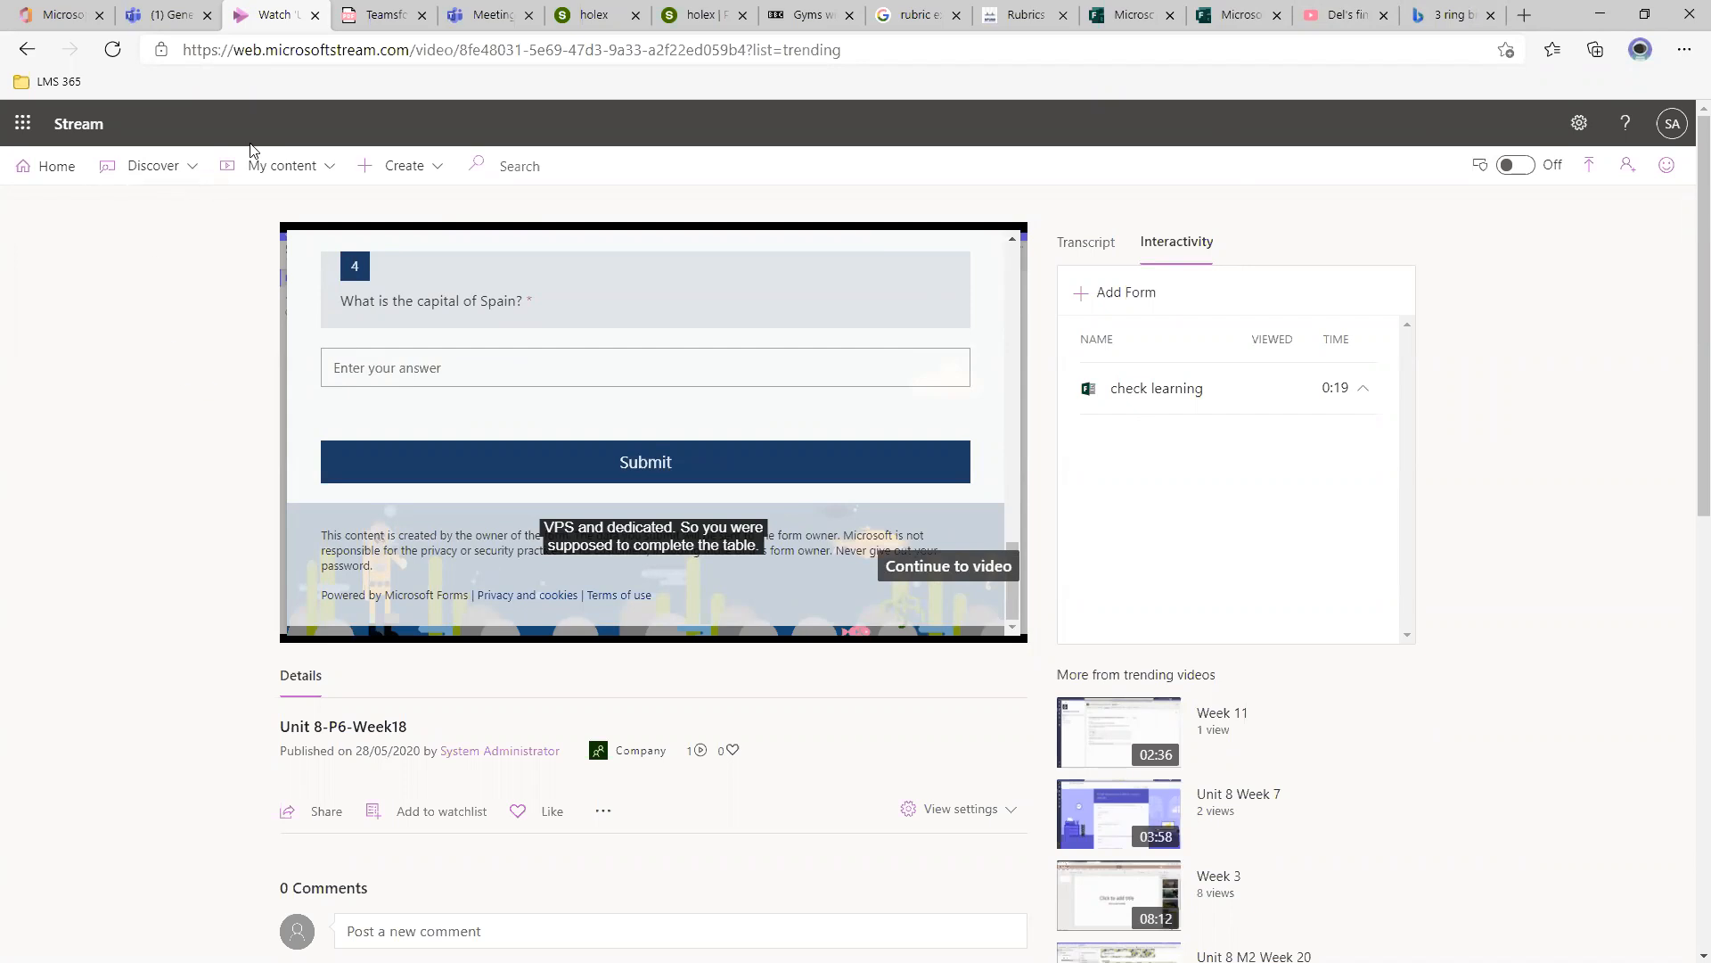
{"action": "left_click", "coordinate": [270, 165]}
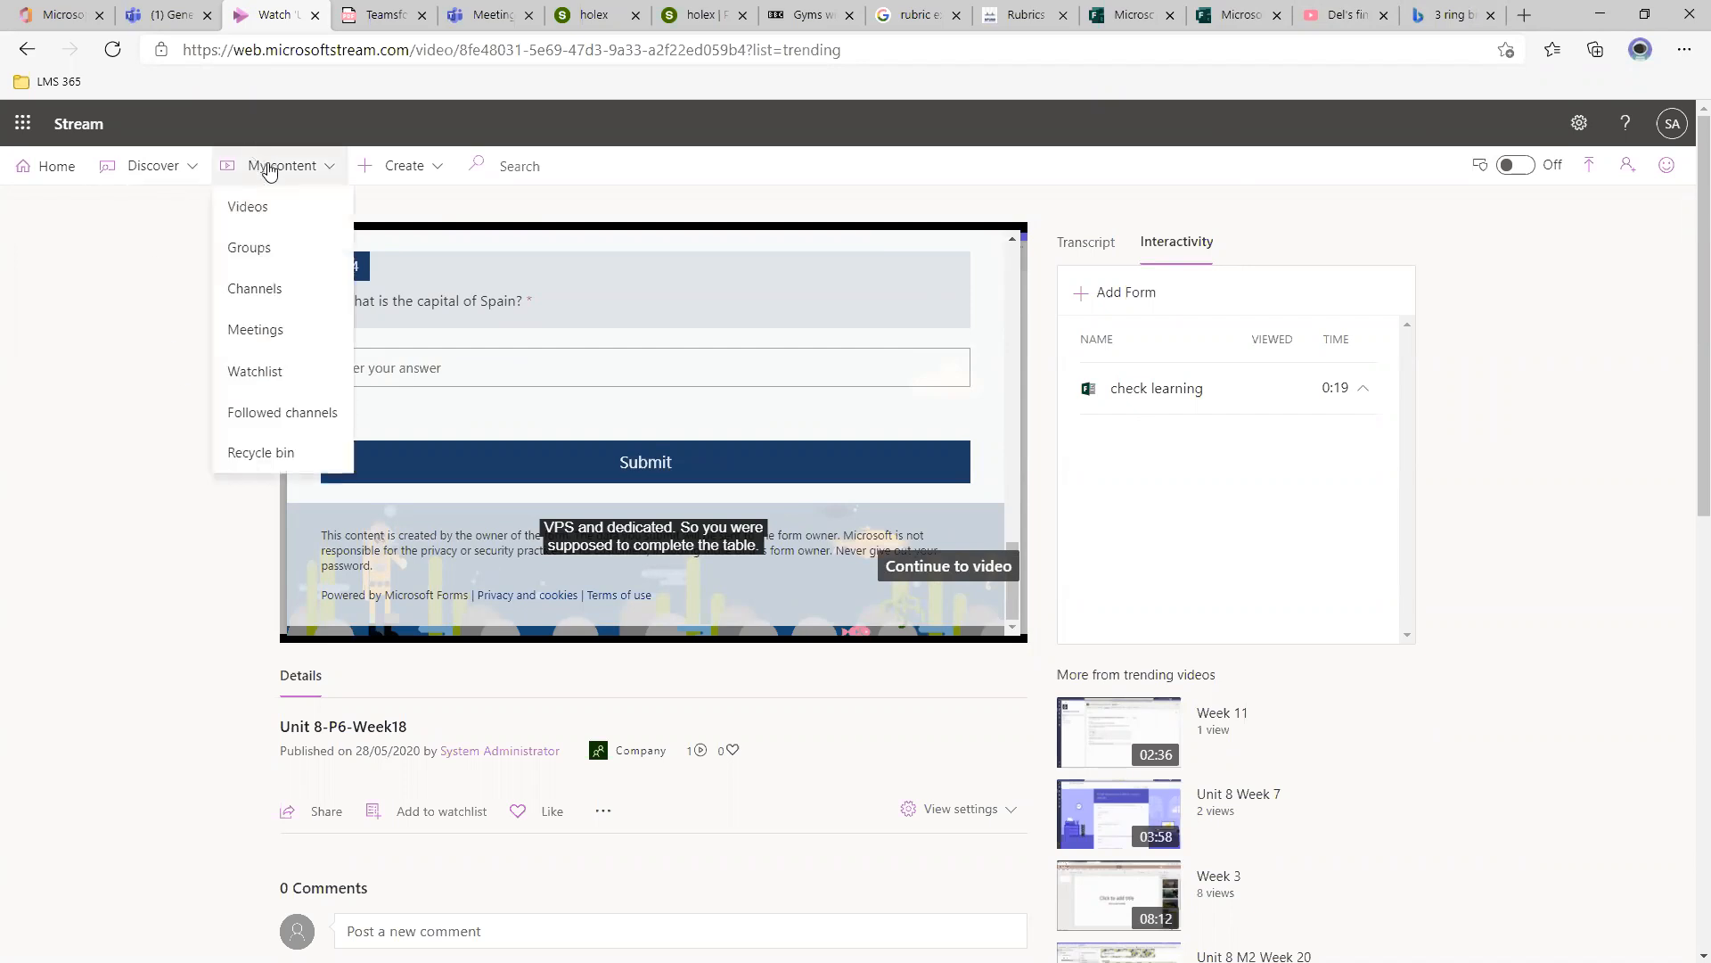
List all my Stream groups via My content > Groups, checking the team name in Teams.
{"action": "left_click", "coordinate": [268, 246]}
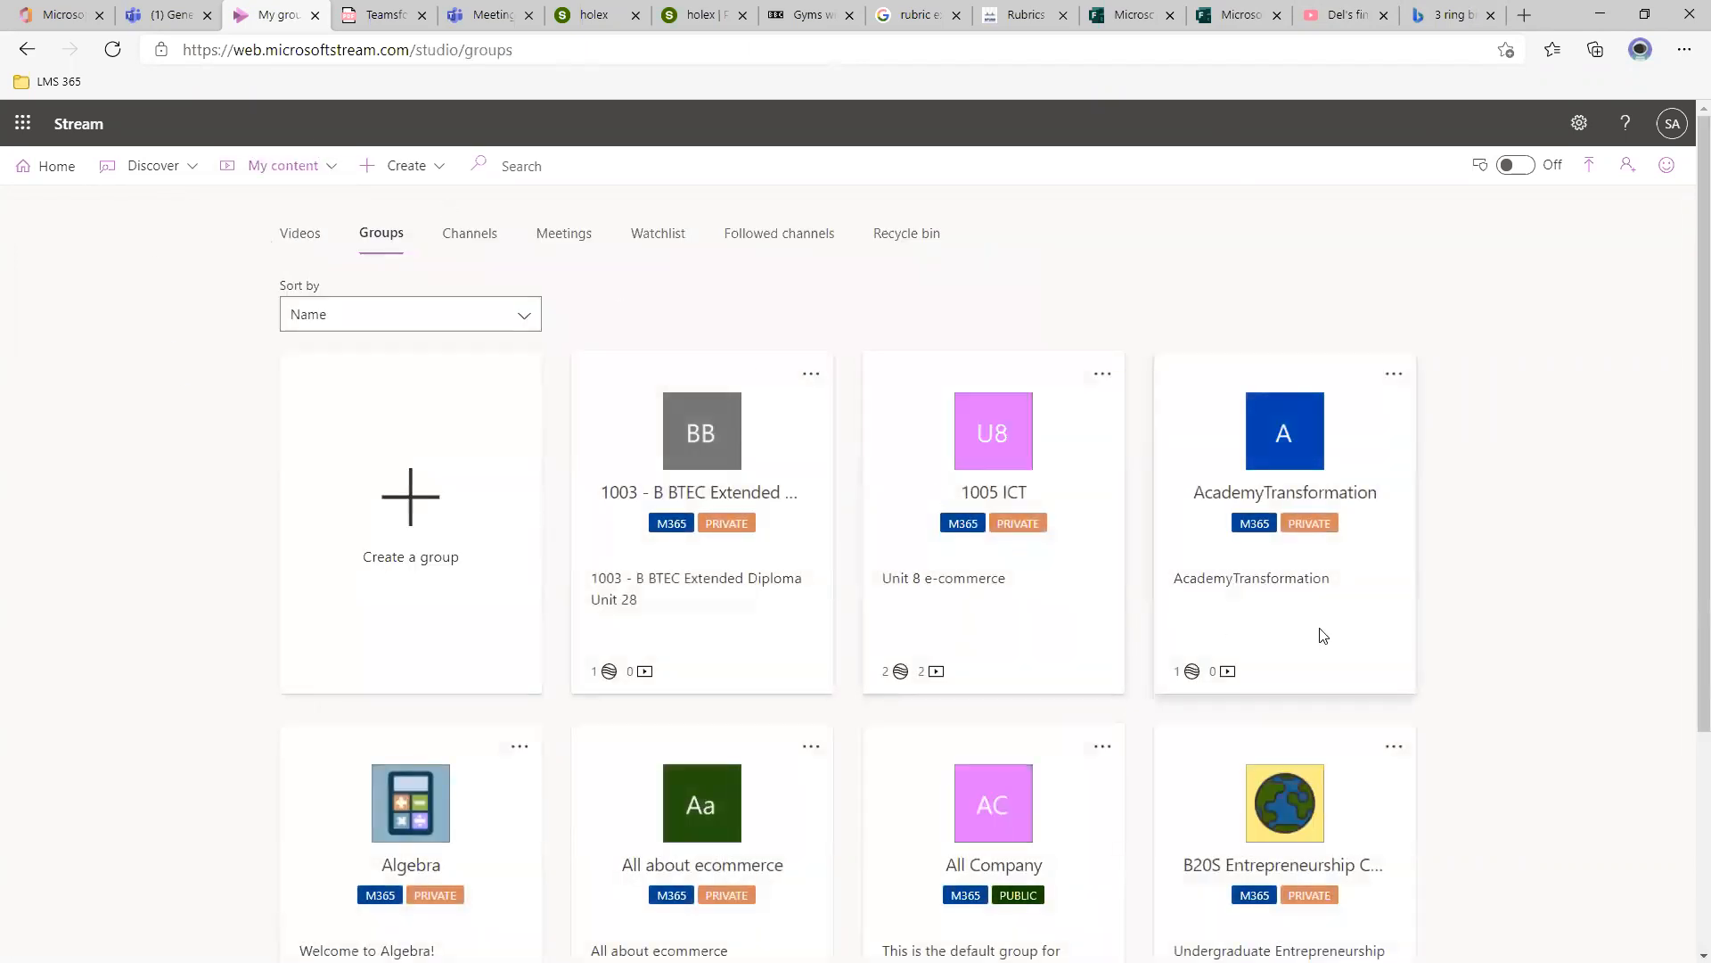
{"action": "left_click", "coordinate": [174, 13]}
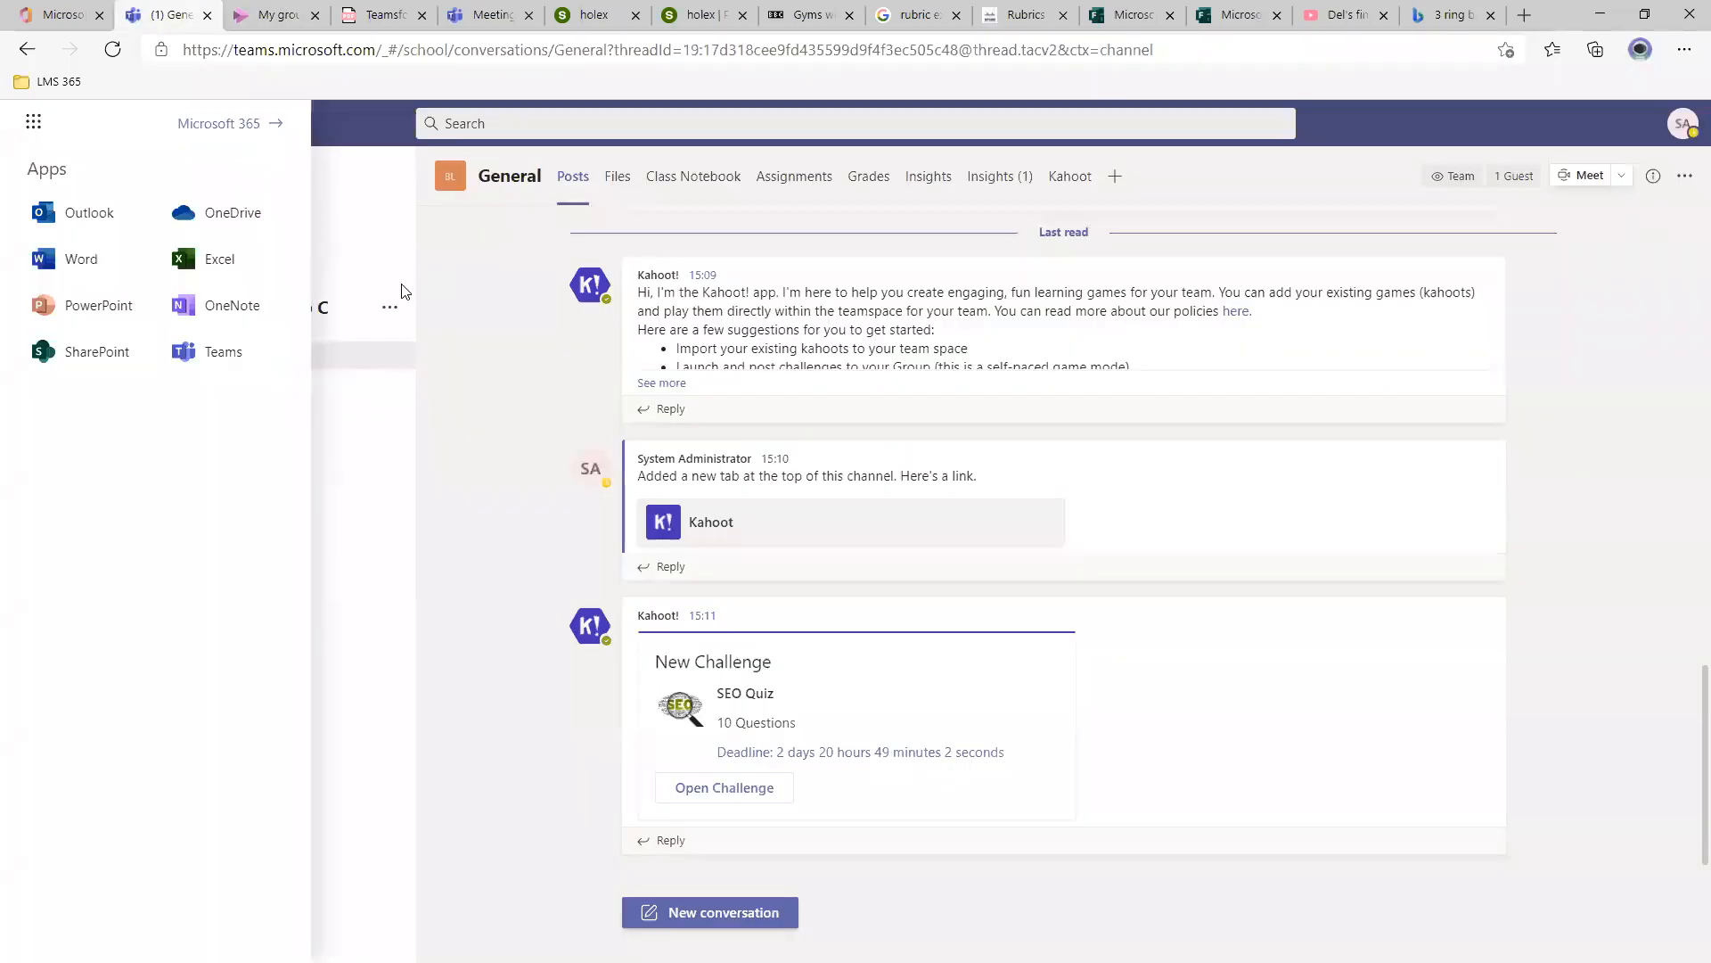
{"action": "left_click", "coordinate": [460, 491]}
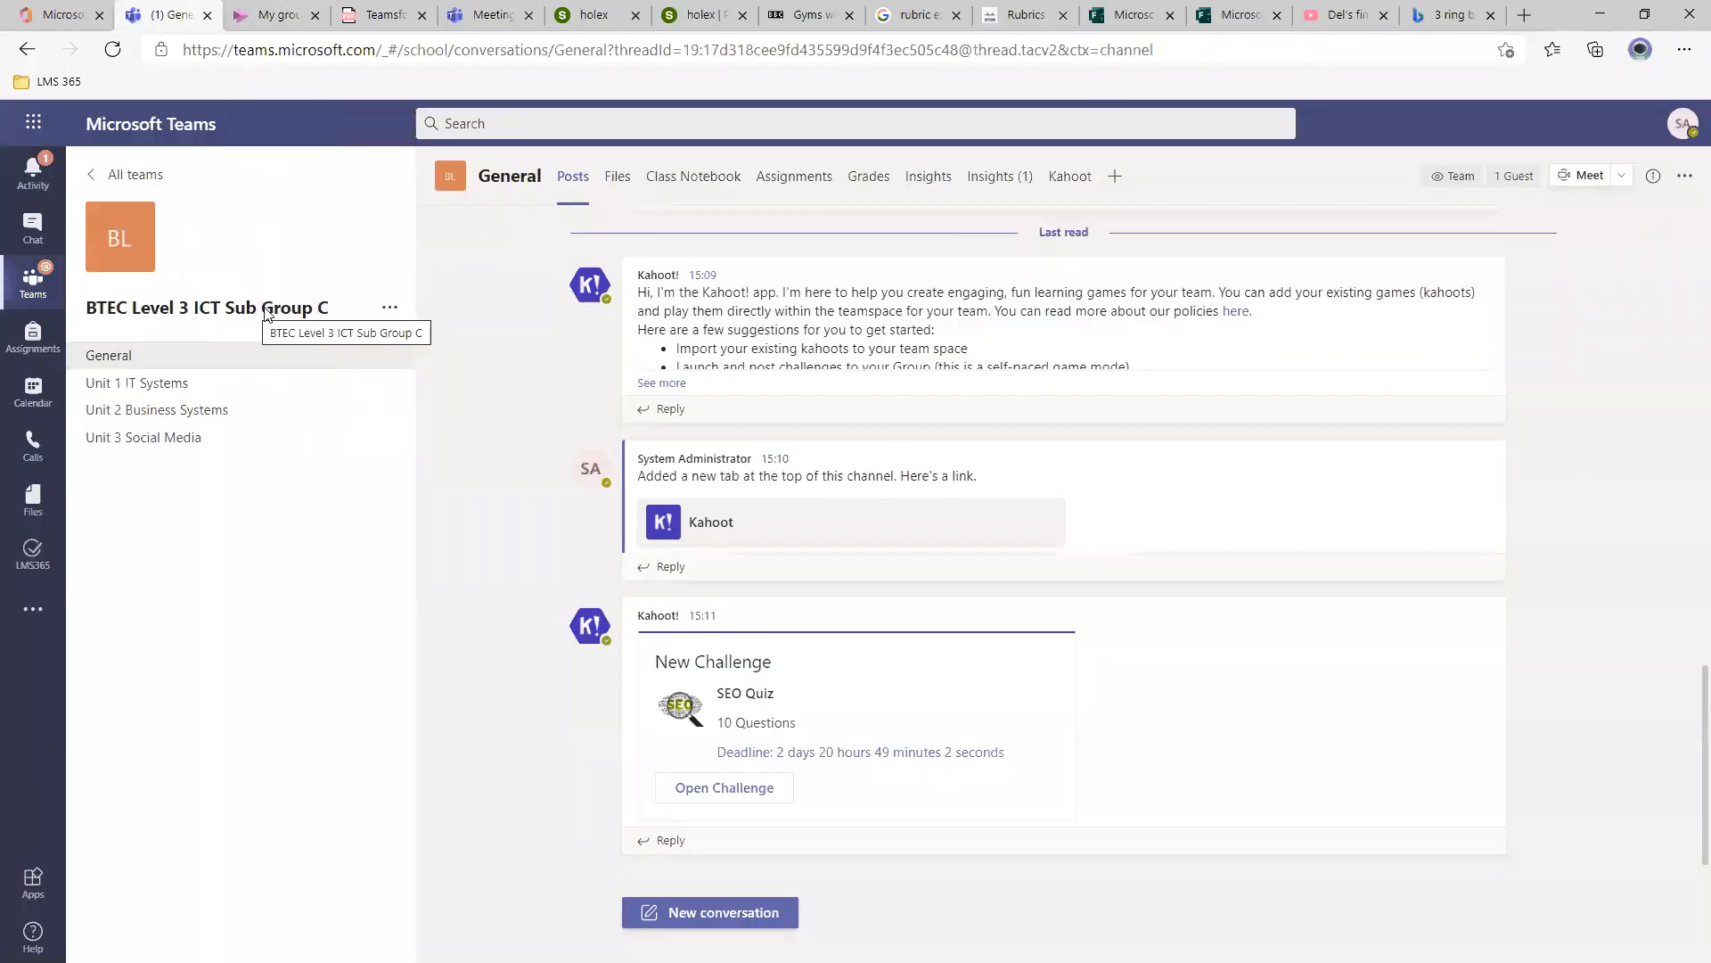
{"action": "left_click", "coordinate": [272, 14]}
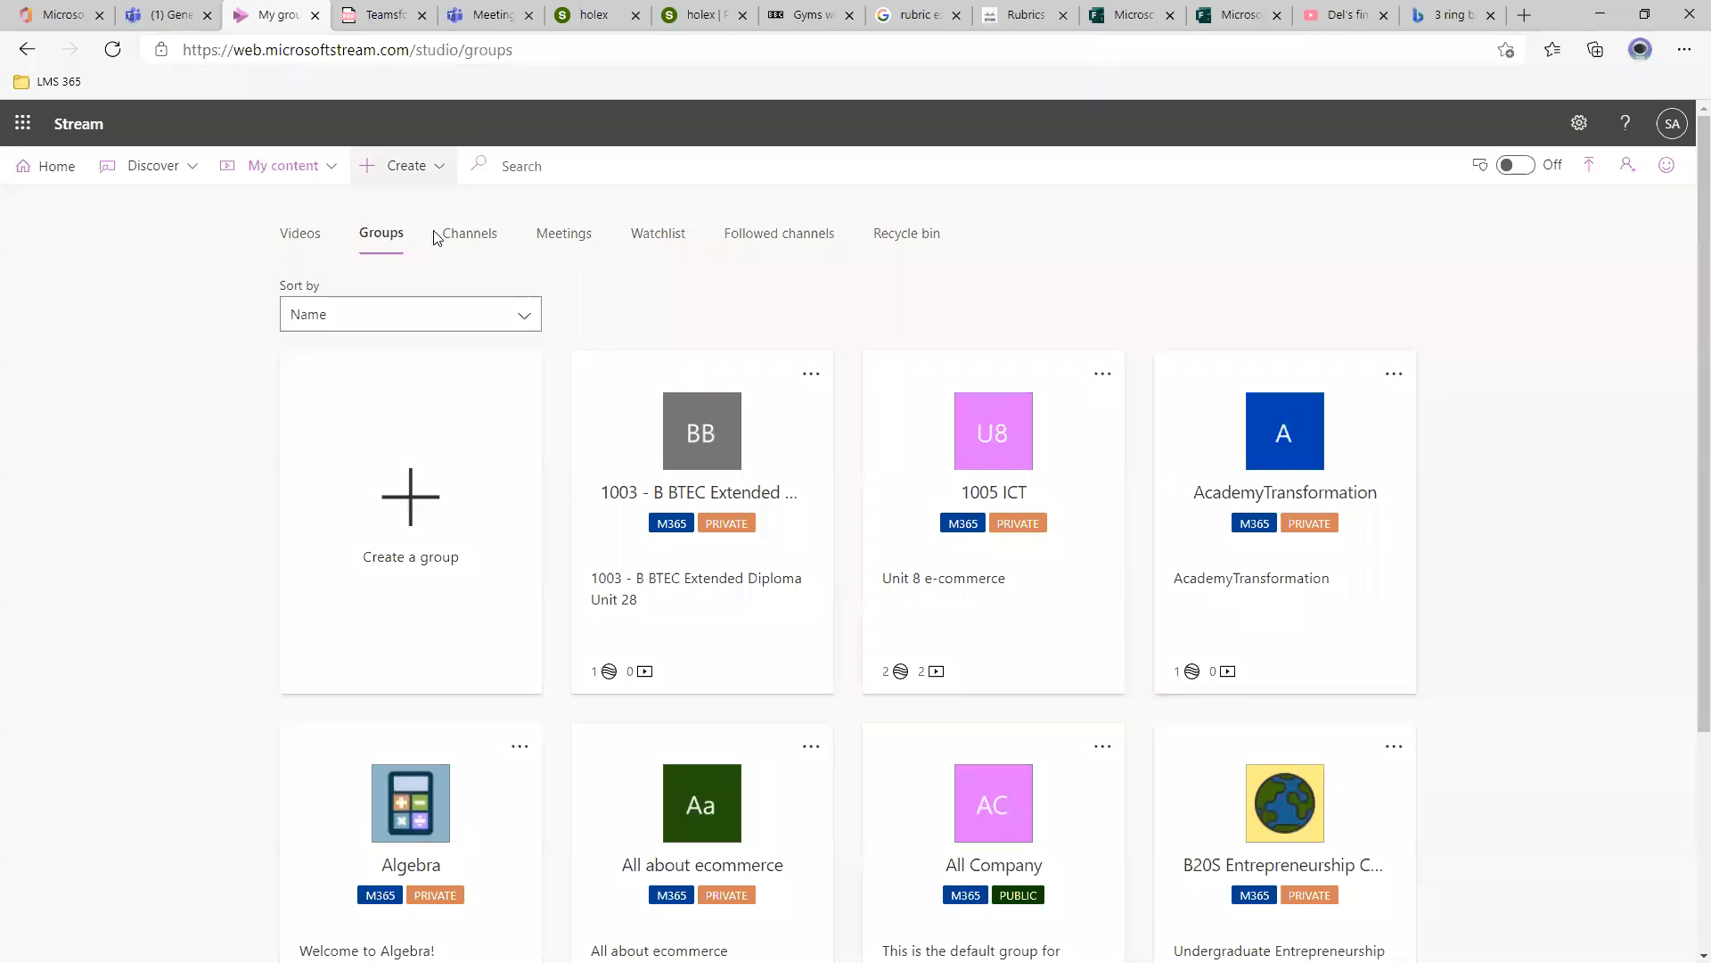
{"action": "scroll", "coordinate": [1173, 553], "scroll_direction": "down", "scroll_amount": 2}
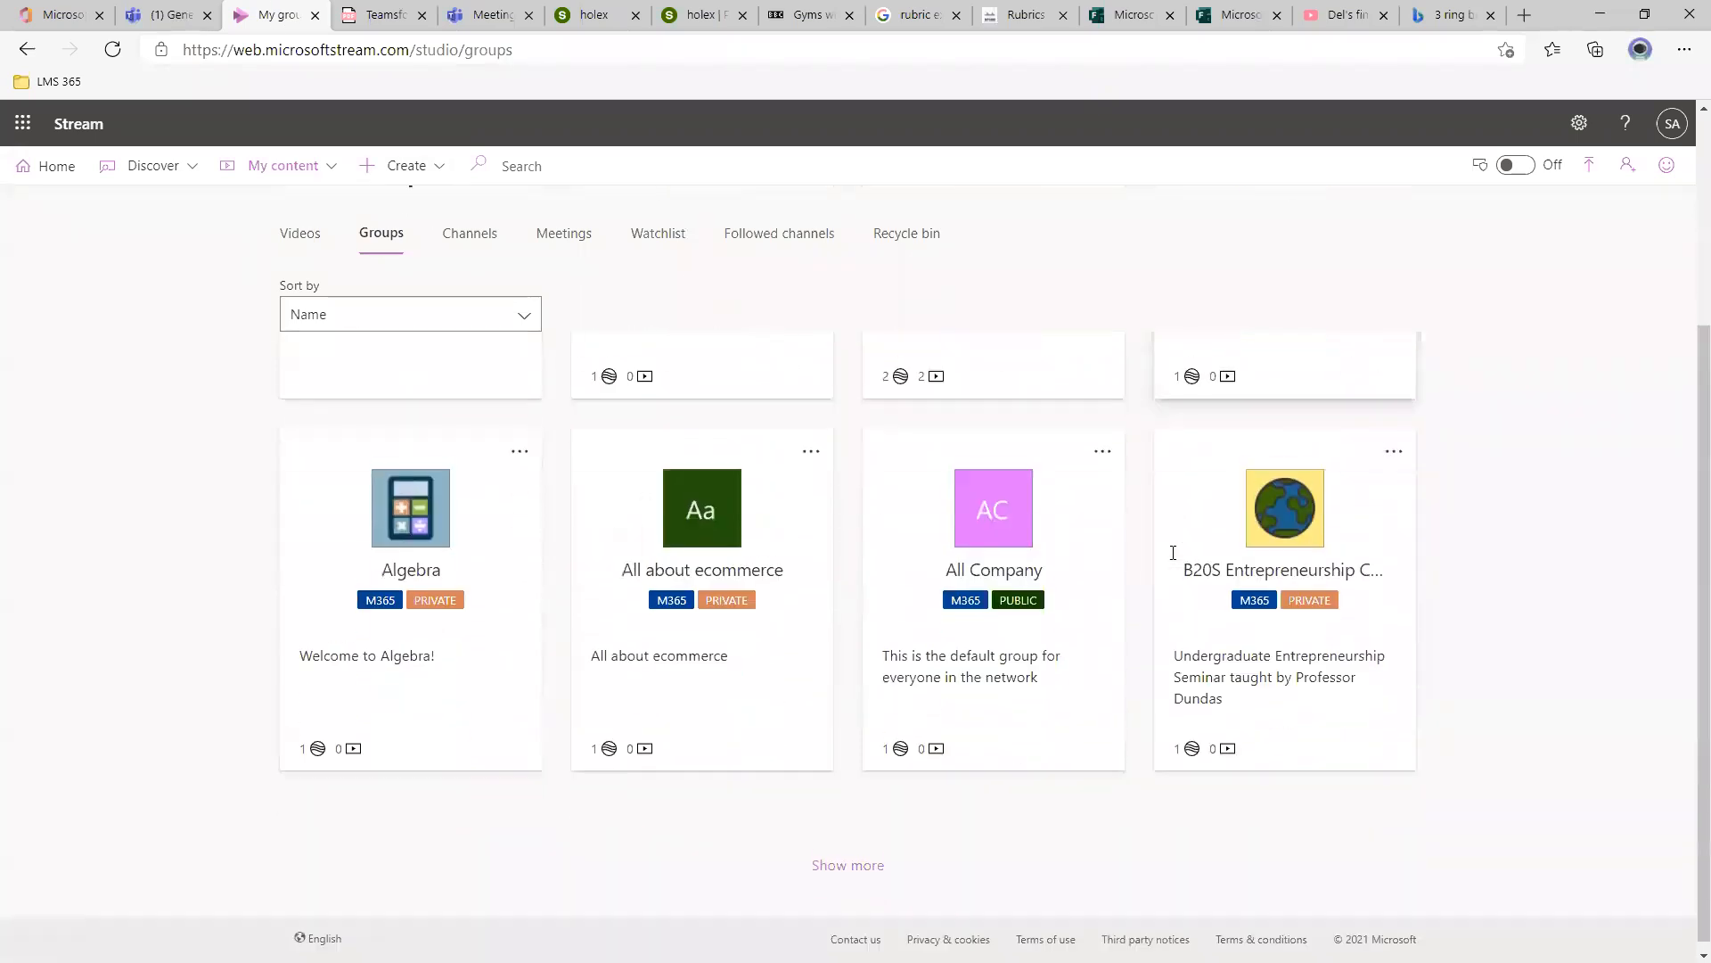
{"action": "left_click", "coordinate": [841, 859]}
{"action": "scroll", "coordinate": [1394, 672], "scroll_direction": "down", "scroll_amount": 4}
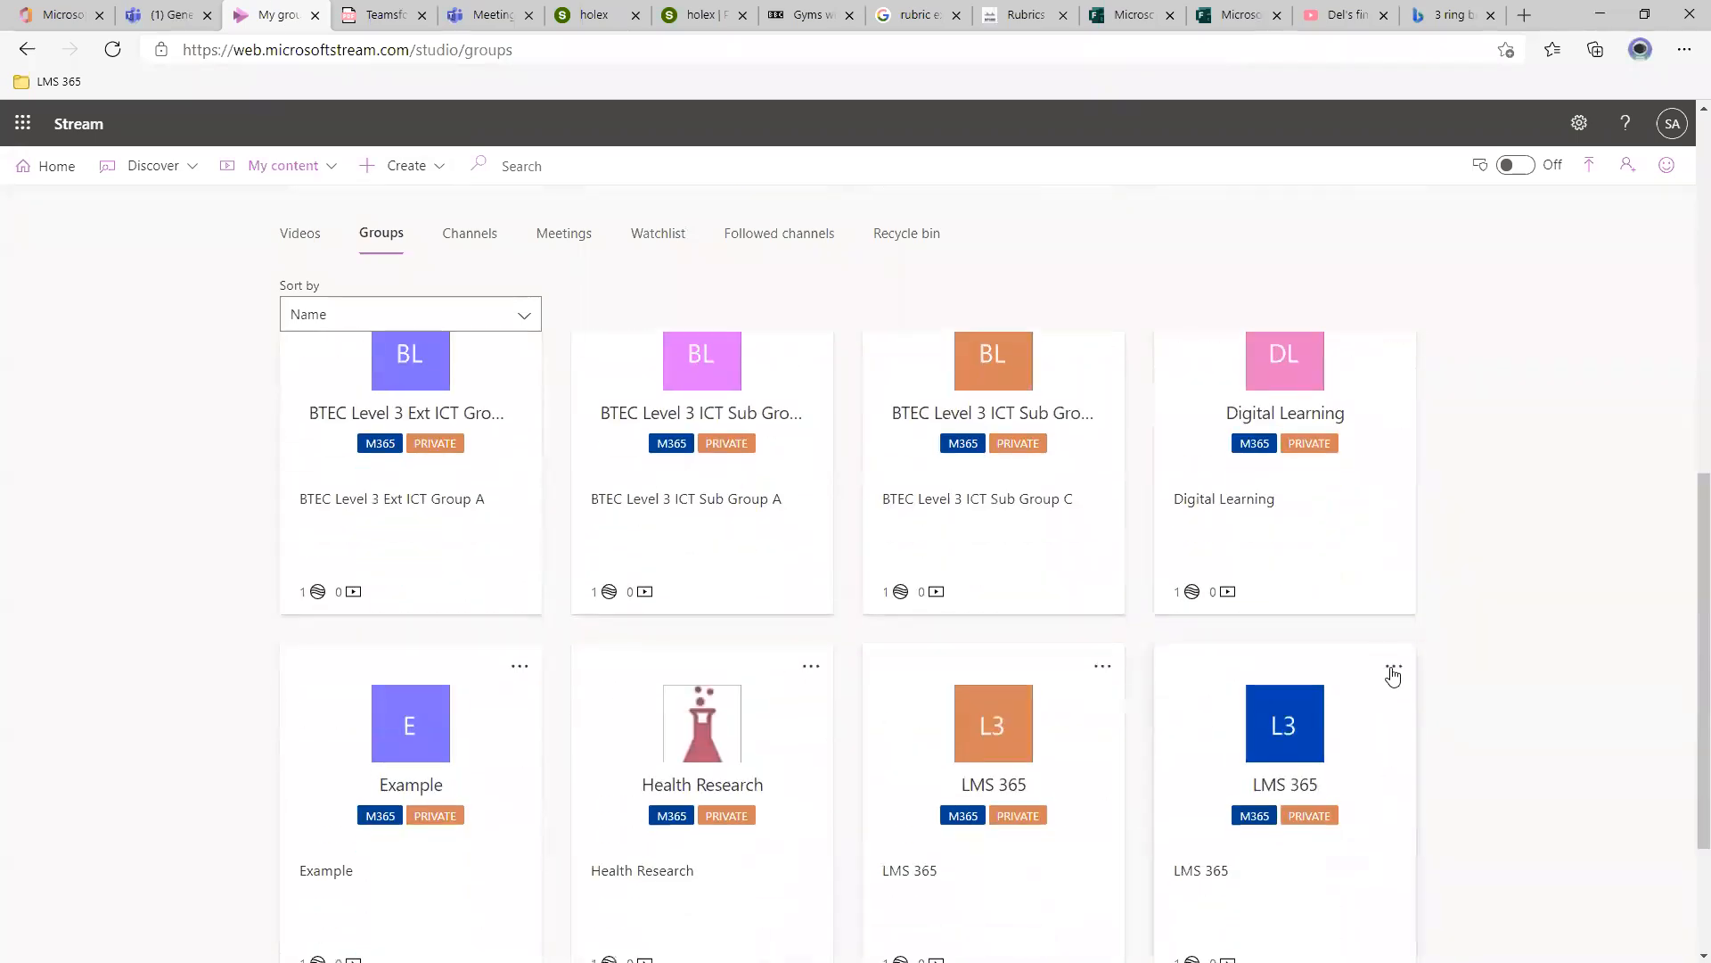
Match the Sub Group C name against Teams and open the BTEC Level 3 ICT Sub Group C group.
{"action": "triple_click", "coordinate": [992, 498]}
{"action": "left_click", "coordinate": [154, 9]}
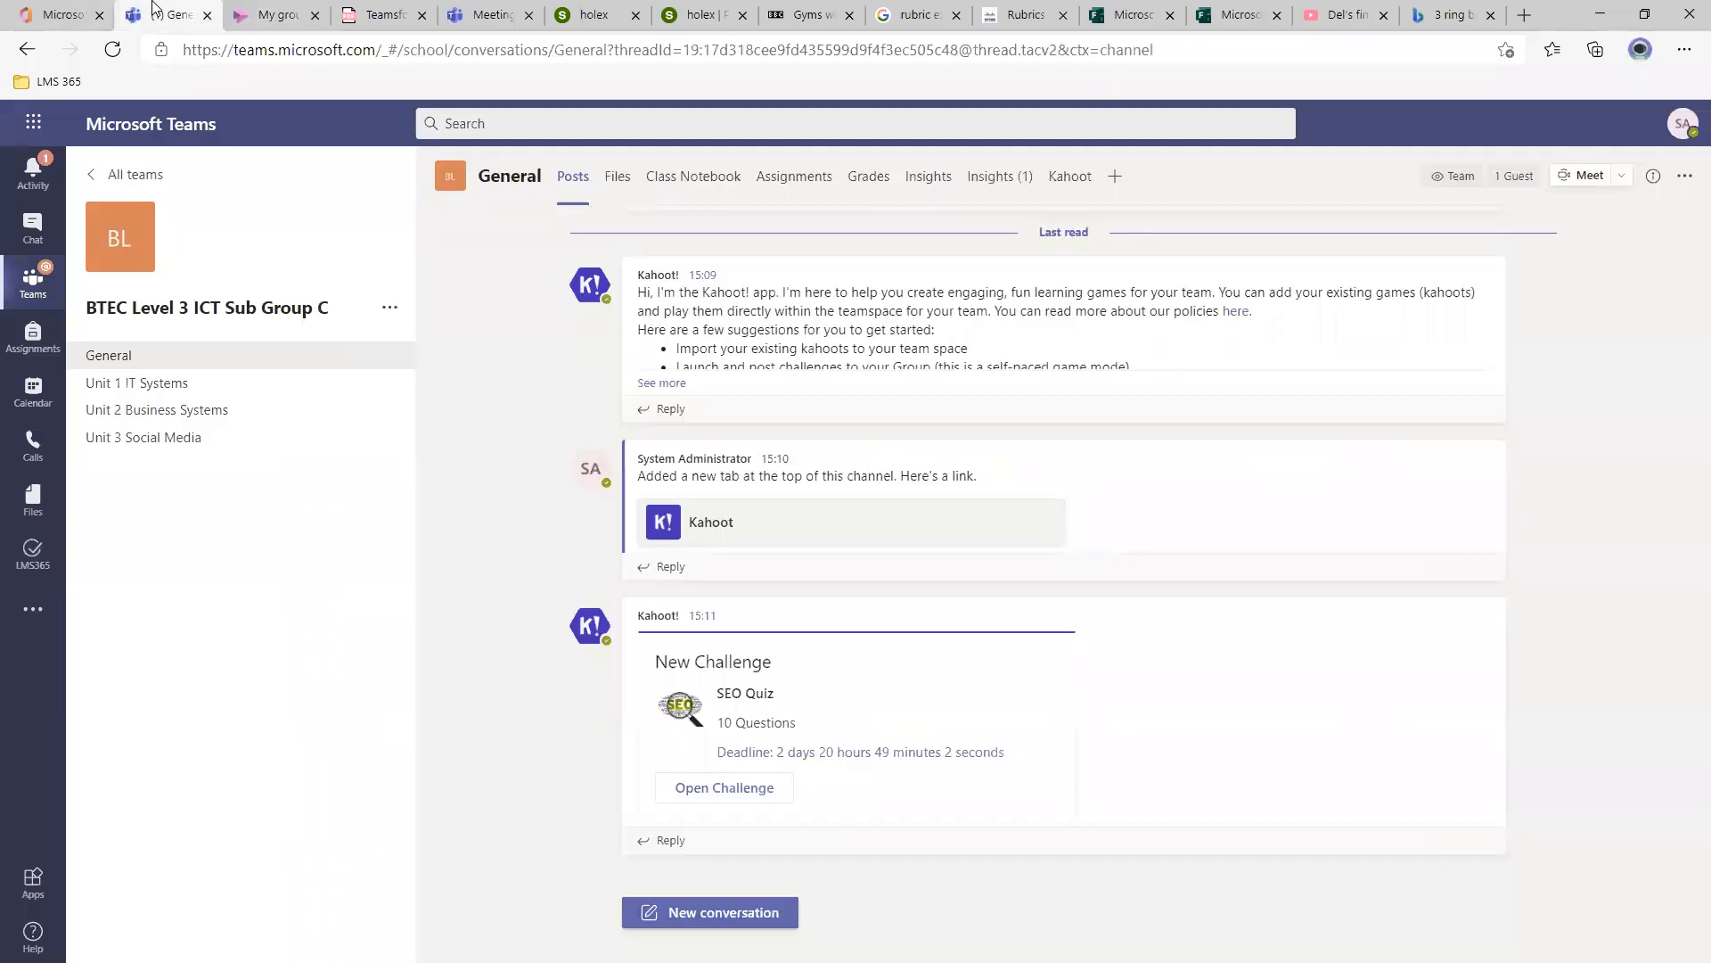
{"action": "left_click", "coordinate": [267, 15]}
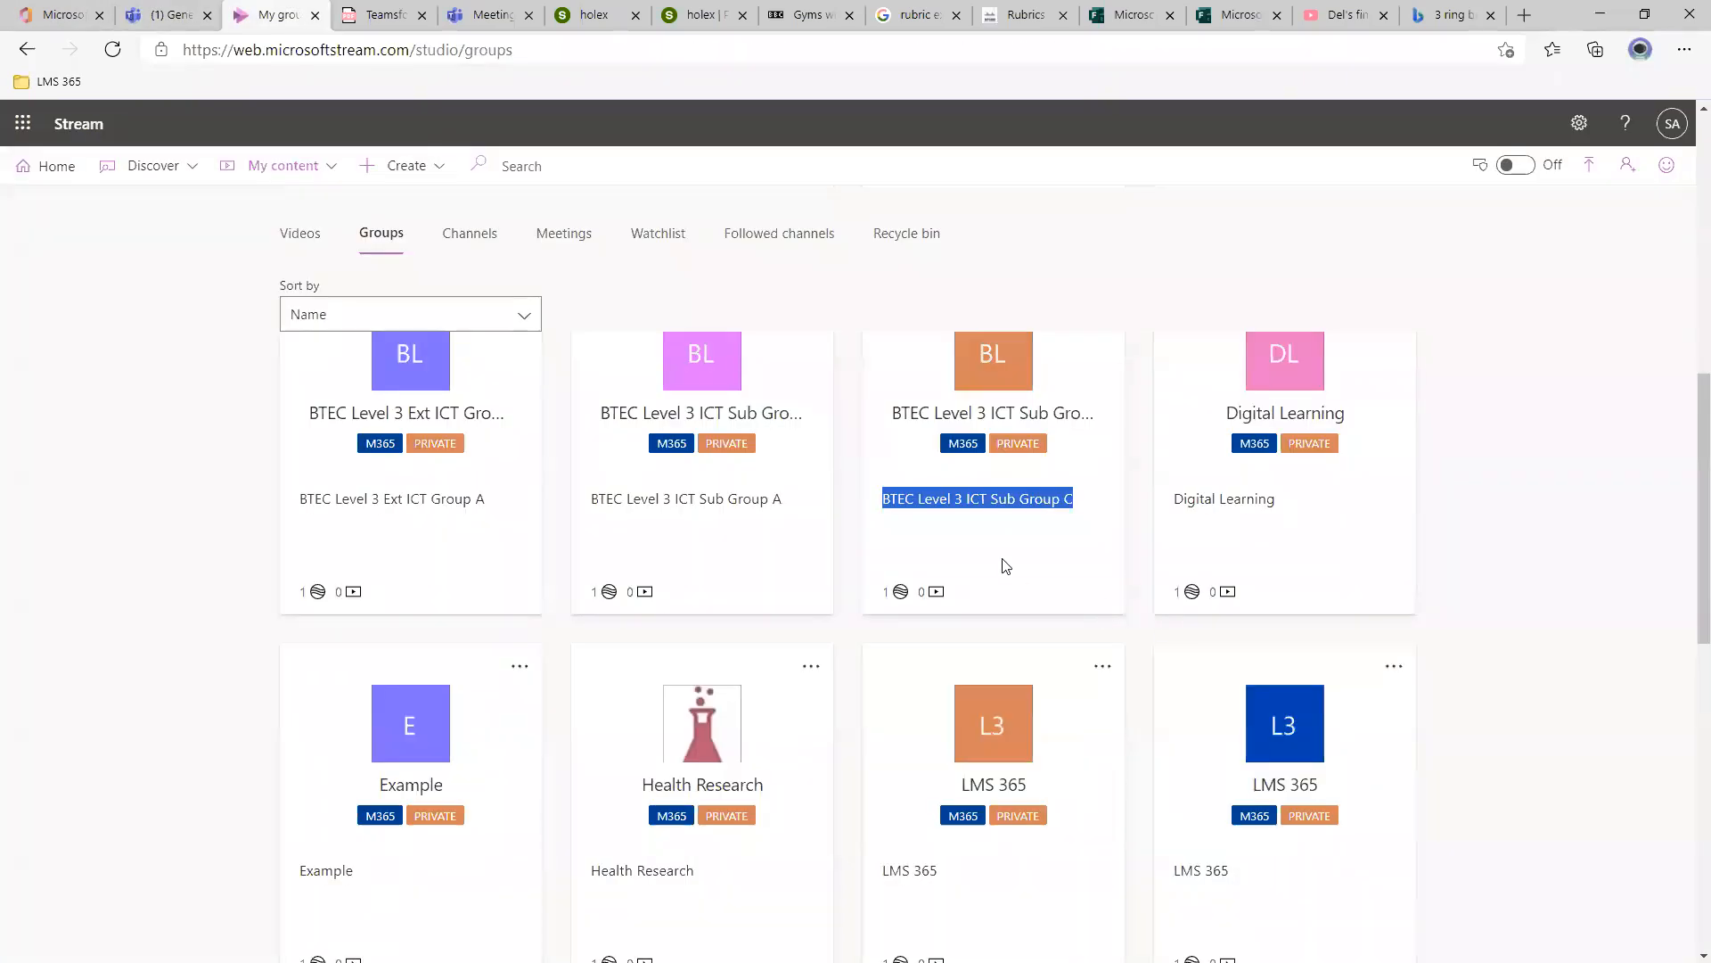
{"action": "left_click", "coordinate": [1542, 592]}
{"action": "scroll", "coordinate": [1470, 615], "scroll_direction": "up", "scroll_amount": 3}
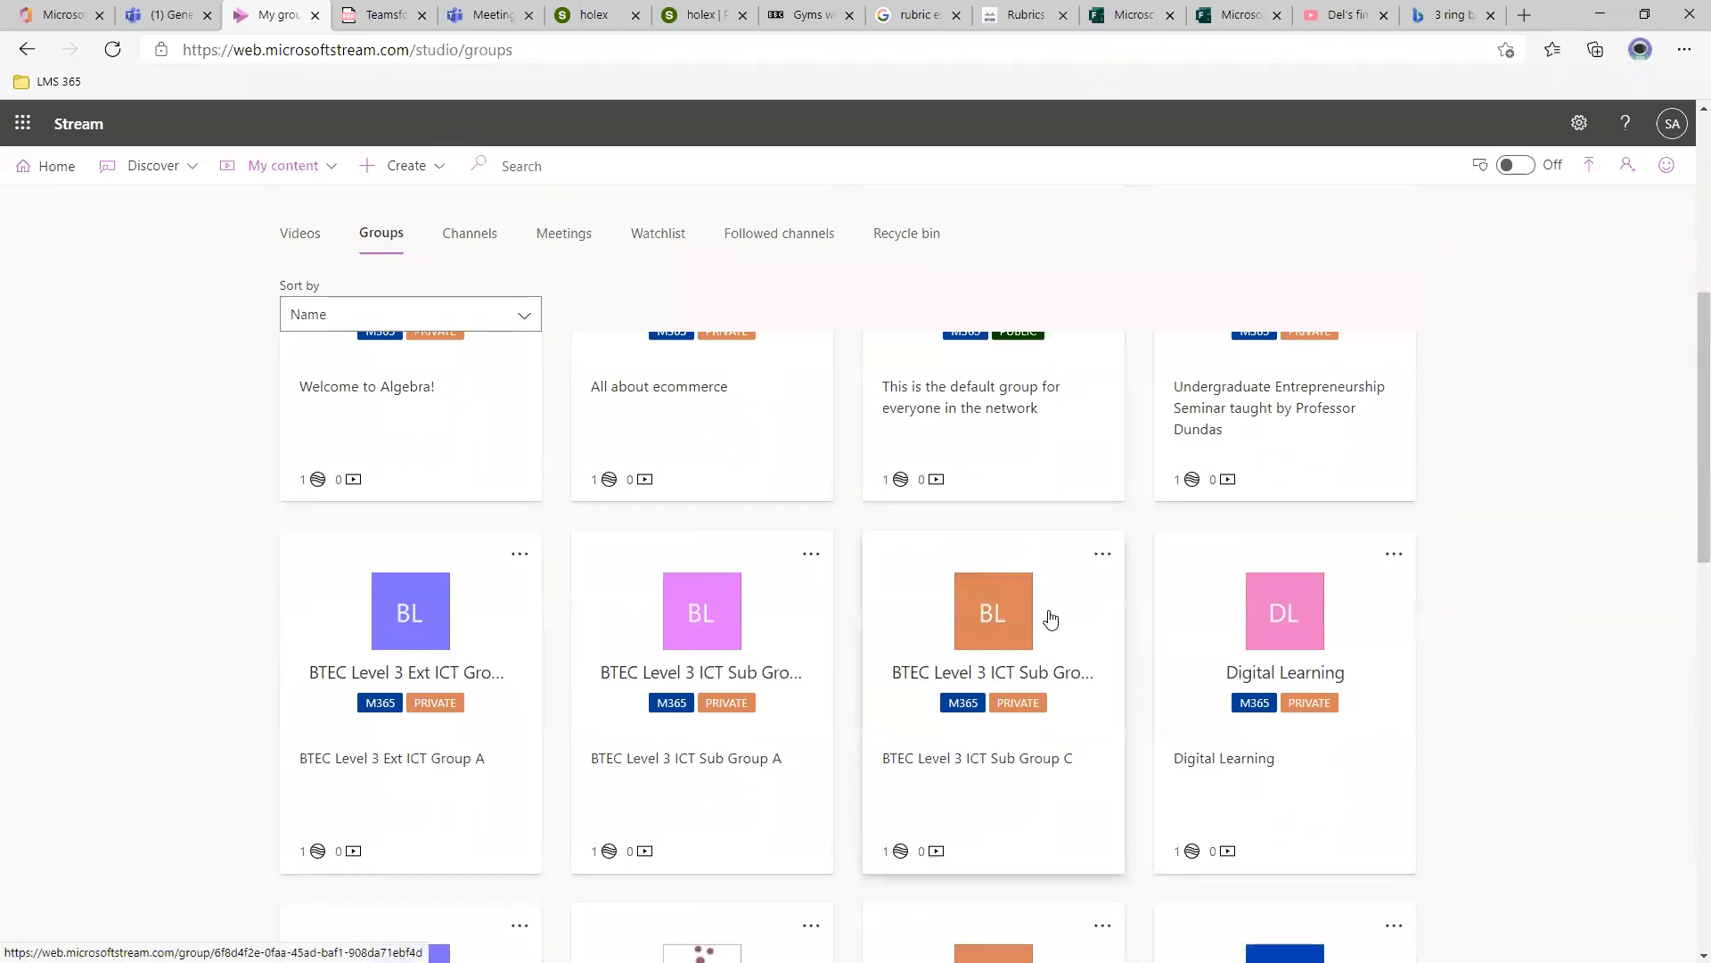
{"action": "scroll", "coordinate": [1147, 580], "scroll_direction": "down", "scroll_amount": 1}
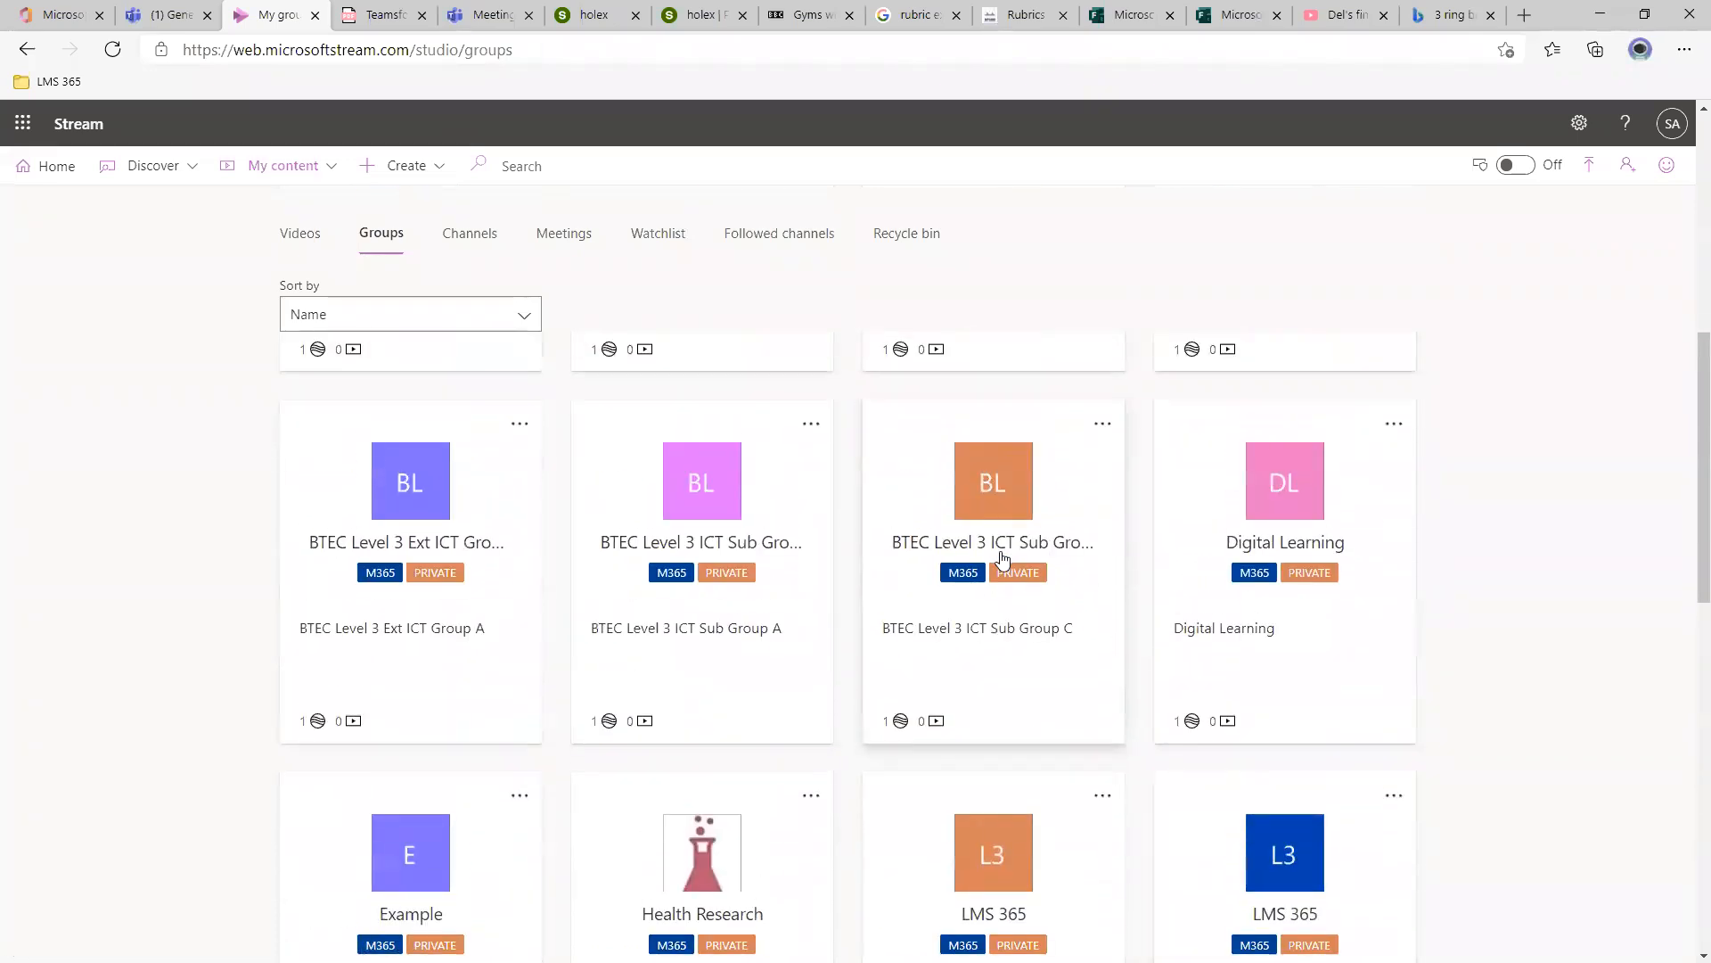
{"action": "left_click", "coordinate": [1032, 511]}
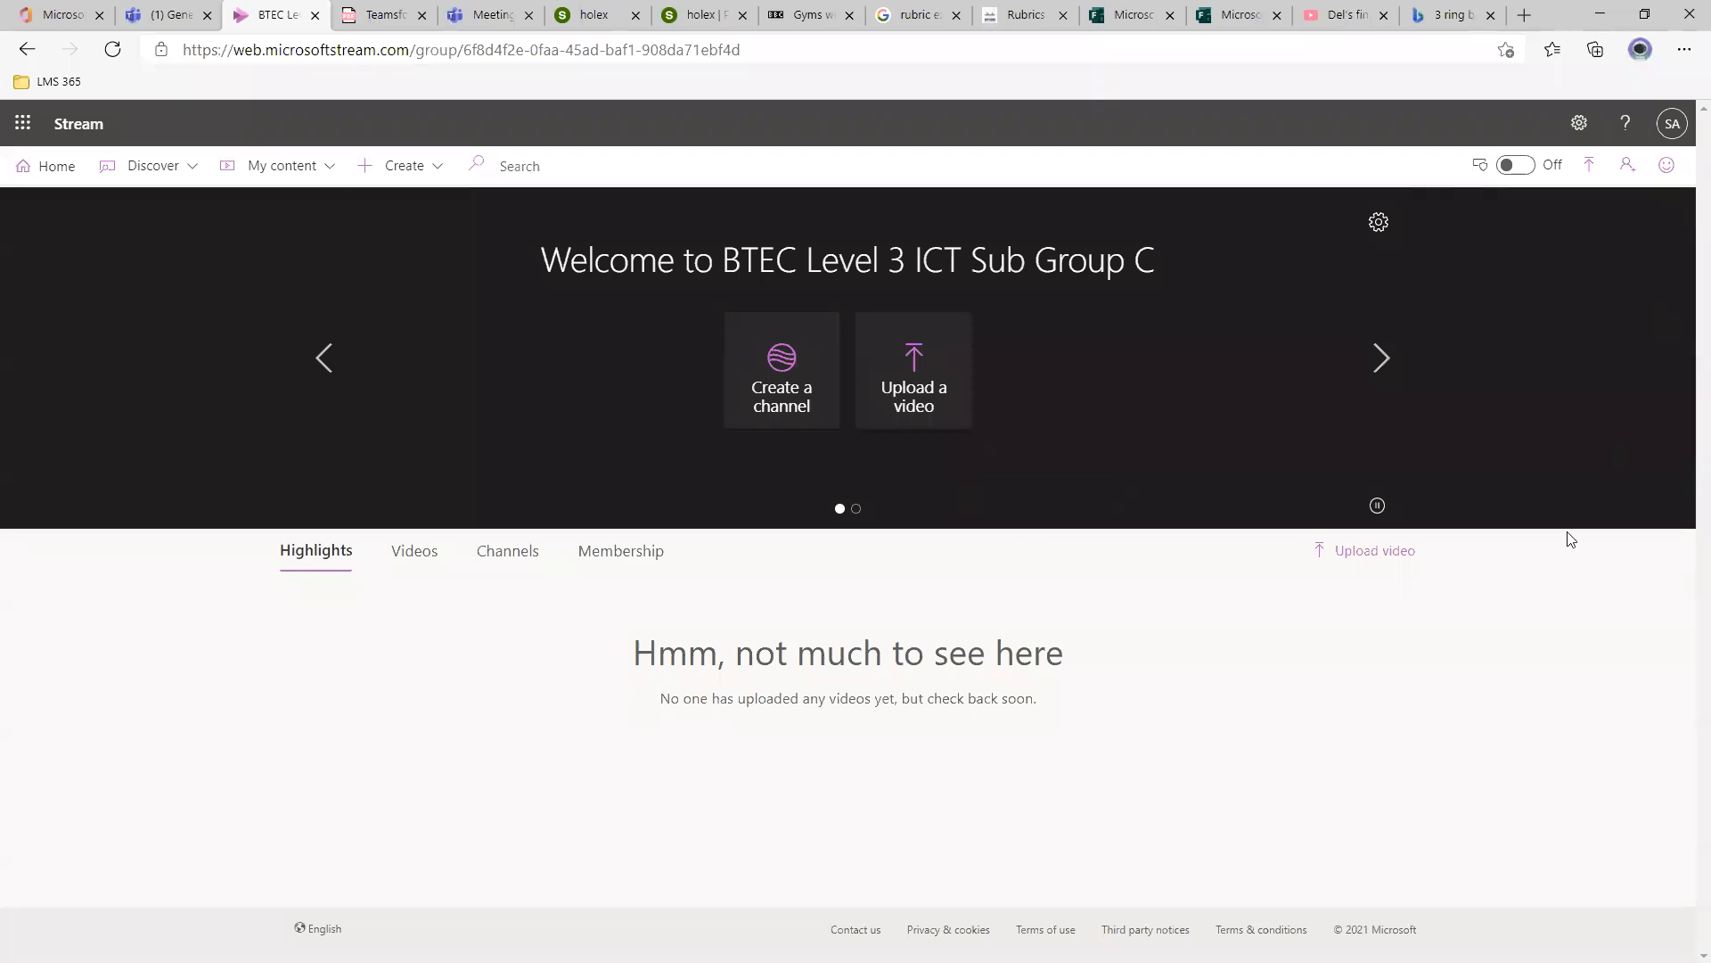
From the group's Channels page, create a new channel named 'Group C', replacing the mistyped name.
{"action": "left_click", "coordinate": [516, 560]}
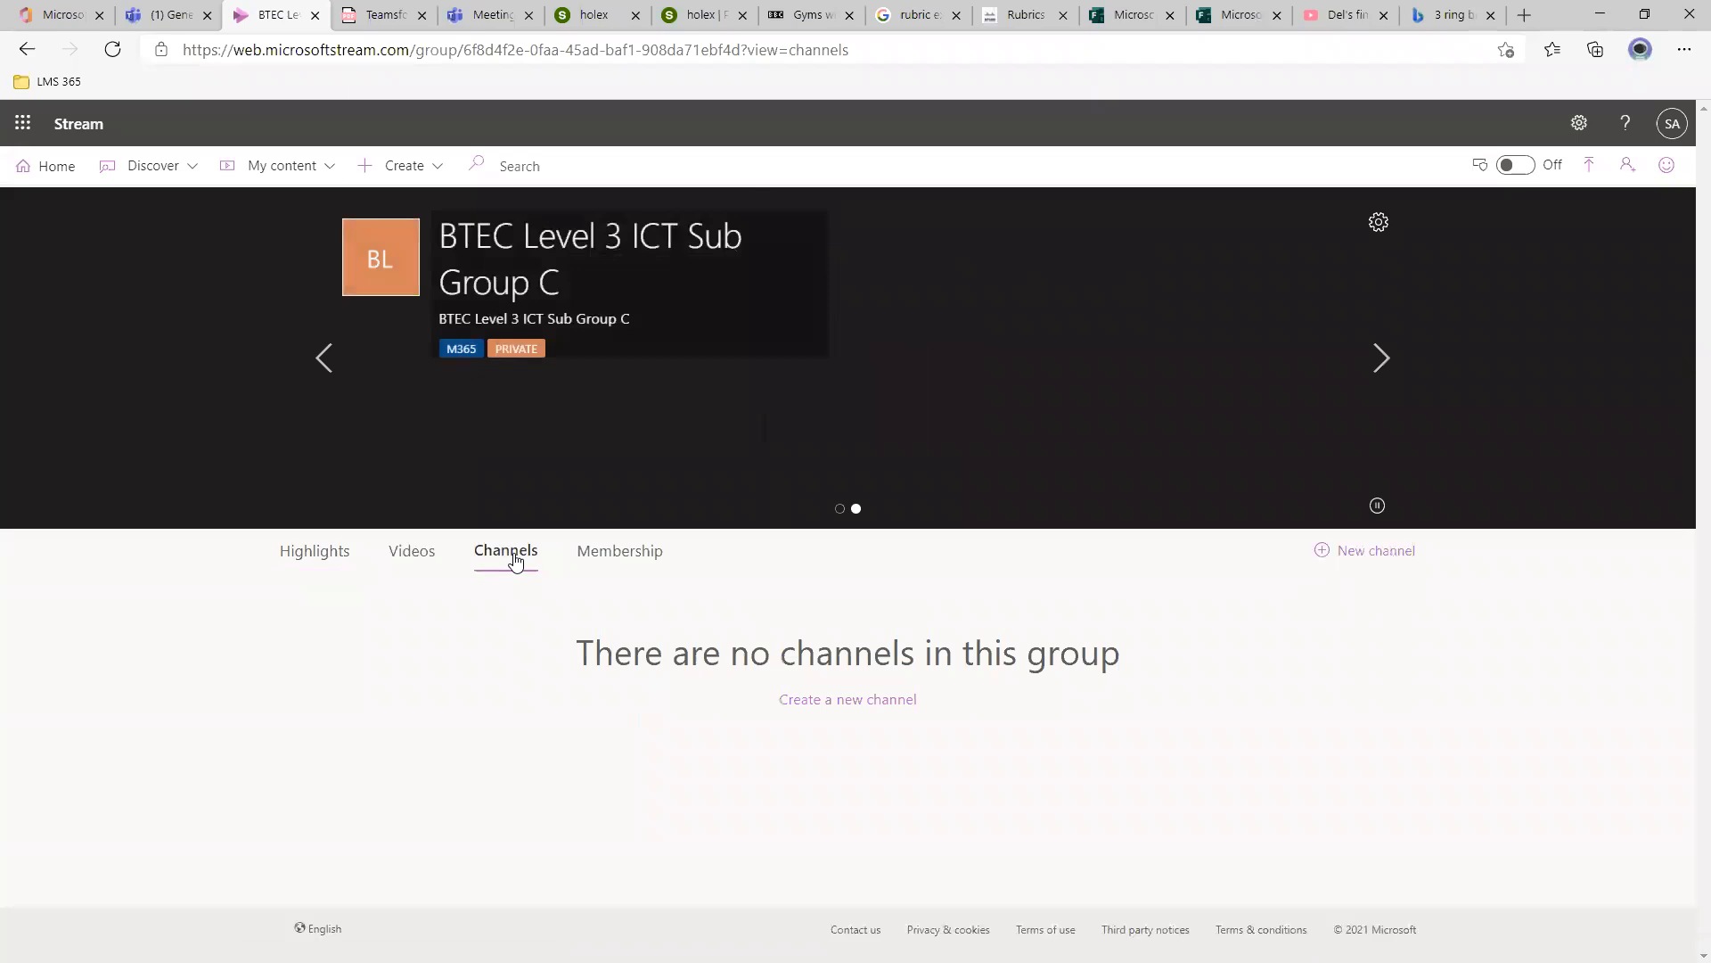
{"action": "left_click", "coordinate": [884, 697]}
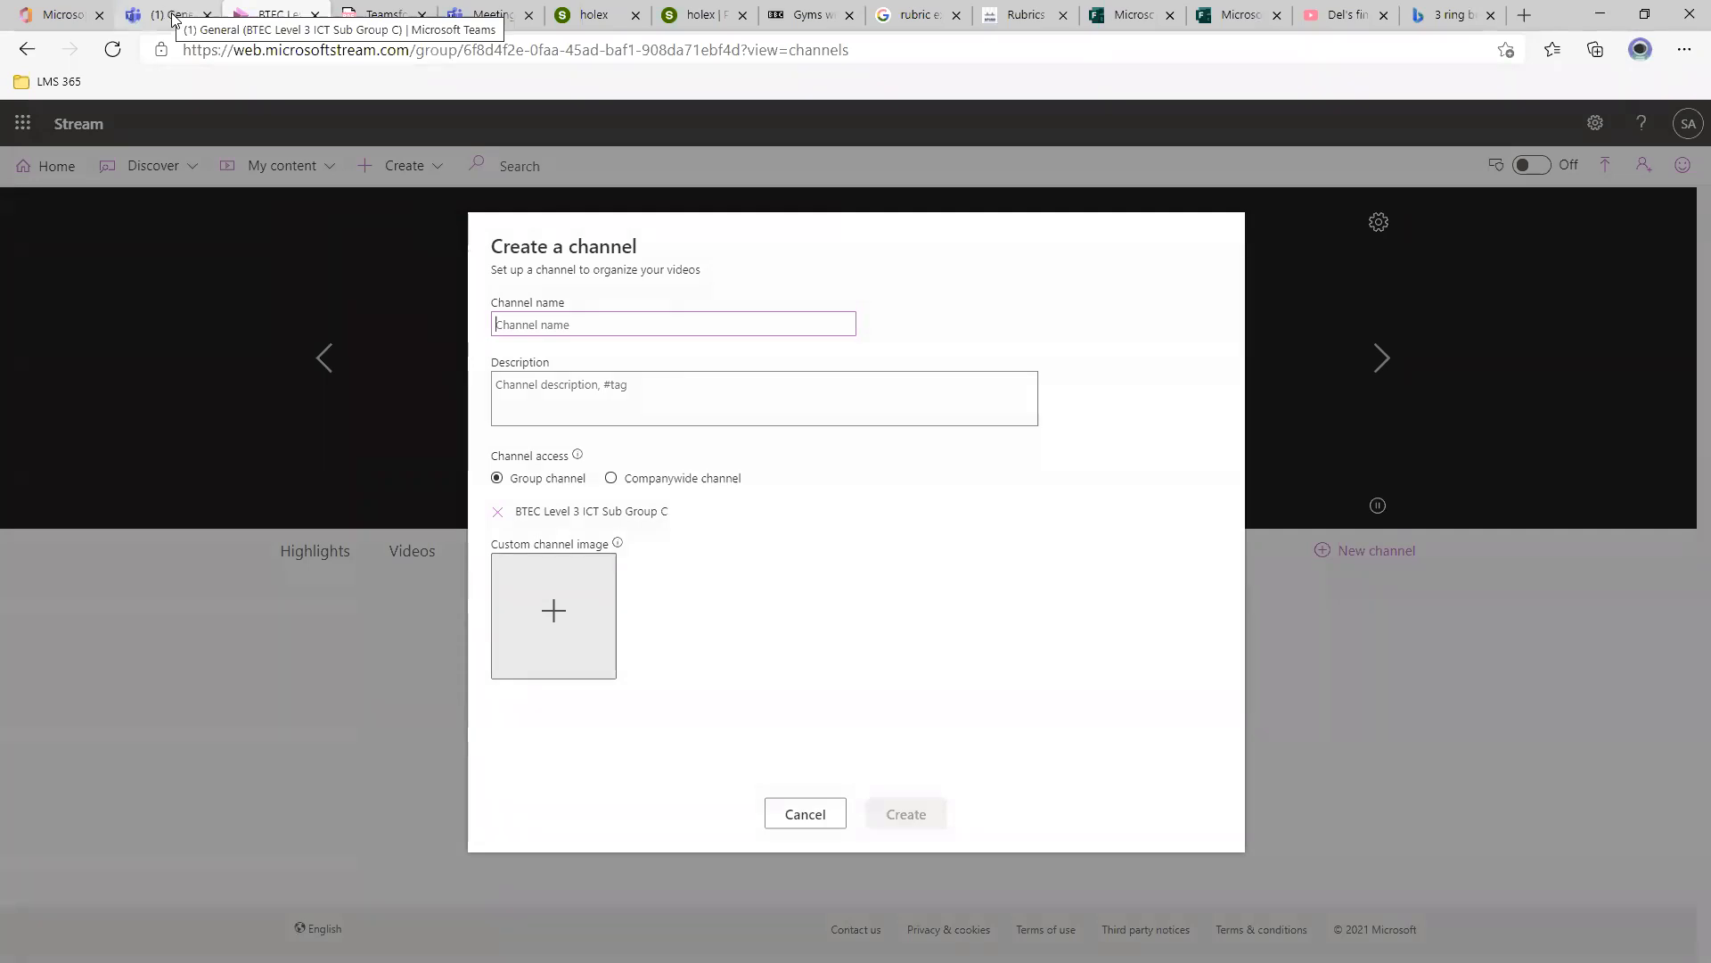
{"action": "type", "text": "100"}
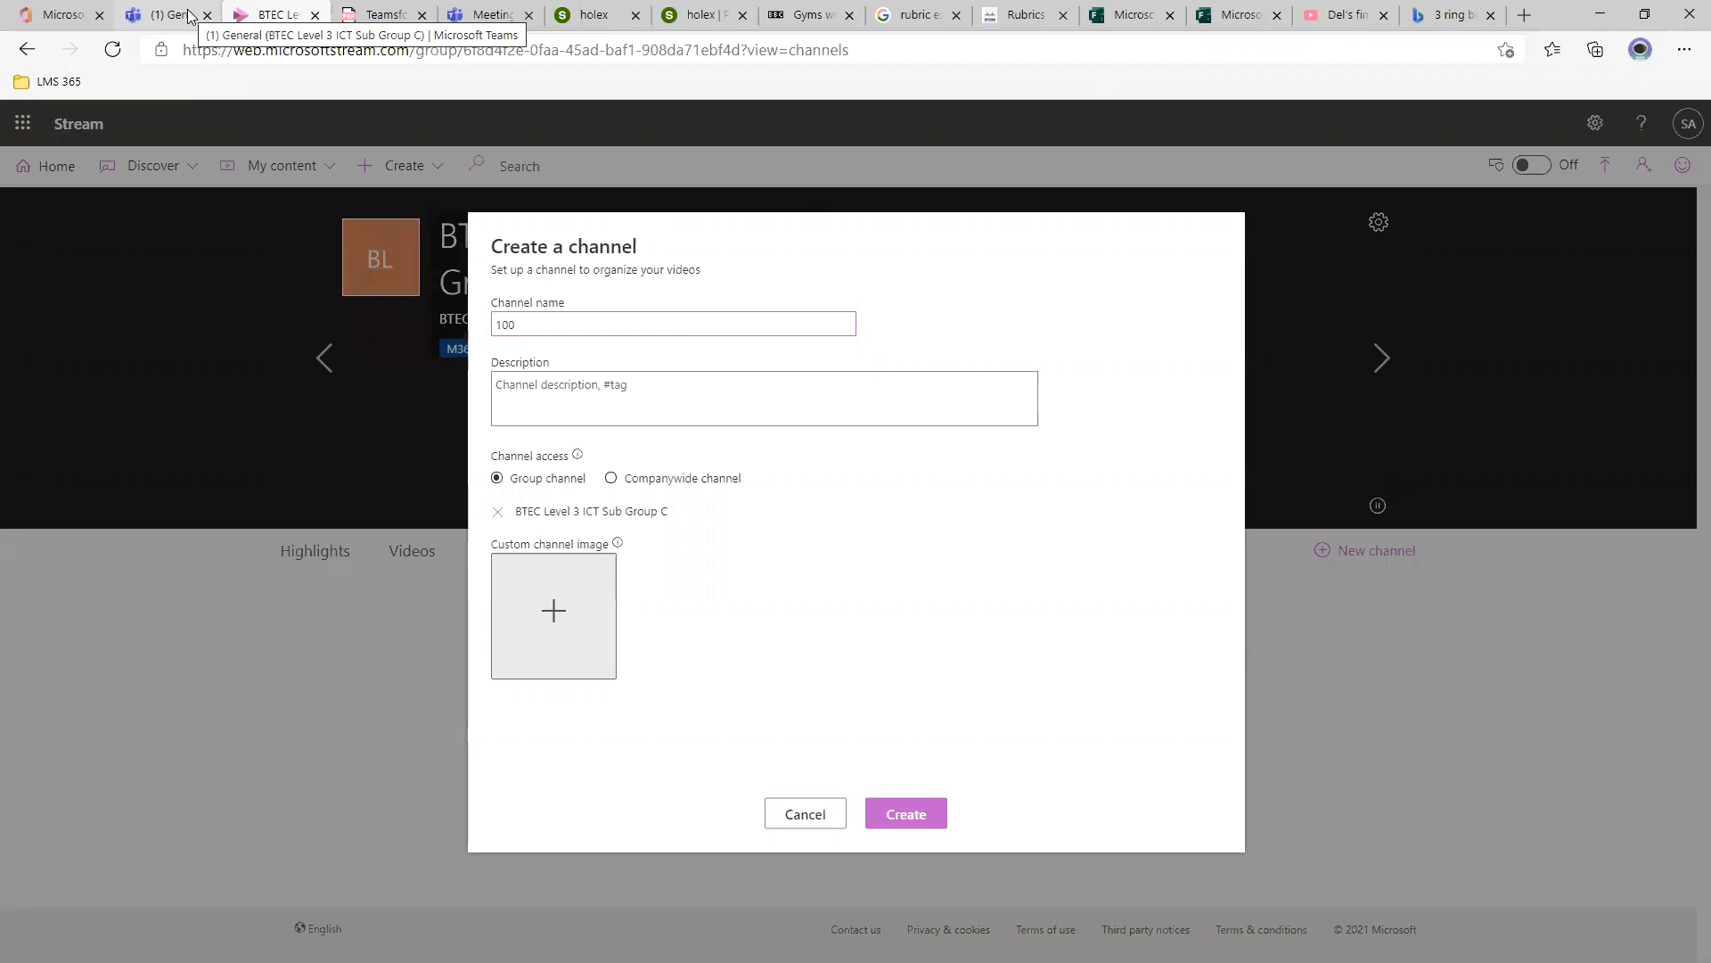
{"action": "left_click_drag", "start_coordinate": [564, 332], "coordinate": [488, 333]}
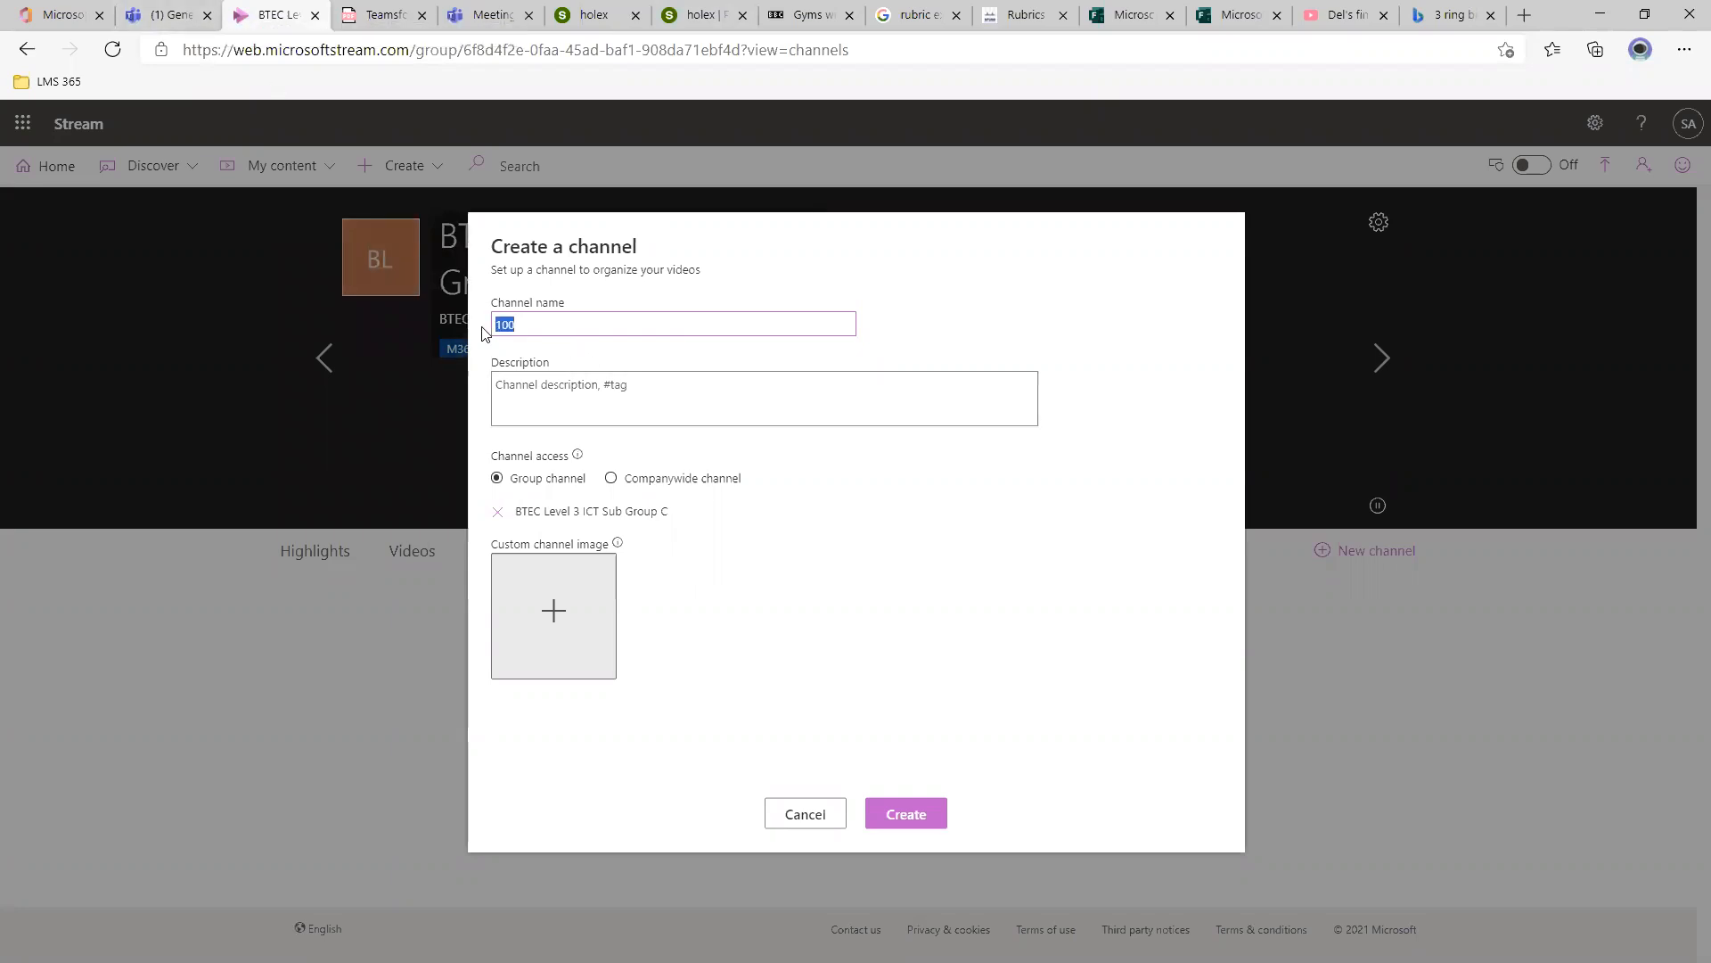
{"action": "type", "text": "Group C"}
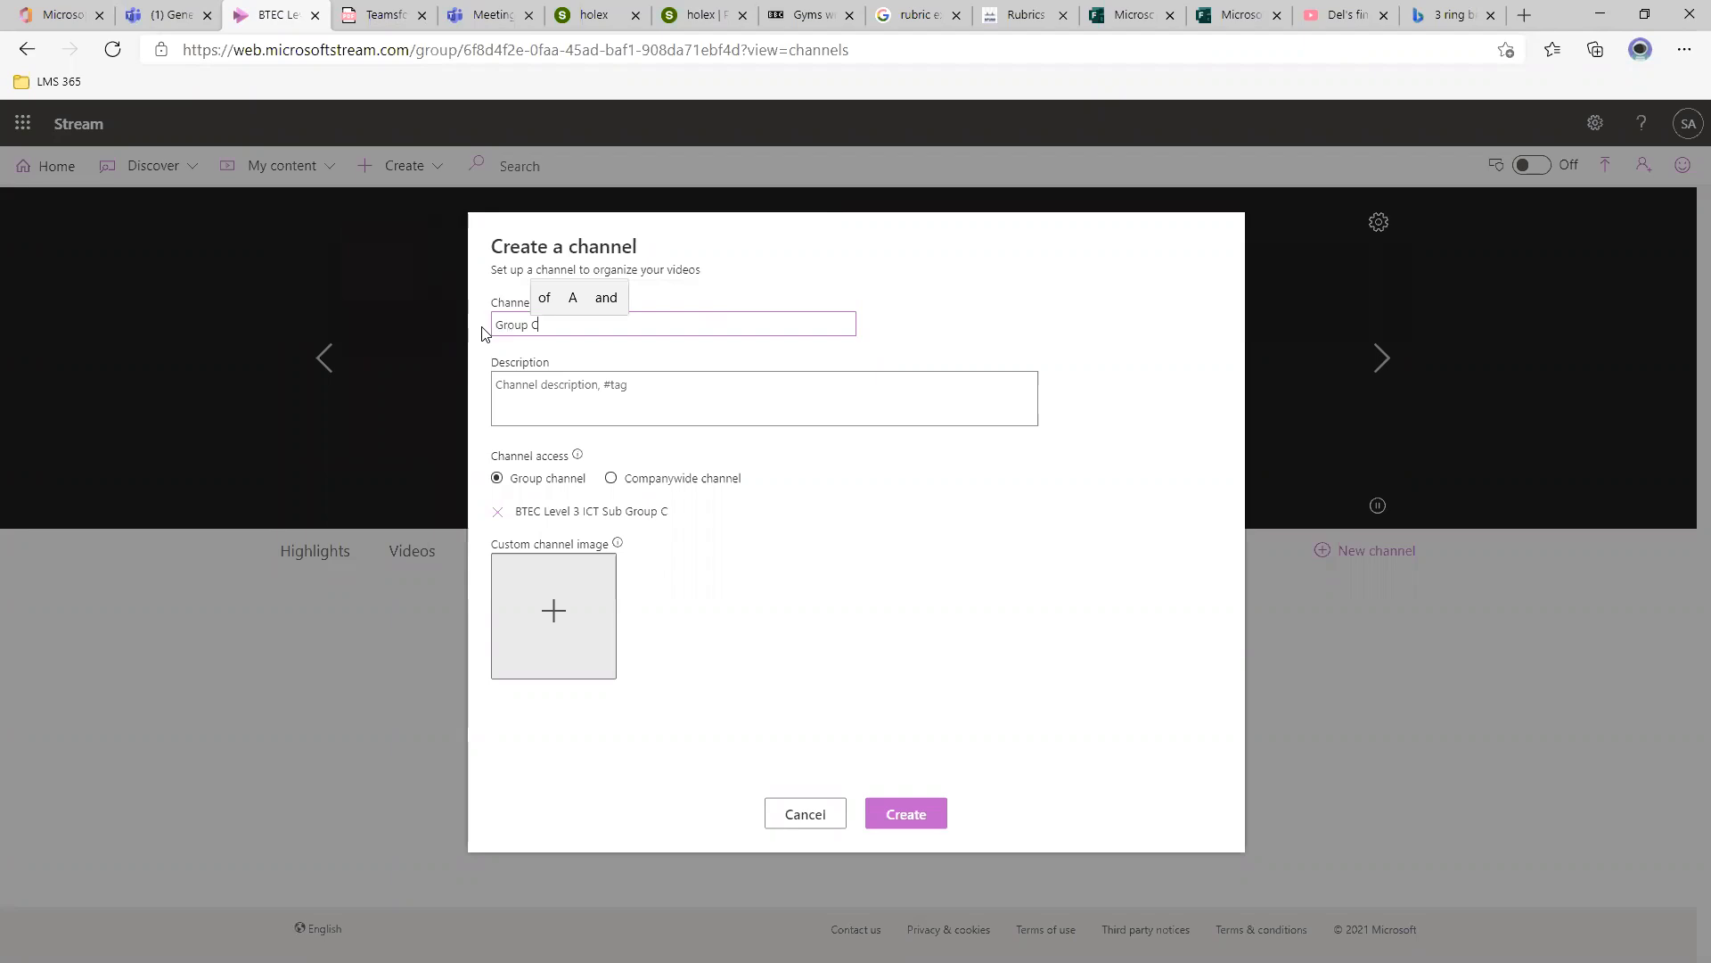
{"action": "left_click", "coordinate": [913, 813]}
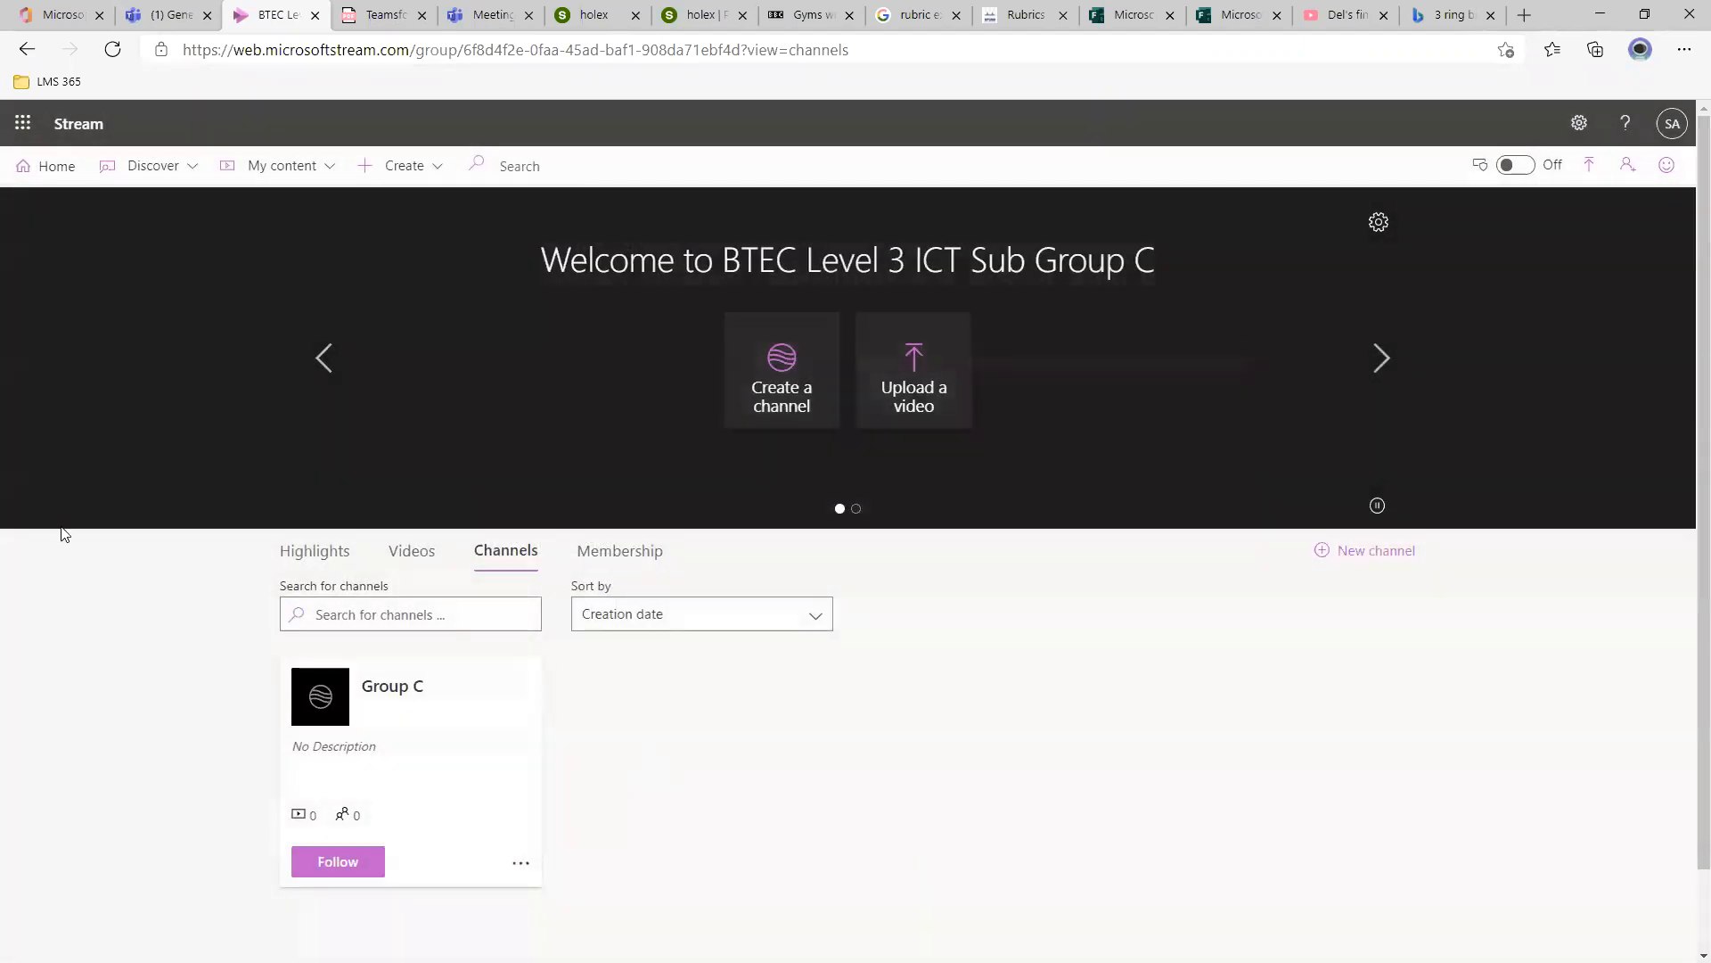
Copy the Group C channel's direct link from its Share dialog and switch to Teams.
{"action": "scroll", "coordinate": [548, 731], "scroll_direction": "down", "scroll_amount": 1}
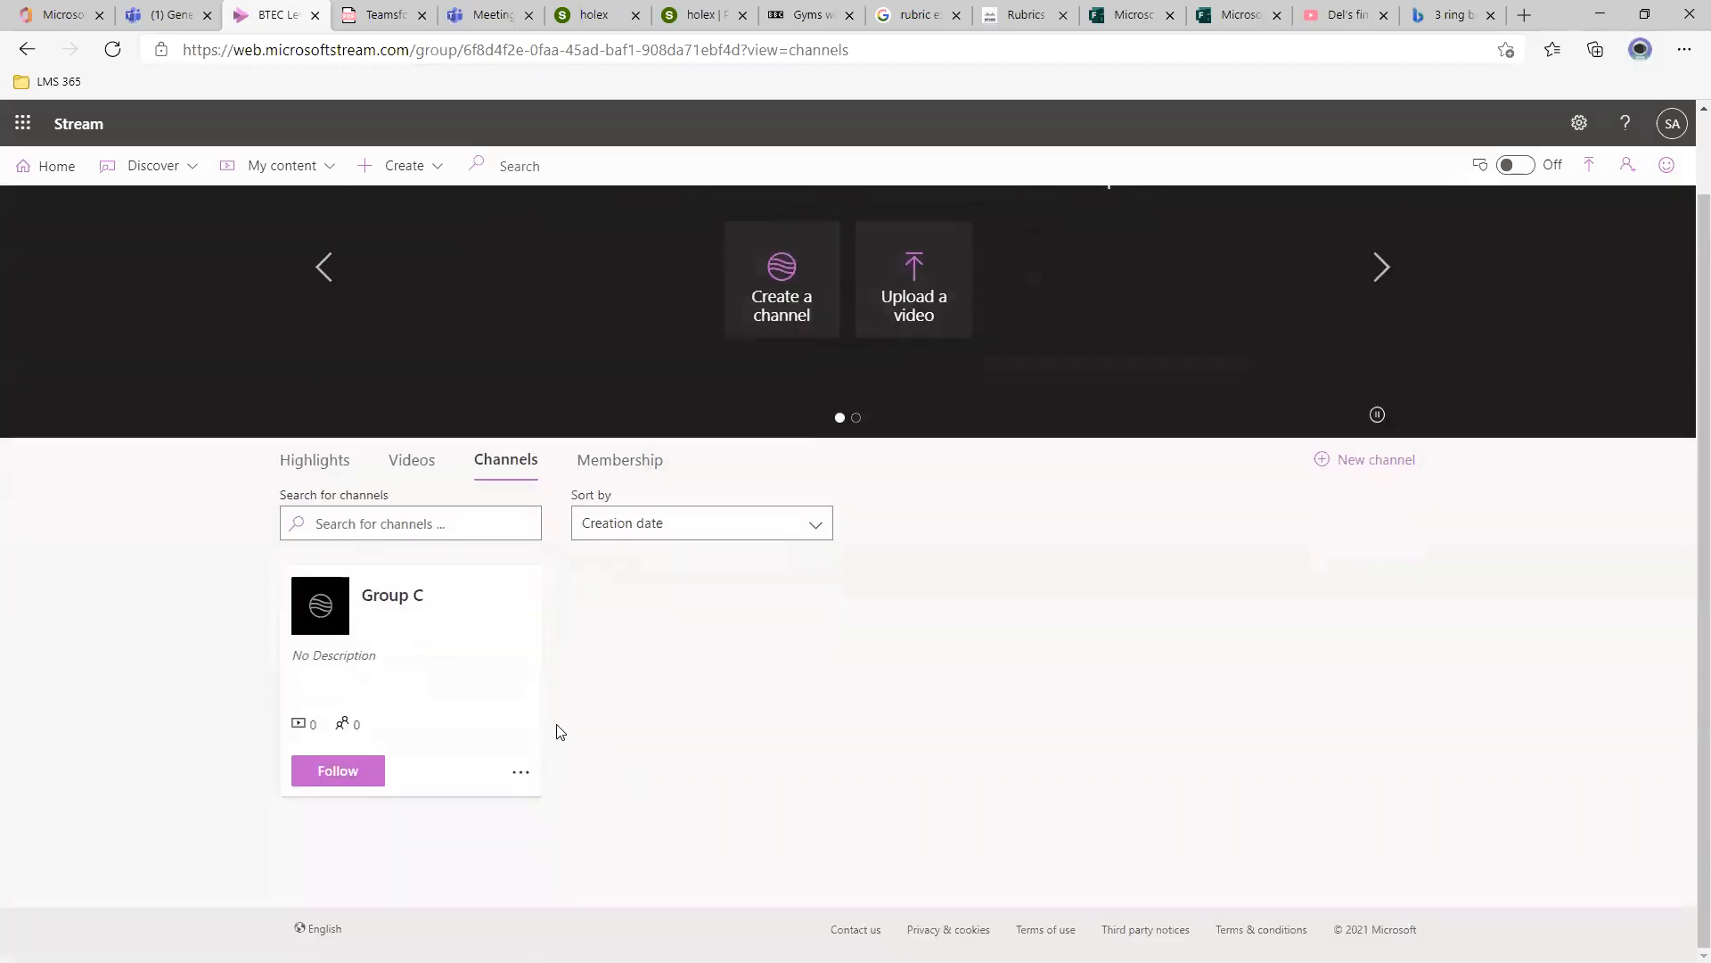
{"action": "left_click", "coordinate": [521, 775]}
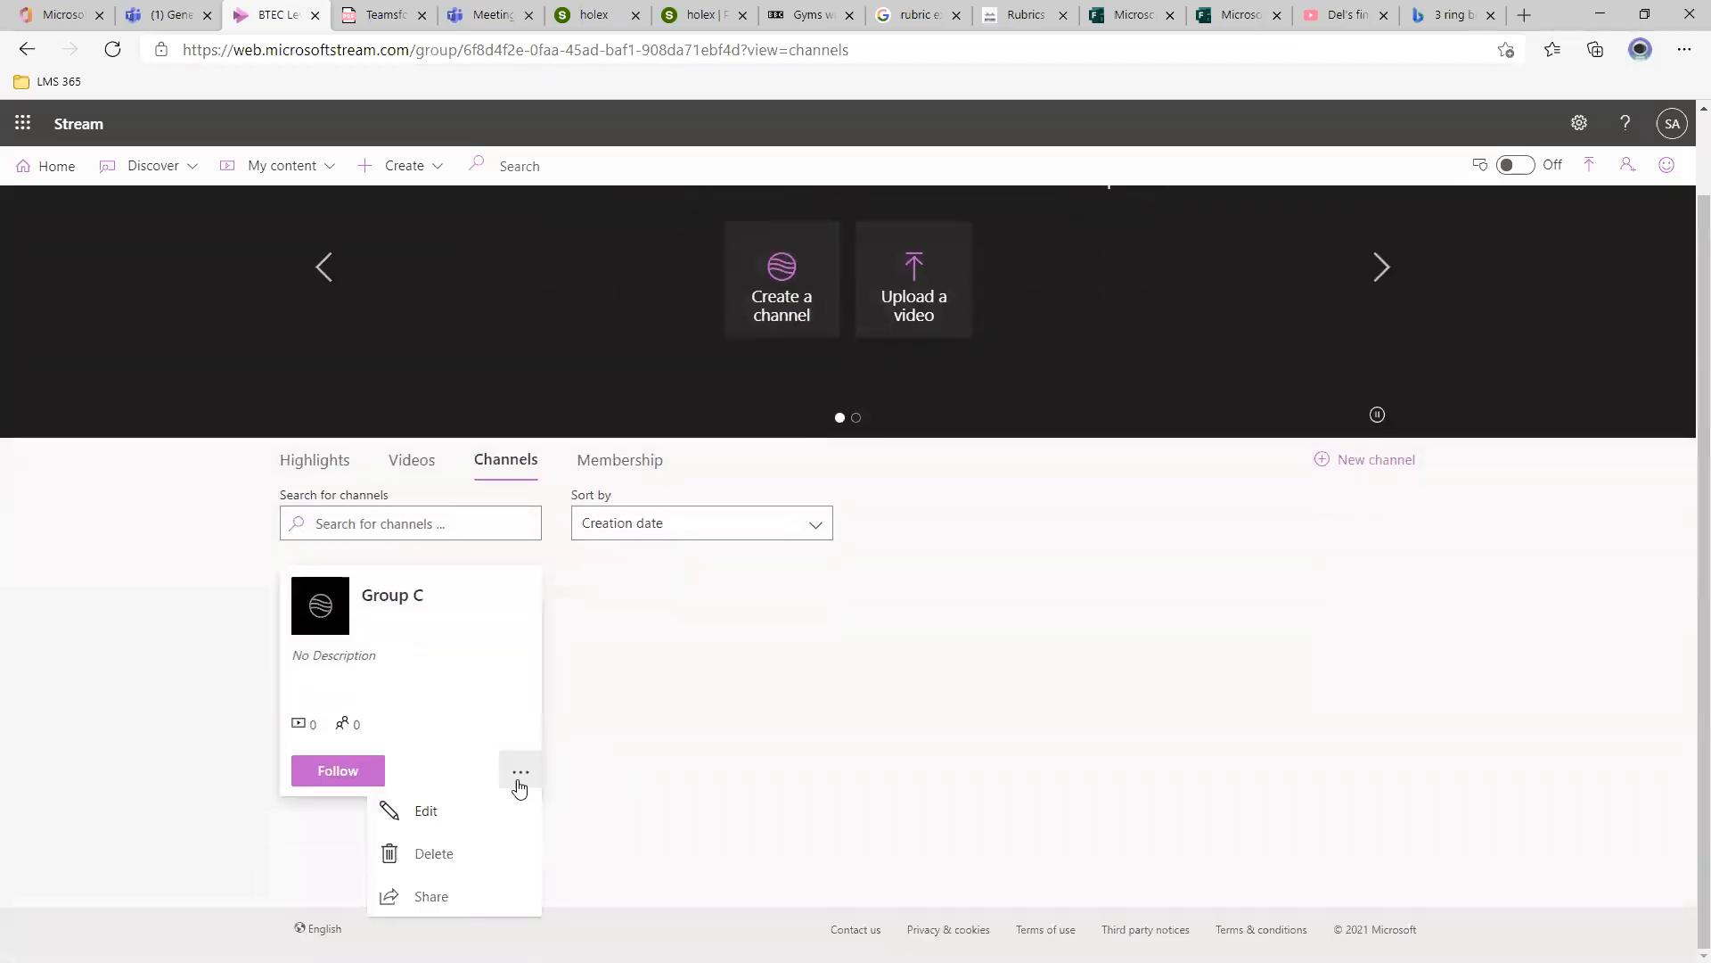
{"action": "left_click", "coordinate": [467, 896]}
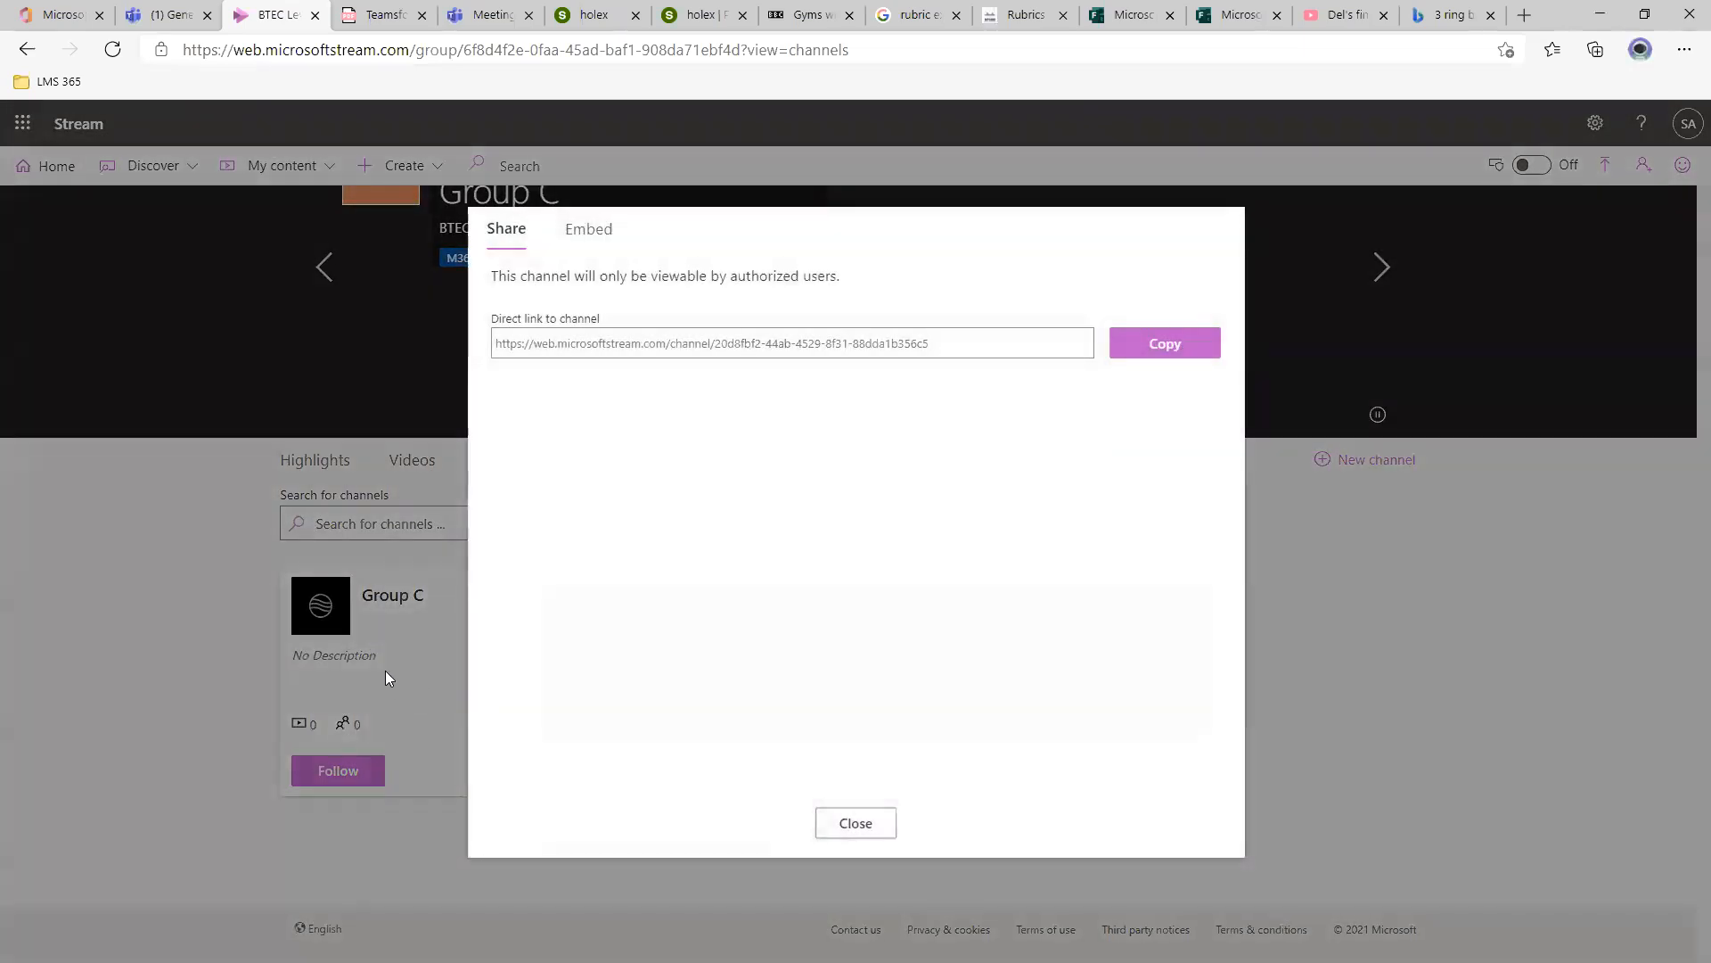
{"action": "triple_click", "coordinate": [607, 357]}
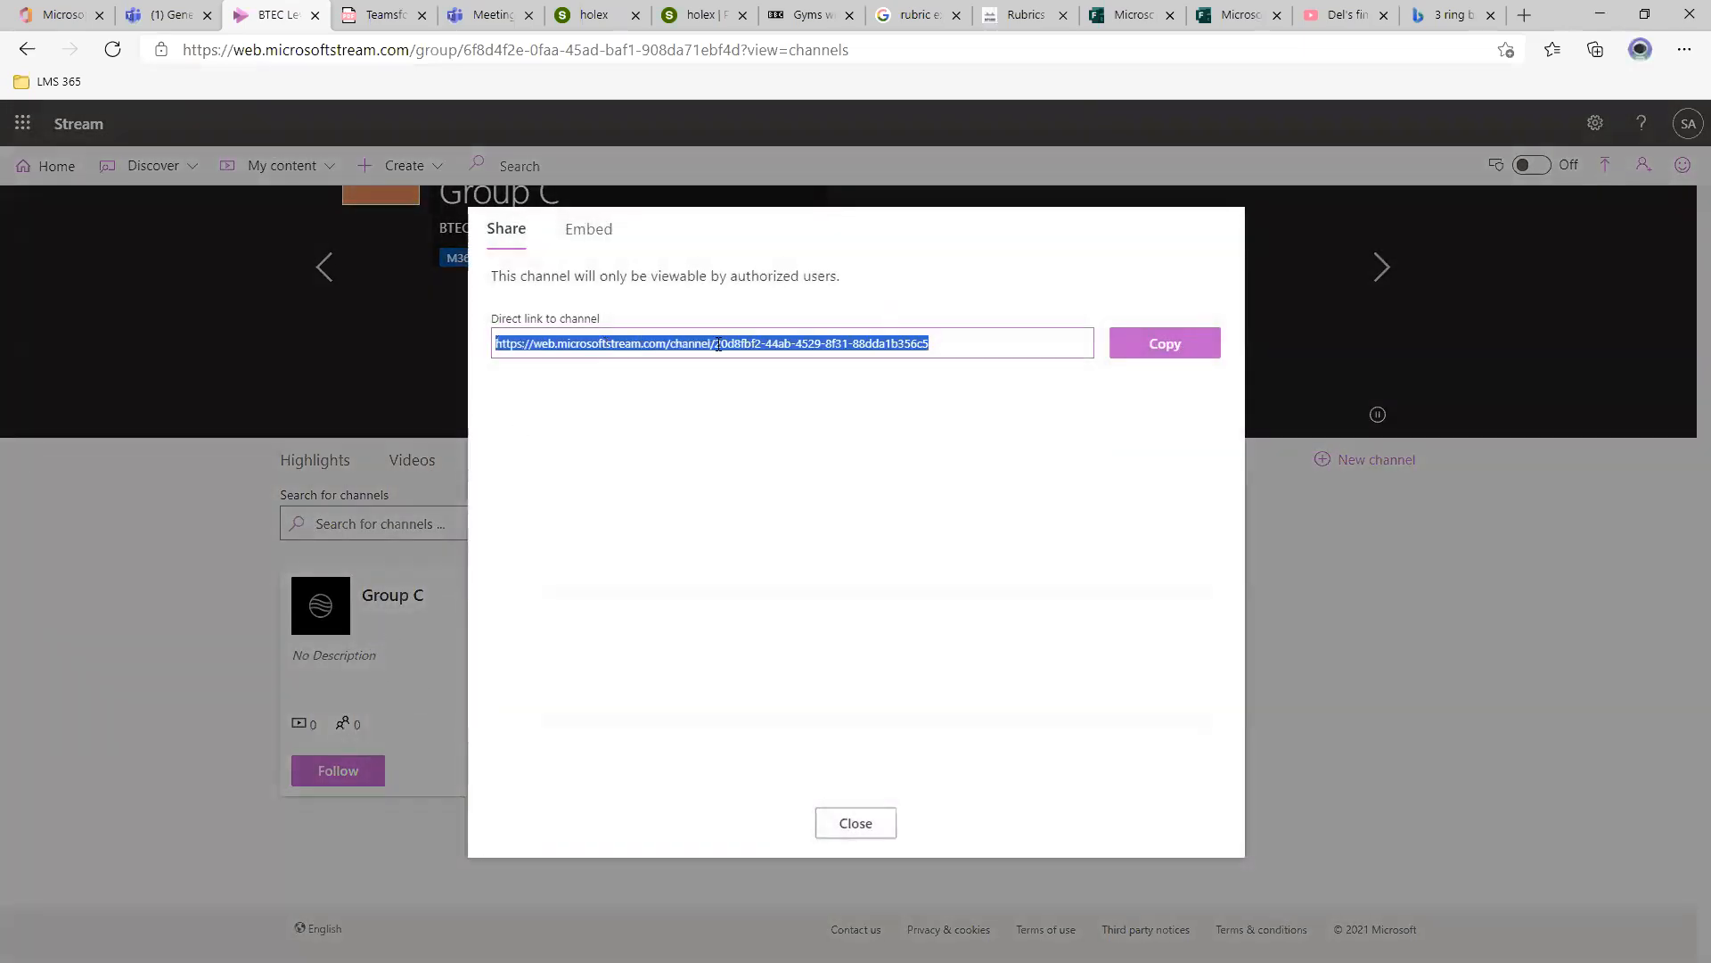
{"action": "left_click", "coordinate": [1162, 348]}
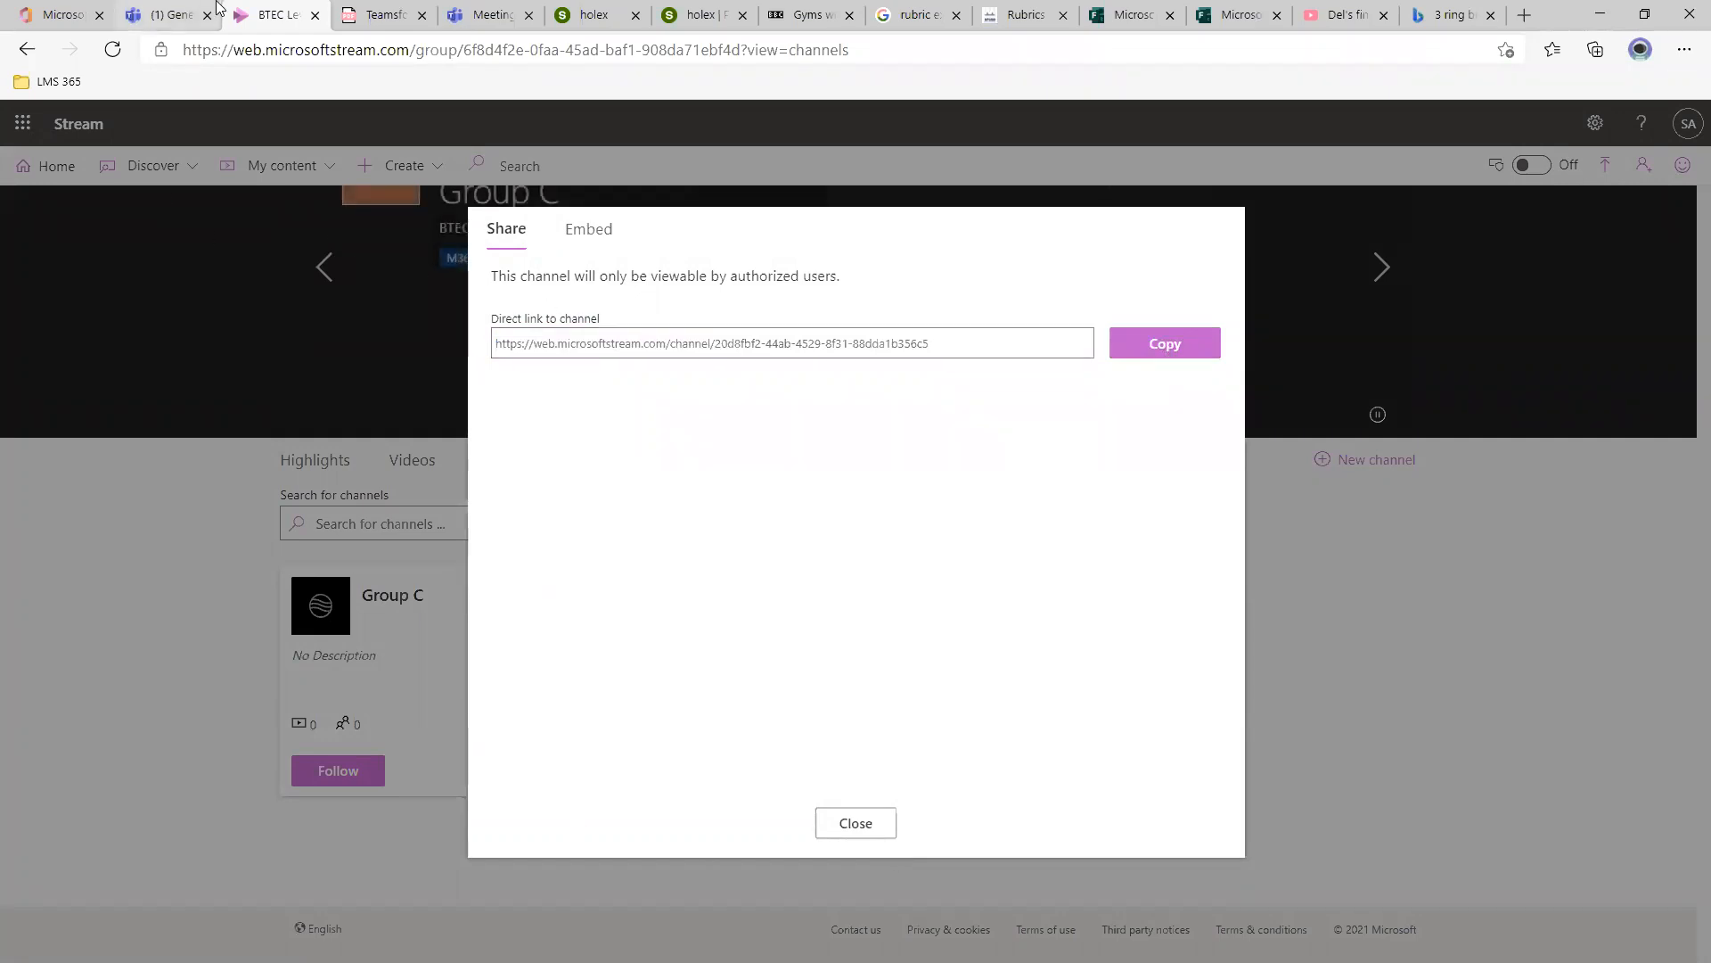
{"action": "left_click", "coordinate": [177, 22]}
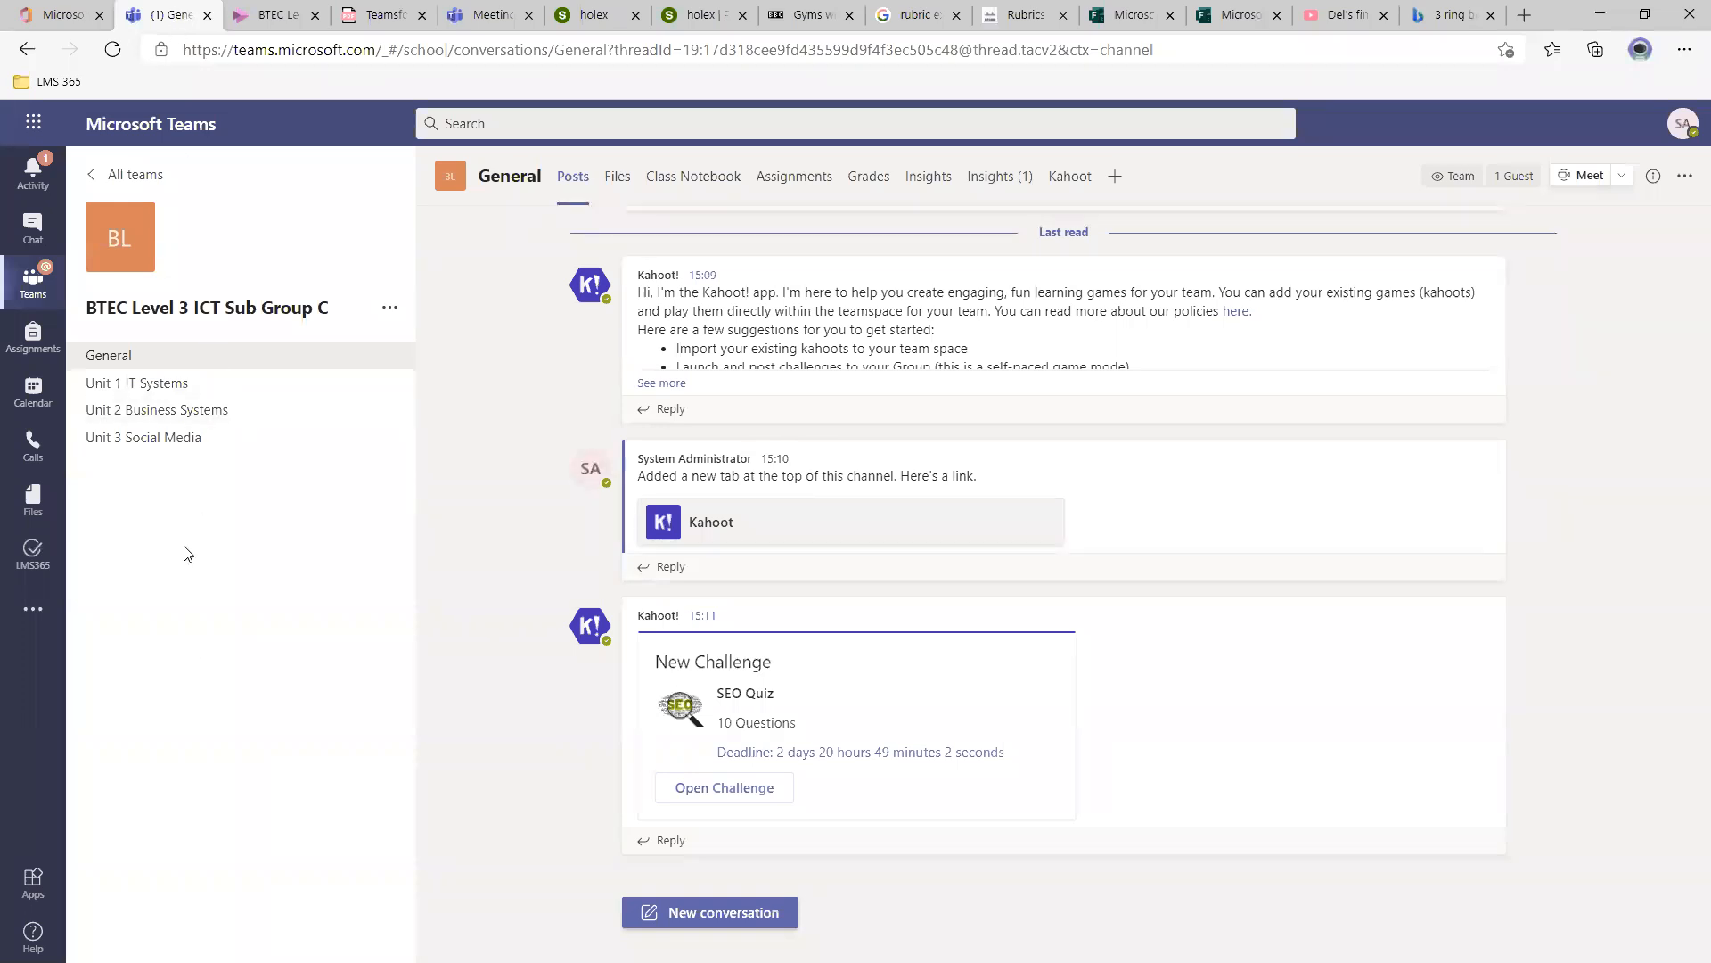
Add a Stream tab to General pointing at the pasted Group C channel link.
{"action": "left_click", "coordinate": [1114, 177]}
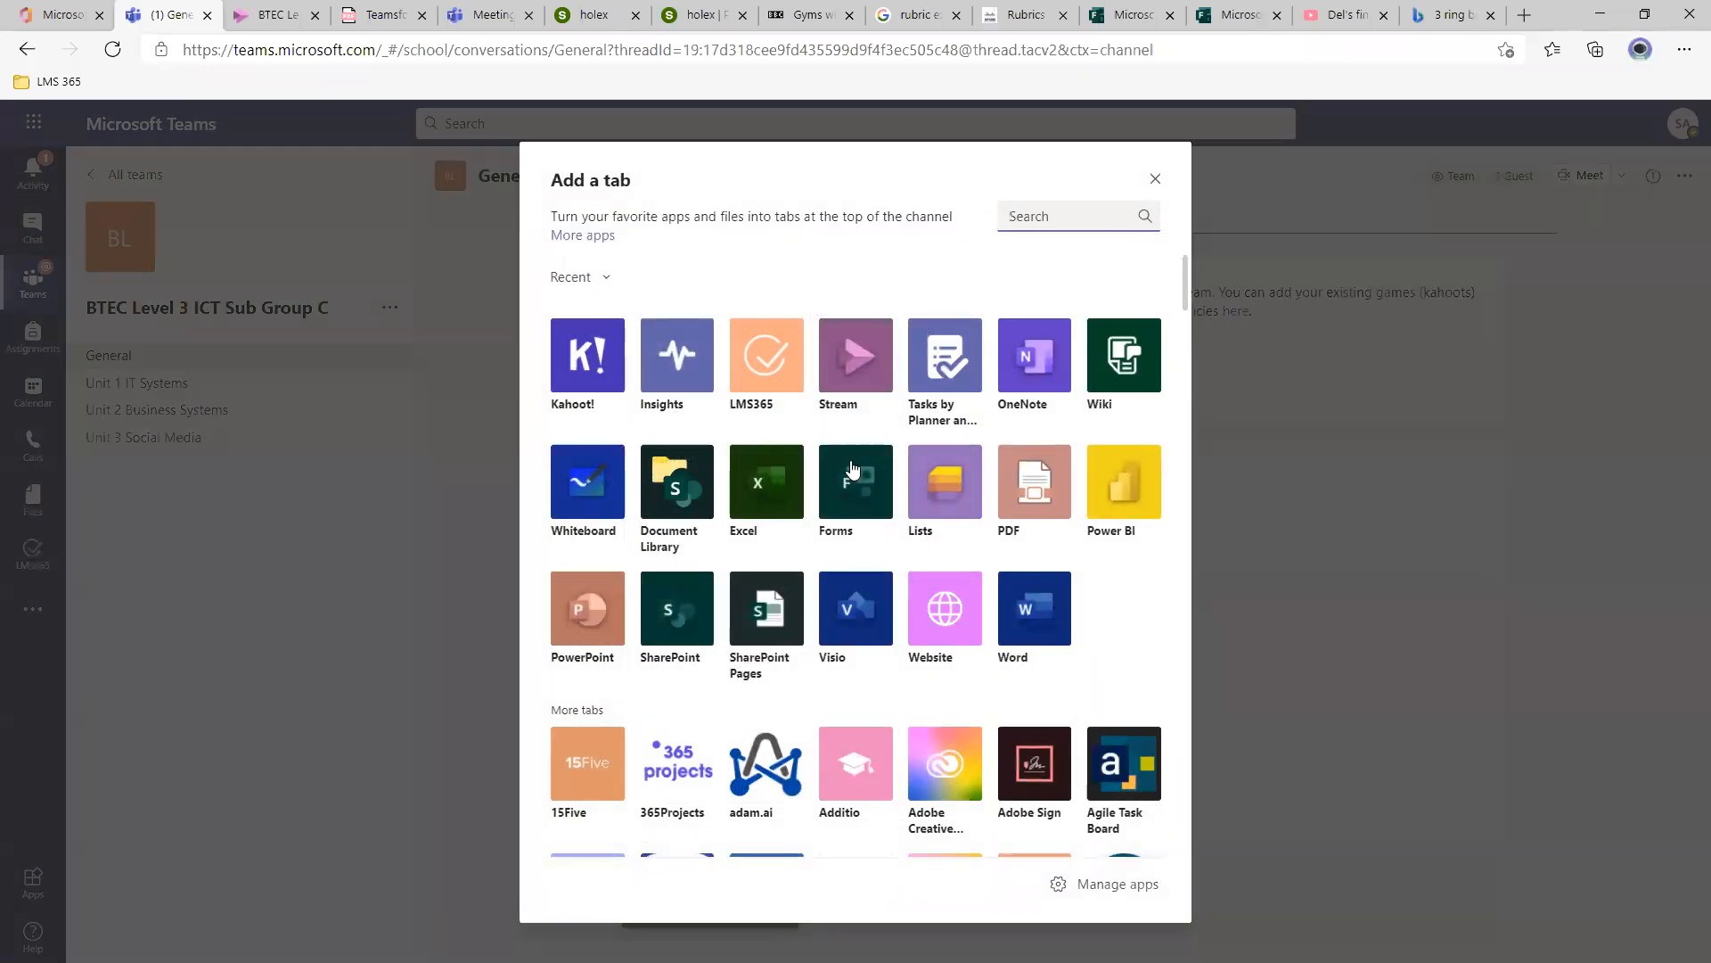
{"action": "left_click", "coordinate": [848, 345]}
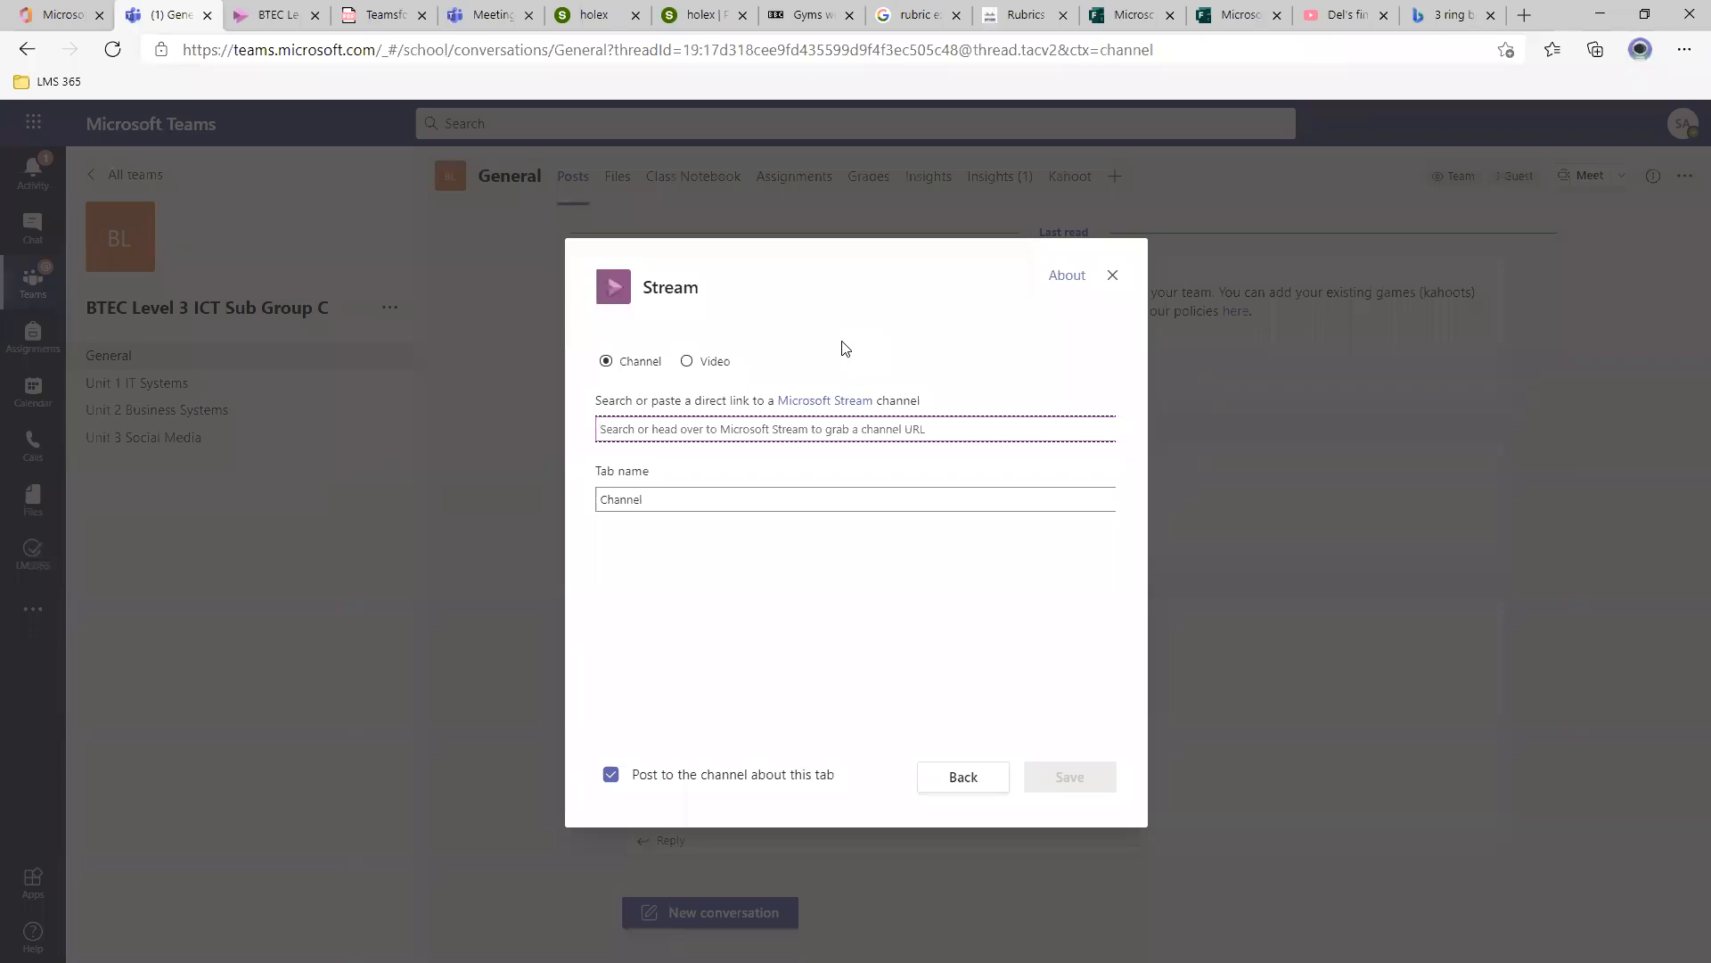
{"action": "key", "text": "ctrl+v"}
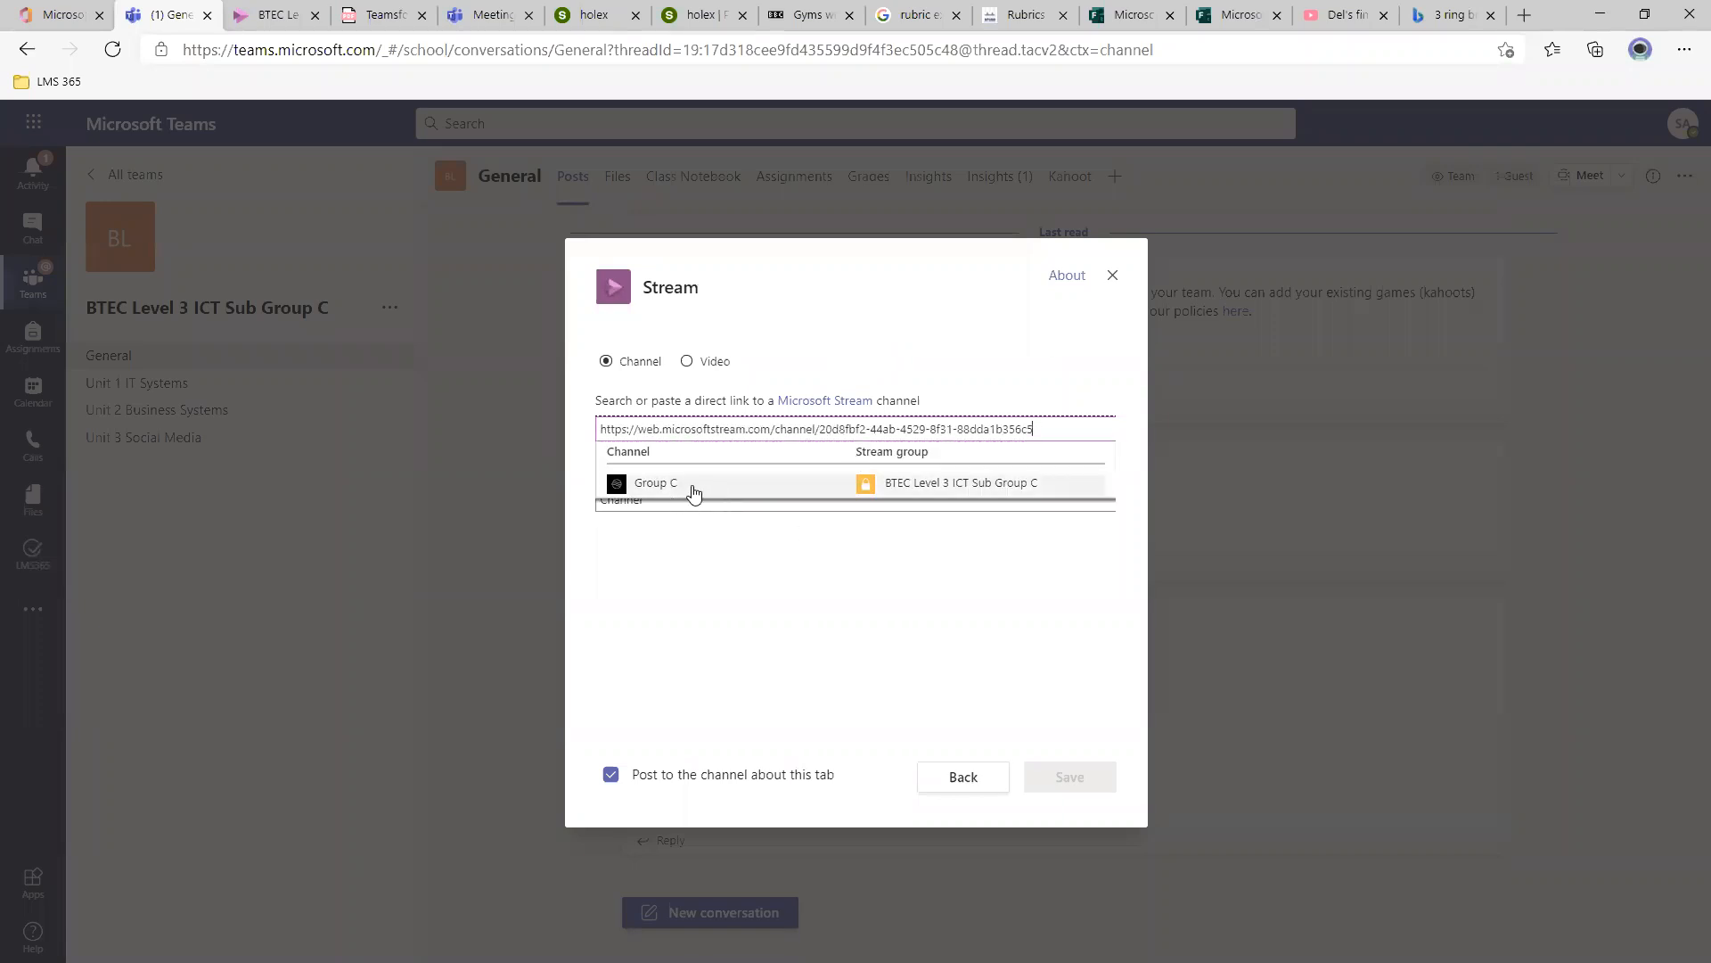
{"action": "left_click", "coordinate": [795, 488]}
Rename the tab from 'Group C' to 'Videos', save it, and return to Stream.
{"action": "left_click", "coordinate": [720, 498]}
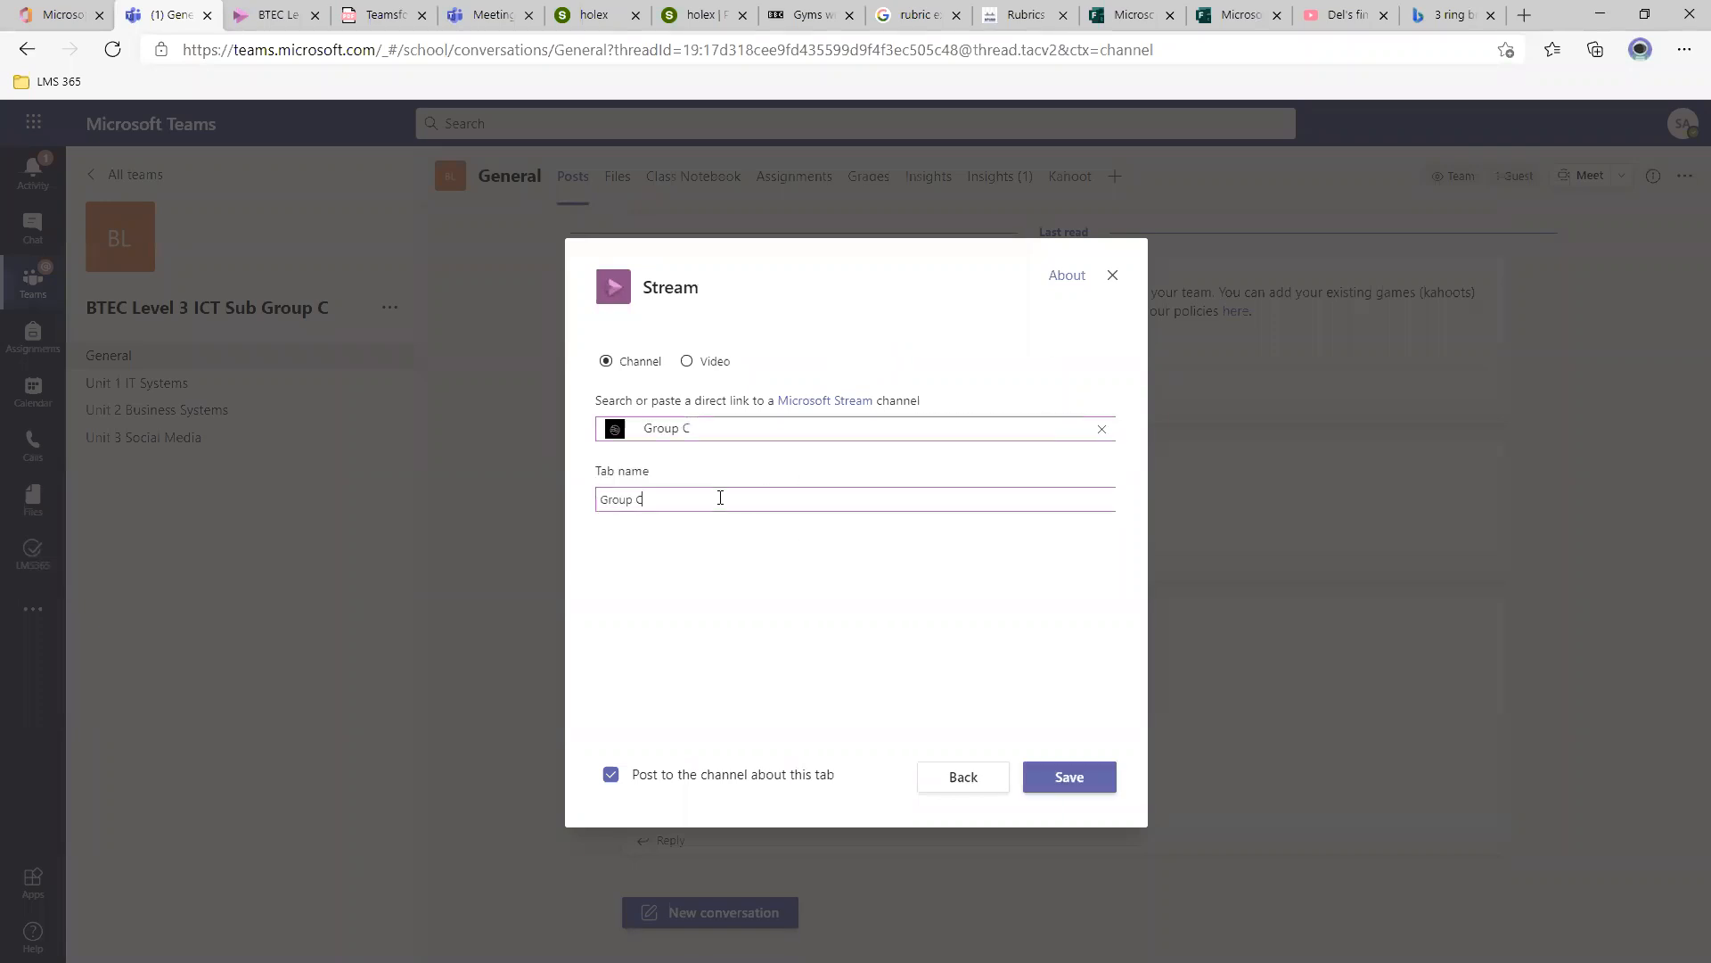
{"action": "left_click_drag", "start_coordinate": [721, 498], "coordinate": [592, 502]}
{"action": "type", "text": "Videos"}
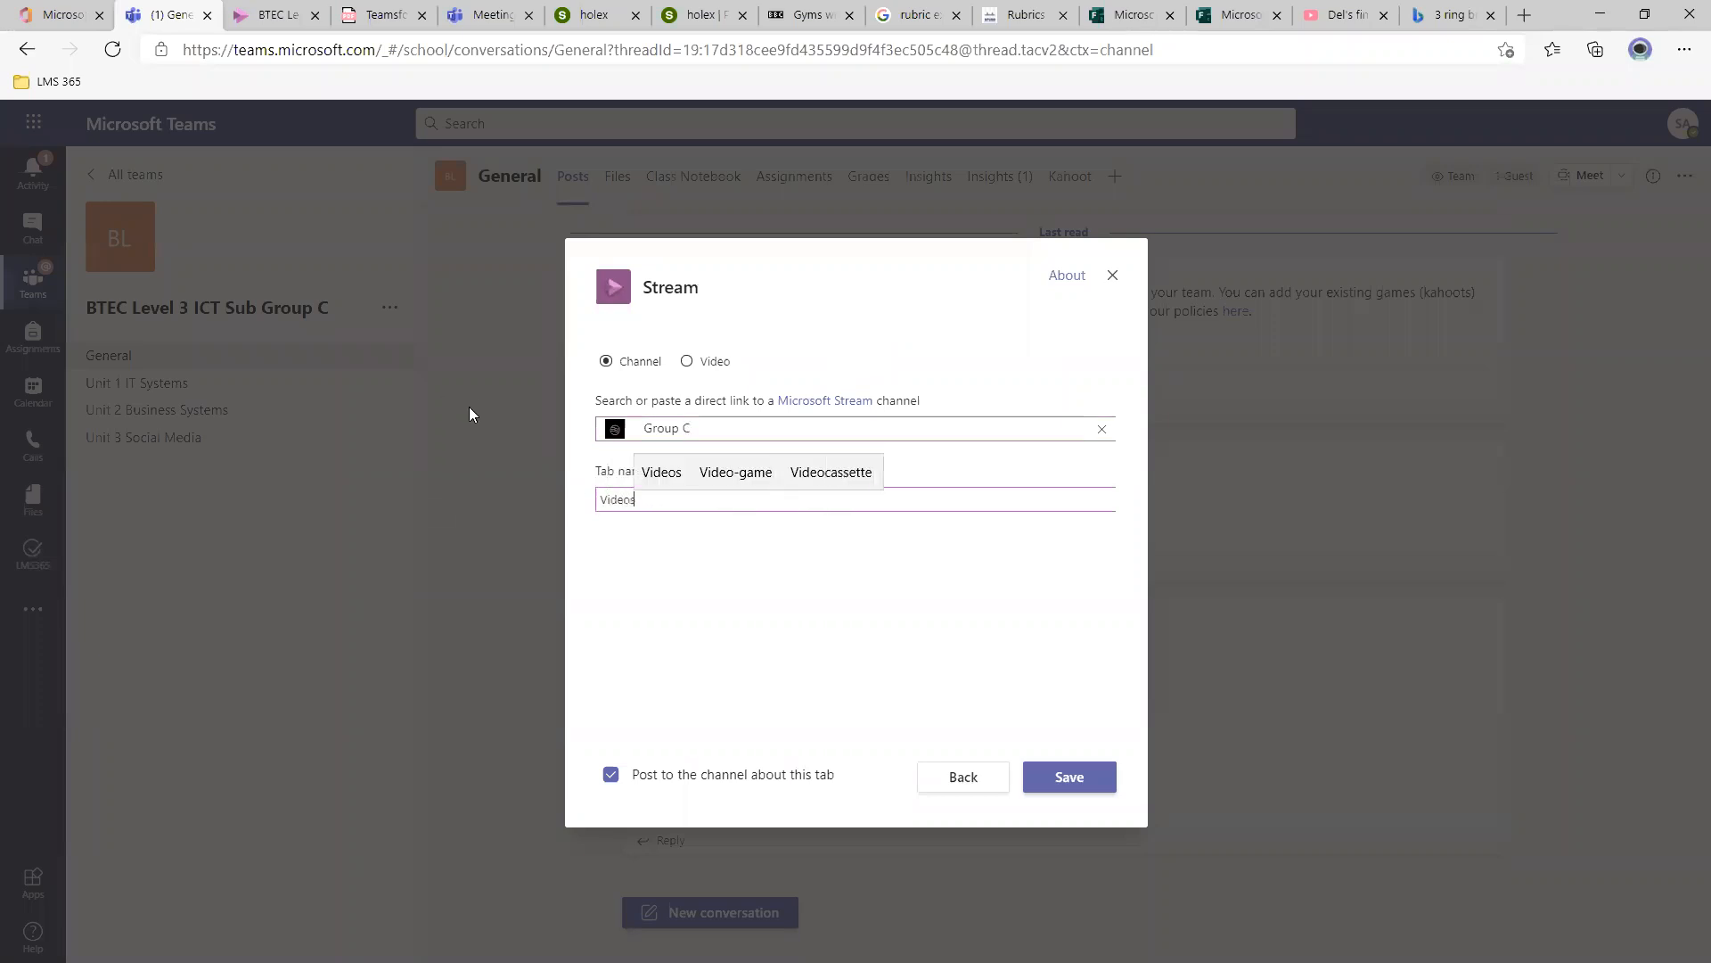
{"action": "left_click", "coordinate": [1064, 773]}
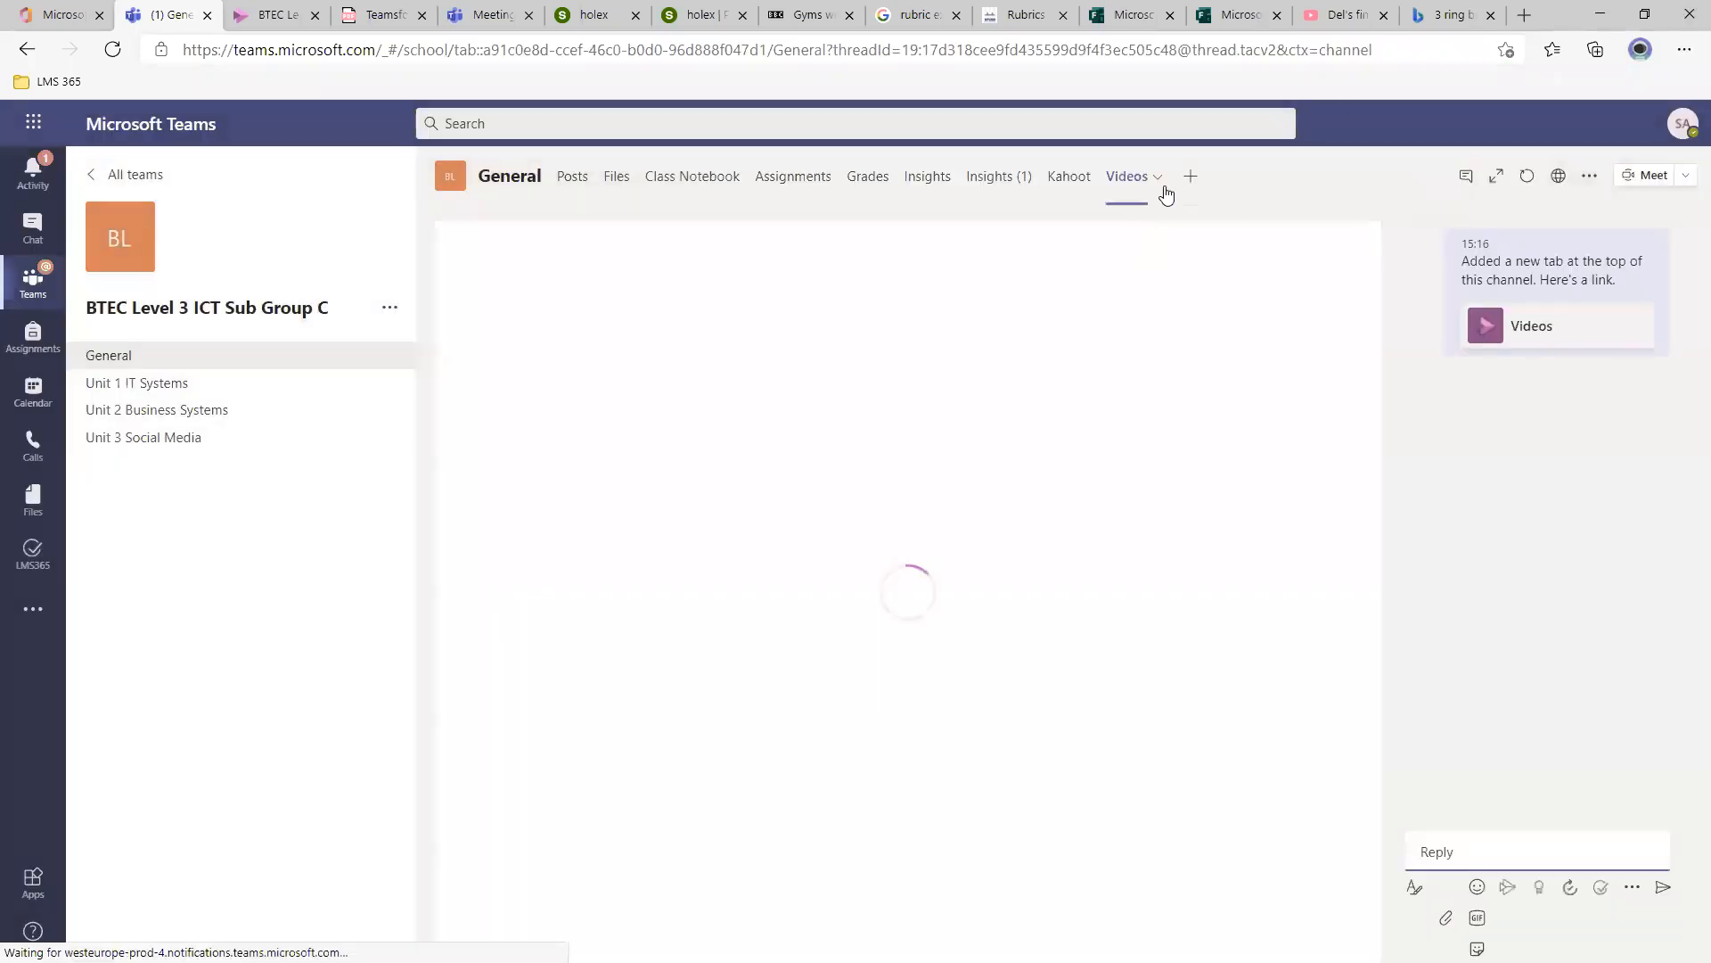
{"action": "left_click", "coordinate": [1466, 176]}
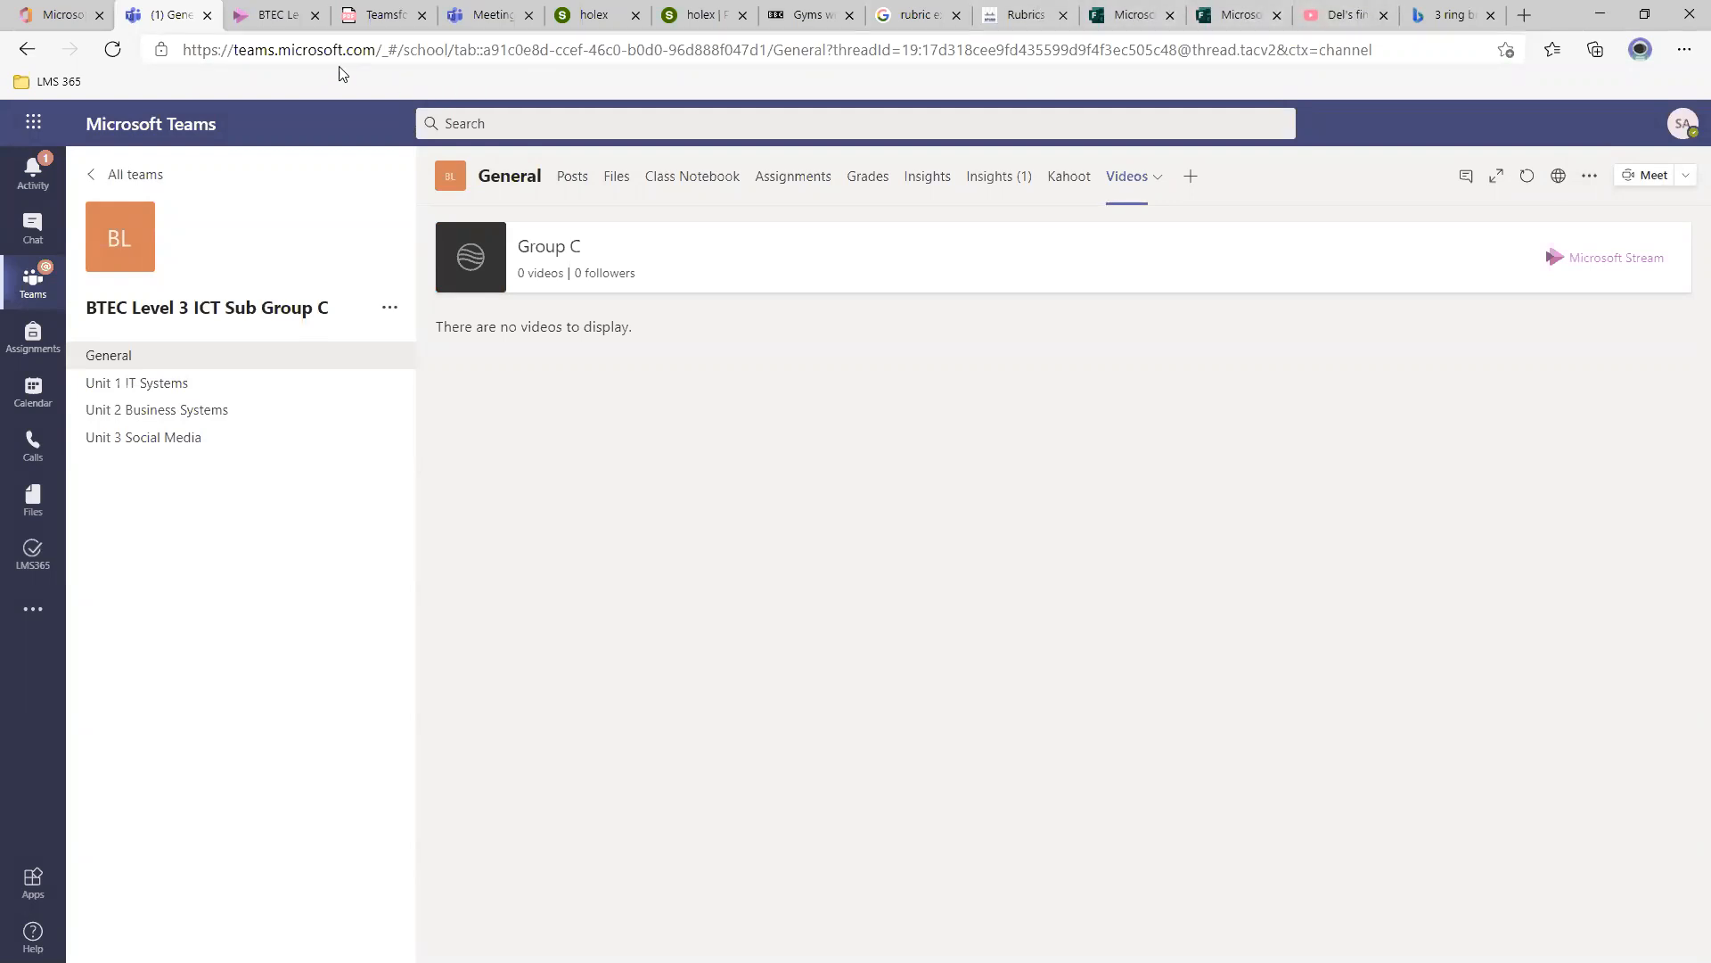
{"action": "left_click", "coordinate": [290, 22]}
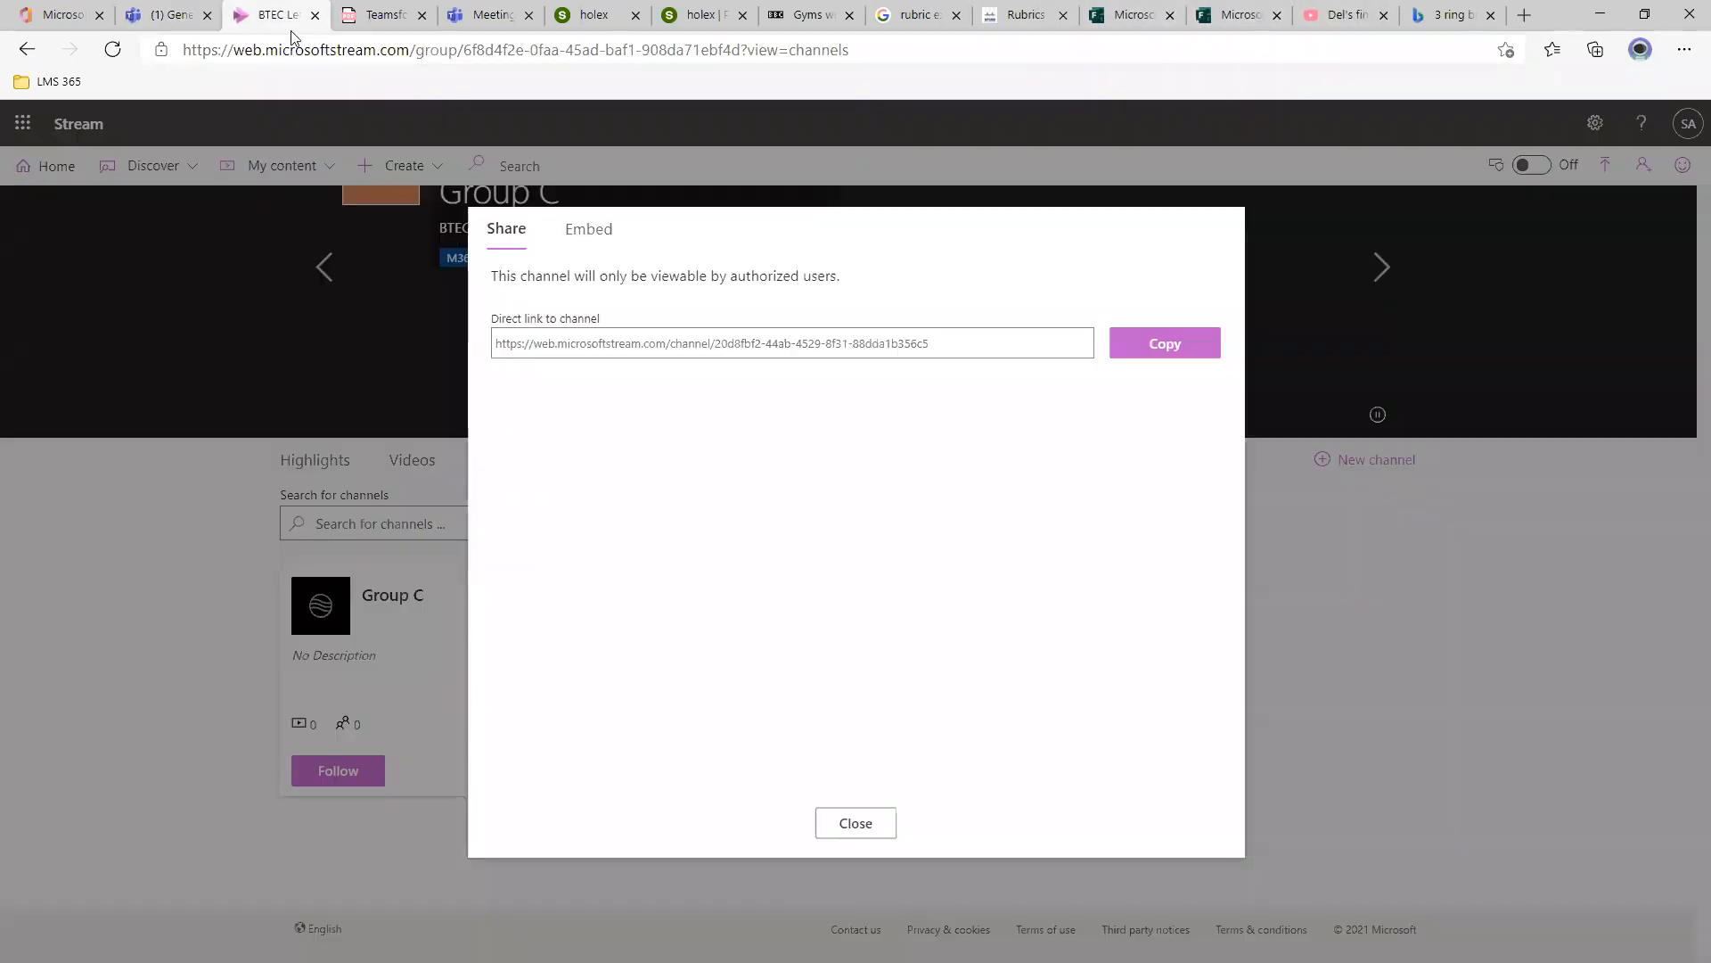
Close the Share dialog and go to My content > Videos.
{"action": "left_click", "coordinate": [845, 825]}
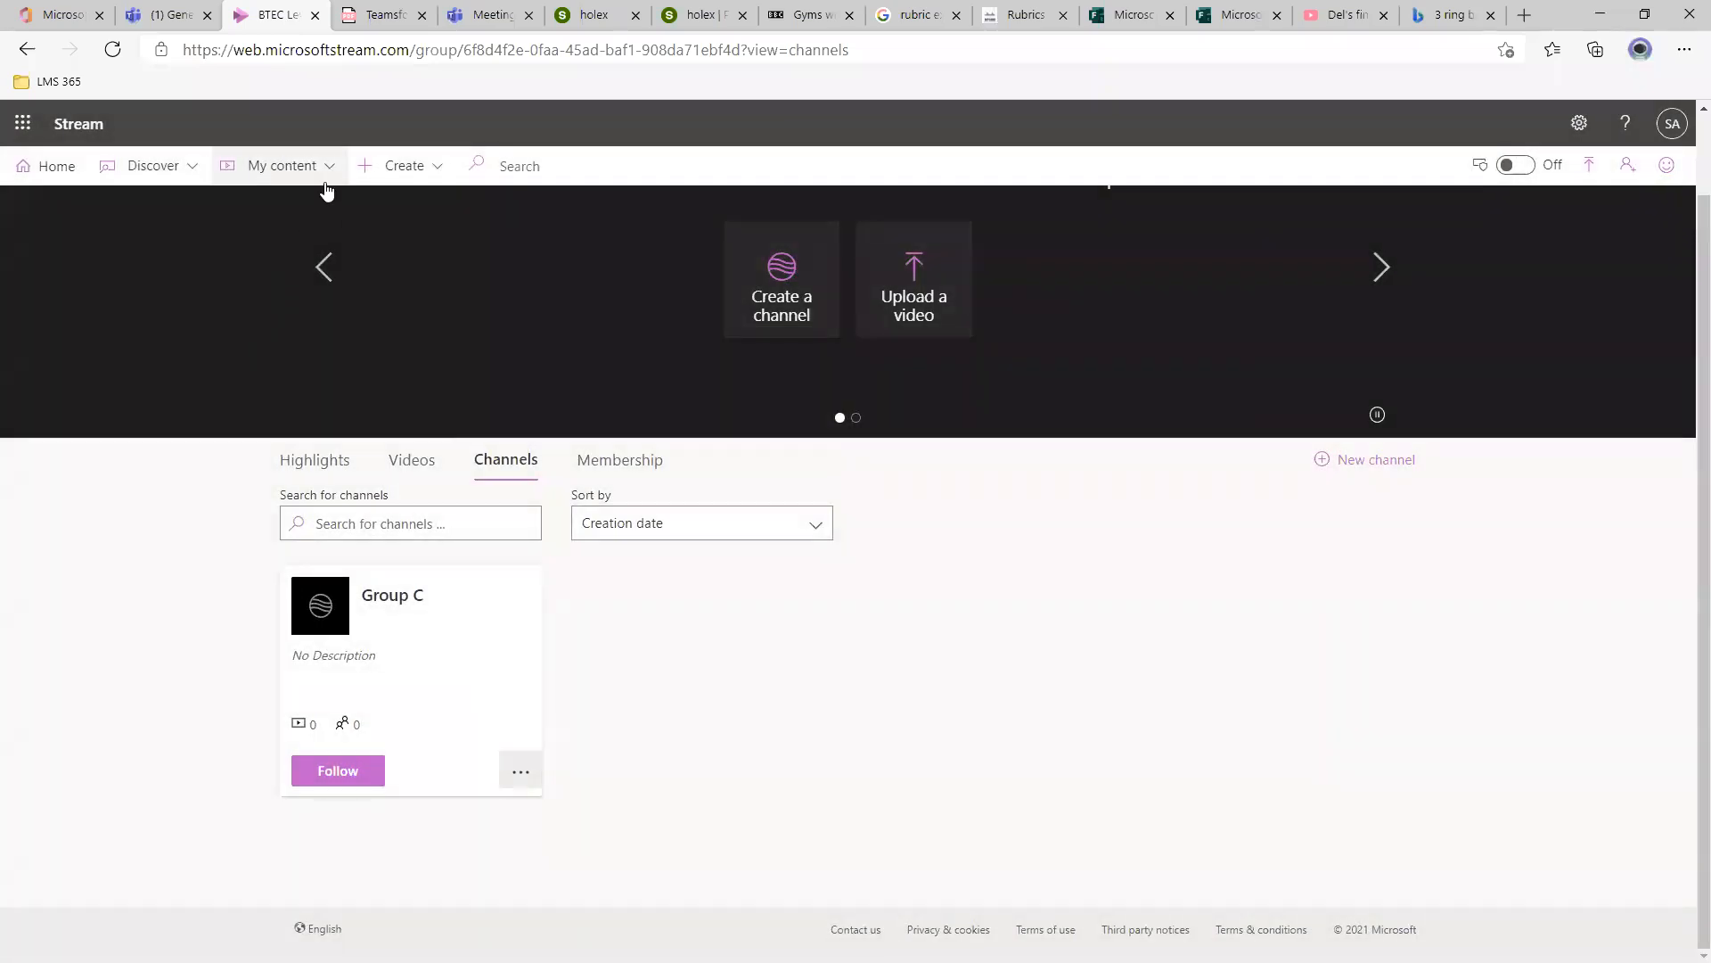
{"action": "left_click", "coordinate": [282, 166]}
{"action": "left_click", "coordinate": [268, 207]}
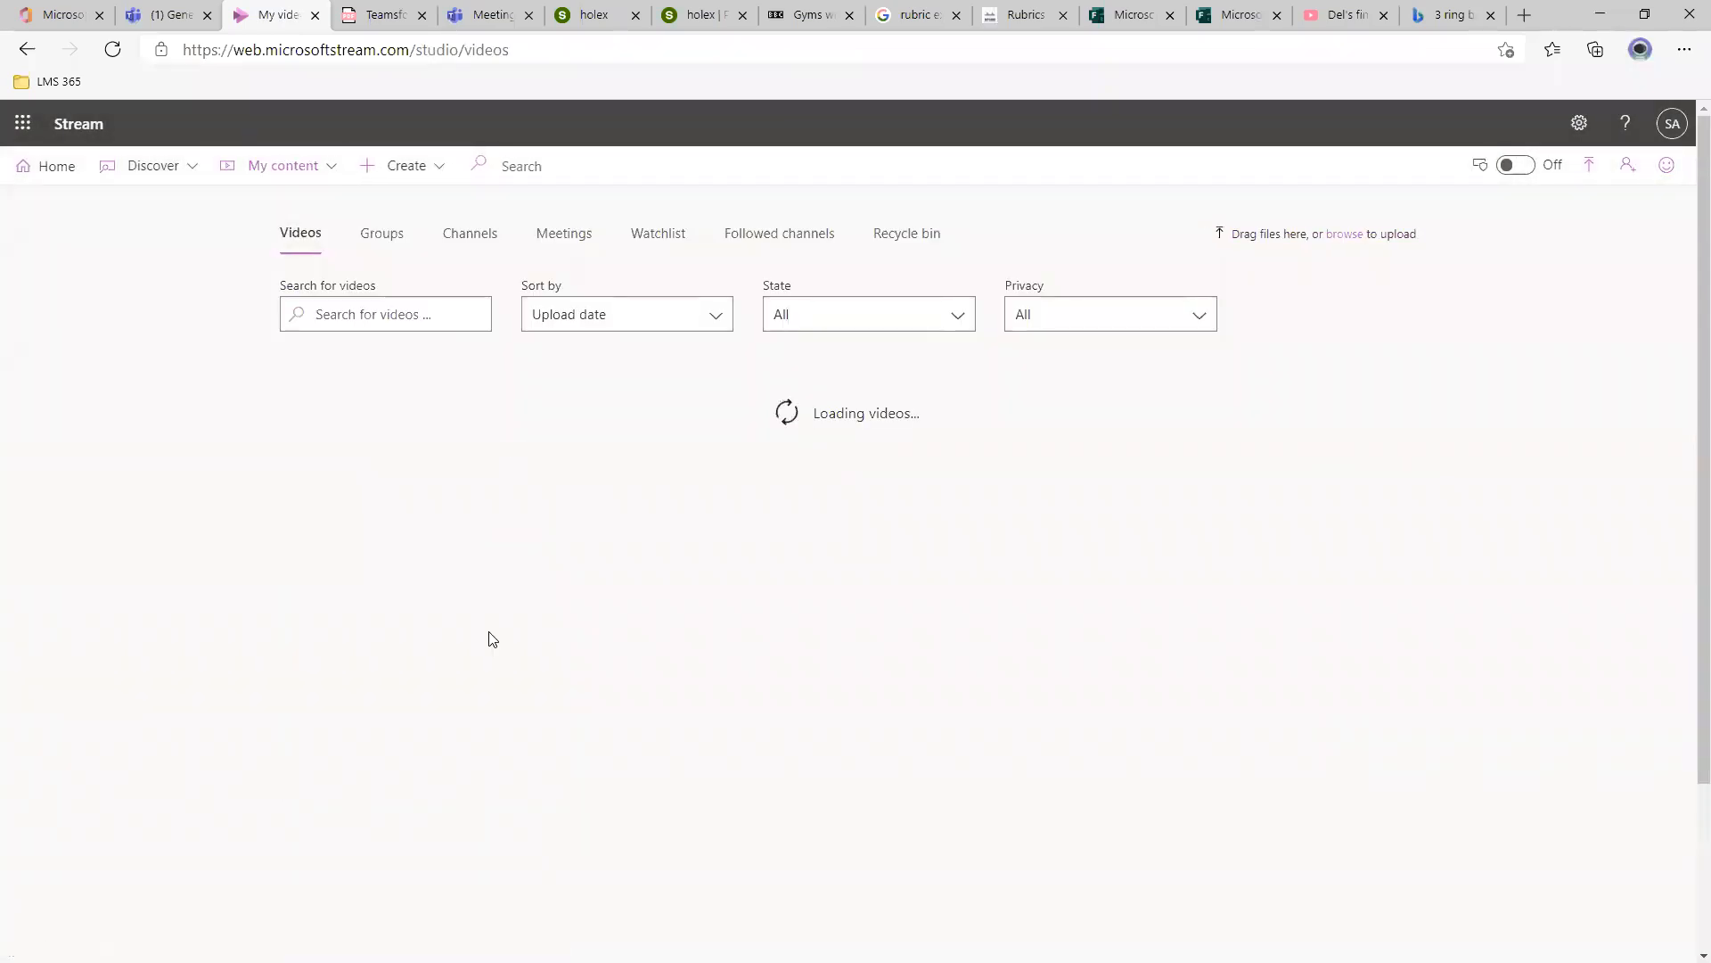
{"action": "scroll", "coordinate": [883, 578], "scroll_direction": "down", "scroll_amount": 1}
{"action": "scroll", "coordinate": [882, 578], "scroll_direction": "down", "scroll_amount": 1}
{"action": "scroll", "coordinate": [680, 461], "scroll_direction": "up", "scroll_amount": 1}
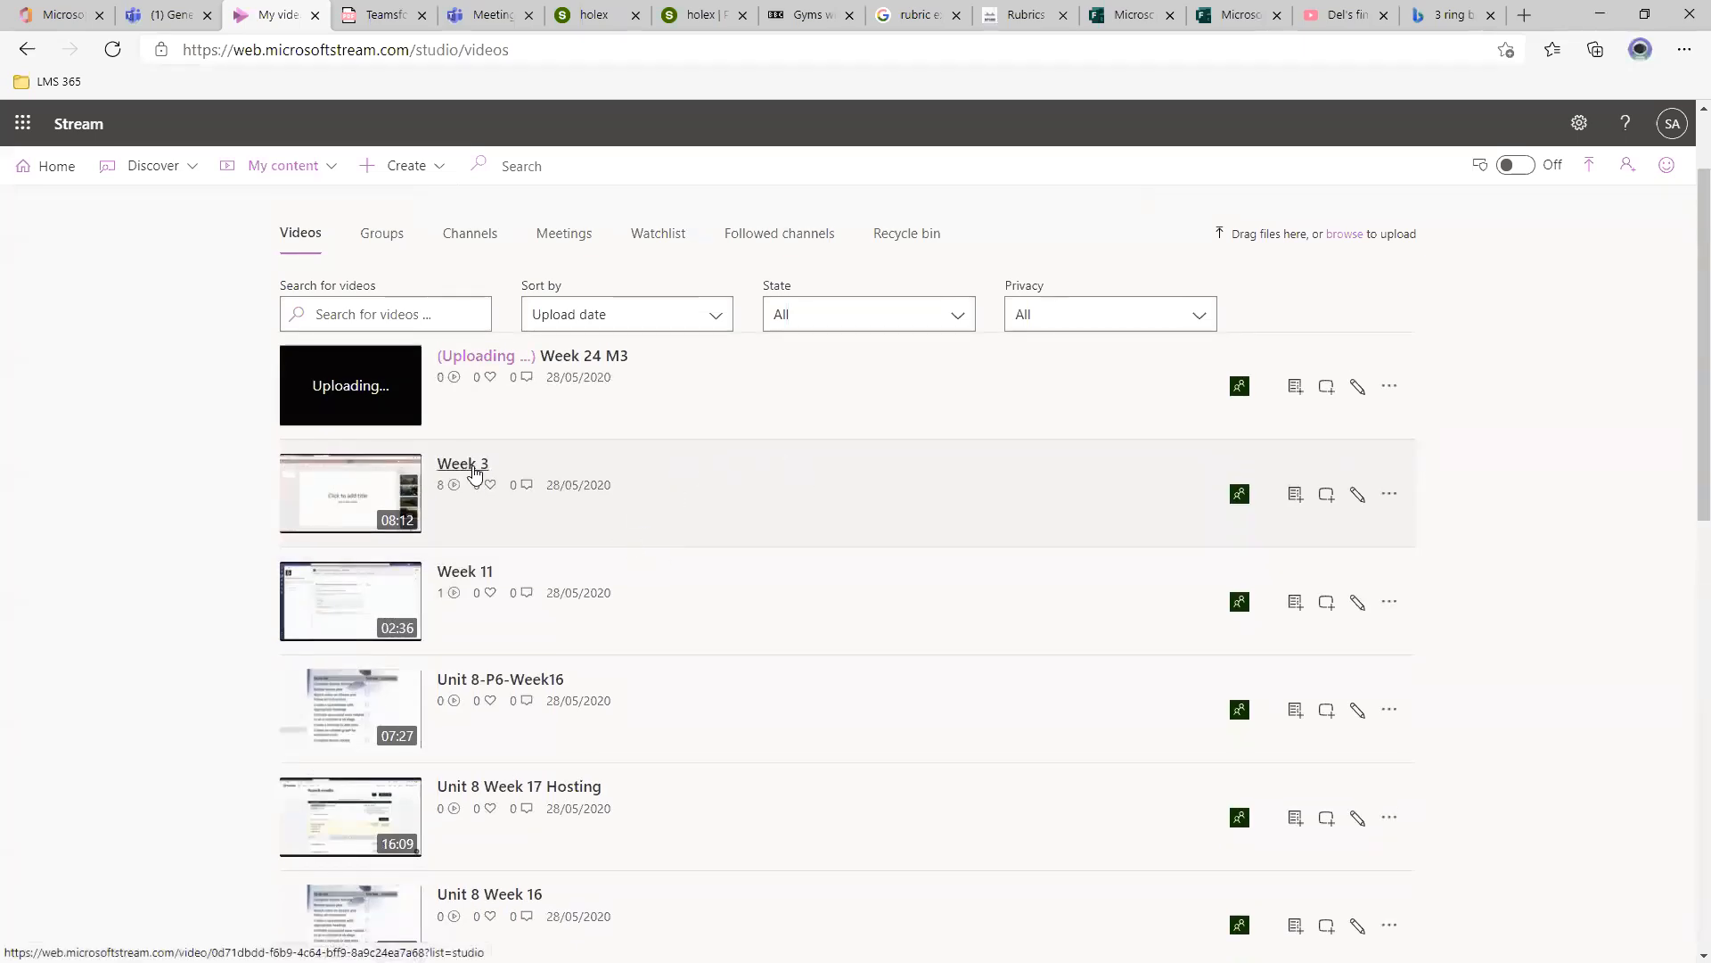
Share the Week 3 video with the Group C channel, then reload the Teams Videos tab.
{"action": "left_click", "coordinate": [1327, 494]}
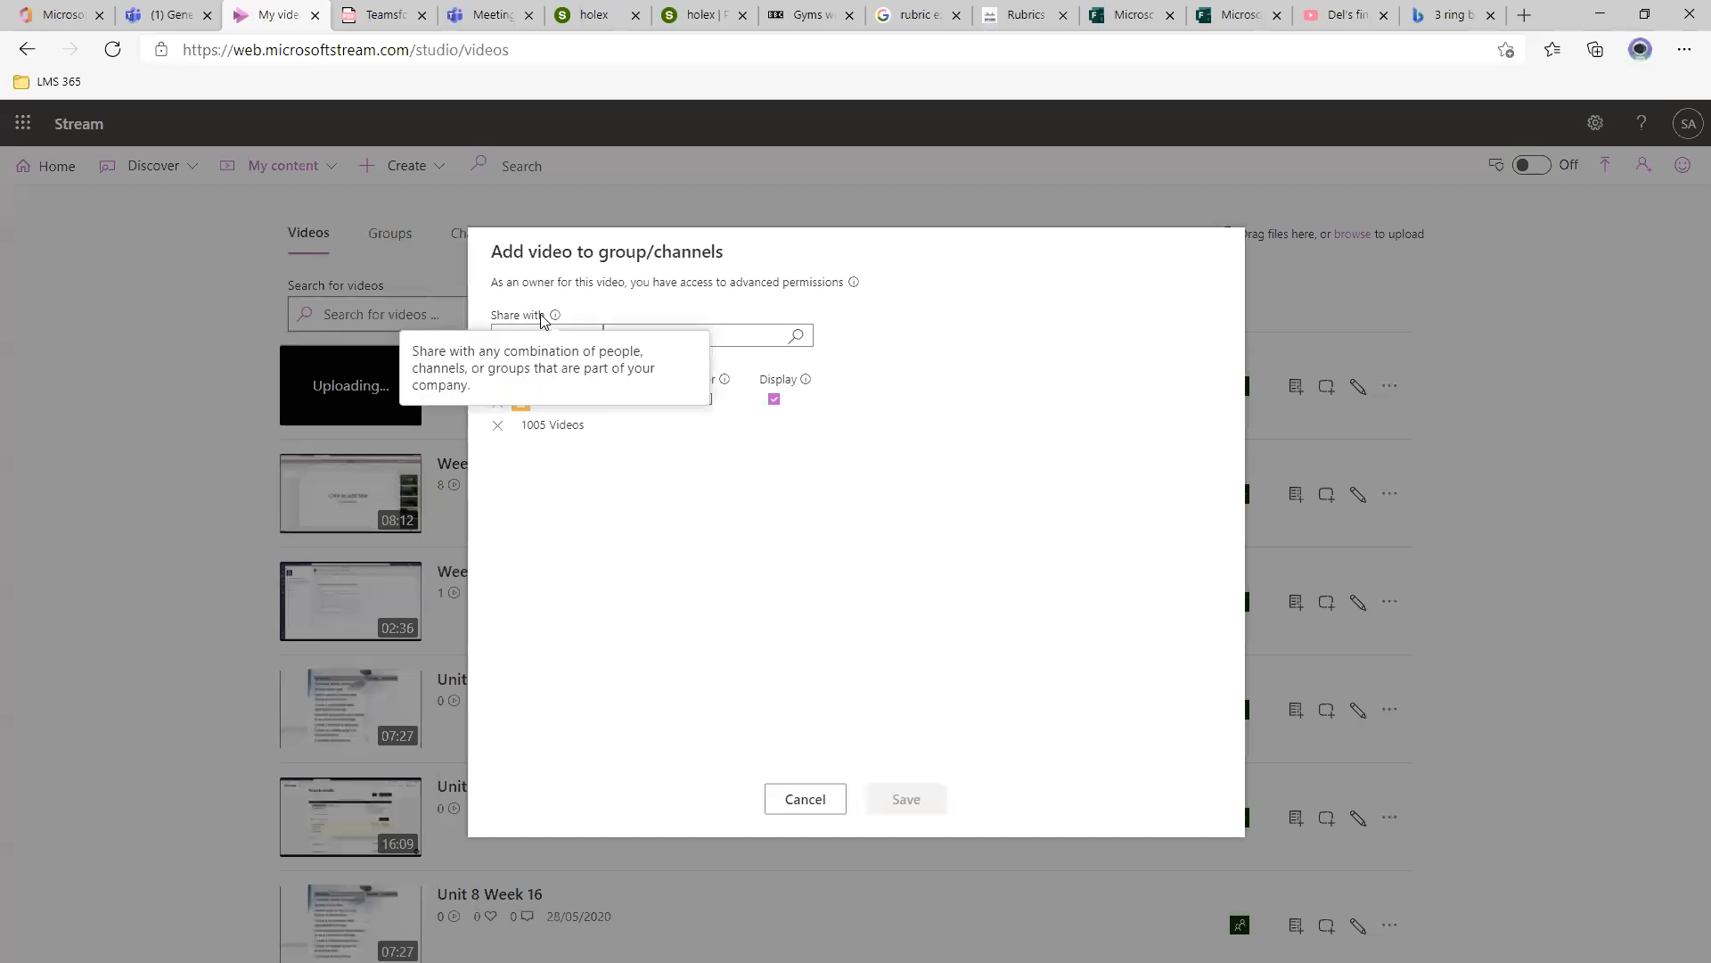
{"action": "left_click", "coordinate": [589, 338]}
{"action": "left_click", "coordinate": [554, 377]}
{"action": "left_click", "coordinate": [651, 345]}
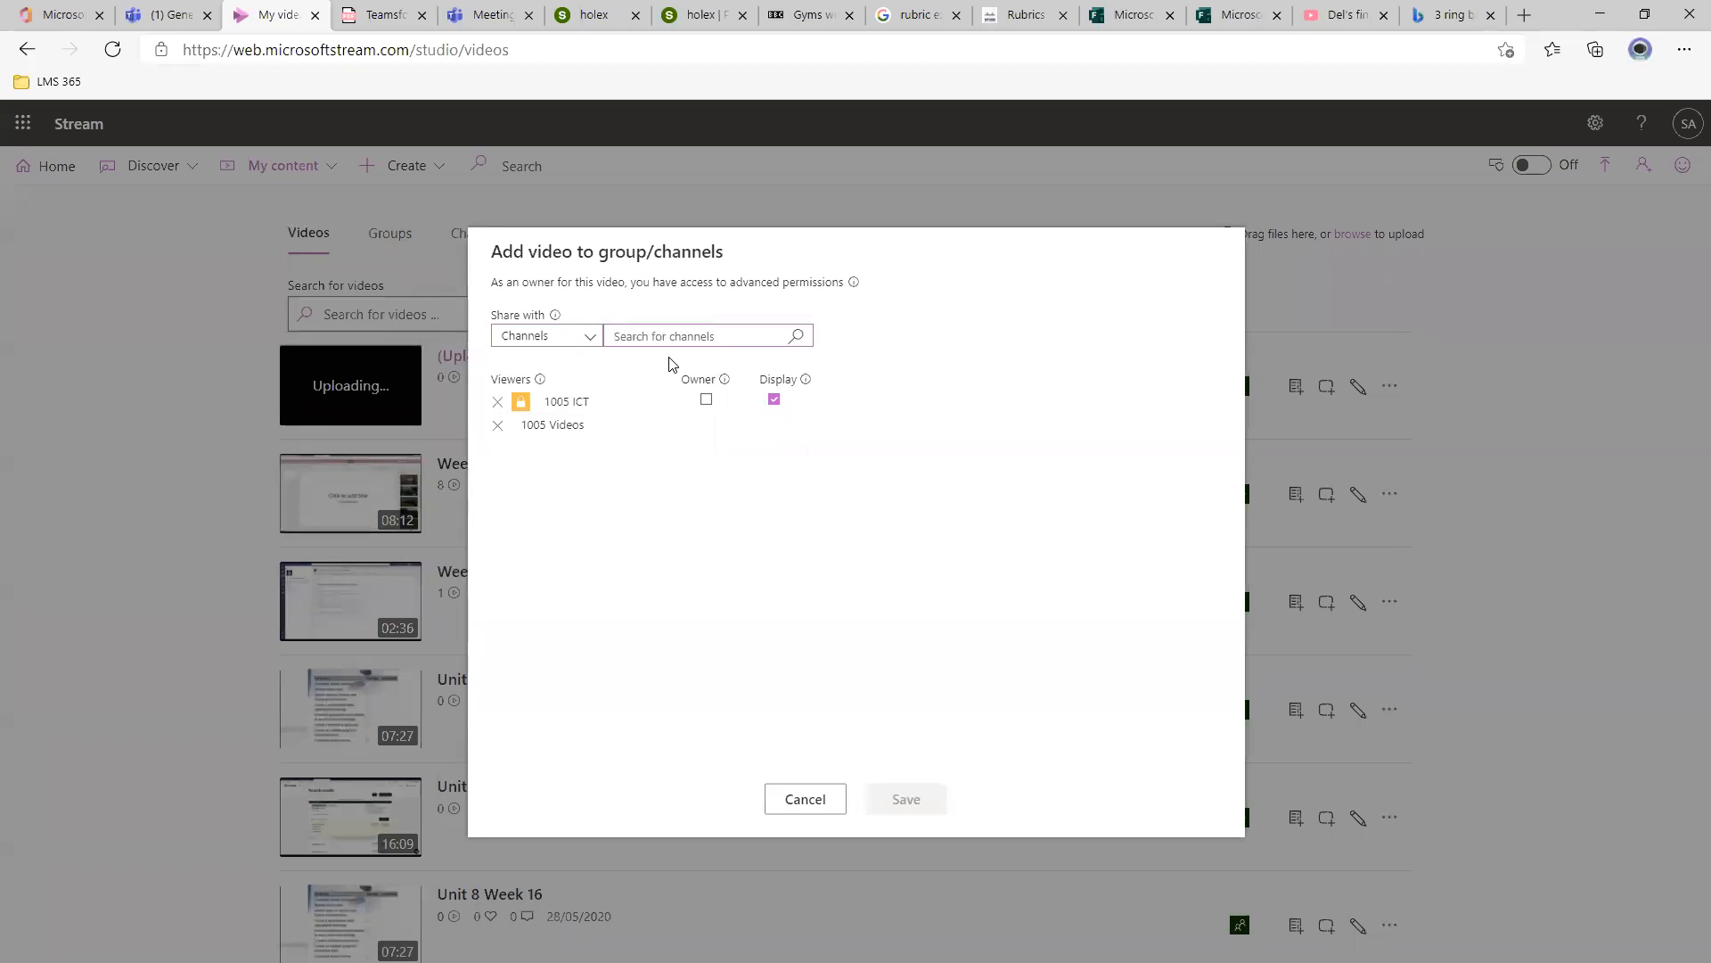
{"action": "type", "text": "group c"}
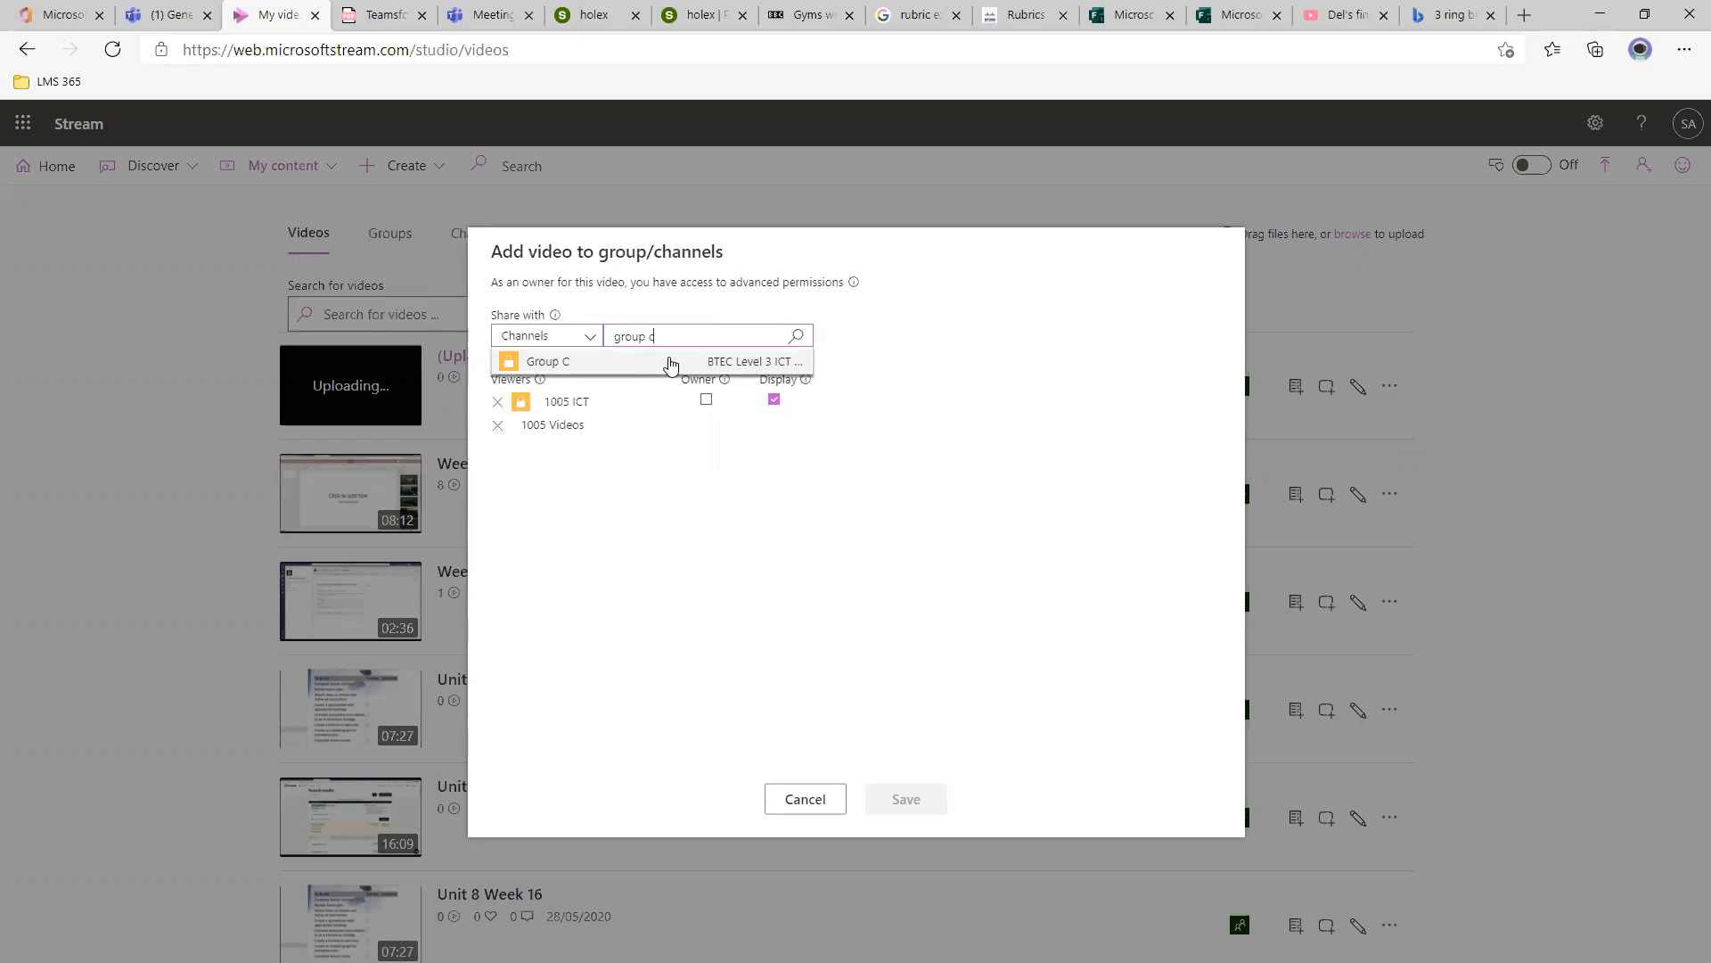
{"action": "left_click", "coordinate": [651, 365]}
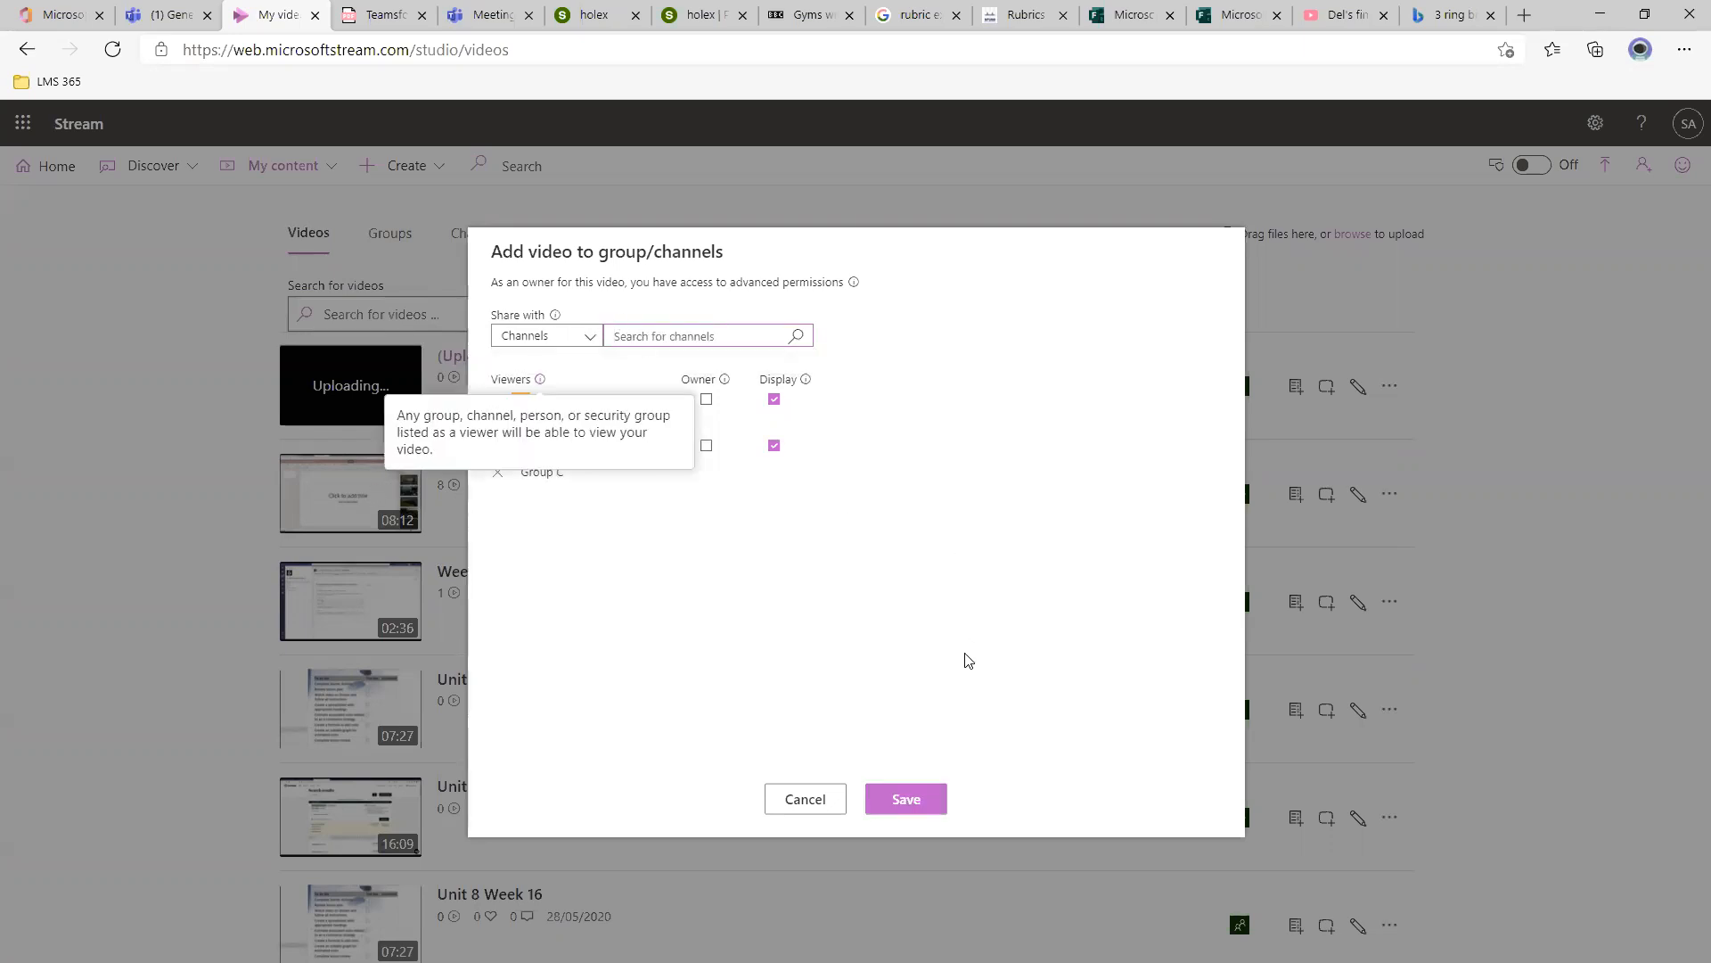
{"action": "left_click", "coordinate": [907, 807]}
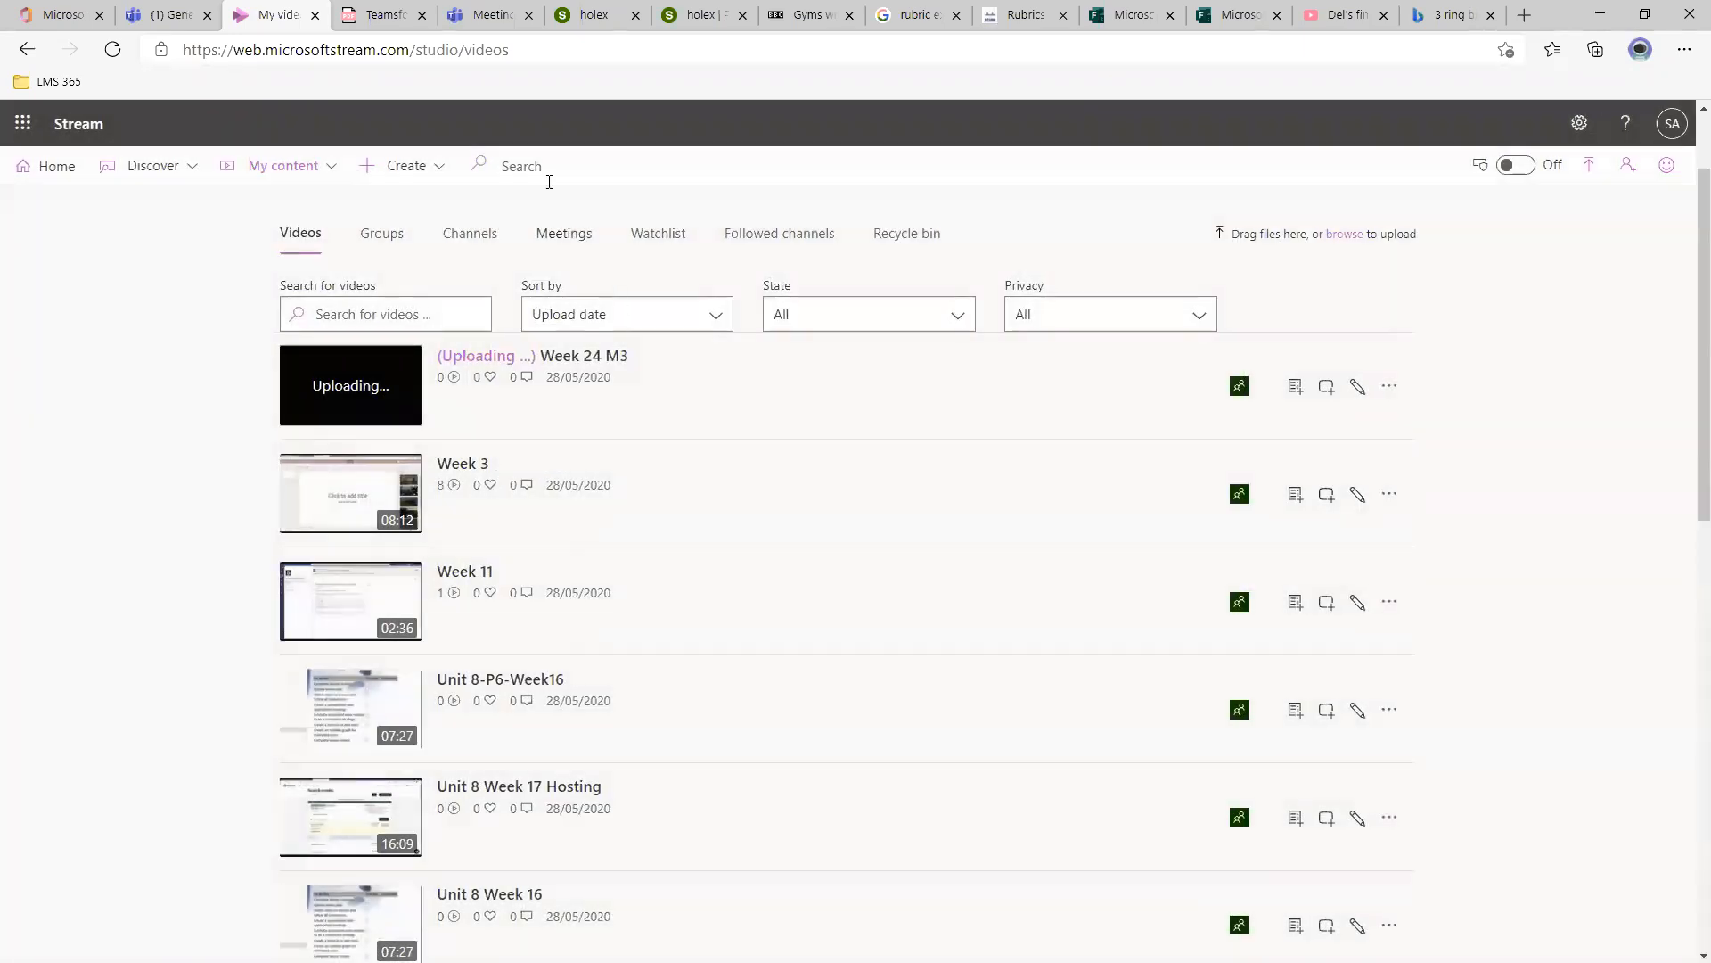
{"action": "left_click", "coordinate": [170, 15]}
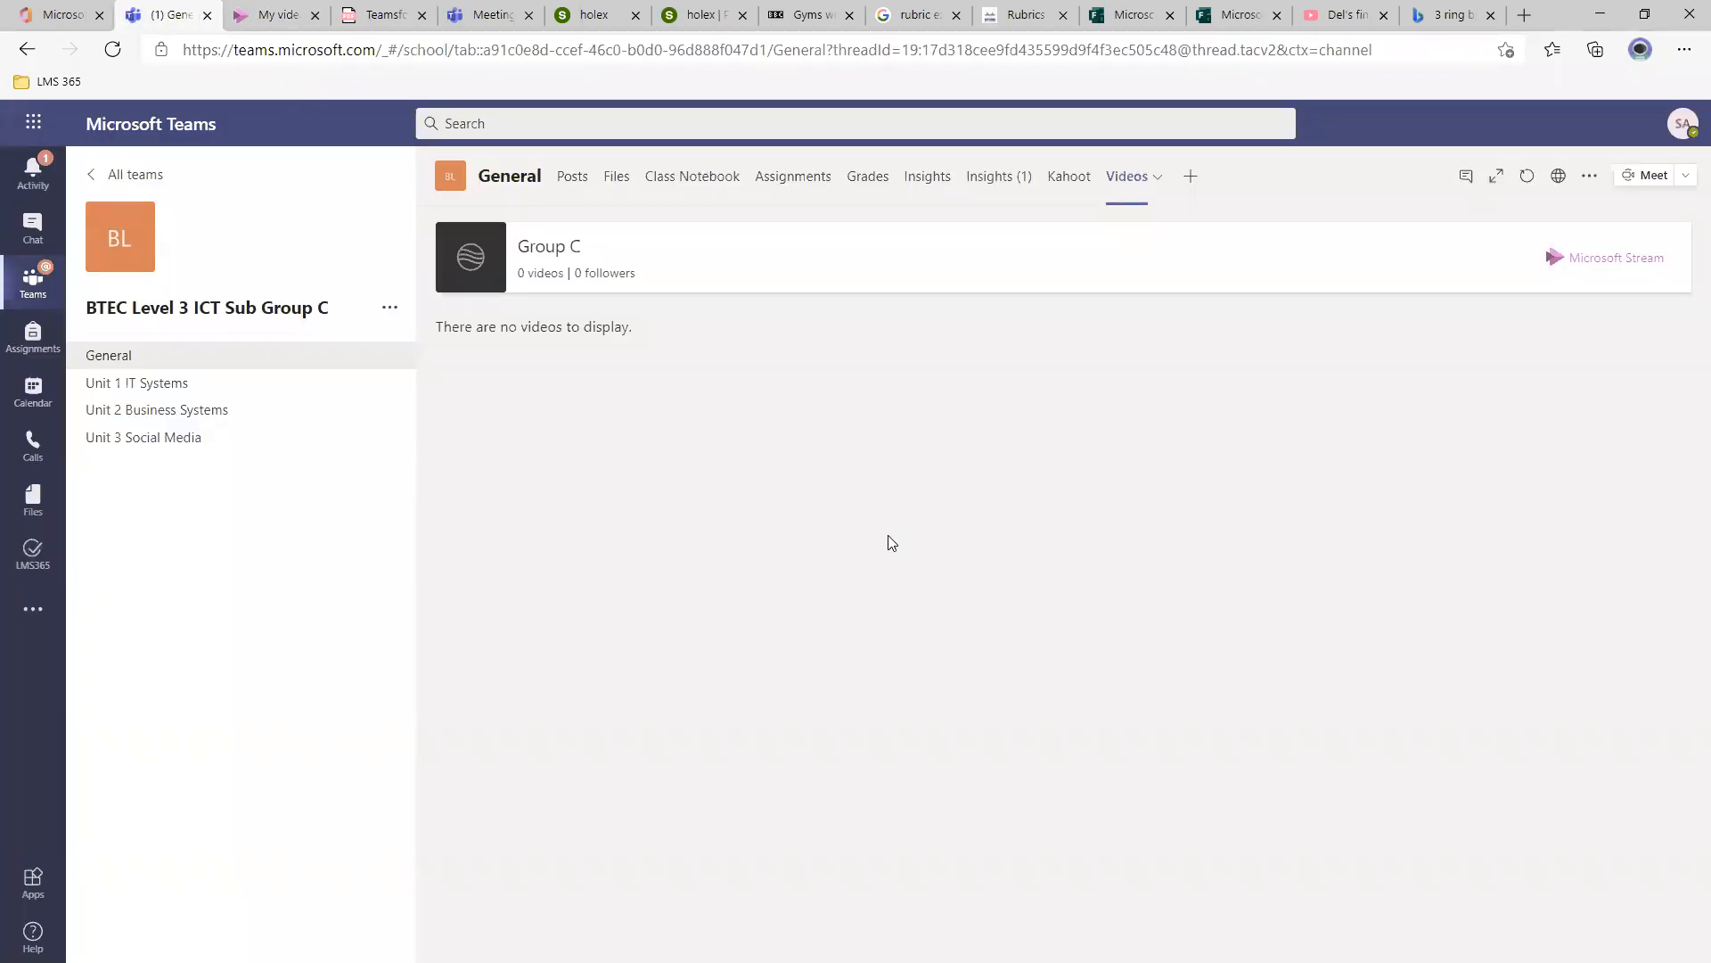
{"action": "key", "text": "F5"}
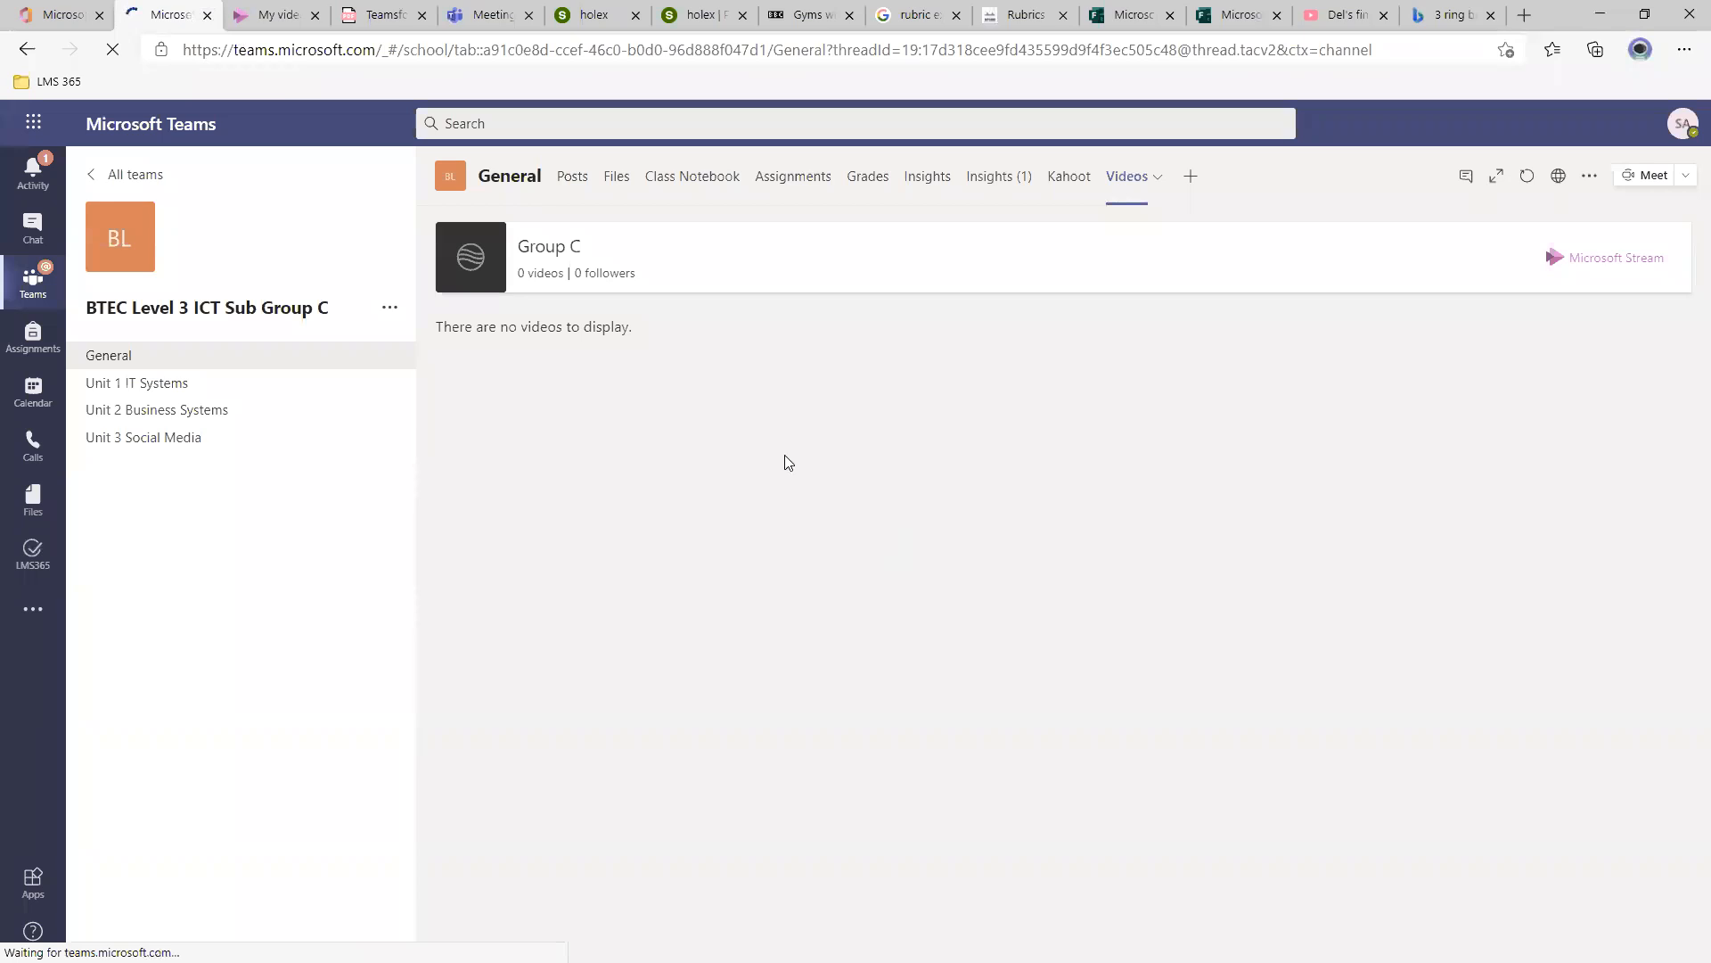
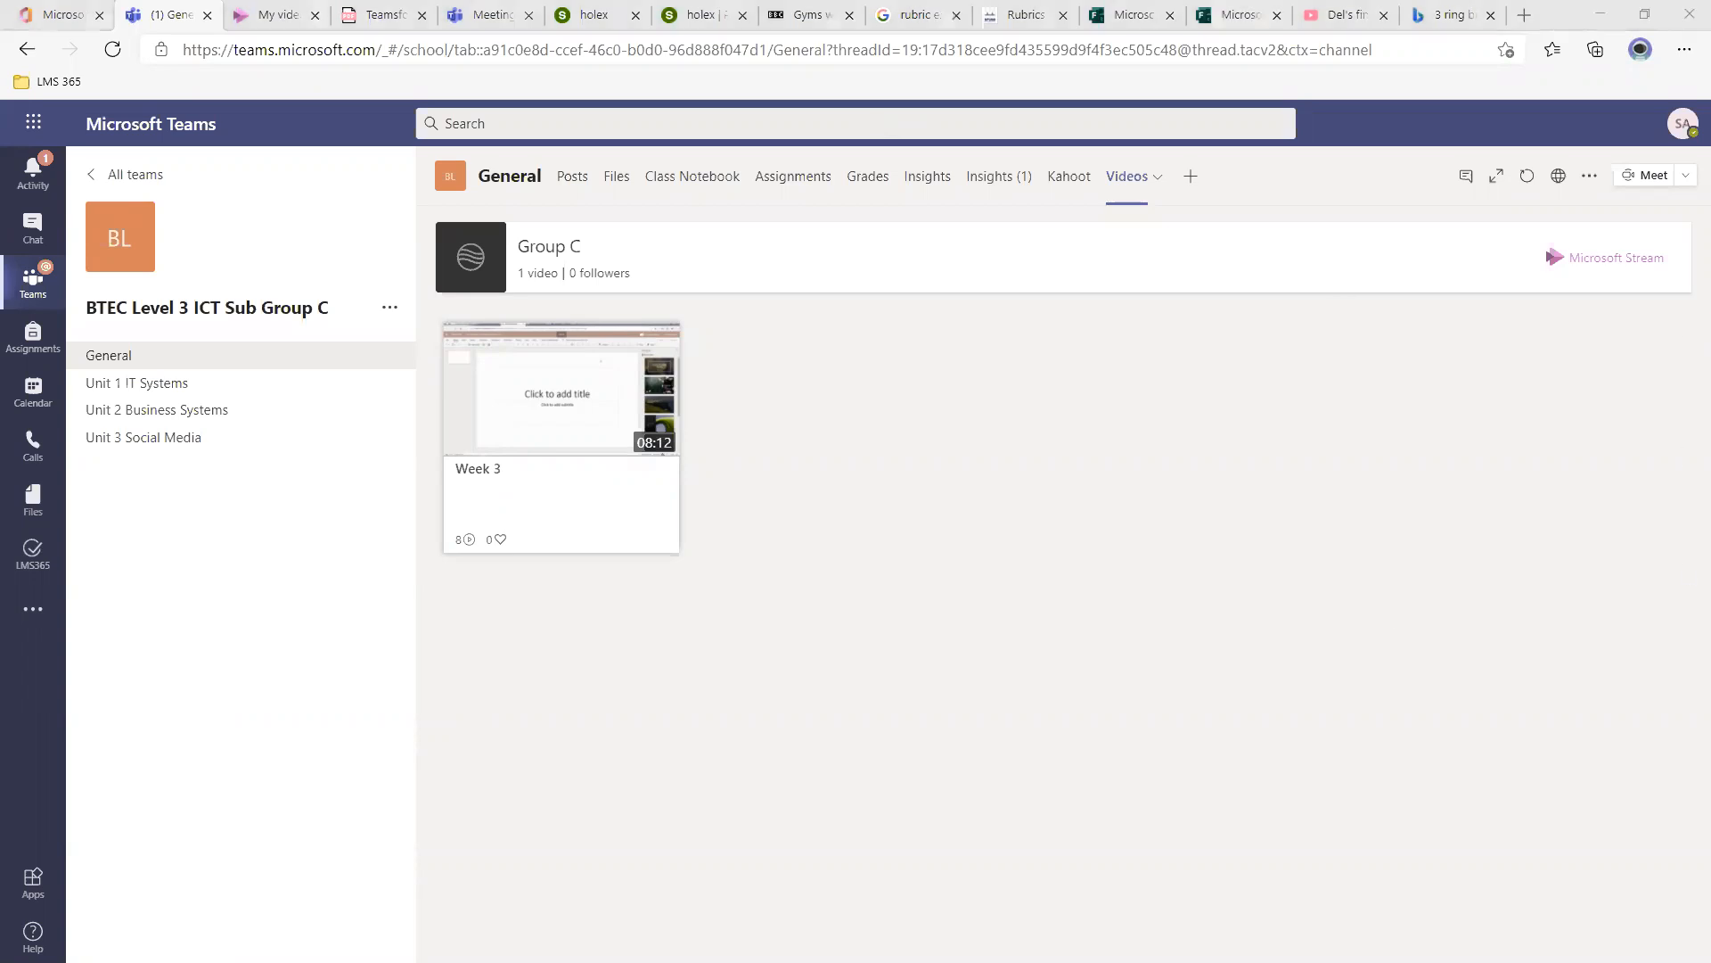
Open a new Edge tab and go to the Slido website at sli.do.
{"action": "left_click", "coordinate": [1462, 15]}
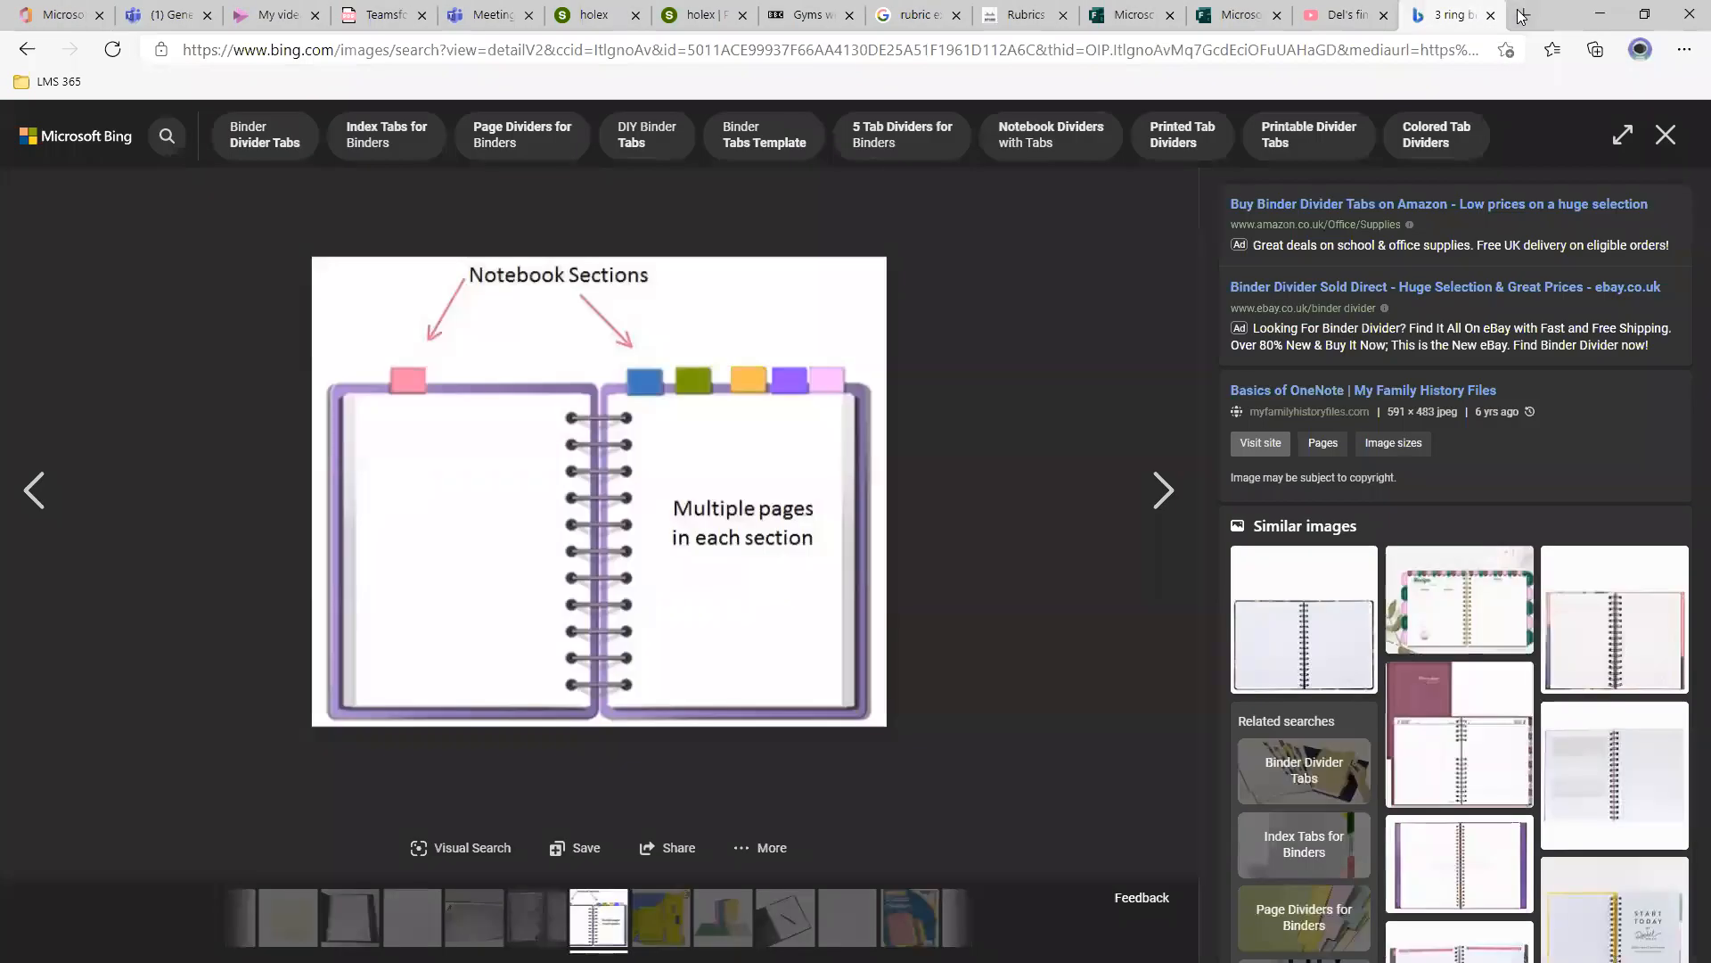
{"action": "left_click", "coordinate": [1524, 15]}
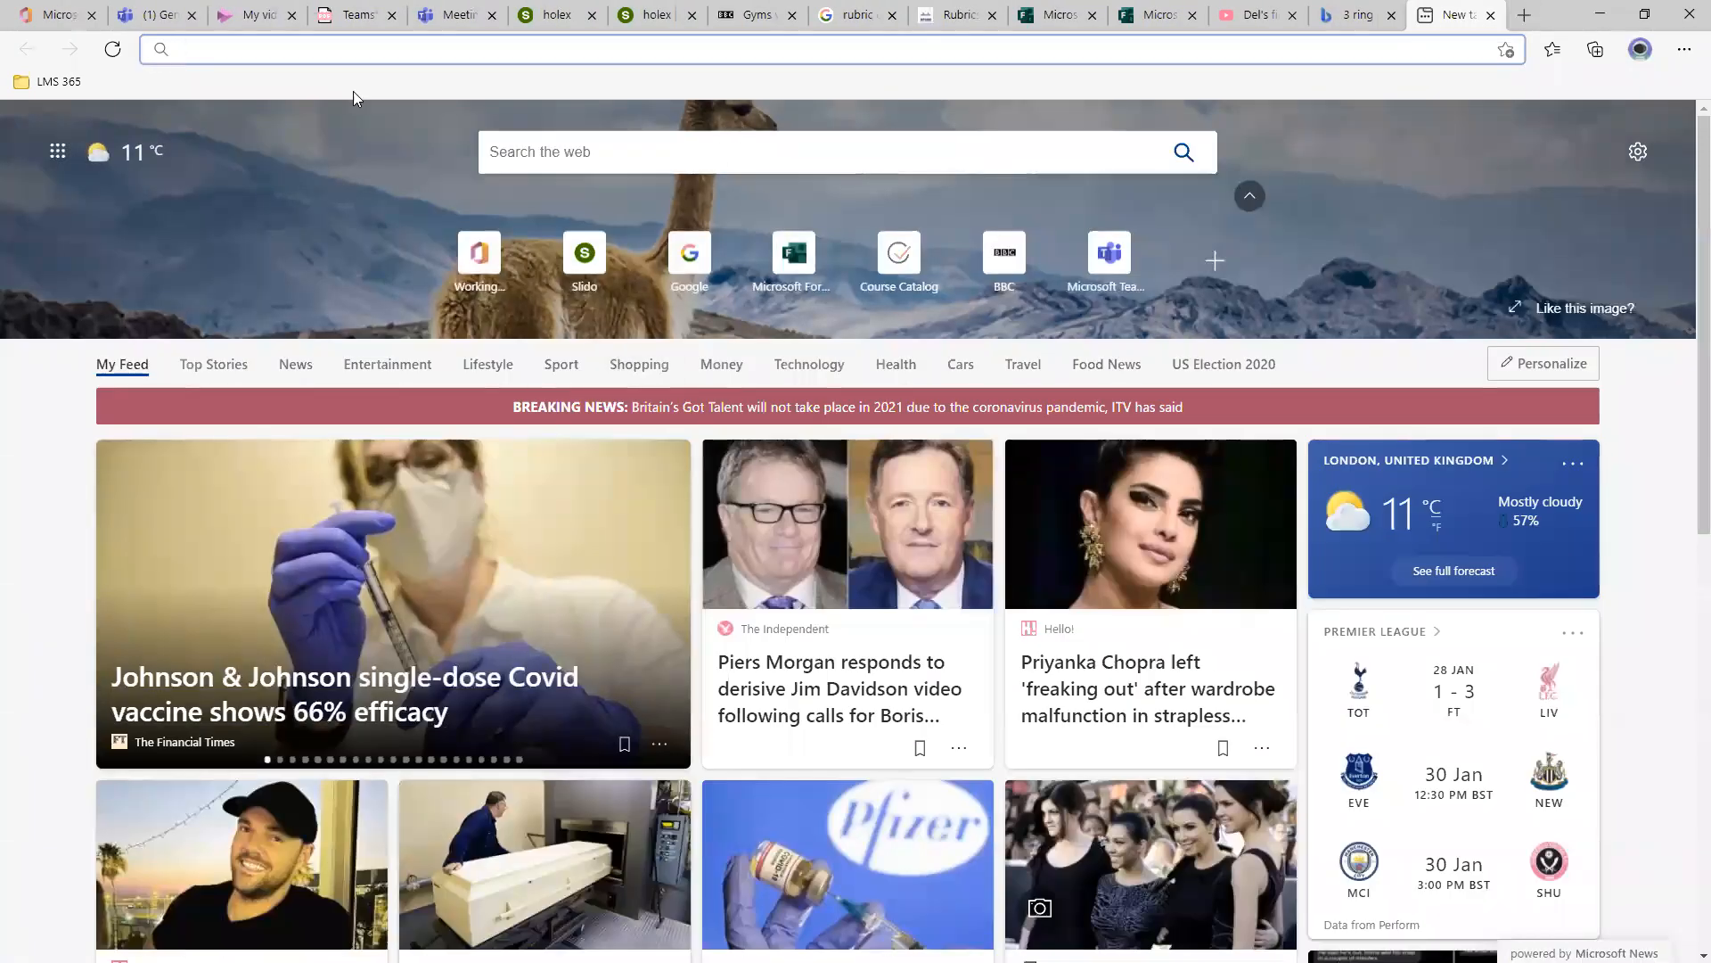
{"action": "type", "text": "sli"}
{"action": "key", "text": "Return"}
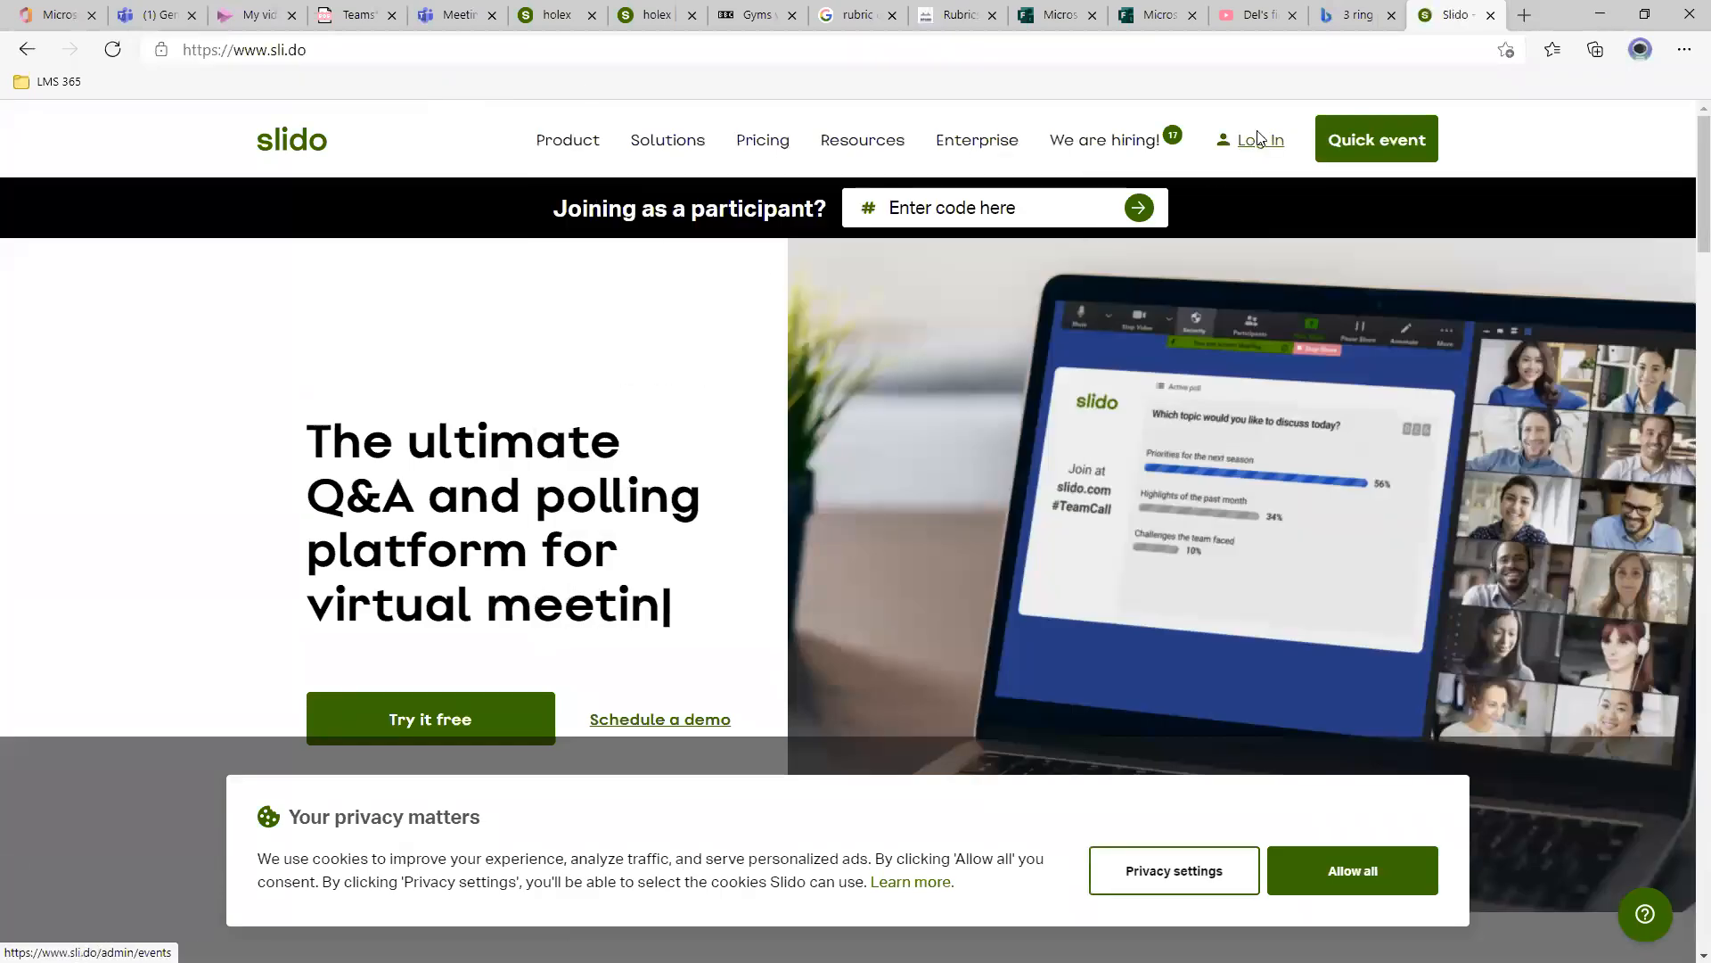
Sign in to Slido, open the holex event, and start a new Open text poll.
{"action": "left_click", "coordinate": [1255, 139]}
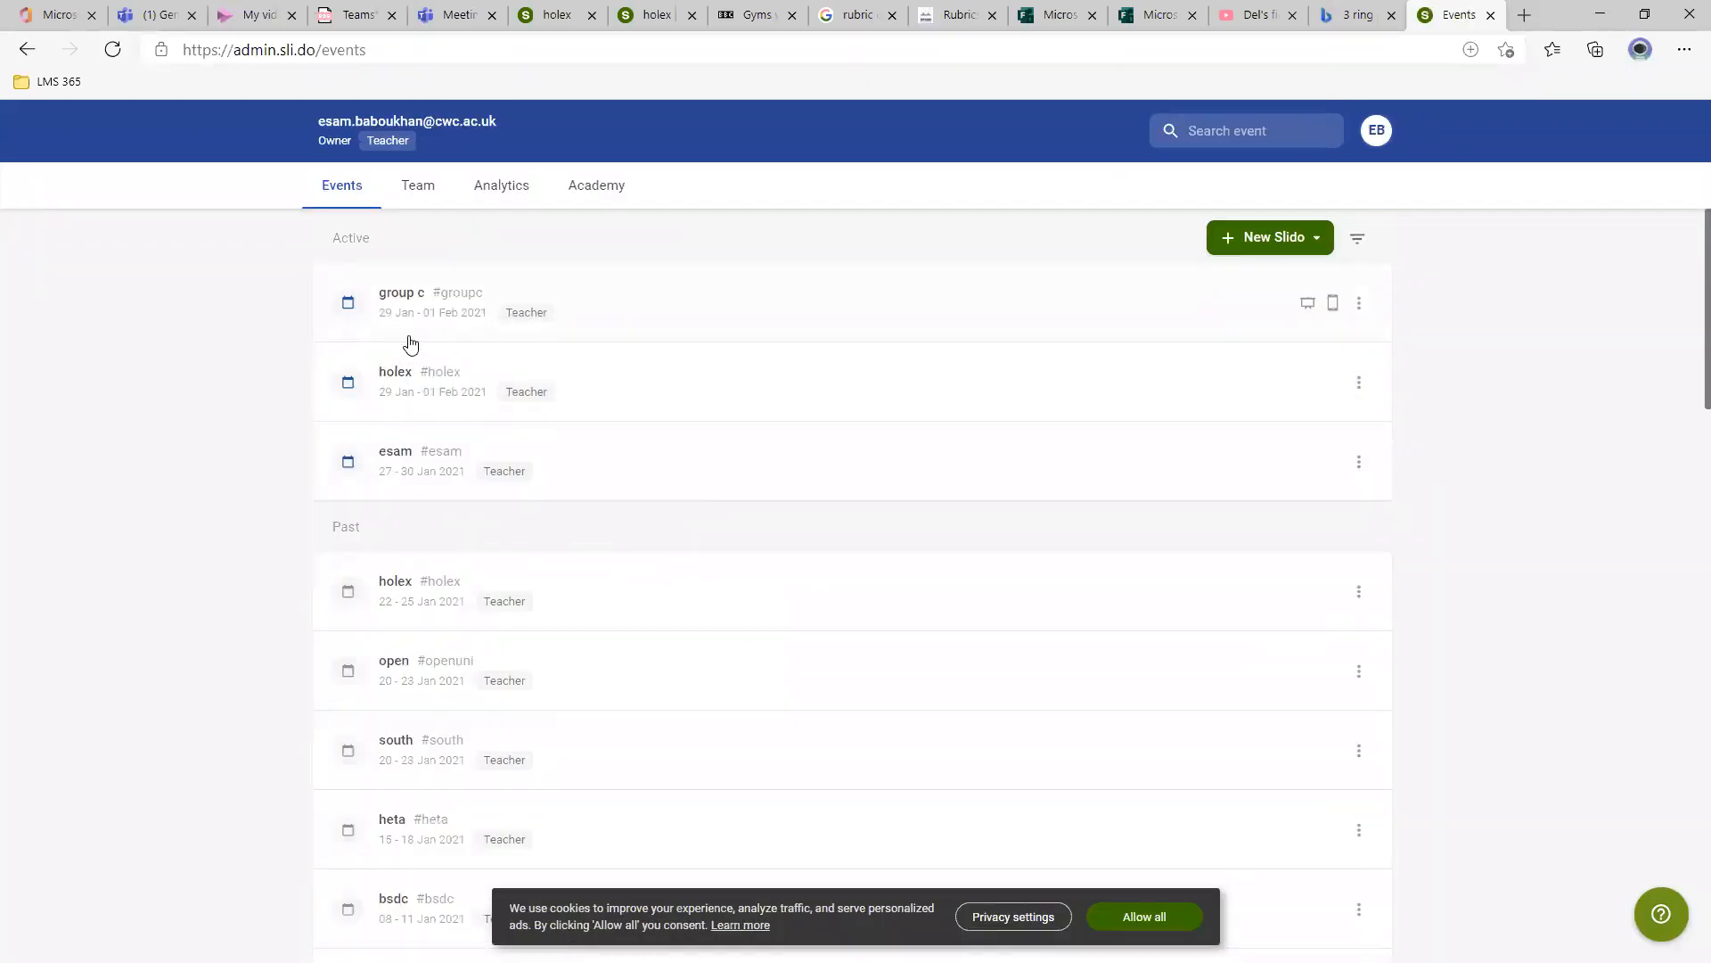
{"action": "left_click", "coordinate": [838, 386]}
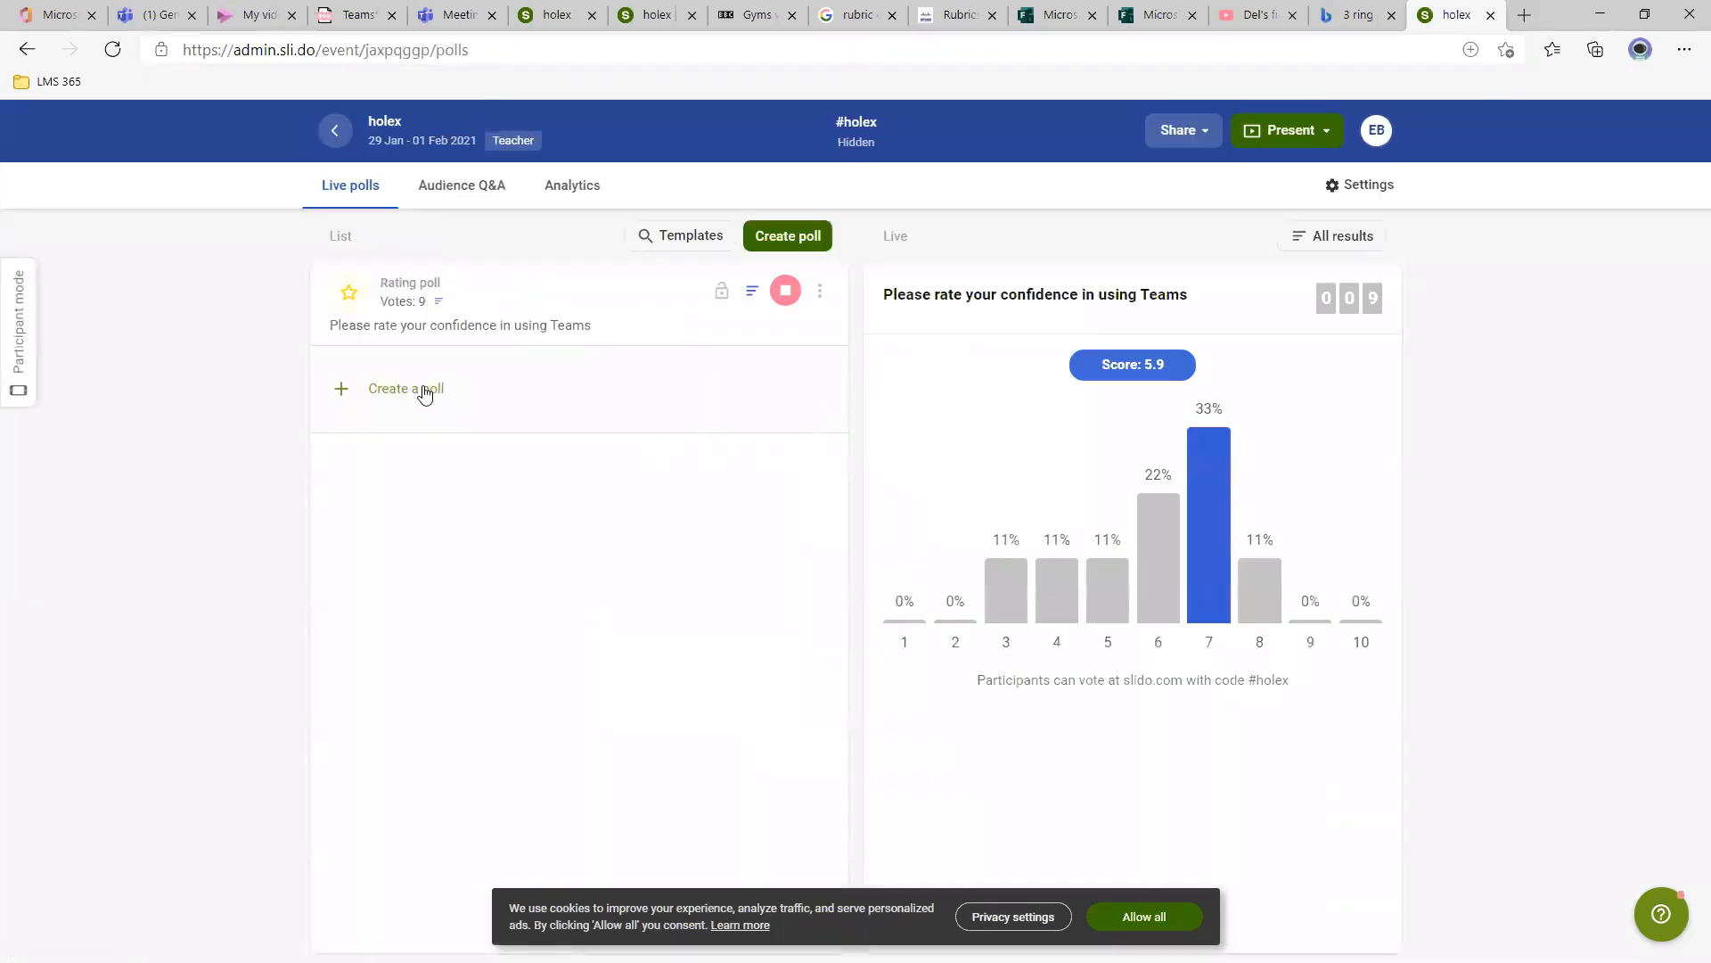
{"action": "left_click", "coordinate": [425, 392]}
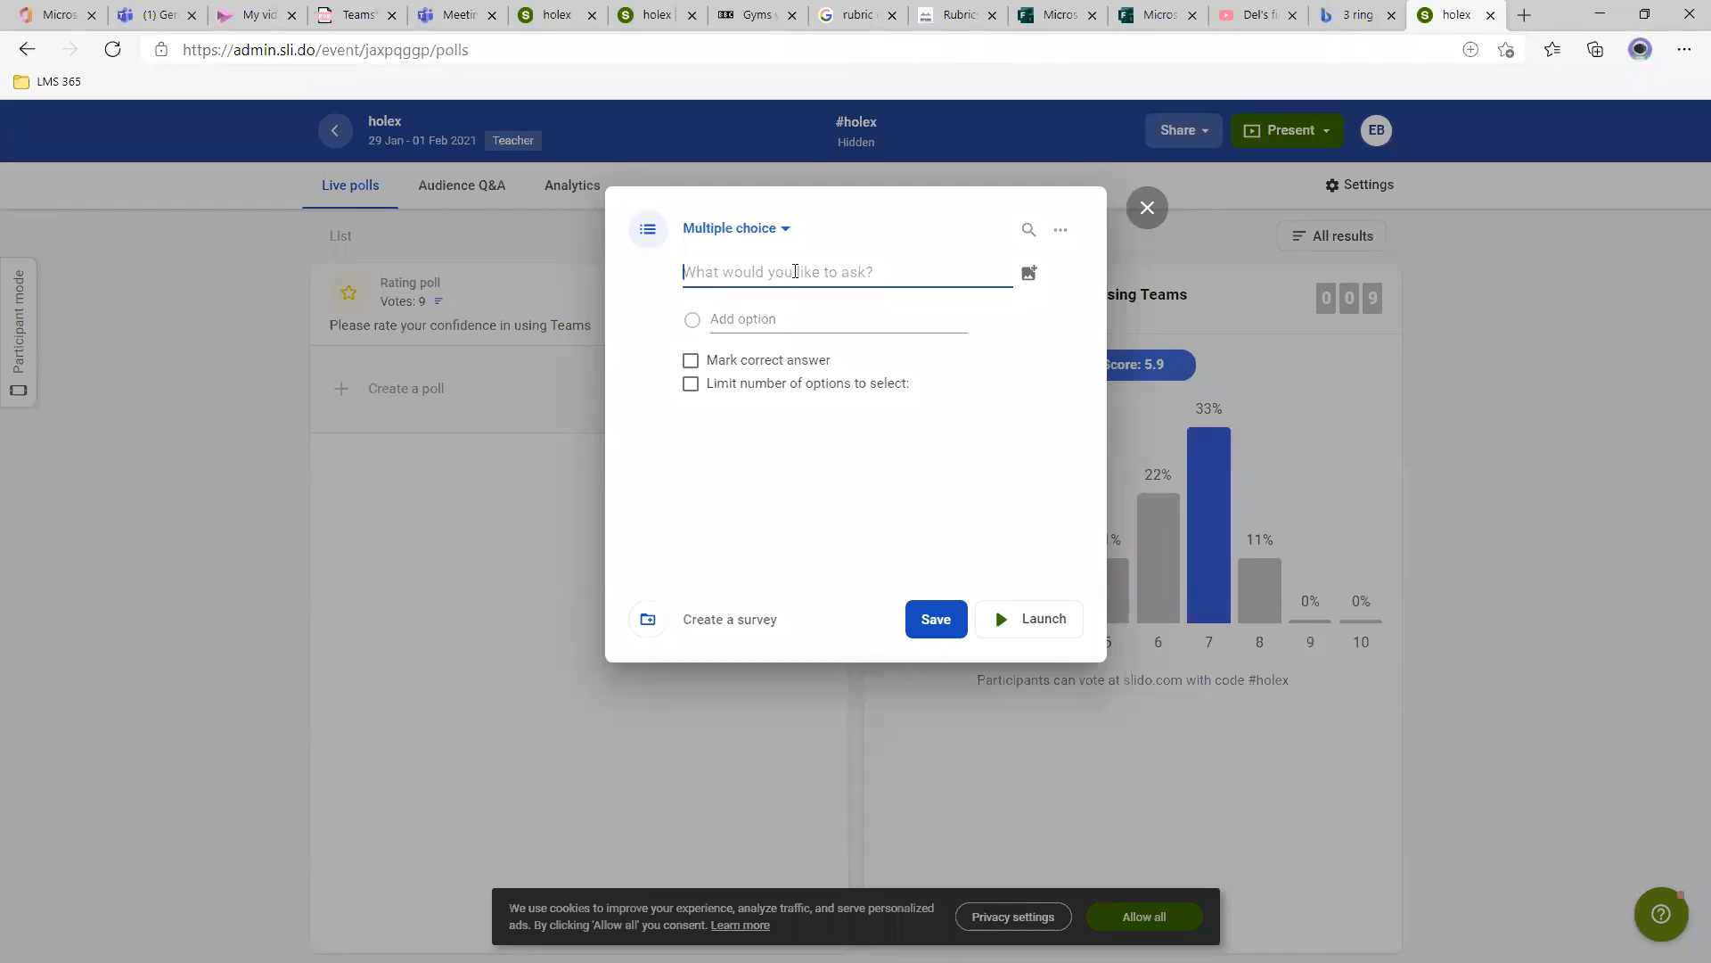
{"action": "left_click", "coordinate": [782, 231]}
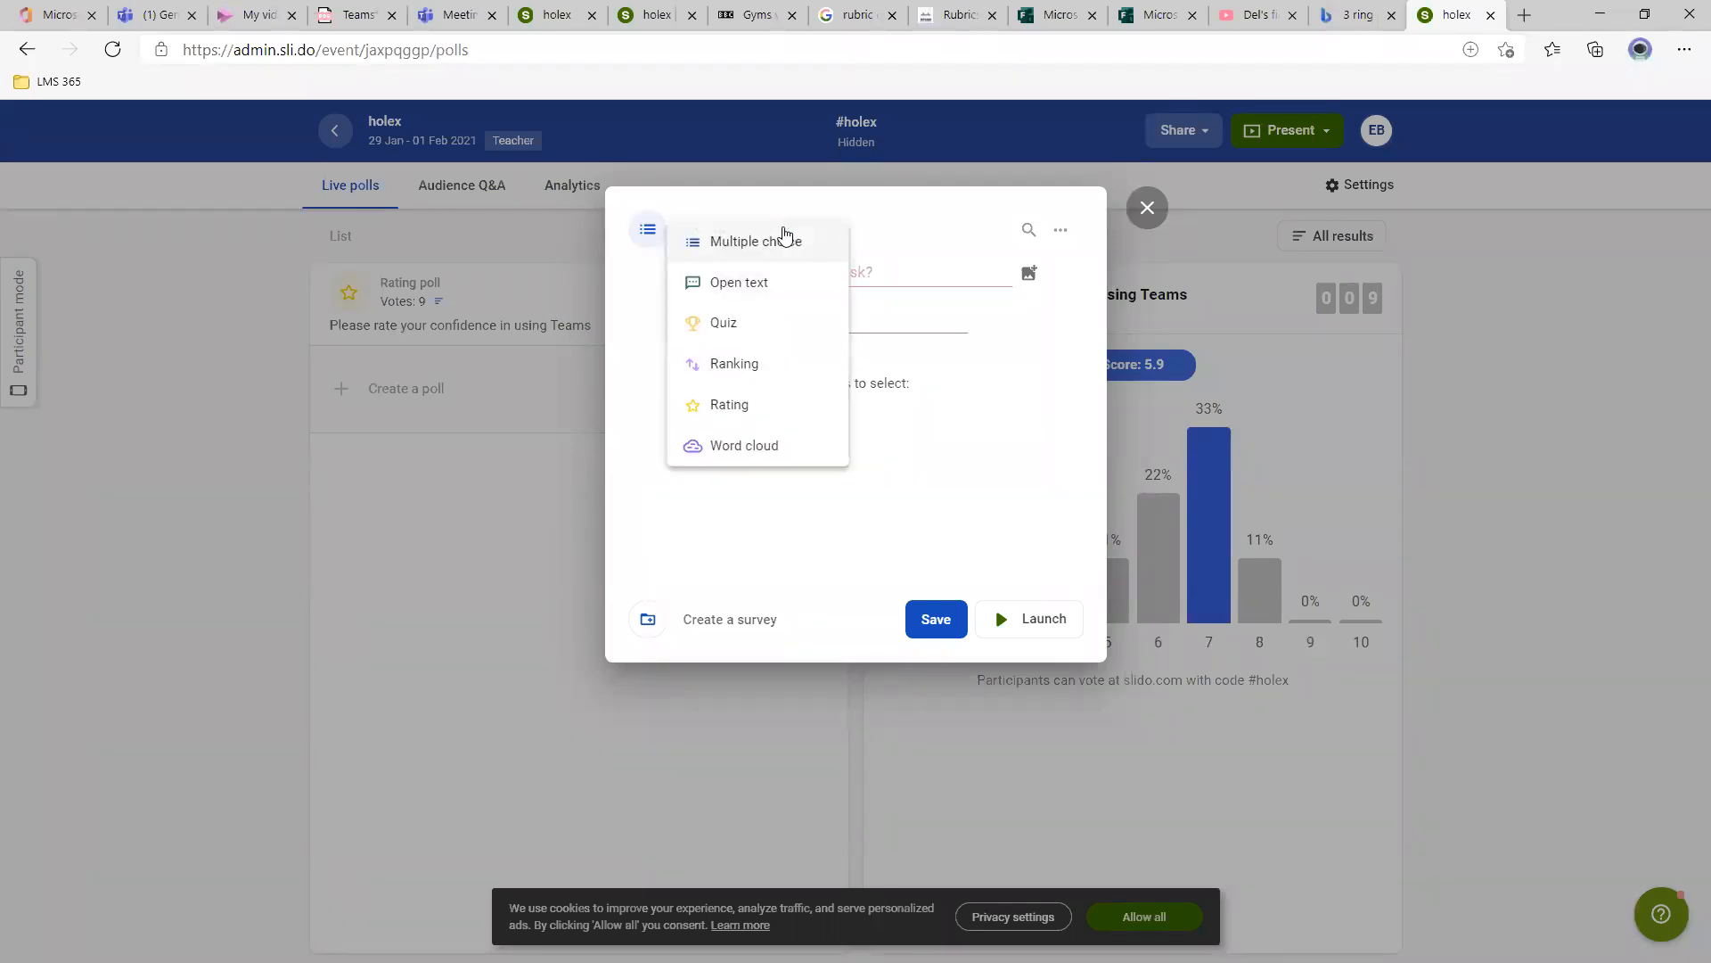
{"action": "left_click", "coordinate": [746, 294]}
Enter the question 'Please describe this session in a sentence or two?' and save the poll.
{"action": "left_click", "coordinate": [811, 272]}
{"action": "type", "text": "Plaes"}
{"action": "type", "text": "e"}
{"action": "left_click", "coordinate": [754, 243]}
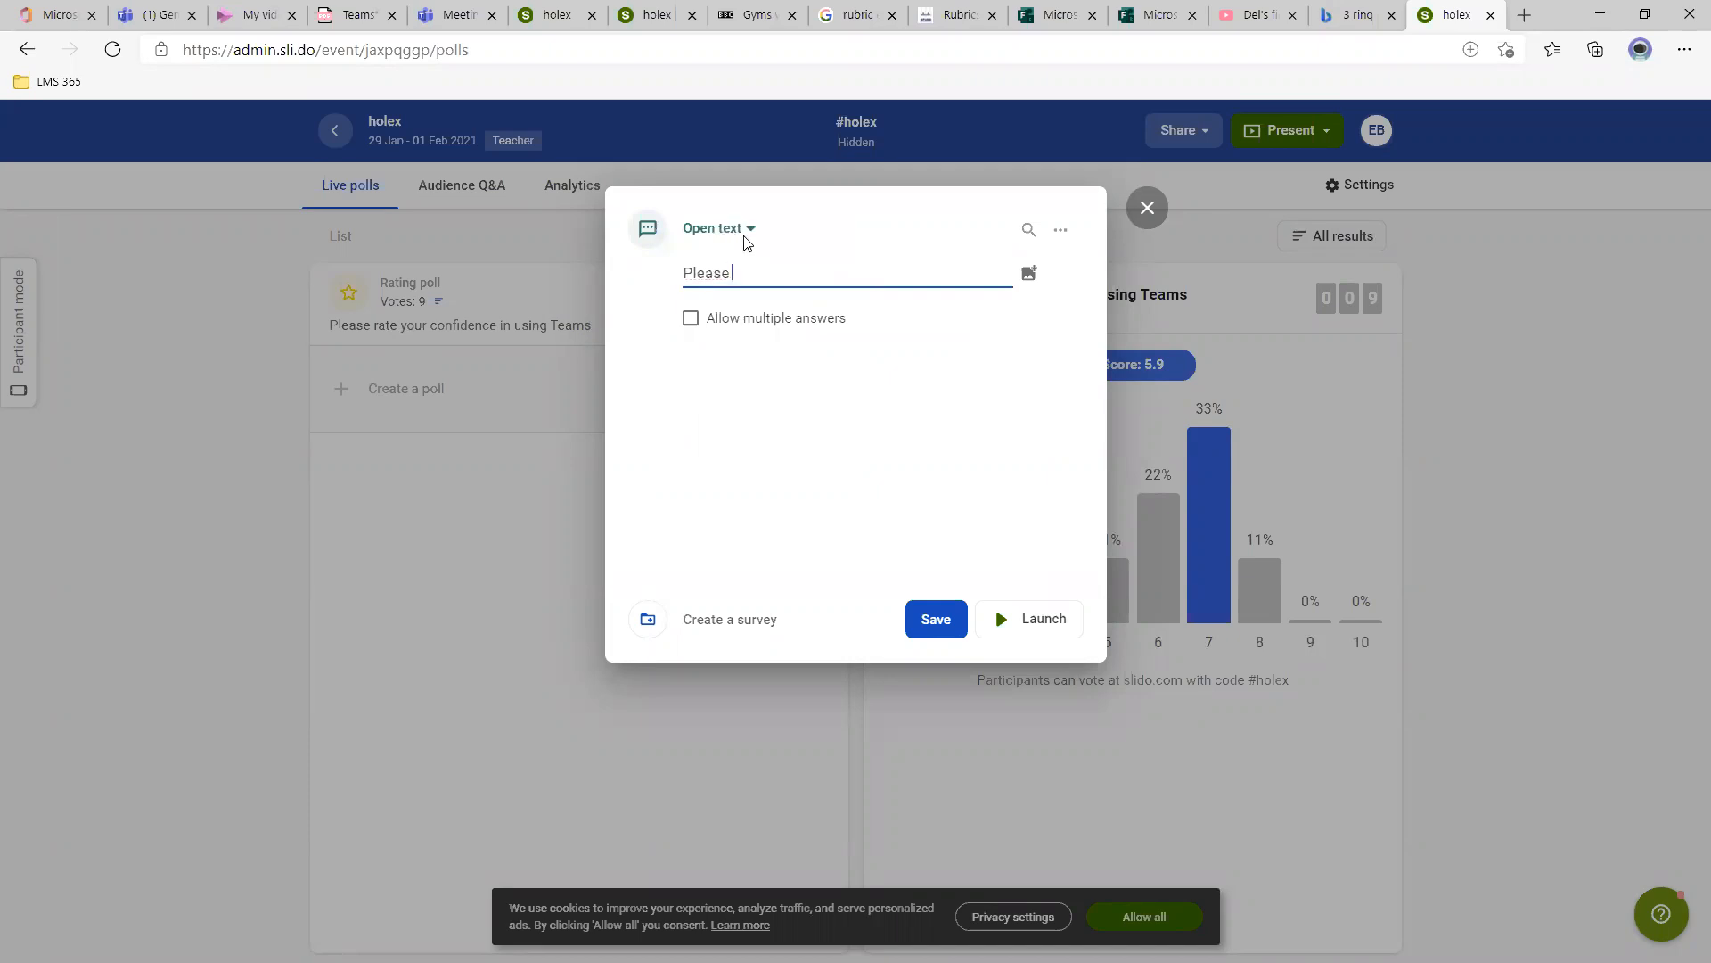
{"action": "type", "text": "desc"}
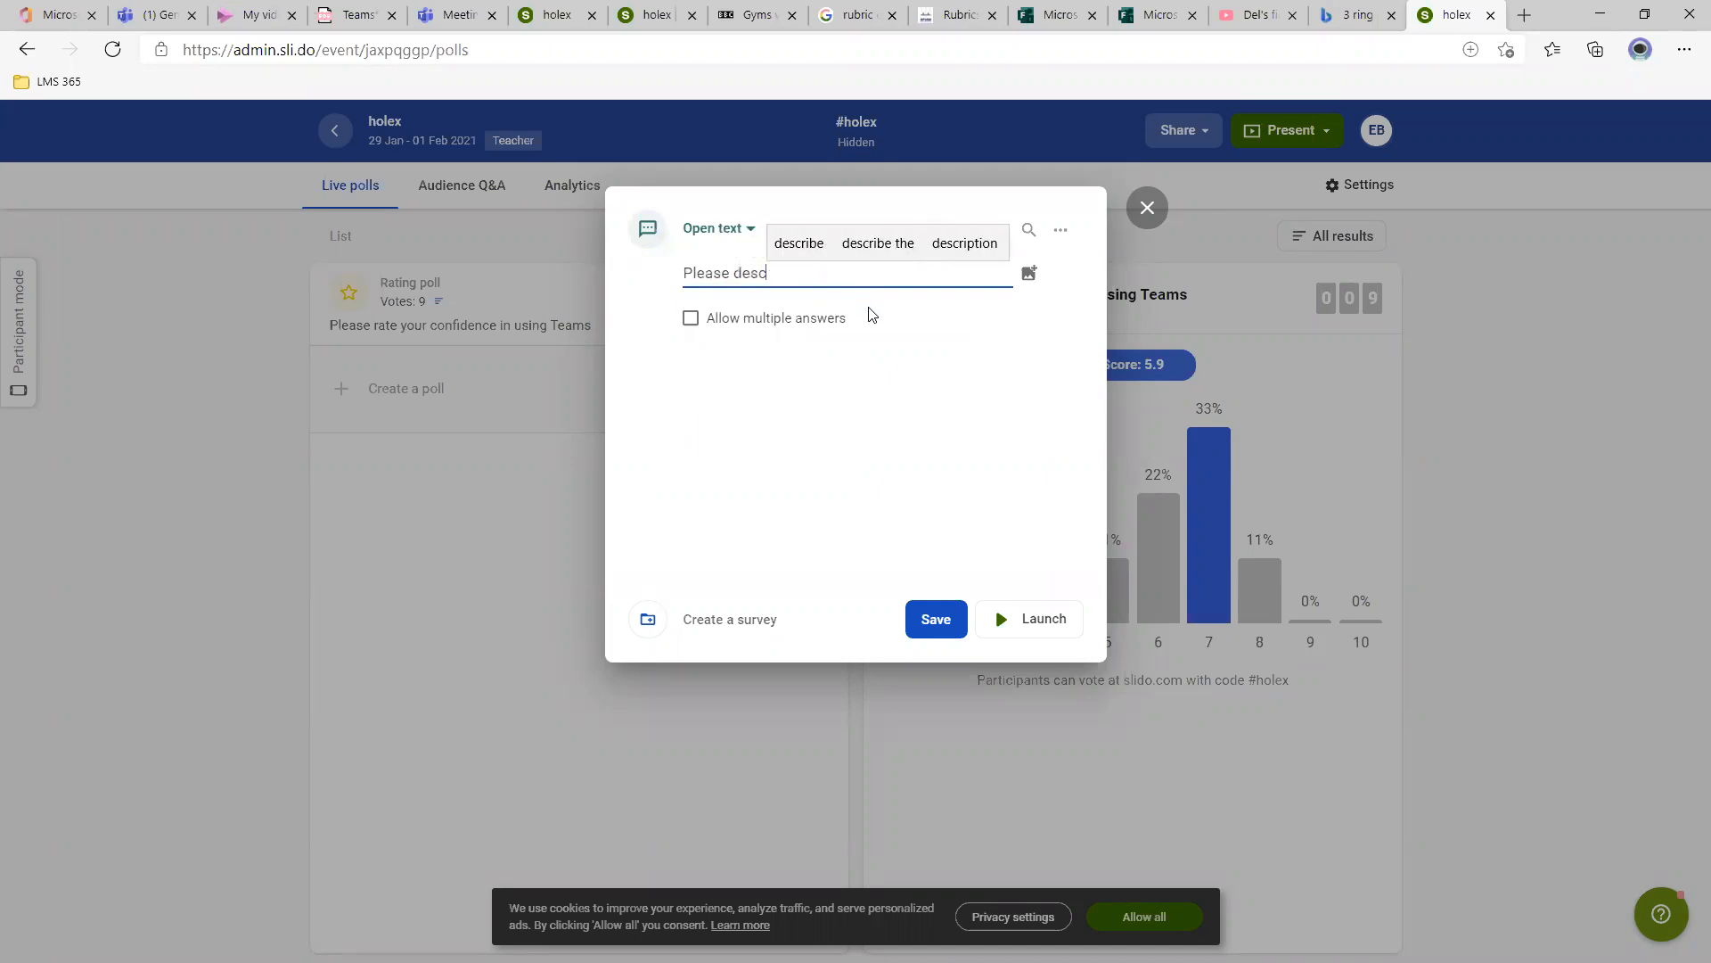
{"action": "type", "text": "ribe this"}
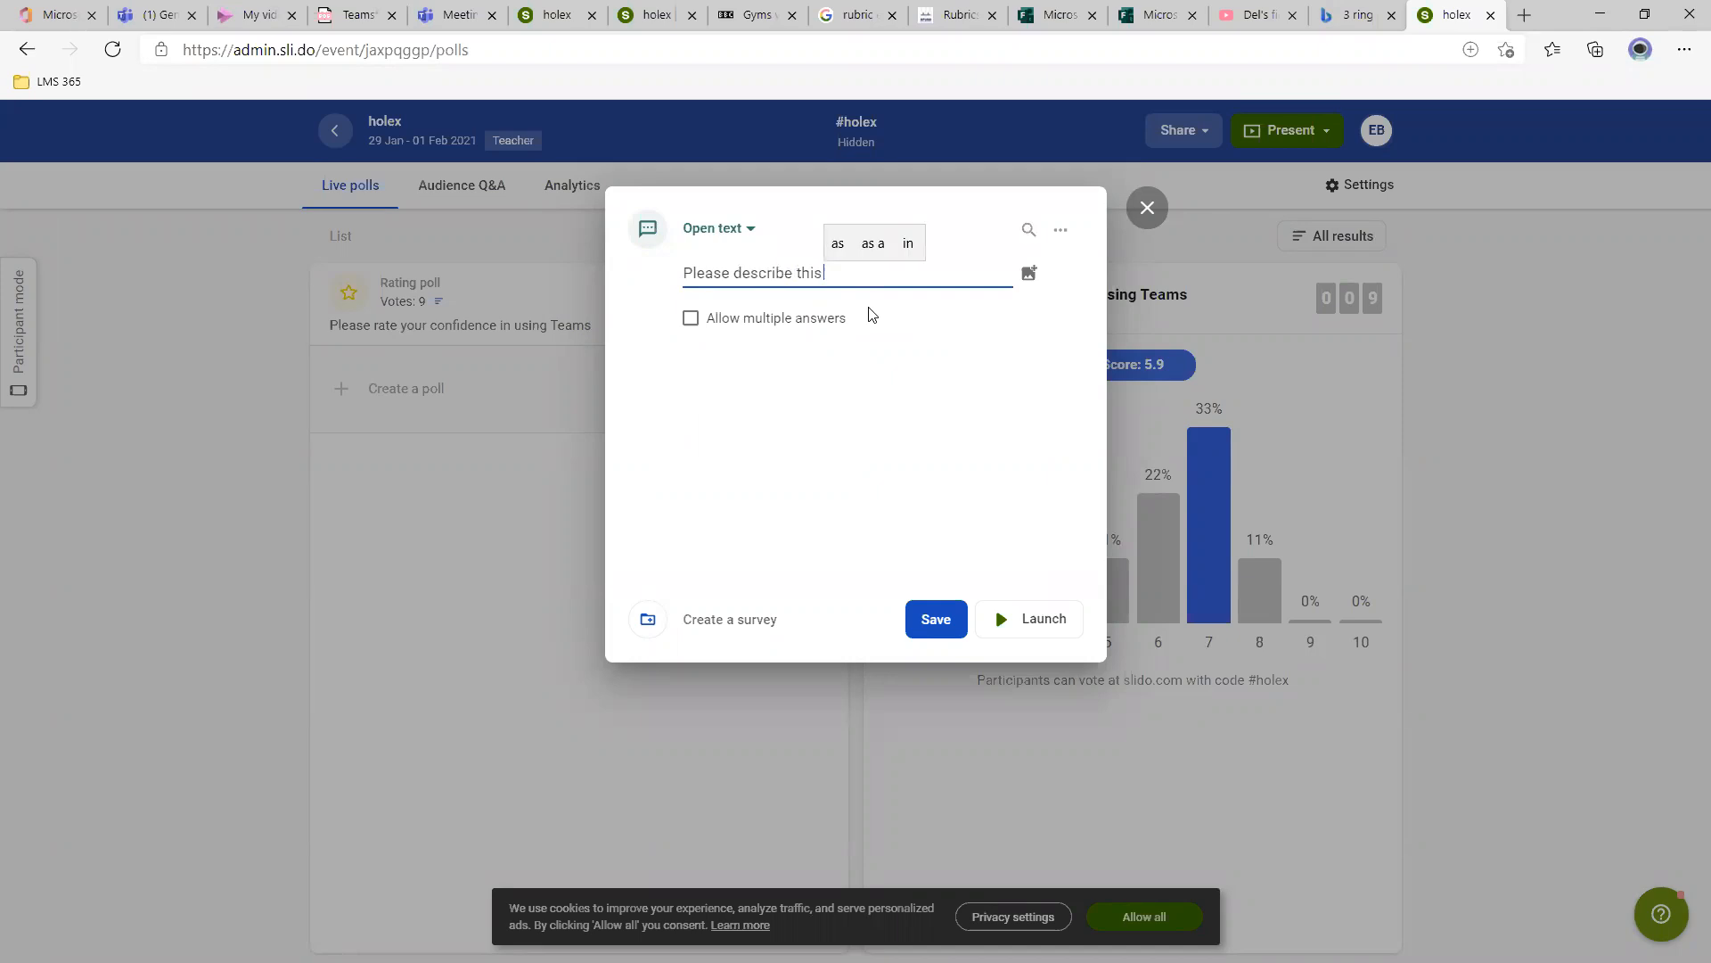
{"action": "type", "text": " seession"}
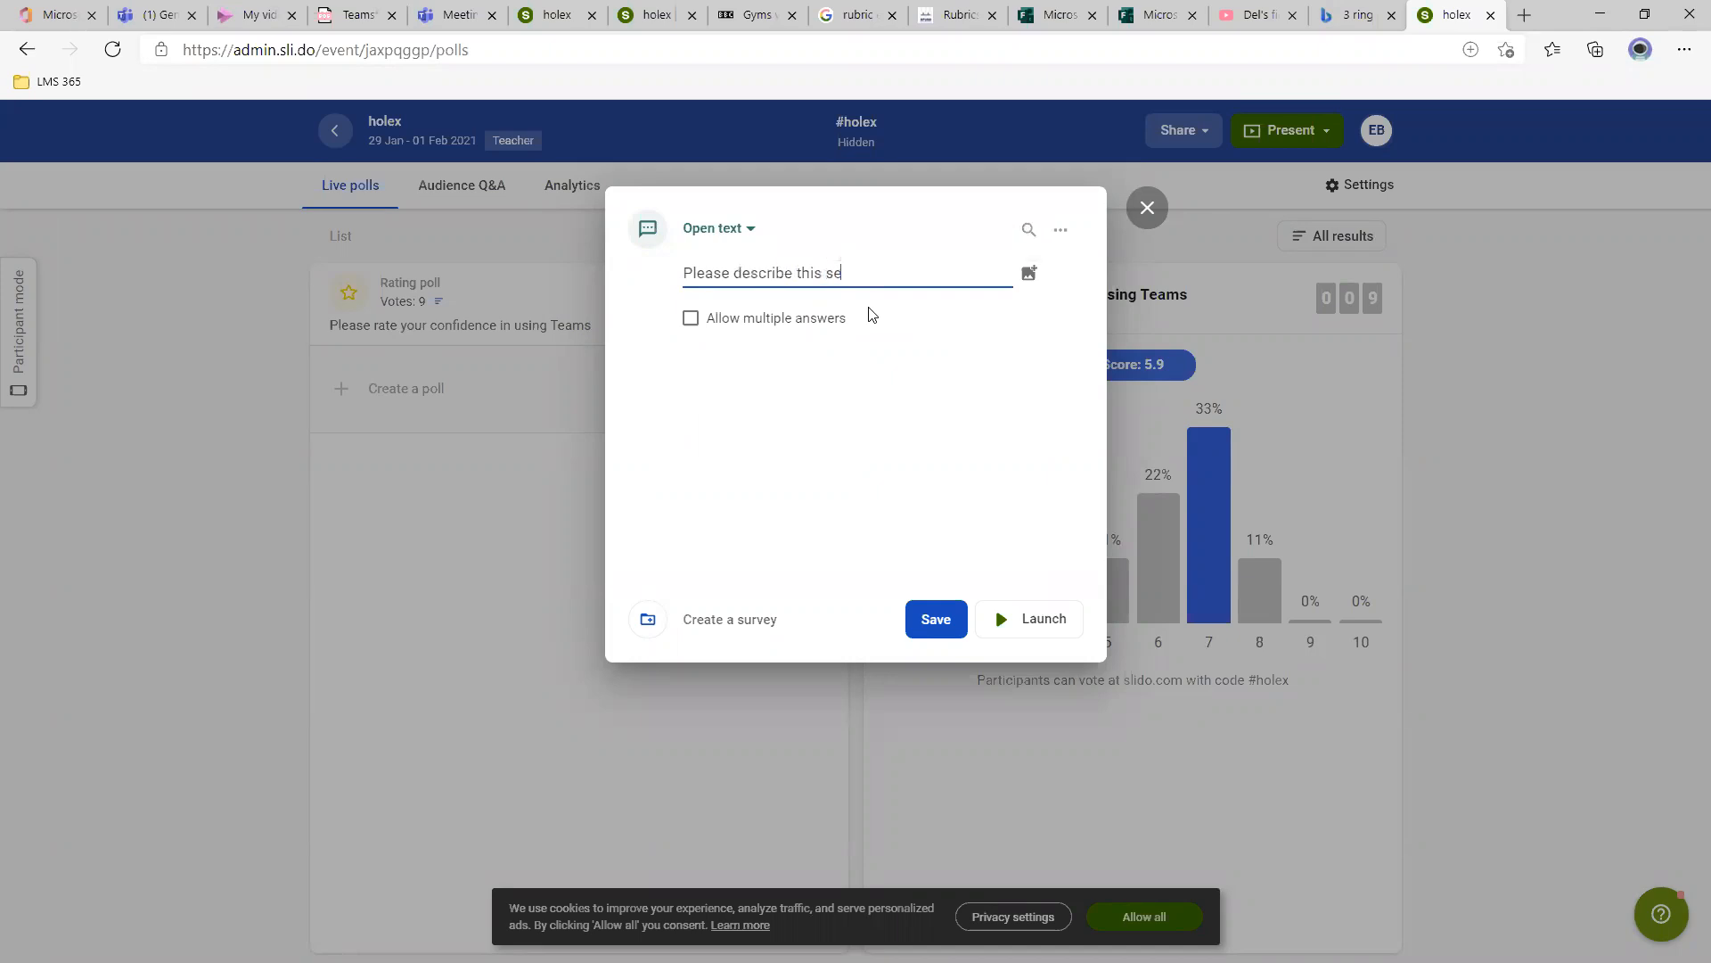
{"action": "type", "text": " in a sentence or two?"}
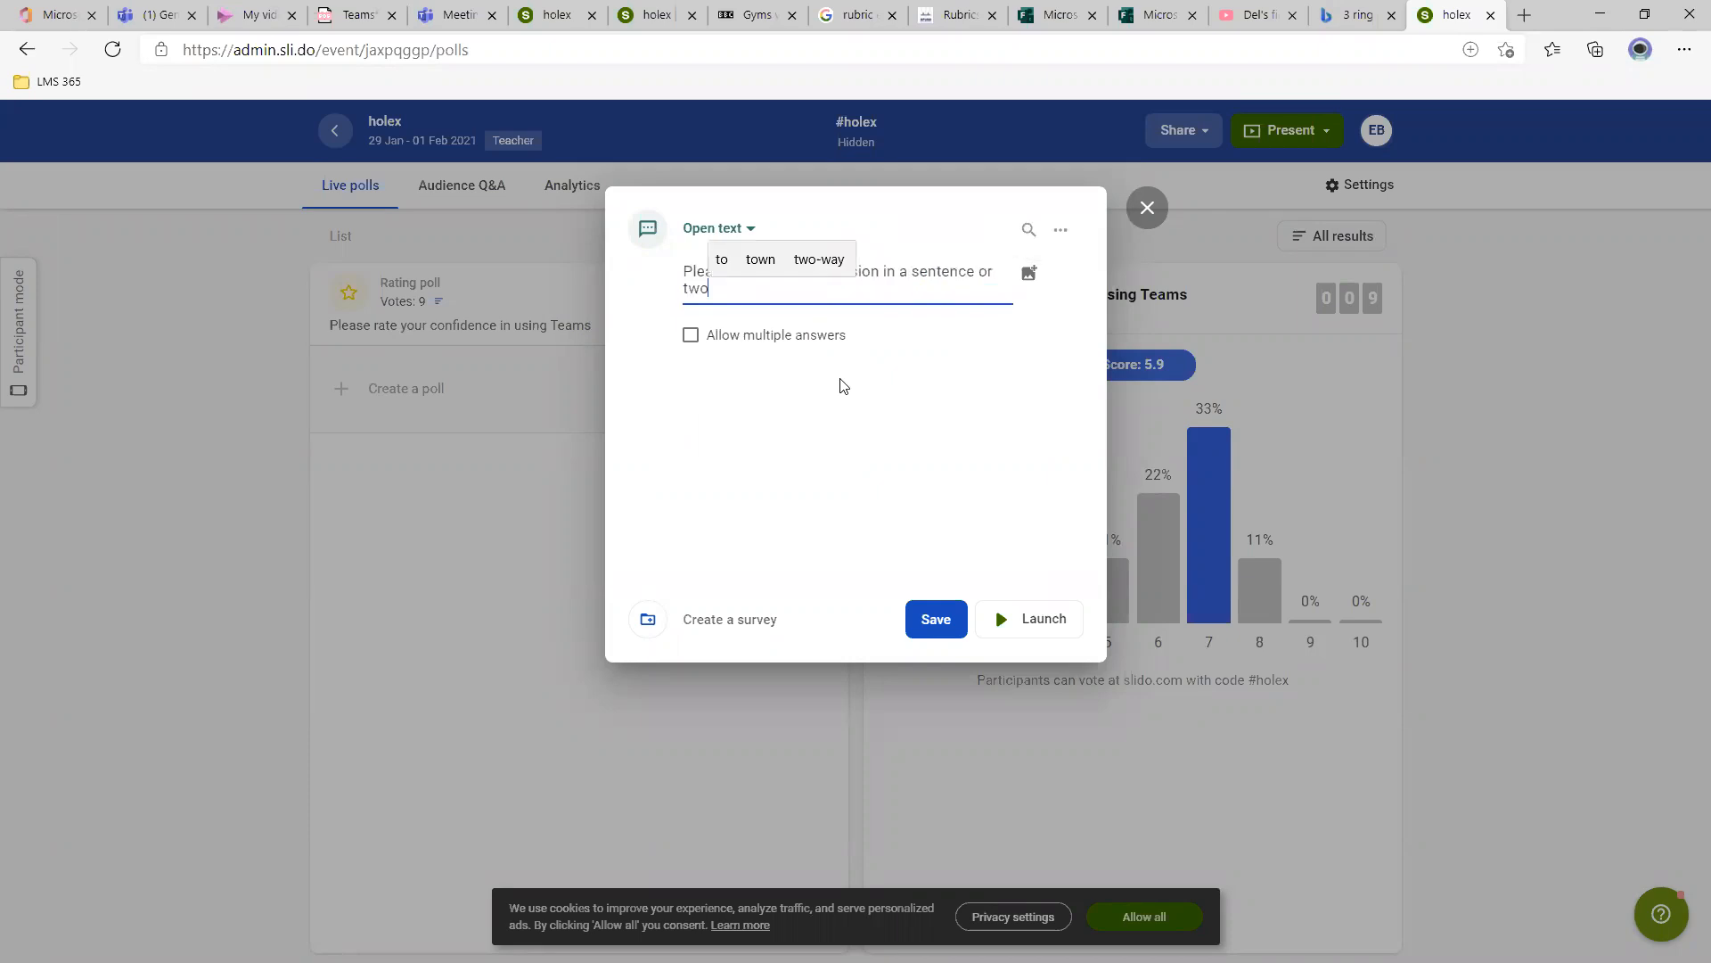
{"action": "left_click", "coordinate": [923, 631]}
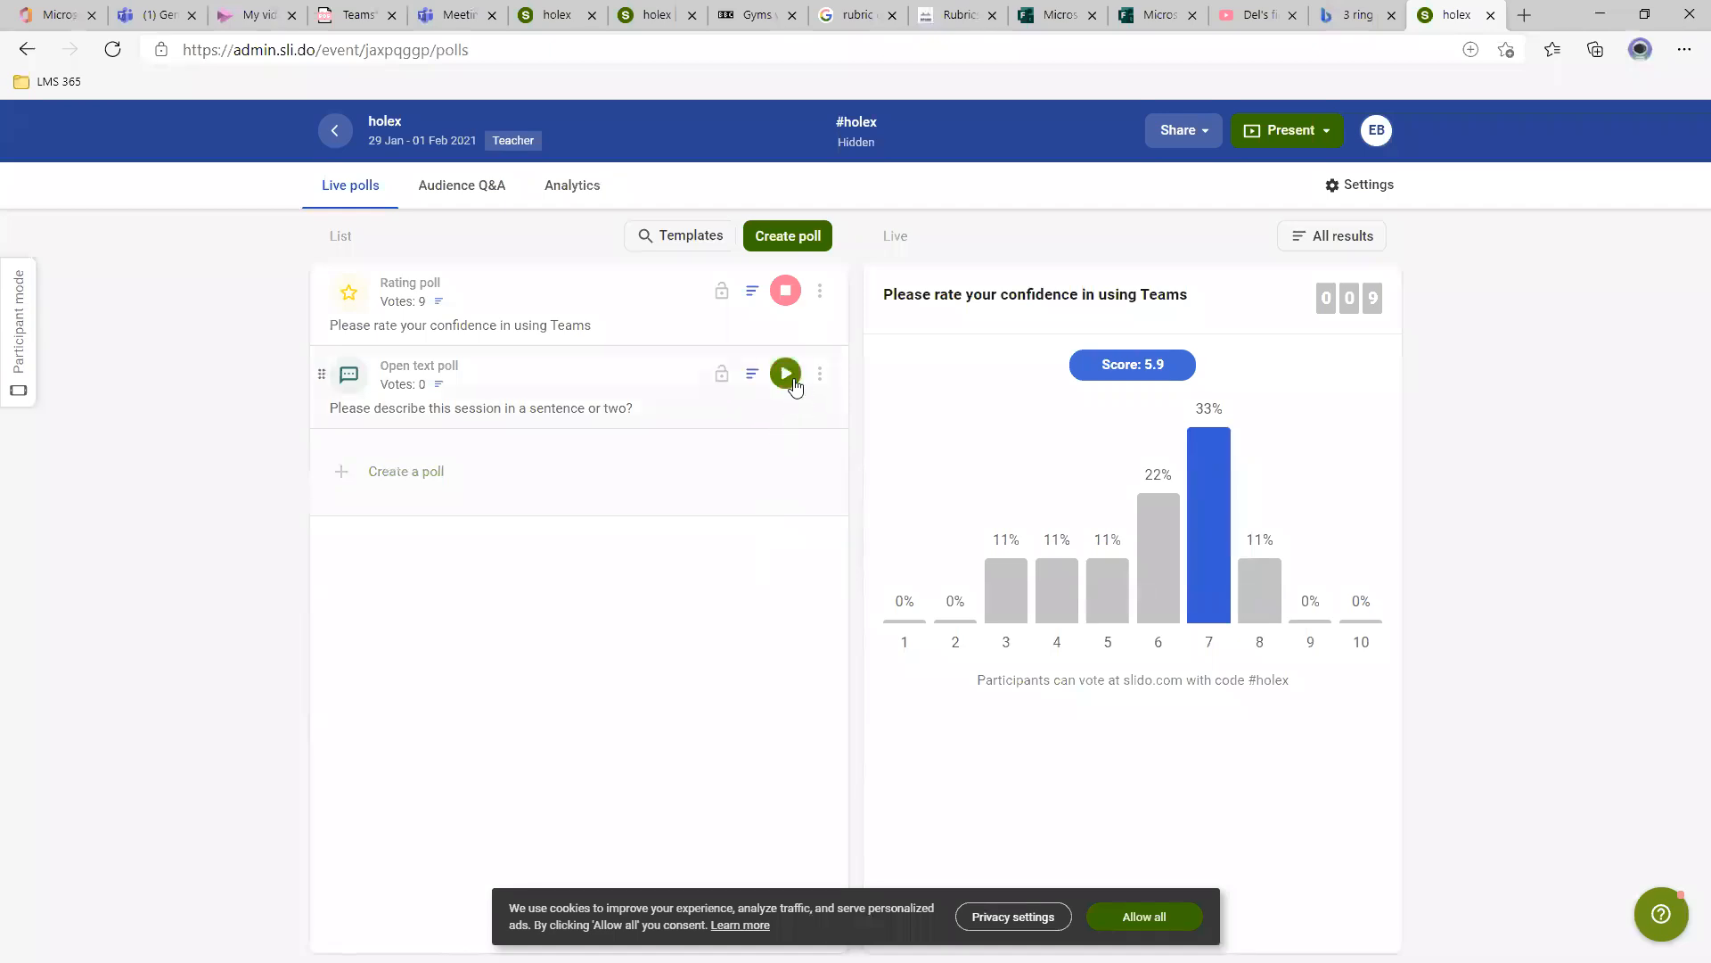
Activate the open-text poll and copy its direct link.
{"action": "left_click", "coordinate": [786, 372]}
{"action": "left_click", "coordinate": [820, 374]}
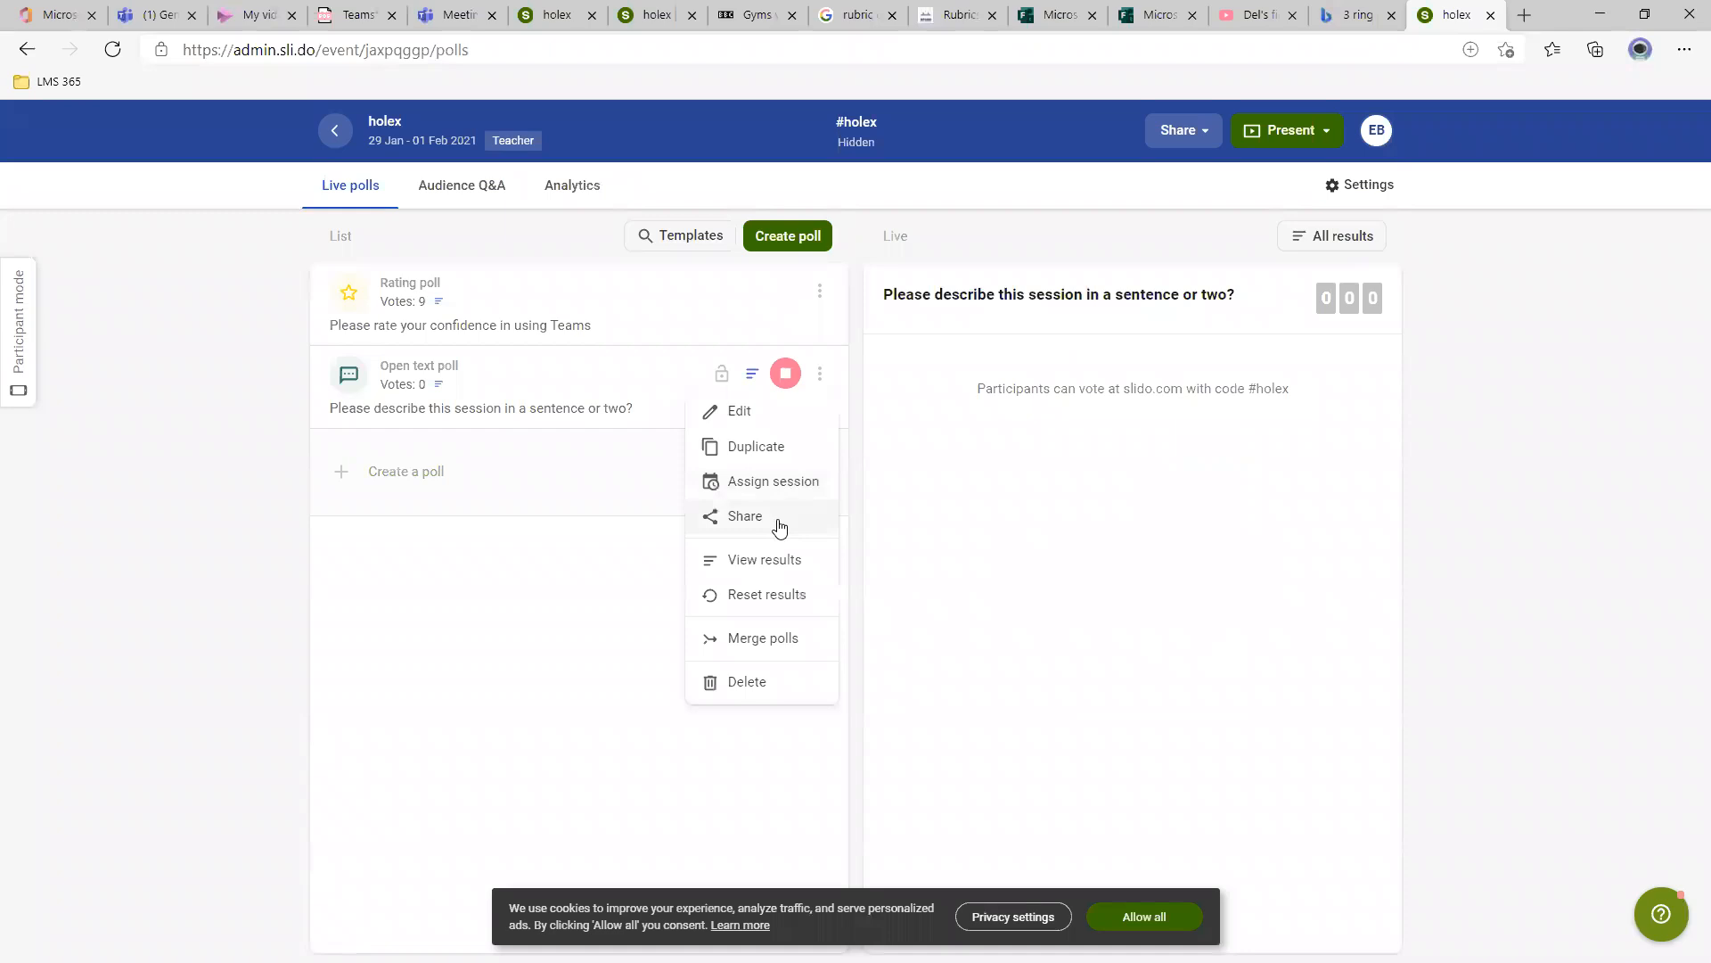
{"action": "left_click", "coordinate": [732, 517]}
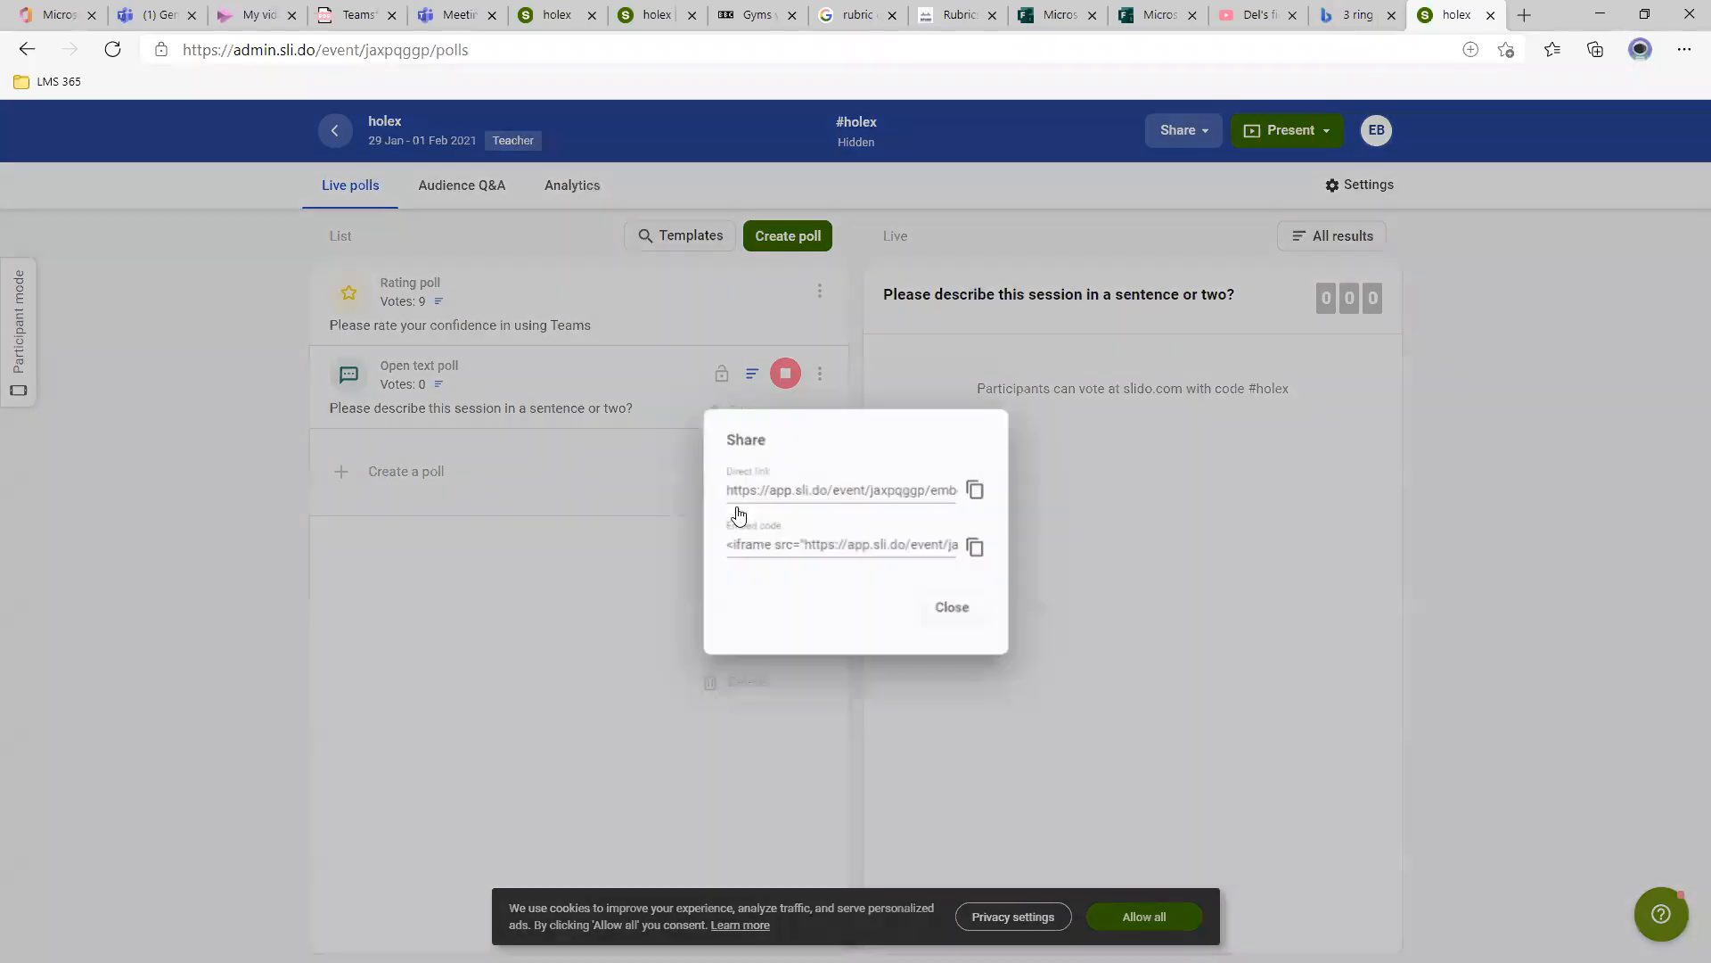
{"action": "left_click", "coordinate": [976, 489]}
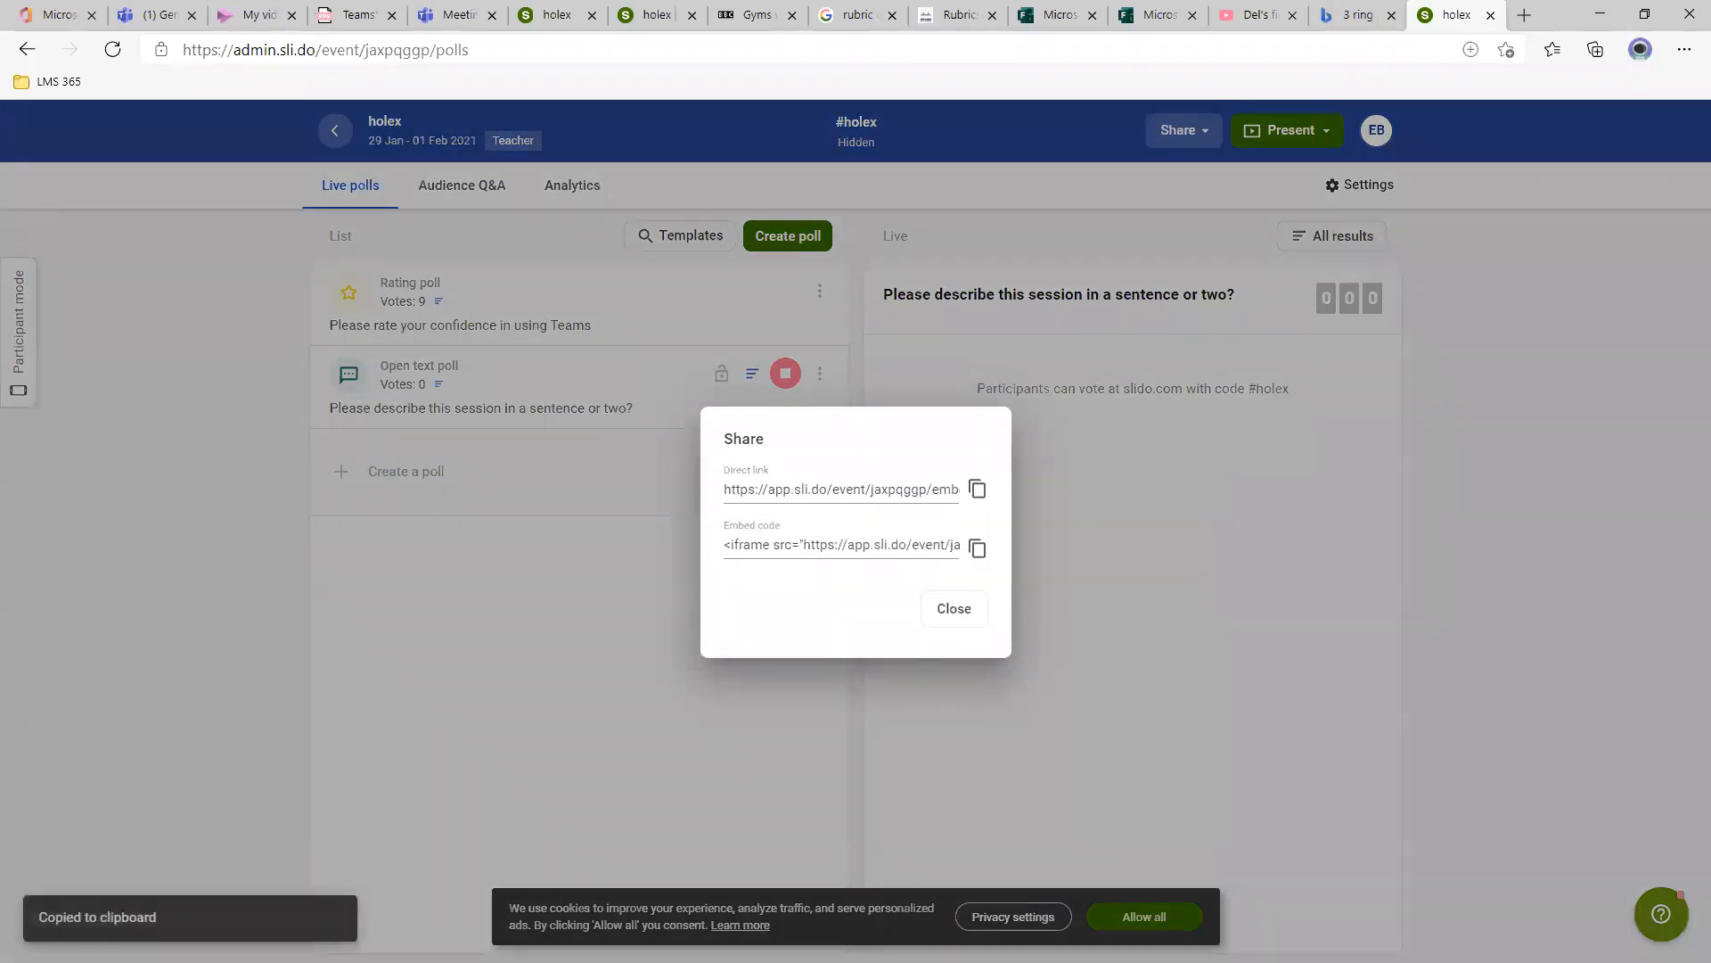
Close the sharing links and present the feedback poll on the presenter wall.
{"action": "key", "text": "alt+Tab"}
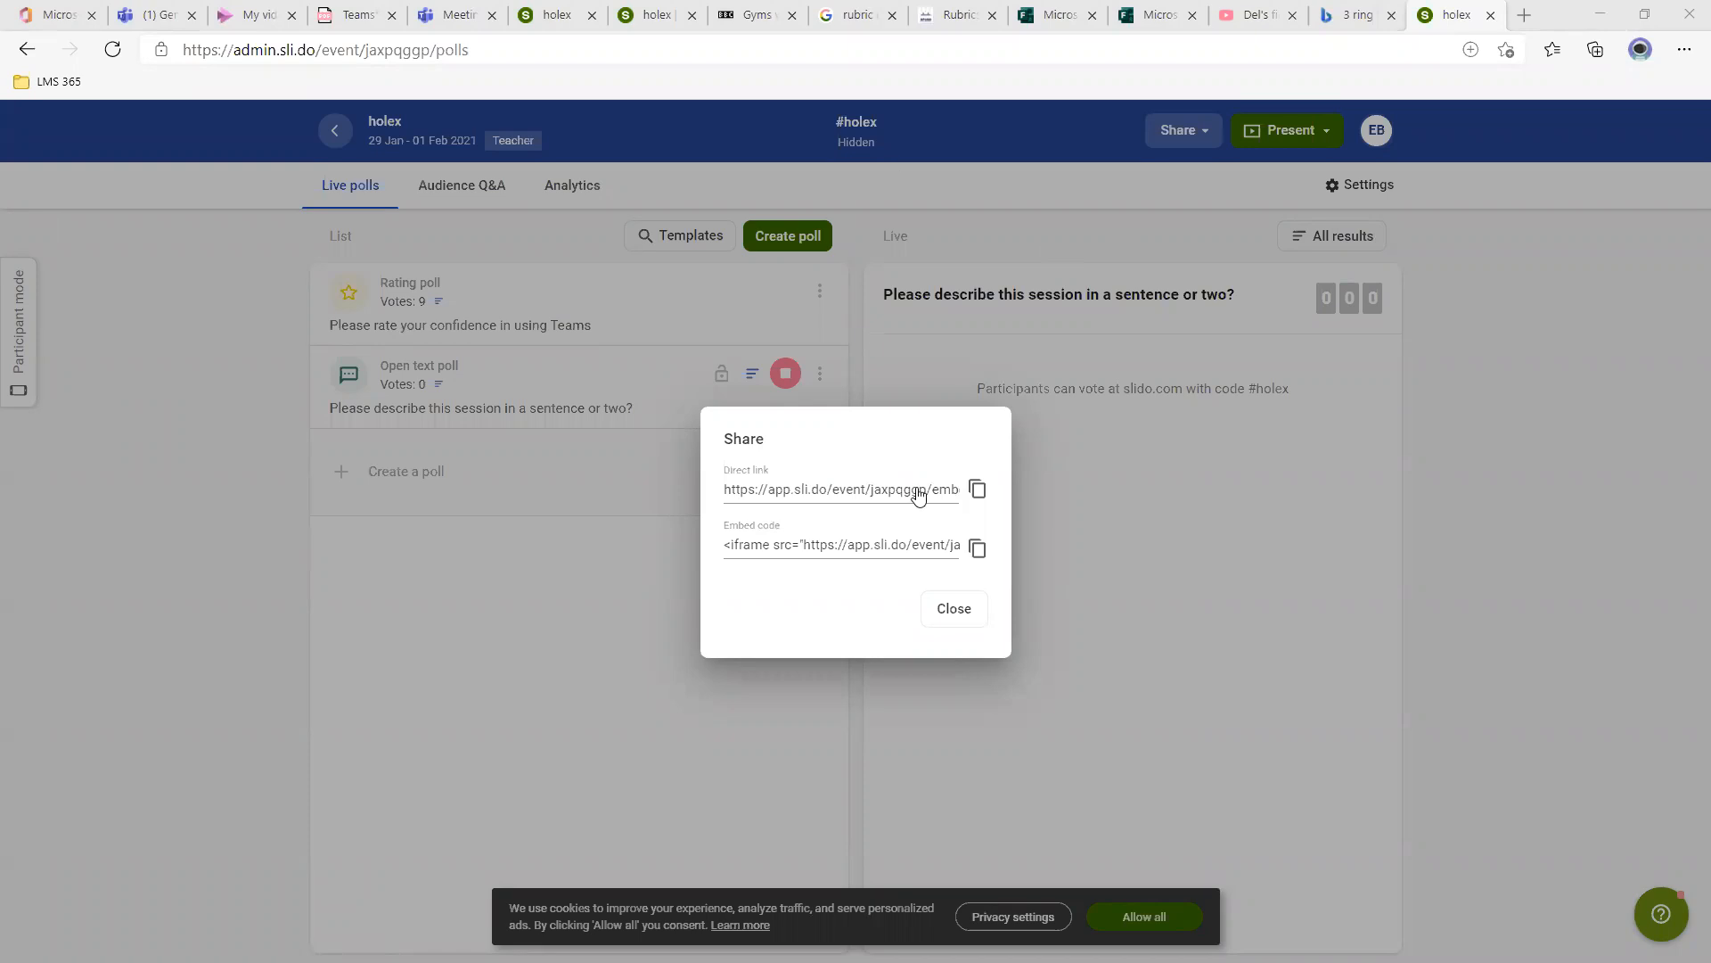
{"action": "left_click", "coordinate": [944, 610]}
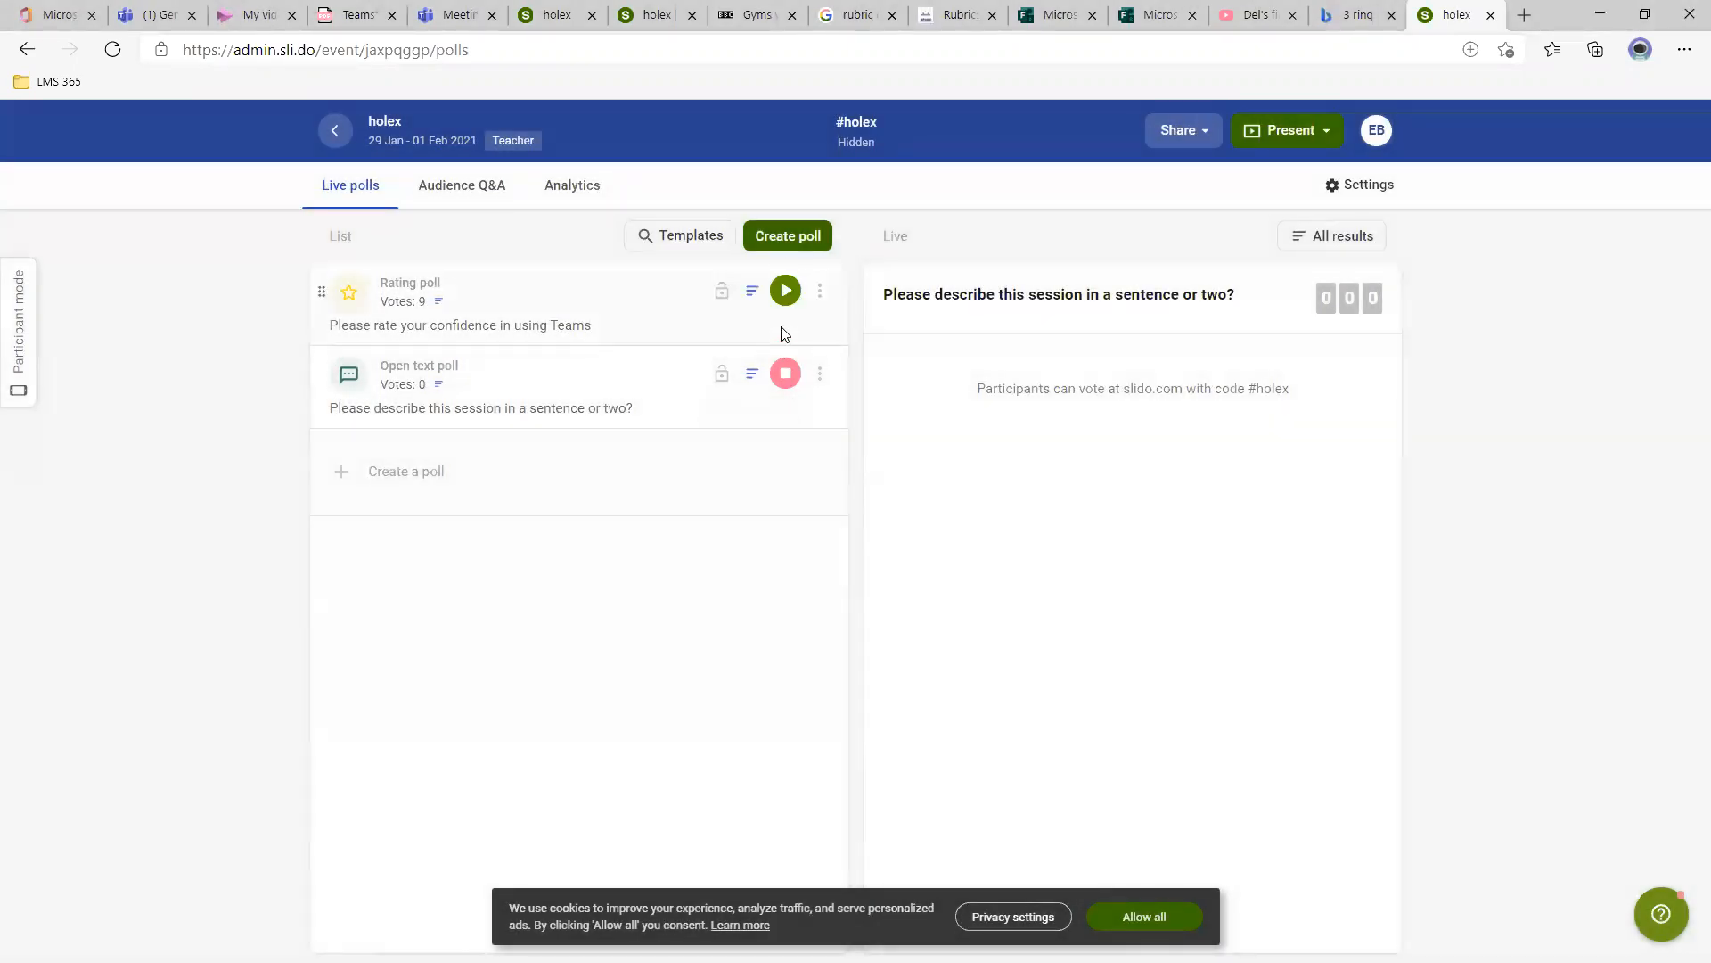
{"action": "left_click", "coordinate": [818, 374]}
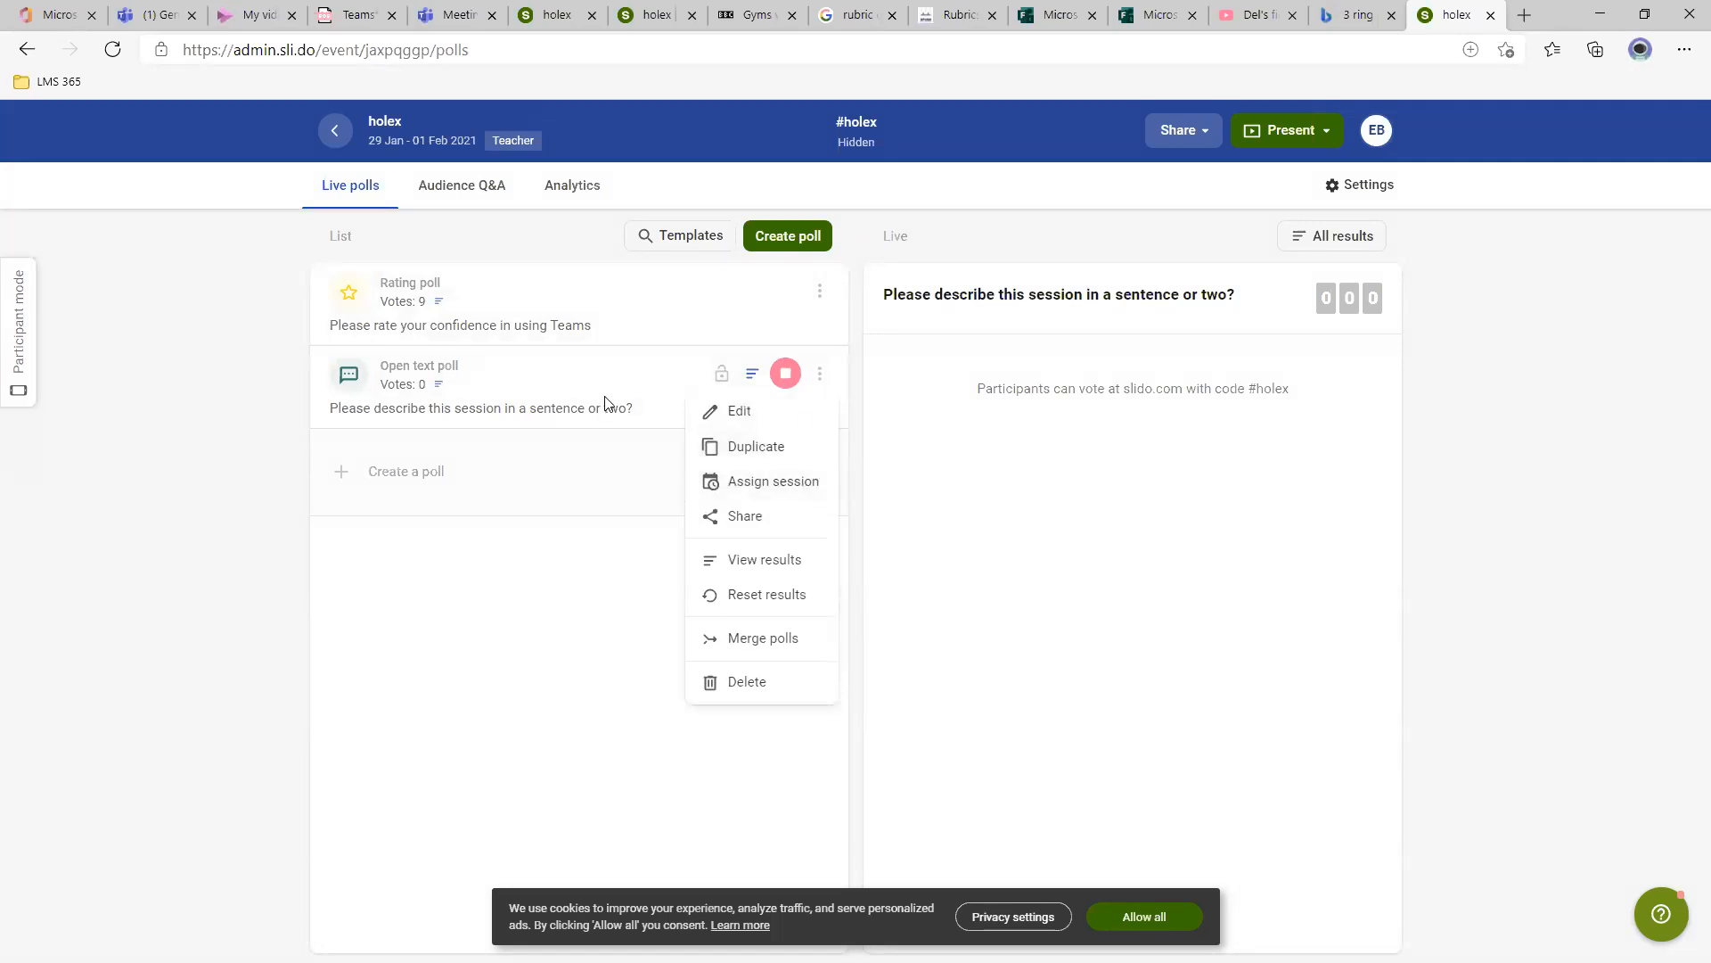
{"action": "left_click", "coordinate": [1315, 132]}
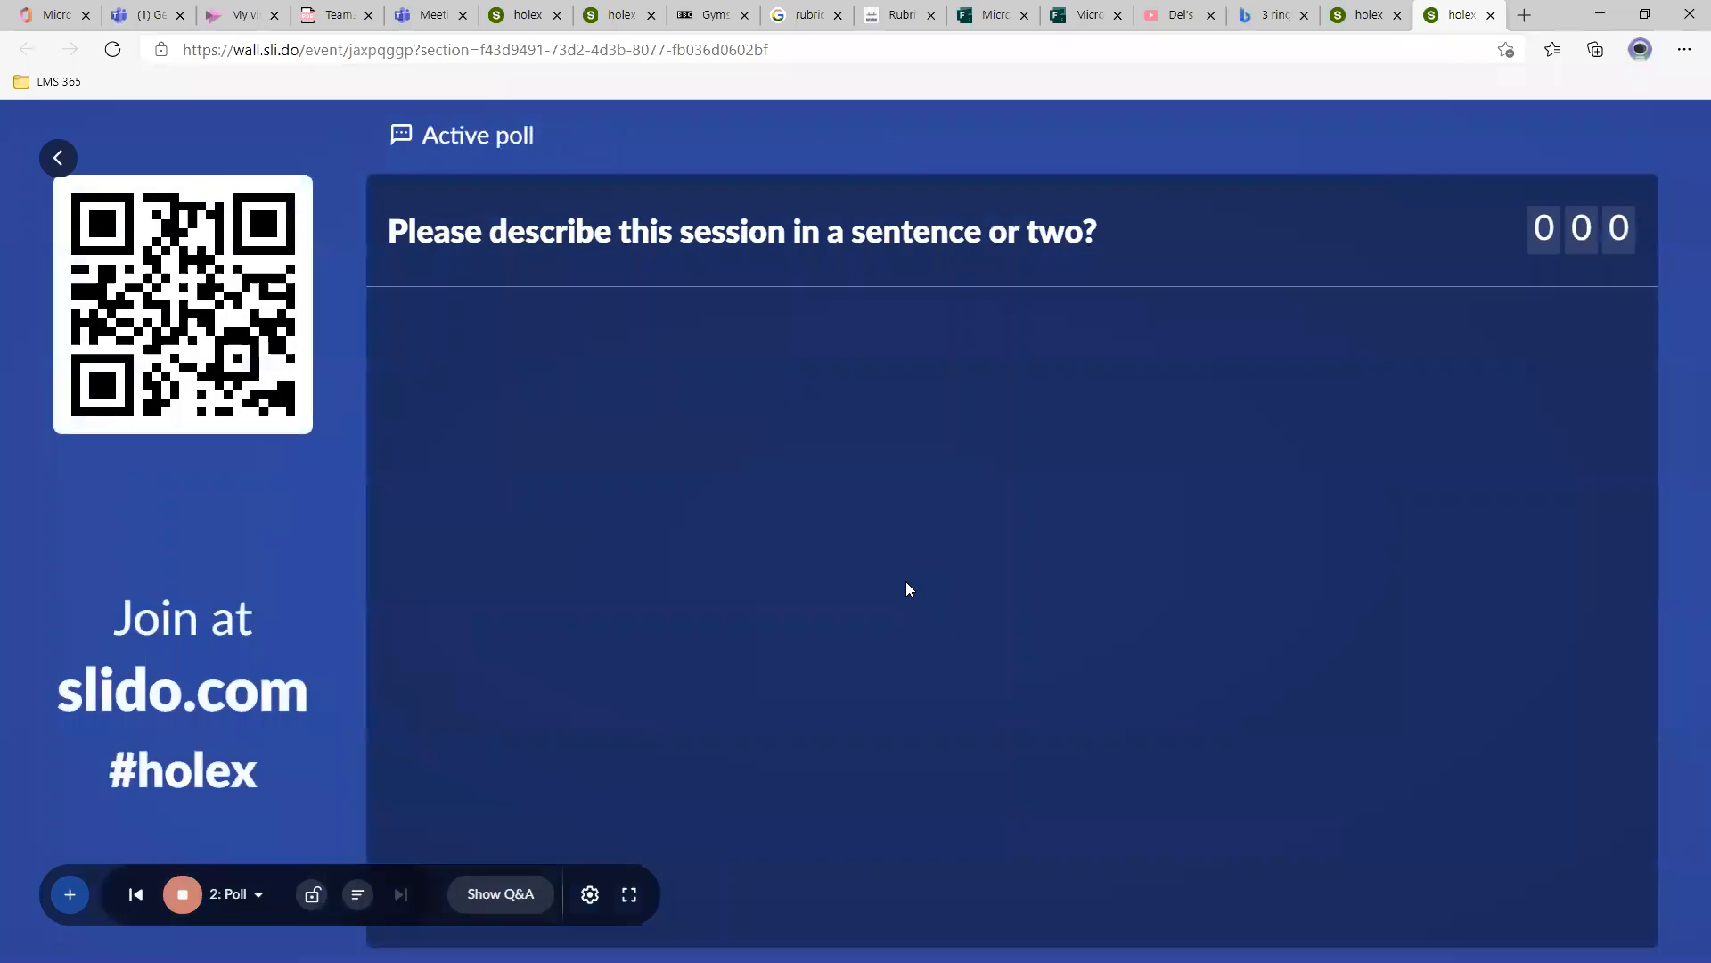
Highlight the #holex join code on the wall, then open a new Edge tab.
{"action": "double_click", "coordinate": [158, 772]}
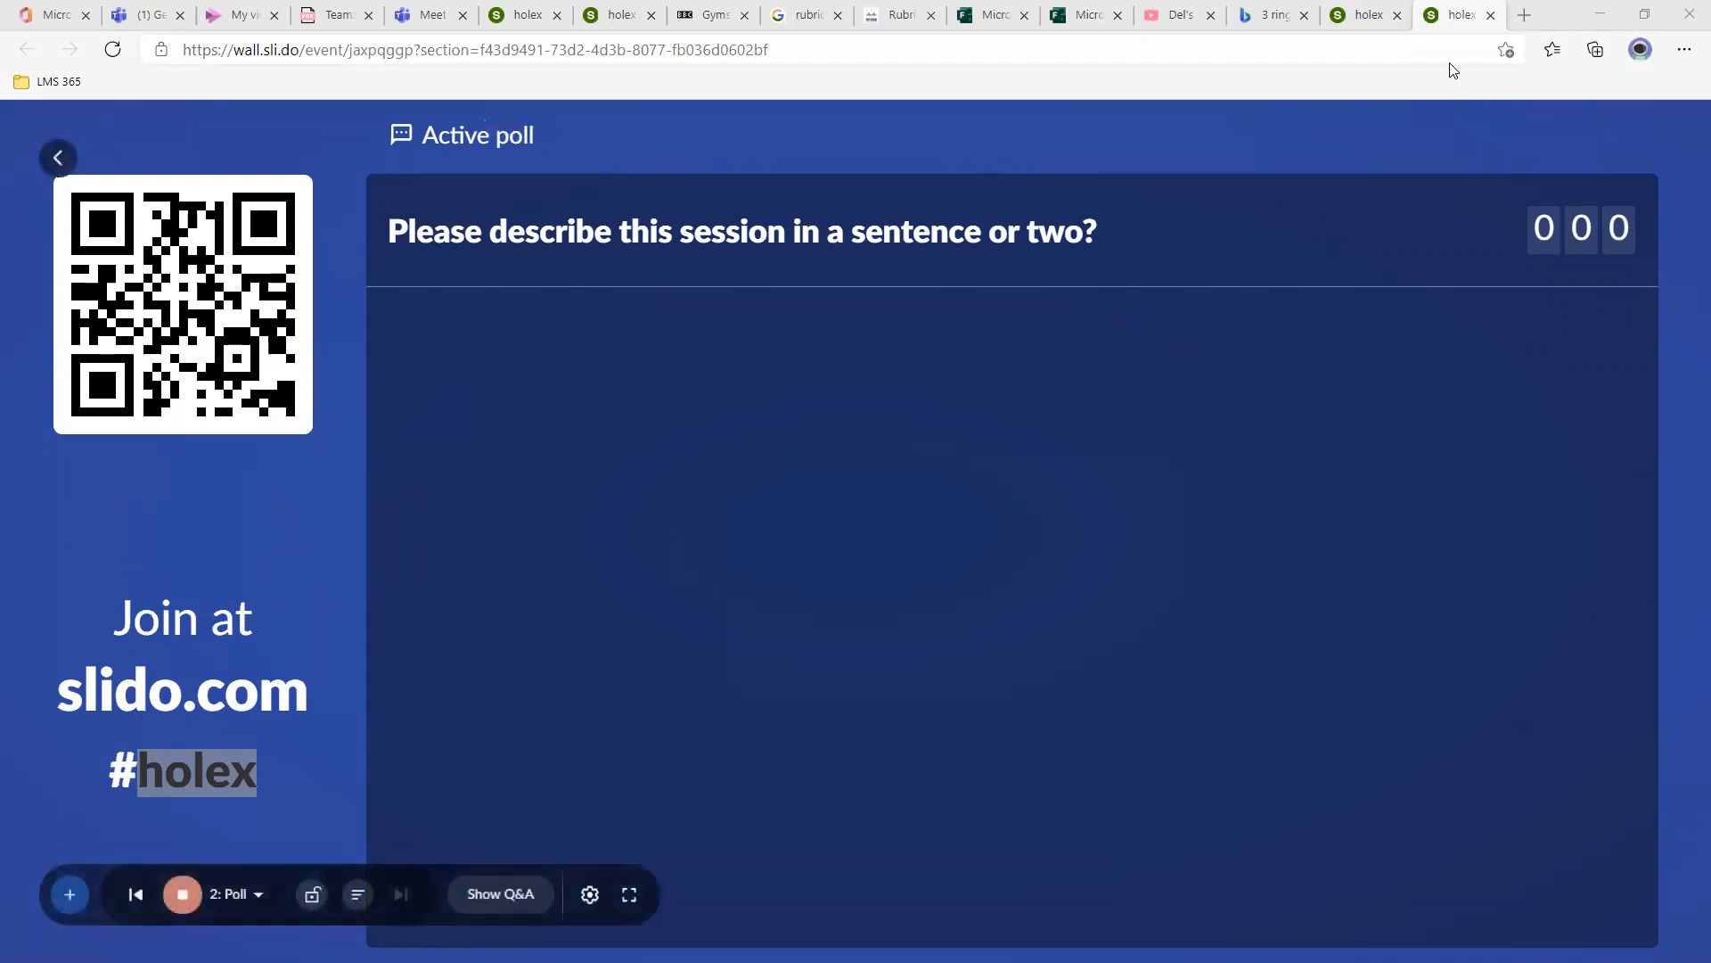
{"action": "left_click", "coordinate": [1524, 15]}
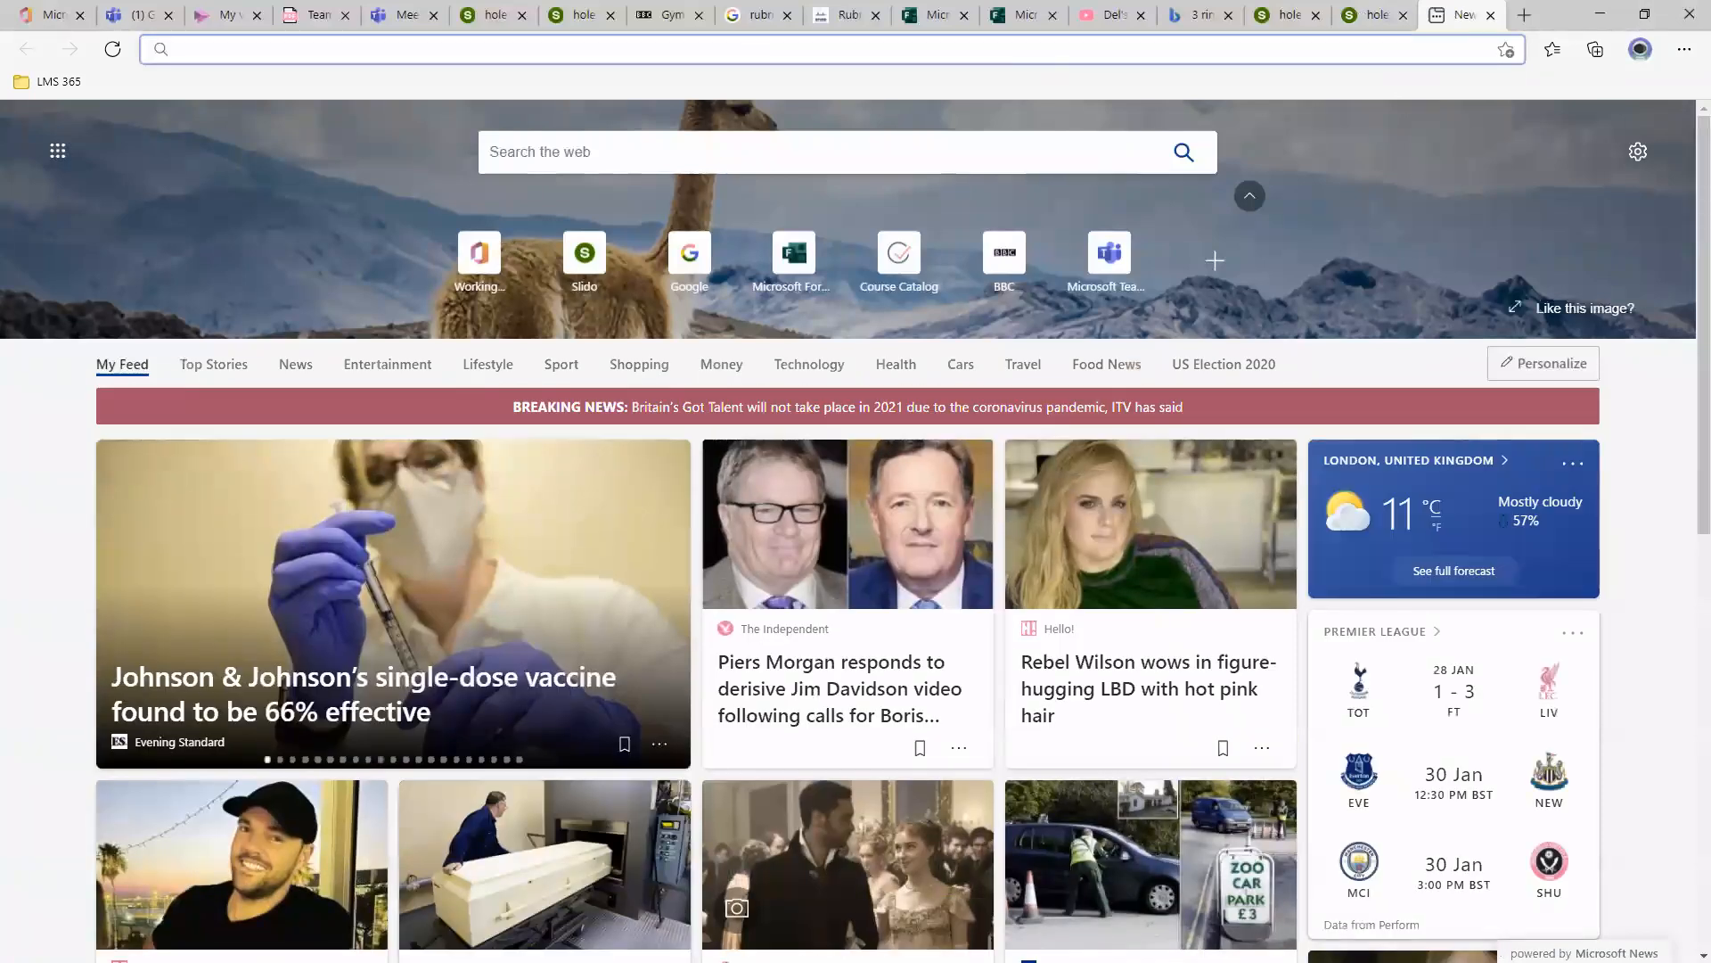
Go to transformeducation.co.uk and select the site's address.
{"action": "left_click", "coordinate": [311, 49]}
{"action": "type", "text": "trea"}
{"action": "key", "text": "BackSpace"}
{"action": "key", "text": "BackSpace"}
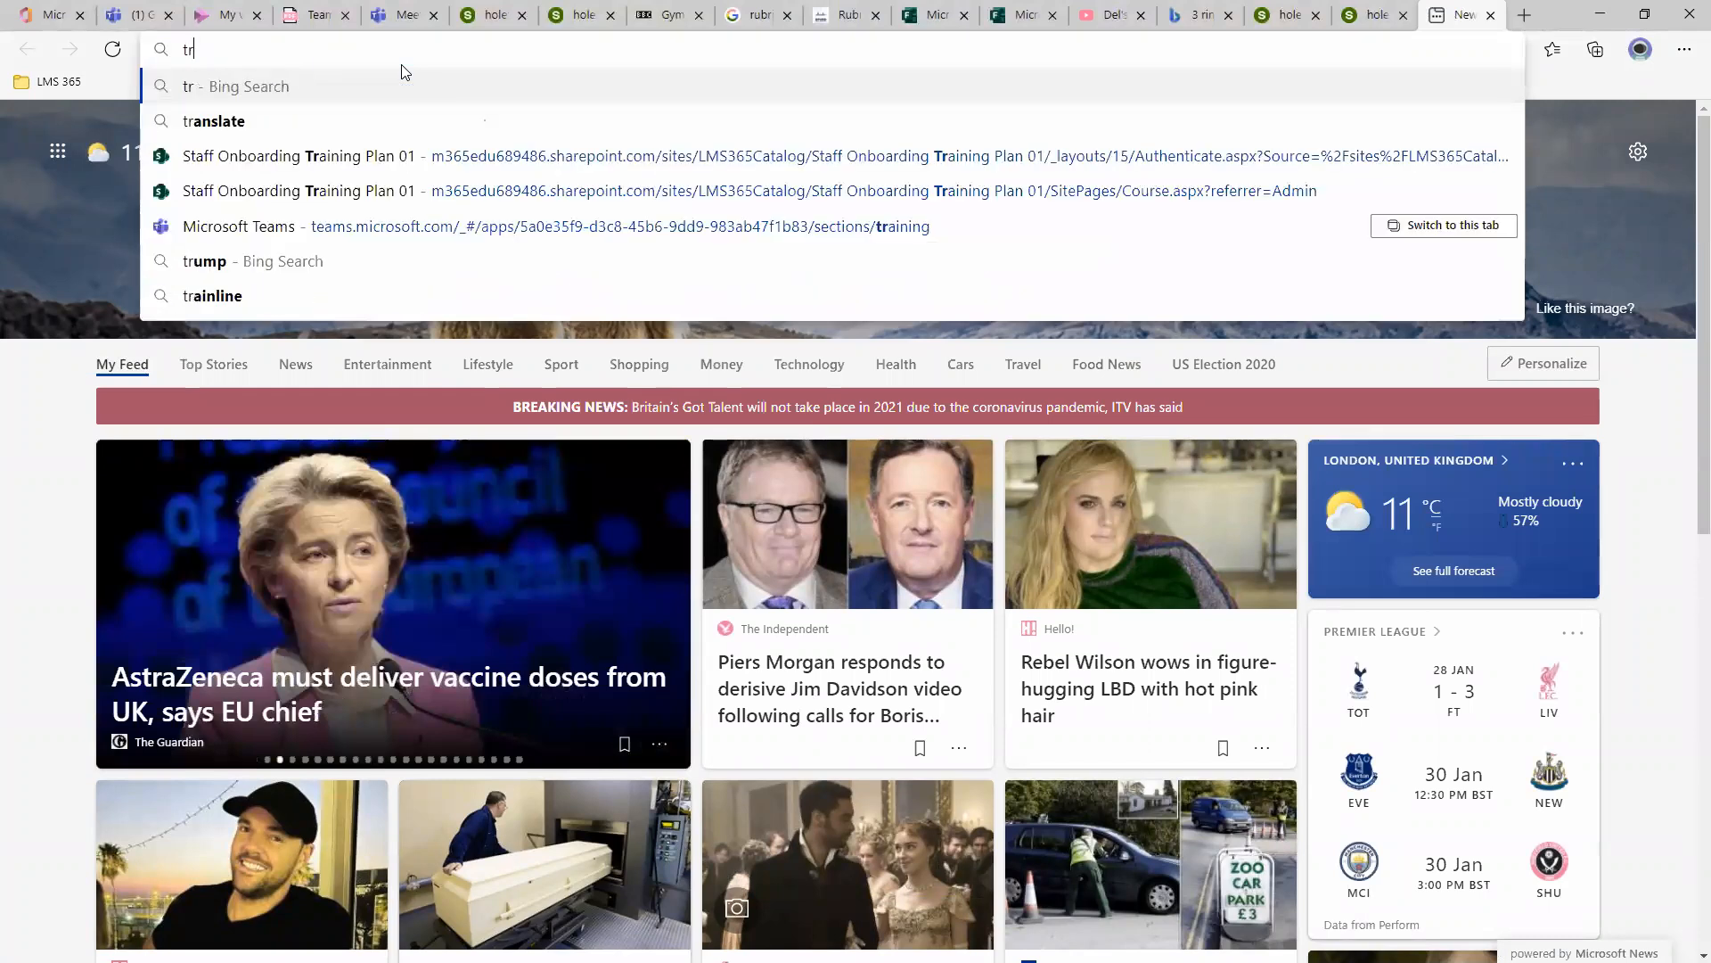
{"action": "type", "text": "a"}
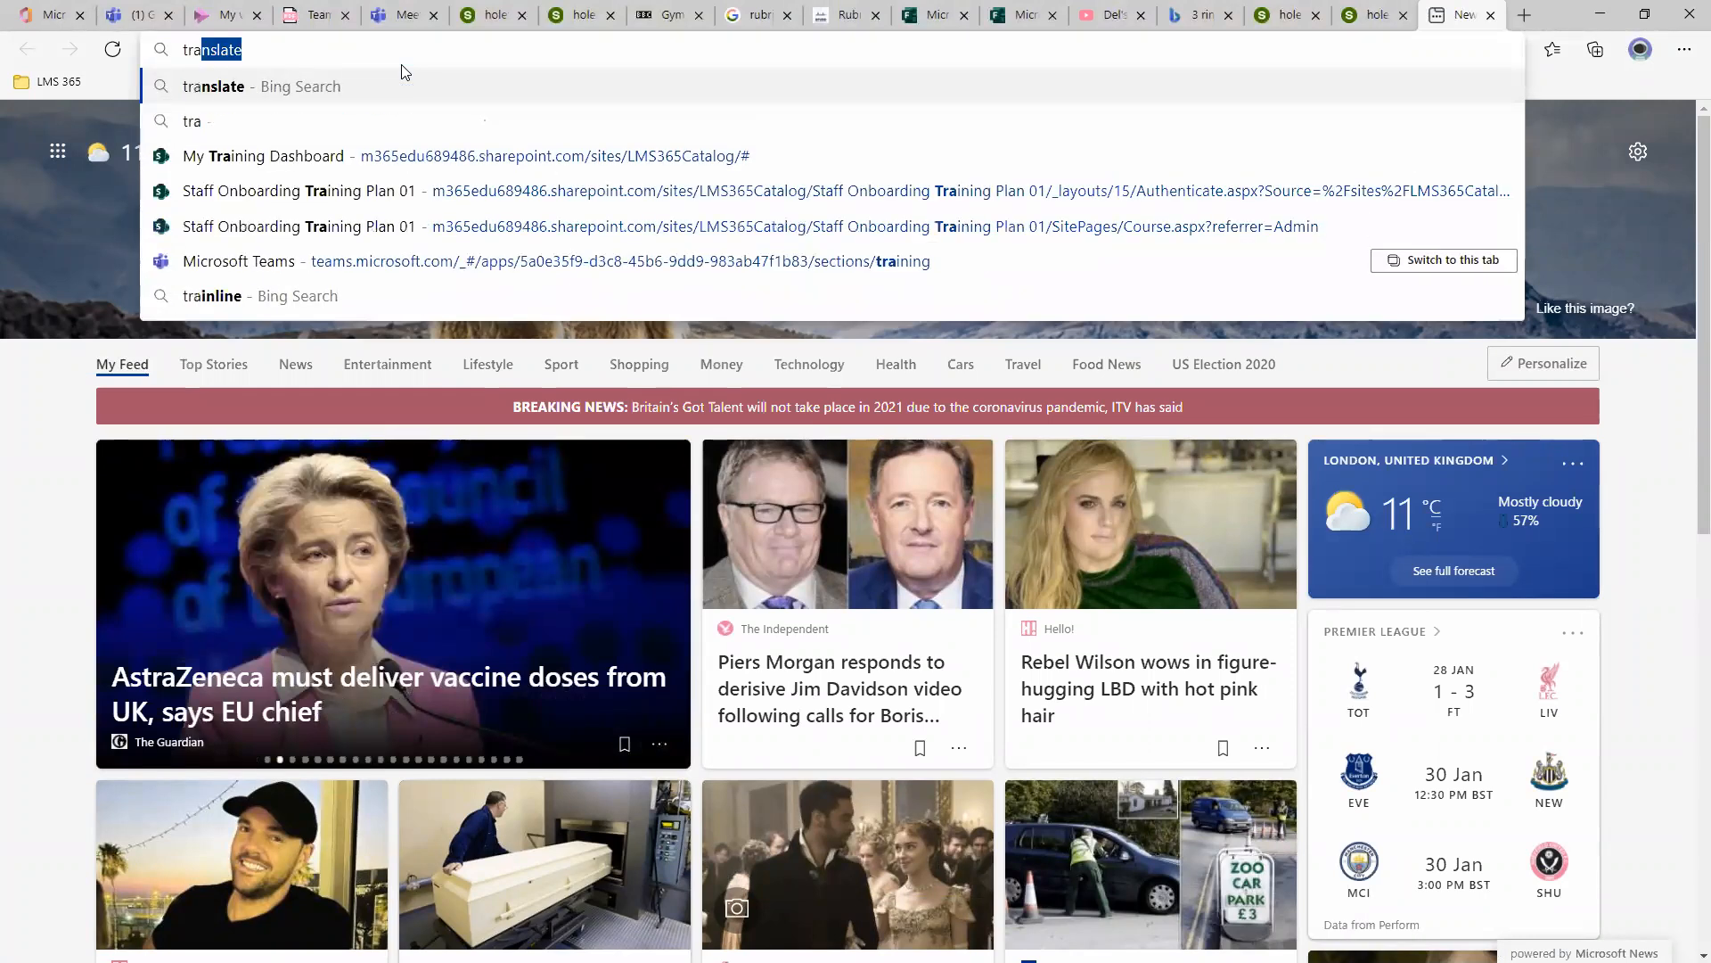
{"action": "key", "text": "BackSpace"}
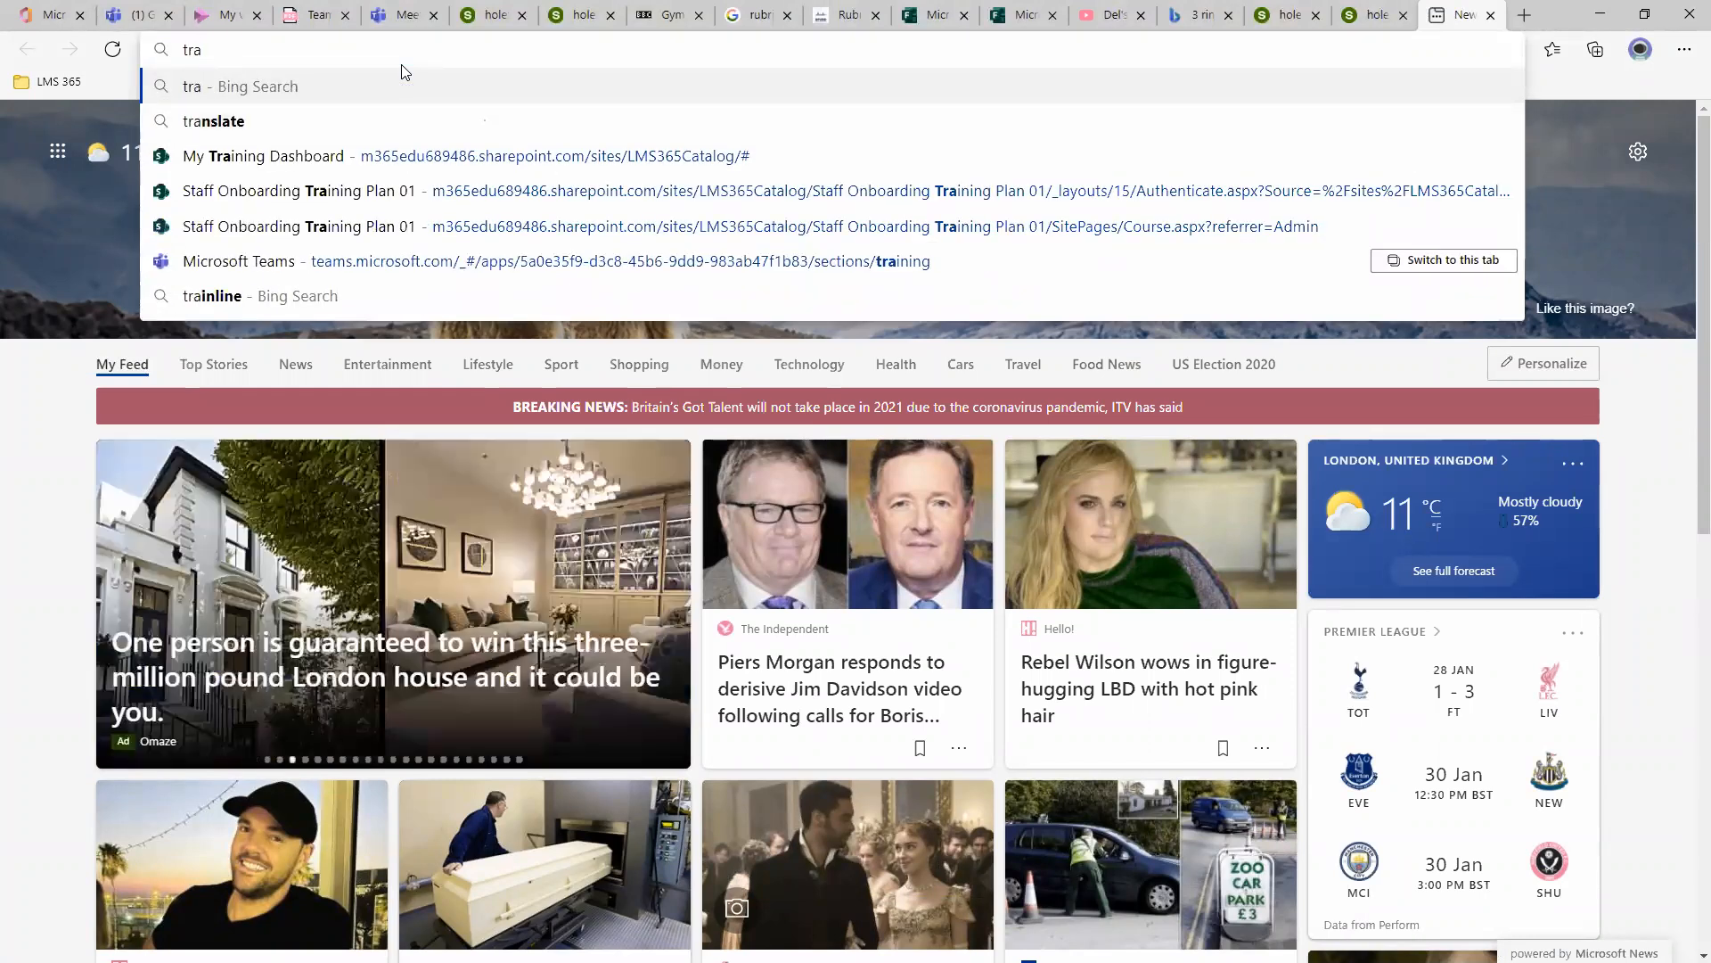
{"action": "type", "text": "nsfor"}
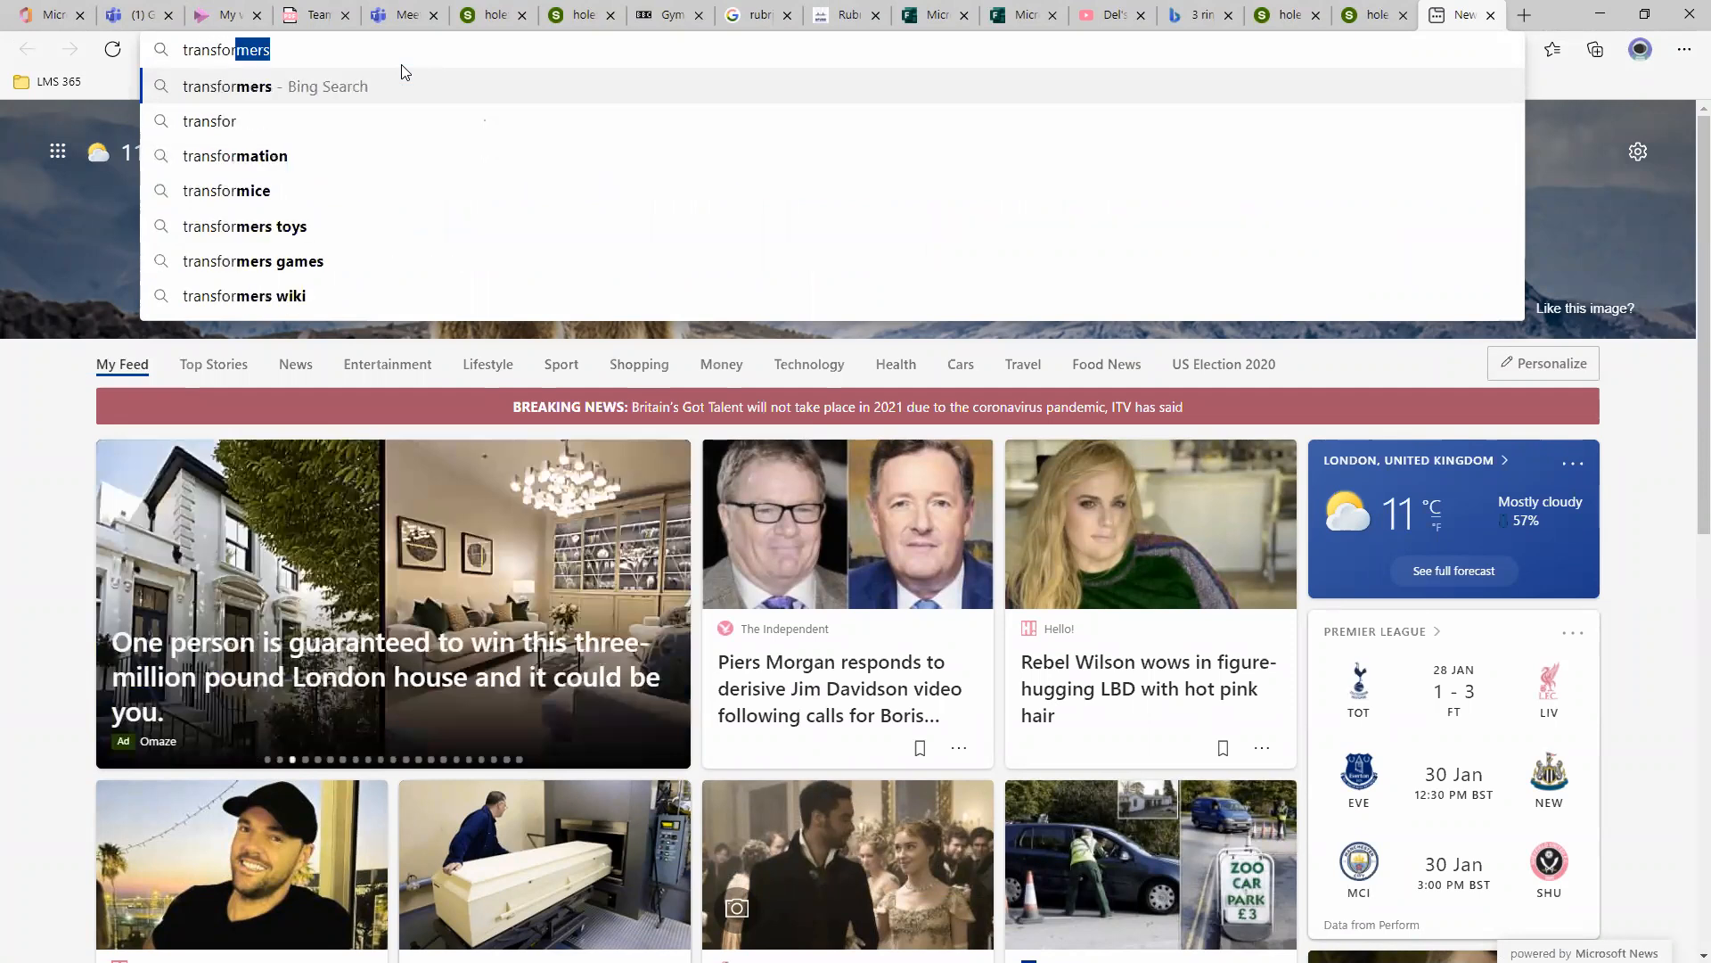
{"action": "type", "text": "meducati"}
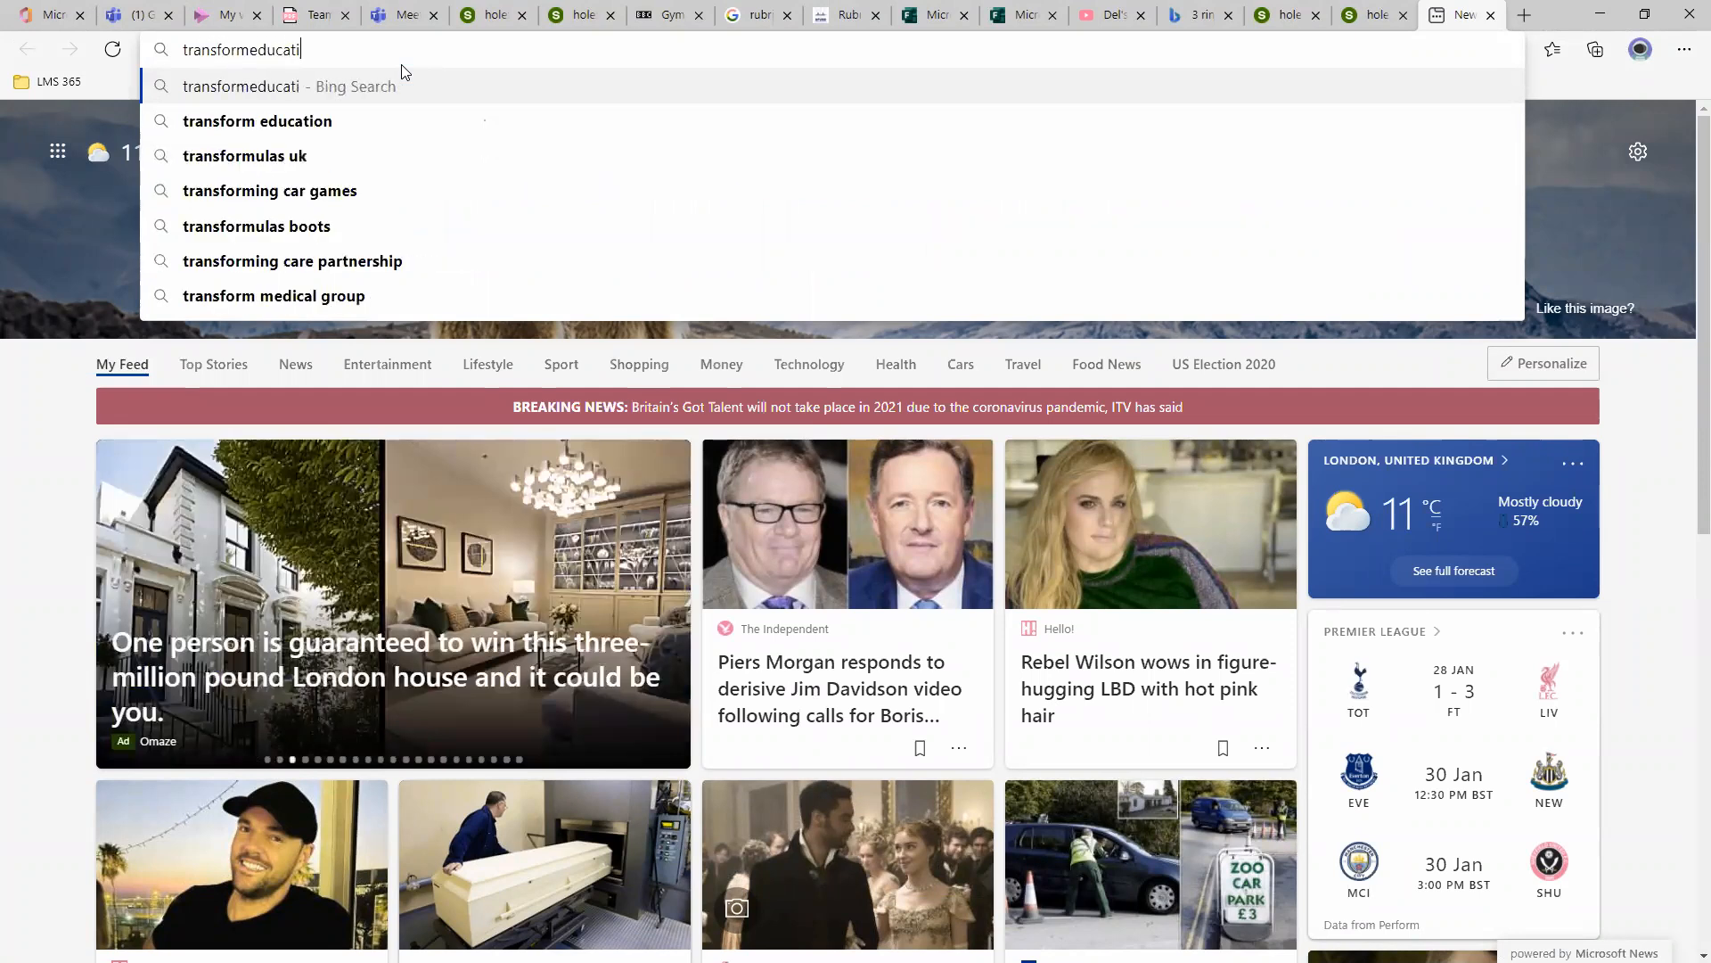
{"action": "type", "text": "on."}
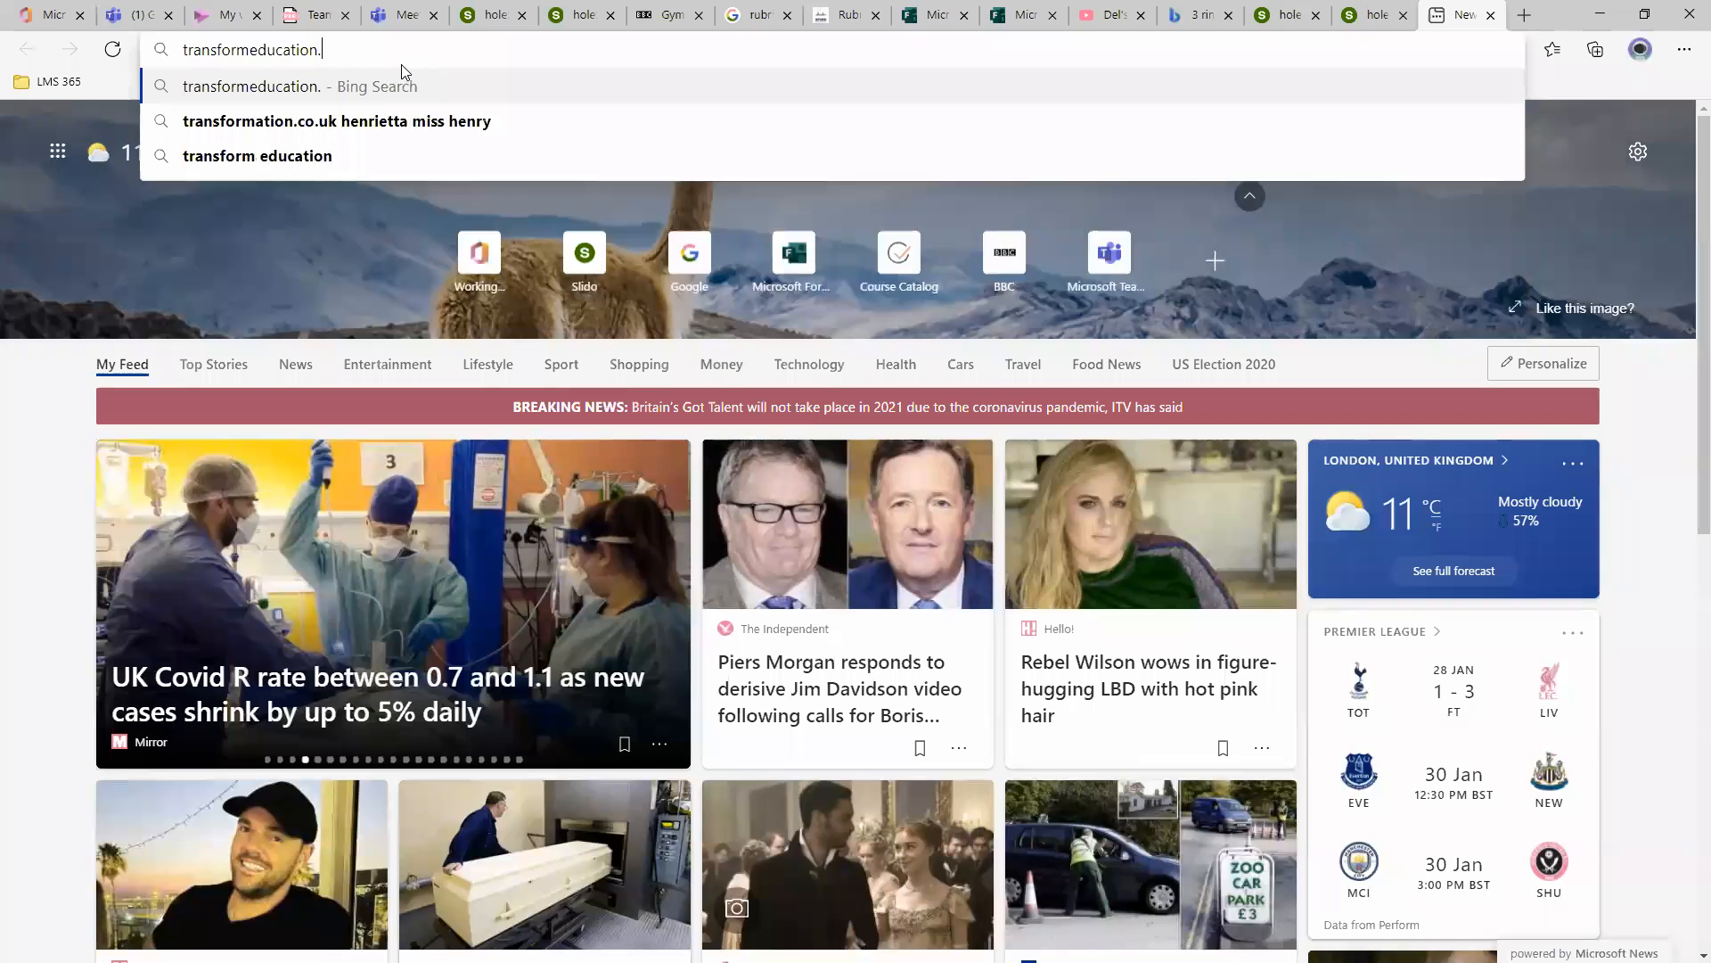
{"action": "type", "text": "co.uk"}
{"action": "key", "text": "Return"}
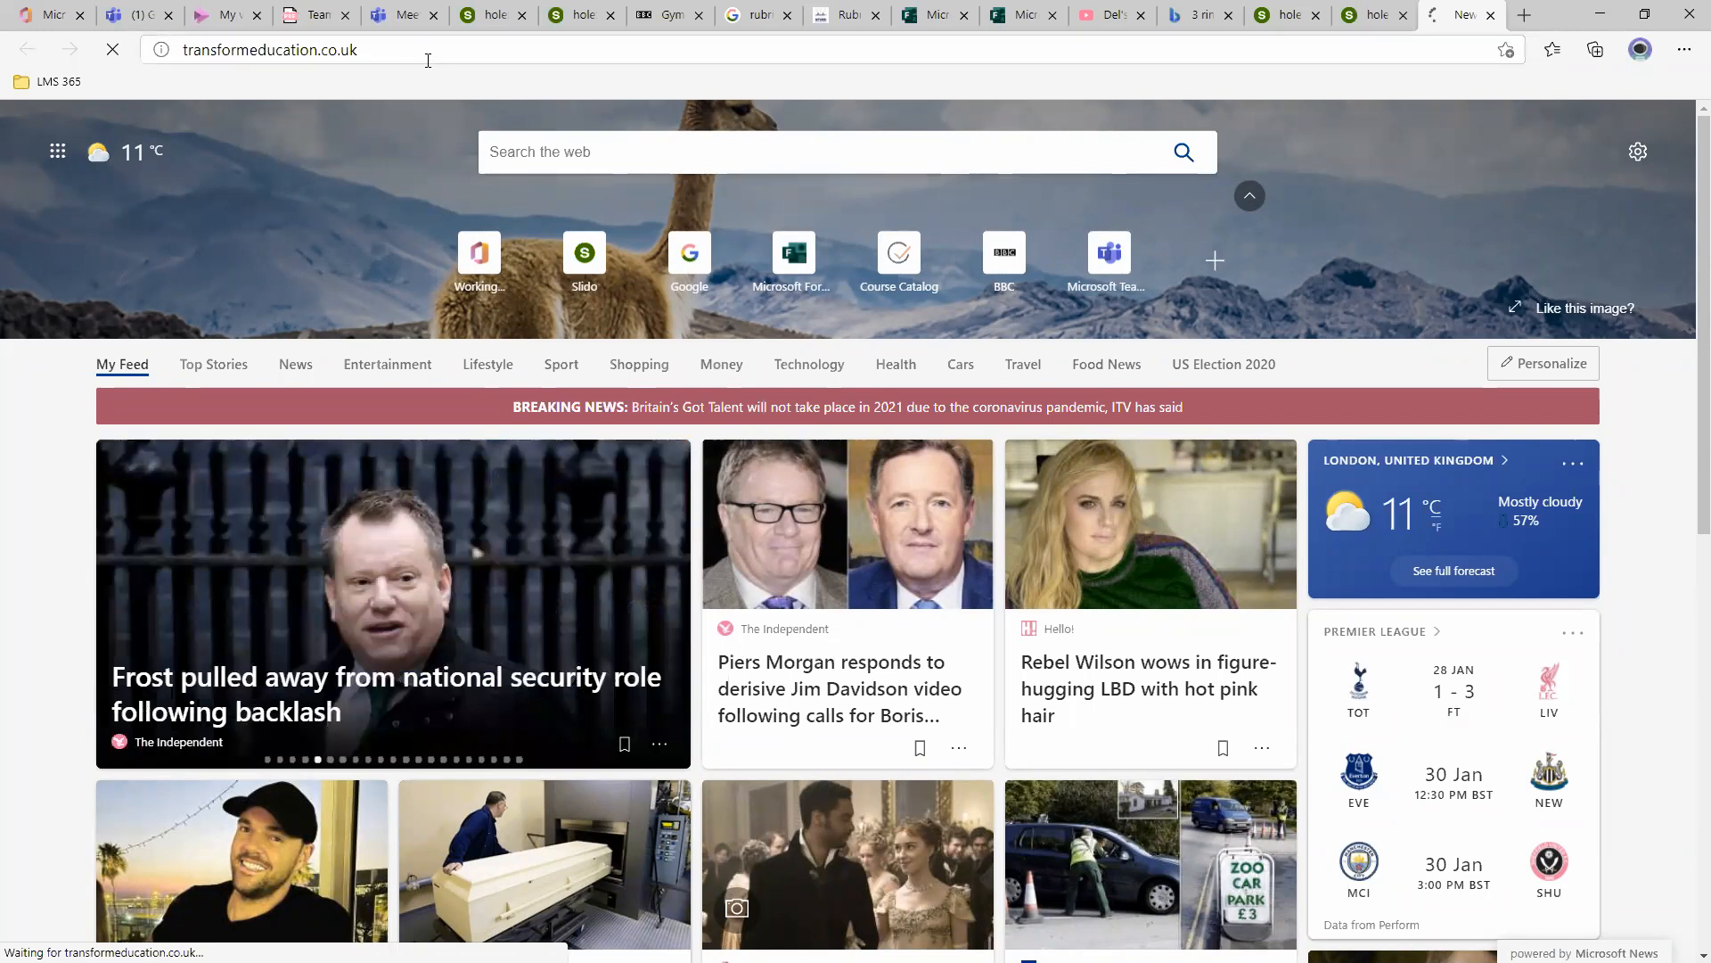
{"action": "left_click", "coordinate": [385, 48]}
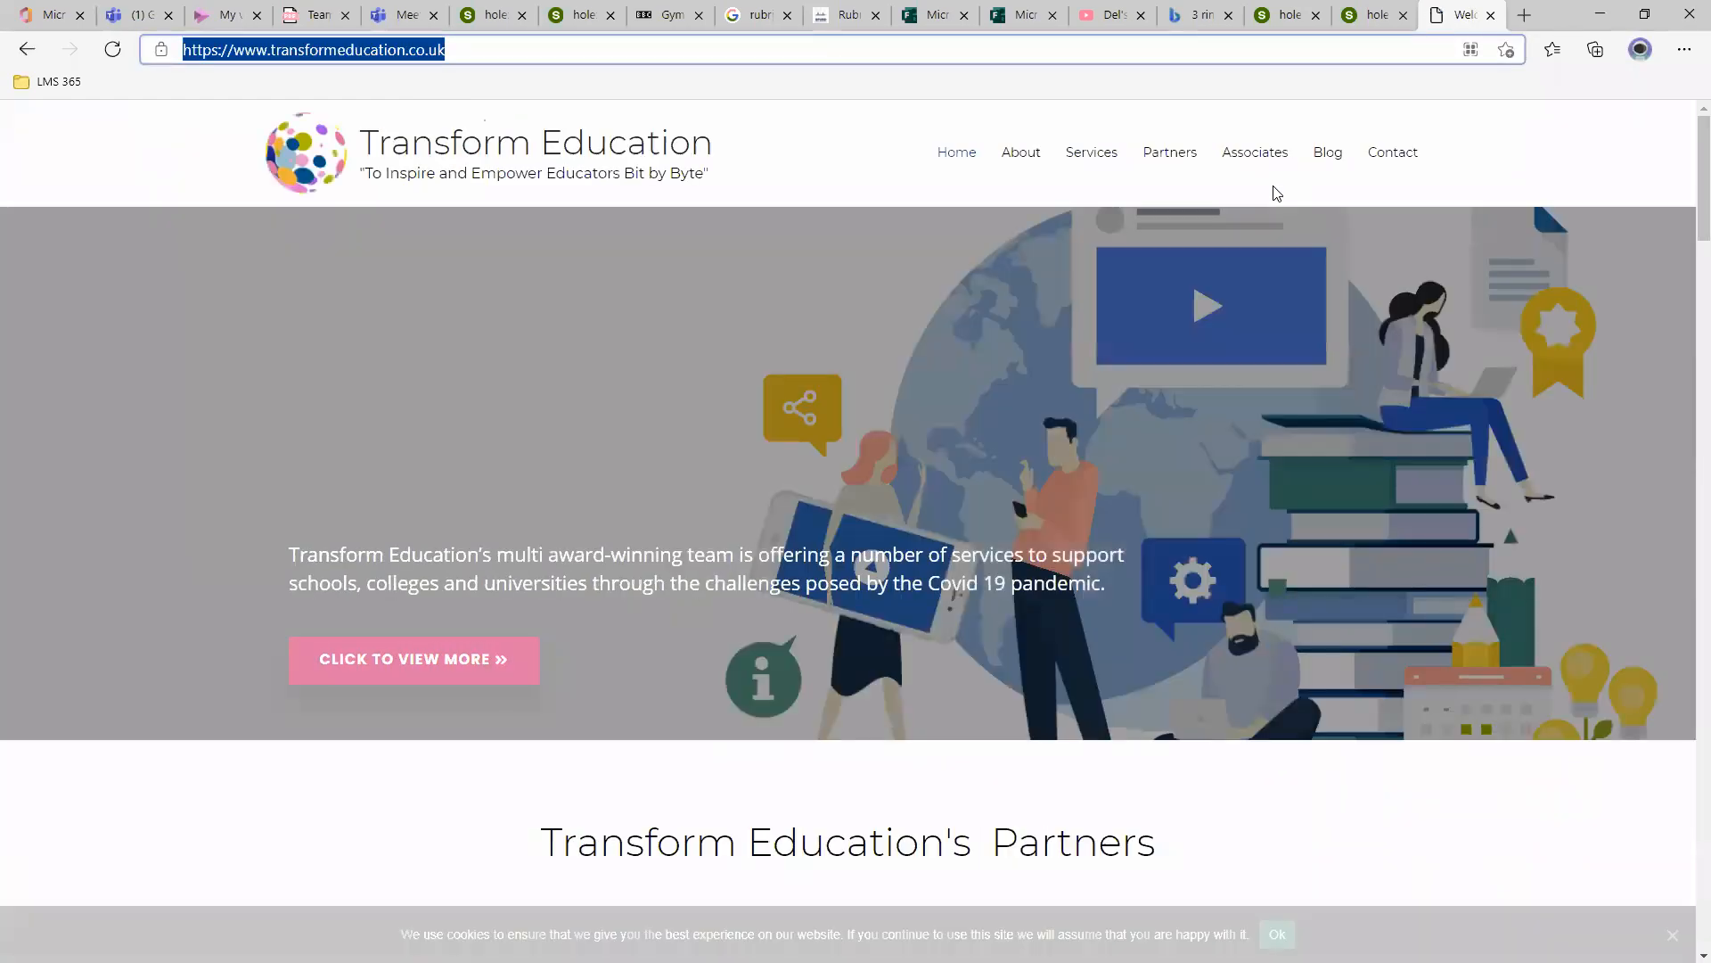
Open the Transform Education Contact page and copy its address.
{"action": "left_click", "coordinate": [1397, 158]}
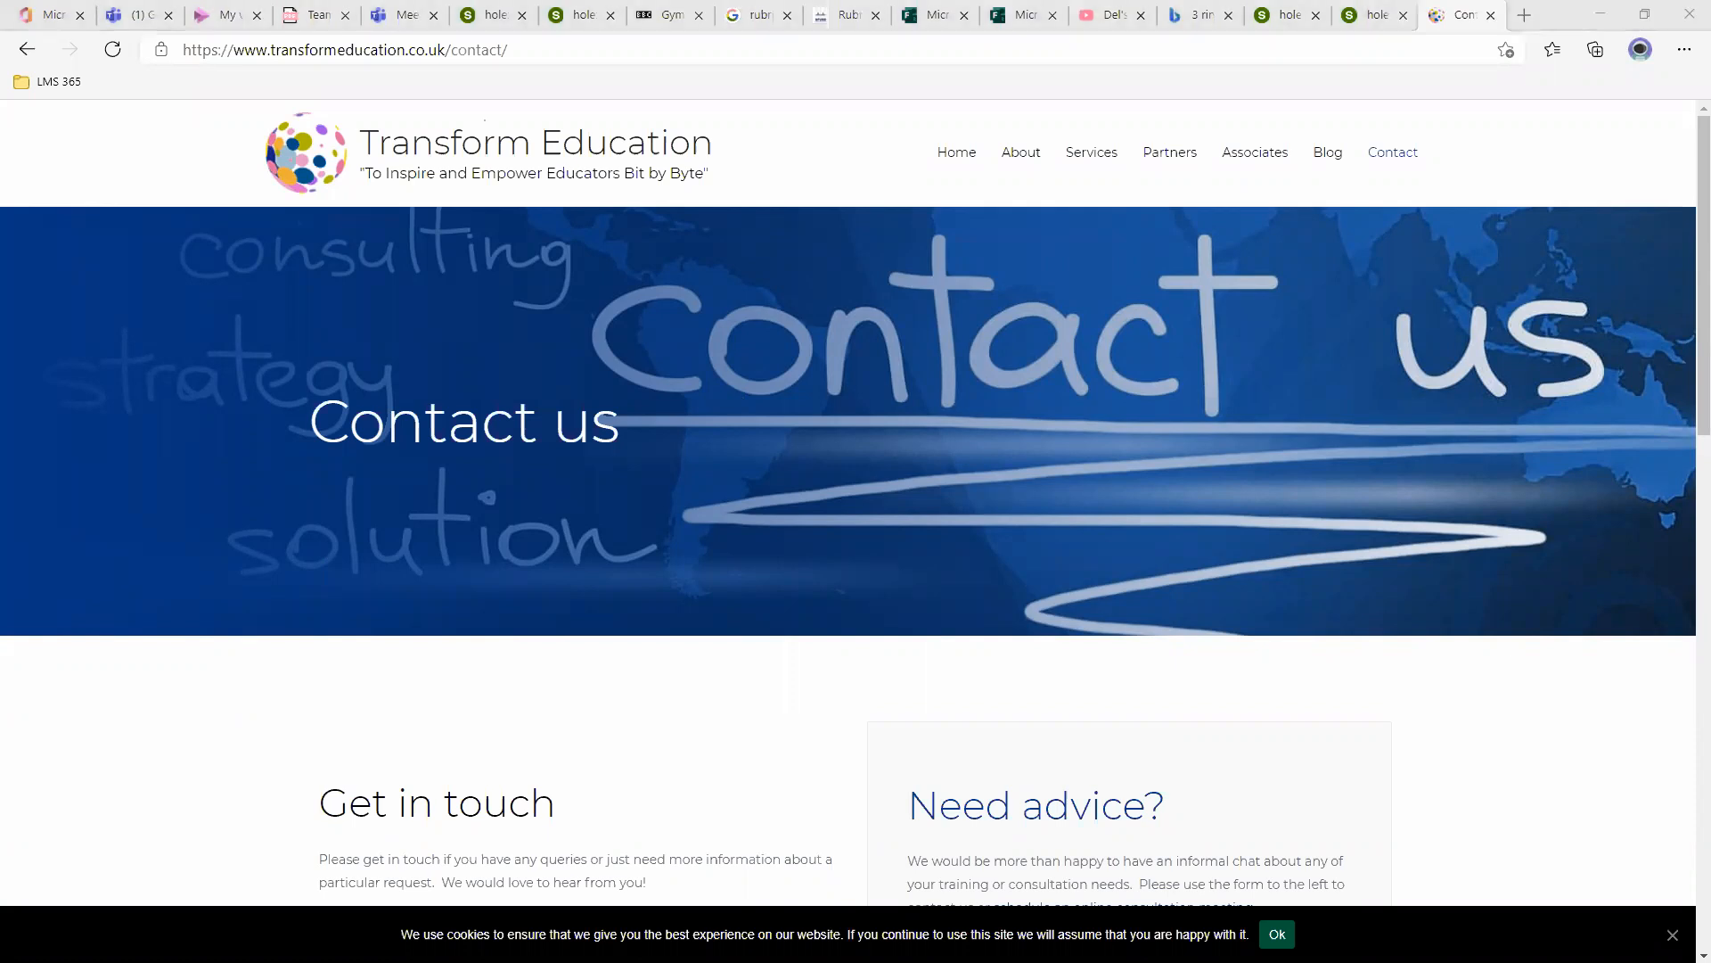
{"action": "left_click", "coordinate": [457, 54]}
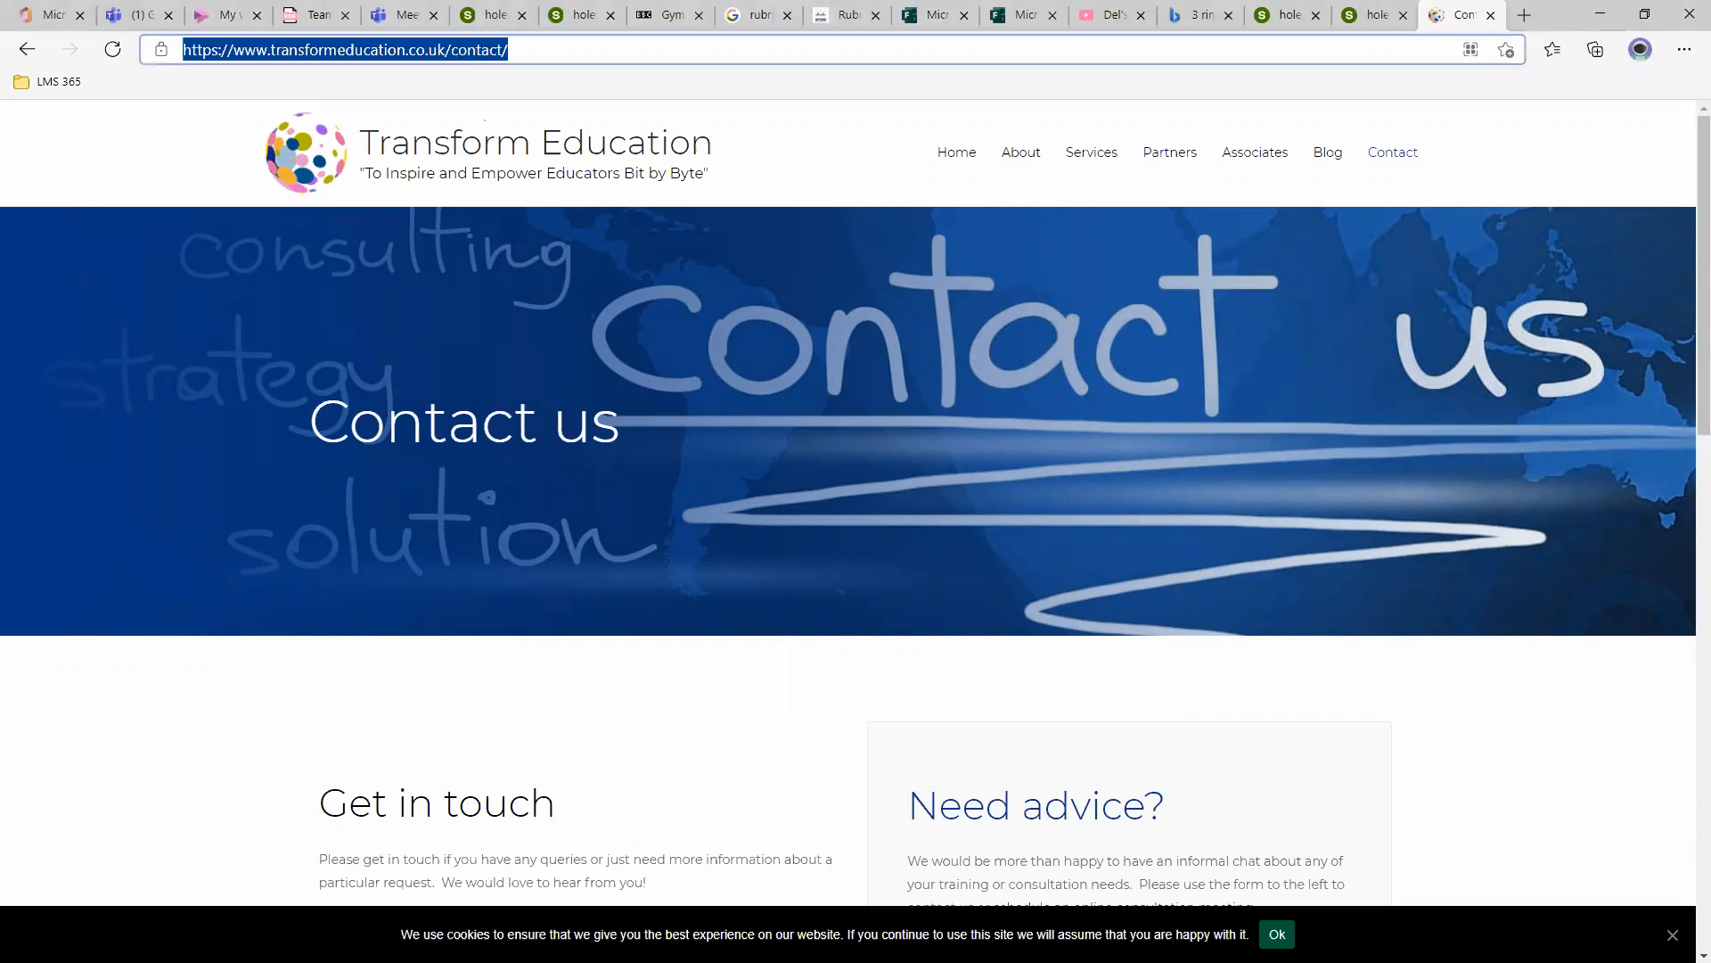
{"action": "key", "text": "alt+Tab"}
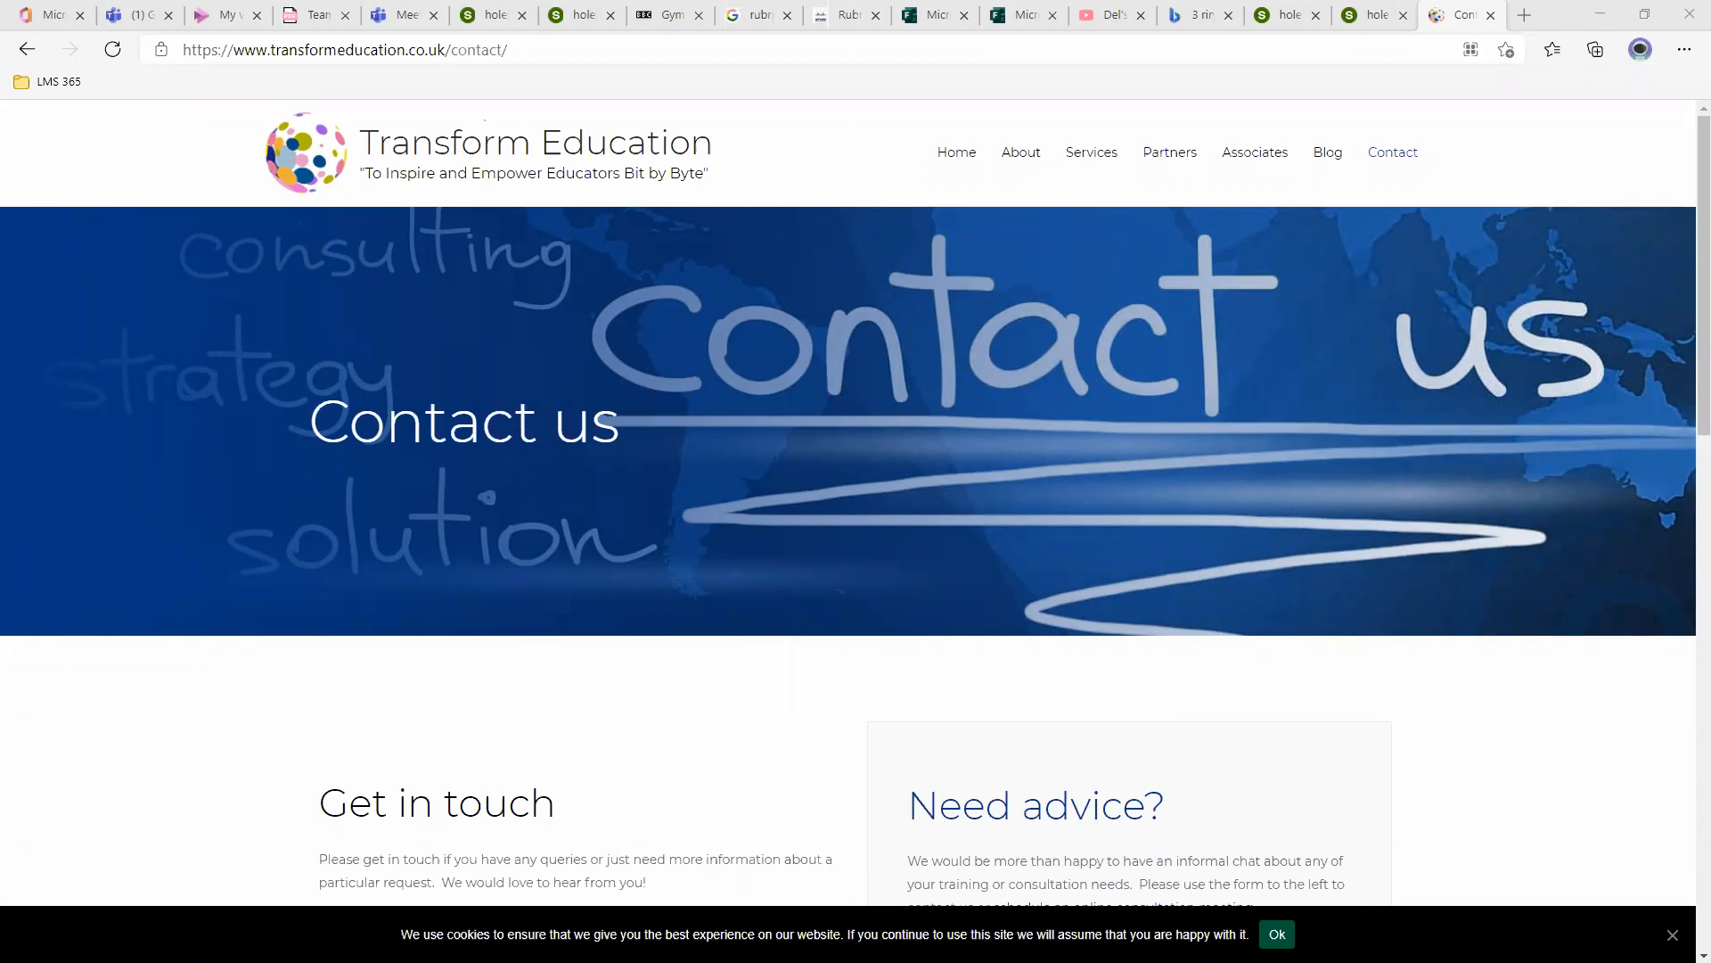
Review the feedback responses in the Slido tabs, then switch to the YouTube tab.
{"action": "left_click", "coordinate": [1294, 13]}
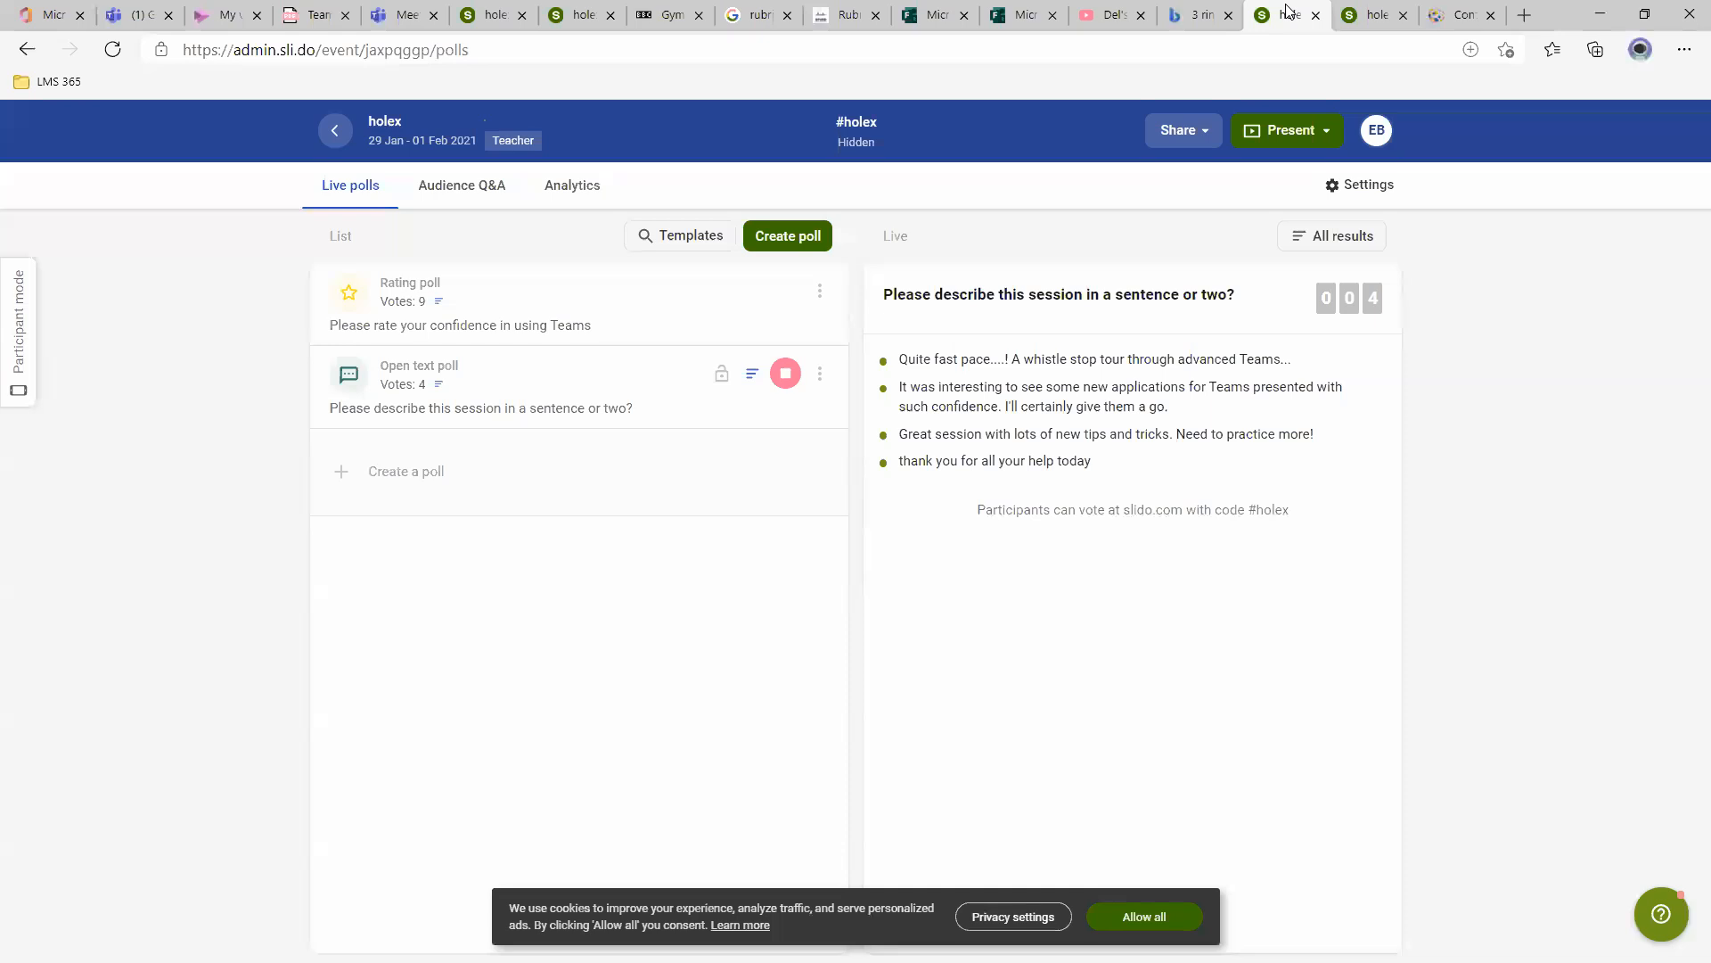
{"action": "left_click", "coordinate": [1373, 14]}
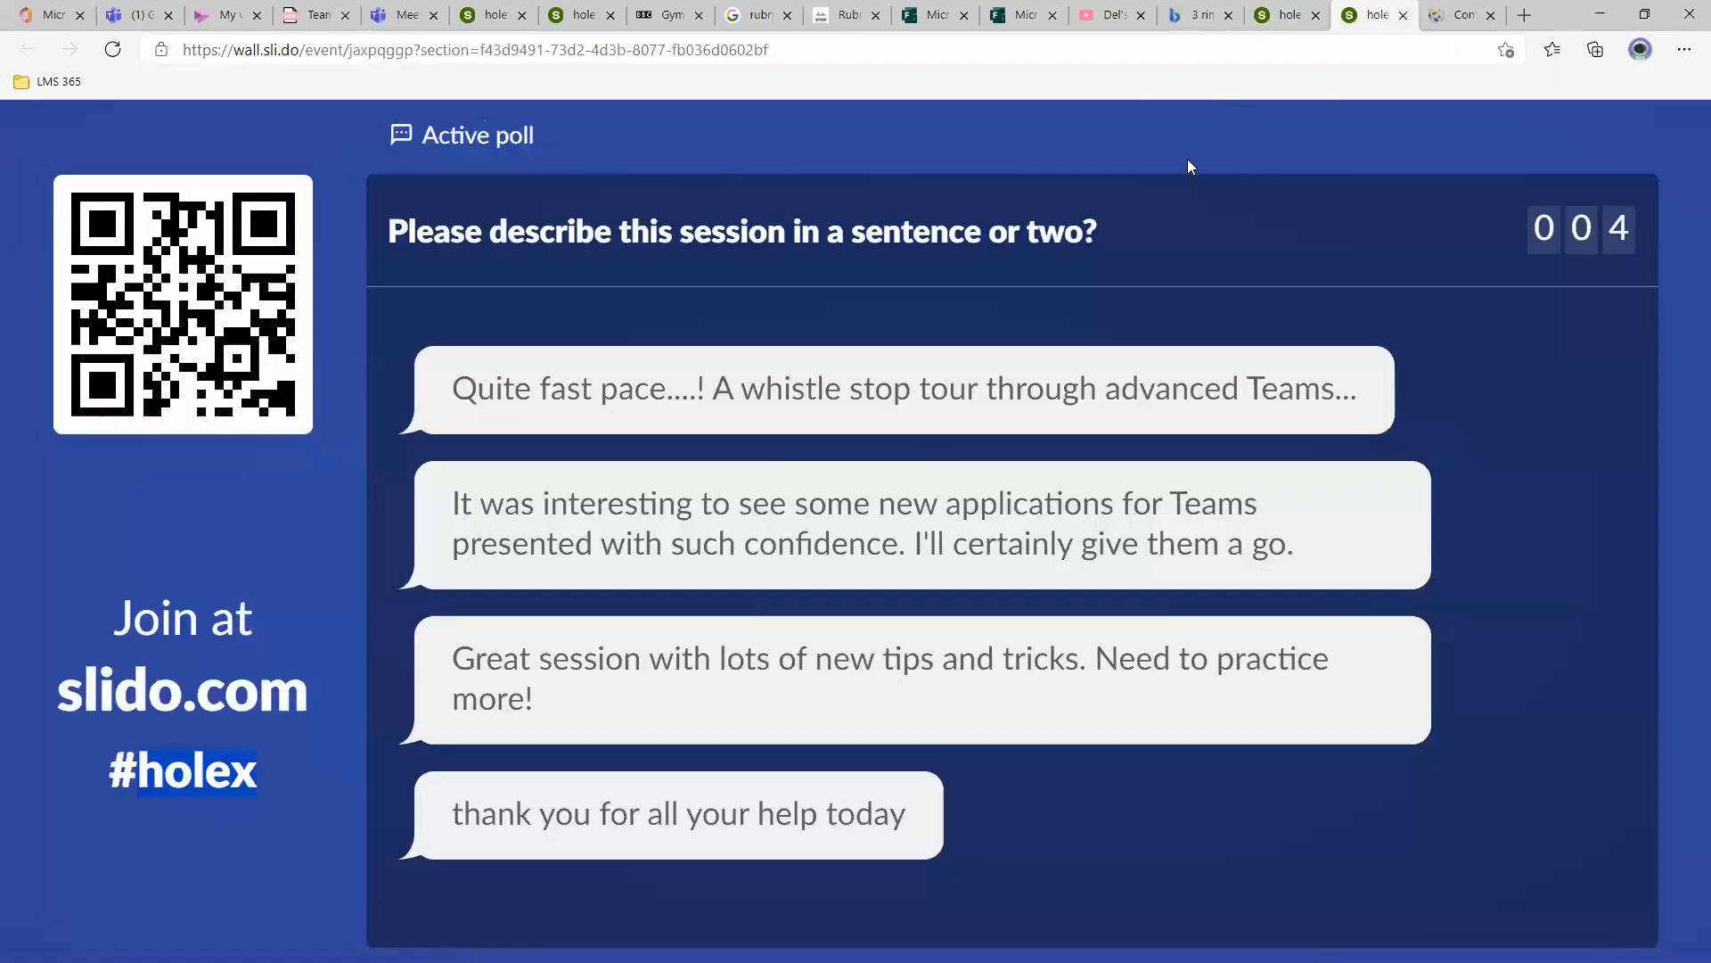
{"action": "left_click", "coordinate": [1114, 14]}
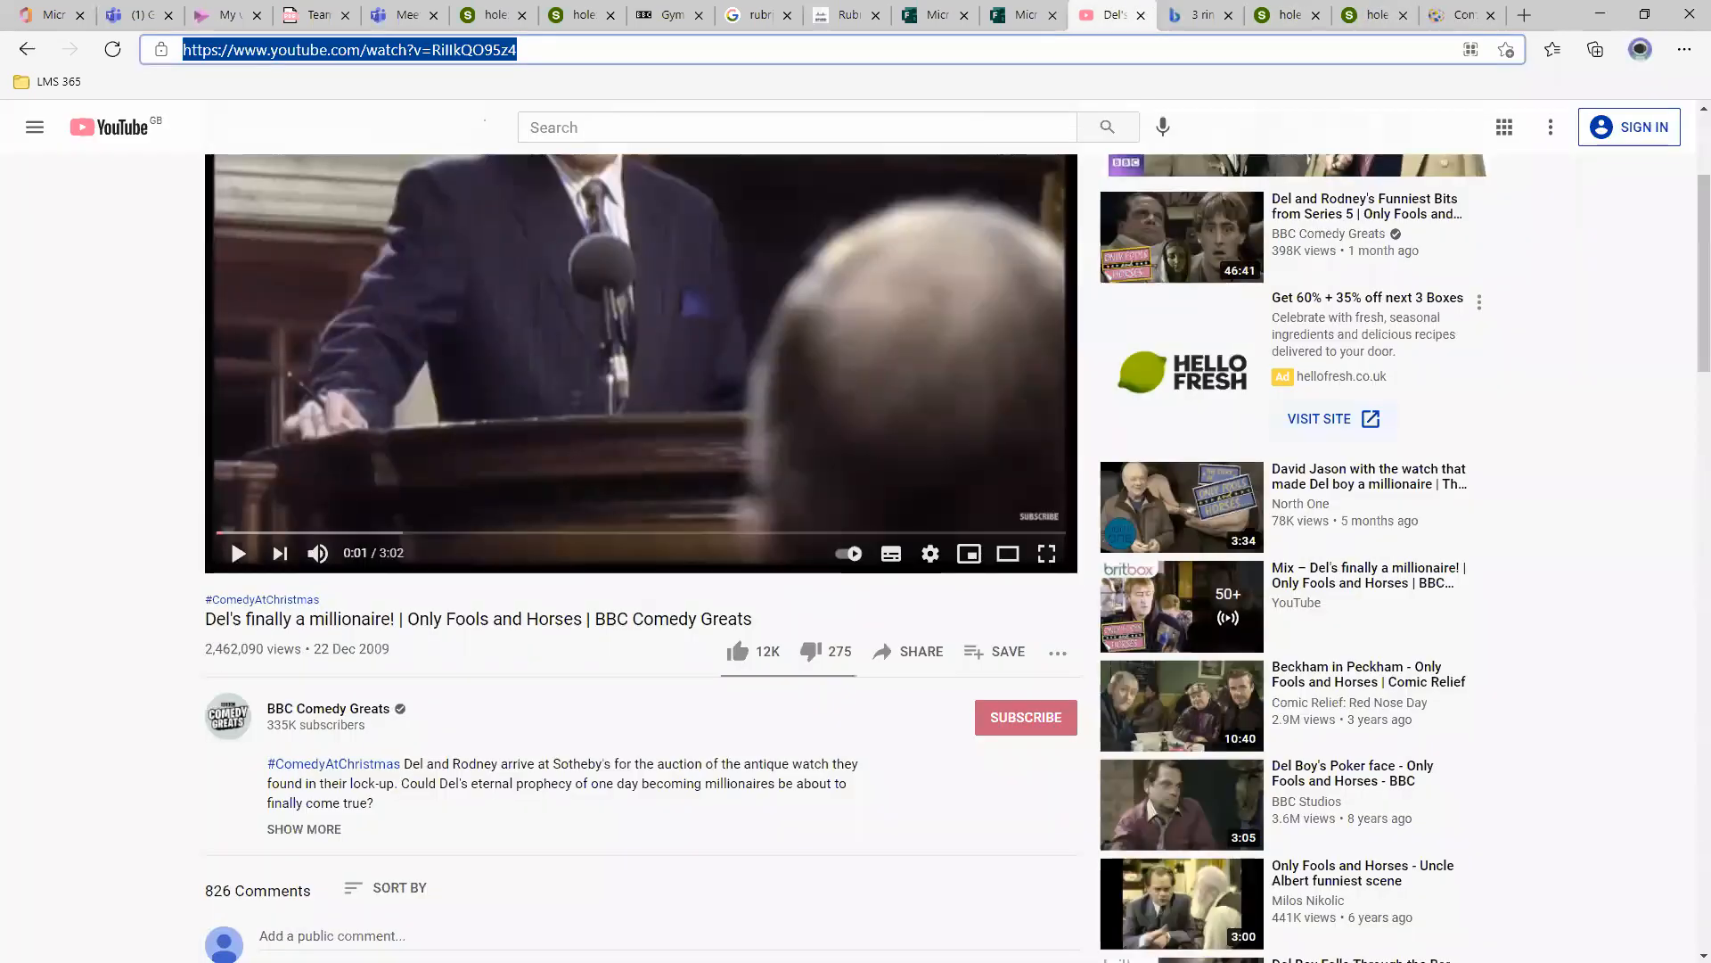
{"action": "key", "text": "alt+Tab"}
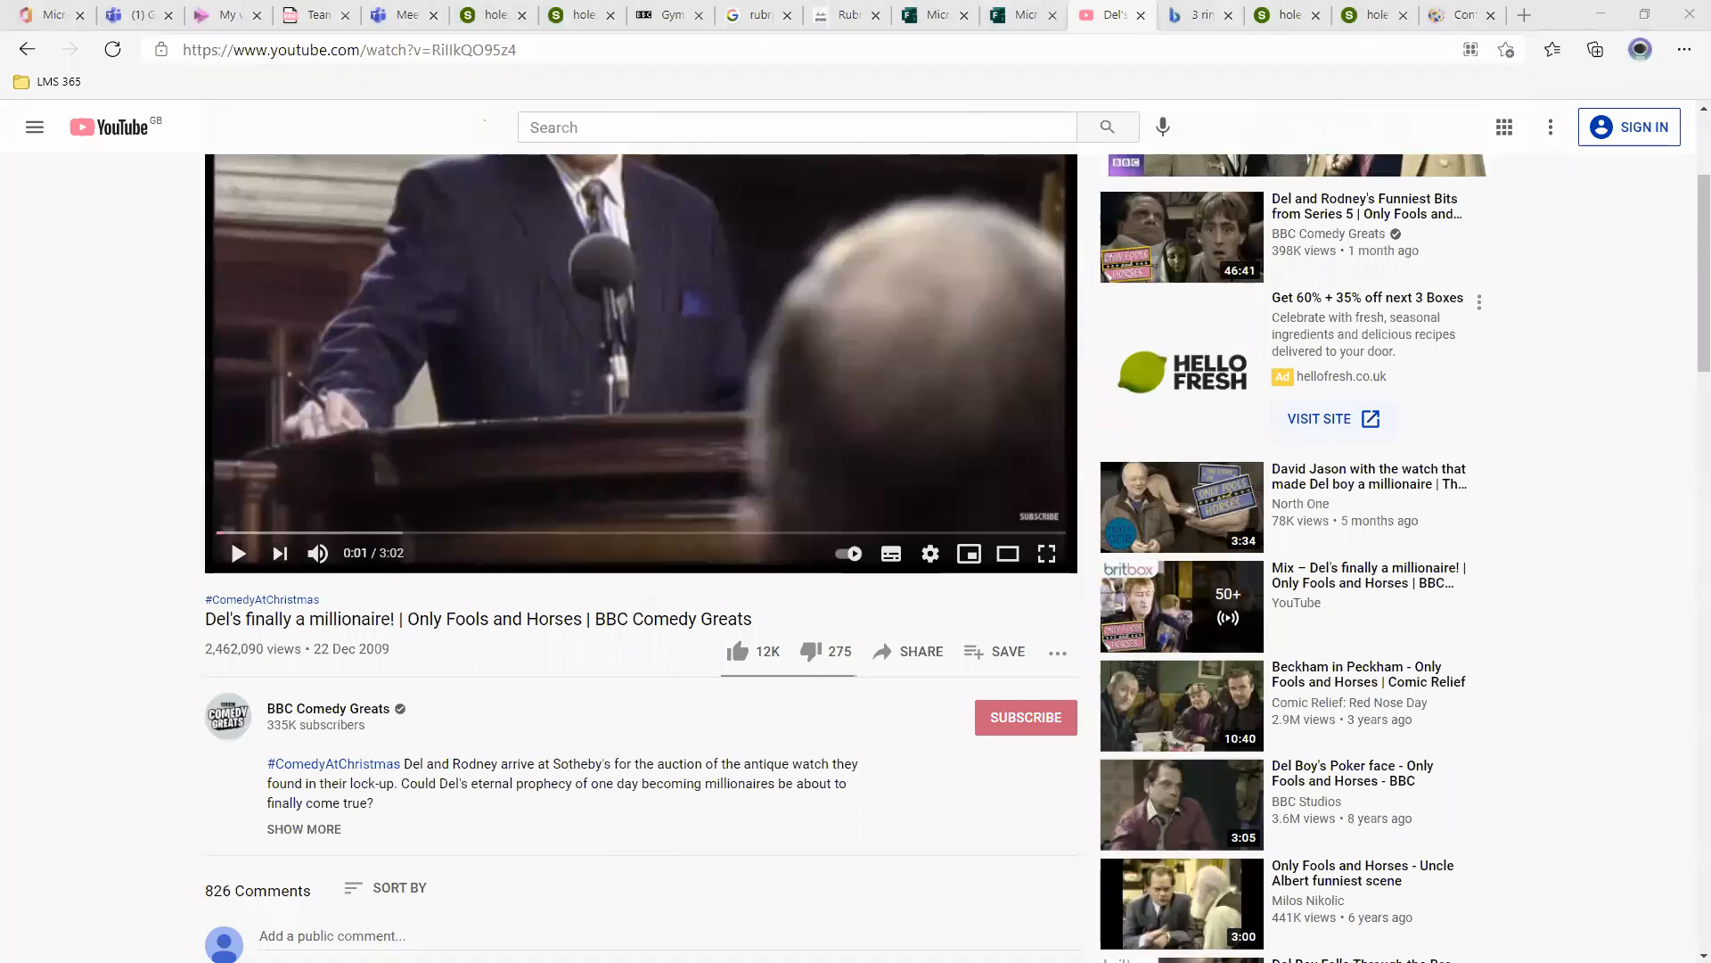